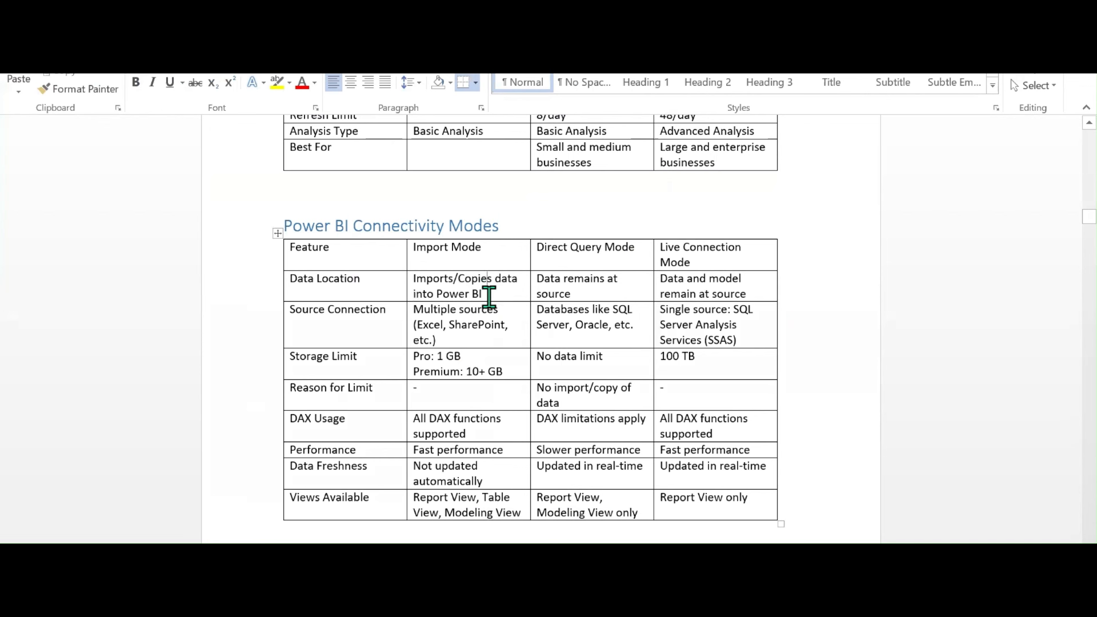
{"action": "triple_click", "coordinate": [539, 289]}
{"action": "left_click", "coordinate": [576, 291]}
{"action": "left_click_drag", "start_coordinate": [744, 294], "coordinate": [664, 284]}
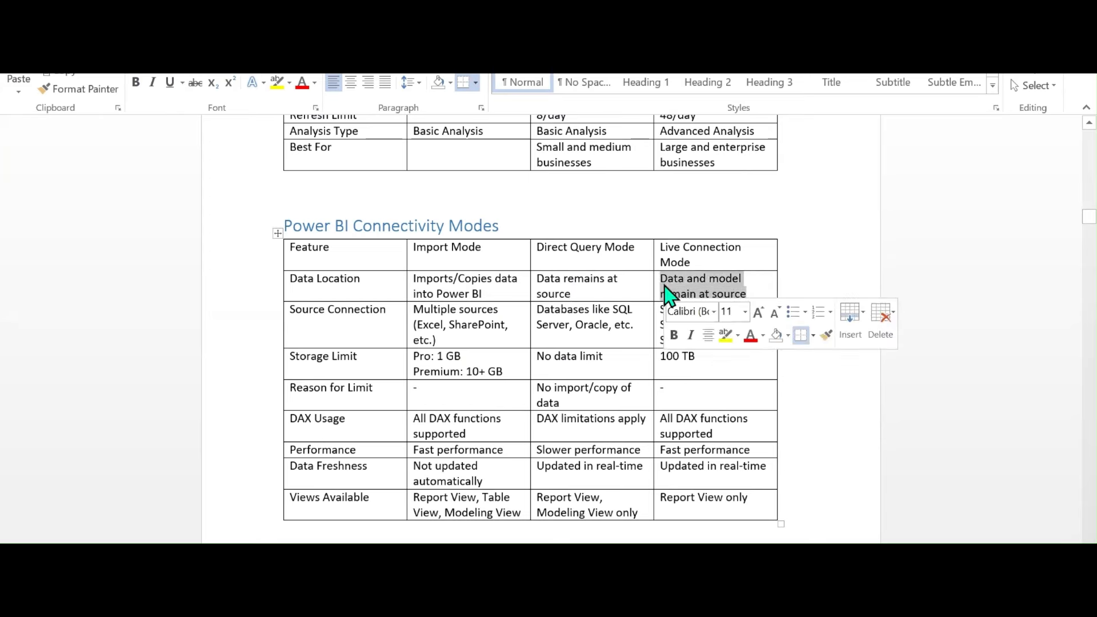
{"action": "left_click", "coordinate": [561, 309]}
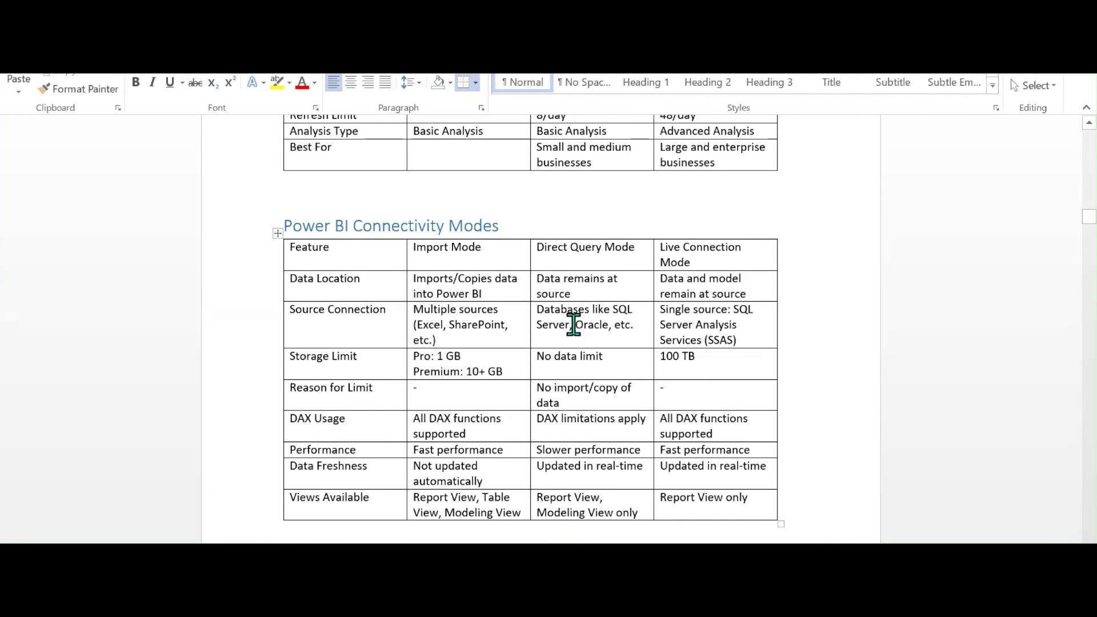
{"action": "left_click_drag", "start_coordinate": [617, 326], "coordinate": [552, 318]}
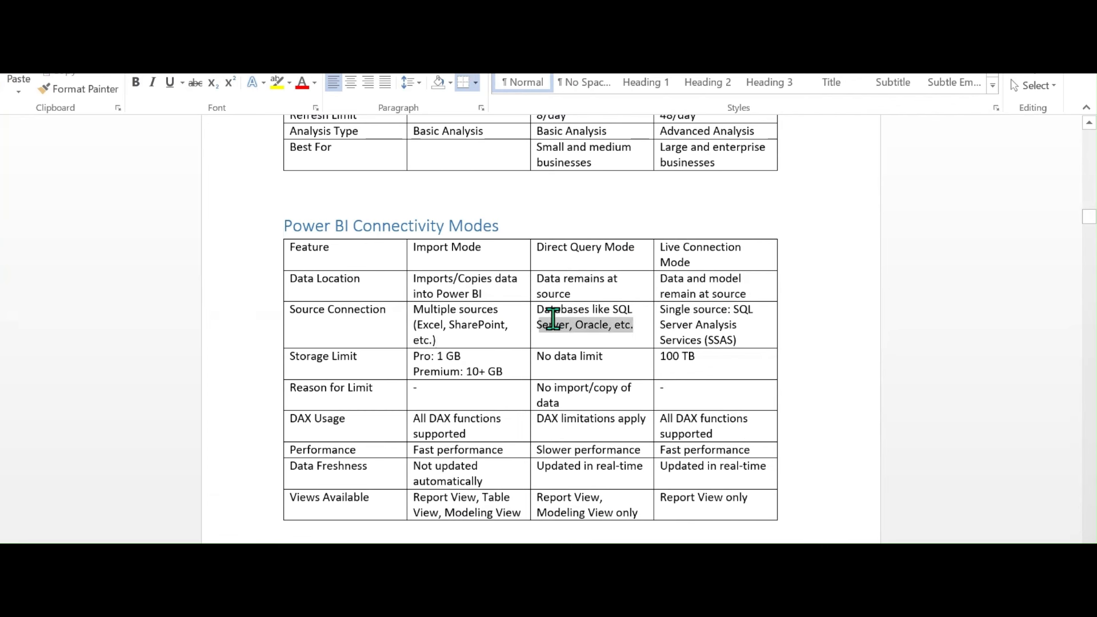
{"action": "left_click", "coordinate": [554, 334]}
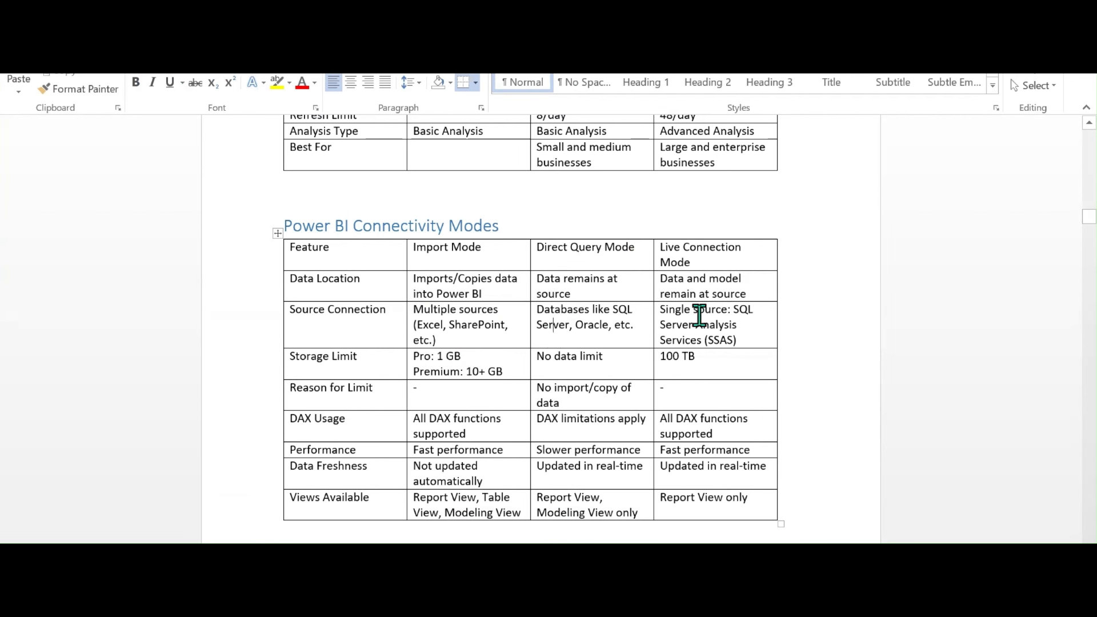
{"action": "left_click", "coordinate": [700, 336]}
{"action": "left_click_drag", "start_coordinate": [360, 360], "coordinate": [295, 361]}
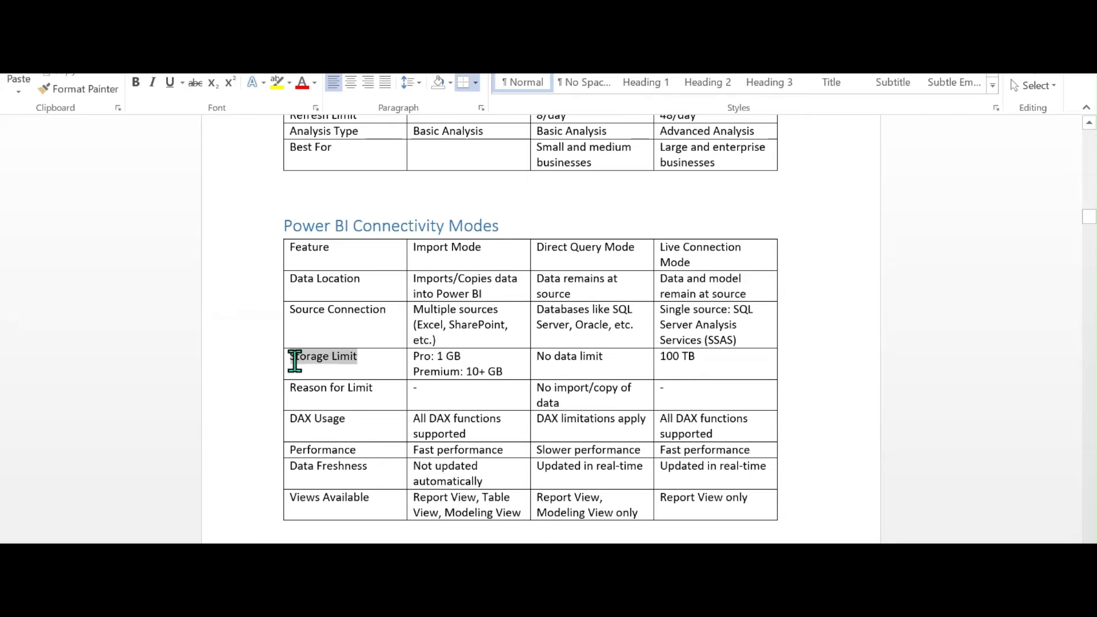
{"action": "left_click", "coordinate": [440, 372]}
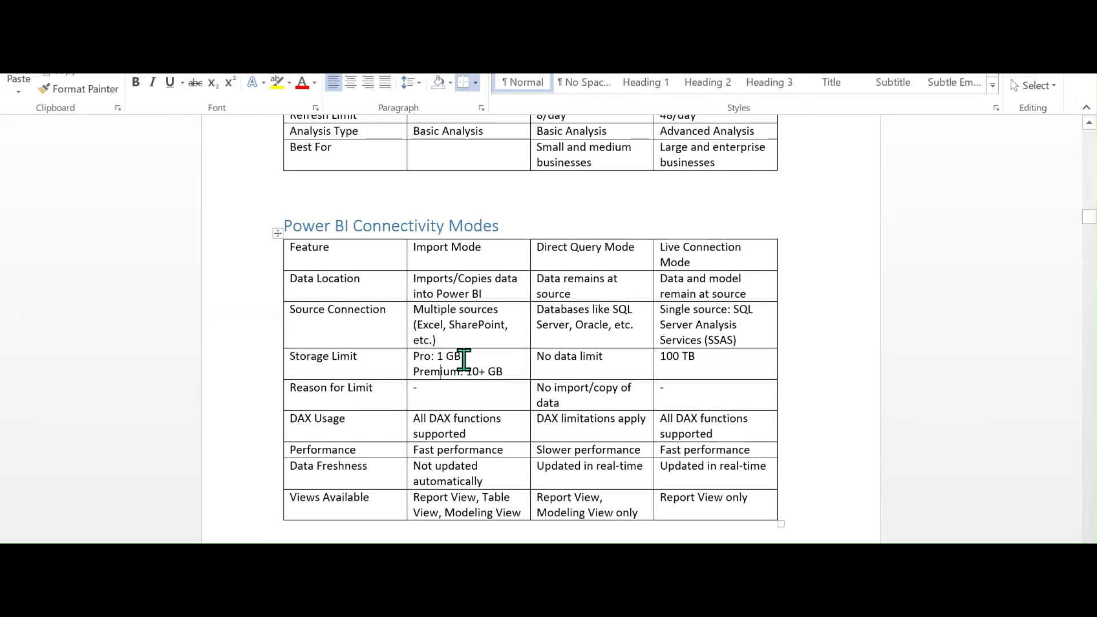
{"action": "left_click", "coordinate": [503, 371]}
{"action": "left_click_drag", "start_coordinate": [490, 374], "coordinate": [409, 372]}
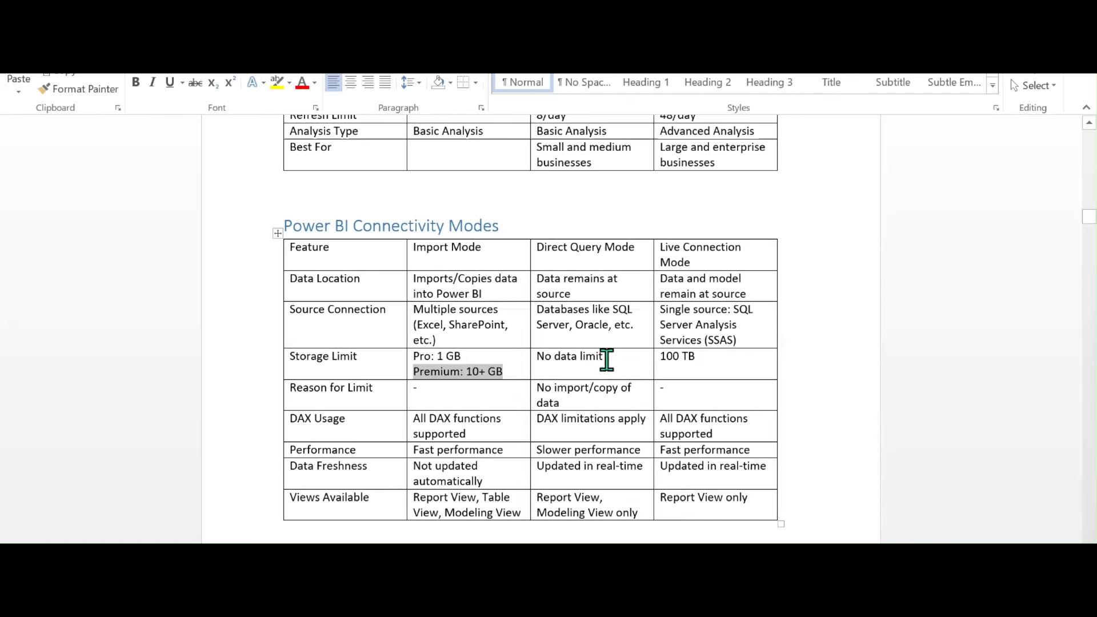
{"action": "left_click_drag", "start_coordinate": [603, 359], "coordinate": [538, 360]}
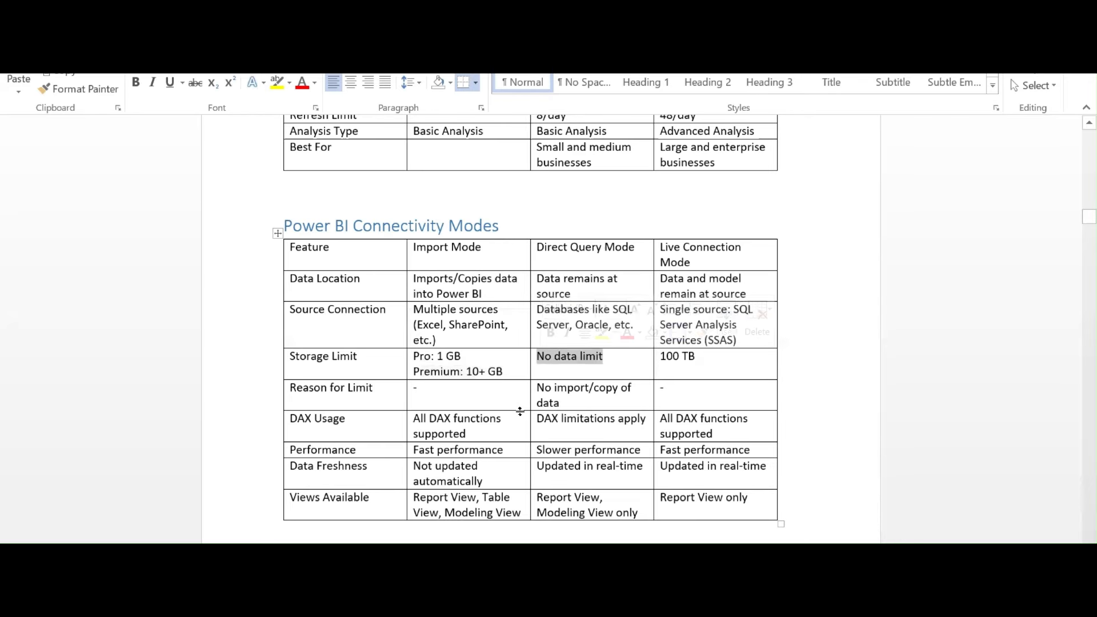
{"action": "left_click", "coordinate": [705, 368]}
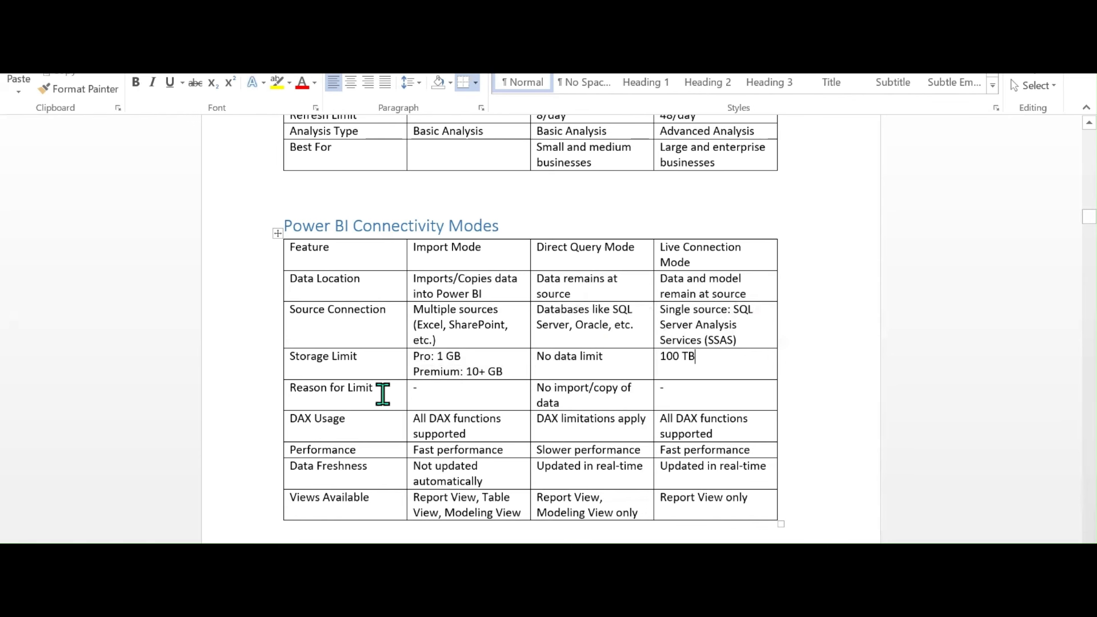
{"action": "left_click_drag", "start_coordinate": [377, 390], "coordinate": [308, 387]}
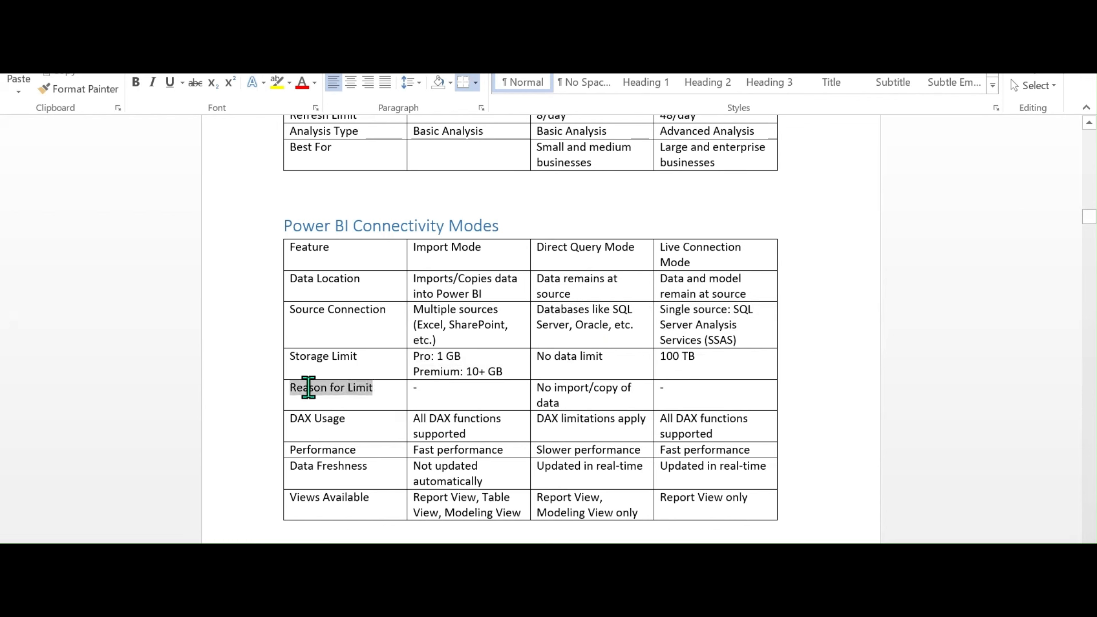
{"action": "left_click", "coordinate": [572, 403]}
{"action": "left_click_drag", "start_coordinate": [572, 404], "coordinate": [526, 392]}
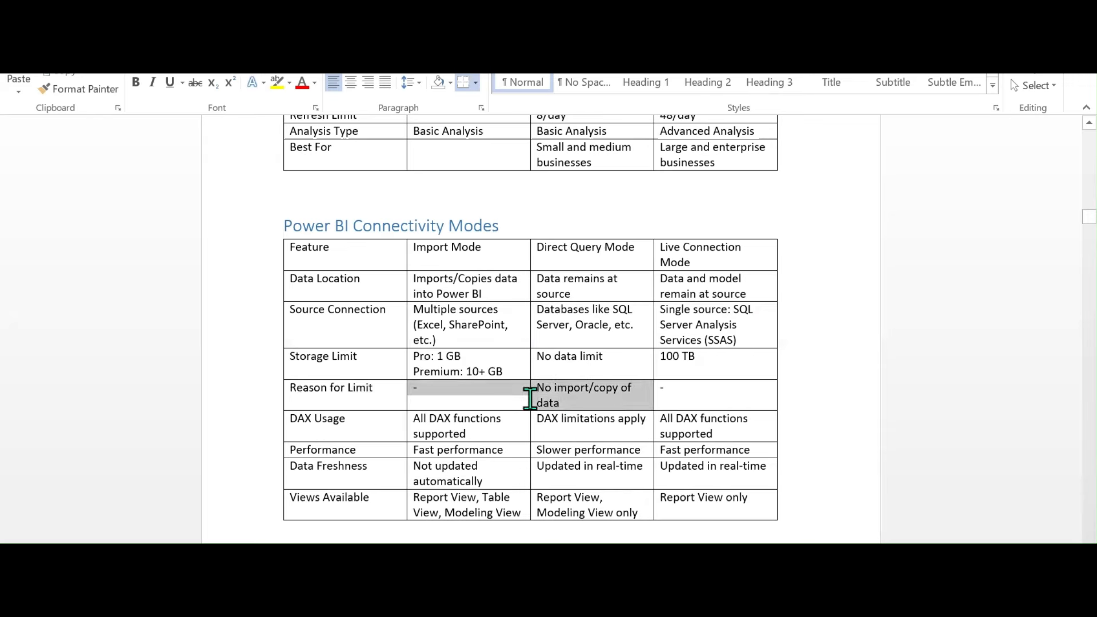
{"action": "left_click", "coordinate": [565, 408]}
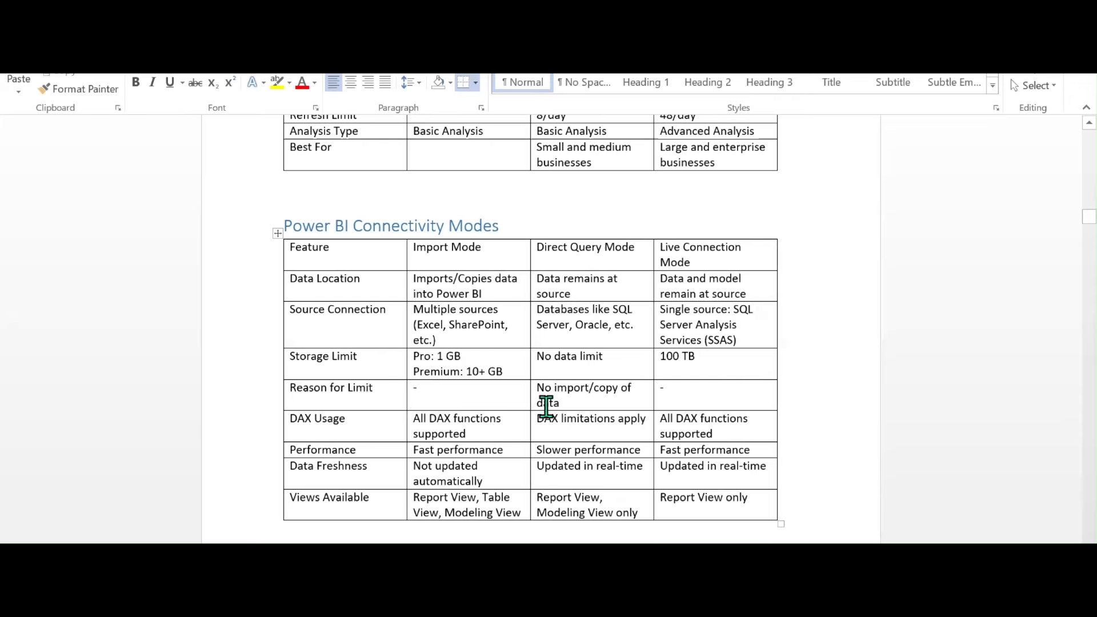
{"action": "left_click", "coordinate": [357, 417]}
{"action": "left_click_drag", "start_coordinate": [357, 417], "coordinate": [290, 419]}
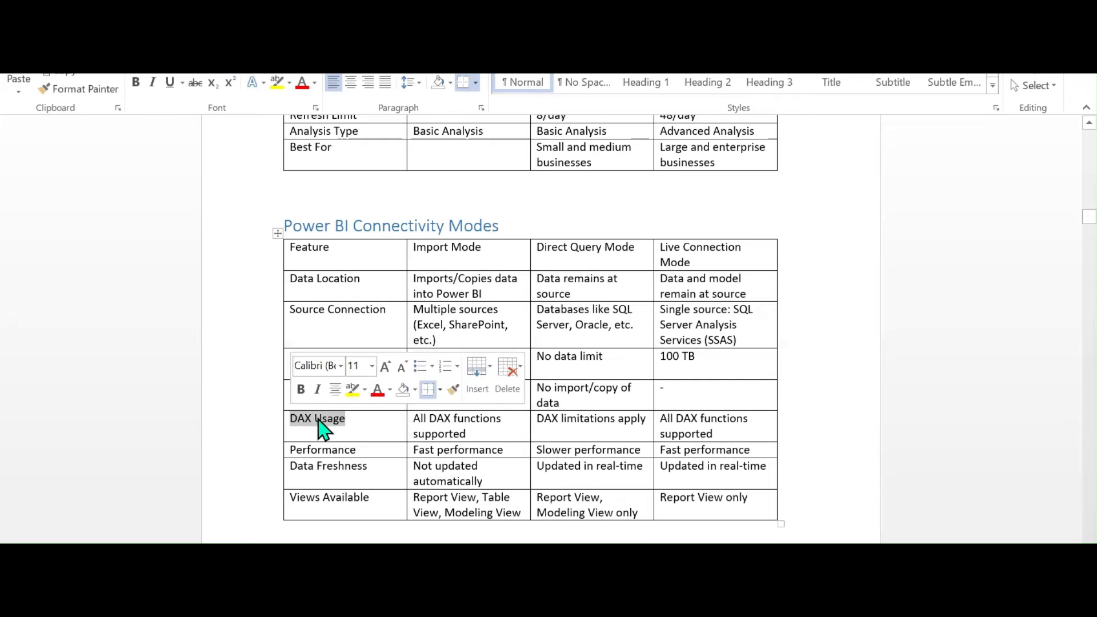
{"action": "left_click", "coordinate": [486, 434]}
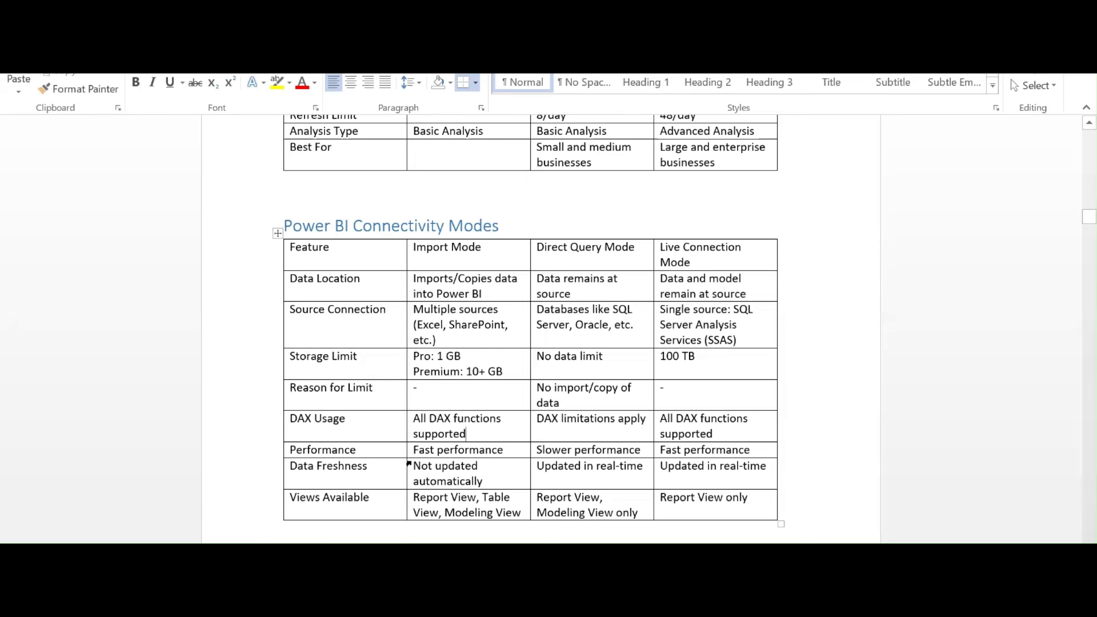
{"action": "left_click", "coordinate": [725, 435]}
{"action": "left_click_drag", "start_coordinate": [692, 435], "coordinate": [657, 419]}
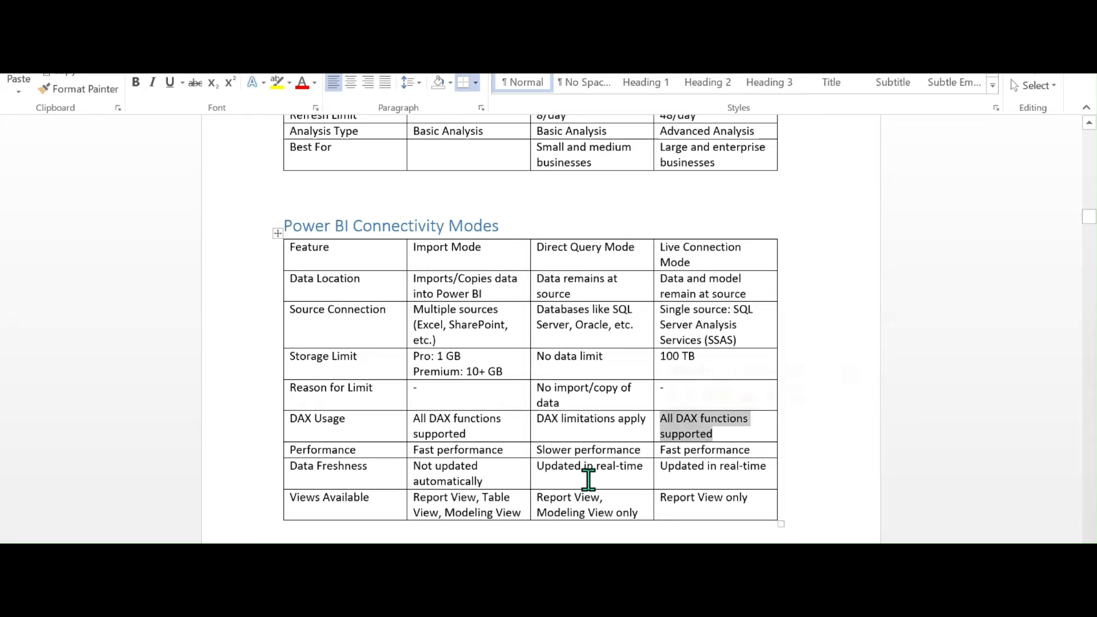
{"action": "left_click", "coordinate": [367, 449]}
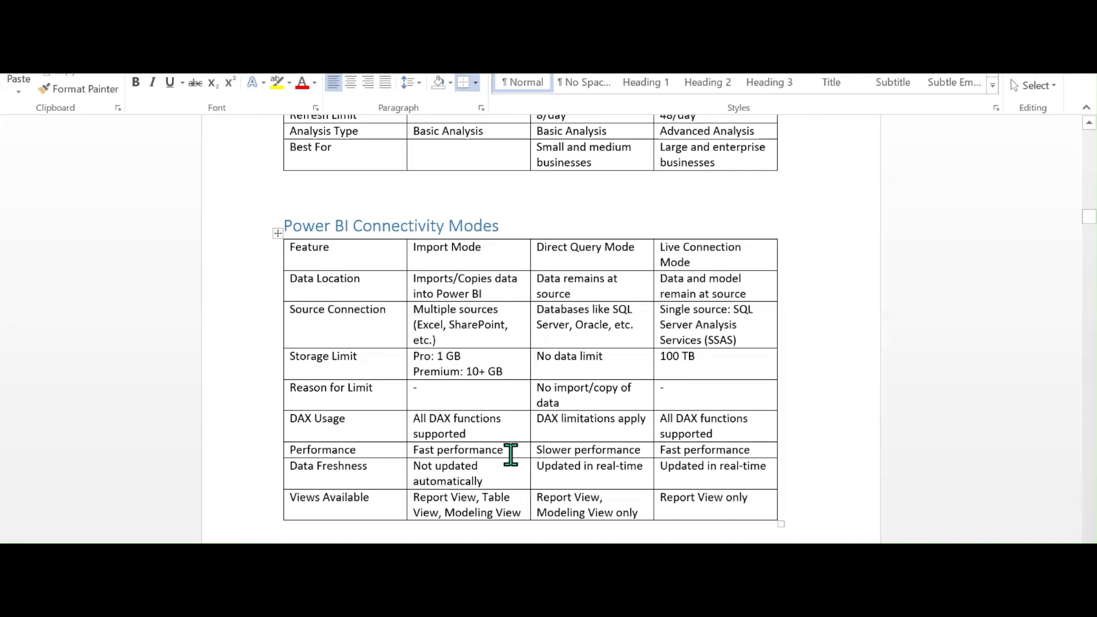
{"action": "left_click", "coordinate": [639, 450]}
Commit the LIVE CONNECTION note listing SSAS and MDX, DAX on the Paint sketch
{"action": "left_click", "coordinate": [687, 466]}
{"action": "scroll", "coordinate": [514, 429], "scroll_direction": "down", "scroll_amount": 3}
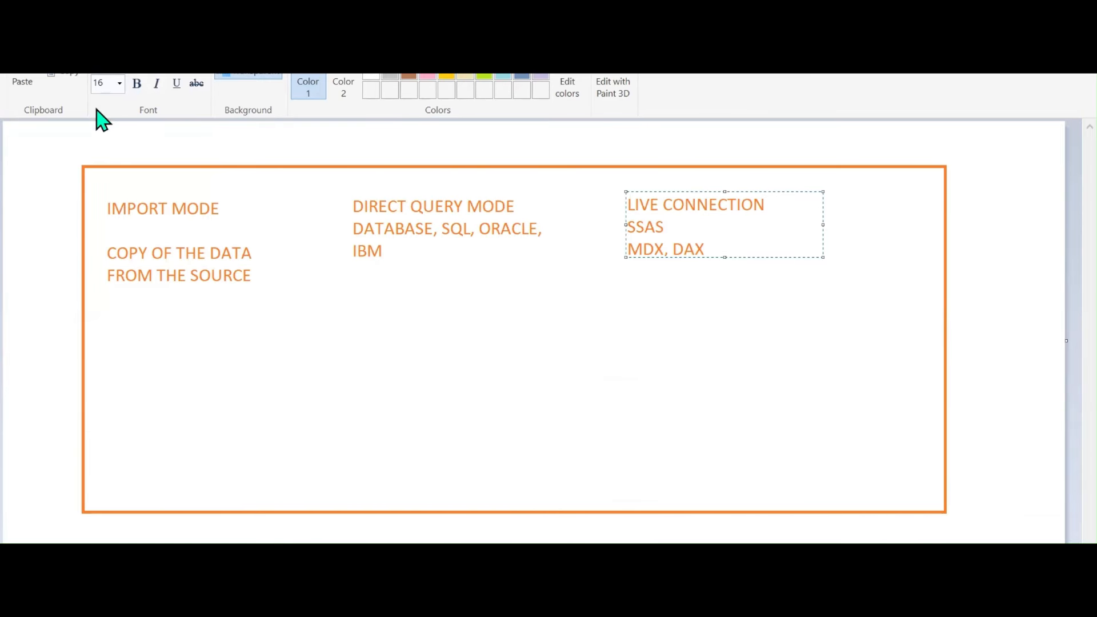
{"action": "left_click", "coordinate": [114, 326]}
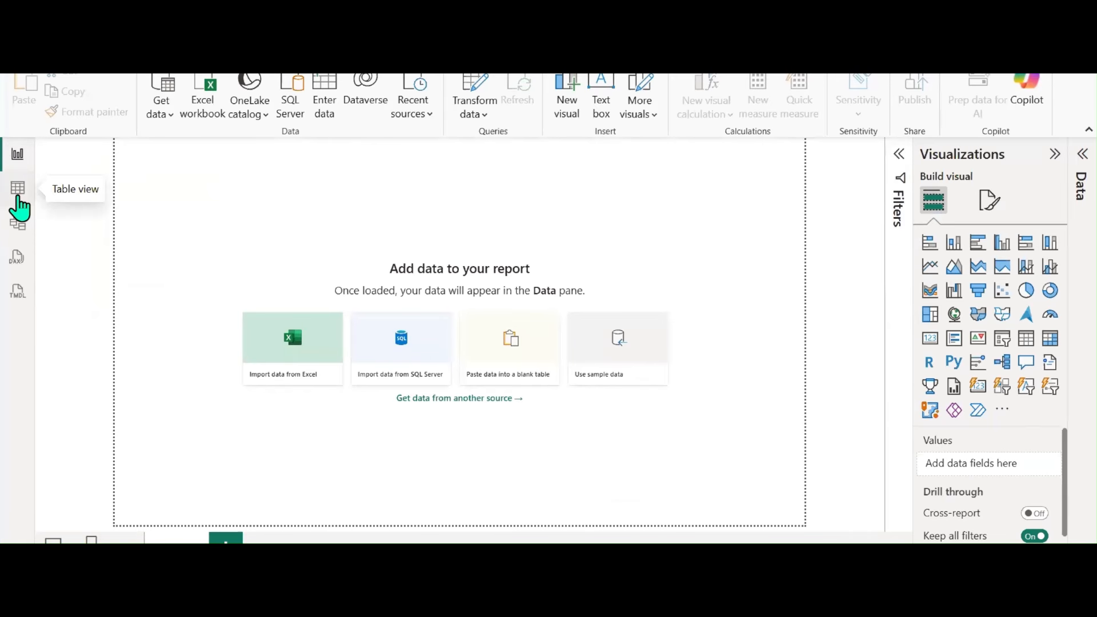
{"action": "left_click", "coordinate": [17, 191]}
{"action": "left_click", "coordinate": [18, 224]}
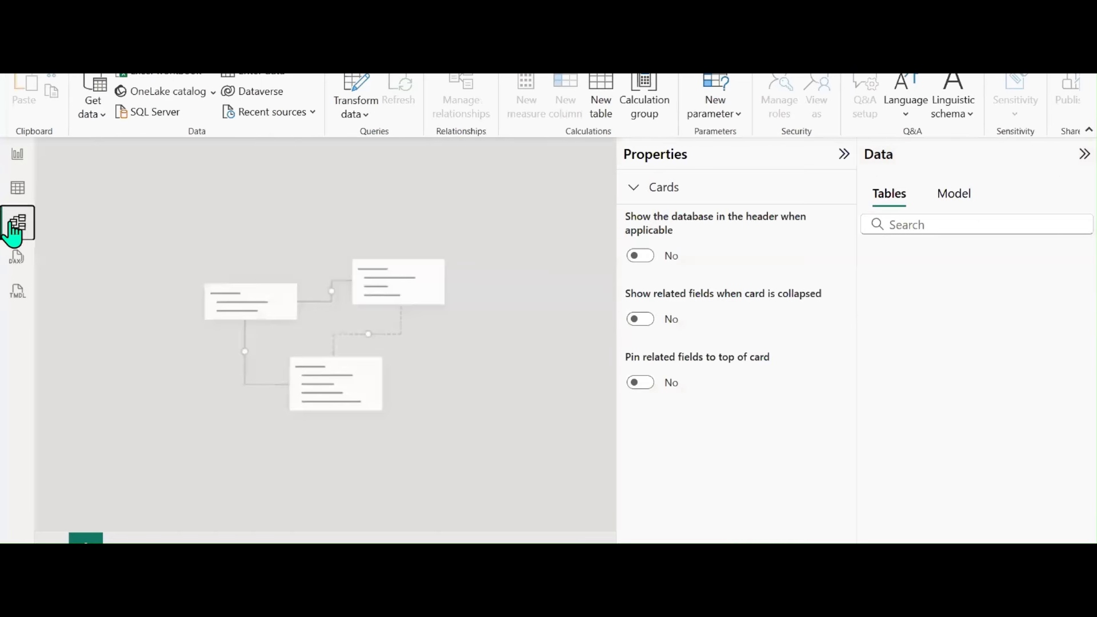
{"action": "left_click", "coordinate": [18, 156]}
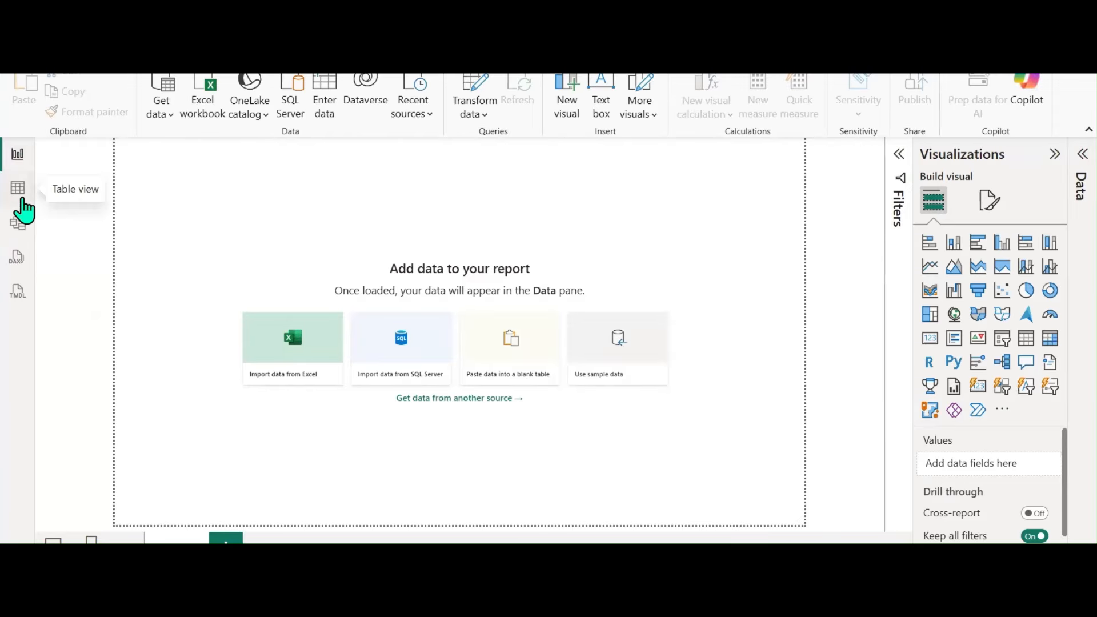
{"action": "left_click", "coordinate": [19, 190]}
{"action": "left_click", "coordinate": [19, 224]}
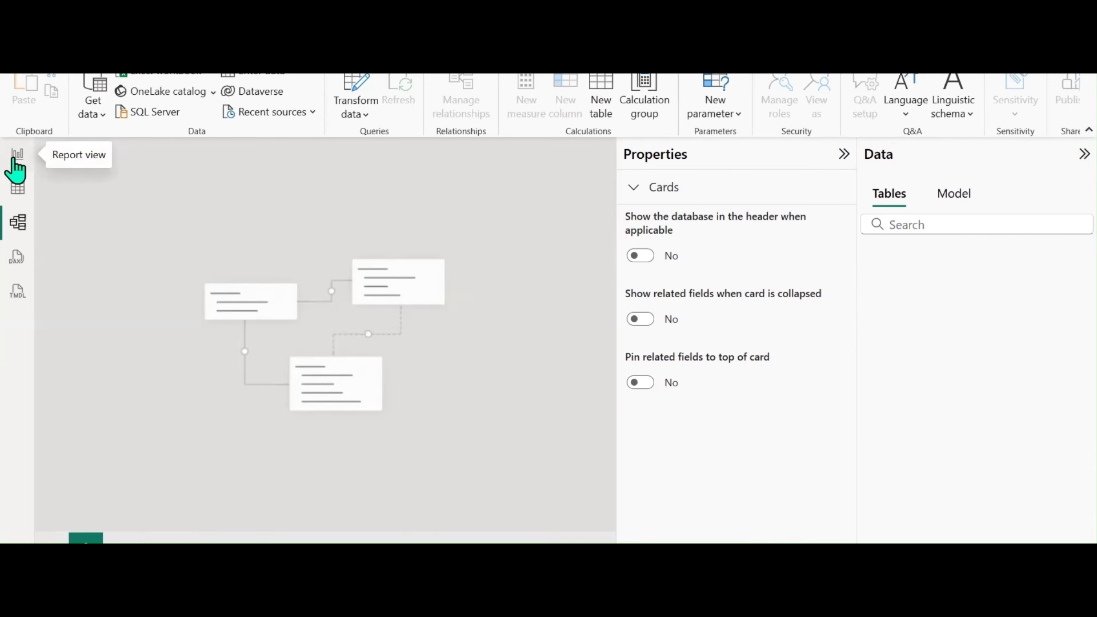
{"action": "left_click", "coordinate": [16, 170]}
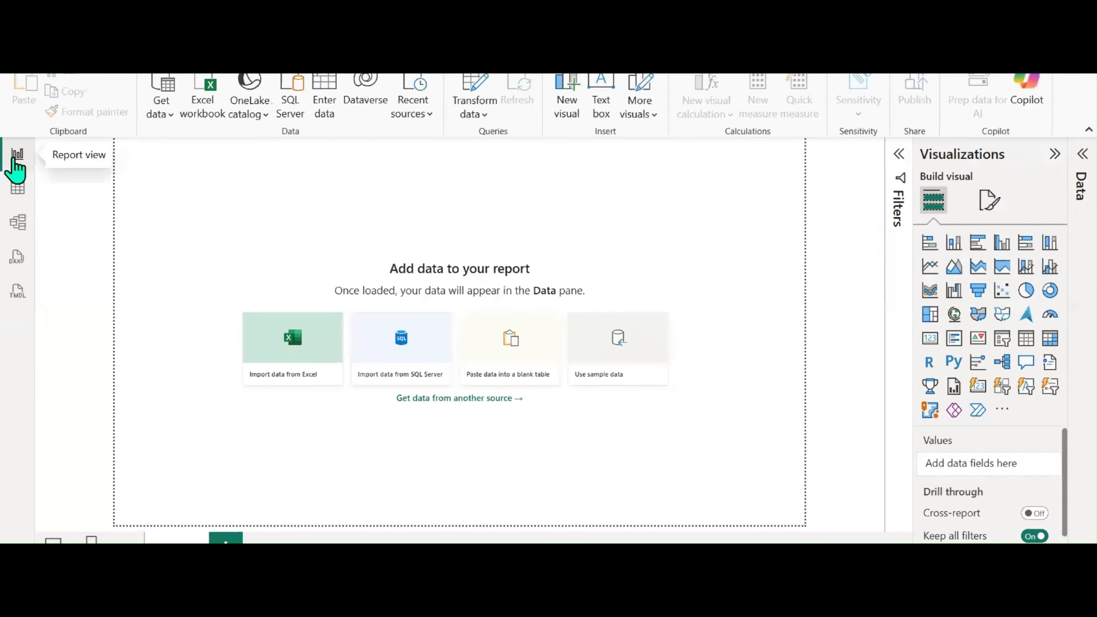
{"action": "left_click", "coordinate": [16, 227]}
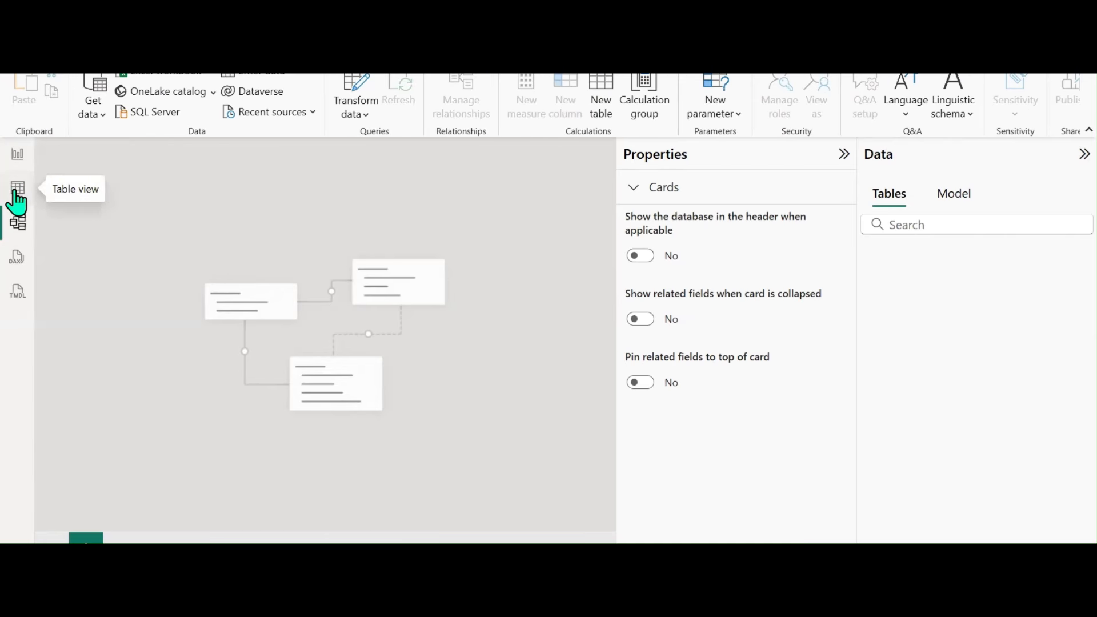
{"action": "left_click", "coordinate": [16, 160]}
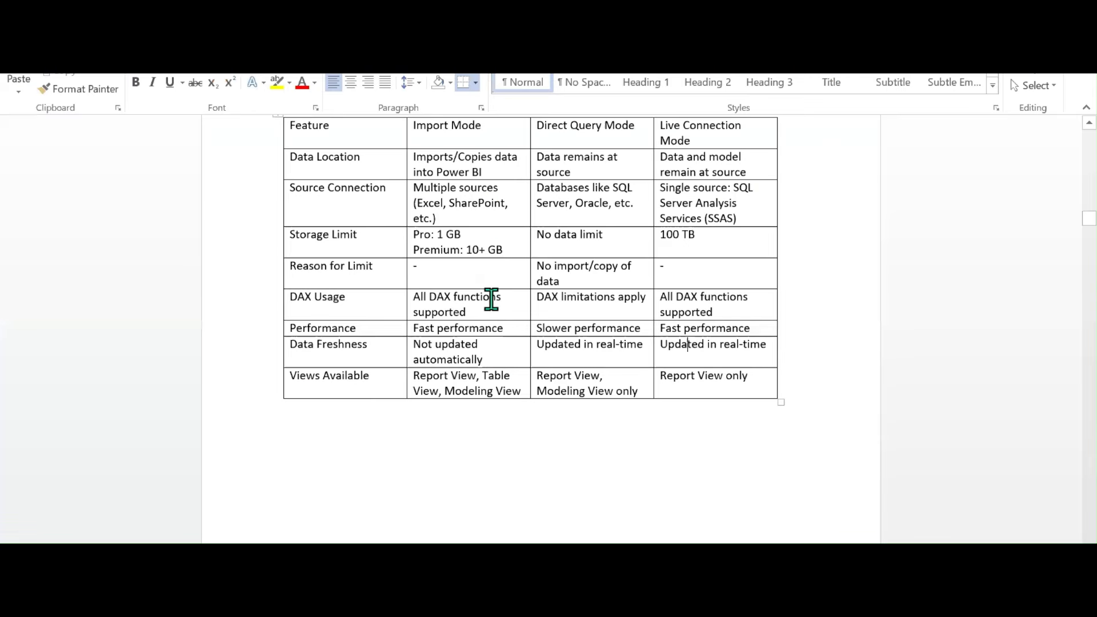
{"action": "scroll", "coordinate": [491, 299], "scroll_direction": "up", "scroll_amount": 4}
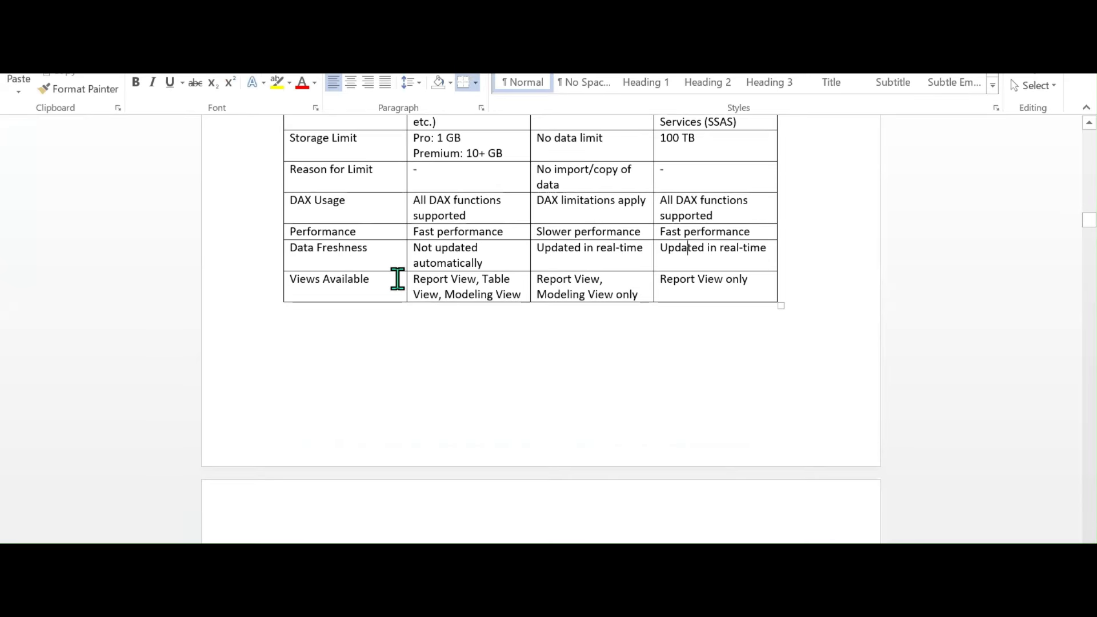
{"action": "scroll", "coordinate": [395, 278], "scroll_direction": "down", "scroll_amount": 4}
{"action": "scroll", "coordinate": [393, 277], "scroll_direction": "up", "scroll_amount": 5}
{"action": "scroll", "coordinate": [392, 276], "scroll_direction": "up", "scroll_amount": 5}
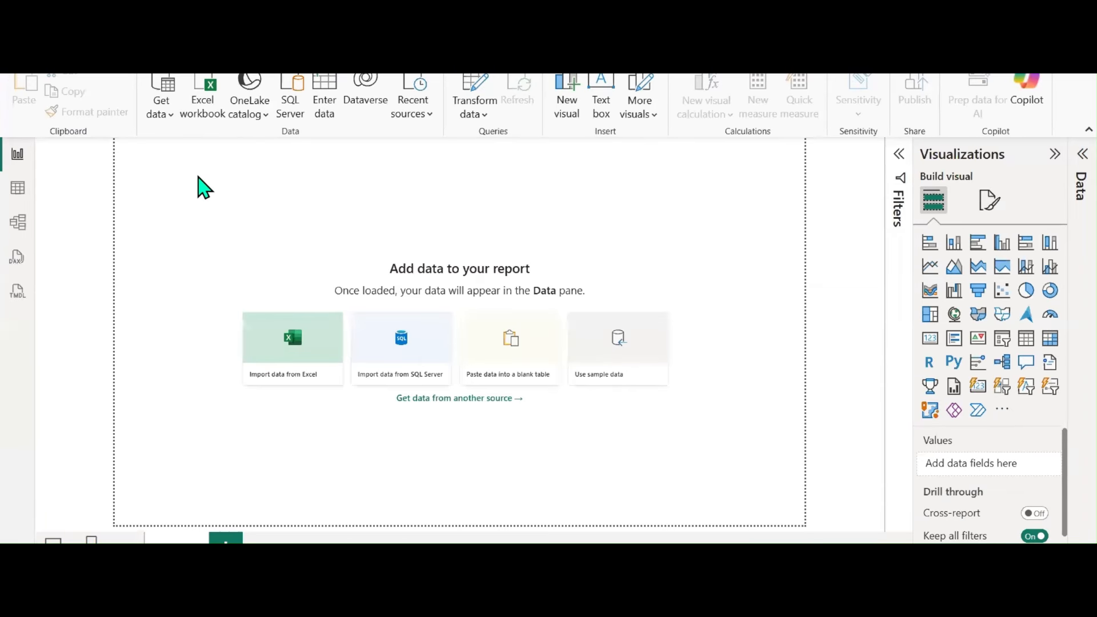
Connect to the SALES.xlsx Excel workbook as a Power BI data source
{"action": "left_click", "coordinate": [163, 114]}
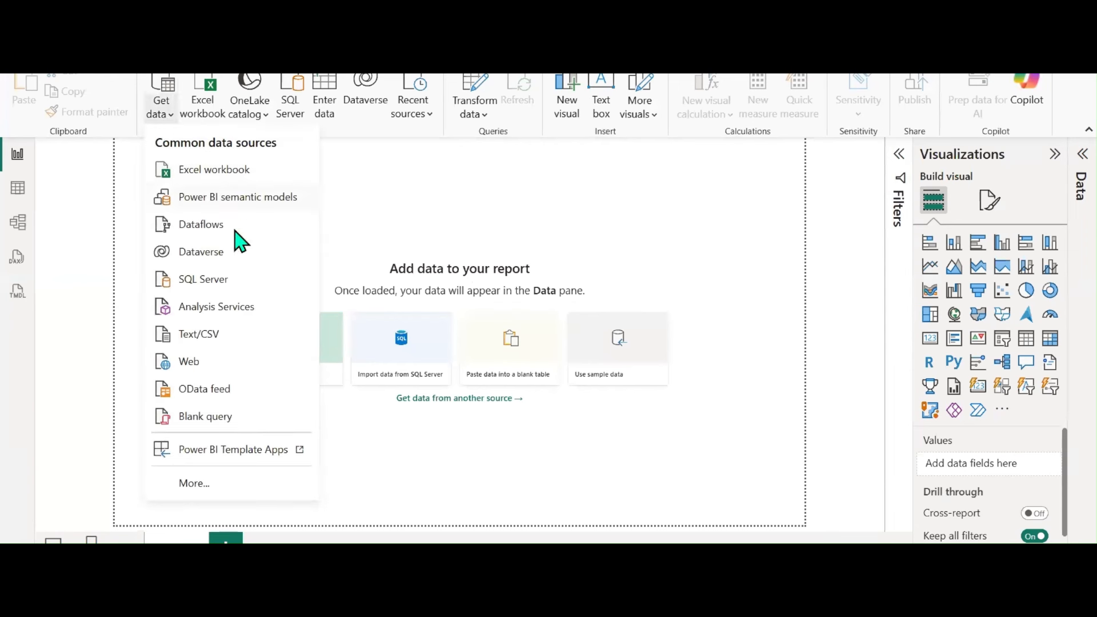
{"action": "left_click", "coordinate": [211, 178]}
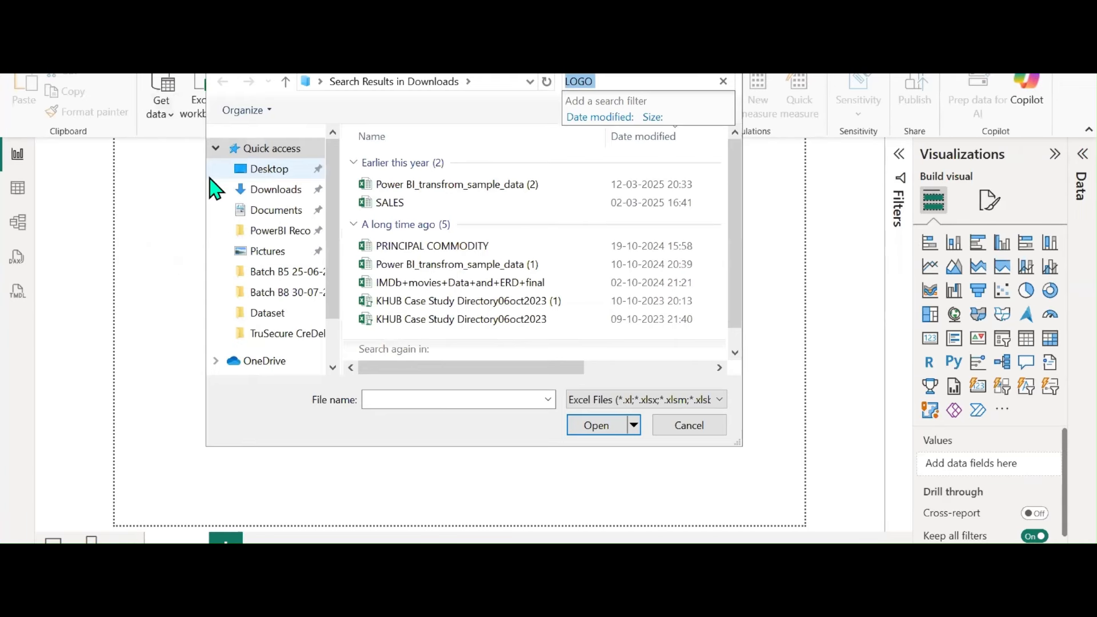
{"action": "left_click", "coordinate": [389, 206]}
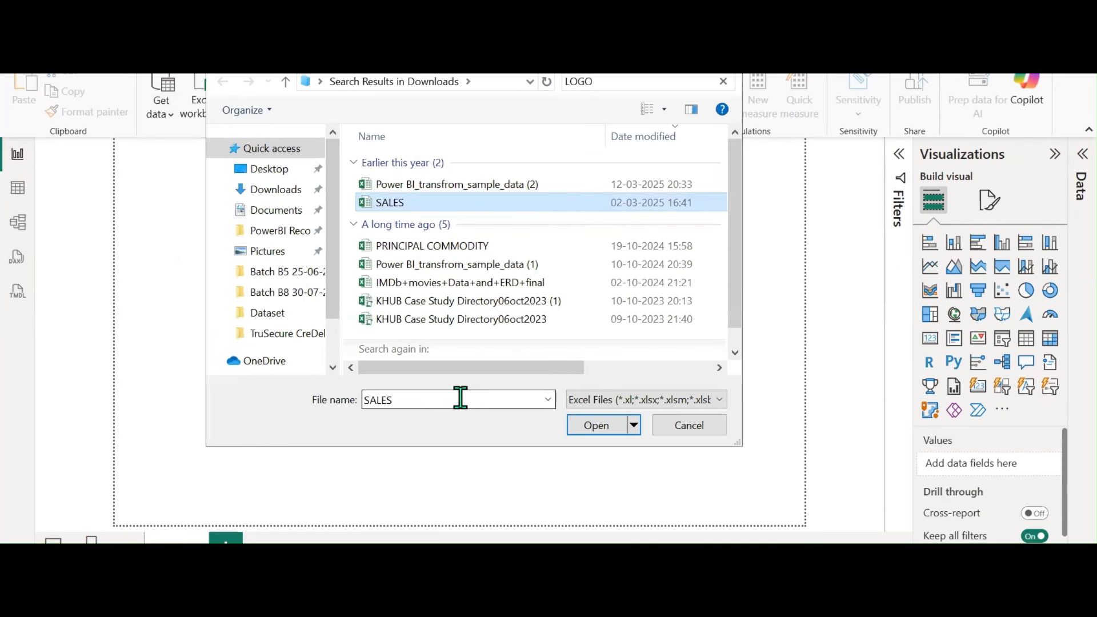
{"action": "left_click", "coordinate": [571, 426]}
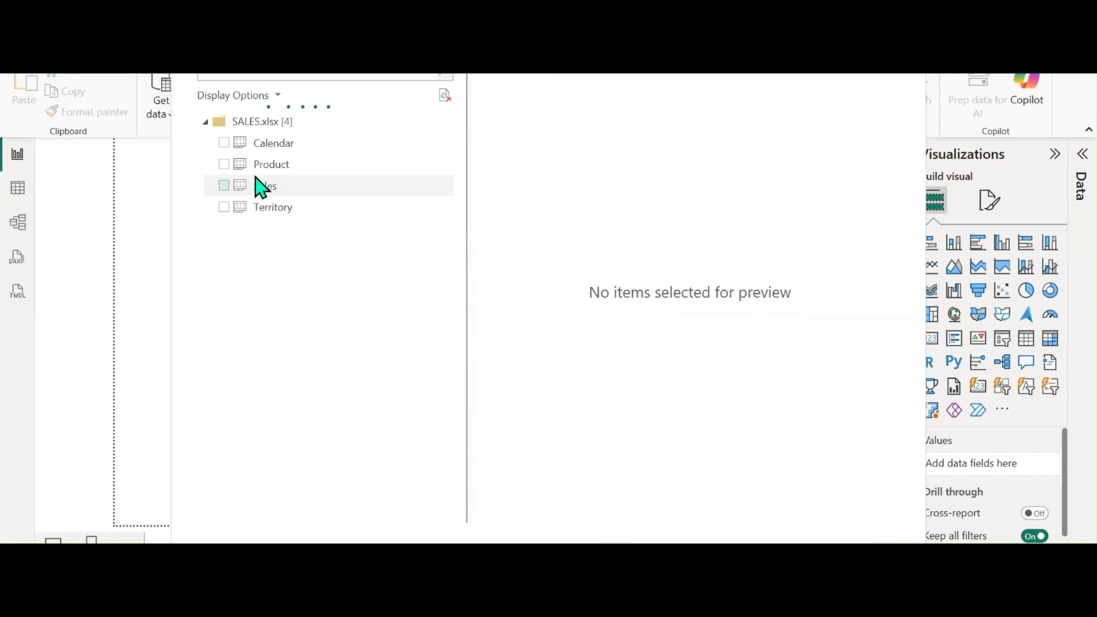
Select only the Sales table in the Navigator and load its 58,189 rows
{"action": "left_click", "coordinate": [224, 186]}
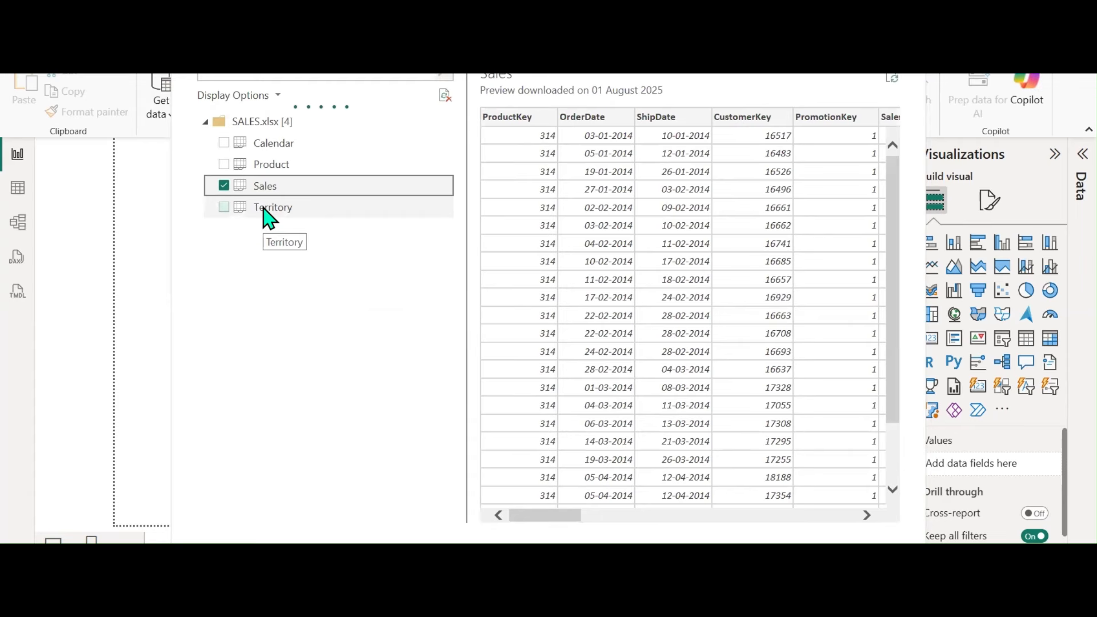
{"action": "left_click", "coordinate": [223, 189]}
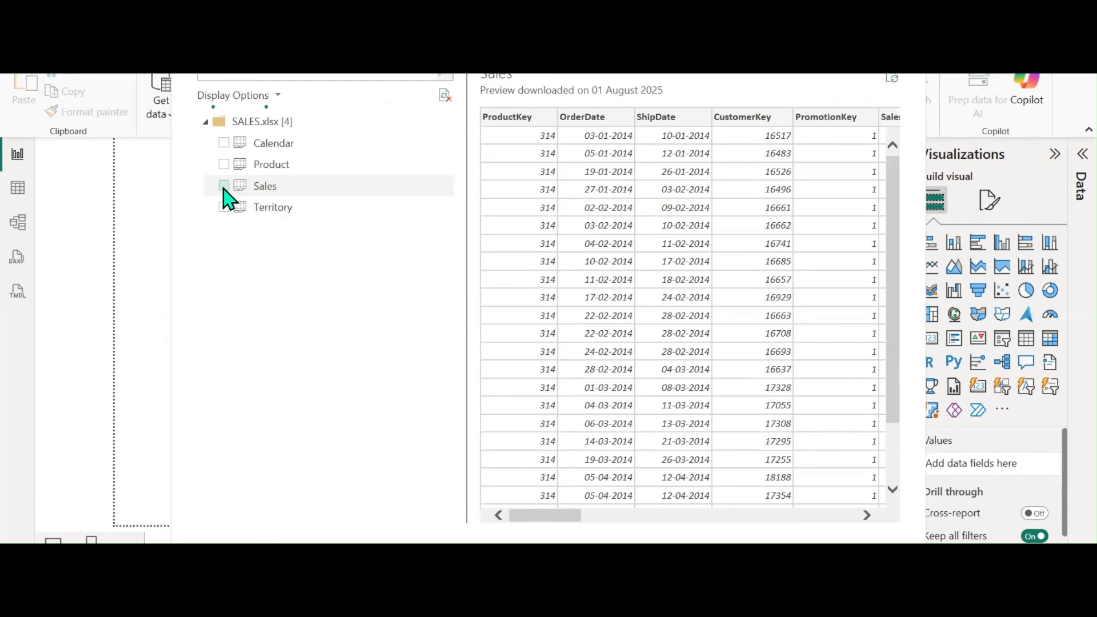
{"action": "left_click", "coordinate": [224, 189]}
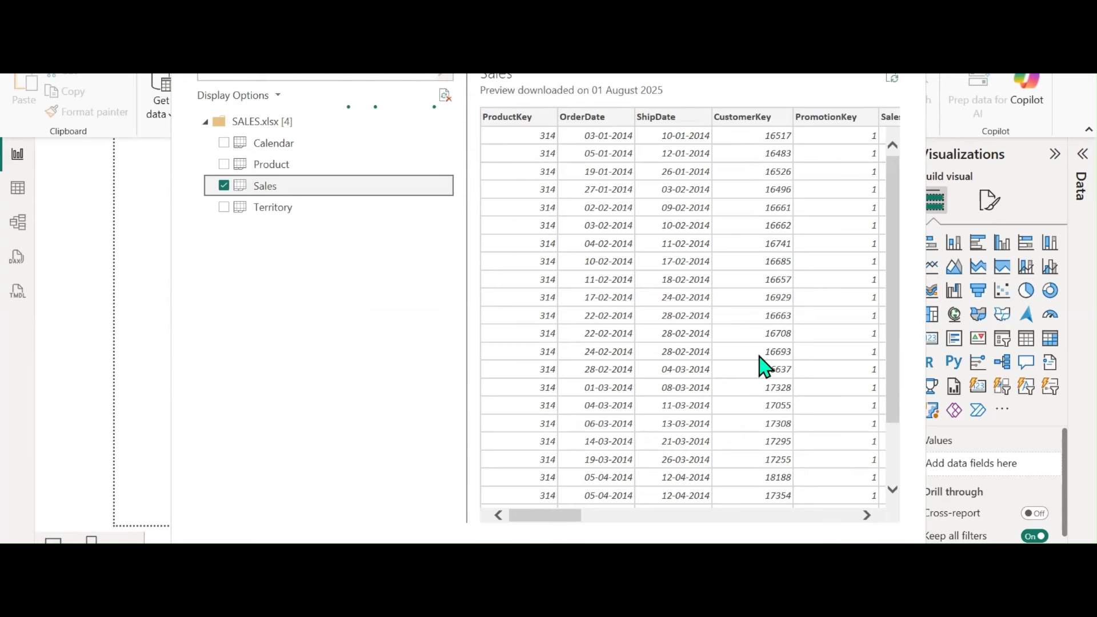
{"action": "left_click_drag", "start_coordinate": [549, 510], "coordinate": [510, 514]}
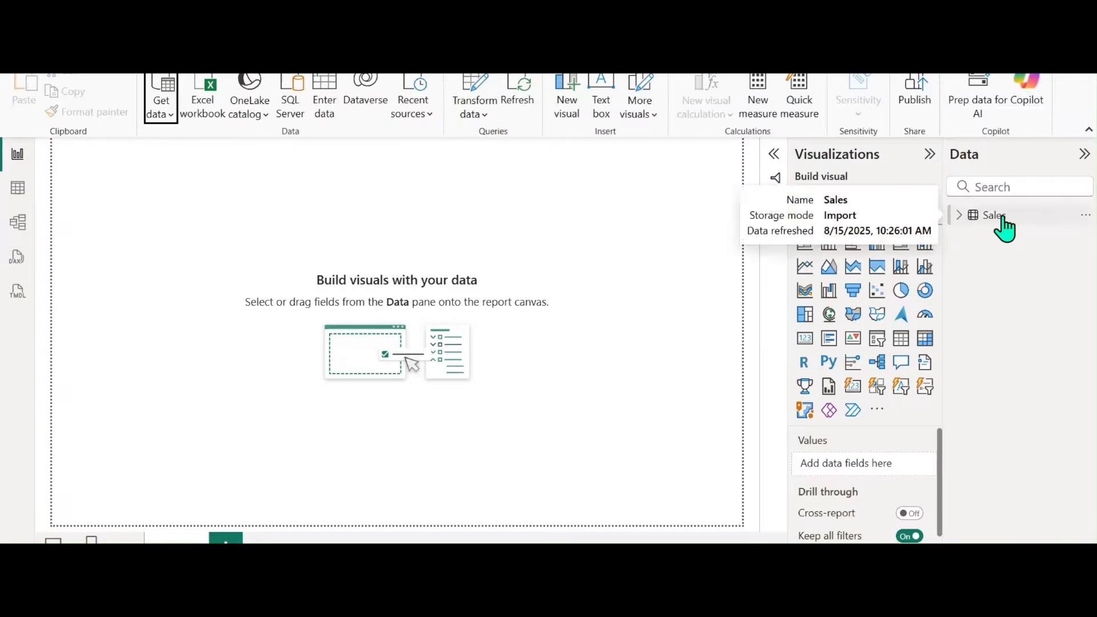
Expand the Sales table's fields and widen the Data pane
{"action": "left_click", "coordinate": [960, 216]}
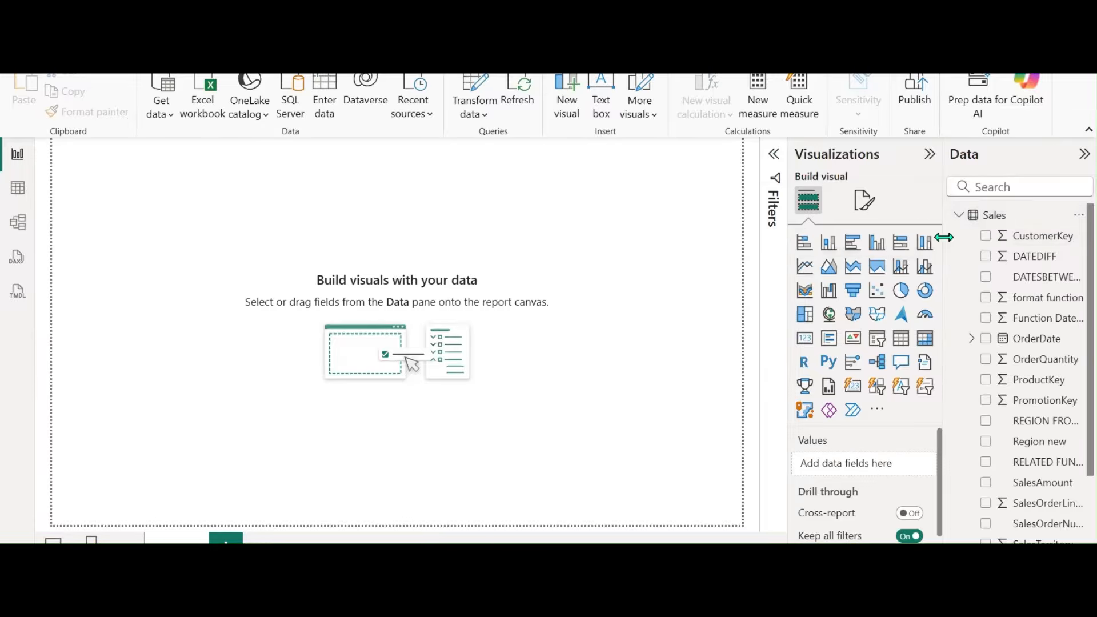
{"action": "left_click_drag", "start_coordinate": [944, 236], "coordinate": [851, 239]}
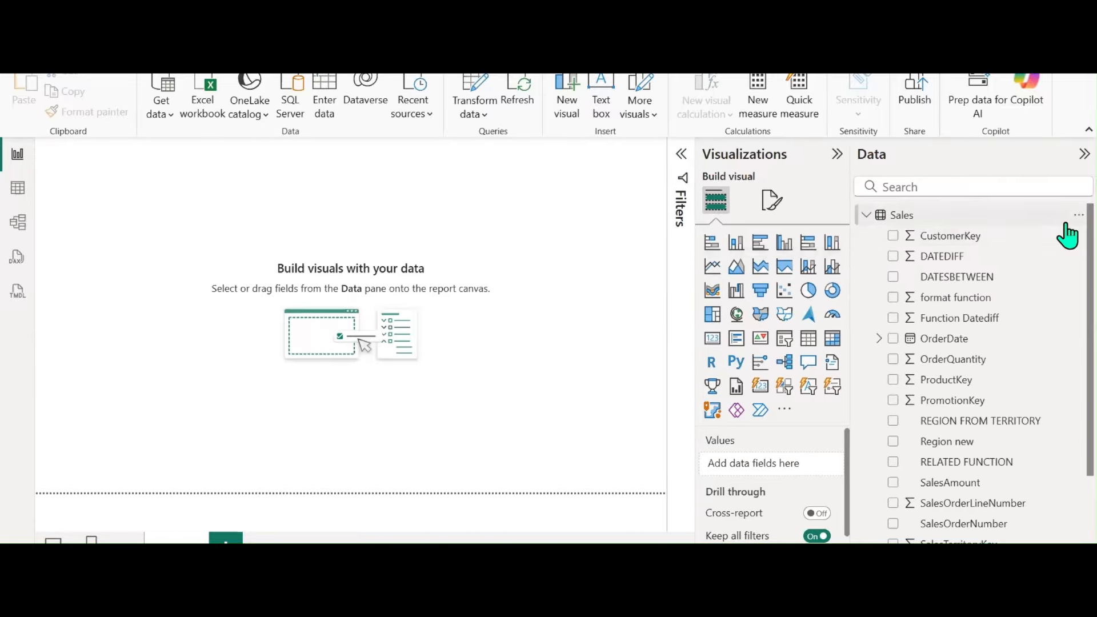
{"action": "scroll", "coordinate": [1062, 377], "scroll_direction": "down", "scroll_amount": 3}
{"action": "scroll", "coordinate": [1062, 382], "scroll_direction": "up", "scroll_amount": 3}
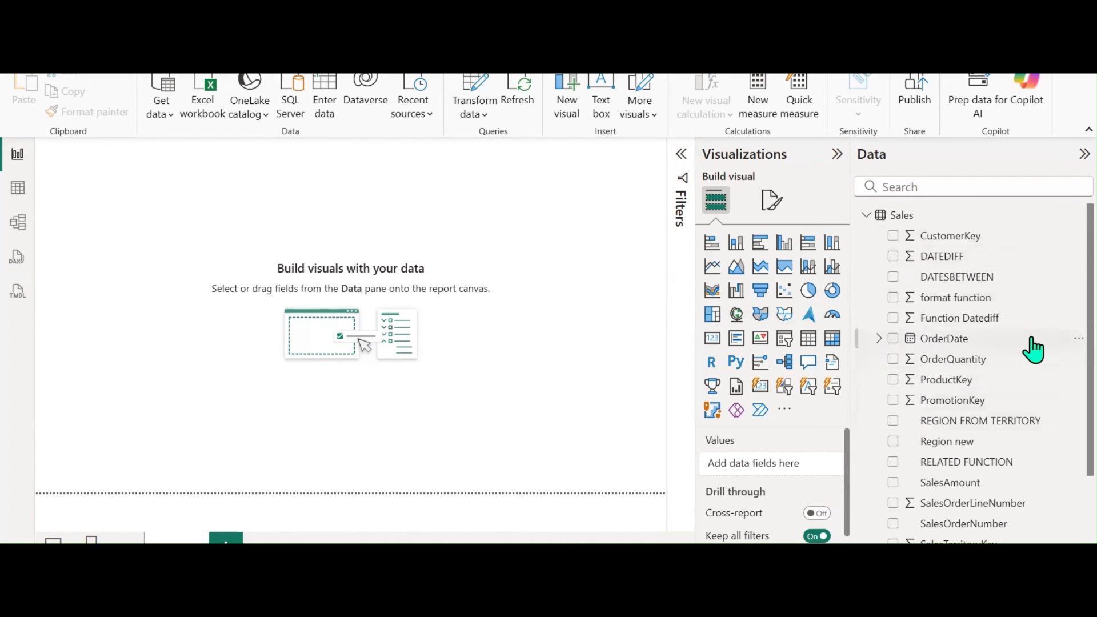
Inspect the Sales rows and OrderDate column in Table view, check Model view, then return to Report view
{"action": "left_click", "coordinate": [18, 191]}
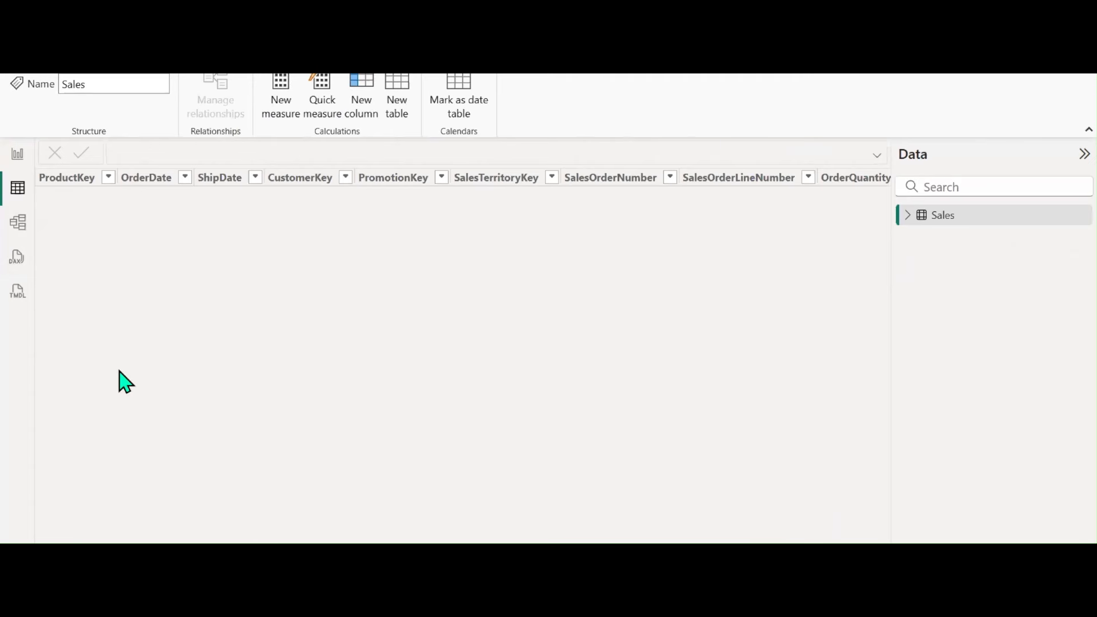
{"action": "left_click", "coordinate": [146, 184]}
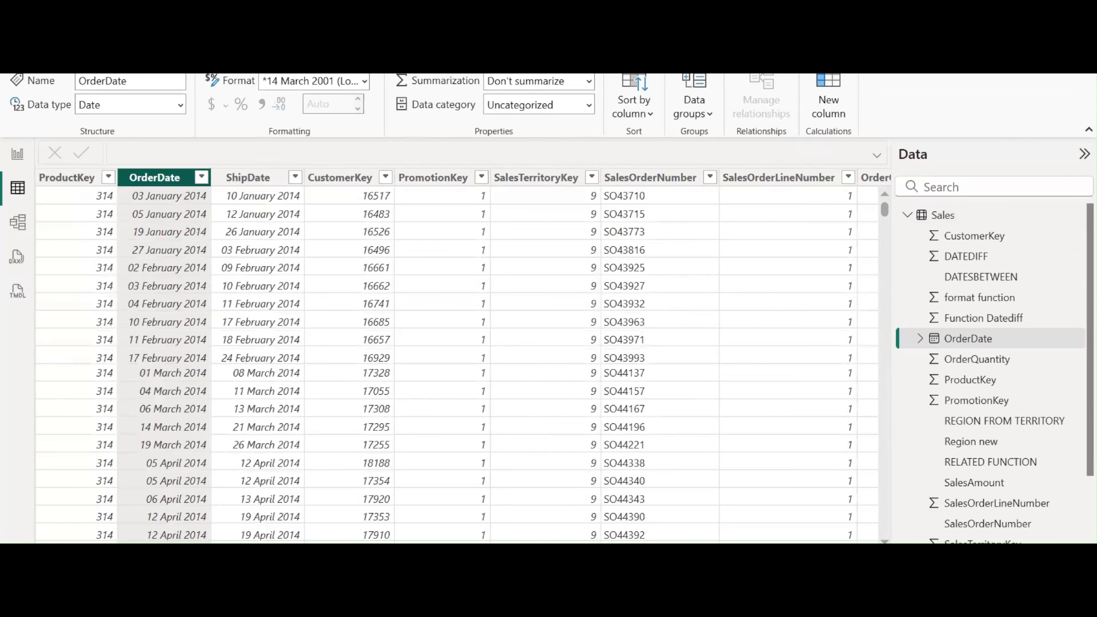
{"action": "scroll", "coordinate": [457, 354], "scroll_direction": "right", "scroll_amount": 15}
{"action": "scroll", "coordinate": [457, 354], "scroll_direction": "left", "scroll_amount": 15}
{"action": "left_click", "coordinate": [18, 224]}
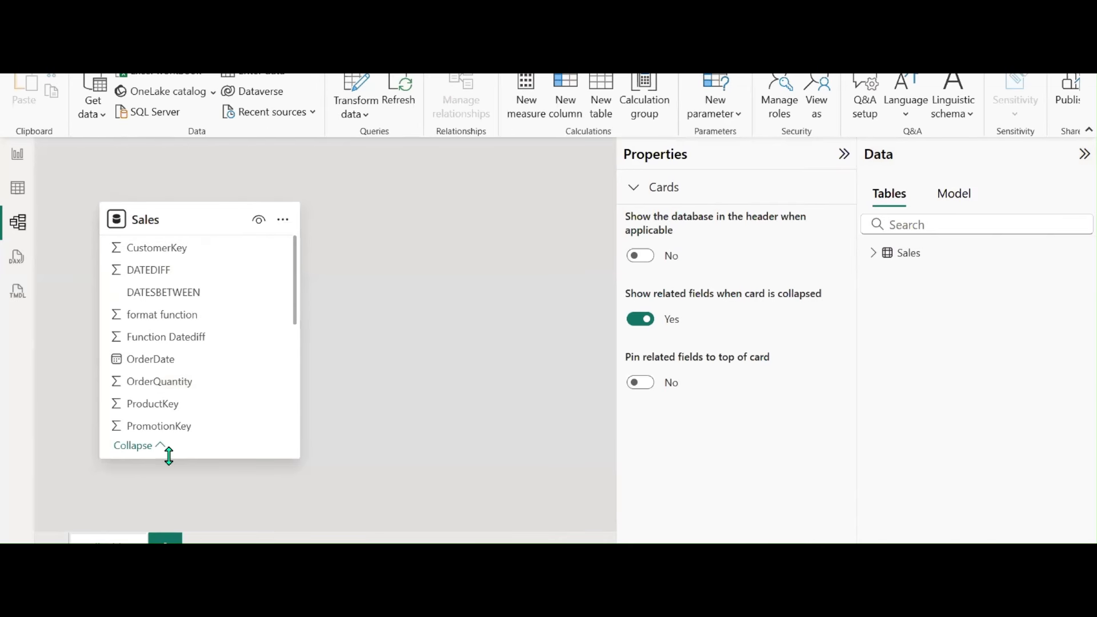
{"action": "left_click", "coordinate": [16, 156]}
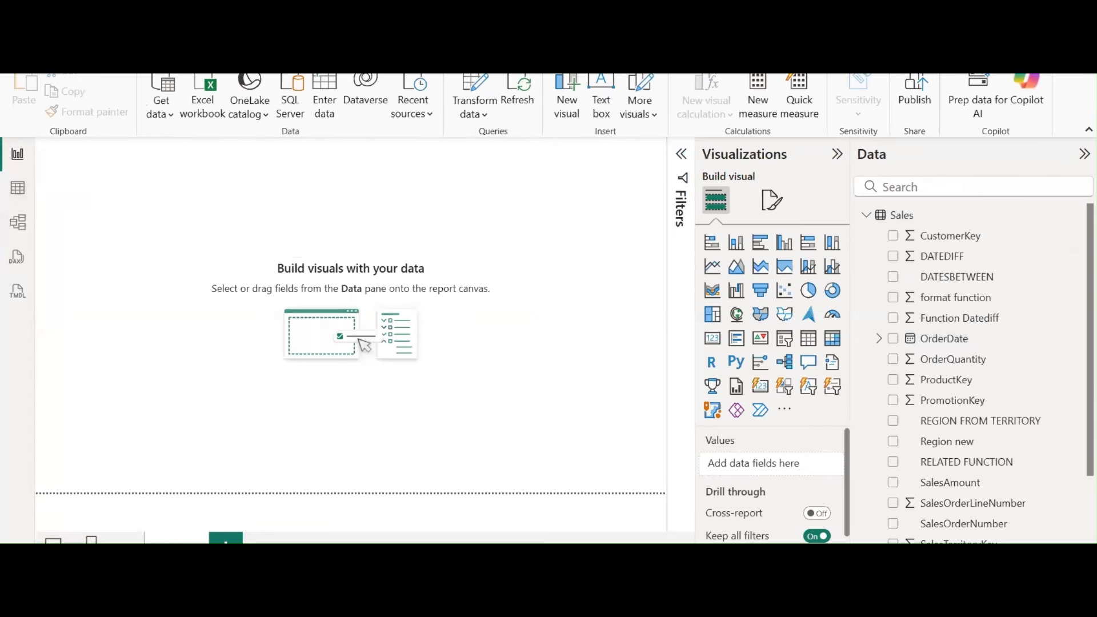
{"action": "left_click", "coordinate": [17, 50]}
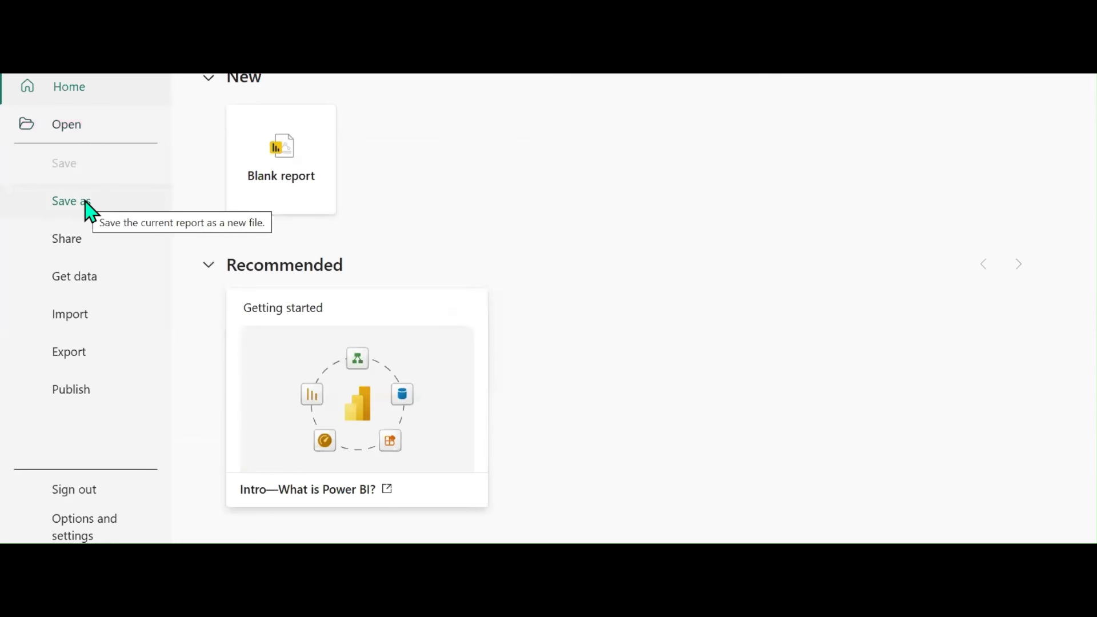
Save the report on this device as 'IMPORT MODE'
{"action": "left_click", "coordinate": [86, 204]}
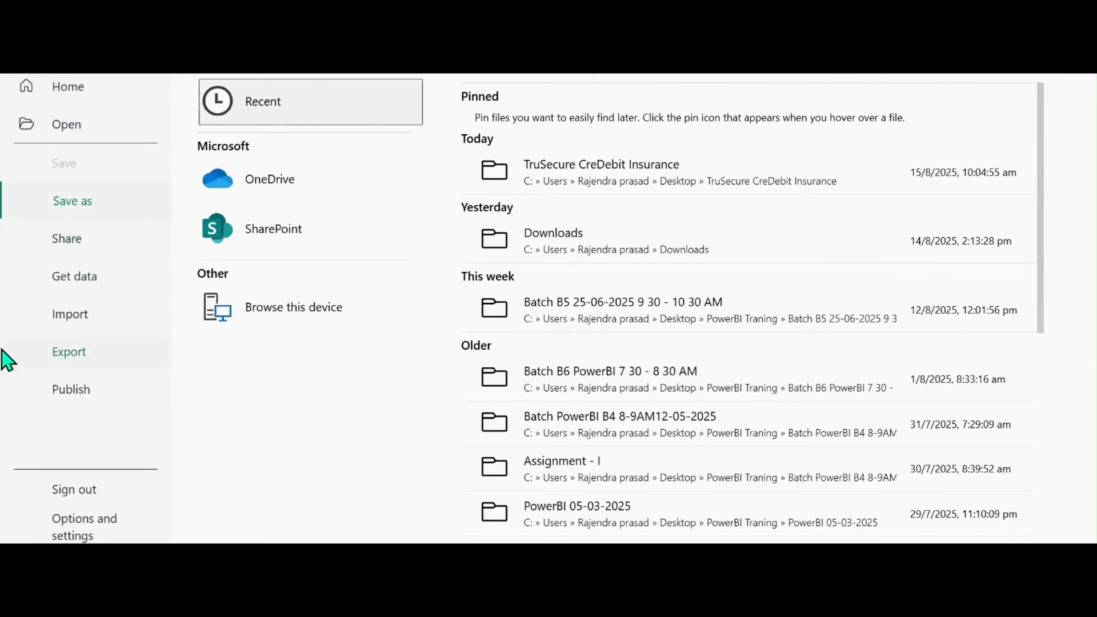
{"action": "left_click", "coordinate": [86, 193]}
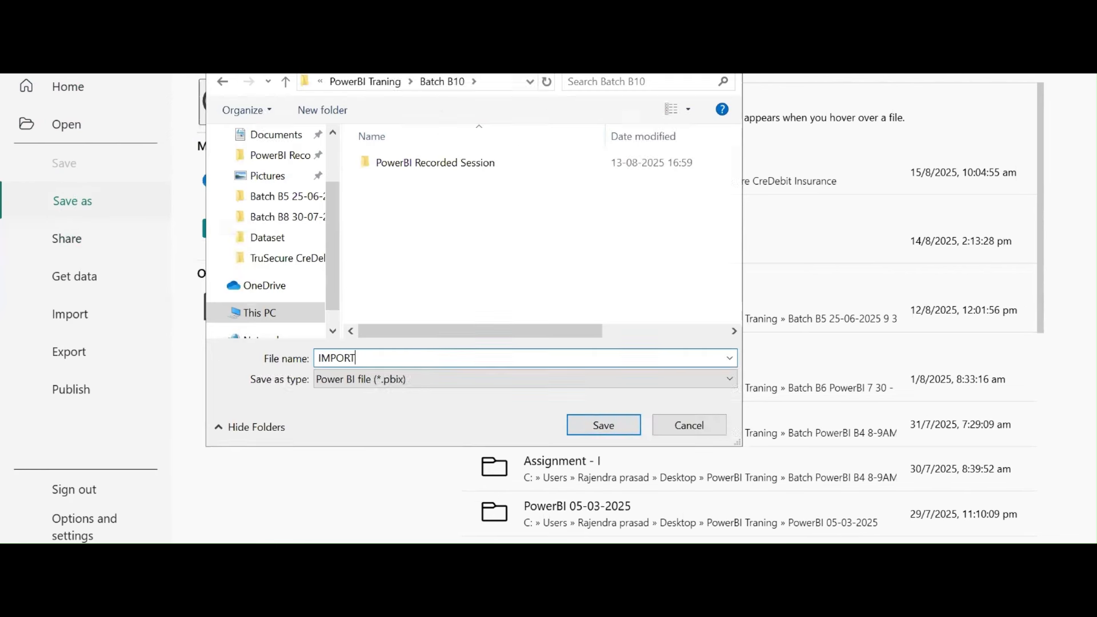
{"action": "key", "text": "Return"}
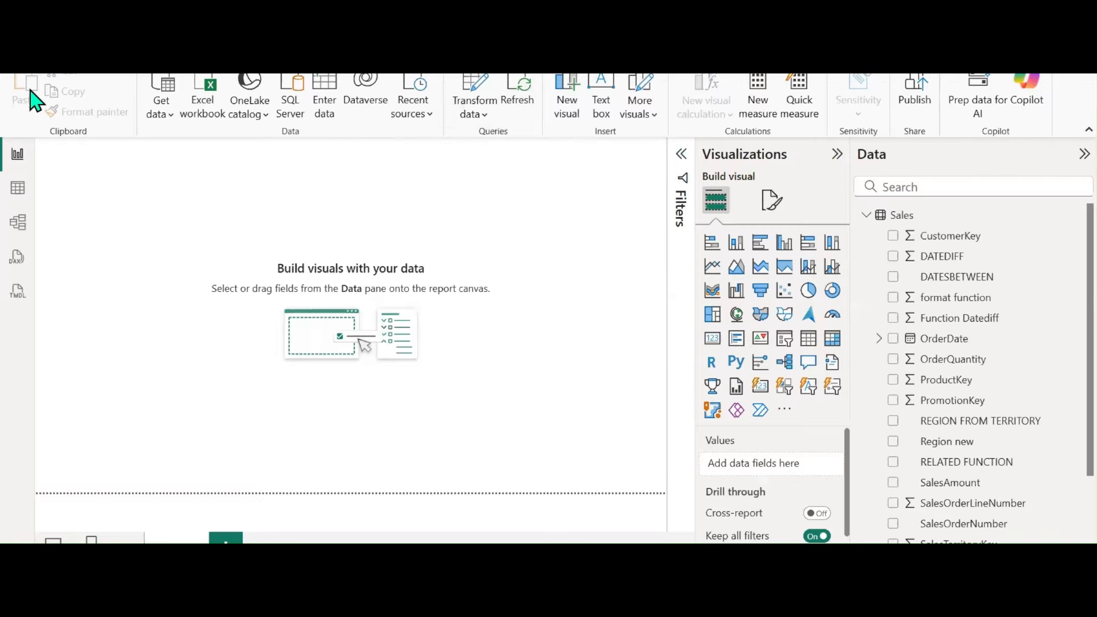
Start a new blank report, then launch SQL Server Management Studio 18 from Start search
{"action": "left_click", "coordinate": [20, 48]}
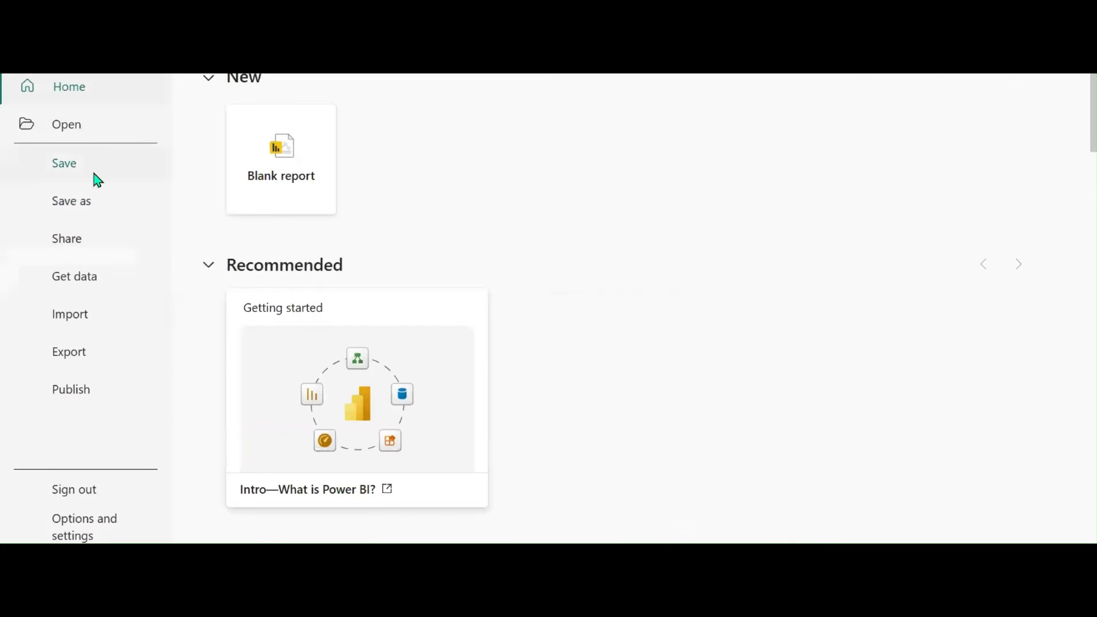
{"action": "left_click", "coordinate": [262, 179]}
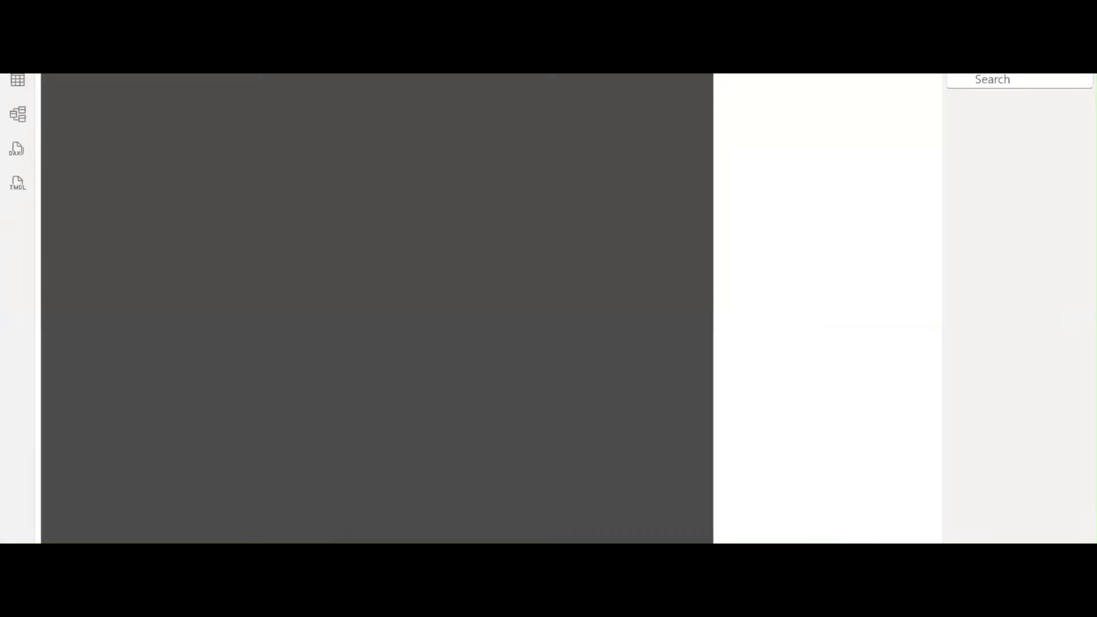
{"action": "key", "text": "super"}
{"action": "type", "text": "SQ"}
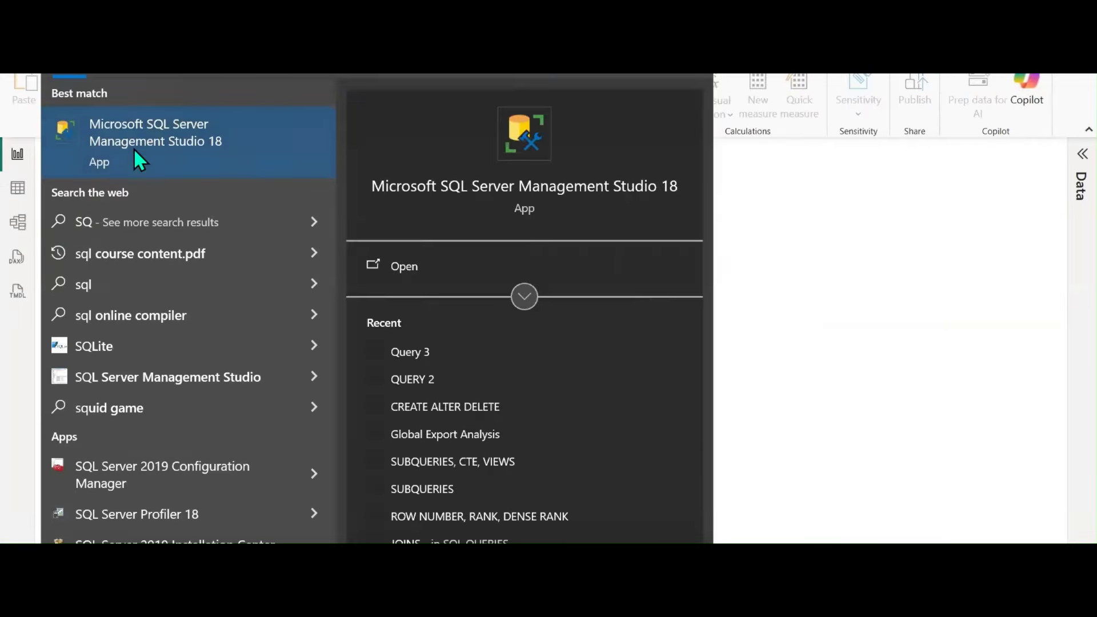
{"action": "left_click", "coordinate": [153, 138]}
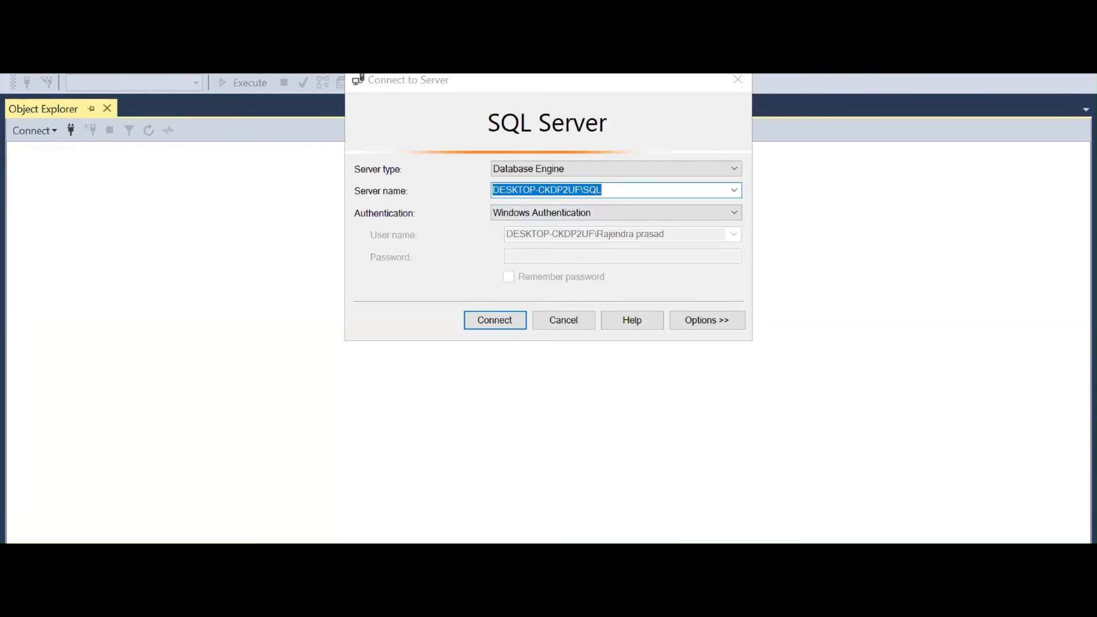
Open the SQL Server database dialog with Advanced options and paste server DESKTOP-CKDP2UF\SQL
{"action": "mouse_move", "coordinate": [573, 603]}
{"action": "left_click", "coordinate": [666, 557]}
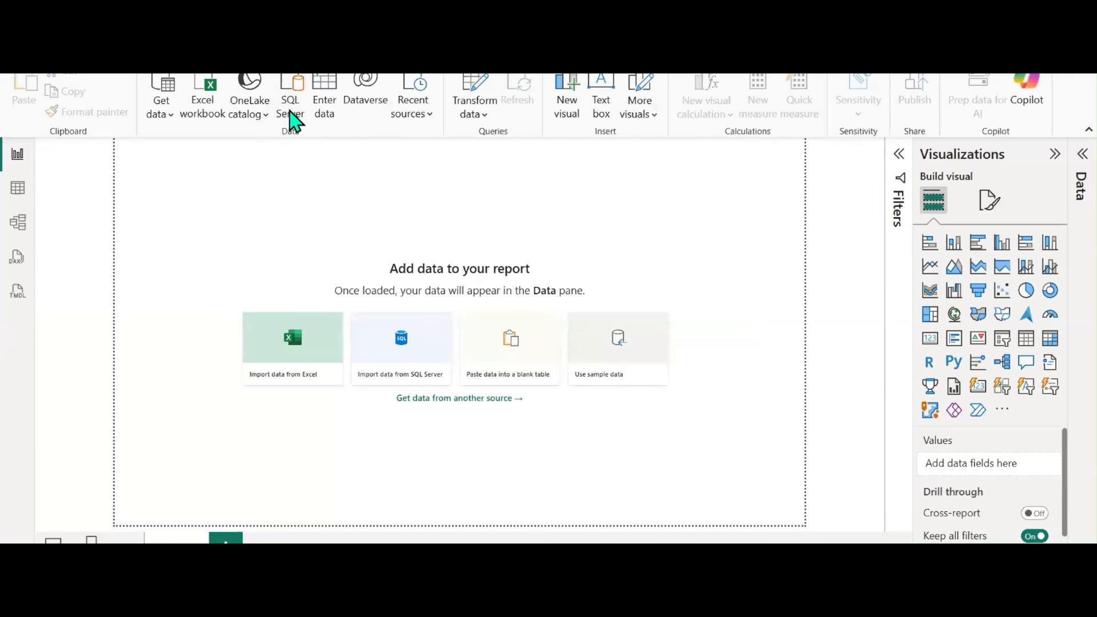
{"action": "left_click", "coordinate": [291, 108]}
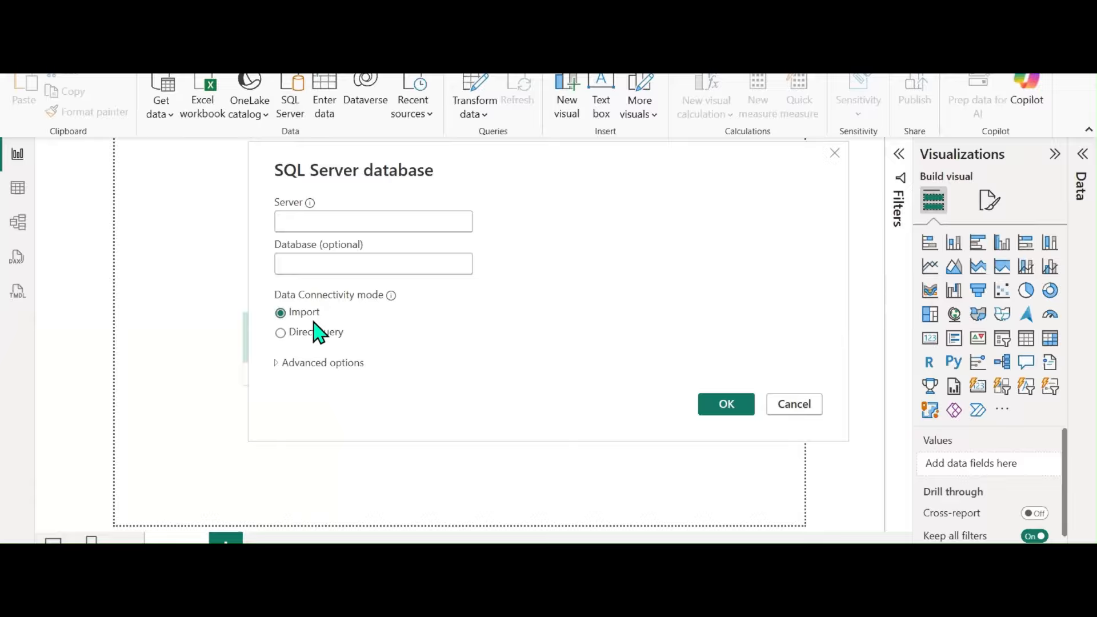
{"action": "left_click", "coordinate": [278, 364]}
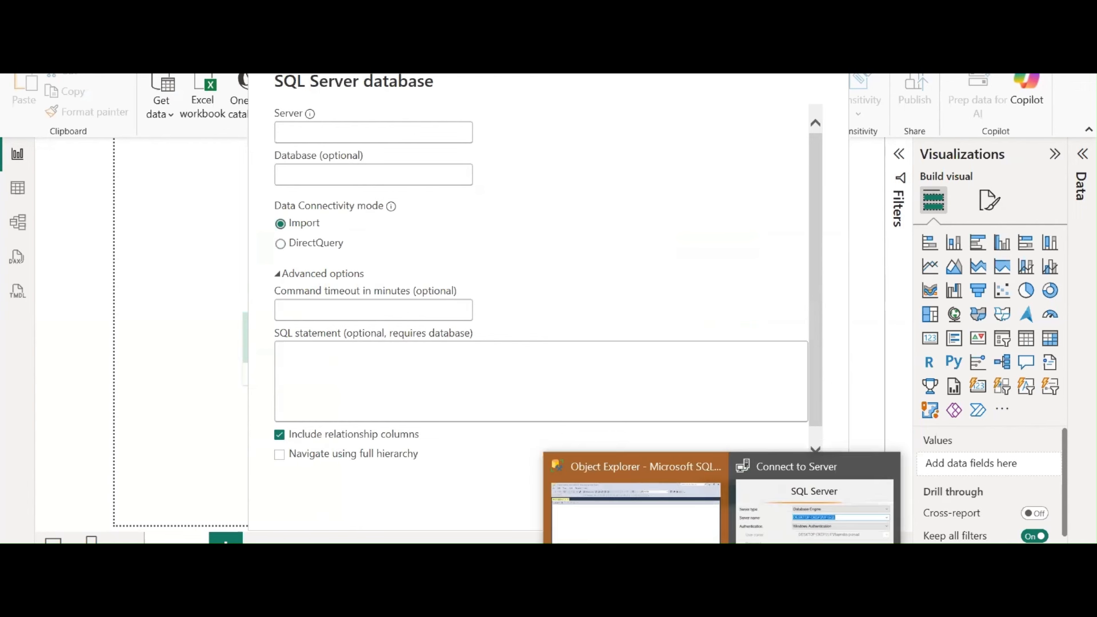
{"action": "left_click", "coordinate": [653, 512]}
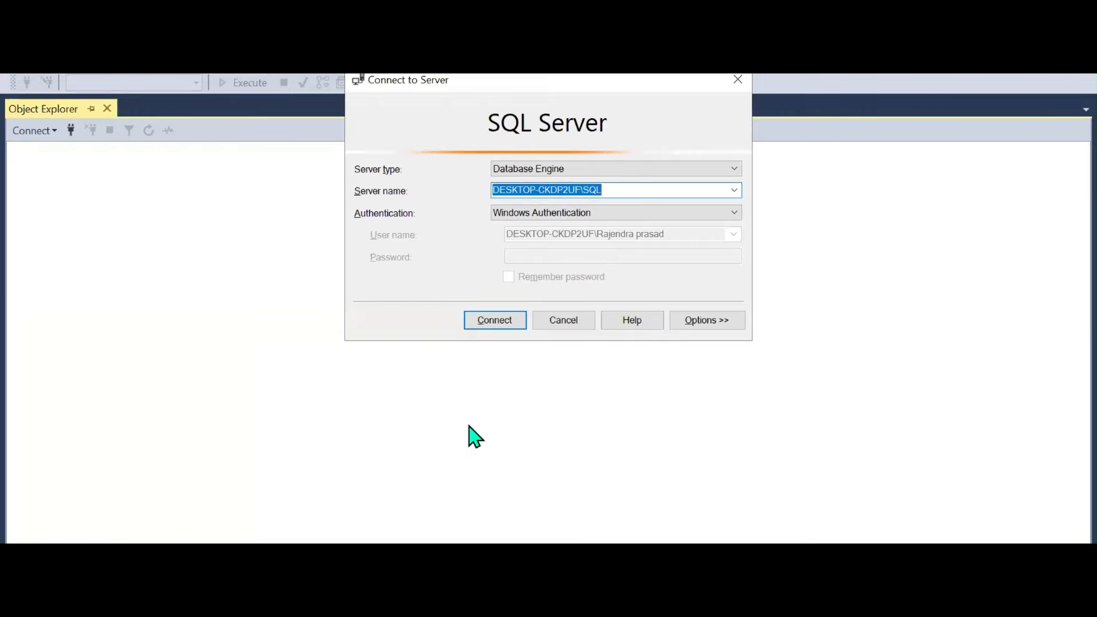
{"action": "left_click", "coordinate": [575, 556]}
{"action": "left_click", "coordinate": [663, 514]}
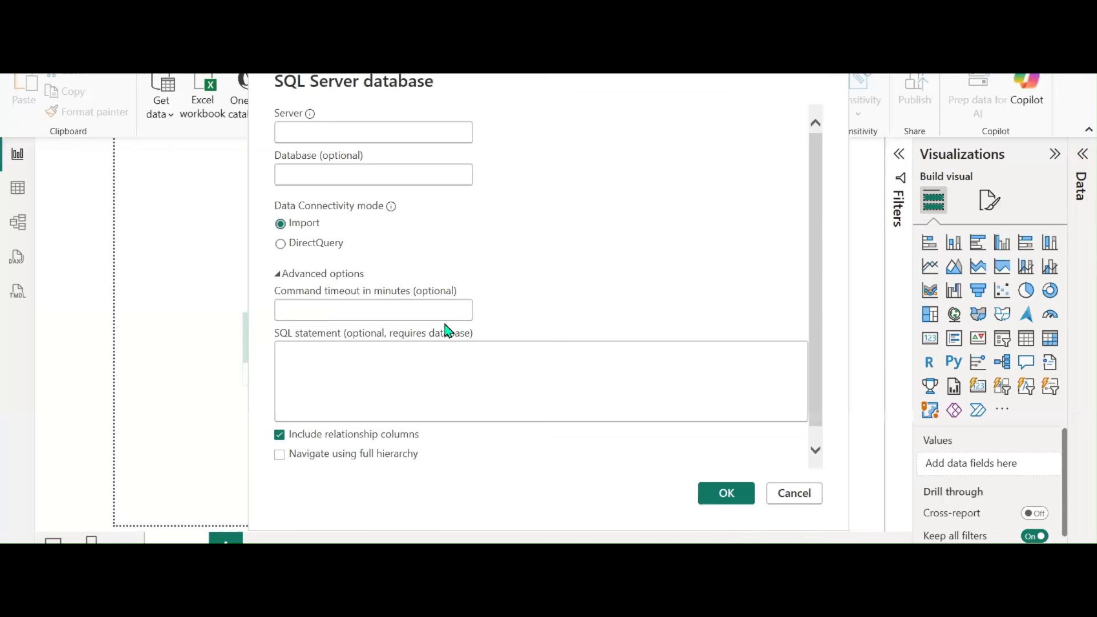
{"action": "type", "text": "DESKTOP-CKDP2UF\\SQL"}
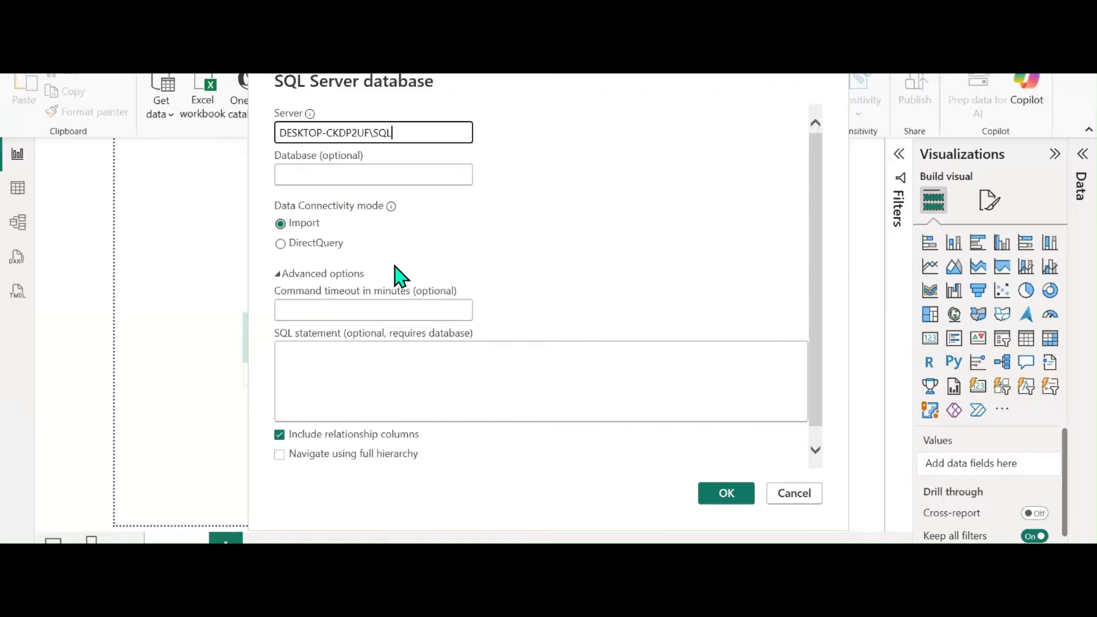
{"action": "left_click", "coordinate": [721, 557]}
{"action": "left_click", "coordinate": [744, 517]}
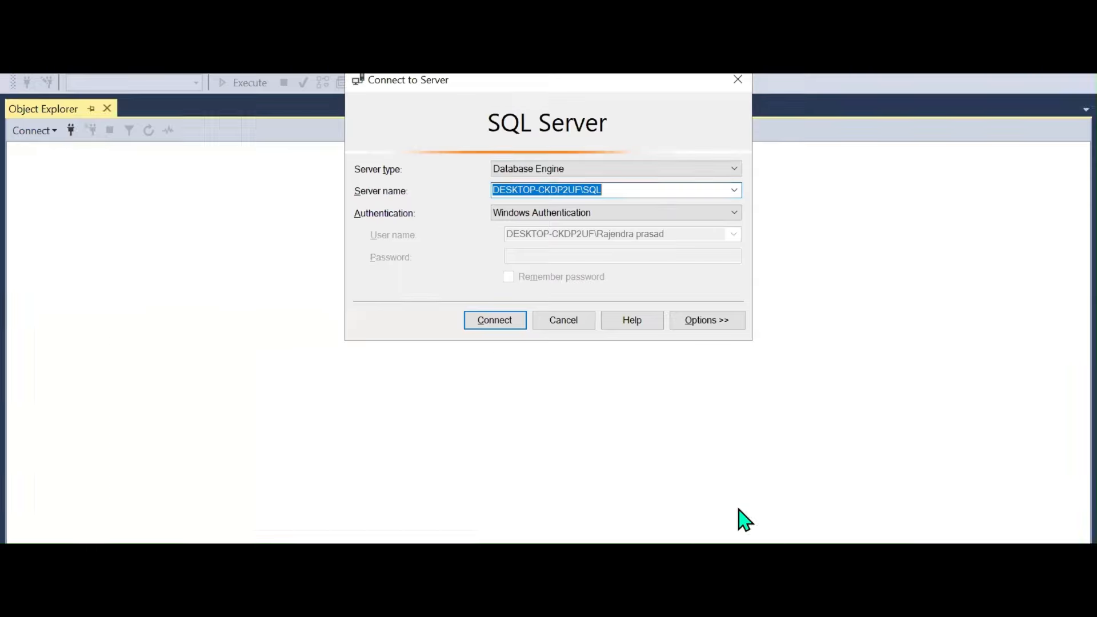
Connect in SSMS and enter InternationalExportDB, without brackets, as Power BI's database name
{"action": "left_click", "coordinate": [494, 320]}
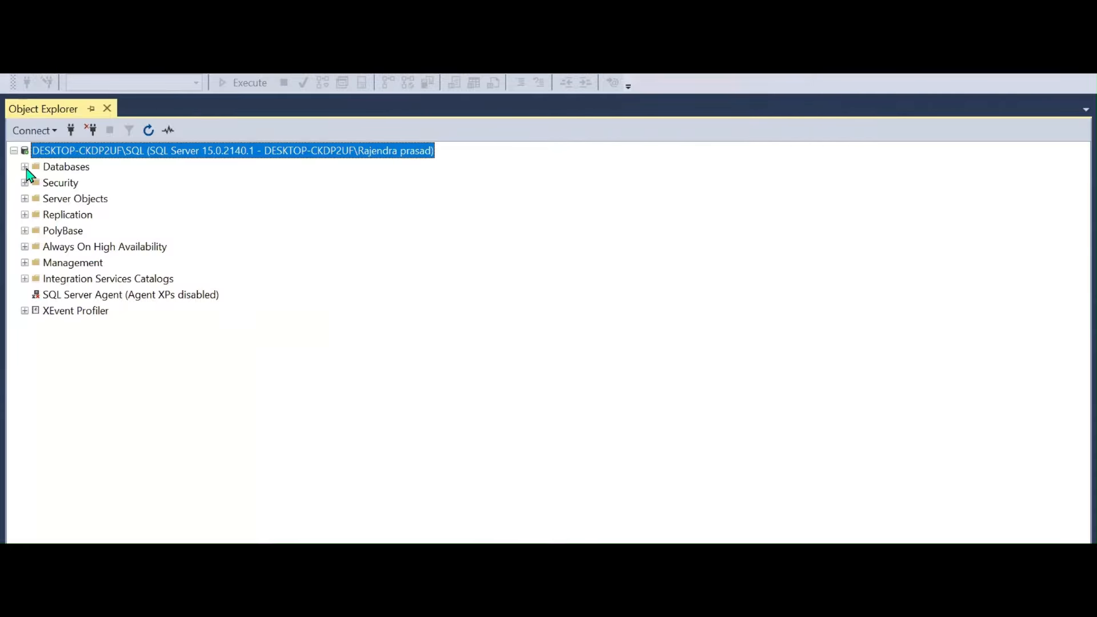
{"action": "left_click", "coordinate": [24, 167]}
{"action": "scroll", "coordinate": [180, 382], "scroll_direction": "down", "scroll_amount": 4}
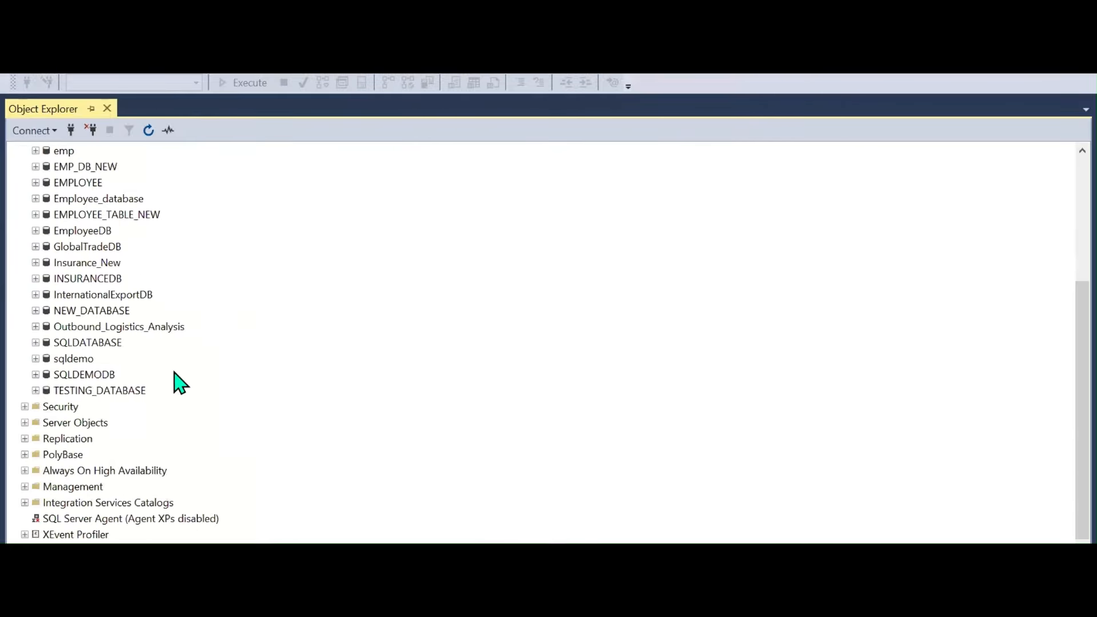
{"action": "left_click", "coordinate": [36, 295]}
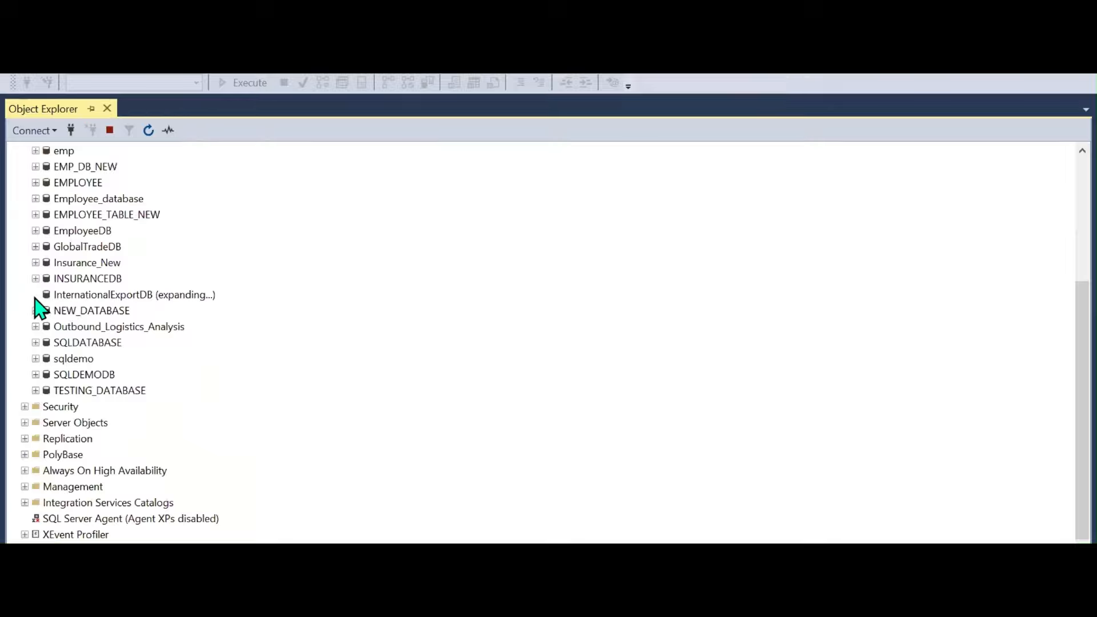
{"action": "left_click", "coordinate": [72, 297]}
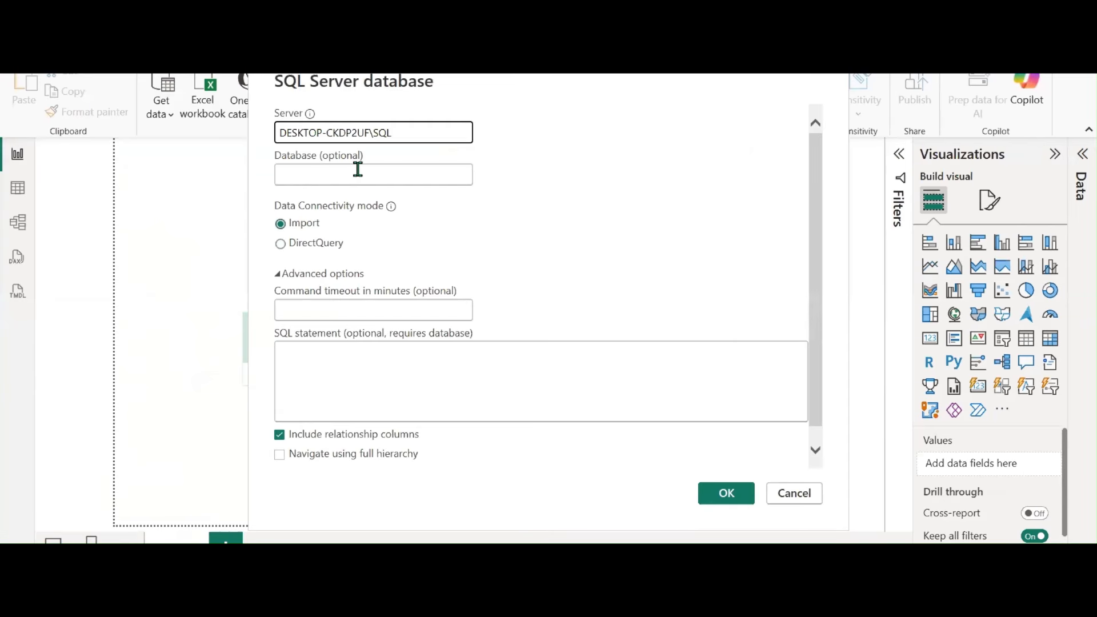
{"action": "left_click", "coordinate": [355, 173]}
{"action": "type", "text": "[InternationalExportDB]"}
{"action": "key", "text": "BackSpace"}
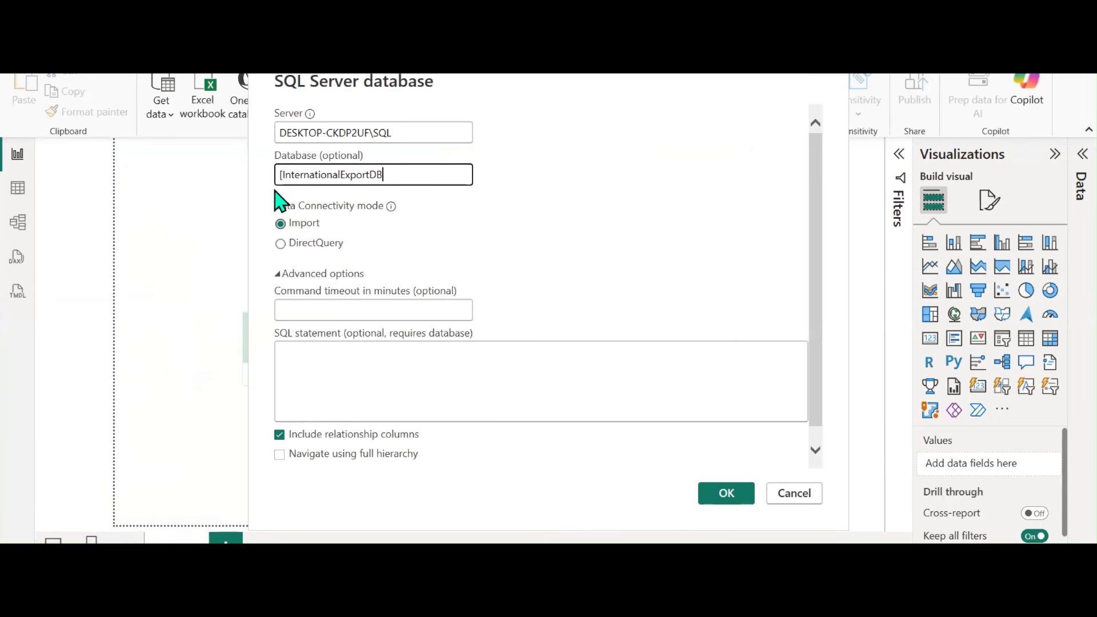
{"action": "left_click", "coordinate": [279, 174]}
{"action": "key", "text": "BackSpace"}
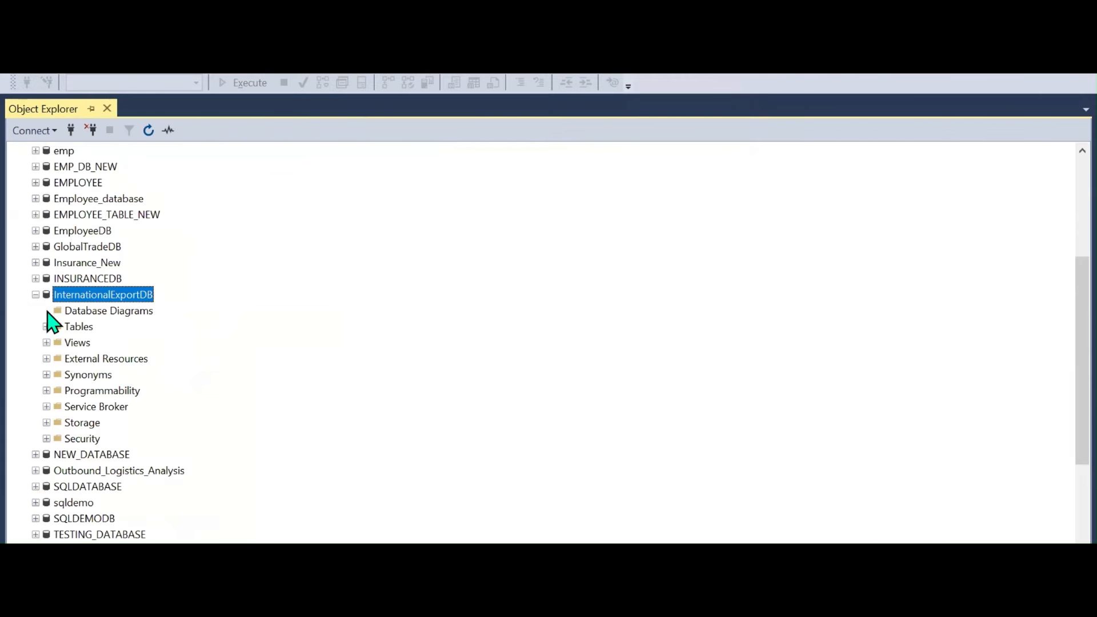
Generate the Select Top 1000 Rows script for the EXP-FCT-EXPORTS ANALYSIS table
{"action": "left_click", "coordinate": [46, 327]}
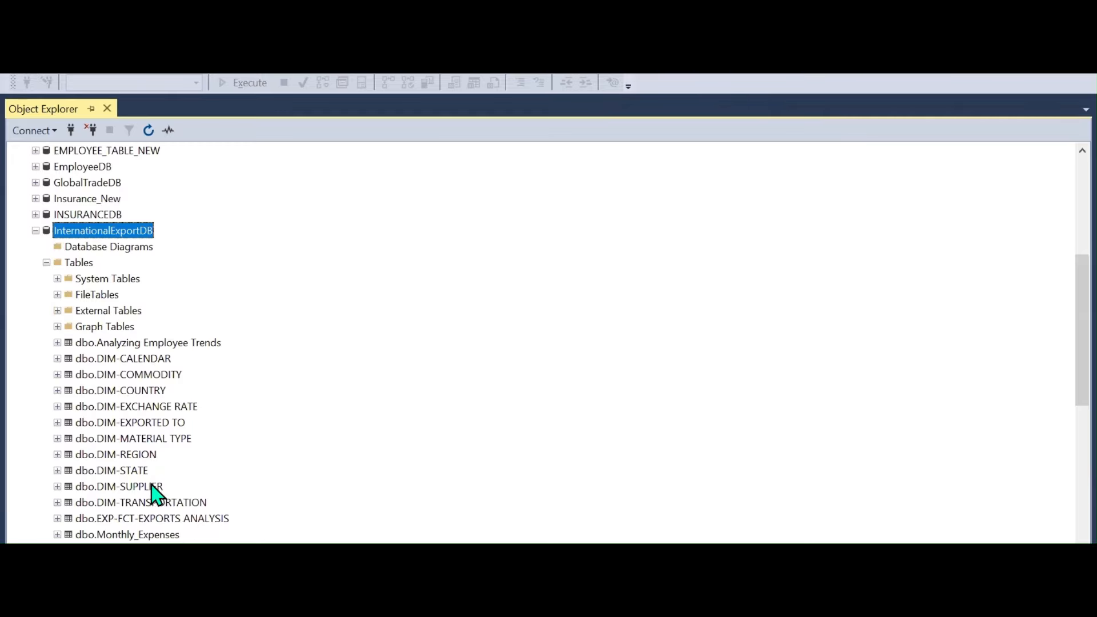
{"action": "left_click", "coordinate": [132, 520]}
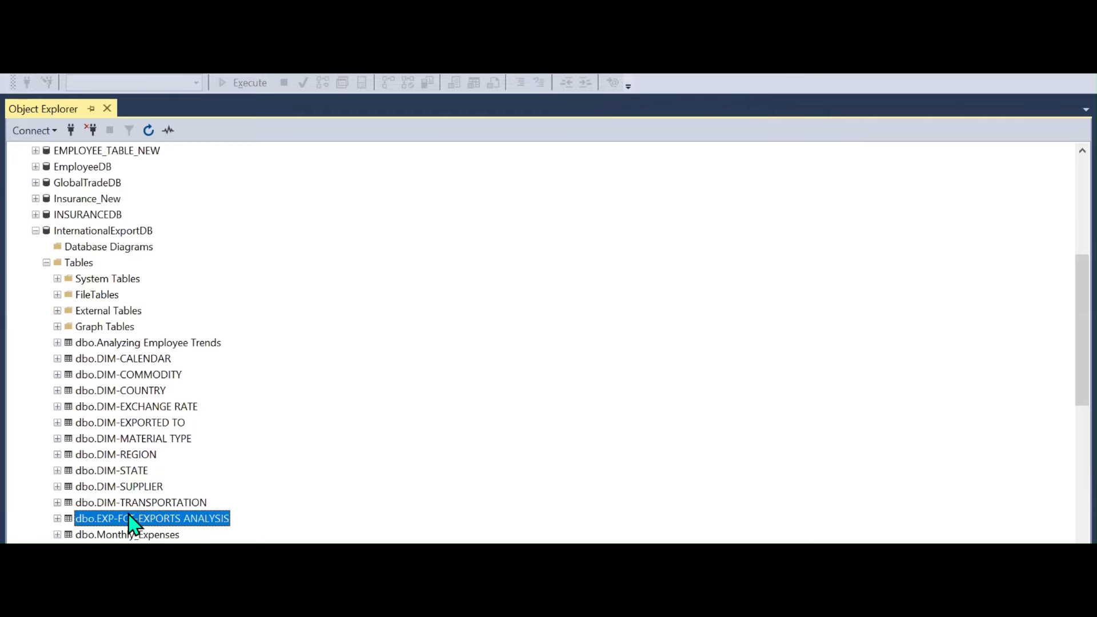
{"action": "right_click", "coordinate": [133, 520]}
{"action": "left_click", "coordinate": [172, 267]}
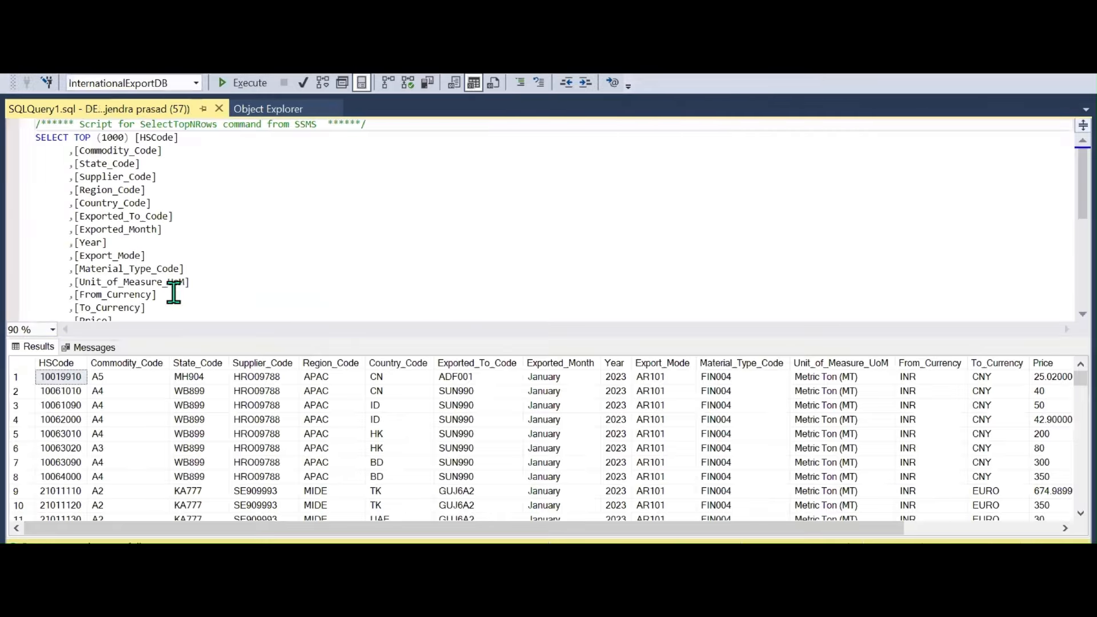
Reduce the script to a SELECT * query and copy it for Power BI's SQL statement
{"action": "left_click_drag", "start_coordinate": [72, 137], "coordinate": [136, 308]}
{"action": "key", "text": "Delete"}
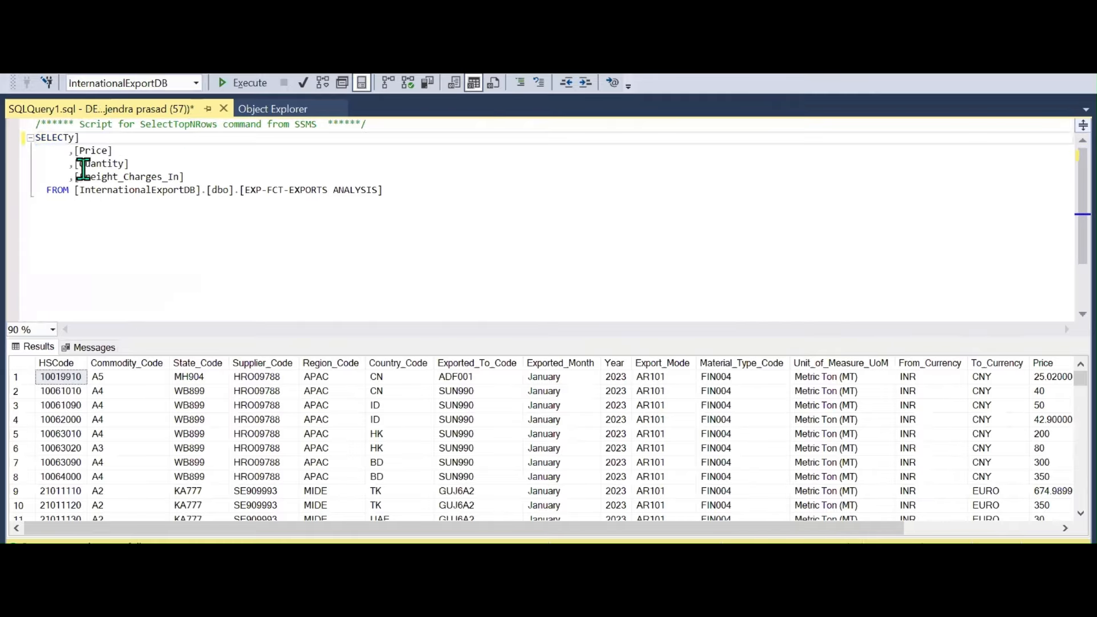
{"action": "left_click_drag", "start_coordinate": [40, 150], "coordinate": [185, 177]}
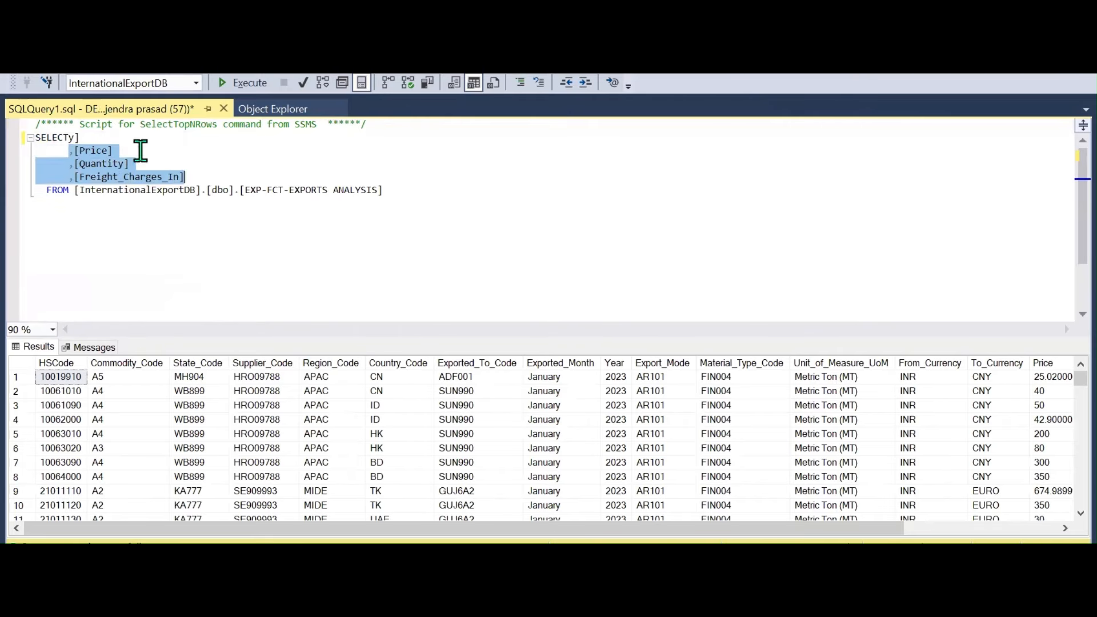
{"action": "key", "text": "Delete"}
{"action": "left_click", "coordinate": [91, 139]}
{"action": "key", "text": "BackSpace"}
{"action": "key", "text": "BackSpace"}
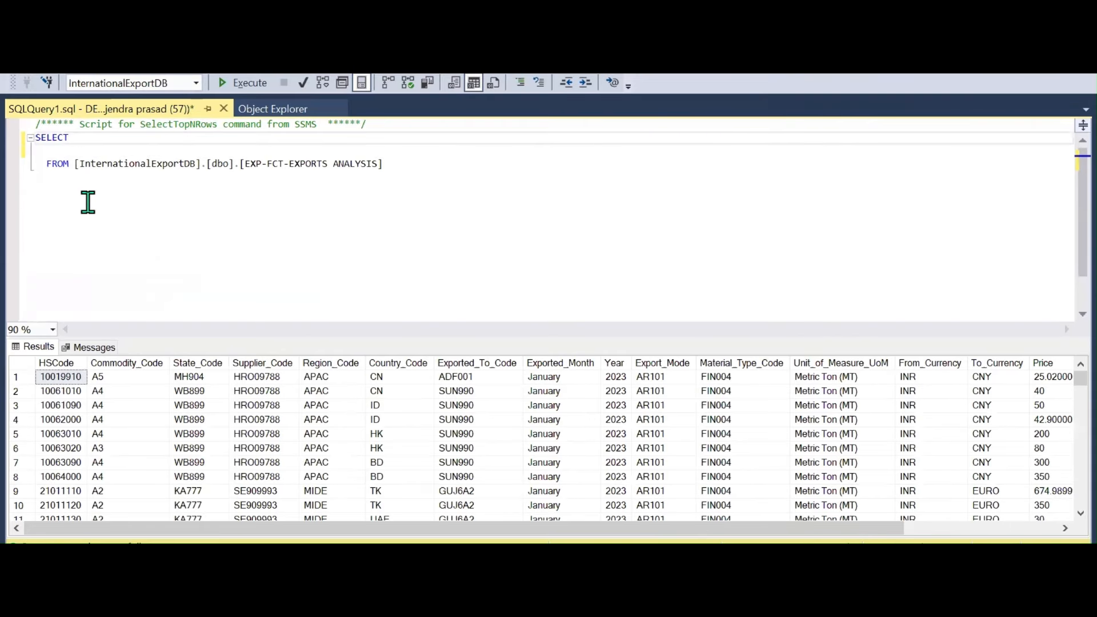
{"action": "left_click_drag", "start_coordinate": [421, 164], "coordinate": [32, 137]}
{"action": "key", "text": "ctrl+c"}
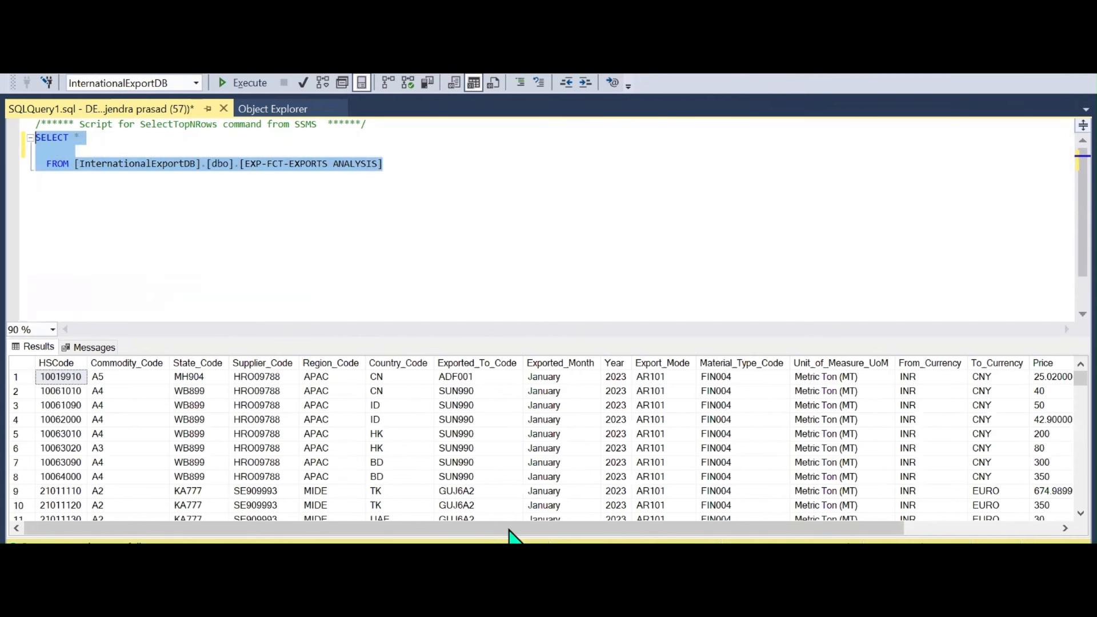
{"action": "left_click", "coordinate": [645, 503]}
{"action": "left_click", "coordinate": [416, 388]}
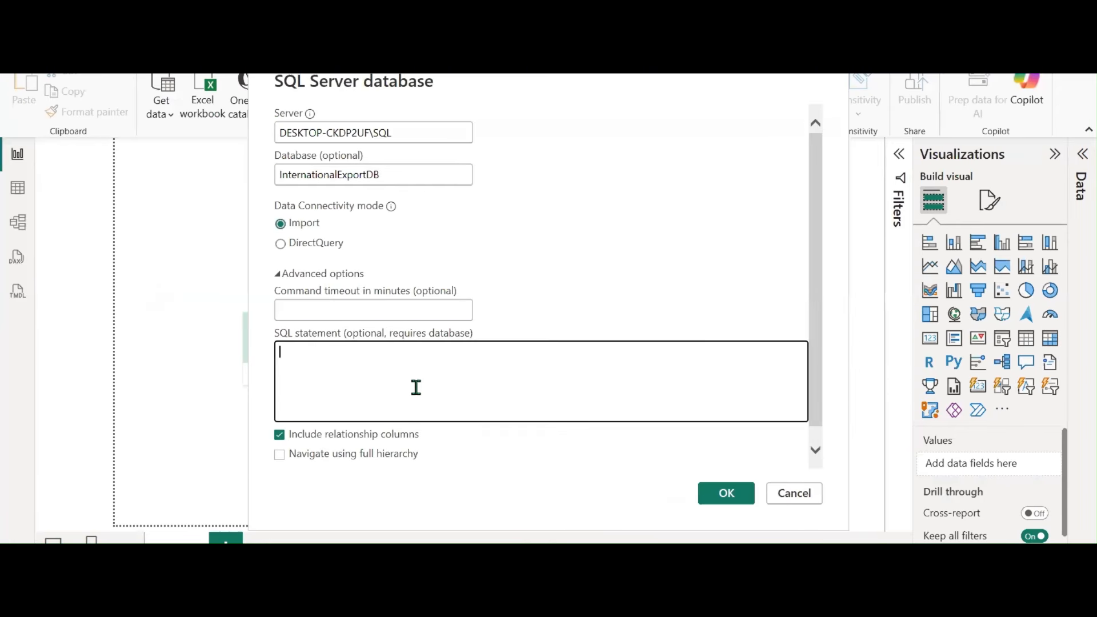
Use the SELECT * query as the SQL statement in Import mode and load Query1's 2,832 rows
{"action": "key", "text": "ctrl+v"}
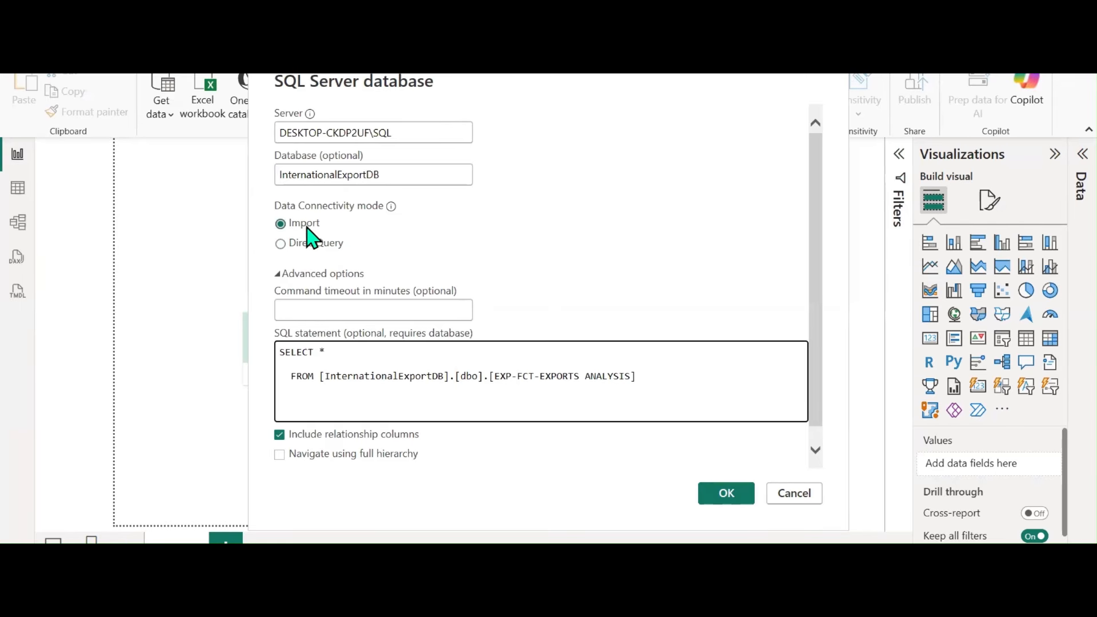
{"action": "left_click", "coordinate": [745, 500]}
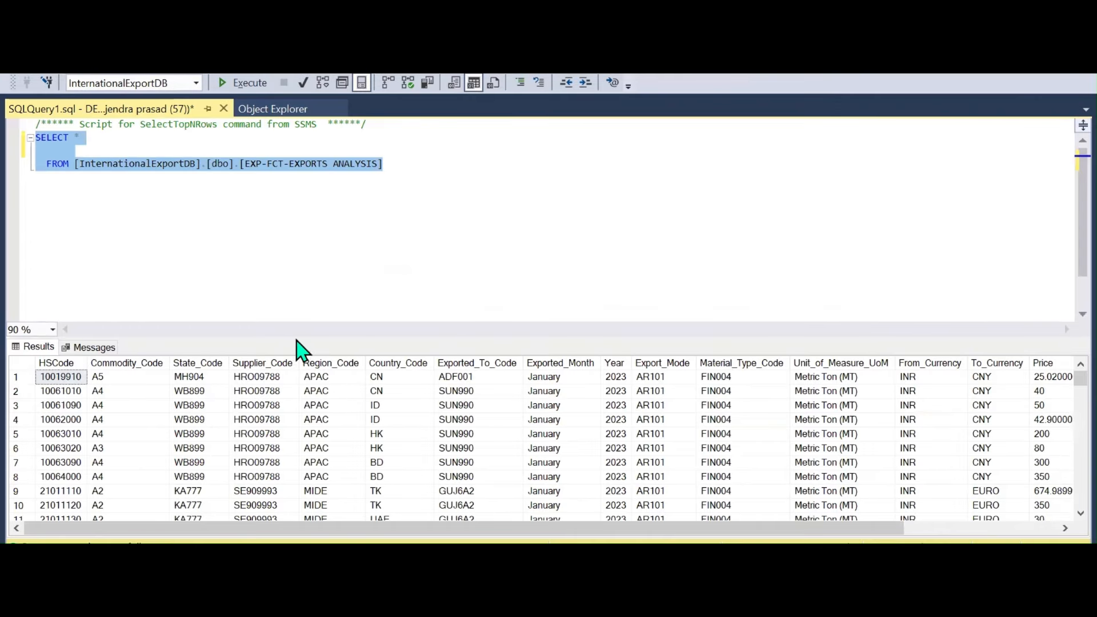
{"action": "left_click_drag", "start_coordinate": [297, 338], "coordinate": [307, 204]}
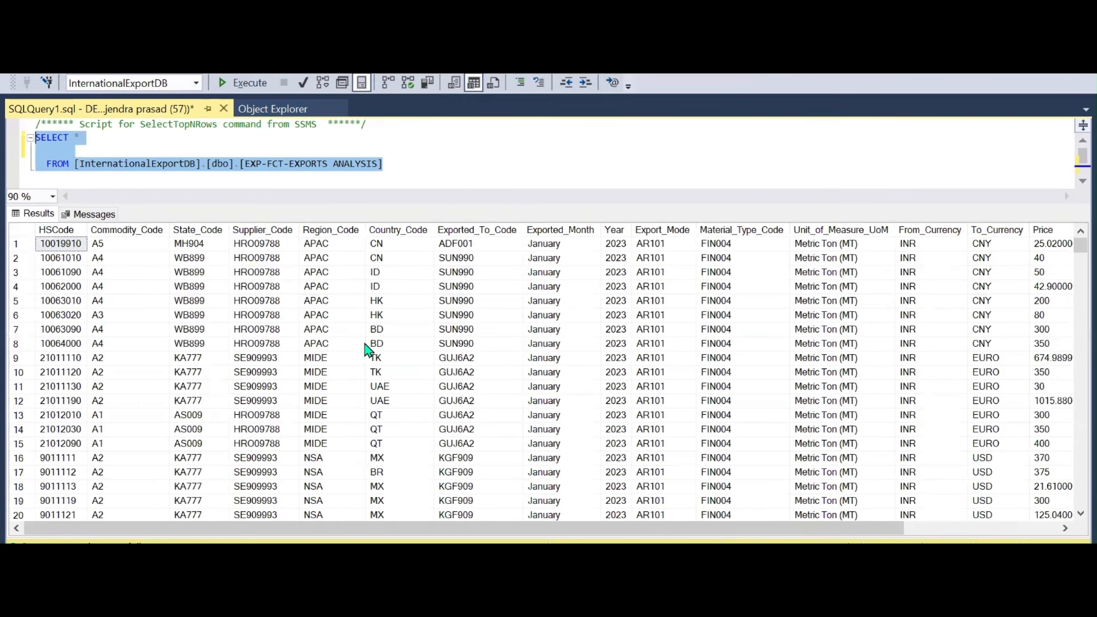
{"action": "left_click", "coordinate": [598, 489]}
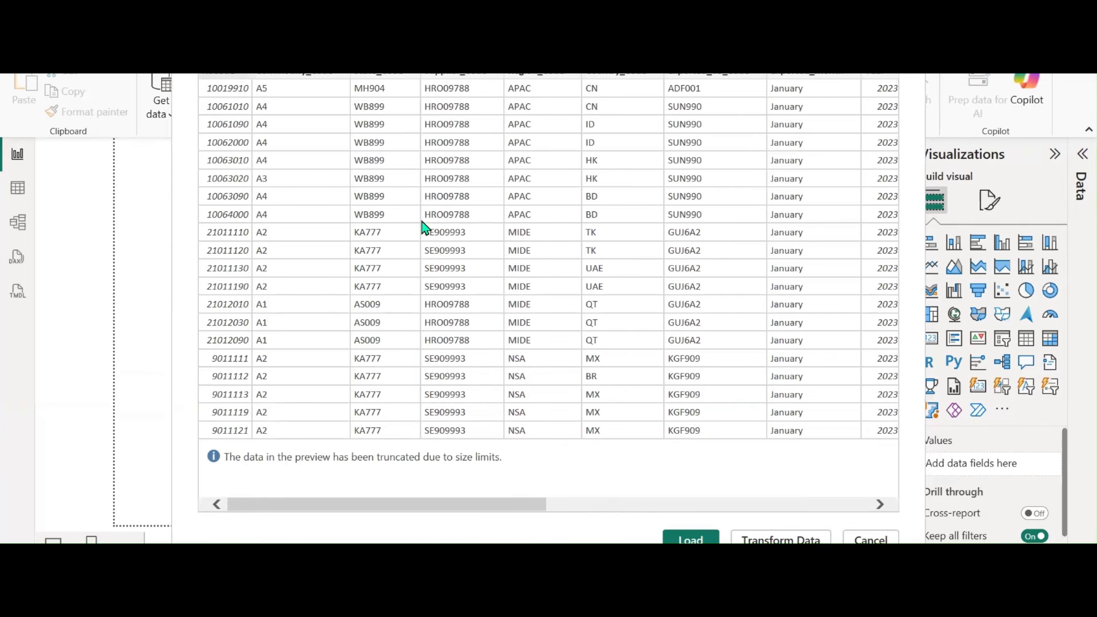
{"action": "left_click", "coordinate": [694, 540]}
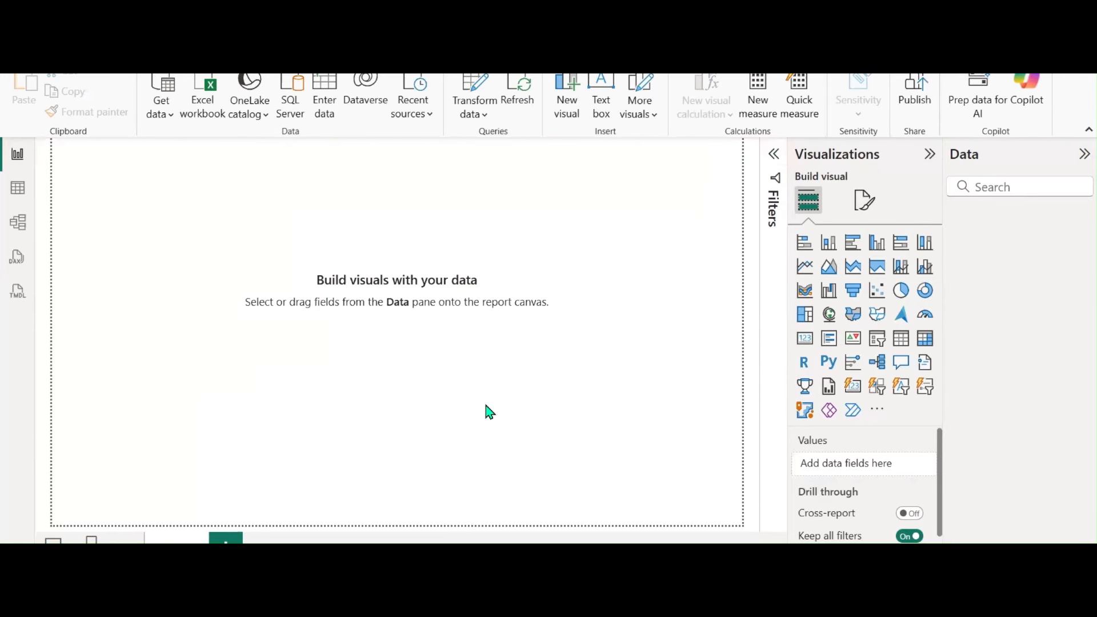
Rename the Query1 table to IMPORT MODE
{"action": "double_click", "coordinate": [1002, 218]}
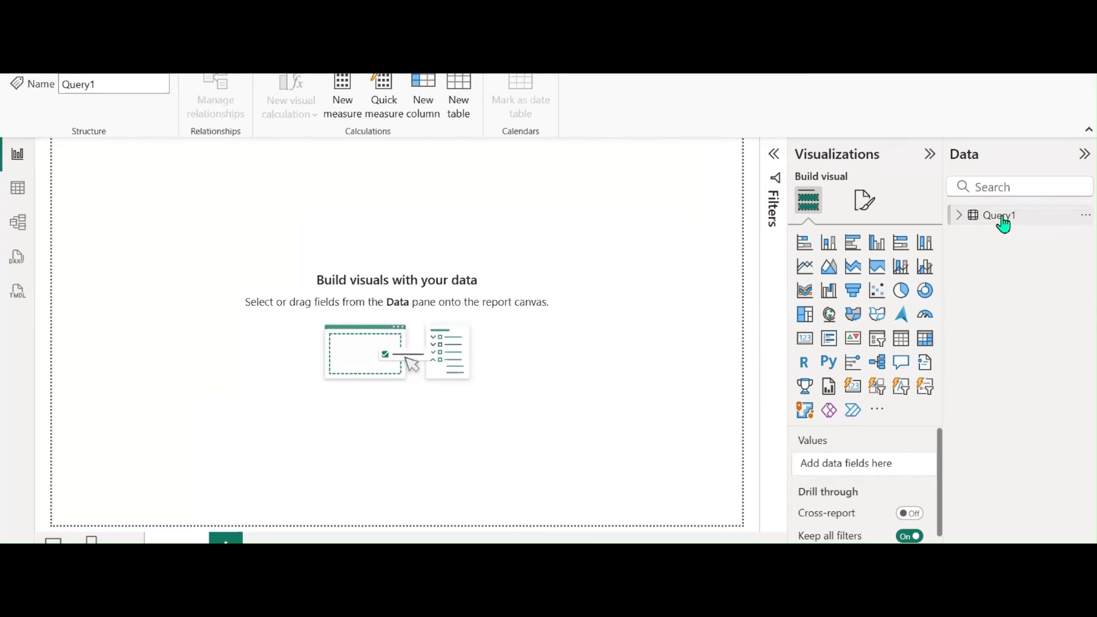
{"action": "type", "text": "i"}
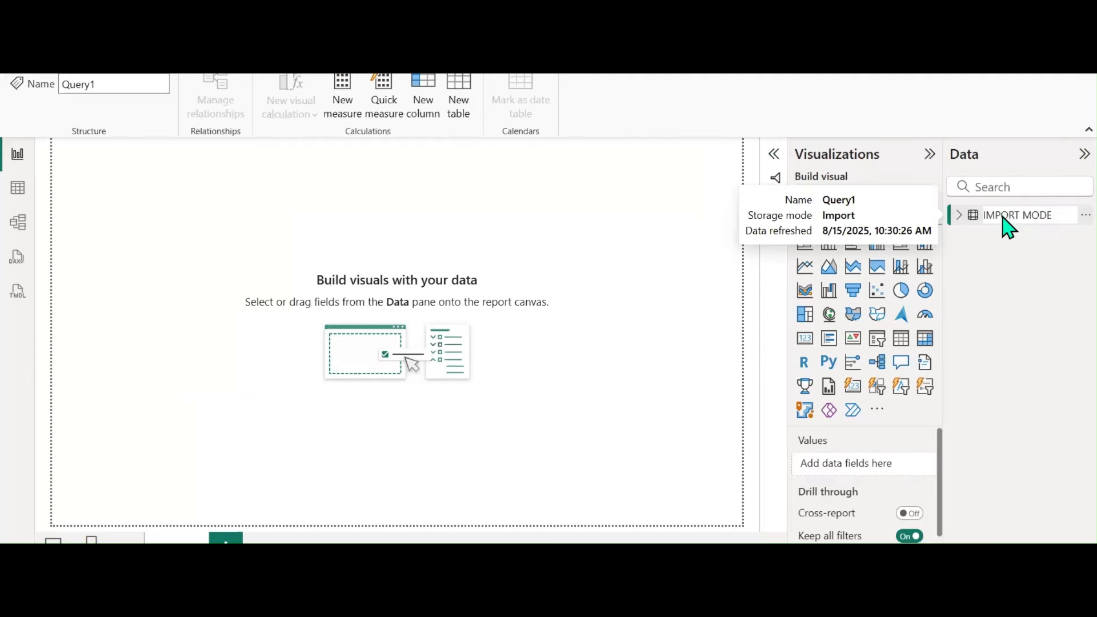
{"action": "key", "text": "Return"}
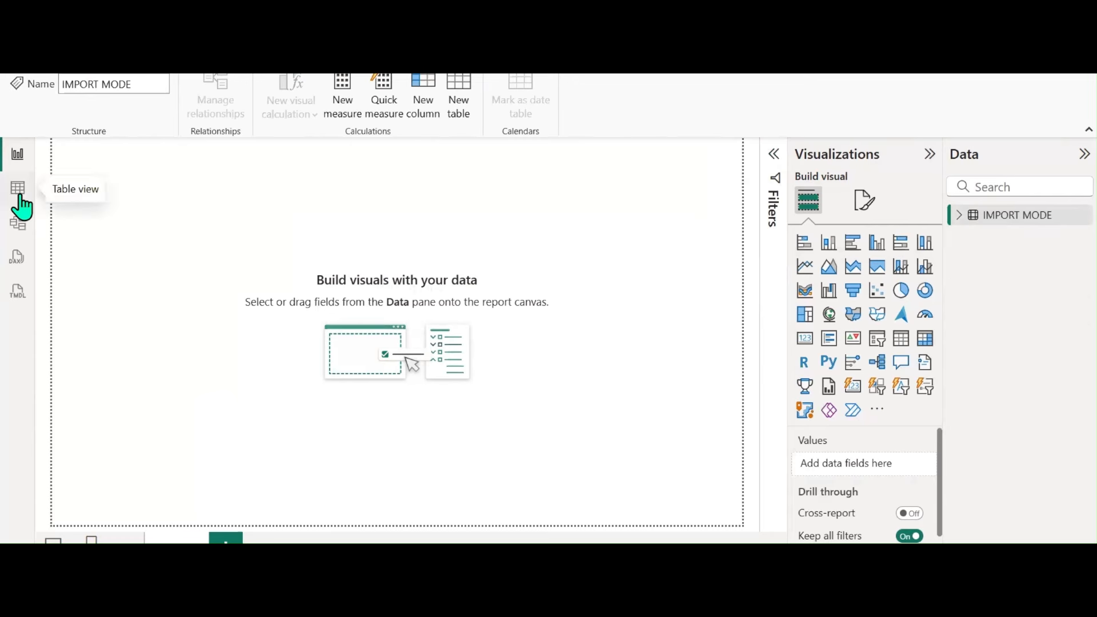
Check the HSCode, Commodity_Code, State_Code, Supplier_Code and Region_Code columns in Table view
{"action": "left_click", "coordinate": [19, 196]}
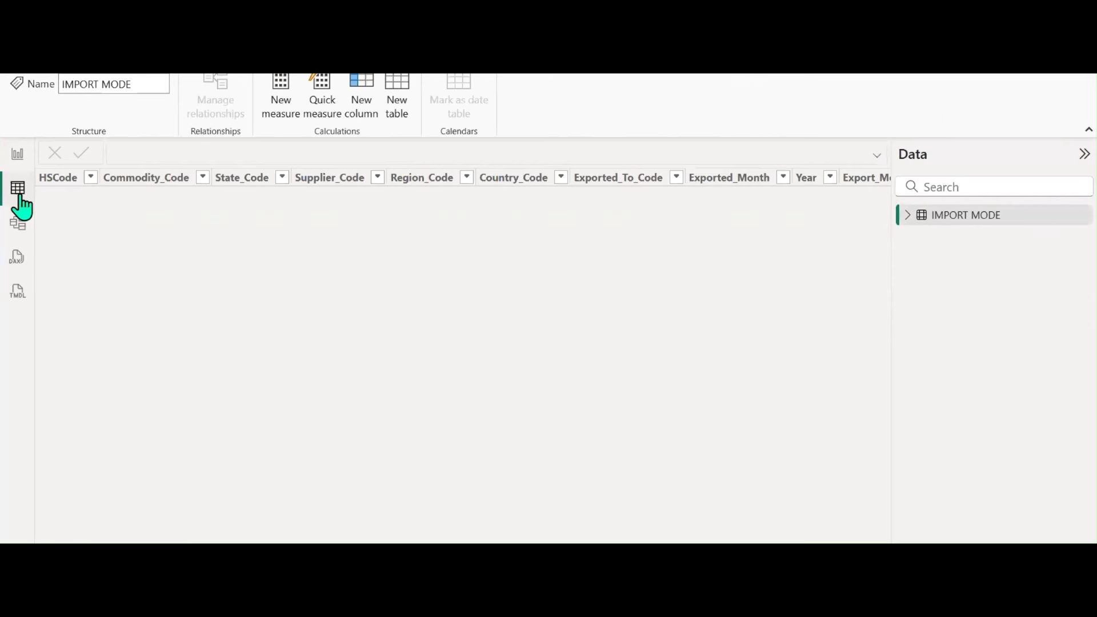
{"action": "left_click", "coordinate": [68, 187]}
{"action": "left_click", "coordinate": [152, 190]}
{"action": "left_click", "coordinate": [262, 187]}
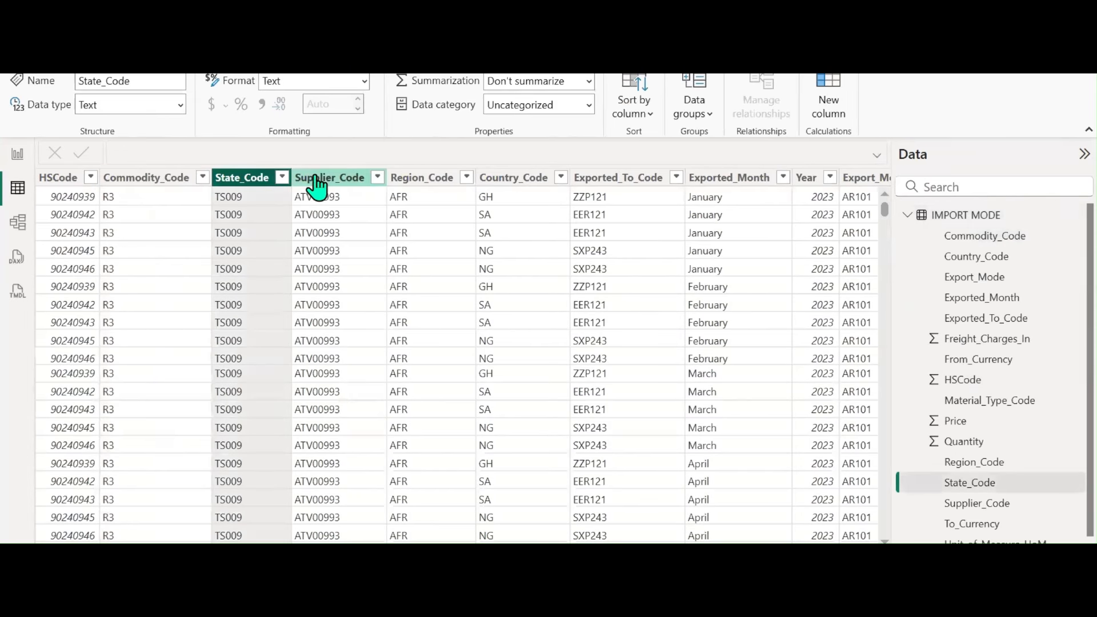
{"action": "left_click", "coordinate": [315, 186]}
{"action": "left_click", "coordinate": [420, 183]}
{"action": "left_click", "coordinate": [15, 160]}
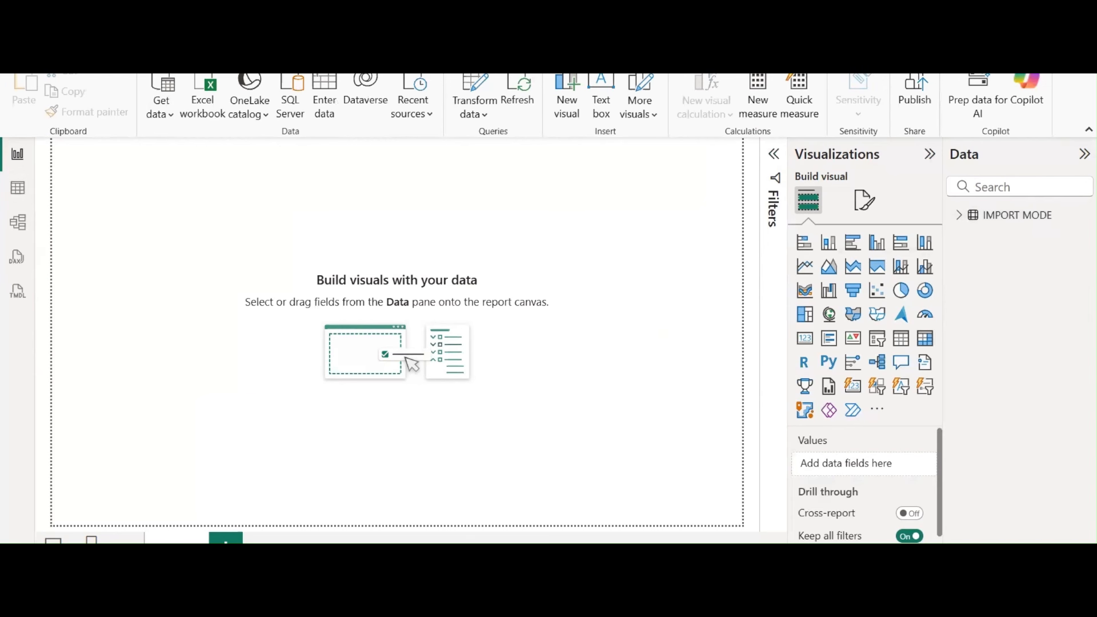
Start a new SQL Server data connection from the Get data source list
{"action": "left_click", "coordinate": [18, 44]}
{"action": "left_click", "coordinate": [22, 47]}
{"action": "left_click", "coordinate": [163, 118]}
{"action": "left_click", "coordinate": [289, 111]}
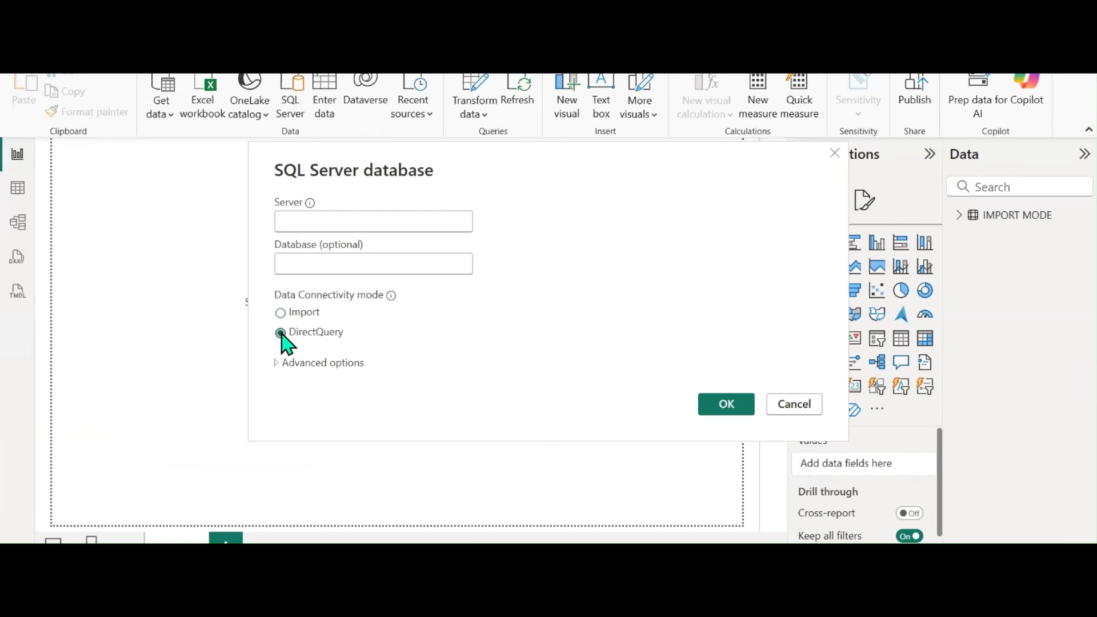
Choose DirectQuery, paste the SELECT * query as the SQL statement, and set database InternationalExportDB
{"action": "left_click", "coordinate": [277, 363]}
{"action": "left_click", "coordinate": [337, 360]}
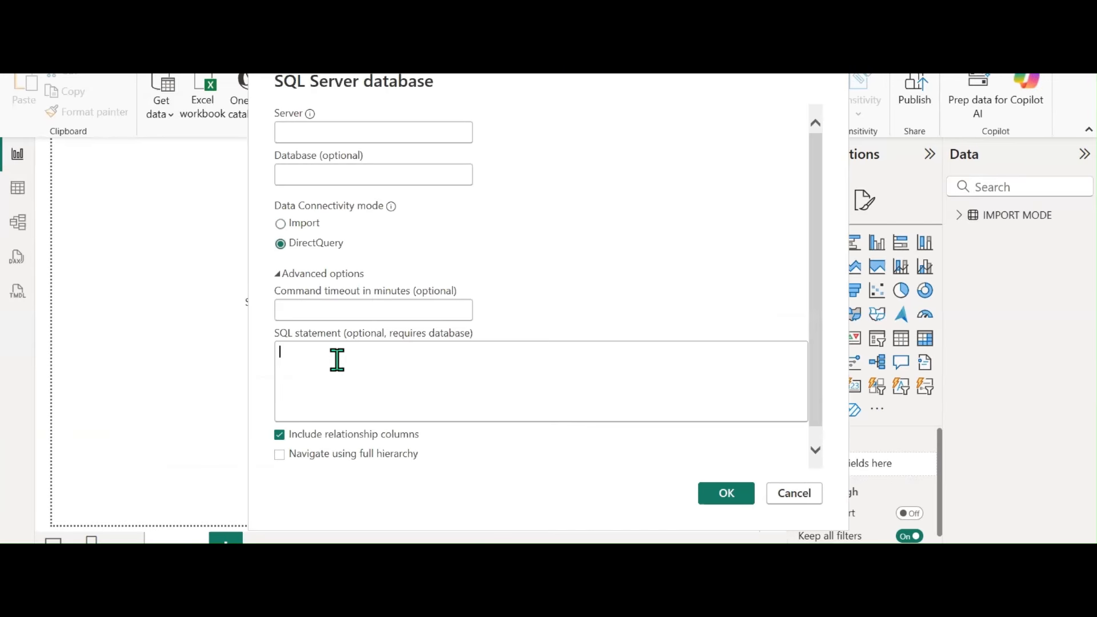
{"action": "key", "text": "ctrl+v"}
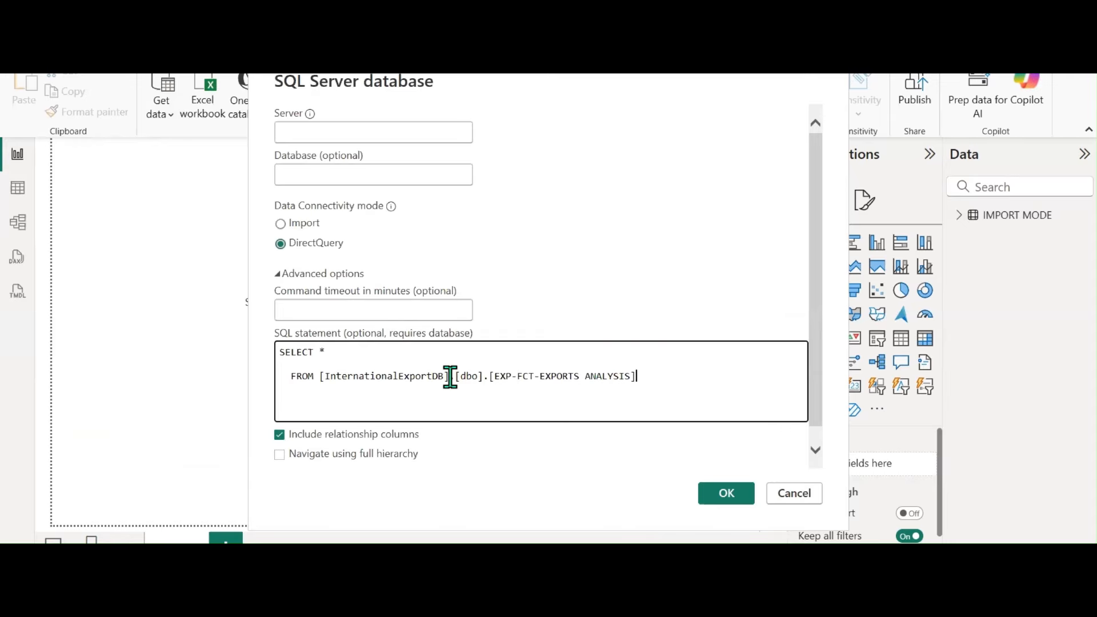
{"action": "left_click_drag", "start_coordinate": [443, 376], "coordinate": [339, 384]}
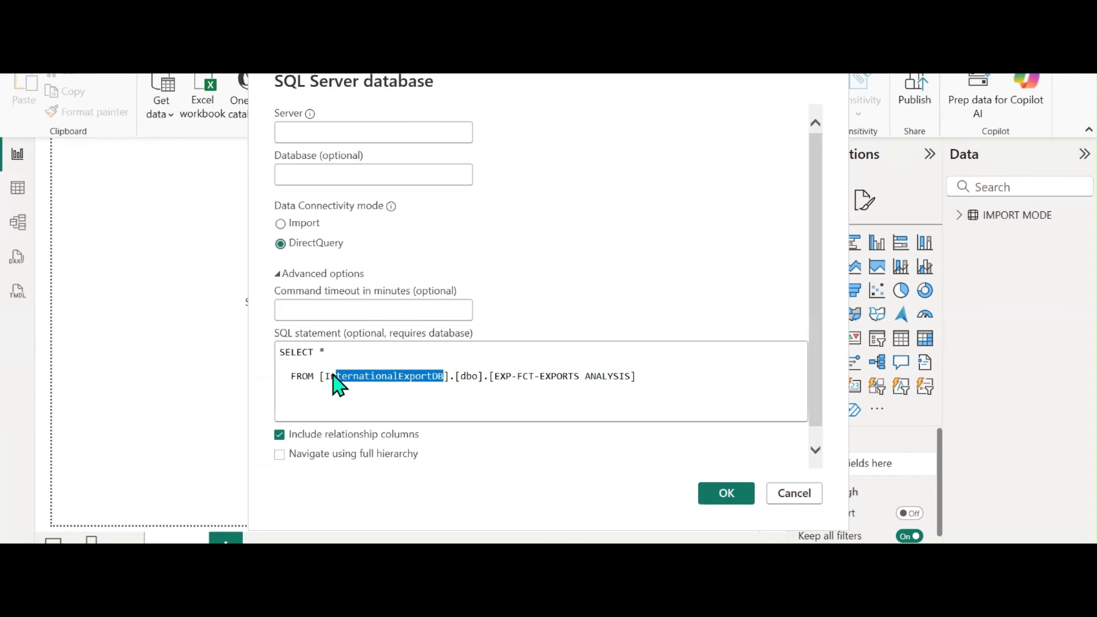
{"action": "key", "text": "ctrl+c"}
{"action": "left_click", "coordinate": [337, 171]}
{"action": "key", "text": "ctrl+v"}
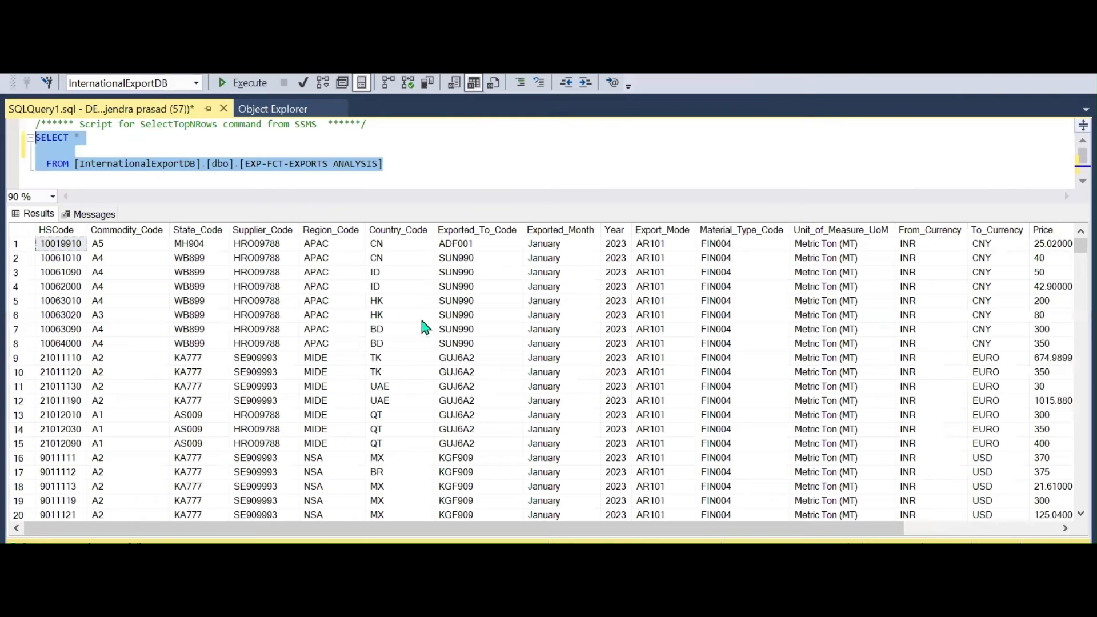
Copy server name DESKTOP-CKDP2UF\SQL from SSMS's Connect dialog and return to Power BI
{"action": "left_click", "coordinate": [257, 109]}
{"action": "left_click", "coordinate": [70, 130]}
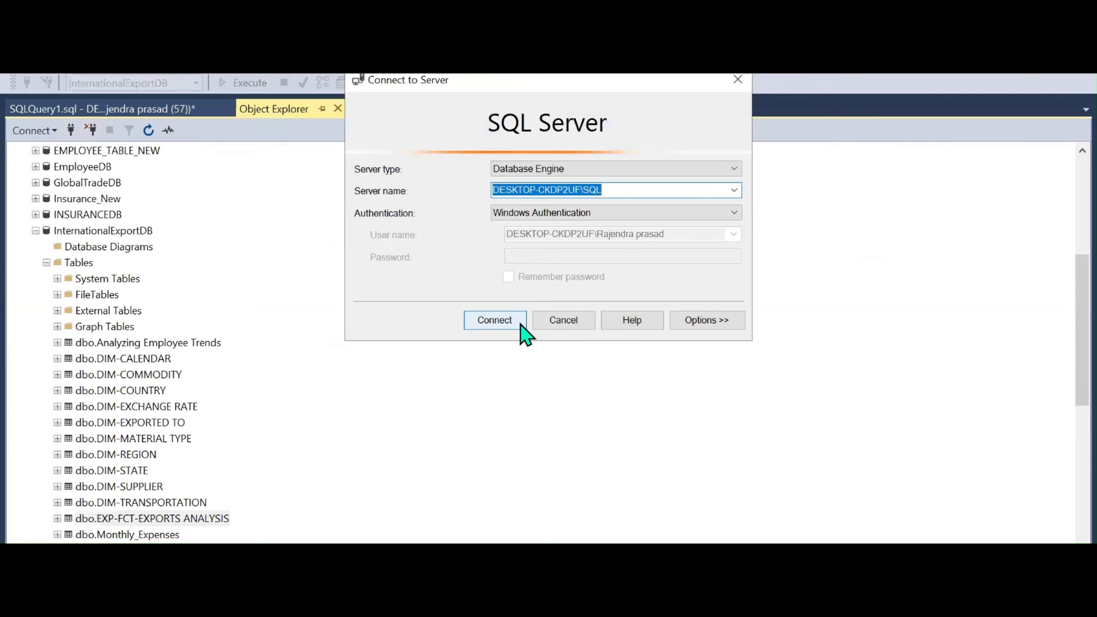
{"action": "left_click", "coordinate": [543, 321]}
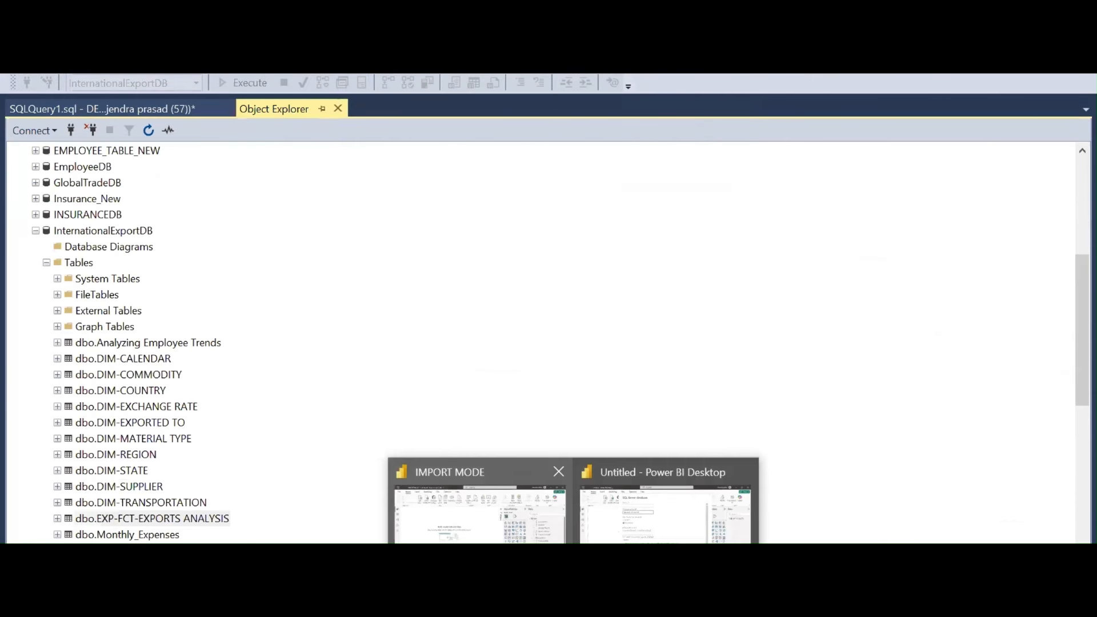
{"action": "left_click", "coordinate": [637, 528]}
Enter server DESKTOP-CKDP2UF\SQL and load the exports data in DirectQuery mode
{"action": "left_click", "coordinate": [370, 134]}
{"action": "key", "text": "ctrl+v"}
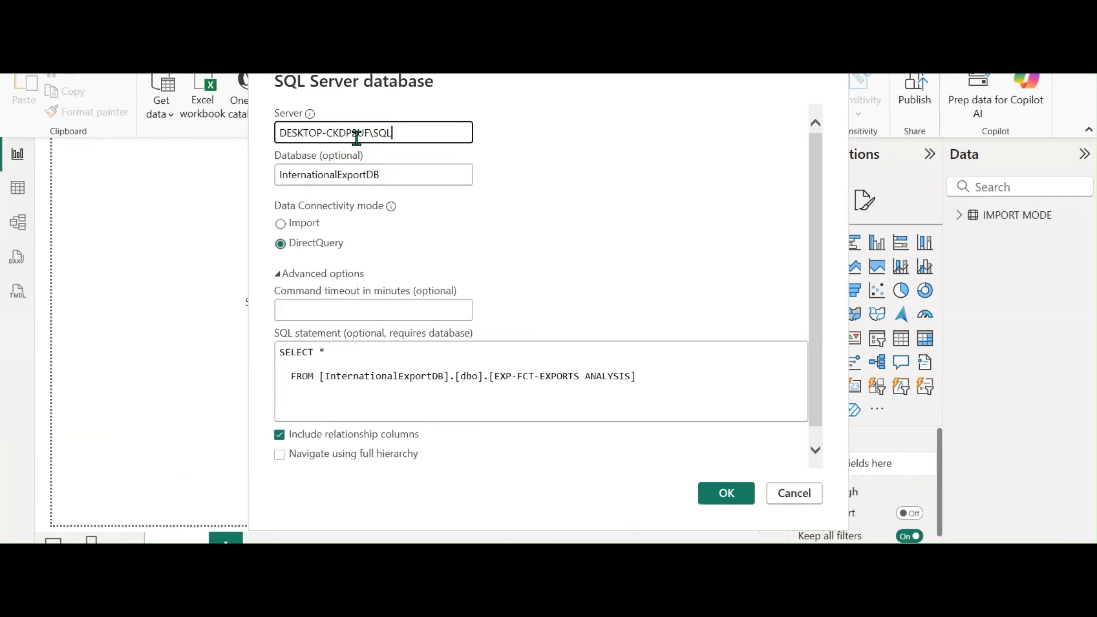
{"action": "left_click", "coordinate": [709, 498]}
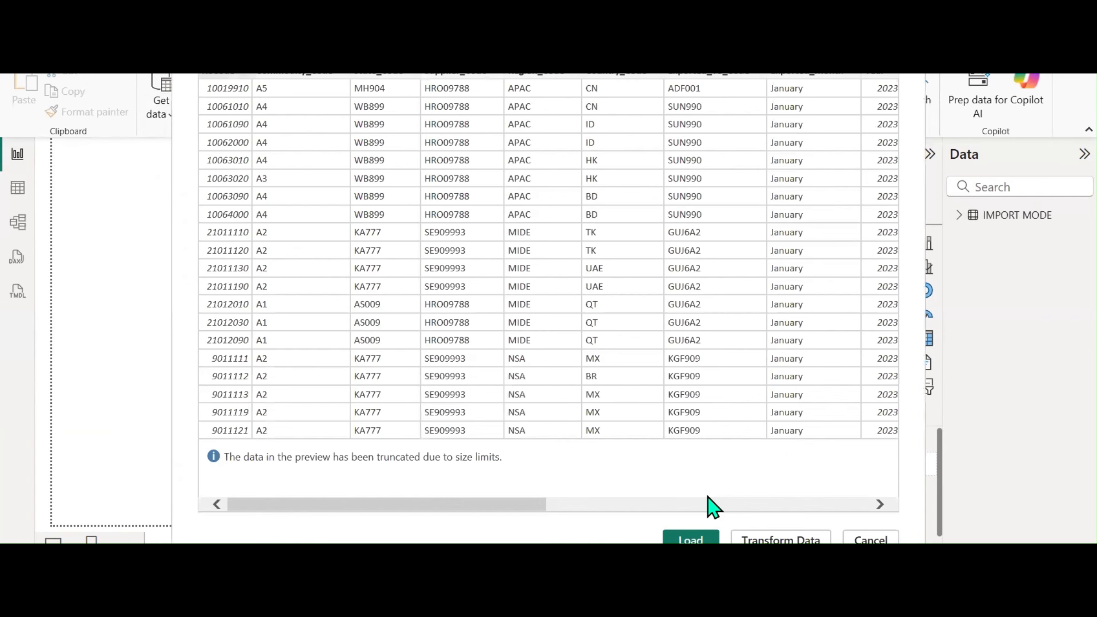
{"action": "left_click", "coordinate": [676, 540]}
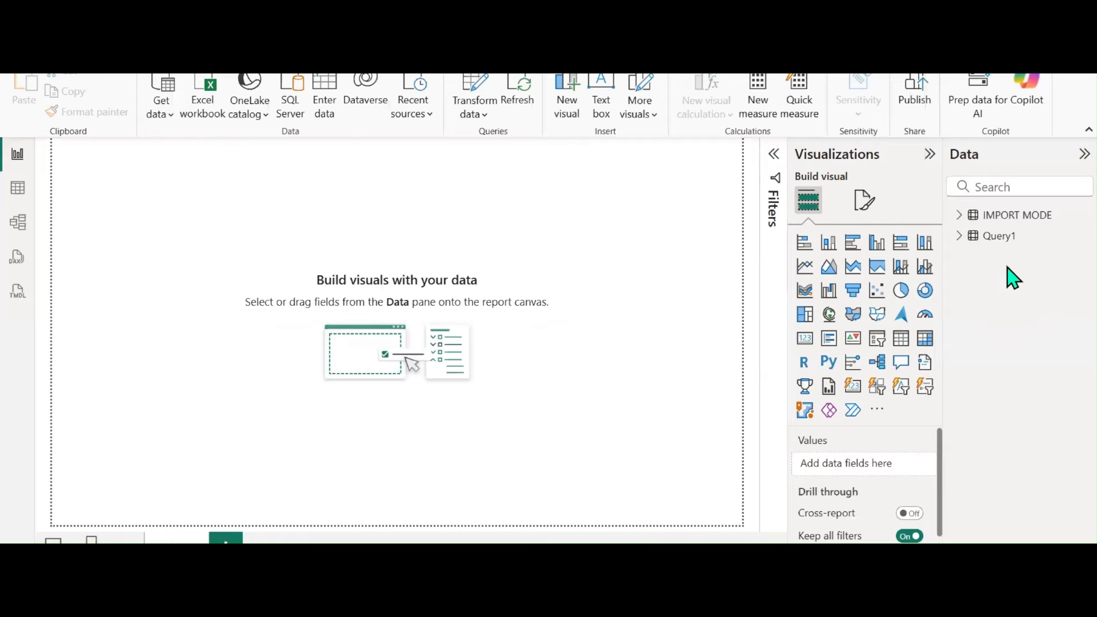
Rename the new Query1 table to DIRECT QUERY MODE
{"action": "double_click", "coordinate": [1008, 237]}
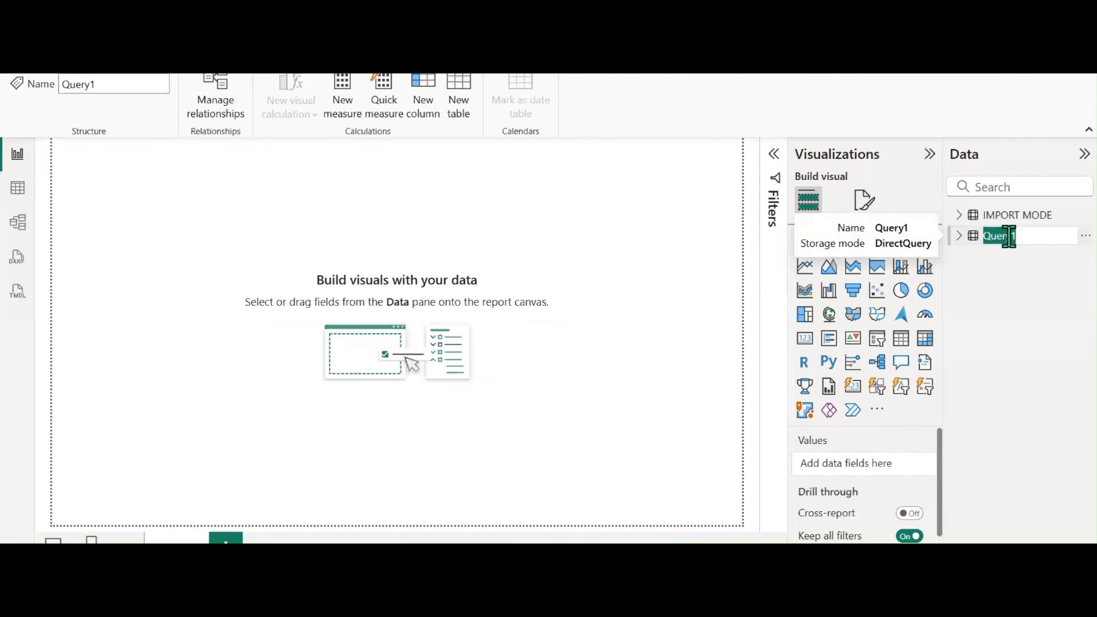
{"action": "type", "text": "DIRECT QU"}
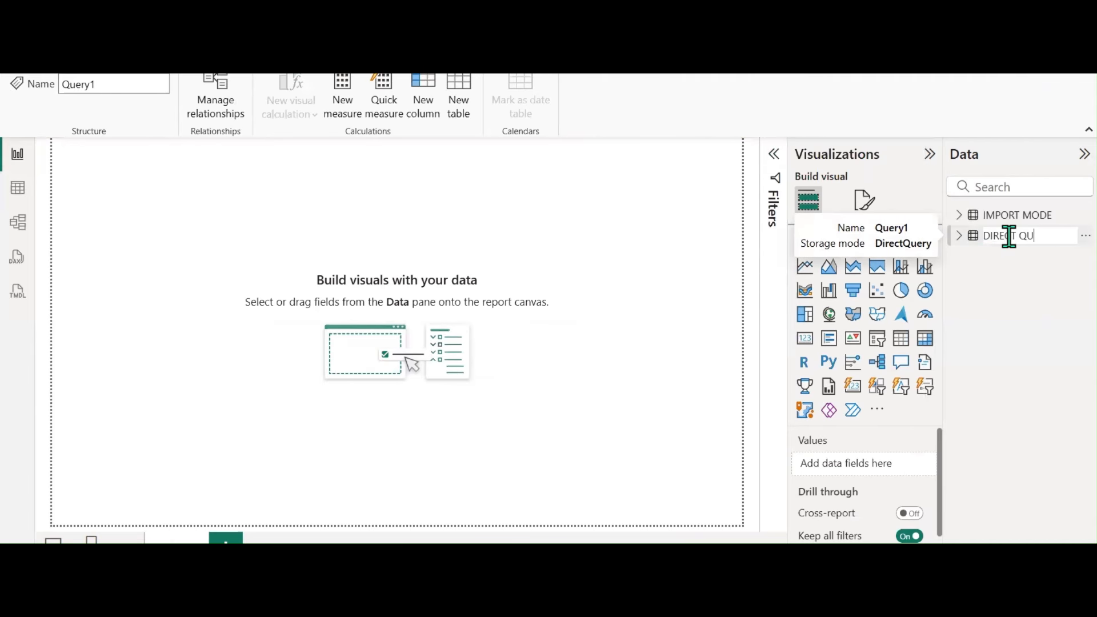
{"action": "type", "text": "ERY MODE"}
{"action": "key", "text": "Return"}
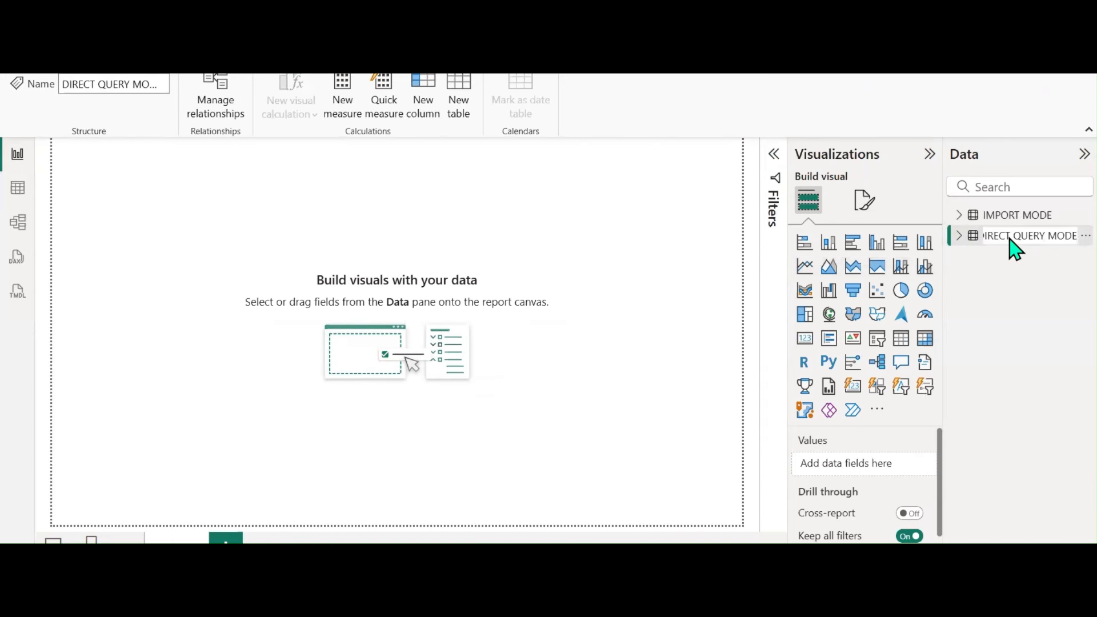
{"action": "left_click", "coordinate": [18, 190]}
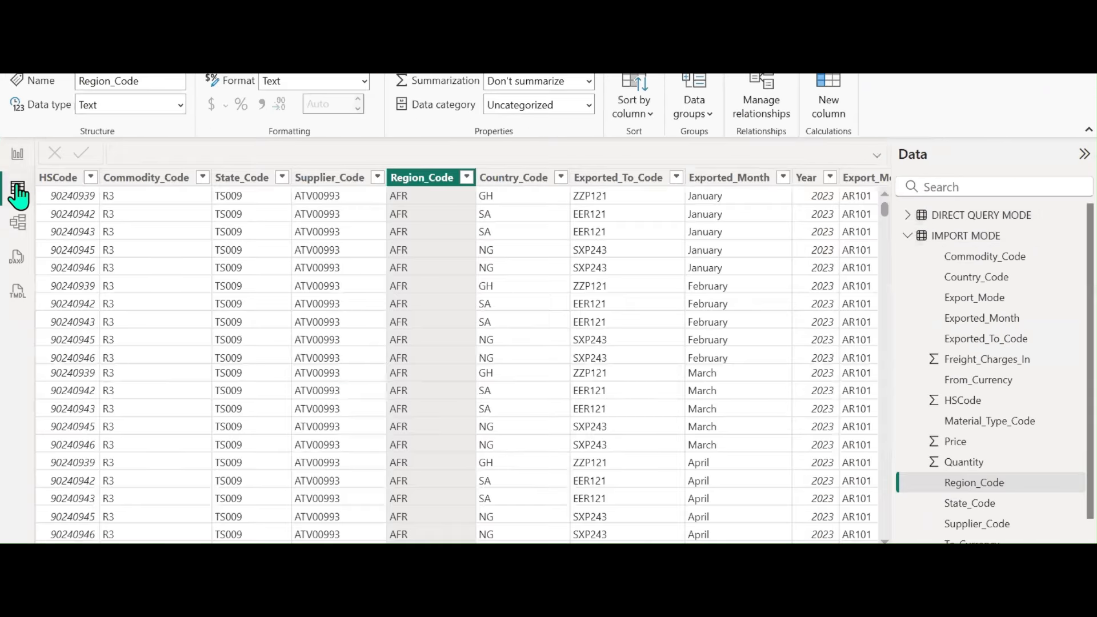
Verify IMPORT MODE rows display in Table view while DIRECT QUERY MODE rows don't, then view the model diagram
{"action": "left_click", "coordinate": [907, 236]}
{"action": "left_click", "coordinate": [960, 240]}
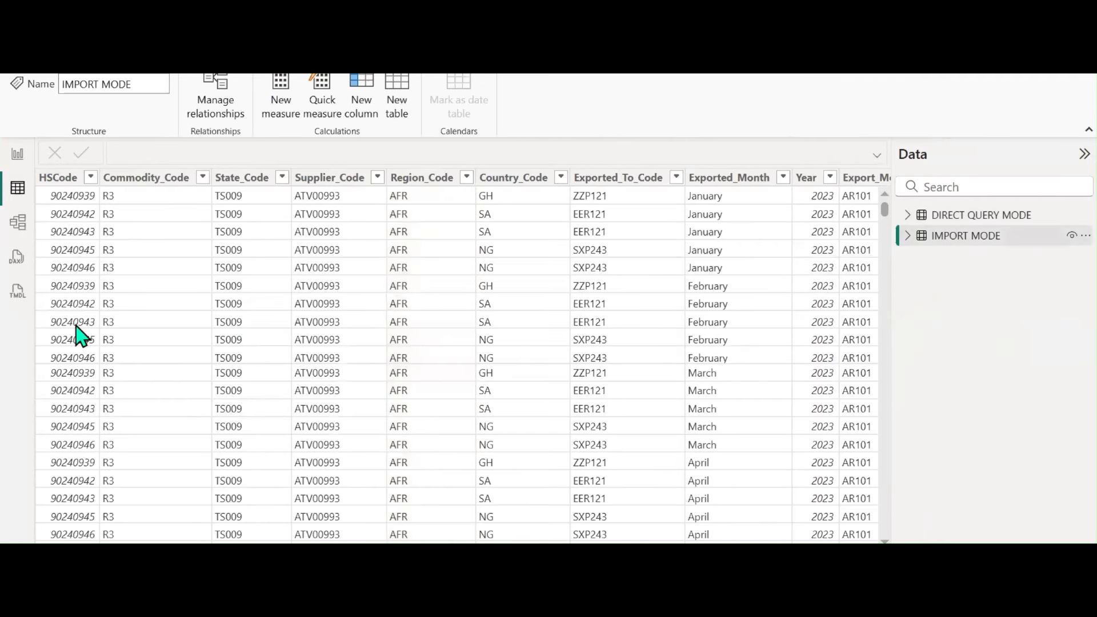
{"action": "left_click", "coordinate": [982, 224]}
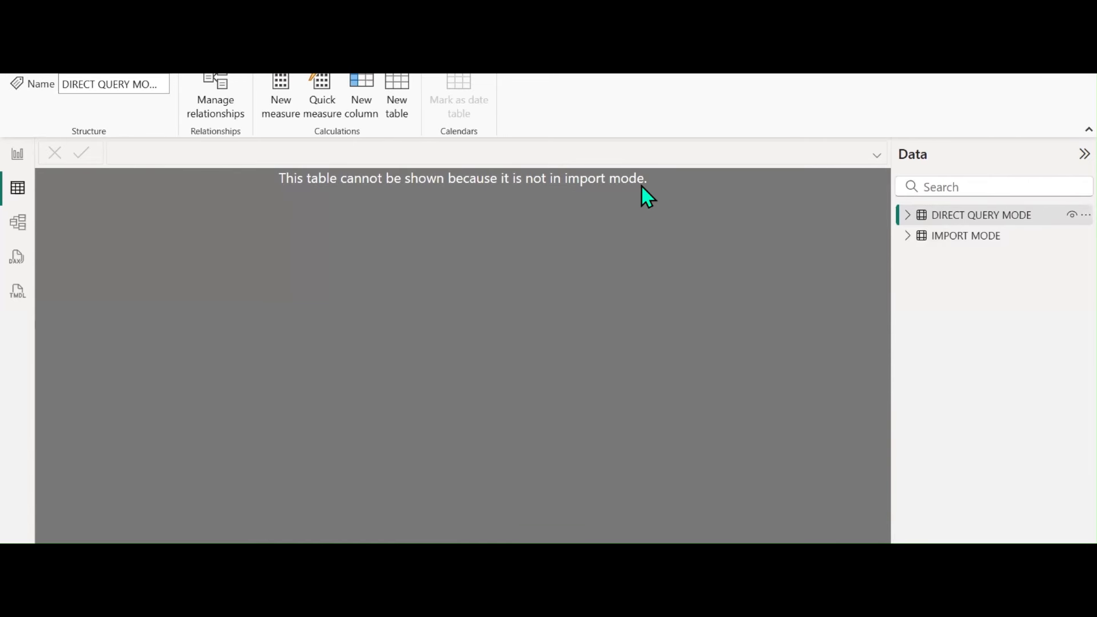
{"action": "left_click", "coordinate": [961, 237]}
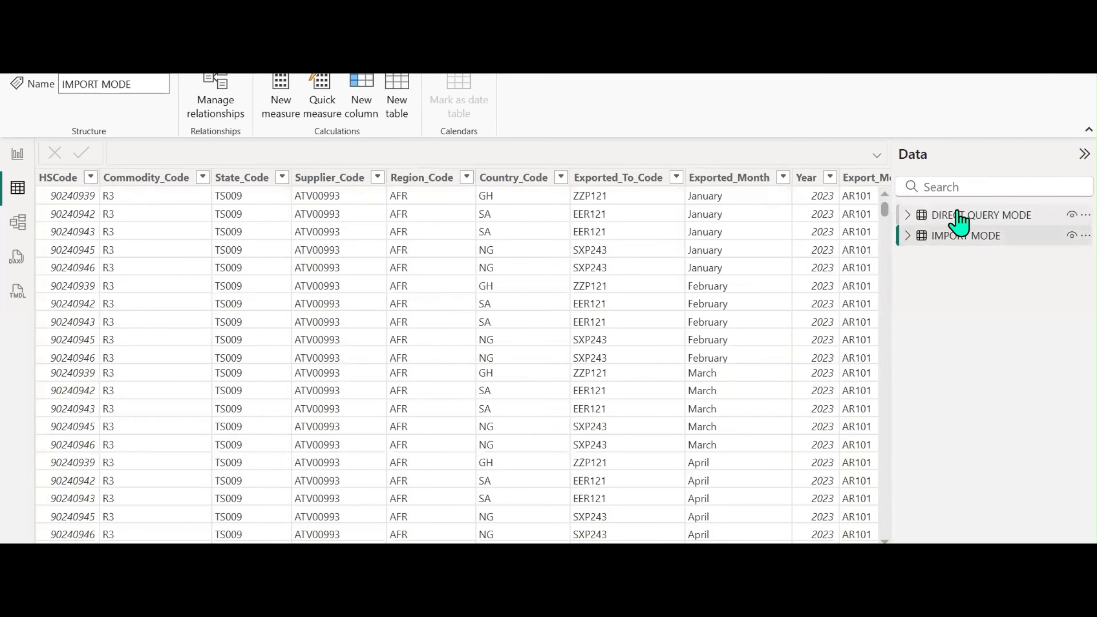
{"action": "left_click", "coordinate": [958, 215]}
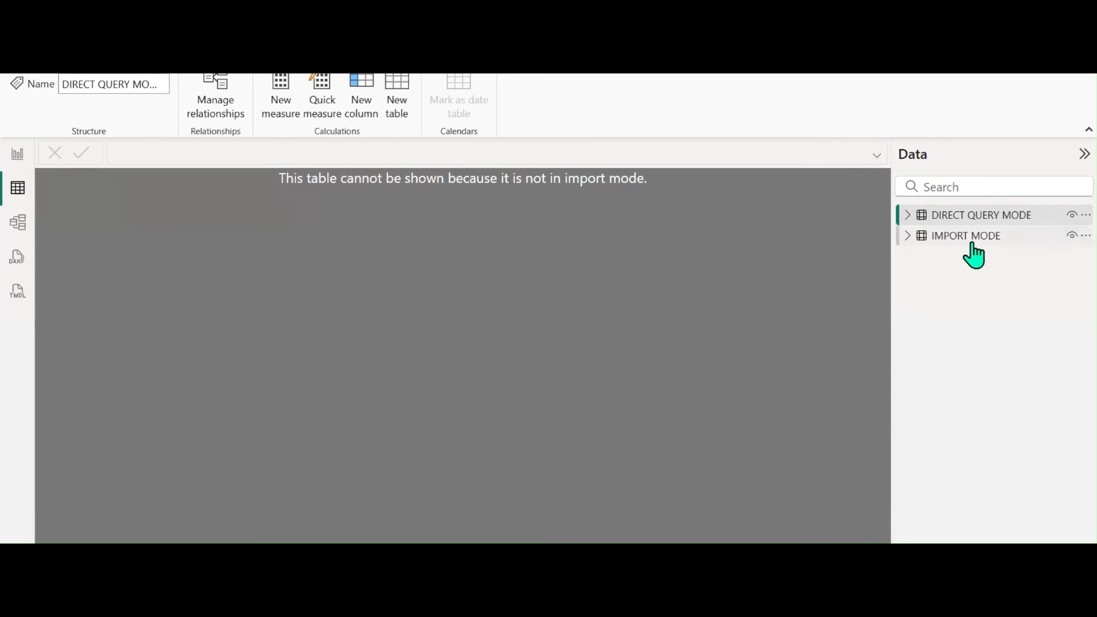
{"action": "left_click", "coordinate": [18, 225]}
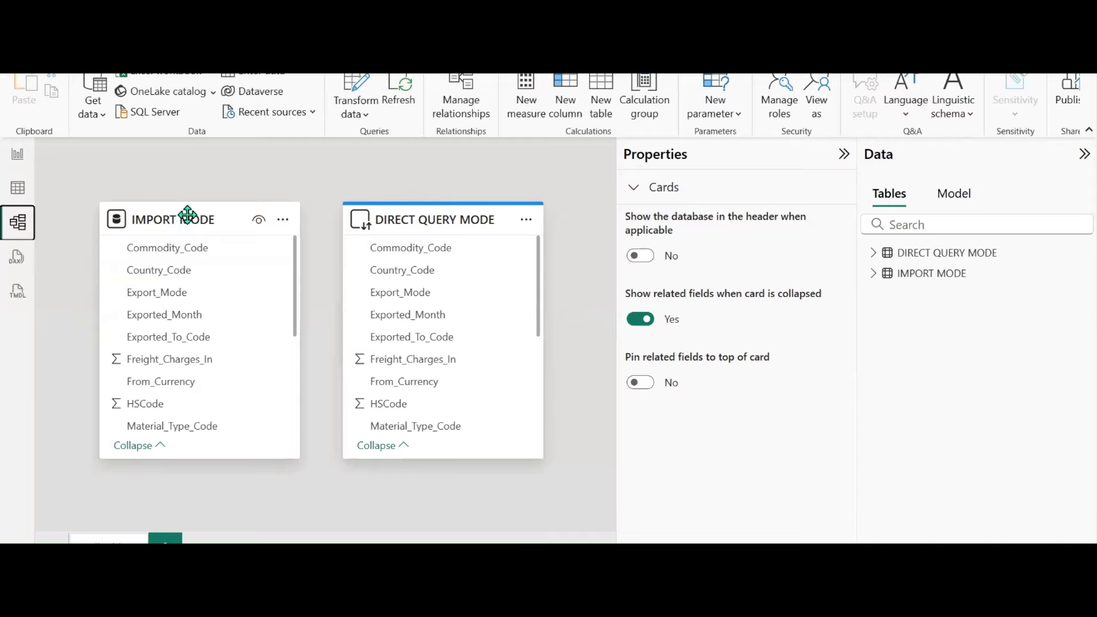
Check the tables' storage modes in the model diagram, then go back to Report view
{"action": "mouse_move", "coordinate": [188, 214]}
{"action": "left_click", "coordinate": [16, 154]}
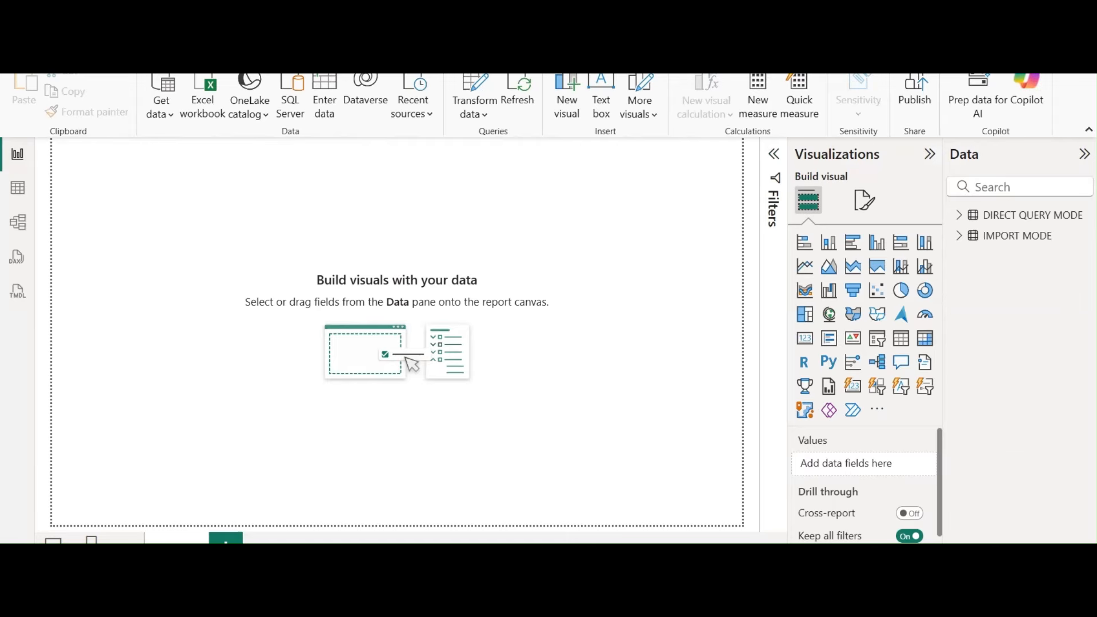
Highlight 'Updated in real-time' under Direct Query Mode in the Word comparison table
{"action": "left_click", "coordinate": [526, 603]}
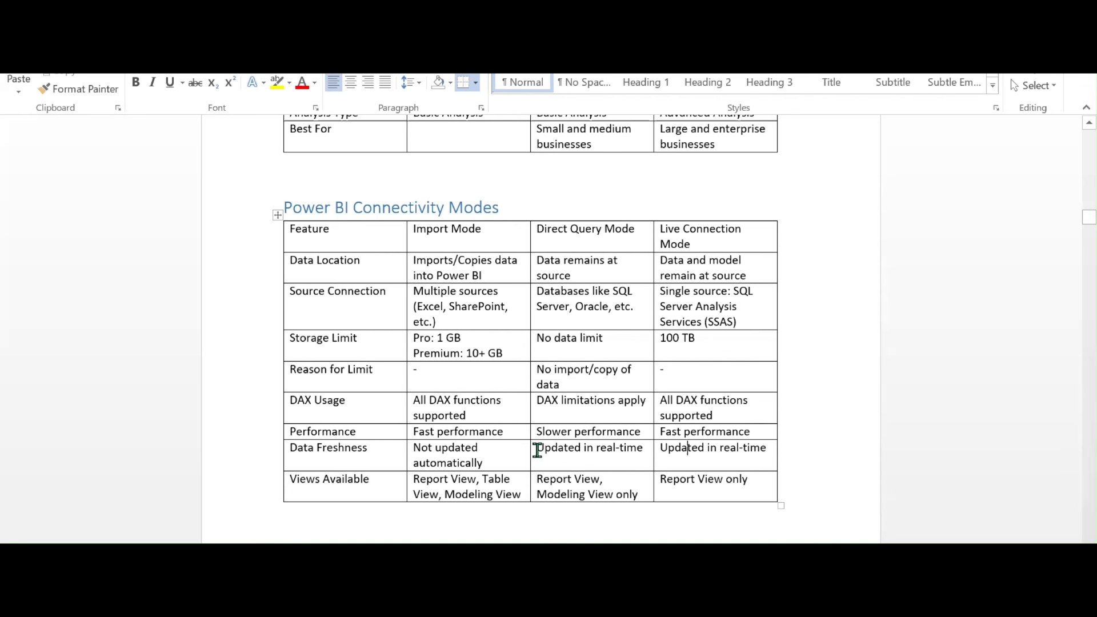
{"action": "left_click_drag", "start_coordinate": [537, 450], "coordinate": [654, 456]}
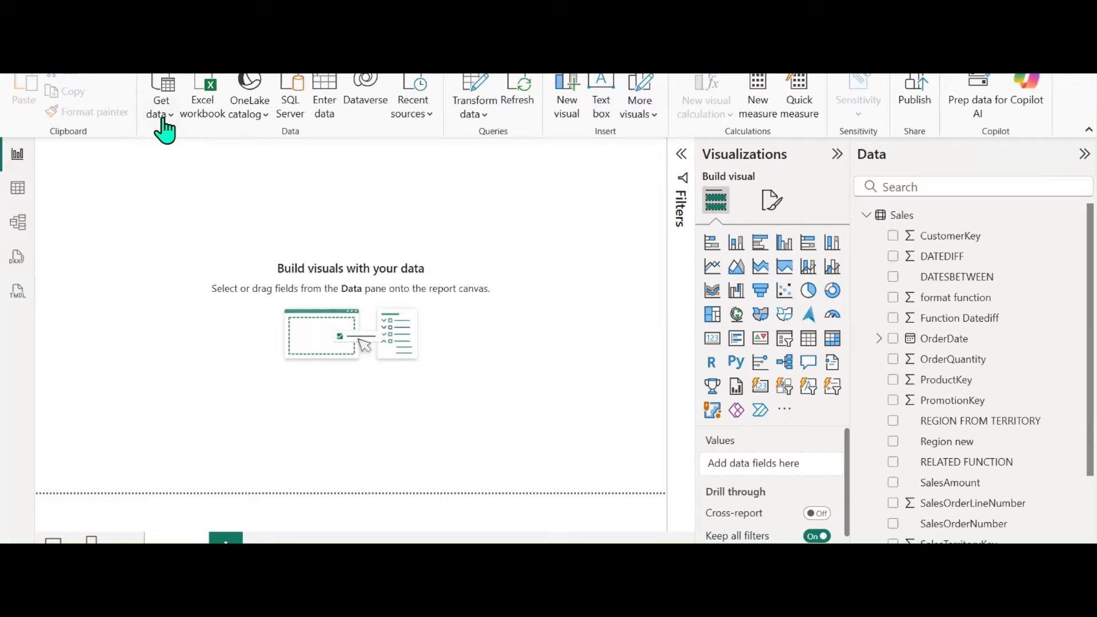
Open then cancel the Power BI semantic models catalog, and create a new blank report
{"action": "left_click", "coordinate": [165, 115]}
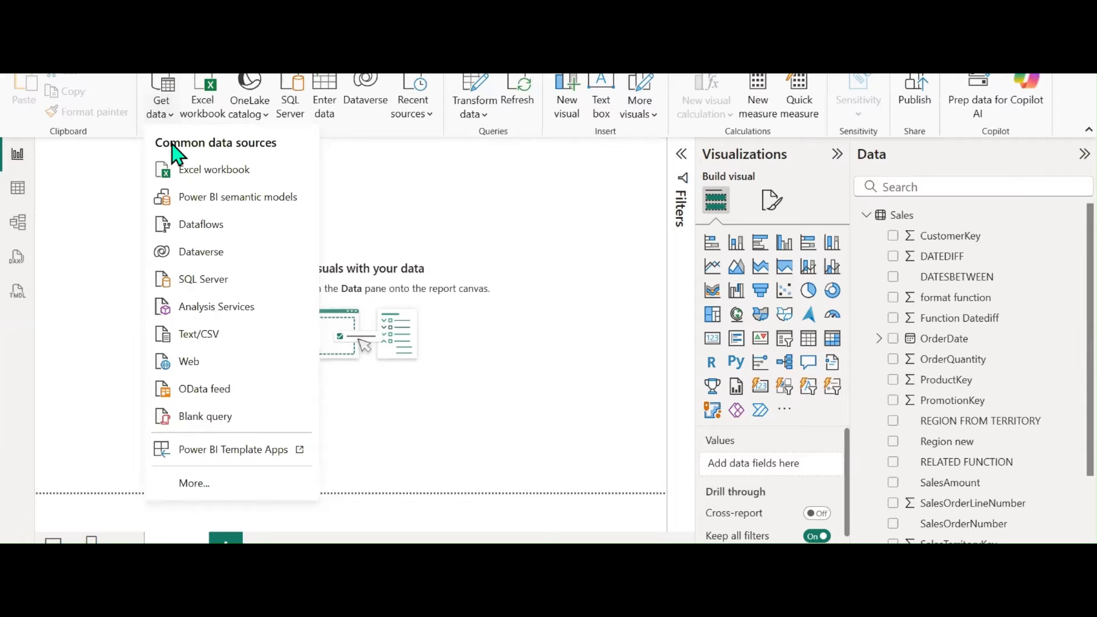
{"action": "left_click", "coordinate": [186, 207]}
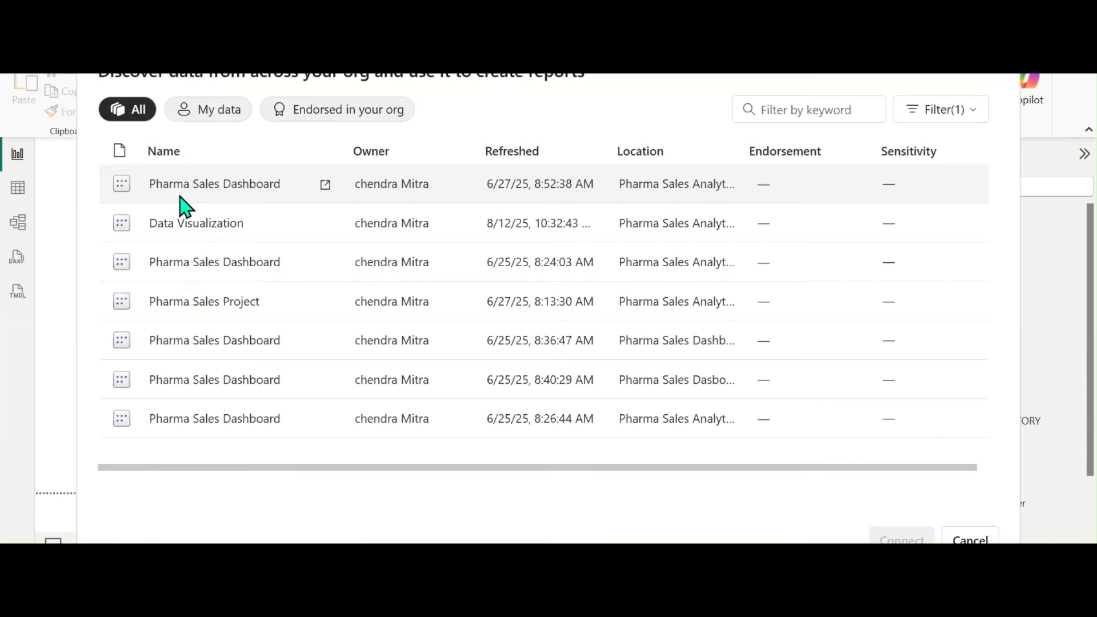
{"action": "left_click", "coordinate": [969, 538]}
{"action": "mouse_move", "coordinate": [573, 603]}
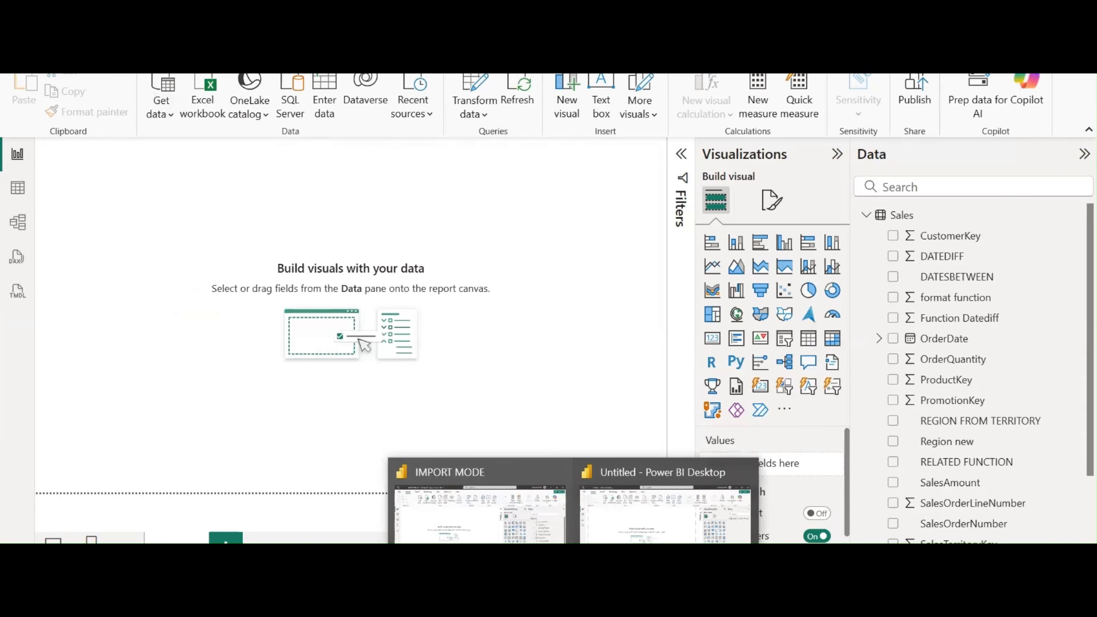
{"action": "left_click", "coordinate": [26, 49]}
{"action": "left_click", "coordinate": [257, 182]}
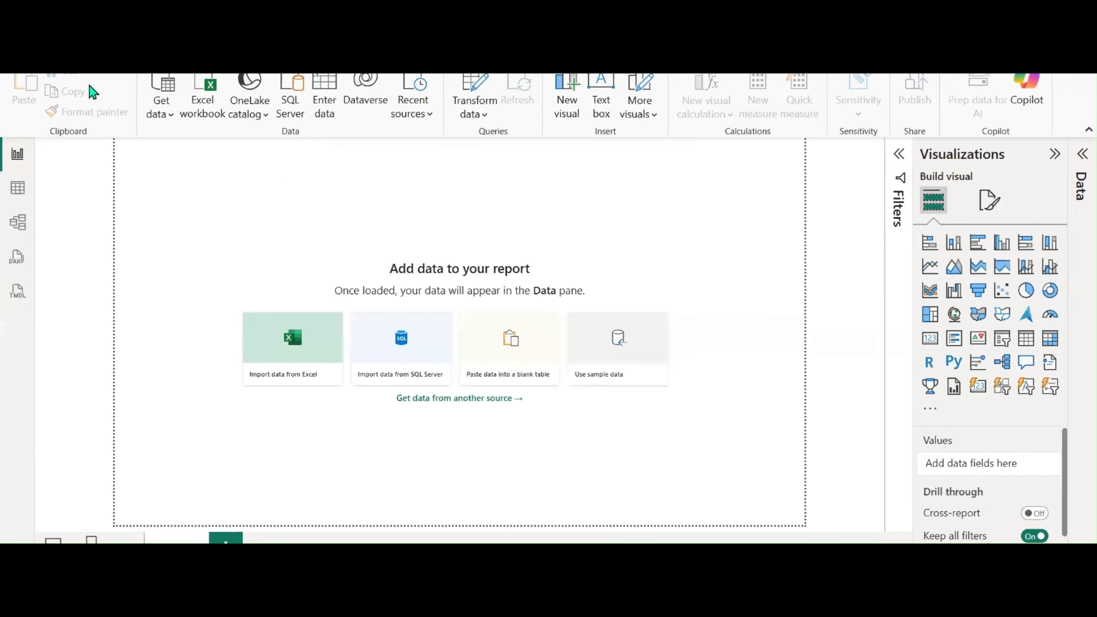
Connect live to the first Pharma Sales Dashboard semantic model from the catalog
{"action": "left_click", "coordinate": [163, 114]}
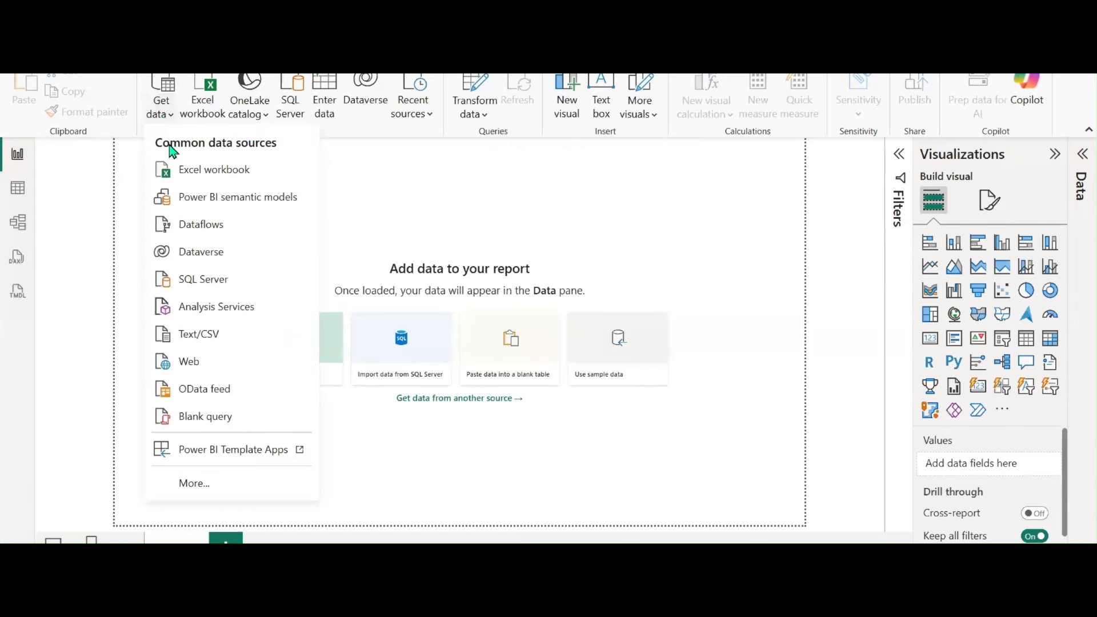
{"action": "left_click", "coordinate": [201, 204]}
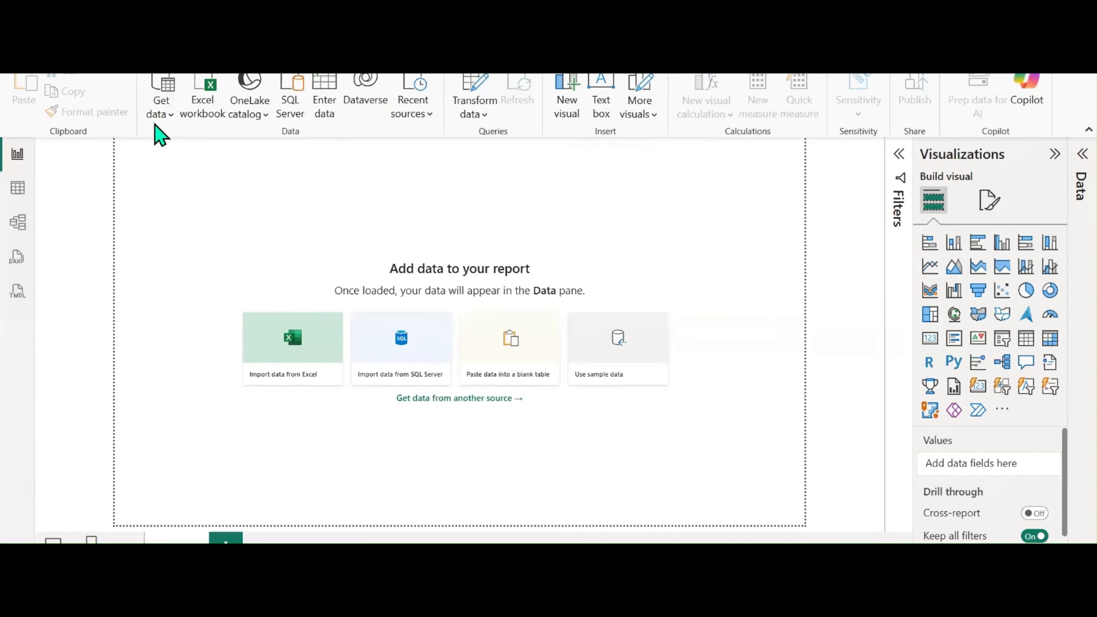
{"action": "left_click", "coordinate": [166, 121]}
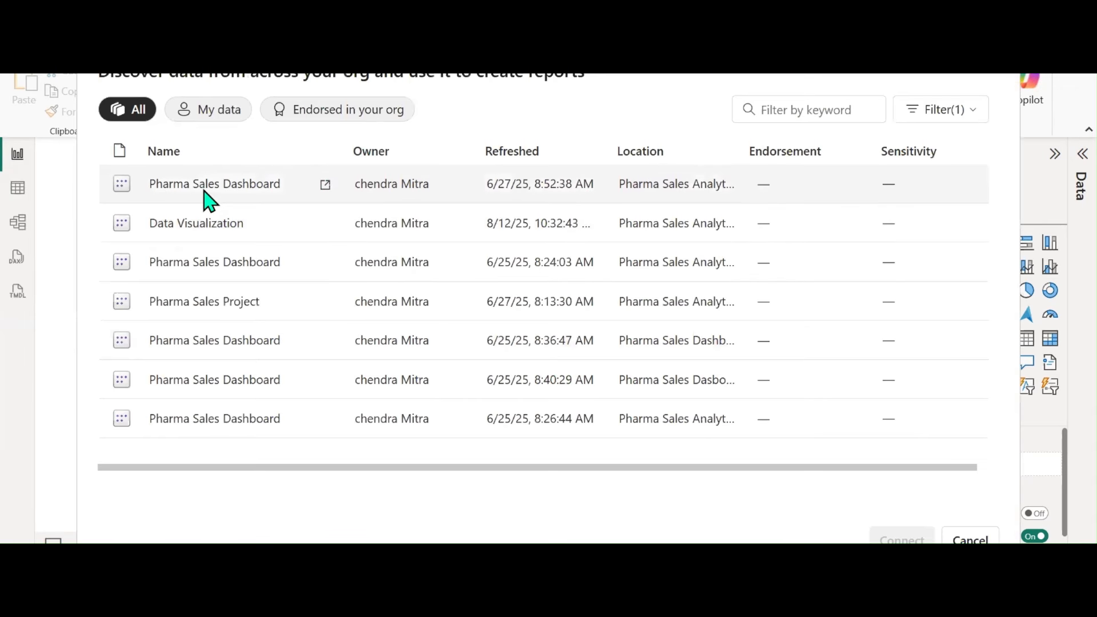
{"action": "left_click", "coordinate": [209, 200]}
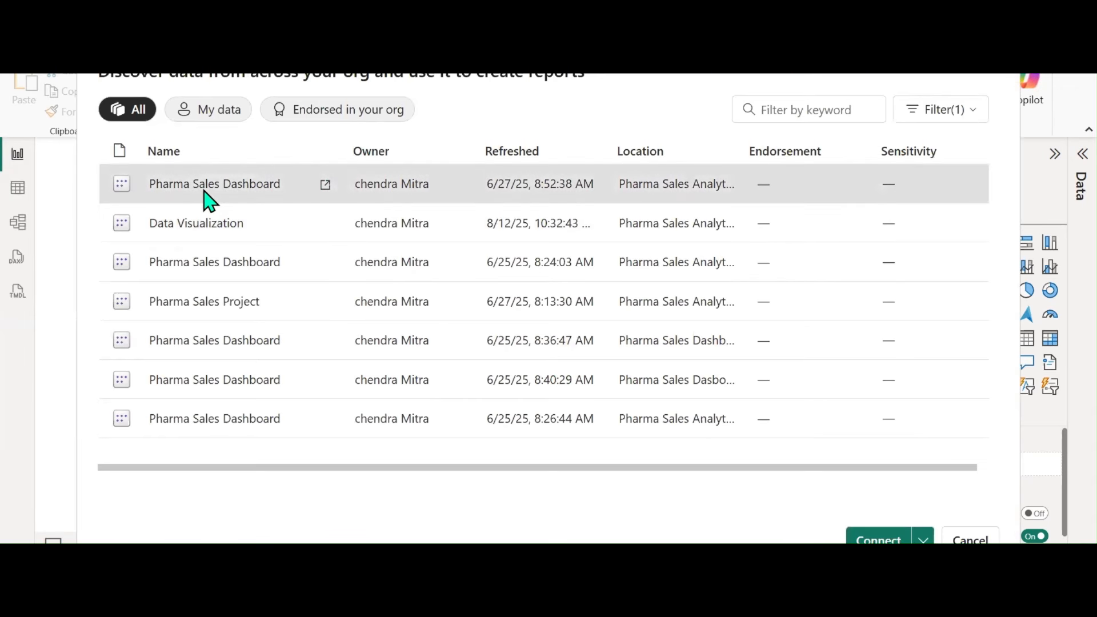
{"action": "left_click", "coordinate": [878, 539]}
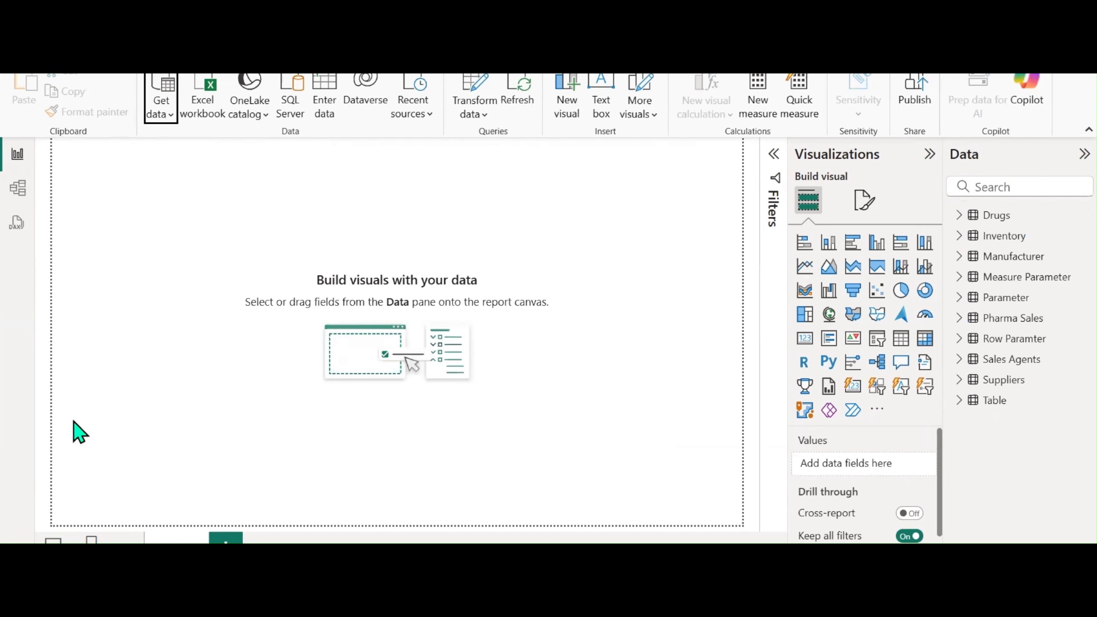
{"action": "left_click", "coordinate": [17, 189]}
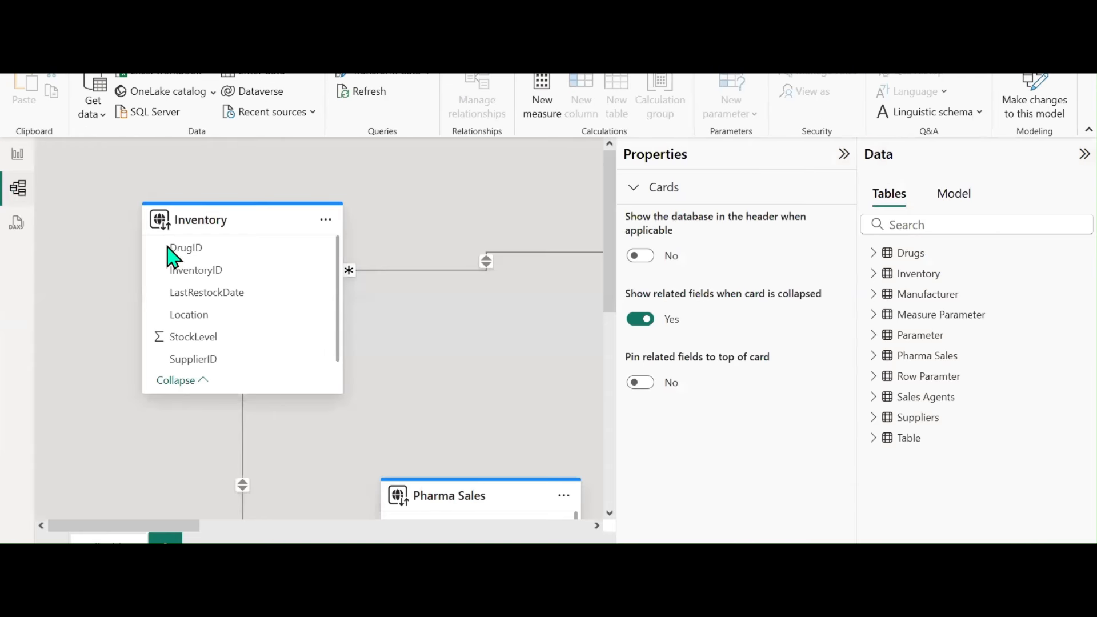
{"action": "left_click", "coordinate": [487, 264]}
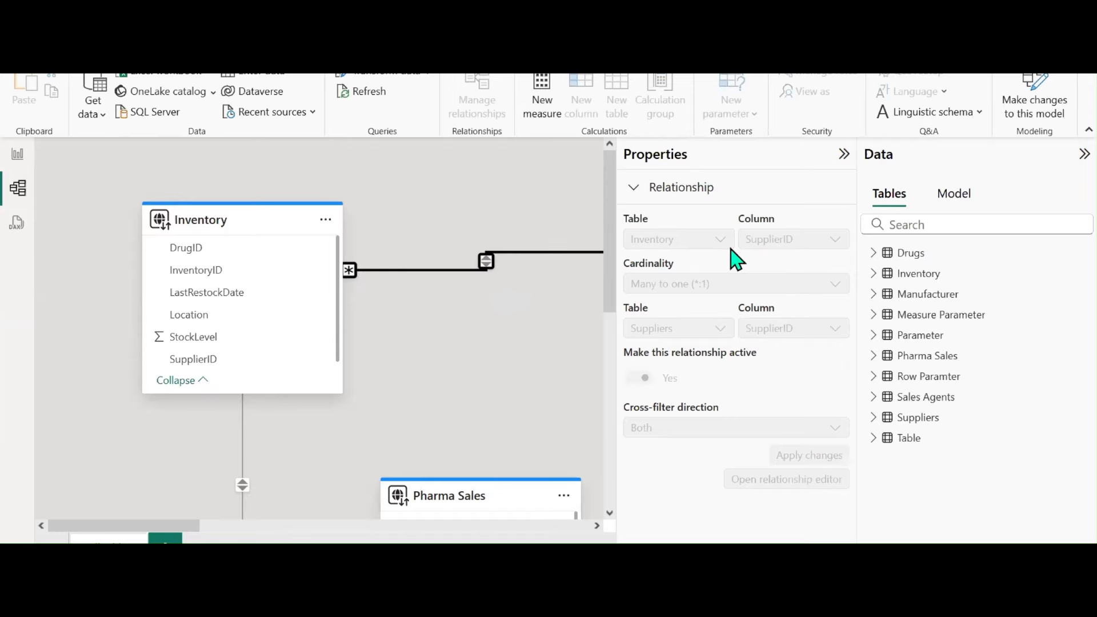
{"action": "left_click_drag", "start_coordinate": [828, 249], "coordinate": [703, 349]}
{"action": "left_click", "coordinate": [725, 387]}
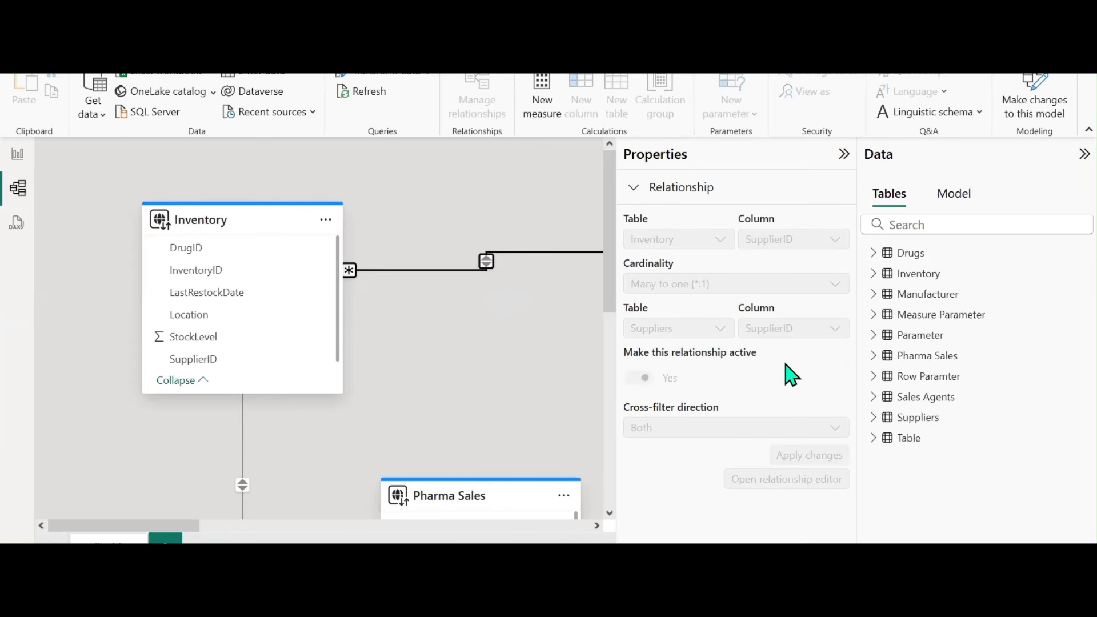
{"action": "left_click_drag", "start_coordinate": [93, 524], "coordinate": [219, 502]}
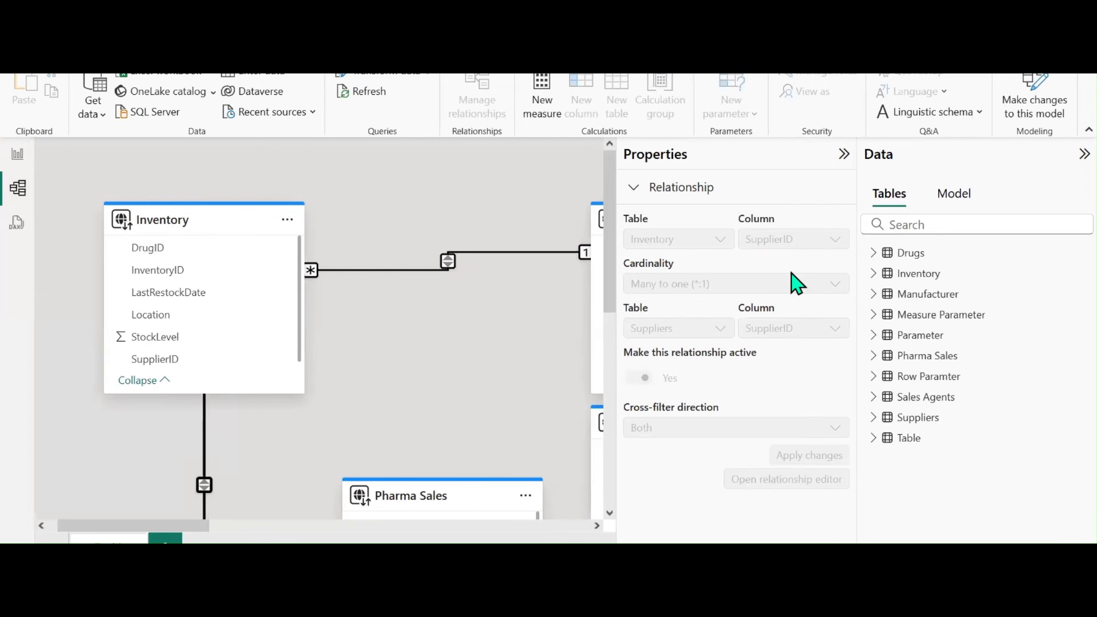
{"action": "left_click", "coordinate": [16, 156]}
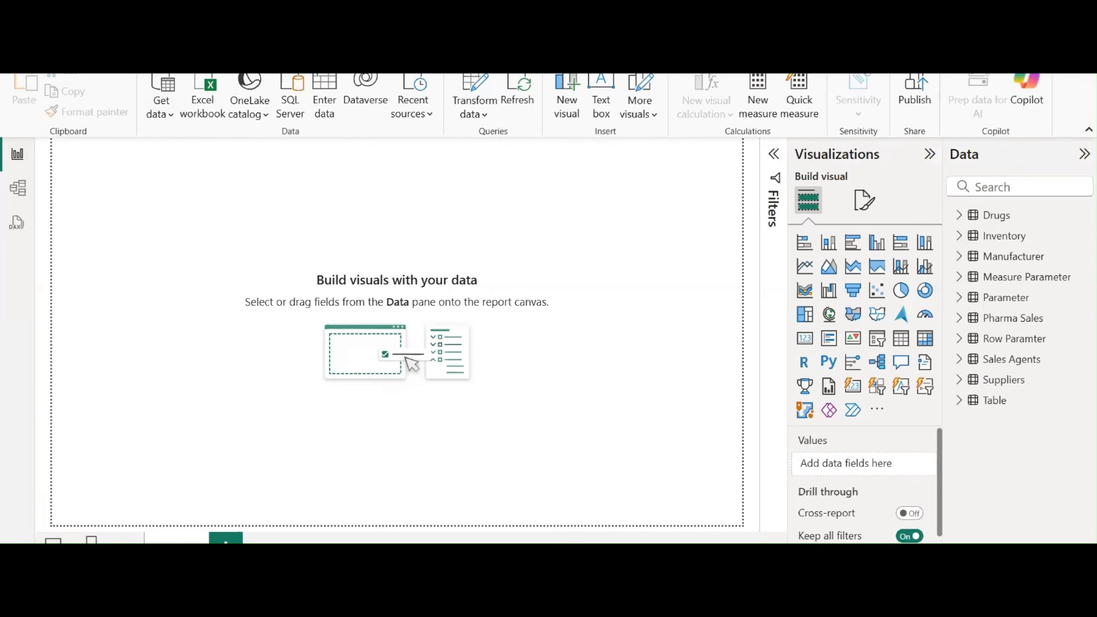
{"action": "left_click", "coordinate": [41, 73]}
Save the report on this device as LIVE CONNECTION, then switch to the Paint drawing
{"action": "left_click", "coordinate": [83, 208]}
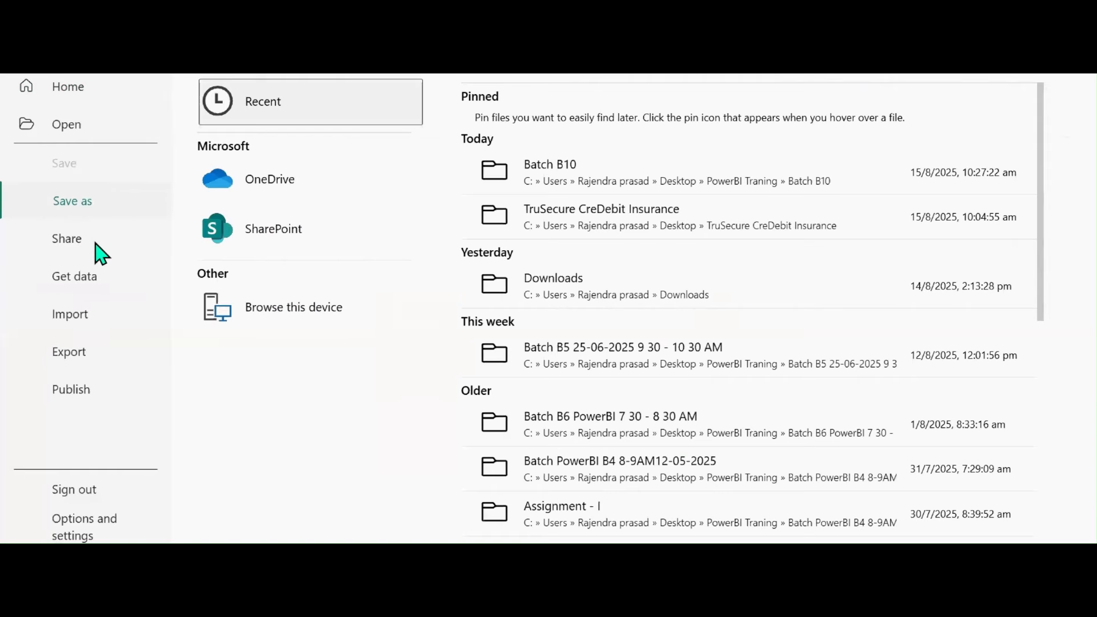
{"action": "left_click", "coordinate": [296, 327]}
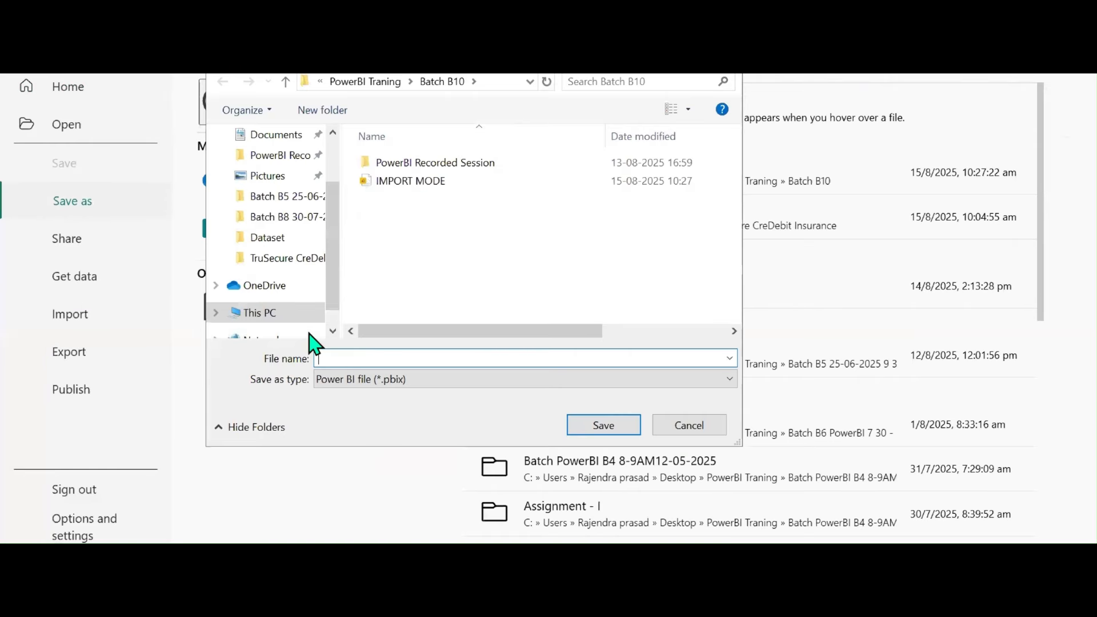
{"action": "type", "text": "N"}
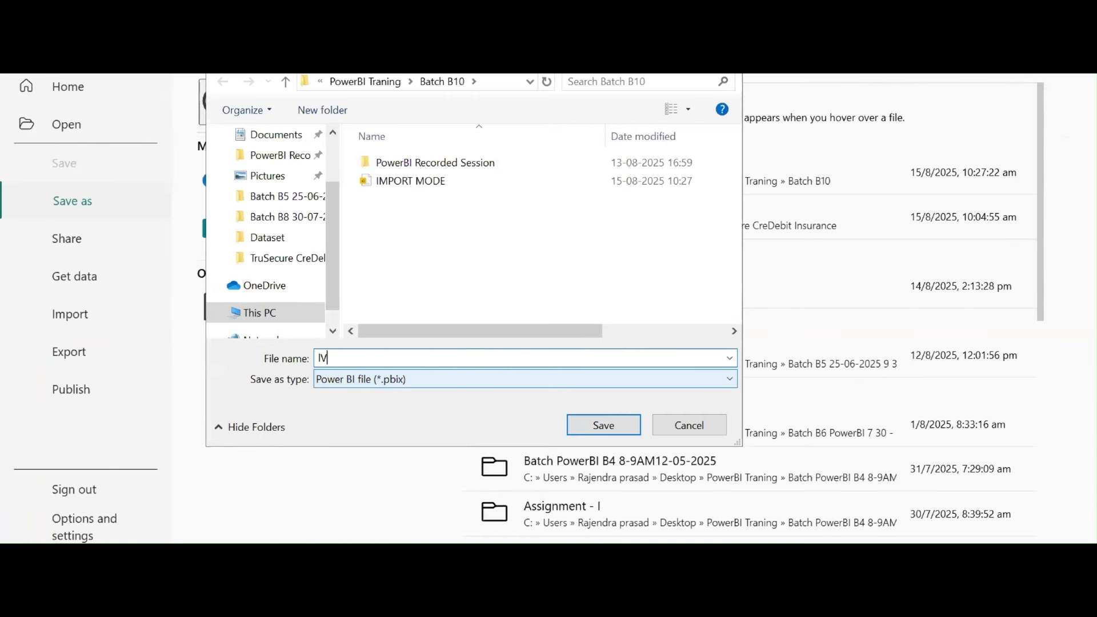
{"action": "key", "text": "BackSpace"}
{"action": "type", "text": "LIVE CONNECTION"}
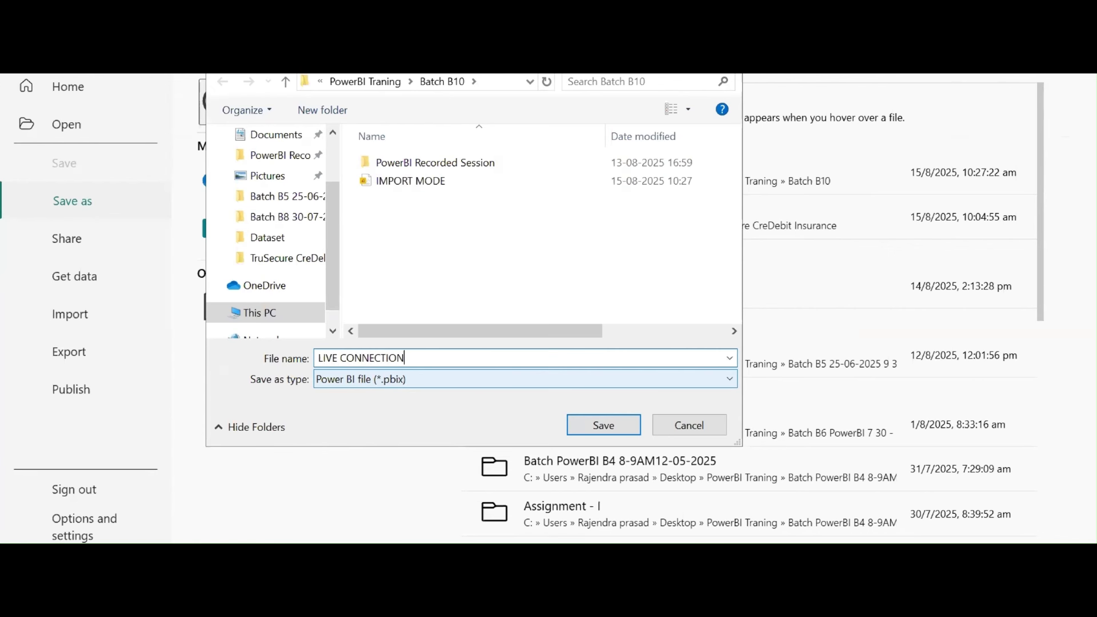
{"action": "key", "text": "Return"}
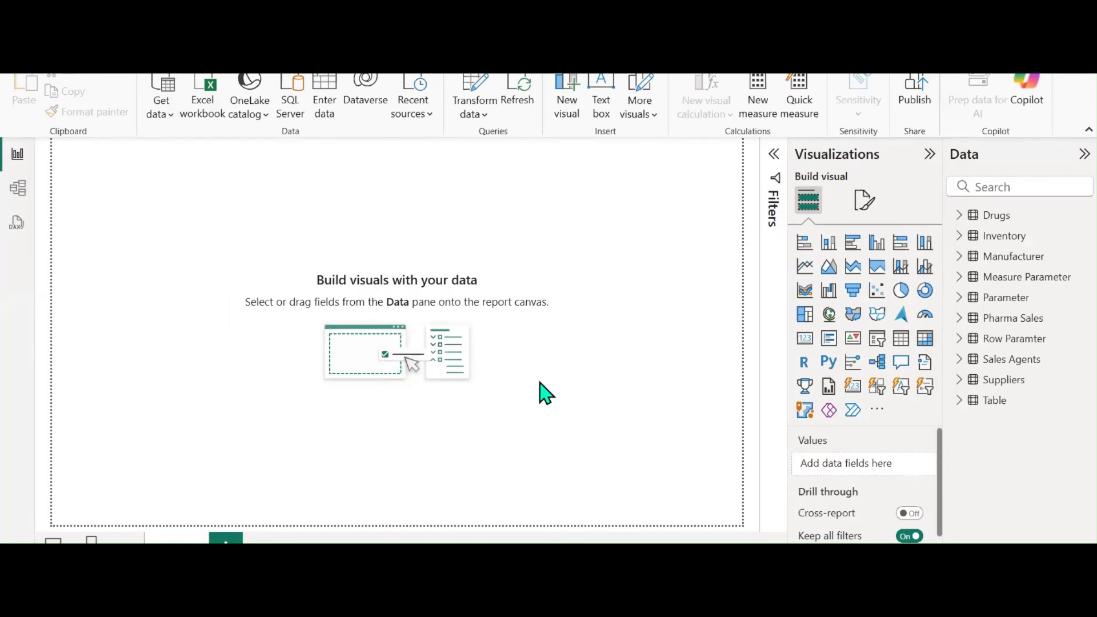
{"action": "left_click", "coordinate": [563, 591]}
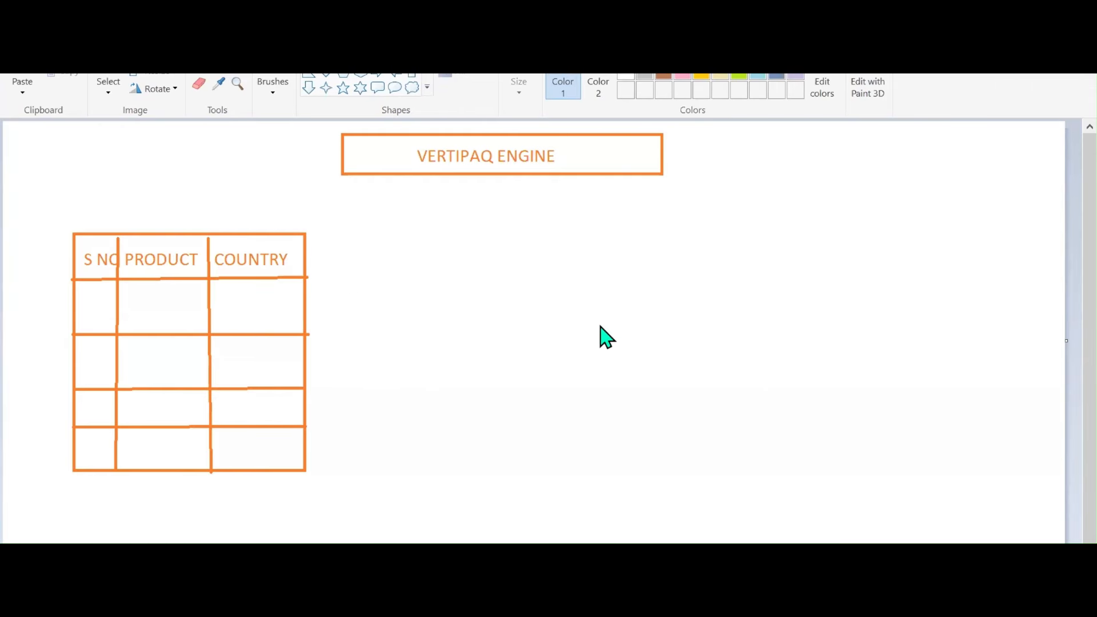
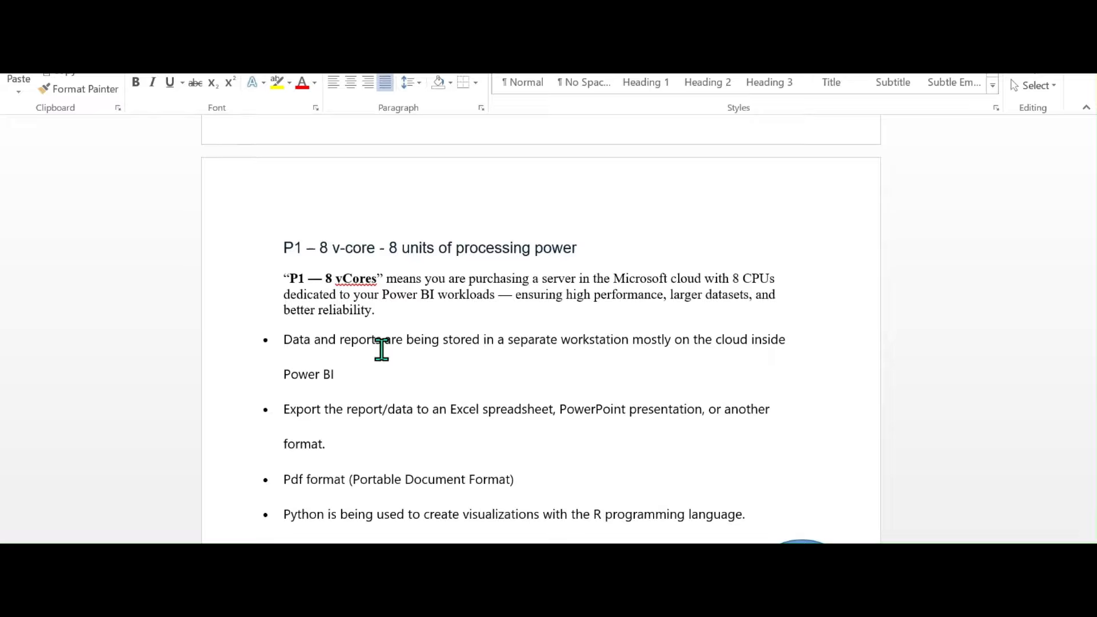
Scroll the Word notes past the architecture diagram down to the Power BI Components list
{"action": "scroll", "coordinate": [381, 349], "scroll_direction": "down", "scroll_amount": 1}
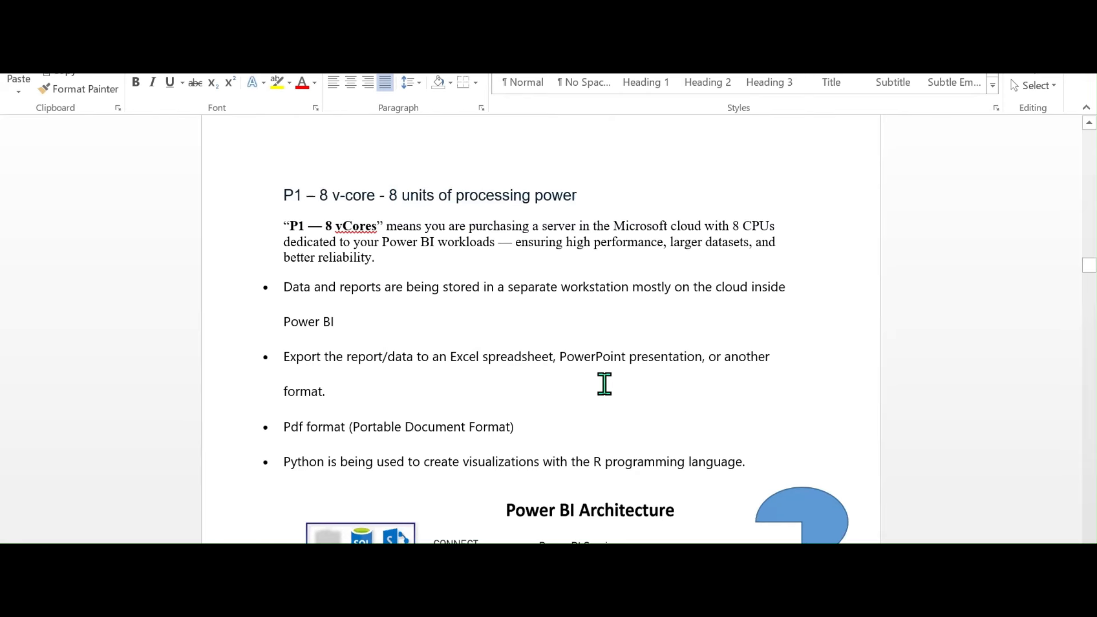
{"action": "scroll", "coordinate": [612, 421], "scroll_direction": "down", "scroll_amount": 5}
{"action": "scroll", "coordinate": [613, 421], "scroll_direction": "down", "scroll_amount": 12}
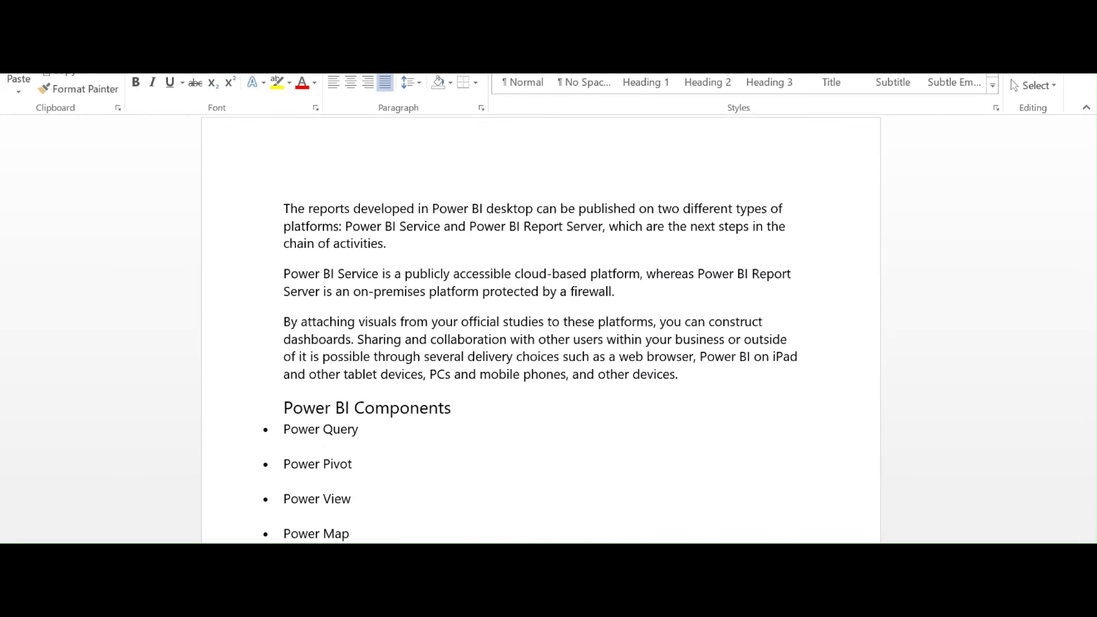
Start a blank report and open Power BI_transfrom_sample_data (1).xlsx from Downloads via a 'POWER' search
{"action": "left_click", "coordinate": [497, 508]}
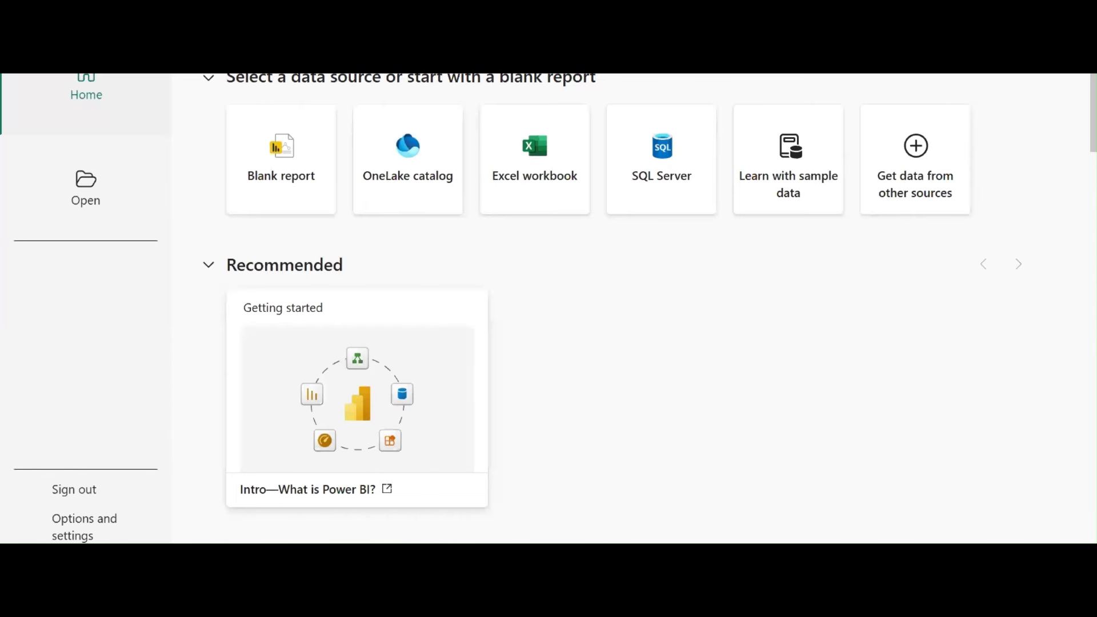
{"action": "left_click", "coordinate": [289, 184]}
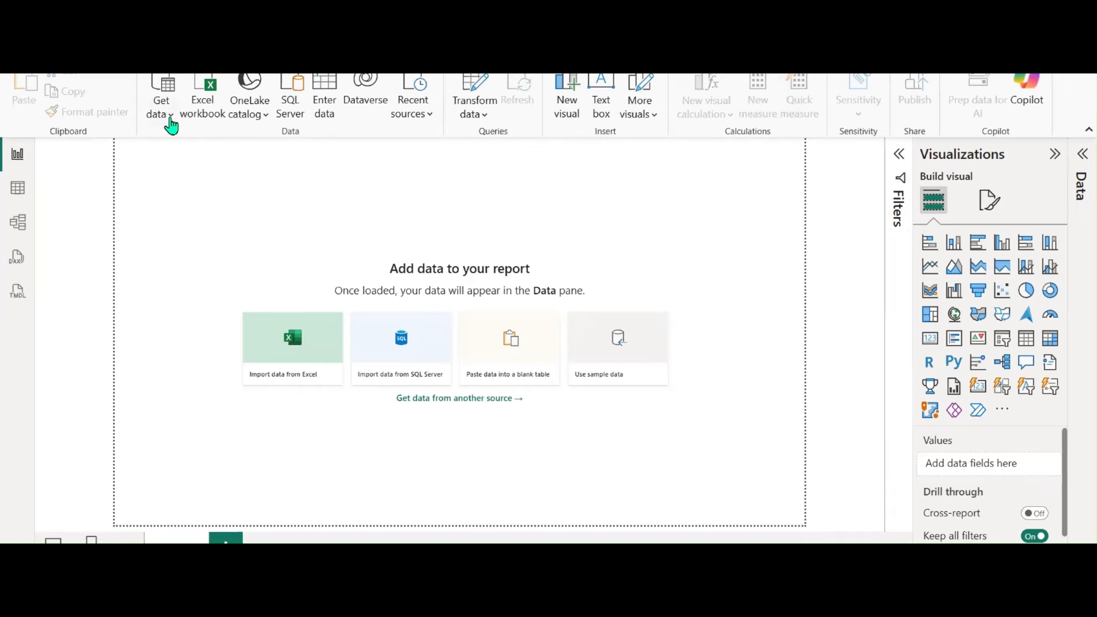
{"action": "left_click", "coordinate": [171, 122]}
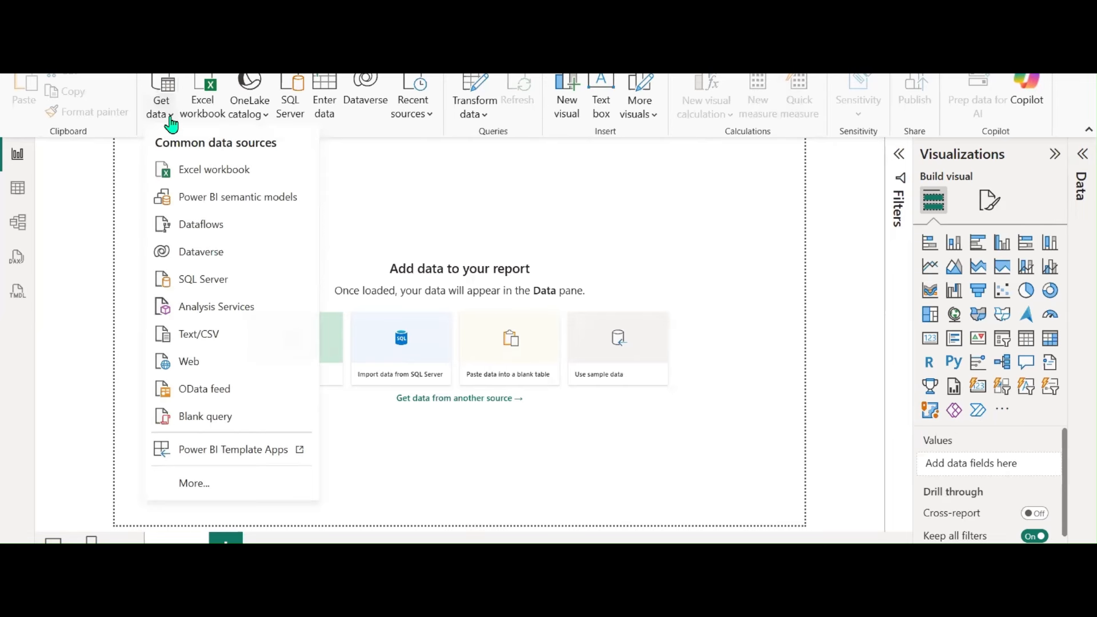
{"action": "left_click", "coordinate": [199, 169]}
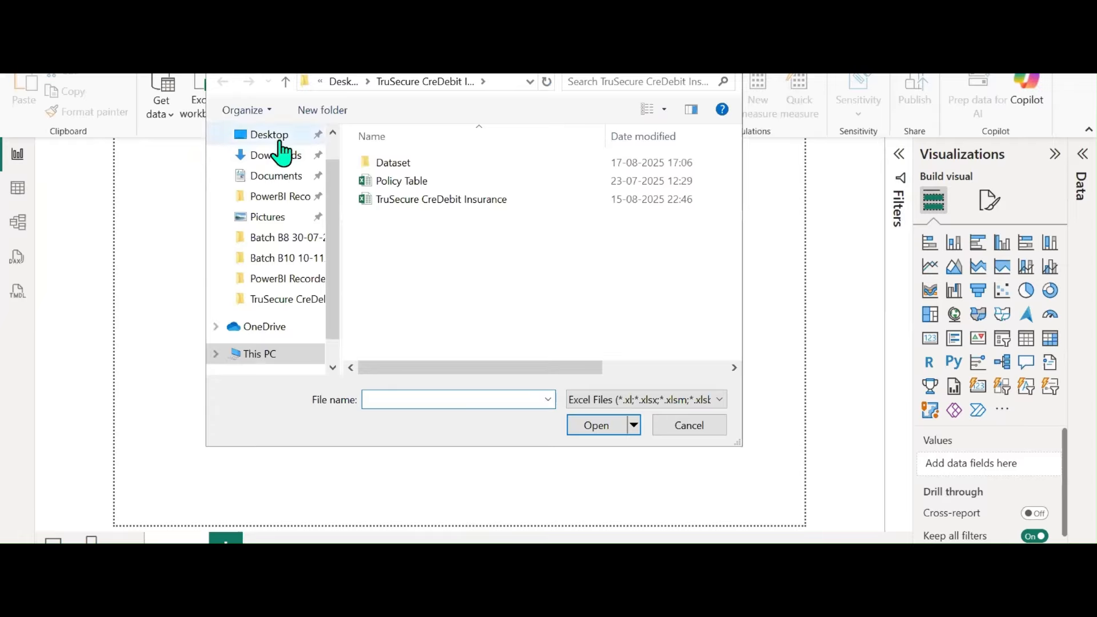
{"action": "left_click", "coordinate": [281, 165]}
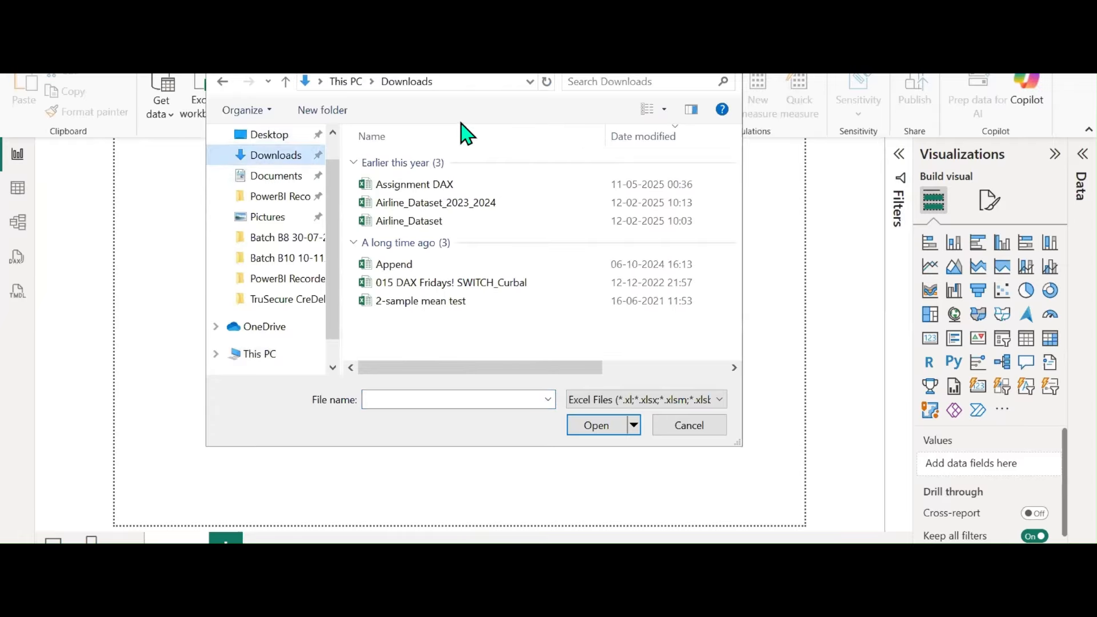
{"action": "left_click", "coordinate": [611, 82]}
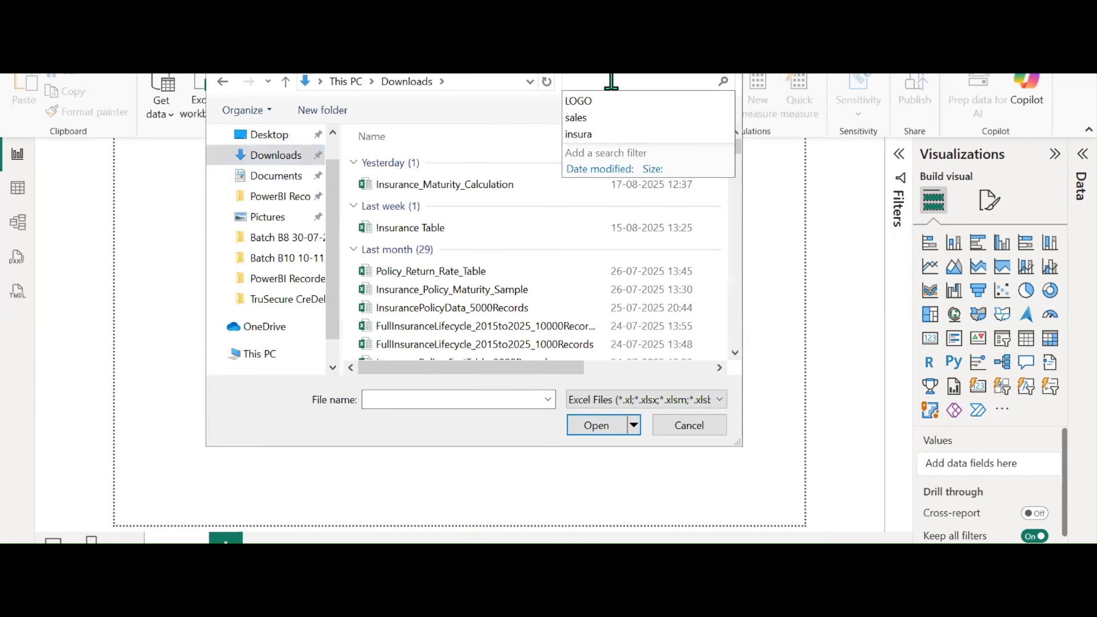
{"action": "type", "text": "POWER"}
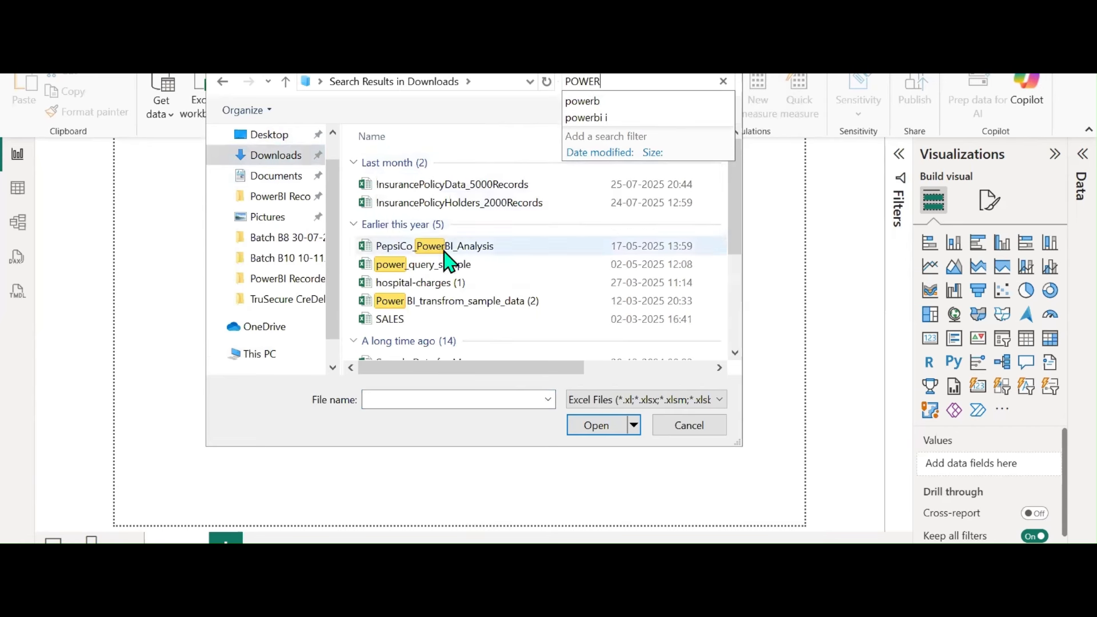
{"action": "scroll", "coordinate": [449, 297], "scroll_direction": "down", "scroll_amount": 3}
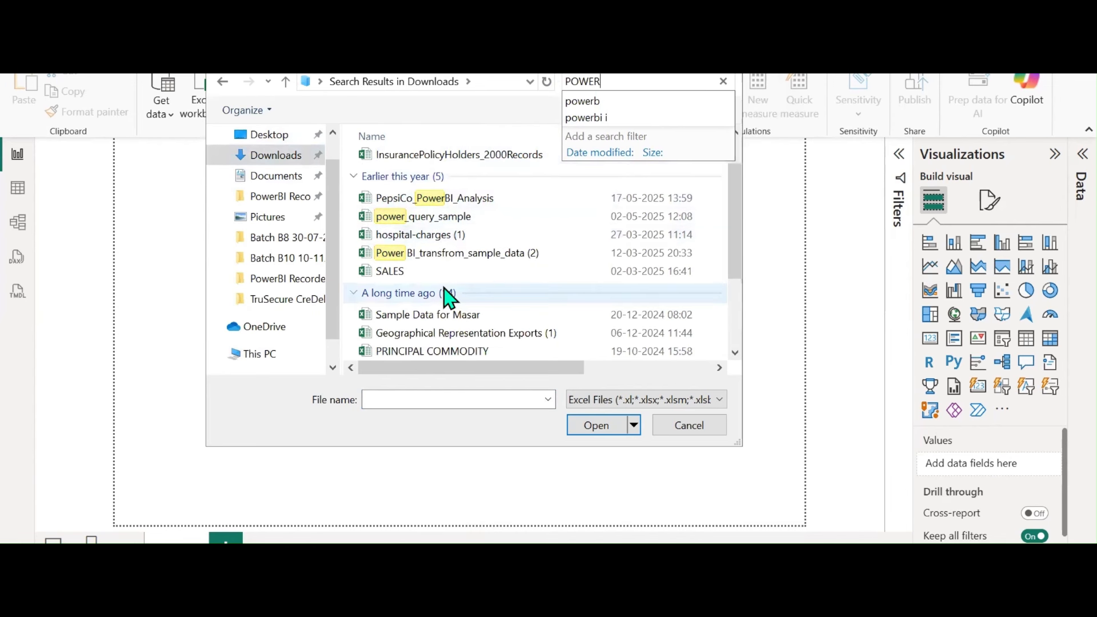
{"action": "left_click", "coordinate": [445, 285]}
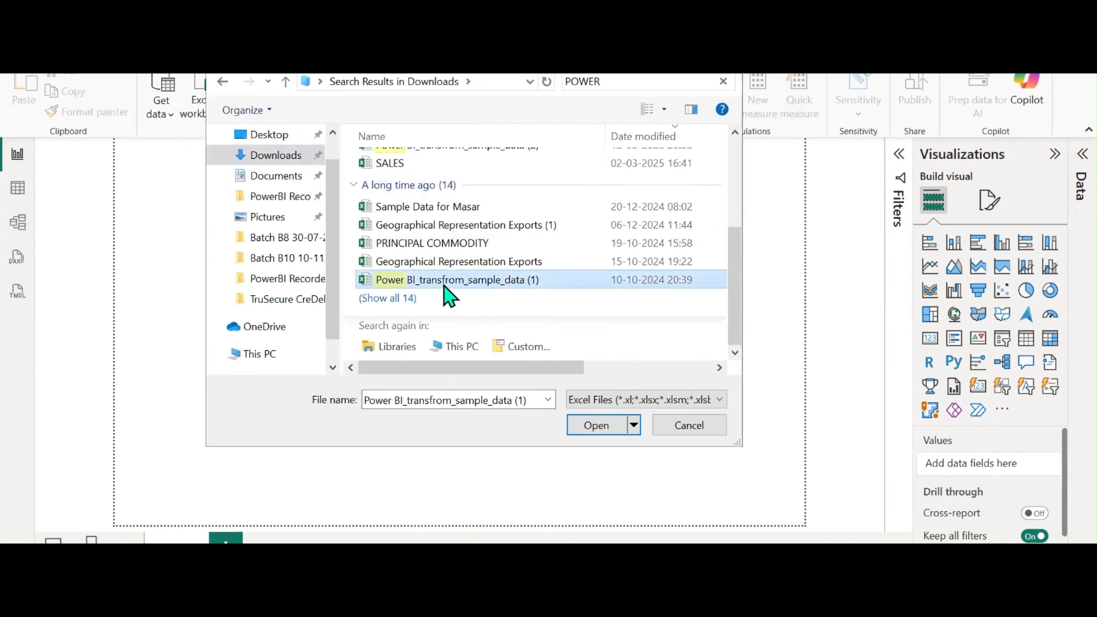
{"action": "left_click", "coordinate": [585, 426]}
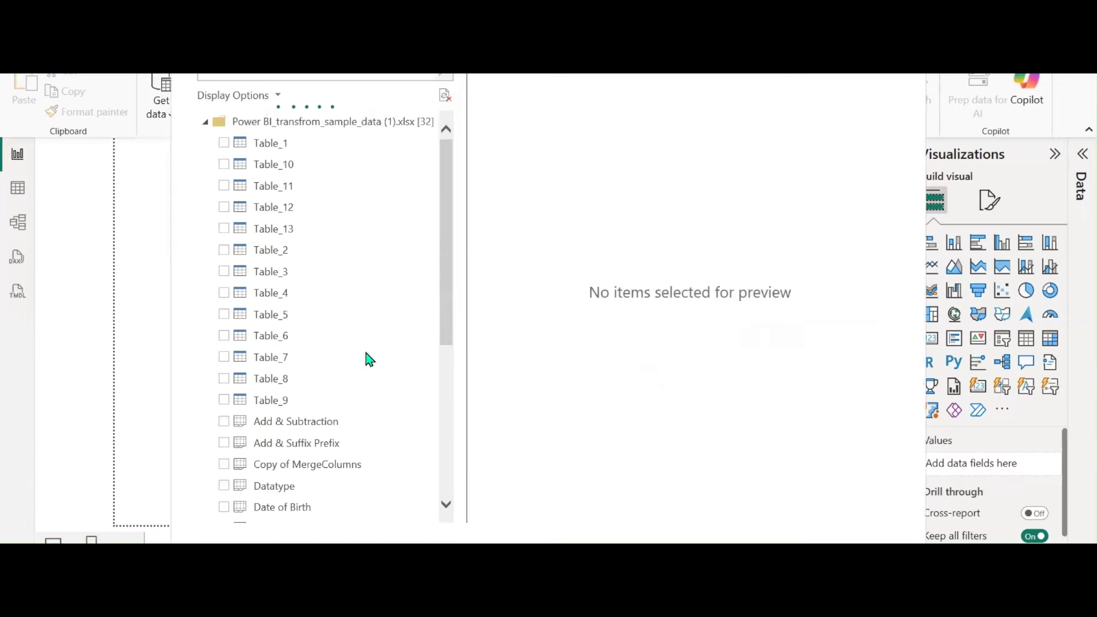
Scroll the Navigator list and preview the Add & Subtraction table
{"action": "scroll", "coordinate": [340, 310], "scroll_direction": "down", "scroll_amount": 1}
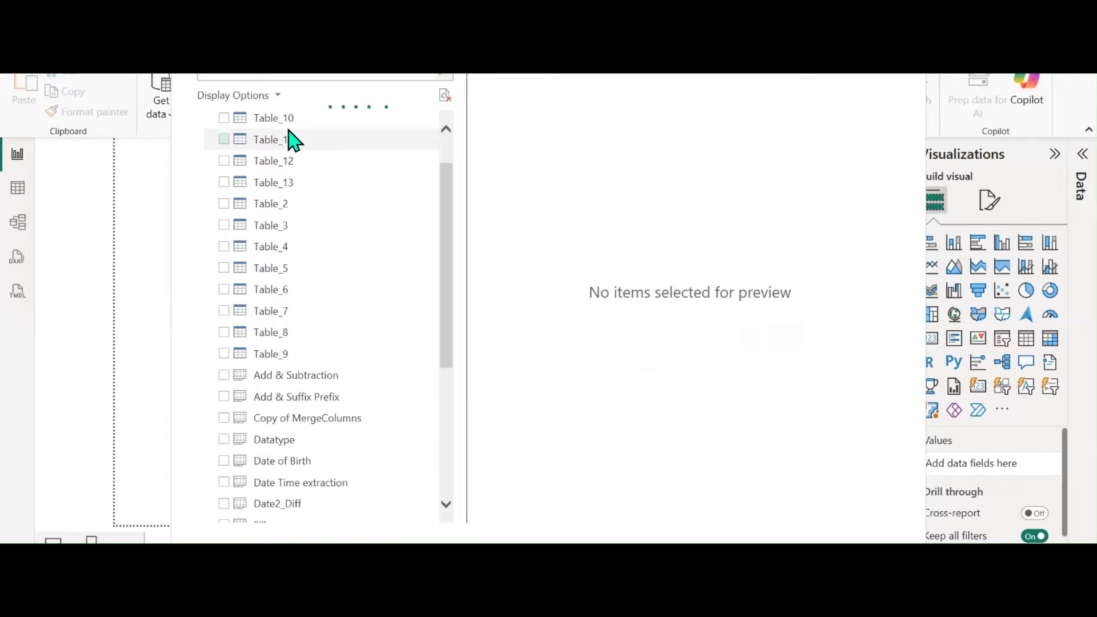
{"action": "scroll", "coordinate": [315, 279], "scroll_direction": "down", "scroll_amount": 3}
{"action": "scroll", "coordinate": [318, 279], "scroll_direction": "down", "scroll_amount": 1}
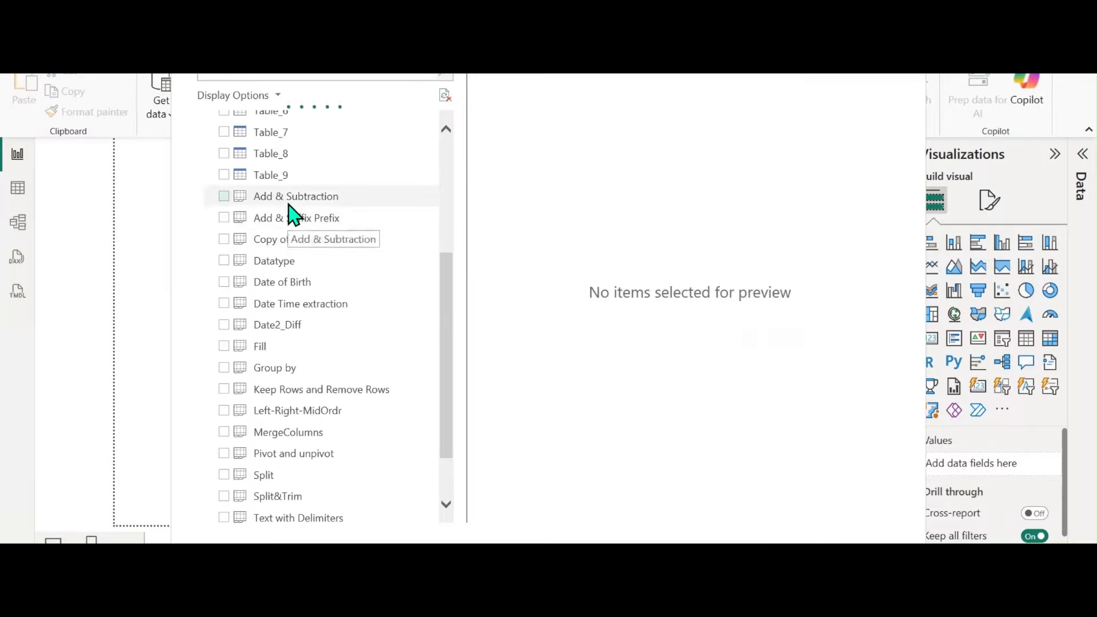
{"action": "left_click", "coordinate": [289, 204]}
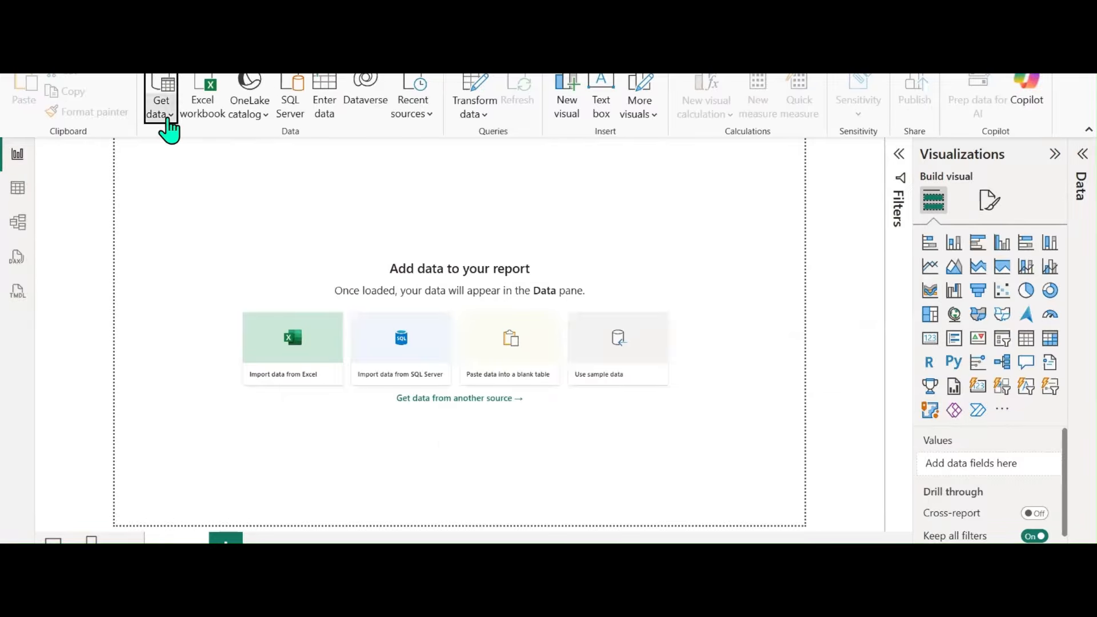
Open the Data Transformation workbook from Desktop > Youtube channel as an Excel source
{"action": "left_click", "coordinate": [168, 118]}
{"action": "left_click", "coordinate": [210, 177]}
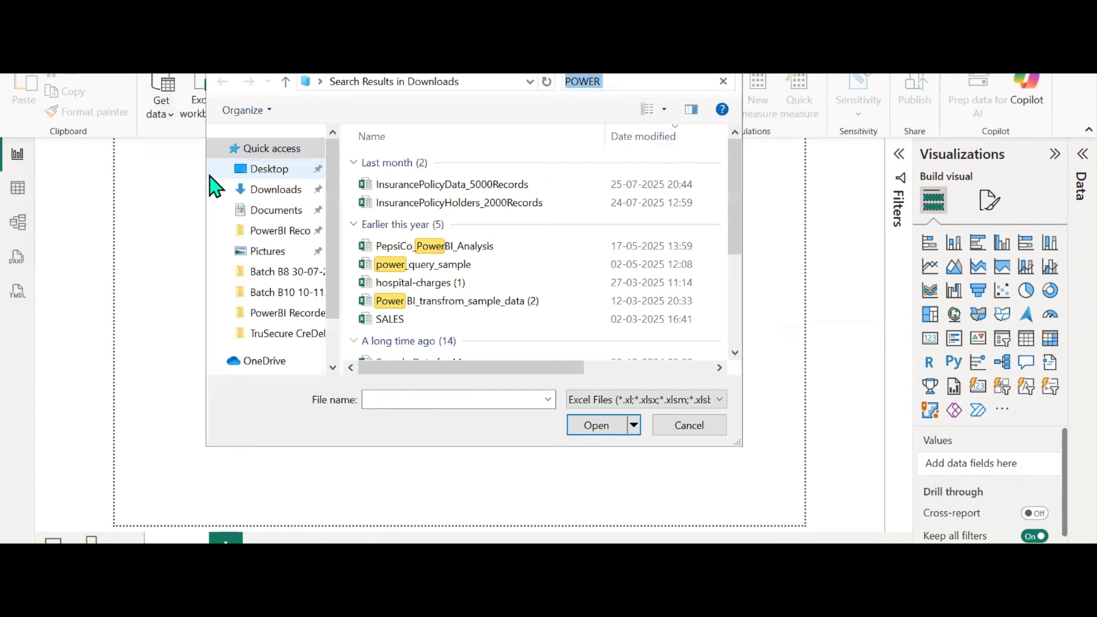
{"action": "left_click", "coordinate": [274, 170]}
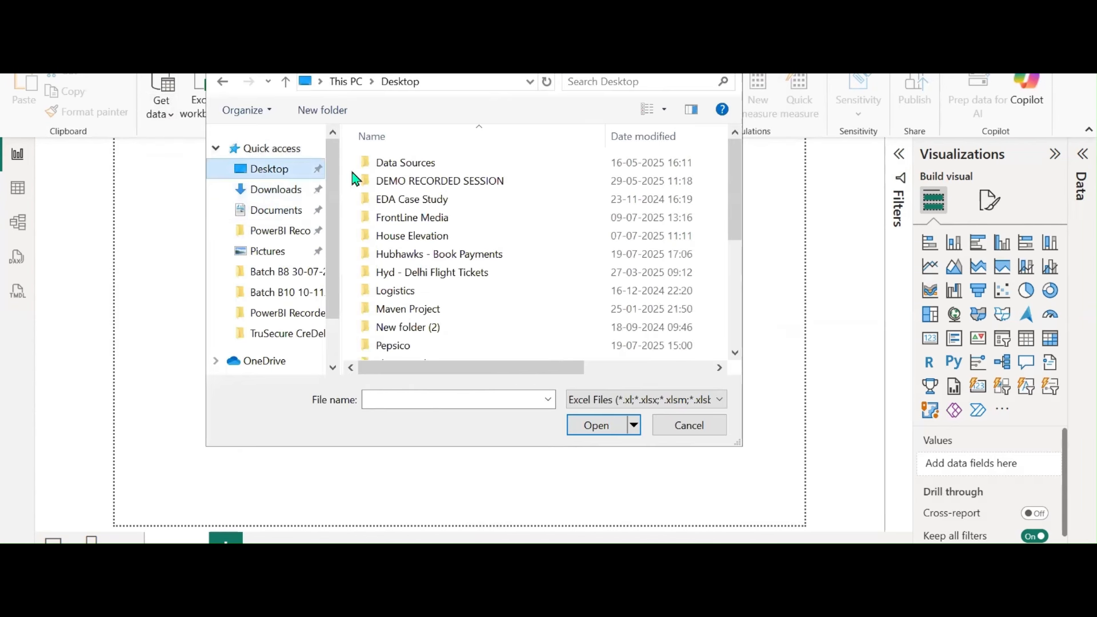
{"action": "scroll", "coordinate": [474, 275], "scroll_direction": "down", "scroll_amount": 3}
{"action": "left_click", "coordinate": [439, 295]}
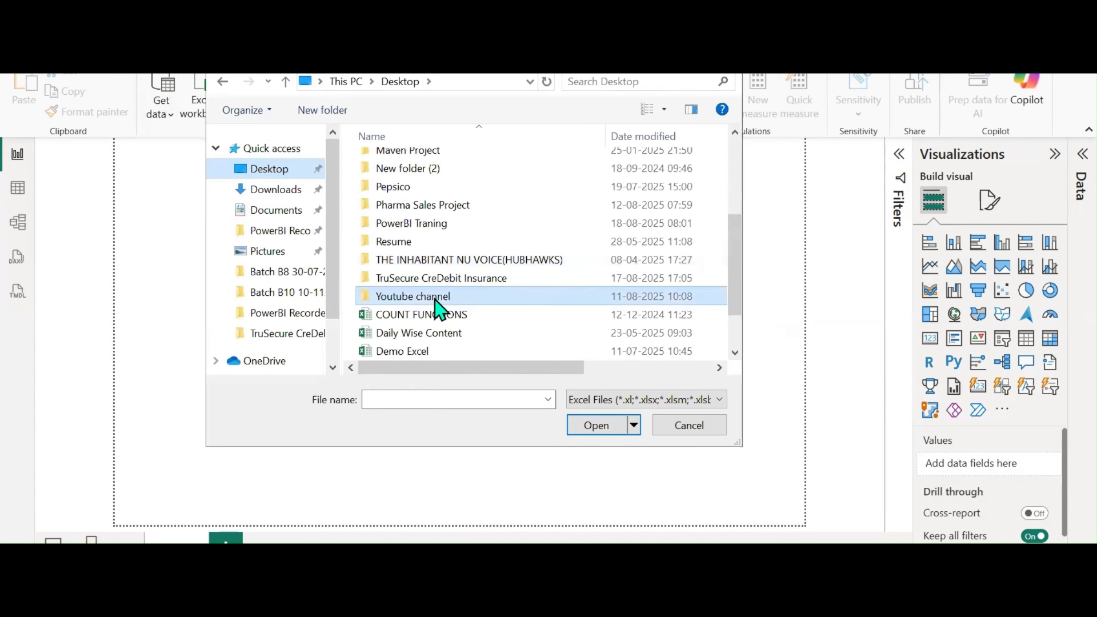
{"action": "left_click", "coordinate": [594, 427]}
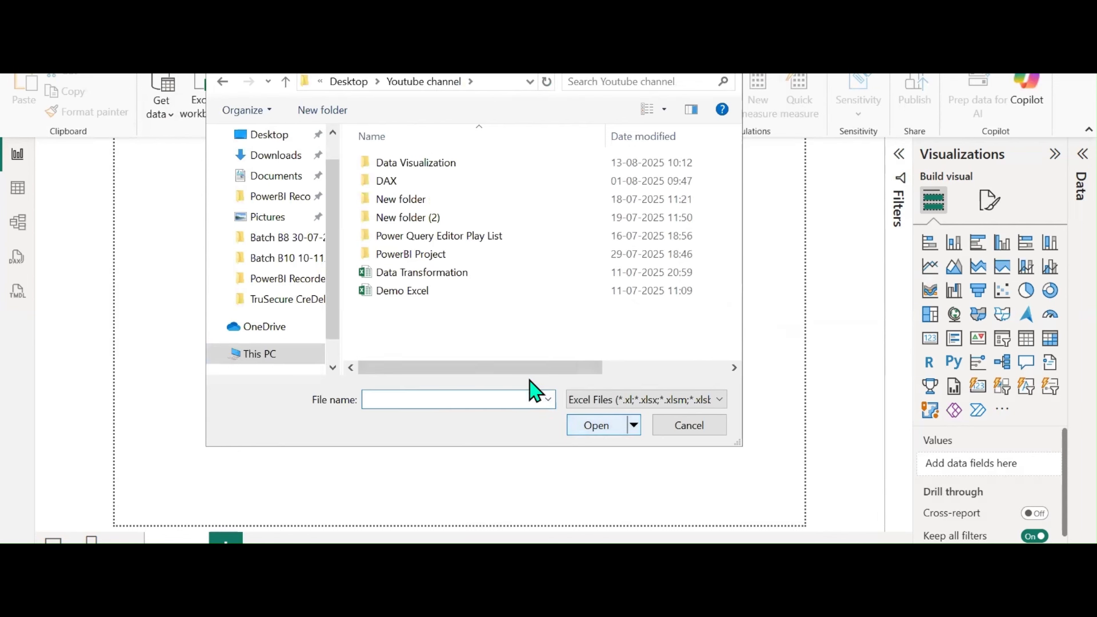
{"action": "left_click", "coordinate": [427, 273]}
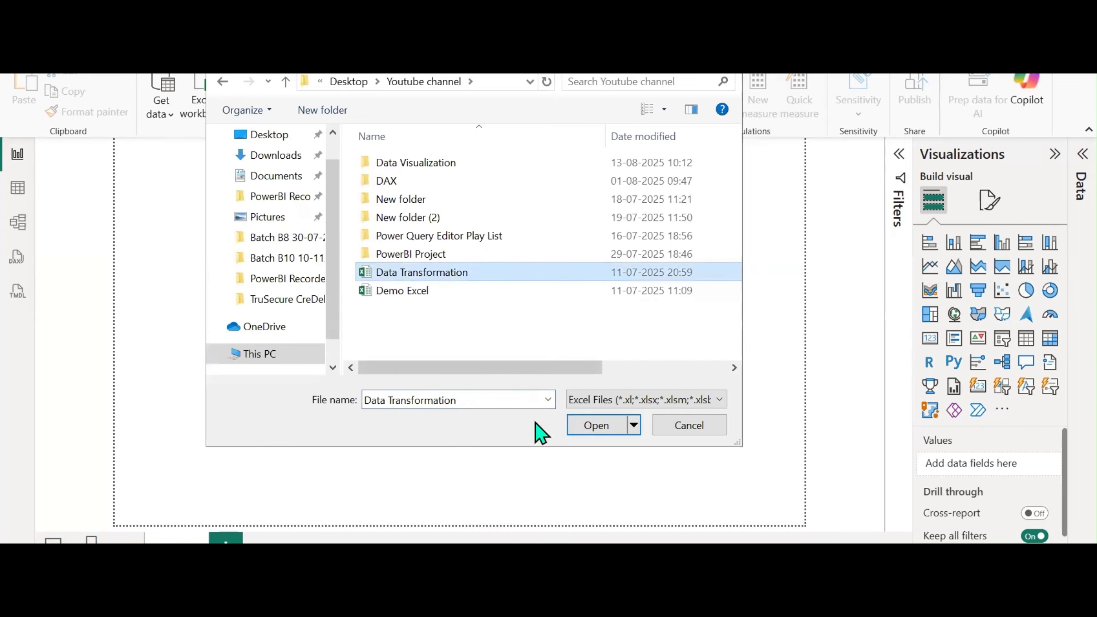
{"action": "left_click", "coordinate": [604, 429]}
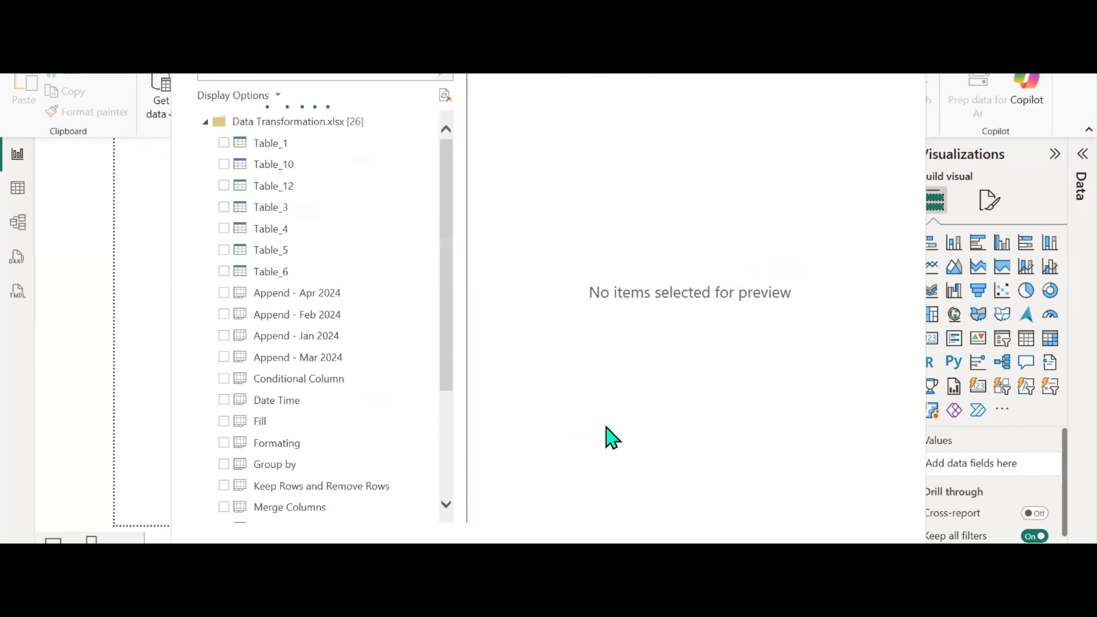
Tick Date Time, Fill, Formating, Group by and Keep Rows and Remove Rows for loading
{"action": "scroll", "coordinate": [306, 269], "scroll_direction": "down", "scroll_amount": 3}
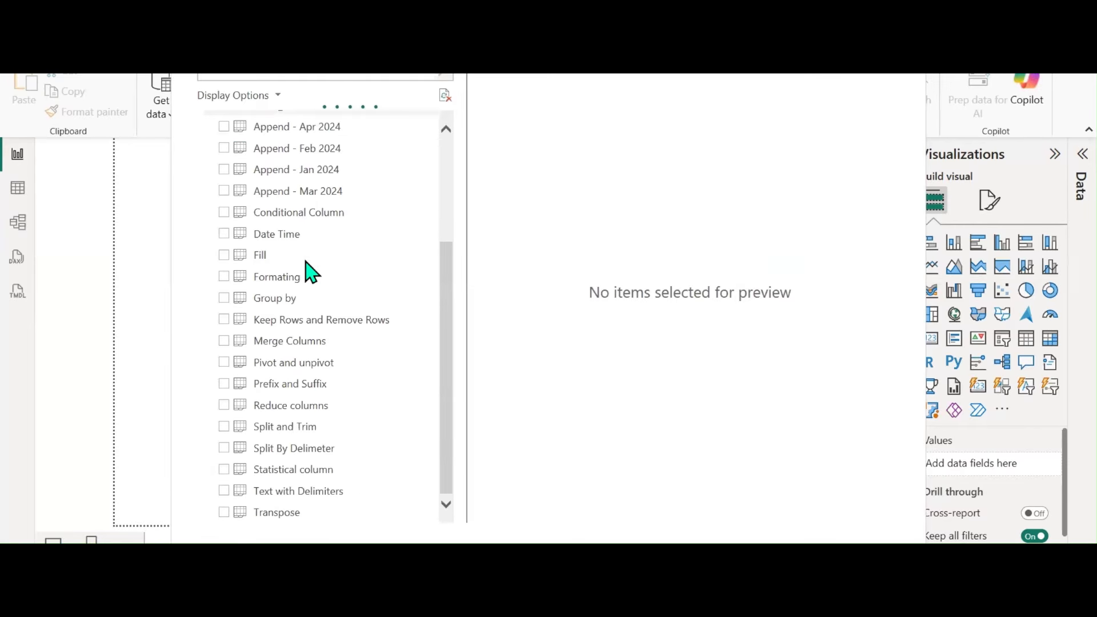
{"action": "left_click", "coordinate": [287, 215]}
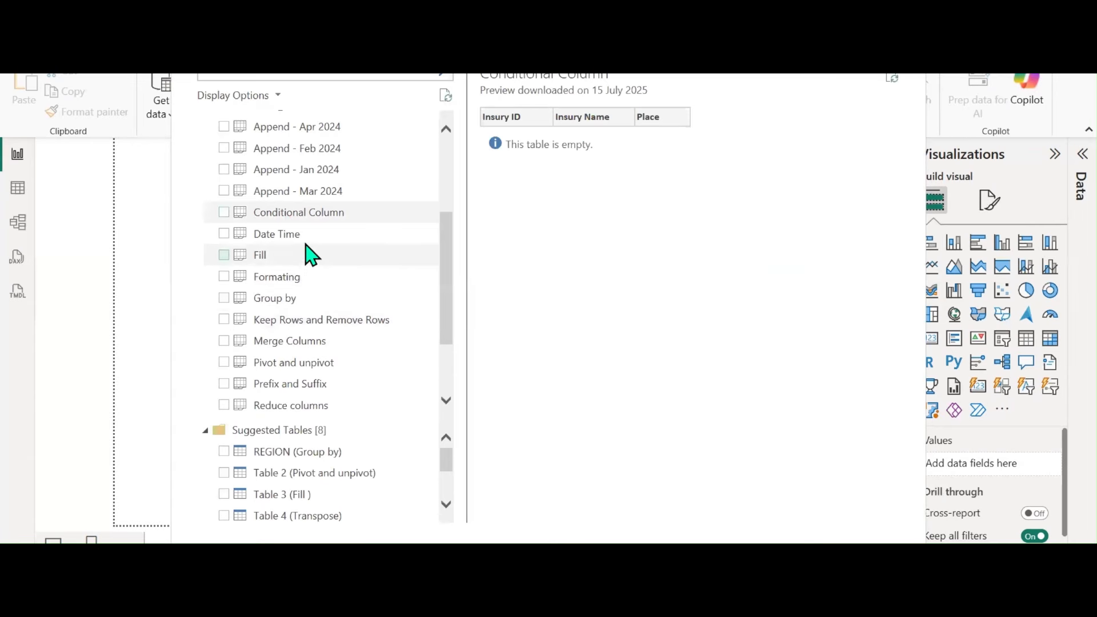
{"action": "left_click", "coordinate": [224, 234]}
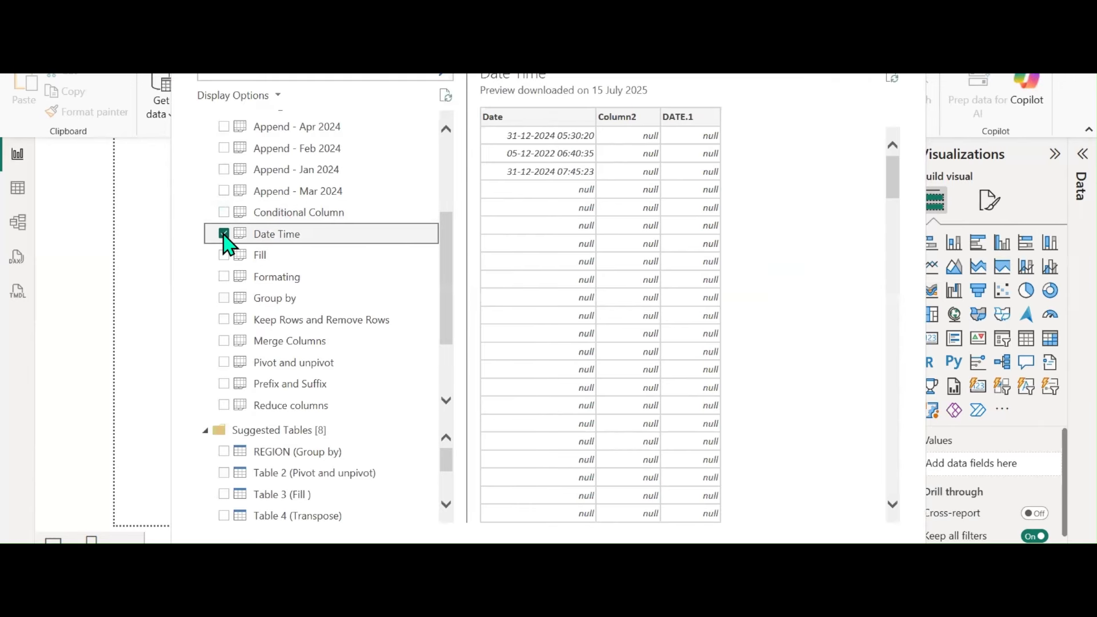
{"action": "left_click", "coordinate": [224, 255]}
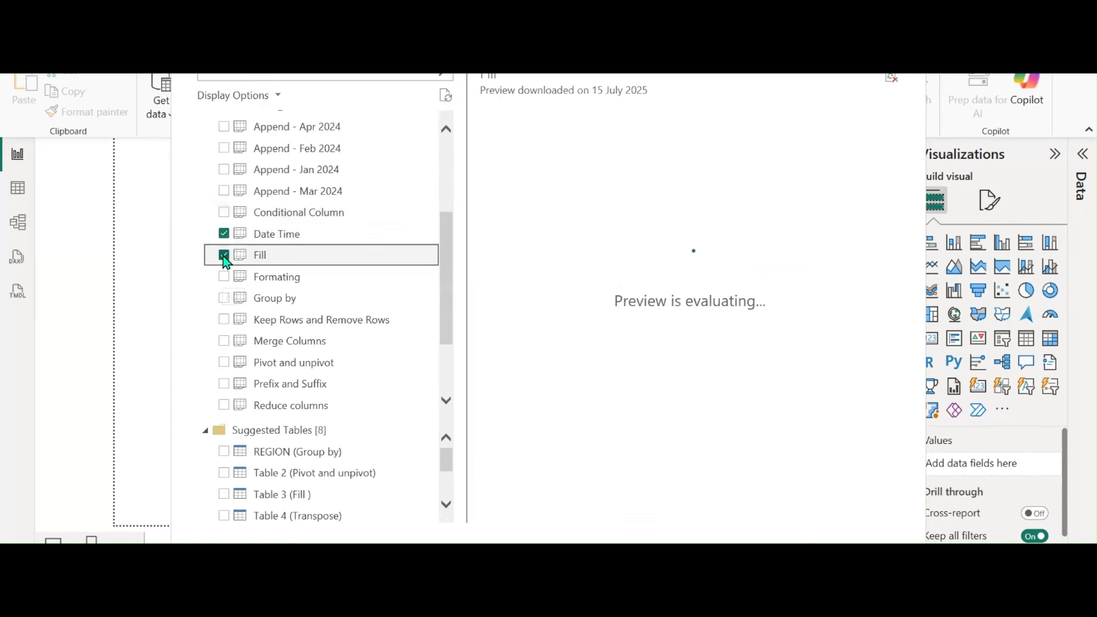
{"action": "left_click", "coordinate": [224, 276]}
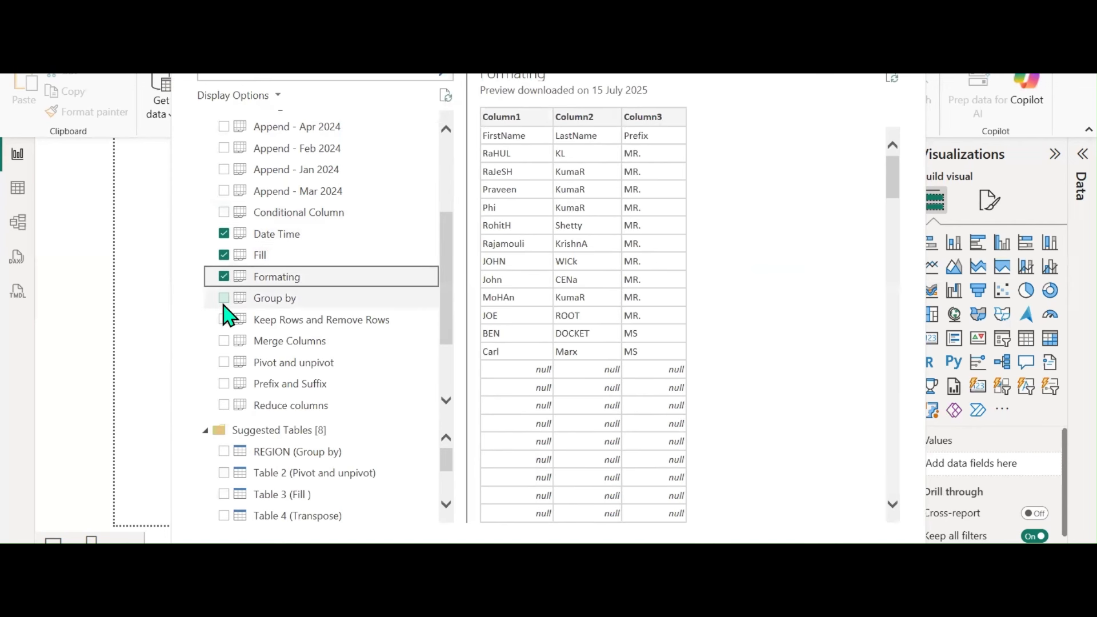
{"action": "left_click", "coordinate": [224, 299]}
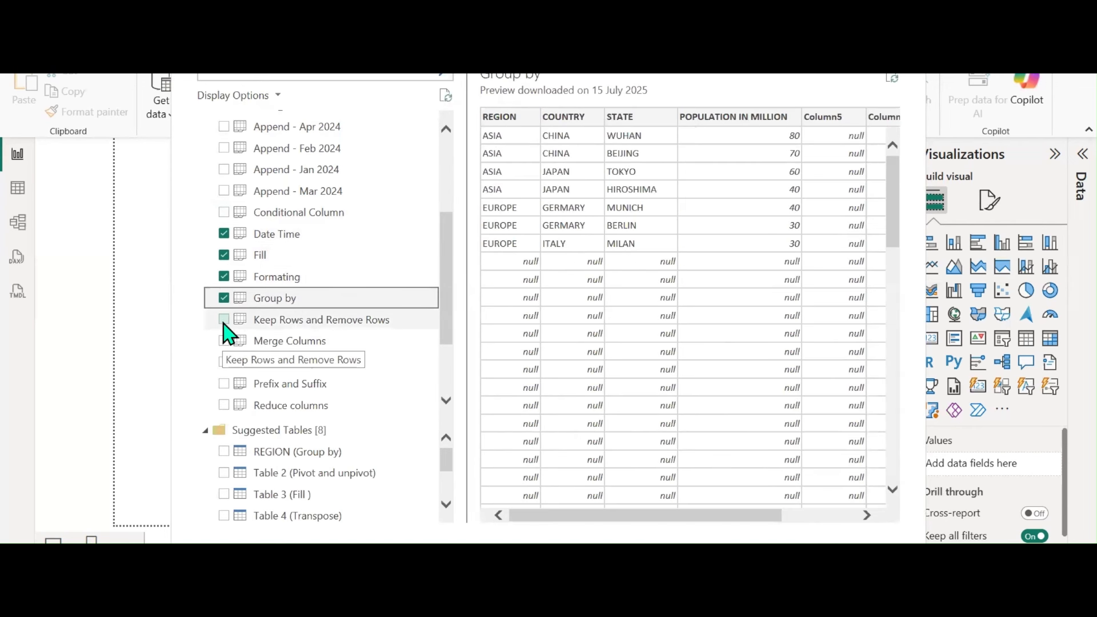
{"action": "left_click", "coordinate": [224, 320]}
{"action": "left_click", "coordinate": [225, 341]}
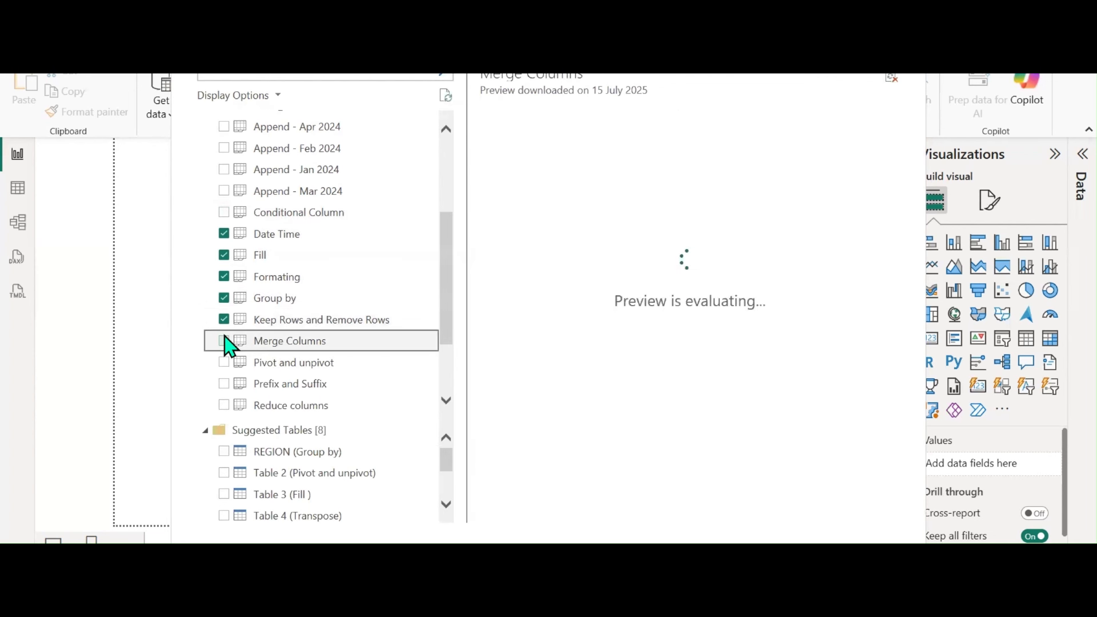
{"action": "scroll", "coordinate": [228, 343], "scroll_direction": "down", "scroll_amount": 2}
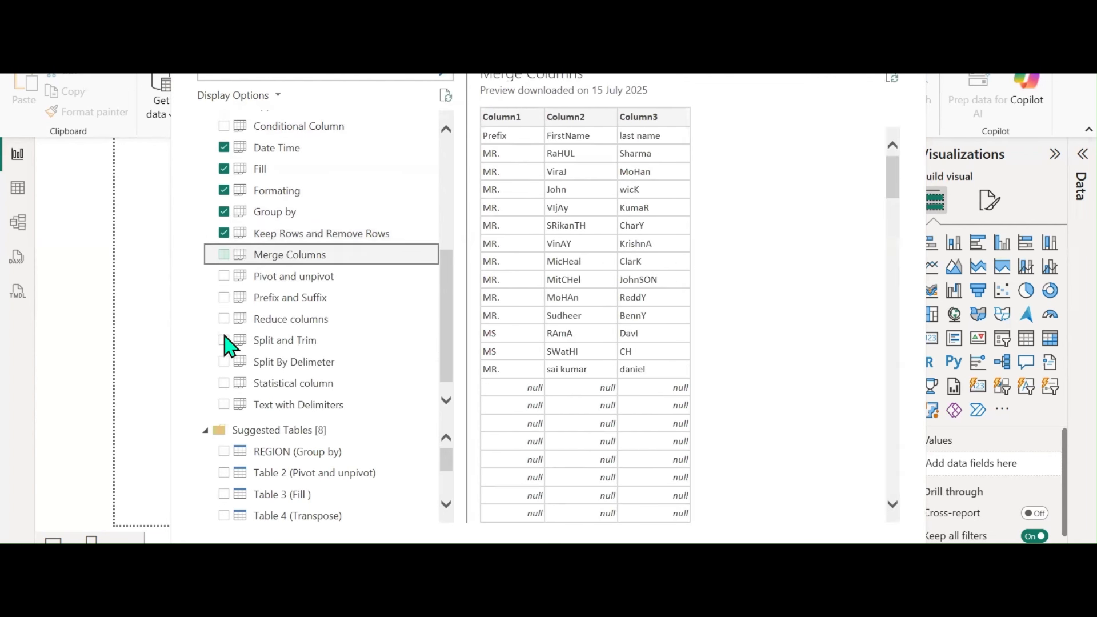
Tick Merge Columns through Transpose, including Pivot and unpivot, Split By Delimeter and Statistical column
{"action": "left_click", "coordinate": [225, 252]}
{"action": "left_click", "coordinate": [224, 274]}
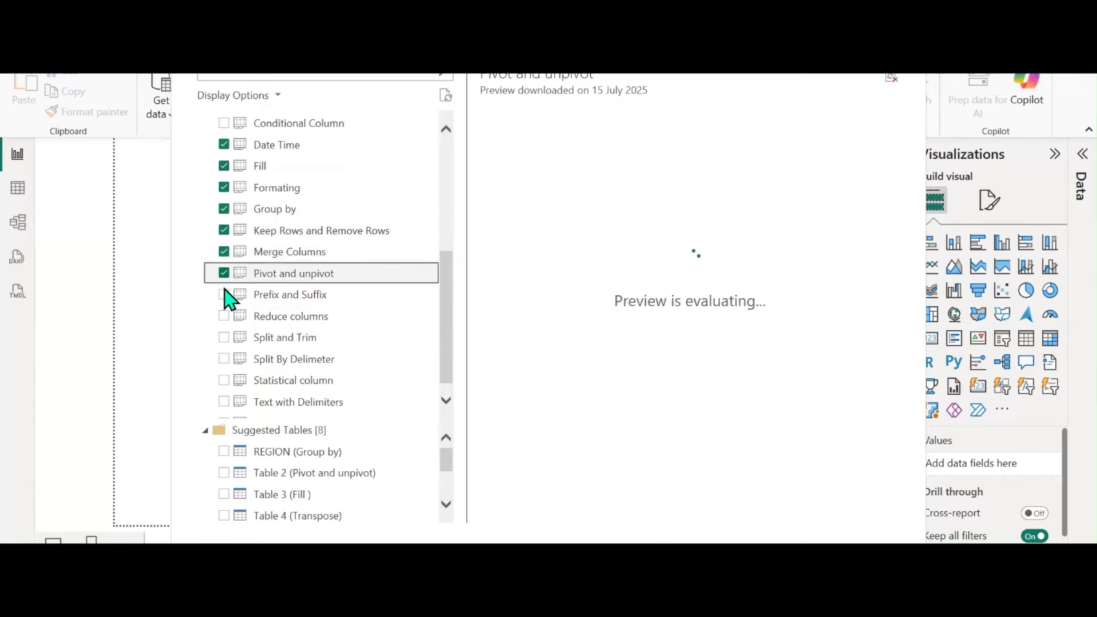
{"action": "left_click", "coordinate": [224, 295]}
{"action": "left_click", "coordinate": [225, 315]}
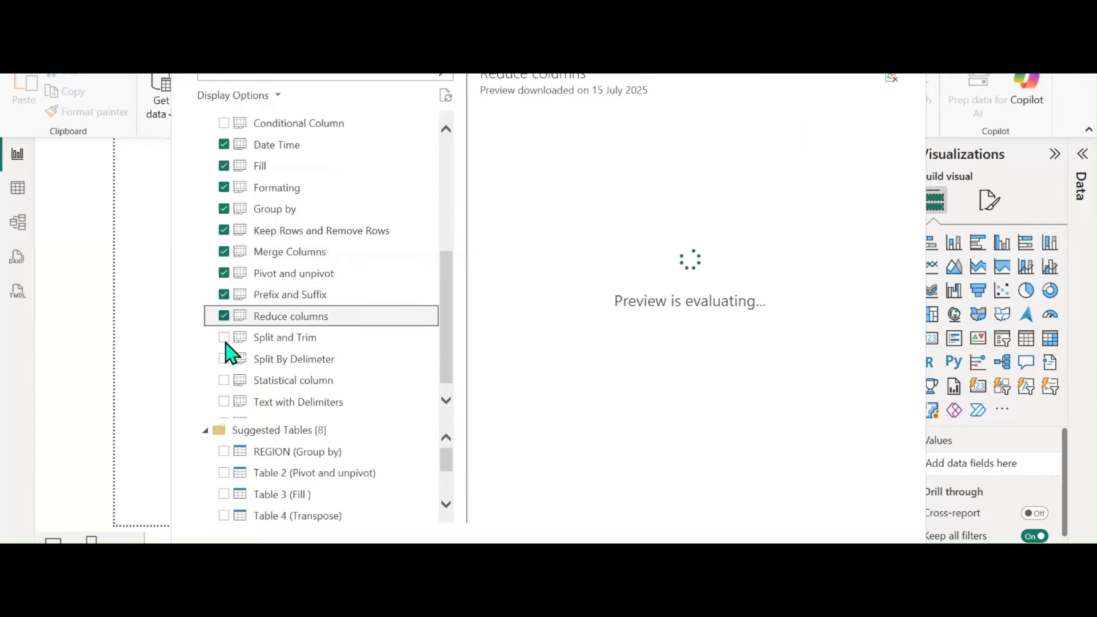
{"action": "left_click", "coordinate": [224, 337]}
{"action": "scroll", "coordinate": [226, 346], "scroll_direction": "down", "scroll_amount": 1}
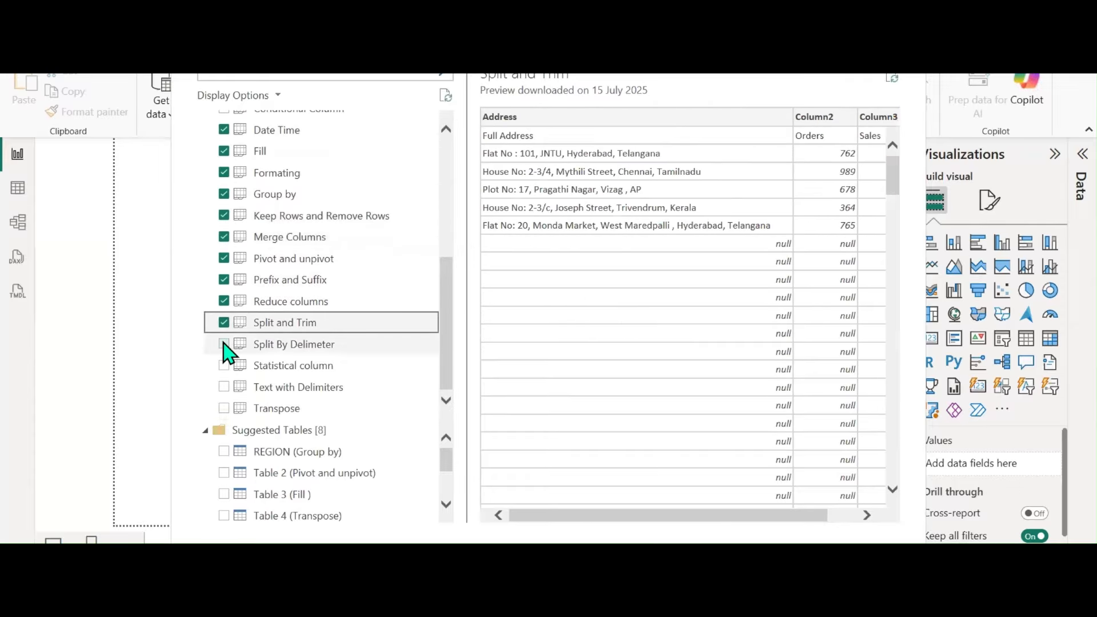
{"action": "left_click", "coordinate": [223, 343]}
{"action": "left_click", "coordinate": [224, 365]}
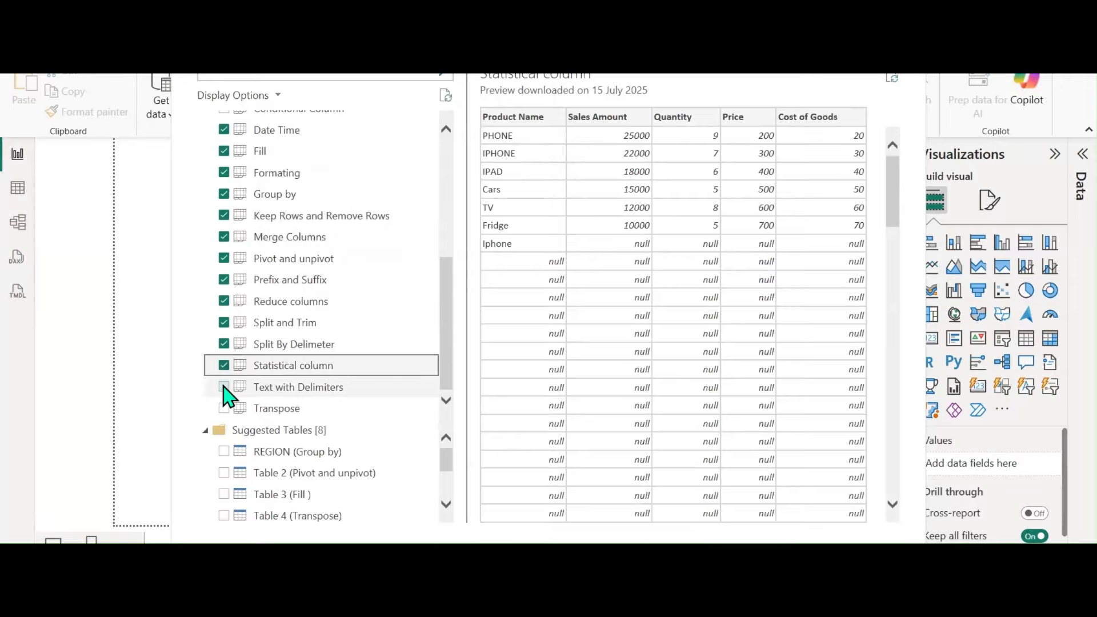
{"action": "left_click", "coordinate": [224, 386]}
{"action": "left_click", "coordinate": [224, 408]}
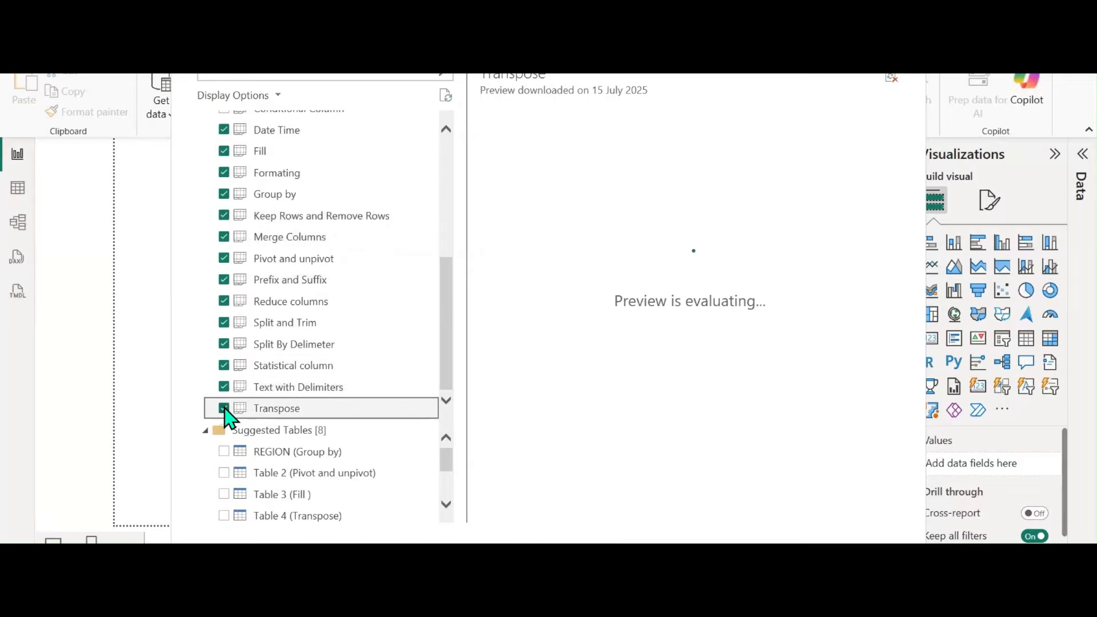
{"action": "scroll", "coordinate": [318, 290], "scroll_direction": "up", "scroll_amount": 4}
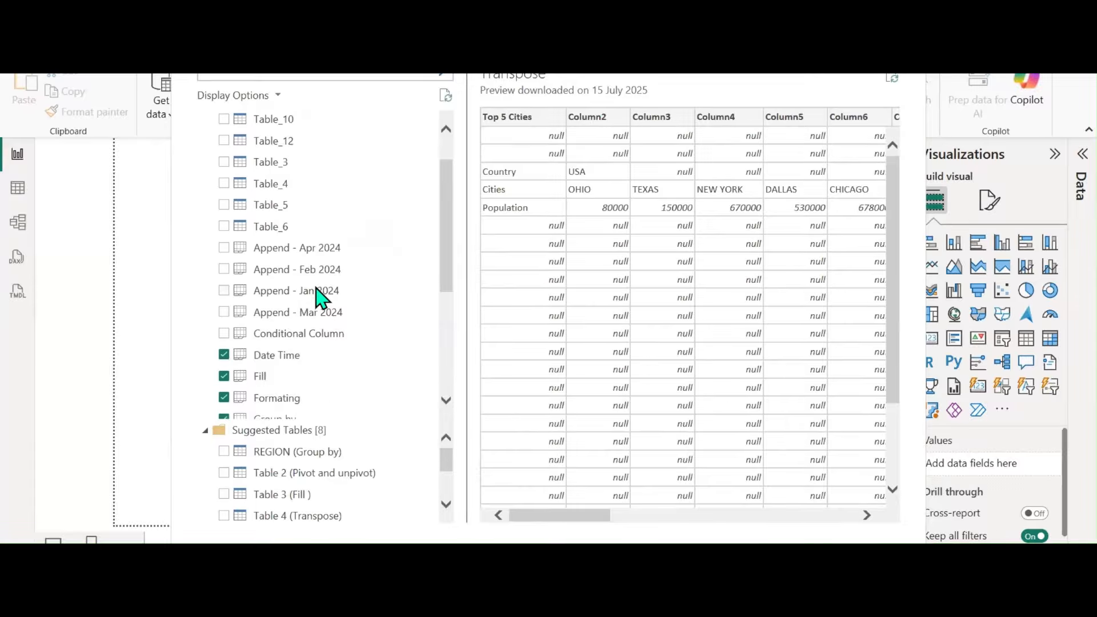
{"action": "scroll", "coordinate": [317, 291], "scroll_direction": "up", "scroll_amount": 2}
{"action": "scroll", "coordinate": [317, 292], "scroll_direction": "down", "scroll_amount": 6}
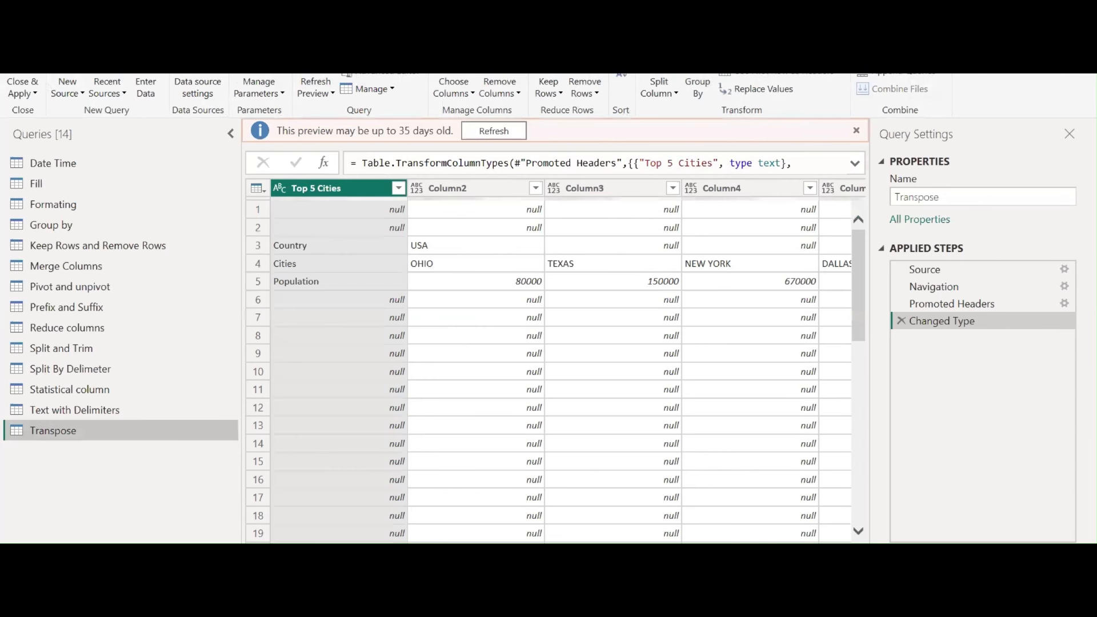
Refresh the Transpose query's 35-day-old preview
{"action": "left_click", "coordinate": [497, 131]}
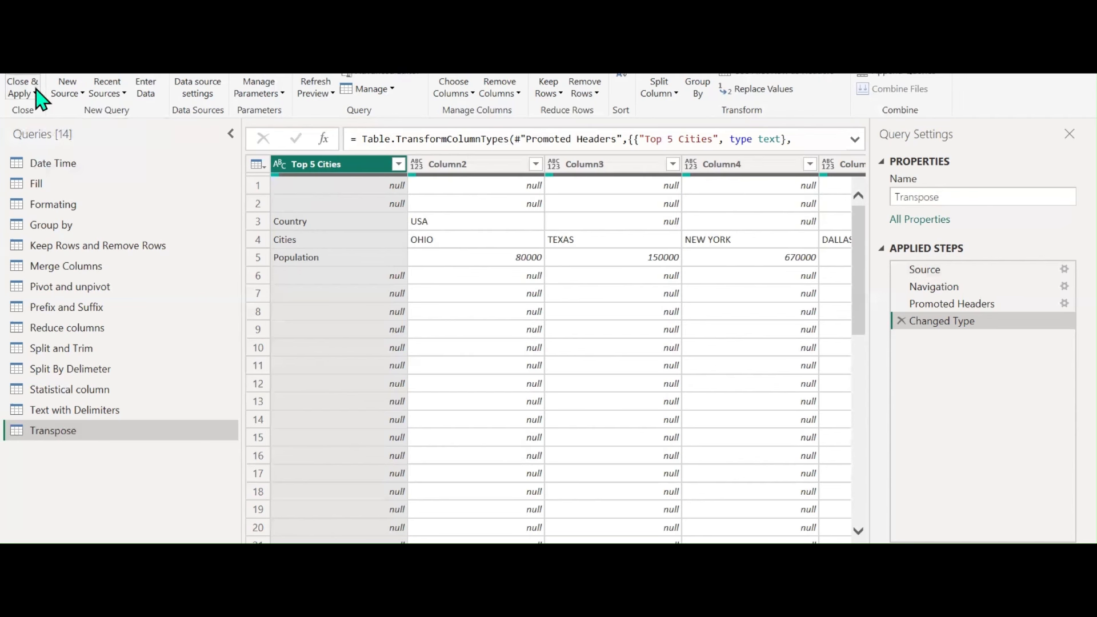
Start an Enter Data table, discard it, and show the Transform commands in Power Query Editor
{"action": "left_click", "coordinate": [80, 106]}
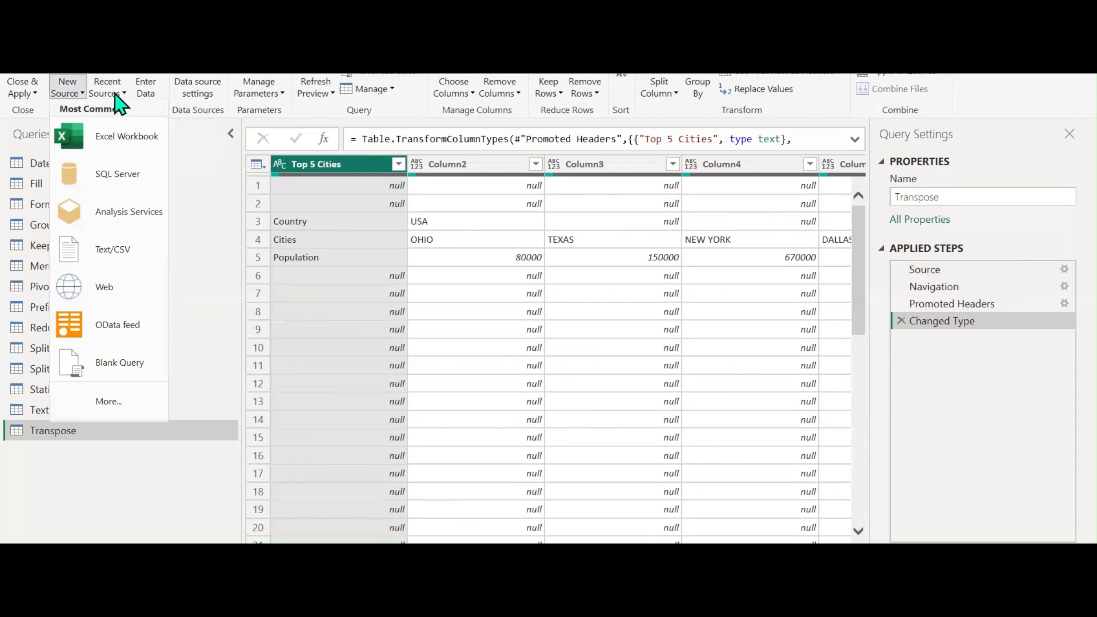
{"action": "left_click", "coordinate": [150, 91]}
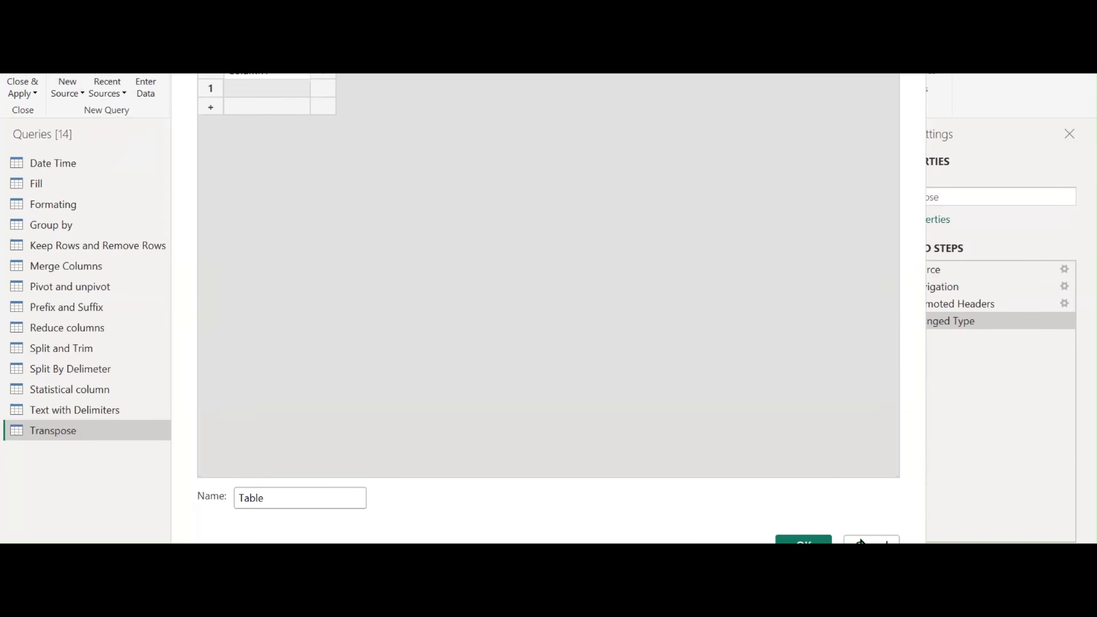
{"action": "left_click", "coordinate": [869, 547]}
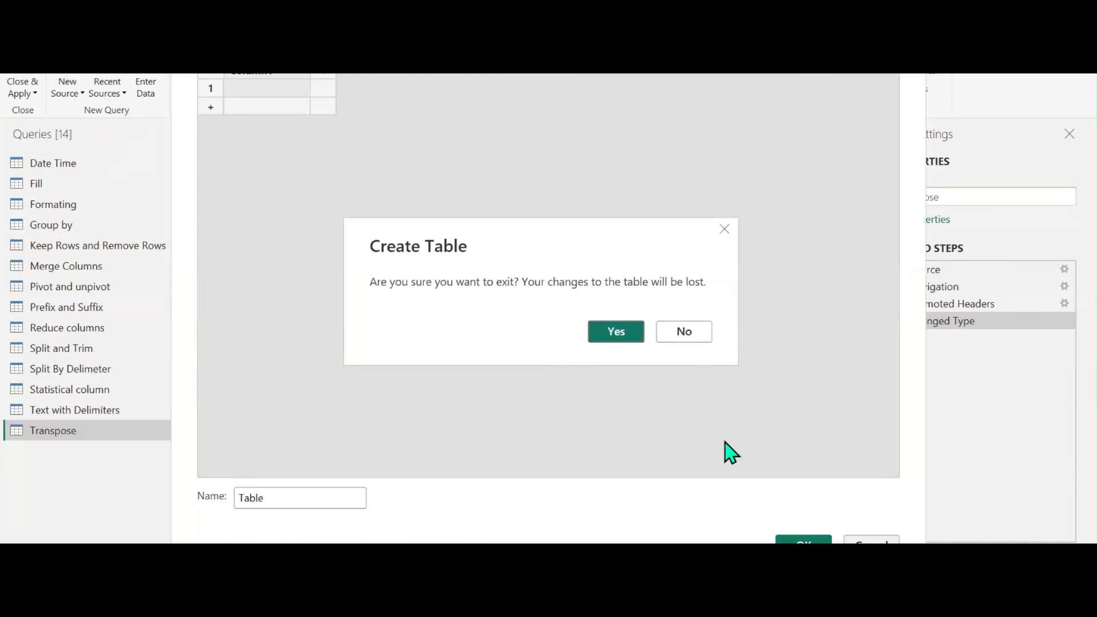
{"action": "left_click", "coordinate": [594, 337]}
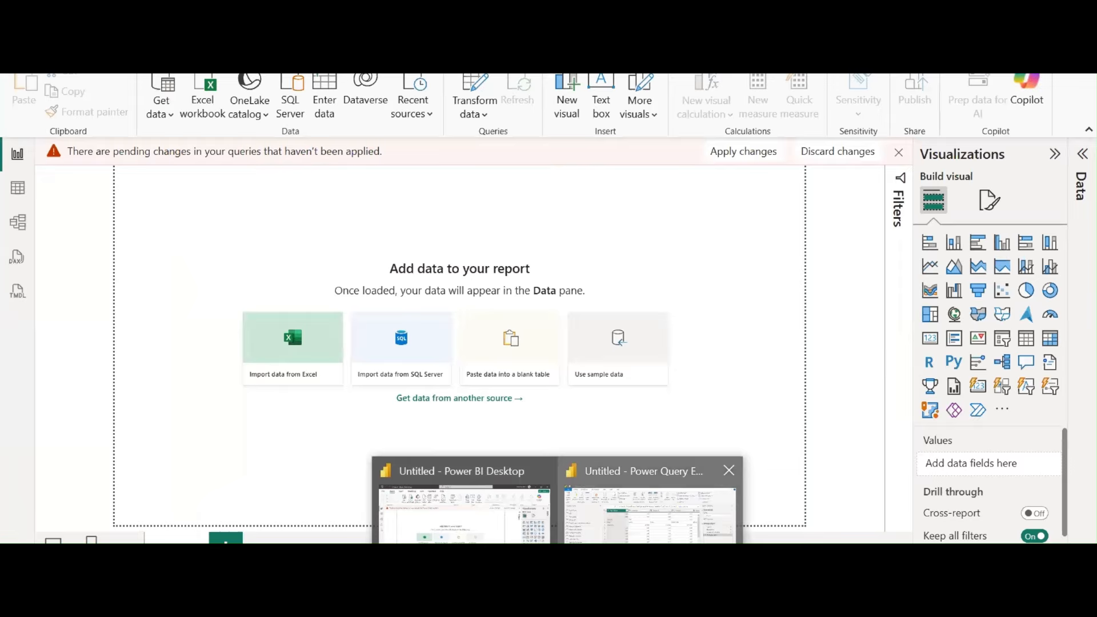
{"action": "left_click", "coordinate": [648, 503]}
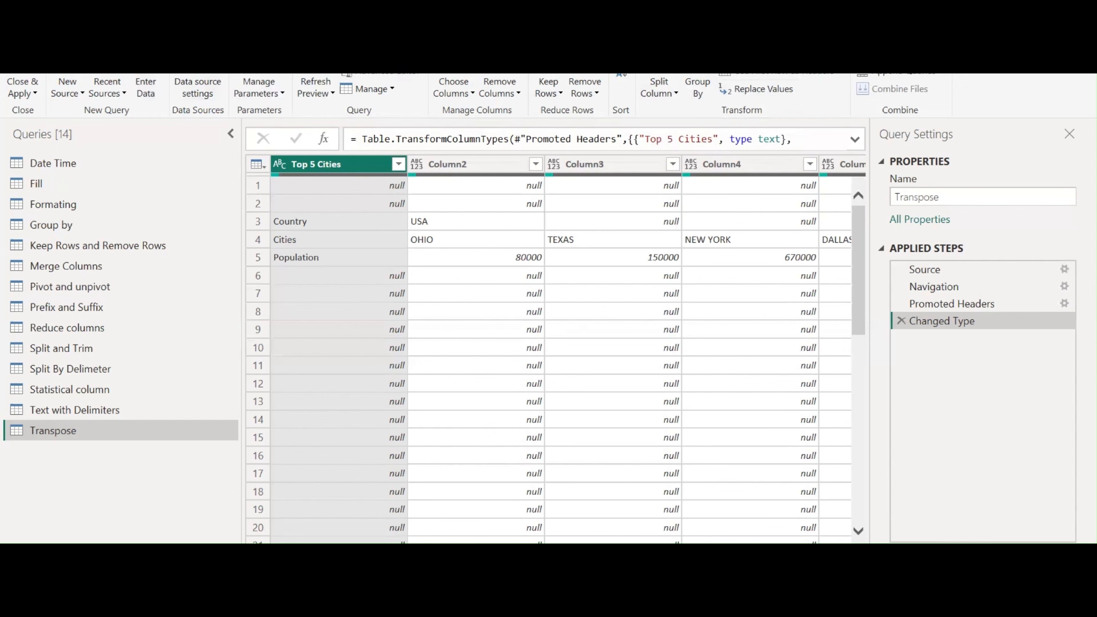
{"action": "left_click", "coordinate": [136, 68]}
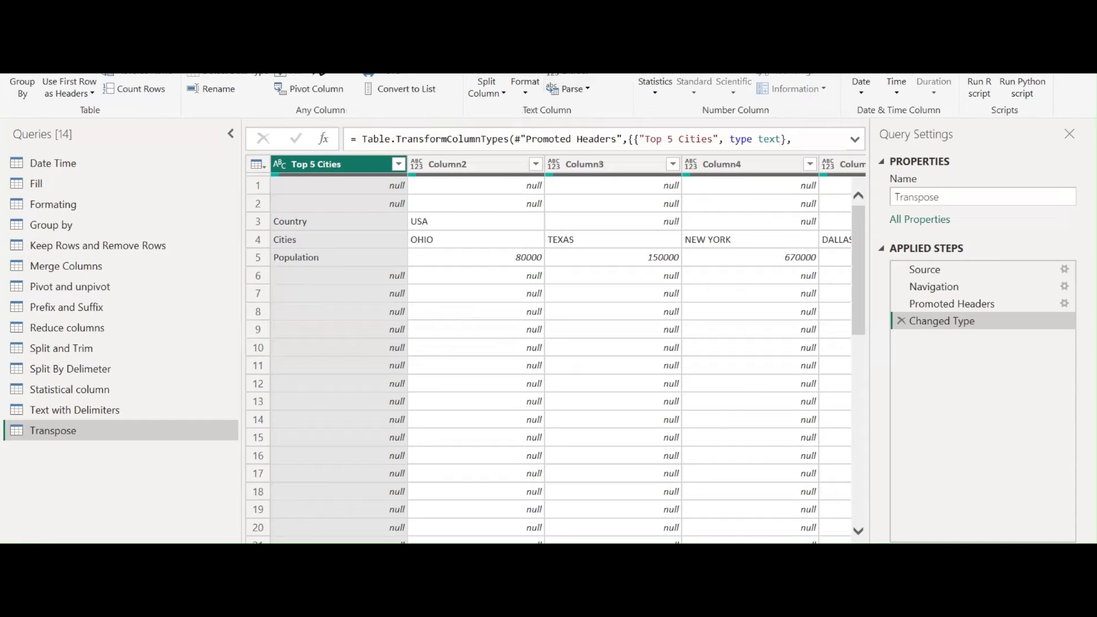
Look over the Add Column commands, then switch to the View tab
{"action": "left_click", "coordinate": [176, 35]}
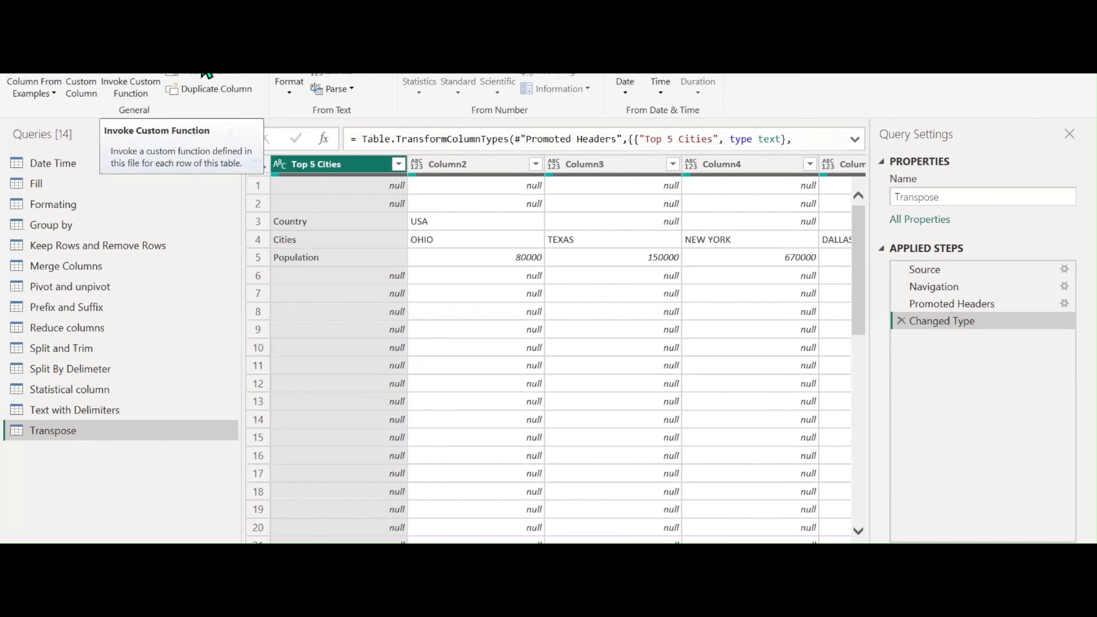
{"action": "left_click", "coordinate": [228, 31]}
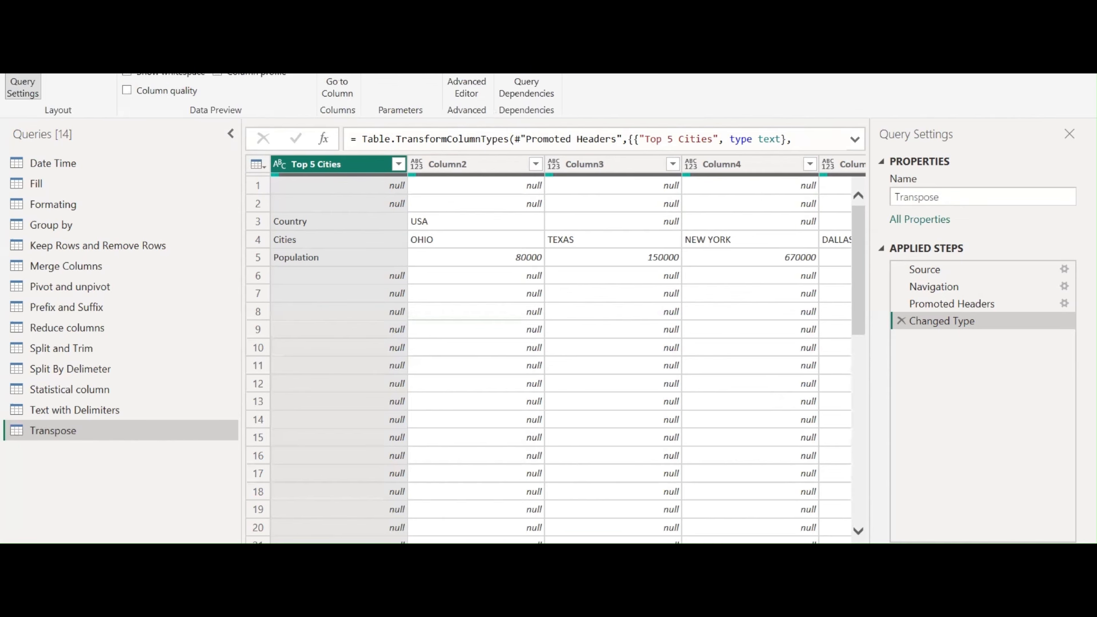
{"action": "left_click", "coordinate": [26, 93]}
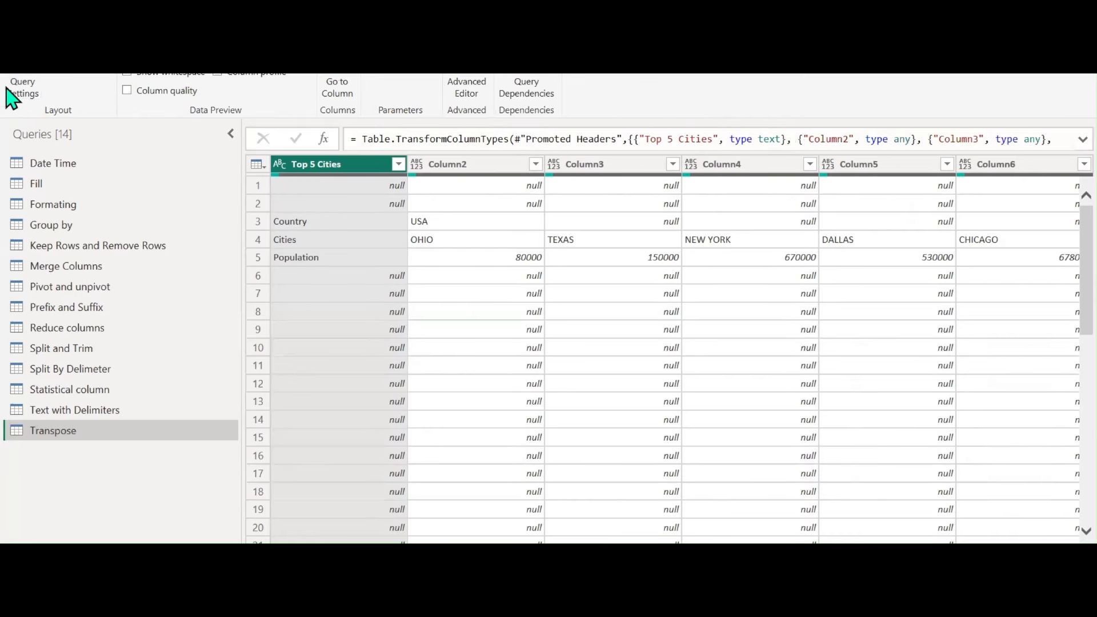
{"action": "left_click", "coordinate": [26, 94]}
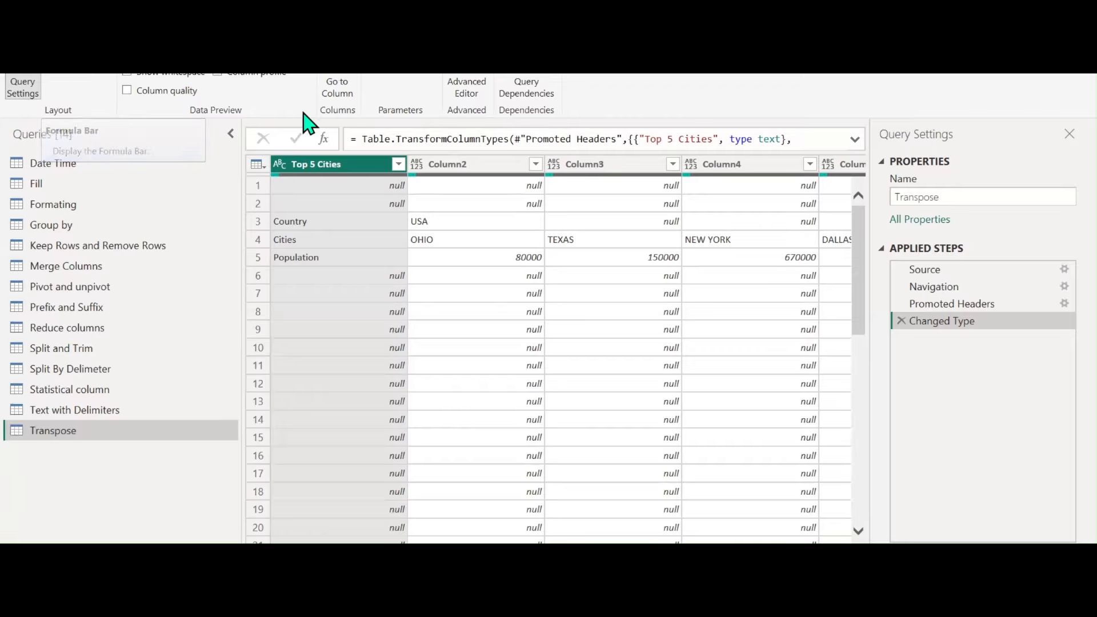
{"action": "left_click", "coordinate": [402, 139]}
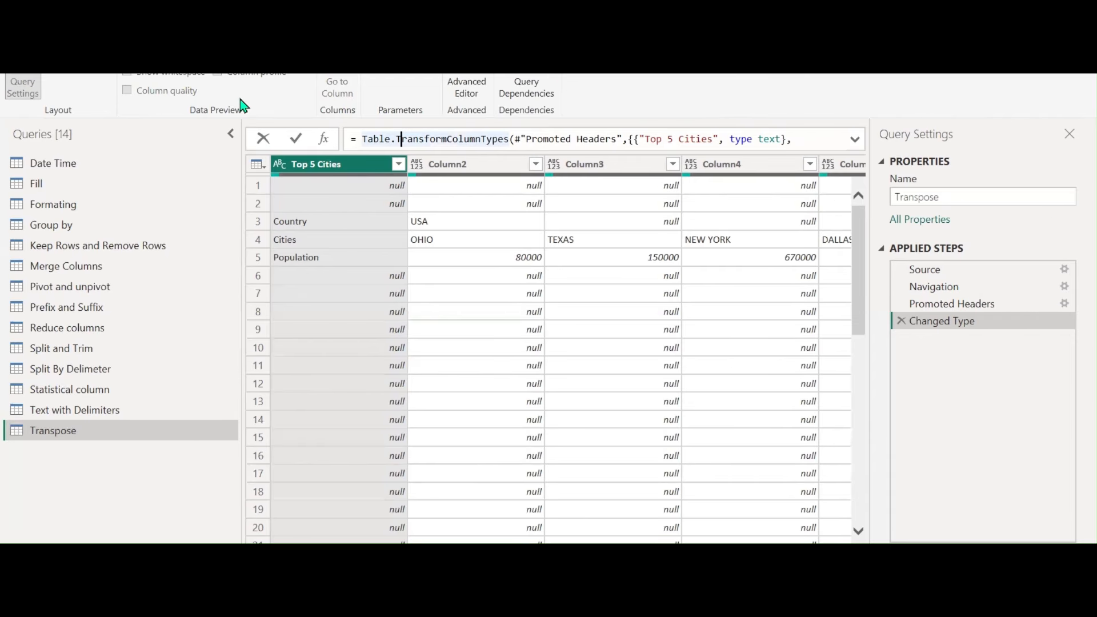
{"action": "left_click", "coordinate": [162, 503]}
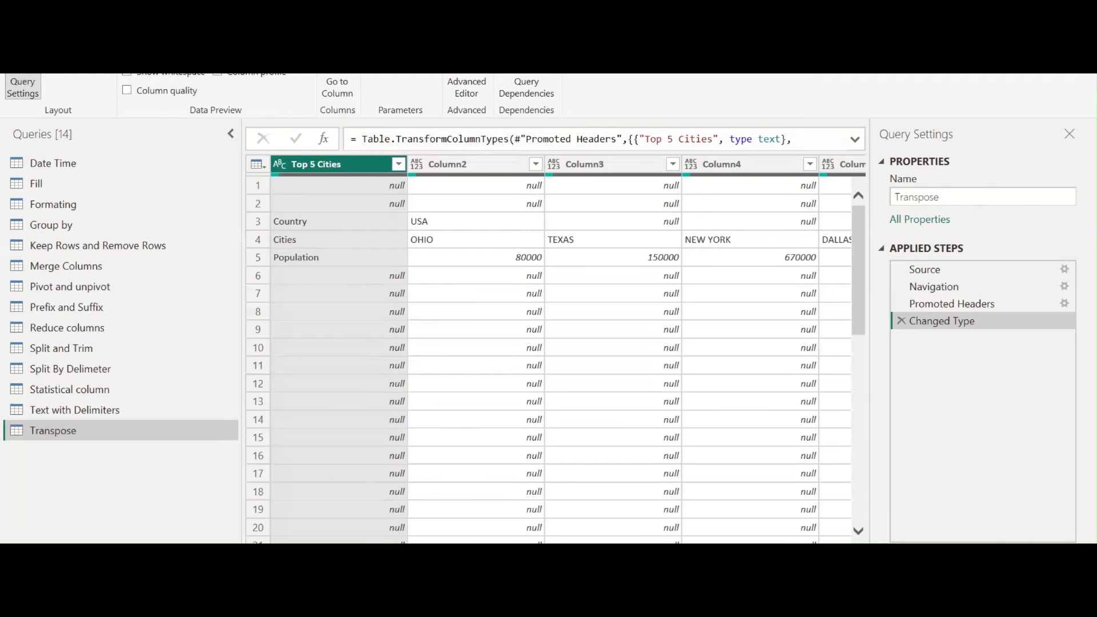
{"action": "left_click", "coordinate": [50, 54]}
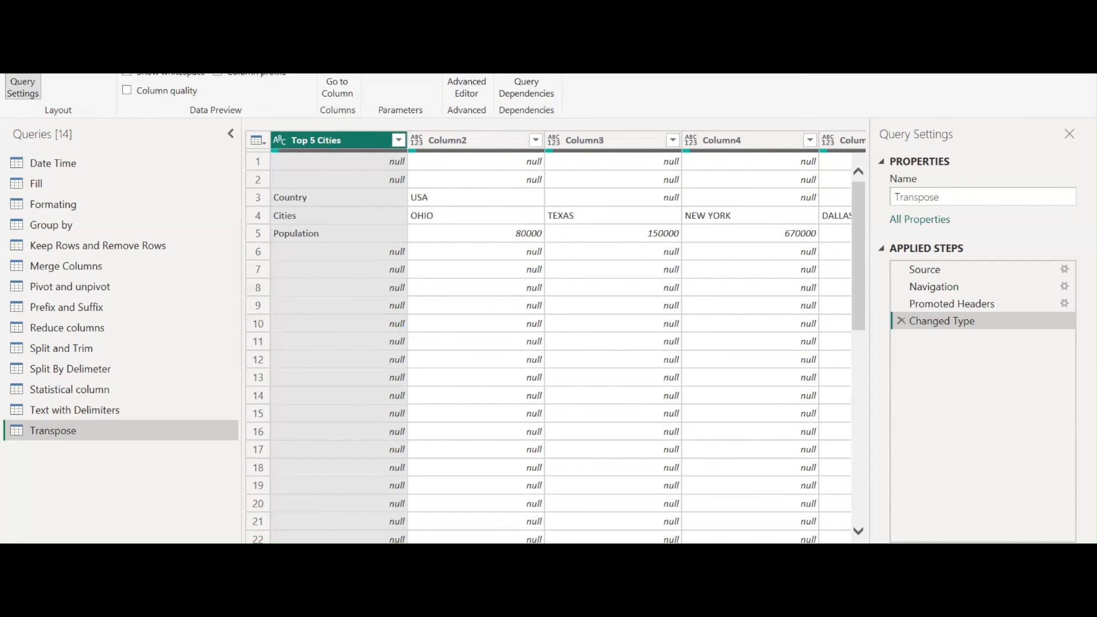
{"action": "left_click", "coordinate": [50, 54]}
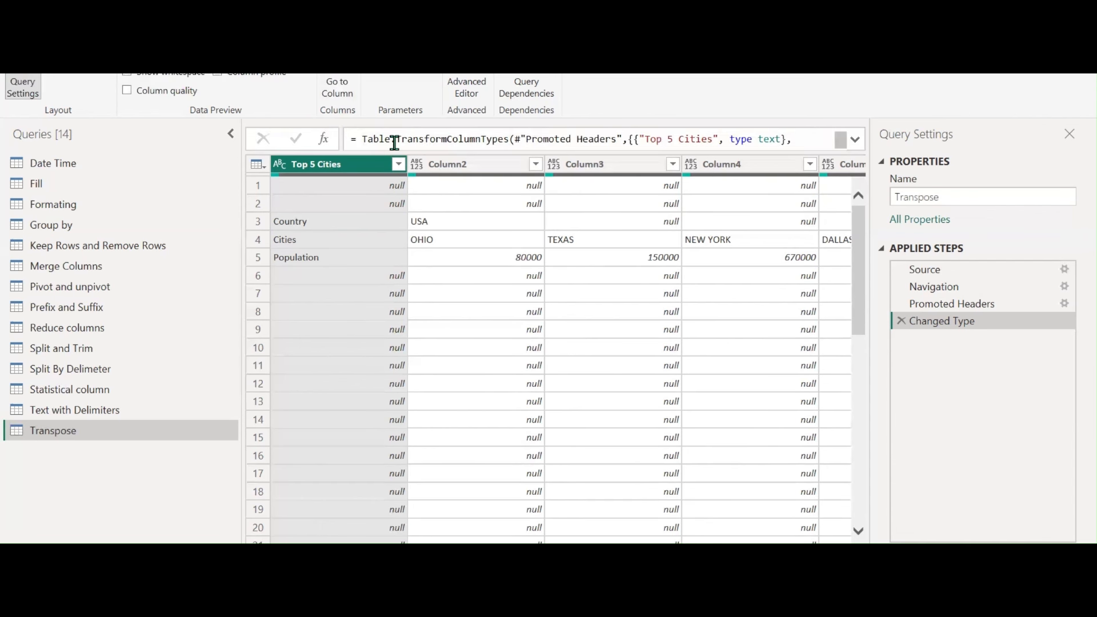
{"action": "left_click_drag", "start_coordinate": [399, 142], "coordinate": [764, 130]}
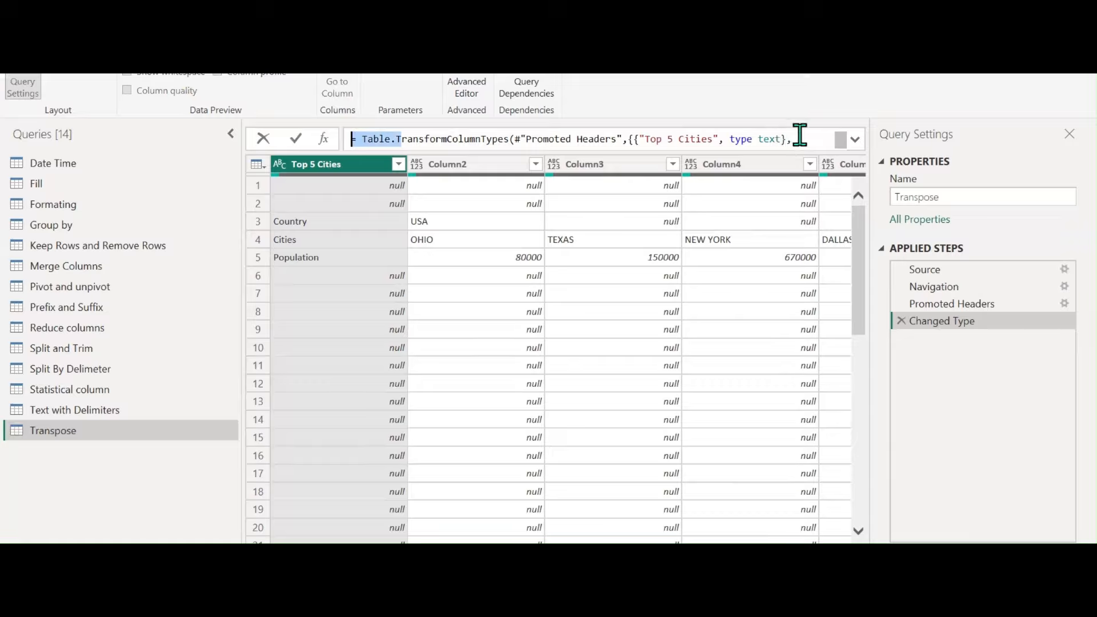
{"action": "left_click", "coordinate": [798, 137]}
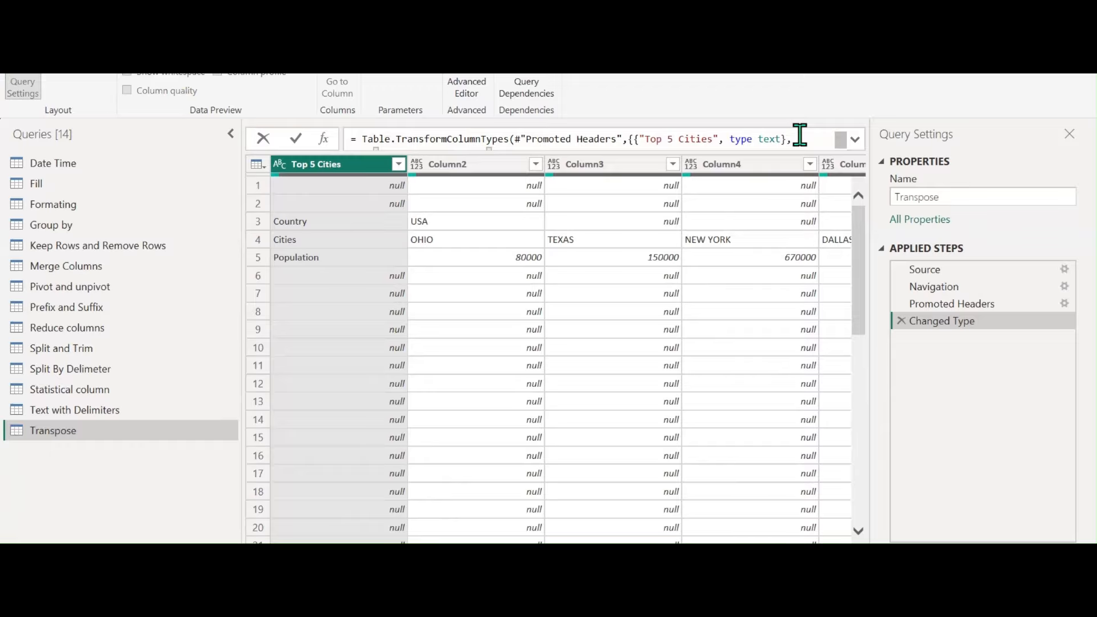
{"action": "left_click", "coordinate": [162, 474]}
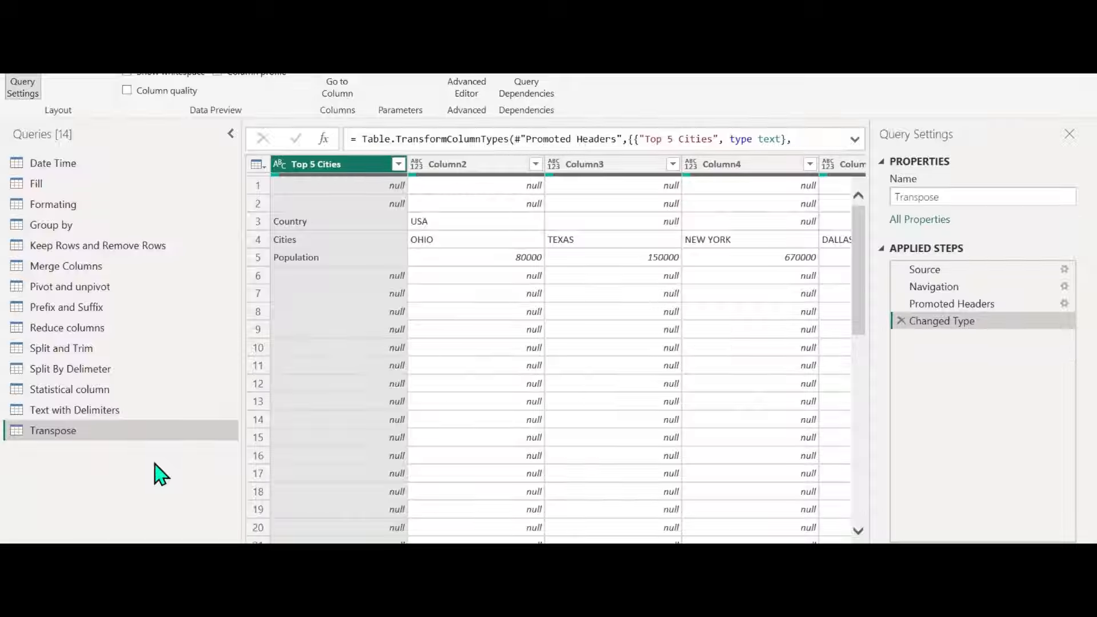
Toggle Monospaced on and off, turn on Column distribution, and leave Column quality off
{"action": "left_click", "coordinate": [168, 69]}
{"action": "left_click", "coordinate": [171, 73]}
{"action": "left_click", "coordinate": [166, 94]}
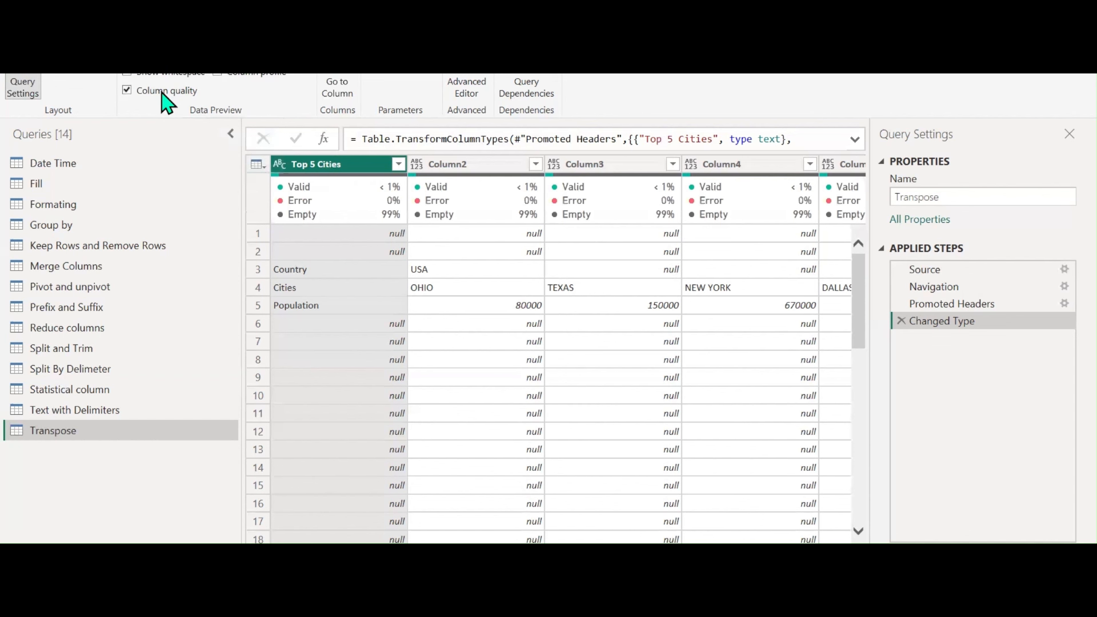
{"action": "mouse_move", "coordinate": [306, 184]}
{"action": "left_click", "coordinate": [217, 53]}
{"action": "left_click", "coordinate": [173, 95]}
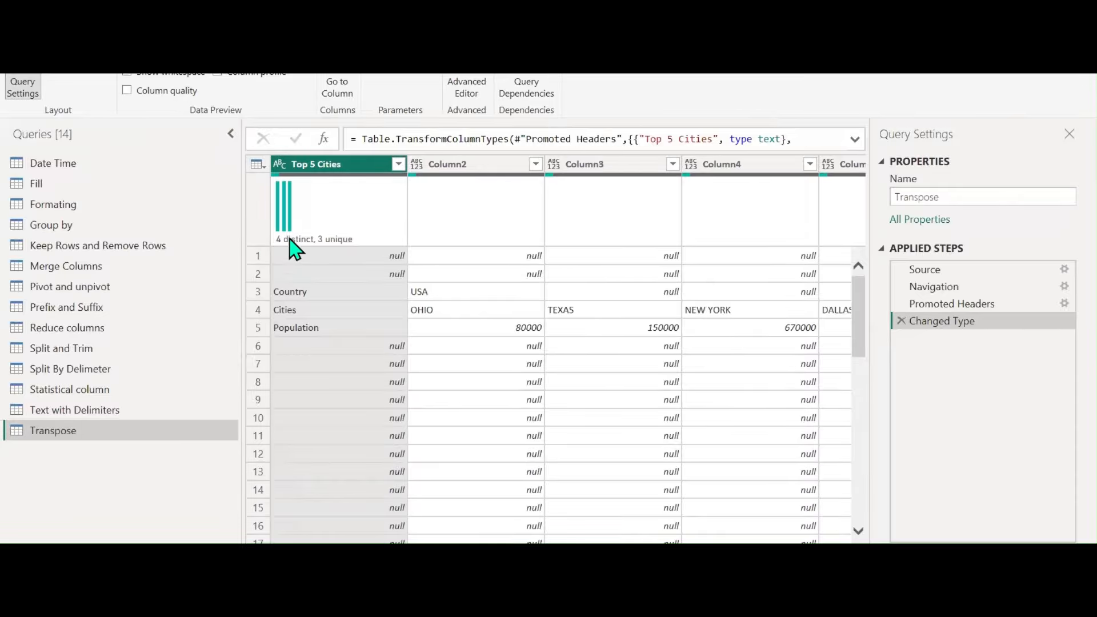
{"action": "mouse_move", "coordinate": [290, 251]}
Turn on Column profile and view statistics for Column2 and Top 5 Cities
{"action": "left_click", "coordinate": [269, 83]}
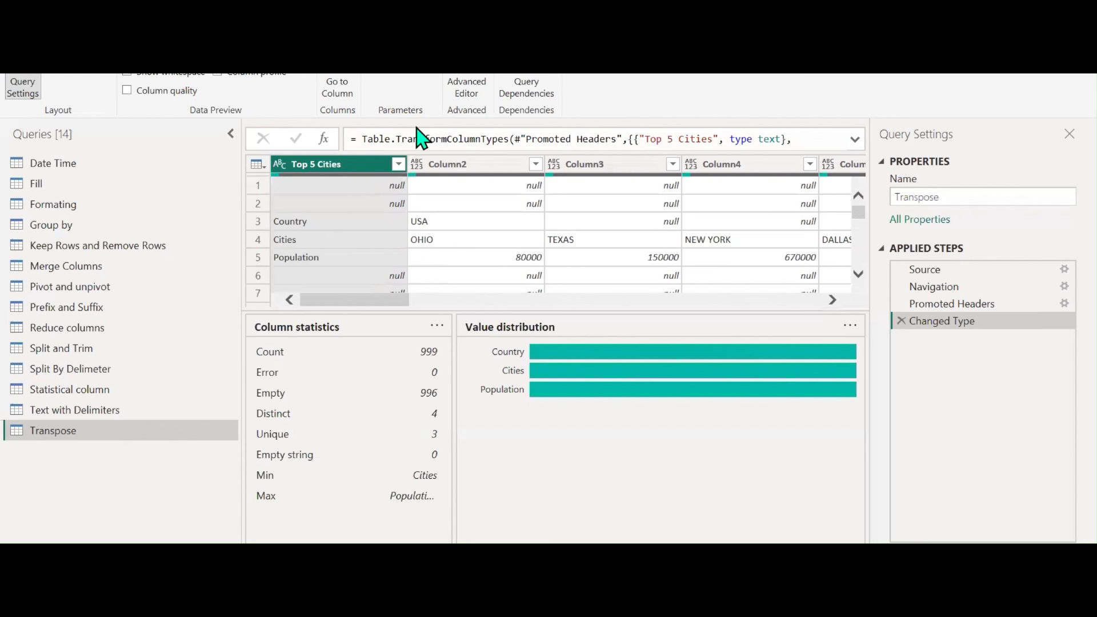
{"action": "left_click", "coordinate": [495, 167]}
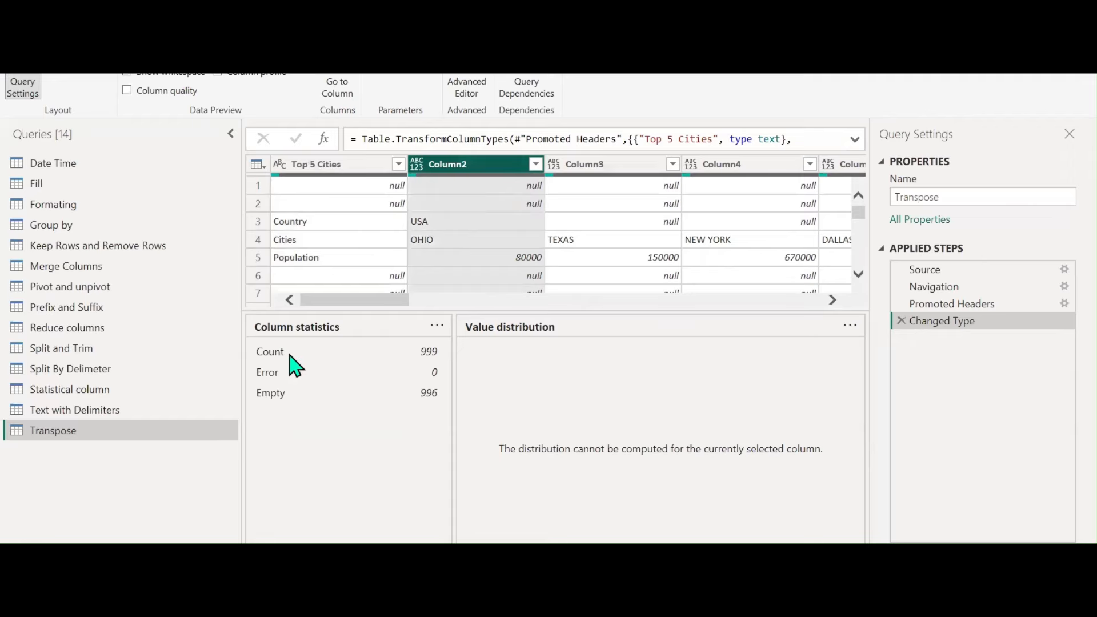
{"action": "left_click", "coordinate": [366, 166]}
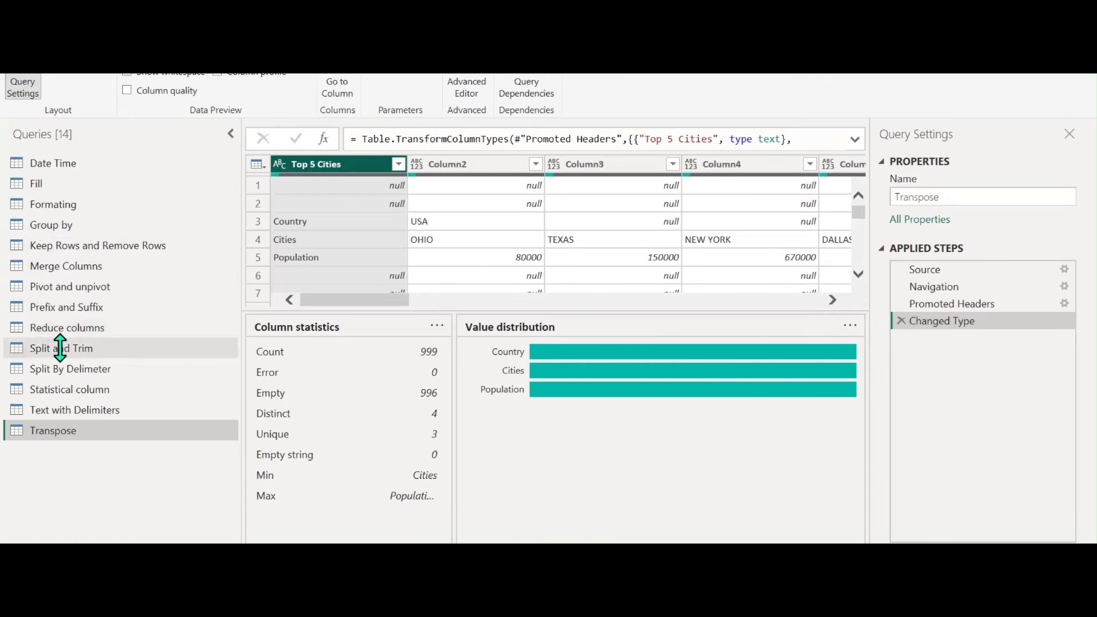
Browse to the Prefix and Suffix query, select Age, disable Column profile and refresh the preview
{"action": "left_click", "coordinate": [53, 197]}
{"action": "left_click", "coordinate": [73, 251]}
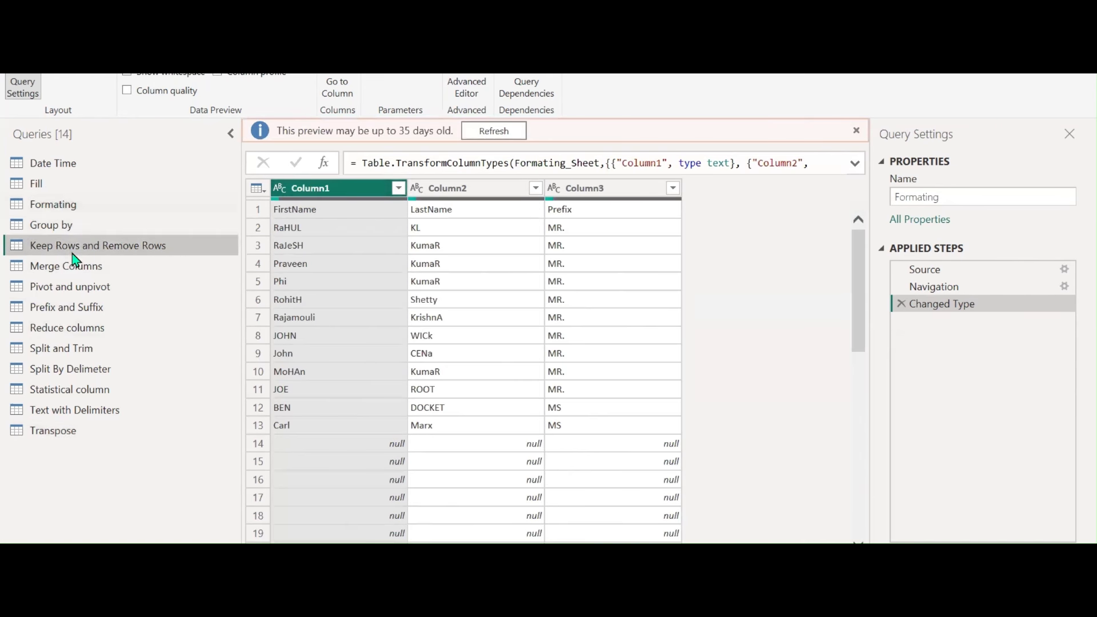
{"action": "left_click", "coordinate": [73, 272]}
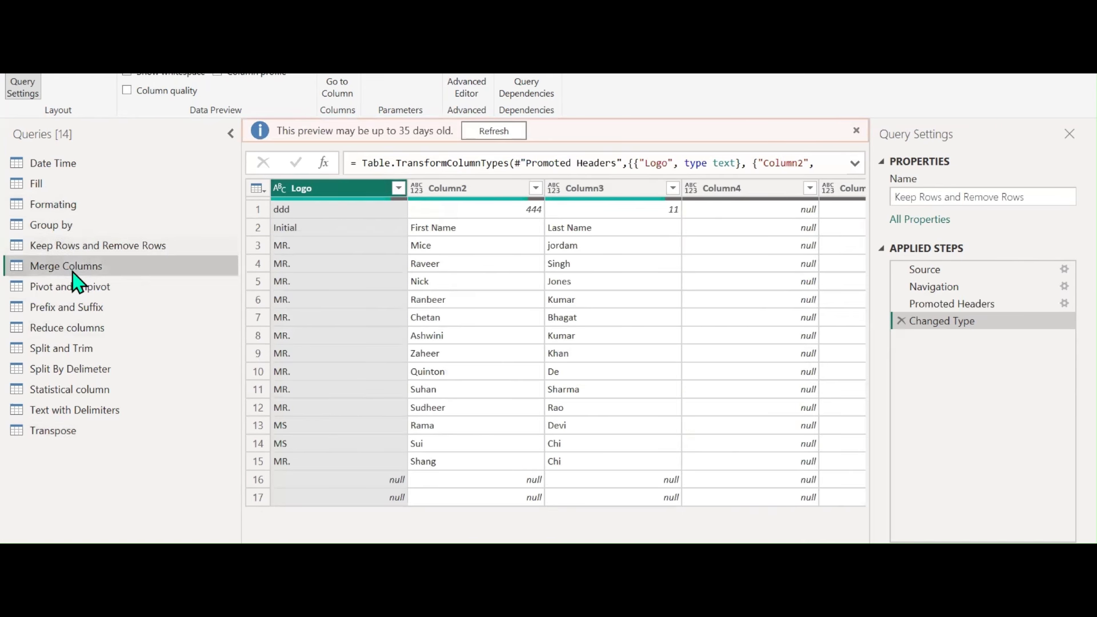
{"action": "left_click", "coordinate": [75, 308]}
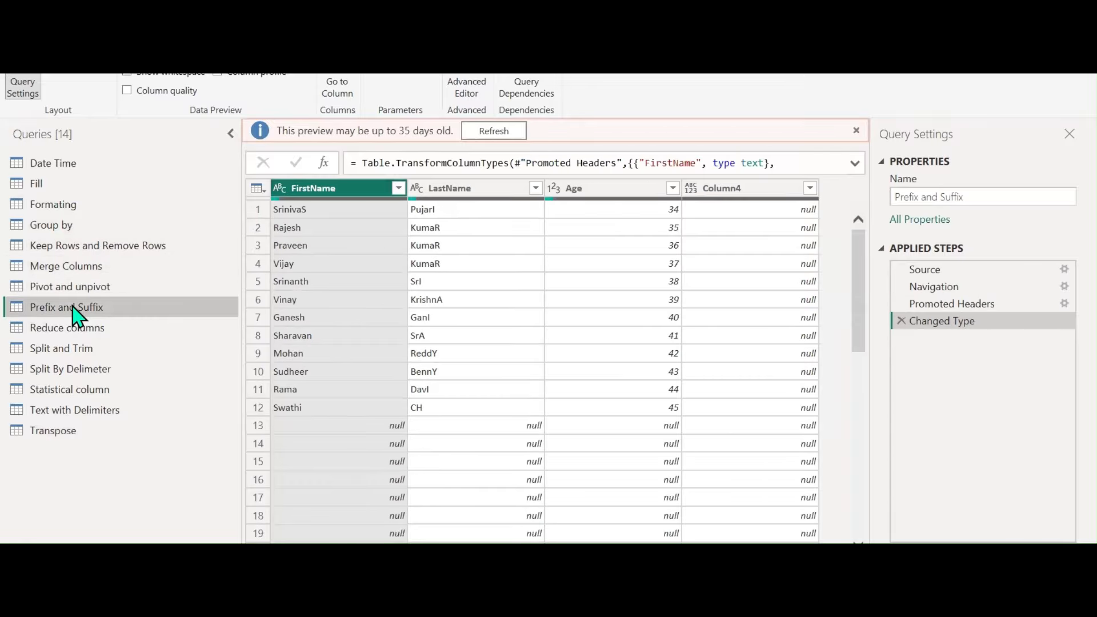
{"action": "left_click", "coordinate": [590, 189]}
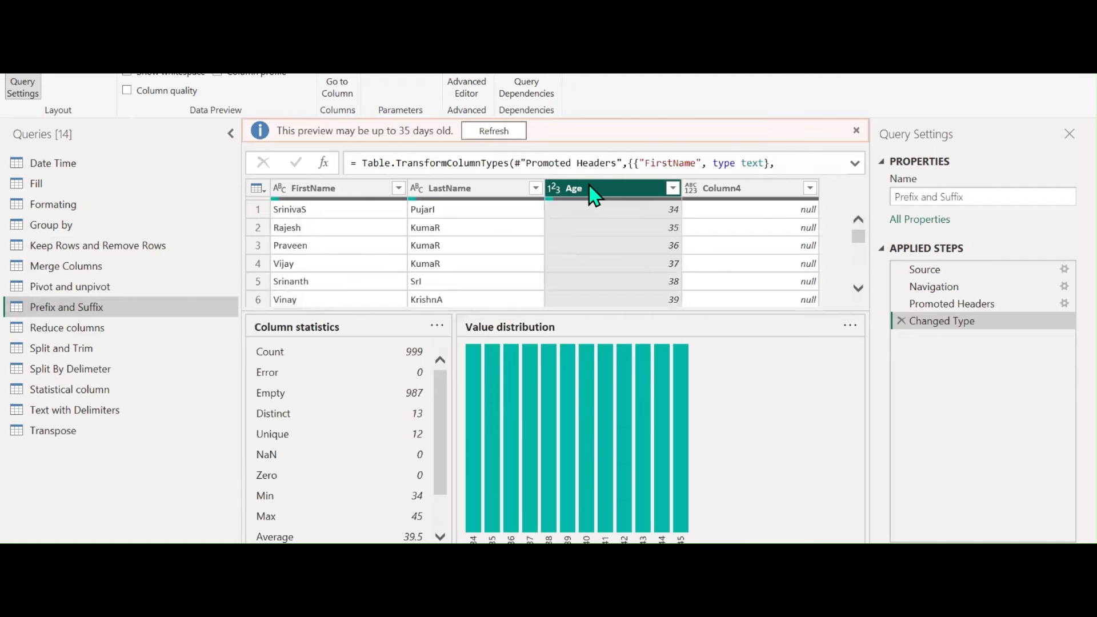
{"action": "scroll", "coordinate": [353, 403], "scroll_direction": "down", "scroll_amount": 2}
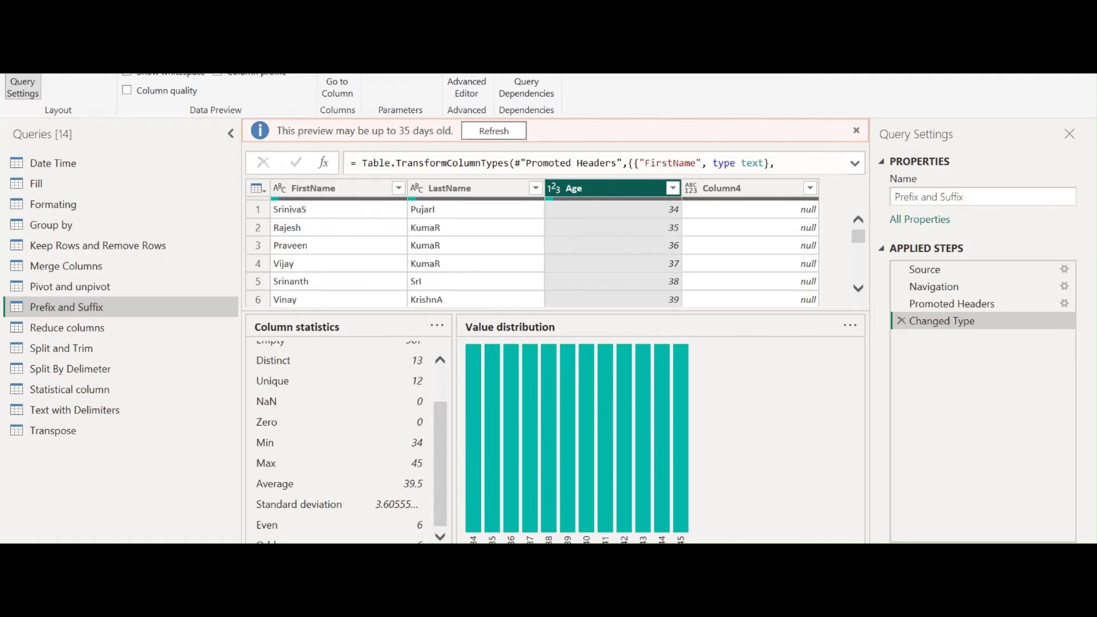
{"action": "left_click", "coordinate": [269, 80]}
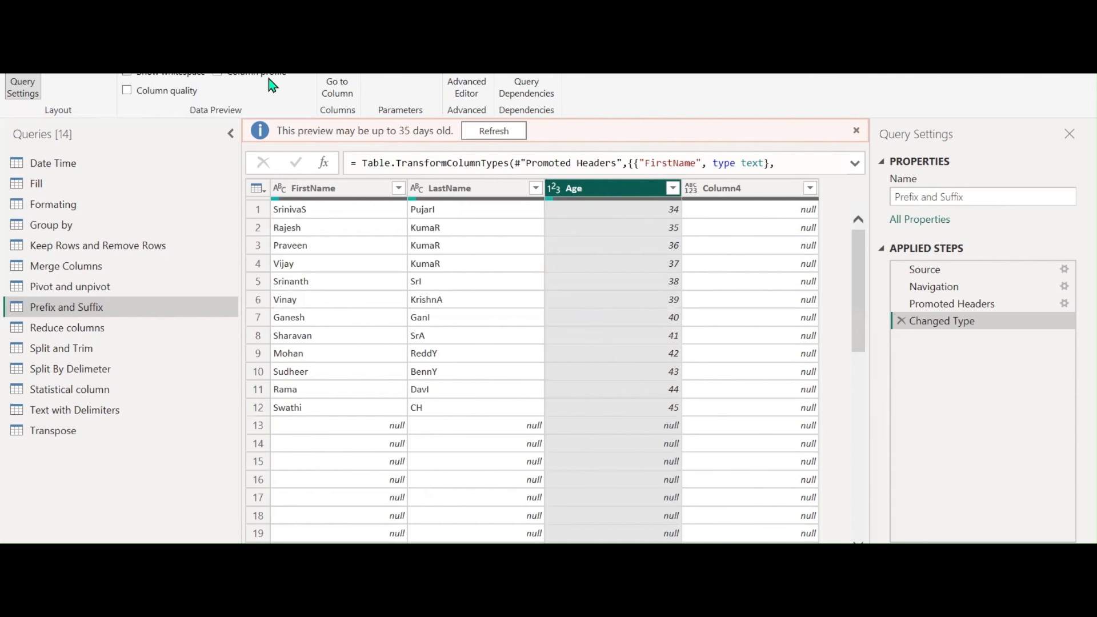
{"action": "left_click", "coordinate": [481, 131]}
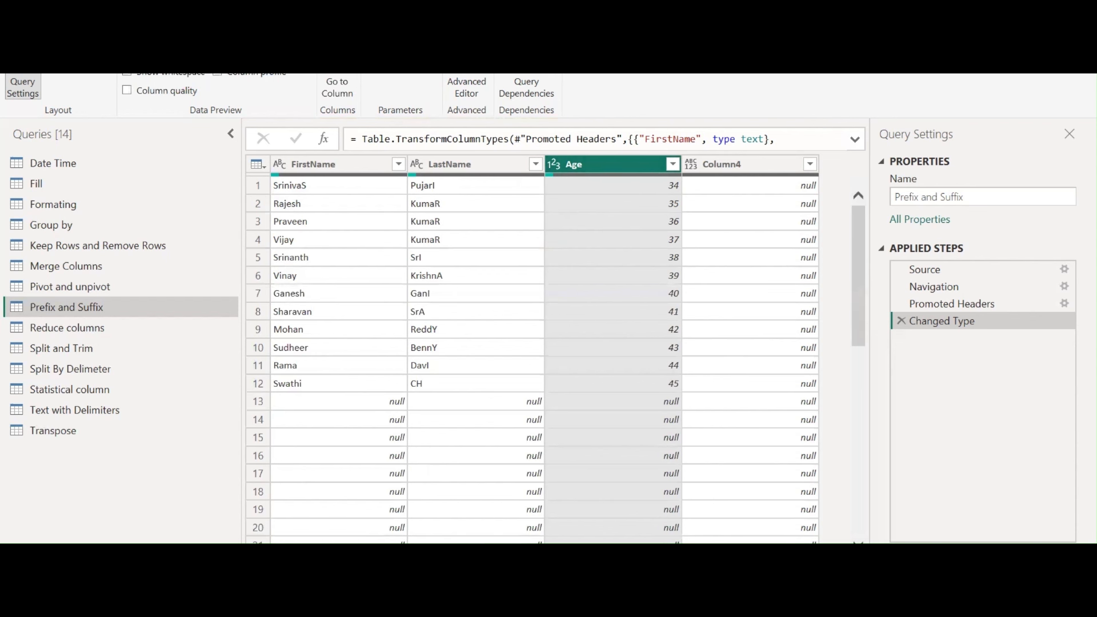
Browse the Tools and Help ribbon tabs, then return to Home
{"action": "left_click", "coordinate": [254, 36]}
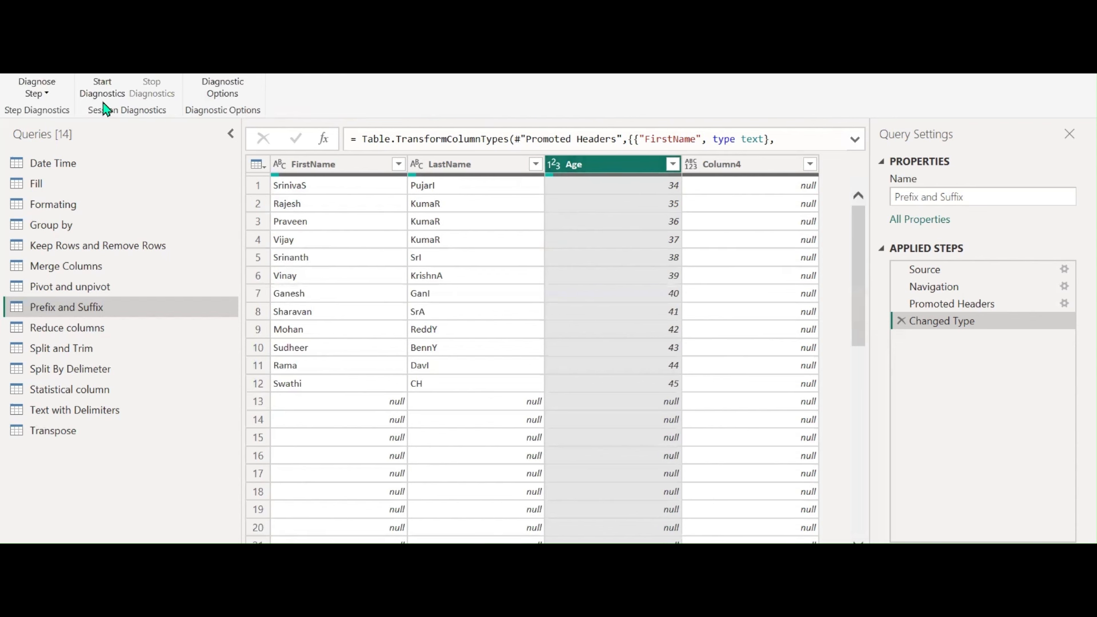
{"action": "left_click", "coordinate": [290, 35]}
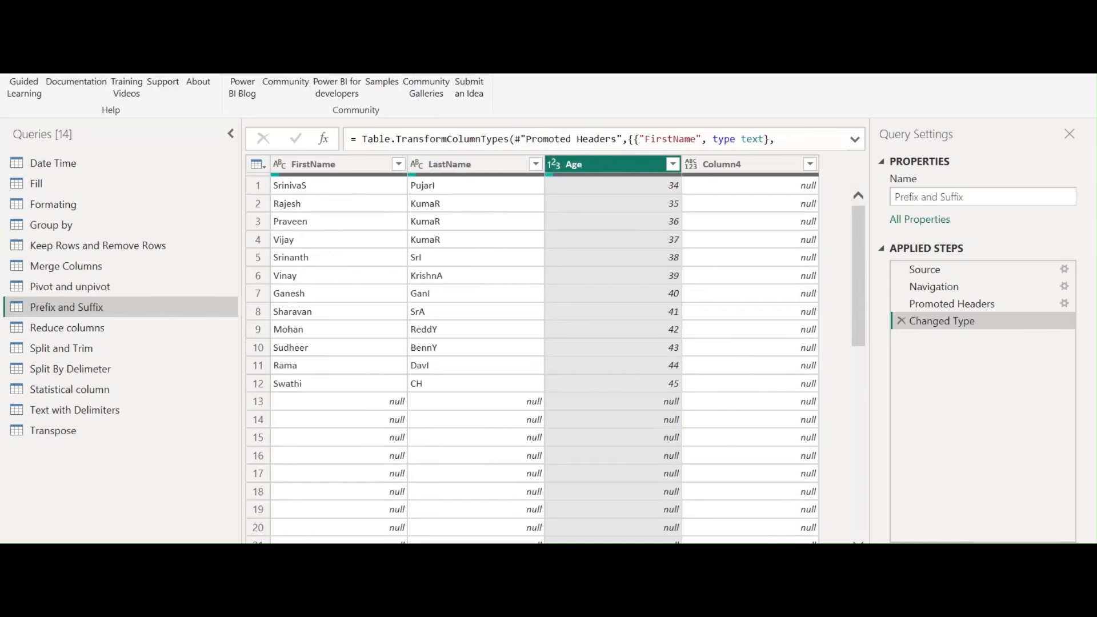
{"action": "left_click", "coordinate": [60, 39]}
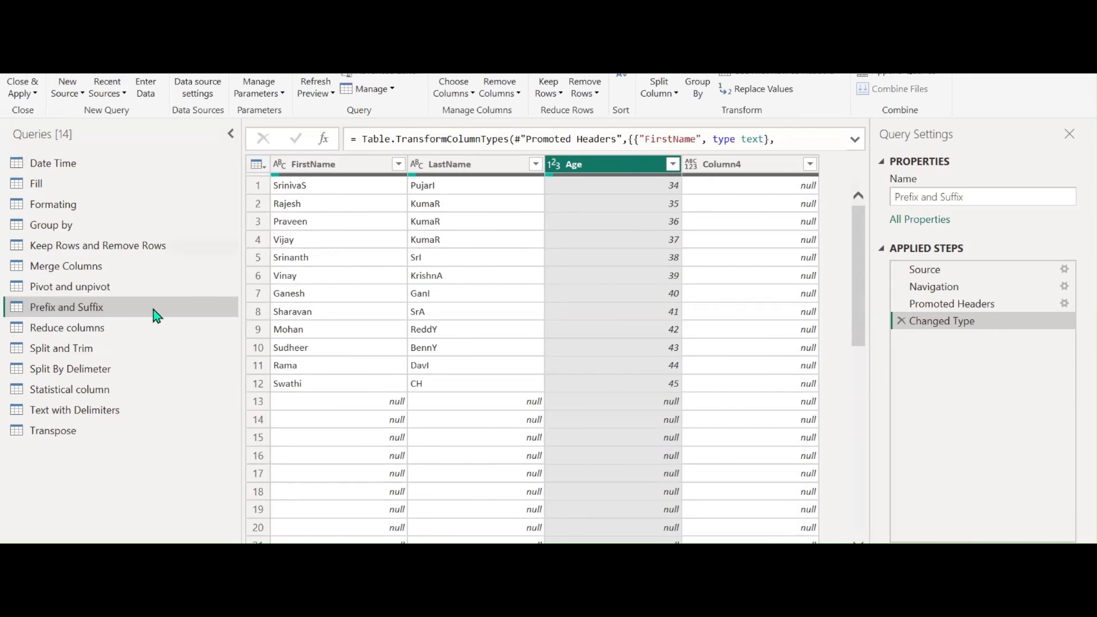
Refresh the Date Time preview, then refresh the Keep Rows and Remove Rows preview
{"action": "left_click", "coordinate": [63, 166]}
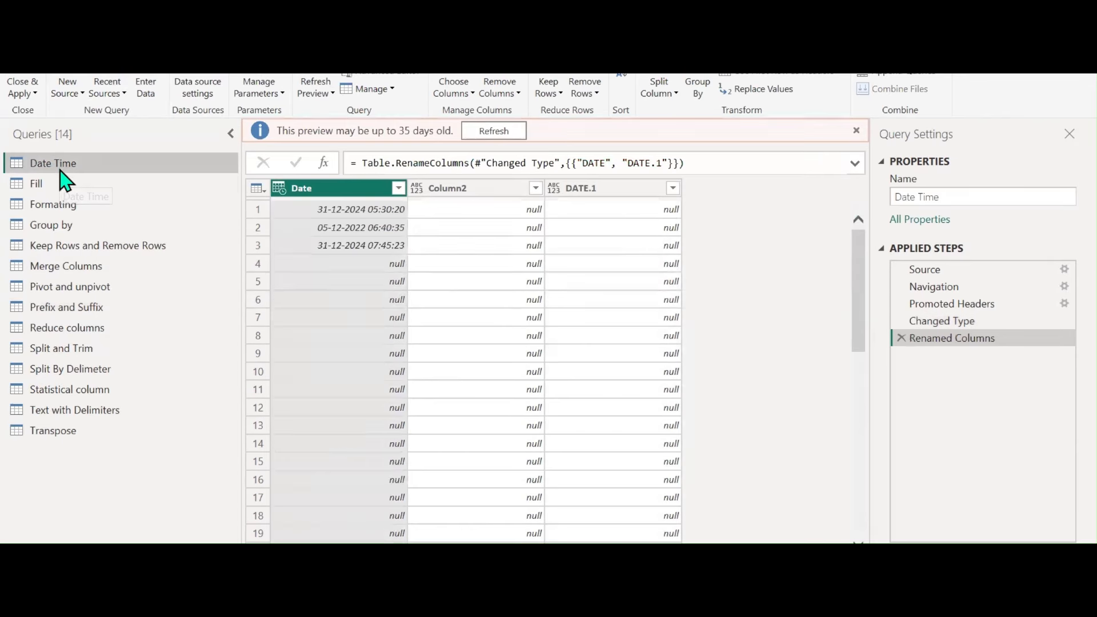
{"action": "left_click", "coordinate": [494, 131]}
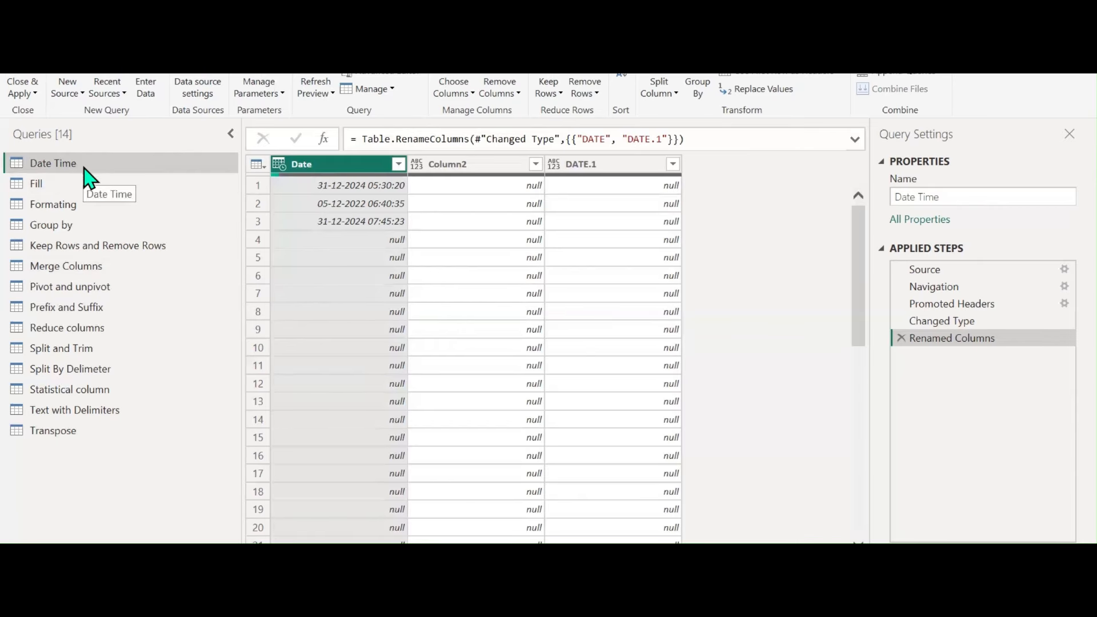
{"action": "left_click", "coordinate": [77, 252]}
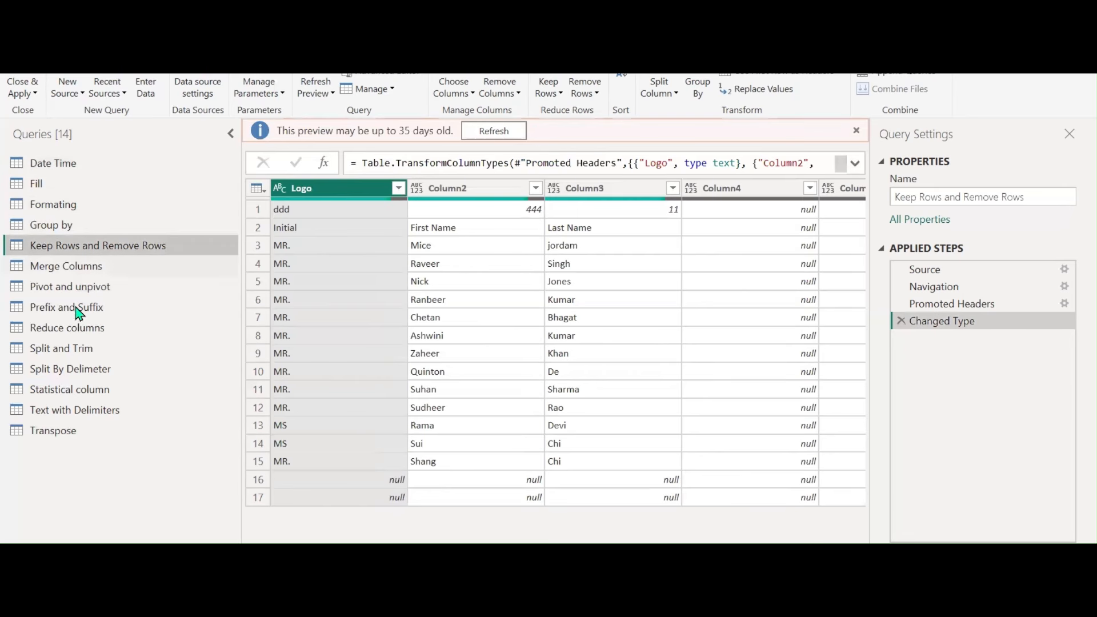
{"action": "left_click", "coordinate": [493, 131]}
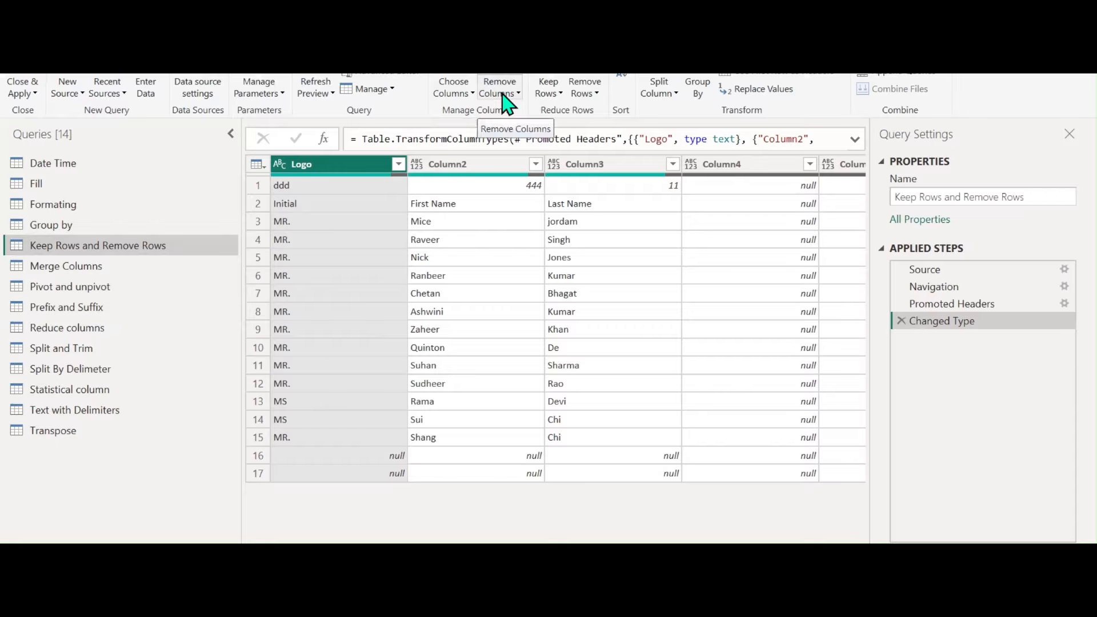
Use Go to Column to jump to Column16 of the Keep Rows and Remove Rows table
{"action": "left_click", "coordinate": [471, 94]}
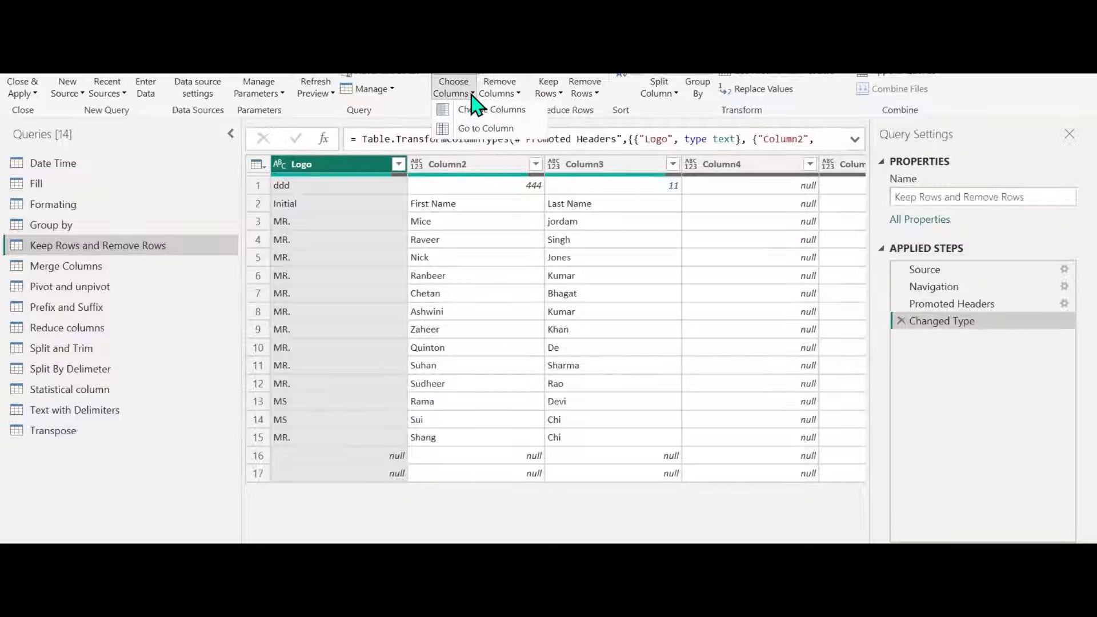
{"action": "left_click", "coordinate": [503, 128]}
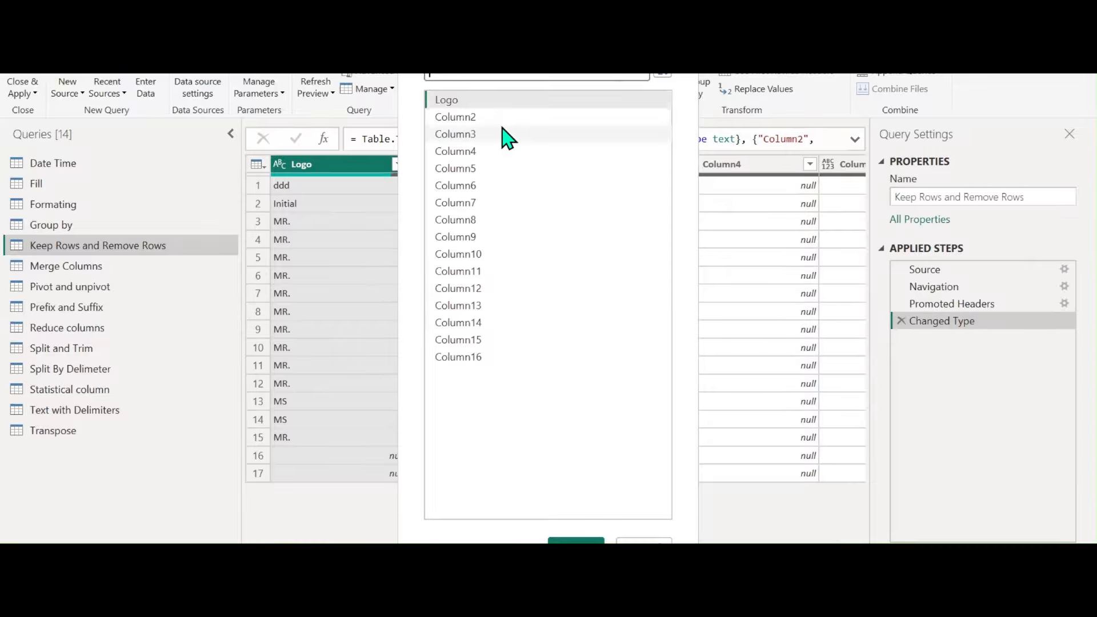
{"action": "left_click", "coordinate": [475, 357]}
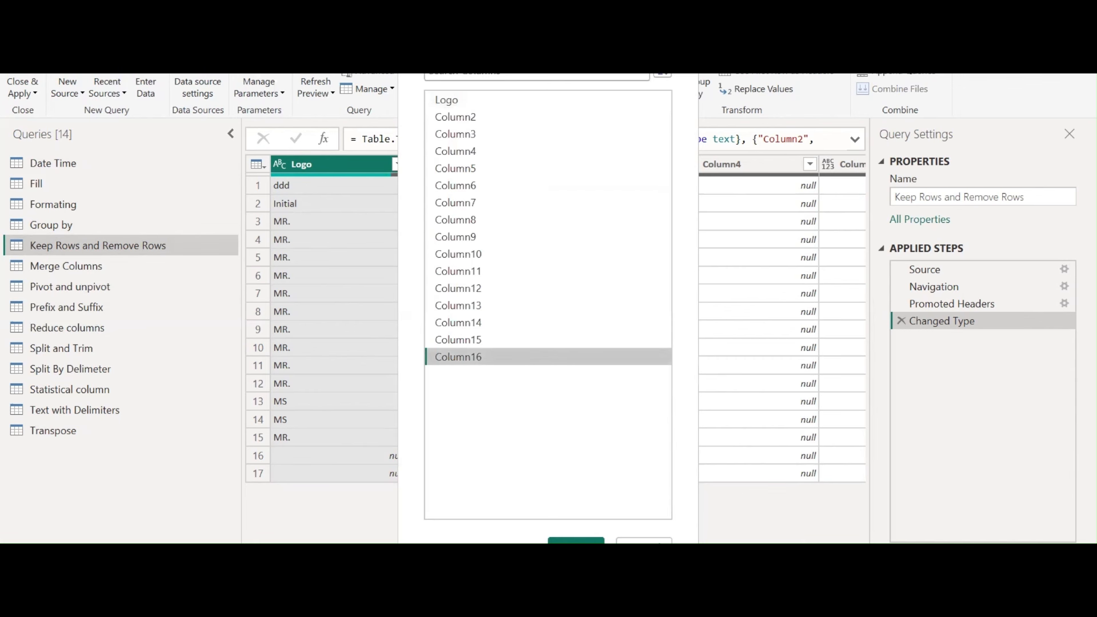
{"action": "key", "text": "Return"}
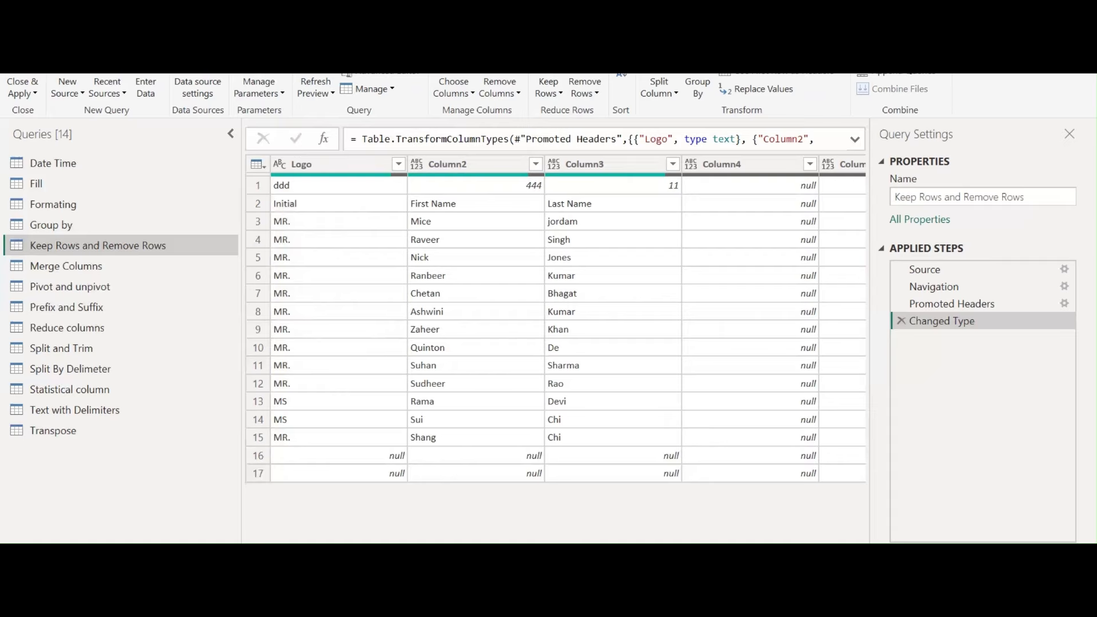
{"action": "left_click", "coordinate": [454, 92]}
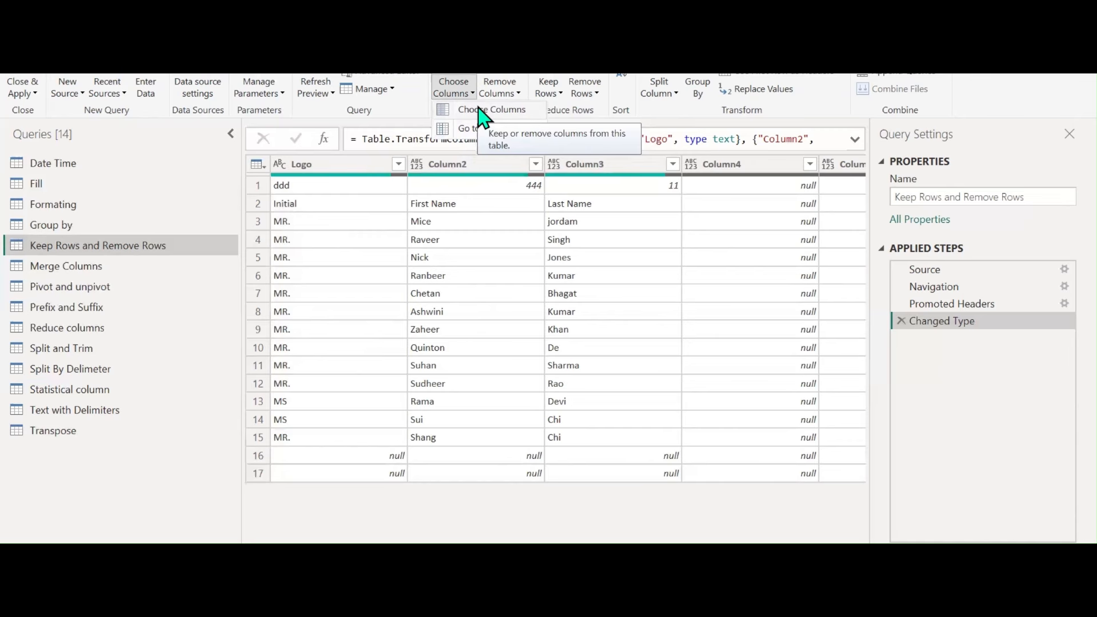
{"action": "left_click", "coordinate": [514, 491]}
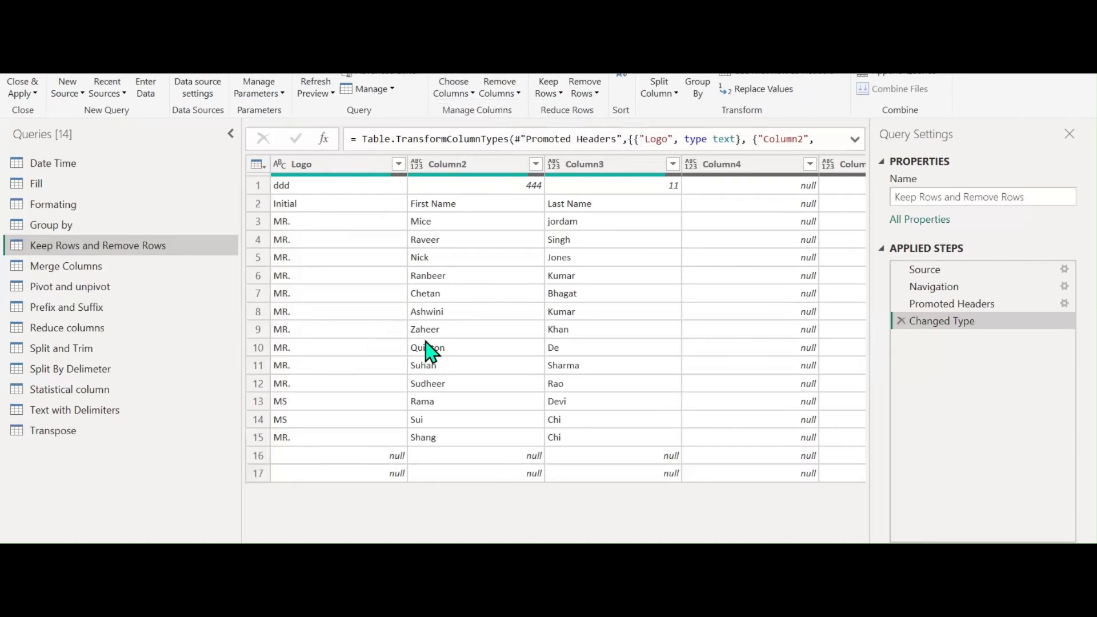
{"action": "left_click", "coordinate": [355, 170]}
{"action": "left_click", "coordinate": [467, 169]}
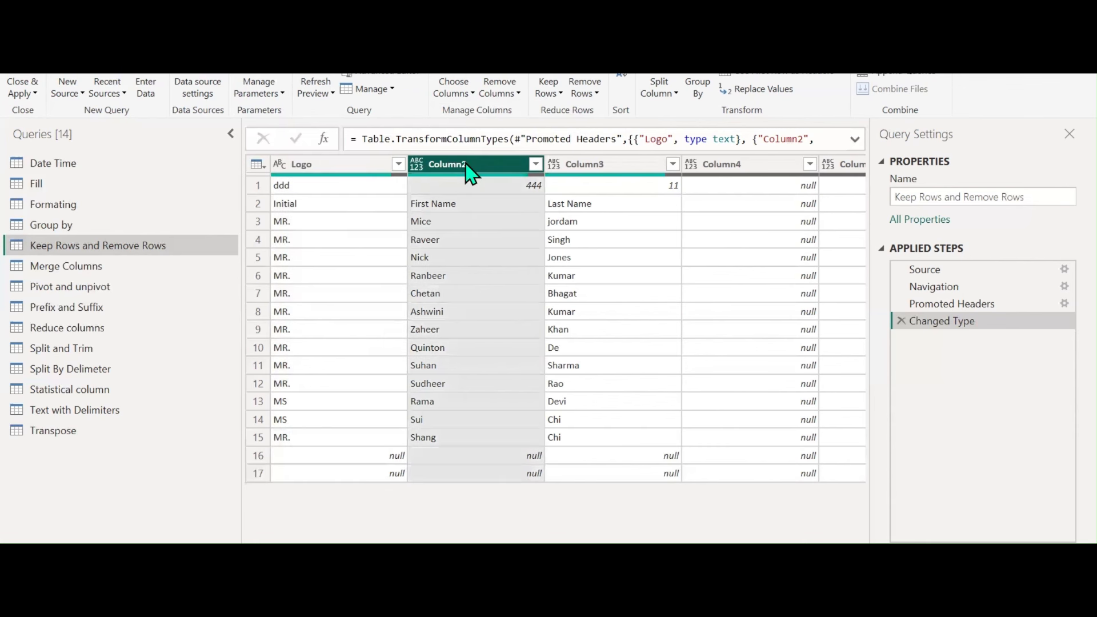
{"action": "left_click", "coordinate": [596, 170]}
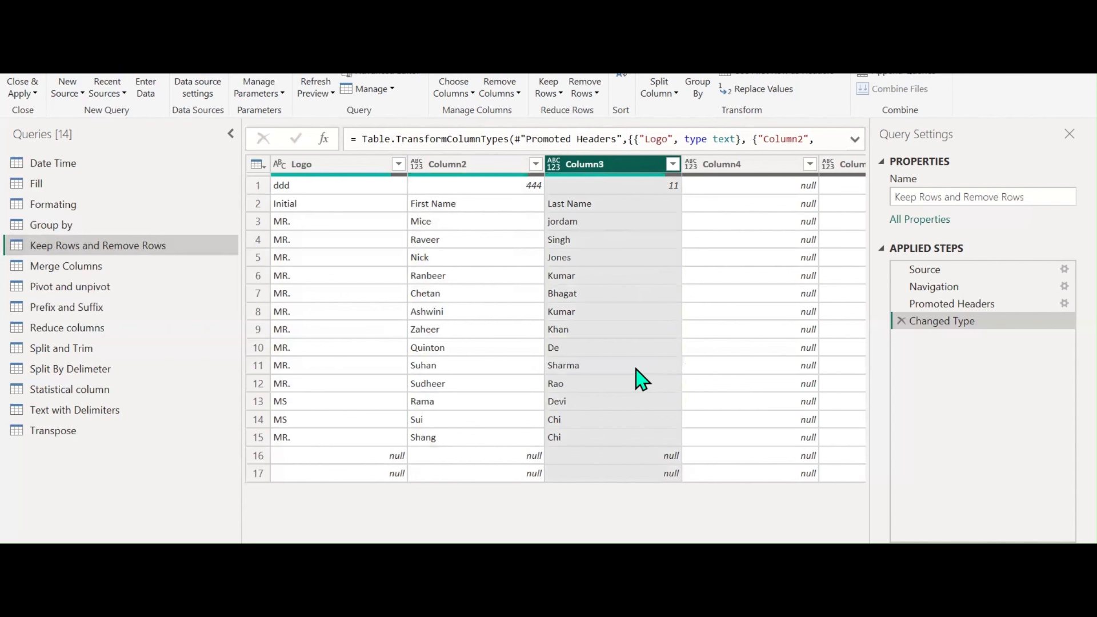
{"action": "scroll", "coordinate": [656, 423], "scroll_direction": "right", "scroll_amount": 5}
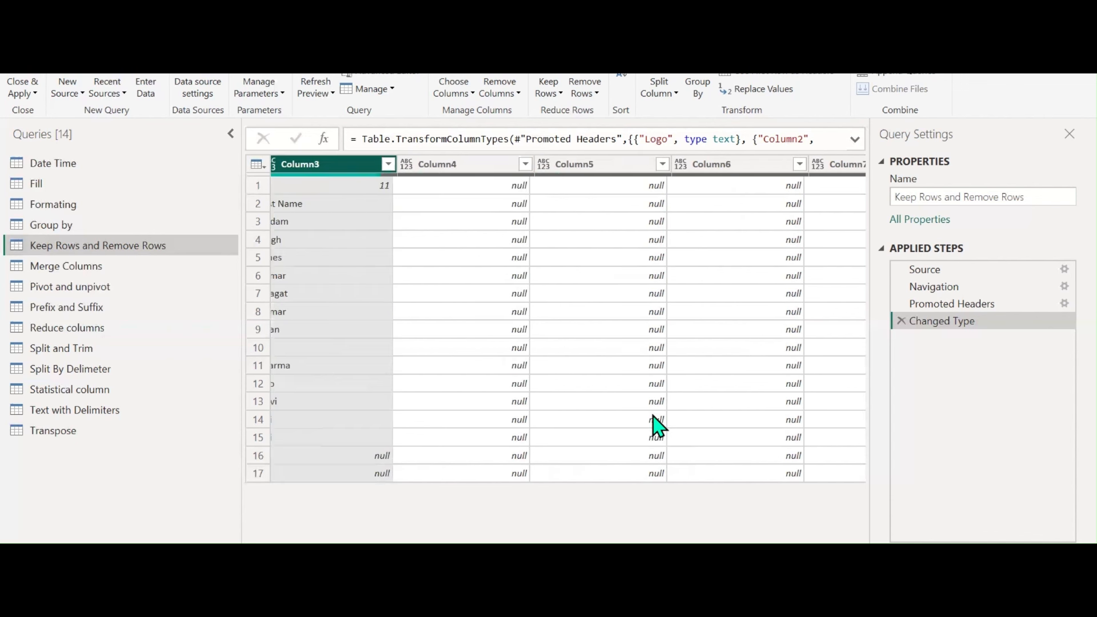
{"action": "left_click", "coordinate": [453, 167]}
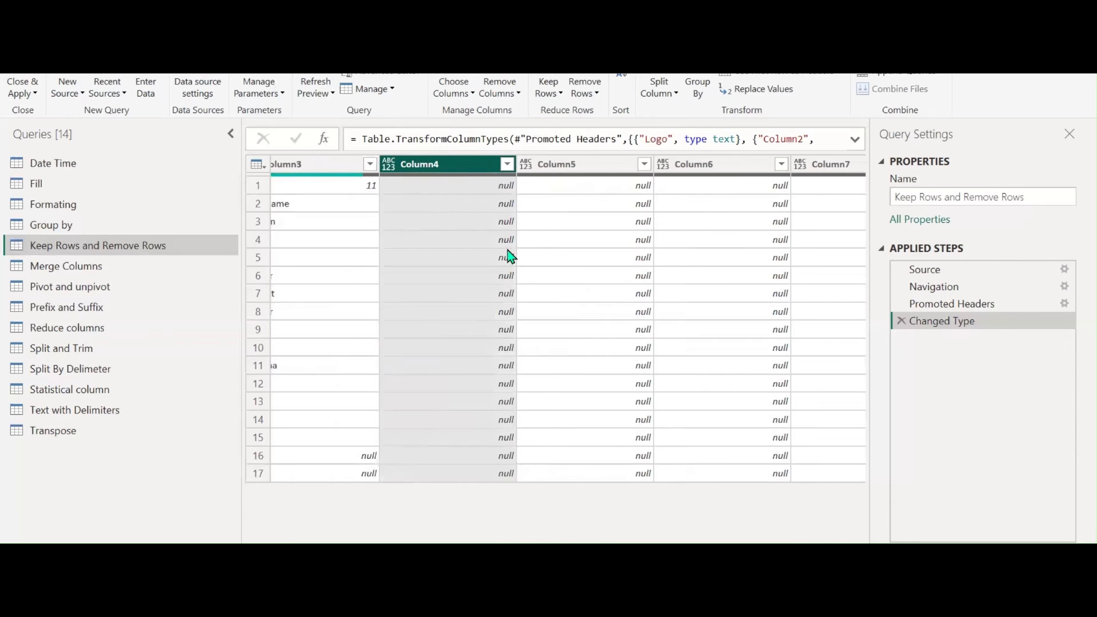
{"action": "scroll", "coordinate": [509, 254], "scroll_direction": "right", "scroll_amount": 3}
{"action": "scroll", "coordinate": [766, 541], "scroll_direction": "right", "scroll_amount": 6}
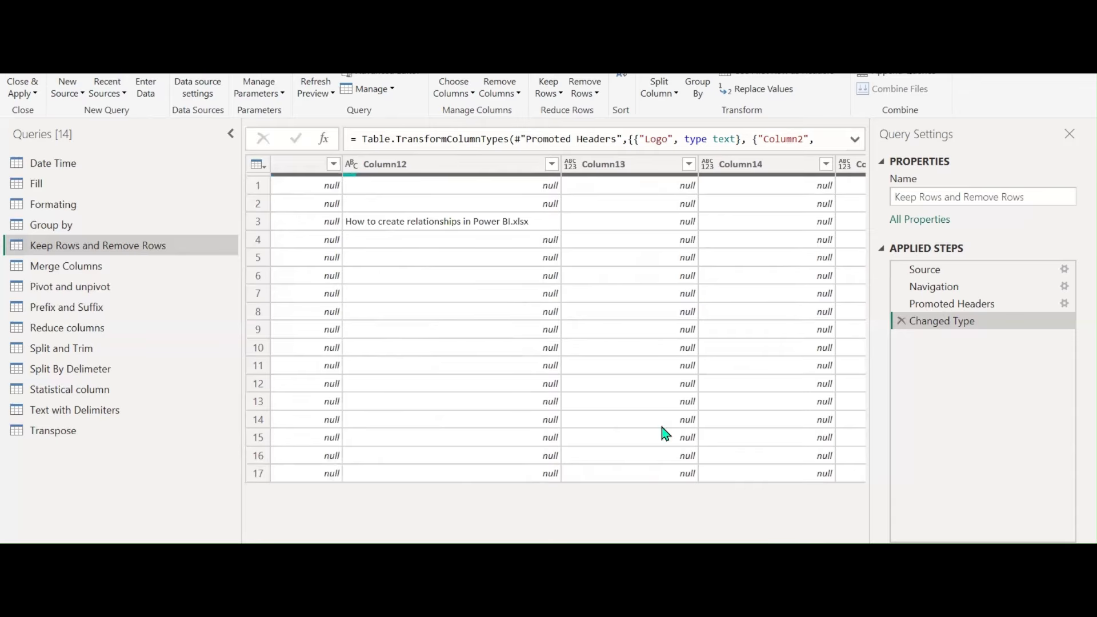
{"action": "left_click", "coordinate": [469, 164]}
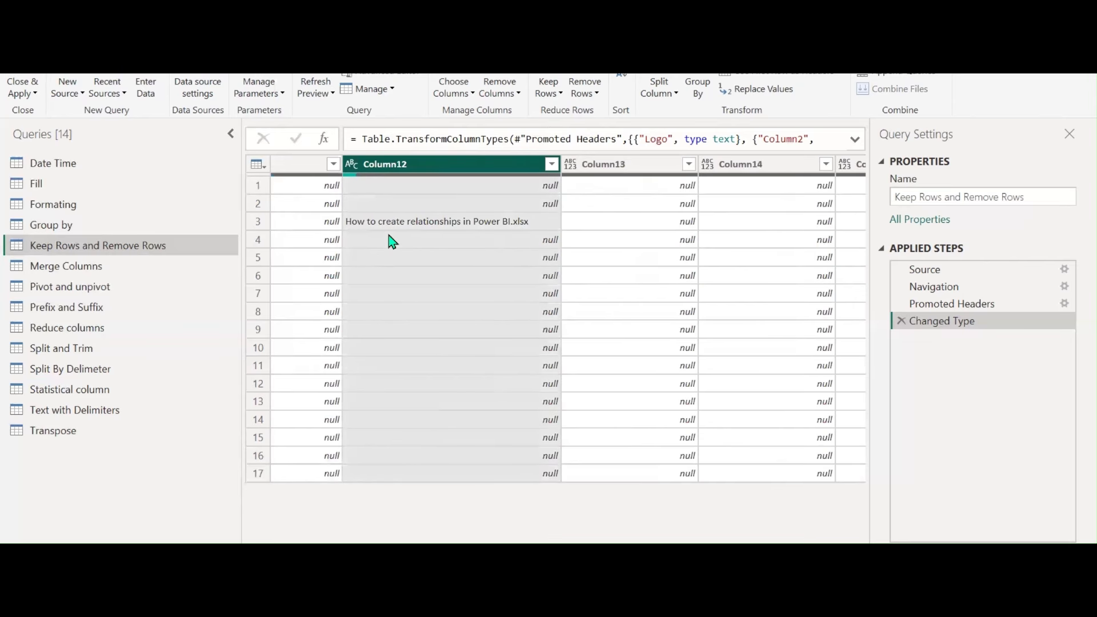
{"action": "scroll", "coordinate": [391, 240], "scroll_direction": "right", "scroll_amount": 2}
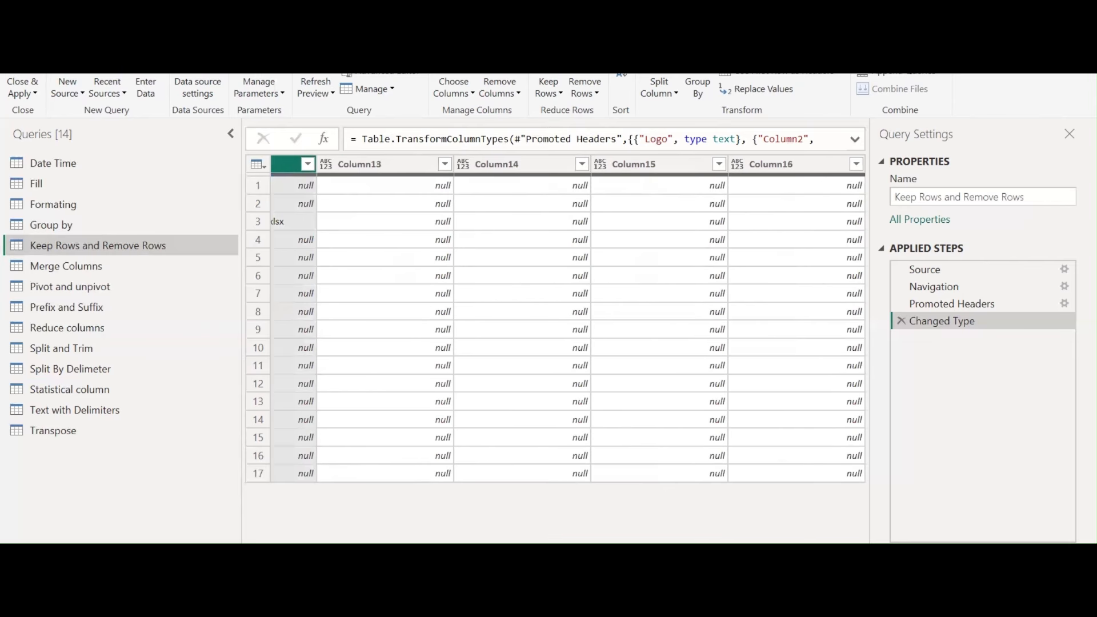
{"action": "scroll", "coordinate": [568, 318], "scroll_direction": "left", "scroll_amount": 10}
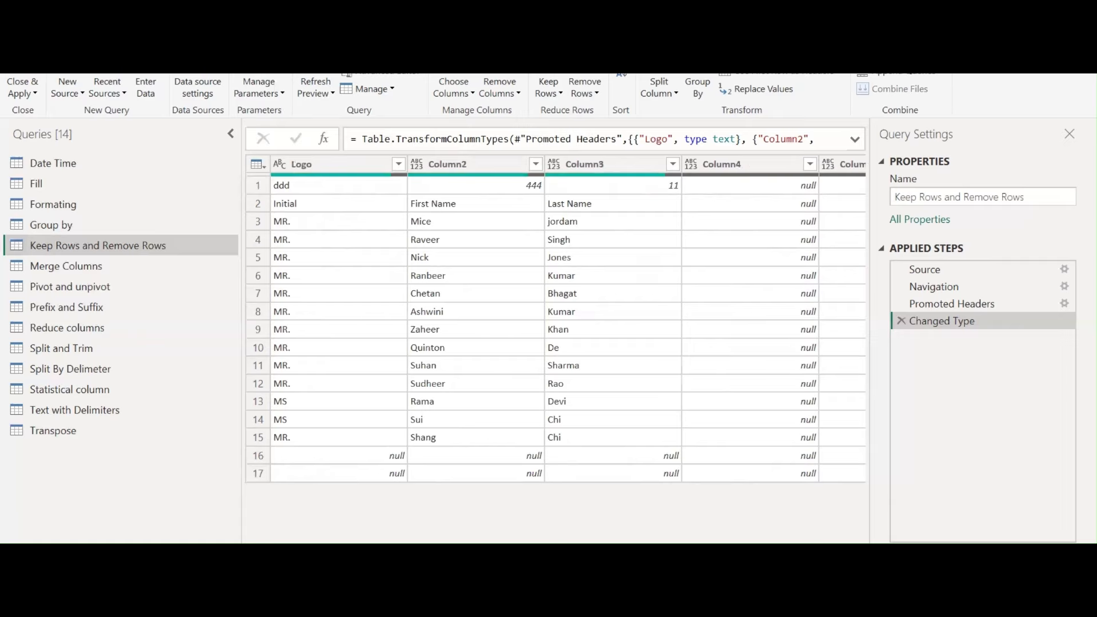
In Choose Columns, deselect all and keep only Logo, Column2 and Column3
{"action": "left_click", "coordinate": [457, 92]}
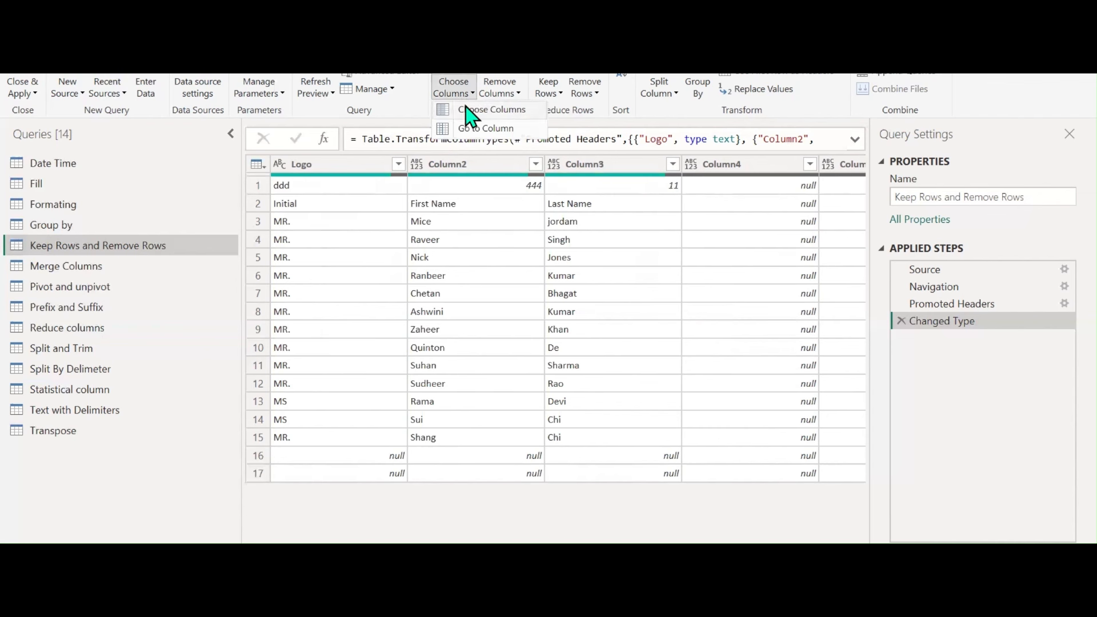
{"action": "left_click", "coordinate": [470, 112]}
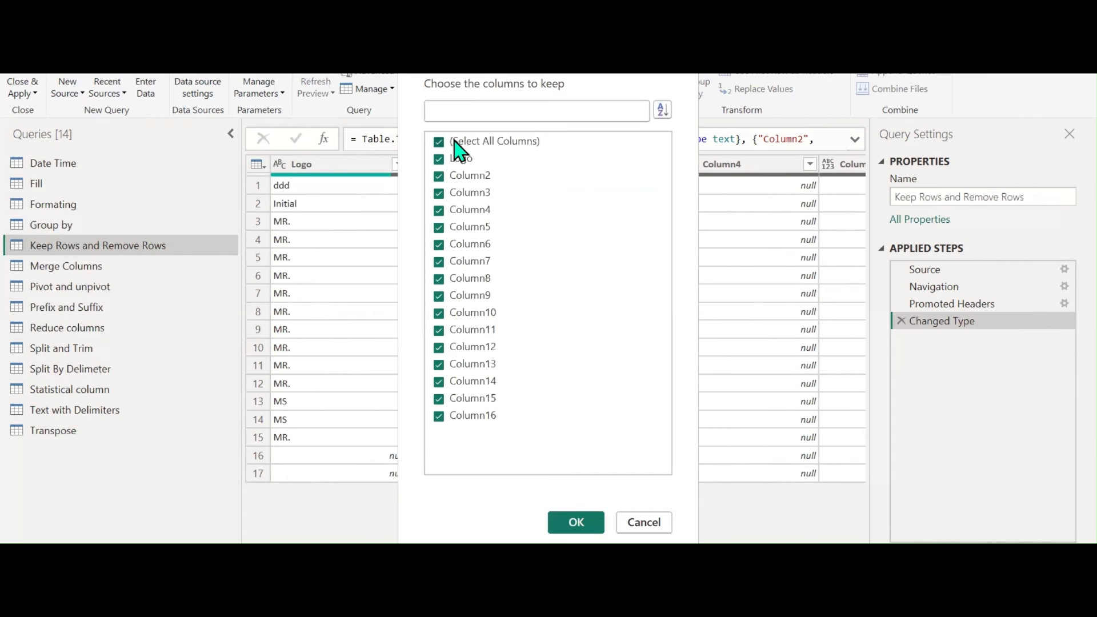
{"action": "left_click", "coordinate": [460, 150]}
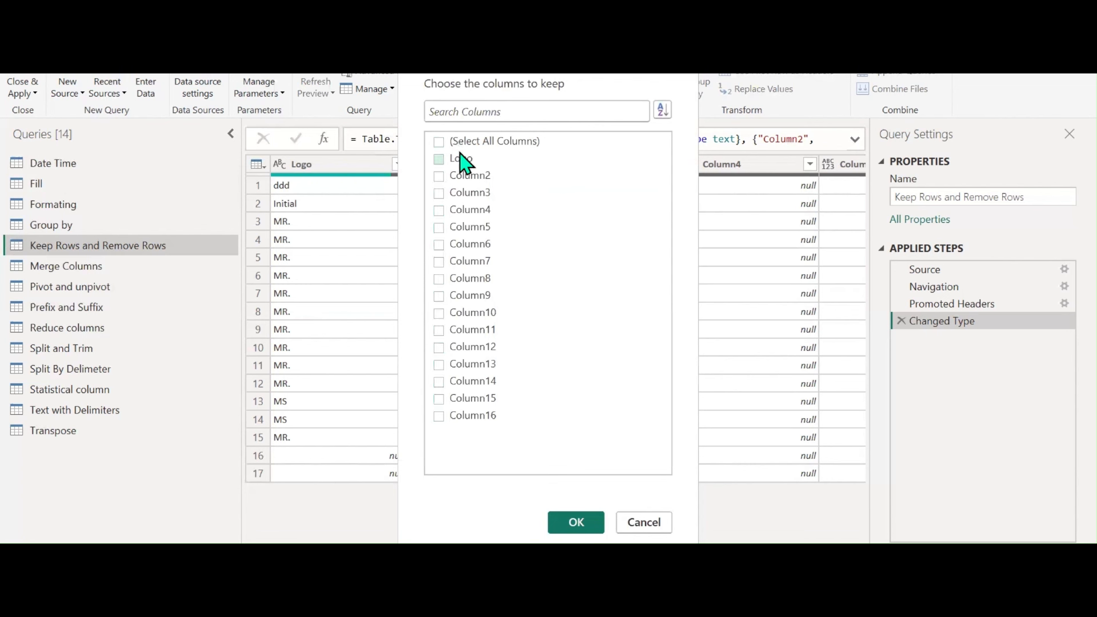
{"action": "left_click", "coordinate": [462, 158]}
{"action": "left_click", "coordinate": [467, 176]}
{"action": "left_click", "coordinate": [468, 193]}
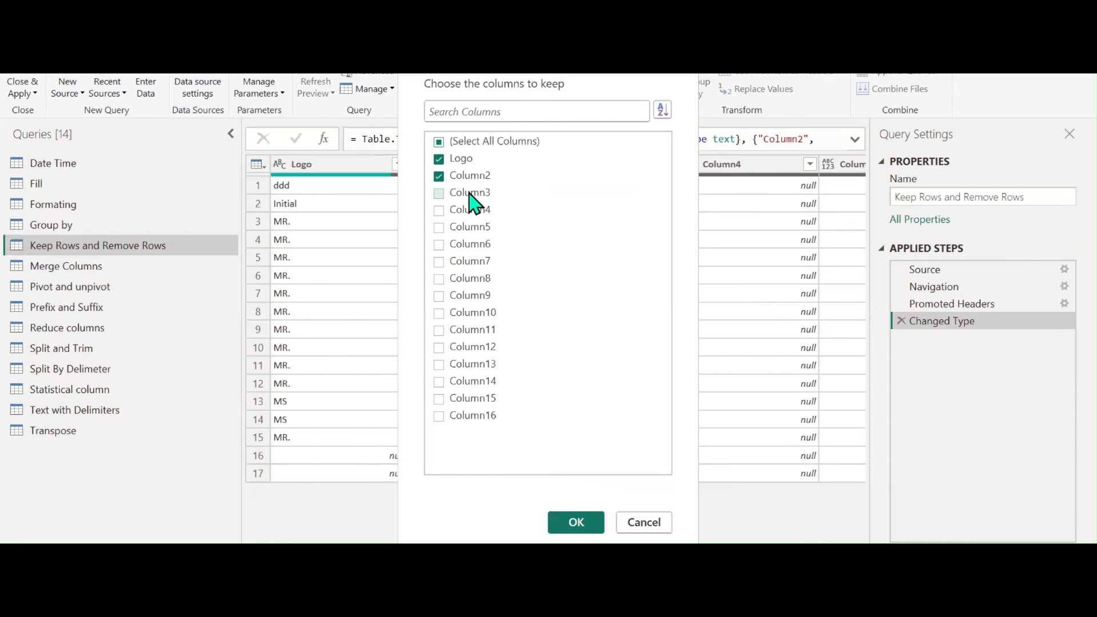
{"action": "left_click", "coordinate": [577, 523]}
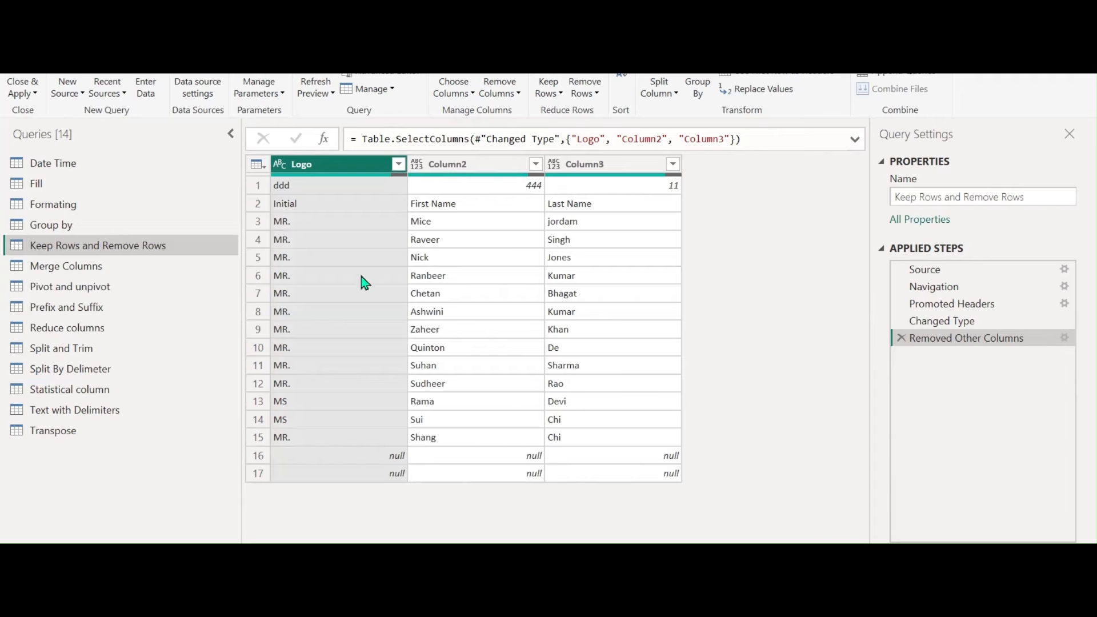
Filter the Logo column to exclude (null) and ddd values, leaving 14 rows
{"action": "left_click", "coordinate": [398, 165]}
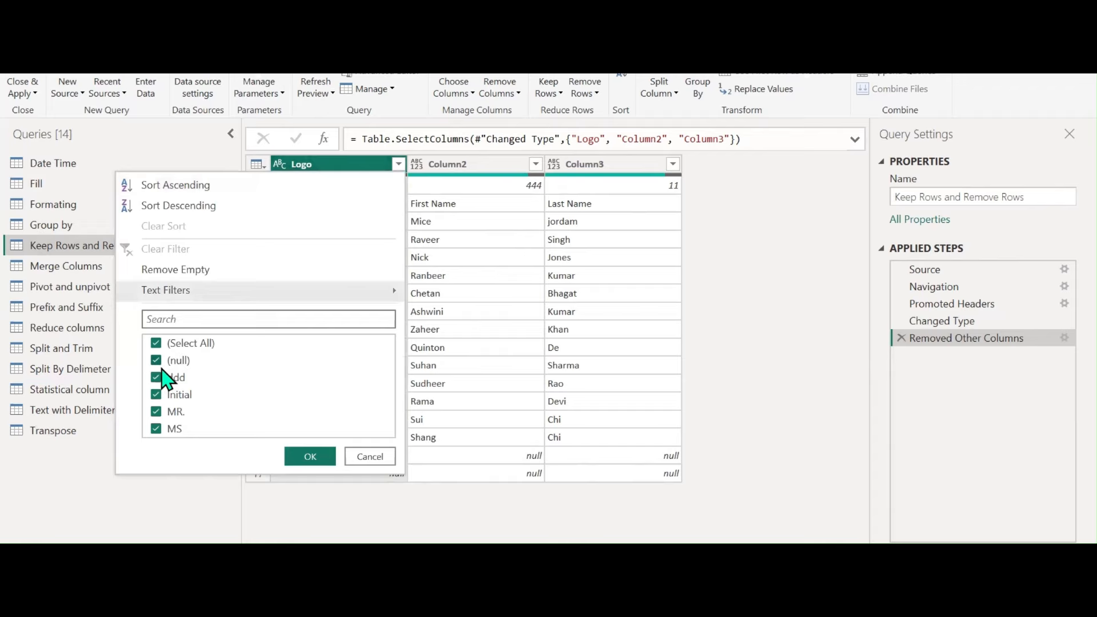
{"action": "left_click", "coordinate": [156, 361]}
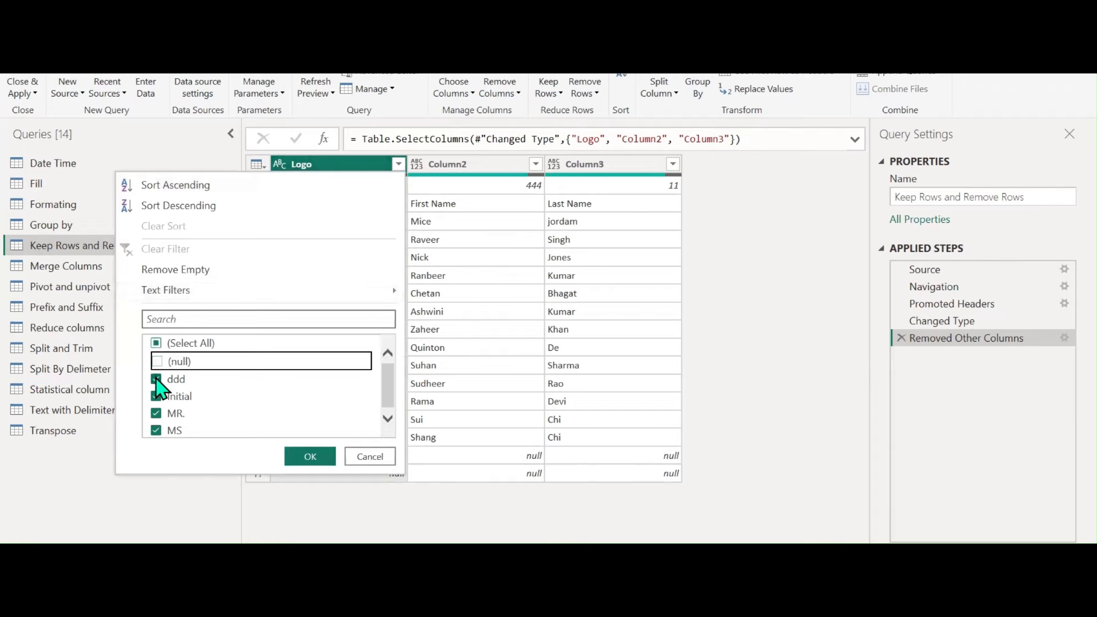
{"action": "left_click", "coordinate": [156, 378]}
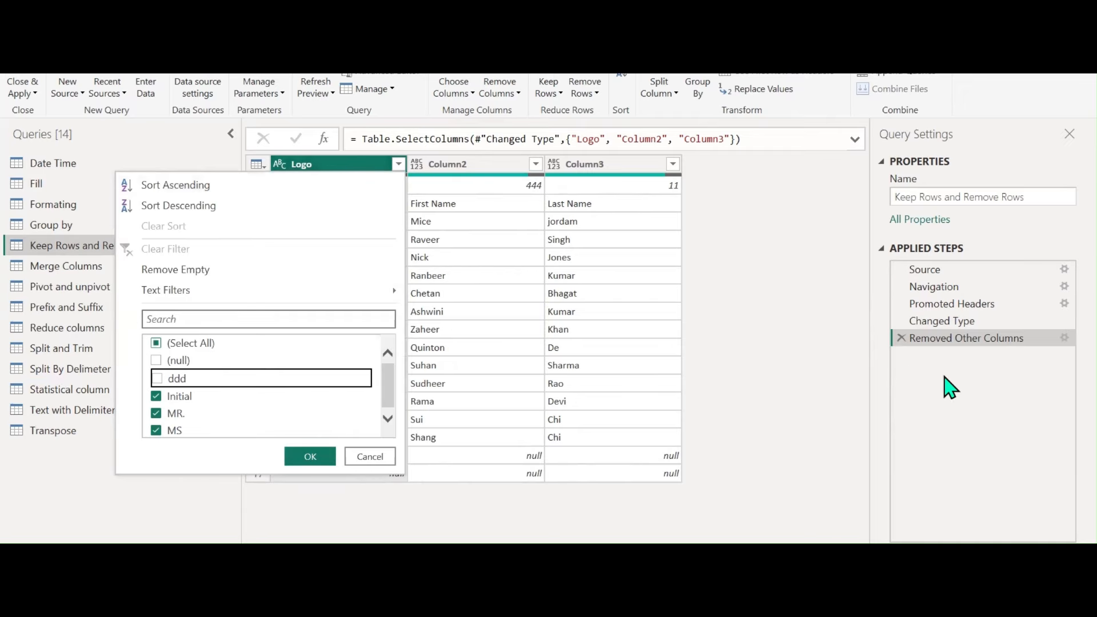
{"action": "left_click", "coordinate": [311, 457]}
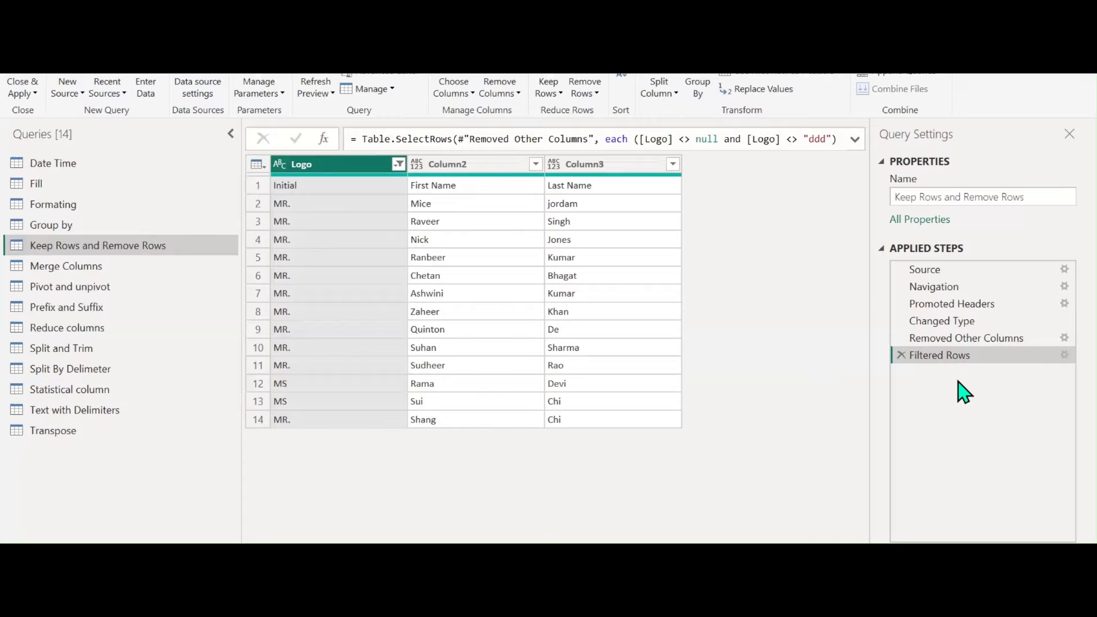
{"action": "left_click", "coordinate": [960, 339]}
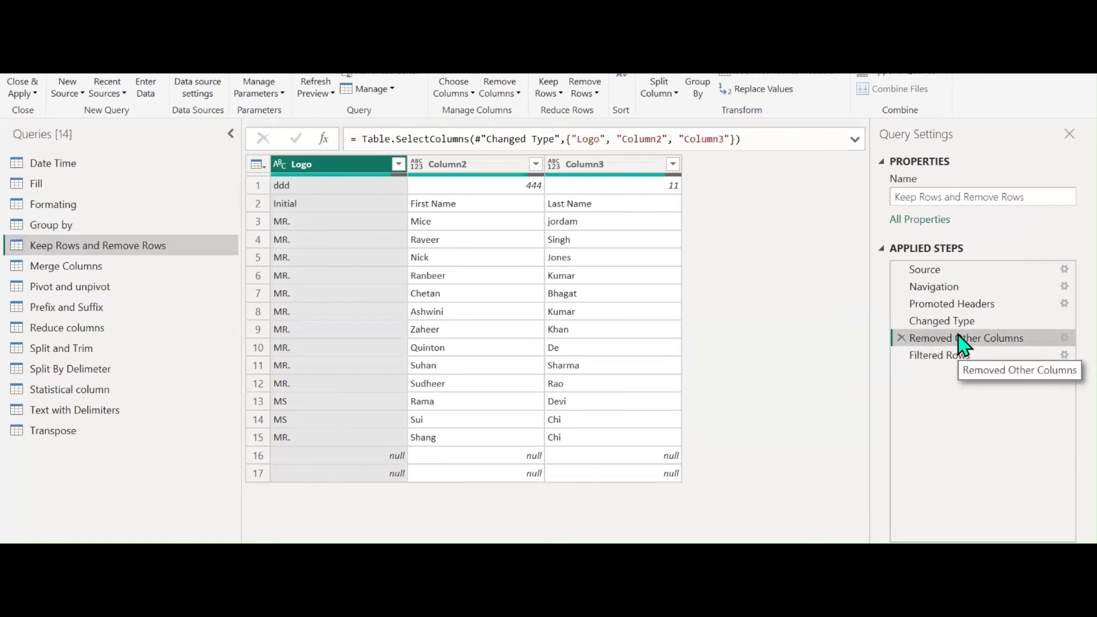
{"action": "left_click", "coordinate": [954, 358]}
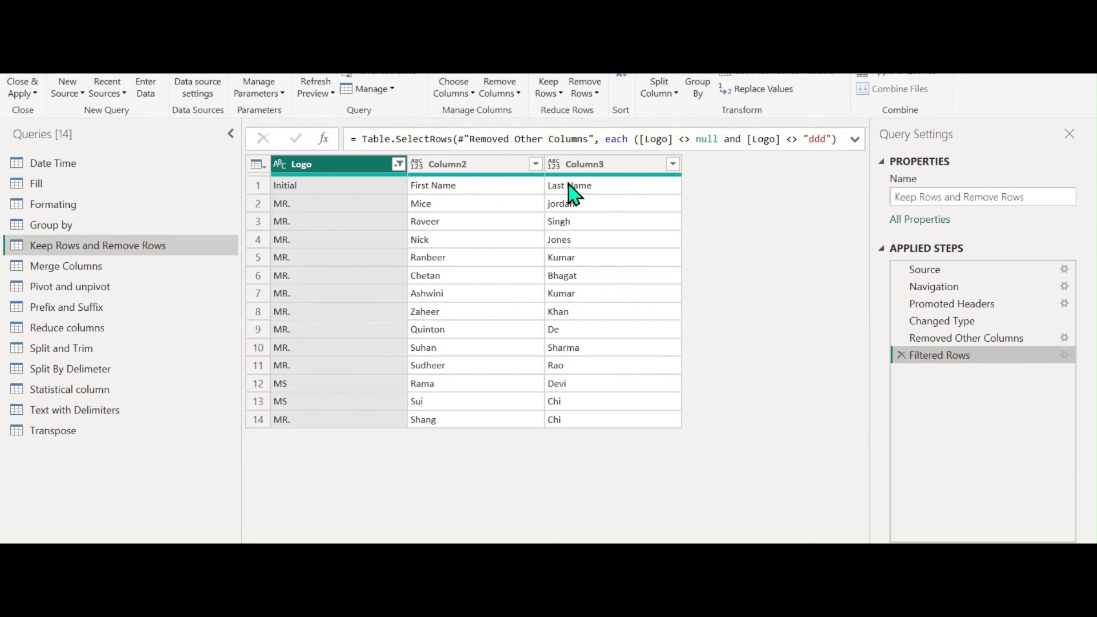
Use the first row as headers and preview the Promoted Headers1 step
{"action": "left_click", "coordinate": [781, 89]}
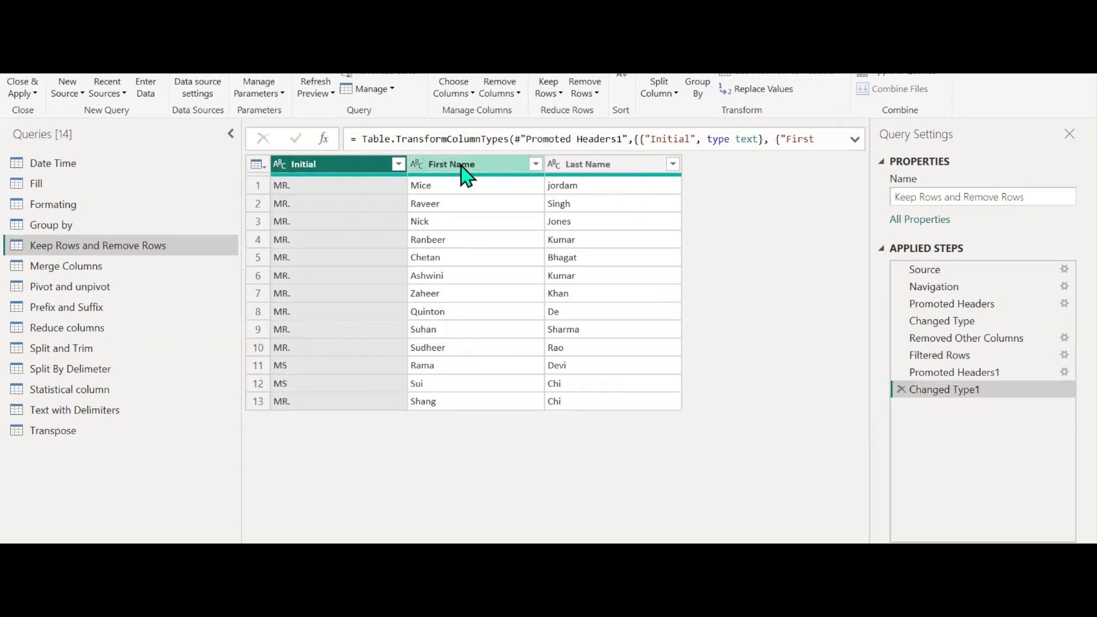
{"action": "left_click_drag", "start_coordinate": [948, 372], "coordinate": [960, 389]}
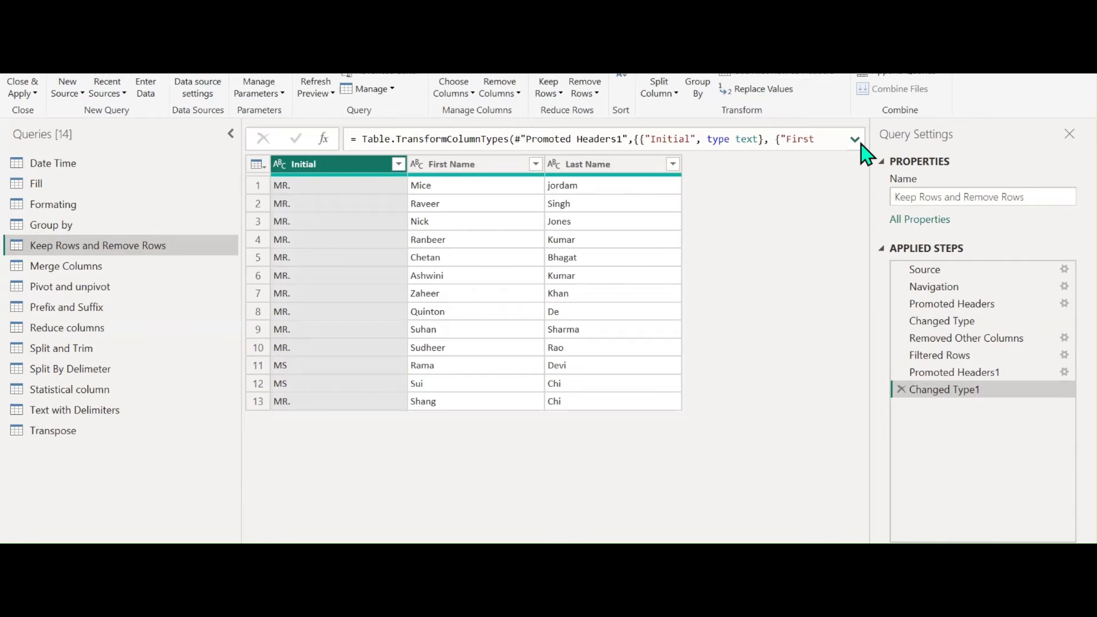
{"action": "left_click", "coordinate": [958, 377]}
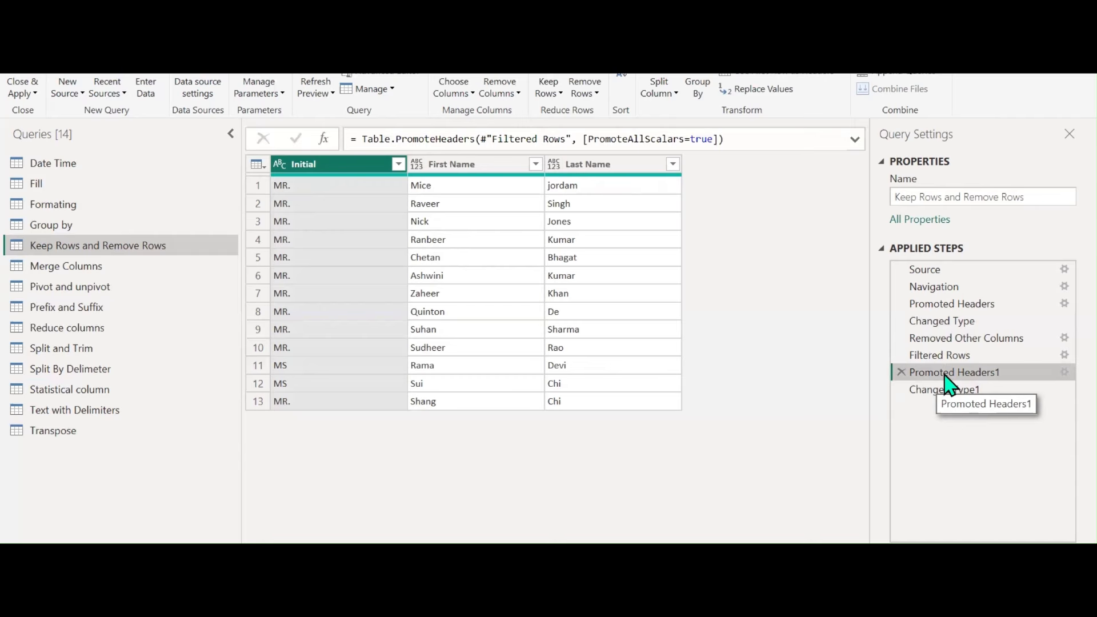
Rename the Promoted Headers1 step to COLUMN HEADERS
{"action": "right_click", "coordinate": [946, 379]}
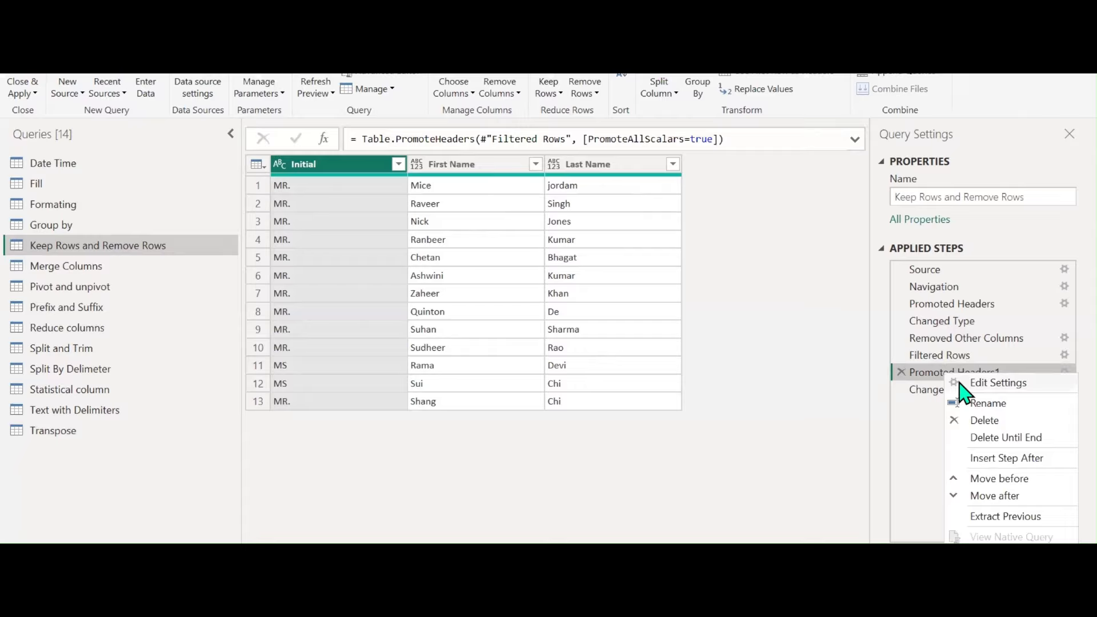
{"action": "left_click", "coordinate": [978, 403]}
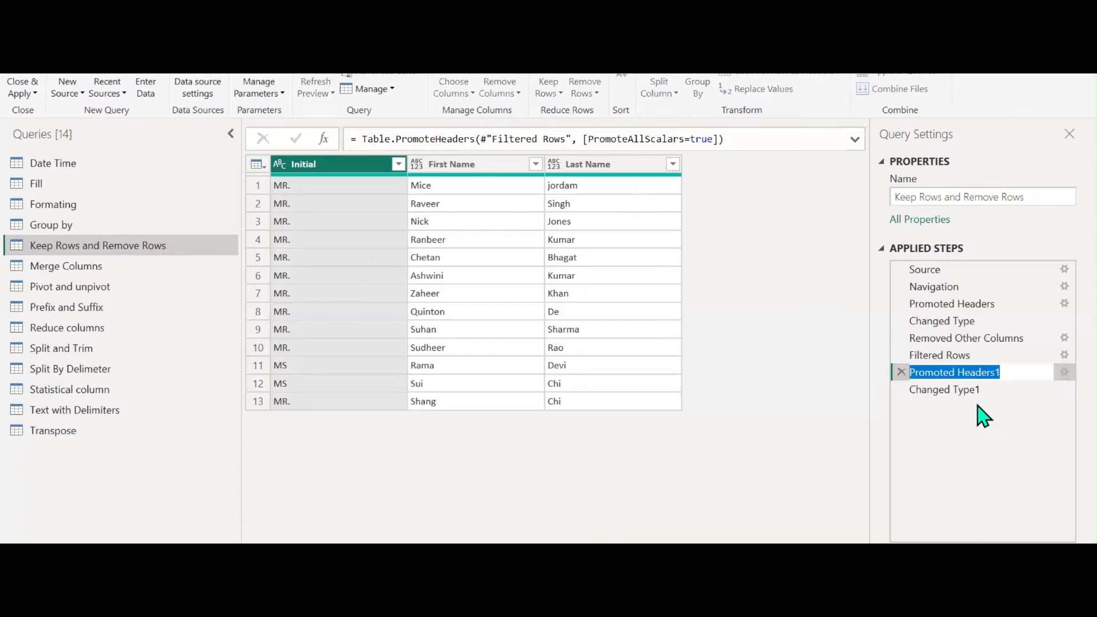
{"action": "key", "text": "BackSpace"}
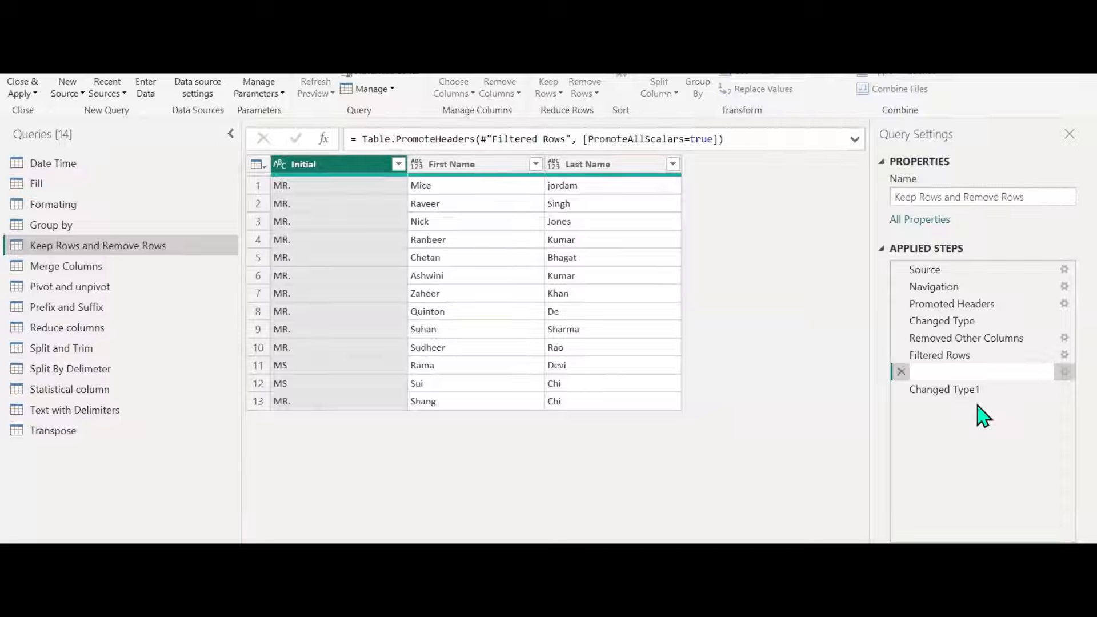
{"action": "type", "text": "COLUMN HEADERS"}
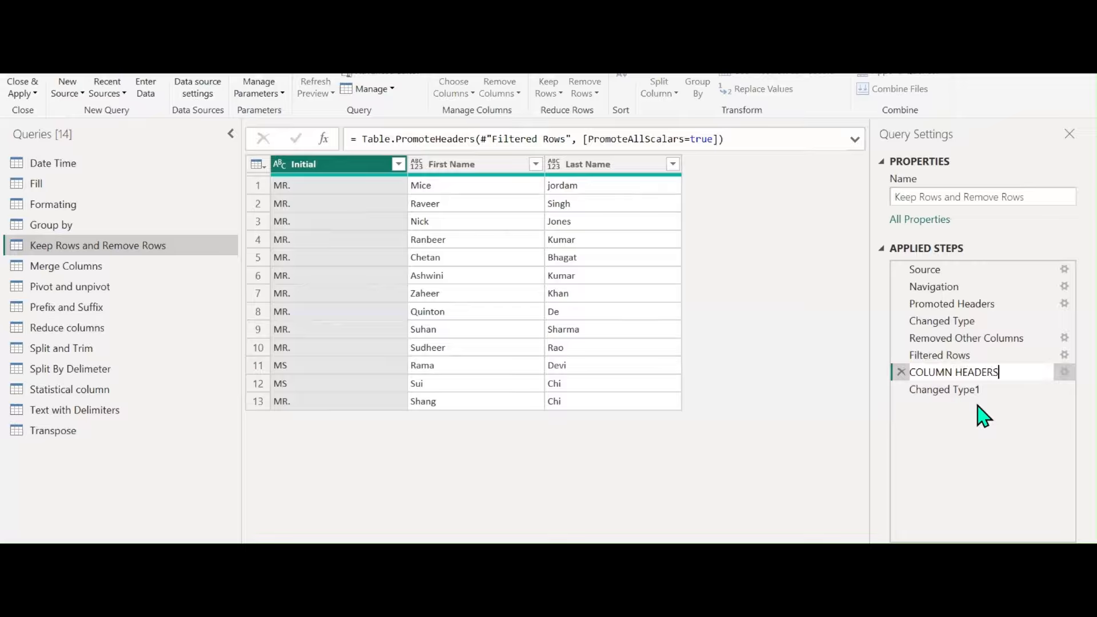
{"action": "key", "text": "Return"}
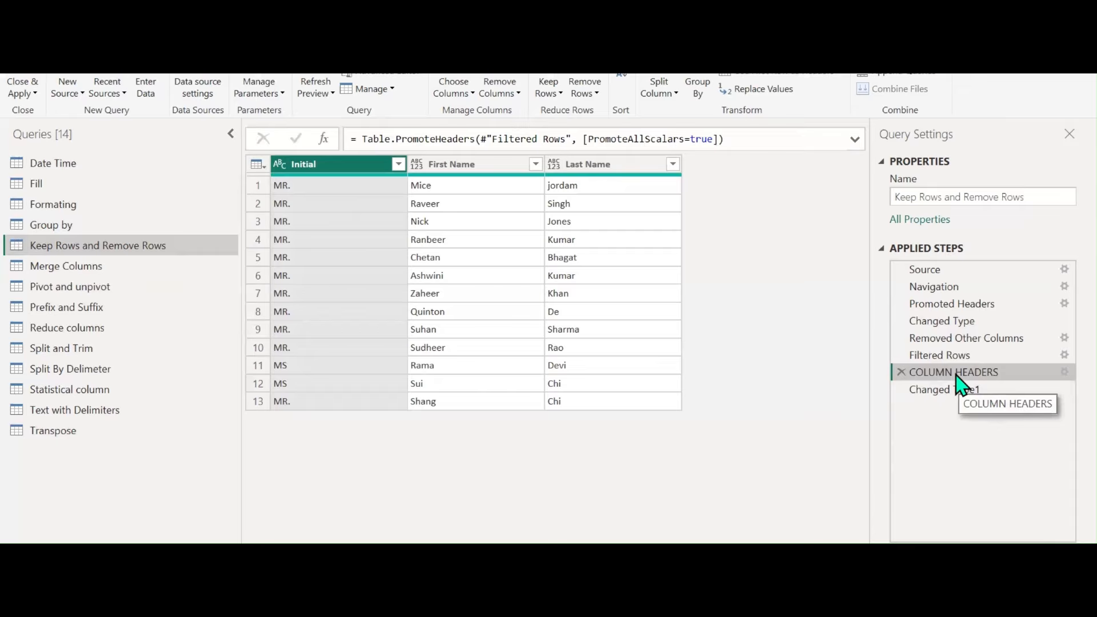
Rename the Changed Type1 step to DATA TYPE CHANGE
{"action": "left_click", "coordinate": [956, 392]}
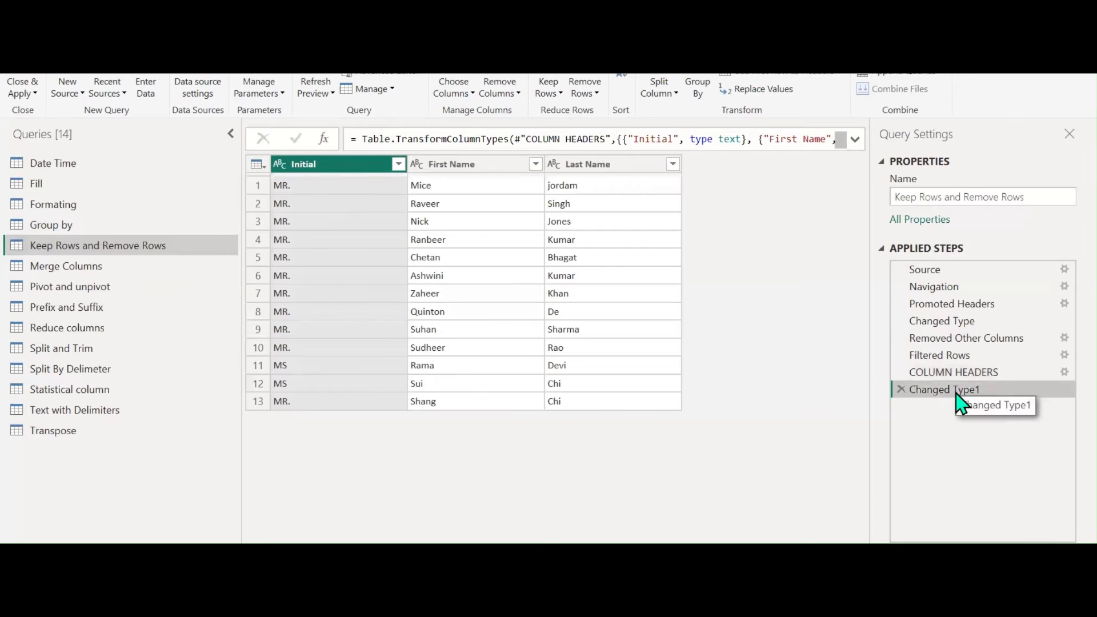
{"action": "right_click", "coordinate": [959, 394]}
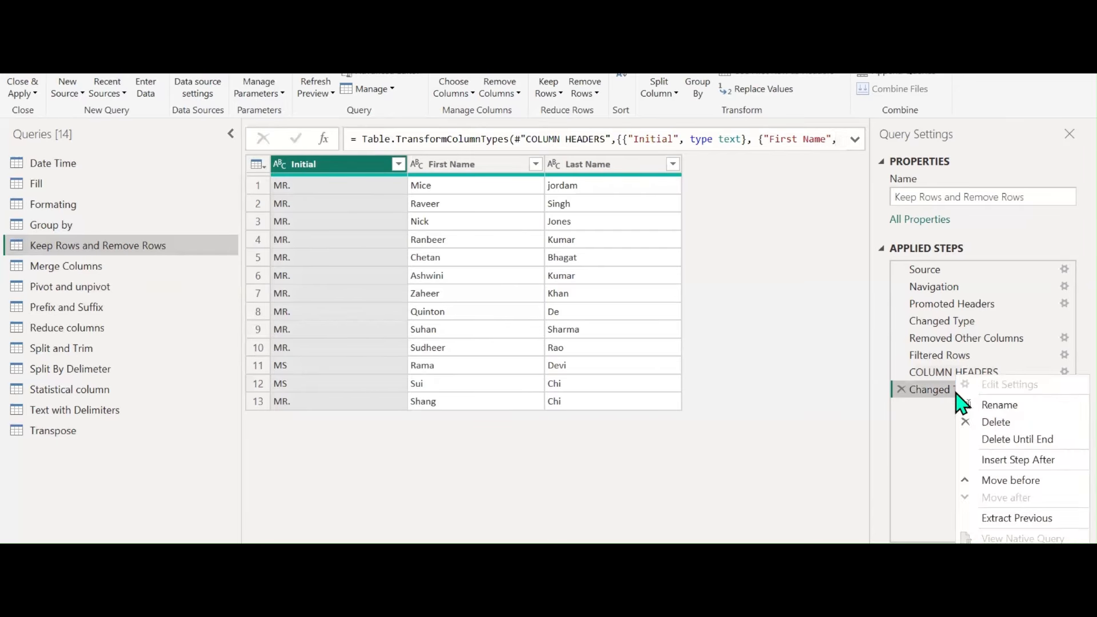
{"action": "left_click", "coordinate": [995, 403]}
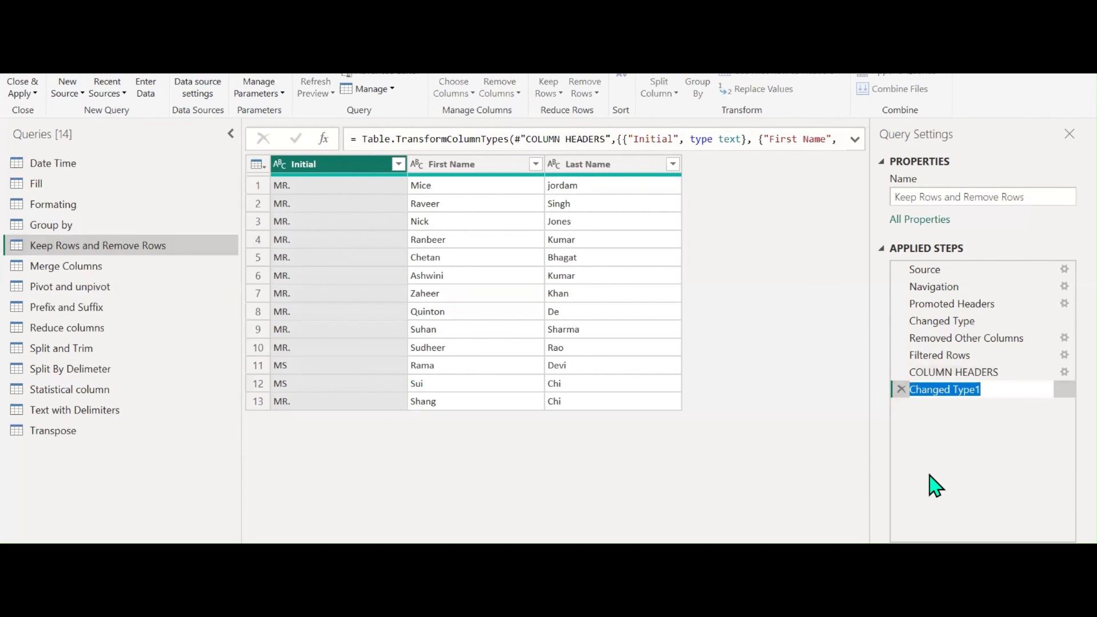
{"action": "type", "text": "TRA"}
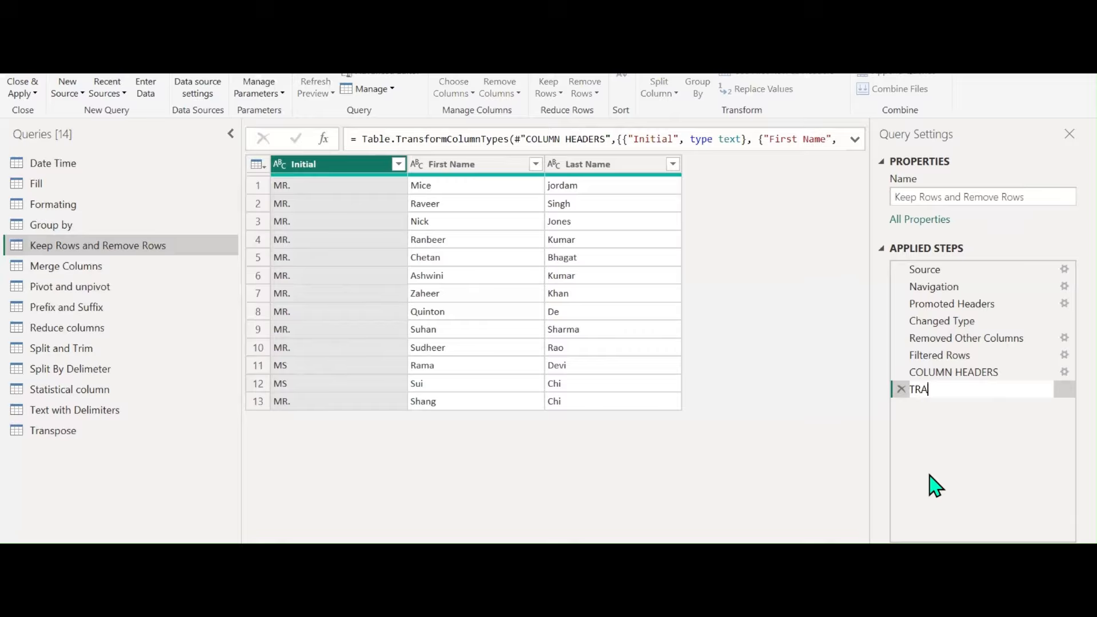
{"action": "key", "text": "BackSpace"}
{"action": "key", "text": "BackSpace"}
{"action": "key", "text": "BackSpace"}
{"action": "type", "text": "DATA TYPE CHANGE"}
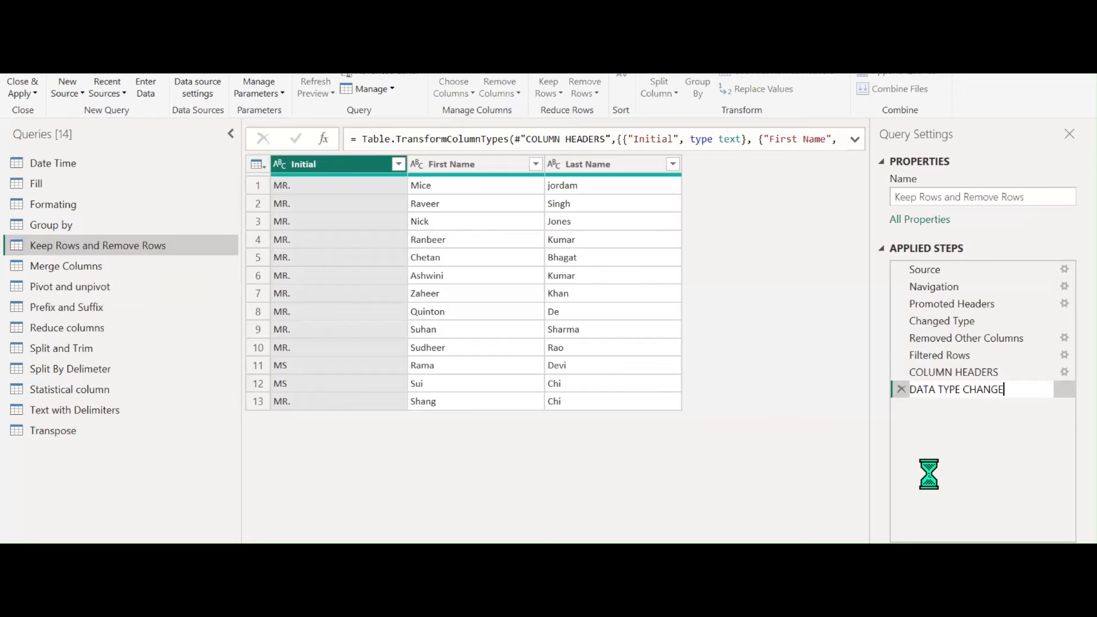
{"action": "key", "text": "Return"}
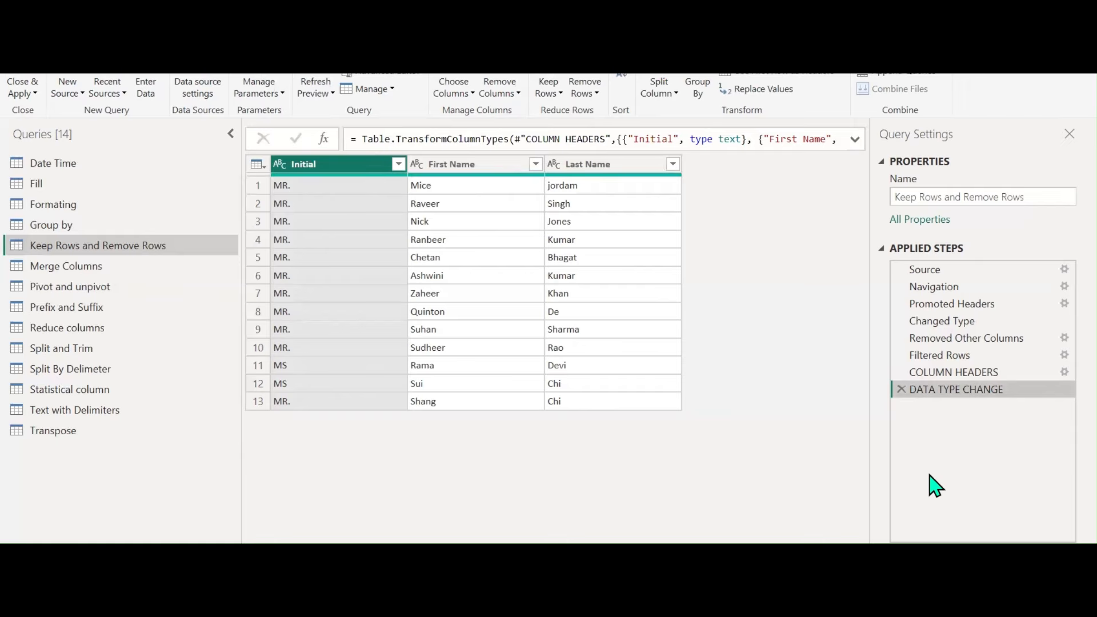
Delete the DATA TYPE CHANGE, COLUMN HEADERS, Filtered Rows and Removed Other Columns steps
{"action": "left_click", "coordinate": [928, 373]}
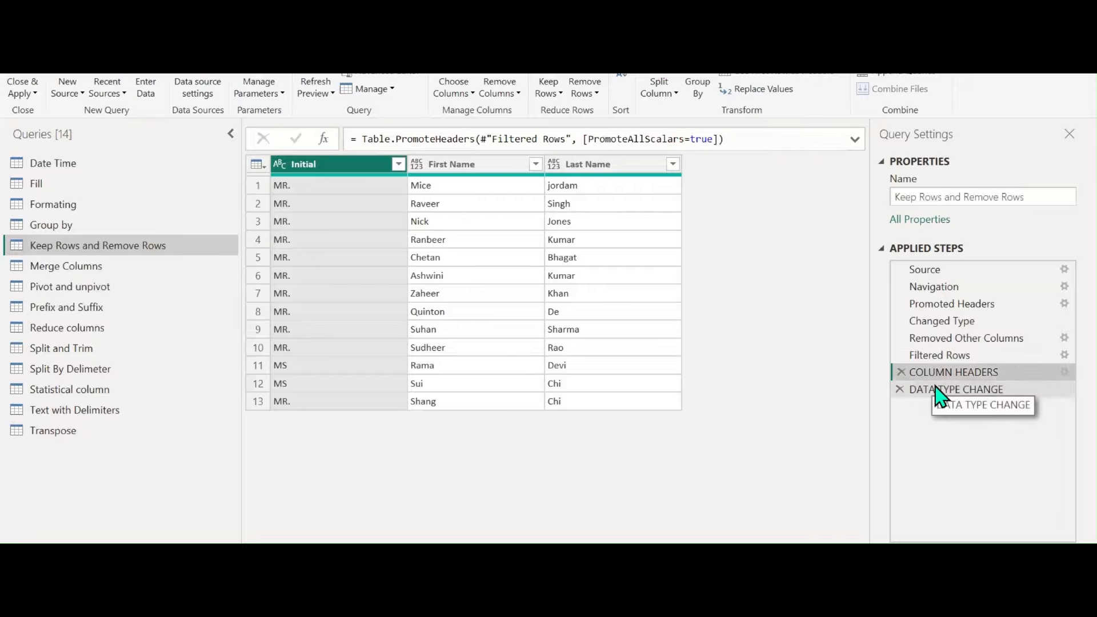
{"action": "left_click", "coordinate": [940, 393]}
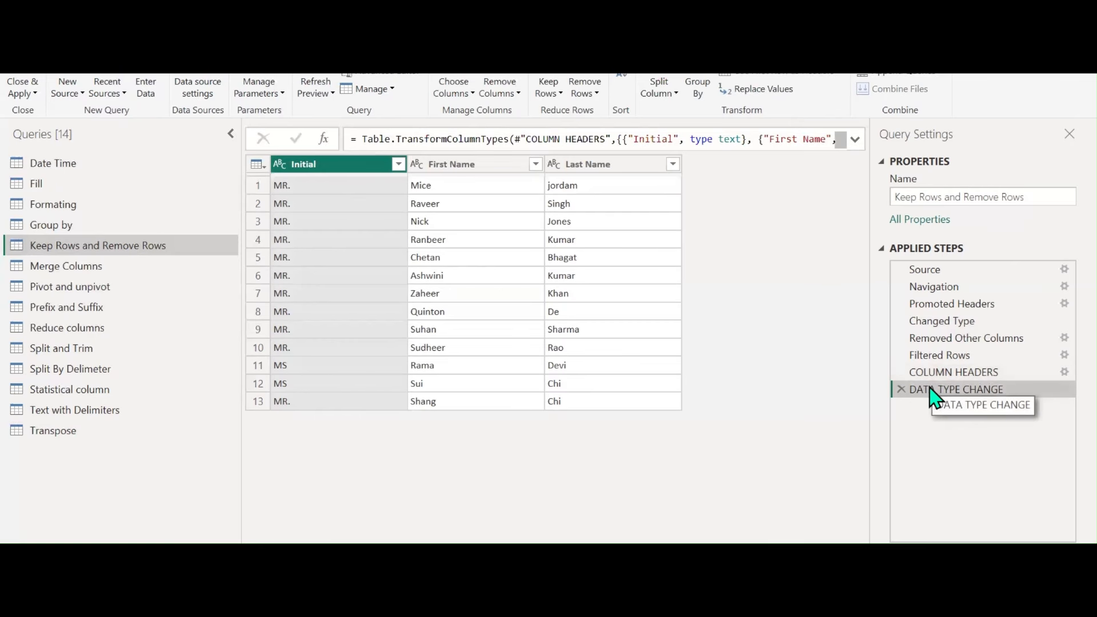
{"action": "left_click", "coordinate": [900, 391]}
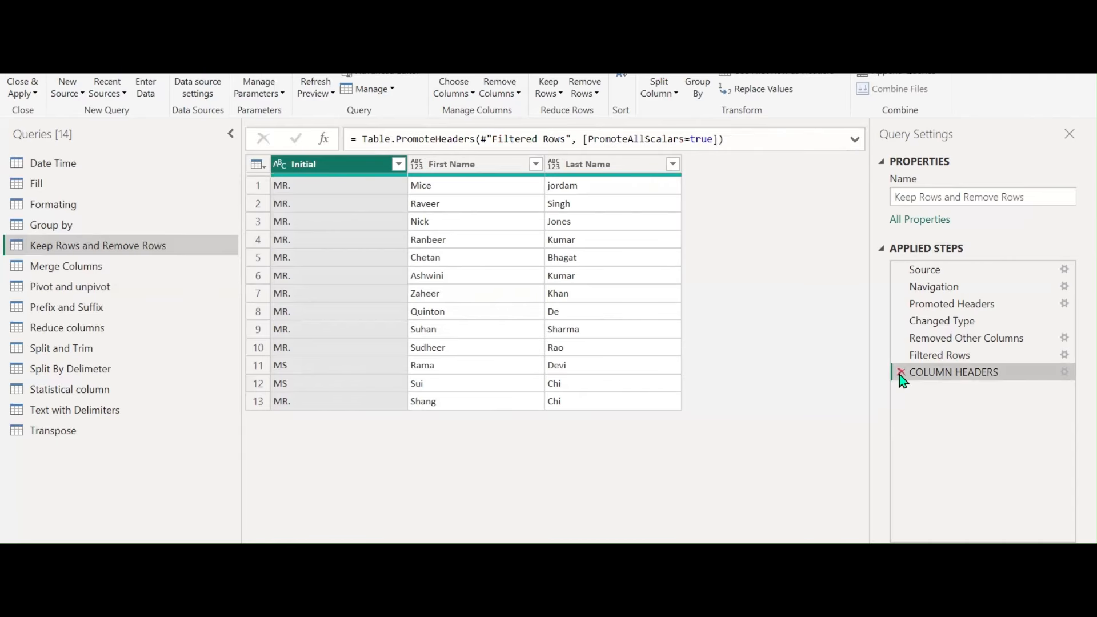
{"action": "left_click", "coordinate": [901, 372]}
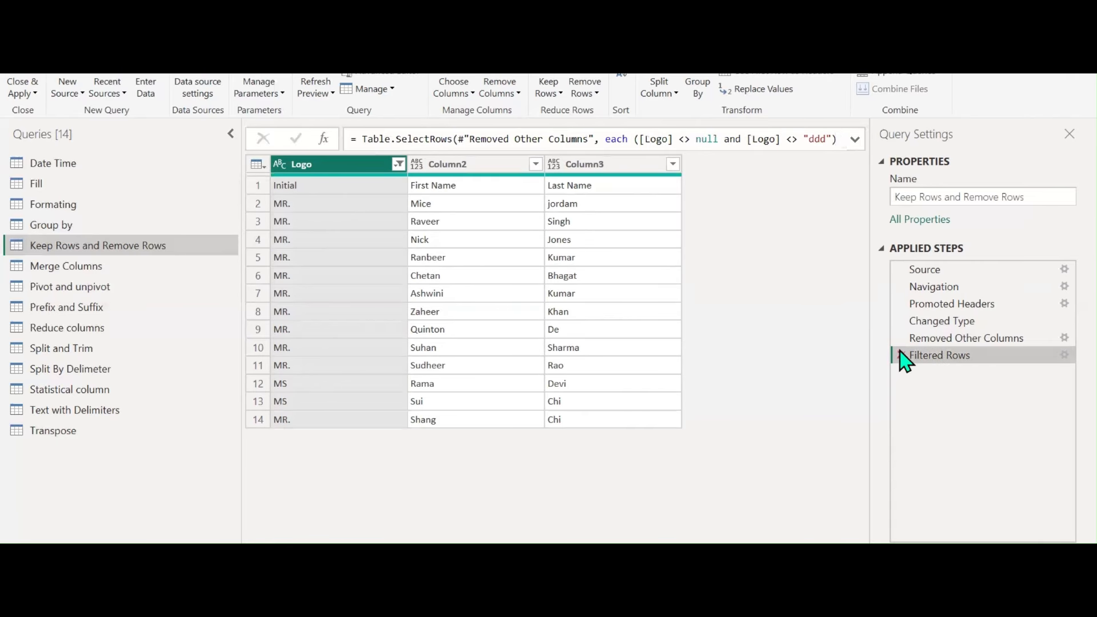
{"action": "left_click", "coordinate": [901, 355]}
{"action": "left_click", "coordinate": [900, 339]}
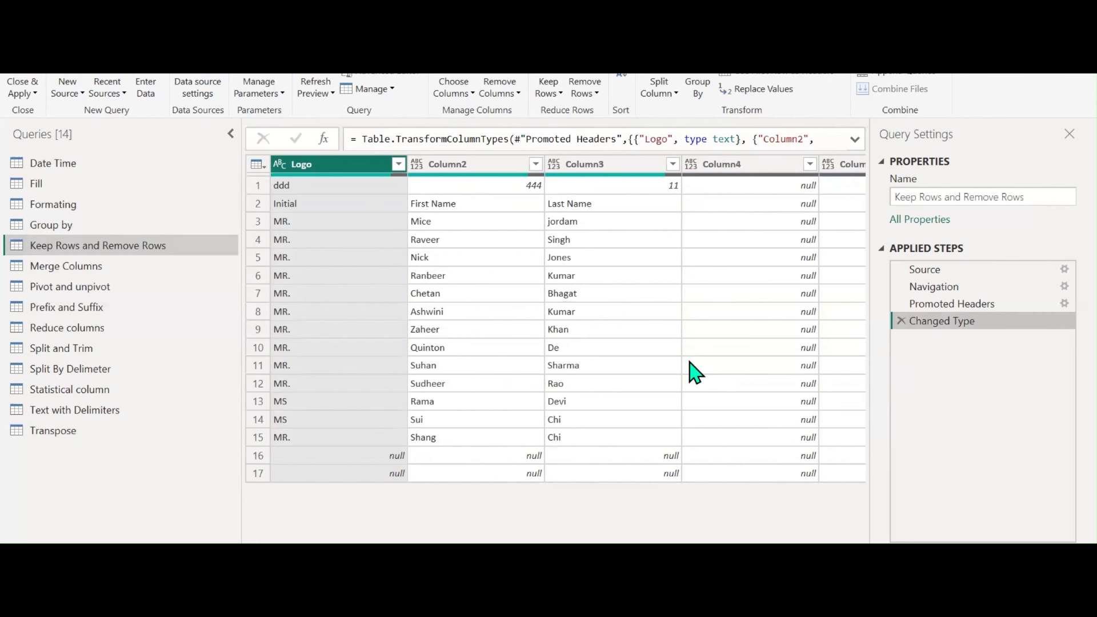
Choose Columns again, keeping only Logo, Column2 and Column3
{"action": "left_click", "coordinate": [461, 91]}
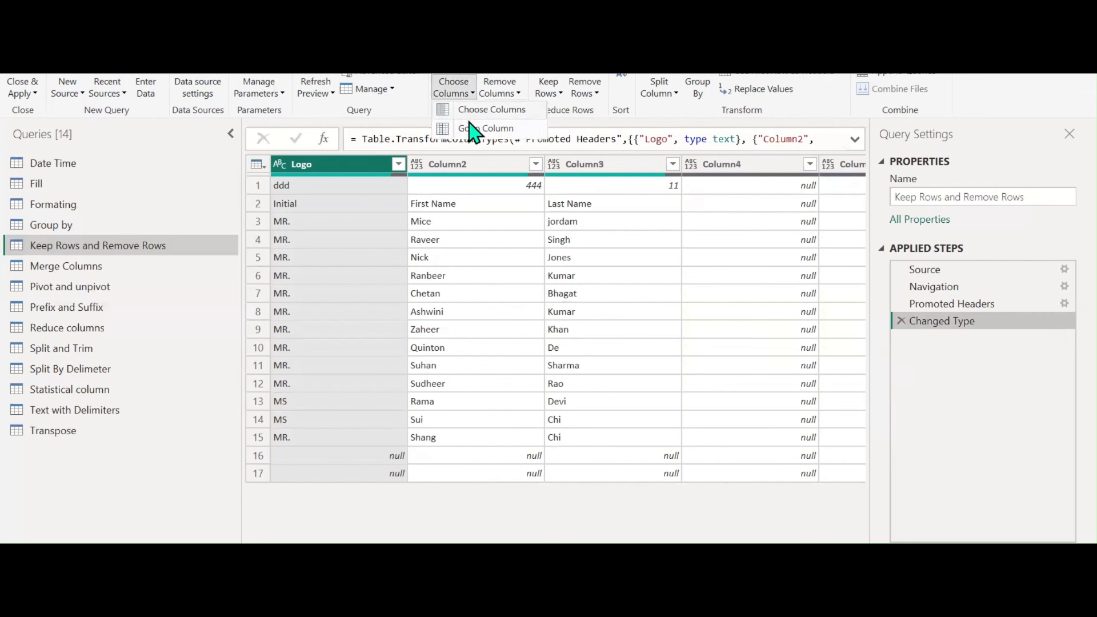
{"action": "left_click", "coordinate": [479, 111]}
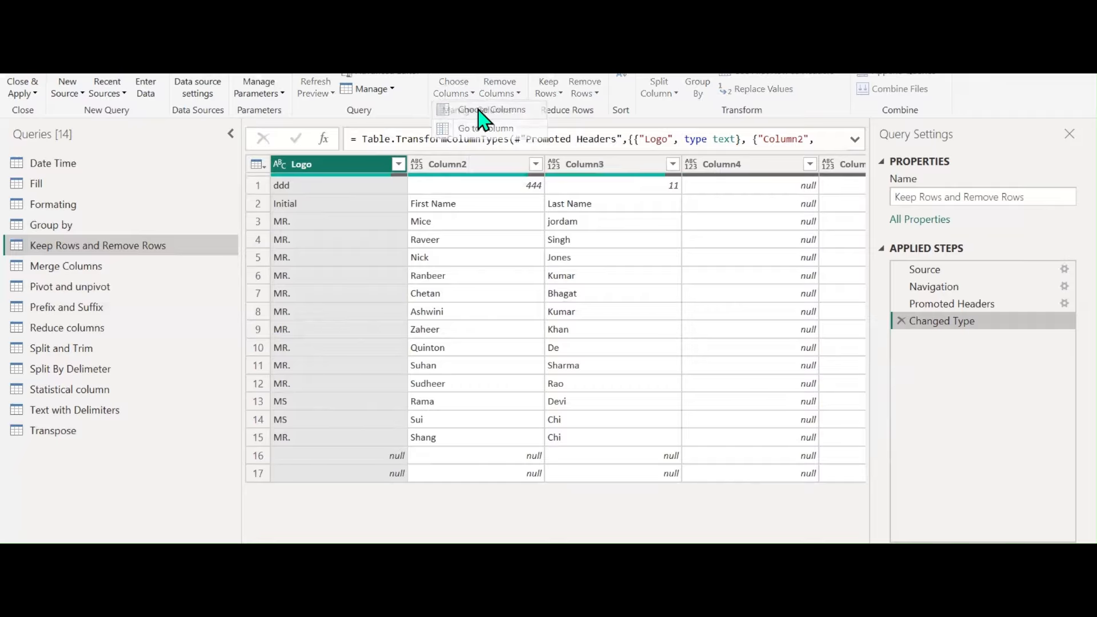
{"action": "left_click", "coordinate": [457, 142]}
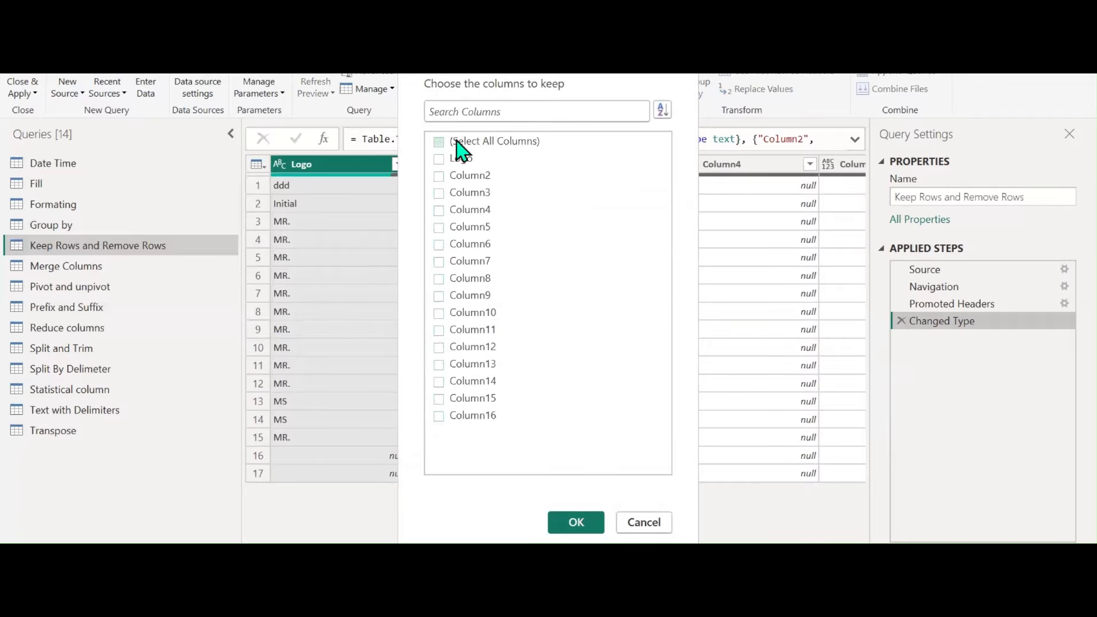
{"action": "left_click", "coordinate": [457, 160]}
{"action": "left_click", "coordinate": [457, 176]}
{"action": "left_click", "coordinate": [457, 193]}
{"action": "left_click", "coordinate": [575, 522]}
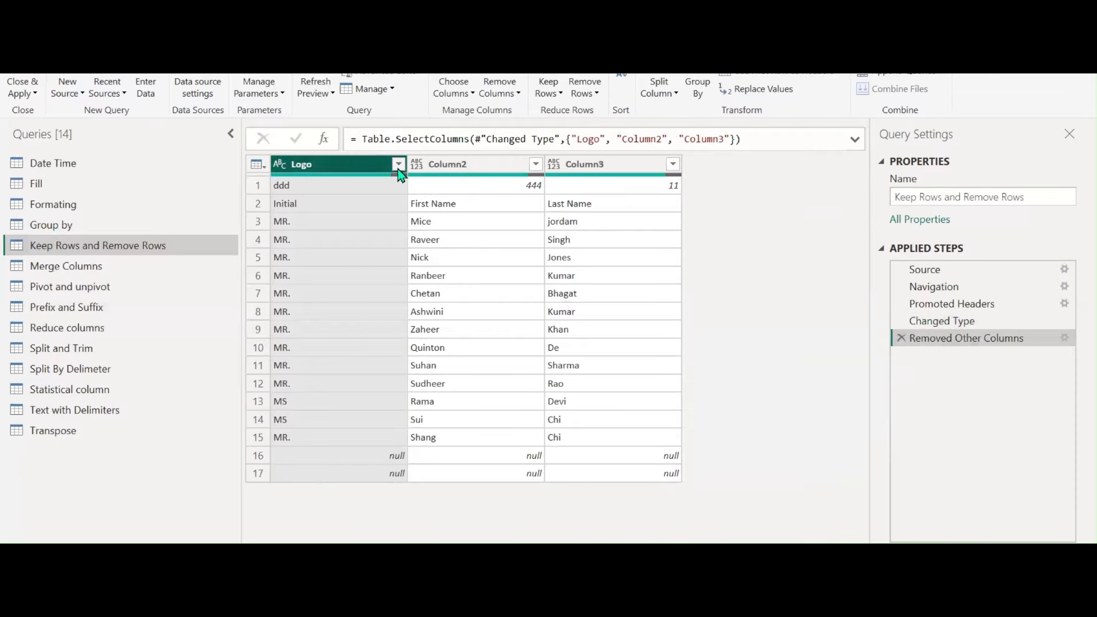
Filter the Logo column to drop (null) and ddd rows
{"action": "left_click", "coordinate": [398, 165]}
{"action": "left_click", "coordinate": [178, 361]}
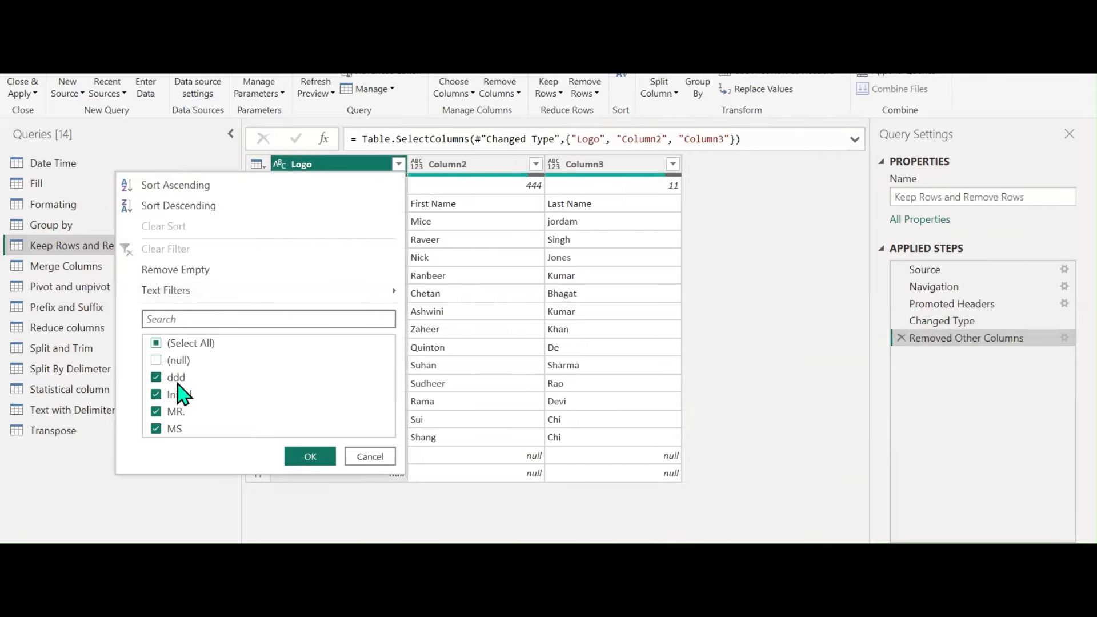
{"action": "left_click", "coordinate": [176, 378]}
{"action": "left_click", "coordinate": [301, 456]}
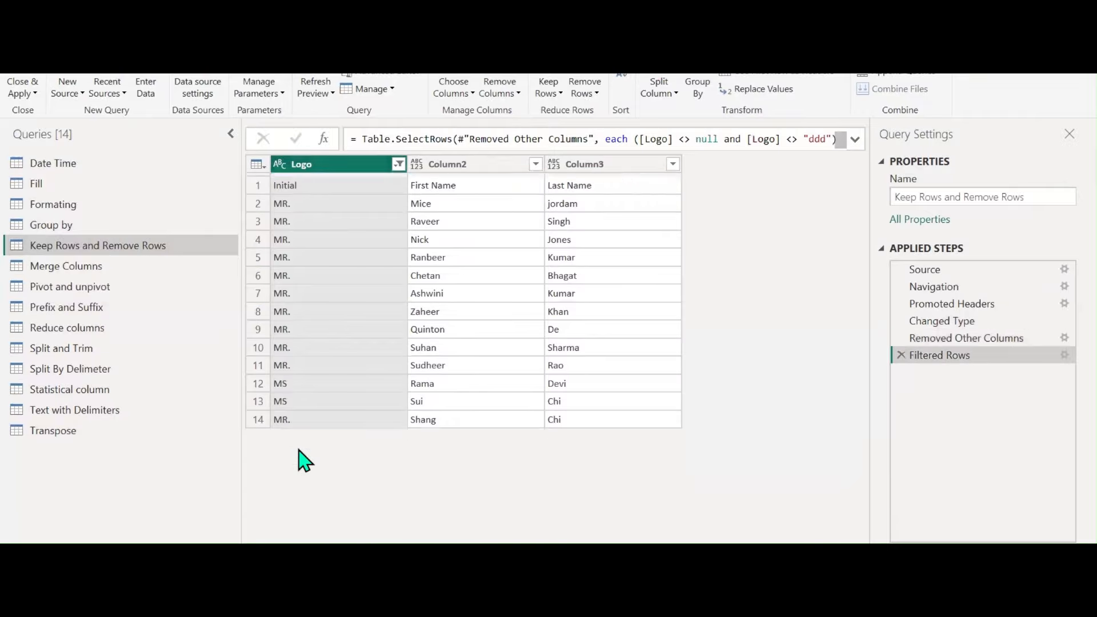
Apply Use First Row as Headers so columns read Initial, First Name, Last Name
{"action": "left_click", "coordinate": [786, 76]}
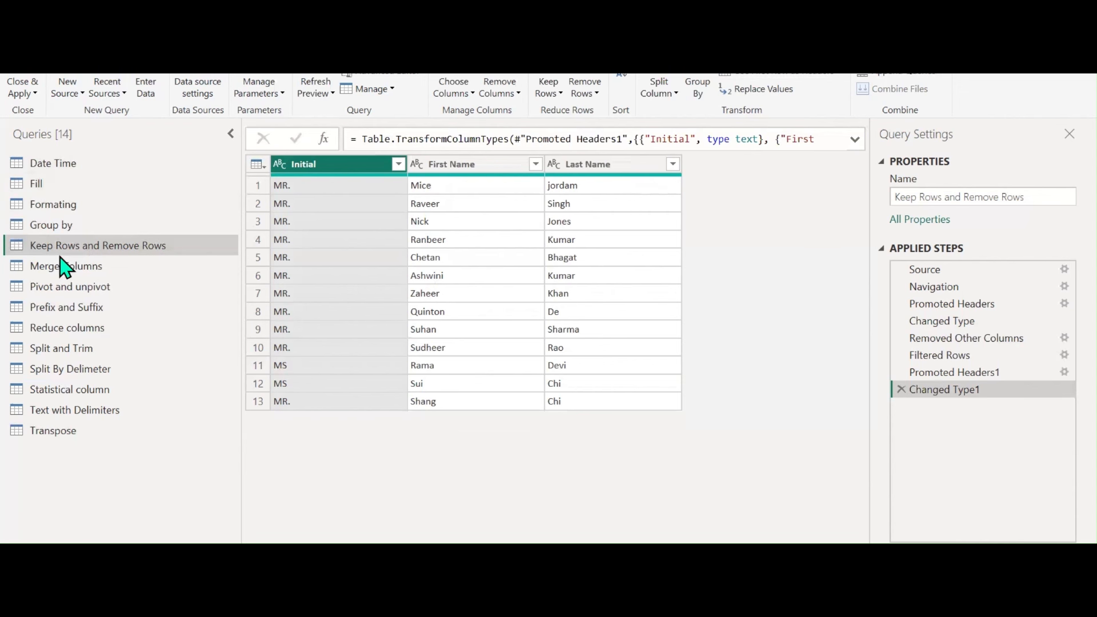
Create a MANAGE COLUMNS query group with description 'CHOOSE COLUMNS AND REMOVE COLUMNS'
{"action": "right_click", "coordinate": [59, 461]}
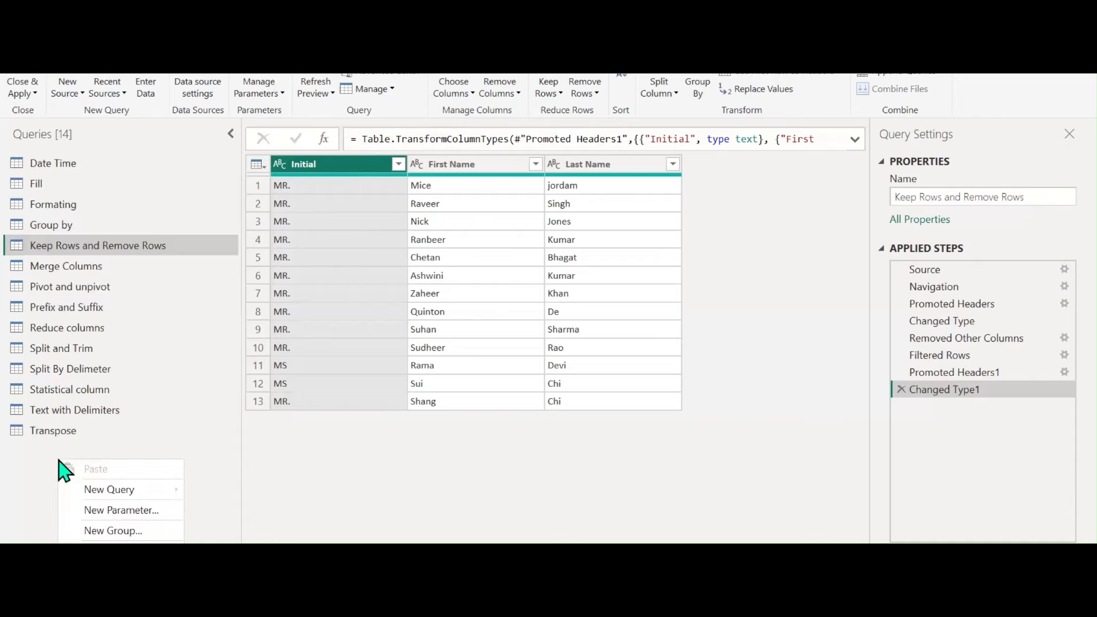
{"action": "left_click", "coordinate": [118, 532]}
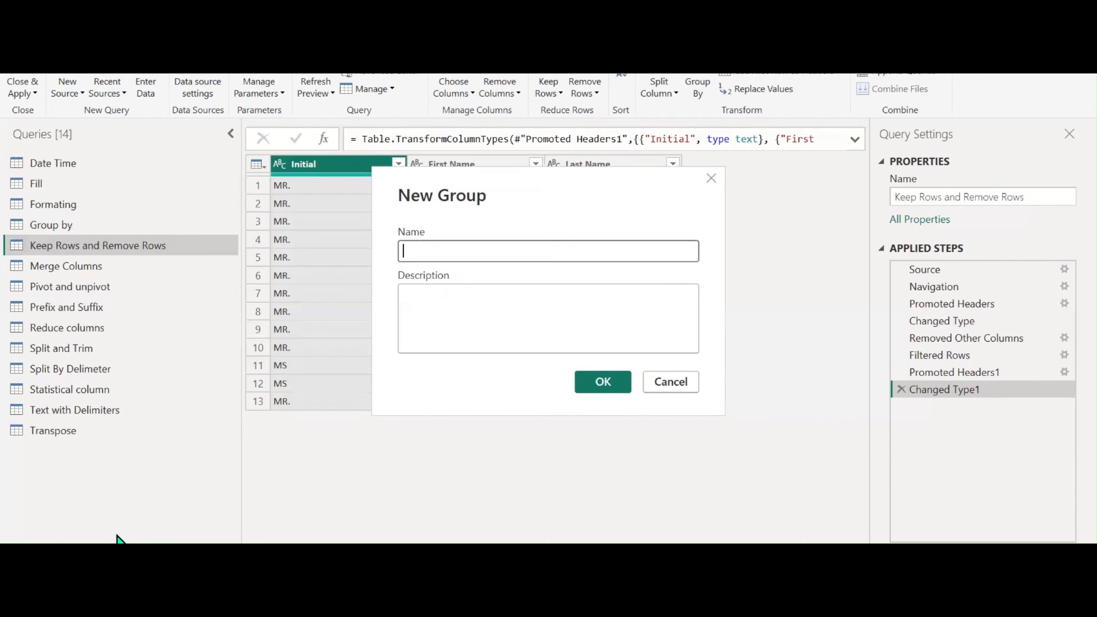
{"action": "type", "text": "MANAGE "}
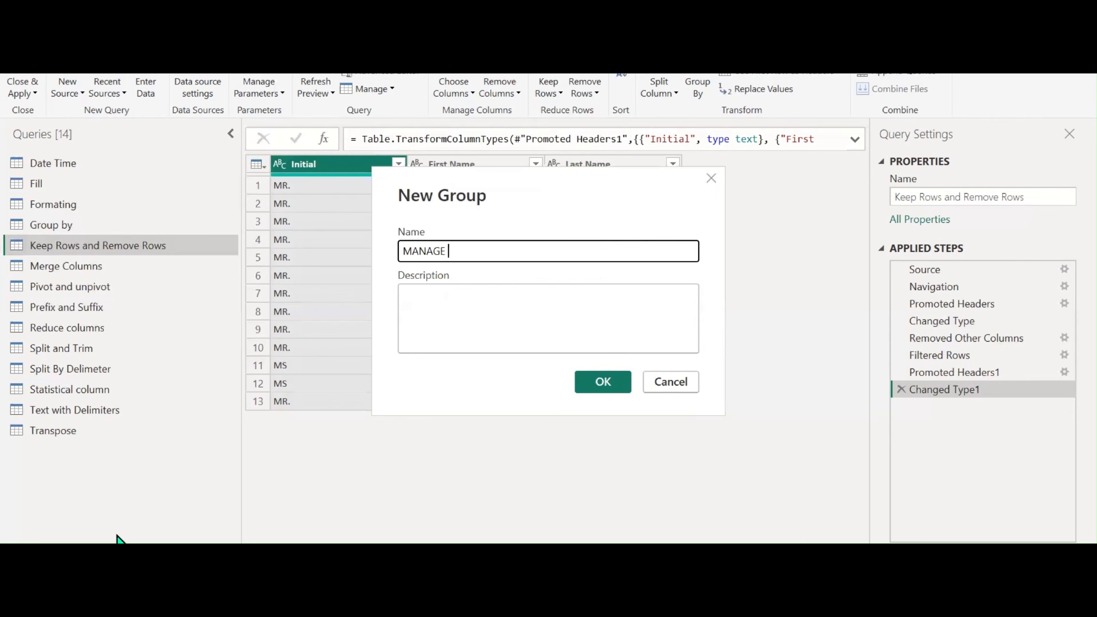
{"action": "type", "text": "COLUMNS"}
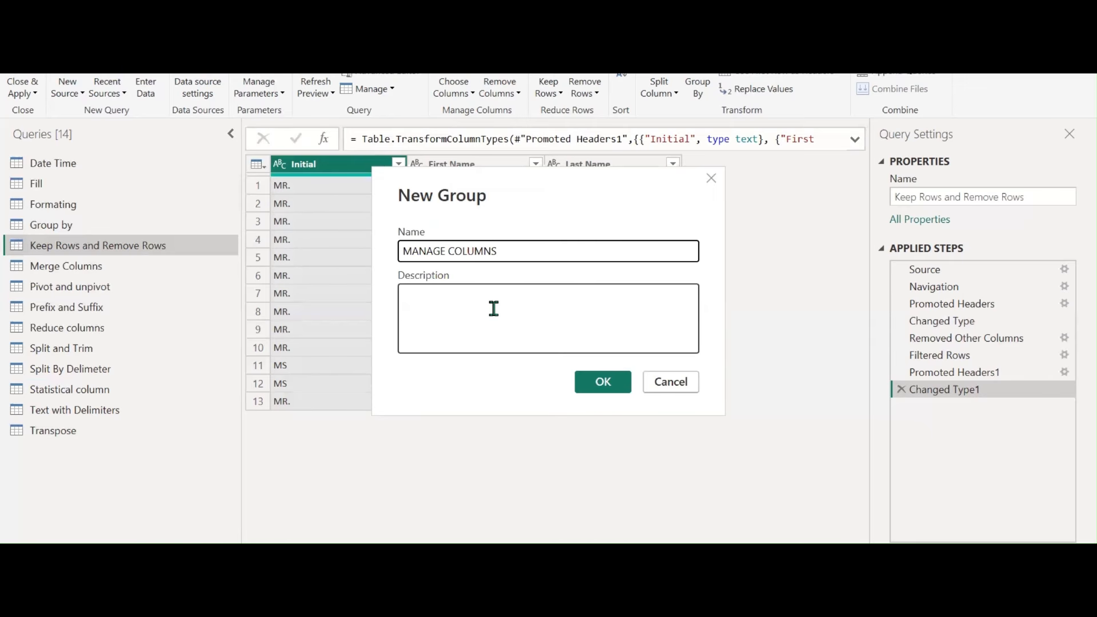
{"action": "left_click", "coordinate": [482, 301]}
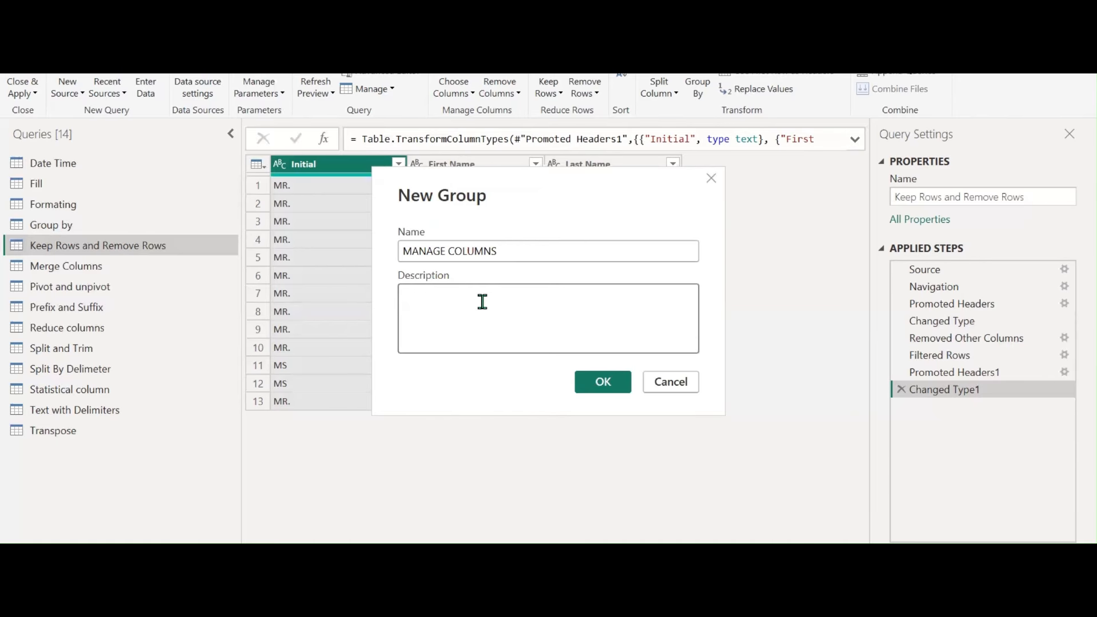
{"action": "type", "text": "CHOOSE C"}
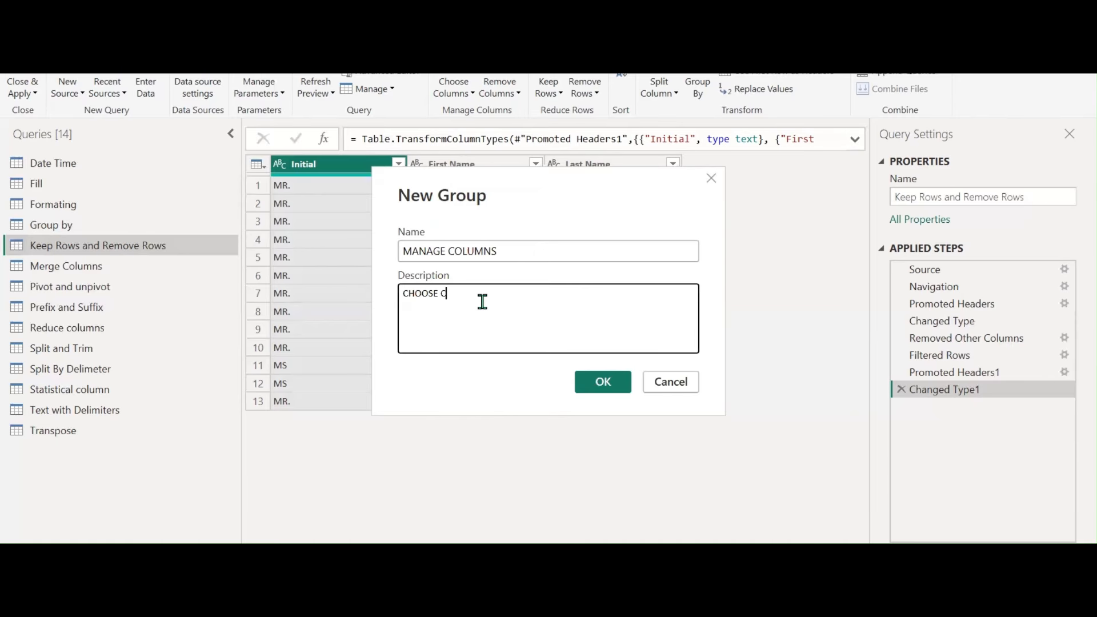
{"action": "type", "text": "OLUMNS AND REMOVE COLUMNS"}
{"action": "left_click", "coordinate": [603, 390]}
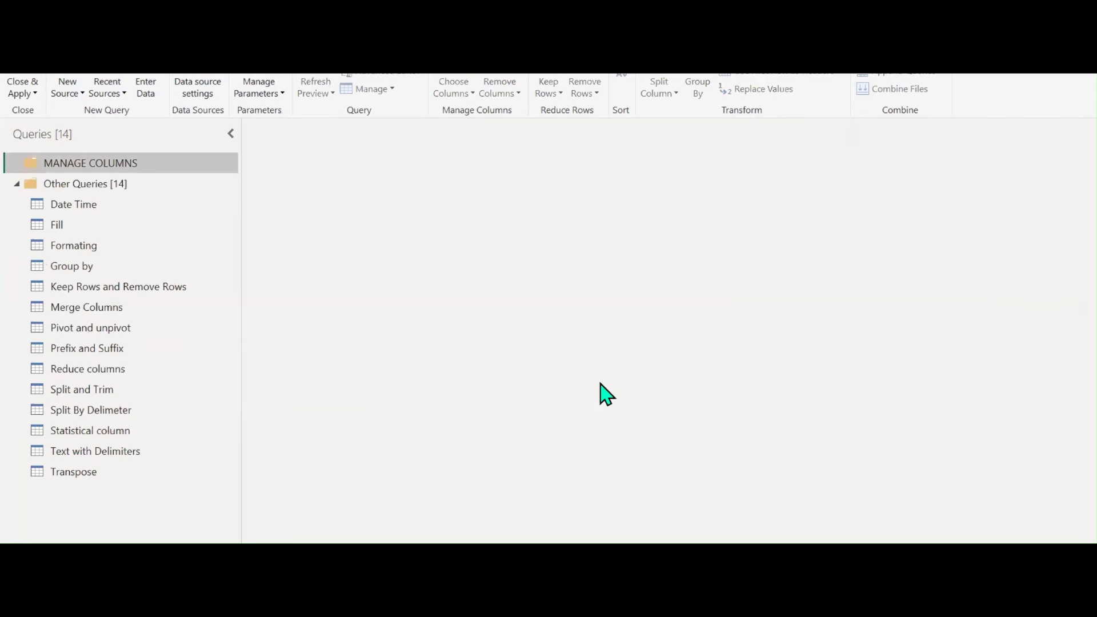
{"action": "left_click", "coordinate": [119, 288]}
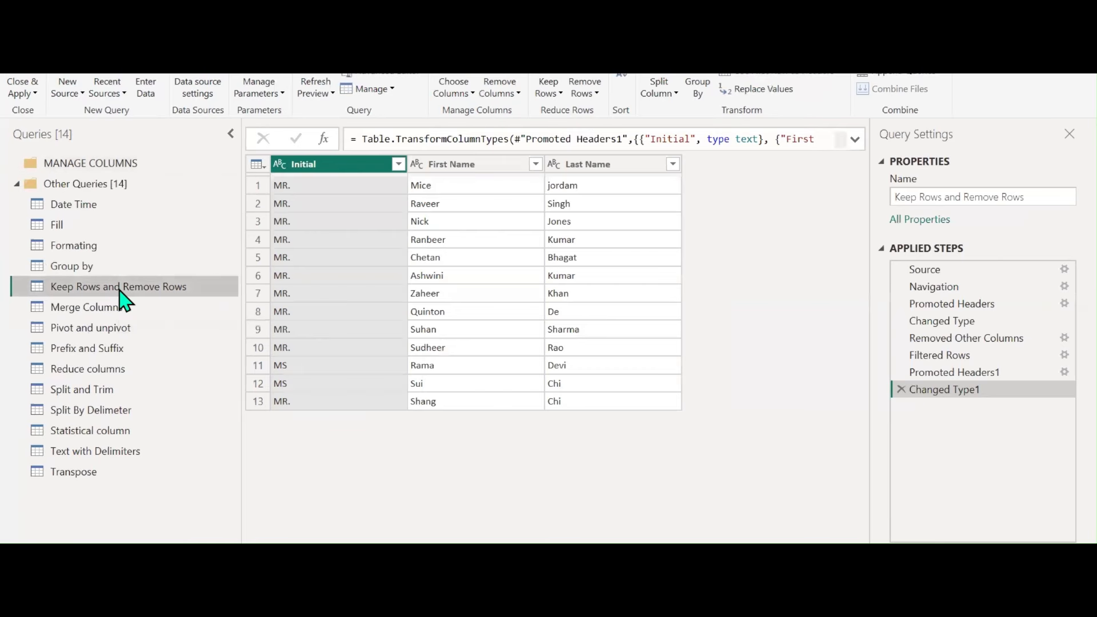
Move the Keep Rows and Remove Rows query into the MANAGE COLUMNS group
{"action": "right_click", "coordinate": [124, 300]}
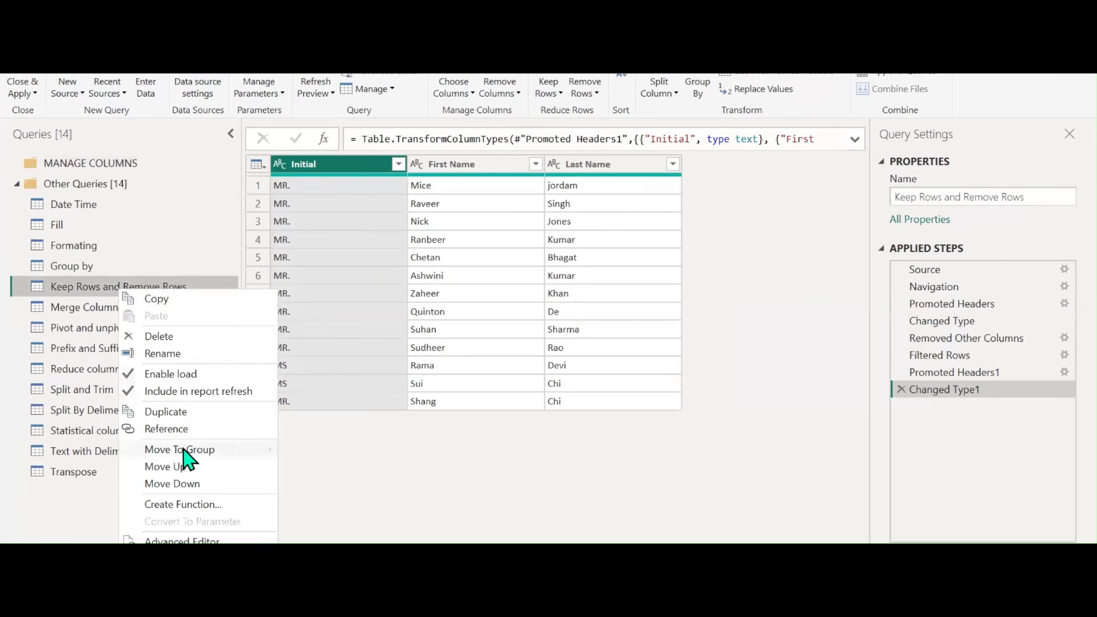
{"action": "mouse_move", "coordinate": [184, 451]}
{"action": "left_click", "coordinate": [314, 452]}
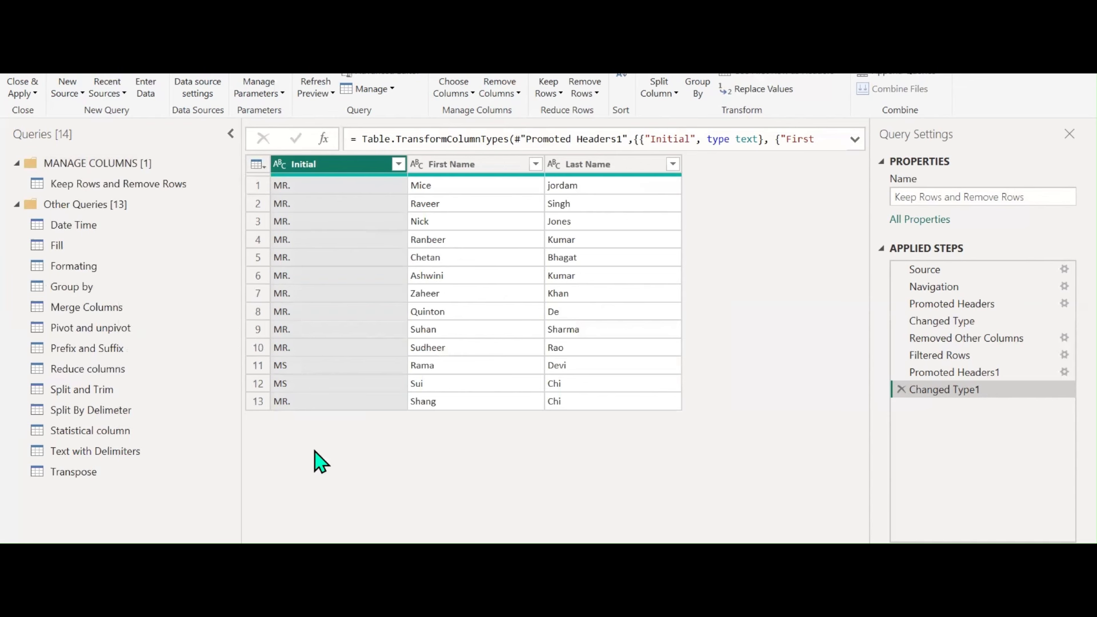
Rename the moved query to CHOOSE COLUMNS
{"action": "left_click", "coordinate": [131, 184]}
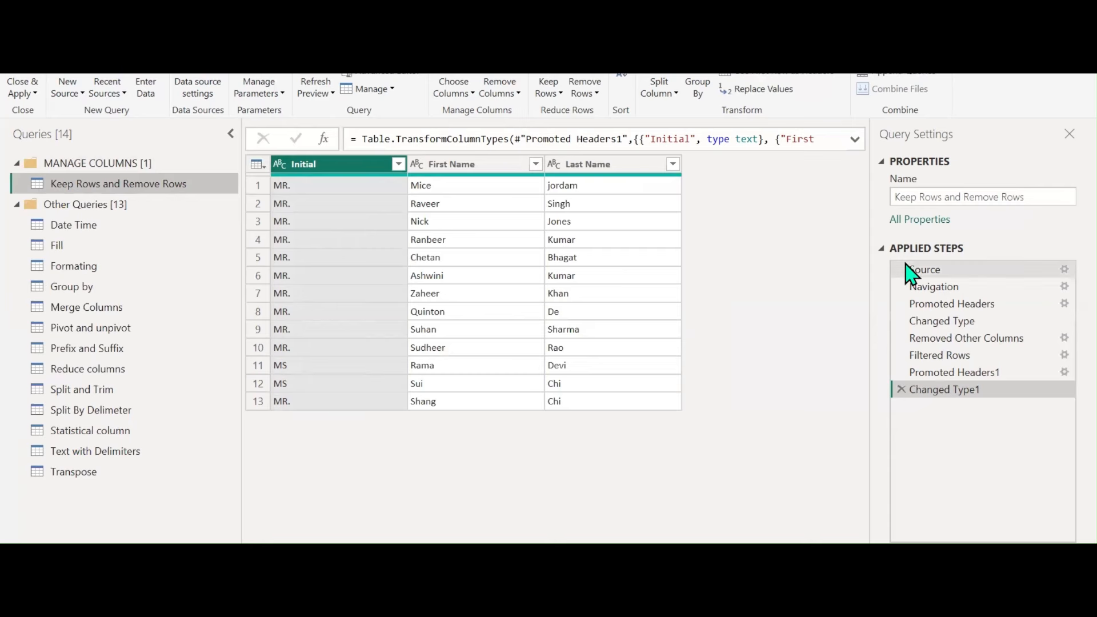
{"action": "double_click", "coordinate": [141, 184]}
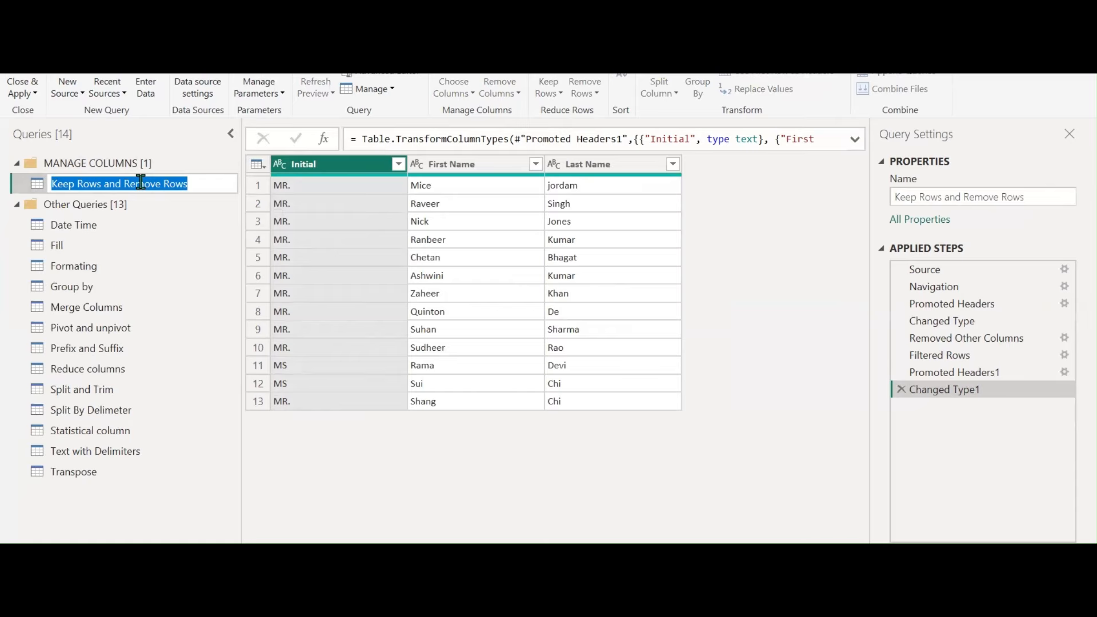
{"action": "type", "text": "CHOOSE C"}
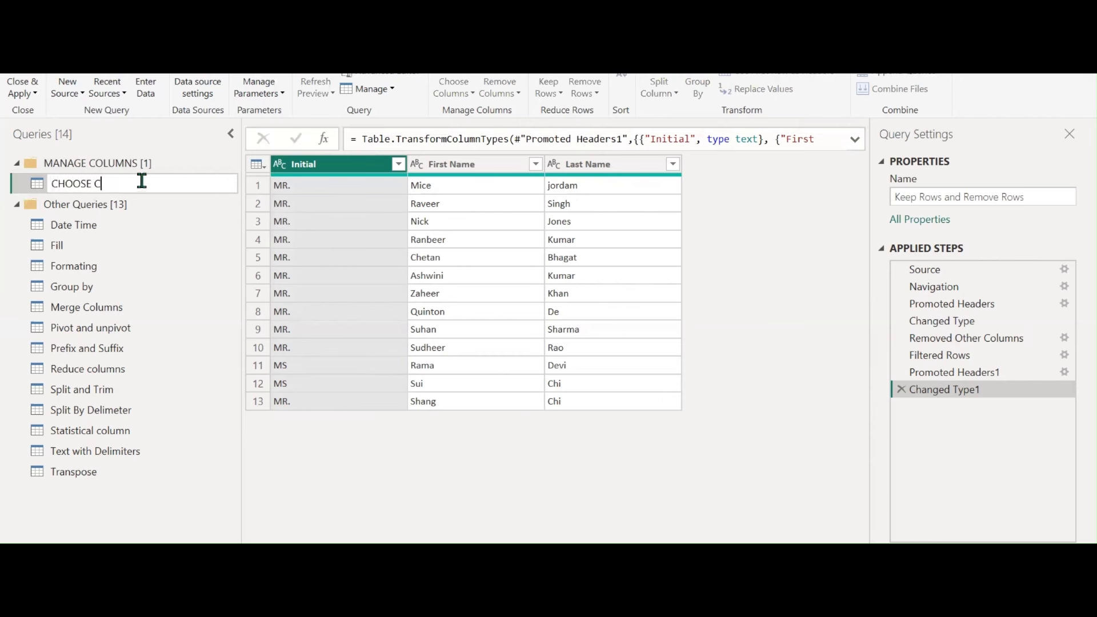
{"action": "type", "text": "OLUMNS"}
{"action": "key", "text": "Return"}
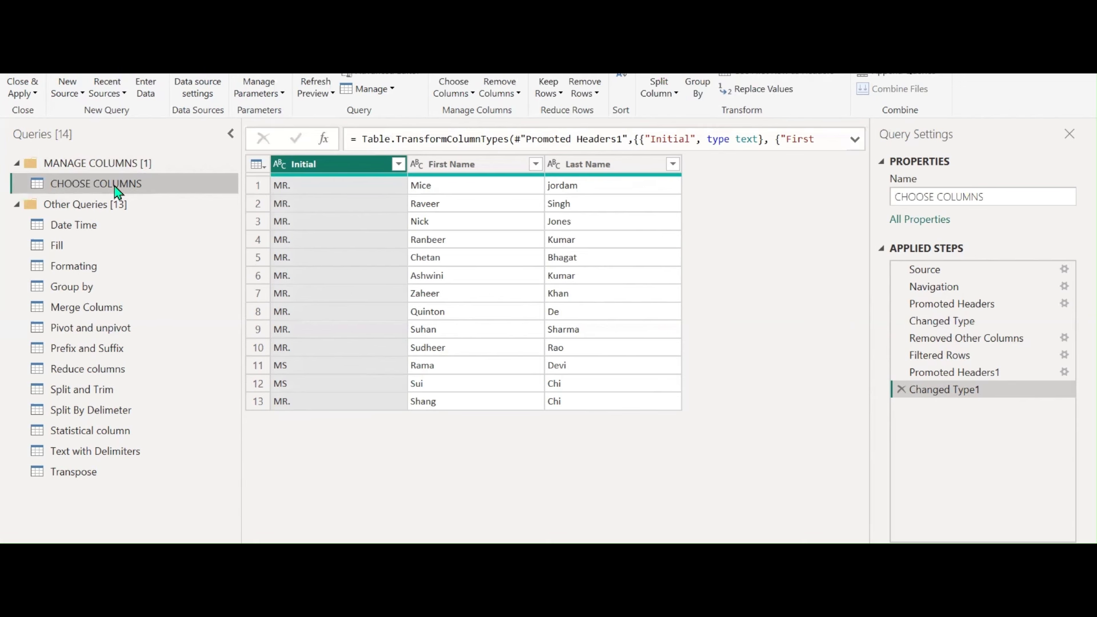
Duplicate the CHOOSE COLUMNS query and rename the copy REMOVE COLUMNS
{"action": "right_click", "coordinate": [116, 188]}
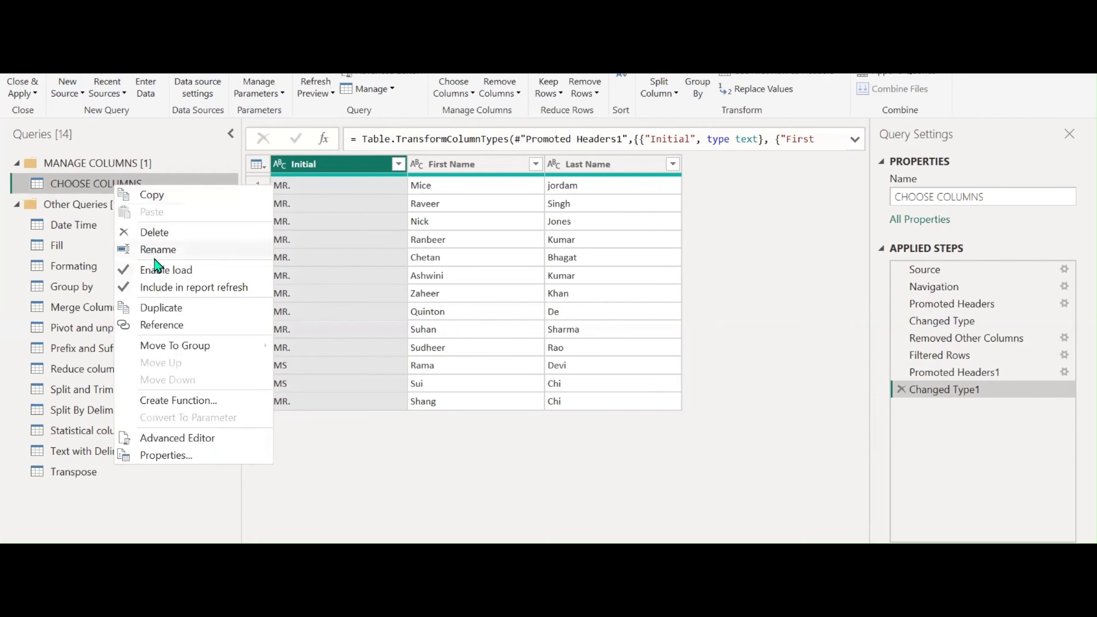
{"action": "left_click", "coordinate": [161, 309]}
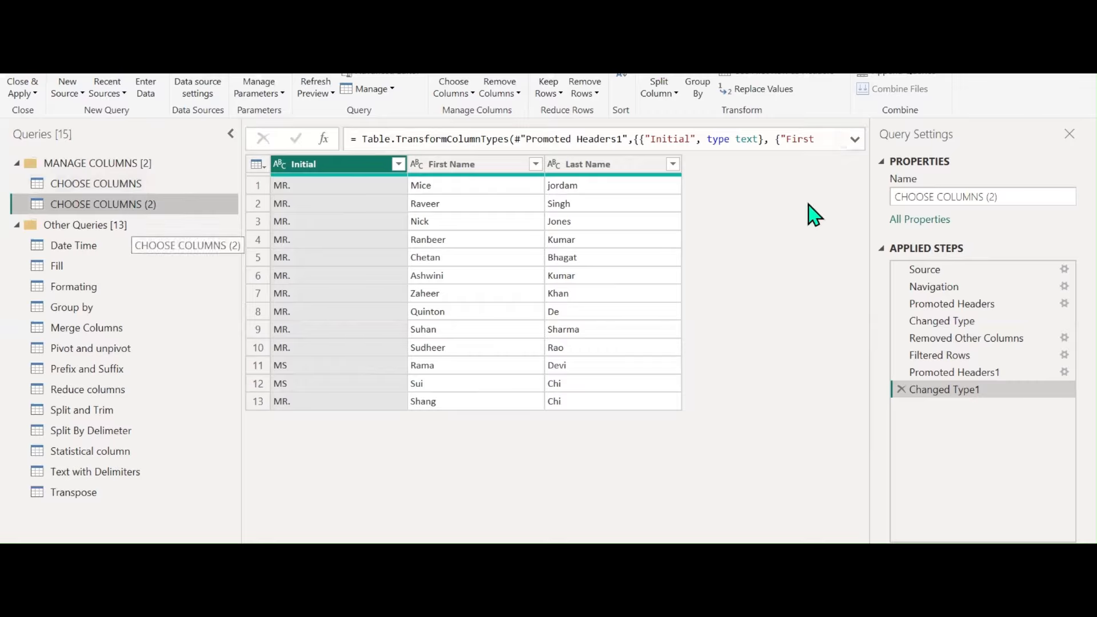
{"action": "left_click", "coordinate": [1009, 199]}
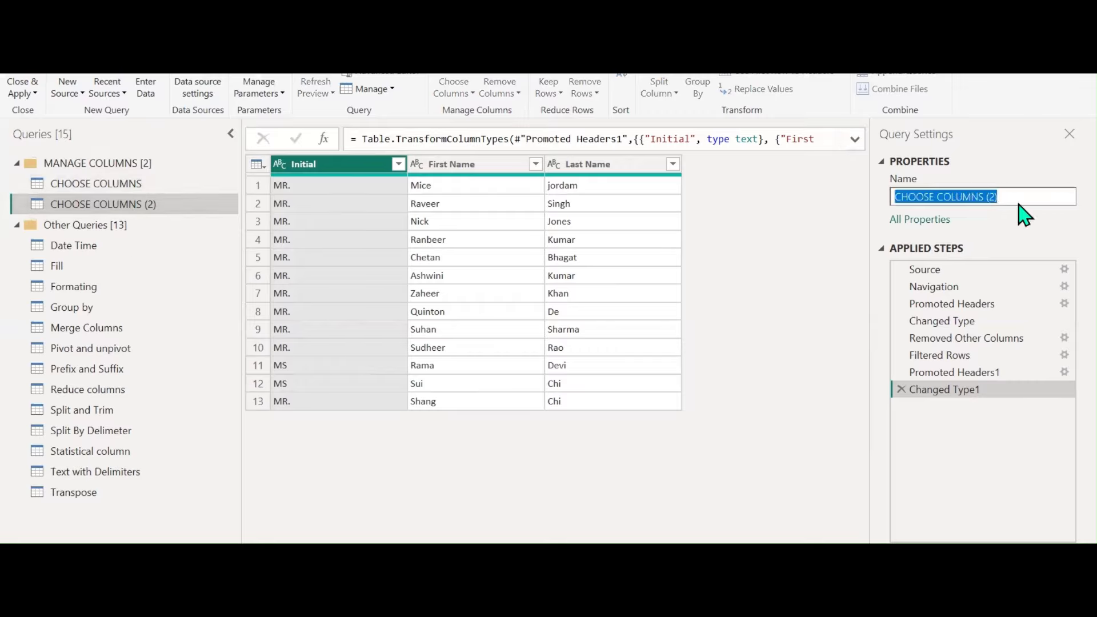
{"action": "type", "text": "REMOVE COL"}
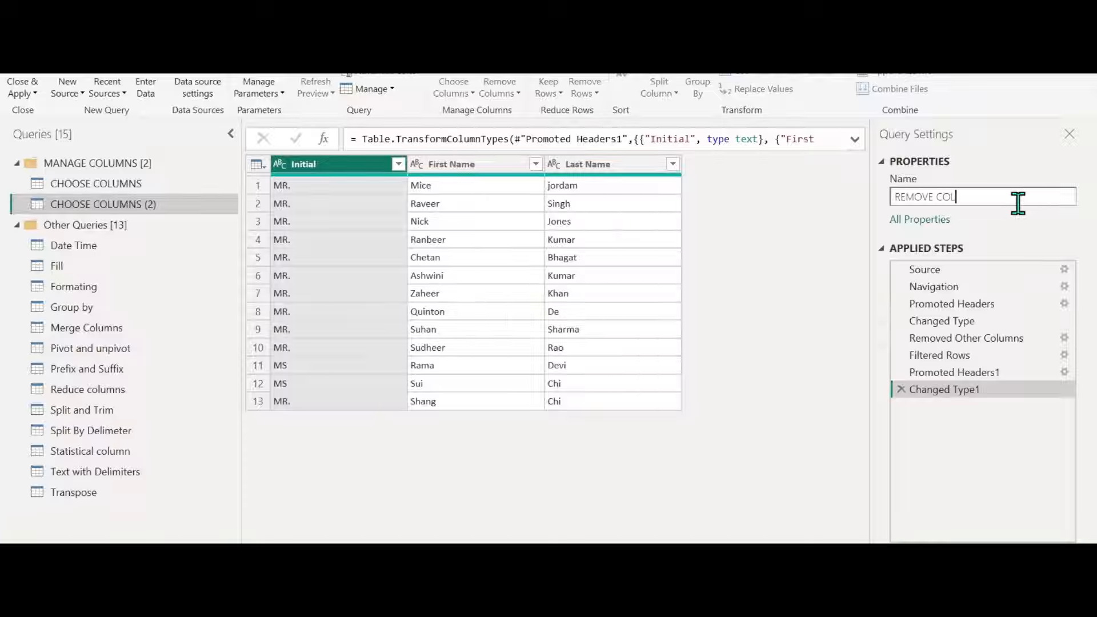
{"action": "type", "text": "UMNS"}
{"action": "key", "text": "Return"}
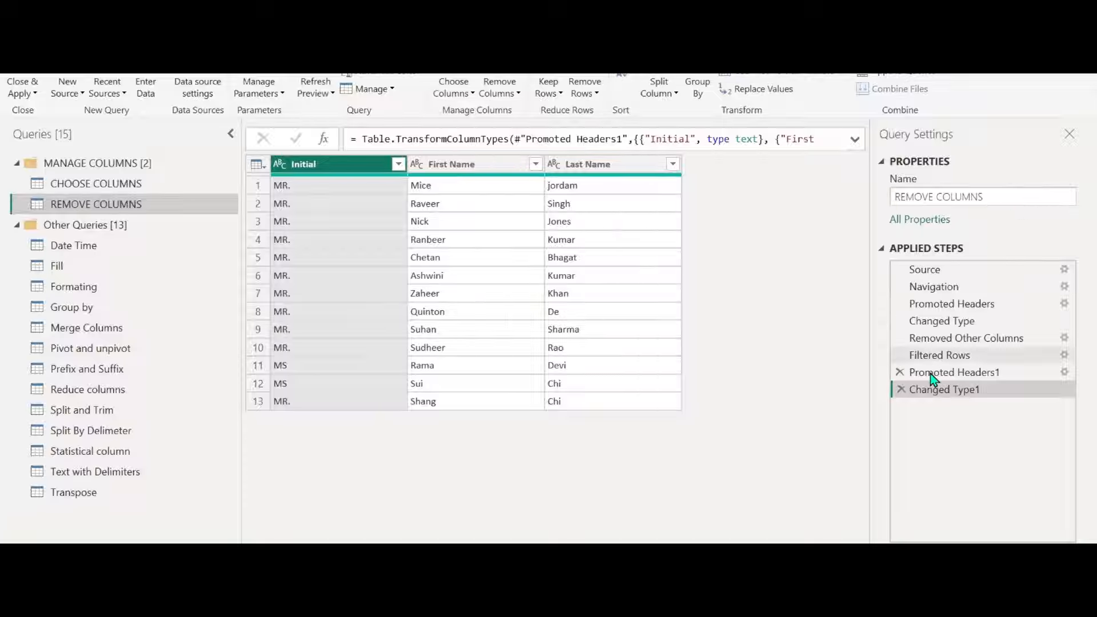
Delete the Changed Type1, Promoted Headers1, Filtered Rows and Removed Other Columns steps from REMOVE COLUMNS
{"action": "left_click", "coordinate": [901, 389]}
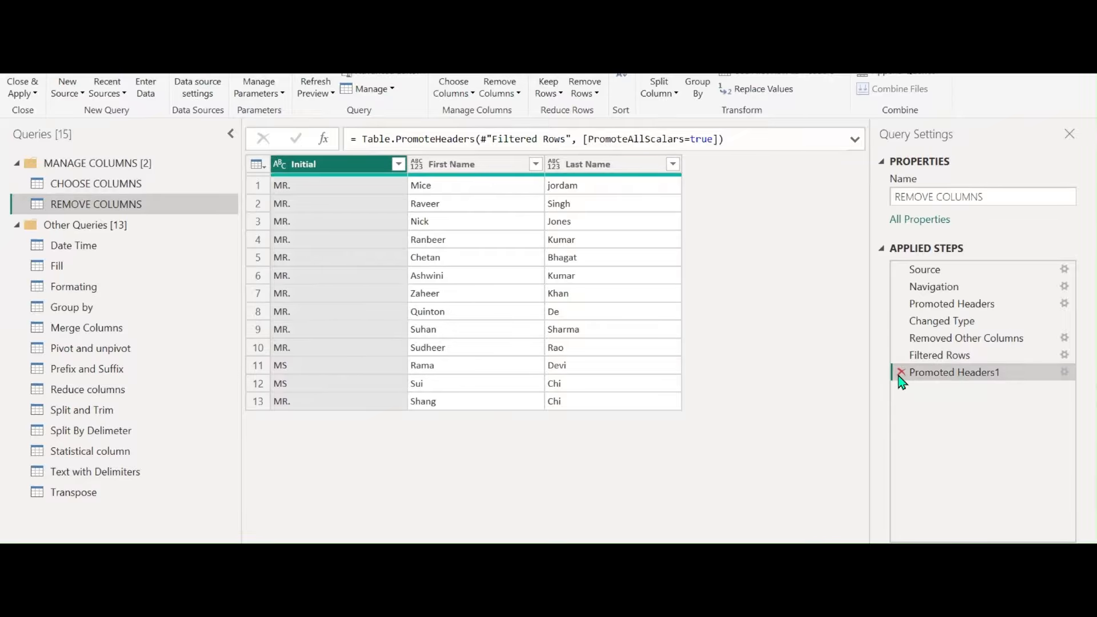
{"action": "left_click", "coordinate": [901, 372]}
{"action": "left_click", "coordinate": [901, 355]}
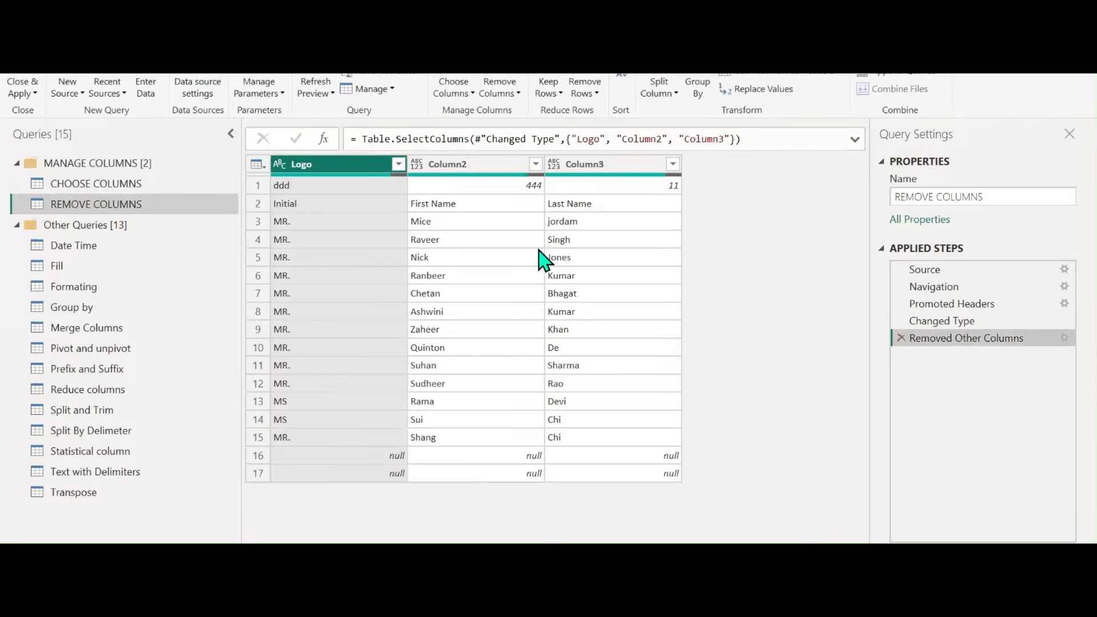
{"action": "left_click", "coordinate": [901, 338]}
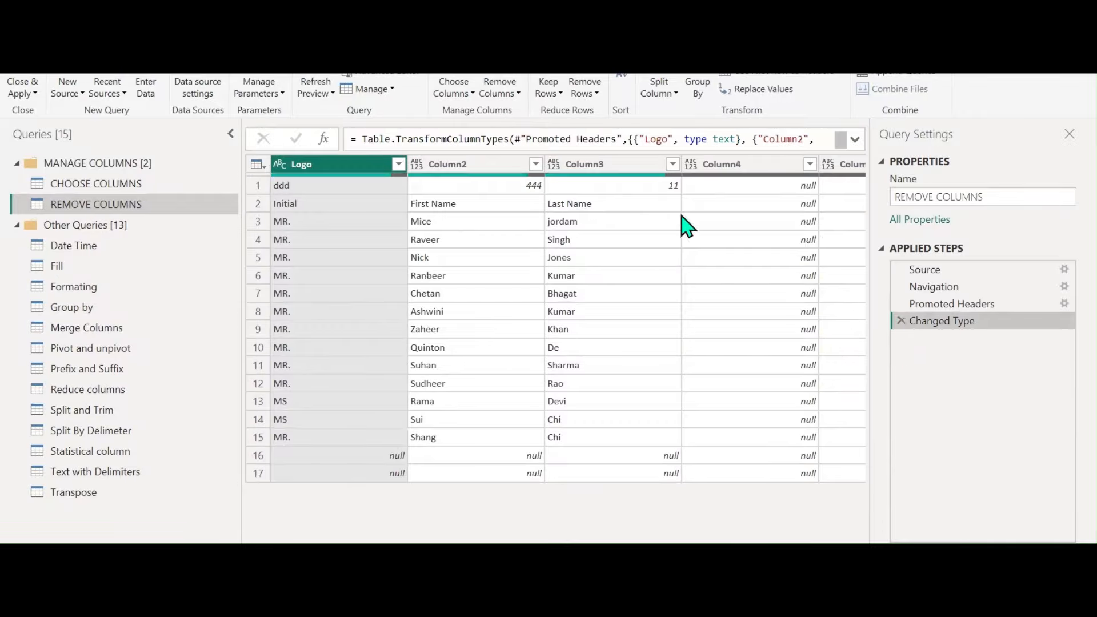
{"action": "left_click", "coordinate": [518, 93]}
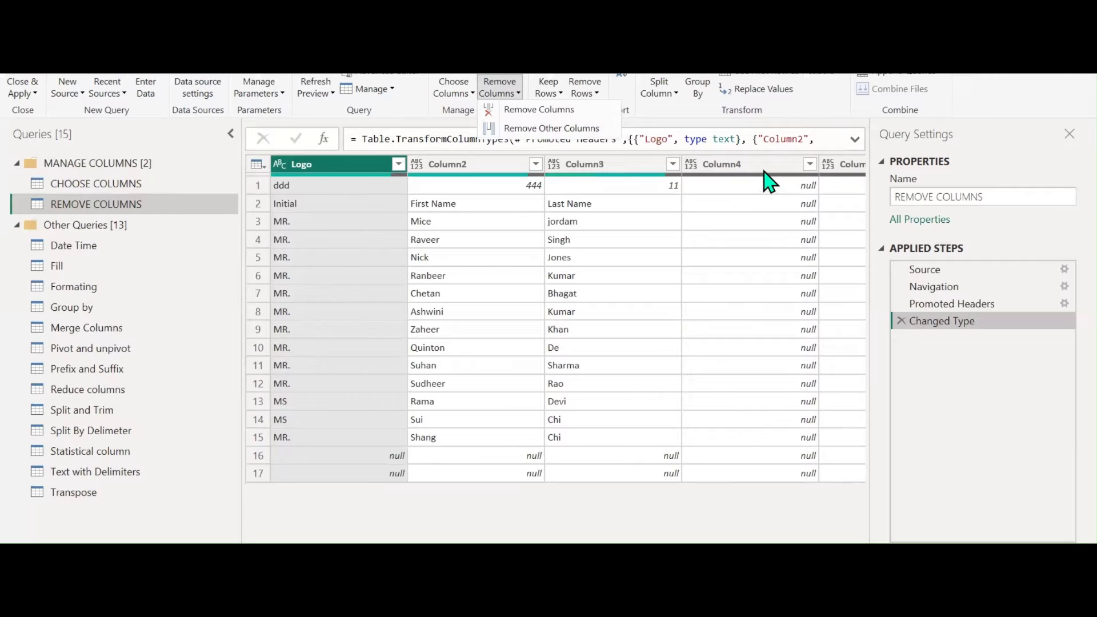
Remove Column4 through Column16, then delete that Removed Columns step again
{"action": "left_click", "coordinate": [743, 172]}
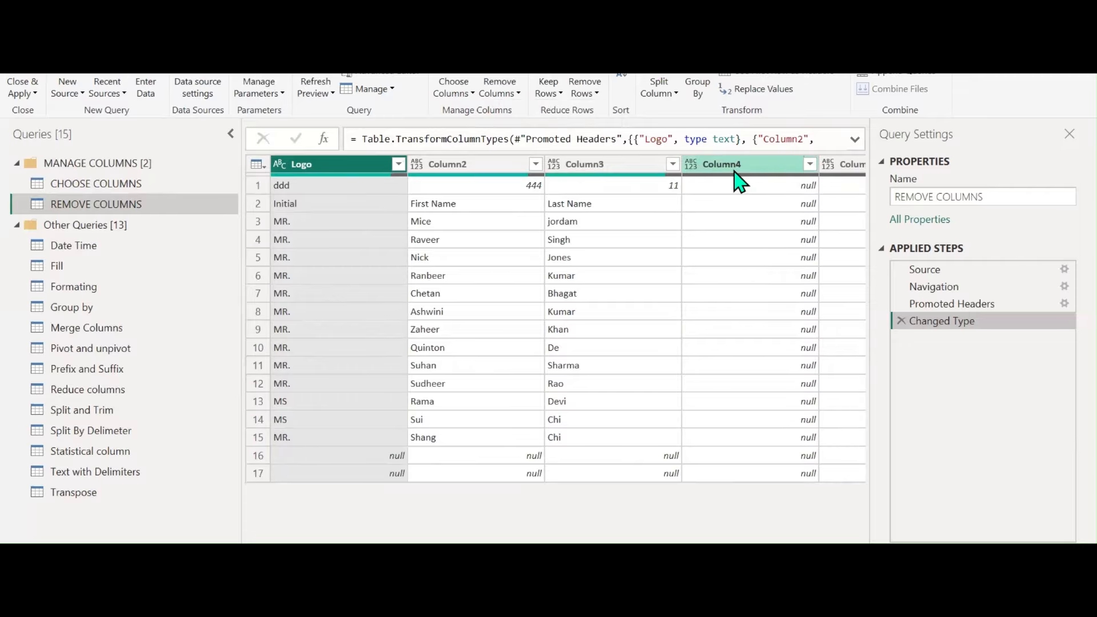
{"action": "left_click", "coordinate": [734, 172]}
{"action": "left_click_drag", "start_coordinate": [436, 543], "coordinate": [683, 547]}
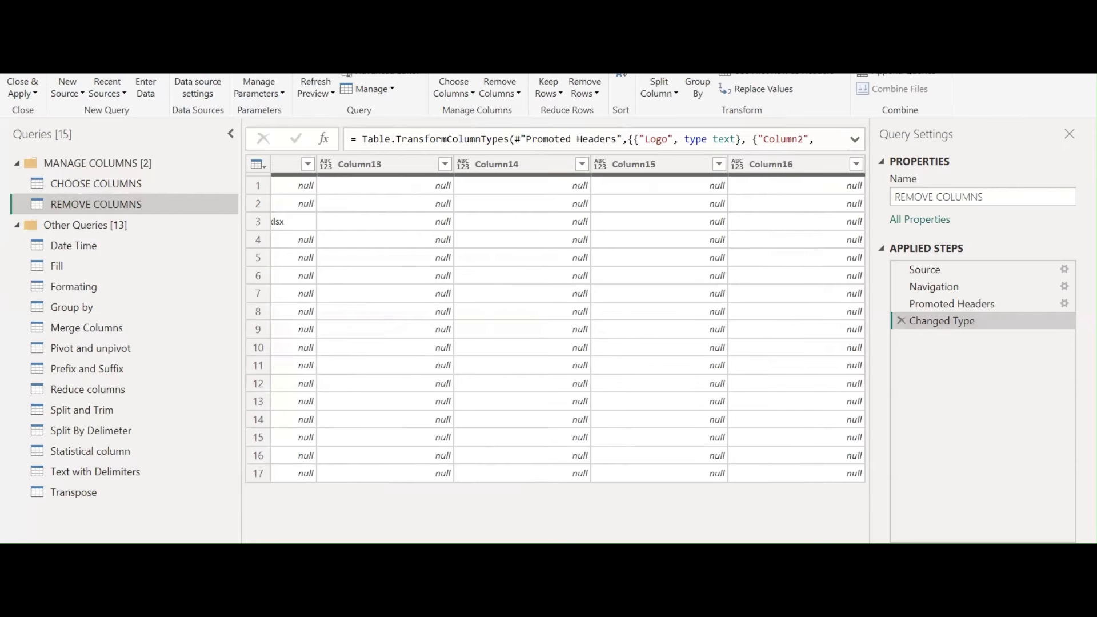
{"action": "left_click", "coordinate": [792, 168], "text": "shift"}
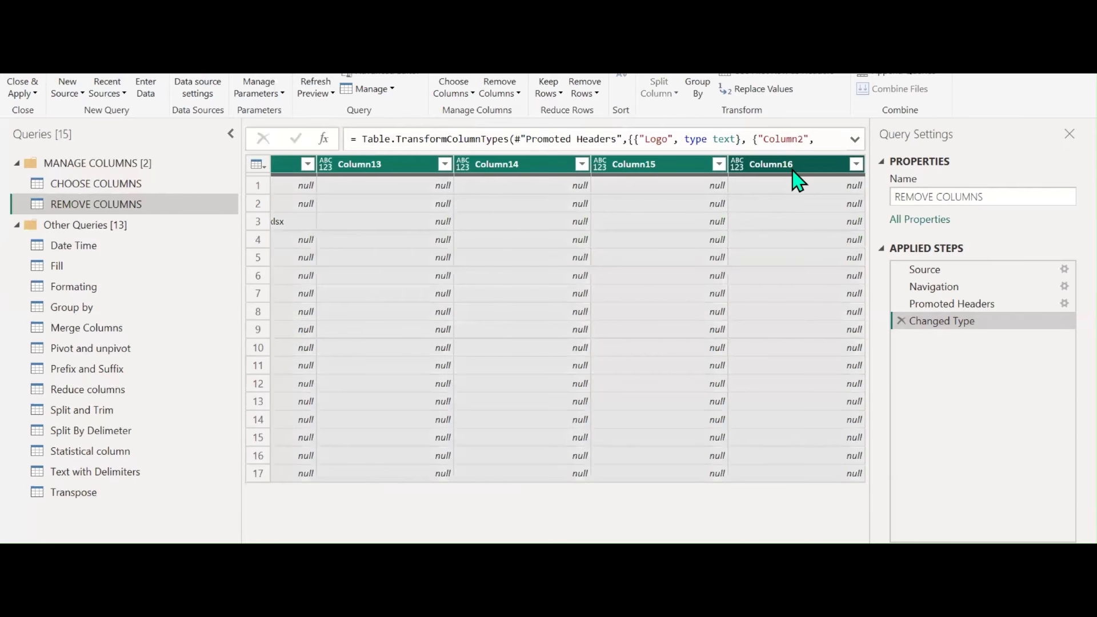
{"action": "left_click", "coordinate": [512, 95]}
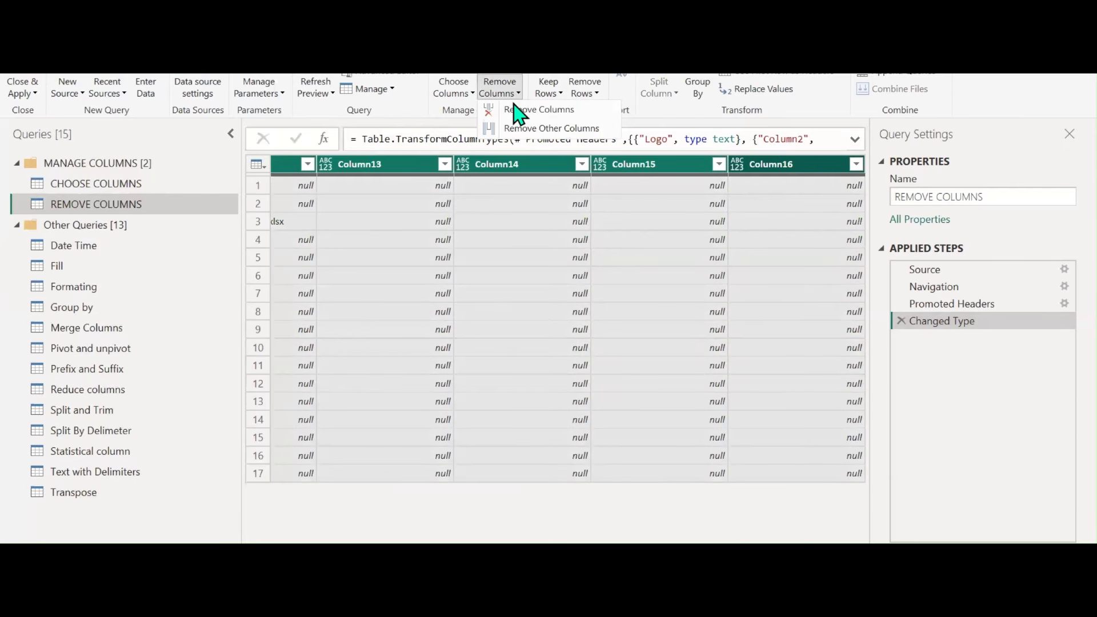
{"action": "left_click", "coordinate": [520, 111]}
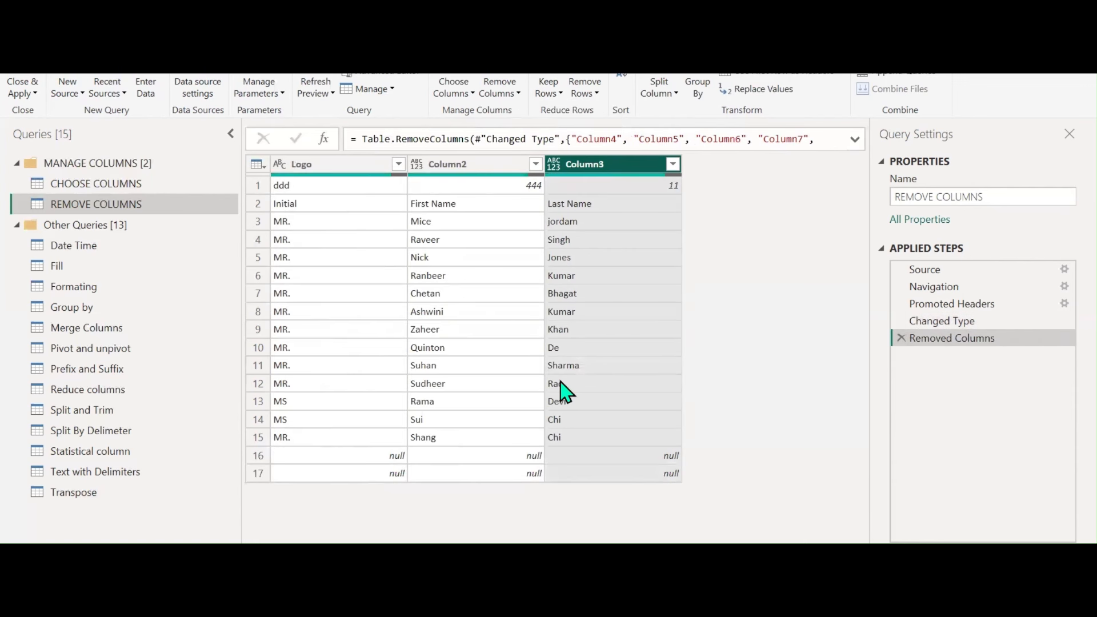
{"action": "left_click", "coordinate": [902, 338]}
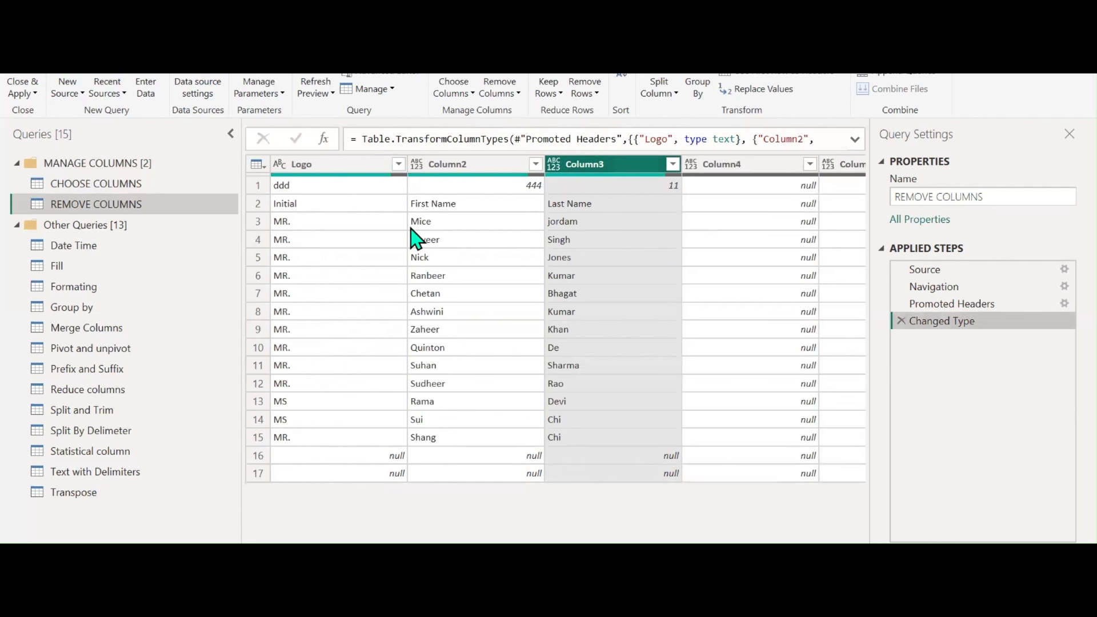
Keep only the Logo, Column2 and Column3 columns with Remove Other Columns
{"action": "left_click", "coordinate": [358, 166]}
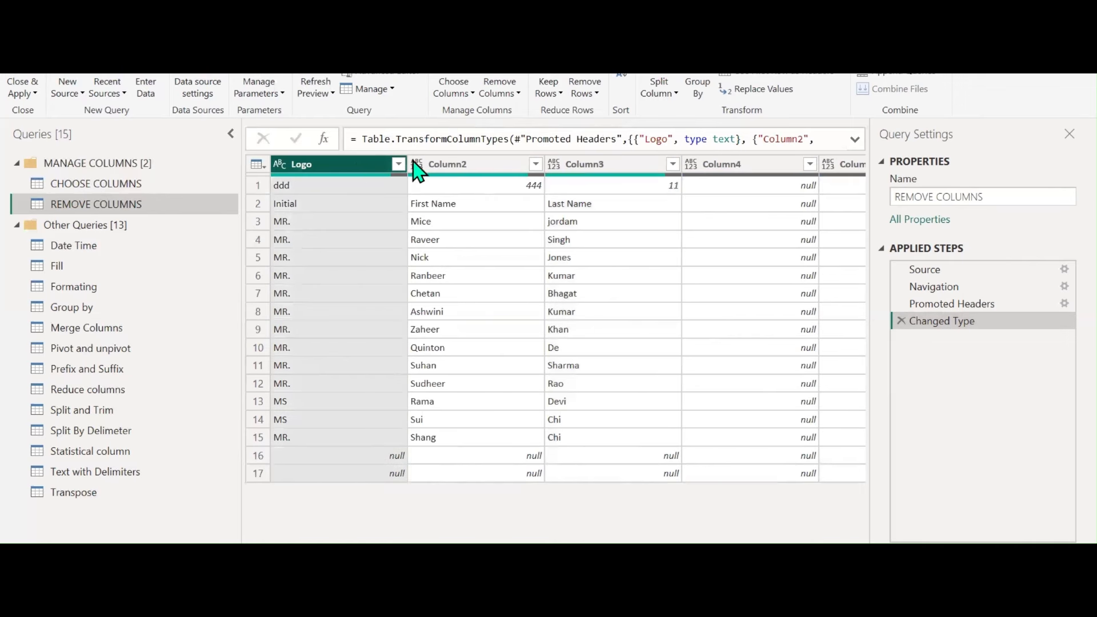
{"action": "left_click", "coordinate": [594, 165], "text": "shift"}
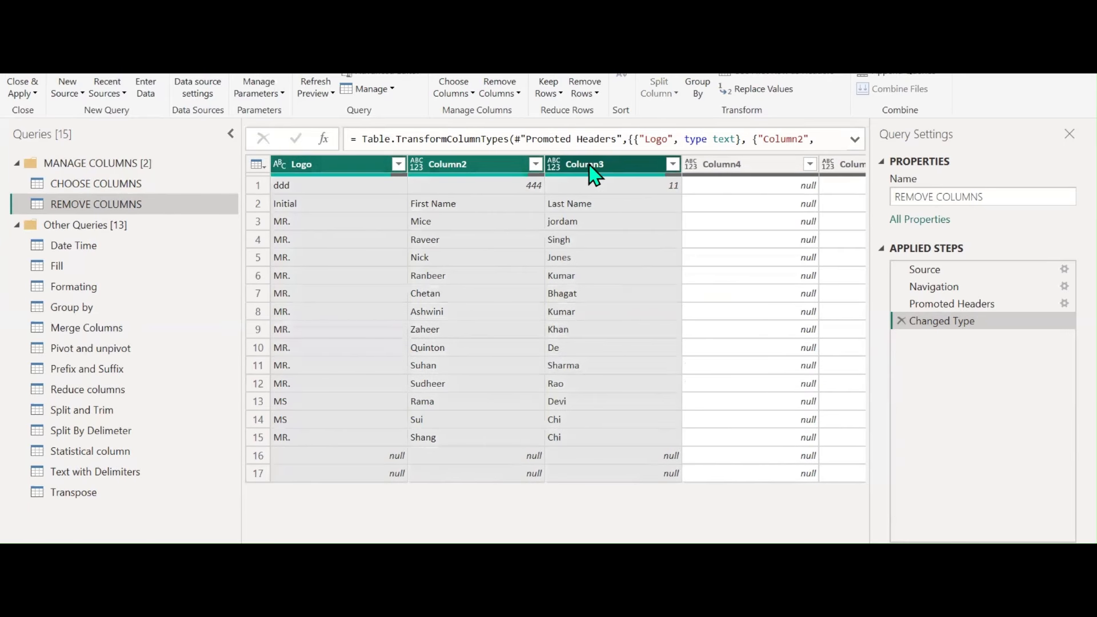
{"action": "left_click", "coordinate": [514, 94]}
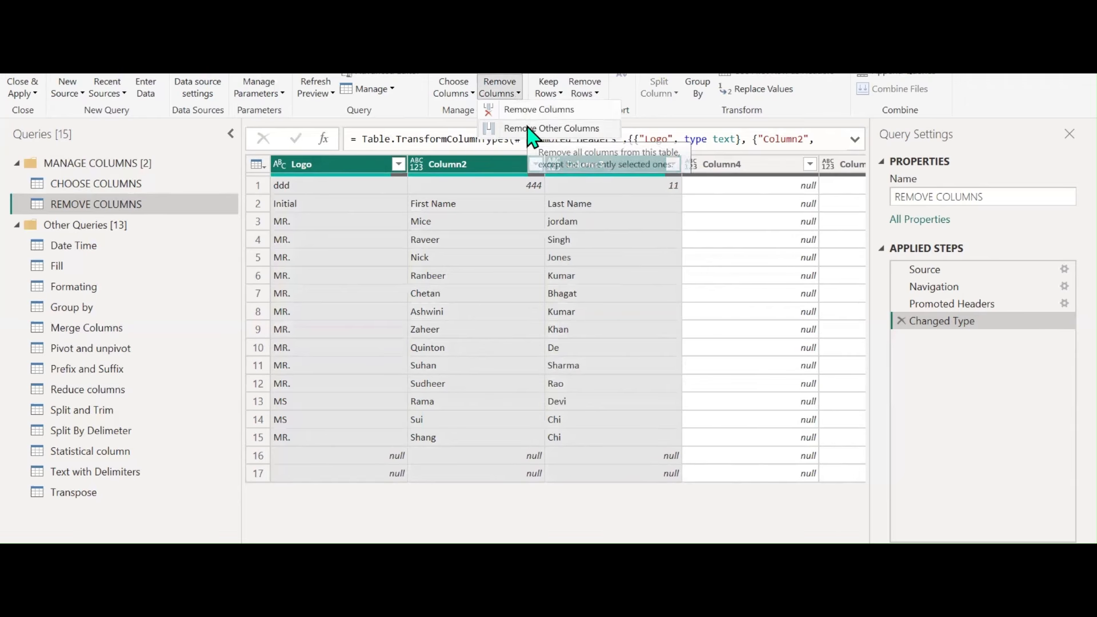
{"action": "left_click", "coordinate": [528, 128]}
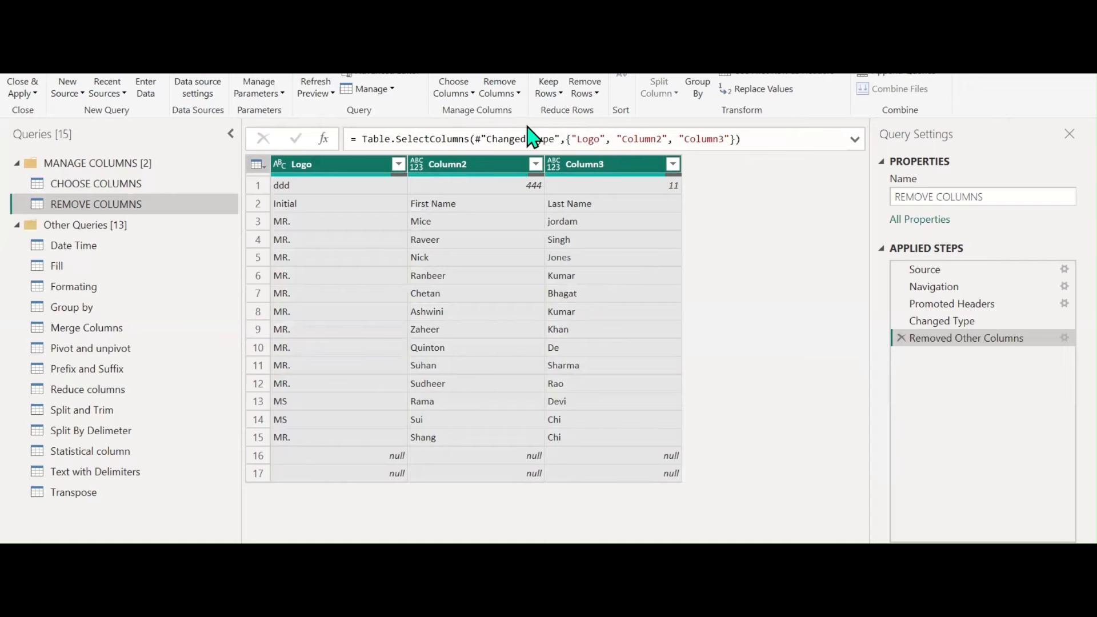
Filter (null) and ddd out of Logo and promote the first row to headers Initial, First Name, Last Name
{"action": "left_click", "coordinate": [398, 165]}
{"action": "left_click", "coordinate": [173, 361]}
{"action": "left_click", "coordinate": [174, 378]}
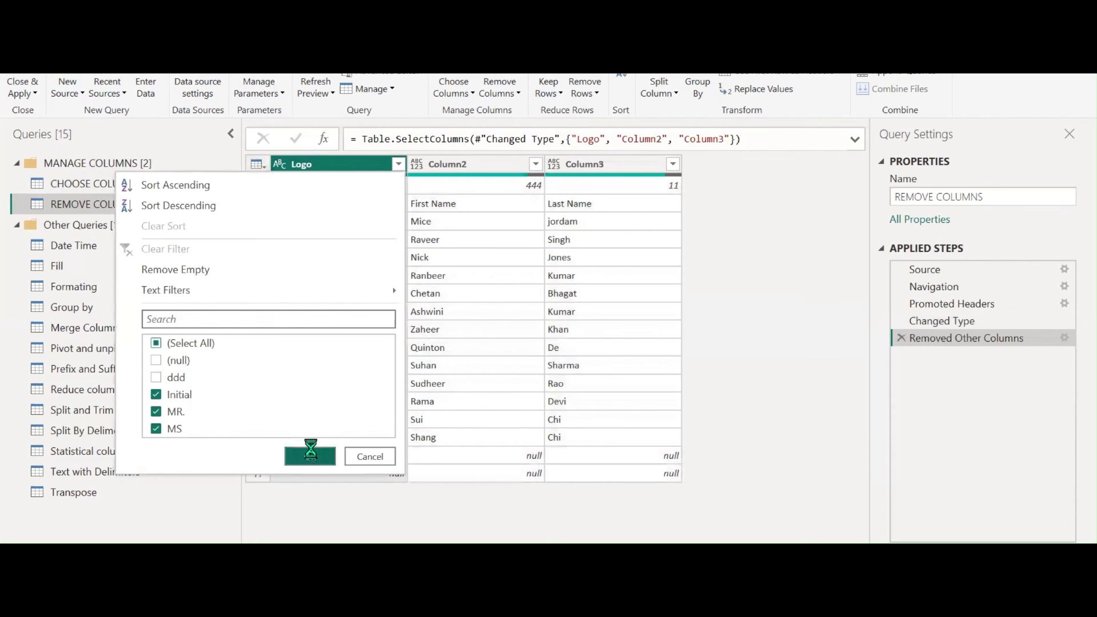
{"action": "left_click", "coordinate": [310, 455]}
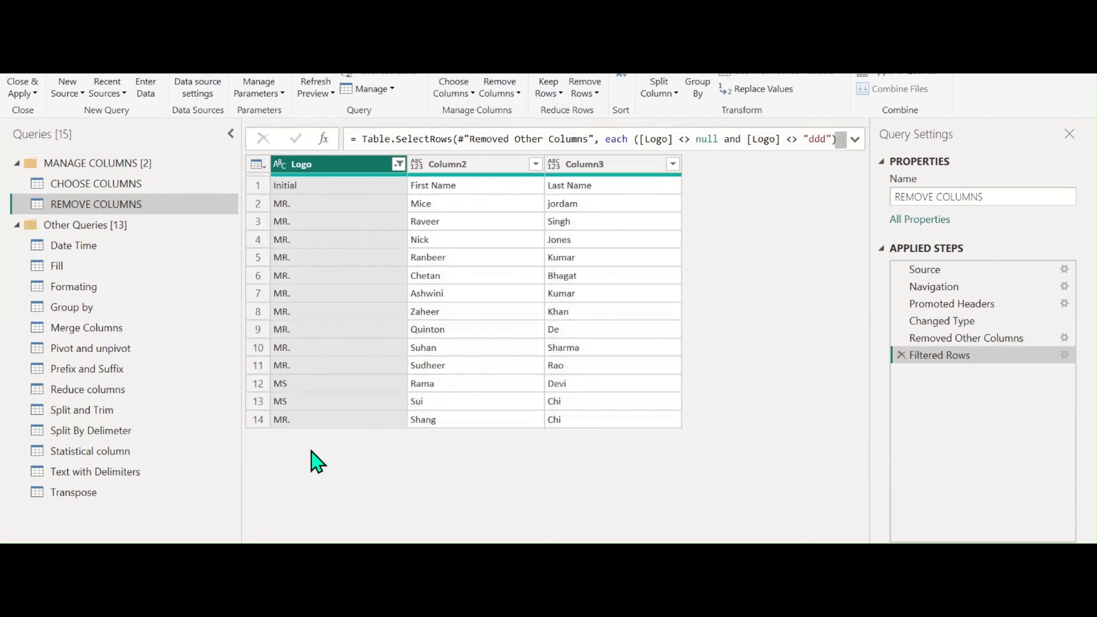
{"action": "left_click", "coordinate": [782, 75]}
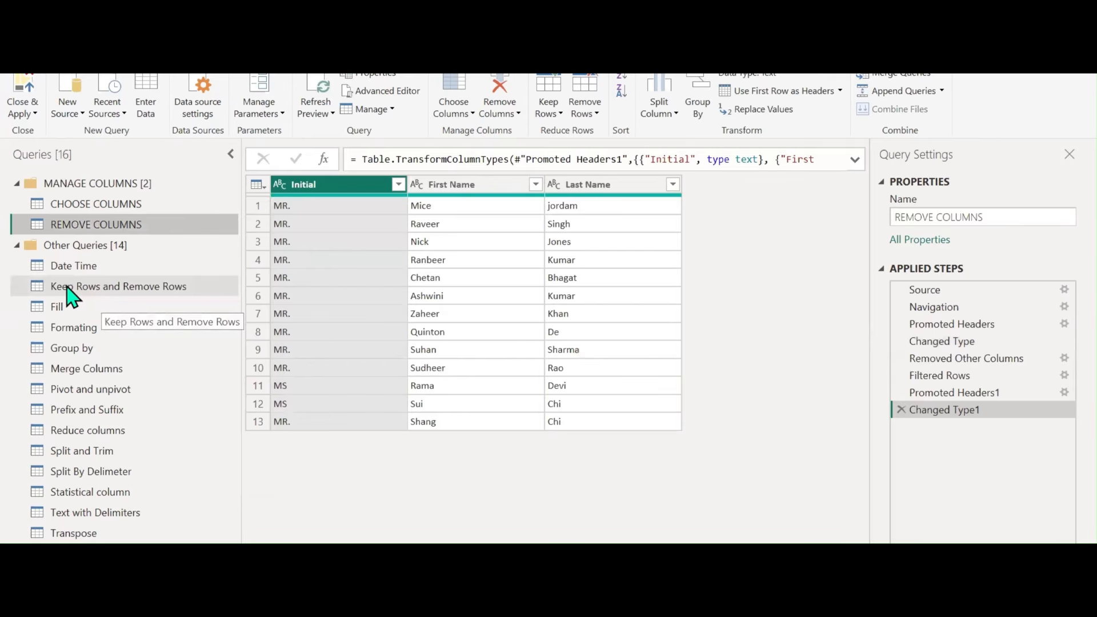
Start a new query group from the Keep Rows and Remove Rows query
{"action": "left_click", "coordinate": [66, 288]}
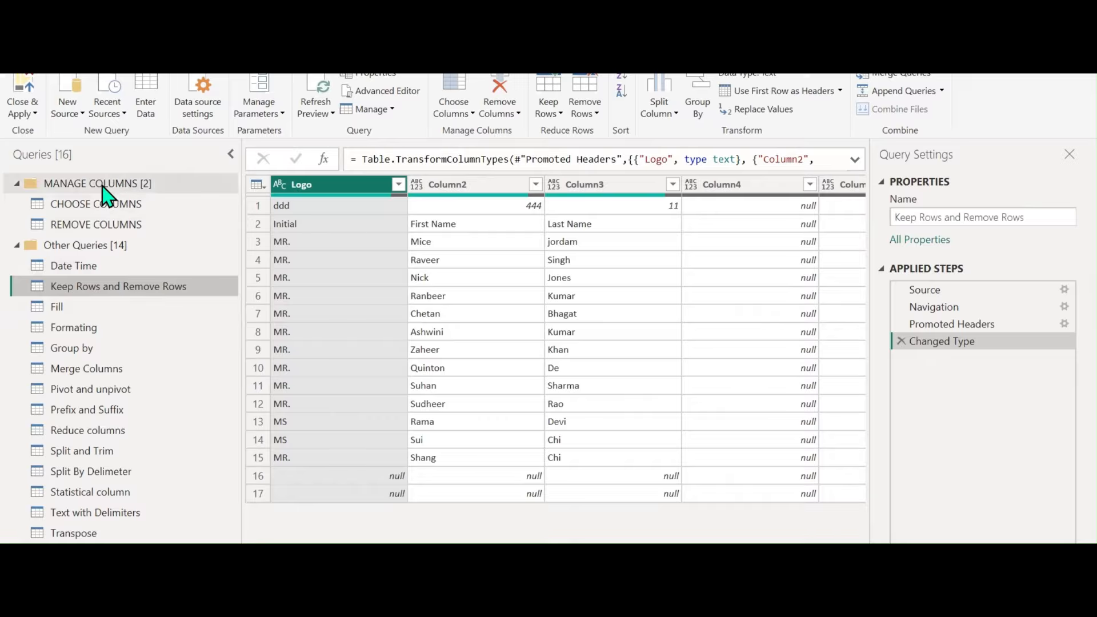
{"action": "right_click", "coordinate": [93, 287]}
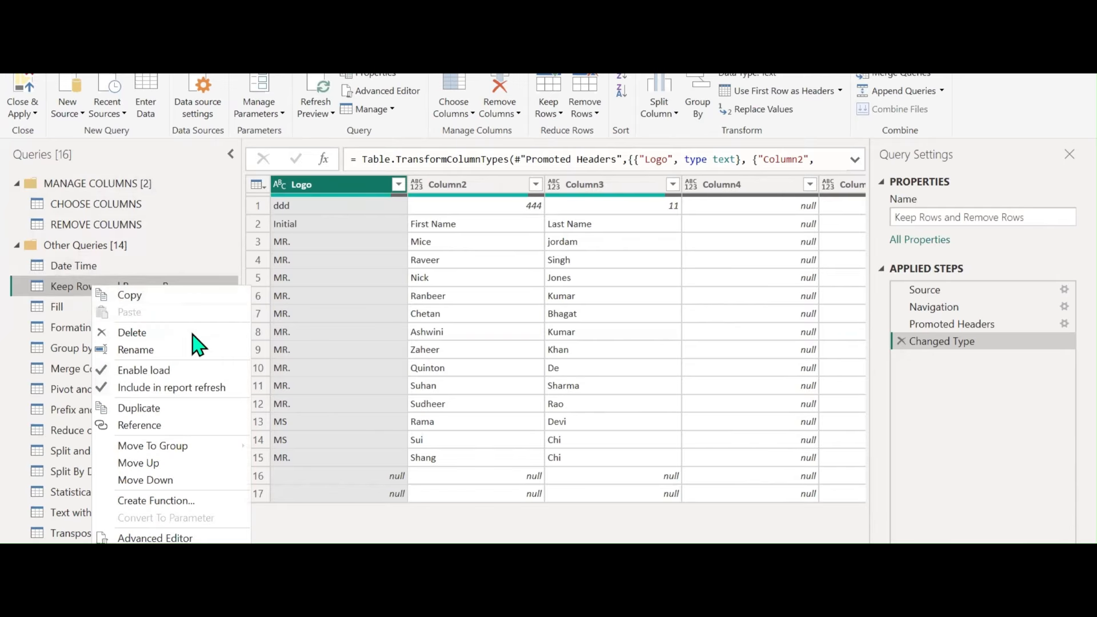
{"action": "mouse_move", "coordinate": [189, 449]}
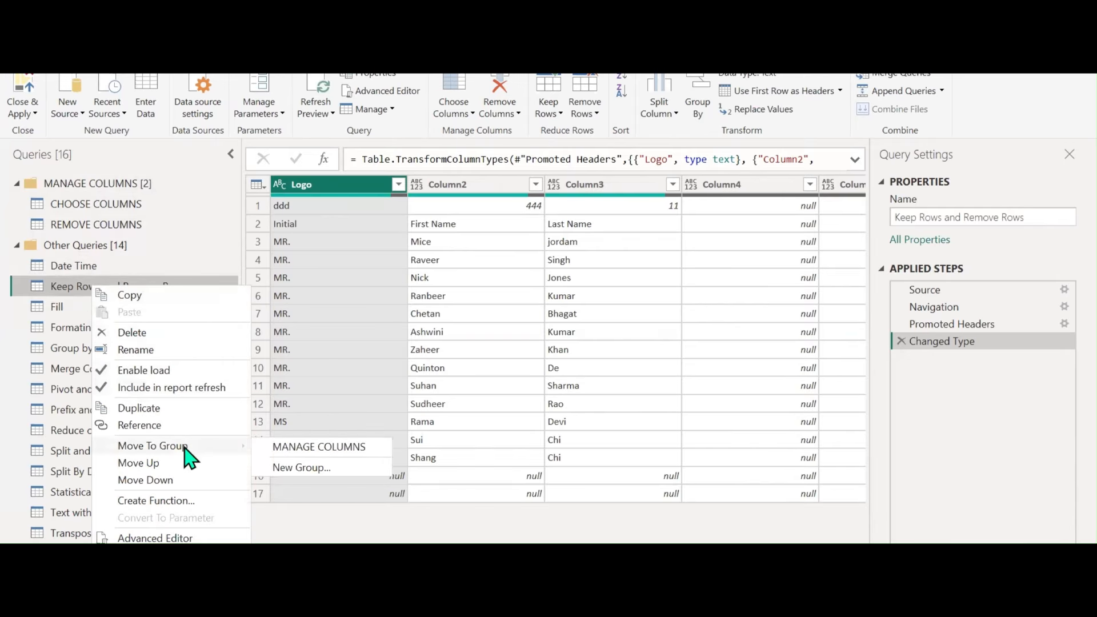
{"action": "left_click", "coordinate": [308, 471]}
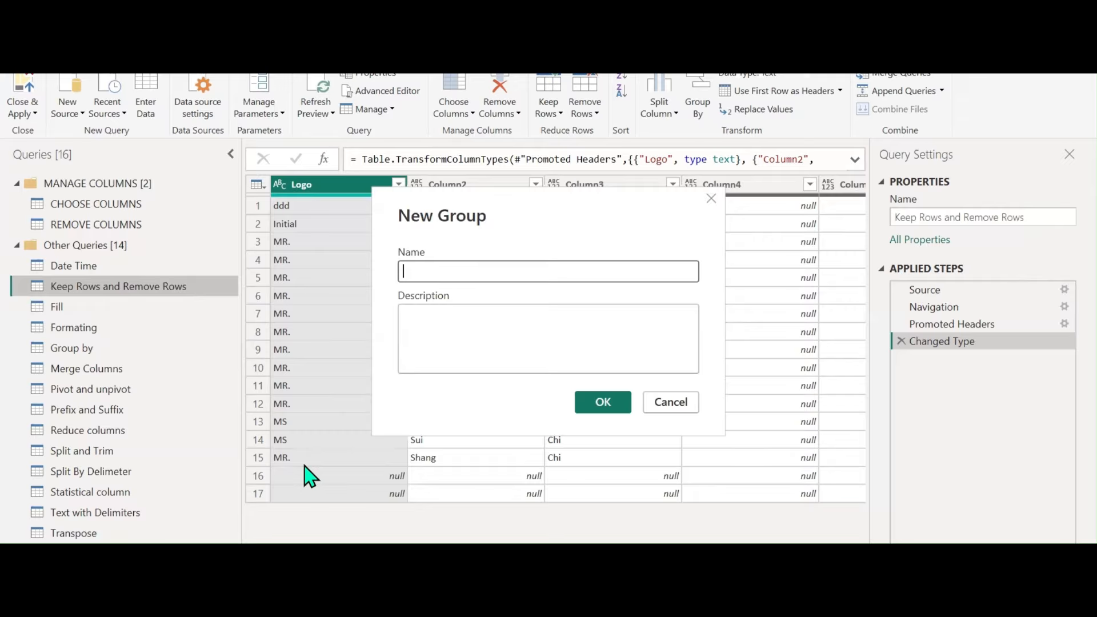
Create the REDUCE ROWS group, described as keeping and removing rows, holding the Keep Rows and Remove Rows query
{"action": "type", "text": "Re"}
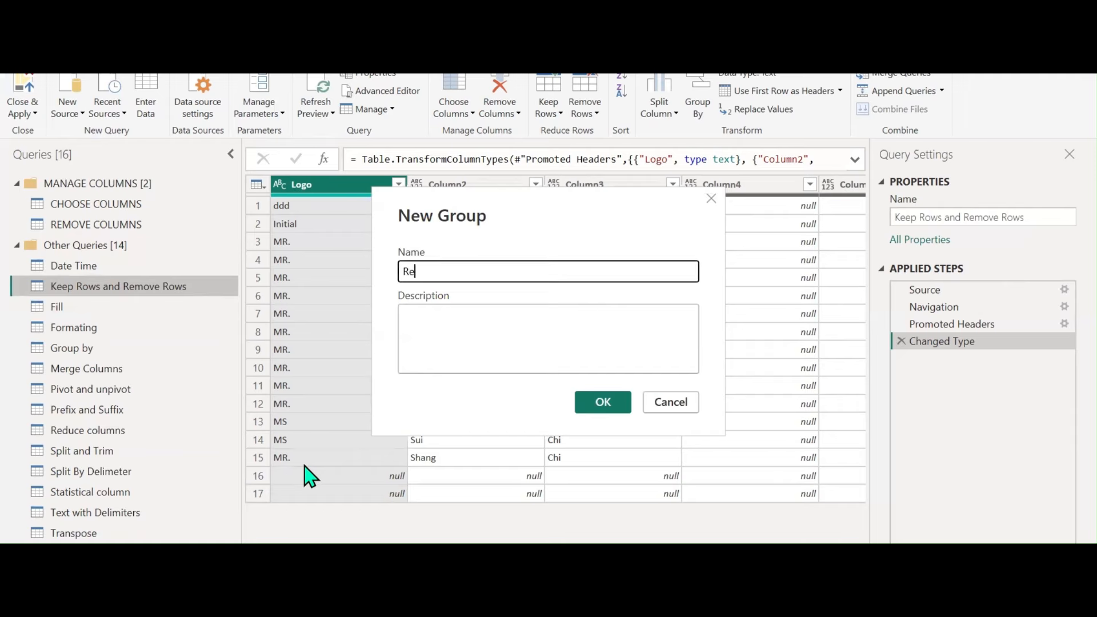
{"action": "key", "text": "BackSpace"}
{"action": "key", "text": "Caps_Lock"}
{"action": "type", "text": "RED"}
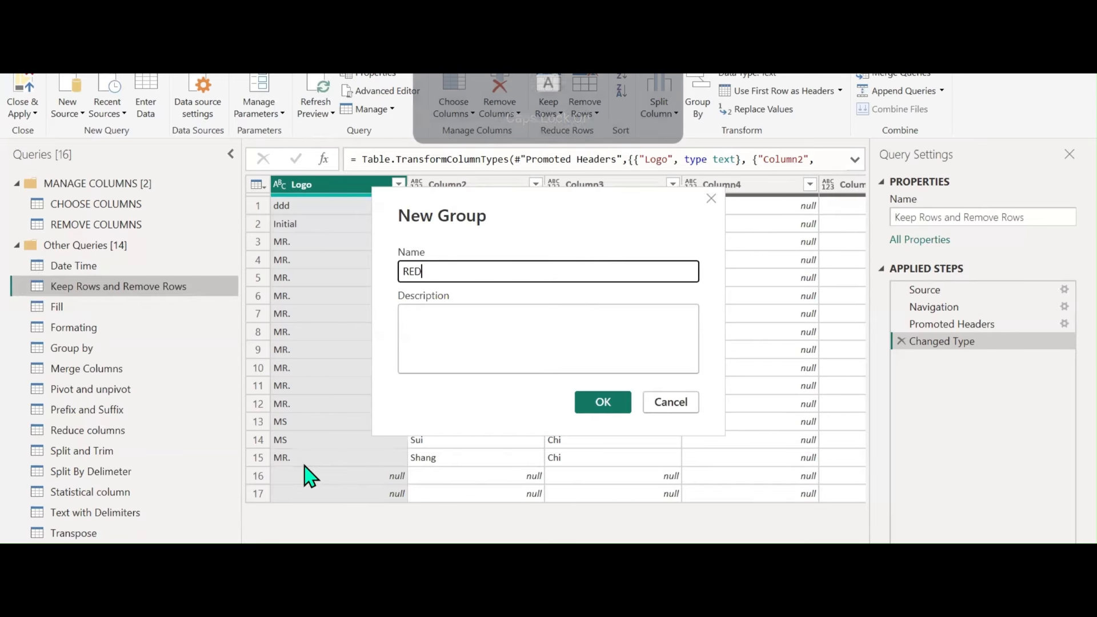
{"action": "type", "text": "UCE ROWS"}
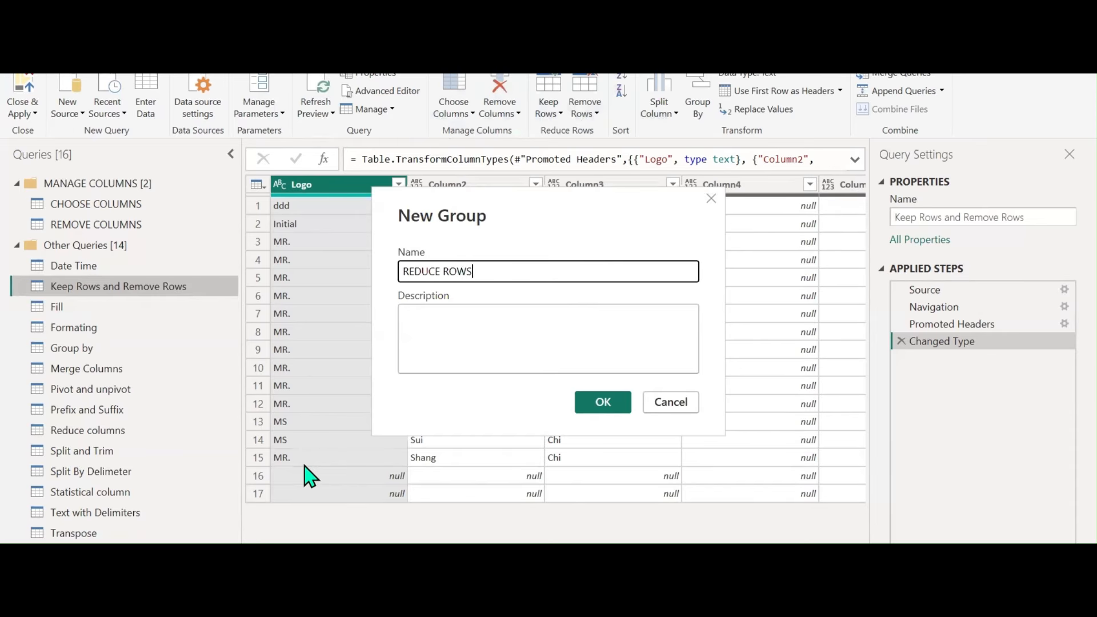
{"action": "left_click", "coordinate": [440, 302]}
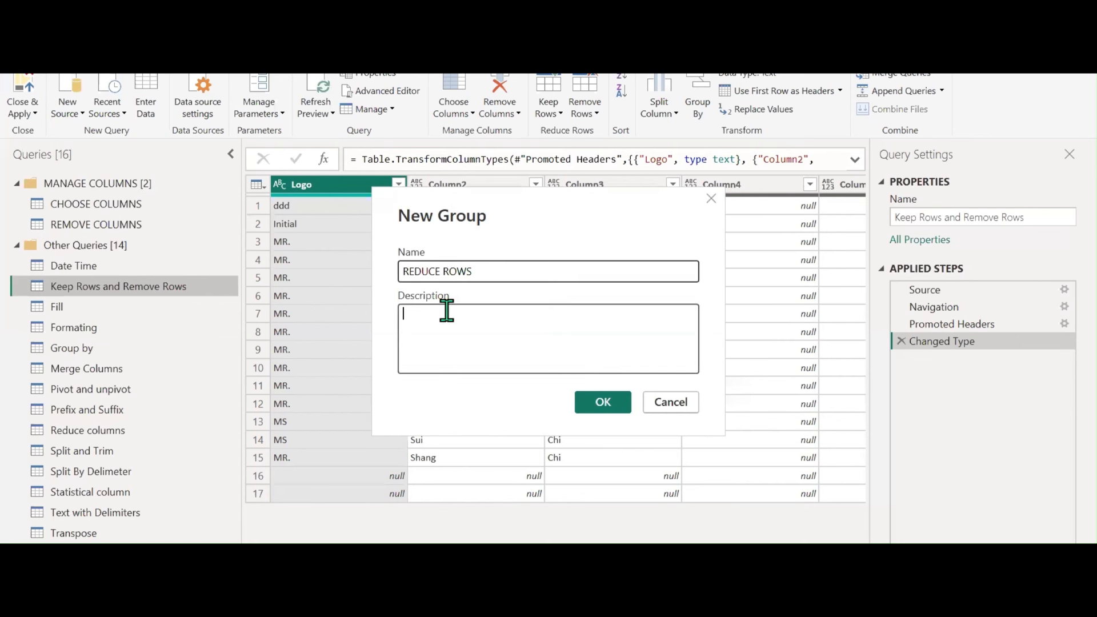
{"action": "type", "text": "KEP"}
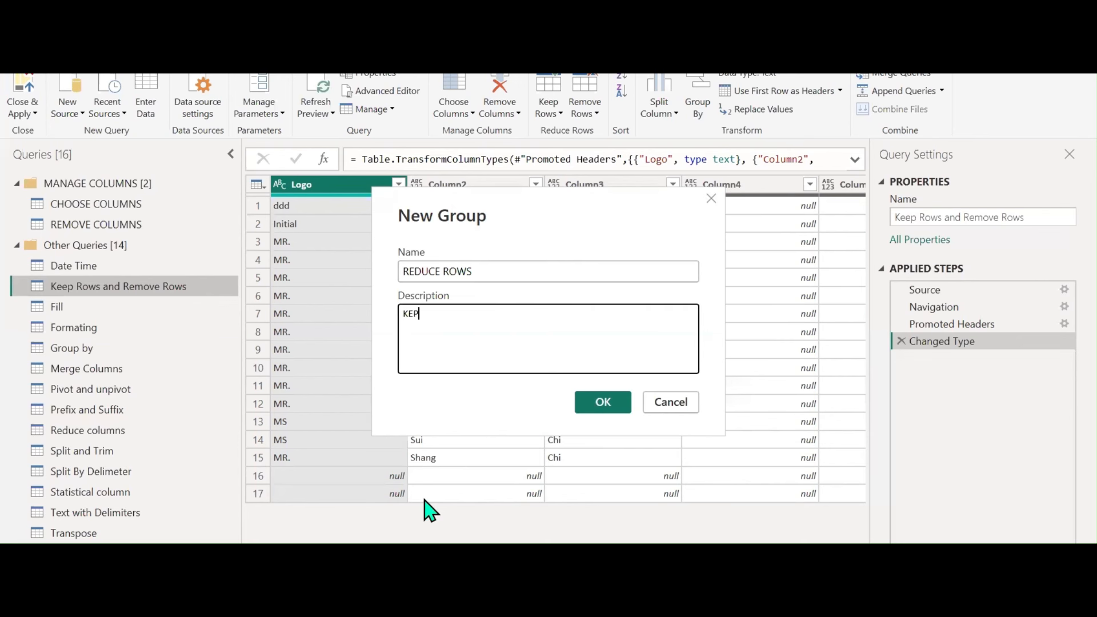
{"action": "type", "text": " ROWS AND REMOVE RO"}
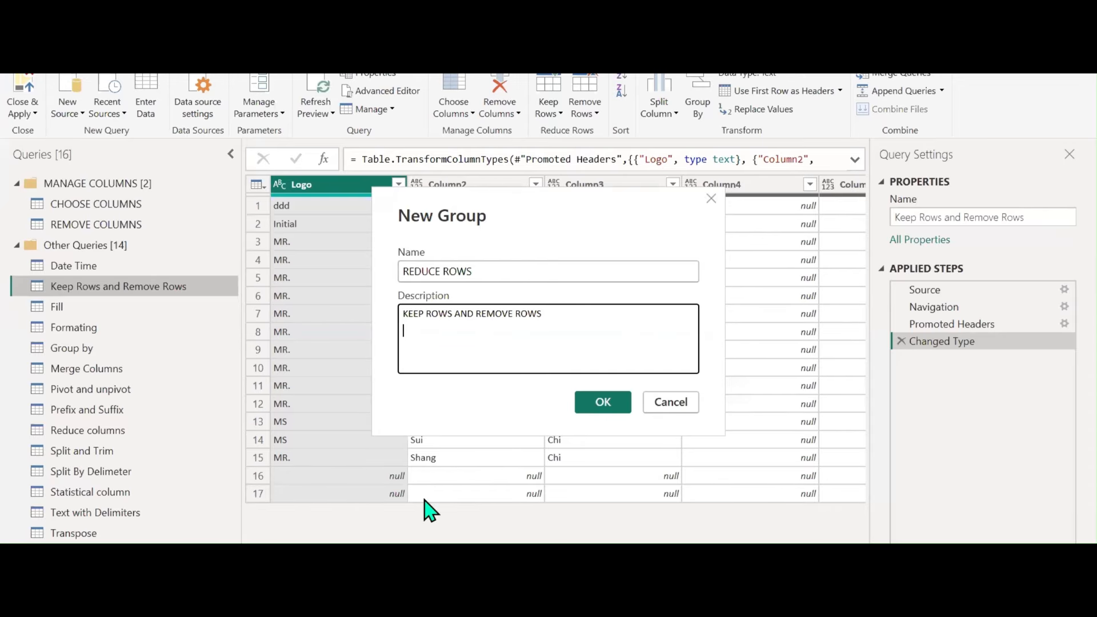
{"action": "type", "text": "WS"}
{"action": "left_click", "coordinate": [599, 403]}
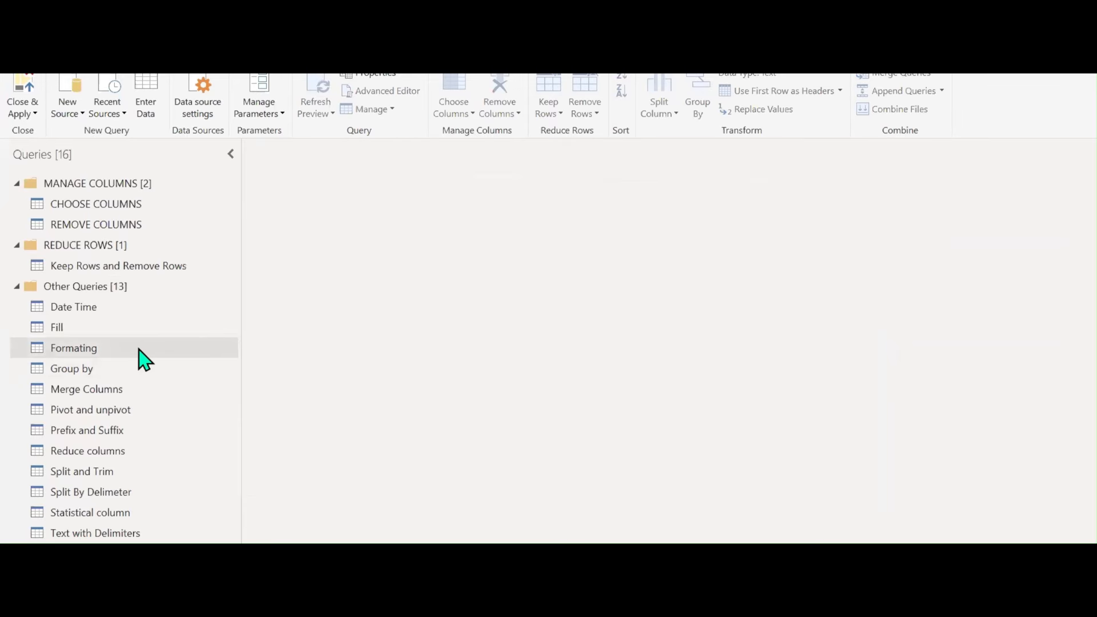
{"action": "left_click", "coordinate": [78, 266]}
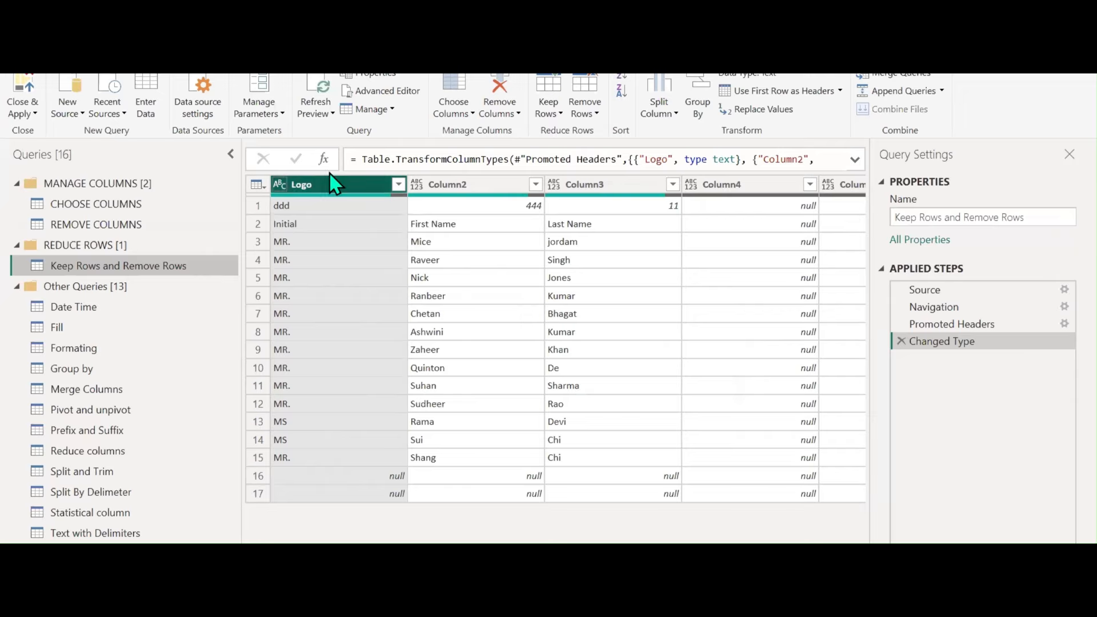
Duplicate the Keep Rows and Remove Rows query
{"action": "left_click", "coordinate": [561, 113]}
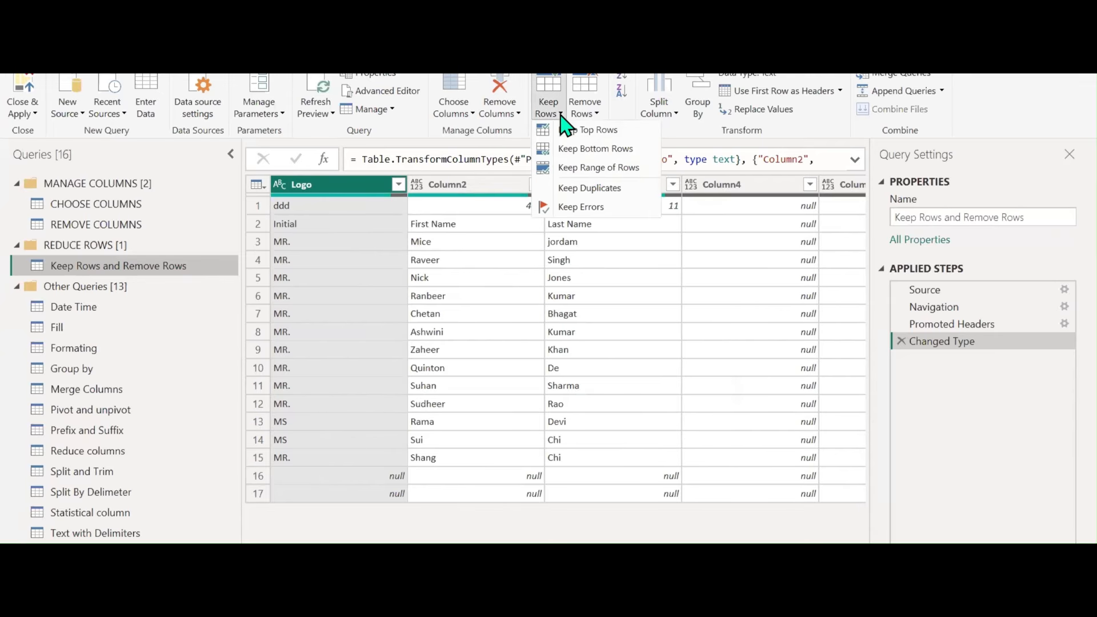
{"action": "left_click", "coordinate": [594, 113]}
{"action": "left_click", "coordinate": [110, 266]}
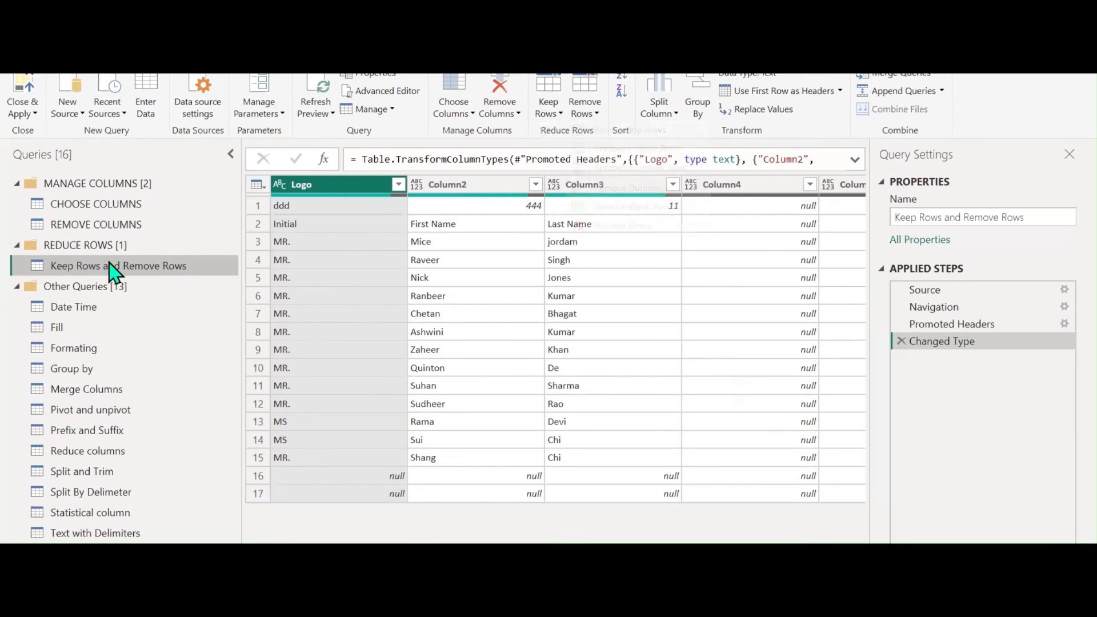
{"action": "right_click", "coordinate": [96, 268]}
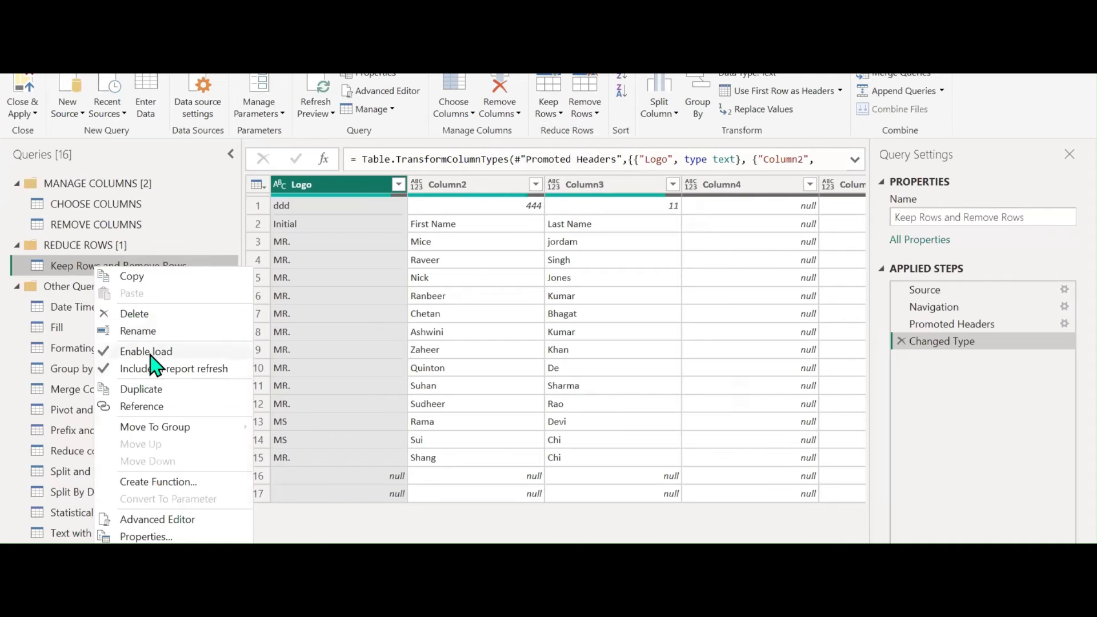
{"action": "left_click", "coordinate": [142, 389]}
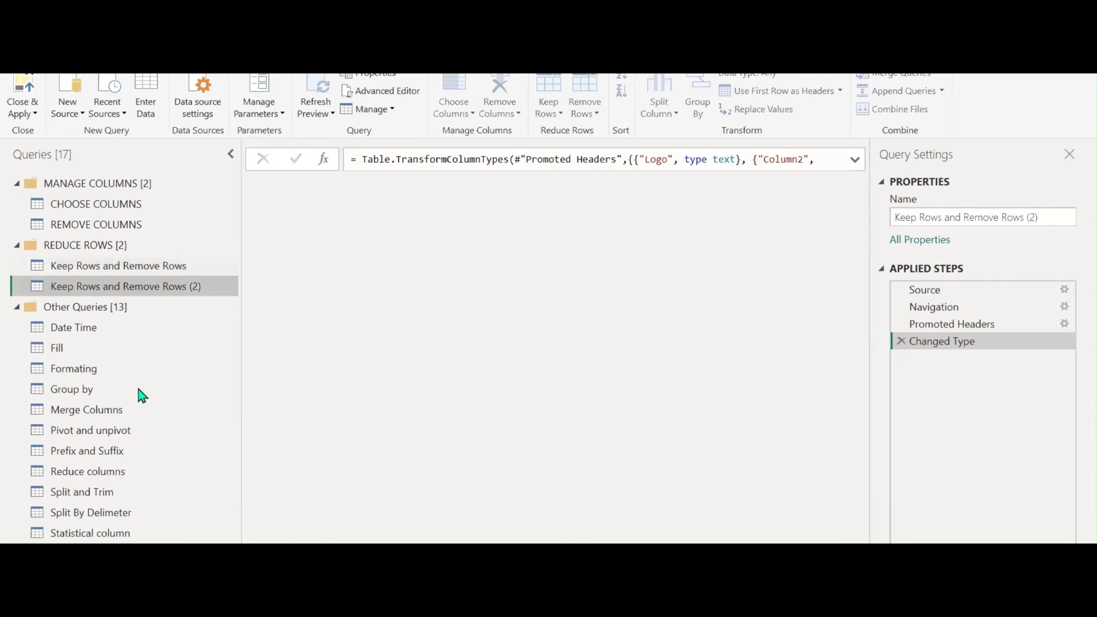
Rename the original query to Keep Rows
{"action": "left_click", "coordinate": [163, 266]}
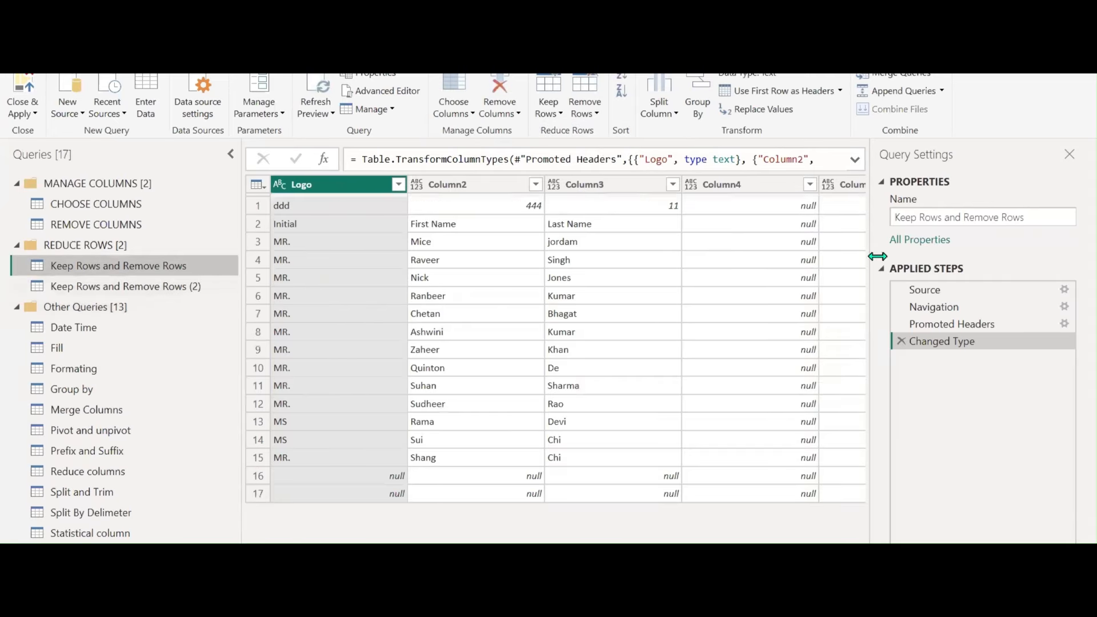
{"action": "left_click", "coordinate": [944, 217]}
{"action": "left_click_drag", "start_coordinate": [958, 218], "coordinate": [1057, 222]}
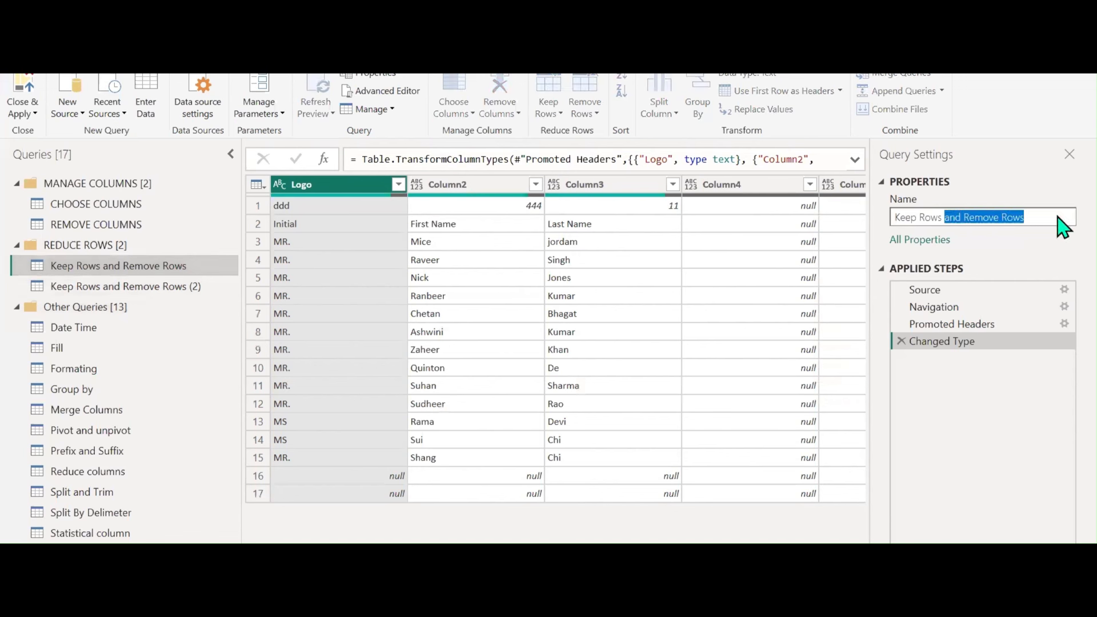
{"action": "key", "text": "BackSpace"}
{"action": "key", "text": "Return"}
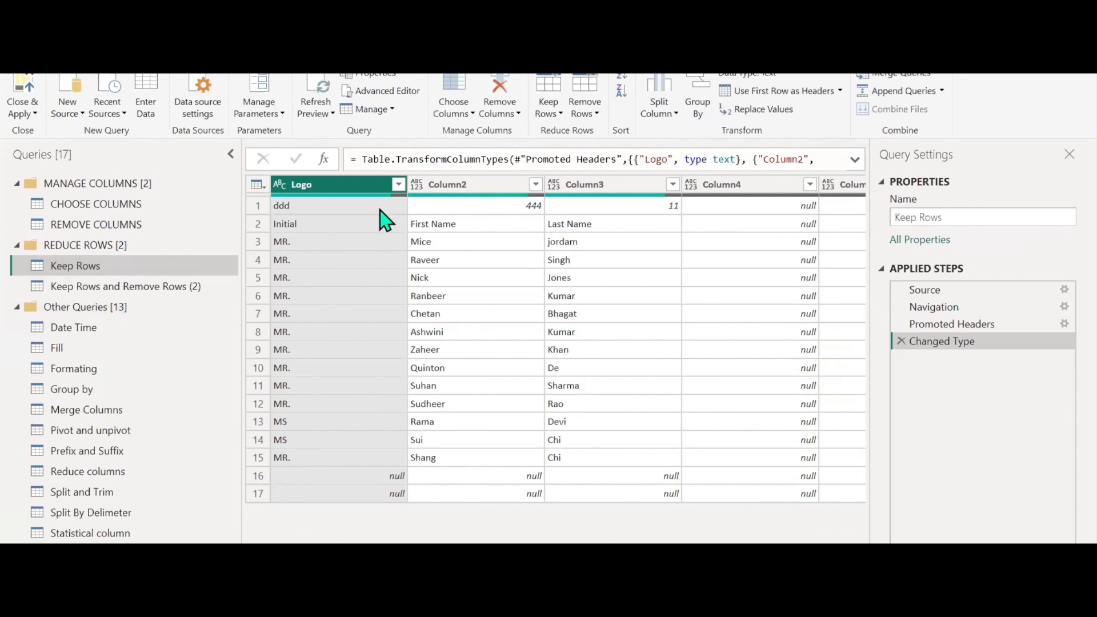
Filter (null) and ddd out of Logo and promote the first row to headers
{"action": "left_click", "coordinate": [398, 185]}
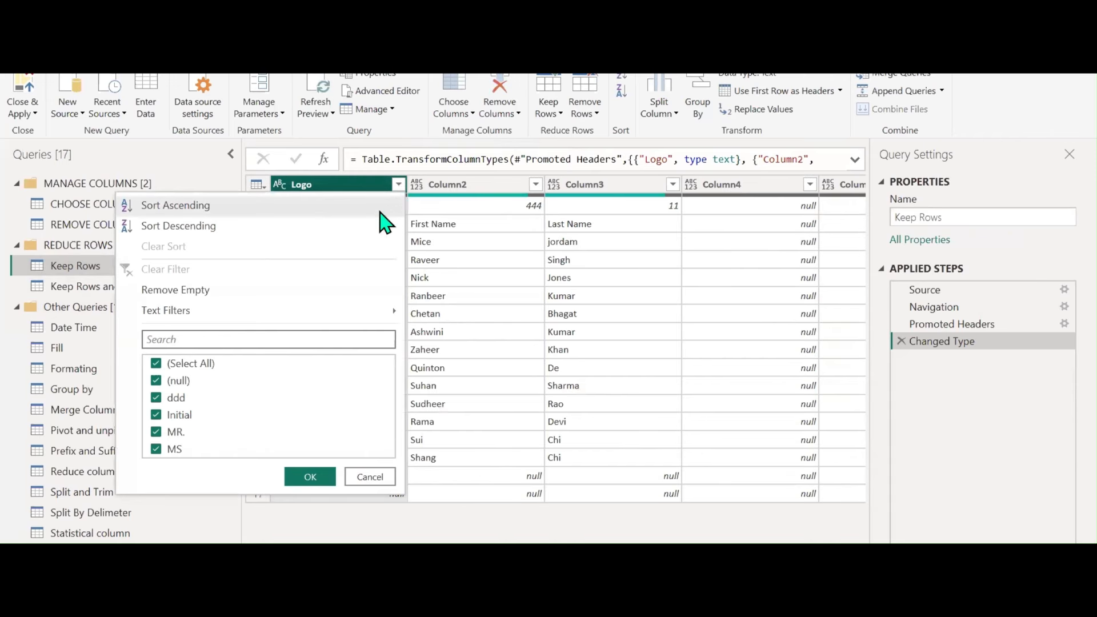
{"action": "left_click", "coordinate": [178, 382]}
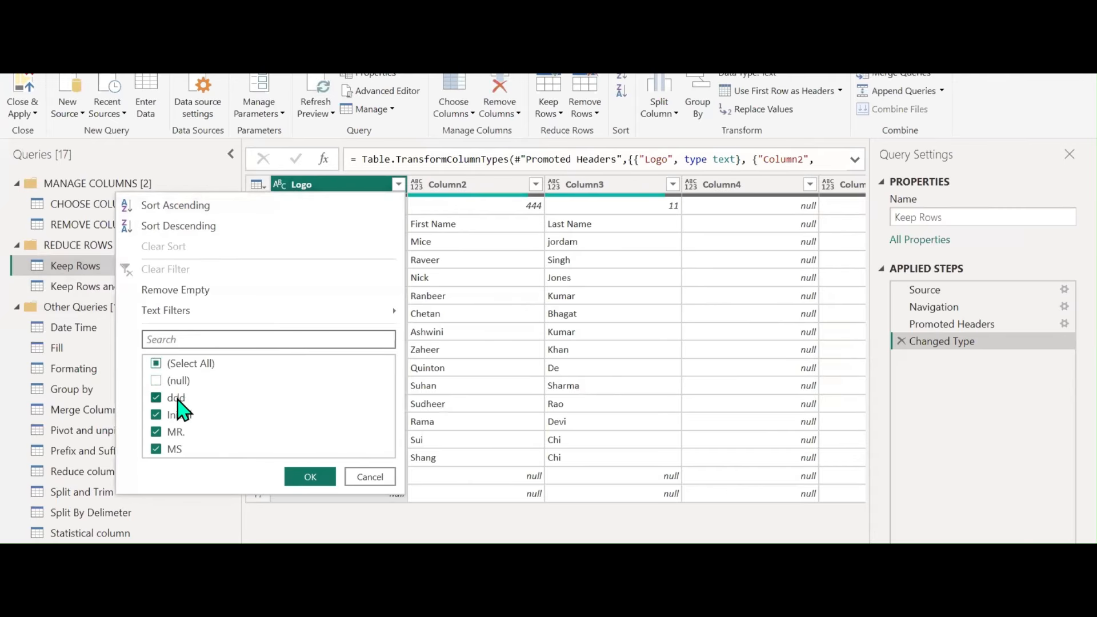
{"action": "left_click", "coordinate": [313, 479]}
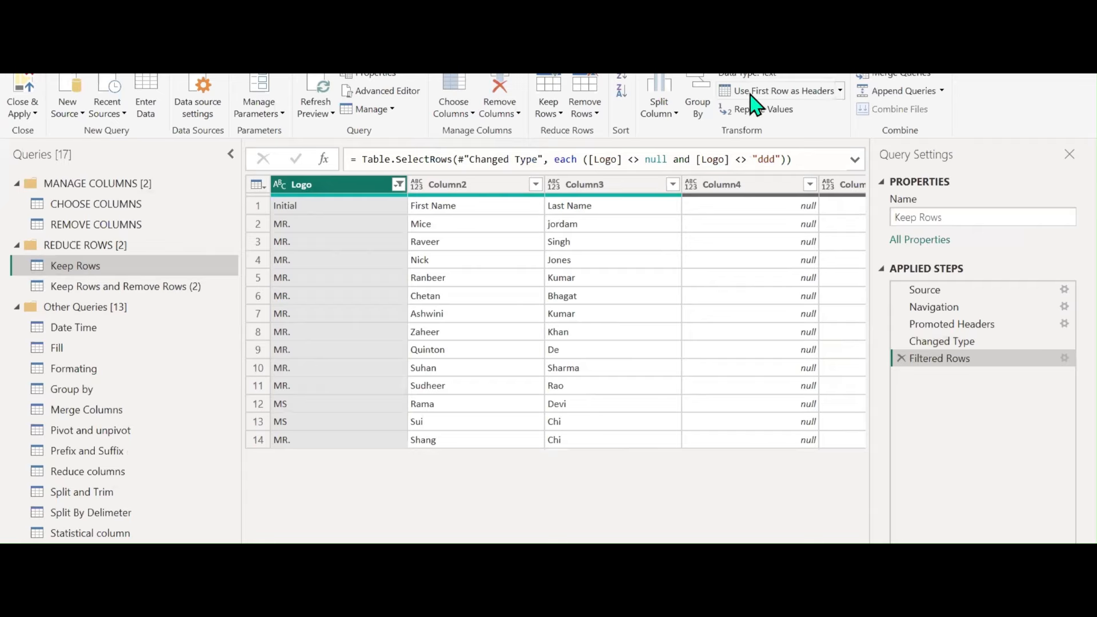
{"action": "left_click", "coordinate": [788, 103]}
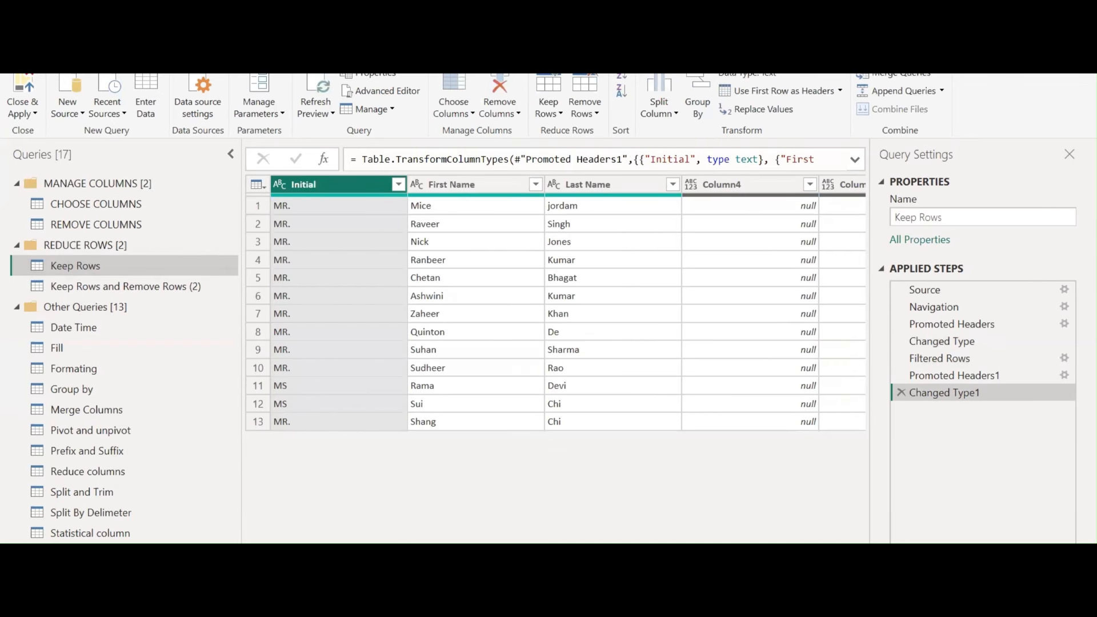
Remove the empty columns Column4 through Column16 from Keep Rows
{"action": "scroll", "coordinate": [569, 303], "scroll_direction": "right", "scroll_amount": 4}
{"action": "left_click", "coordinate": [509, 306]}
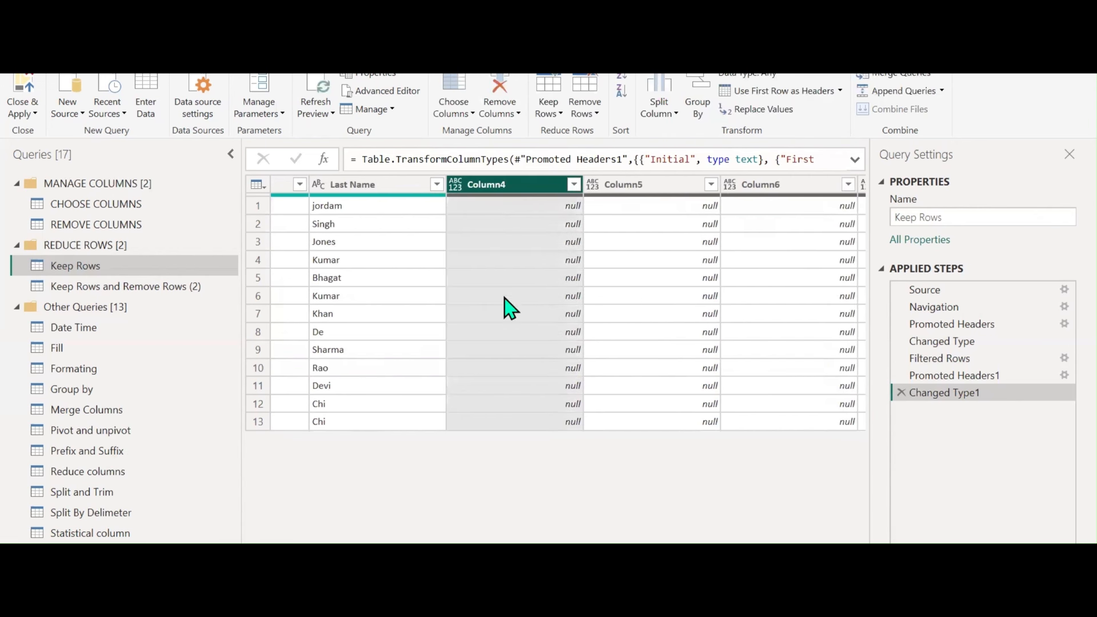
{"action": "left_click_drag", "start_coordinate": [421, 549], "coordinate": [795, 540]}
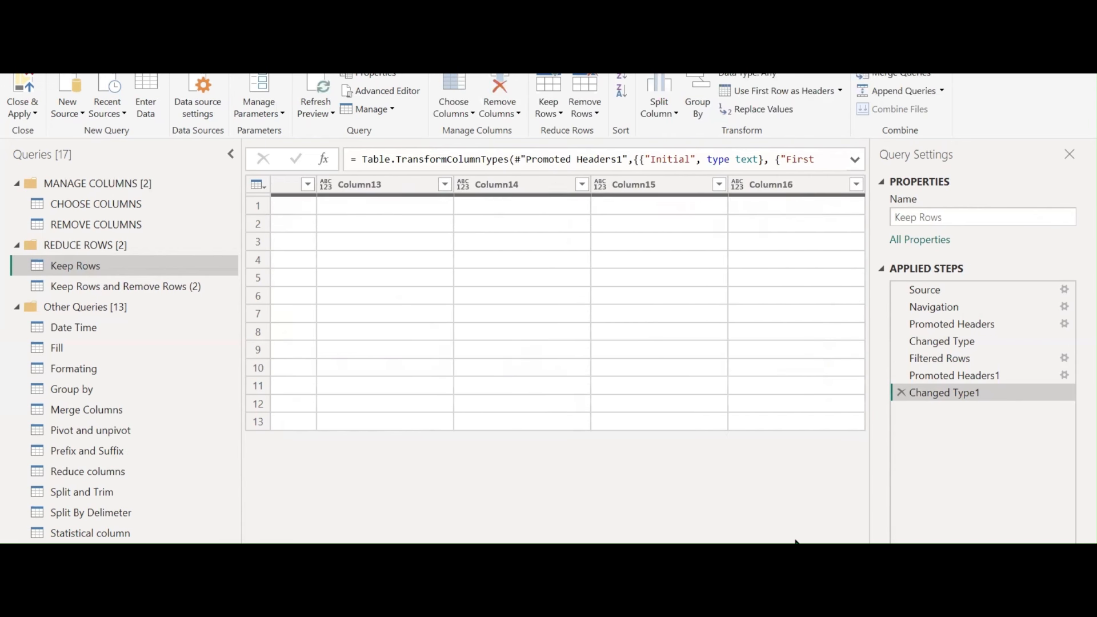
{"action": "left_click", "coordinate": [801, 187]}
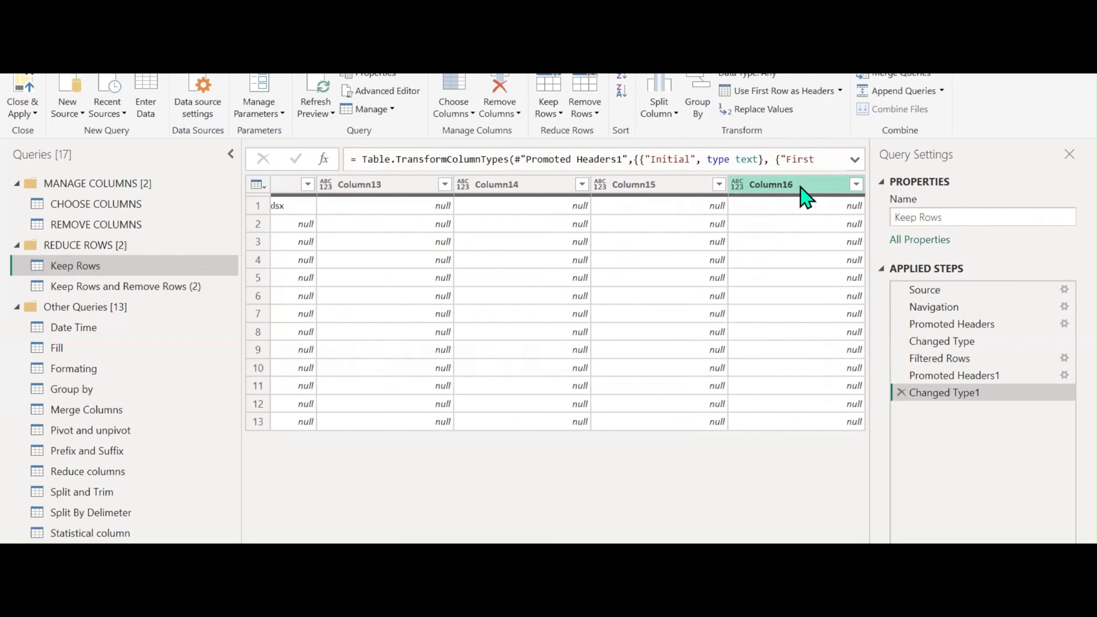
{"action": "key", "text": "ctrl+a"}
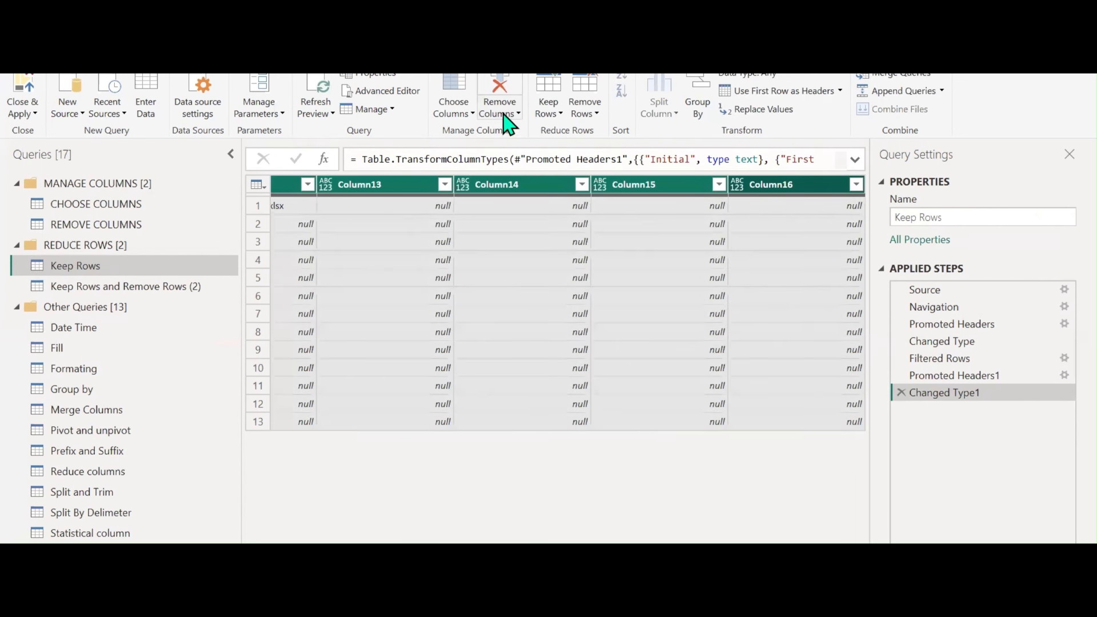
{"action": "right_click", "coordinate": [786, 187]}
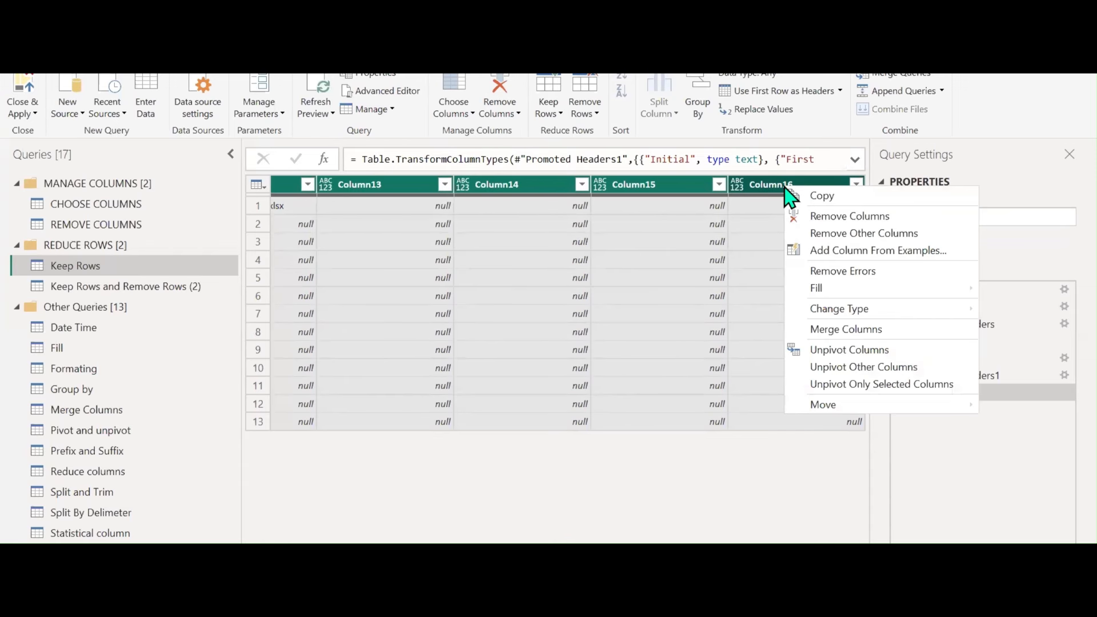
{"action": "left_click", "coordinate": [820, 217]}
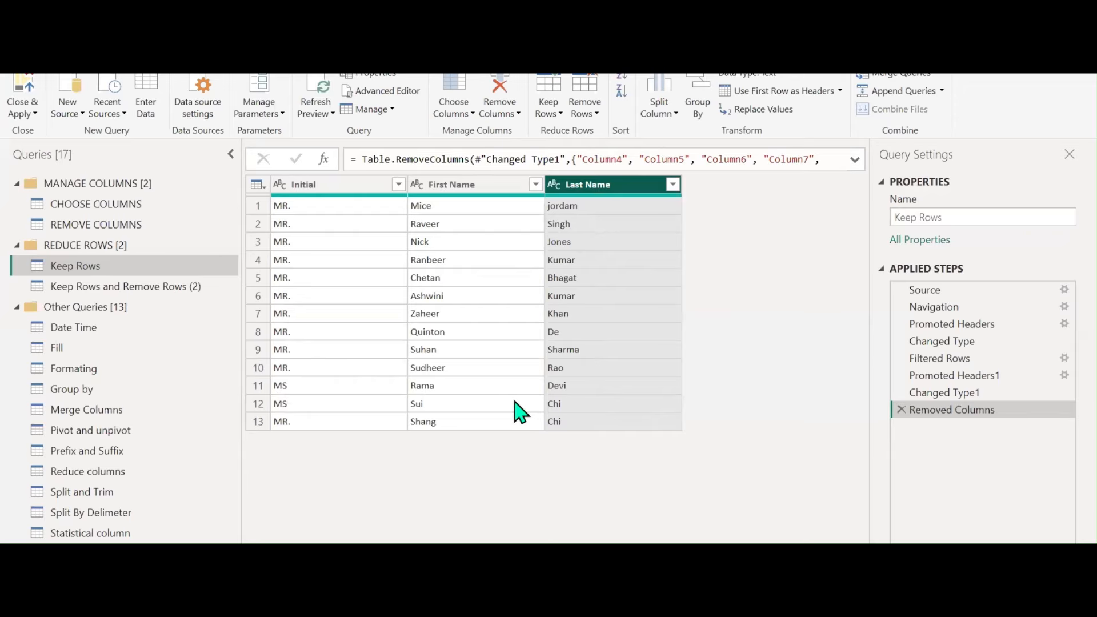
{"action": "left_click", "coordinate": [345, 185]}
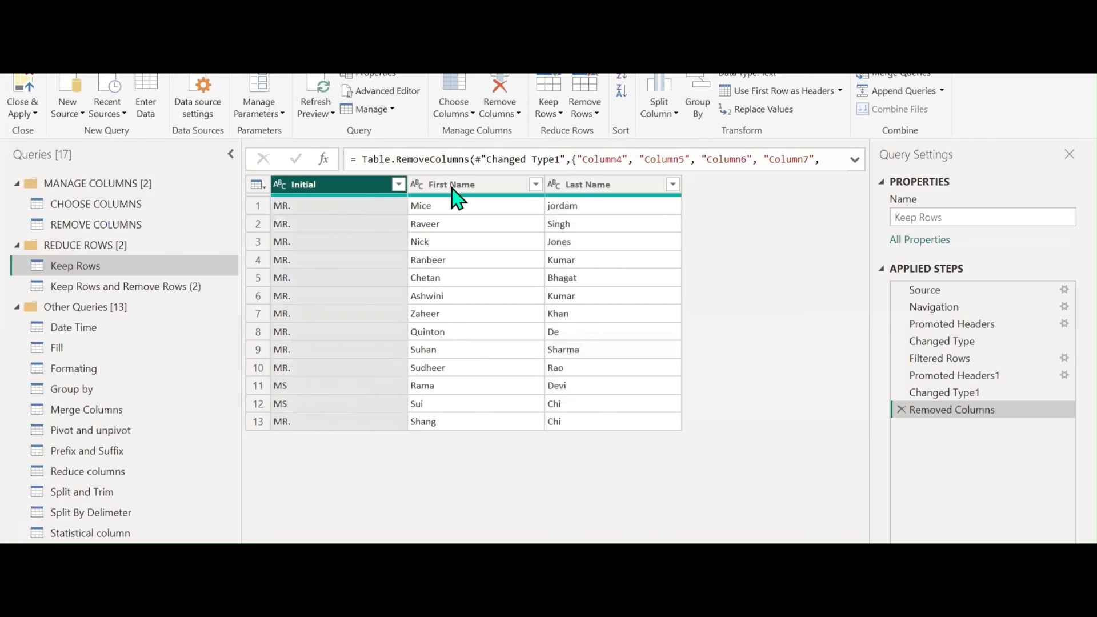
Keep the top 8 rows, then keep the bottom 6 rows
{"action": "left_click", "coordinate": [560, 115]}
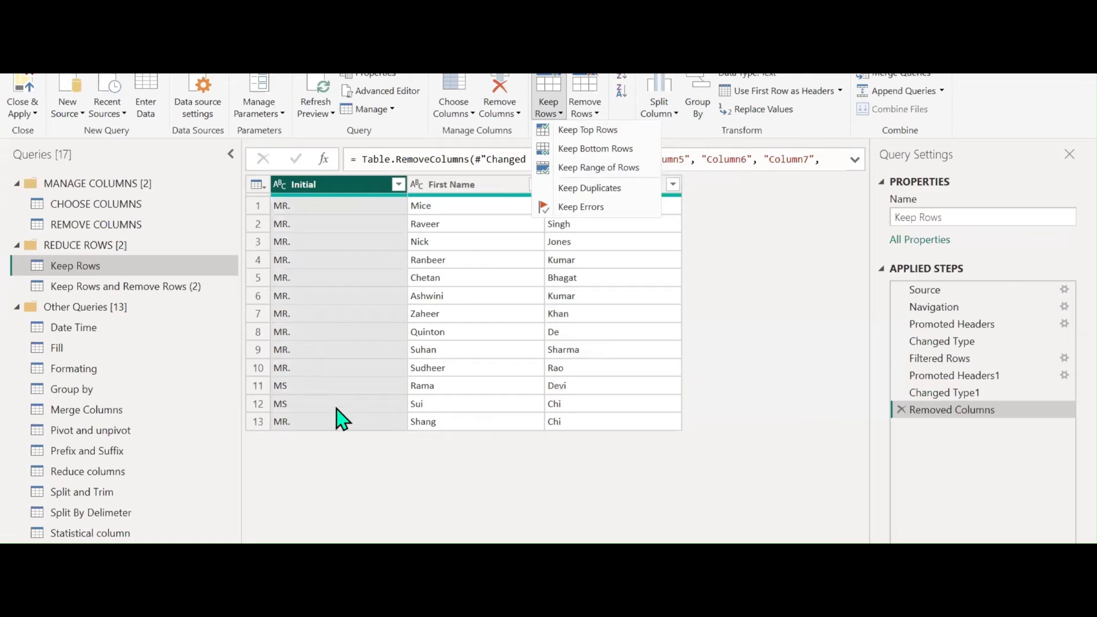
{"action": "left_click", "coordinate": [590, 134]}
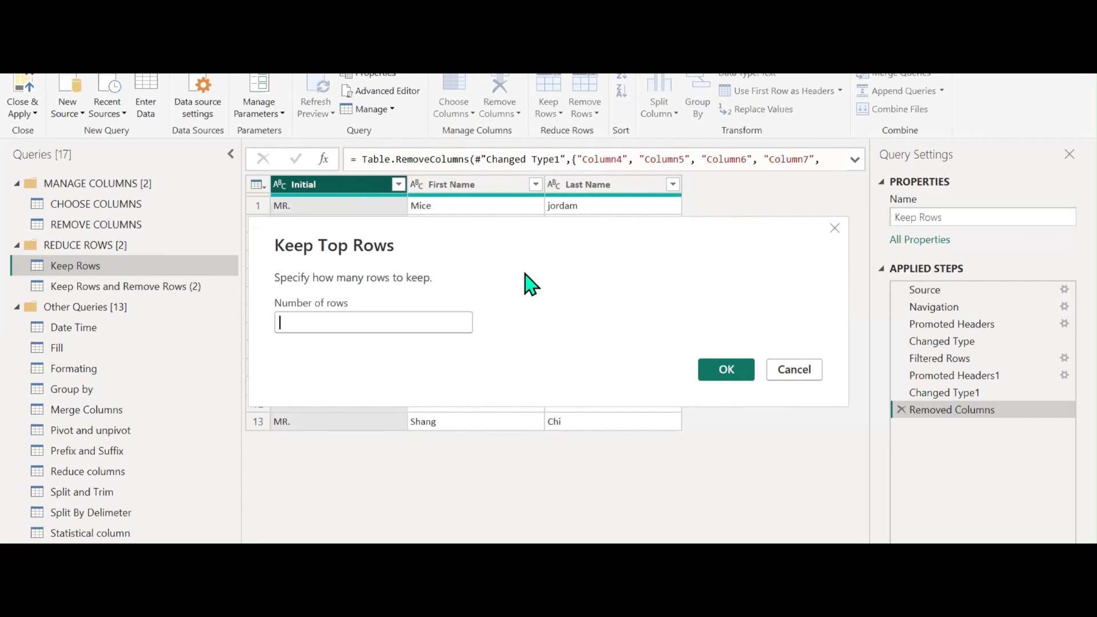
{"action": "type", "text": "8"}
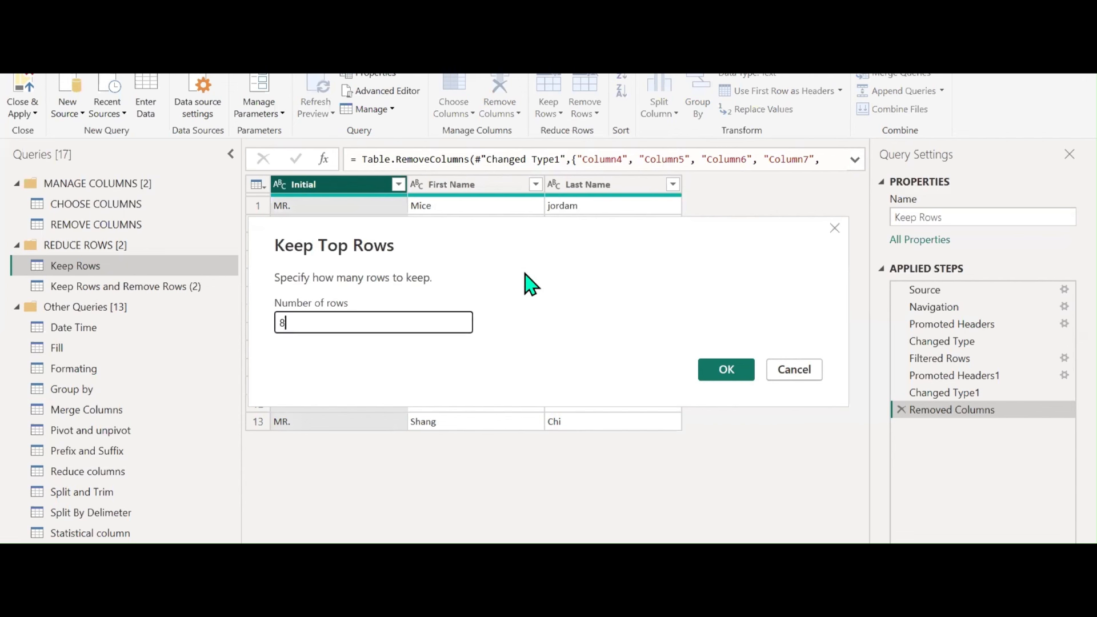
{"action": "left_click", "coordinate": [729, 378]}
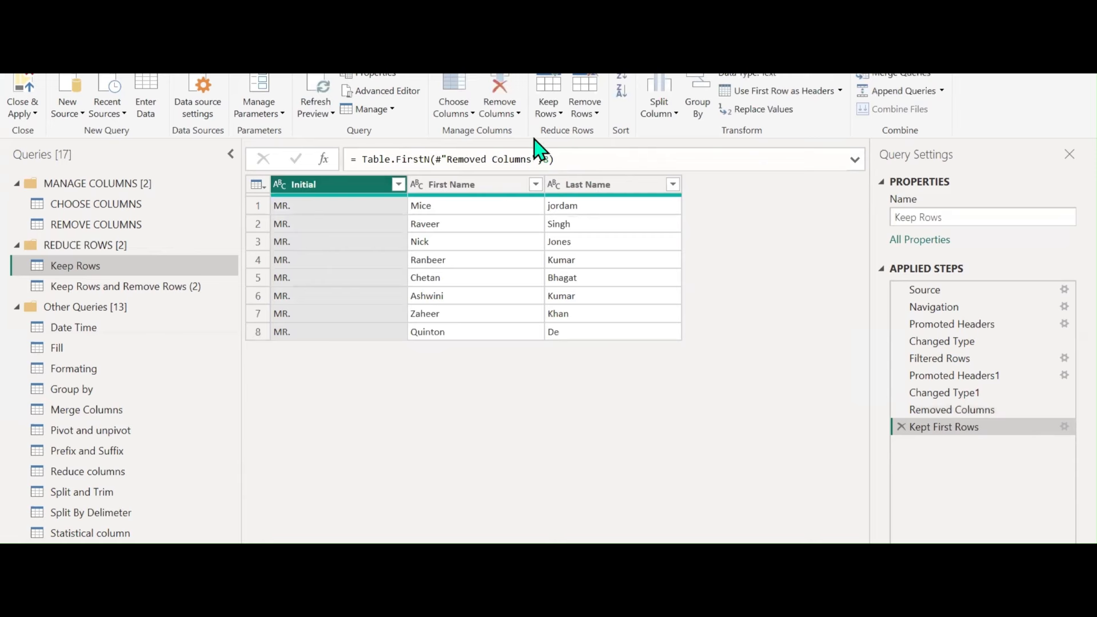
{"action": "left_click", "coordinate": [548, 110]}
{"action": "left_click", "coordinate": [565, 149]}
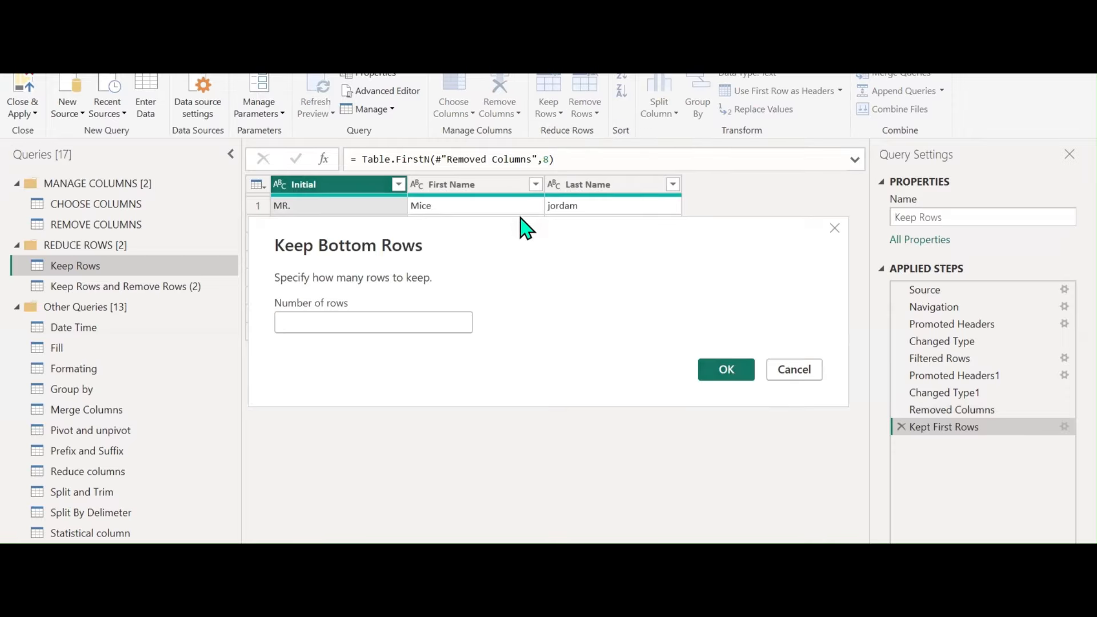
{"action": "type", "text": "6"}
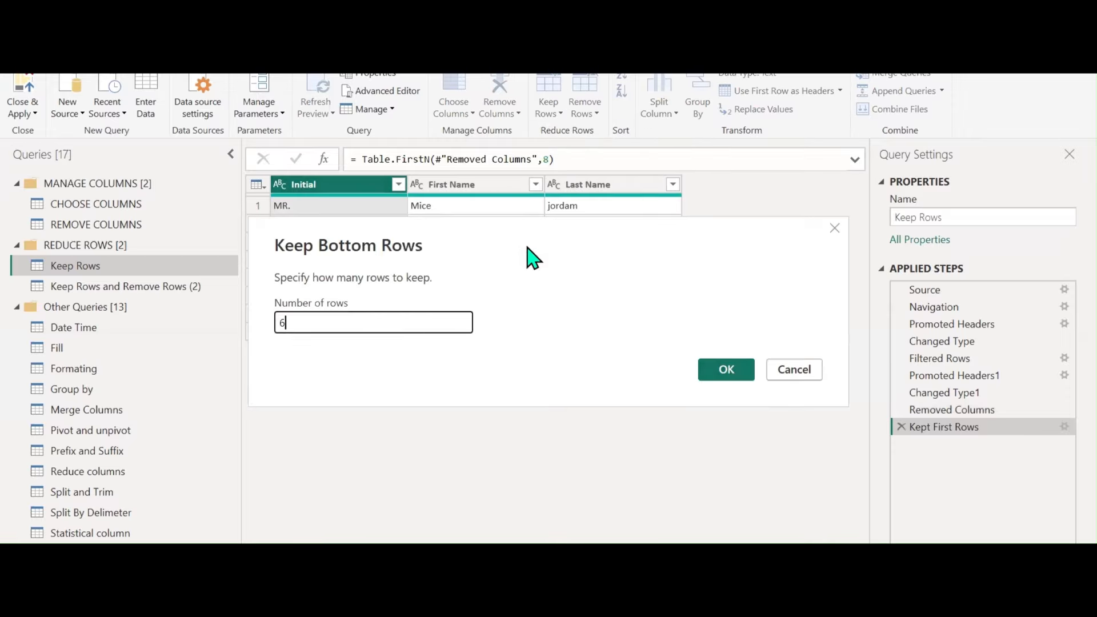
{"action": "left_click", "coordinate": [721, 372]}
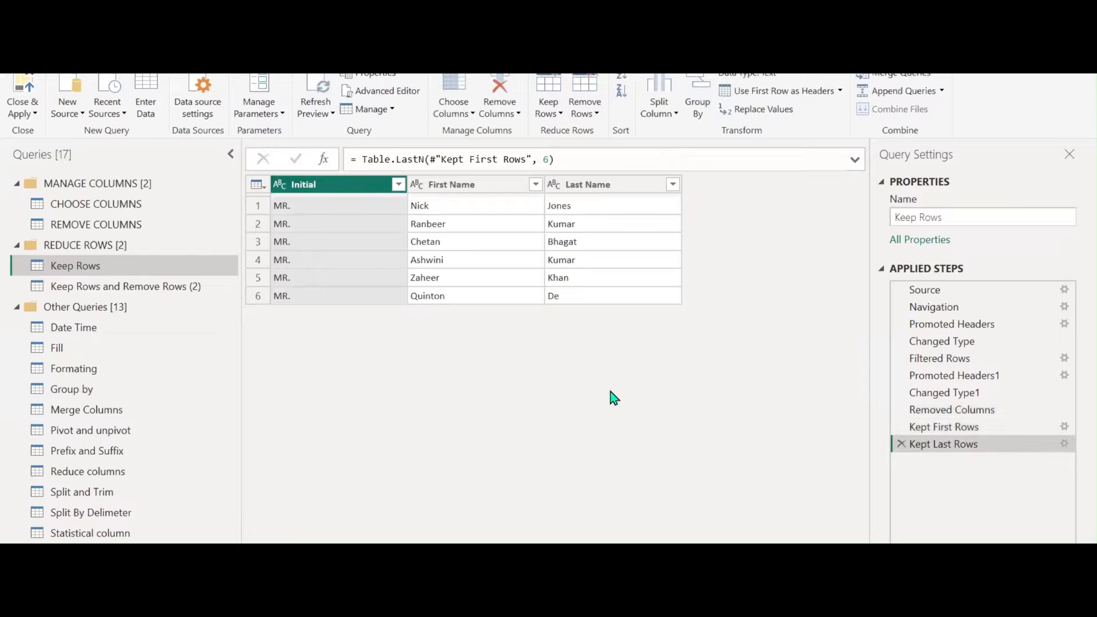
Keep a range of 4 rows starting at row 1
{"action": "left_click", "coordinate": [553, 113]}
{"action": "left_click", "coordinate": [564, 168]}
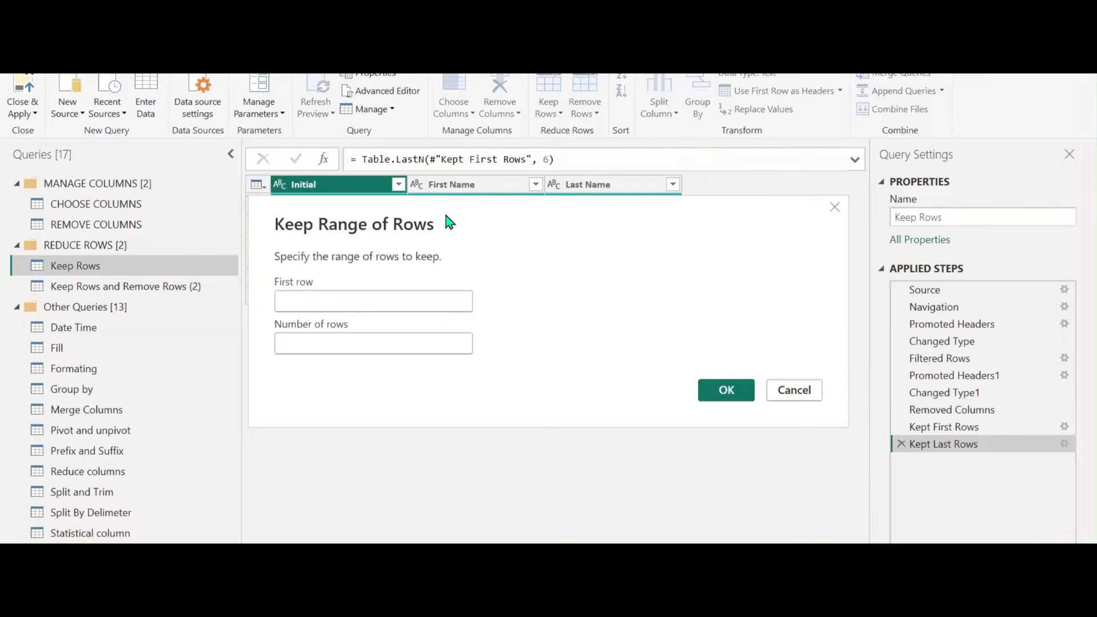
{"action": "left_click", "coordinate": [504, 297]}
{"action": "type", "text": "1"}
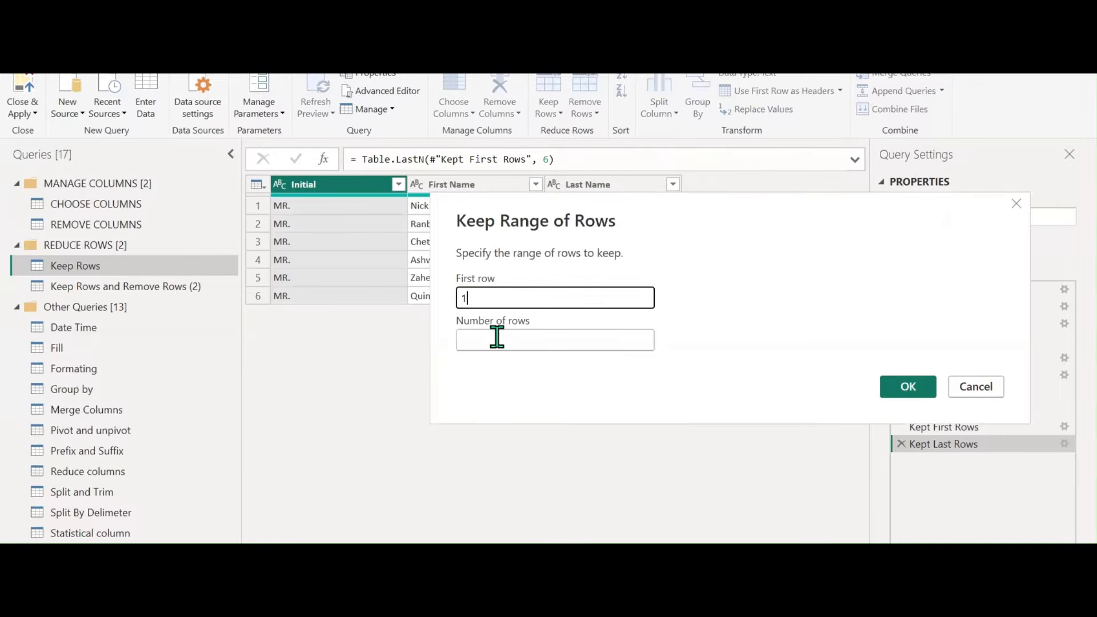
{"action": "left_click", "coordinate": [497, 339]}
{"action": "type", "text": "4"}
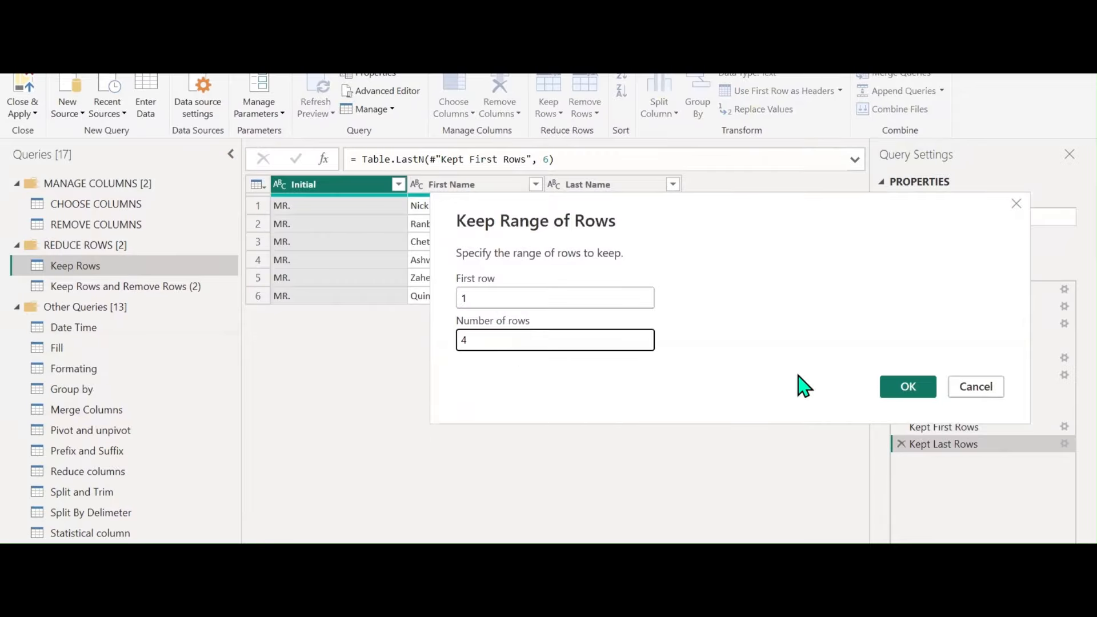
{"action": "left_click", "coordinate": [906, 394]}
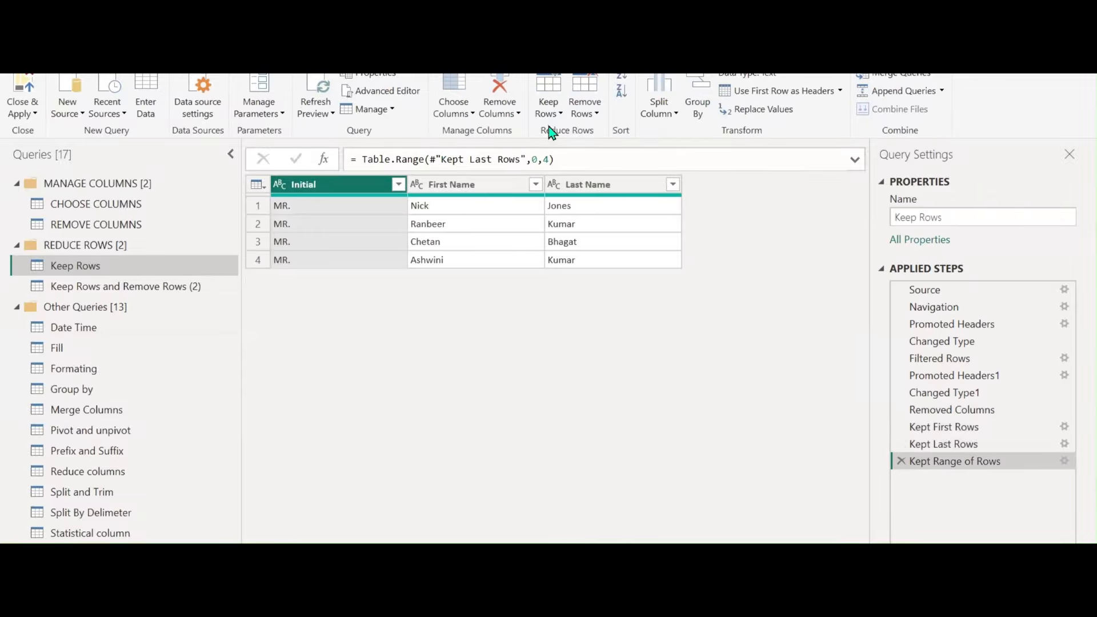
{"action": "left_click", "coordinate": [549, 110]}
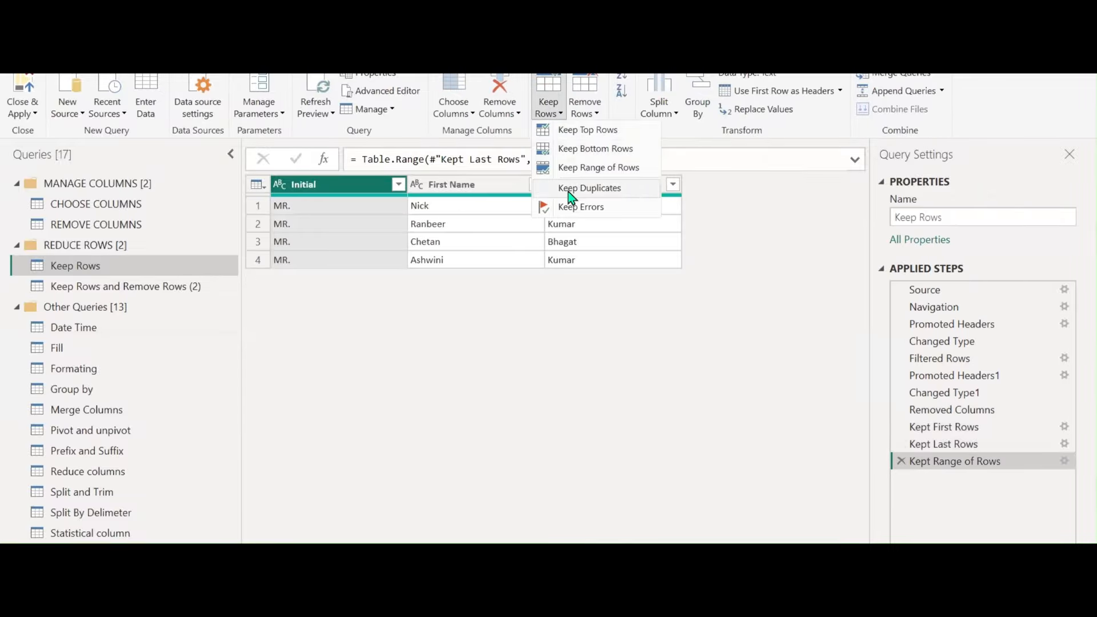
Replace the first-name value Ashwini with Chetan
{"action": "right_click", "coordinate": [452, 244]}
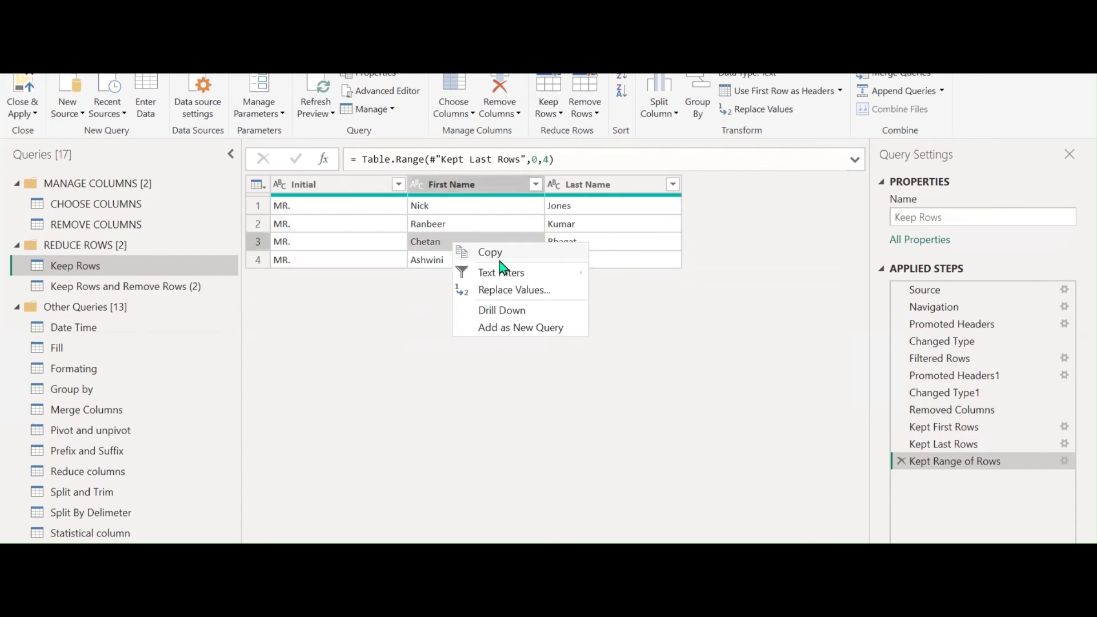
{"action": "right_click", "coordinate": [461, 265]}
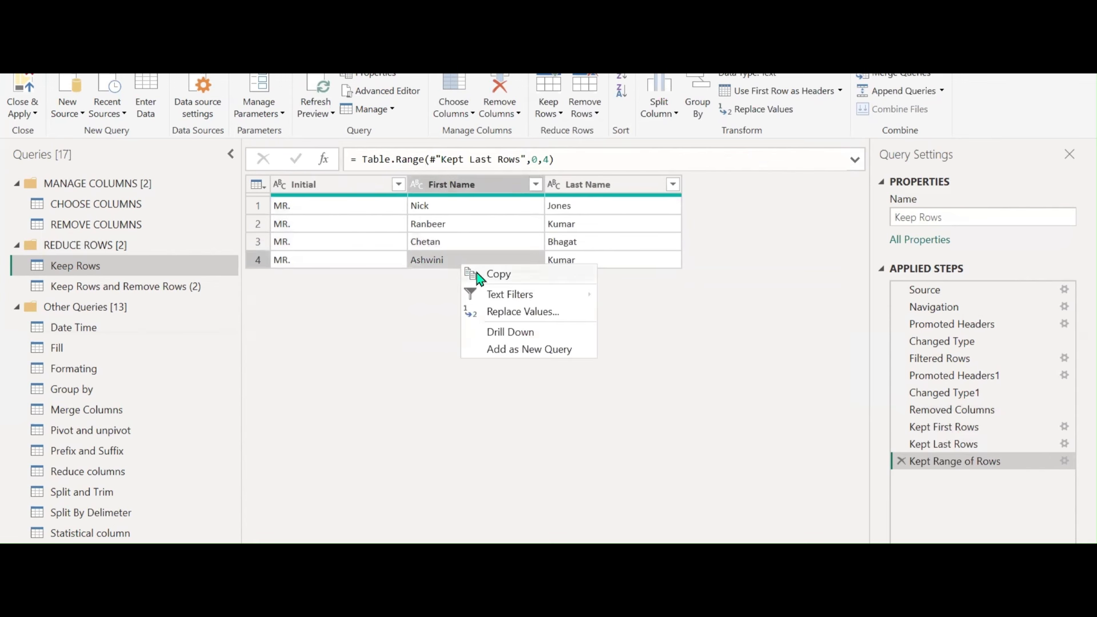
{"action": "left_click", "coordinate": [510, 314]}
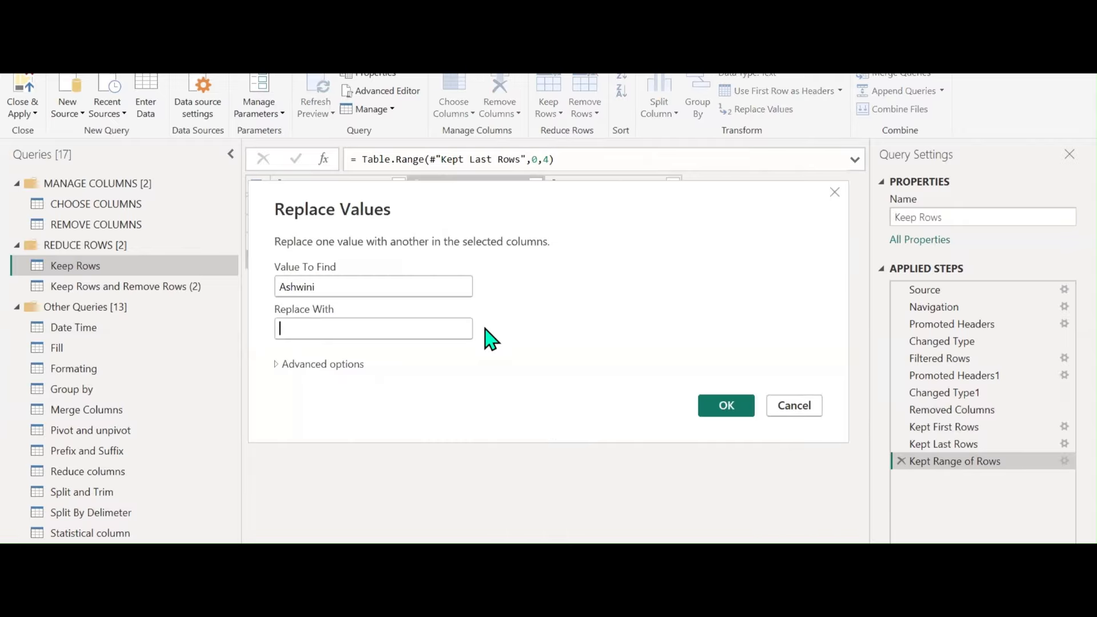
{"action": "type", "text": "Chetan"}
{"action": "left_click", "coordinate": [711, 409]}
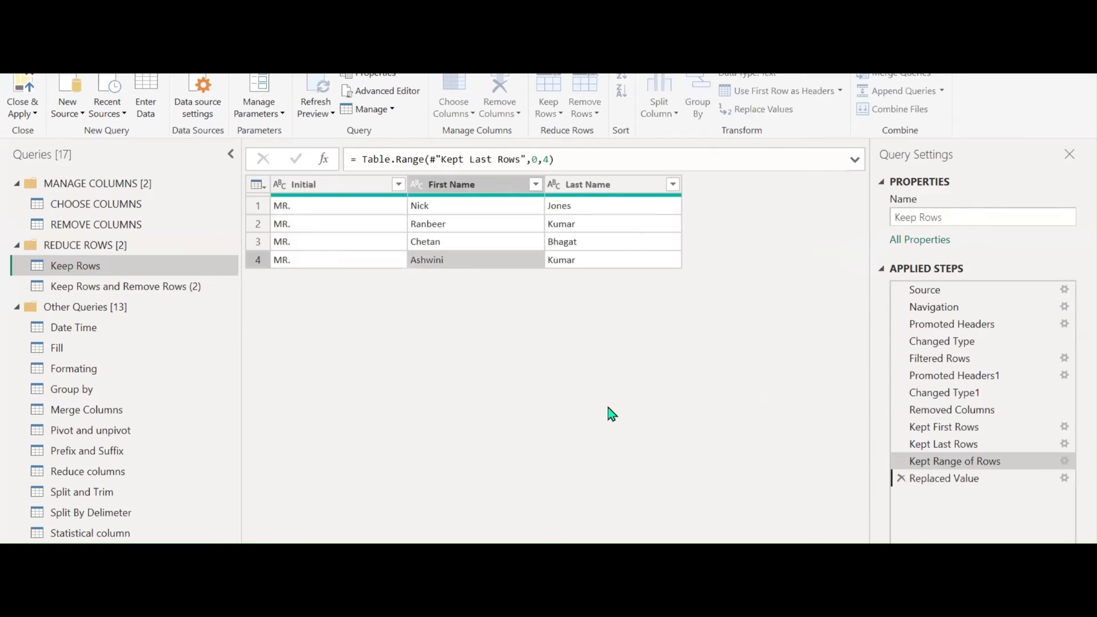
Keep only duplicate rows in Keep Rows, then open the Keep Rows and Remove Rows (2) query
{"action": "left_click", "coordinate": [555, 111]}
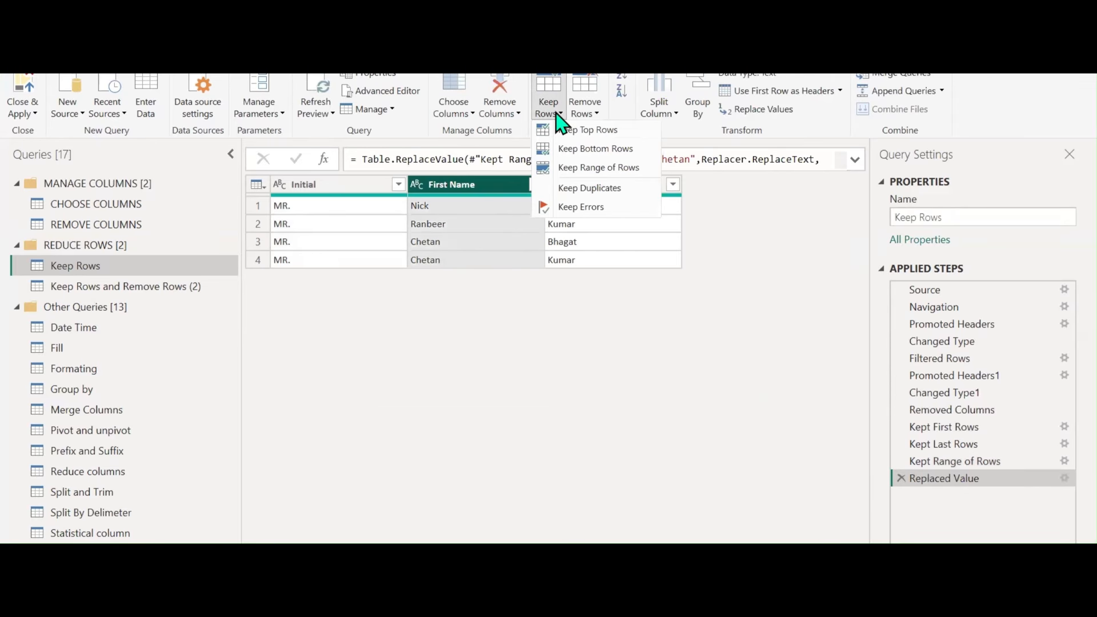
{"action": "left_click", "coordinate": [568, 188]}
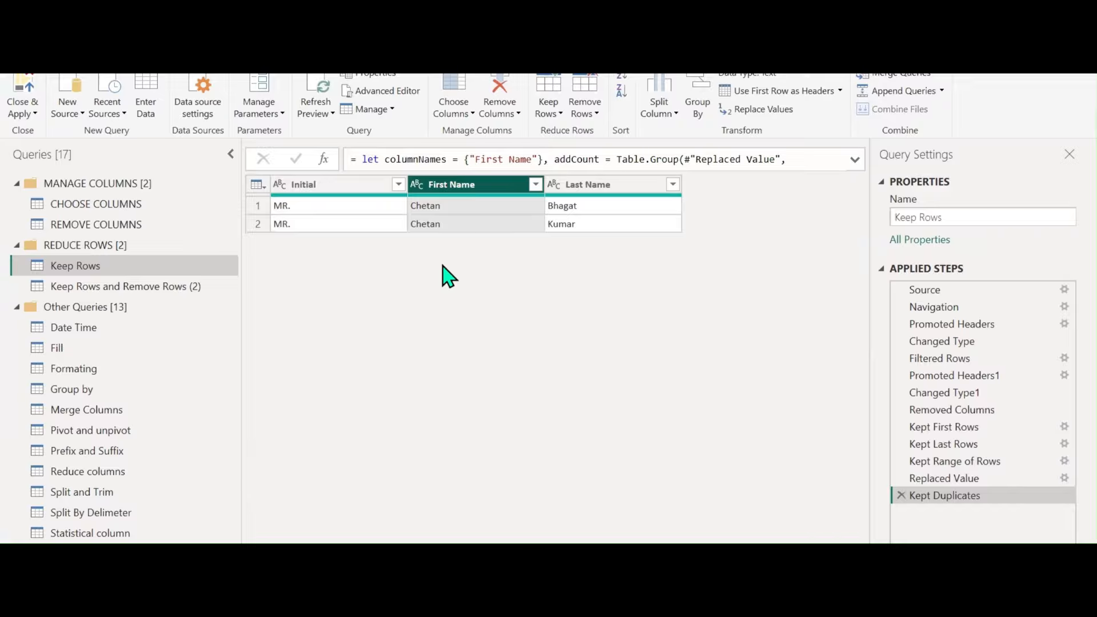
{"action": "left_click", "coordinate": [553, 115]}
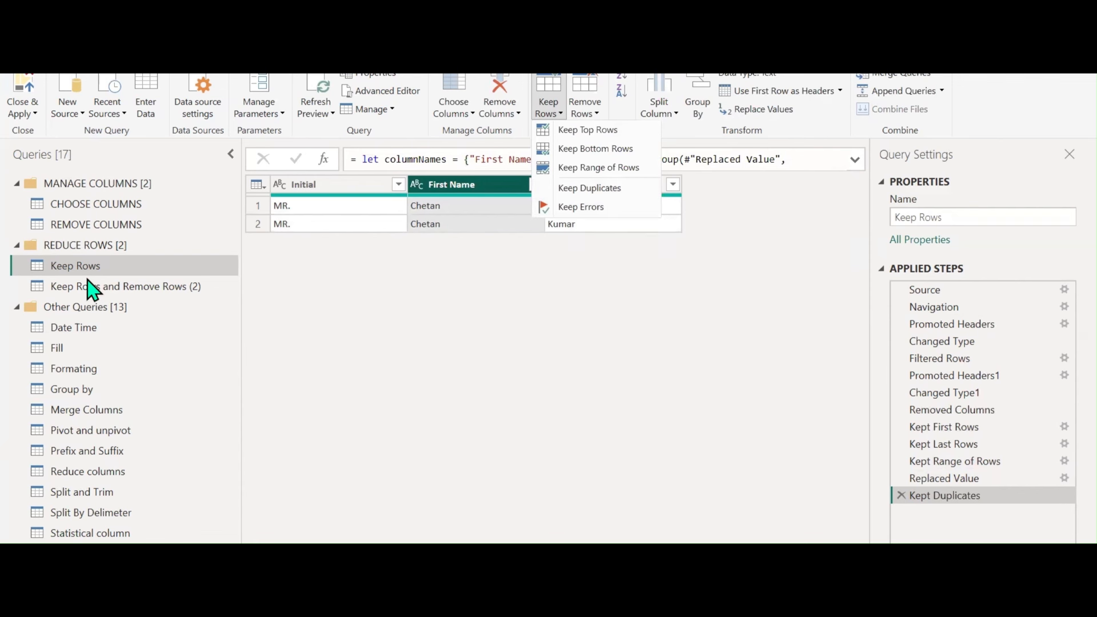
{"action": "left_click", "coordinate": [325, 296]}
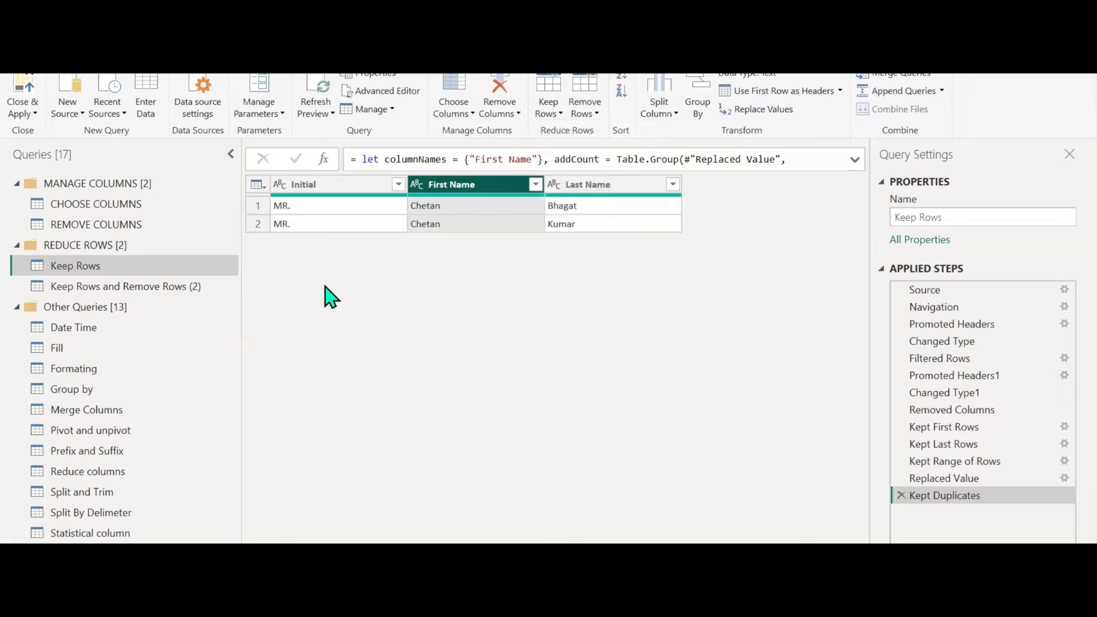
{"action": "left_click", "coordinate": [140, 287]}
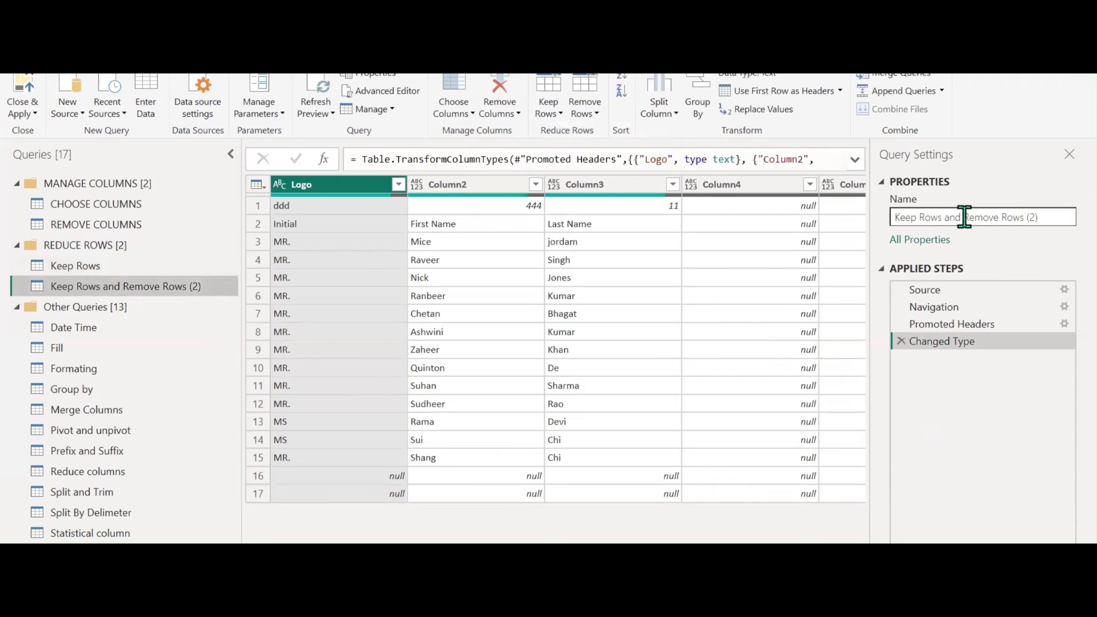
Rename the duplicate query to Remove Rows
{"action": "left_click_drag", "start_coordinate": [964, 217], "coordinate": [879, 217]}
{"action": "key", "text": "BackSpace"}
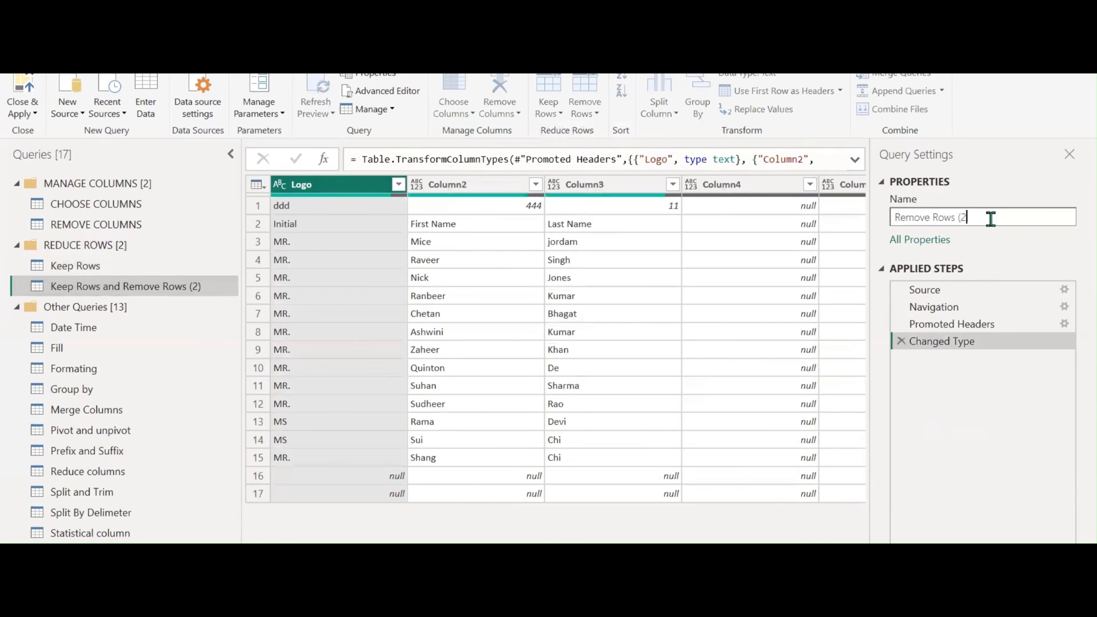
{"action": "key", "text": "Return"}
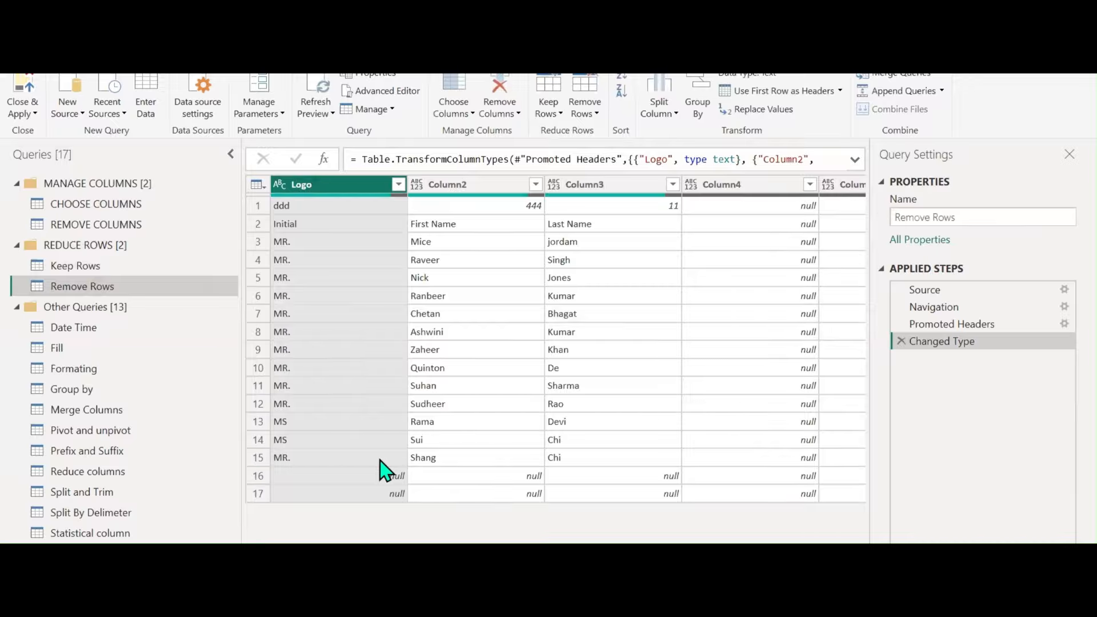
Remove the bottom 2 rows and then the top 1 row, leaving 14 rows
{"action": "left_click", "coordinate": [588, 116]}
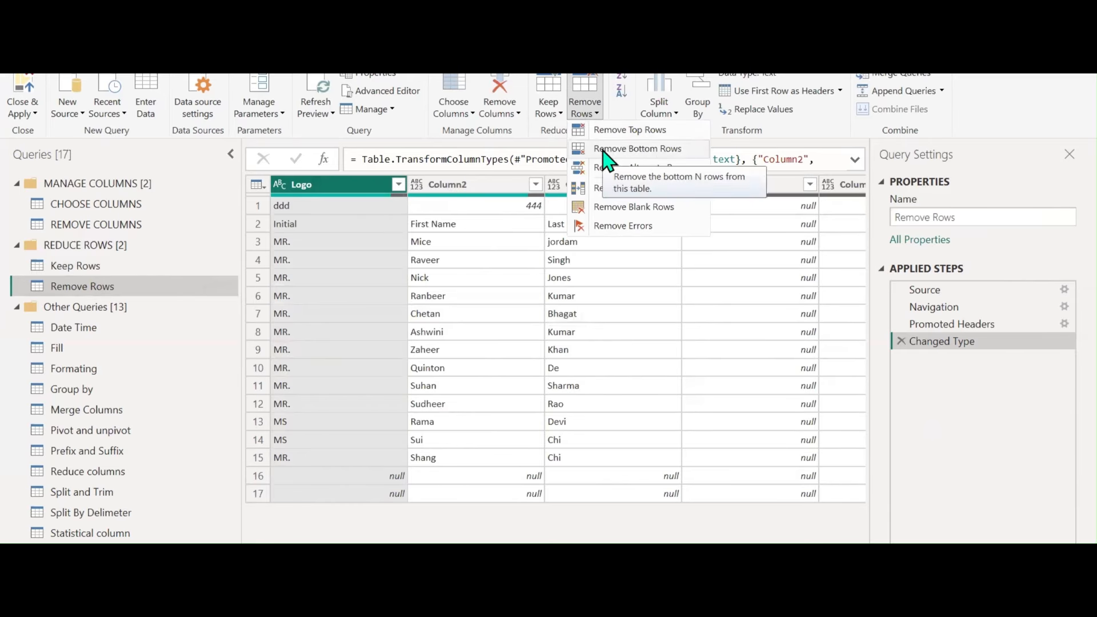
{"action": "left_click", "coordinate": [604, 153]}
{"action": "type", "text": "2"}
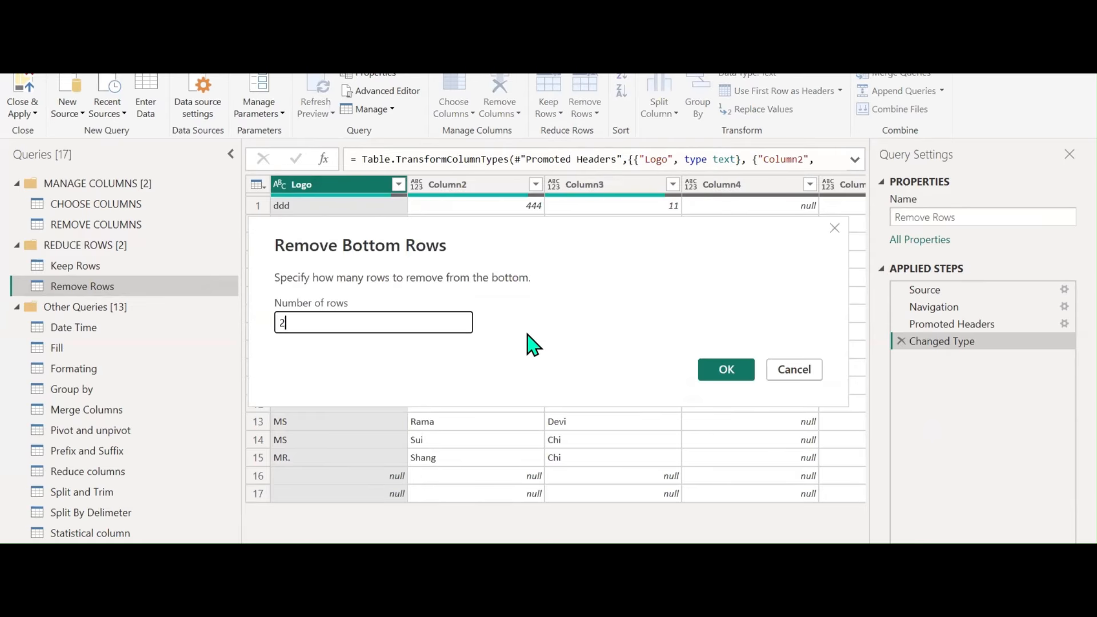
{"action": "left_click", "coordinate": [726, 369]}
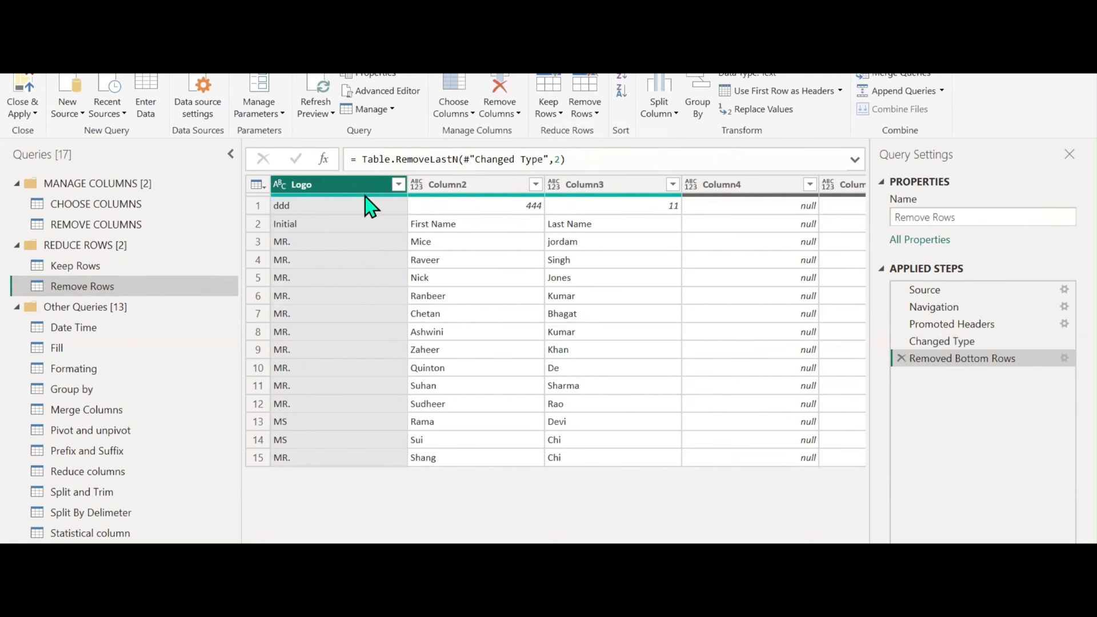
{"action": "left_click", "coordinate": [597, 114]}
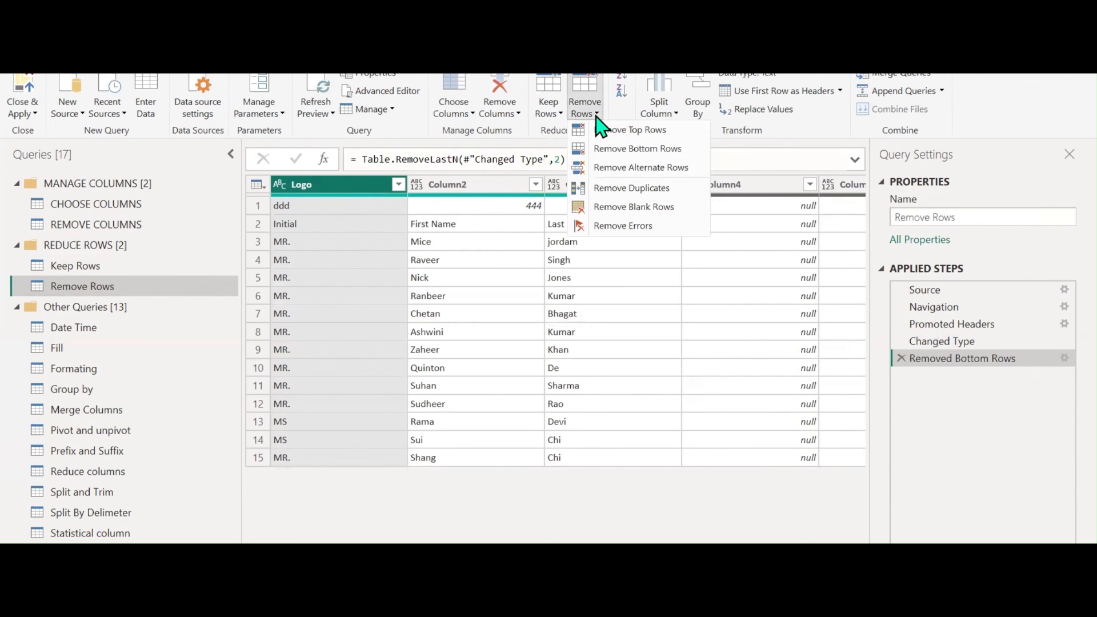
{"action": "left_click", "coordinate": [605, 130]}
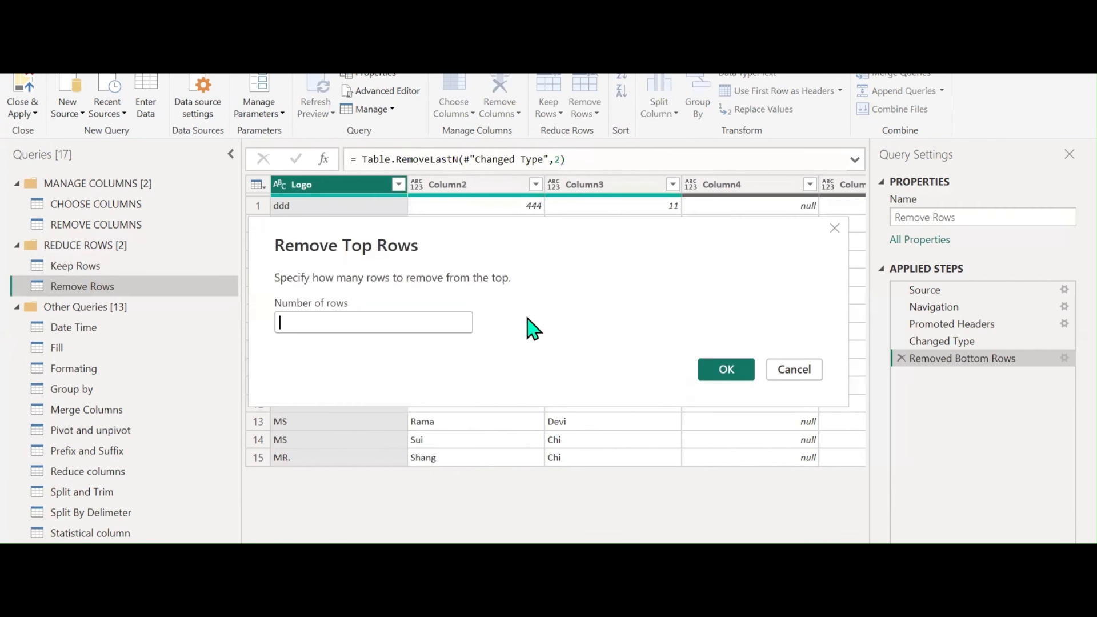
{"action": "type", "text": "1"}
{"action": "left_click", "coordinate": [729, 372]}
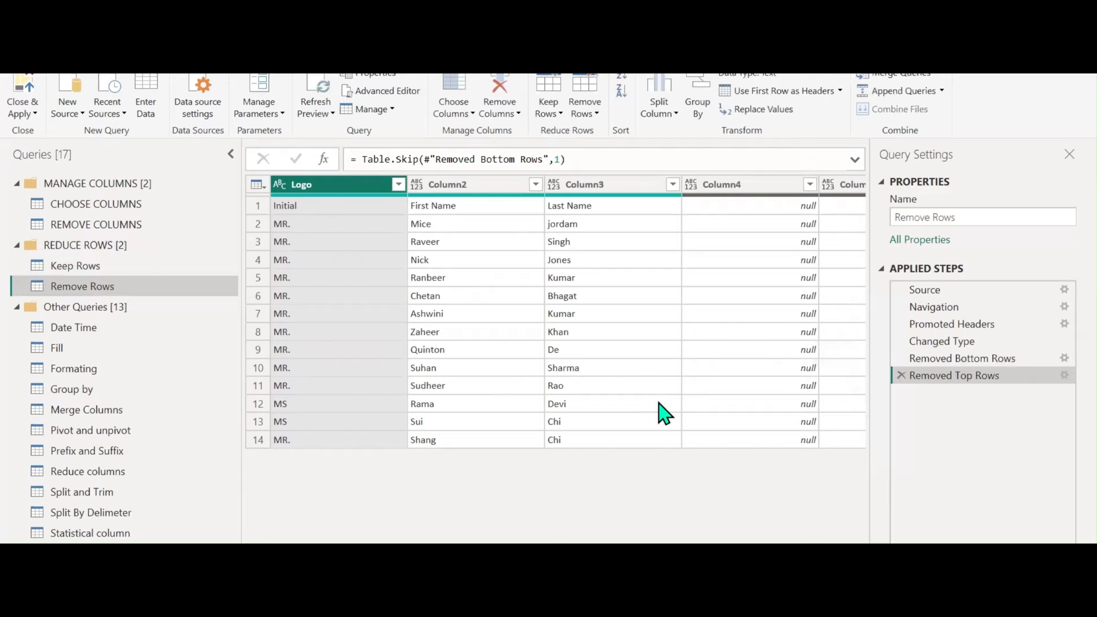
{"action": "left_click", "coordinate": [597, 189], "text": "shift"}
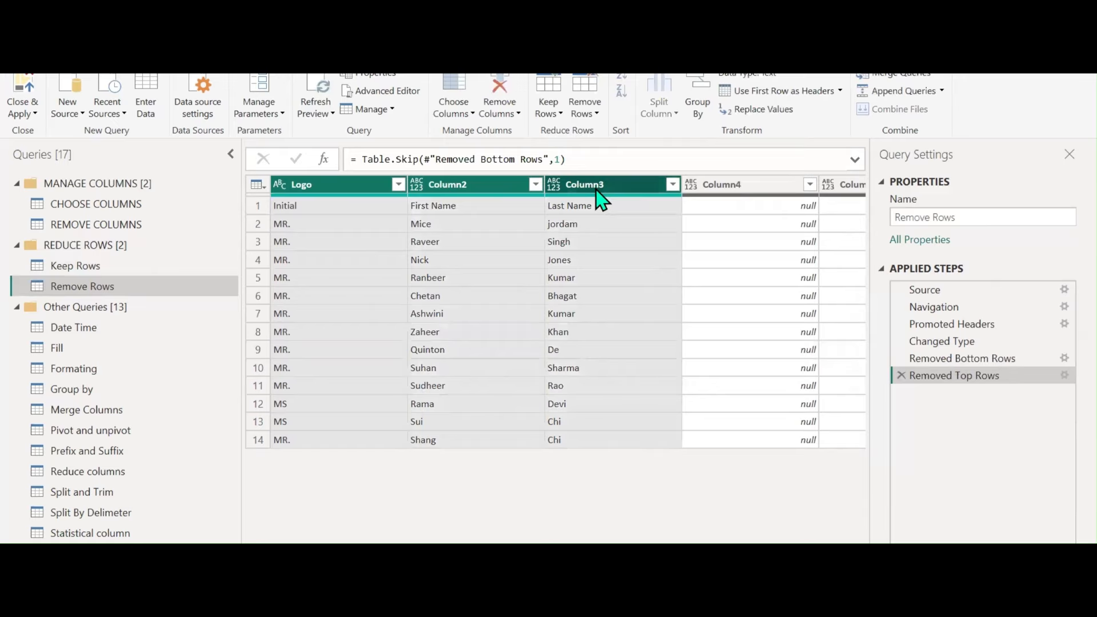
Keep only Logo through Column3 with Remove Other Columns, then promote the first row to headers Initial, First Name, Last Name
{"action": "right_click", "coordinate": [603, 189]}
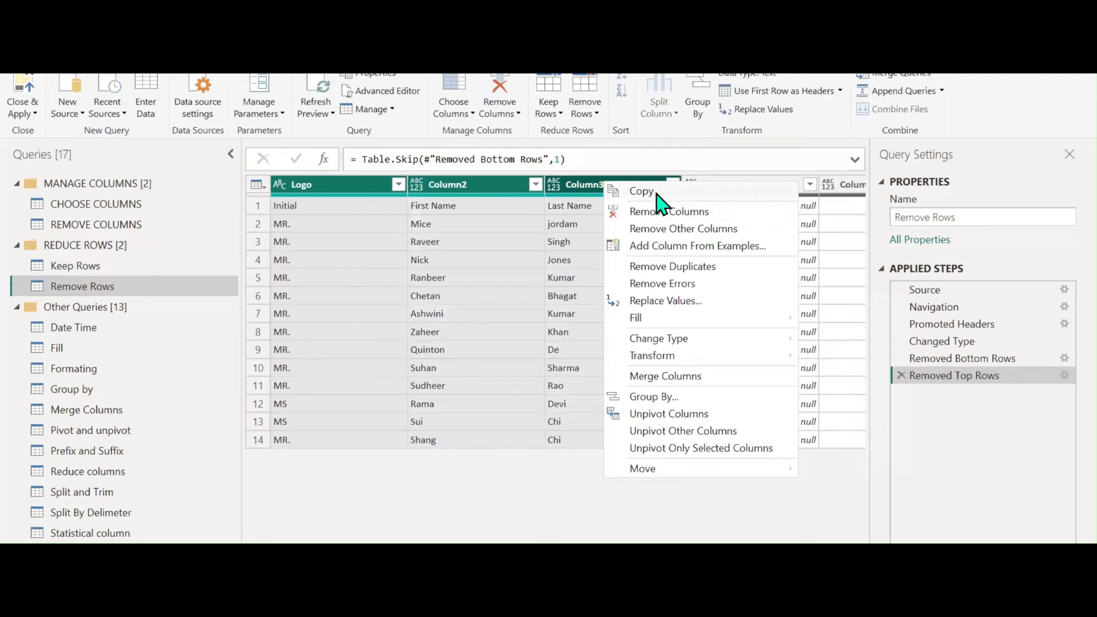
{"action": "left_click", "coordinate": [506, 113]}
{"action": "left_click", "coordinate": [512, 130]}
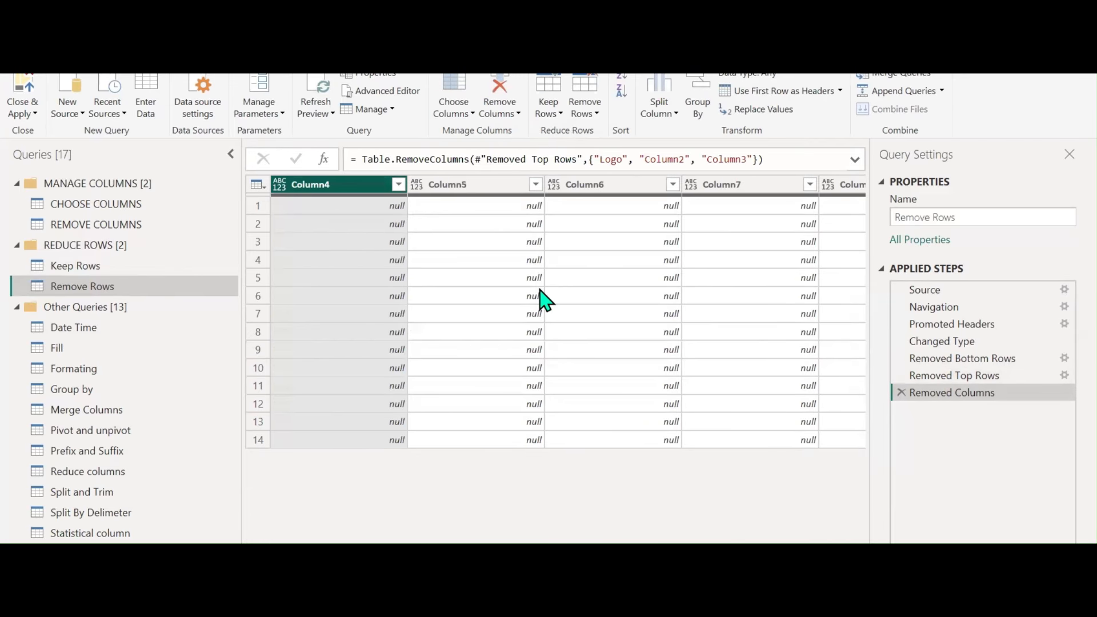
{"action": "left_click", "coordinate": [900, 392]}
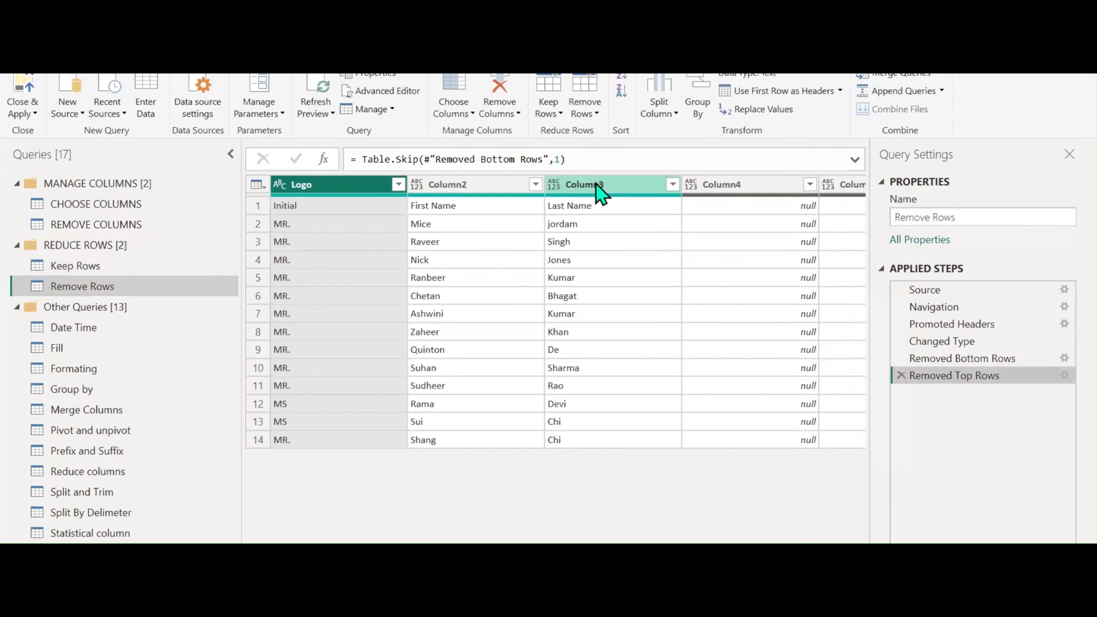
{"action": "left_click", "coordinate": [596, 185], "text": "shift"}
{"action": "right_click", "coordinate": [596, 185]}
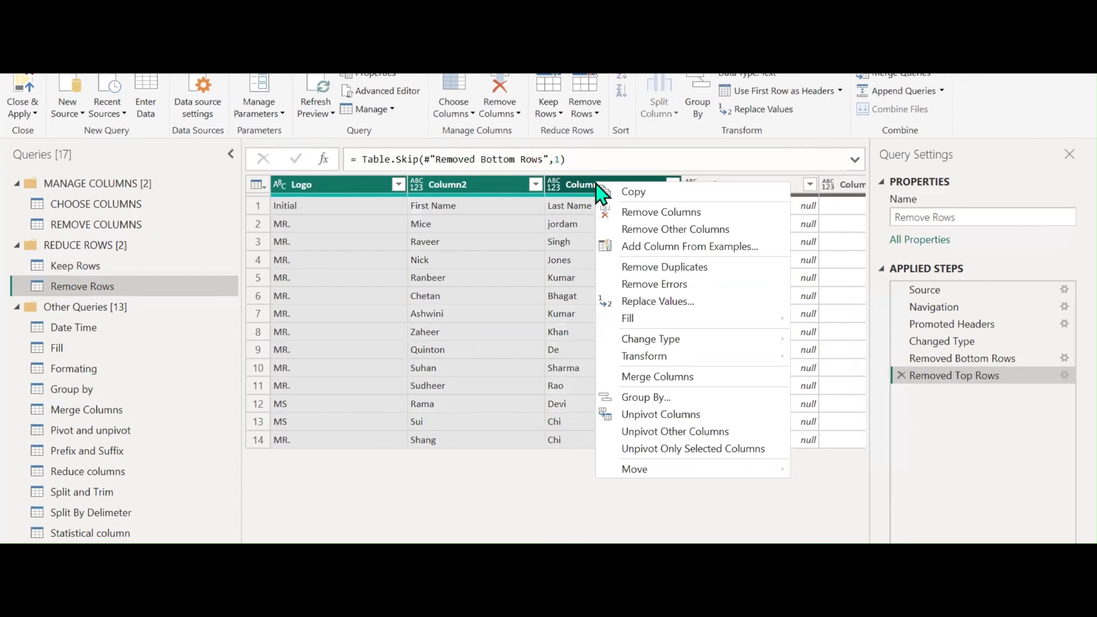
{"action": "left_click", "coordinate": [634, 231]}
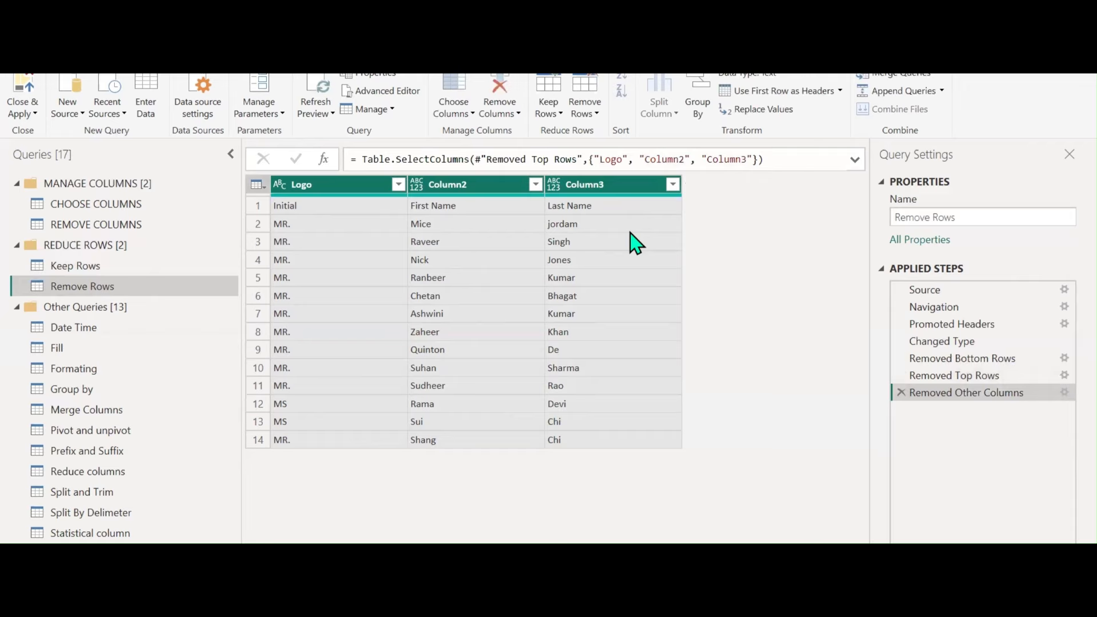
{"action": "left_click", "coordinate": [771, 97]}
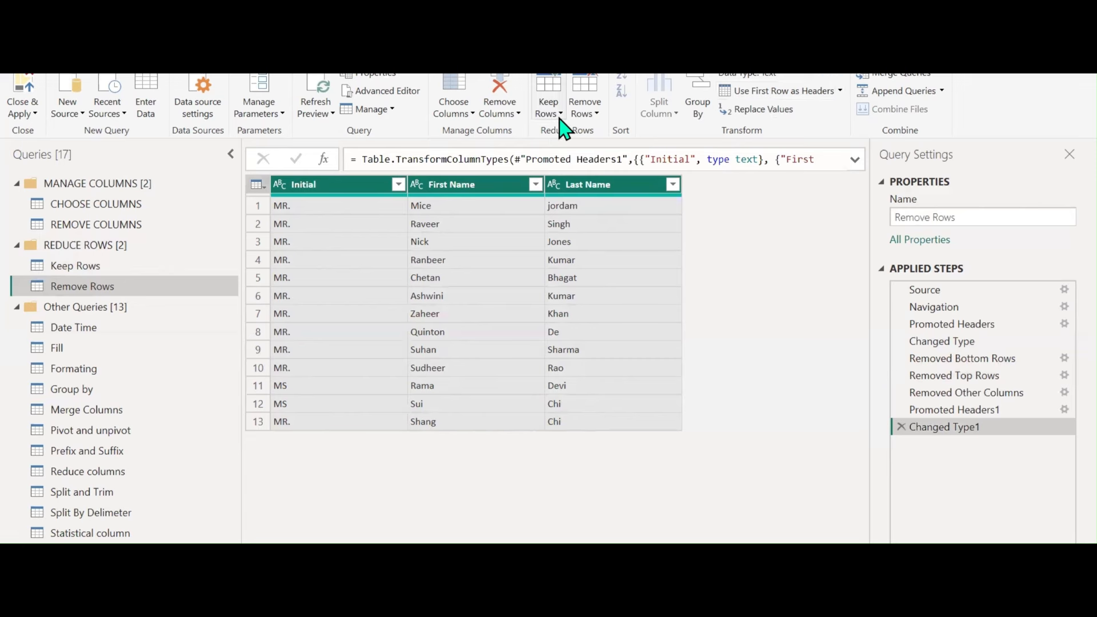
{"action": "left_click", "coordinate": [587, 117]}
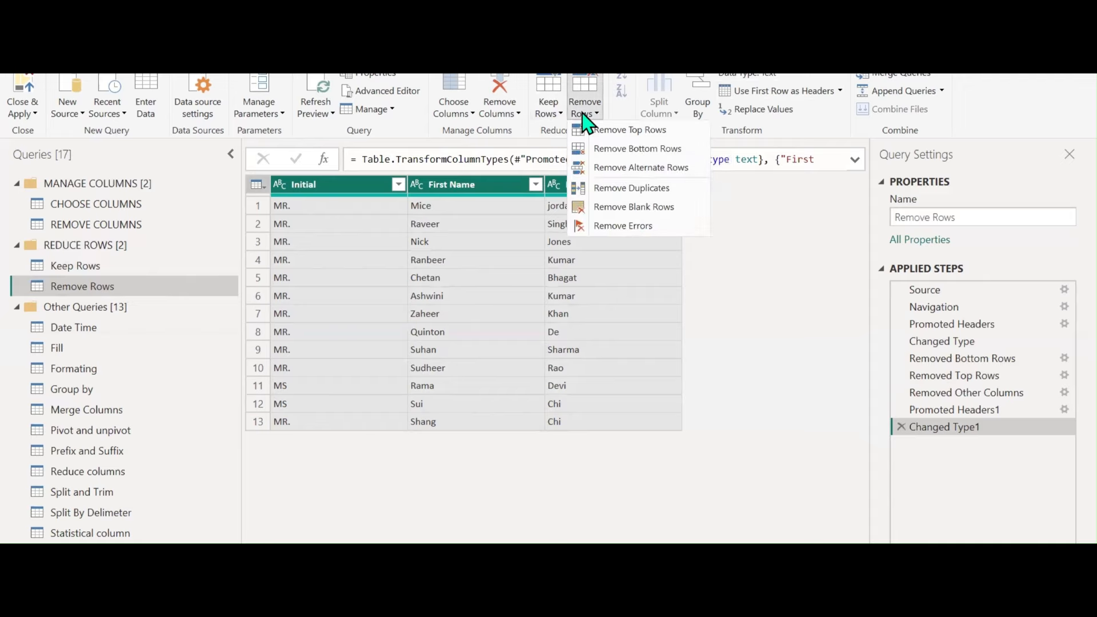
{"action": "left_click", "coordinate": [614, 172]}
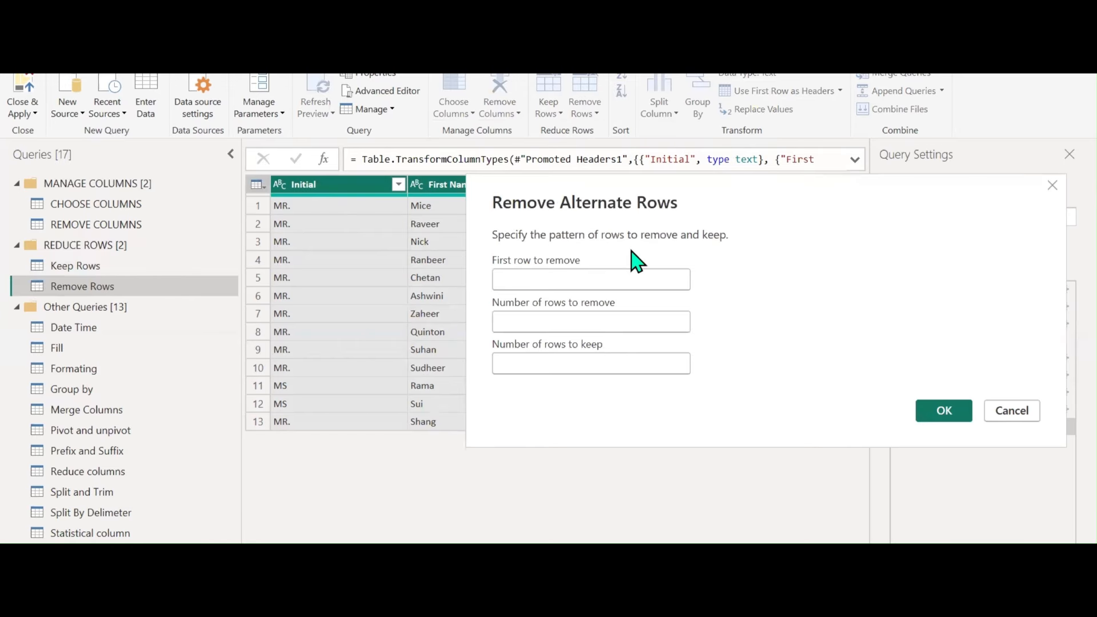
{"action": "left_click", "coordinate": [545, 278]}
{"action": "type", "text": "1"}
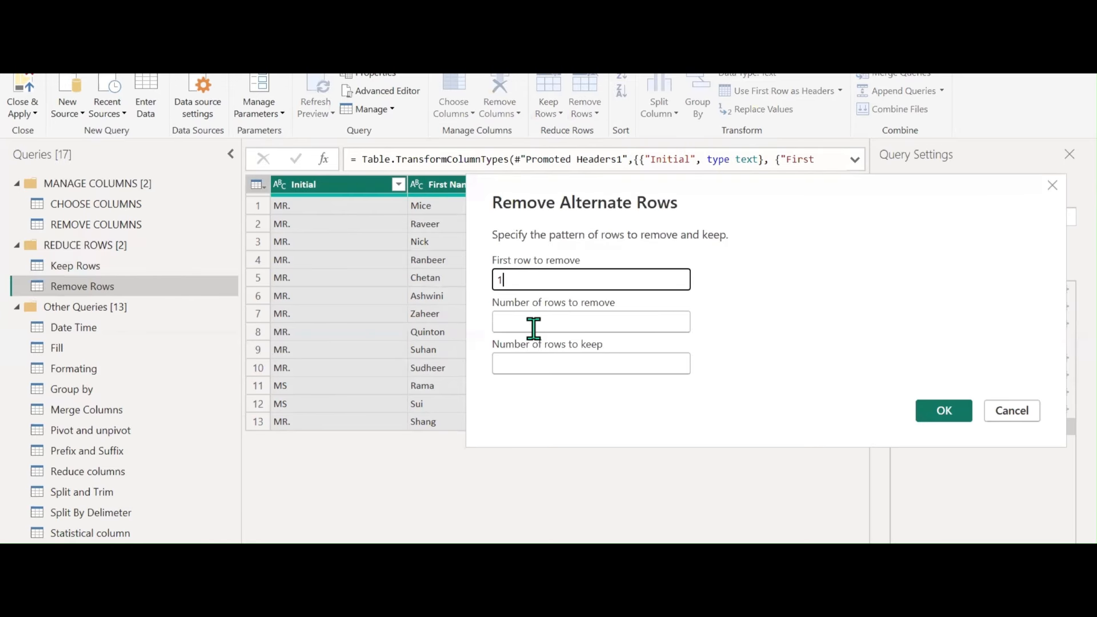
{"action": "left_click", "coordinate": [533, 327]}
{"action": "type", "text": "2"}
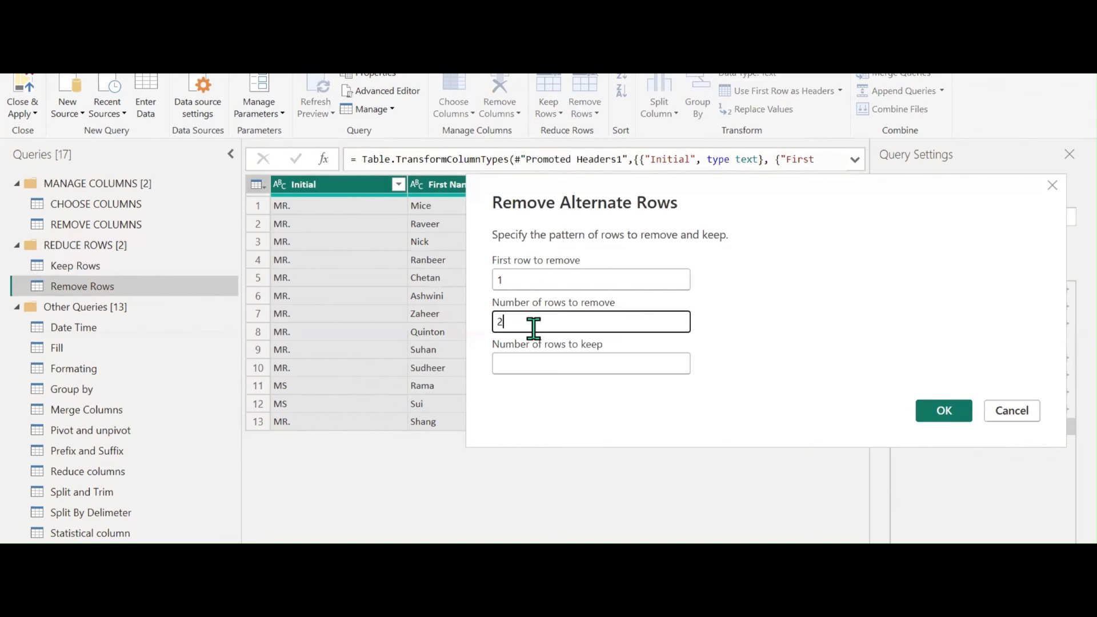
{"action": "left_click", "coordinate": [519, 365]}
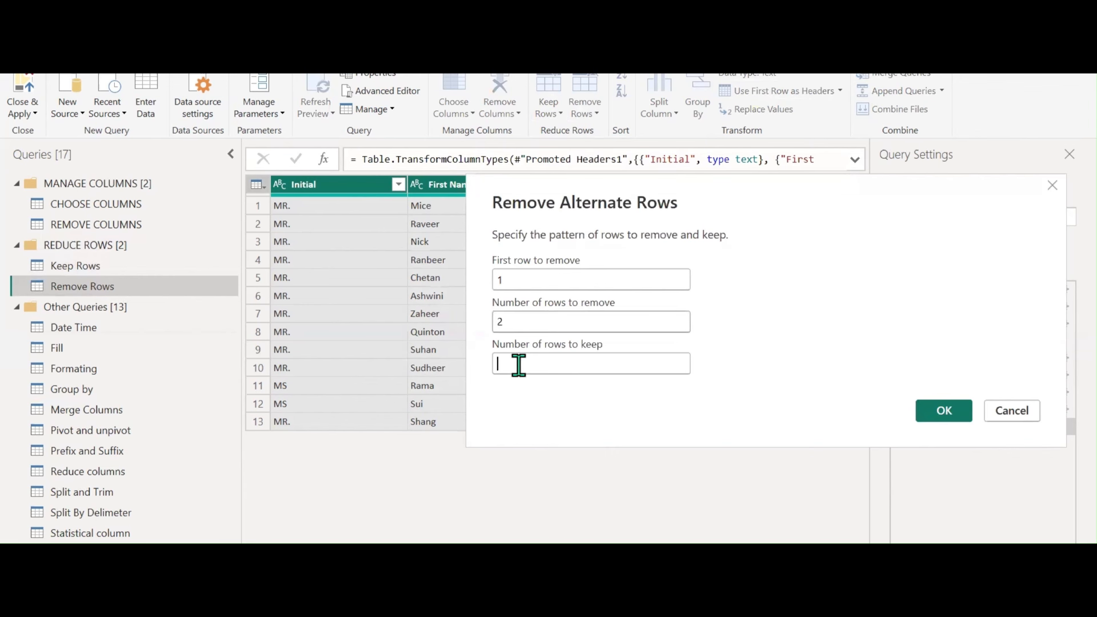
{"action": "type", "text": "6"}
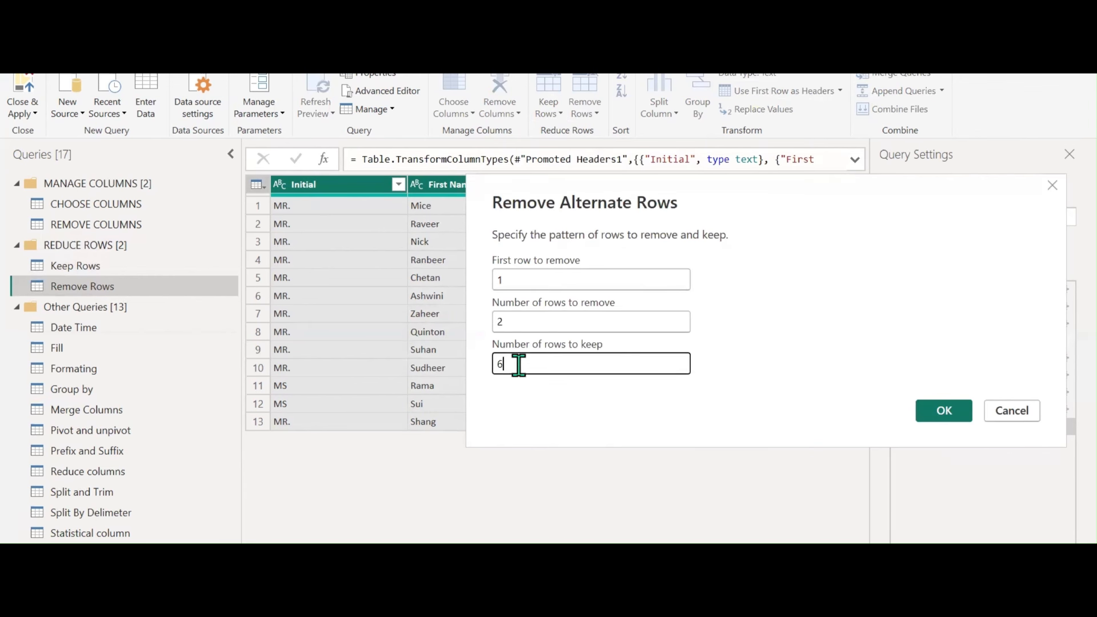
{"action": "left_click", "coordinate": [969, 415]}
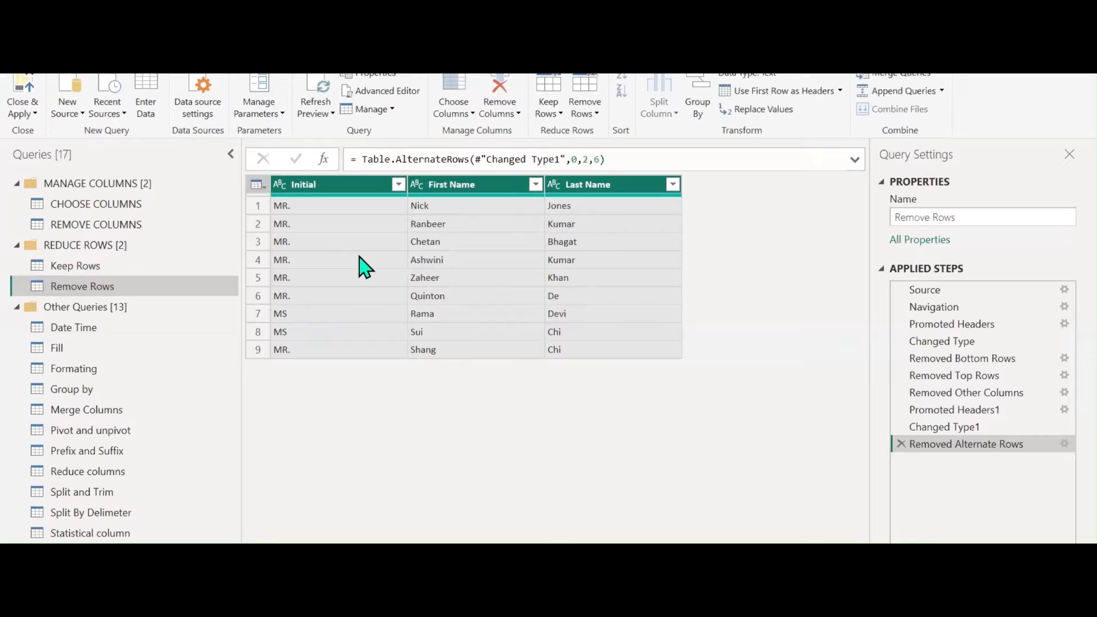
{"action": "left_click", "coordinate": [1063, 445]}
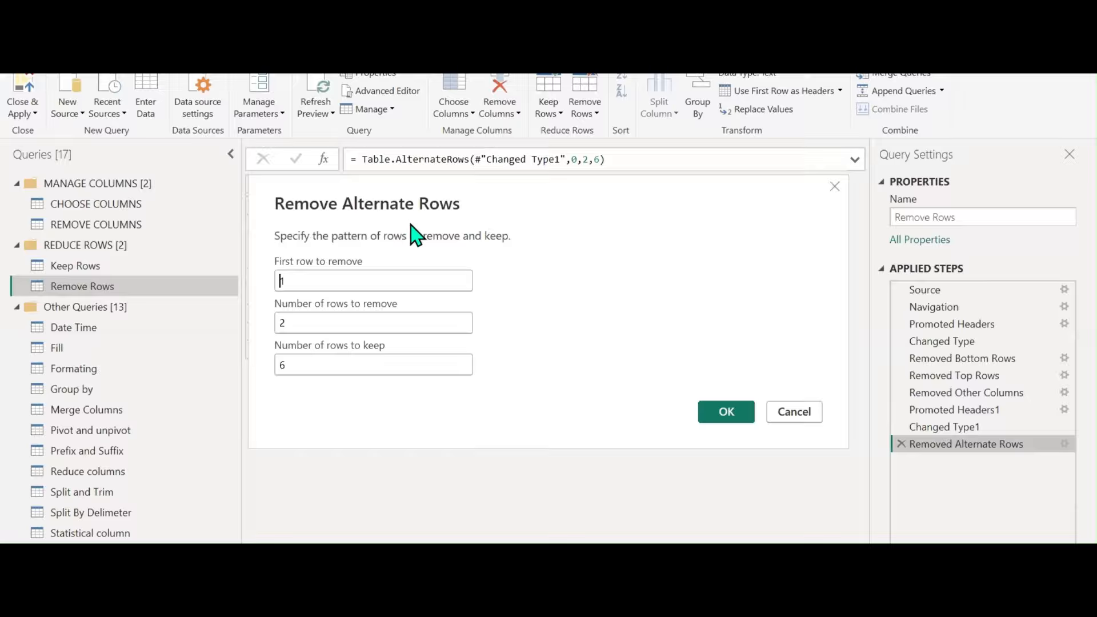
{"action": "left_click", "coordinate": [787, 414]}
{"action": "left_click", "coordinate": [584, 111]}
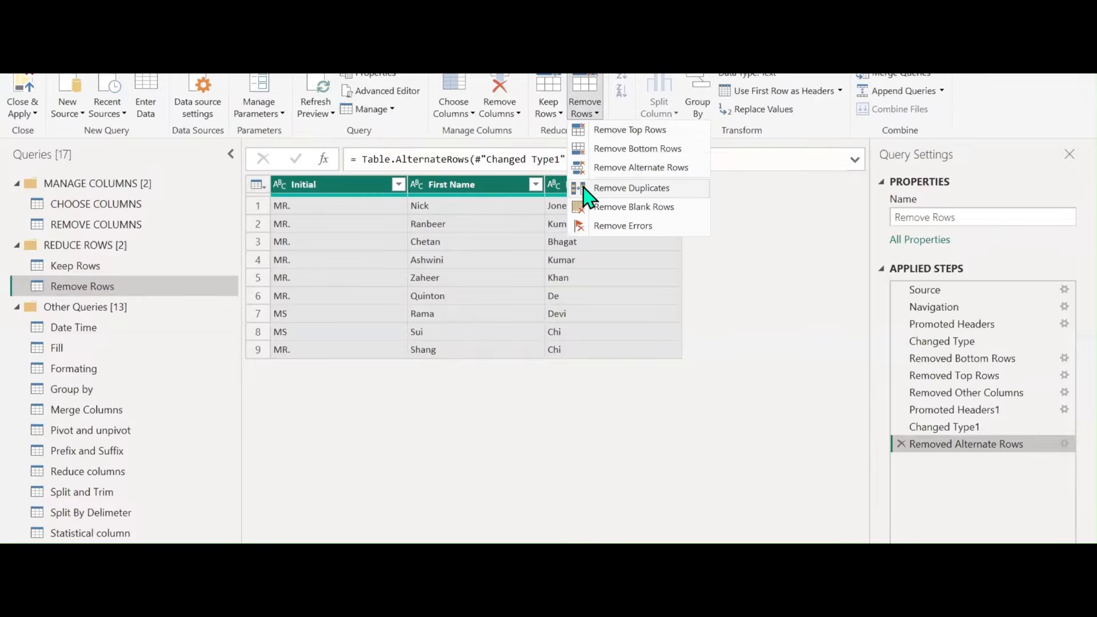
Replace Shang with Sui in the First Name column
{"action": "left_click", "coordinate": [475, 355]}
{"action": "left_click", "coordinate": [437, 337]}
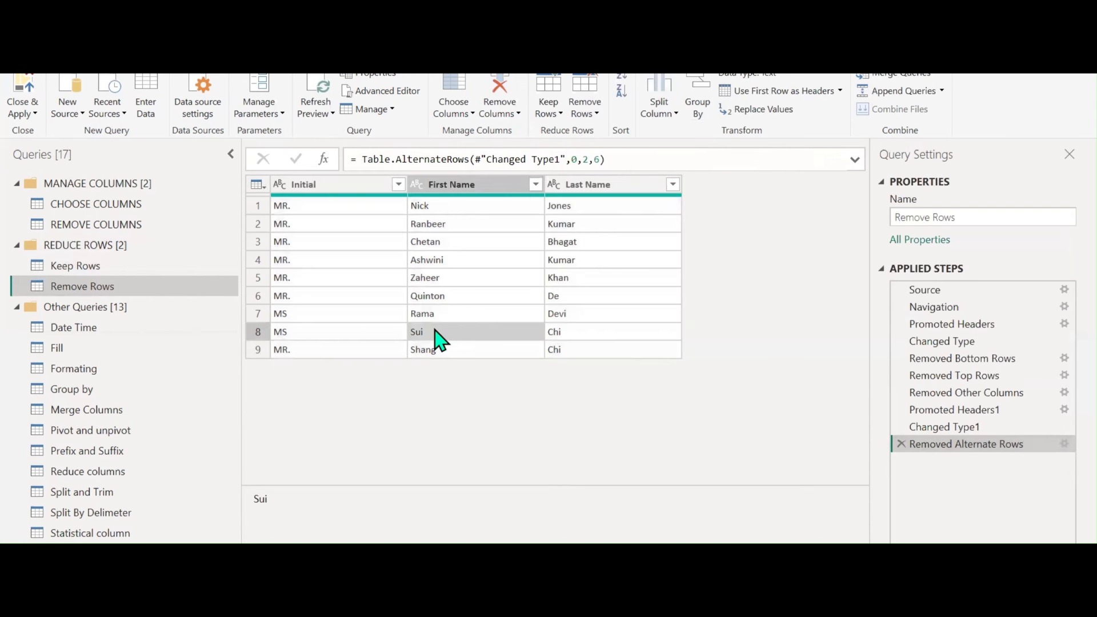
{"action": "right_click", "coordinate": [437, 337]}
{"action": "left_click", "coordinate": [464, 340]}
{"action": "left_click", "coordinate": [441, 349]}
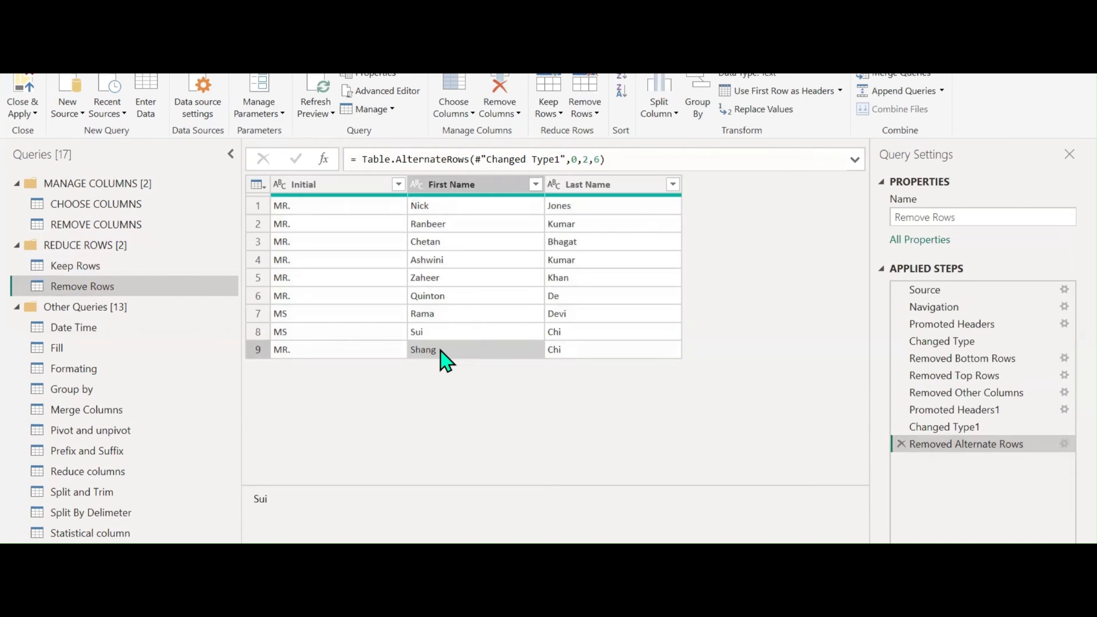
{"action": "right_click", "coordinate": [441, 349]}
{"action": "left_click", "coordinate": [478, 400]}
{"action": "type", "text": "Sui"}
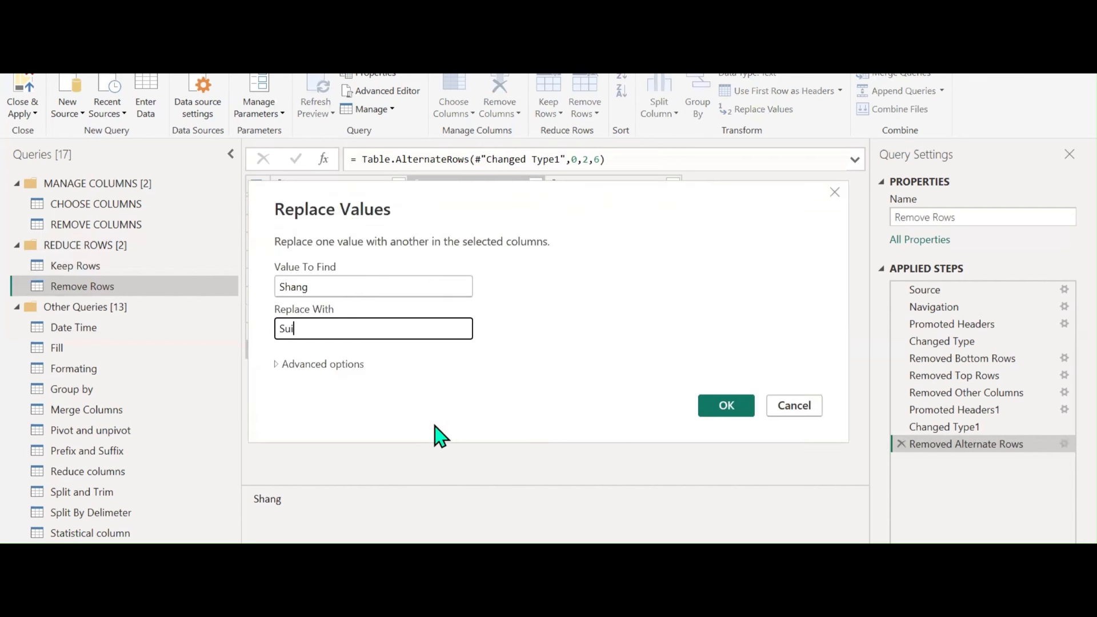
{"action": "left_click", "coordinate": [708, 406]}
Remove the duplicate first-name row, then select the Date Time query
{"action": "left_click", "coordinate": [584, 108]}
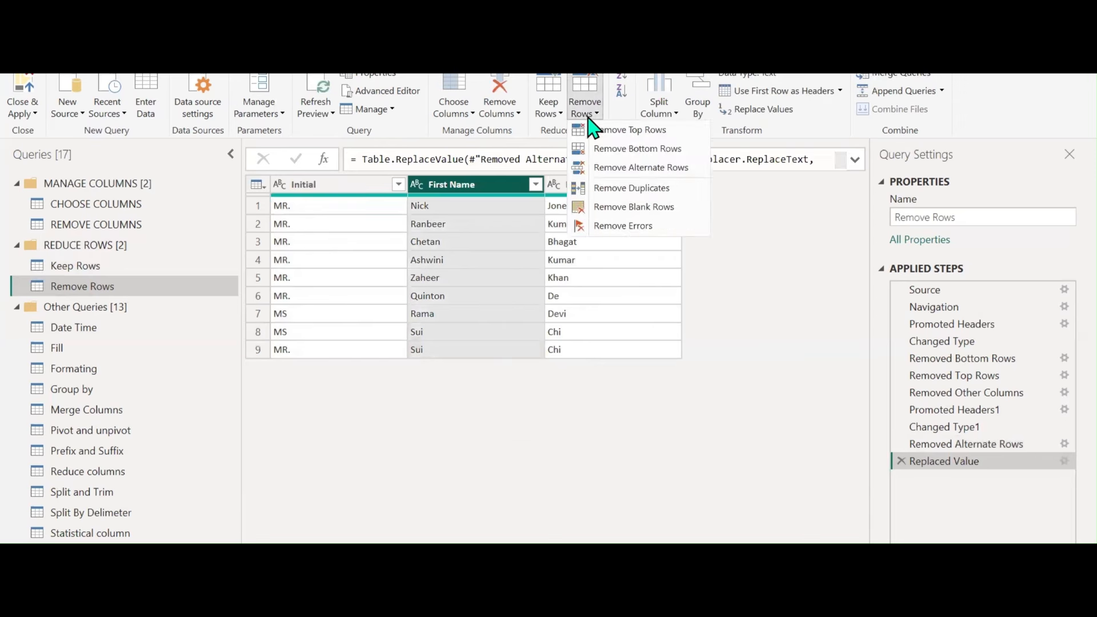
{"action": "left_click", "coordinate": [607, 188]}
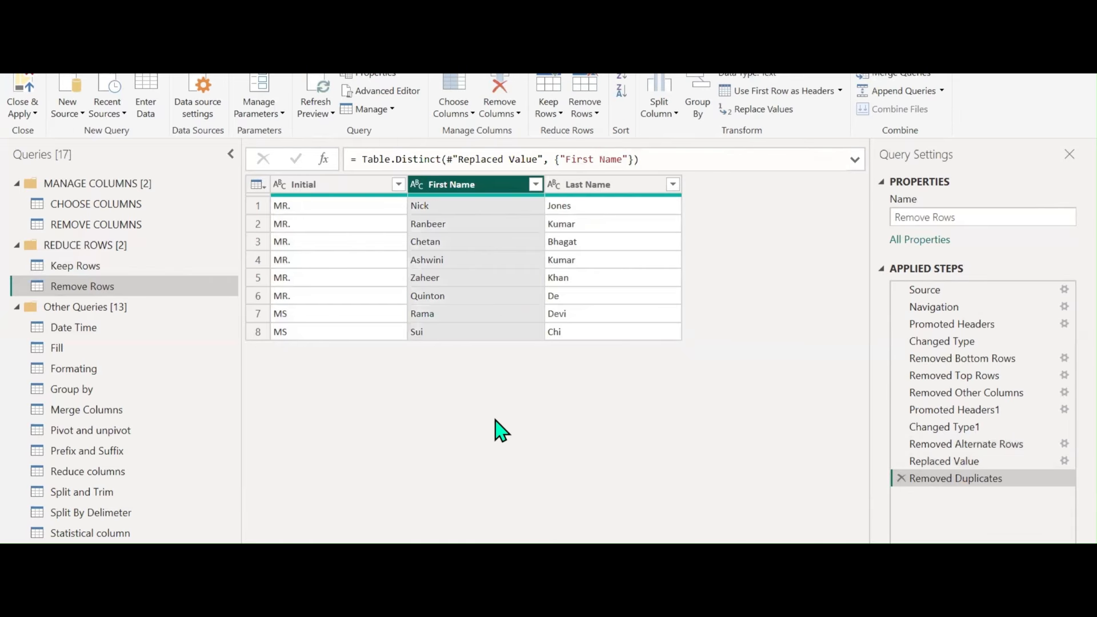
{"action": "left_click", "coordinate": [587, 113]}
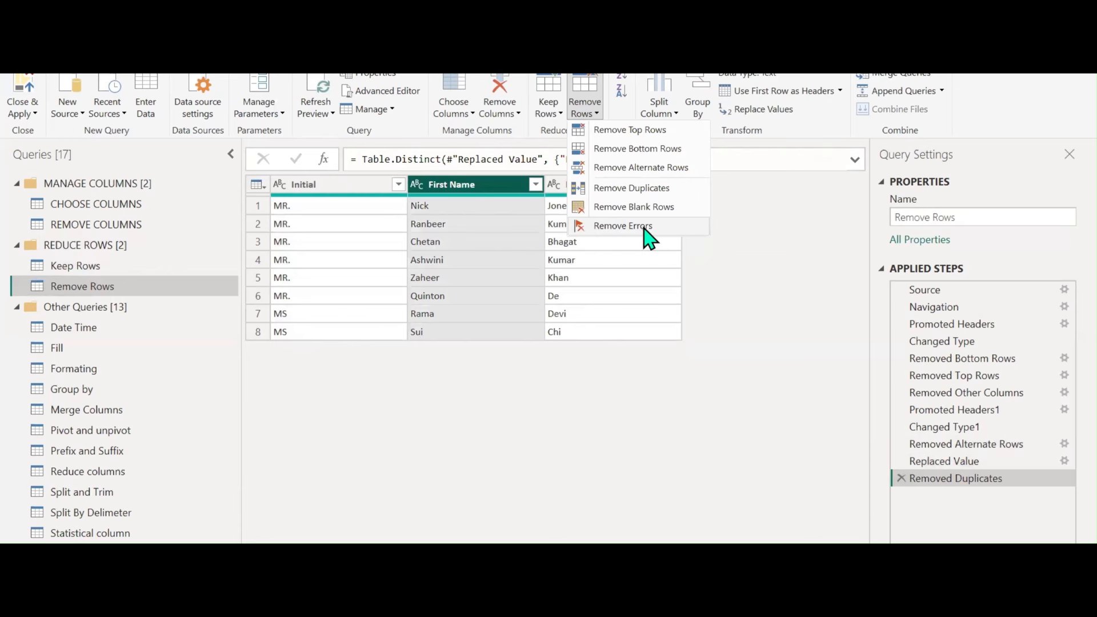
{"action": "left_click", "coordinate": [390, 440]}
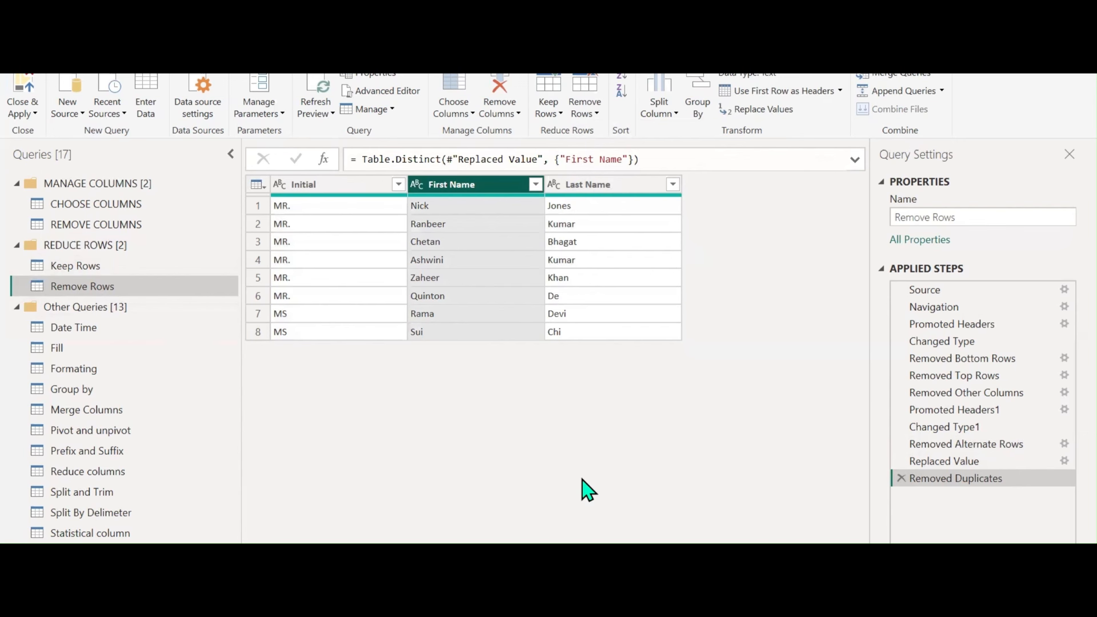
{"action": "left_click", "coordinate": [87, 331]}
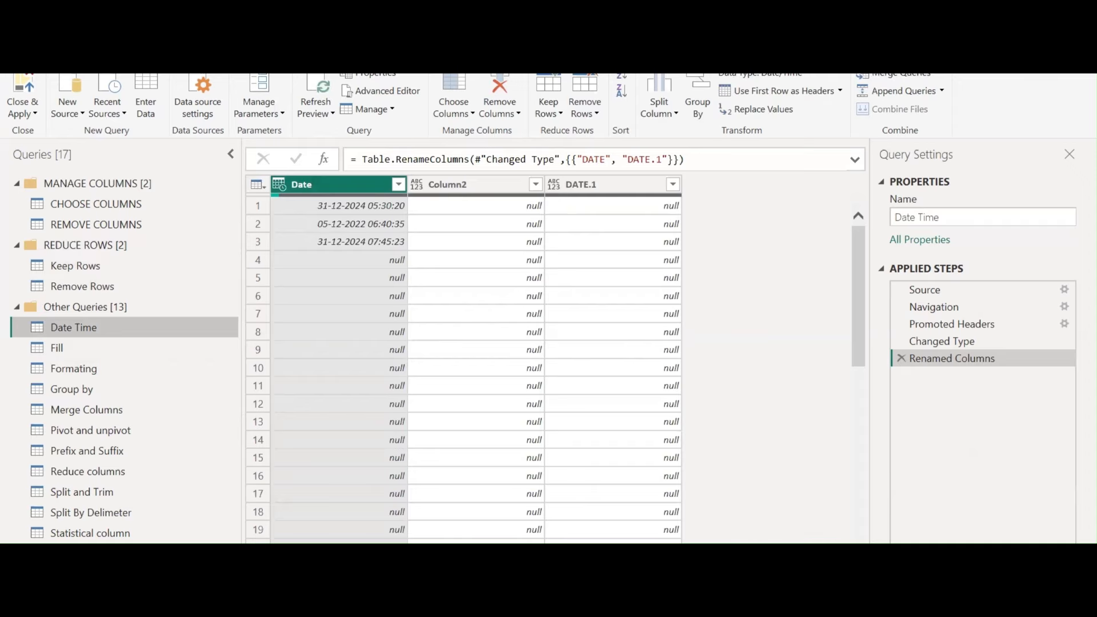
{"action": "left_click", "coordinate": [553, 560]}
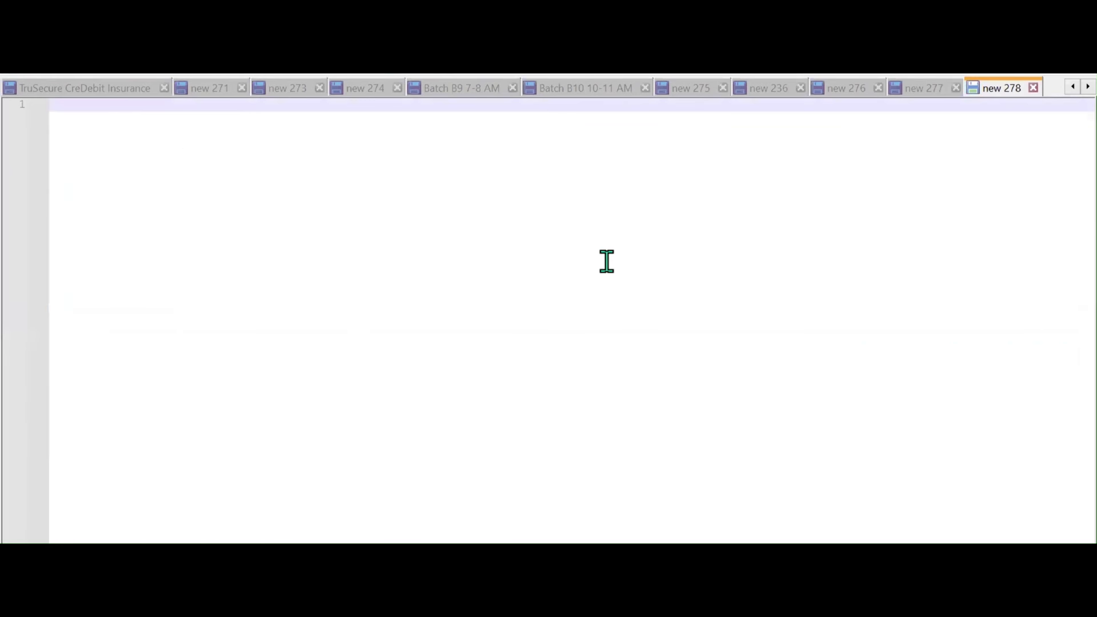
Write the DATA TYPES heading, a dashed underline, and 'FOR THE IDENTIFICATION OF THE COLUMNS'
{"action": "key", "text": "Return"}
{"action": "key", "text": "Return"}
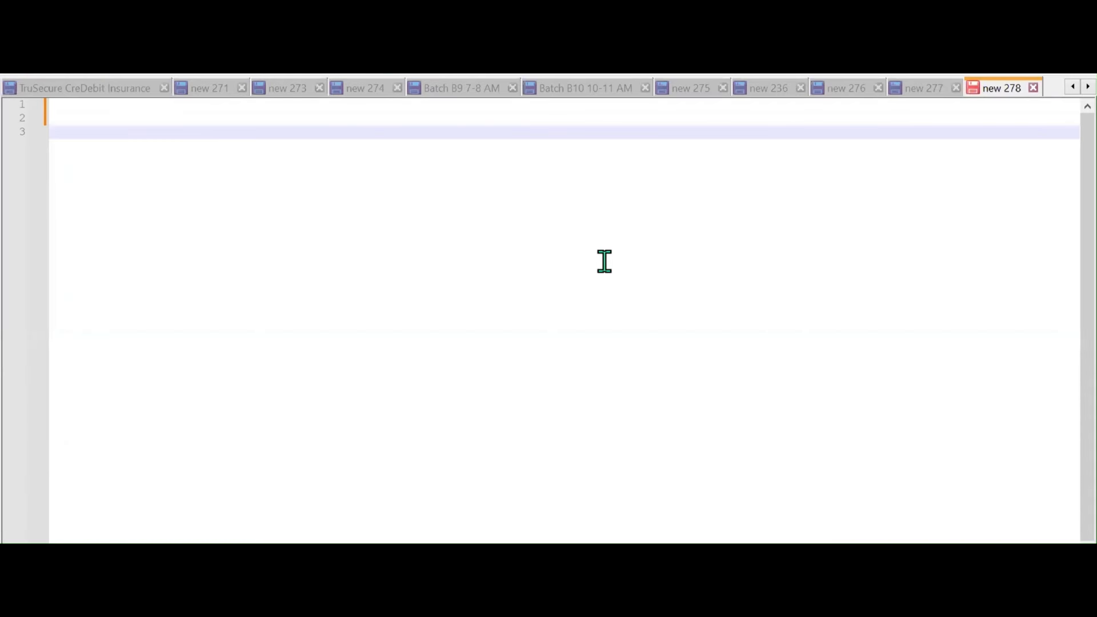
{"action": "type", "text": "dATA"}
{"action": "key", "text": "BackSpace"}
{"action": "key", "text": "BackSpace"}
{"action": "key", "text": "BackSpace"}
{"action": "key", "text": "BackSpace"}
{"action": "key", "text": "BackSpace"}
{"action": "type", "text": "DATA TYPES"}
{"action": "key", "text": "Return"}
{"action": "type", "text": "-------------"}
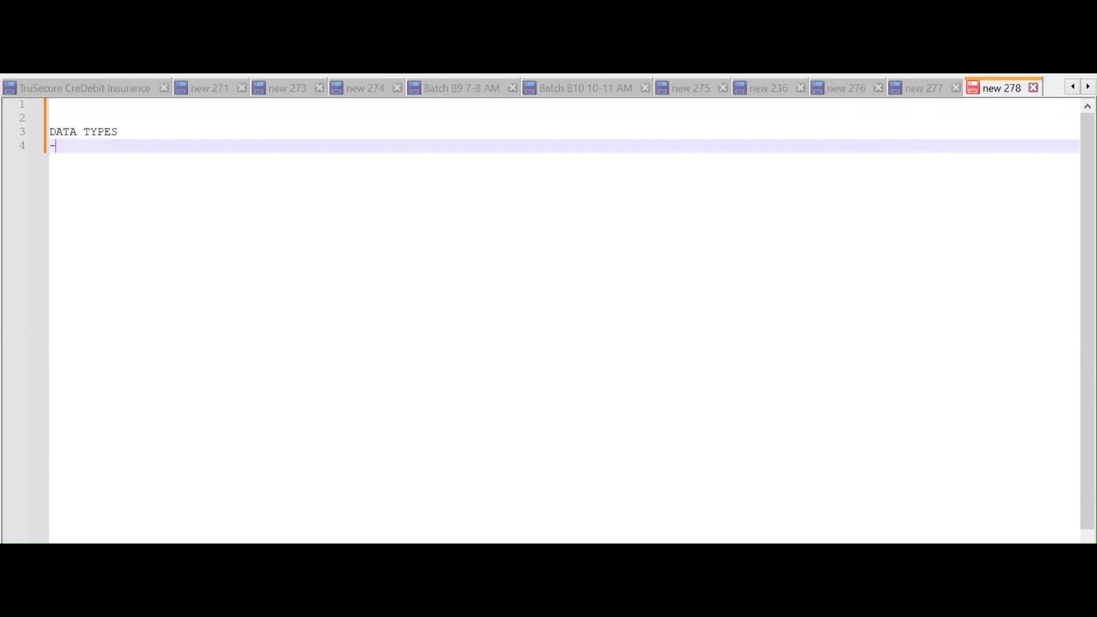
{"action": "key", "text": "Return"}
{"action": "key", "text": "Return"}
{"action": "key", "text": "Return"}
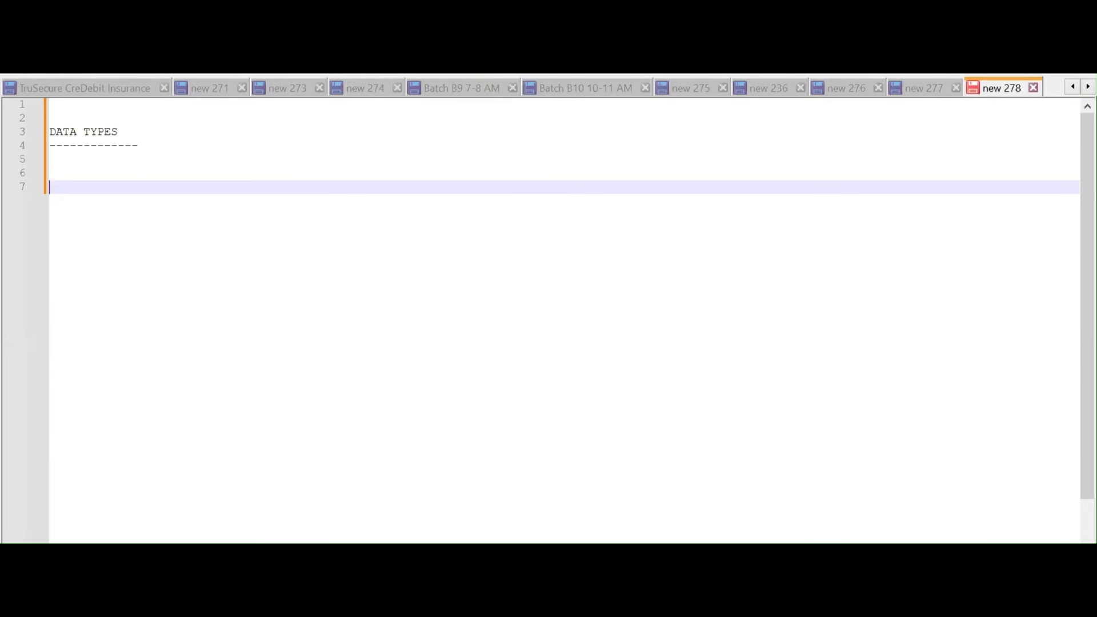
{"action": "key", "text": "Up"}
{"action": "type", "text": "FOR T"}
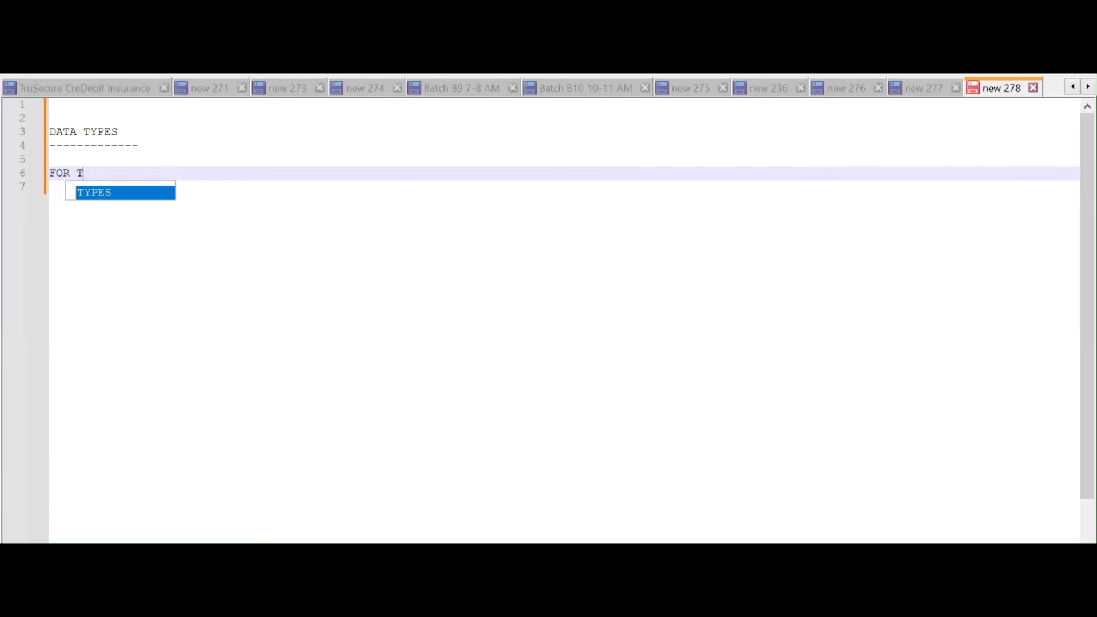
{"action": "type", "text": "HE IDENTIF"}
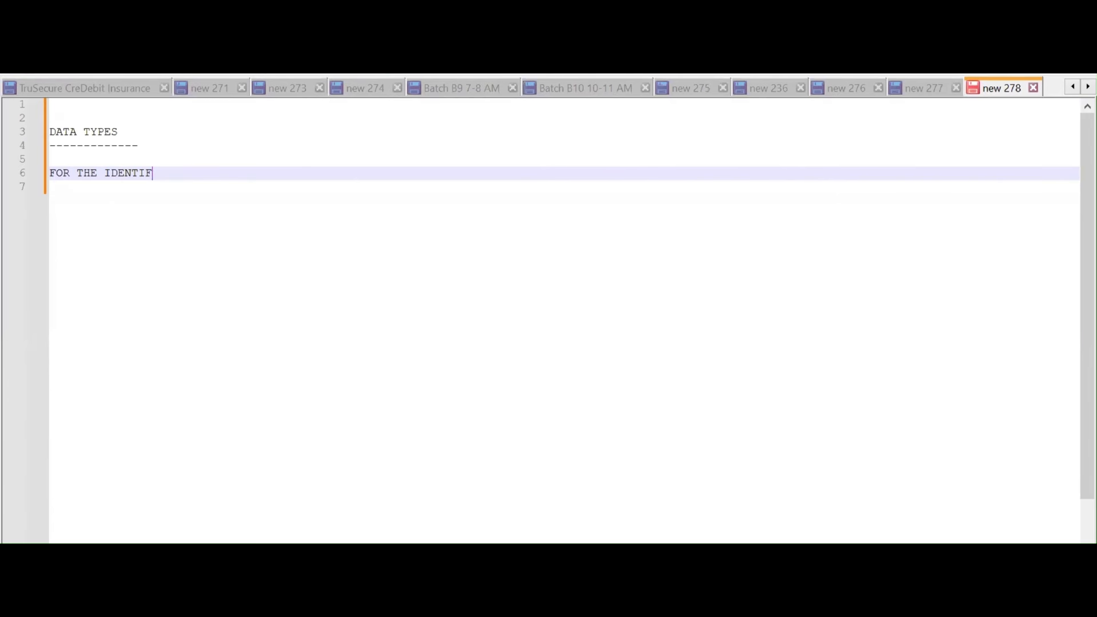
{"action": "type", "text": "ICATION OF THE COLUMN"}
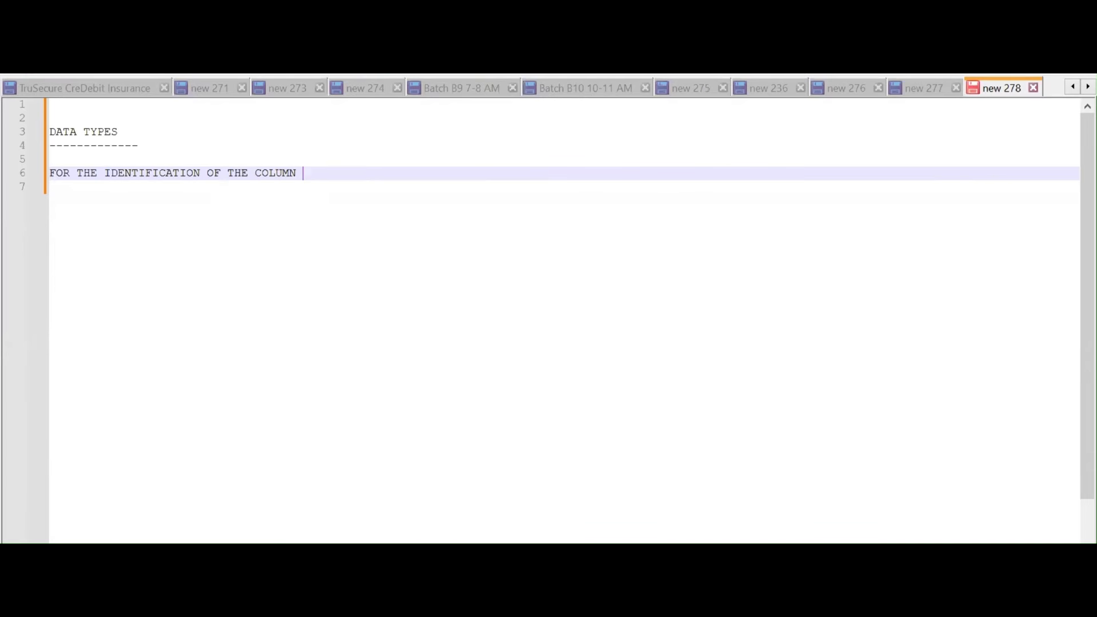
{"action": "key", "text": "Return"}
{"action": "key", "text": "Return"}
{"action": "key", "text": "Up"}
{"action": "key", "text": "Up"}
{"action": "key", "text": "End"}
{"action": "key", "text": "BackSpace"}
{"action": "type", "text": "S"}
List ABCD - ALPHABETS, 1234 - NUMBERS, !@#$ - SPECIAL CHARACTERS and AV123 - ALPHA NUMERIC
{"action": "key", "text": "Return"}
{"action": "key", "text": "Return"}
{"action": "key", "text": "Return"}
{"action": "type", "text": "AB"}
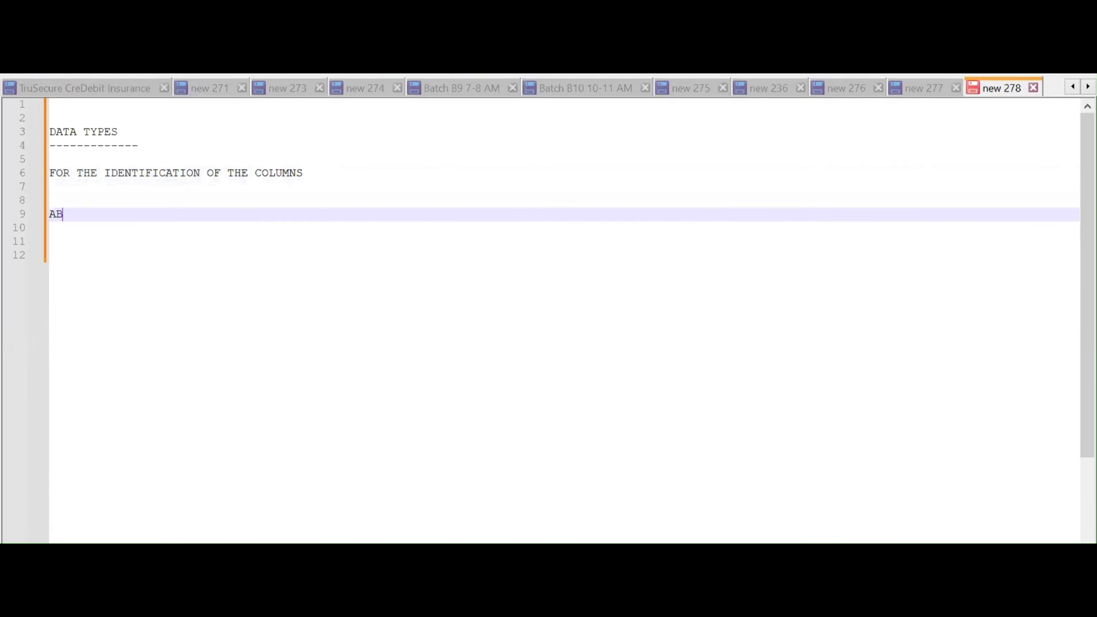
{"action": "type", "text": "CD - ALPHABETS"}
{"action": "key", "text": "Return"}
{"action": "key", "text": "Return"}
{"action": "type", "text": "12"}
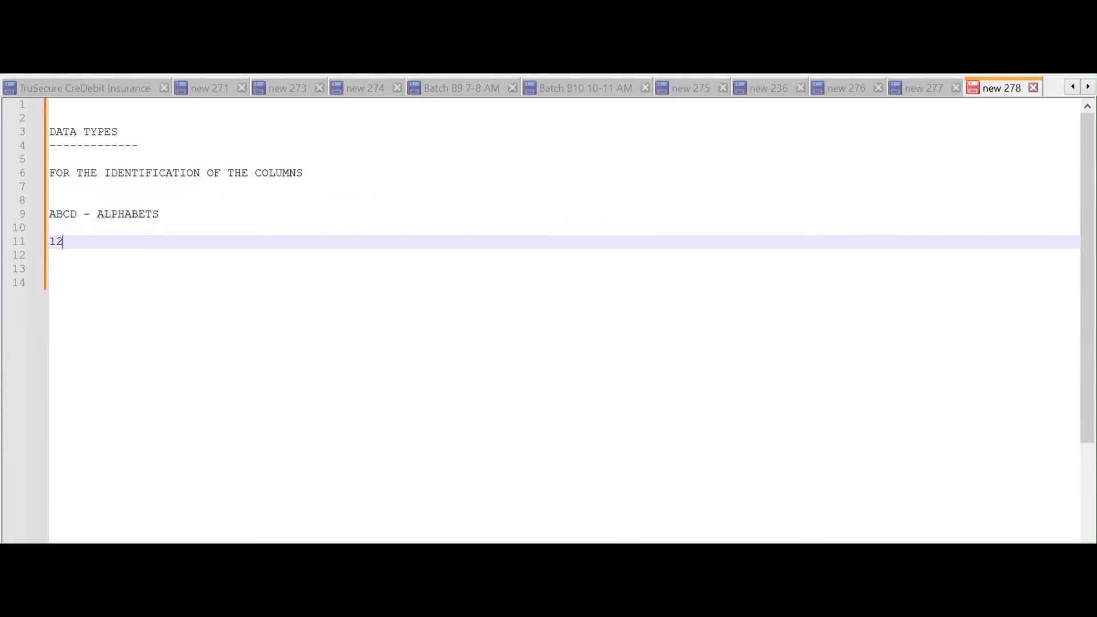
{"action": "type", "text": "34 - NUMBER"}
{"action": "key", "text": "Return"}
{"action": "left_click", "coordinate": [602, 246]}
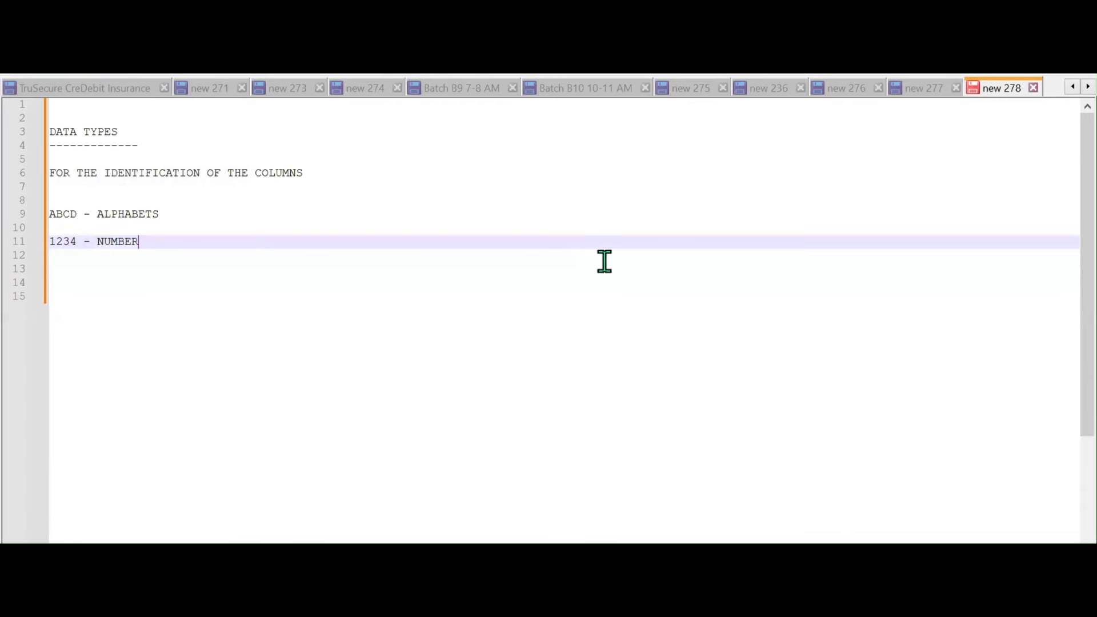
{"action": "type", "text": "S"}
{"action": "key", "text": "Return"}
{"action": "key", "text": "Return"}
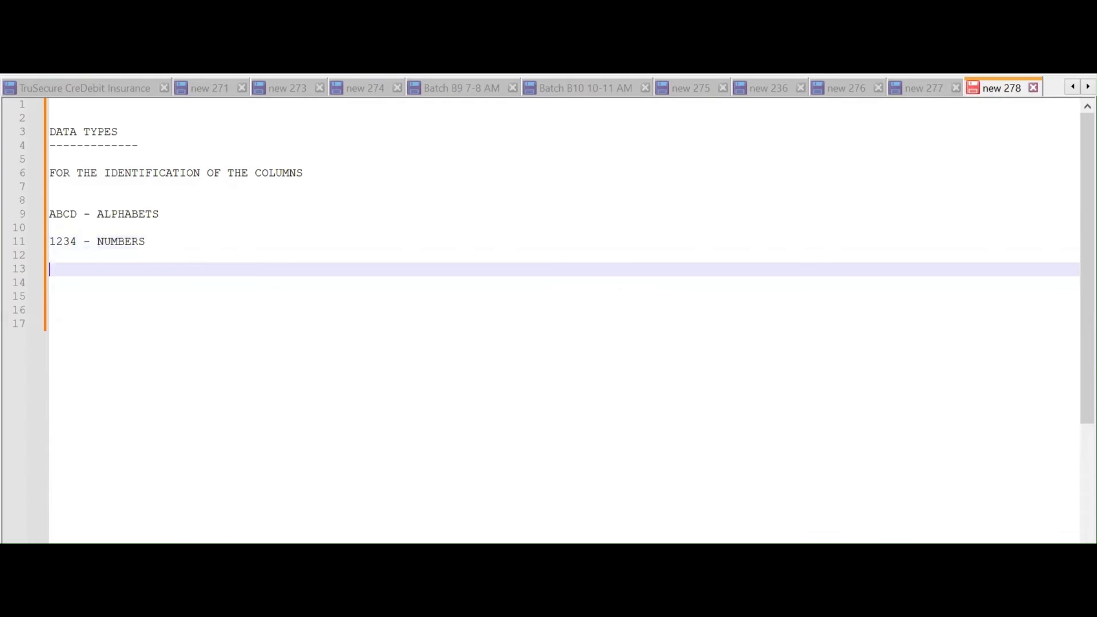
{"action": "type", "text": "!@#$ - SPECIAL CHARACTERS"}
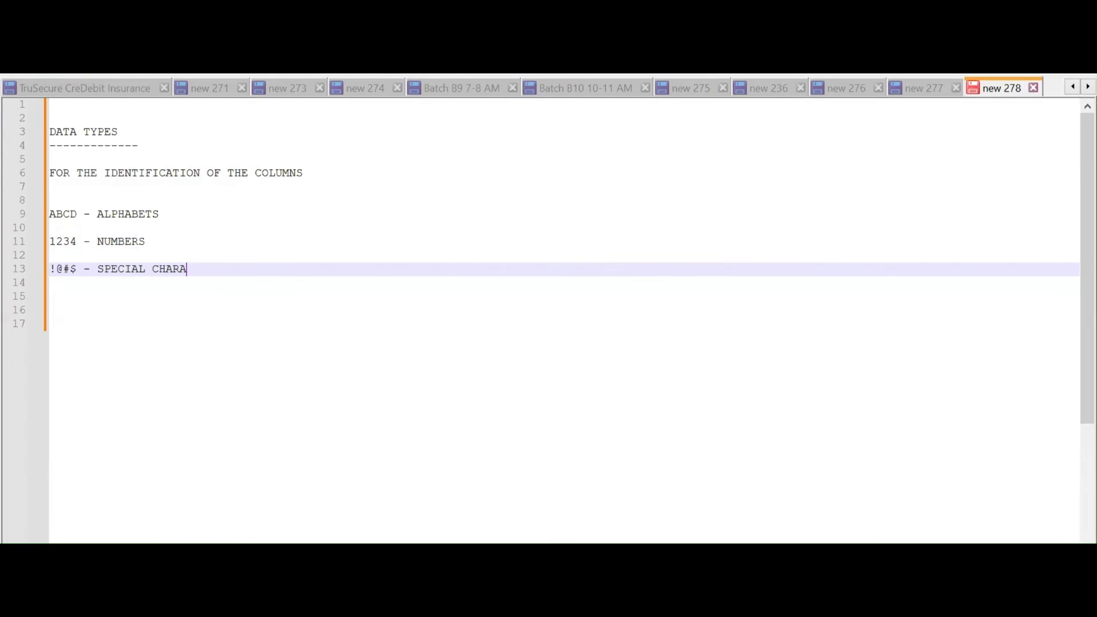
{"action": "key", "text": "Return"}
{"action": "key", "text": "Return"}
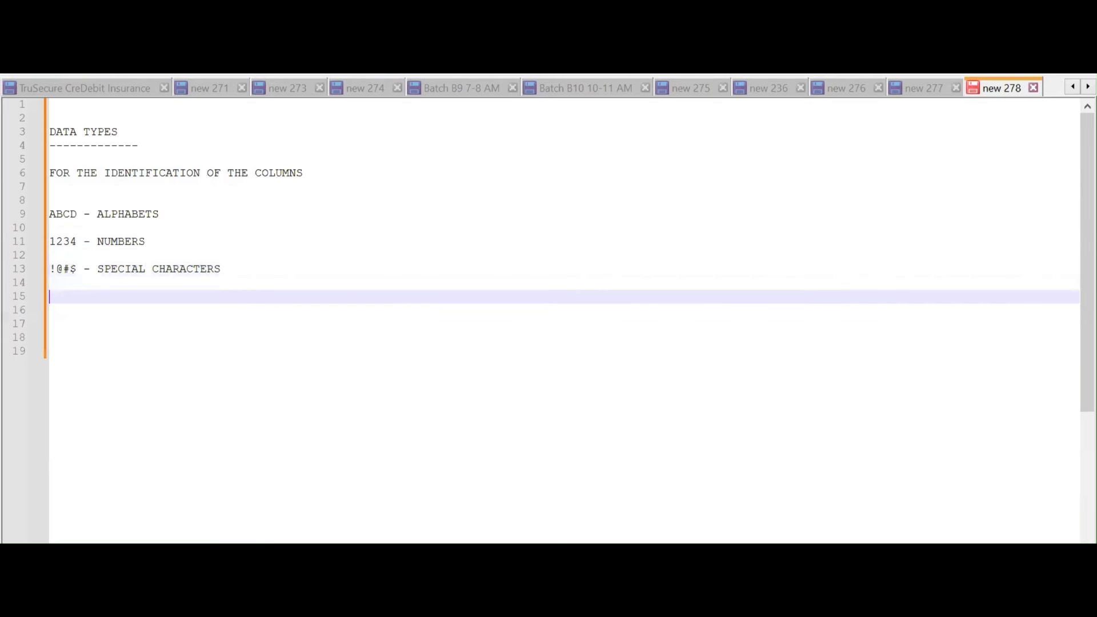
{"action": "type", "text": "AV123 - ALPHA NUMERIC"}
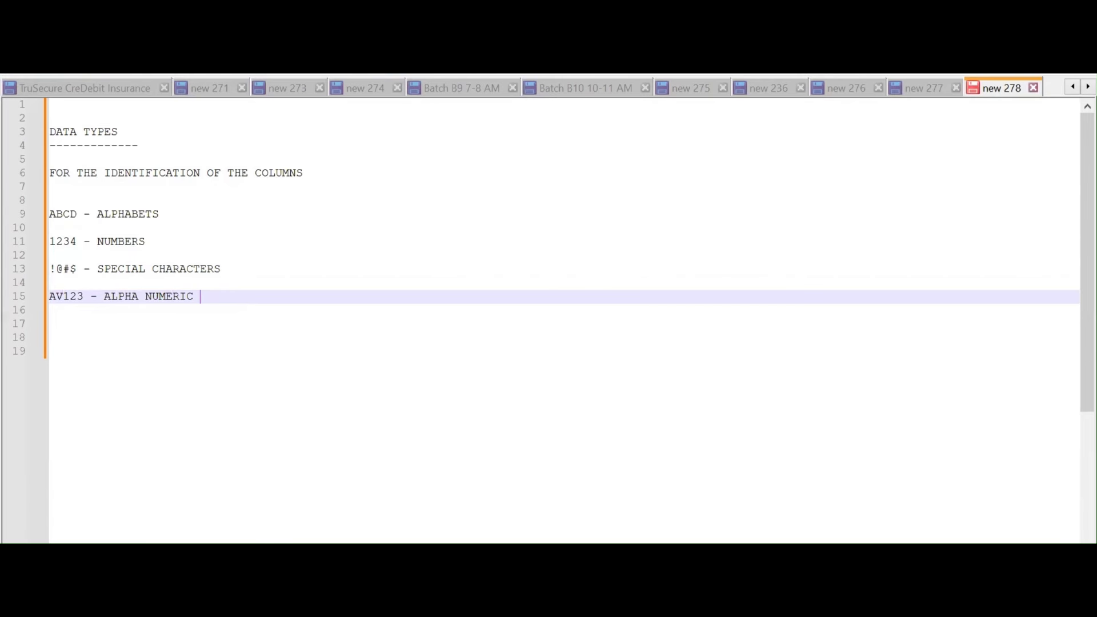
{"action": "key", "text": "Return"}
{"action": "key", "text": "Return"}
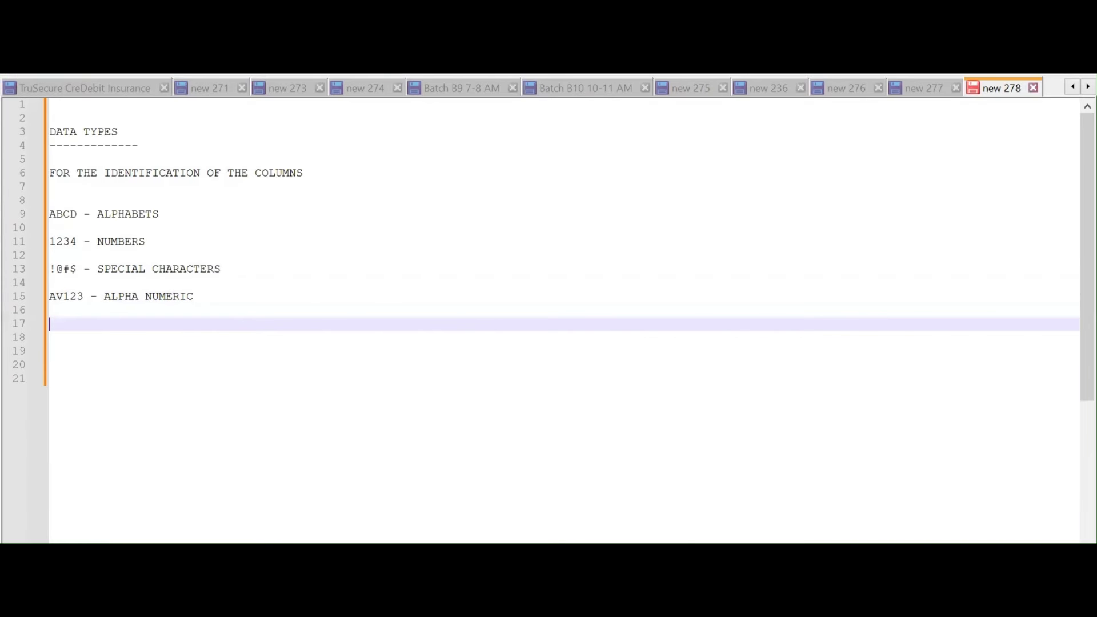
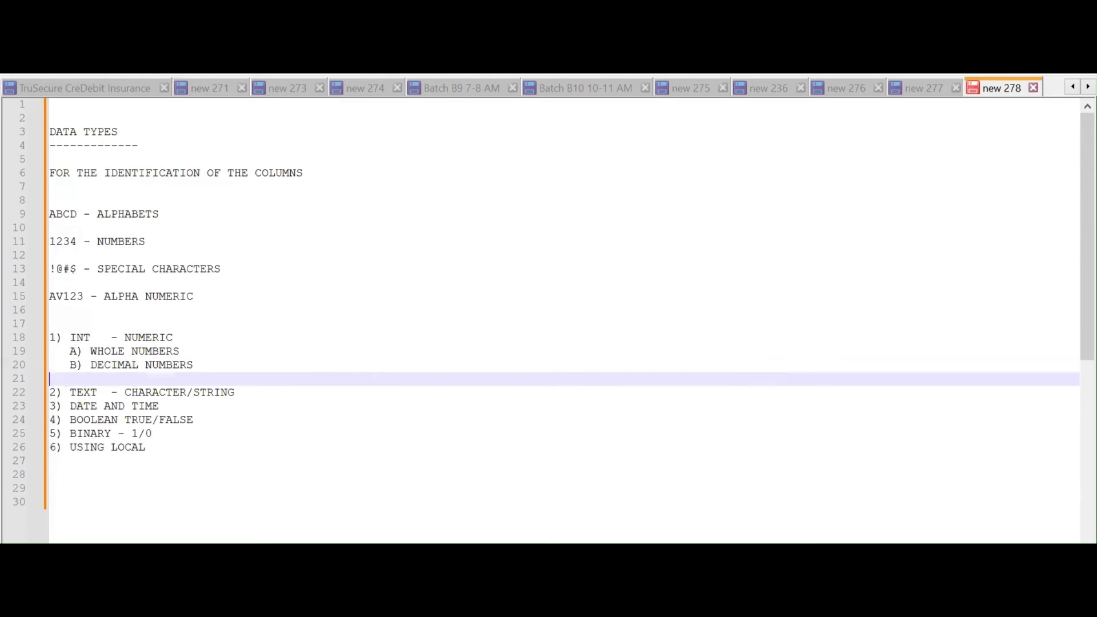
Add 'C) FIXED DECIMAL NUMBERS' below the decimal entry, with examples 1.223 and 1.22 on lines 20 and 21
{"action": "key", "text": "Return"}
{"action": "type", "text": "C) FIXED DECIMA"}
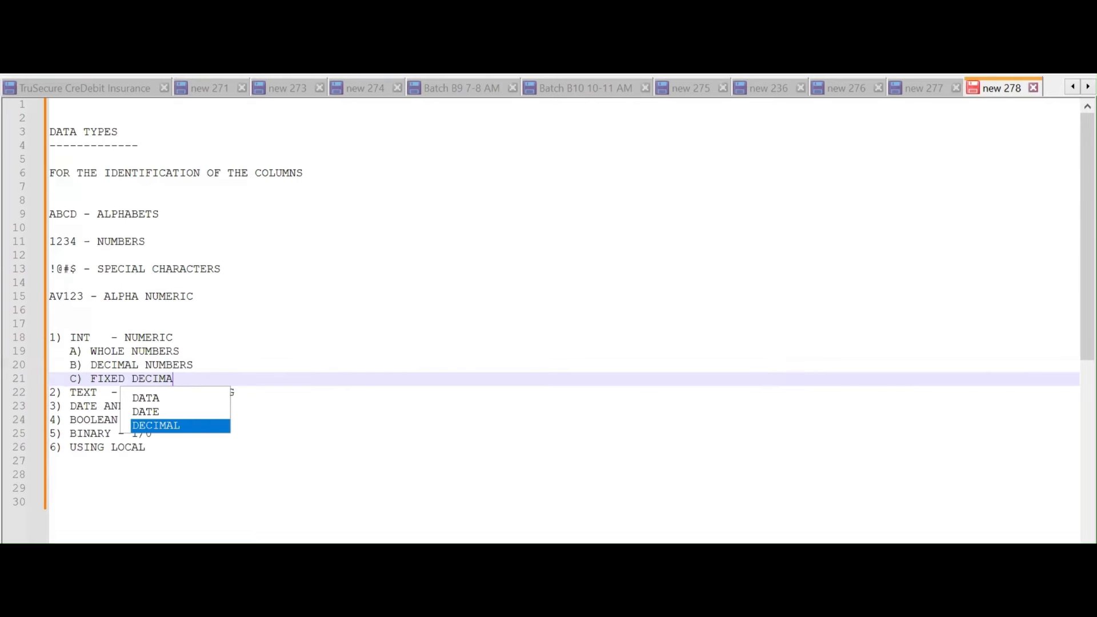
{"action": "type", "text": "L NUMBERS"}
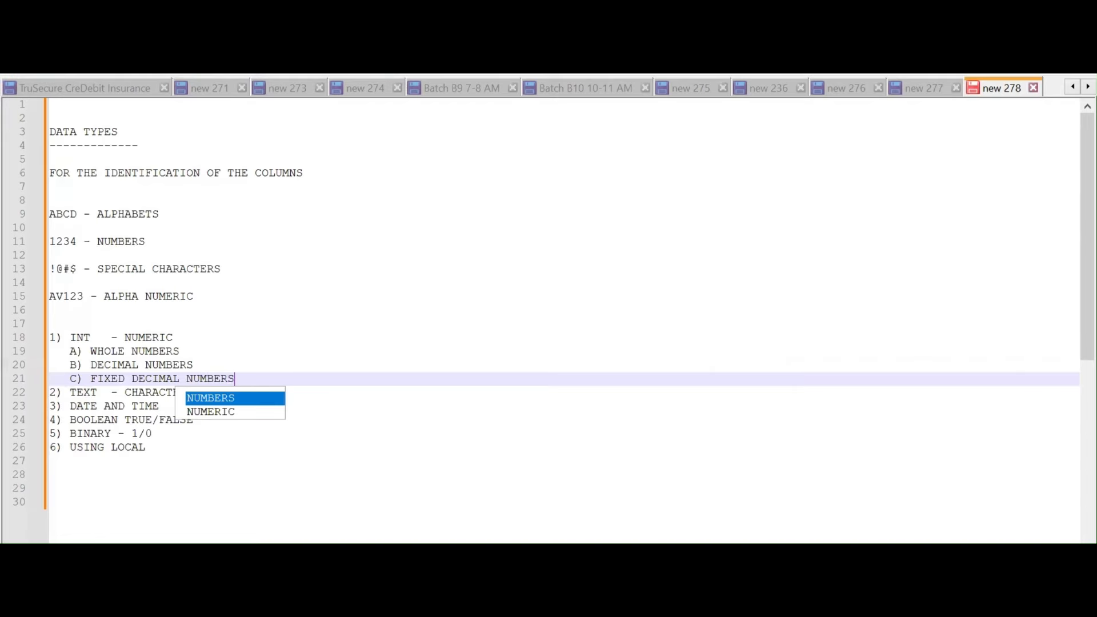
{"action": "key", "text": "Escape"}
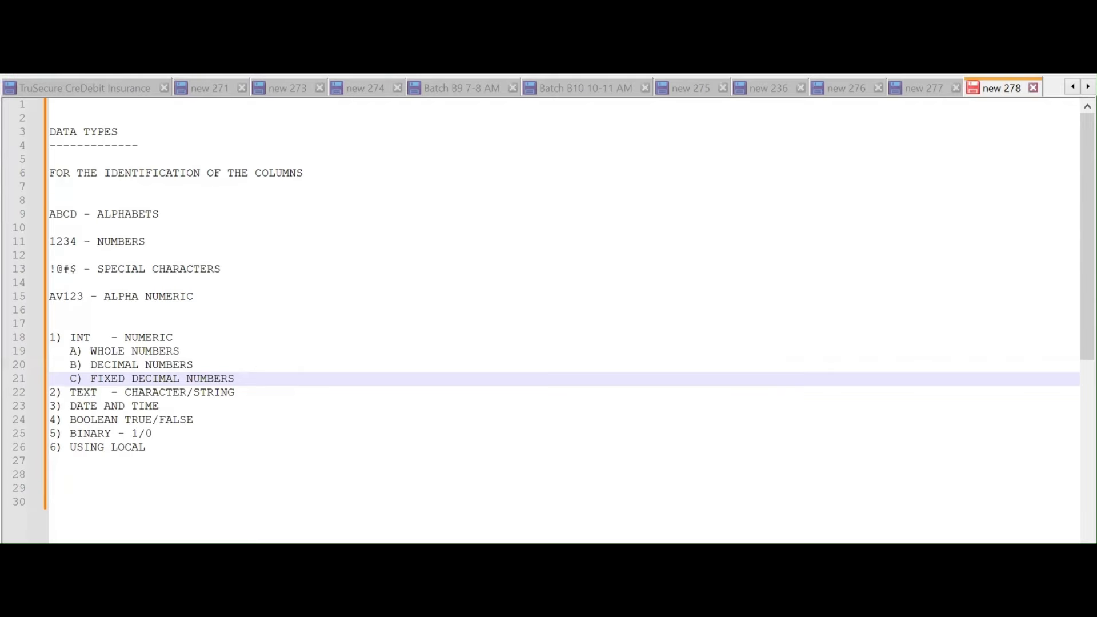
{"action": "key", "text": "Up"}
{"action": "type", "text": "1.223"}
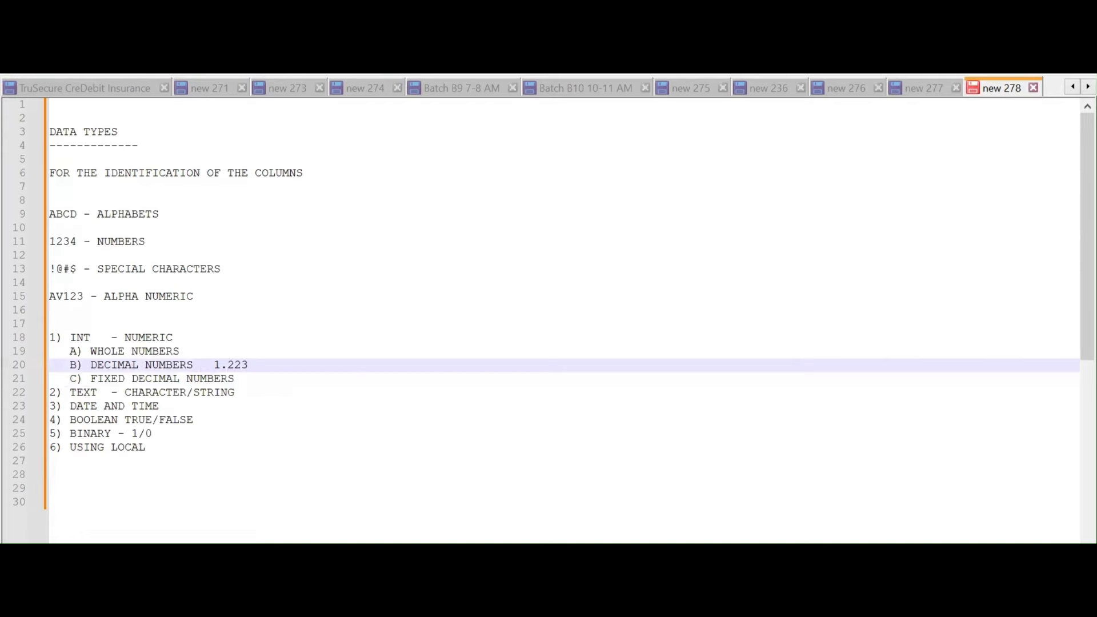
{"action": "key", "text": "Down"}
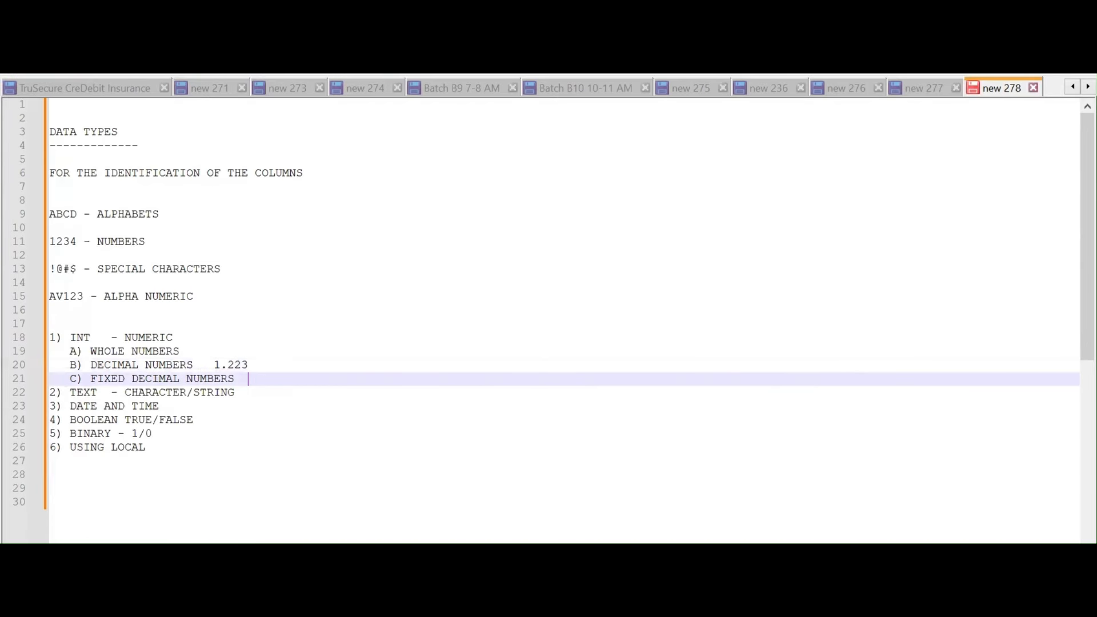
{"action": "type", "text": "1.22"}
Under '3) DATE AND TIME', add the sub-items 'A) DATE' and 'B) TIME'
{"action": "left_click", "coordinate": [241, 392]}
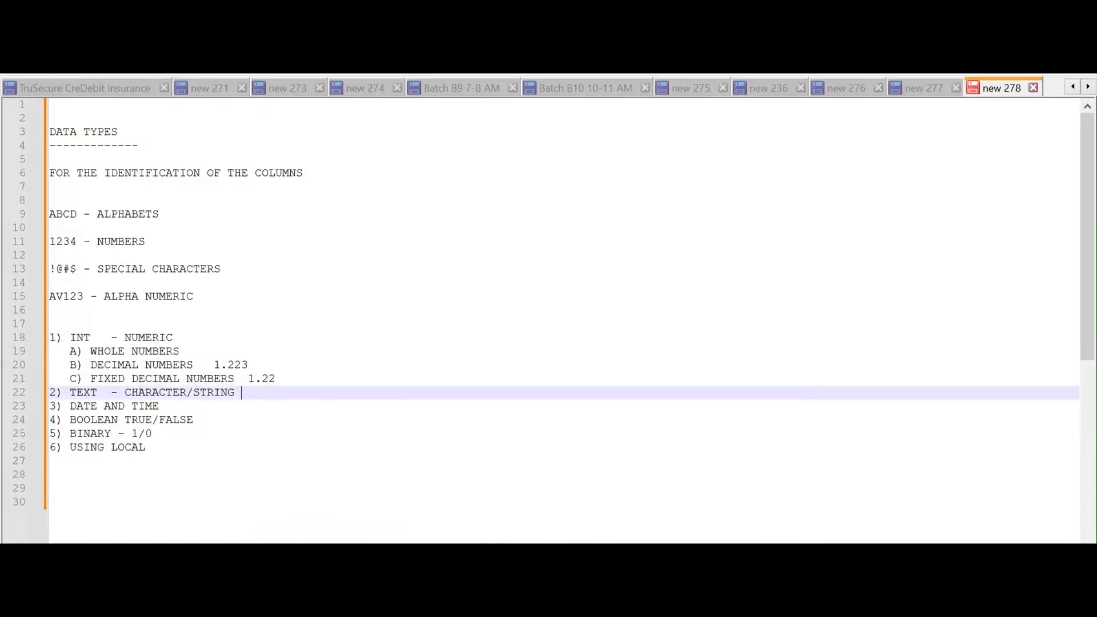
{"action": "key", "text": "Down"}
{"action": "key", "text": "Return"}
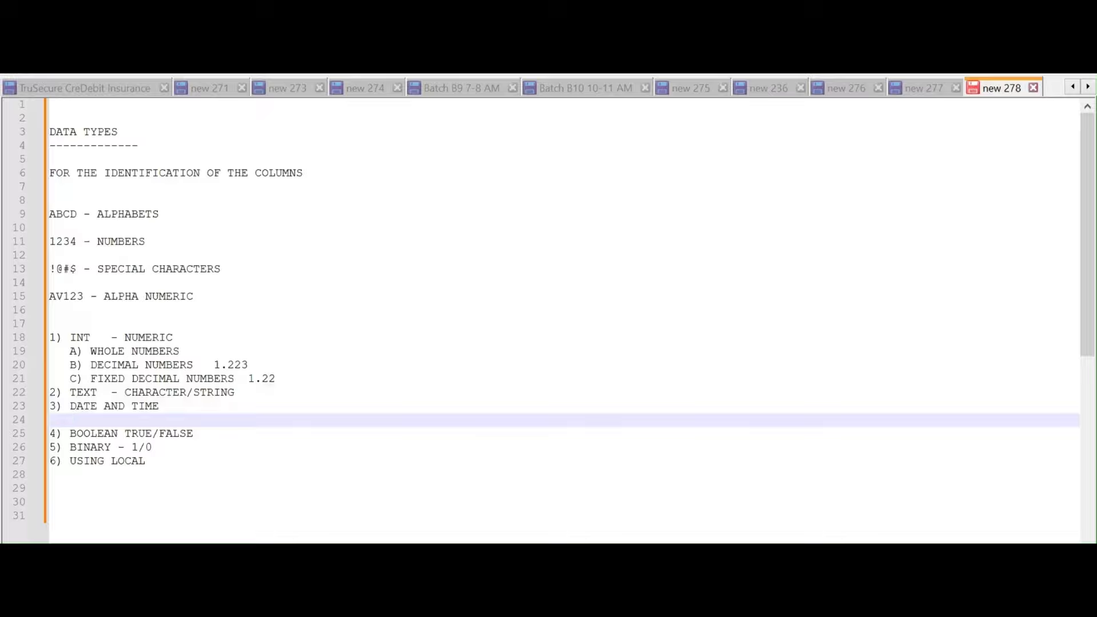
{"action": "type", "text": "A) DAT"}
{"action": "key", "text": "Down"}
{"action": "key", "text": "Return"}
{"action": "key", "text": "Return"}
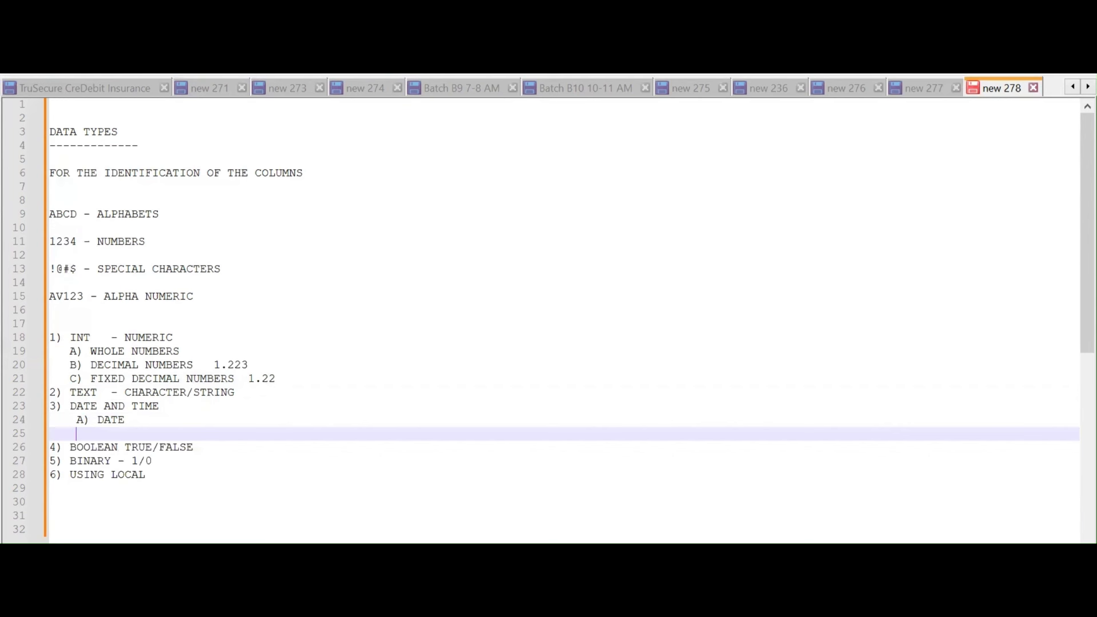
{"action": "type", "text": "B) TI"}
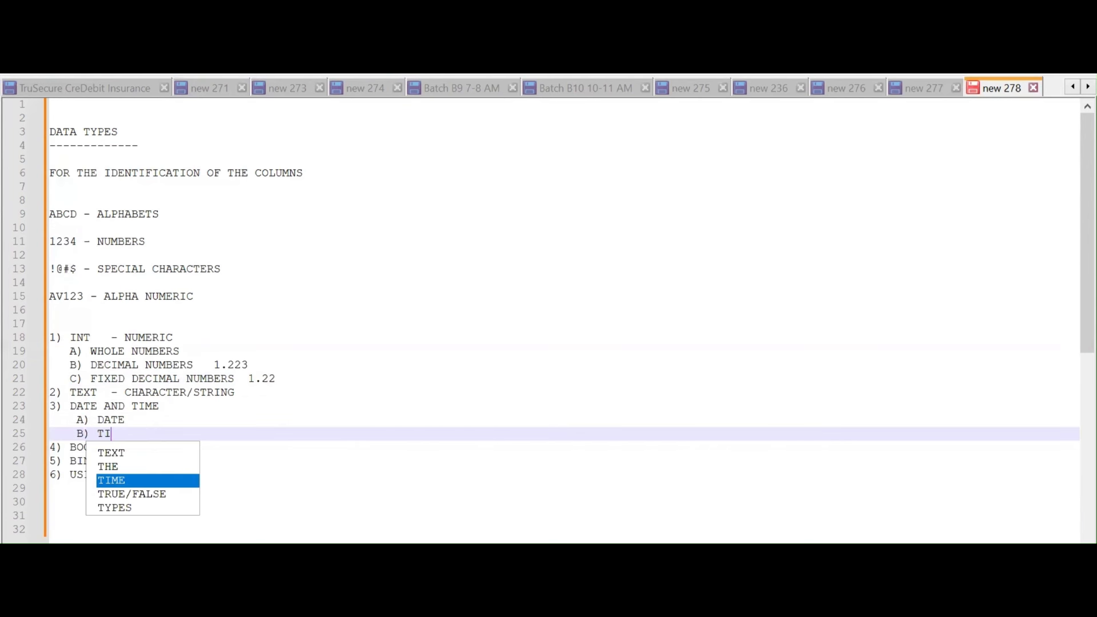
{"action": "key", "text": "Return"}
{"action": "key", "text": "Return"}
Add the sub-items 'C) DATE TIME TIMEZONE' and 'D) DURATION'
{"action": "type", "text": "C) DA"}
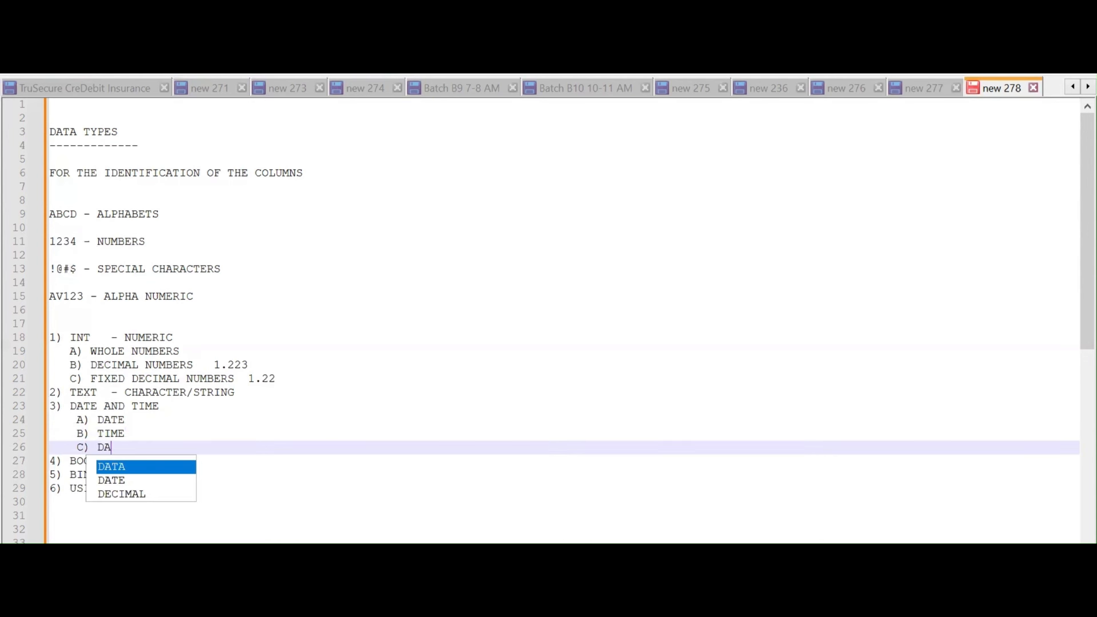
{"action": "key", "text": "Down"}
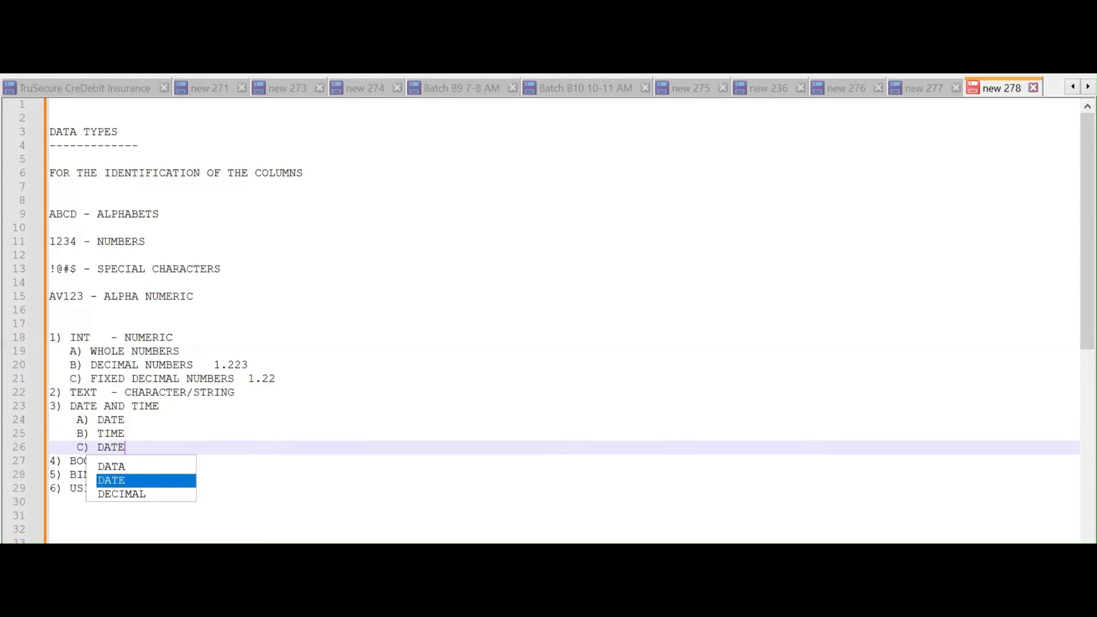
{"action": "key", "text": "Return"}
{"action": "type", "text": "TIME "}
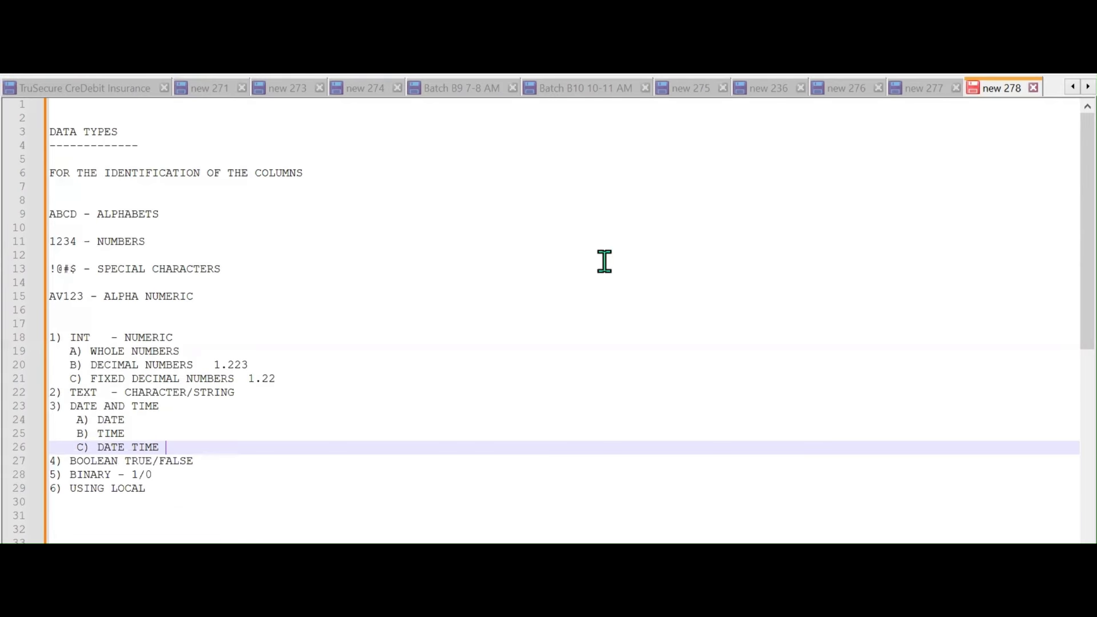
{"action": "type", "text": "TIMEZONE"}
{"action": "key", "text": "Return"}
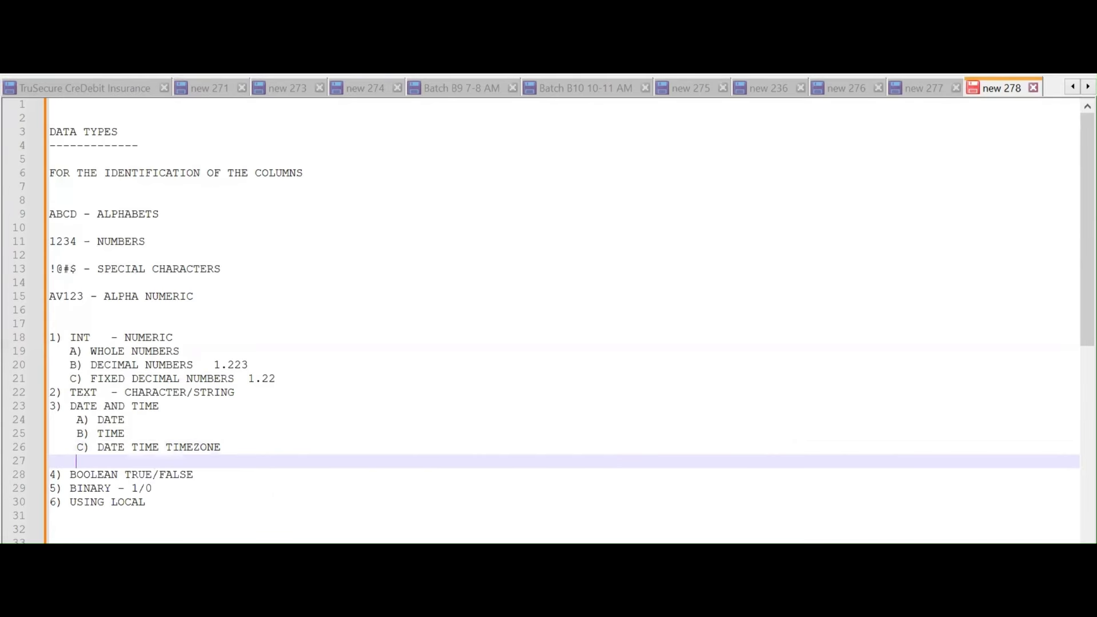
{"action": "type", "text": "D) DURATION"}
Append '- LANGUAGE - DATE IN INDIA DD-MM-YYYY , US - MM-DD-YYYY' to the USING LOCAL line
{"action": "left_click", "coordinate": [170, 506]}
{"action": "type", "text": "- LA"}
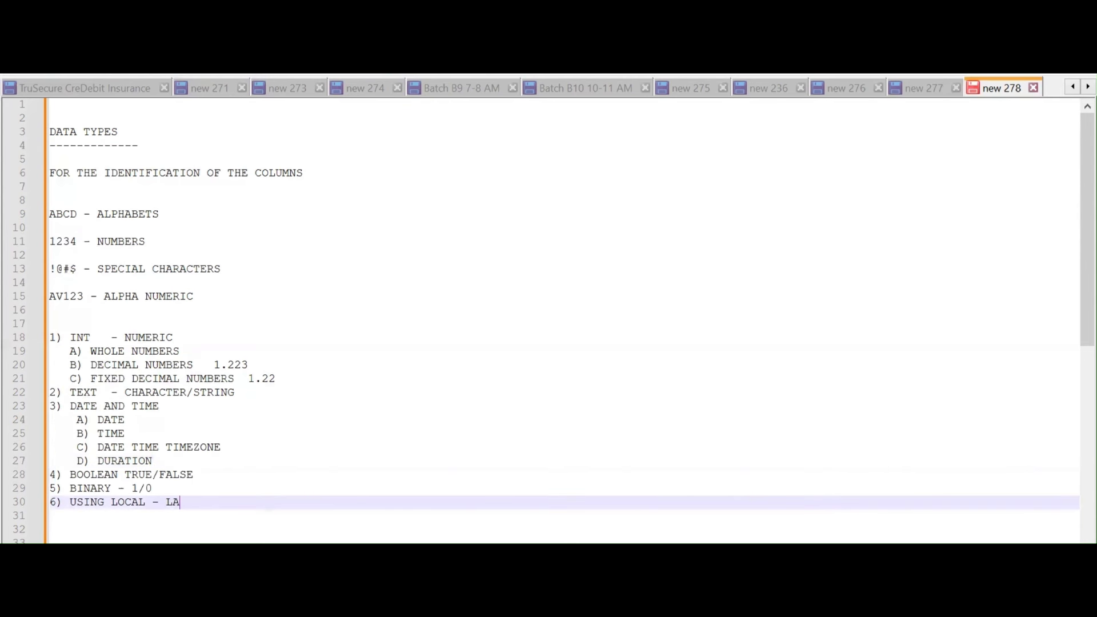
{"action": "type", "text": "NGUAGE - DA"}
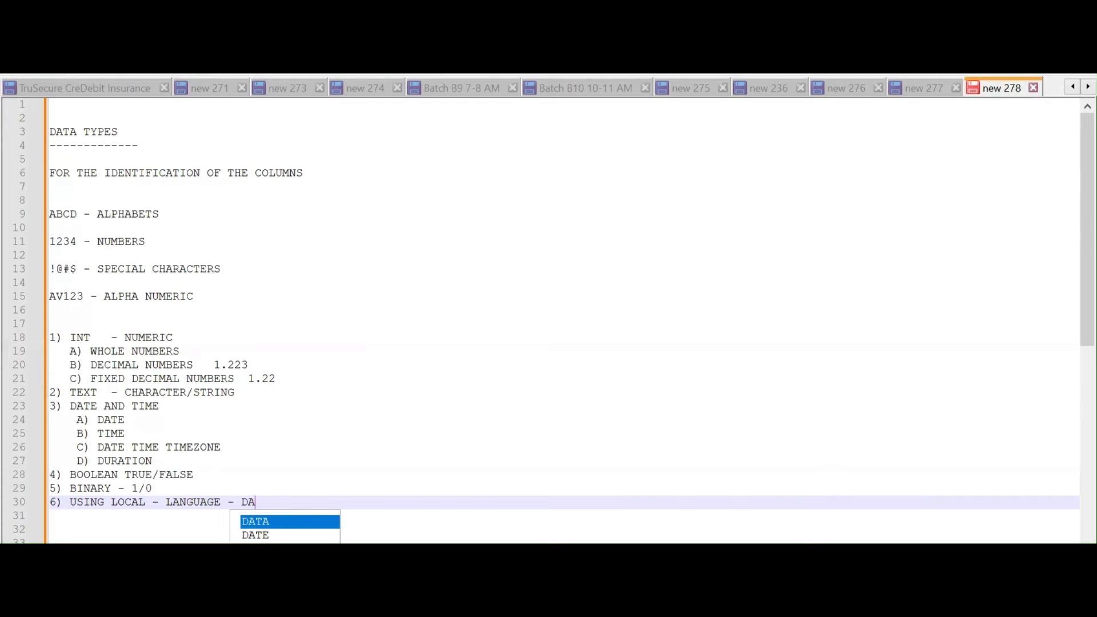
{"action": "type", "text": "TE IN INDIA "}
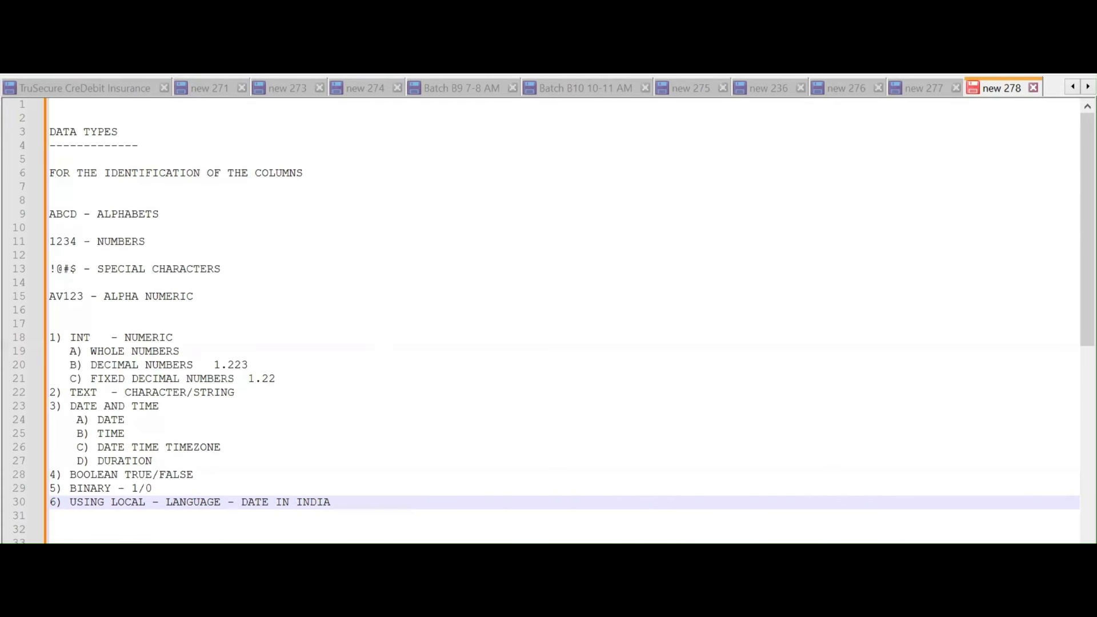
{"action": "type", "text": "D"}
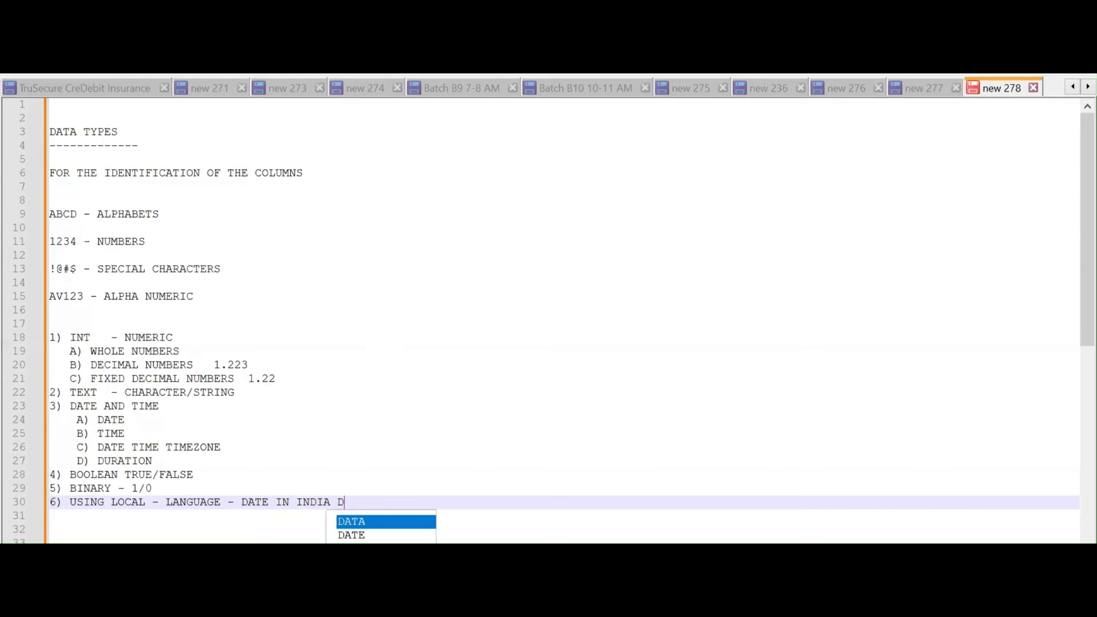
{"action": "type", "text": "D-"}
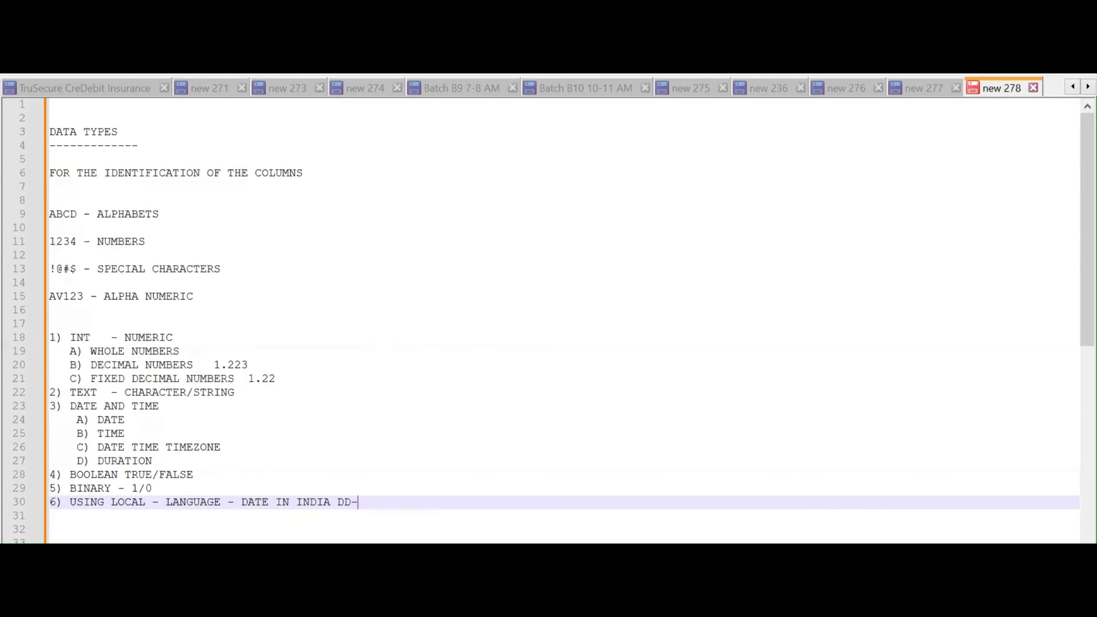
{"action": "type", "text": "MM-YYYY   ,  US - MM"}
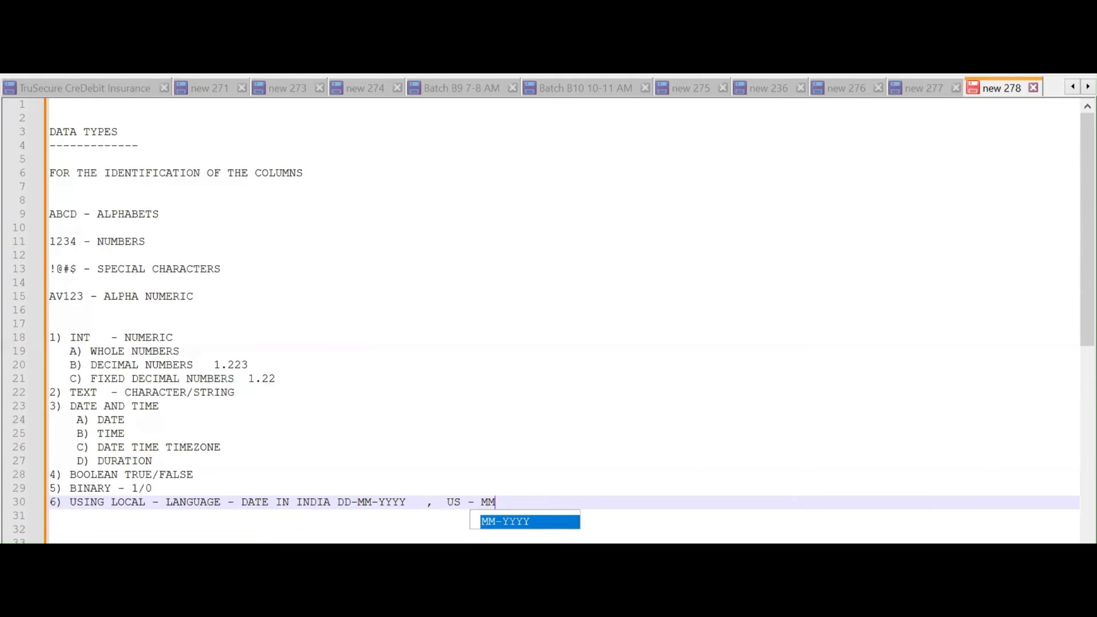
{"action": "type", "text": "-DD-"}
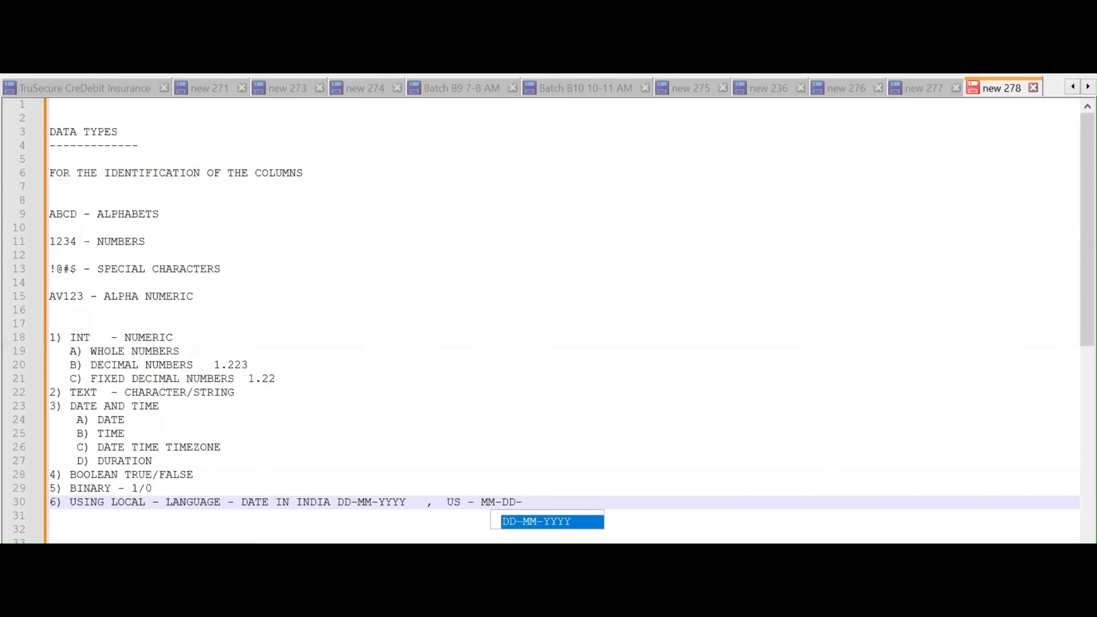
{"action": "type", "text": "YYYY"}
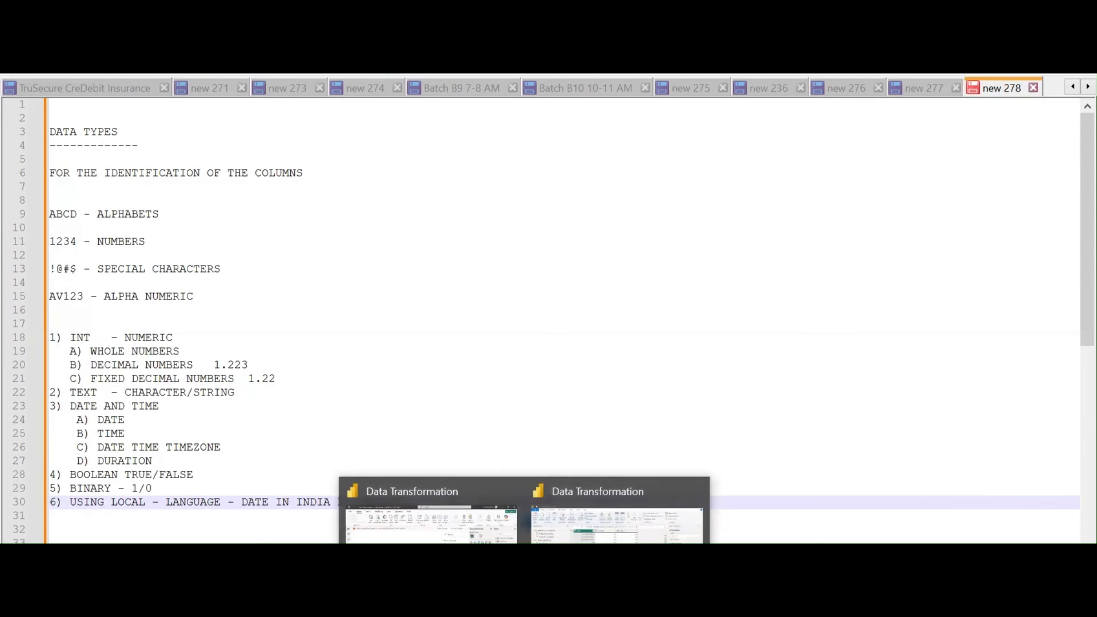
Return to the Power Query editor and show the data type menu of the Date column
{"action": "left_click", "coordinate": [434, 514]}
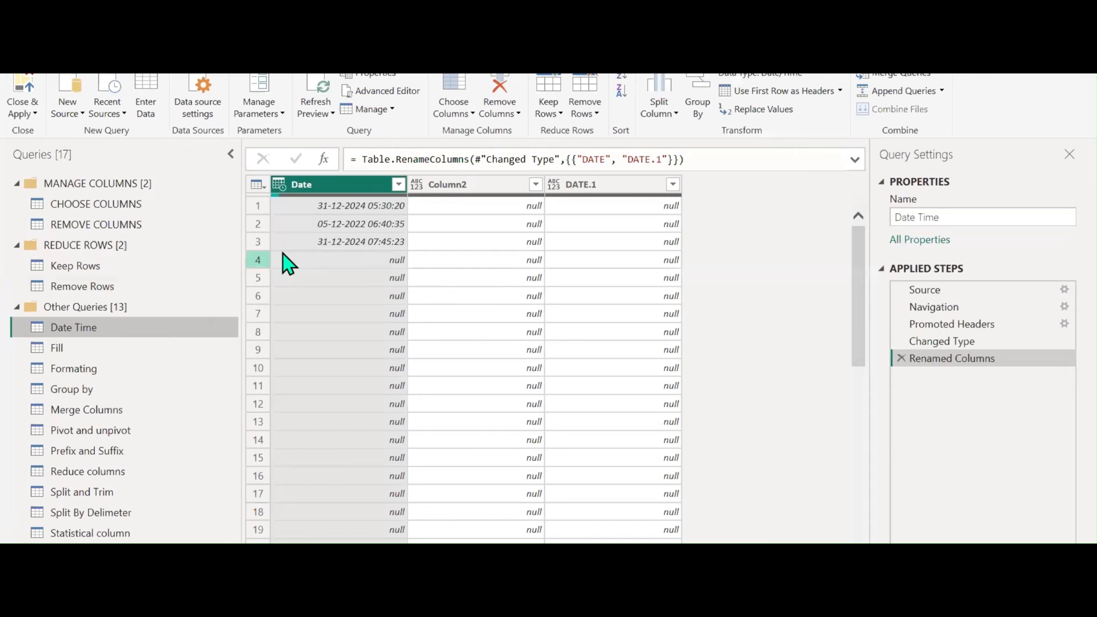
{"action": "left_click", "coordinate": [279, 185]}
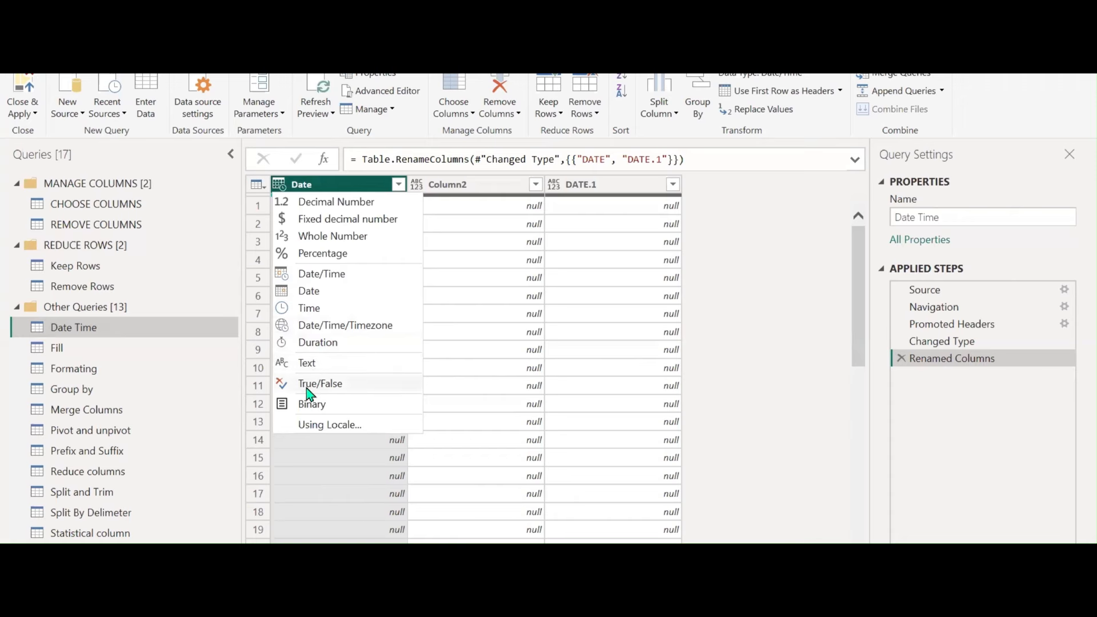
Browse the locales under Using Locale for the Date column, keeping English (India), then cancel
{"action": "left_click", "coordinate": [316, 426]}
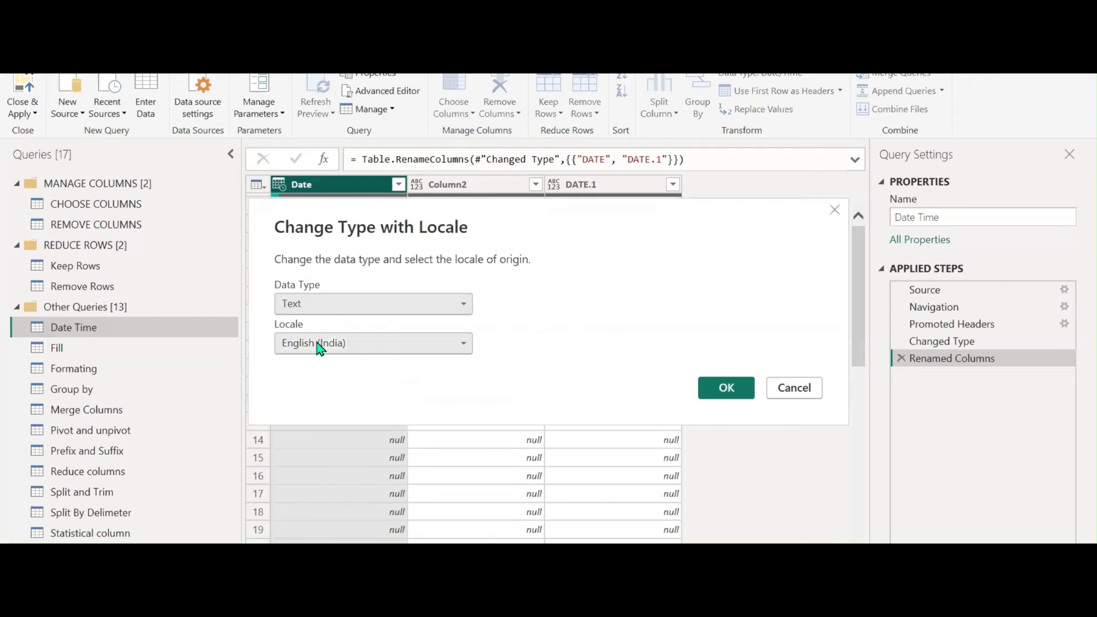
{"action": "left_click", "coordinate": [457, 346]}
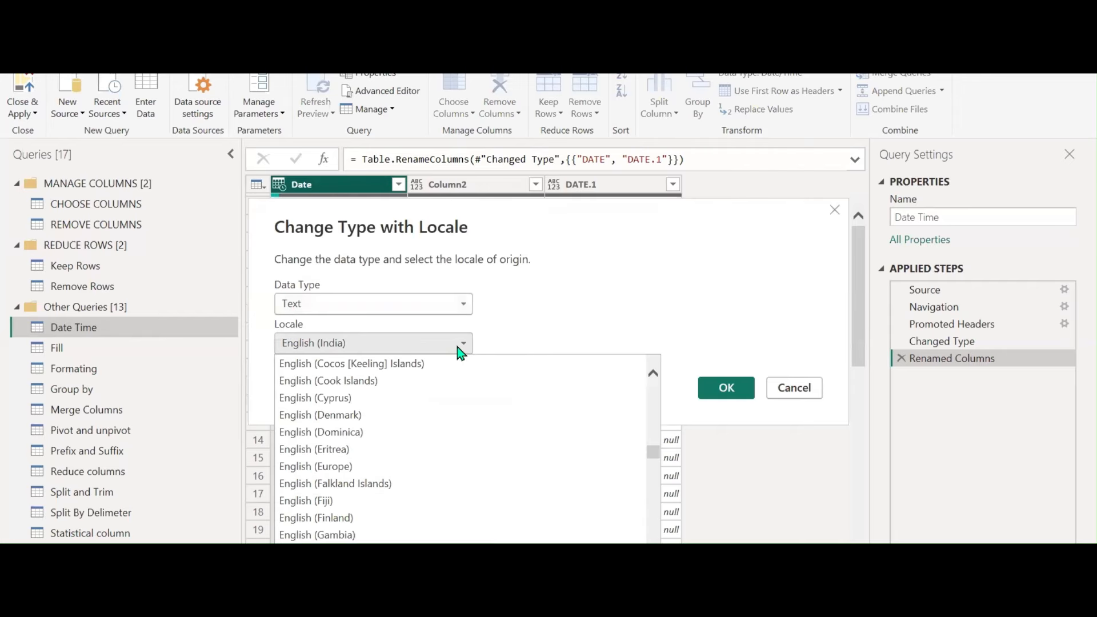
{"action": "scroll", "coordinate": [451, 487], "scroll_direction": "down", "scroll_amount": 20}
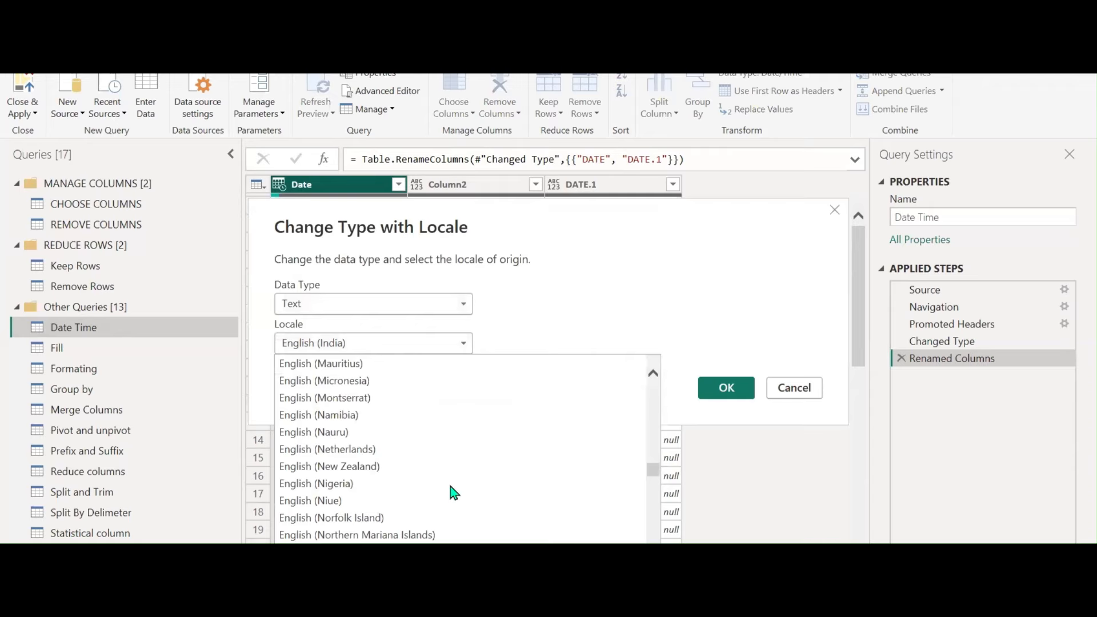
{"action": "scroll", "coordinate": [455, 492], "scroll_direction": "down", "scroll_amount": 5}
{"action": "scroll", "coordinate": [455, 493], "scroll_direction": "down", "scroll_amount": 15}
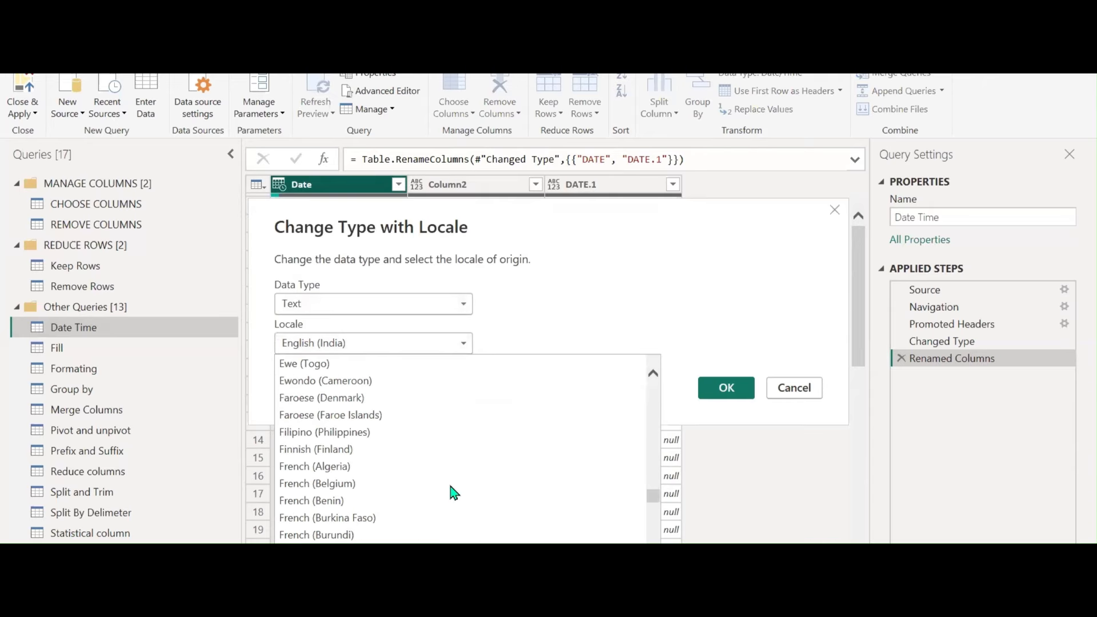
{"action": "scroll", "coordinate": [454, 492], "scroll_direction": "down", "scroll_amount": 13}
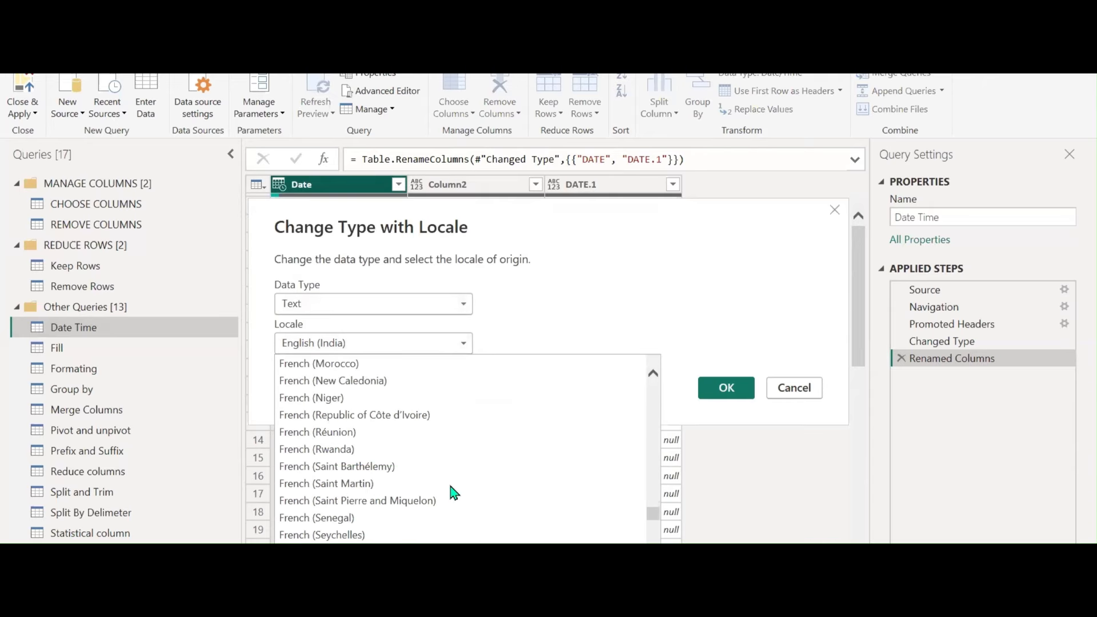
{"action": "scroll", "coordinate": [445, 493], "scroll_direction": "down", "scroll_amount": 12}
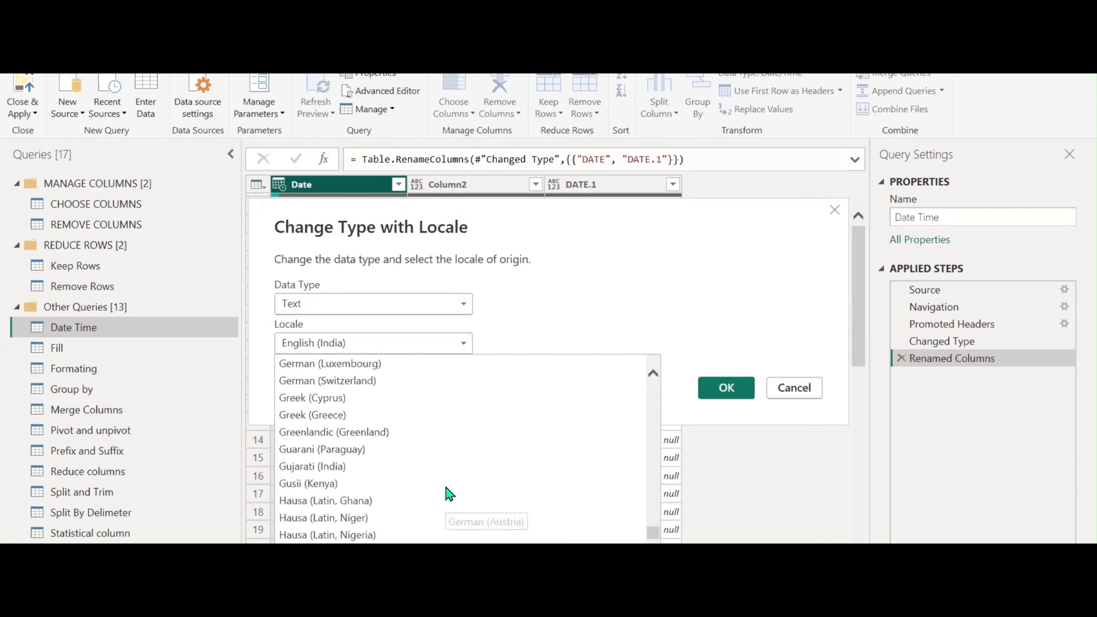
{"action": "left_click", "coordinate": [733, 351]}
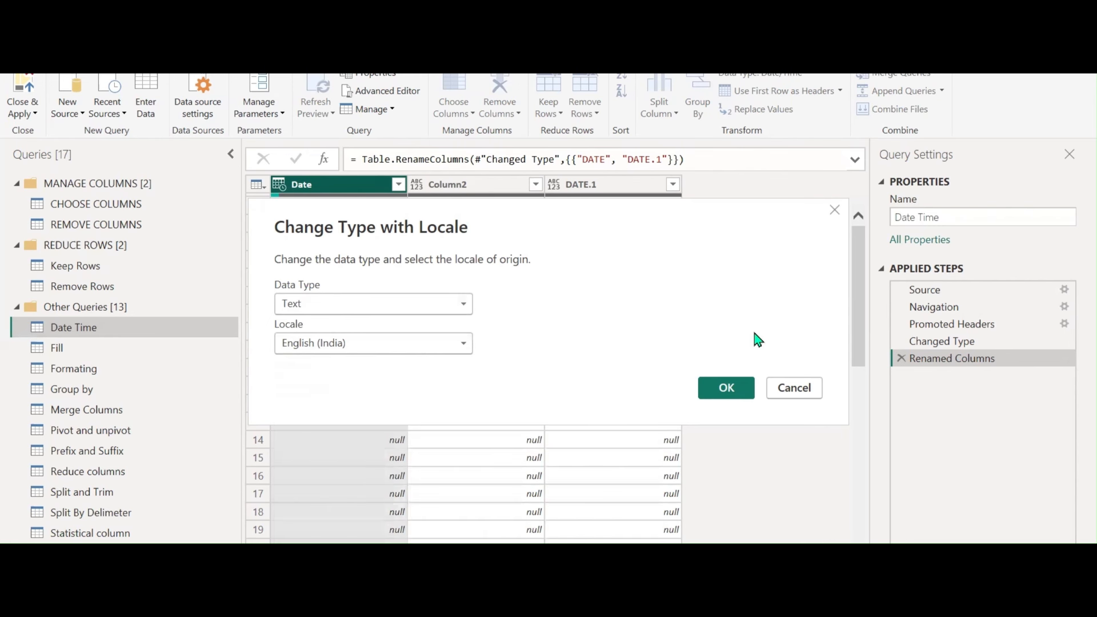
{"action": "left_click", "coordinate": [794, 391]}
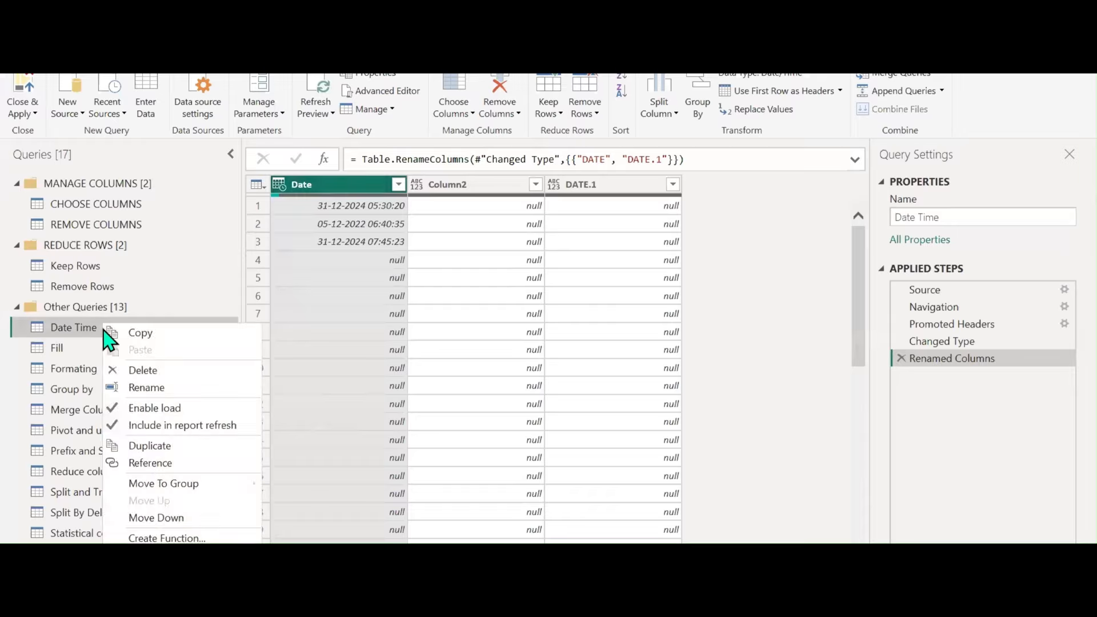
Move the Date Time query into a new group 'DATE AND TIME EXTRACTION' and select the query
{"action": "right_click", "coordinate": [104, 325]}
{"action": "mouse_move", "coordinate": [183, 484]}
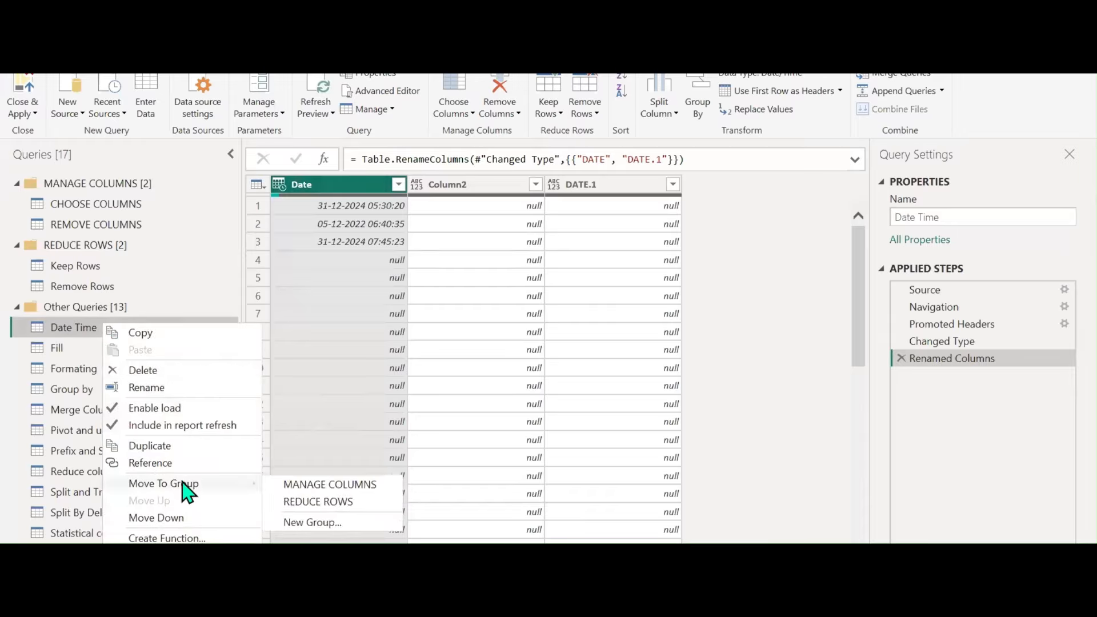
{"action": "left_click", "coordinate": [303, 522]}
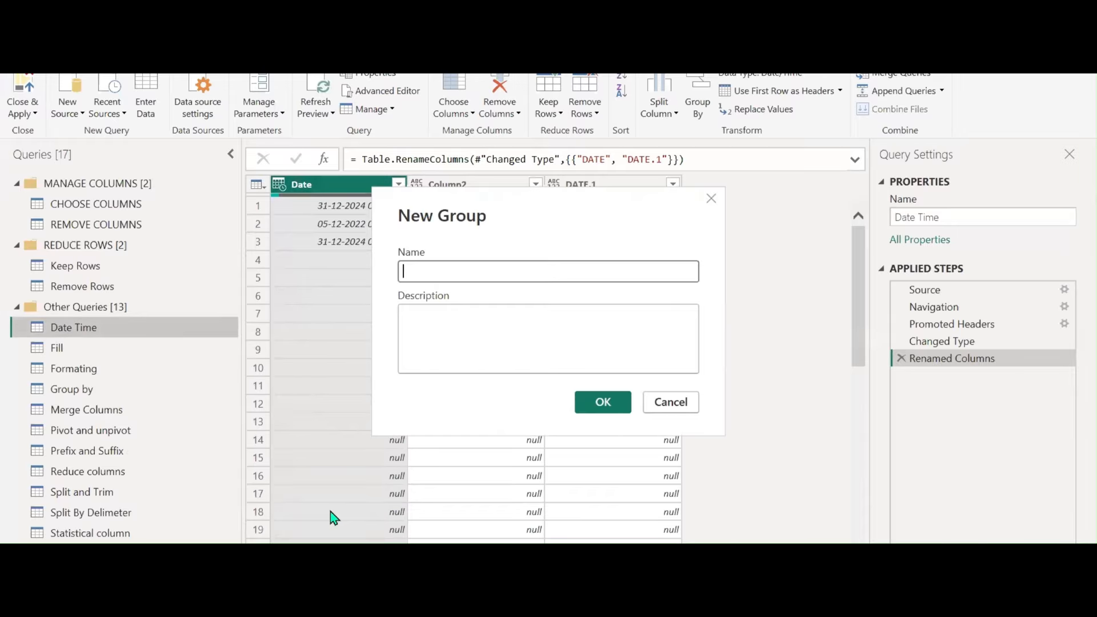
{"action": "key", "text": "Caps_Lock"}
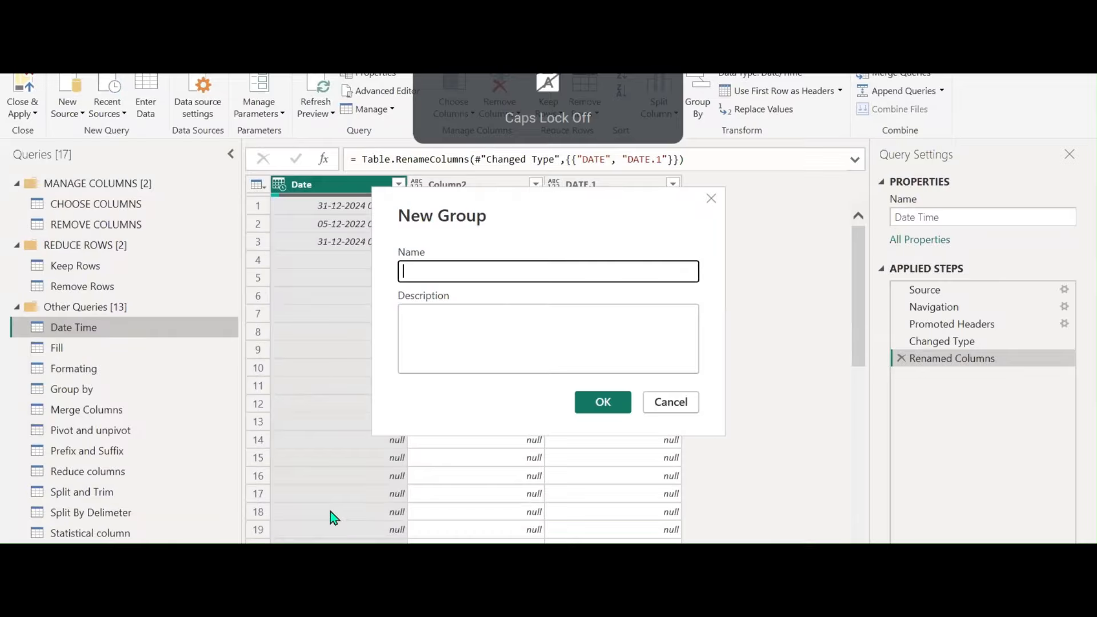
{"action": "key", "text": "Caps_Lock"}
{"action": "type", "text": "DATE AND TIME"}
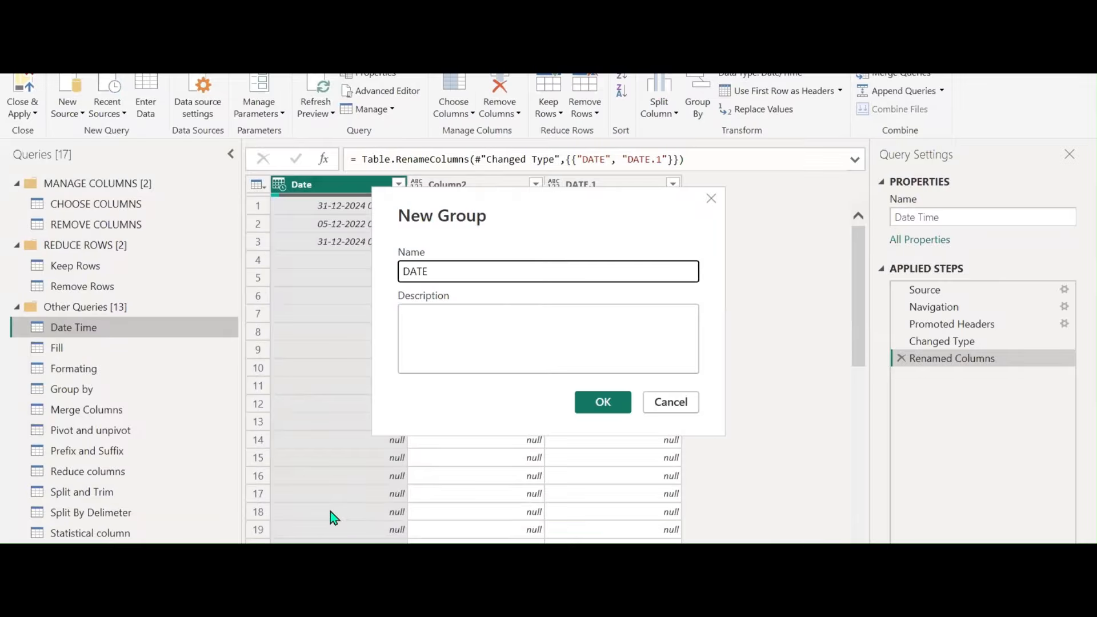
{"action": "type", "text": " EXTRACTION"}
{"action": "left_click", "coordinate": [603, 401]}
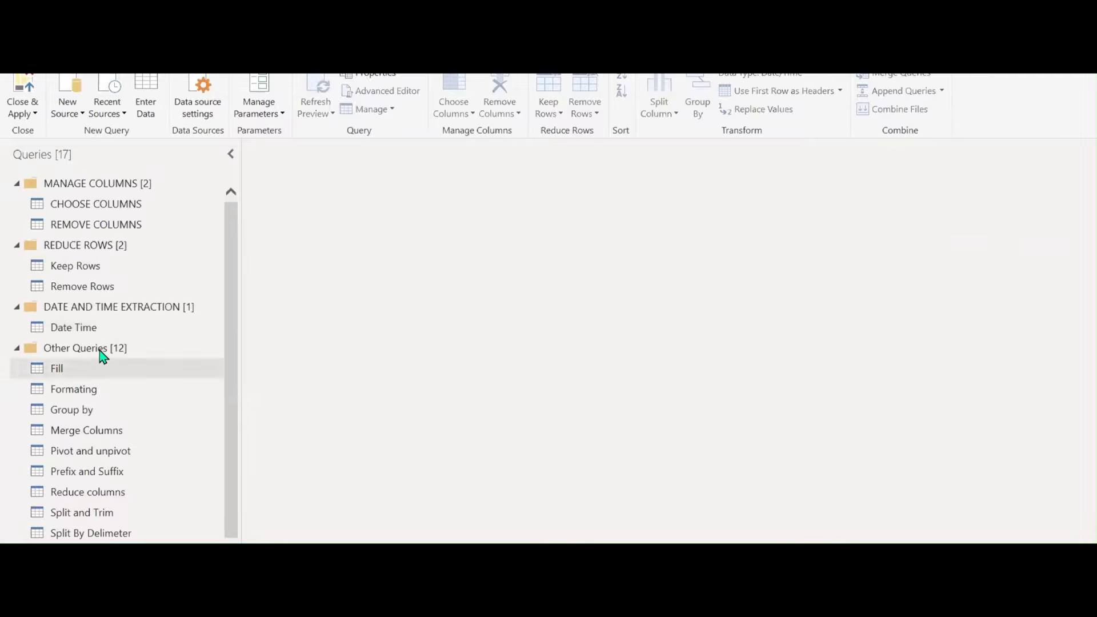
{"action": "left_click", "coordinate": [89, 330]}
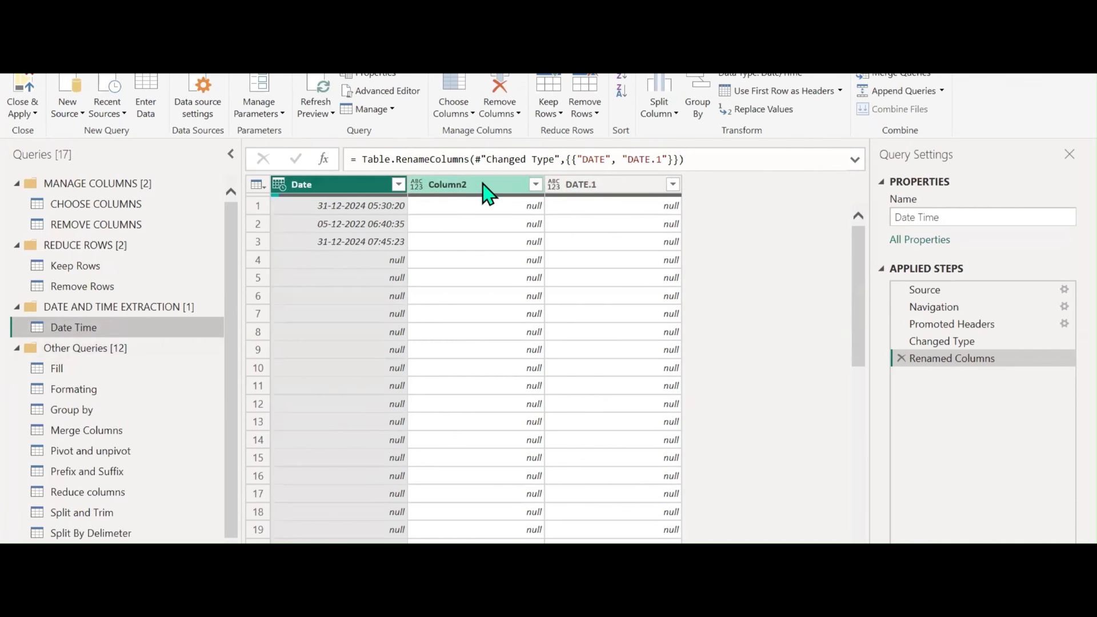
Remove the Column2 and DATE.1 columns from the Date Time query
{"action": "left_click", "coordinate": [465, 187]}
{"action": "left_click", "coordinate": [596, 192], "text": "ctrl"}
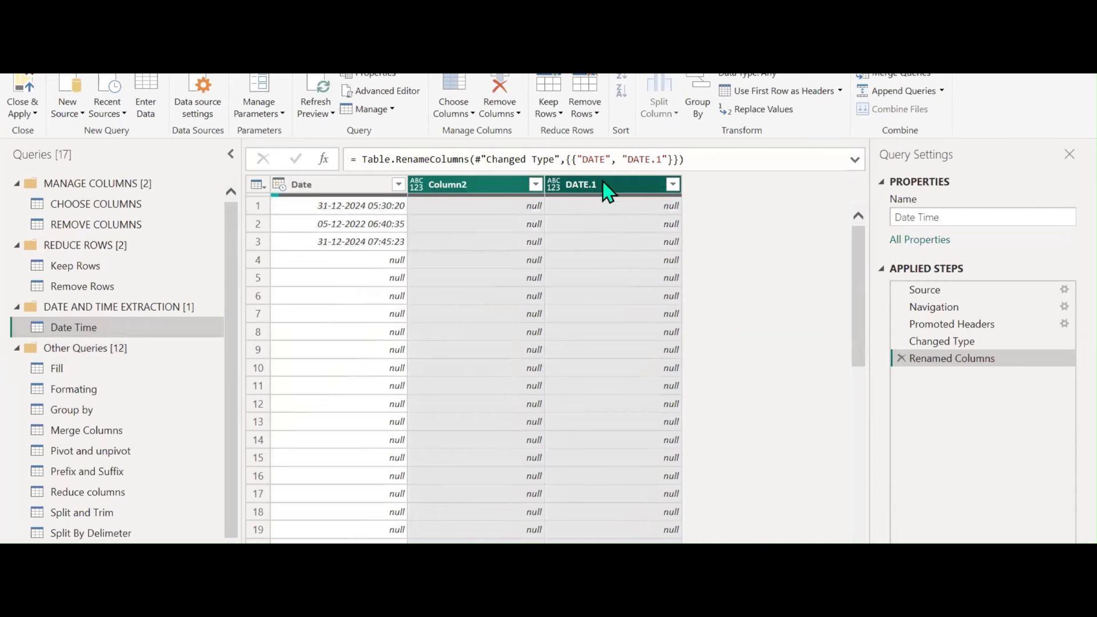
{"action": "right_click", "coordinate": [607, 191]}
{"action": "left_click", "coordinate": [507, 113]}
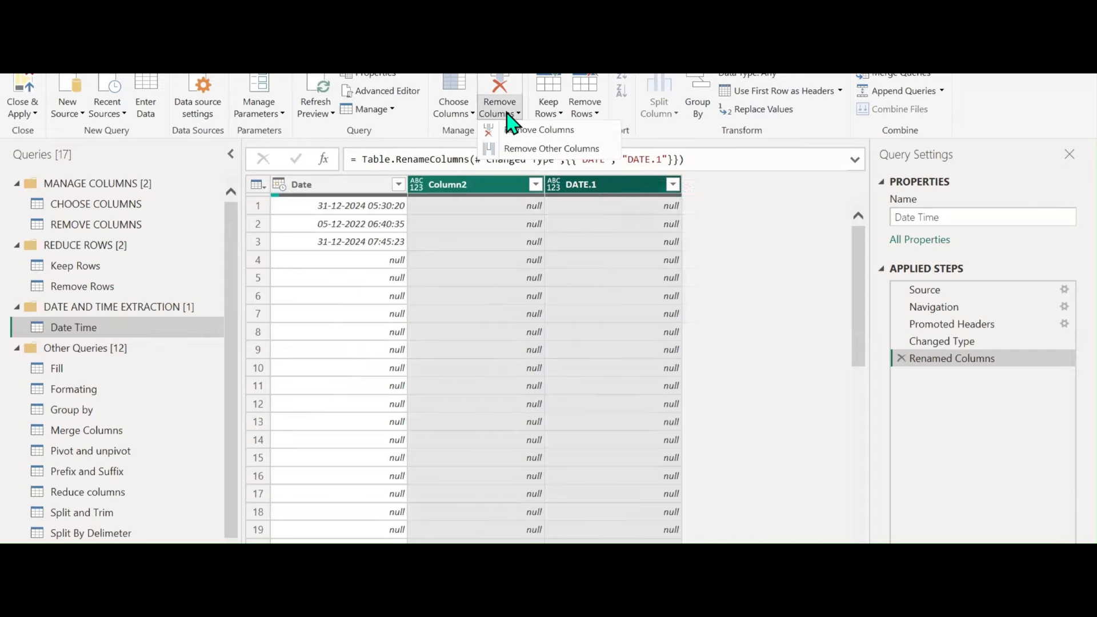
{"action": "right_click", "coordinate": [574, 184]}
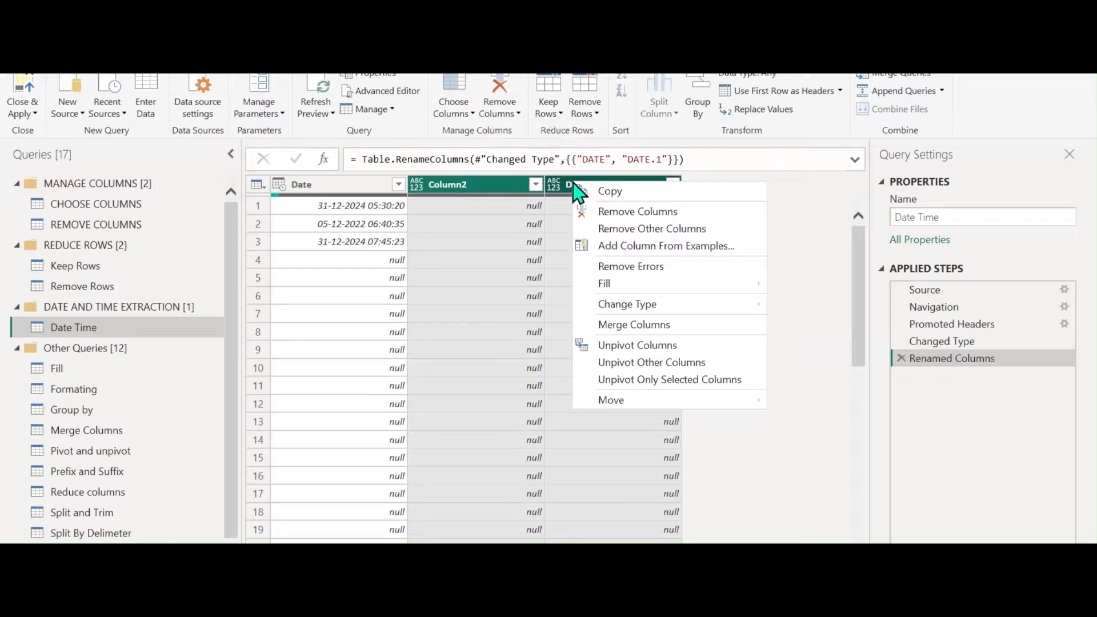
{"action": "left_click", "coordinate": [607, 212]}
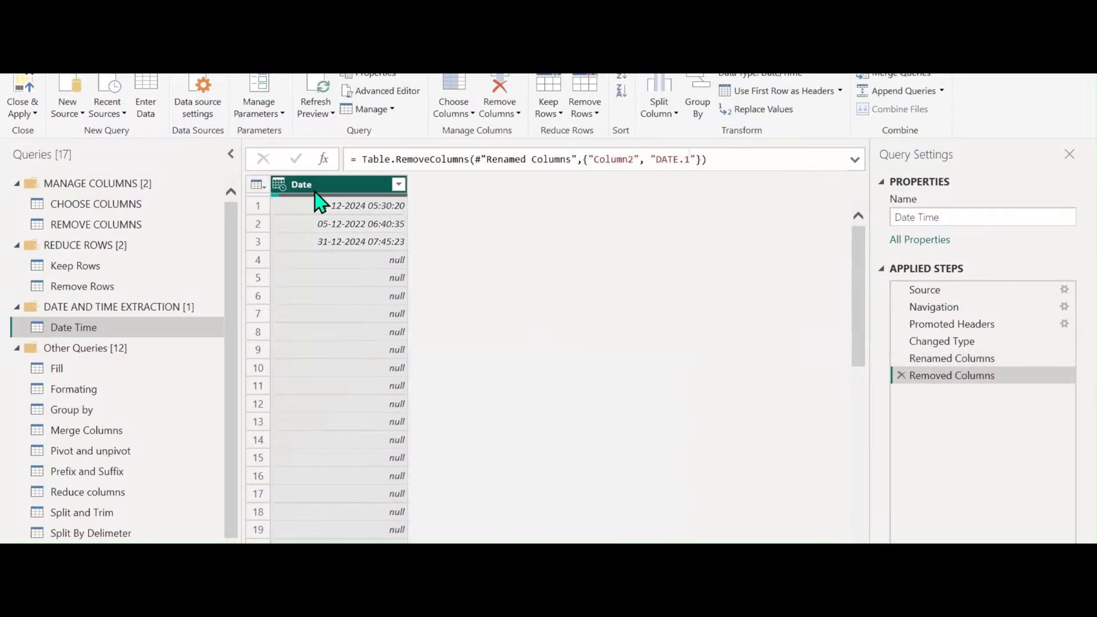
Filter the Date column to exclude (null) values, keeping three rows
{"action": "left_click", "coordinate": [397, 183]}
{"action": "left_click", "coordinate": [181, 382]}
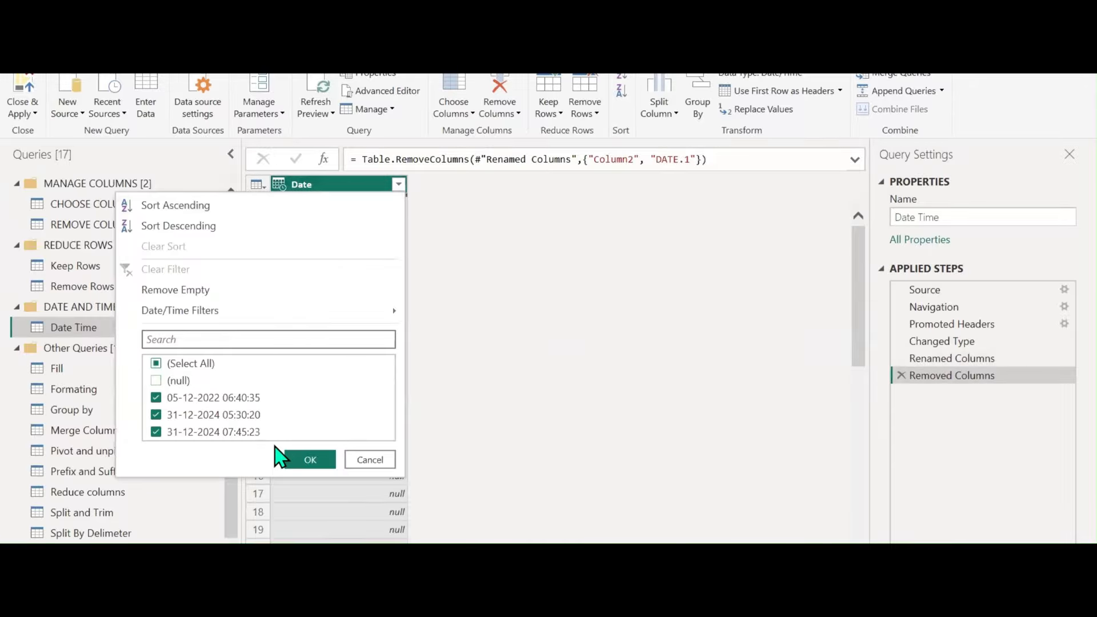
{"action": "left_click", "coordinate": [308, 460]}
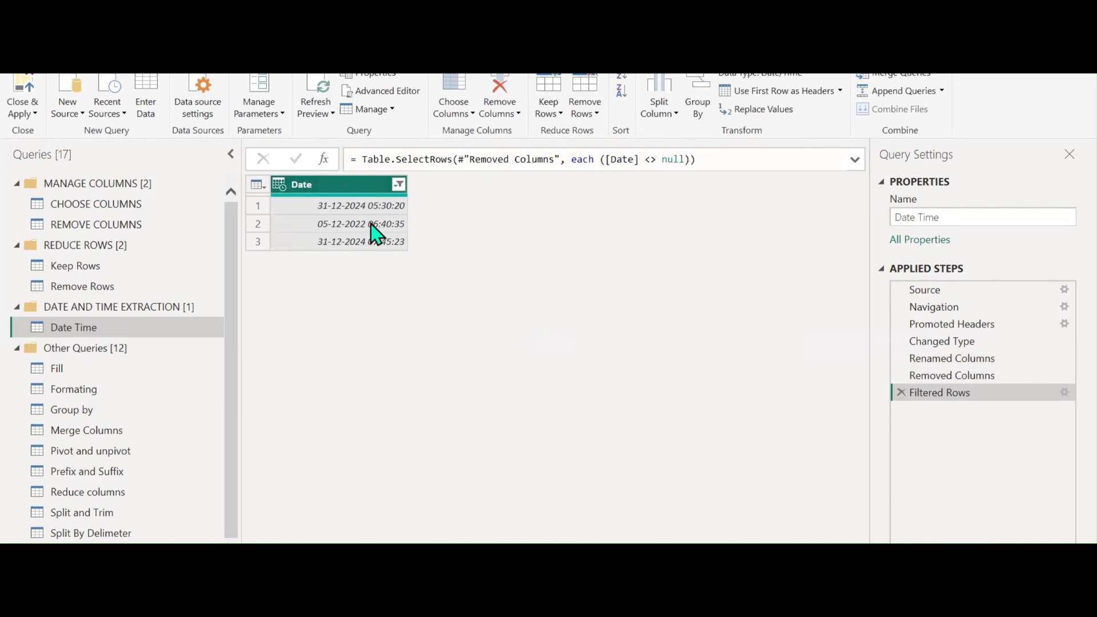
Rename the Date column header to 'DATE/TIME'
{"action": "double_click", "coordinate": [321, 185]}
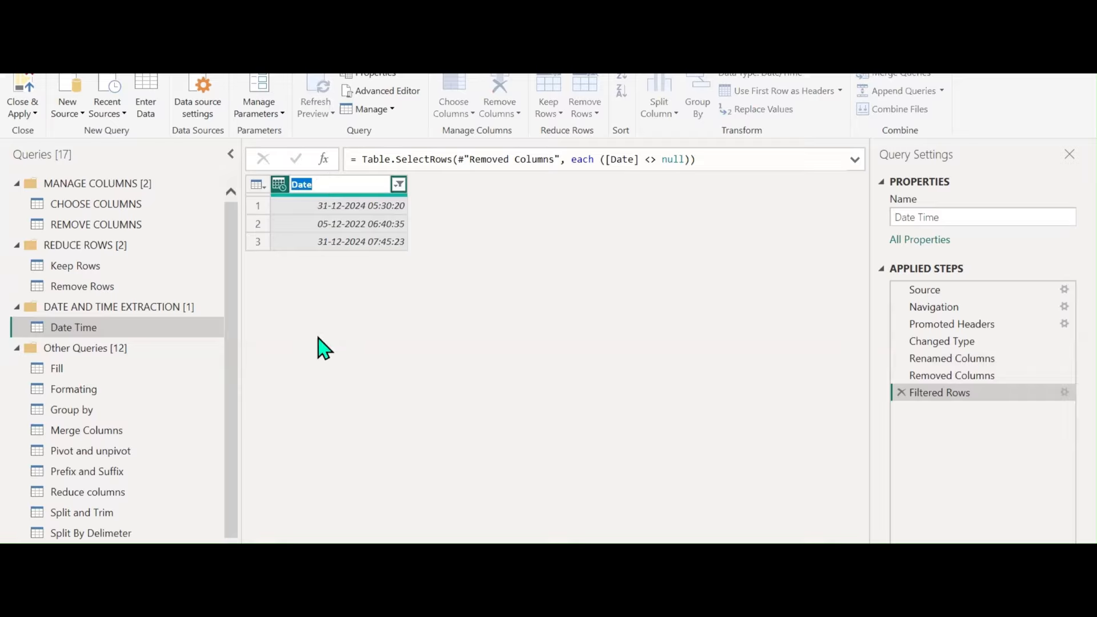
{"action": "type", "text": "dATE"}
{"action": "key", "text": "BackSpace"}
{"action": "key", "text": "BackSpace"}
{"action": "key", "text": "BackSpace"}
{"action": "key", "text": "BackSpace"}
{"action": "type", "text": "DATE/TIME"}
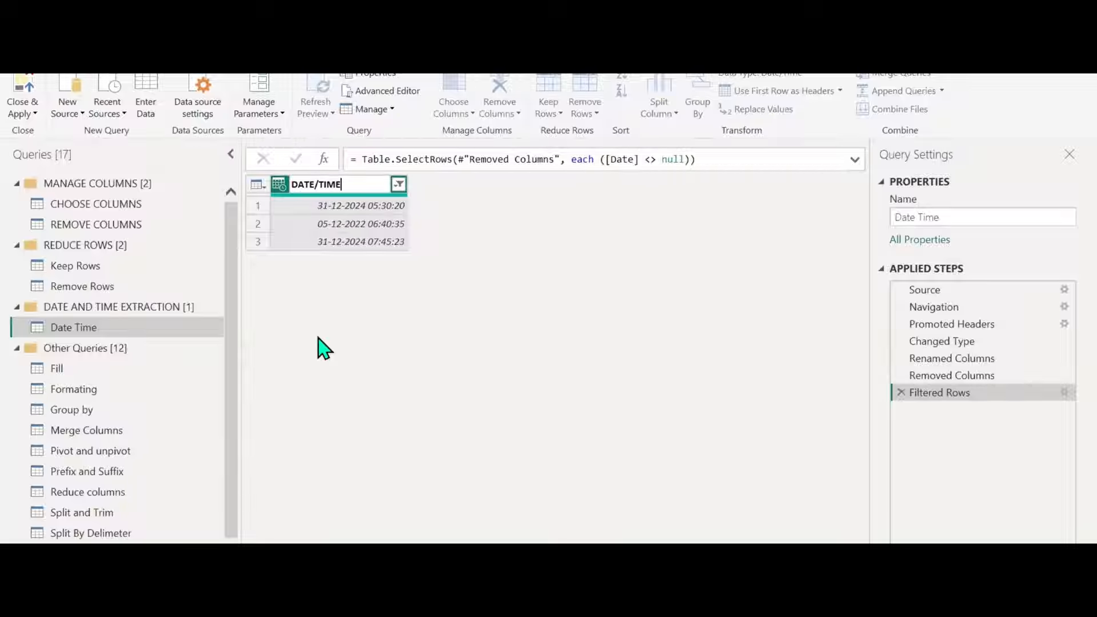
{"action": "key", "text": "Return"}
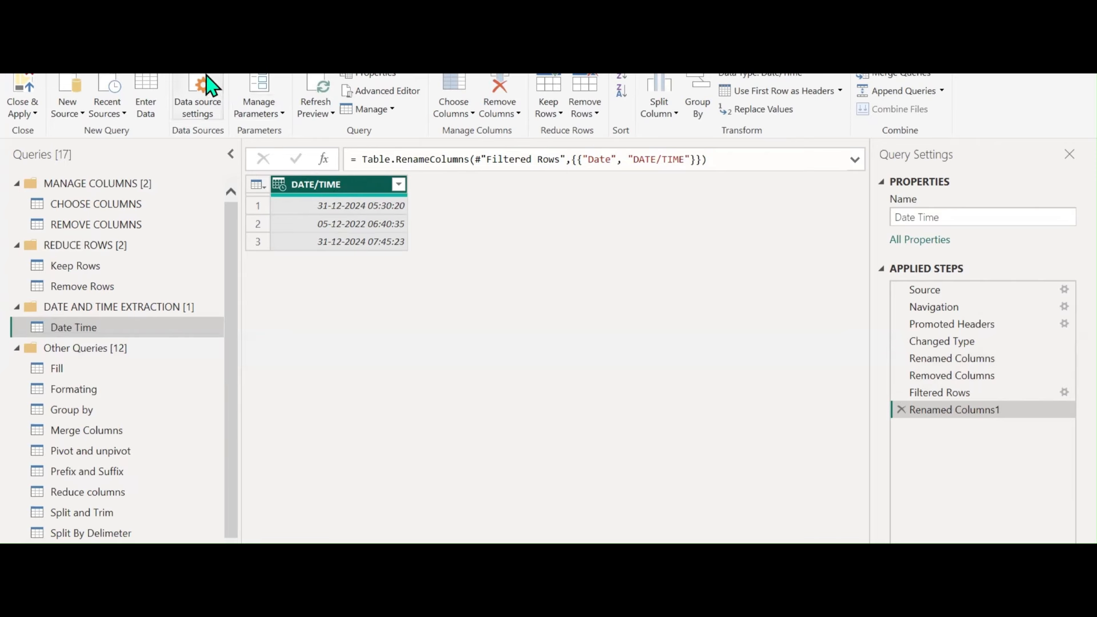
Extract only the time portion of DATE/TIME using Transform > Time > Time Only
{"action": "left_click", "coordinate": [105, 51]}
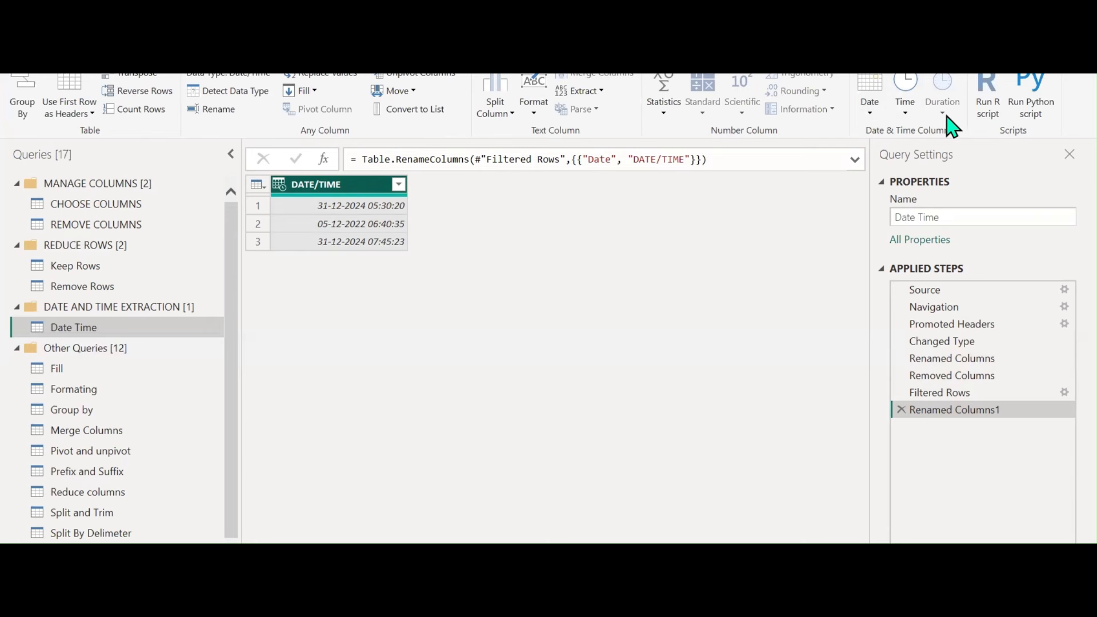
{"action": "left_click", "coordinate": [880, 116]}
{"action": "left_click", "coordinate": [906, 116]}
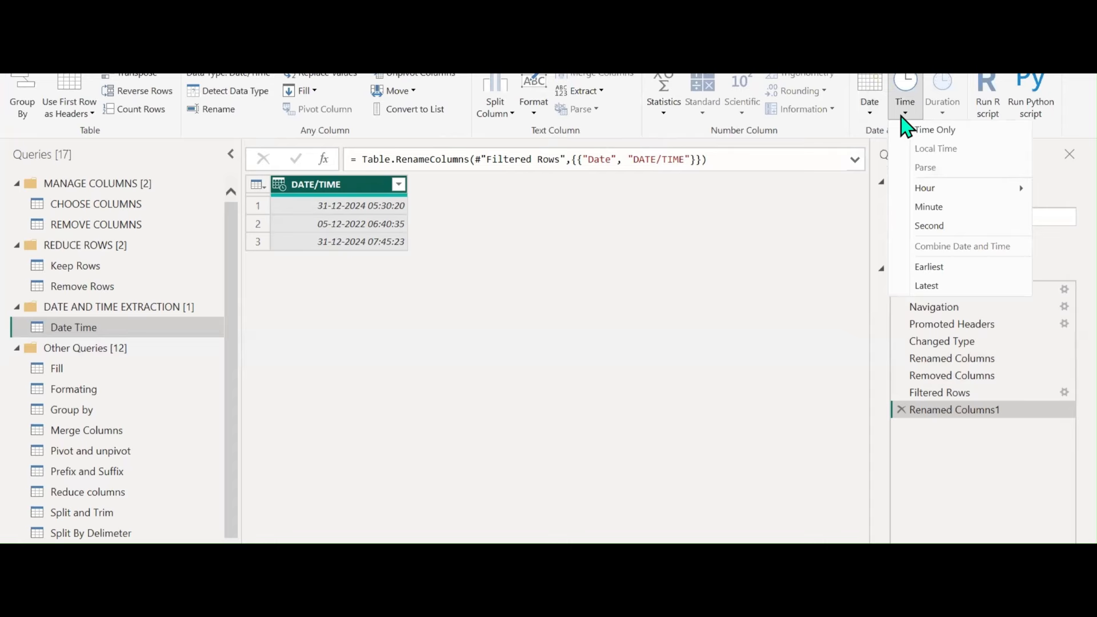
{"action": "left_click", "coordinate": [918, 141]}
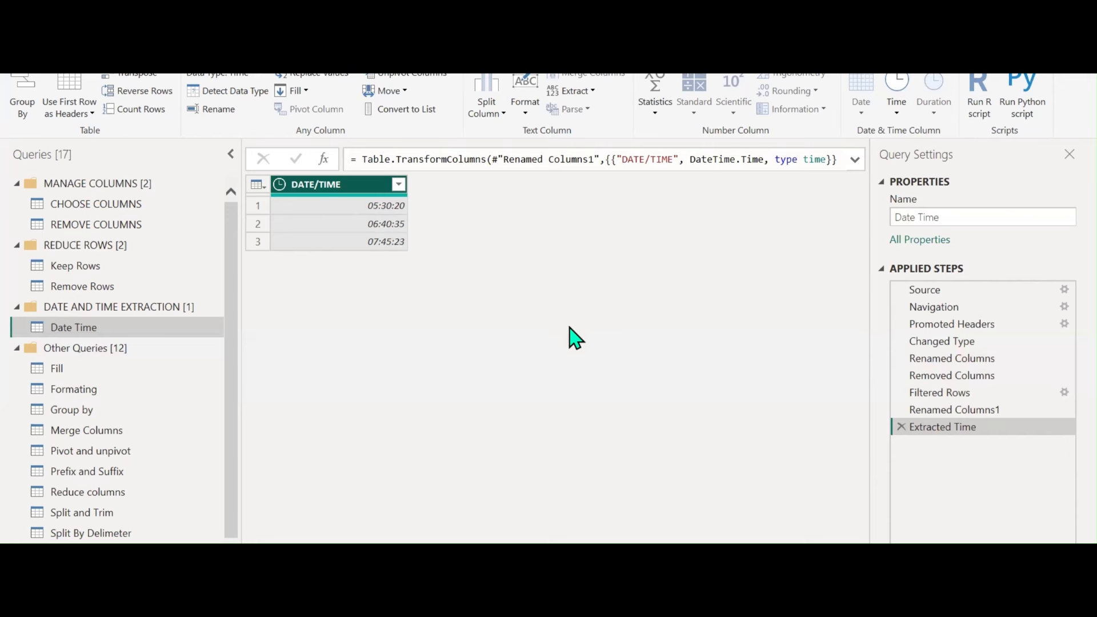
Delete the Extracted Time step and duplicate the DATE/TIME column three times
{"action": "left_click", "coordinate": [901, 427]}
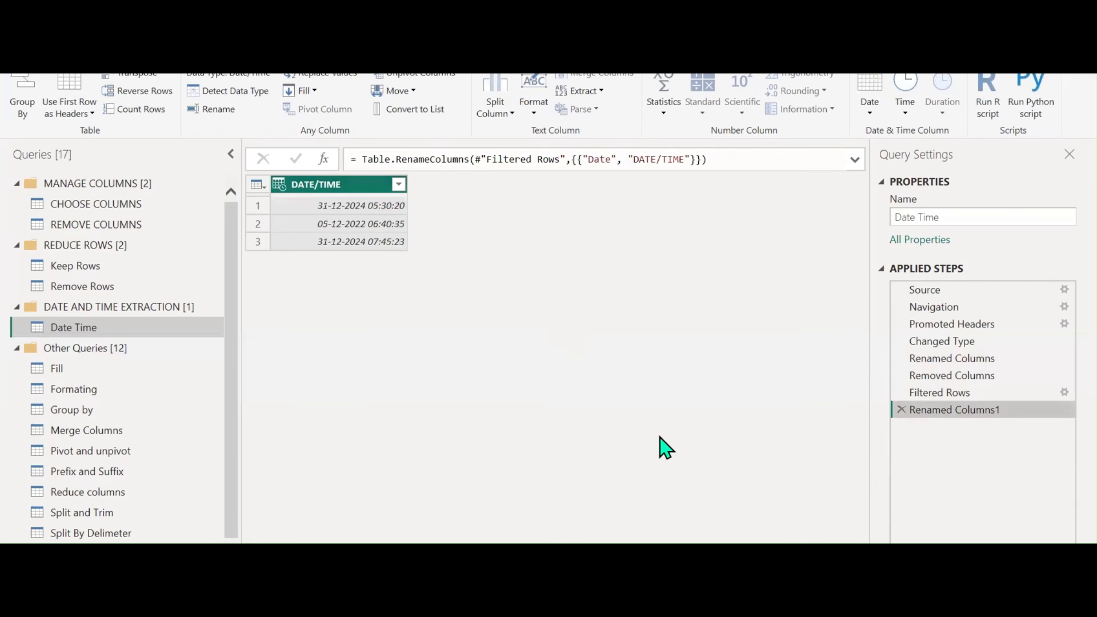
{"action": "right_click", "coordinate": [356, 195]}
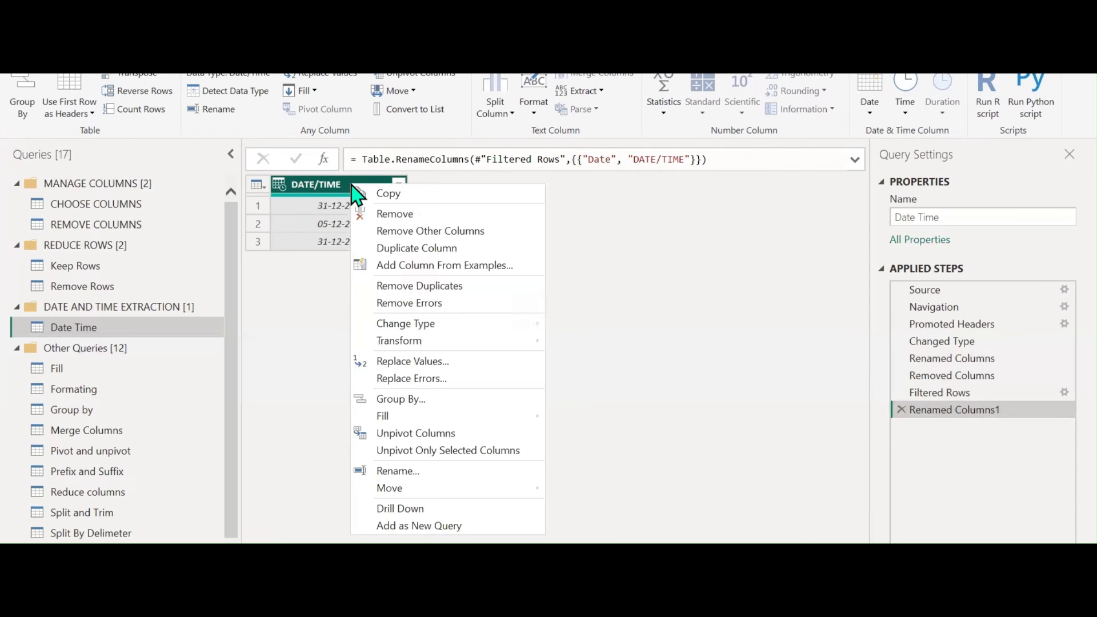
{"action": "left_click", "coordinate": [419, 248]}
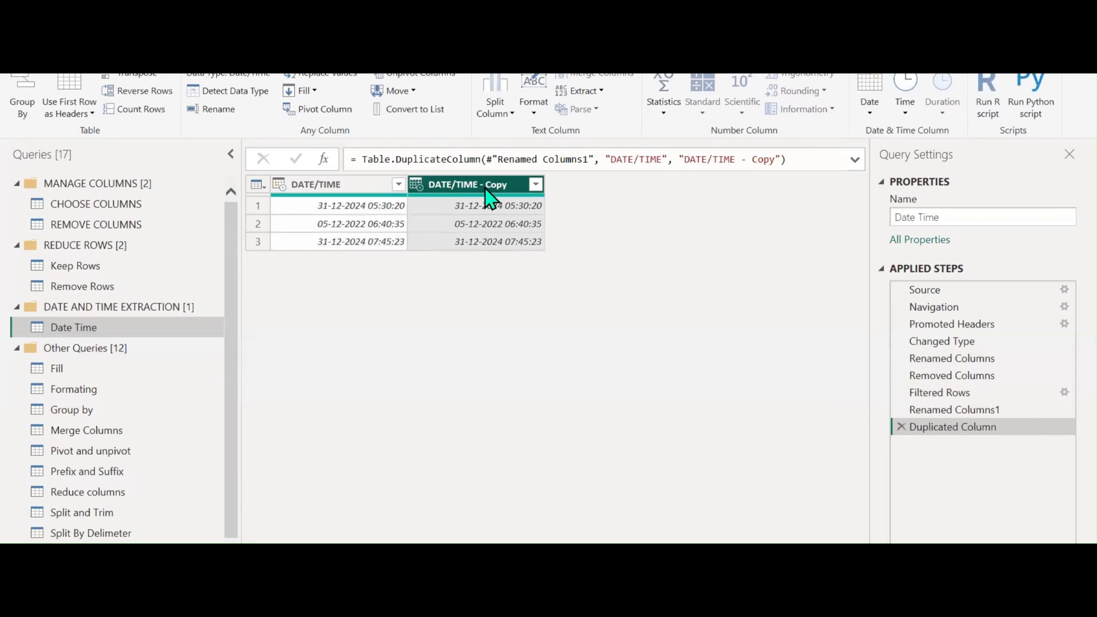
{"action": "right_click", "coordinate": [485, 190]}
{"action": "left_click", "coordinate": [521, 251]}
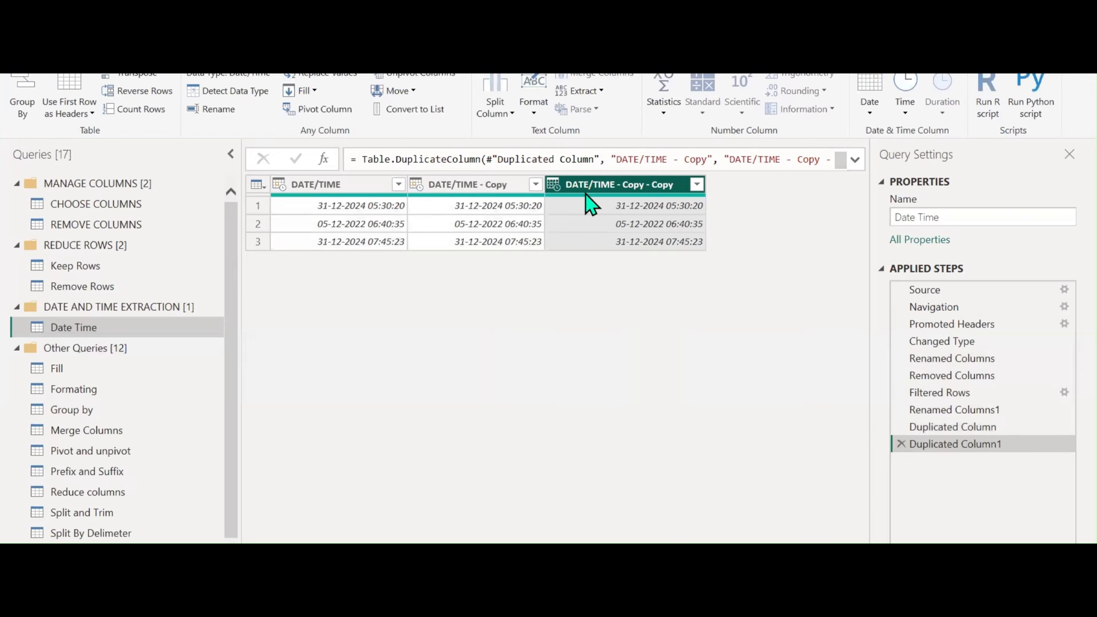
{"action": "right_click", "coordinate": [598, 191]}
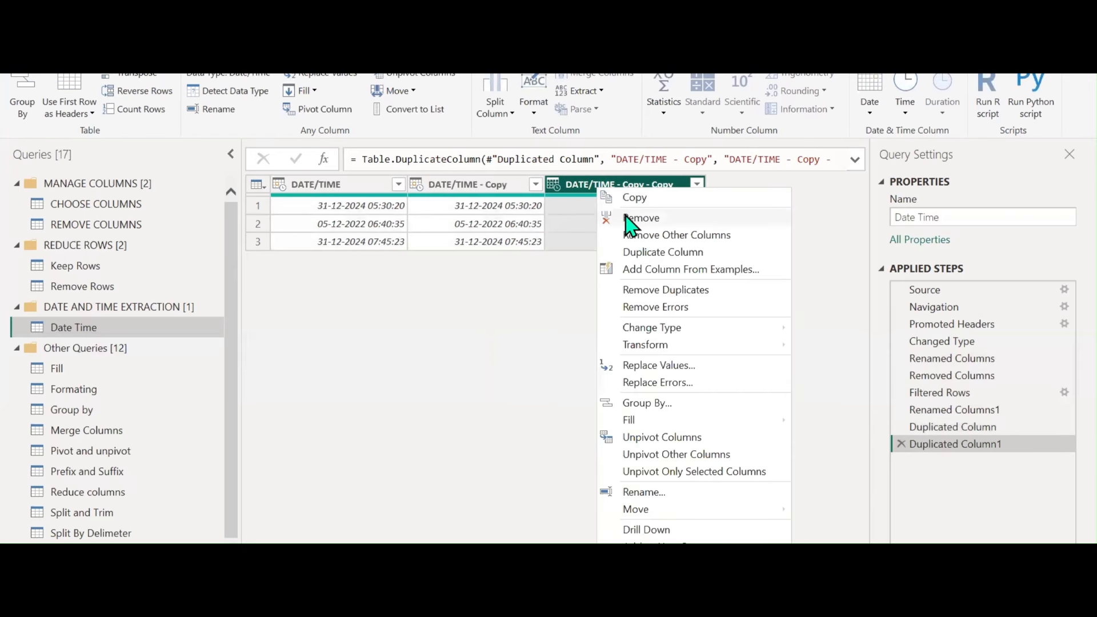
{"action": "left_click", "coordinate": [637, 249]}
Convert 'DATE/TIME - Copy' to Date Only and rename it 'DATE'
{"action": "left_click", "coordinate": [442, 184]}
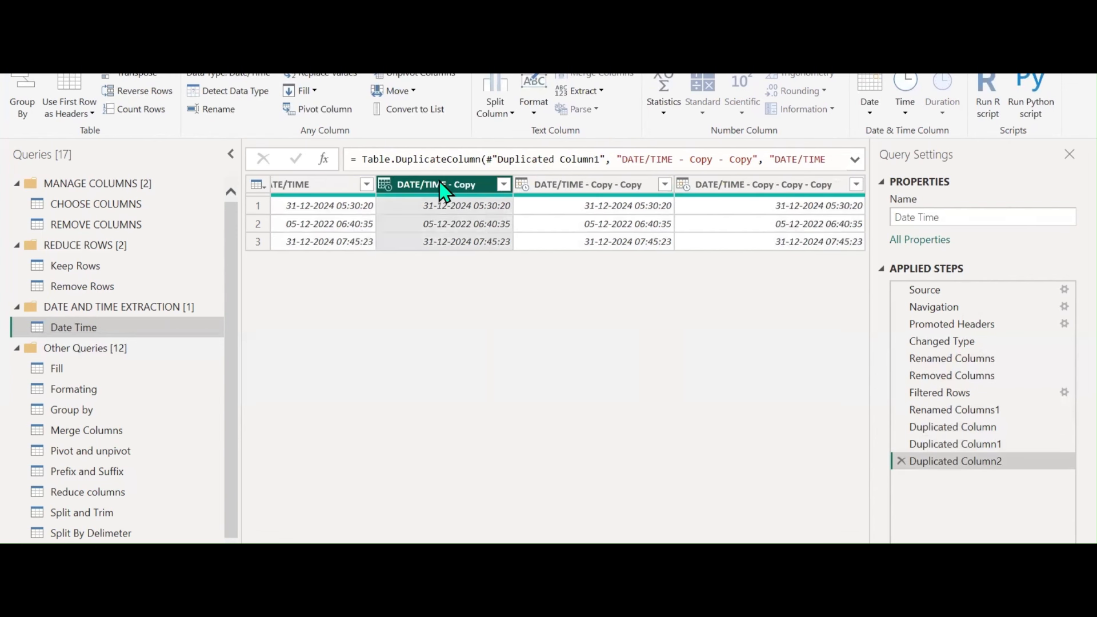
{"action": "left_click", "coordinate": [871, 114]}
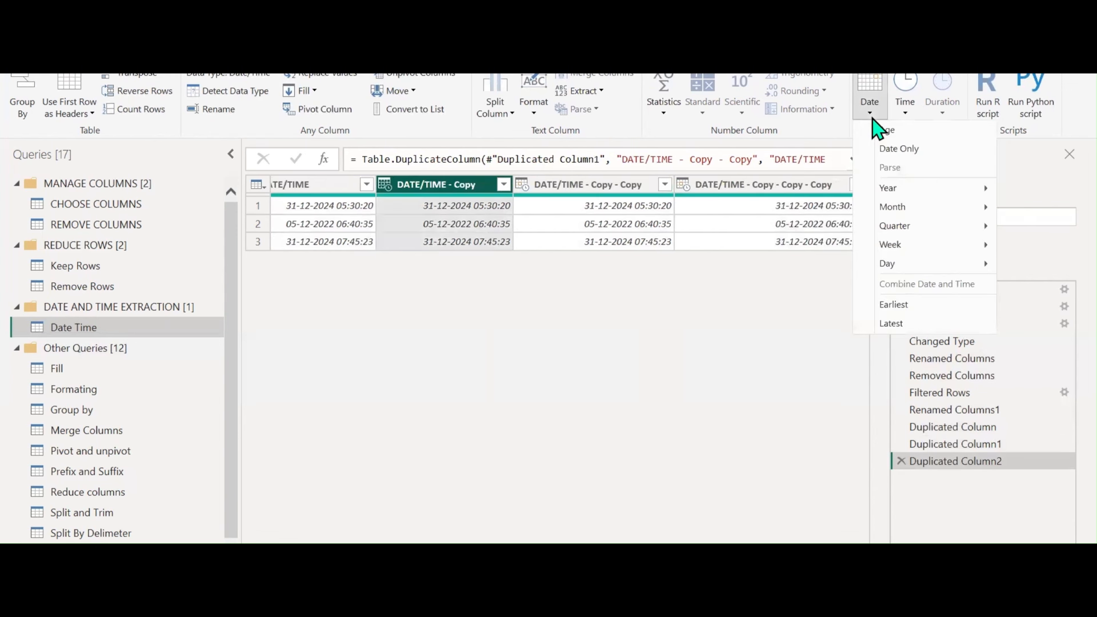
{"action": "left_click", "coordinate": [880, 150]}
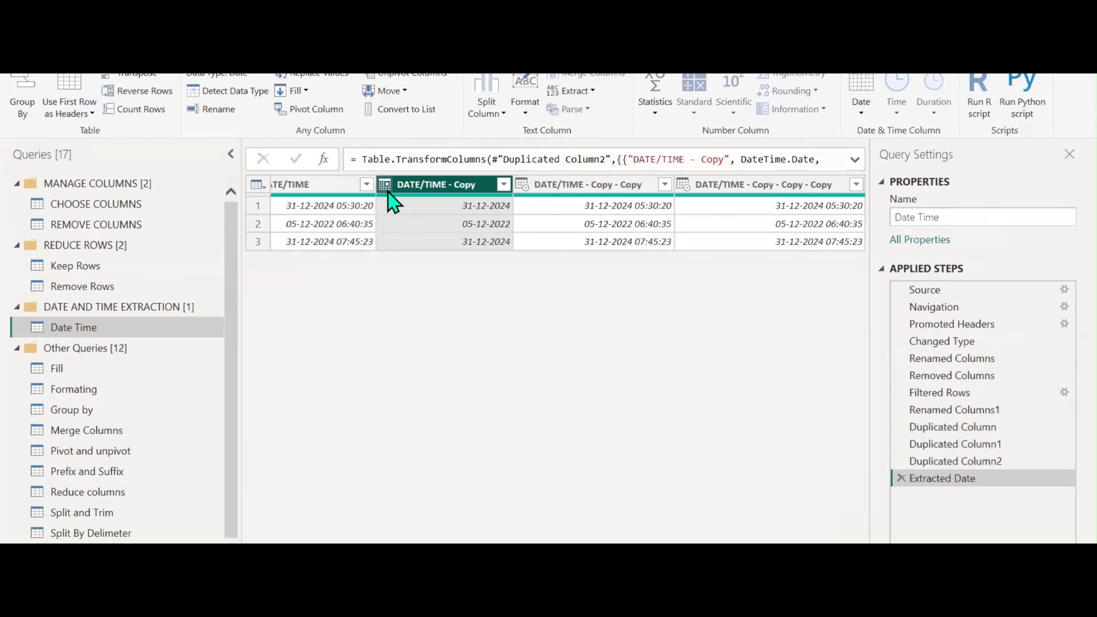
{"action": "double_click", "coordinate": [437, 184]}
{"action": "type", "text": "DATE"}
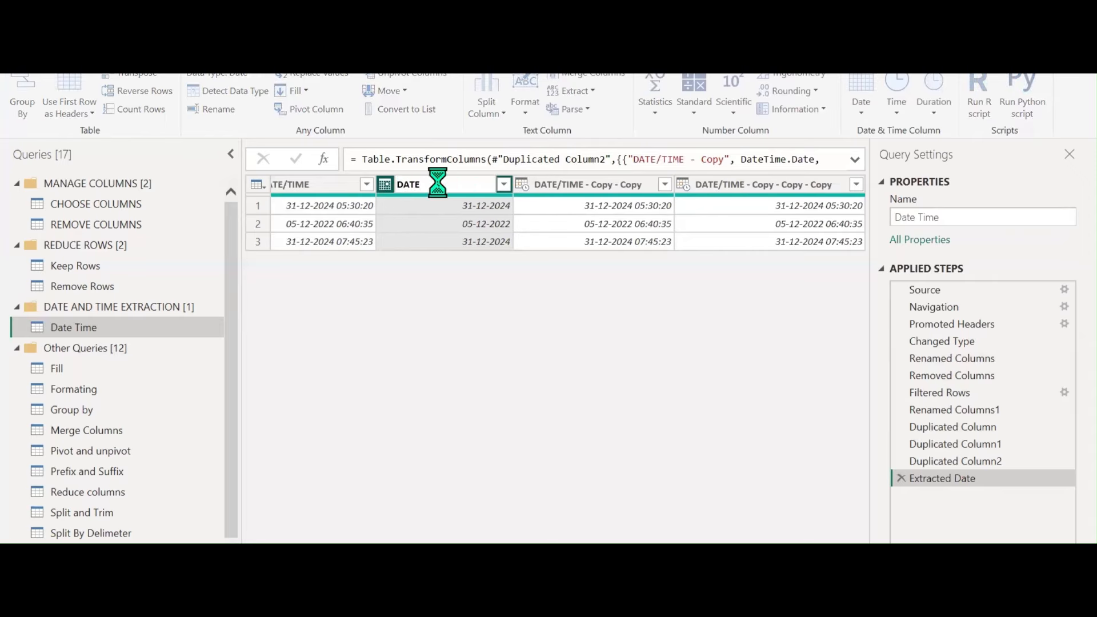
{"action": "key", "text": "Return"}
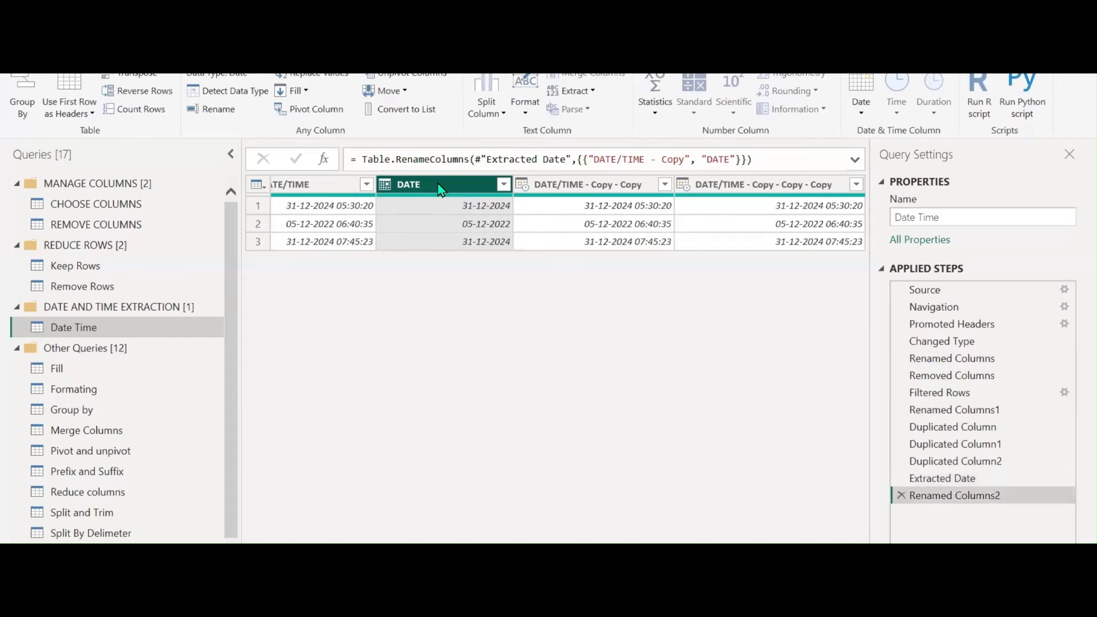
Keep only the time part of DATE/TIME - Copy - Copy and rename that column TIME
{"action": "left_click", "coordinate": [583, 188]}
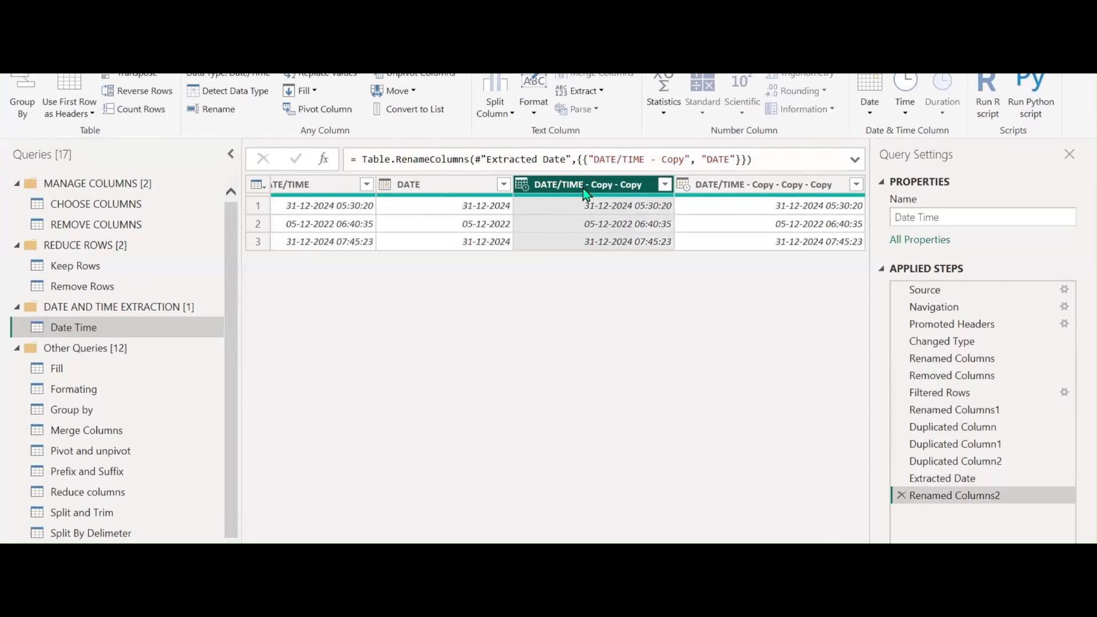
{"action": "left_click", "coordinate": [869, 114]}
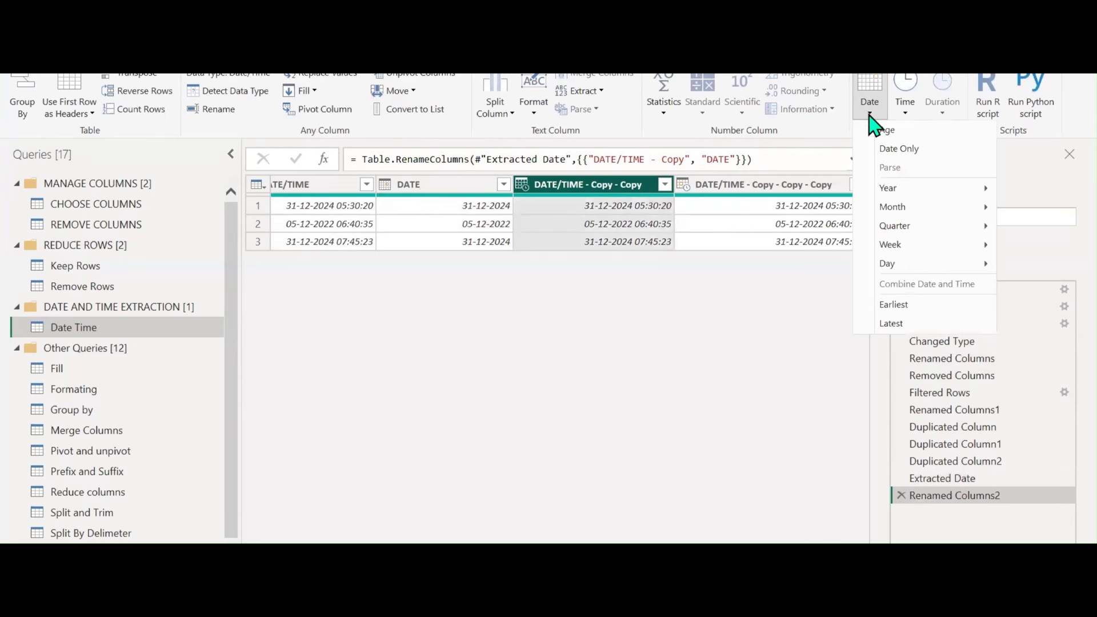
{"action": "left_click", "coordinate": [909, 113]}
{"action": "left_click", "coordinate": [935, 130]}
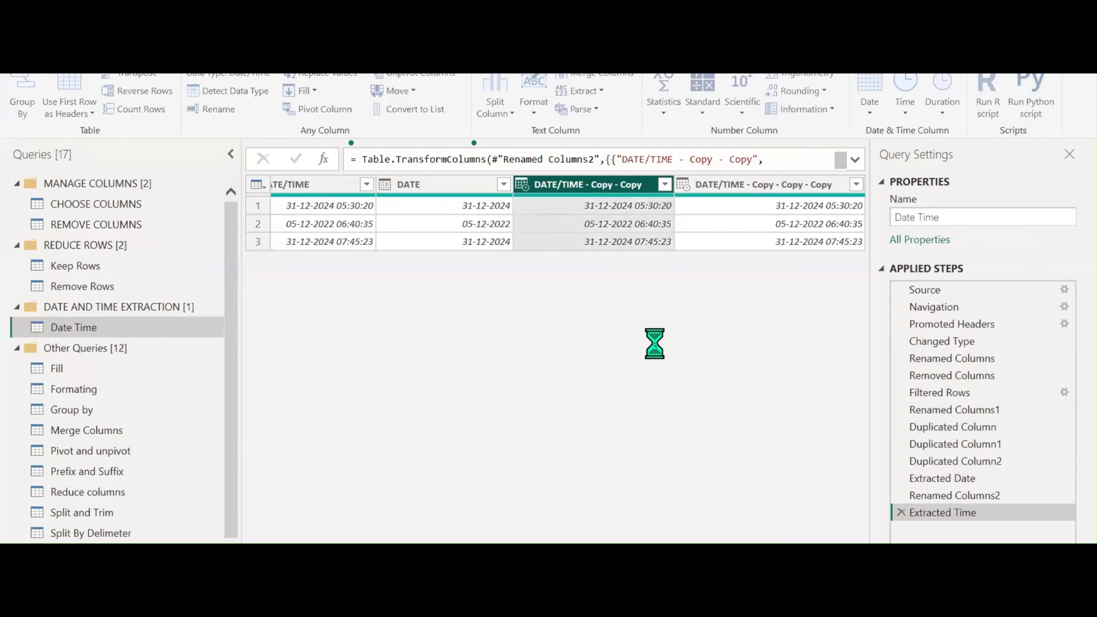
{"action": "double_click", "coordinate": [617, 183]}
{"action": "type", "text": "TIME"}
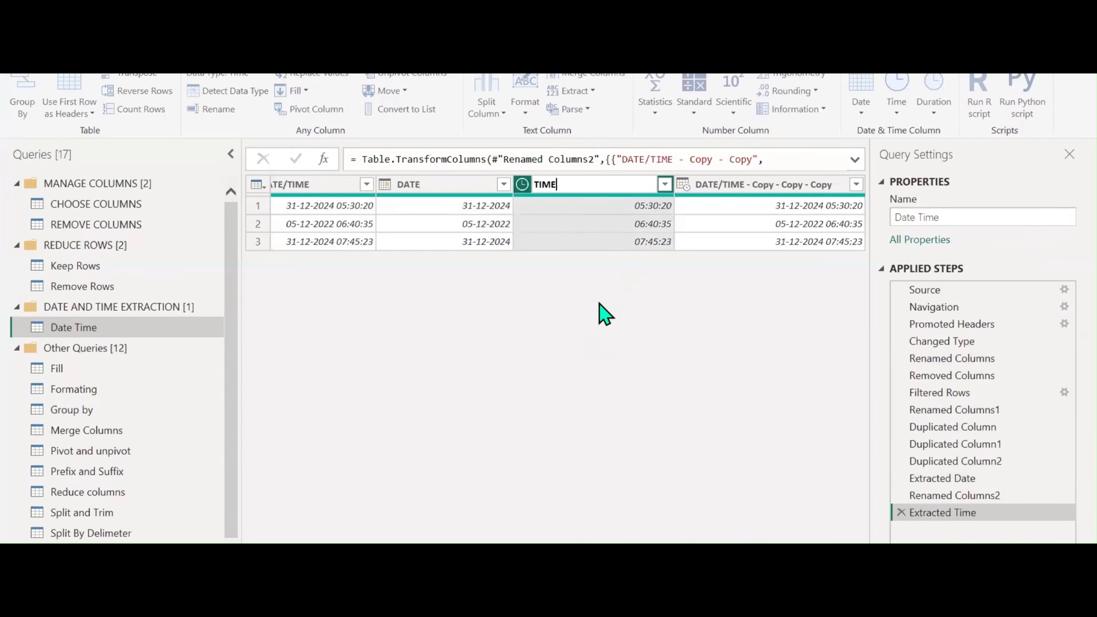
{"action": "key", "text": "Return"}
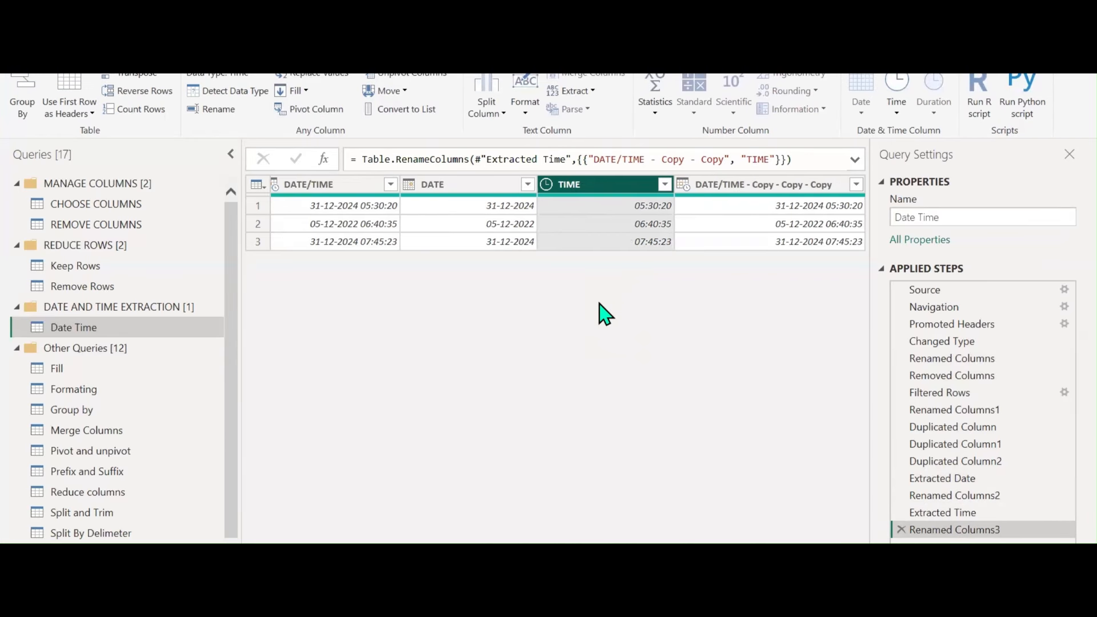
Check the Date options for the last DATE/TIME copy without applying any
{"action": "left_click", "coordinate": [741, 189]}
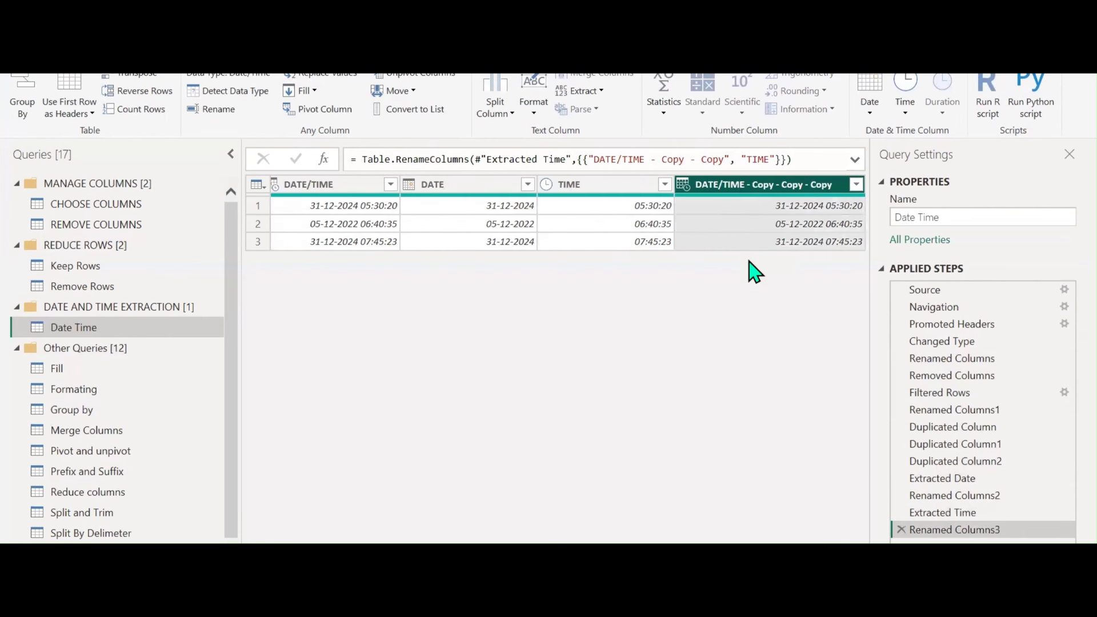
{"action": "left_click", "coordinate": [870, 115]}
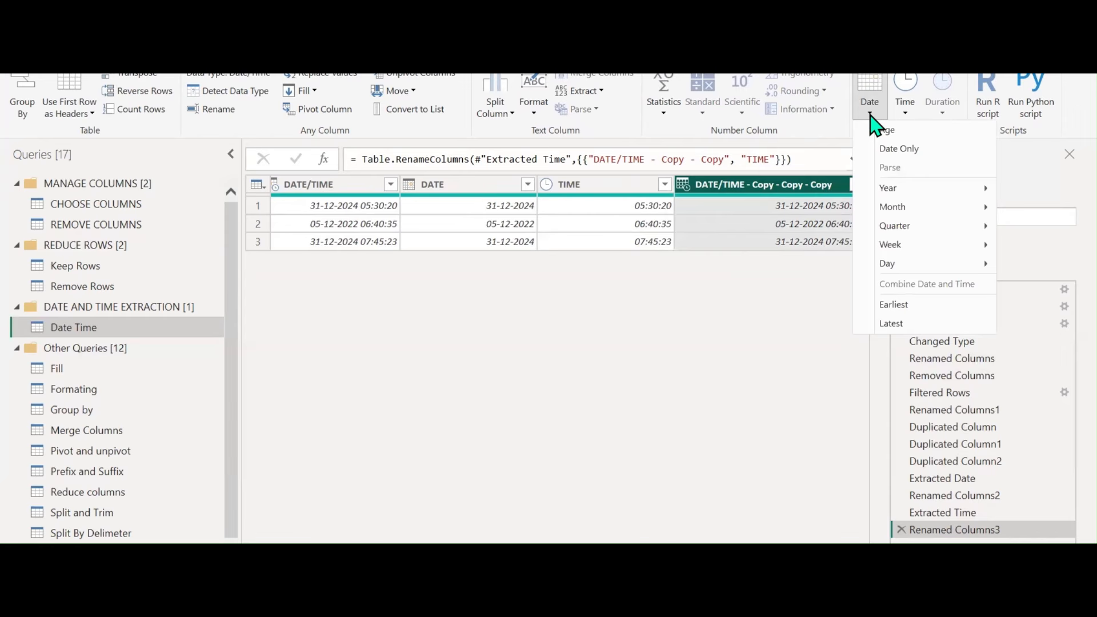
{"action": "left_click", "coordinate": [620, 310]}
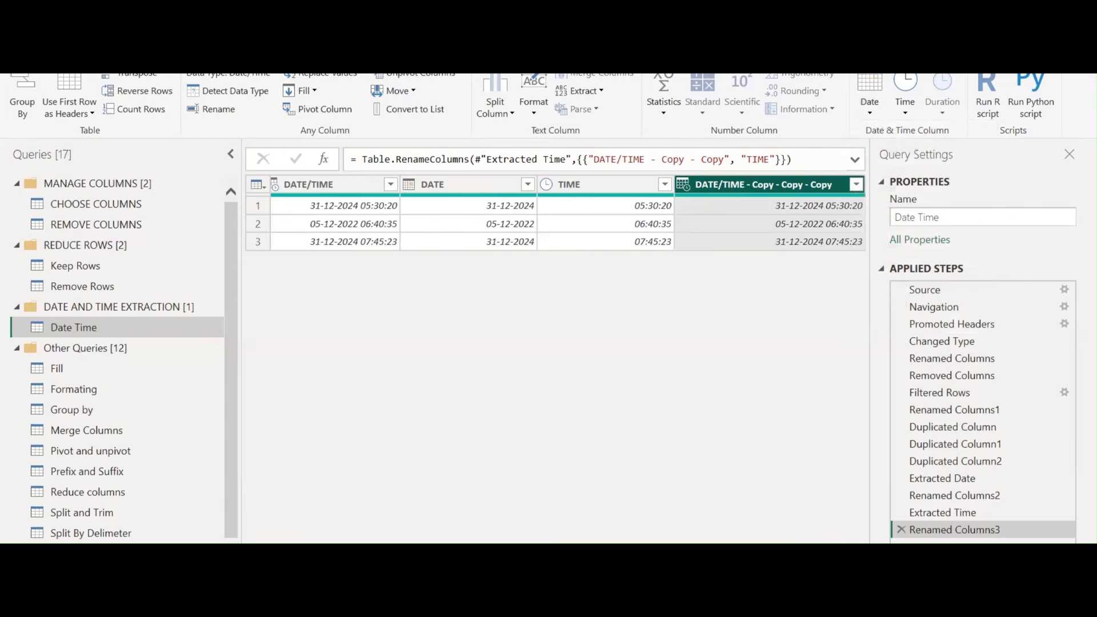
{"action": "key", "text": "alt+Tab"}
Below the data-type notes, type year lines 2022 (as '2022 - JANUARY'), 2023, 2024 and 2025
{"action": "scroll", "coordinate": [406, 377], "scroll_direction": "down", "scroll_amount": 4}
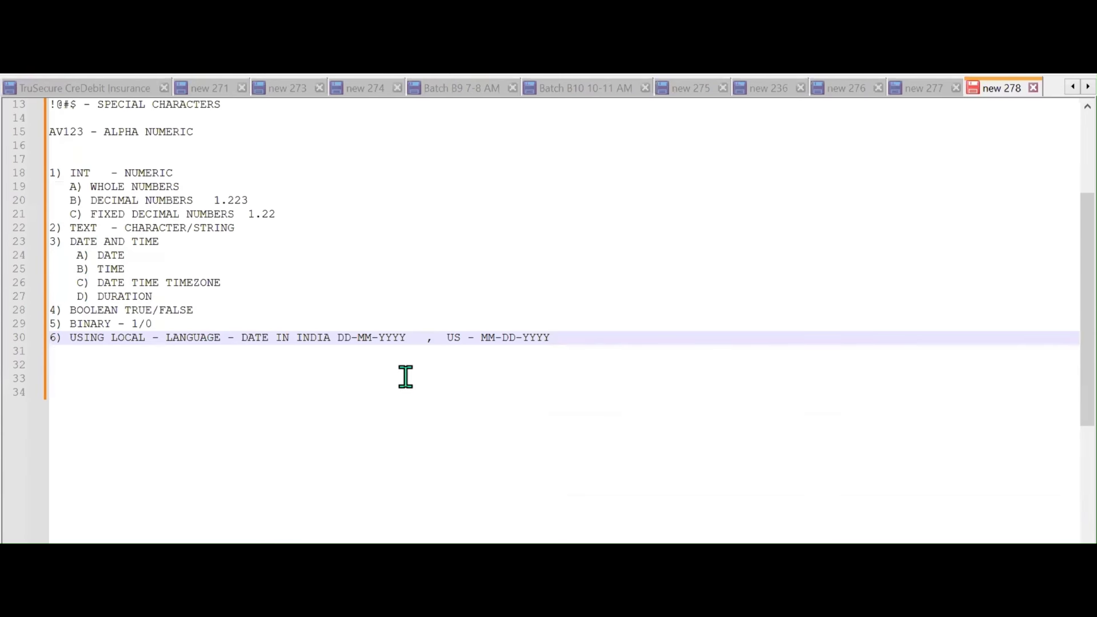
{"action": "scroll", "coordinate": [405, 377], "scroll_direction": "down", "scroll_amount": 2}
{"action": "key", "text": "Return"}
{"action": "key", "text": "Return"}
{"action": "key", "text": "Return"}
{"action": "key", "text": "Return"}
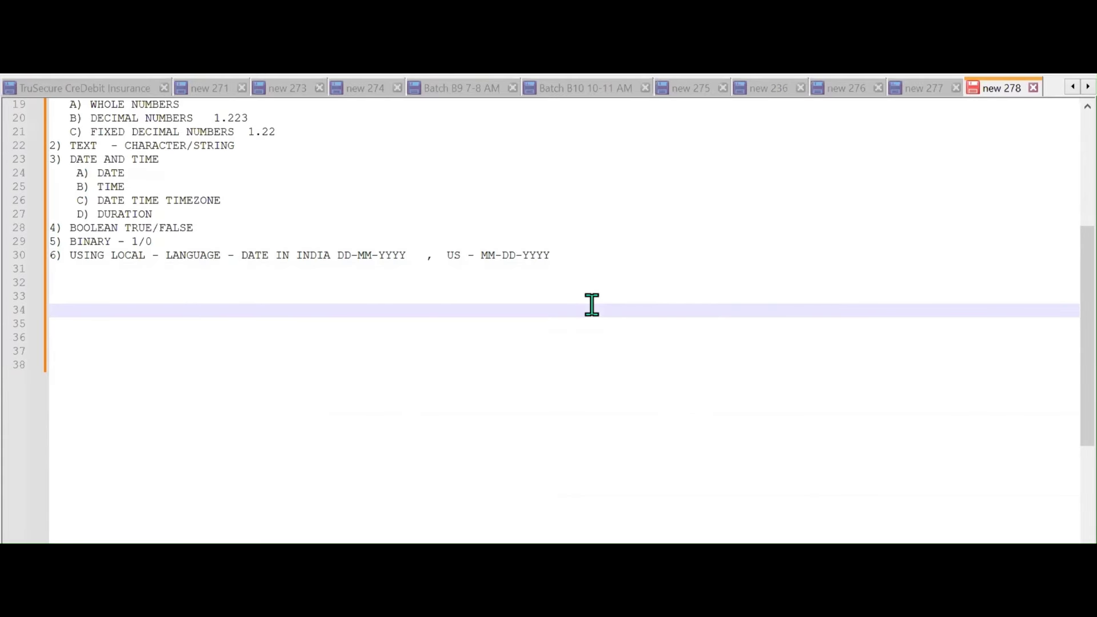
{"action": "type", "text": "2022  - JANUARY"}
{"action": "key", "text": "Return"}
{"action": "key", "text": "Return"}
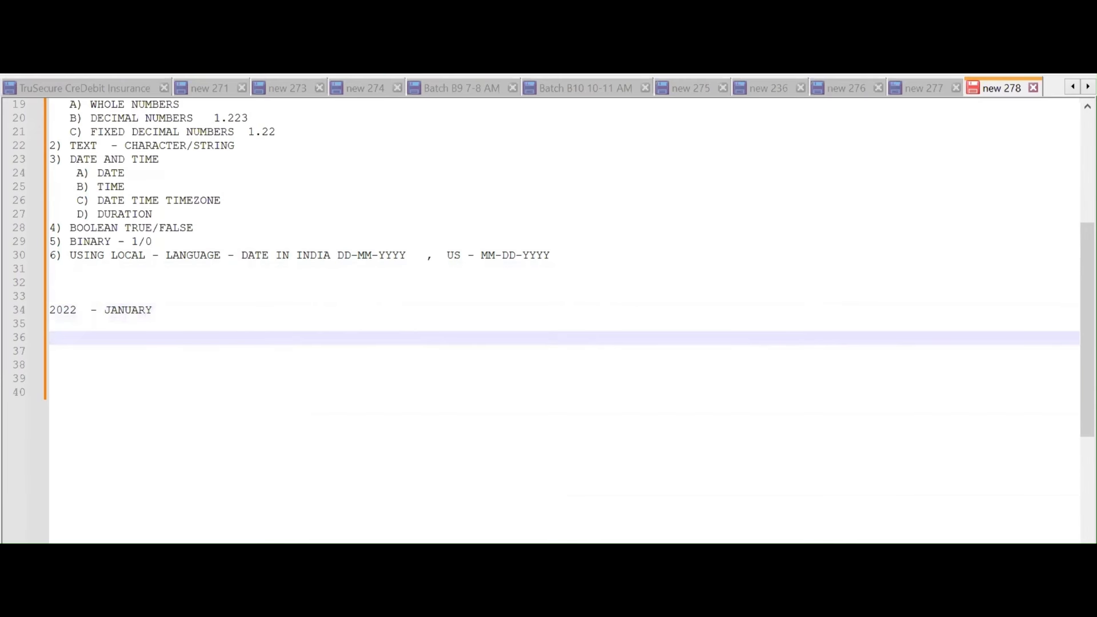
{"action": "left_click", "coordinate": [50, 324]}
{"action": "type", "text": "2023"}
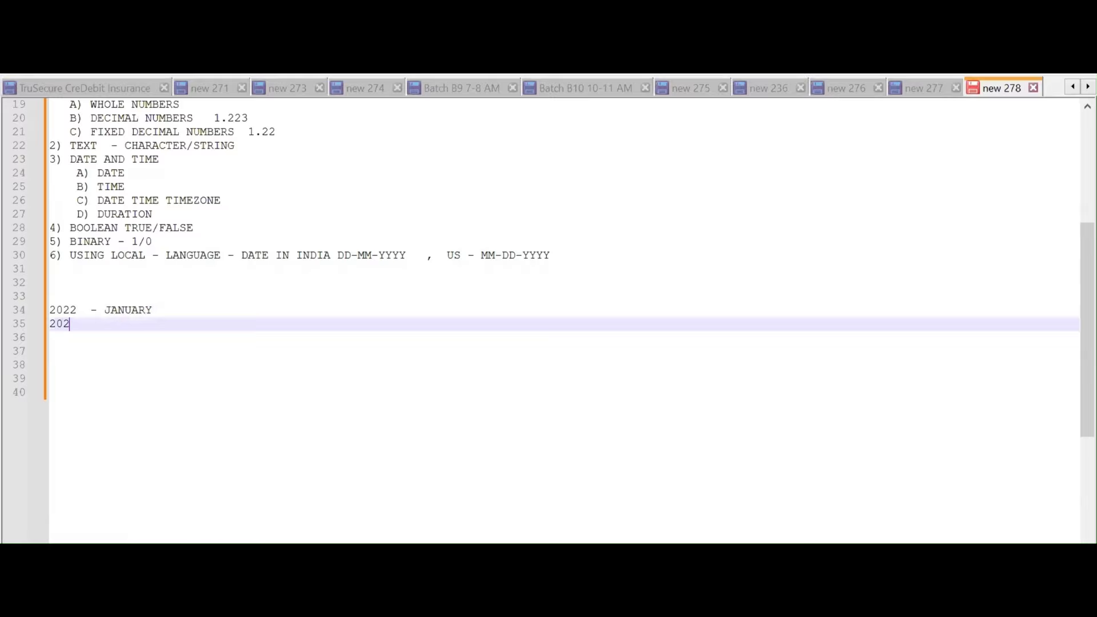
{"action": "key", "text": "Return"}
{"action": "type", "text": "2024"}
{"action": "key", "text": "Return"}
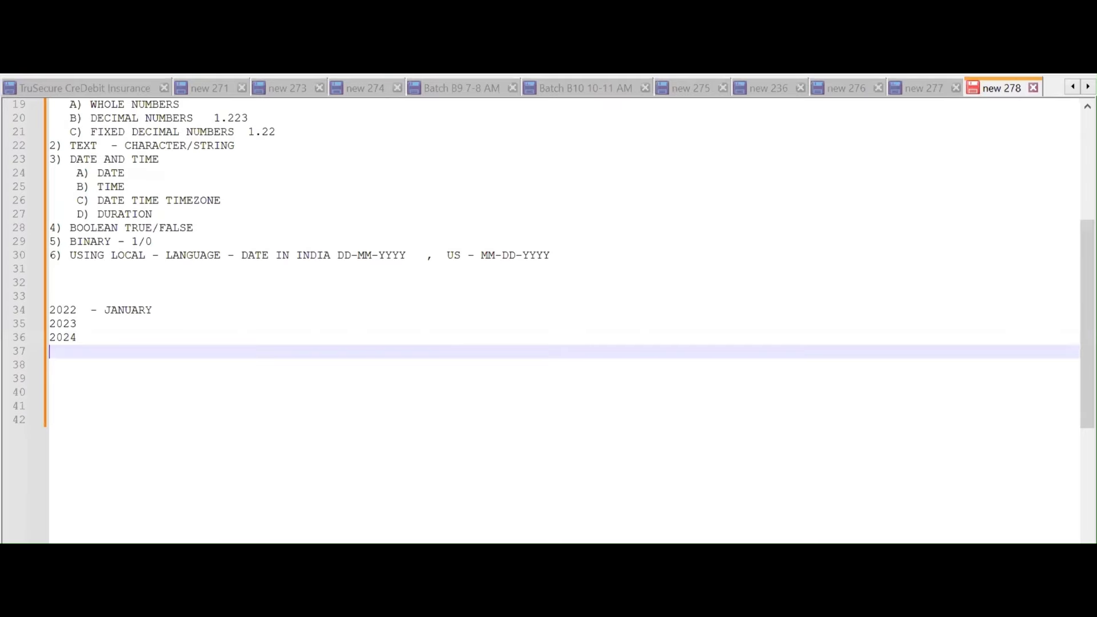
{"action": "type", "text": "2025"}
Add amounts to the years: 2022 - 50L, 2023 - 75L, 2024 - 1CR, 2025 - 1.5CR
{"action": "key", "text": "Up"}
{"action": "key", "text": "Up"}
{"action": "key", "text": "Up"}
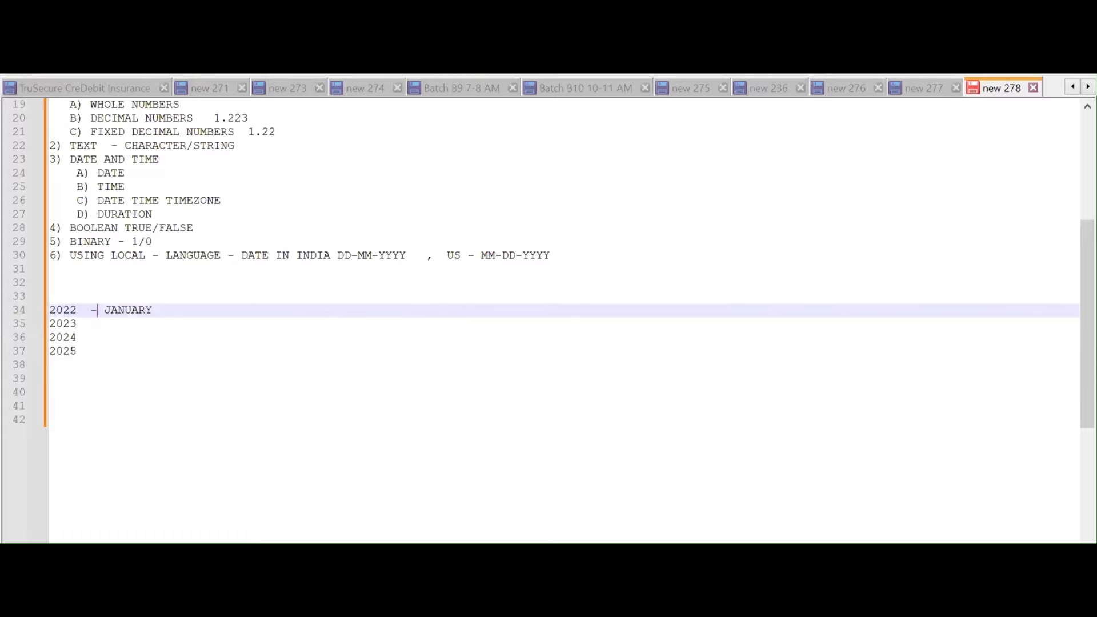
{"action": "key", "text": "Right"}
{"action": "key", "text": "Right"}
{"action": "key", "text": "Right"}
{"action": "key", "text": "Right"}
{"action": "key", "text": "Right"}
{"action": "key", "text": "Right"}
{"action": "key", "text": "Right"}
{"action": "key", "text": "Right"}
{"action": "key", "text": "BackSpace"}
{"action": "key", "text": "BackSpace"}
{"action": "key", "text": "BackSpace"}
{"action": "key", "text": "BackSpace"}
{"action": "key", "text": "BackSpace"}
{"action": "key", "text": "BackSpace"}
{"action": "key", "text": "BackSpace"}
{"action": "type", "text": "50"}
{"action": "type", "text": "1"}
{"action": "key", "text": "BackSpace"}
{"action": "type", "text": "L"}
{"action": "key", "text": "Down"}
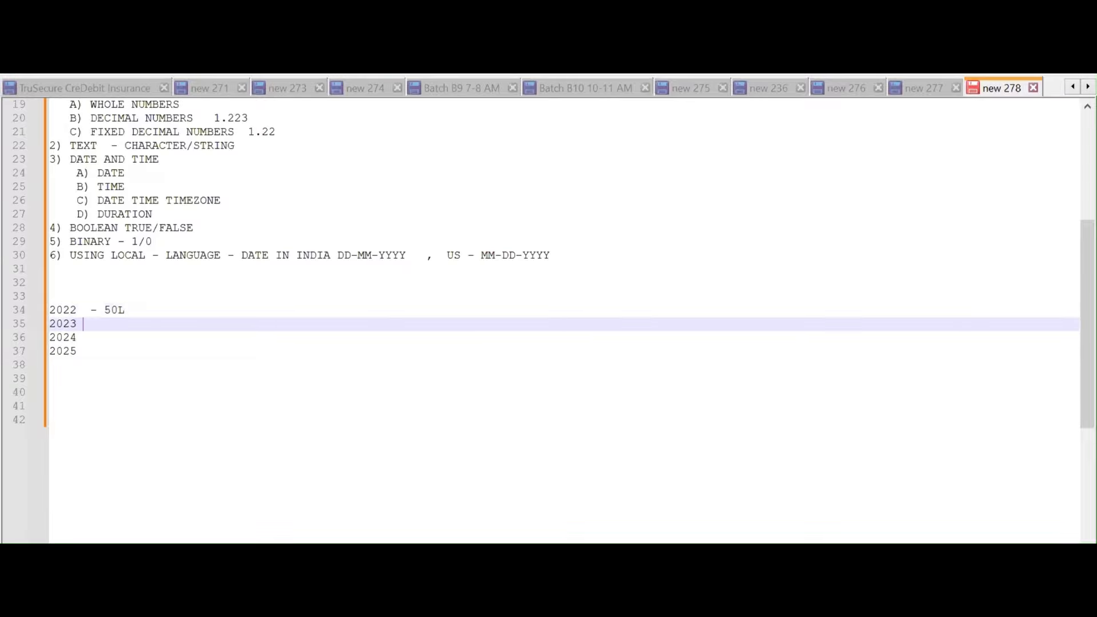
{"action": "type", "text": "- 75L"}
{"action": "key", "text": "Down"}
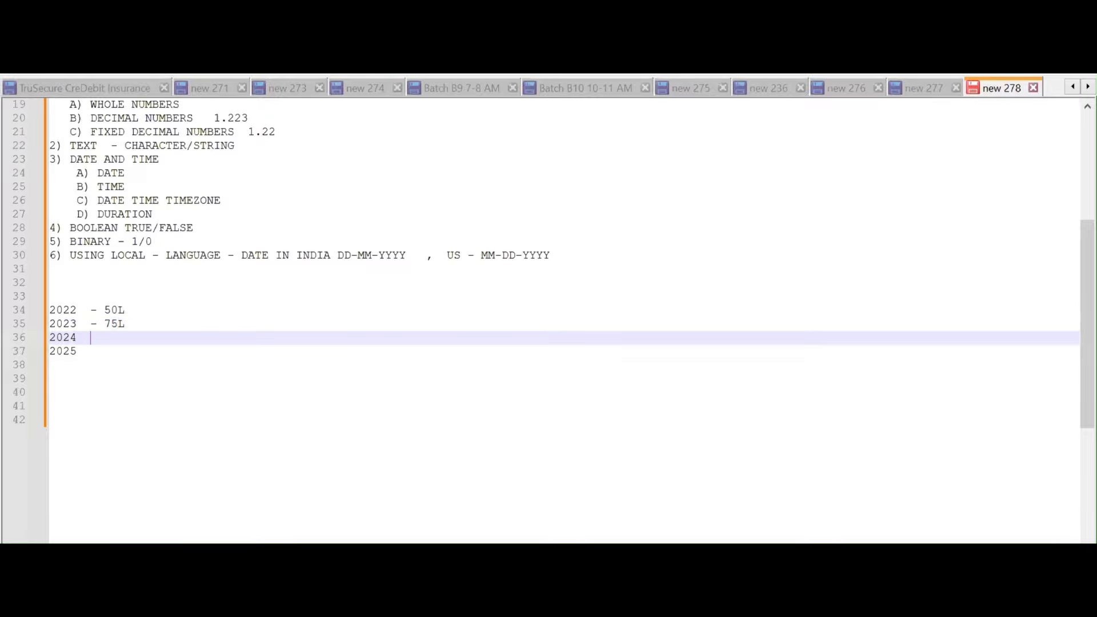
{"action": "type", "text": "- 1CR"}
{"action": "left_click", "coordinate": [77, 351]}
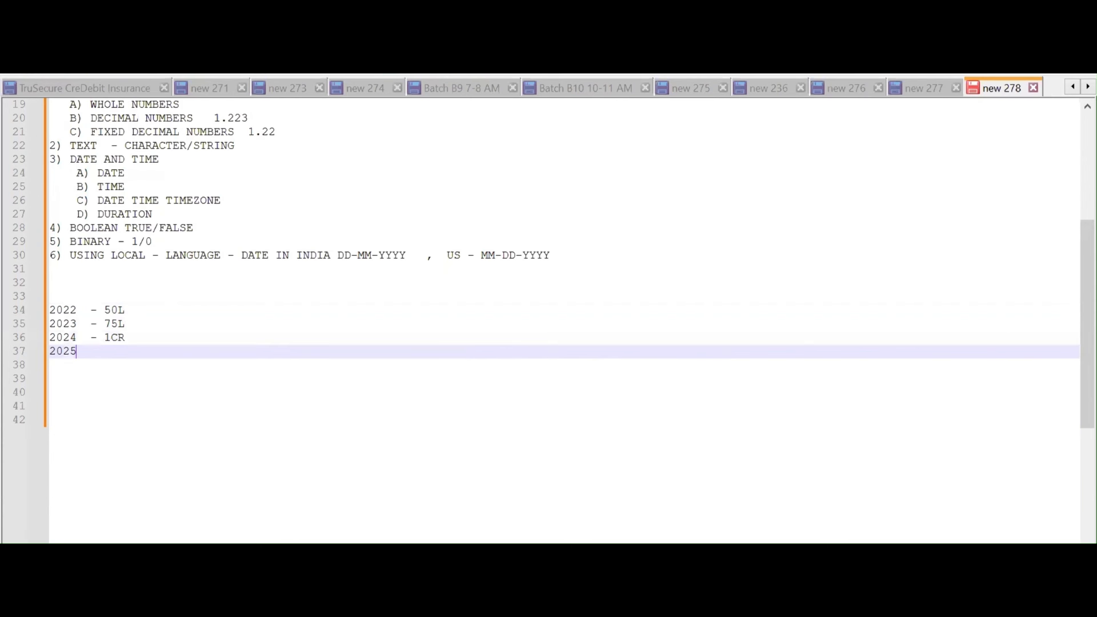
{"action": "type", "text": "- 1.5CR"}
Insert a blank line above the year list
{"action": "key", "text": "Up"}
{"action": "key", "text": "Up"}
{"action": "key", "text": "Up"}
{"action": "key", "text": "Up"}
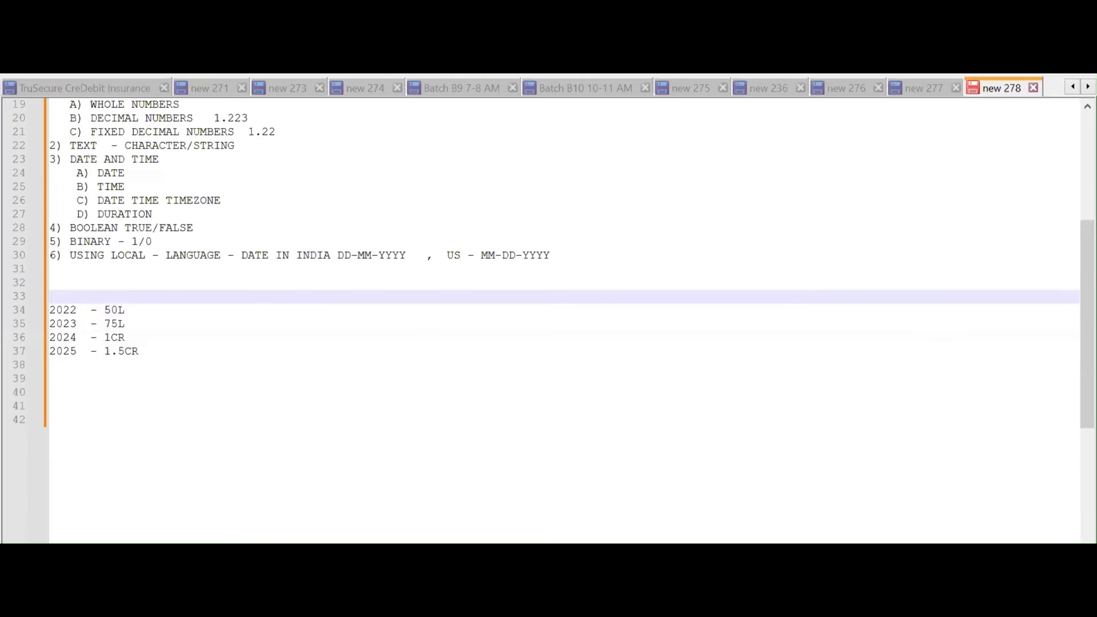
{"action": "key", "text": "Down"}
{"action": "key", "text": "Return"}
{"action": "key", "text": "Return"}
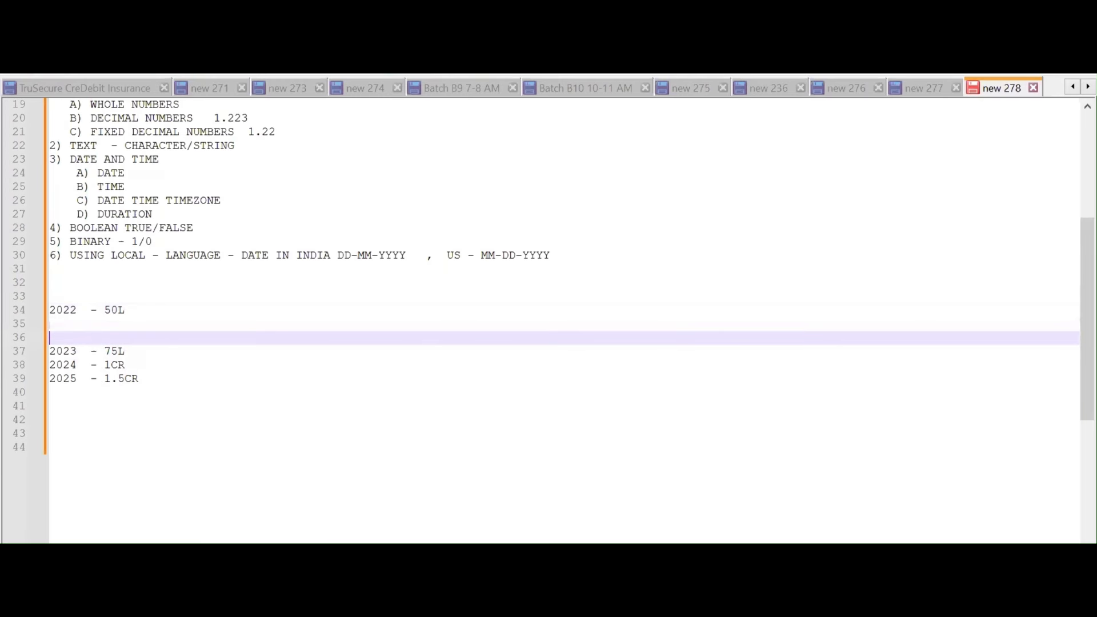
{"action": "key", "text": "BackSpace"}
{"action": "key", "text": "BackSpace"}
{"action": "key", "text": "Up"}
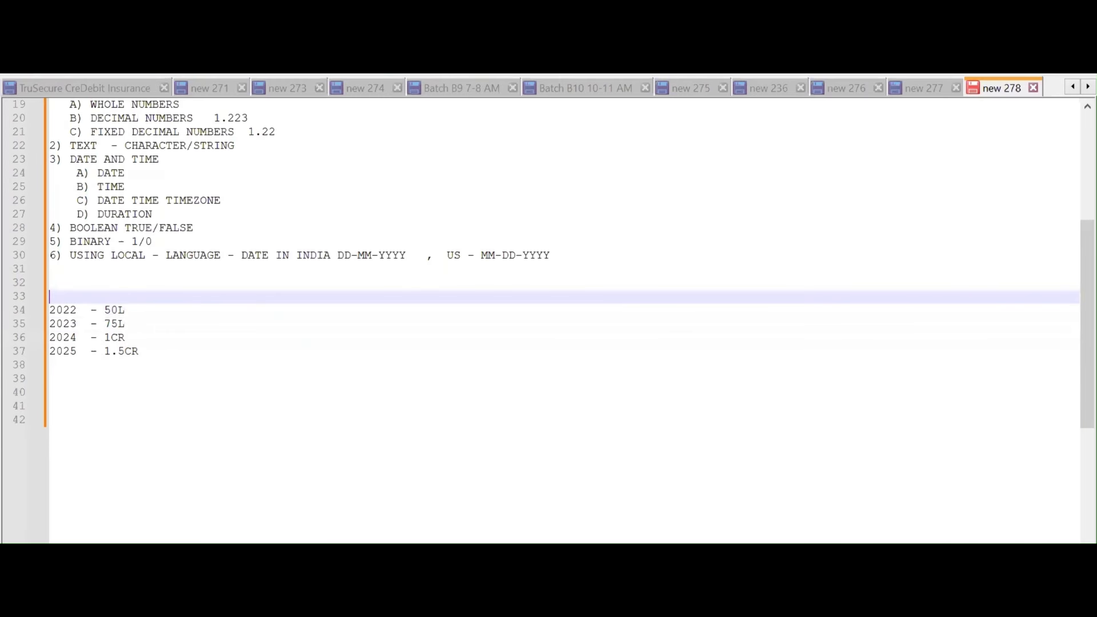
{"action": "key", "text": "Return"}
{"action": "key", "text": "Return"}
Type a DATE HIERARCHY heading listing YEAR, QUARTER, MONTH and DAY
{"action": "key", "text": "Up"}
{"action": "key", "text": "Up"}
{"action": "type", "text": "DAT"}
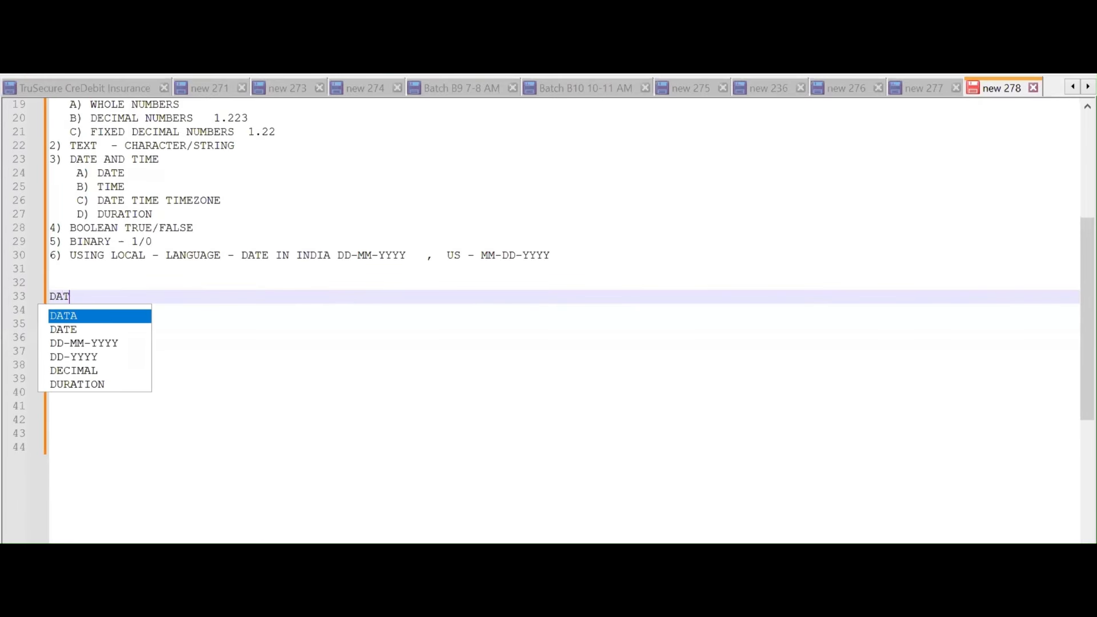
{"action": "type", "text": "E HIERARCHY"}
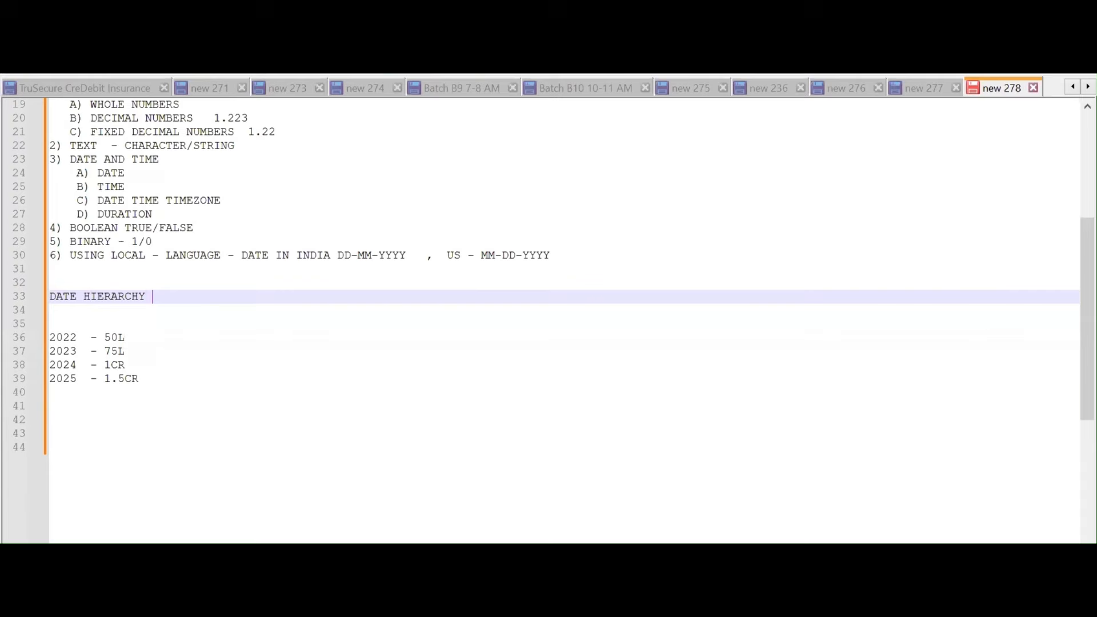
{"action": "key", "text": "Return"}
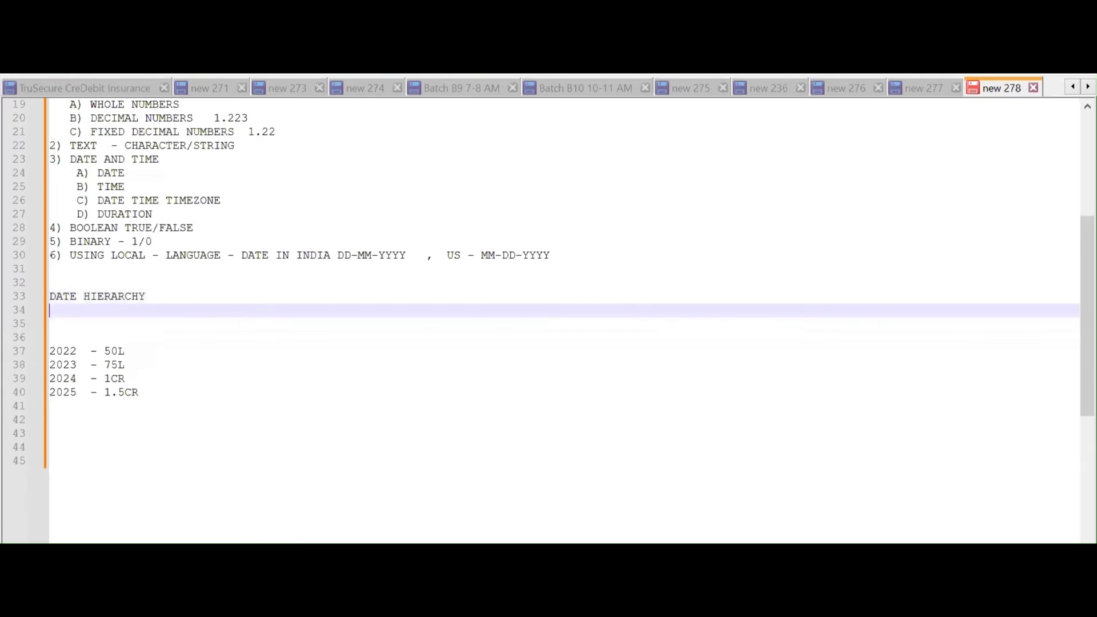
{"action": "type", "text": "YEAR"}
{"action": "key", "text": "Return"}
{"action": "type", "text": "QUARTER"}
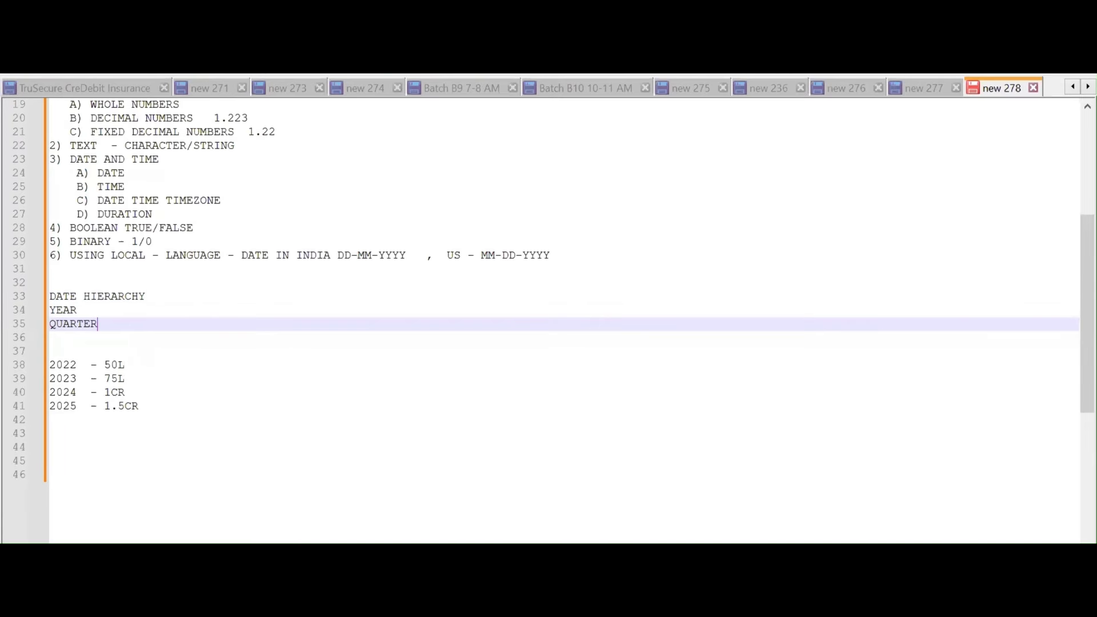
{"action": "key", "text": "Return"}
{"action": "type", "text": "MONTH"}
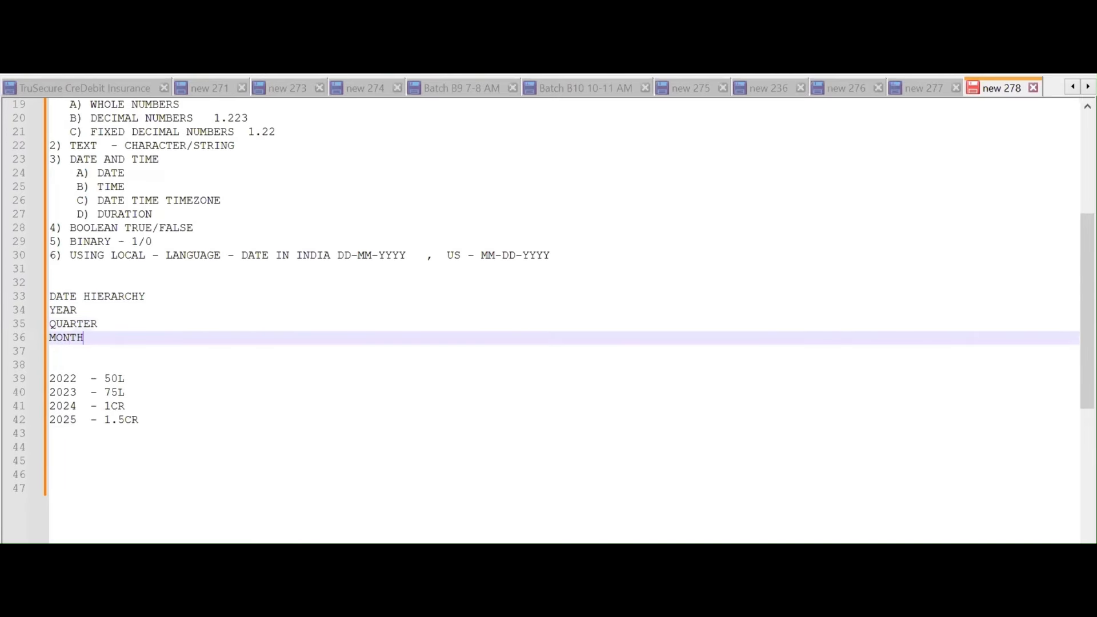
{"action": "key", "text": "Return"}
{"action": "type", "text": "DAY"}
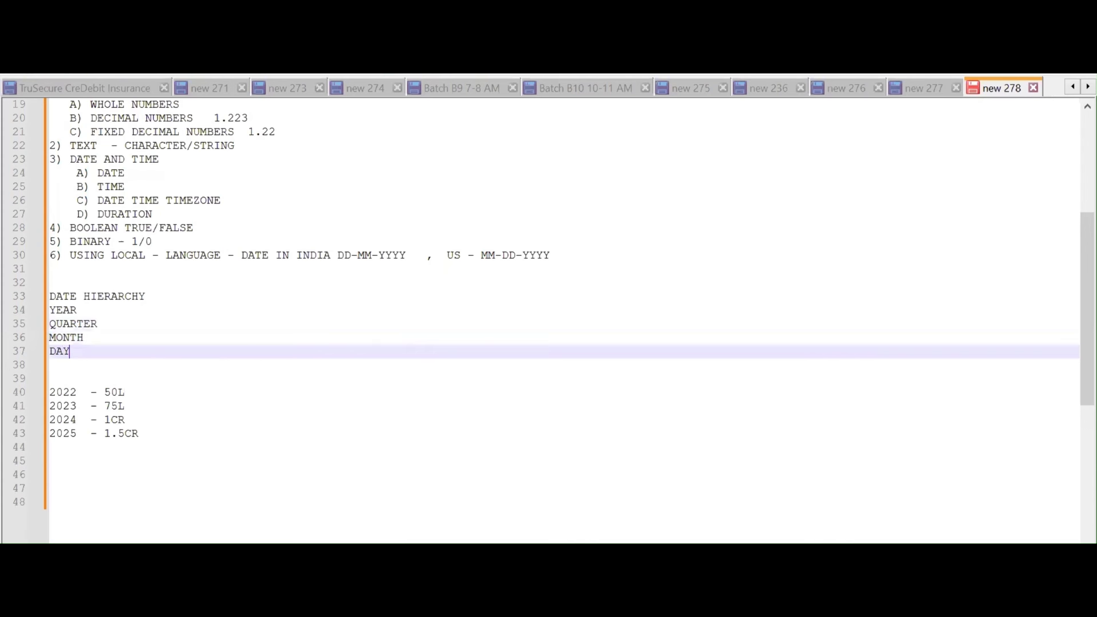
Below the hierarchy, add 'IN A YEAR - 12 MONTH , 4 QUARTERS'
{"action": "key", "text": "Up"}
{"action": "key", "text": "Up"}
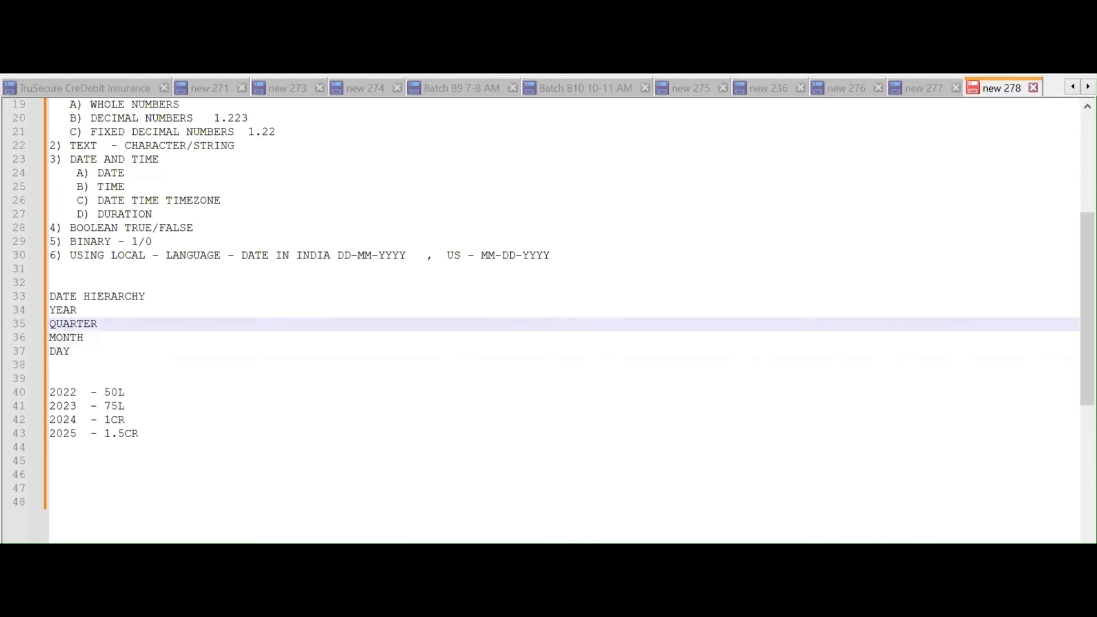
{"action": "key", "text": "Down"}
{"action": "key", "text": "Down"}
{"action": "key", "text": "Down"}
{"action": "key", "text": "Return"}
{"action": "key", "text": "Return"}
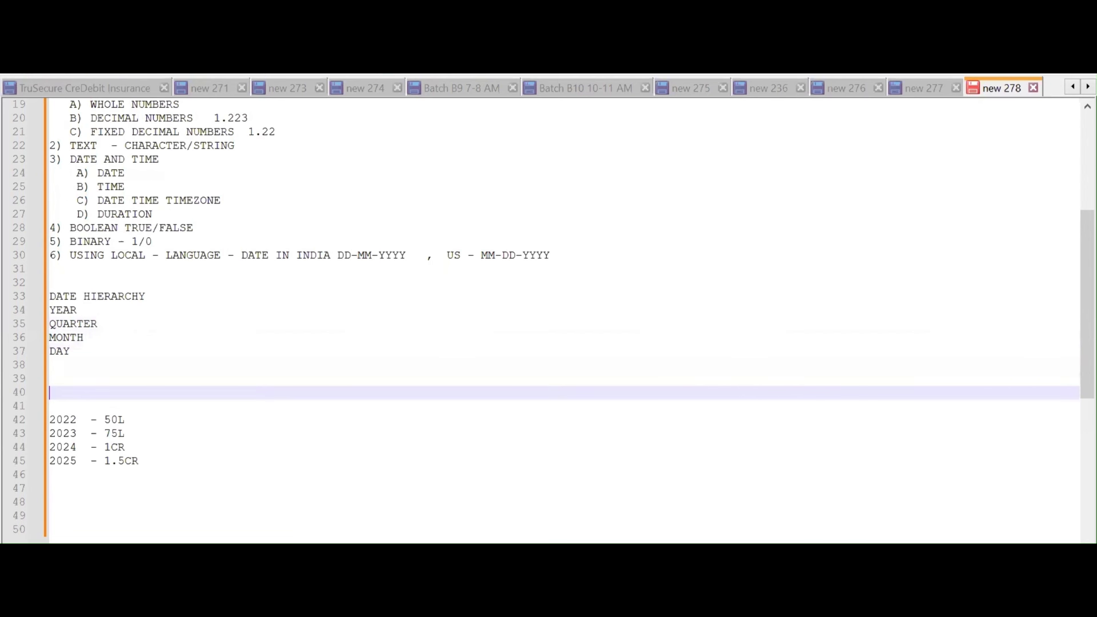
{"action": "key", "text": "Up"}
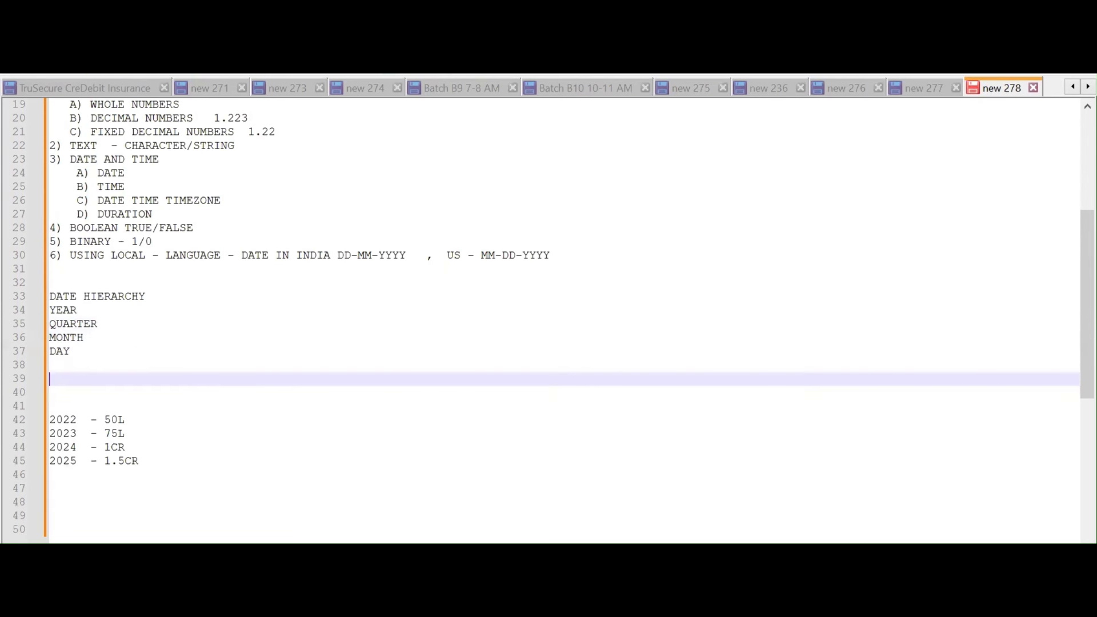
{"action": "type", "text": "IN A YEA"}
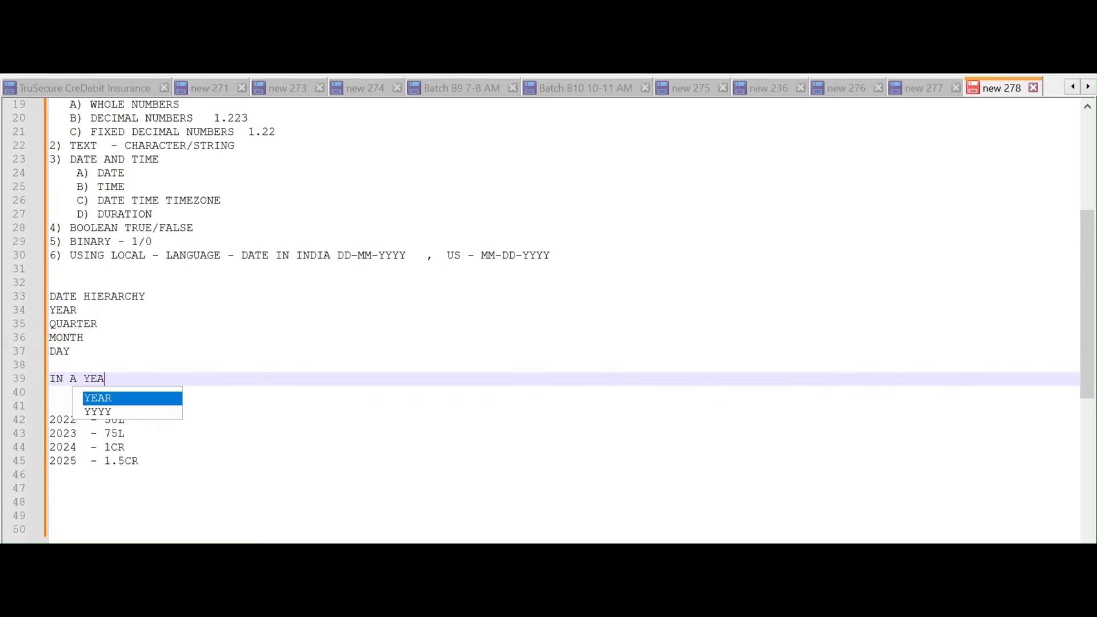
{"action": "type", "text": "R - 12"}
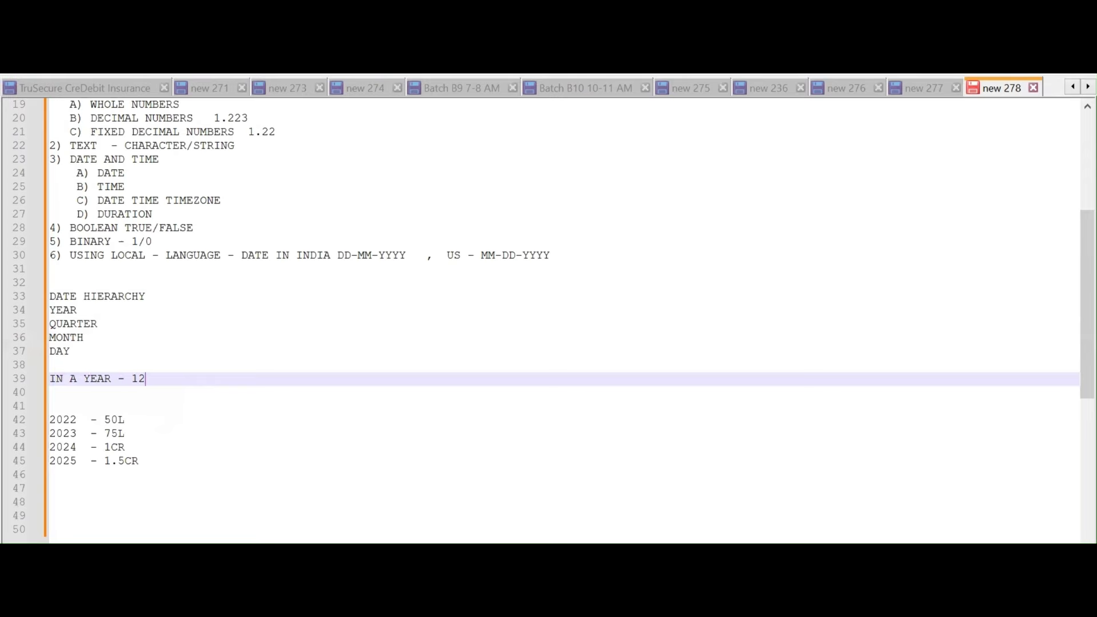
{"action": "type", "text": " MONTH , 4 QUARTER"}
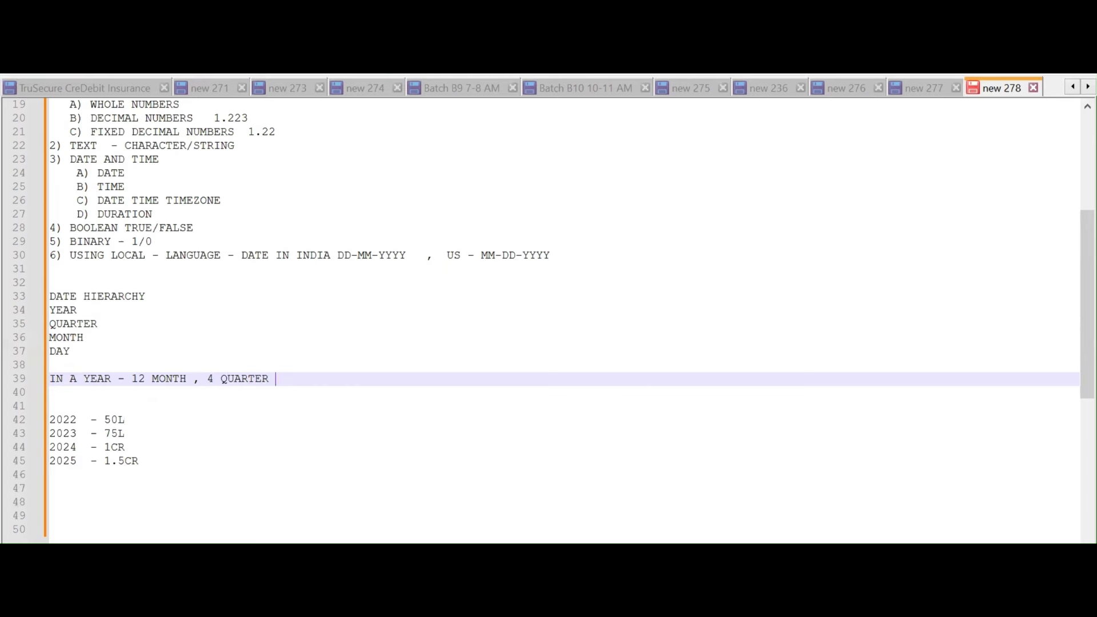
{"action": "key", "text": "BackSpace"}
{"action": "type", "text": "S"}
{"action": "key", "text": "Return"}
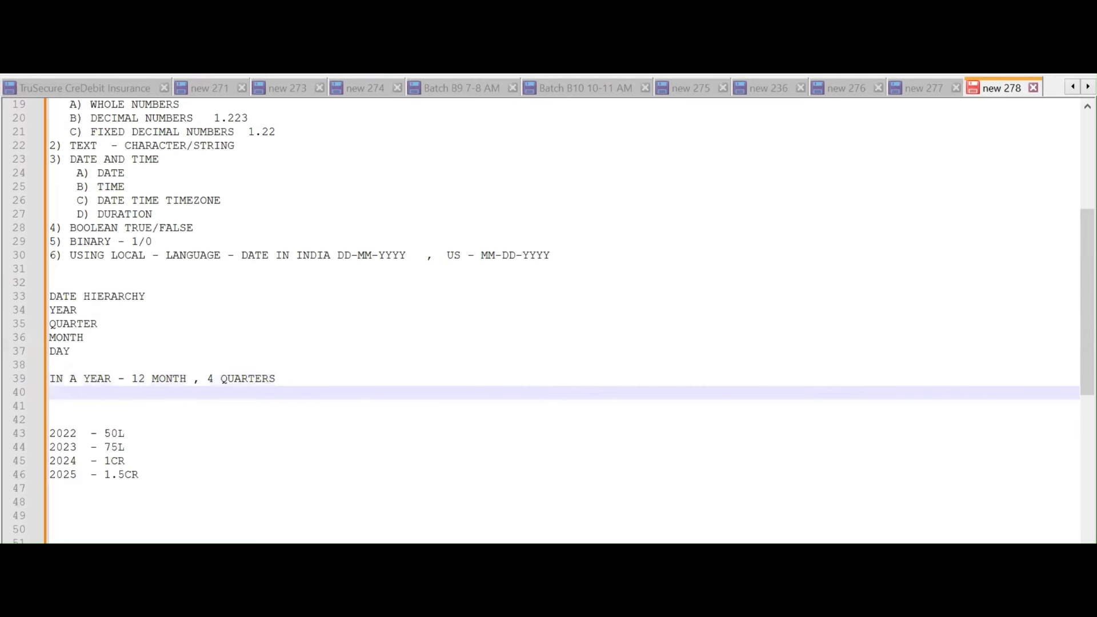
Add 'IN A QUARTER - 3 MONTHS', 'IN A MONTH - 30 DAYS, 4 WEEKS' and 'IN A WEEK - 7 DAYS'
{"action": "type", "text": "IN A QUARTER - 3 MONT"}
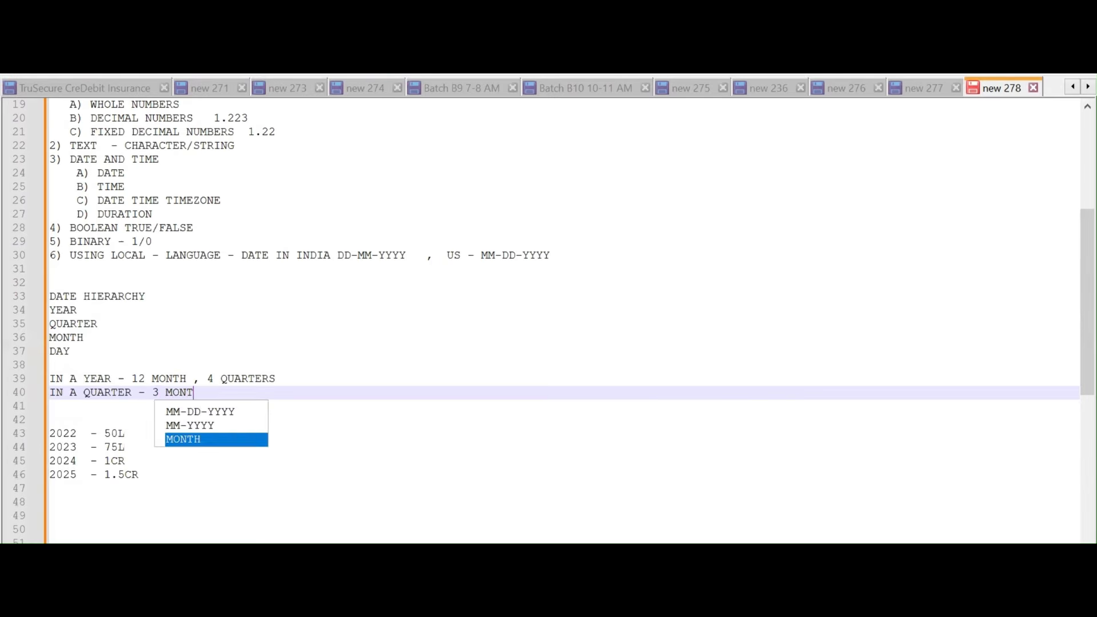
{"action": "type", "text": "HS"}
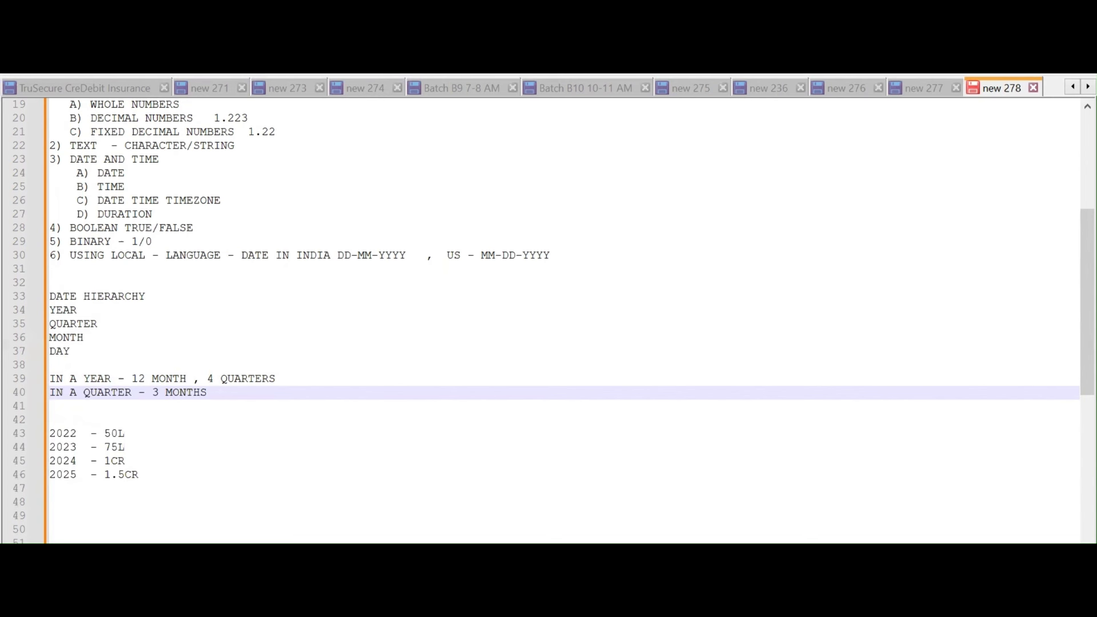
{"action": "key", "text": "Return"}
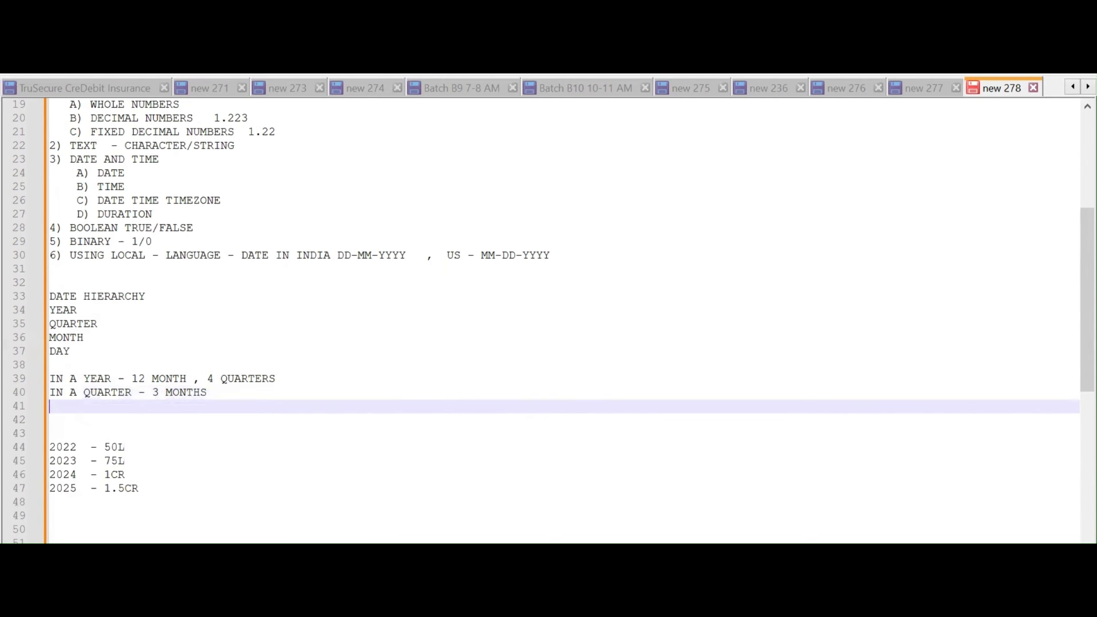
{"action": "type", "text": "INA"}
{"action": "key", "text": "BackSpace"}
{"action": "key", "text": "BackSpace"}
{"action": "type", "text": "A"}
{"action": "key", "text": "BackSpace"}
{"action": "type", "text": "A MONT"}
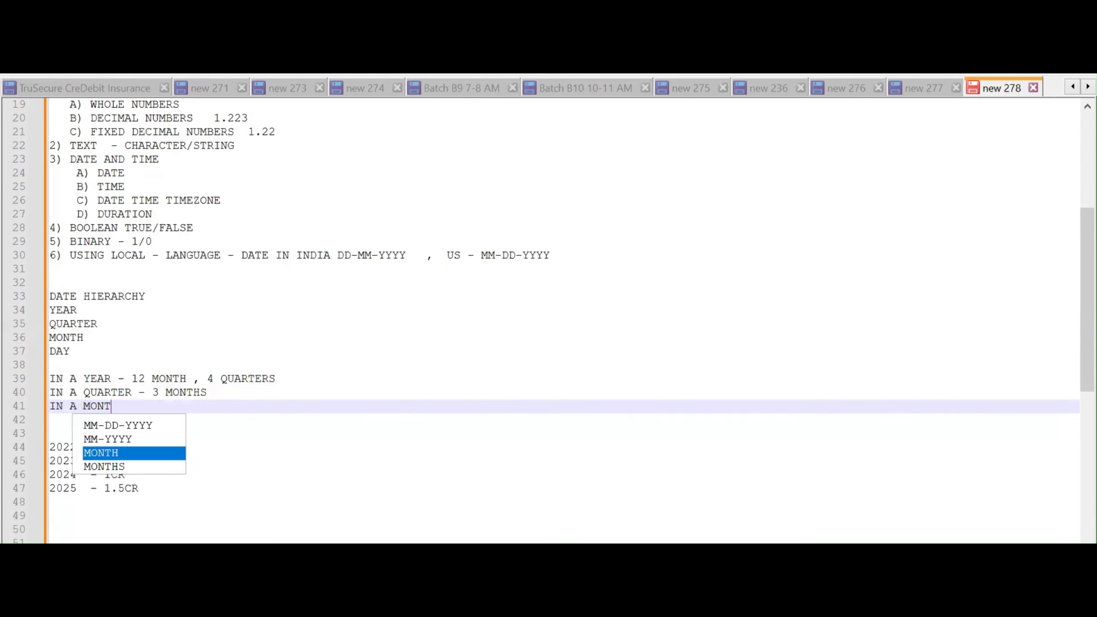
{"action": "type", "text": "H - 3"}
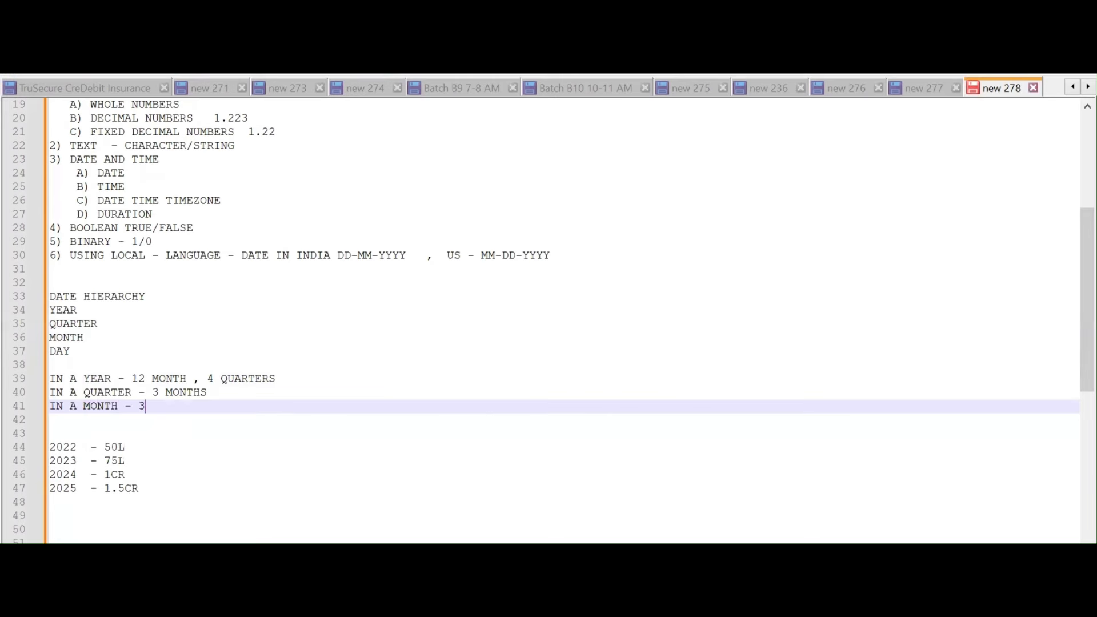
{"action": "type", "text": "0 DAYS, 4 WEEKS"}
{"action": "key", "text": "Return"}
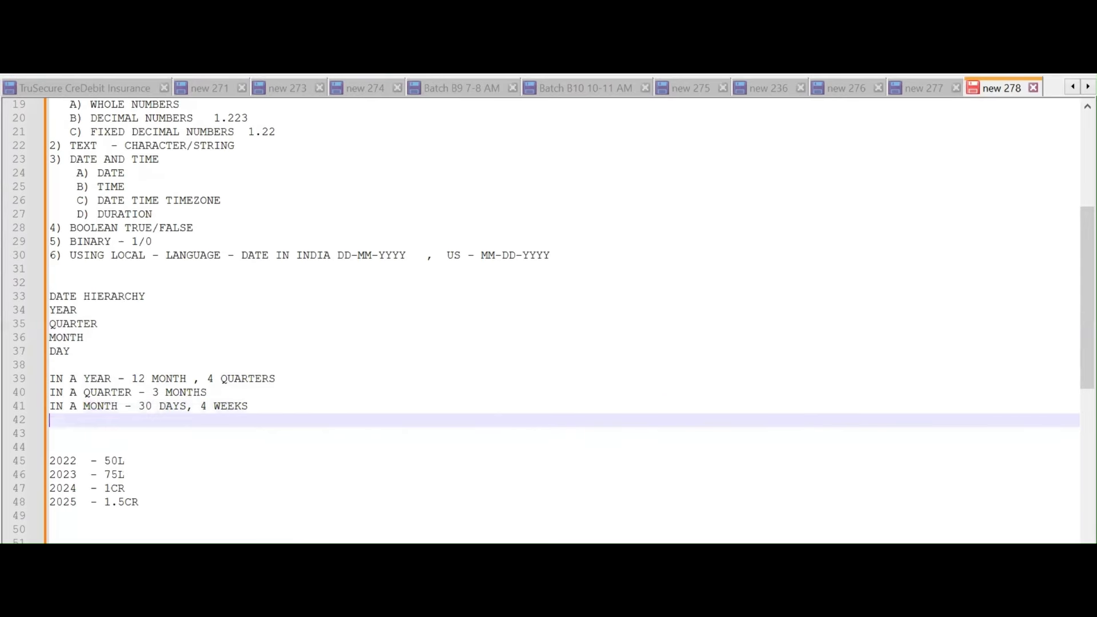
{"action": "type", "text": "IN A W"}
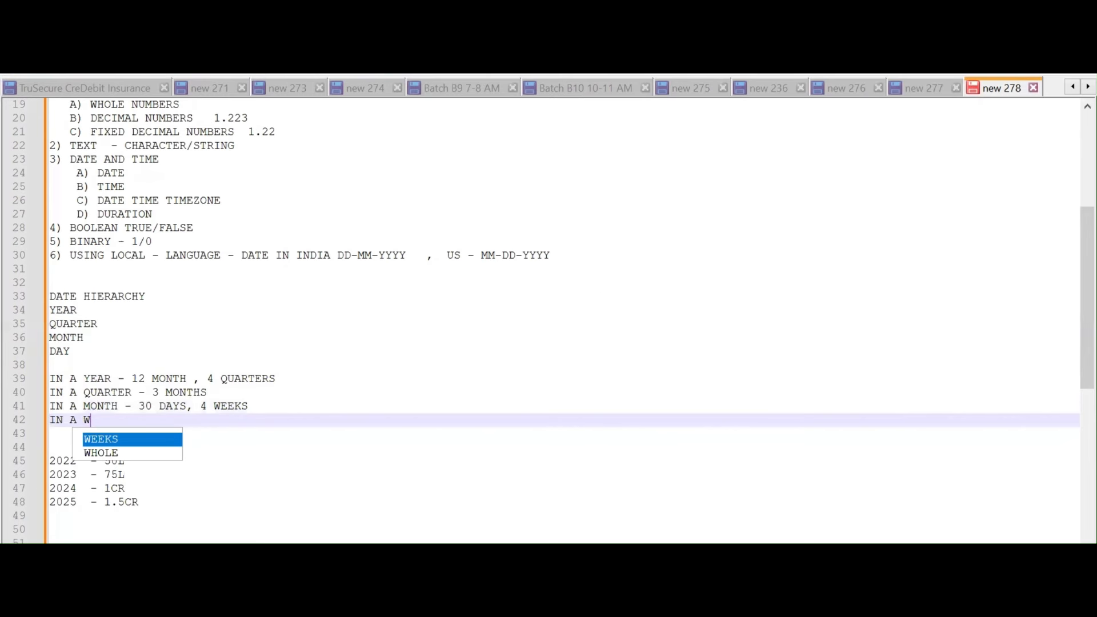
{"action": "type", "text": "EEK  "}
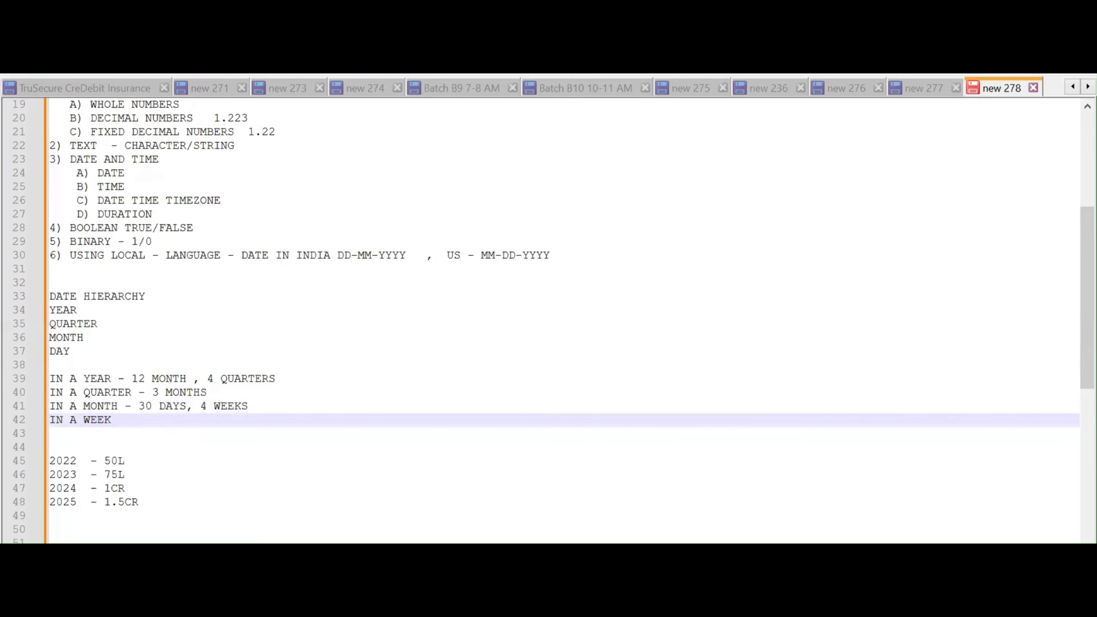
{"action": "type", "text": "- 7 DAYS"}
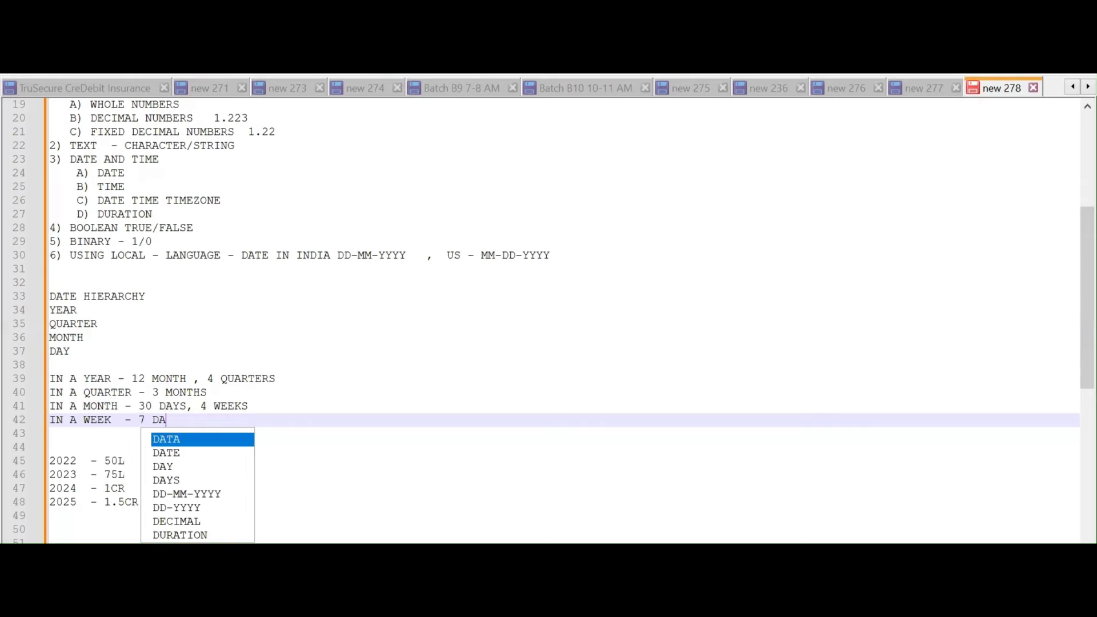
{"action": "key", "text": "Return"}
{"action": "key", "text": "Return"}
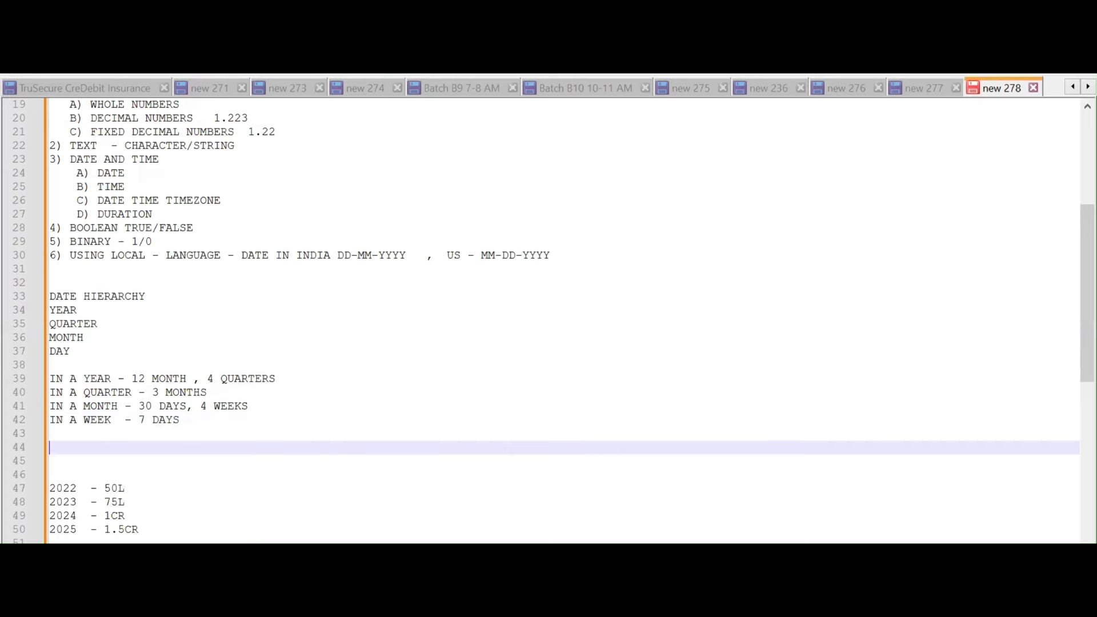
Type 'WHAT WAS THE LAST YEAR SALES, THIS YEAR SALES' followed by a YOY GROWTH line
{"action": "type", "text": "WHAT WAS THE LAST "}
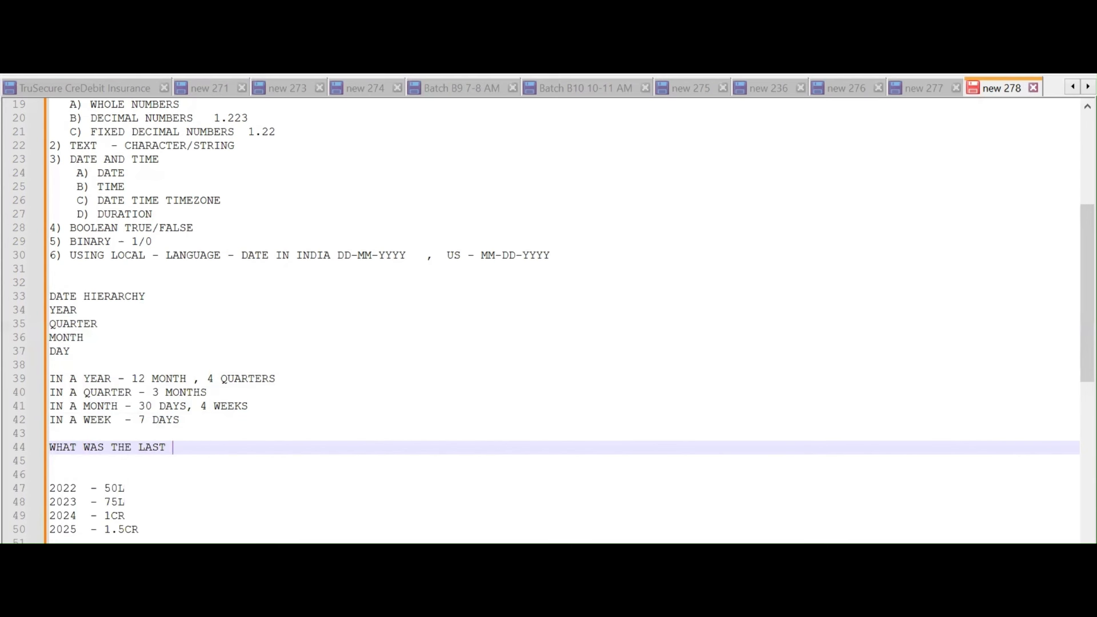
{"action": "type", "text": "Y"}
{"action": "key", "text": "Escape"}
{"action": "key", "text": "BackSpace"}
{"action": "type", "text": "YEAR SALES, THIS YEAR SALES"}
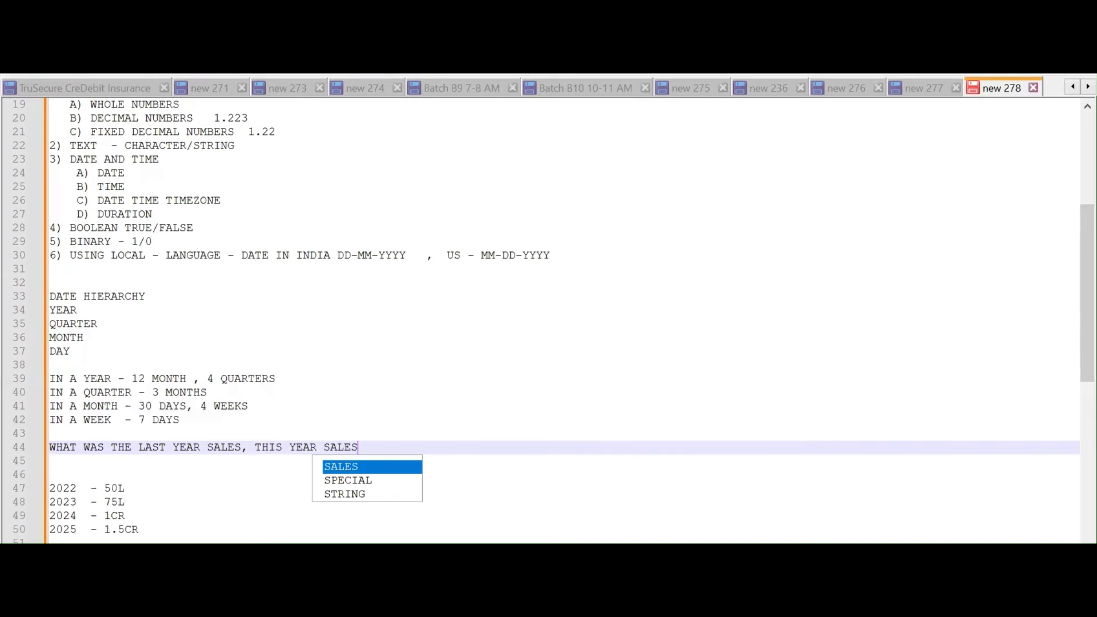
{"action": "key", "text": "Escape"}
{"action": "key", "text": "Return"}
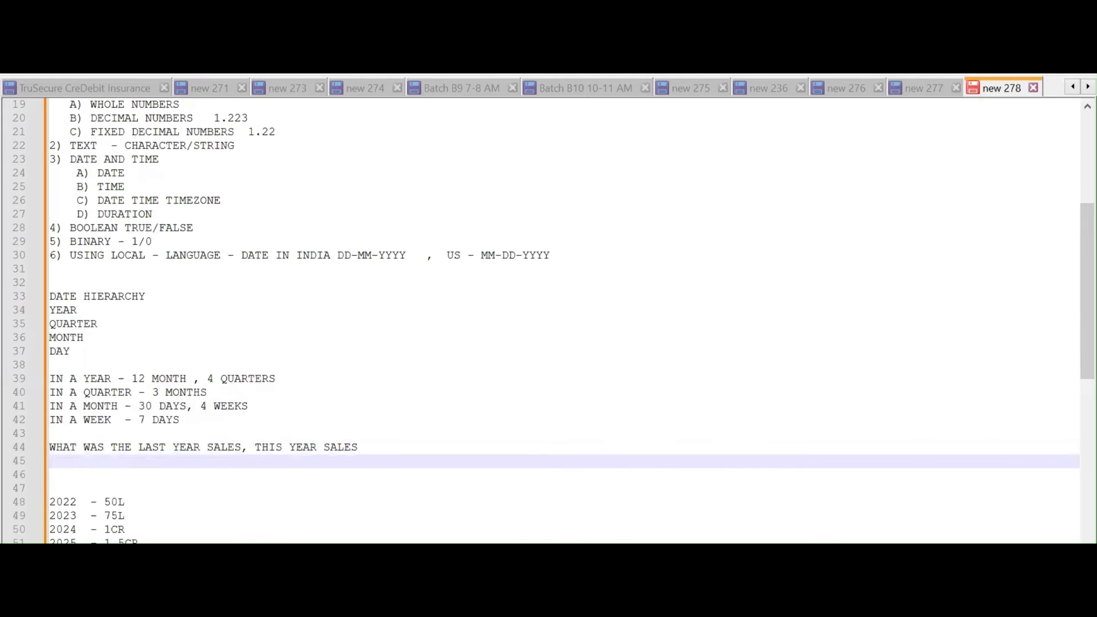
{"action": "type", "text": "Y"}
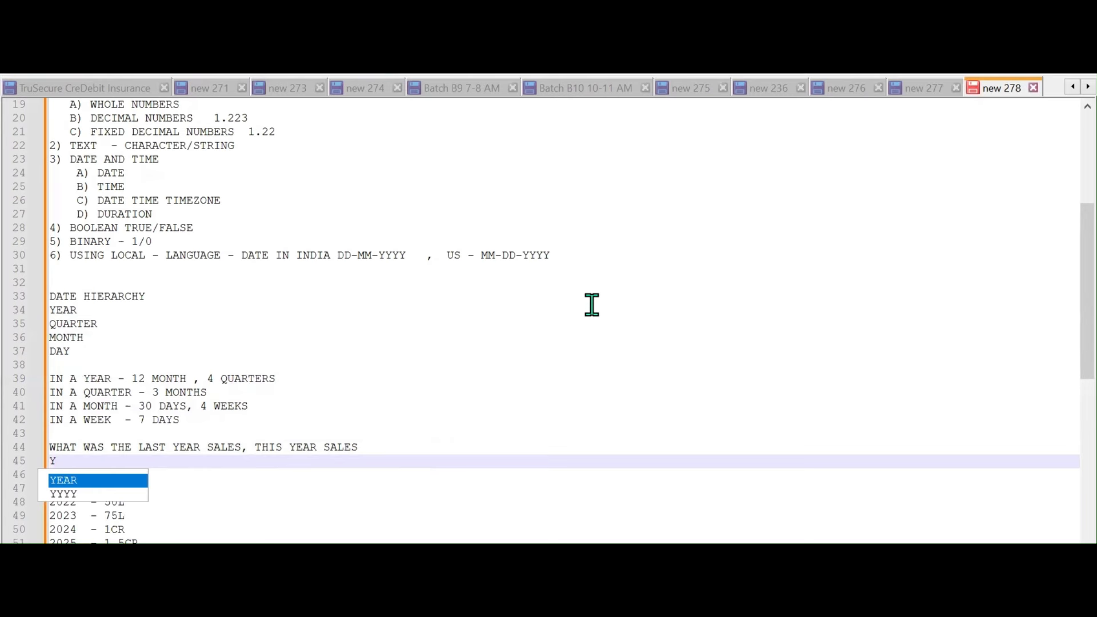
{"action": "type", "text": "OY"}
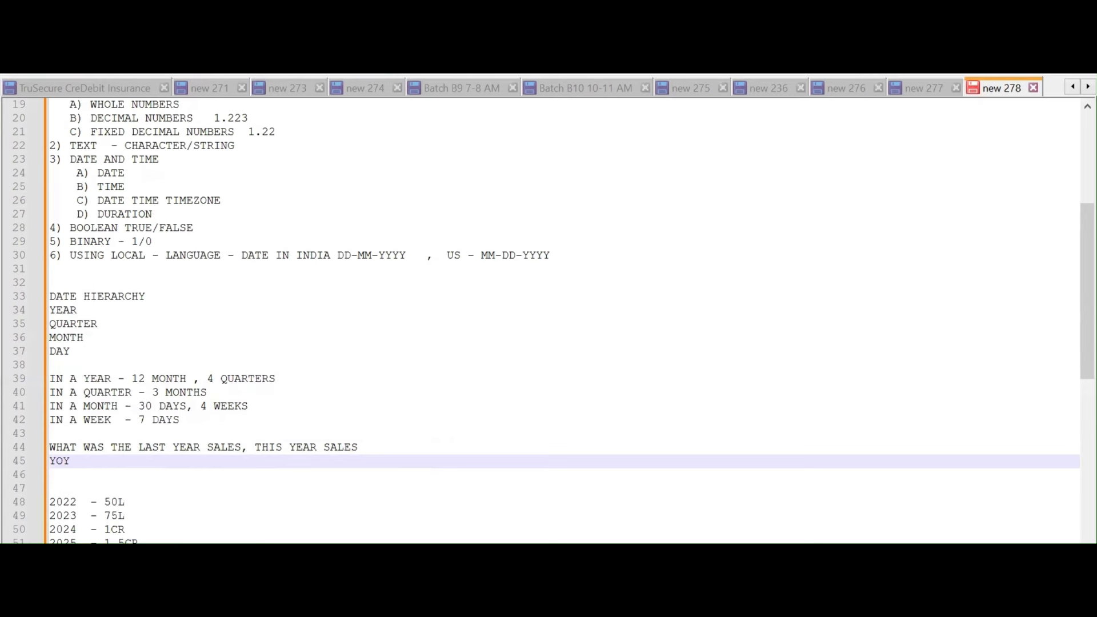
{"action": "type", "text": " GROWT"}
{"action": "key", "text": "Return"}
{"action": "key", "text": "Return"}
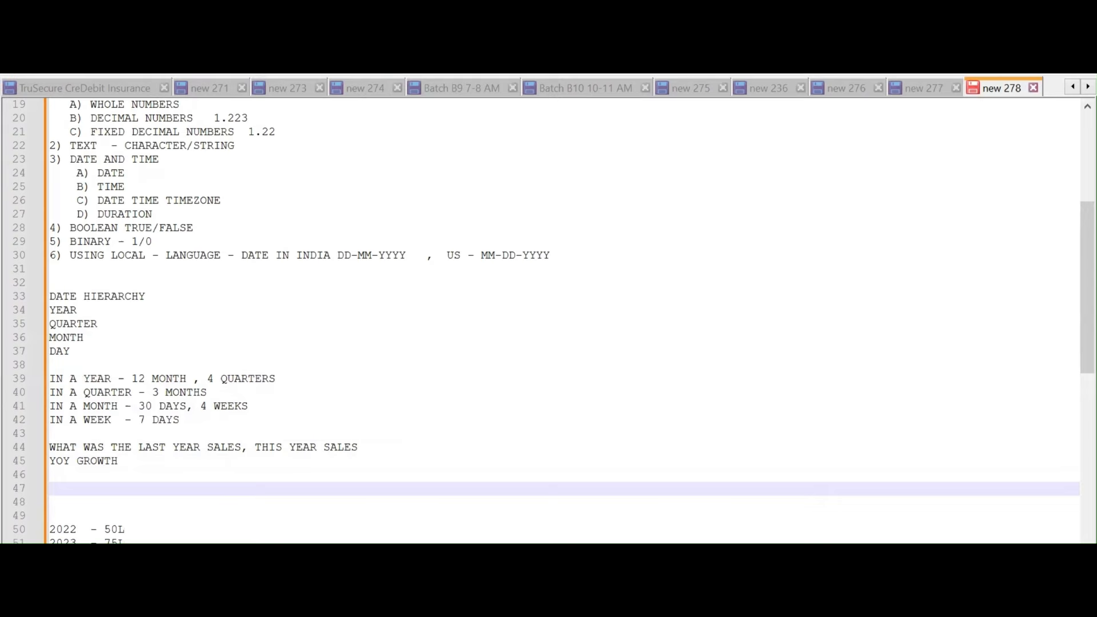
Add 'PY - PRIOR YEAR, PREVIOUS YEAR' and 'CY - CURRENT YEAR , THIS YEAR' lines
{"action": "type", "text": "PY - PRIOR YEAR"}
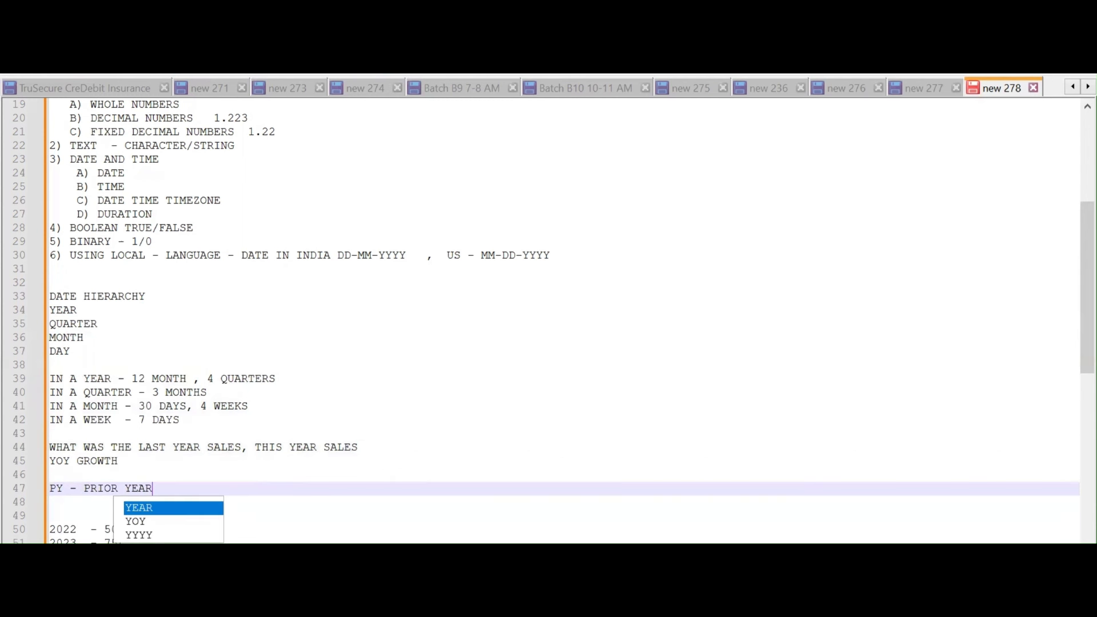
{"action": "type", "text": ", PRE"}
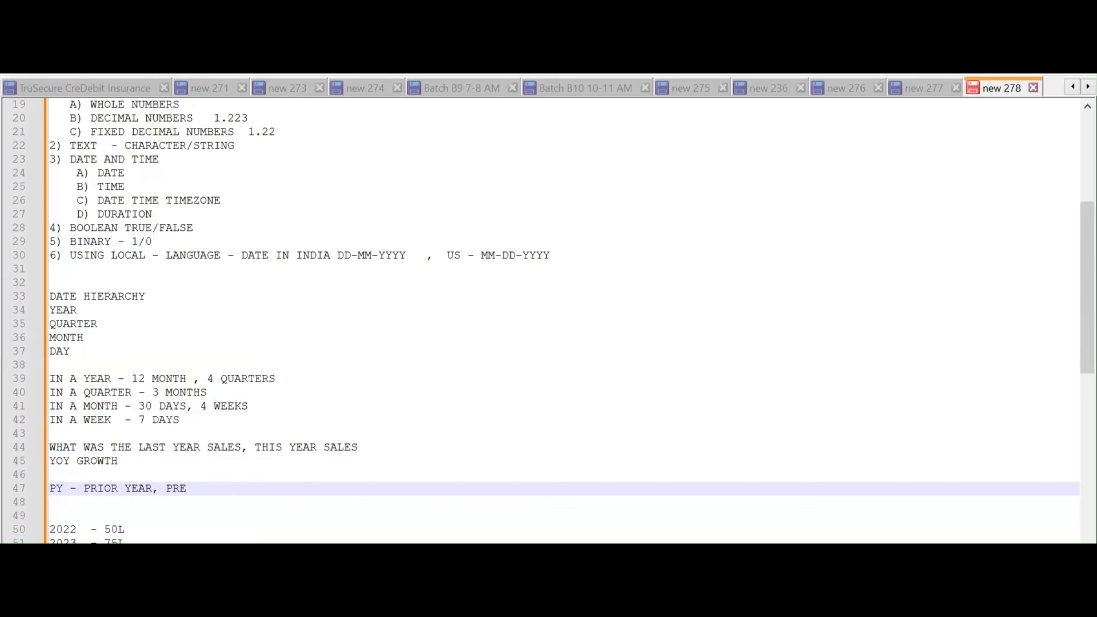
{"action": "type", "text": "VIOUS YEAR"}
{"action": "key", "text": "Return"}
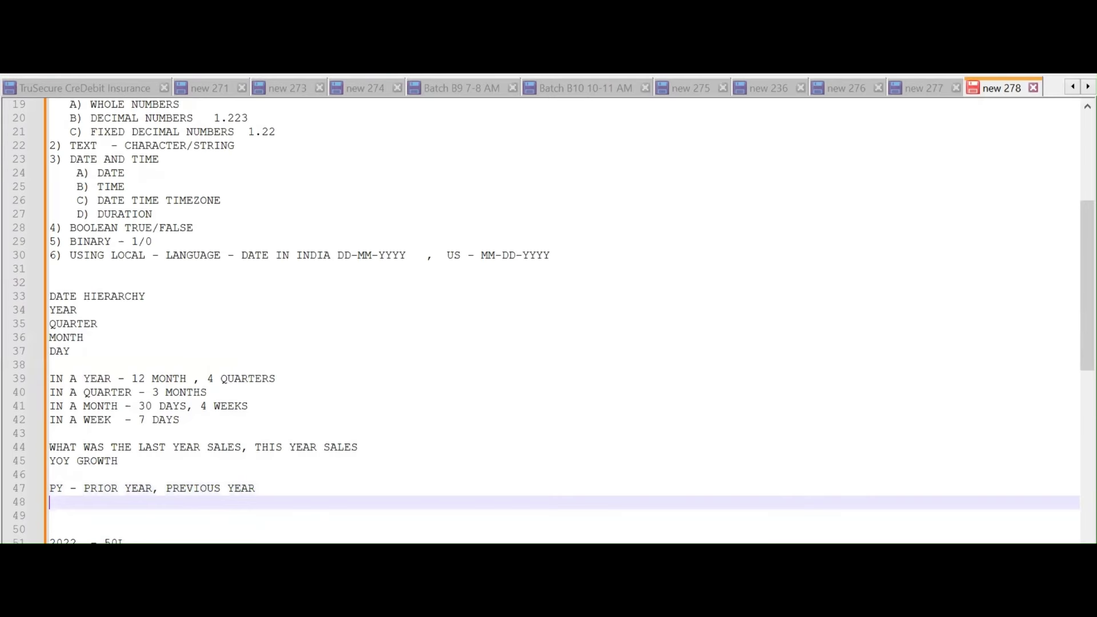
{"action": "type", "text": "CY - CURRENT YEAR , THIS "}
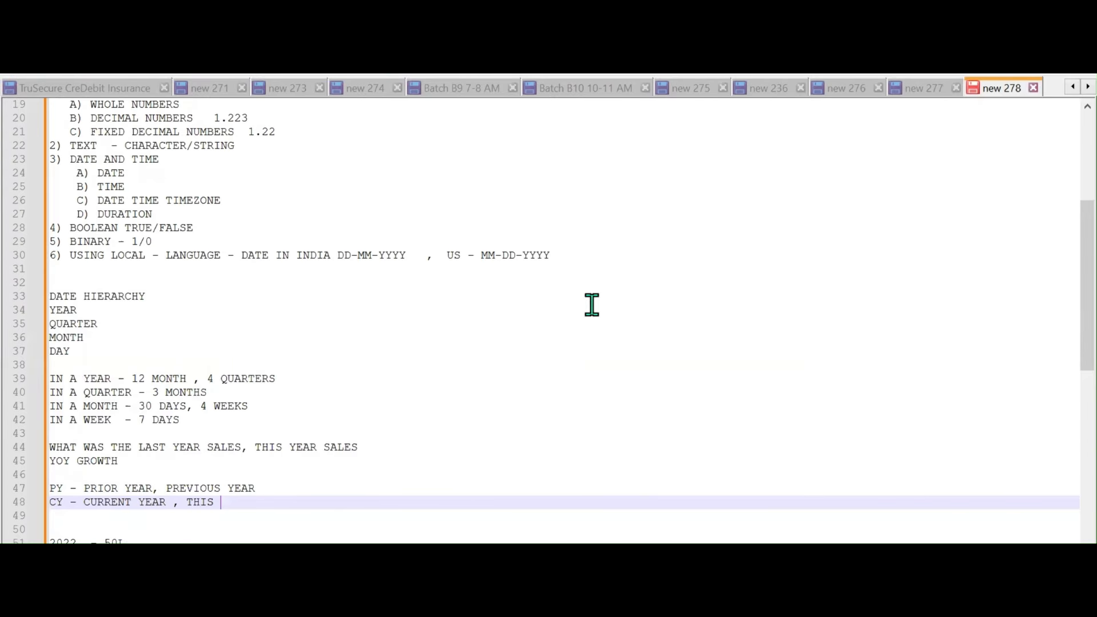
{"action": "type", "text": "YEAR"}
{"action": "scroll", "coordinate": [592, 305], "scroll_direction": "down", "scroll_amount": 5}
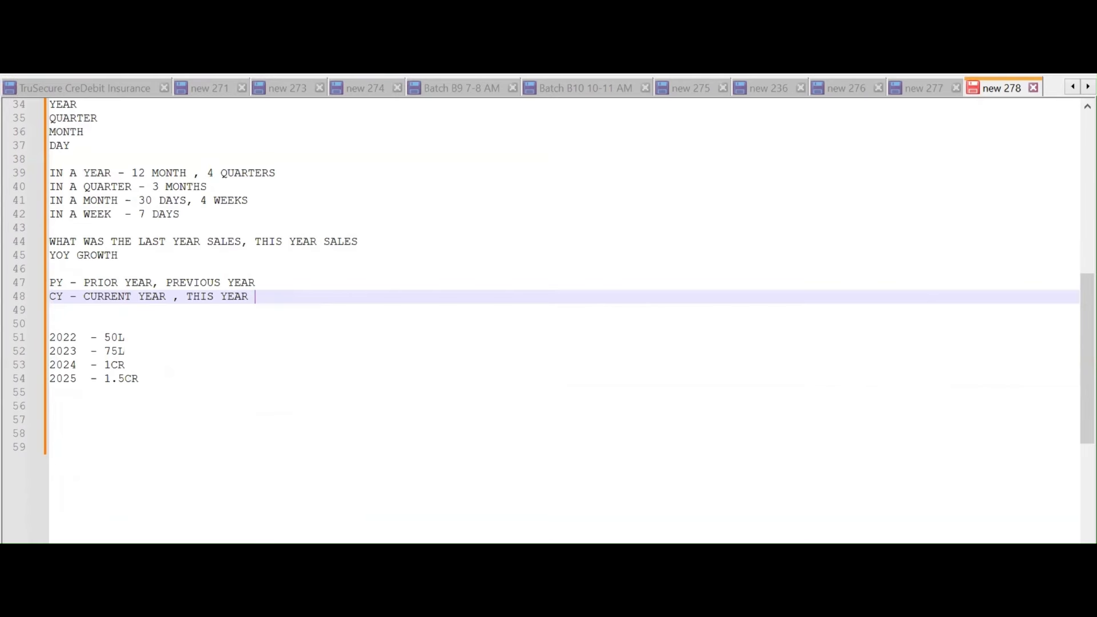
{"action": "key", "text": "Return"}
{"action": "key", "text": "Return"}
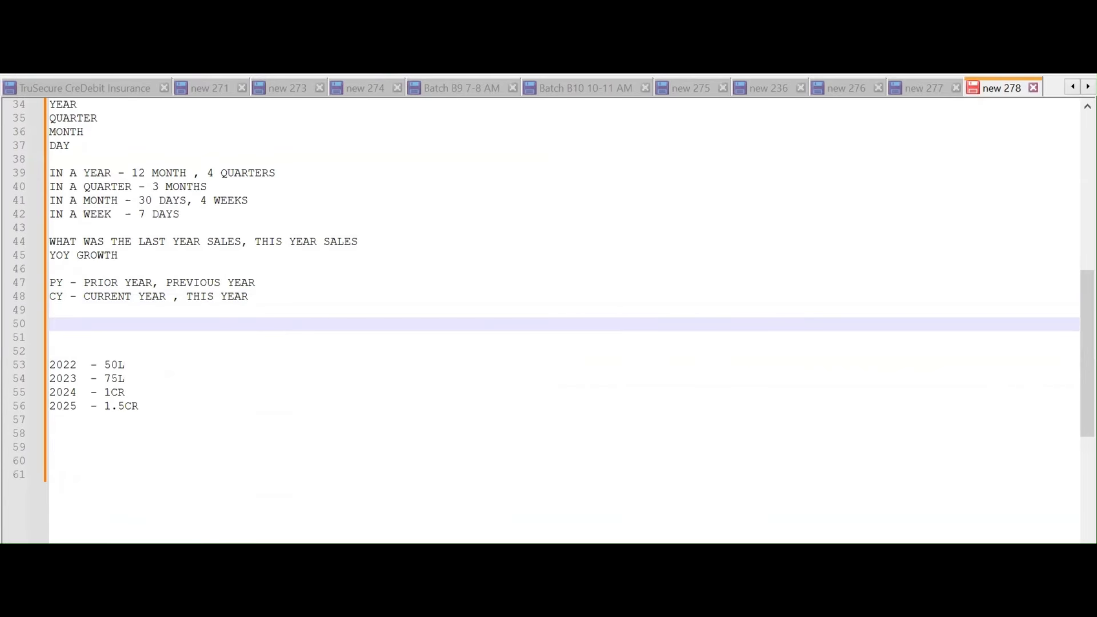
Write 'CALENDAR YEAR - JAN - DEC' and 'FINANCIAL YEAR - APR - MAR' as separate lines, leaving blank lines after
{"action": "key", "text": "Return"}
{"action": "type", "text": "CALE"}
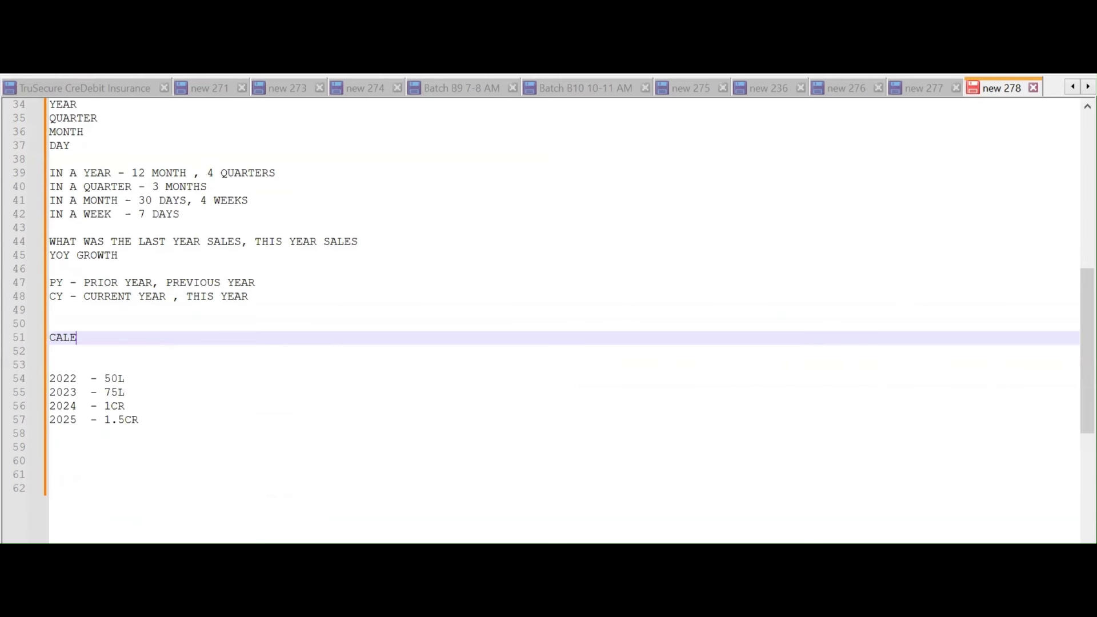
{"action": "type", "text": "NDAR YEAR - JAN - DEC"}
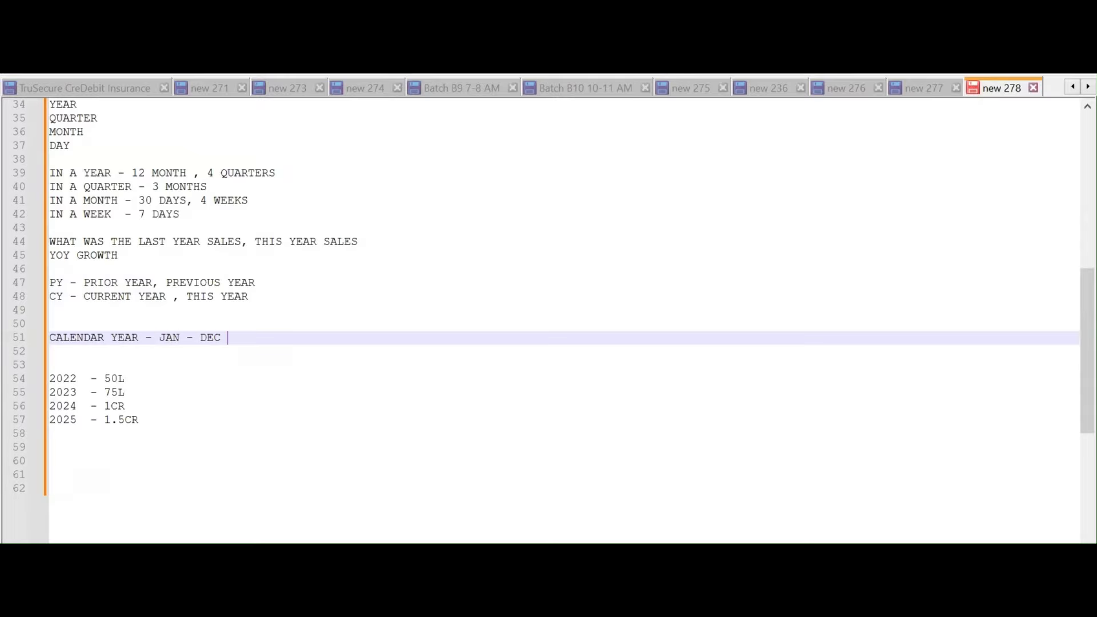
{"action": "key", "text": "Return"}
{"action": "key", "text": "Return"}
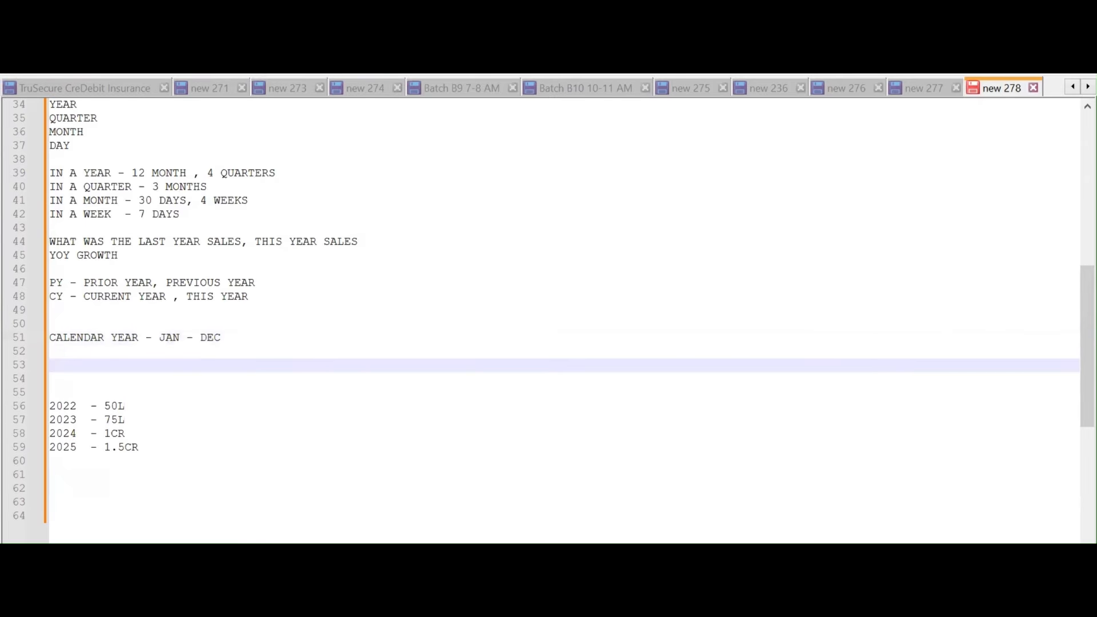
{"action": "type", "text": "FINANCIAL YEA"}
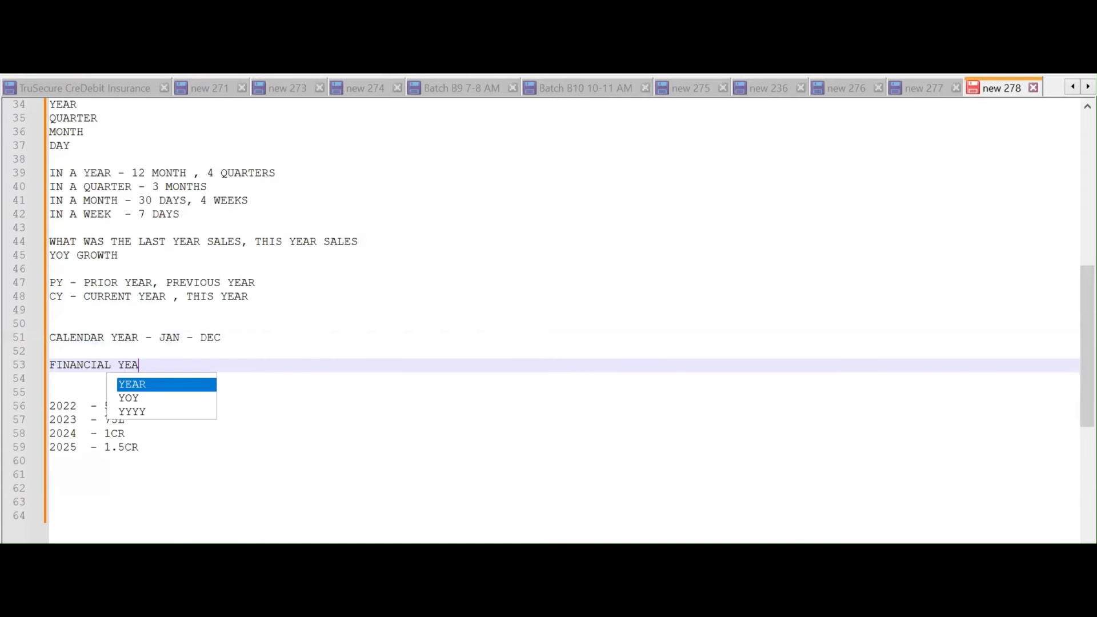
{"action": "type", "text": "R -"}
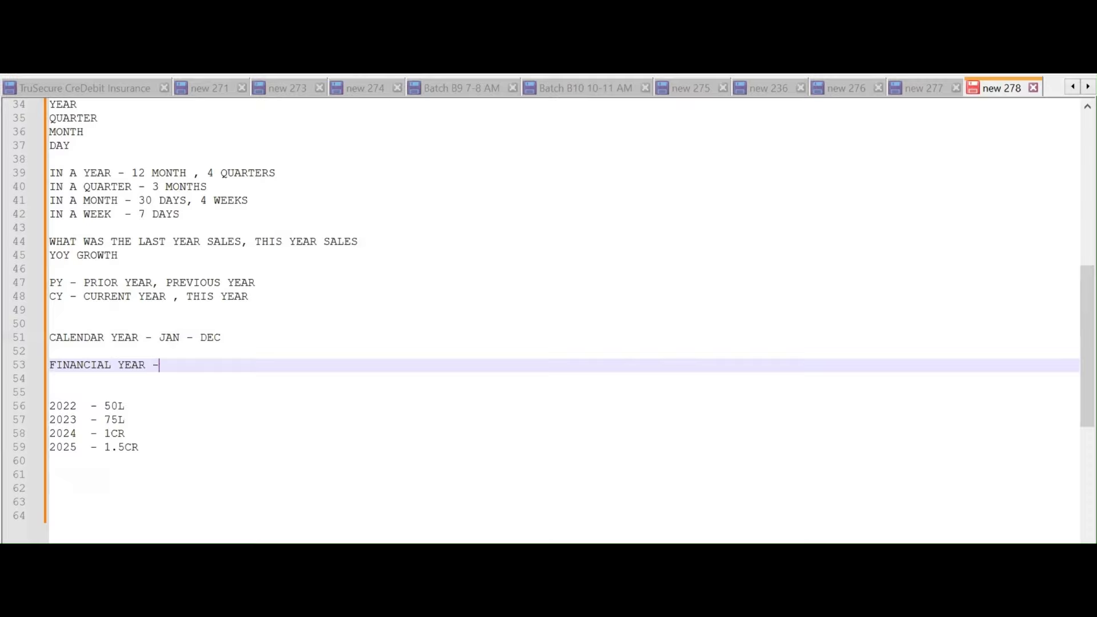
{"action": "key", "text": "Return"}
{"action": "left_click", "coordinate": [160, 364]}
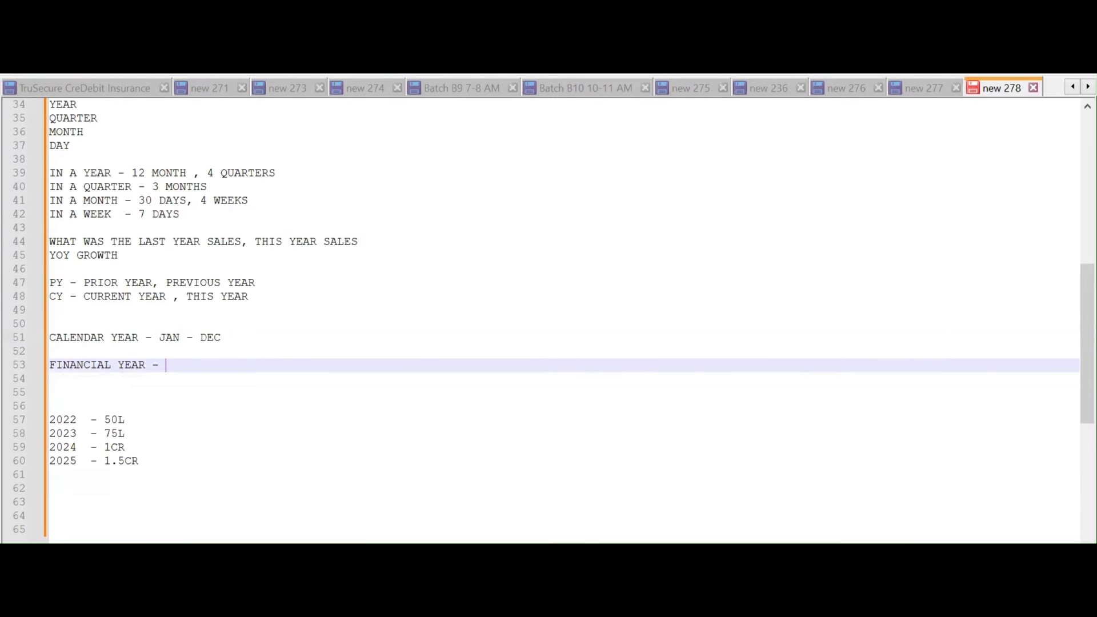
{"action": "type", "text": "APR - MAR"}
{"action": "key", "text": "Return"}
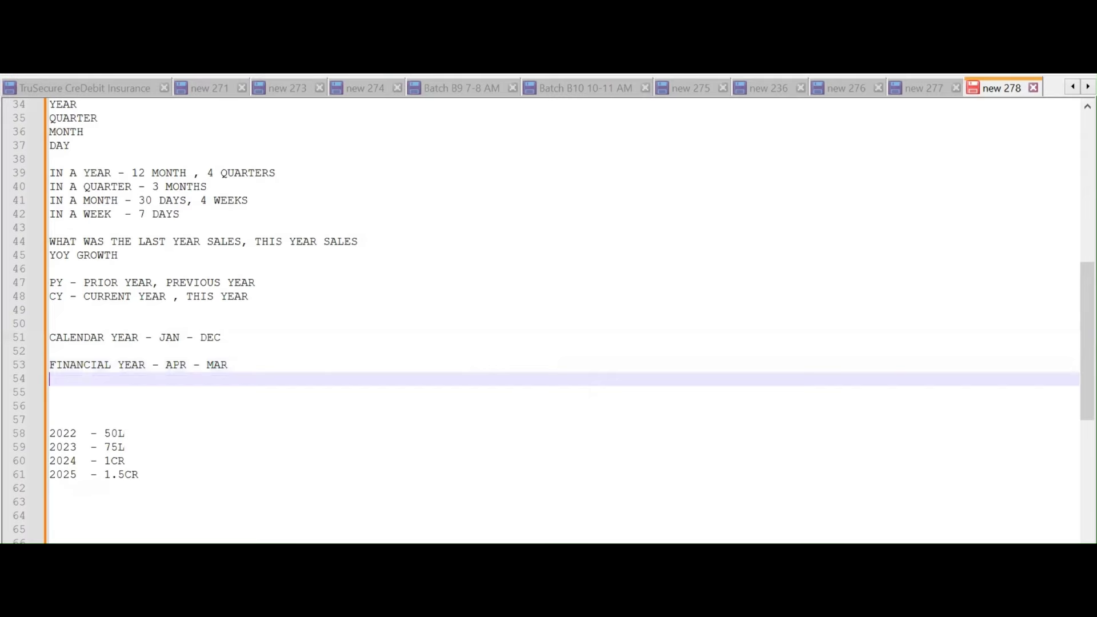
{"action": "key", "text": "Return"}
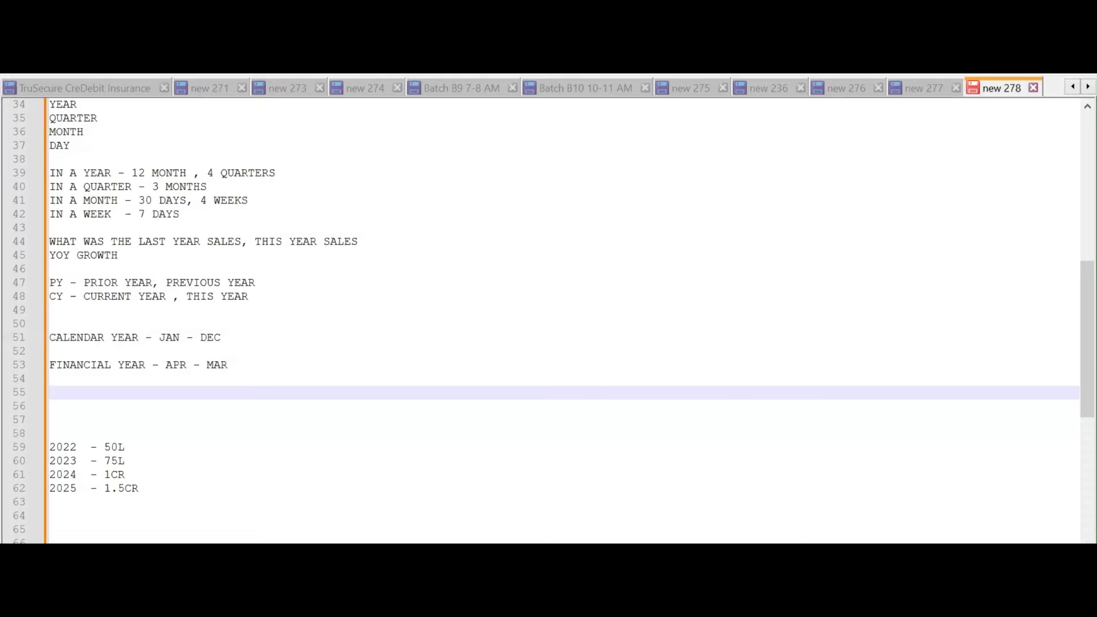
Type 'WHAT WAS THE LAST QUARTER SALES , THIS QUARTER SALES' then 'TIME DIMENSION - TREND ANALYSIS'
{"action": "type", "text": "WHAT WAS THE LAS"}
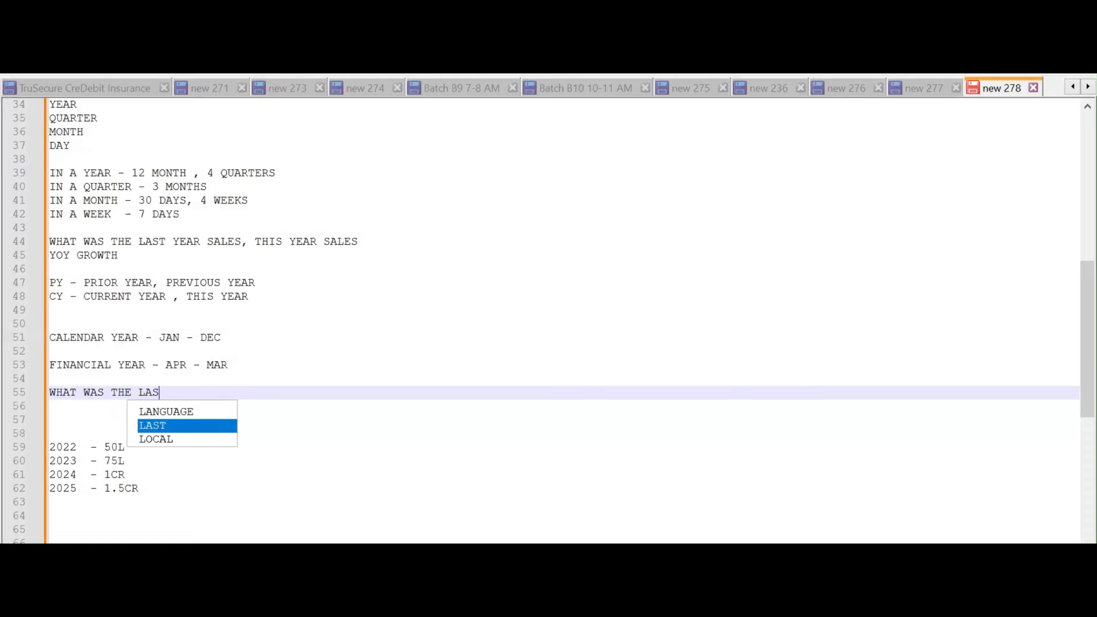
{"action": "type", "text": "T QUARTE"}
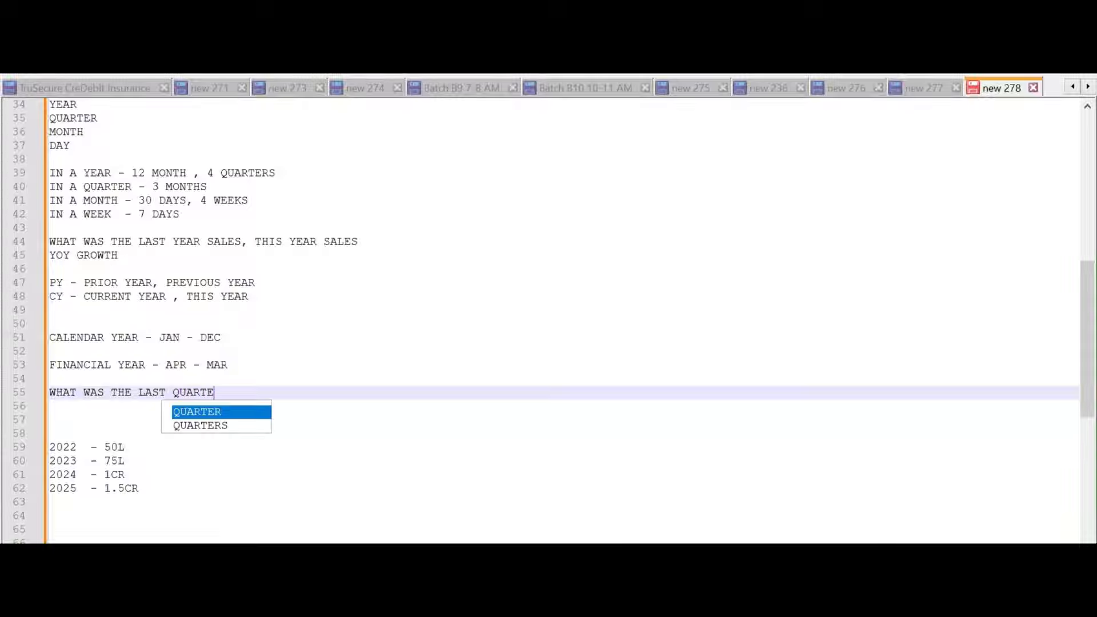
{"action": "type", "text": "R SALES ,"}
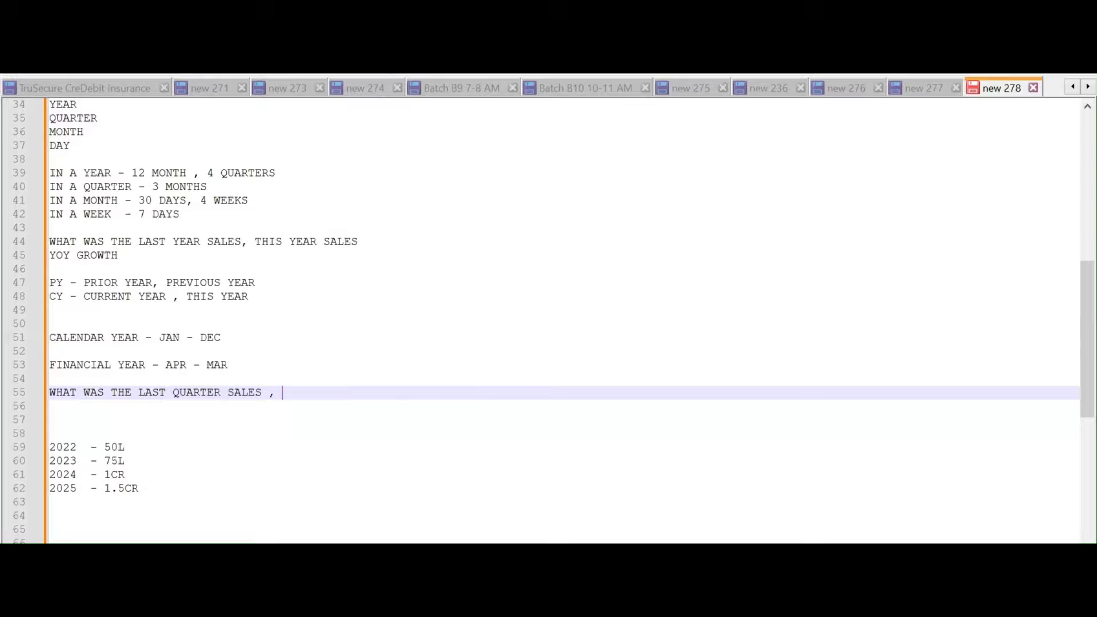
{"action": "type", "text": " THIS QUARTER SALES"}
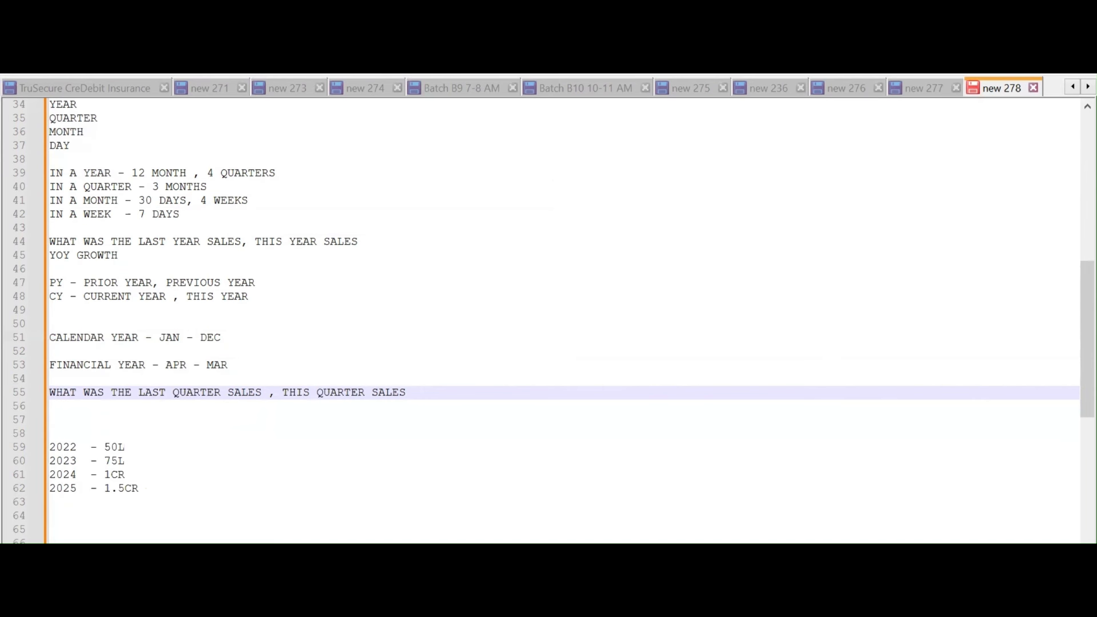
{"action": "key", "text": "Return"}
{"action": "key", "text": "Return"}
{"action": "type", "text": "TIME"}
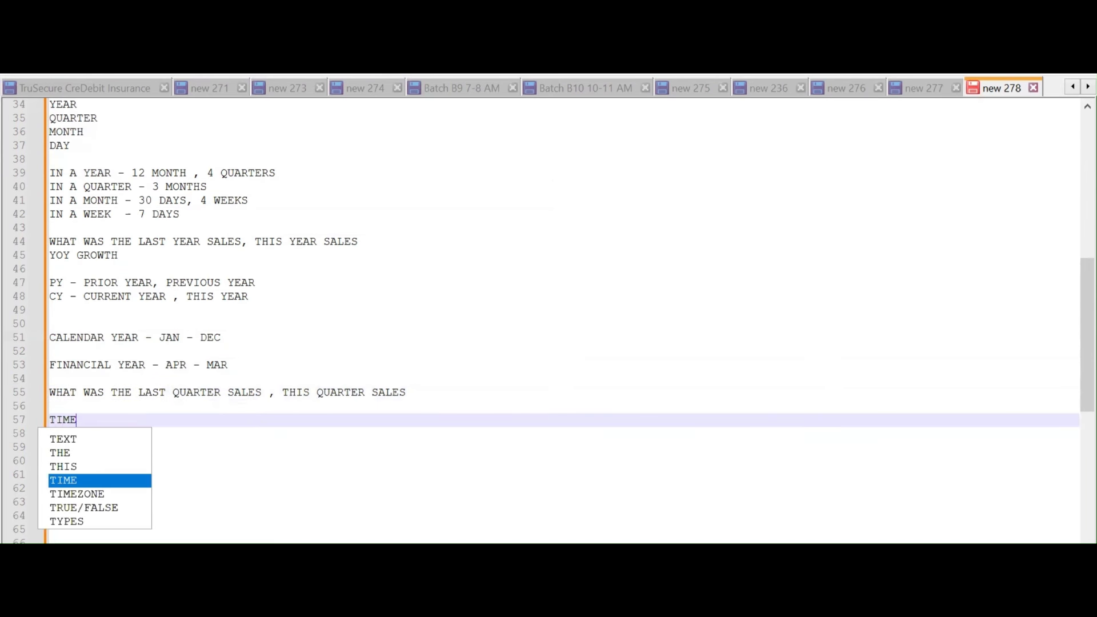
{"action": "type", "text": " DIMENSION"}
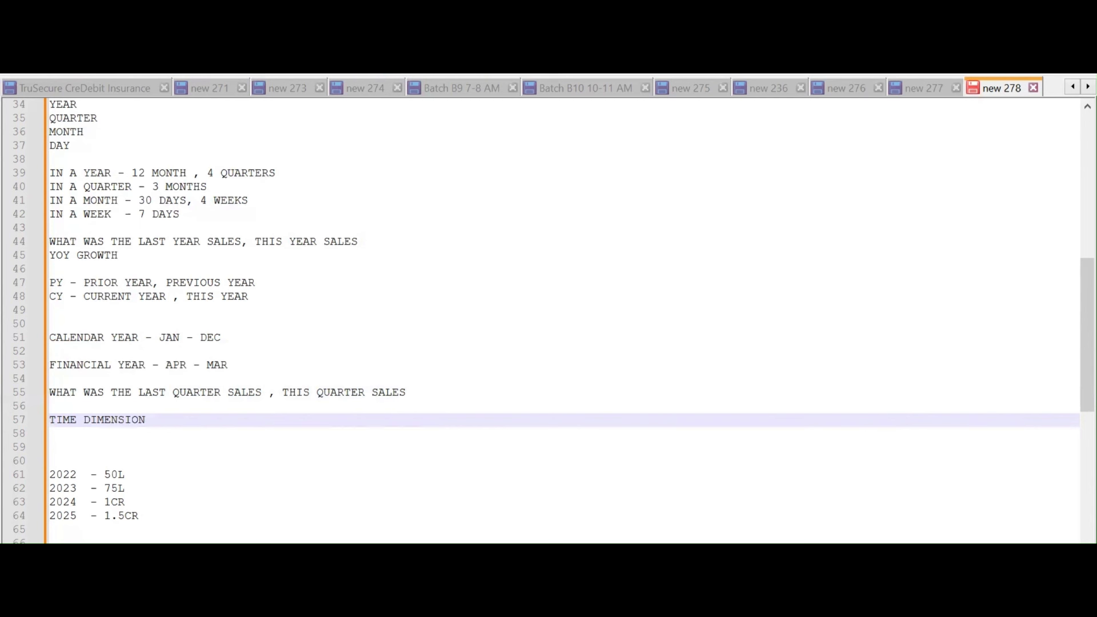
{"action": "type", "text": " - T"}
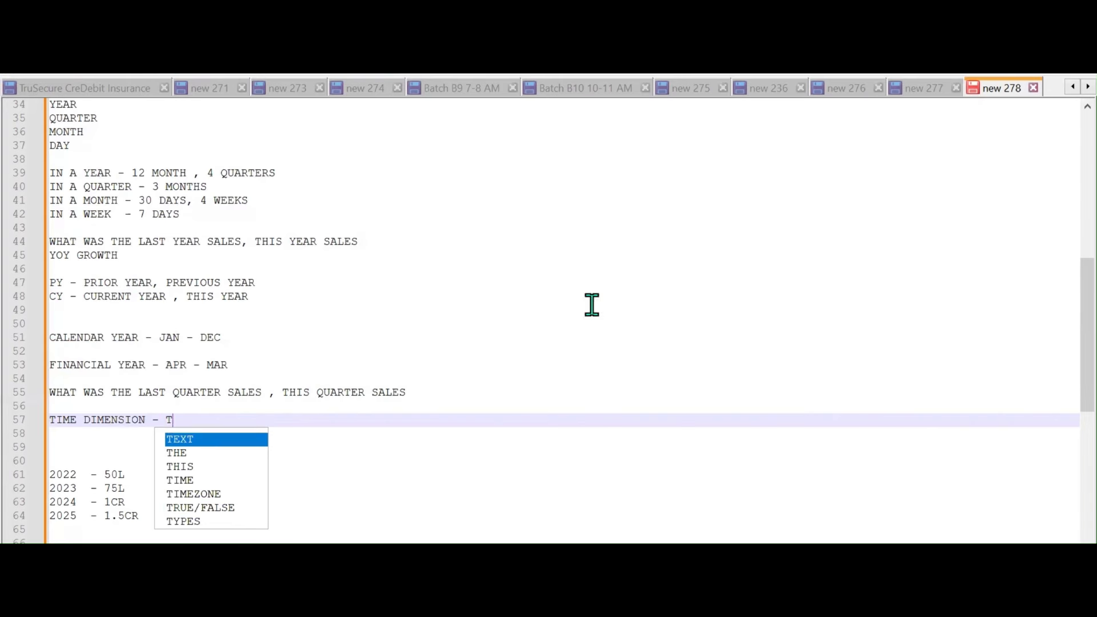
{"action": "type", "text": "REND "}
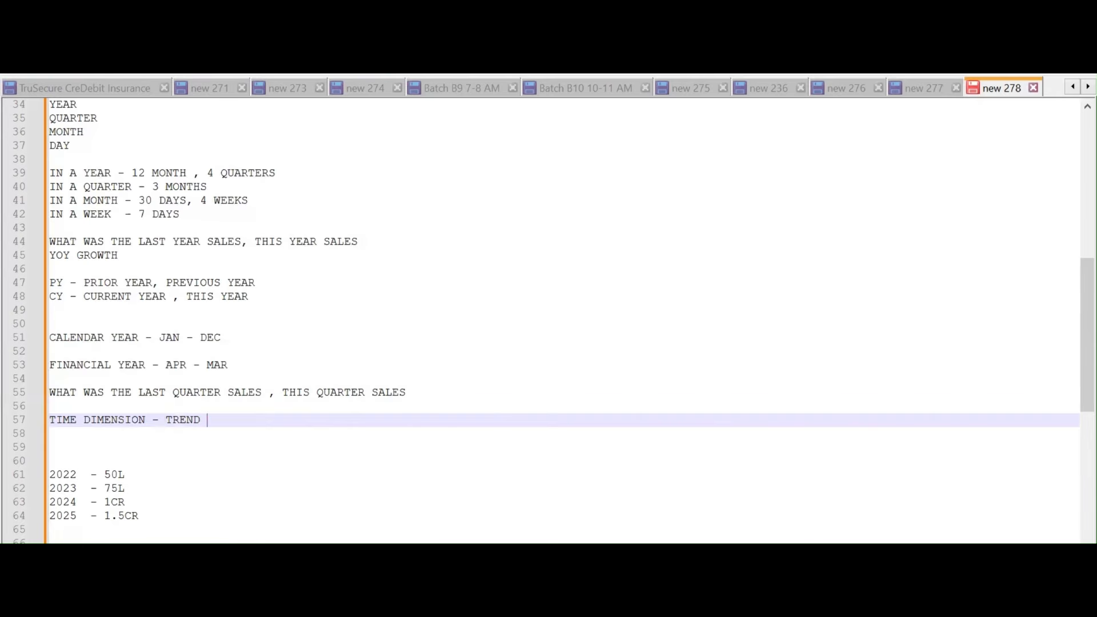
{"action": "type", "text": "ANALYSIS"}
Back in Power Query, extract the year from the last DATE/TIME copy and rename it YEAR
{"action": "mouse_move", "coordinate": [526, 612]}
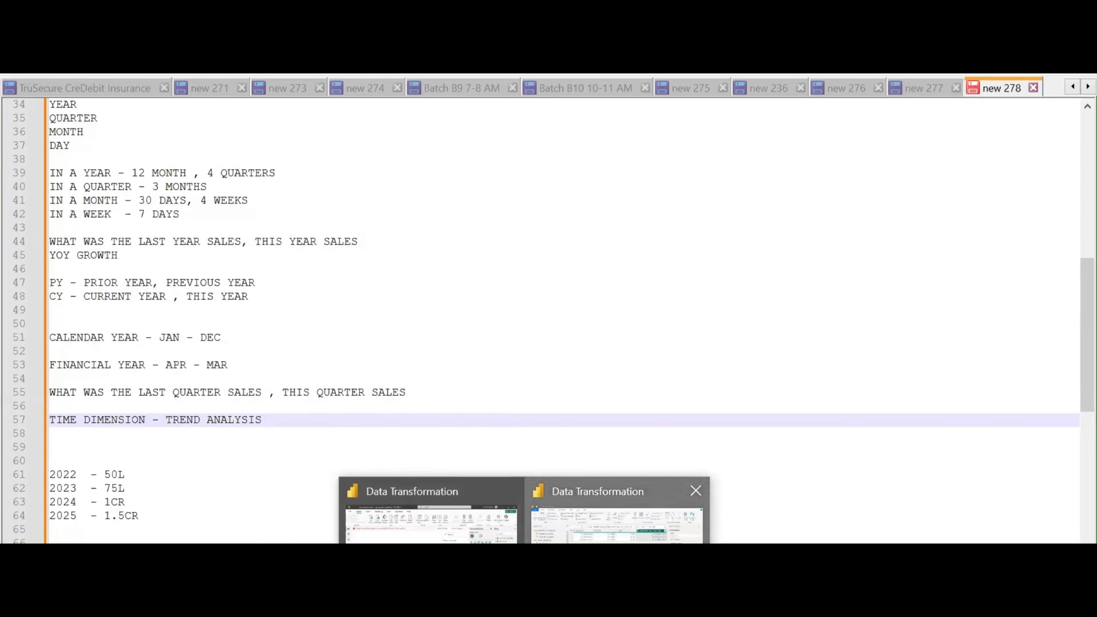
{"action": "left_click", "coordinate": [617, 522]}
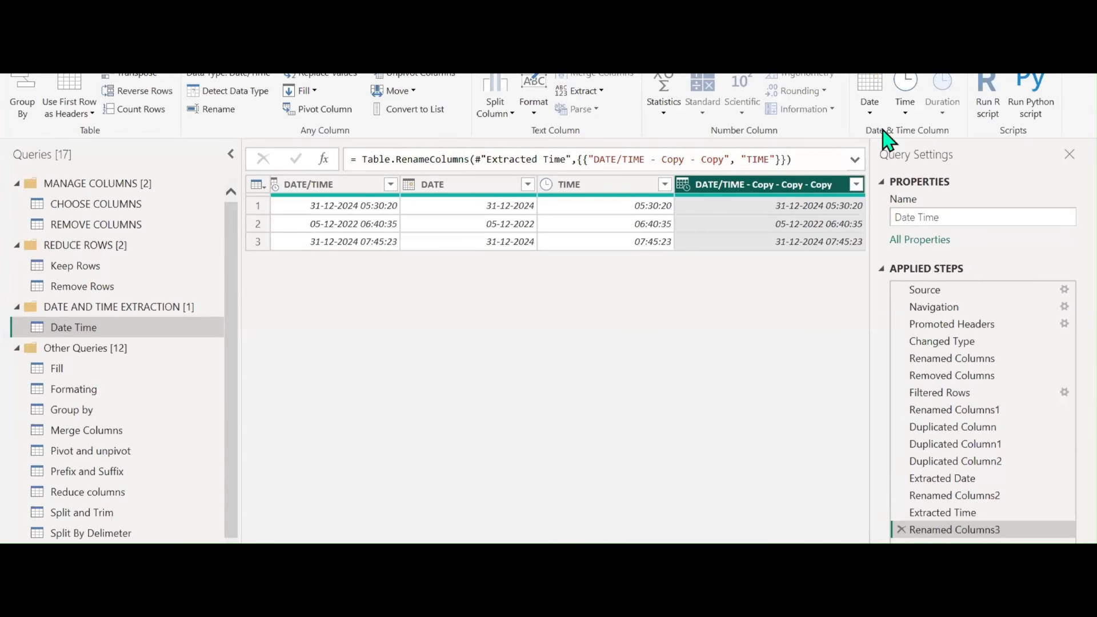
{"action": "left_click", "coordinate": [870, 110]}
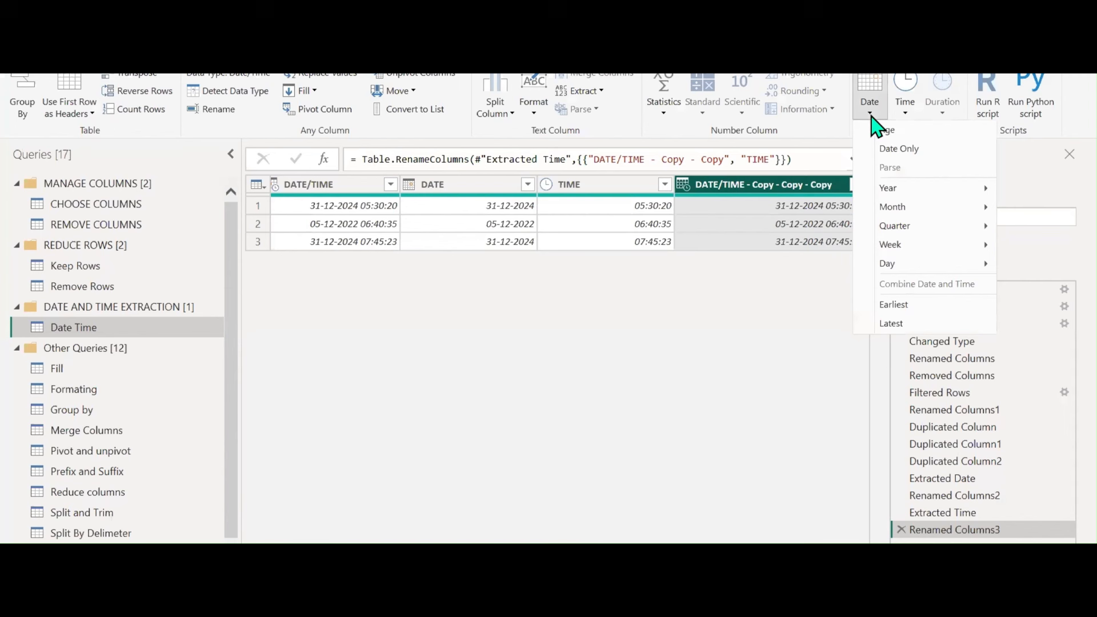
{"action": "mouse_move", "coordinate": [889, 190]}
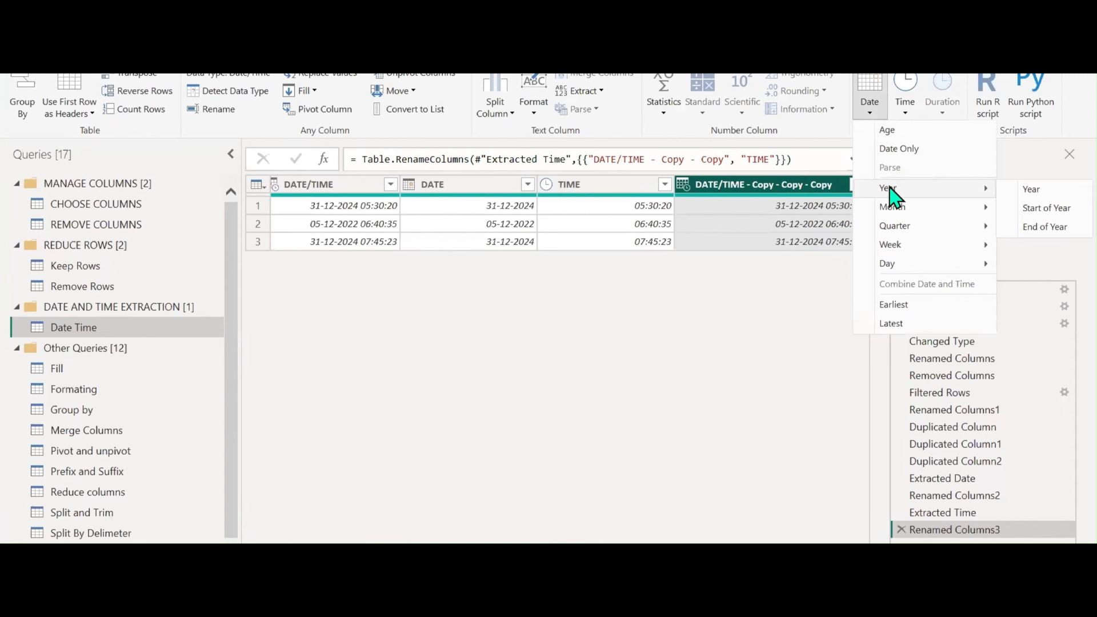
{"action": "left_click", "coordinate": [1031, 190]}
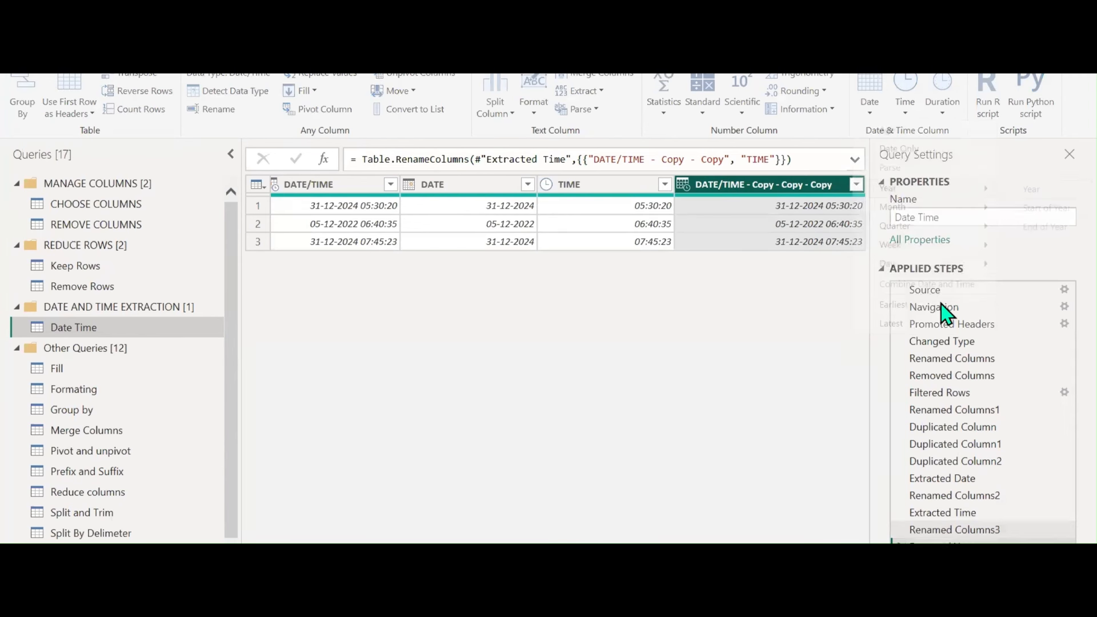
{"action": "double_click", "coordinate": [767, 187]}
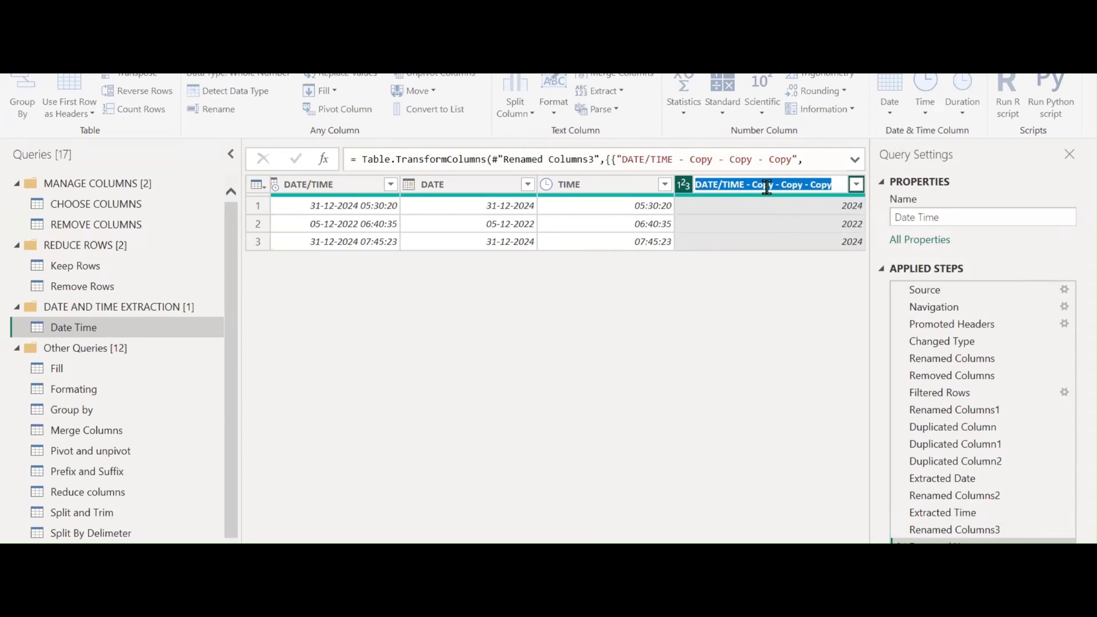
{"action": "type", "text": "YEAR"}
{"action": "key", "text": "Return"}
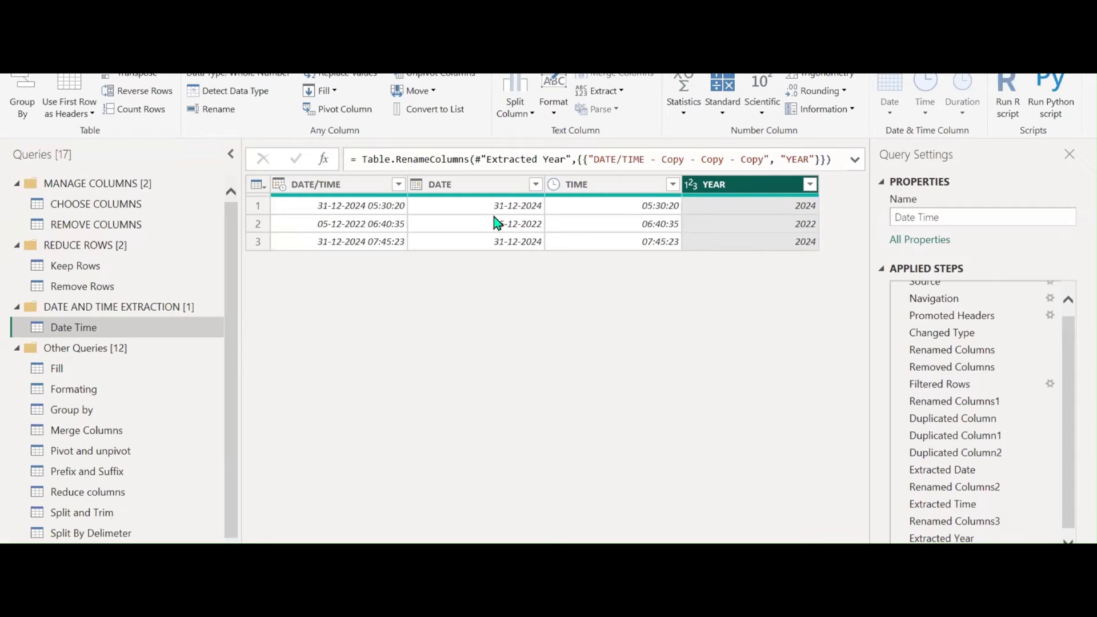
{"action": "left_click", "coordinate": [484, 187]}
{"action": "right_click", "coordinate": [484, 187]}
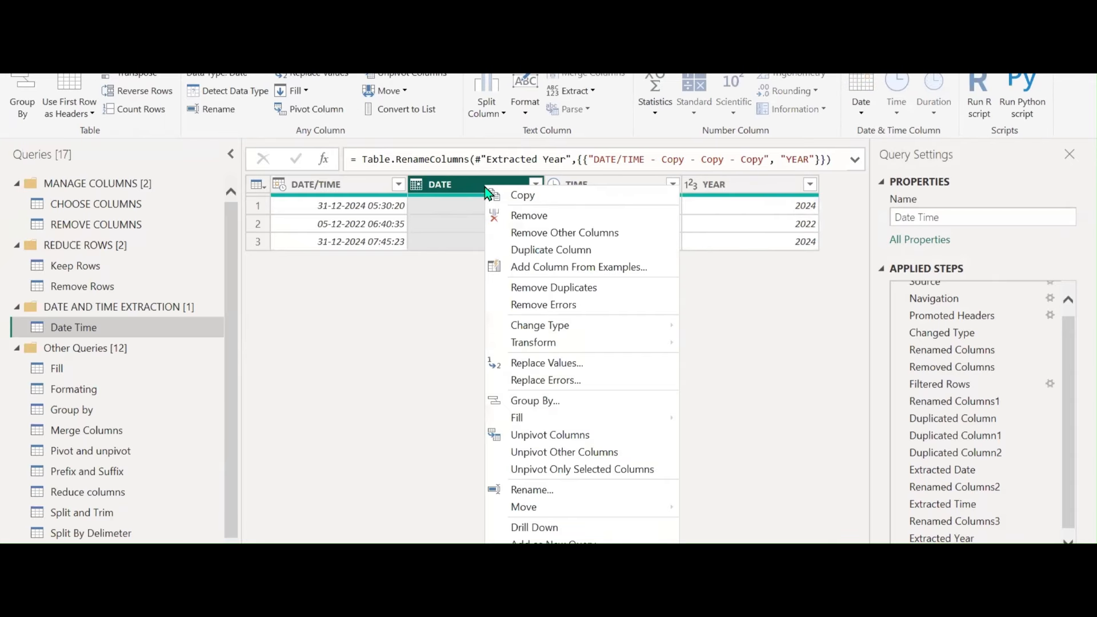
Duplicate the DATE column three times, creating DATE - Copy and further copies
{"action": "left_click", "coordinate": [517, 250]}
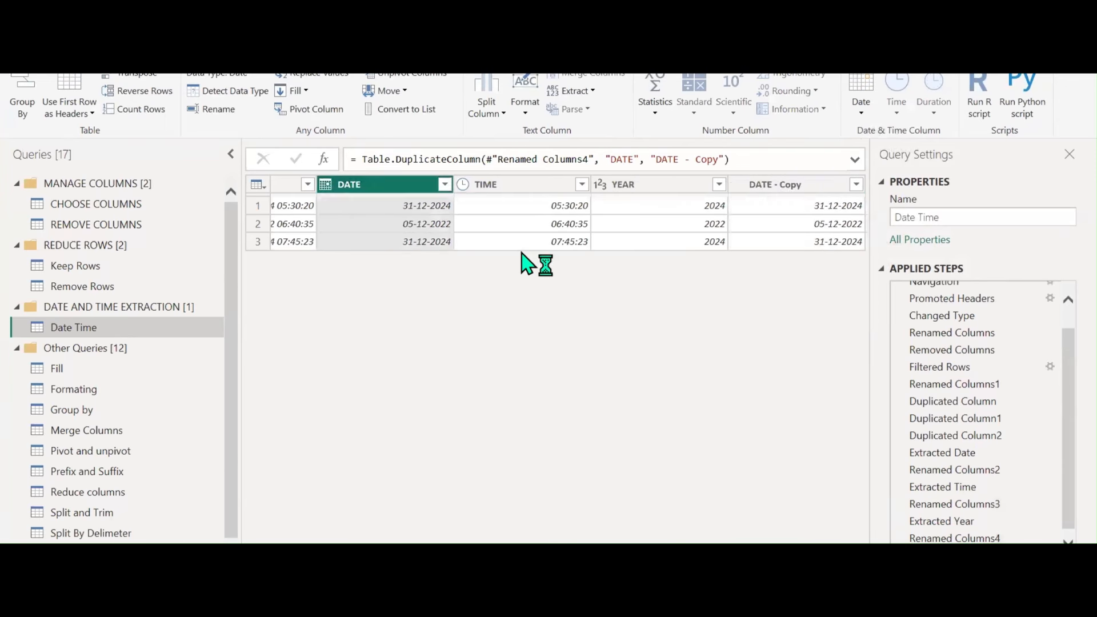
{"action": "right_click", "coordinate": [757, 187]}
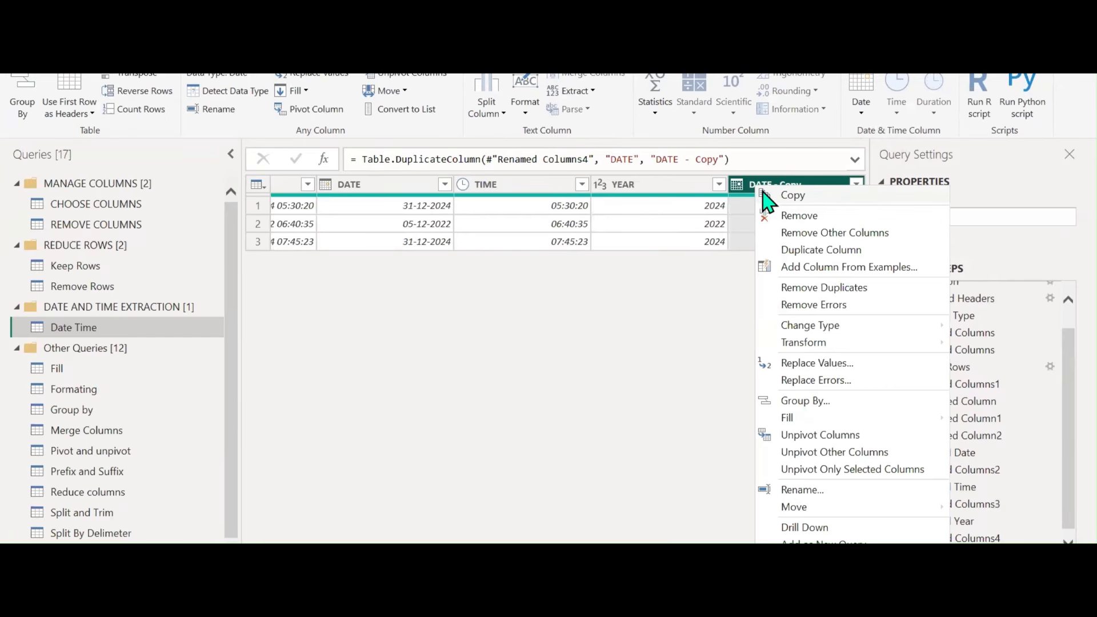
{"action": "left_click", "coordinate": [797, 250]}
{"action": "right_click", "coordinate": [683, 190]}
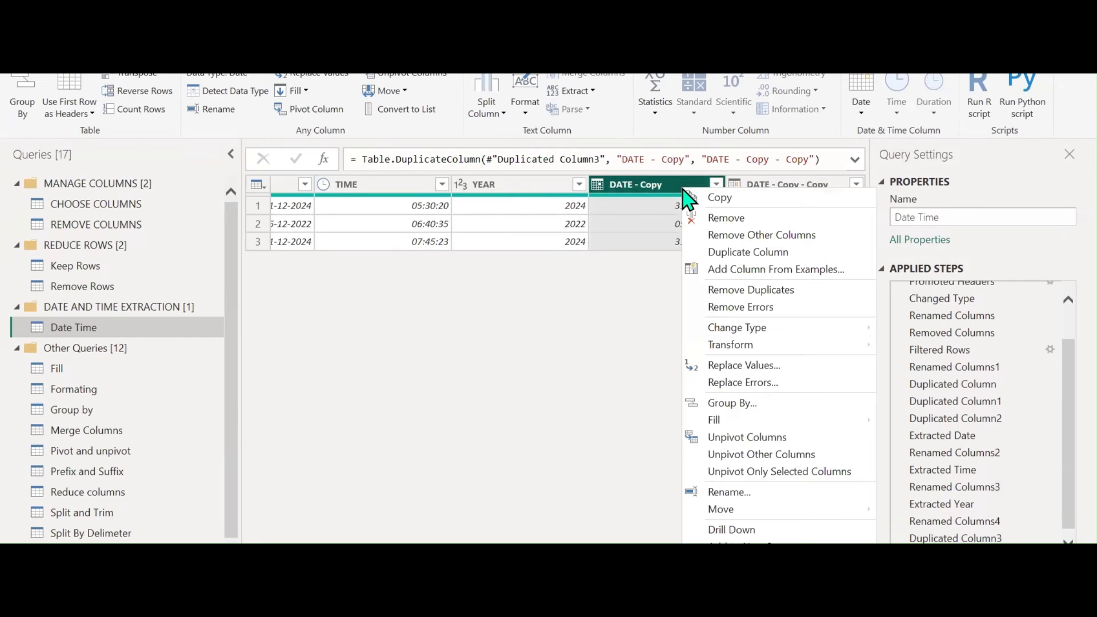
{"action": "left_click", "coordinate": [725, 253]}
Select the DATE - Copy column and bring up its Date transformation options
{"action": "left_click", "coordinate": [518, 188]}
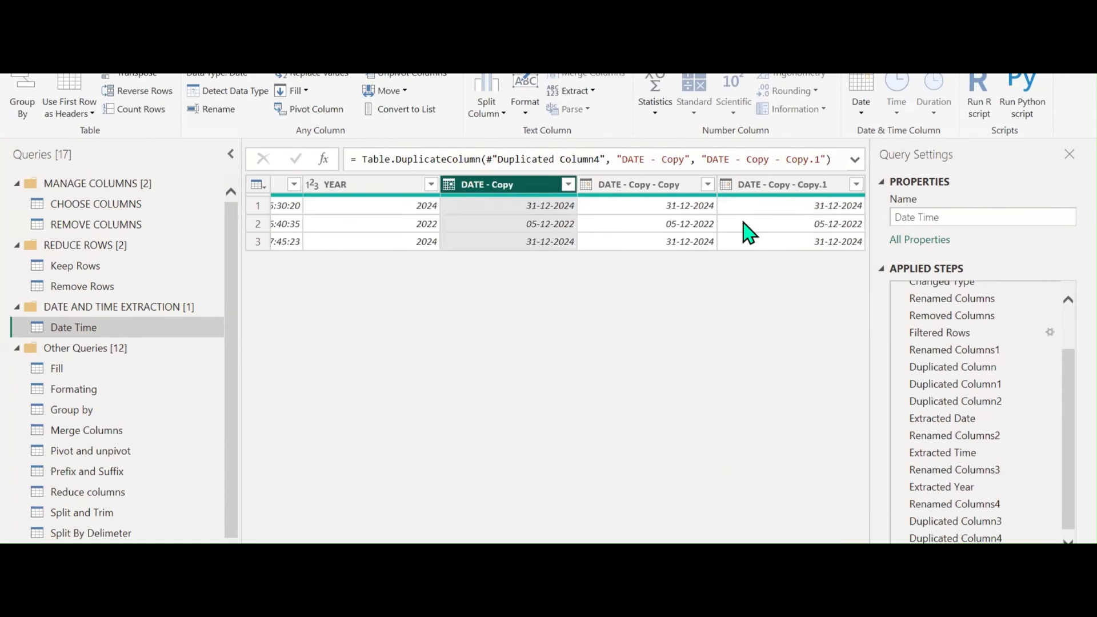
{"action": "left_click", "coordinate": [862, 113]}
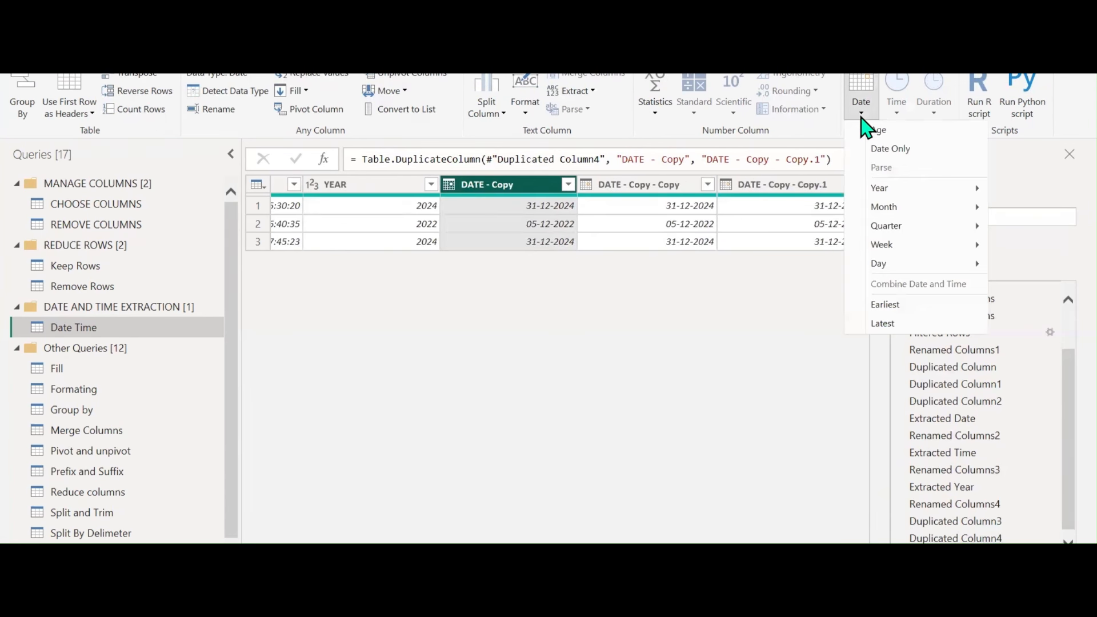
{"action": "left_click", "coordinate": [522, 192]}
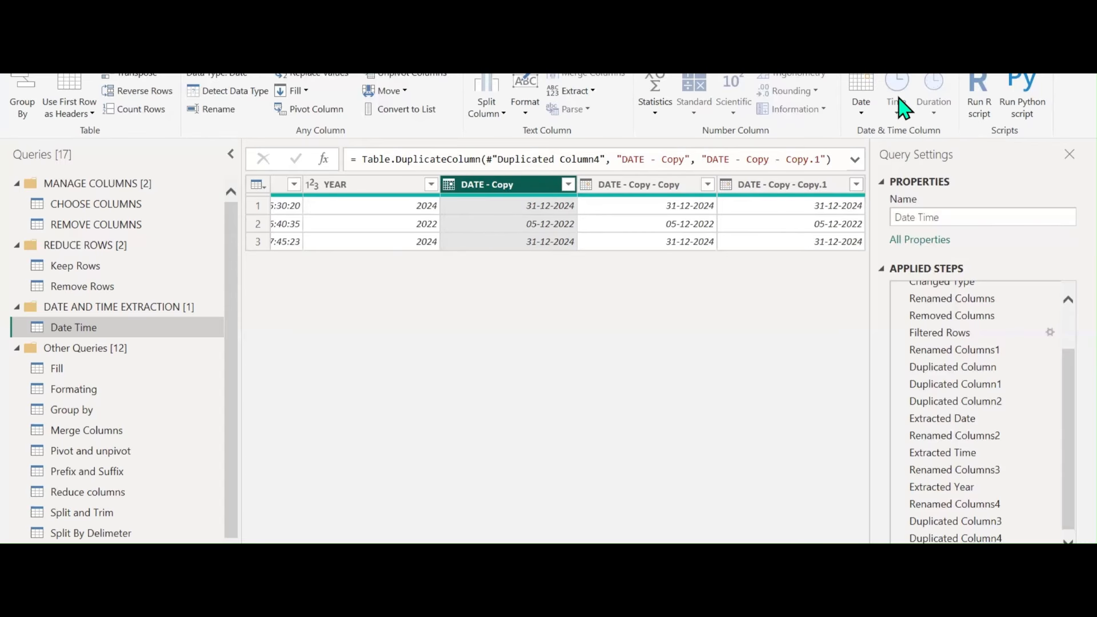
{"action": "left_click", "coordinate": [277, 188]}
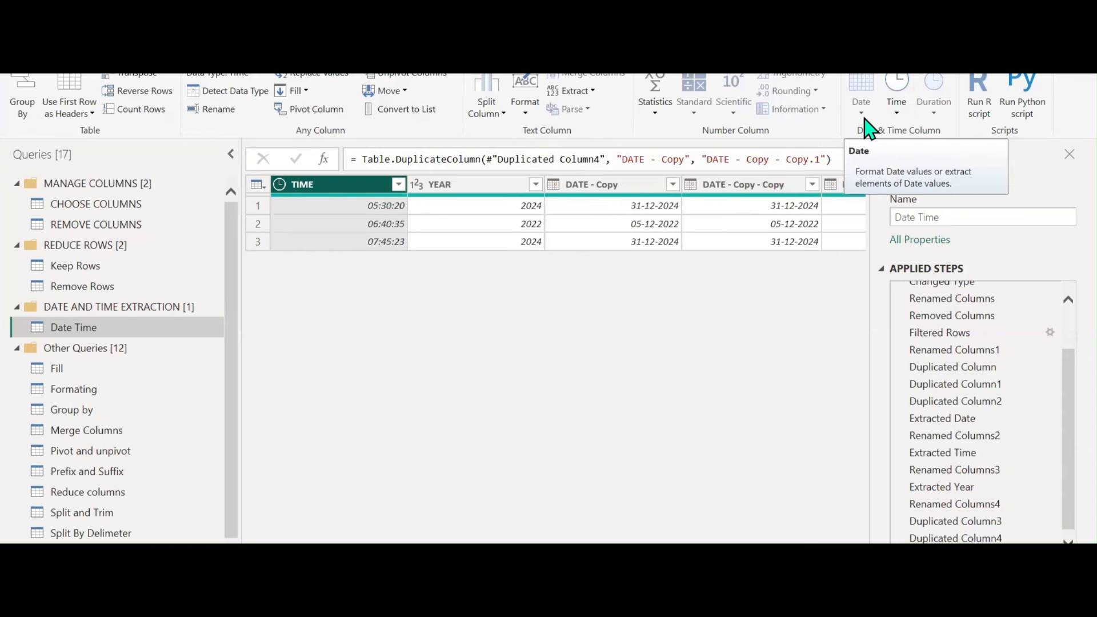
{"action": "left_click", "coordinate": [609, 196]}
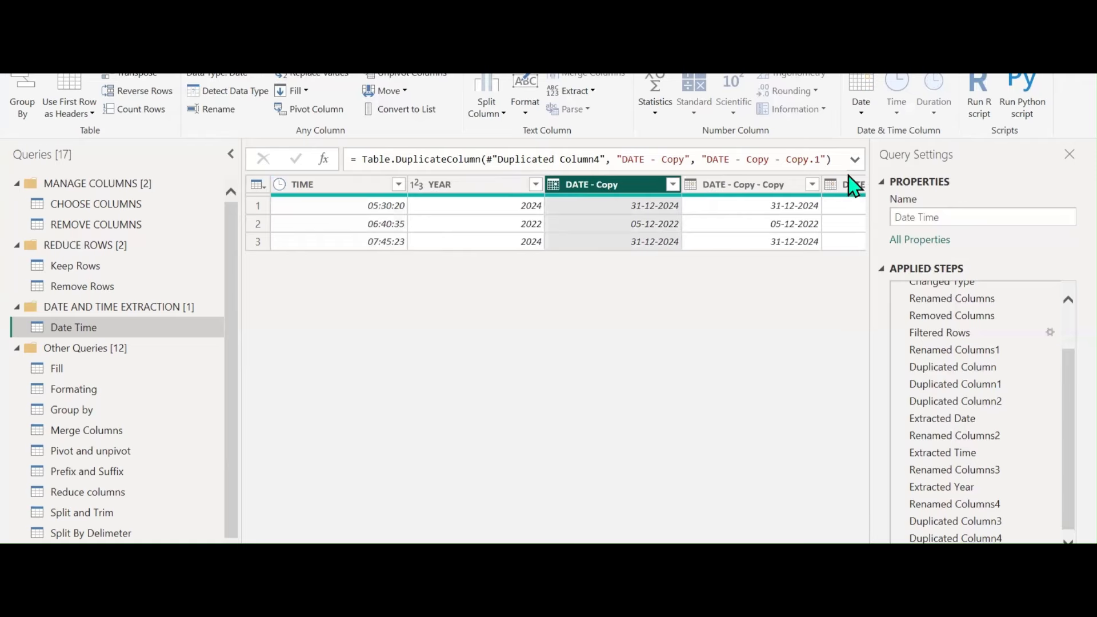
{"action": "left_click", "coordinate": [861, 111]}
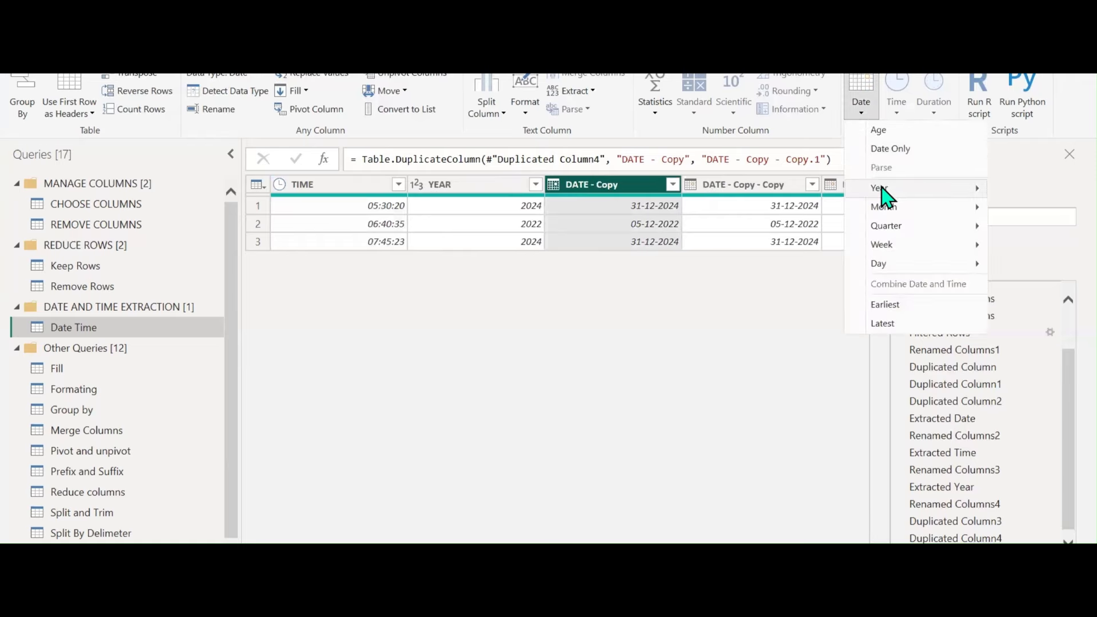
{"action": "mouse_move", "coordinate": [882, 189]}
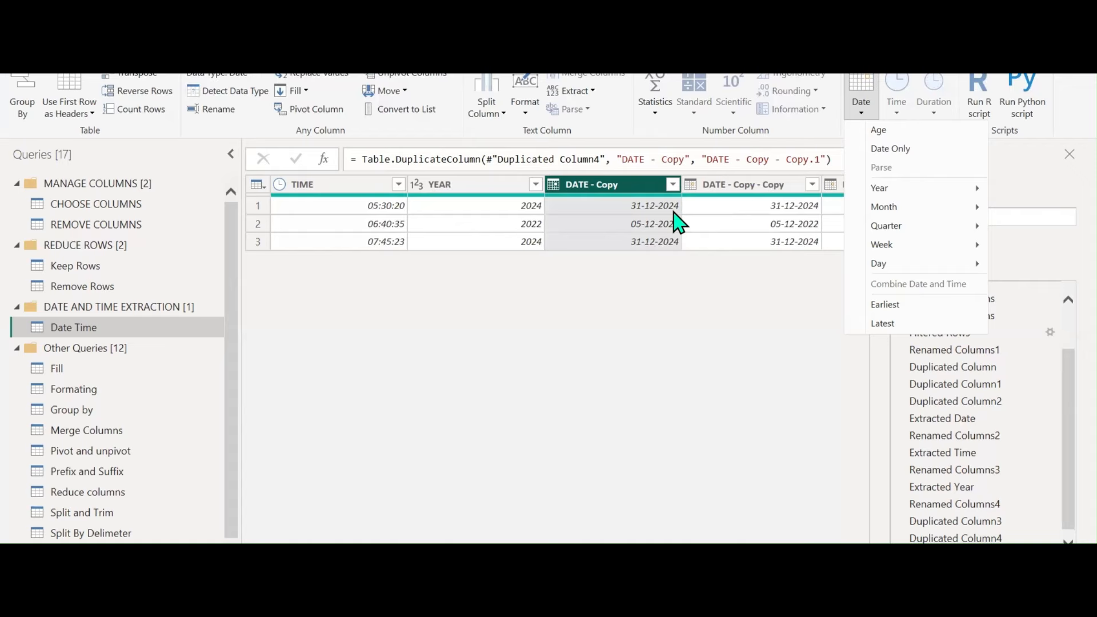
Turn DATE - Copy into start-of-year dates and rename it START OF THE YEAR
{"action": "mouse_move", "coordinate": [892, 188]}
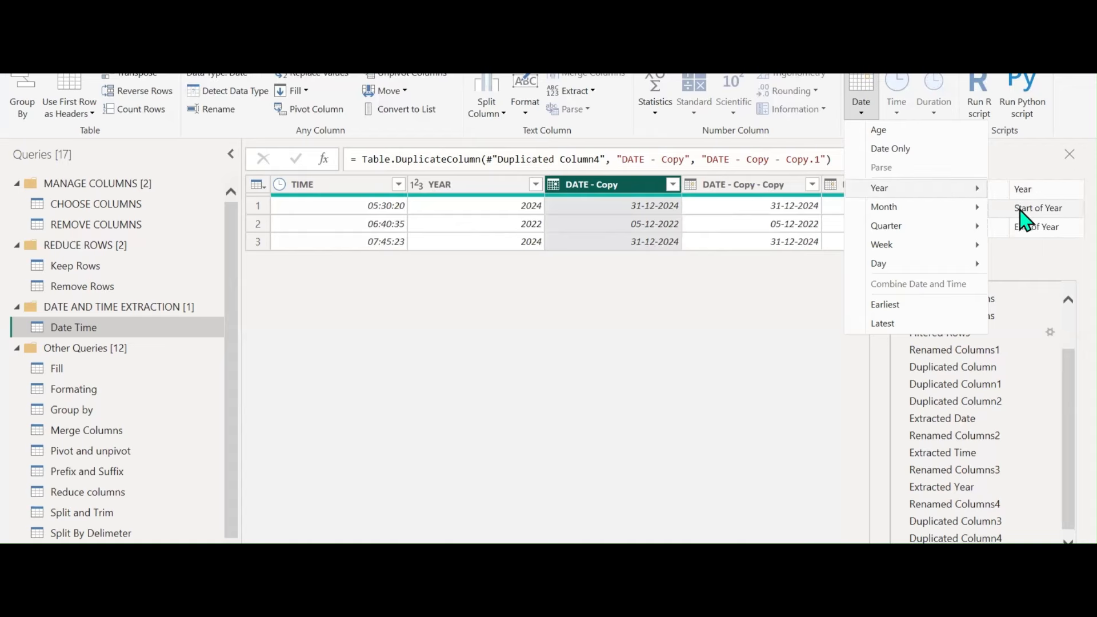
{"action": "left_click", "coordinate": [1028, 208]}
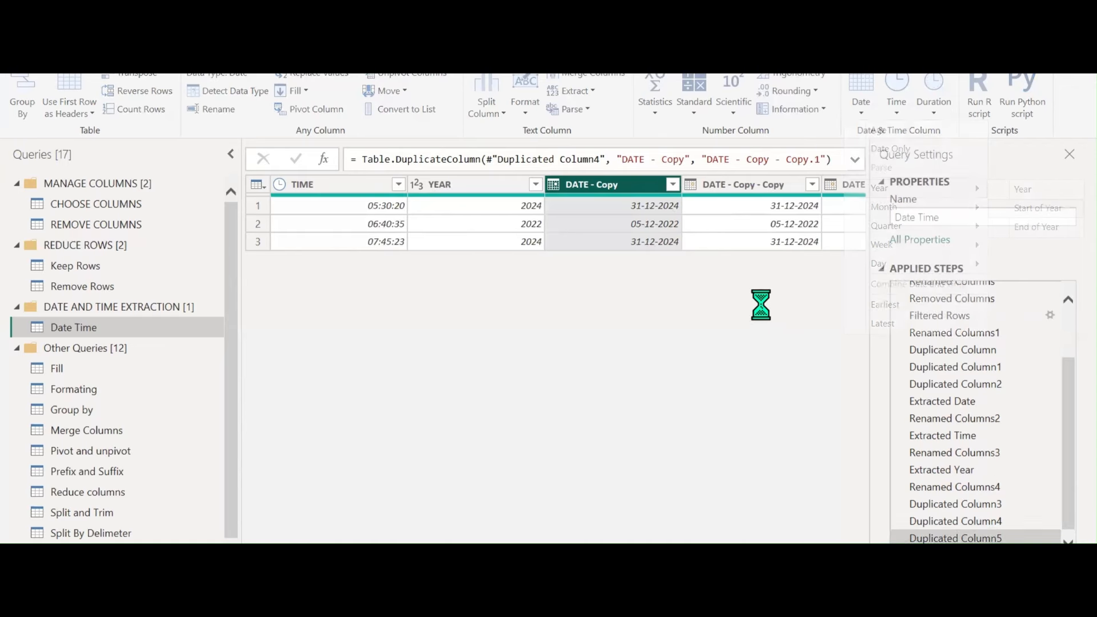
{"action": "double_click", "coordinate": [610, 189]}
{"action": "left_click", "coordinate": [612, 186]}
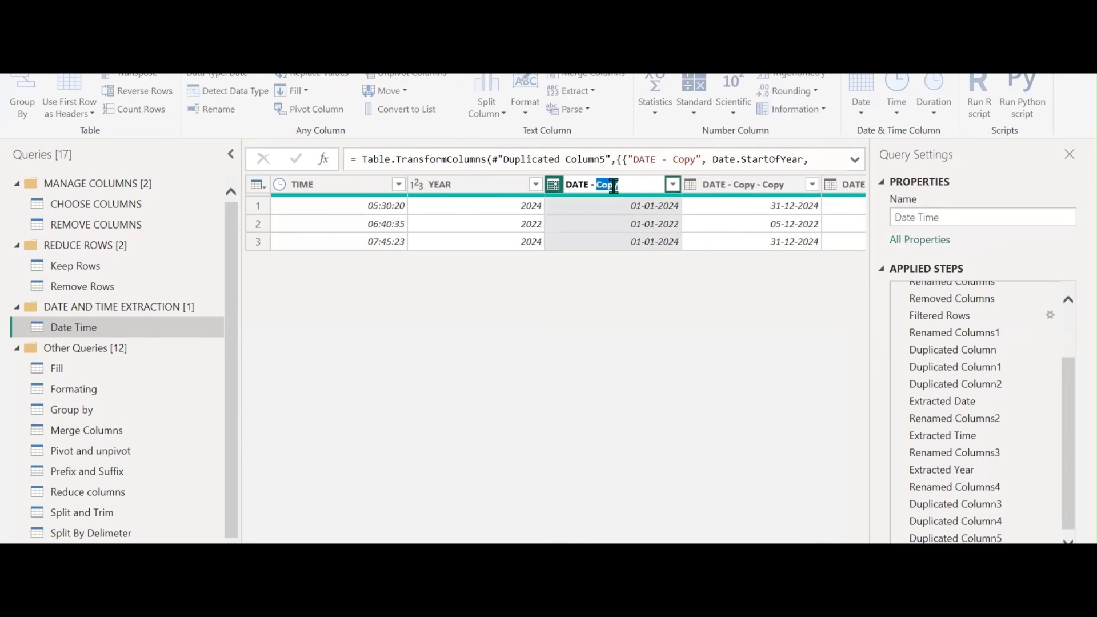
{"action": "key", "text": "ctrl+a"}
{"action": "type", "text": "sTART OF THE YEAR"}
{"action": "key", "text": "Return"}
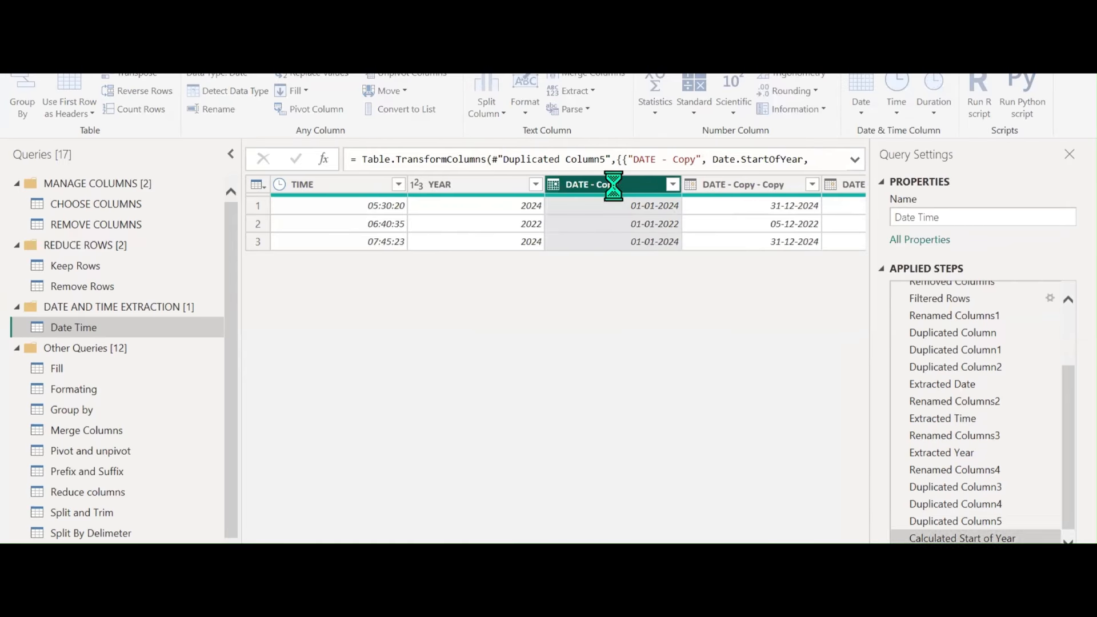
Convert DATE - Copy - Copy to end-of-year dates and name it END OF THE YEAR
{"action": "left_click", "coordinate": [711, 192]}
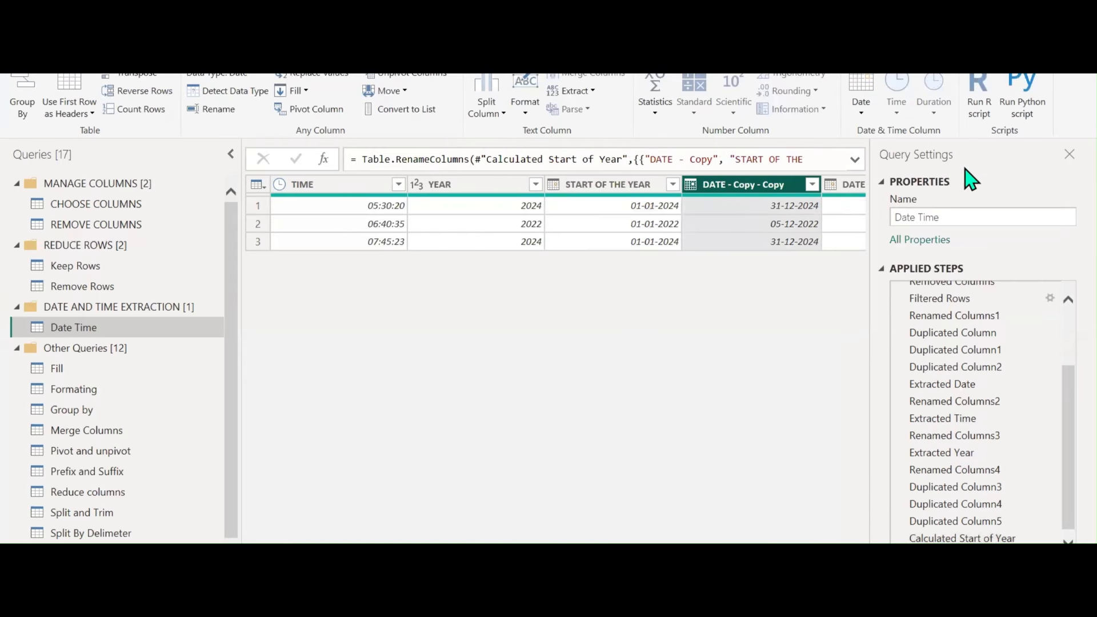
{"action": "left_click", "coordinate": [862, 113]}
{"action": "mouse_move", "coordinate": [894, 185]}
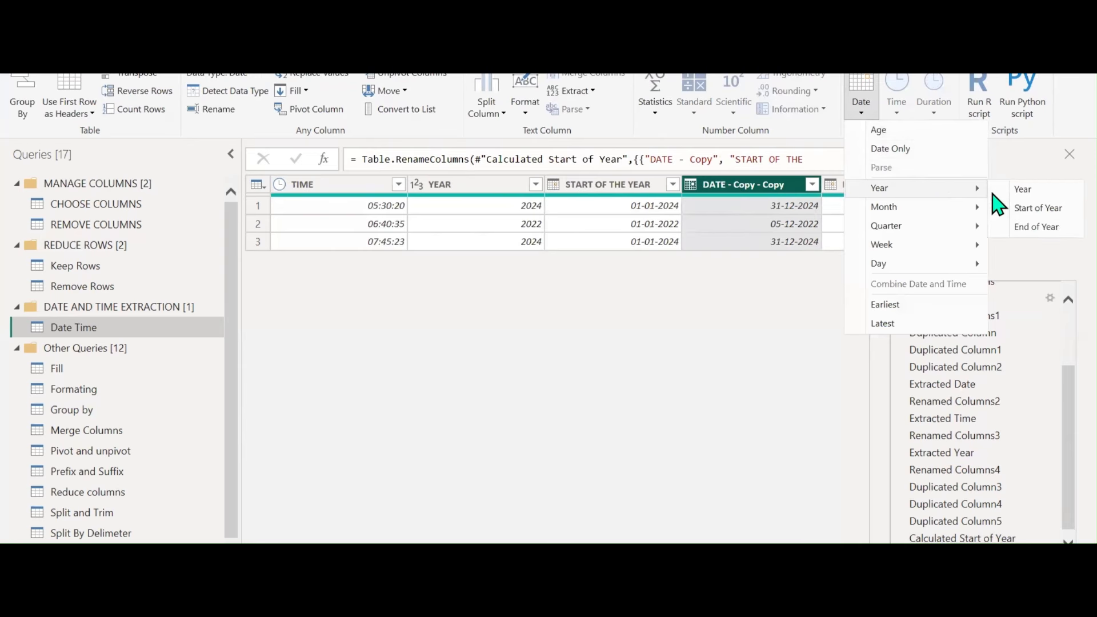
{"action": "left_click", "coordinate": [1029, 227]}
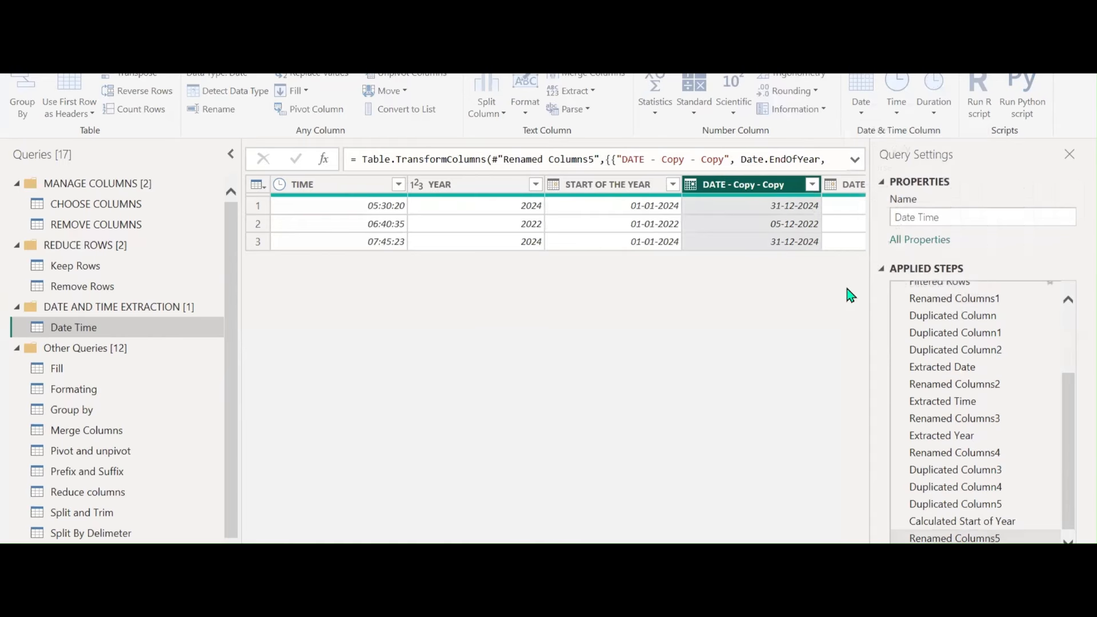
{"action": "double_click", "coordinate": [742, 184]}
{"action": "type", "text": "END OF THE YEAR"}
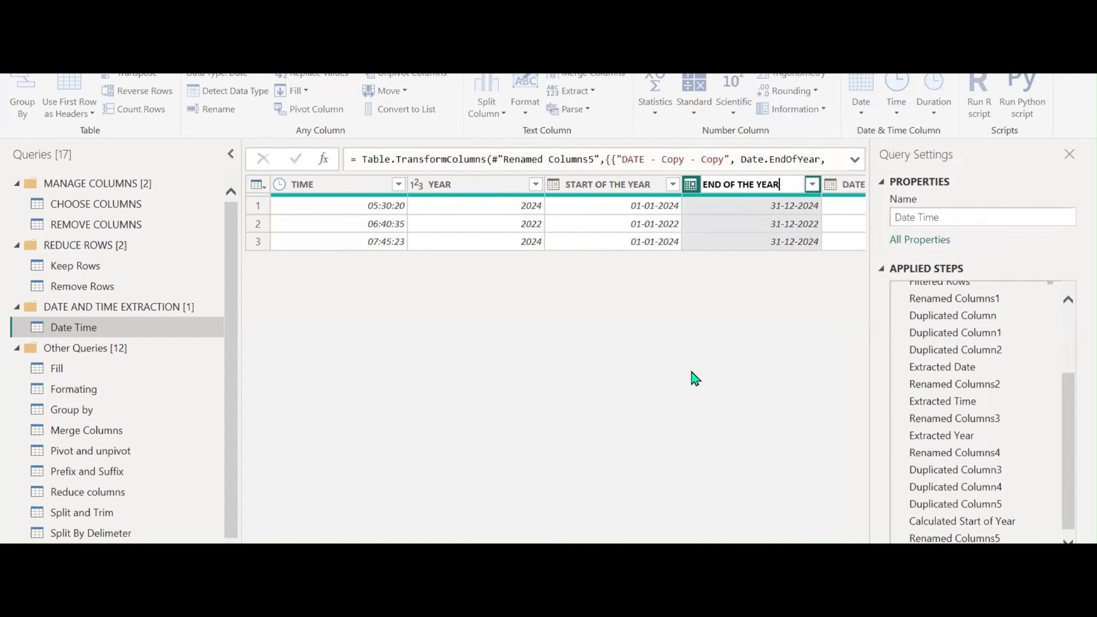
{"action": "key", "text": "Return"}
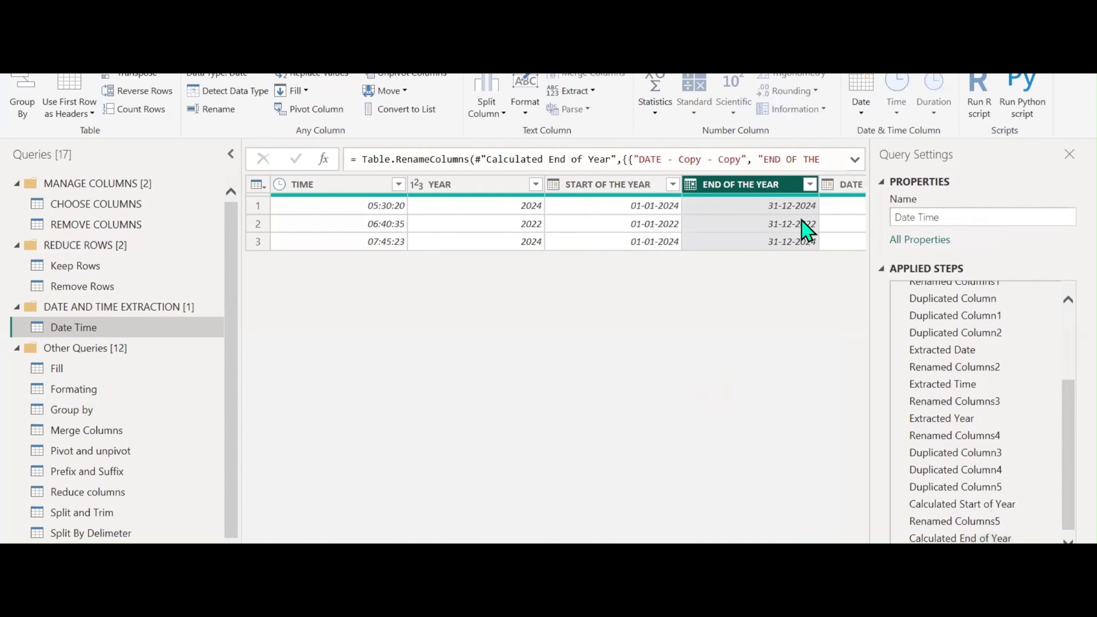
Extract the month number from DATE - Copy - Copy.1 and rename the column MONTH
{"action": "scroll", "coordinate": [785, 326], "scroll_direction": "right", "scroll_amount": 2}
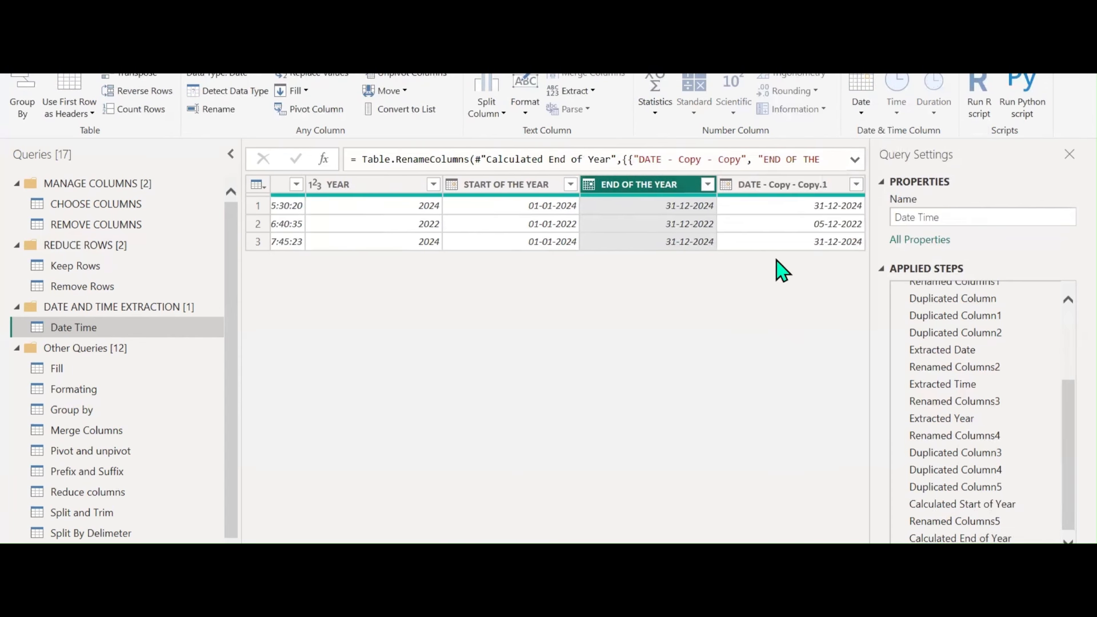
{"action": "left_click", "coordinate": [806, 191]}
{"action": "left_click", "coordinate": [861, 103]}
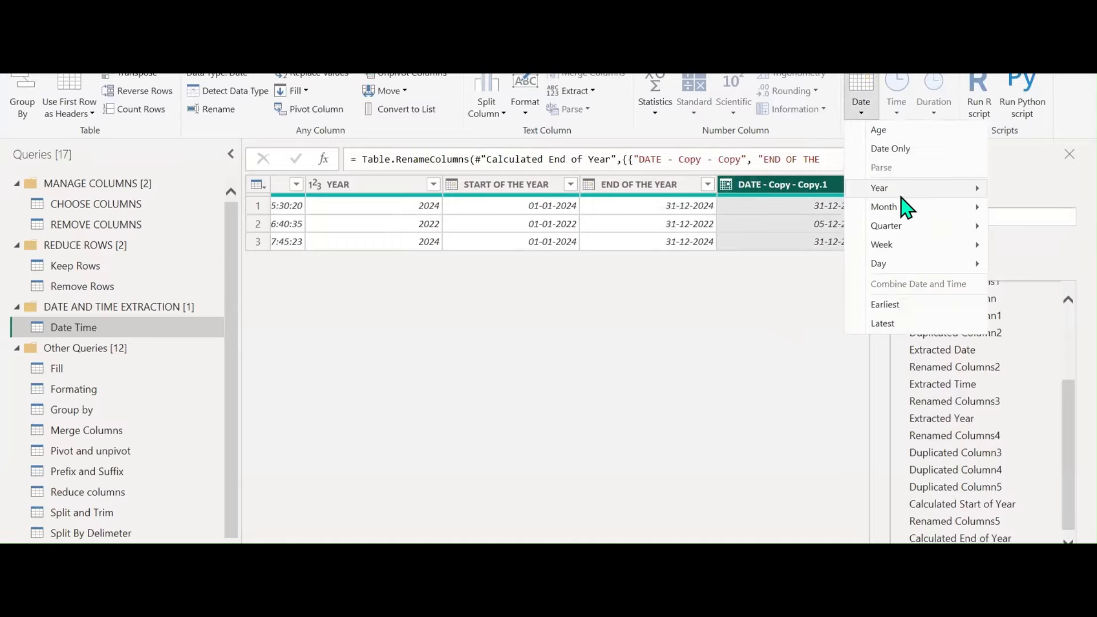
{"action": "mouse_move", "coordinate": [905, 212]}
{"action": "left_click", "coordinate": [746, 209]}
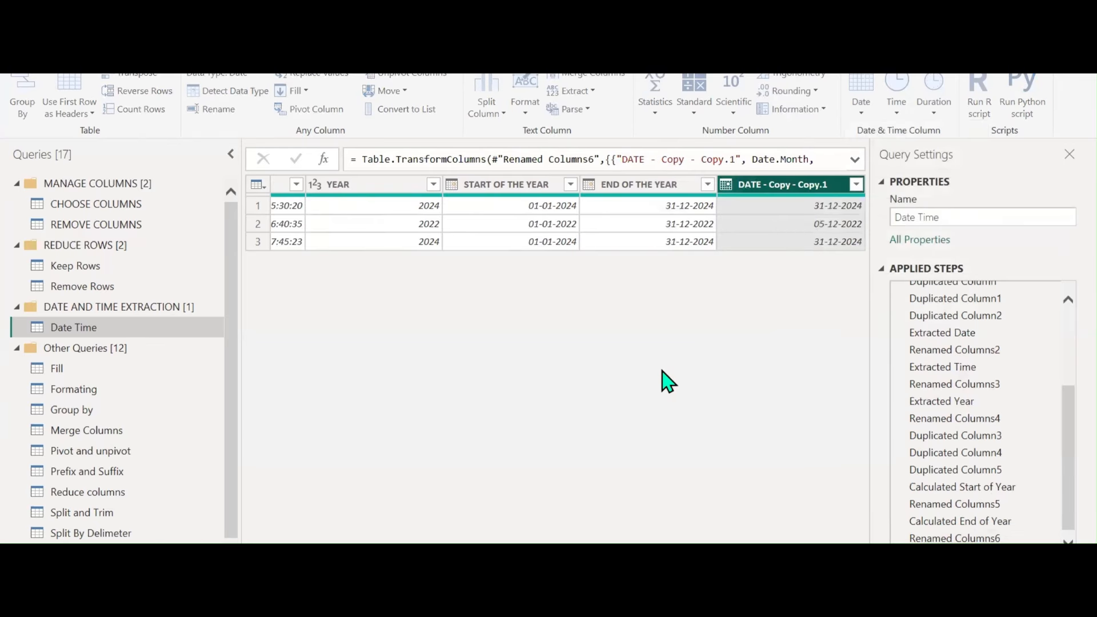
{"action": "double_click", "coordinate": [786, 185]}
{"action": "triple_click", "coordinate": [786, 184]}
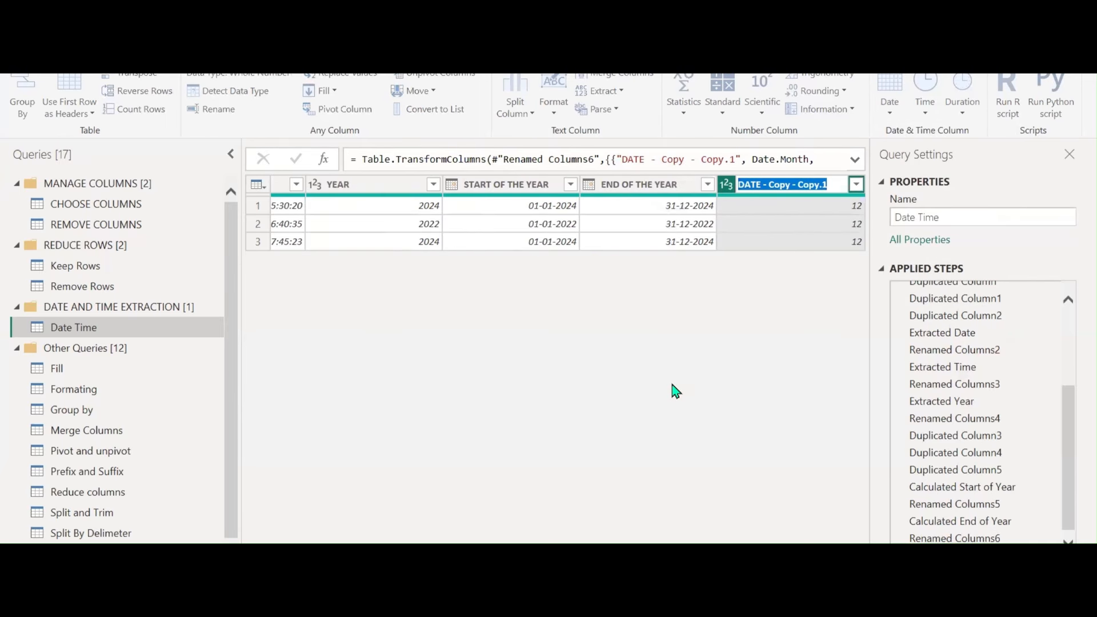
{"action": "type", "text": "MONTH"}
{"action": "key", "text": "Return"}
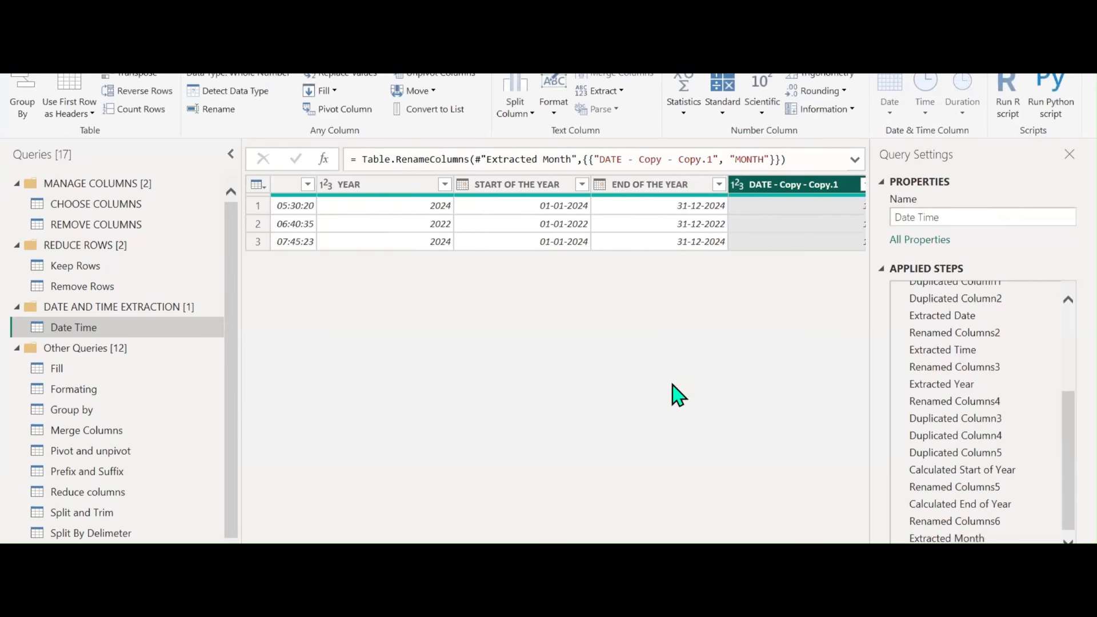
{"action": "scroll", "coordinate": [445, 434], "scroll_direction": "left", "scroll_amount": 5}
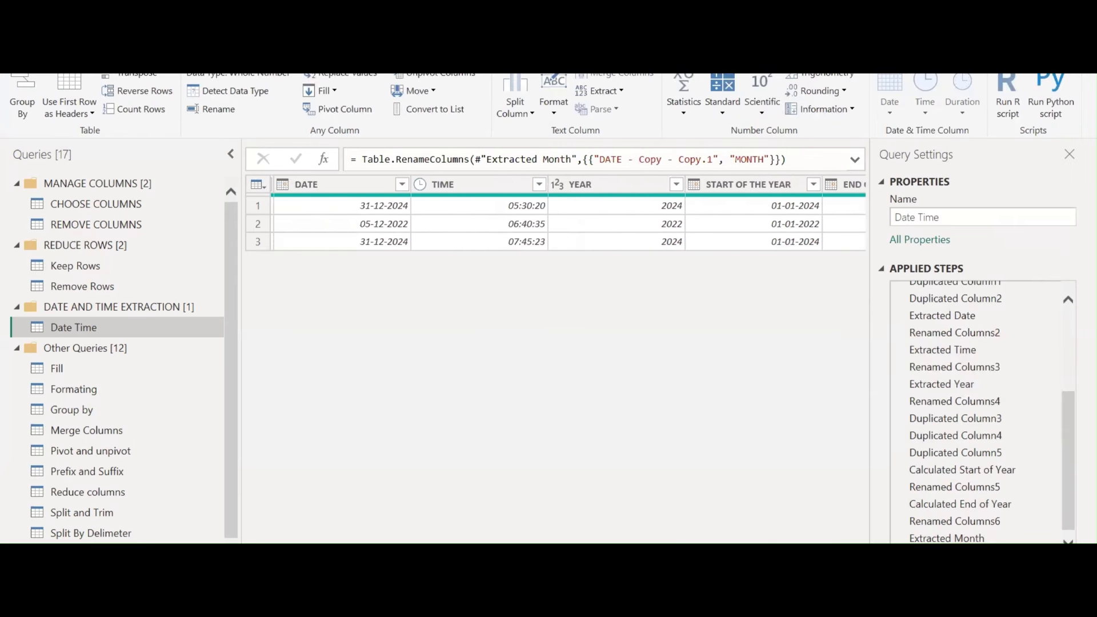
Duplicate the DATE column three times, creating DATE - Copy and two further copies of it
{"action": "left_click", "coordinate": [448, 184]}
{"action": "right_click", "coordinate": [448, 184]}
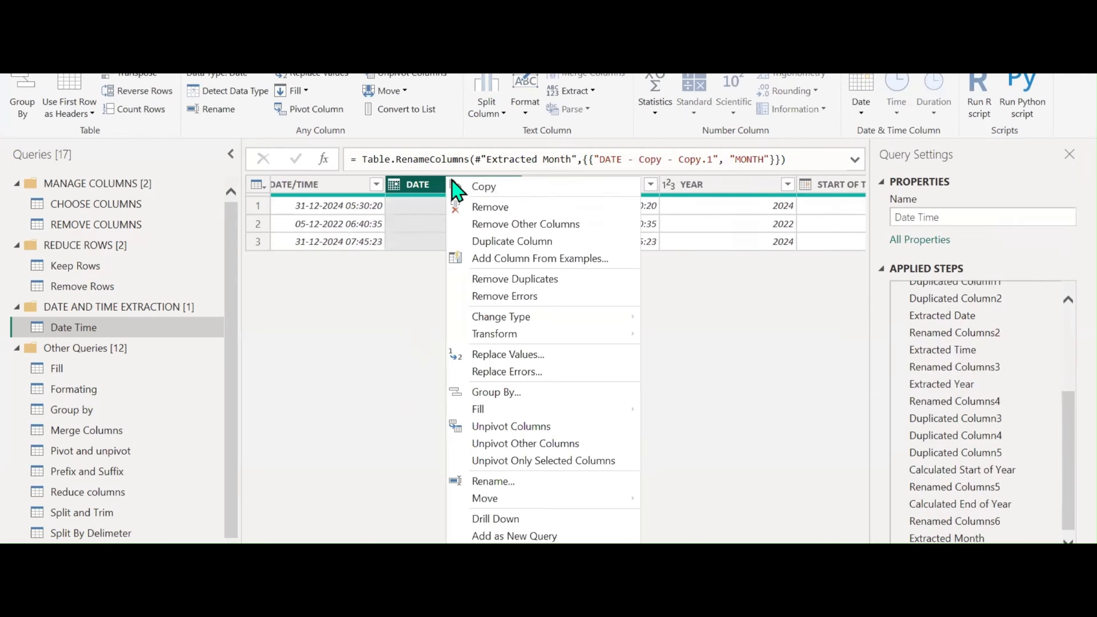
{"action": "left_click", "coordinate": [486, 241]}
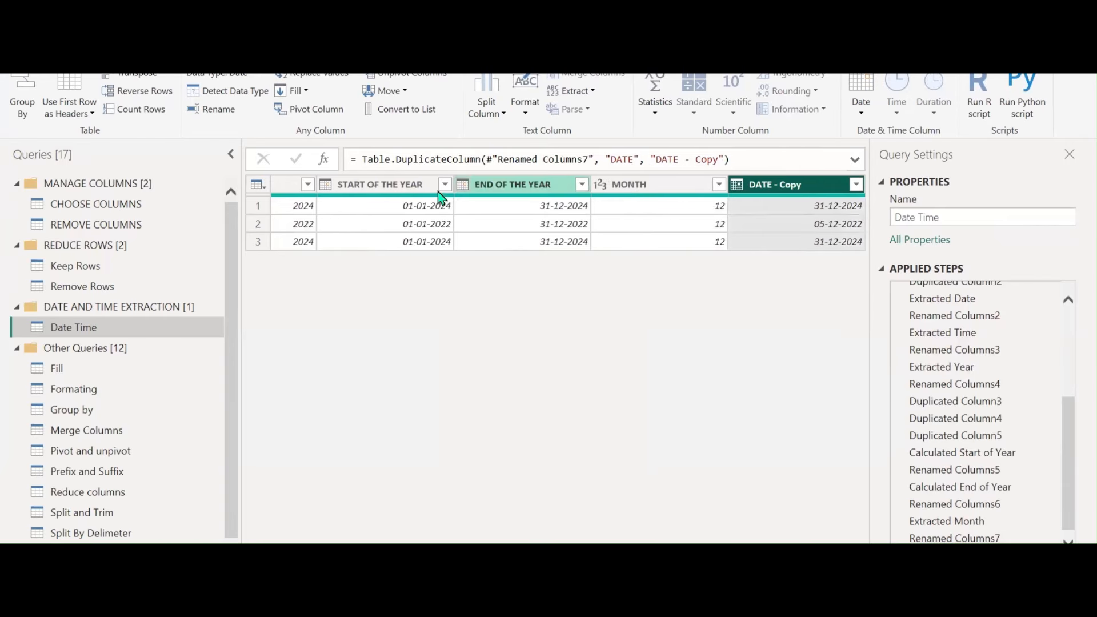
{"action": "right_click", "coordinate": [798, 197]}
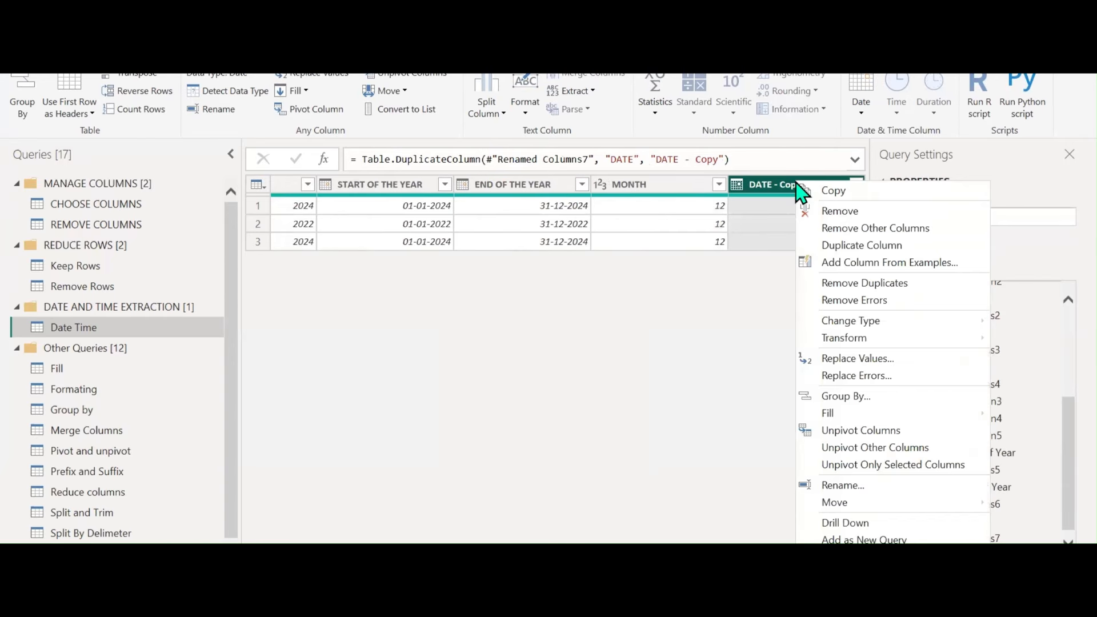
{"action": "left_click", "coordinate": [826, 246]}
{"action": "right_click", "coordinate": [765, 185]}
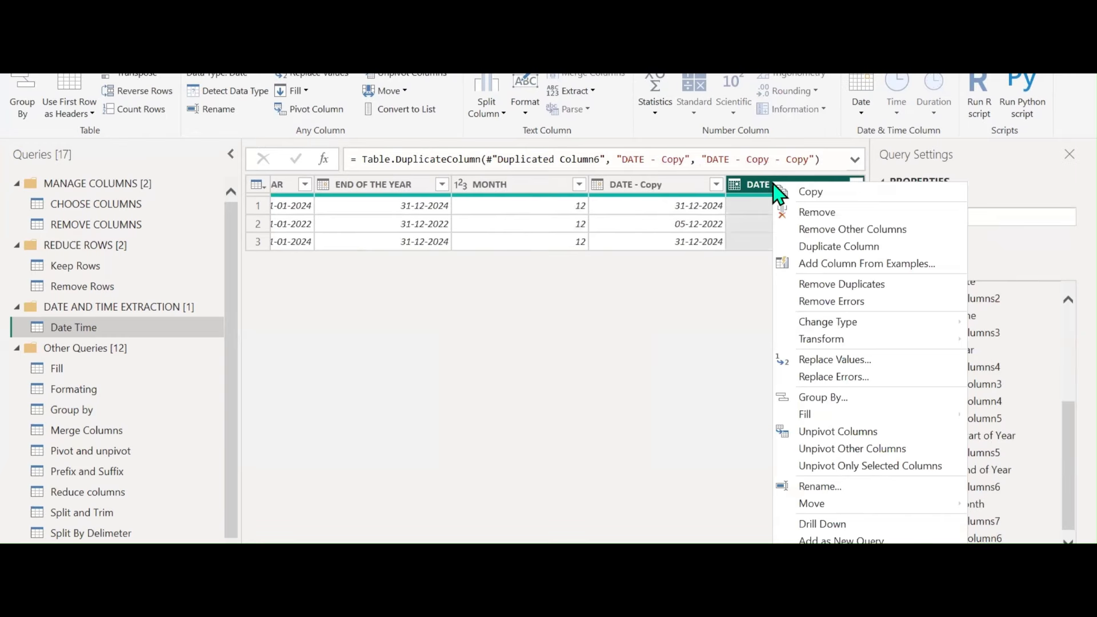
{"action": "left_click", "coordinate": [805, 248]}
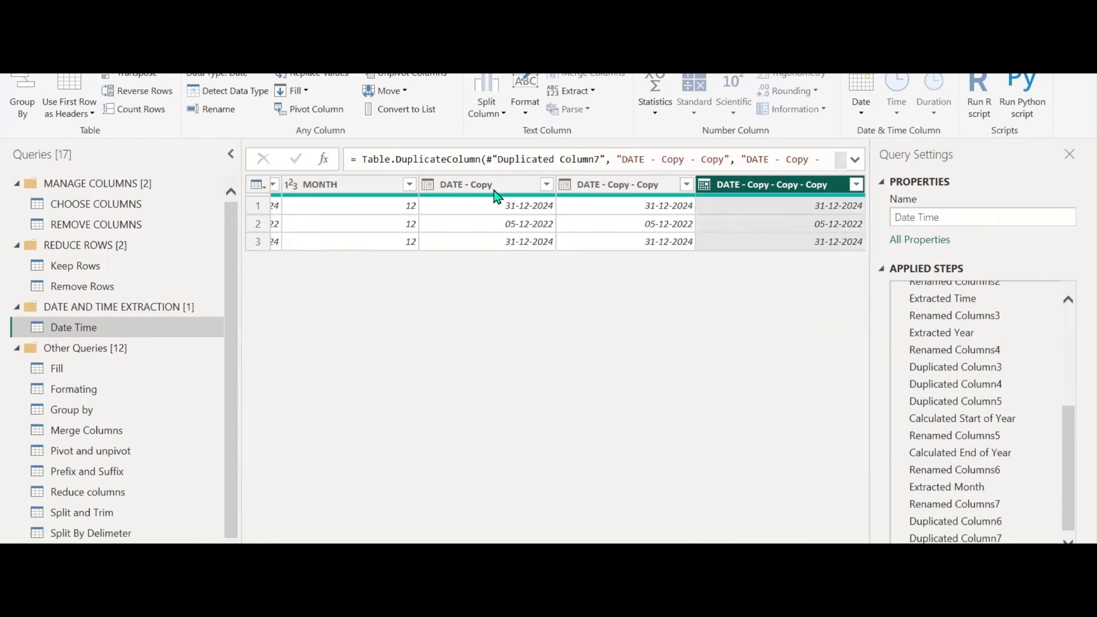
Select the DATE - Copy column and bring up its Date transformations list
{"action": "left_click", "coordinate": [492, 187]}
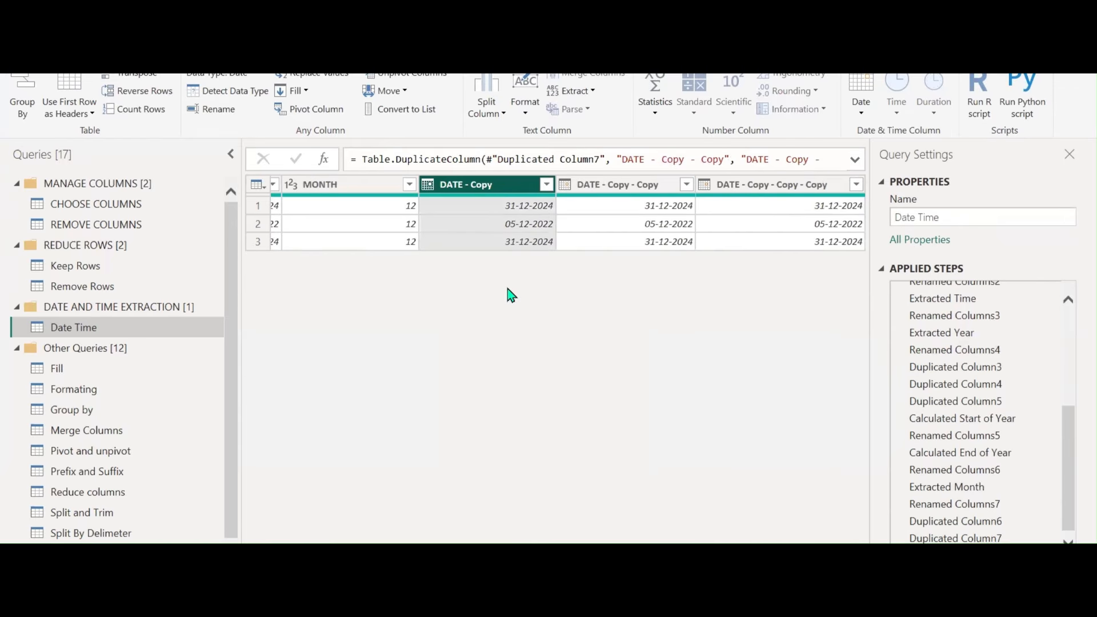
{"action": "left_click", "coordinate": [858, 114]}
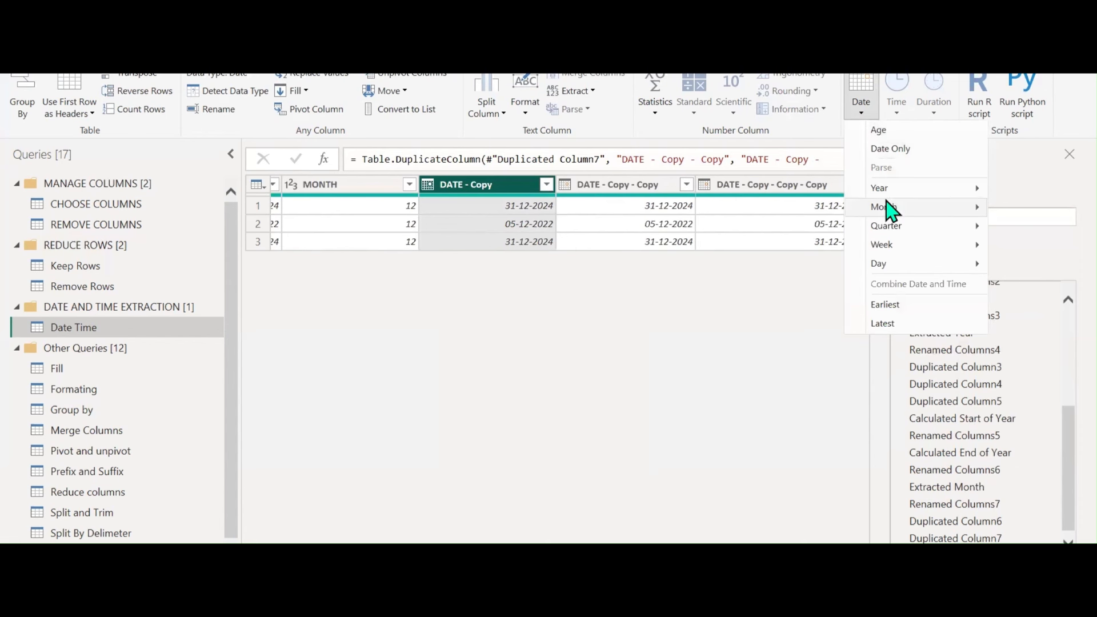
{"action": "mouse_move", "coordinate": [889, 210]}
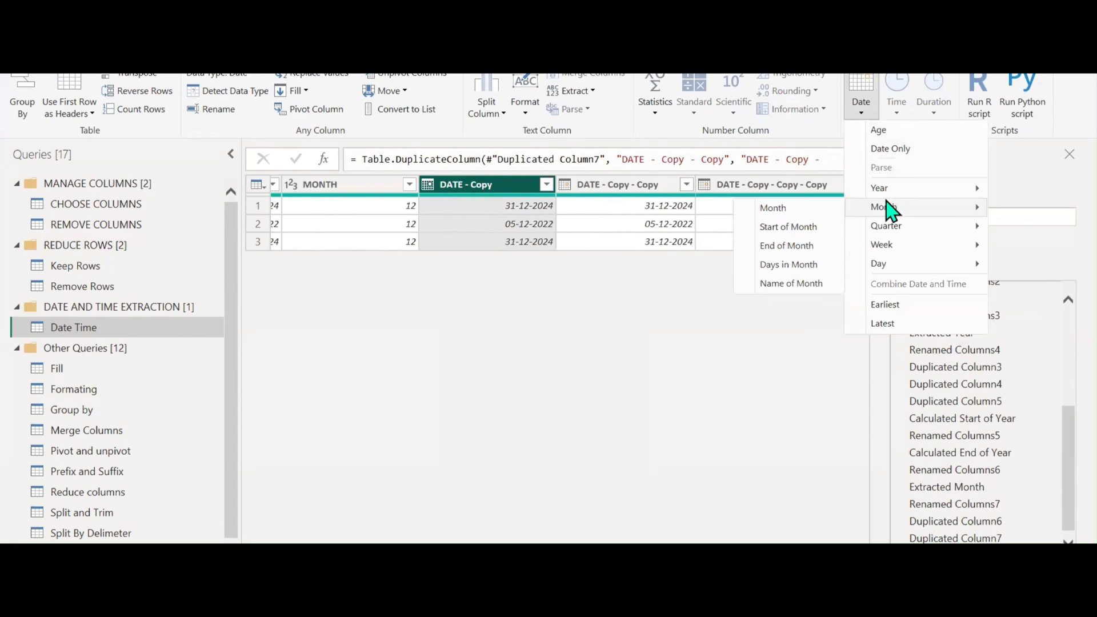
Convert DATE - Copy to days in month and rename it DAYS IN THE MONTH
{"action": "left_click", "coordinate": [792, 267]}
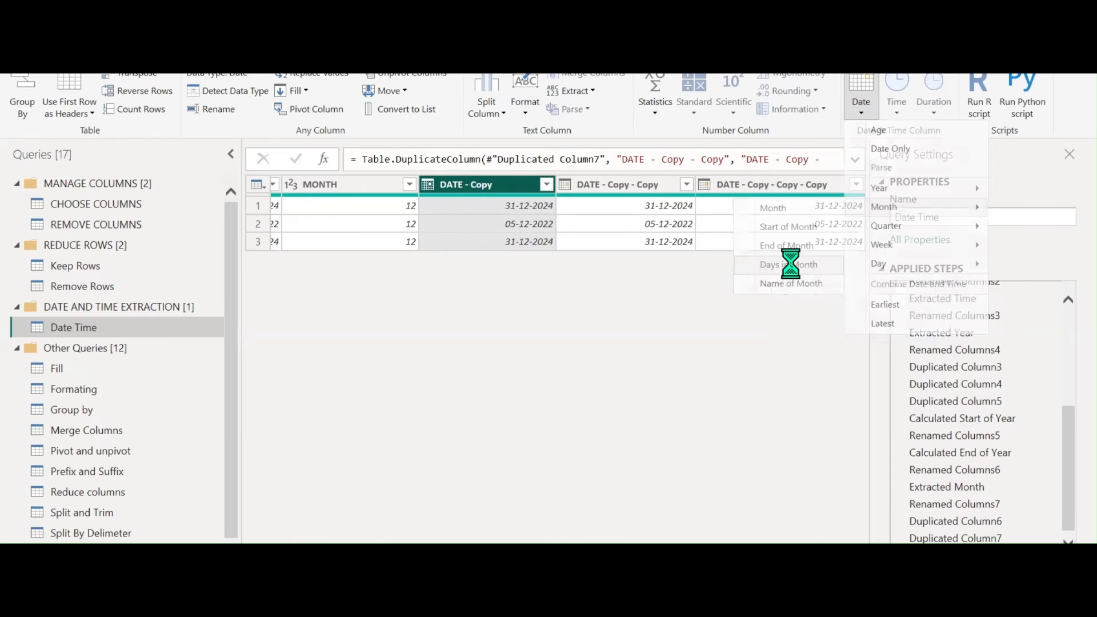
{"action": "double_click", "coordinate": [496, 185]}
{"action": "type", "text": "DAYS IN THE MONTH"}
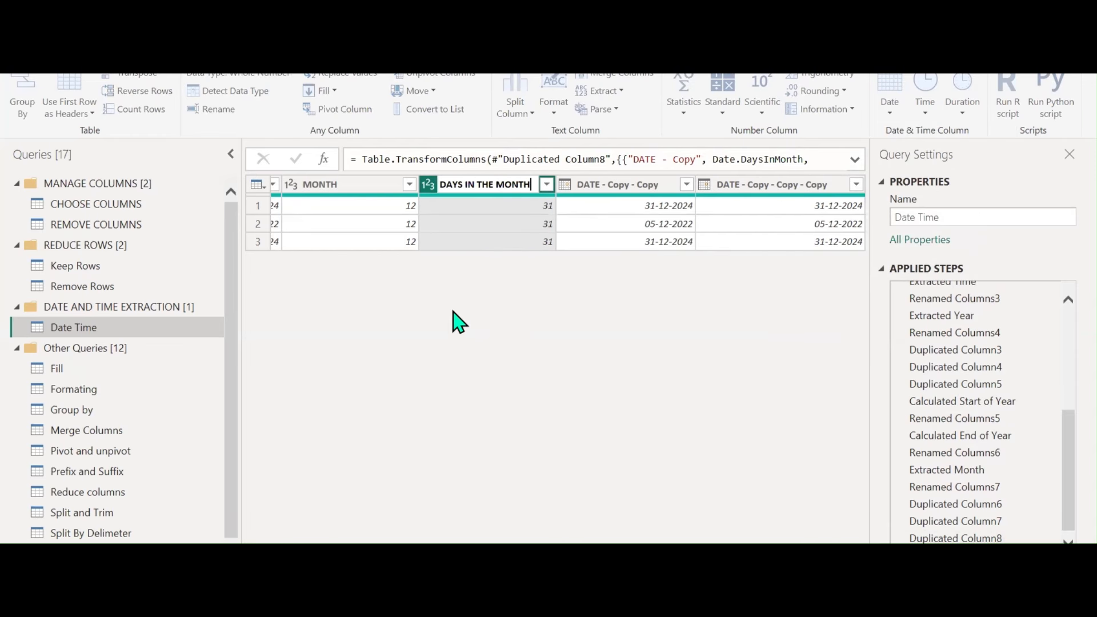
{"action": "key", "text": "Return"}
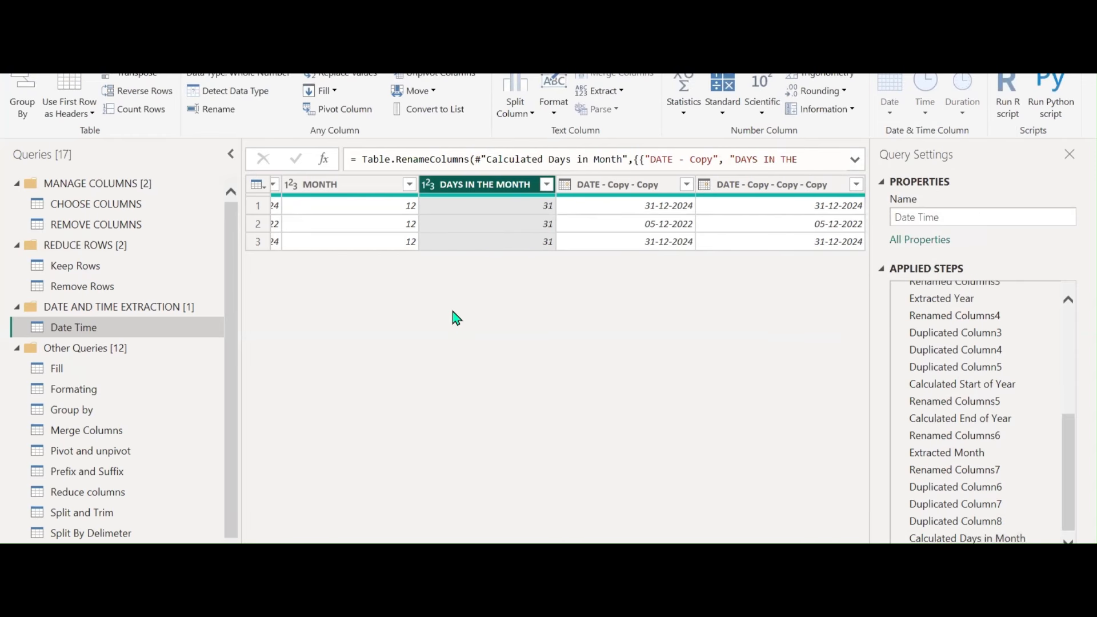
Turn DATE - Copy - Copy into month names and rename it NAME OF THE MONTH
{"action": "left_click", "coordinate": [634, 185]}
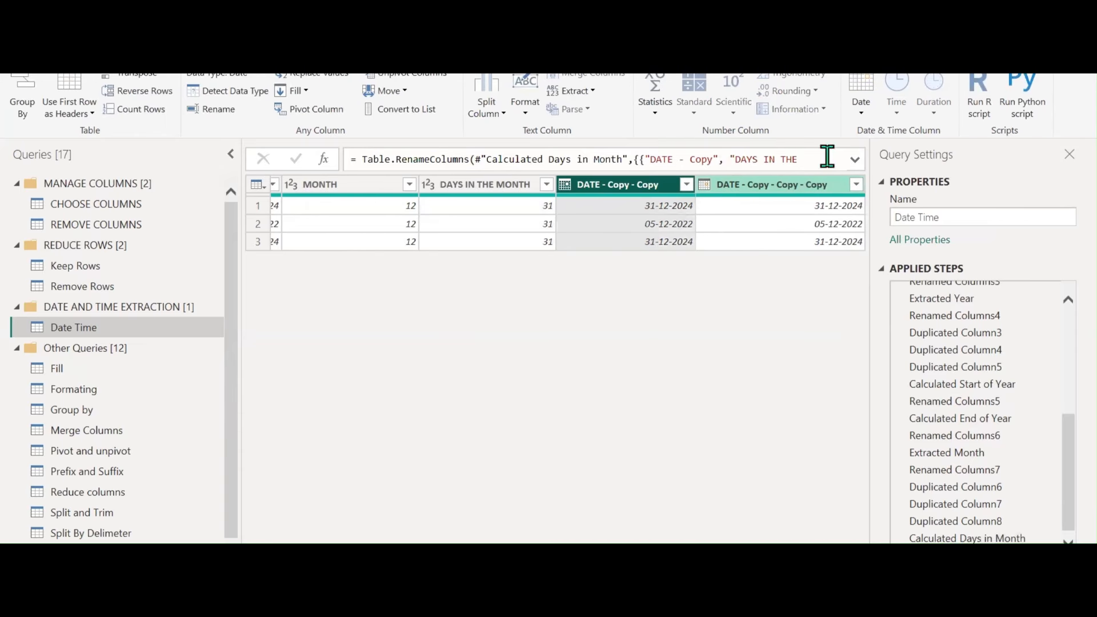
{"action": "left_click", "coordinate": [862, 111]}
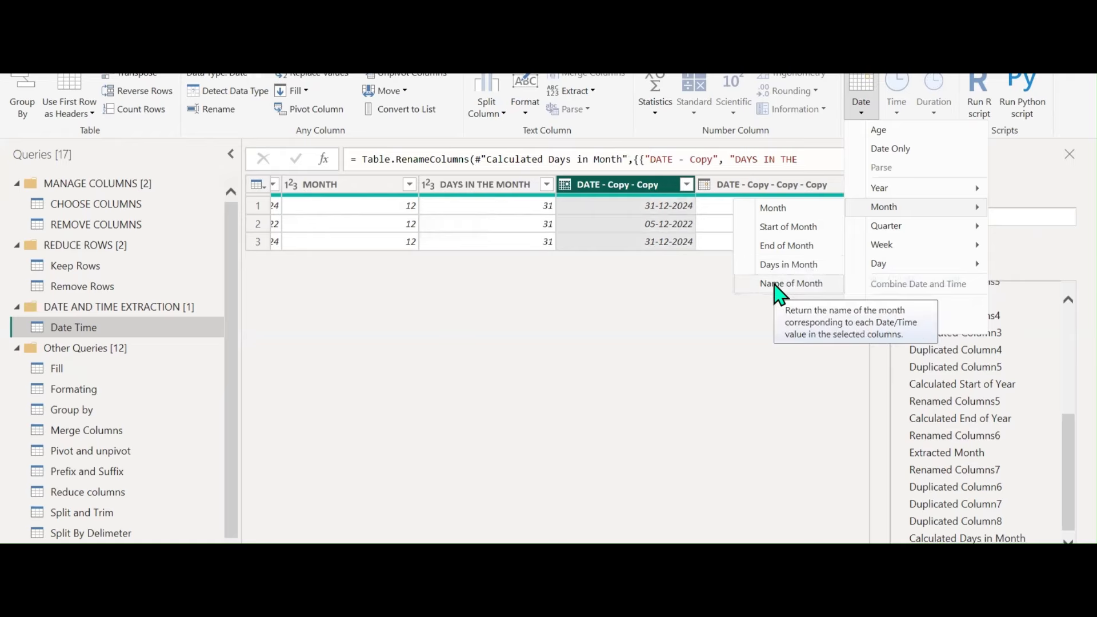
{"action": "left_click", "coordinate": [777, 284]}
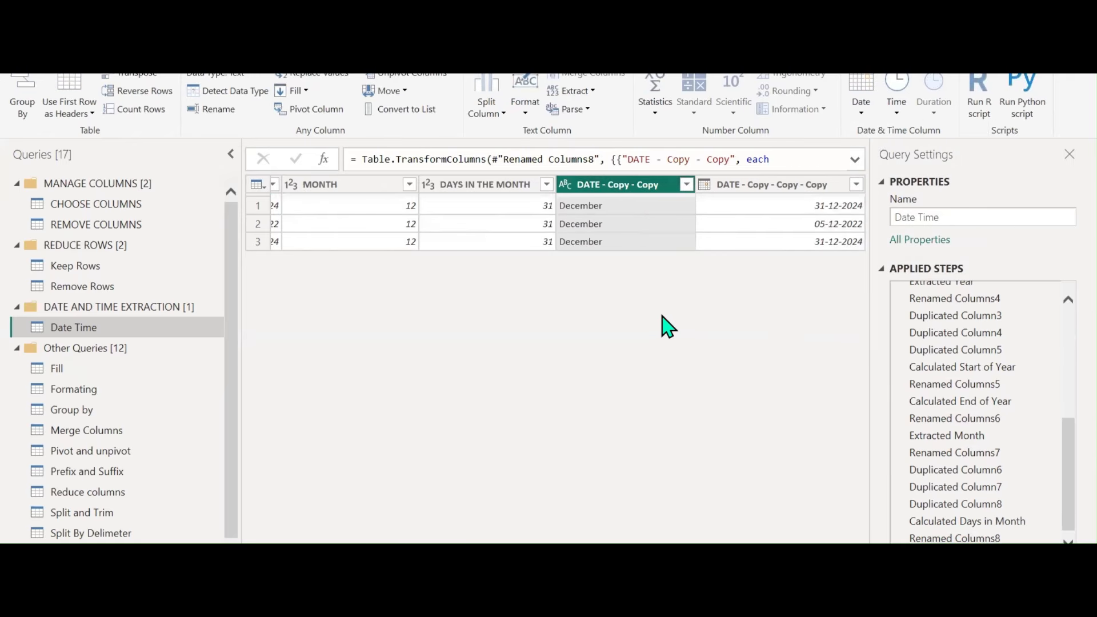
{"action": "double_click", "coordinate": [608, 185]}
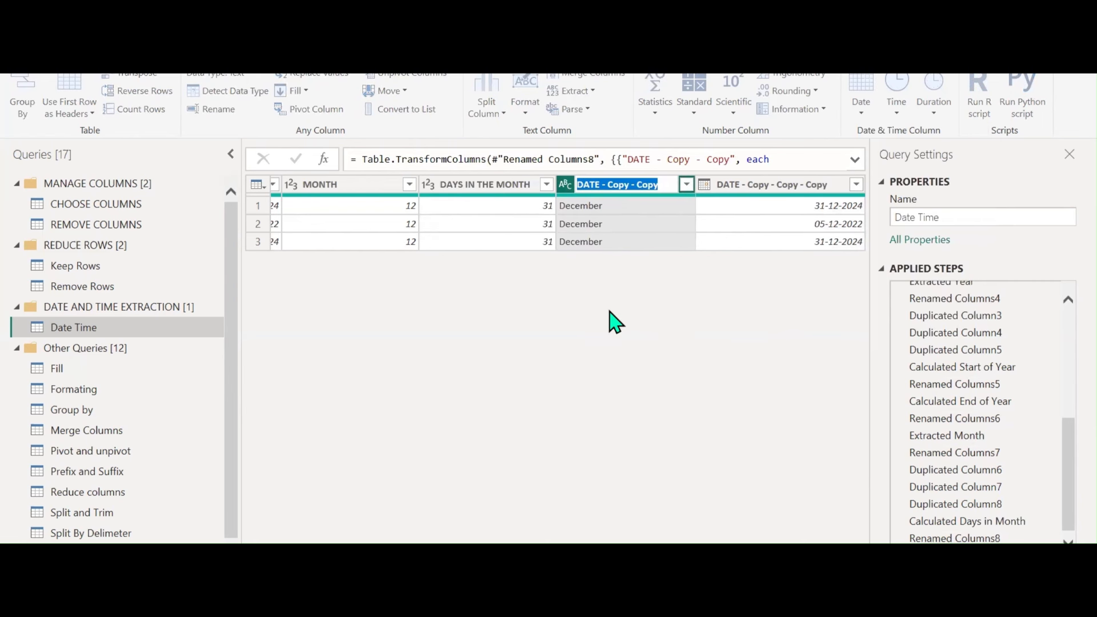
{"action": "type", "text": "NAME OF THE MONTH"}
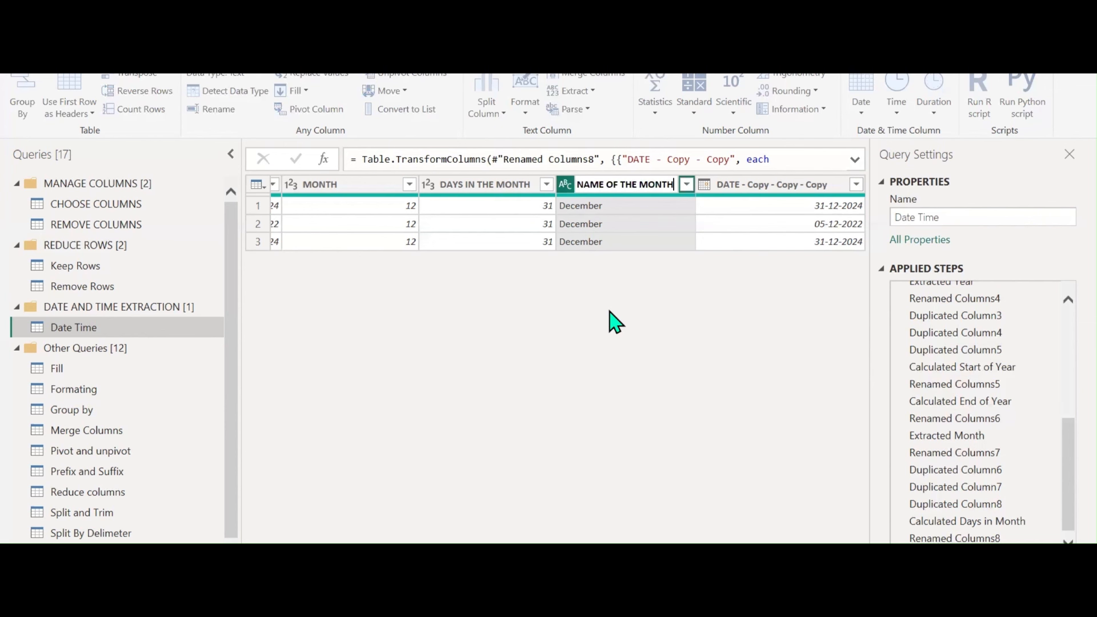
{"action": "key", "text": "Return"}
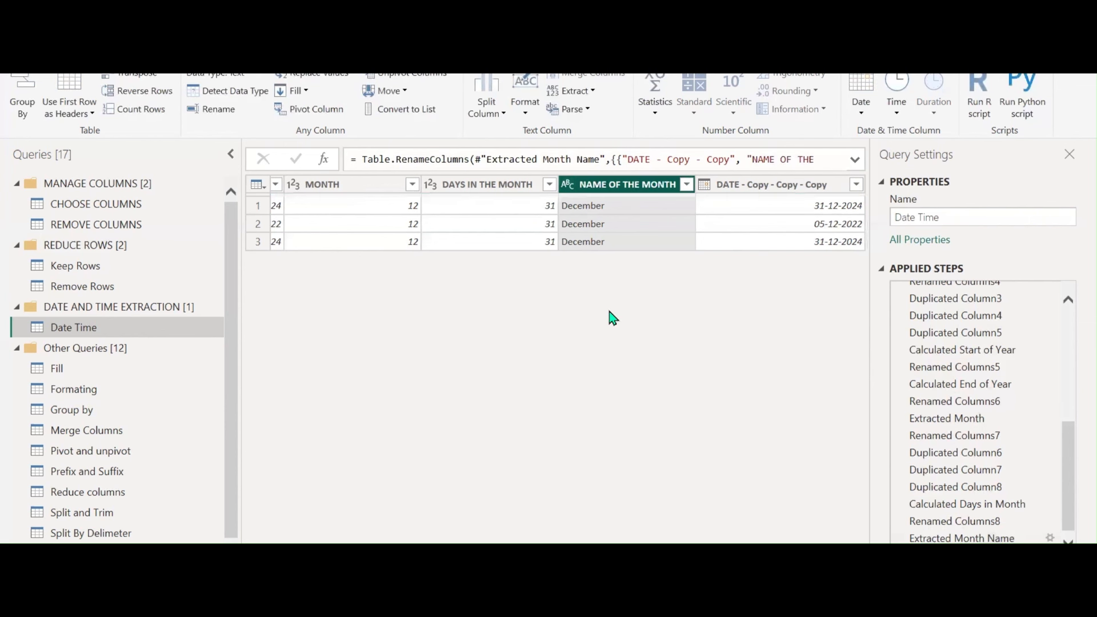
Extract the quarter of the year from the last date copy column
{"action": "left_click", "coordinate": [800, 191]}
{"action": "left_click", "coordinate": [865, 117]}
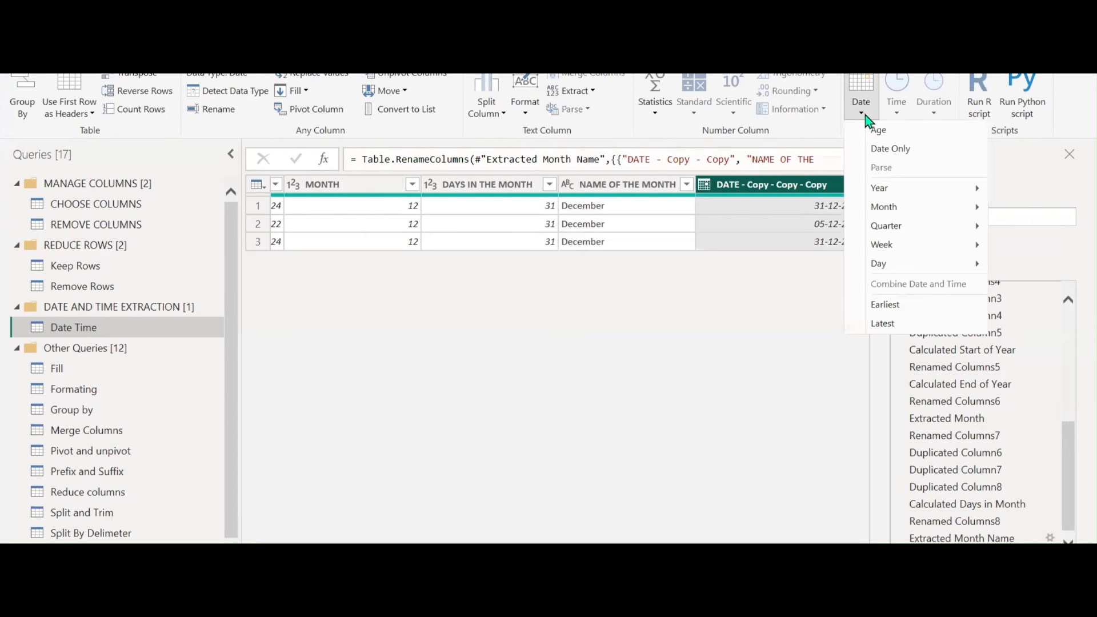
{"action": "mouse_move", "coordinate": [896, 221]}
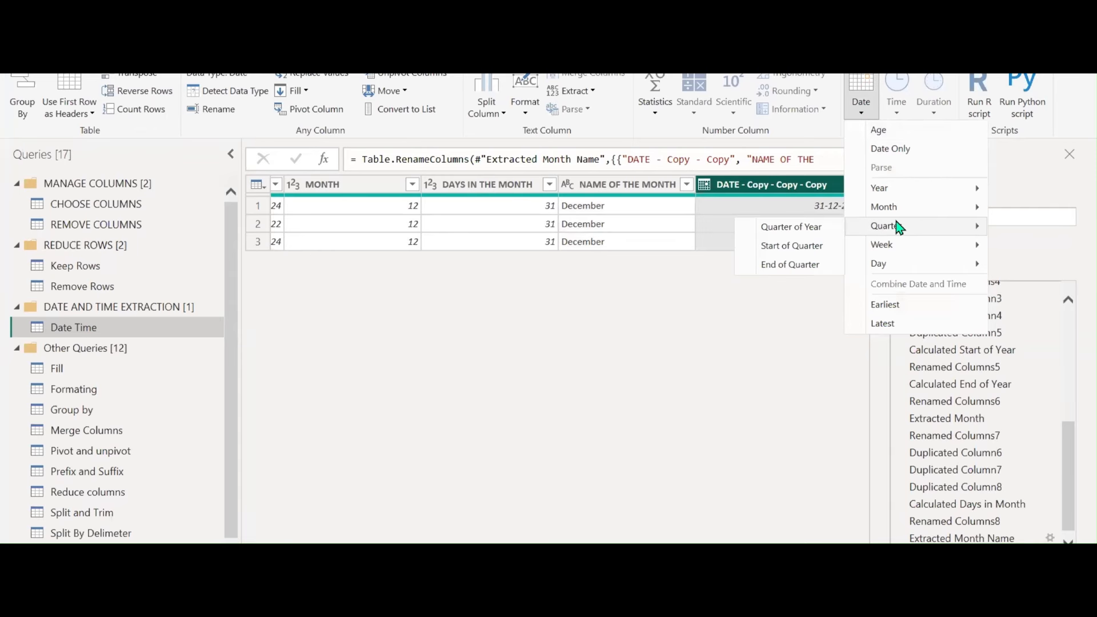
{"action": "left_click", "coordinate": [783, 230]}
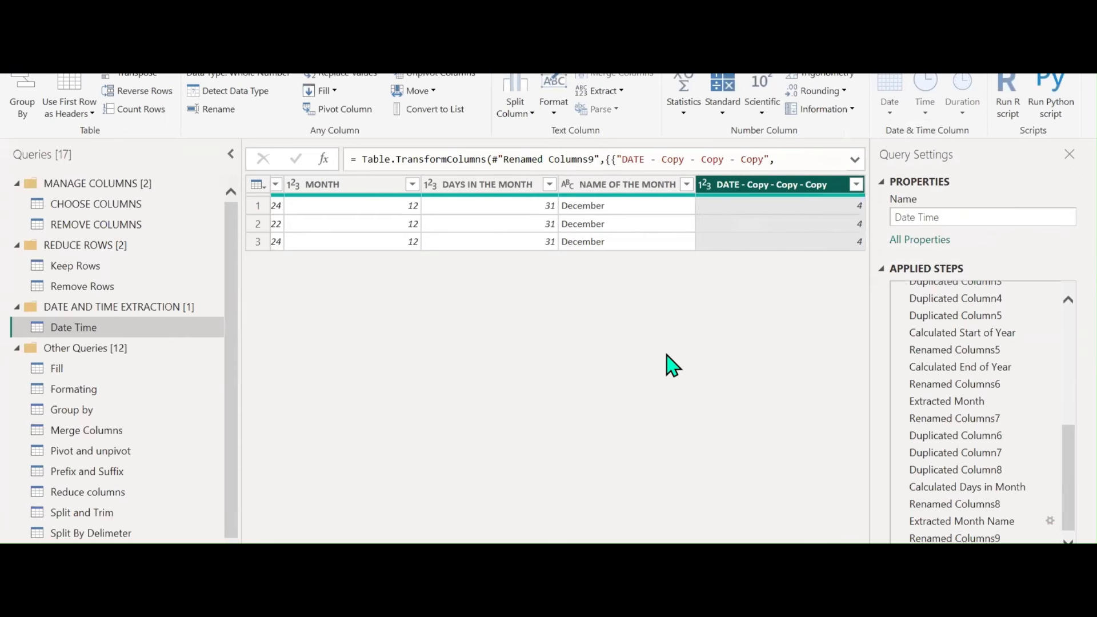
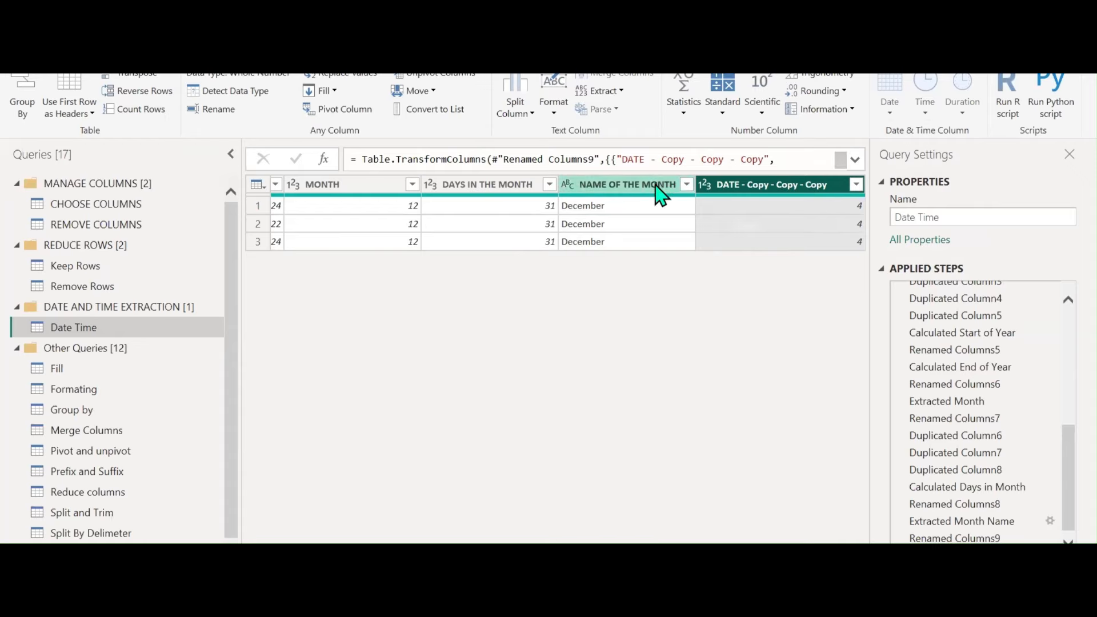
Rename the DATE - Copy - Copy - Copy column to QUARTER
{"action": "double_click", "coordinate": [752, 184]}
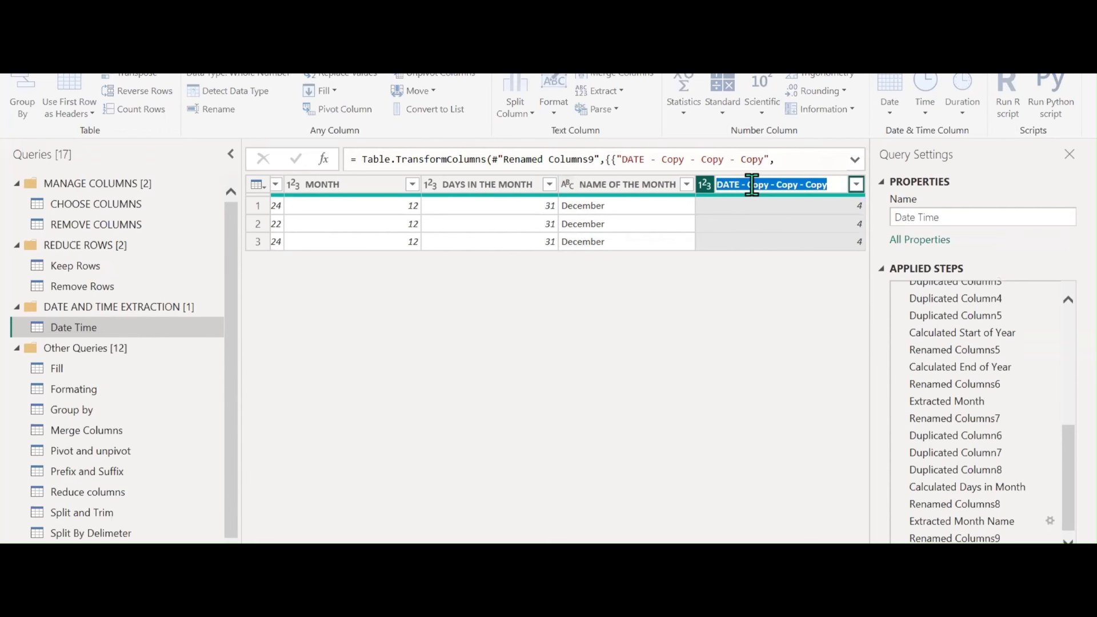
{"action": "type", "text": "QUARTER"}
{"action": "key", "text": "Return"}
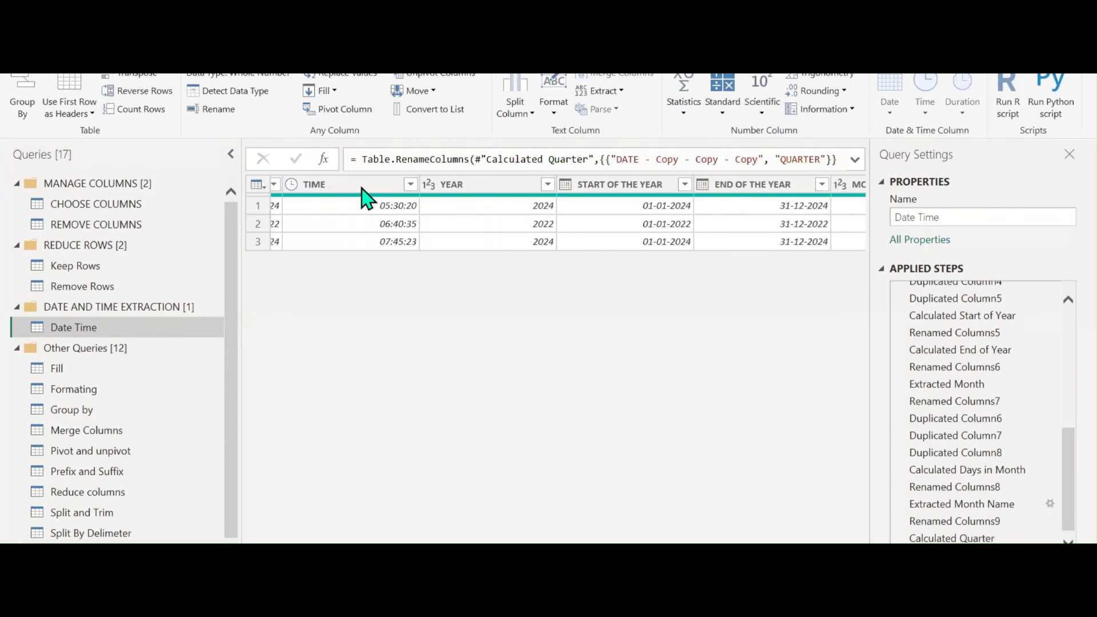
Duplicate the DATE column and convert the copy to week-of-year numbers
{"action": "scroll", "coordinate": [556, 217], "scroll_direction": "left", "scroll_amount": 5}
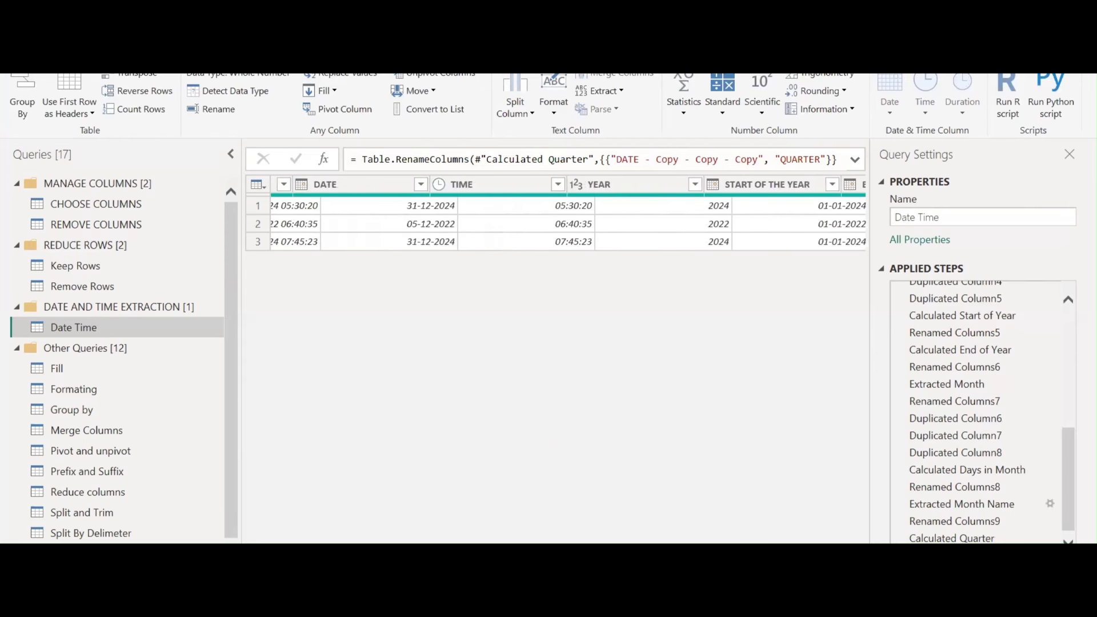
{"action": "left_click", "coordinate": [343, 186]}
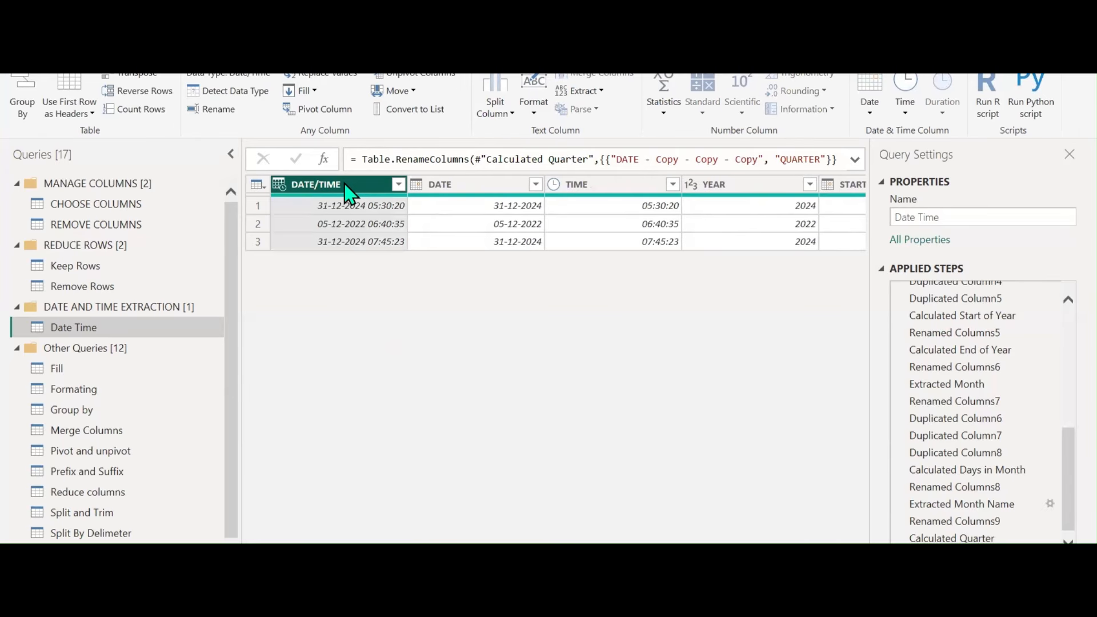
{"action": "left_click", "coordinate": [464, 187]}
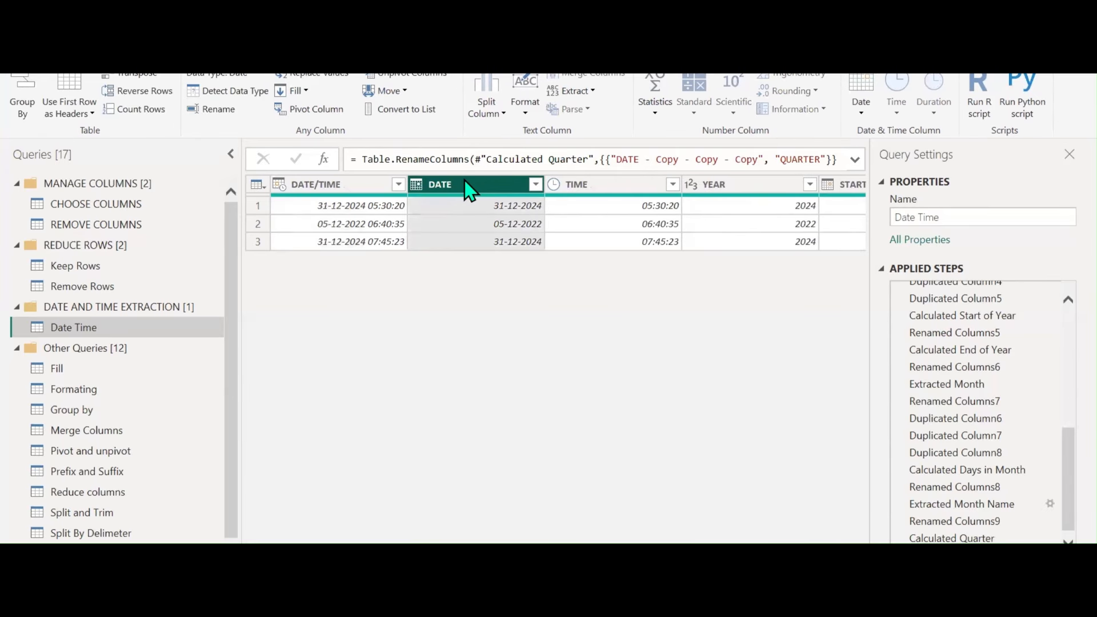
{"action": "right_click", "coordinate": [464, 188]}
{"action": "left_click", "coordinate": [514, 244]}
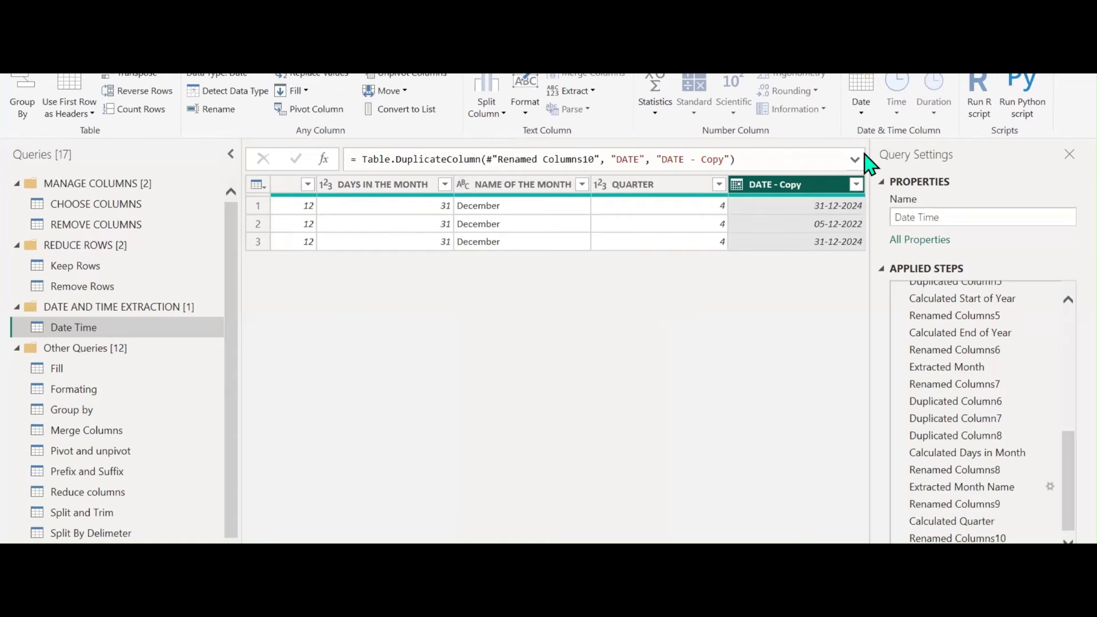
{"action": "left_click", "coordinate": [860, 105]}
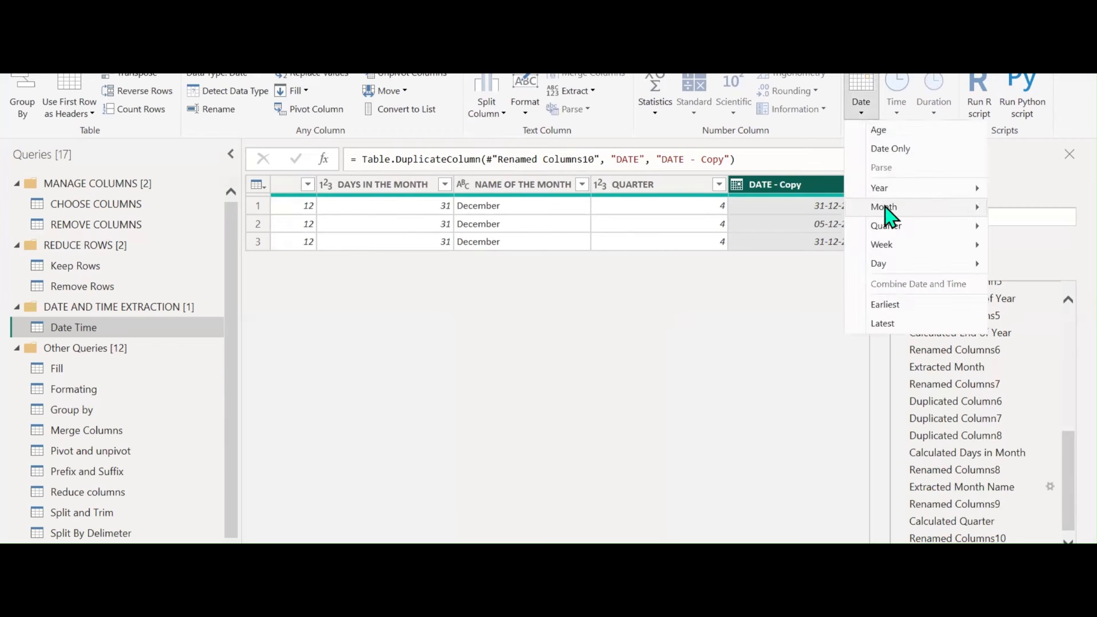
{"action": "mouse_move", "coordinate": [885, 208]}
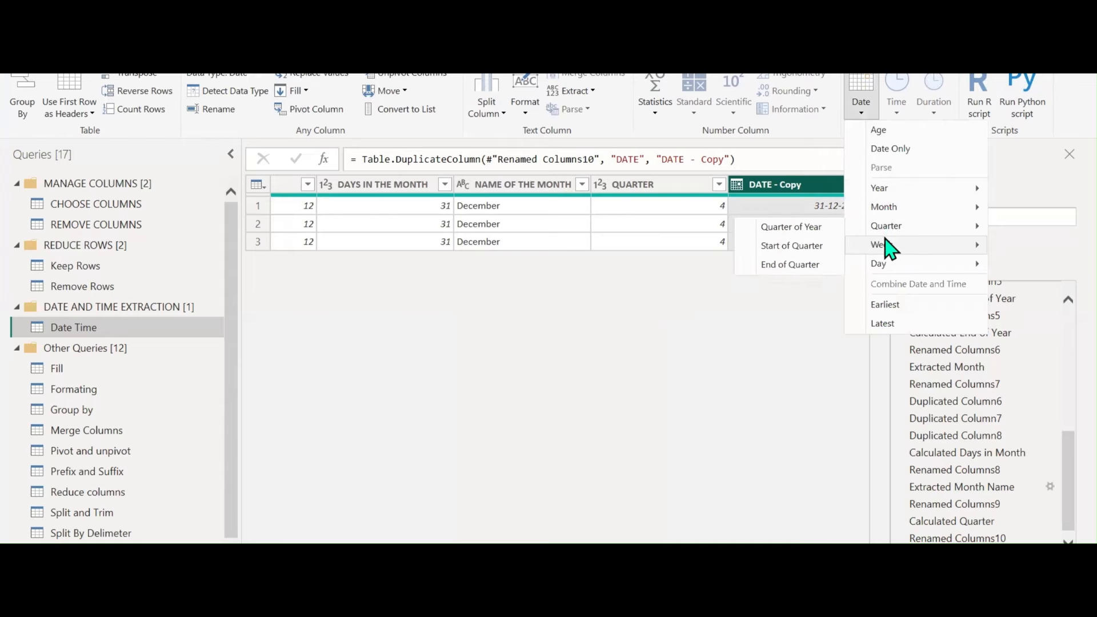
{"action": "mouse_move", "coordinate": [887, 231]}
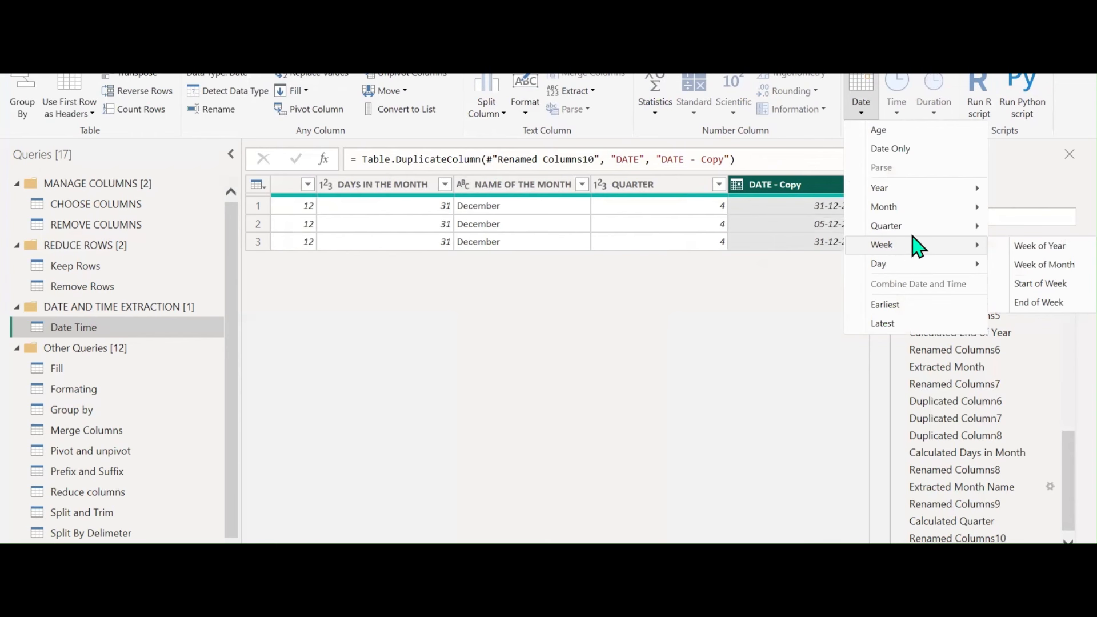
{"action": "left_click", "coordinate": [1051, 245]}
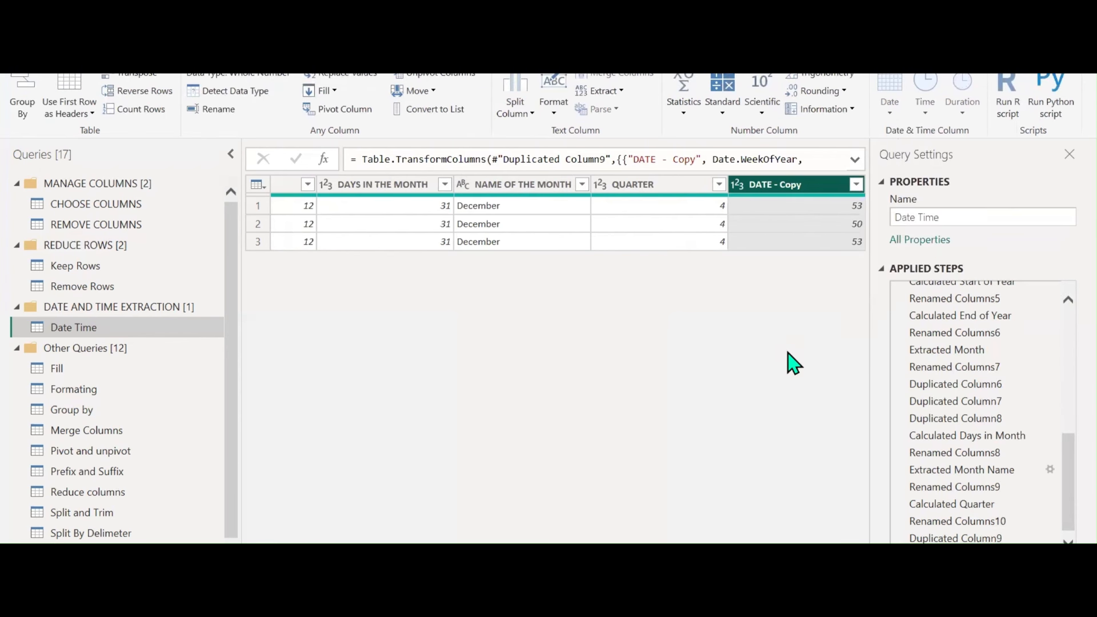
Insert two more DATE column duplicates at the earlier duplicate step
{"action": "left_click", "coordinate": [956, 537]}
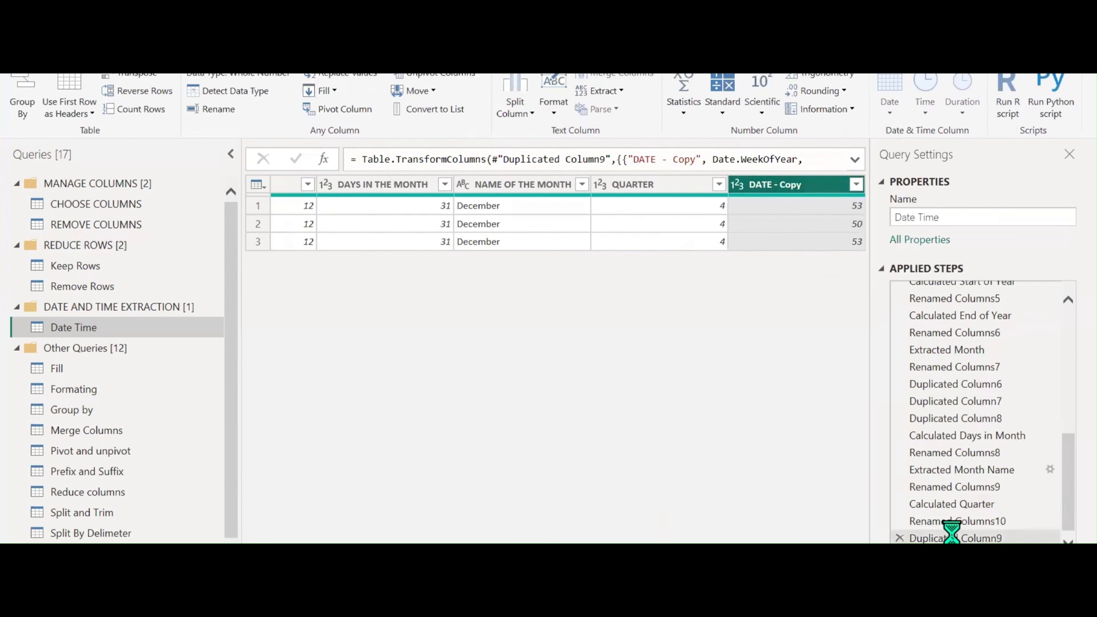
{"action": "right_click", "coordinate": [781, 187]}
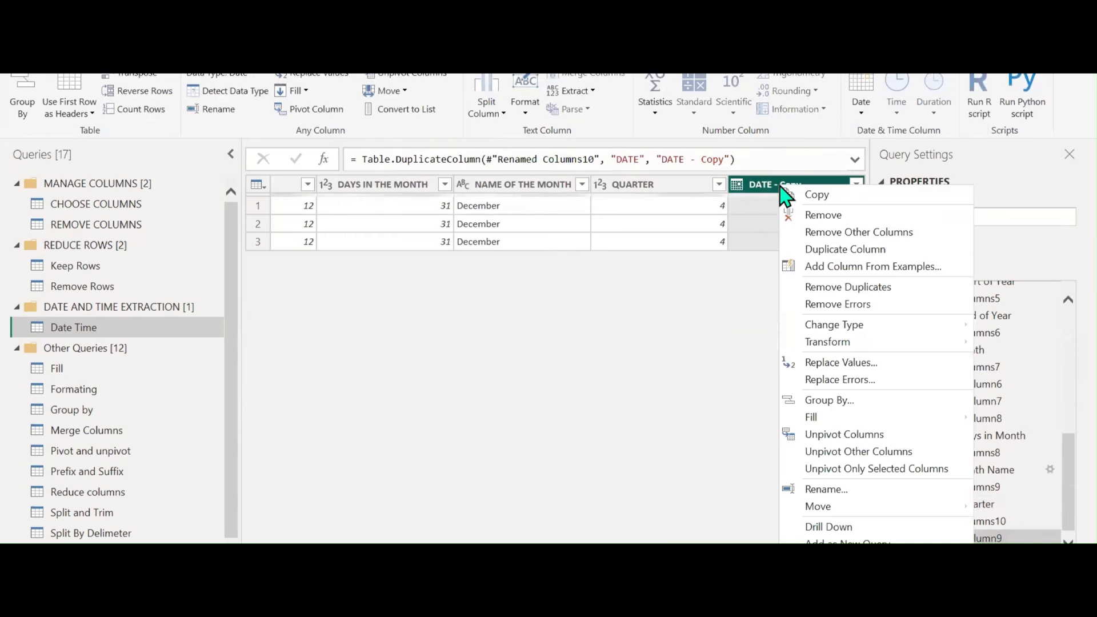
{"action": "left_click", "coordinate": [813, 255]}
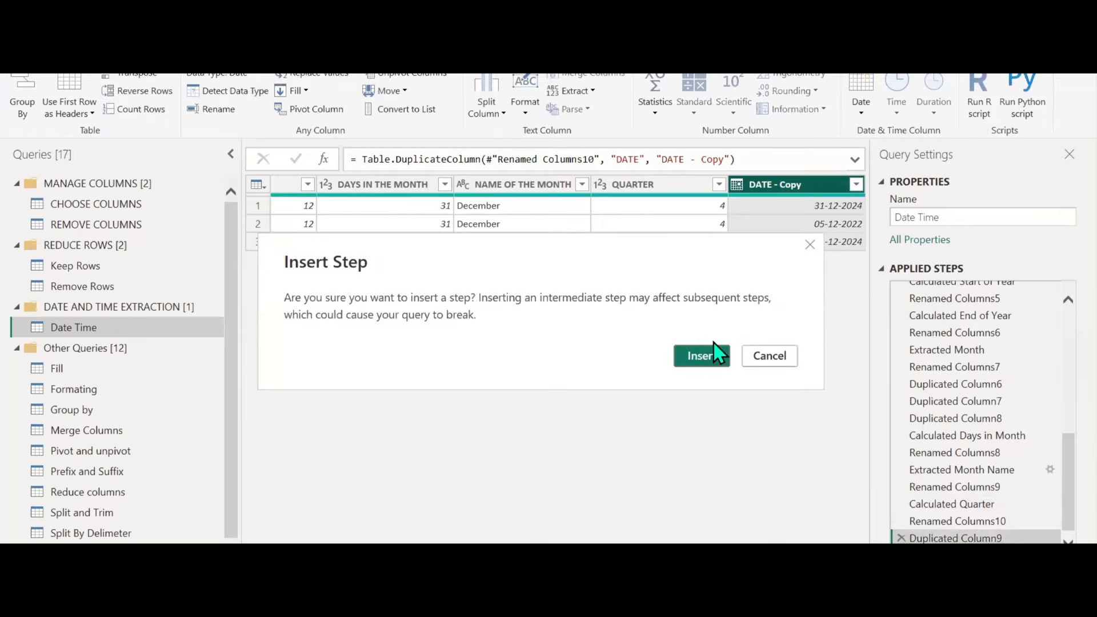
{"action": "left_click", "coordinate": [711, 356]}
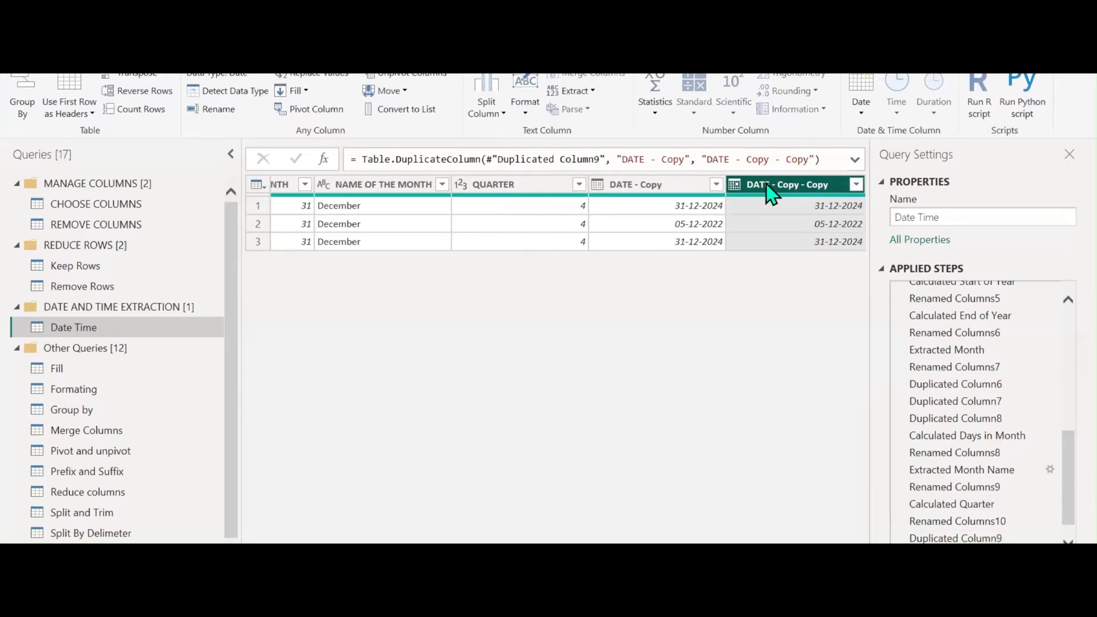
{"action": "right_click", "coordinate": [767, 189]}
{"action": "left_click", "coordinate": [814, 247]}
{"action": "left_click", "coordinate": [708, 360]}
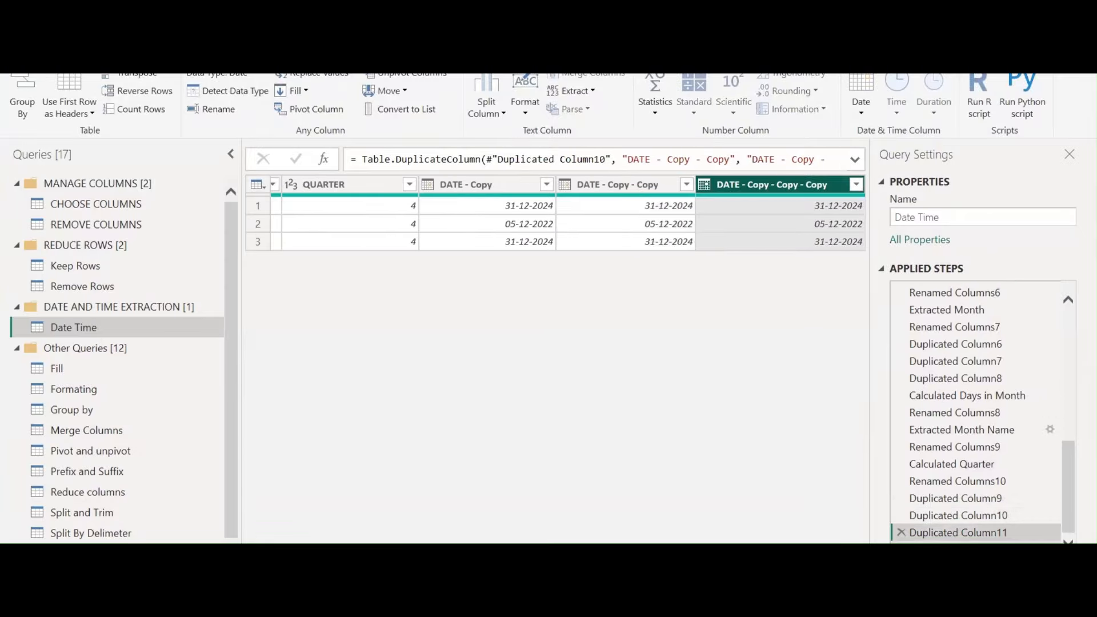
Rename the week-number column to WEEK OF THE YEAR
{"action": "double_click", "coordinate": [468, 184]}
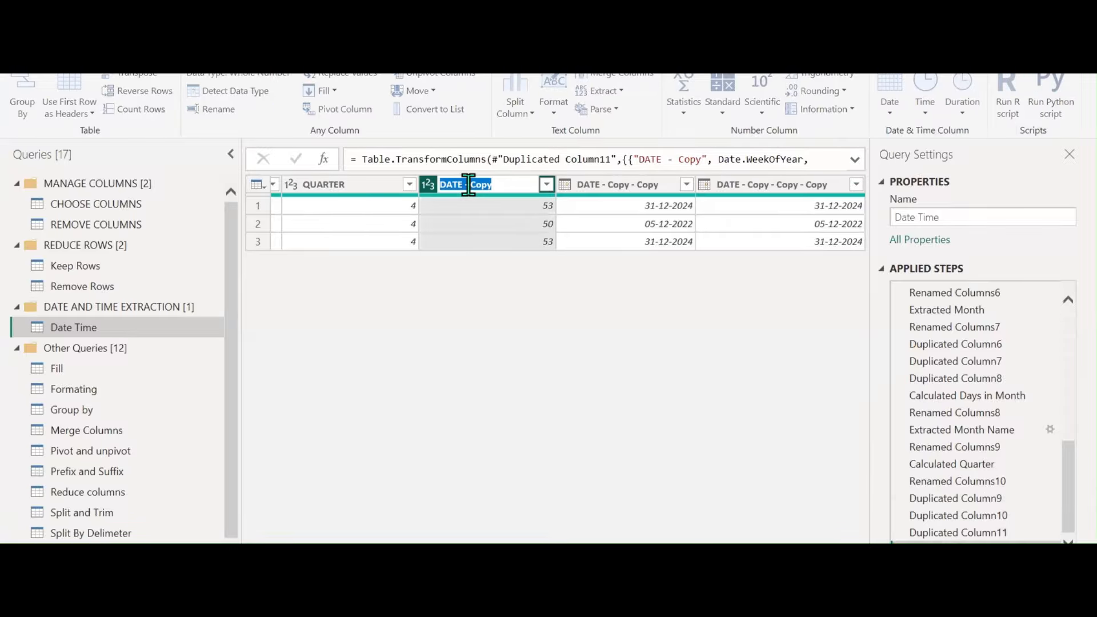
{"action": "type", "text": "WEEK OF THE YEAR"}
{"action": "key", "text": "Return"}
{"action": "left_click", "coordinate": [600, 185]}
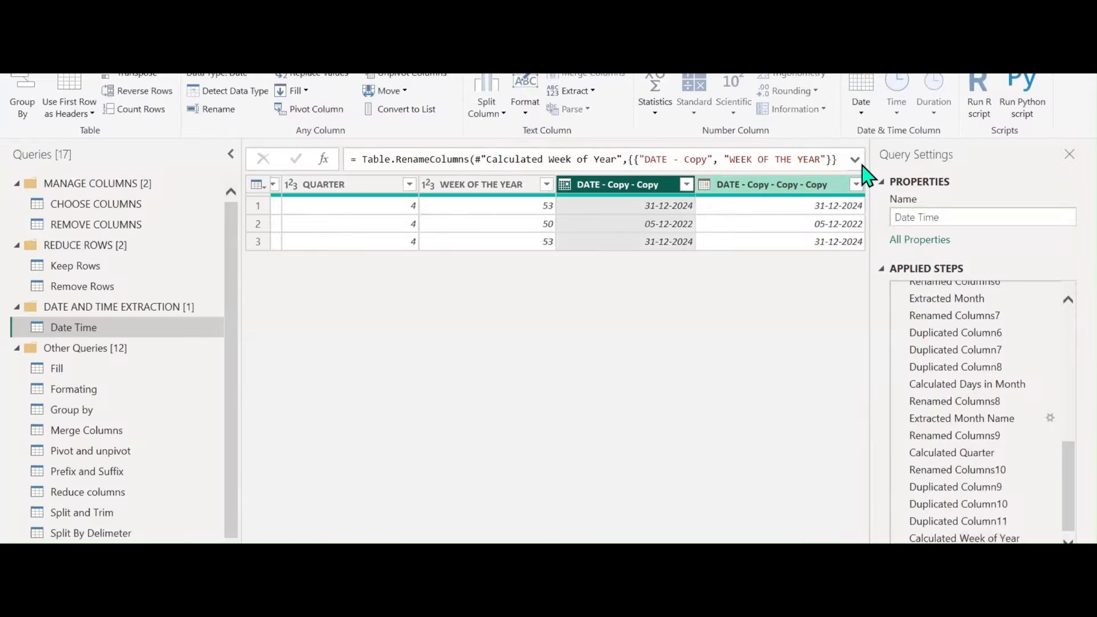
Convert DATE - Copy - Copy to day-of-month numbers (31, 5, 31) named DAY
{"action": "left_click", "coordinate": [861, 113]}
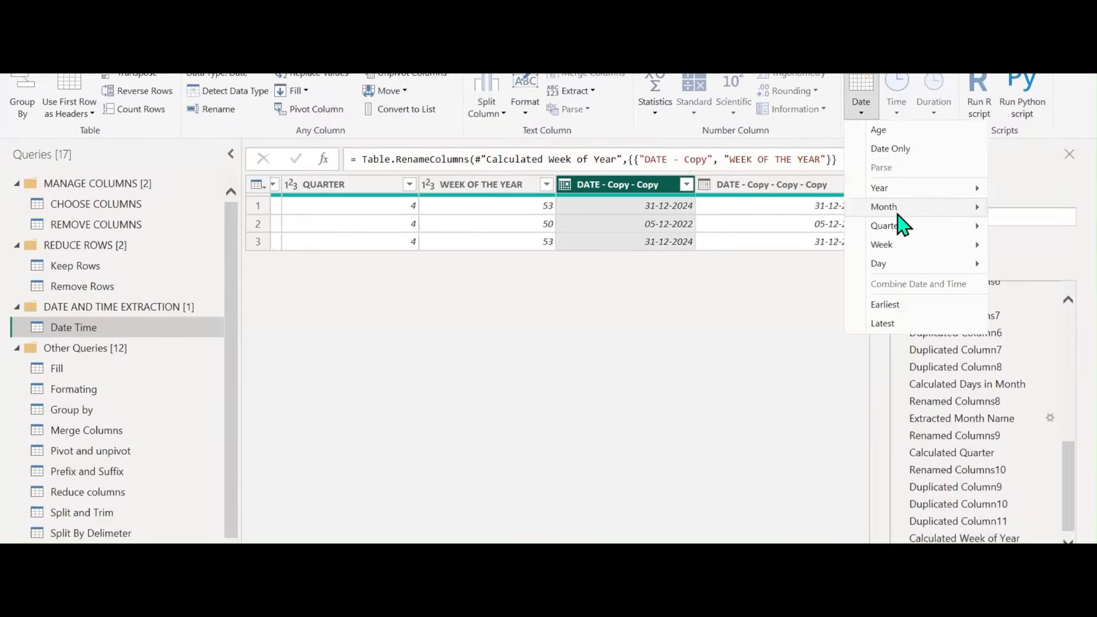
{"action": "mouse_move", "coordinate": [902, 229]}
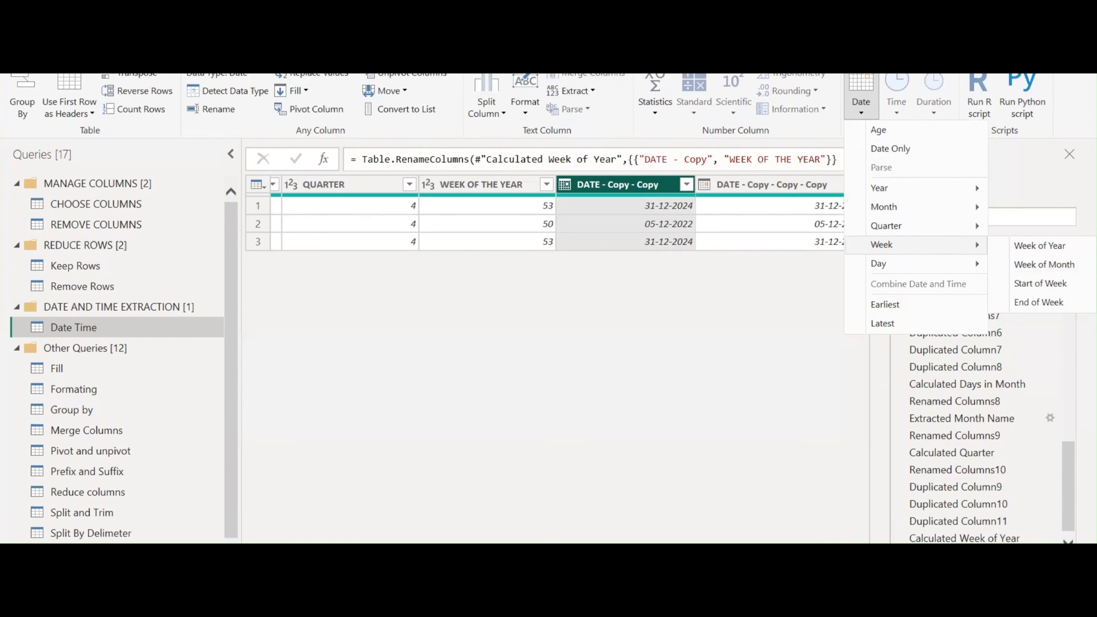
{"action": "left_click", "coordinate": [1022, 600]}
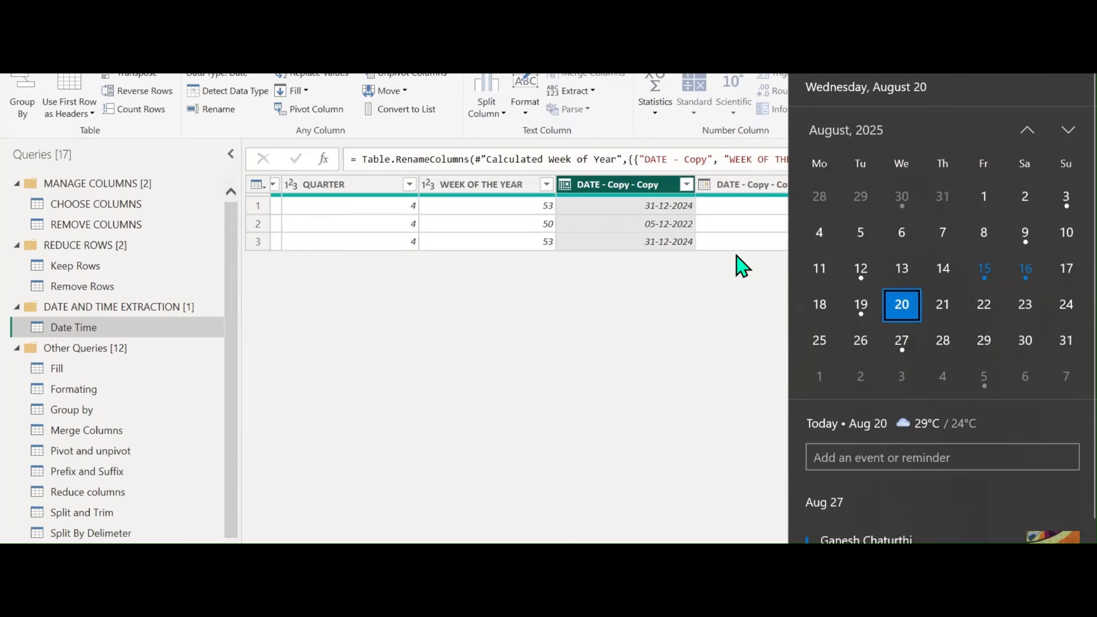
{"action": "left_click", "coordinate": [657, 194]}
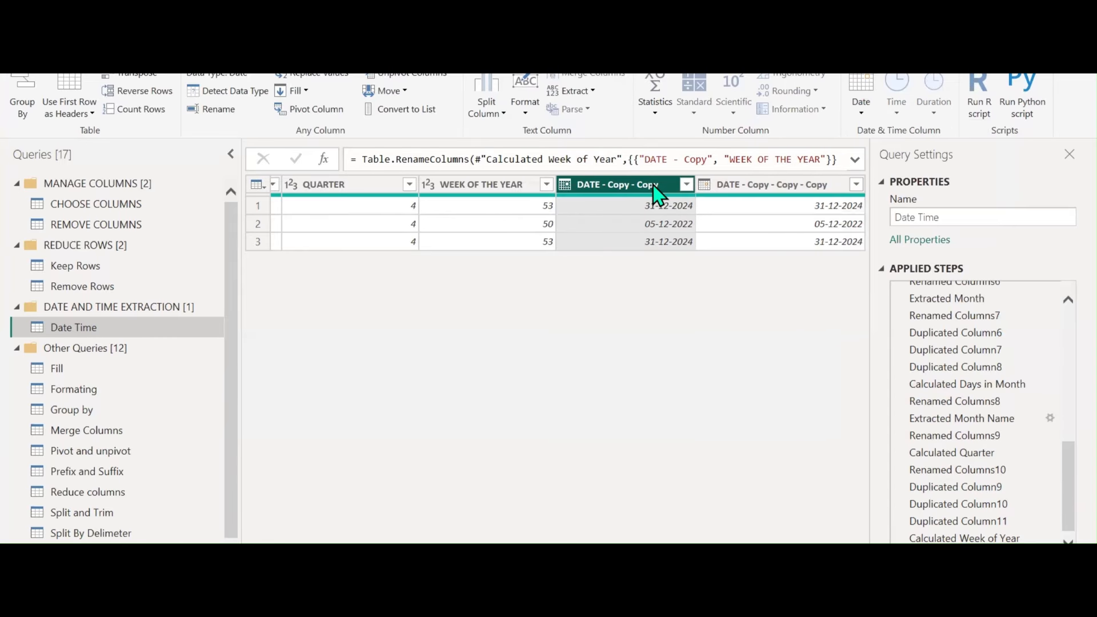
{"action": "left_click", "coordinate": [861, 109]}
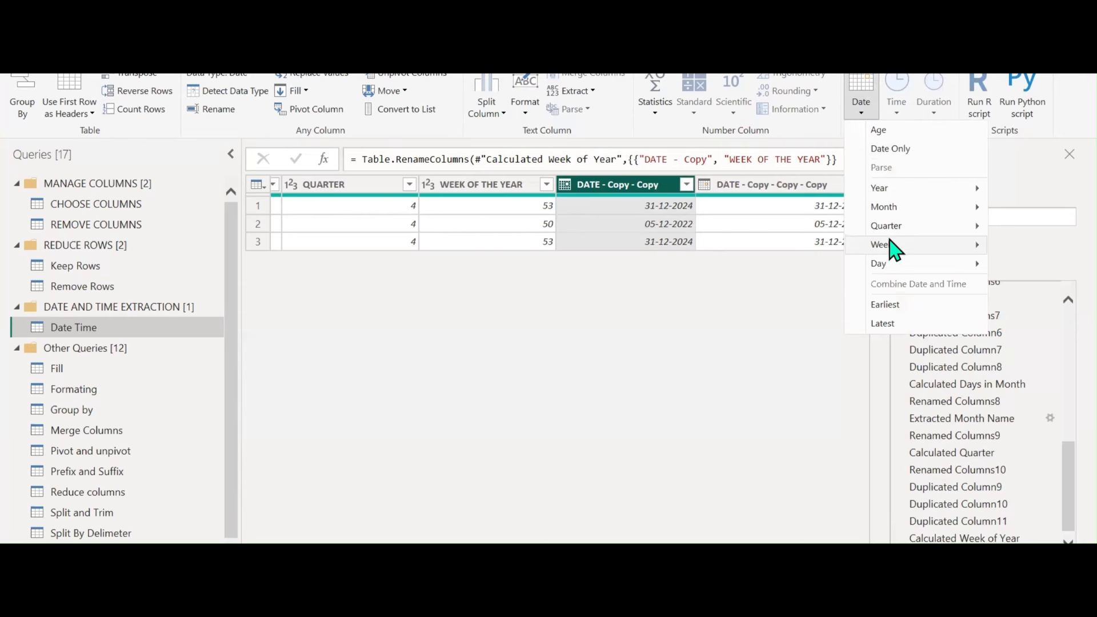
{"action": "mouse_move", "coordinate": [893, 264]}
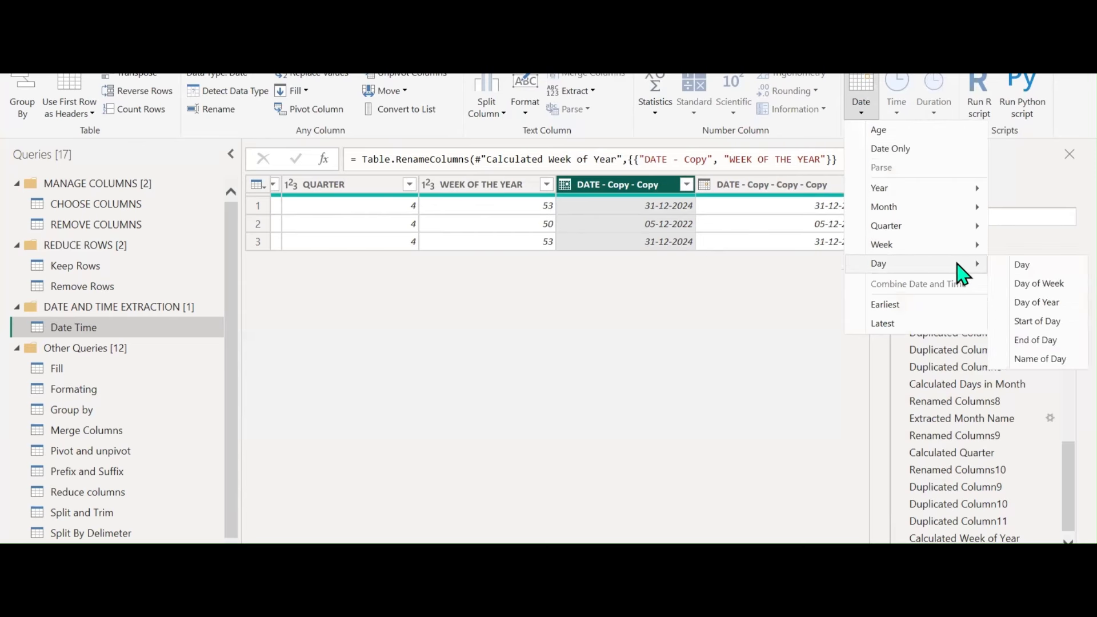
{"action": "left_click", "coordinate": [1017, 273]}
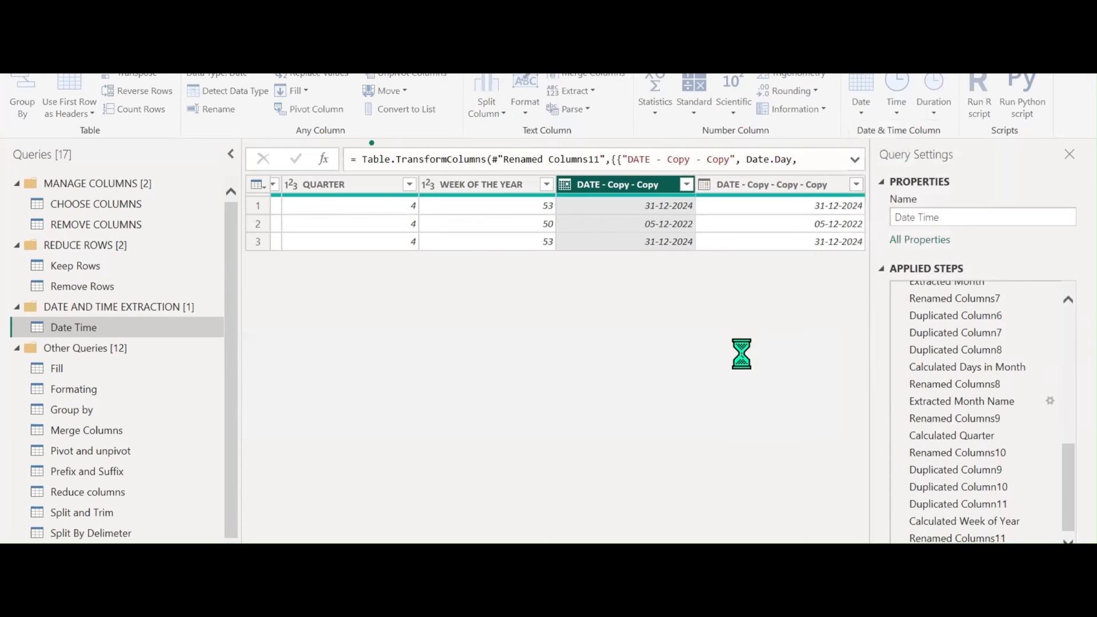
{"action": "double_click", "coordinate": [649, 181]}
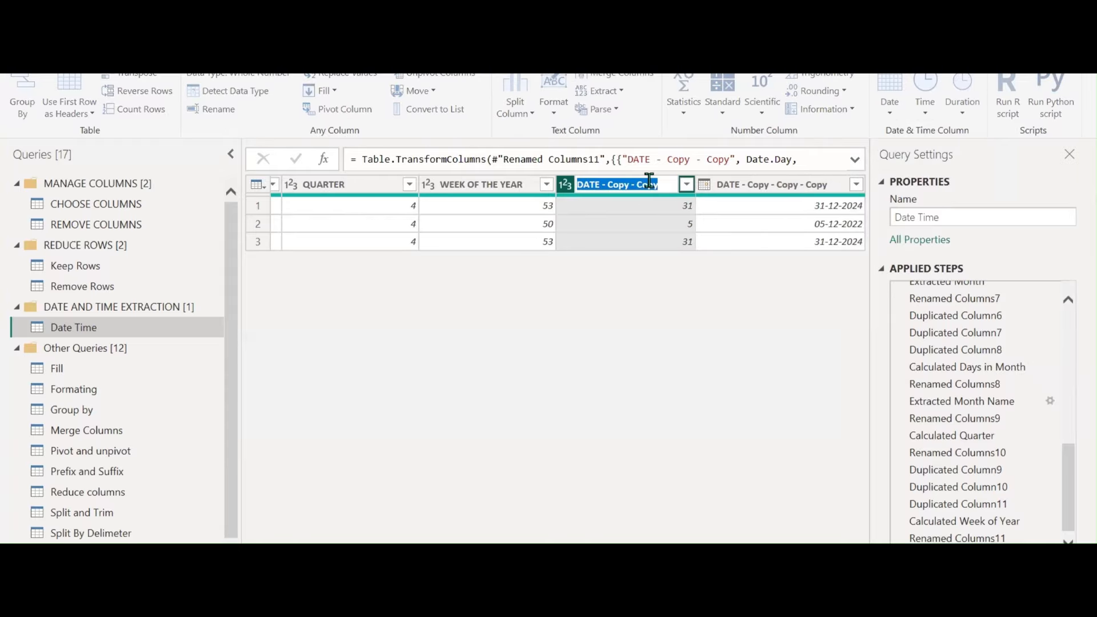
{"action": "type", "text": "DAY"}
{"action": "key", "text": "Return"}
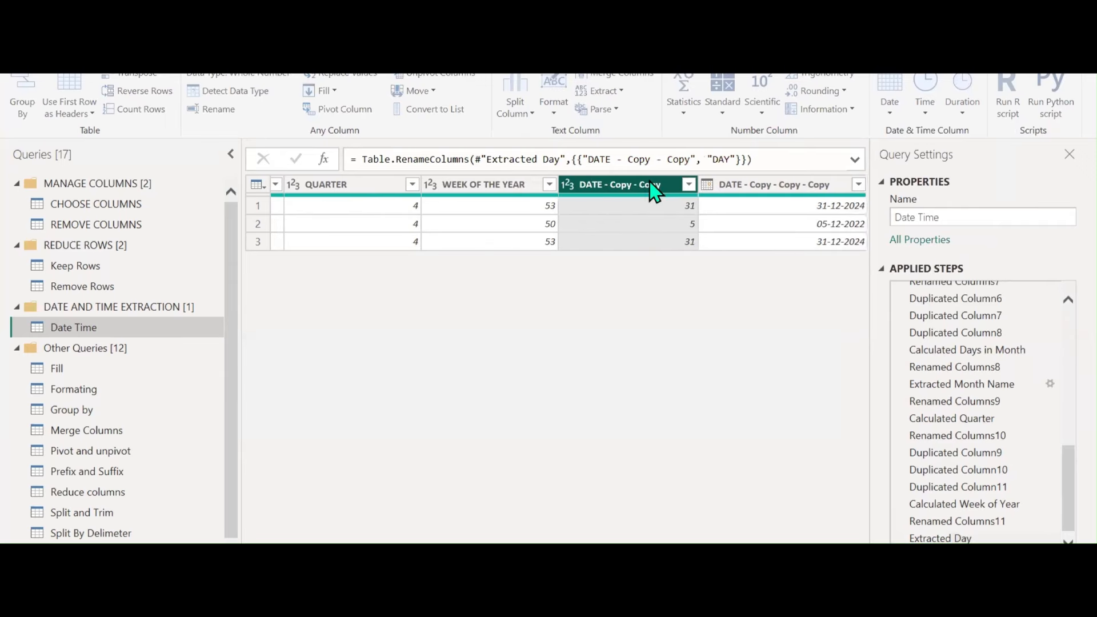
Turn the last DATE copy into day-of-week numbers, naming it DAY OF THE WEEL
{"action": "left_click", "coordinate": [804, 186]}
{"action": "left_click", "coordinate": [876, 114]}
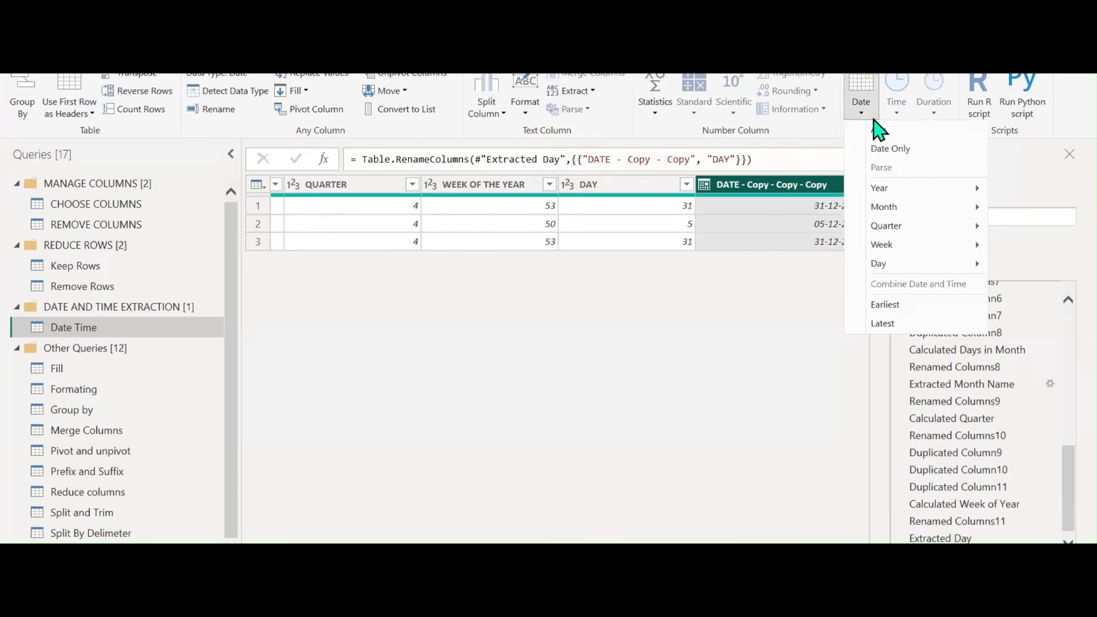
{"action": "mouse_move", "coordinate": [907, 267]}
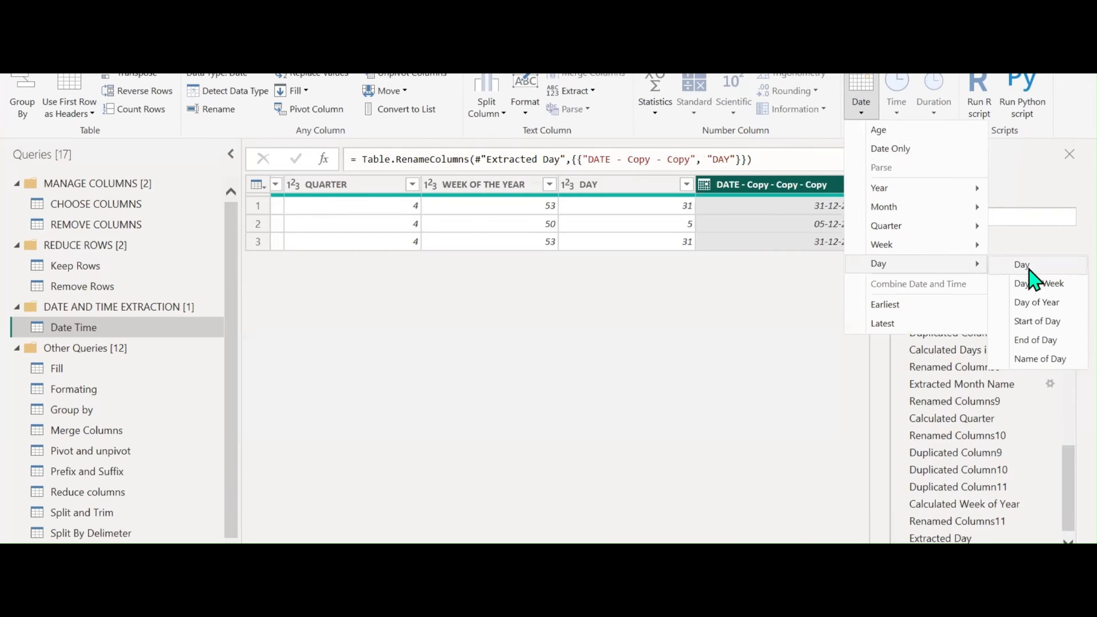
{"action": "left_click", "coordinate": [1040, 284]}
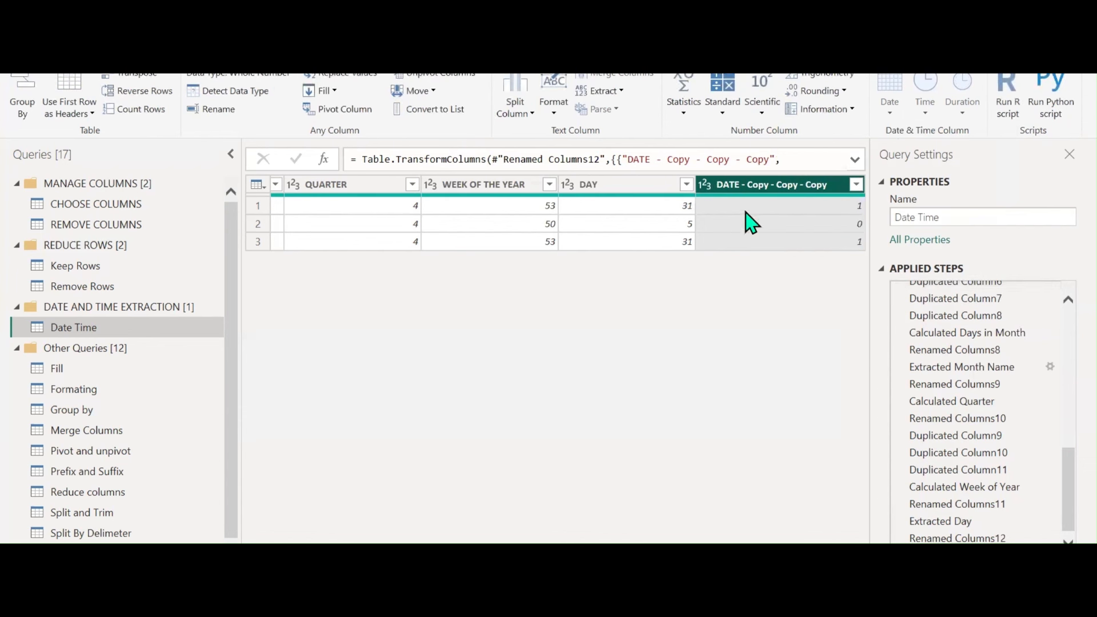
{"action": "double_click", "coordinate": [749, 184]}
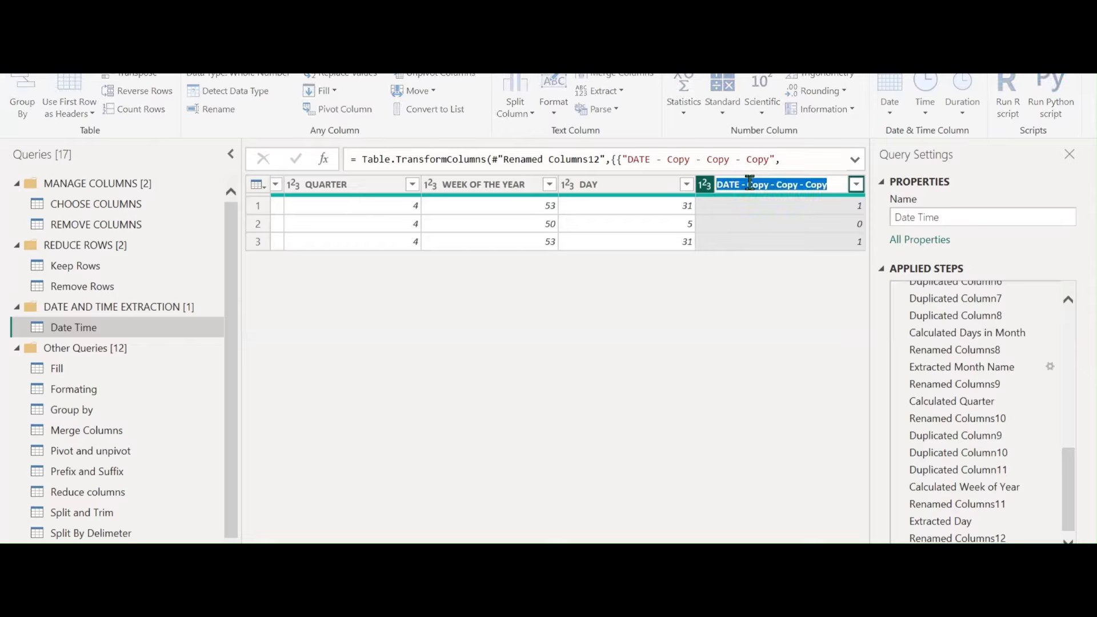
{"action": "type", "text": "DAY OF THE WE"}
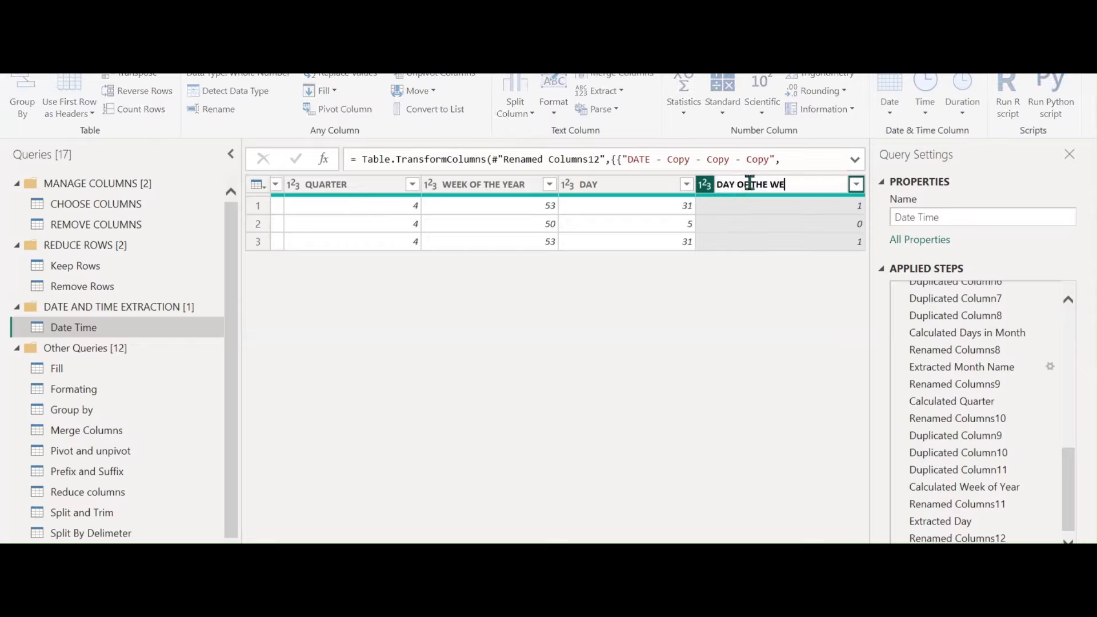
{"action": "type", "text": "EL"}
{"action": "key", "text": "Return"}
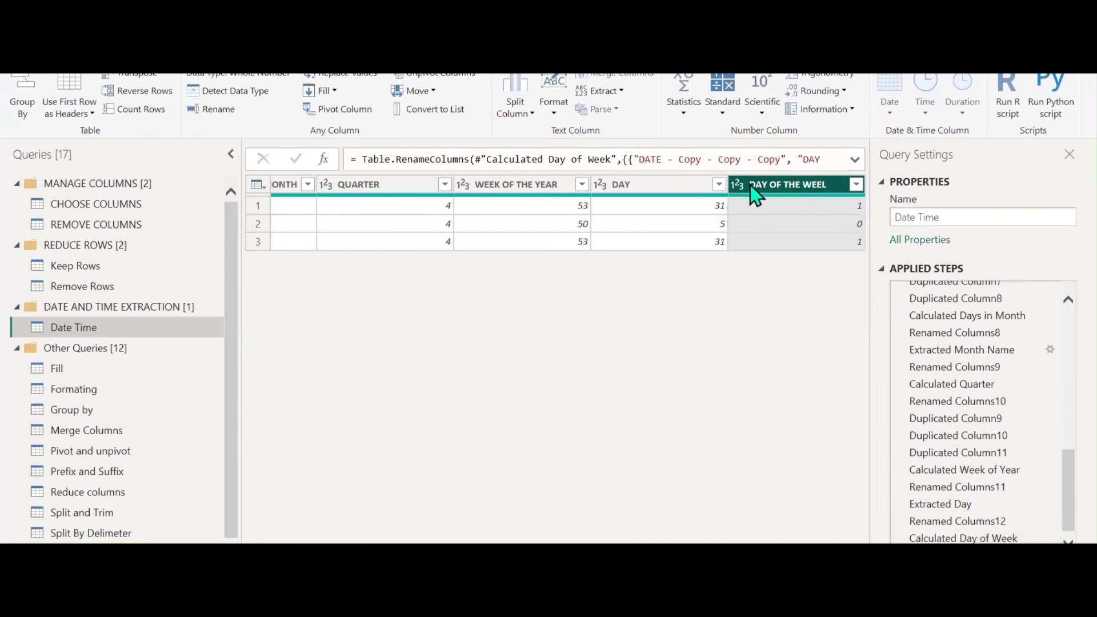
Fix the column name typo so it reads DAY OF THE WEEK
{"action": "double_click", "coordinate": [822, 183]}
{"action": "key", "text": "End"}
{"action": "key", "text": "BackSpace"}
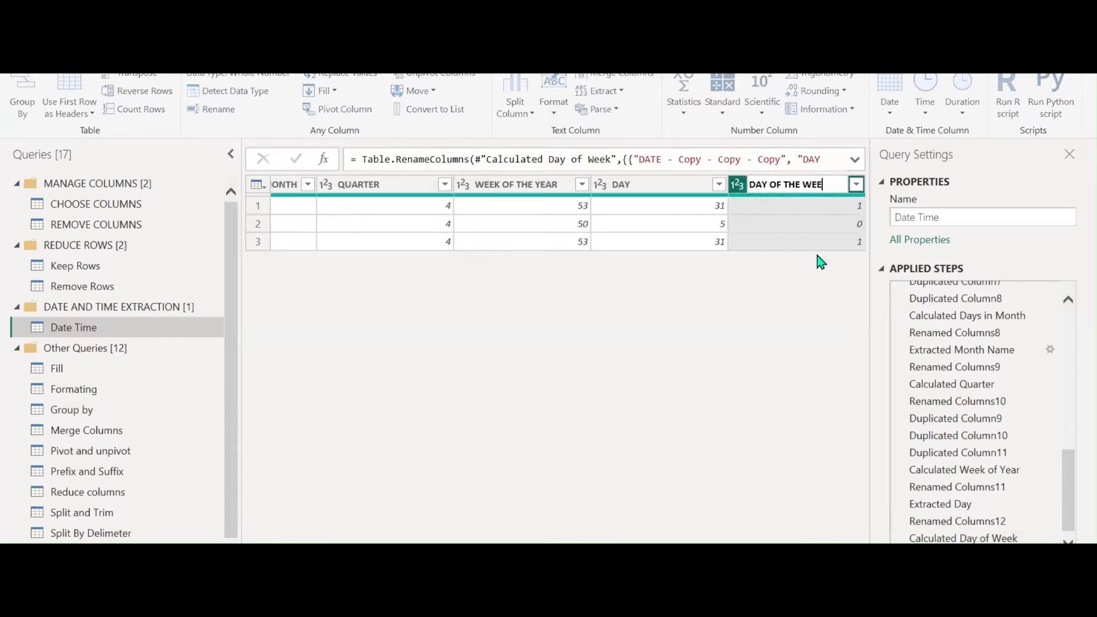
{"action": "type", "text": "K"}
{"action": "key", "text": "Return"}
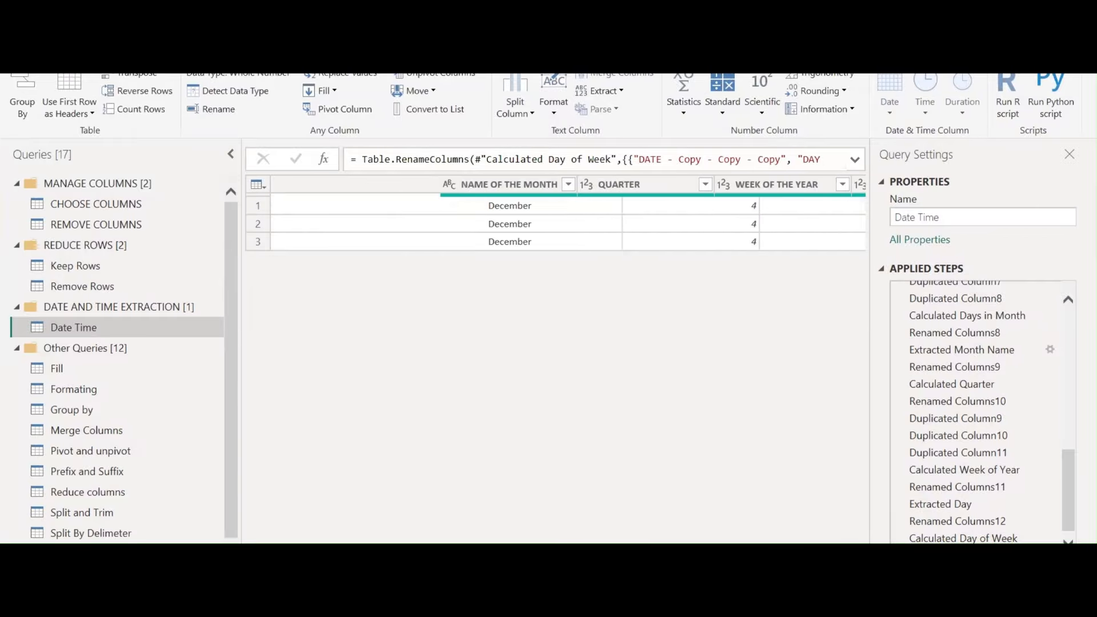
Duplicate DATE, convert the copy to weekday names like Tuesday, and name it DAY NAME
{"action": "scroll", "coordinate": [523, 277], "scroll_direction": "left", "scroll_amount": 10}
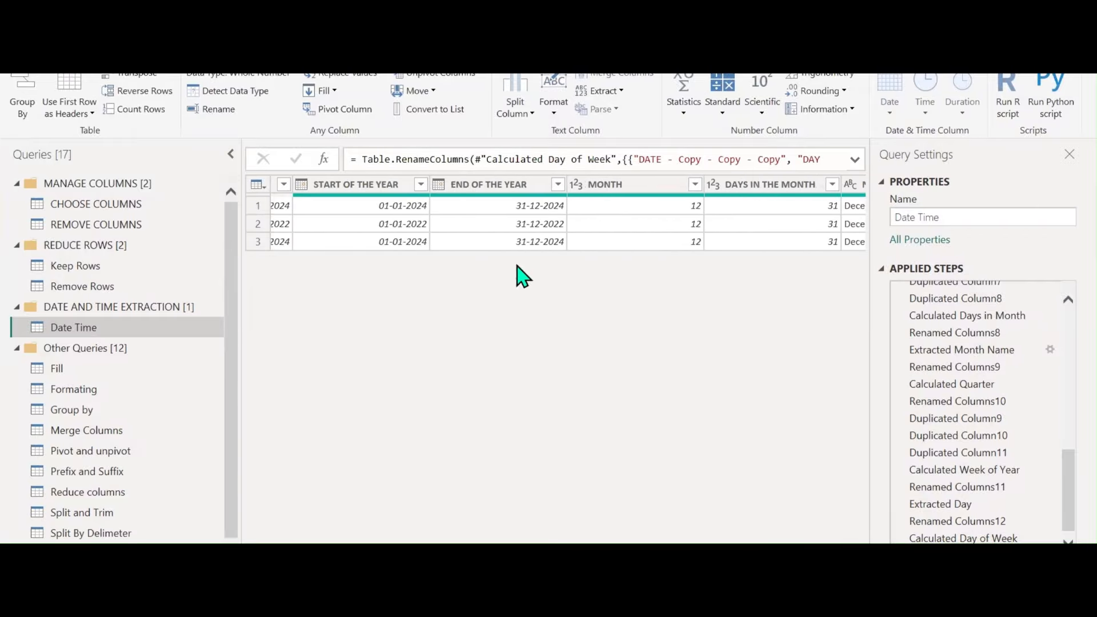
{"action": "scroll", "coordinate": [482, 212], "scroll_direction": "left", "scroll_amount": 8}
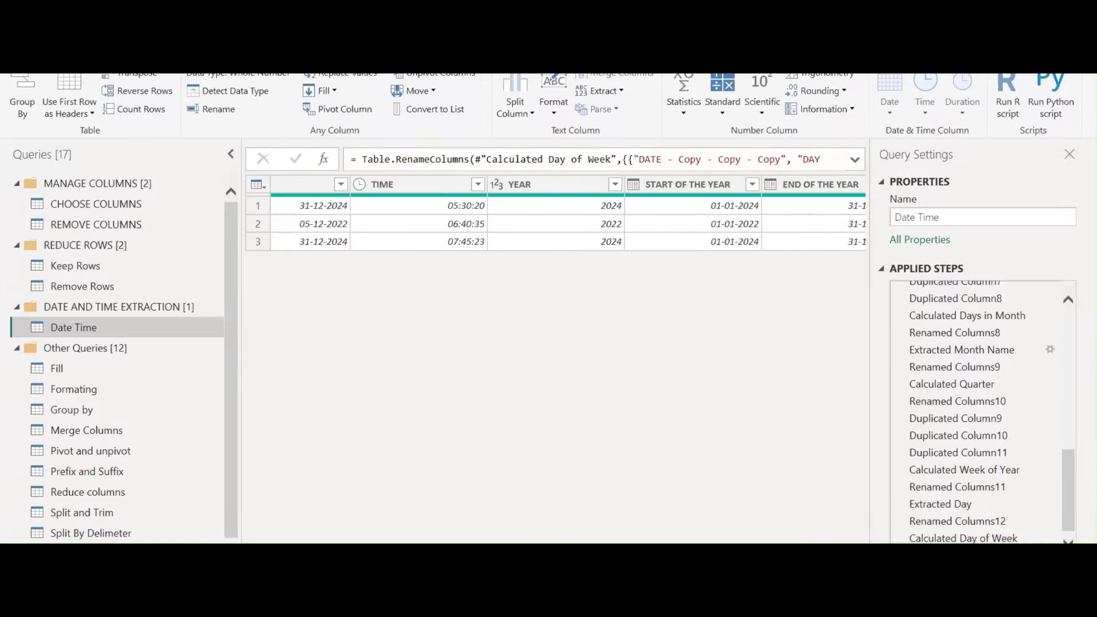
{"action": "left_click", "coordinate": [457, 185]}
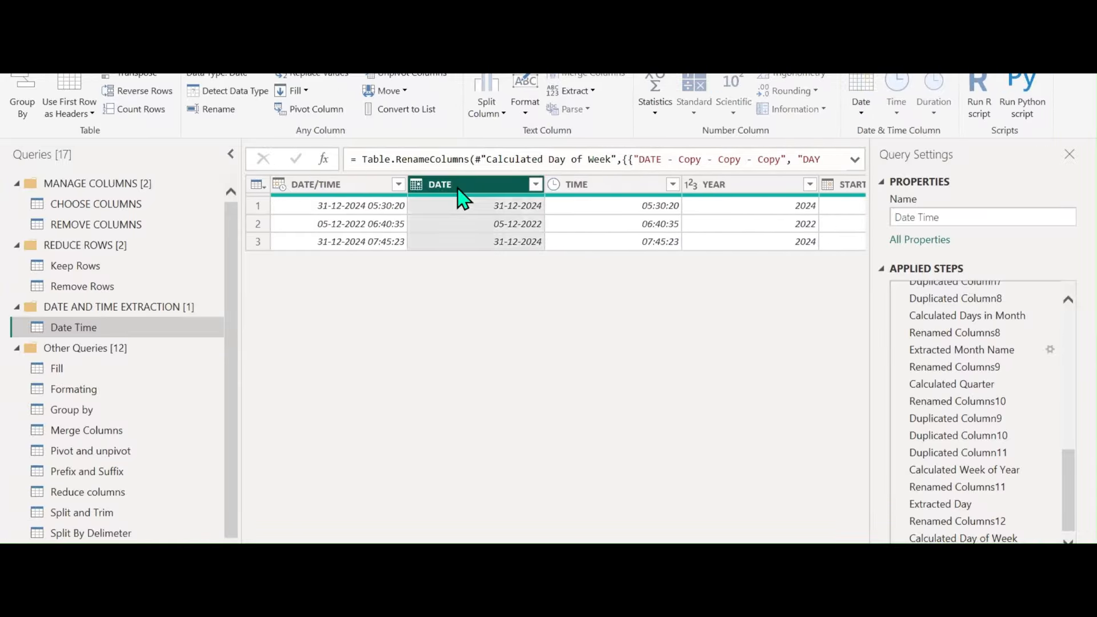
{"action": "right_click", "coordinate": [457, 186]}
{"action": "left_click", "coordinate": [508, 251]}
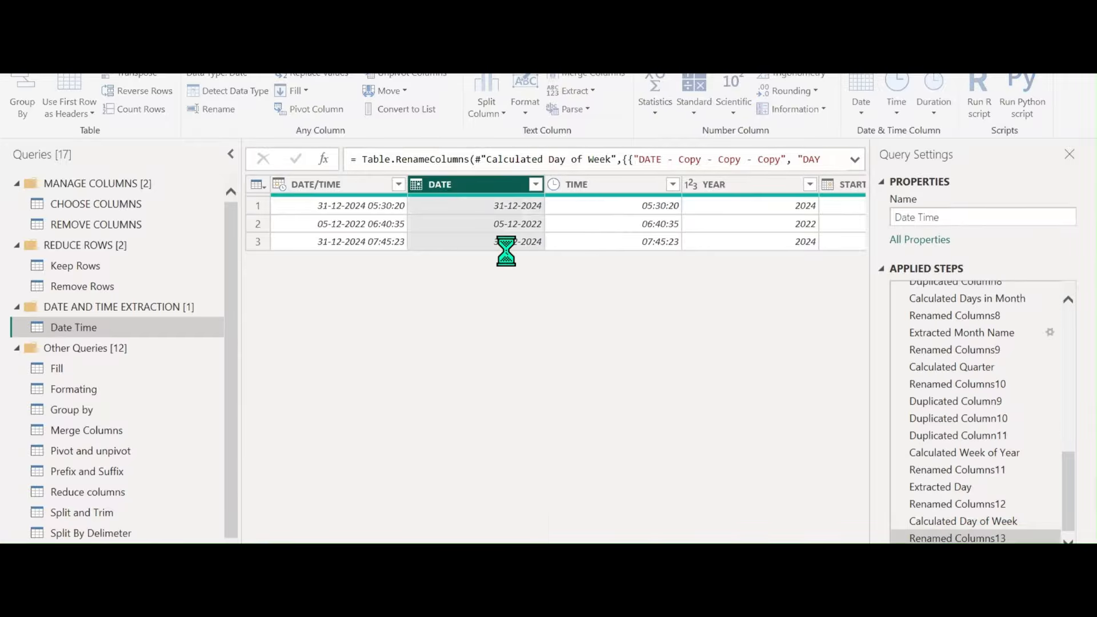
{"action": "left_click", "coordinate": [862, 114]}
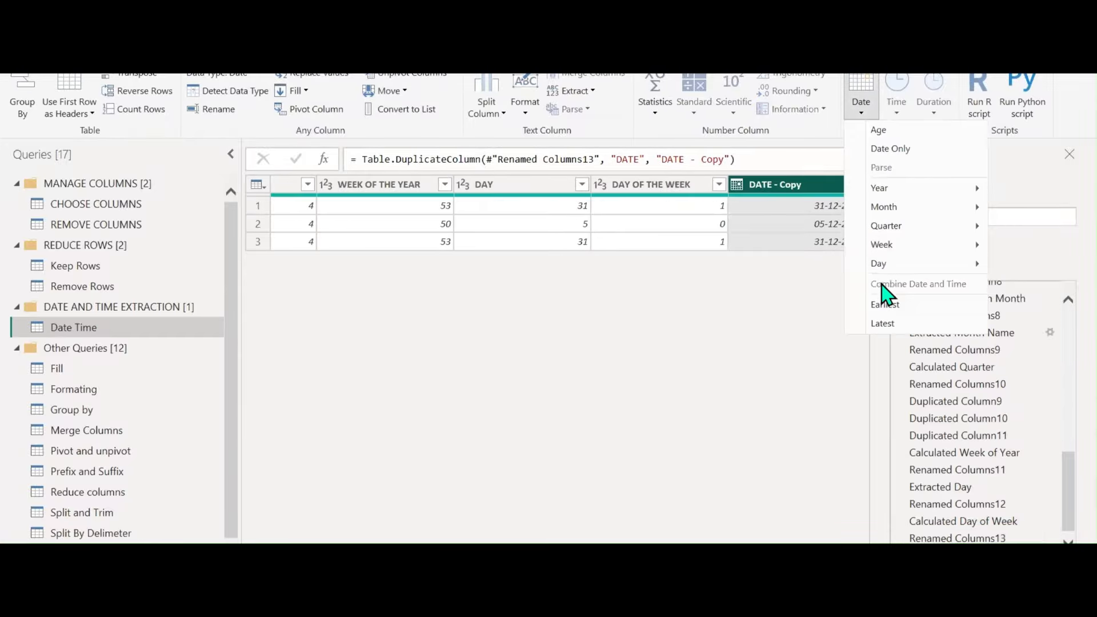
{"action": "mouse_move", "coordinate": [883, 265]}
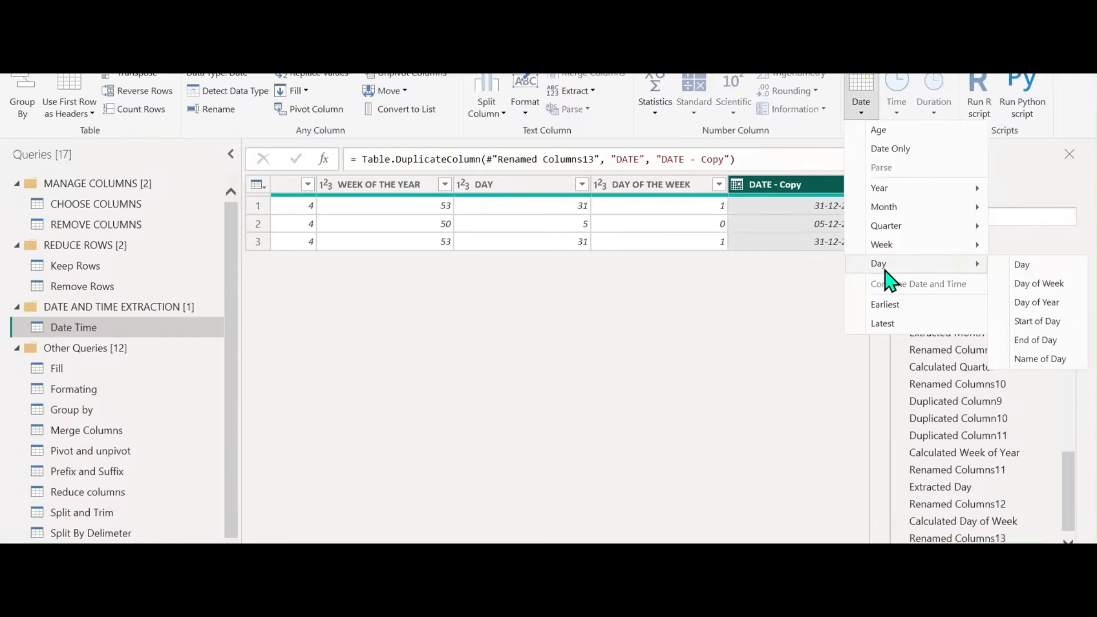
{"action": "left_click", "coordinate": [1040, 359]}
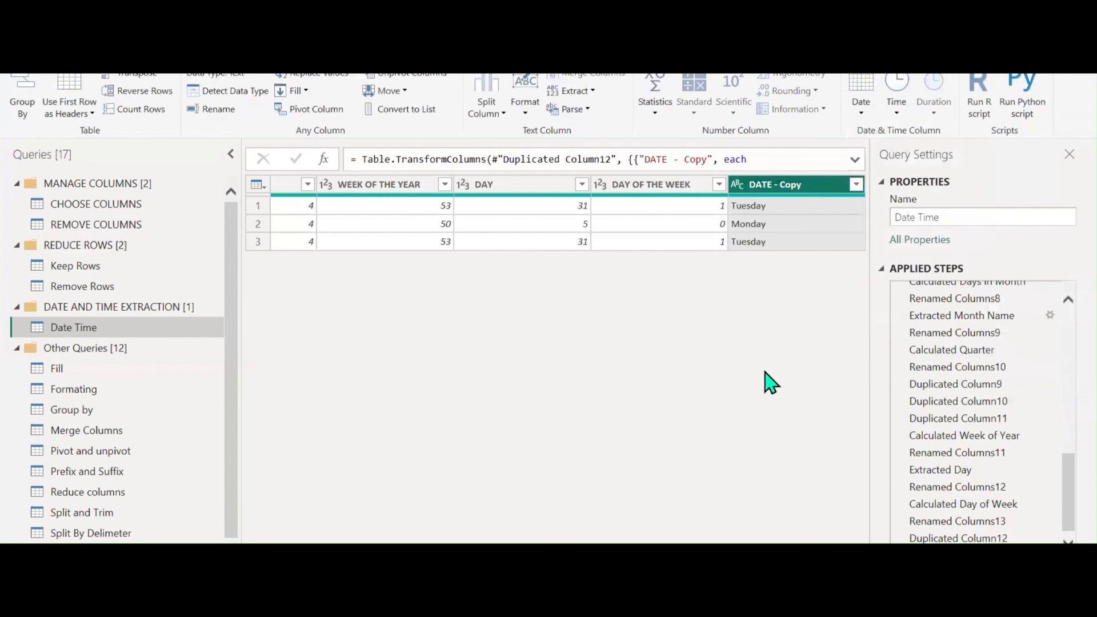
{"action": "double_click", "coordinate": [797, 185]}
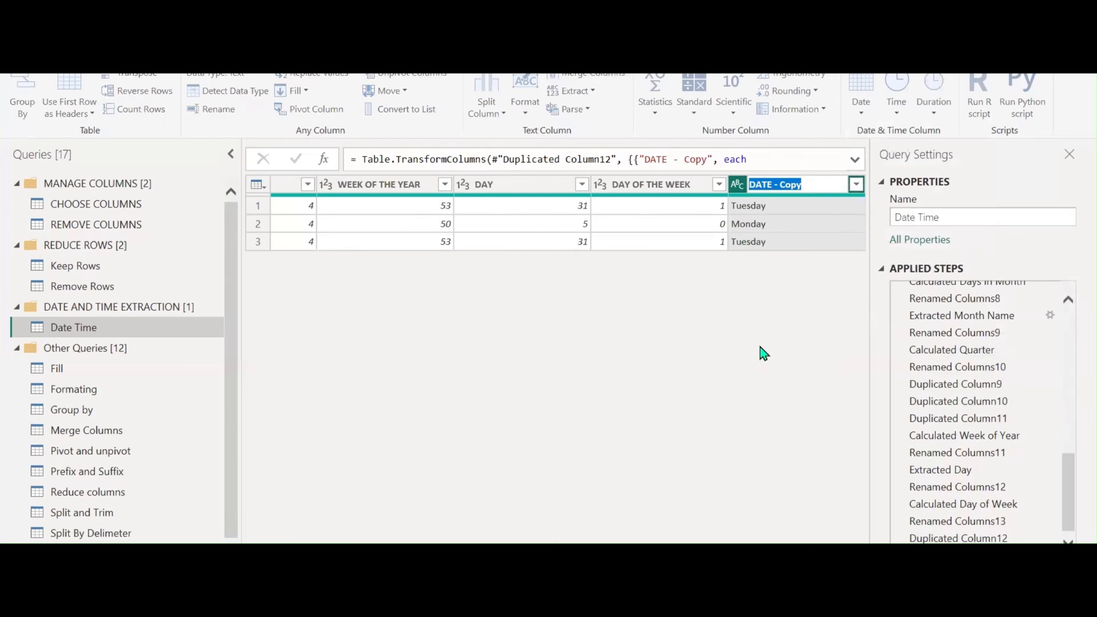
{"action": "type", "text": "DAY NAME"}
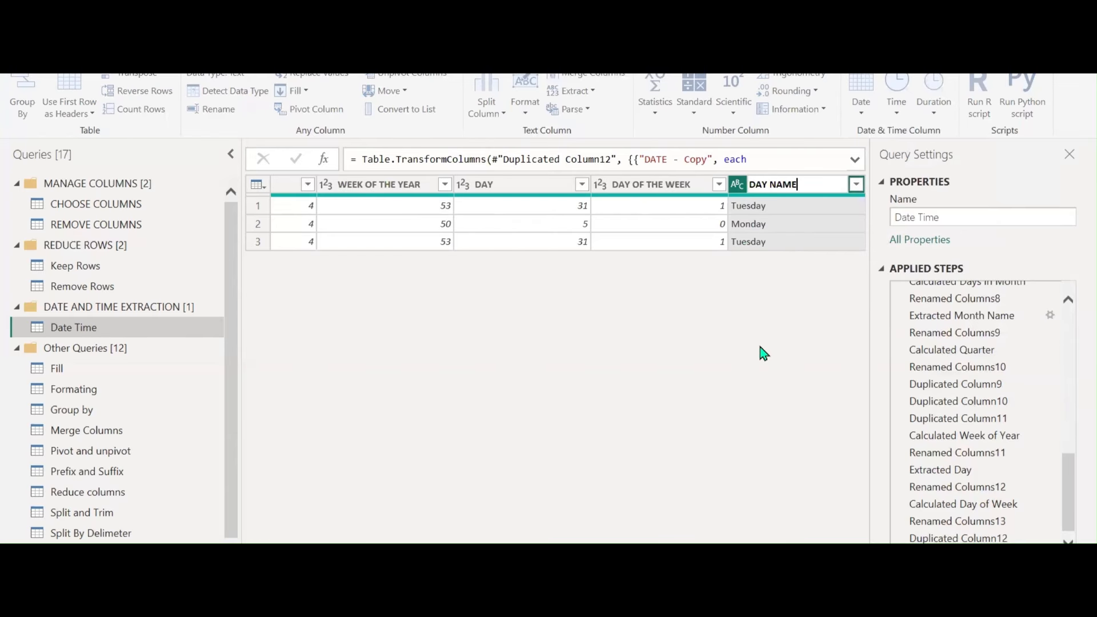
{"action": "key", "text": "Return"}
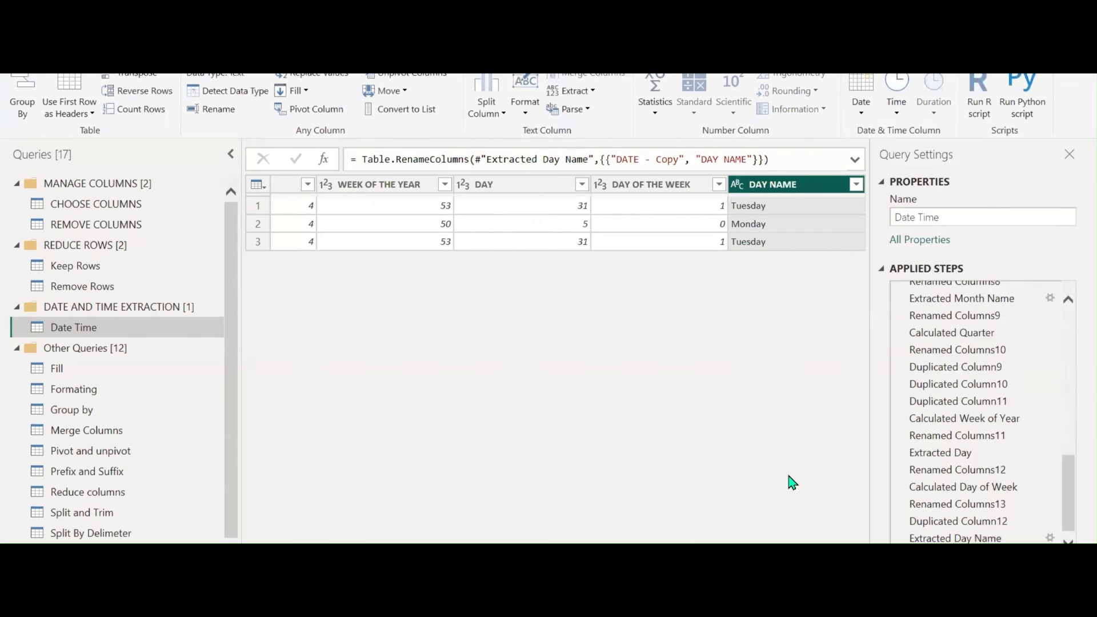
Make two duplicate copies of the TIME column
{"action": "scroll", "coordinate": [555, 217], "scroll_direction": "left", "scroll_amount": 10}
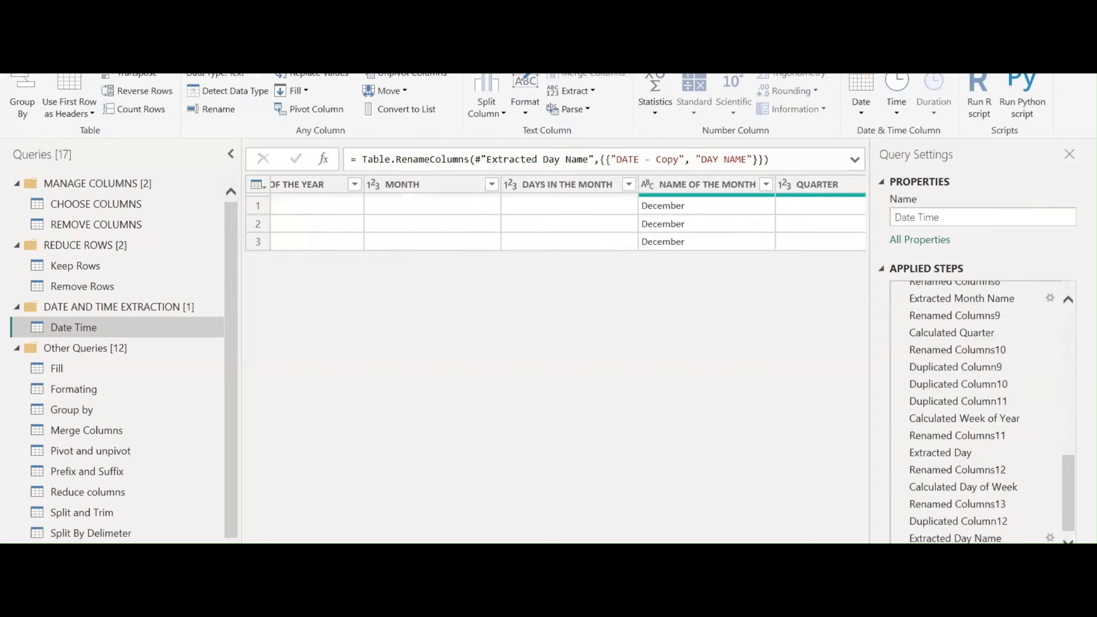
{"action": "scroll", "coordinate": [556, 217], "scroll_direction": "left", "scroll_amount": 5}
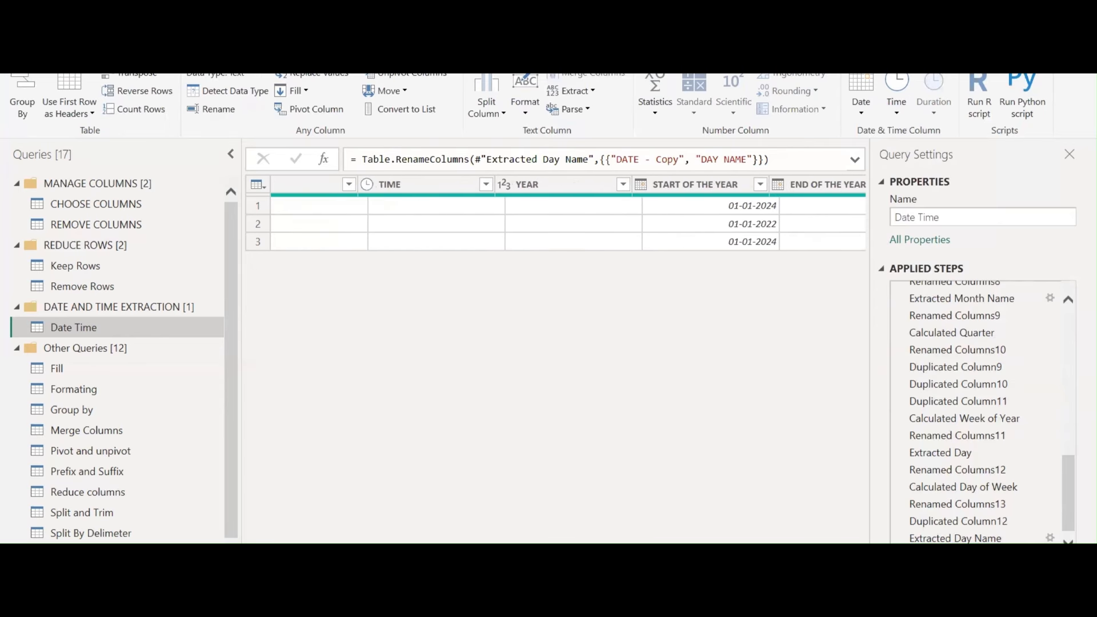
{"action": "left_click", "coordinate": [568, 184]}
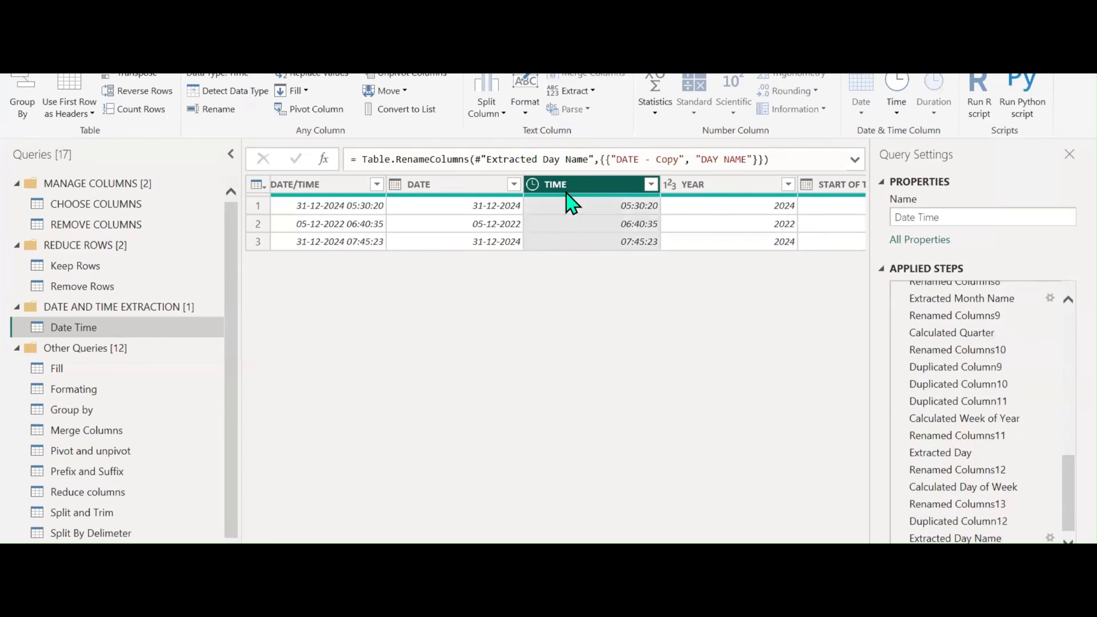
{"action": "right_click", "coordinate": [579, 184]}
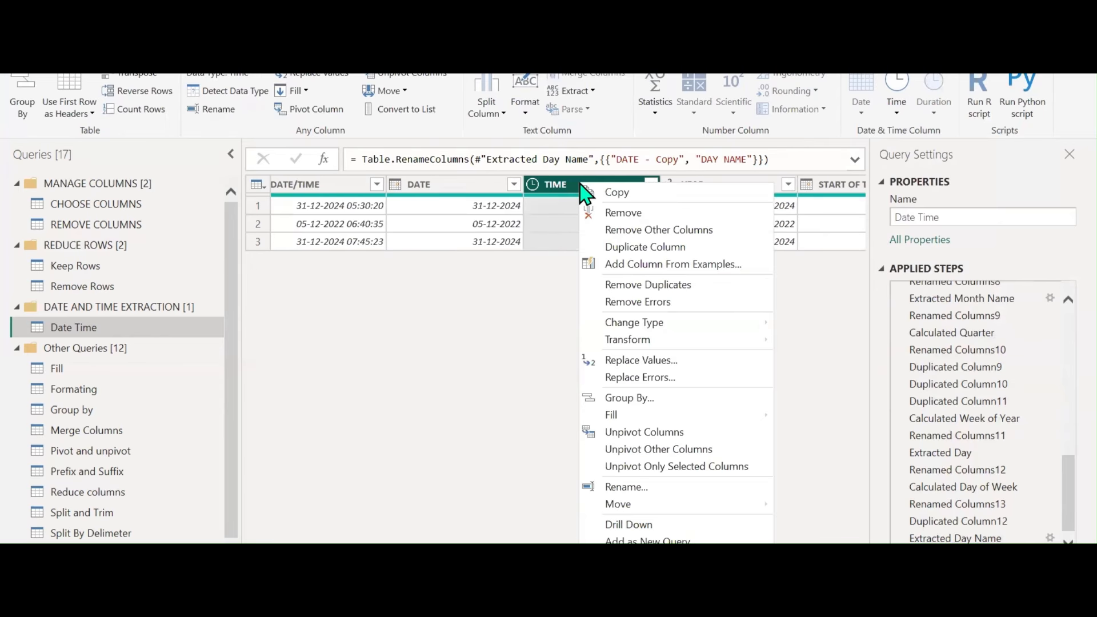
{"action": "left_click", "coordinate": [620, 249]}
{"action": "right_click", "coordinate": [770, 192]}
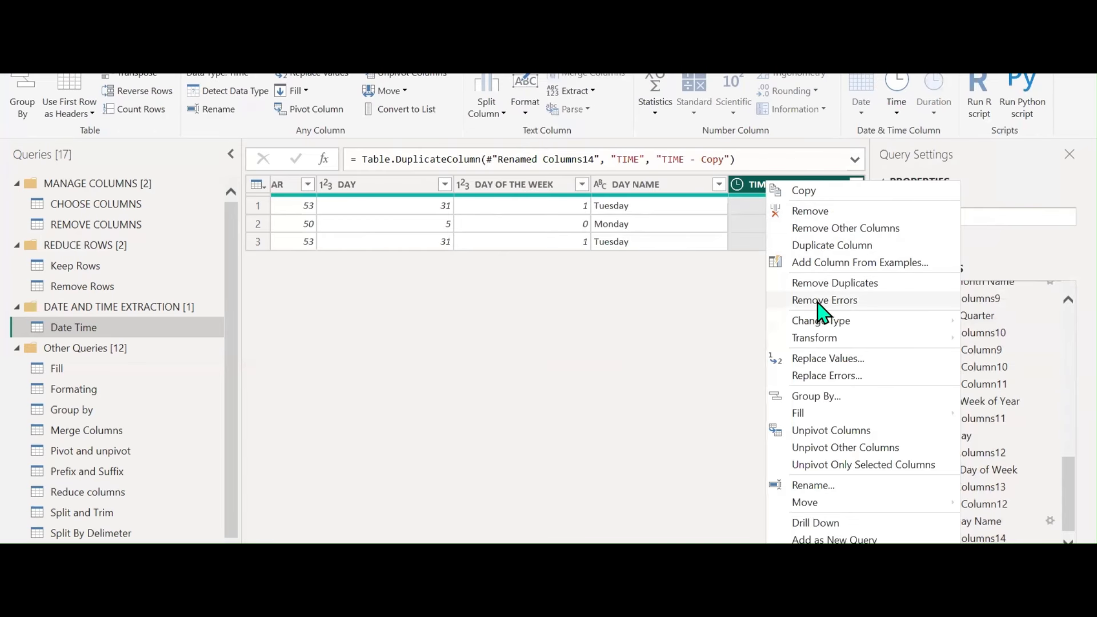
{"action": "key", "text": "Escape"}
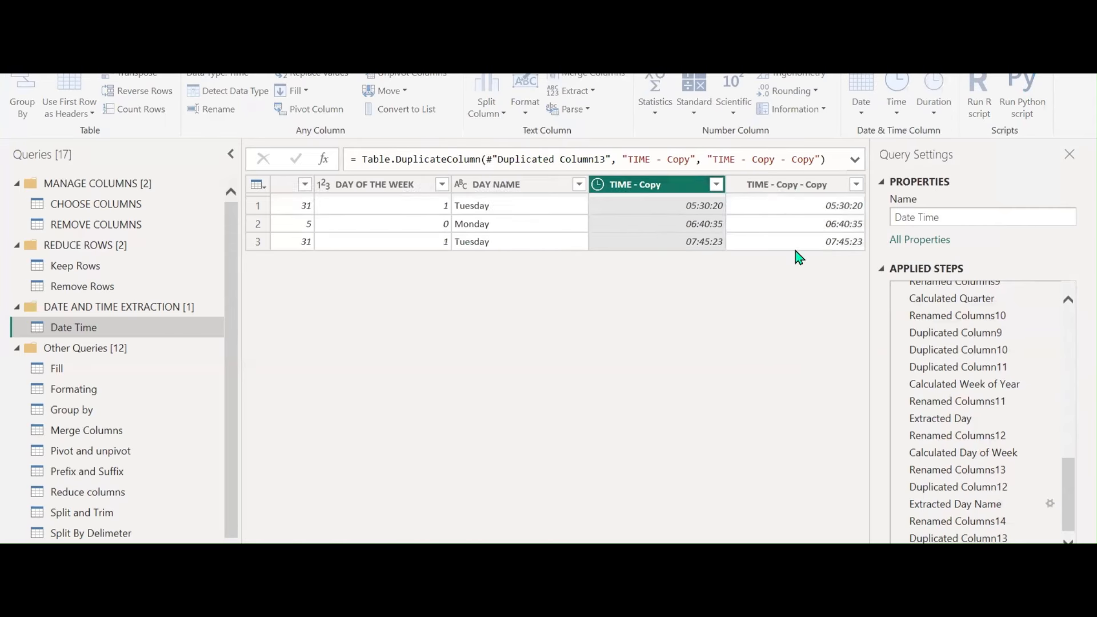
{"action": "right_click", "coordinate": [684, 190]}
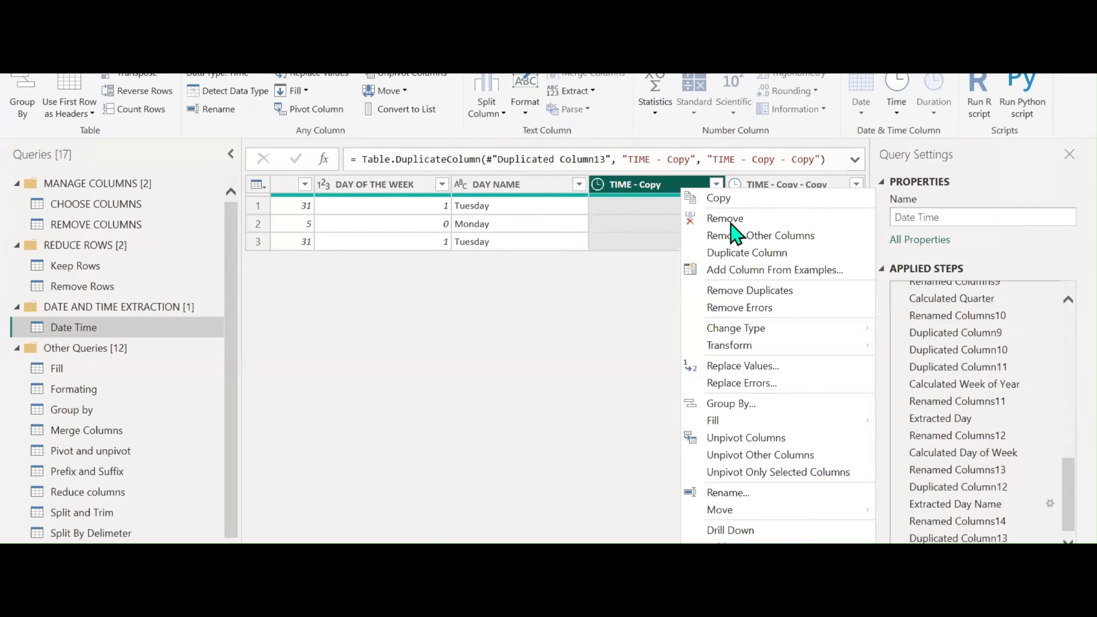
{"action": "left_click", "coordinate": [772, 252]}
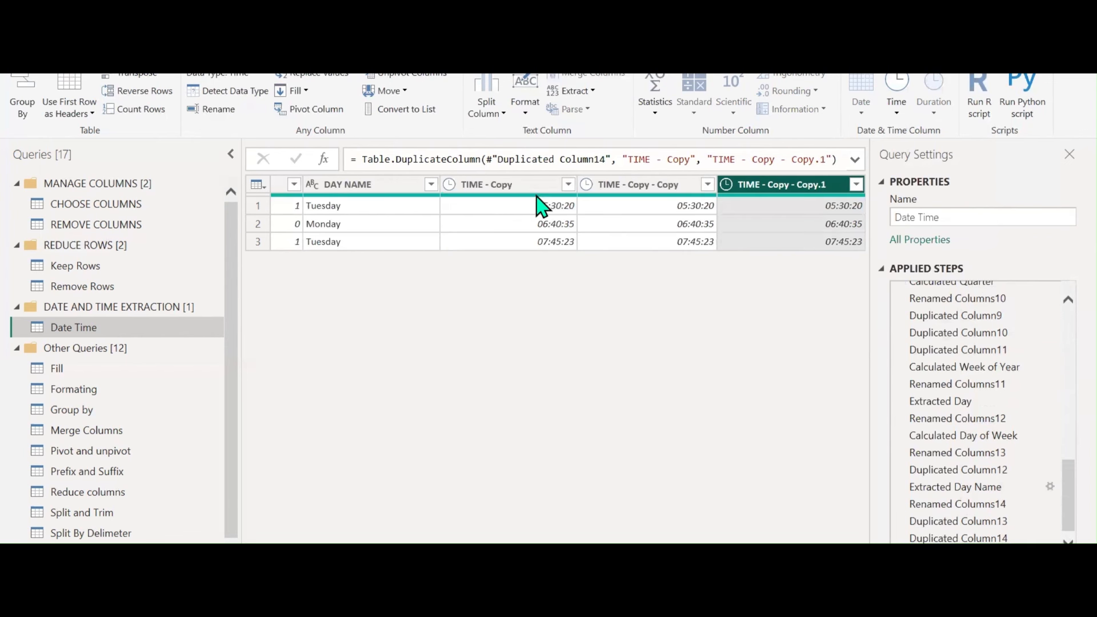
Extract the hour (5, 6, 7) from TIME - Copy and rename it HOUR
{"action": "left_click", "coordinate": [509, 190]}
{"action": "left_click", "coordinate": [894, 110]}
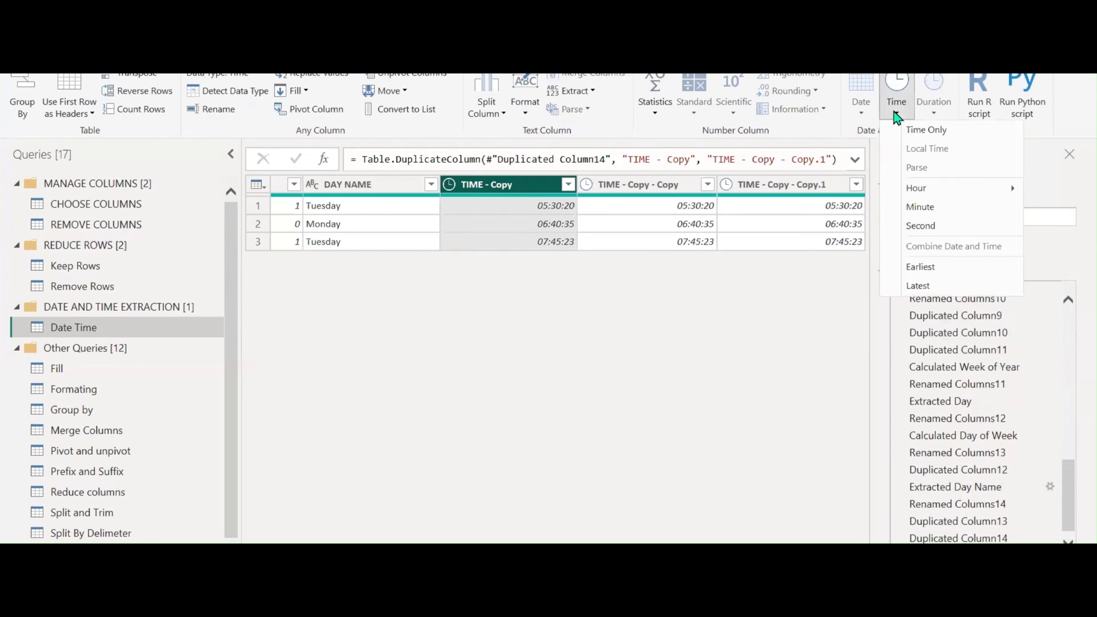
{"action": "mouse_move", "coordinate": [929, 194]}
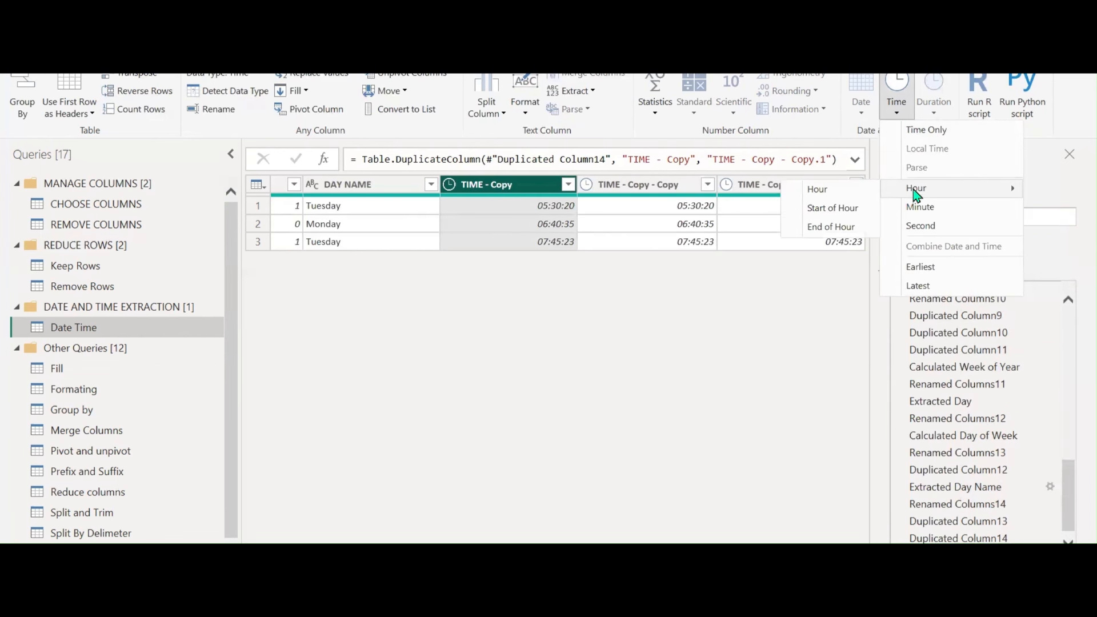
{"action": "left_click", "coordinate": [818, 190]}
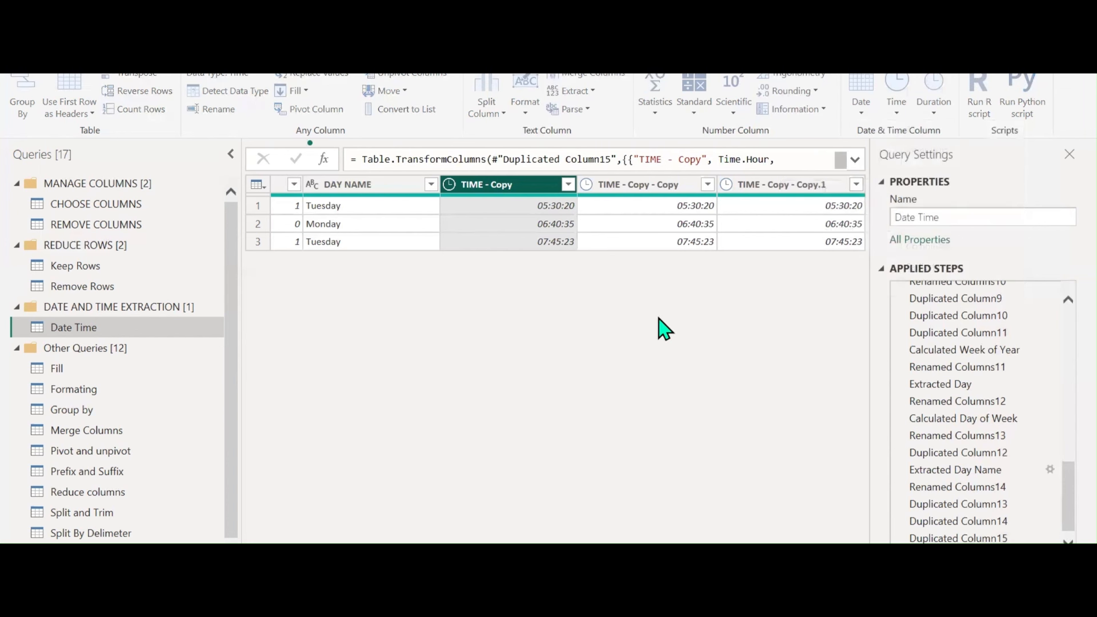
{"action": "double_click", "coordinate": [501, 185]}
{"action": "type", "text": "HOUR"}
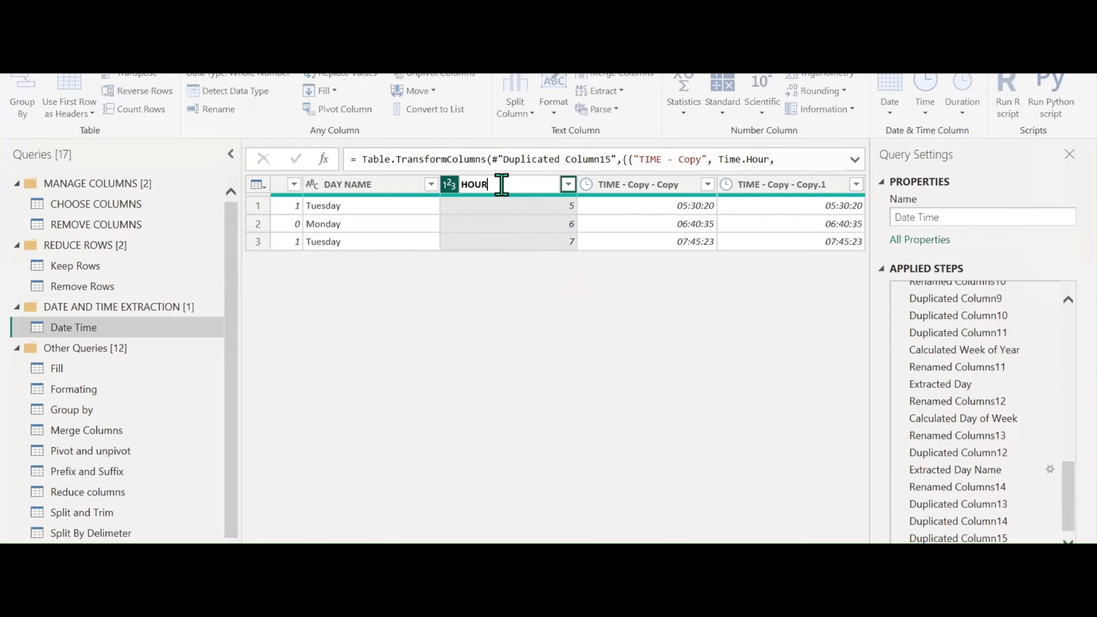
{"action": "key", "text": "Return"}
Extract minutes (30, 40, 45) from TIME - Copy - Copy and name the column MINUTES
{"action": "left_click", "coordinate": [632, 185]}
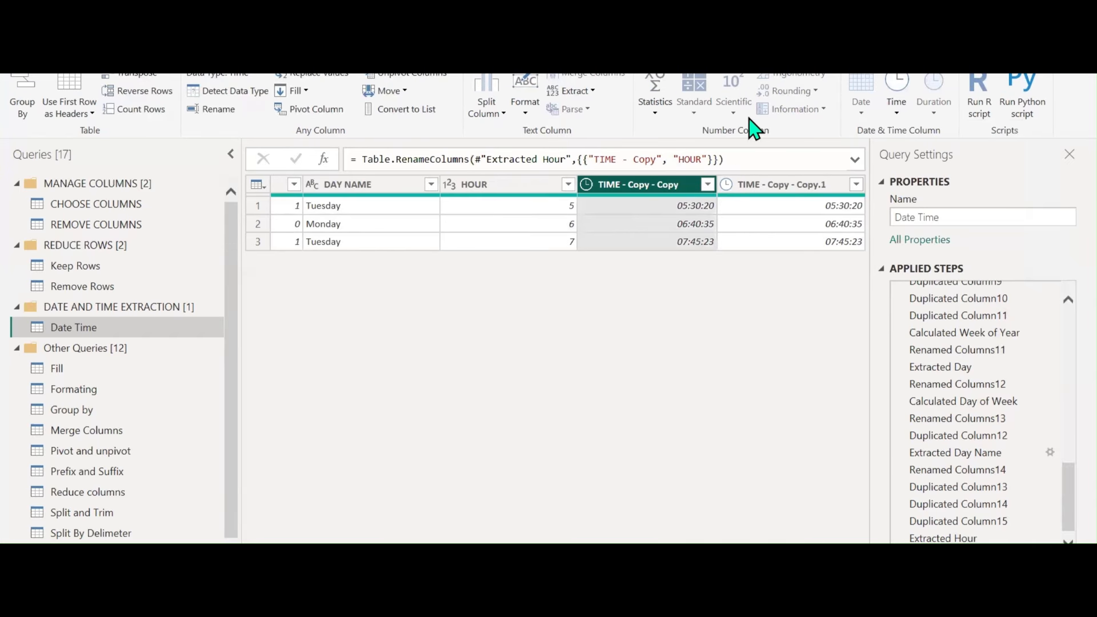
{"action": "left_click", "coordinate": [895, 108]}
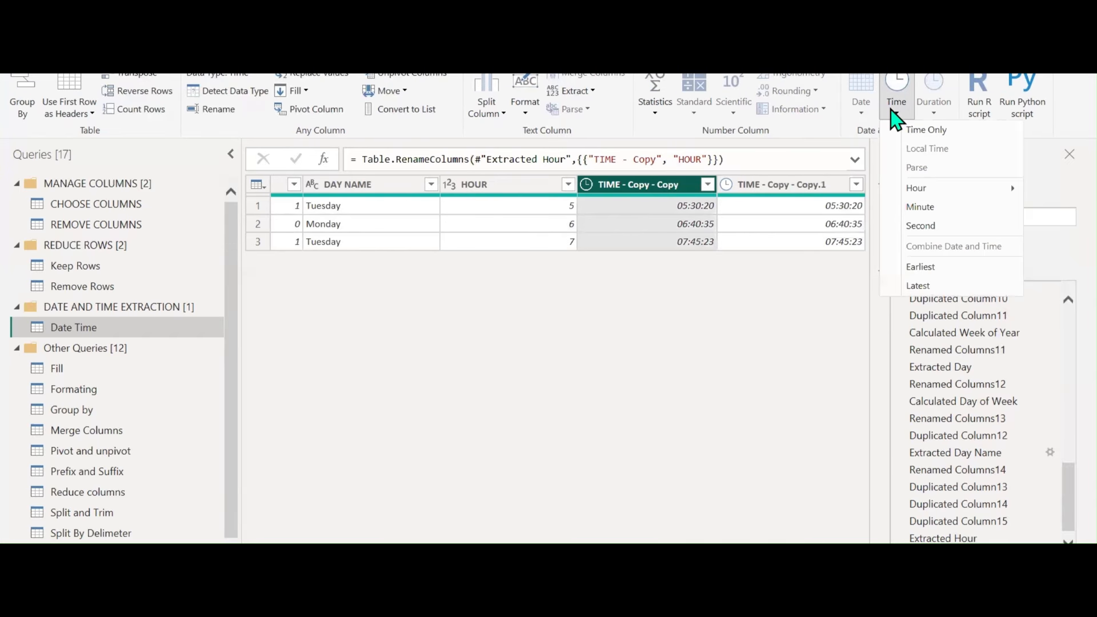
{"action": "left_click", "coordinate": [916, 208]}
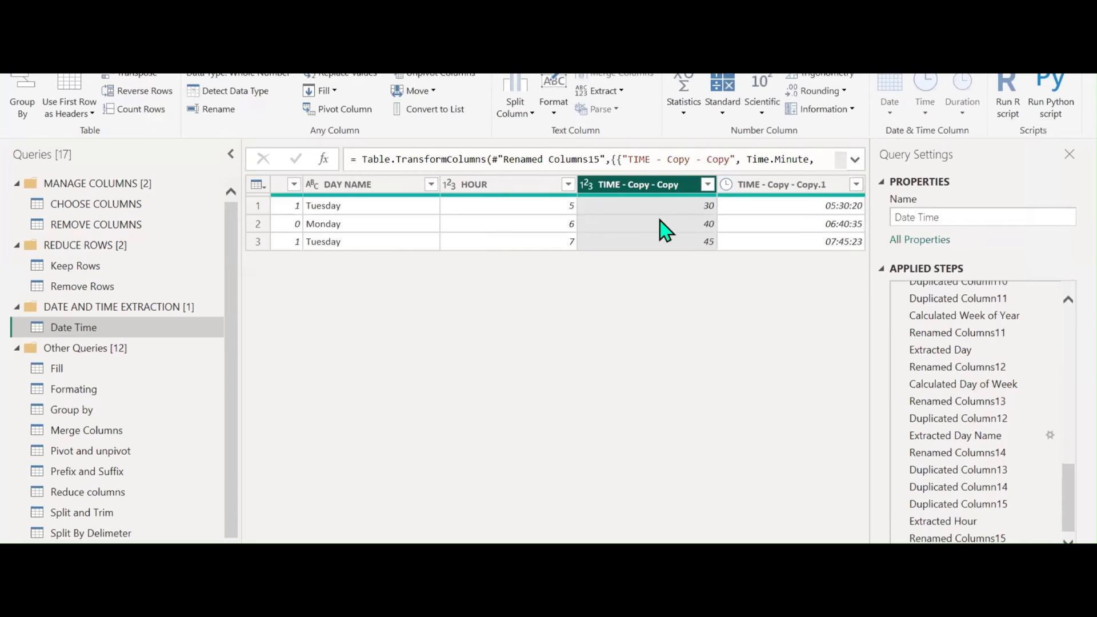
{"action": "double_click", "coordinate": [666, 186]}
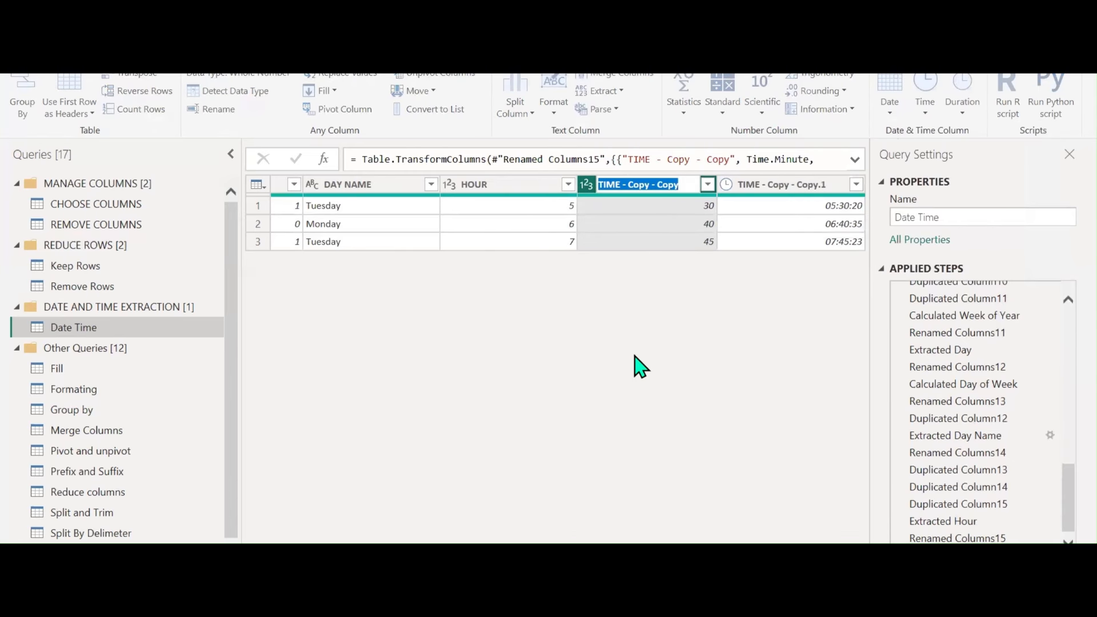
{"action": "type", "text": "MINUTES"}
{"action": "key", "text": "Return"}
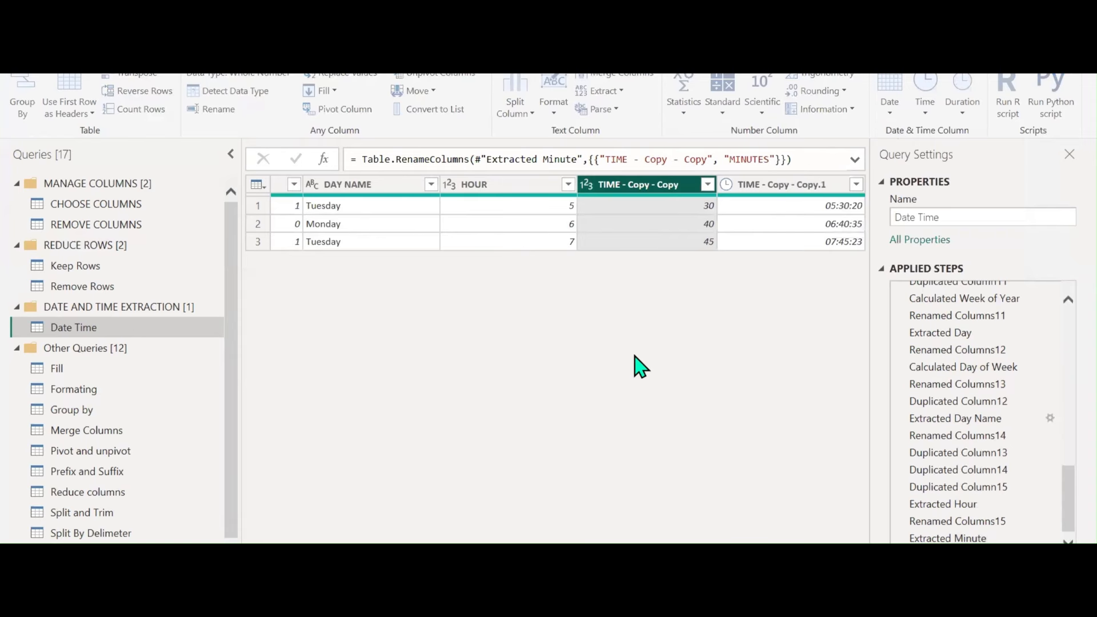
Turn the last TIME copy into seconds (20, 35, 23) and name it SECONDS
{"action": "double_click", "coordinate": [814, 192]}
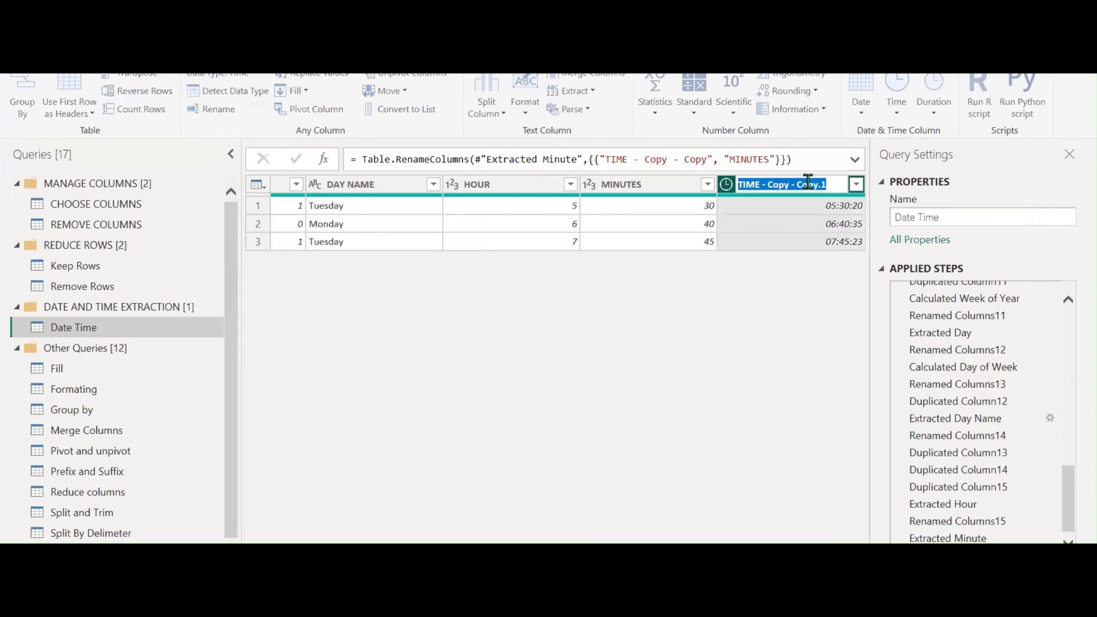
{"action": "left_click", "coordinate": [779, 301]}
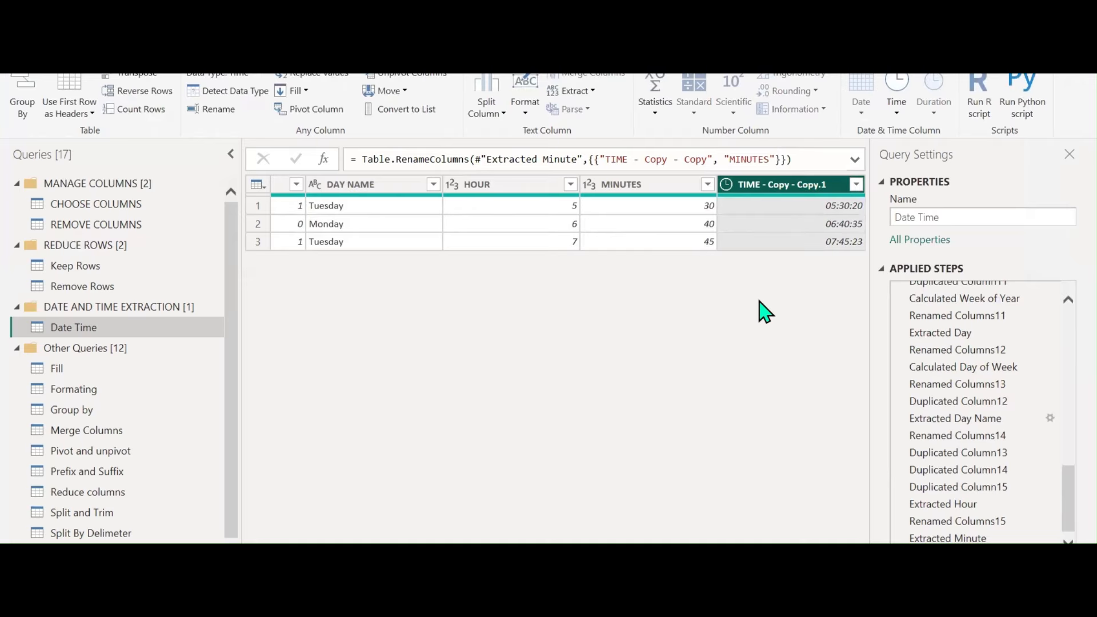
{"action": "left_click", "coordinate": [897, 113]}
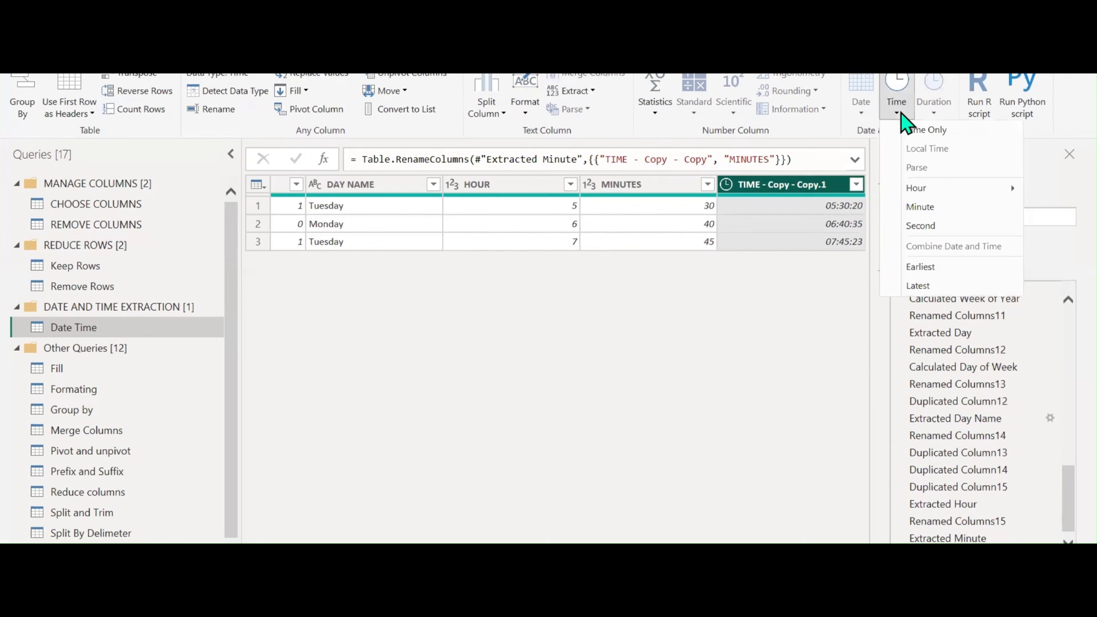
{"action": "mouse_move", "coordinate": [943, 192]}
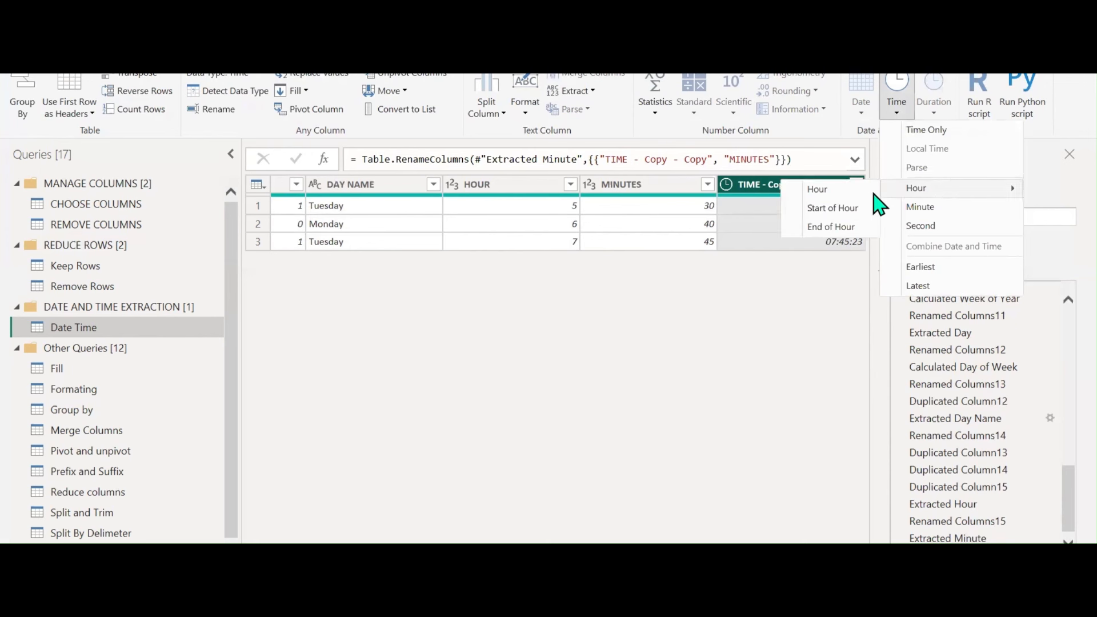
{"action": "left_click", "coordinate": [941, 226]}
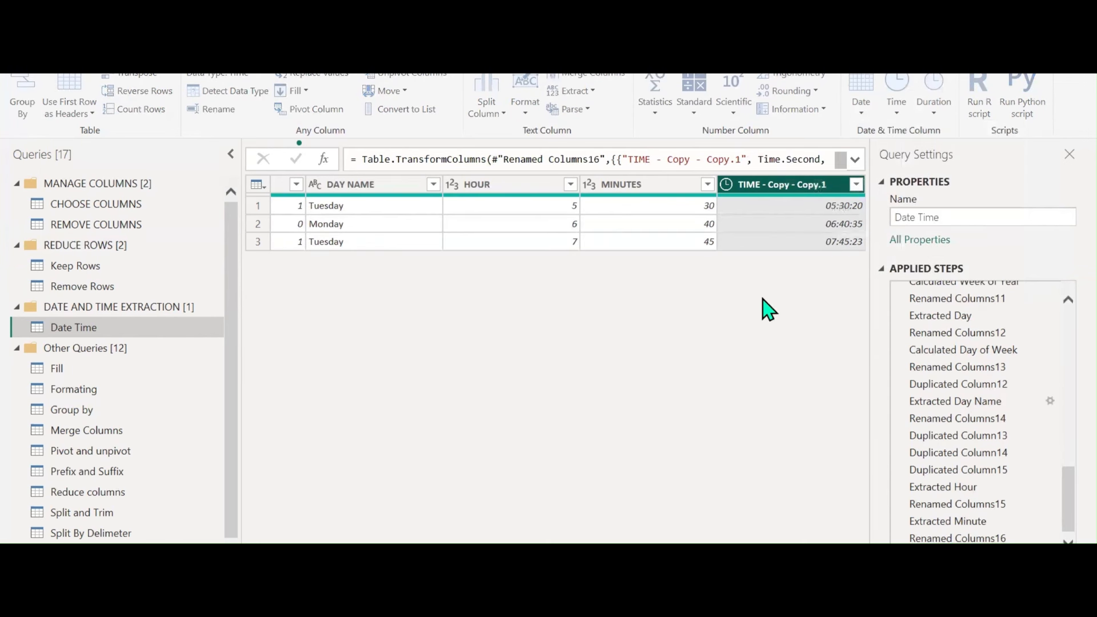
{"action": "double_click", "coordinate": [814, 185]}
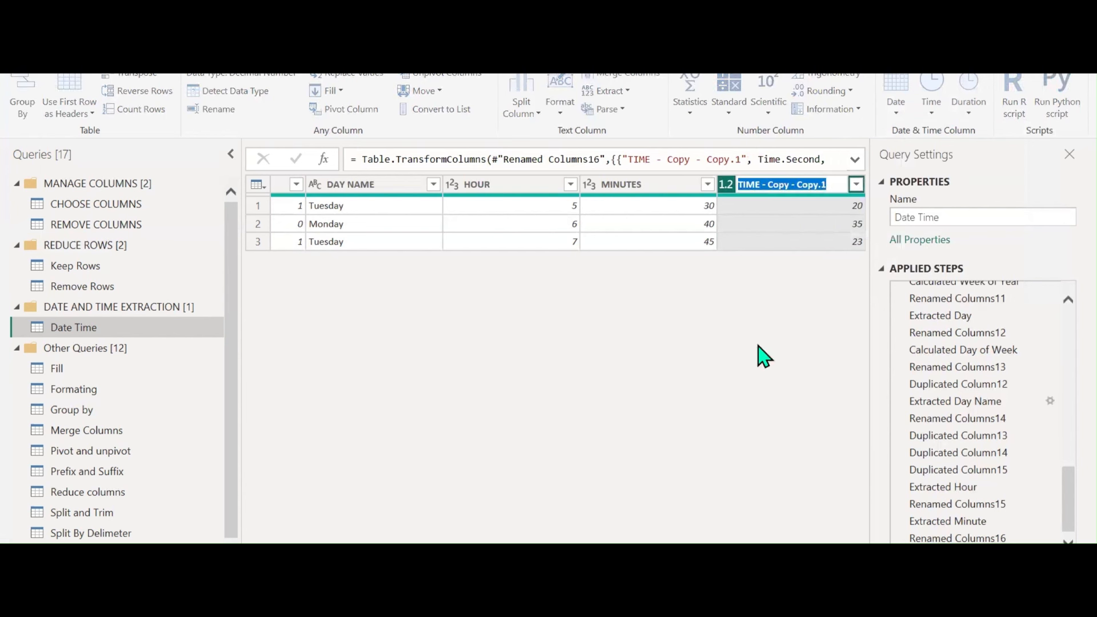
{"action": "type", "text": "SECONDS"}
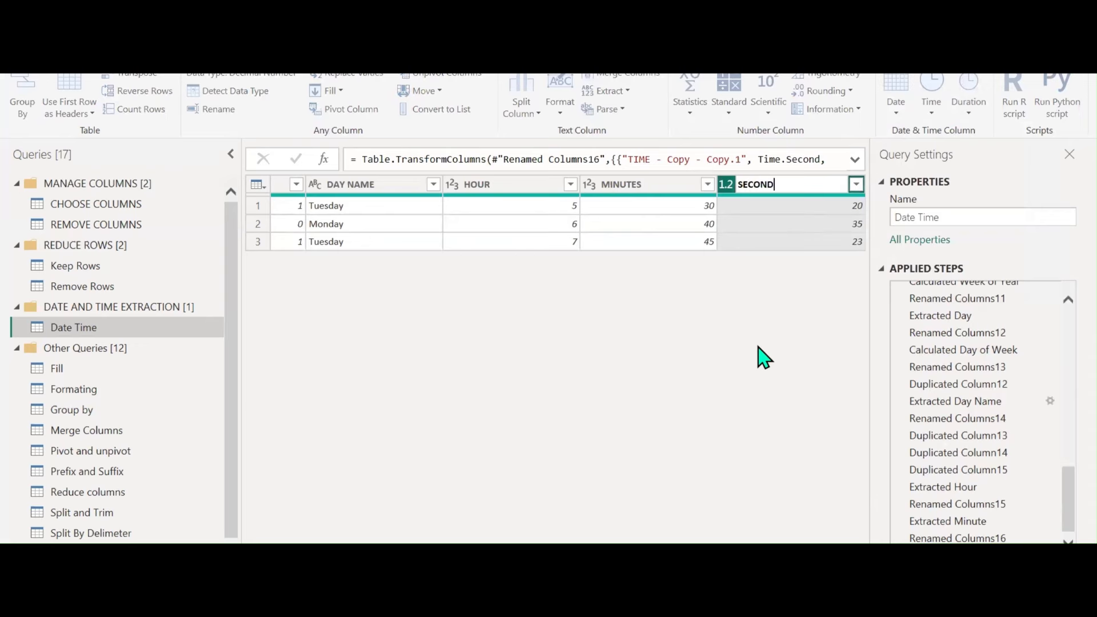
{"action": "key", "text": "Return"}
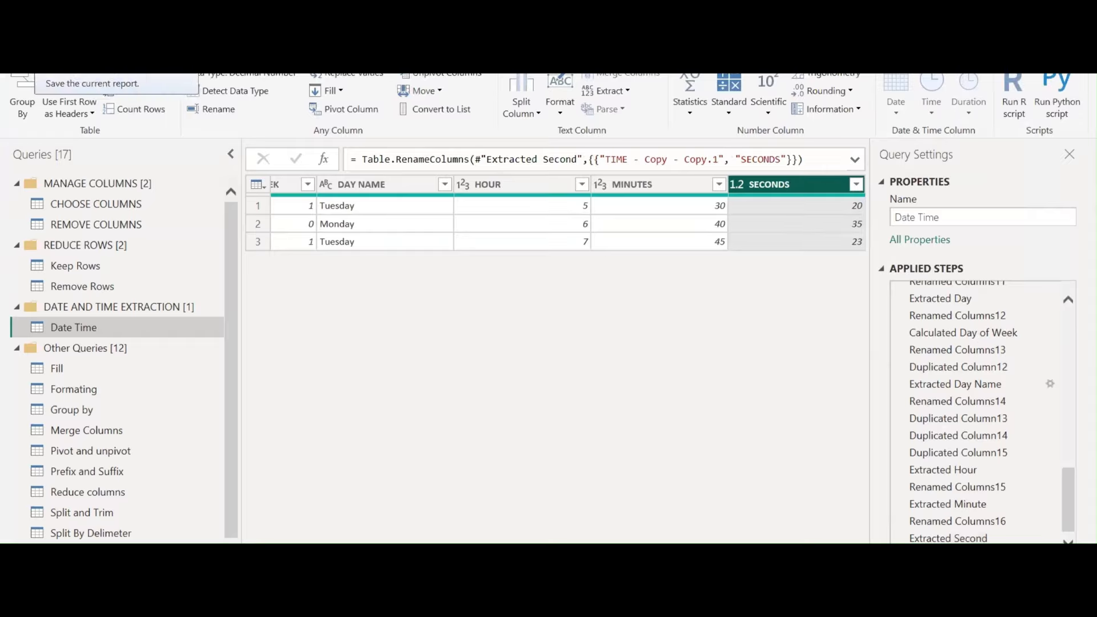
Save the report, choosing Apply later for the pending query changes
{"action": "left_click", "coordinate": [33, 27]}
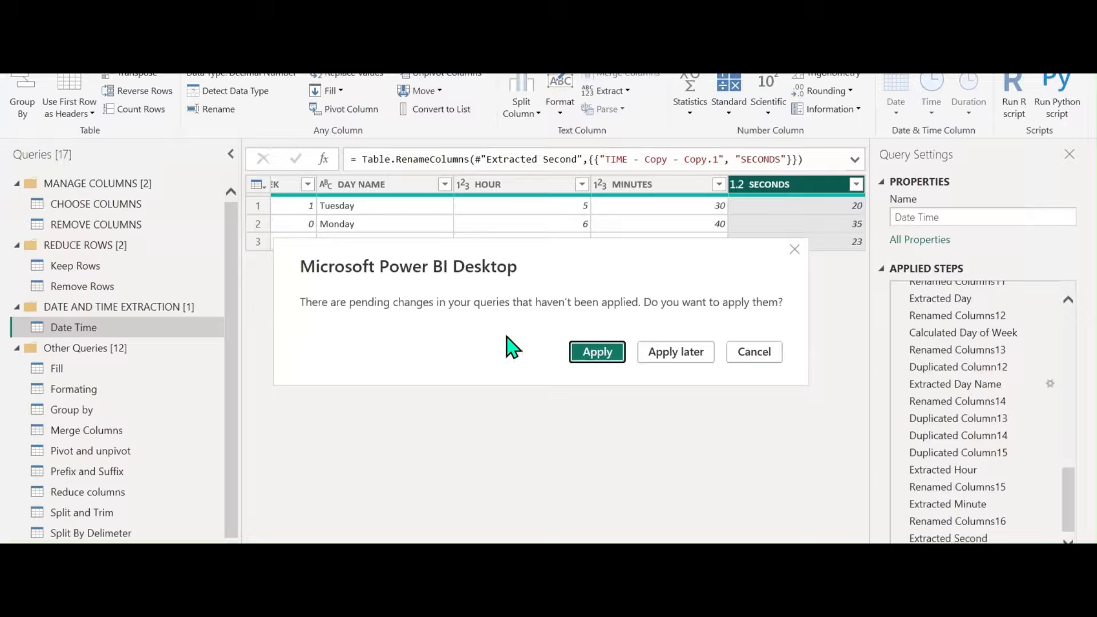
{"action": "left_click", "coordinate": [676, 351]}
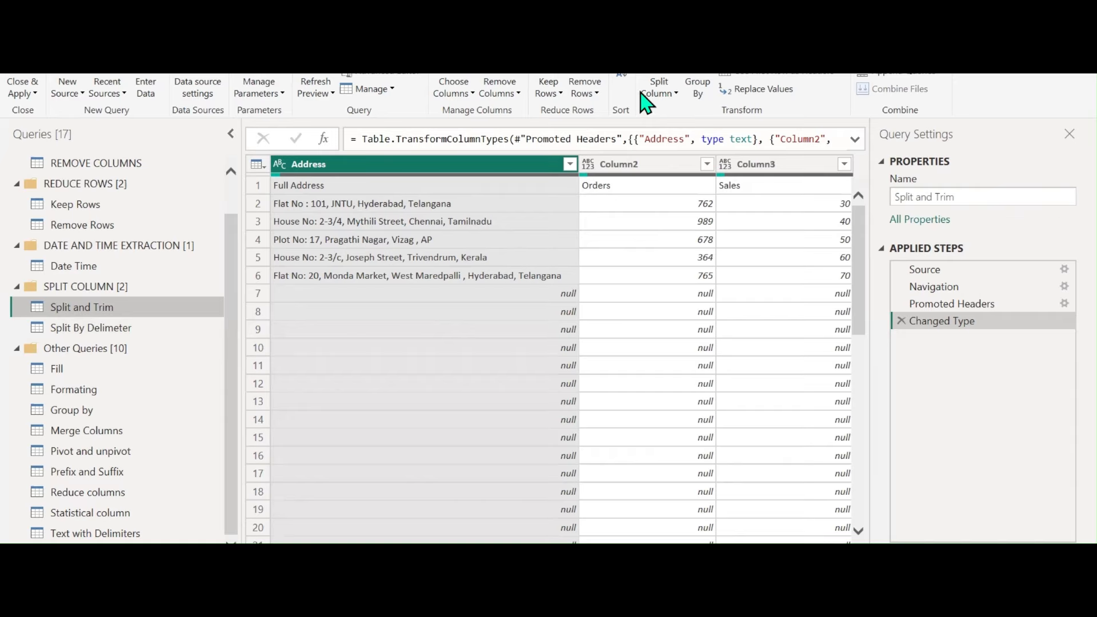
{"action": "left_click", "coordinate": [676, 100]}
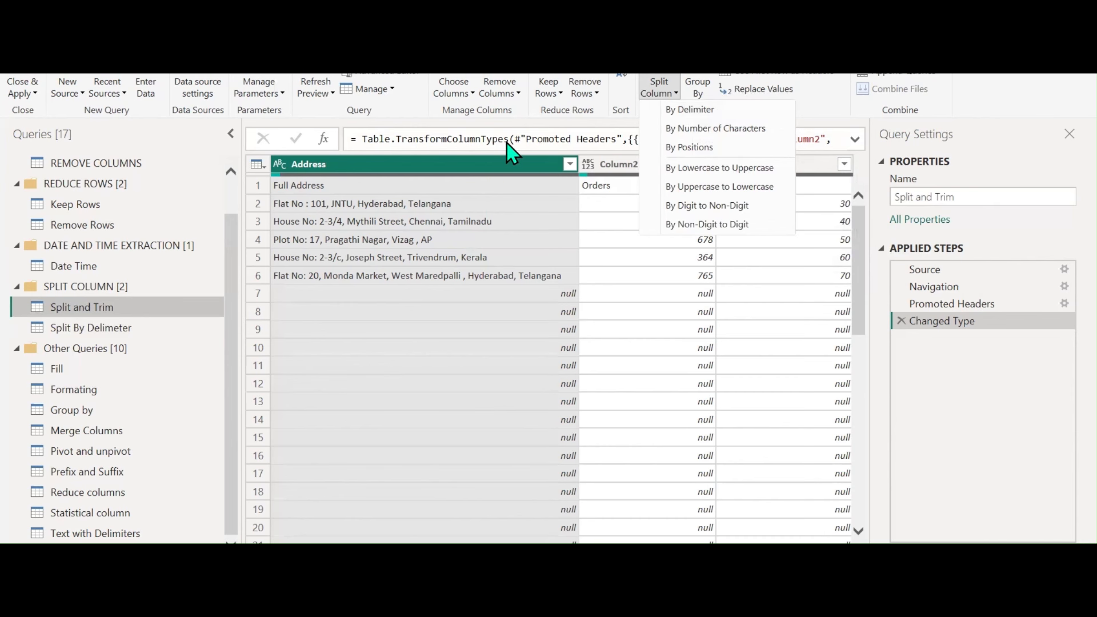
{"action": "left_click", "coordinate": [473, 158]}
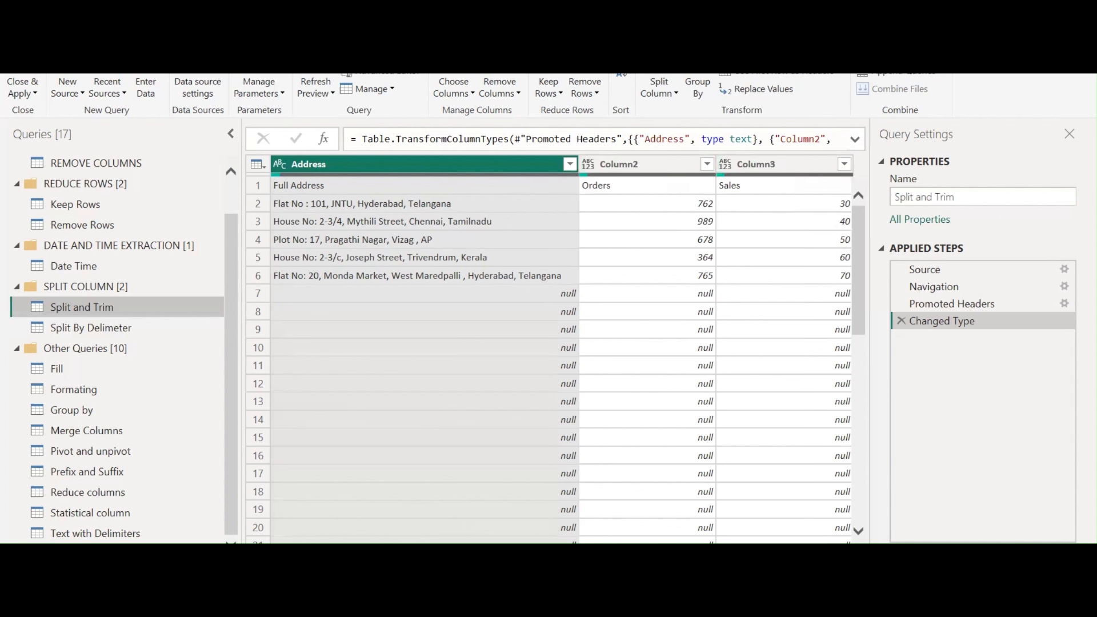
{"action": "scroll", "coordinate": [548, 354], "scroll_direction": "right", "scroll_amount": 1}
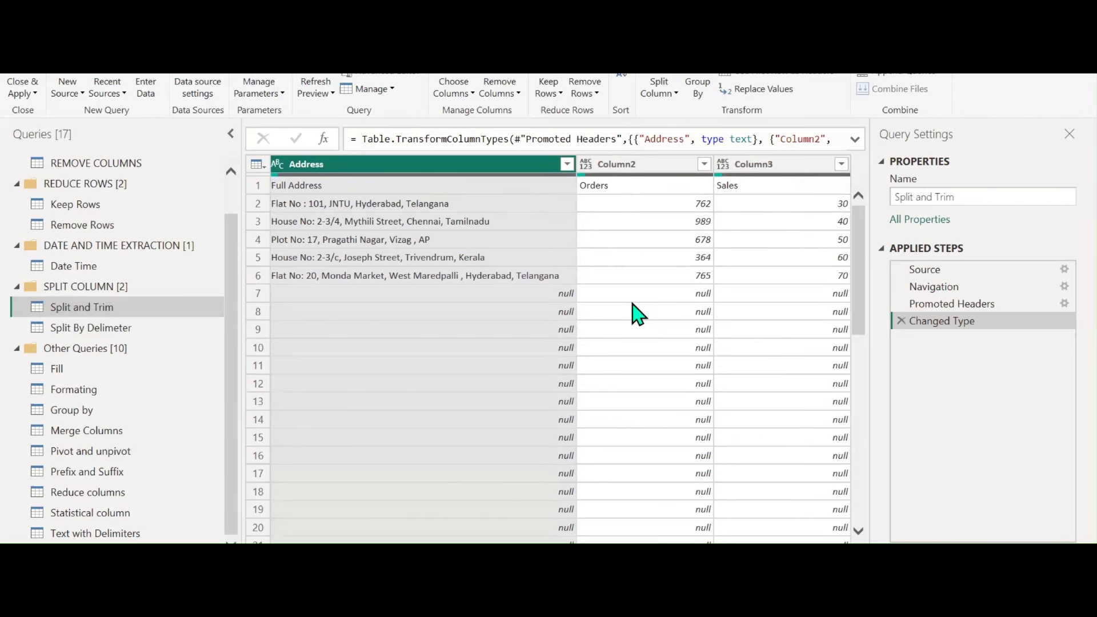
Filter out null Address rows and promote the first row to headers Full Address, Orders, Sales
{"action": "left_click", "coordinate": [567, 165]}
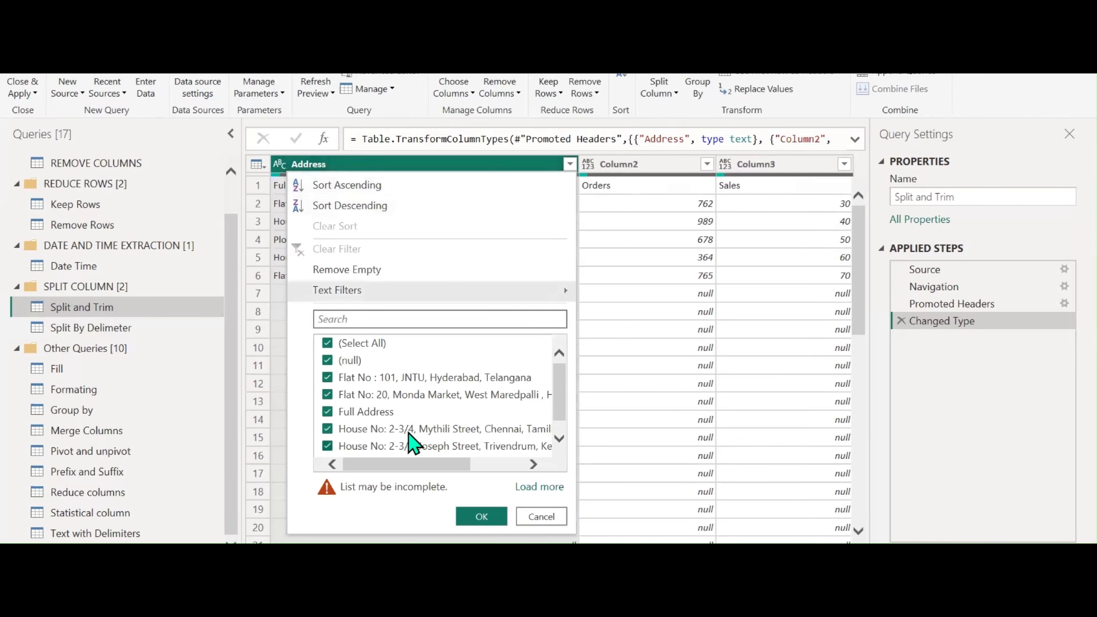
{"action": "left_click", "coordinate": [345, 360]}
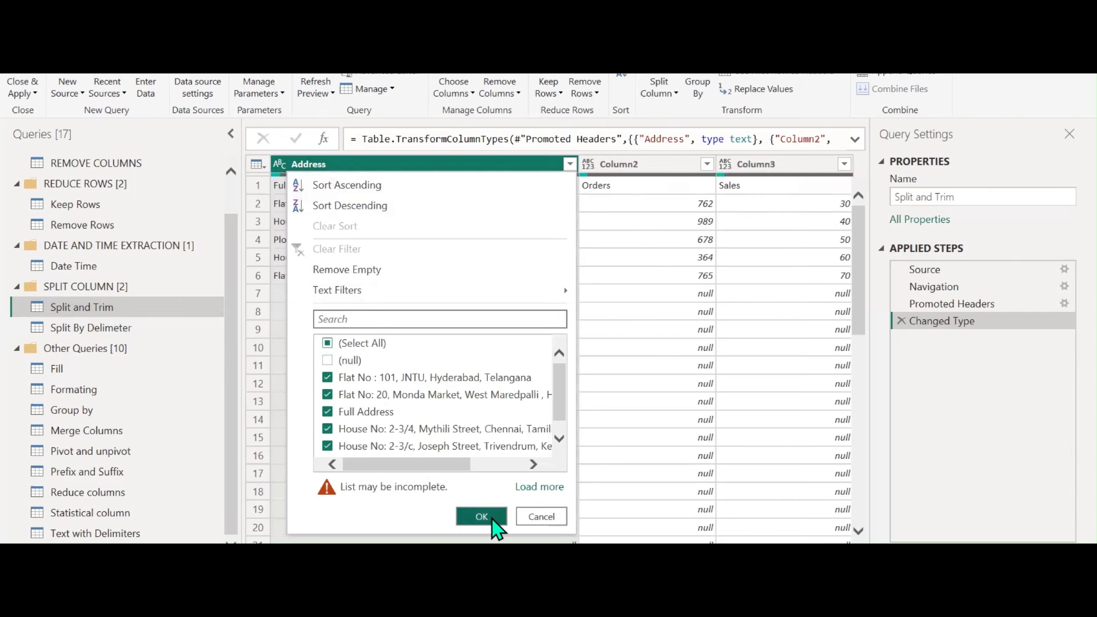
{"action": "left_click", "coordinate": [492, 521]}
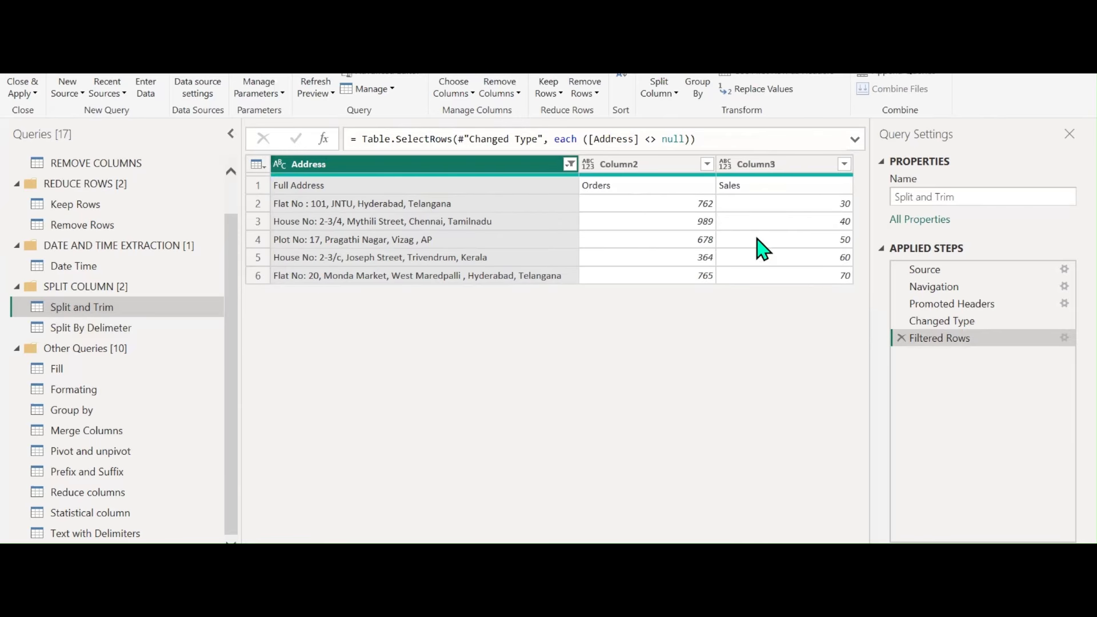
{"action": "left_click", "coordinate": [771, 78]}
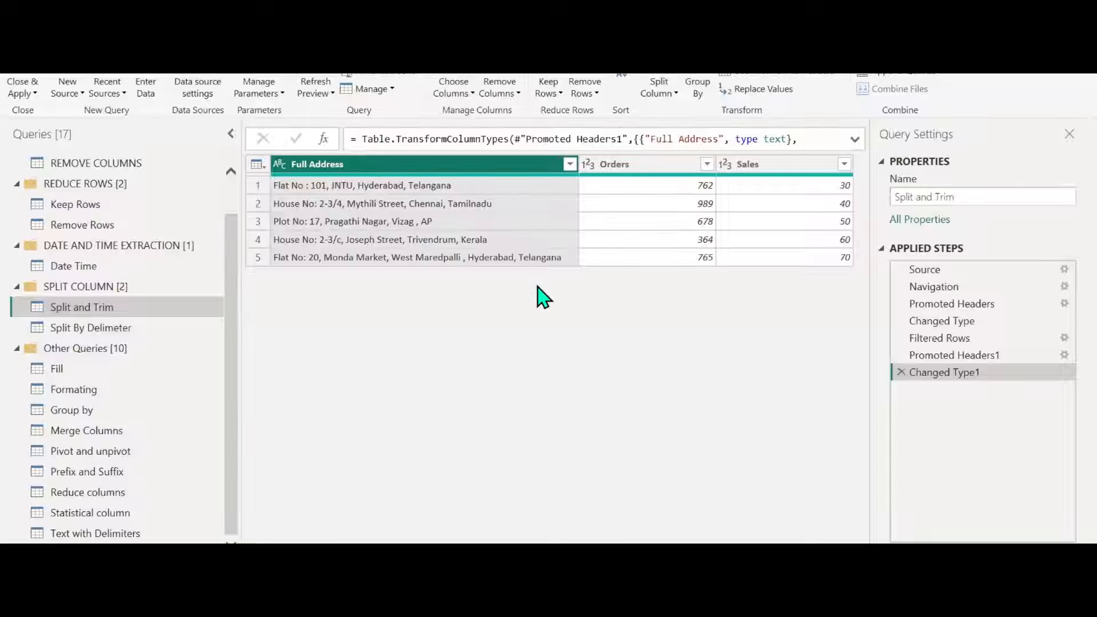
{"action": "left_click", "coordinate": [658, 94]}
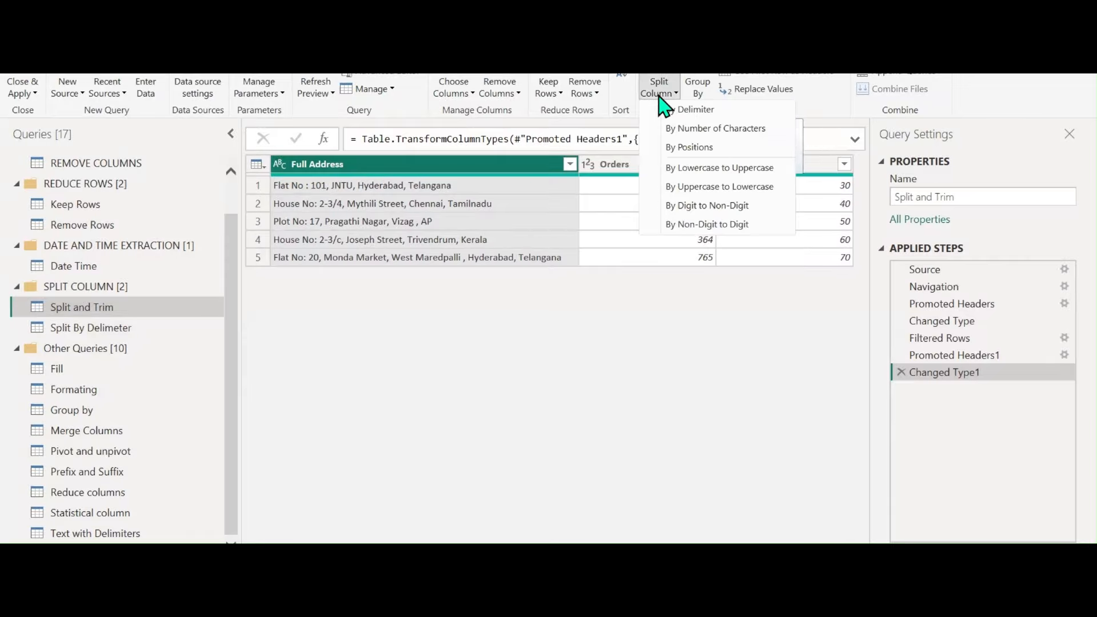
Split Full Address at each colon into Full Address.1 and .2, then delete Changed Type2
{"action": "left_click", "coordinate": [353, 302]}
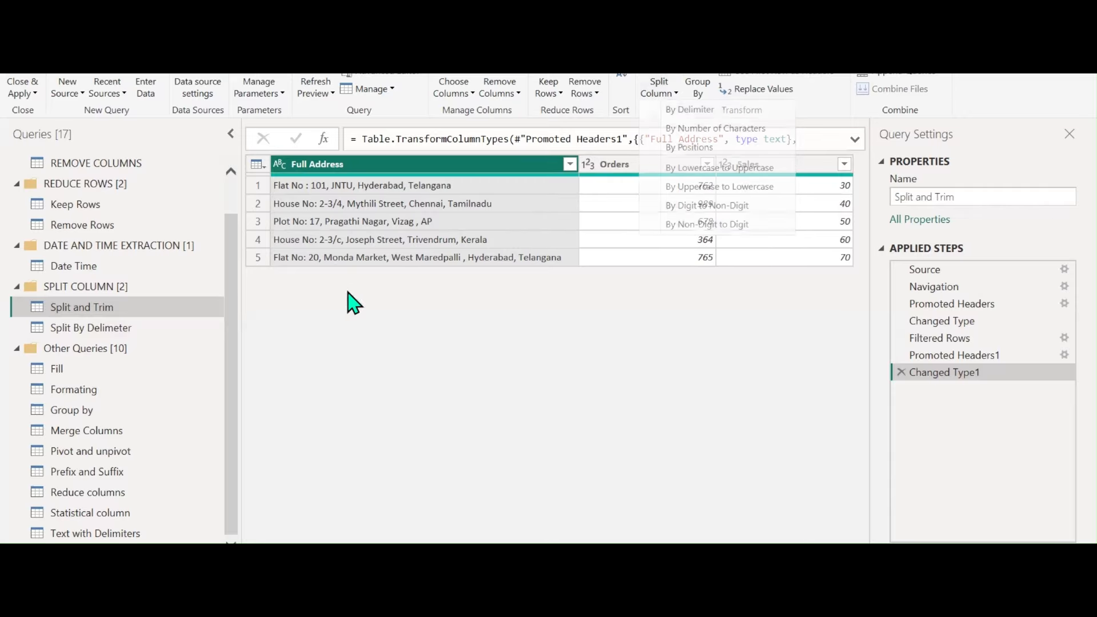
{"action": "left_click", "coordinate": [288, 187]}
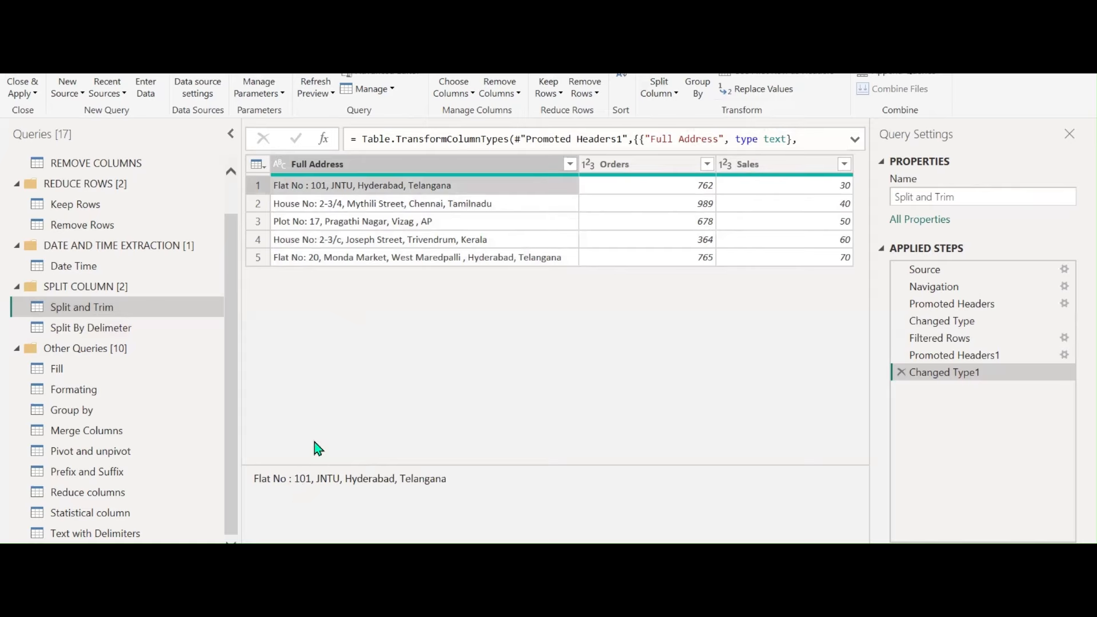
{"action": "left_click", "coordinate": [346, 207]}
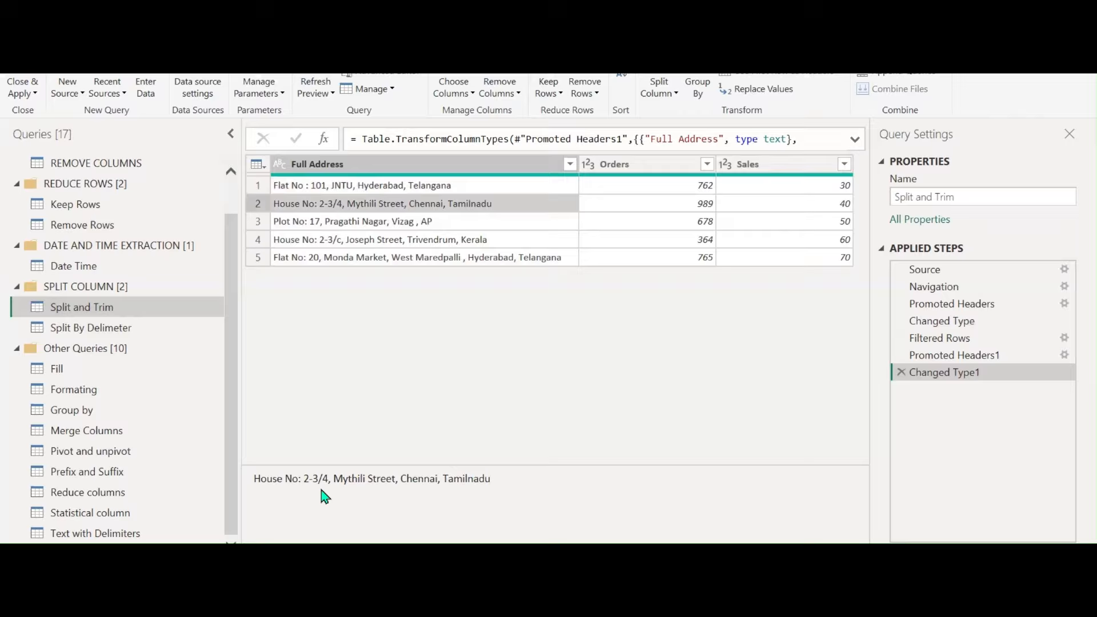
{"action": "left_click", "coordinate": [488, 165]}
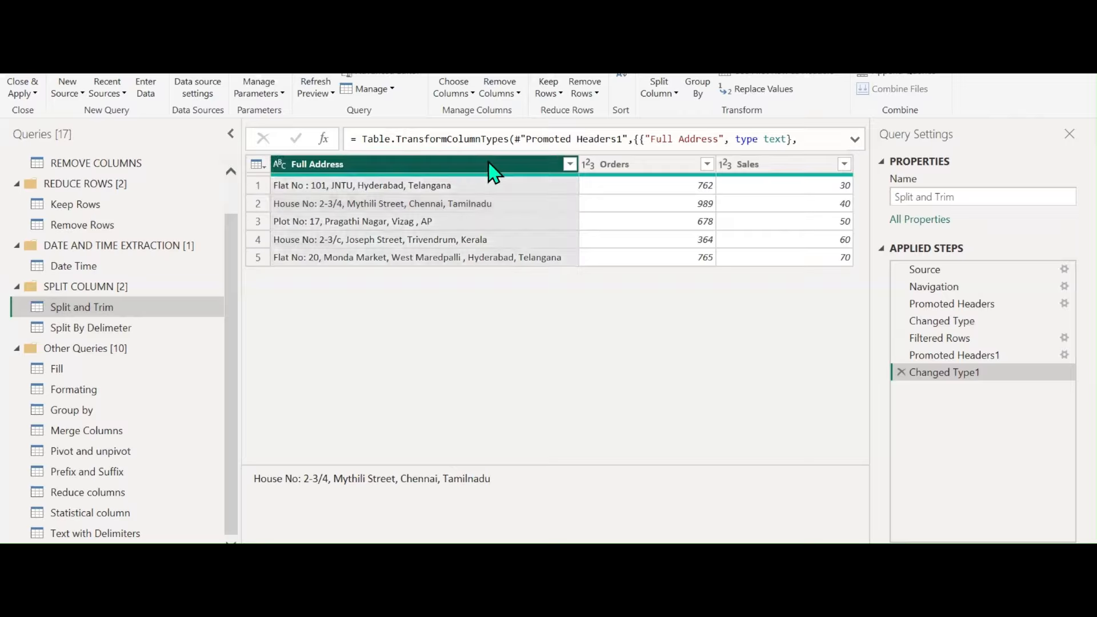
{"action": "left_click", "coordinate": [659, 92]}
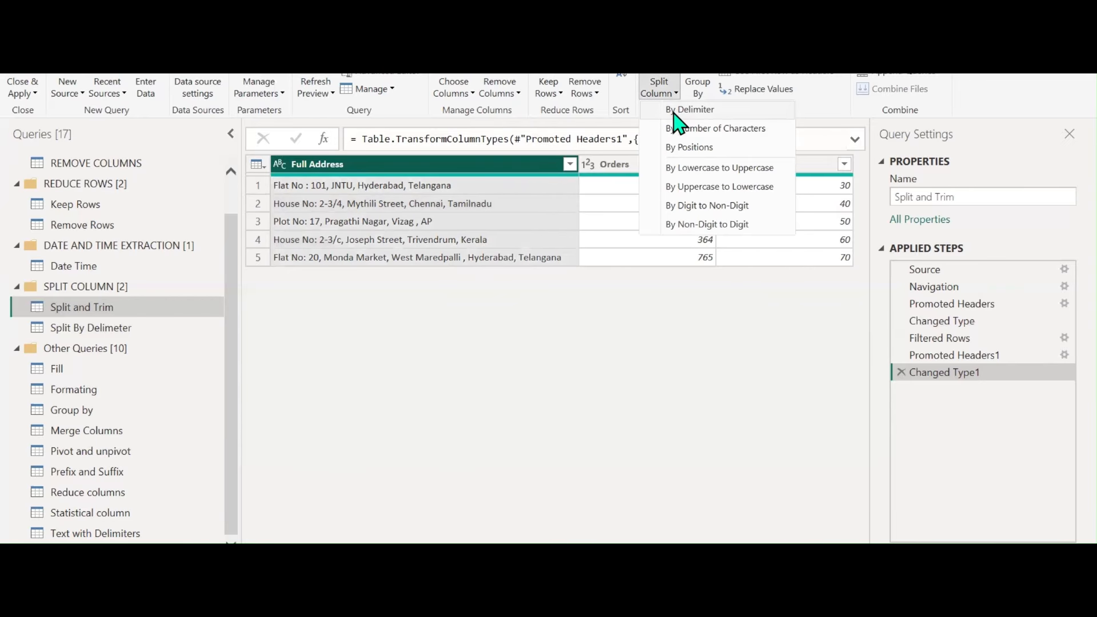
{"action": "left_click", "coordinate": [680, 108]}
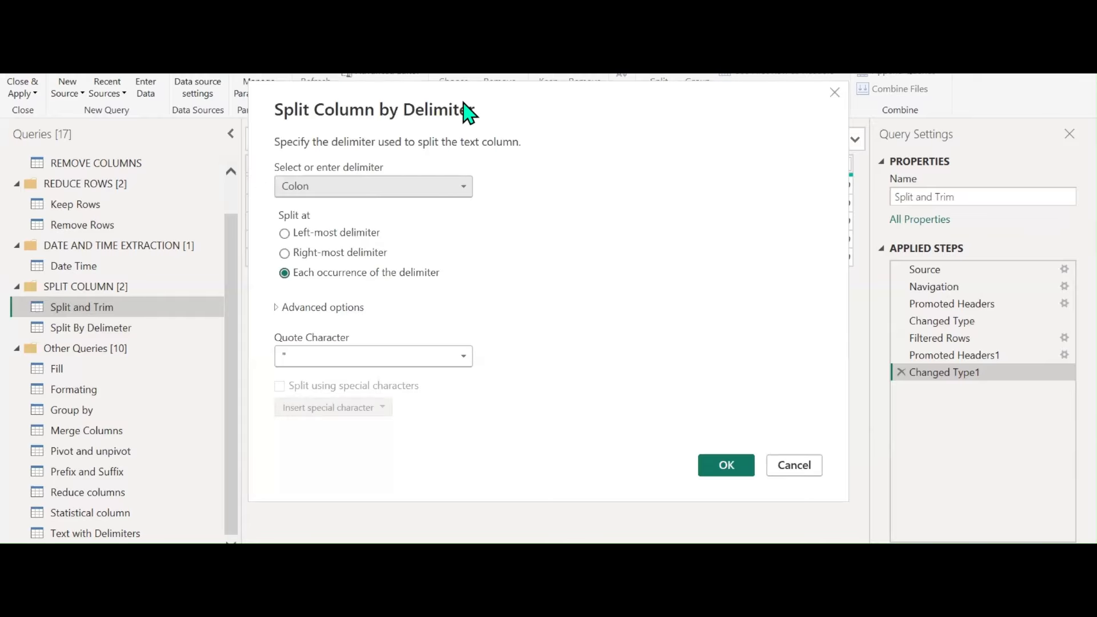
{"action": "left_click_drag", "start_coordinate": [467, 113], "coordinate": [665, 106]}
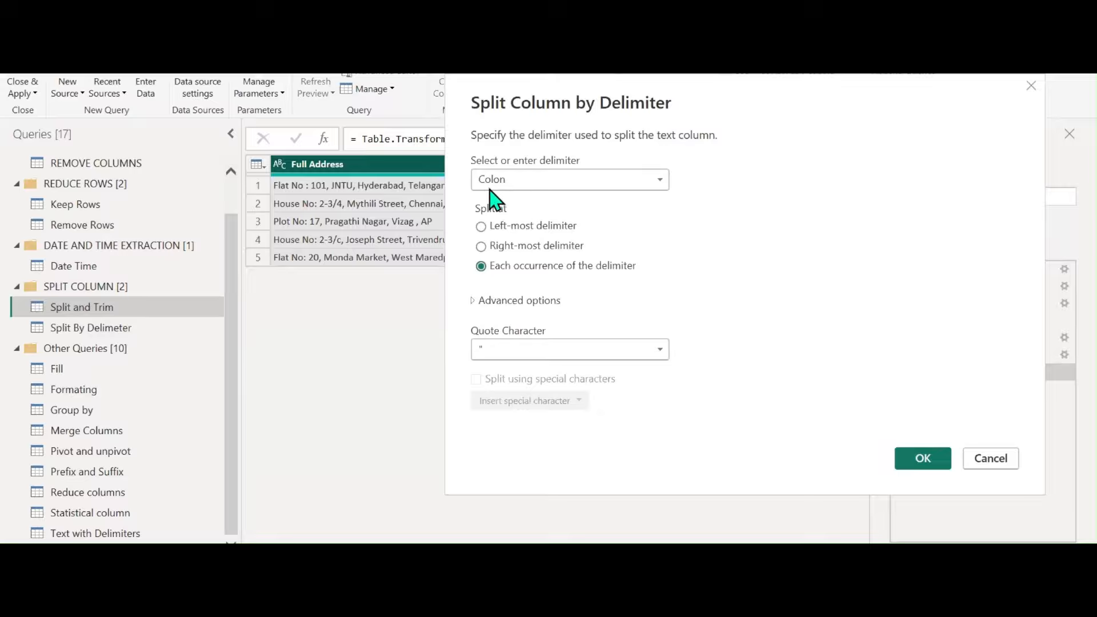
{"action": "left_click", "coordinate": [914, 463]}
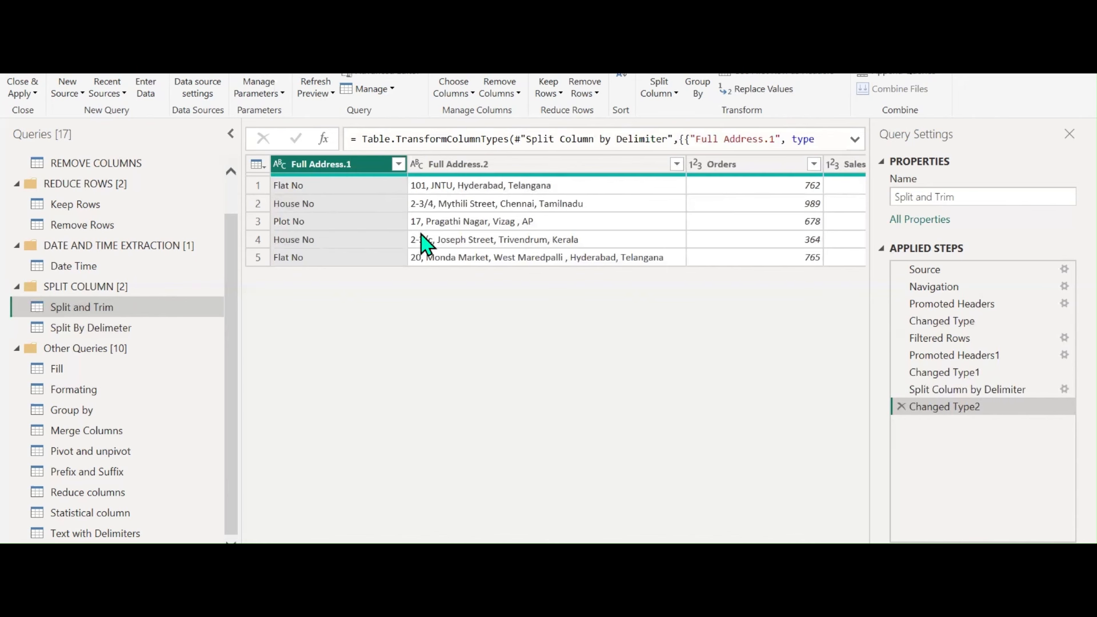
{"action": "left_click", "coordinate": [900, 406]}
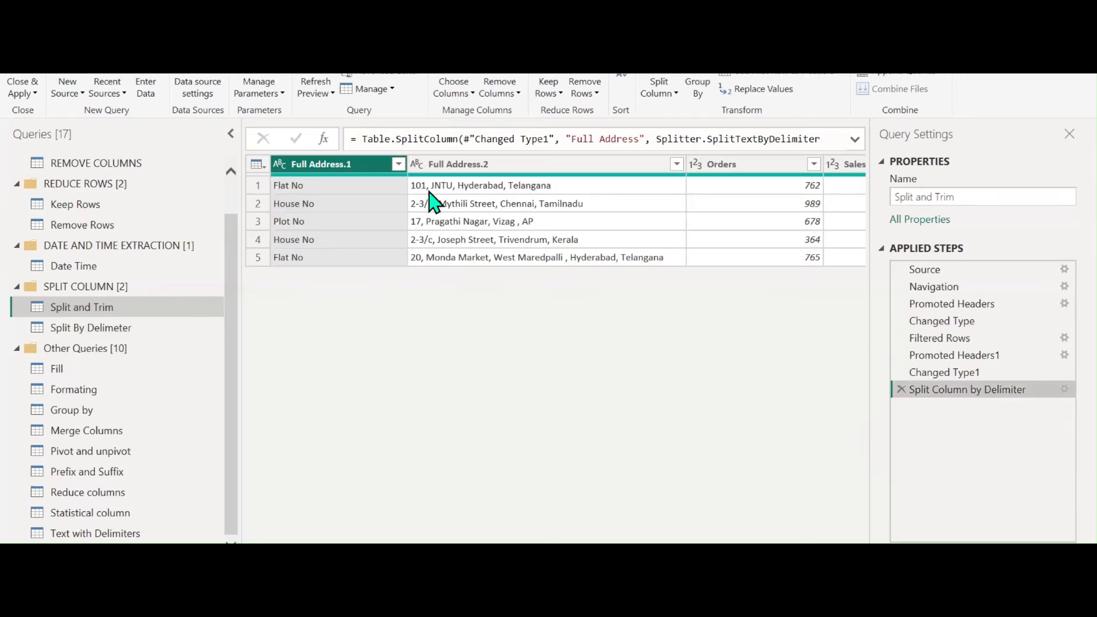
Change the split delimiter to Comma and apply the split at the left-most comma
{"action": "left_click", "coordinate": [1063, 389]}
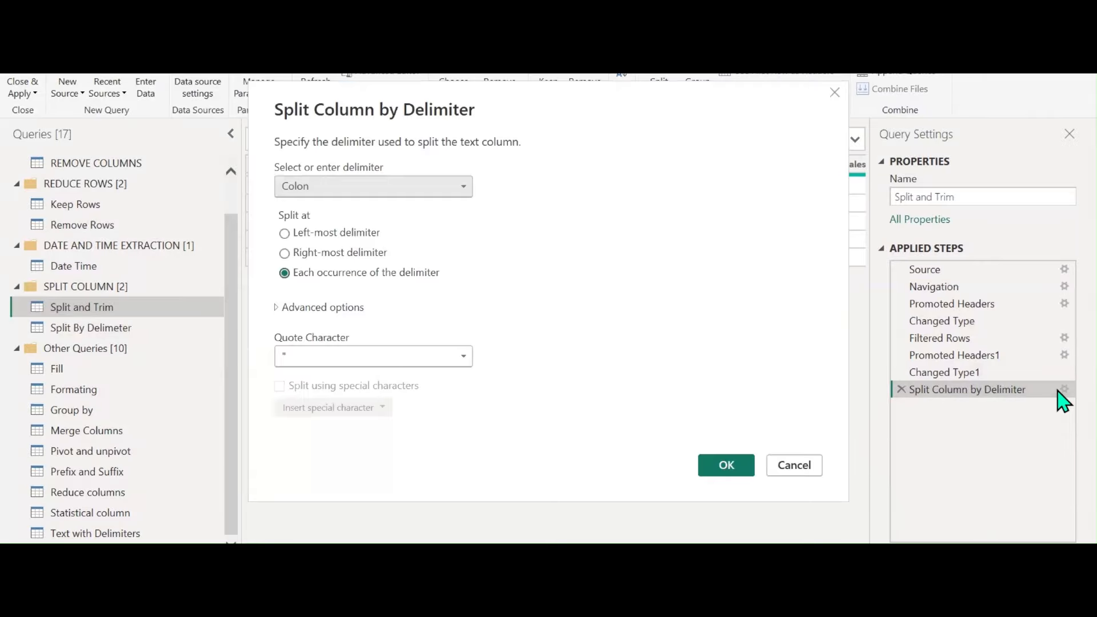
{"action": "left_click", "coordinate": [365, 191]}
{"action": "left_click", "coordinate": [322, 223]}
{"action": "left_click_drag", "start_coordinate": [403, 109], "coordinate": [640, 114]}
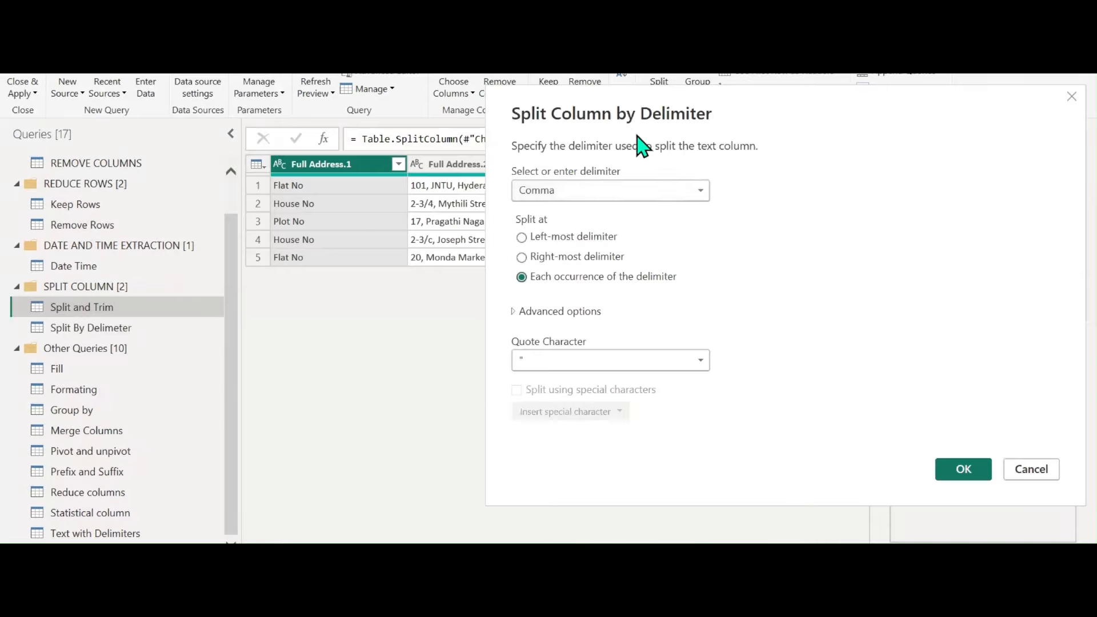
{"action": "left_click", "coordinate": [540, 238]}
{"action": "left_click", "coordinate": [560, 260]}
{"action": "left_click", "coordinate": [563, 279]}
{"action": "left_click", "coordinate": [552, 242]}
{"action": "left_click", "coordinate": [963, 470]}
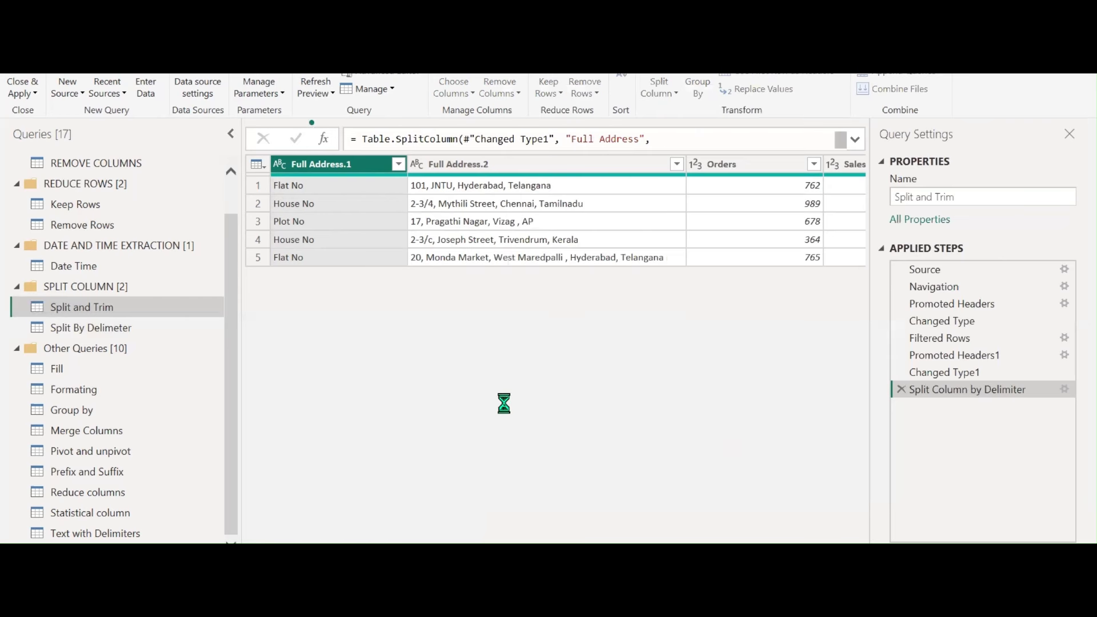
Re-split Full Address at the right-most comma instead
{"action": "left_click", "coordinate": [1064, 393]}
{"action": "left_click", "coordinate": [1064, 391]}
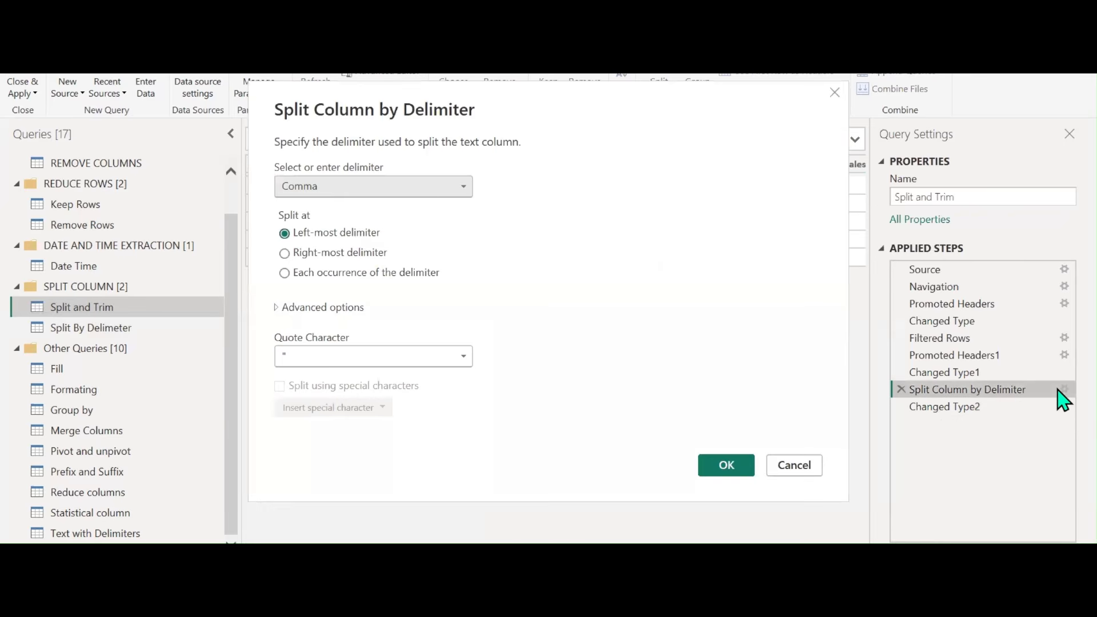
{"action": "left_click", "coordinate": [340, 254]}
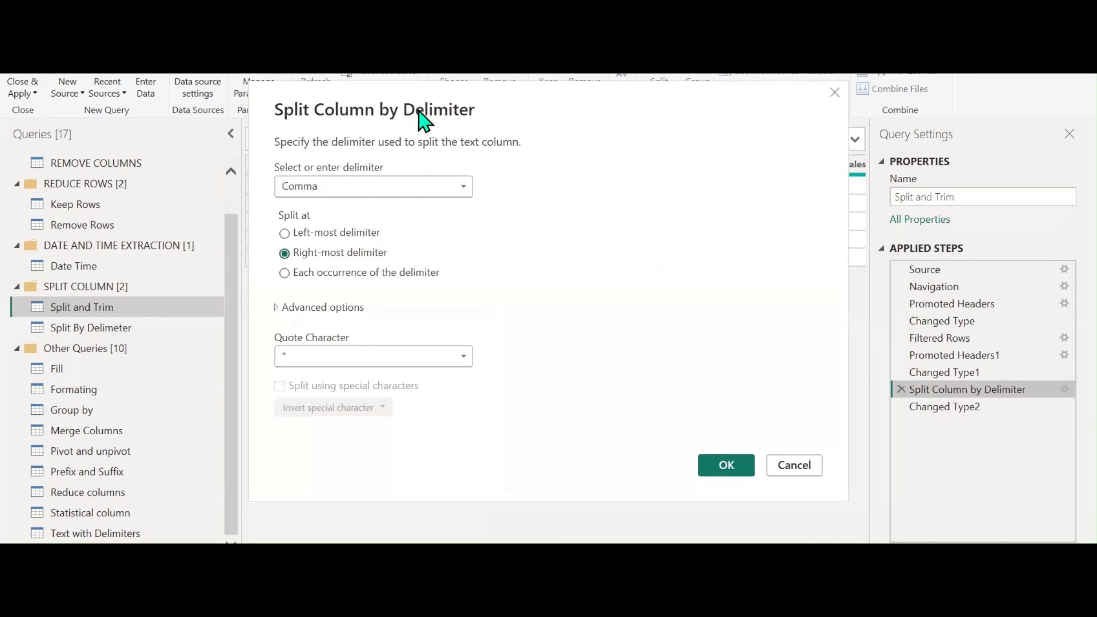
{"action": "left_click_drag", "start_coordinate": [424, 121], "coordinate": [423, 275]}
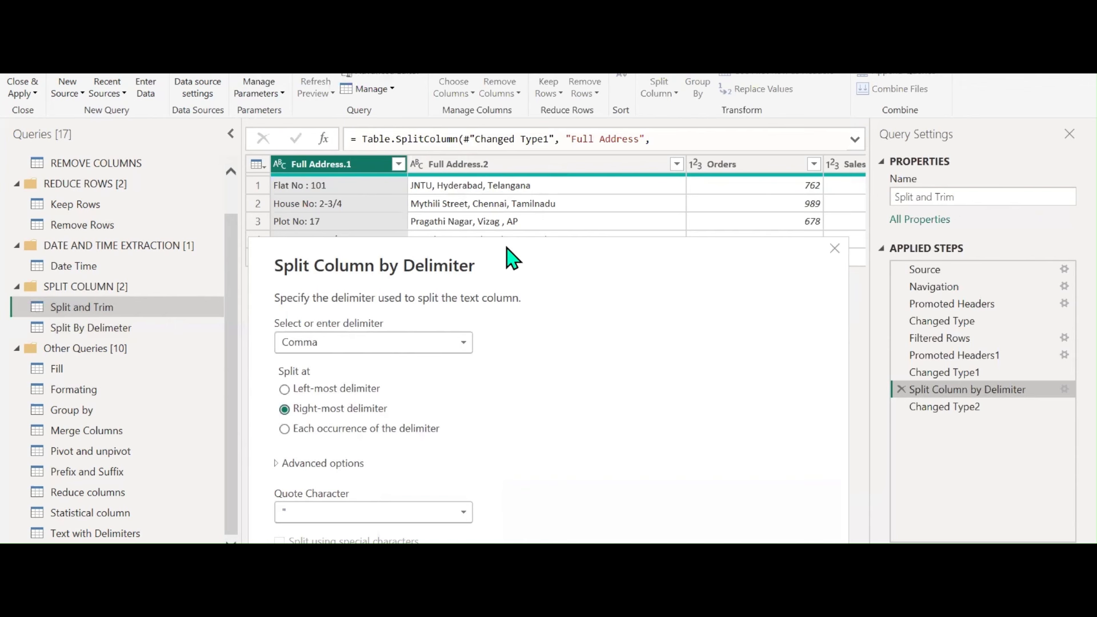
{"action": "left_click_drag", "start_coordinate": [512, 259], "coordinate": [514, 149]}
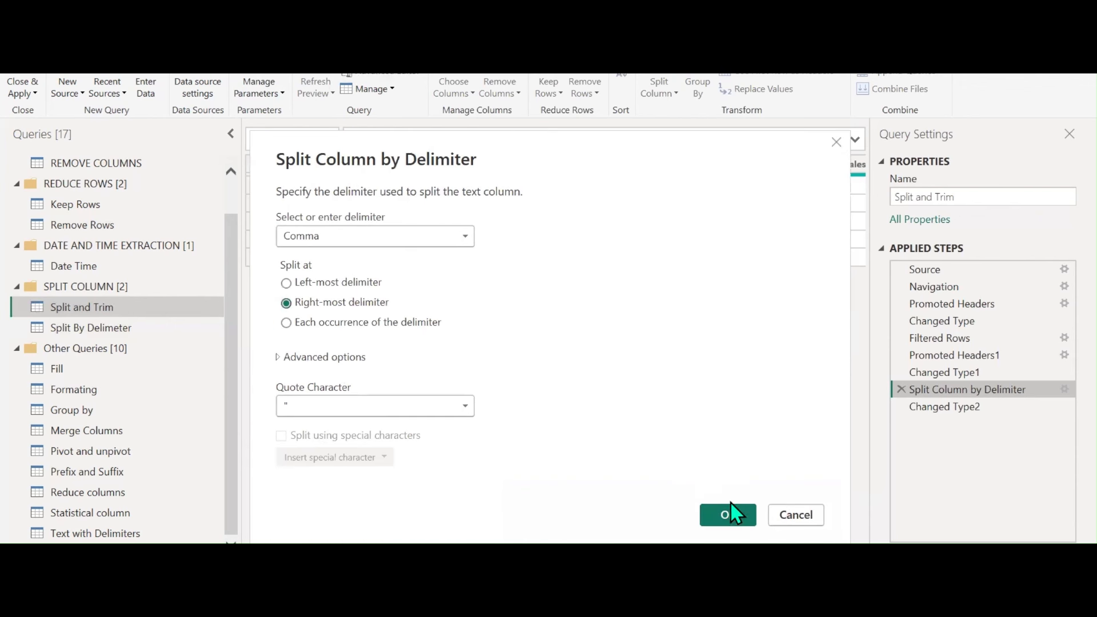
{"action": "left_click", "coordinate": [731, 517]}
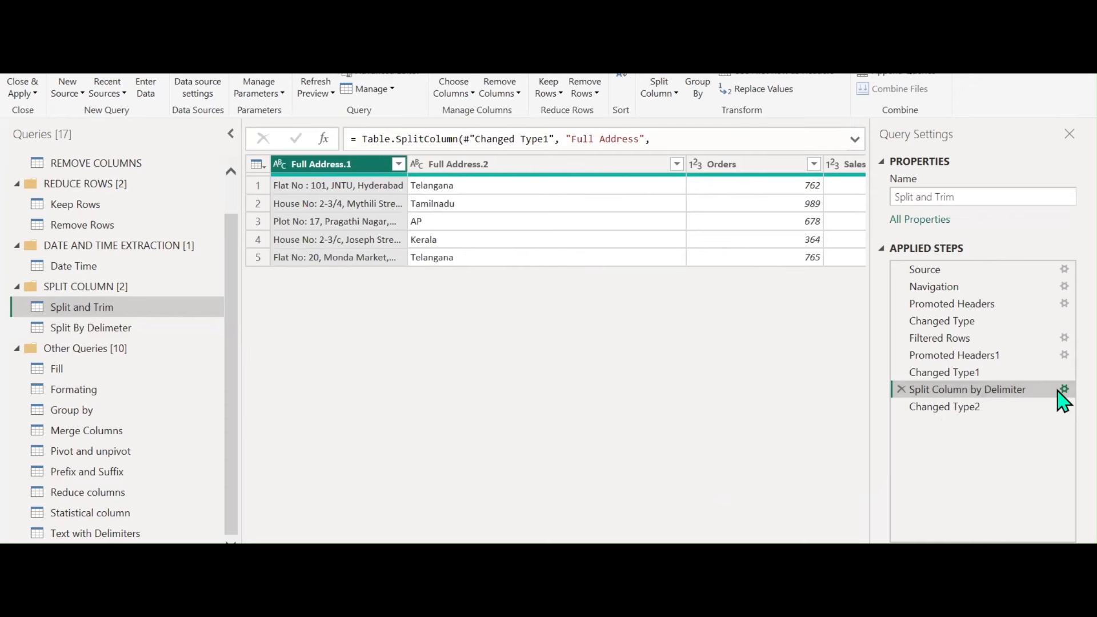
Re-split Full Address at each occurrence of the comma
{"action": "left_click", "coordinate": [1064, 389]}
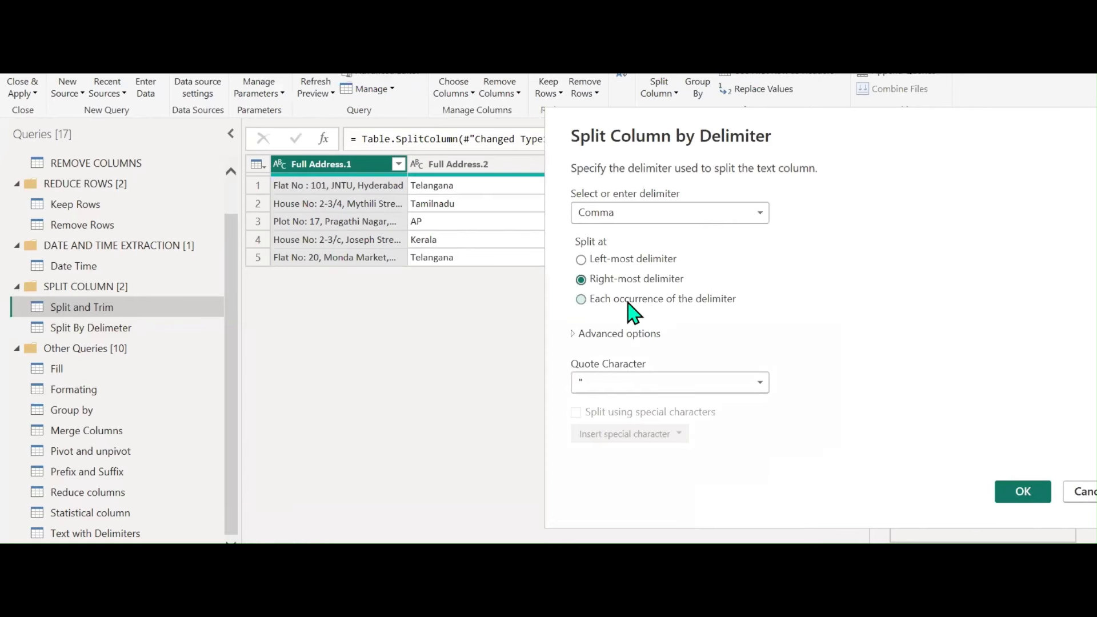
{"action": "left_click", "coordinate": [628, 299]}
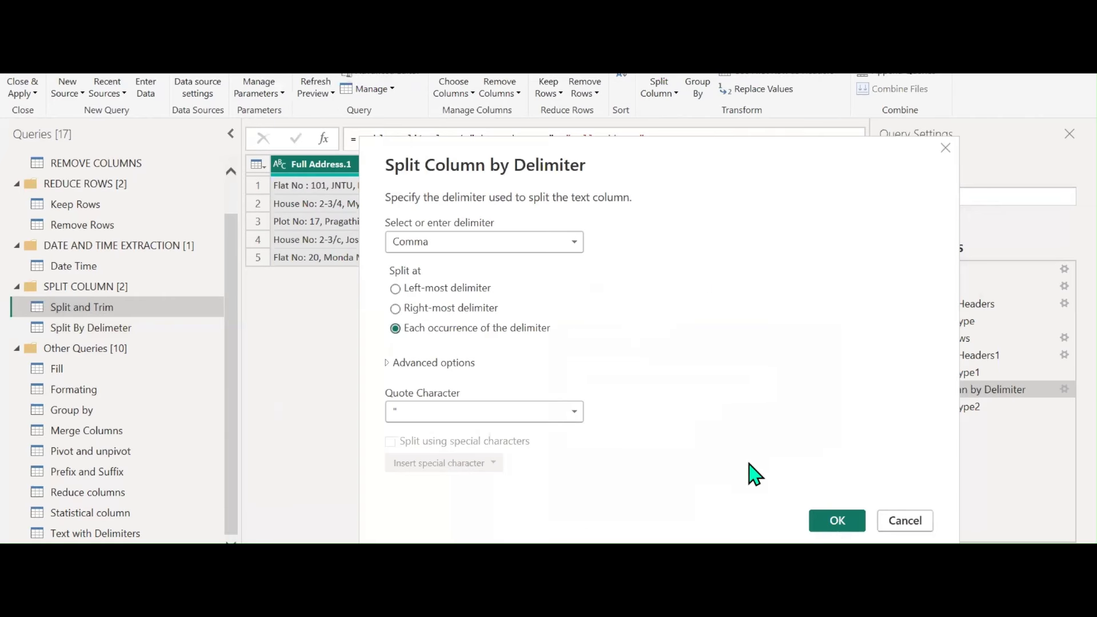
{"action": "left_click", "coordinate": [837, 521]}
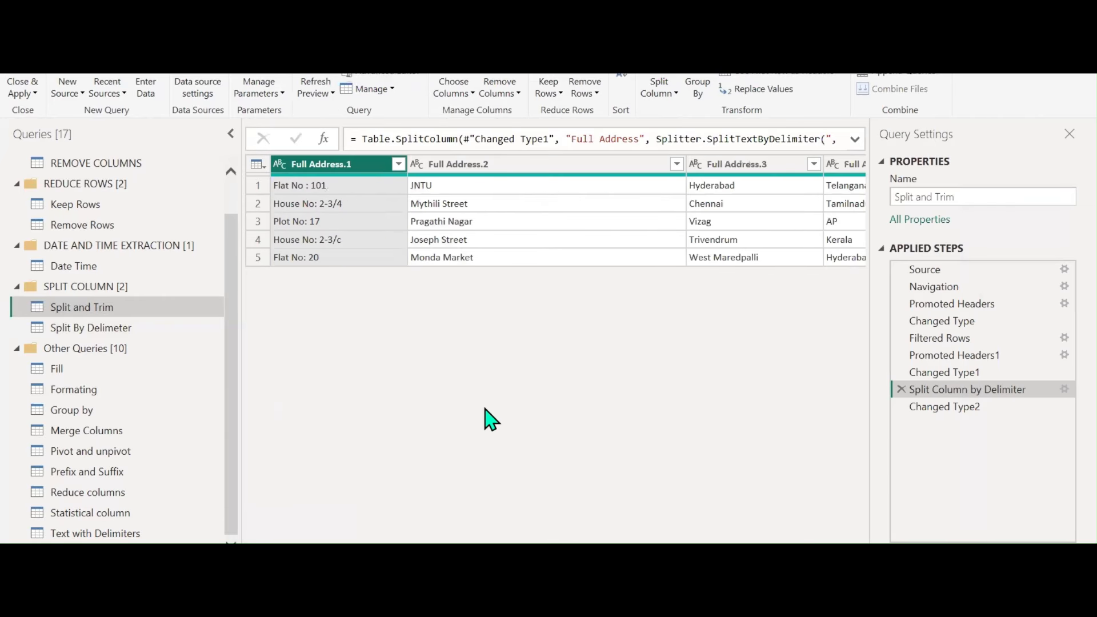
Rename Full Address.1 to House No, inserting it as a new step
{"action": "double_click", "coordinate": [338, 166]}
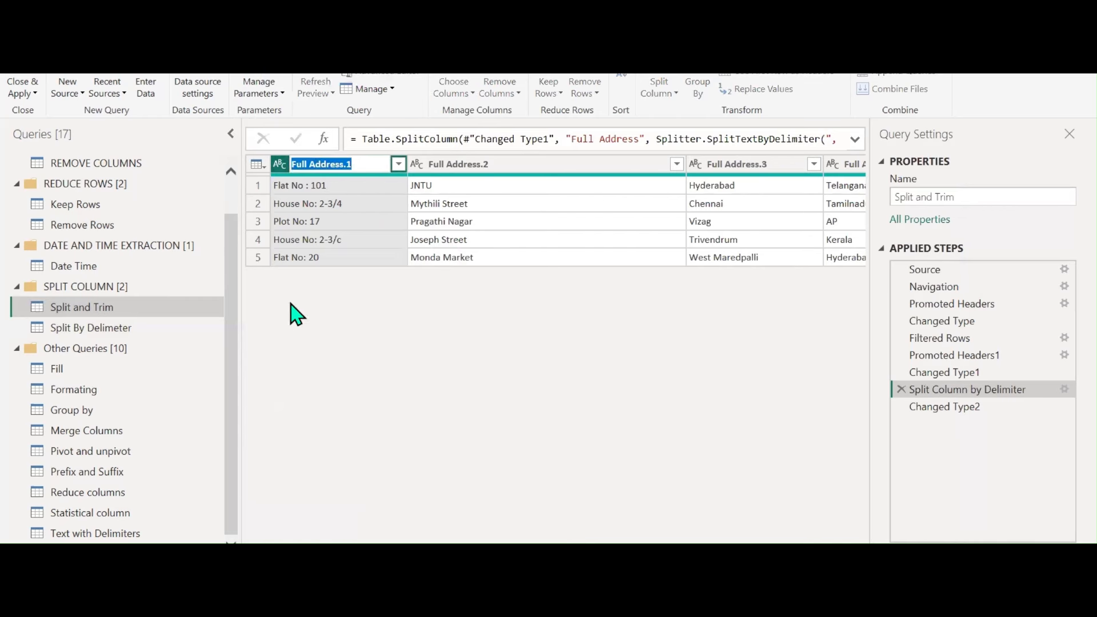
{"action": "type", "text": "House"}
{"action": "key", "text": "BackSpace"}
{"action": "key", "text": "BackSpace"}
{"action": "key", "text": "BackSpace"}
{"action": "key", "text": "BackSpace"}
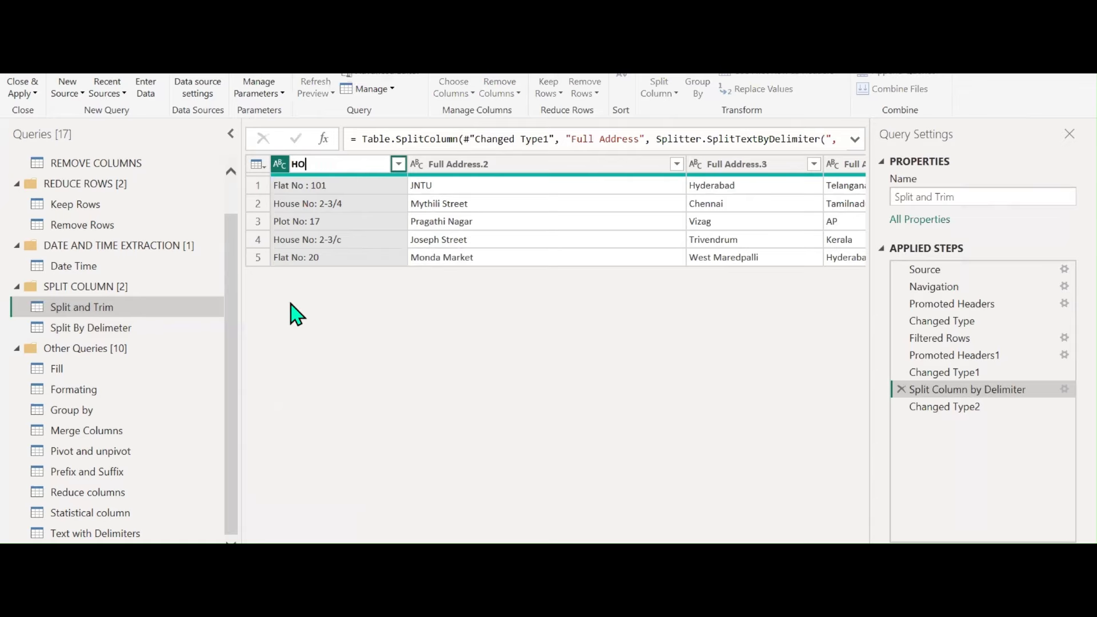
{"action": "type", "text": "ouse No"}
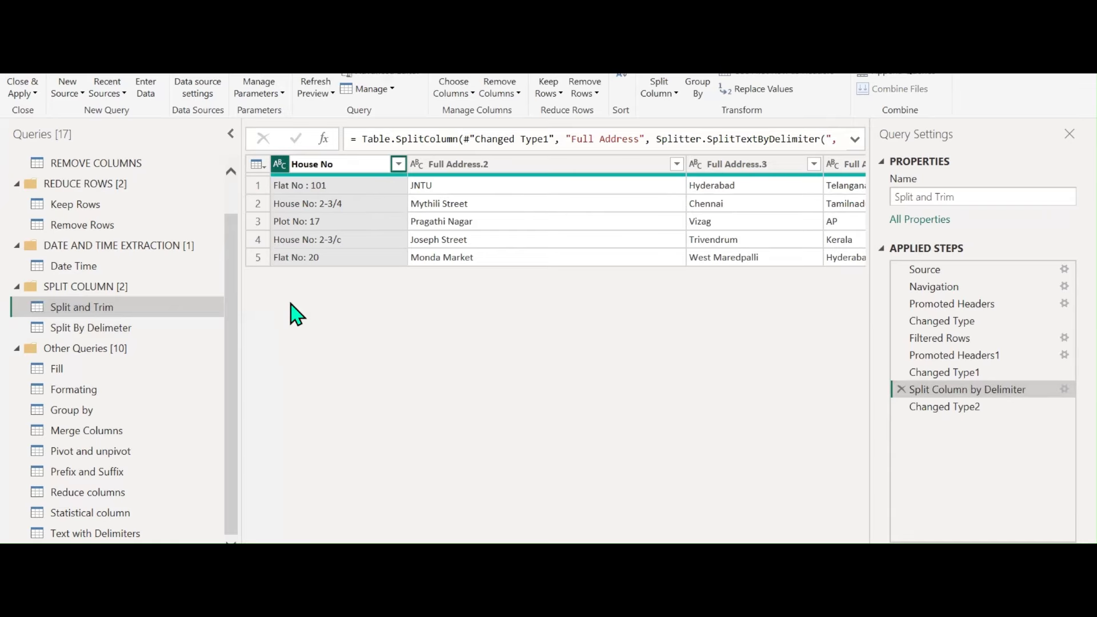
{"action": "left_click", "coordinate": [704, 338]}
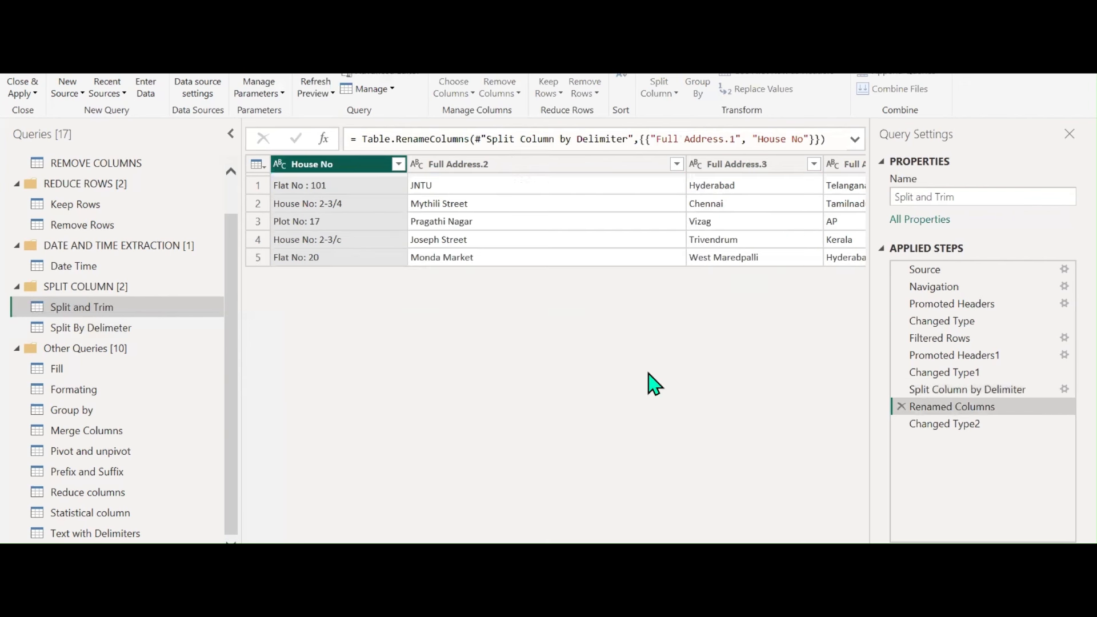
Rename Full Address.2 to Street and delete the Changed Type2 step
{"action": "double_click", "coordinate": [505, 164]}
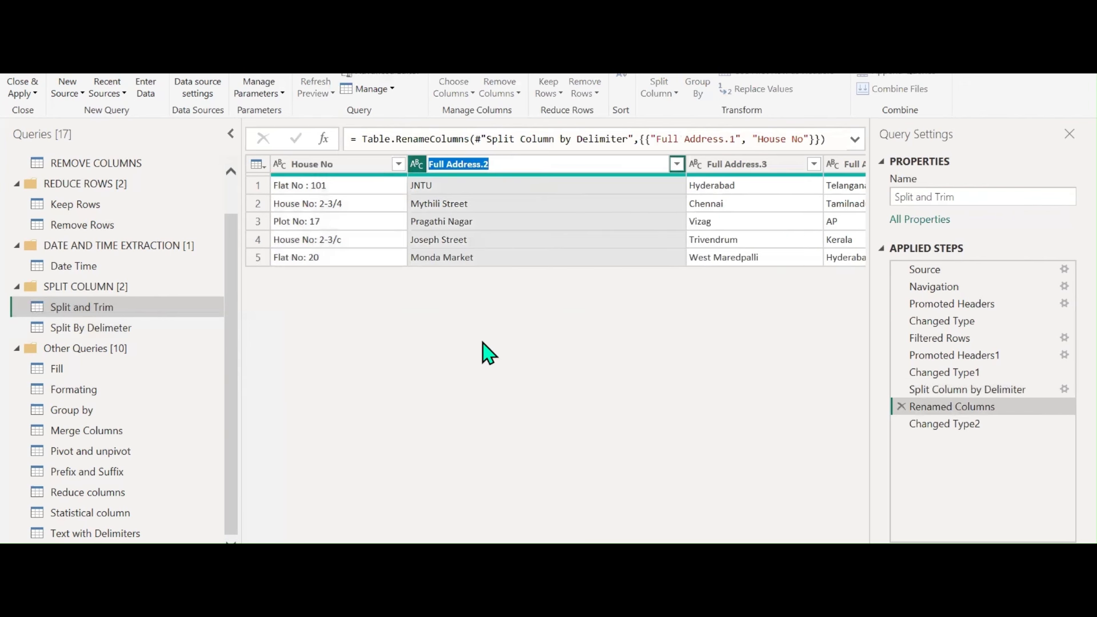
{"action": "type", "text": "Street"}
{"action": "key", "text": "Return"}
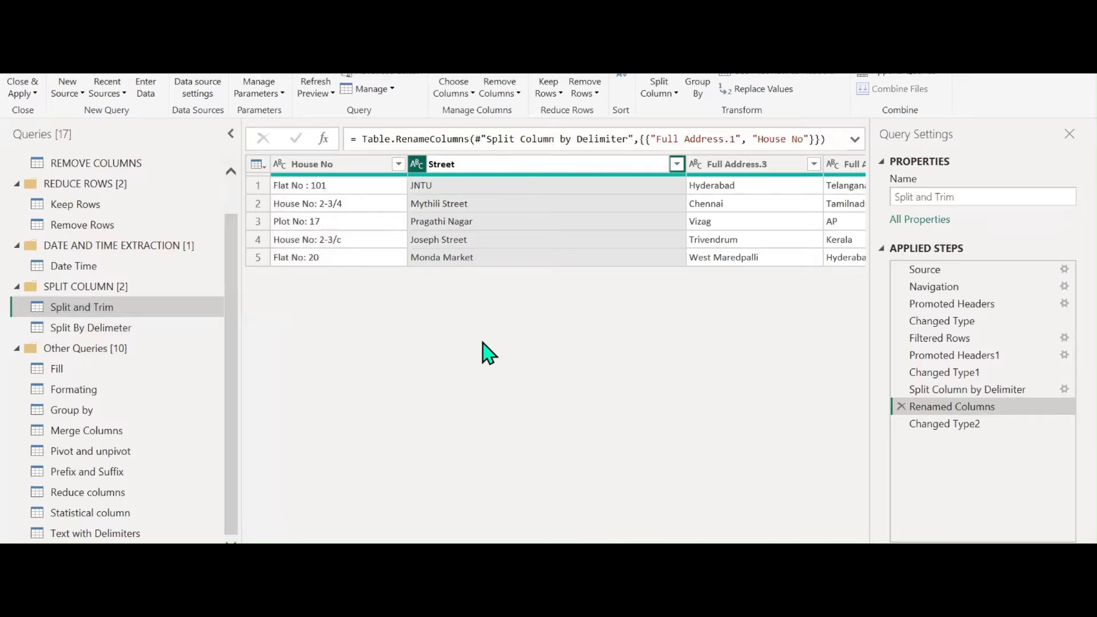
{"action": "left_click", "coordinate": [709, 340]}
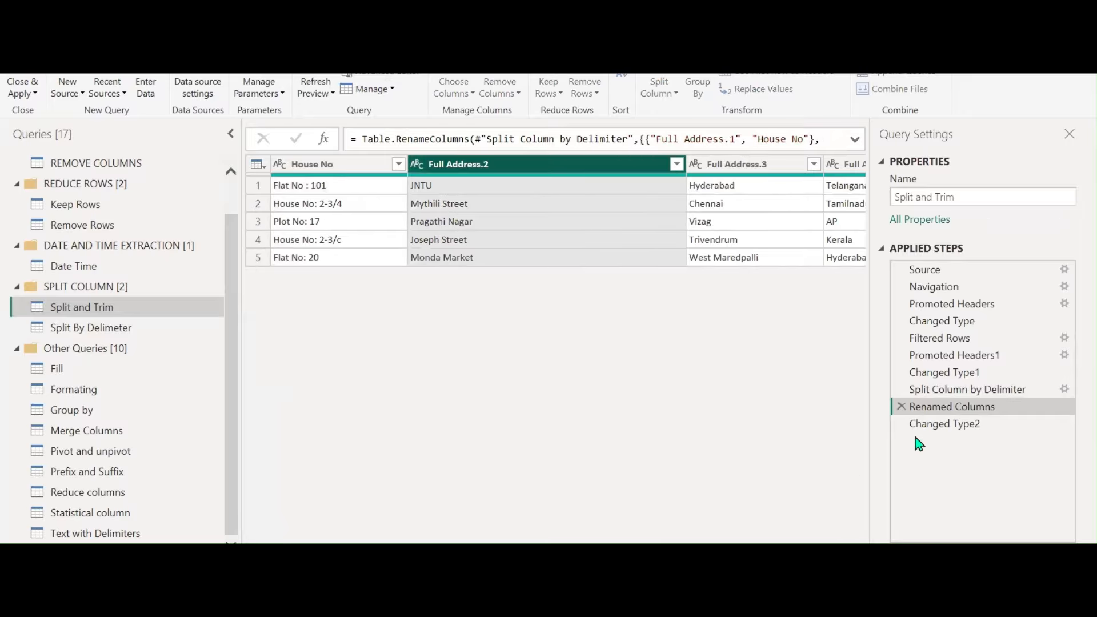
{"action": "left_click", "coordinate": [900, 423]}
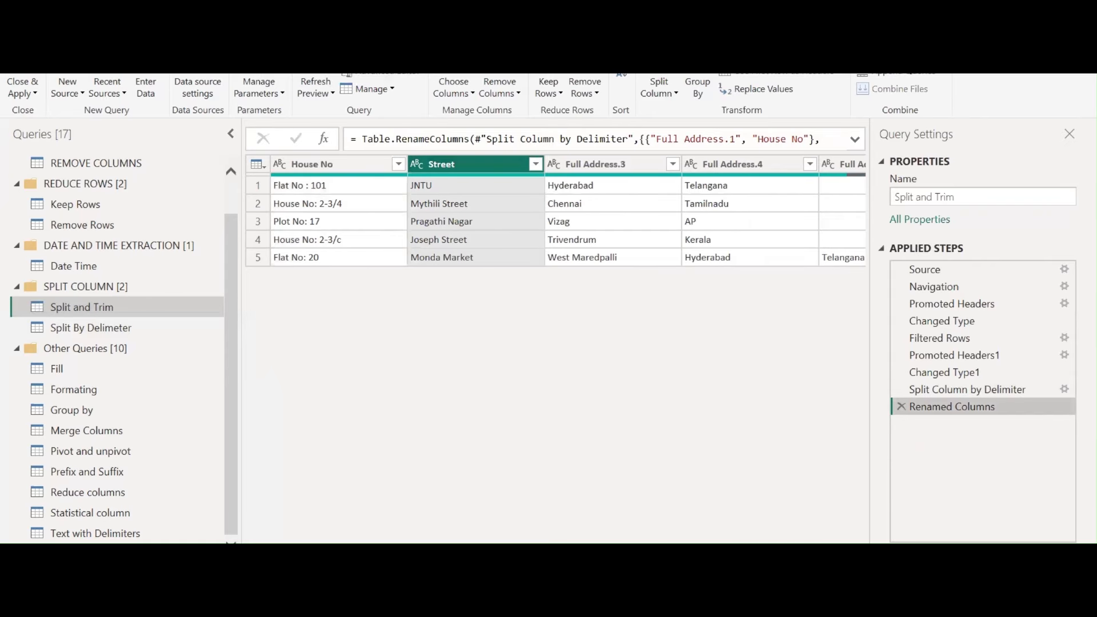
Rename Full Address.3 to City and Full Address.4 to State
{"action": "scroll", "coordinate": [451, 205], "scroll_direction": "right", "scroll_amount": 3}
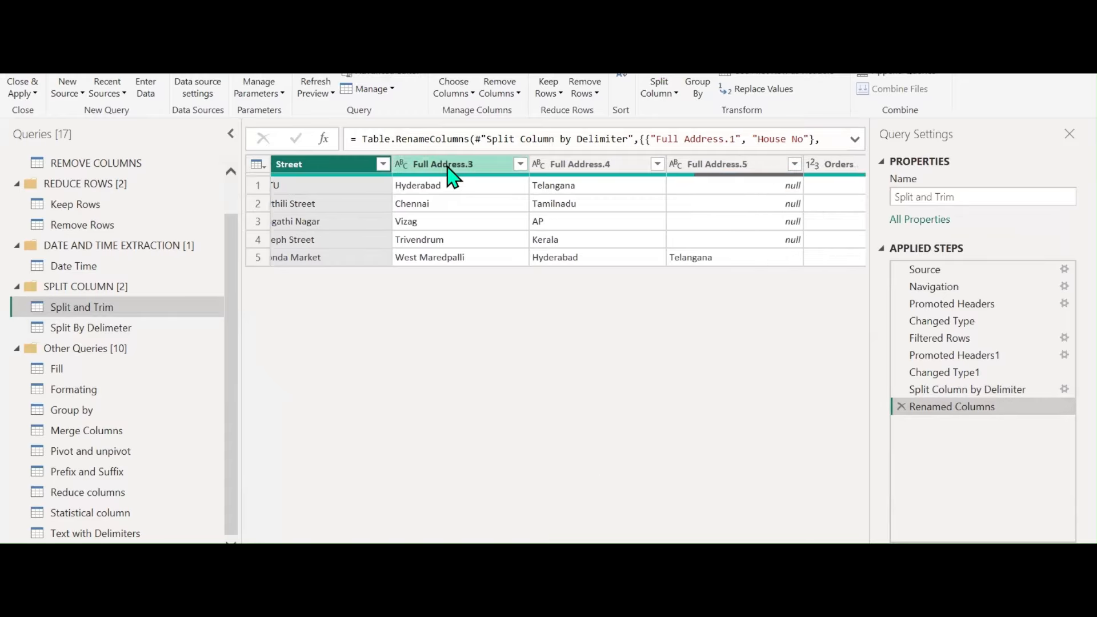
{"action": "double_click", "coordinate": [451, 166]}
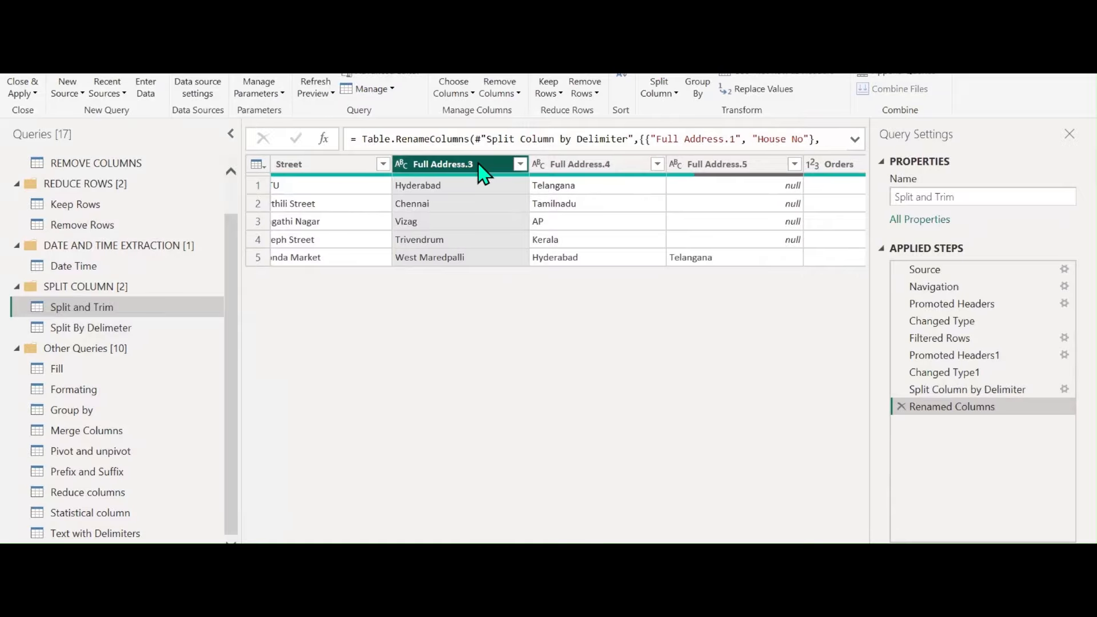
{"action": "type", "text": "City"}
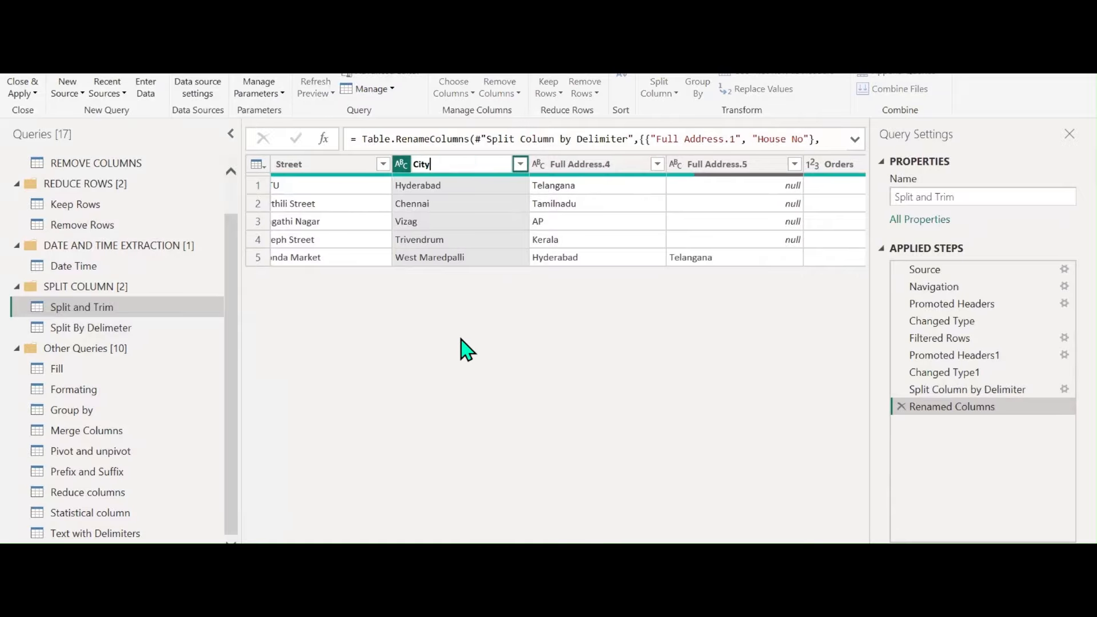
{"action": "key", "text": "Return"}
{"action": "left_click", "coordinate": [597, 170]}
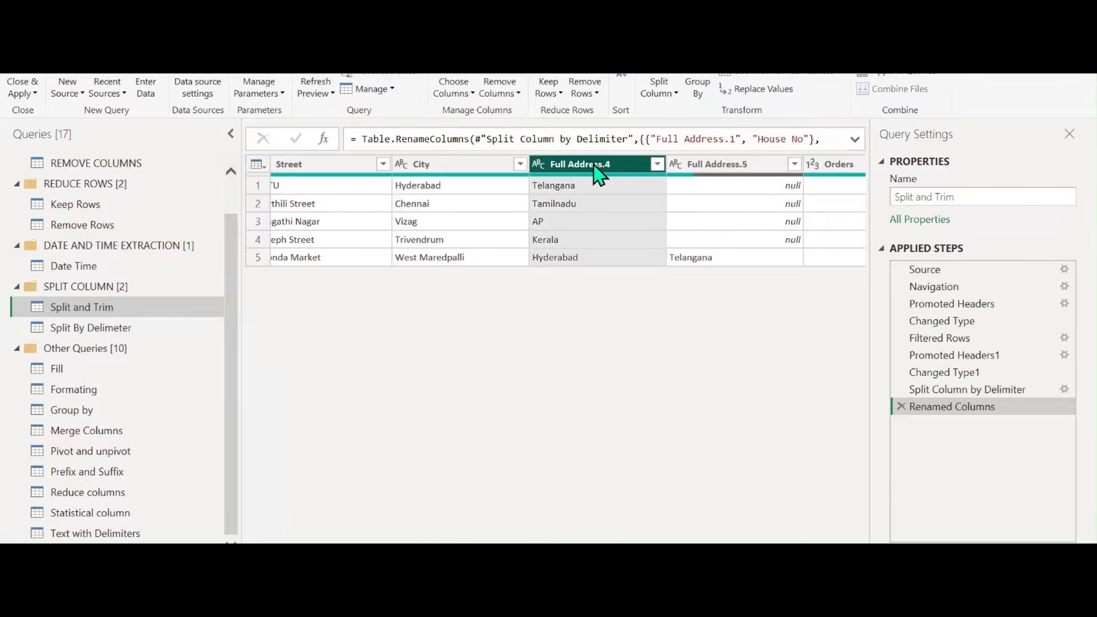
{"action": "double_click", "coordinate": [597, 170]}
{"action": "type", "text": "State"}
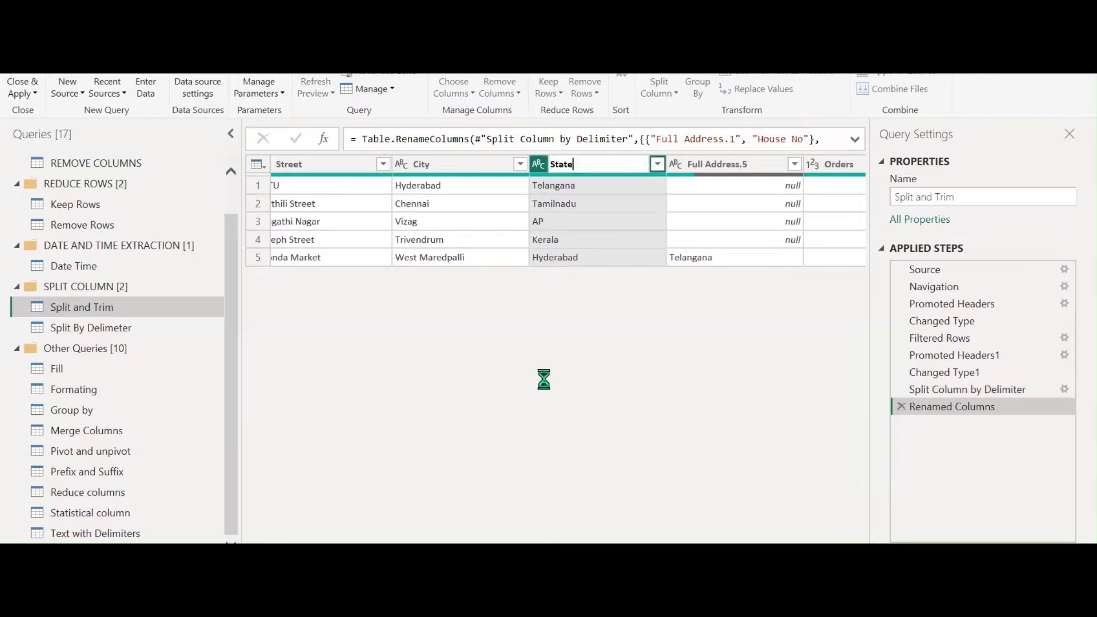
{"action": "key", "text": "Return"}
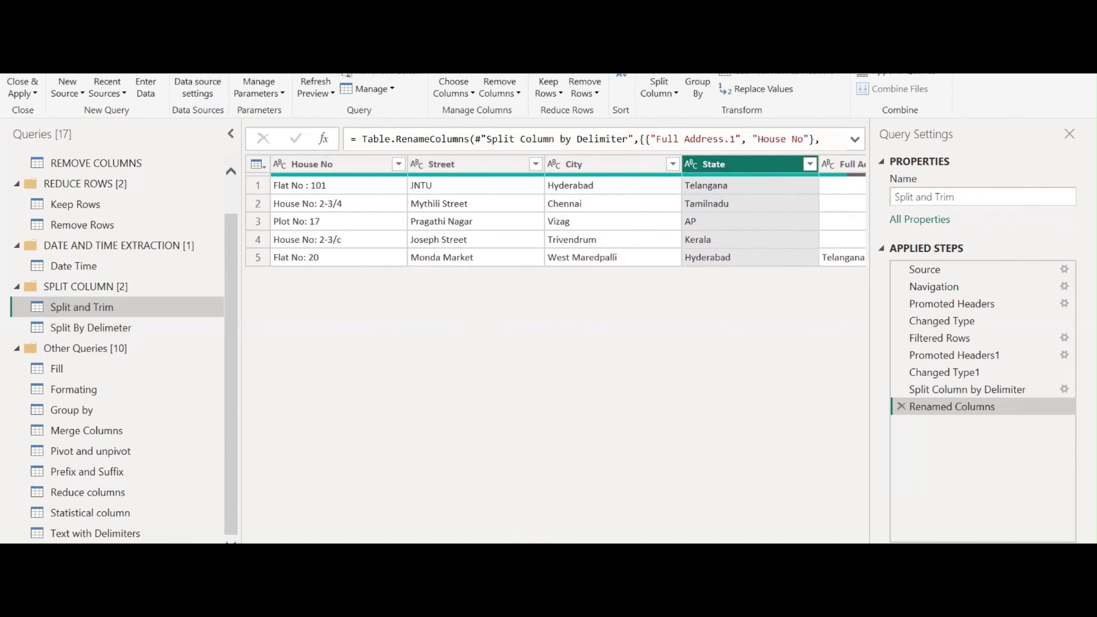
{"action": "scroll", "coordinate": [568, 210], "scroll_direction": "right", "scroll_amount": 5}
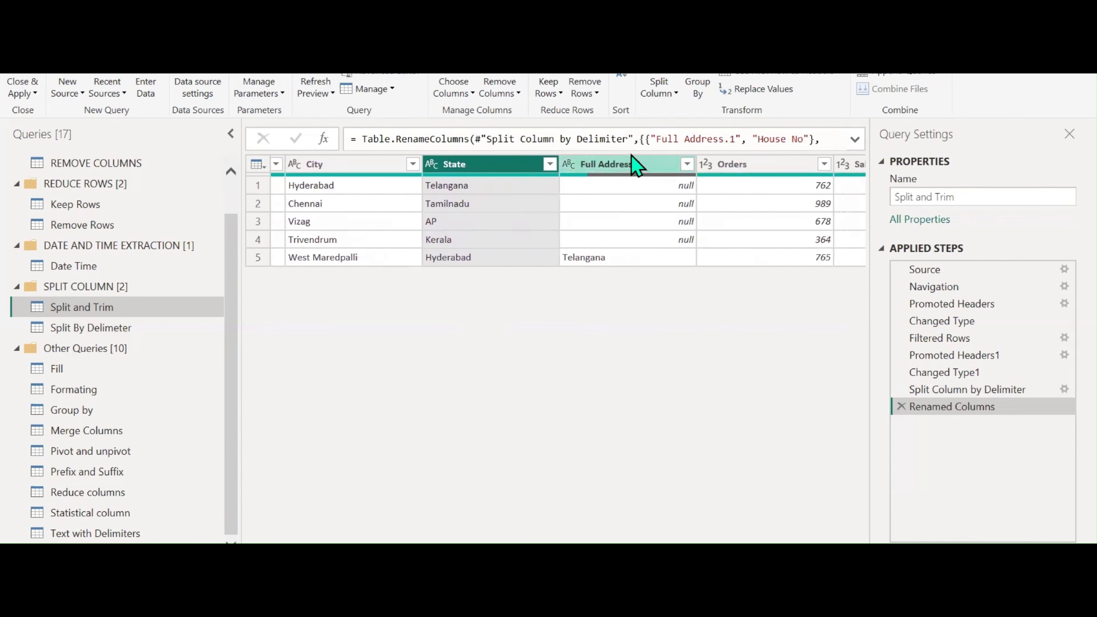
Remove the Full Address.5 column, then show the Split Column choices
{"action": "left_click", "coordinate": [637, 170]}
{"action": "right_click", "coordinate": [642, 181]}
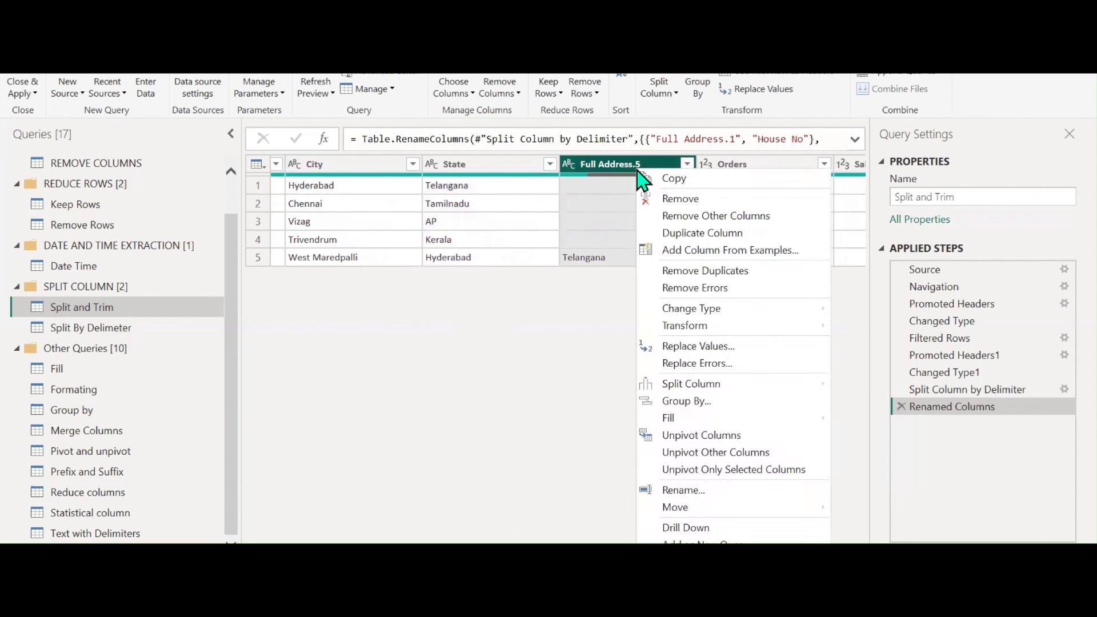
{"action": "left_click", "coordinate": [659, 205]}
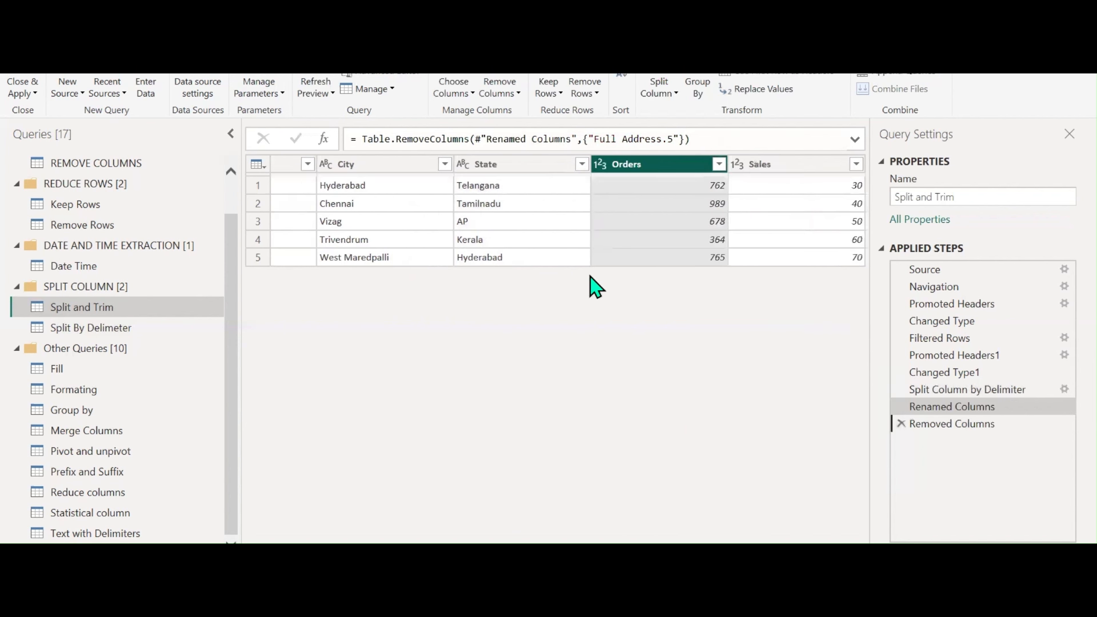
{"action": "scroll", "coordinate": [570, 367], "scroll_direction": "left", "scroll_amount": 5}
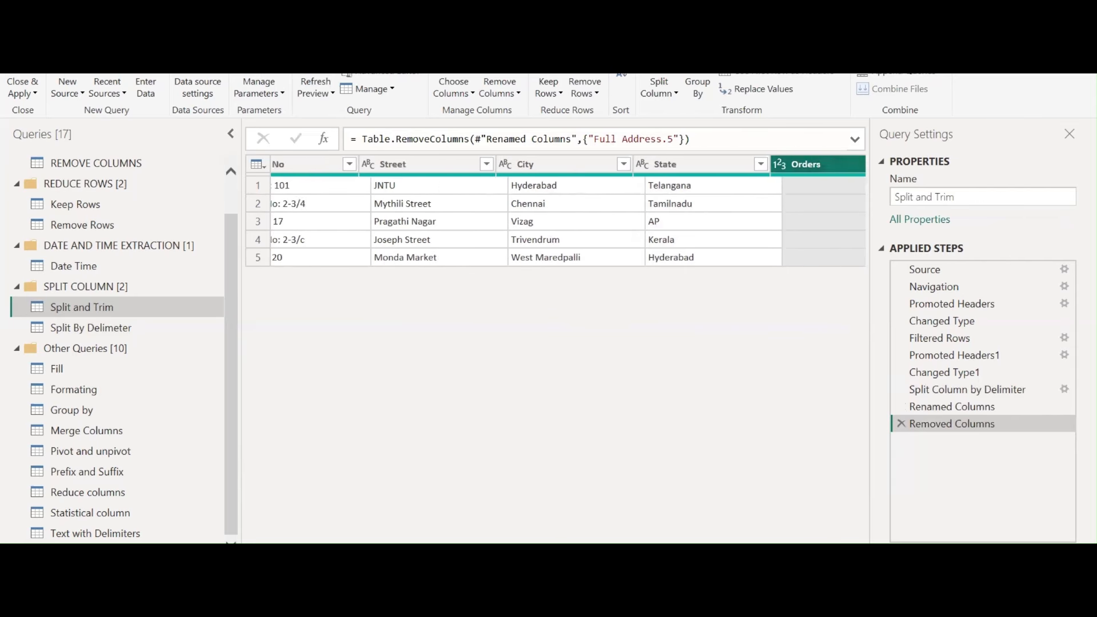
{"action": "left_click", "coordinate": [657, 93]}
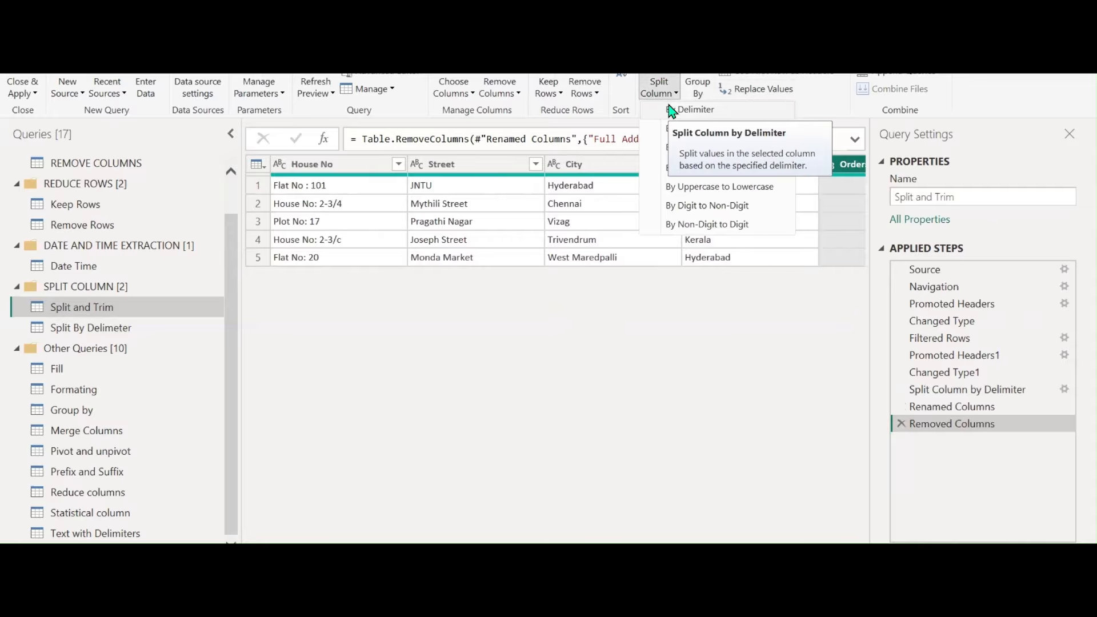
{"action": "left_click", "coordinate": [673, 110]}
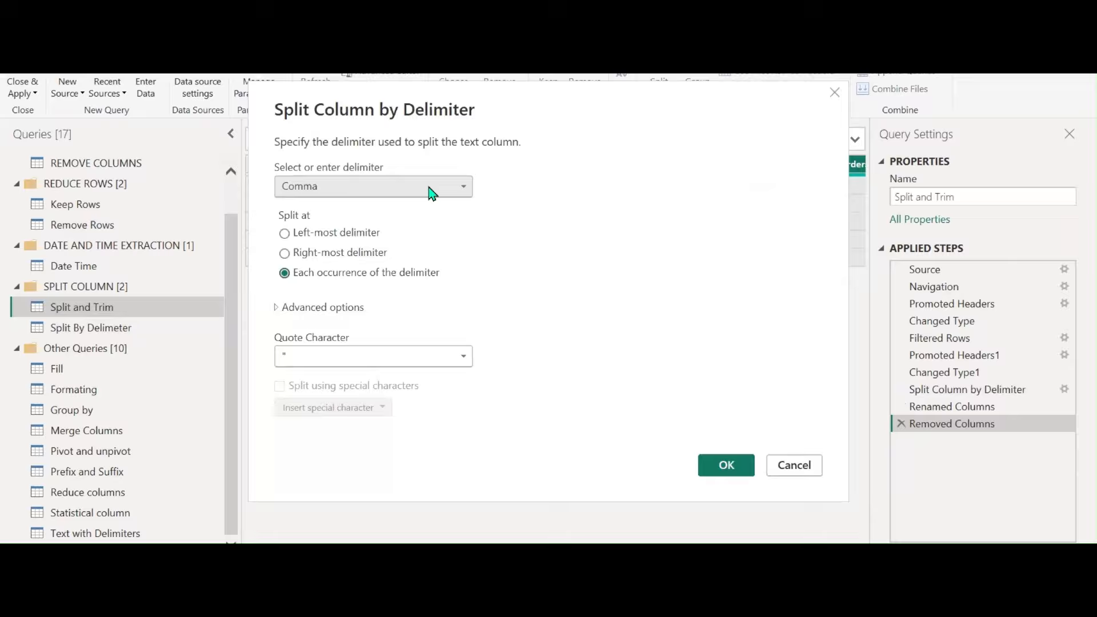
{"action": "left_click", "coordinate": [431, 186]}
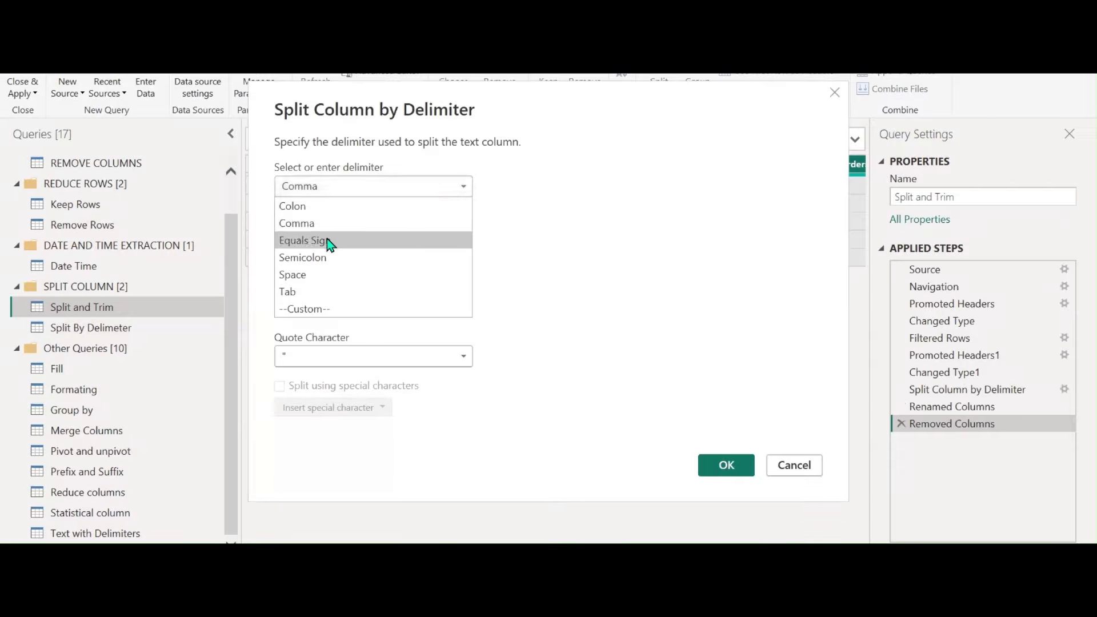
{"action": "left_click", "coordinate": [314, 308]}
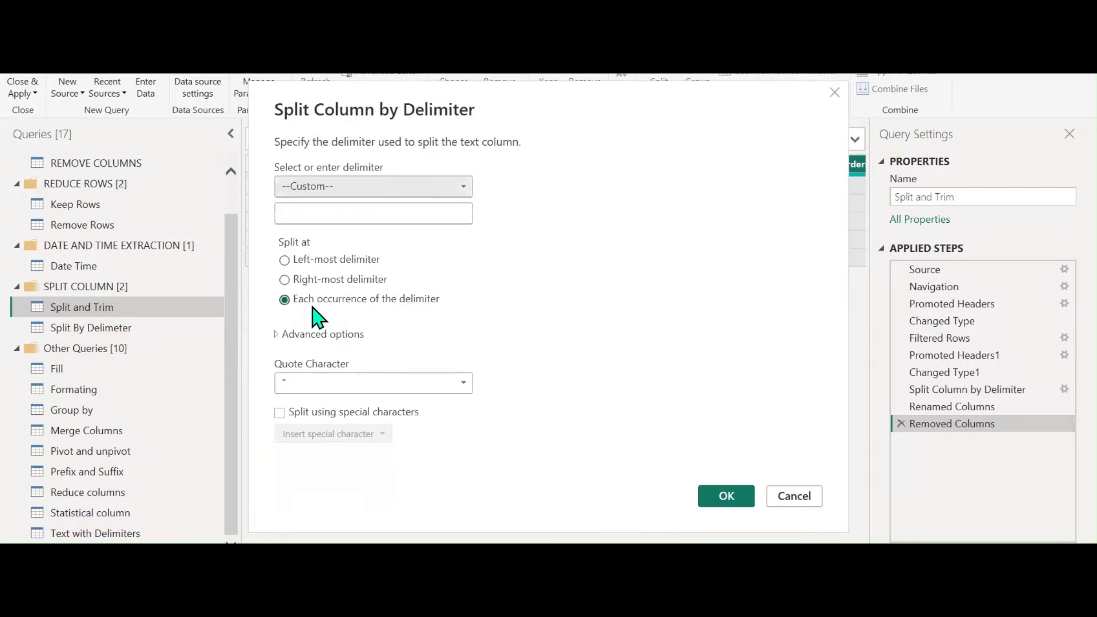
{"action": "left_click", "coordinate": [338, 214]}
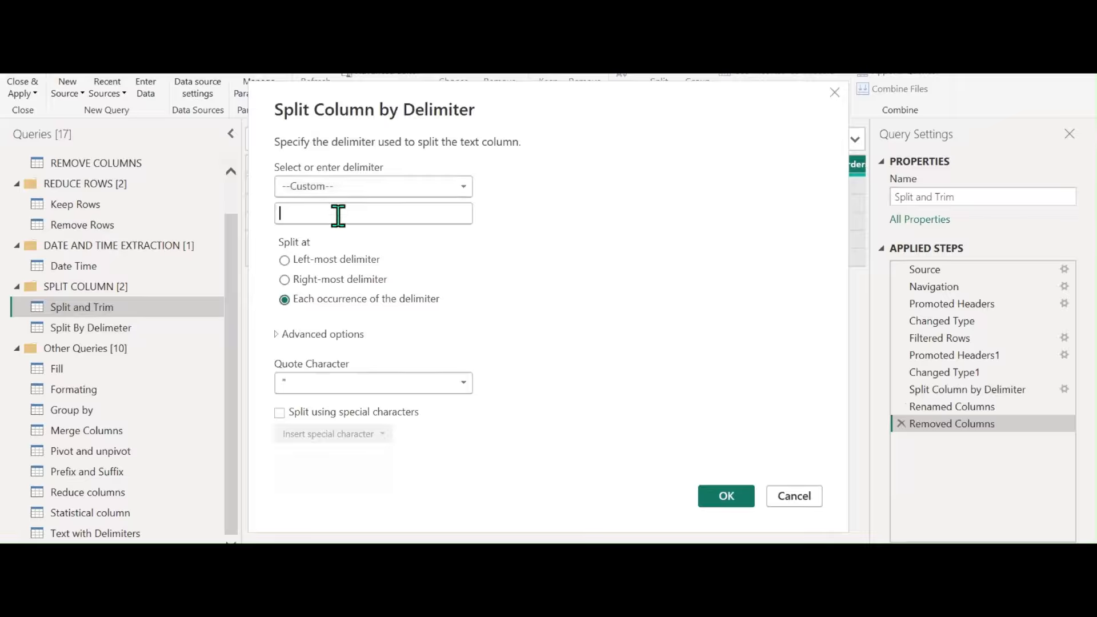
{"action": "type", "text": ","}
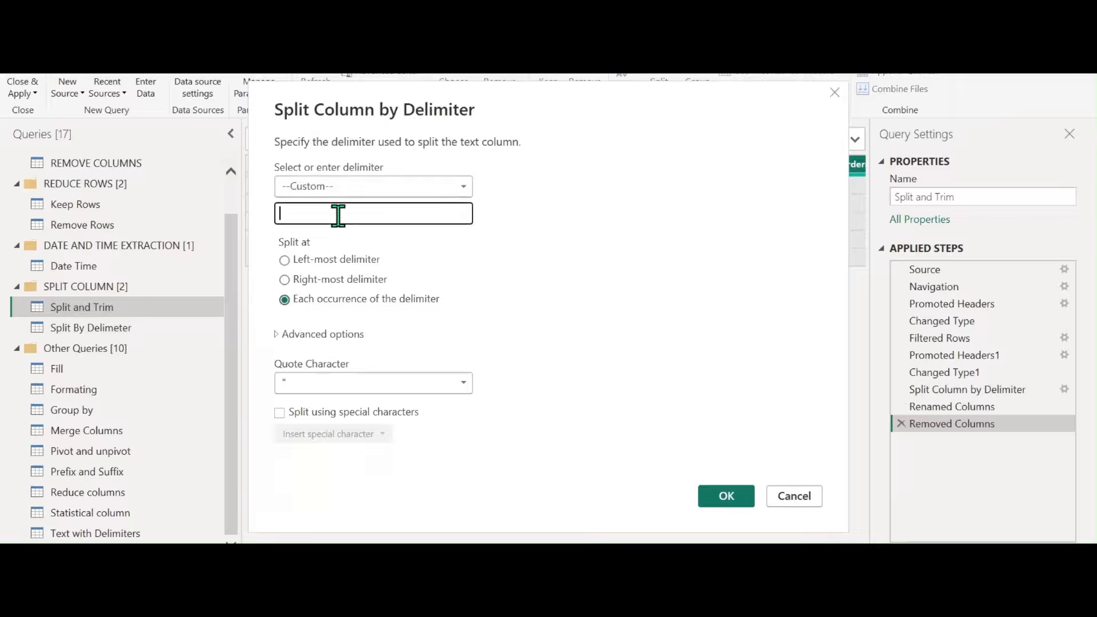
{"action": "type", "text": "@#$%^&*())"}
{"action": "double_click", "coordinate": [323, 214]}
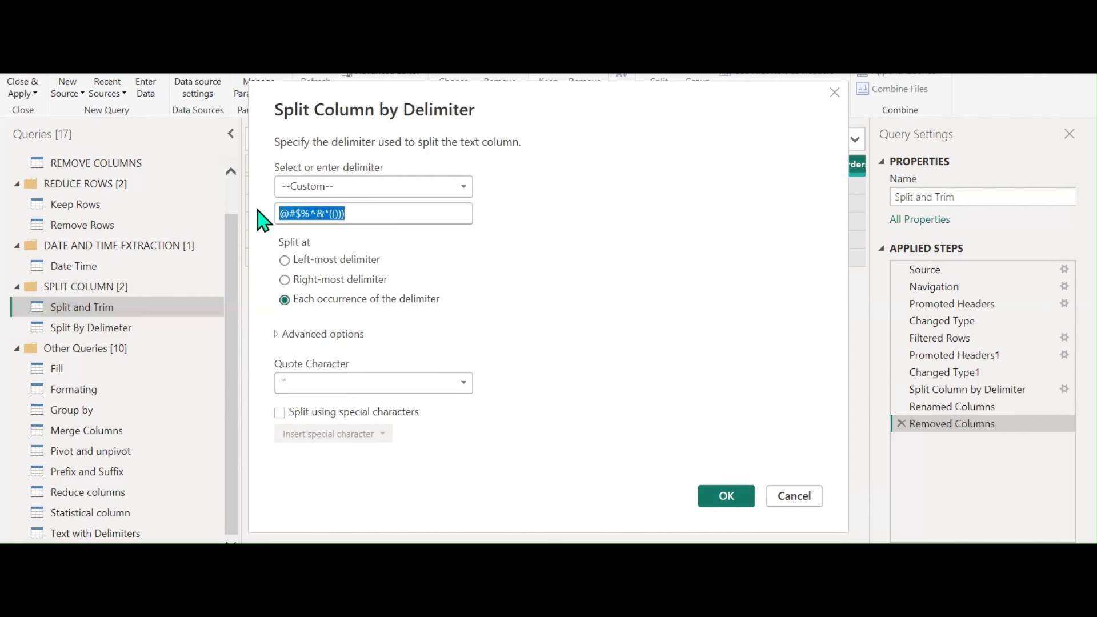
{"action": "left_click", "coordinate": [277, 337]}
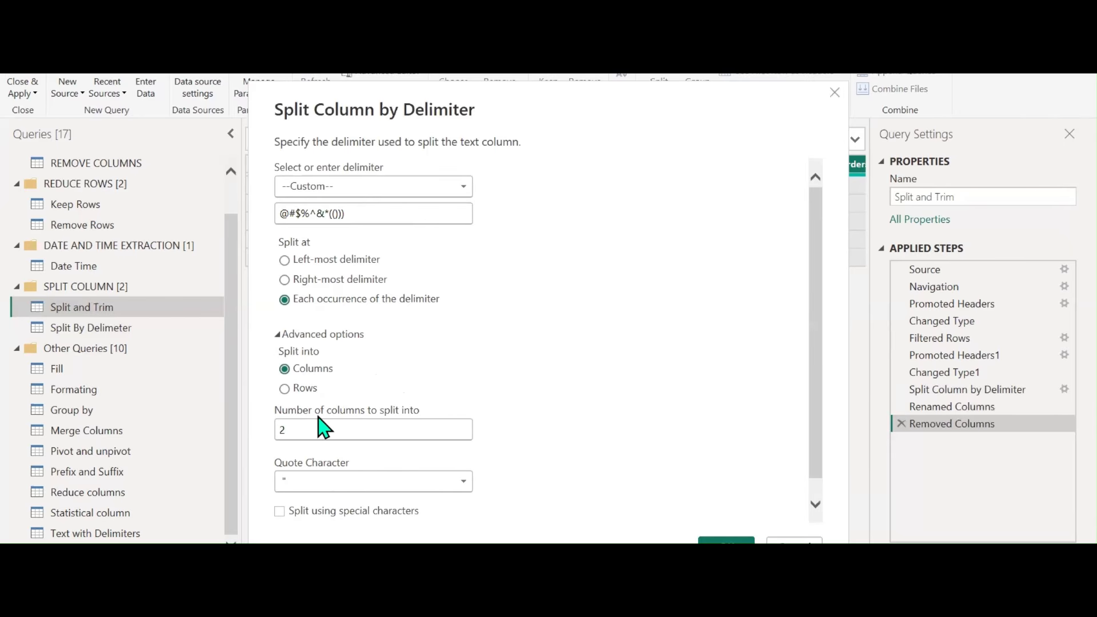
{"action": "left_click", "coordinate": [794, 541]}
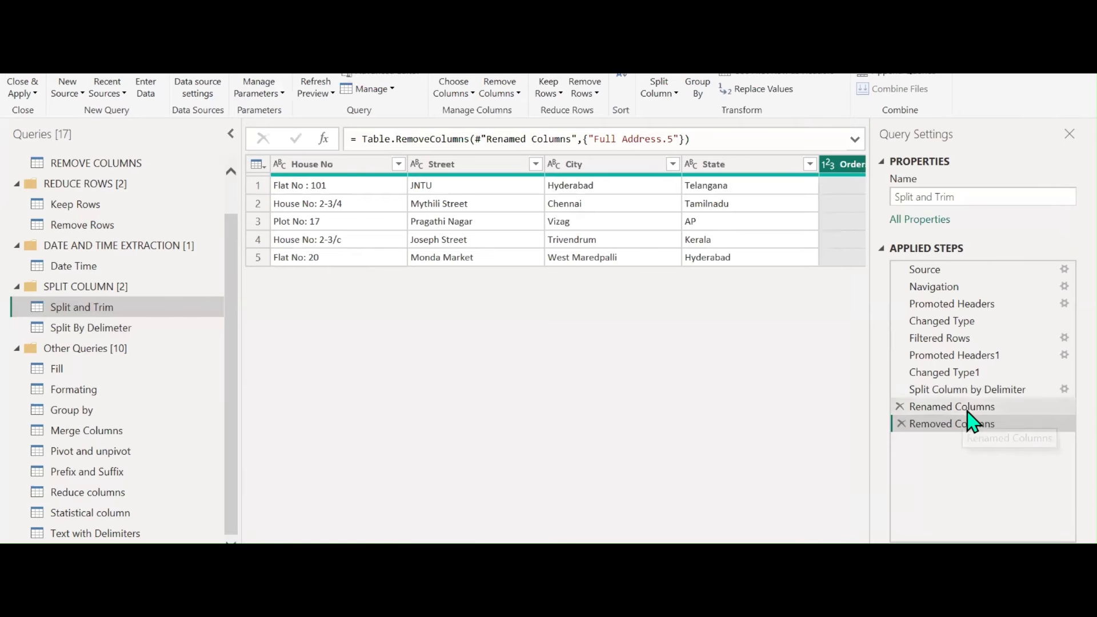
Change the comma split of Full Address to produce rows instead of columns
{"action": "left_click", "coordinate": [914, 390]}
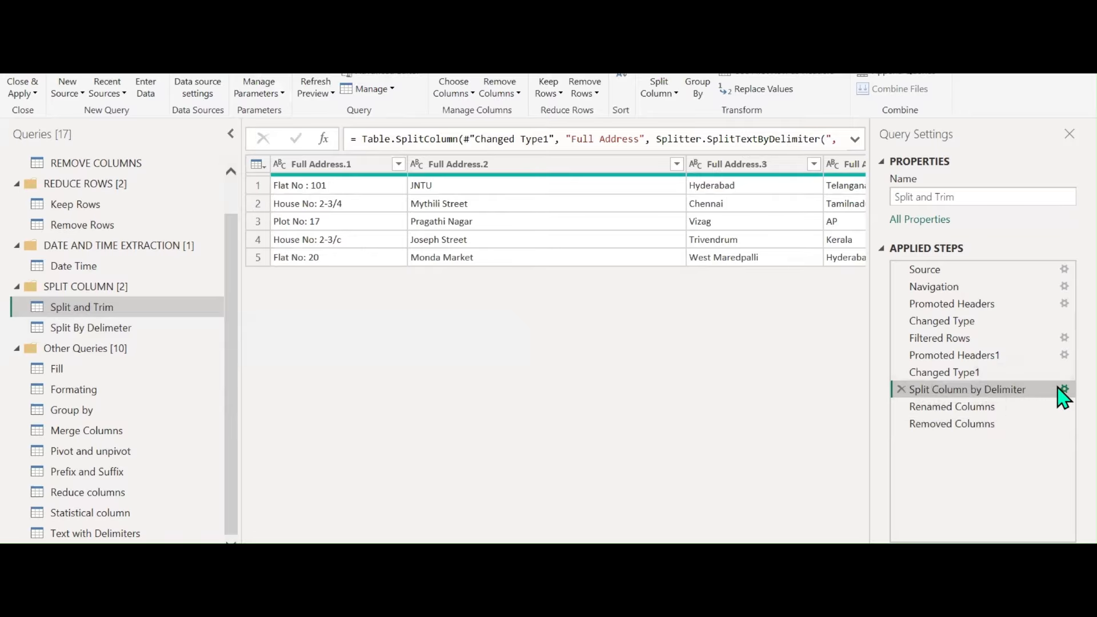
{"action": "left_click", "coordinate": [1063, 389]}
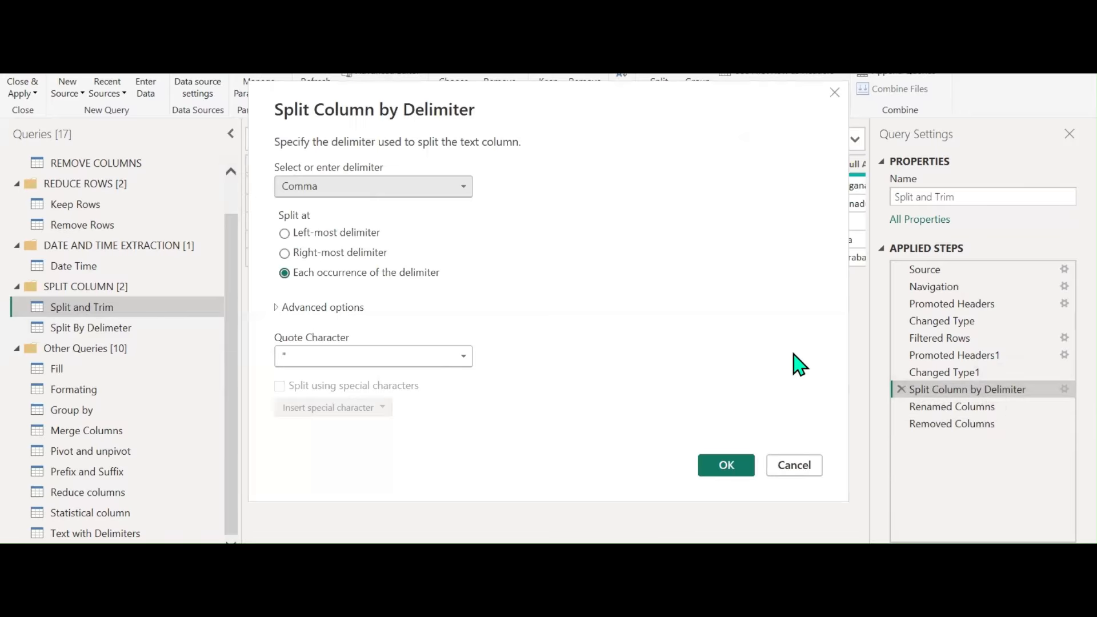
{"action": "left_click", "coordinate": [276, 308]}
{"action": "left_click", "coordinate": [292, 363]}
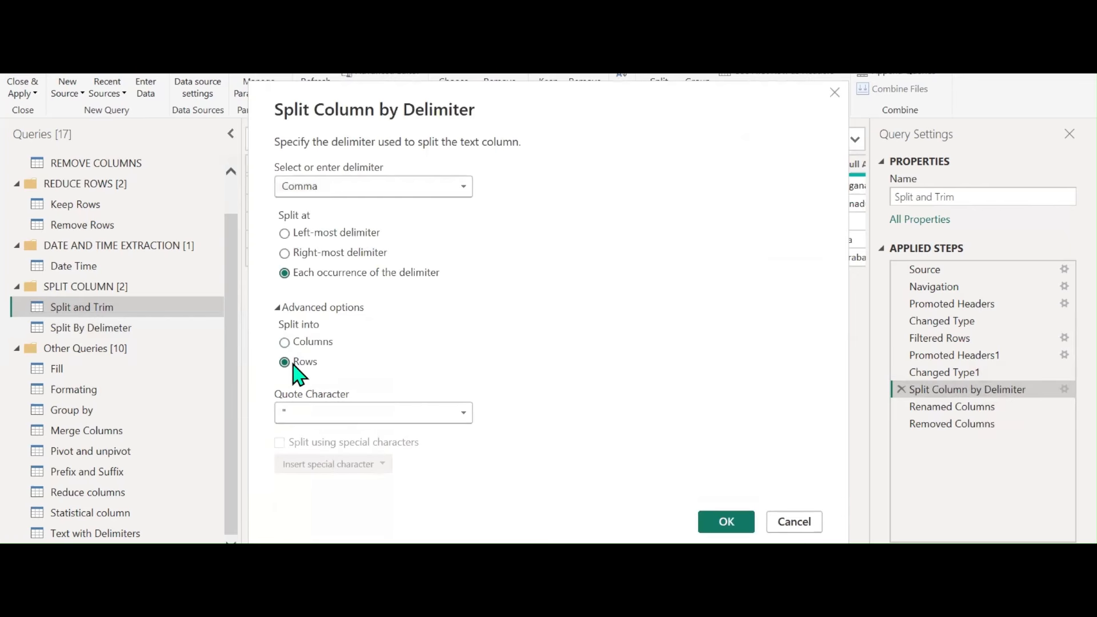
{"action": "left_click", "coordinate": [714, 523]}
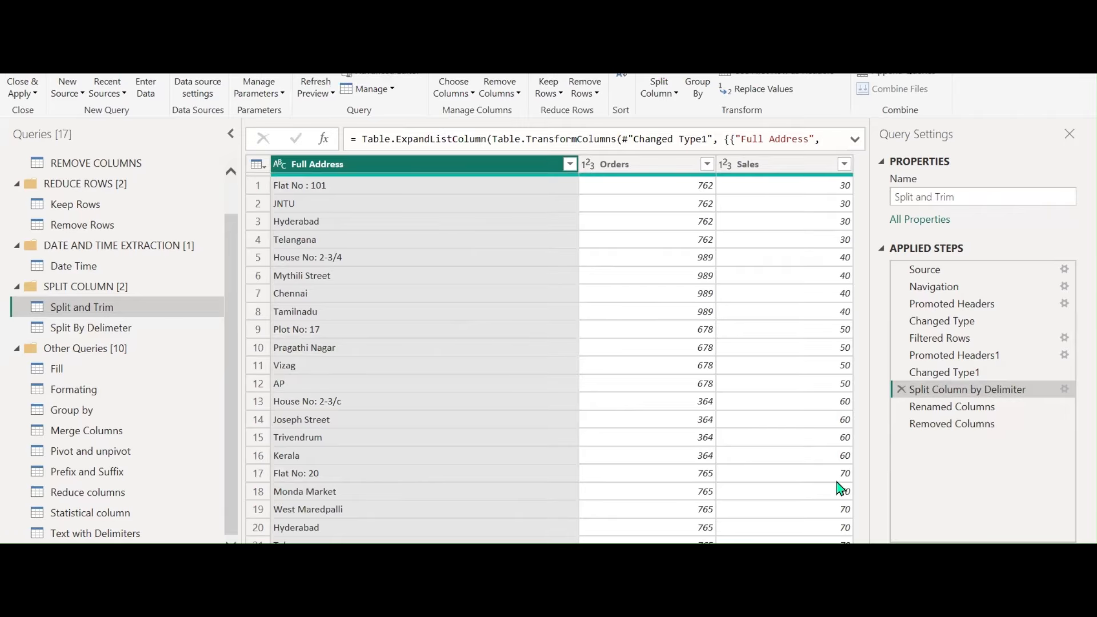
Switch the split back to columns and view the Removed Columns step
{"action": "left_click", "coordinate": [1064, 389]}
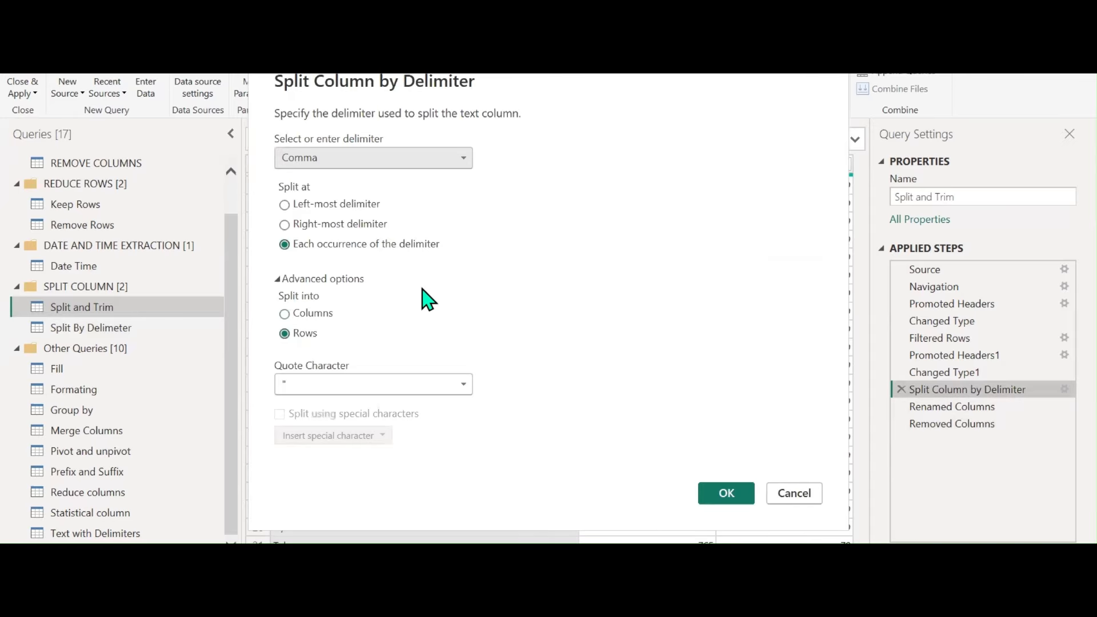
{"action": "left_click", "coordinate": [327, 312]}
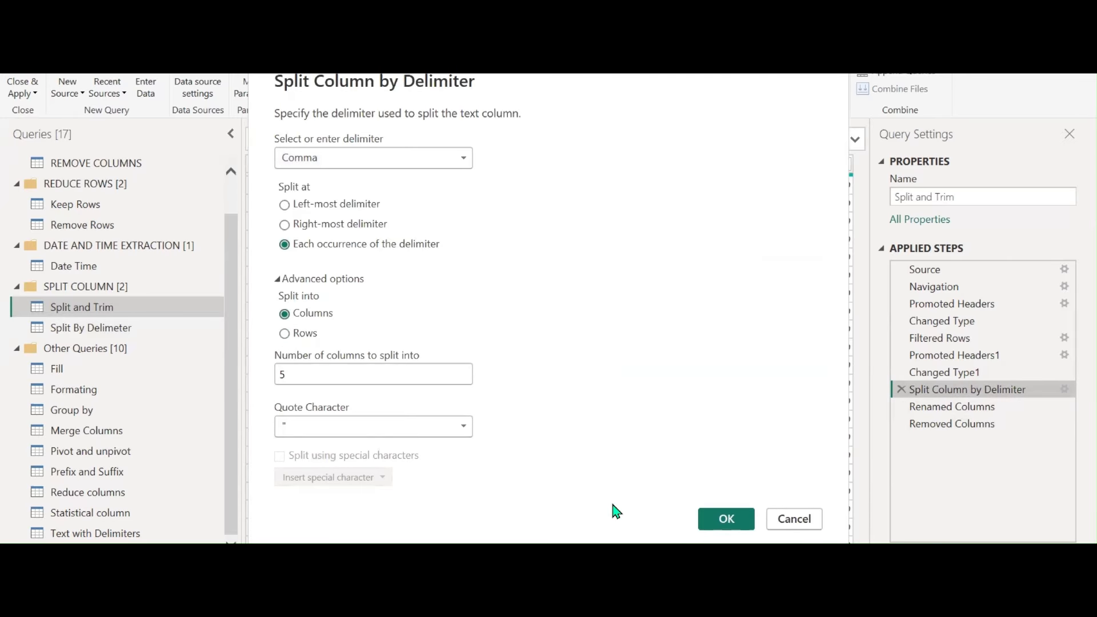
{"action": "left_click", "coordinate": [721, 520]}
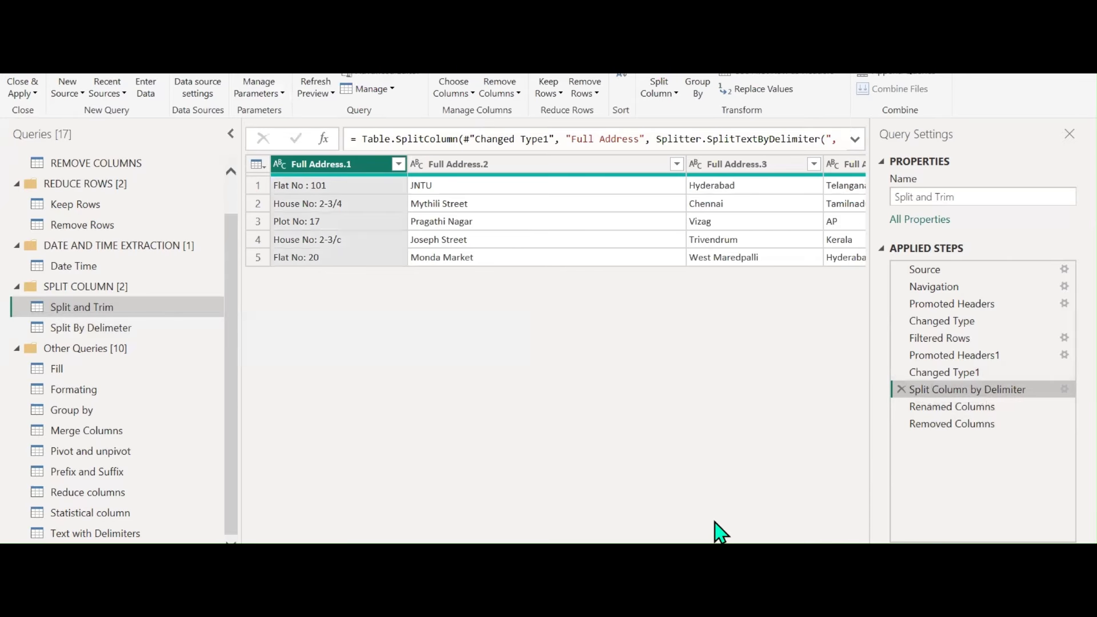
{"action": "left_click", "coordinate": [950, 424]}
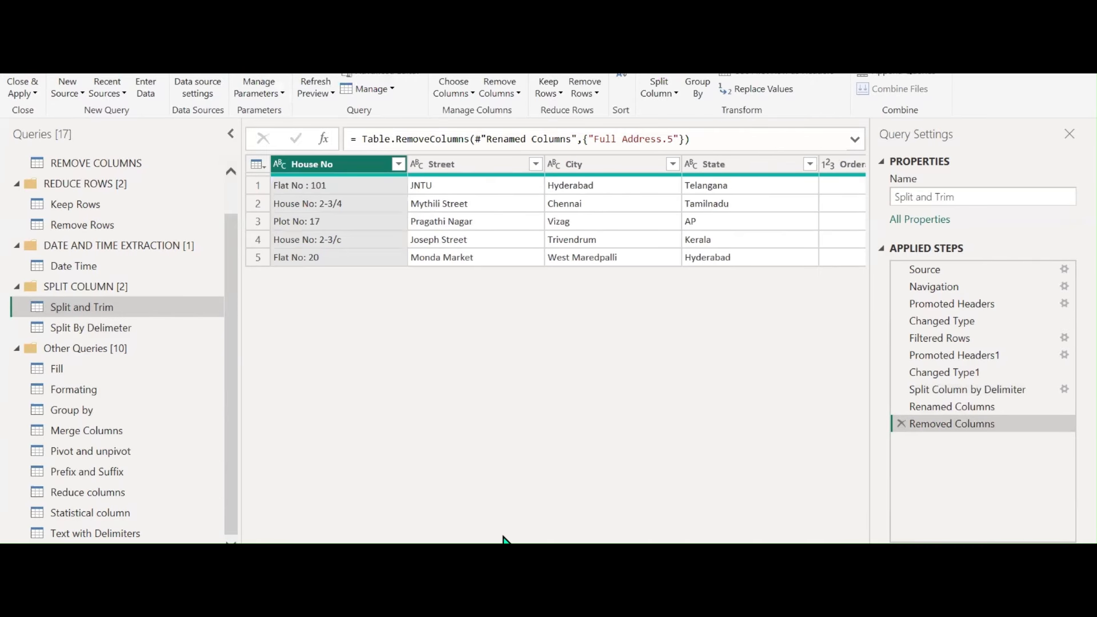
Split House No by number of characters, once from the left after 2 characters
{"action": "left_click", "coordinate": [672, 97]}
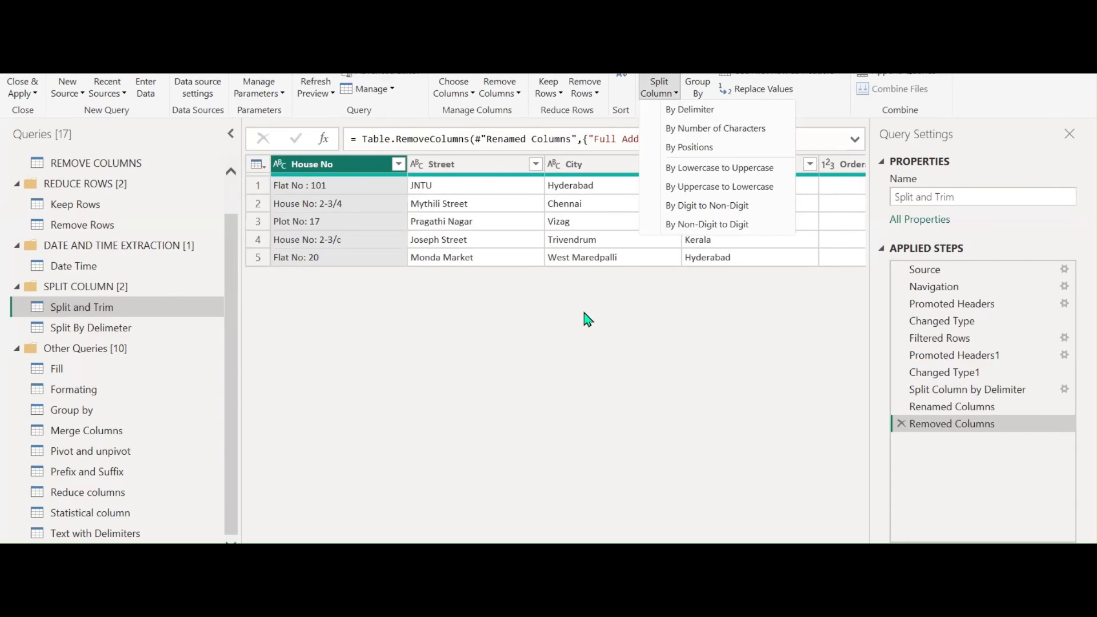
{"action": "left_click", "coordinate": [684, 129]}
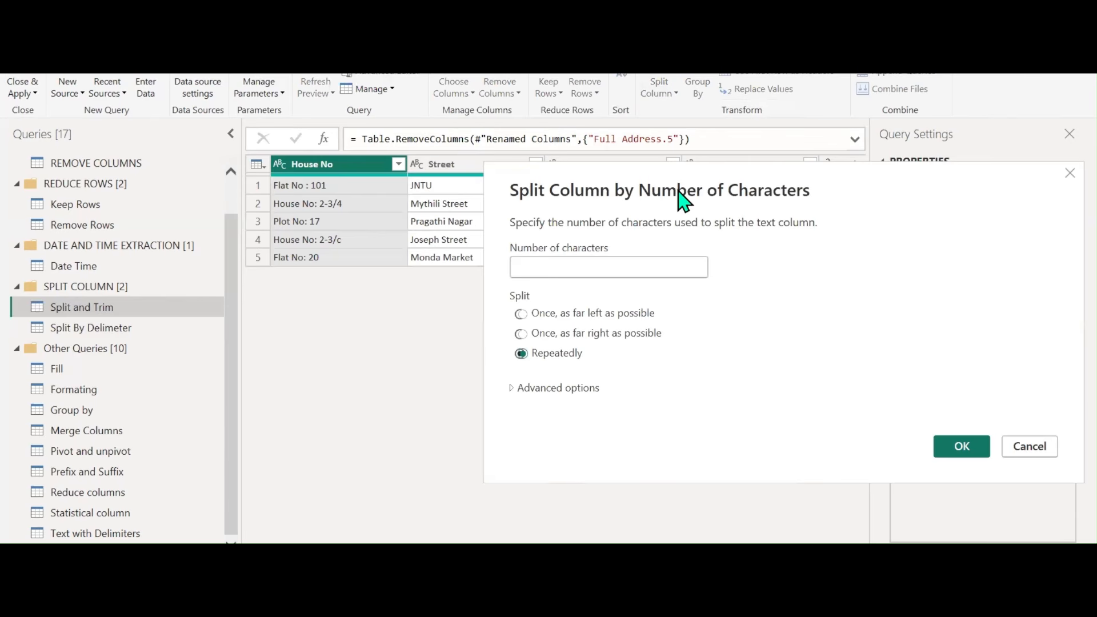
{"action": "left_click", "coordinate": [521, 315]}
{"action": "type", "text": "2"}
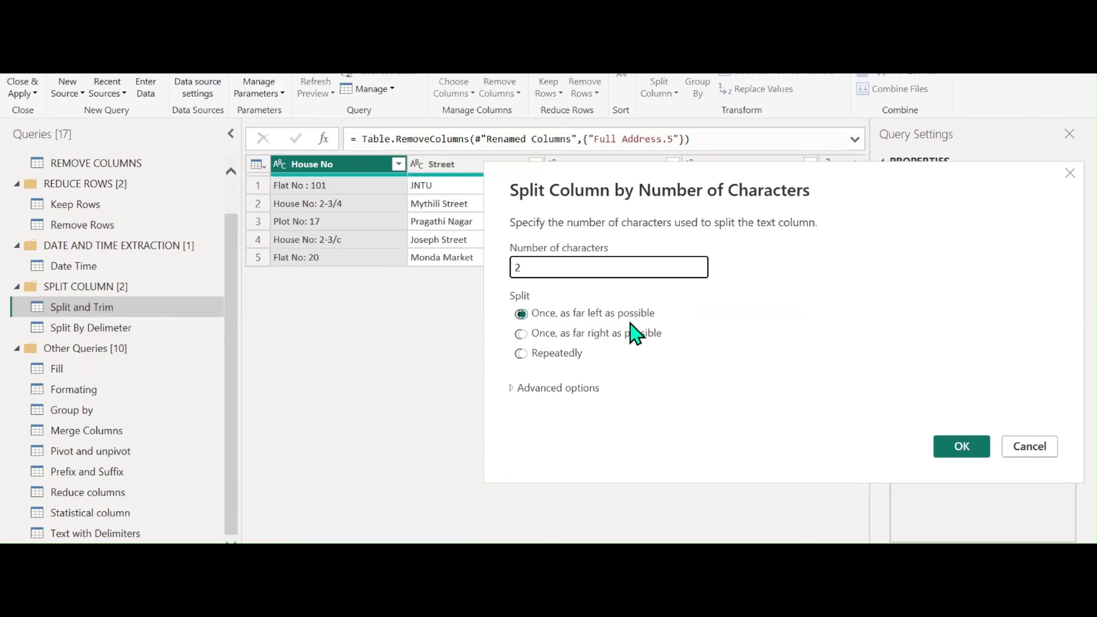
{"action": "left_click", "coordinate": [962, 446]}
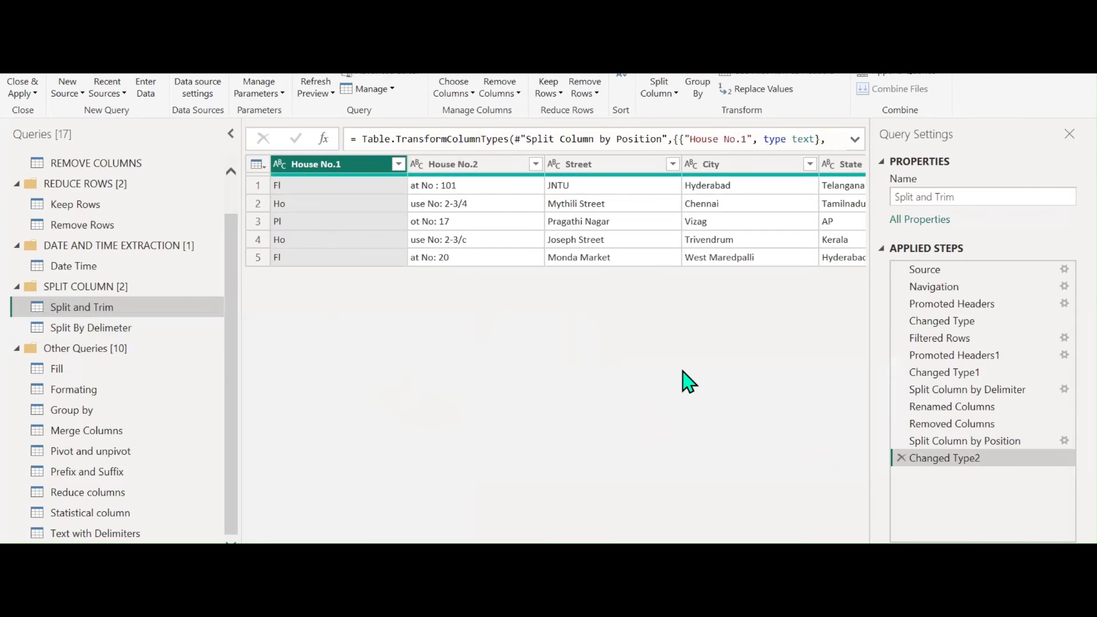
{"action": "left_click_drag", "start_coordinate": [911, 423], "coordinate": [948, 440]}
{"action": "left_click", "coordinate": [951, 440]}
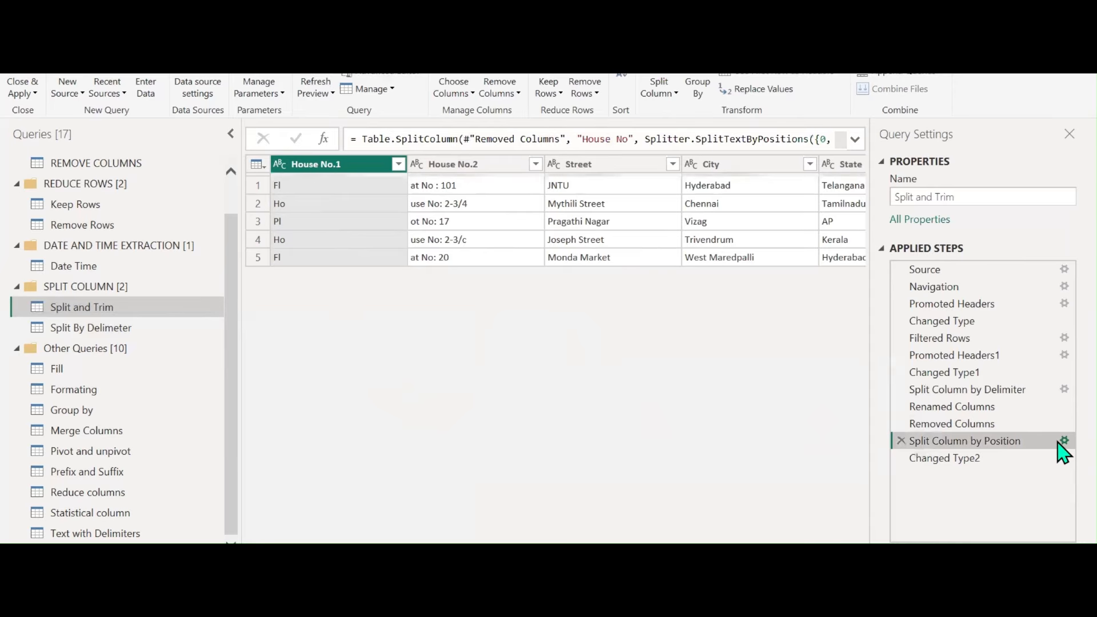
Try the 2-character split from the right-most side, then repeatedly every 2 characters
{"action": "left_click", "coordinate": [1063, 440]}
{"action": "left_click", "coordinate": [345, 304]}
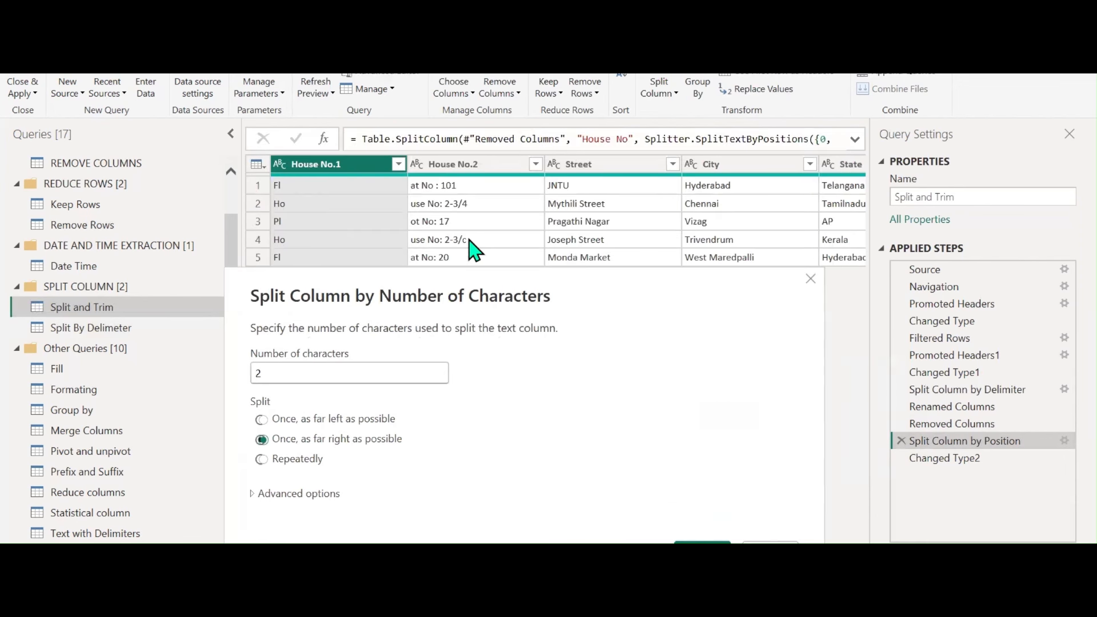
{"action": "left_click", "coordinate": [702, 548]}
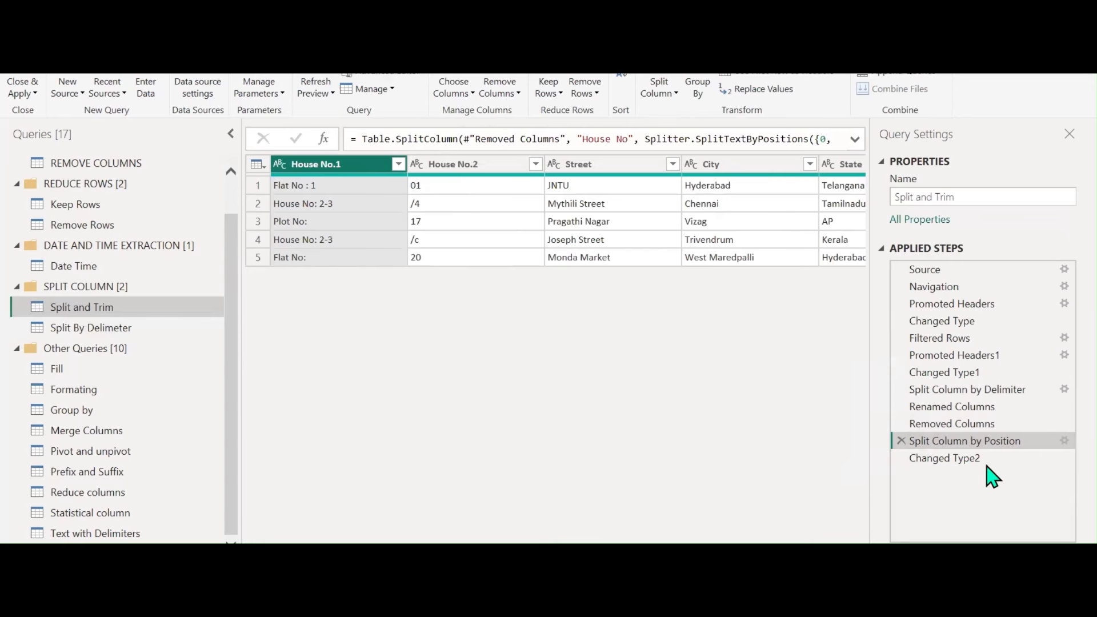
{"action": "left_click", "coordinate": [1064, 440]}
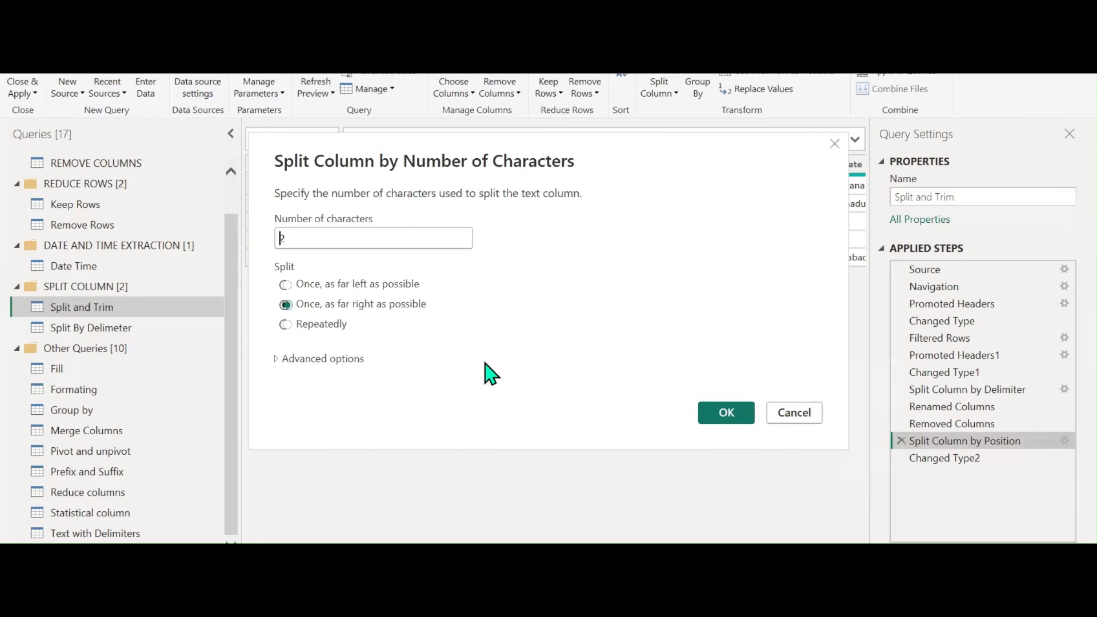
{"action": "left_click", "coordinate": [316, 323]}
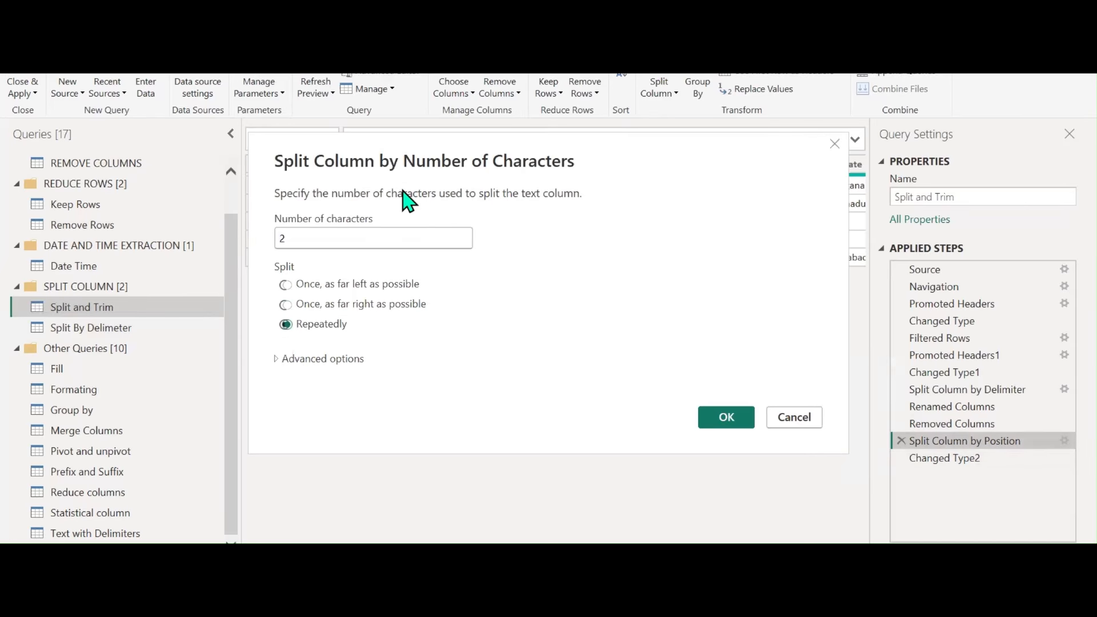
{"action": "left_click_drag", "start_coordinate": [406, 200], "coordinate": [645, 196]}
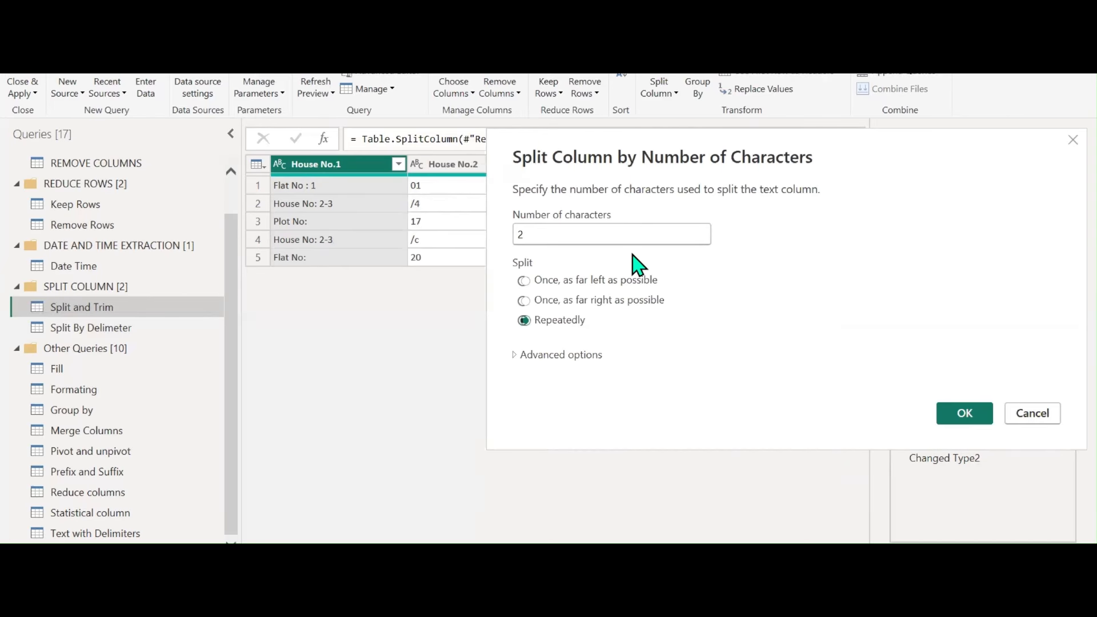
{"action": "left_click", "coordinate": [969, 415]}
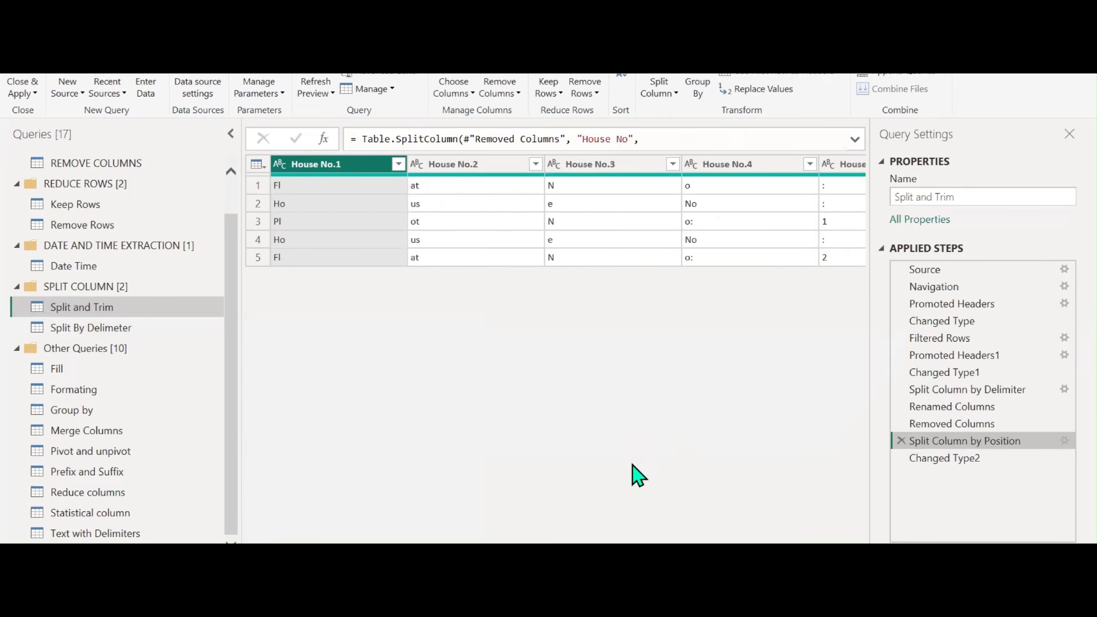
Cancel the split settings and delete the Changed Type2 and Split Column by Position steps
{"action": "left_click", "coordinate": [1063, 440]}
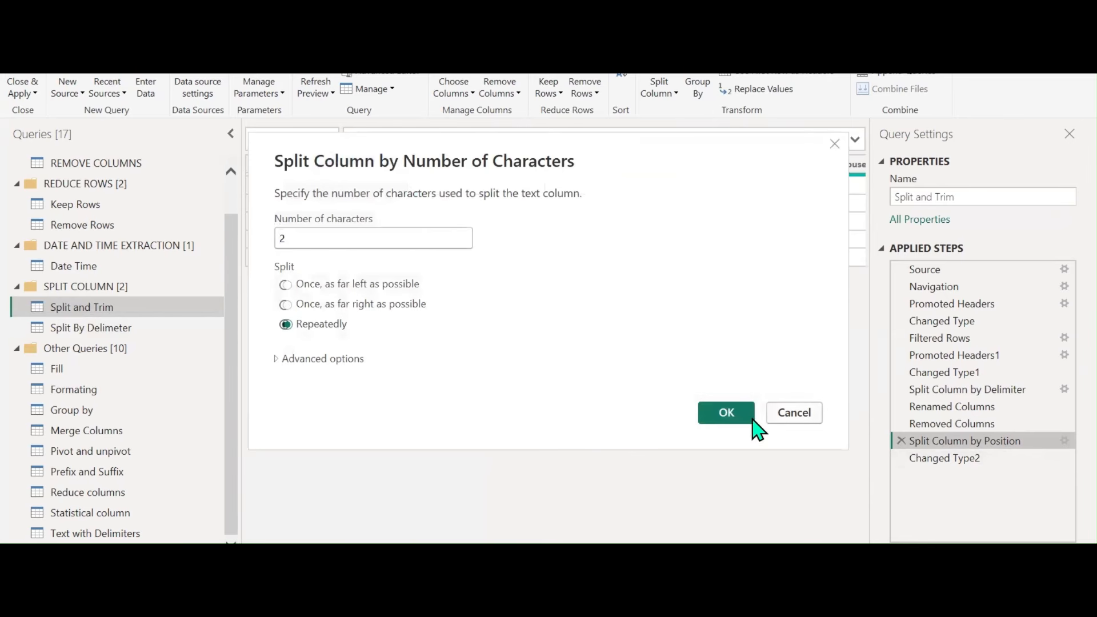
{"action": "left_click", "coordinate": [274, 359]}
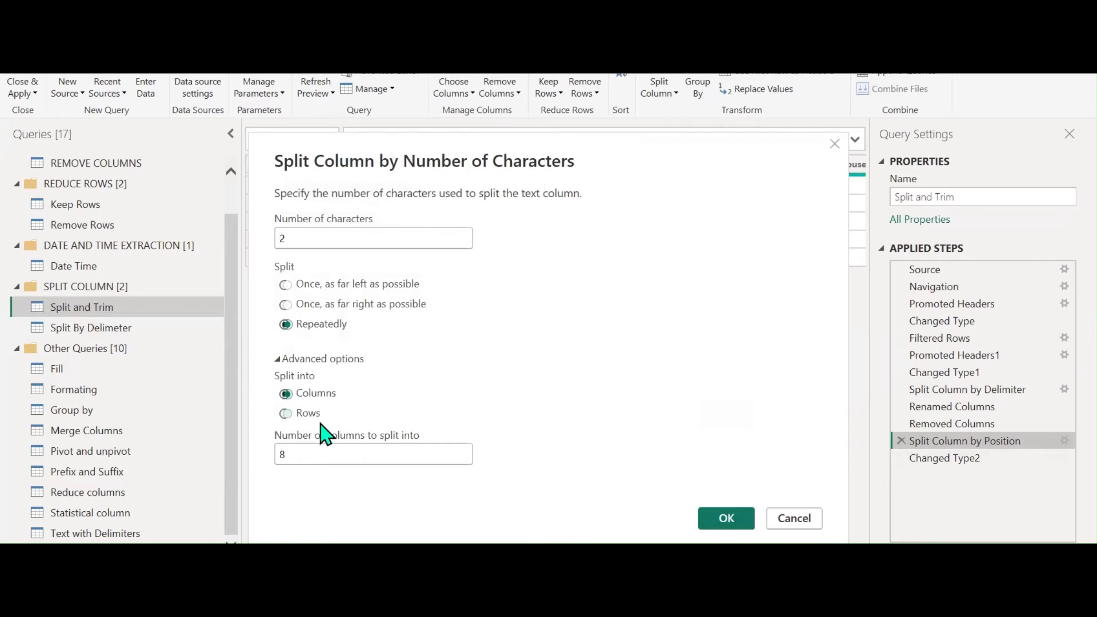
{"action": "left_click", "coordinate": [795, 524]}
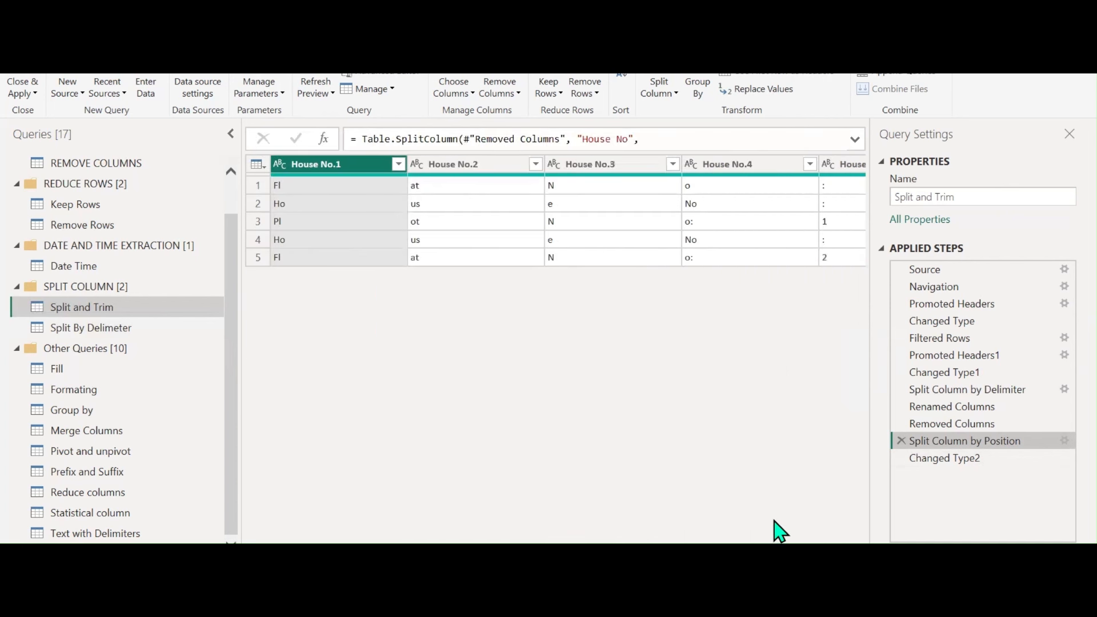
{"action": "left_click", "coordinate": [900, 458]}
{"action": "left_click", "coordinate": [901, 440]}
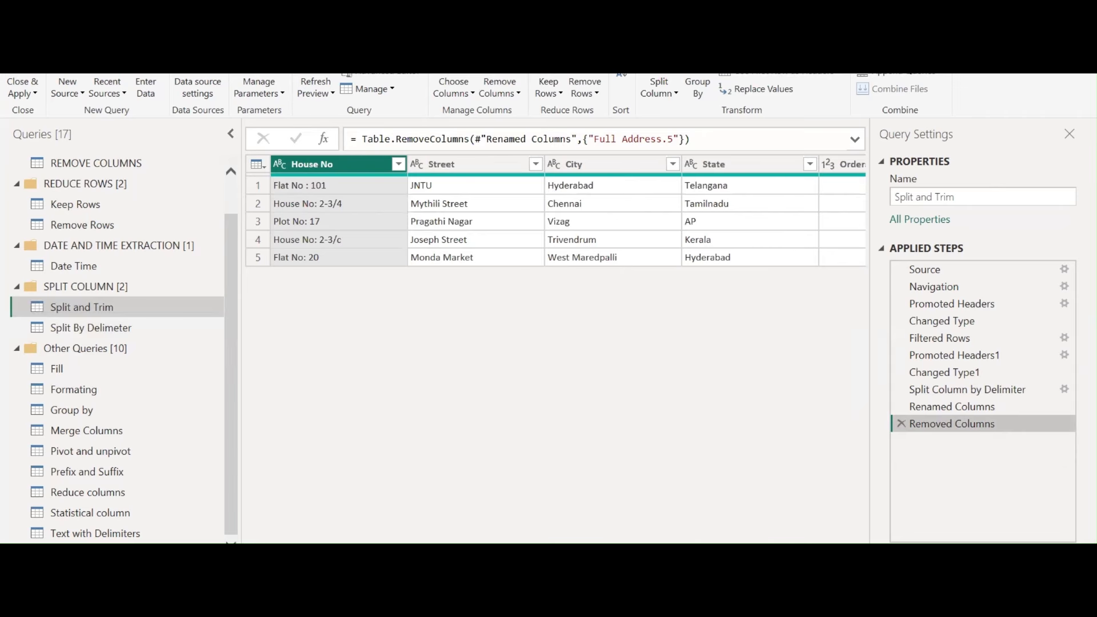
Launch Paint and place a text box near the canvas's top left
{"action": "key", "text": "super"}
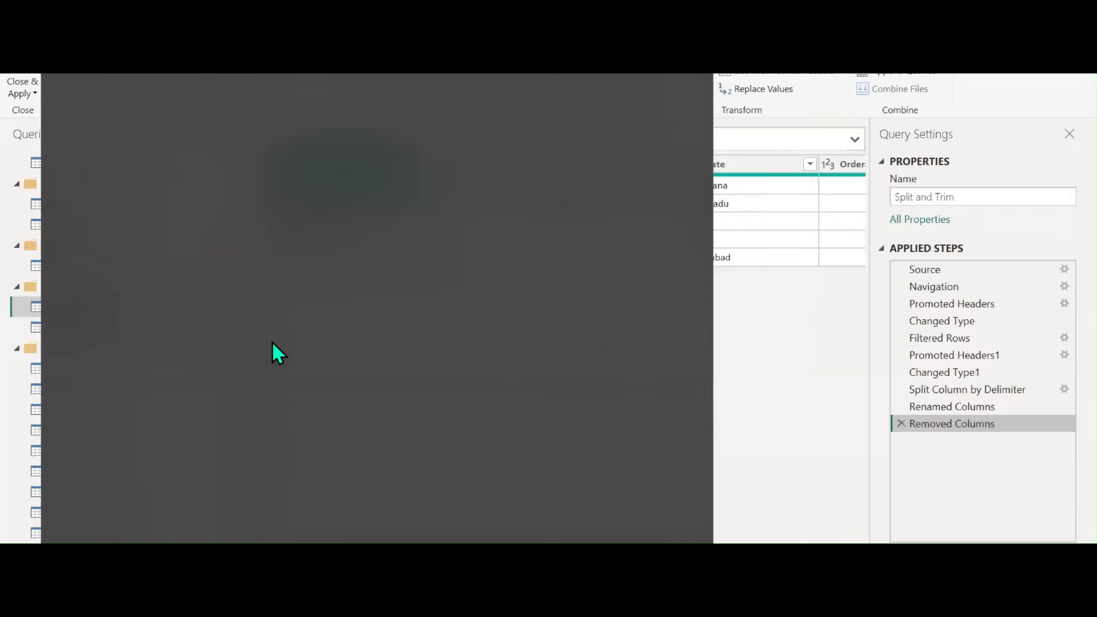
{"action": "left_click", "coordinate": [152, 237]}
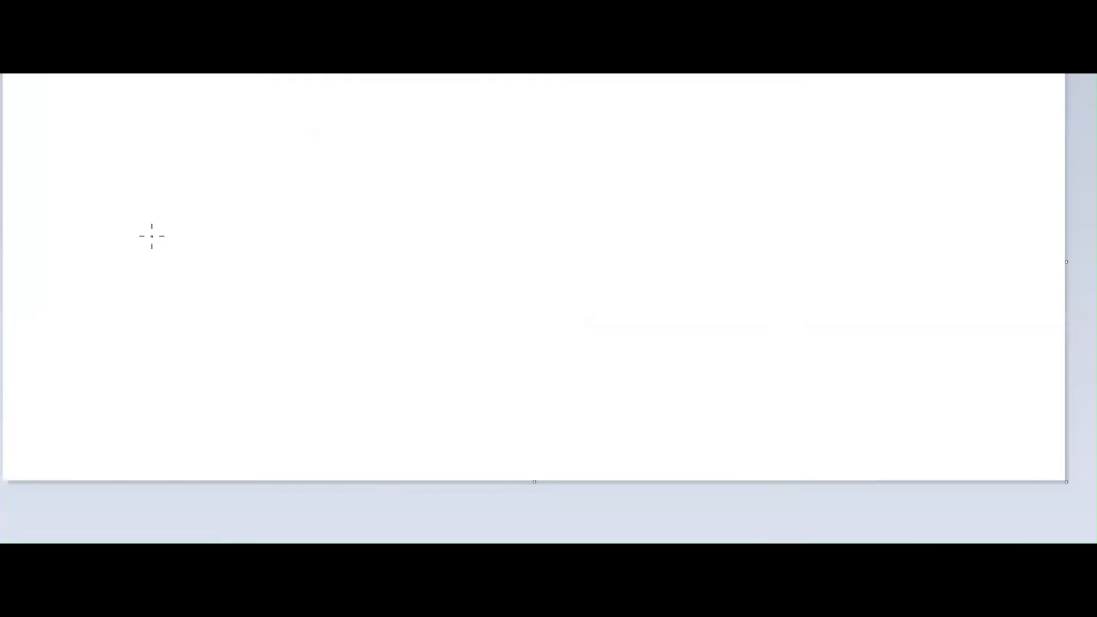
{"action": "left_click", "coordinate": [57, 30]}
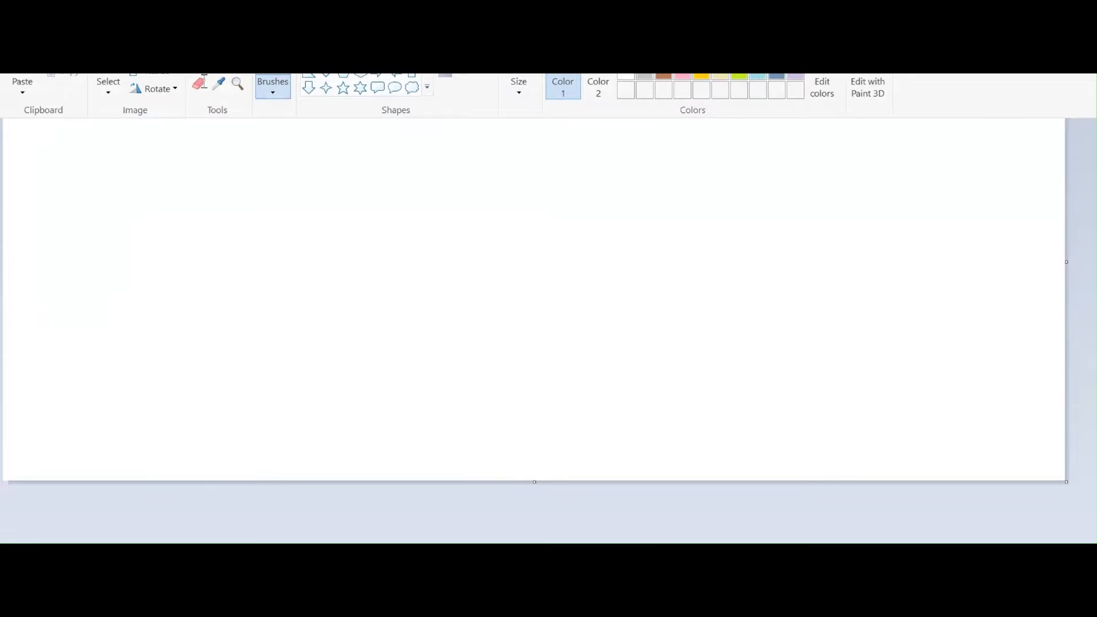
{"action": "left_click", "coordinate": [235, 75]}
{"action": "left_click", "coordinate": [99, 145]}
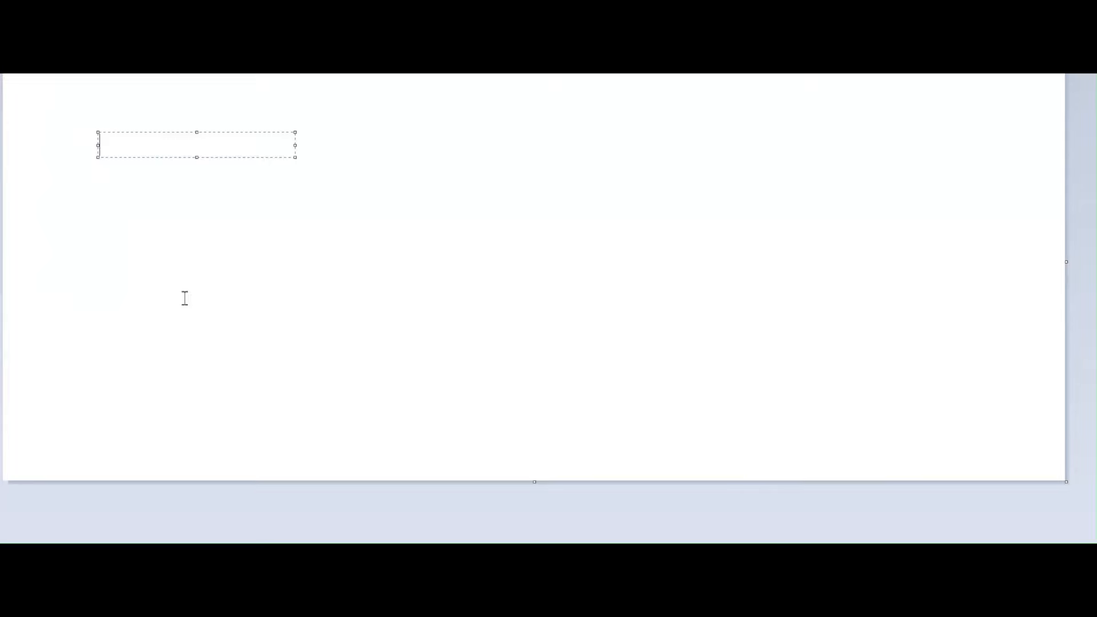
Type a person's first and last name, with 12345 on the line below
{"action": "key", "text": "Return"}
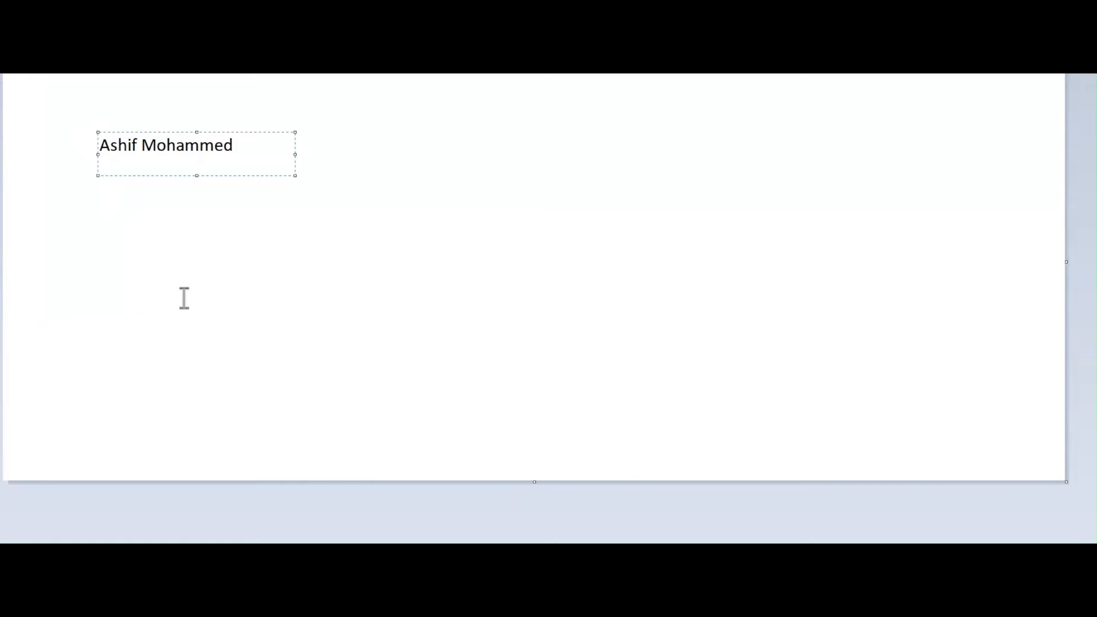
{"action": "type", "text": "12345"}
{"action": "key", "text": "Up"}
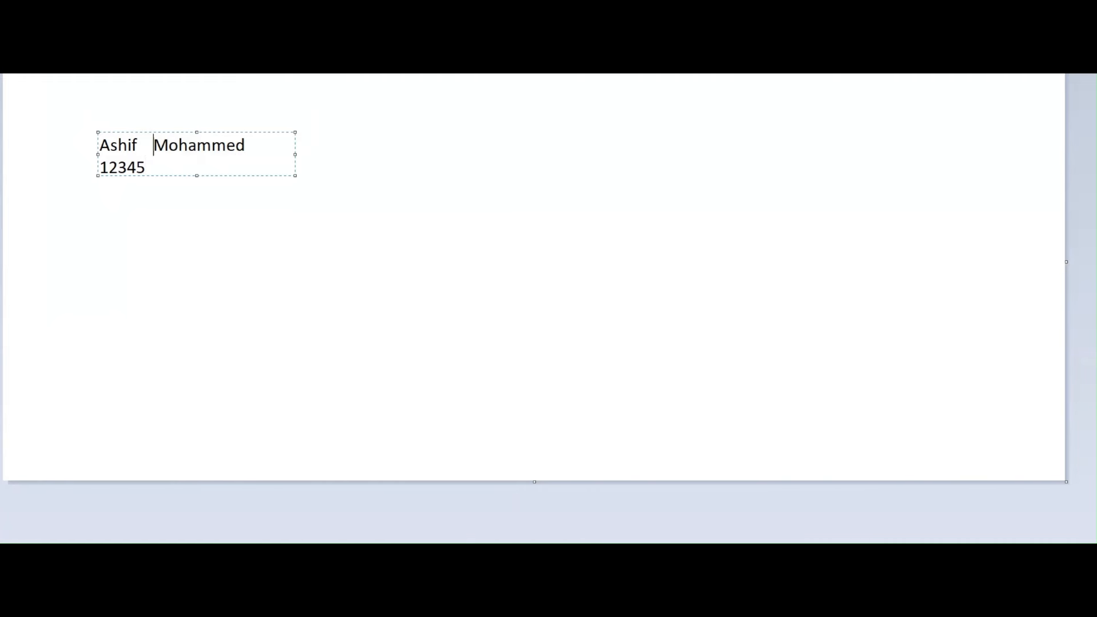
{"action": "key", "text": "Down"}
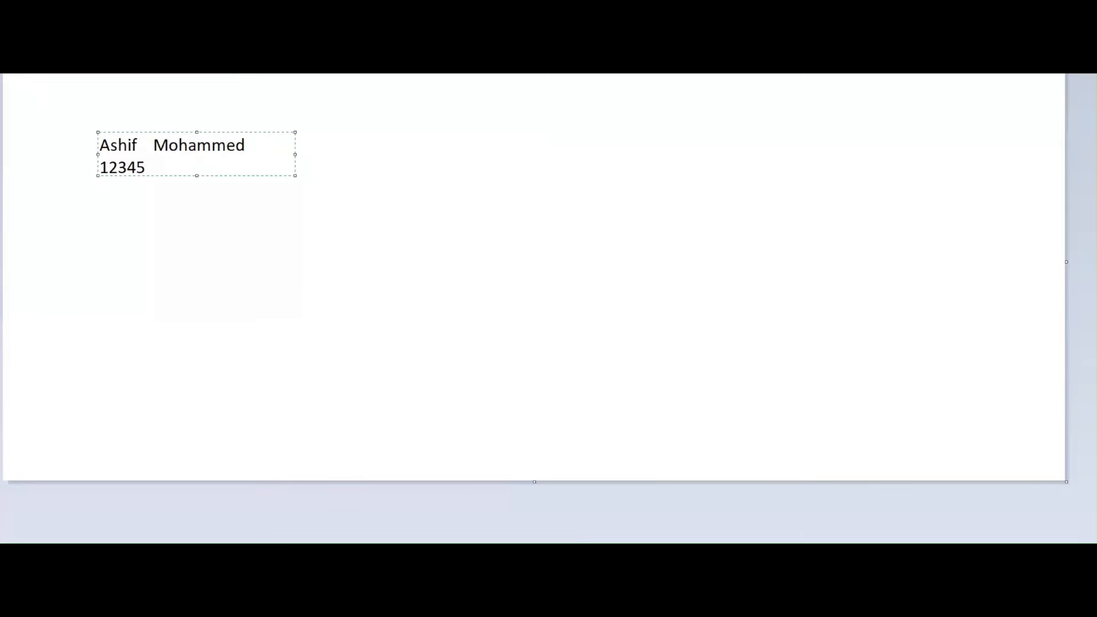
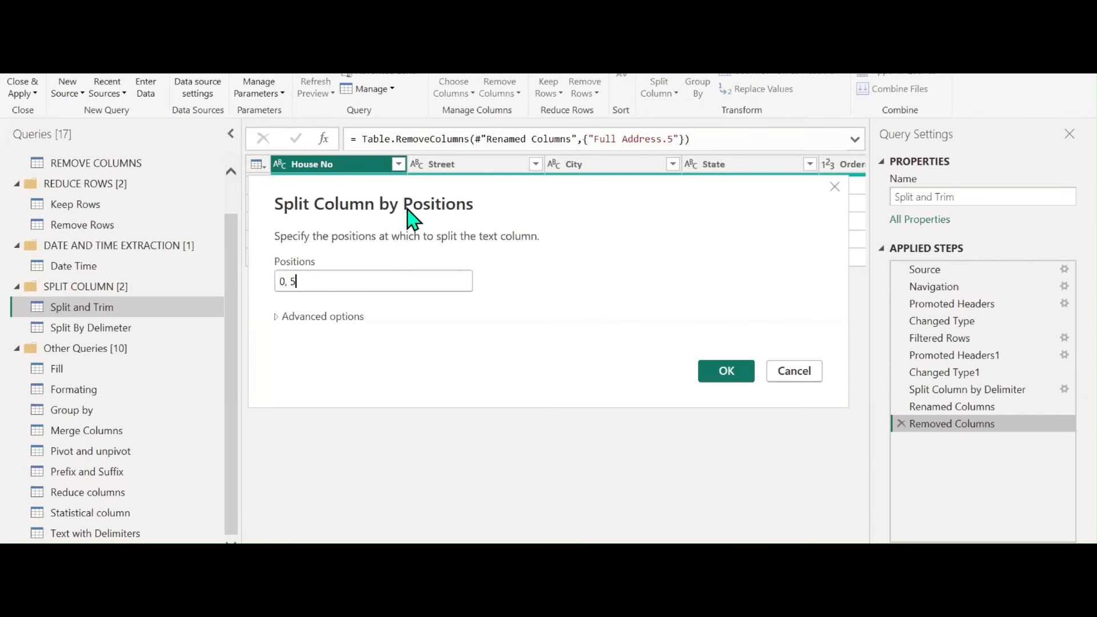
Split House No at positions 0 and 5, then delete the Changed Type2 step
{"action": "left_click_drag", "start_coordinate": [408, 209], "coordinate": [397, 300]}
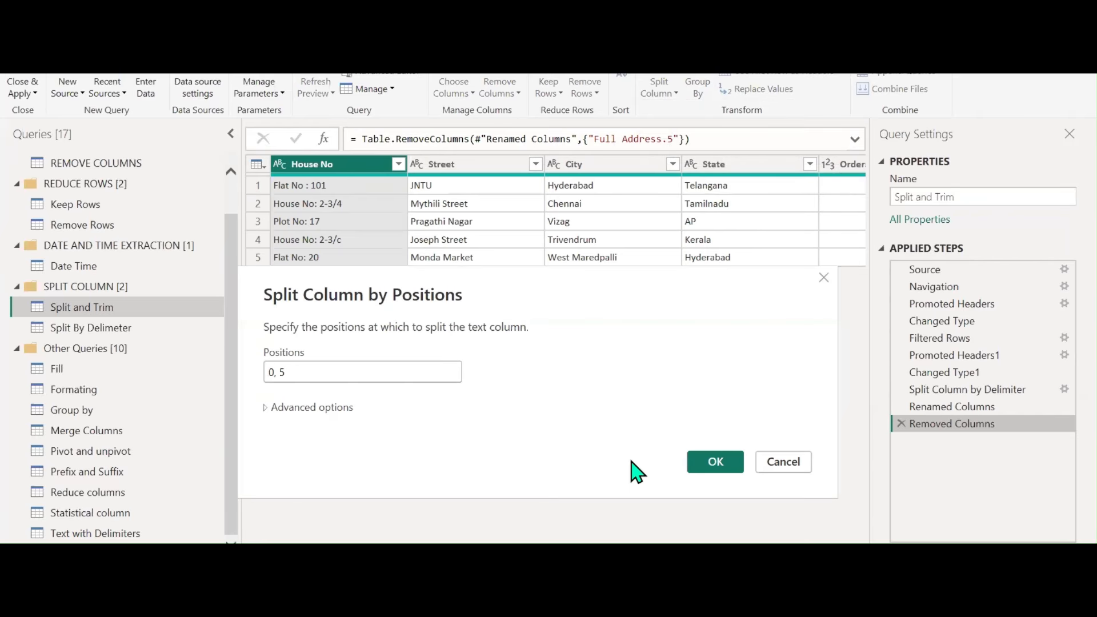
{"action": "left_click", "coordinate": [719, 472]}
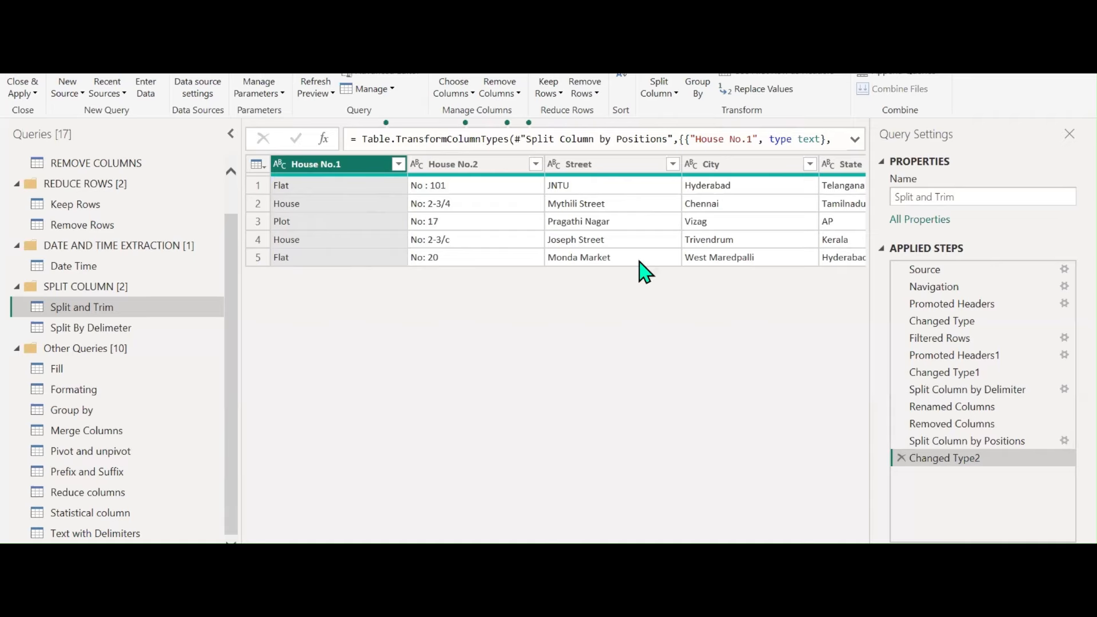
{"action": "left_click", "coordinate": [901, 458]}
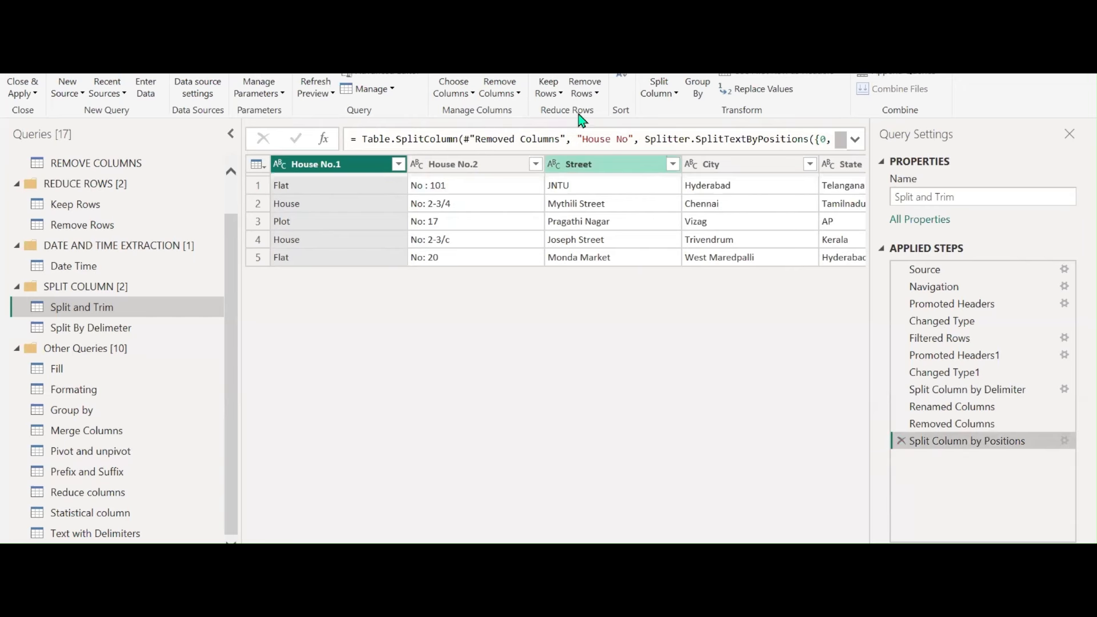
Try a lowercase-to-uppercase split on House No.1, then remove that step
{"action": "left_click", "coordinate": [548, 91]}
{"action": "left_click", "coordinate": [659, 92]}
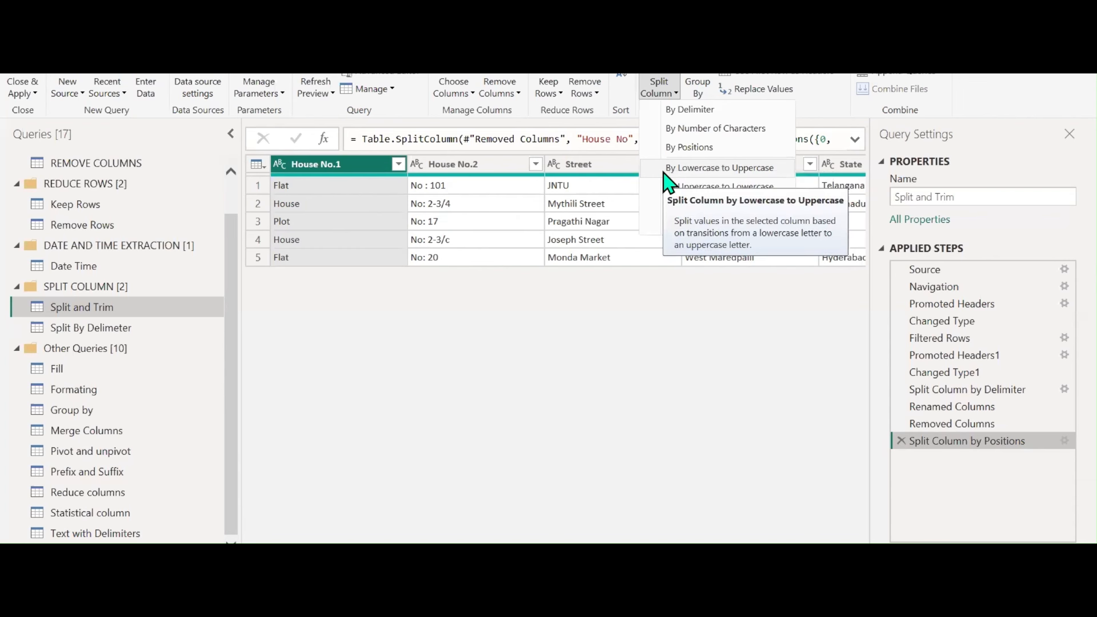
{"action": "left_click", "coordinate": [750, 172]}
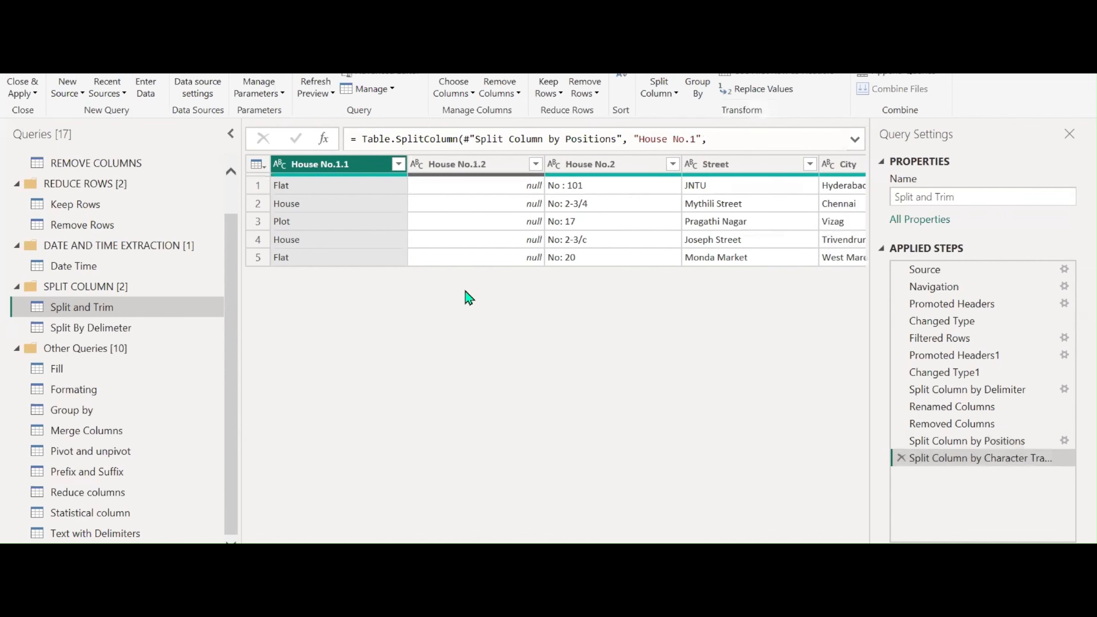
{"action": "left_click", "coordinate": [900, 459]}
Replace Plot with PLot and split House No.1 at lowercase-to-uppercase changes
{"action": "right_click", "coordinate": [302, 234]}
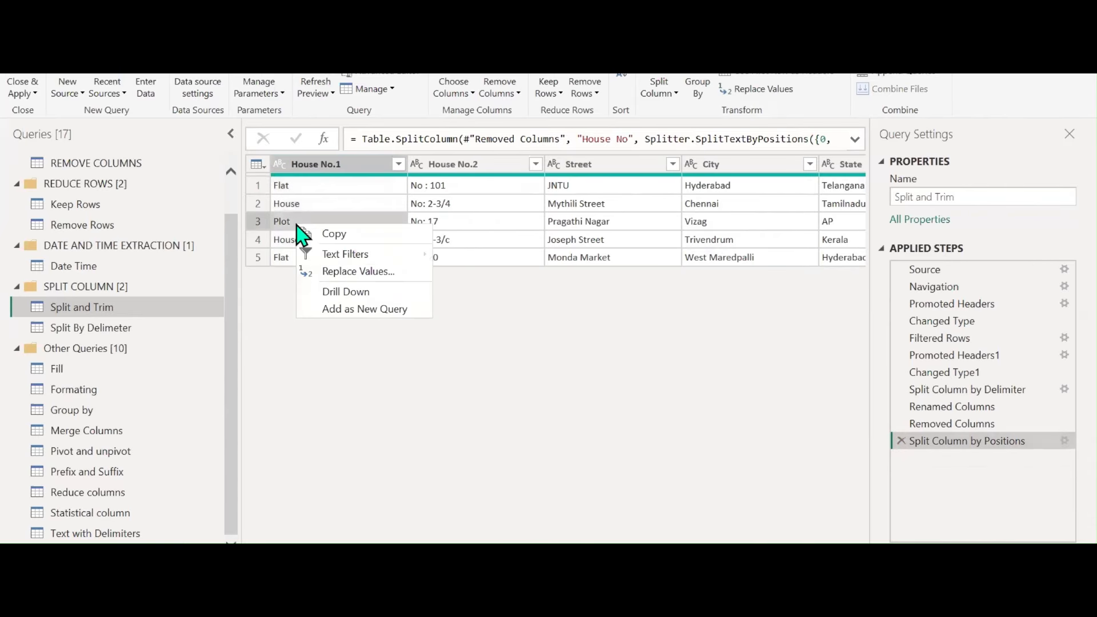
{"action": "left_click", "coordinate": [366, 273]}
{"action": "key", "text": "Tab"}
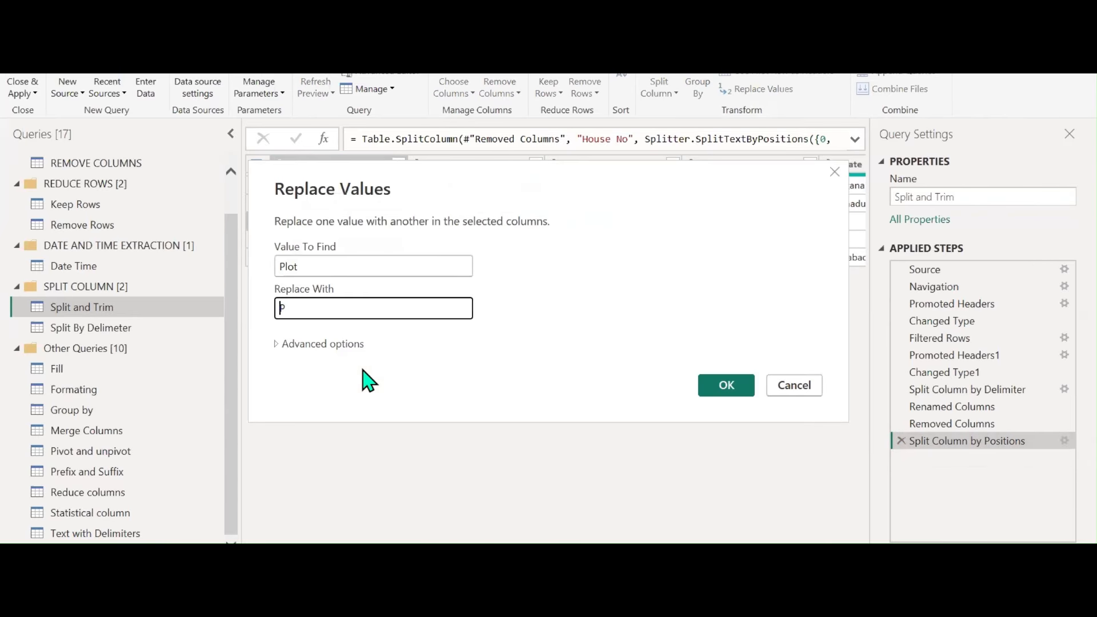
{"action": "key", "text": "Caps_Lock"}
{"action": "type", "text": "PL"}
{"action": "key", "text": "Caps_Lock"}
{"action": "type", "text": "ot"}
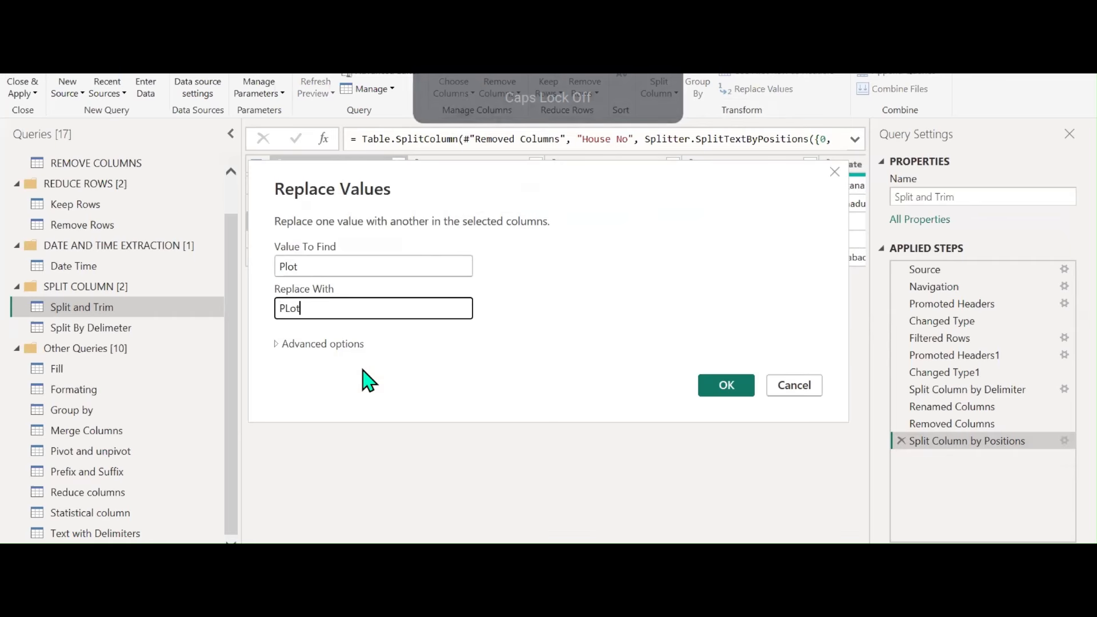
{"action": "left_click", "coordinate": [712, 386]}
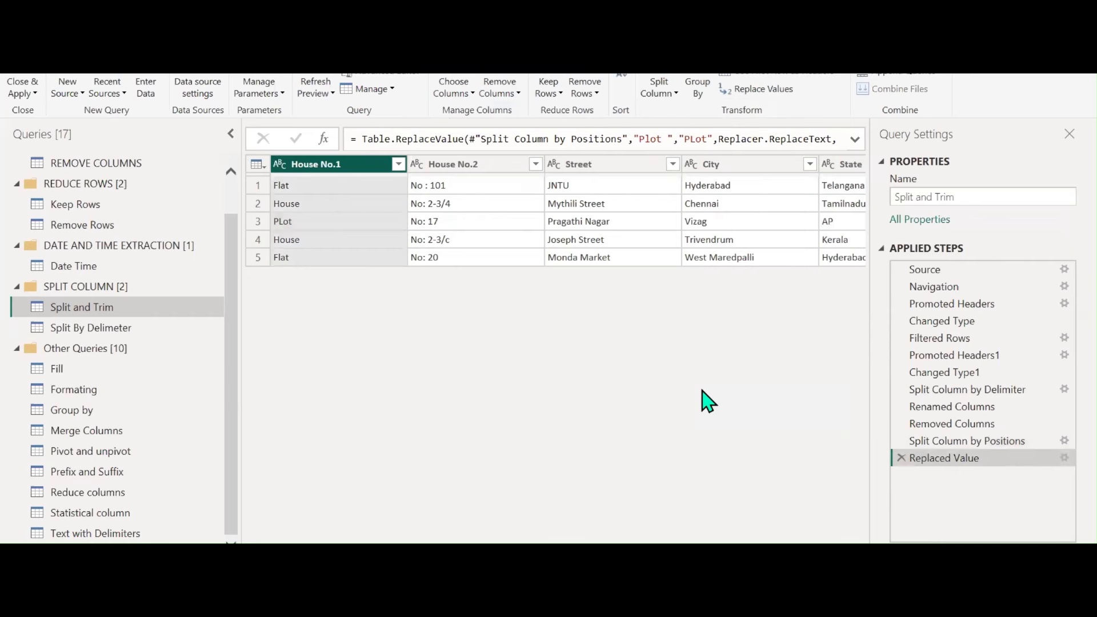
{"action": "left_click", "coordinate": [658, 91]}
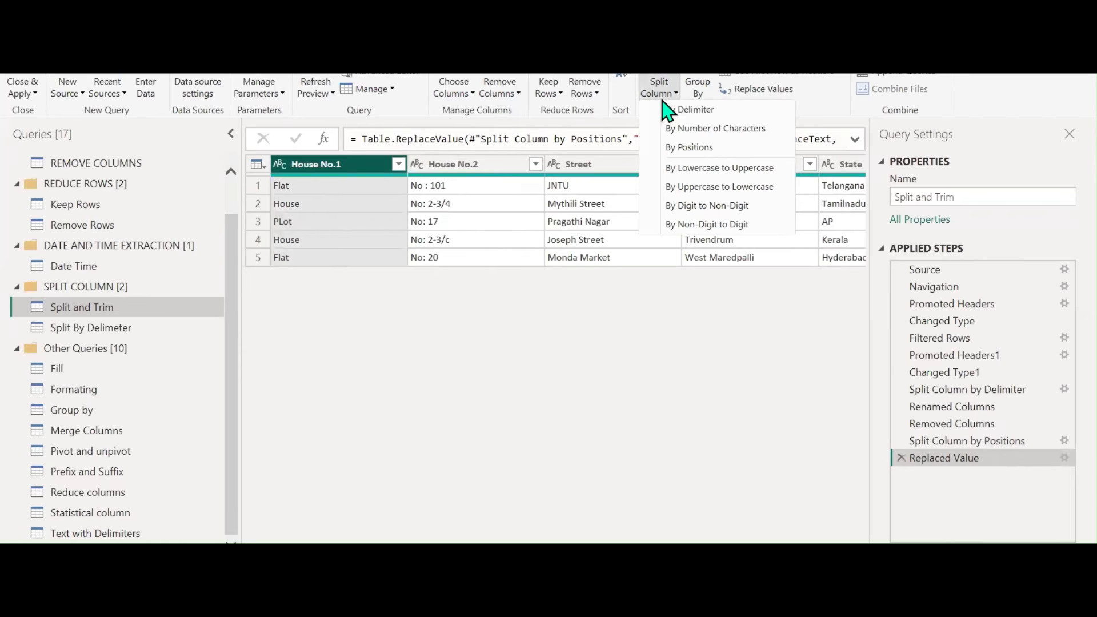
{"action": "left_click", "coordinate": [680, 168]}
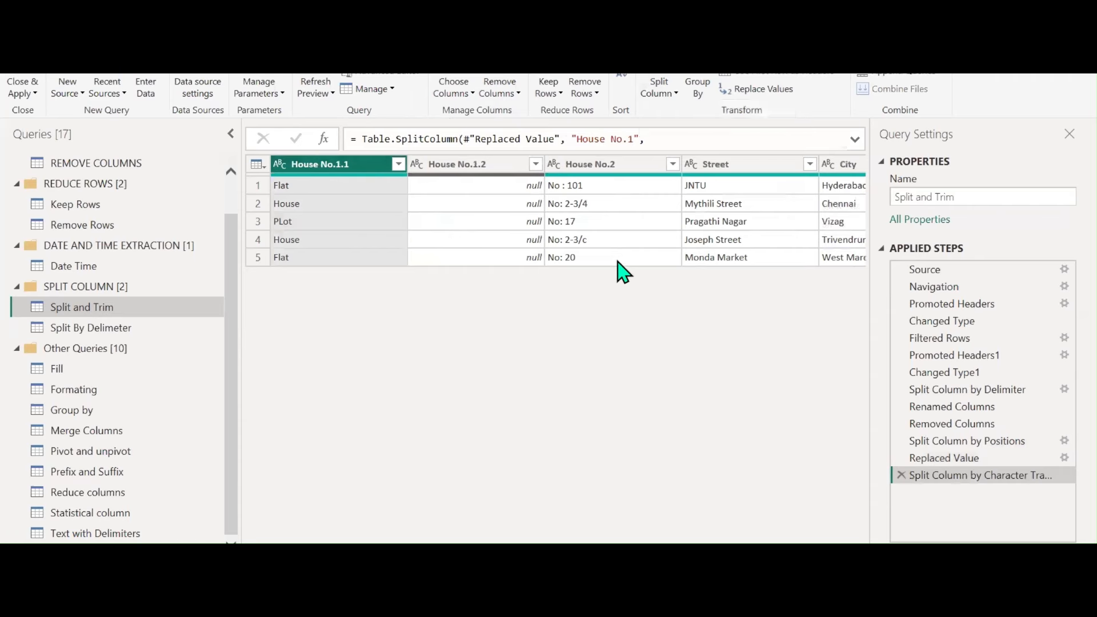
Replace the PLot value with plOT
{"action": "right_click", "coordinate": [318, 222]}
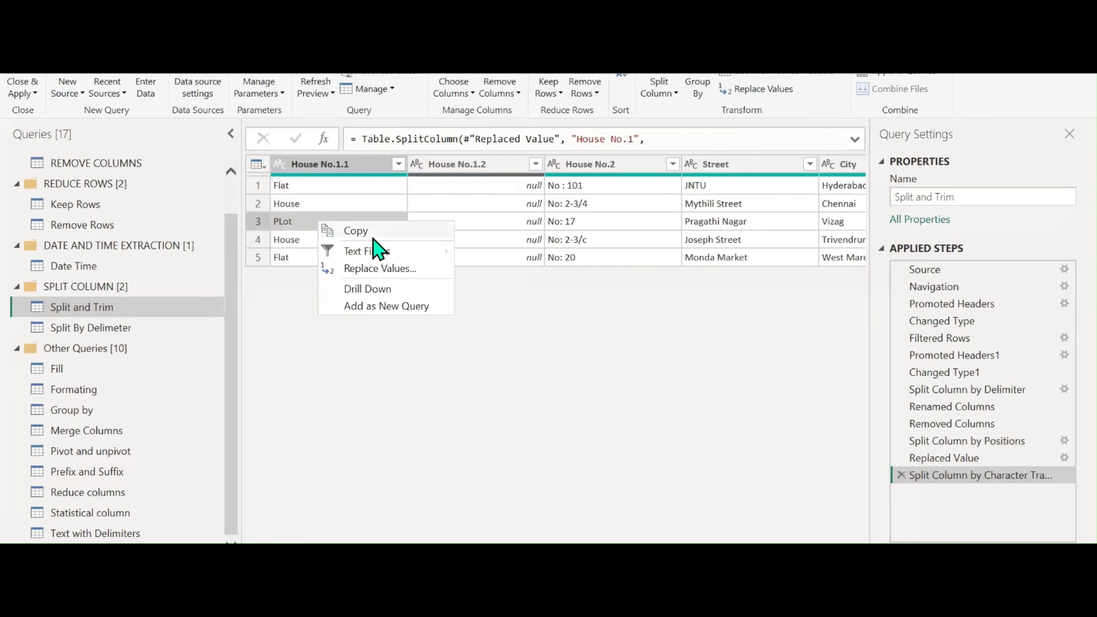
{"action": "left_click", "coordinate": [384, 270]}
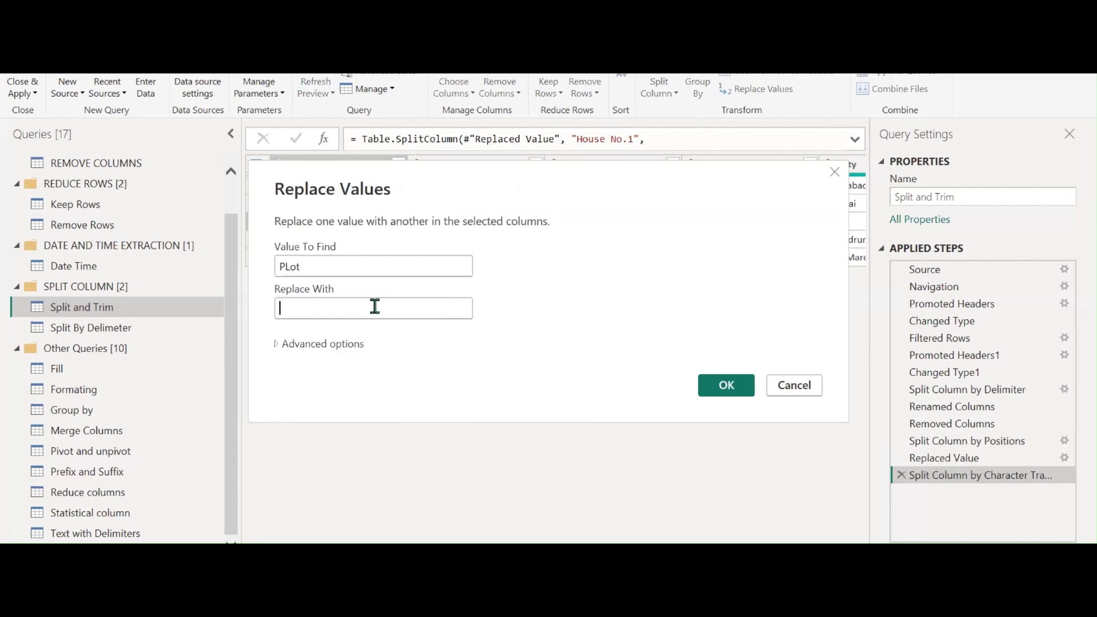
{"action": "type", "text": "plOT"}
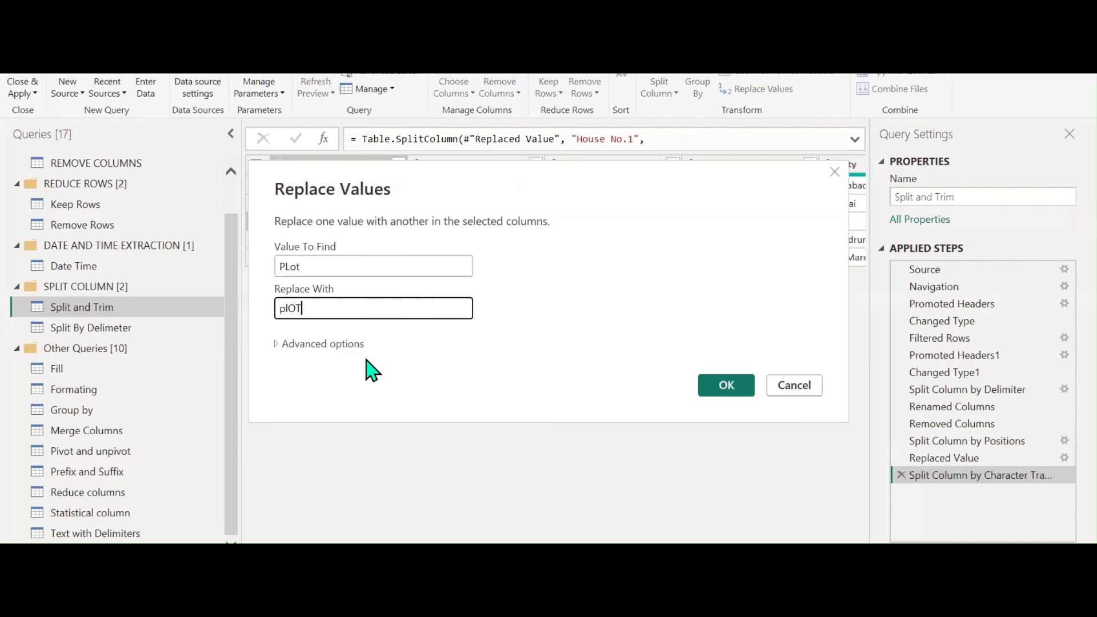
{"action": "left_click", "coordinate": [702, 384]}
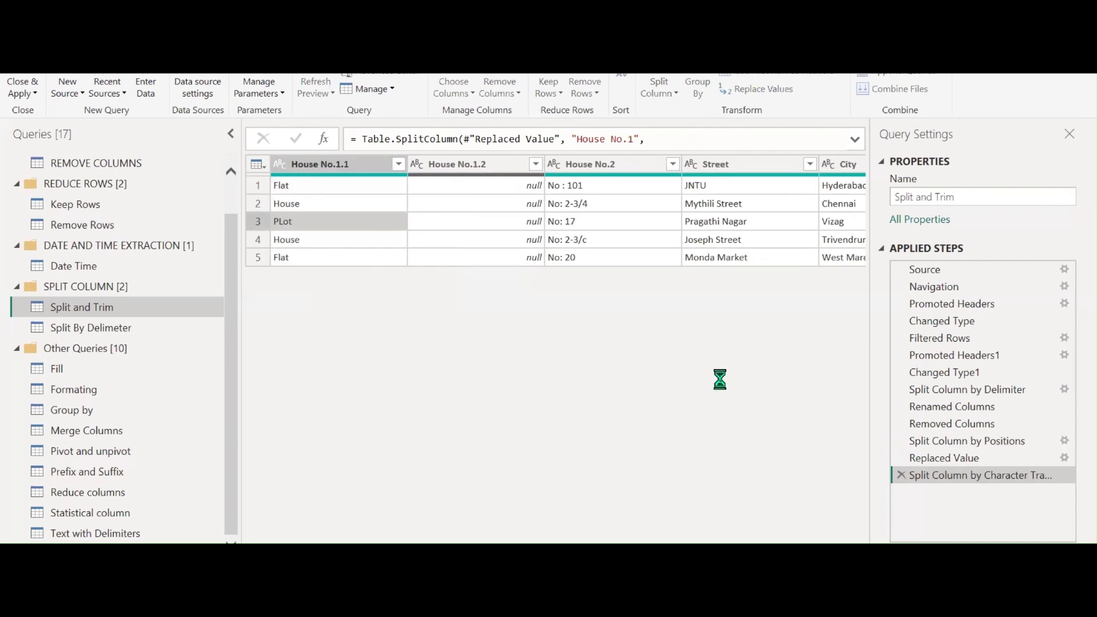
{"action": "left_click", "coordinate": [675, 91]}
Split the first column at lowercase-to-uppercase and uppercase-to-lowercase changes
{"action": "left_click", "coordinate": [693, 167]}
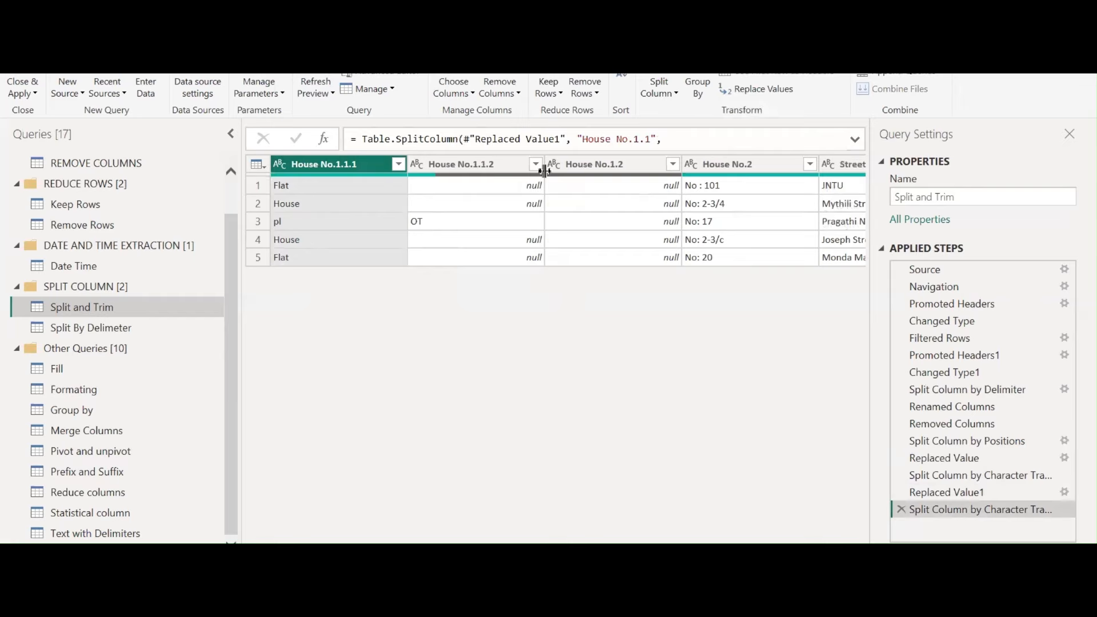
{"action": "left_click", "coordinate": [657, 91]}
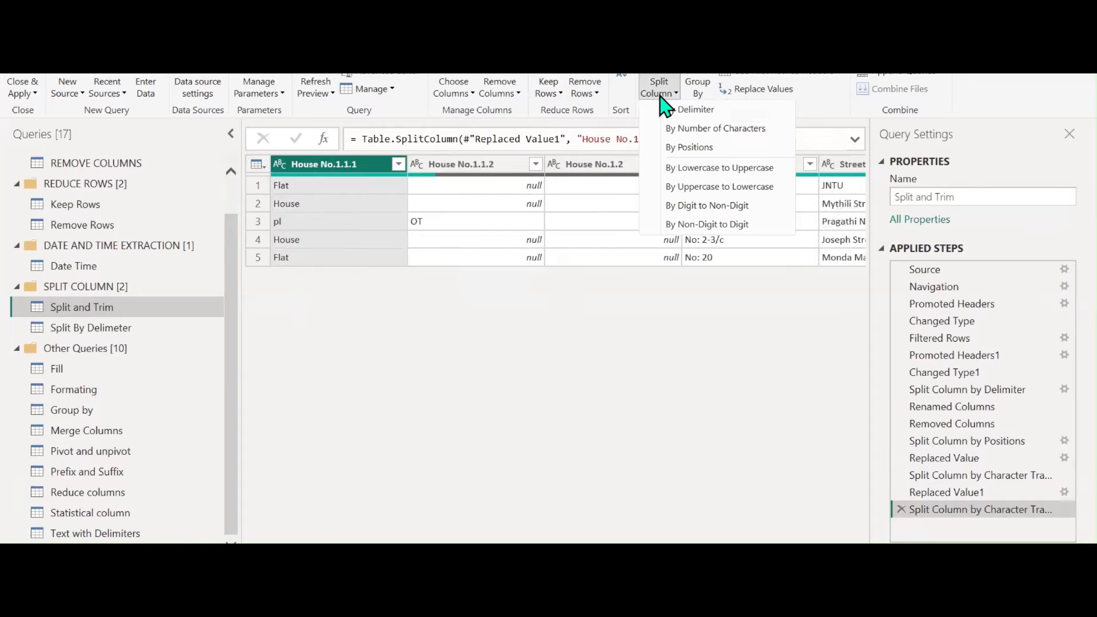
{"action": "left_click", "coordinate": [668, 188]}
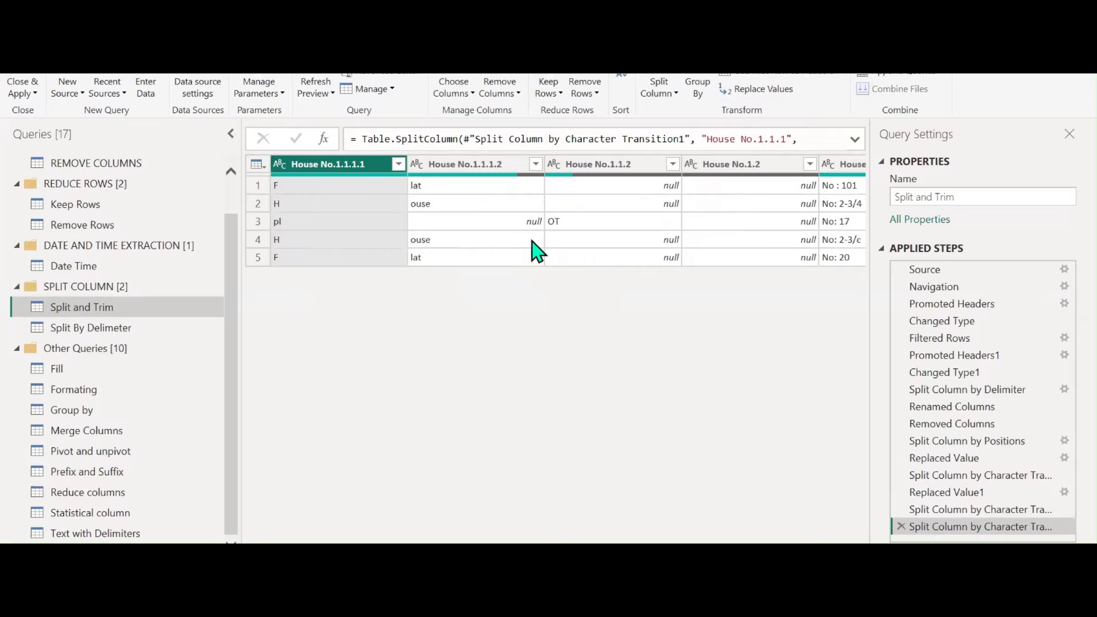
Replace the H value with a placeholder name ending in 007
{"action": "right_click", "coordinate": [313, 204]}
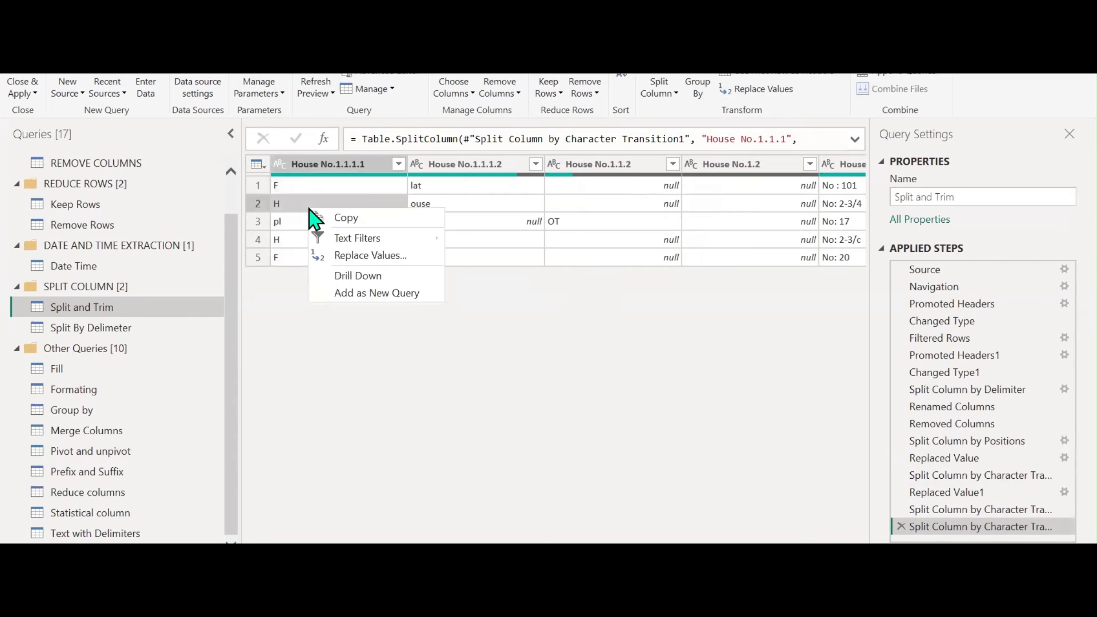
{"action": "key", "text": "Escape"}
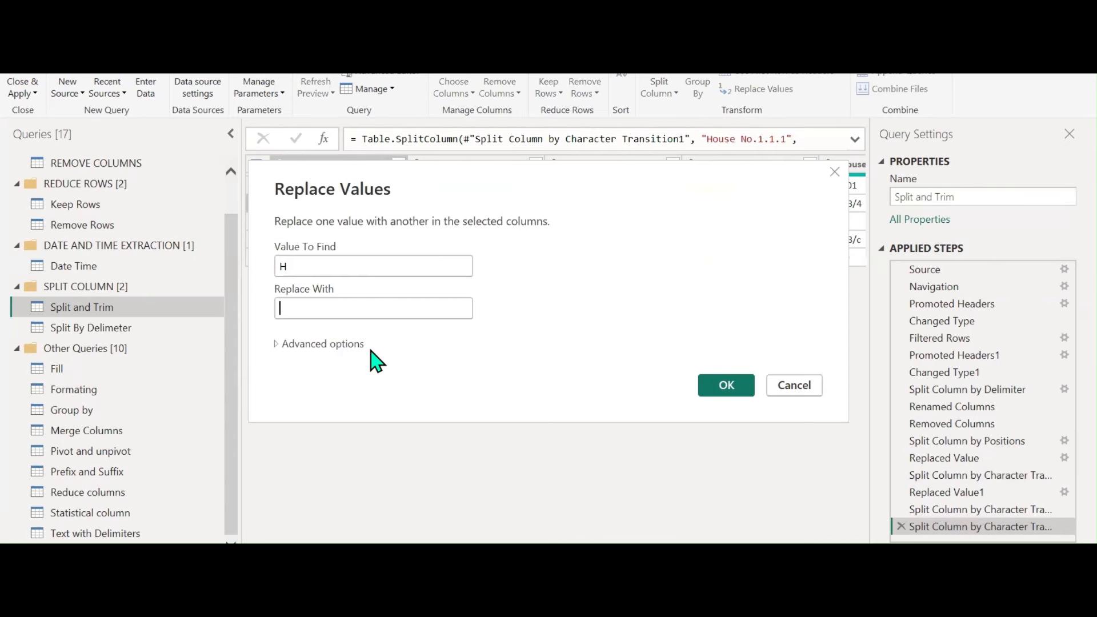
{"action": "type", "text": "James Bond"}
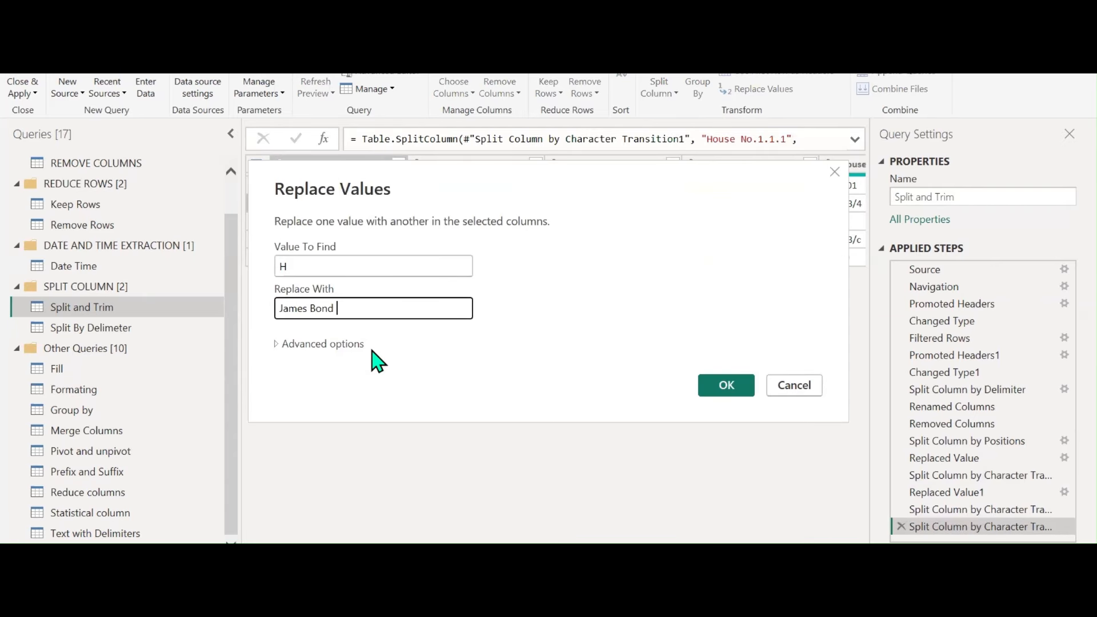
{"action": "type", "text": " 007"}
{"action": "key", "text": "ctrl+a"}
{"action": "key", "text": "ctrl+c"}
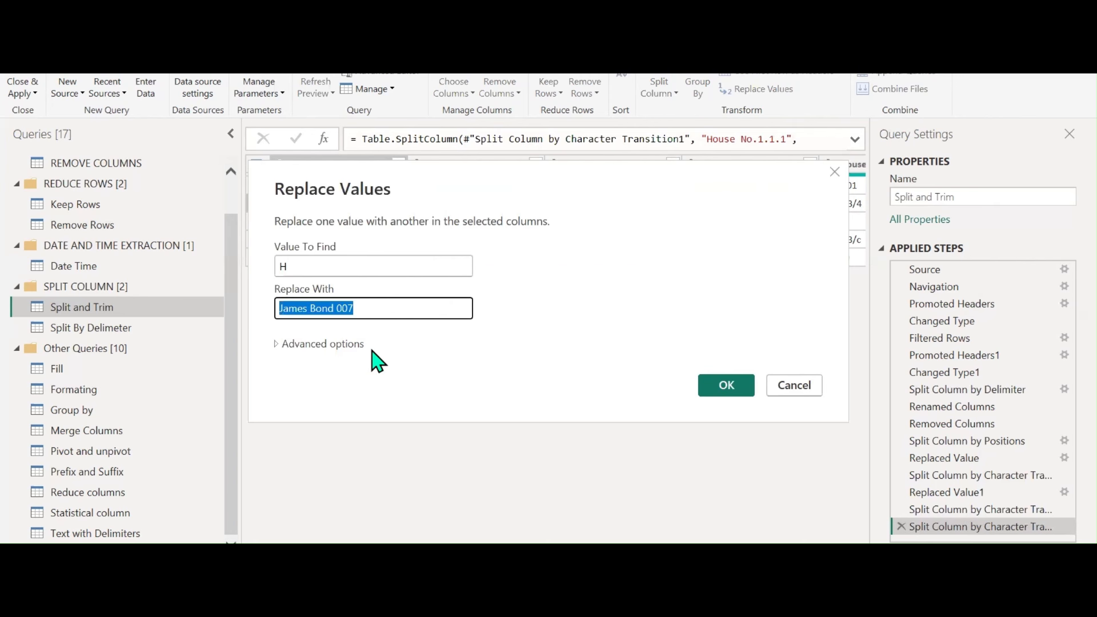
{"action": "left_click", "coordinate": [737, 388]}
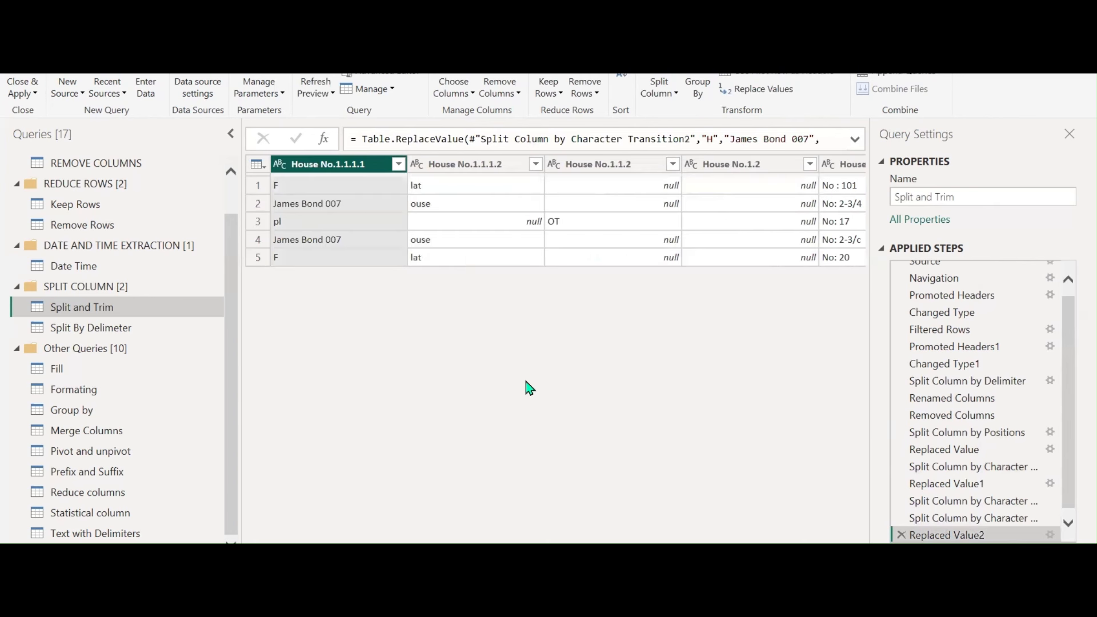
Replace the F value with the same placeholder name, moving 007 to the front
{"action": "right_click", "coordinate": [327, 265]}
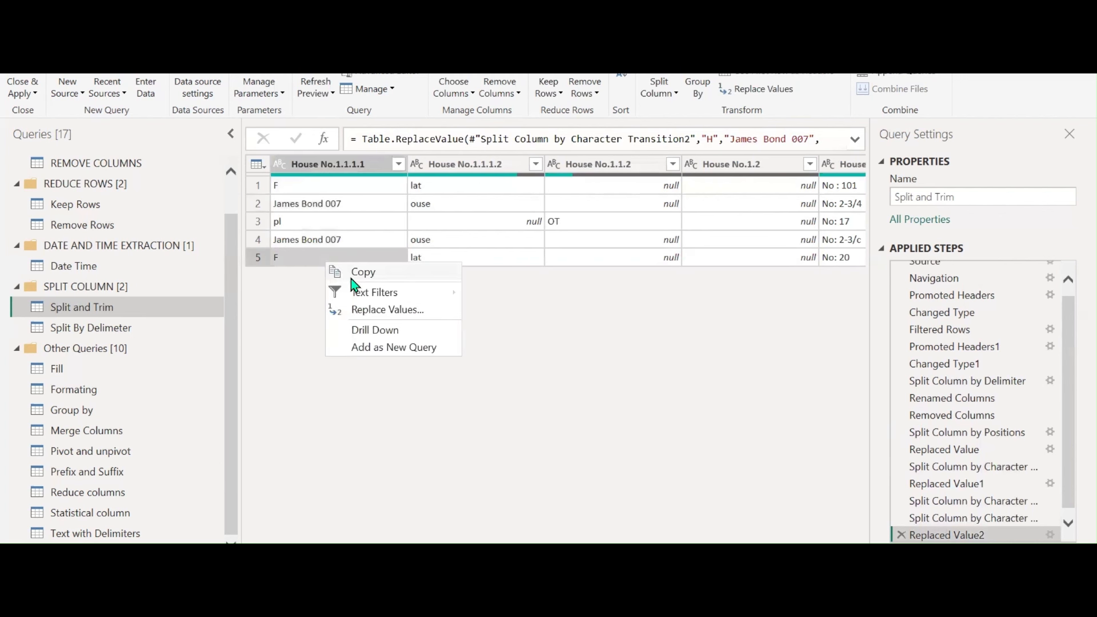
{"action": "left_click", "coordinate": [386, 312]}
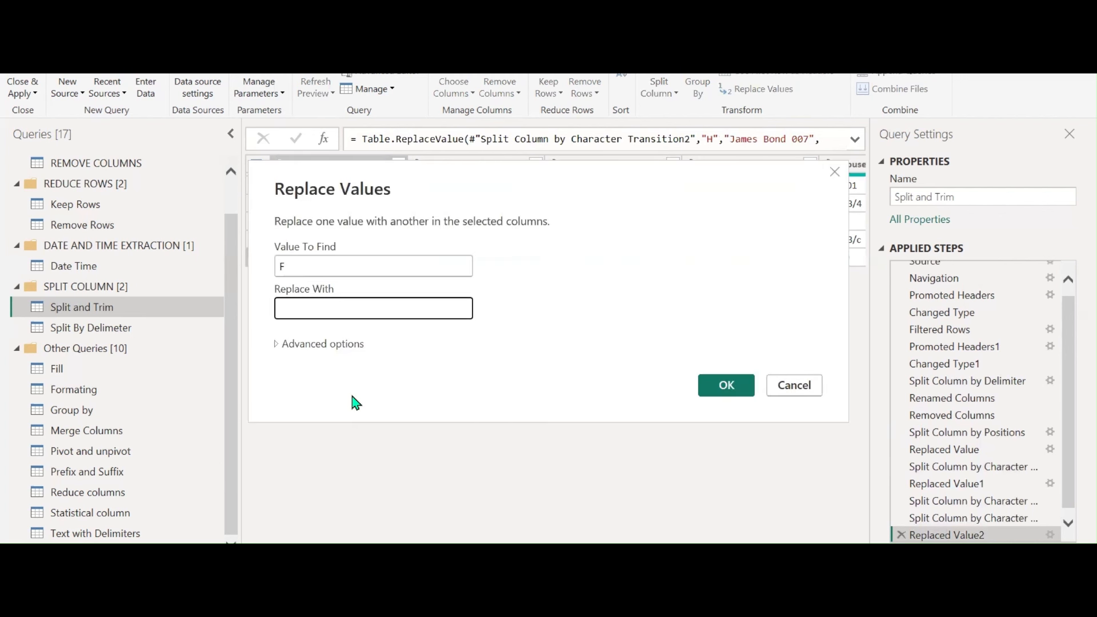
{"action": "key", "text": "ctrl+v"}
{"action": "left_click_drag", "start_coordinate": [342, 308], "coordinate": [406, 318]}
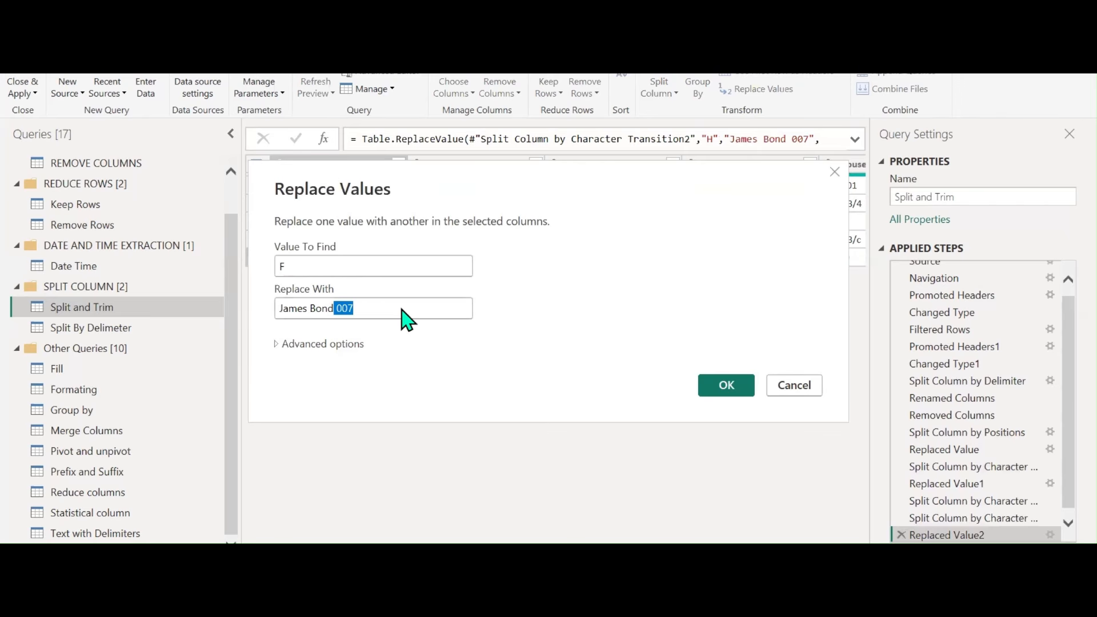
{"action": "key", "text": "BackSpace"}
{"action": "key", "text": "Home"}
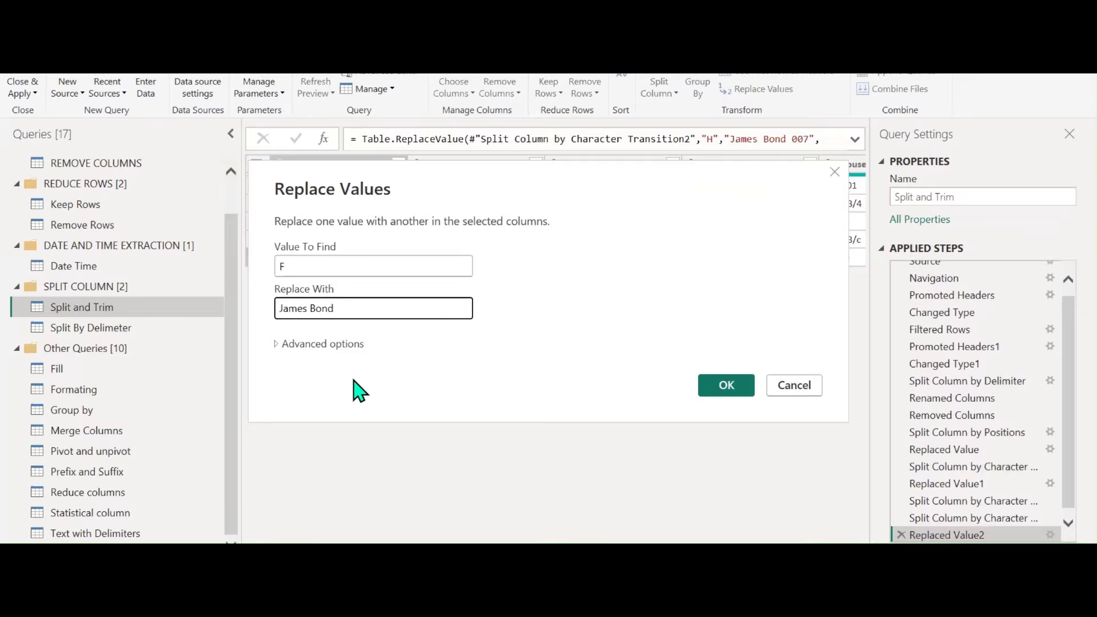
{"action": "type", "text": "007"}
{"action": "left_click", "coordinate": [728, 402]}
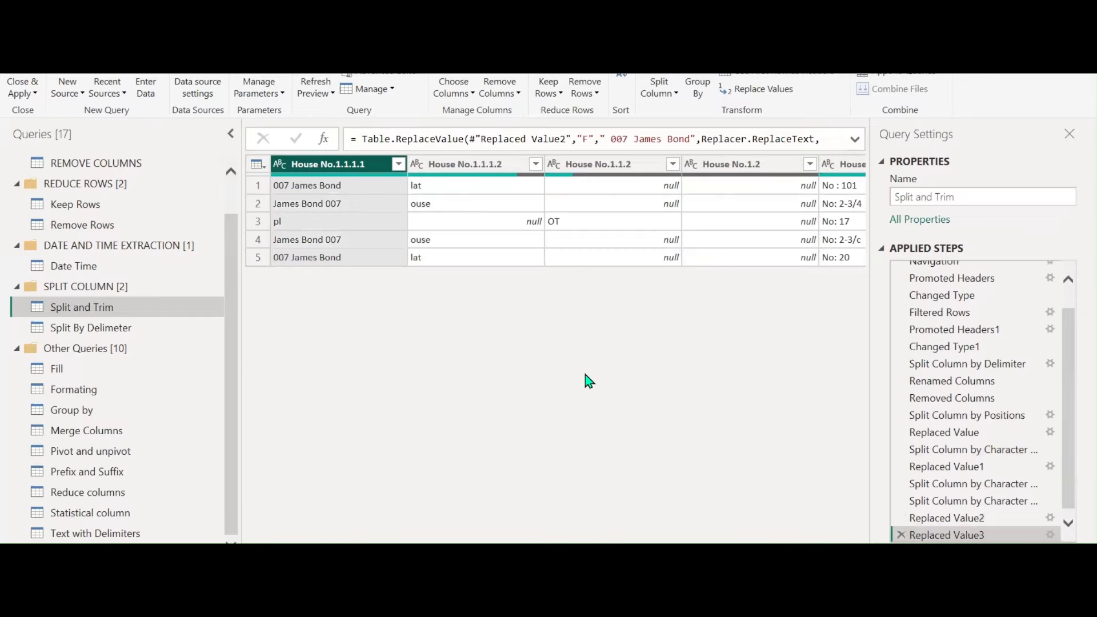
{"action": "left_click", "coordinate": [659, 89]}
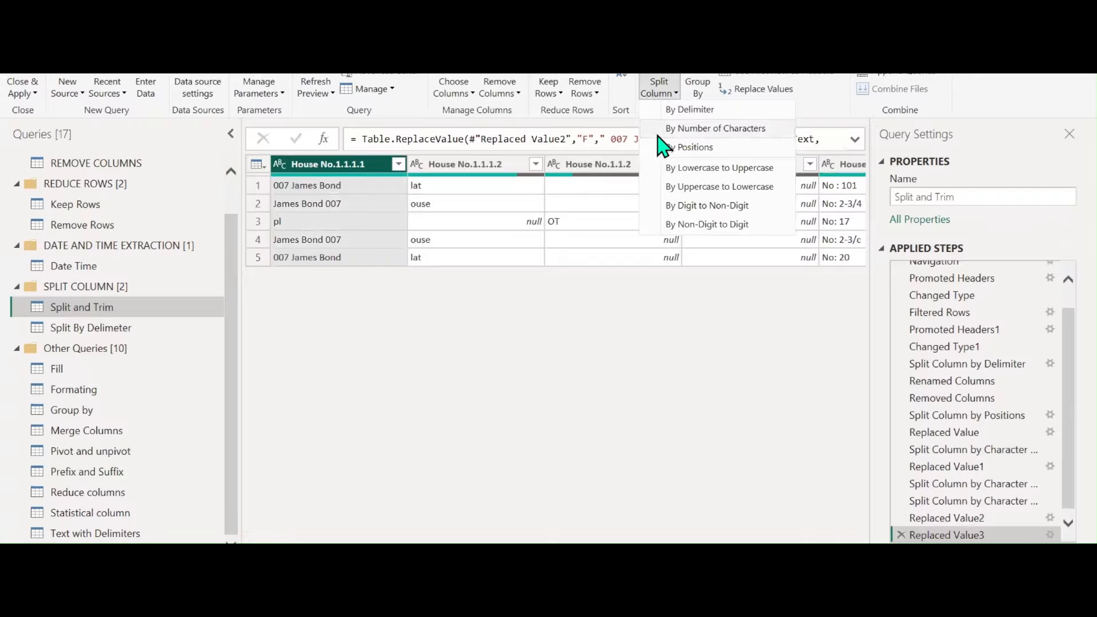
Split the first column at digit-to-letter and non-digit-to-digit transitions
{"action": "left_click", "coordinate": [703, 207]}
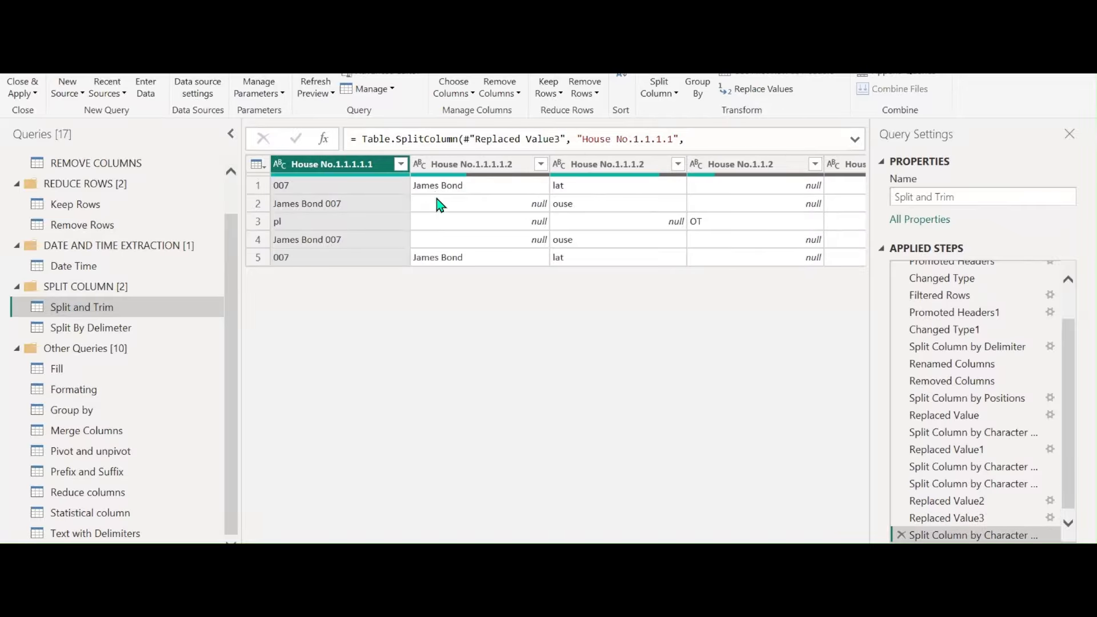
{"action": "left_click", "coordinate": [659, 90]}
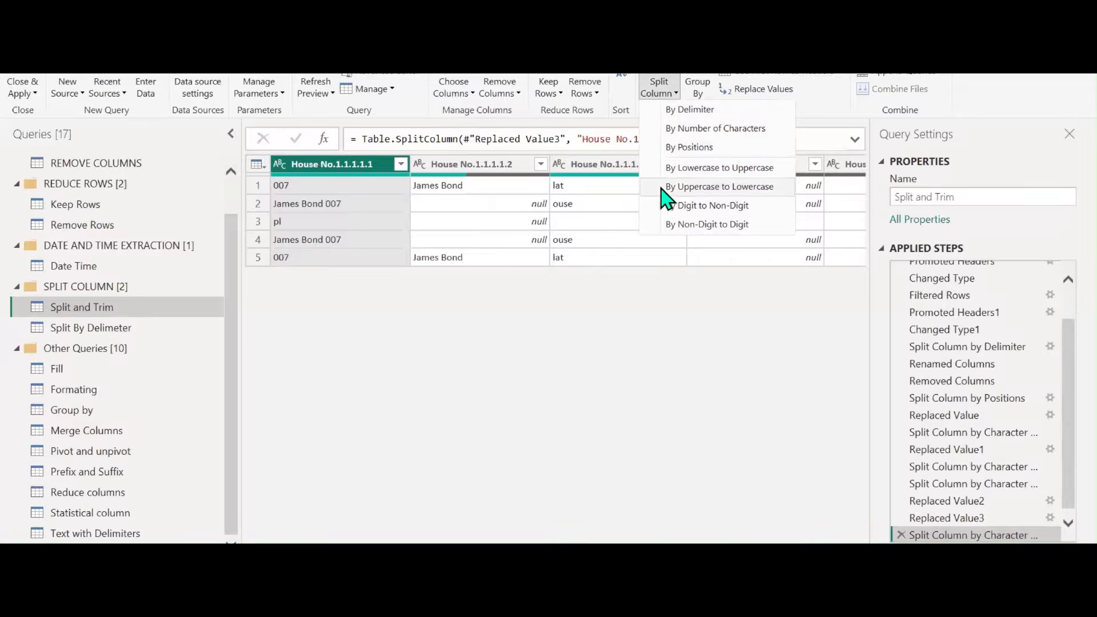
{"action": "left_click", "coordinate": [684, 225]}
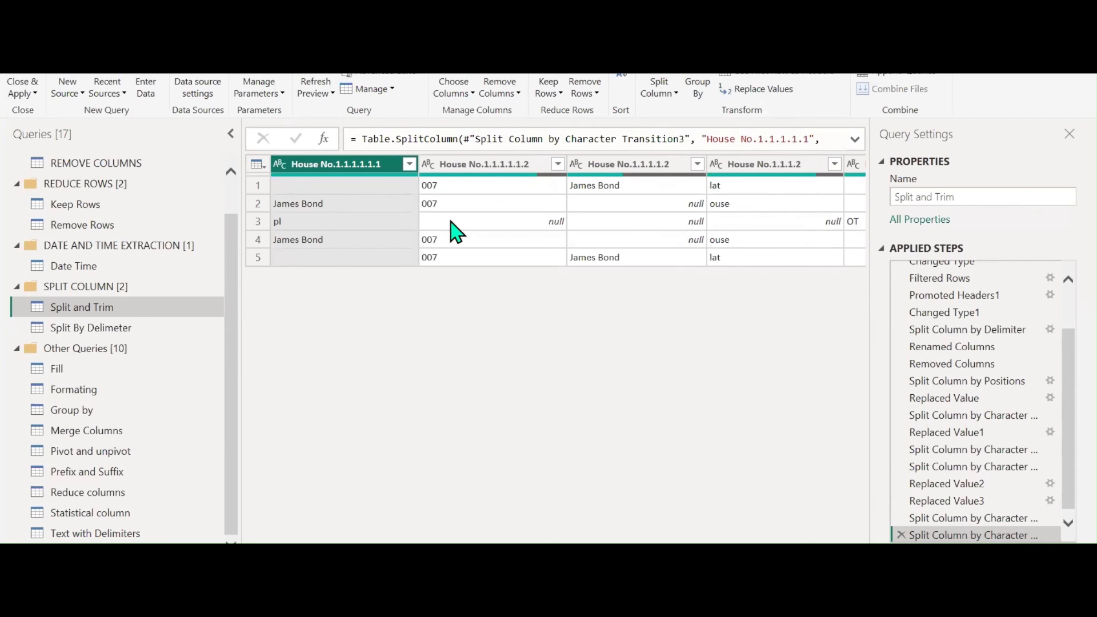
Delete the trailing split steps and Replaced Value3 so the query ends at Replaced Value2
{"action": "scroll", "coordinate": [950, 489], "scroll_direction": "down", "scroll_amount": 1}
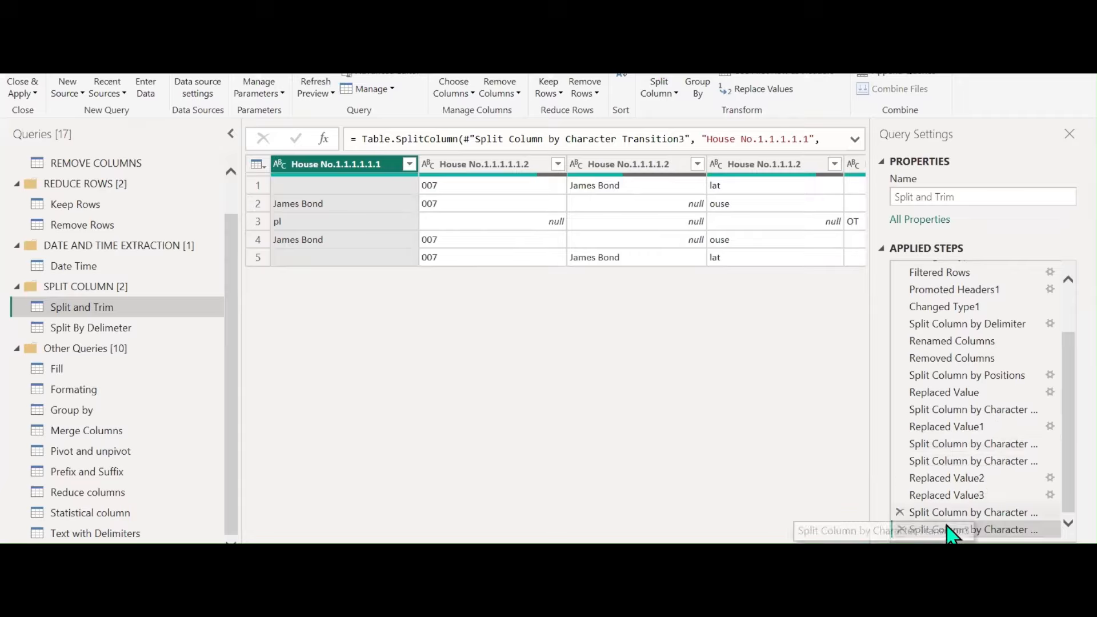
{"action": "left_click", "coordinate": [901, 529]}
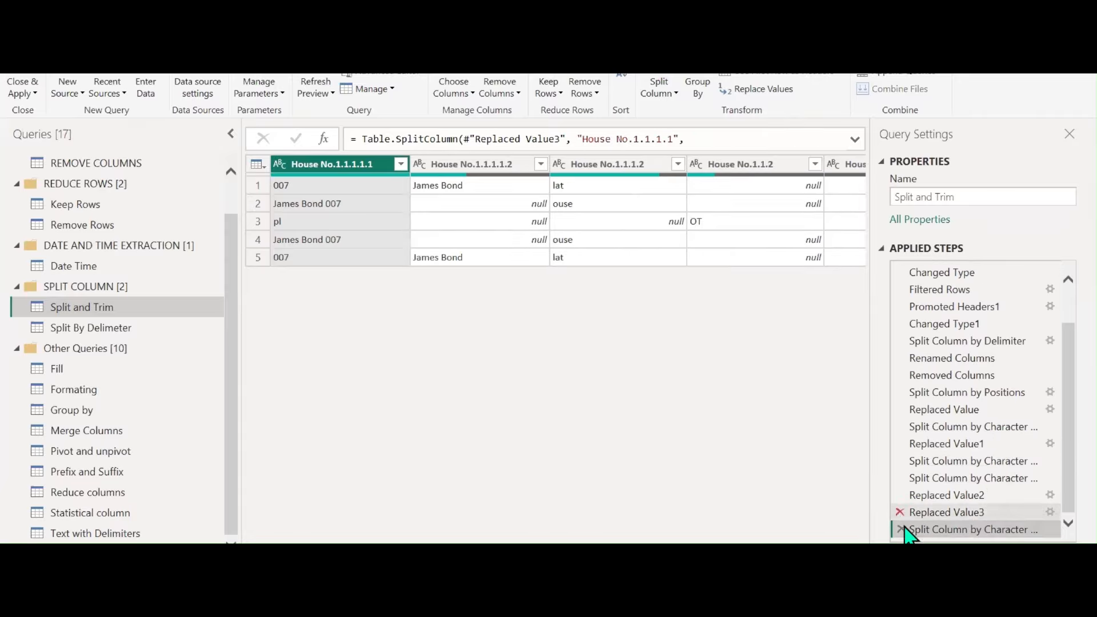
{"action": "left_click", "coordinate": [901, 529]}
{"action": "left_click", "coordinate": [770, 335]}
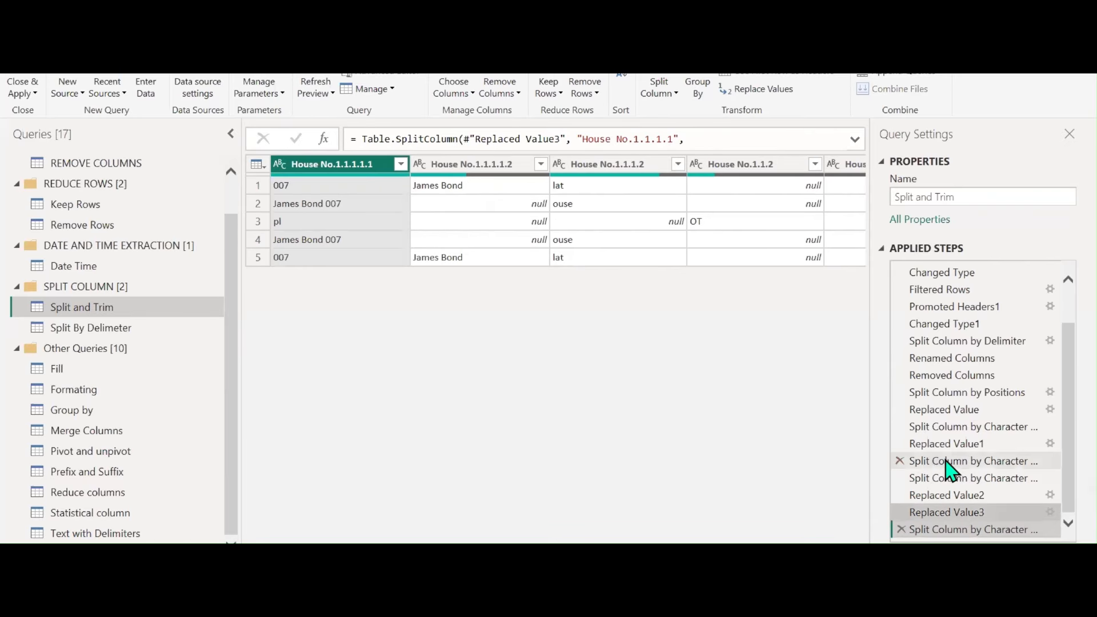
{"action": "scroll", "coordinate": [959, 469], "scroll_direction": "up", "scroll_amount": 1}
{"action": "scroll", "coordinate": [959, 469], "scroll_direction": "down", "scroll_amount": 1}
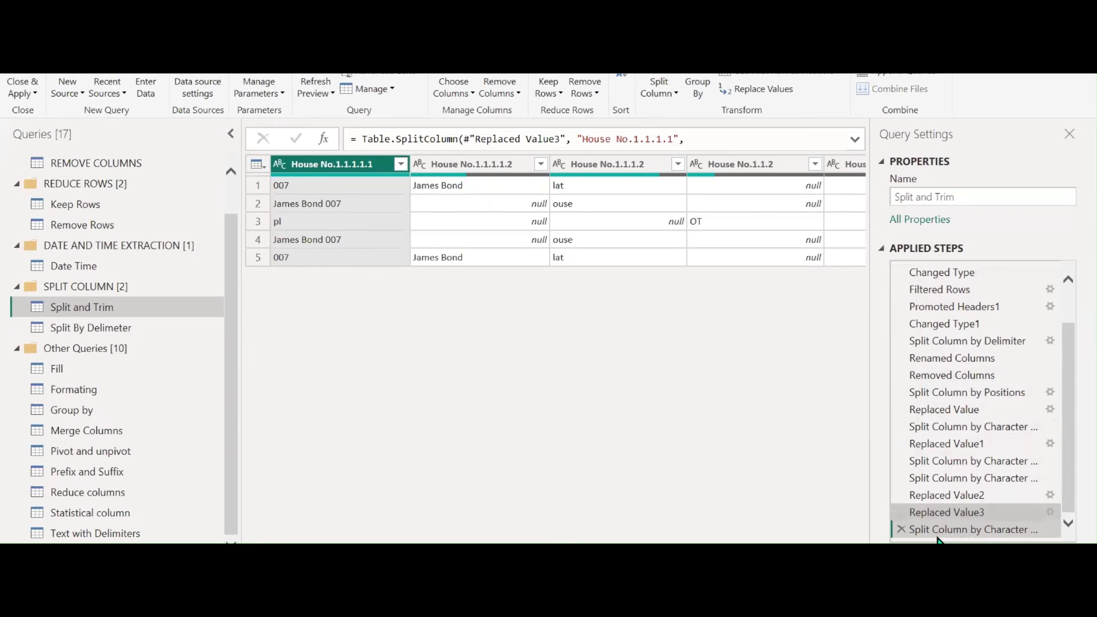
{"action": "left_click", "coordinate": [901, 529]}
{"action": "left_click", "coordinate": [901, 529]}
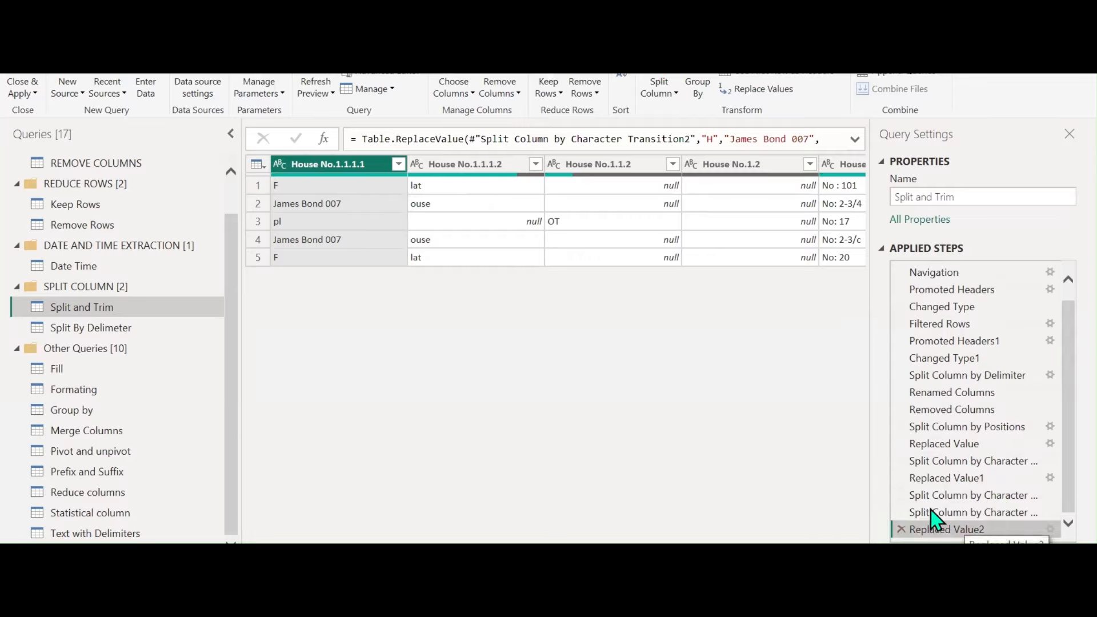
{"action": "right_click", "coordinate": [952, 376]}
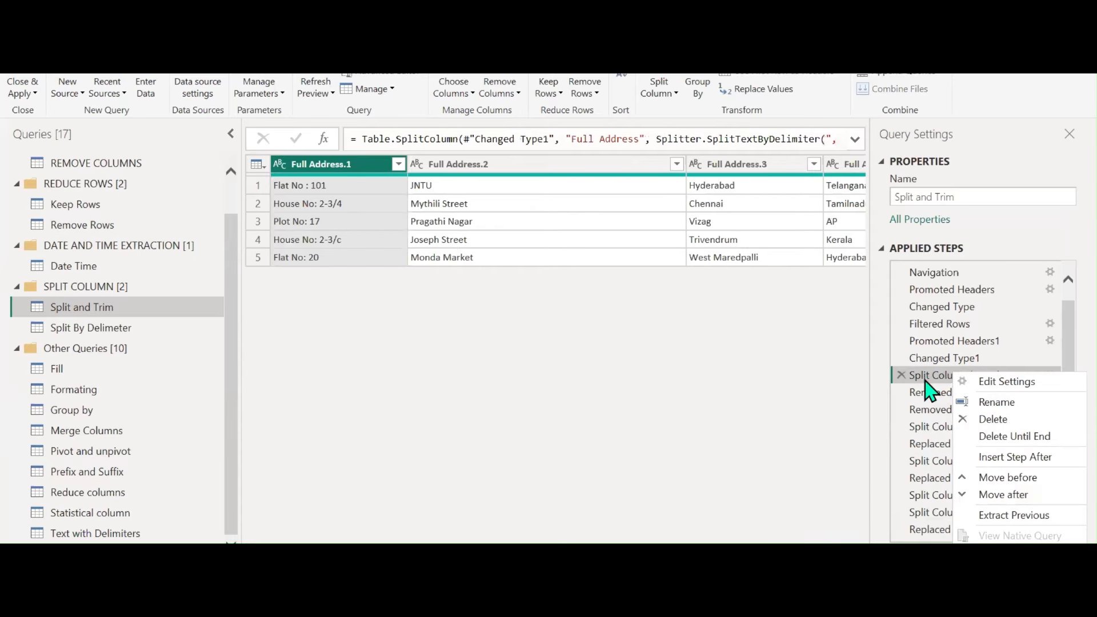
Delete Split Column by Delimiter and every later step, confirming the deletion
{"action": "left_click", "coordinate": [1000, 441]}
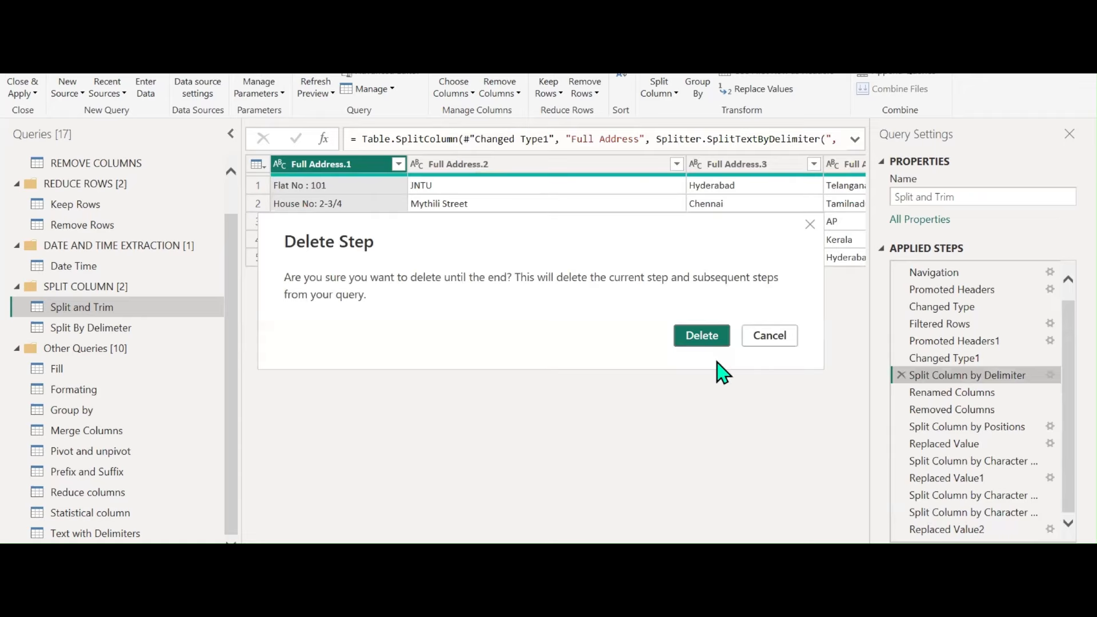
{"action": "left_click", "coordinate": [697, 338]}
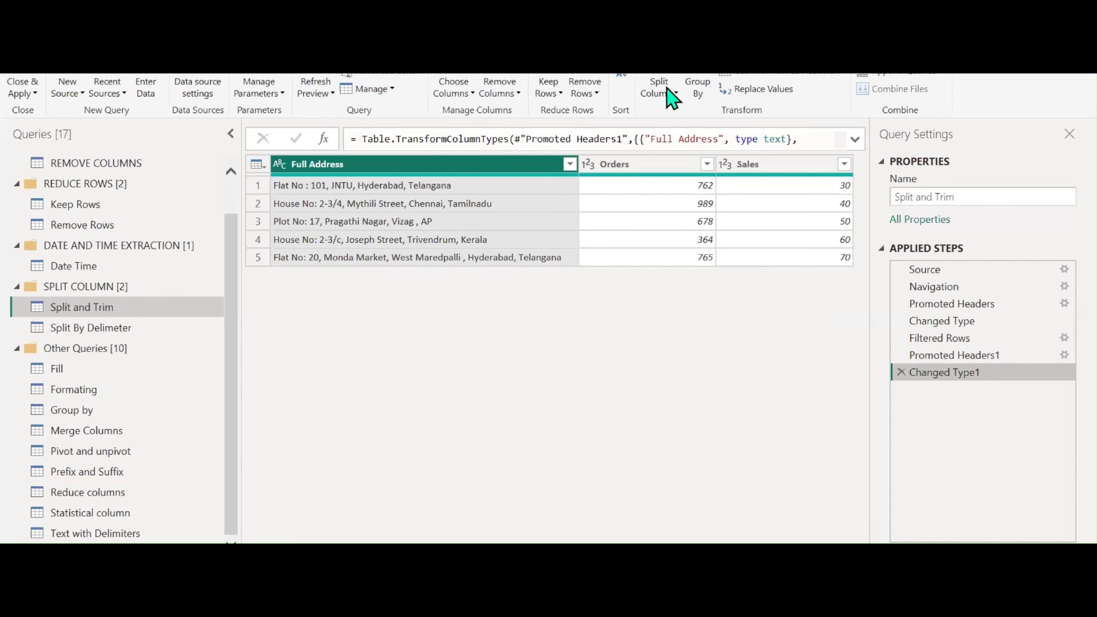
In Split By Delimeter, filter null rows out of Column1 and promote the first row to headers
{"action": "left_click", "coordinate": [94, 329]}
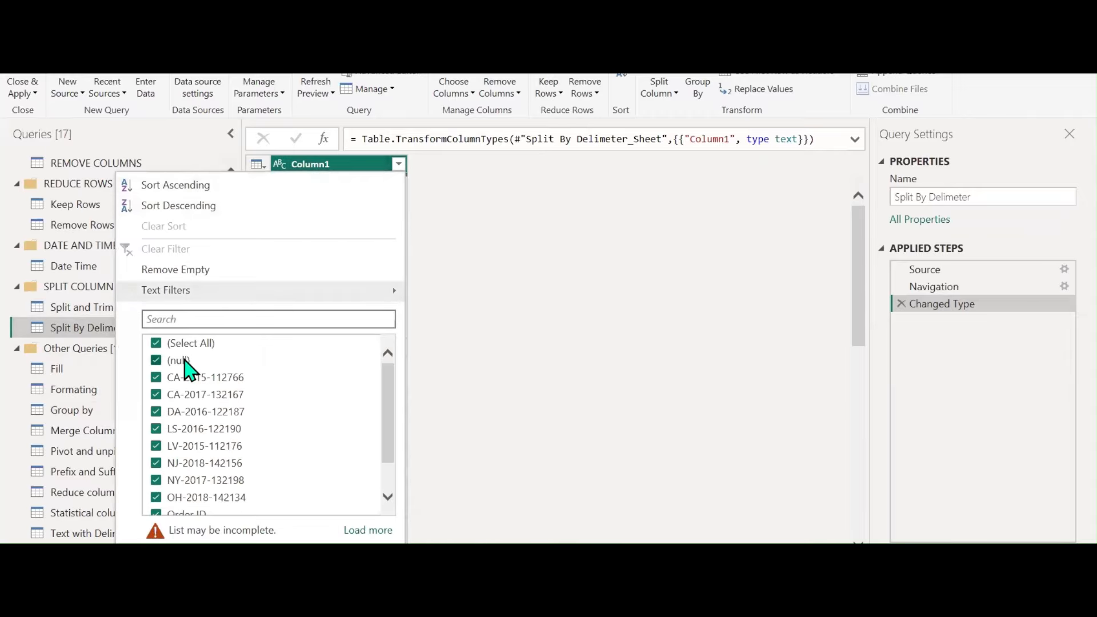
{"action": "left_click", "coordinate": [184, 361]}
{"action": "left_click", "coordinate": [293, 557]}
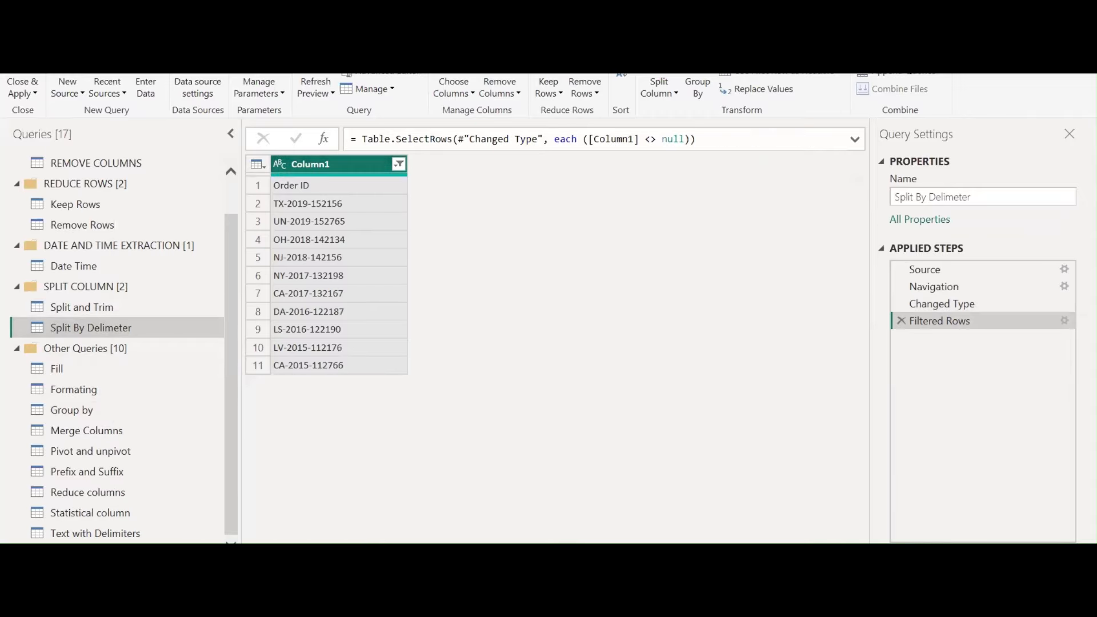
{"action": "left_click", "coordinate": [763, 77]}
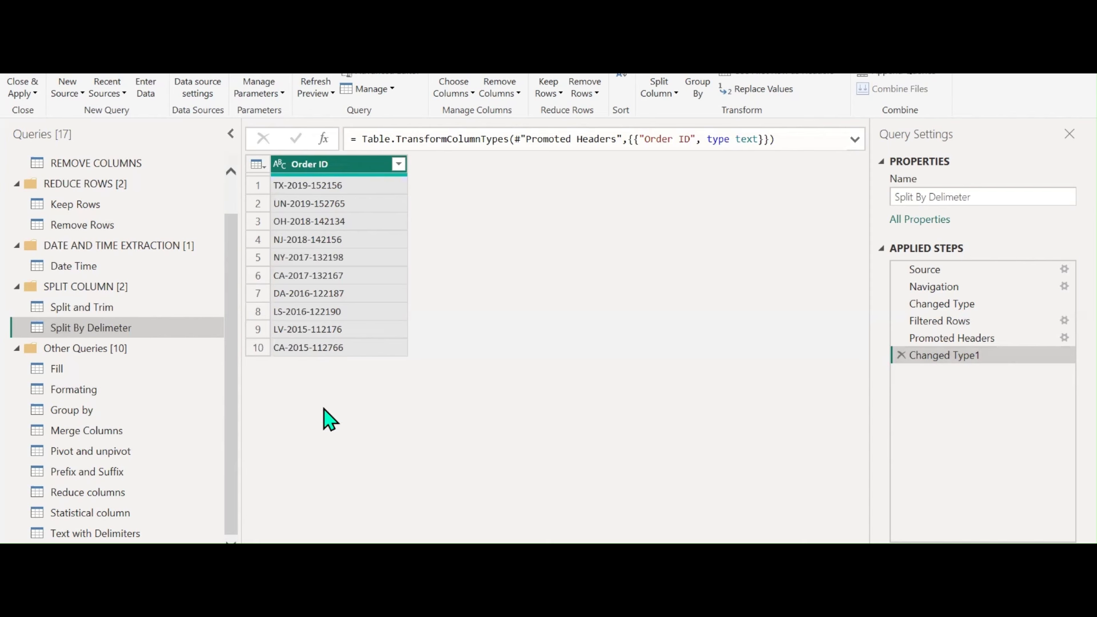
Split Order ID by the '-' delimiter at each occurrence
{"action": "left_click", "coordinate": [674, 93]}
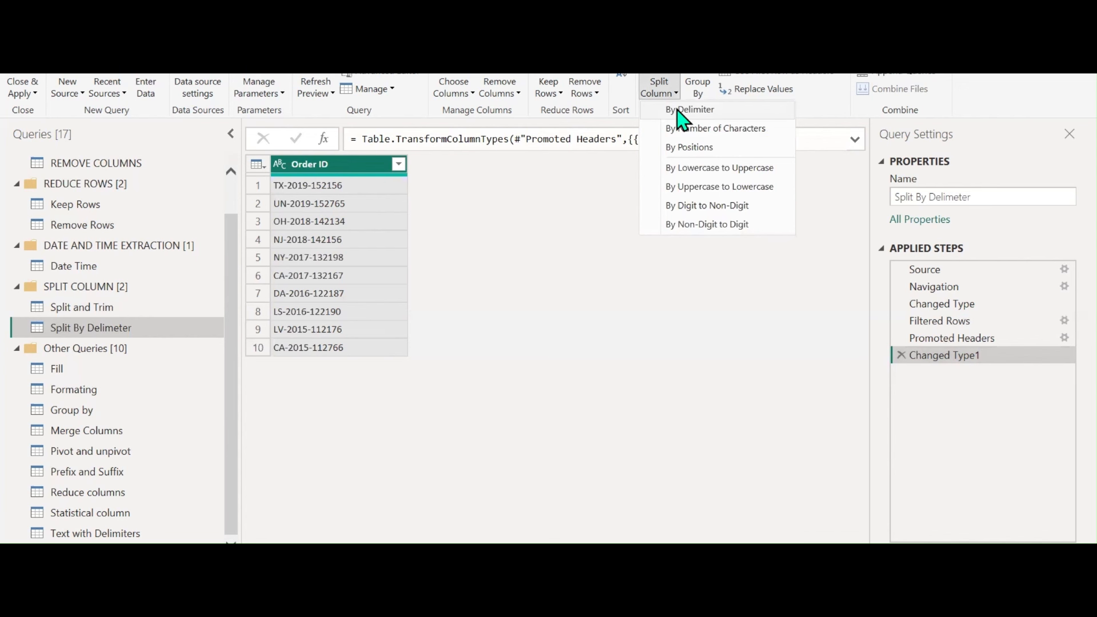
{"action": "left_click", "coordinate": [669, 116]}
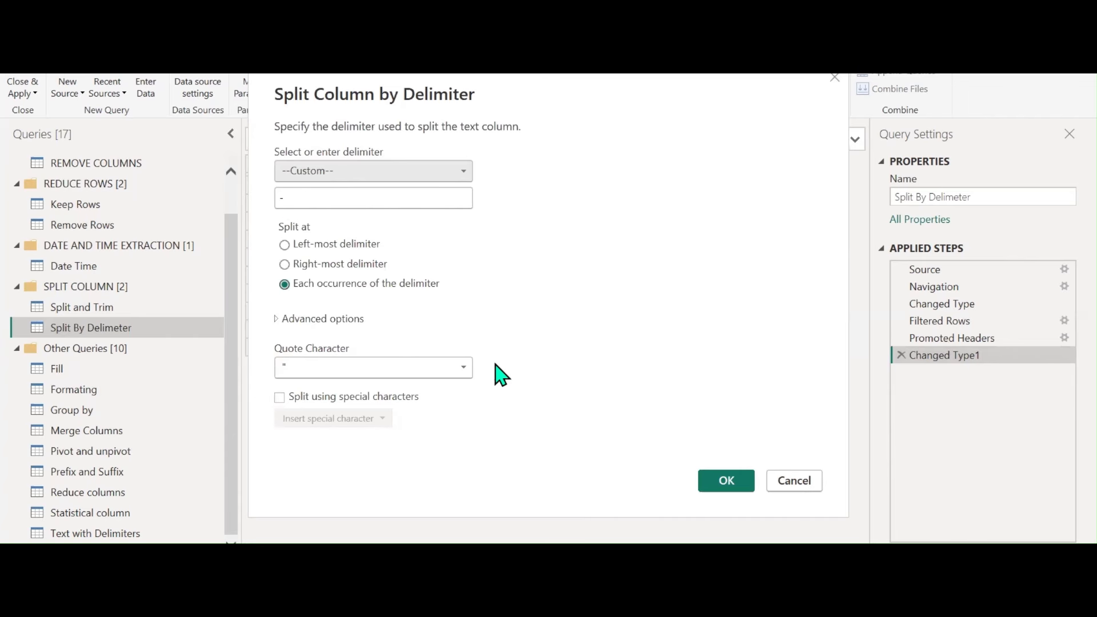
{"action": "left_click", "coordinate": [720, 486]}
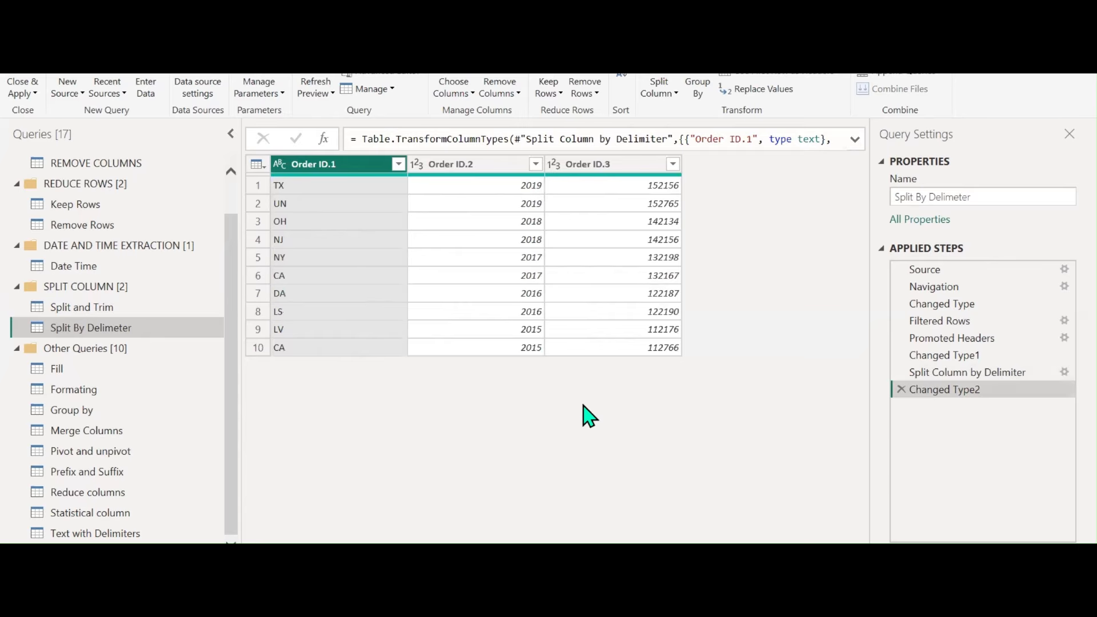
Rename the three new columns State, Year and Zip Code
{"action": "double_click", "coordinate": [313, 166]}
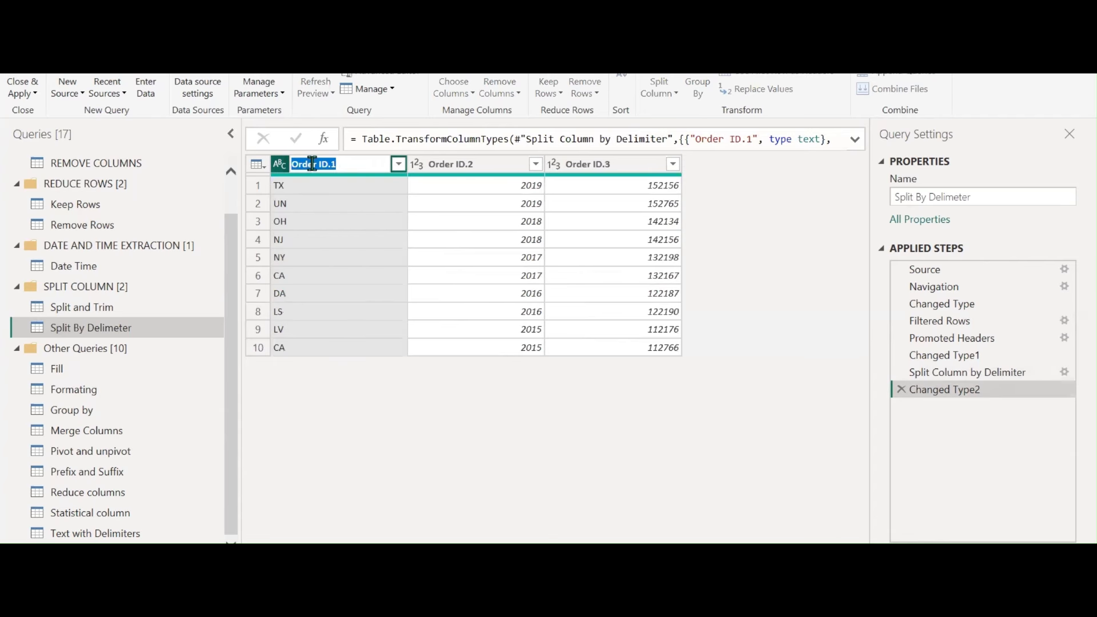
{"action": "type", "text": "State"}
{"action": "key", "text": "Return"}
{"action": "double_click", "coordinate": [462, 165]}
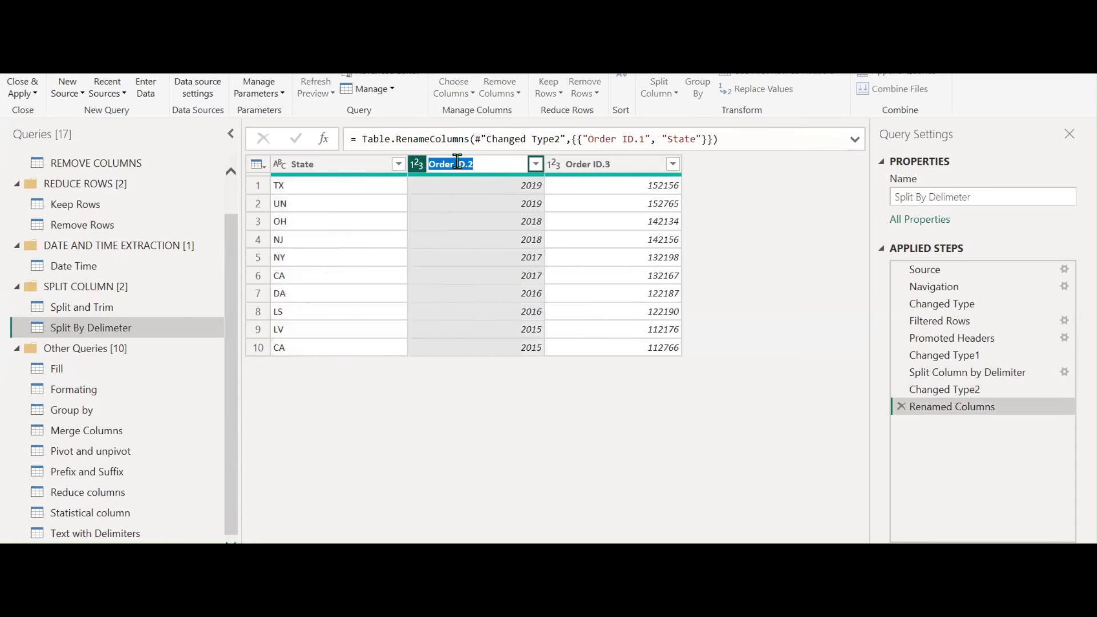
{"action": "type", "text": "Year"}
{"action": "key", "text": "Return"}
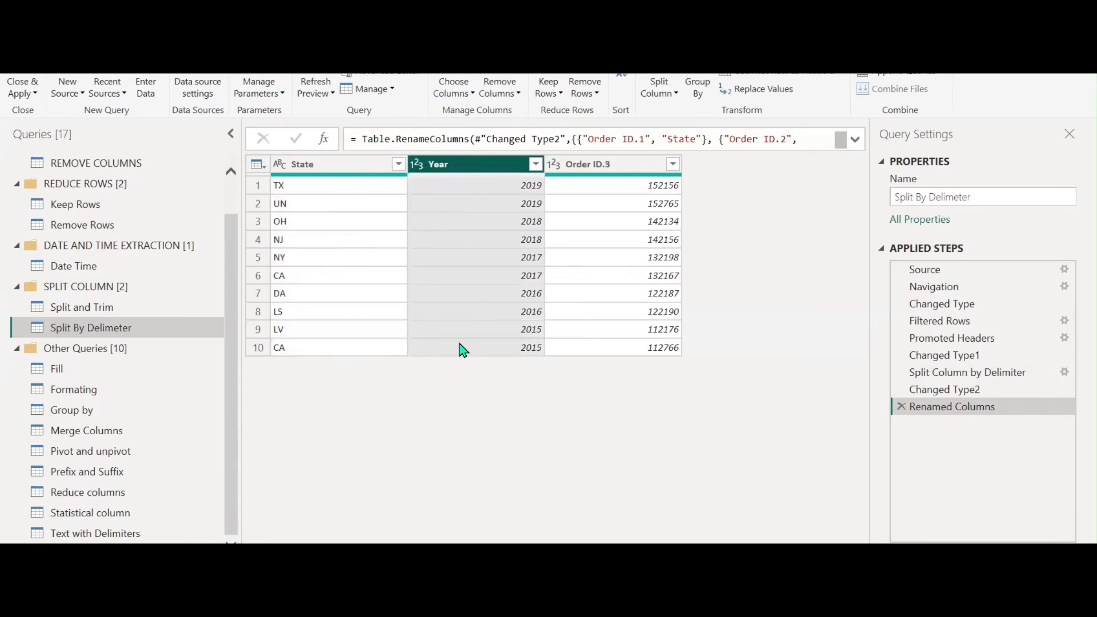
{"action": "double_click", "coordinate": [589, 165]}
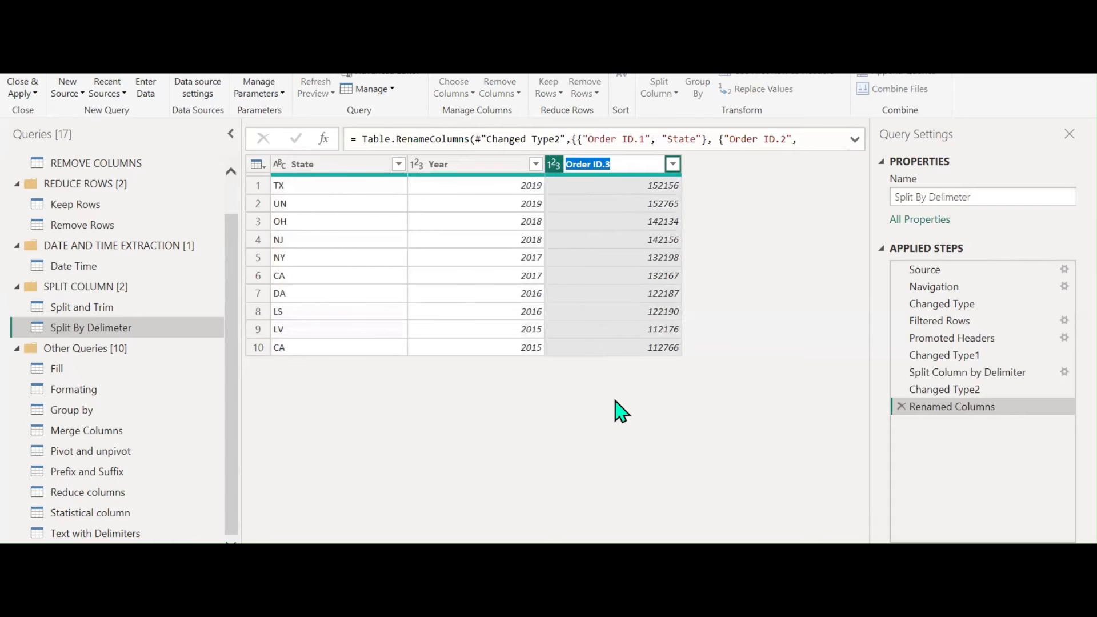
{"action": "type", "text": "Zip"}
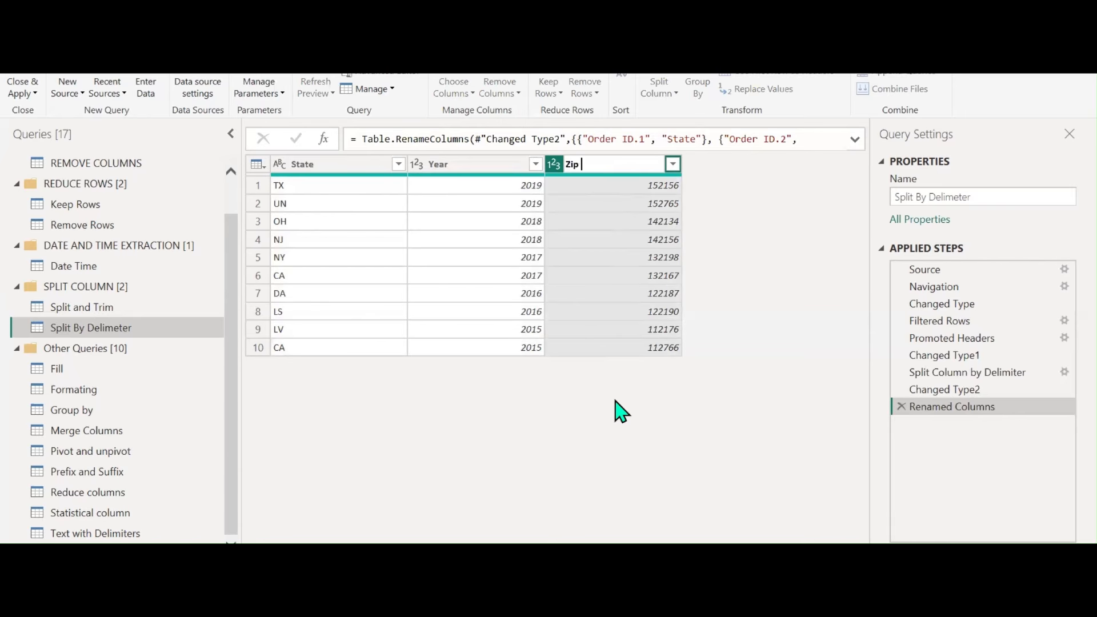
{"action": "type", "text": " Code"}
{"action": "key", "text": "Return"}
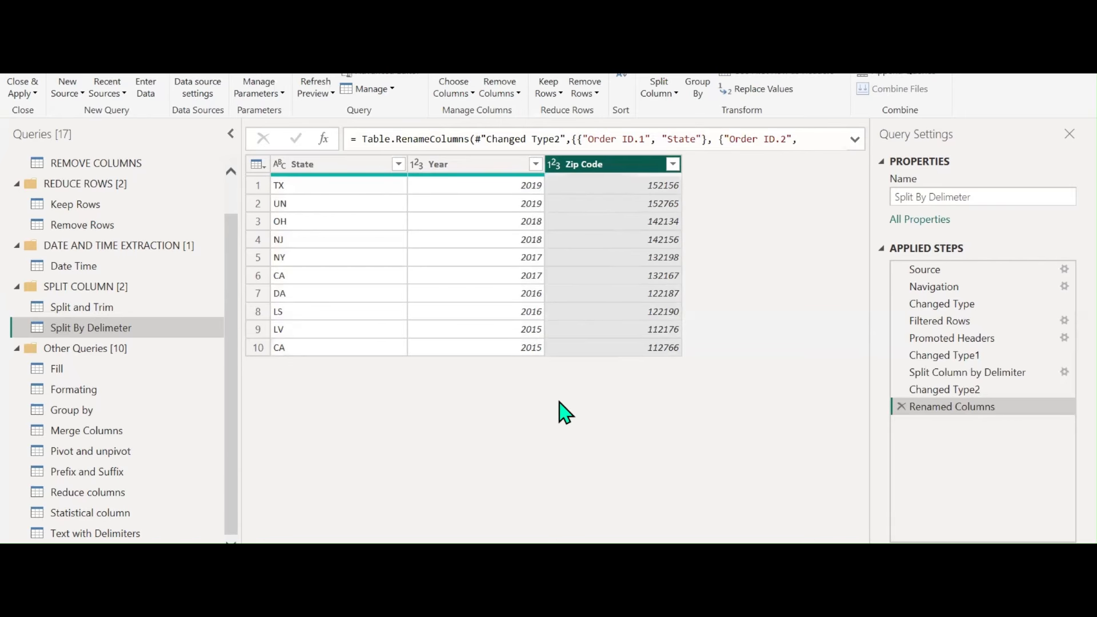
{"action": "left_click", "coordinate": [83, 476]}
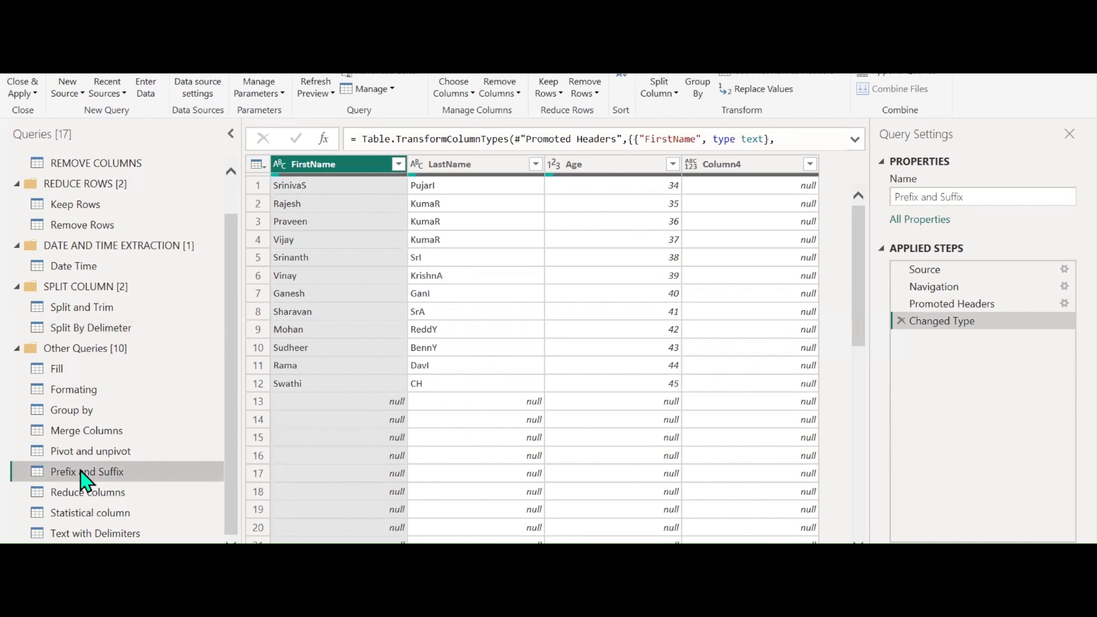
Look through the Reduce columns and Prefix and Suffix queries, then open Text with Delimiters
{"action": "left_click", "coordinate": [80, 494]}
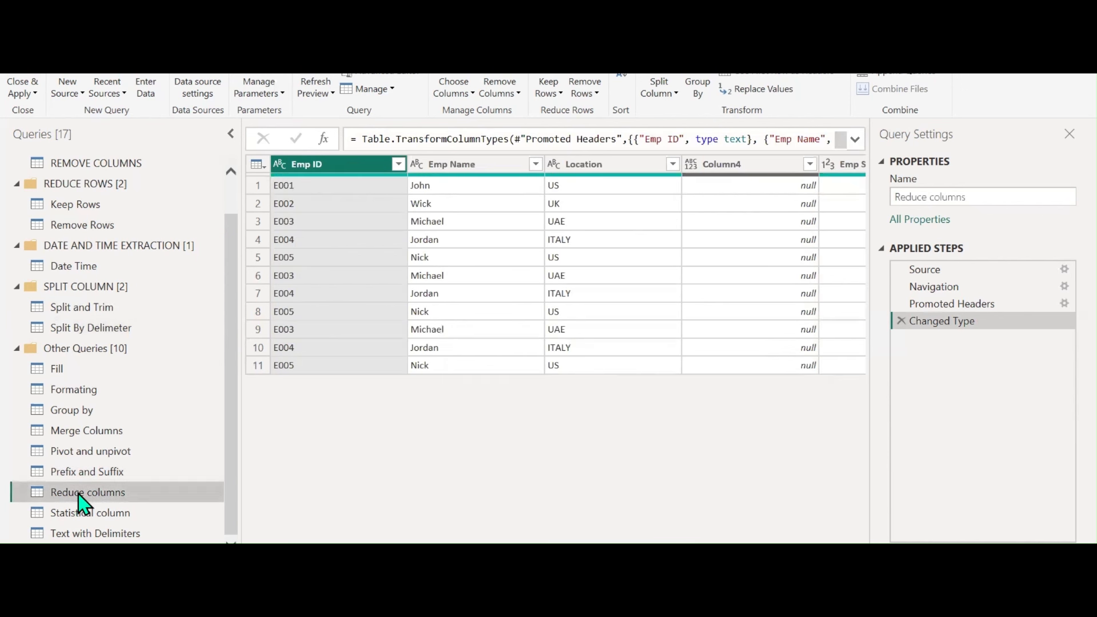
{"action": "left_click", "coordinate": [86, 474]}
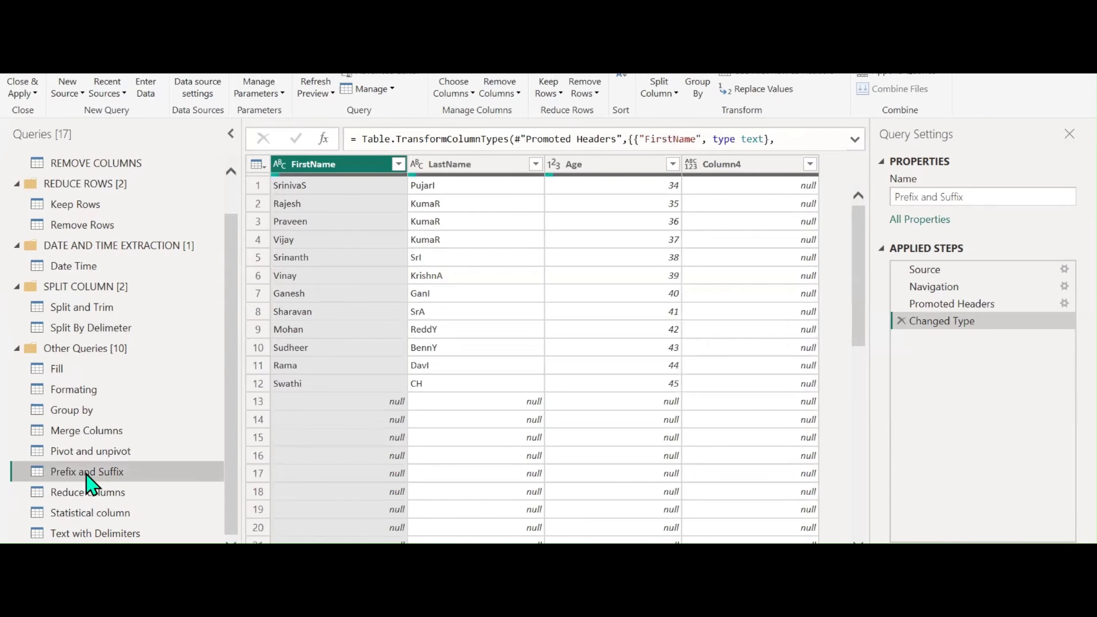
{"action": "left_click", "coordinate": [77, 532]}
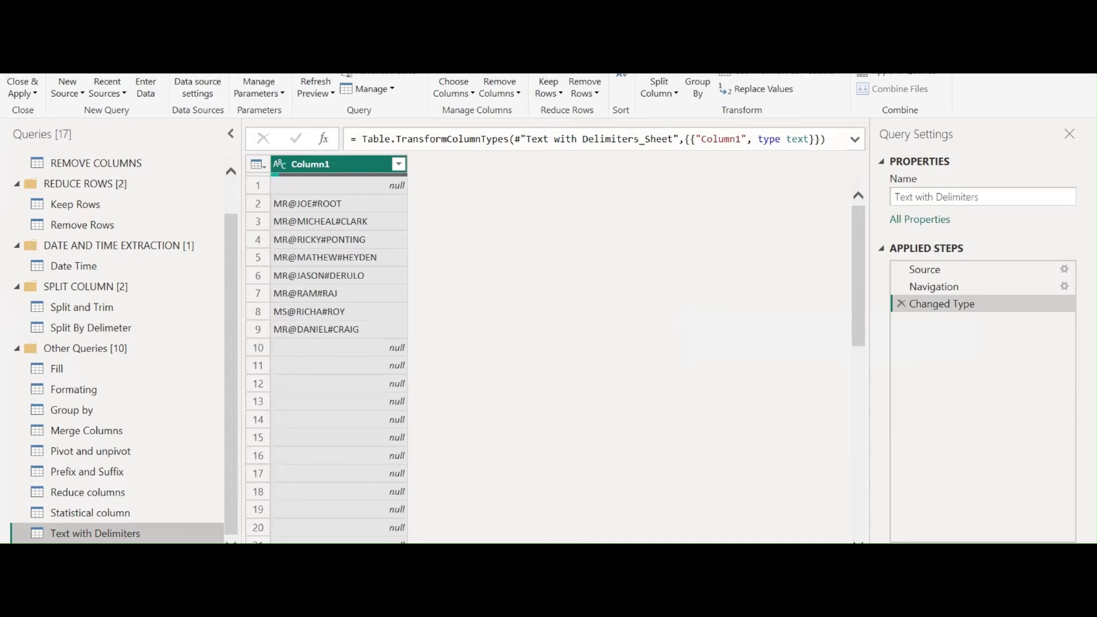
{"action": "left_click", "coordinate": [106, 31]}
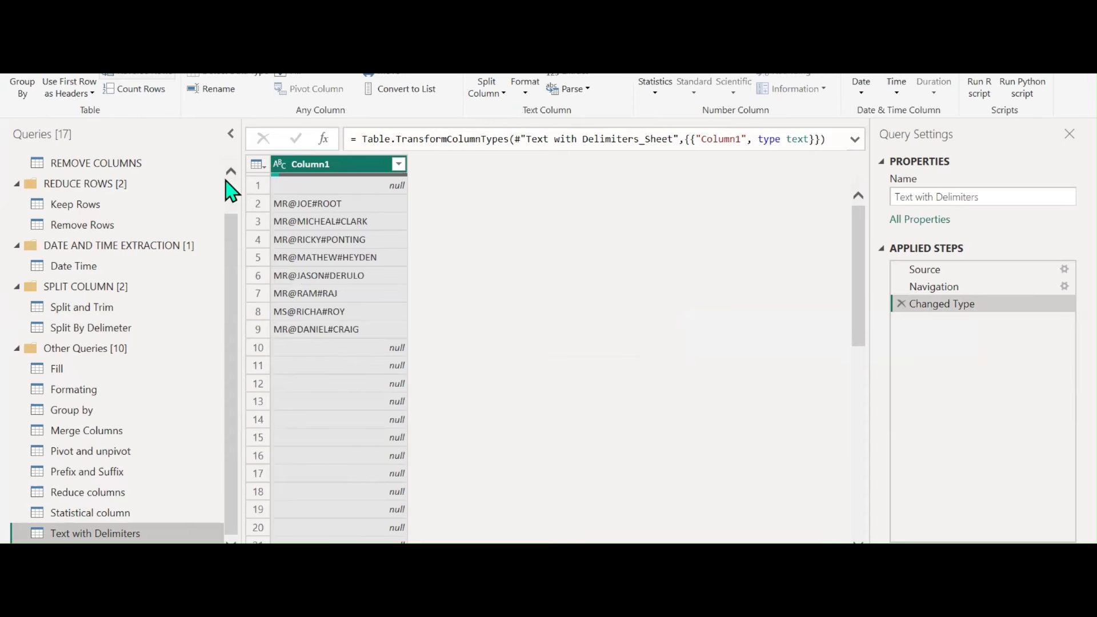
Browse the Format and Extract options for Column1 without applying any
{"action": "left_click", "coordinate": [524, 92]}
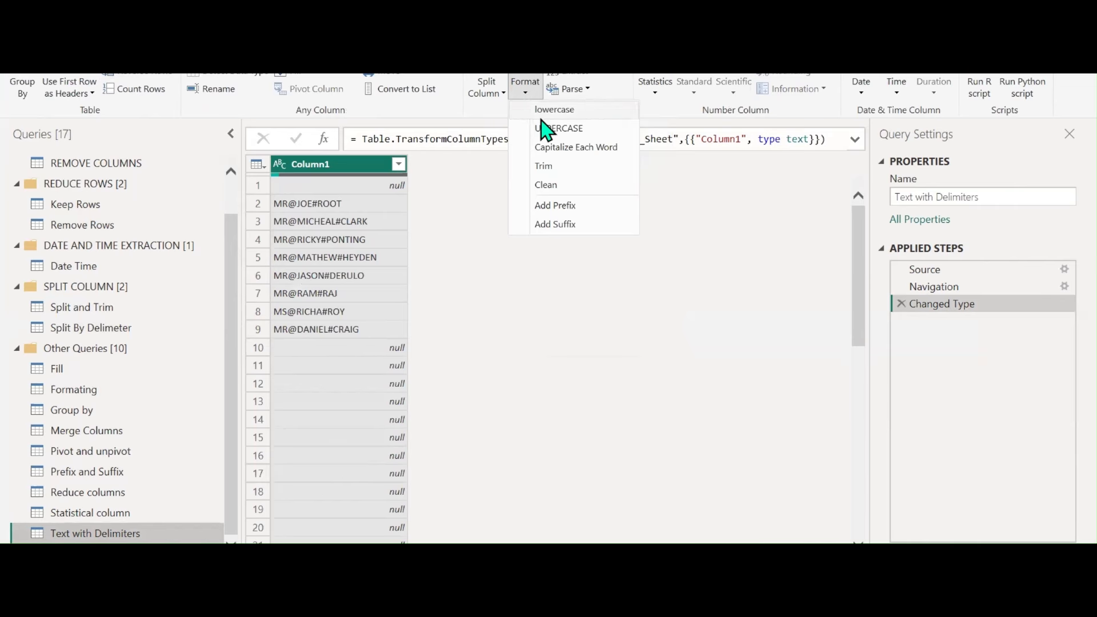
{"action": "left_click", "coordinate": [321, 172]}
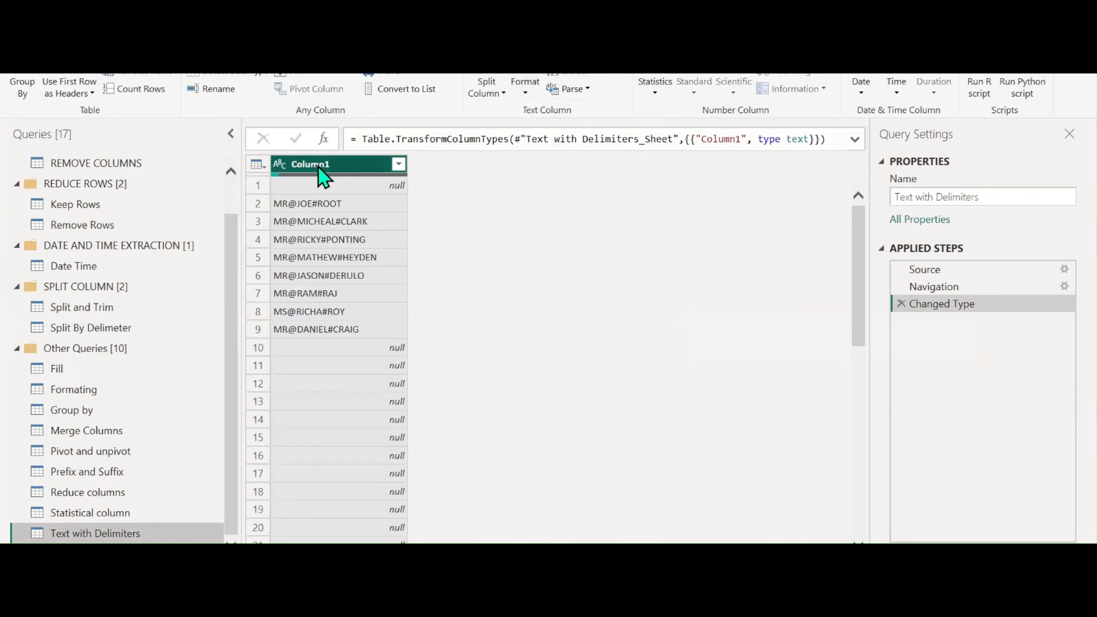
{"action": "left_click", "coordinate": [593, 75]}
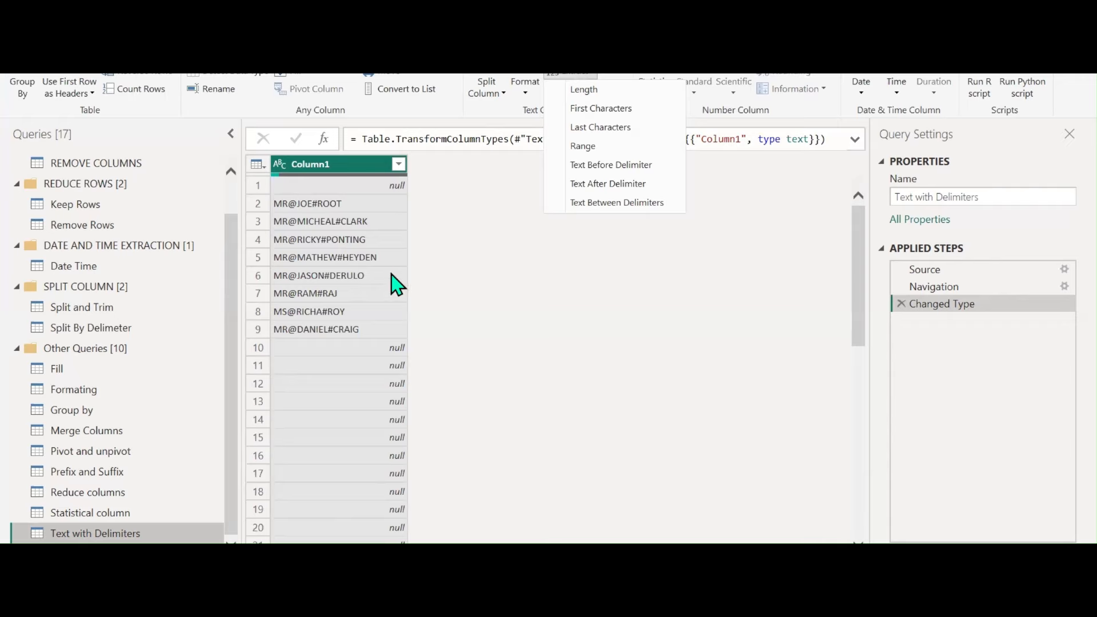
{"action": "left_click", "coordinate": [357, 168]}
Filter the null rows out of Column1 and rename the column to Format
{"action": "left_click", "coordinate": [398, 164]}
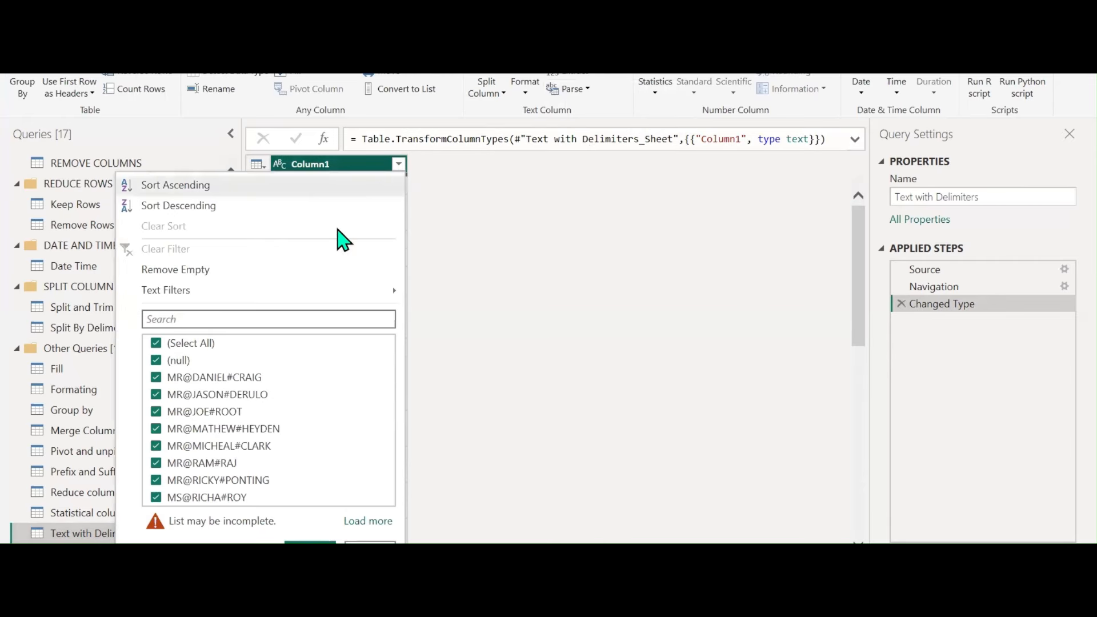
{"action": "left_click", "coordinate": [191, 361]}
{"action": "left_click", "coordinate": [310, 550]}
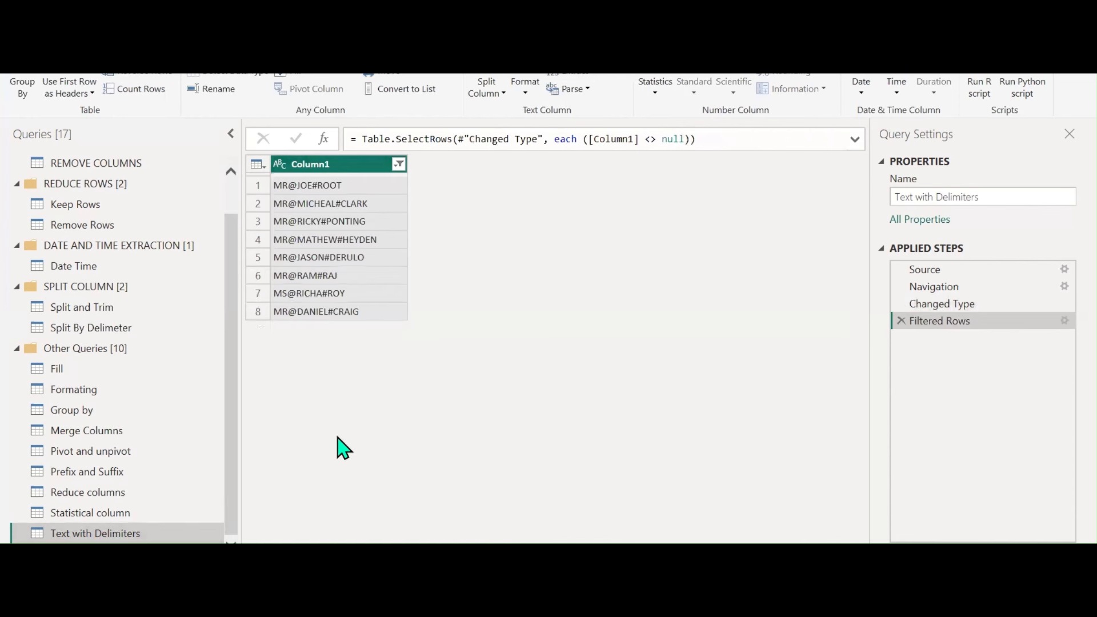
{"action": "double_click", "coordinate": [346, 166]}
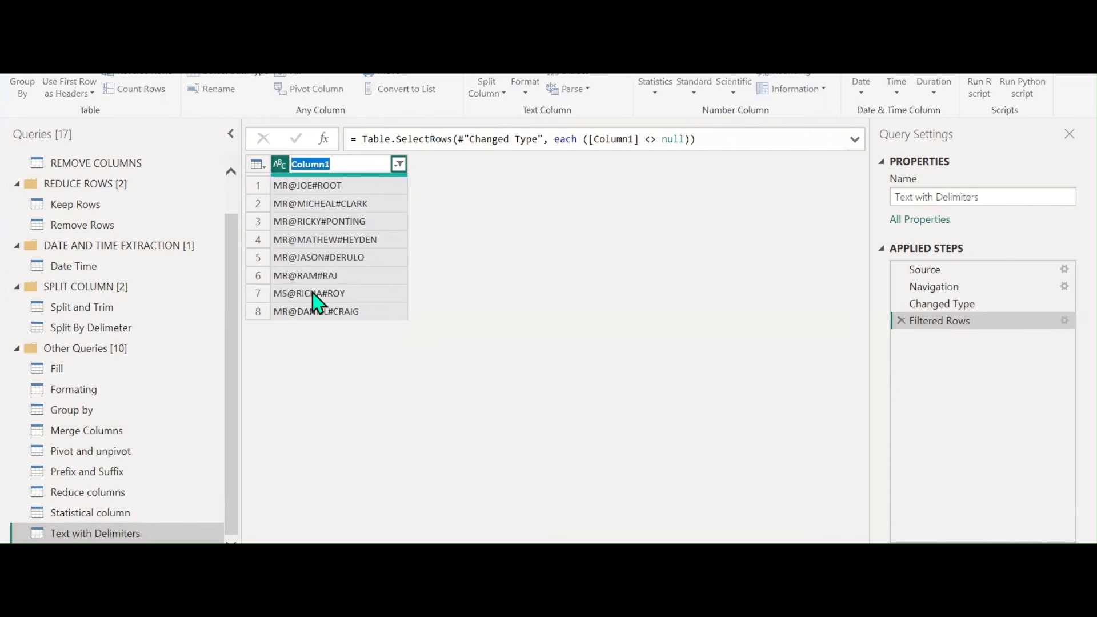
{"action": "type", "text": "Format"}
{"action": "key", "text": "Return"}
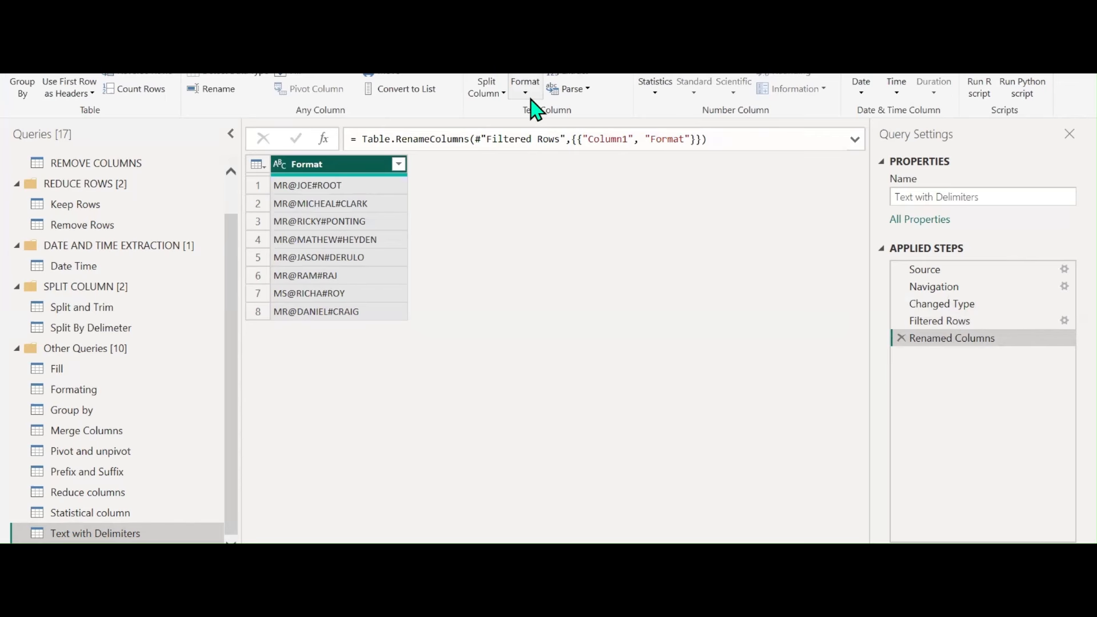
{"action": "left_click", "coordinate": [588, 76]}
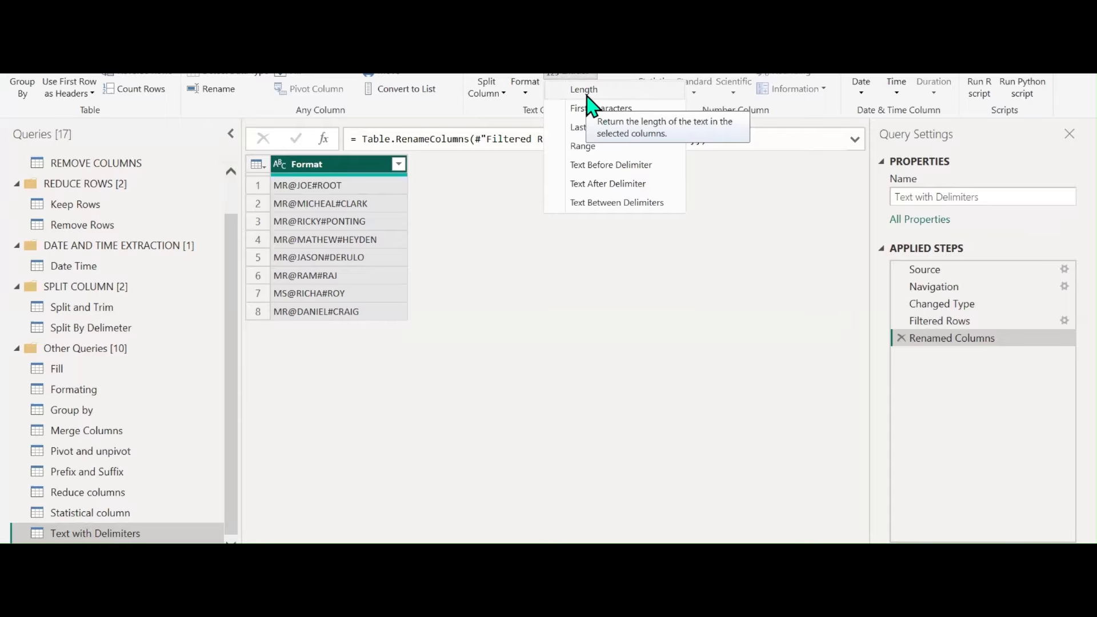
Extract each Format value's text length and compare it with the Renamed Columns step
{"action": "left_click", "coordinate": [587, 93]}
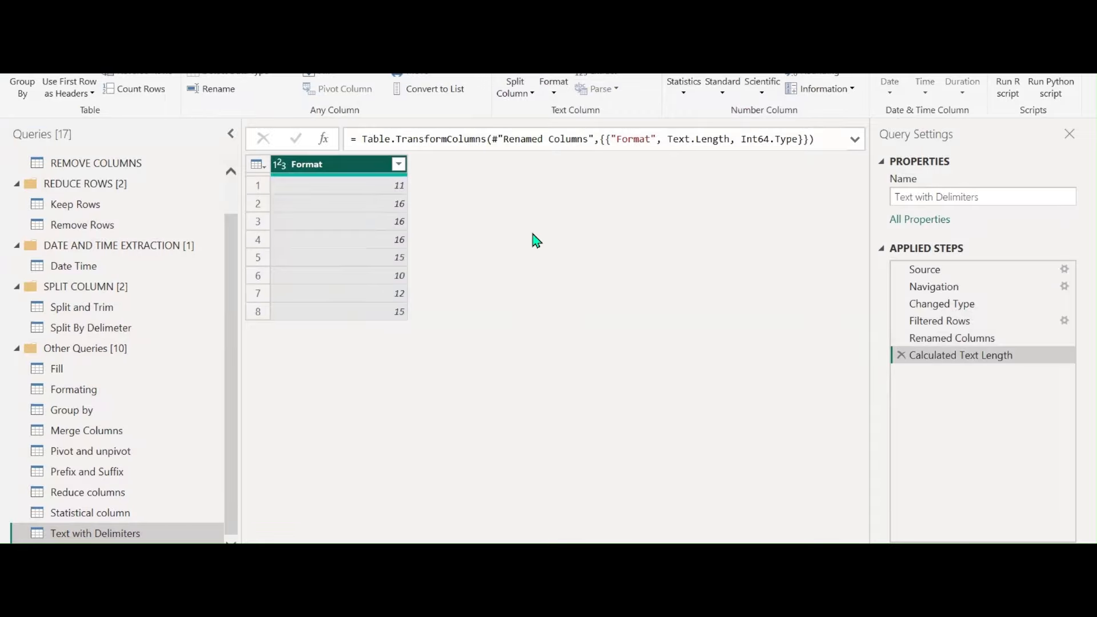
{"action": "left_click", "coordinate": [945, 339]}
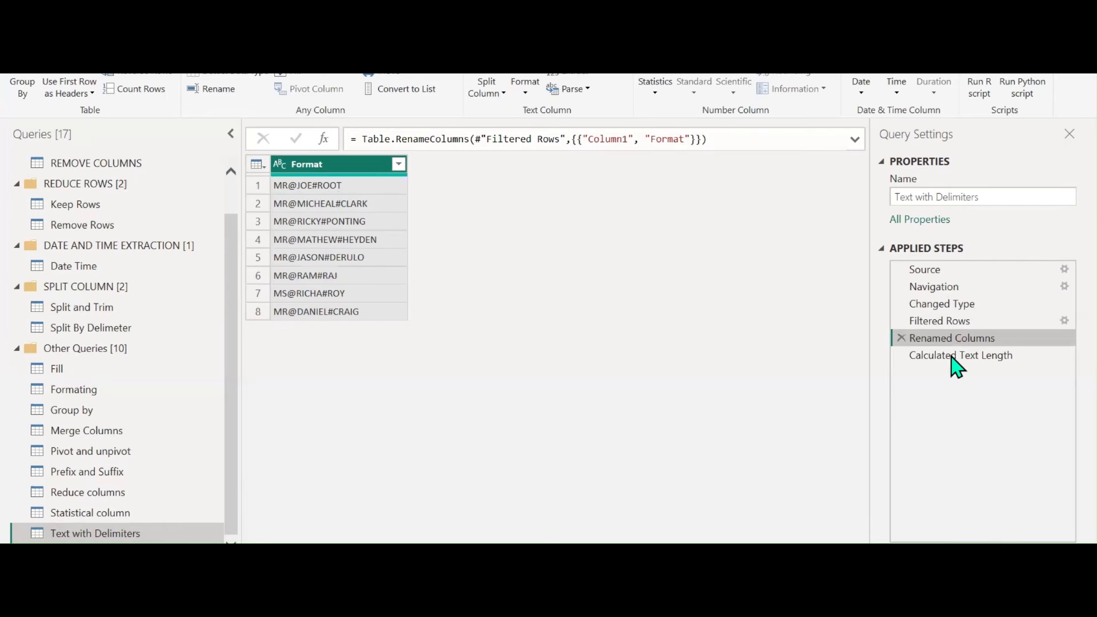
{"action": "left_click", "coordinate": [971, 356]}
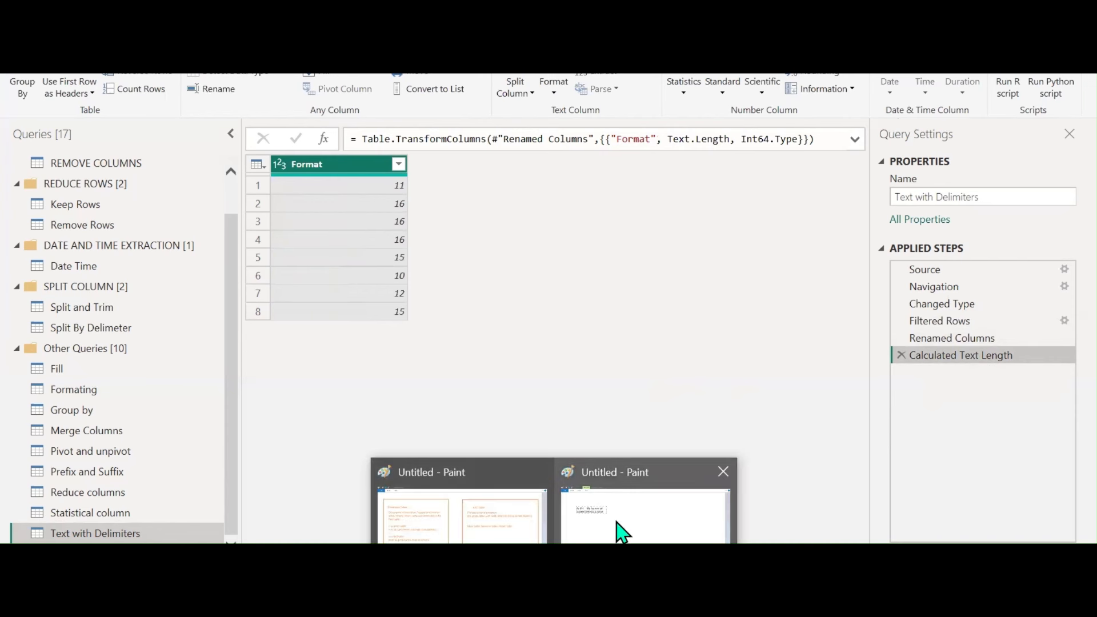
{"action": "left_click", "coordinate": [619, 531]}
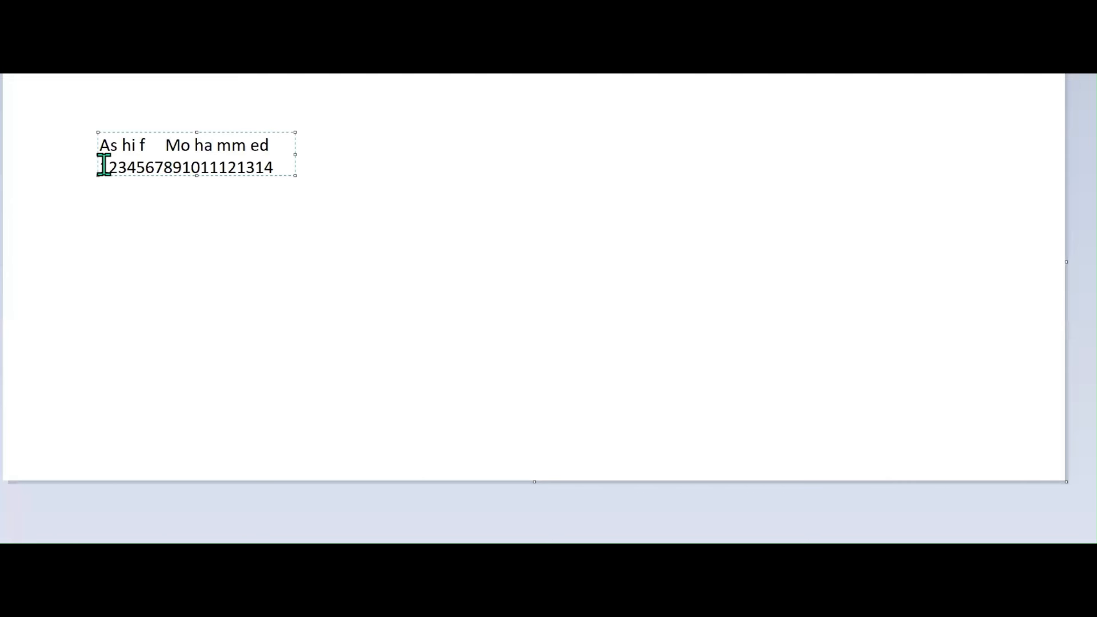
{"action": "left_click_drag", "start_coordinate": [117, 166], "coordinate": [277, 166]}
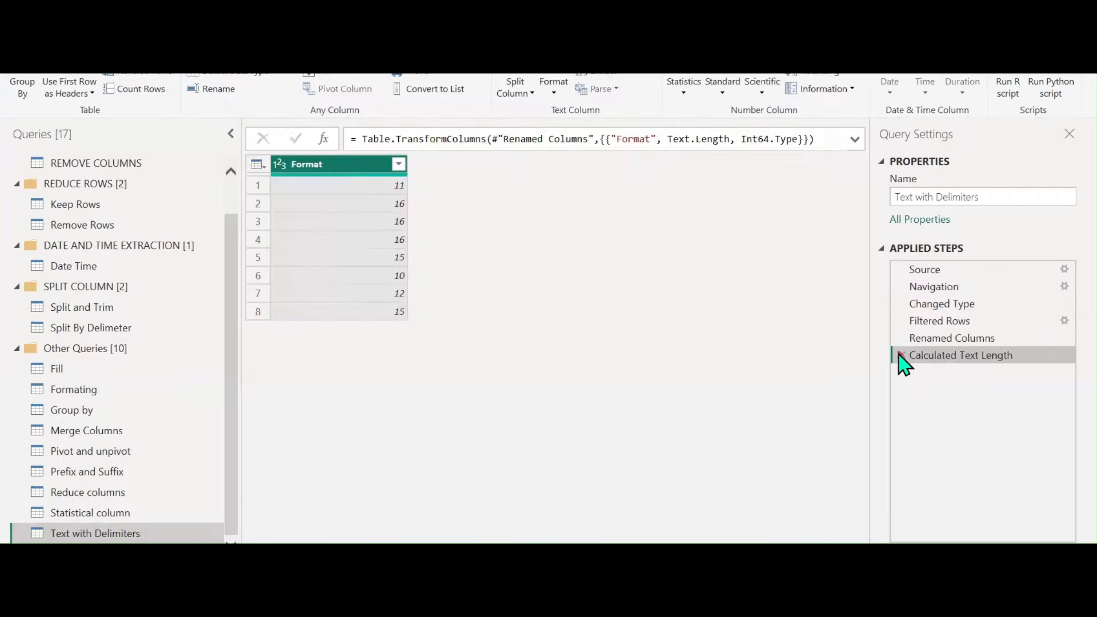
{"action": "left_click", "coordinate": [900, 356]}
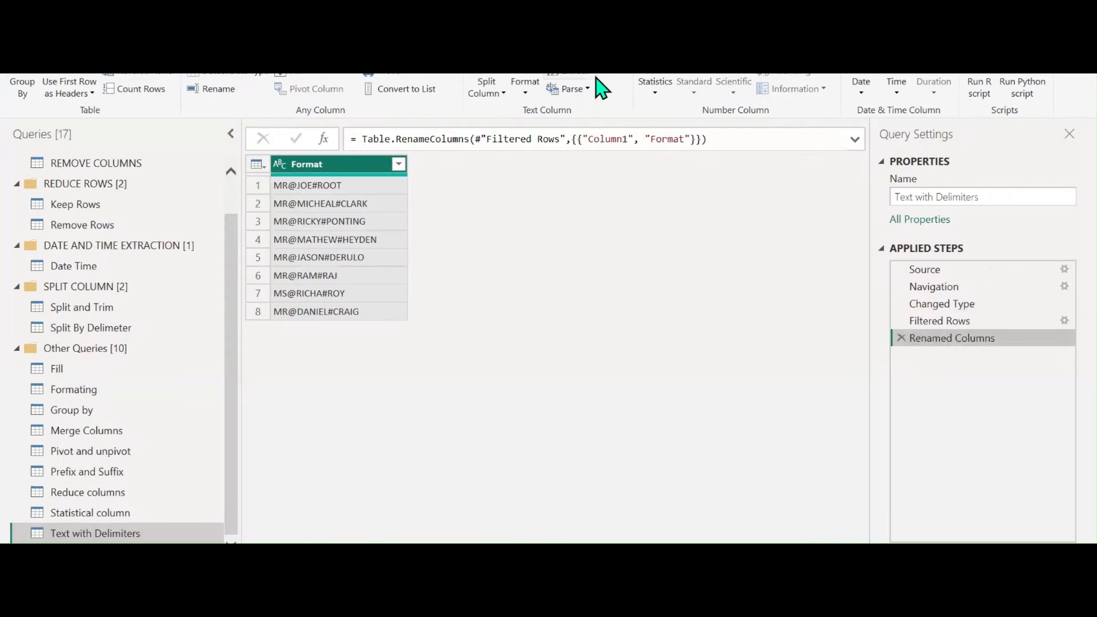
Preview keeping only the first 2 characters of Format, then delete that step
{"action": "left_click", "coordinate": [593, 74]}
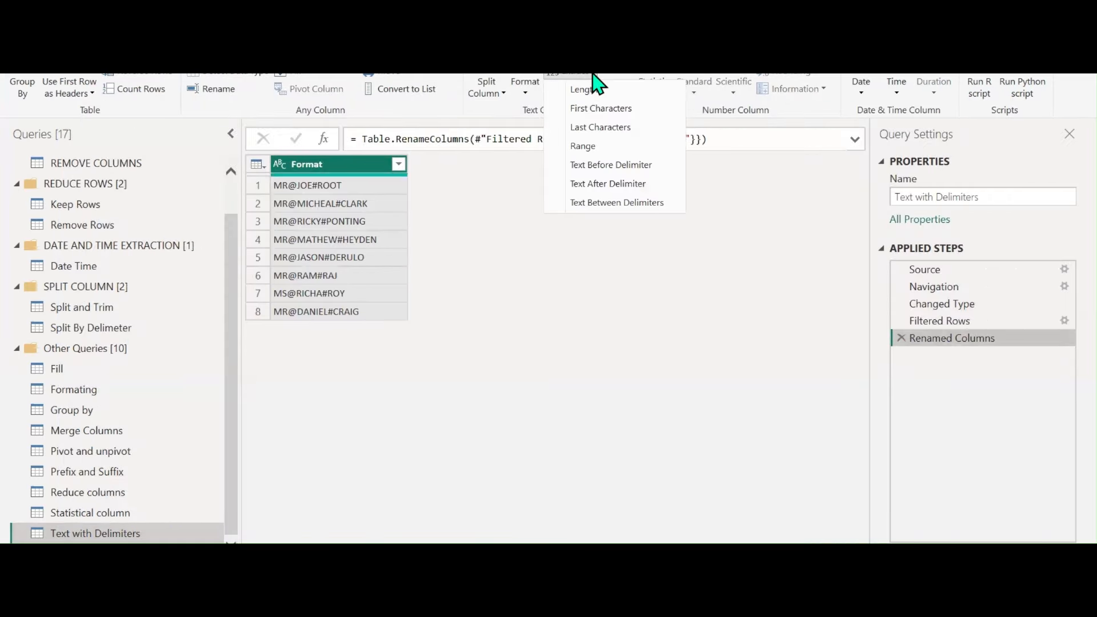
{"action": "left_click", "coordinate": [588, 110]}
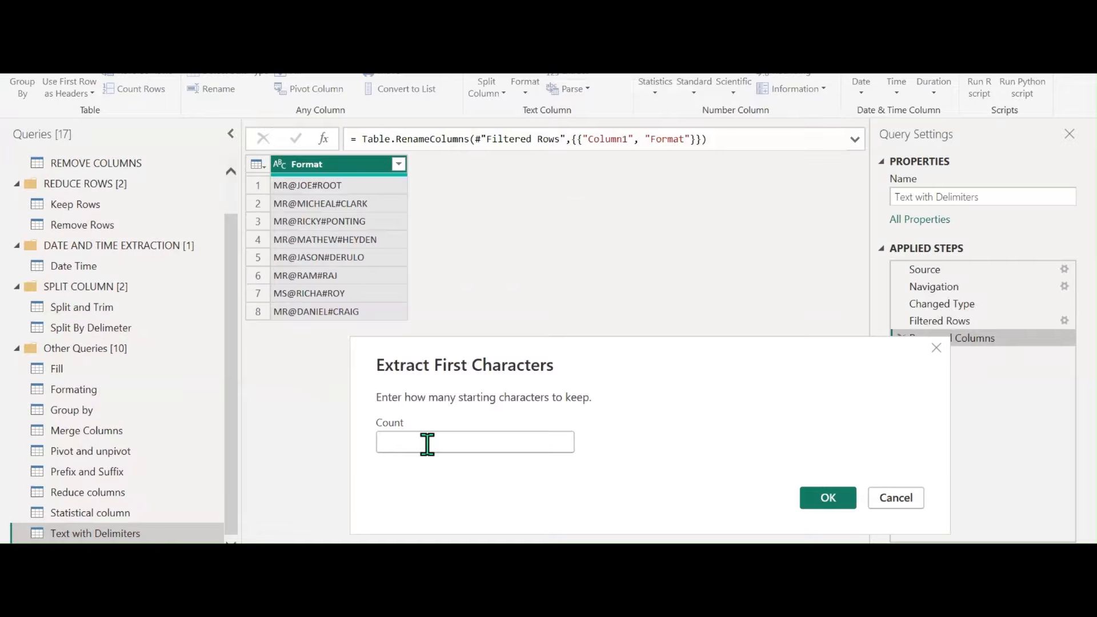
{"action": "type", "text": "2"}
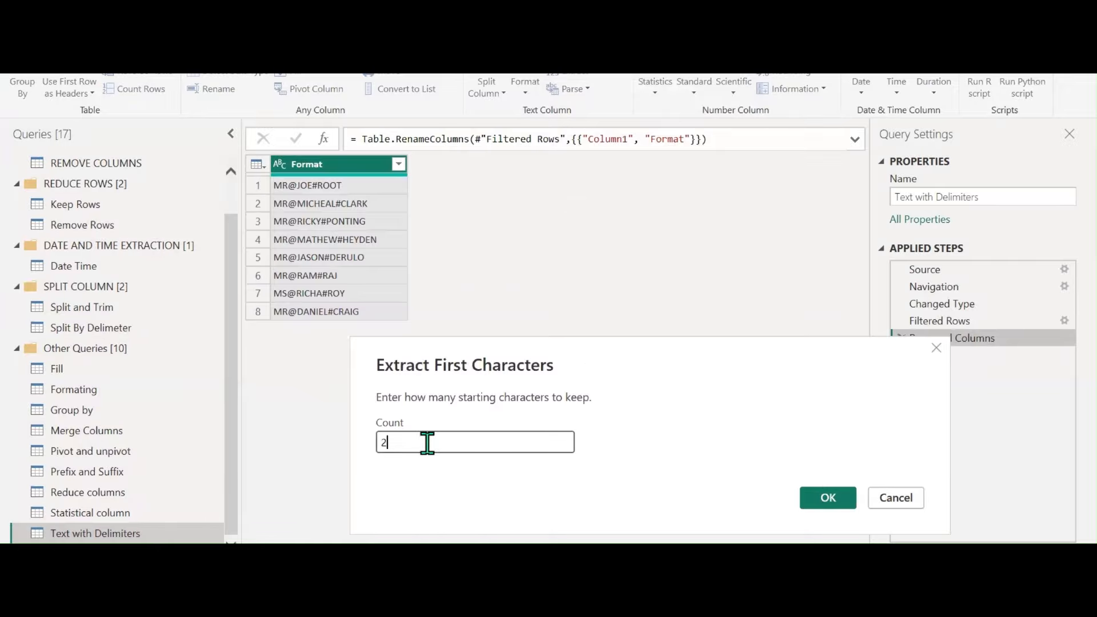
{"action": "left_click", "coordinate": [826, 498]}
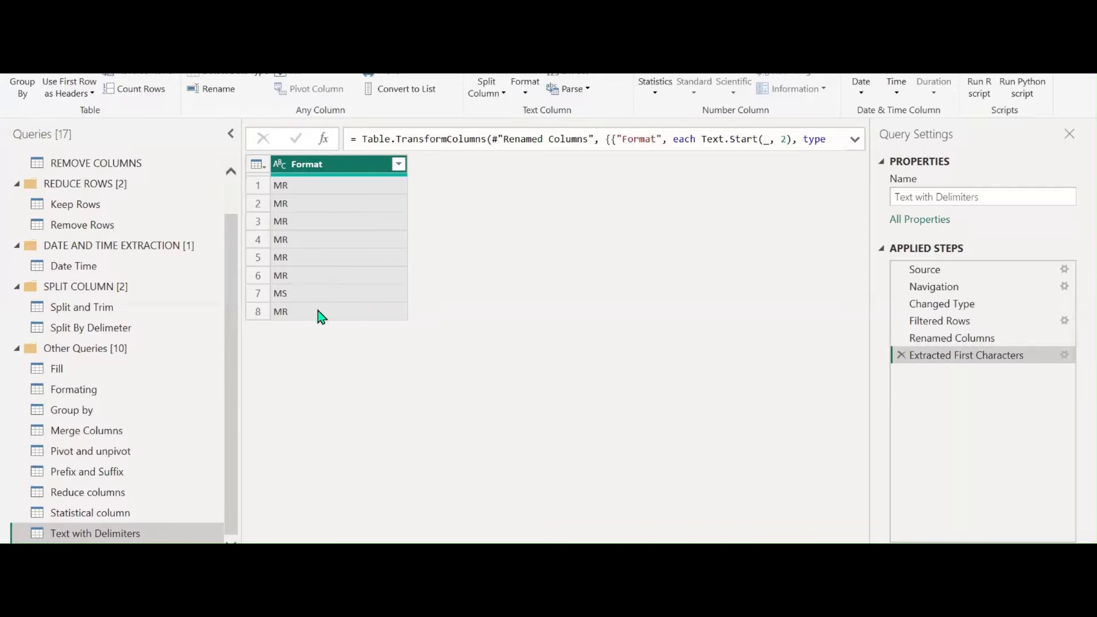
{"action": "left_click", "coordinate": [901, 355]}
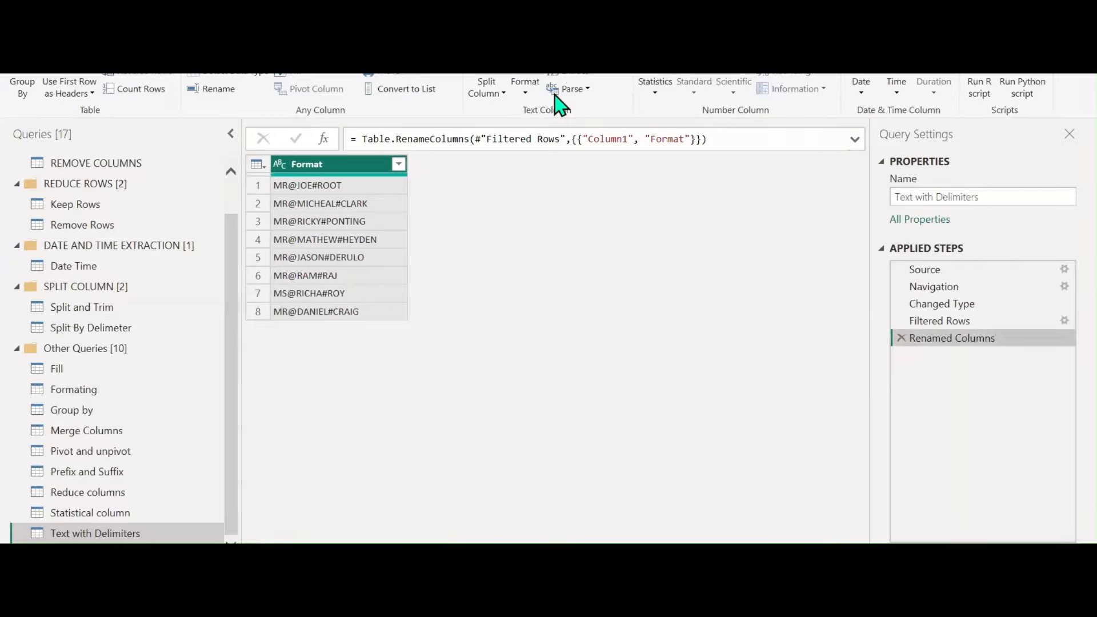
Preview keeping only the last 4 characters of Format, then delete that step
{"action": "left_click", "coordinate": [589, 76]}
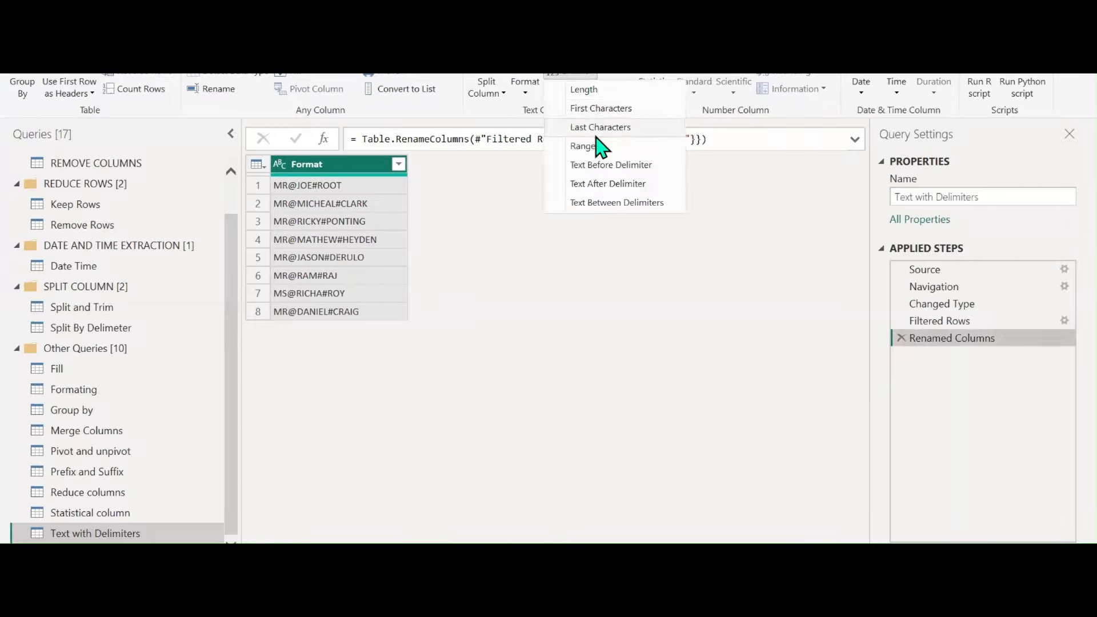
{"action": "left_click", "coordinate": [606, 127]}
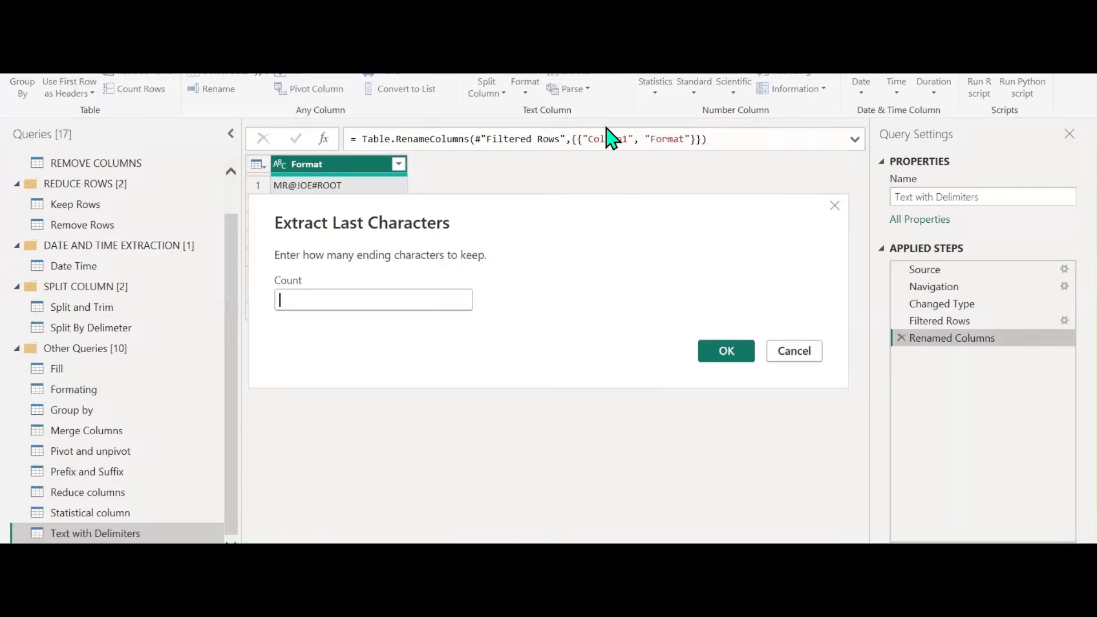
{"action": "type", "text": "4"}
{"action": "left_click", "coordinate": [738, 360]}
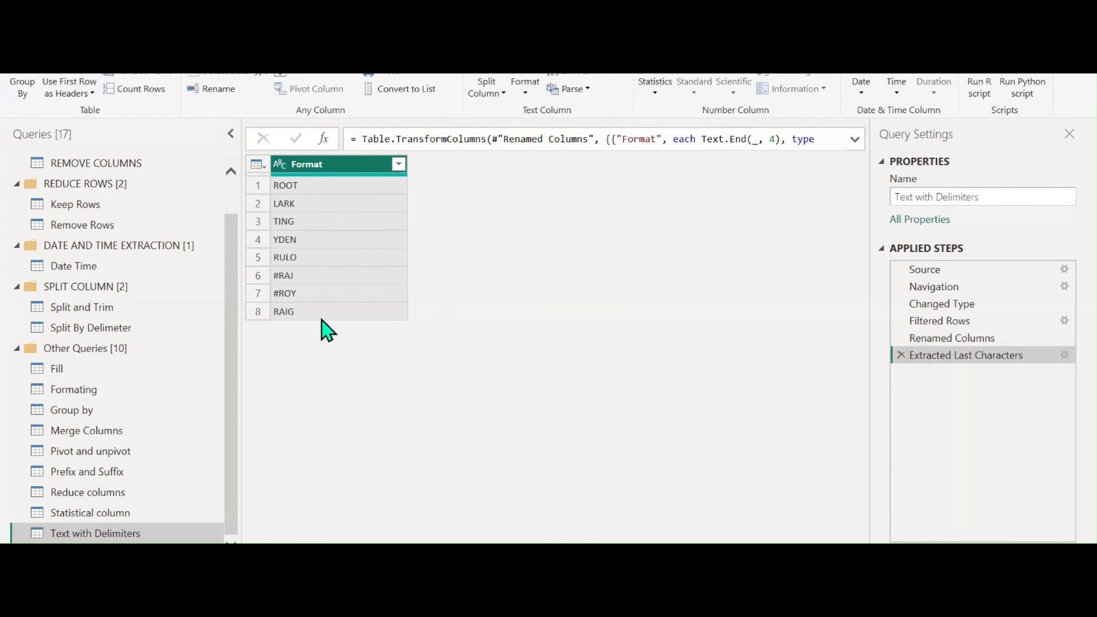
{"action": "left_click", "coordinate": [902, 355]}
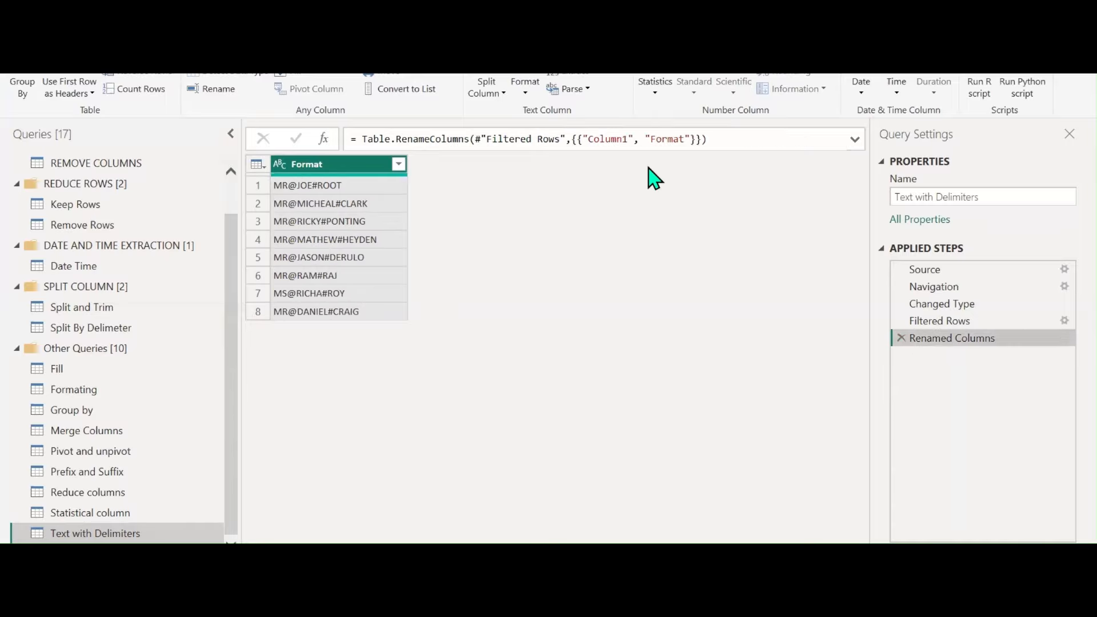
Extract a 2-character range from index 0 of Format, then remove the Extracted Text Range step
{"action": "left_click", "coordinate": [588, 73]}
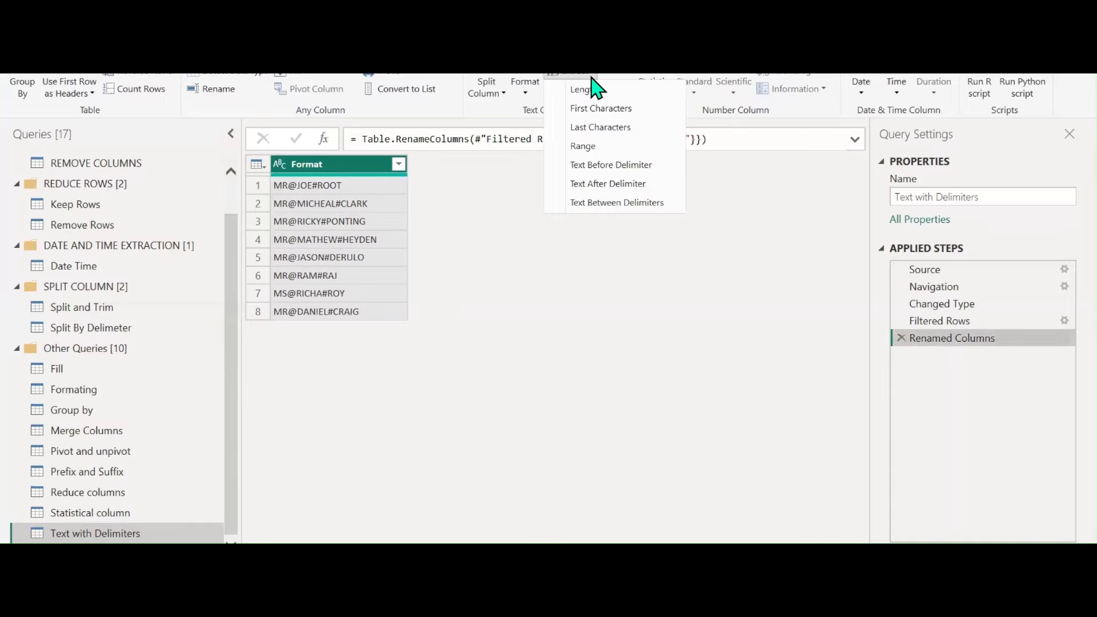
{"action": "left_click", "coordinate": [599, 145]}
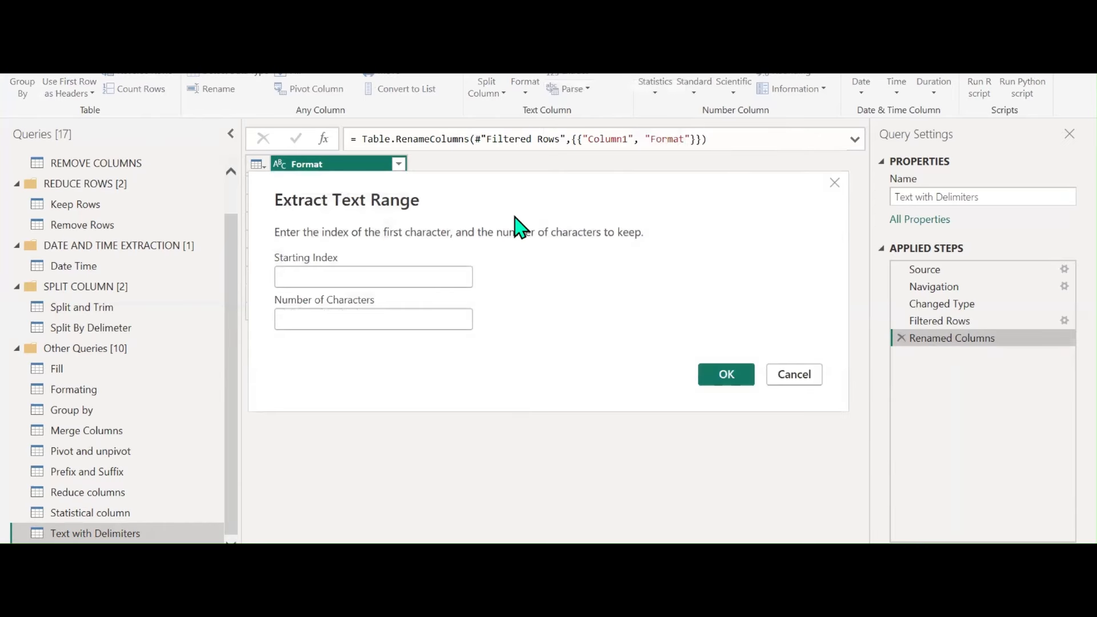
{"action": "left_click", "coordinate": [593, 299]}
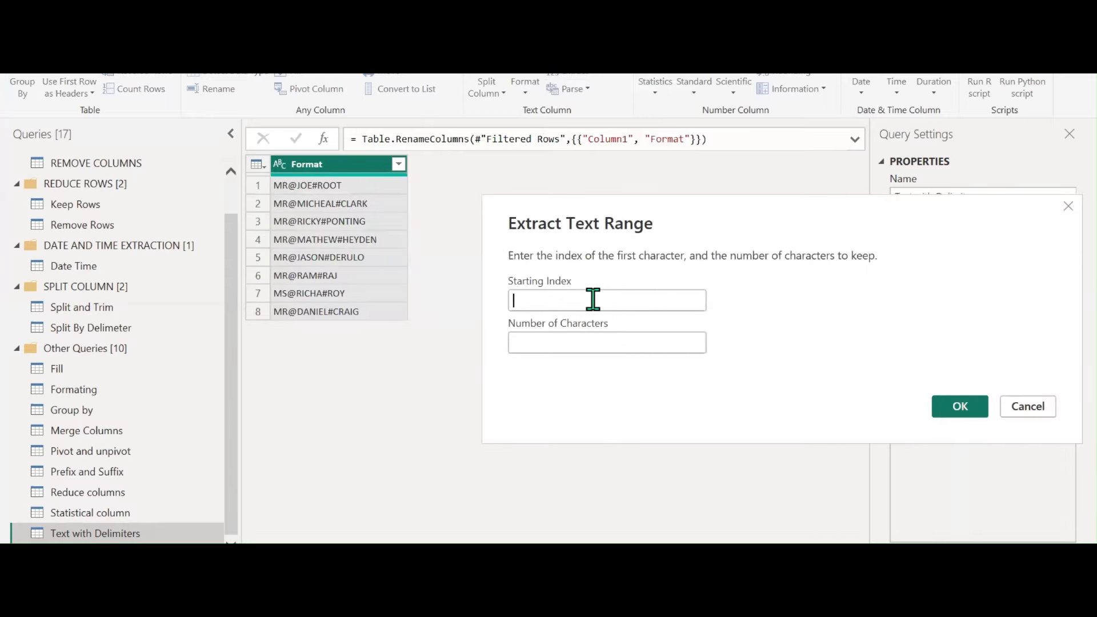
{"action": "type", "text": "0"}
{"action": "left_click", "coordinate": [569, 348]}
{"action": "type", "text": "2"}
{"action": "left_click", "coordinate": [942, 412]}
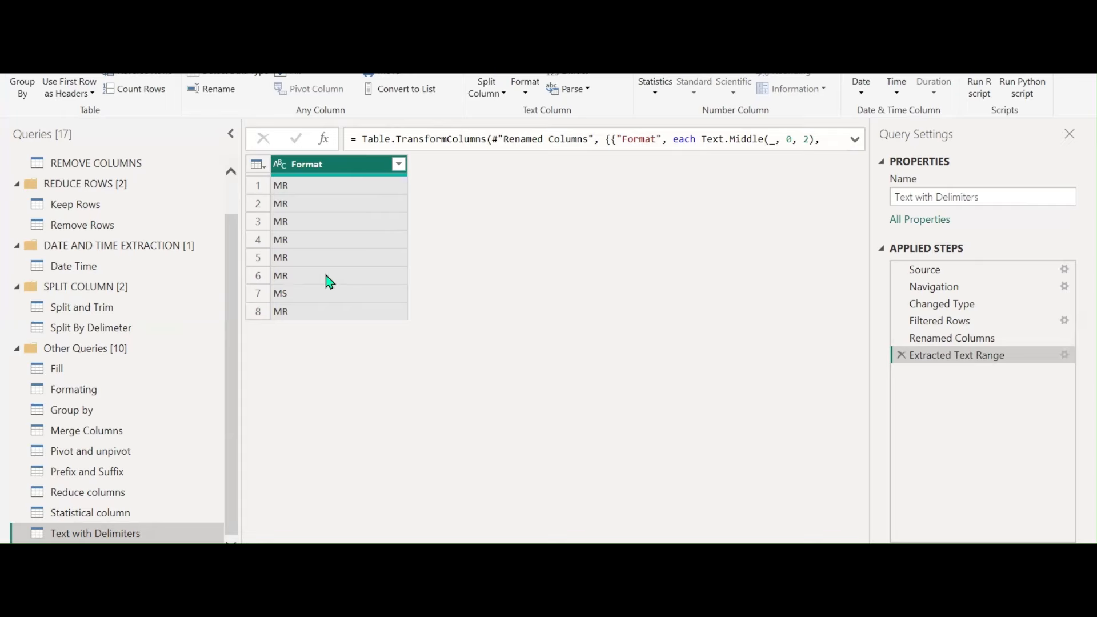
{"action": "left_click", "coordinate": [900, 355]}
{"action": "left_click", "coordinate": [598, 86]}
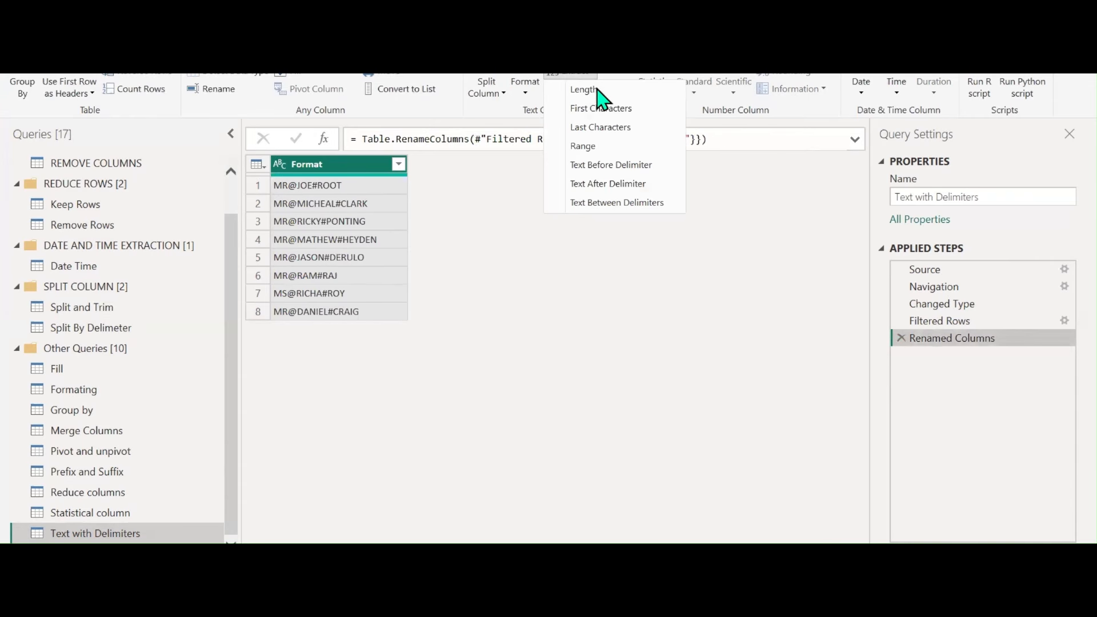
Extract the Format text before the @ delimiter
{"action": "left_click", "coordinate": [595, 164]}
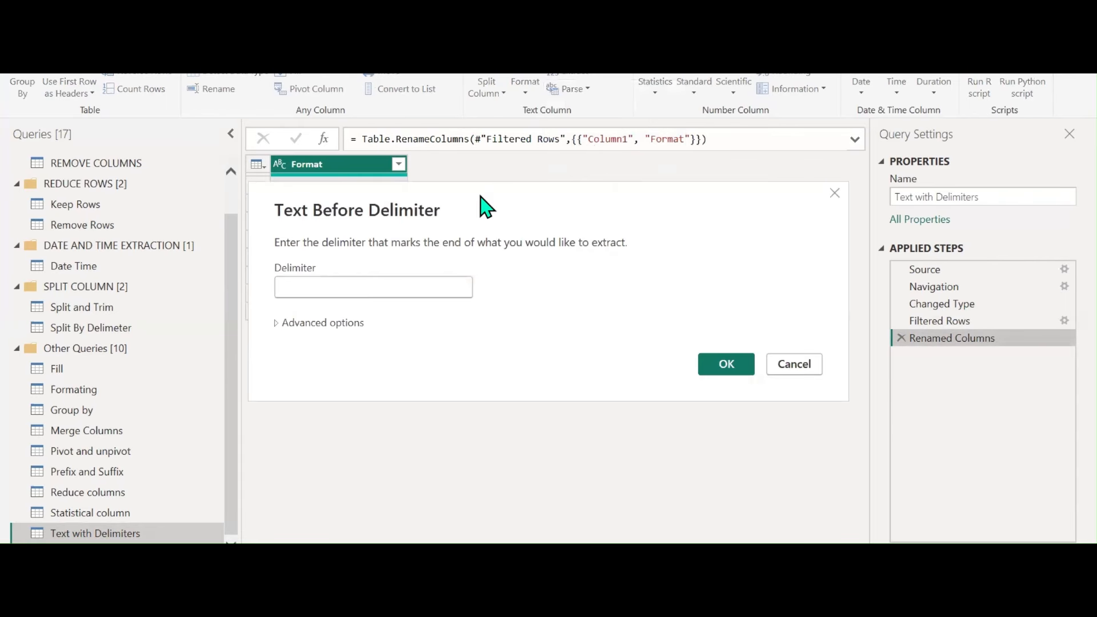
{"action": "left_click_drag", "start_coordinate": [479, 196], "coordinate": [731, 201]}
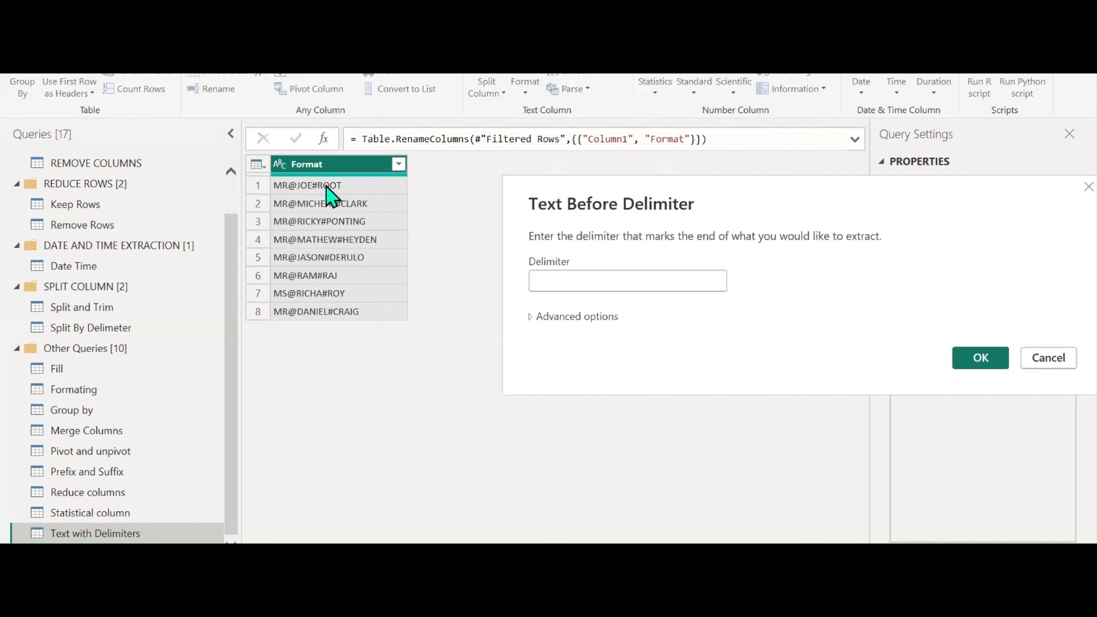
{"action": "left_click", "coordinate": [599, 272]}
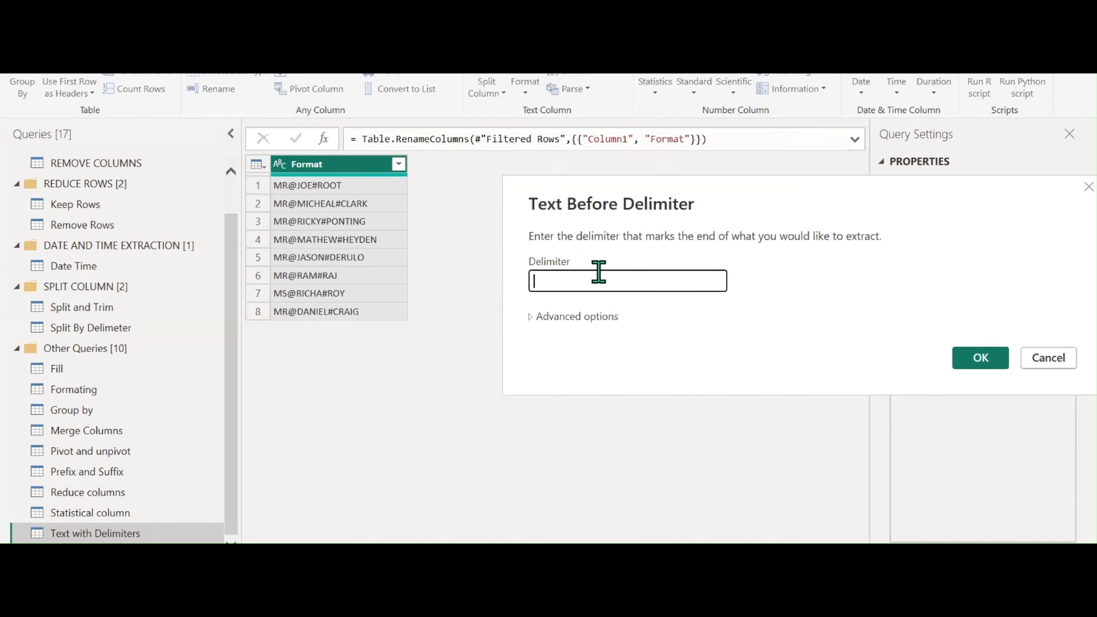
{"action": "type", "text": "@"}
{"action": "left_click", "coordinate": [982, 363]}
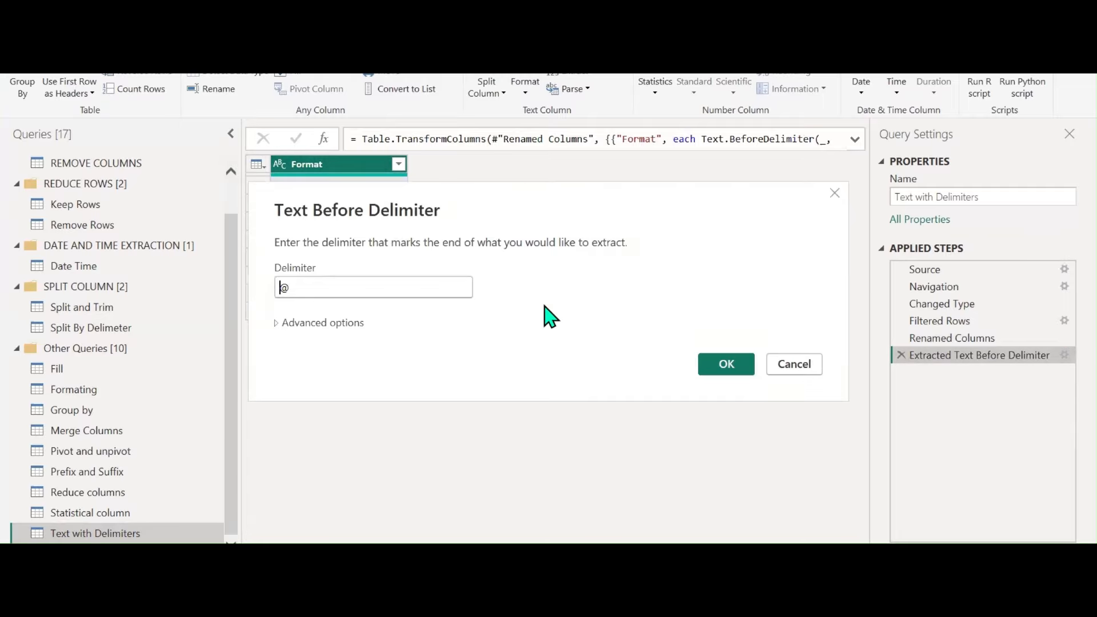
Change that step's delimiter to #, preview it, then delete the step
{"action": "left_click", "coordinate": [1063, 355]}
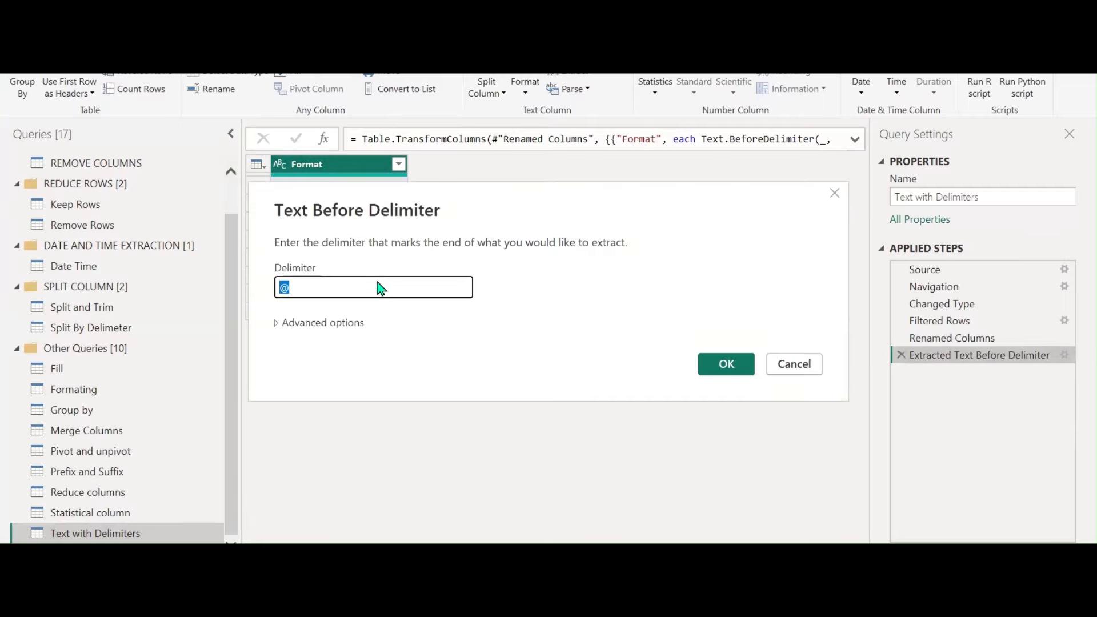
{"action": "type", "text": "#"}
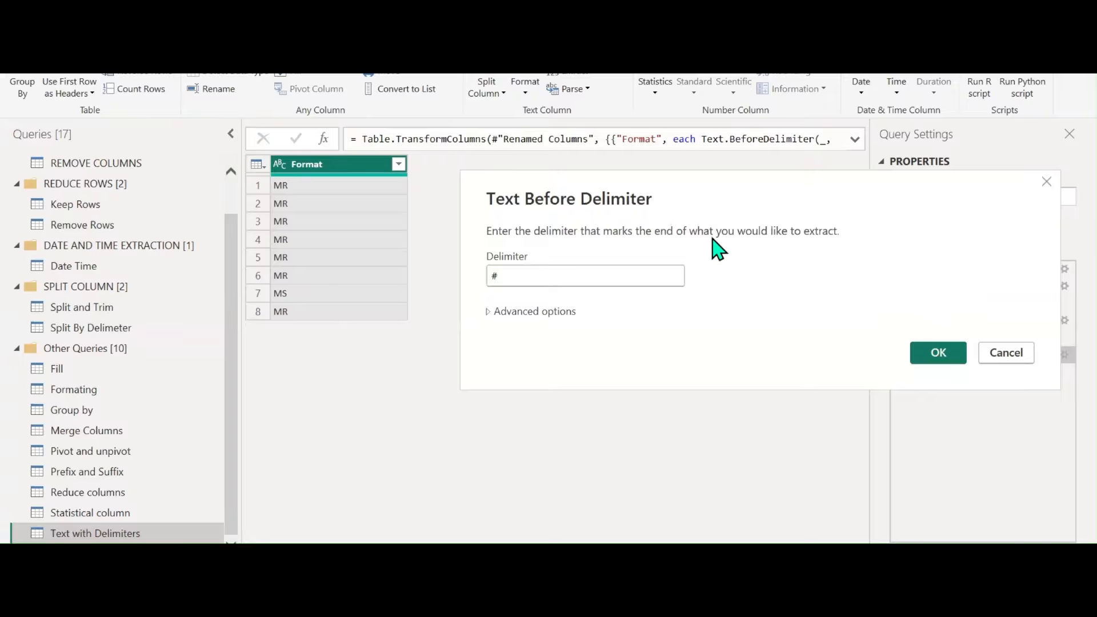
{"action": "left_click", "coordinate": [939, 359]}
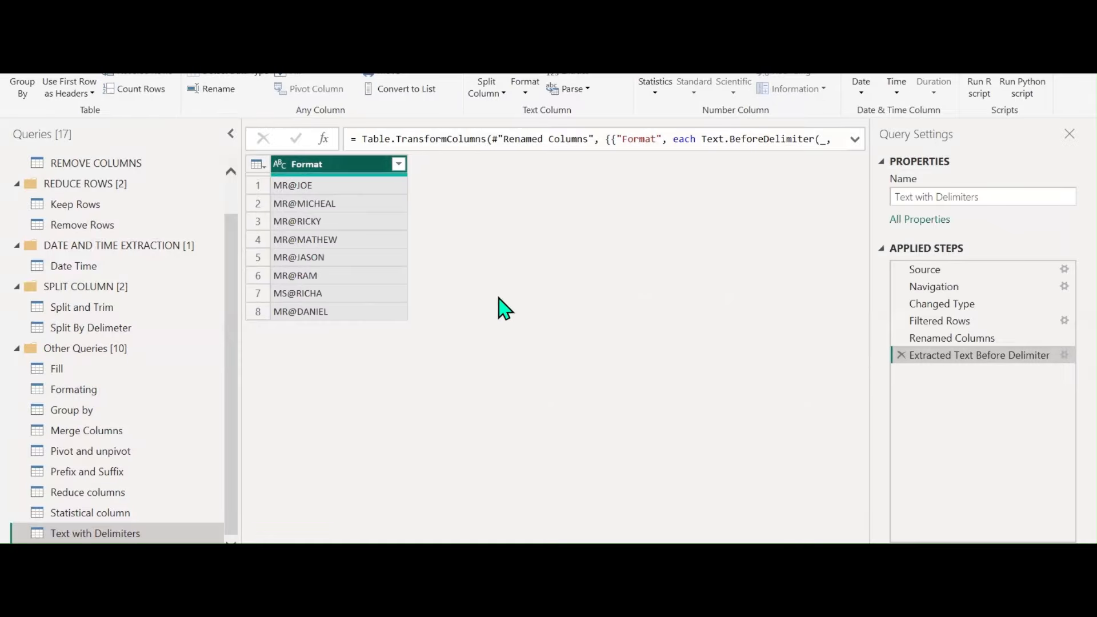
{"action": "left_click", "coordinate": [901, 356]}
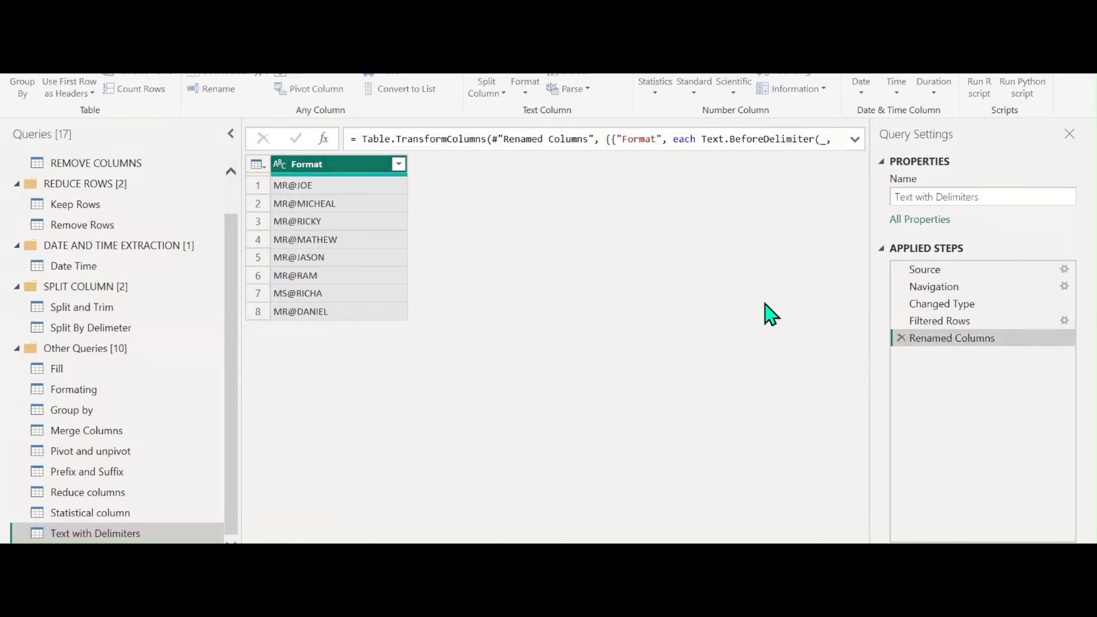
Preview the Format text after #, then delete the Extracted Text After Delimiter step
{"action": "left_click", "coordinate": [594, 78]}
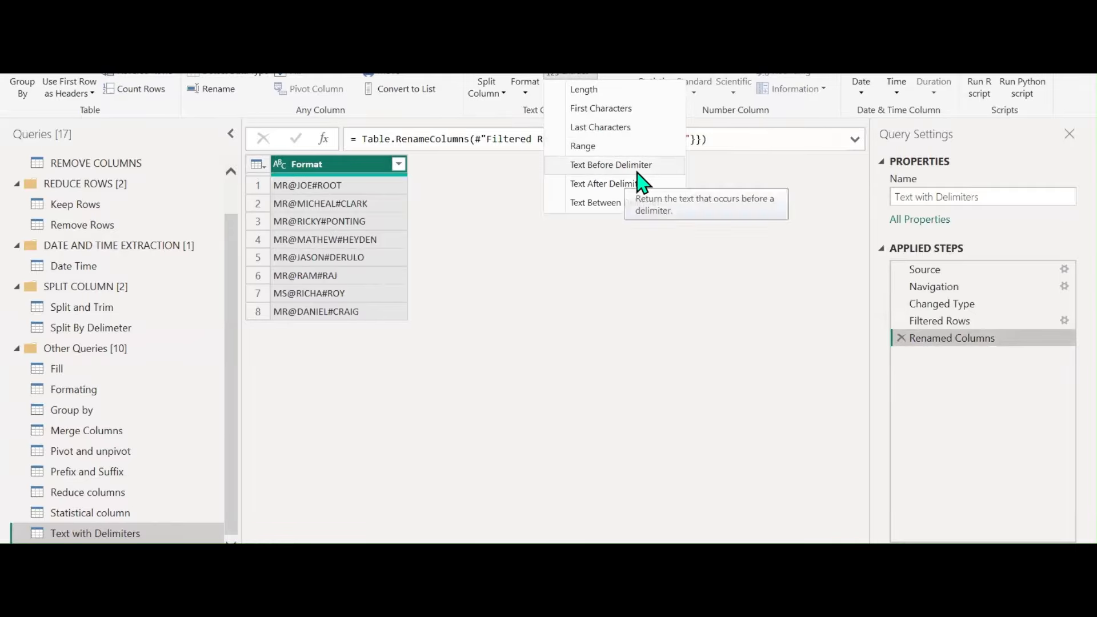
{"action": "left_click", "coordinate": [618, 187]}
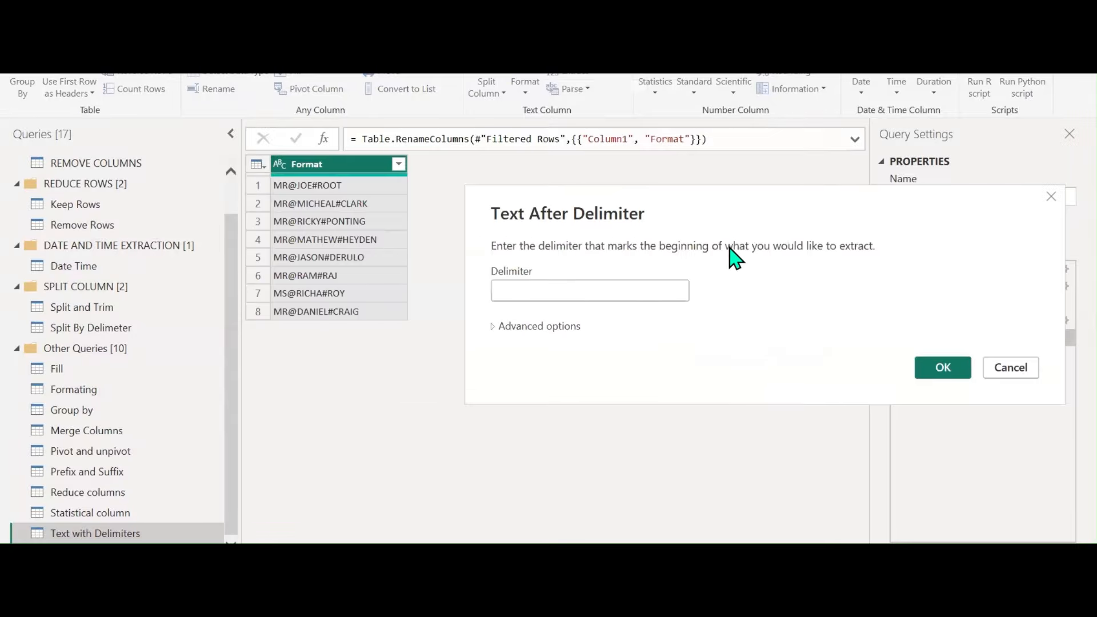
{"action": "left_click", "coordinate": [602, 286]}
{"action": "type", "text": "#"}
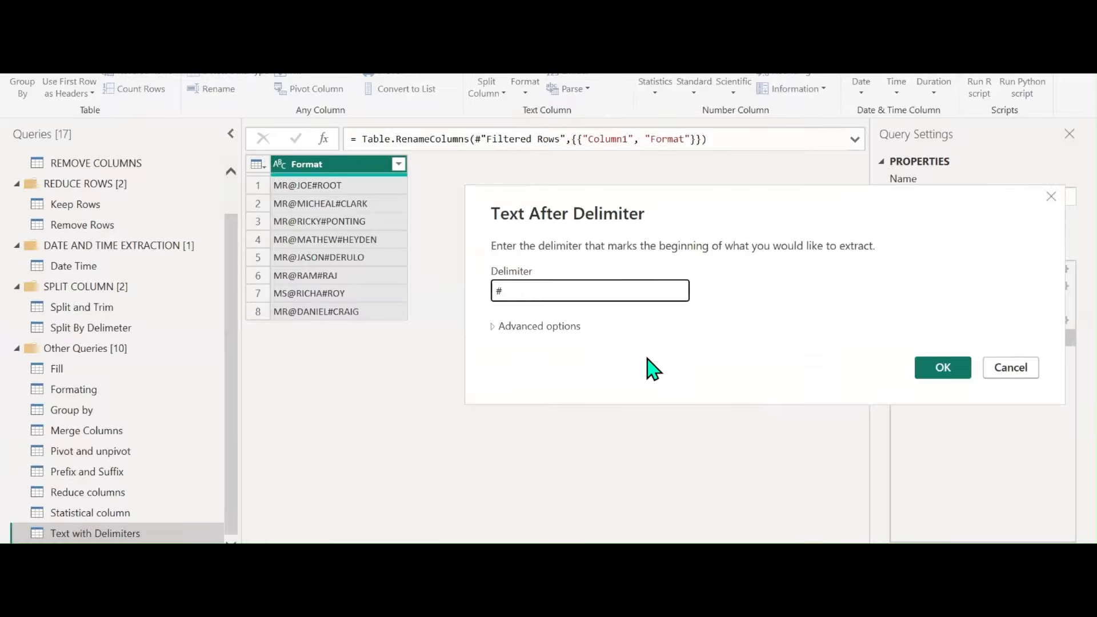
{"action": "left_click", "coordinate": [923, 371]}
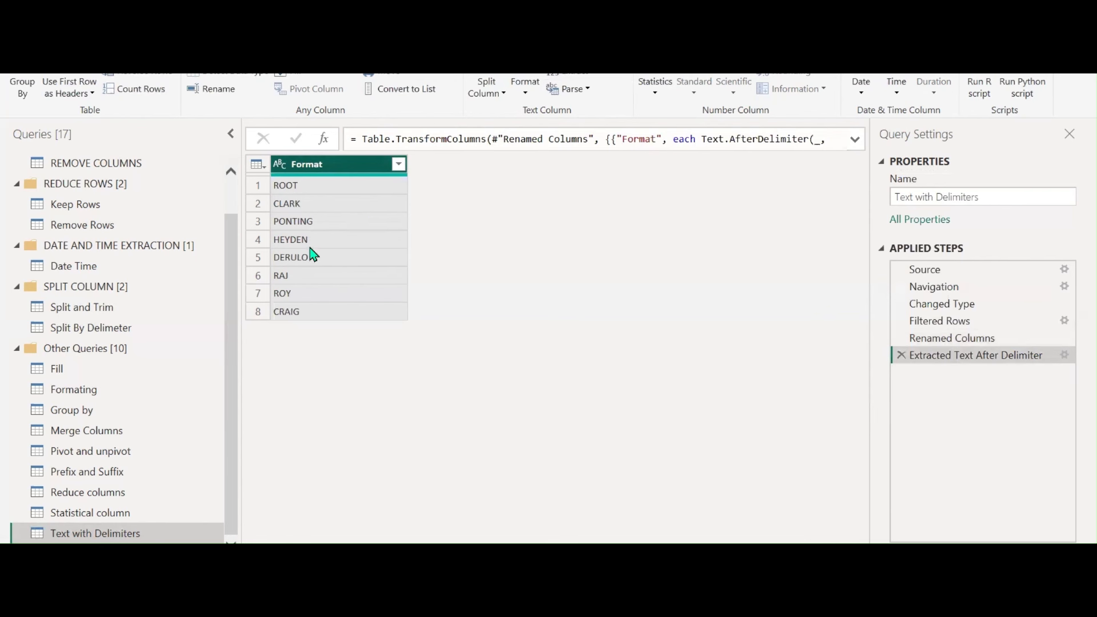
{"action": "left_click", "coordinate": [901, 355]}
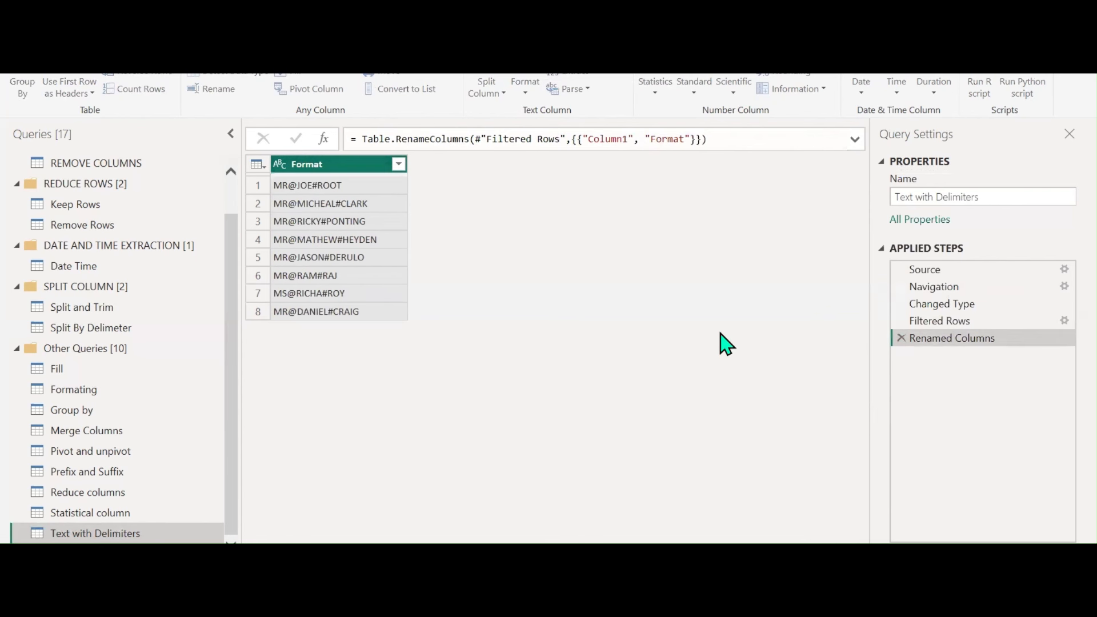
{"action": "left_click", "coordinate": [588, 76]}
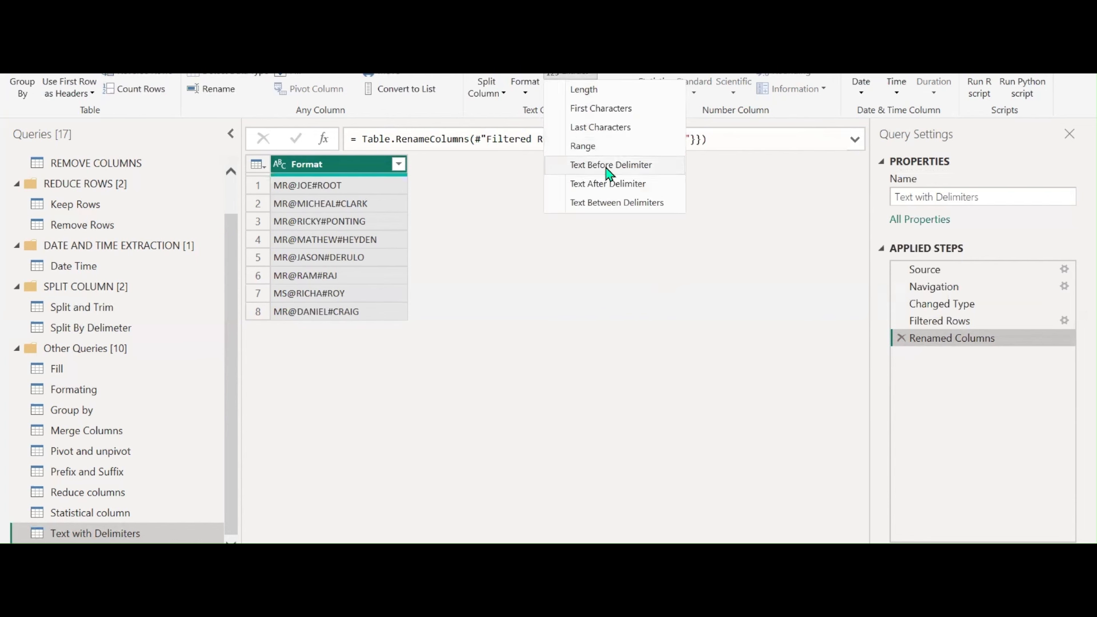
Extract the Format text between the @ and # delimiters, leaving names like JOE
{"action": "left_click", "coordinate": [606, 203]}
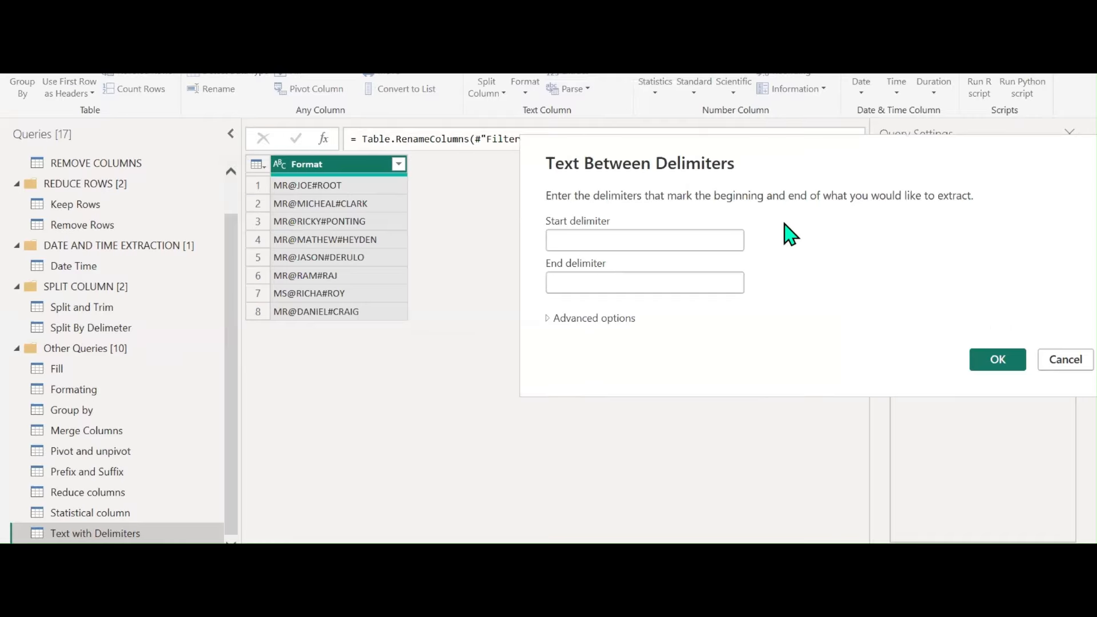
{"action": "type", "text": "@"}
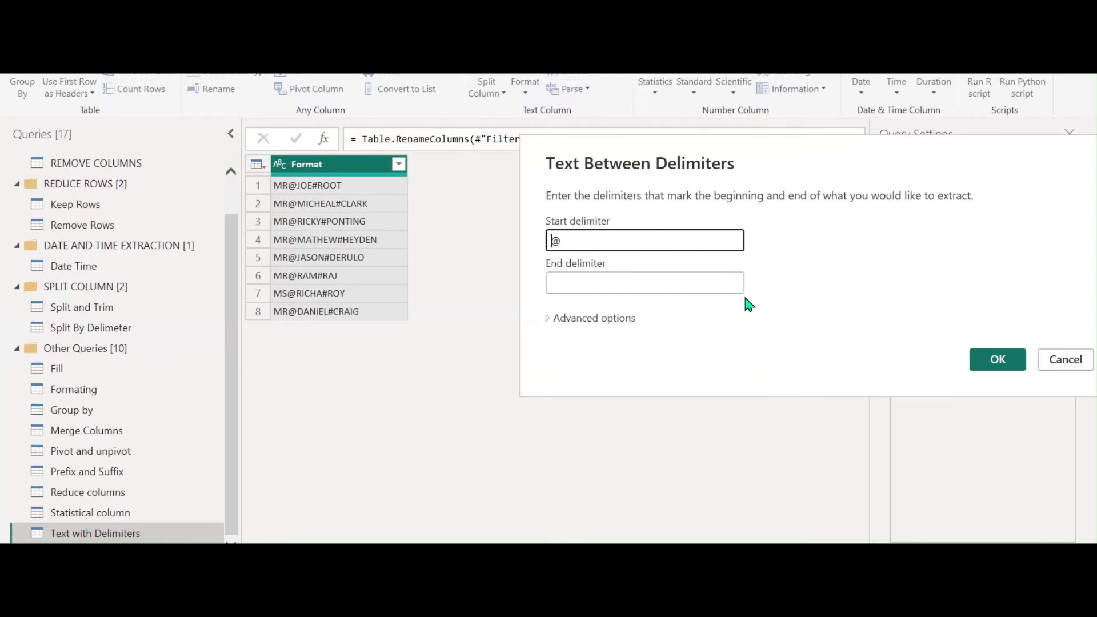
{"action": "left_click", "coordinate": [584, 283]}
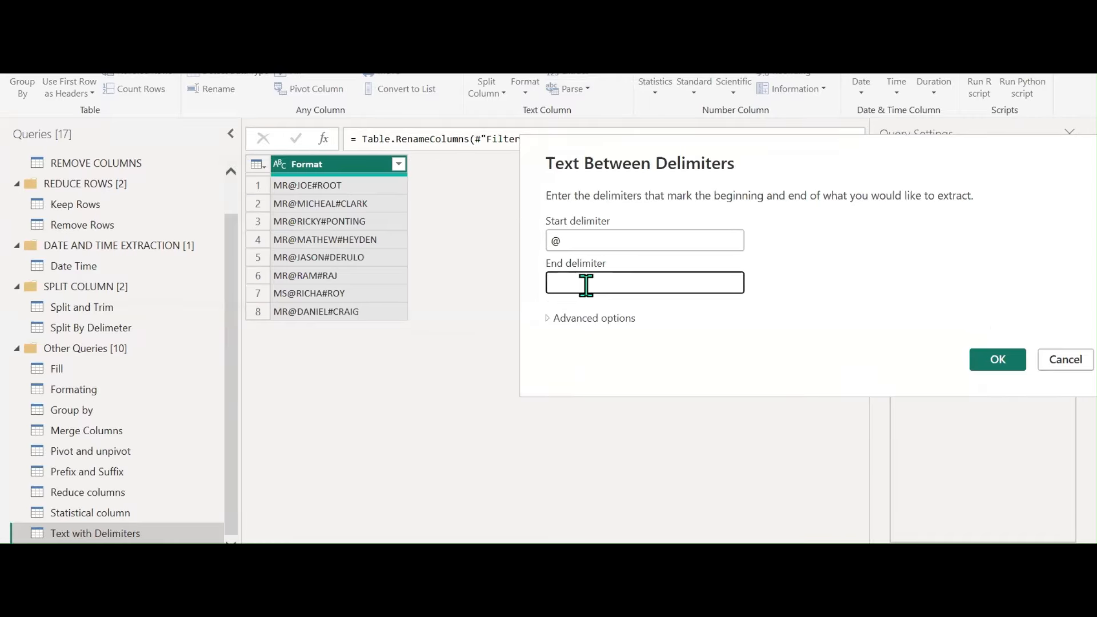
{"action": "type", "text": "#"}
{"action": "left_click", "coordinate": [994, 360]}
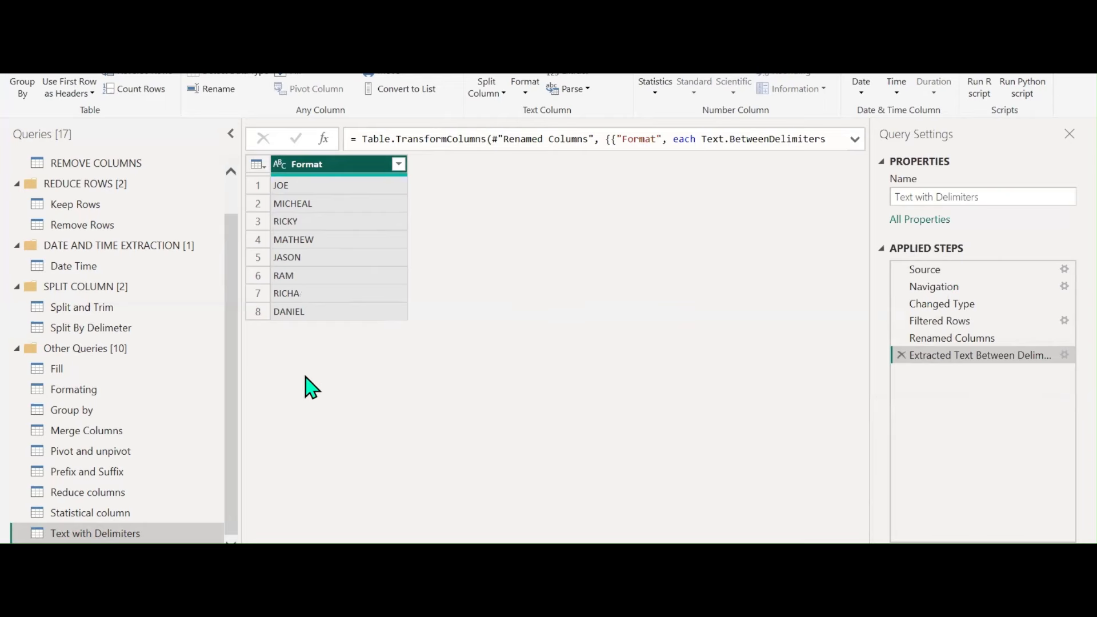
{"action": "right_click", "coordinate": [80, 533]}
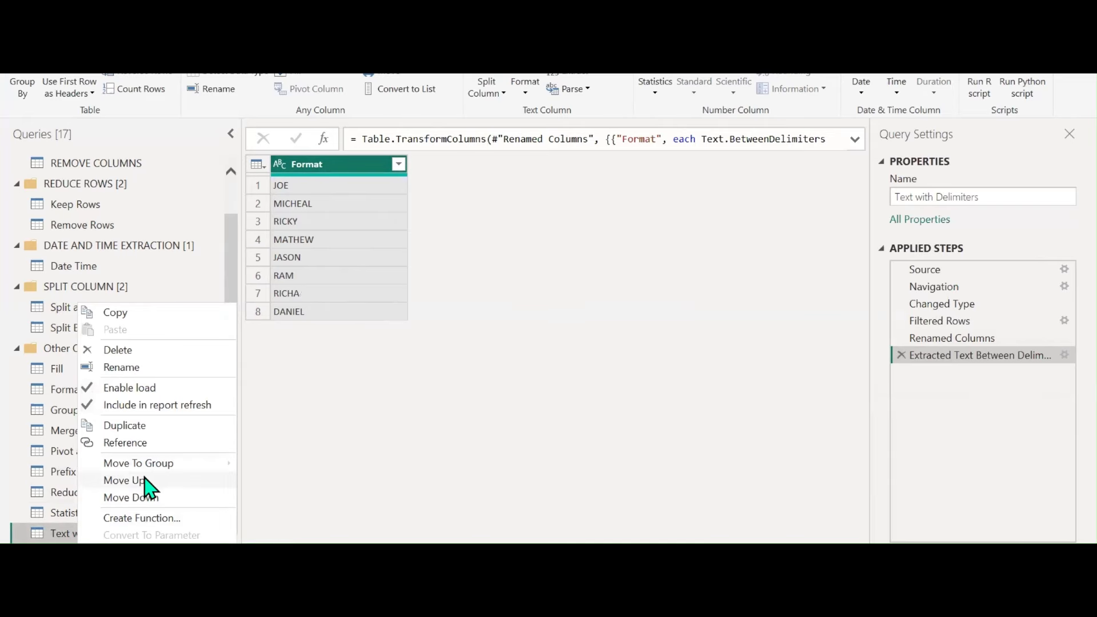
Move the Text with Delimiters query into the SPLIT COLUMN group
{"action": "mouse_move", "coordinate": [166, 464]}
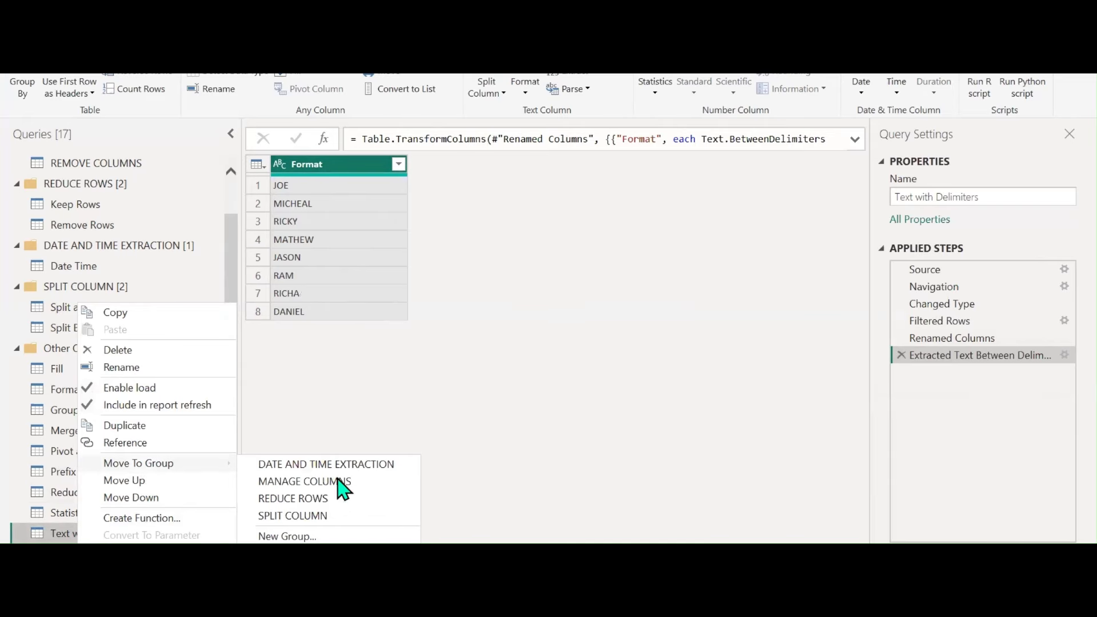
{"action": "left_click", "coordinate": [315, 517]}
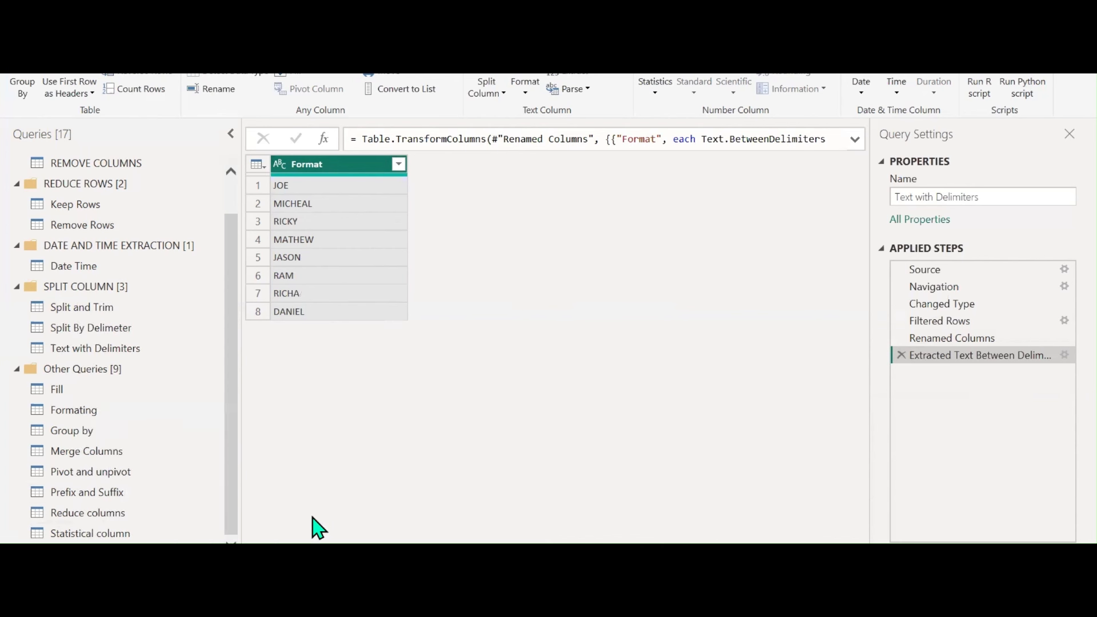
{"action": "left_click", "coordinate": [94, 500]}
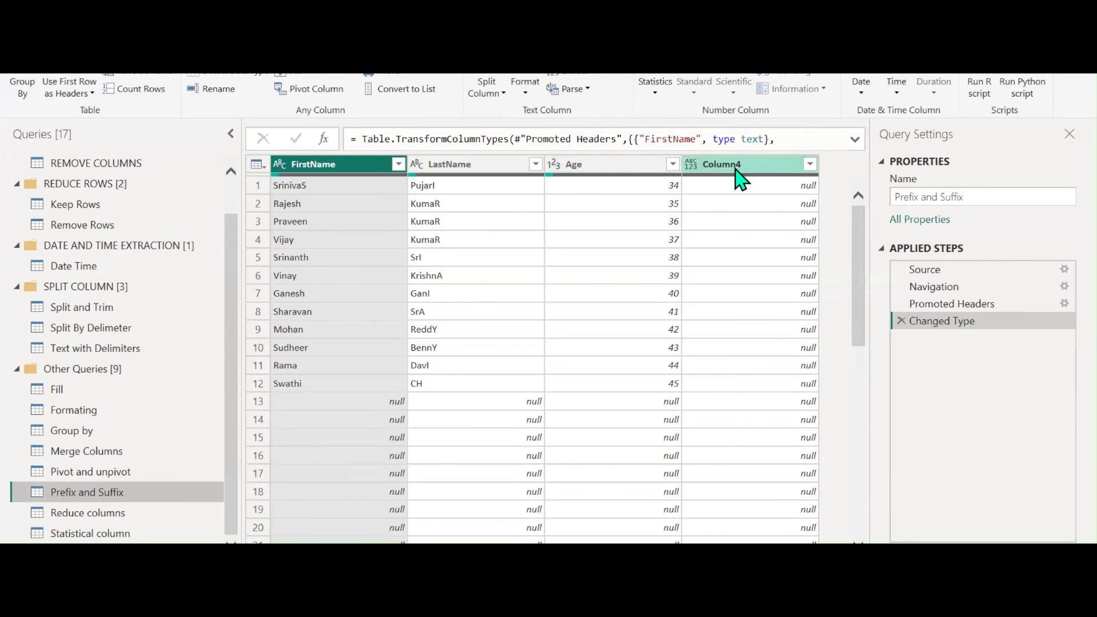
Remove the empty Column4 from the Prefix and Suffix query
{"action": "left_click", "coordinate": [66, 31]}
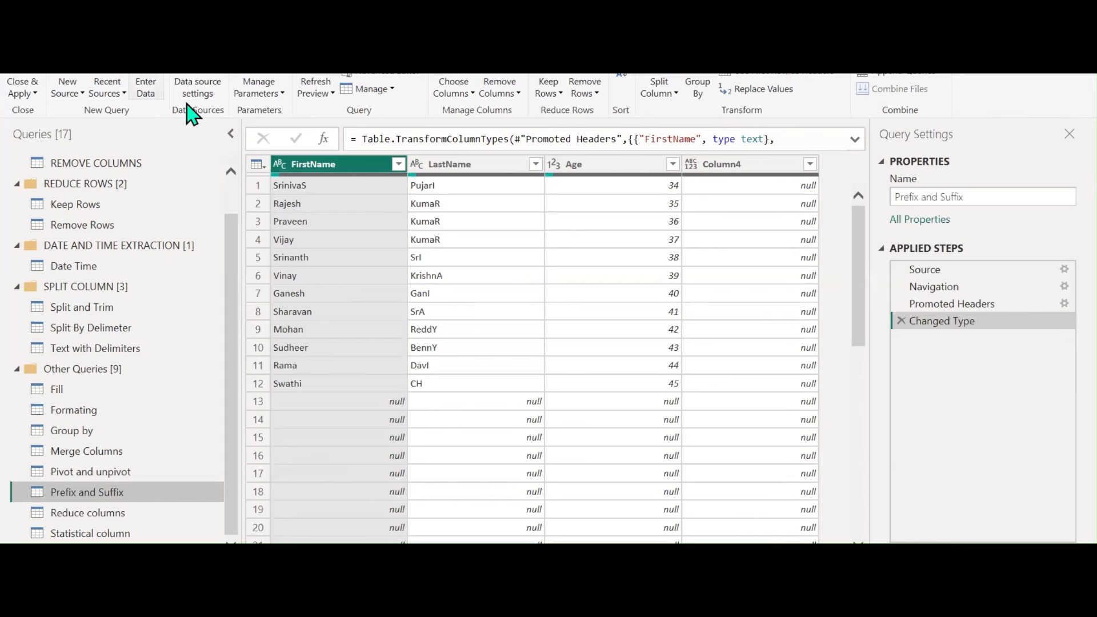
{"action": "left_click", "coordinate": [723, 165]}
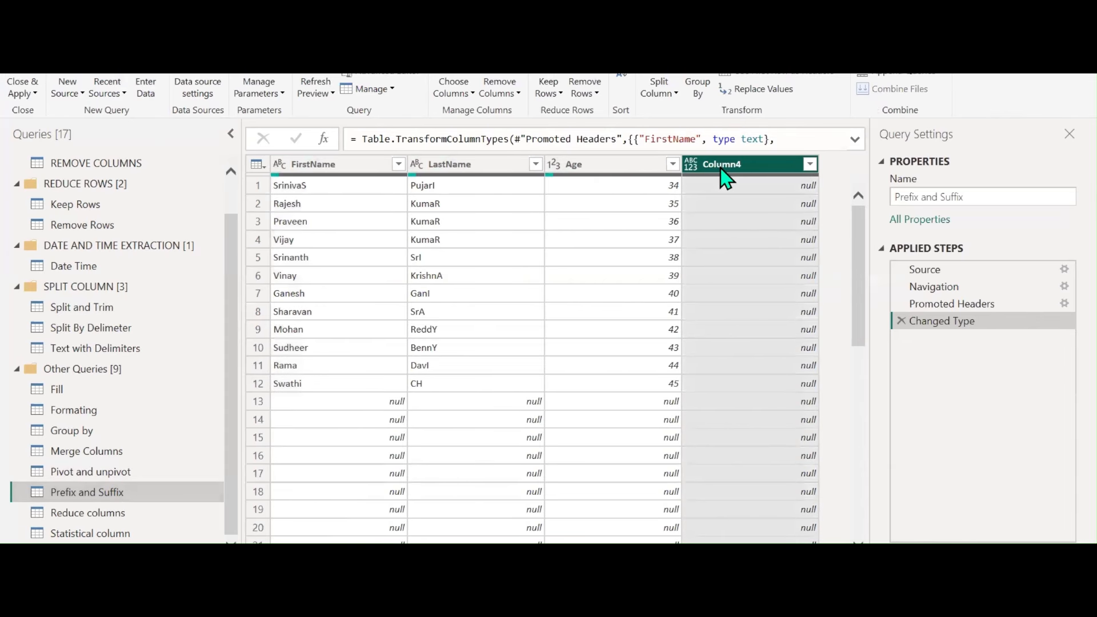
{"action": "left_click", "coordinate": [501, 91]}
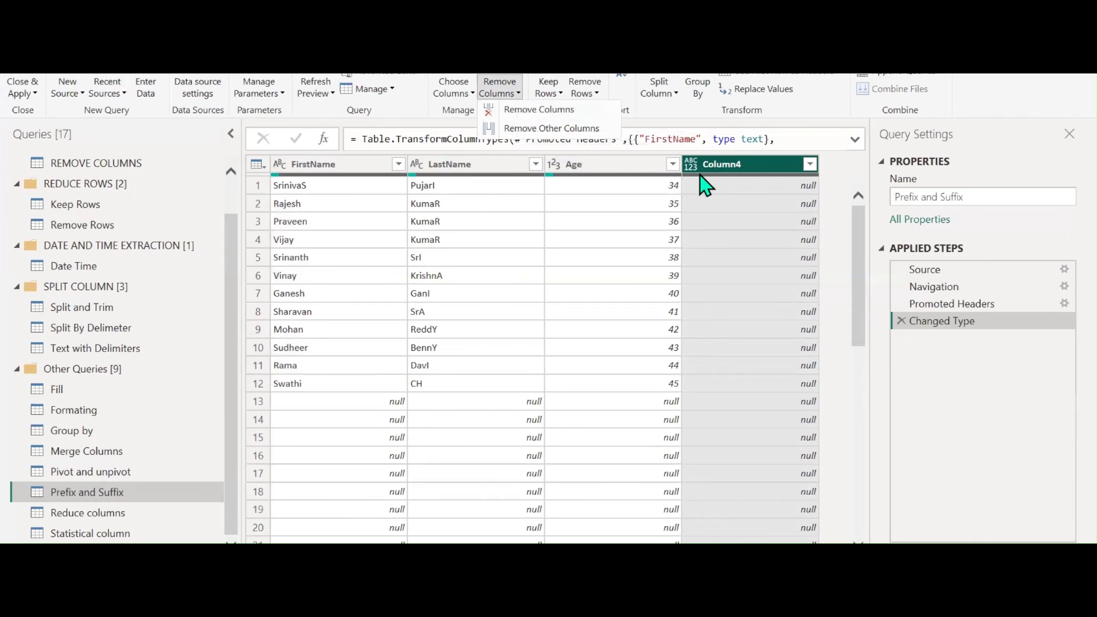
{"action": "left_click", "coordinate": [734, 175]}
{"action": "right_click", "coordinate": [734, 170]}
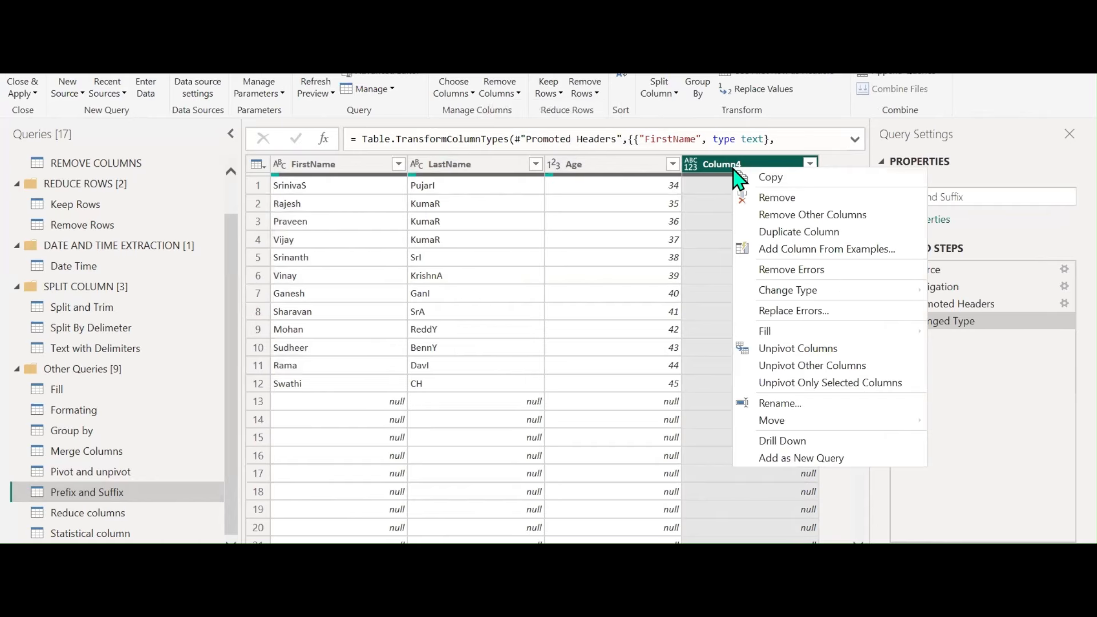
{"action": "left_click", "coordinate": [771, 199]}
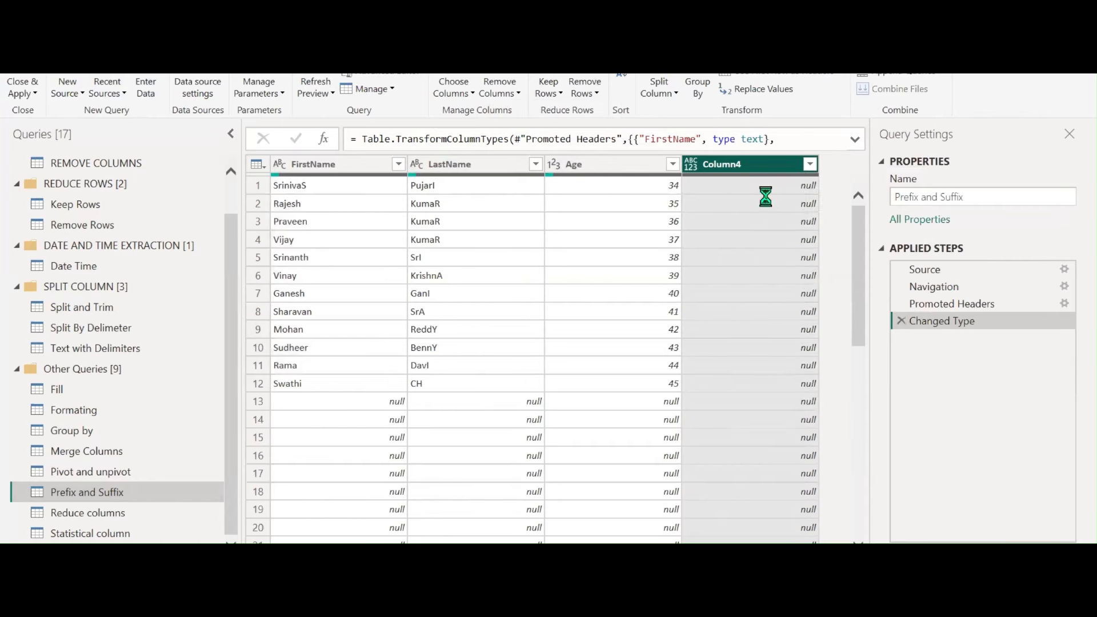
Filter out rows where FirstName is null
{"action": "left_click", "coordinate": [398, 164]}
{"action": "left_click", "coordinate": [172, 361]}
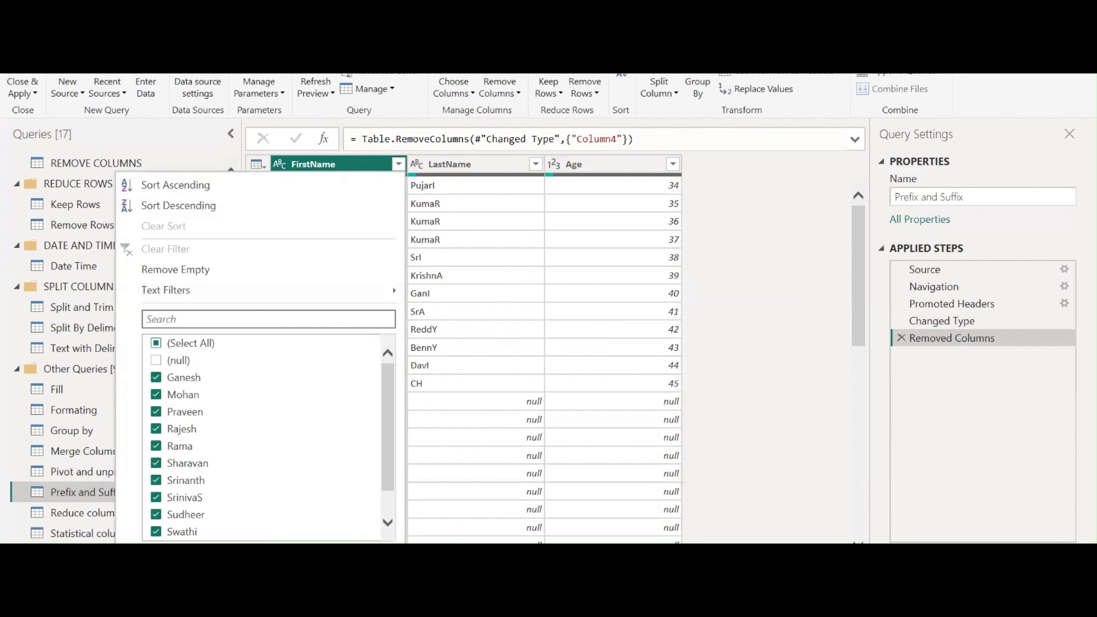
{"action": "left_click", "coordinate": [303, 563]}
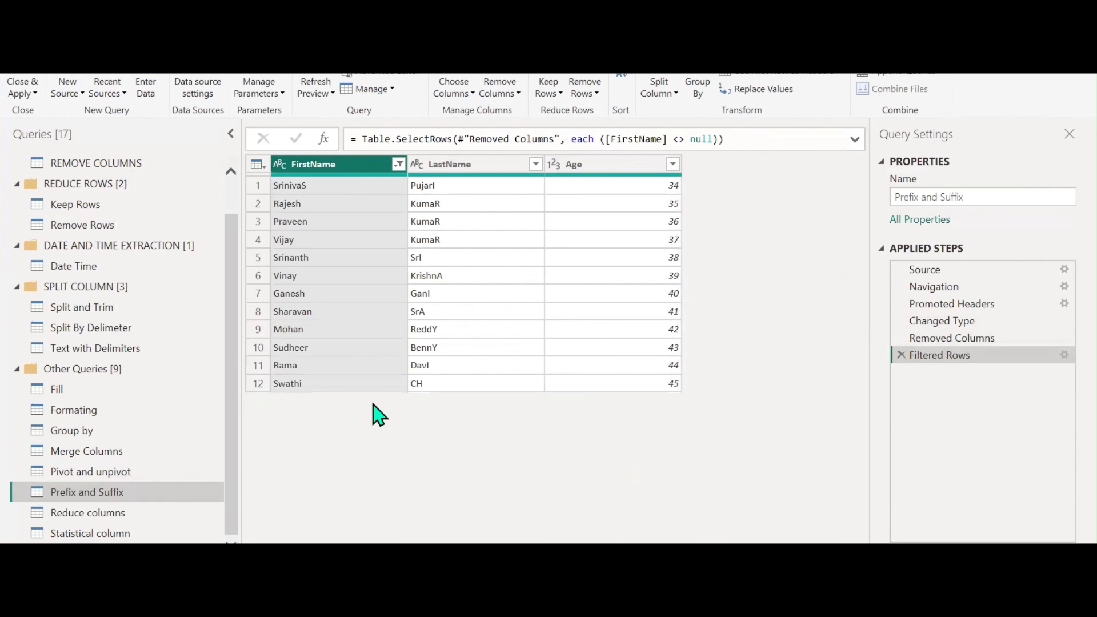
{"action": "left_click", "coordinate": [496, 167]}
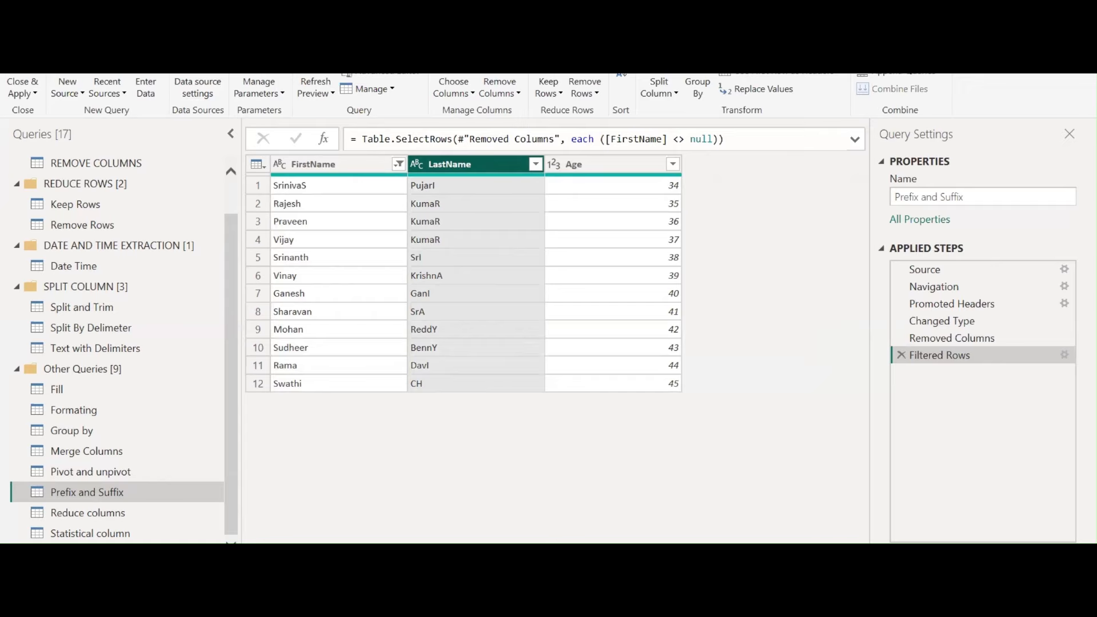
Try lowercase and uppercase on LastName, ending with Capitalize Each Word
{"action": "left_click", "coordinate": [104, 30]}
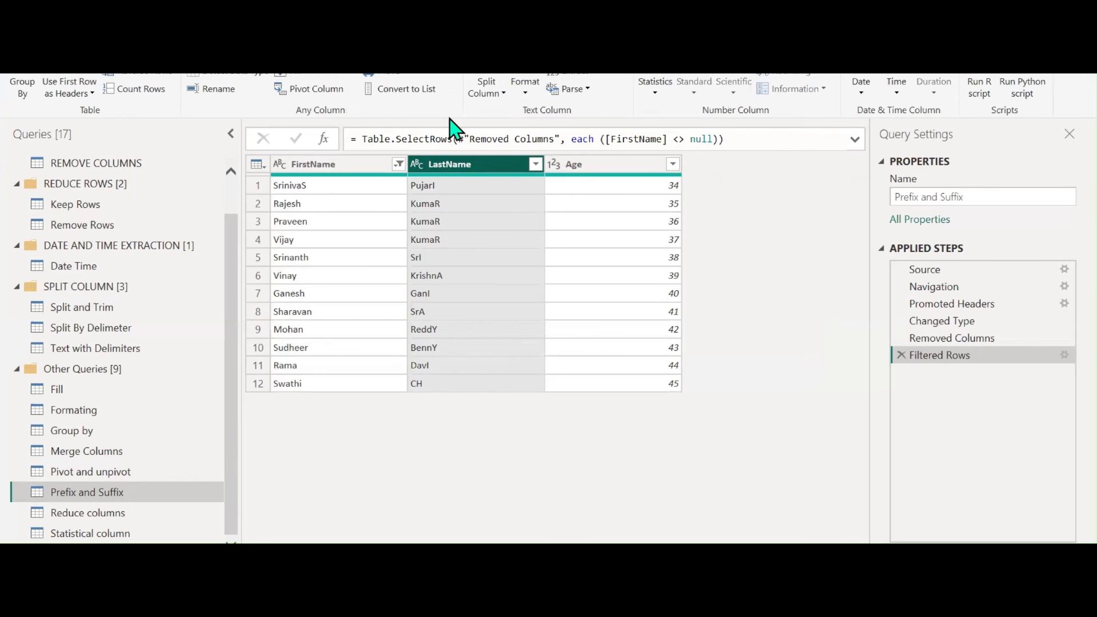
{"action": "left_click", "coordinate": [529, 98]}
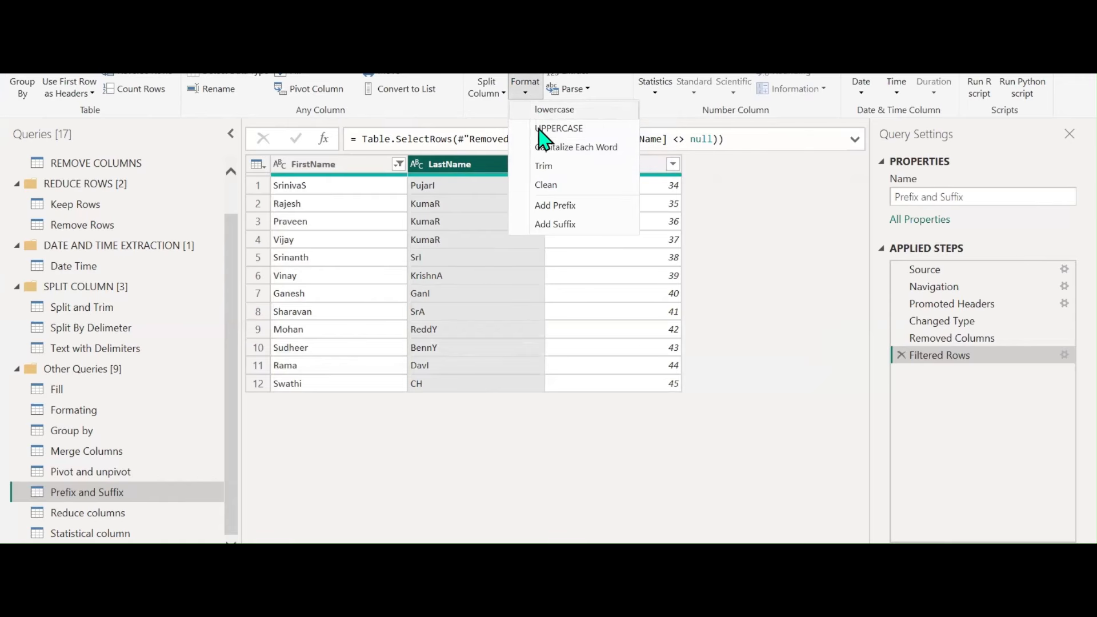
{"action": "left_click", "coordinate": [579, 115]}
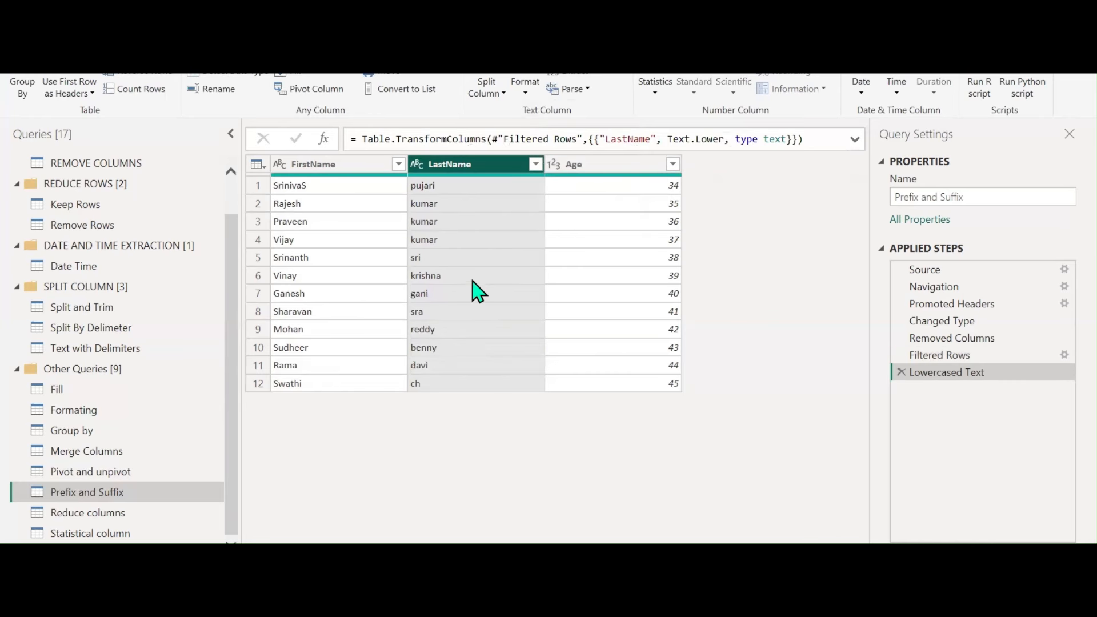
{"action": "left_click", "coordinate": [523, 94]}
{"action": "left_click", "coordinate": [537, 128]}
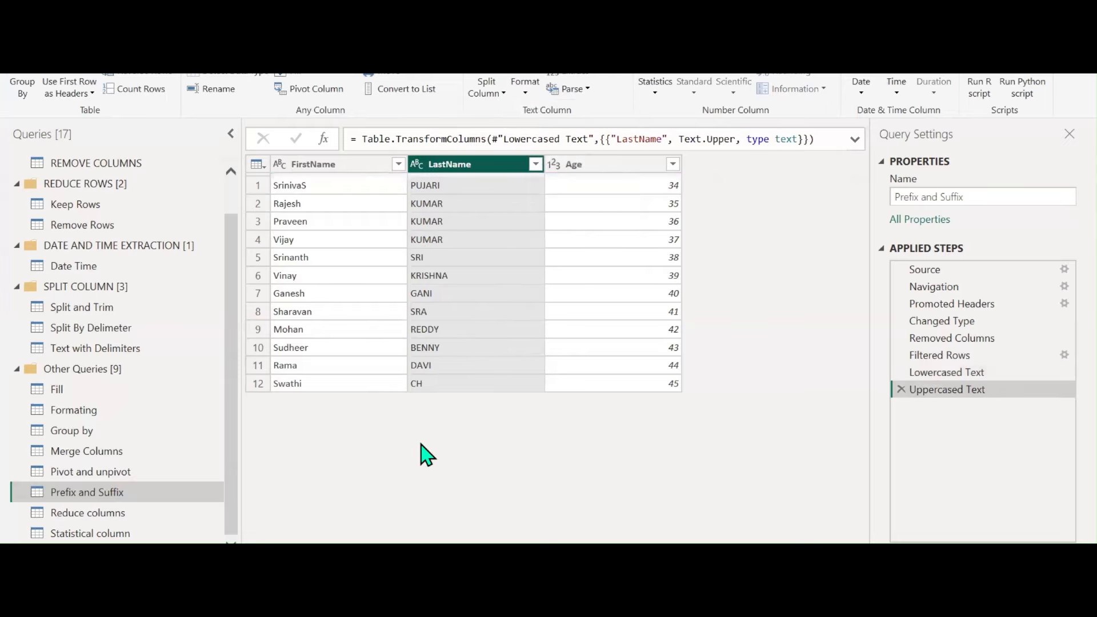
{"action": "left_click", "coordinate": [529, 98]}
{"action": "left_click", "coordinate": [543, 146]}
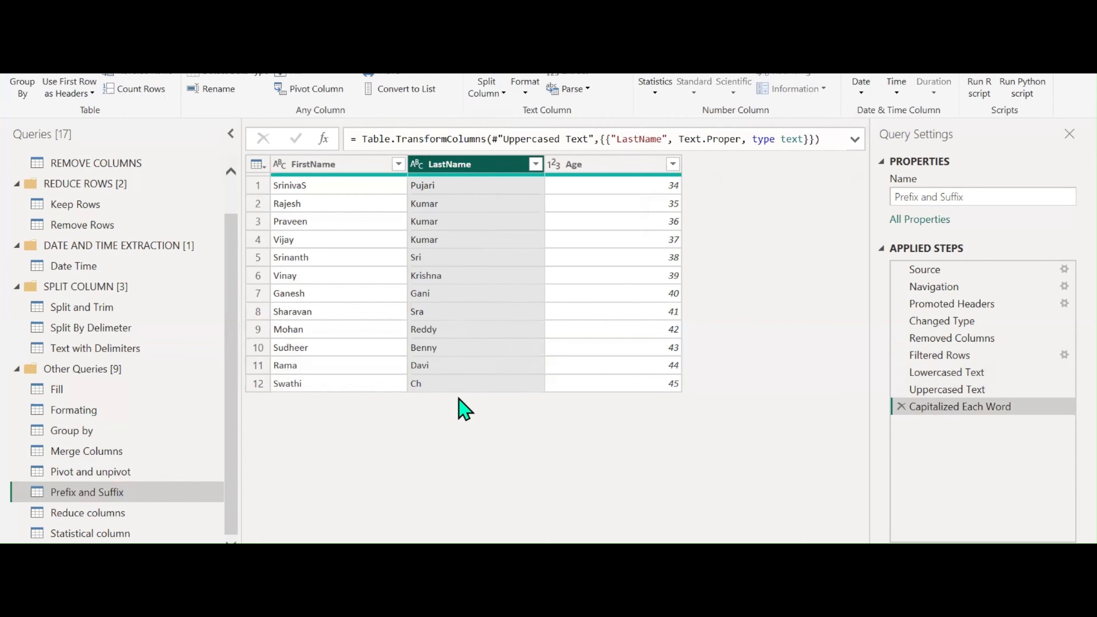
{"action": "left_click", "coordinate": [529, 94]}
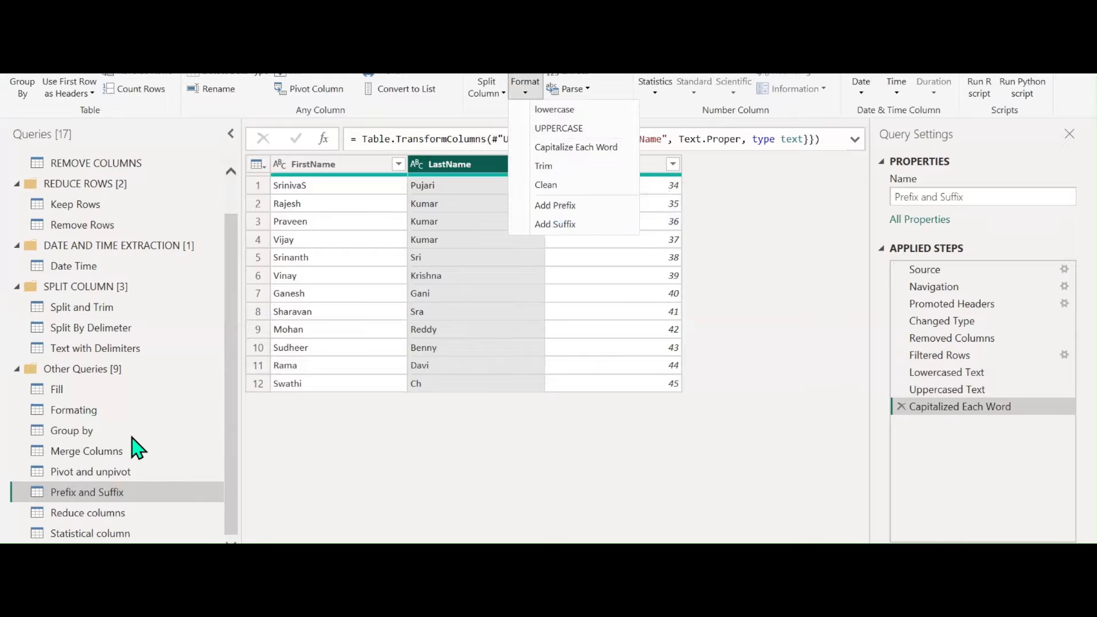
{"action": "left_click", "coordinate": [236, 380]}
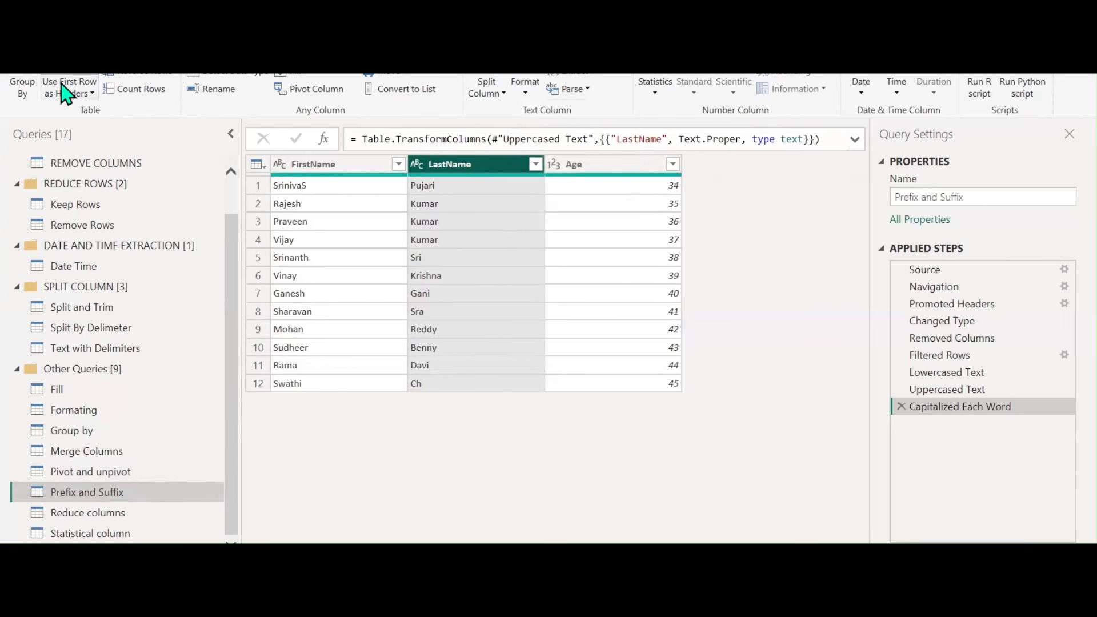
{"action": "left_click", "coordinate": [54, 64]}
{"action": "left_click", "coordinate": [67, 87]}
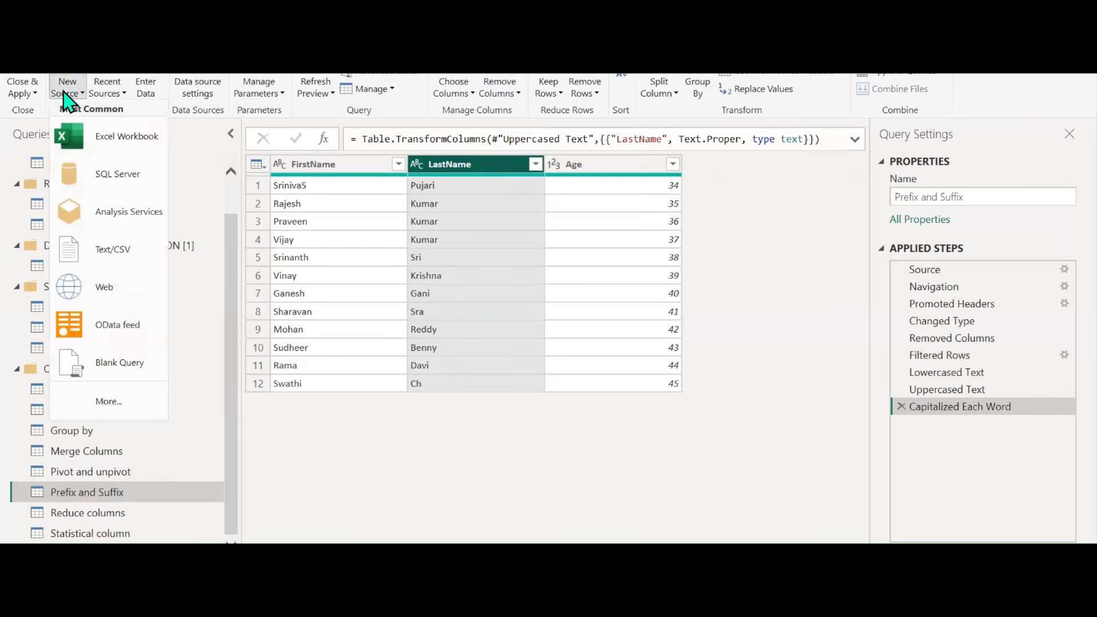
{"action": "left_click", "coordinate": [106, 138]}
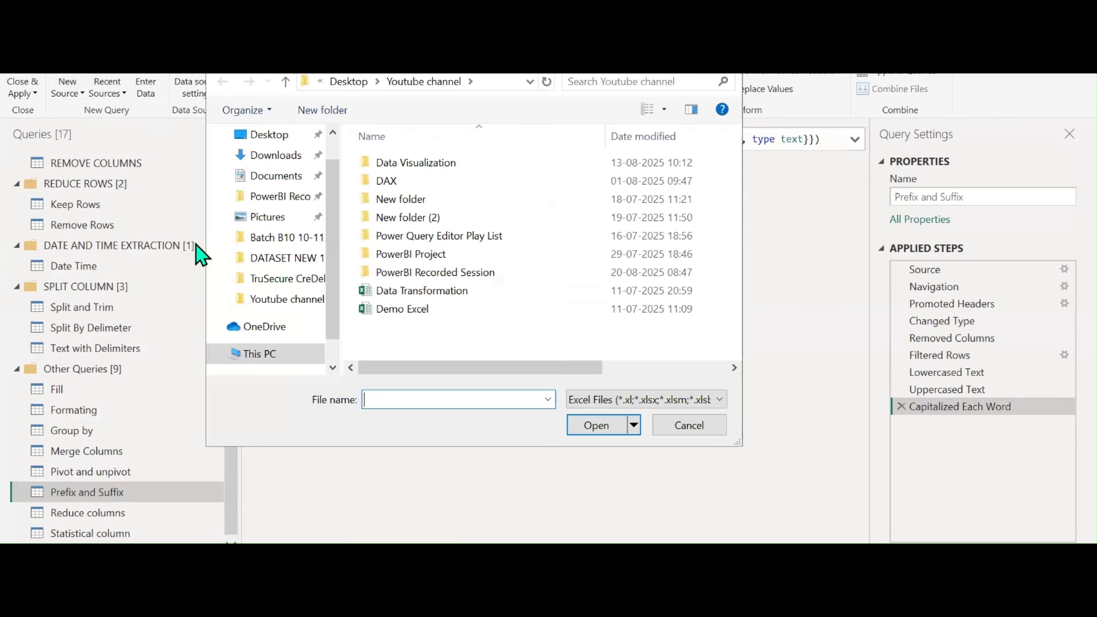
{"action": "left_click", "coordinate": [465, 294]}
{"action": "left_click", "coordinate": [588, 429]}
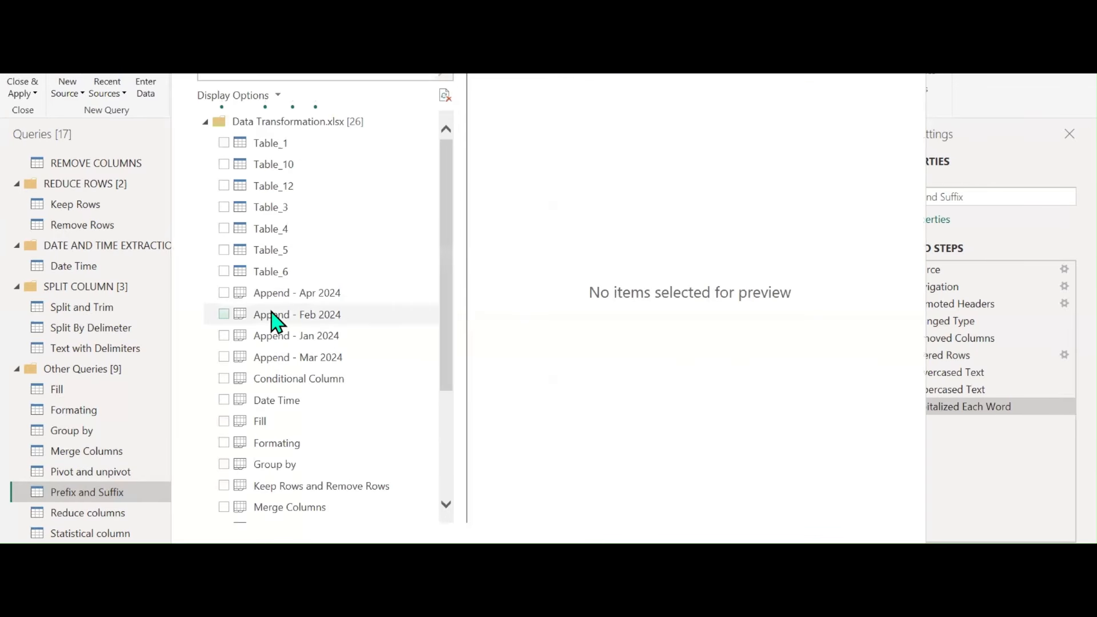
{"action": "scroll", "coordinate": [343, 326], "scroll_direction": "down", "scroll_amount": 1}
{"action": "scroll", "coordinate": [345, 323], "scroll_direction": "down", "scroll_amount": 2}
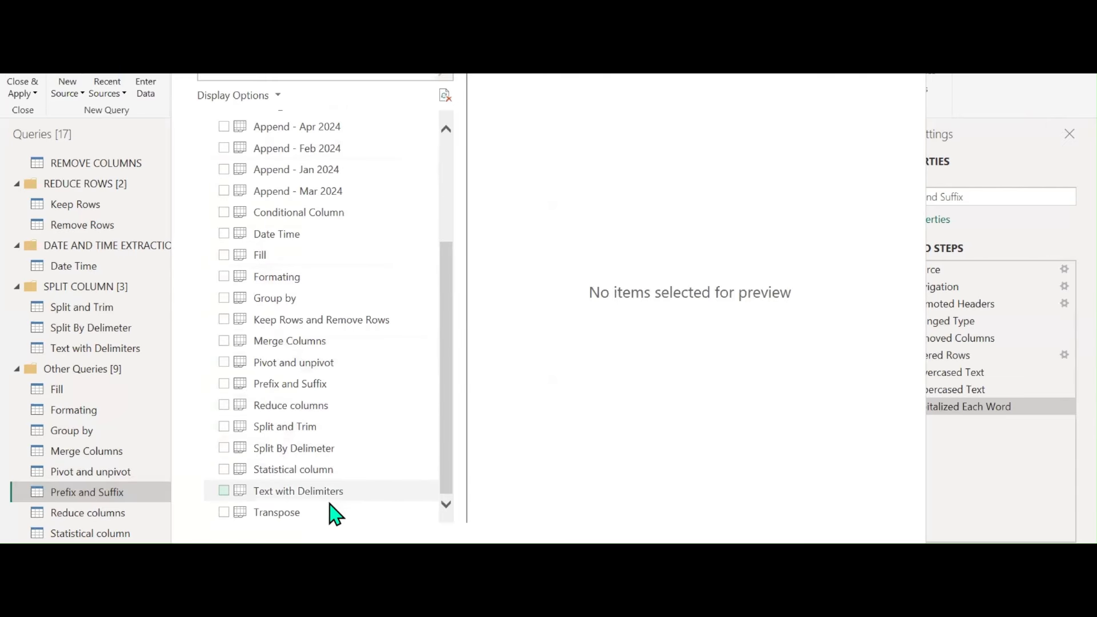
{"action": "scroll", "coordinate": [297, 363], "scroll_direction": "up", "scroll_amount": 2}
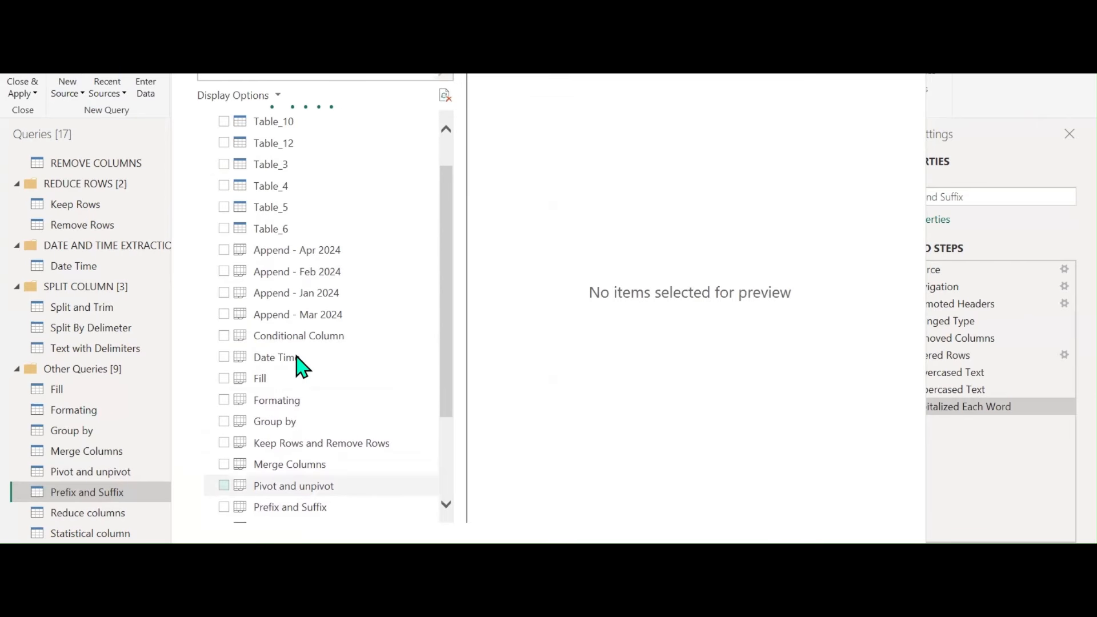
{"action": "scroll", "coordinate": [296, 365], "scroll_direction": "down", "scroll_amount": 4}
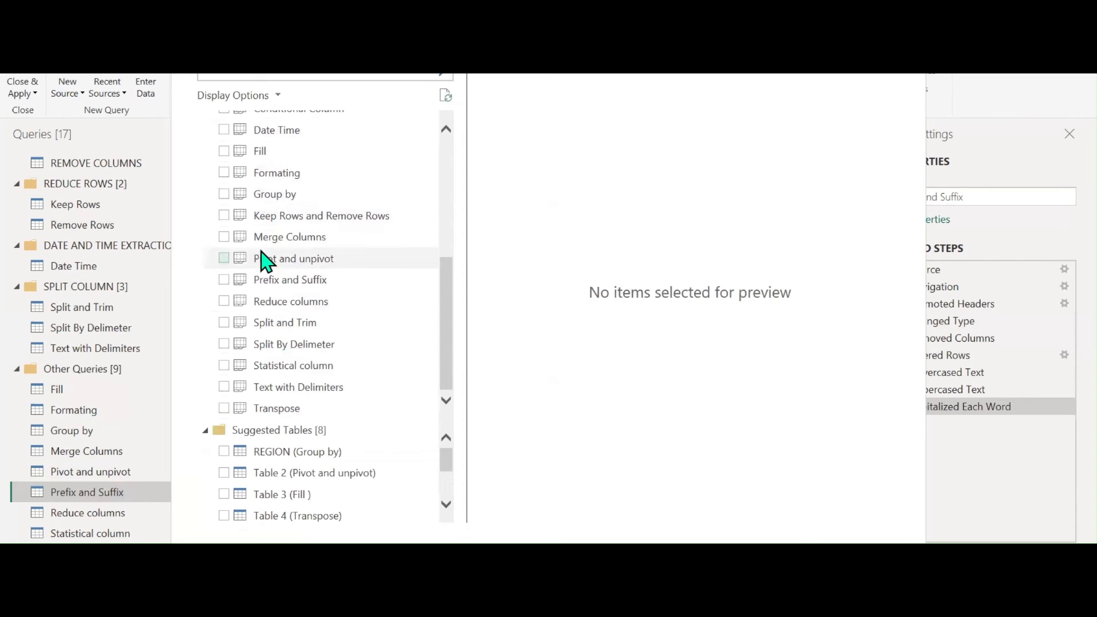
{"action": "scroll", "coordinate": [265, 258], "scroll_direction": "up", "scroll_amount": 3}
{"action": "scroll", "coordinate": [264, 258], "scroll_direction": "down", "scroll_amount": 3}
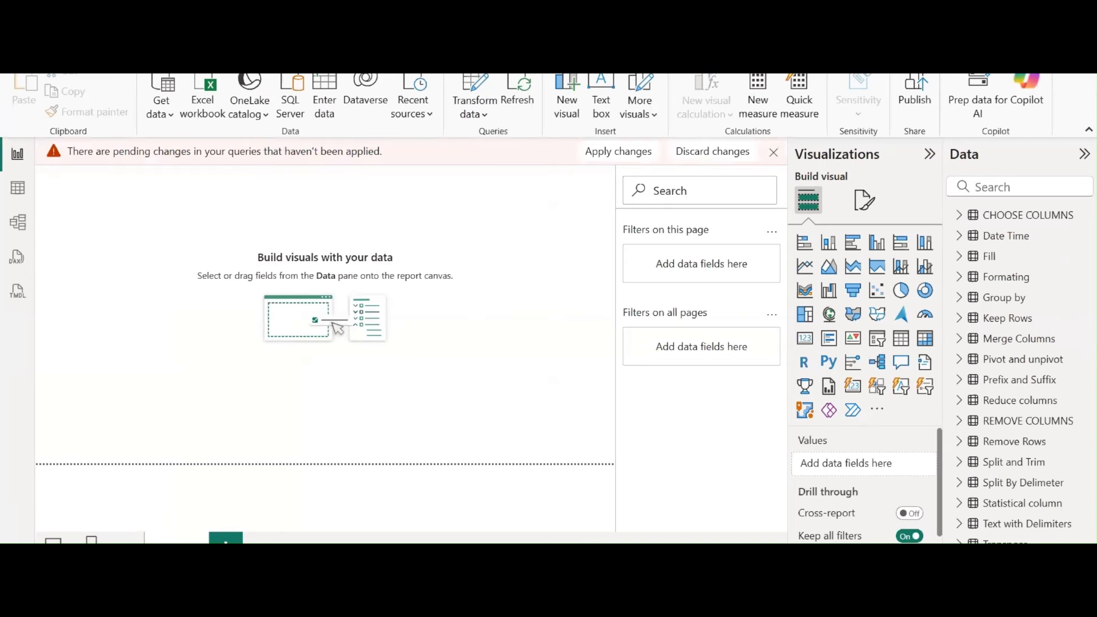
{"action": "left_click", "coordinate": [625, 522]}
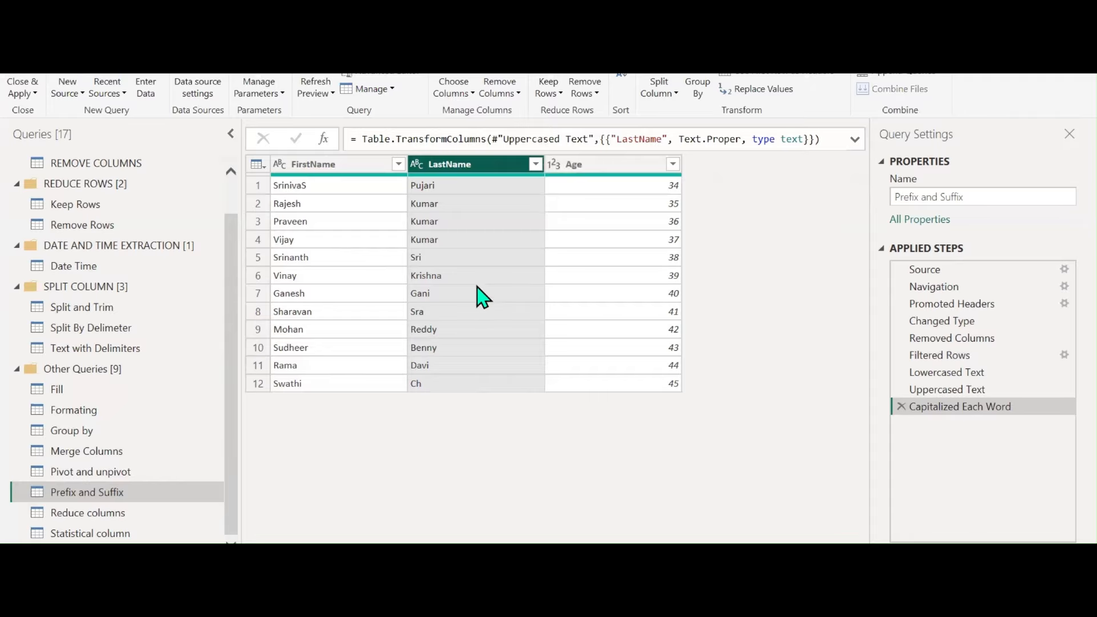
Replace the row-4 Kumar in LastName with a space-padded Kumar
{"action": "left_click", "coordinate": [547, 89]}
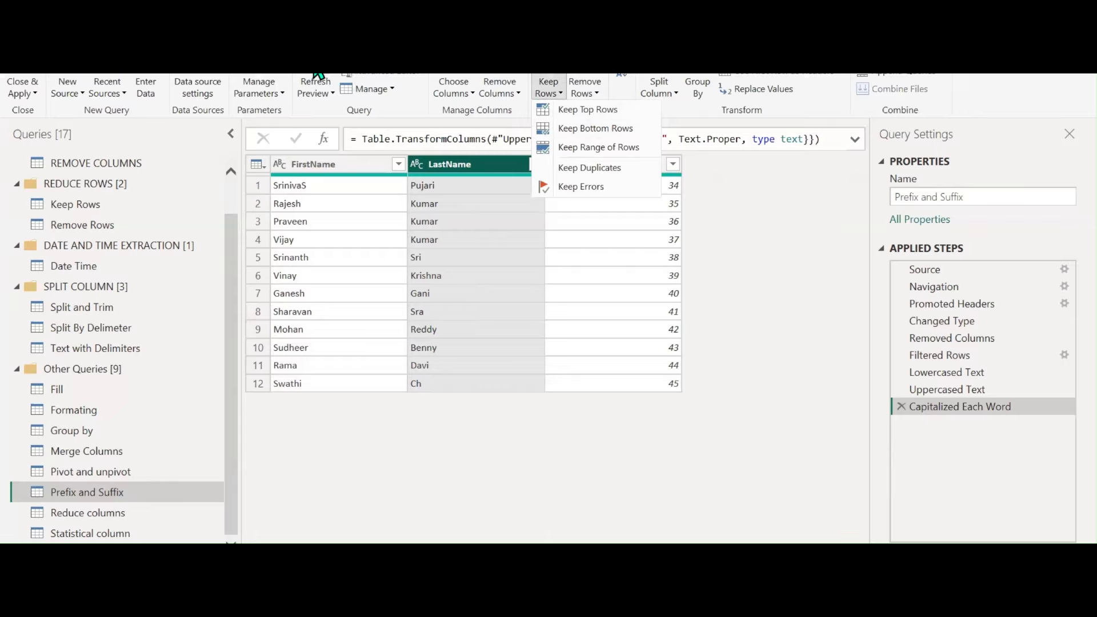
{"action": "left_click", "coordinate": [83, 42]}
{"action": "left_click", "coordinate": [524, 96]}
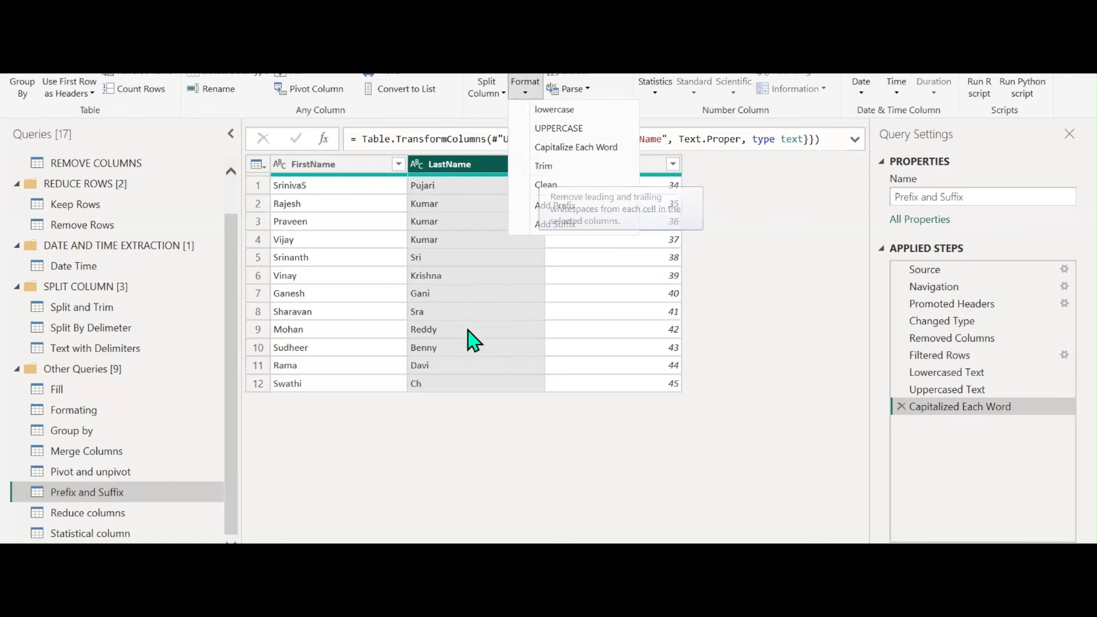
{"action": "left_click", "coordinate": [460, 454]}
{"action": "right_click", "coordinate": [453, 243]}
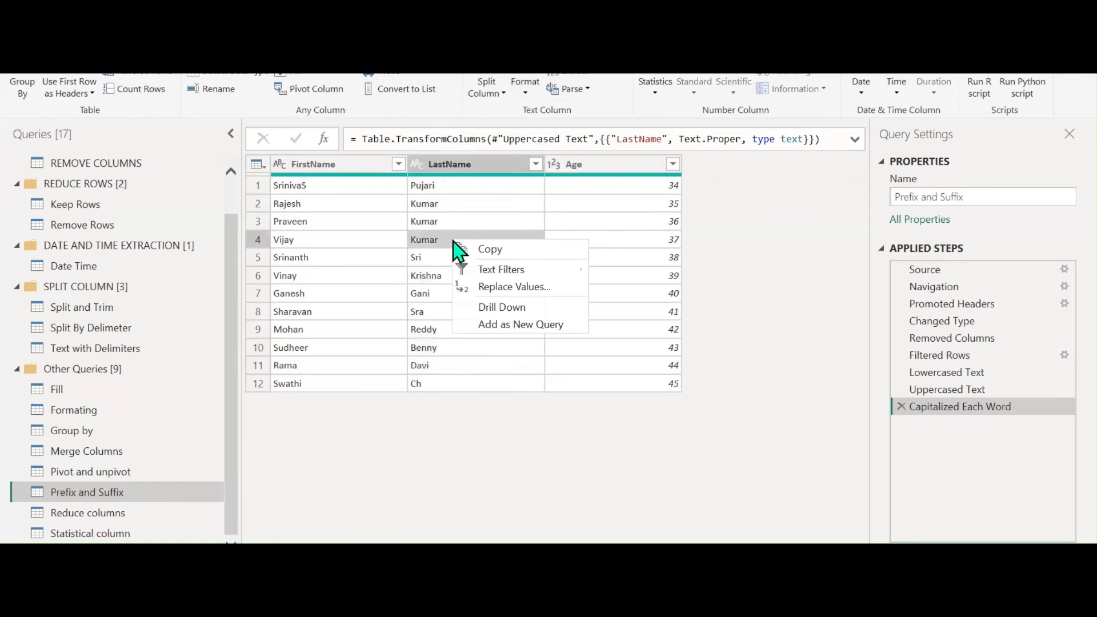
{"action": "left_click", "coordinate": [495, 288]}
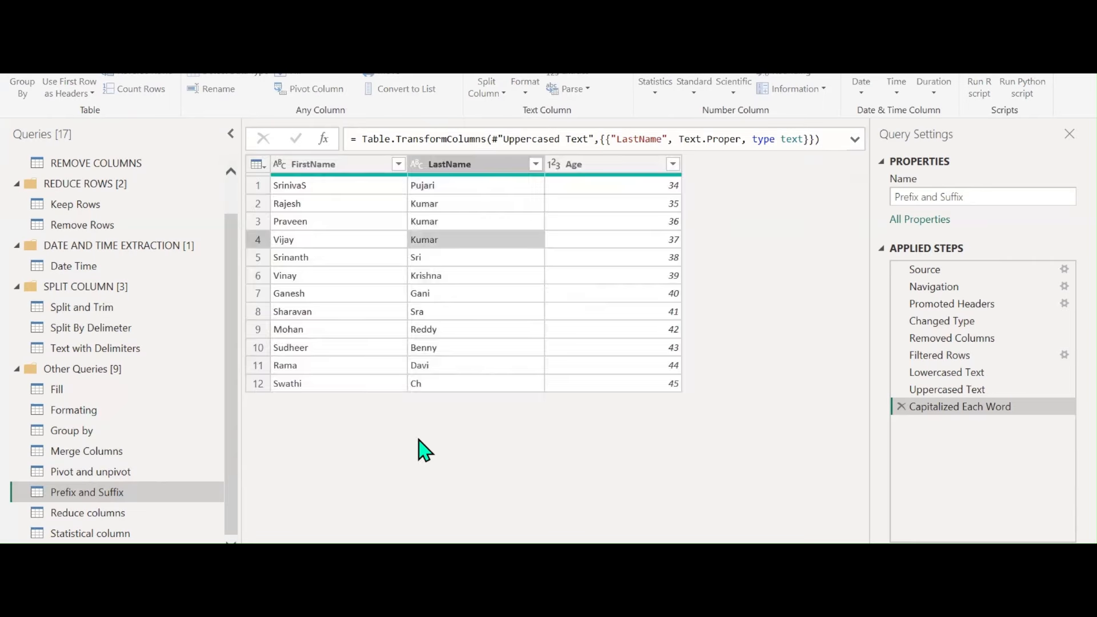
{"action": "type", "text": "K"}
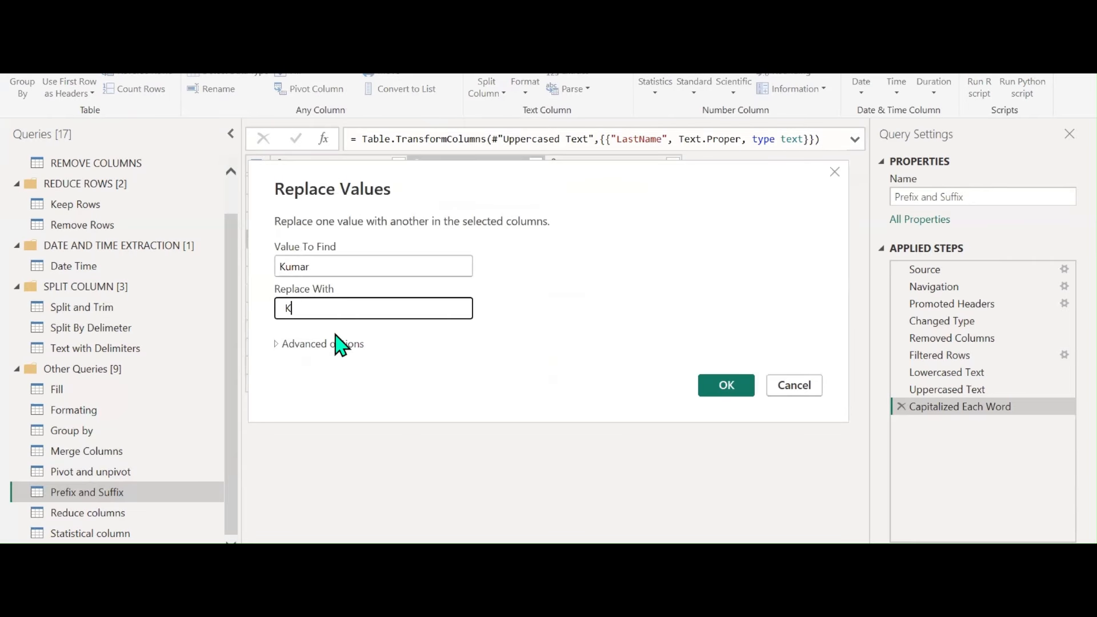
{"action": "type", "text": "umar"}
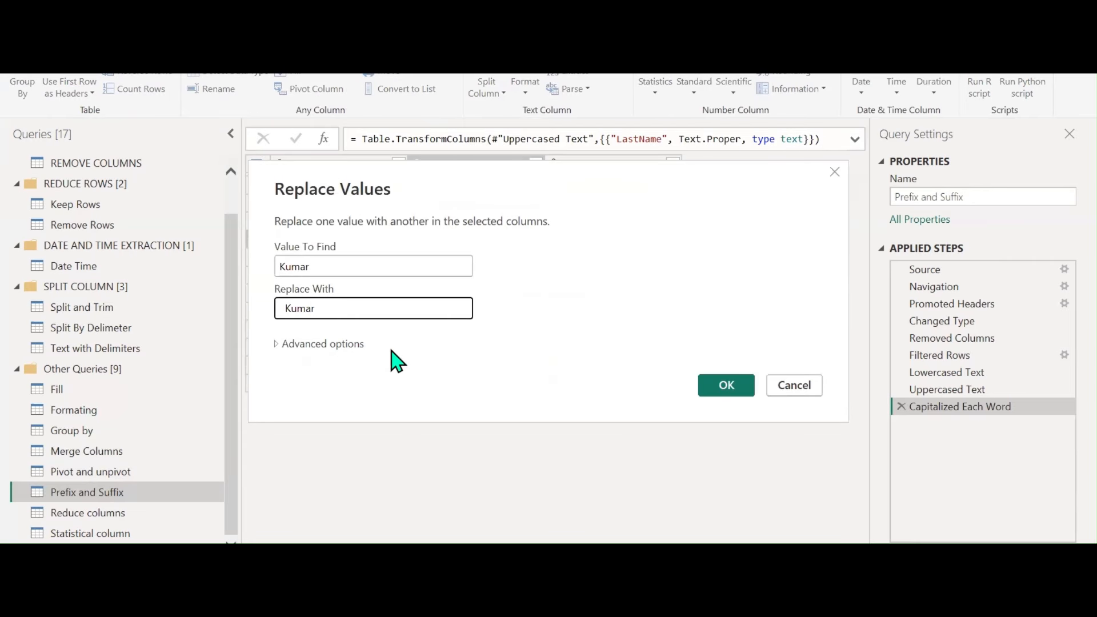
{"action": "left_click", "coordinate": [708, 384]}
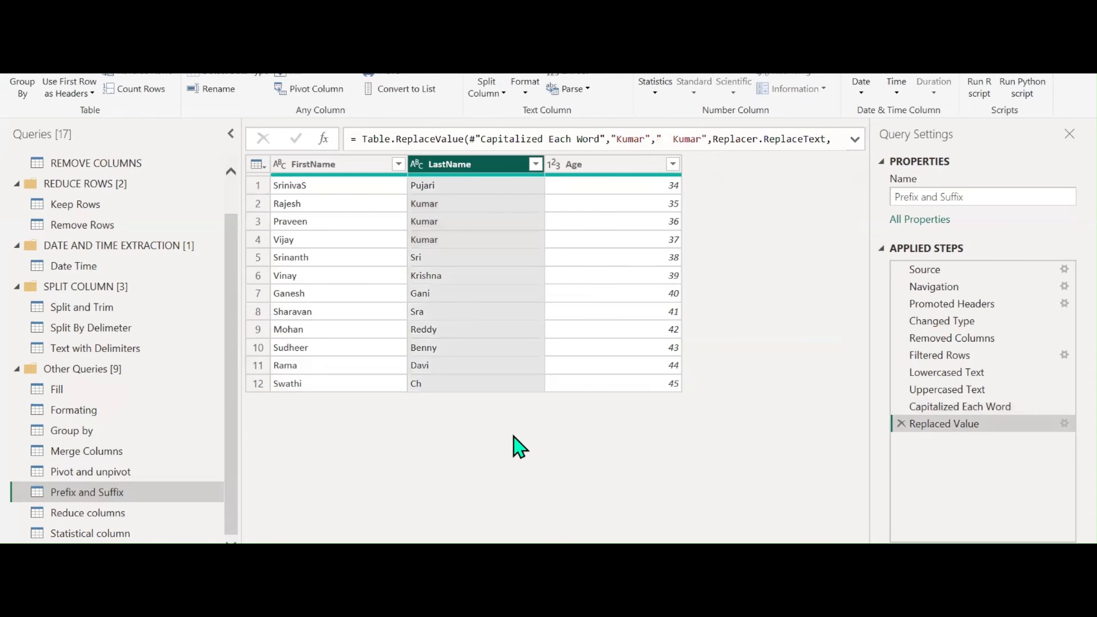
Add a second space-padded Kumar replacement as the Replaced Value1 step
{"action": "right_click", "coordinate": [446, 218]}
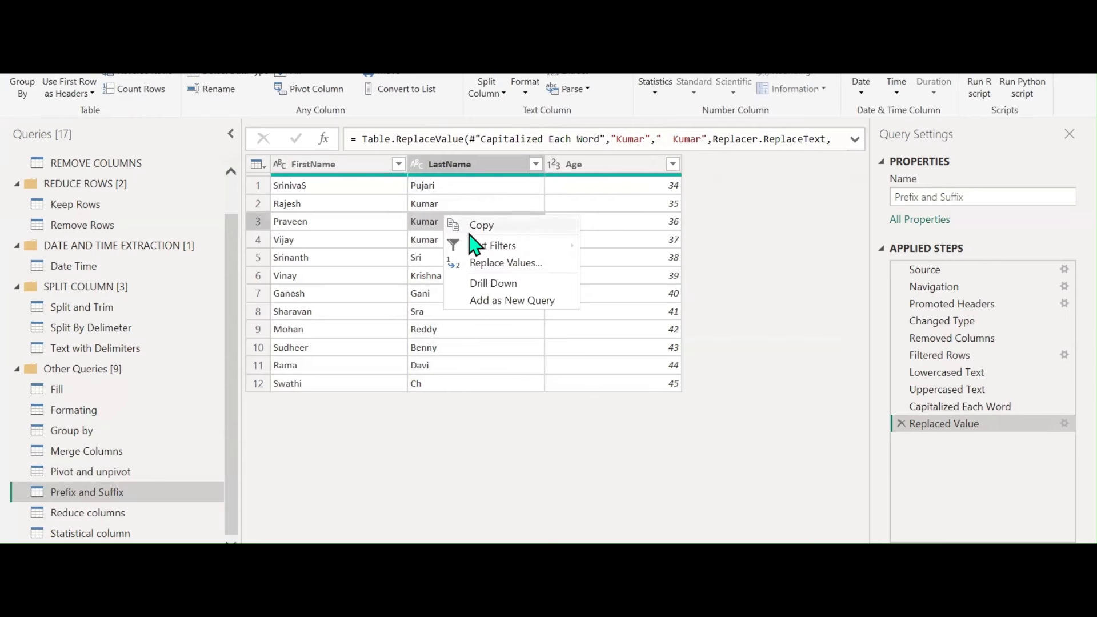
{"action": "key", "text": "Escape"}
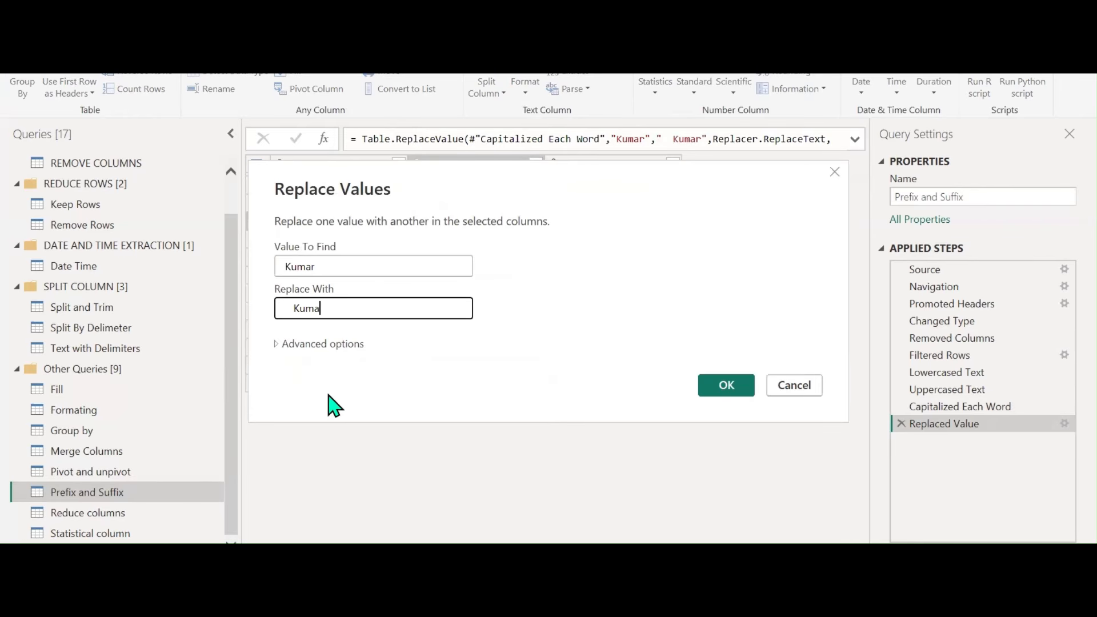
{"action": "left_click", "coordinate": [730, 389]}
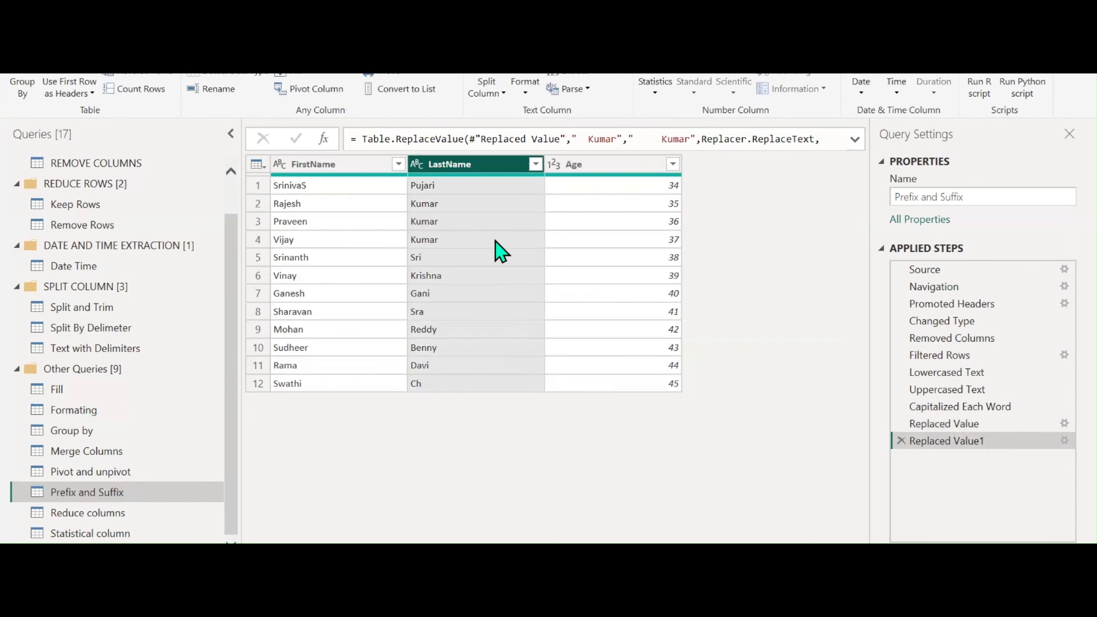
{"action": "left_click", "coordinate": [525, 91]}
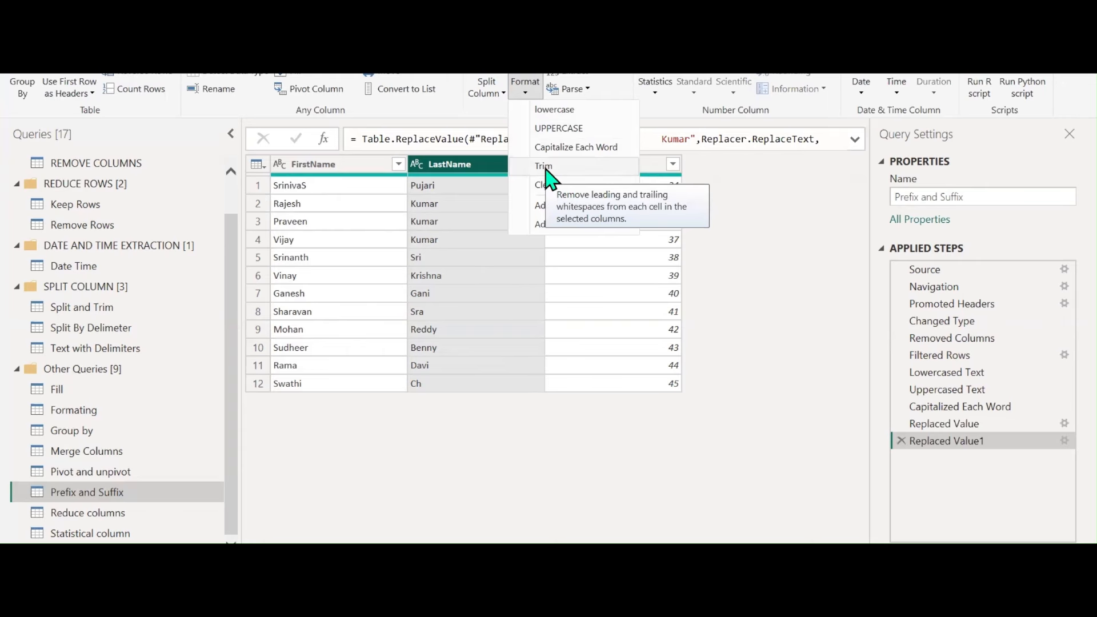
At the Removed Columns step, insert a replacement of KumaR with Kumar in LastName
{"action": "left_click", "coordinate": [900, 362]}
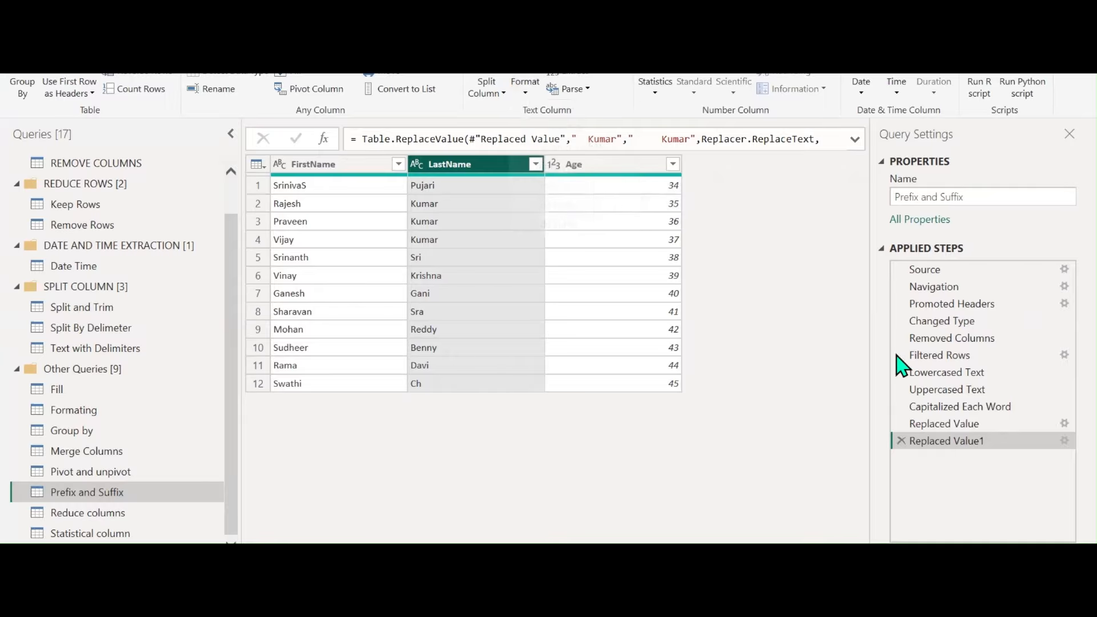
{"action": "left_click", "coordinate": [943, 338]}
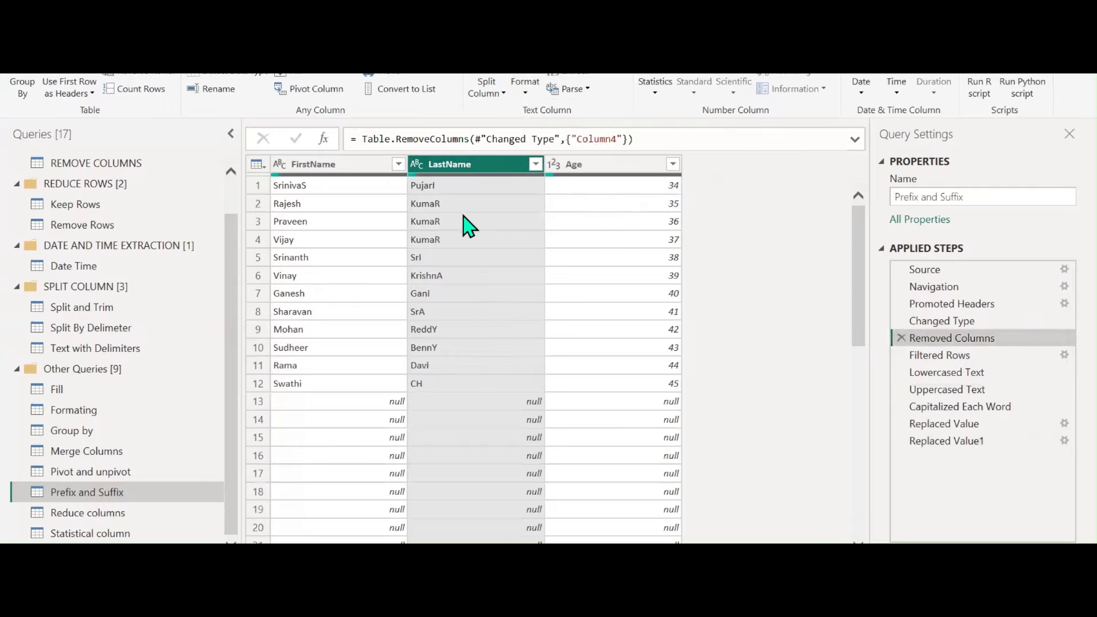
{"action": "right_click", "coordinate": [441, 228]}
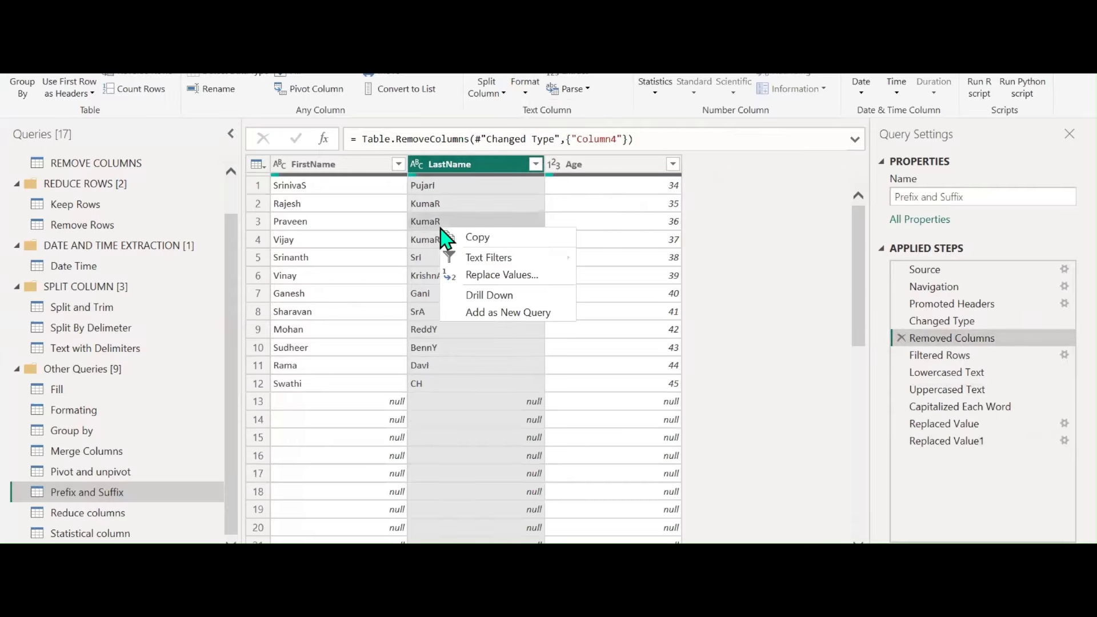
{"action": "left_click", "coordinate": [493, 275]}
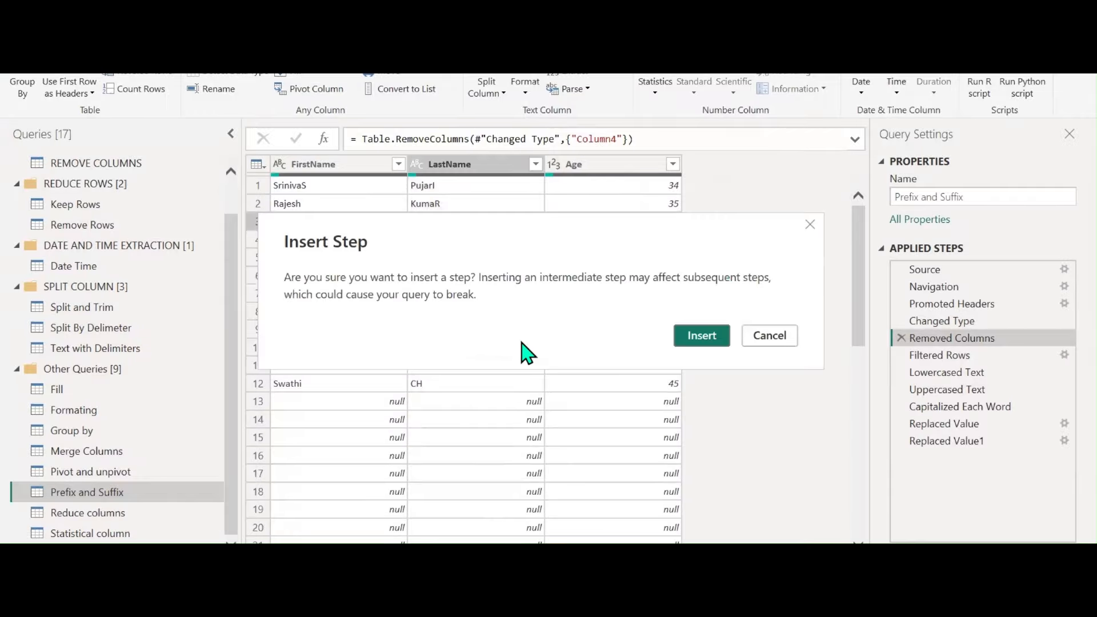
{"action": "left_click", "coordinate": [701, 336]}
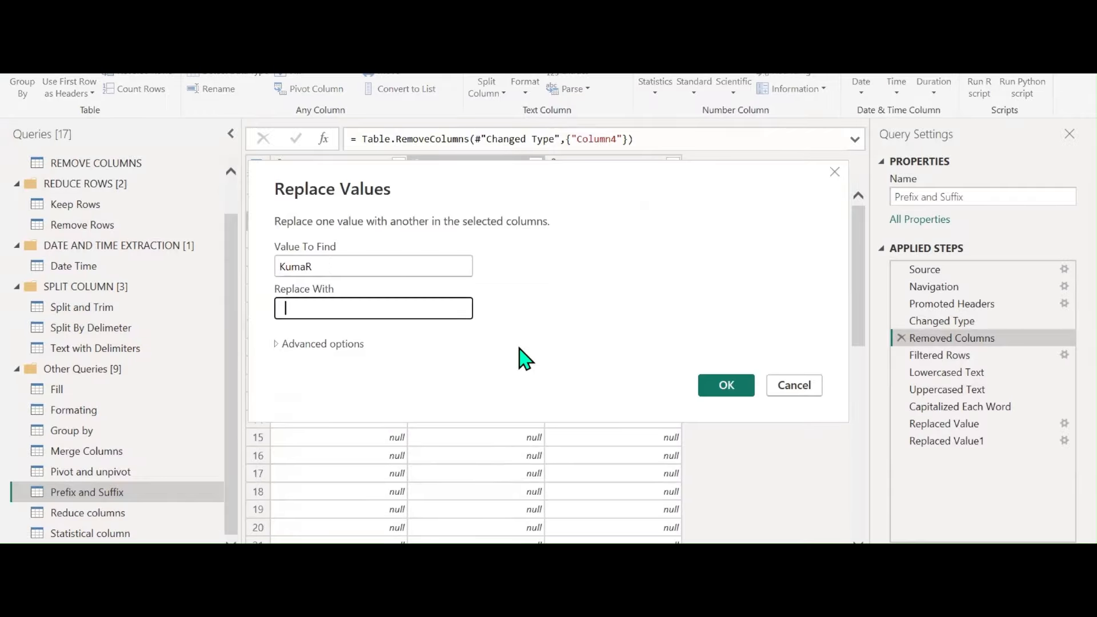
{"action": "type", "text": "Kumar"}
{"action": "left_click", "coordinate": [748, 391]}
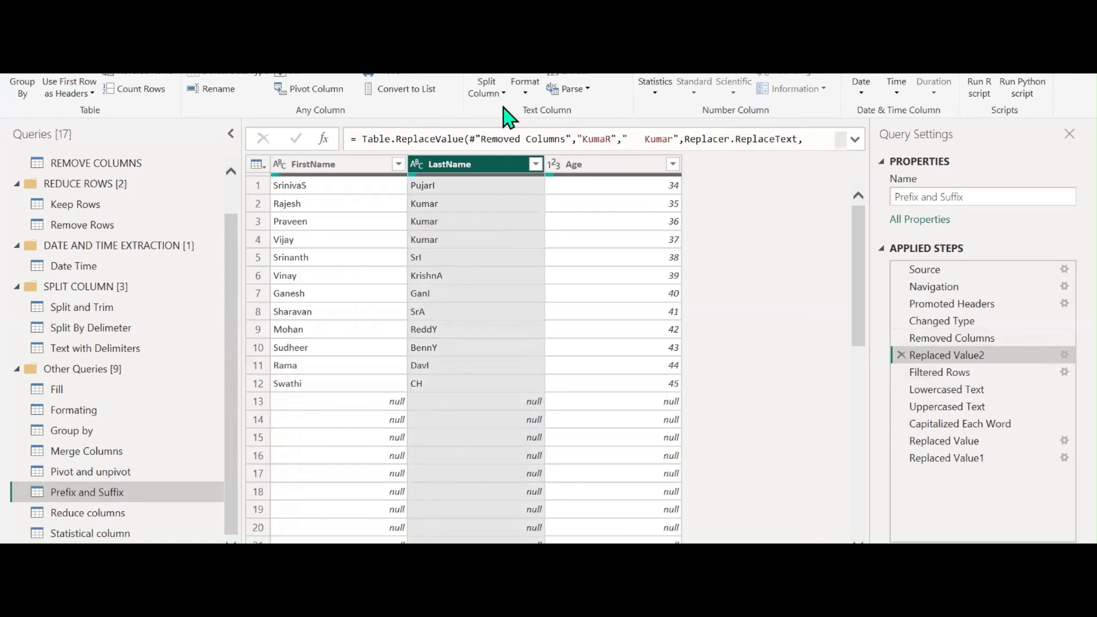
Return to the latest step and trim surrounding spaces from LastName
{"action": "left_click", "coordinate": [934, 459]}
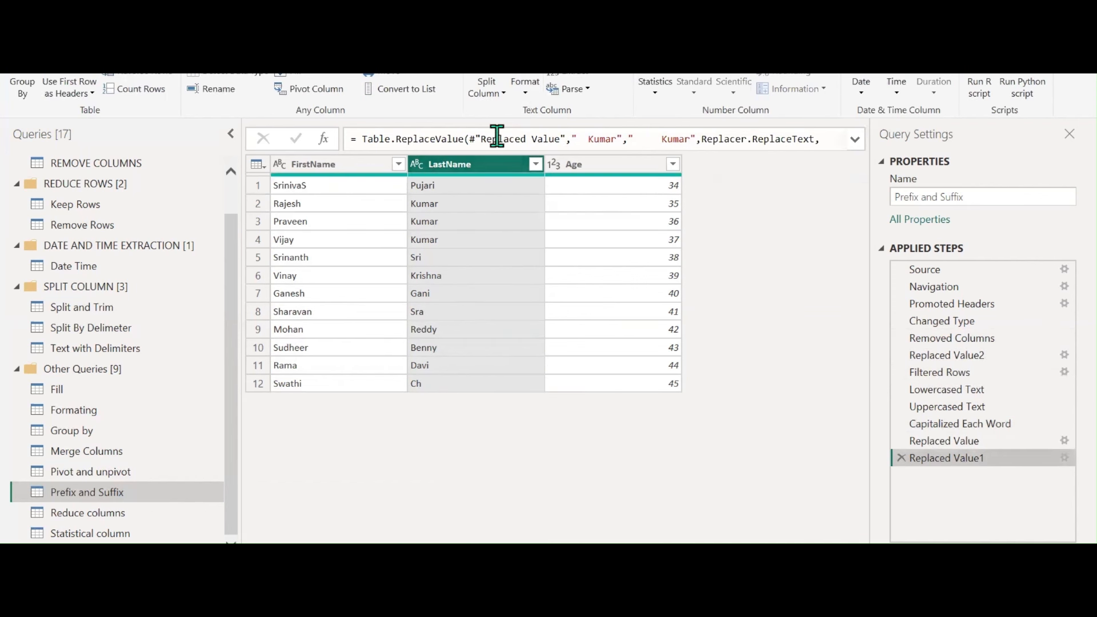
{"action": "left_click", "coordinate": [525, 91]}
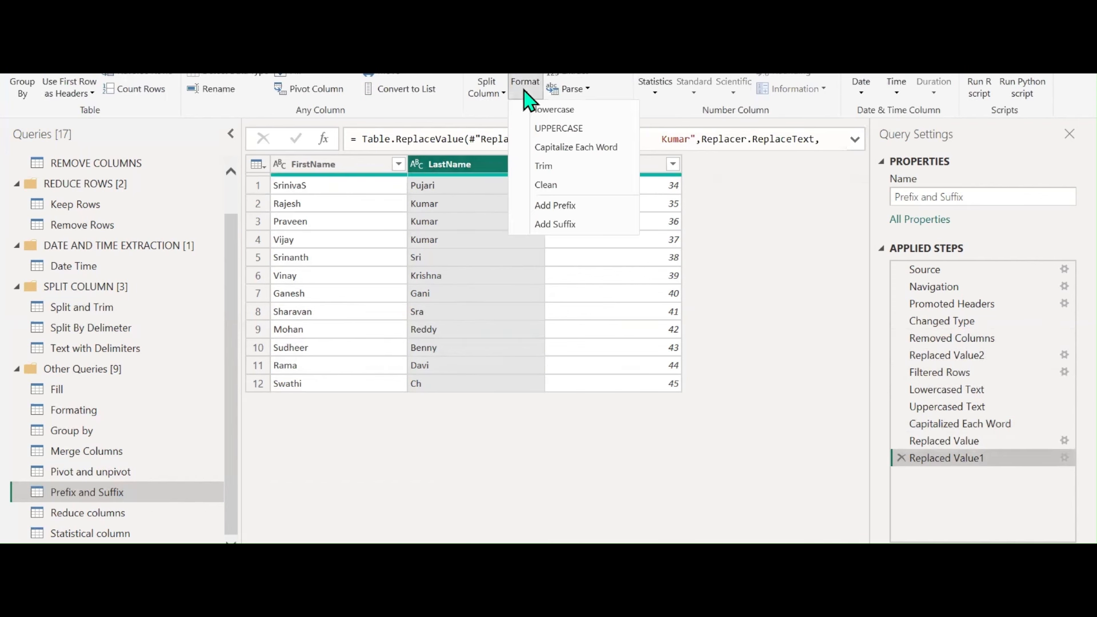
{"action": "left_click", "coordinate": [543, 172]}
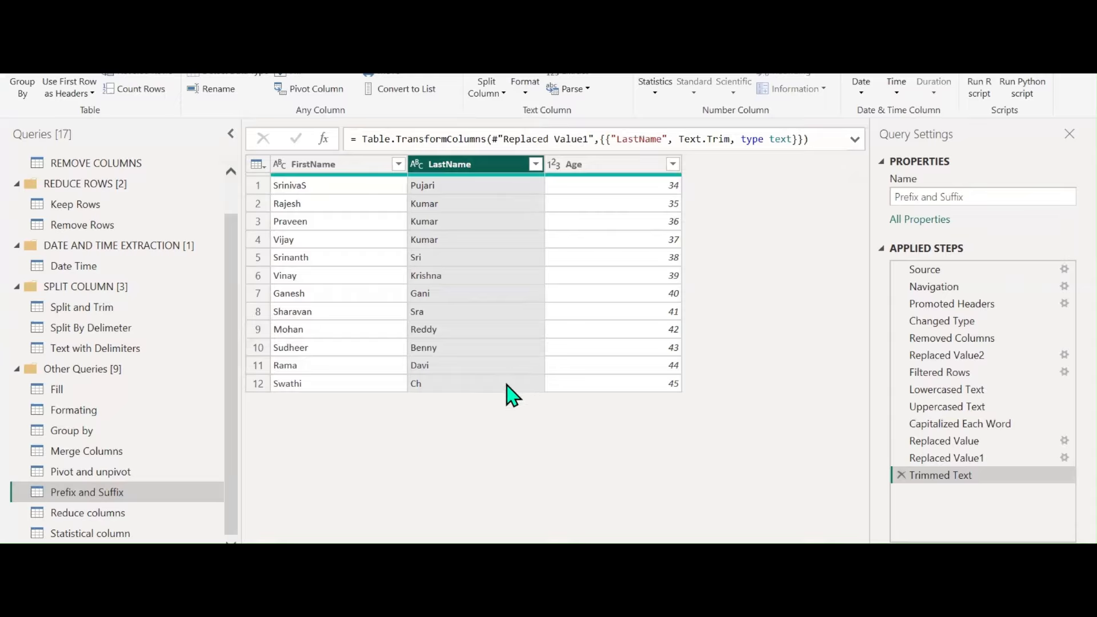
{"action": "left_click", "coordinate": [518, 96]}
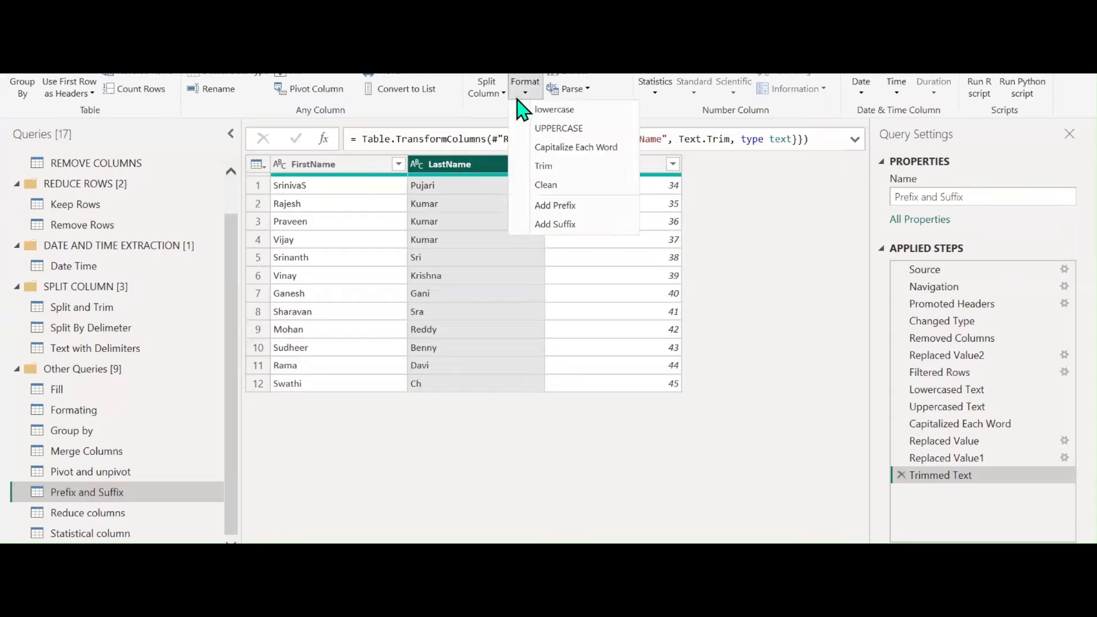
Drop the prefix attempt, proper-case FirstName so SrinivaS reads Srinivas, and also select LastName
{"action": "left_click", "coordinate": [545, 210]}
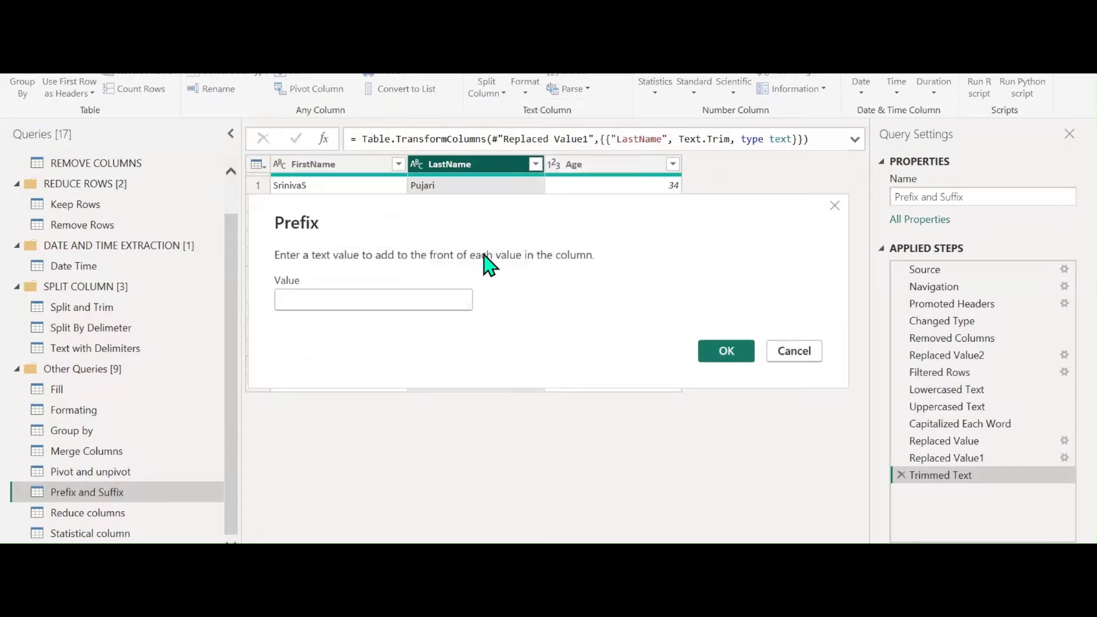
{"action": "left_click", "coordinate": [817, 436]}
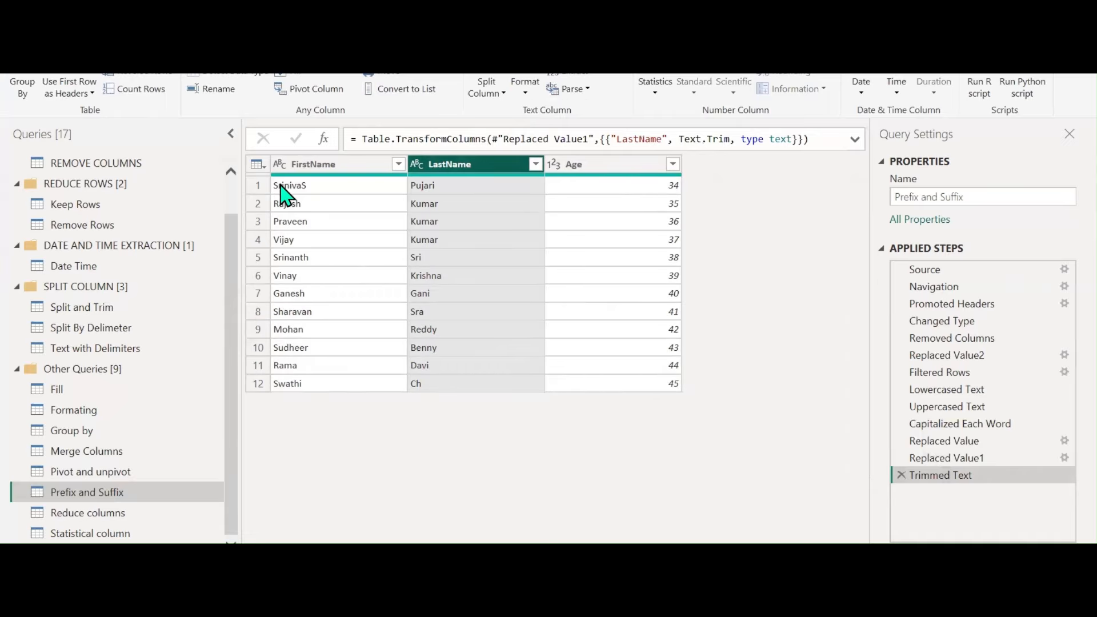
{"action": "left_click", "coordinate": [313, 164]}
{"action": "left_click", "coordinate": [524, 92]}
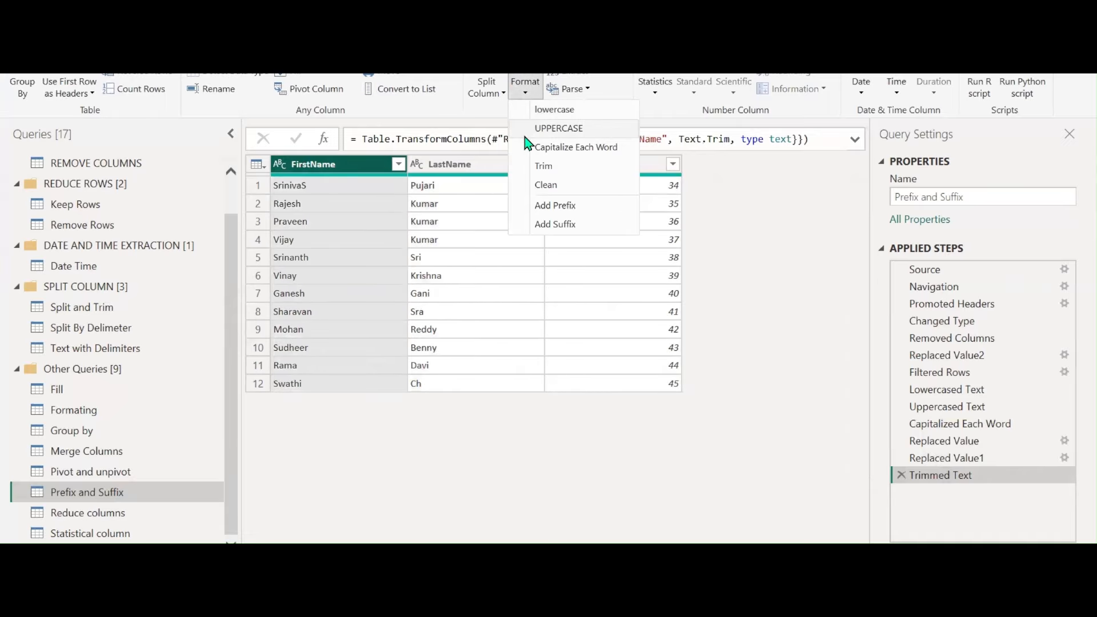
{"action": "left_click", "coordinate": [534, 147]}
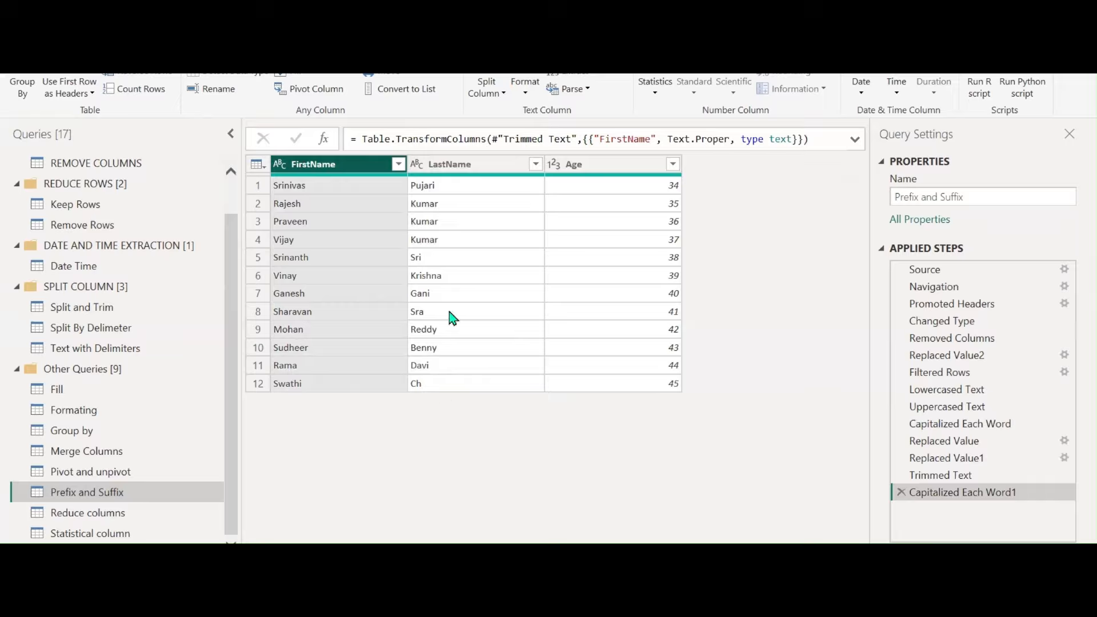
{"action": "left_click", "coordinate": [479, 166], "text": "ctrl"}
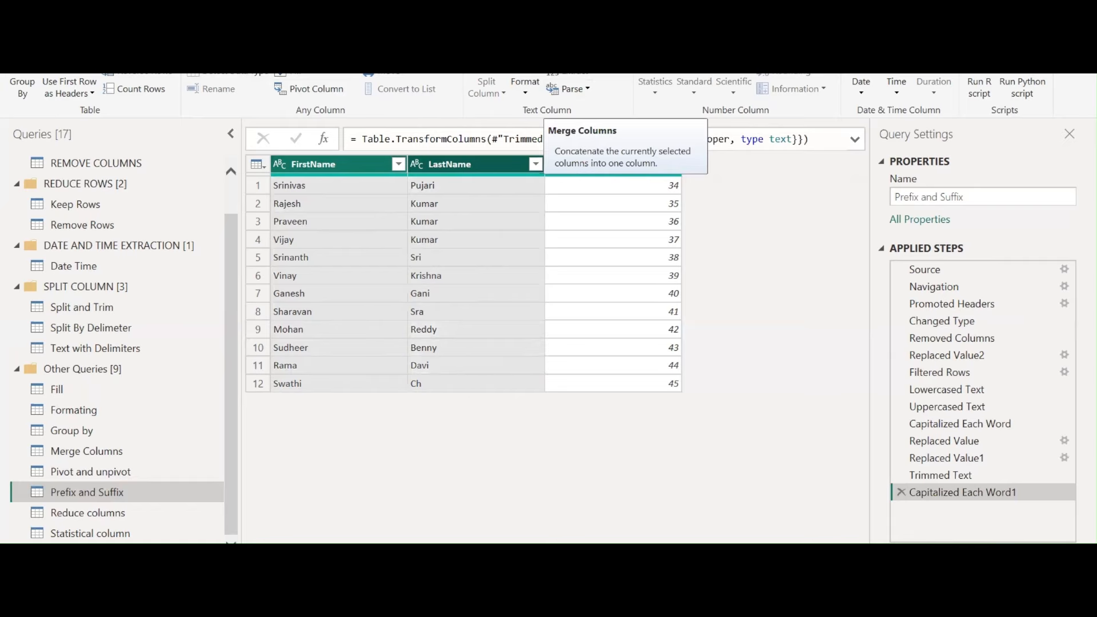
{"action": "left_click", "coordinate": [579, 58]}
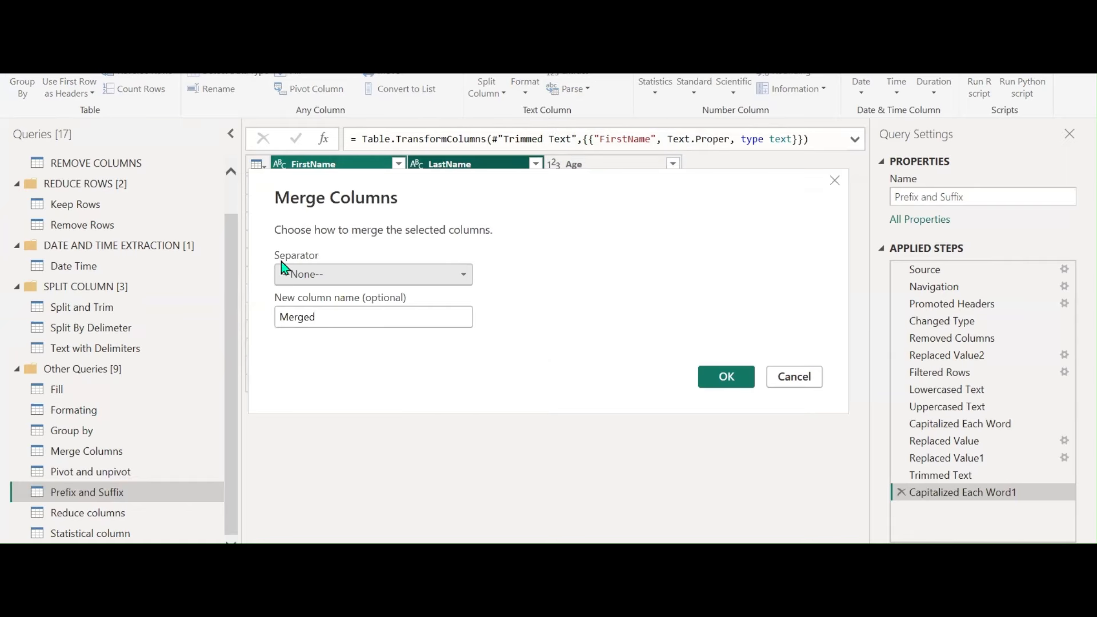
Merge FirstName and LastName with a Space separator into a new column named 'Full Name'
{"action": "left_click", "coordinate": [318, 278]}
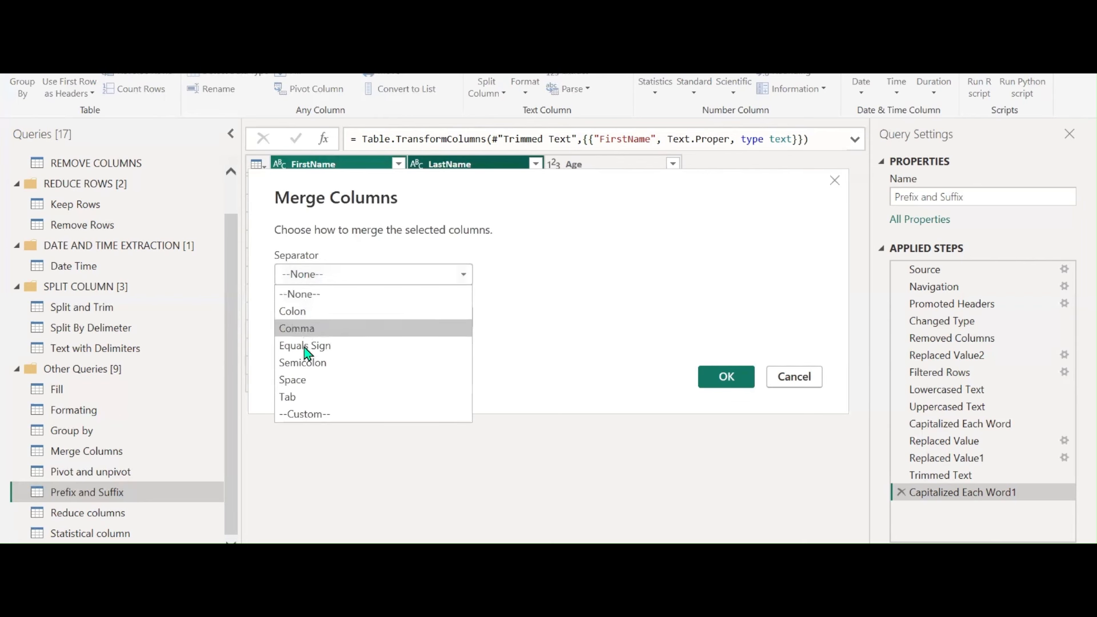
{"action": "left_click", "coordinate": [307, 380]}
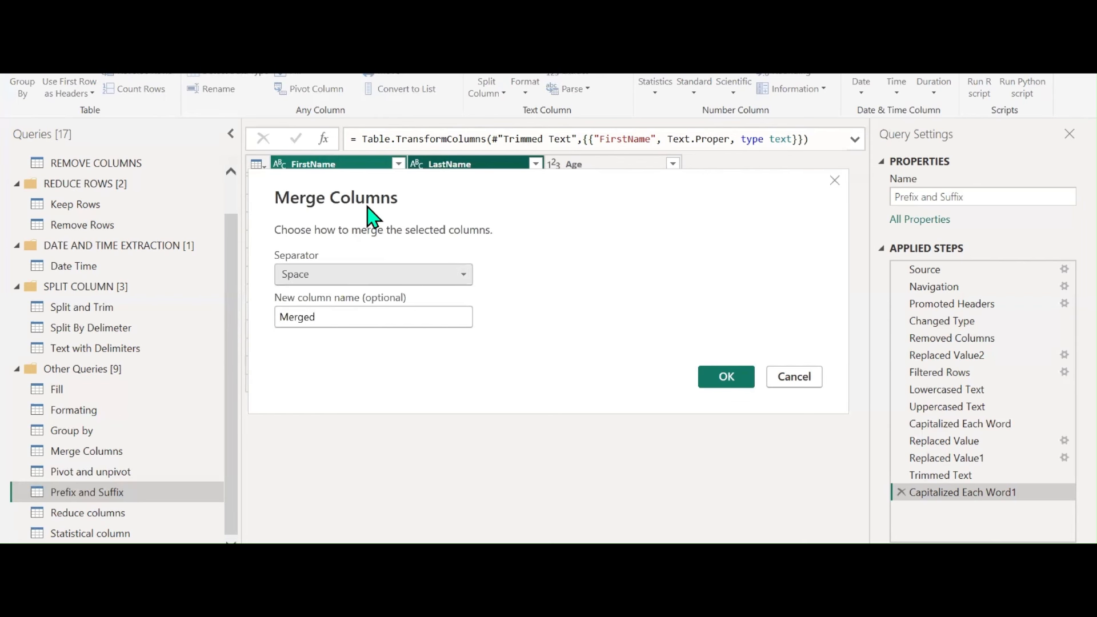
{"action": "double_click", "coordinate": [366, 390]}
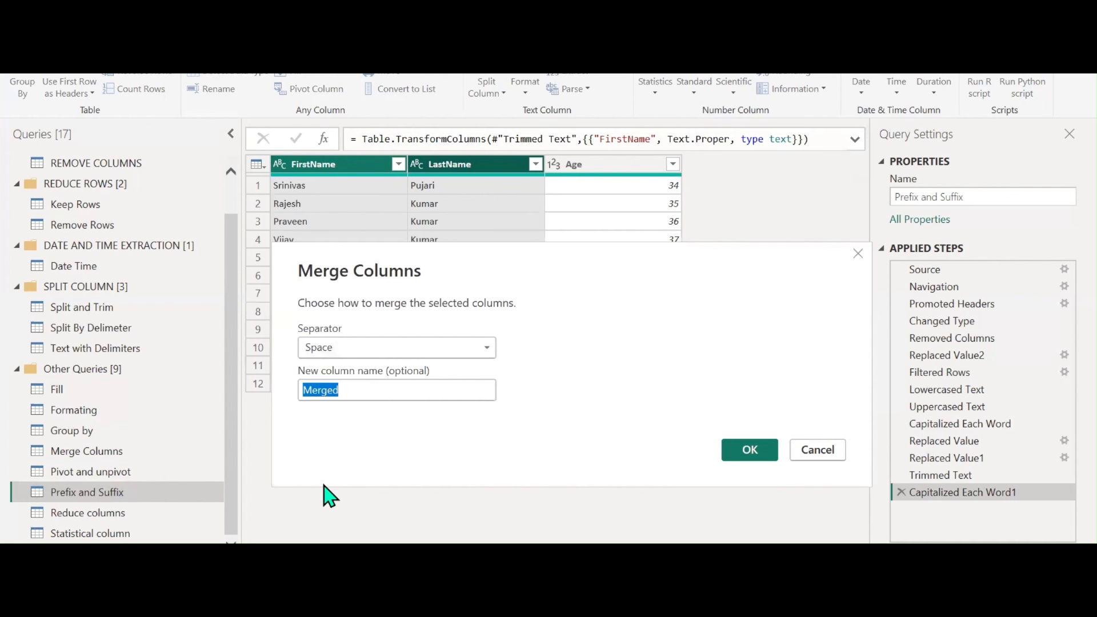
{"action": "type", "text": "Full Name"}
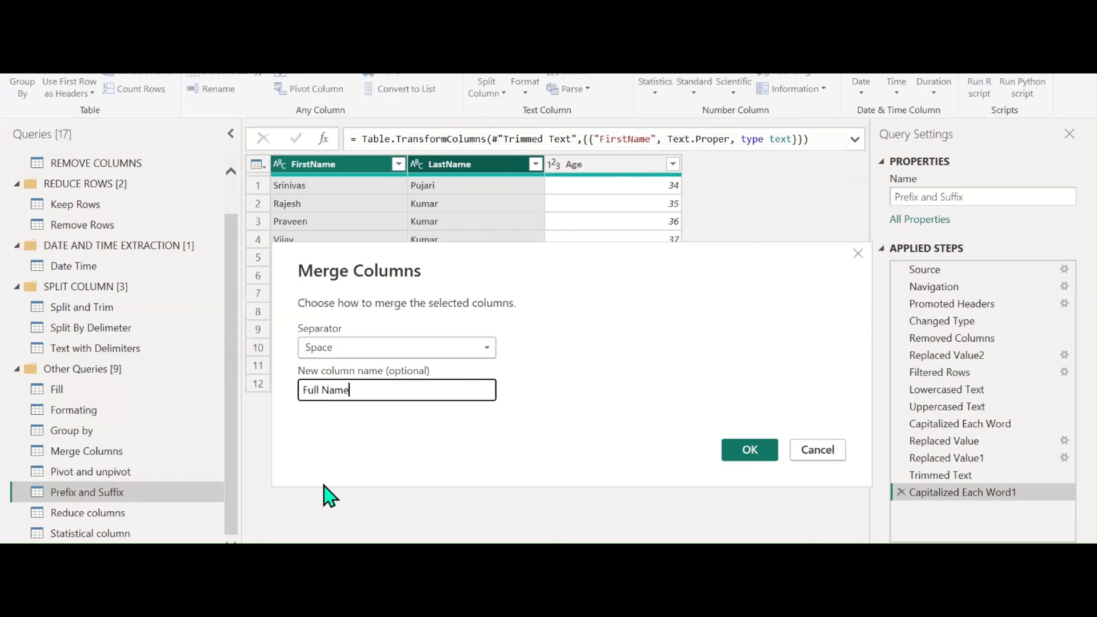
{"action": "left_click", "coordinate": [747, 456]}
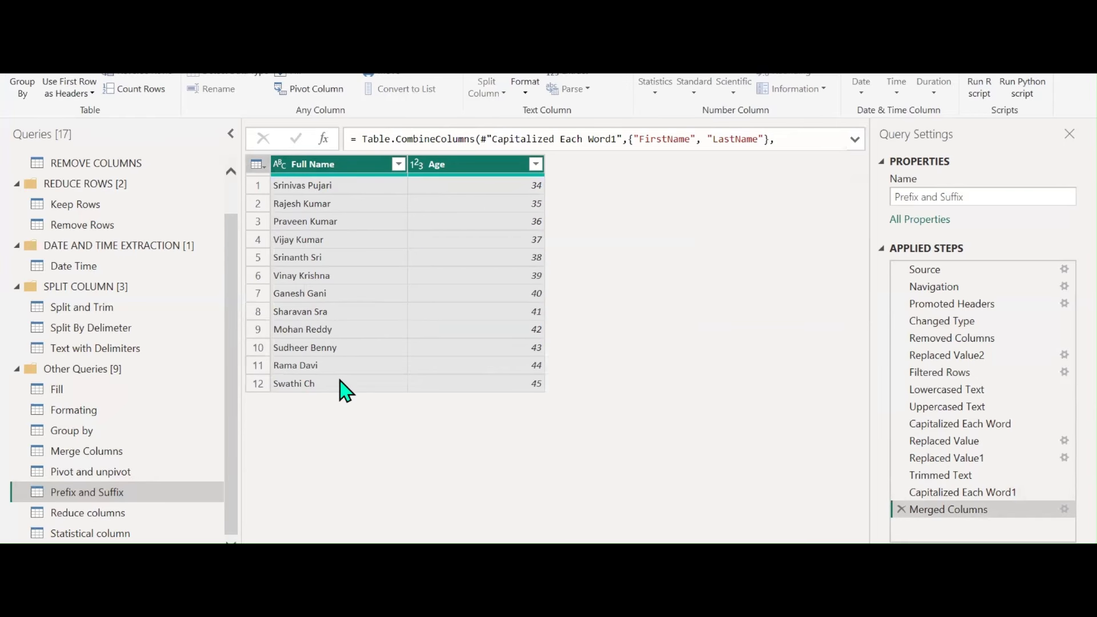
{"action": "left_click", "coordinate": [527, 93]}
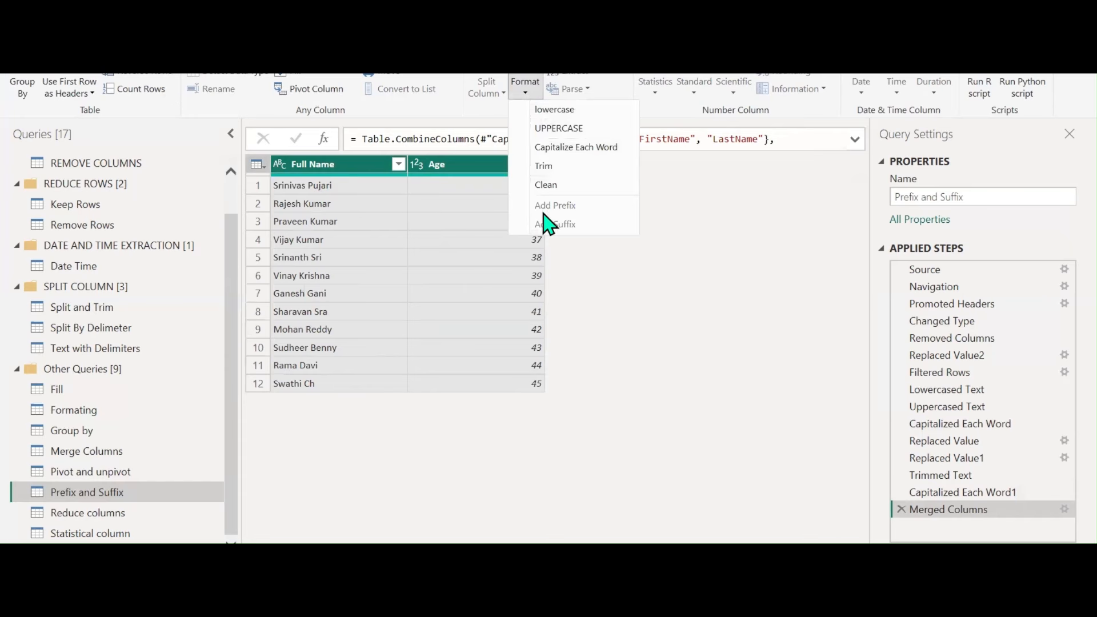
Add the prefix MR to every value in the Full Name column
{"action": "left_click", "coordinate": [360, 285]}
{"action": "left_click", "coordinate": [350, 169]}
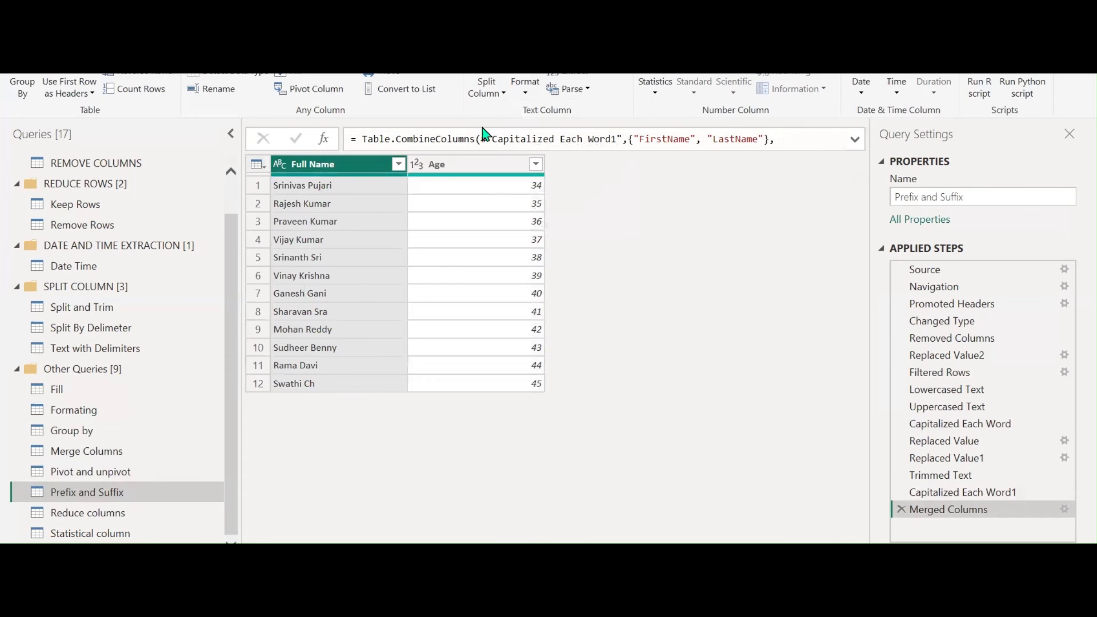
{"action": "left_click", "coordinate": [522, 95]}
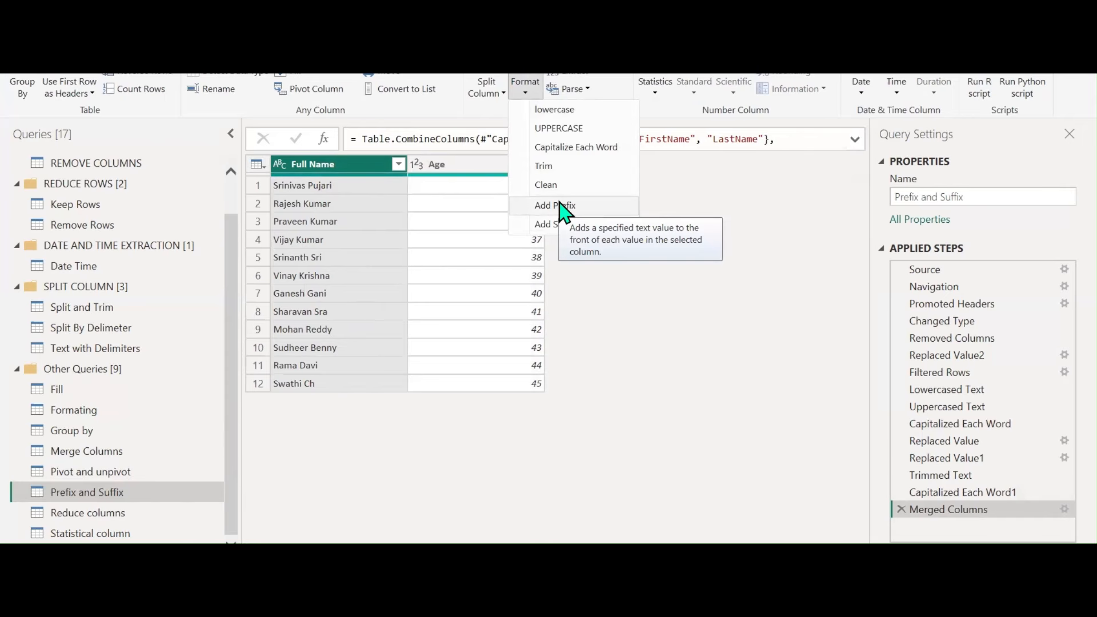
{"action": "left_click", "coordinate": [561, 207]}
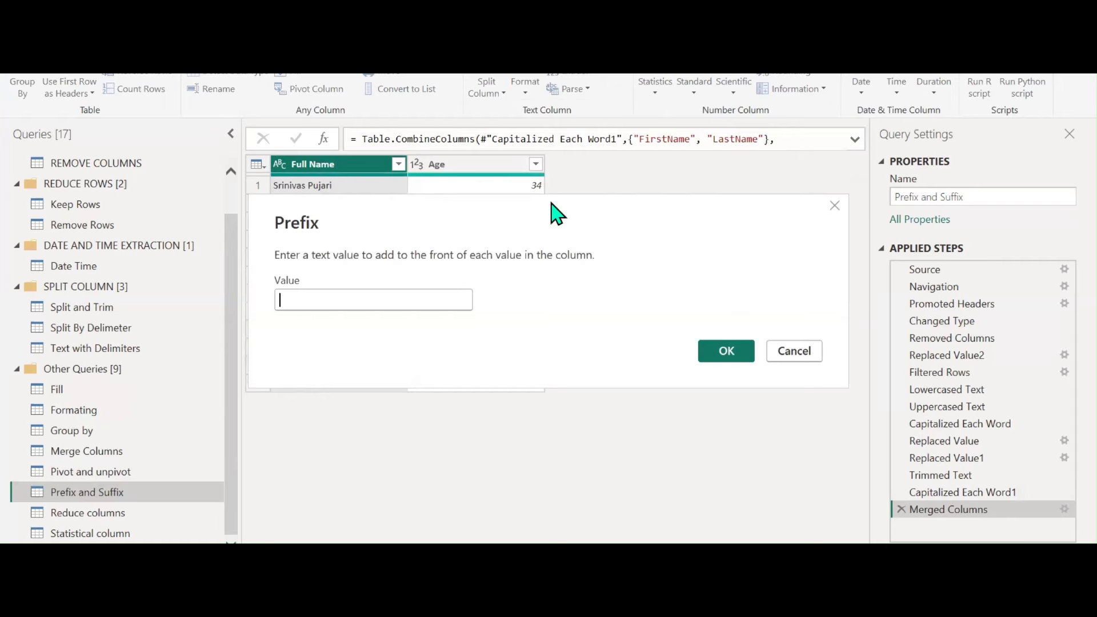
{"action": "type", "text": "MR"}
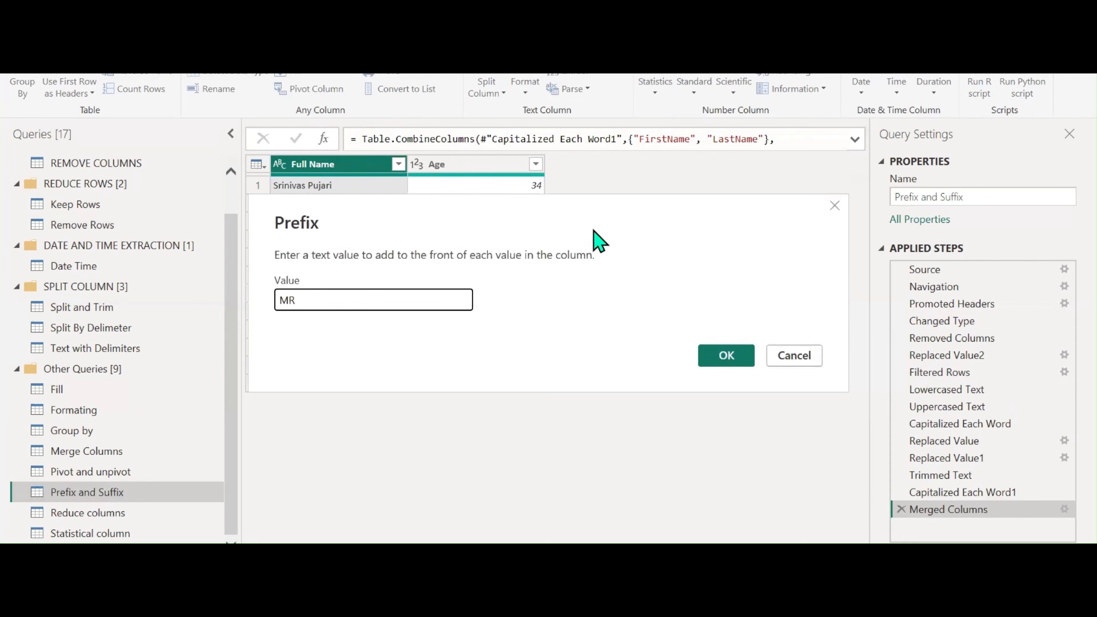
{"action": "left_click", "coordinate": [721, 355]}
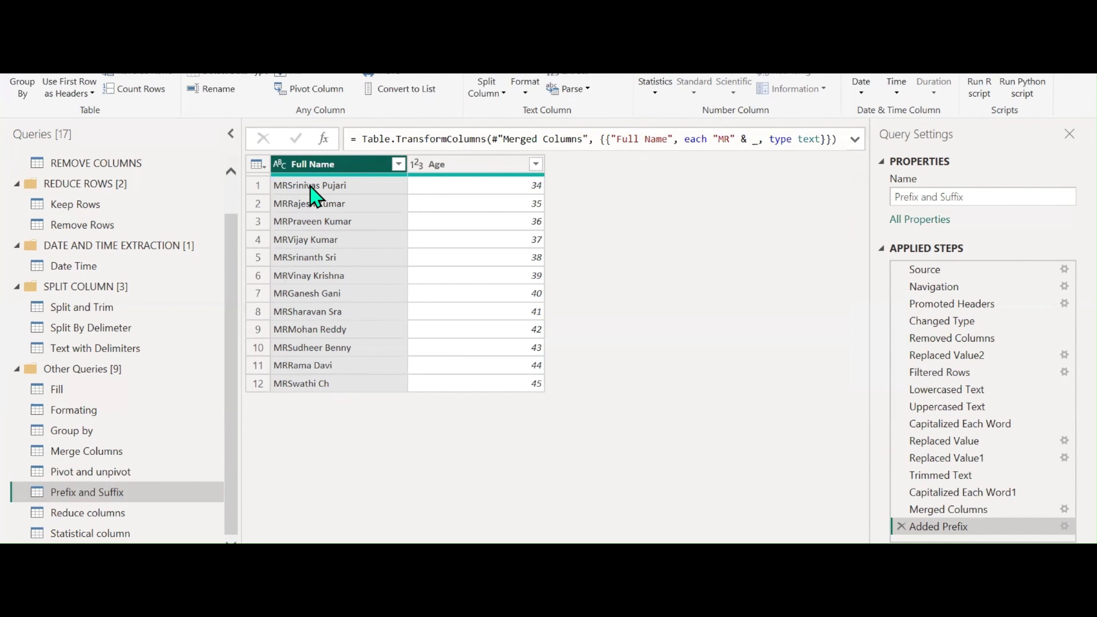
Edit the Added Prefix step so the prefix is 'MR ' with a trailing space
{"action": "left_click", "coordinate": [1063, 526]}
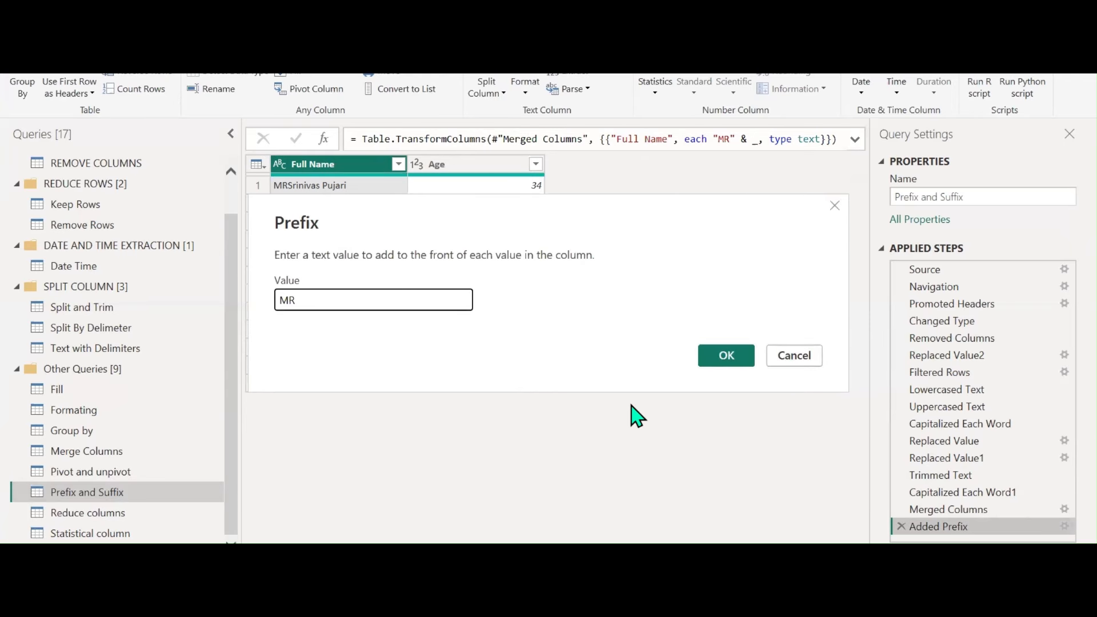
{"action": "left_click", "coordinate": [712, 354]}
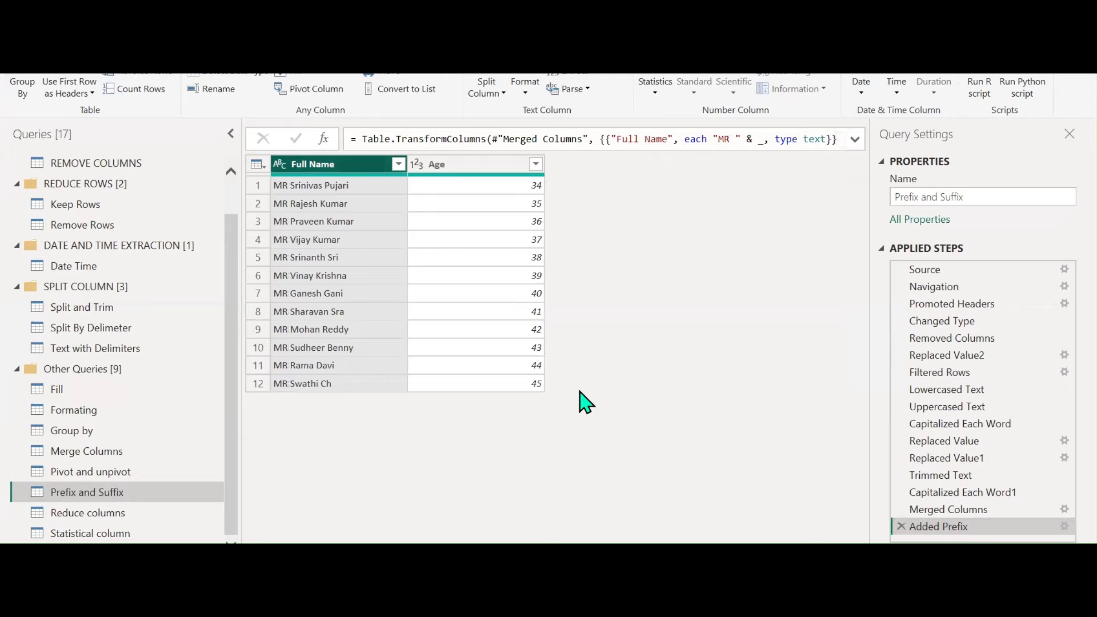
{"action": "left_click", "coordinate": [523, 86]}
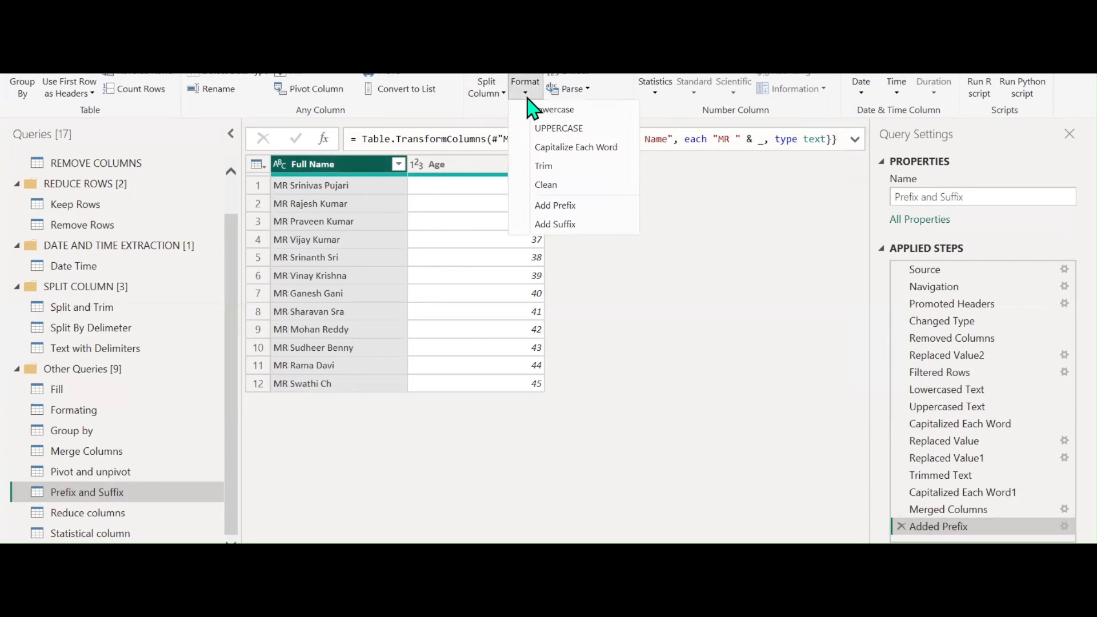
Append the suffix Sir to every Full Name value
{"action": "left_click", "coordinate": [551, 224]}
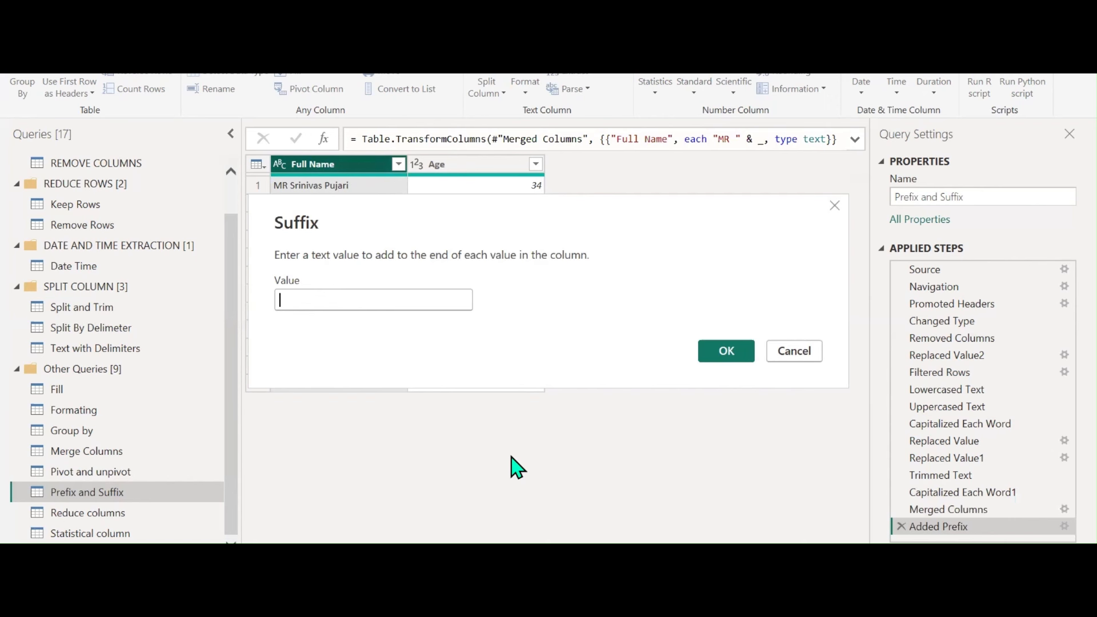
{"action": "key", "text": "BackSpace"}
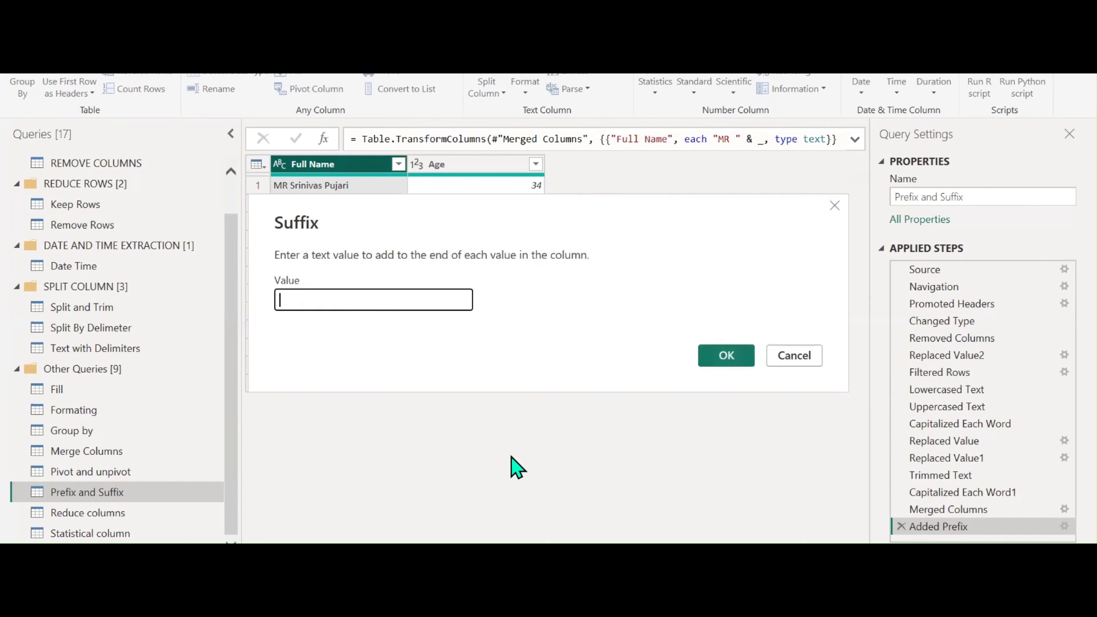
{"action": "key", "text": "BackSpace"}
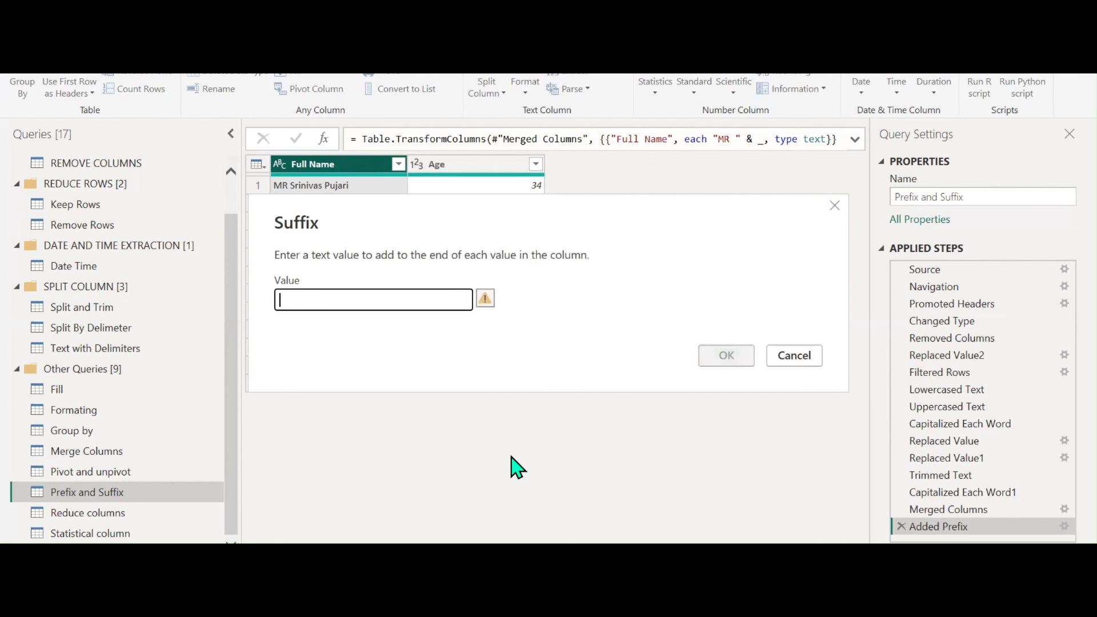
{"action": "type", "text": "Sir"}
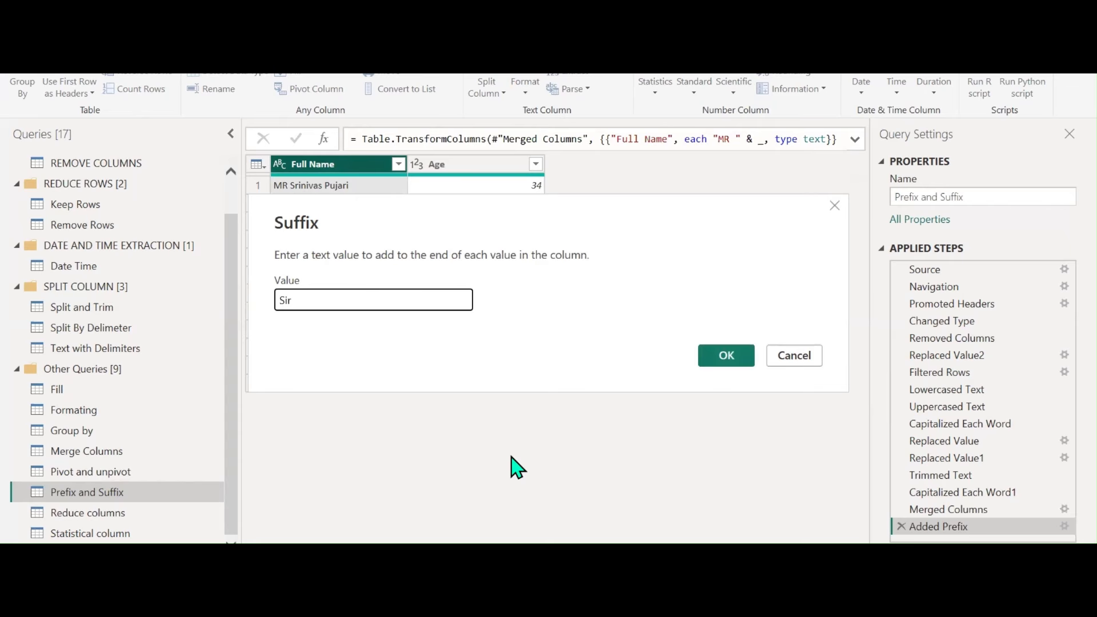
{"action": "left_click", "coordinate": [717, 357]}
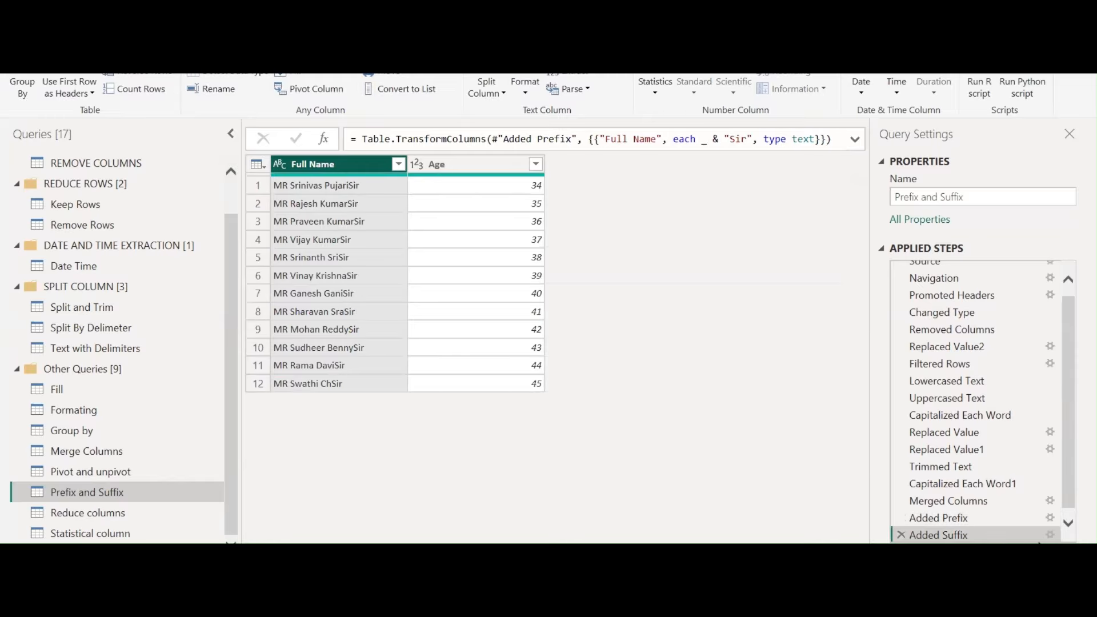
{"action": "left_click", "coordinate": [1050, 535]}
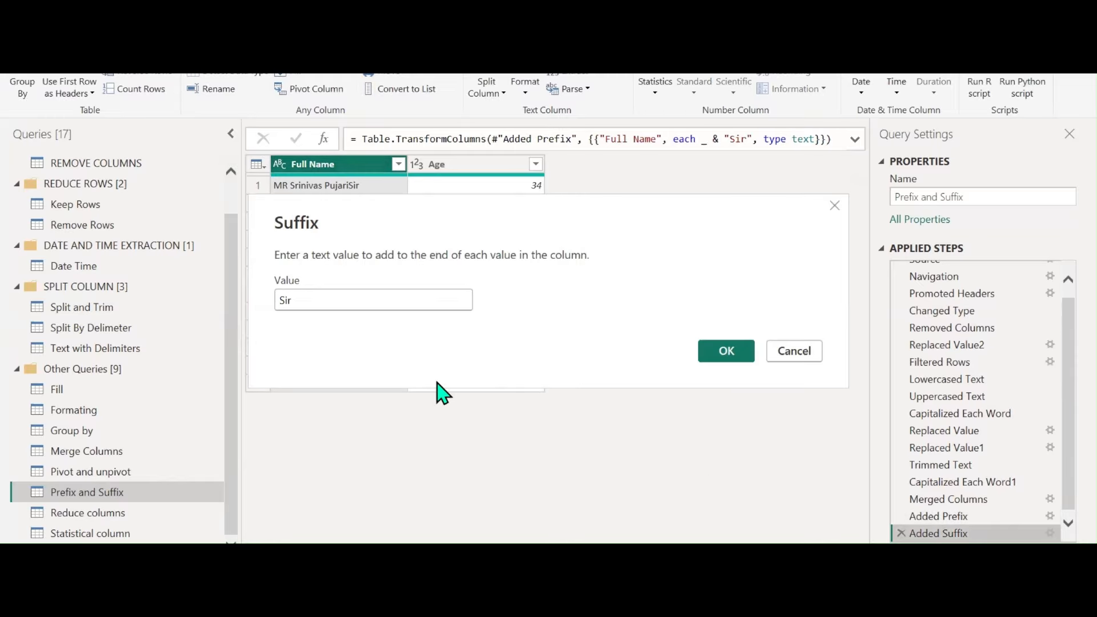
{"action": "left_click", "coordinate": [742, 359]}
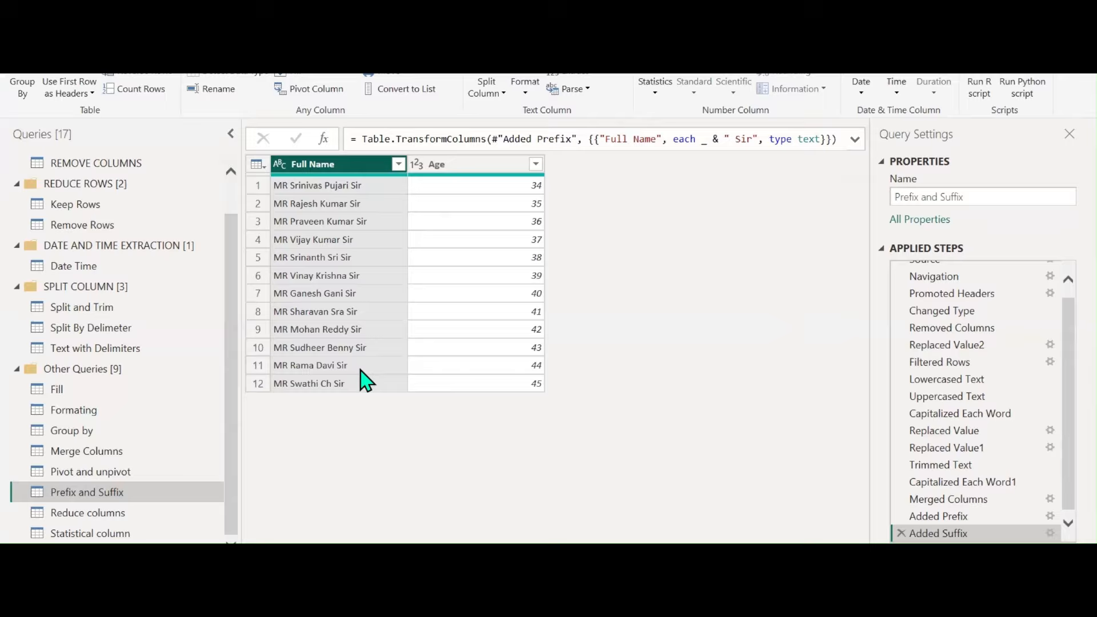
{"action": "left_click", "coordinate": [176, 34]}
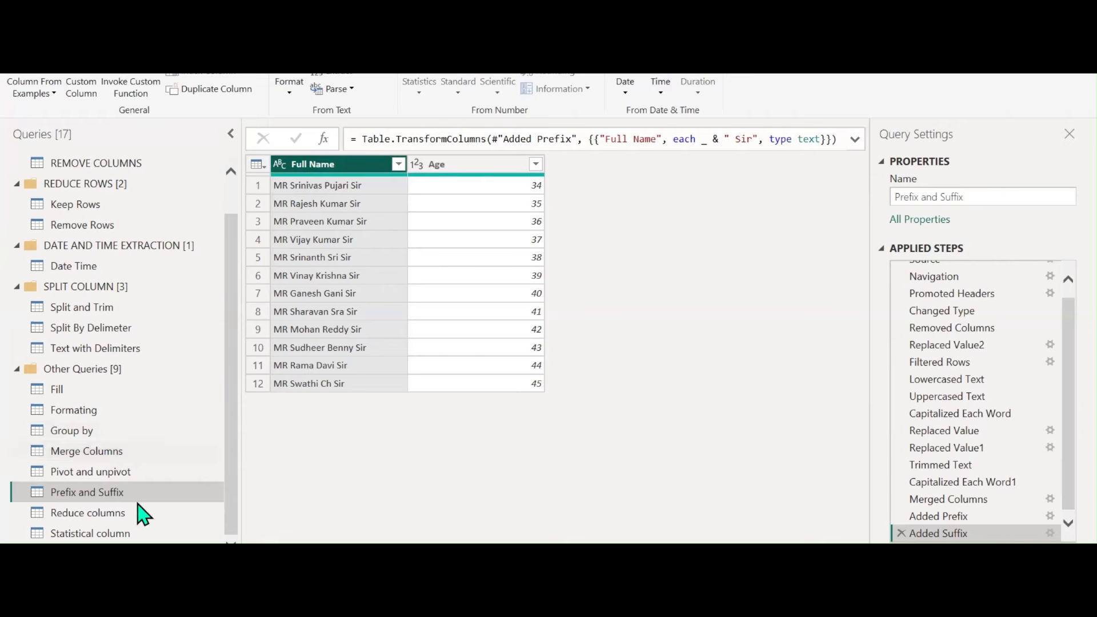
{"action": "right_click", "coordinate": [107, 495]}
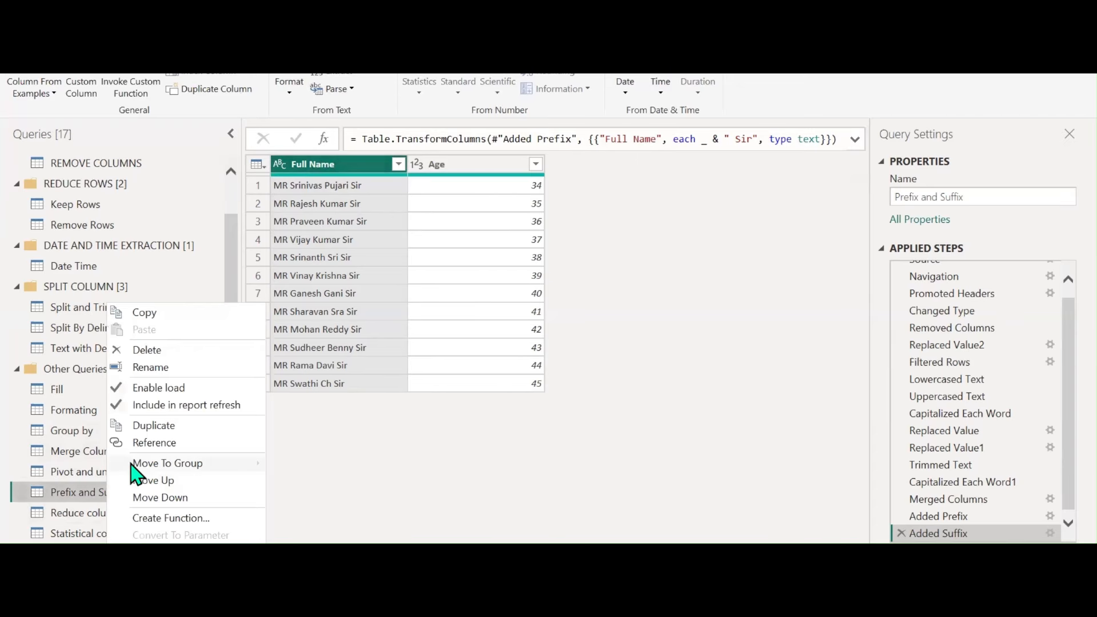
Create a new query group named FORMAT holding the Prefix and Suffix query
{"action": "mouse_move", "coordinate": [137, 465]}
{"action": "left_click", "coordinate": [317, 535]}
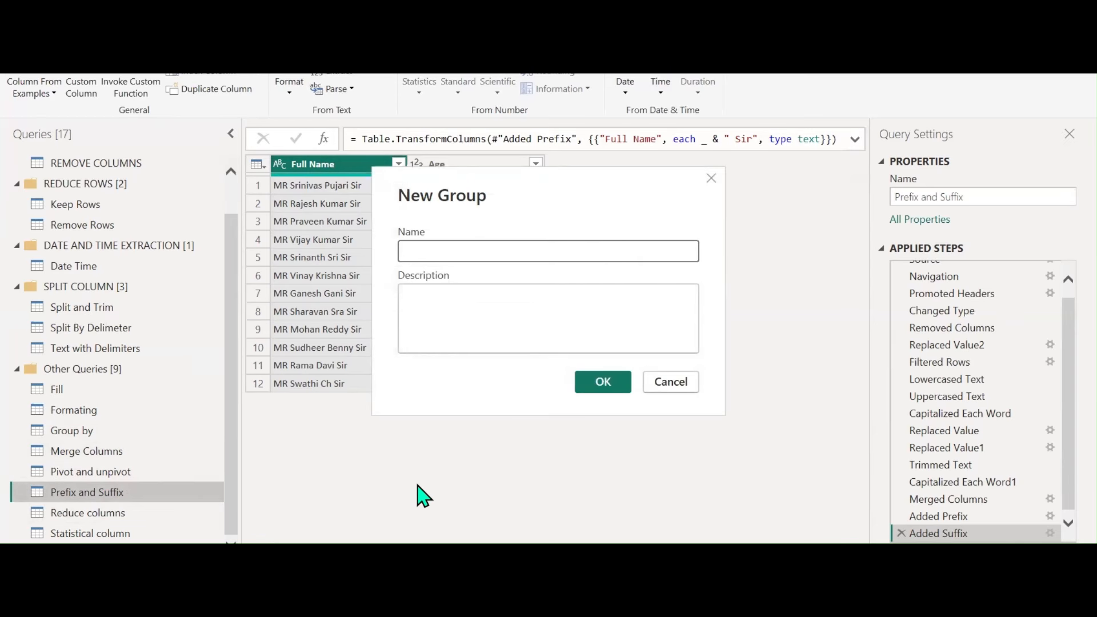
{"action": "key", "text": "Caps_Lock"}
{"action": "type", "text": "FORMAT"}
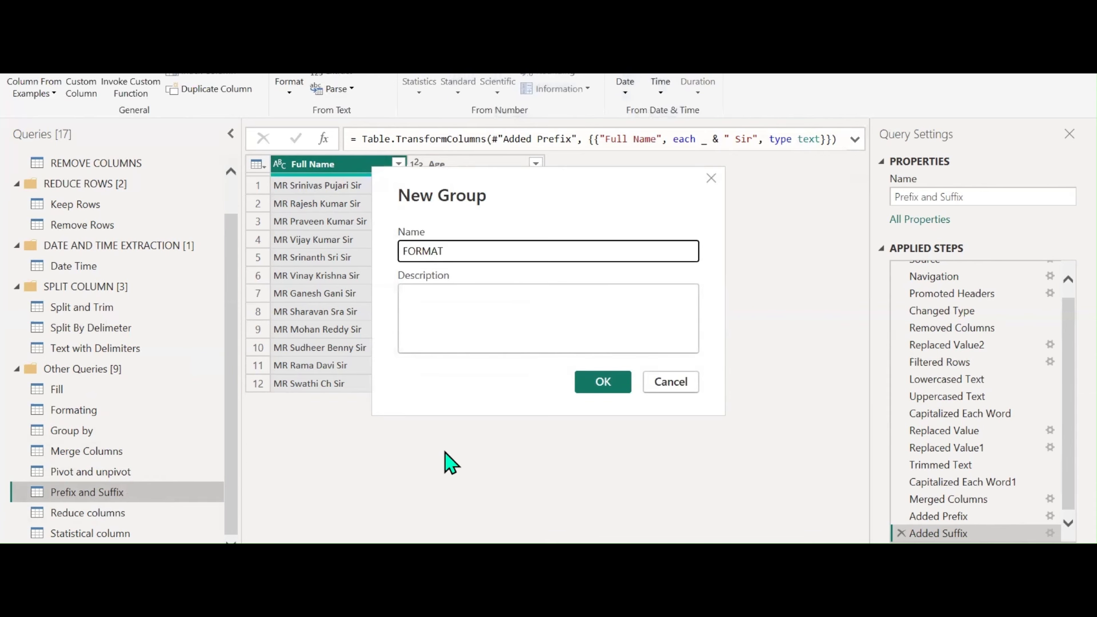
{"action": "left_click", "coordinate": [605, 384]}
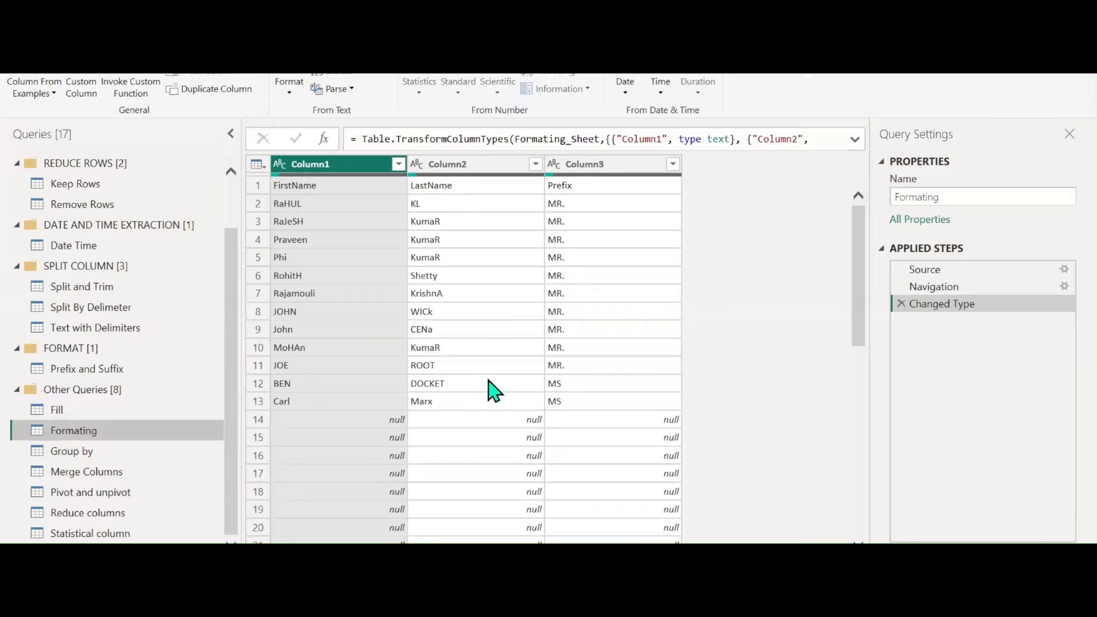
Filter the (null) rows out of Column1 in the Formating query
{"action": "left_click", "coordinate": [398, 164]}
{"action": "left_click", "coordinate": [178, 354]}
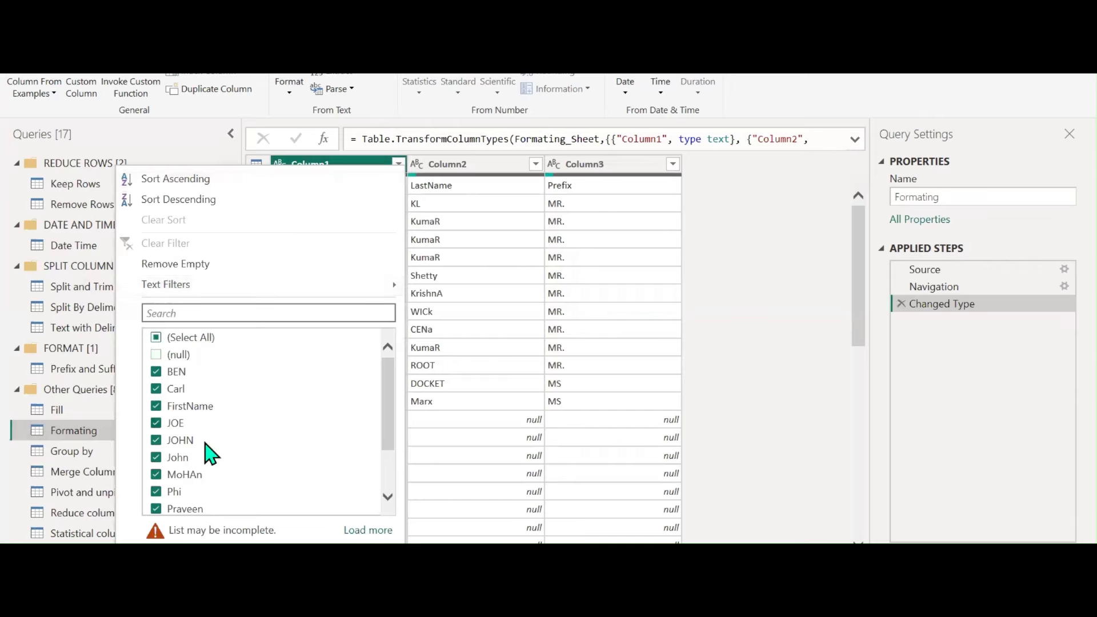
{"action": "left_click", "coordinate": [304, 560]}
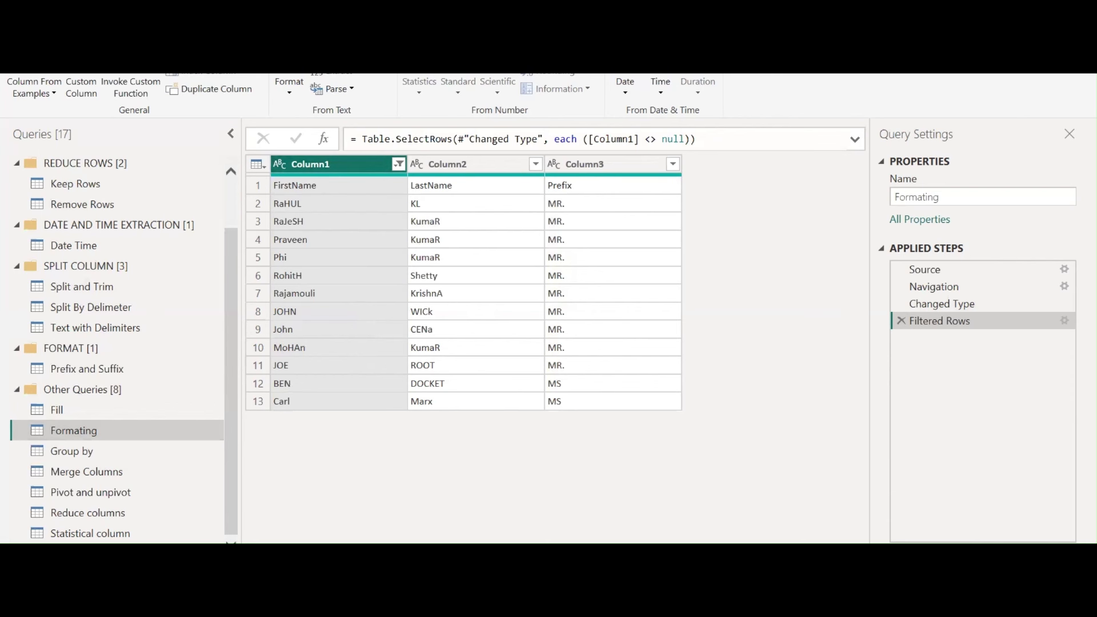
Promote the first row to FirstName, LastName and Prefix column headers
{"action": "left_click", "coordinate": [60, 27]}
{"action": "left_click", "coordinate": [787, 79]}
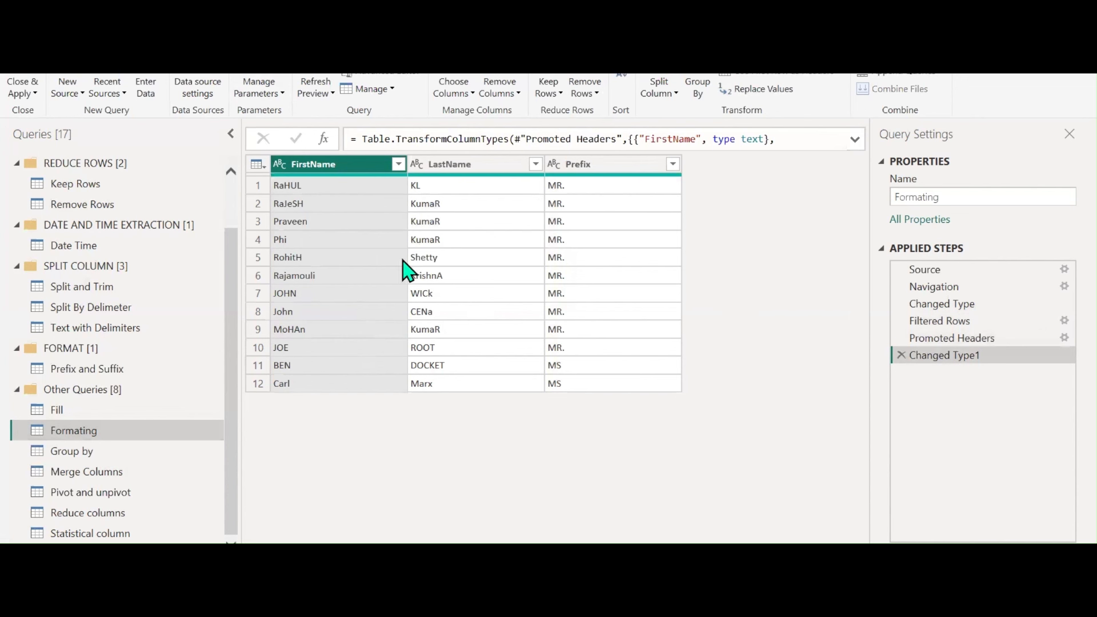
{"action": "left_click", "coordinate": [103, 36]}
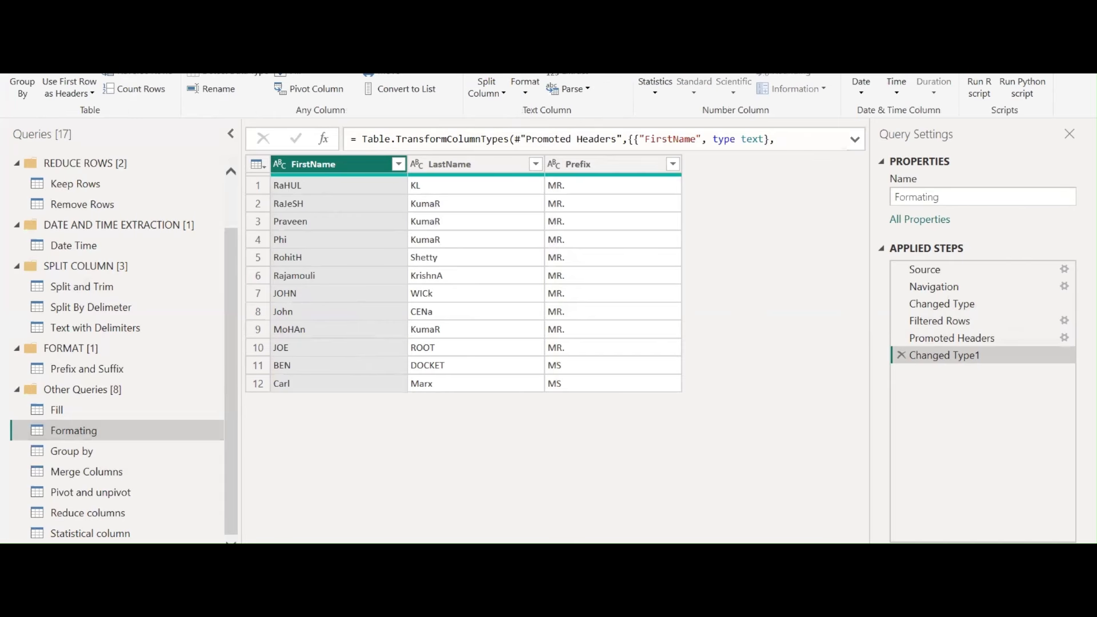
Capitalize each word in both the FirstName and LastName columns
{"action": "left_click", "coordinate": [523, 98]}
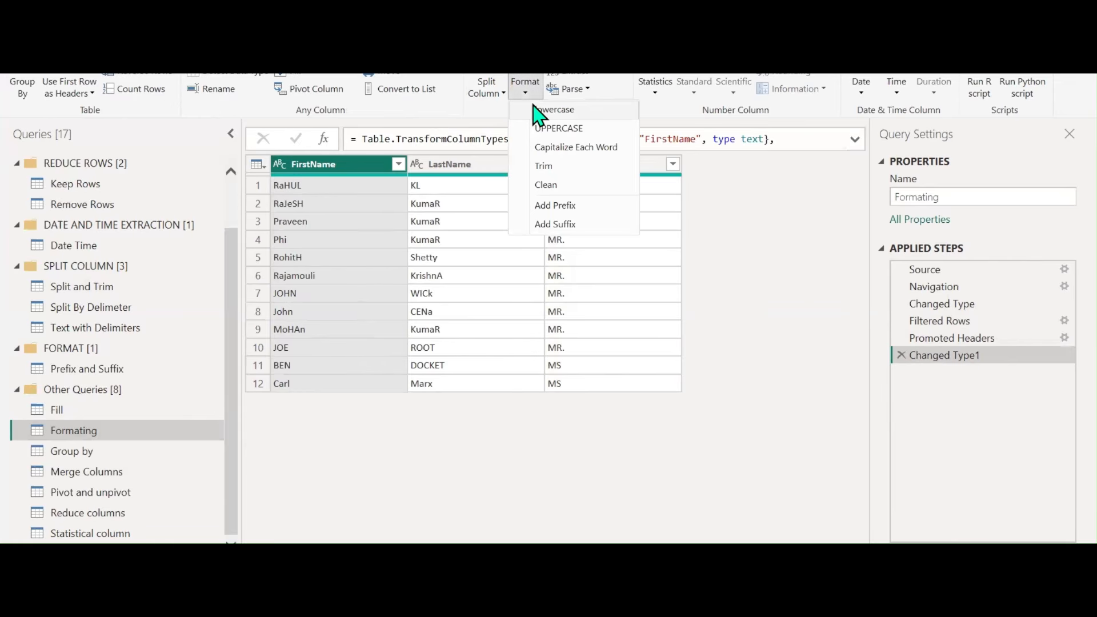
{"action": "left_click", "coordinate": [550, 148]}
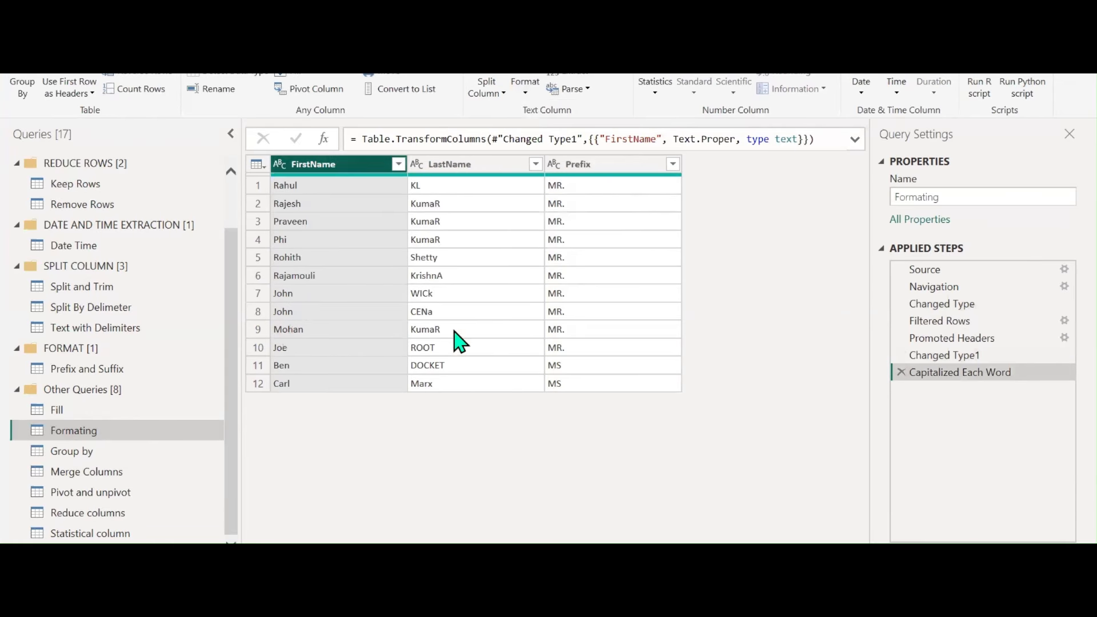
{"action": "left_click", "coordinate": [525, 90]}
{"action": "left_click", "coordinate": [461, 164]}
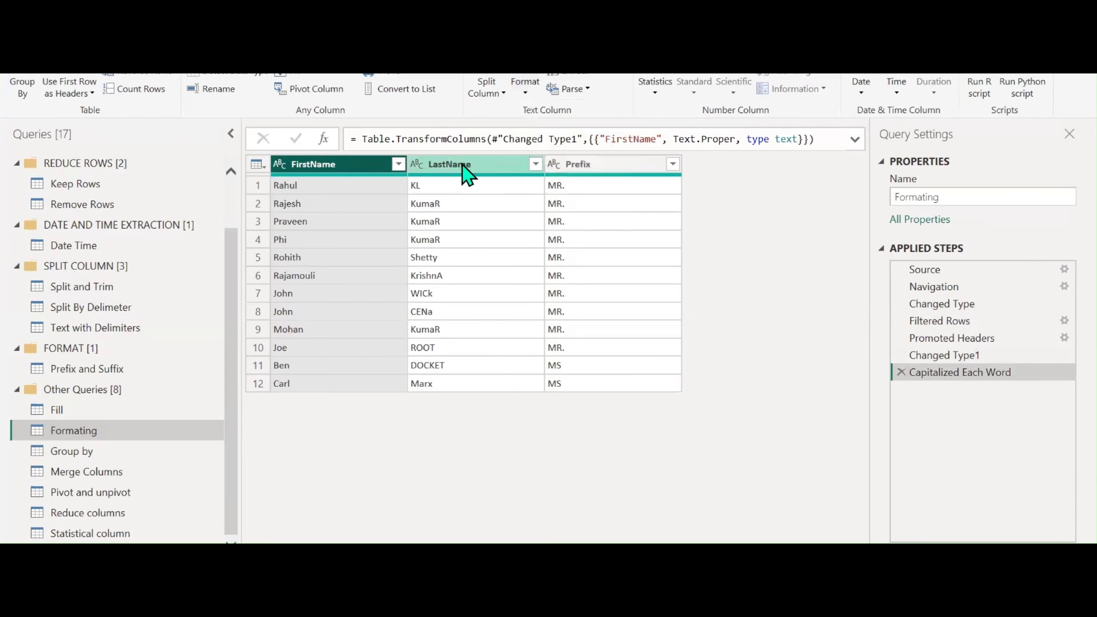
{"action": "left_click", "coordinate": [522, 97]}
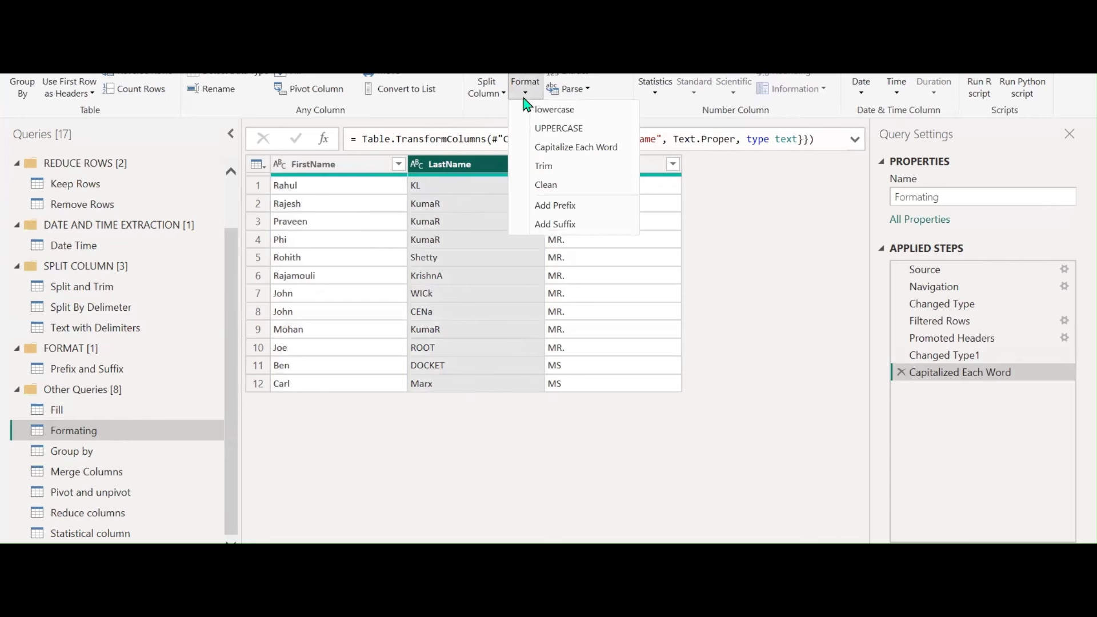
{"action": "left_click", "coordinate": [543, 151]}
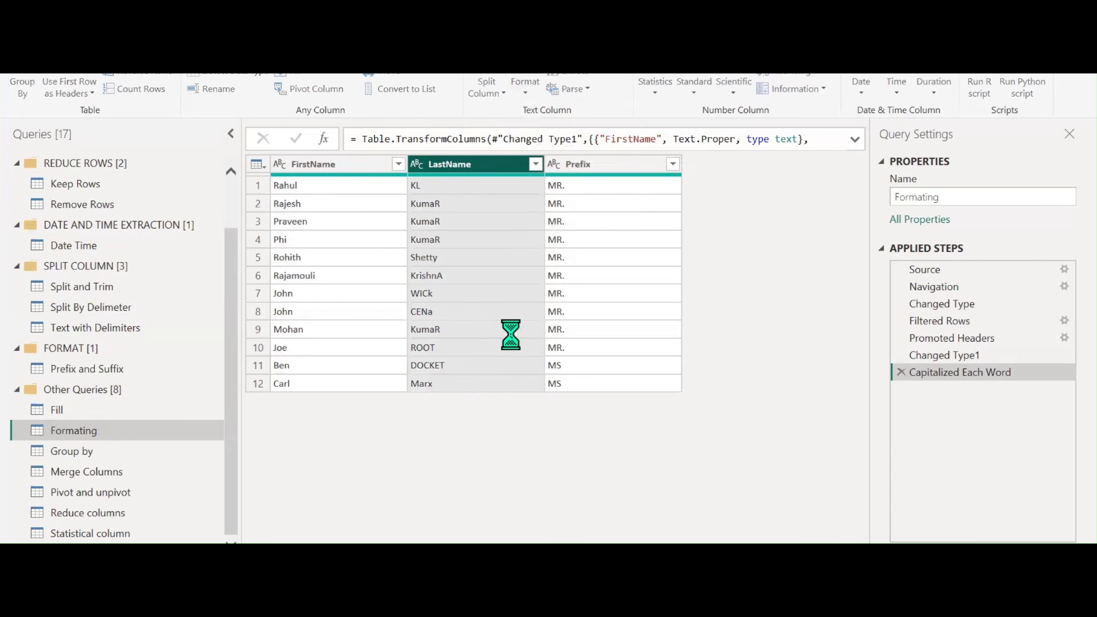
Merge FirstName and LastName with a Space separator into a FULL NAME column
{"action": "left_click", "coordinate": [330, 164], "text": "ctrl"}
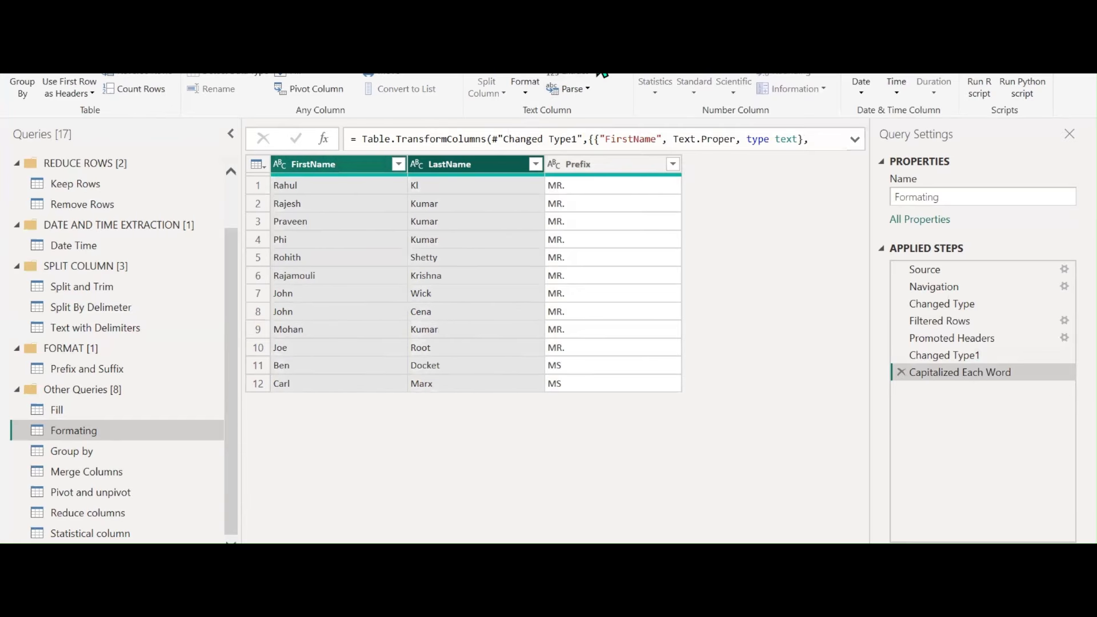
{"action": "right_click", "coordinate": [479, 166]}
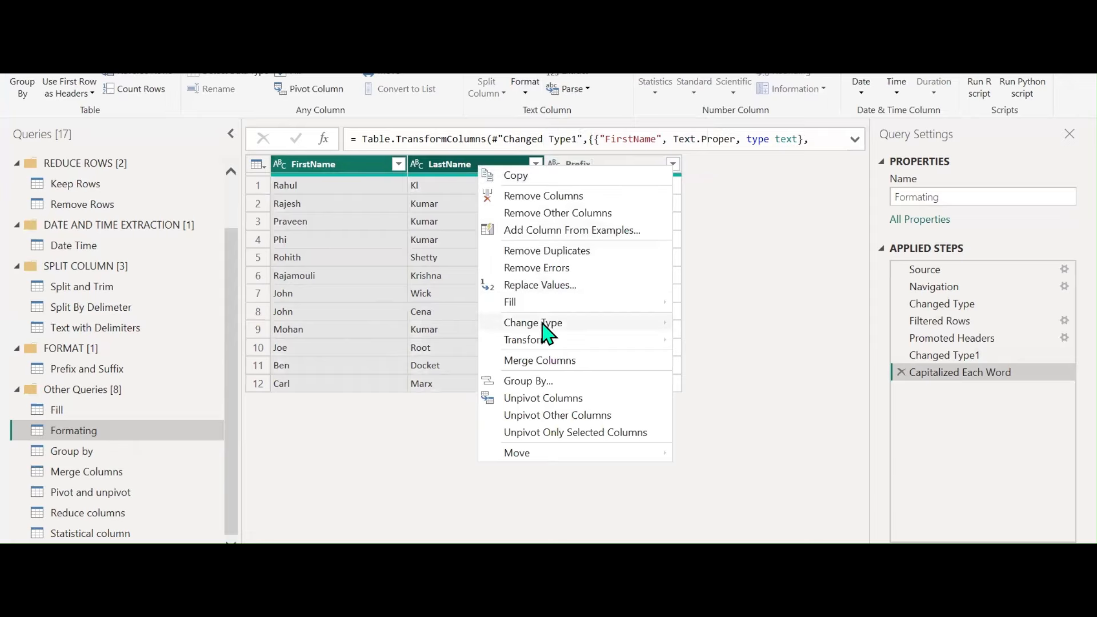
{"action": "left_click", "coordinate": [541, 363]}
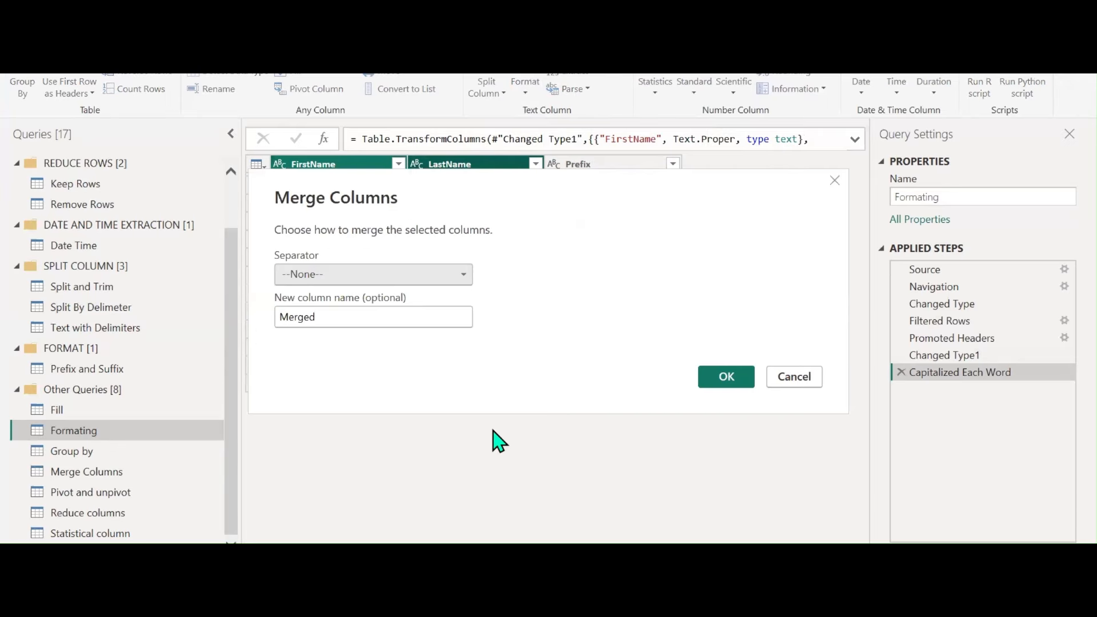
{"action": "left_click", "coordinate": [441, 276]}
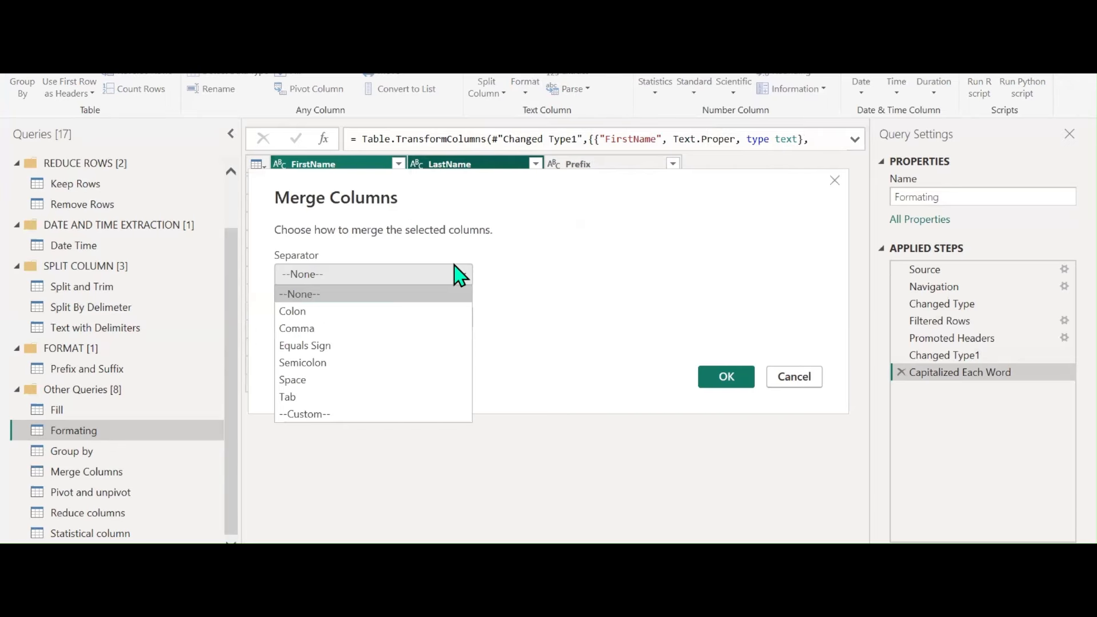
{"action": "left_click", "coordinate": [311, 380]}
{"action": "double_click", "coordinate": [330, 318]}
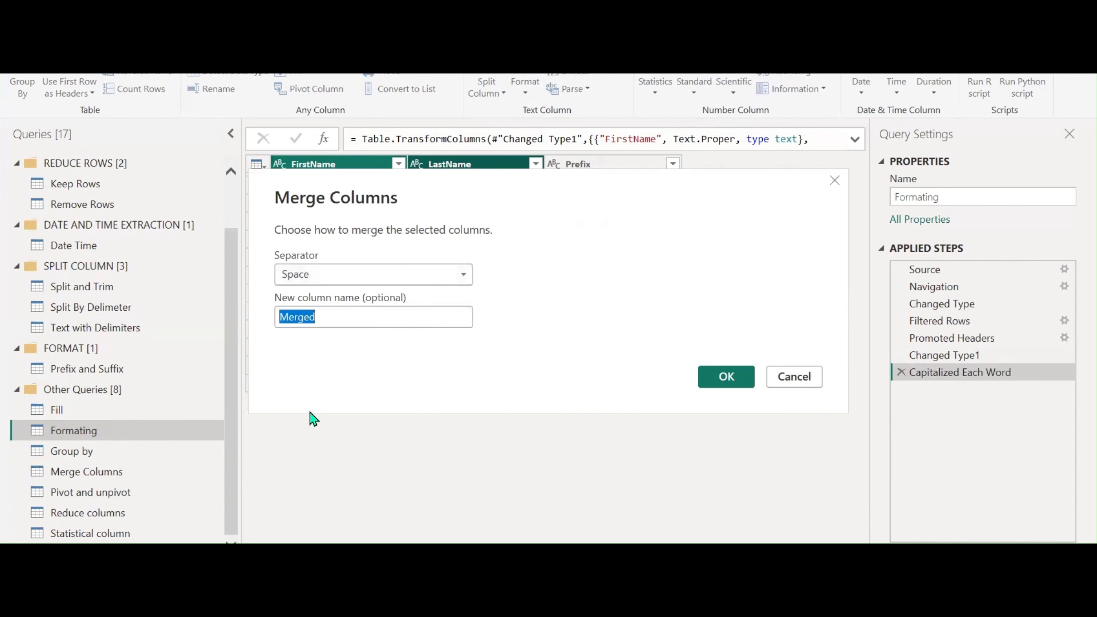
{"action": "type", "text": "fU"}
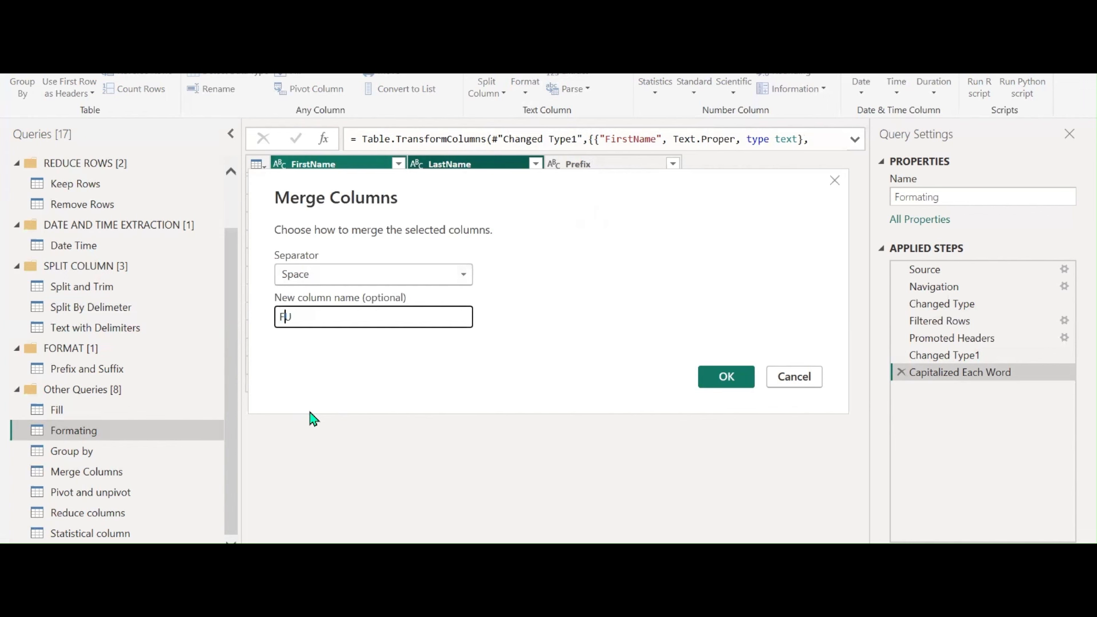
{"action": "type", "text": "LL NAME"}
{"action": "left_click", "coordinate": [726, 376]}
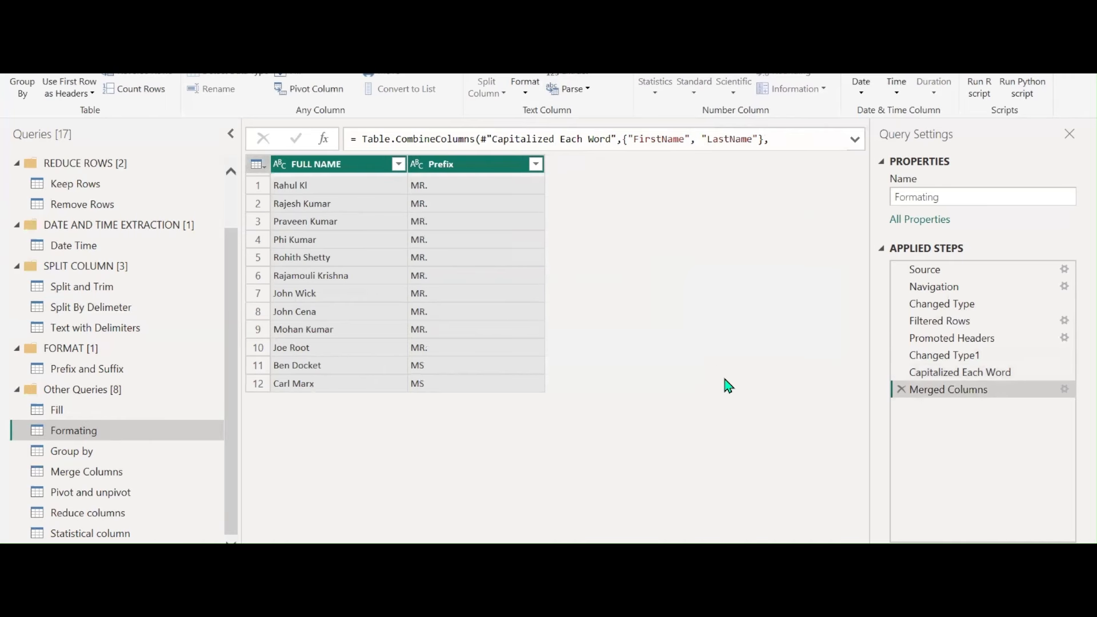
Move the Formating query into the FORMAT group
{"action": "right_click", "coordinate": [68, 430]}
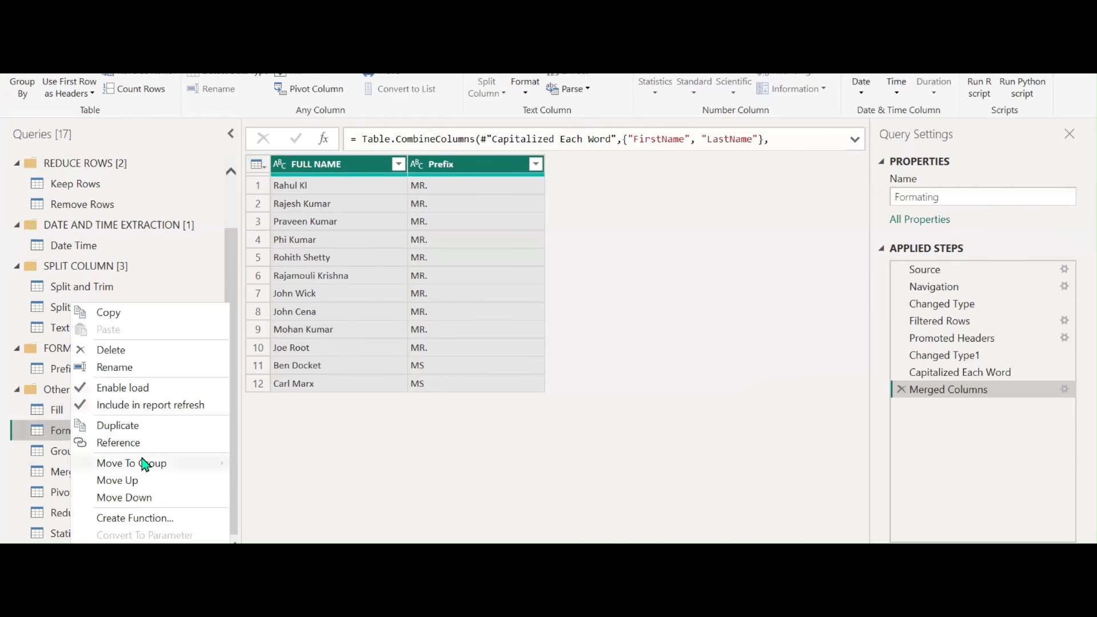
{"action": "mouse_move", "coordinate": [140, 460]}
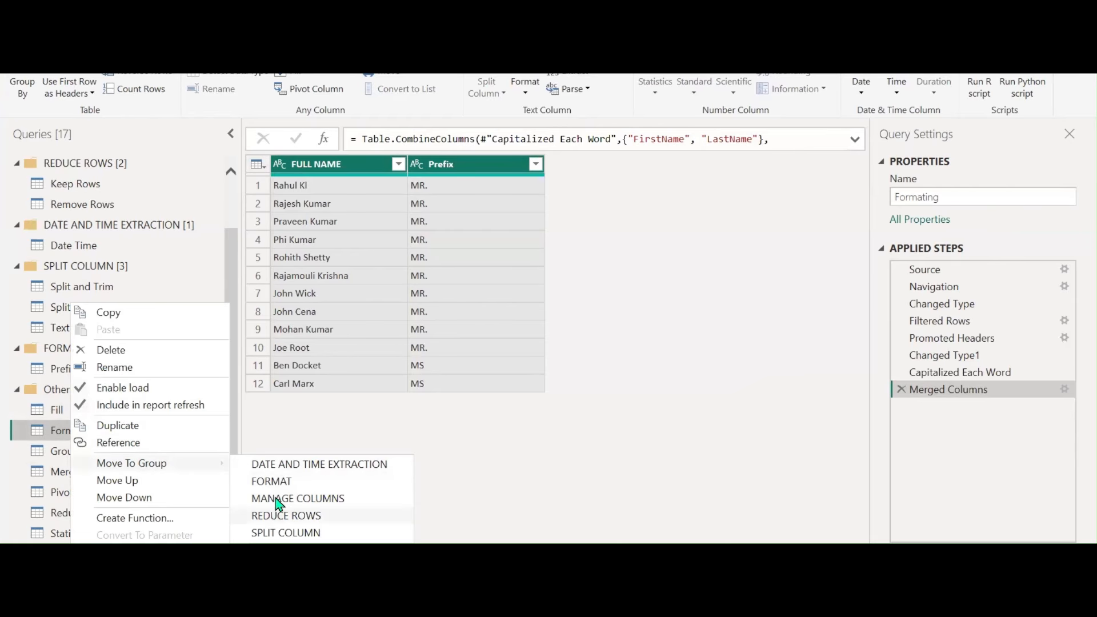
{"action": "left_click", "coordinate": [275, 481]}
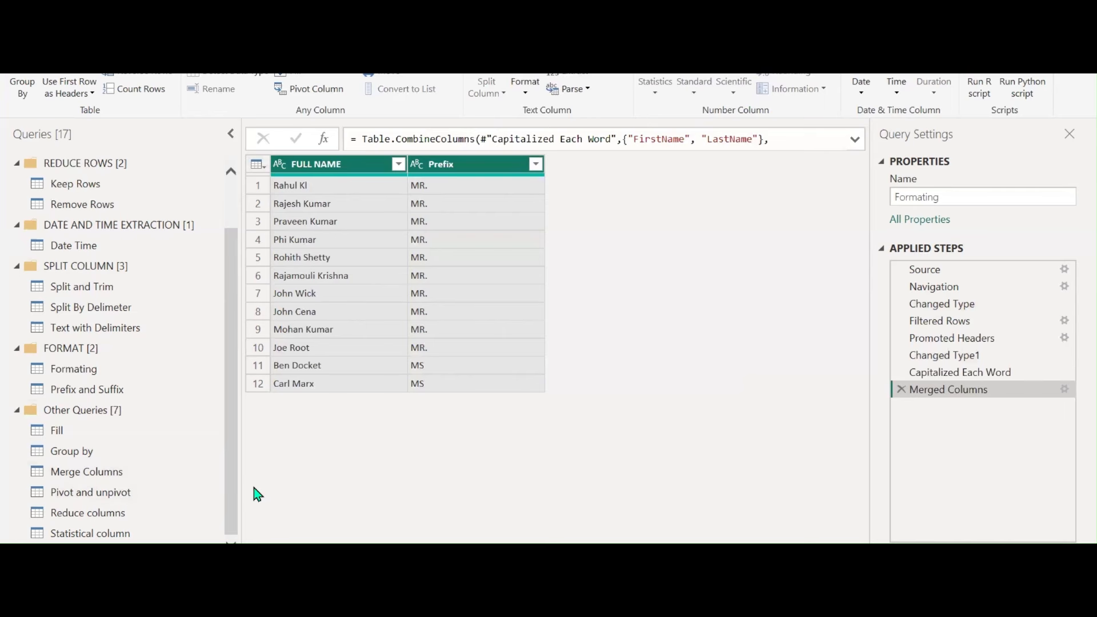
{"action": "left_click", "coordinate": [70, 435]}
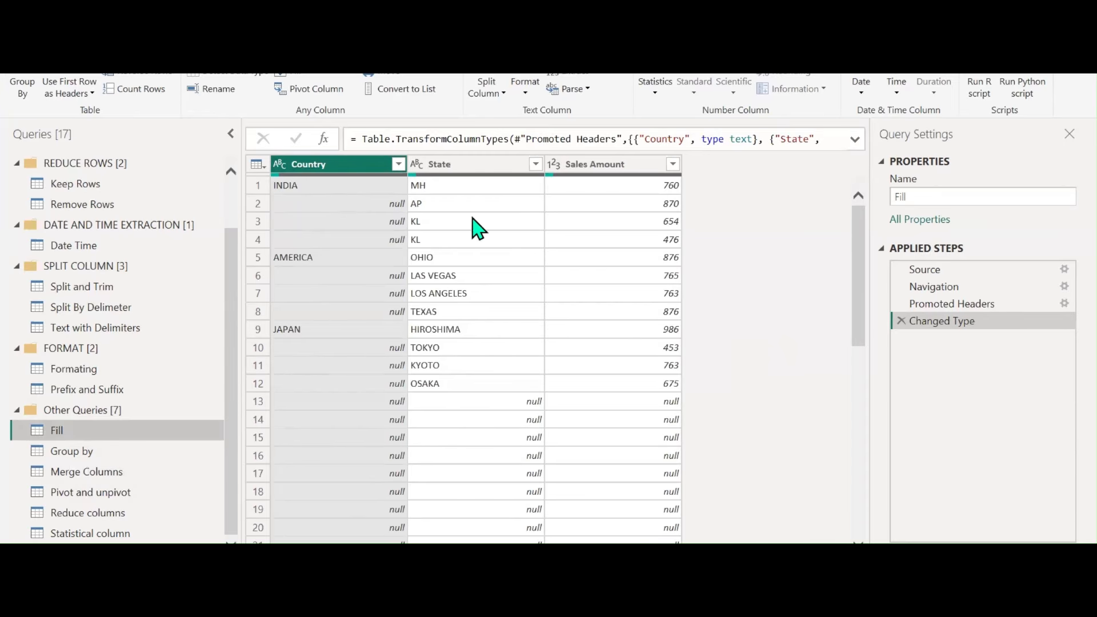
Filter null Country rows out of the Fill query, then delete that filter step again
{"action": "scroll", "coordinate": [725, 363], "scroll_direction": "down", "scroll_amount": 1}
{"action": "scroll", "coordinate": [724, 363], "scroll_direction": "down", "scroll_amount": 3}
{"action": "scroll", "coordinate": [724, 363], "scroll_direction": "up", "scroll_amount": 4}
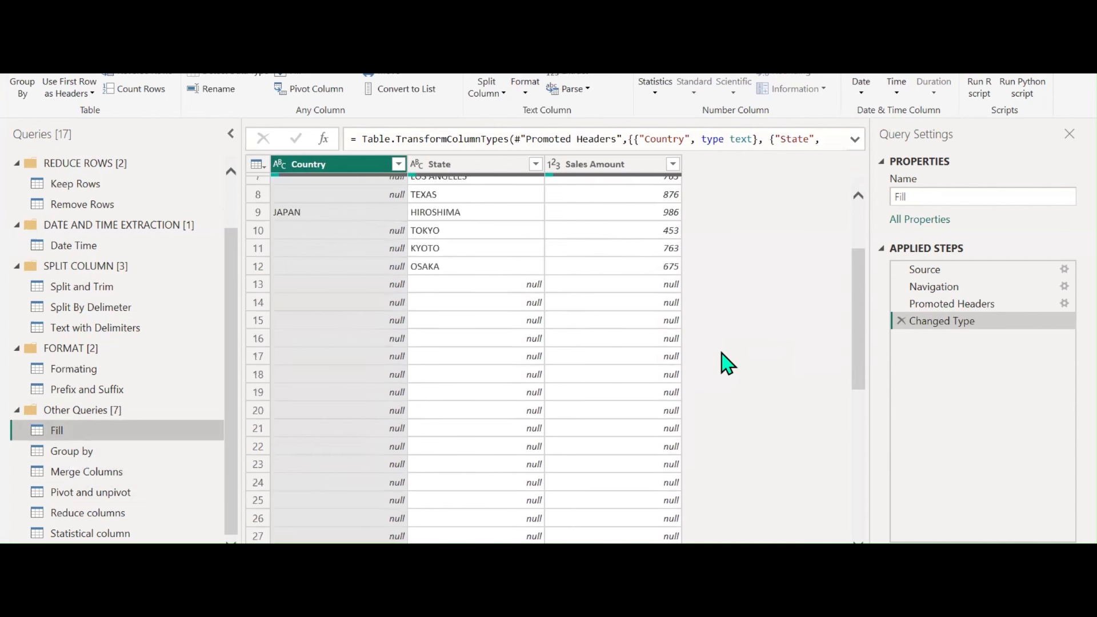
{"action": "left_click", "coordinate": [398, 165]}
{"action": "left_click", "coordinate": [172, 360]}
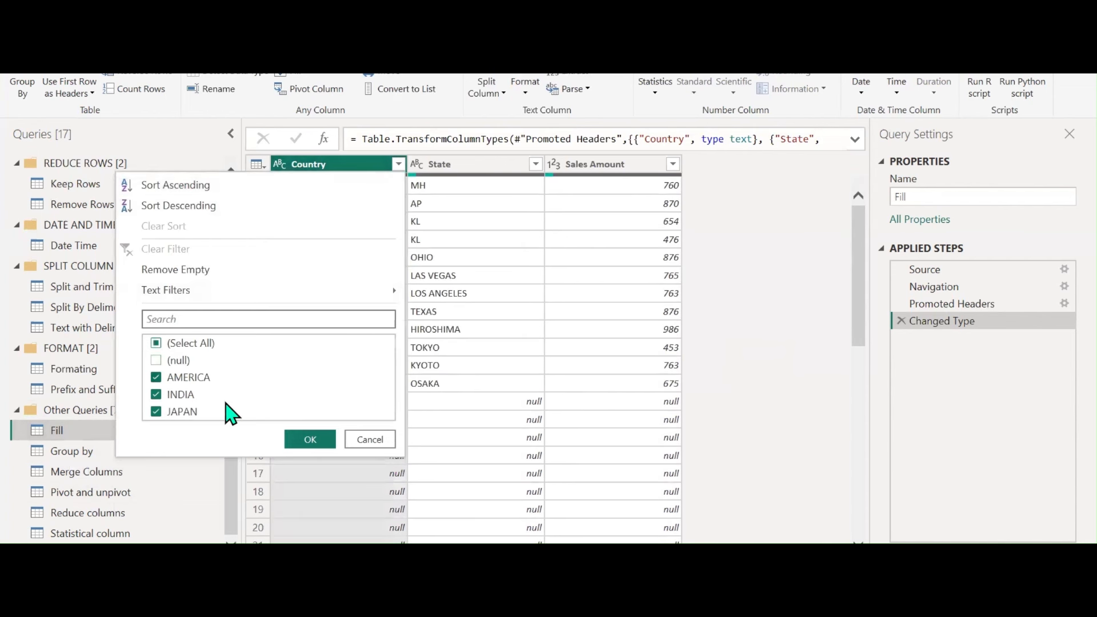
{"action": "left_click", "coordinate": [292, 438]}
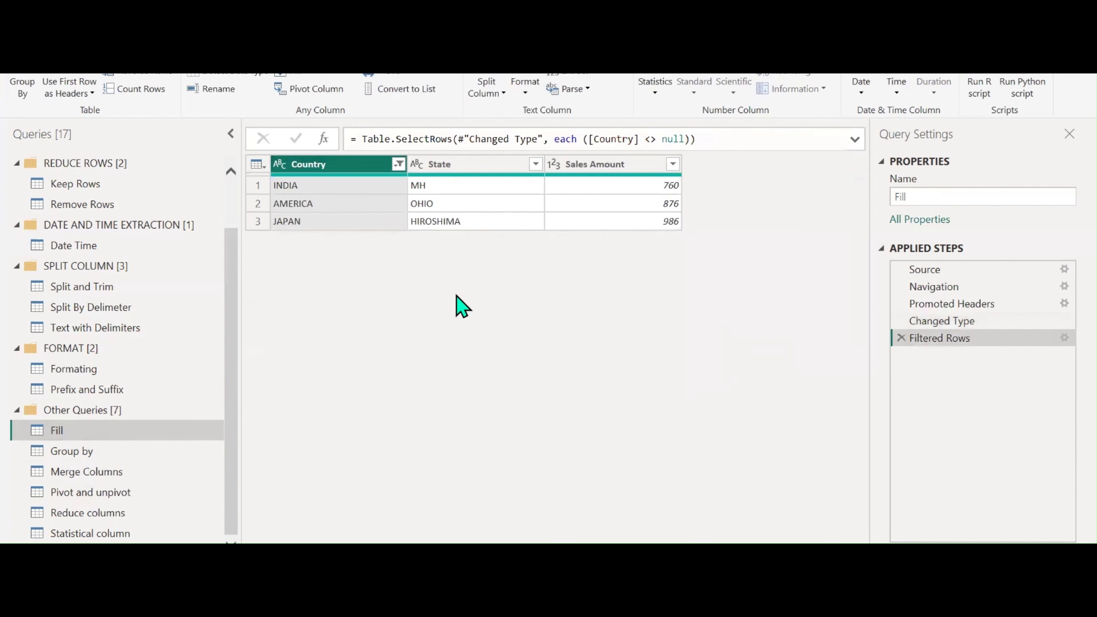
{"action": "left_click", "coordinate": [902, 337]}
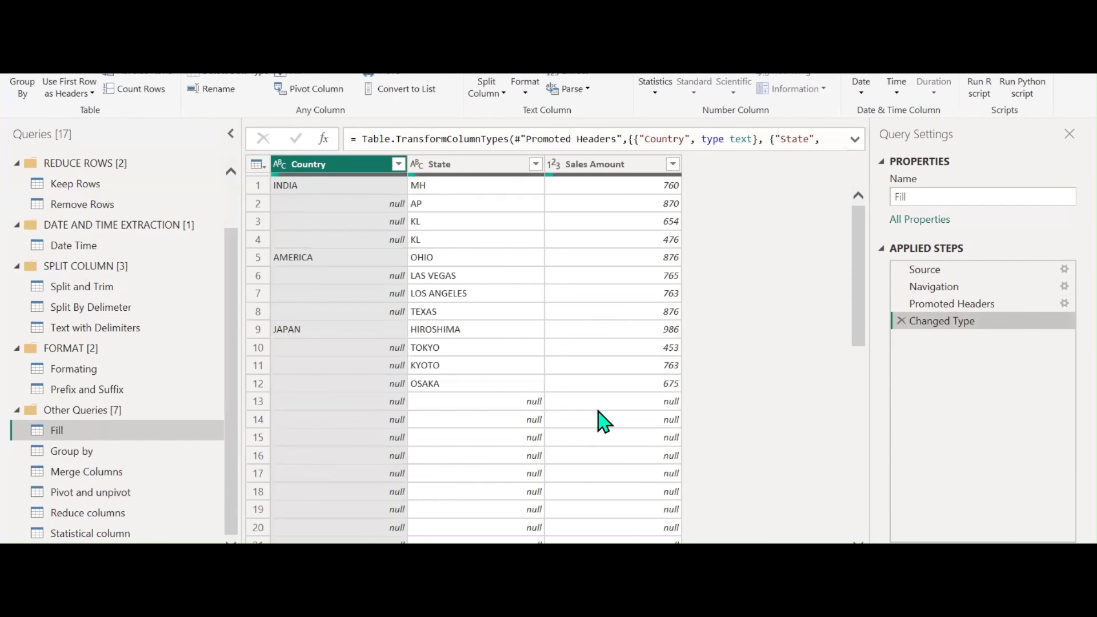
Filter out null Sales Amount rows, leaving the 12 state sales rows
{"action": "left_click", "coordinate": [673, 164]}
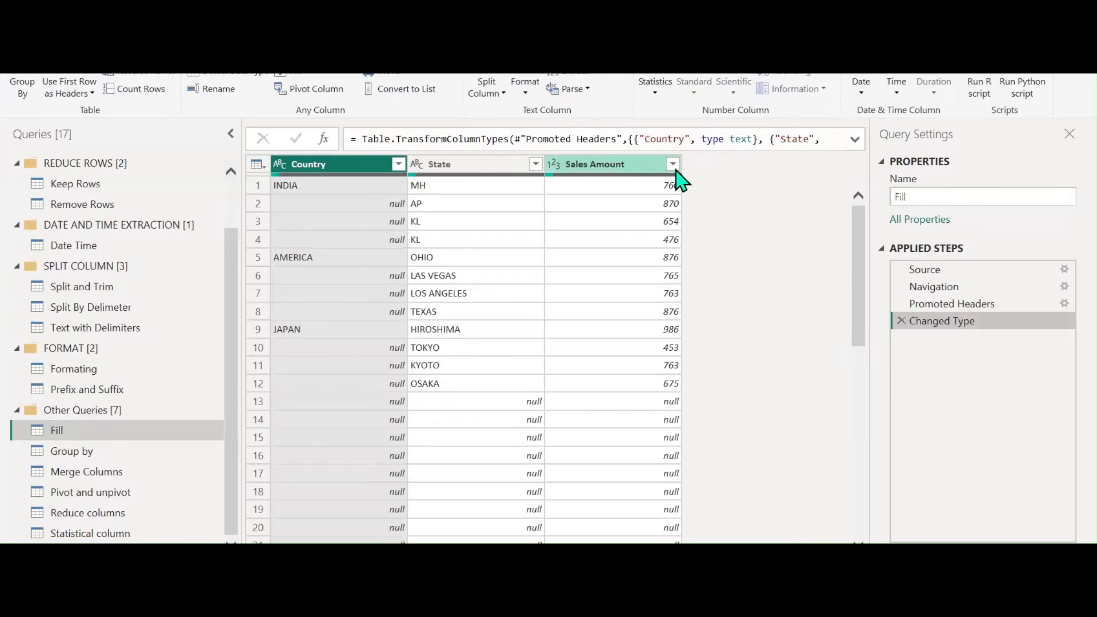
{"action": "left_click", "coordinate": [454, 361]}
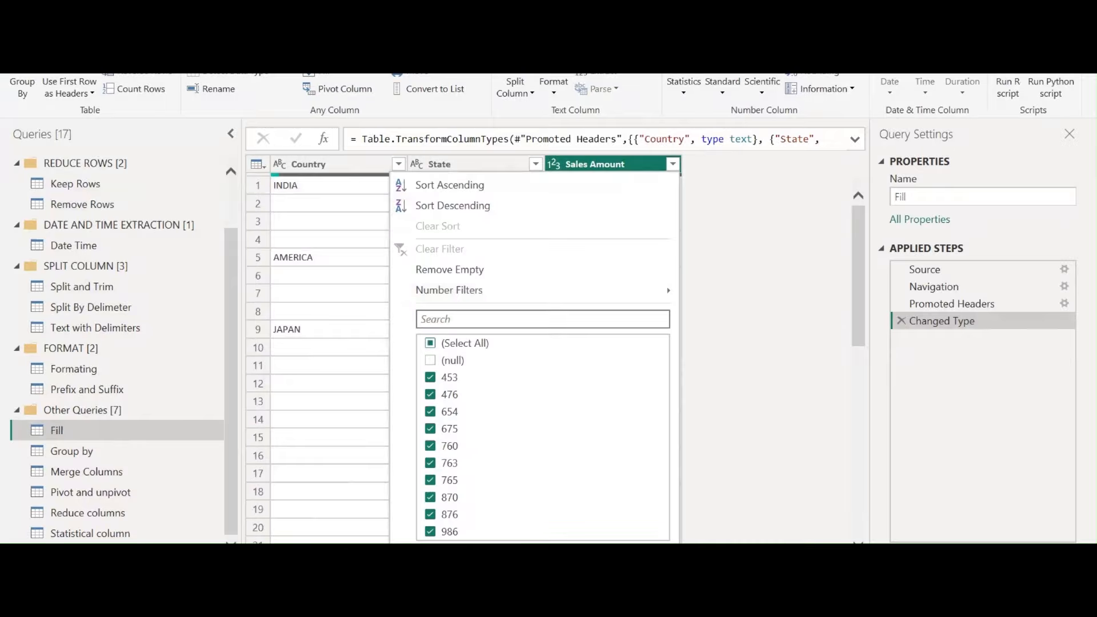
{"action": "key", "text": "Return"}
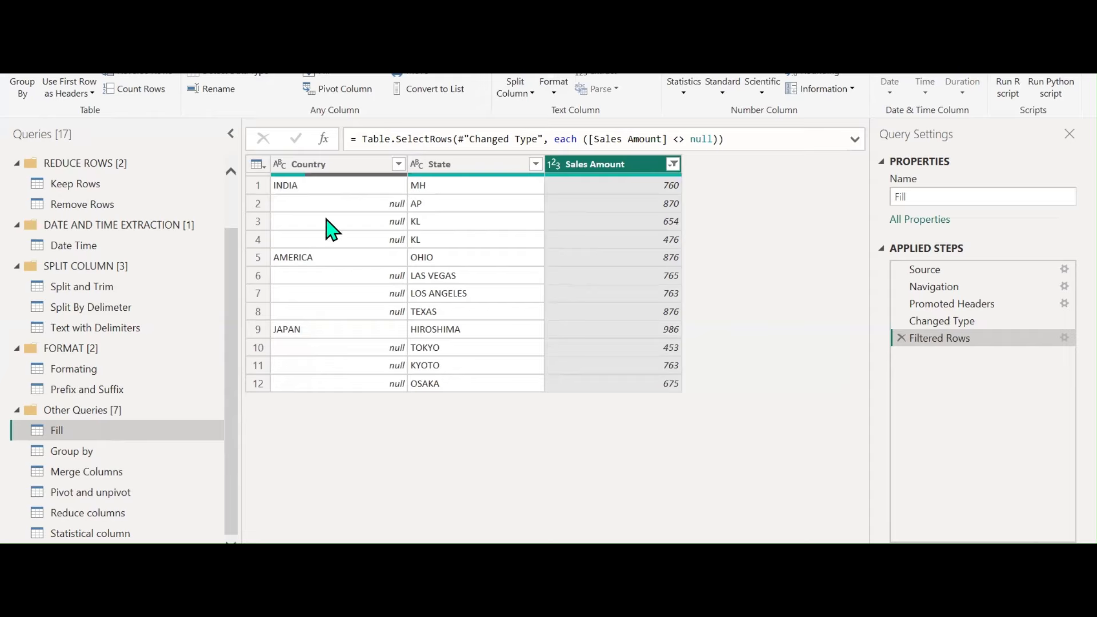
{"action": "left_click", "coordinate": [364, 169]}
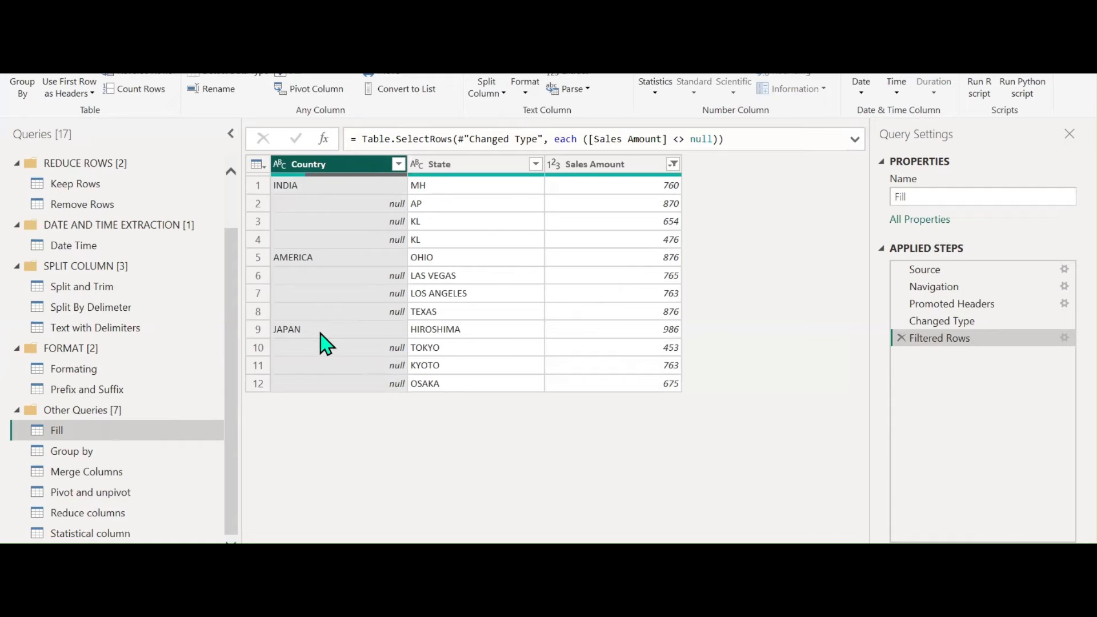
Fill Country down so blank cells take INDIA, AMERICA or JAPAN from above
{"action": "left_click", "coordinate": [309, 80]}
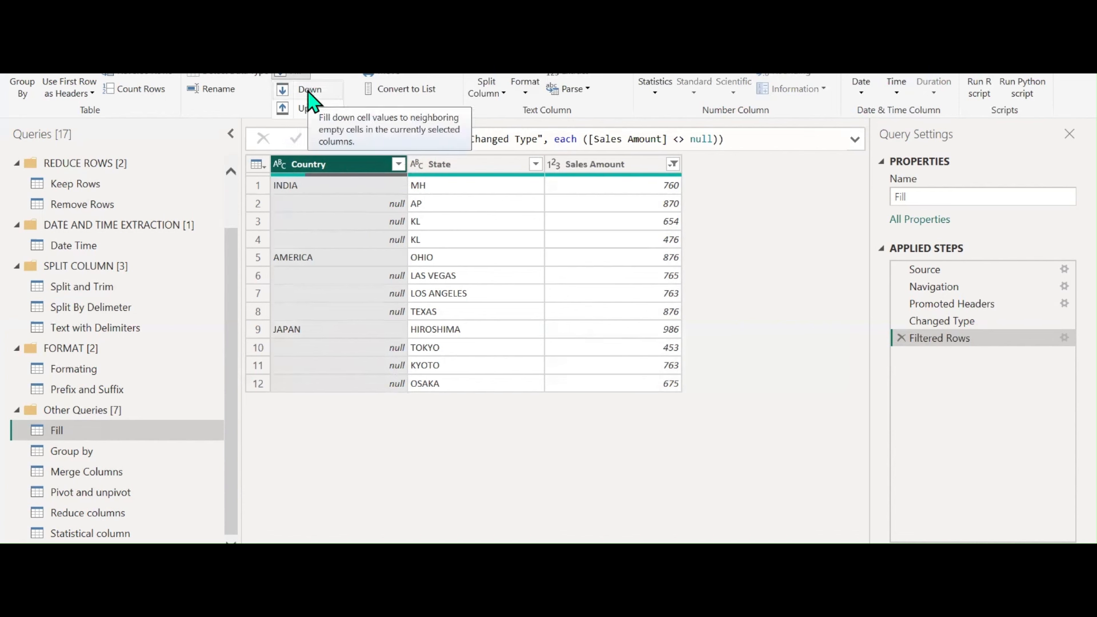
{"action": "left_click", "coordinate": [309, 92]}
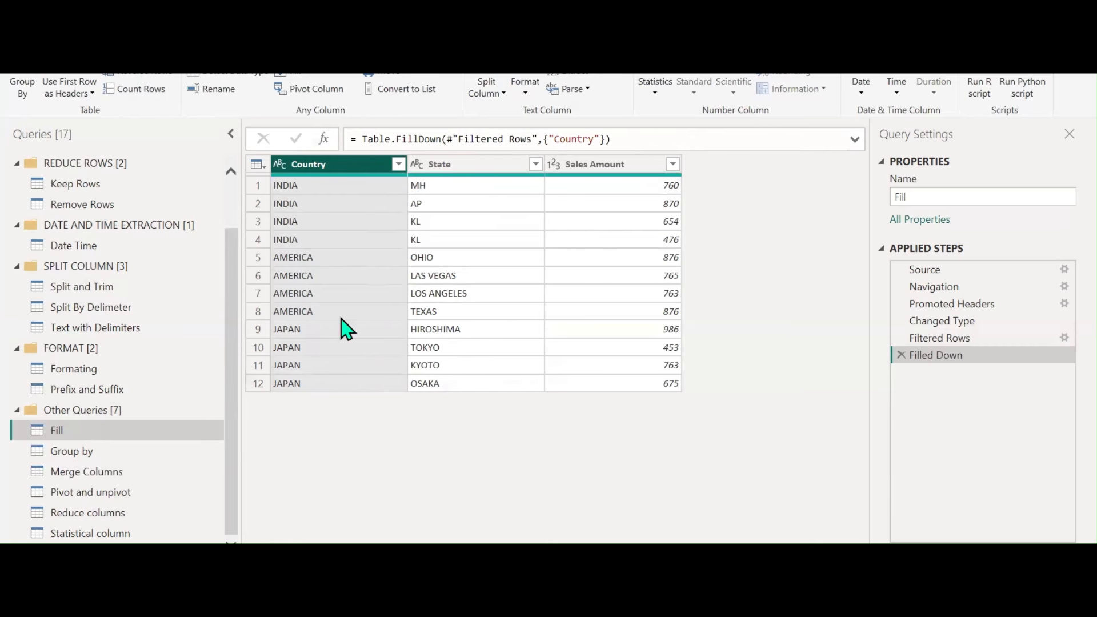
{"action": "right_click", "coordinate": [426, 187]}
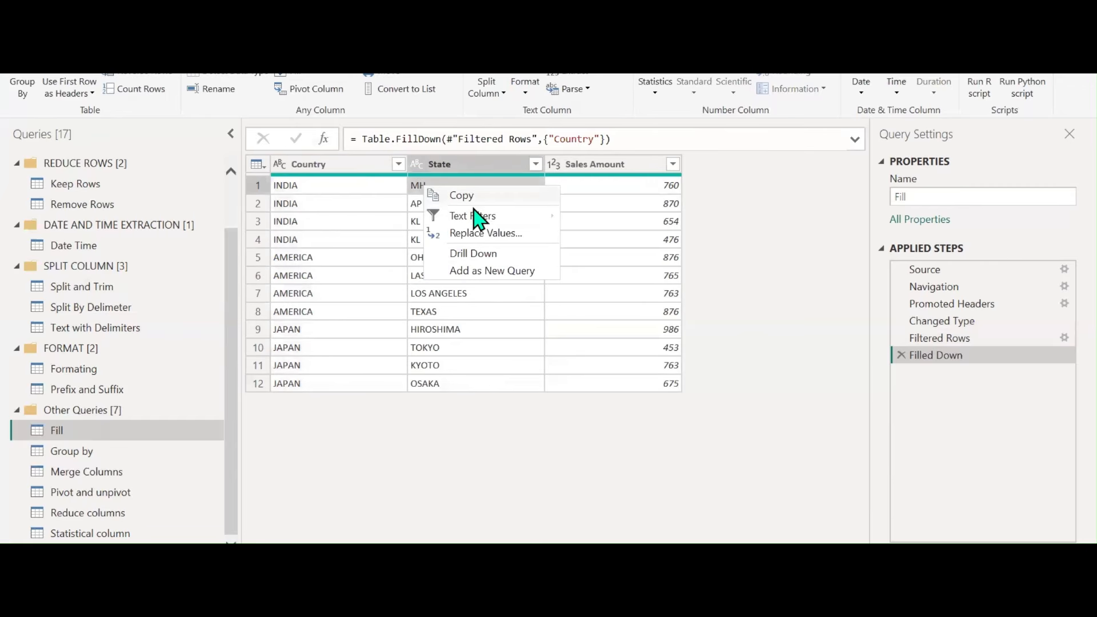
Replace the MH value in State with null
{"action": "left_click", "coordinate": [501, 232]}
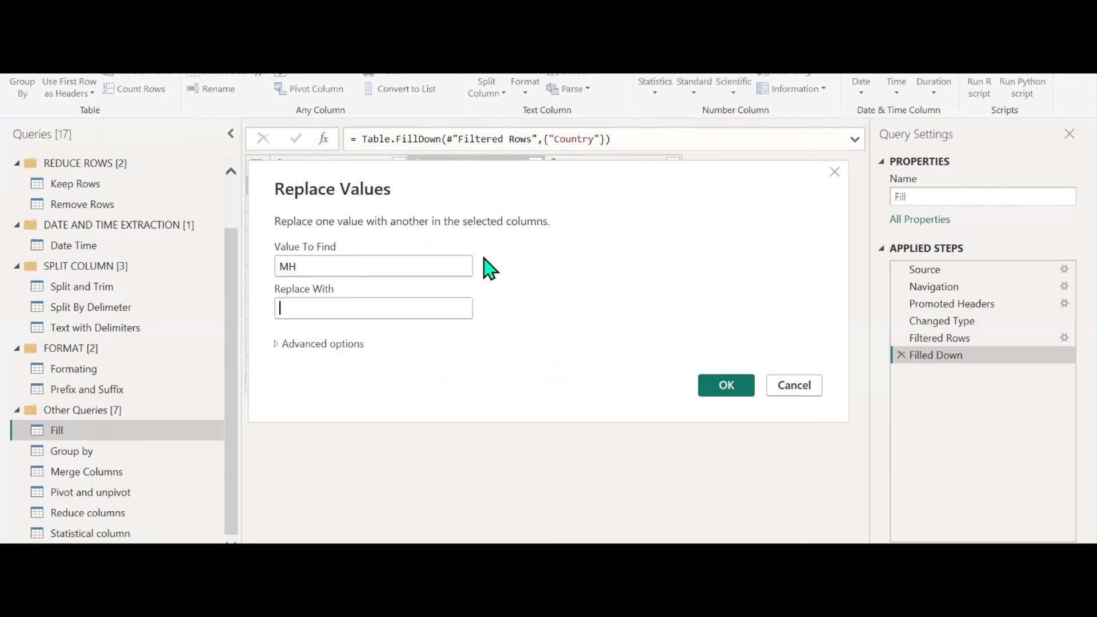
{"action": "type", "text": "NULL"}
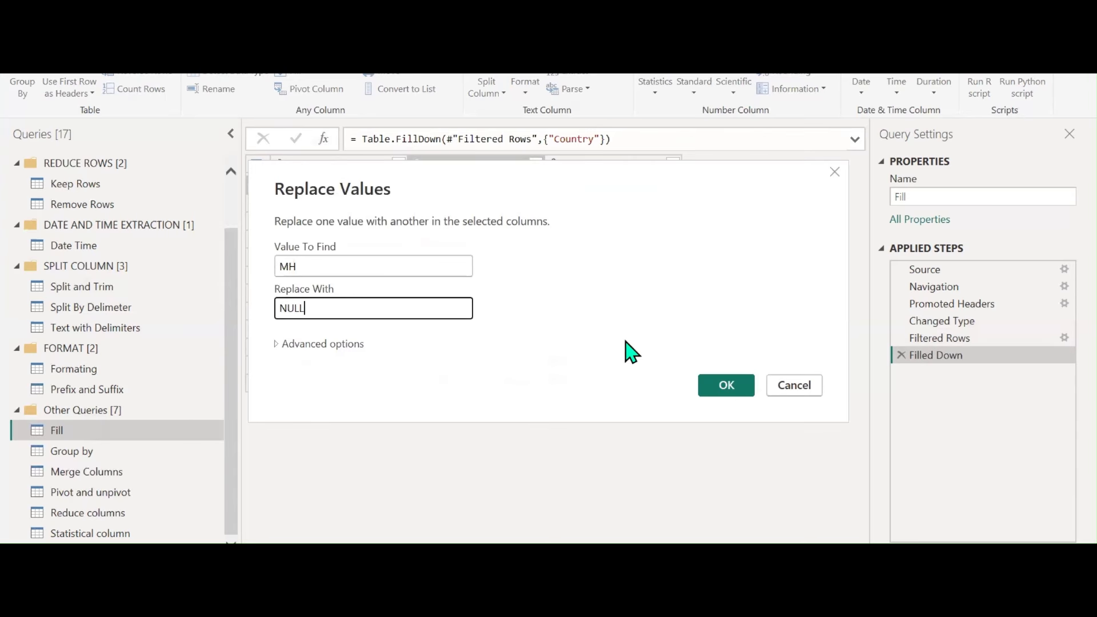
{"action": "key", "text": "Caps_Lock"}
{"action": "key", "text": "BackSpace"}
{"action": "key", "text": "BackSpace"}
{"action": "key", "text": "BackSpace"}
{"action": "key", "text": "BackSpace"}
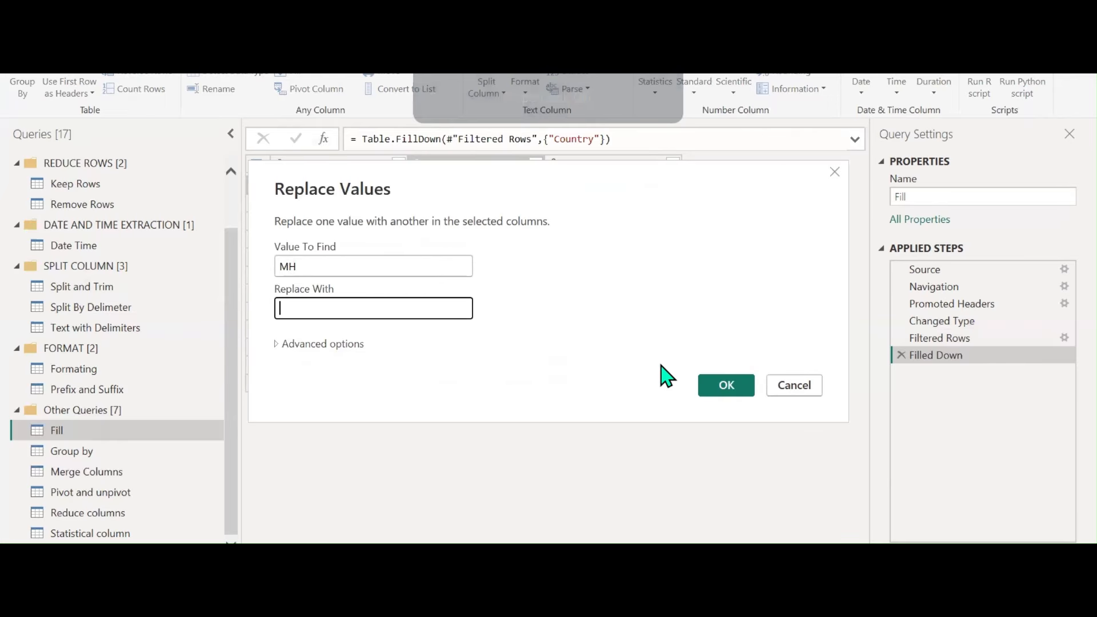
{"action": "type", "text": "nu"}
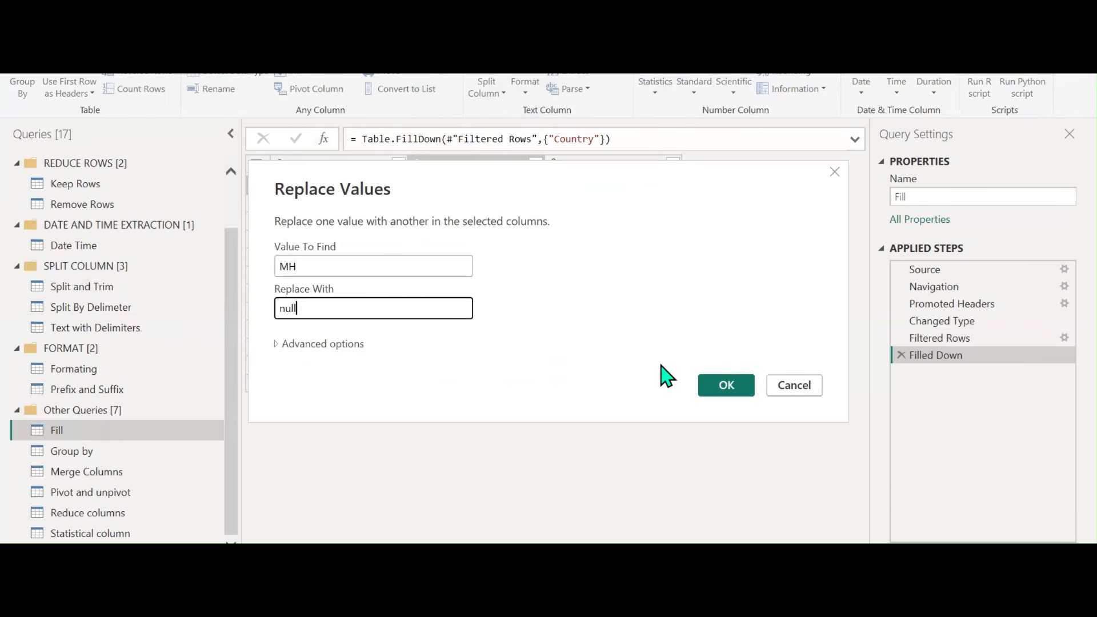
{"action": "type", "text": "ll"}
{"action": "left_click", "coordinate": [706, 384]}
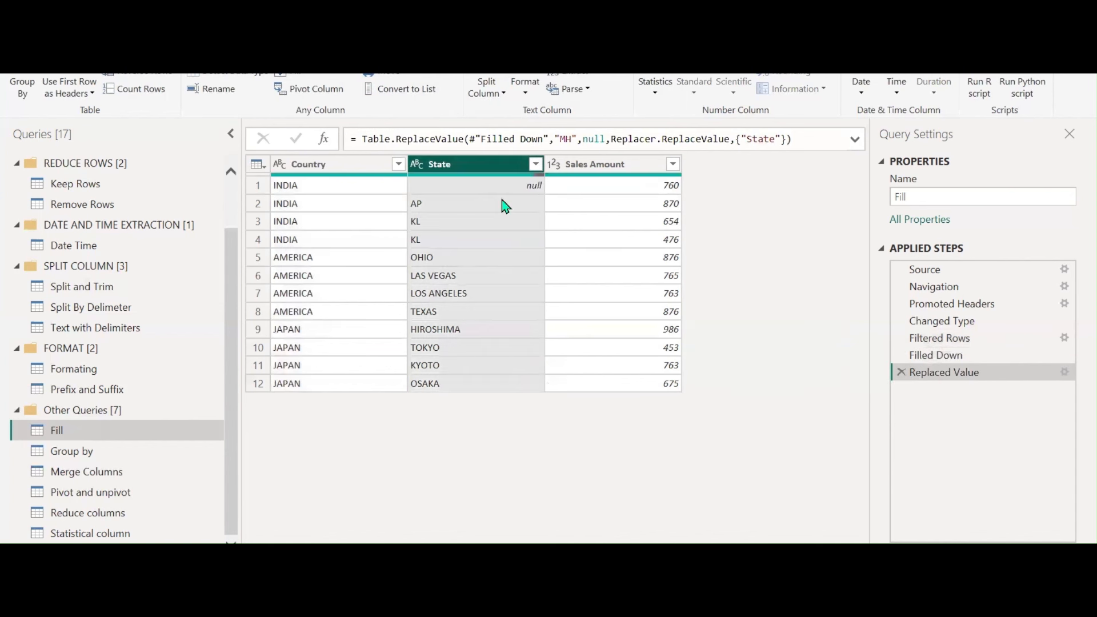
Fill the State column up from below, then switch to the Merge Columns query
{"action": "left_click", "coordinate": [303, 74]}
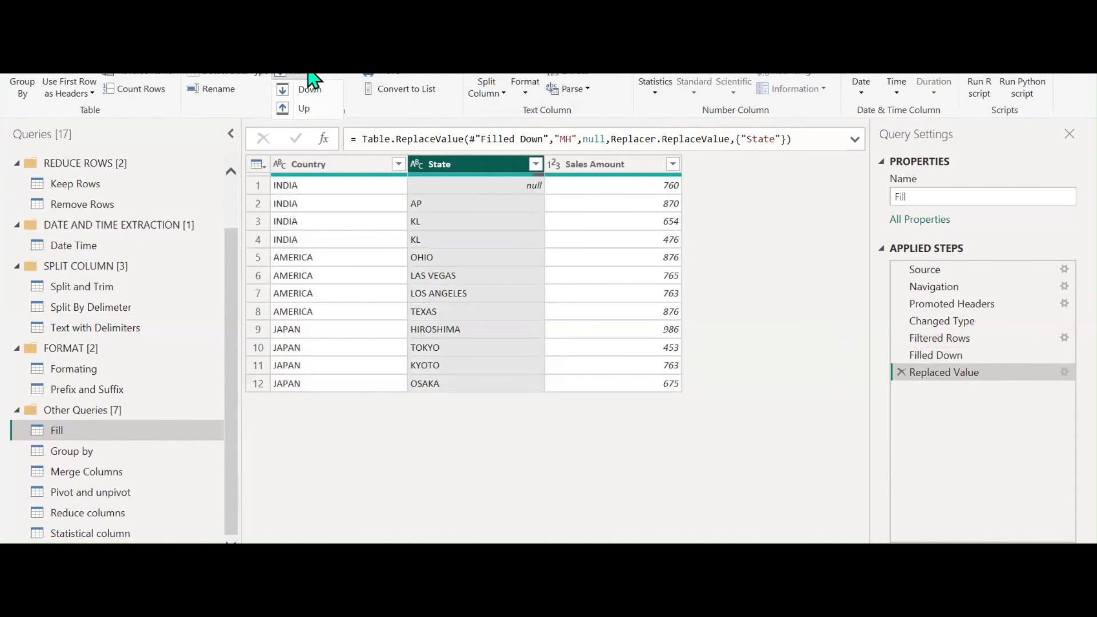
{"action": "left_click", "coordinate": [313, 109]}
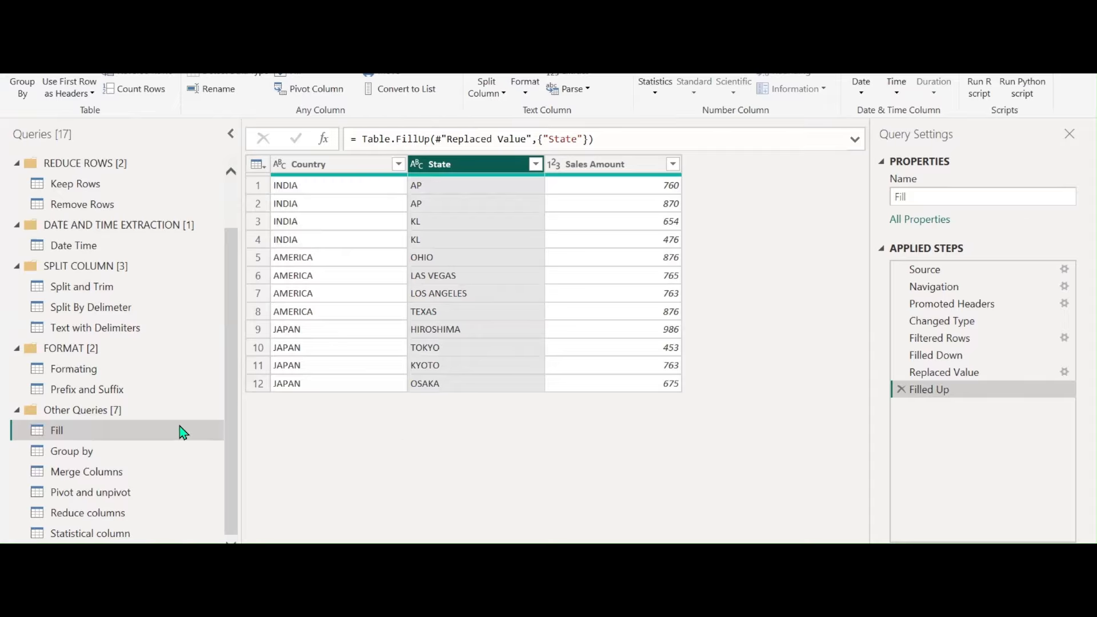
{"action": "left_click", "coordinate": [128, 473]}
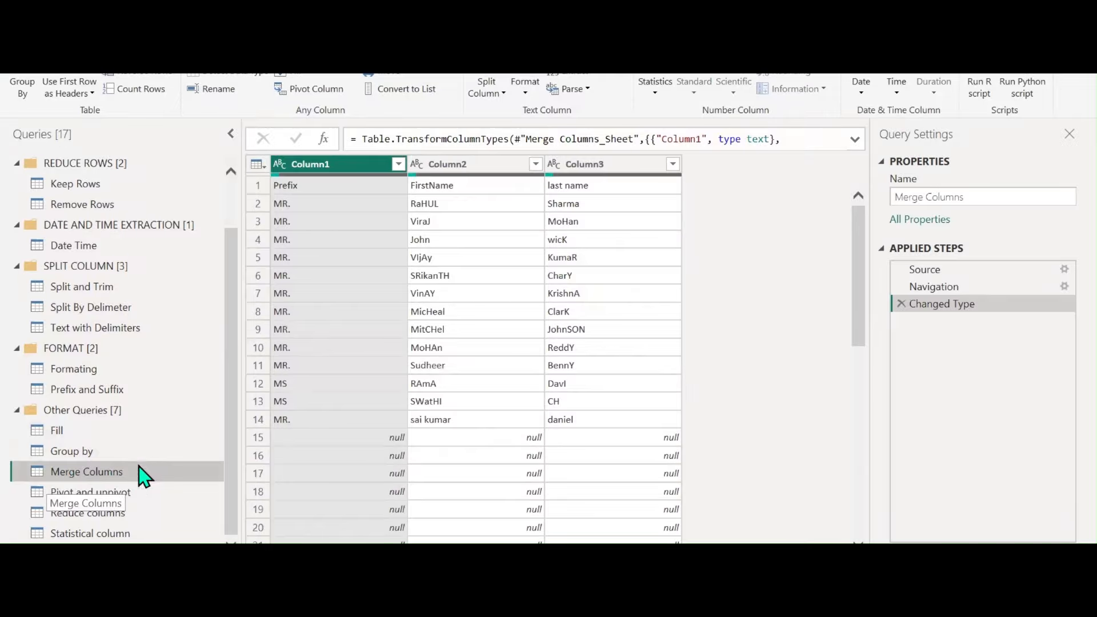
Filter the null rows out of Column1 and promote the first row to headers
{"action": "left_click", "coordinate": [398, 163]}
{"action": "left_click", "coordinate": [180, 356]}
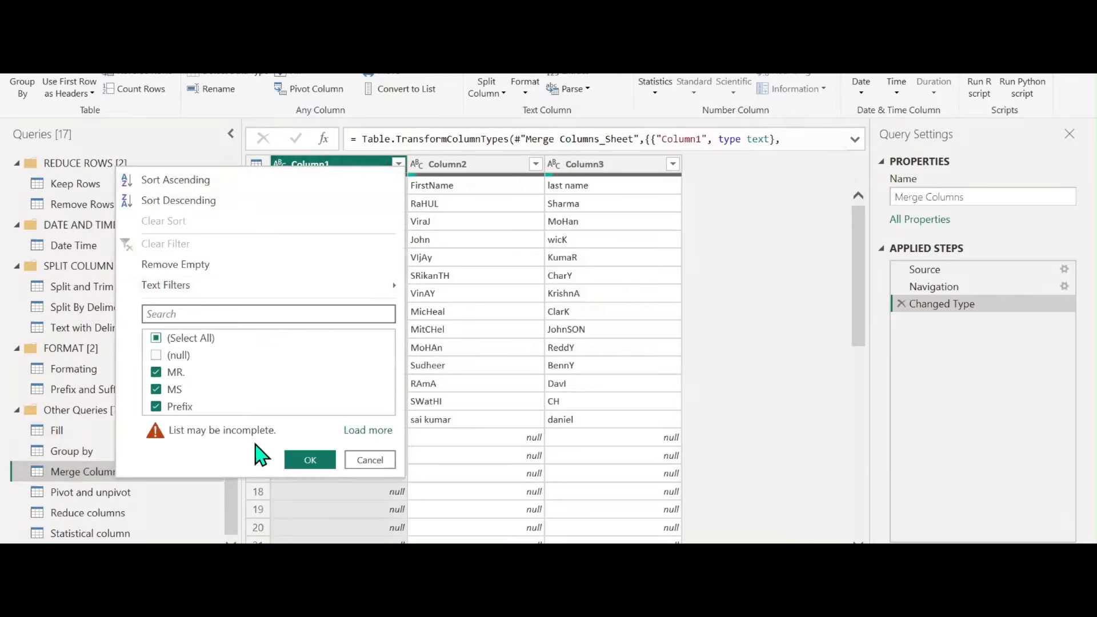
{"action": "left_click", "coordinate": [308, 460]}
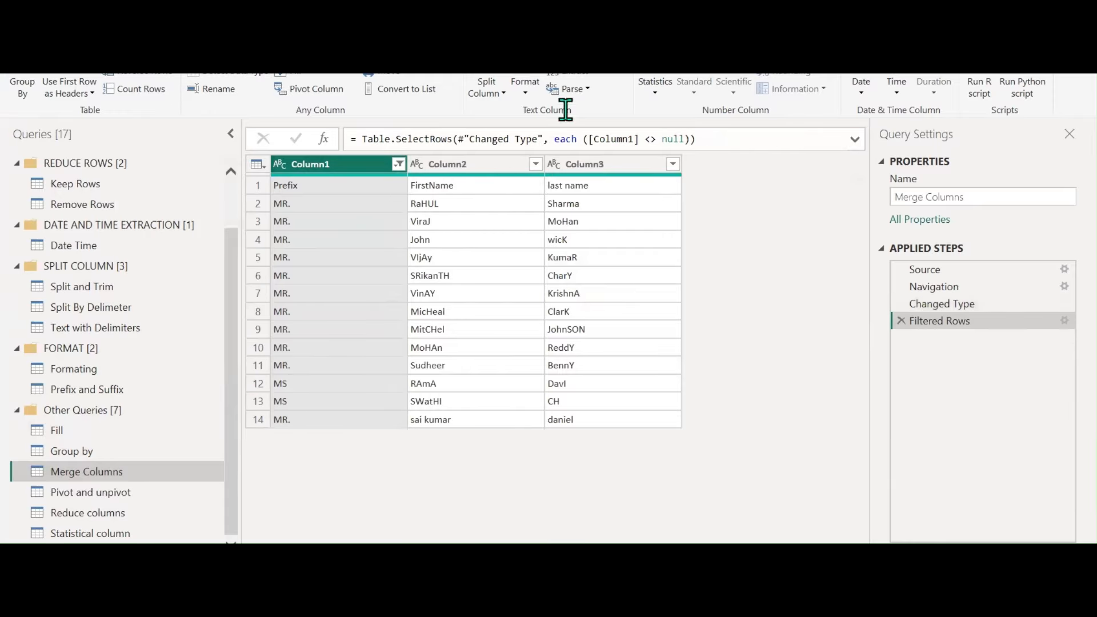
{"action": "left_click", "coordinate": [49, 35]}
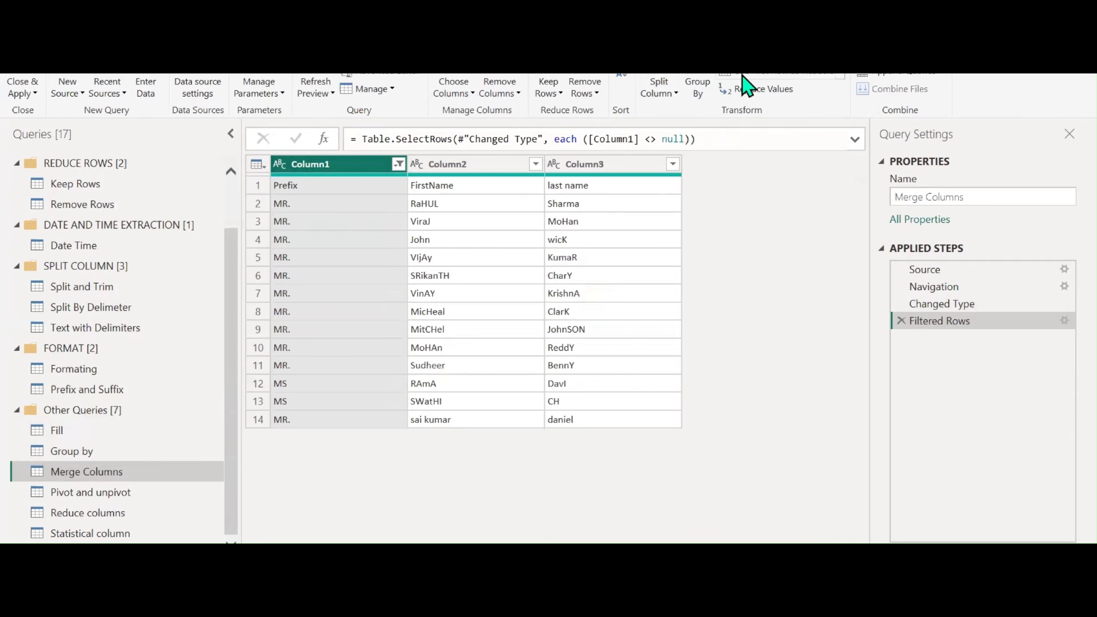
{"action": "left_click", "coordinate": [768, 73]}
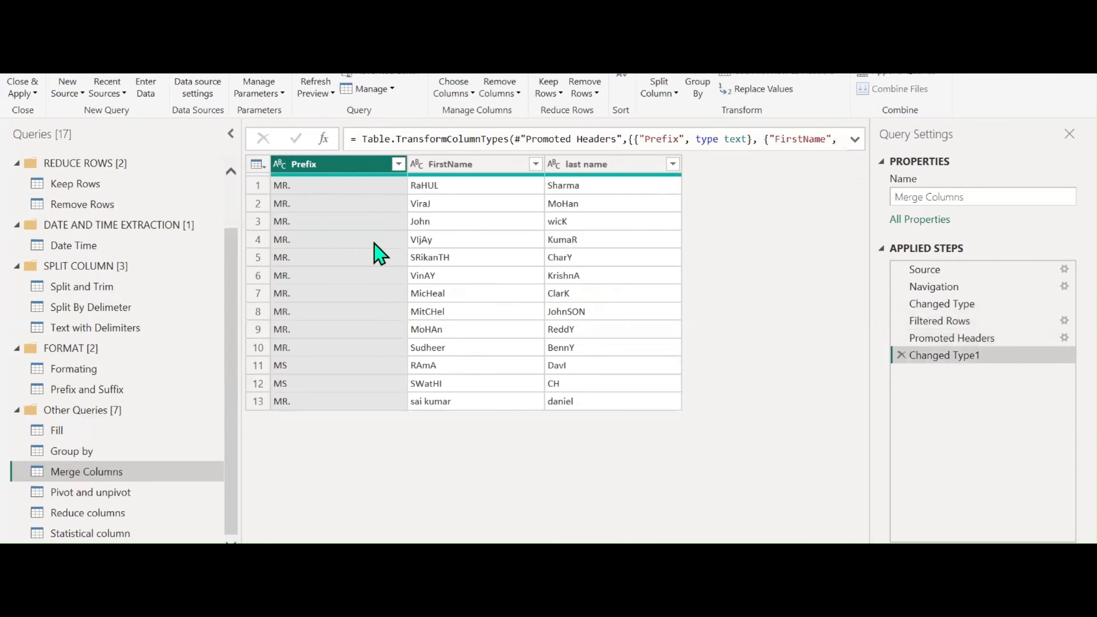
Merge FirstName and last name with a space separator into a column named 'Full Name'
{"action": "left_click", "coordinate": [483, 168]}
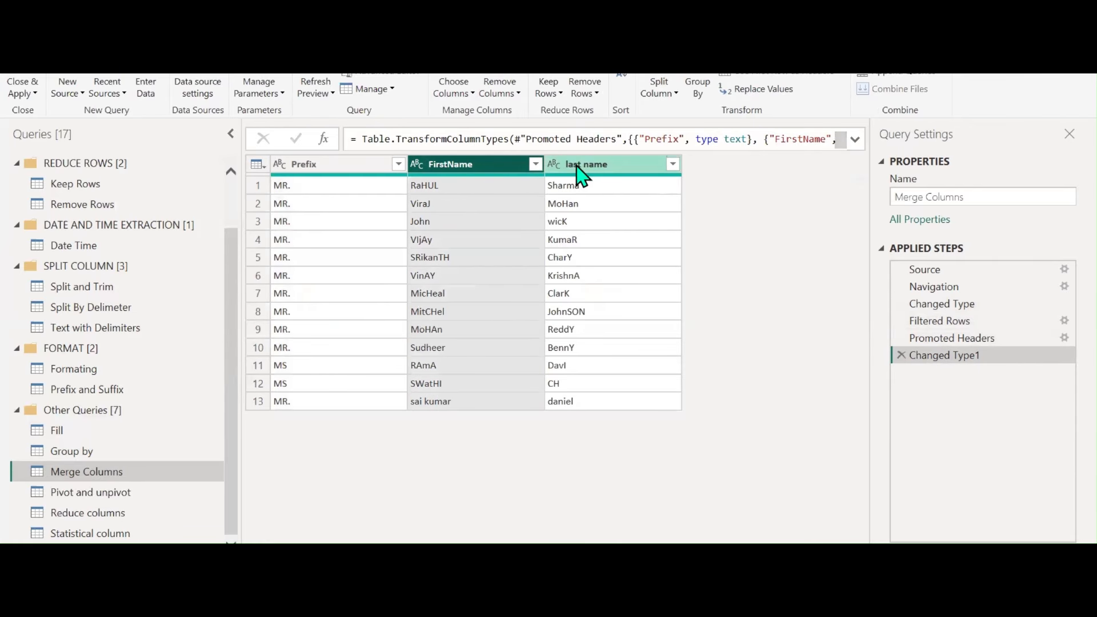
{"action": "left_click", "coordinate": [577, 178], "text": "ctrl"}
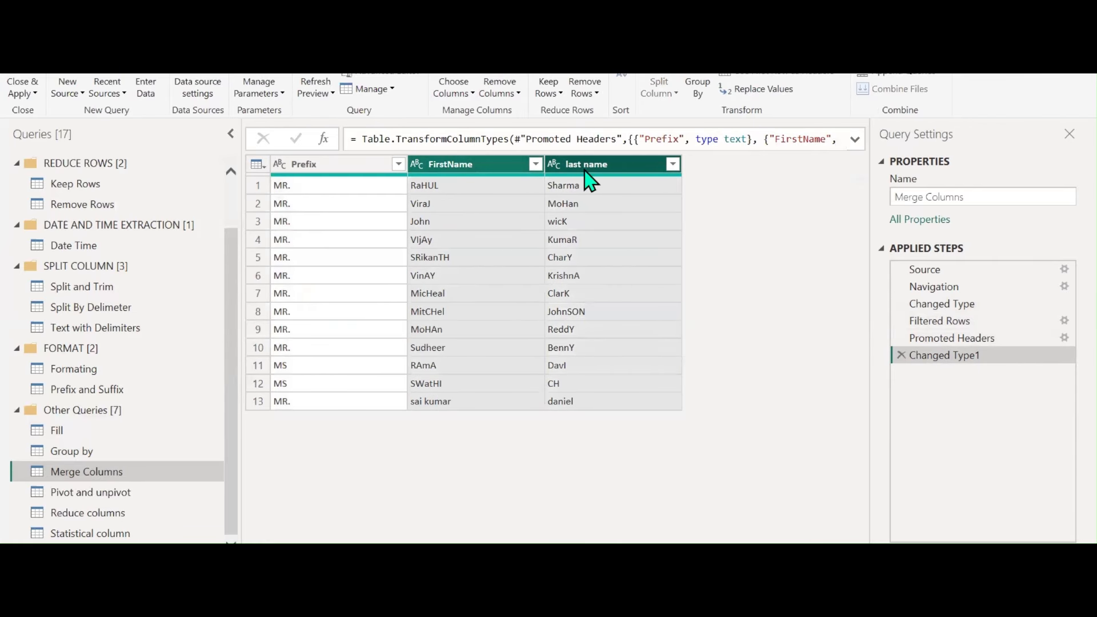
{"action": "right_click", "coordinate": [591, 167]}
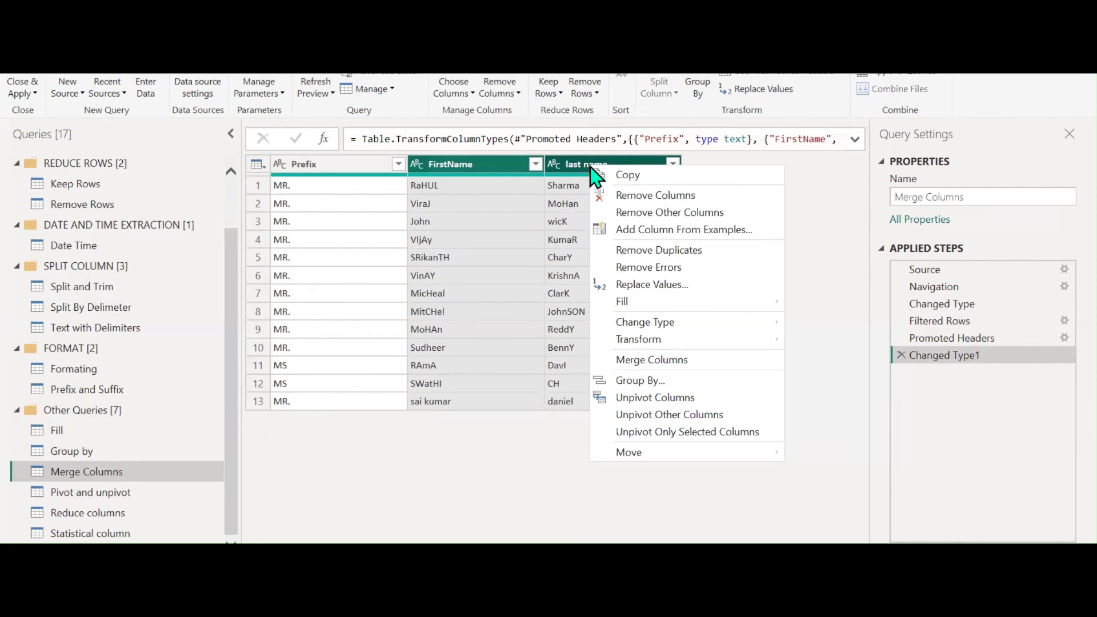
{"action": "left_click", "coordinate": [650, 359]}
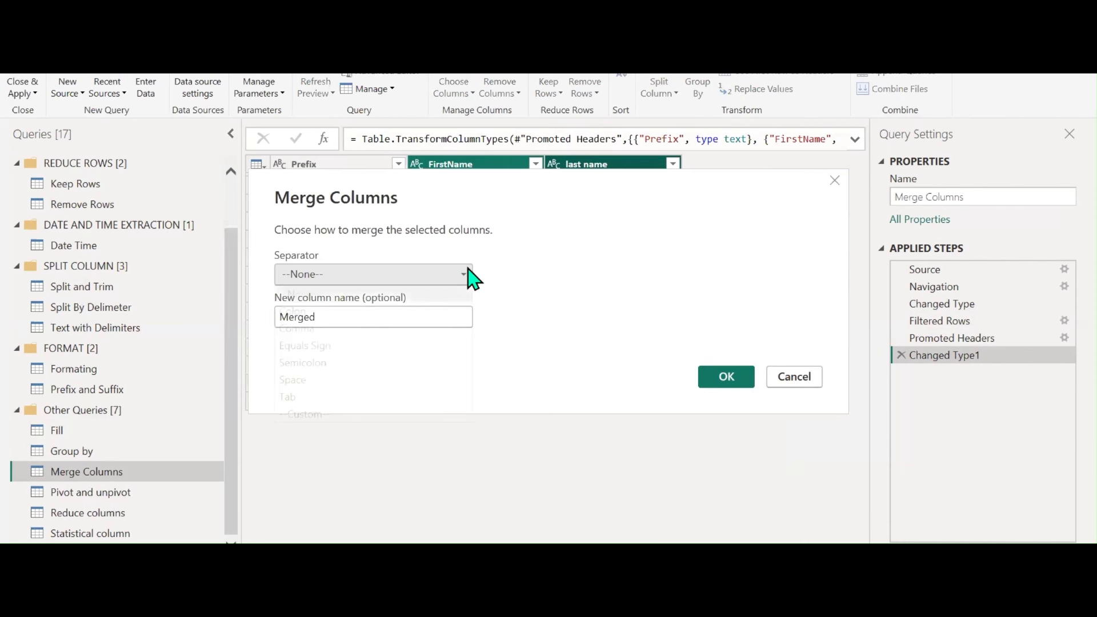
{"action": "left_click", "coordinate": [463, 275]}
{"action": "left_click", "coordinate": [320, 381]}
{"action": "double_click", "coordinate": [344, 318]}
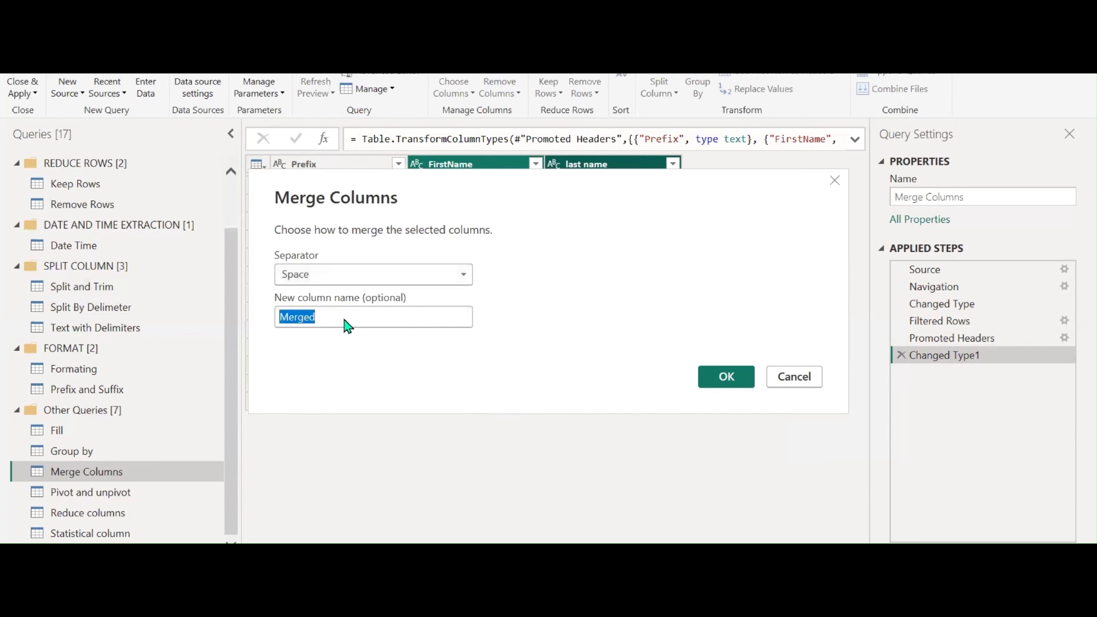
{"action": "type", "text": "Full Name"}
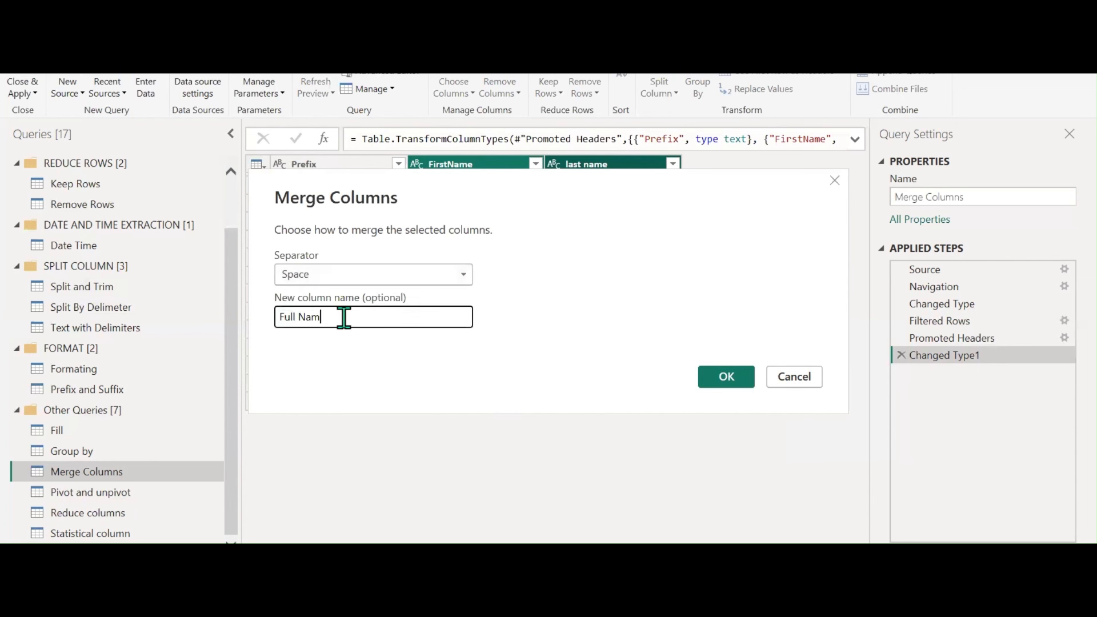
{"action": "key", "text": "Return"}
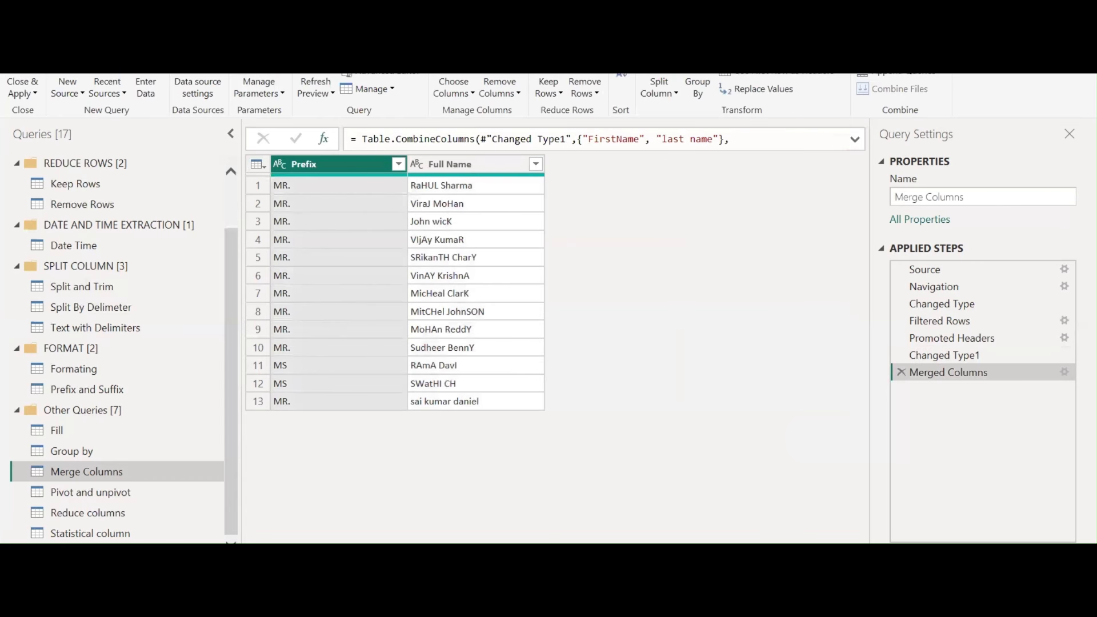
Format the Full Name column with Capitalize Each Word
{"action": "left_click", "coordinate": [450, 164]}
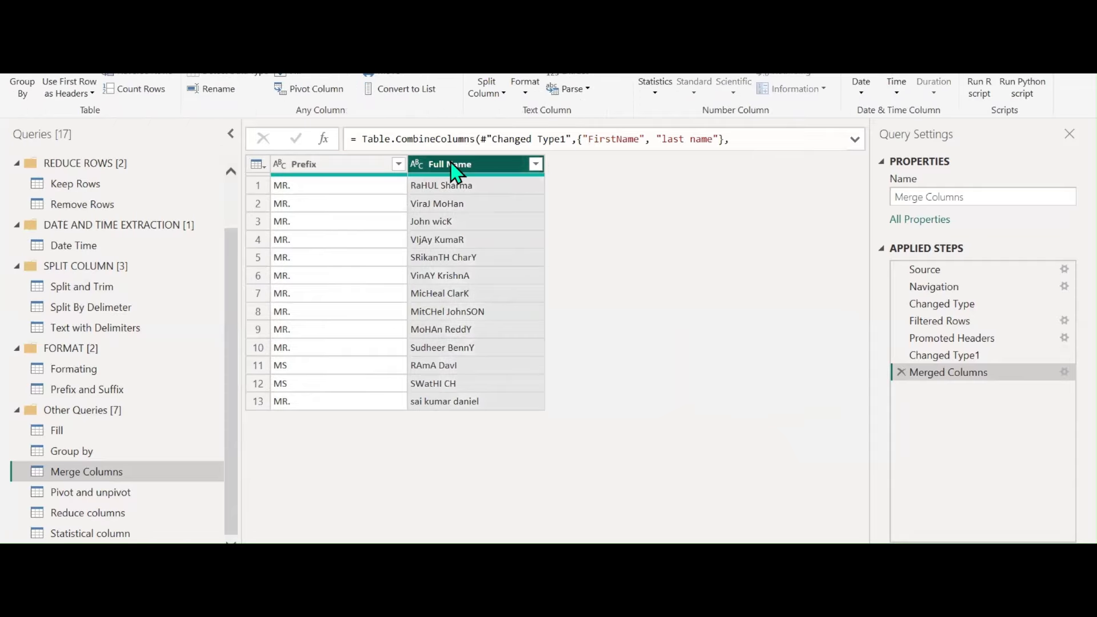
{"action": "left_click", "coordinate": [525, 87]}
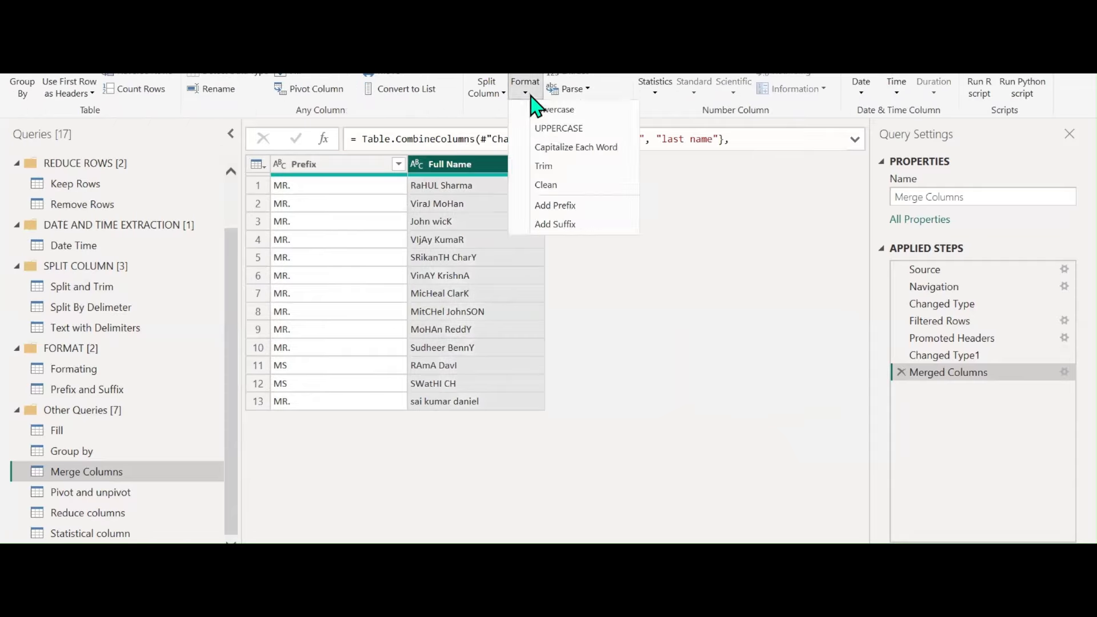
{"action": "left_click", "coordinate": [550, 147]}
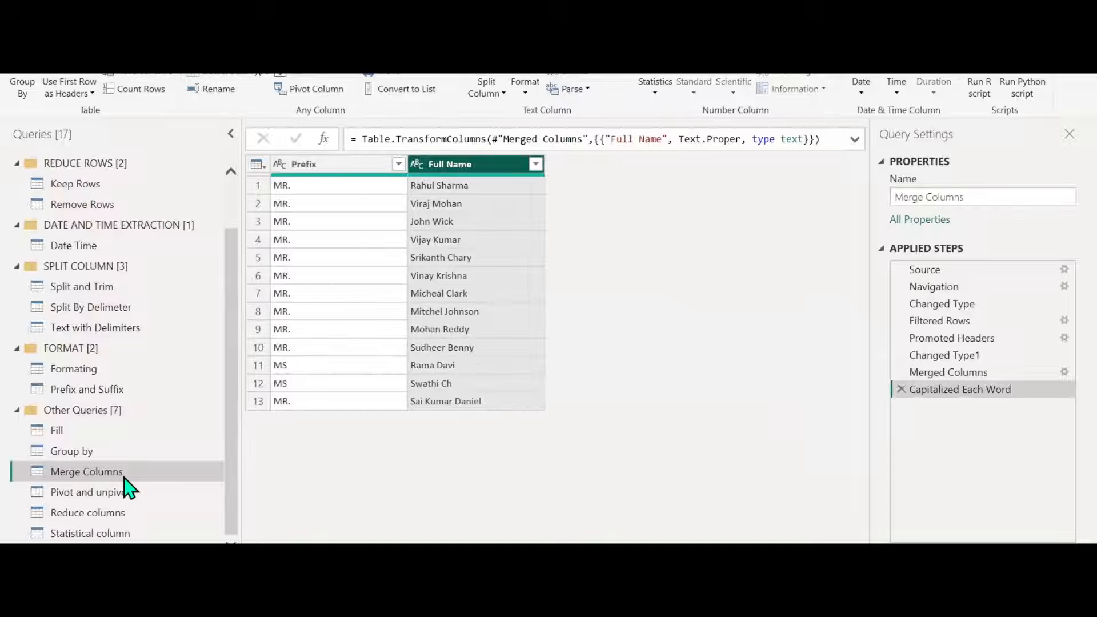
{"action": "right_click", "coordinate": [100, 480]}
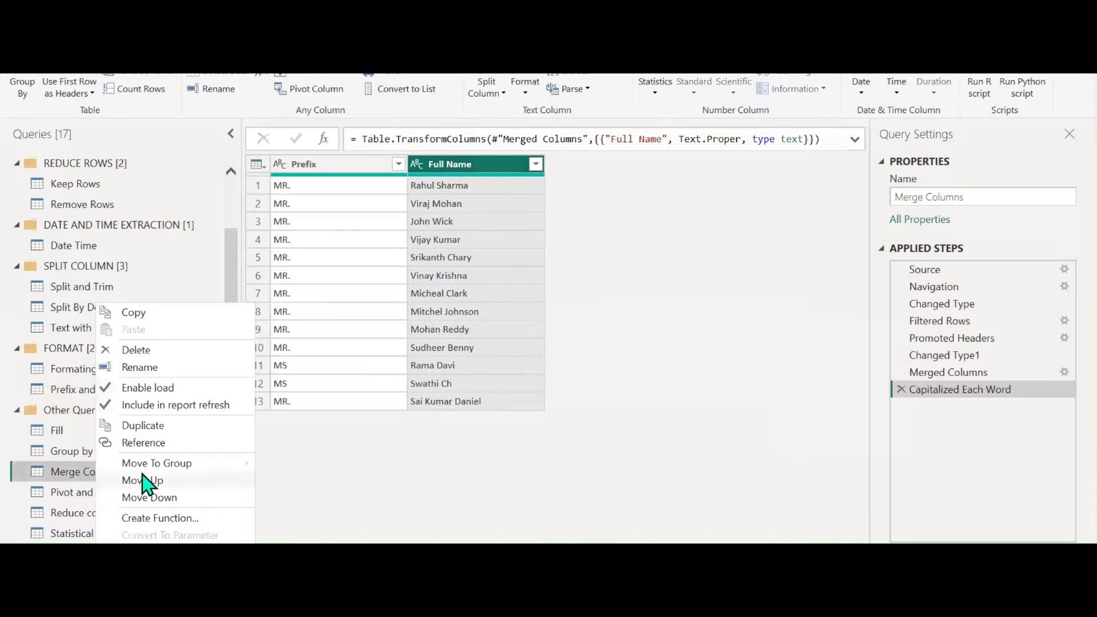
Move the Merge Columns query into a new query group named 'MERGE COLUMNS'
{"action": "mouse_move", "coordinate": [200, 471]}
{"action": "left_click", "coordinate": [308, 553]}
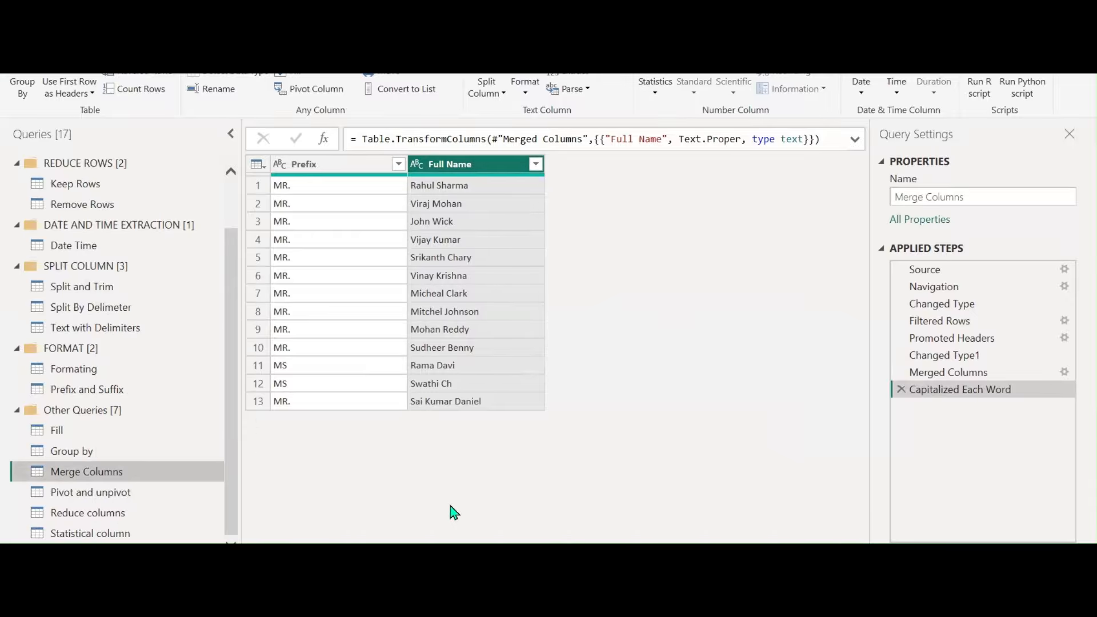
{"action": "key", "text": "Caps_Lock"}
{"action": "type", "text": "M"}
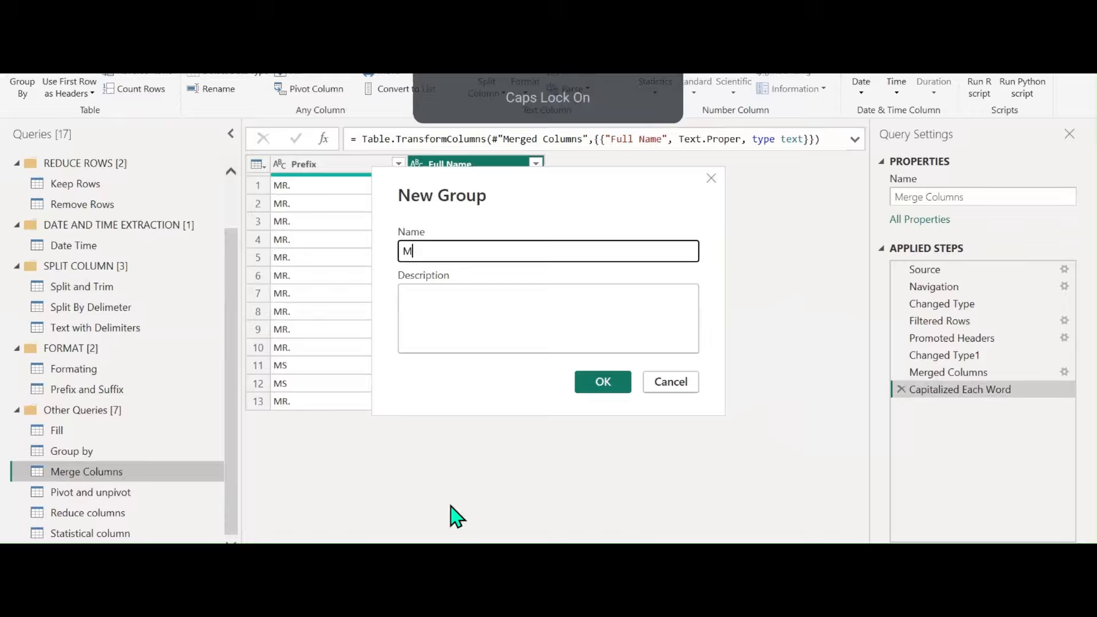
{"action": "type", "text": "ERGE COLUMNS"}
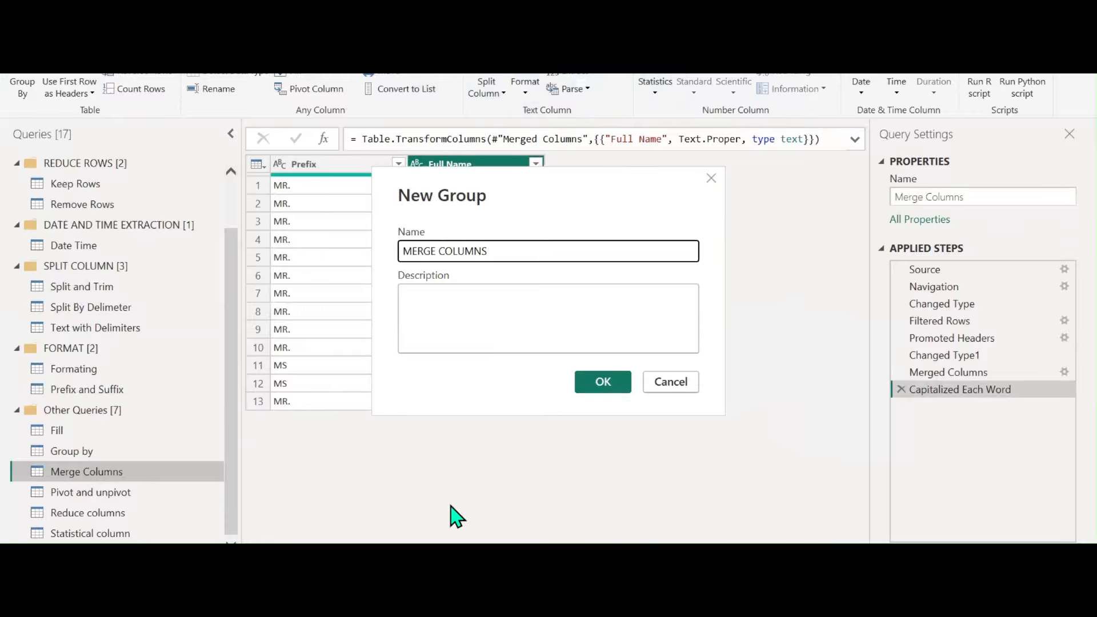
{"action": "left_click", "coordinate": [603, 384]}
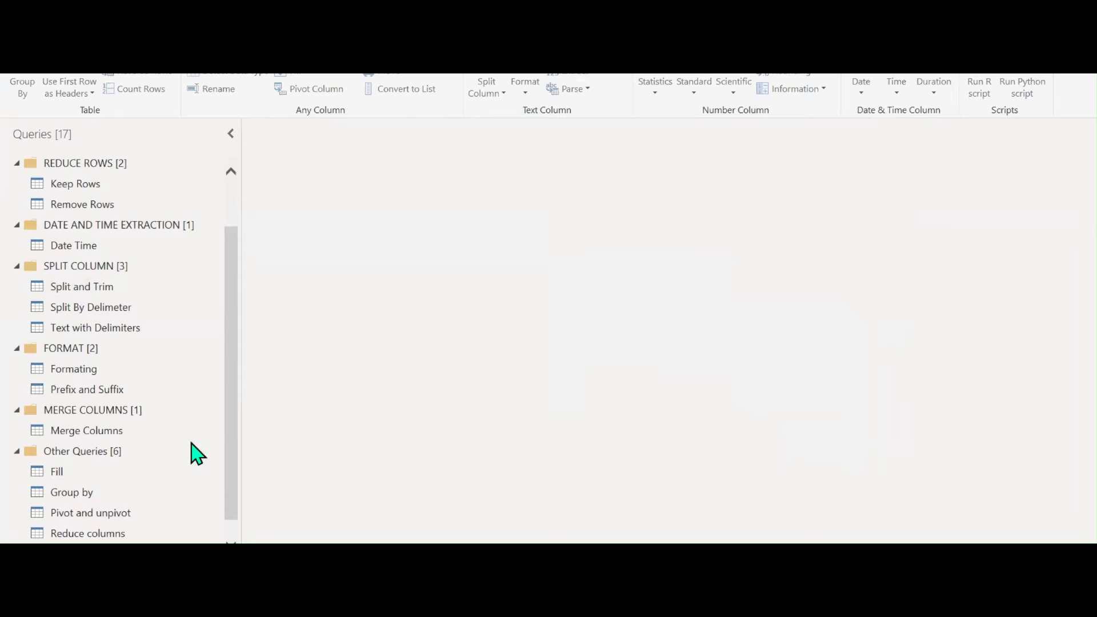
Open the Transpose query to view its table full of null rows and columns
{"action": "left_click", "coordinate": [116, 435]}
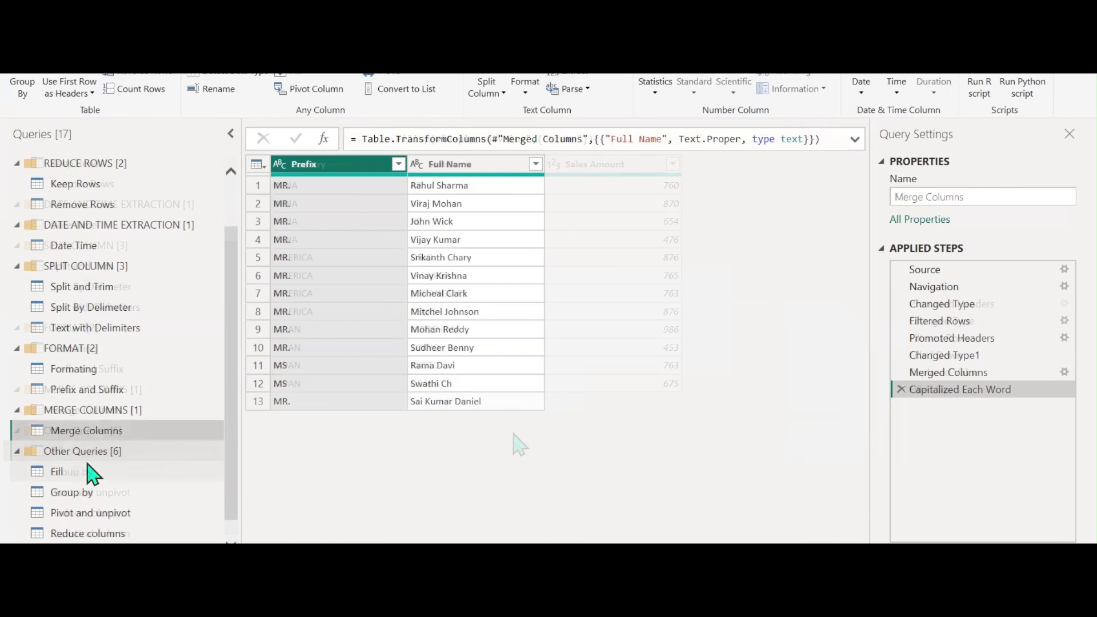
{"action": "left_click", "coordinate": [90, 471]}
{"action": "scroll", "coordinate": [91, 474], "scroll_direction": "down", "scroll_amount": 1}
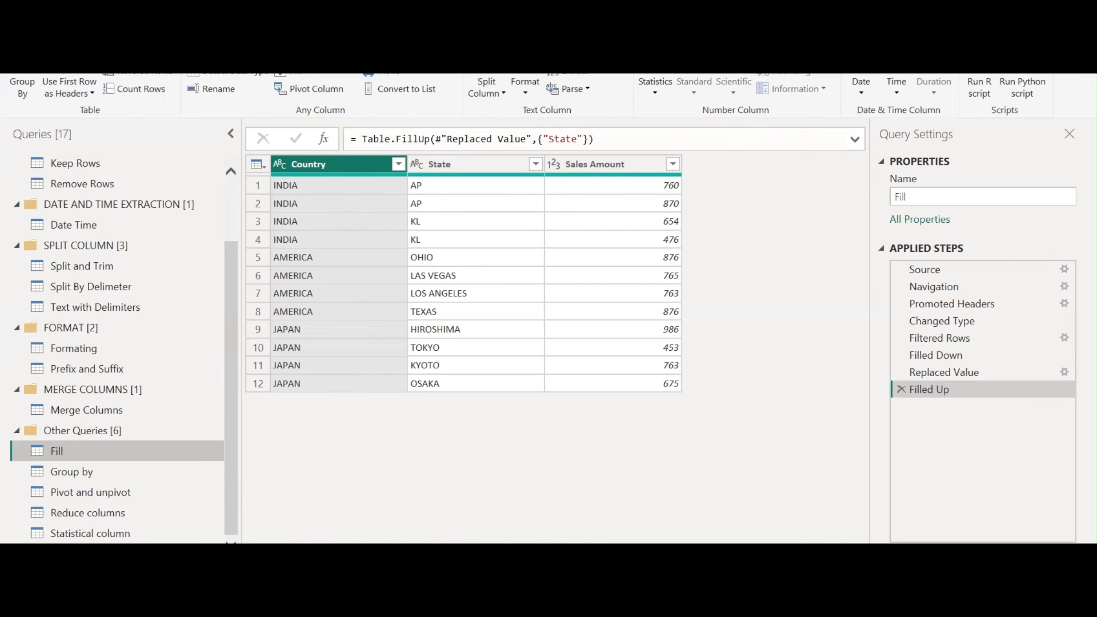
{"action": "left_click", "coordinate": [75, 552]}
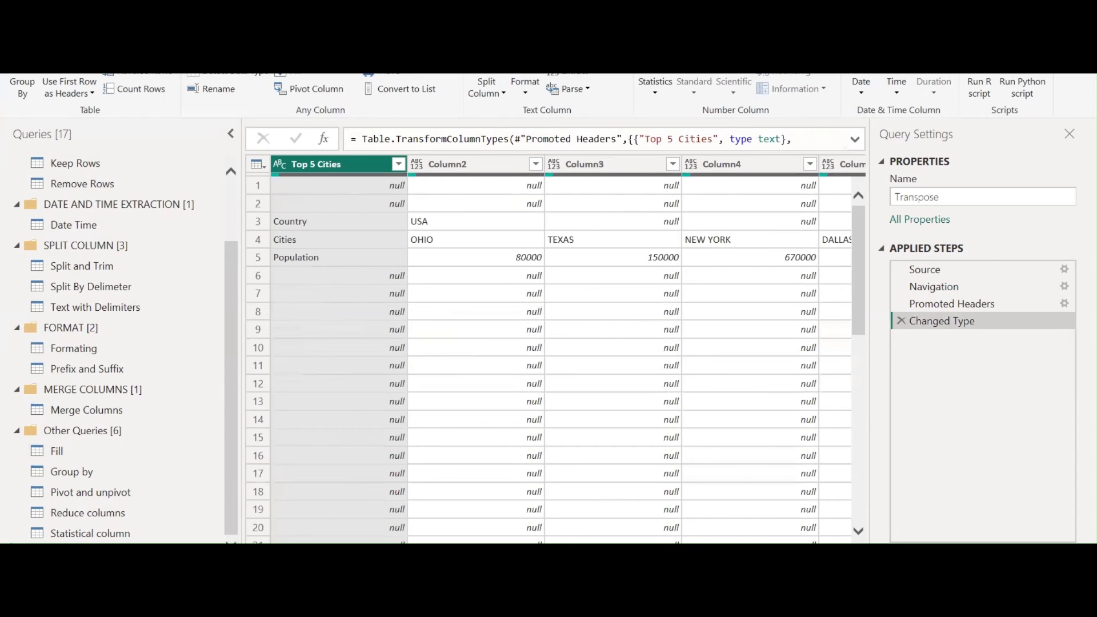
{"action": "left_click", "coordinate": [600, 560]}
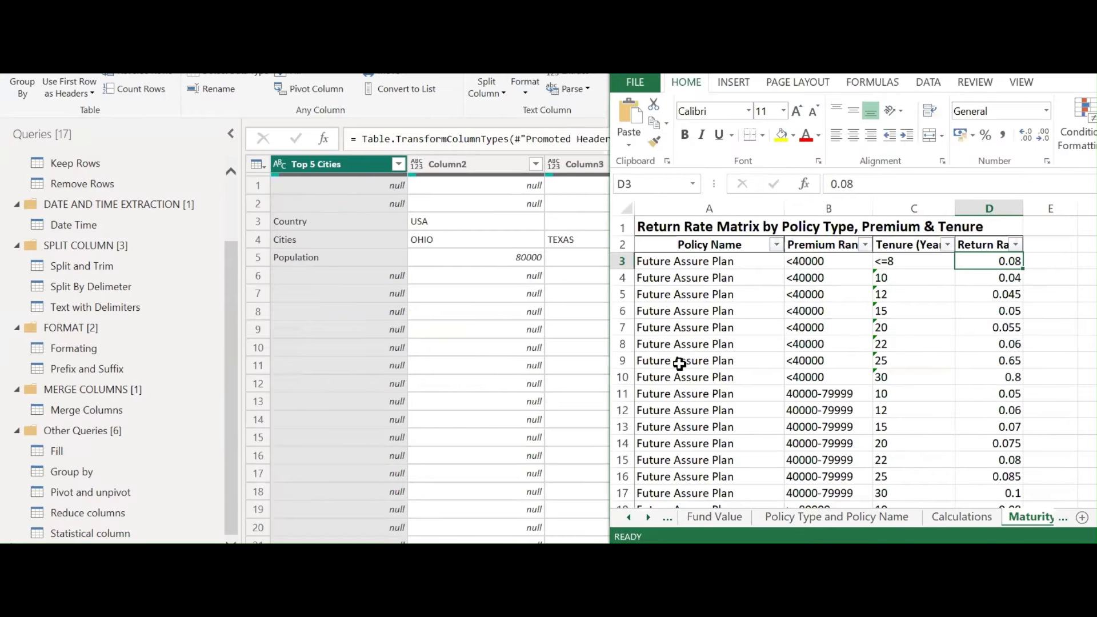
Maximize the Excel window and switch to a blank worksheet
{"action": "left_click_drag", "start_coordinate": [816, 66], "coordinate": [816, 137]}
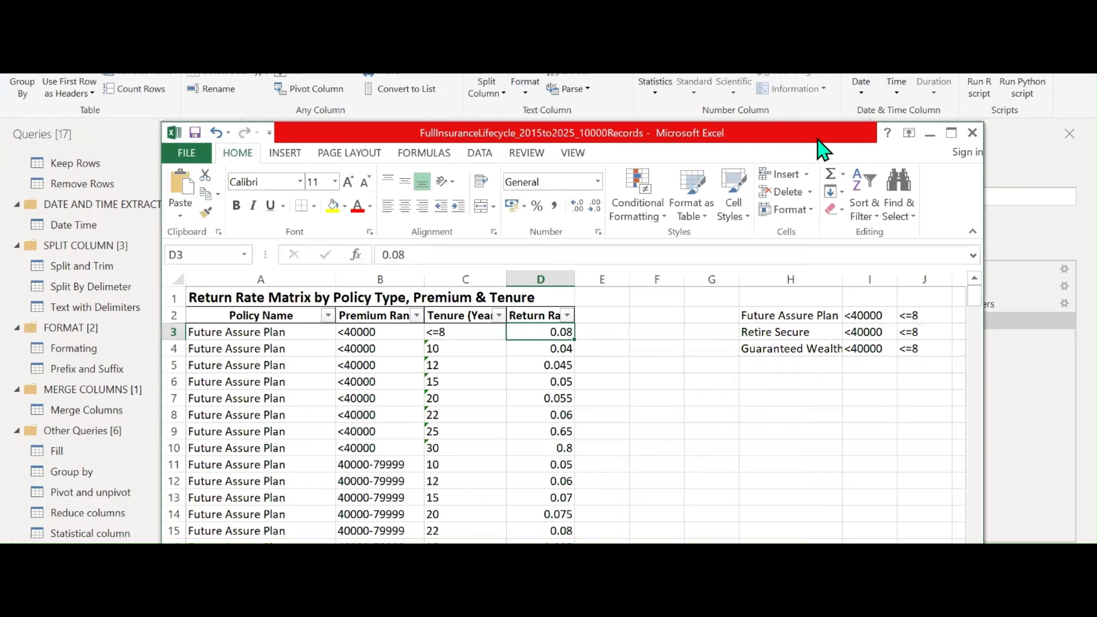
{"action": "left_click", "coordinate": [946, 137]}
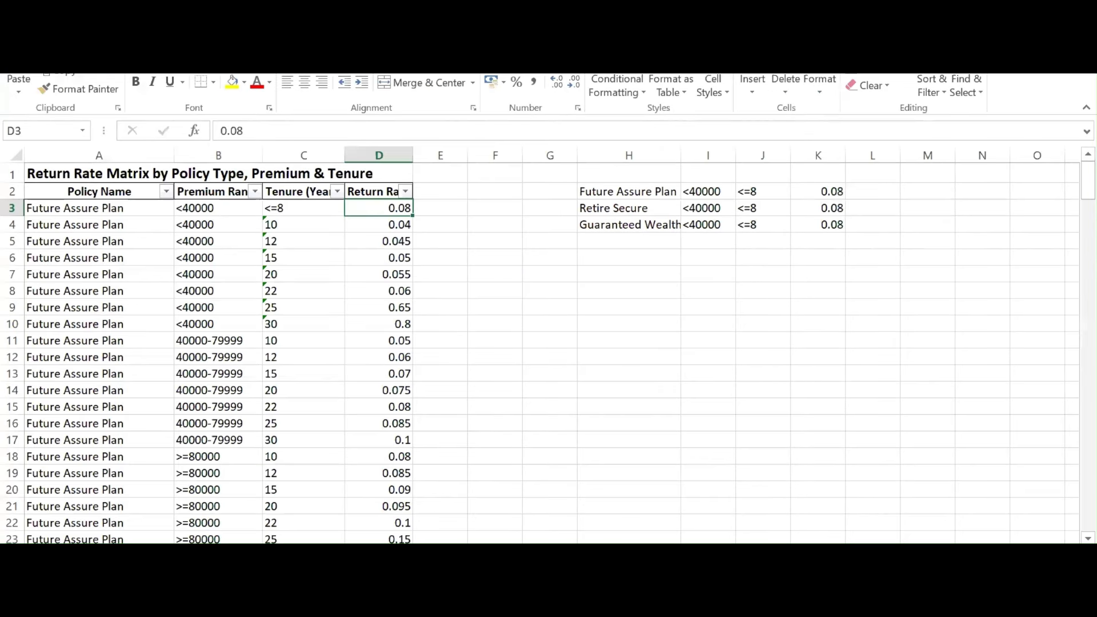
{"action": "left_click", "coordinate": [394, 552]}
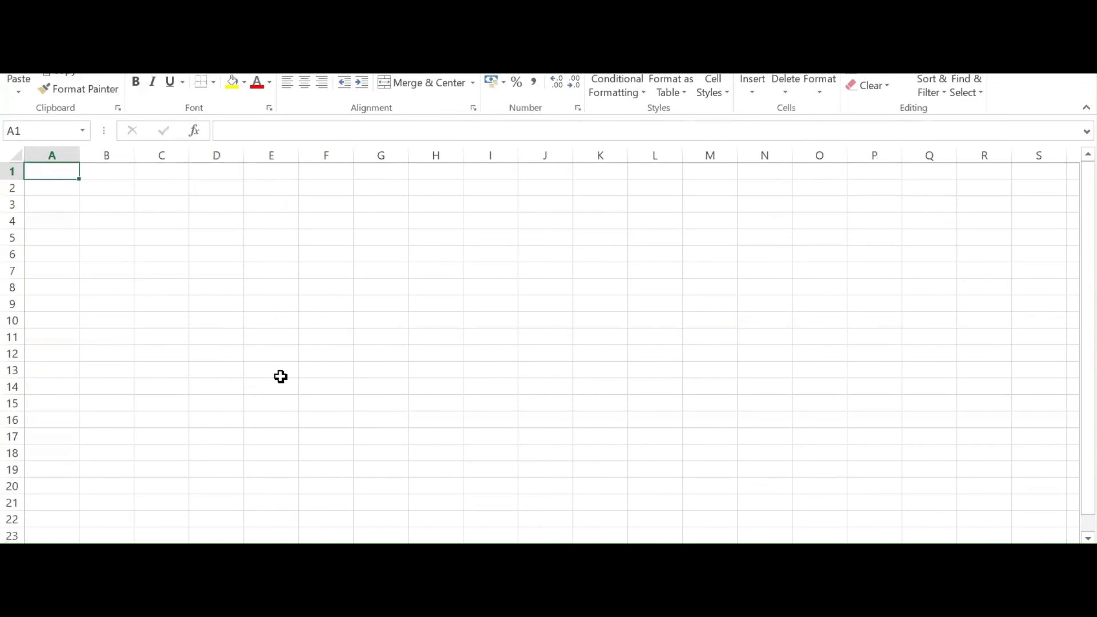
{"action": "key", "text": "Down"}
{"action": "key", "text": "Down"}
{"action": "key", "text": "Down"}
Enter the headers Prod name, City and Sales in row 4
{"action": "type", "text": "Prod"}
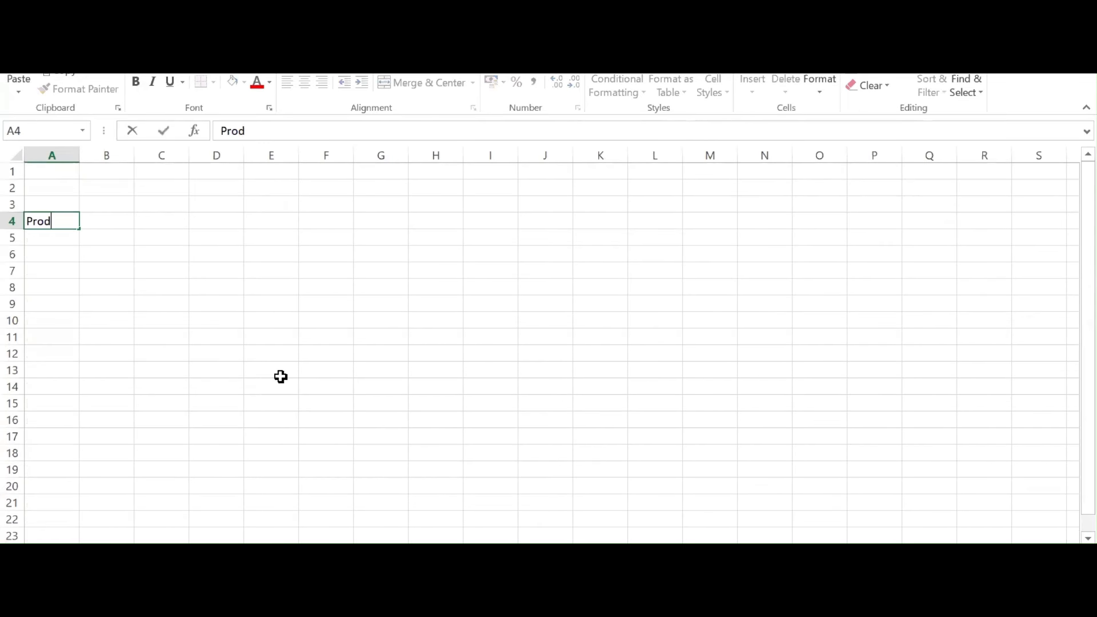
{"action": "type", "text": " name"}
{"action": "key", "text": "Tab"}
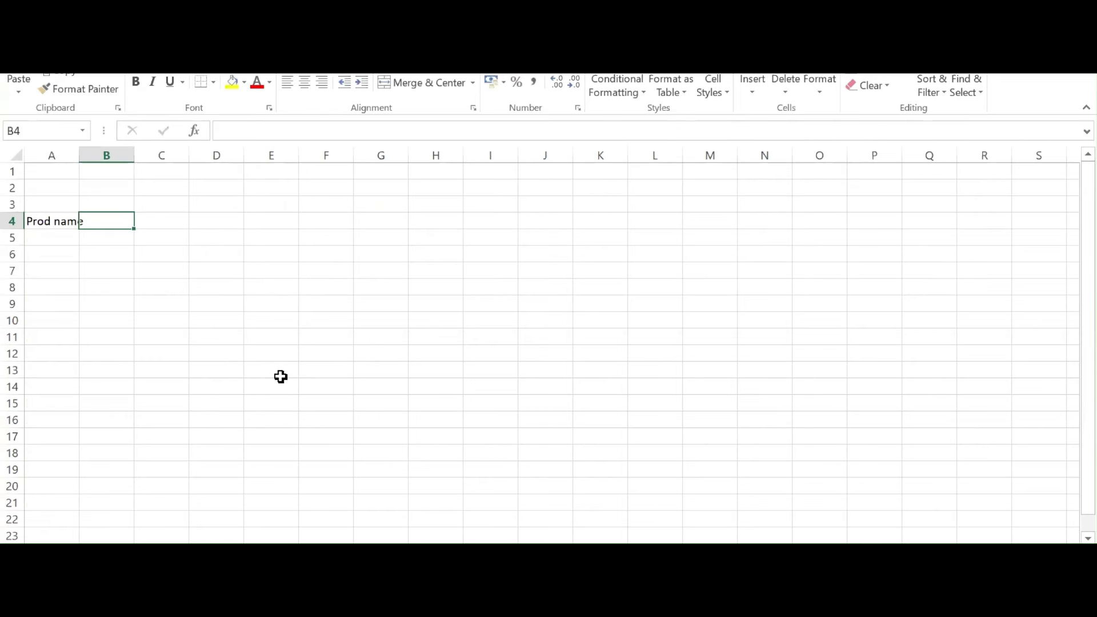
{"action": "type", "text": "Cir"}
{"action": "type", "text": "y"}
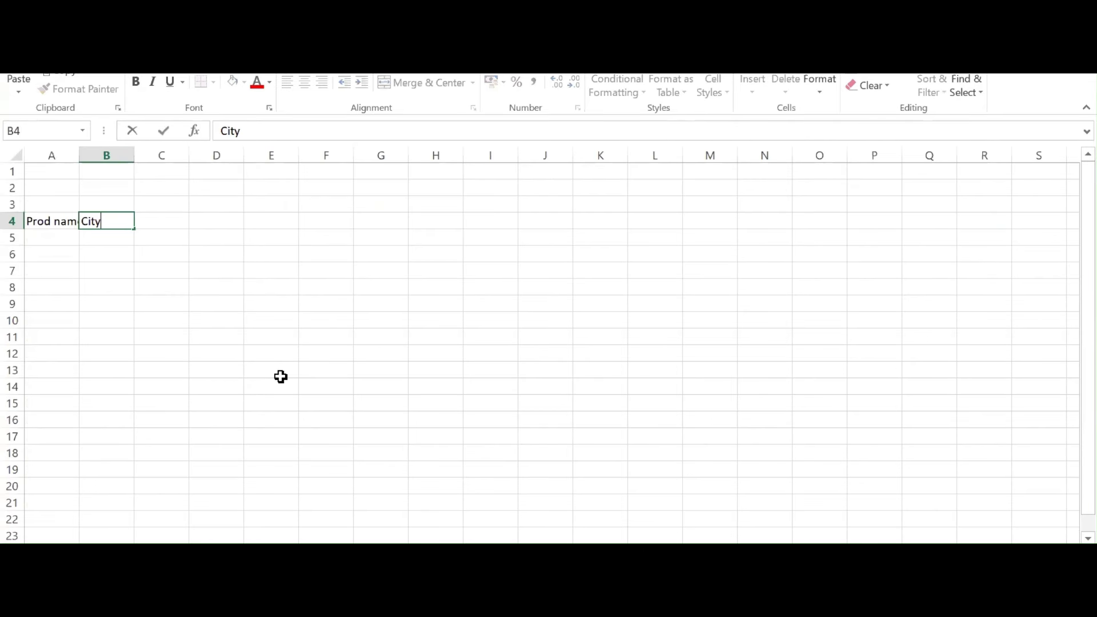
{"action": "key", "text": "Tab"}
{"action": "type", "text": "Sales"}
{"action": "key", "text": "Return"}
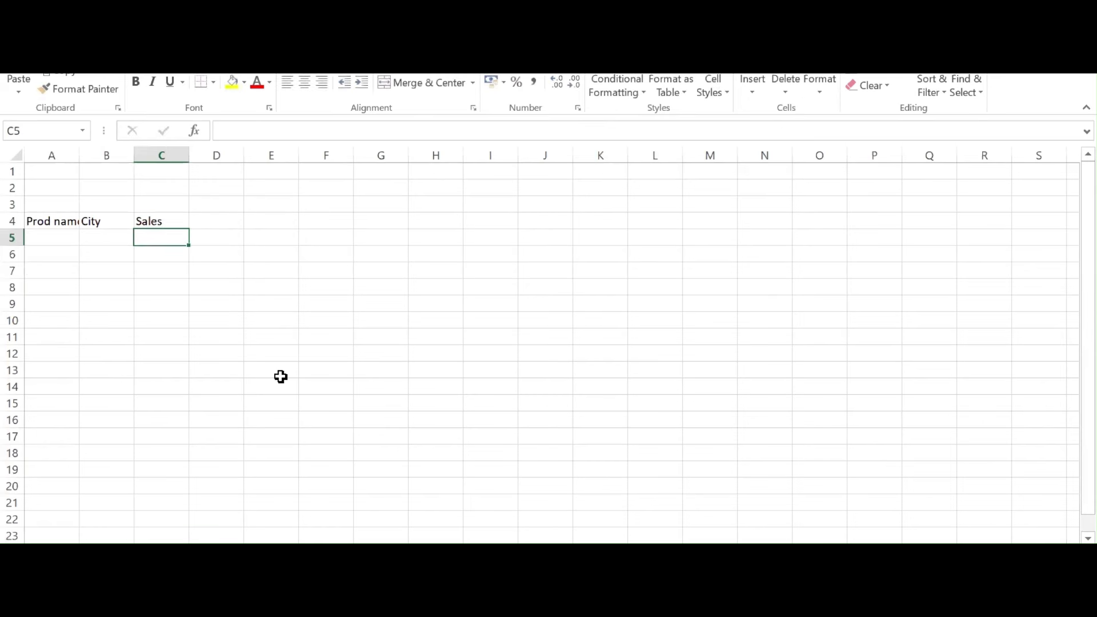
Enter the first data row: AC, Hyd, 1000
{"action": "type", "text": "AC"}
{"action": "key", "text": "Tab"}
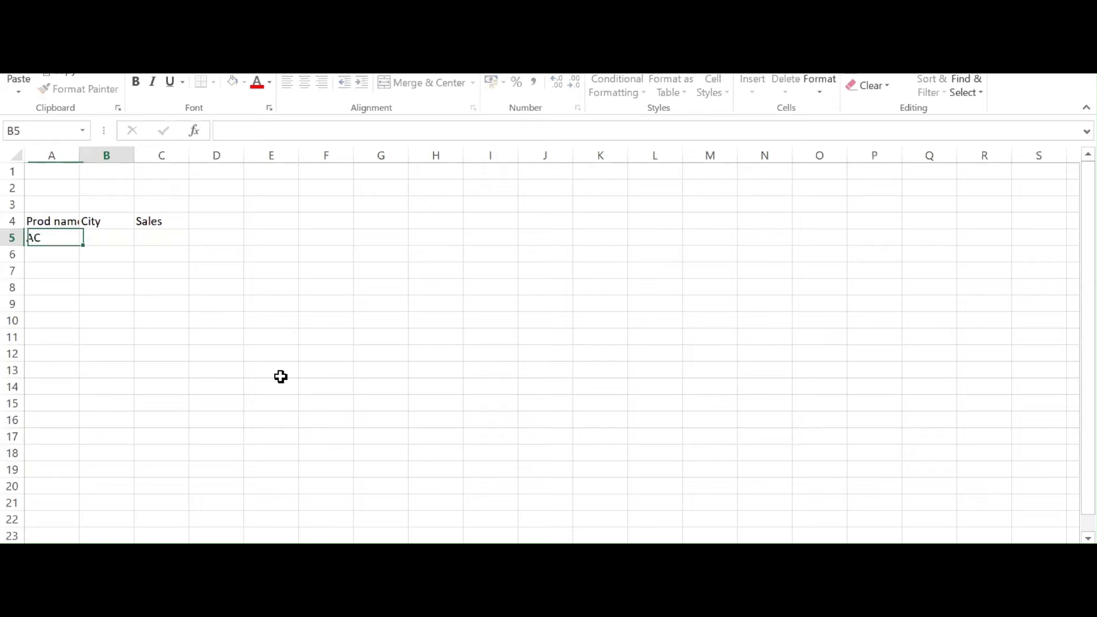
{"action": "type", "text": "y"}
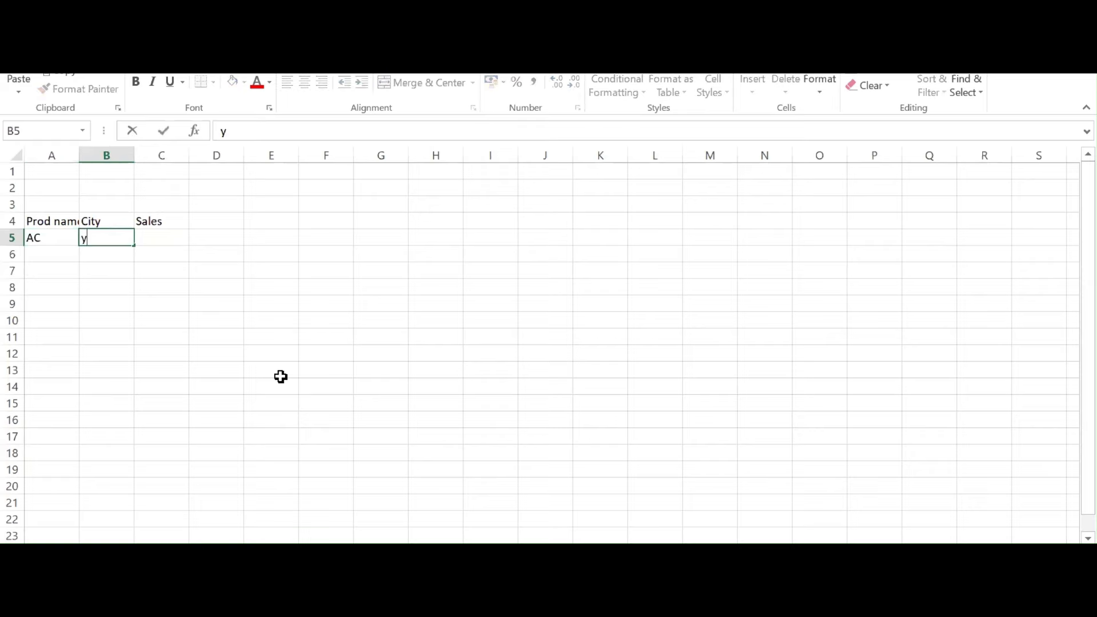
{"action": "key", "text": "BackSpace"}
{"action": "type", "text": "Hyd"}
{"action": "key", "text": "Tab"}
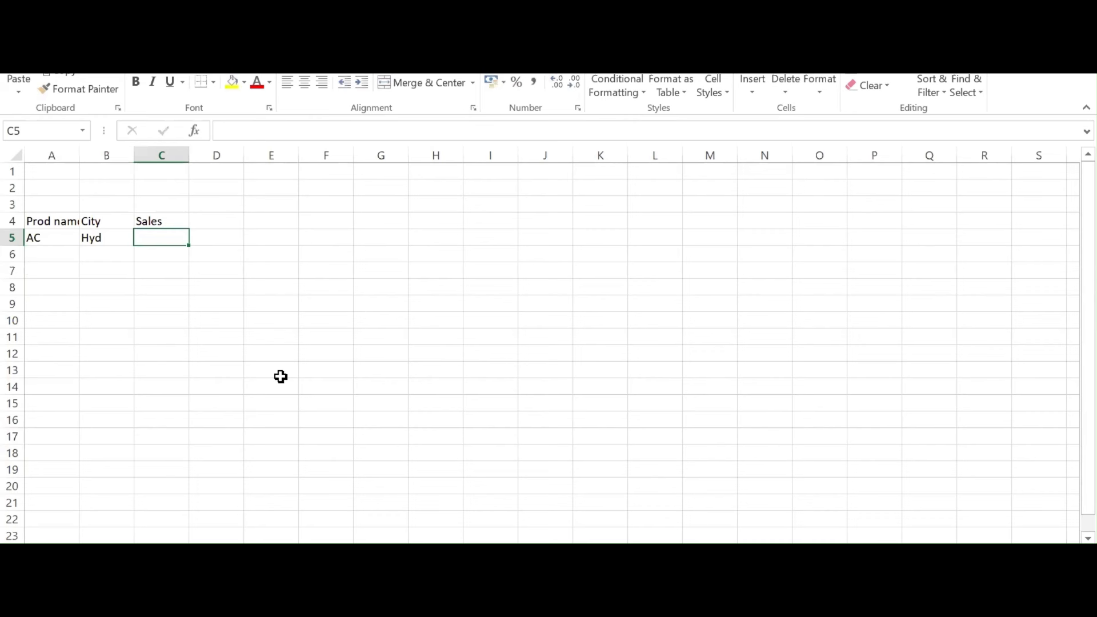
{"action": "type", "text": "1000"}
{"action": "key", "text": "Return"}
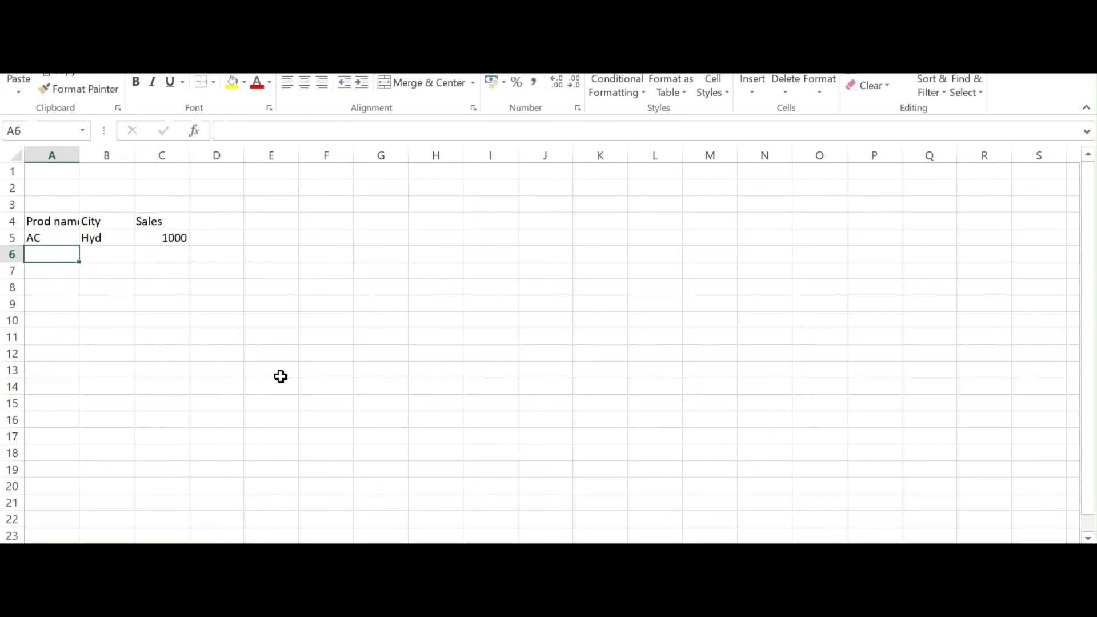
Add the rows Iphone, Delhi, 2000 and Ipad, Chennai, 4000
{"action": "type", "text": "Iphone"}
{"action": "key", "text": "Tab"}
{"action": "type", "text": "D"}
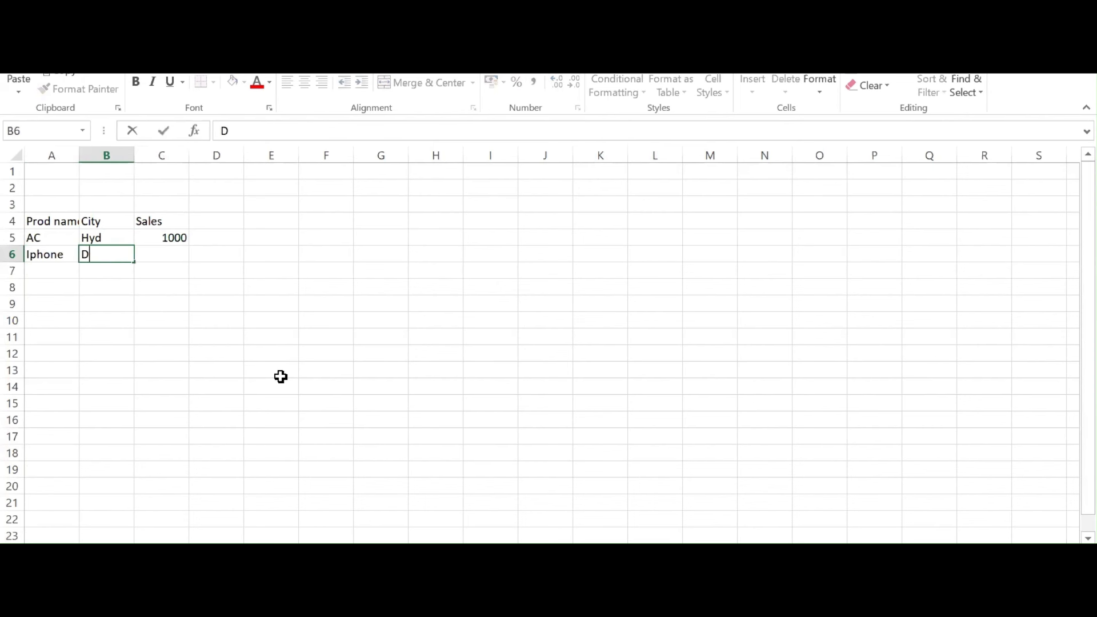
{"action": "type", "text": "elhi"}
{"action": "key", "text": "Tab"}
{"action": "type", "text": "2"}
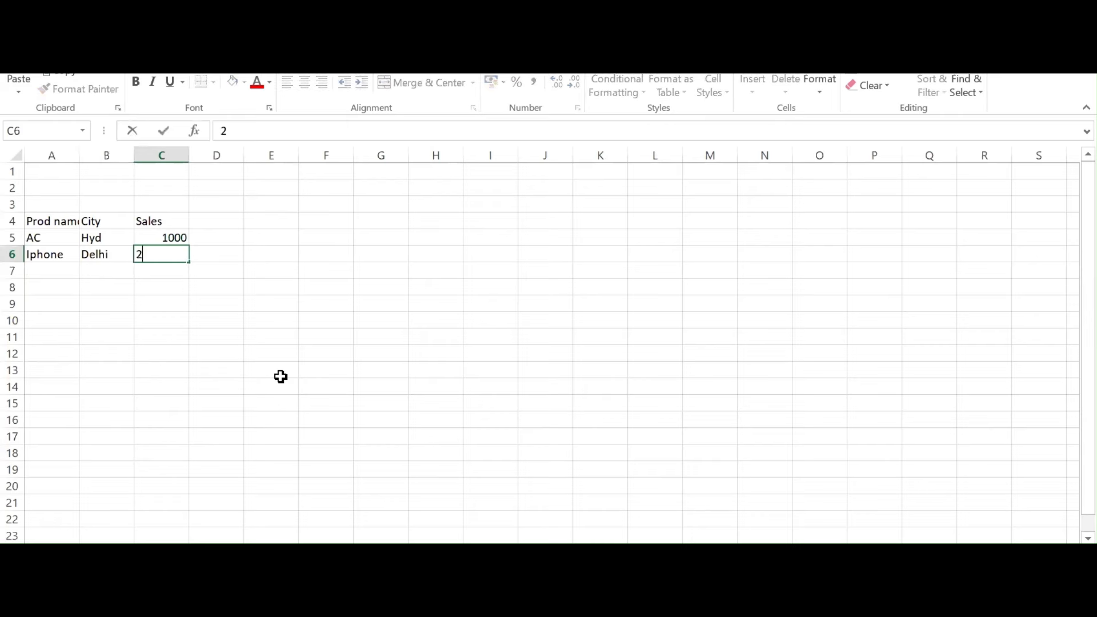
{"action": "type", "text": "000"}
{"action": "key", "text": "Return"}
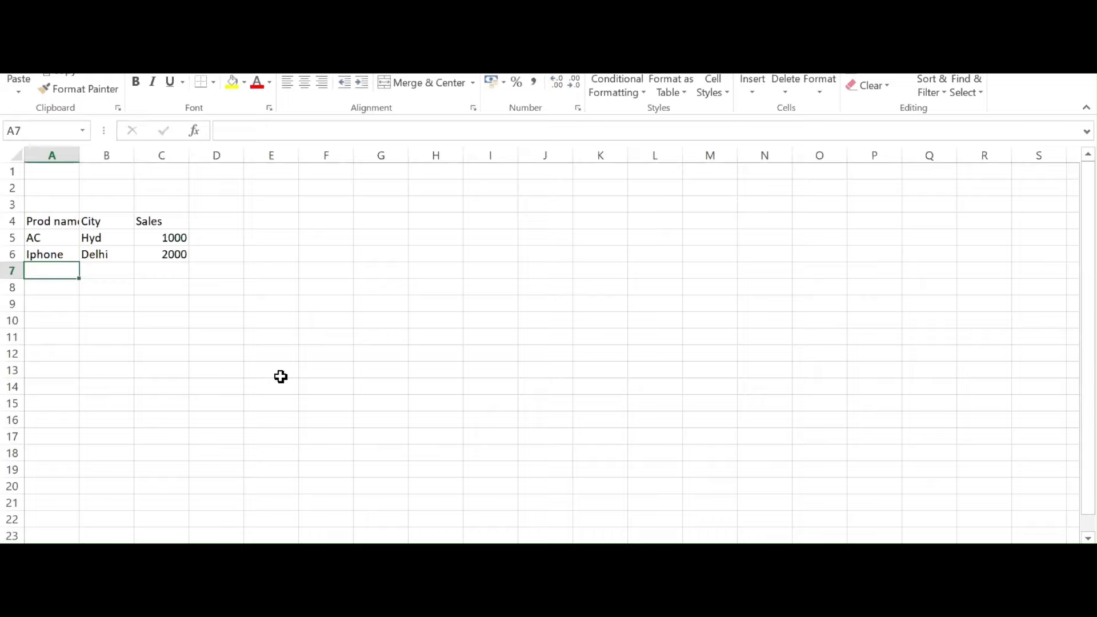
{"action": "type", "text": "Ipad"}
{"action": "key", "text": "Tab"}
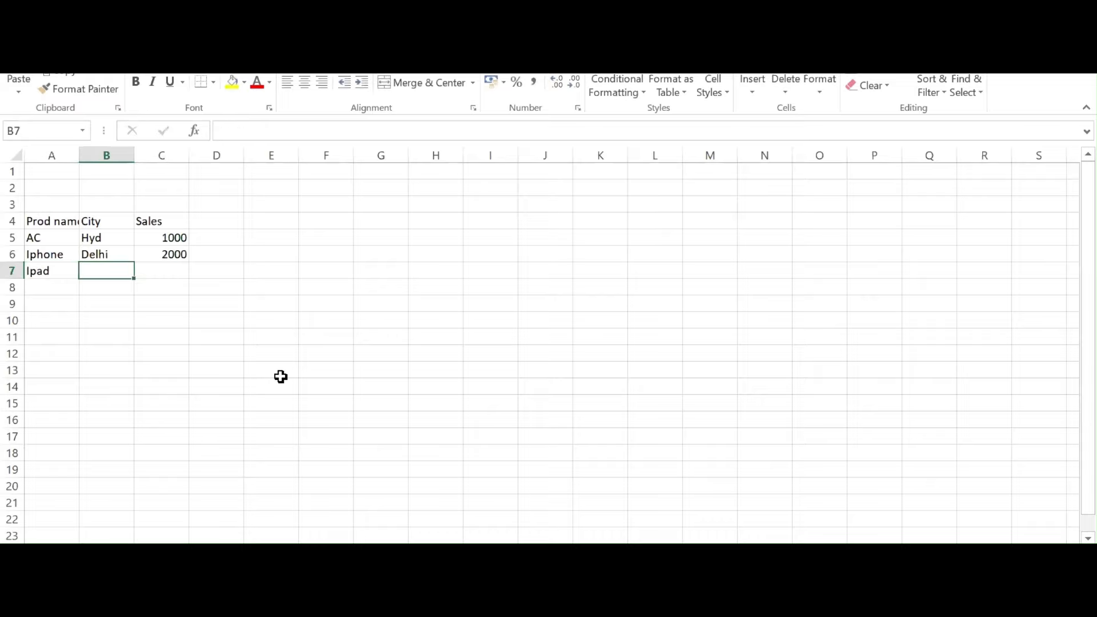
{"action": "type", "text": "Chennai"}
{"action": "key", "text": "Tab"}
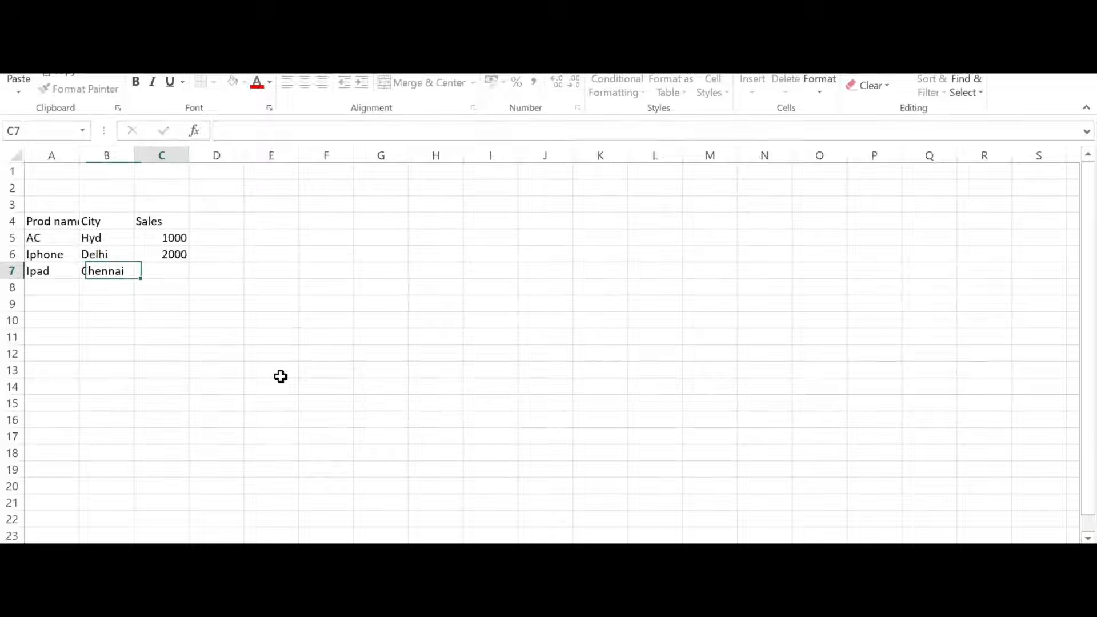
{"action": "type", "text": "4000"}
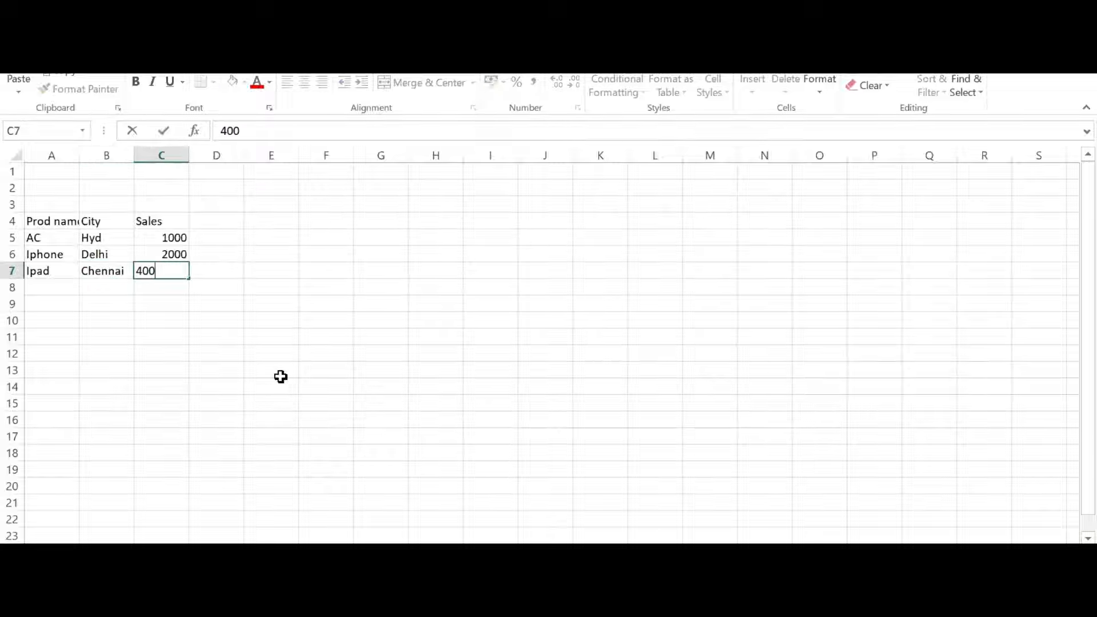
{"action": "key", "text": "Tab"}
{"action": "key", "text": "Tab"}
{"action": "key", "text": "Tab"}
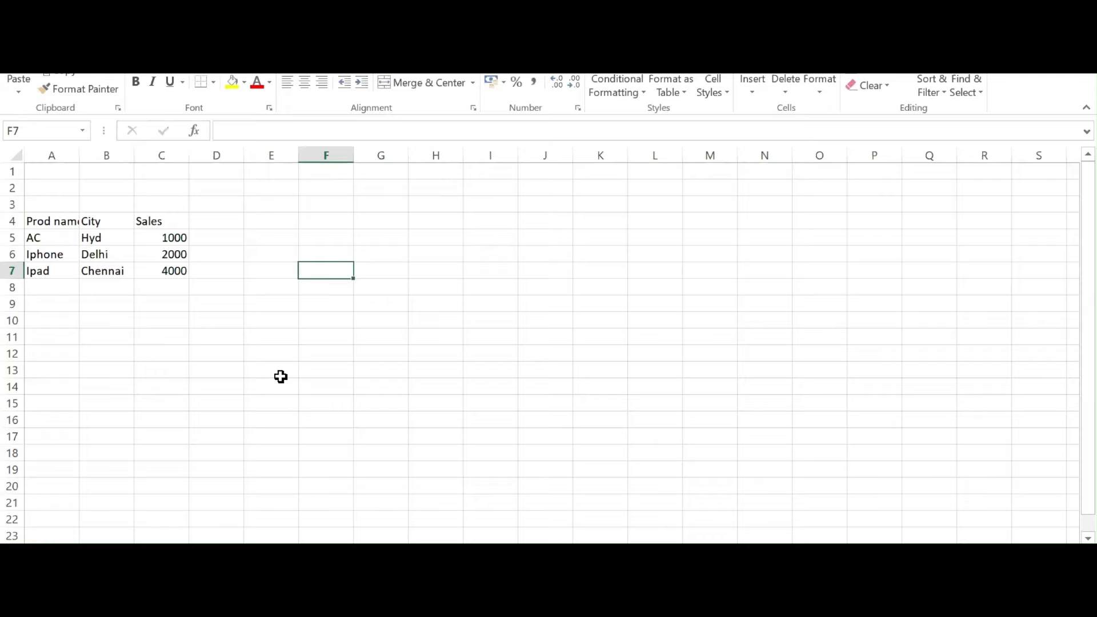
{"action": "key", "text": "Up"}
{"action": "key", "text": "Up"}
{"action": "key", "text": "Up"}
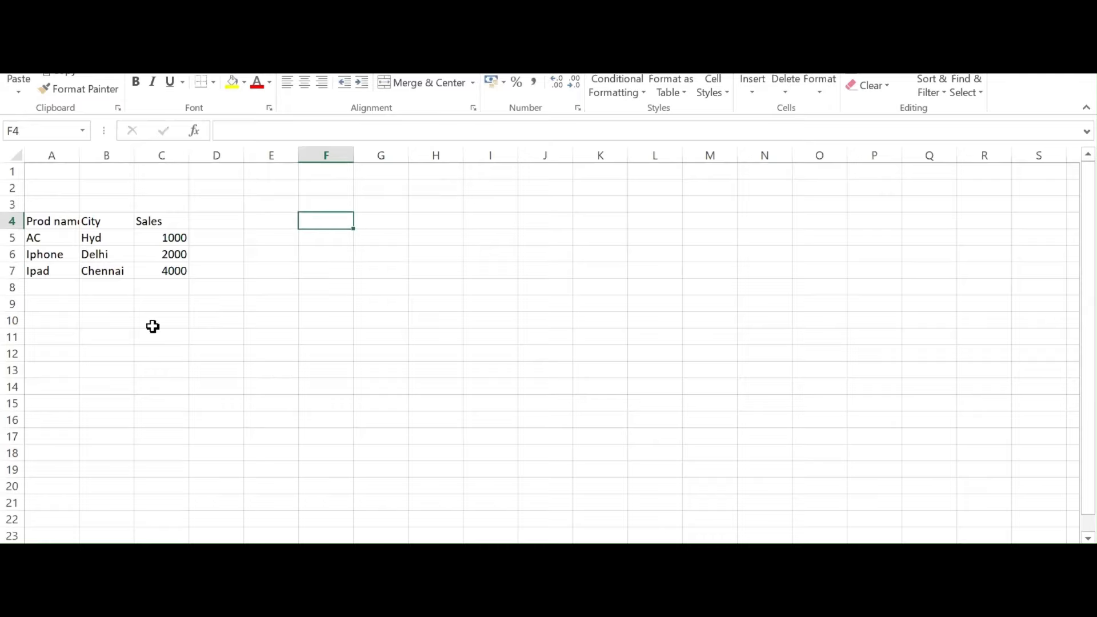
Paste the product table A4:C7 transposed at G4
{"action": "left_click", "coordinate": [49, 222]}
{"action": "left_click", "coordinate": [174, 270], "text": "shift"}
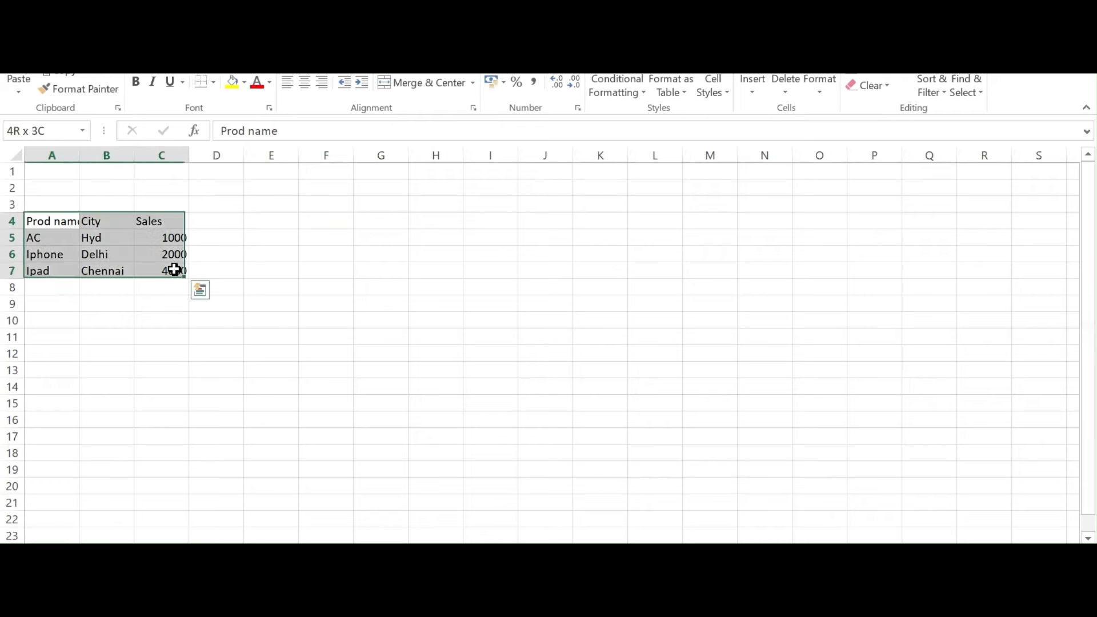
{"action": "left_click", "coordinate": [397, 221]}
{"action": "right_click", "coordinate": [387, 223]}
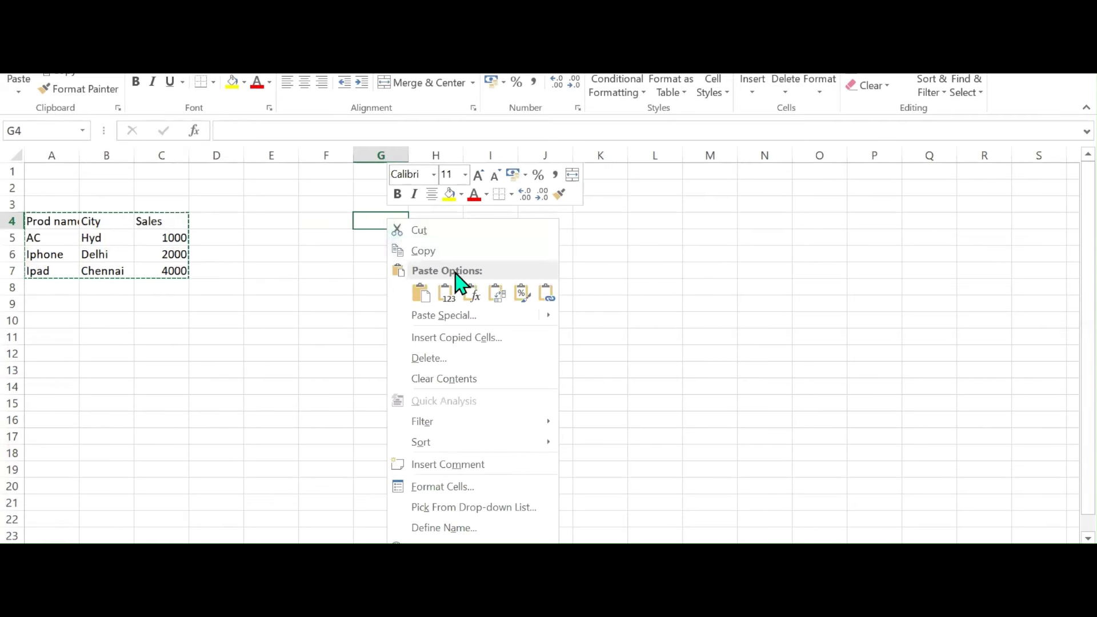
{"action": "left_click", "coordinate": [421, 294]}
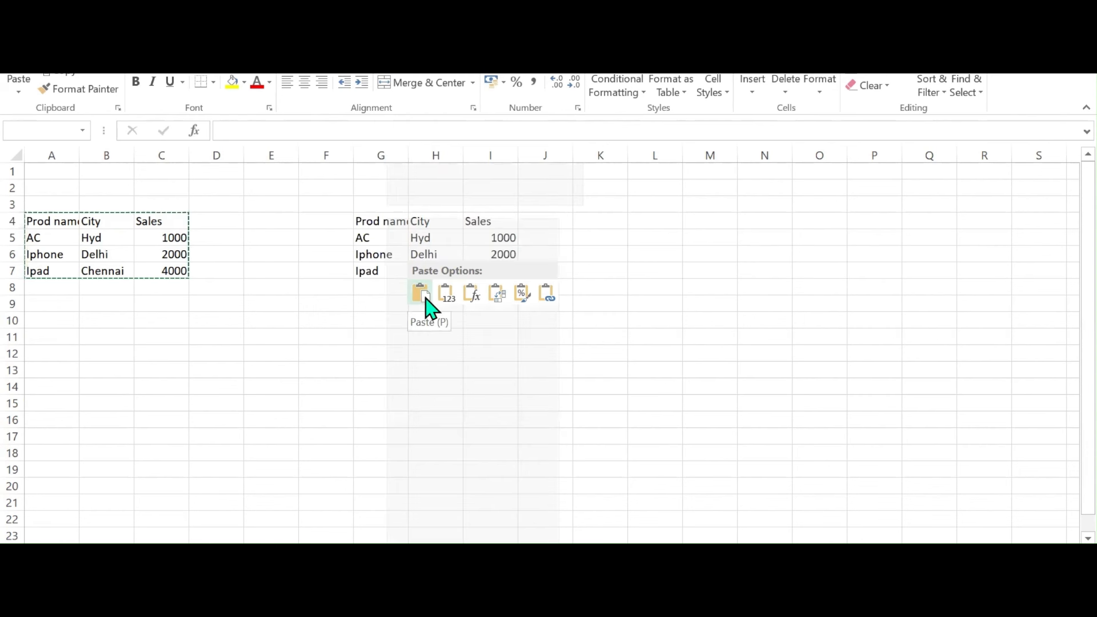
{"action": "left_click", "coordinate": [495, 298]}
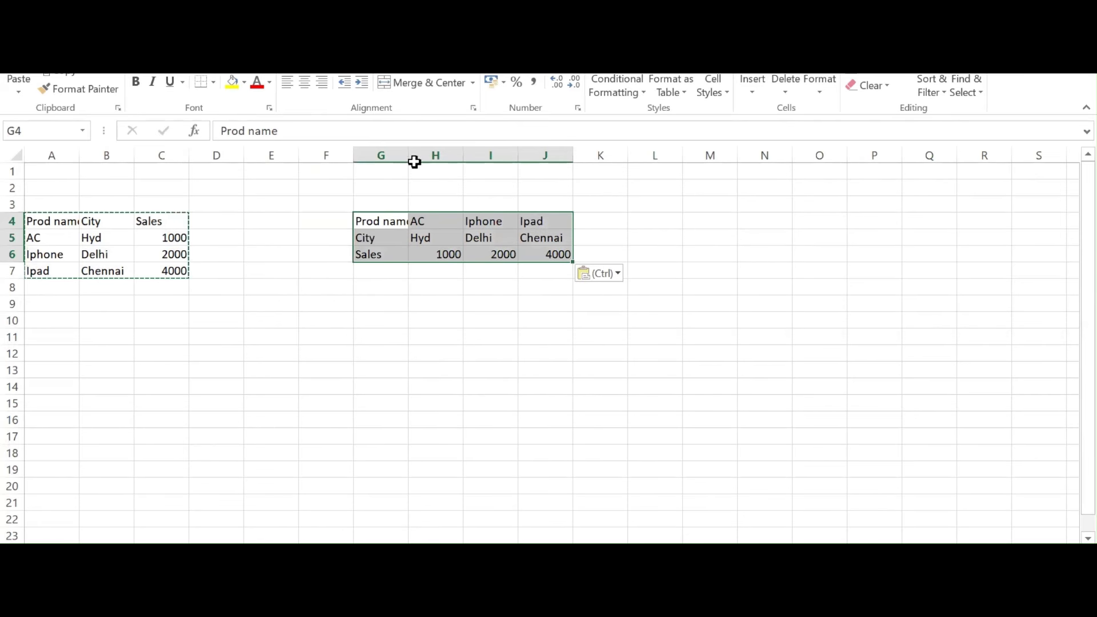
Autofit column G and copy the transposed table G4:J6
{"action": "double_click", "coordinate": [408, 150]}
{"action": "left_click", "coordinate": [396, 235]}
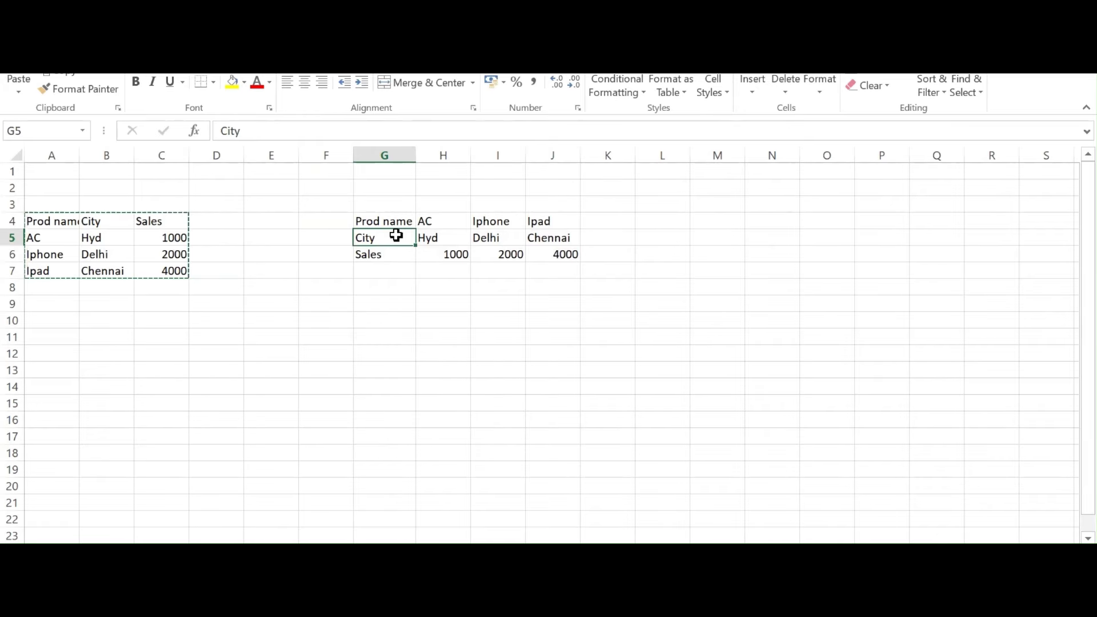
{"action": "left_click", "coordinate": [385, 220]}
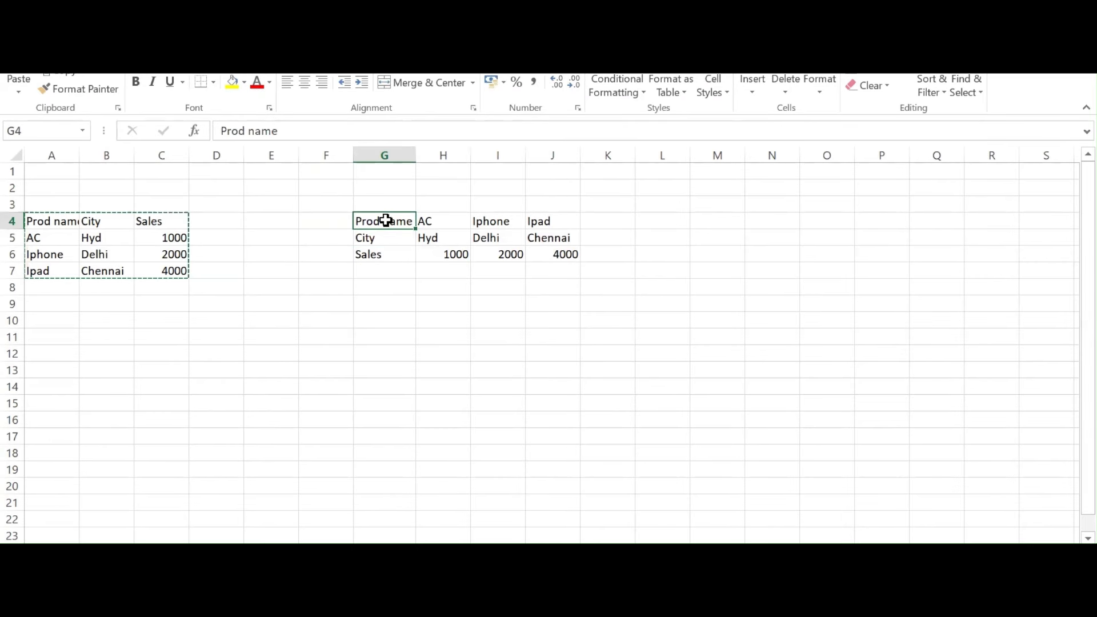
{"action": "left_click_drag", "start_coordinate": [458, 239], "coordinate": [543, 252]}
{"action": "key", "text": "ctrl+c"}
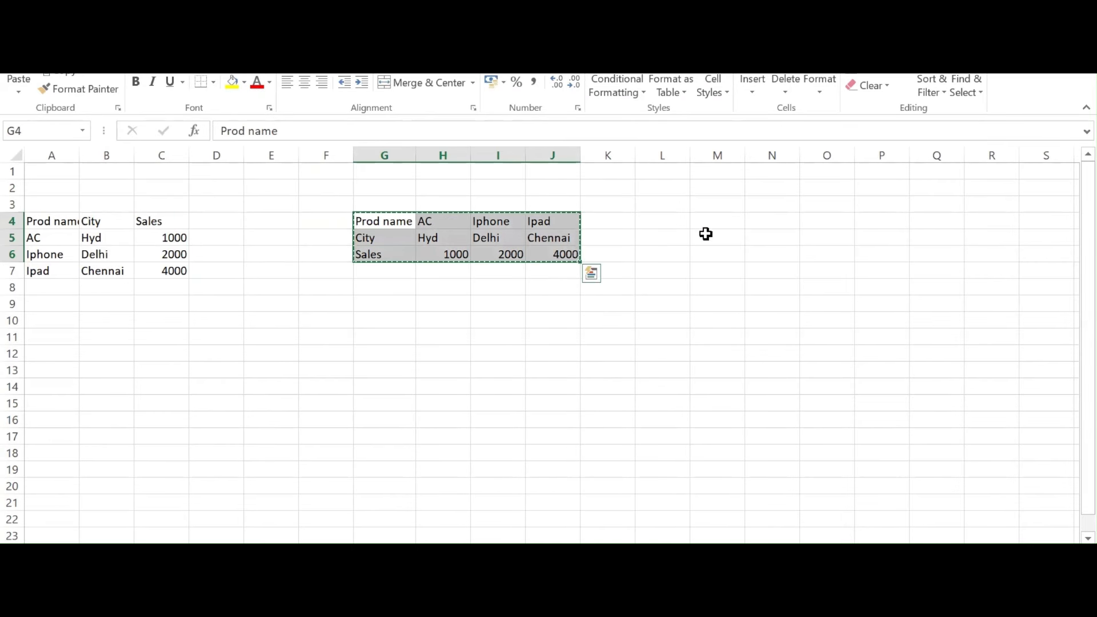
Paste the copied G4:J6 table transposed at M4
{"action": "left_click", "coordinate": [730, 224]}
{"action": "right_click", "coordinate": [730, 223]}
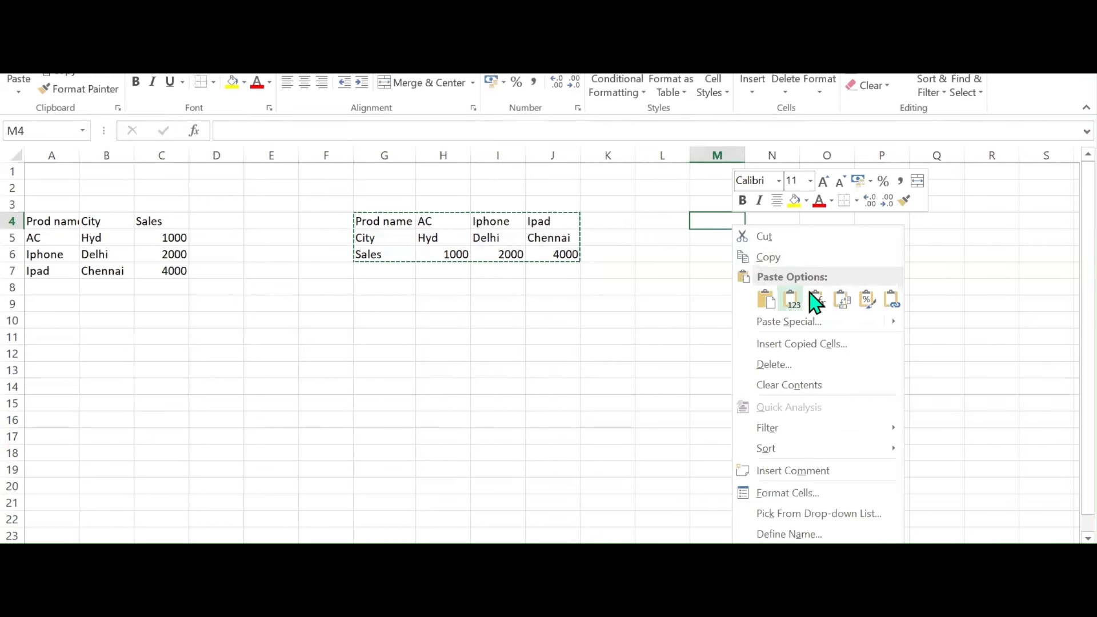
{"action": "left_click", "coordinate": [842, 299]}
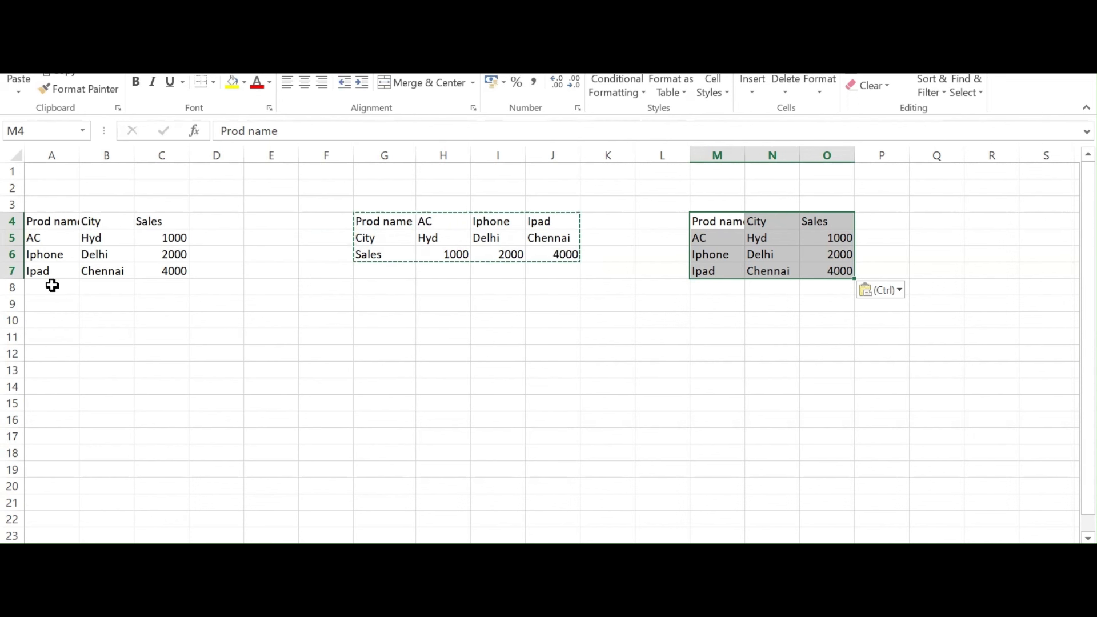
Compare the horizontal G4:J6 table with the M4 copy, then return to Power Query
{"action": "left_click", "coordinate": [393, 221]}
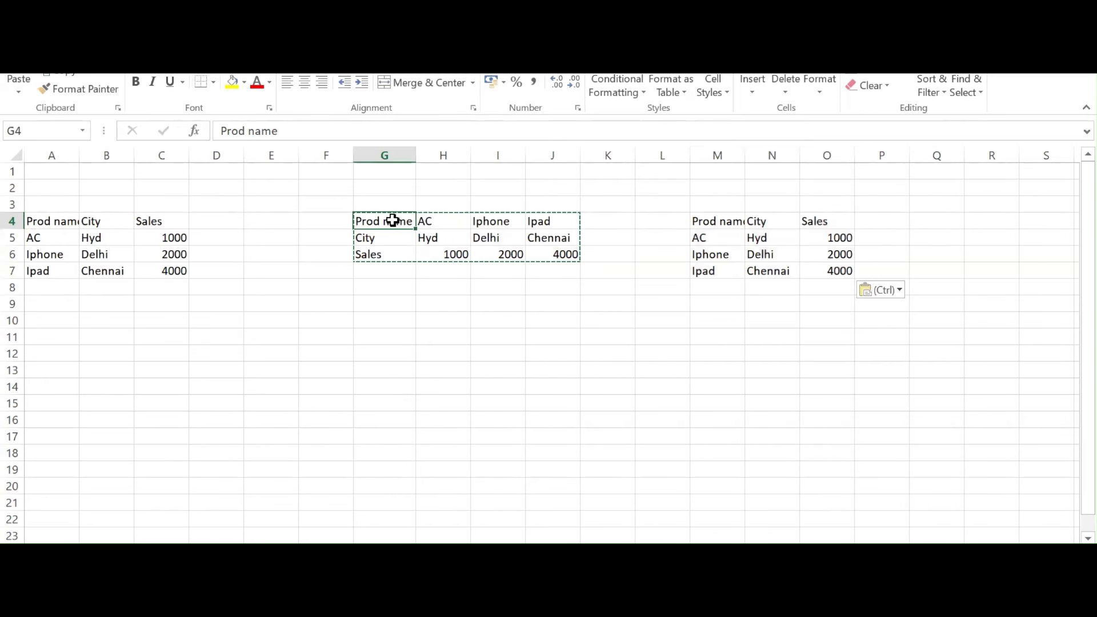
{"action": "left_click_drag", "start_coordinate": [414, 230], "coordinate": [566, 252]}
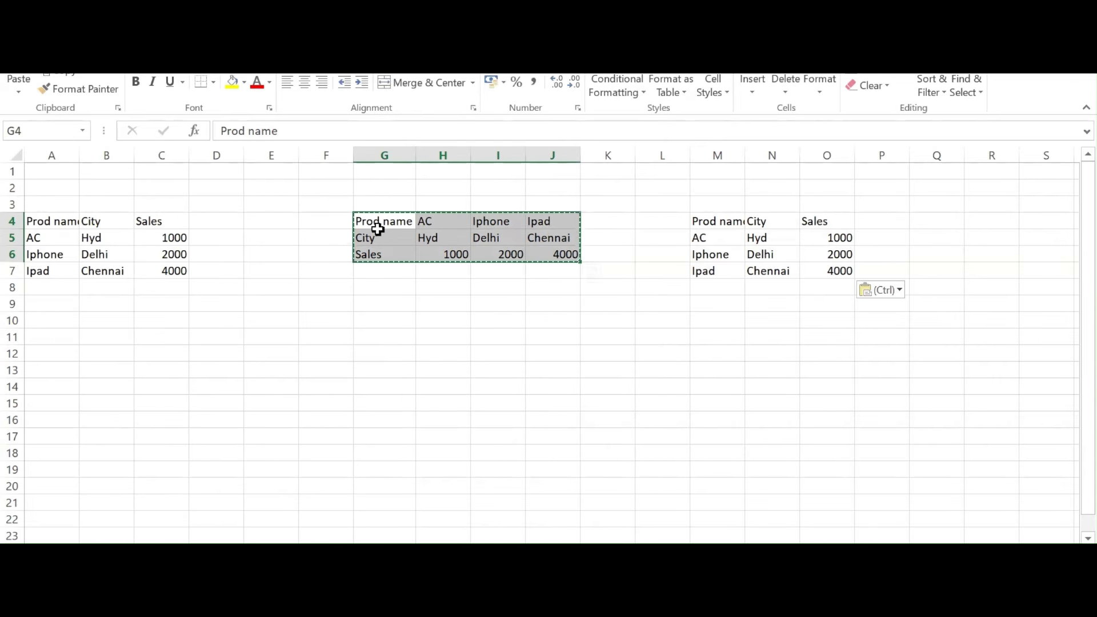
{"action": "left_click_drag", "start_coordinate": [700, 220], "coordinate": [834, 271]}
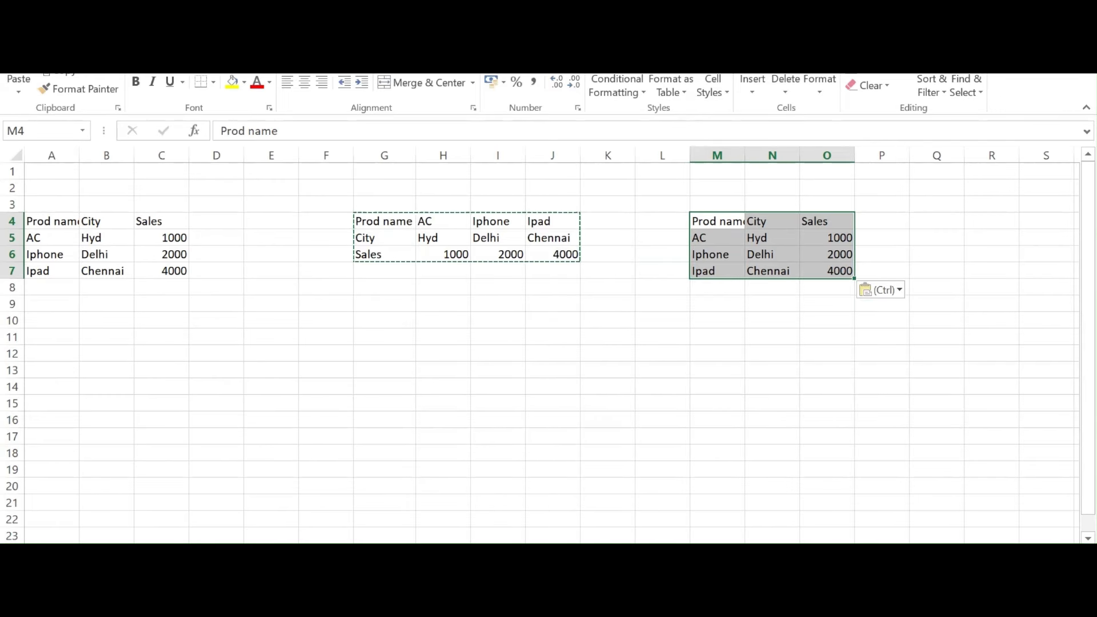
{"action": "left_click", "coordinate": [635, 536]}
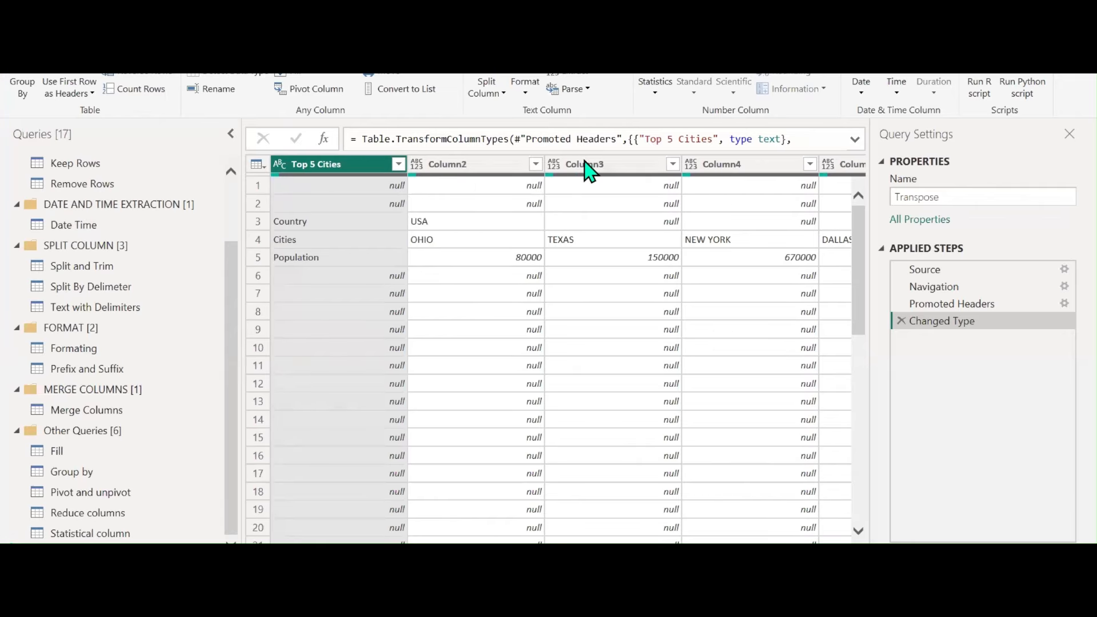
Remove the empty columns Column10 through Column20 from the Transpose query
{"action": "scroll", "coordinate": [532, 426], "scroll_direction": "right", "scroll_amount": 10}
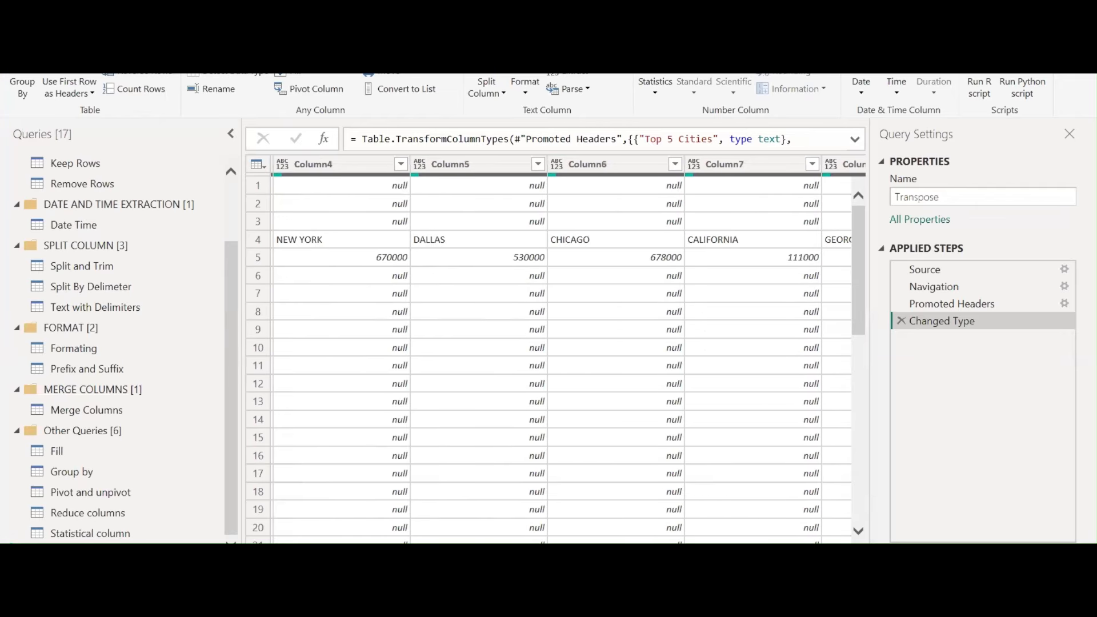
{"action": "scroll", "coordinate": [560, 351], "scroll_direction": "right", "scroll_amount": 3}
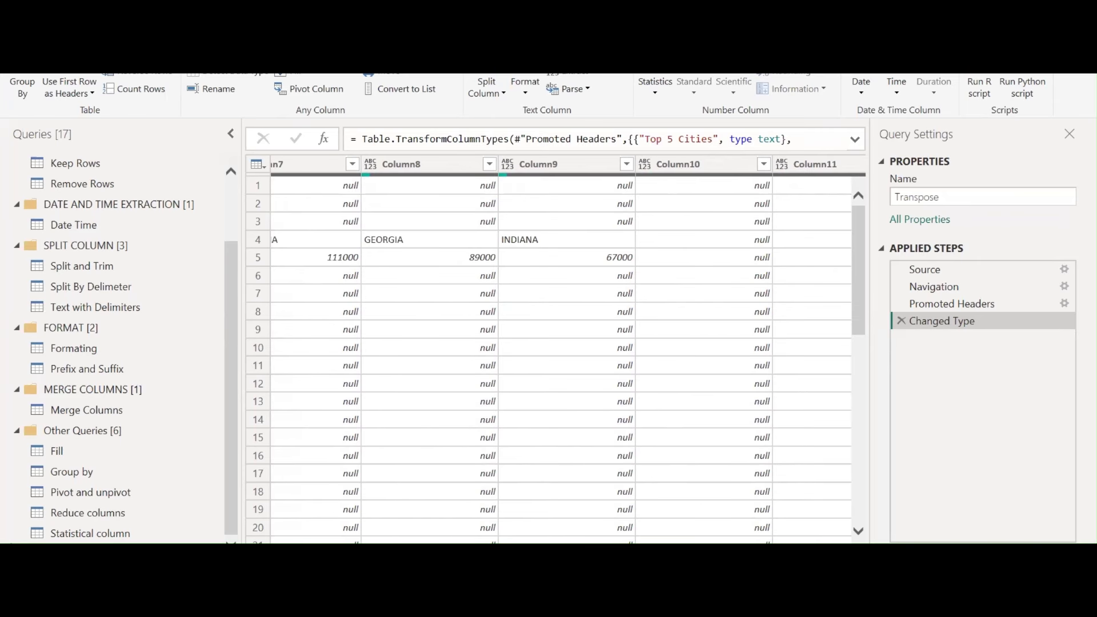
{"action": "scroll", "coordinate": [567, 350], "scroll_direction": "right", "scroll_amount": 3}
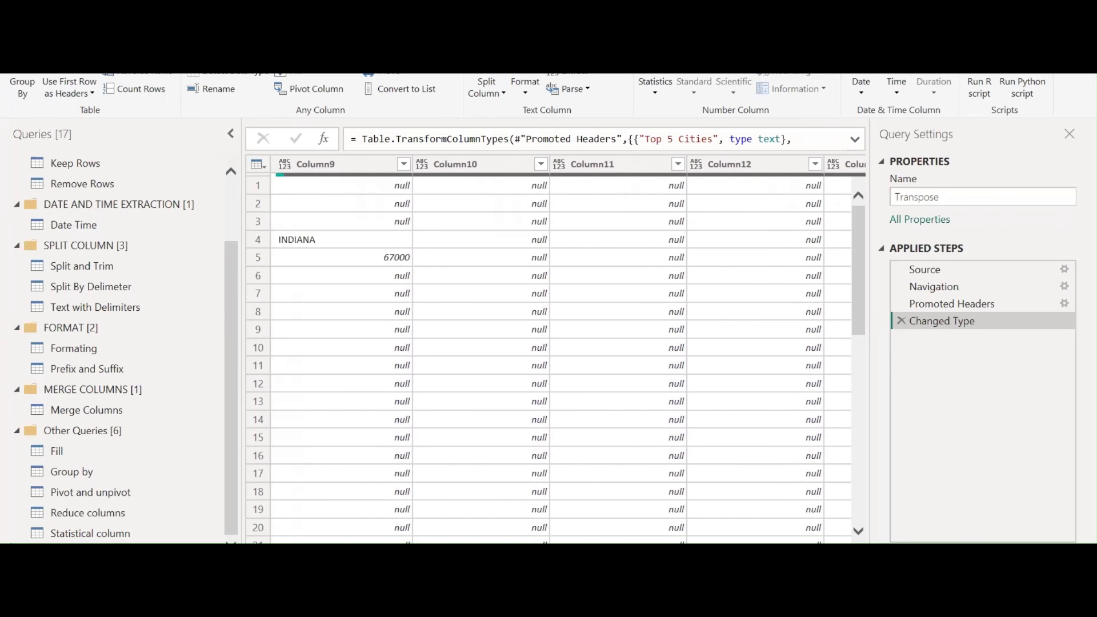
{"action": "left_click", "coordinate": [507, 164]}
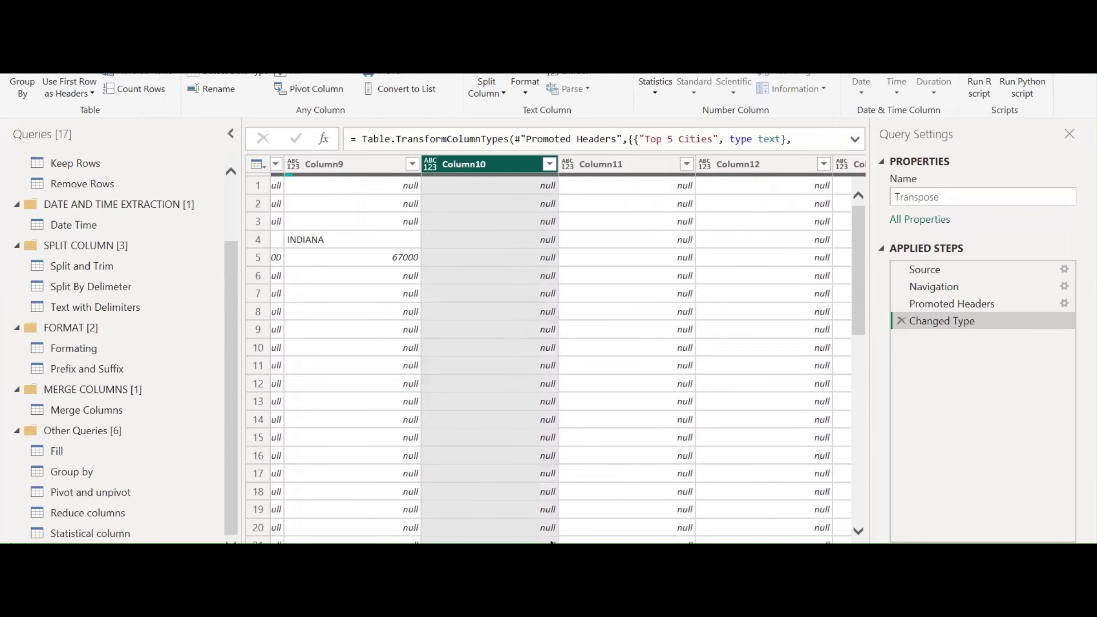
{"action": "scroll", "coordinate": [567, 350], "scroll_direction": "right", "scroll_amount": 5}
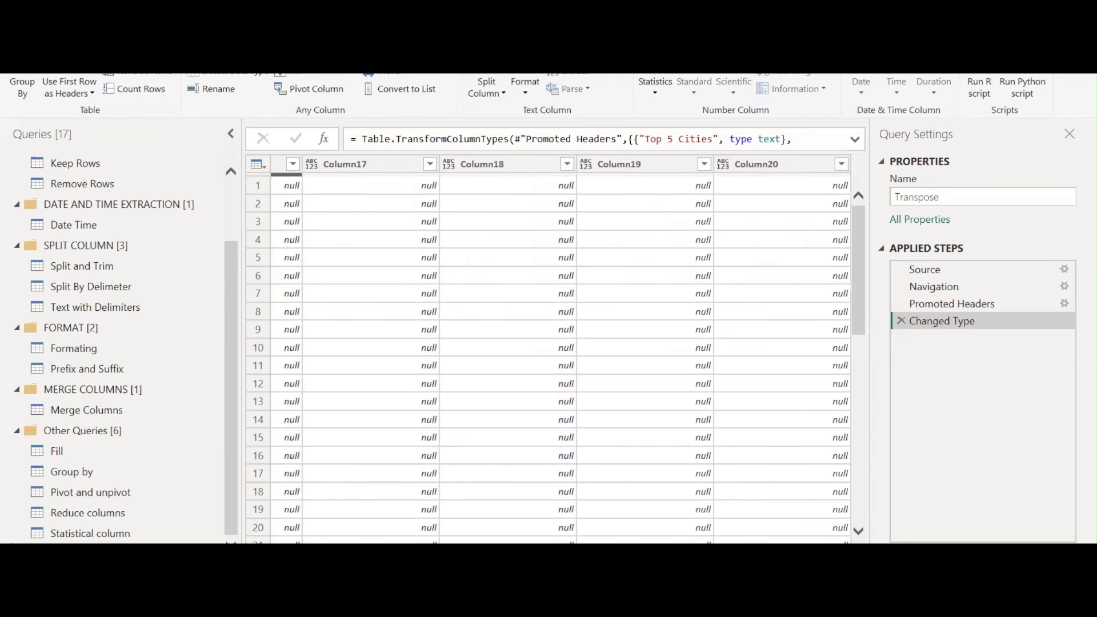
{"action": "left_click", "coordinate": [805, 171], "text": "shift"}
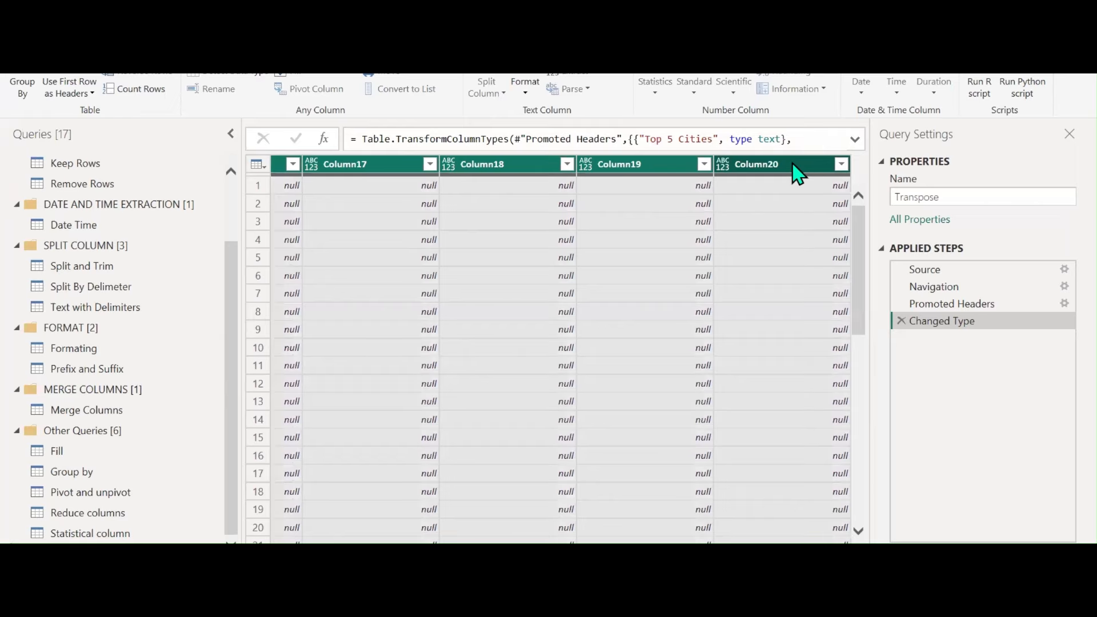
{"action": "right_click", "coordinate": [796, 172]}
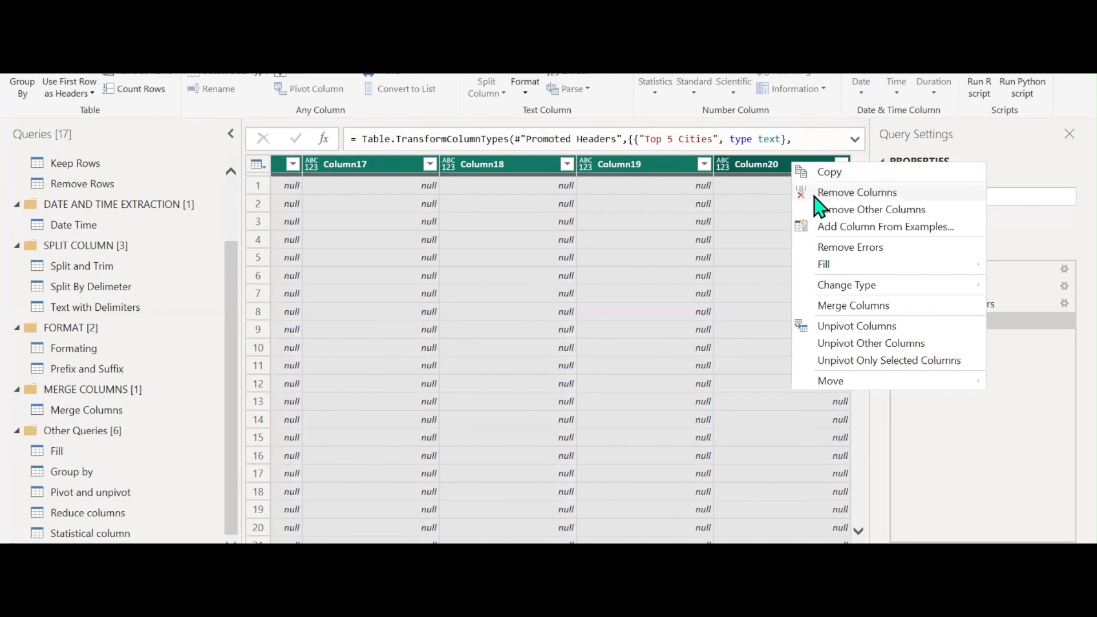
{"action": "left_click", "coordinate": [817, 194]}
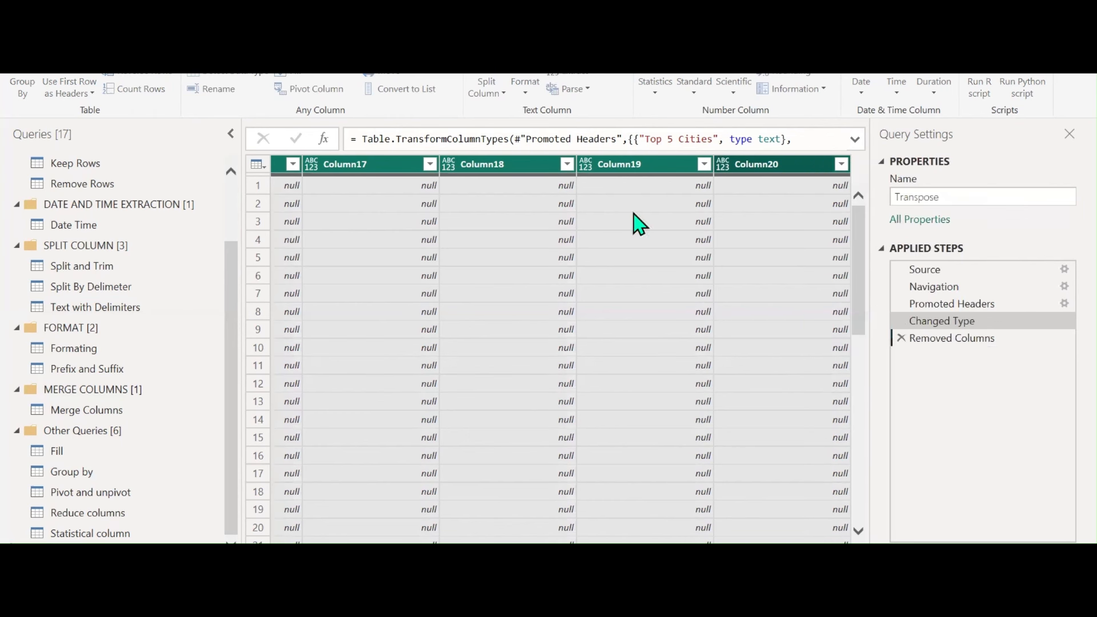
Look over the Home ribbon's column removal choices without applying any
{"action": "left_click", "coordinate": [46, 63]}
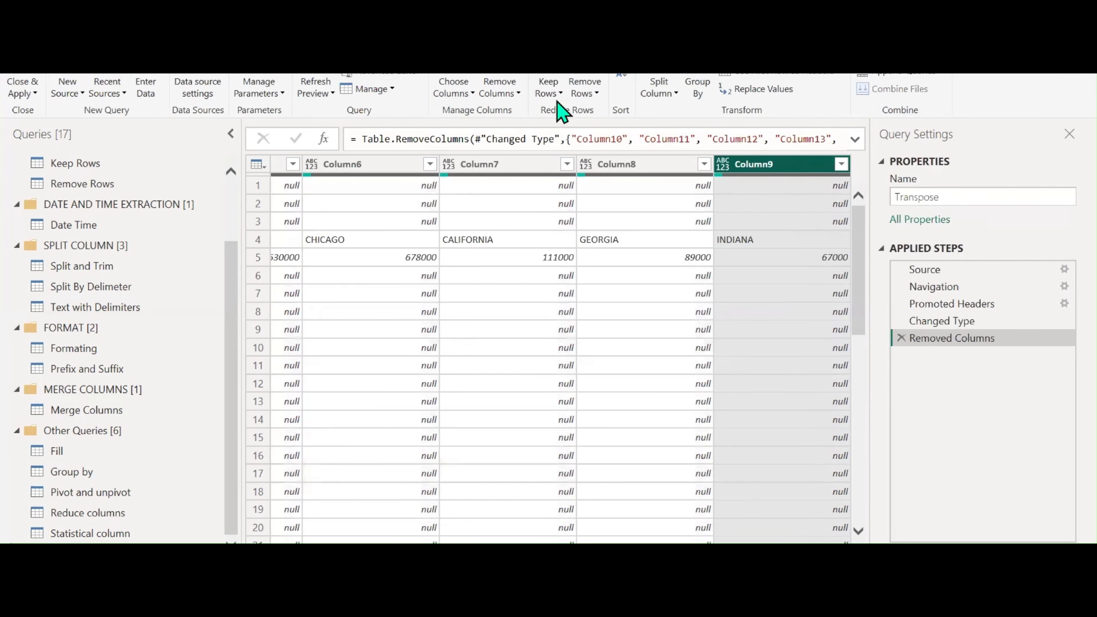
{"action": "left_click", "coordinate": [514, 94]}
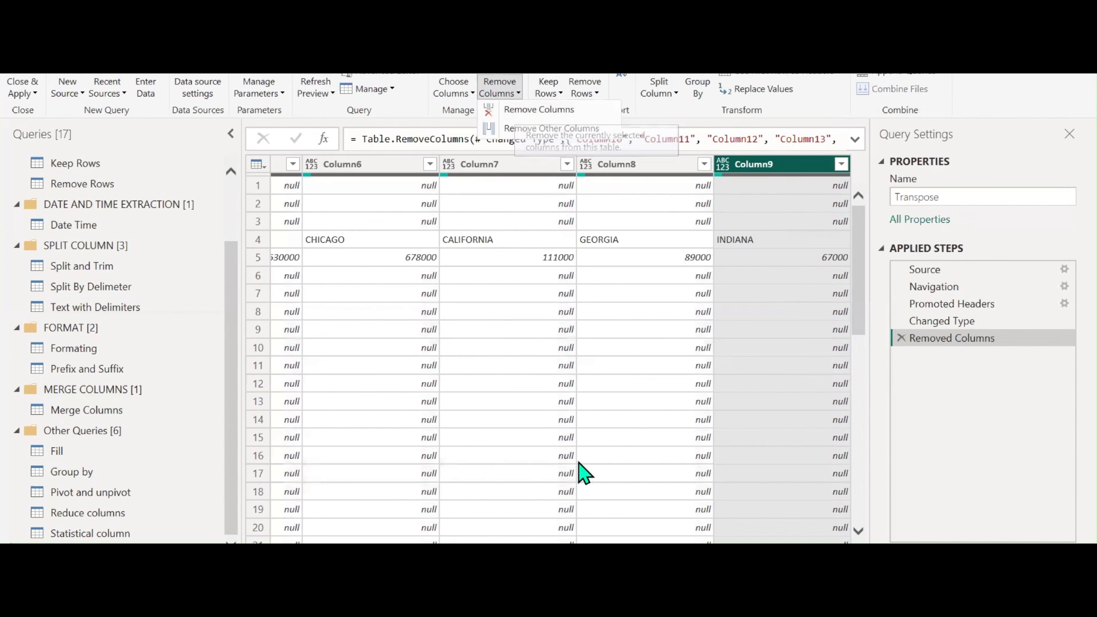
{"action": "key", "text": "Escape"}
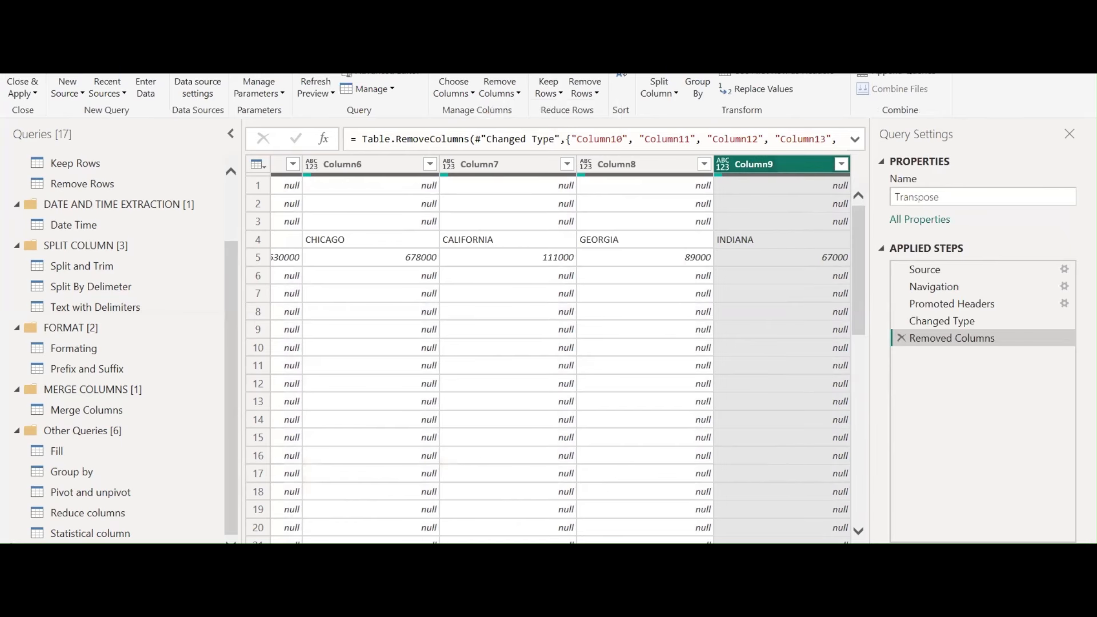
{"action": "scroll", "coordinate": [342, 532], "scroll_direction": "left", "scroll_amount": 10}
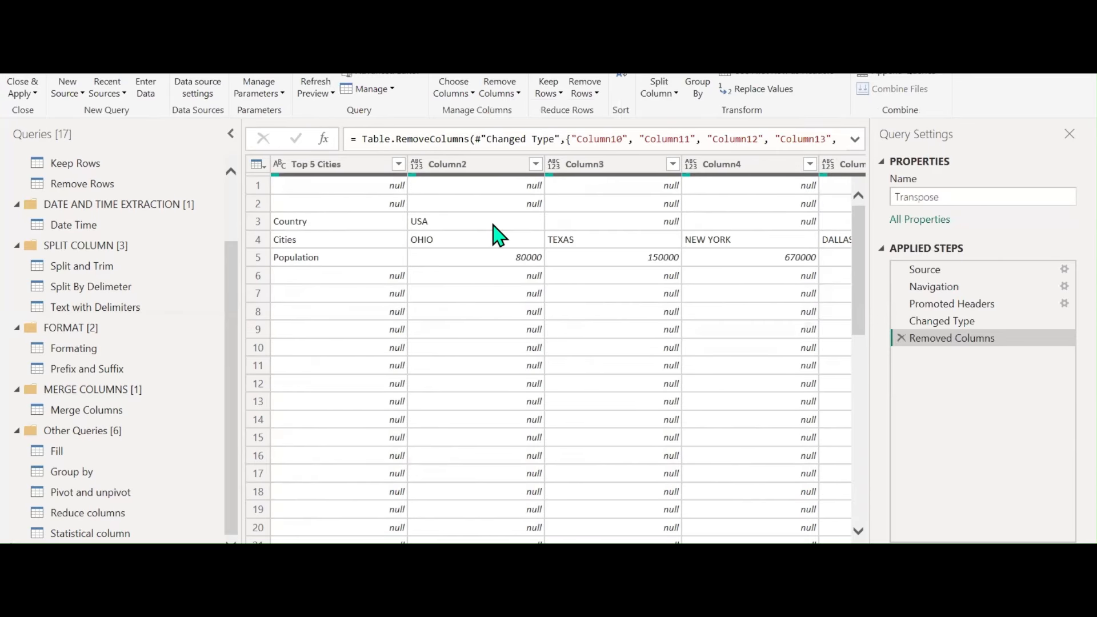
Exclude null Top 5 Cities rows, then transpose so Country, Cities and Population become columns
{"action": "left_click", "coordinate": [398, 165]}
{"action": "left_click", "coordinate": [174, 362]}
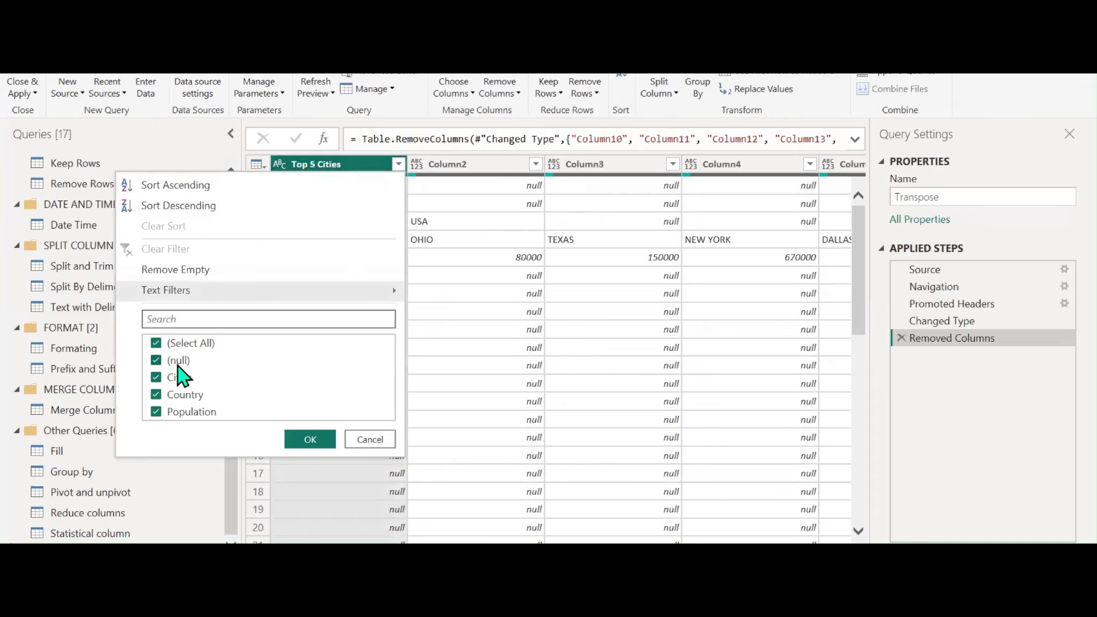
{"action": "left_click", "coordinate": [303, 440]}
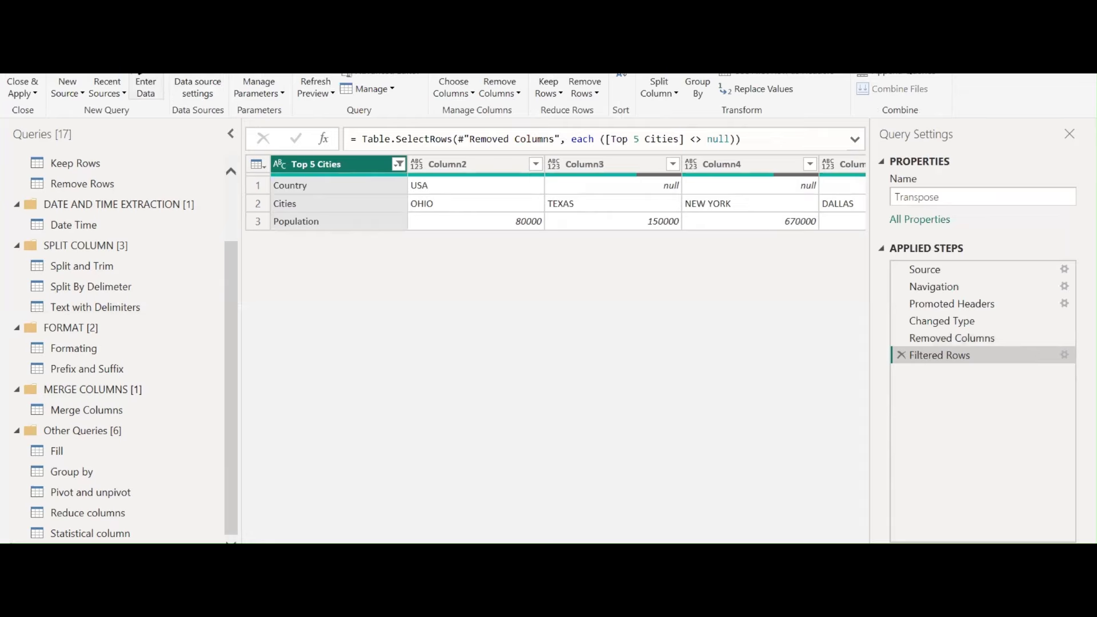
{"action": "left_click", "coordinate": [114, 40]}
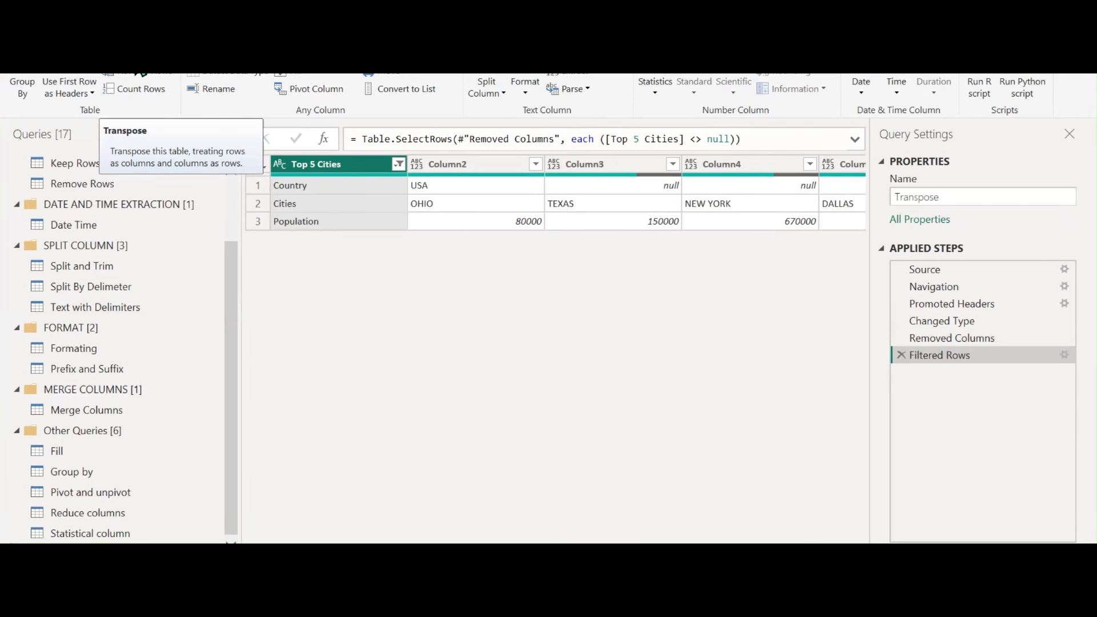
{"action": "left_click", "coordinate": [123, 55]}
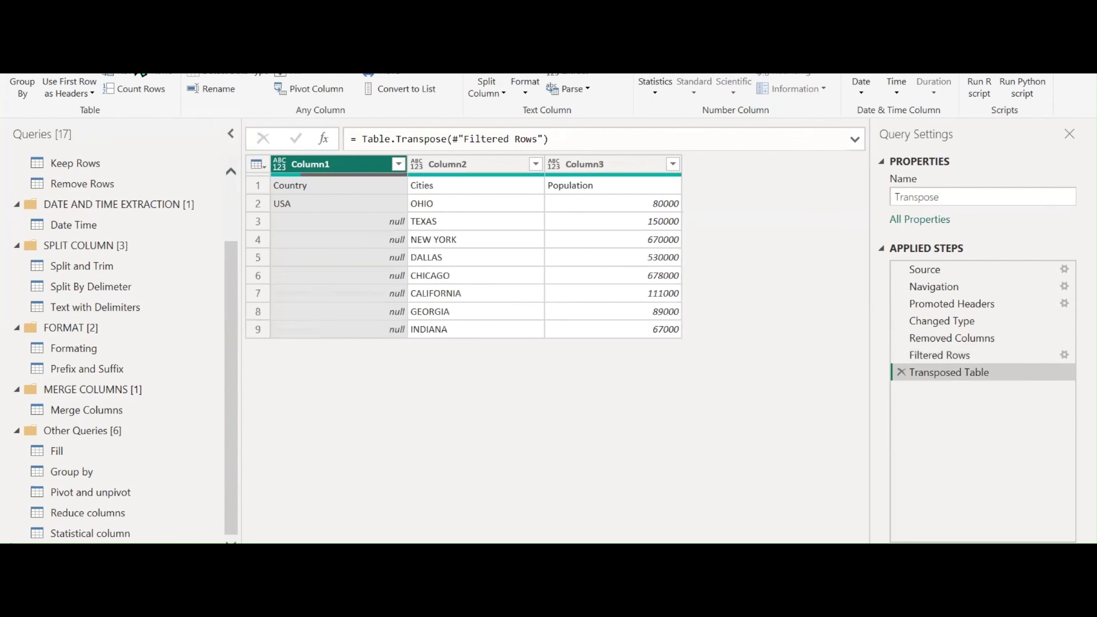
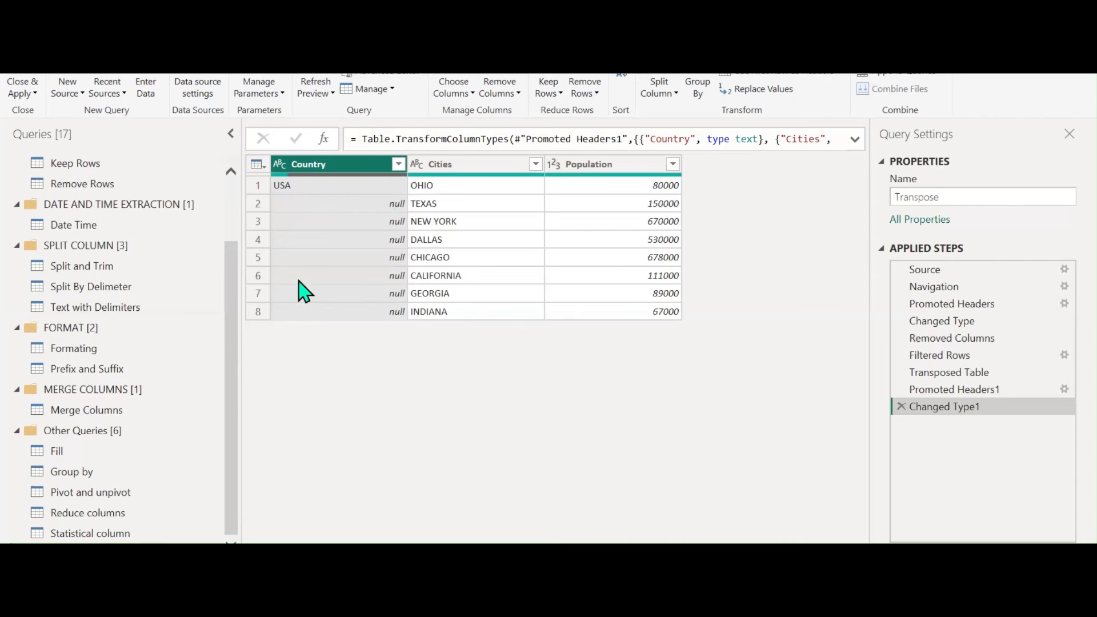
Fill the Country column's nulls down so they read USA
{"action": "left_click", "coordinate": [102, 34]}
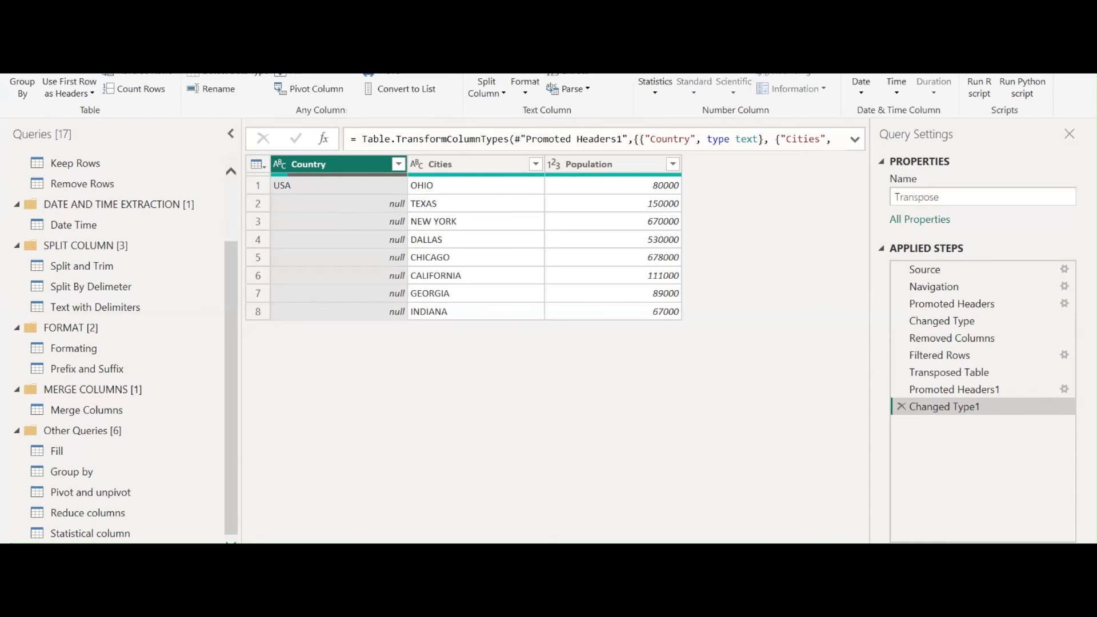
{"action": "left_click", "coordinate": [305, 73]}
{"action": "left_click", "coordinate": [310, 92]}
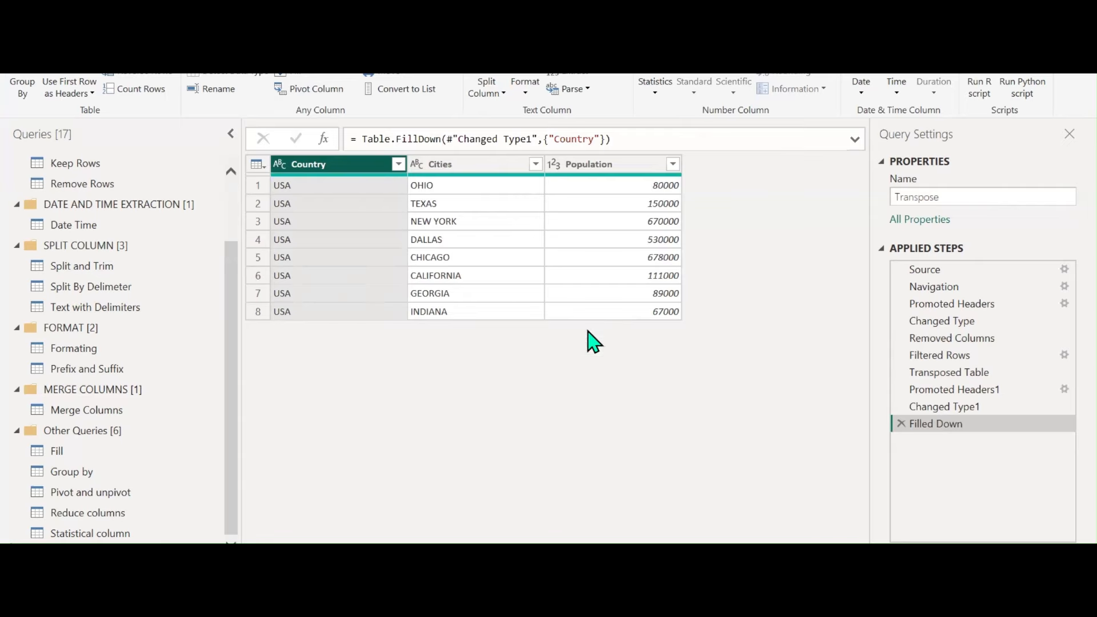
Move the Transpose query above Group by, then open Group by and dismiss the preview notice
{"action": "left_click_drag", "start_coordinate": [89, 553], "coordinate": [103, 464]}
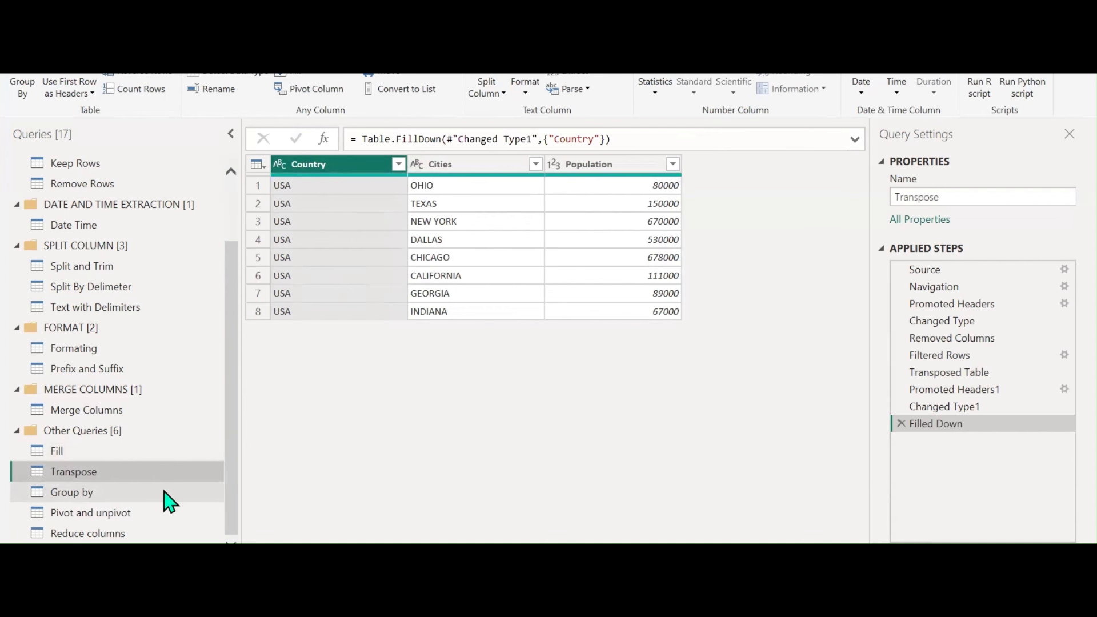
{"action": "left_click", "coordinate": [101, 495]}
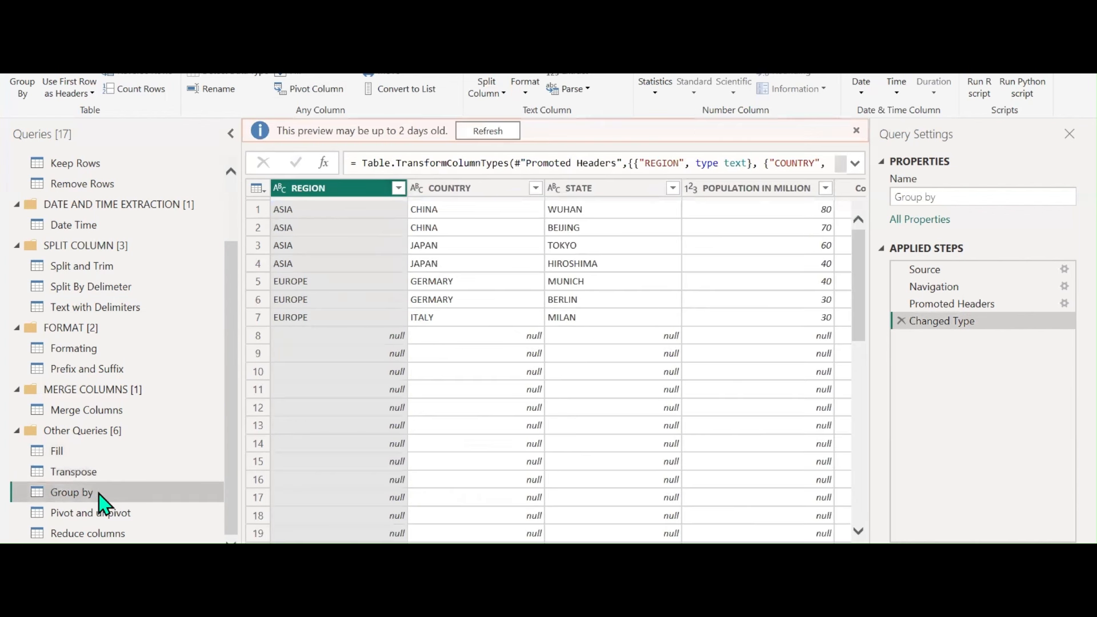
{"action": "left_click", "coordinate": [501, 133]}
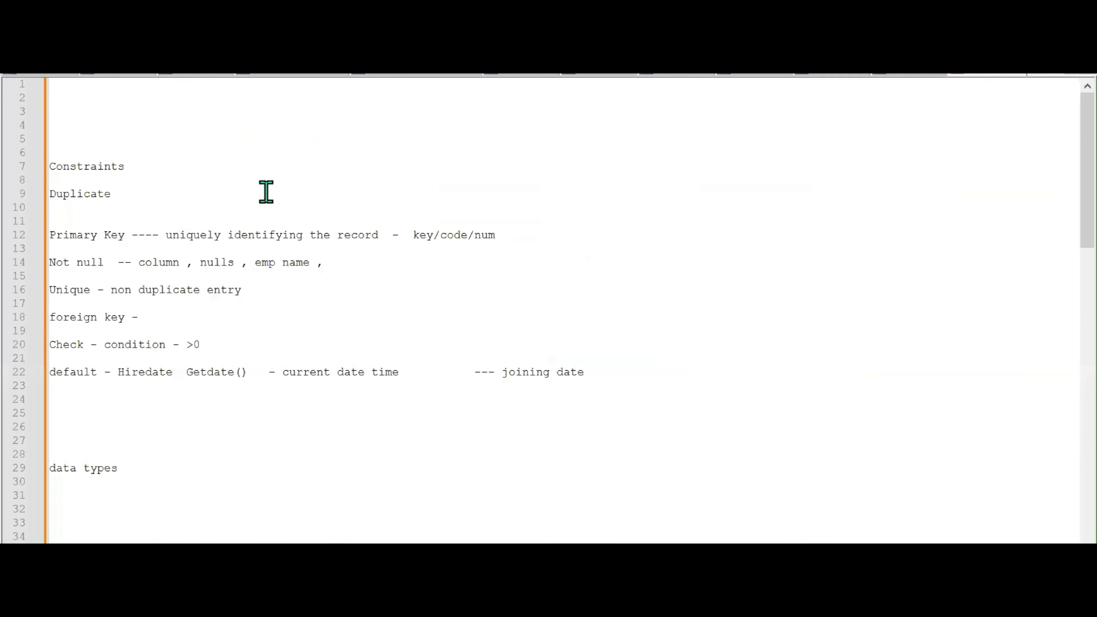
In the Power BI notes, add blank lines below the existing notes
{"action": "left_click", "coordinate": [428, 76]}
{"action": "scroll", "coordinate": [379, 220], "scroll_direction": "down", "scroll_amount": 2}
{"action": "left_click", "coordinate": [380, 220]}
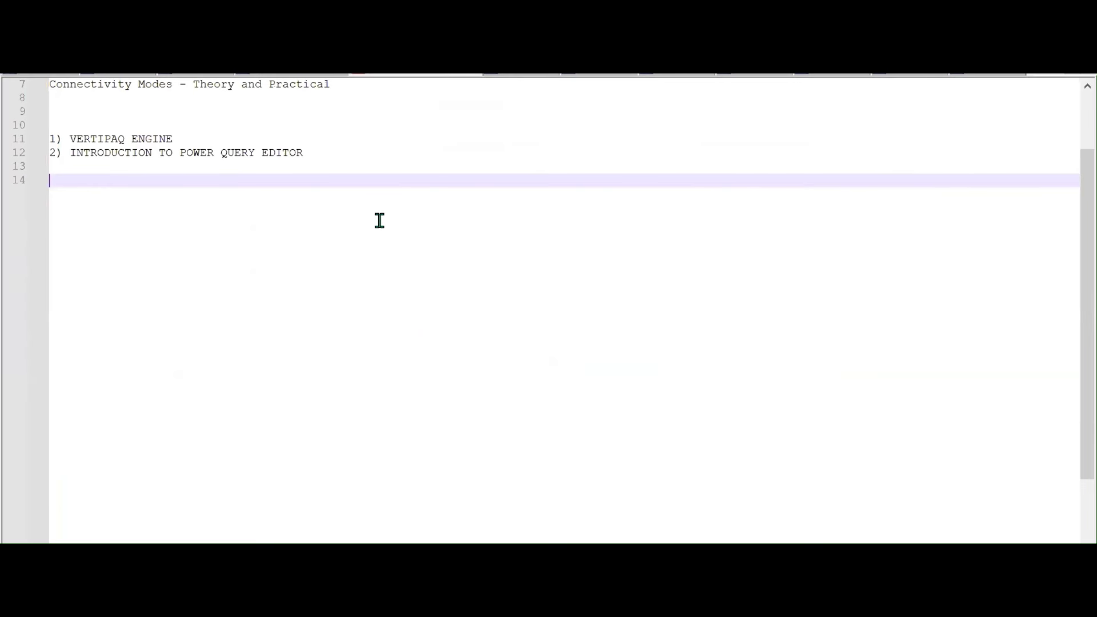
{"action": "key", "text": "Return"}
{"action": "key", "text": "Return"}
{"action": "key", "text": "Return"}
{"action": "key", "text": "Return"}
{"action": "key", "text": "Return"}
{"action": "key", "text": "Return"}
{"action": "key", "text": "Return"}
{"action": "key", "text": "Return"}
{"action": "key", "text": "Return"}
{"action": "key", "text": "Return"}
{"action": "key", "text": "Return"}
{"action": "key", "text": "Return"}
{"action": "key", "text": "Return"}
{"action": "key", "text": "Return"}
{"action": "key", "text": "Return"}
{"action": "key", "text": "Return"}
{"action": "key", "text": "Return"}
{"action": "key", "text": "Return"}
{"action": "key", "text": "Return"}
{"action": "key", "text": "Return"}
{"action": "key", "text": "Return"}
{"action": "key", "text": "Return"}
{"action": "key", "text": "Return"}
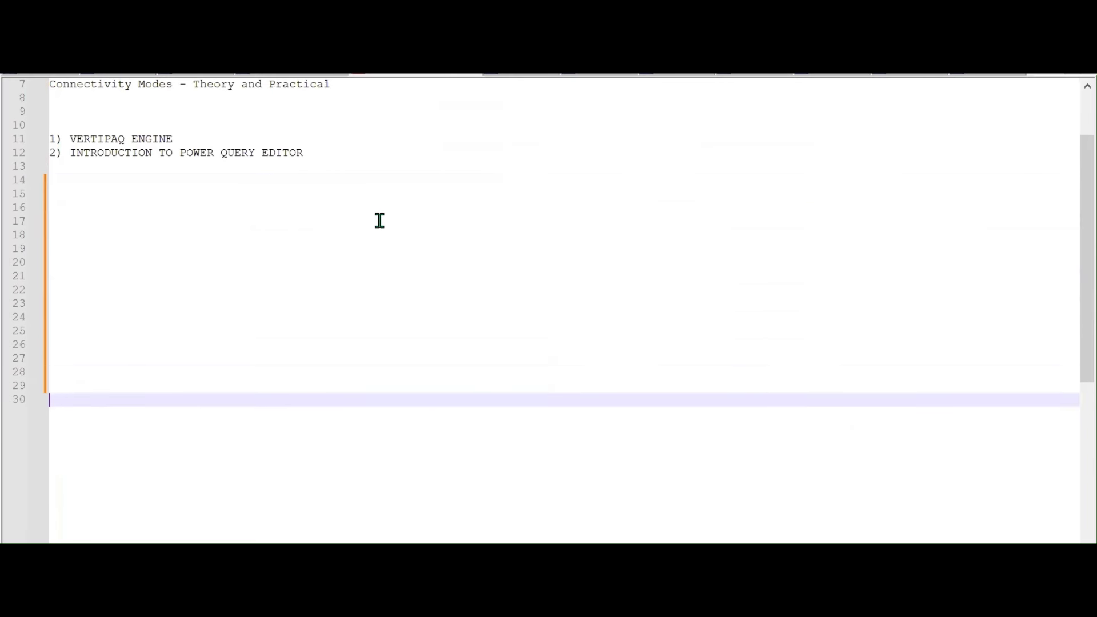
Write the notes 'Group by', 'Summarized data we go for group by' and 'Region' on separate lines
{"action": "left_click", "coordinate": [73, 175]}
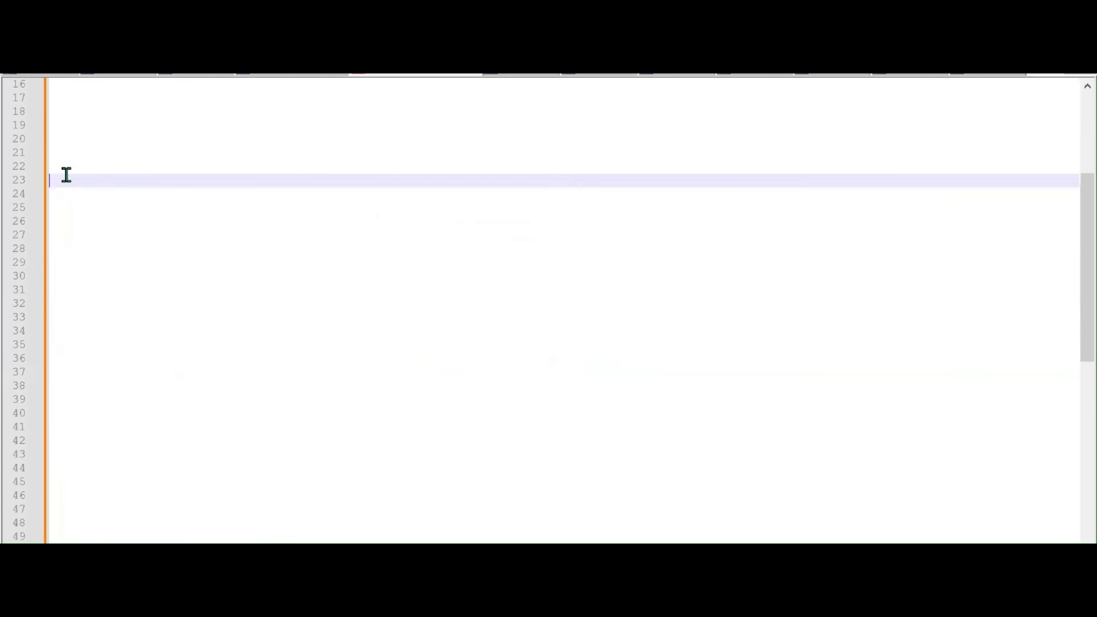
{"action": "type", "text": "Group by"}
{"action": "key", "text": "Return"}
{"action": "key", "text": "Return"}
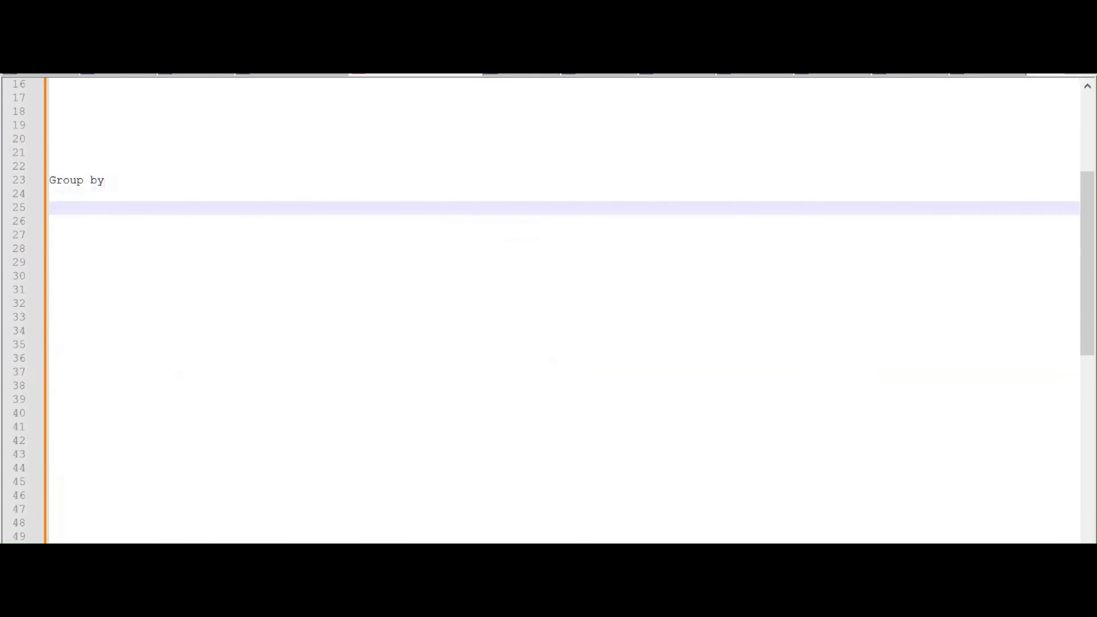
{"action": "type", "text": "Summarized data we "}
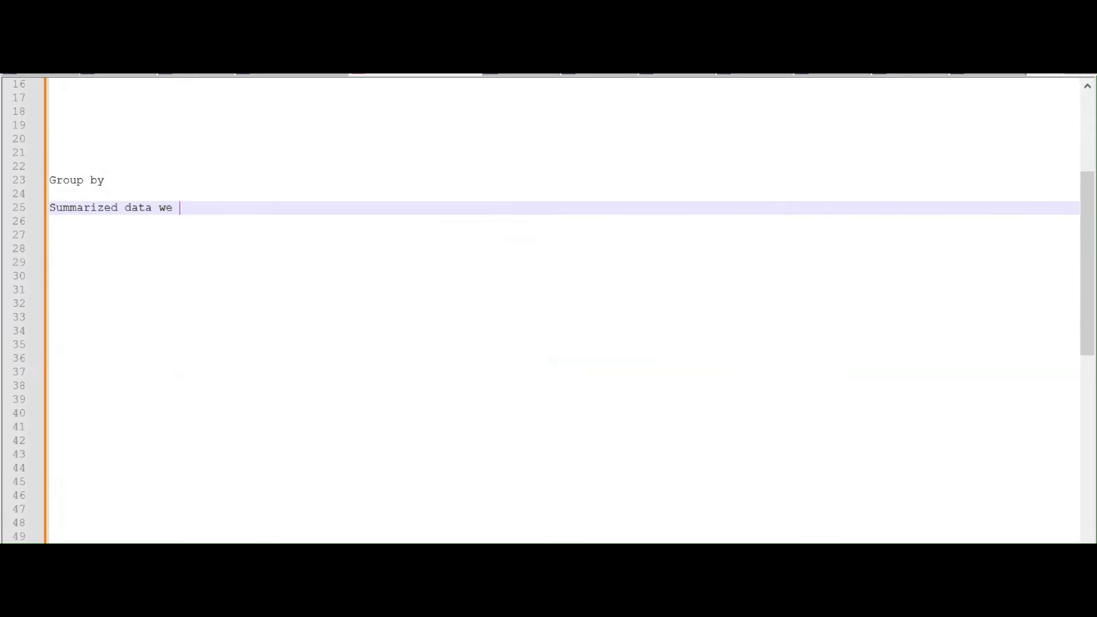
{"action": "type", "text": "go for group by"}
{"action": "key", "text": "Return"}
{"action": "key", "text": "Return"}
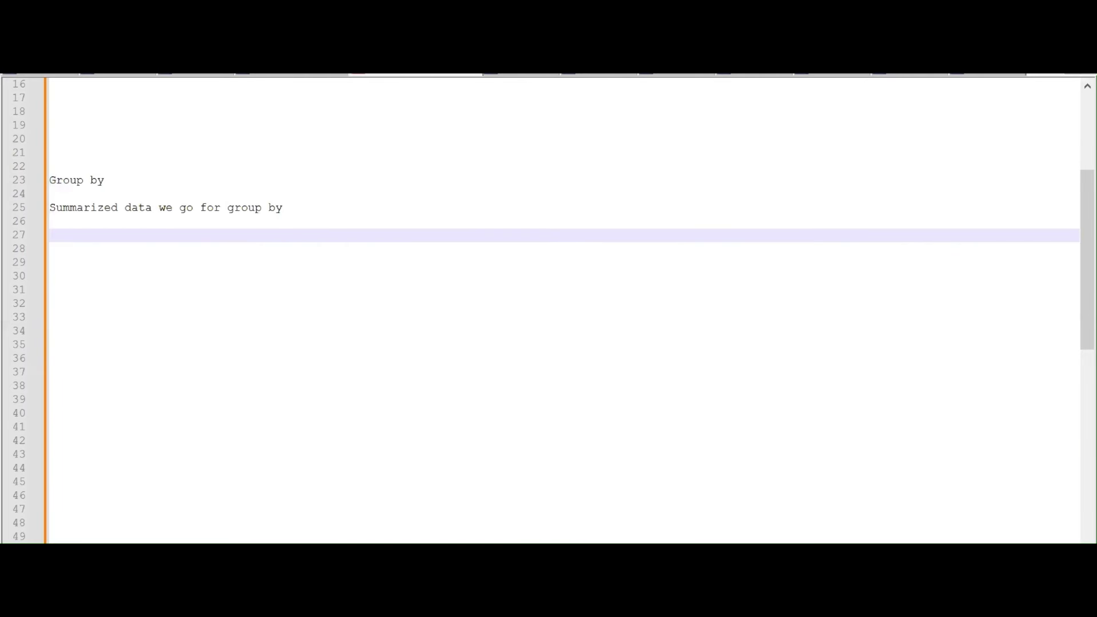
{"action": "type", "text": "Region"}
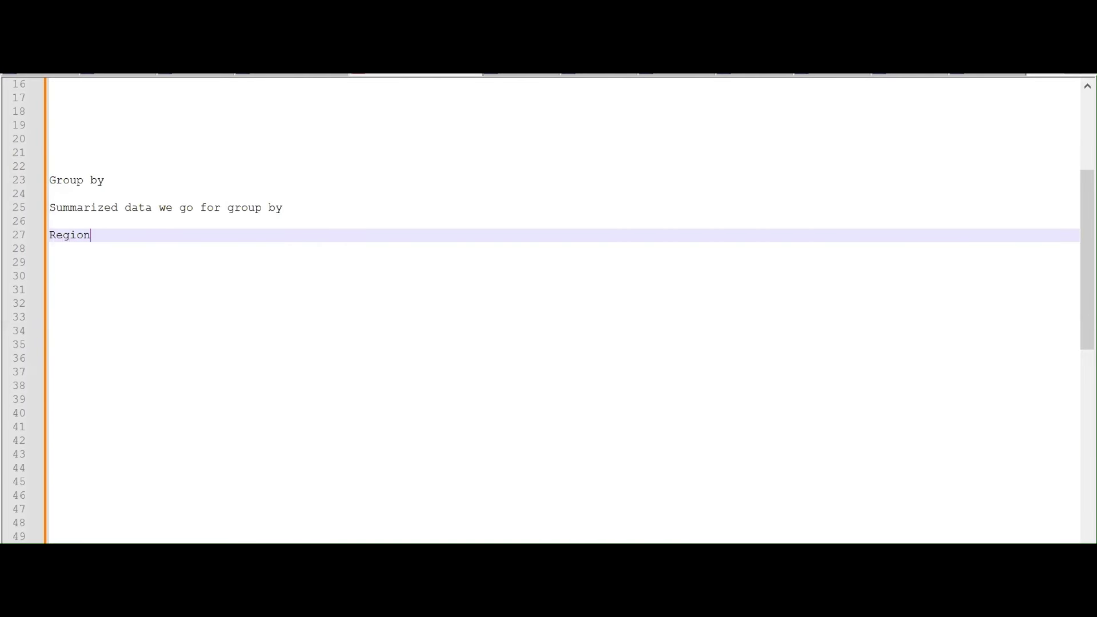
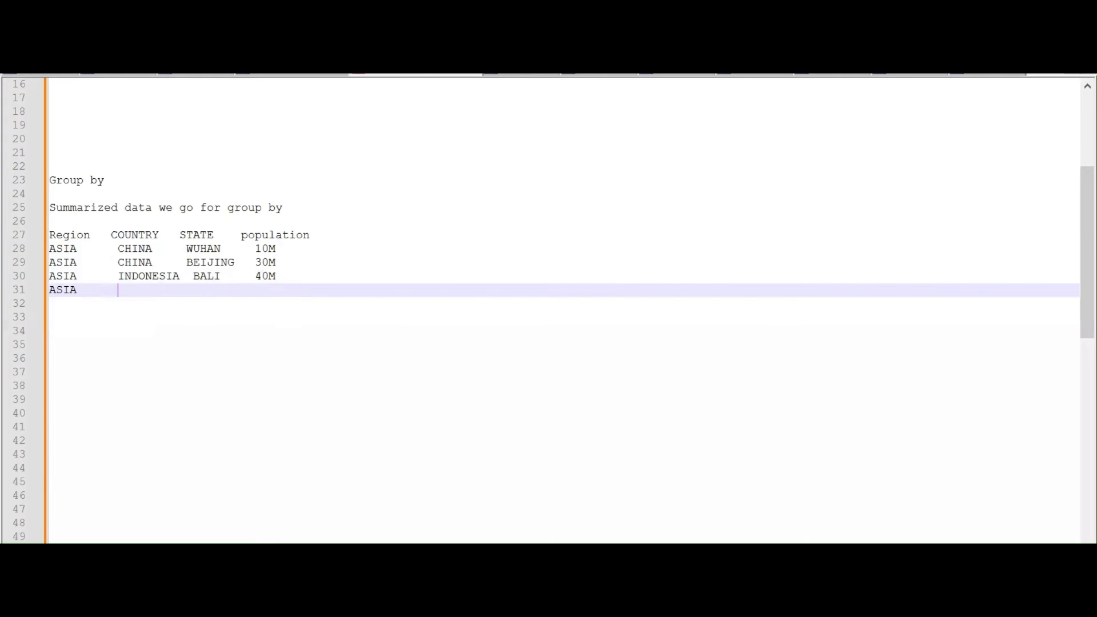
Add the ASIA / INDONESIA / CHING PE / 50M row to the sample population table
{"action": "type", "text": "=ONE2"}
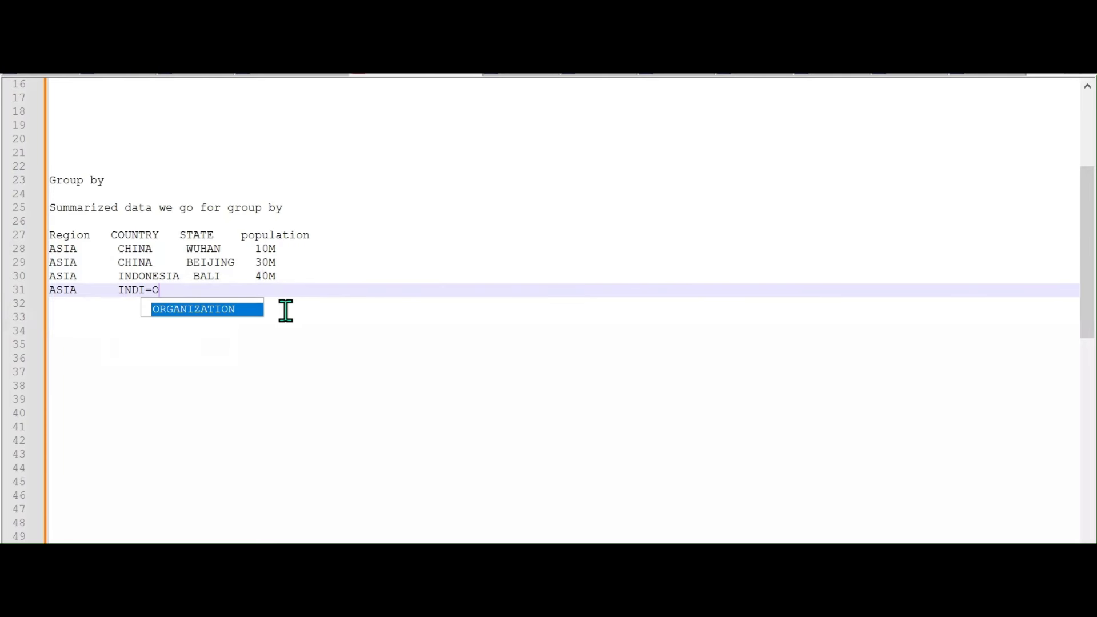
{"action": "key", "text": "BackSpace"}
{"action": "key", "text": "BackSpace"}
{"action": "key", "text": "BackSpace"}
{"action": "key", "text": "BackSpace"}
{"action": "key", "text": "BackSpace"}
{"action": "key", "text": "BackSpace"}
{"action": "key", "text": "BackSpace"}
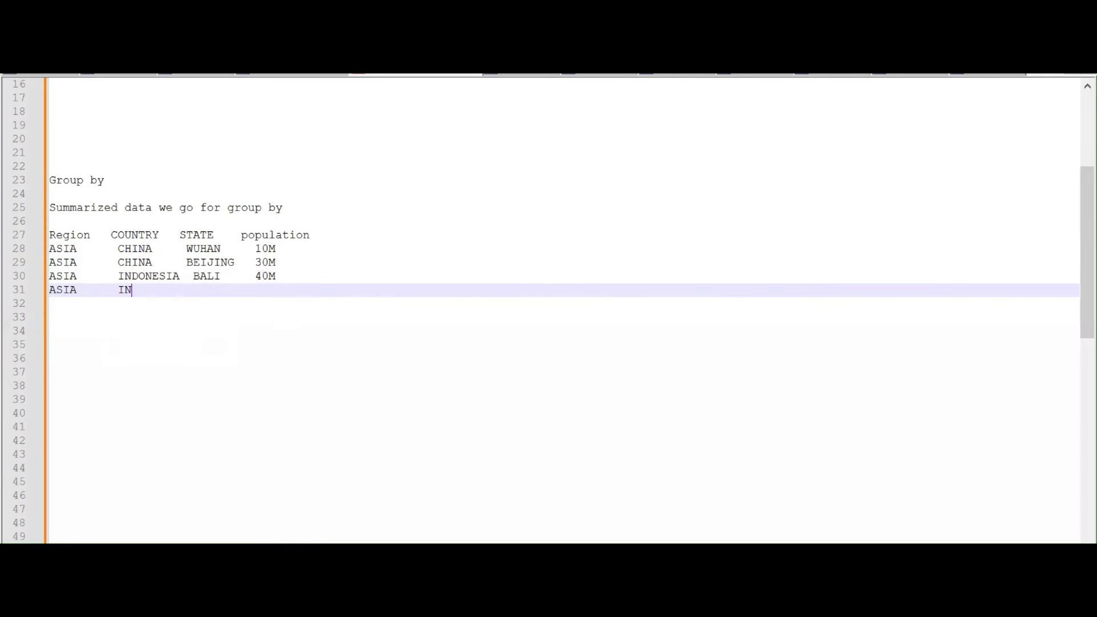
{"action": "type", "text": "DON"}
{"action": "key", "text": "Return"}
{"action": "type", "text": "CHIN"}
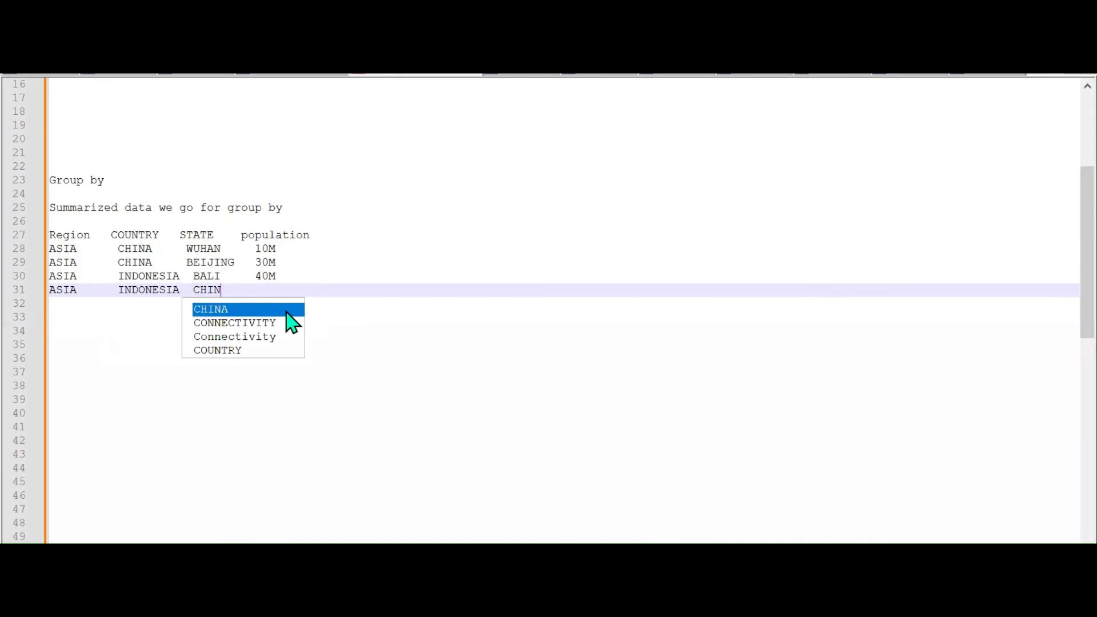
{"action": "type", "text": "G PE  "}
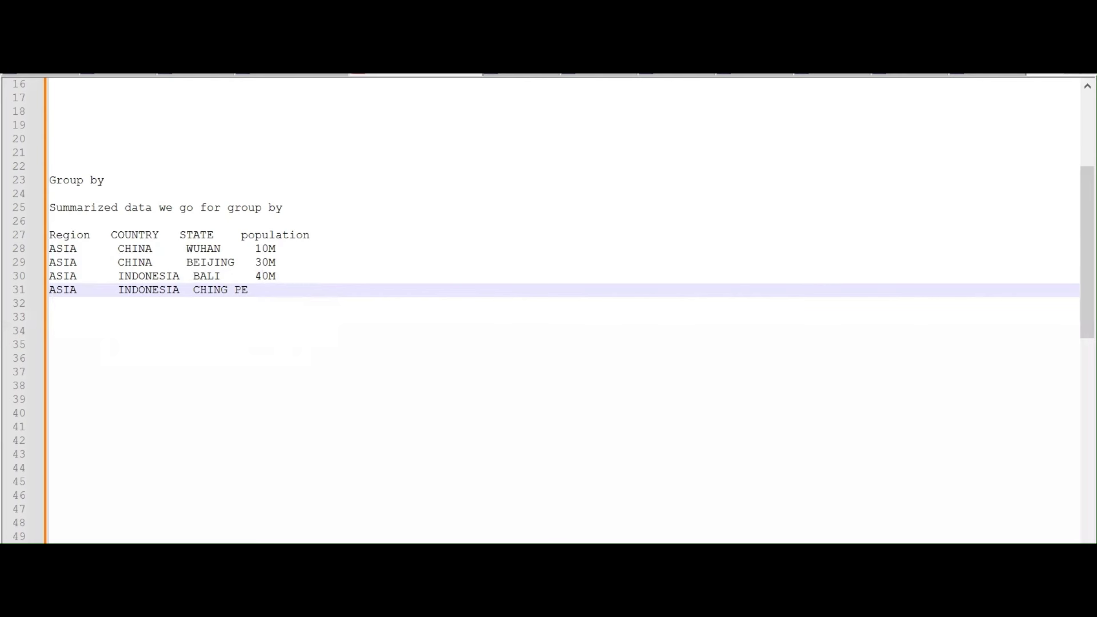
{"action": "type", "text": "50M"}
{"action": "key", "text": "Return"}
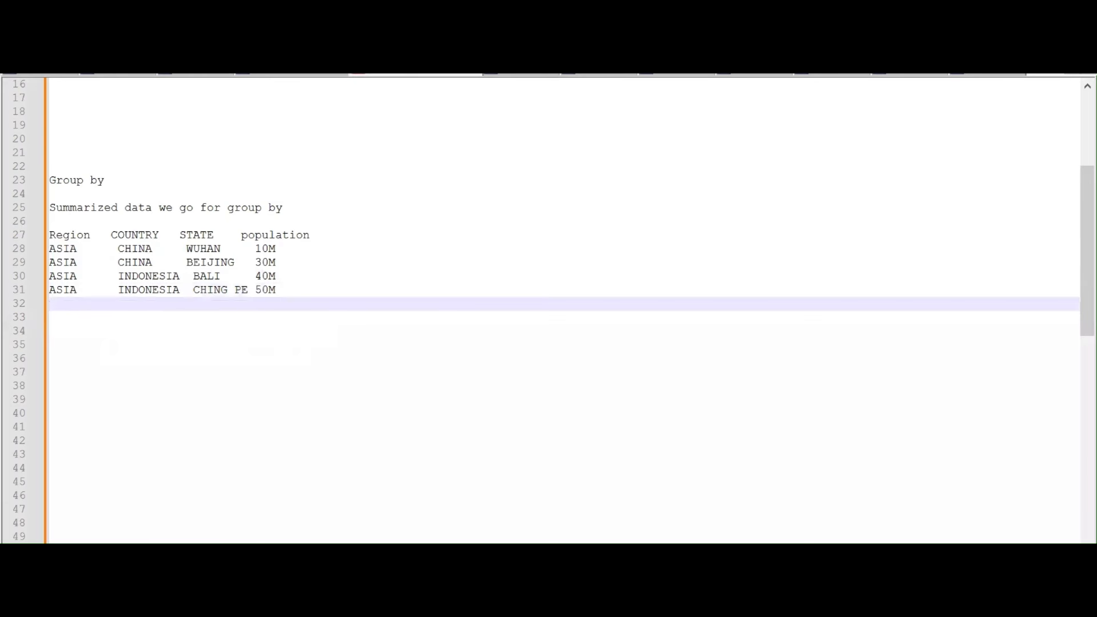
Add the EUROPE rows GERMANY / MUNICH 40M and ITALI / MILAN 50M, then type GROUP BY REGION below
{"action": "type", "text": "EUROPE     GERMANY   MUNICH   "}
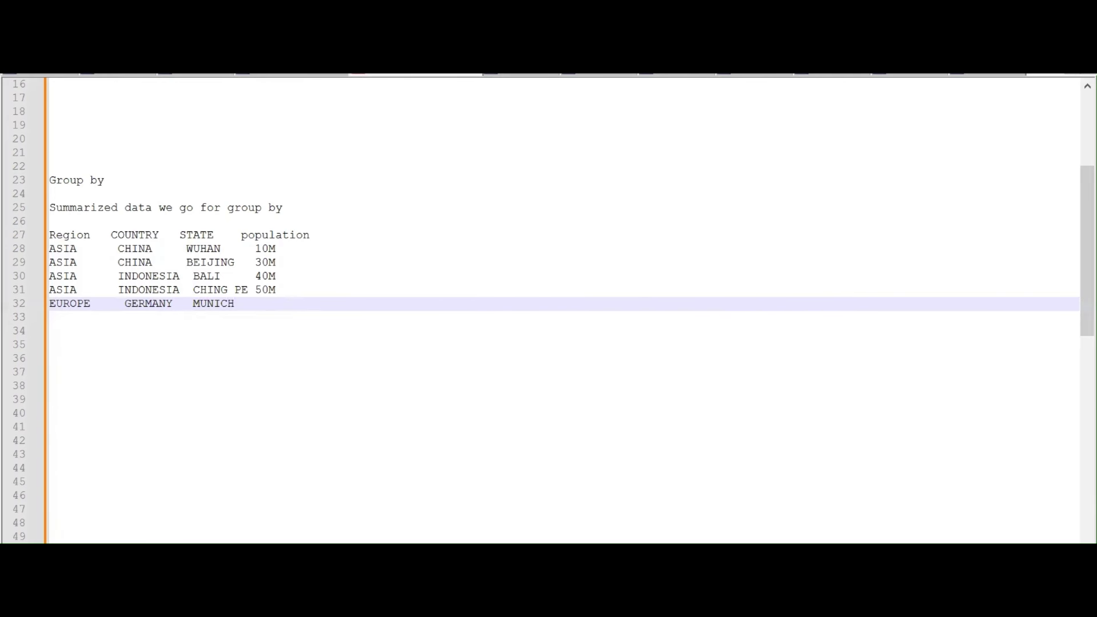
{"action": "type", "text": " 40M"}
{"action": "key", "text": "Return"}
{"action": "type", "text": "E"}
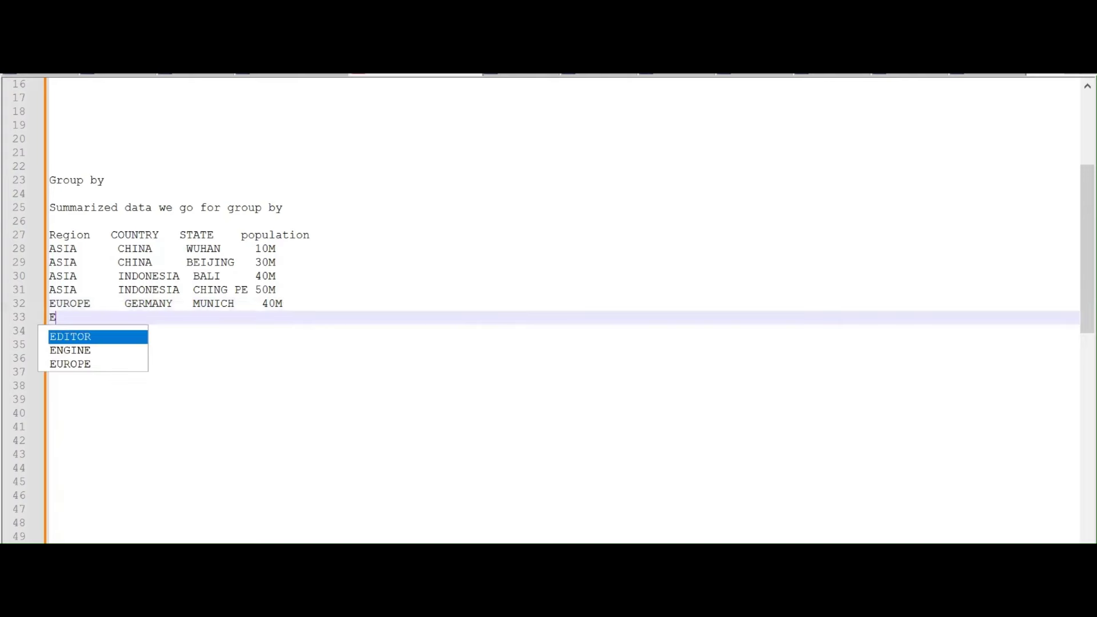
{"action": "type", "text": "U"}
{"action": "key", "text": "Return"}
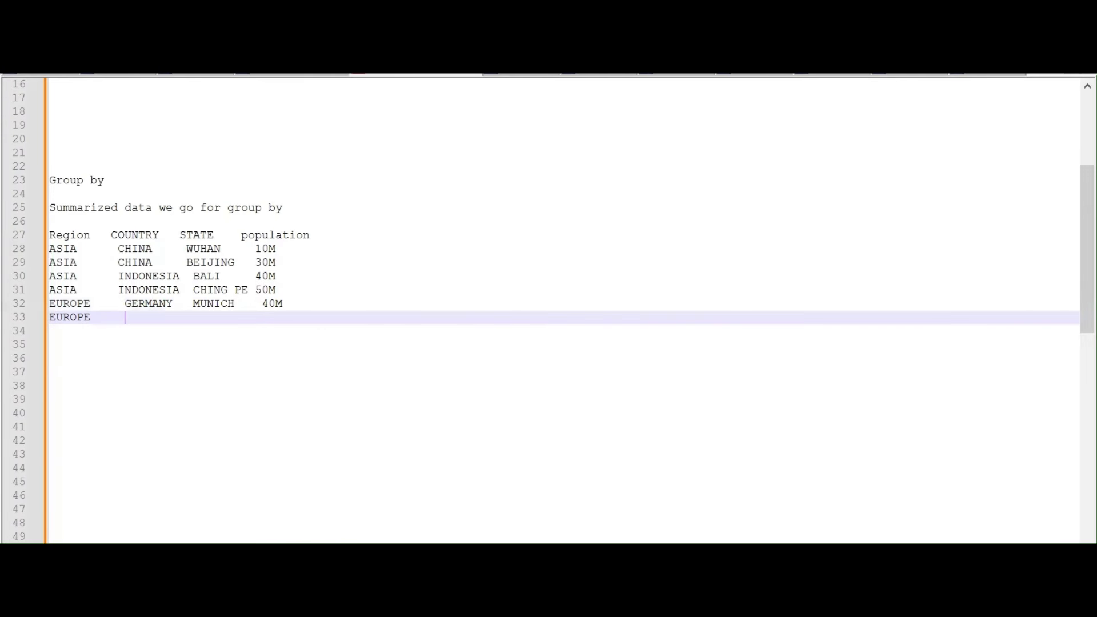
{"action": "type", "text": "ITS"}
{"action": "type", "text": "LI    "}
{"action": "type", "text": "MILAN    "}
{"action": "type", "text": "50M"}
{"action": "key", "text": "Return"}
{"action": "key", "text": "Return"}
{"action": "key", "text": "Return"}
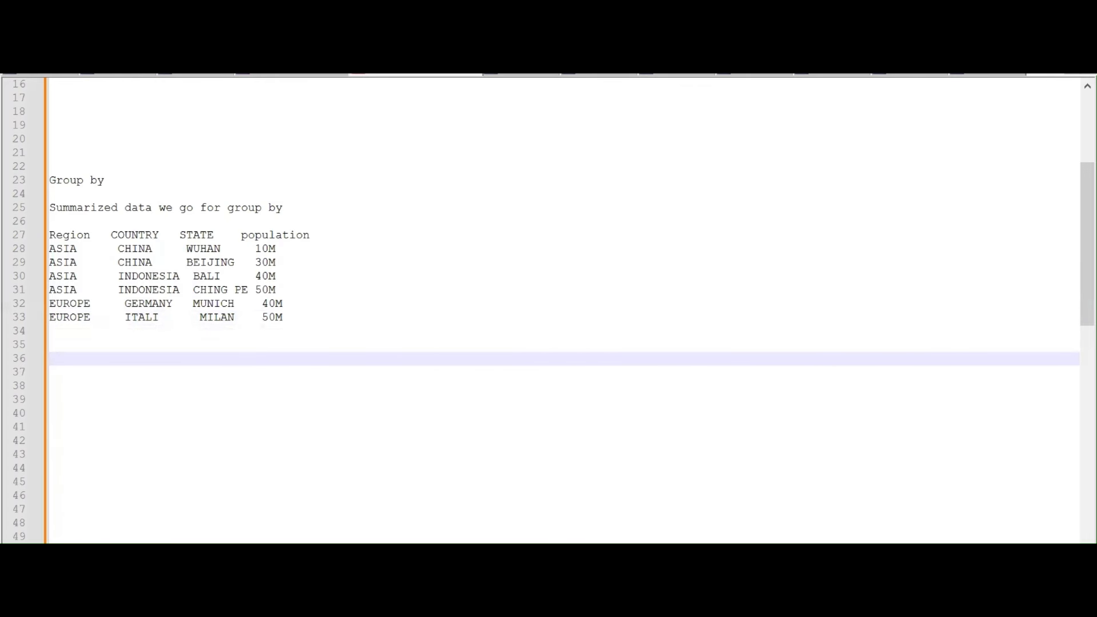
{"action": "type", "text": "GROUP BY REGION "}
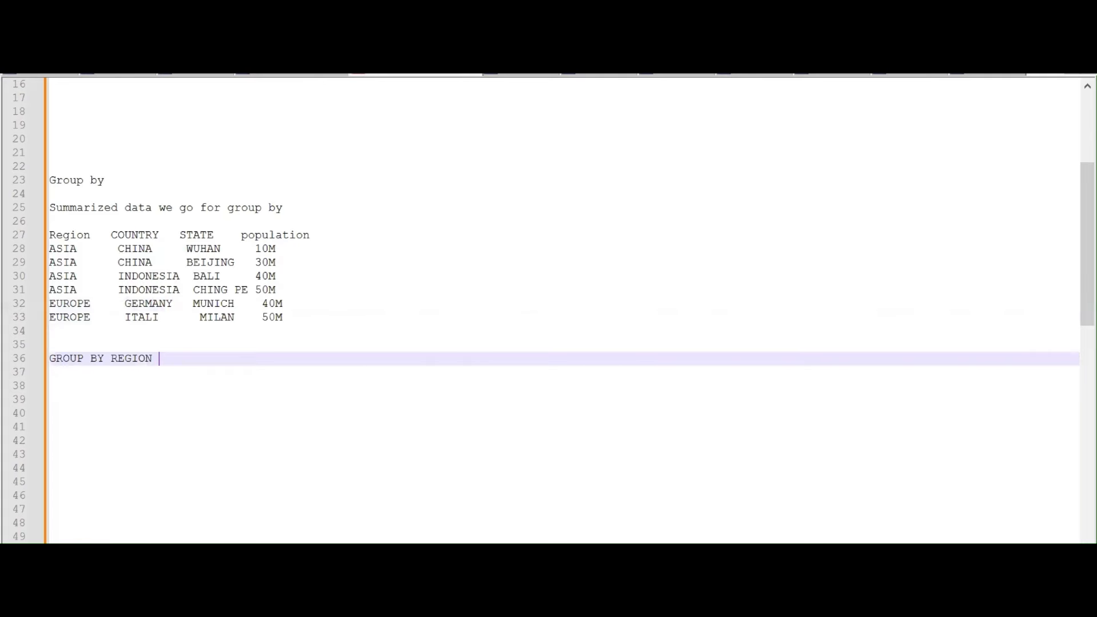
{"action": "type", "text": "P"}
Complete the heading as GROUP BY REGION WISE POPULATION, with totals ASIA - 130M and EUROPE - 90M
{"action": "key", "text": "BackSpace"}
{"action": "type", "text": "WISE POPULATION"}
{"action": "key", "text": "Return"}
{"action": "key", "text": "Return"}
{"action": "type", "text": "ASIA"}
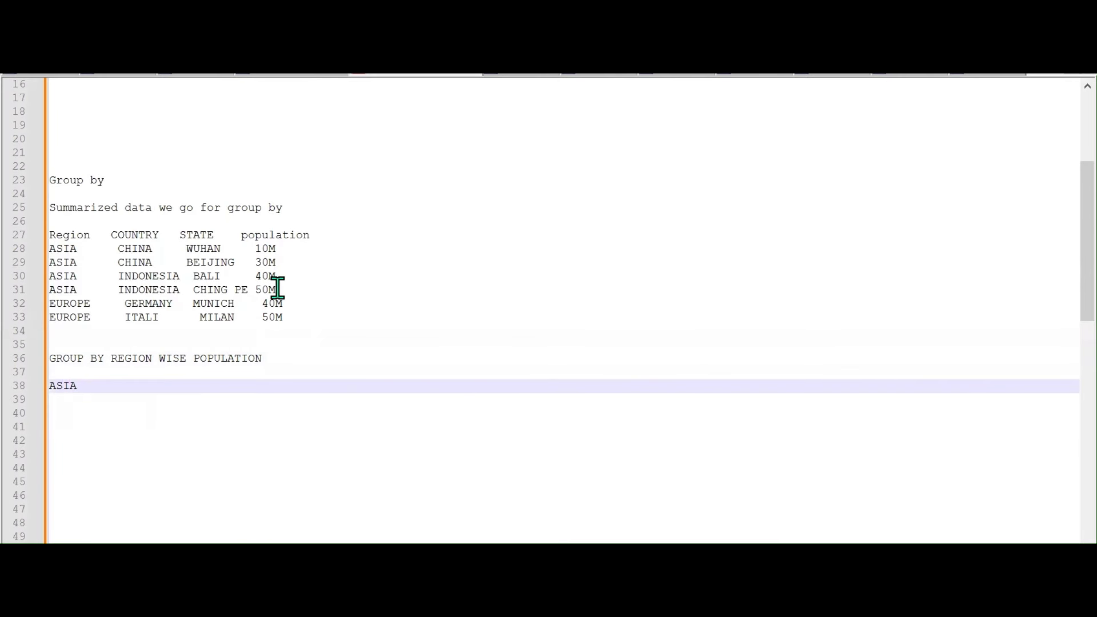
{"action": "left_click_drag", "start_coordinate": [278, 289], "coordinate": [259, 256]}
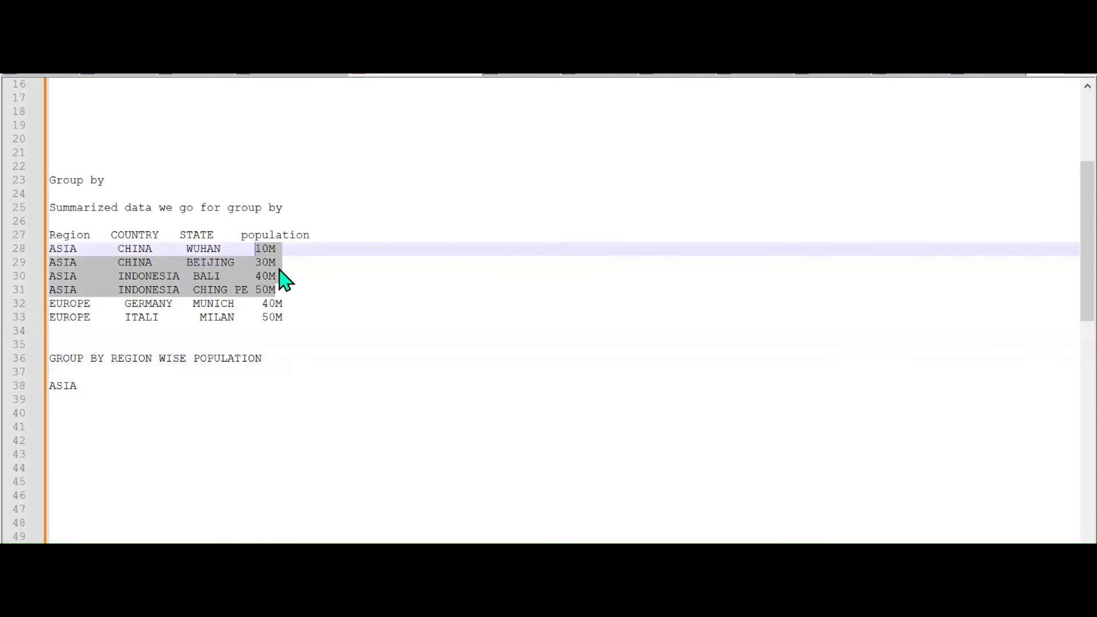
{"action": "left_click", "coordinate": [281, 268]}
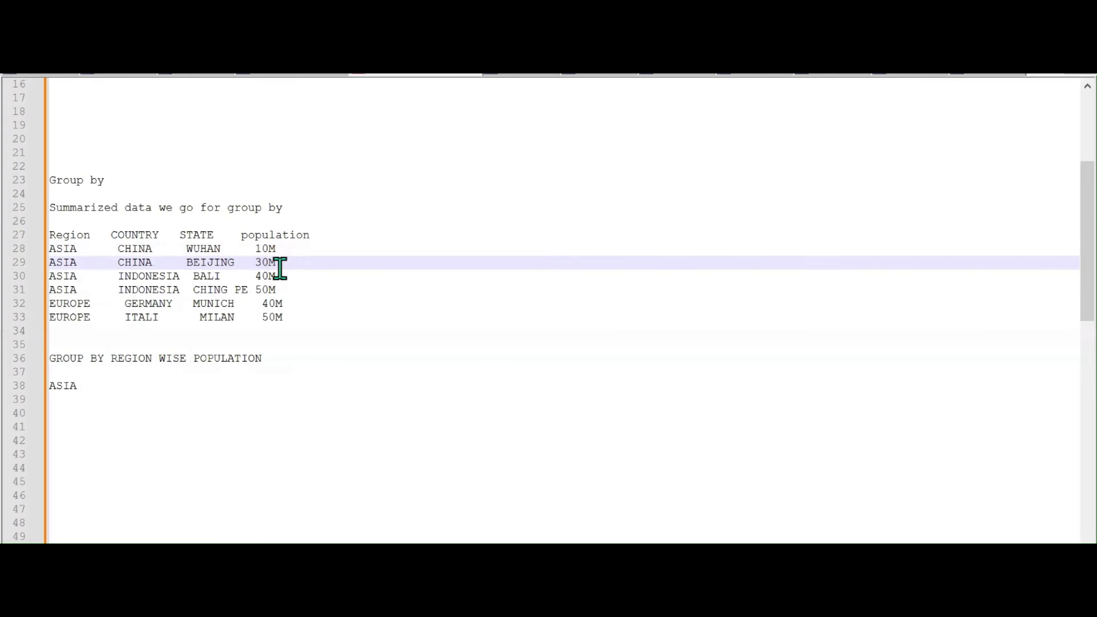
{"action": "left_click", "coordinate": [106, 386]}
{"action": "type", "text": "-"}
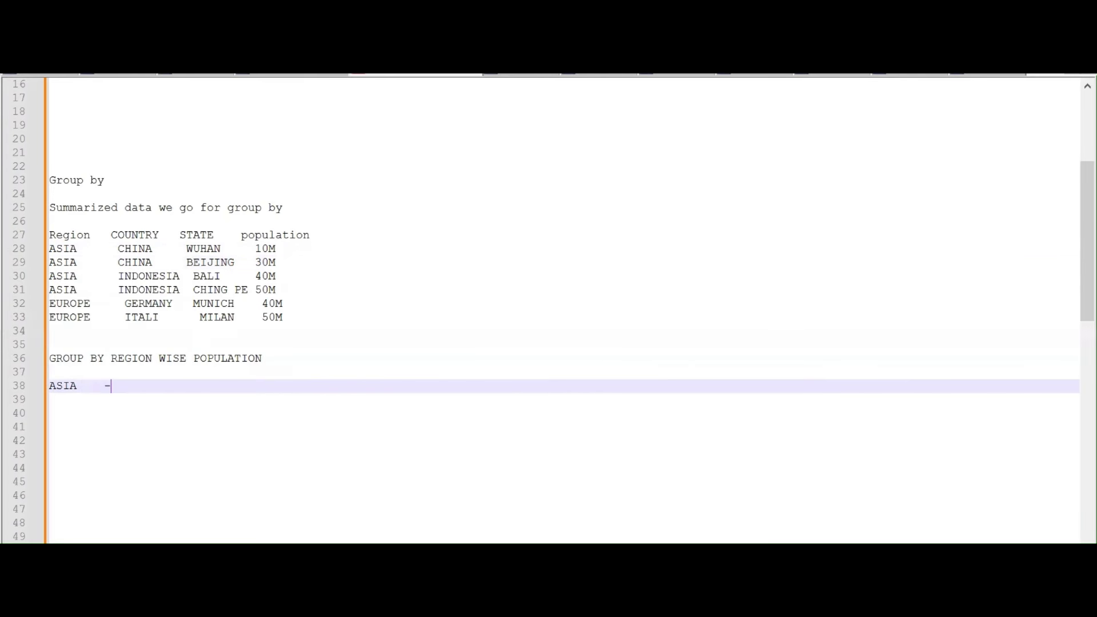
{"action": "type", "text": " 130M"}
{"action": "key", "text": "Return"}
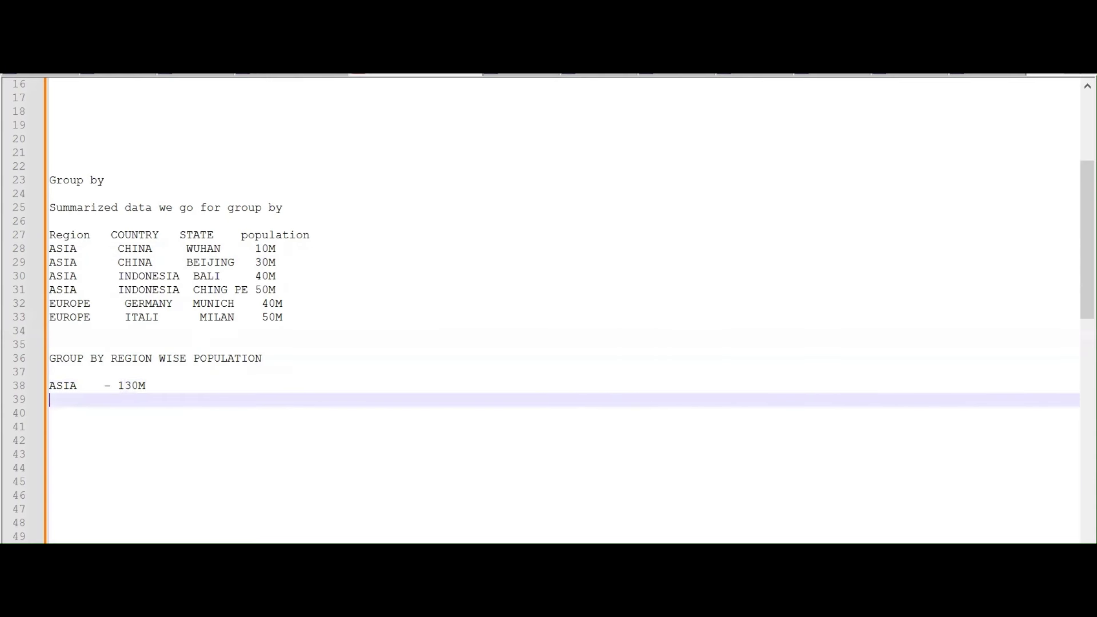
{"action": "type", "text": "EUROP"}
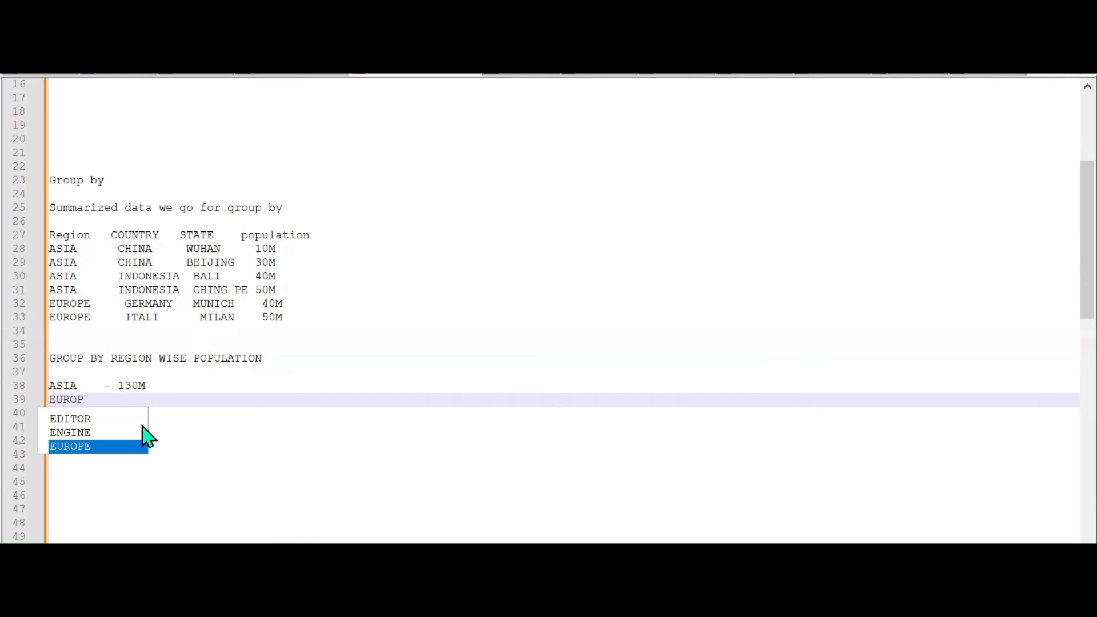
{"action": "type", "text": "E  -"}
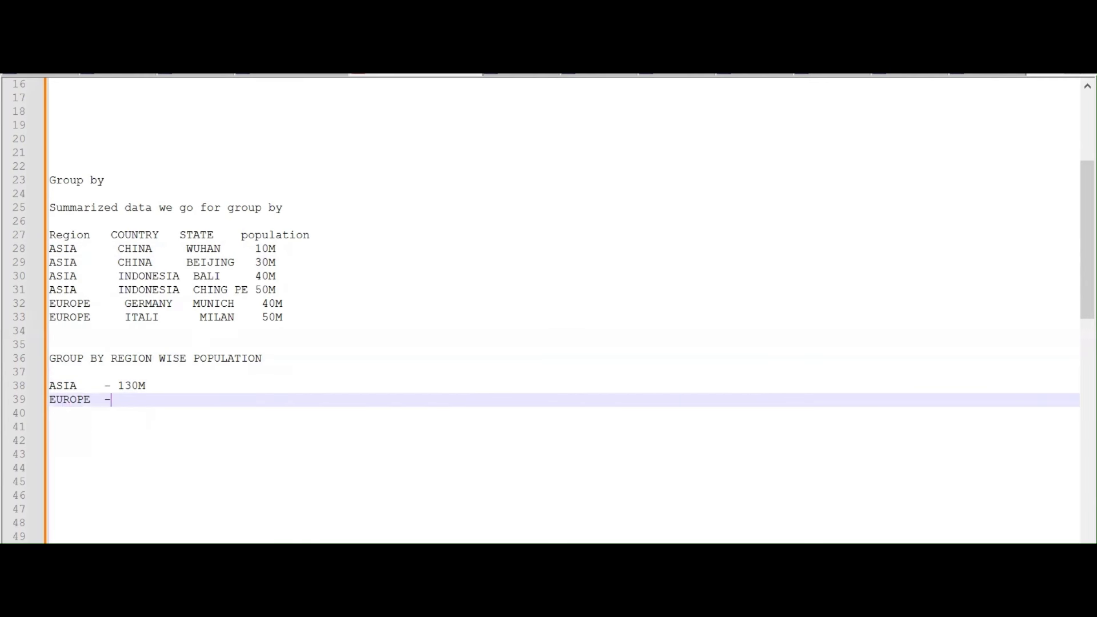
{"action": "type", "text": " 90M"}
Add a GROUP BY COUNTRY WISE POPULATION heading listing CHINA 40M and INDO 90M
{"action": "left_click_drag", "start_coordinate": [112, 358], "coordinate": [268, 358]}
{"action": "left_click", "coordinate": [164, 412]}
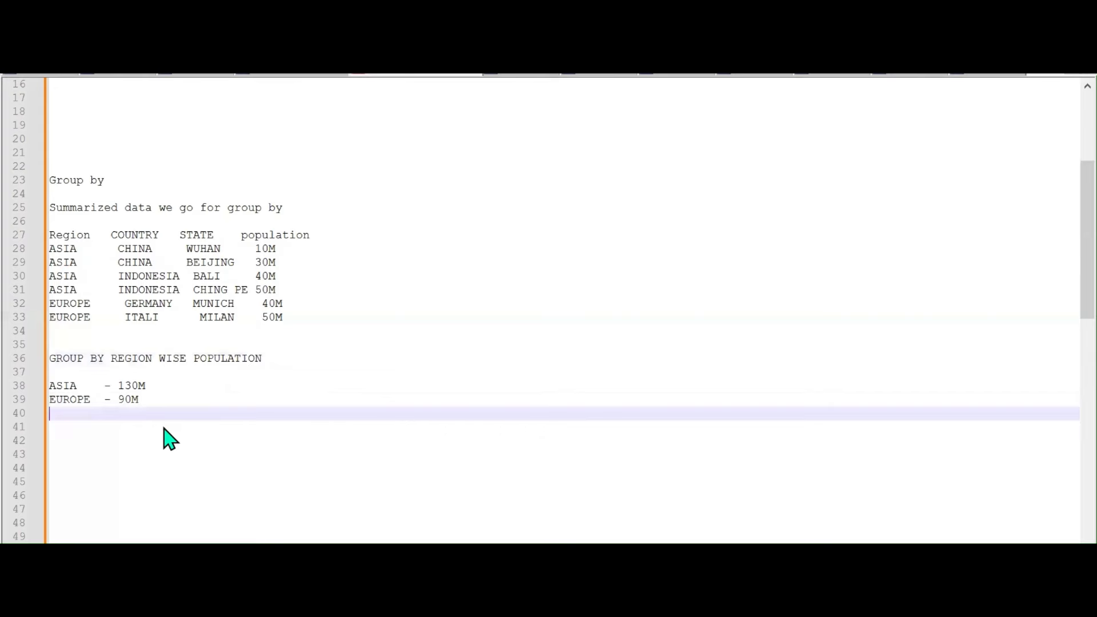
{"action": "left_click", "coordinate": [164, 438]}
{"action": "type", "text": "GROUP "}
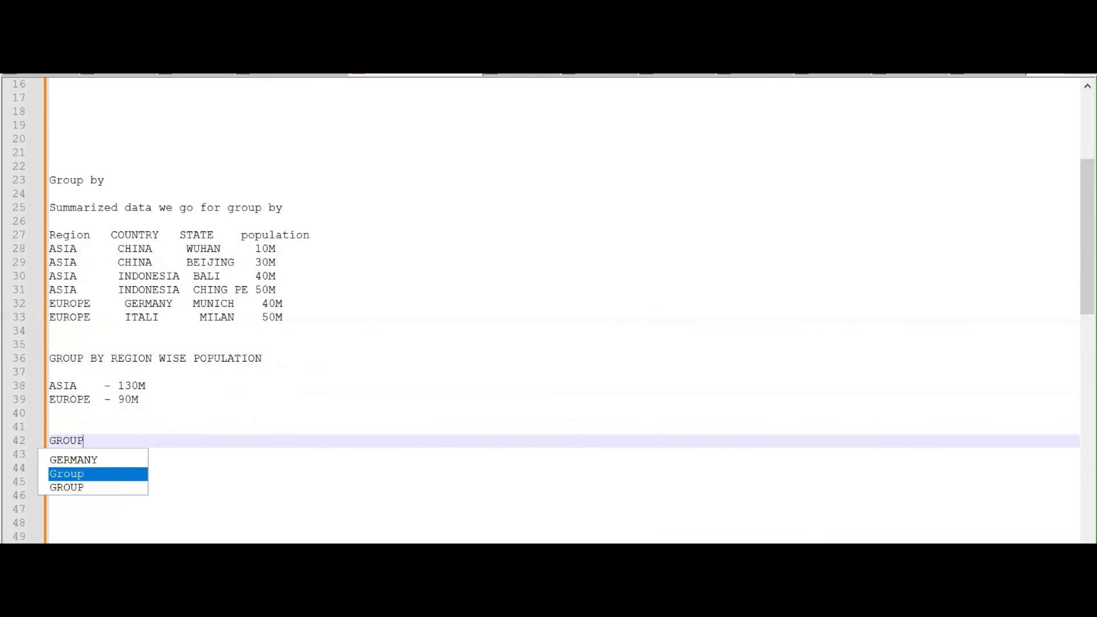
{"action": "type", "text": "BY COU"}
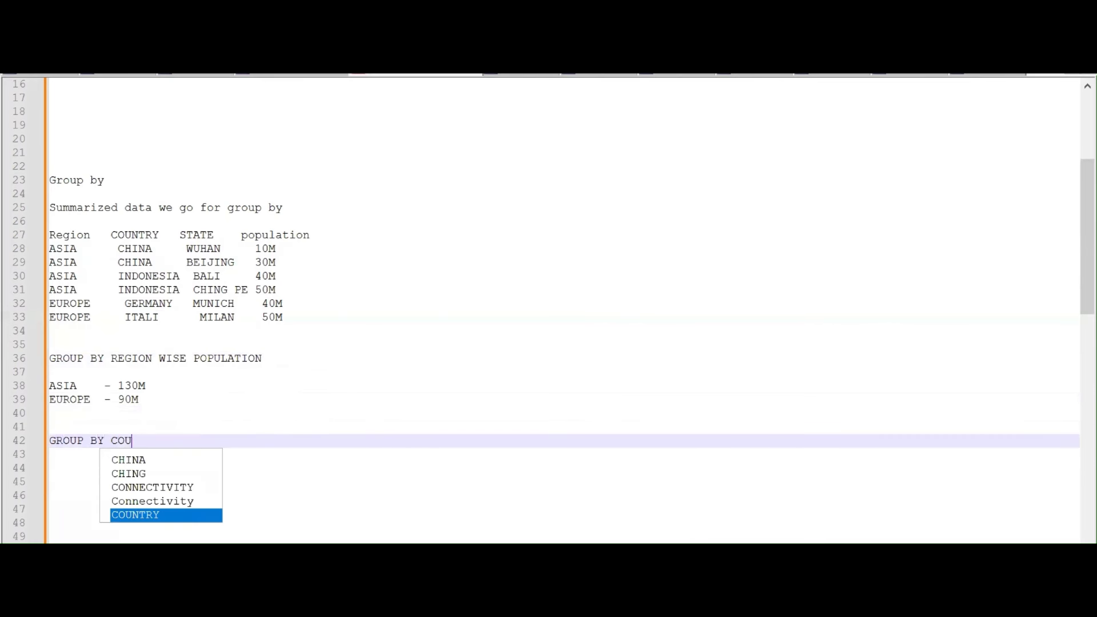
{"action": "type", "text": "NTRY WISE POP"}
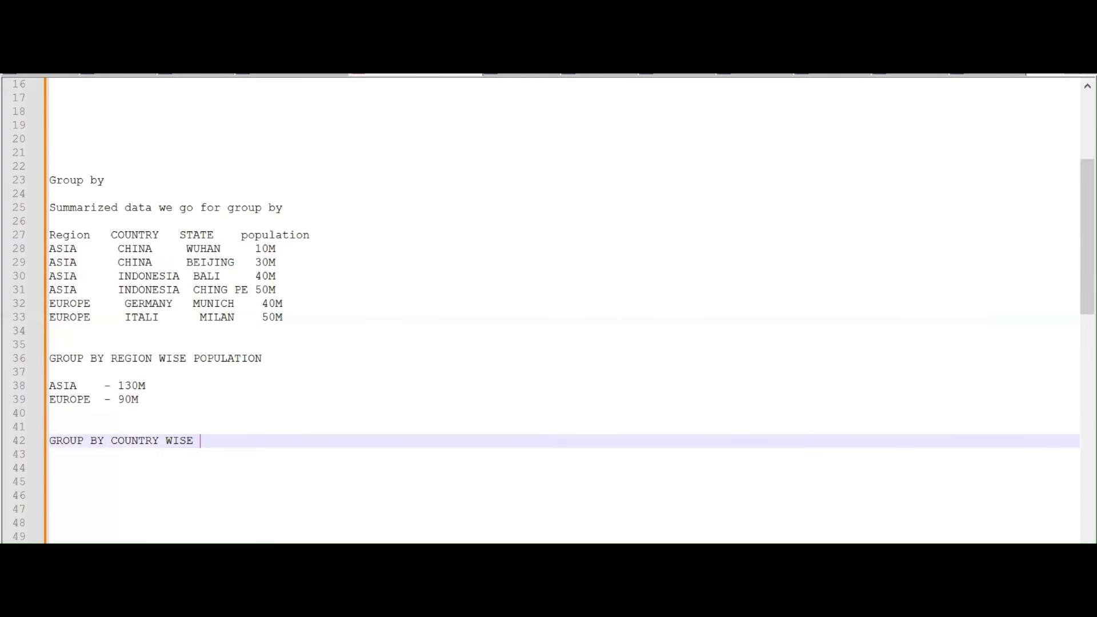
{"action": "key", "text": "Return"}
{"action": "key", "text": "Return"}
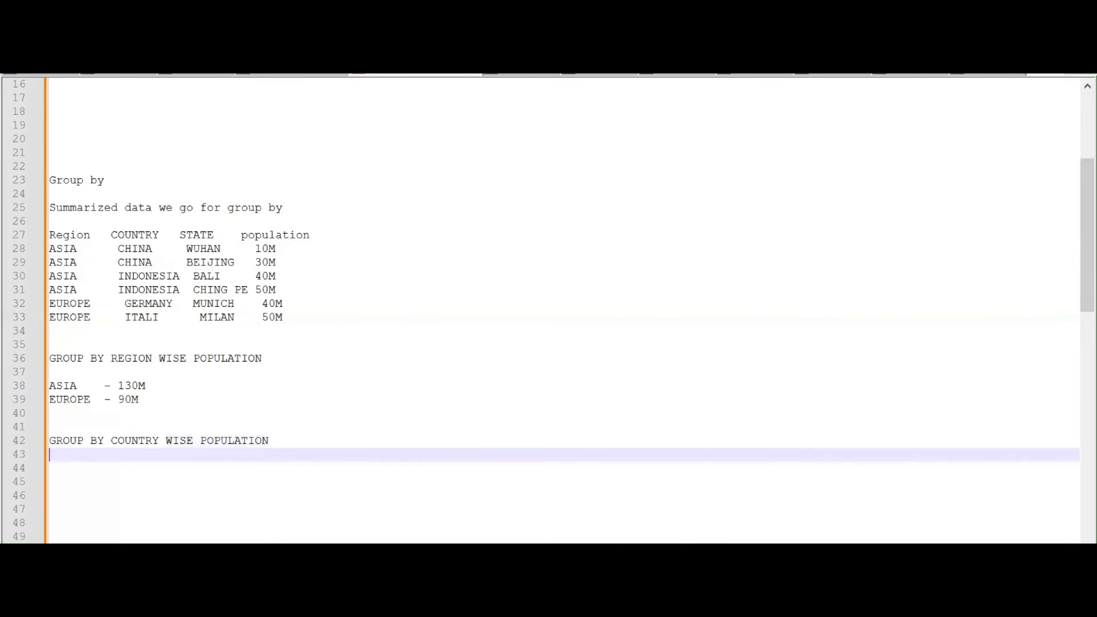
{"action": "key", "text": "Return"}
{"action": "type", "text": "CHINA "}
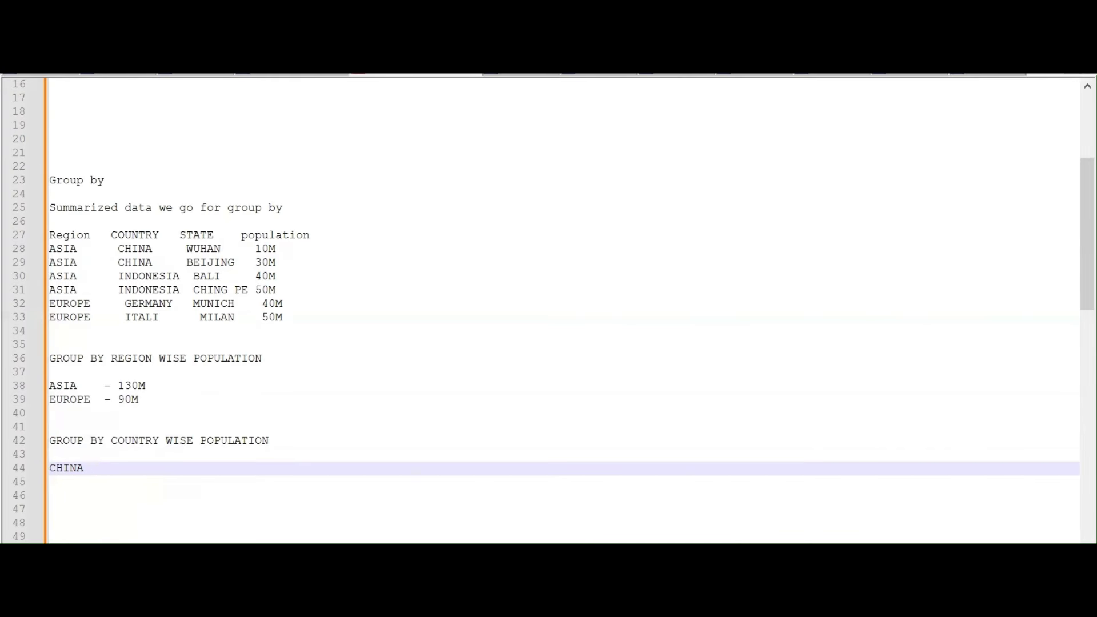
{"action": "type", "text": " 40M"}
{"action": "key", "text": "Return"}
{"action": "type", "text": "INDE"}
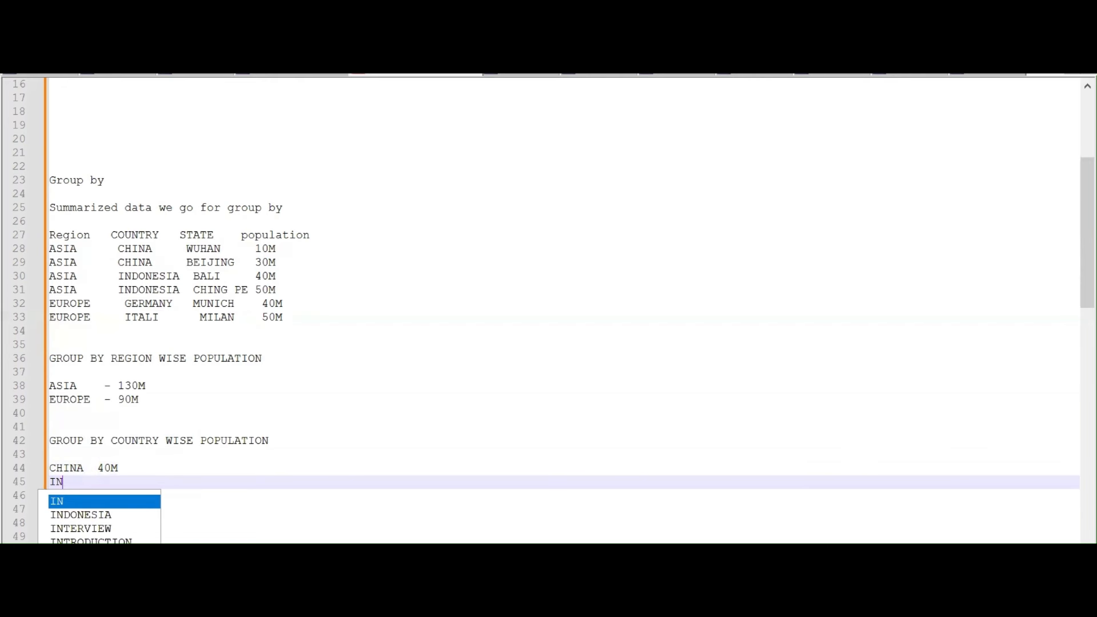
{"action": "key", "text": "BackSpace"}
{"action": "type", "text": "O "}
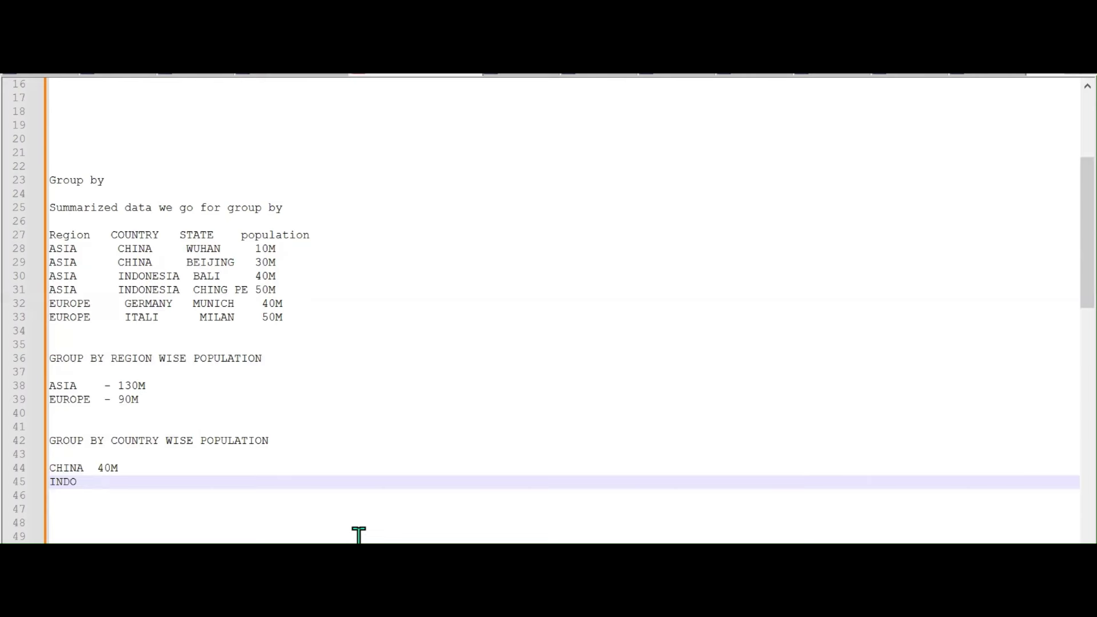
{"action": "type", "text": "  90M"}
Add the country lines GER 40M and ITALY 50
{"action": "key", "text": "Return"}
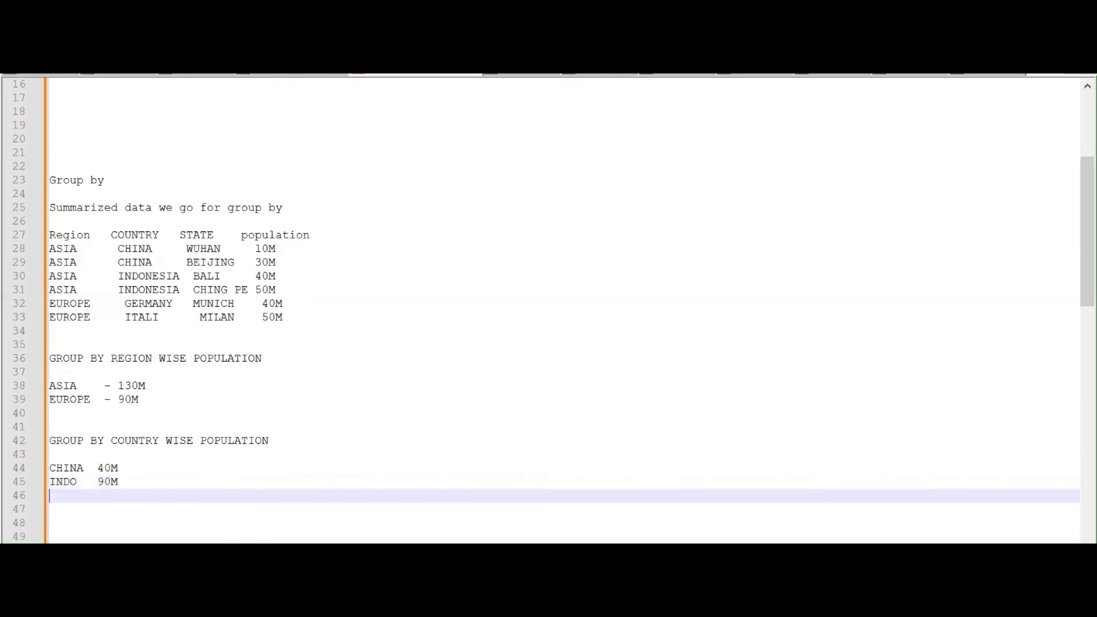
{"action": "type", "text": "GER"}
{"action": "key", "text": "BackSpace"}
{"action": "type", "text": "40M"}
{"action": "key", "text": "Return"}
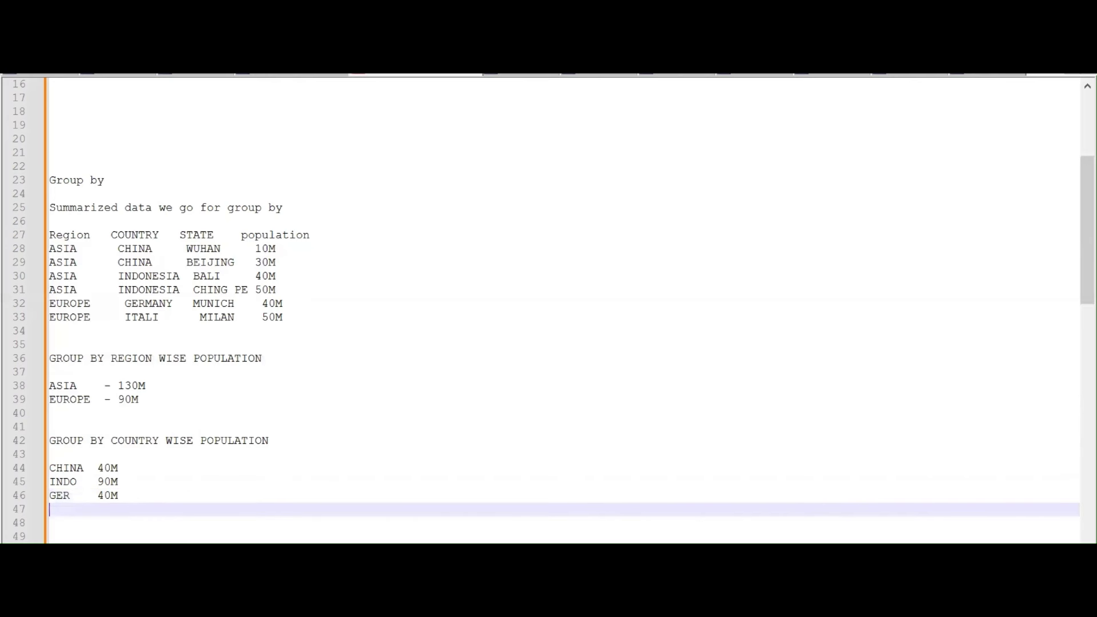
{"action": "type", "text": "I"}
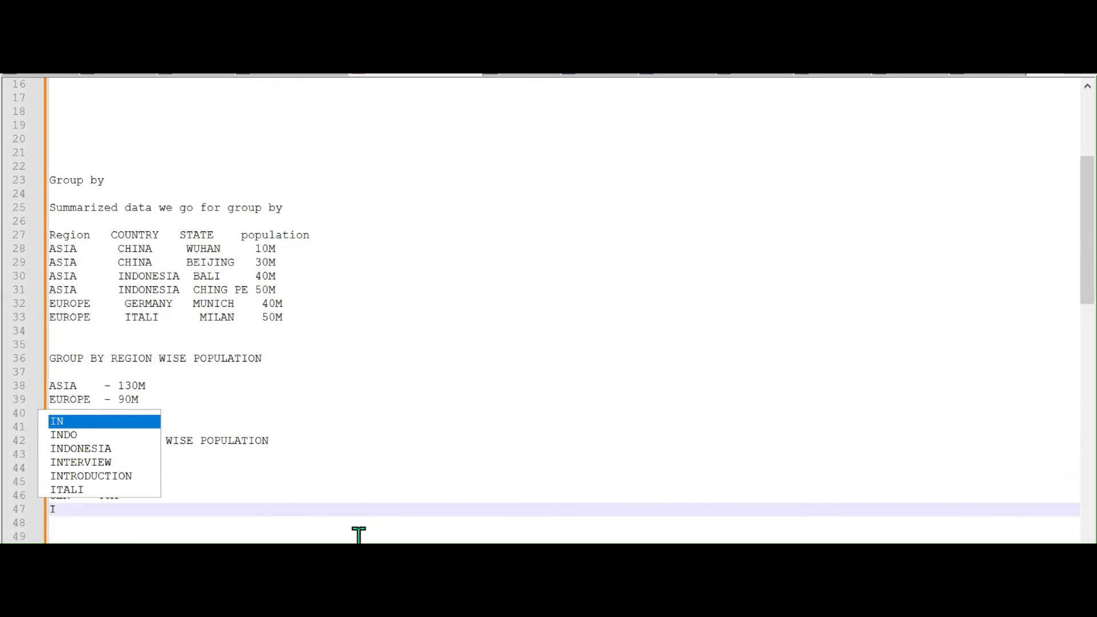
{"action": "type", "text": "TALY"}
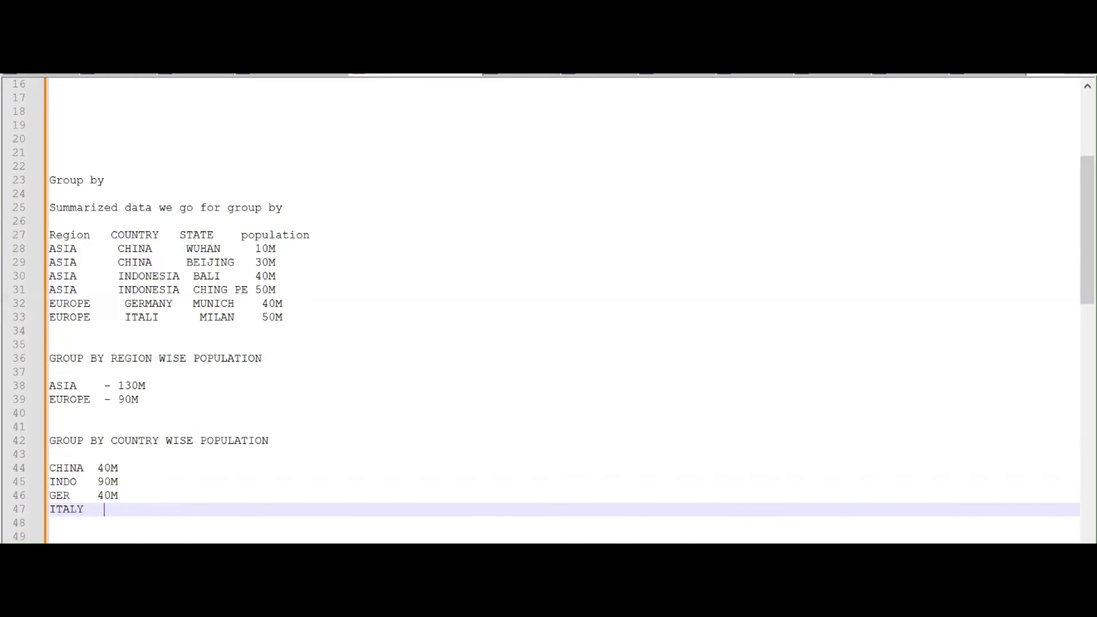
{"action": "key", "text": "BackSpace"}
{"action": "type", "text": "50"}
{"action": "scroll", "coordinate": [548, 308], "scroll_direction": "down", "scroll_amount": 3}
{"action": "key", "text": "Return"}
{"action": "key", "text": "Return"}
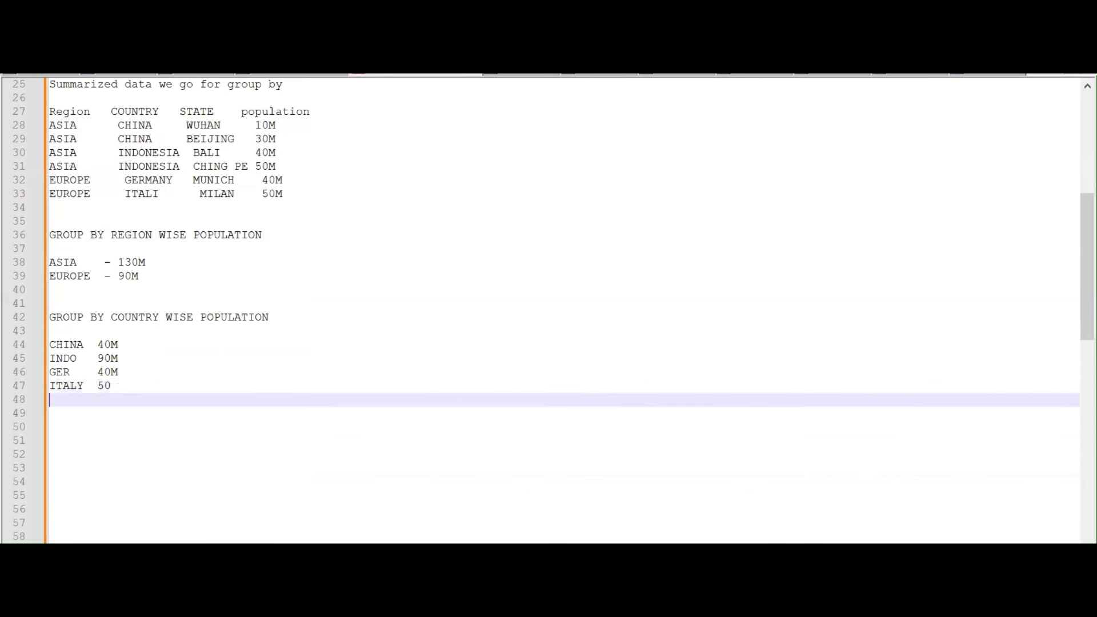
Type the STATE WISE POL heading and highlight the sample table to review it
{"action": "type", "text": "STATE "}
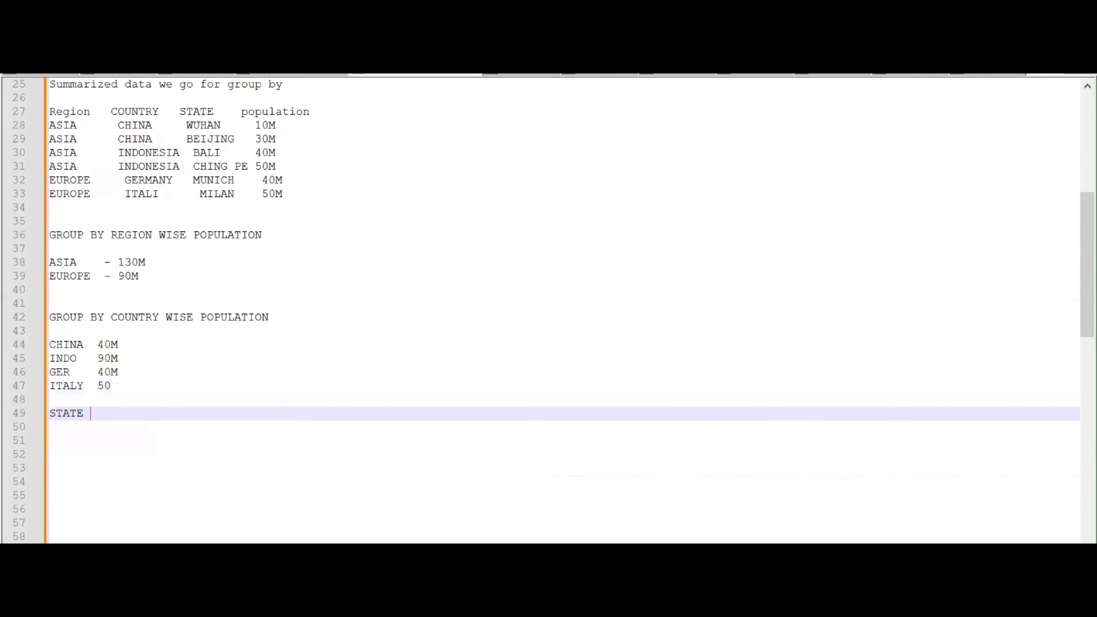
{"action": "type", "text": "WISE POL"}
{"action": "left_click_drag", "start_coordinate": [180, 112], "coordinate": [288, 197]}
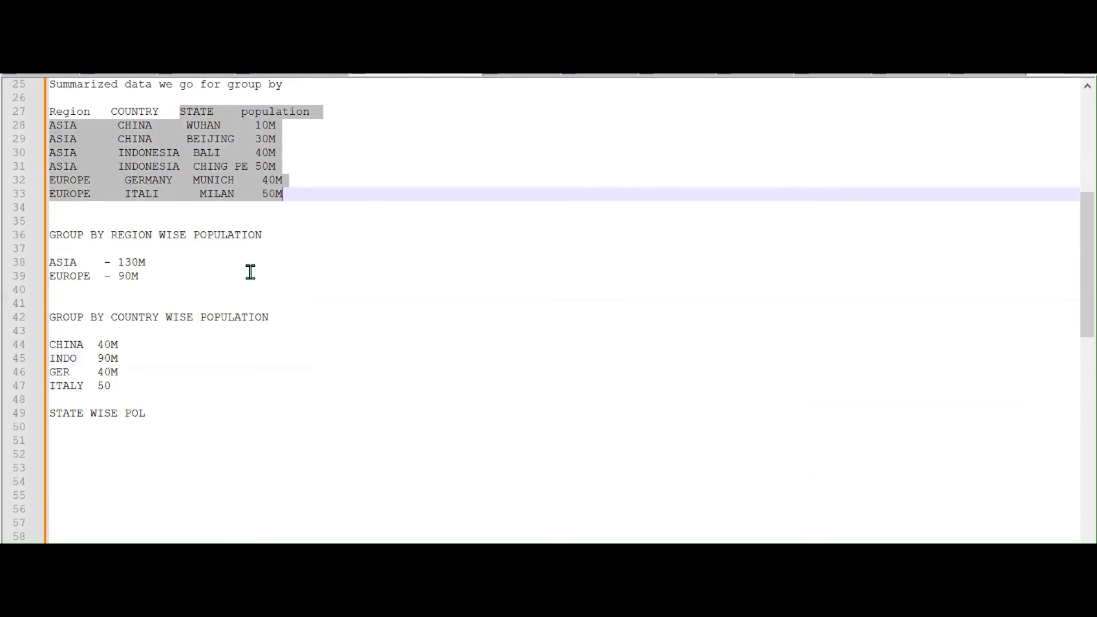
{"action": "left_click", "coordinate": [220, 166]}
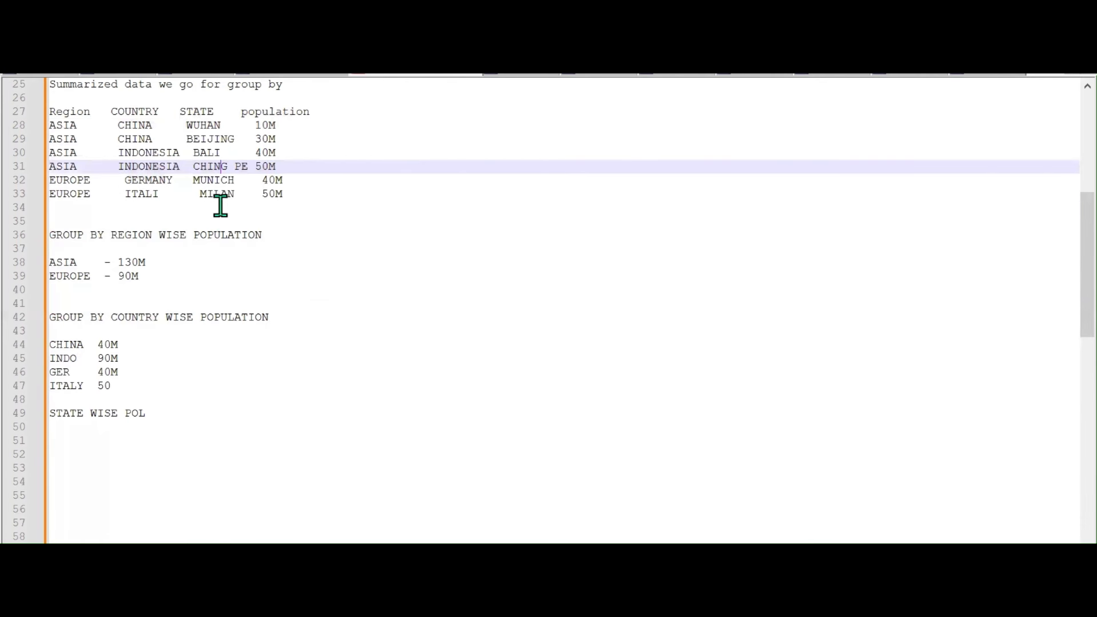
{"action": "scroll", "coordinate": [218, 216], "scroll_direction": "up", "scroll_amount": 1}
{"action": "scroll", "coordinate": [218, 214], "scroll_direction": "up", "scroll_amount": 1}
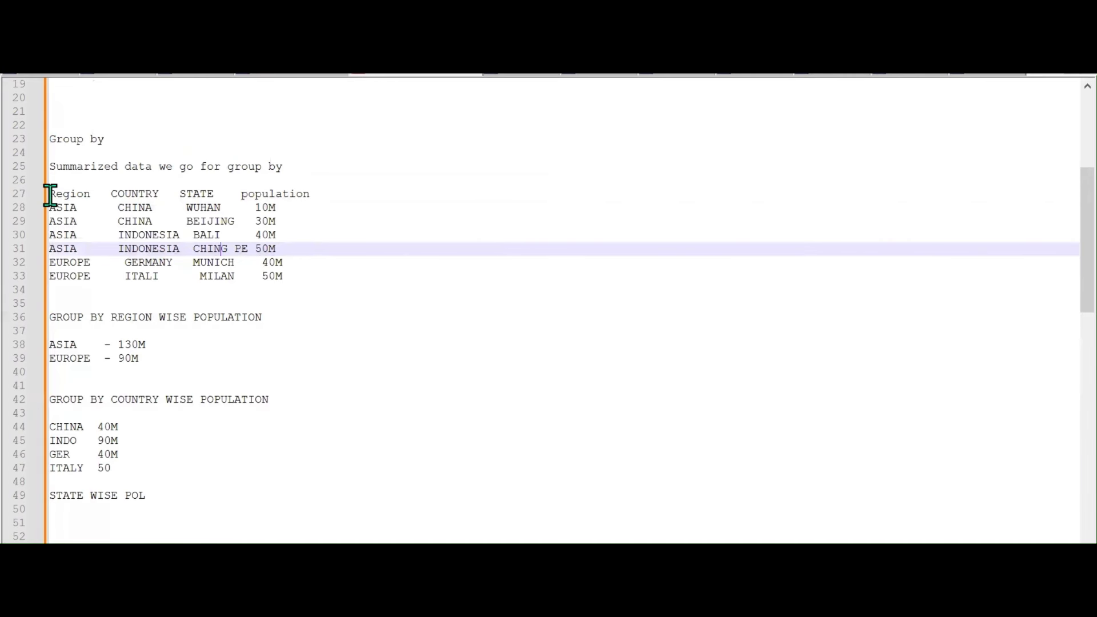
{"action": "left_click_drag", "start_coordinate": [49, 196], "coordinate": [159, 276]}
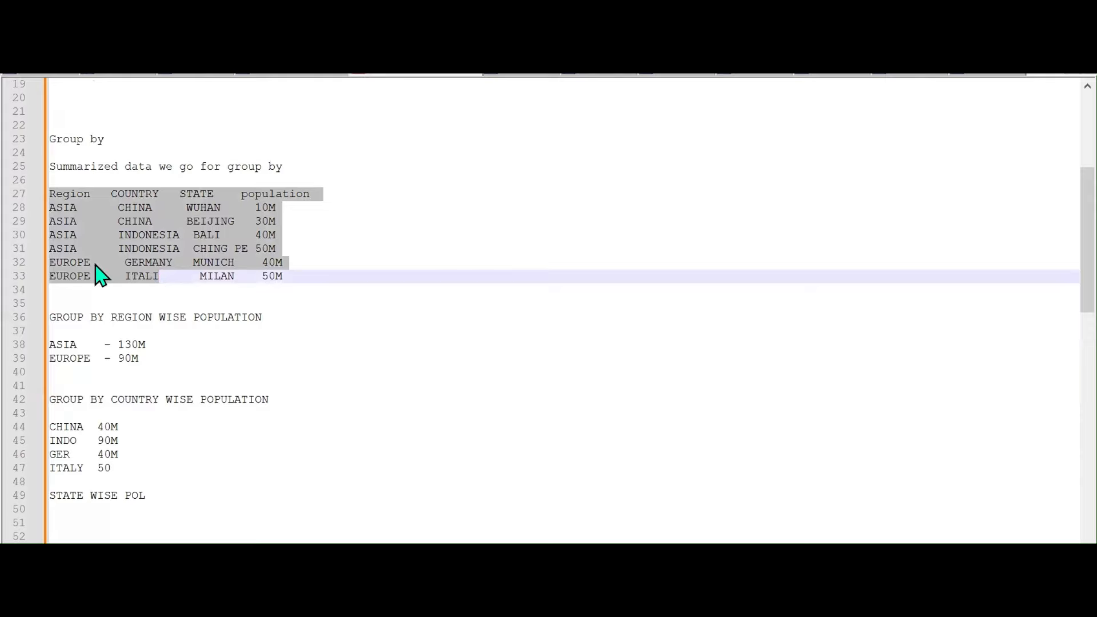
{"action": "left_click", "coordinate": [145, 290]}
{"action": "scroll", "coordinate": [145, 290], "scroll_direction": "up", "scroll_amount": 2}
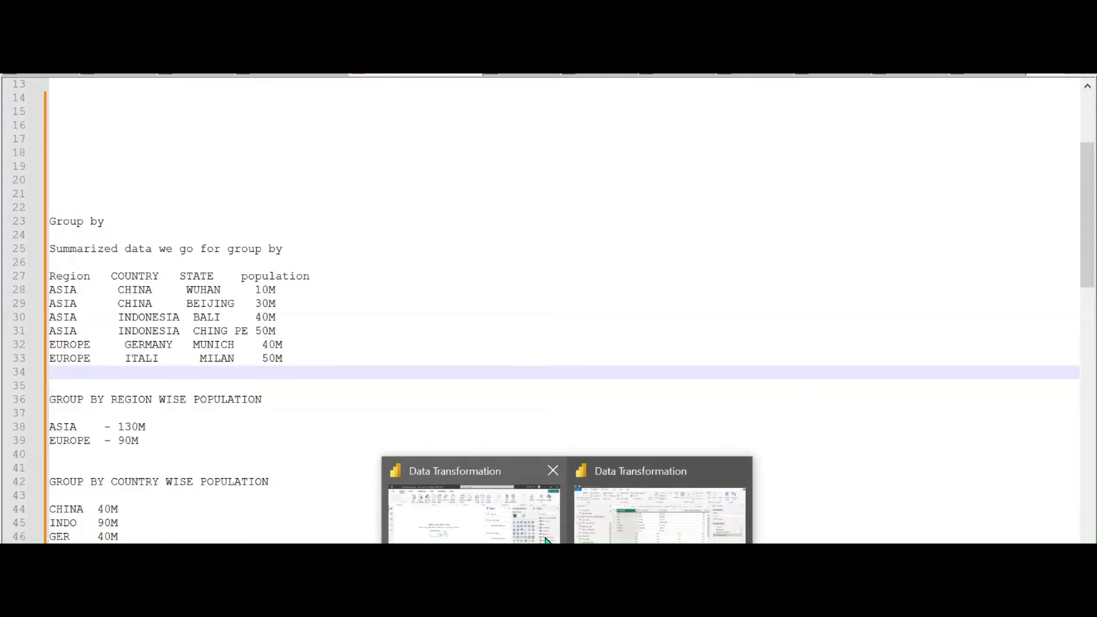
Remove the empty Column5–Column7 and filter null rows out of POPULATION IN MILLION
{"action": "left_click", "coordinate": [628, 536]}
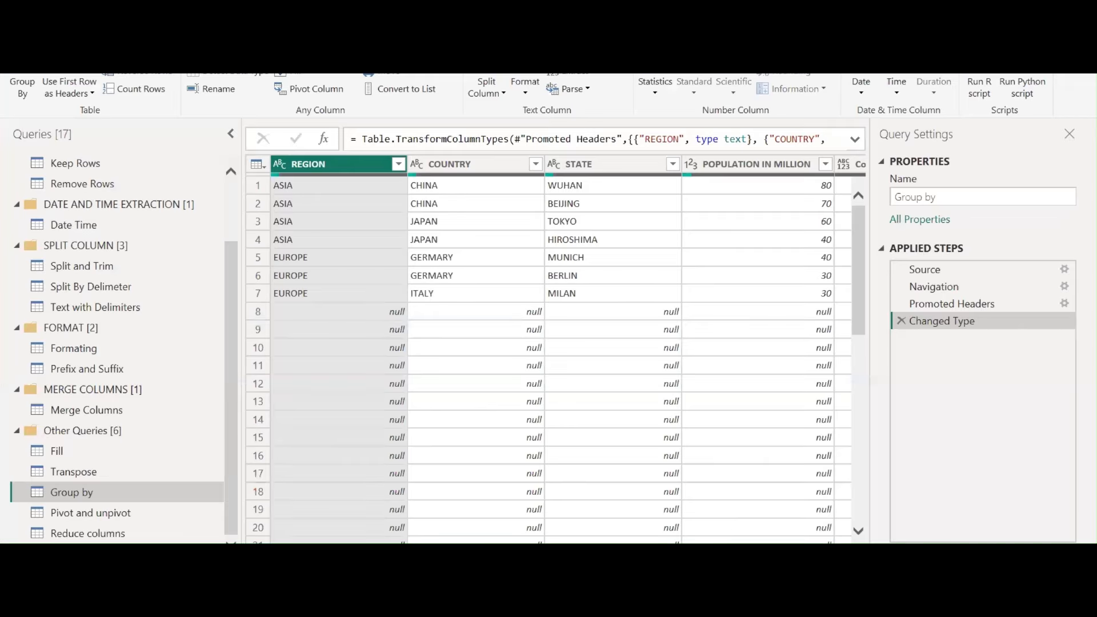
{"action": "left_click_drag", "start_coordinate": [600, 550], "coordinate": [826, 549]}
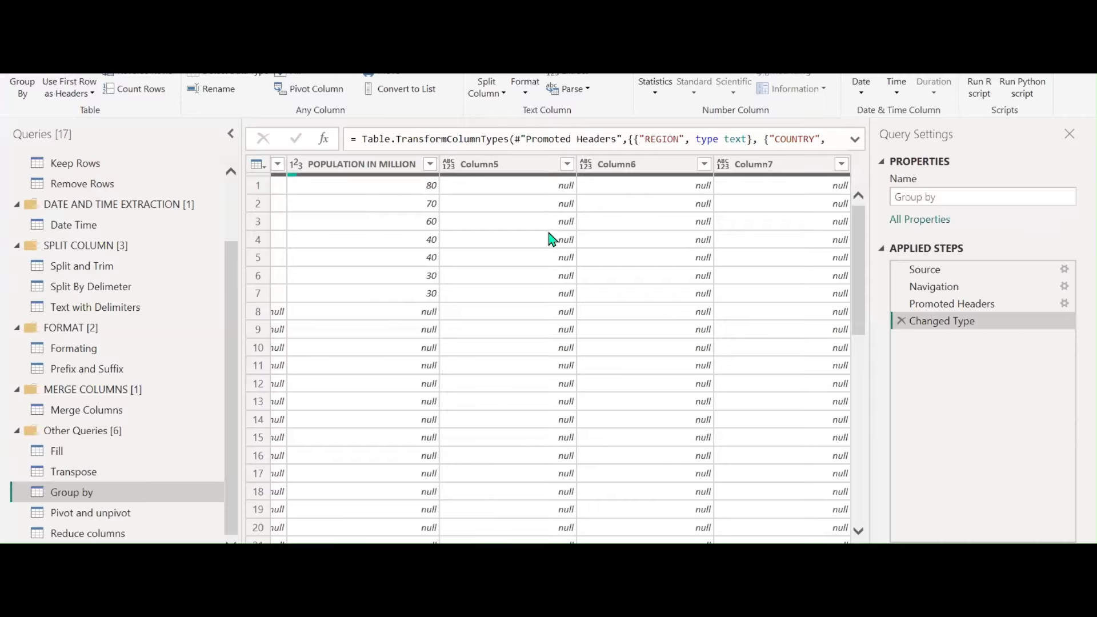
{"action": "left_click", "coordinate": [505, 166]}
{"action": "left_click", "coordinate": [743, 165], "text": "shift"}
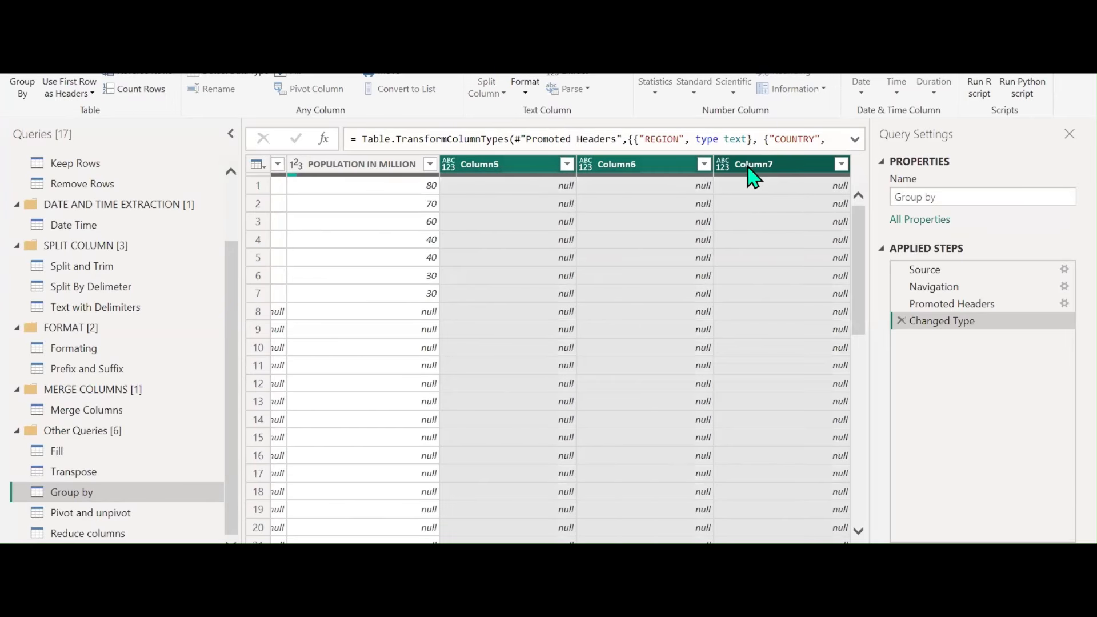
{"action": "right_click", "coordinate": [749, 166]}
{"action": "left_click", "coordinate": [771, 194]}
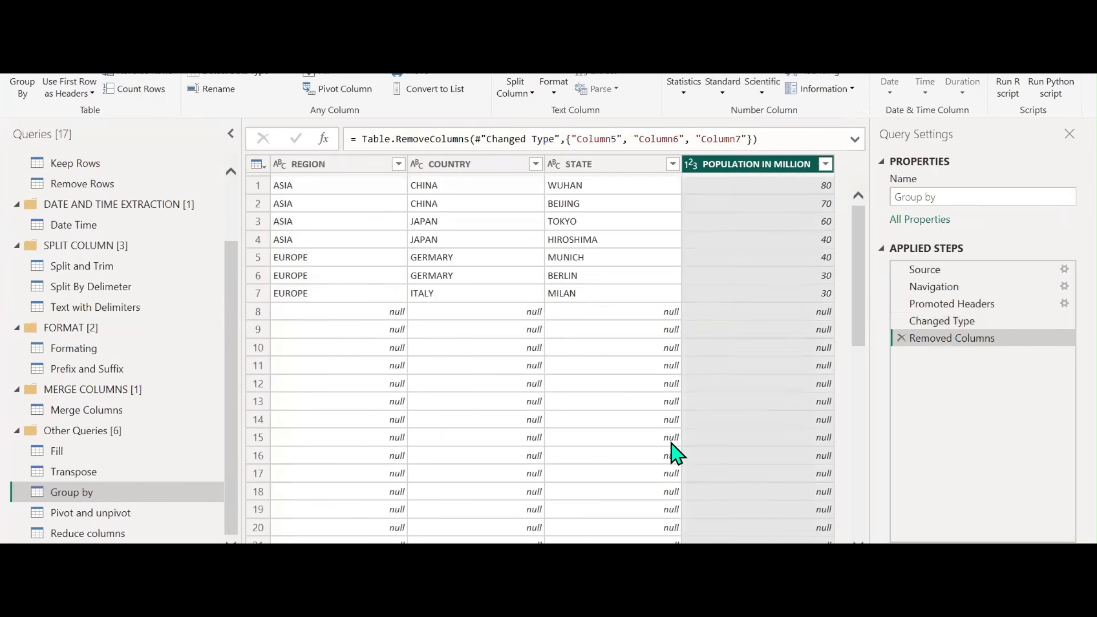
{"action": "left_click", "coordinate": [825, 166]}
{"action": "left_click", "coordinate": [604, 360]}
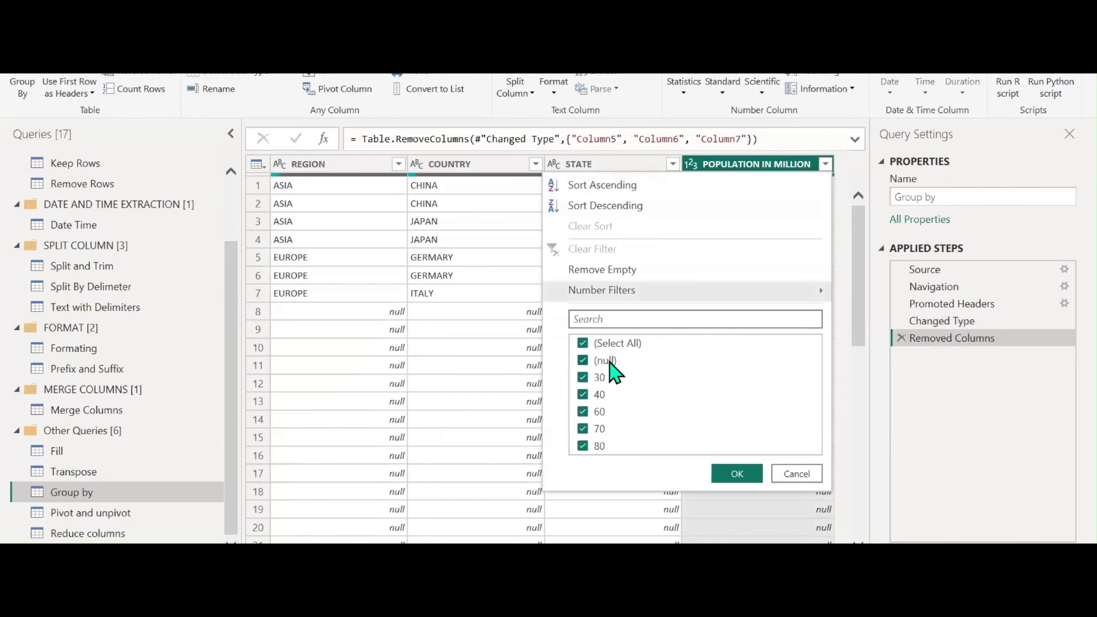
{"action": "left_click", "coordinate": [745, 476]}
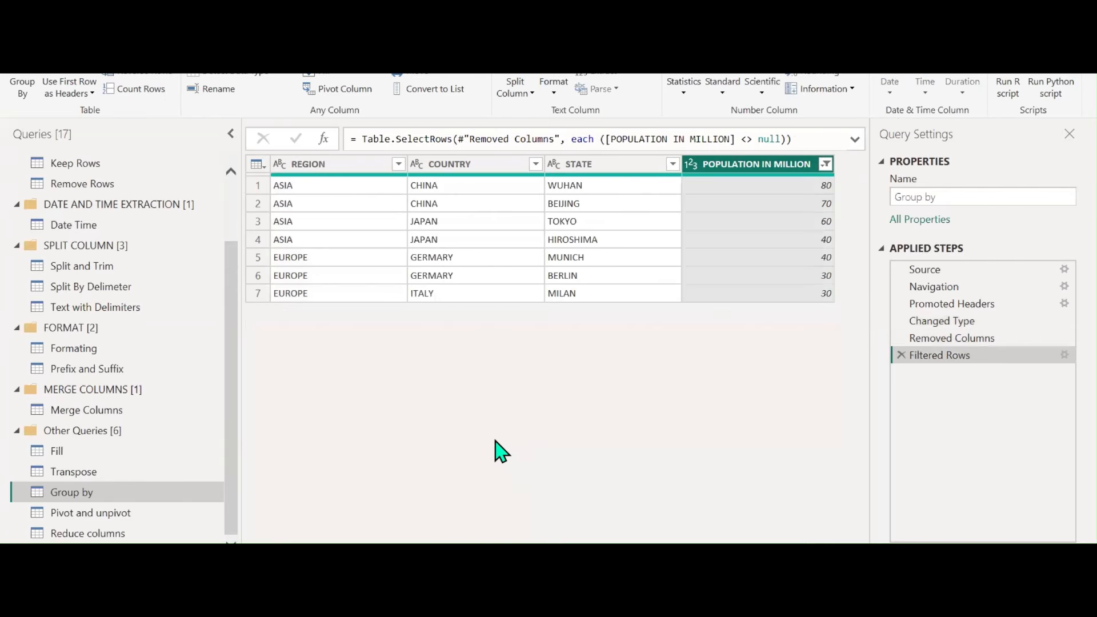
Group by REGION with a Sum of POPULATION IN MILLION named TOTAL POPULATION
{"action": "left_click", "coordinate": [331, 165]}
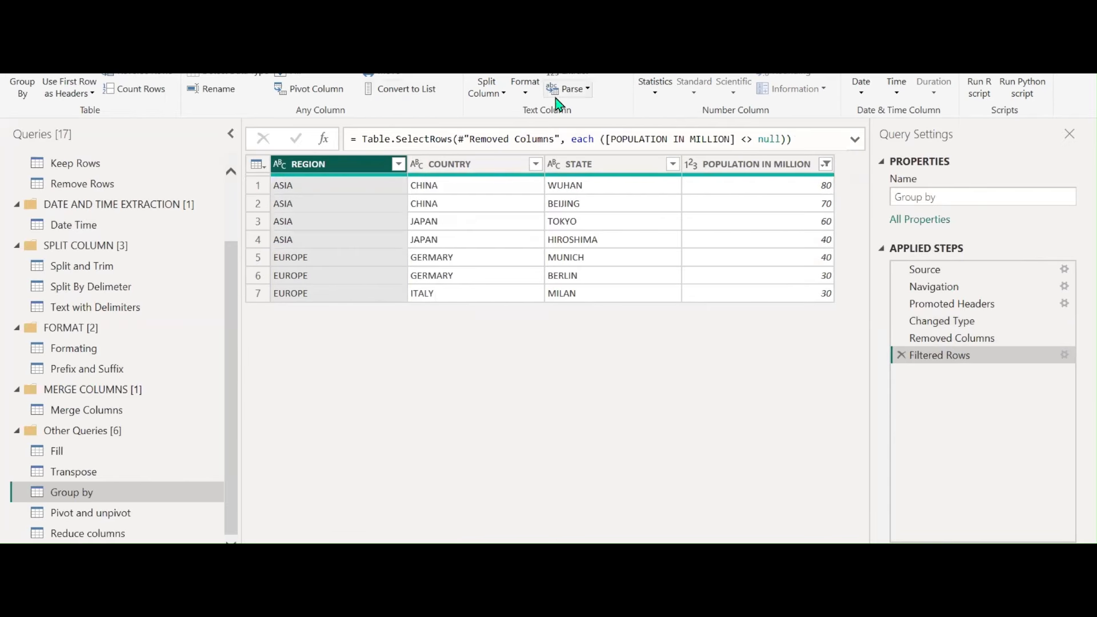
{"action": "left_click", "coordinate": [53, 38]}
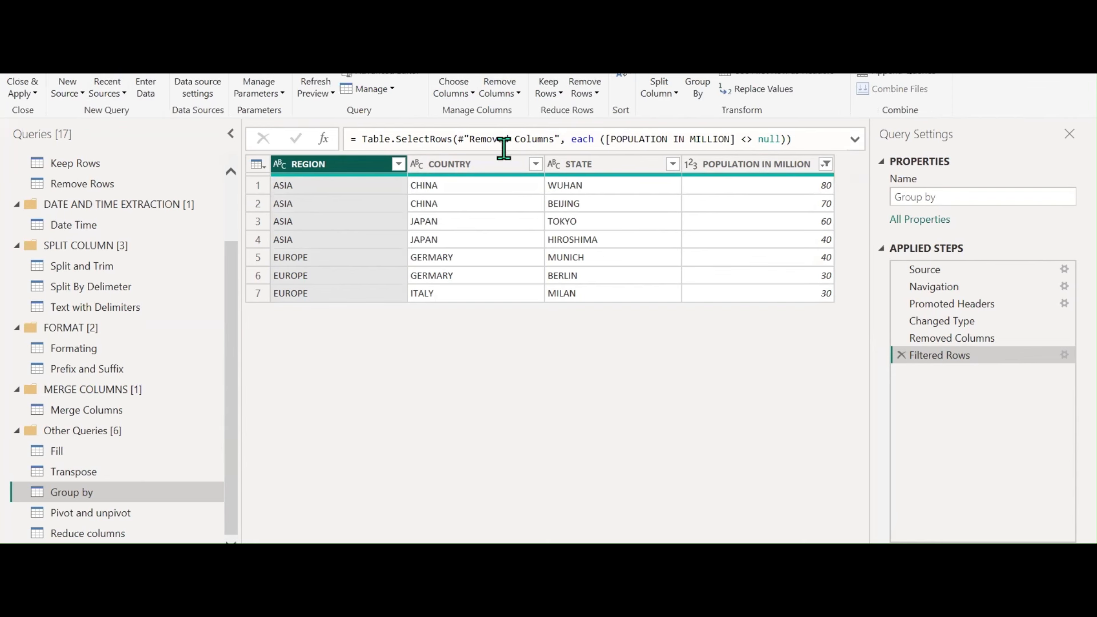
{"action": "left_click", "coordinate": [697, 97]}
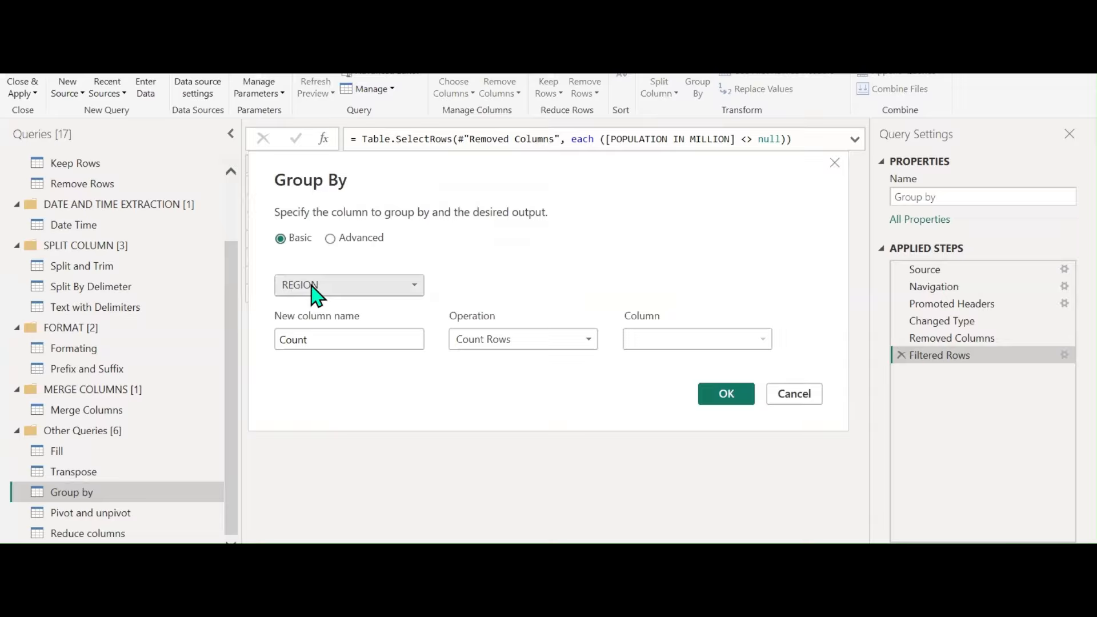
{"action": "double_click", "coordinate": [315, 338]}
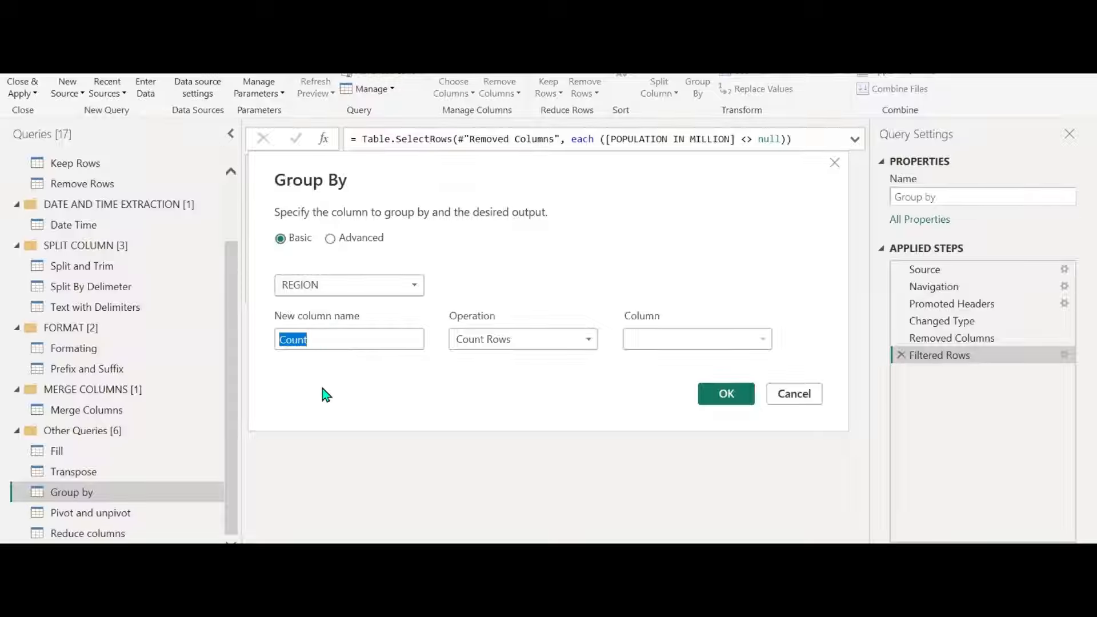
{"action": "type", "text": "tOTAL"}
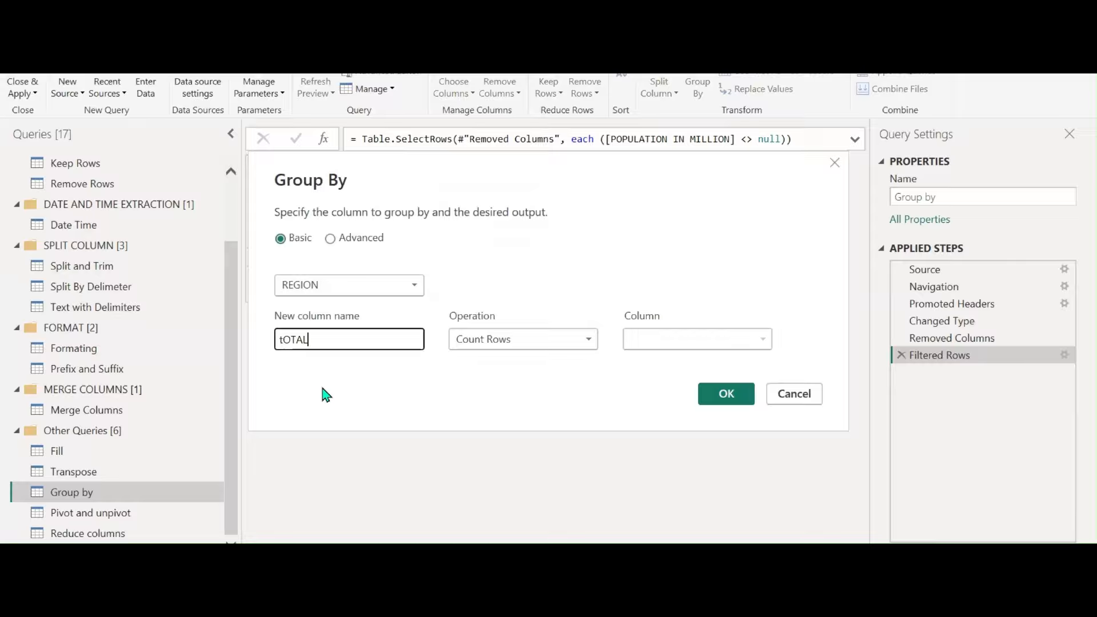
{"action": "type", "text": "TOA"}
{"action": "key", "text": "BackSpace"}
{"action": "type", "text": "TAL"}
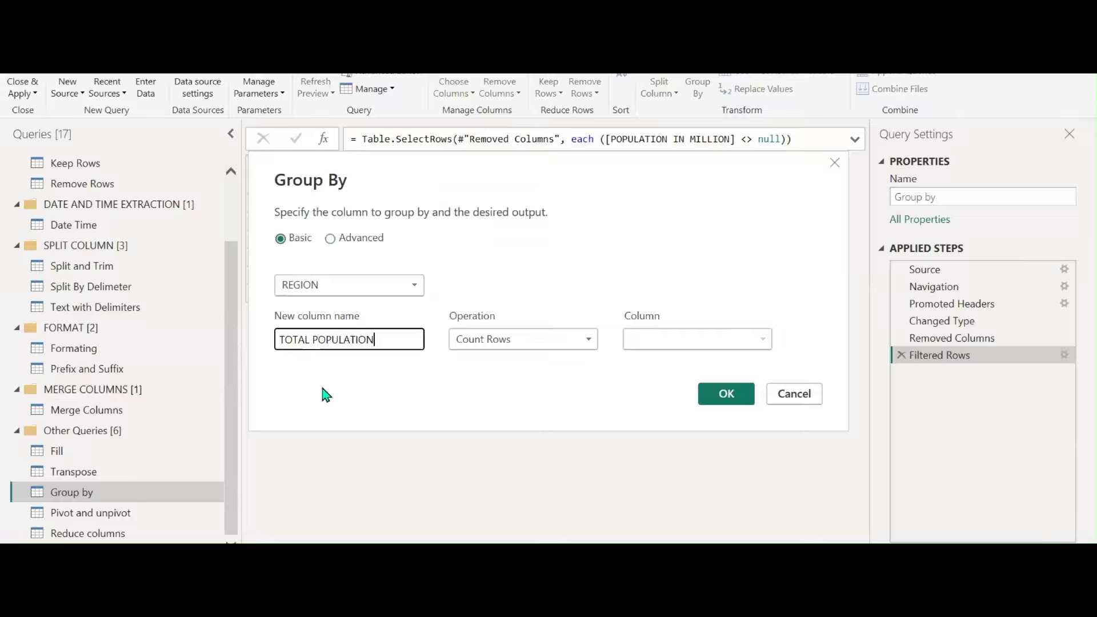
{"action": "left_click", "coordinate": [473, 344]}
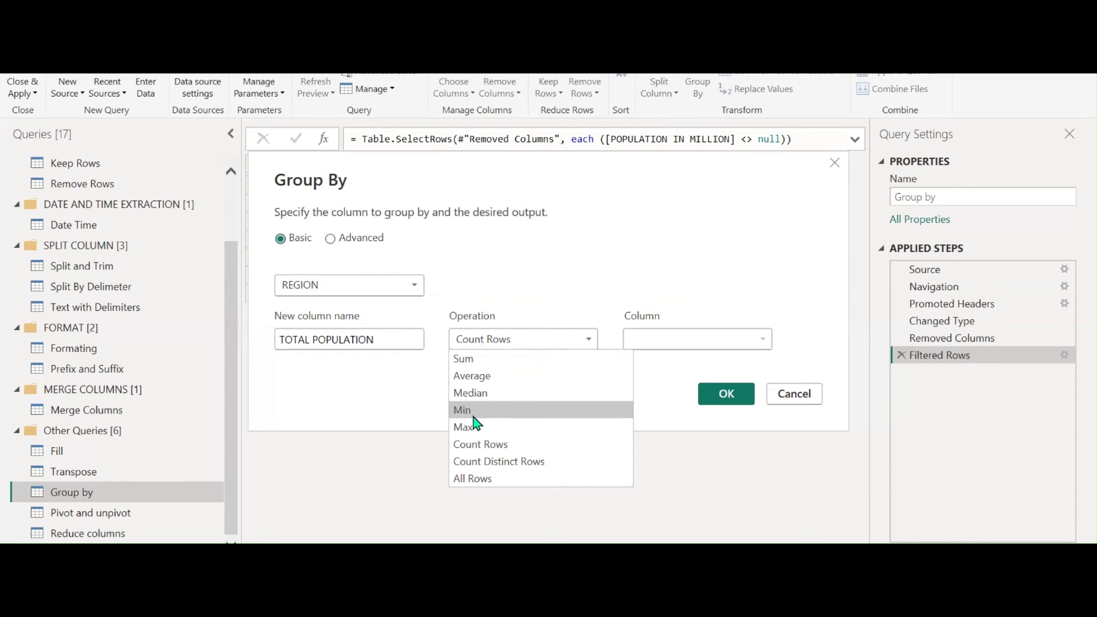
{"action": "left_click", "coordinate": [485, 360]}
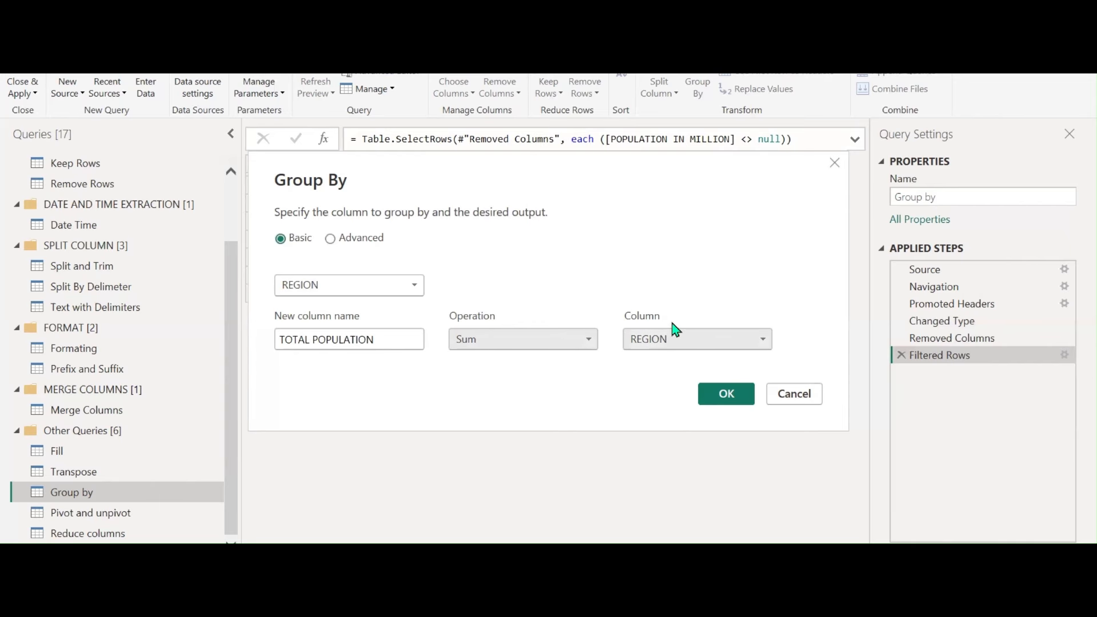
{"action": "left_click", "coordinate": [767, 346]}
{"action": "left_click", "coordinate": [693, 410]}
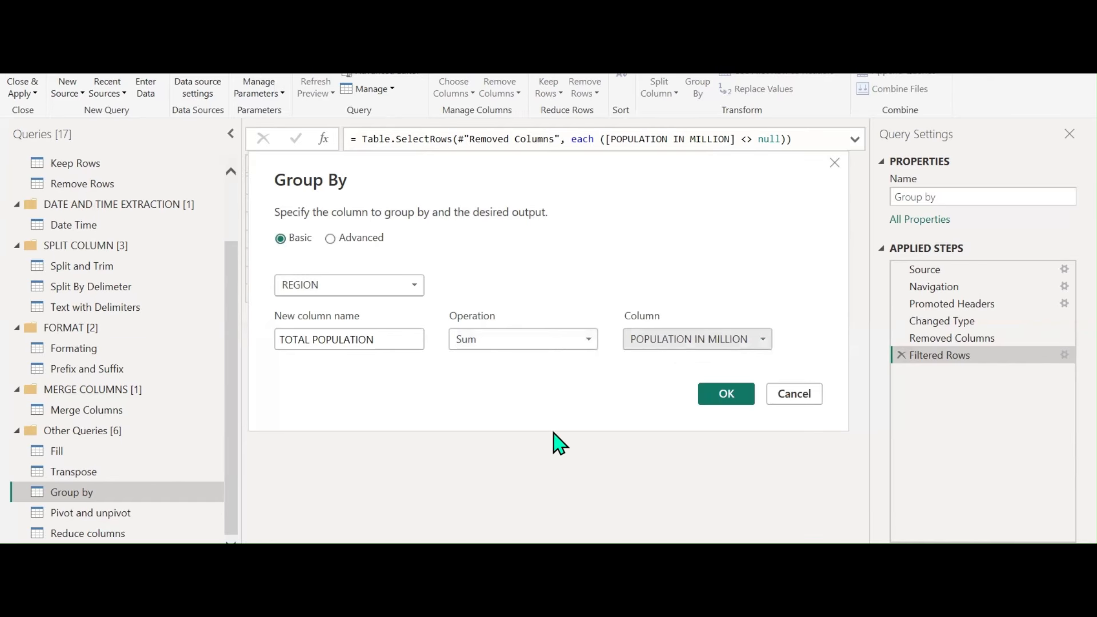
{"action": "left_click", "coordinate": [707, 393]}
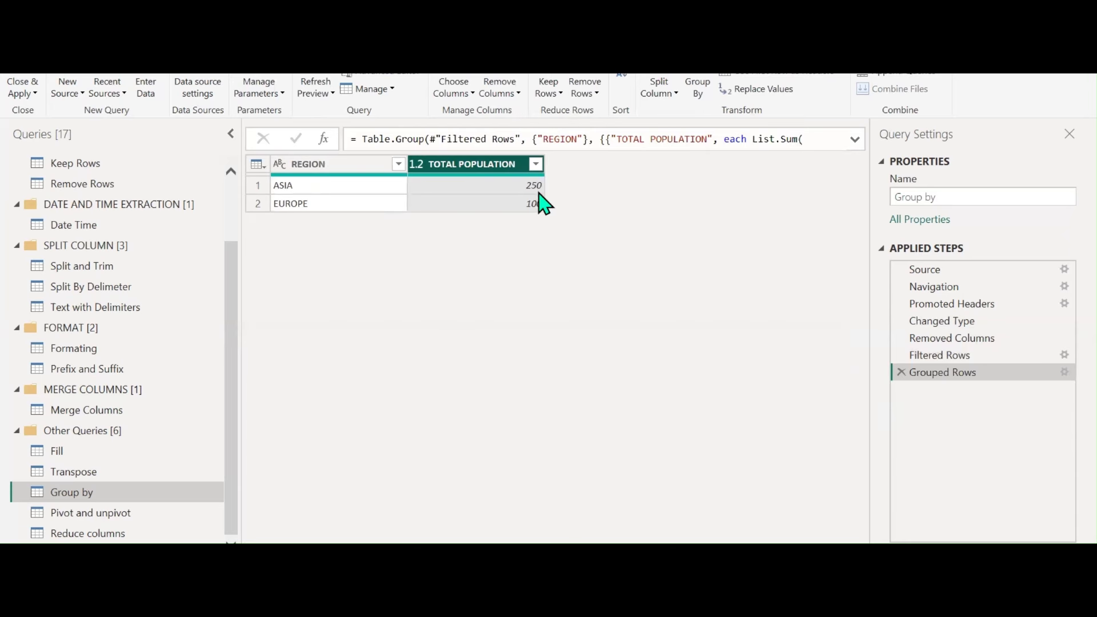
Compare the filtered table with the grouped result, then regroup the totals by COUNTRY
{"action": "left_click", "coordinate": [945, 355]}
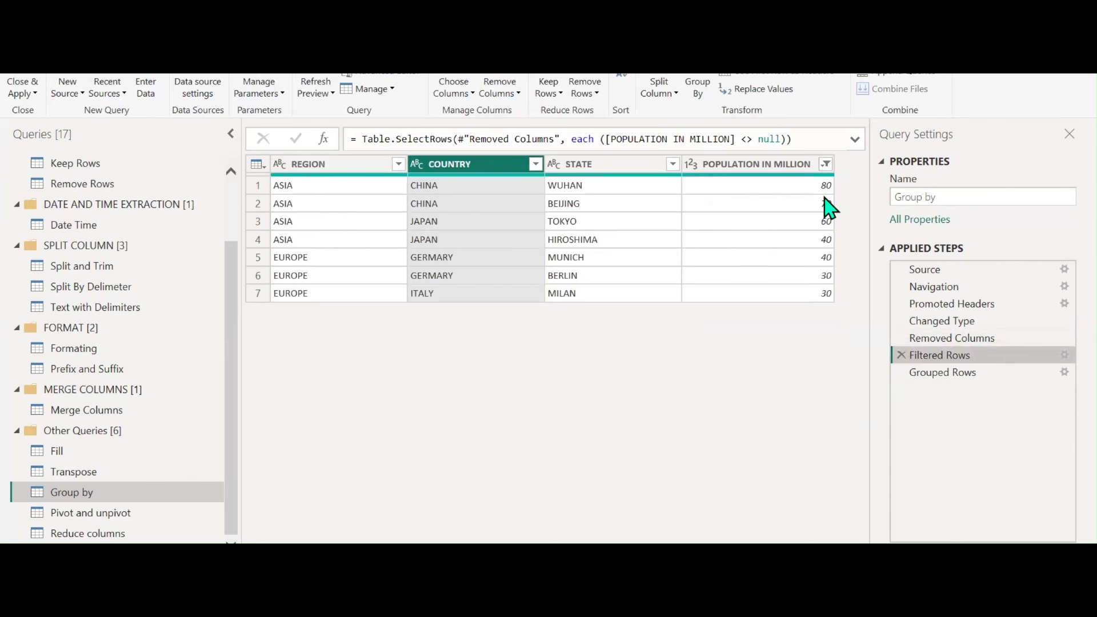
{"action": "left_click", "coordinate": [949, 374]}
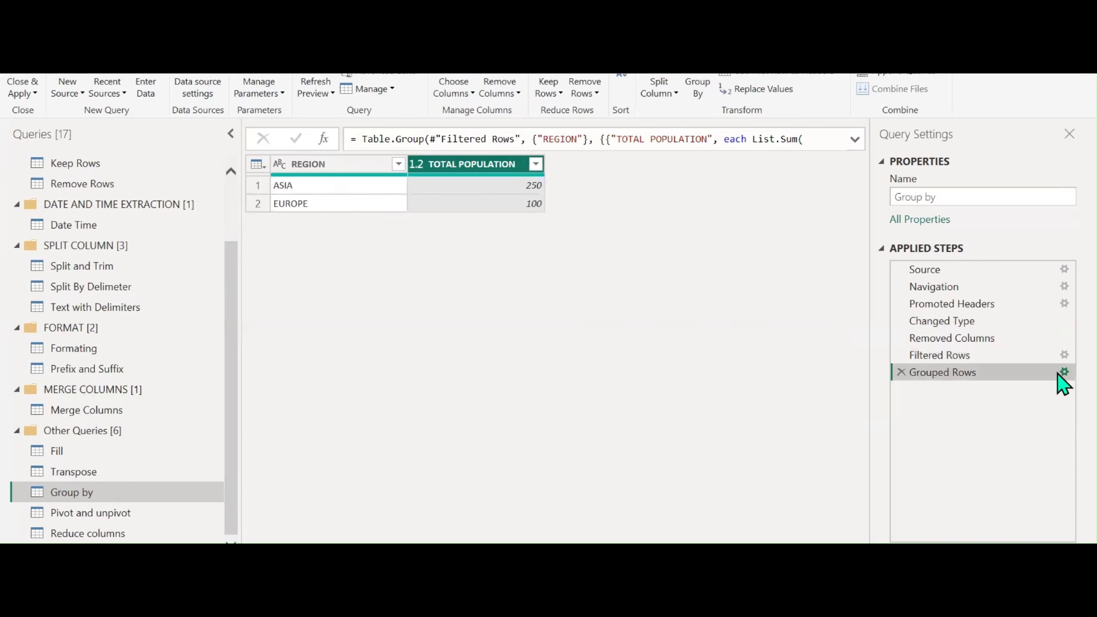
{"action": "left_click", "coordinate": [1063, 372]}
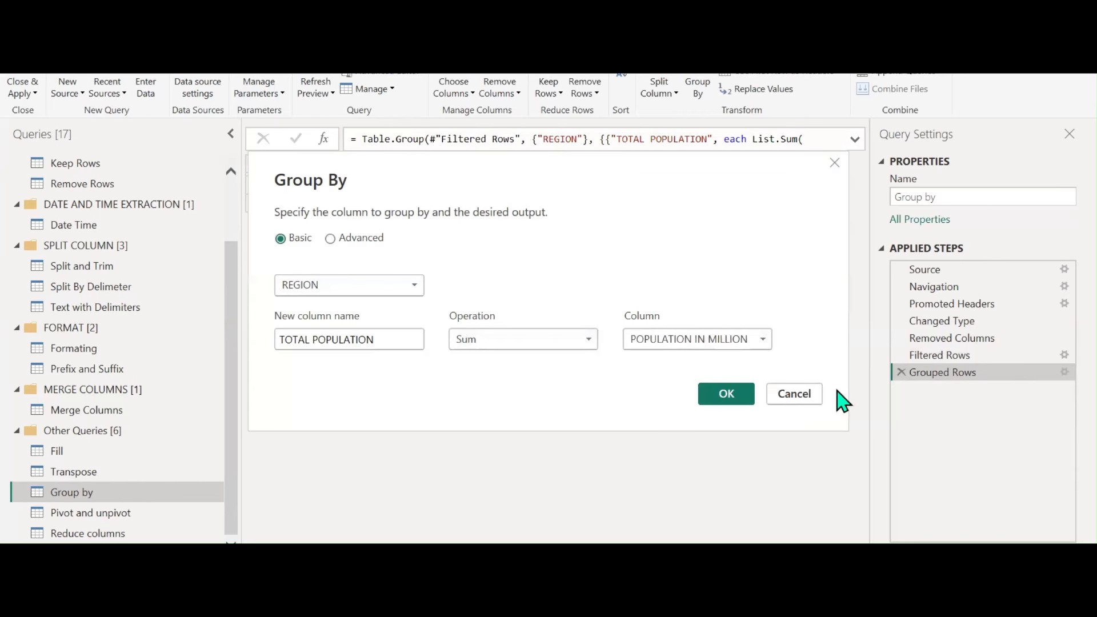
{"action": "left_click", "coordinate": [412, 288]}
{"action": "left_click", "coordinate": [347, 323]}
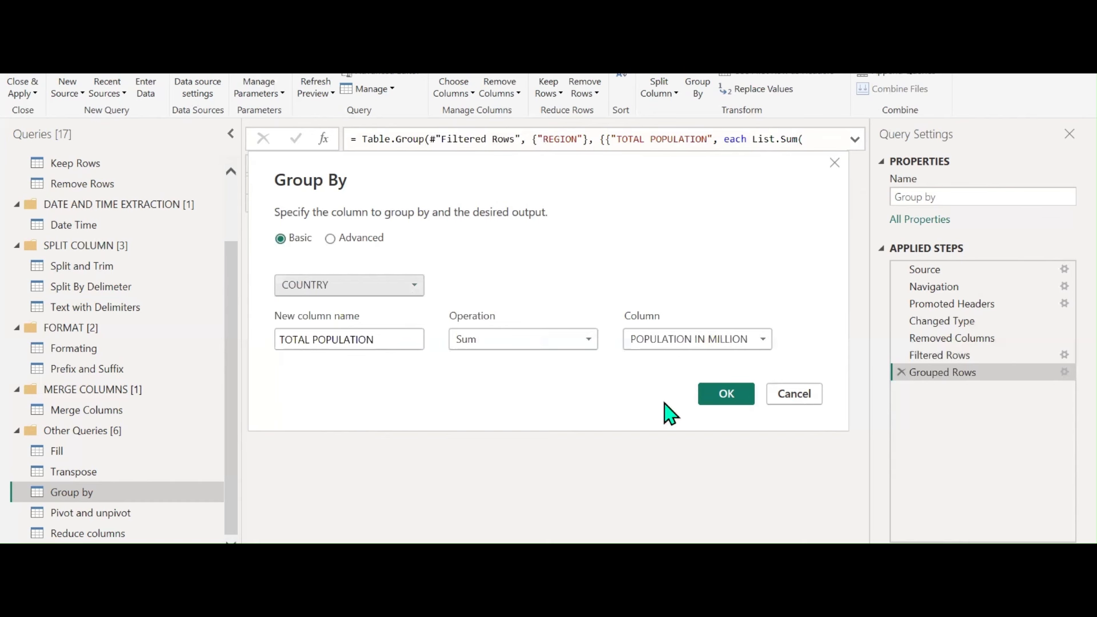
{"action": "left_click", "coordinate": [726, 398]}
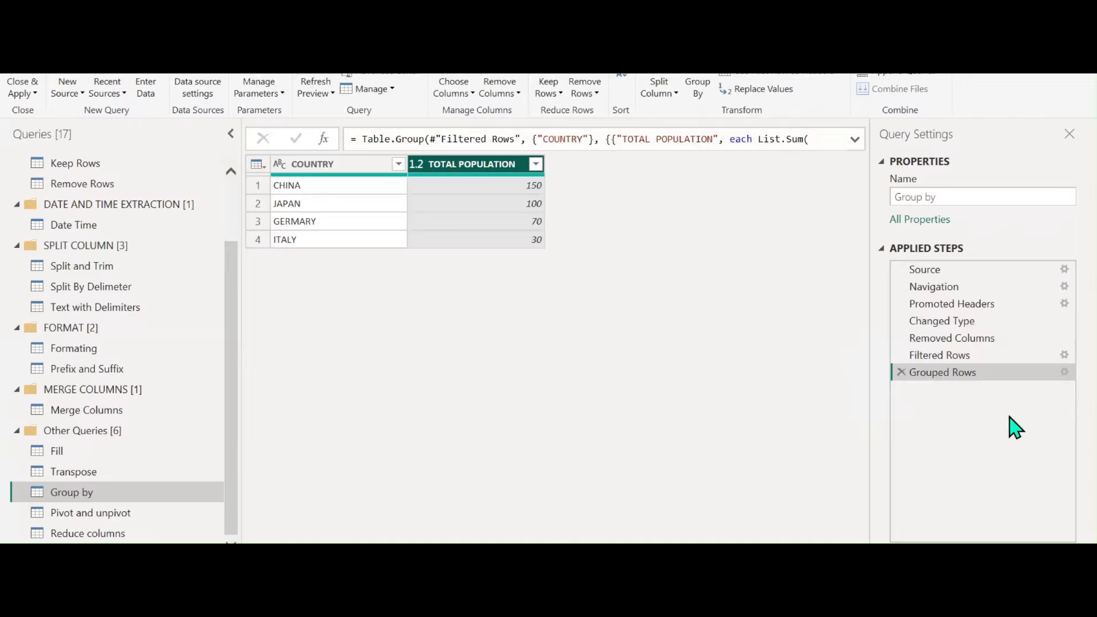
Regroup the totals by STATE, then reopen Group By in Advanced mode
{"action": "left_click", "coordinate": [1064, 372]}
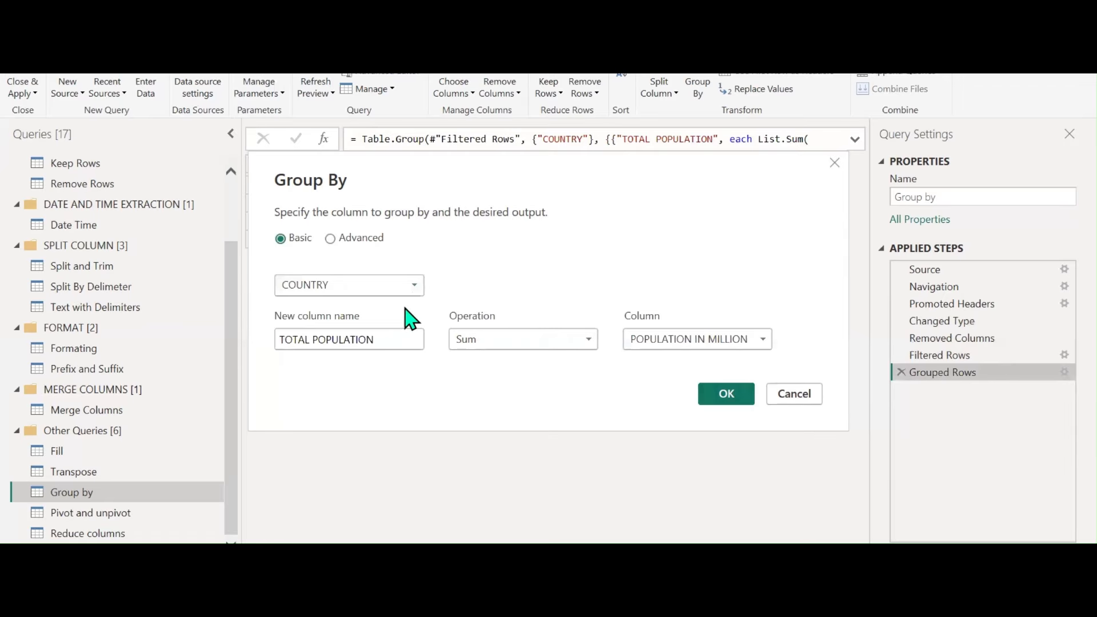
{"action": "left_click", "coordinate": [403, 290]}
{"action": "left_click", "coordinate": [376, 339]}
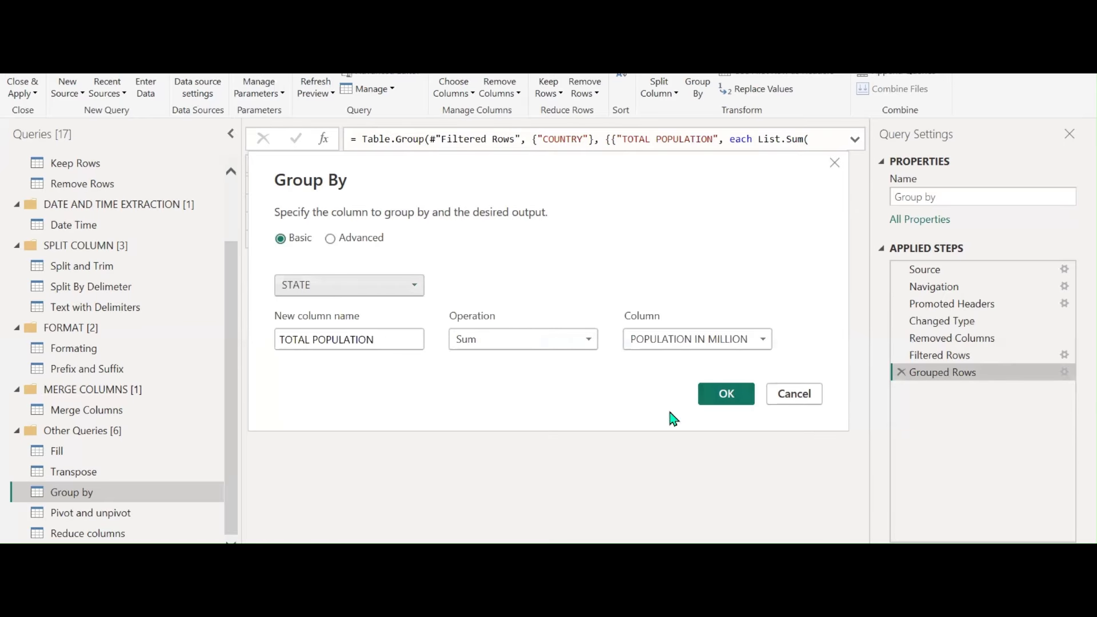
{"action": "left_click", "coordinate": [725, 393]}
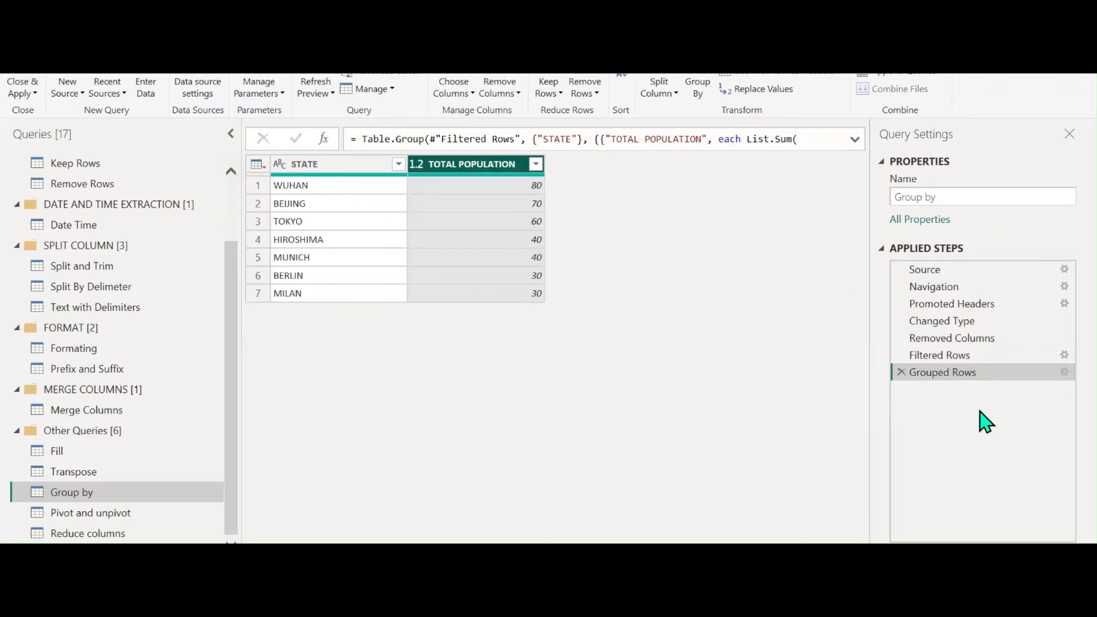
{"action": "left_click", "coordinate": [1064, 372]}
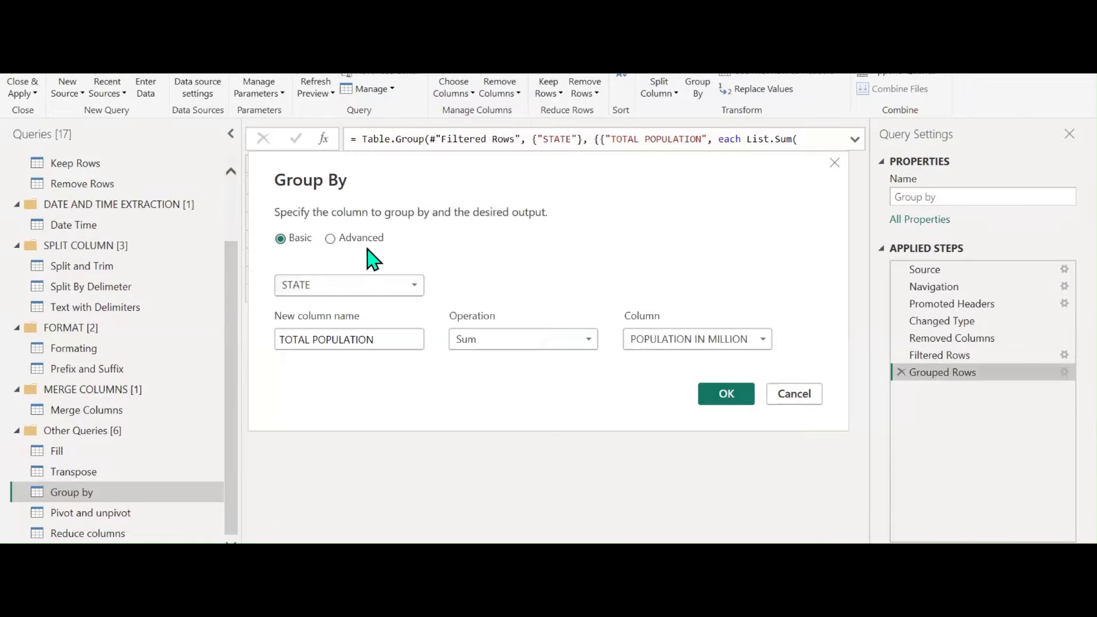
{"action": "left_click", "coordinate": [361, 239]}
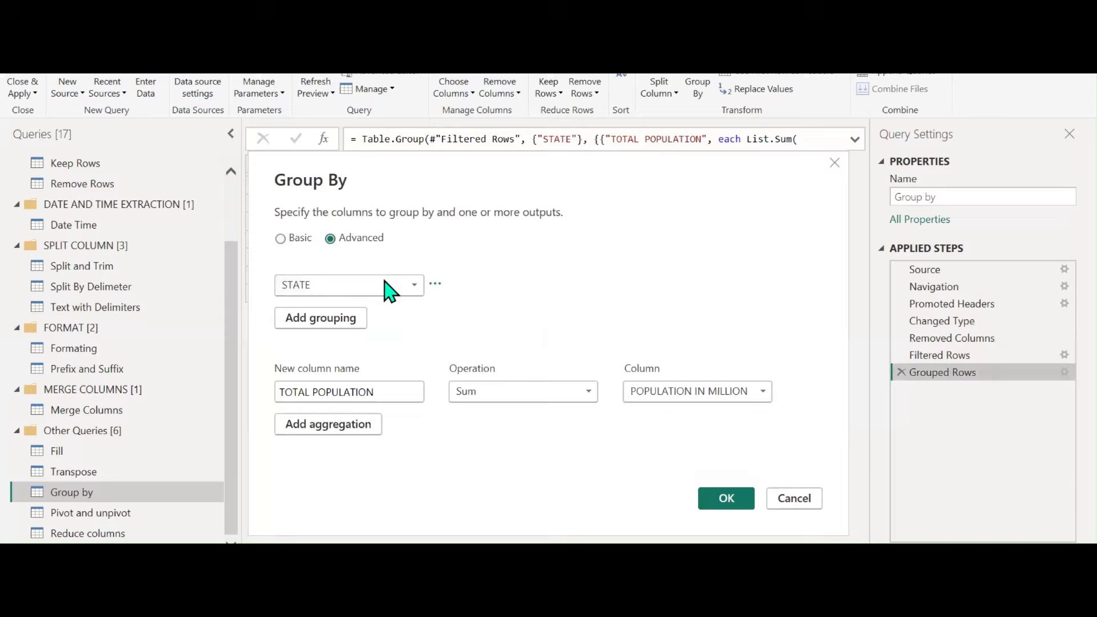
Set the grouping to REGION plus an added COUNTRY grouping, totalling population per country
{"action": "left_click", "coordinate": [391, 285]}
{"action": "left_click", "coordinate": [362, 305]}
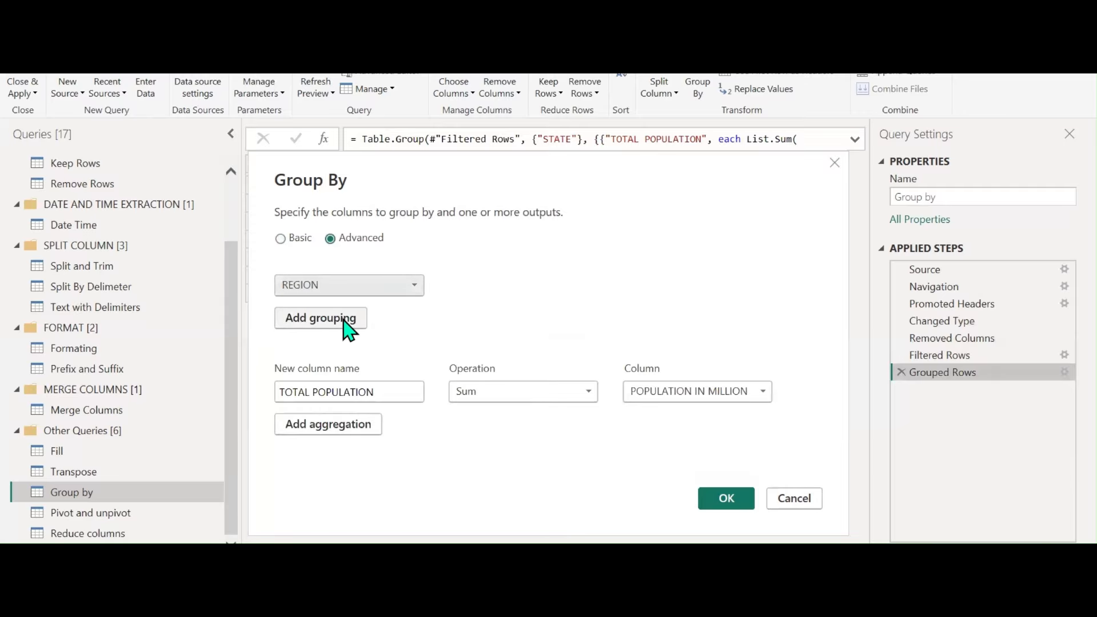
{"action": "left_click", "coordinate": [345, 320]}
{"action": "left_click", "coordinate": [413, 320]}
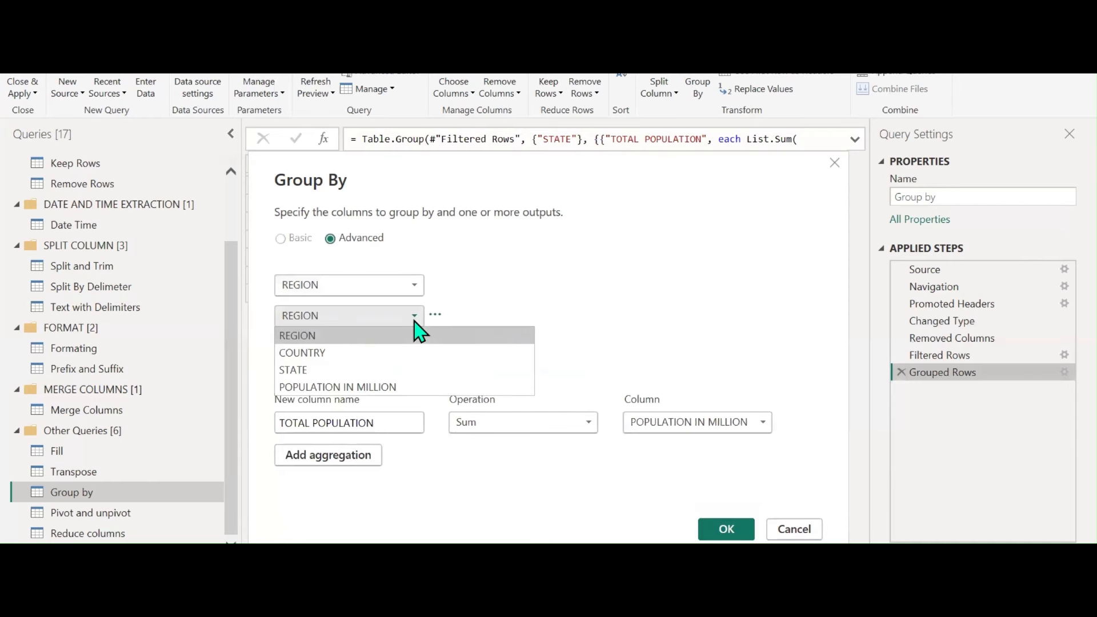
{"action": "left_click", "coordinate": [362, 353]}
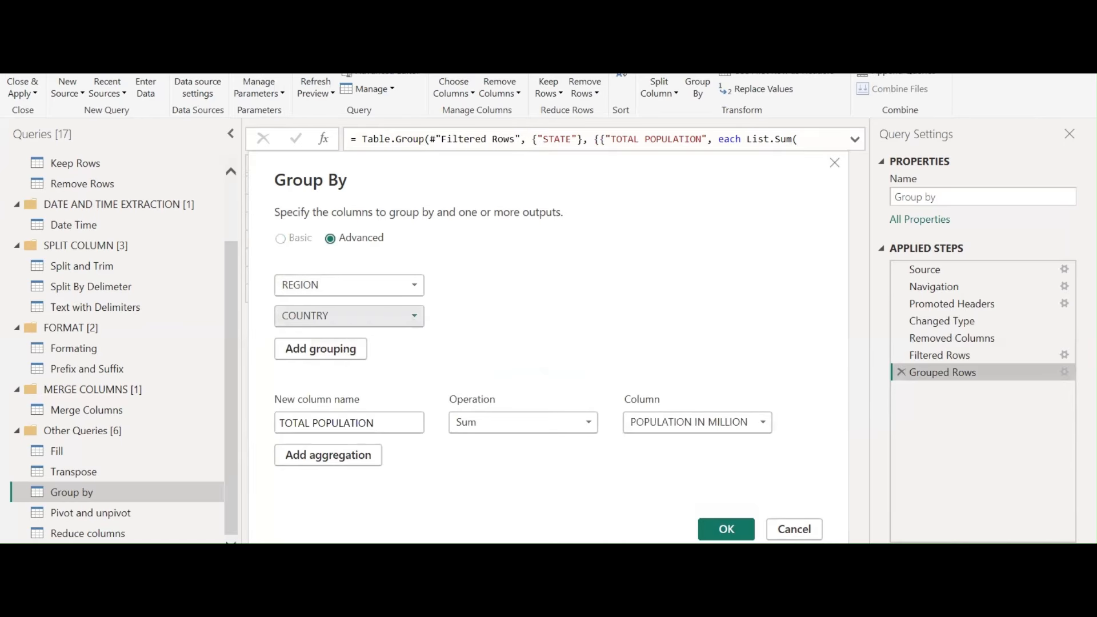
{"action": "left_click", "coordinate": [727, 531]}
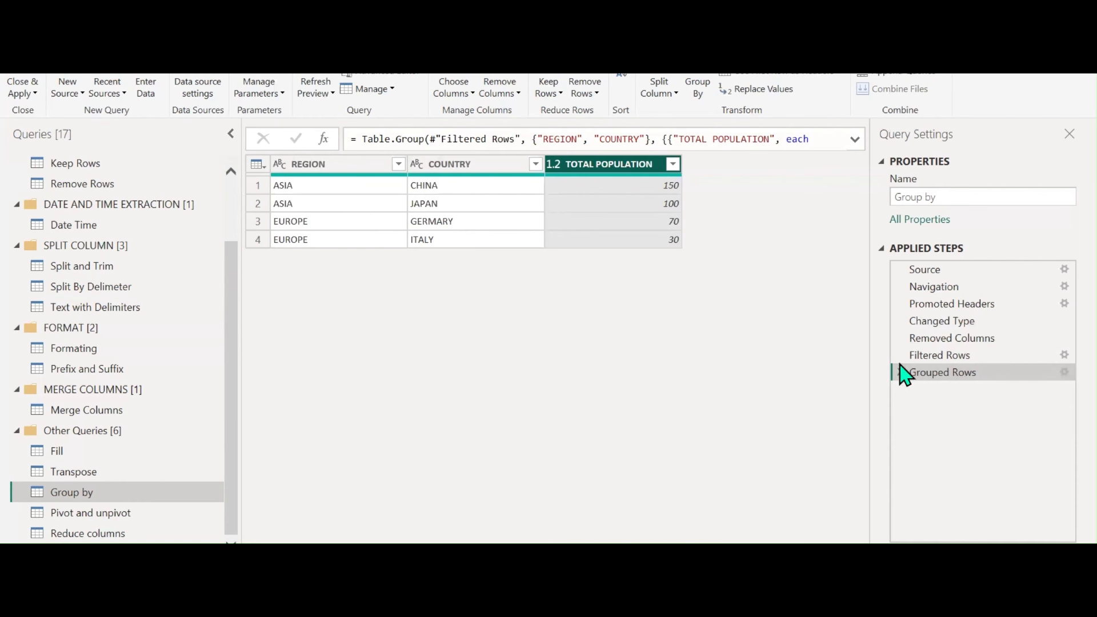
Compare the Filtered Rows and Grouped Rows applied steps
{"action": "left_click", "coordinate": [948, 356]}
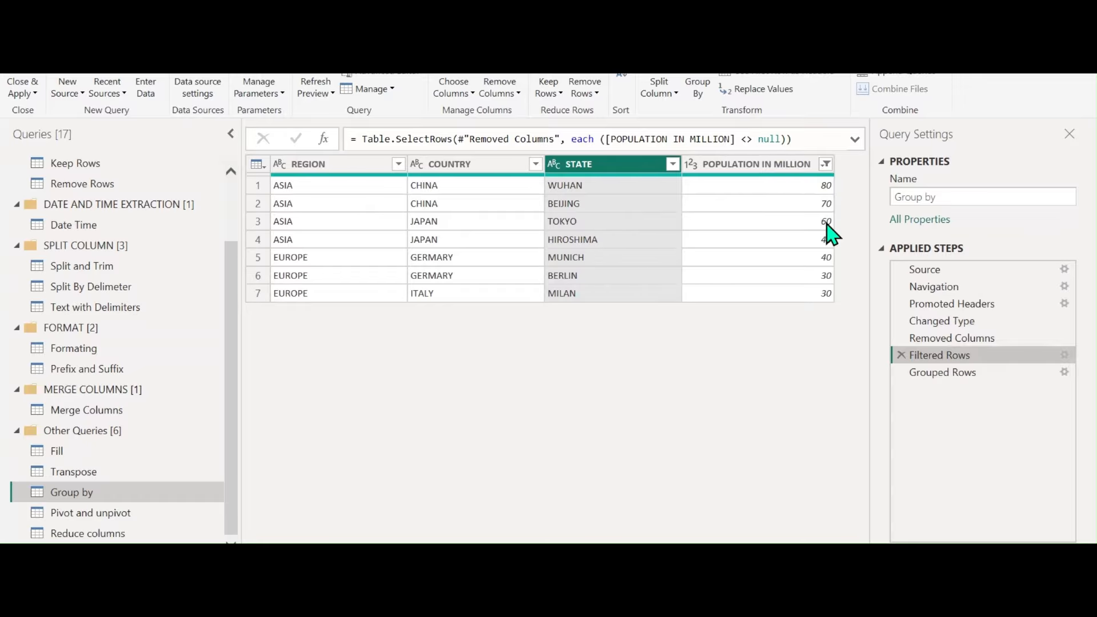
{"action": "left_click", "coordinate": [964, 375]}
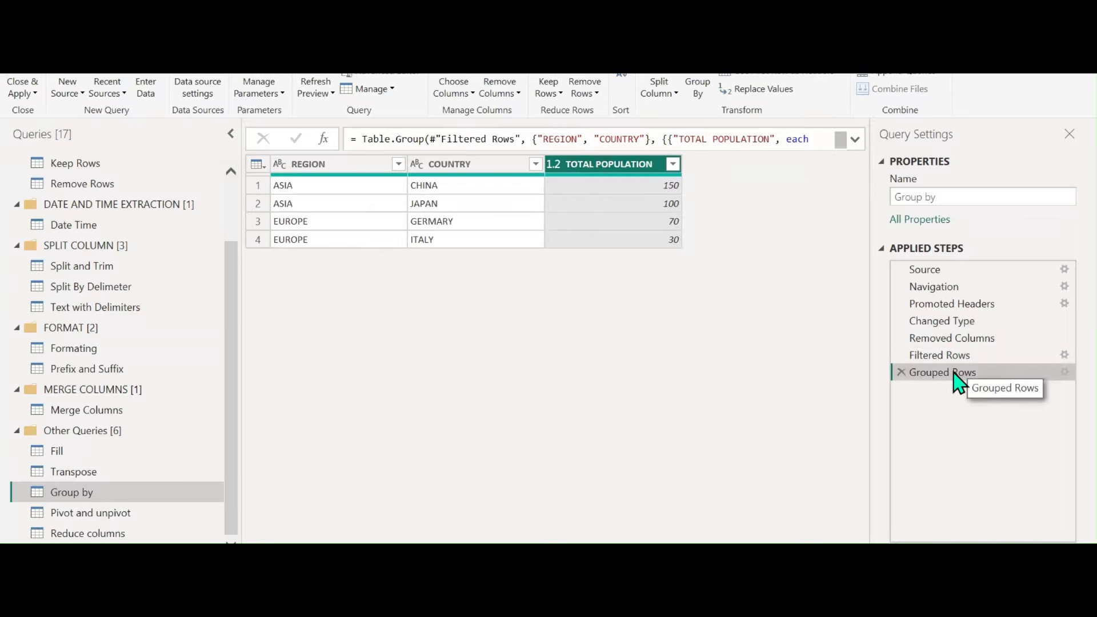
{"action": "left_click", "coordinate": [959, 357]}
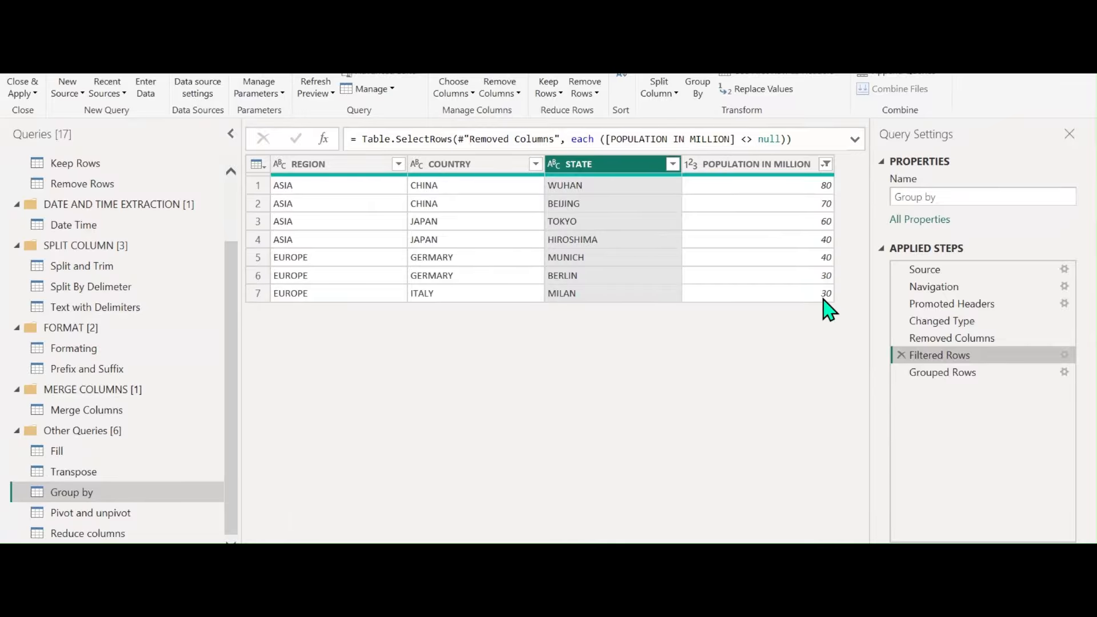
{"action": "left_click", "coordinate": [957, 374]}
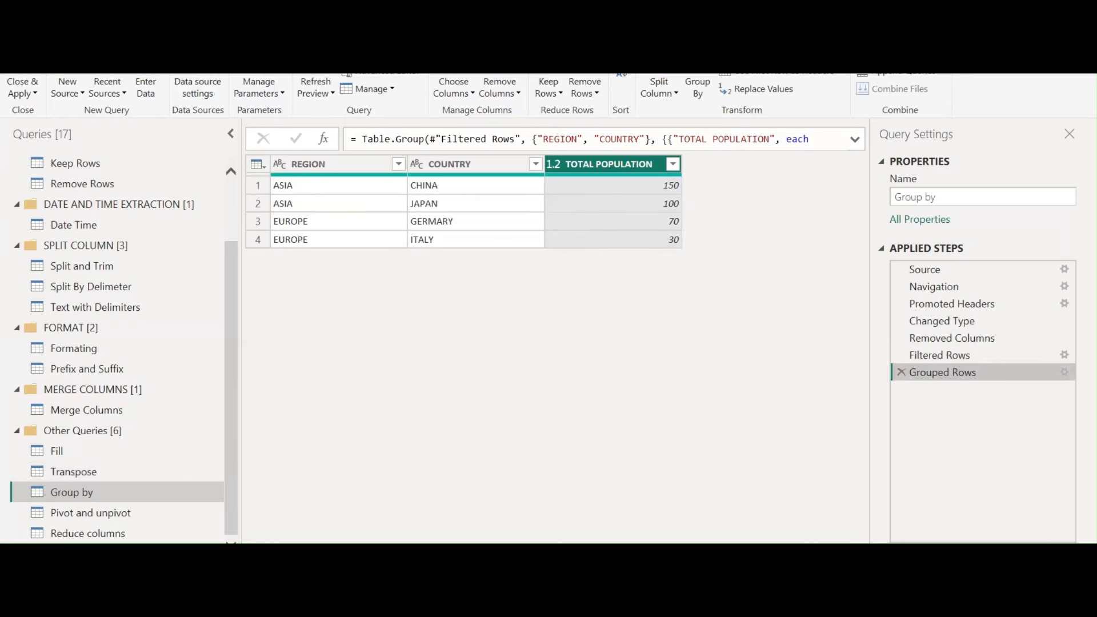
Reverse the Transpose query's rows so INDIANA comes first, checking against the previous step
{"action": "left_click", "coordinate": [98, 31]}
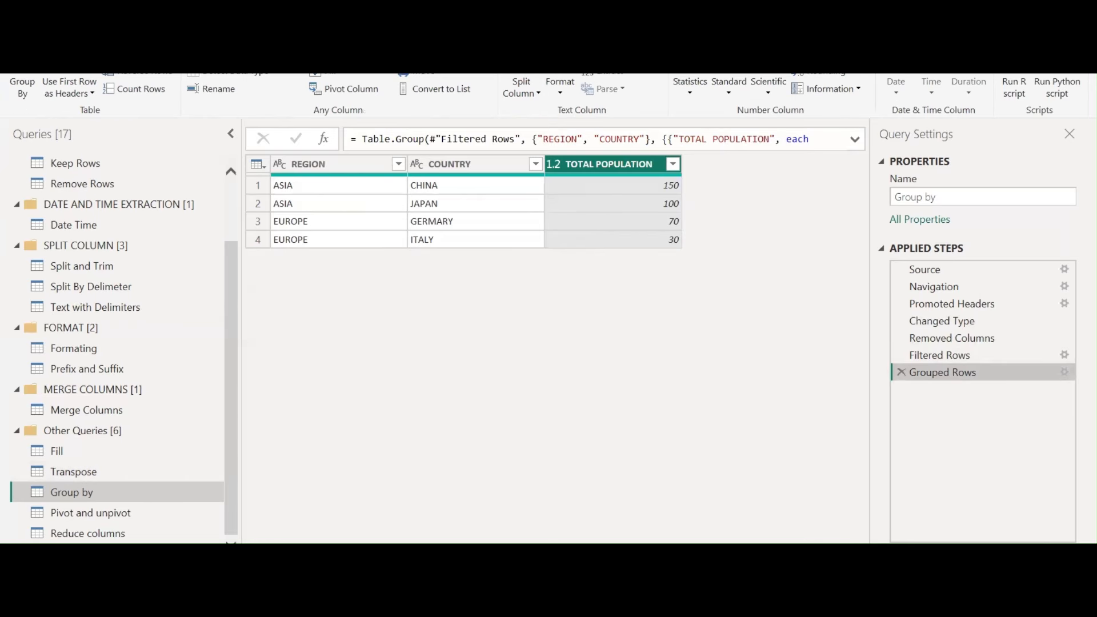
{"action": "left_click", "coordinate": [90, 480]}
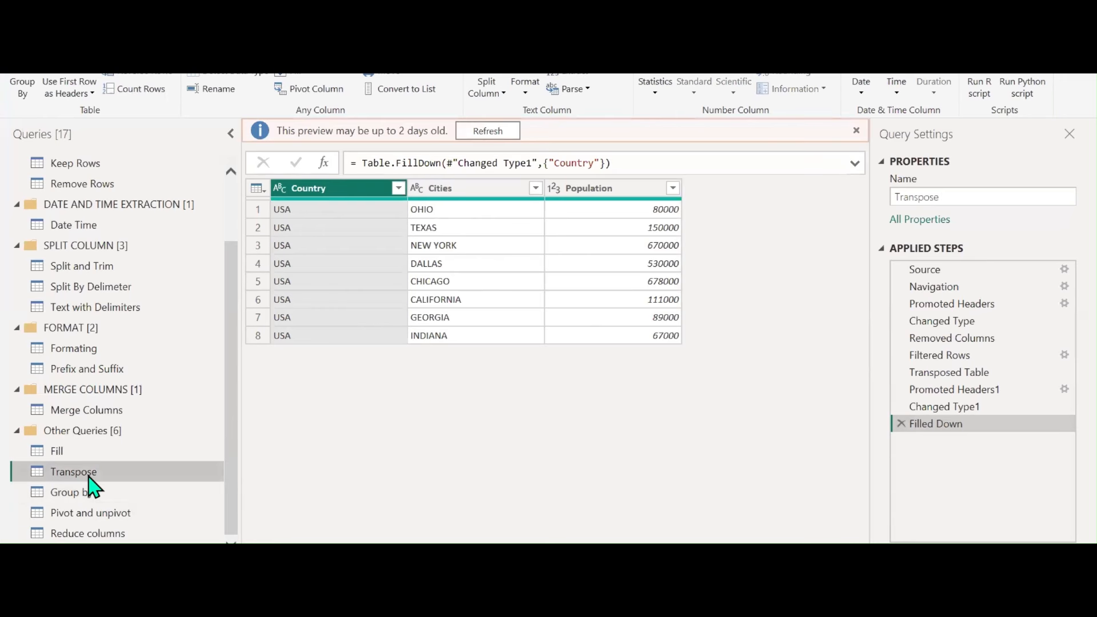
{"action": "left_click", "coordinate": [475, 131]}
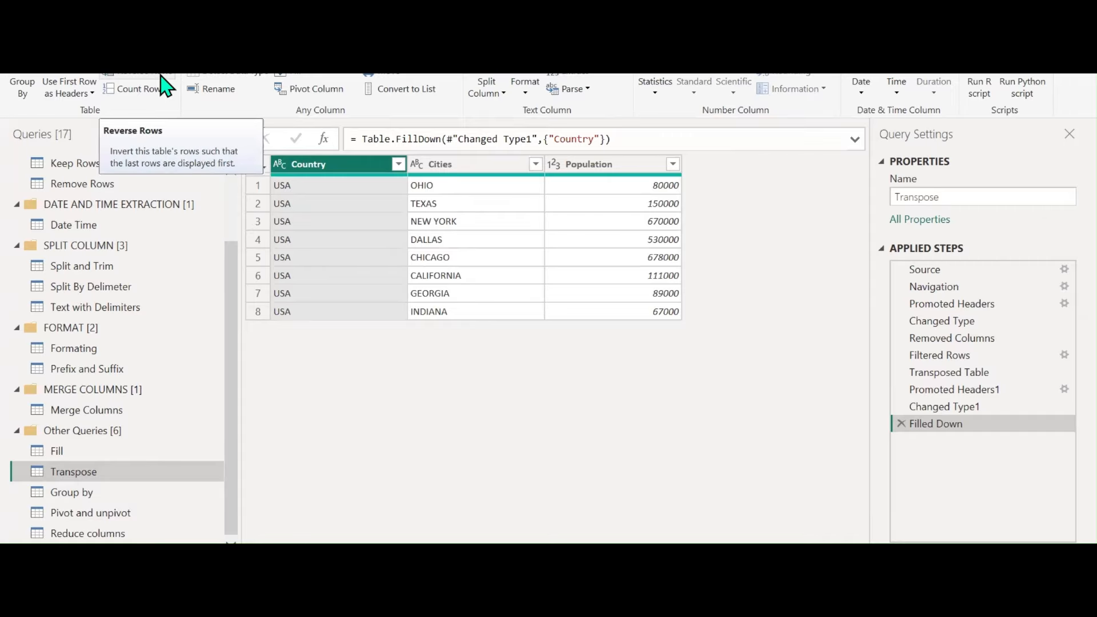
{"action": "left_click", "coordinate": [642, 166]}
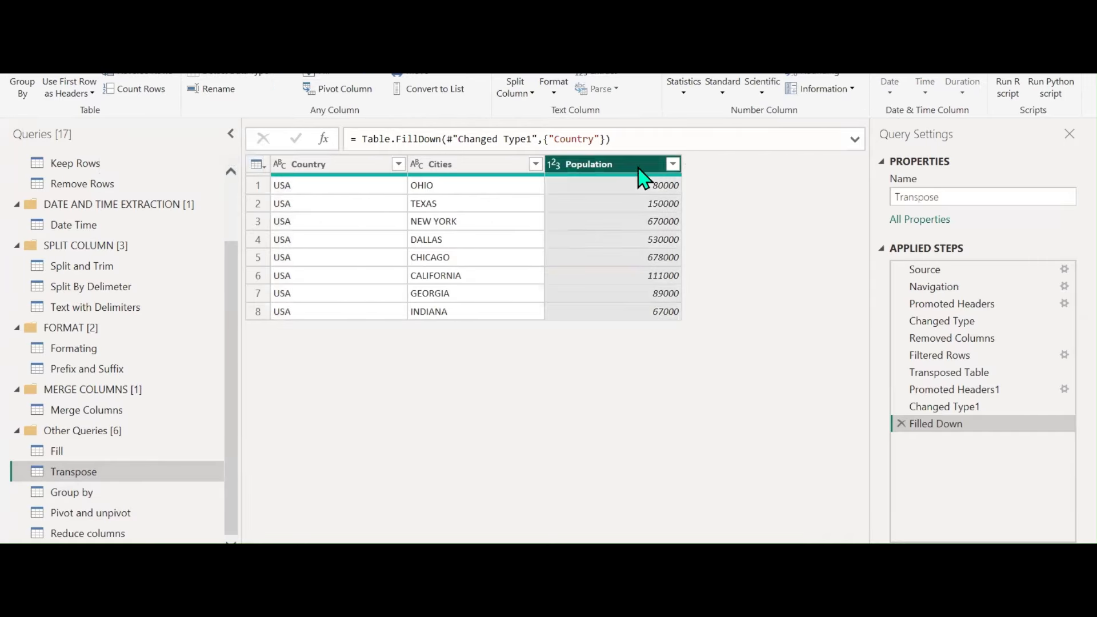
{"action": "left_click", "coordinate": [154, 80]}
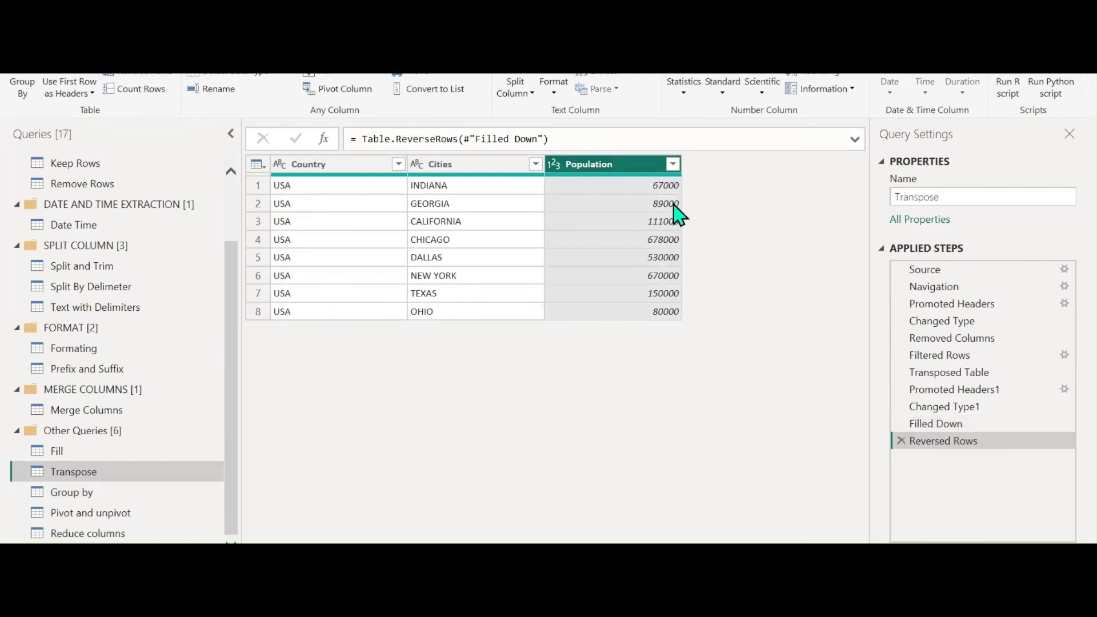
{"action": "left_click", "coordinate": [951, 424]}
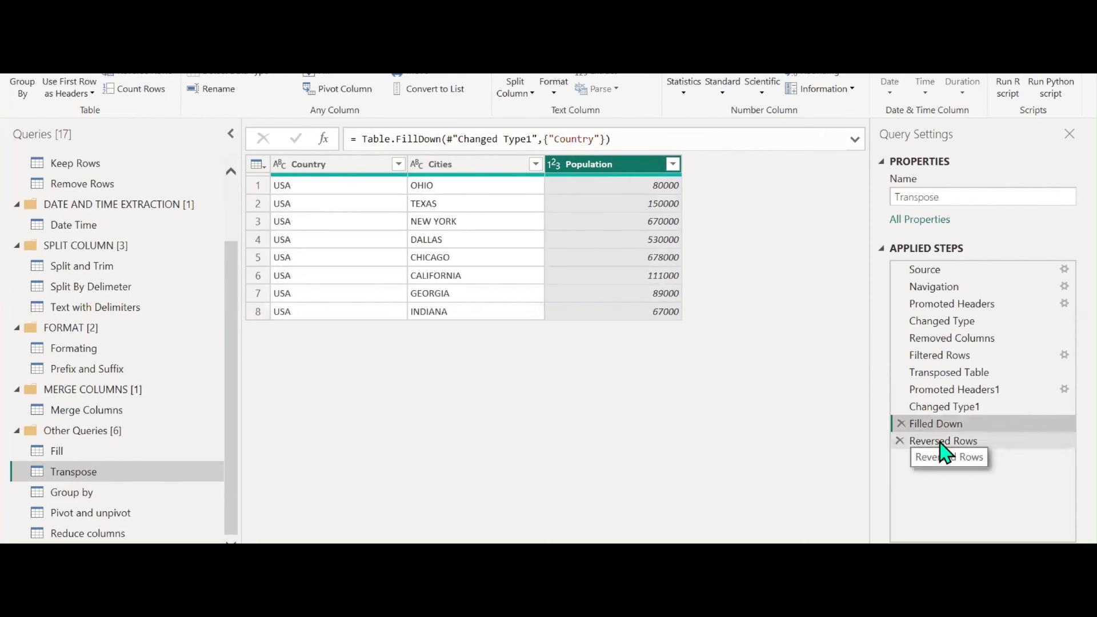
{"action": "left_click", "coordinate": [971, 441]}
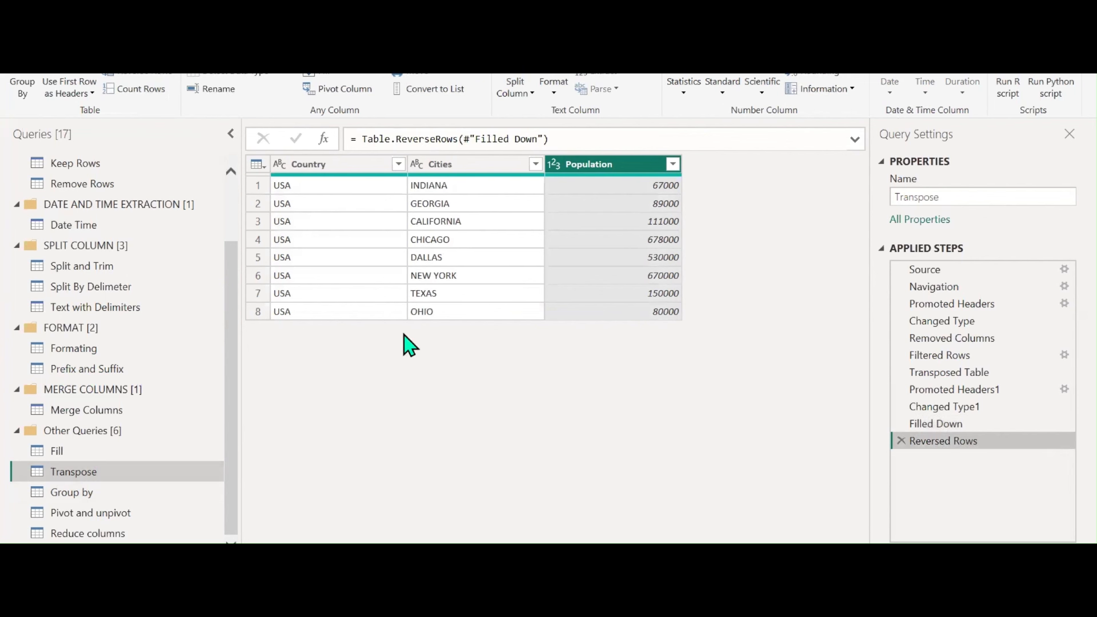
Try a Count Rows step and delete it, then select the Pivot and unpivot query
{"action": "left_click", "coordinate": [148, 91]}
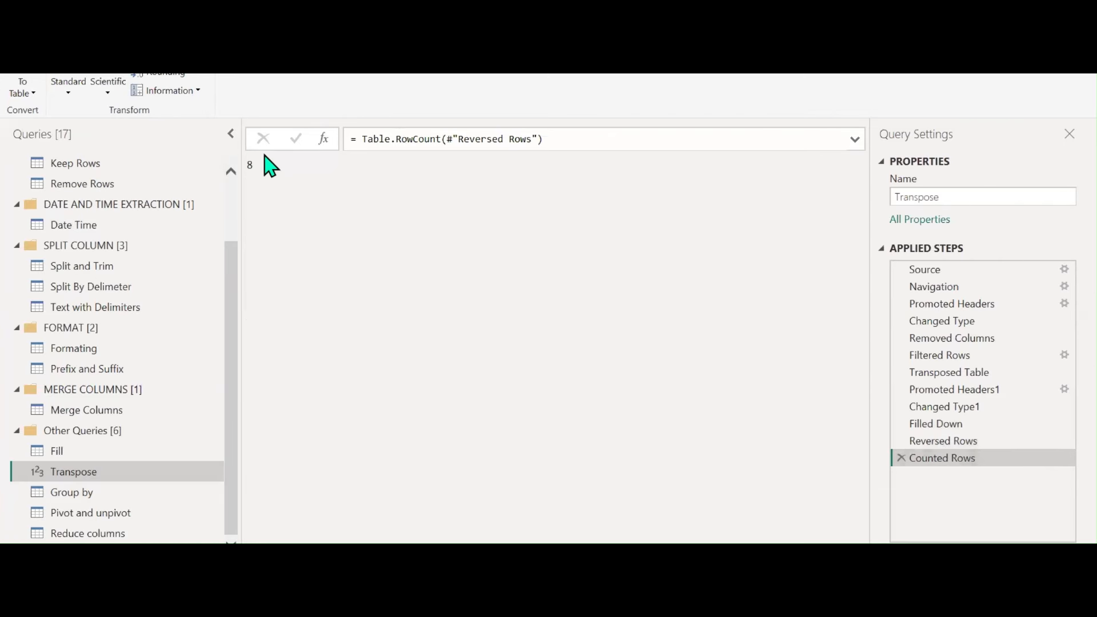
{"action": "left_click", "coordinate": [901, 457]}
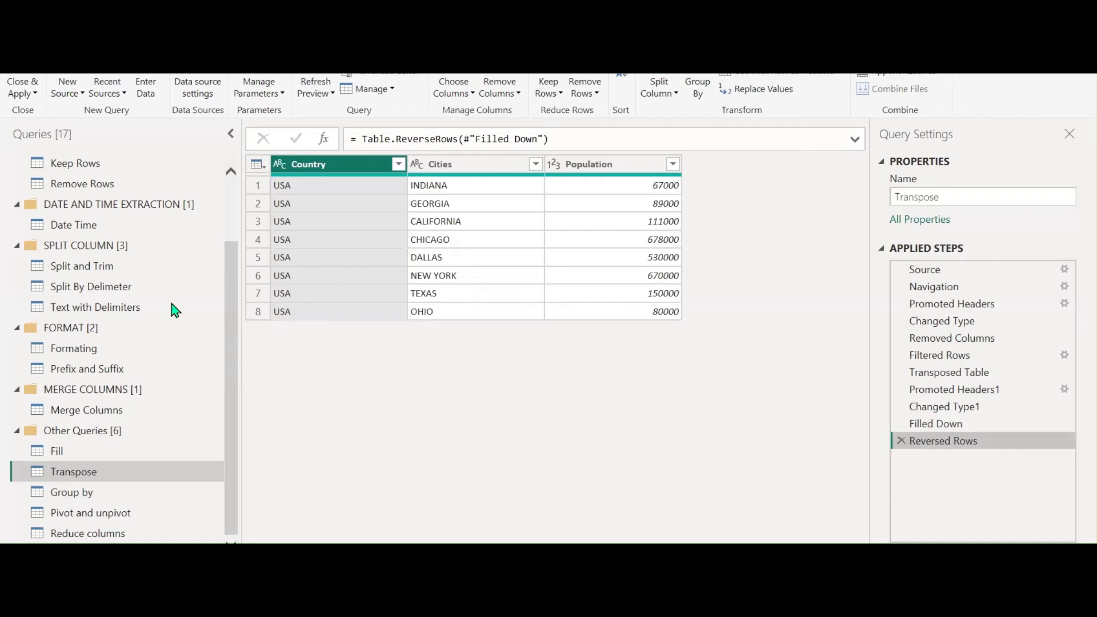
{"action": "left_click", "coordinate": [115, 514]}
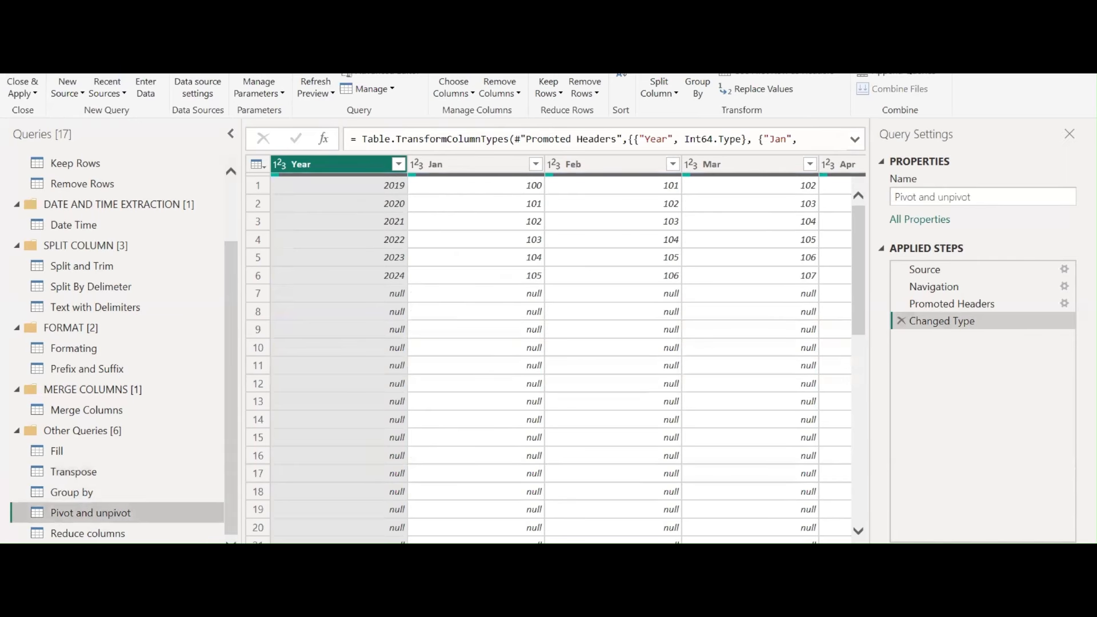
{"action": "left_click", "coordinate": [105, 495]}
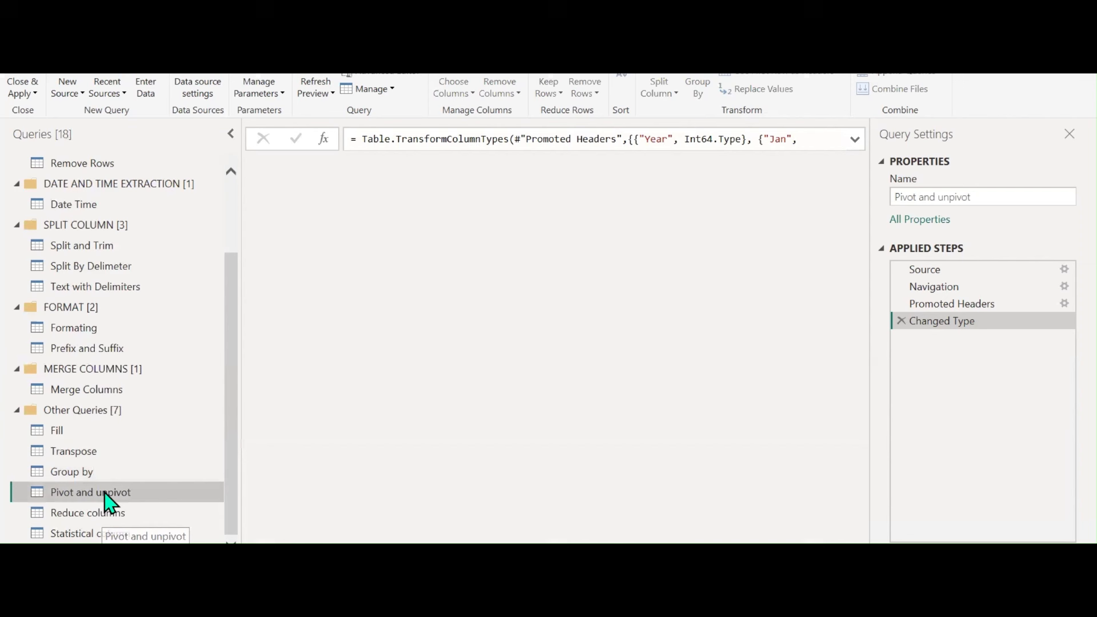
Move Pivot and unpivot into a new PIVOT AND UNPIVOT group with a short description
{"action": "right_click", "coordinate": [105, 495]}
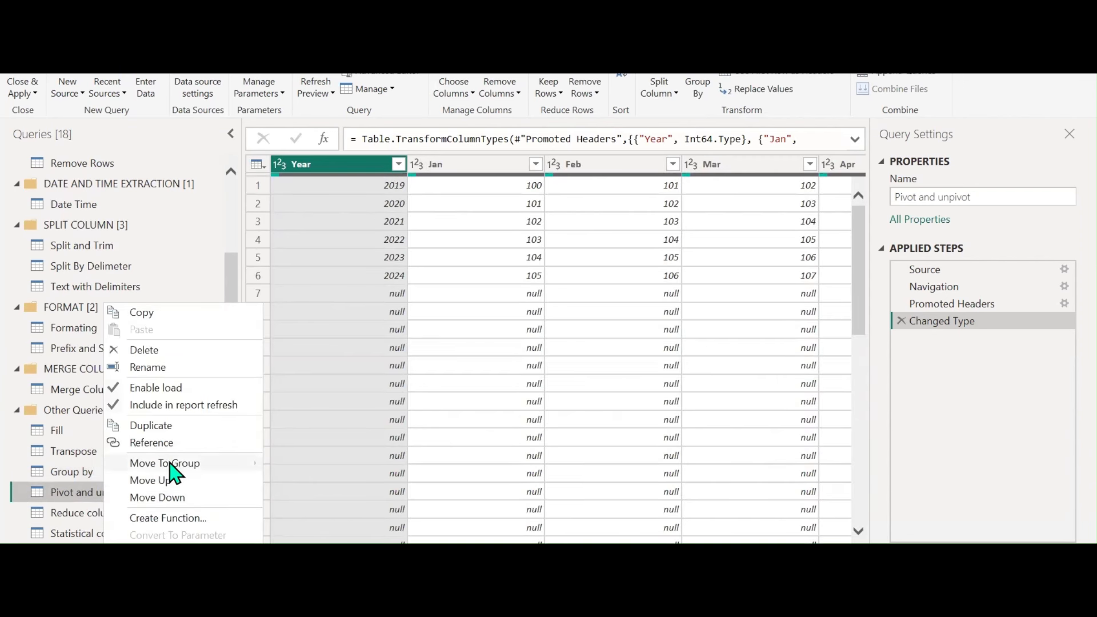
{"action": "mouse_move", "coordinate": [171, 471]}
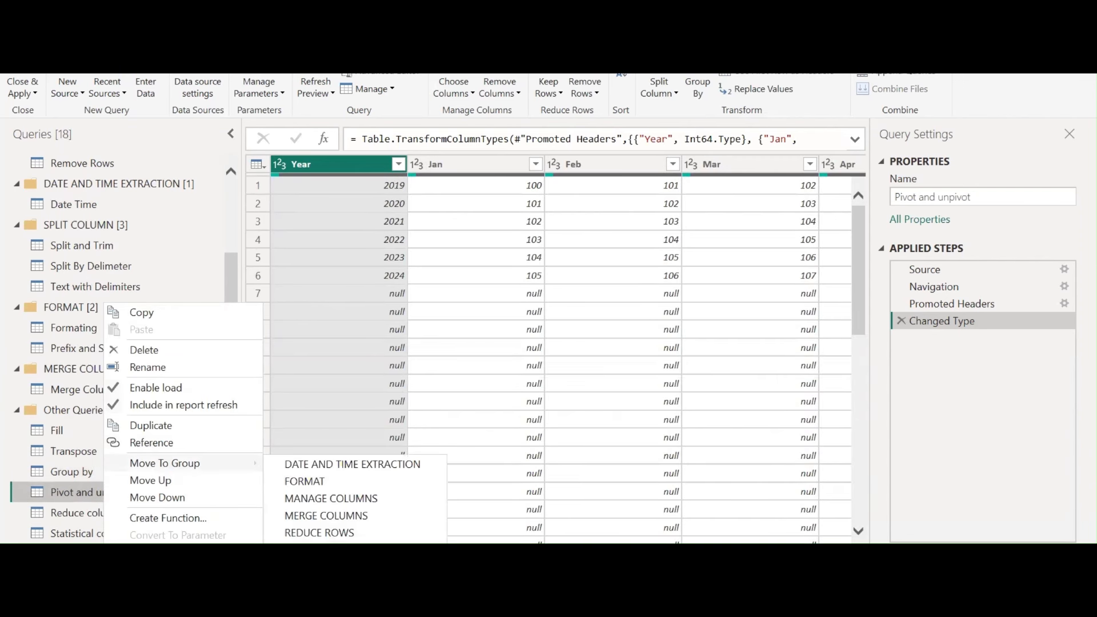
{"action": "left_click", "coordinate": [320, 570]}
{"action": "key", "text": "Caps_Lock"}
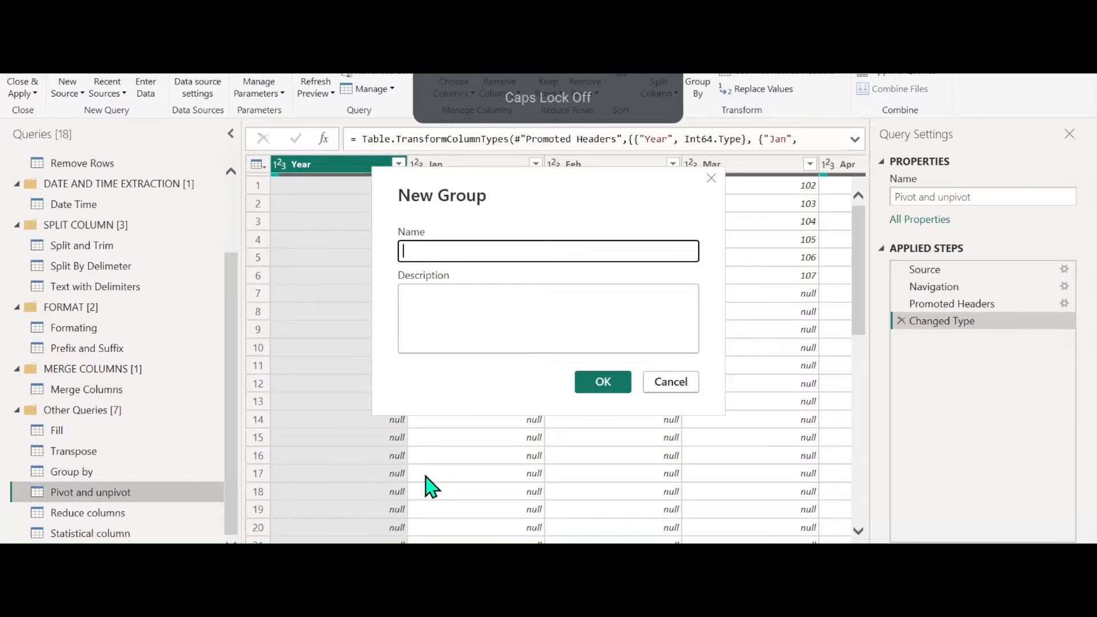
{"action": "type", "text": "pi"}
{"action": "key", "text": "BackSpace"}
{"action": "key", "text": "BackSpace"}
{"action": "key", "text": "Caps_Lock"}
{"action": "type", "text": "PIV"}
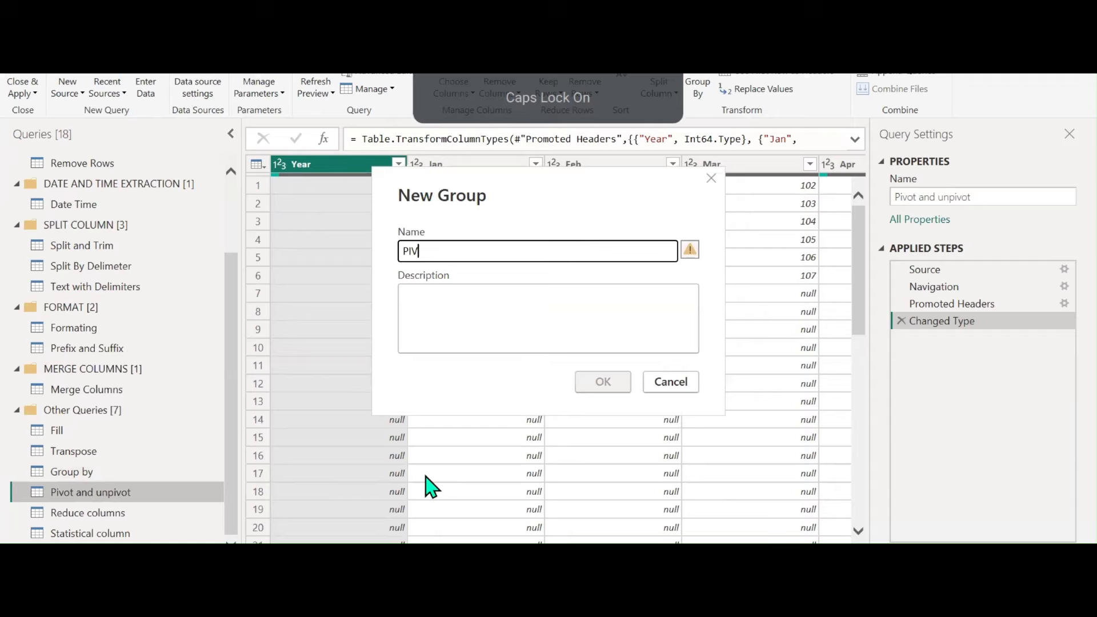
{"action": "type", "text": "OT AND UNPIVOT"}
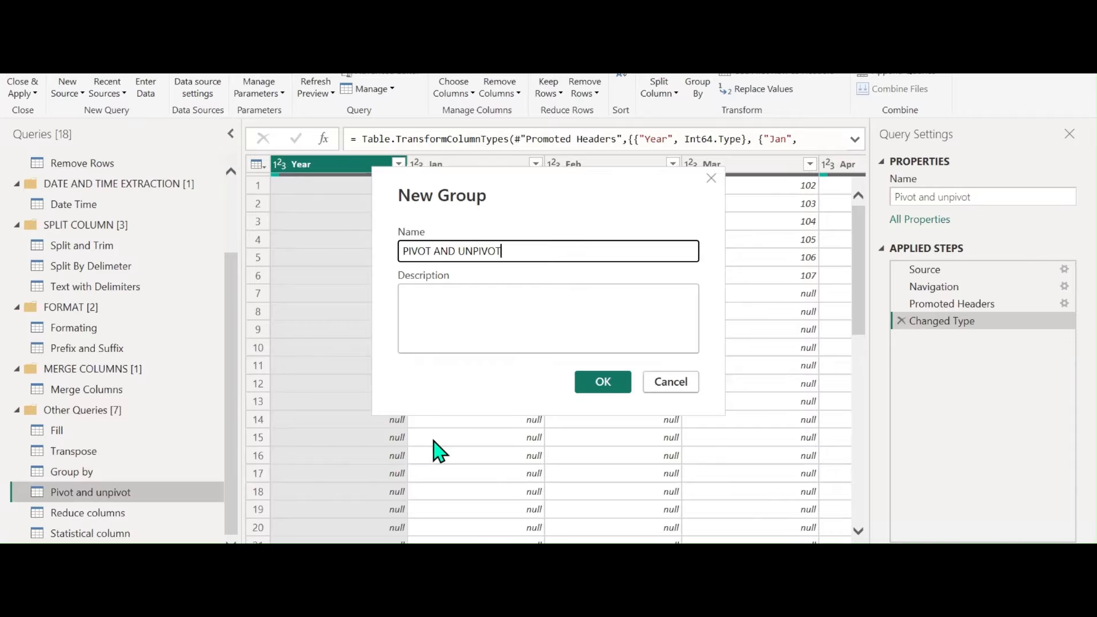
{"action": "left_click", "coordinate": [483, 303]}
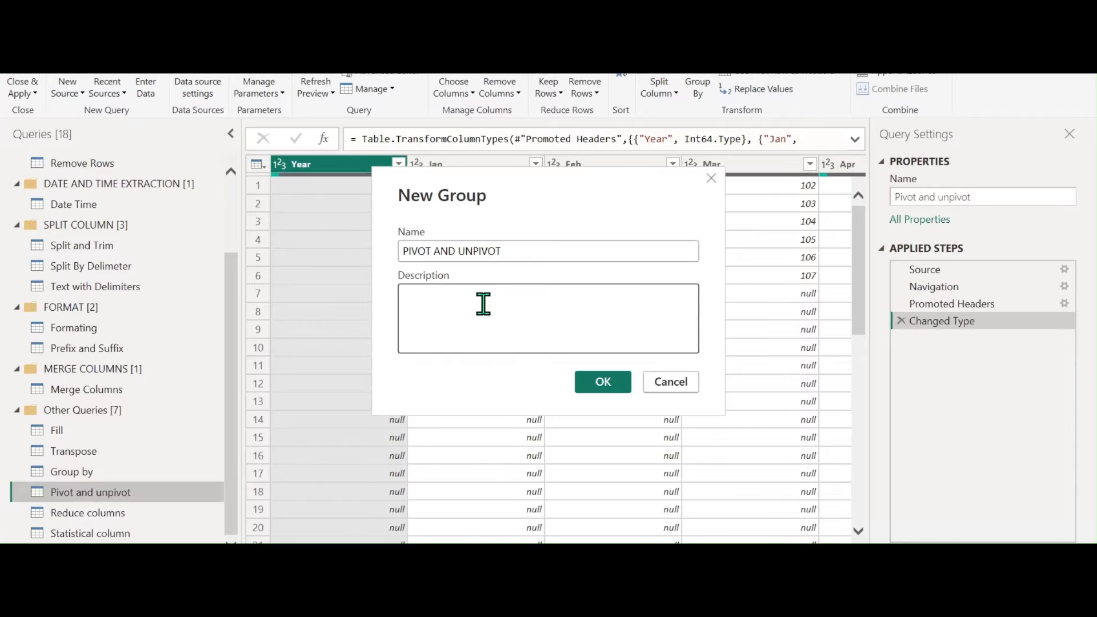
{"action": "type", "text": "CHANGING RO"}
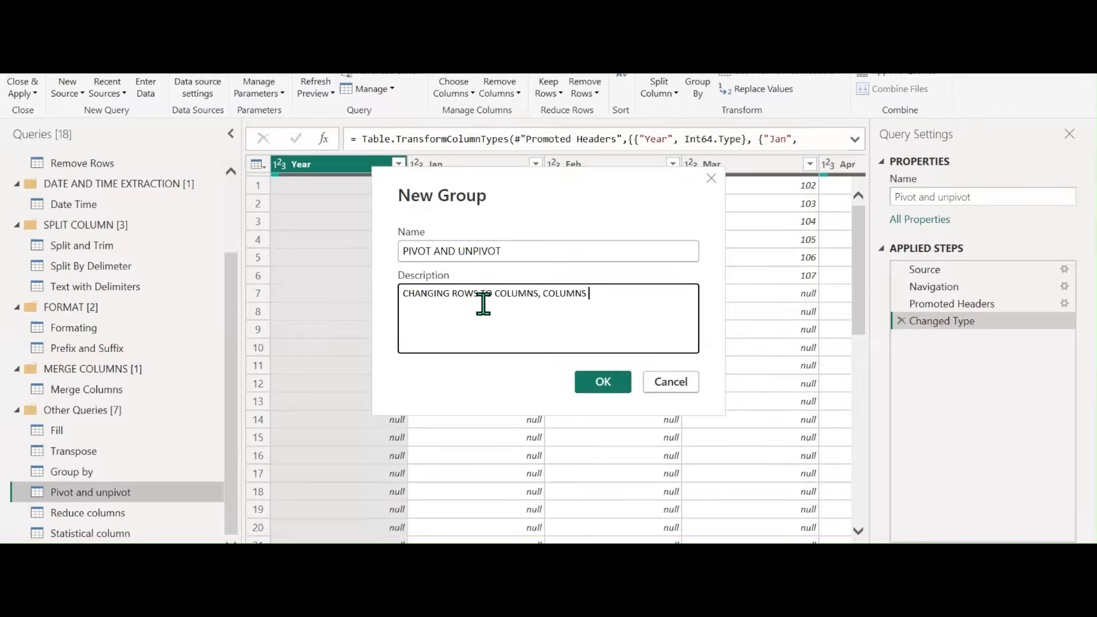
{"action": "type", "text": "WS"}
{"action": "left_click", "coordinate": [589, 382]}
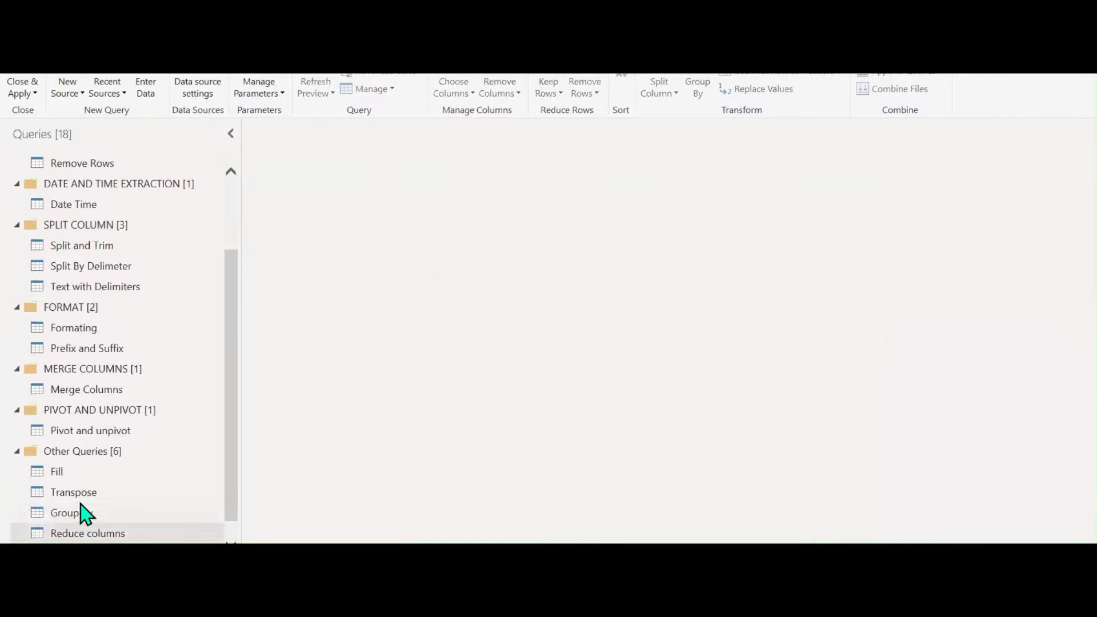
Move Pivot and unpivot (2) into the PIVOT AND UNPIVOT group as well
{"action": "scroll", "coordinate": [94, 503], "scroll_direction": "down", "scroll_amount": 1}
{"action": "right_click", "coordinate": [97, 533]}
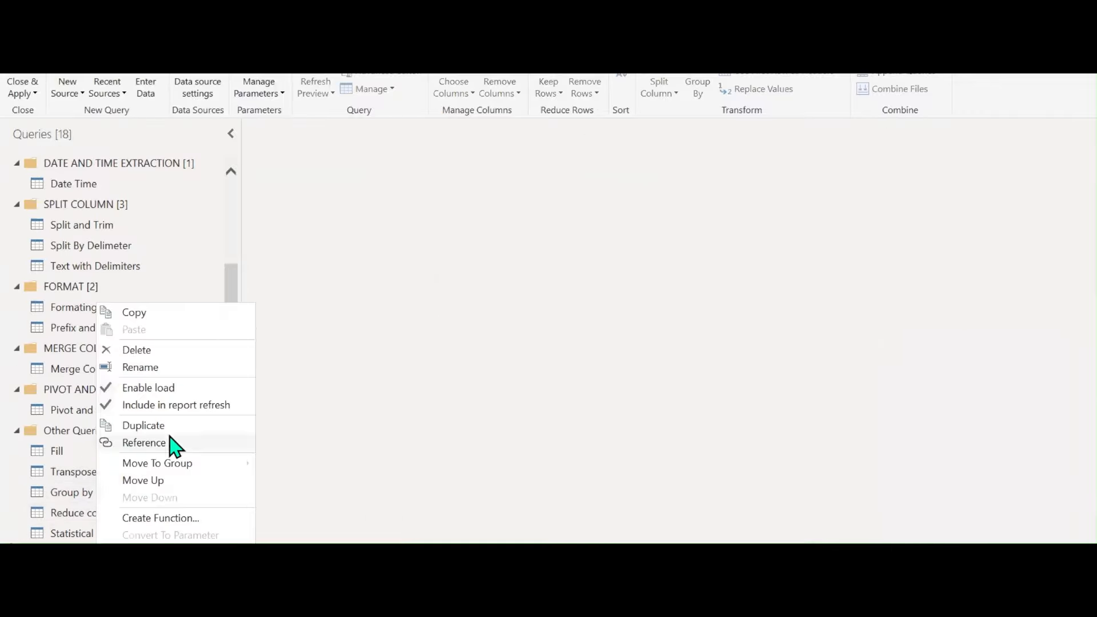
{"action": "mouse_move", "coordinate": [189, 464]}
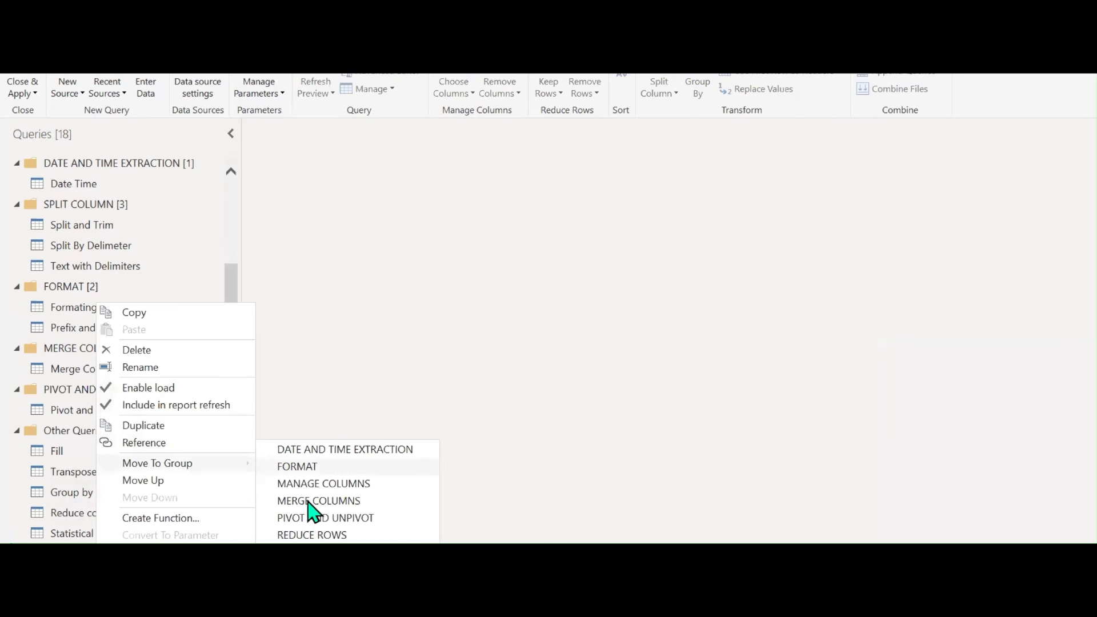
{"action": "left_click", "coordinate": [326, 518]}
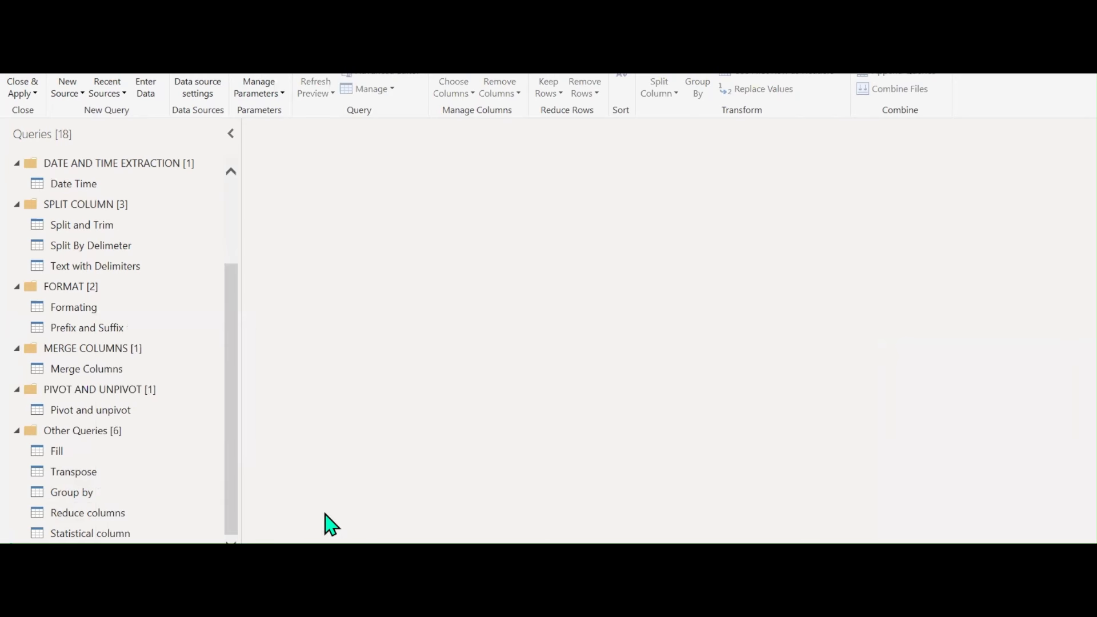
{"action": "scroll", "coordinate": [175, 372], "scroll_direction": "up", "scroll_amount": 2}
{"action": "scroll", "coordinate": [176, 372], "scroll_direction": "down", "scroll_amount": 2}
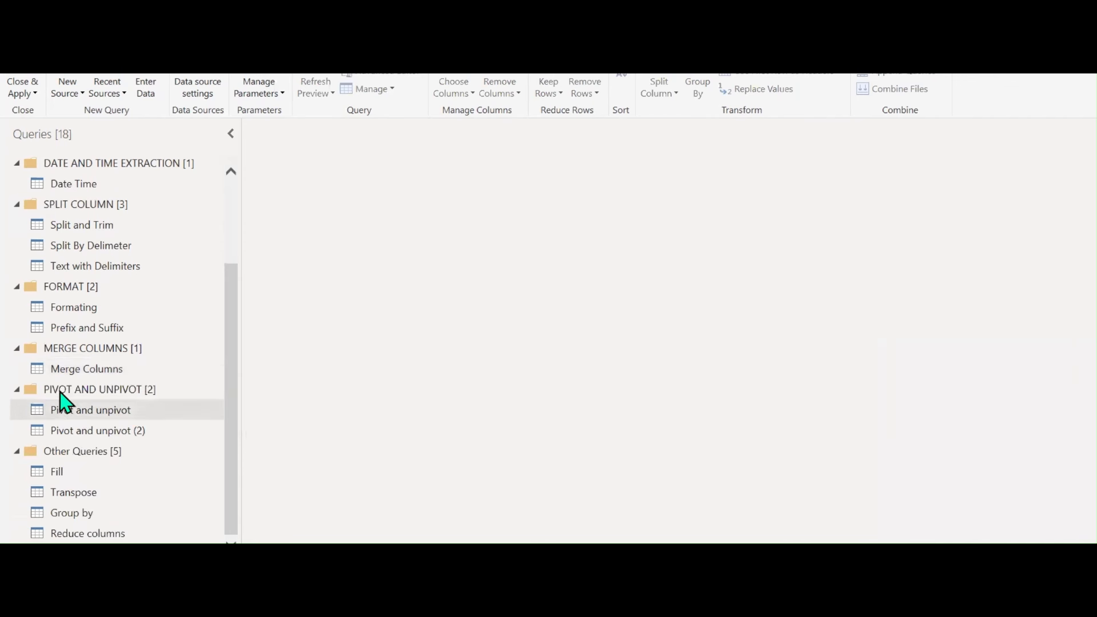
{"action": "left_click", "coordinate": [87, 410]}
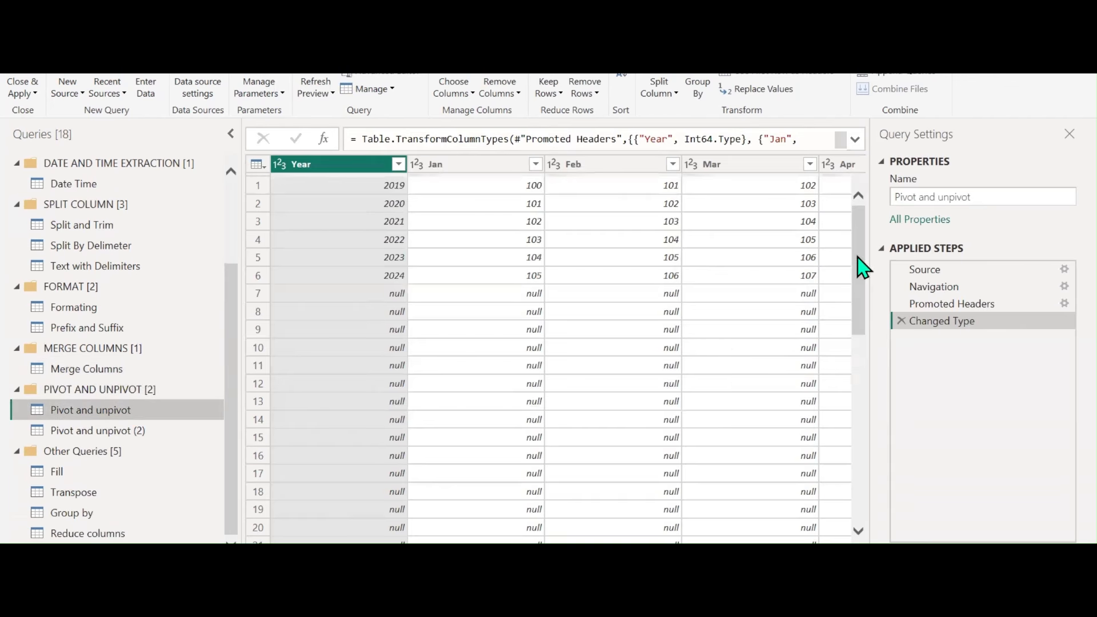
Rename the query to Pivot
{"action": "left_click_drag", "start_coordinate": [918, 200], "coordinate": [1060, 213]}
{"action": "key", "text": "BackSpace"}
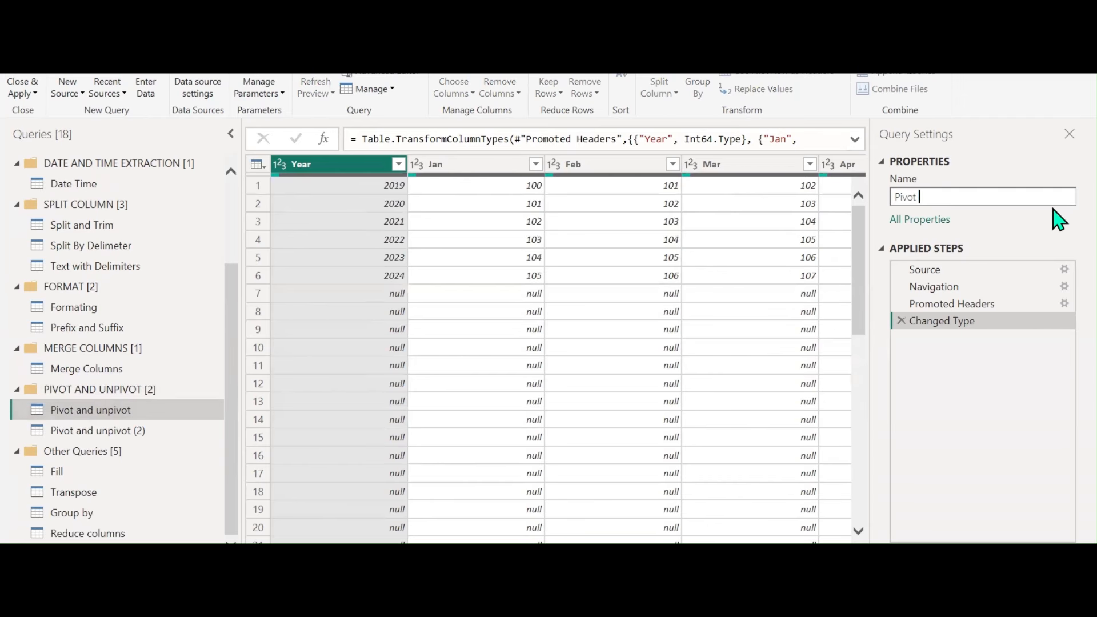
{"action": "key", "text": "Return"}
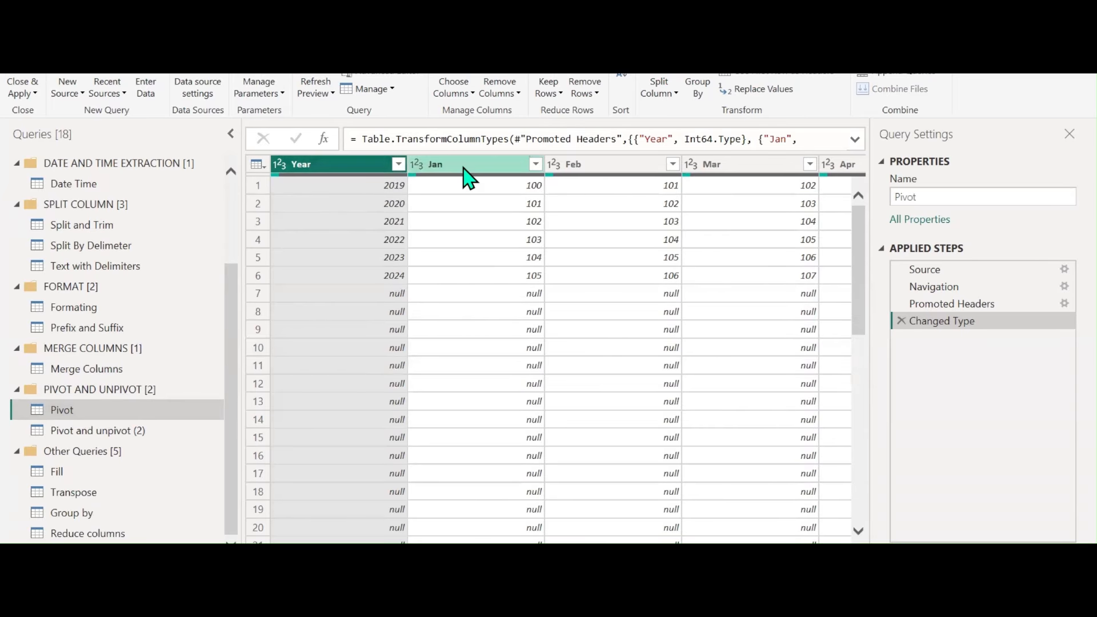
{"action": "scroll", "coordinate": [563, 348], "scroll_direction": "right", "scroll_amount": 3}
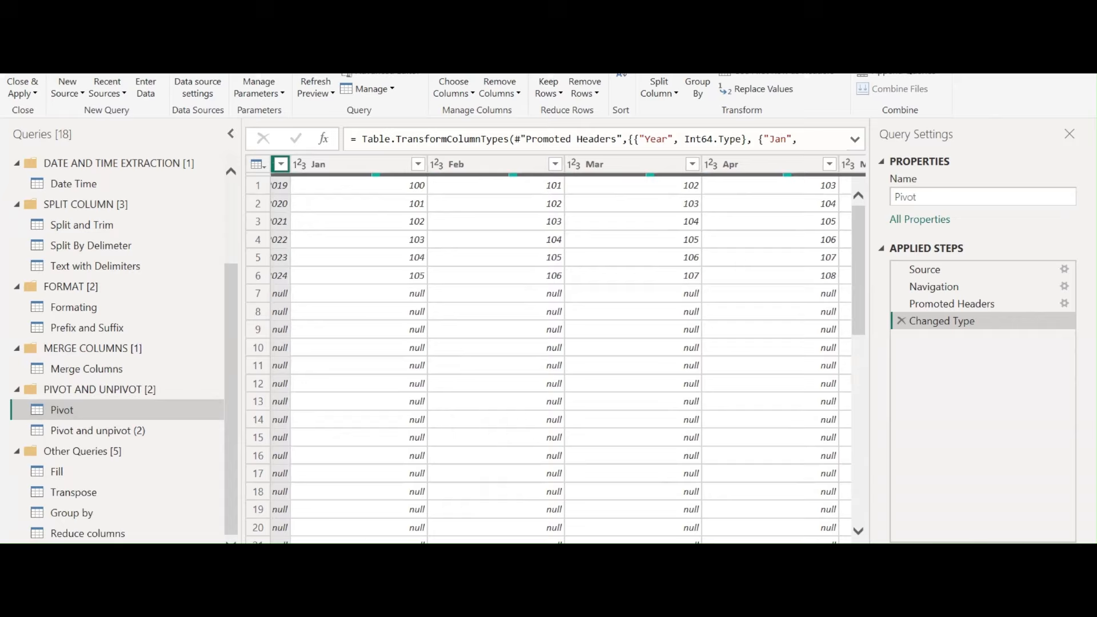
{"action": "scroll", "coordinate": [503, 414], "scroll_direction": "left", "scroll_amount": 3}
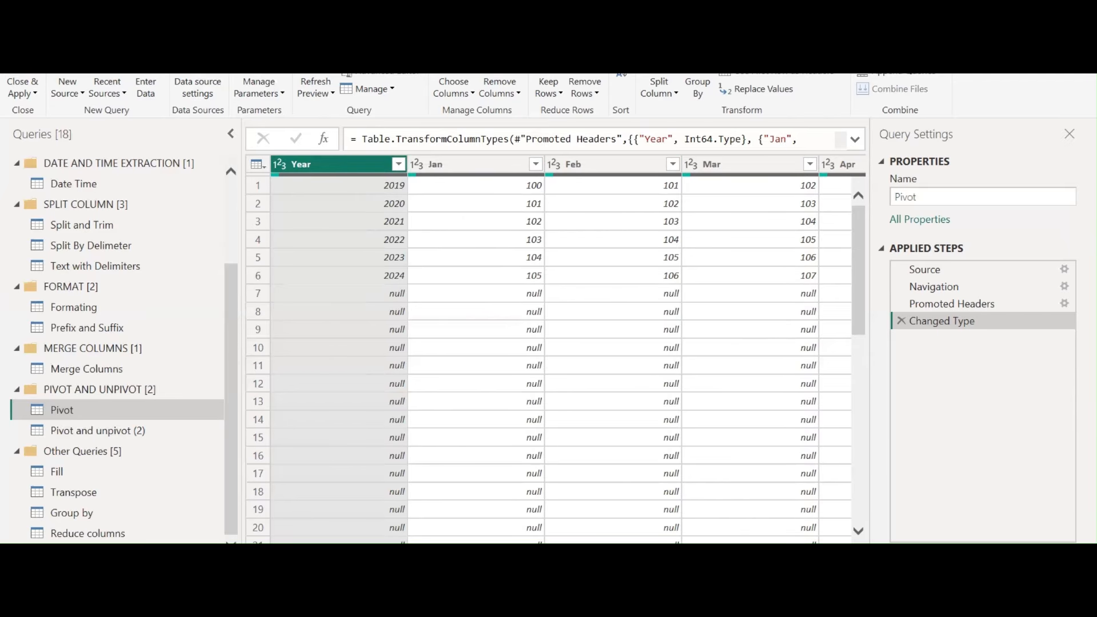
Unpivot all columns except Year into Attribute and Value columns
{"action": "left_click", "coordinate": [99, 34]}
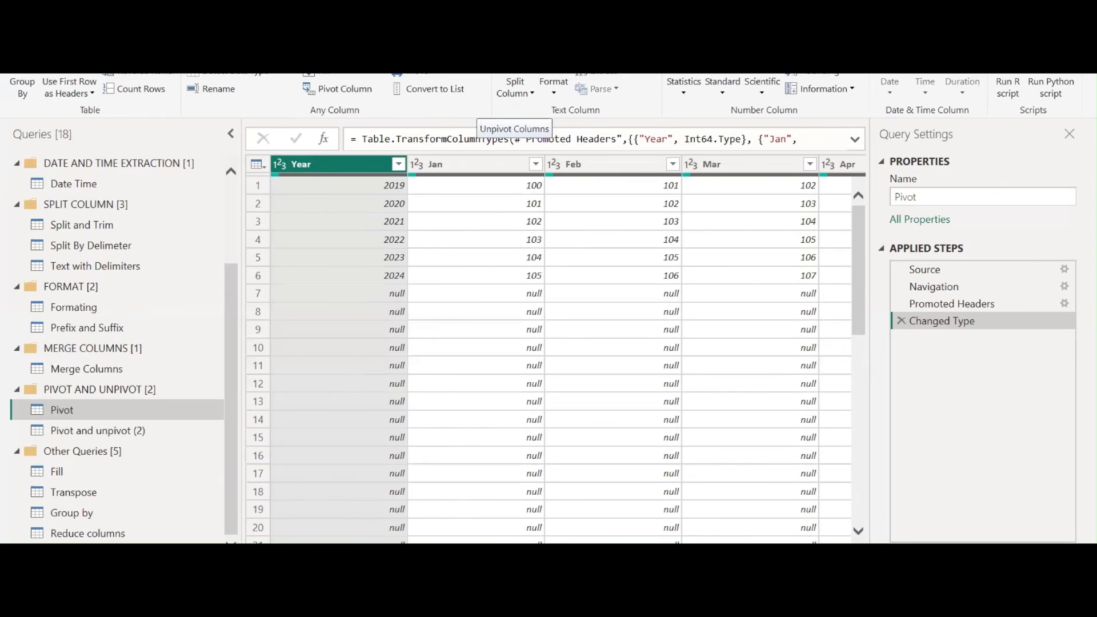
{"action": "left_click", "coordinate": [474, 68]}
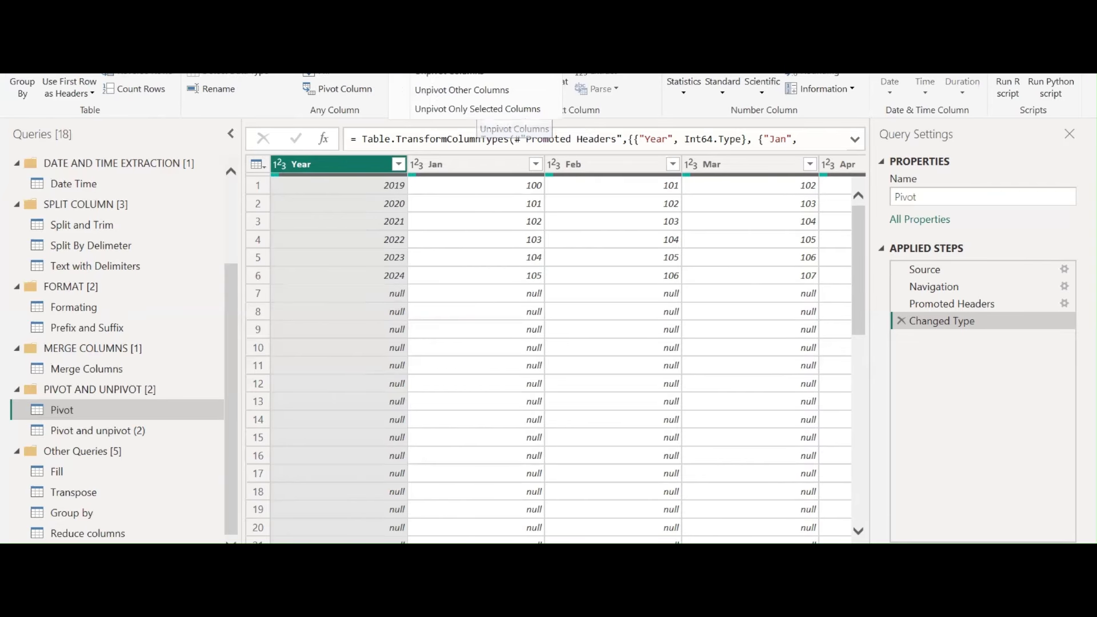
{"action": "left_click", "coordinate": [476, 92]}
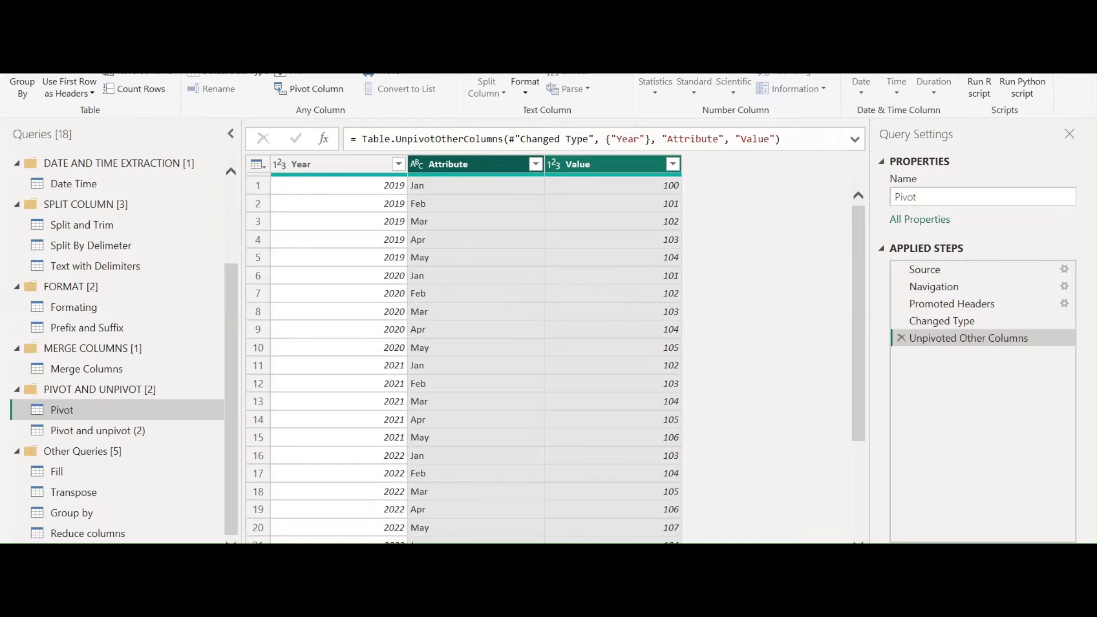
{"action": "left_click", "coordinate": [514, 605]}
{"action": "scroll", "coordinate": [424, 374], "scroll_direction": "down", "scroll_amount": 3}
{"action": "scroll", "coordinate": [424, 373], "scroll_direction": "down", "scroll_amount": 5}
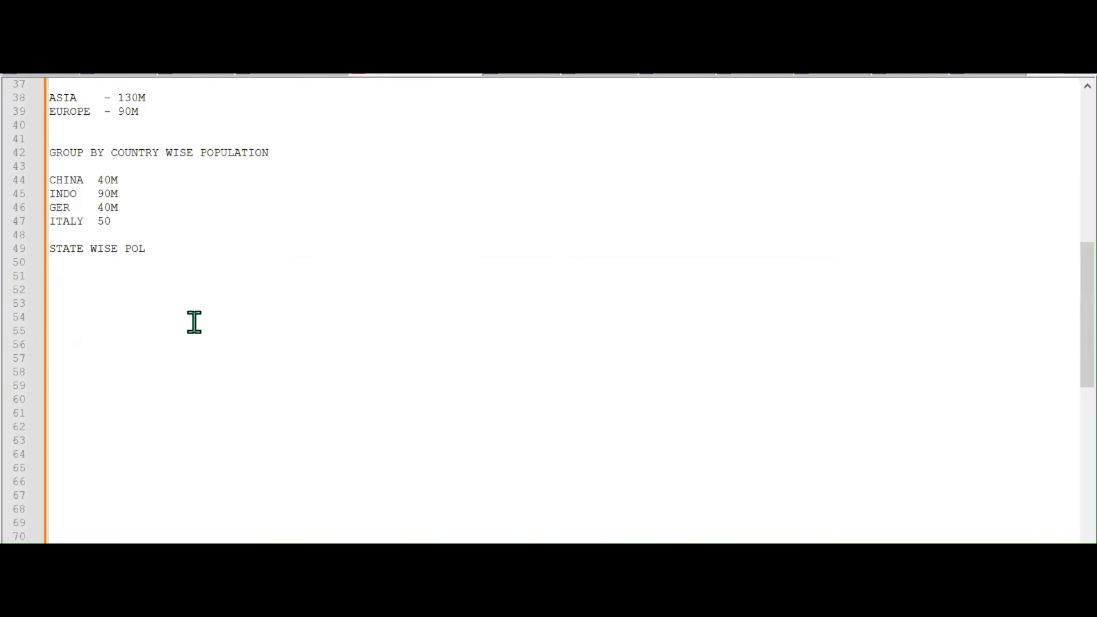
Note that UNPIVOT makes attribute-value pairs, turning columns into rows of attribute and value
{"action": "left_click", "coordinate": [174, 315]}
{"action": "type", "text": "UN"}
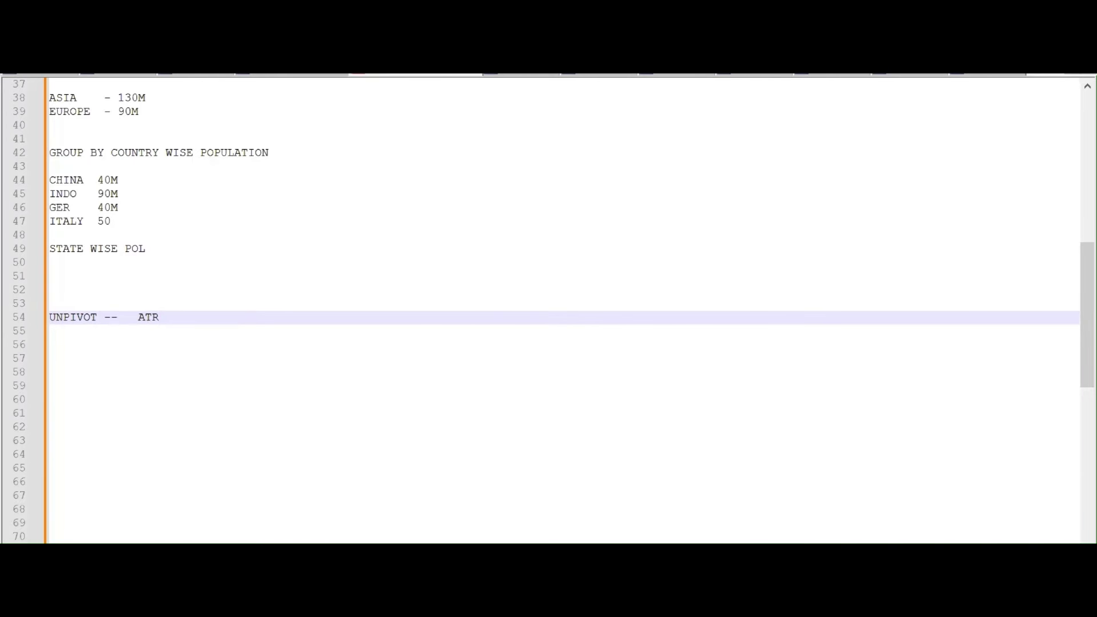
{"action": "type", "text": "PIVOT --   PAIR CALLED AS ATT"}
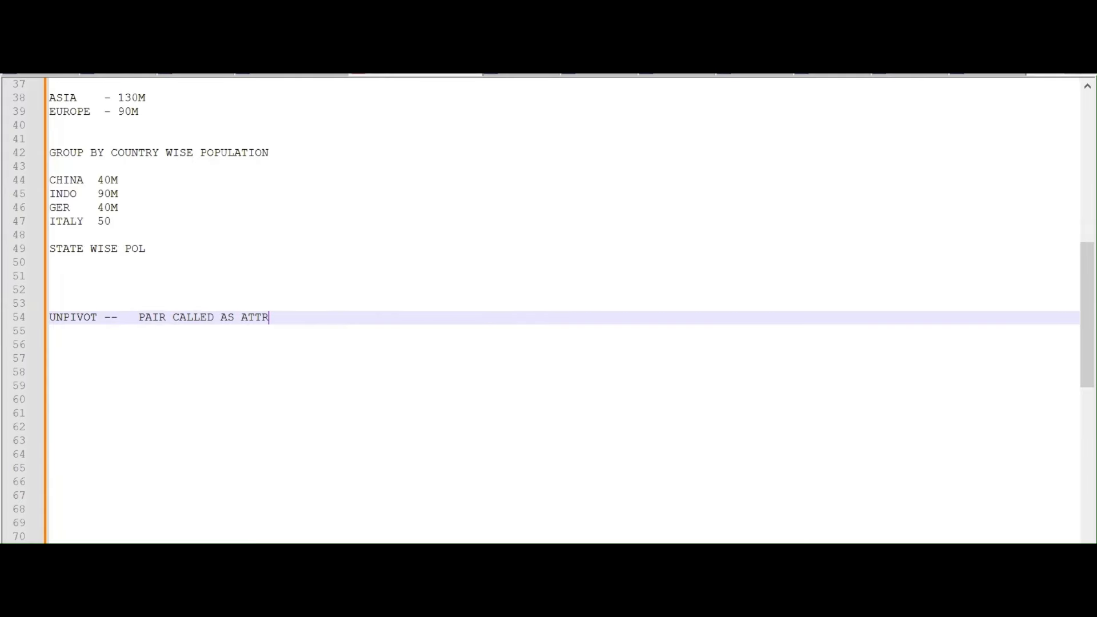
{"action": "type", "text": "RIBUTE VALUE PAIR"}
{"action": "key", "text": "Return"}
{"action": "key", "text": "Return"}
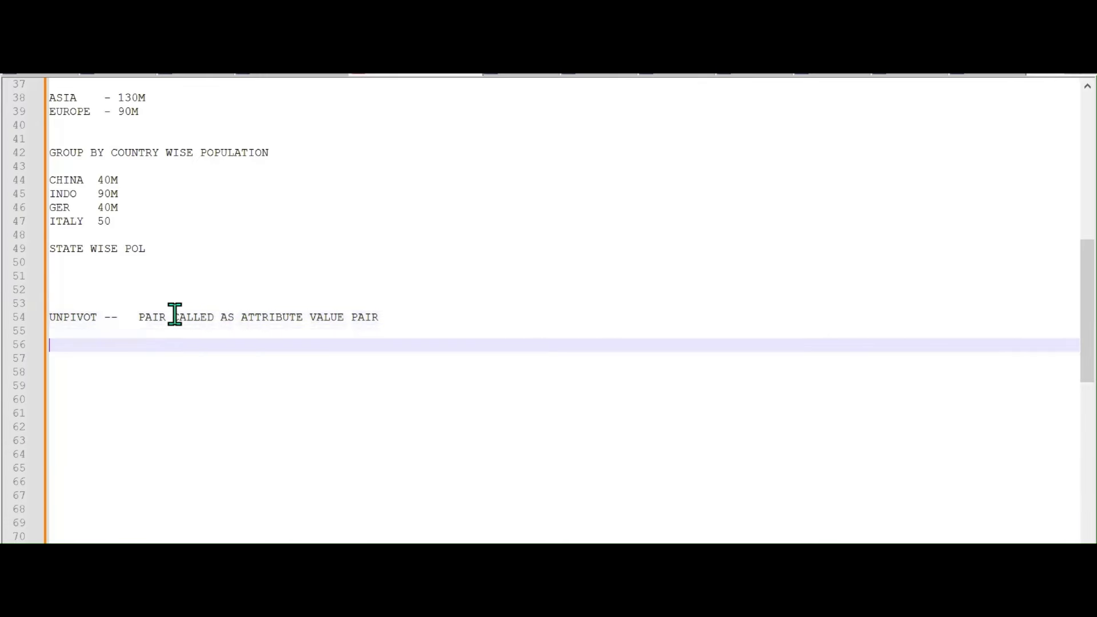
{"action": "type", "text": "COLUMNS TURNS INTO ROWS"}
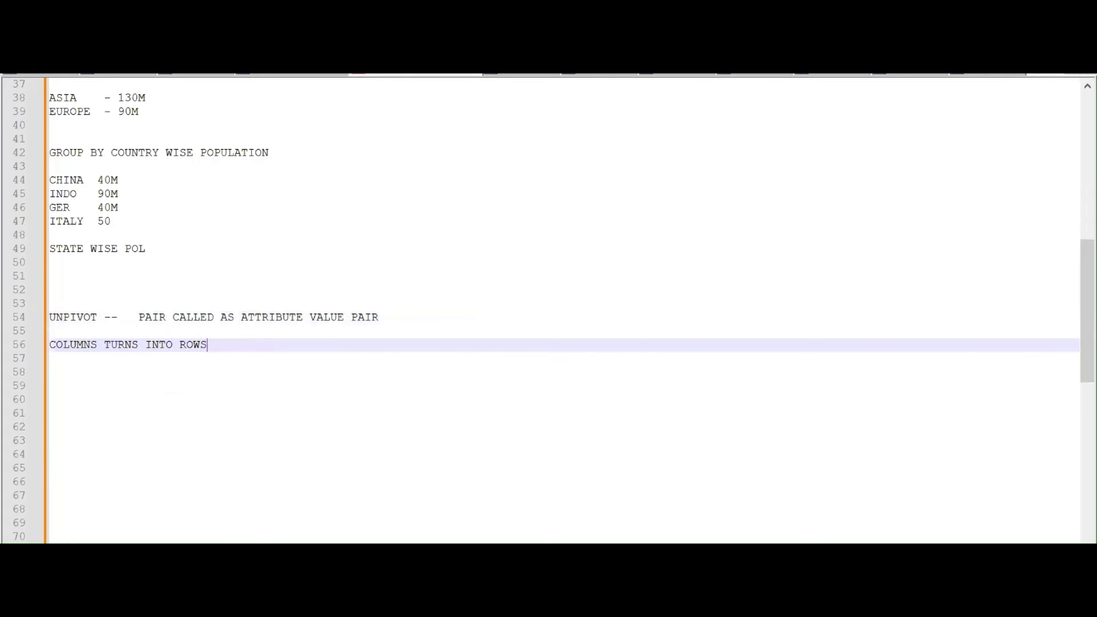
{"action": "type", "text": " IN THE "}
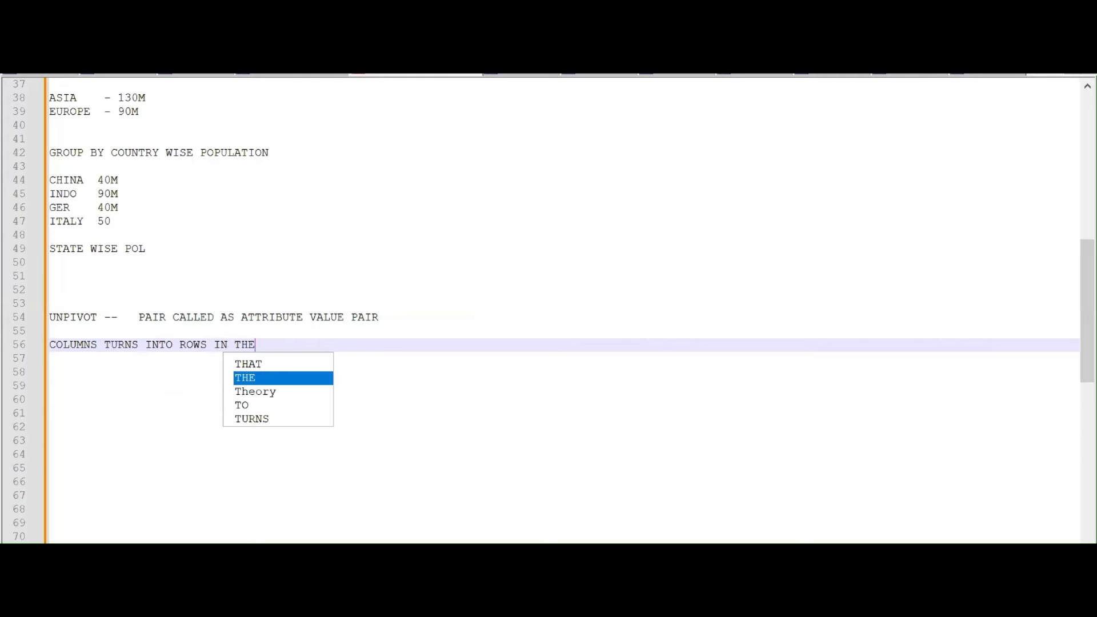
{"action": "type", "text": "FORM "}
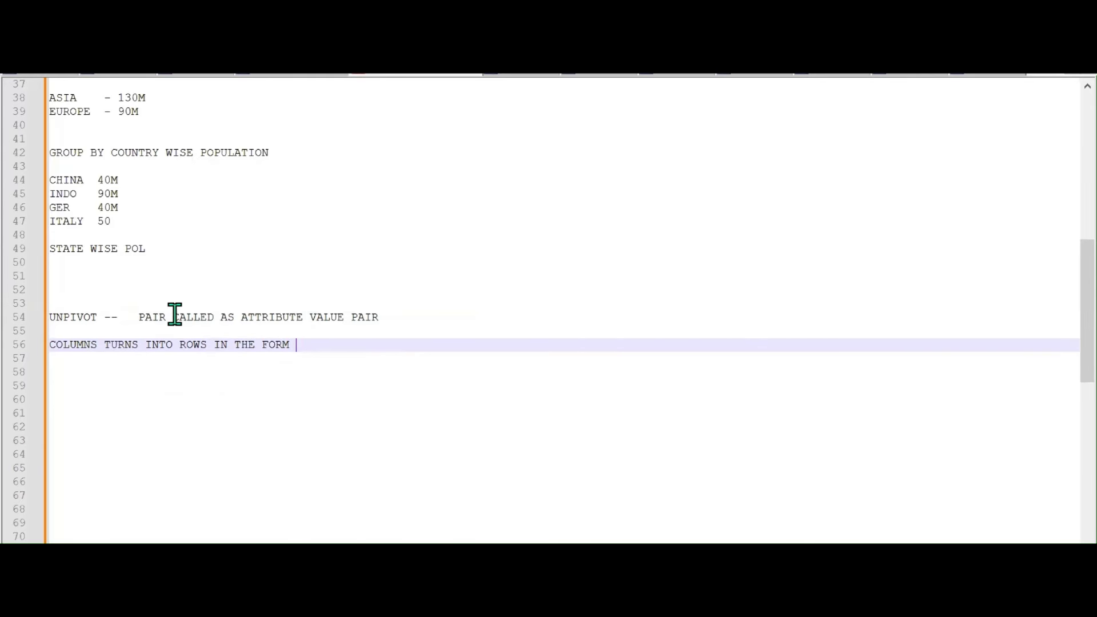
{"action": "type", "text": "OF ATTR"}
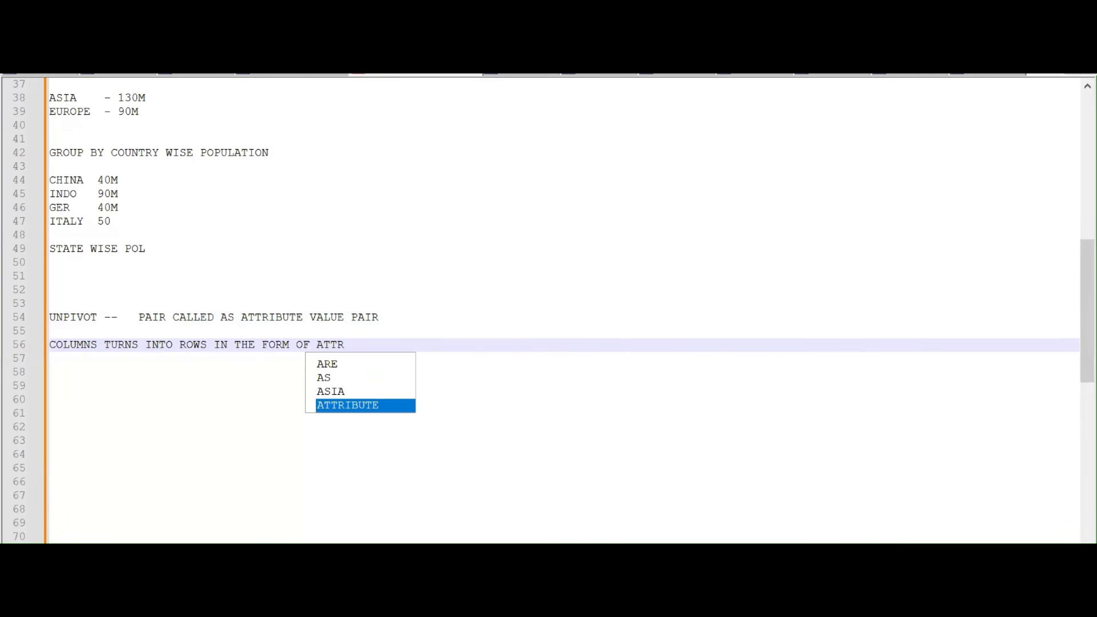
{"action": "type", "text": "IBUTE AND "}
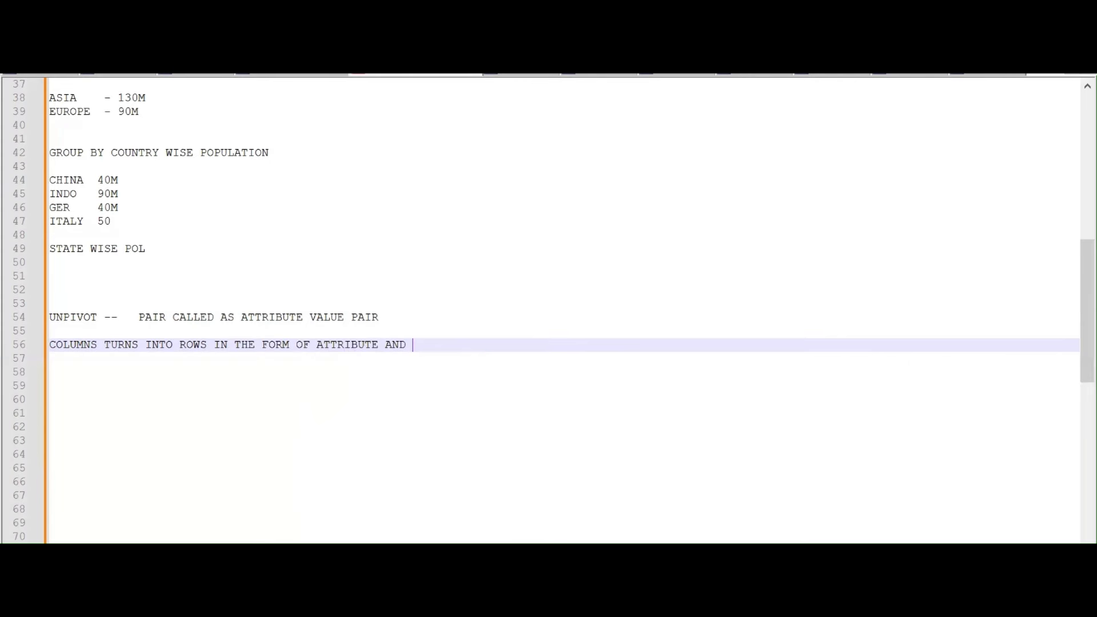
{"action": "type", "text": "VALUE"}
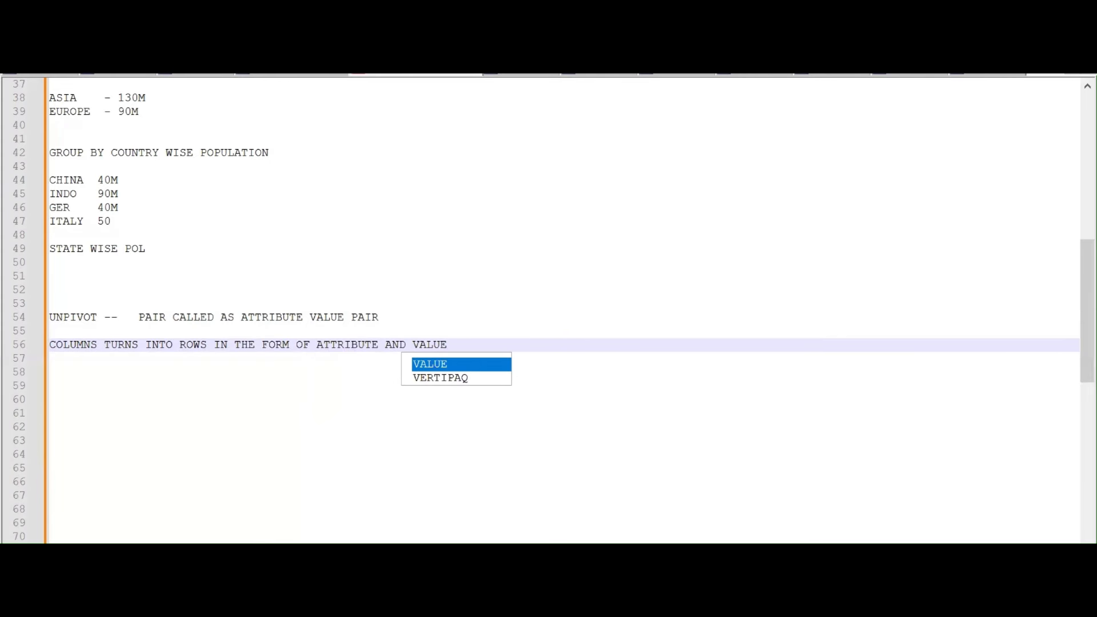
{"action": "left_click", "coordinate": [566, 594]}
{"action": "left_click", "coordinate": [660, 506]}
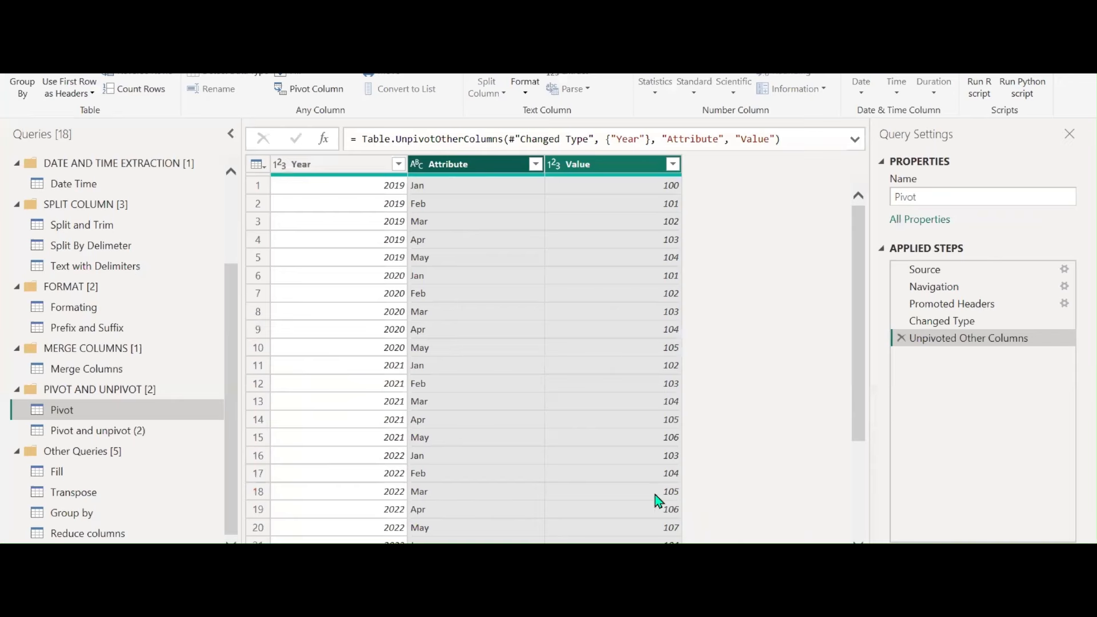
Compare the table at the Changed Type and Unpivoted Other Columns steps, checking the Feb value
{"action": "left_click", "coordinate": [954, 323]}
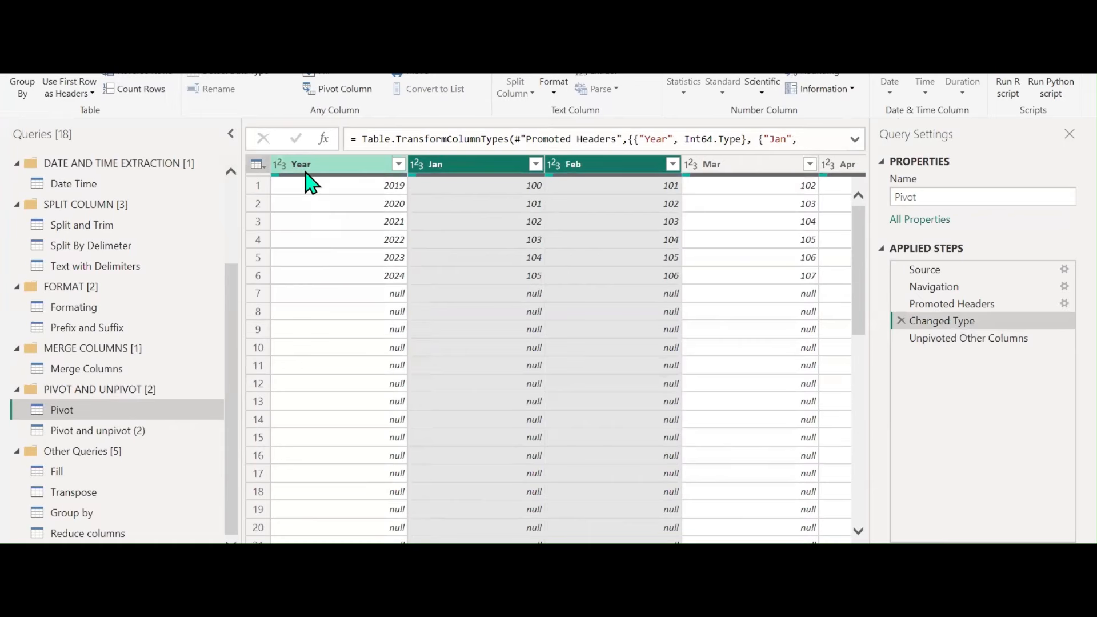
{"action": "left_click_drag", "start_coordinate": [543, 550], "coordinate": [706, 541]}
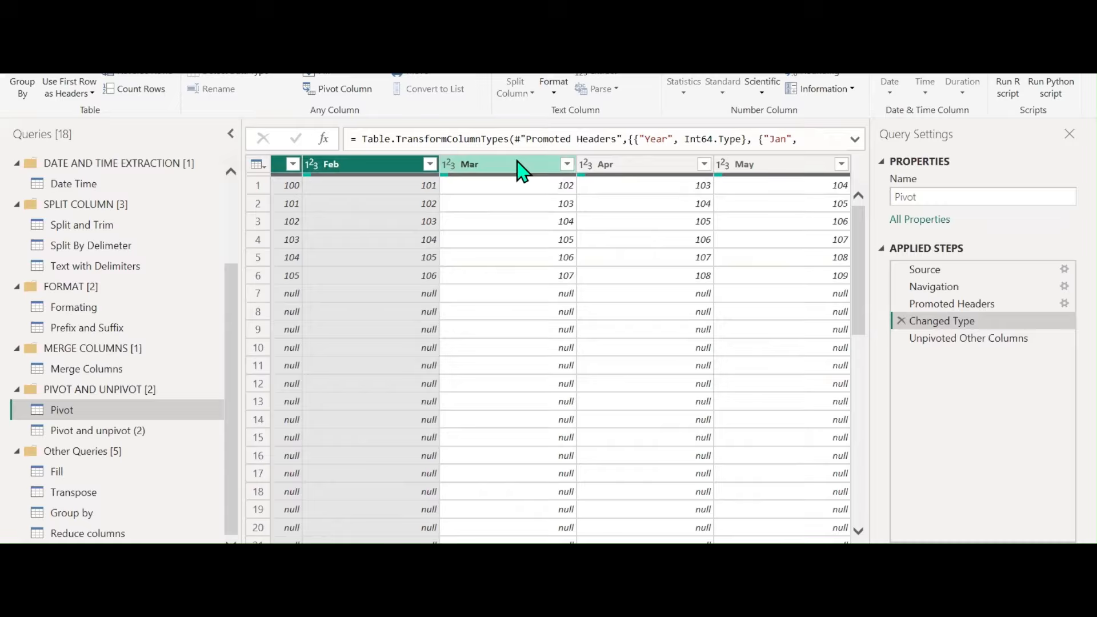
{"action": "left_click", "coordinate": [388, 186]}
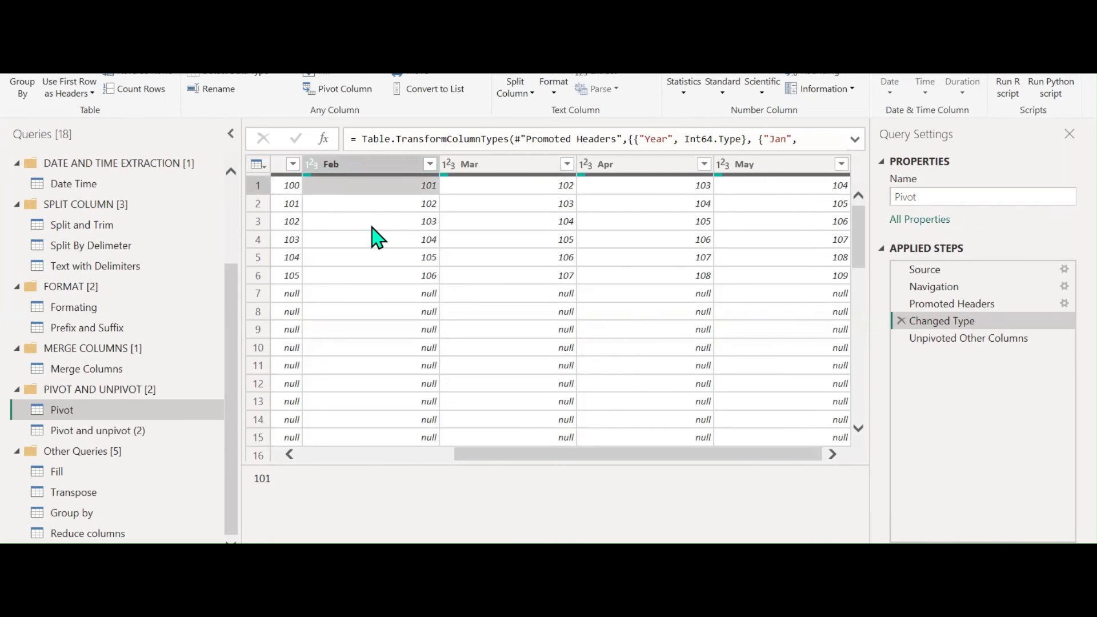
{"action": "left_click", "coordinate": [1022, 338]}
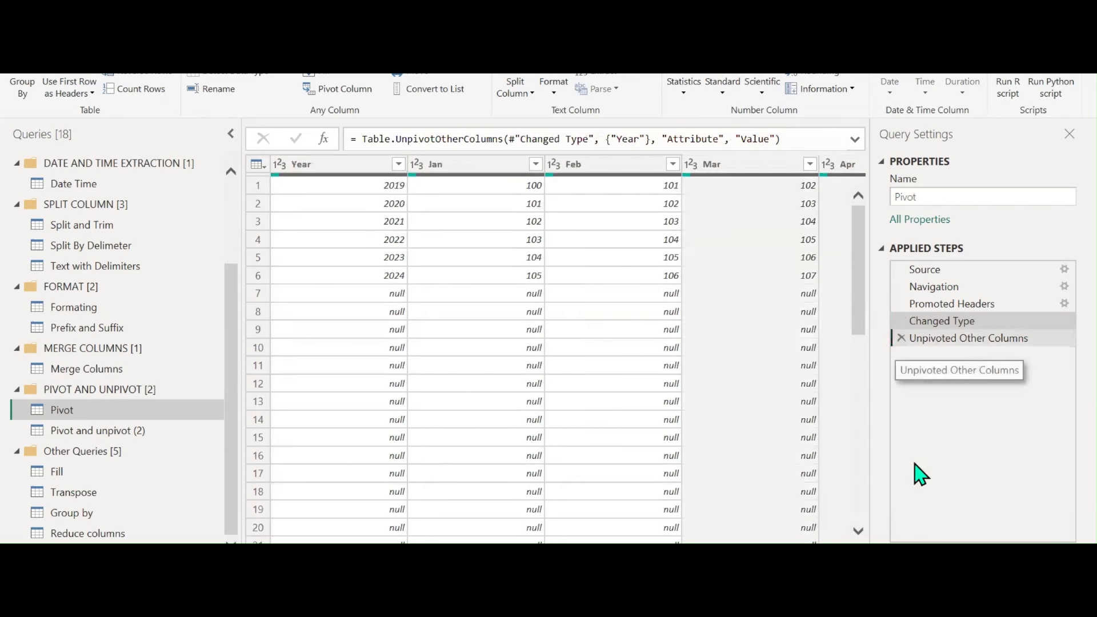
{"action": "scroll", "coordinate": [565, 449], "scroll_direction": "down", "scroll_amount": 3}
{"action": "scroll", "coordinate": [565, 450], "scroll_direction": "up", "scroll_amount": 3}
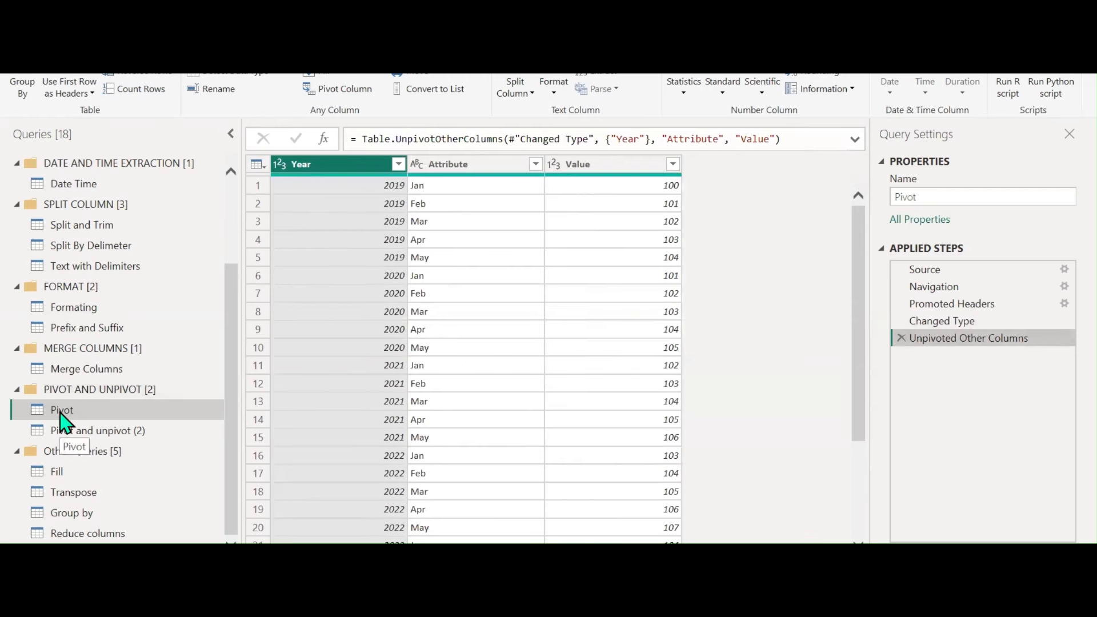
Rename the Pivot query to UNPIVOT
{"action": "double_click", "coordinate": [940, 197]}
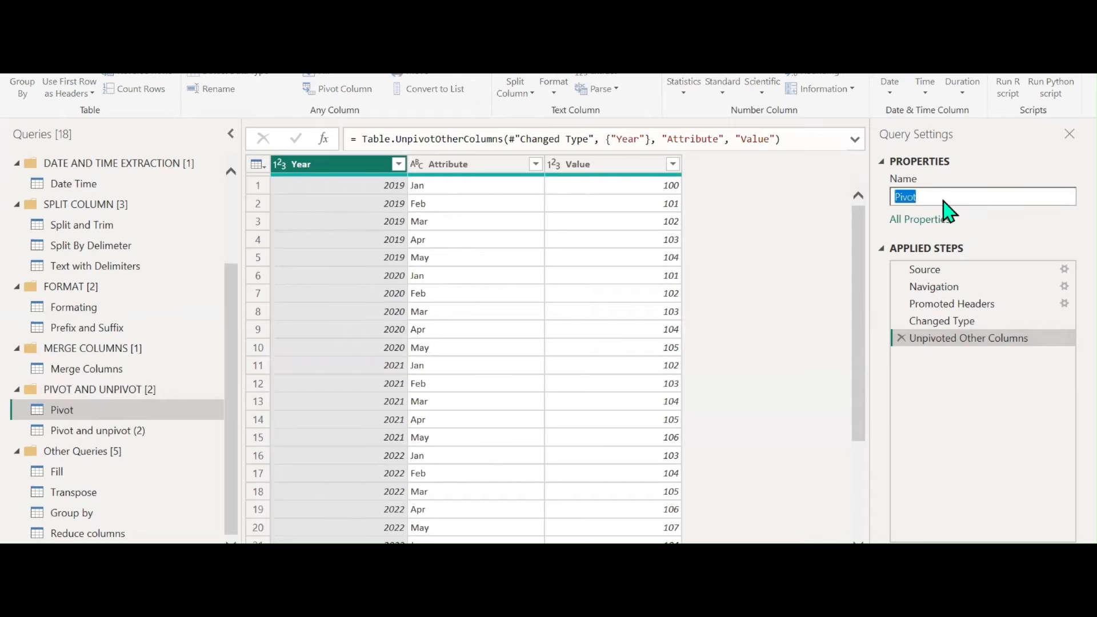
{"action": "type", "text": "UNP"}
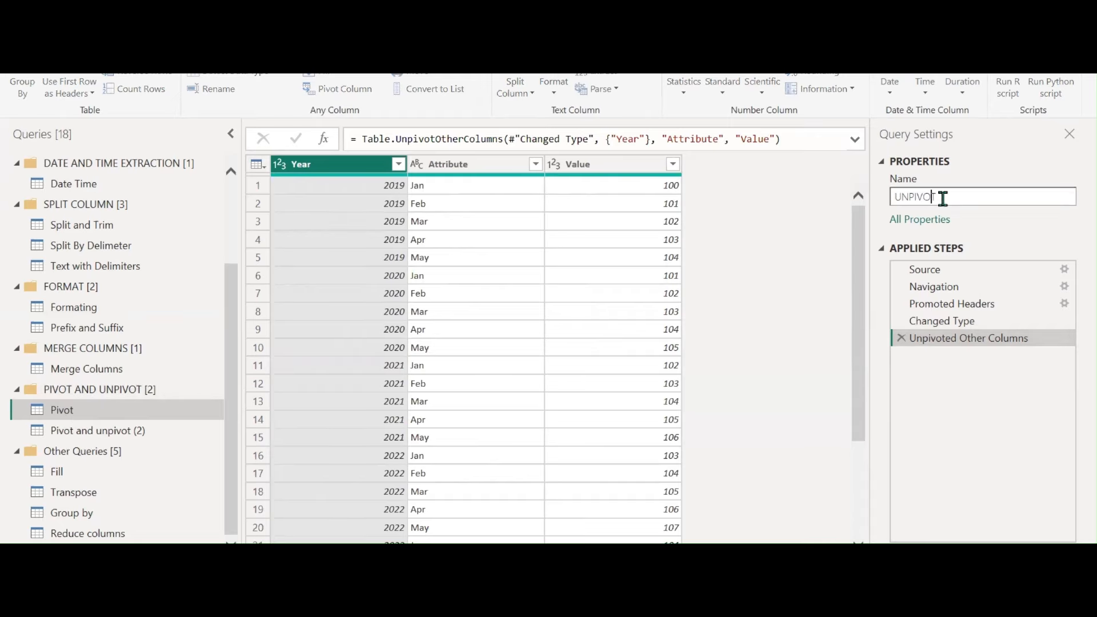
{"action": "type", "text": "IVOT"}
{"action": "key", "text": "Return"}
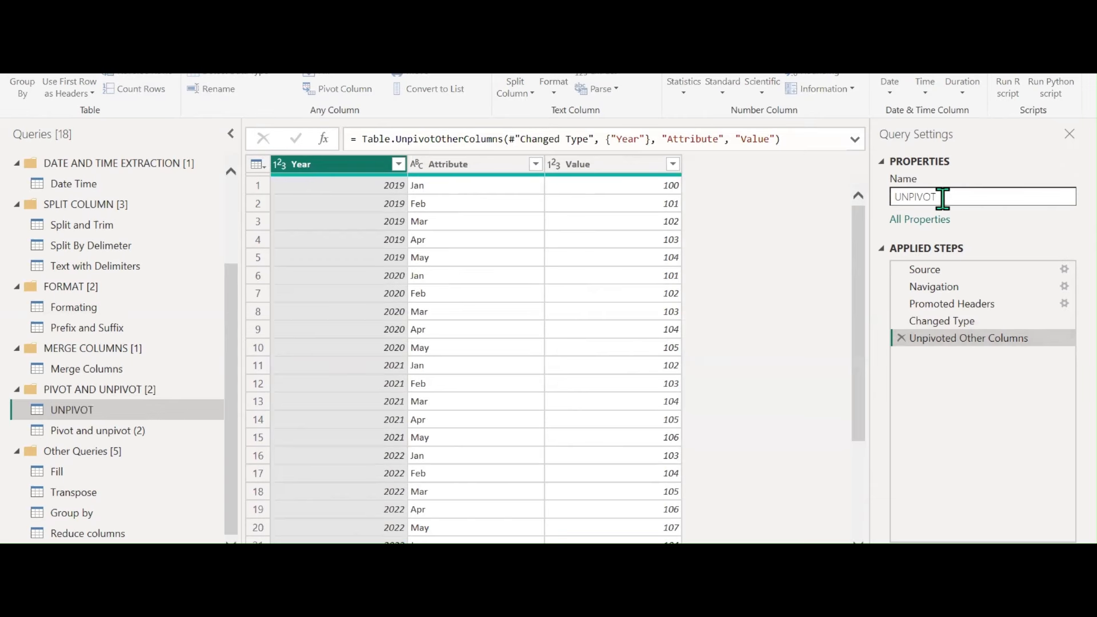
Duplicate the UNPIVOT query and pivot on the Year column, with Value as the values column
{"action": "right_click", "coordinate": [146, 420]}
{"action": "left_click", "coordinate": [189, 426]}
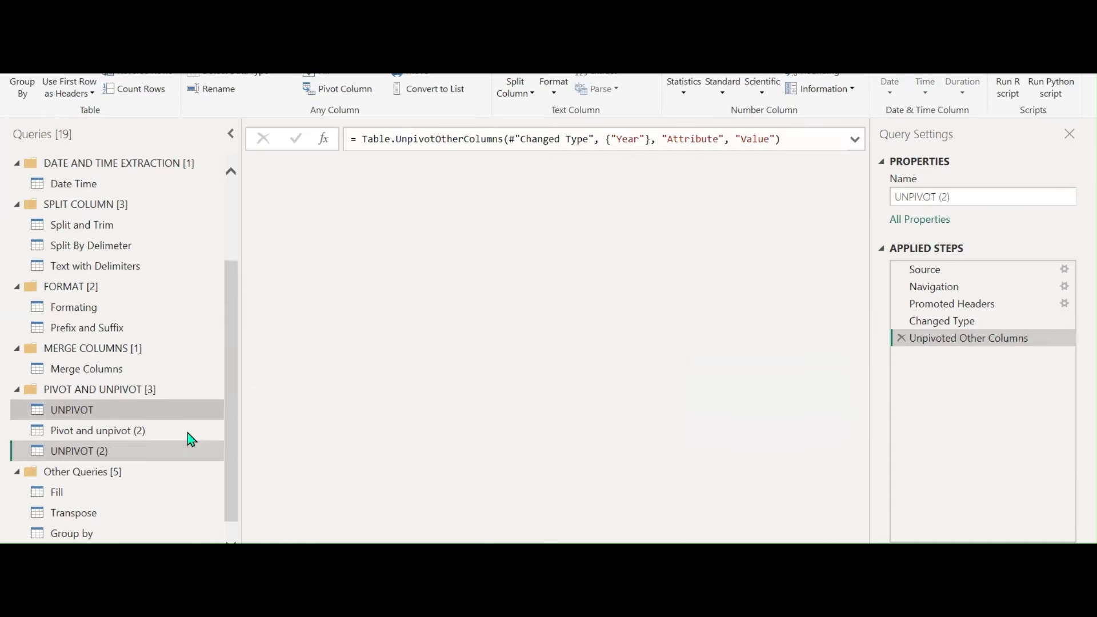
{"action": "left_click", "coordinate": [316, 92]}
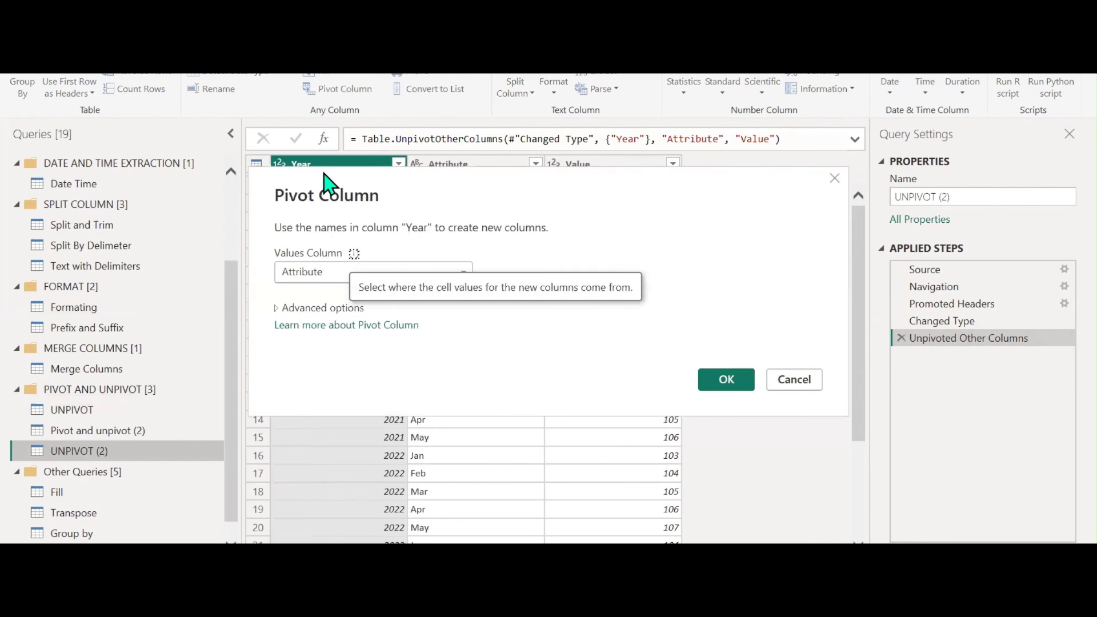
{"action": "left_click", "coordinate": [320, 272]}
{"action": "left_click", "coordinate": [309, 309]}
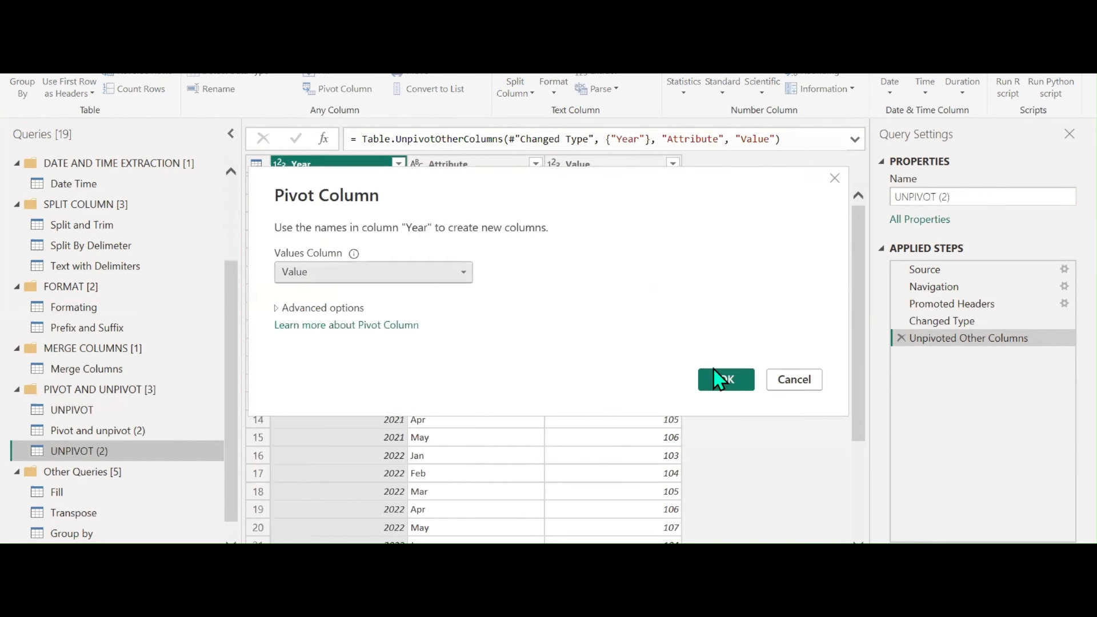
{"action": "left_click", "coordinate": [725, 379]}
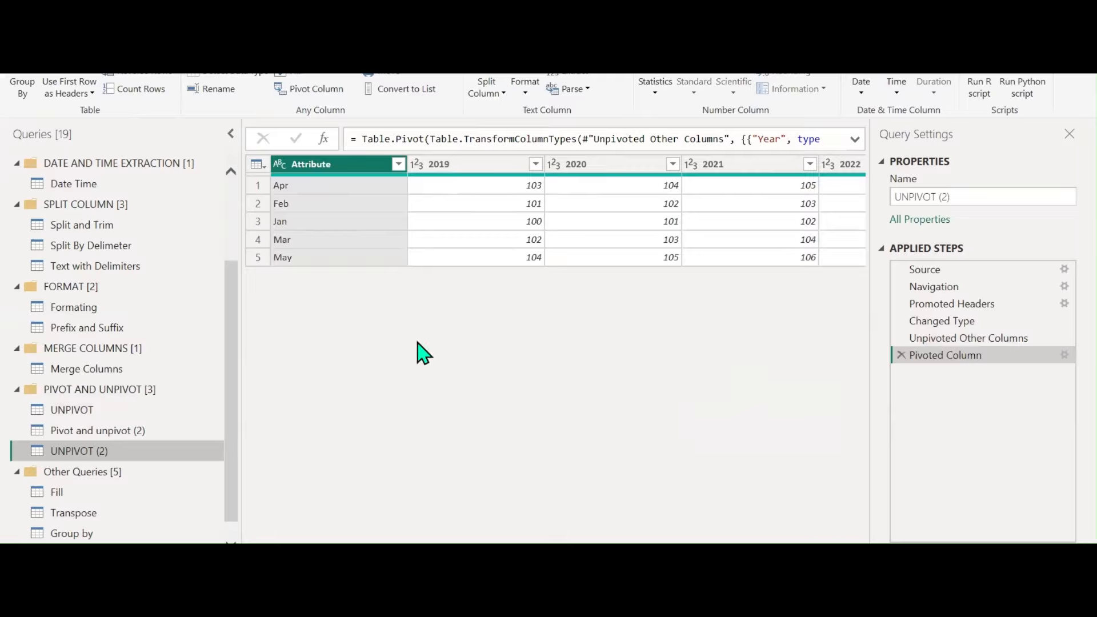
Retry the pivot's values column as Attribute, then settle on Value and compare with the unpivoted table
{"action": "left_click", "coordinate": [1063, 355]}
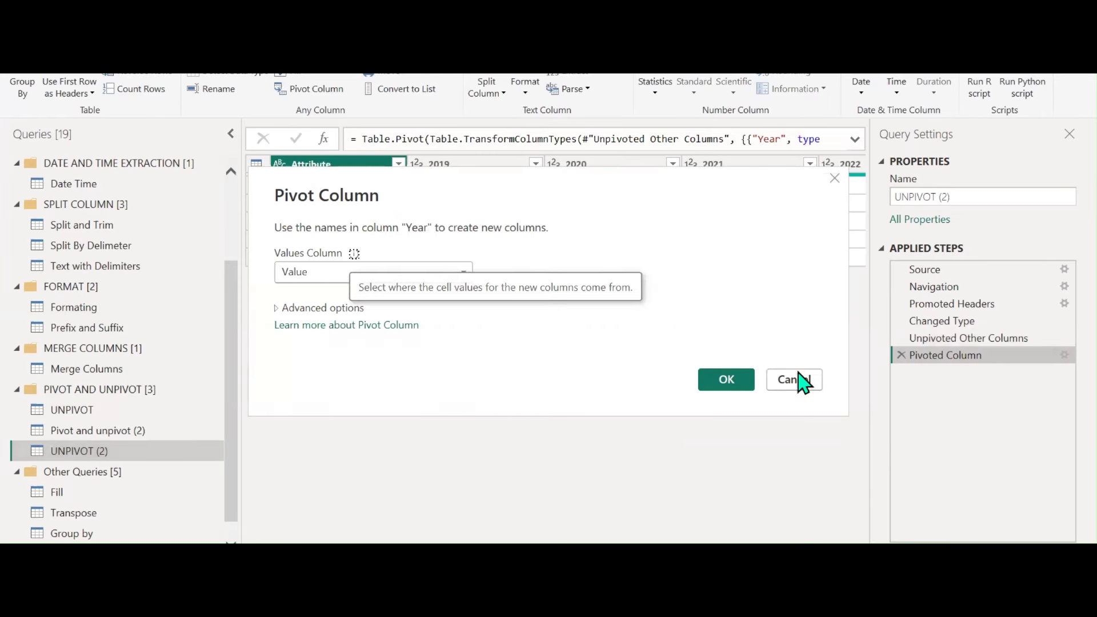
{"action": "left_click", "coordinate": [319, 276]}
{"action": "left_click", "coordinate": [315, 290]}
{"action": "left_click", "coordinate": [723, 381]}
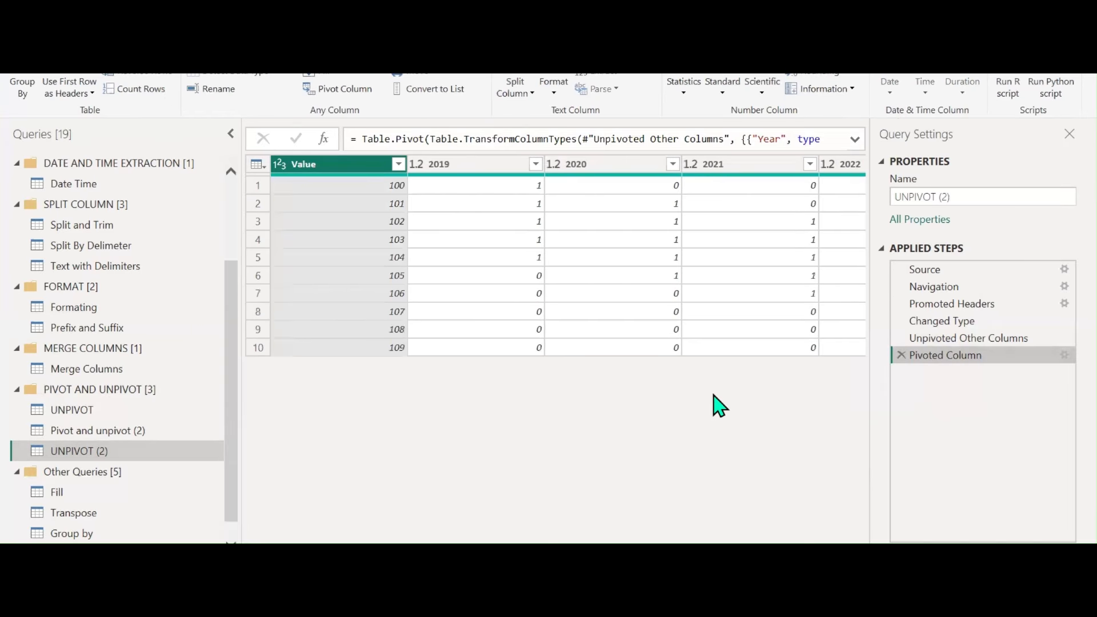
{"action": "left_click", "coordinate": [1063, 355]}
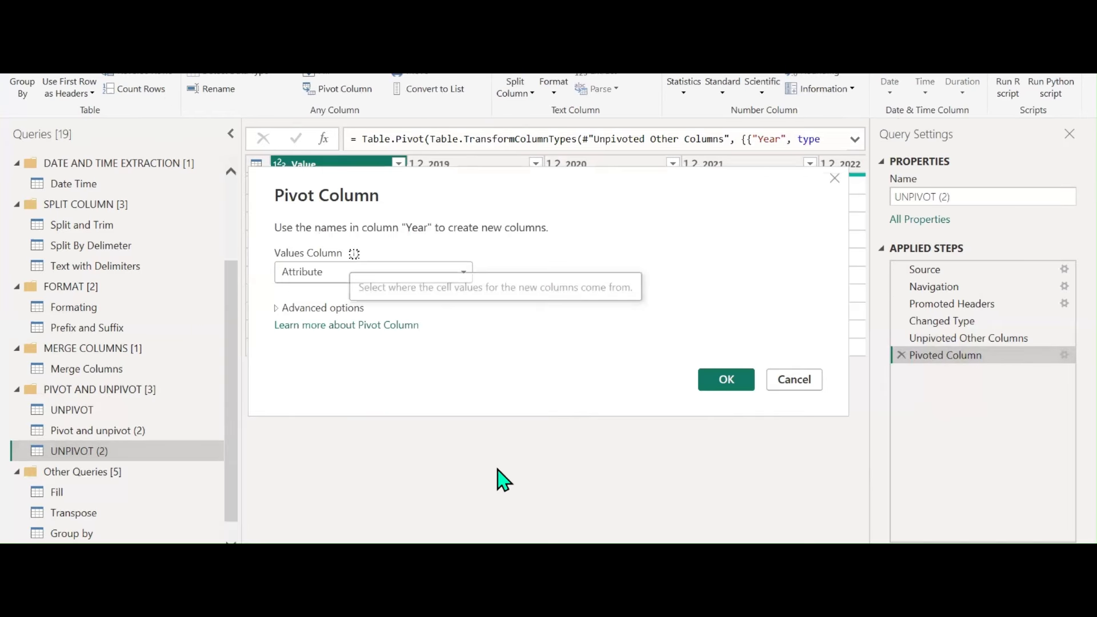
{"action": "left_click", "coordinate": [366, 273]}
{"action": "left_click", "coordinate": [350, 309]}
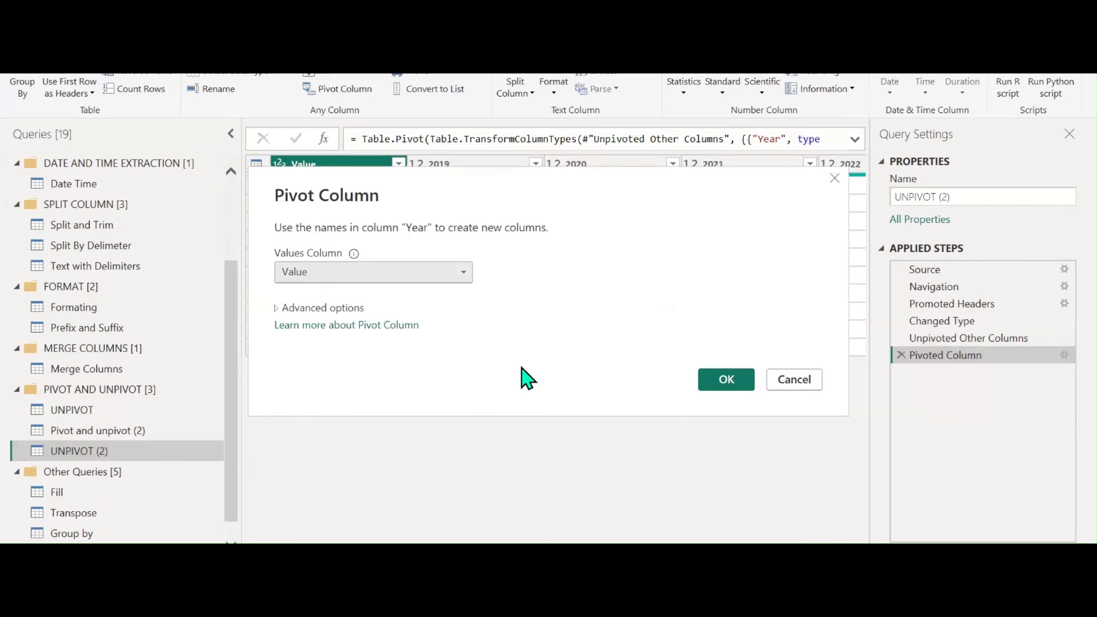
{"action": "left_click", "coordinate": [726, 381]}
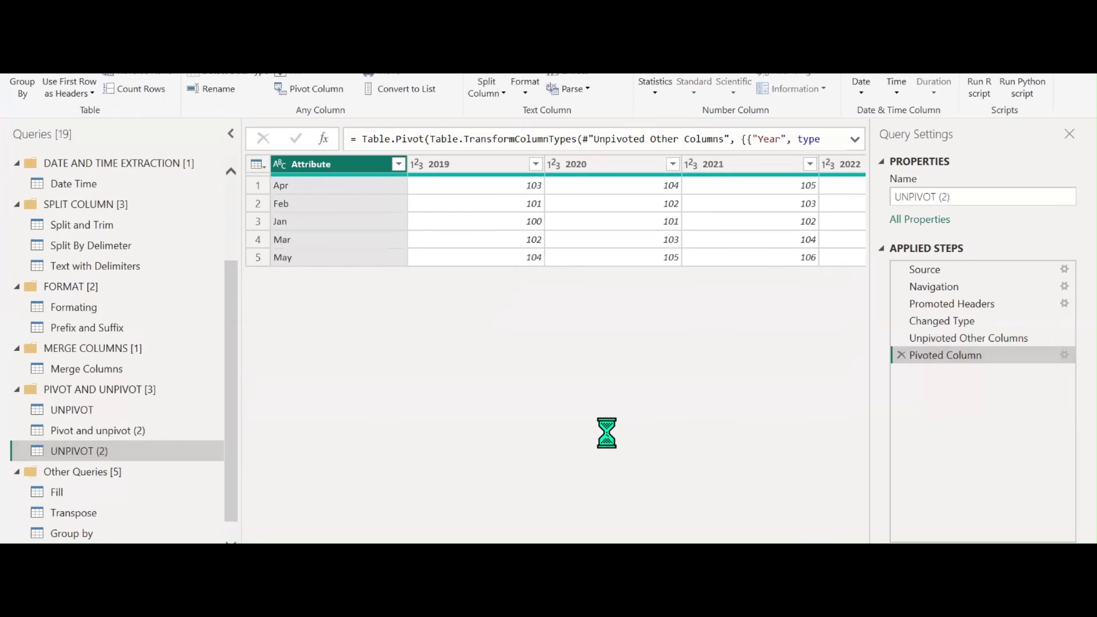
{"action": "left_click", "coordinate": [976, 337]}
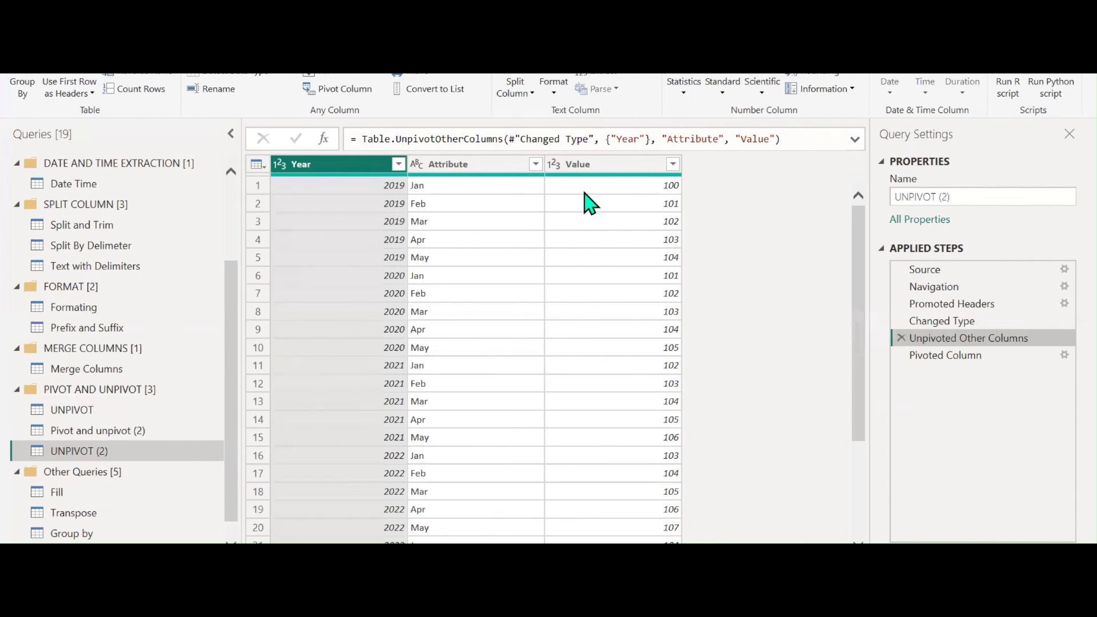
{"action": "left_click", "coordinate": [945, 355]}
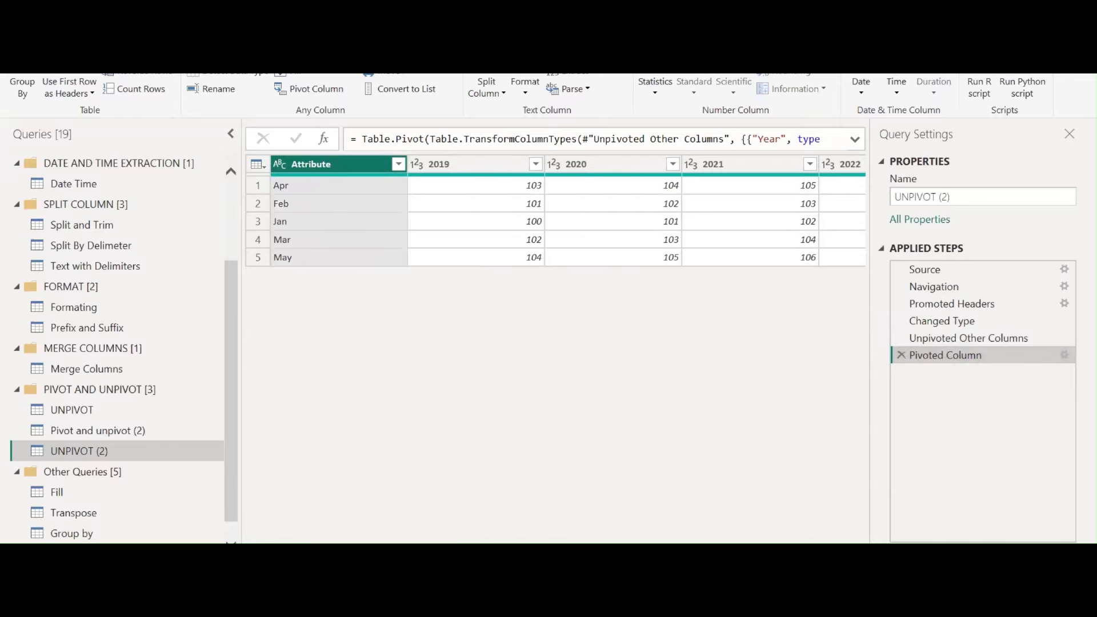
Rename the UNPIVOT (2) query to PIVOT
{"action": "scroll", "coordinate": [556, 210], "scroll_direction": "right", "scroll_amount": 2}
{"action": "scroll", "coordinate": [556, 210], "scroll_direction": "left", "scroll_amount": 2}
{"action": "left_click", "coordinate": [955, 196]}
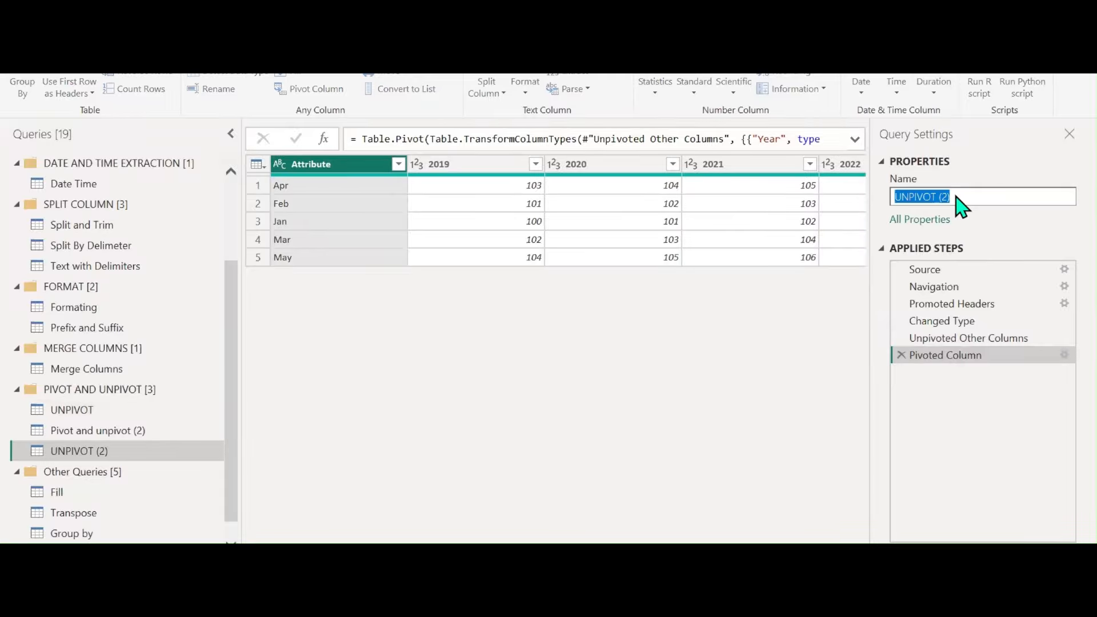
{"action": "type", "text": "PIVOT"}
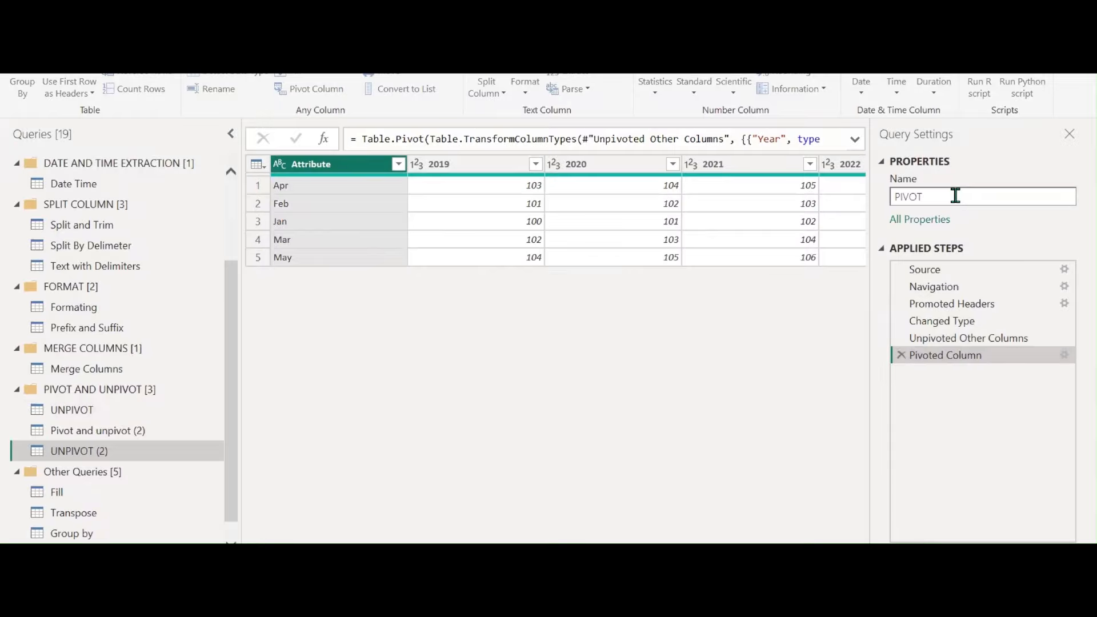
{"action": "key", "text": "Return"}
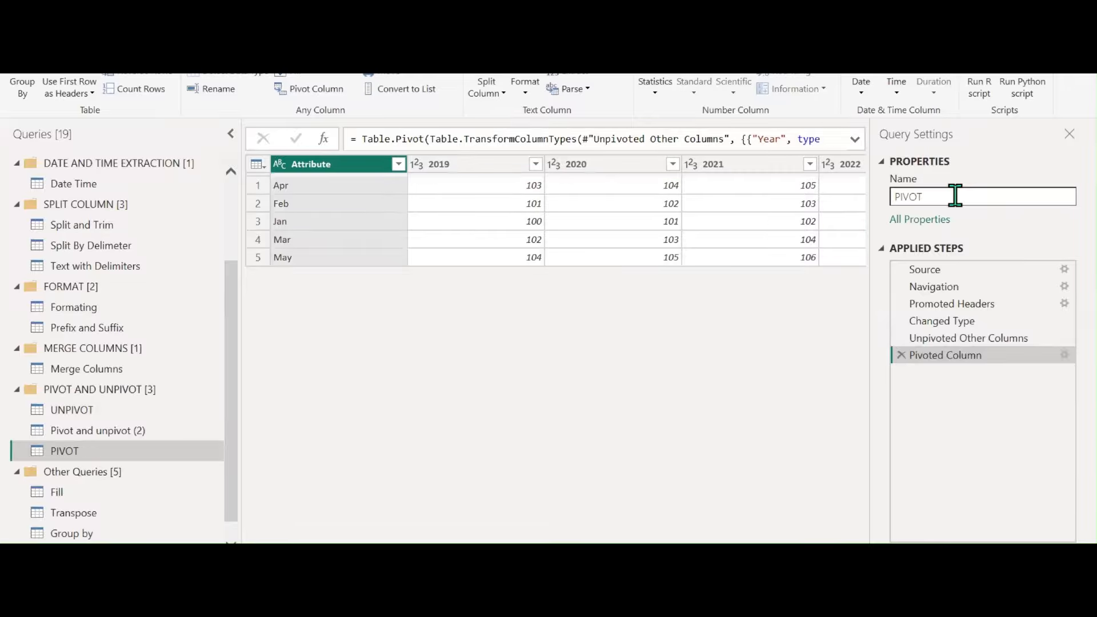
Delete the Pivot and unpivot (2) query
{"action": "left_click", "coordinate": [128, 438]}
{"action": "right_click", "coordinate": [130, 439]}
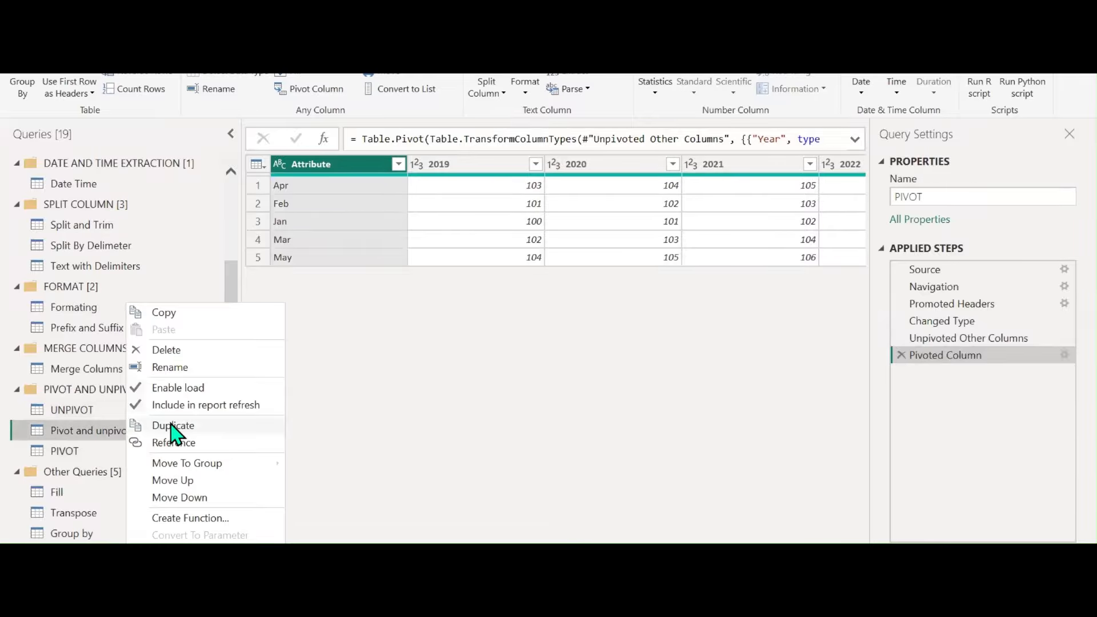
{"action": "left_click", "coordinate": [192, 350]}
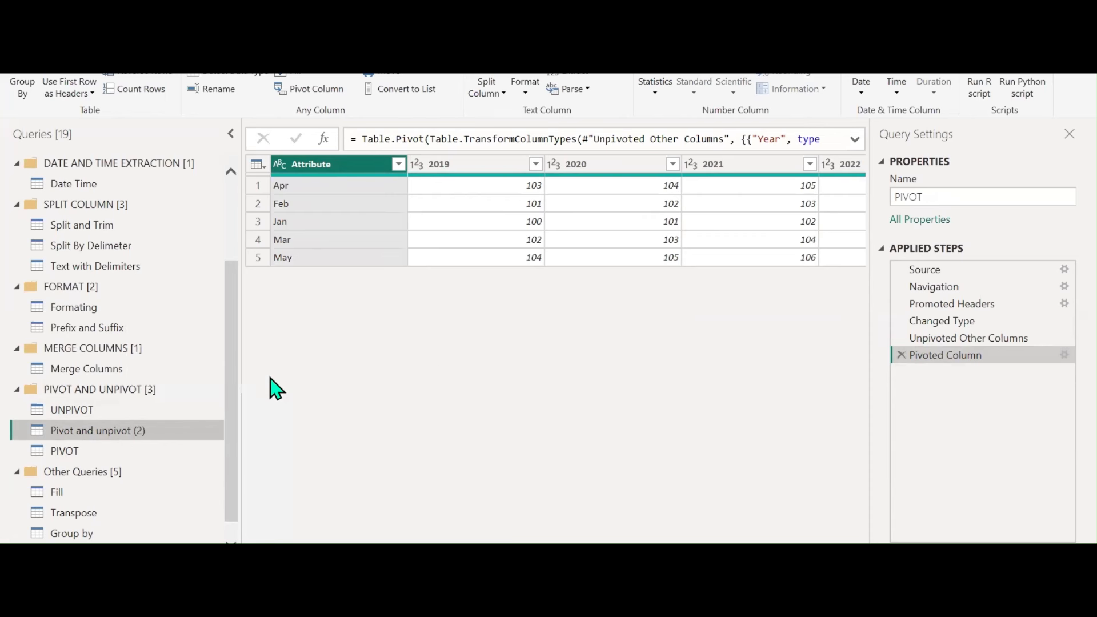
{"action": "left_click", "coordinate": [614, 329]}
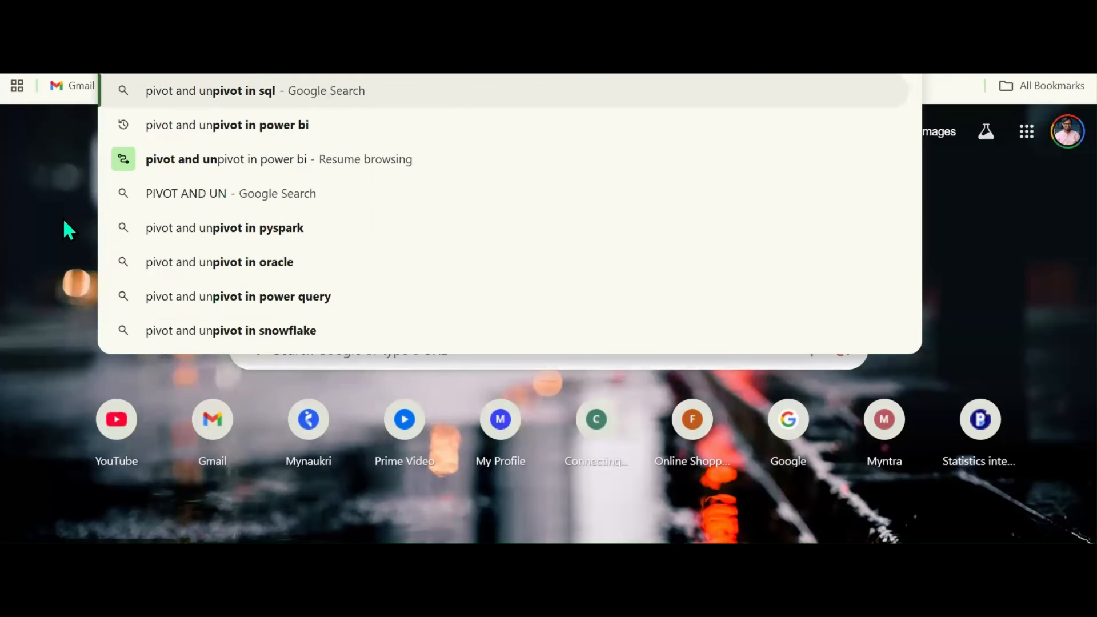
Search Google for 'pivot and unpivot in power bi' and preview the Microsoft Community unpivot diagram
{"action": "key", "text": "Down"}
{"action": "key", "text": "Return"}
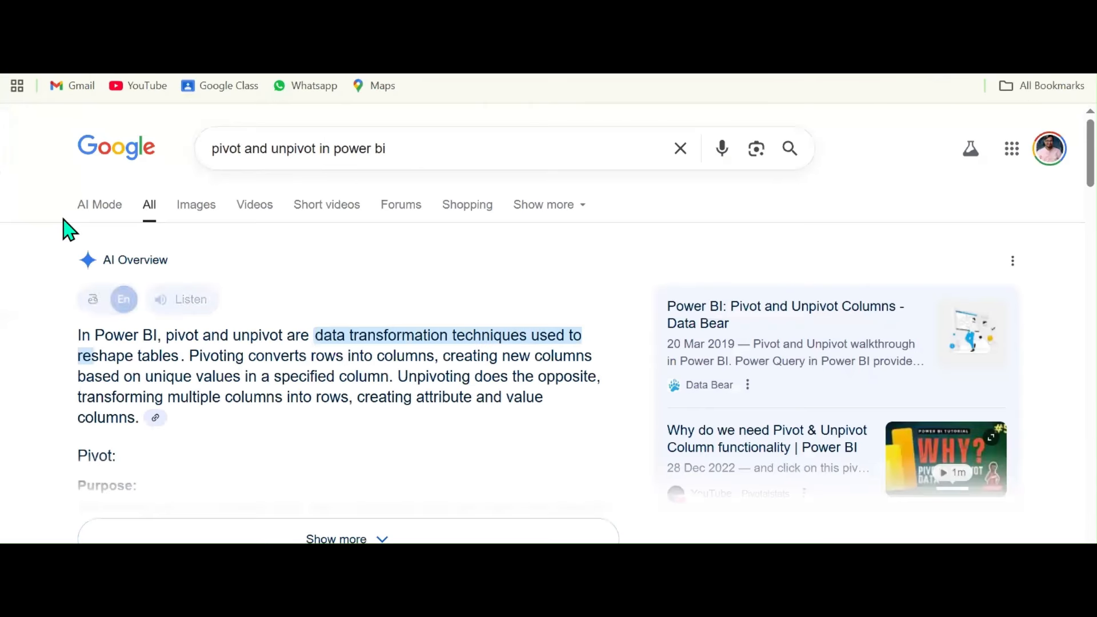
{"action": "left_click", "coordinate": [201, 213]}
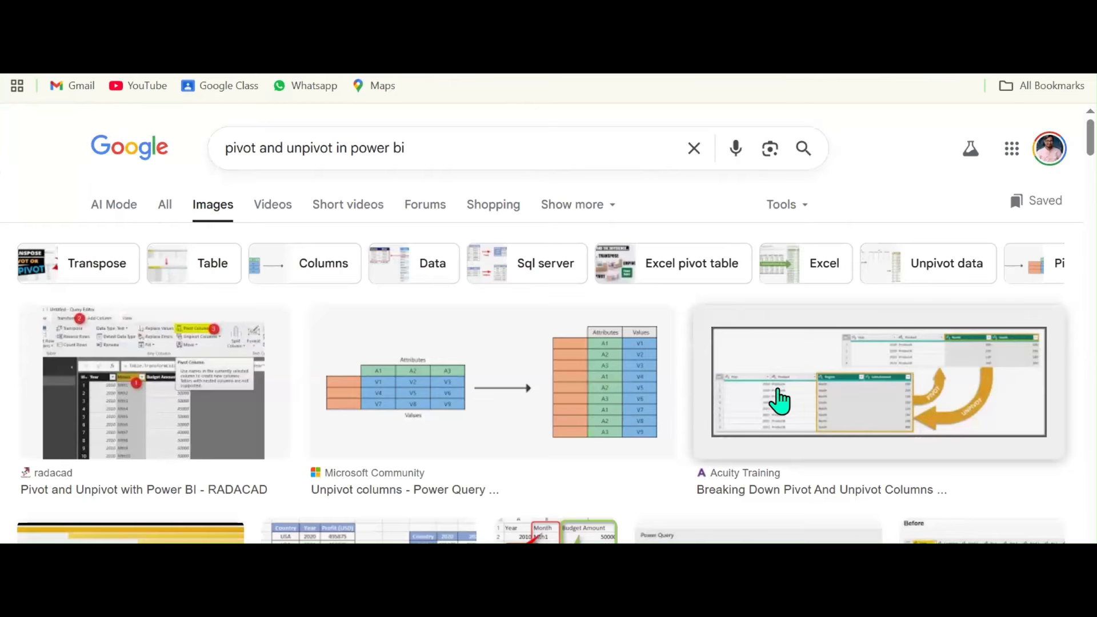
{"action": "left_click", "coordinate": [519, 413]}
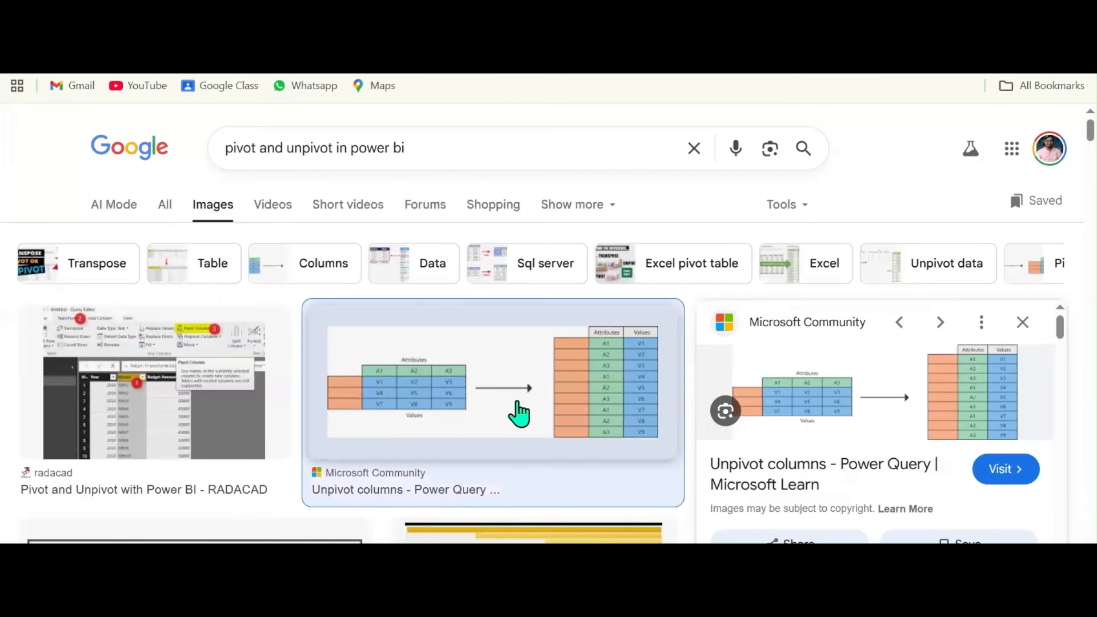
Open the diagram's Microsoft Learn Unpivot columns article and highlight its attribute-value pairs phrase
{"action": "left_click", "coordinate": [877, 387]}
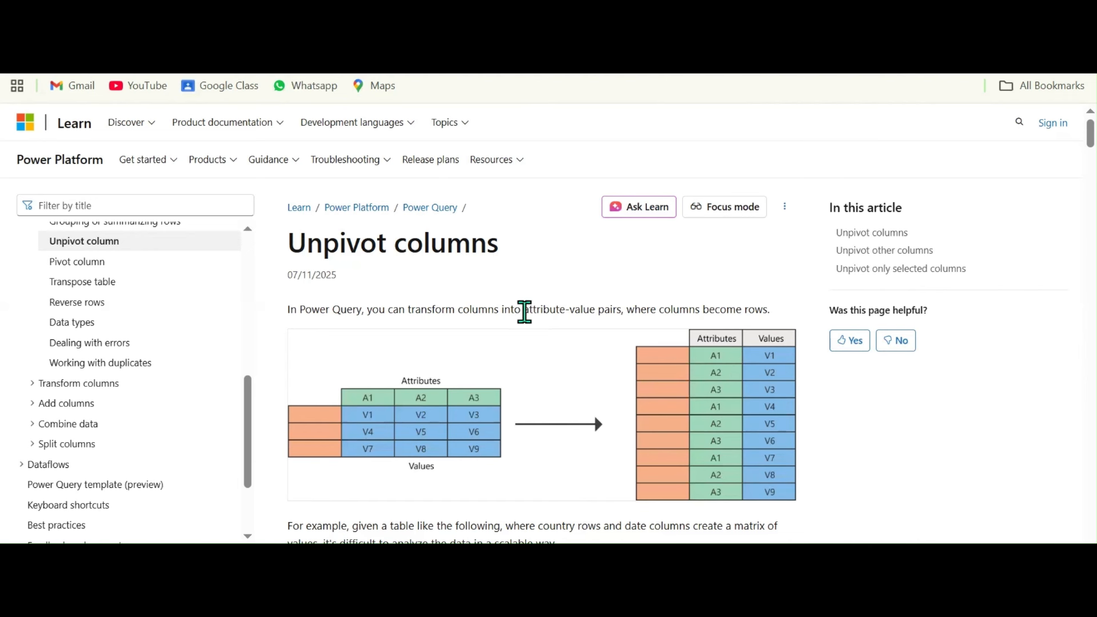
{"action": "left_click_drag", "start_coordinate": [524, 309], "coordinate": [764, 310]}
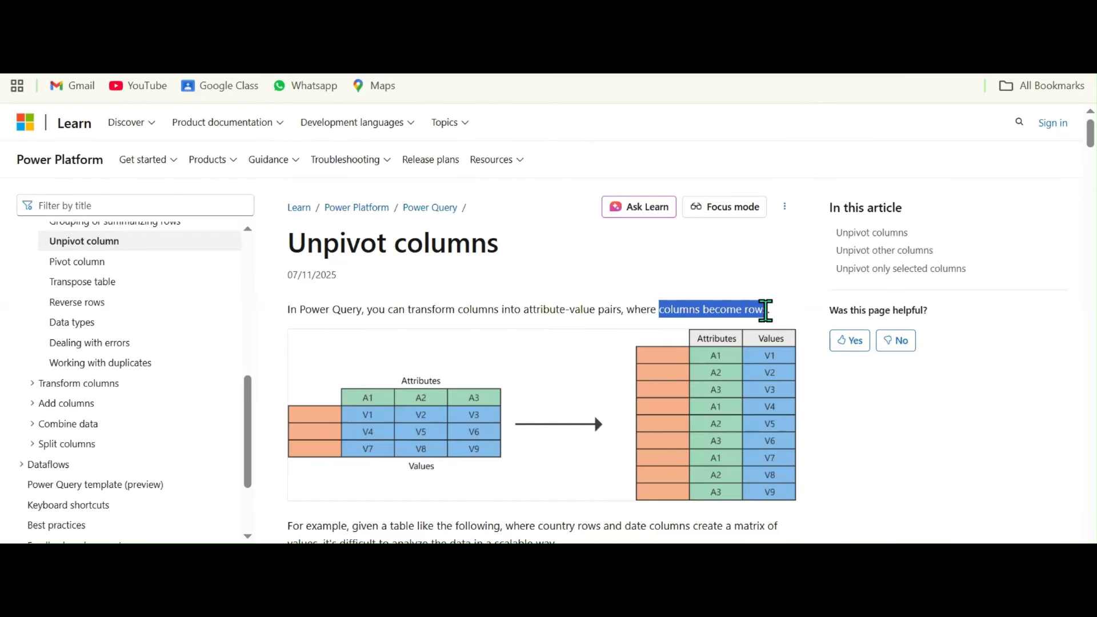
{"action": "scroll", "coordinate": [605, 365], "scroll_direction": "down", "scroll_amount": 4}
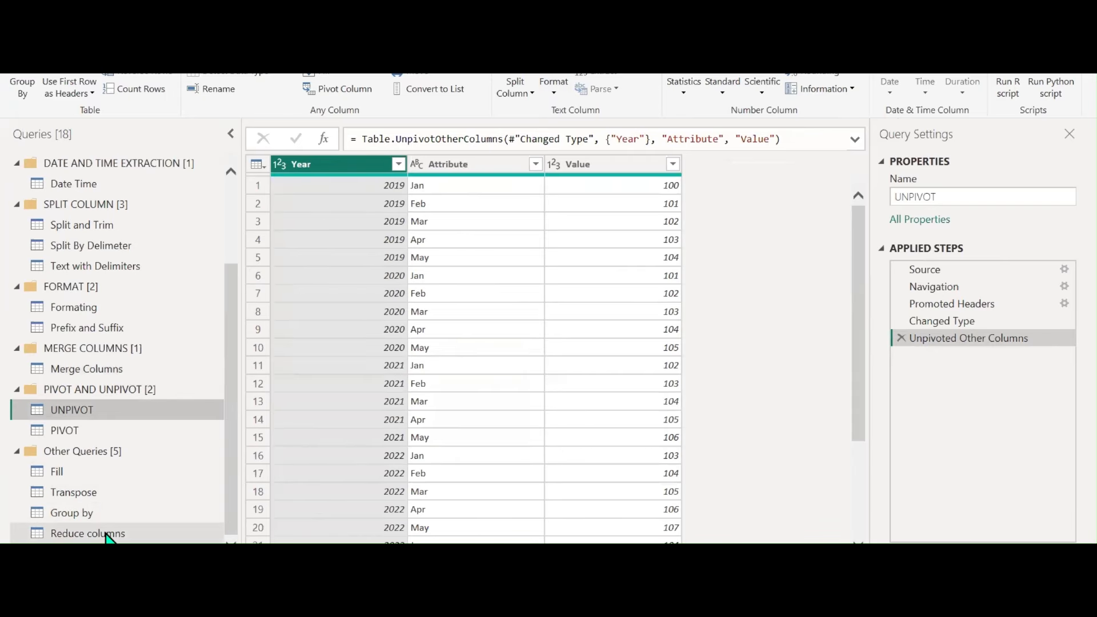
Keep only Emp ID, Emp Name and Location in Reduce columns via Remove Other Columns
{"action": "left_click", "coordinate": [103, 539]}
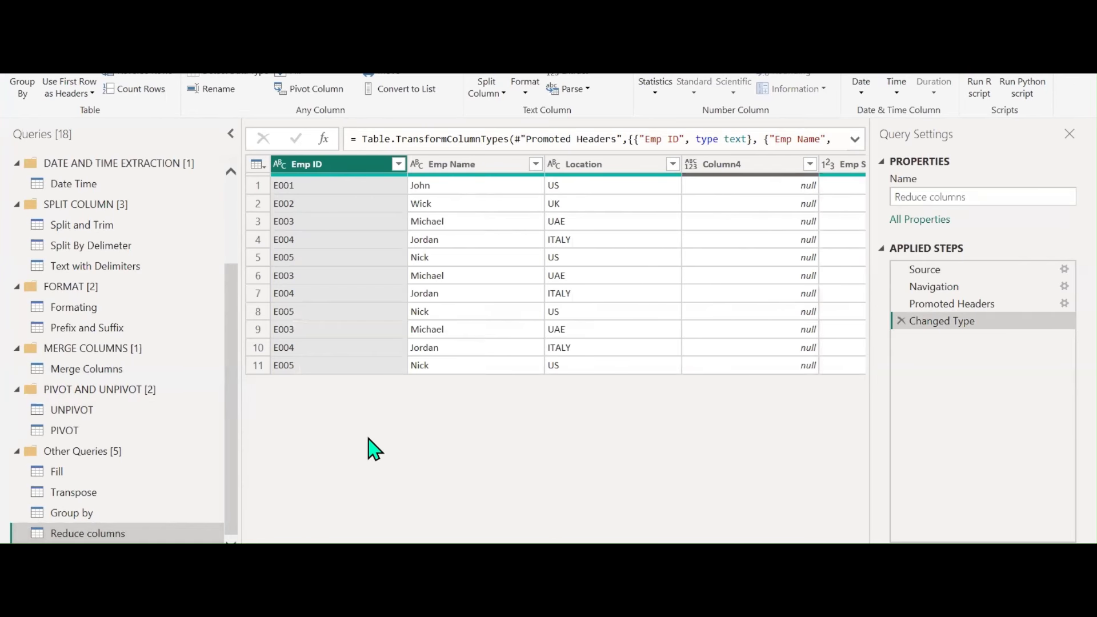
{"action": "left_click", "coordinate": [608, 167], "text": "shift"}
{"action": "right_click", "coordinate": [607, 169]}
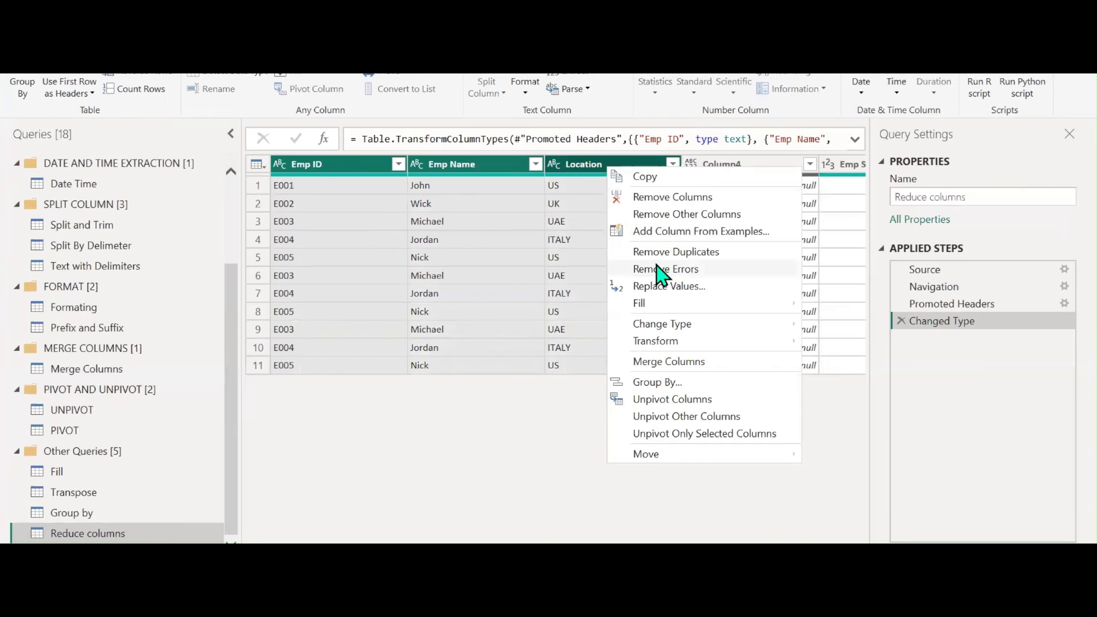
{"action": "left_click", "coordinate": [676, 216]}
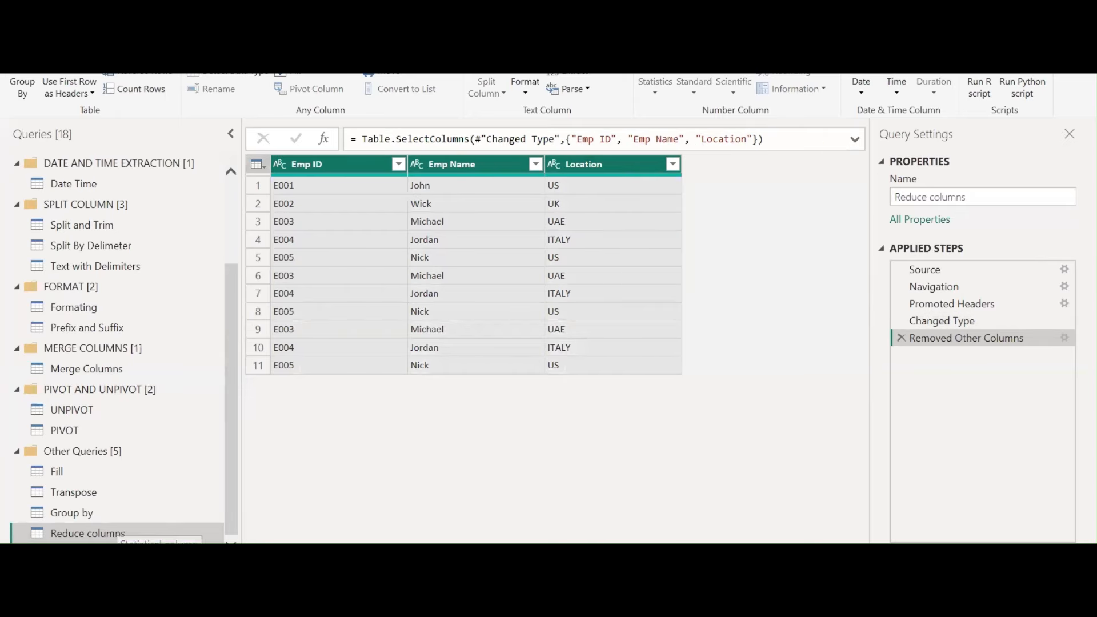
{"action": "key", "text": "Down"}
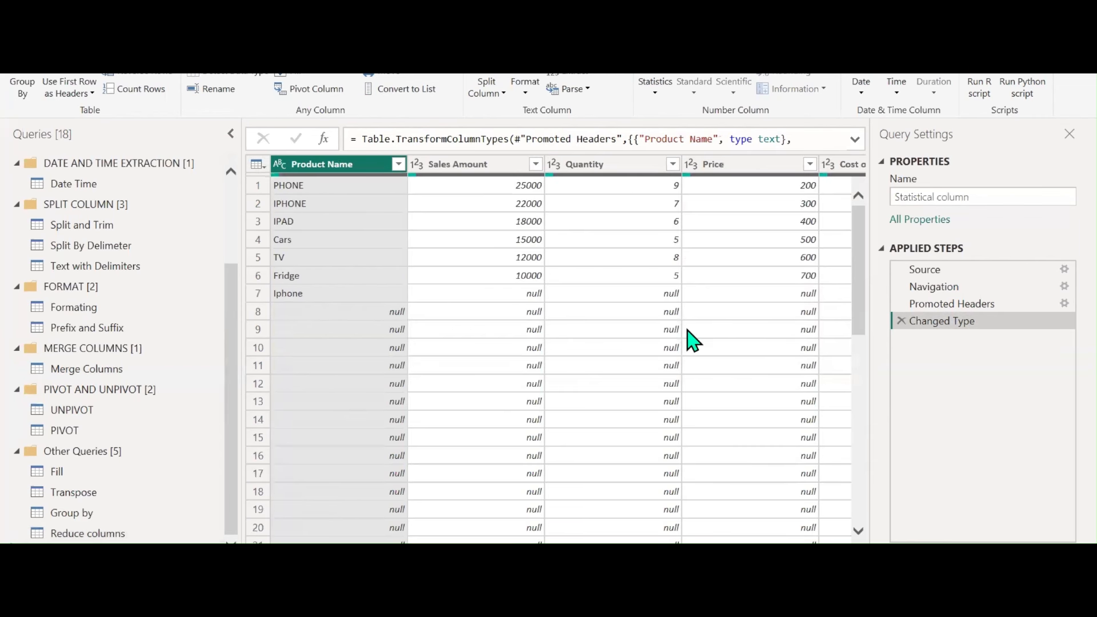
Filter out the (null) Product Name rows in the Statistical column query
{"action": "scroll", "coordinate": [557, 349], "scroll_direction": "right", "scroll_amount": 3}
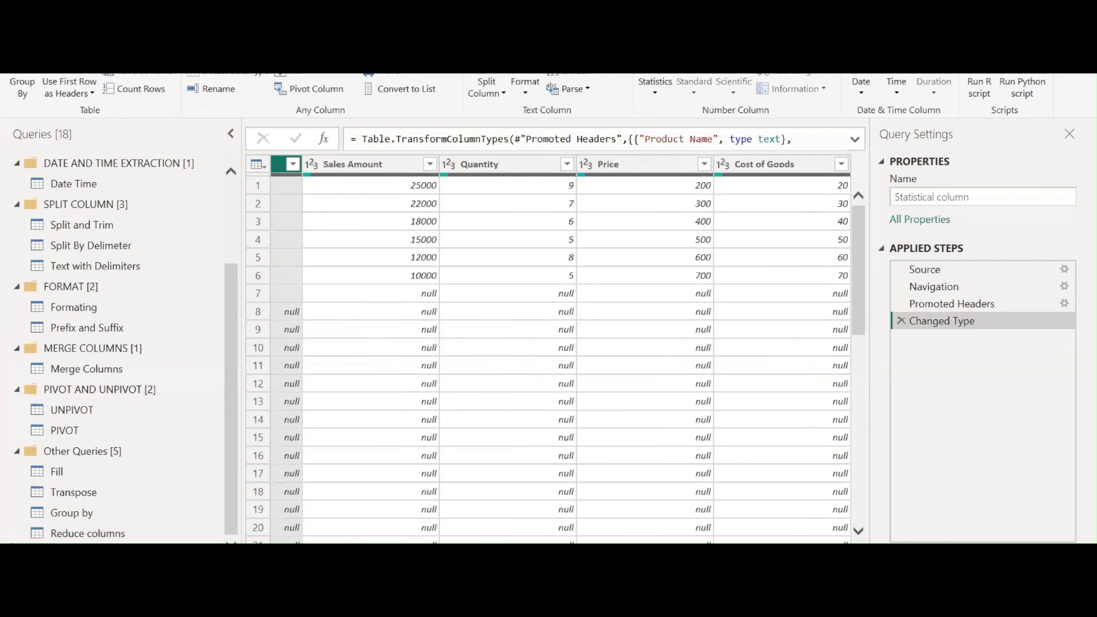
{"action": "scroll", "coordinate": [458, 336], "scroll_direction": "left", "scroll_amount": 3}
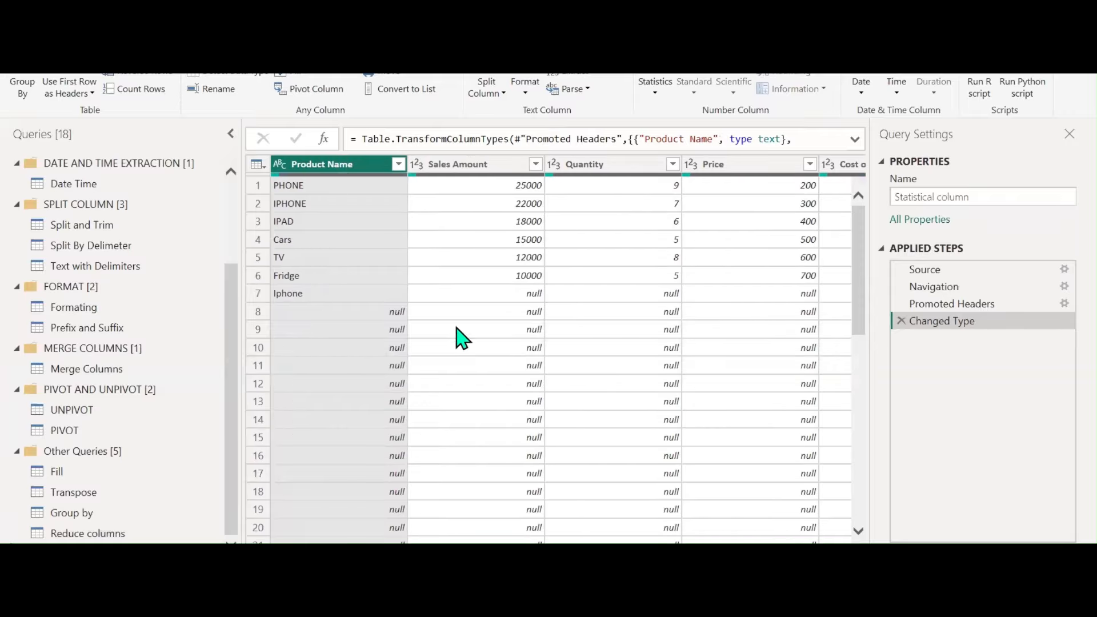
{"action": "left_click", "coordinate": [398, 164]}
{"action": "left_click", "coordinate": [182, 361]}
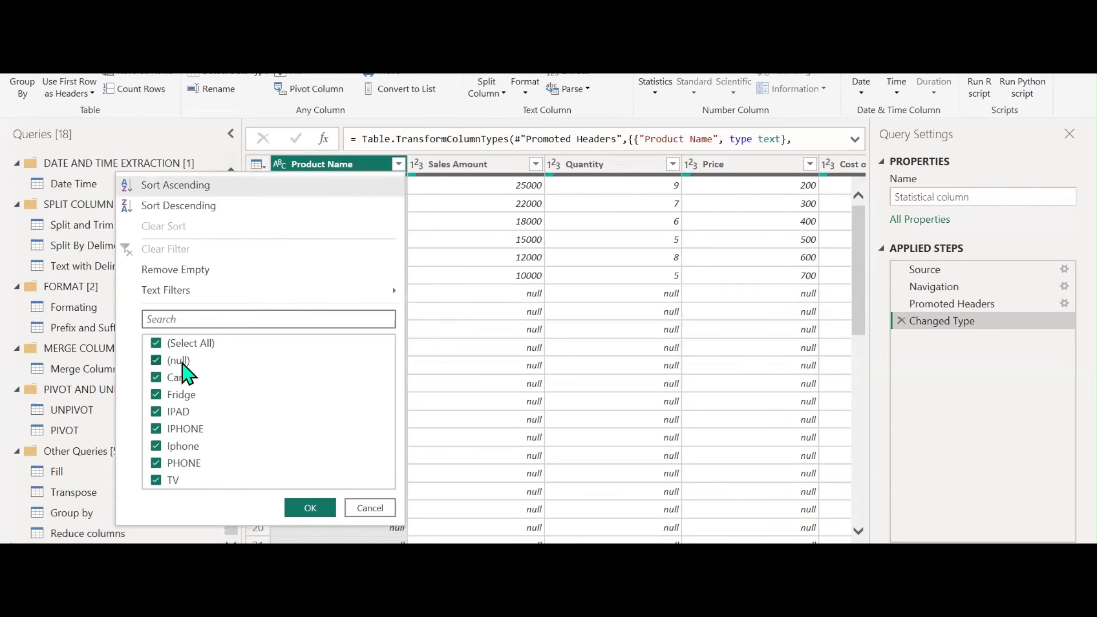
{"action": "left_click", "coordinate": [310, 508]}
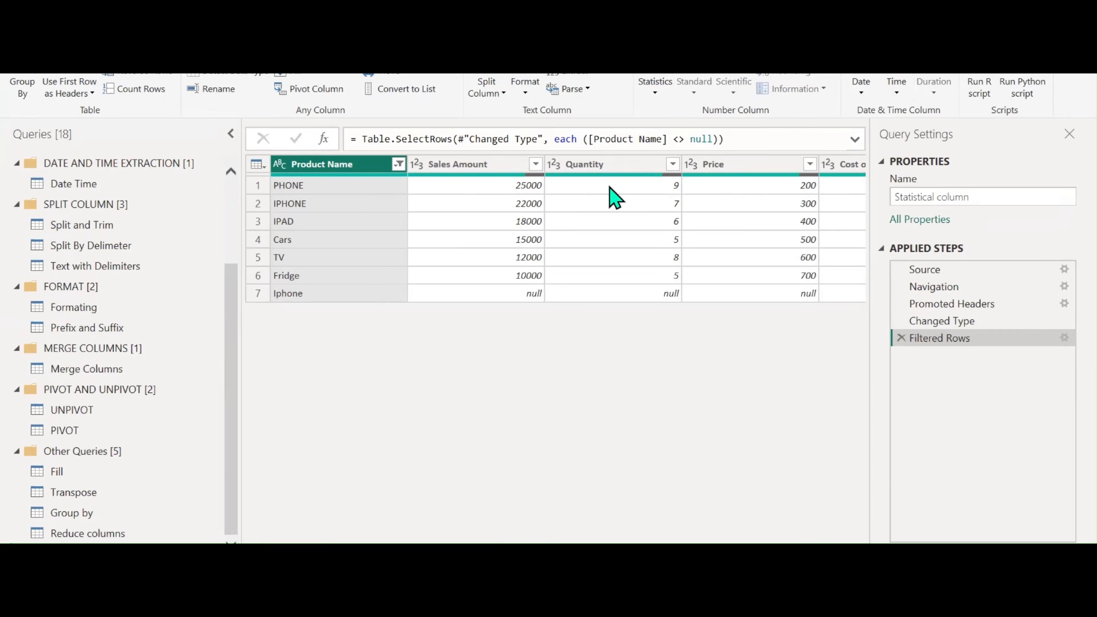
Move the Statistical column query into a new group named NUMBER COLUMN
{"action": "right_click", "coordinate": [105, 304]}
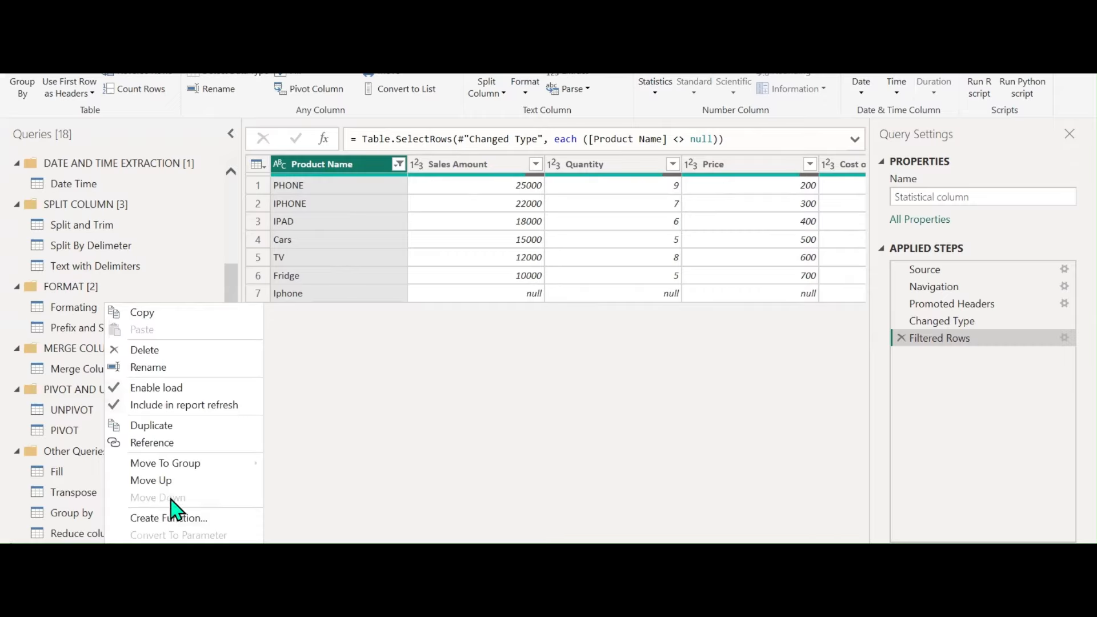
{"action": "mouse_move", "coordinate": [233, 465]}
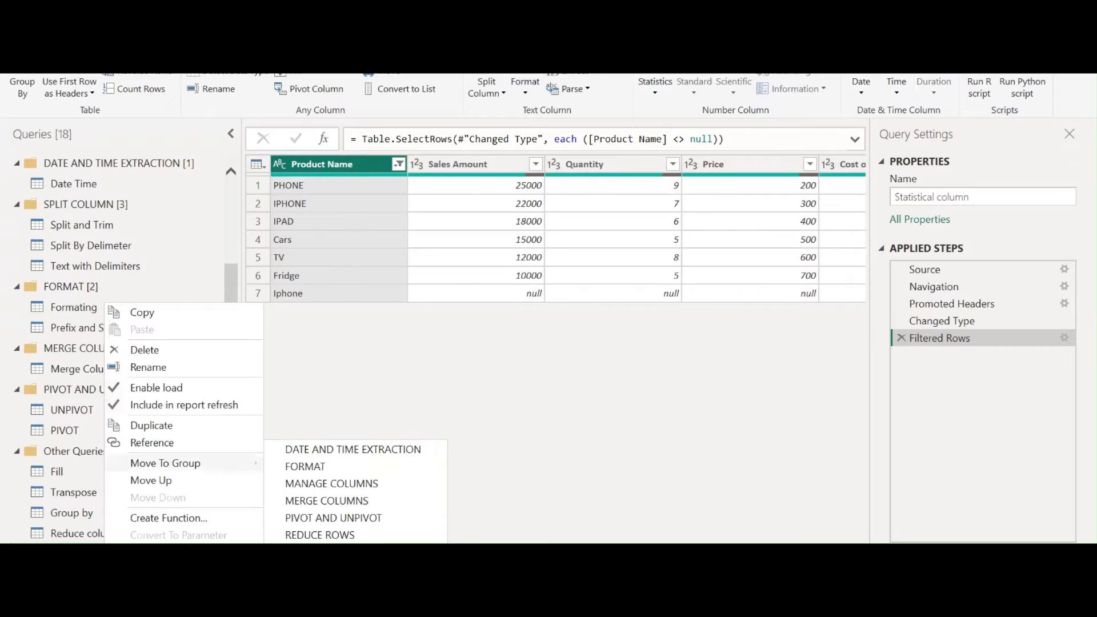
{"action": "left_click", "coordinate": [343, 572]}
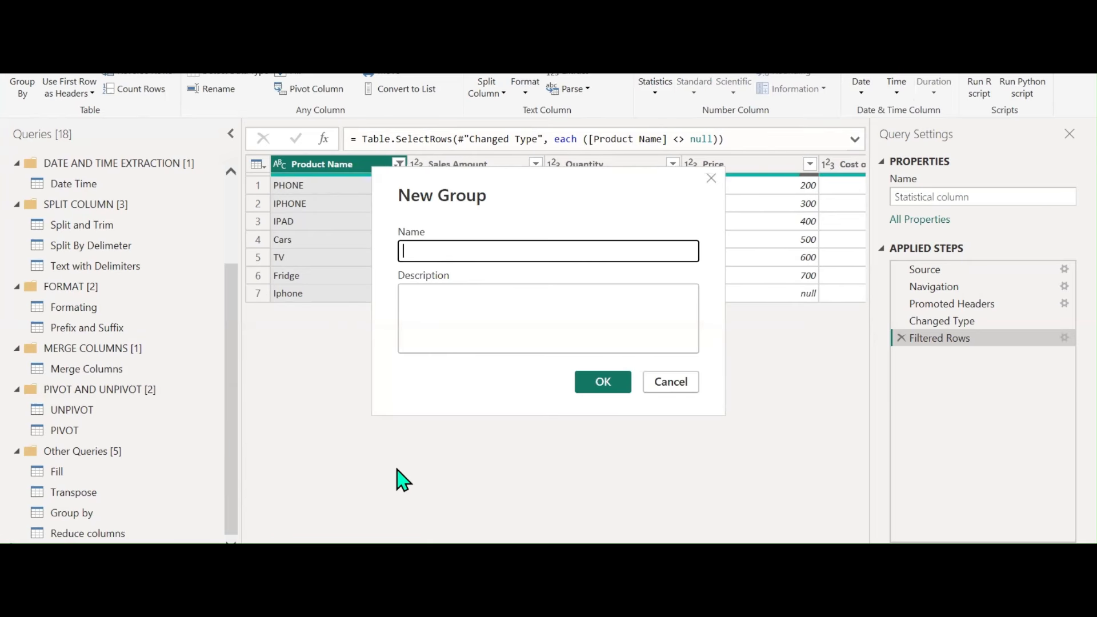
{"action": "type", "text": "NUMBER COLUMN"}
{"action": "key", "text": "Return"}
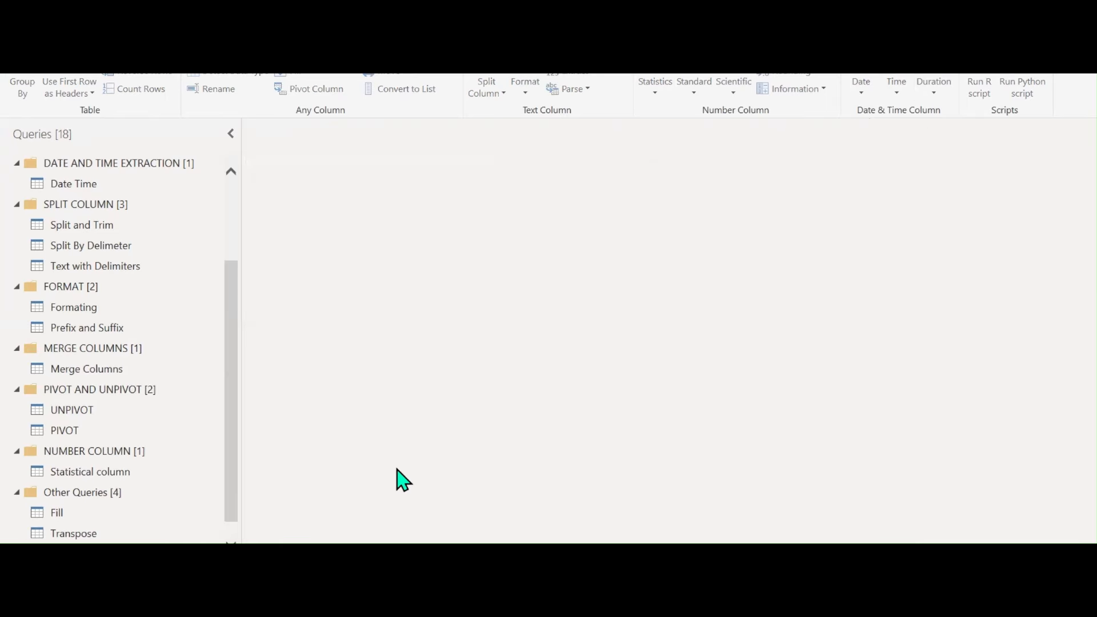
{"action": "left_click", "coordinate": [113, 472]}
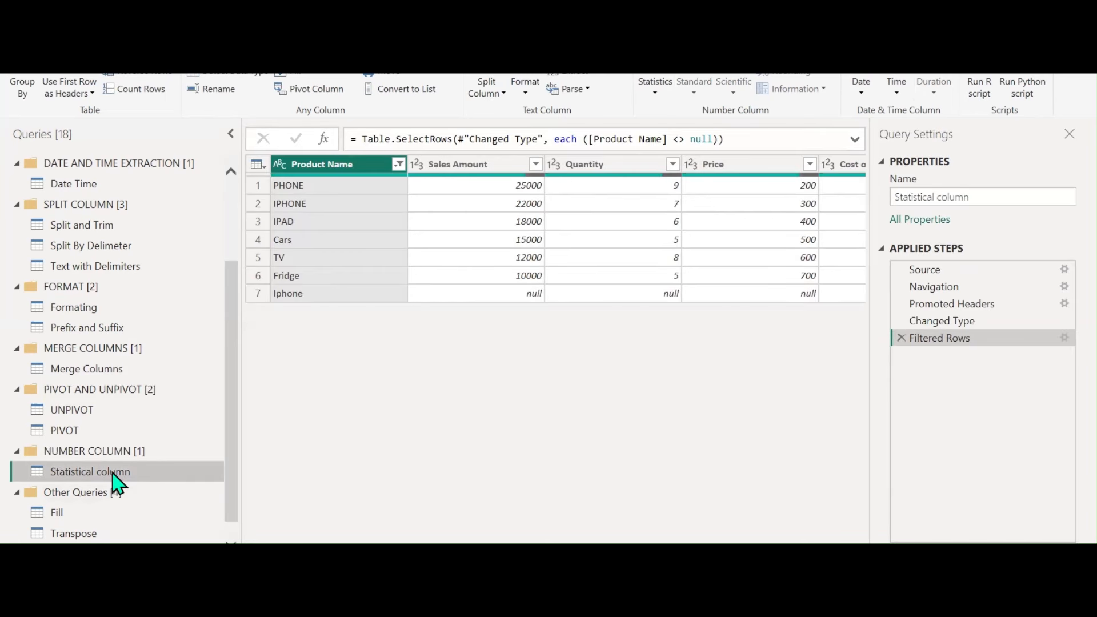
Filter out the null row from the Sales Amount column
{"action": "left_click", "coordinate": [503, 167]}
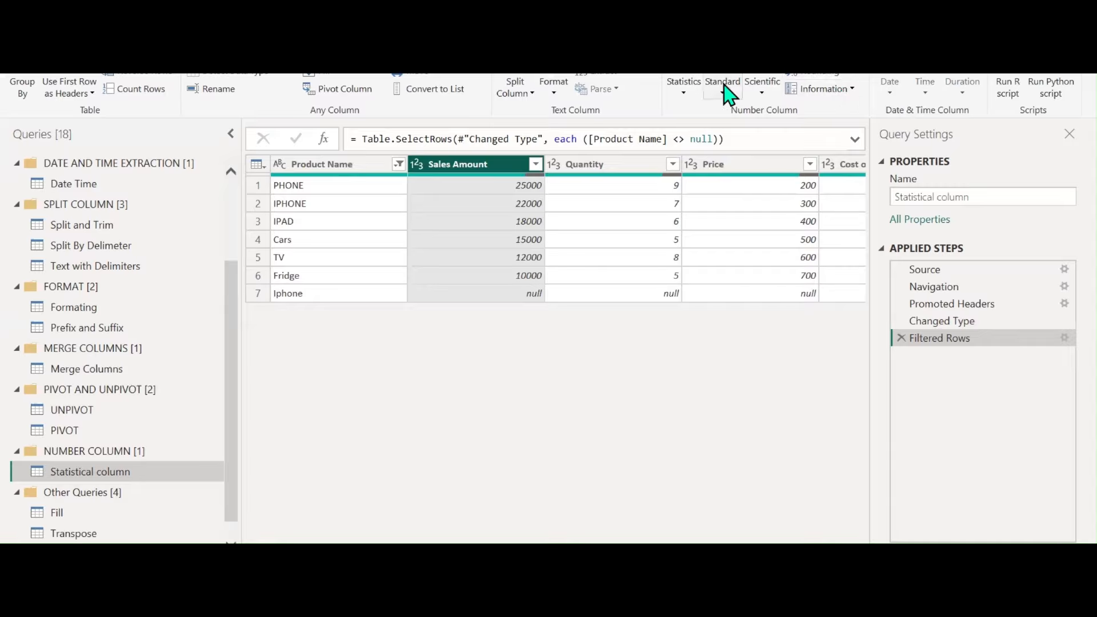
{"action": "left_click", "coordinate": [684, 94]}
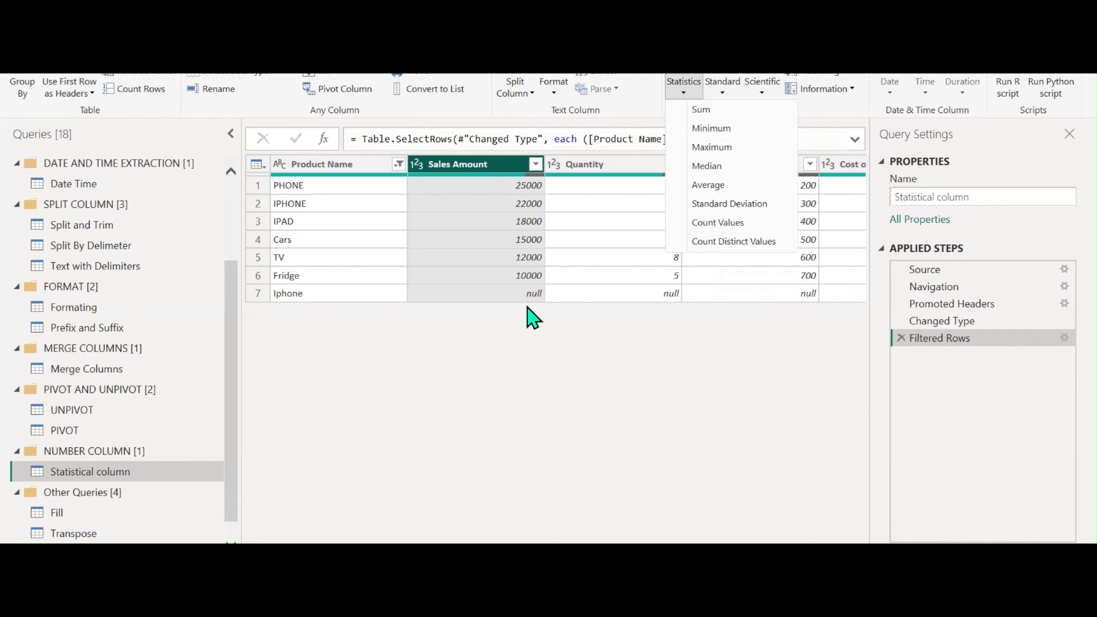
{"action": "left_click", "coordinate": [535, 164]}
{"action": "left_click", "coordinate": [535, 164]}
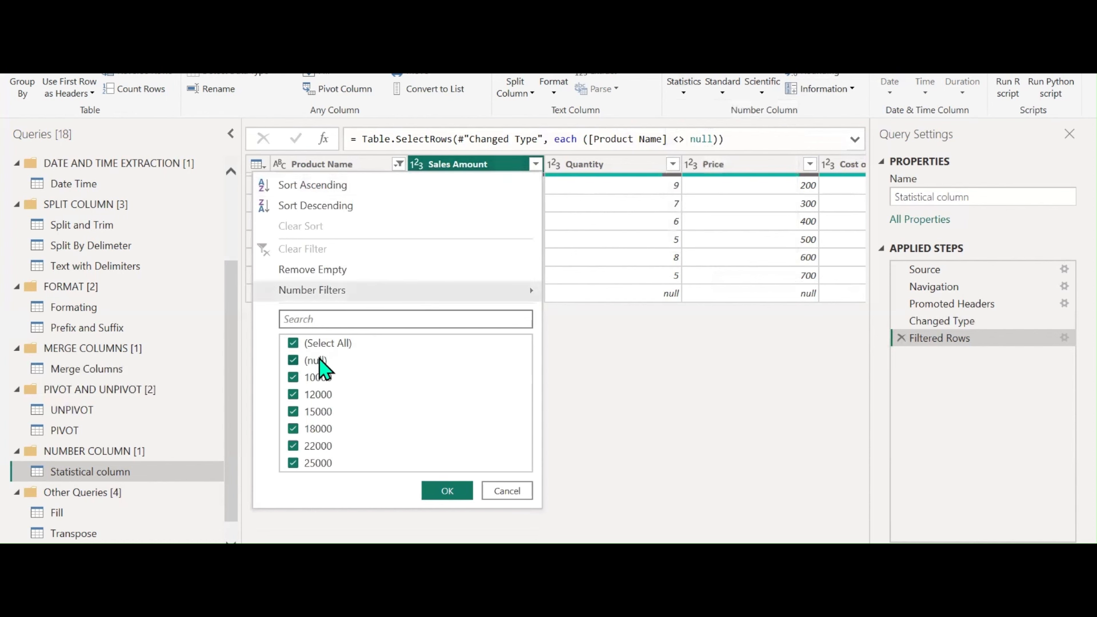
{"action": "left_click", "coordinate": [320, 361]}
{"action": "left_click", "coordinate": [448, 491]}
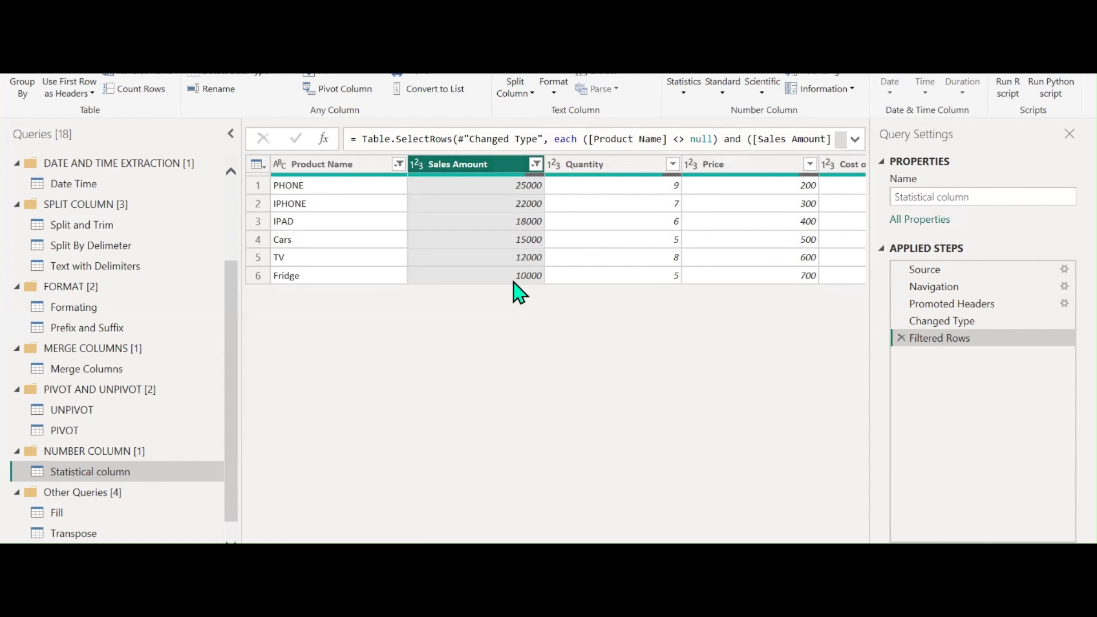
Calculate the Sales Amount sum (102000), then delete the Calculated Sum step
{"action": "left_click", "coordinate": [685, 91]}
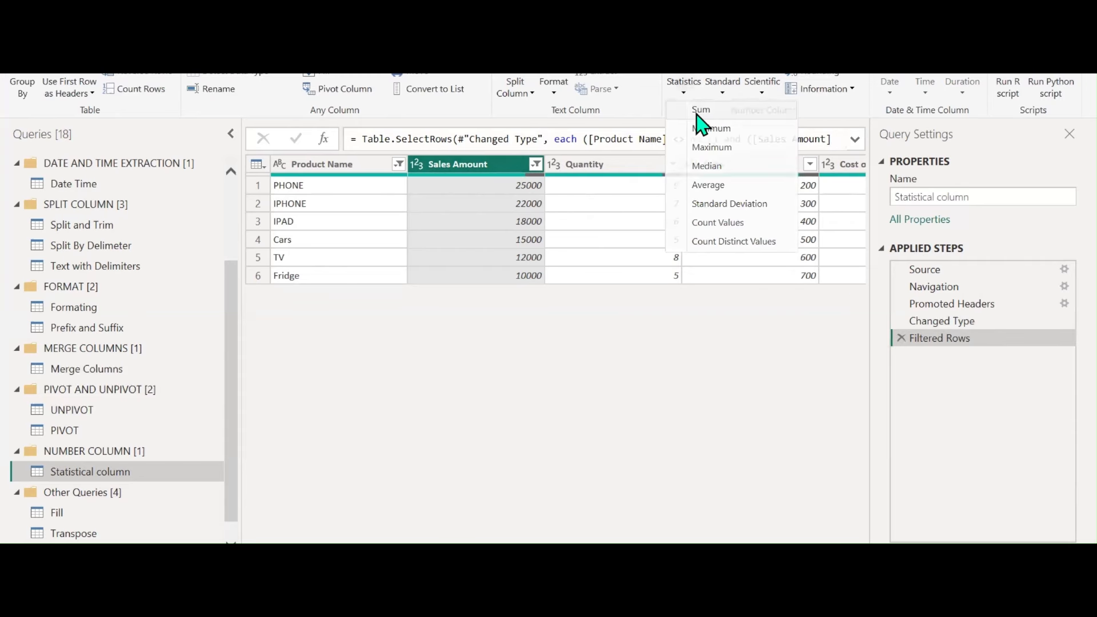
{"action": "left_click", "coordinate": [698, 111]}
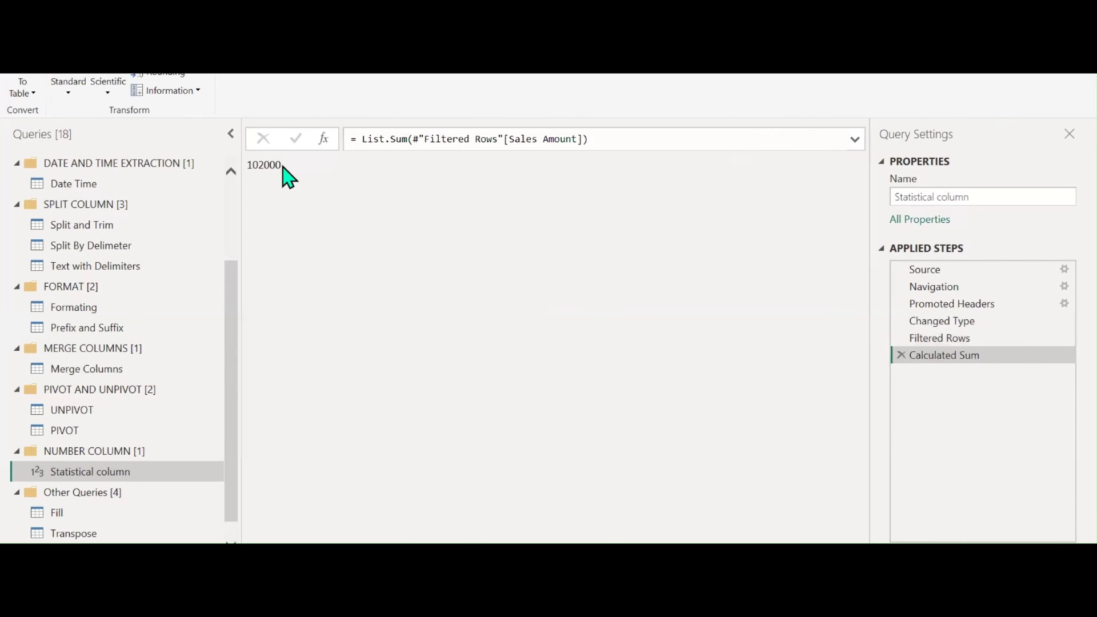
{"action": "left_click_drag", "start_coordinate": [283, 168], "coordinate": [248, 167]}
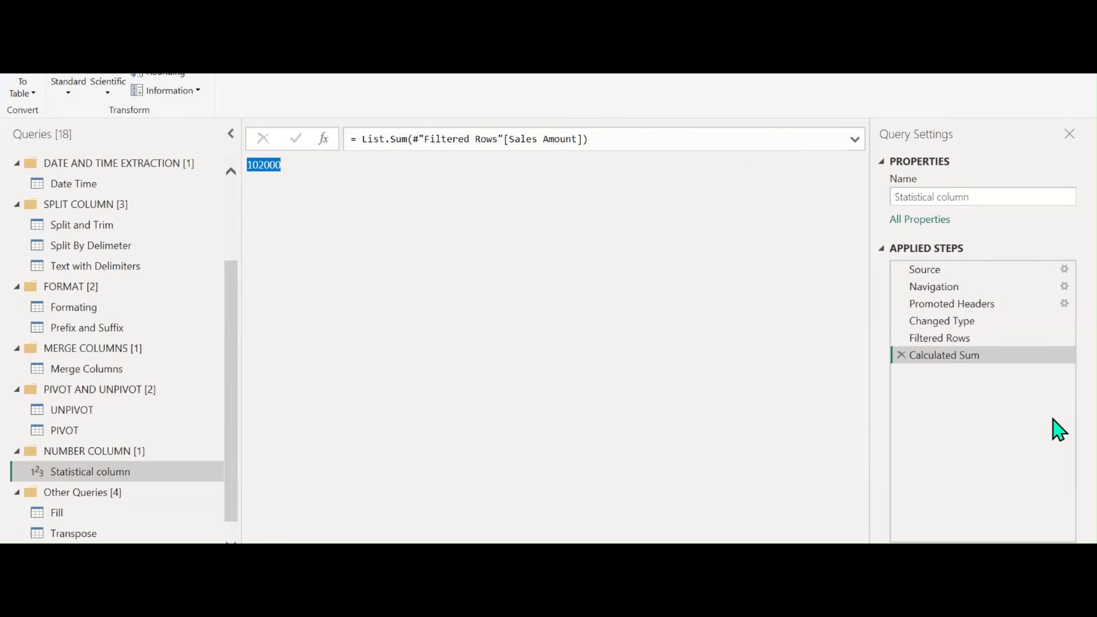
{"action": "left_click", "coordinate": [901, 355]}
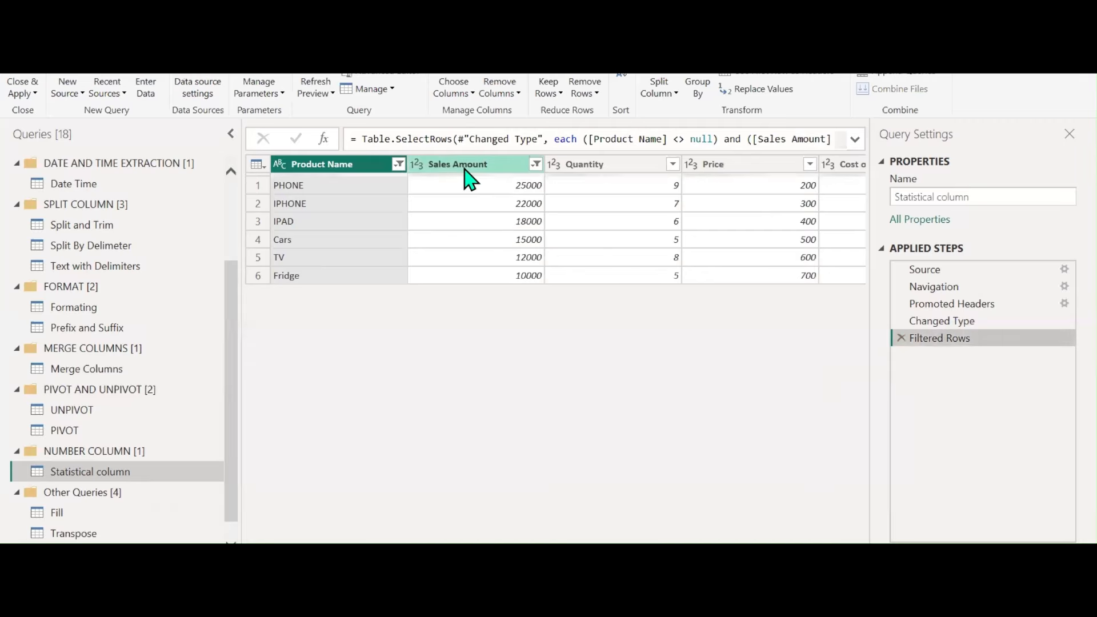
Try the Sales Amount minimum and maximum statistics, deleting each calculated step afterwards
{"action": "left_click", "coordinate": [463, 165]}
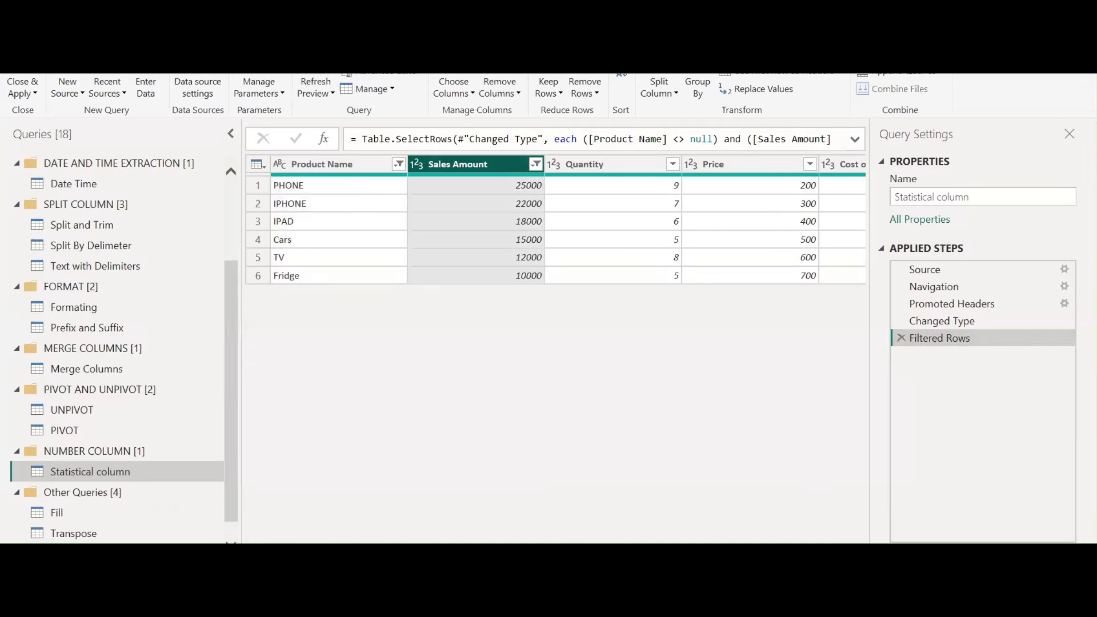
{"action": "left_click", "coordinate": [117, 37]}
{"action": "left_click", "coordinate": [684, 88]}
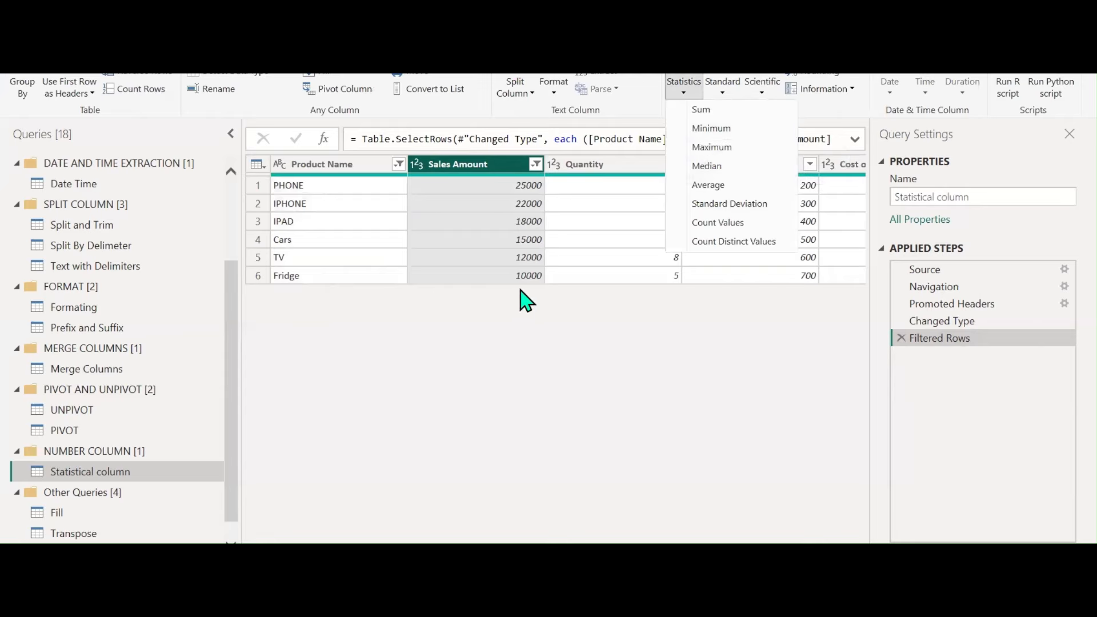
{"action": "left_click", "coordinate": [711, 129]}
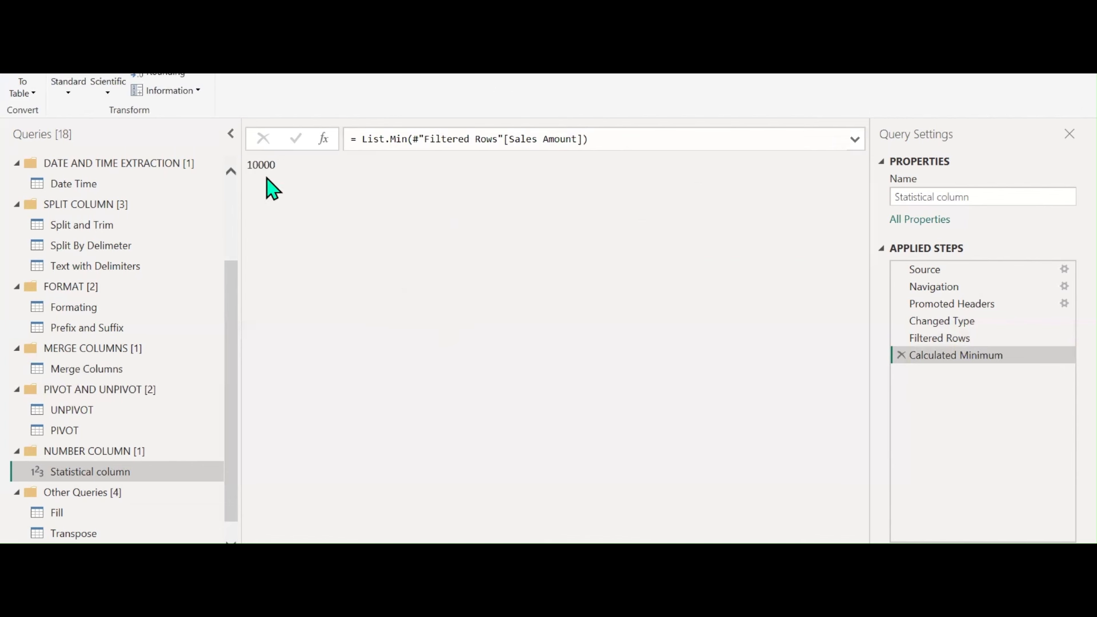
{"action": "left_click", "coordinate": [901, 355]}
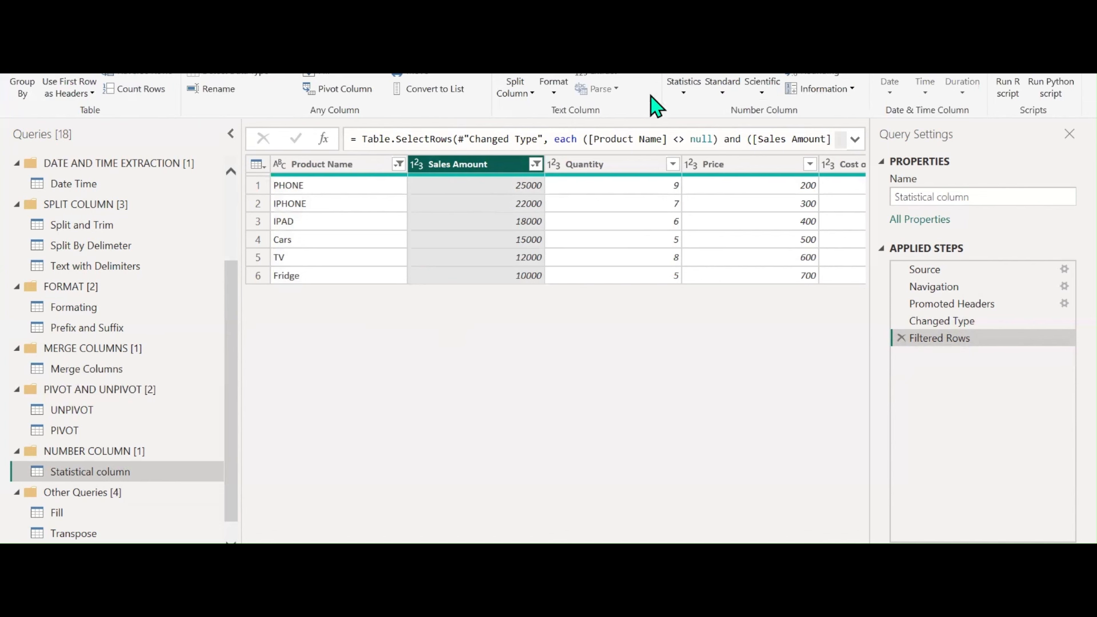
{"action": "left_click", "coordinate": [681, 87]}
{"action": "left_click", "coordinate": [705, 145]}
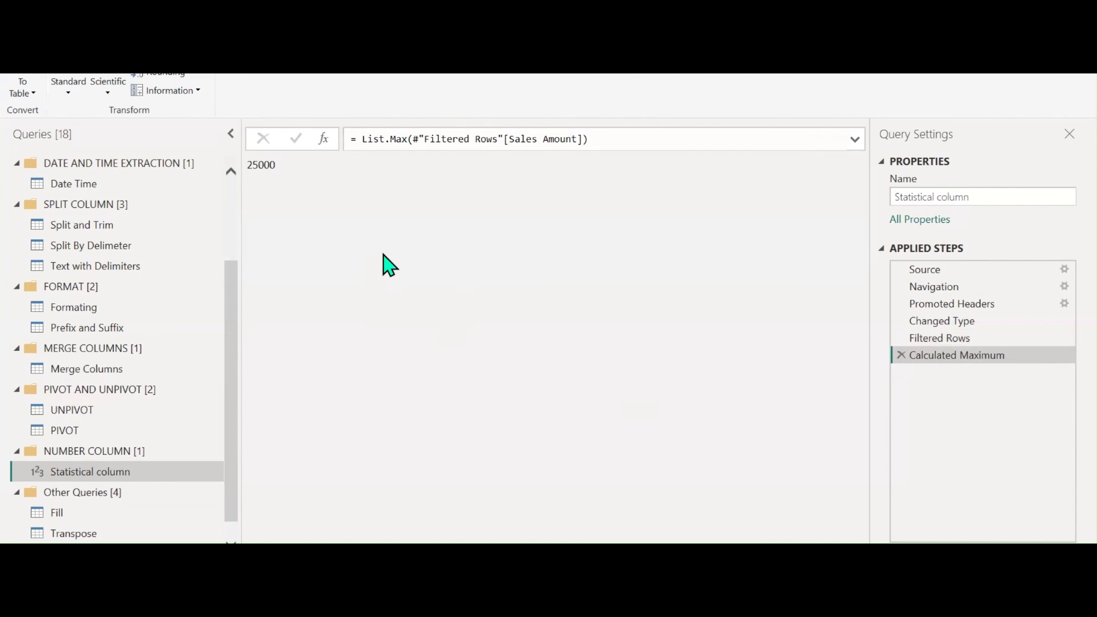
{"action": "left_click", "coordinate": [901, 355]}
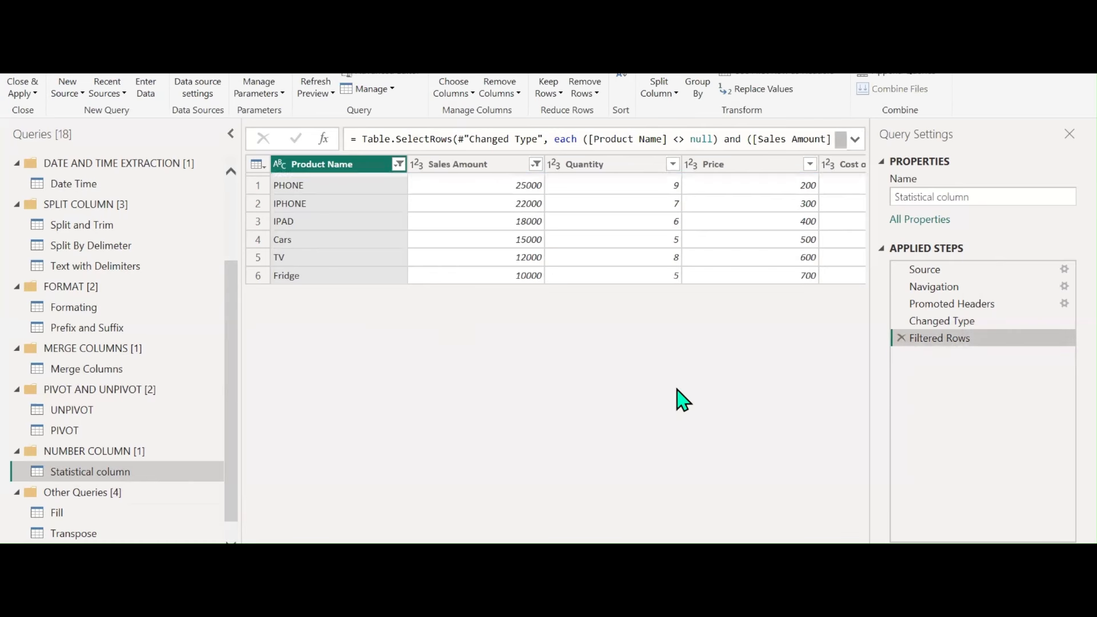
Reopen the Sales Amount statistics list and close it without applying anything
{"action": "left_click", "coordinate": [497, 164]}
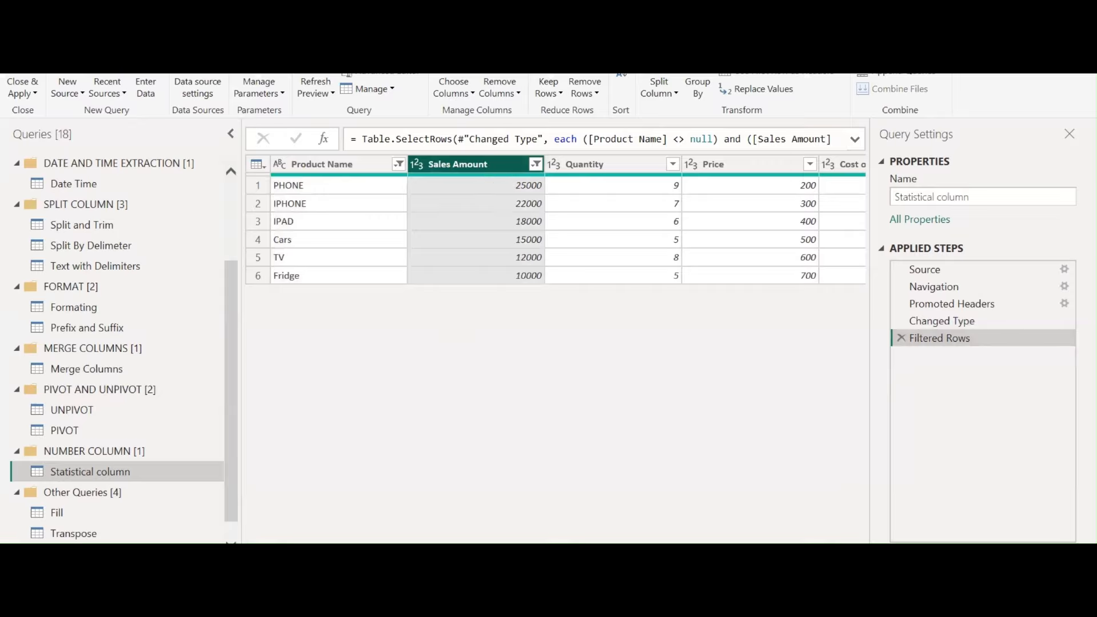
{"action": "left_click", "coordinate": [171, 61]}
{"action": "left_click", "coordinate": [683, 87]}
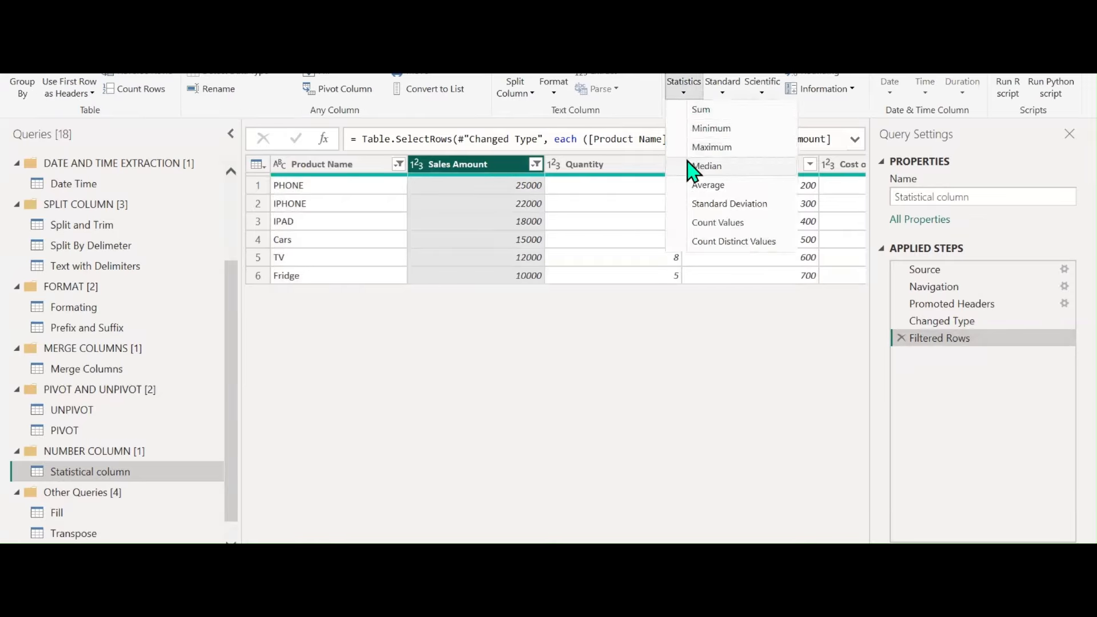
{"action": "left_click", "coordinate": [584, 367]}
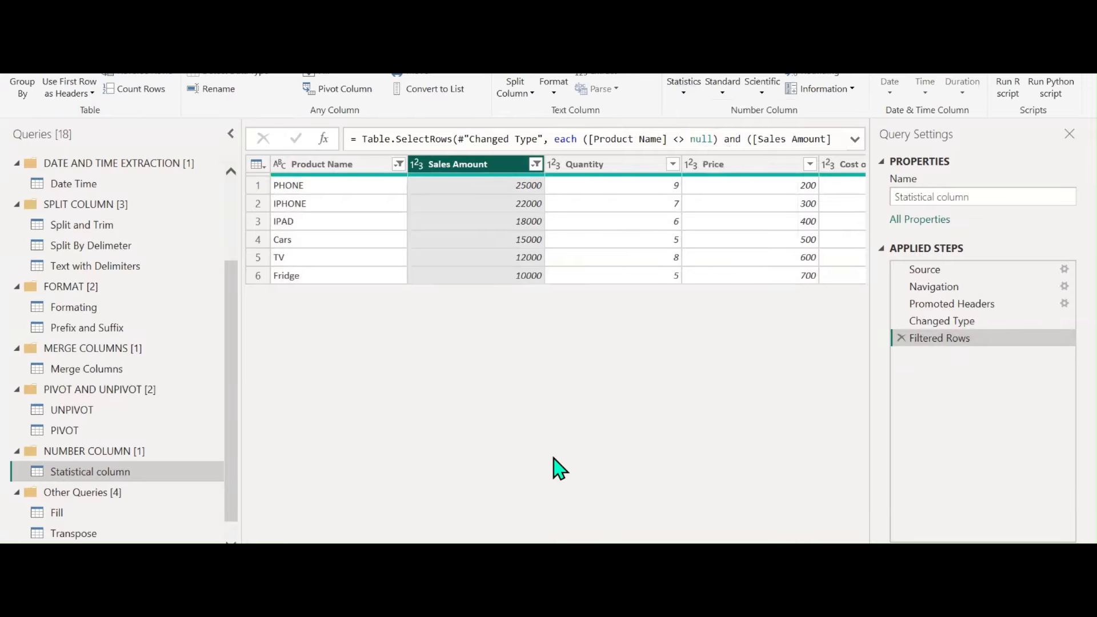
{"action": "key", "text": "alt+Tab"}
Add MEAN, MEDIAN and MODE headings on separate lines below the unpivot notes
{"action": "scroll", "coordinate": [369, 380], "scroll_direction": "down", "scroll_amount": 3}
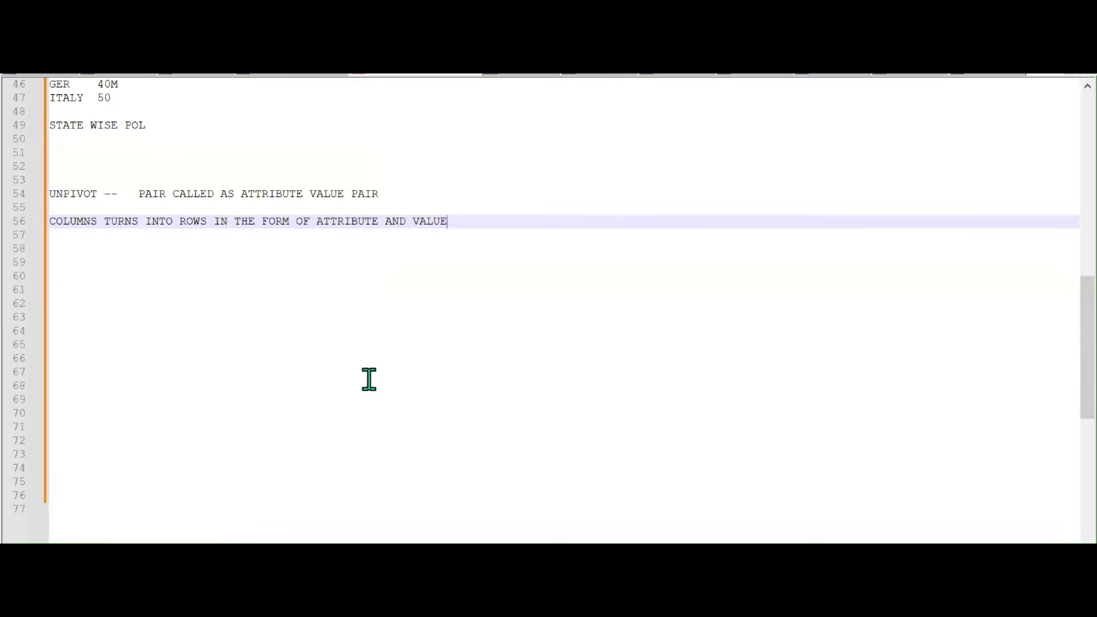
{"action": "key", "text": "Return"}
{"action": "key", "text": "Return"}
{"action": "key", "text": "Return"}
{"action": "key", "text": "Return"}
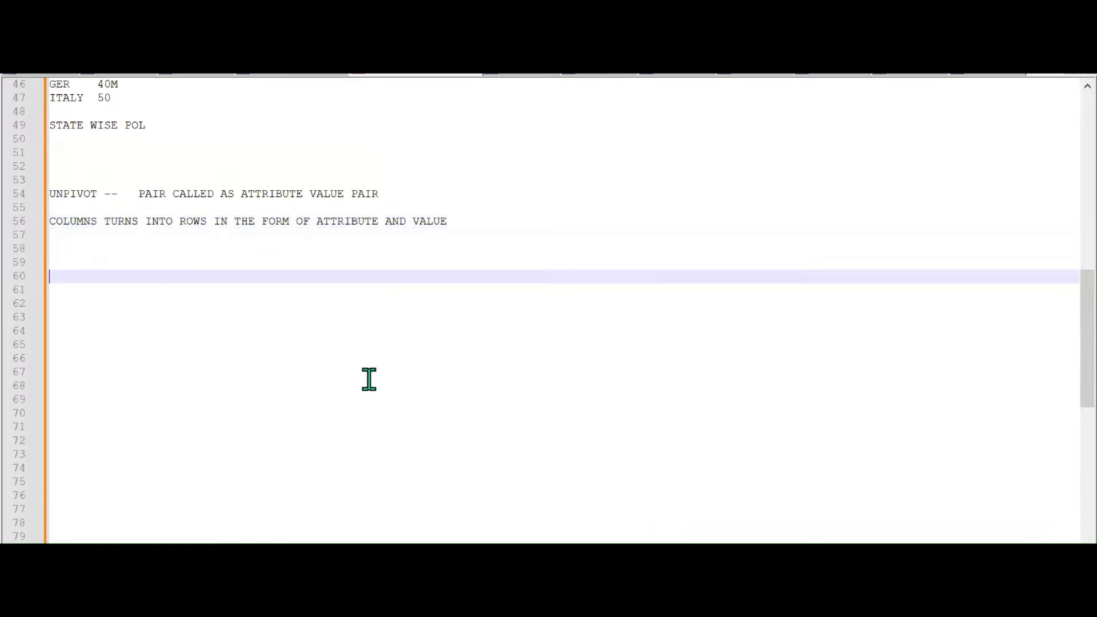
{"action": "type", "text": "mEA"}
{"action": "key", "text": "BackSpace"}
{"action": "key", "text": "BackSpace"}
{"action": "key", "text": "BackSpace"}
{"action": "type", "text": "MEAN"}
{"action": "key", "text": "Return"}
{"action": "key", "text": "Return"}
{"action": "key", "text": "Return"}
{"action": "key", "text": "Return"}
{"action": "type", "text": "MEDIAN"}
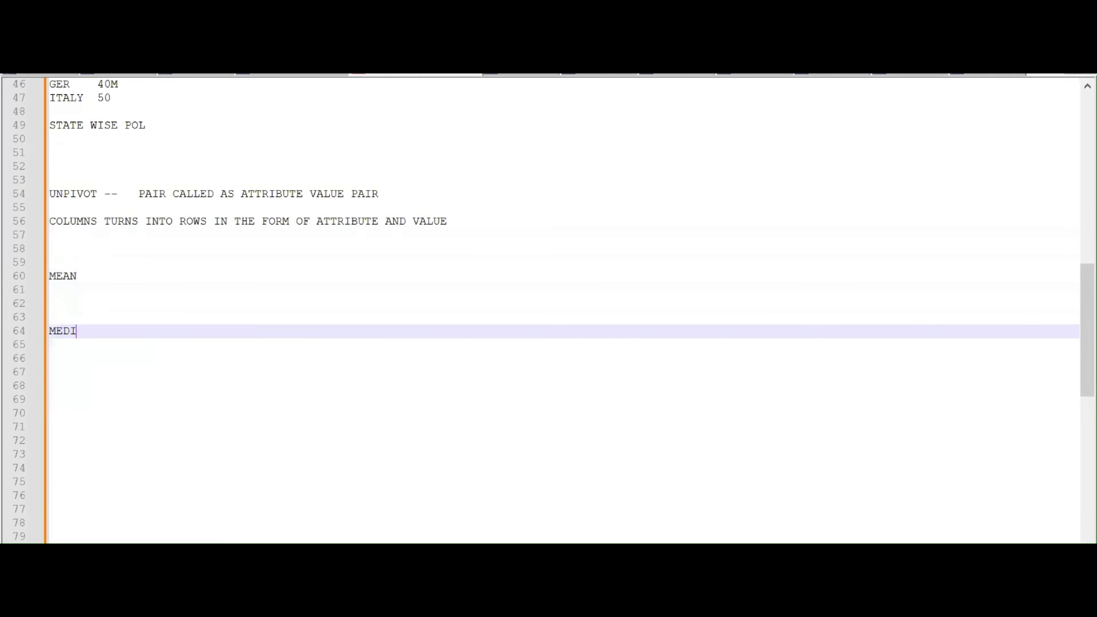
{"action": "key", "text": "Return"}
{"action": "key", "text": "Return"}
{"action": "key", "text": "Return"}
{"action": "key", "text": "Return"}
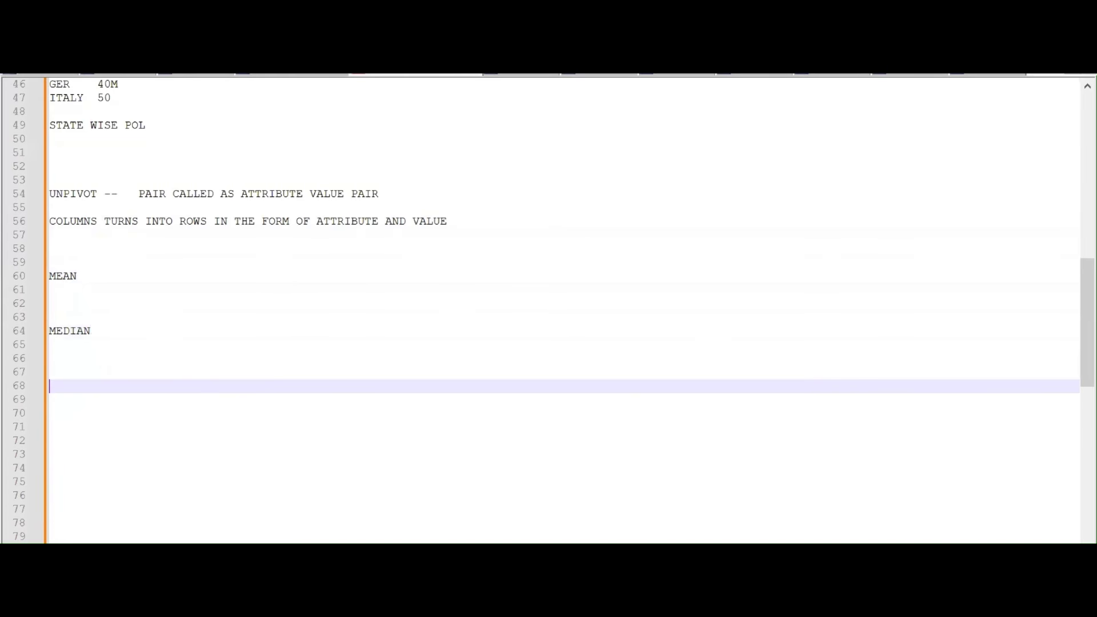
{"action": "type", "text": "MODE"}
{"action": "key", "text": "Up"}
{"action": "key", "text": "Up"}
{"action": "key", "text": "Up"}
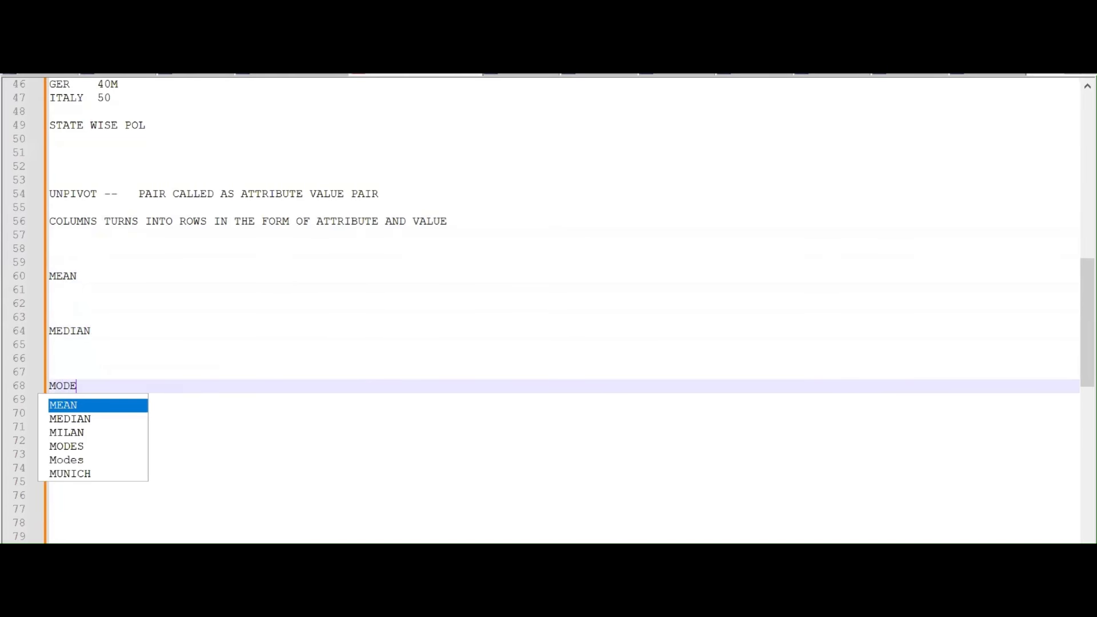
{"action": "key", "text": "Escape"}
{"action": "key", "text": "Up"}
{"action": "key", "text": "Up"}
{"action": "key", "text": "Up"}
{"action": "key", "text": "Up"}
{"action": "key", "text": "Up"}
{"action": "key", "text": "Up"}
{"action": "key", "text": "Up"}
{"action": "key", "text": "Up"}
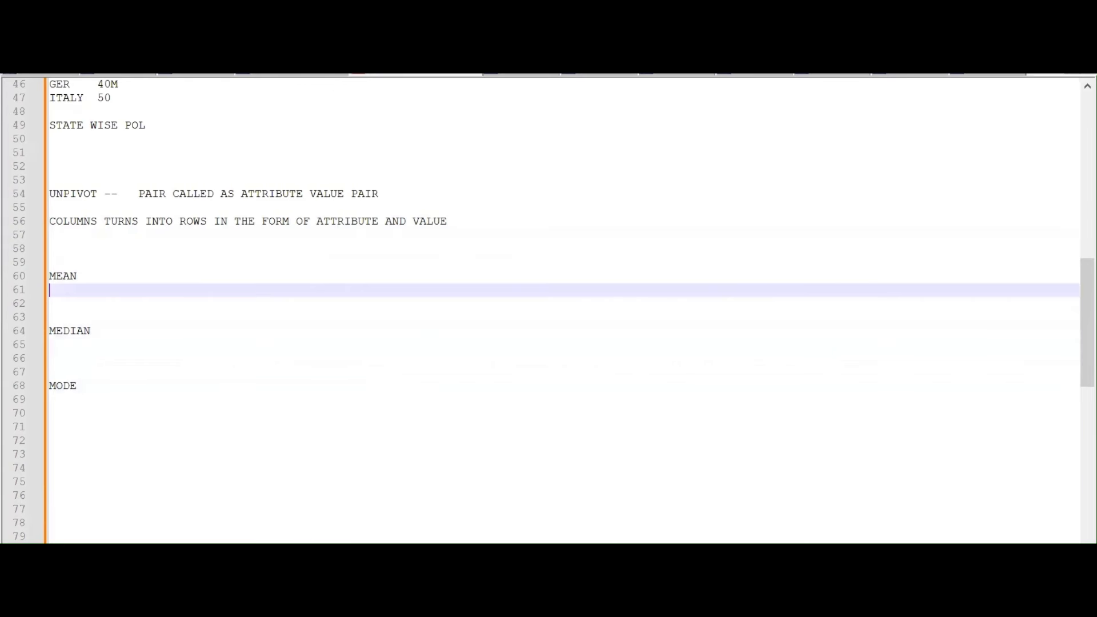
Extend MEAN to MEAN/AVERAGE and add the example '1,2,3,4,5 = 1+2+3+4+5/5 ='
{"action": "type", "text": "/AVERAGE"}
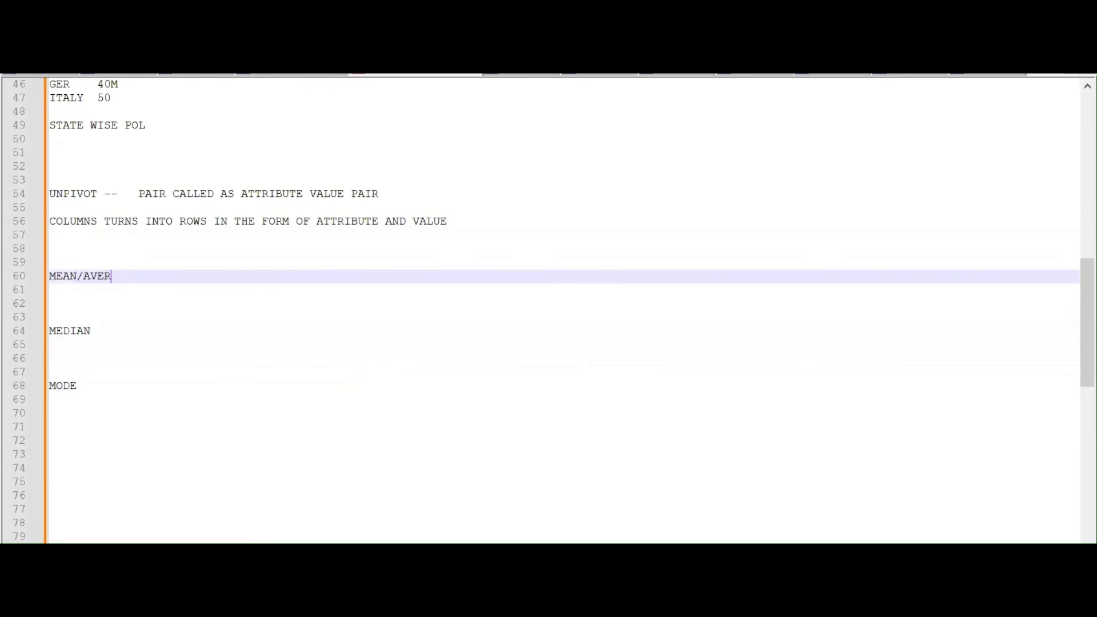
{"action": "key", "text": "Return"}
{"action": "key", "text": "Return"}
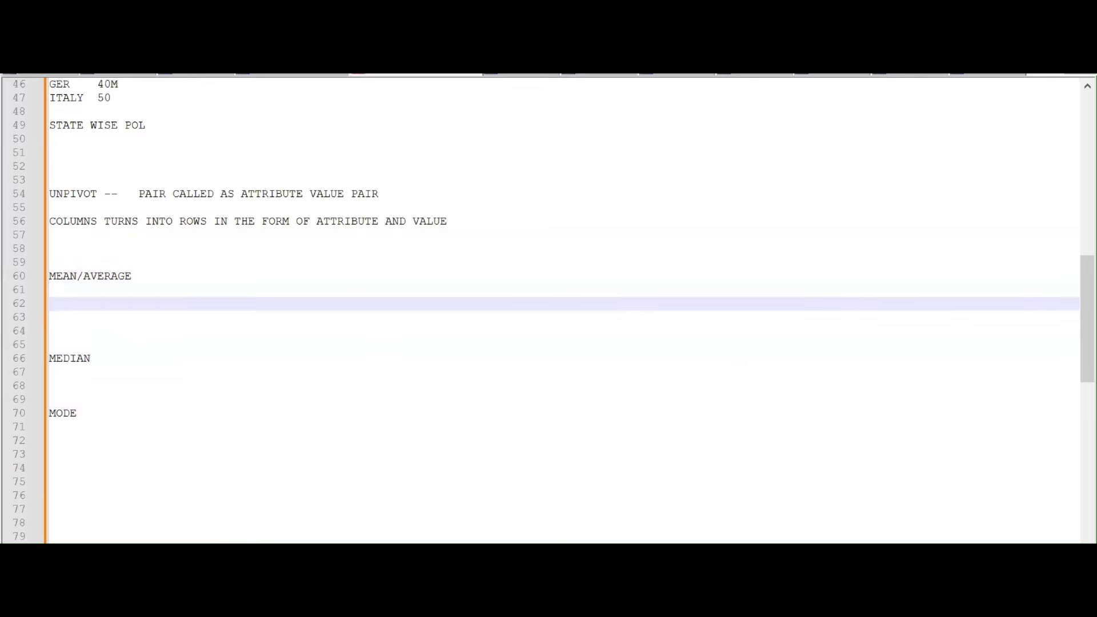
{"action": "type", "text": "1,2,3,45"}
{"action": "type", "text": "+5"}
{"action": "type", "text": "5 ="}
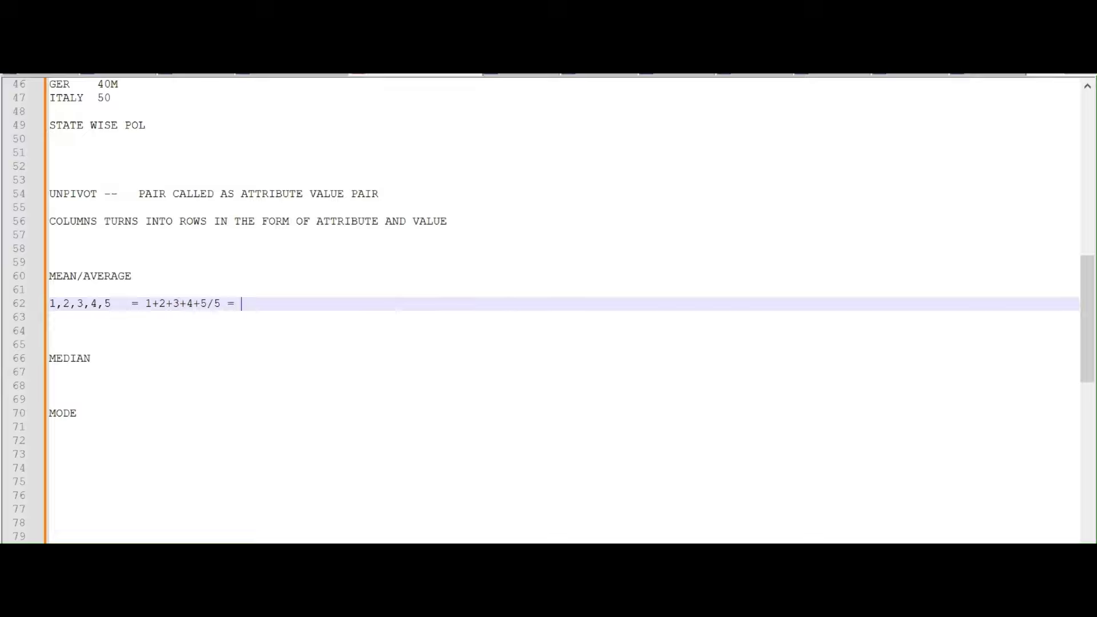
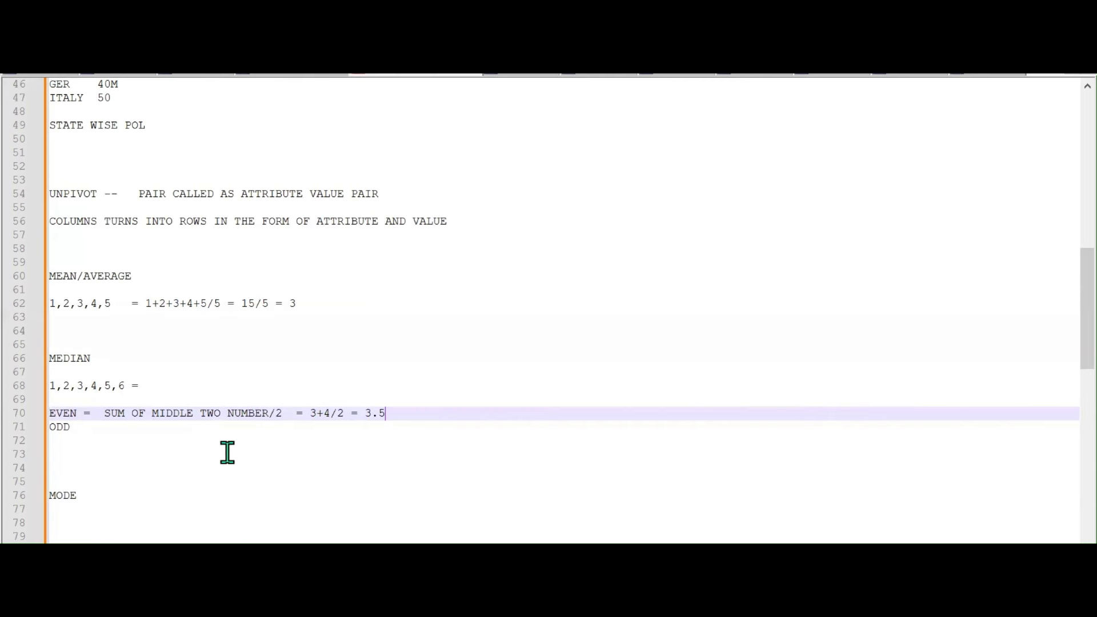
Complete the median note as 'ODD = MIDDLE NUMBER' and select MIDDLE NUMBER for emphasis
{"action": "left_click", "coordinate": [80, 429]}
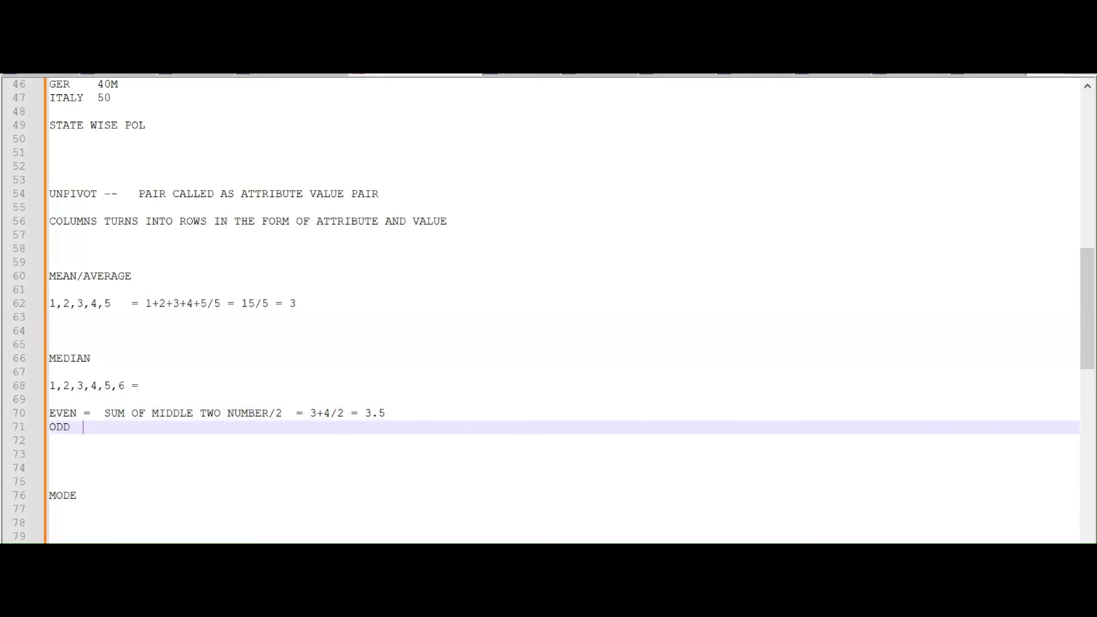
{"action": "type", "text": "= MIDDLE NU"}
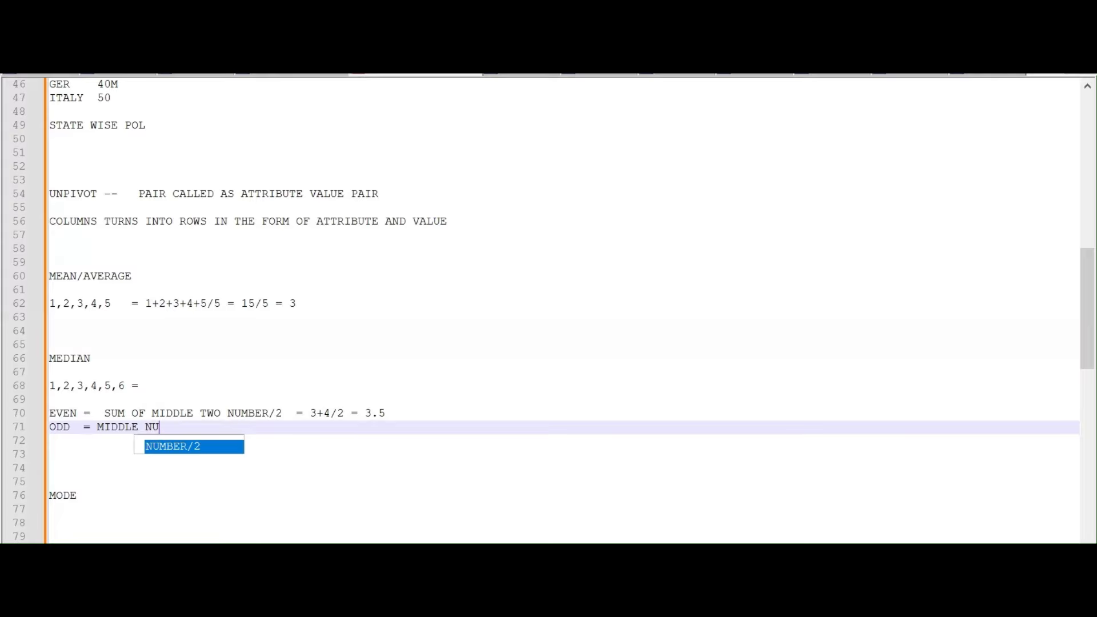
{"action": "type", "text": "MBER"}
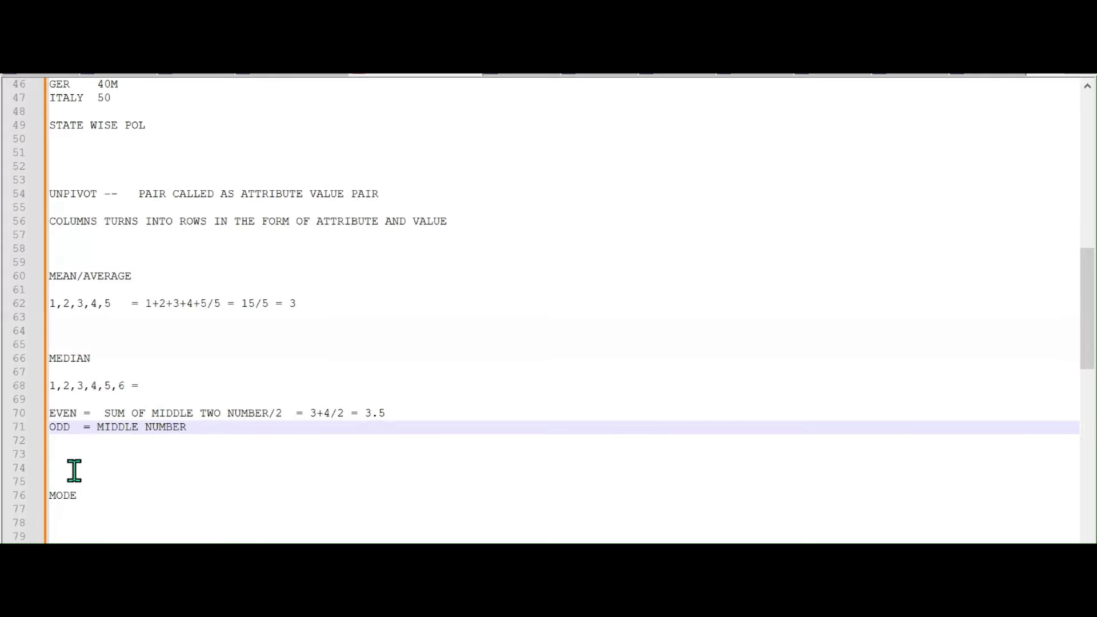
{"action": "left_click", "coordinate": [306, 412]}
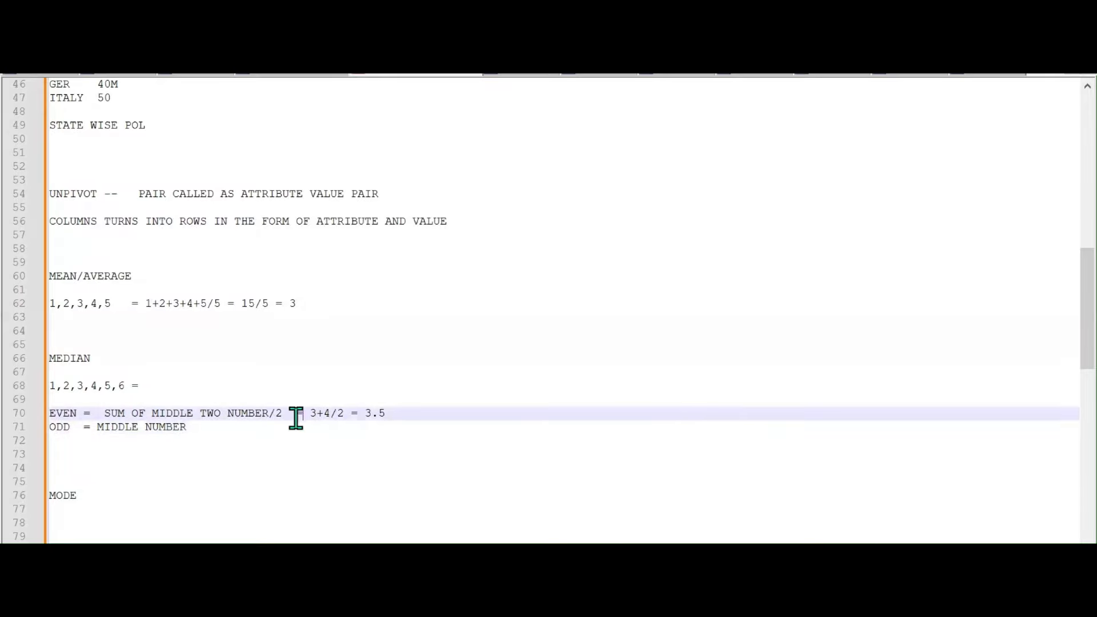
{"action": "left_click_drag", "start_coordinate": [96, 427], "coordinate": [180, 426]}
{"action": "scroll", "coordinate": [192, 444], "scroll_direction": "down", "scroll_amount": 3}
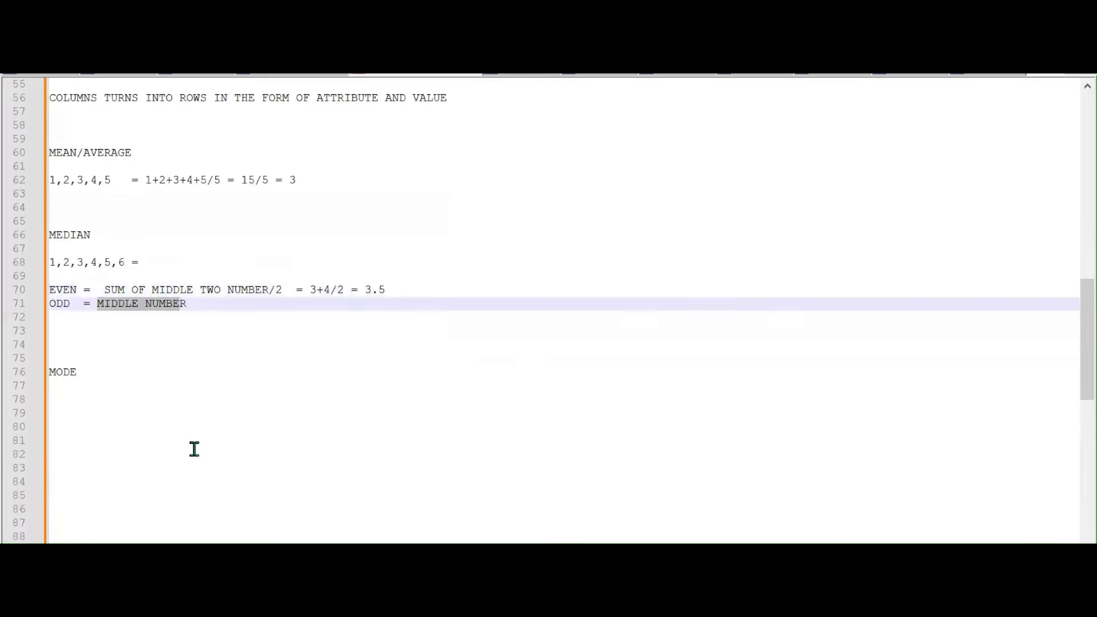
Add the definition 'REPEATED NUMBER' on a new line under MODE
{"action": "left_click", "coordinate": [113, 386]}
{"action": "key", "text": "Return"}
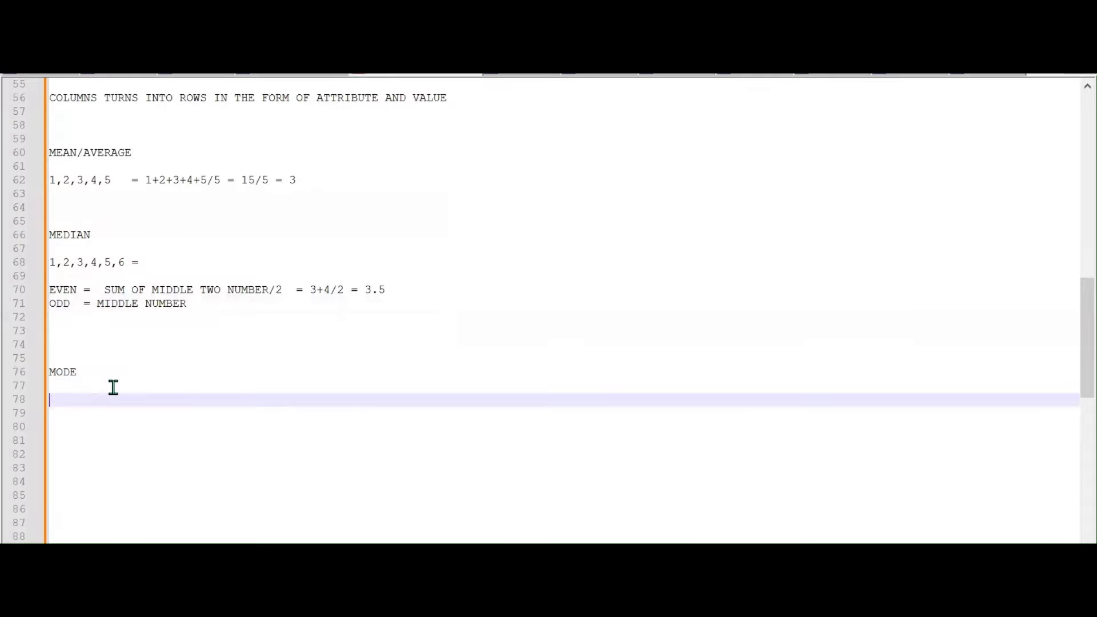
{"action": "type", "text": "RE"}
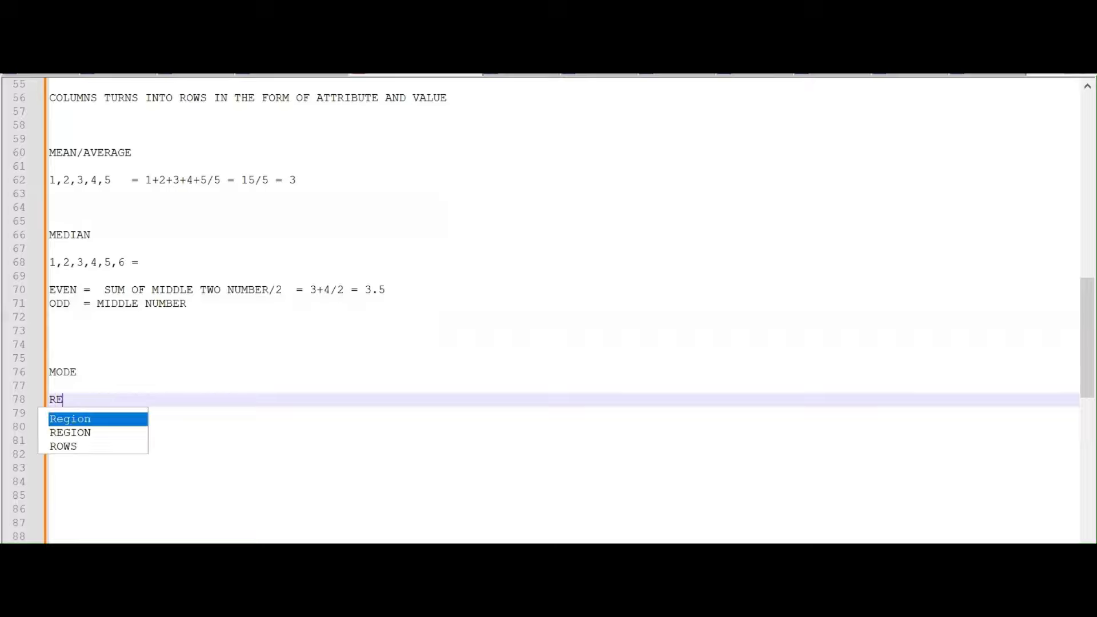
{"action": "type", "text": "PEATED "}
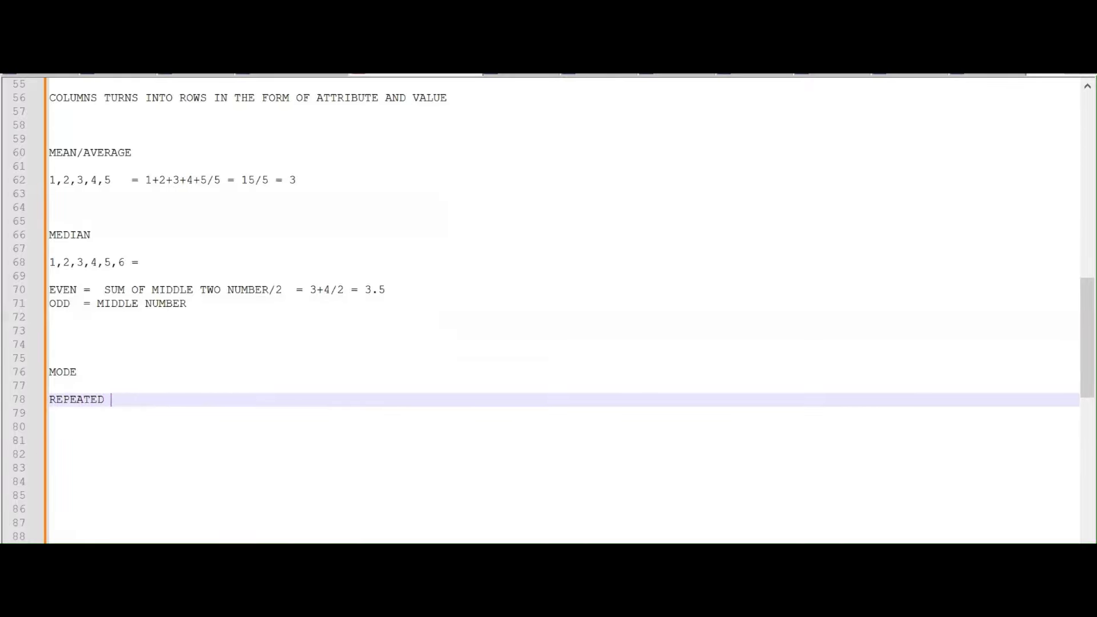
{"action": "type", "text": "NUM"}
{"action": "key", "text": "Return"}
{"action": "key", "text": "Return"}
{"action": "key", "text": "Return"}
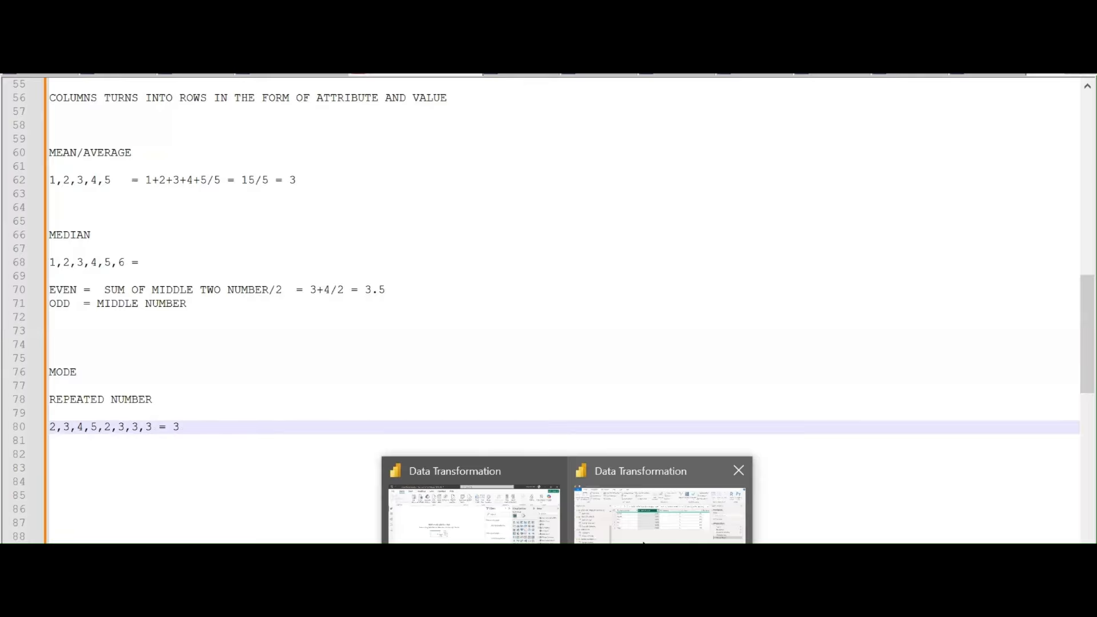
Try the Median and Average statistics on Sales Amount, deleting each resulting step
{"action": "left_click", "coordinate": [643, 540]}
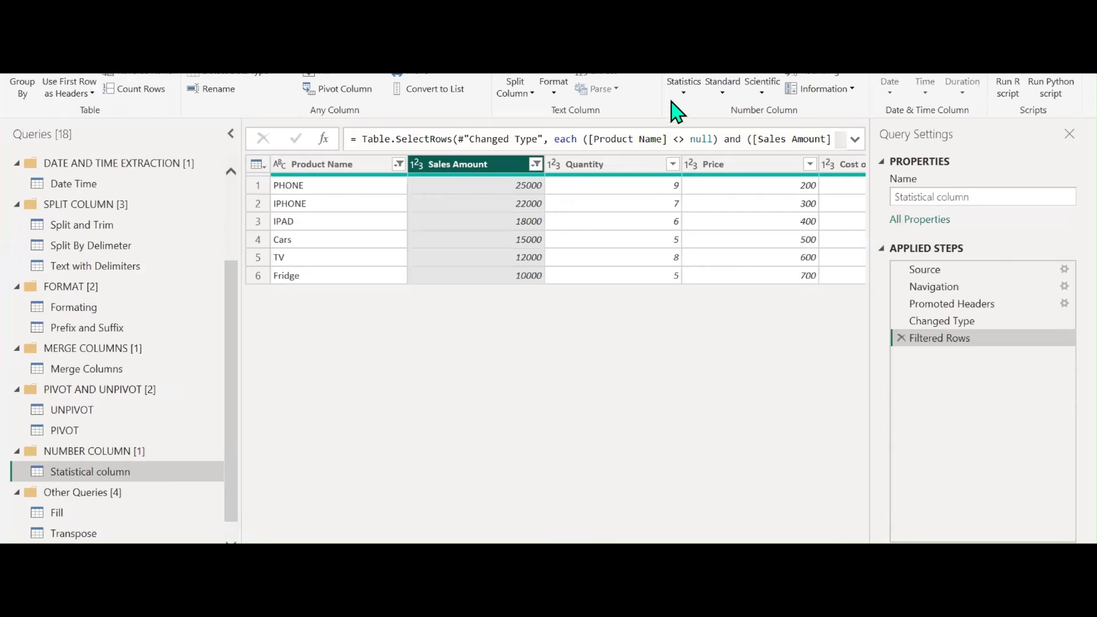
{"action": "left_click", "coordinate": [683, 87]}
{"action": "left_click", "coordinate": [708, 164]}
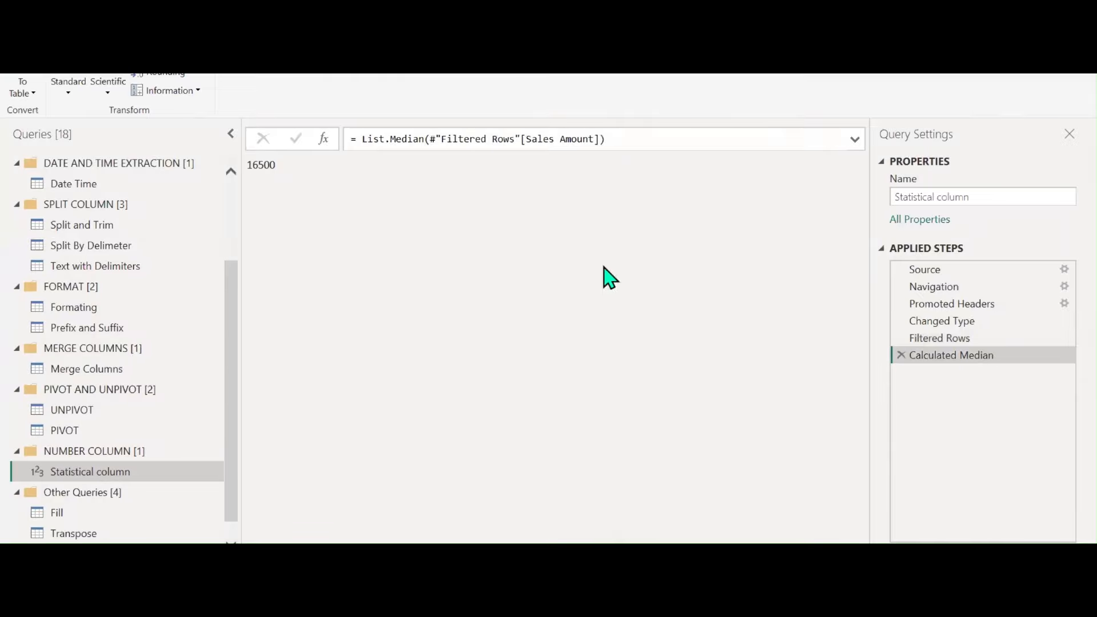
{"action": "left_click", "coordinate": [901, 357]}
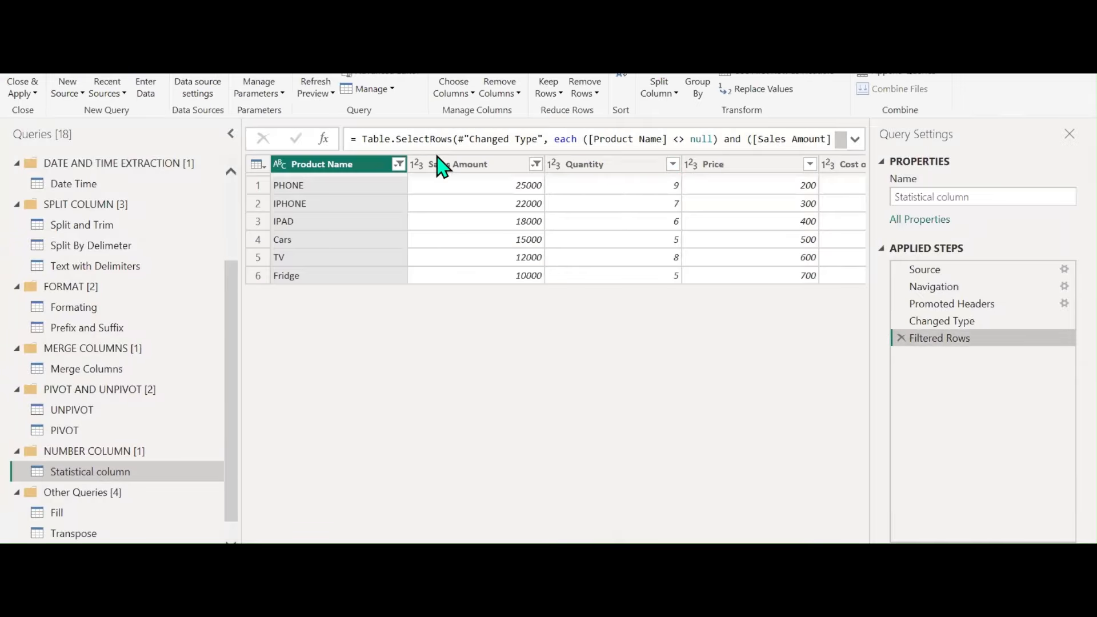
{"action": "left_click", "coordinate": [436, 165]}
{"action": "left_click", "coordinate": [92, 62]}
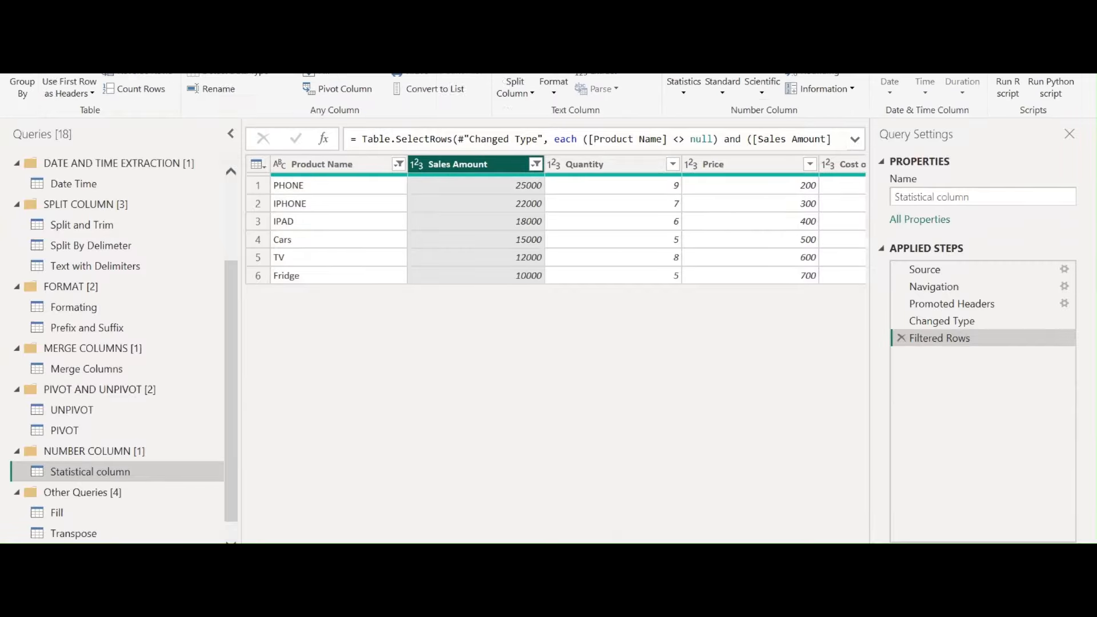
{"action": "left_click", "coordinate": [680, 88]}
{"action": "left_click", "coordinate": [708, 186]}
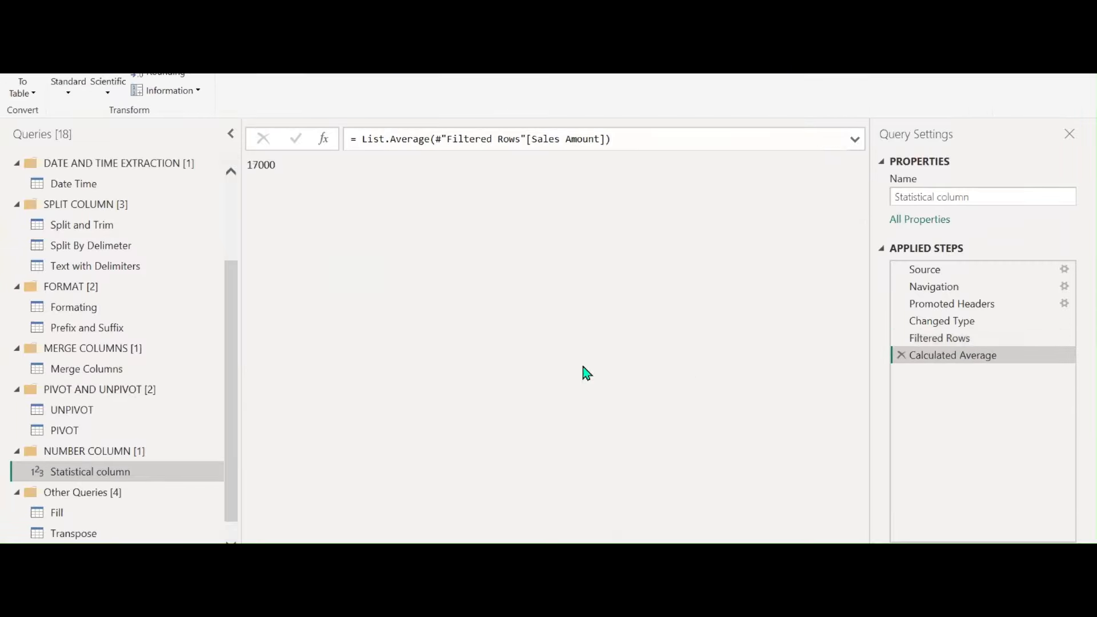
{"action": "left_click", "coordinate": [901, 355]}
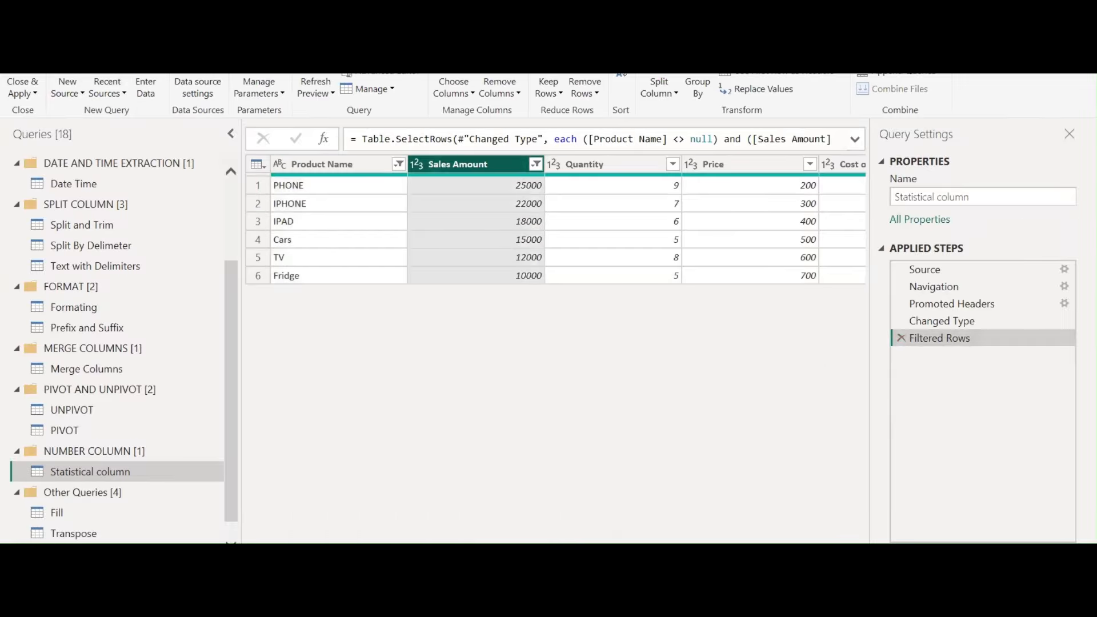
Try Standard Deviation and Count Values on Sales Amount, removing each step afterwards
{"action": "left_click", "coordinate": [92, 61]}
{"action": "left_click", "coordinate": [683, 87]}
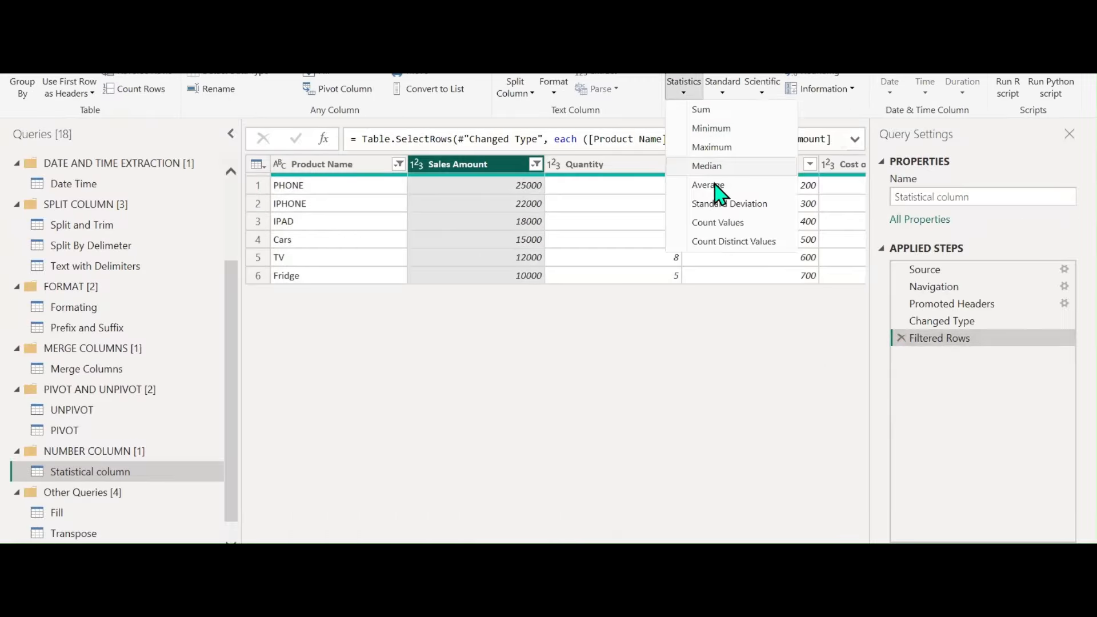
{"action": "left_click", "coordinate": [722, 205]}
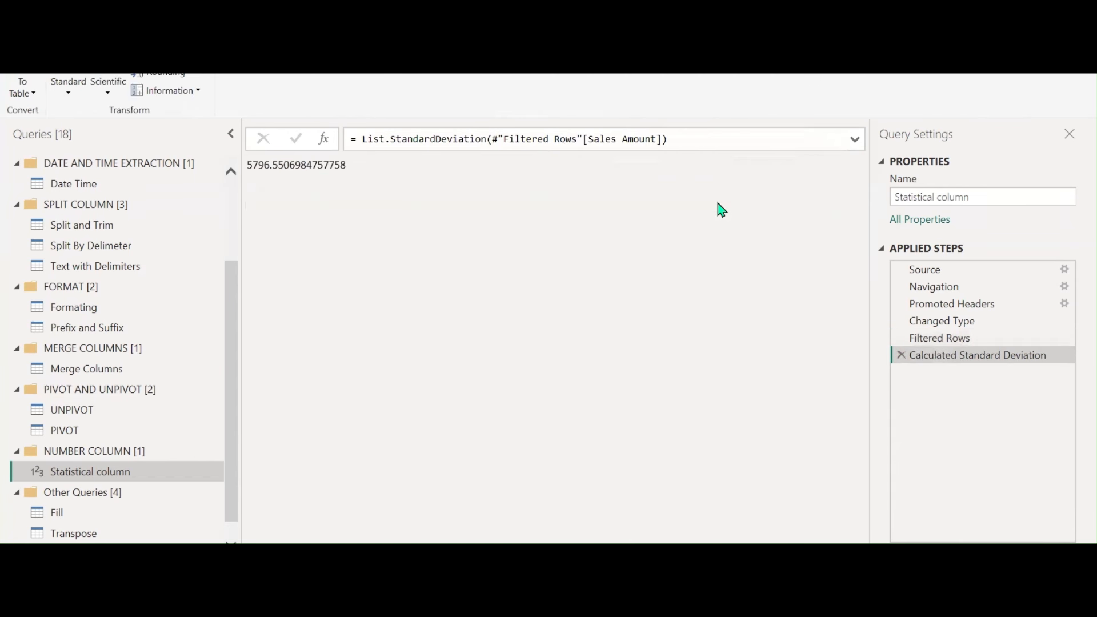
{"action": "left_click", "coordinate": [901, 355]}
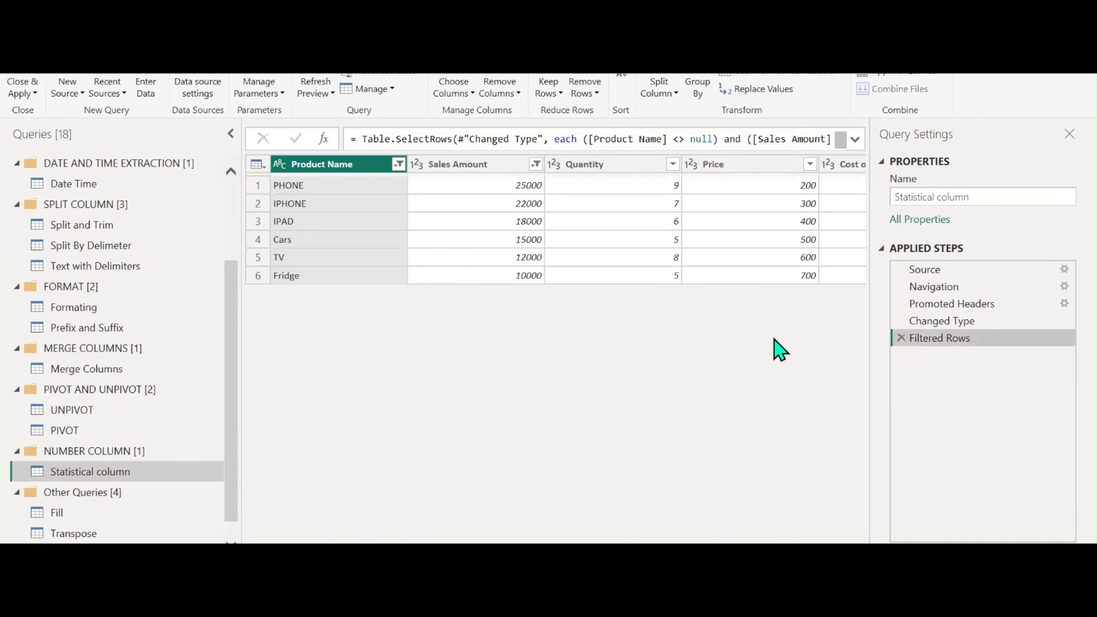
{"action": "left_click", "coordinate": [465, 165]}
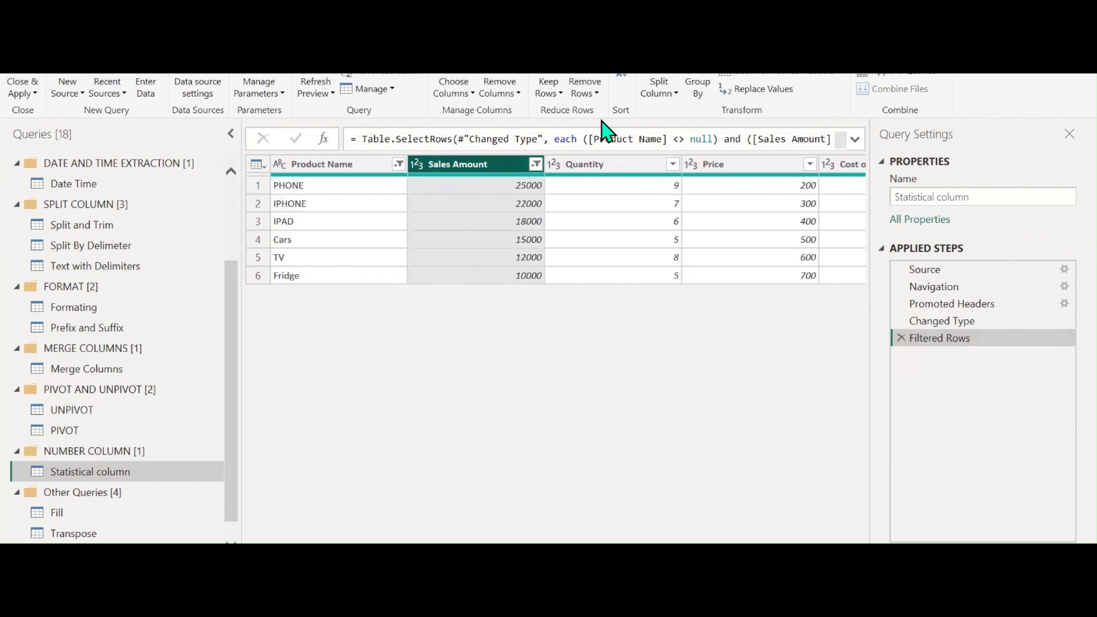
{"action": "left_click", "coordinate": [98, 36]}
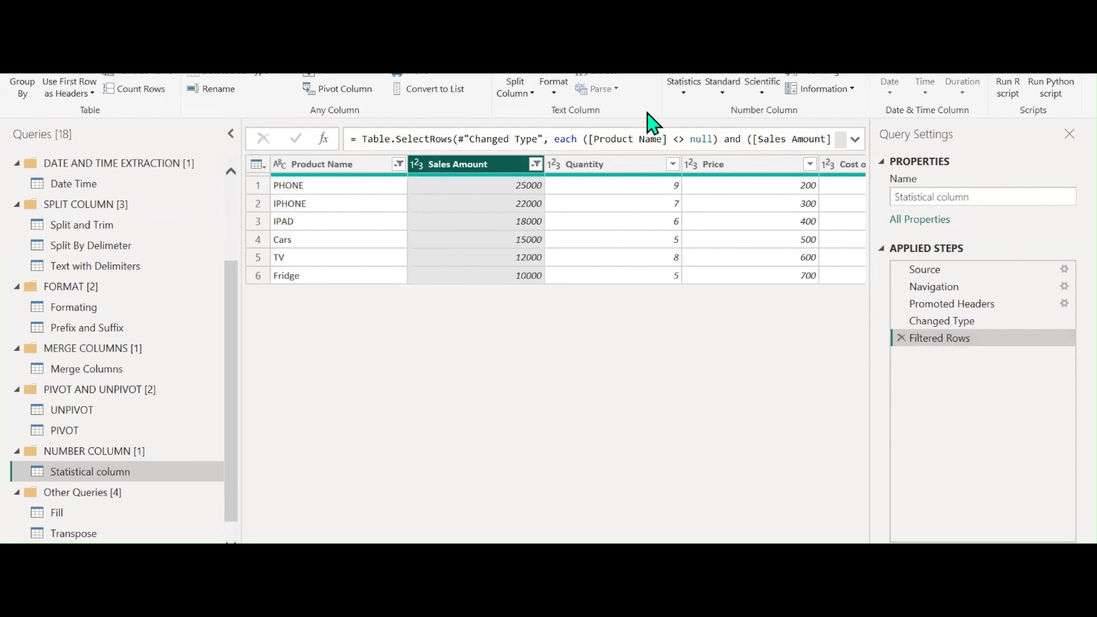
{"action": "left_click", "coordinate": [684, 88]}
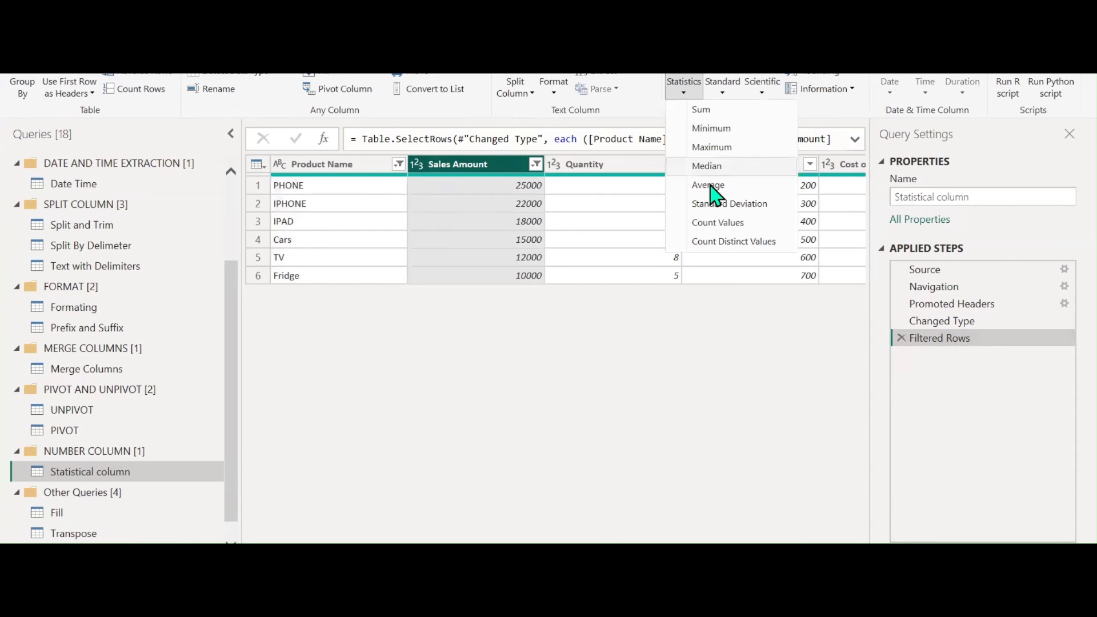
{"action": "left_click", "coordinate": [716, 224]}
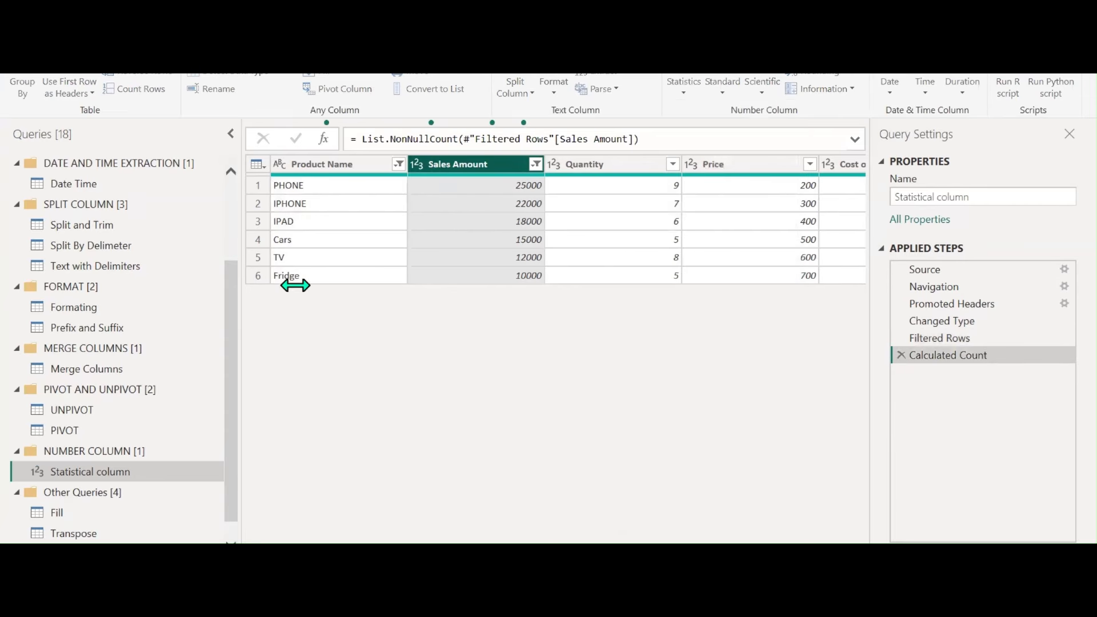
{"action": "left_click", "coordinate": [901, 354]}
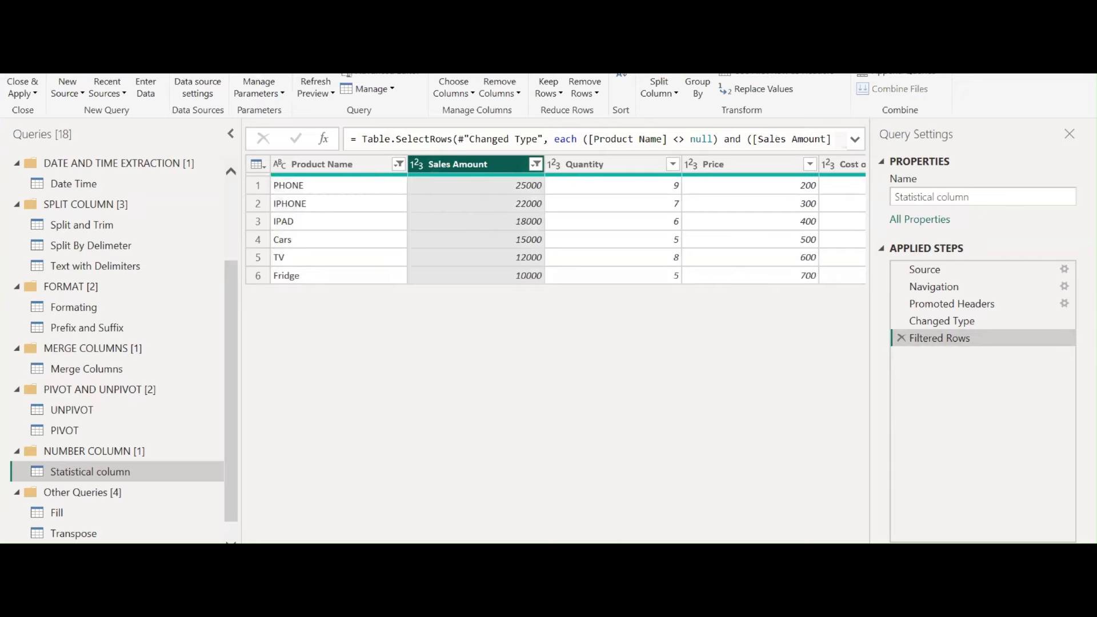
Try Count Distinct Values on Sales Amount and delete that step
{"action": "left_click", "coordinate": [687, 89]}
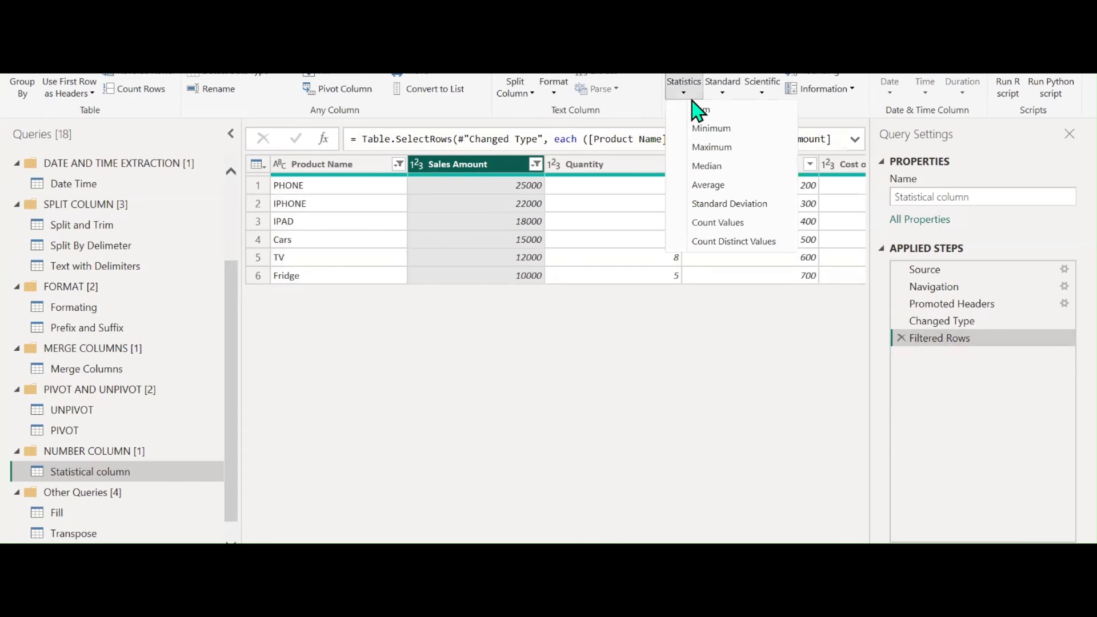
{"action": "left_click", "coordinate": [717, 245]}
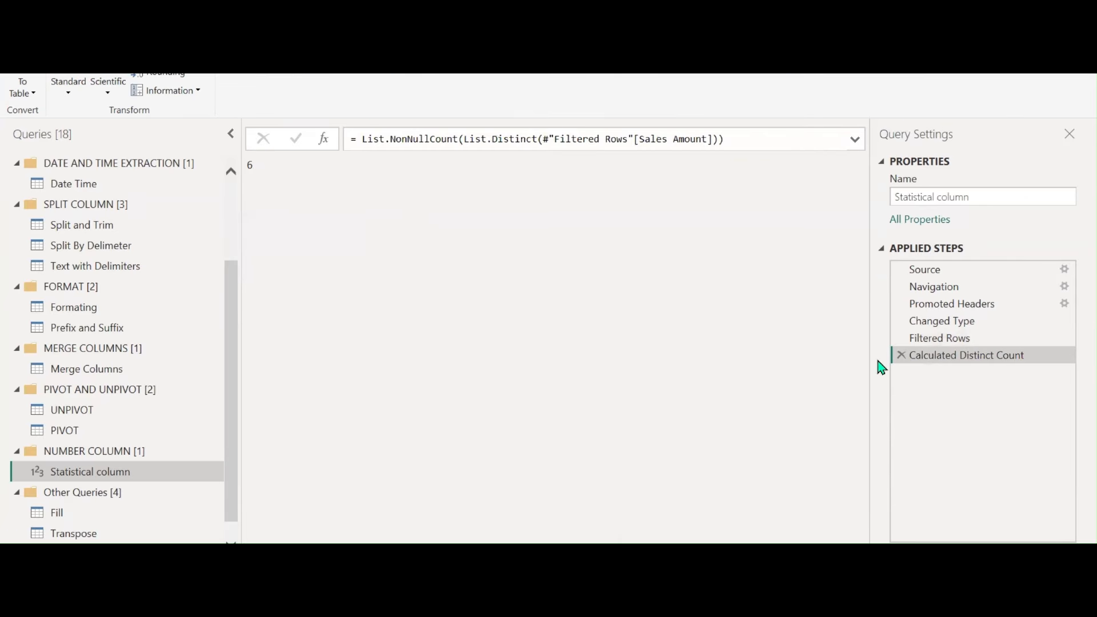
{"action": "left_click", "coordinate": [902, 355]}
{"action": "left_click", "coordinate": [480, 166]}
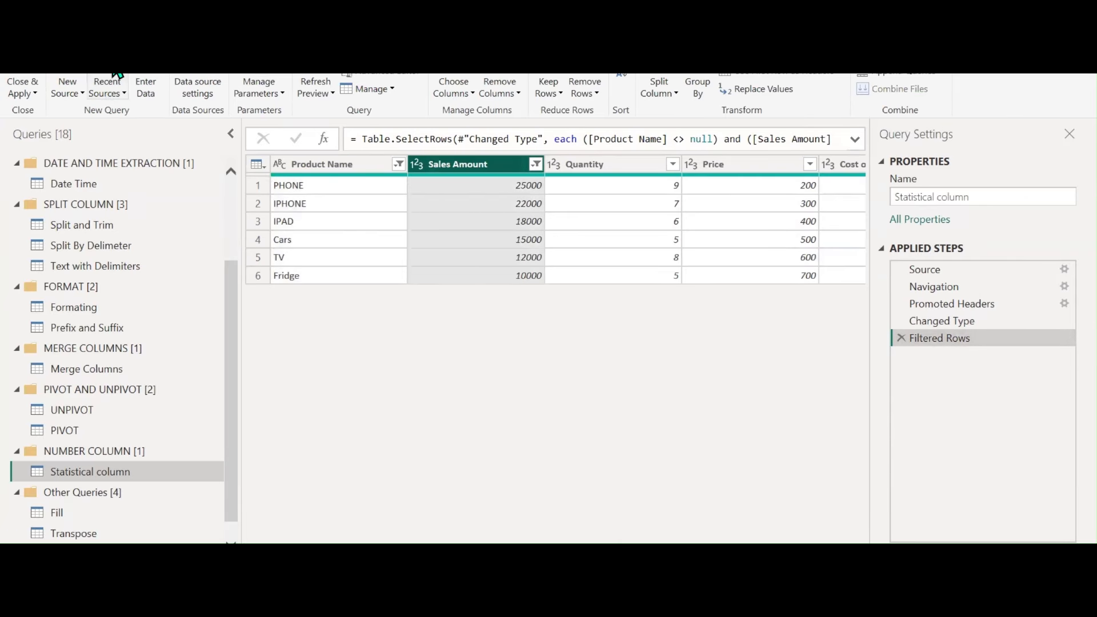
{"action": "left_click", "coordinate": [722, 91]}
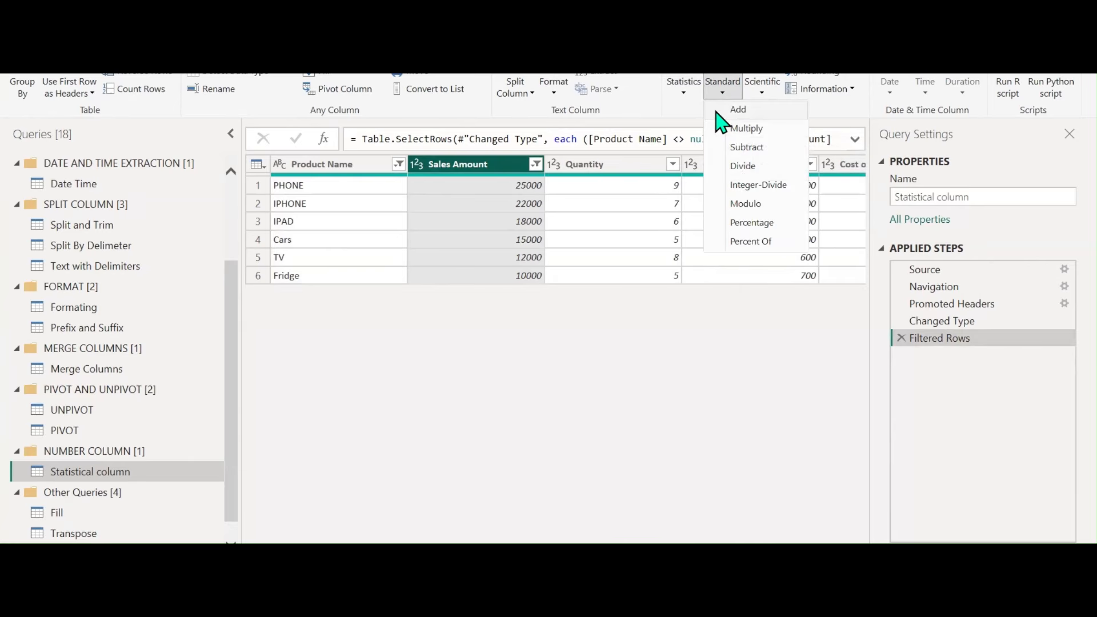
Add 99 to Sales Amount, then multiply it by 2
{"action": "left_click", "coordinate": [750, 113]}
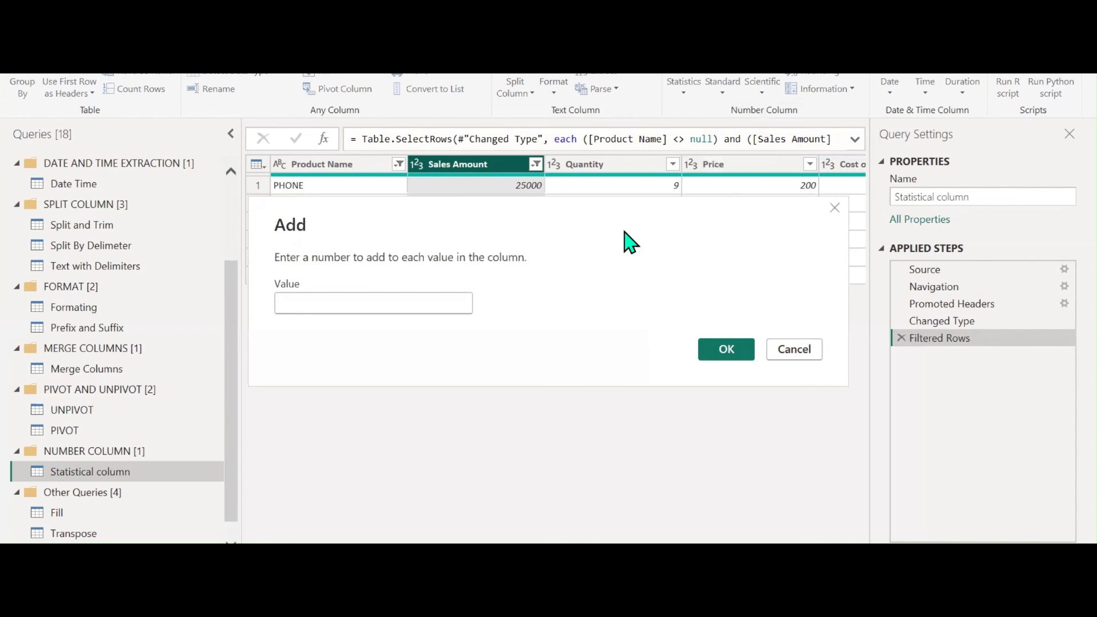
{"action": "left_click_drag", "start_coordinate": [628, 243], "coordinate": [626, 328]}
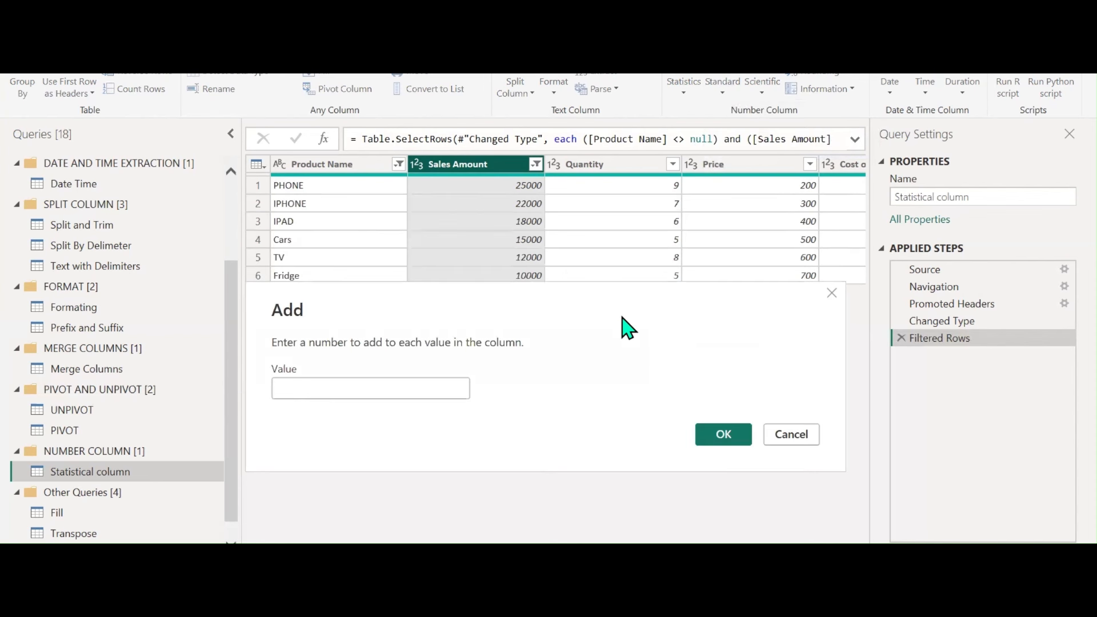
{"action": "left_click", "coordinate": [460, 388]}
{"action": "type", "text": "99"}
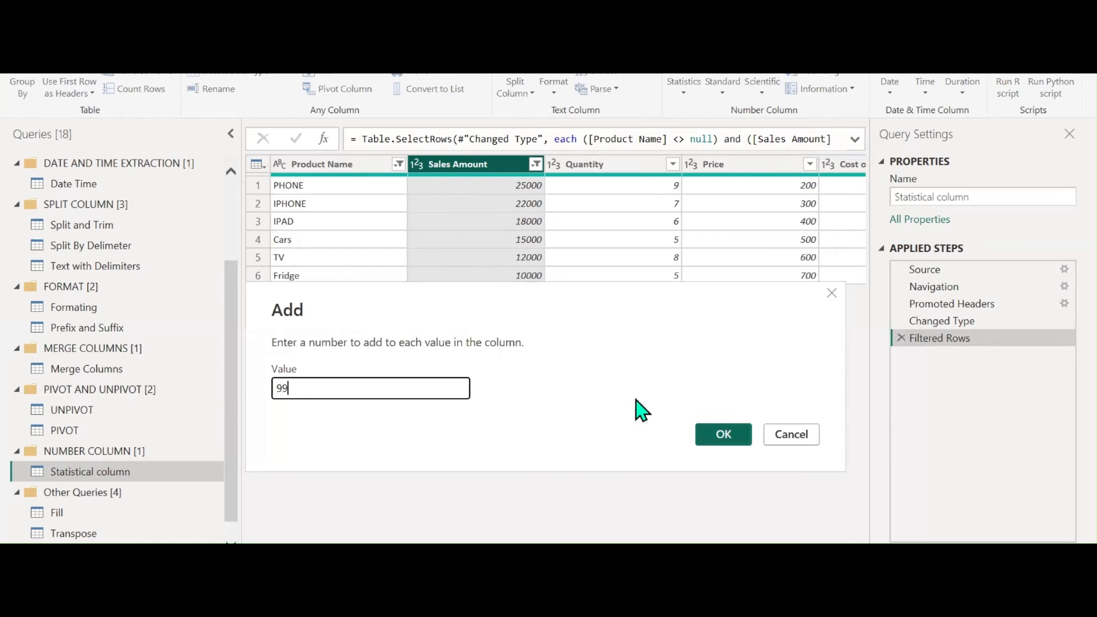
{"action": "left_click", "coordinate": [743, 439]}
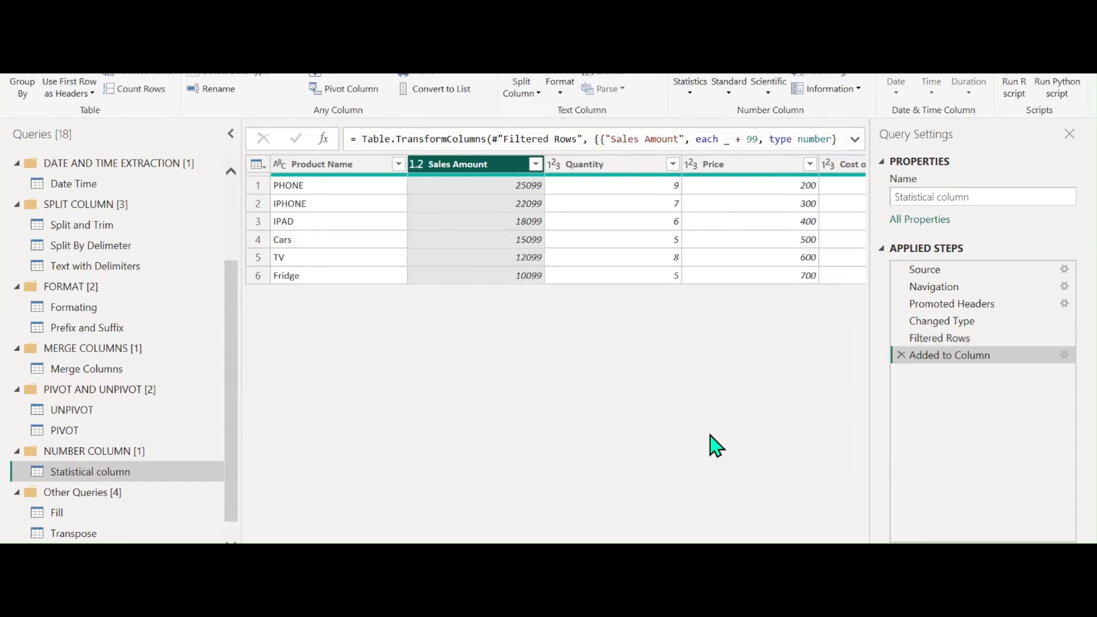
{"action": "left_click", "coordinate": [726, 87]}
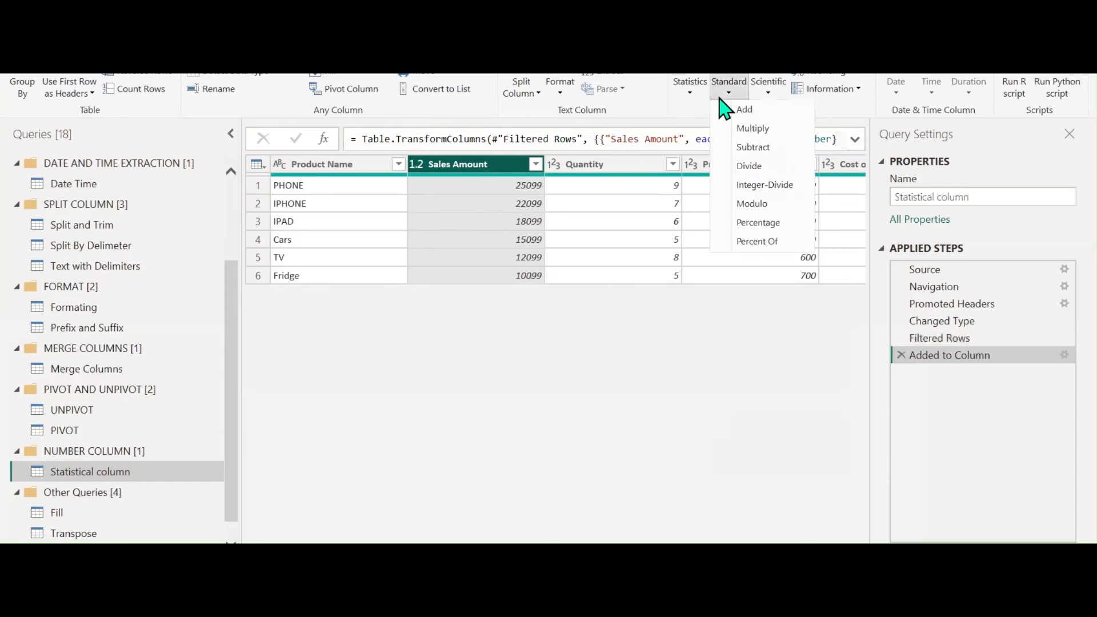
{"action": "left_click", "coordinate": [722, 129]}
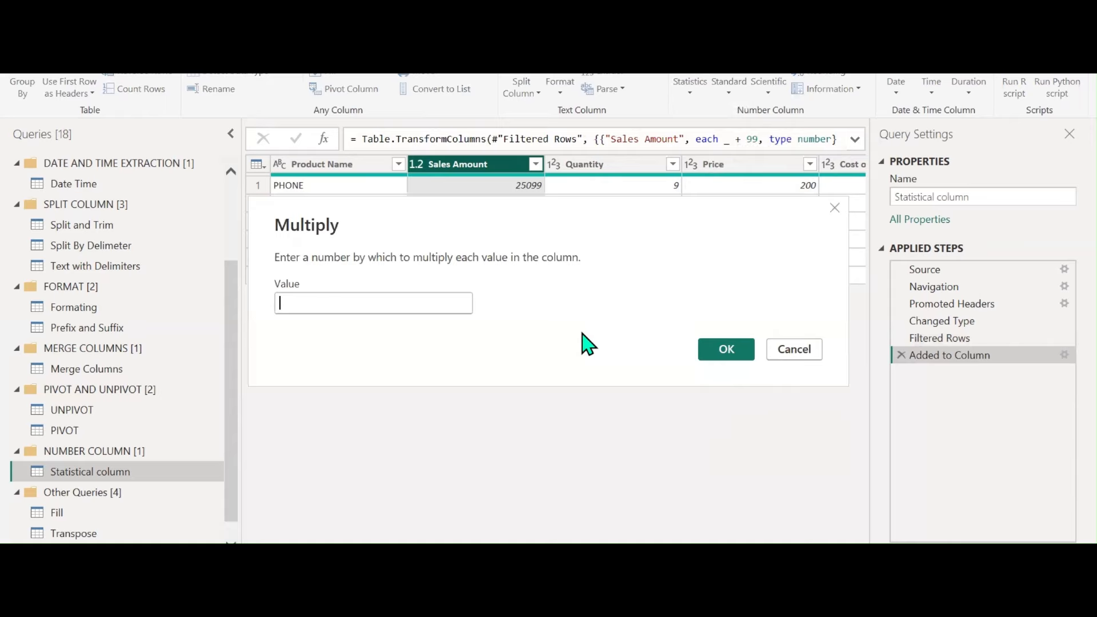
{"action": "type", "text": "2"}
{"action": "left_click", "coordinate": [721, 349]}
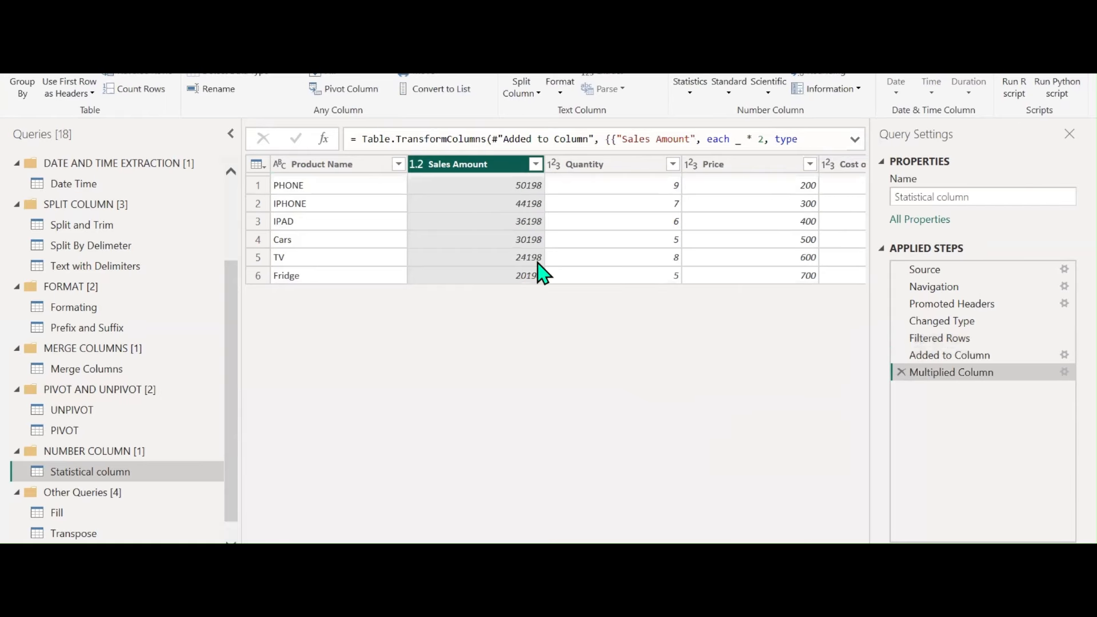
Subtract 95 from Sales Amount, then divide it by 3
{"action": "left_click", "coordinate": [727, 88]}
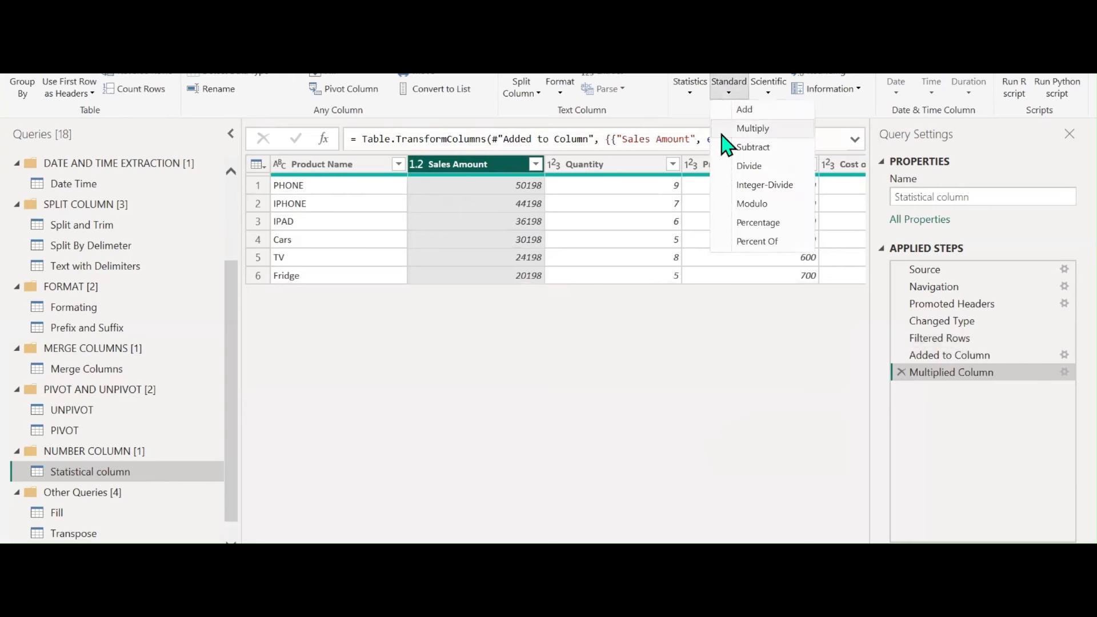
{"action": "left_click", "coordinate": [728, 147]}
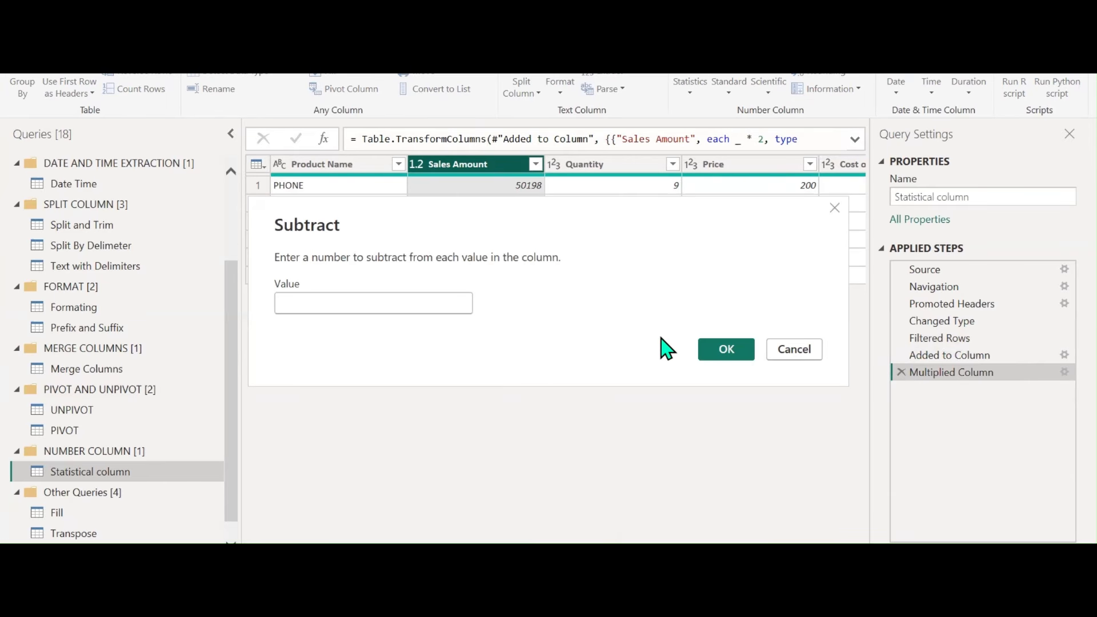
{"action": "type", "text": "95"}
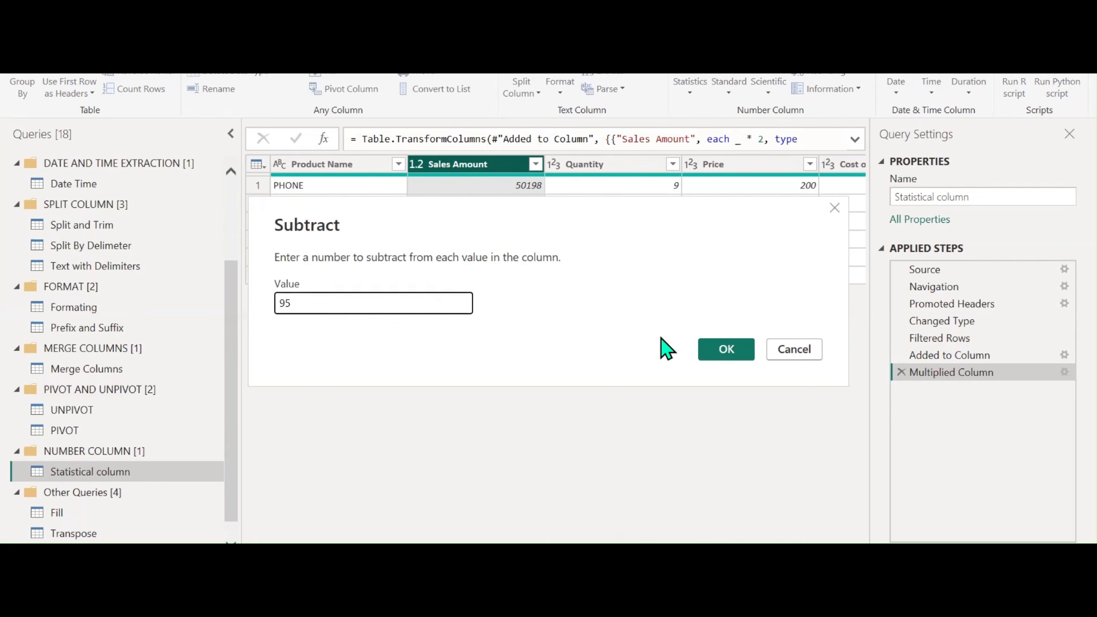
{"action": "left_click", "coordinate": [717, 349]}
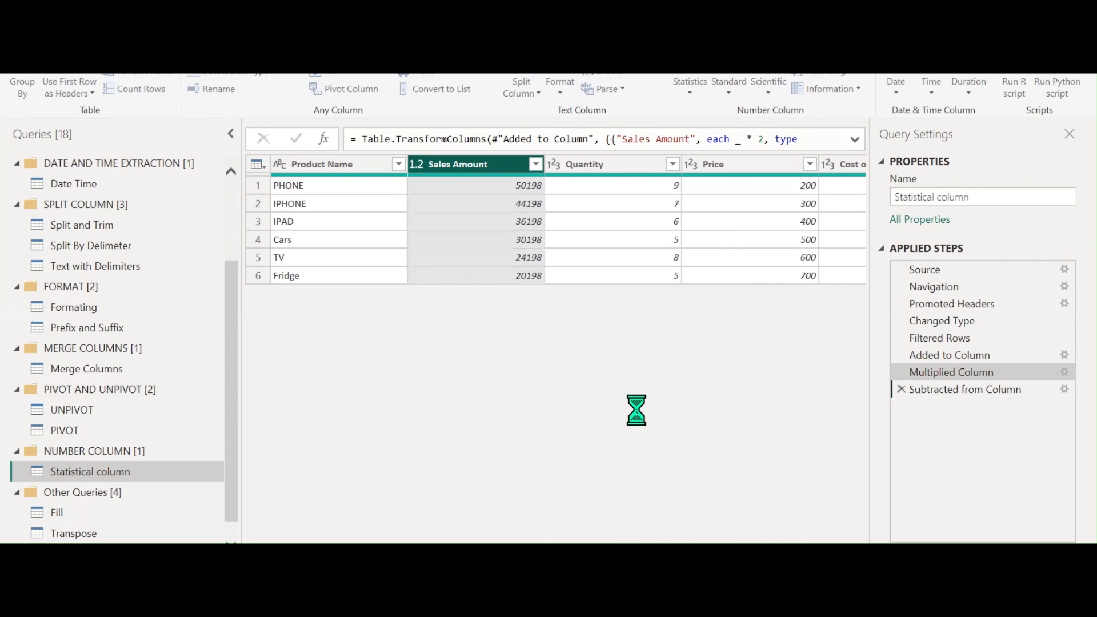
{"action": "left_click", "coordinate": [730, 88]}
{"action": "left_click", "coordinate": [741, 166]}
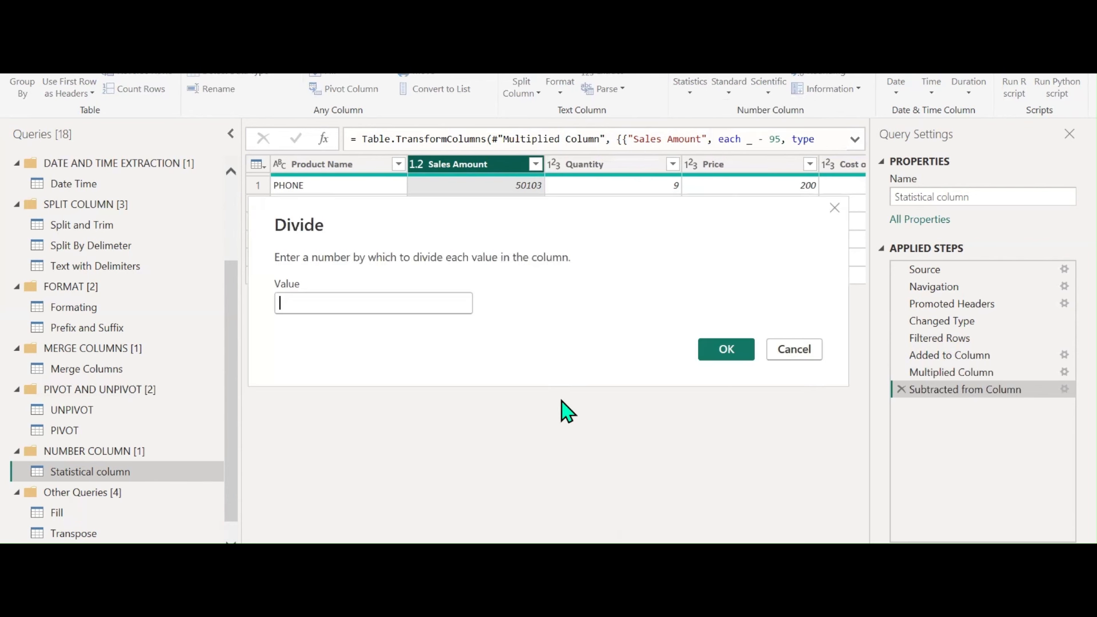
{"action": "type", "text": "3"}
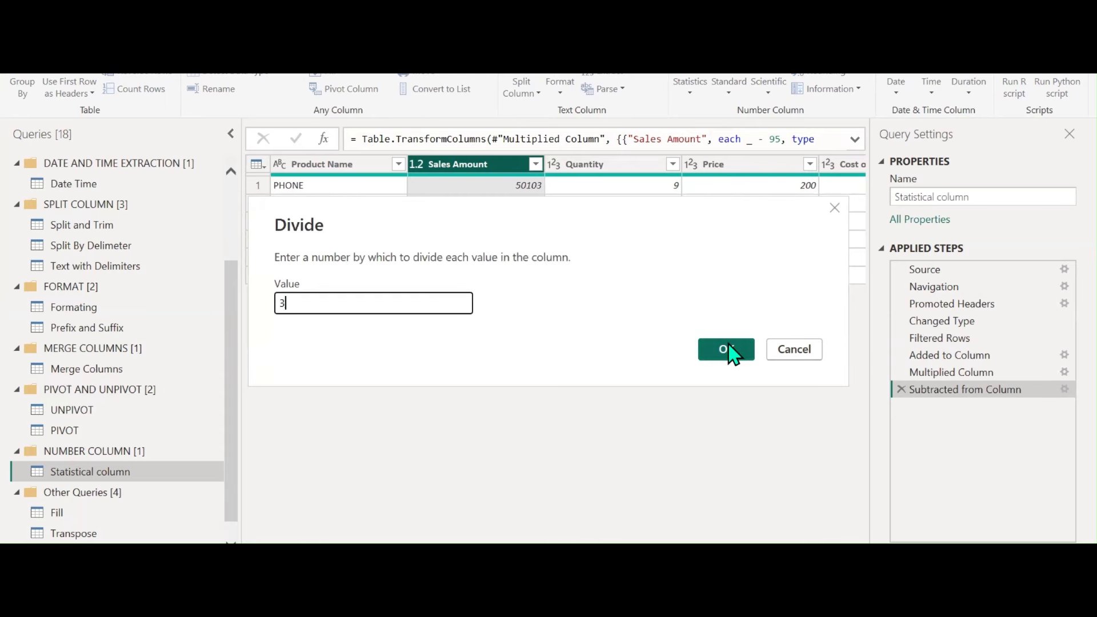
{"action": "left_click", "coordinate": [726, 349]}
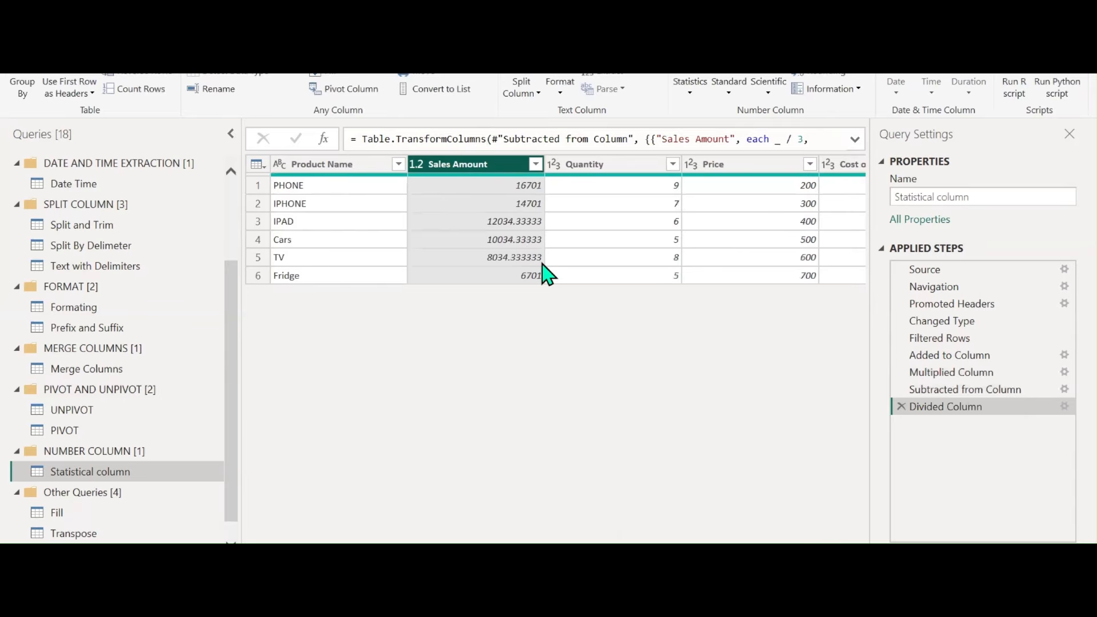
Integer-divide Sales Amount by 3, then take it modulo 4
{"action": "left_click", "coordinate": [729, 87]}
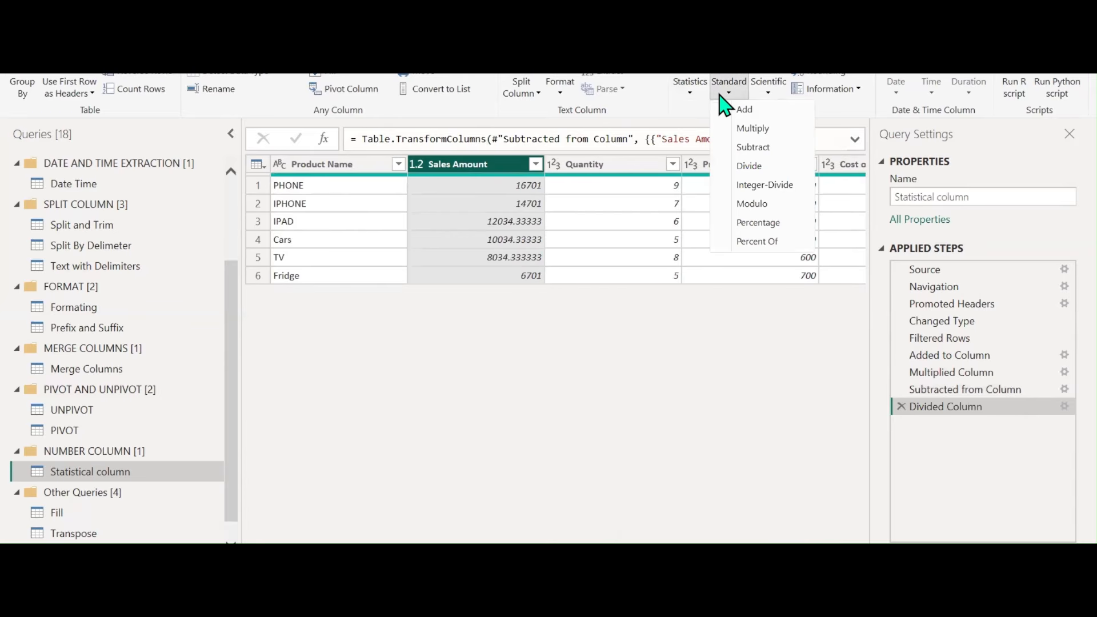
{"action": "left_click", "coordinate": [738, 185]}
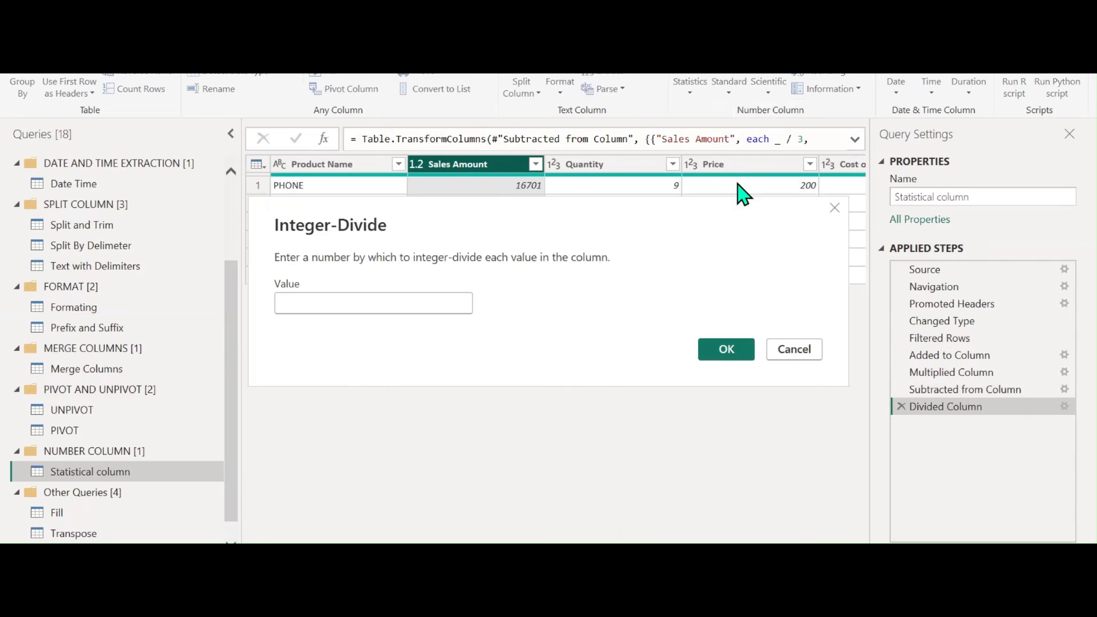
{"action": "type", "text": "3"}
{"action": "left_click", "coordinate": [725, 347]}
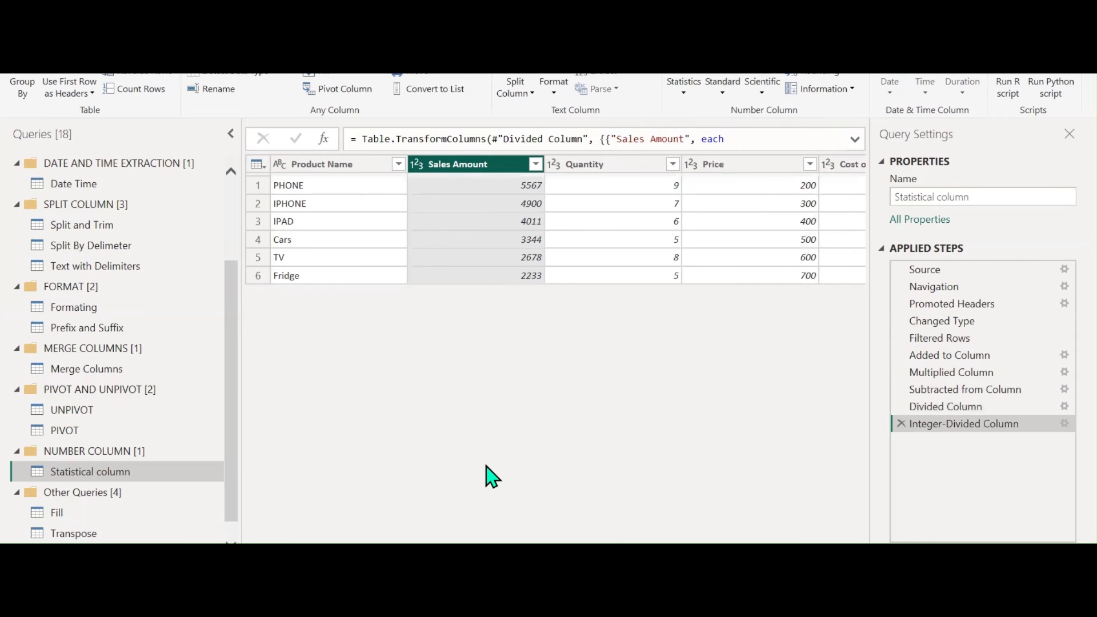
{"action": "left_click", "coordinate": [723, 89]}
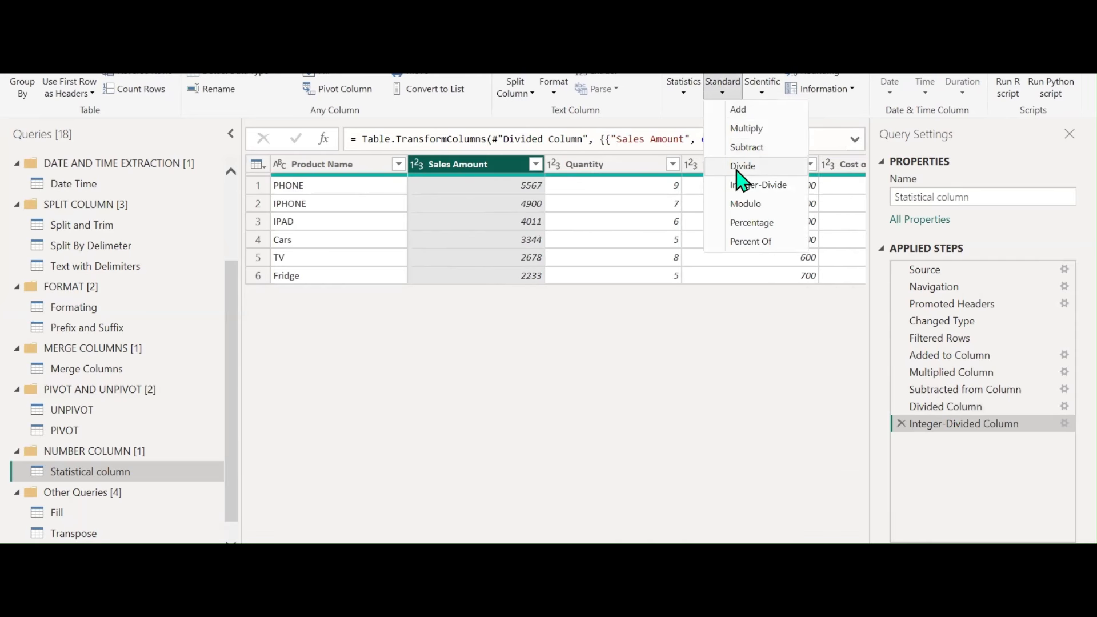
{"action": "left_click", "coordinate": [743, 205]}
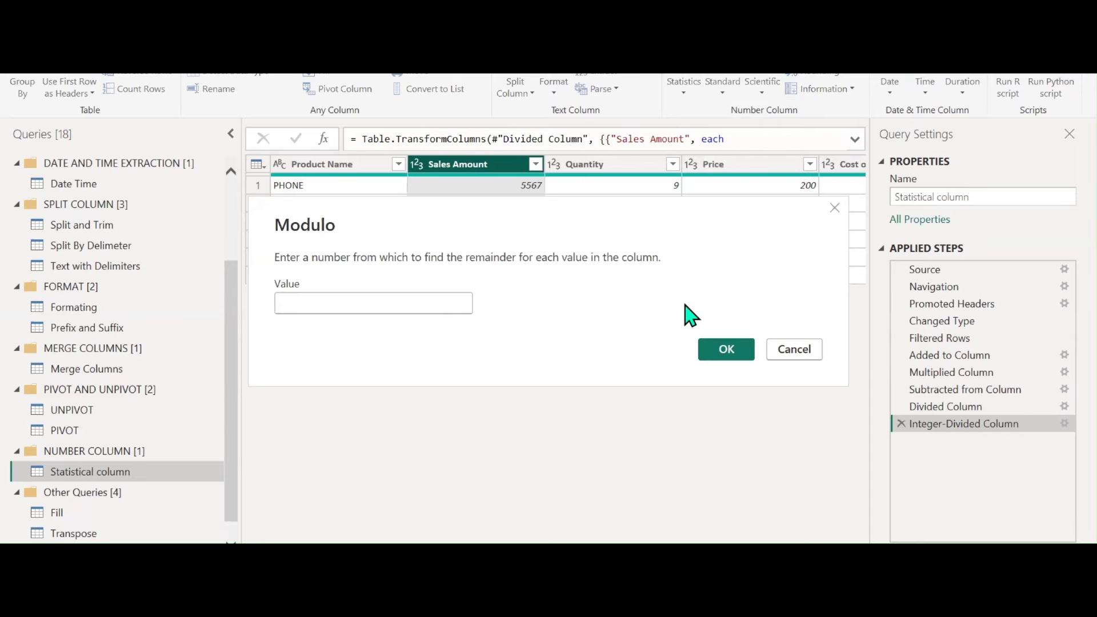
{"action": "type", "text": "4"}
{"action": "left_click", "coordinate": [732, 355]}
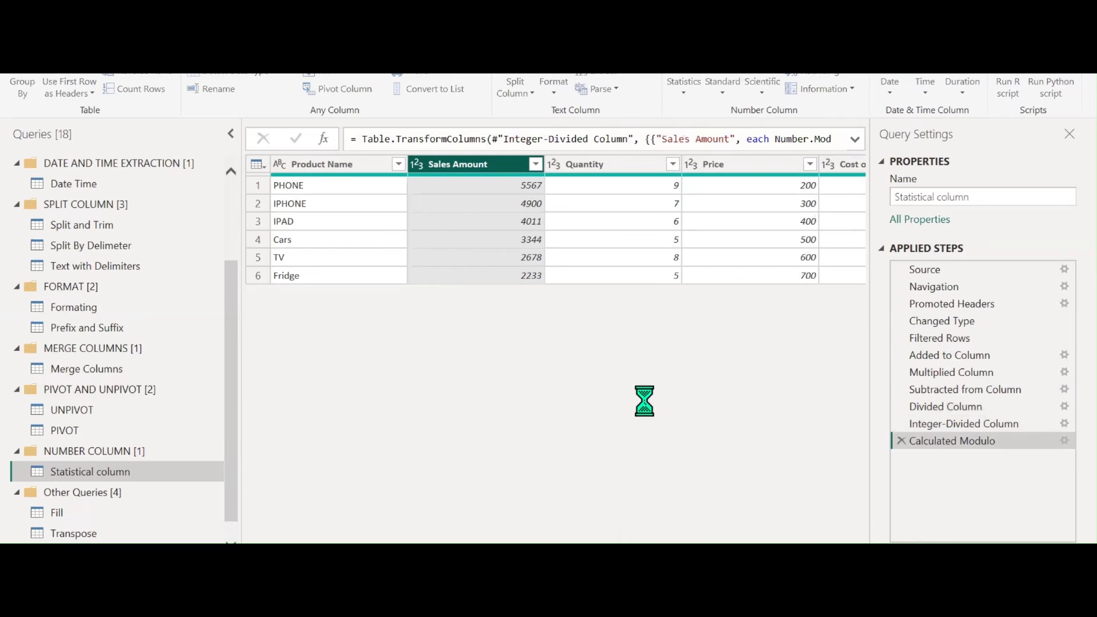
Insert a 10 percent Percentage step right after the Integer-Divided Column step
{"action": "left_click", "coordinate": [730, 92]}
{"action": "left_click", "coordinate": [749, 226]}
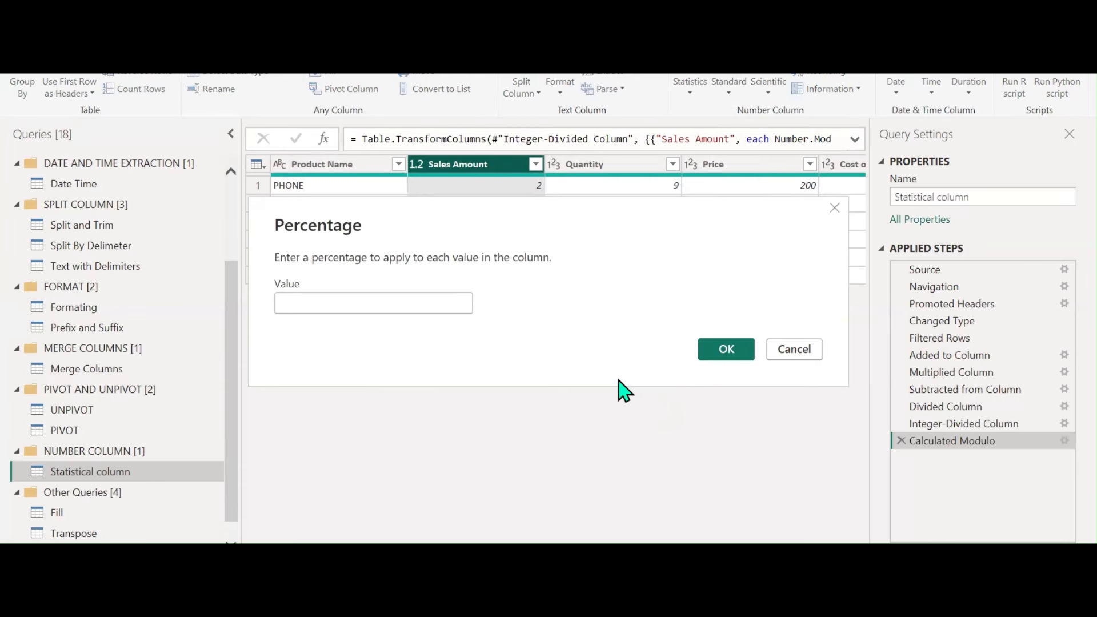
{"action": "left_click", "coordinate": [793, 349]}
{"action": "left_click", "coordinate": [920, 424]}
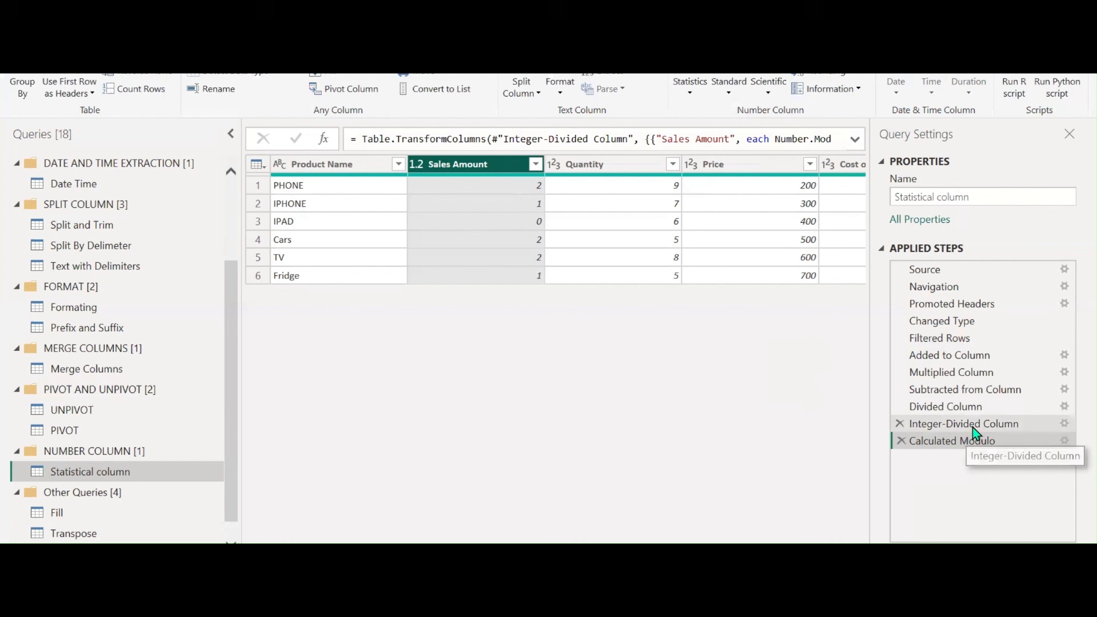
{"action": "left_click", "coordinate": [721, 94]}
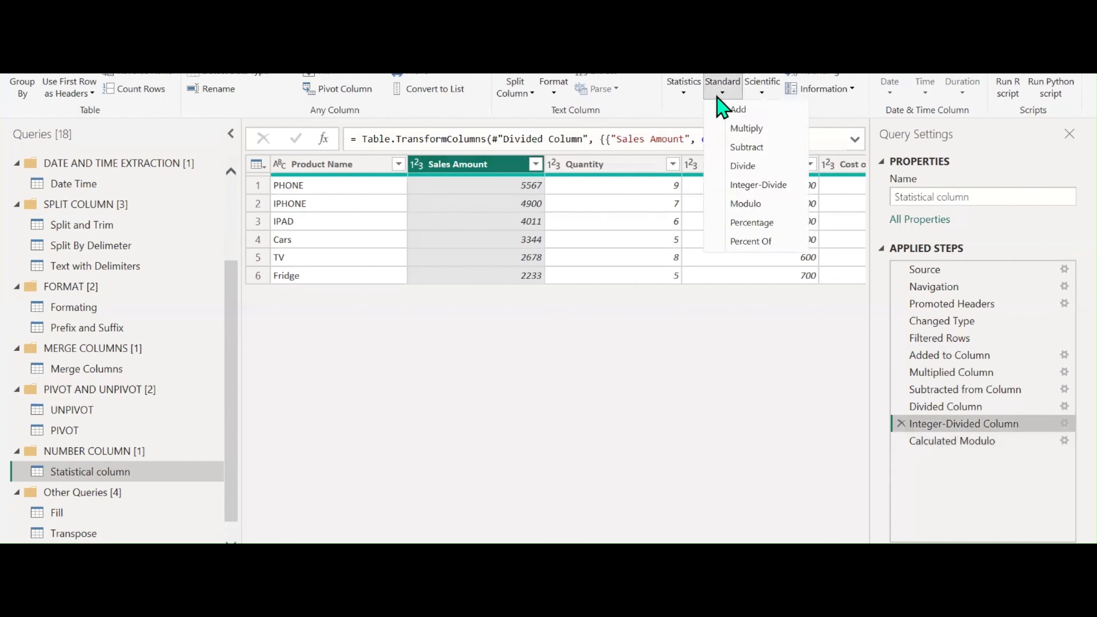
{"action": "left_click", "coordinate": [750, 223]}
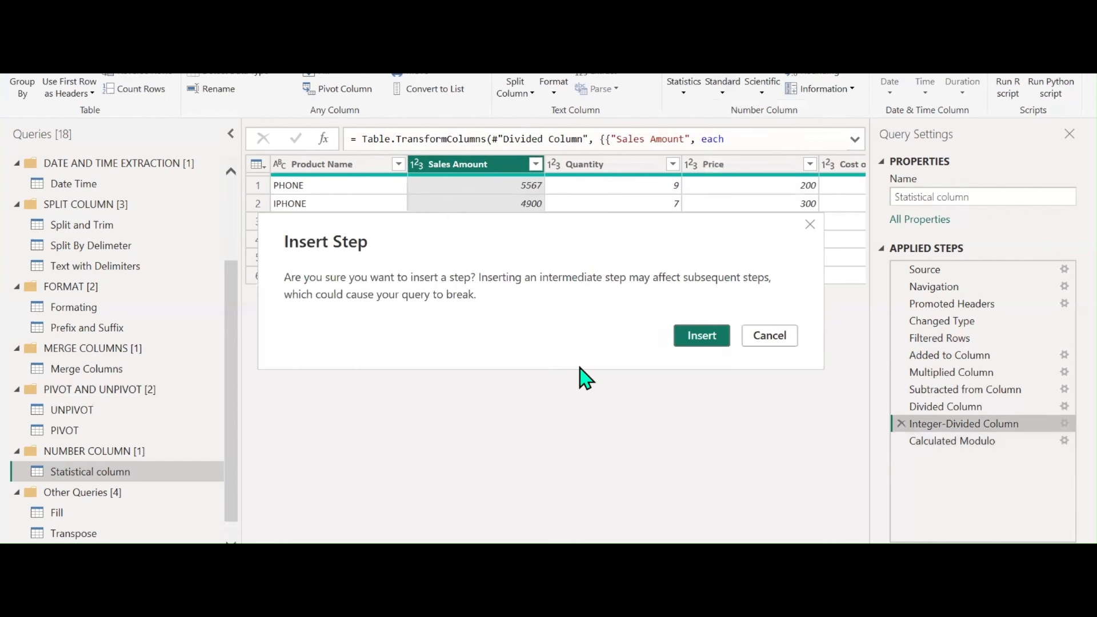
{"action": "left_click", "coordinate": [682, 336]}
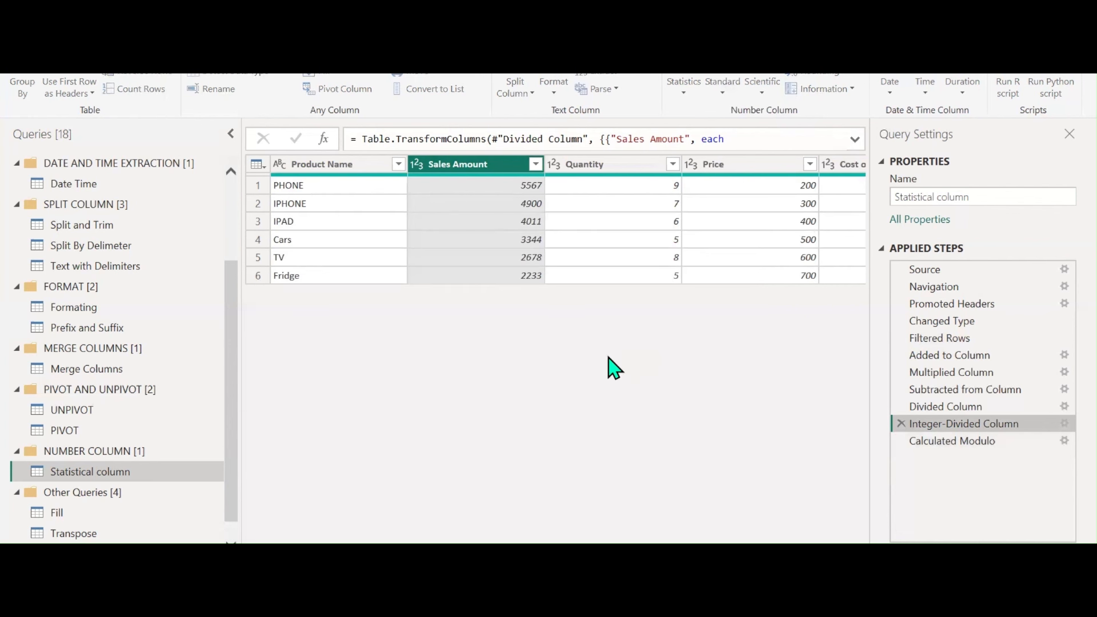
{"action": "type", "text": "10"}
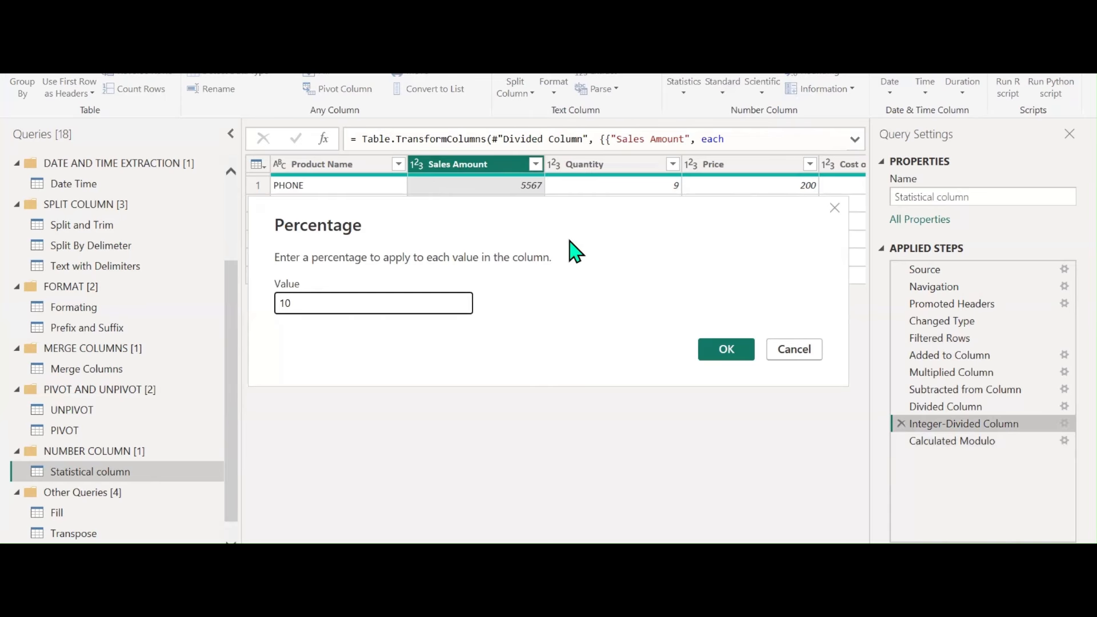
{"action": "left_click_drag", "start_coordinate": [570, 241], "coordinate": [580, 328]}
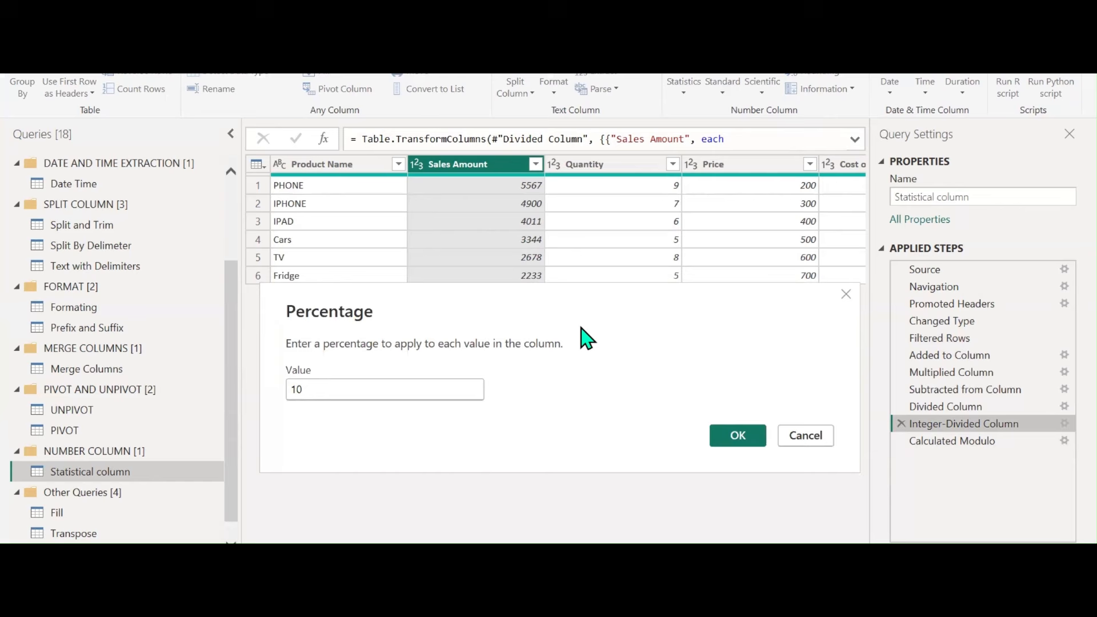
{"action": "left_click", "coordinate": [736, 440]}
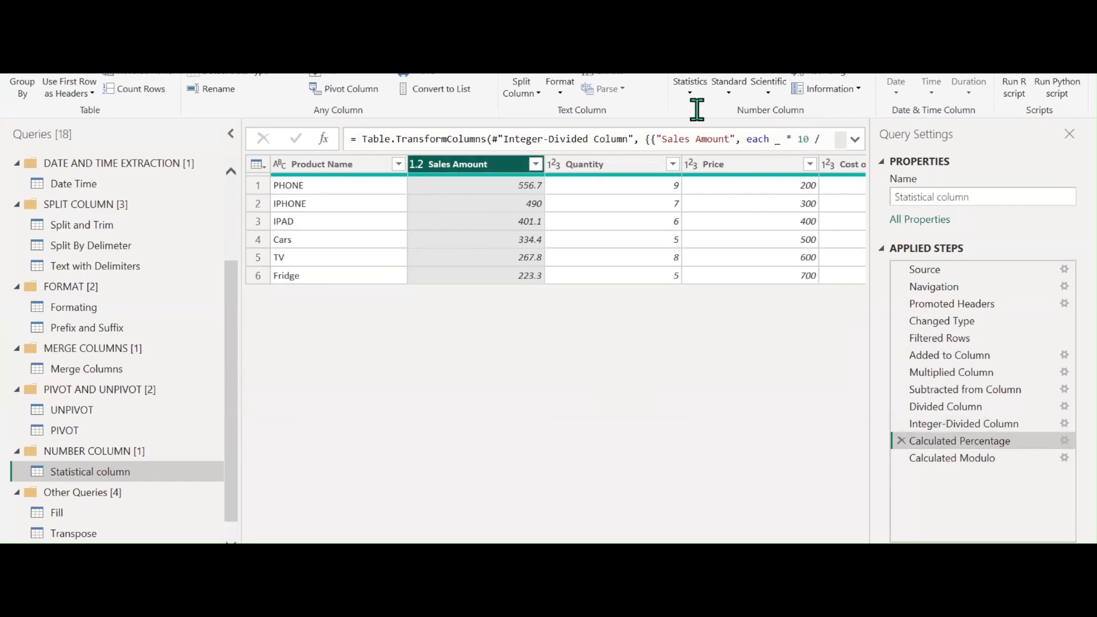
{"action": "left_click", "coordinate": [727, 87]}
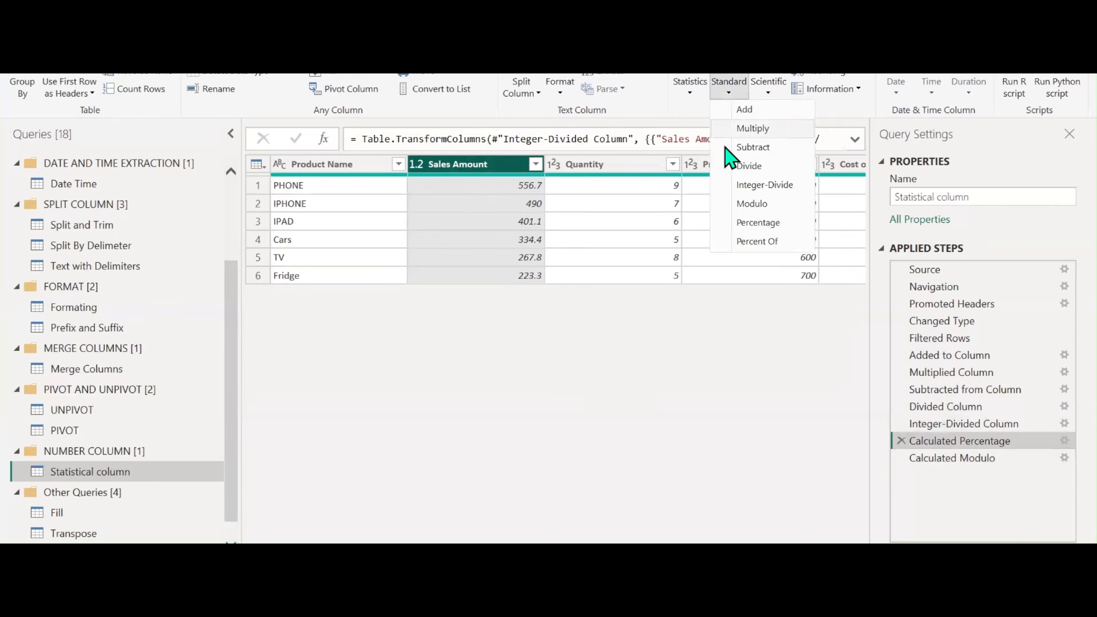
{"action": "left_click", "coordinate": [757, 242]}
{"action": "left_click", "coordinate": [685, 339]}
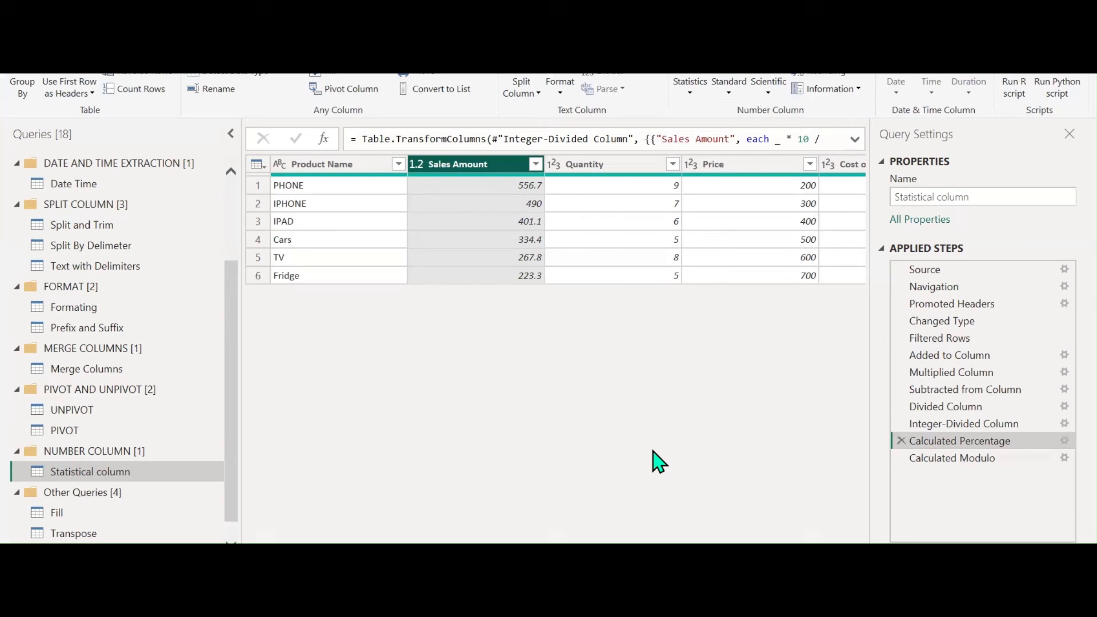
{"action": "type", "text": "10"}
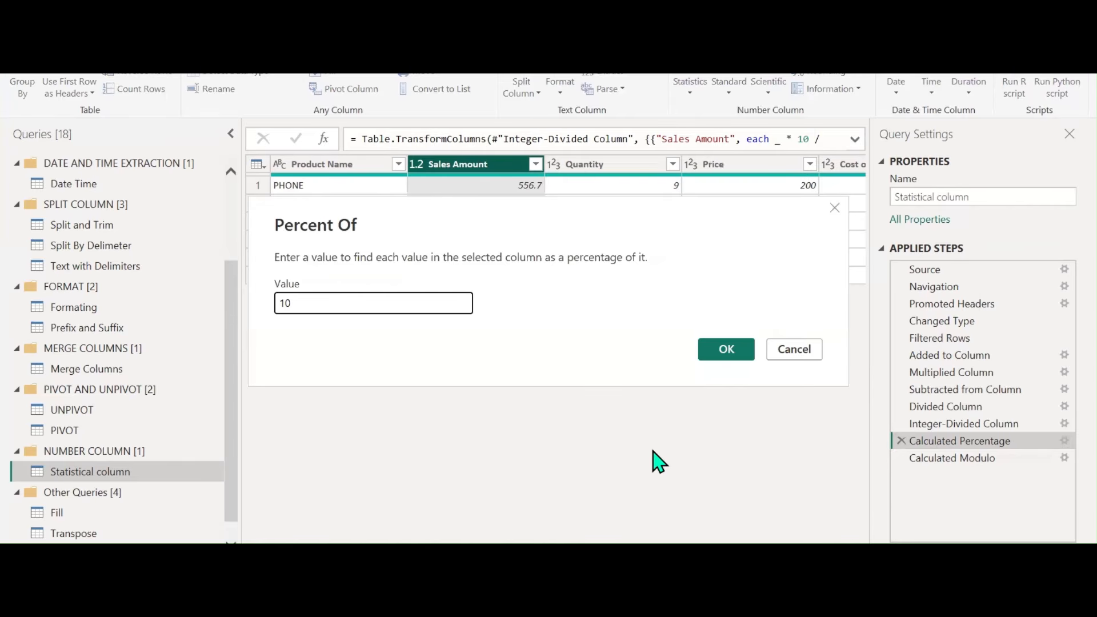
{"action": "left_click", "coordinate": [751, 359]}
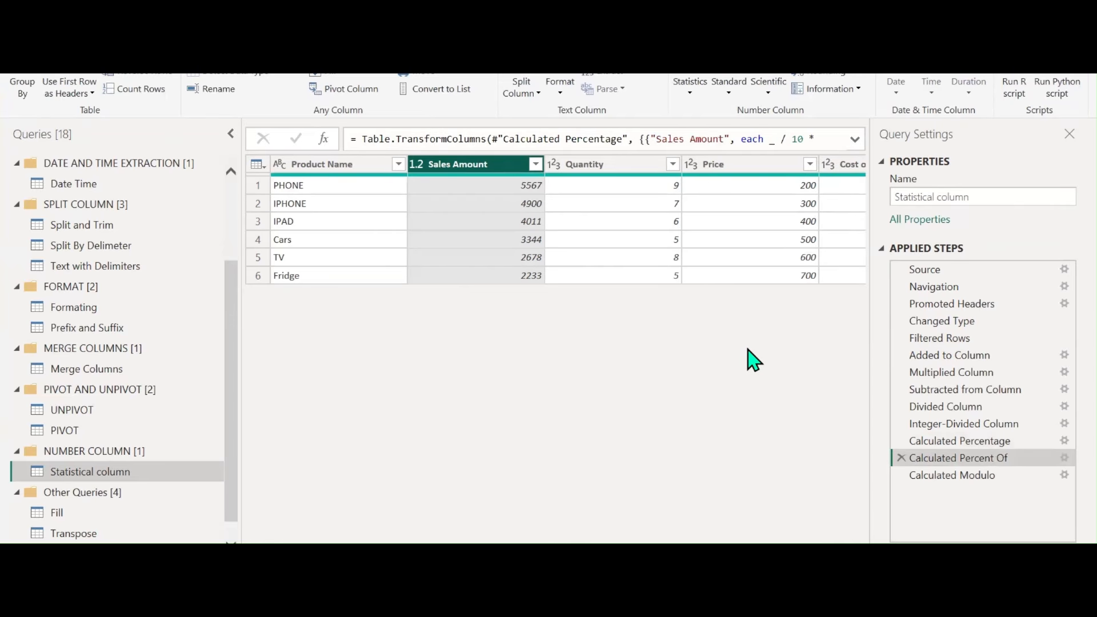
{"action": "left_click", "coordinate": [901, 476]}
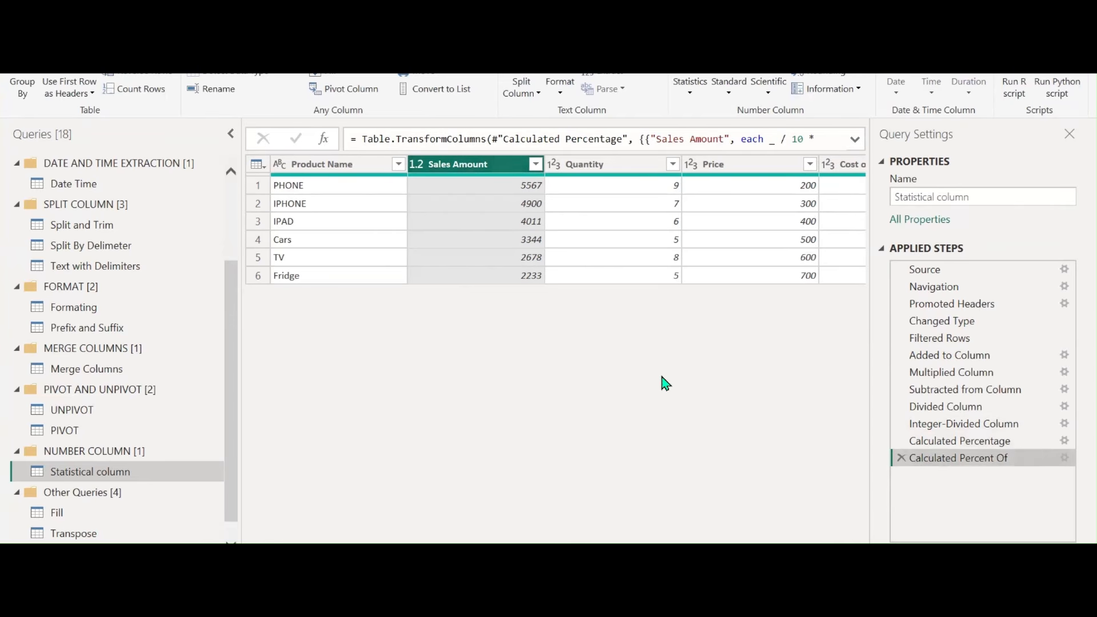
{"action": "left_click", "coordinate": [937, 442]}
{"action": "left_click", "coordinate": [954, 428]}
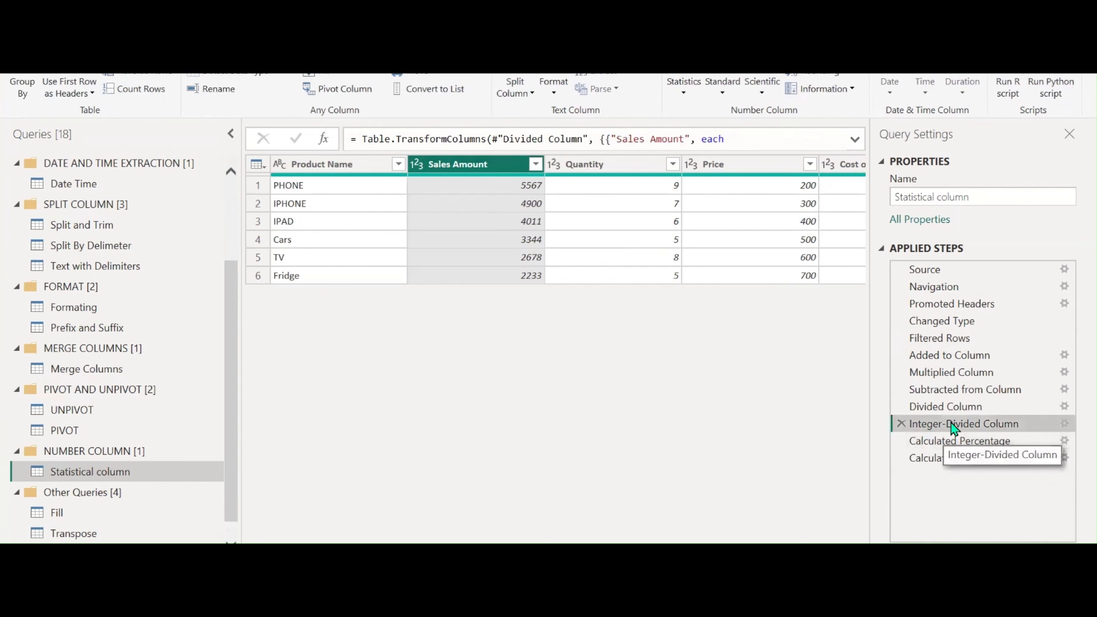
{"action": "left_click", "coordinate": [959, 408]}
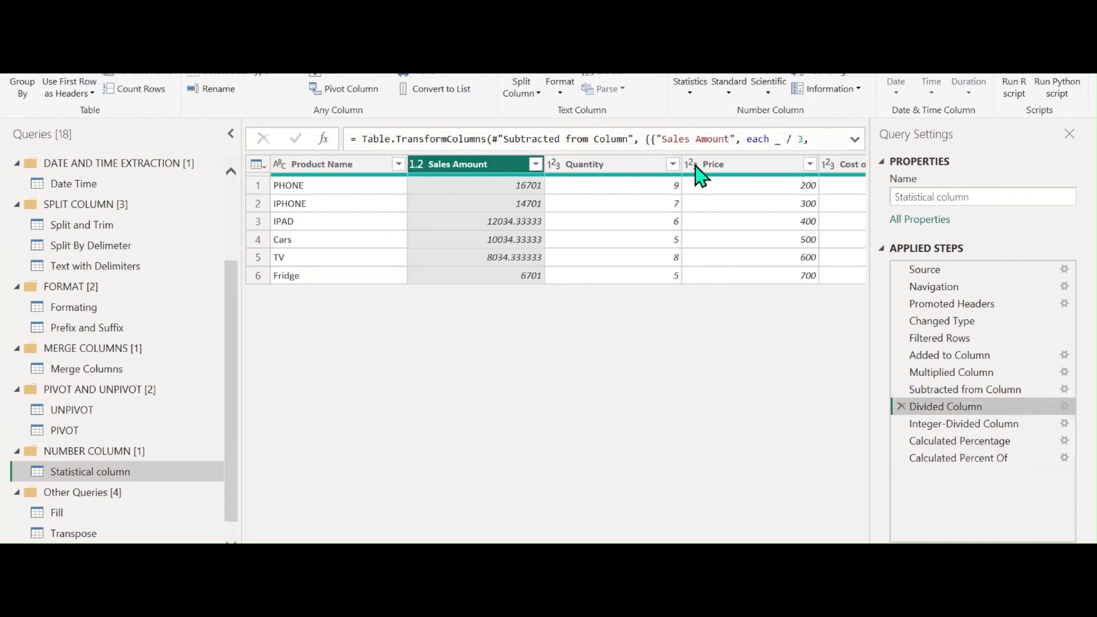
{"action": "left_click", "coordinate": [768, 92]}
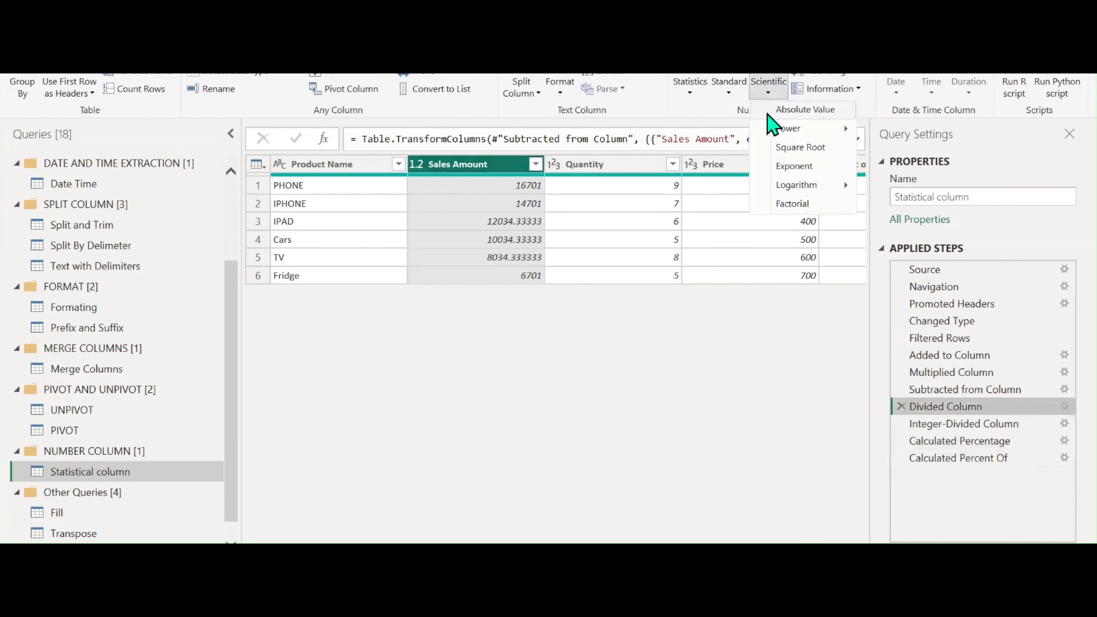
{"action": "left_click", "coordinate": [956, 460]}
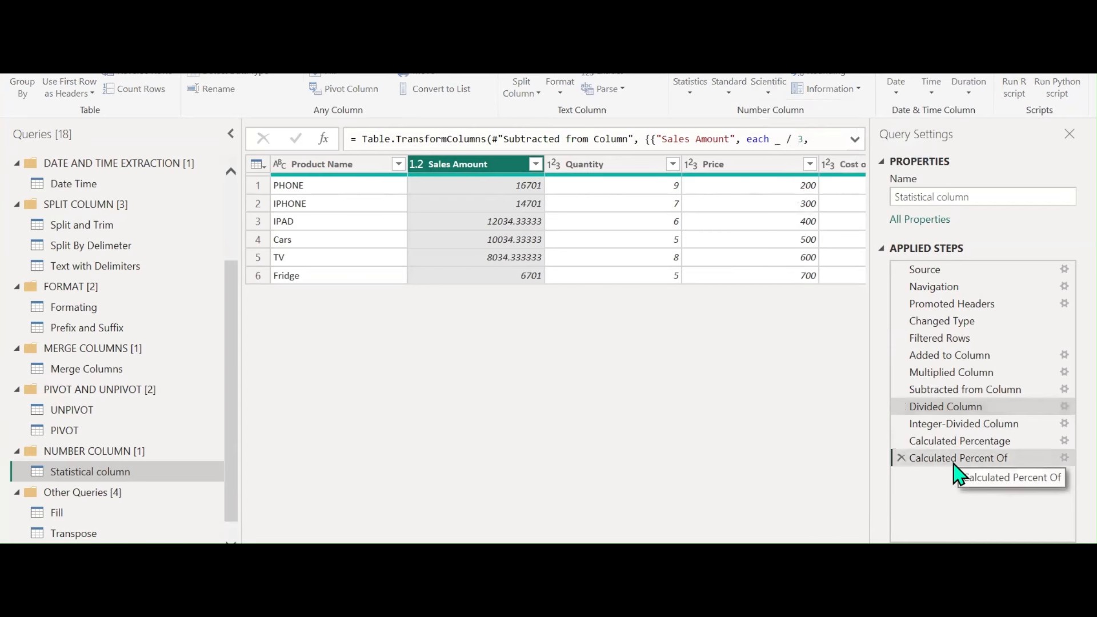
{"action": "left_click", "coordinate": [768, 90]}
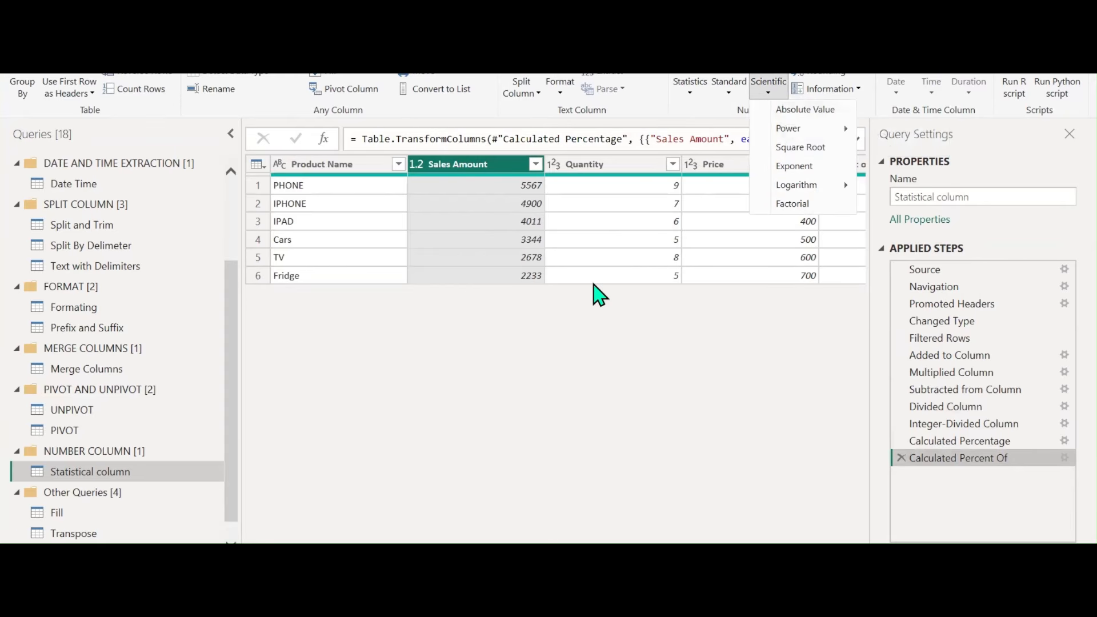
Replace TV's Sales Amount value 2678 with -234
{"action": "right_click", "coordinate": [502, 260]}
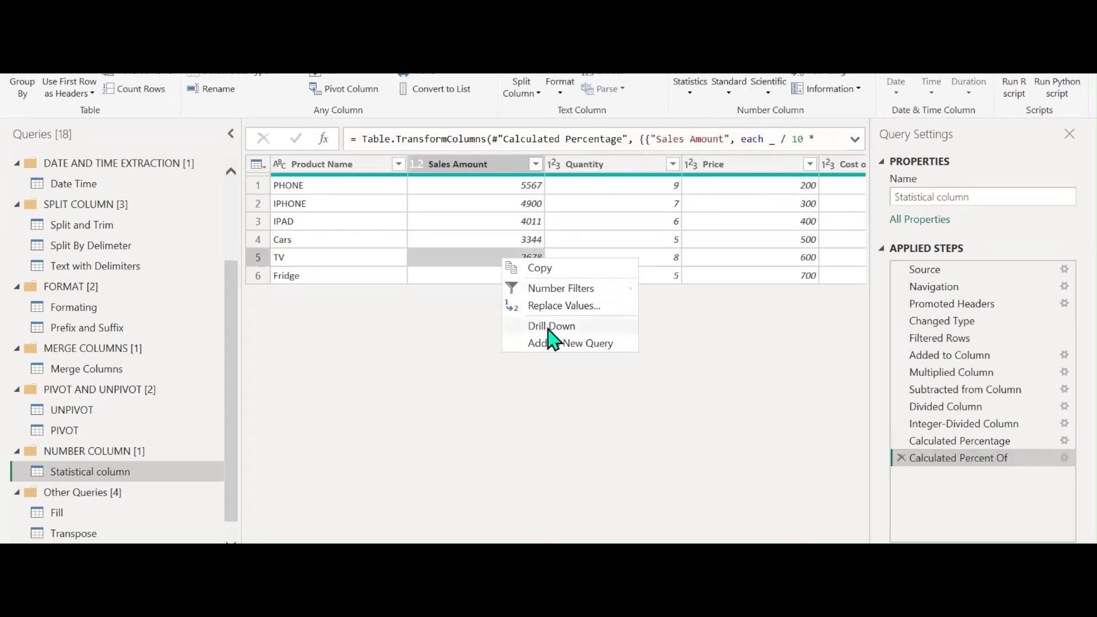
{"action": "left_click", "coordinate": [562, 305]}
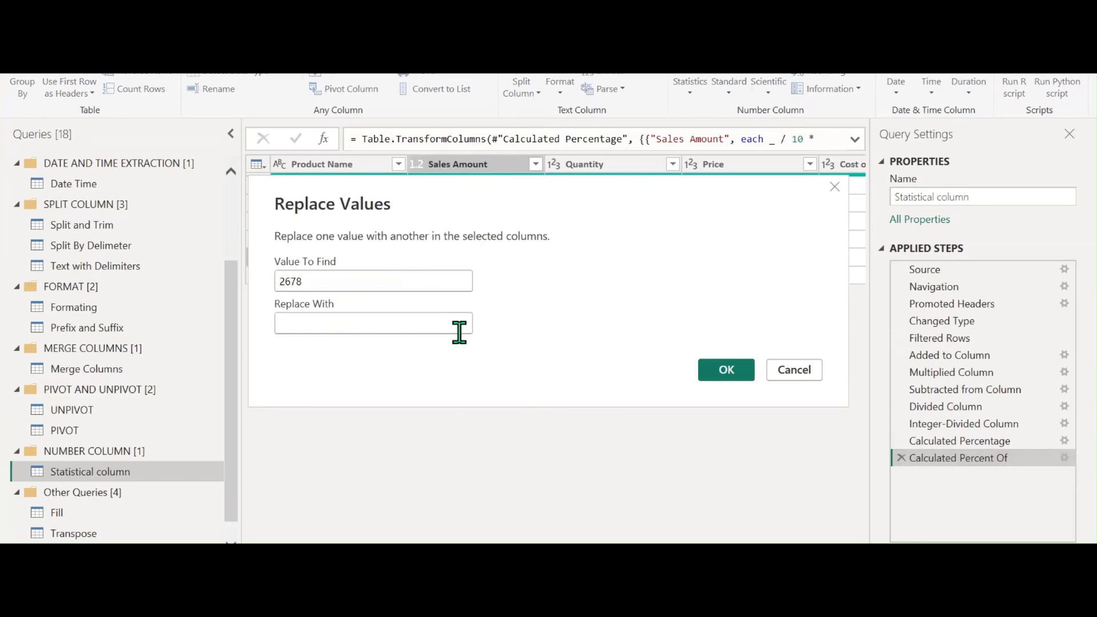
{"action": "type", "text": "-234"}
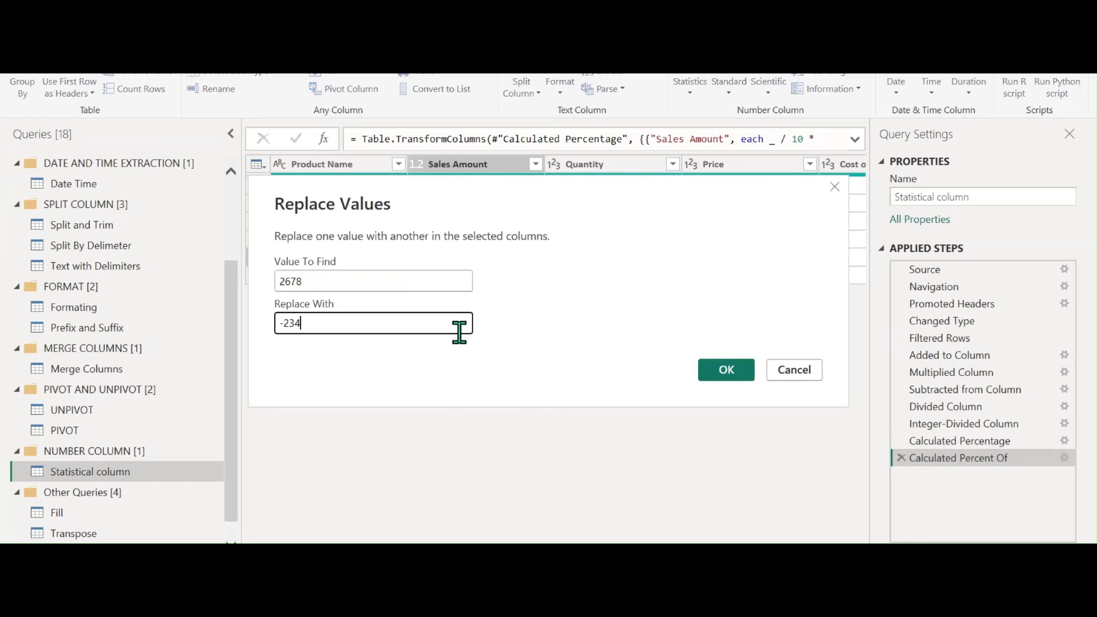
{"action": "key", "text": "Return"}
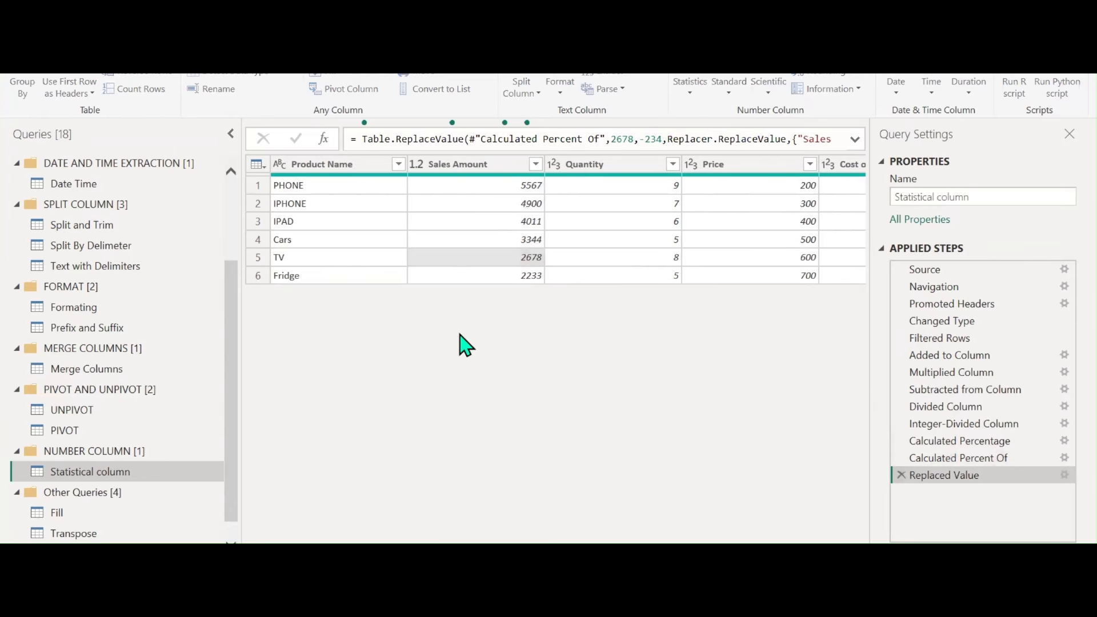
Convert Sales Amount to absolute values so TV shows 234
{"action": "left_click", "coordinate": [767, 94]}
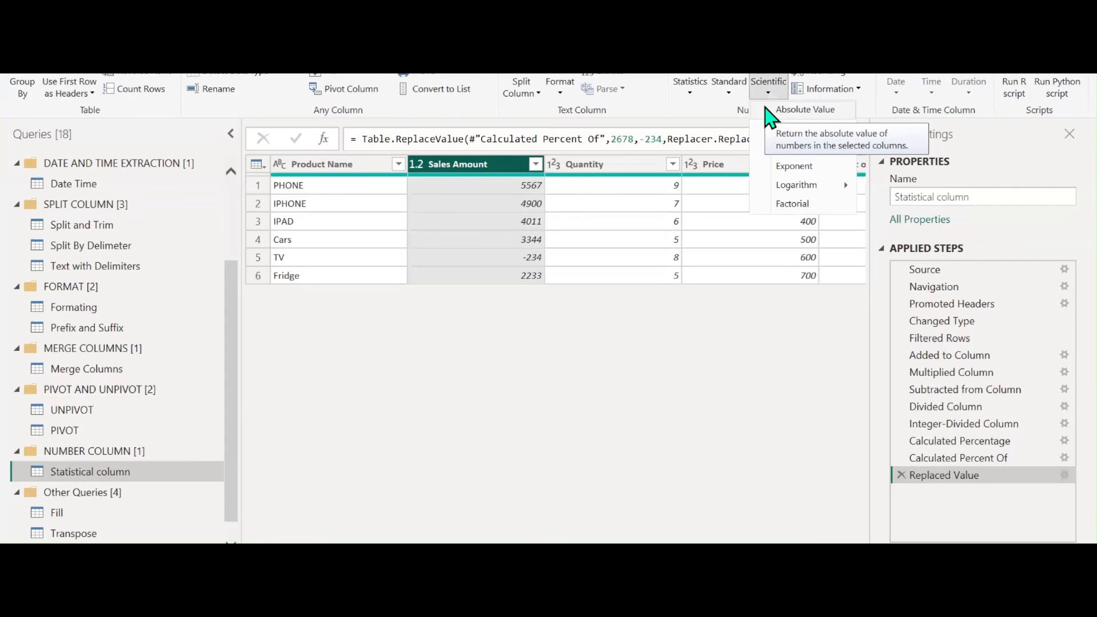
{"action": "left_click", "coordinate": [766, 109]}
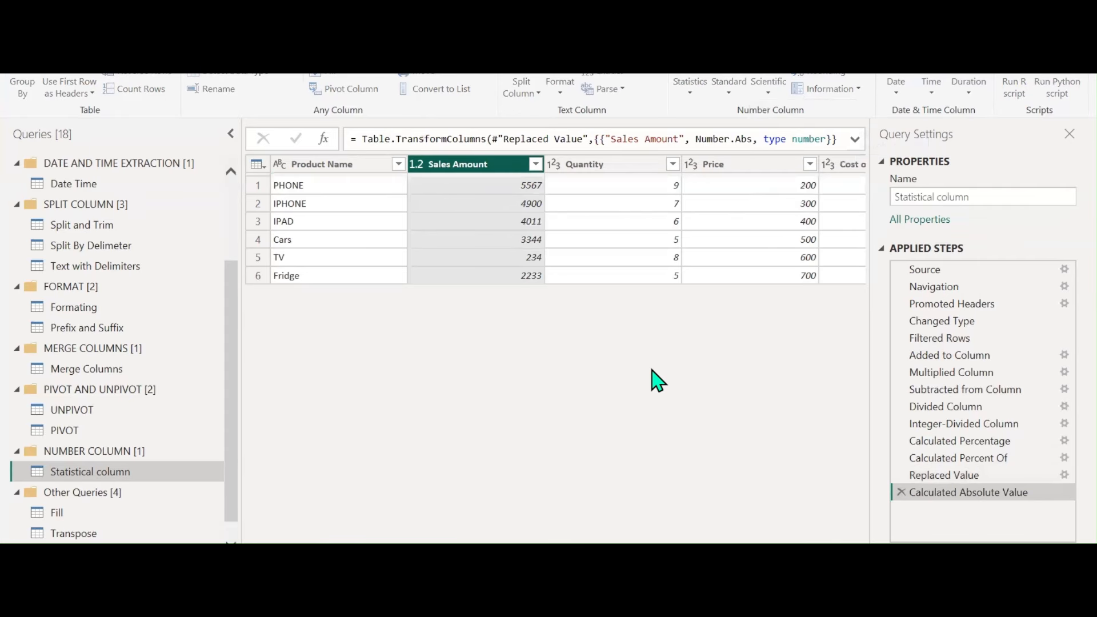
{"action": "left_click", "coordinate": [767, 94]}
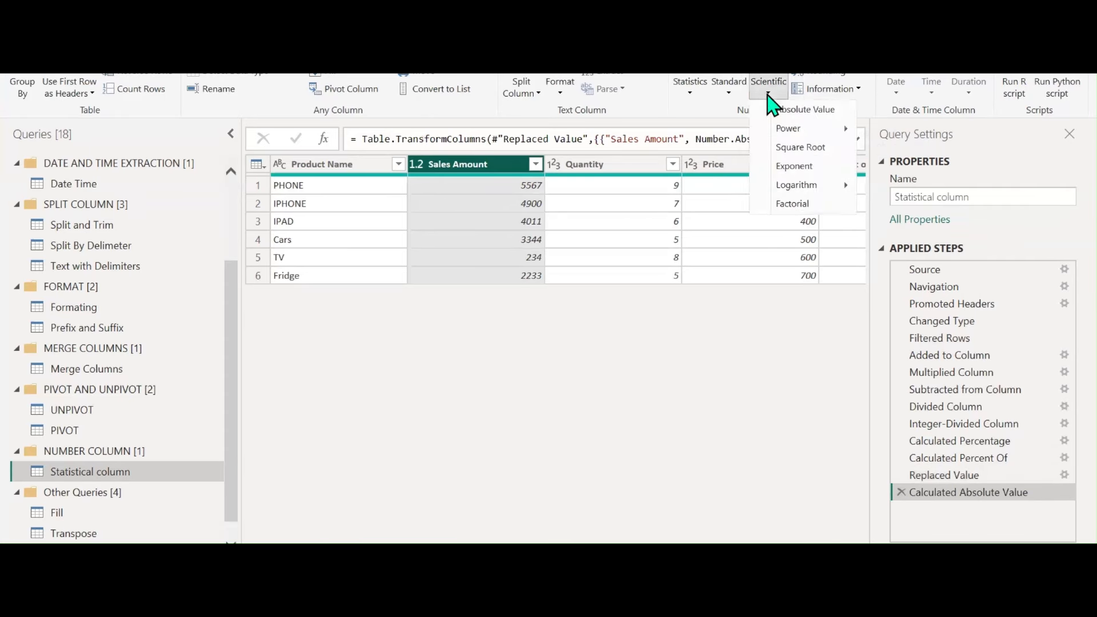
{"action": "mouse_move", "coordinate": [783, 137]}
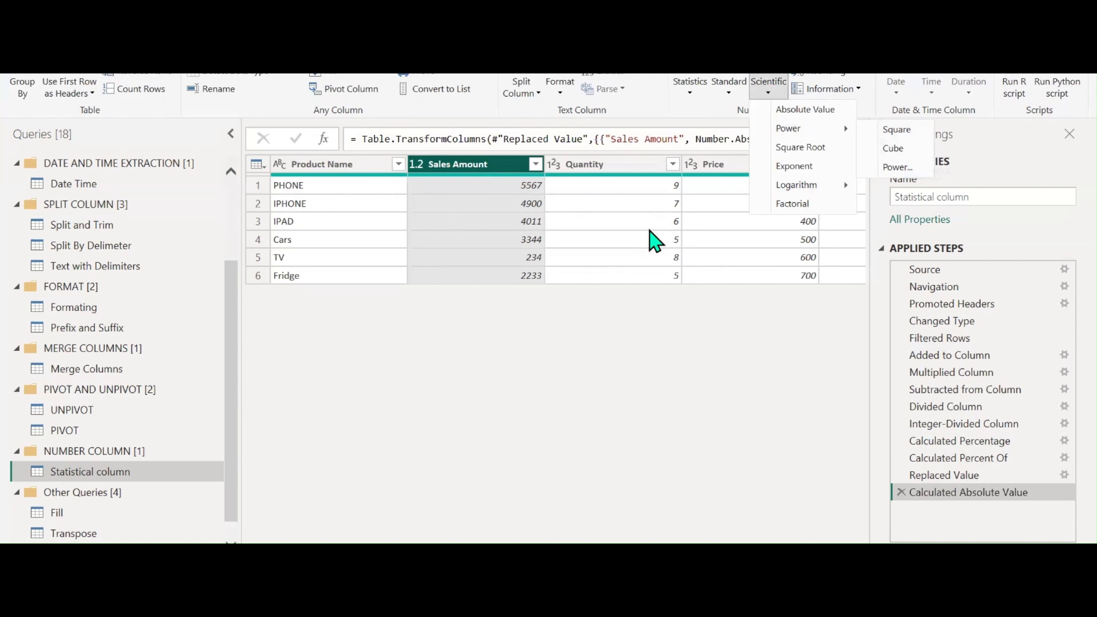
{"action": "left_click", "coordinate": [499, 169]}
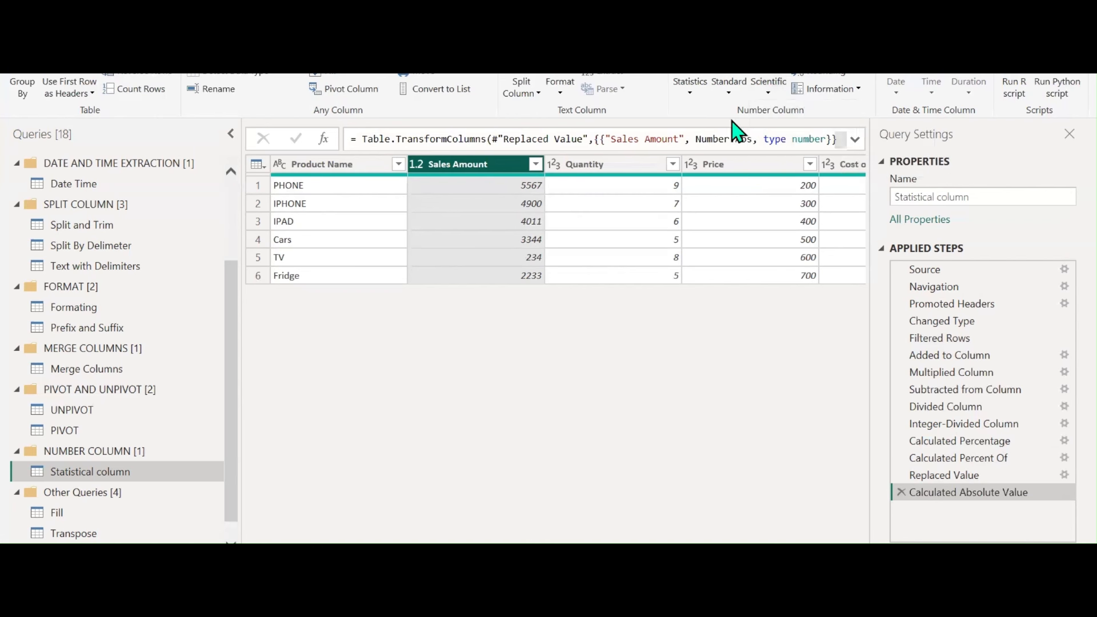
Divide the Sales Amount values by 100
{"action": "left_click", "coordinate": [726, 91]}
{"action": "left_click", "coordinate": [600, 403]}
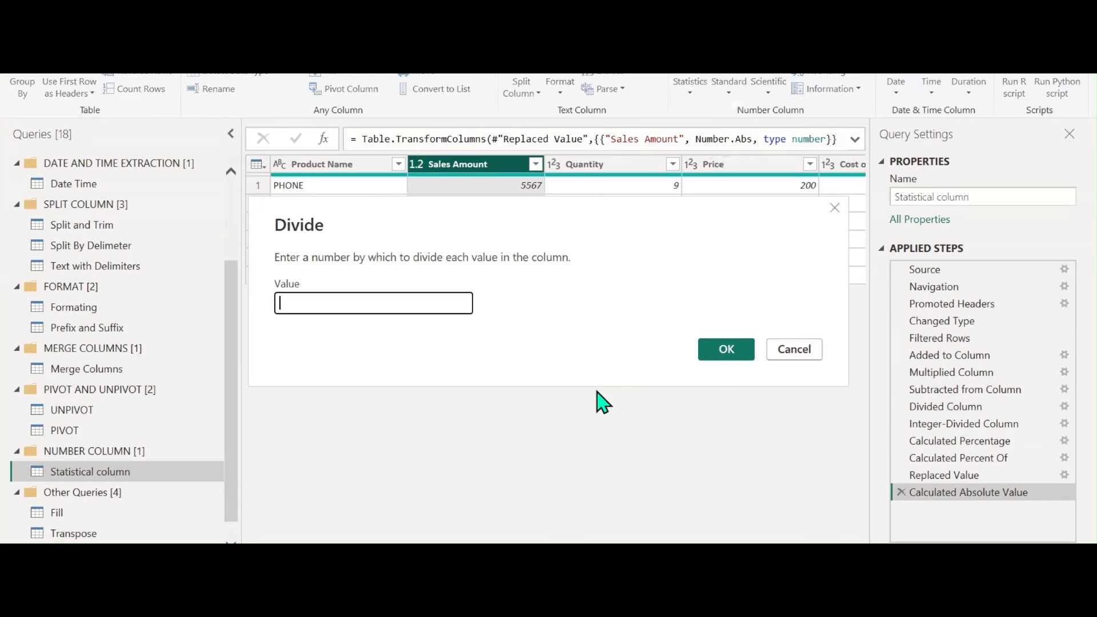
{"action": "type", "text": "100"}
{"action": "key", "text": "Return"}
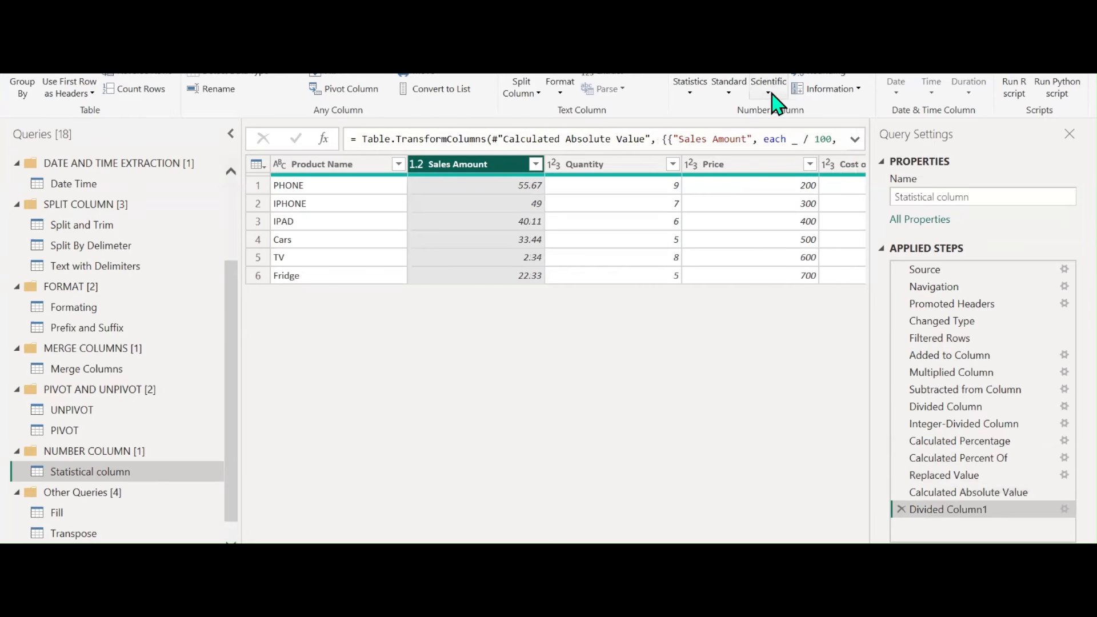
Square the Sales Amount values, then cube the result
{"action": "left_click", "coordinate": [774, 96]}
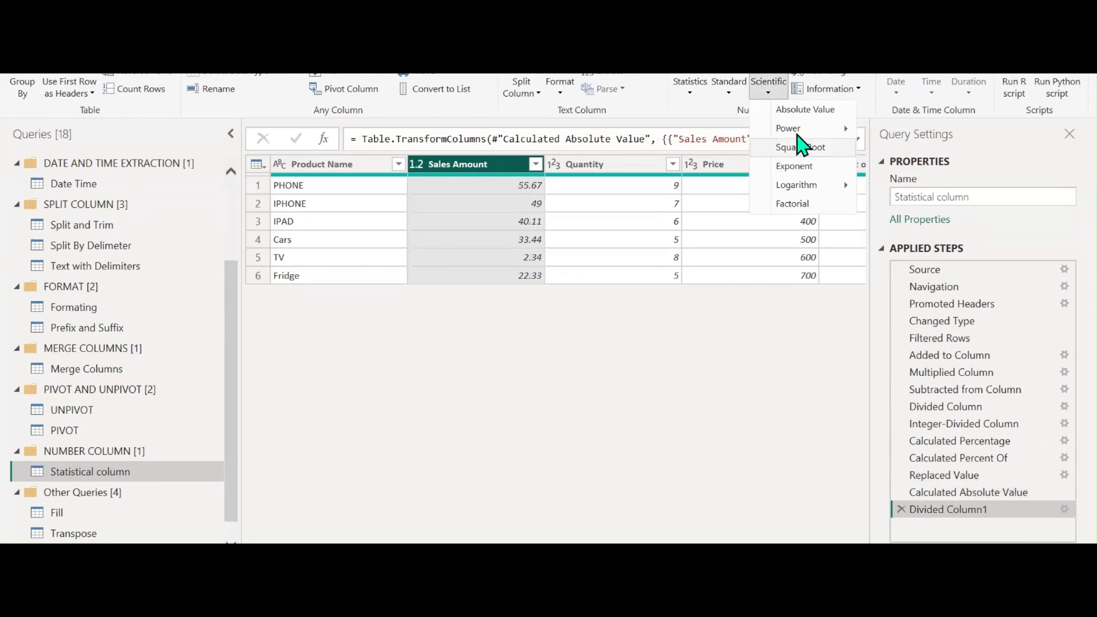
{"action": "left_click", "coordinate": [881, 134]}
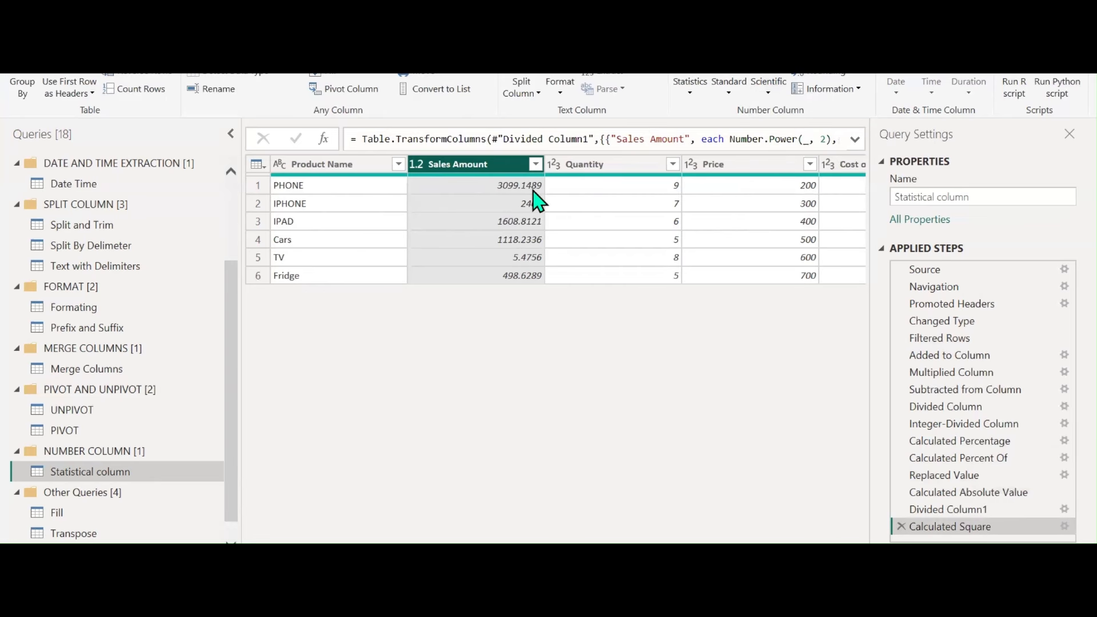
{"action": "left_click", "coordinate": [769, 92]}
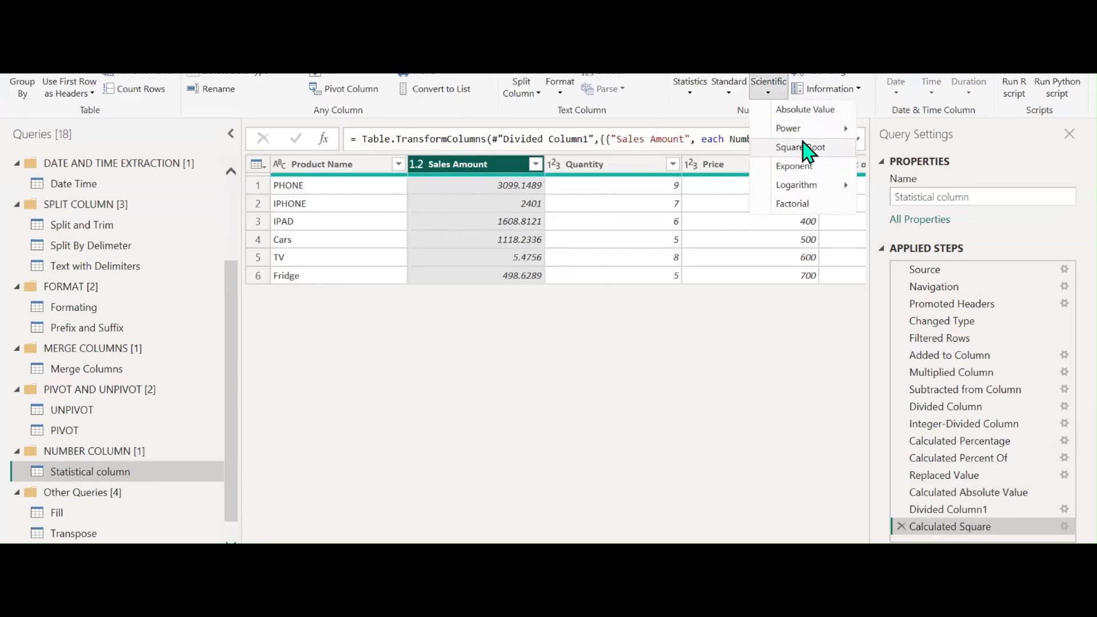
{"action": "mouse_move", "coordinate": [828, 128]}
{"action": "left_click", "coordinate": [893, 154]}
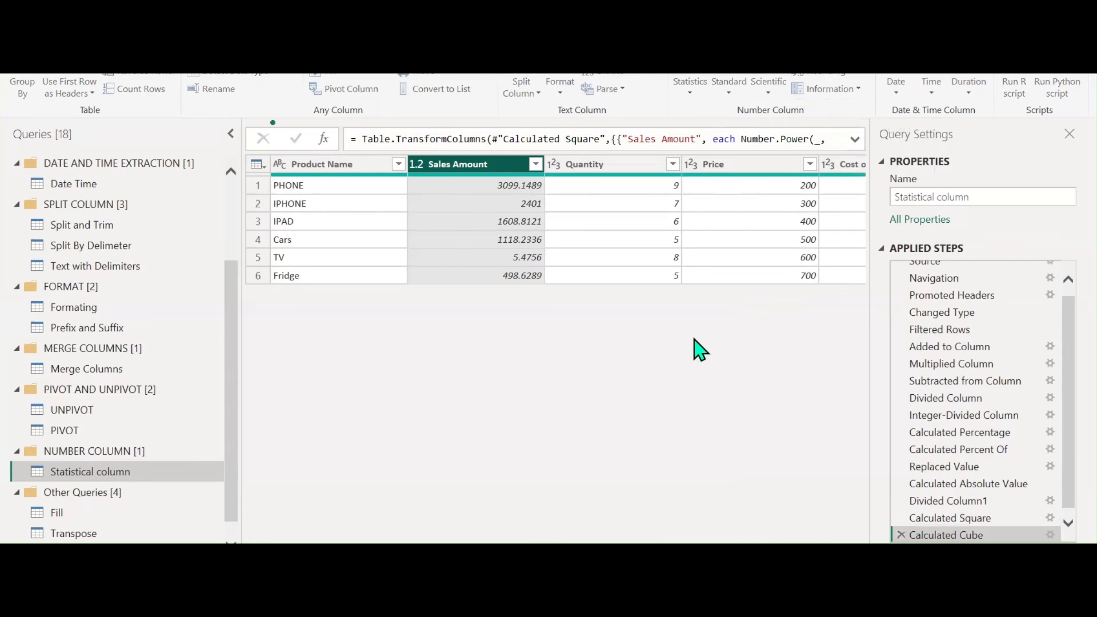
{"action": "left_click", "coordinate": [770, 92]}
{"action": "mouse_move", "coordinate": [803, 184]}
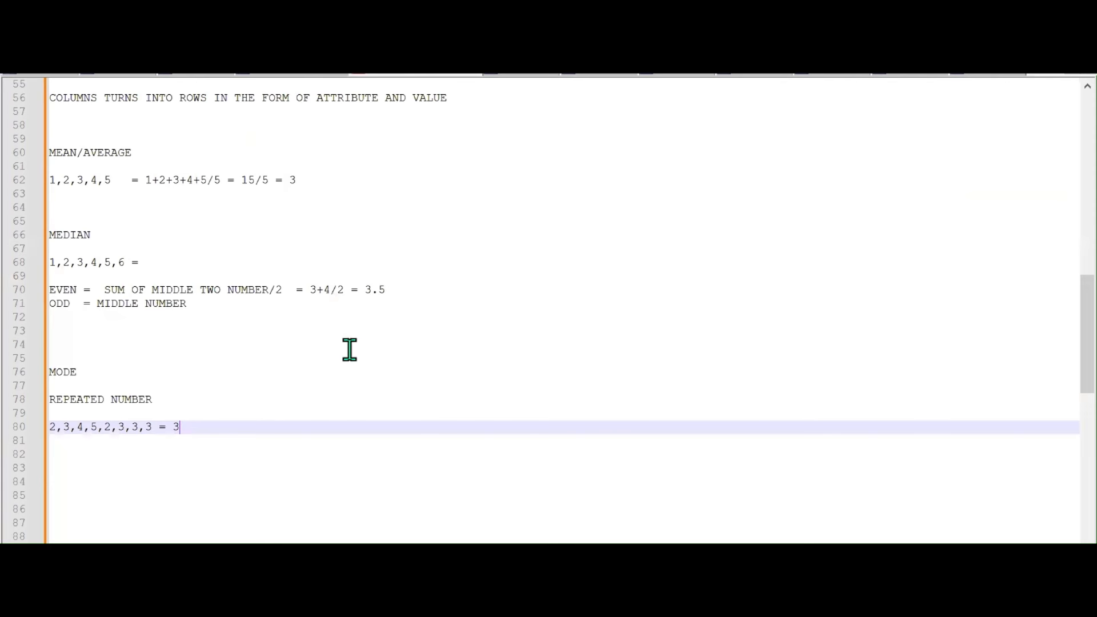
Add the factorial example '4! = 4*3*2*1 = 24' on a new line below the mode notes
{"action": "scroll", "coordinate": [351, 350], "scroll_direction": "down", "scroll_amount": 3}
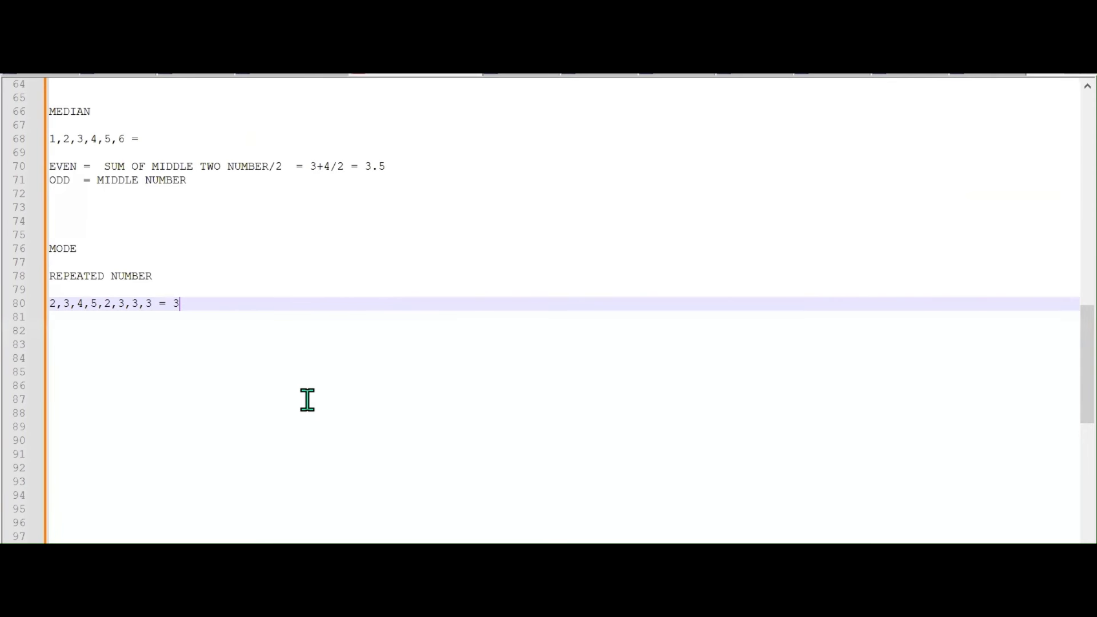
{"action": "key", "text": "Return"}
{"action": "key", "text": "Return"}
{"action": "key", "text": "Return"}
{"action": "type", "text": "4! = 4*"}
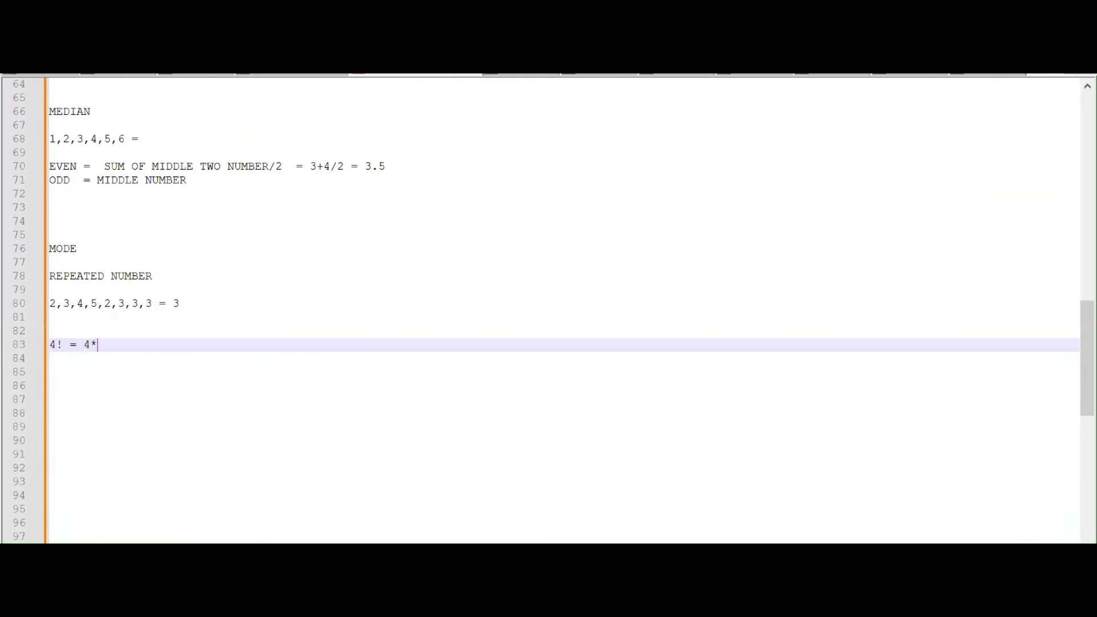
{"action": "type", "text": "3*2*1 = 24"}
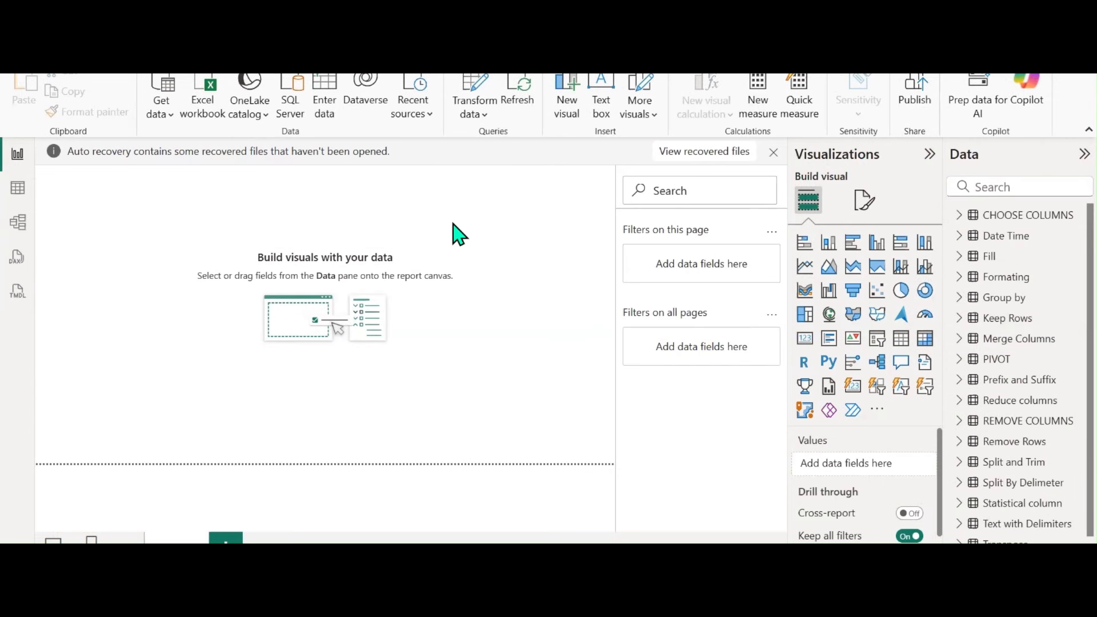
Create the query group DUPLICATE VS REFERENCE and move the Statistical column query into it
{"action": "left_click", "coordinate": [472, 88]}
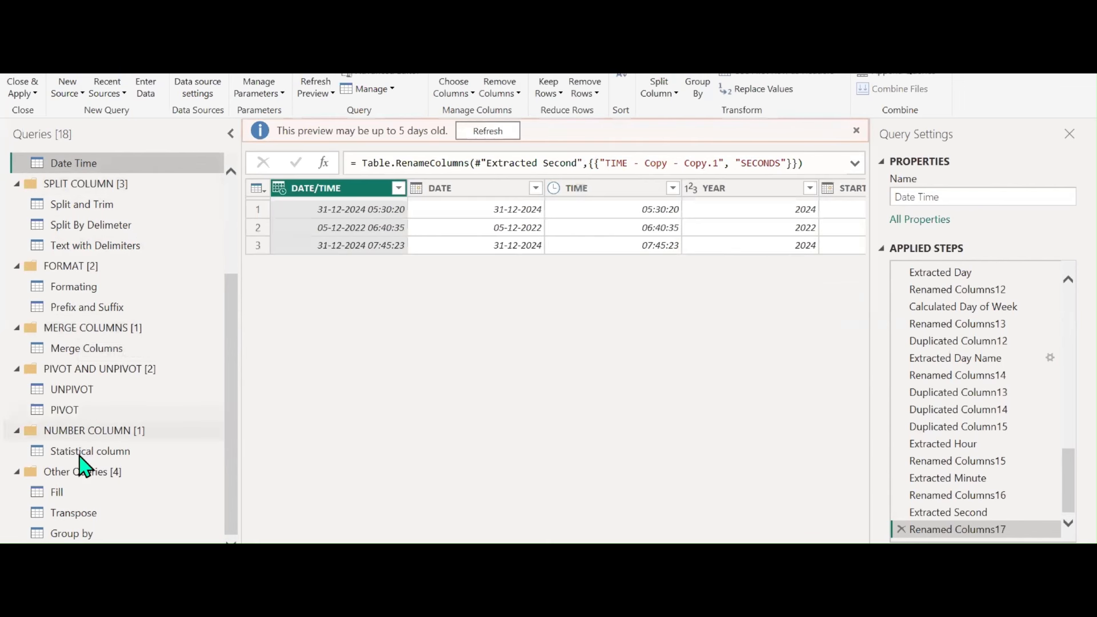
{"action": "left_click", "coordinate": [80, 454]}
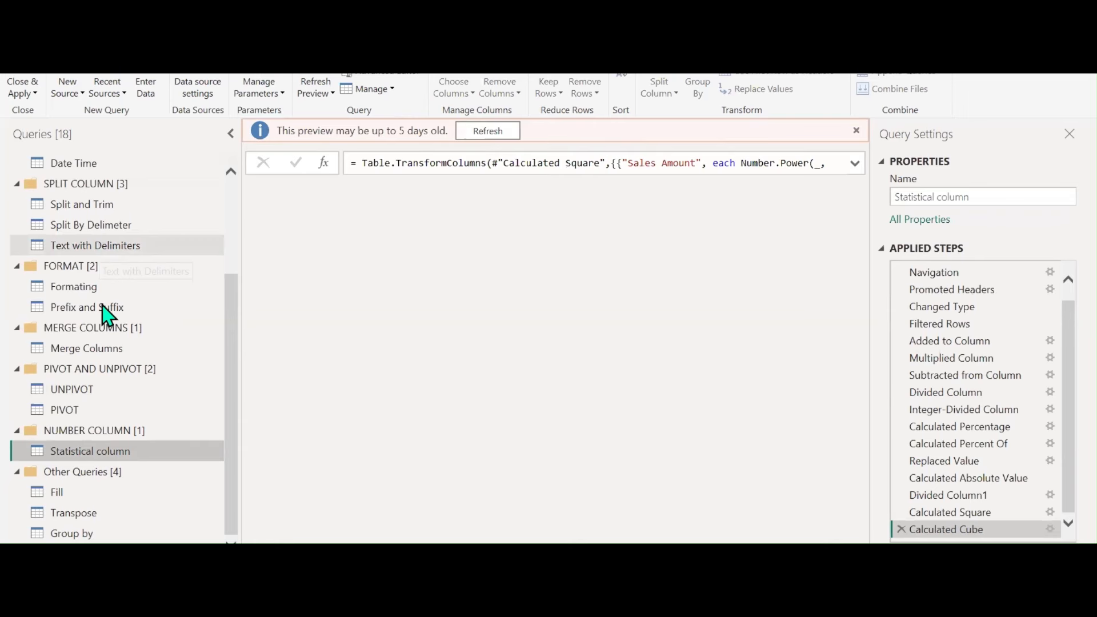
{"action": "right_click", "coordinate": [74, 454]}
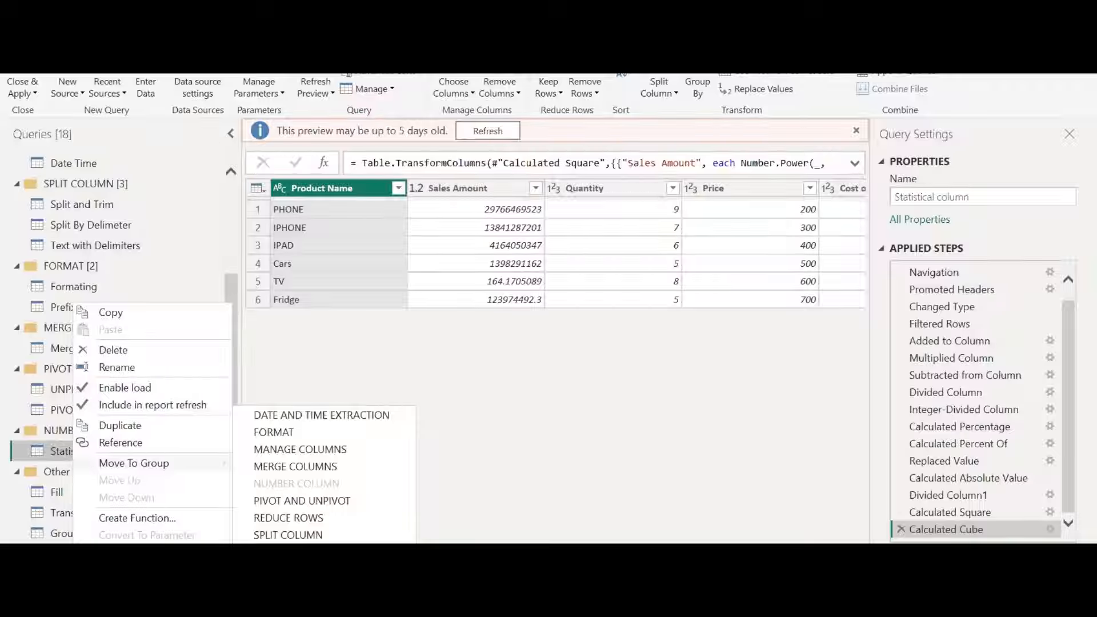
{"action": "left_click", "coordinate": [347, 524]}
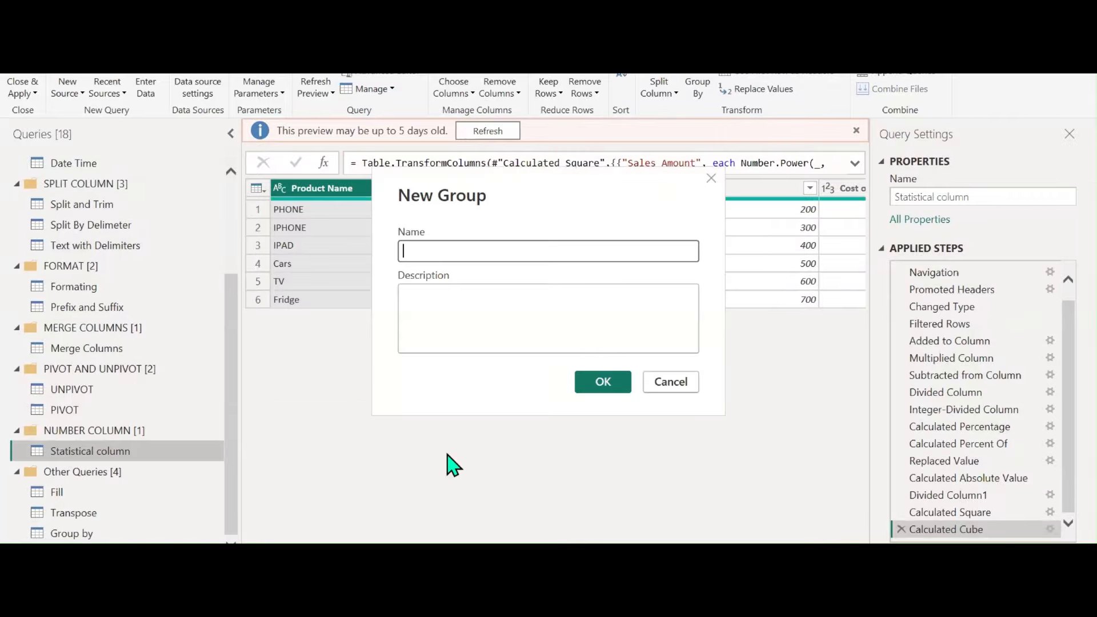
{"action": "type", "text": "p"}
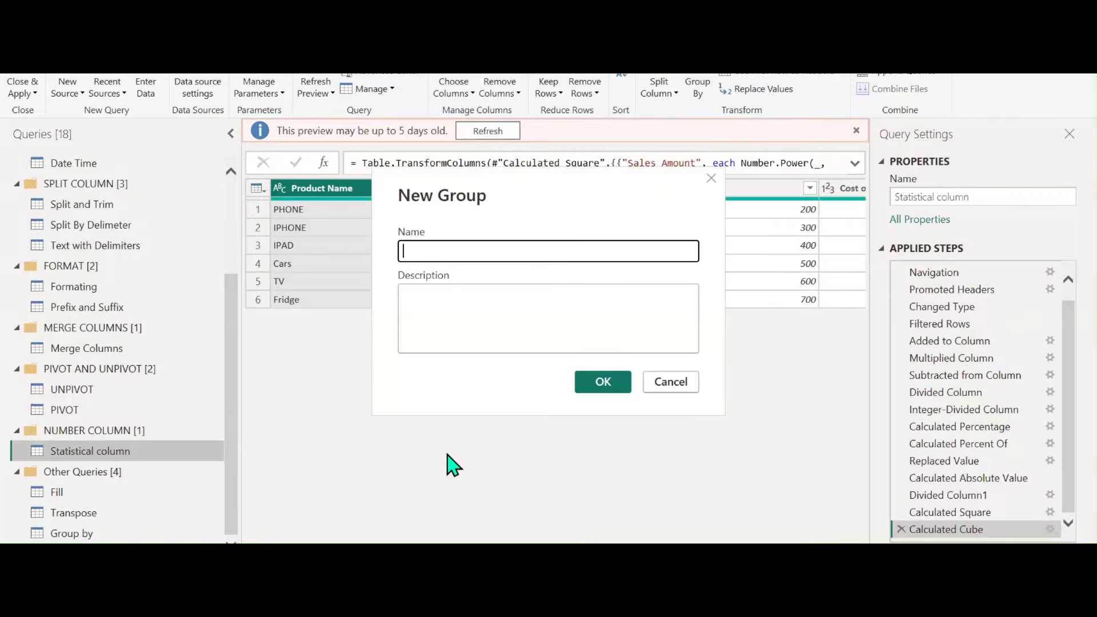
{"action": "key", "text": "Caps_Lock"}
{"action": "type", "text": "DUPL"}
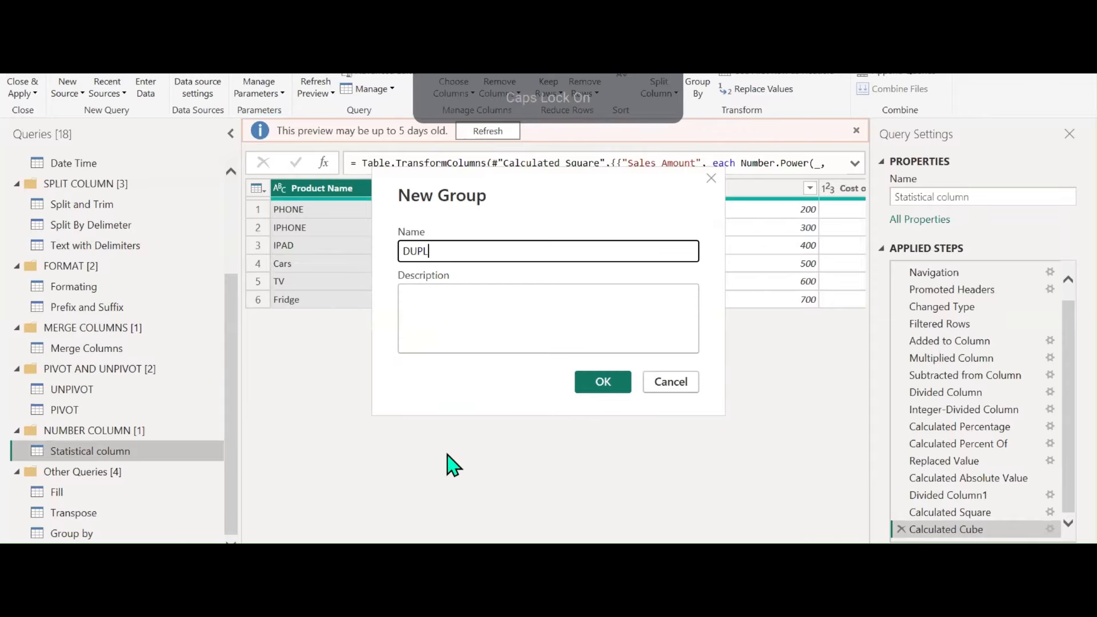
{"action": "type", "text": "ICATE VS "}
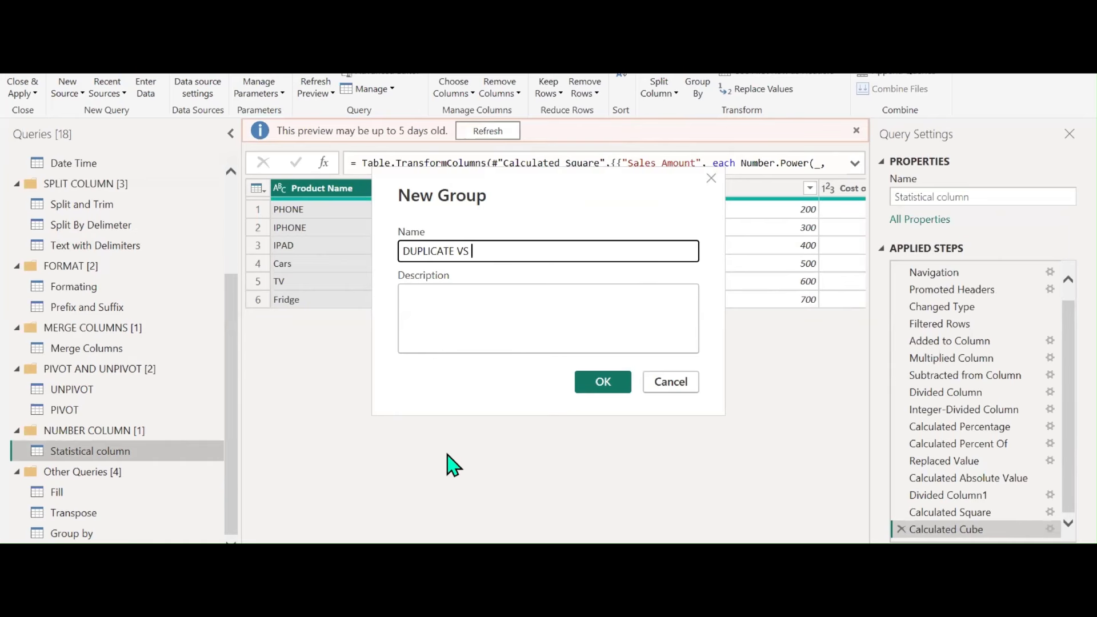
{"action": "type", "text": "REFR"}
{"action": "key", "text": "BackSpace"}
{"action": "type", "text": "ERENCE"}
{"action": "key", "text": "Return"}
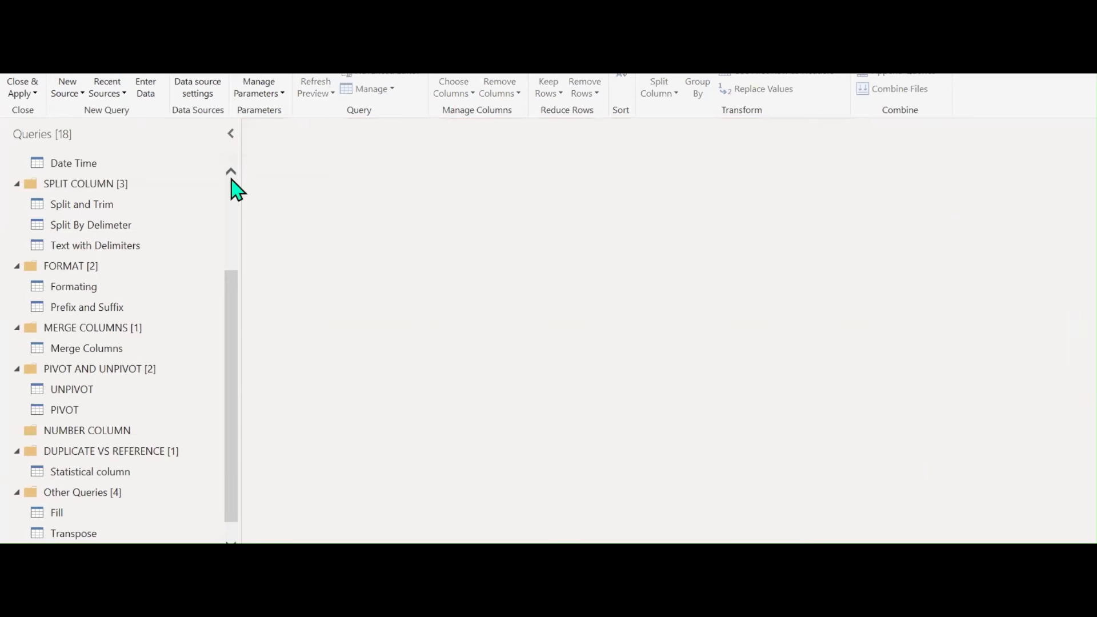
{"action": "scroll", "coordinate": [235, 188], "scroll_direction": "up", "scroll_amount": 3}
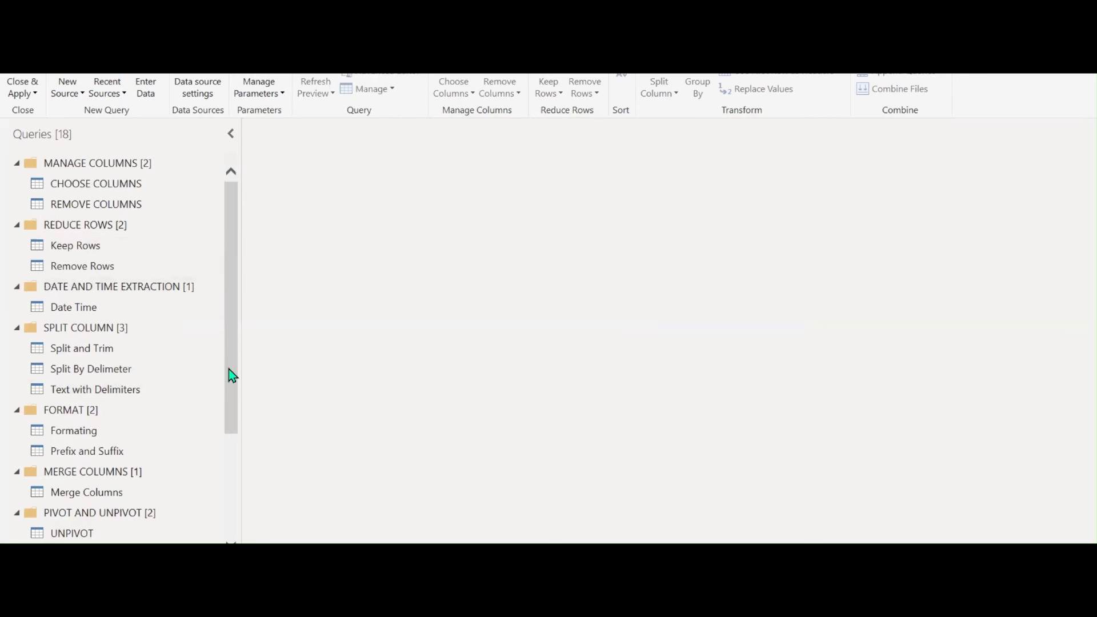
{"action": "scroll", "coordinate": [223, 463], "scroll_direction": "down", "scroll_amount": 2}
{"action": "scroll", "coordinate": [132, 443], "scroll_direction": "down", "scroll_amount": 1}
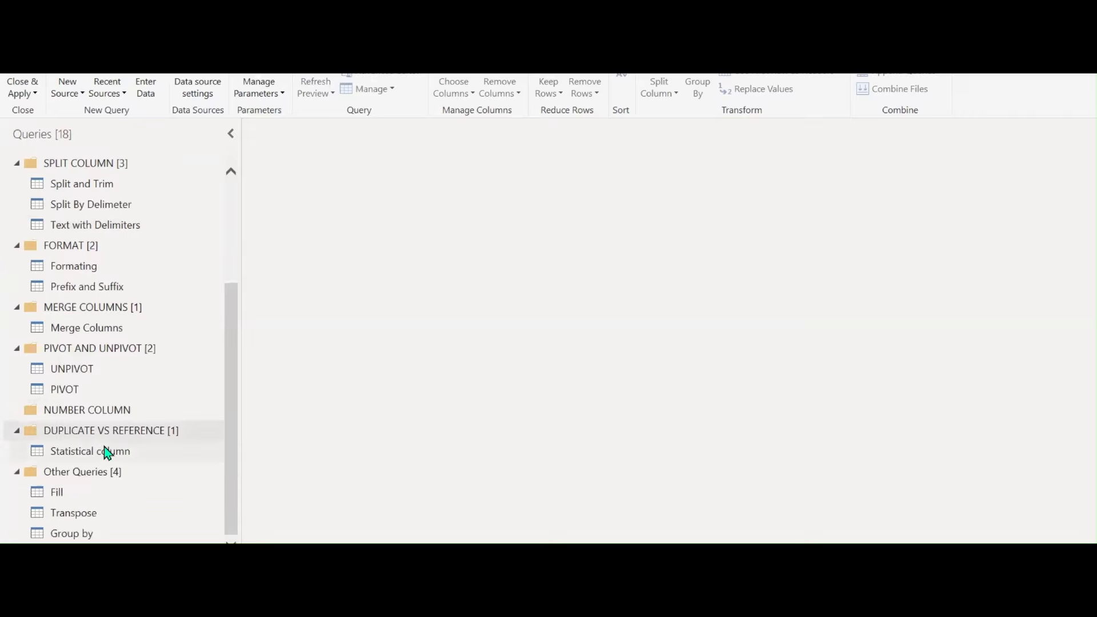
{"action": "left_click", "coordinate": [106, 448]}
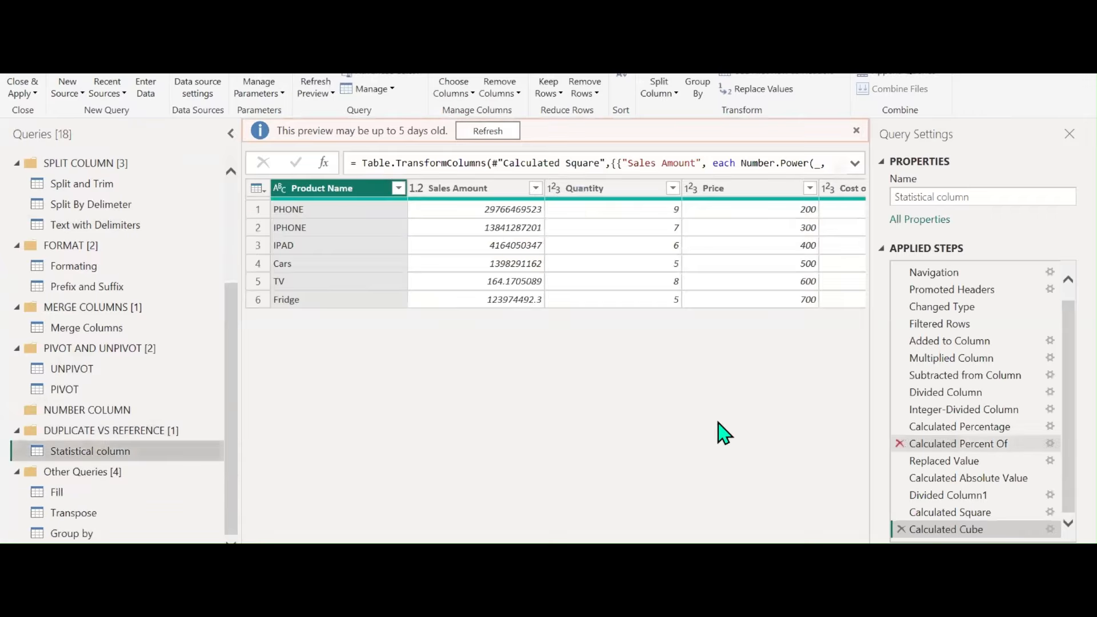
Delete Added to Column and all later steps, then remove the Filtered Rows step
{"action": "left_click_drag", "start_coordinate": [1060, 461], "coordinate": [1063, 436]}
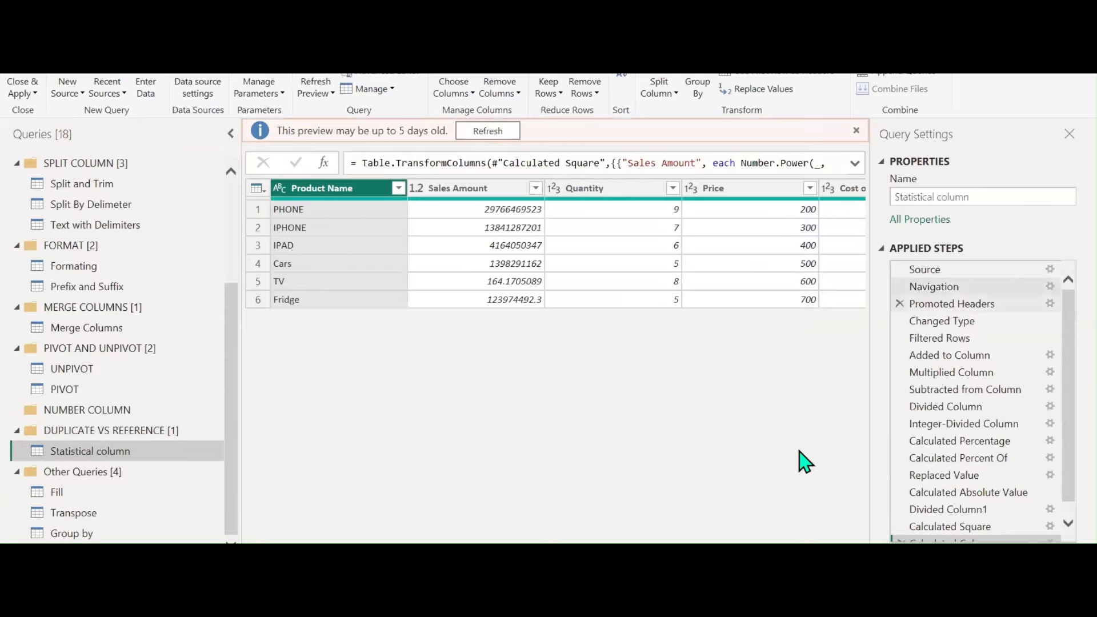
{"action": "right_click", "coordinate": [957, 359]}
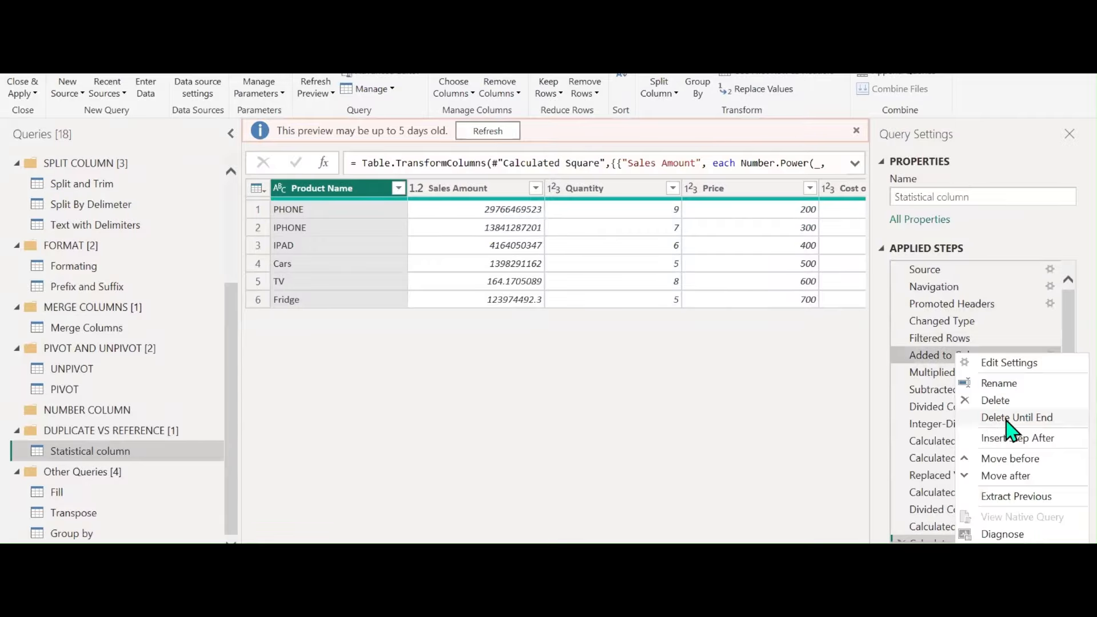
{"action": "left_click", "coordinate": [1016, 419]}
{"action": "left_click", "coordinate": [712, 338]}
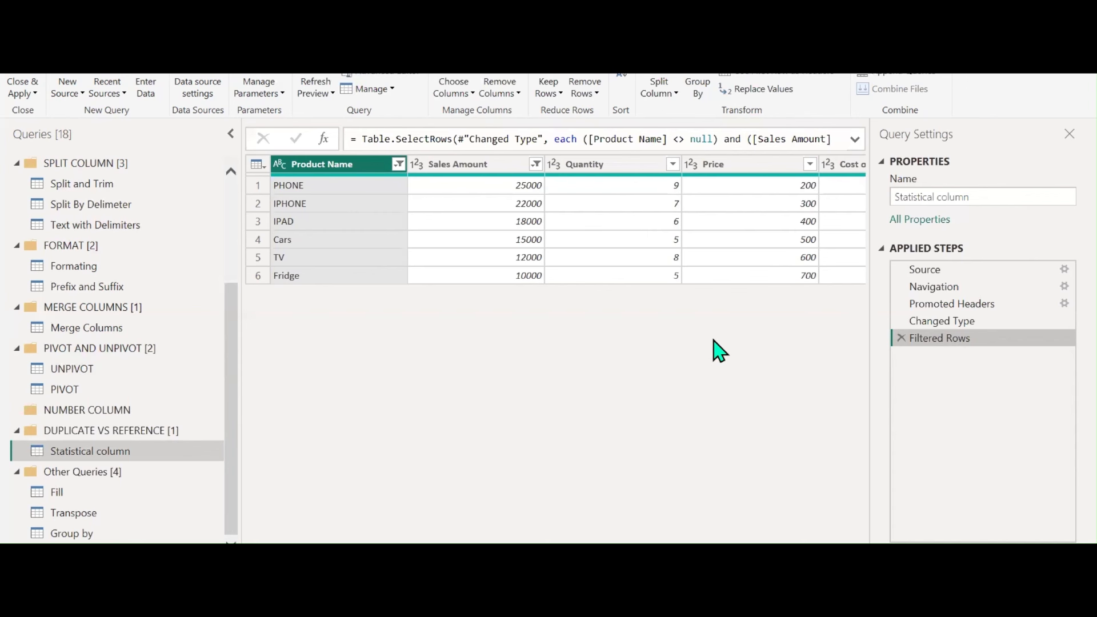
{"action": "left_click", "coordinate": [902, 338]}
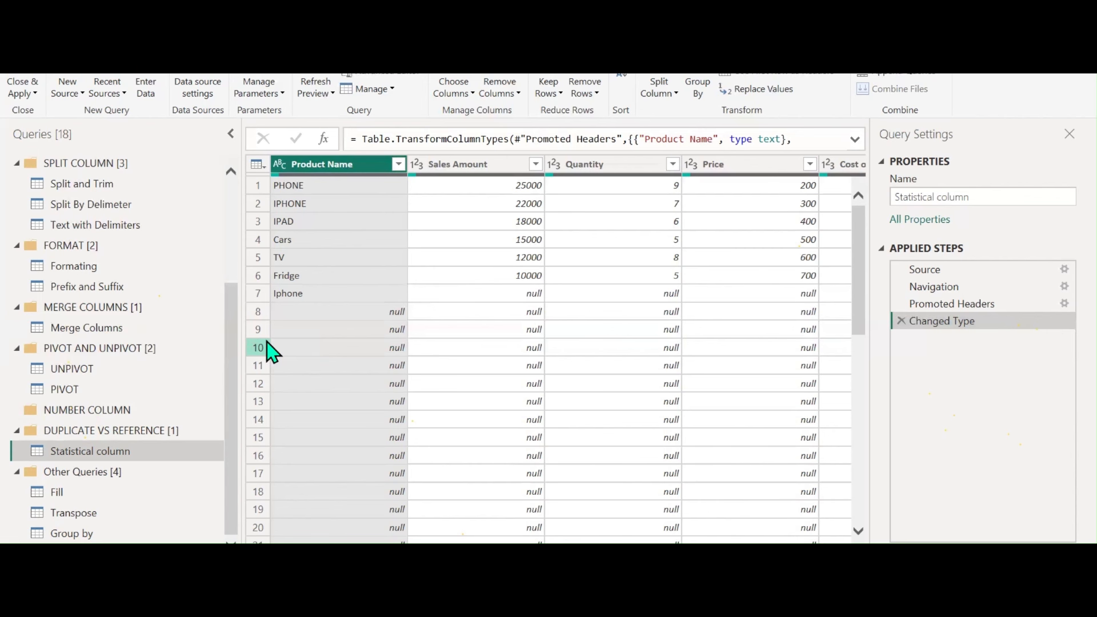
Rename the Statistical column query to MAIN TABLE
{"action": "left_click_drag", "start_coordinate": [985, 196], "coordinate": [887, 208]}
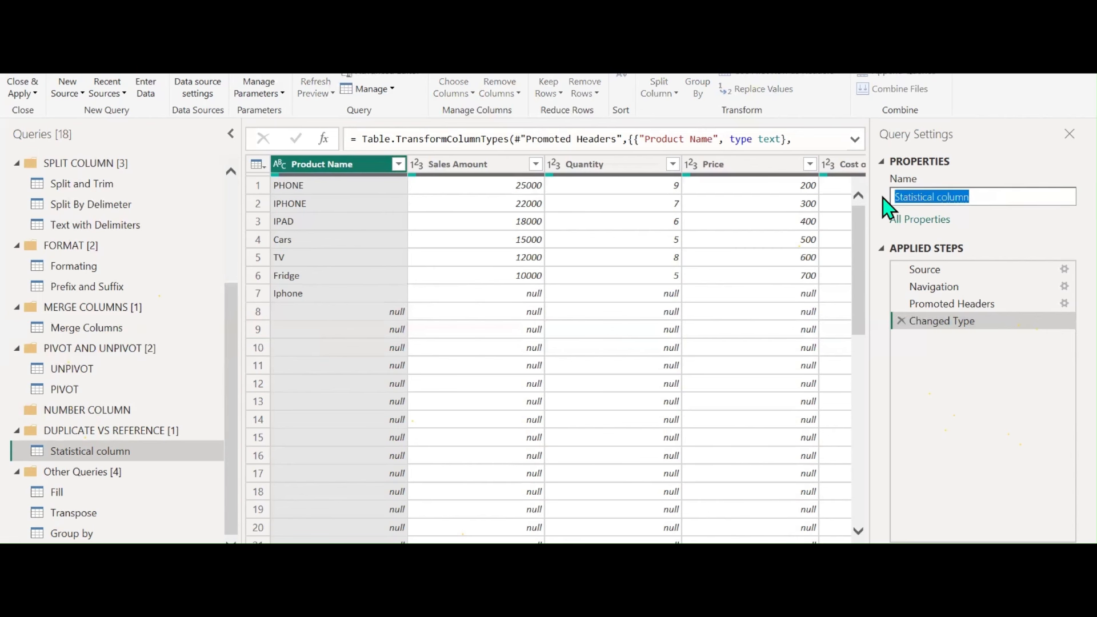
{"action": "type", "text": "maste"}
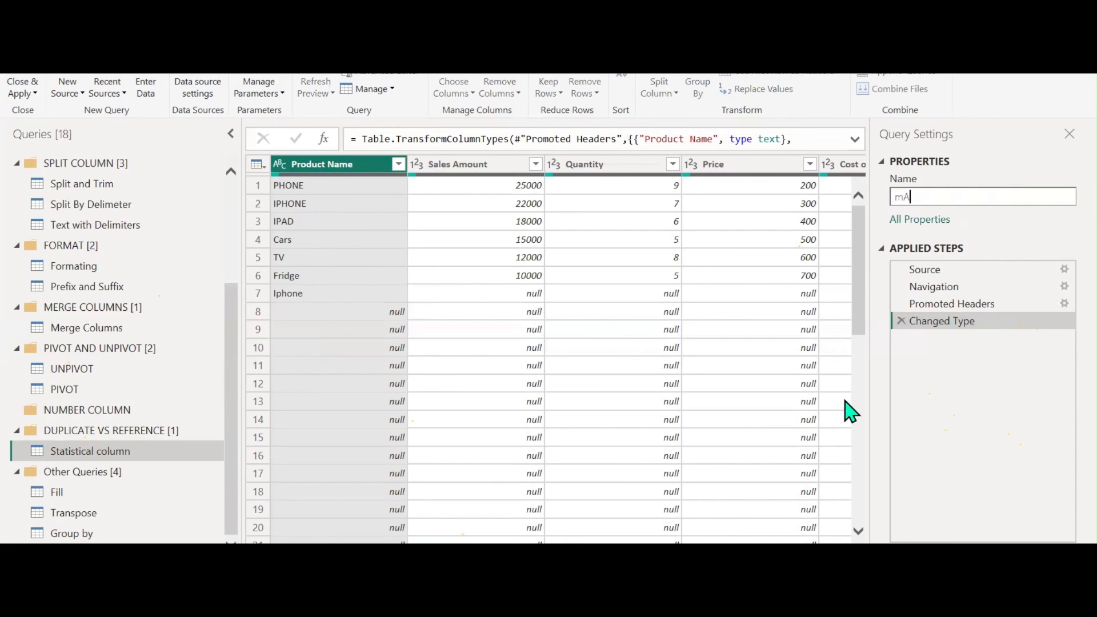
{"action": "key", "text": "BackSpace"}
{"action": "key", "text": "BackSpace"}
{"action": "key", "text": "BackSpace"}
{"action": "key", "text": "BackSpace"}
{"action": "key", "text": "BackSpace"}
{"action": "type", "text": "MAIN TABLE"}
{"action": "key", "text": "Return"}
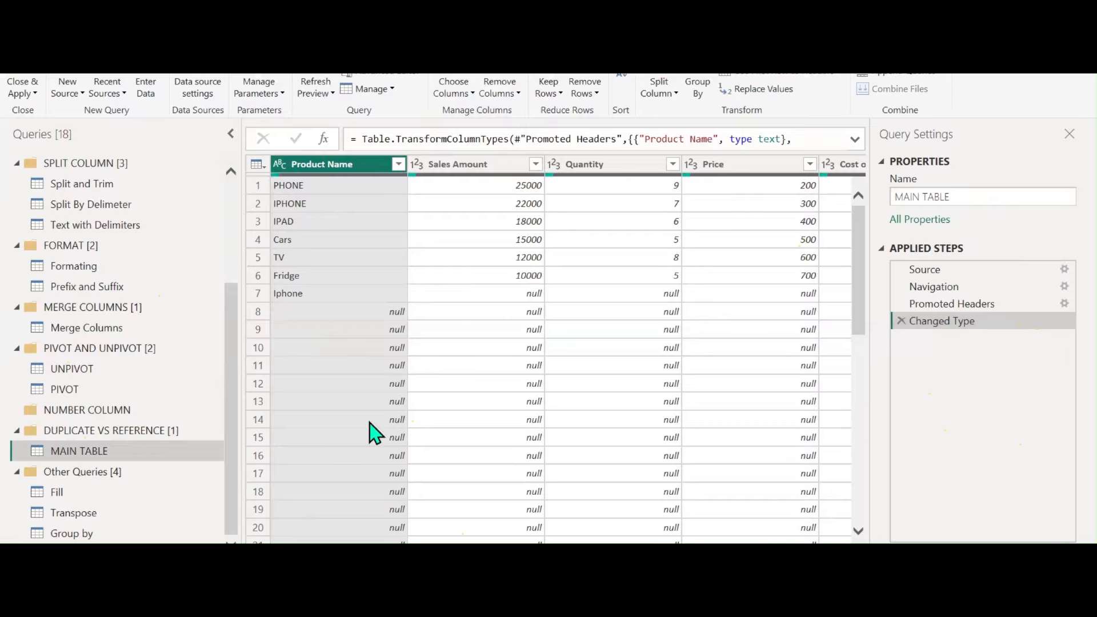
Duplicate MAIN TABLE, name the copy DUPLICATE TABLE, and refresh MAIN TABLE's preview
{"action": "right_click", "coordinate": [103, 460]}
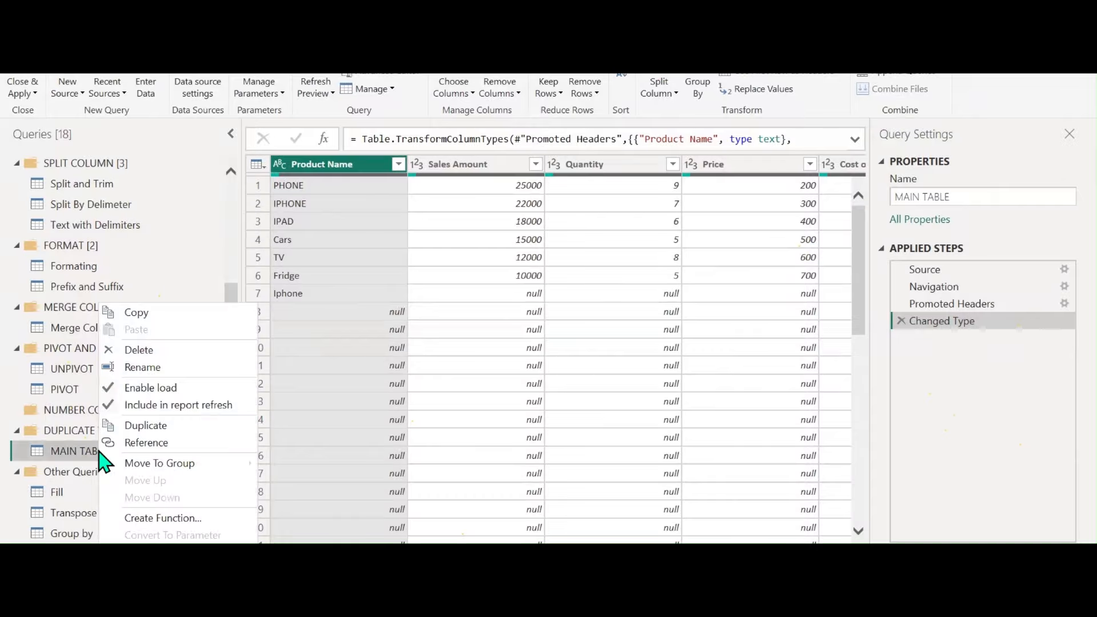
{"action": "left_click", "coordinate": [135, 425]}
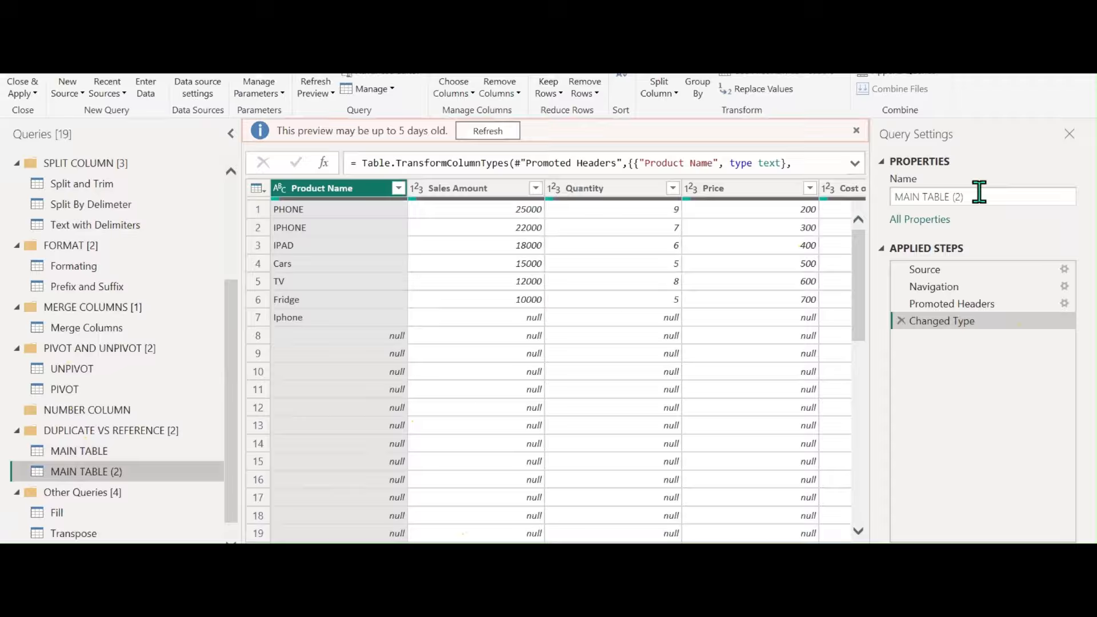
{"action": "left_click", "coordinate": [979, 195]}
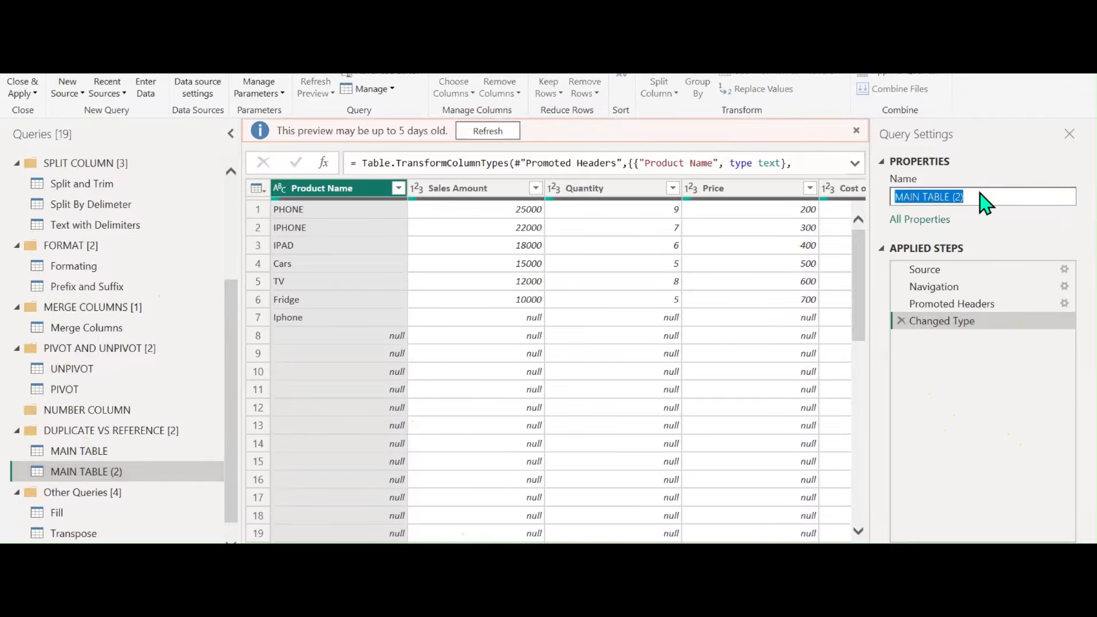
{"action": "type", "text": "DUPLI"}
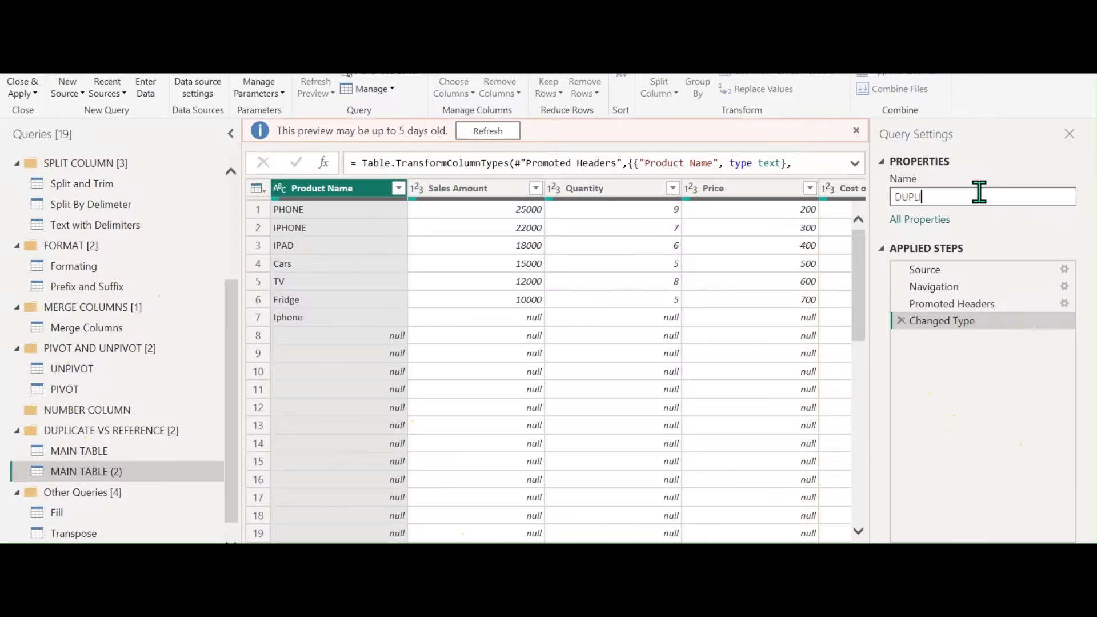
{"action": "type", "text": "BLE"}
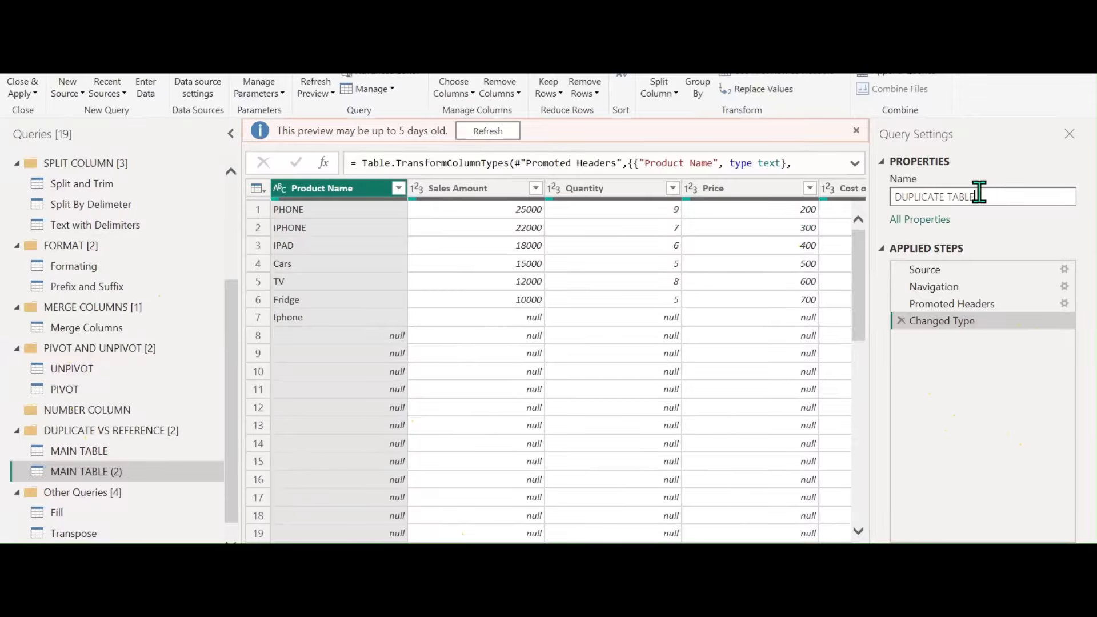
{"action": "key", "text": "Return"}
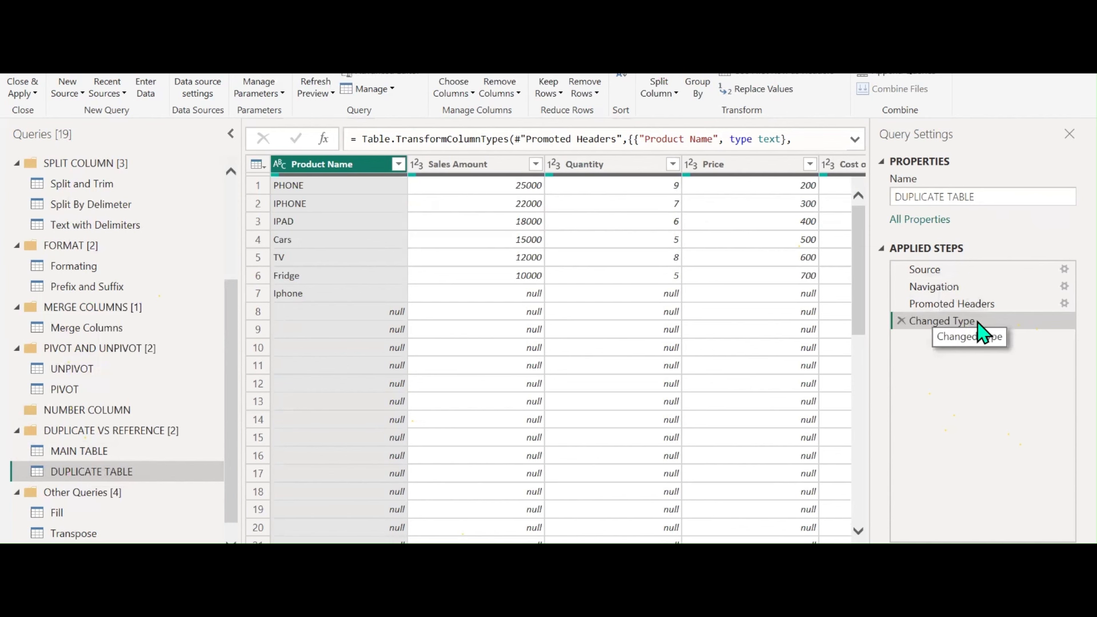
{"action": "left_click", "coordinate": [88, 449]}
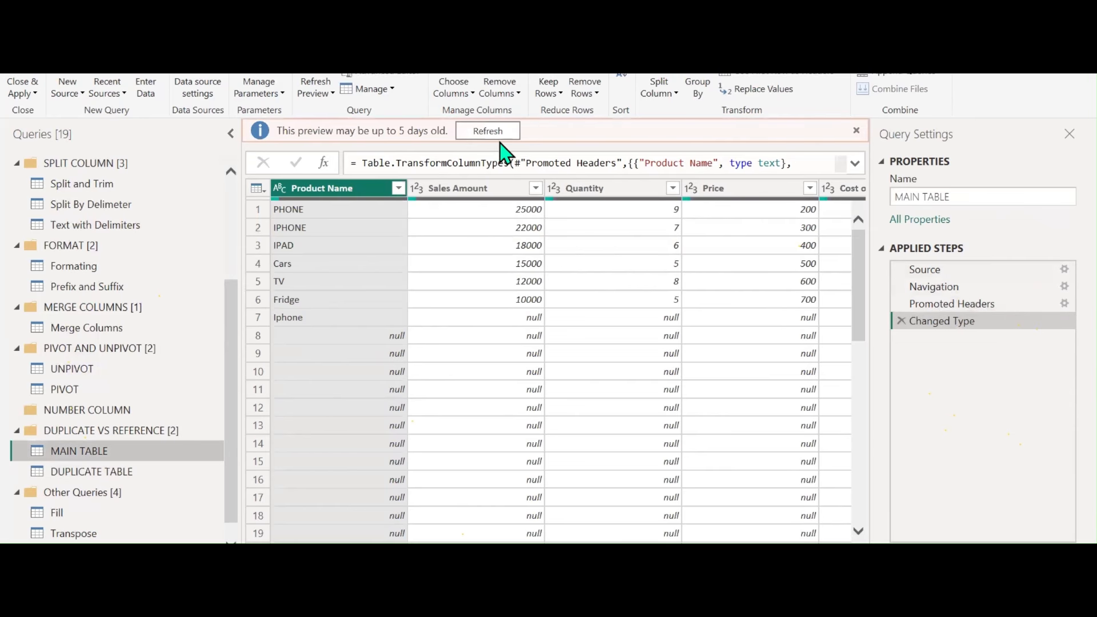
{"action": "left_click", "coordinate": [490, 132]}
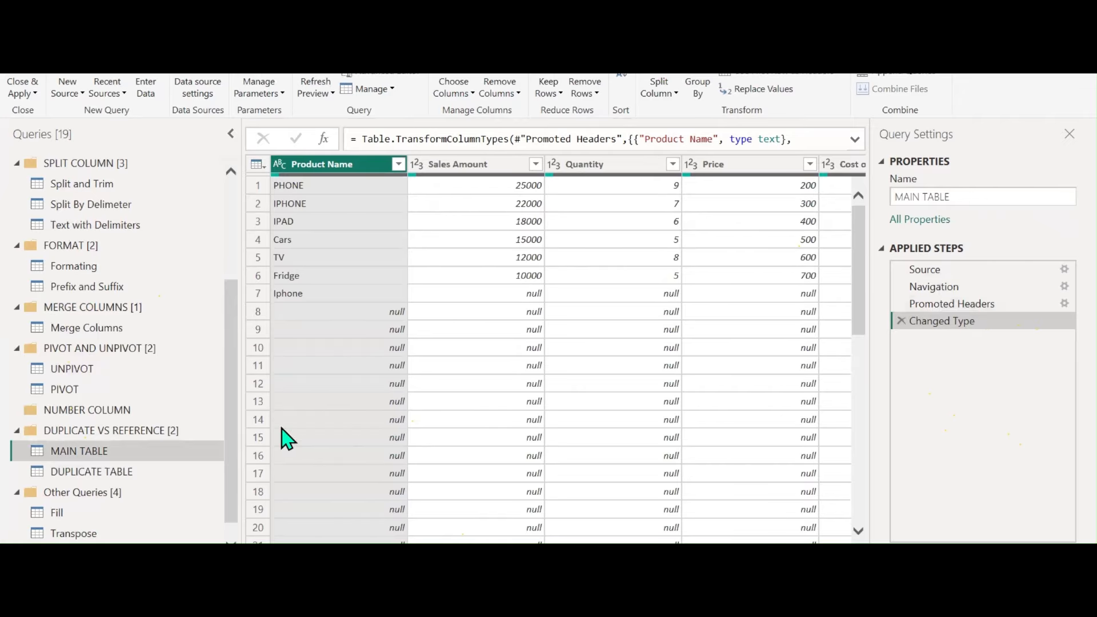
Create a reference query from MAIN TABLE and name it REFERENCE
{"action": "right_click", "coordinate": [81, 454]}
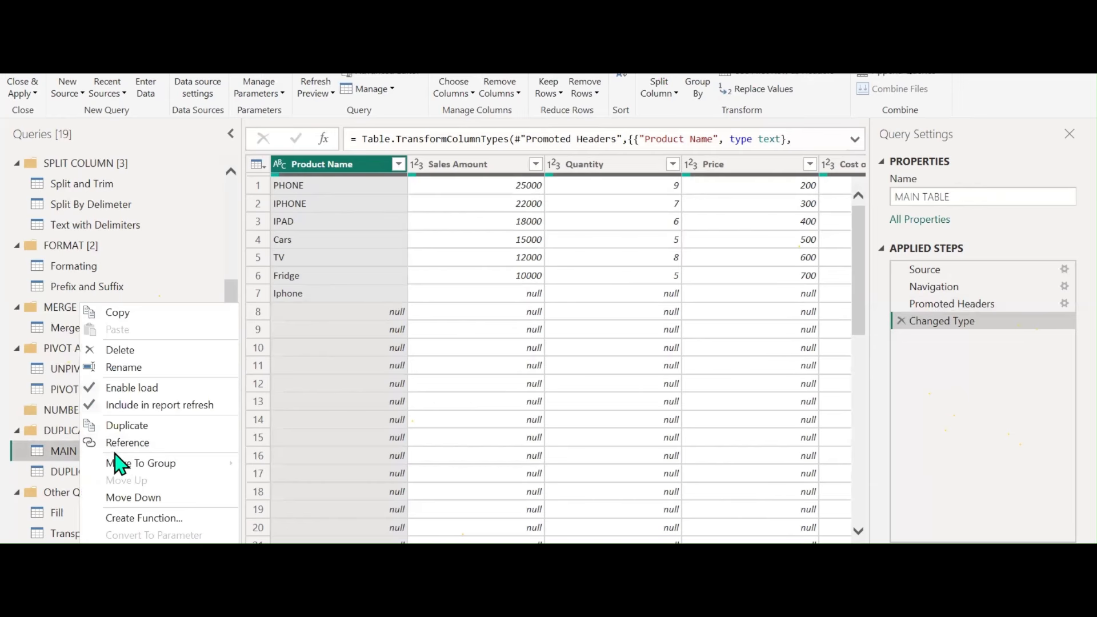
{"action": "left_click", "coordinate": [138, 443]}
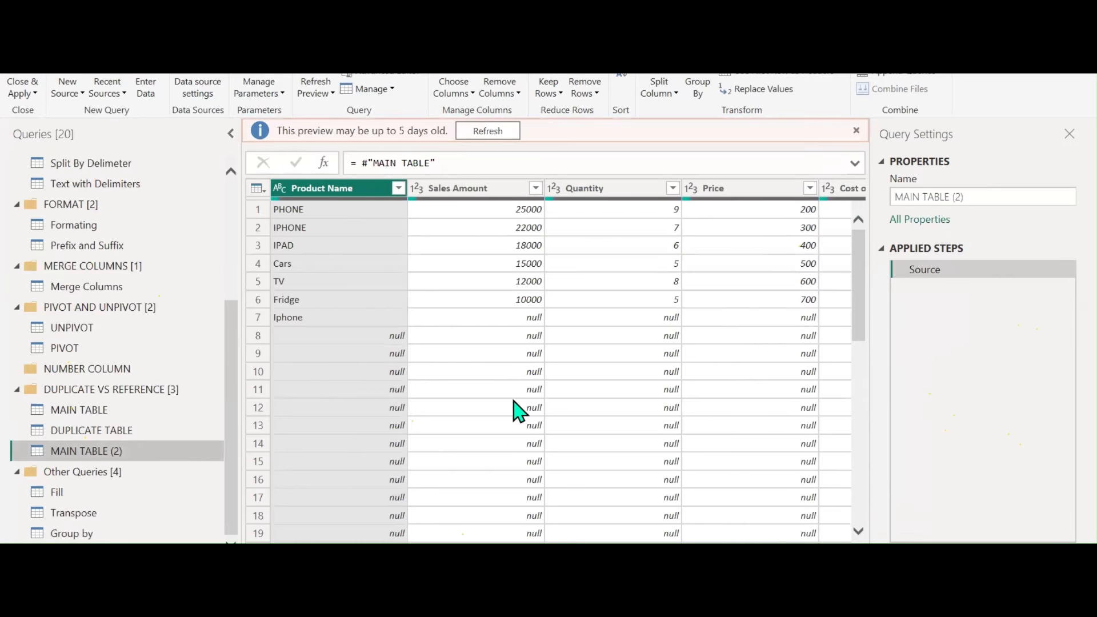
{"action": "left_click", "coordinate": [971, 196]}
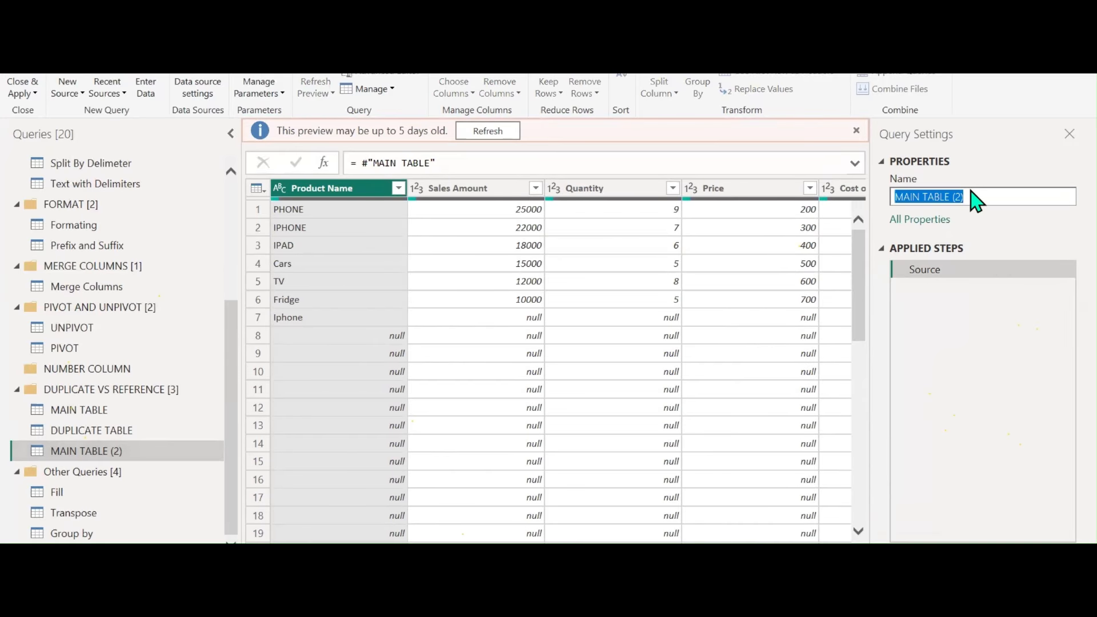
{"action": "type", "text": "REFERENCE"}
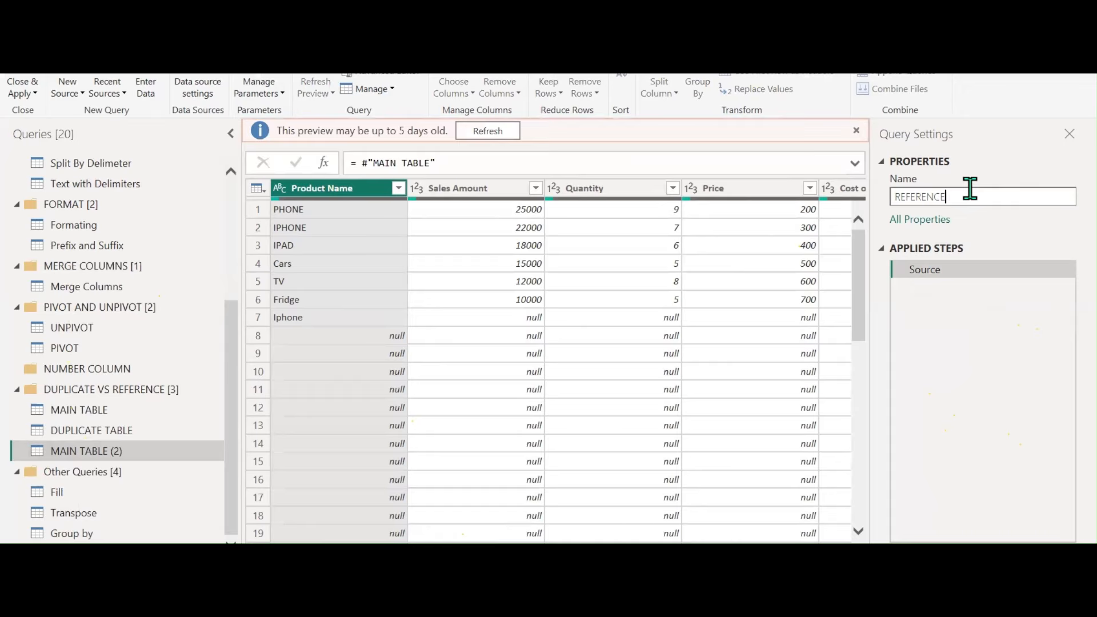
{"action": "key", "text": "Return"}
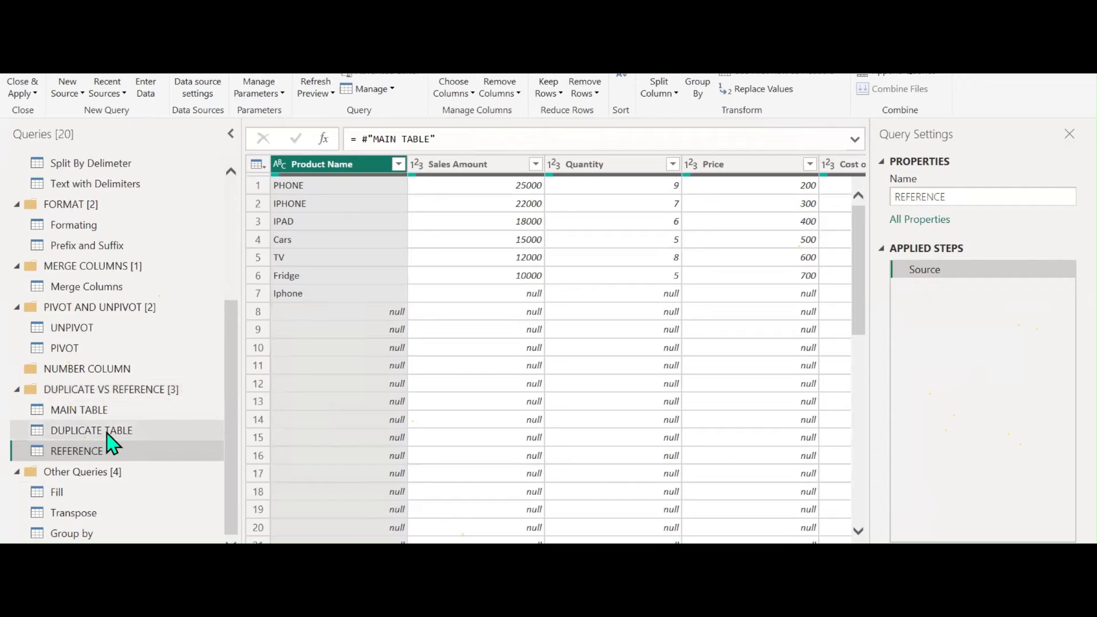
Compare the applied steps of DUPLICATE TABLE and REFERENCE, ending back on MAIN TABLE
{"action": "left_click", "coordinate": [73, 430]}
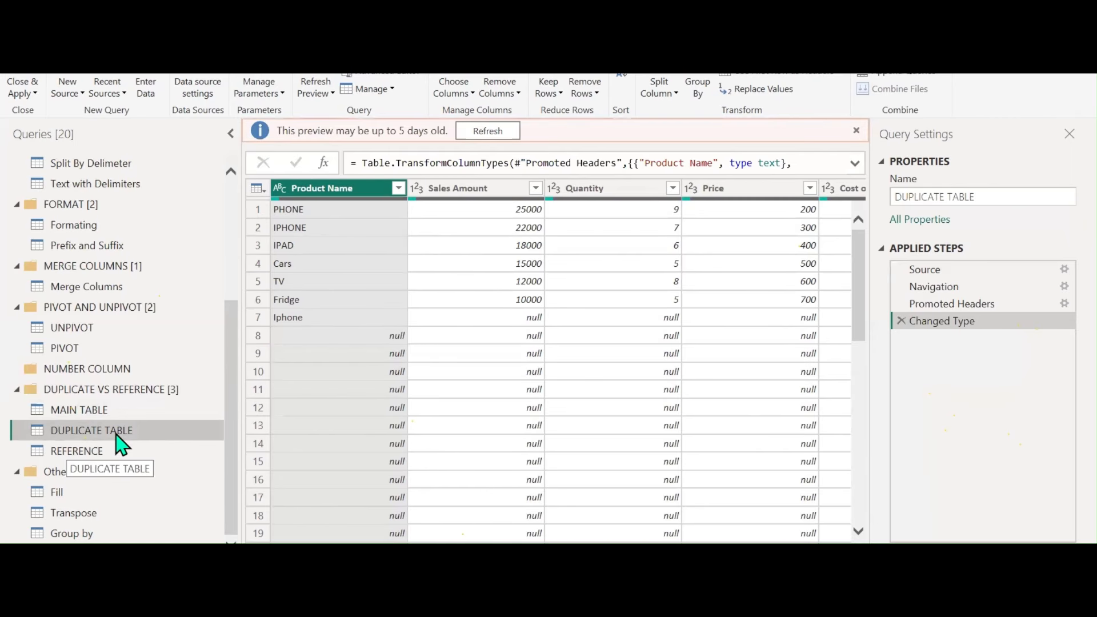
{"action": "left_click", "coordinate": [90, 451]}
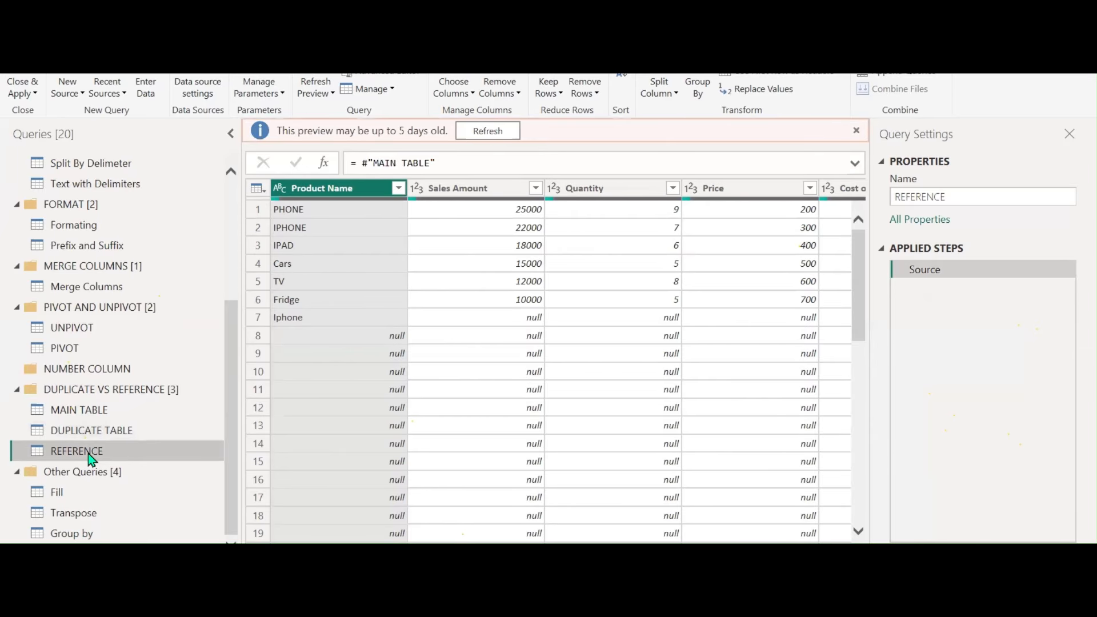
{"action": "left_click", "coordinate": [103, 414]}
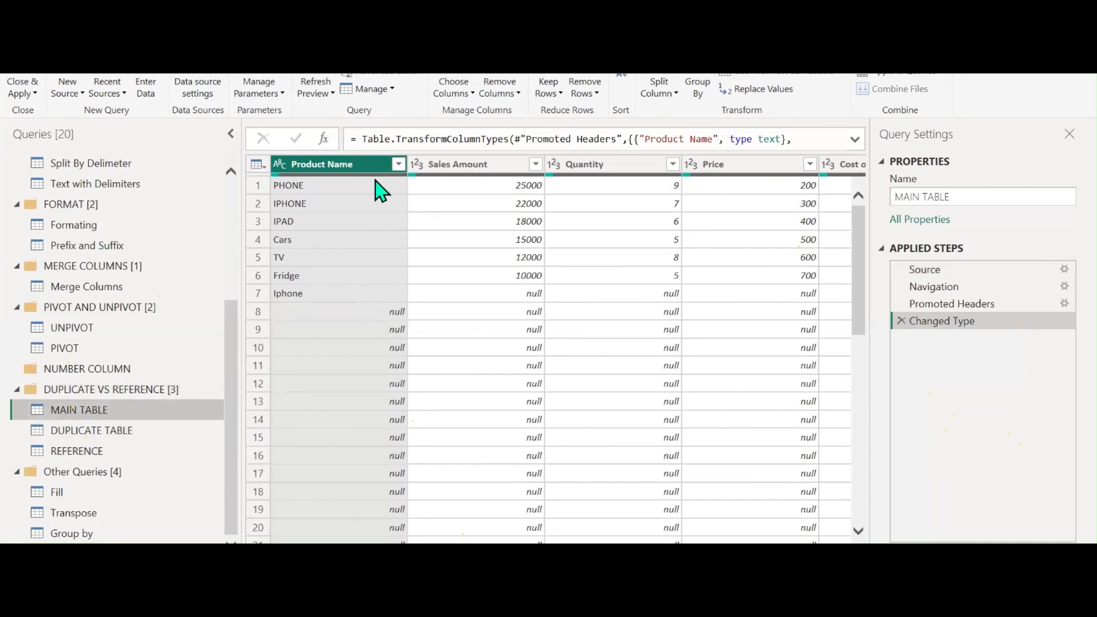
Remove null Product Name and Sales Amount rows from MAIN TABLE, then refresh DUPLICATE TABLE's preview
{"action": "left_click", "coordinate": [399, 165]}
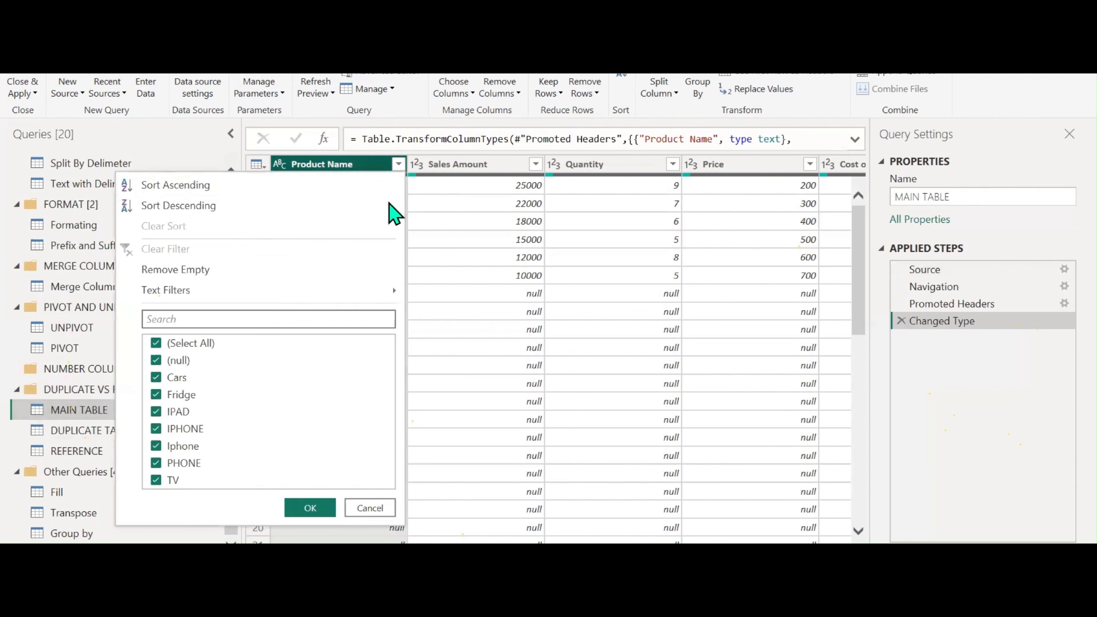
{"action": "left_click", "coordinate": [156, 360]}
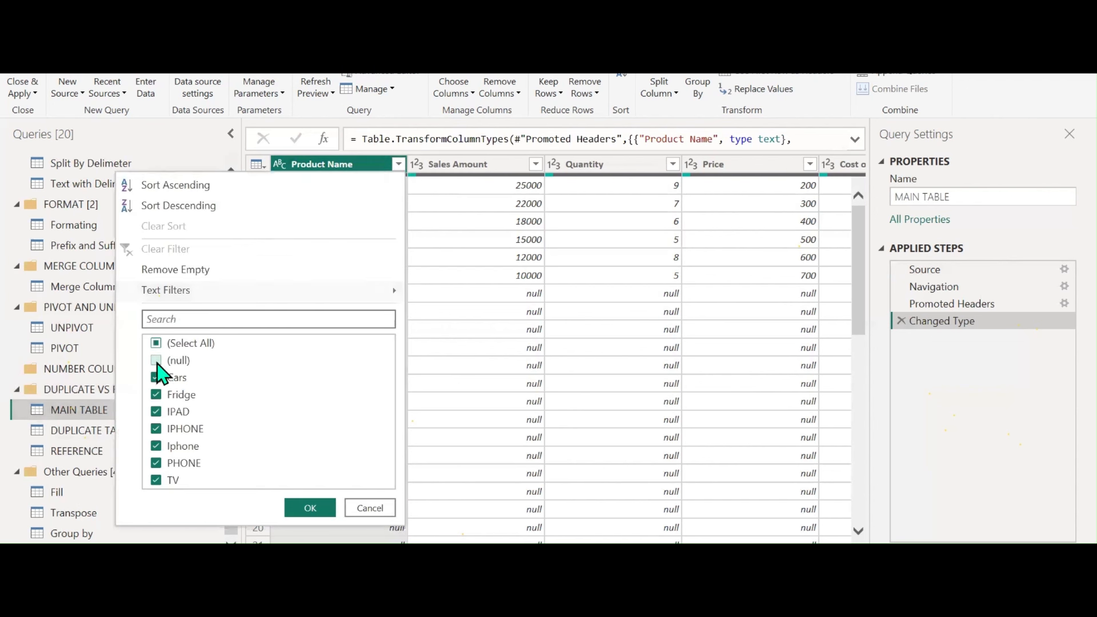
{"action": "left_click", "coordinate": [318, 512]}
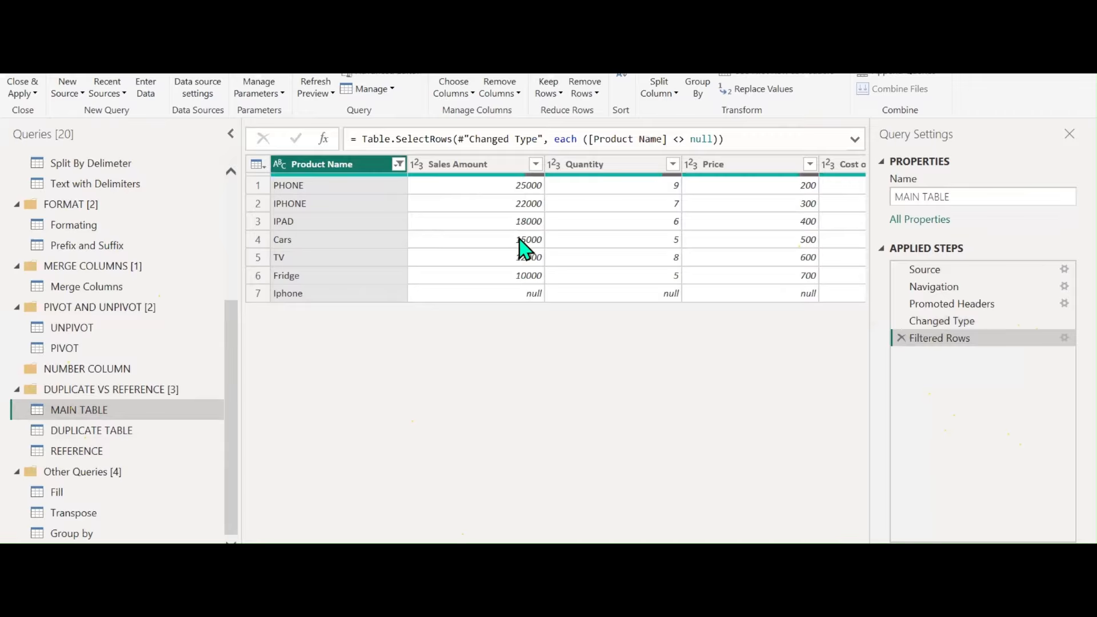
{"action": "left_click", "coordinate": [535, 165]}
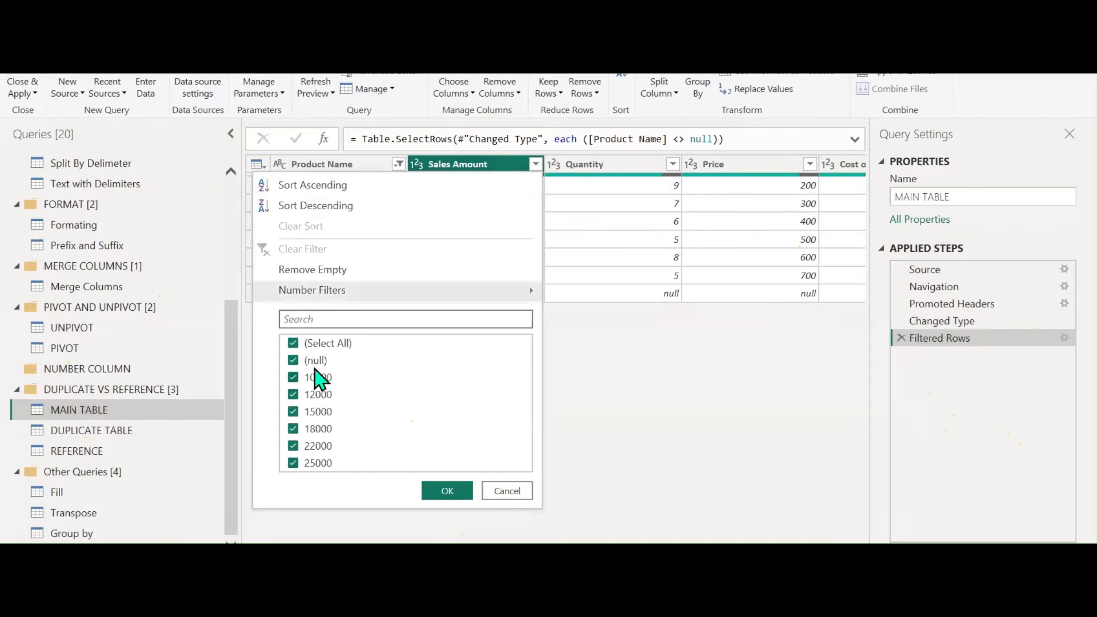
{"action": "left_click", "coordinate": [313, 361]}
{"action": "left_click", "coordinate": [448, 491]}
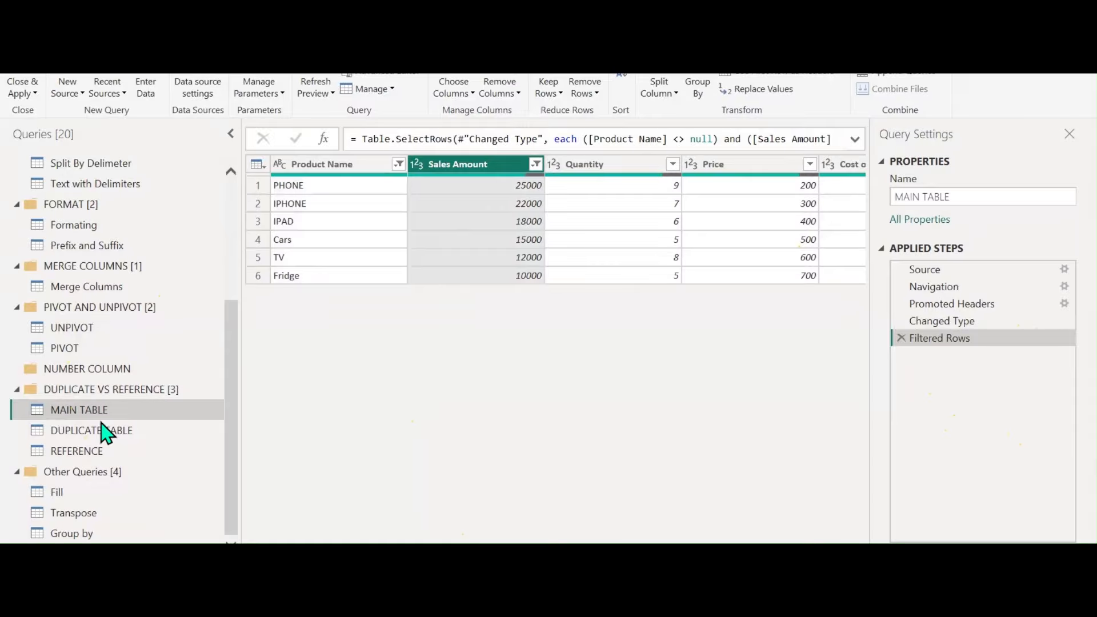
{"action": "left_click", "coordinate": [73, 435]}
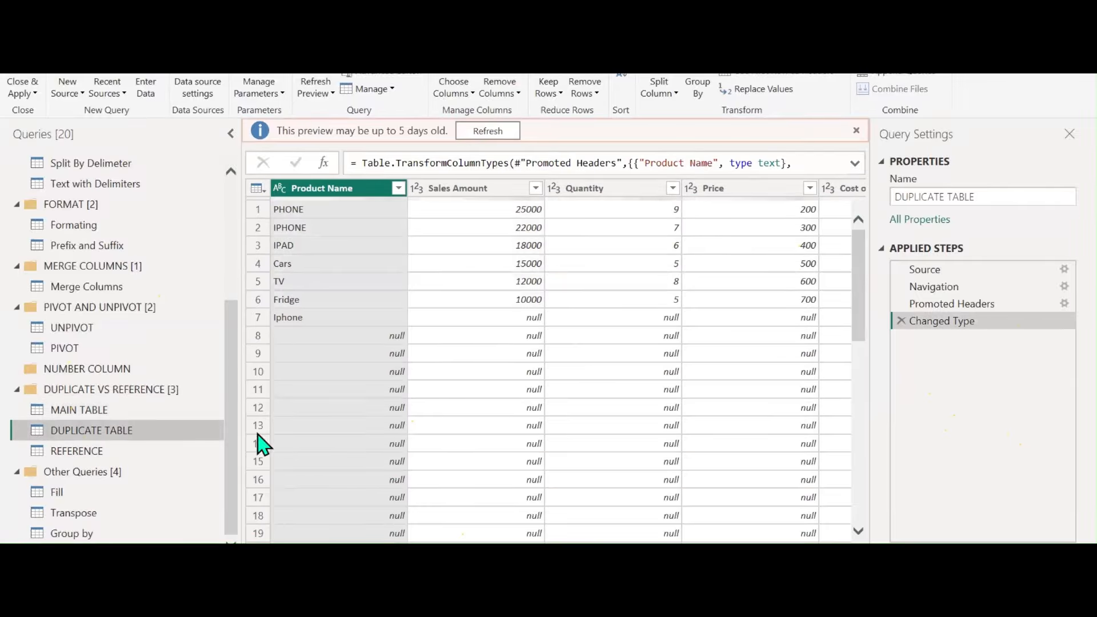
{"action": "left_click", "coordinate": [501, 131]}
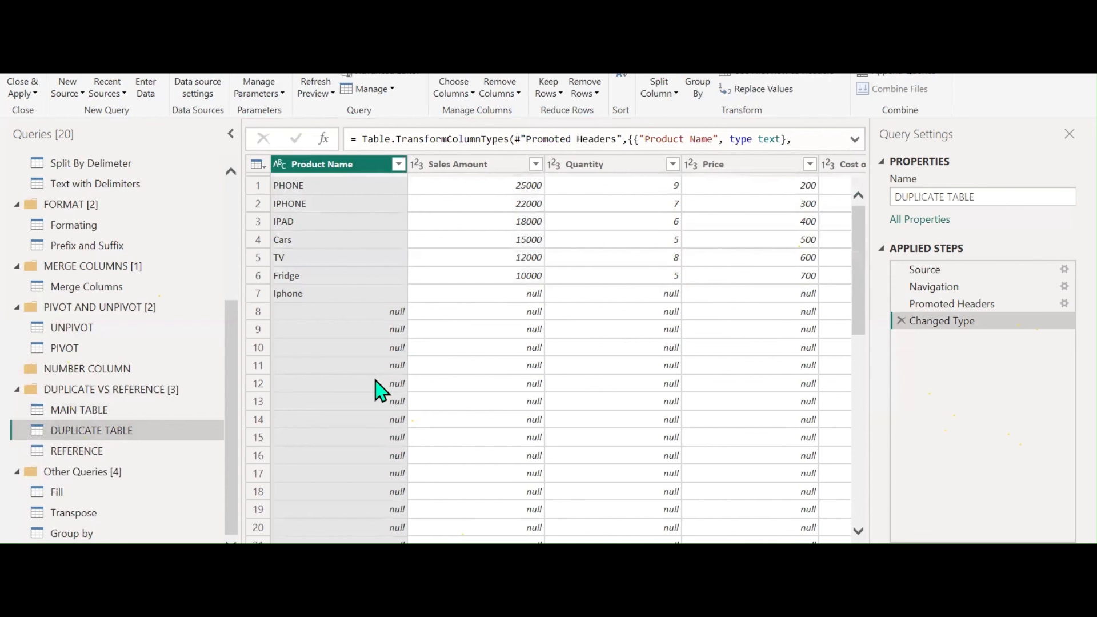
{"action": "left_click", "coordinate": [66, 455]}
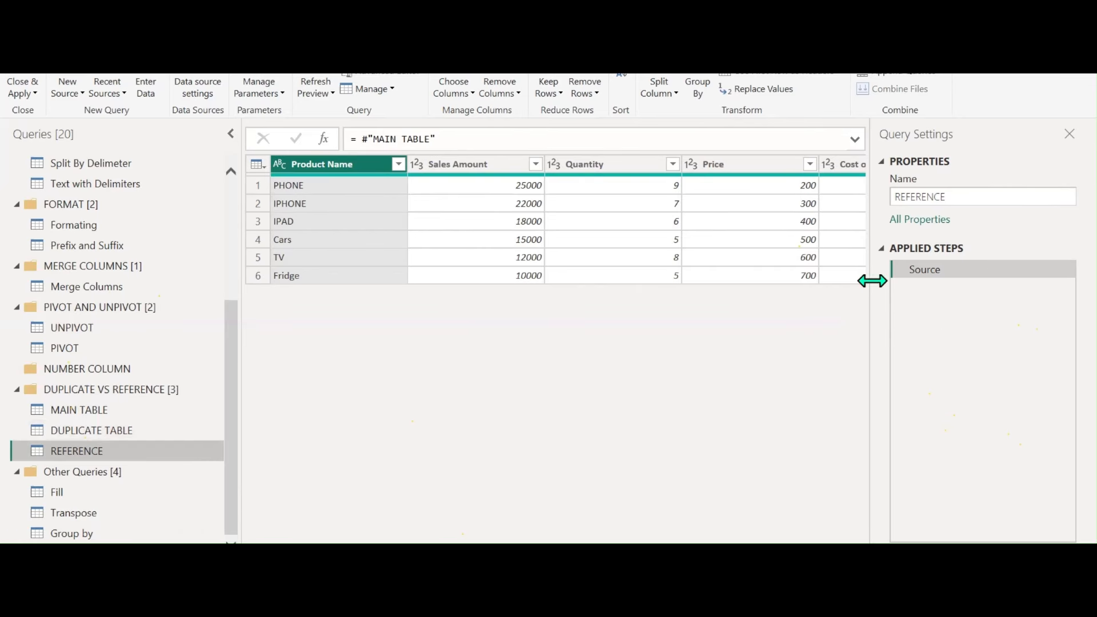
{"action": "left_click", "coordinate": [90, 410]}
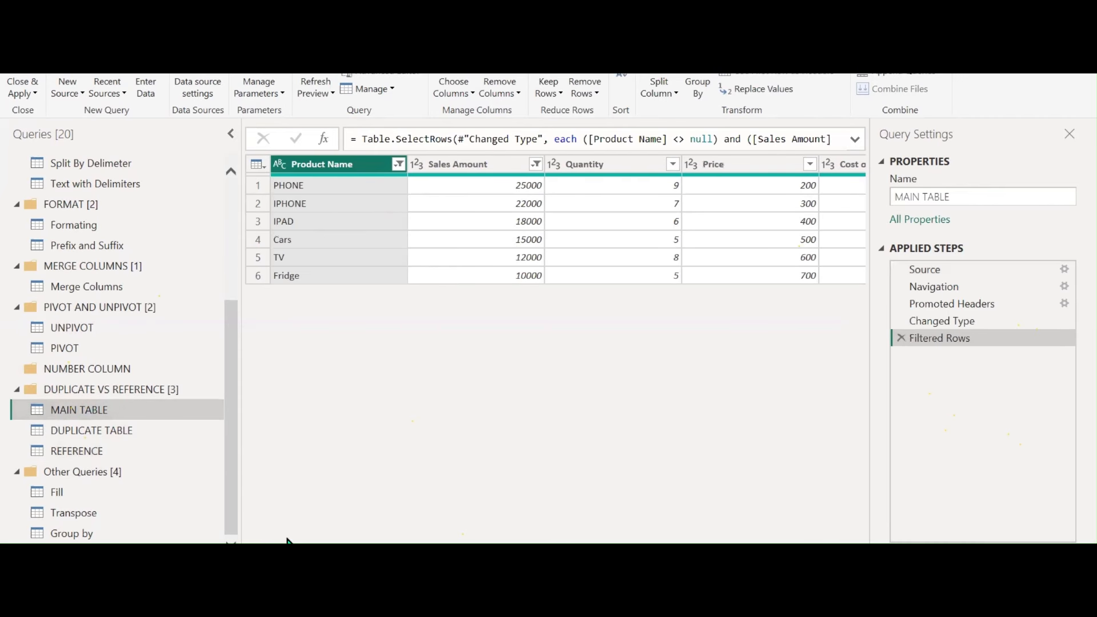
{"action": "left_click", "coordinate": [95, 437]}
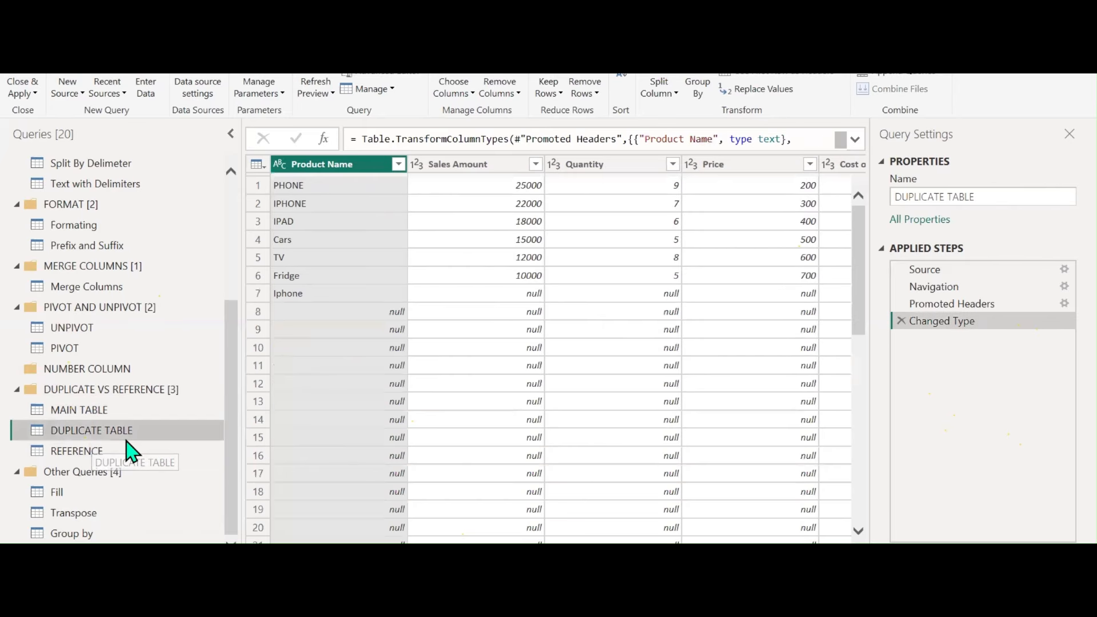
Filter (null) Product Name rows out of DUPLICATE TABLE, leaving seven rows including Iphone
{"action": "left_click", "coordinate": [399, 166]}
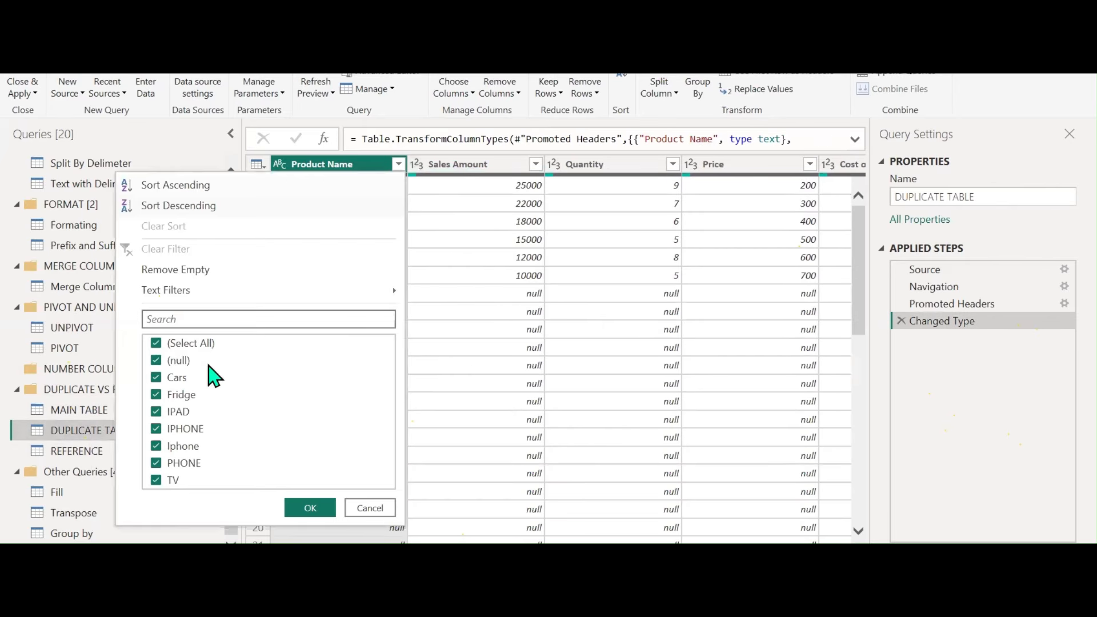
{"action": "left_click", "coordinate": [309, 509]}
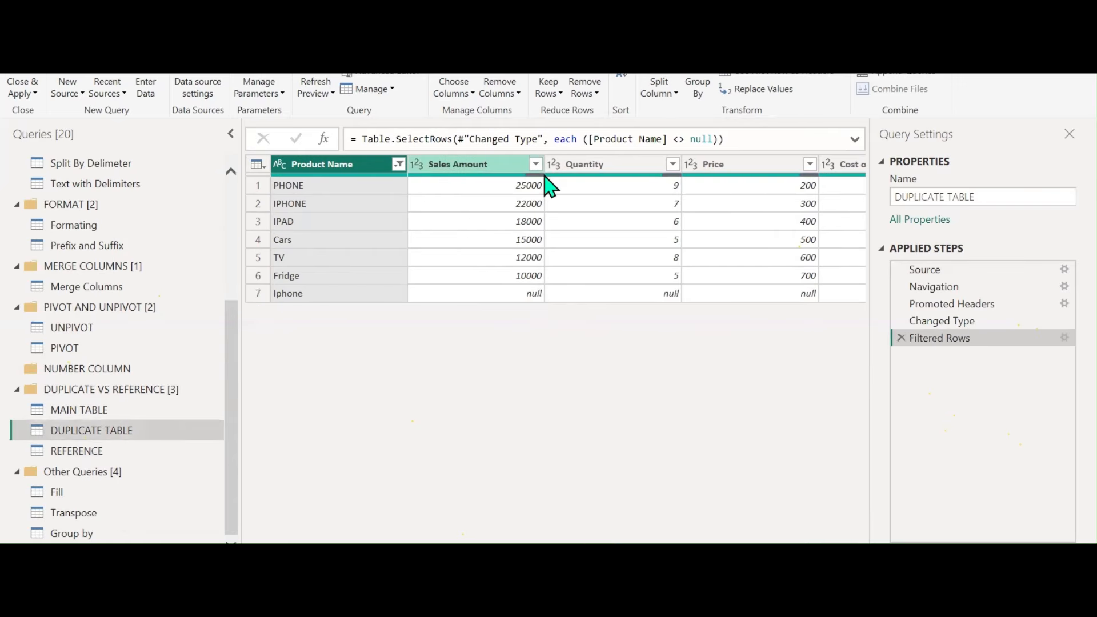
{"action": "left_click", "coordinate": [528, 168]}
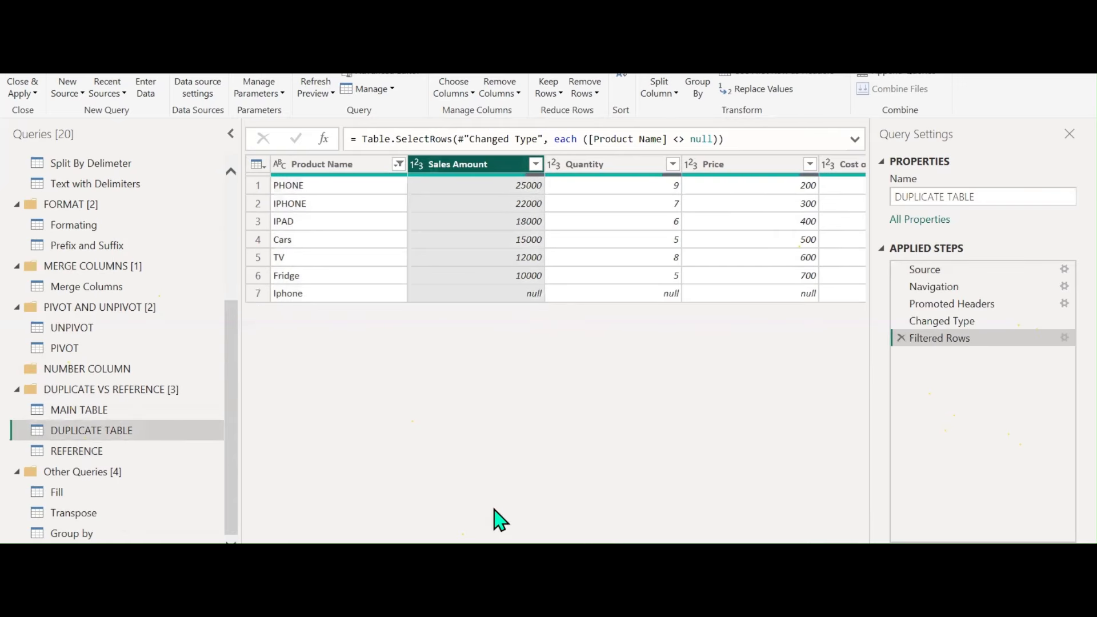
{"action": "scroll", "coordinate": [801, 168], "scroll_direction": "right", "scroll_amount": 3}
Remove the Cost of Goods column from DUPLICATE TABLE and compare with MAIN TABLE
{"action": "right_click", "coordinate": [801, 163]}
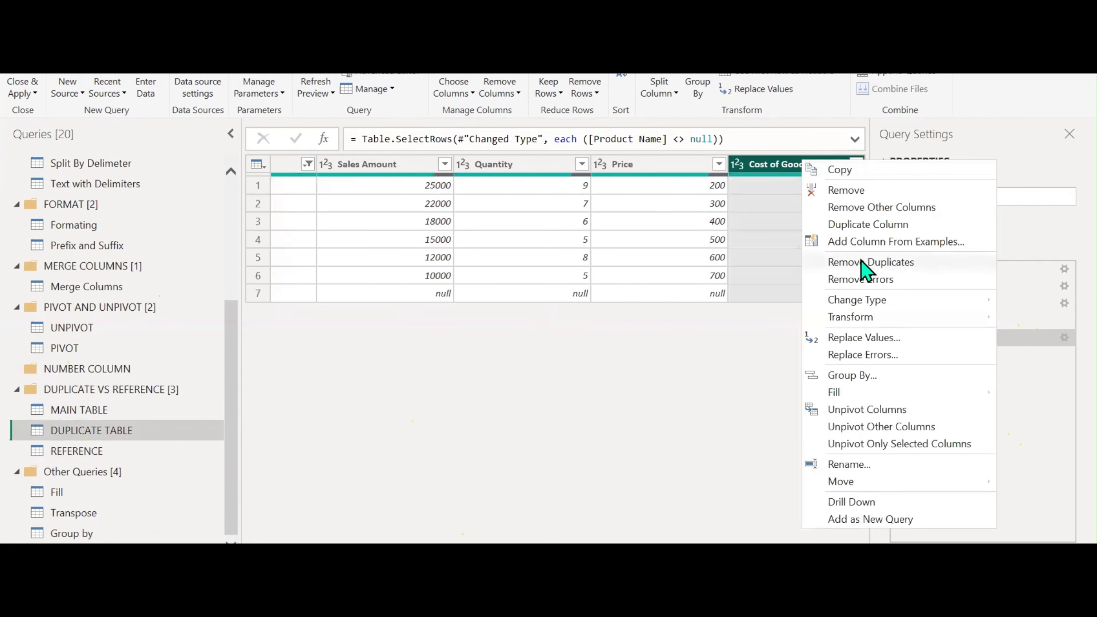
{"action": "left_click", "coordinate": [845, 190]}
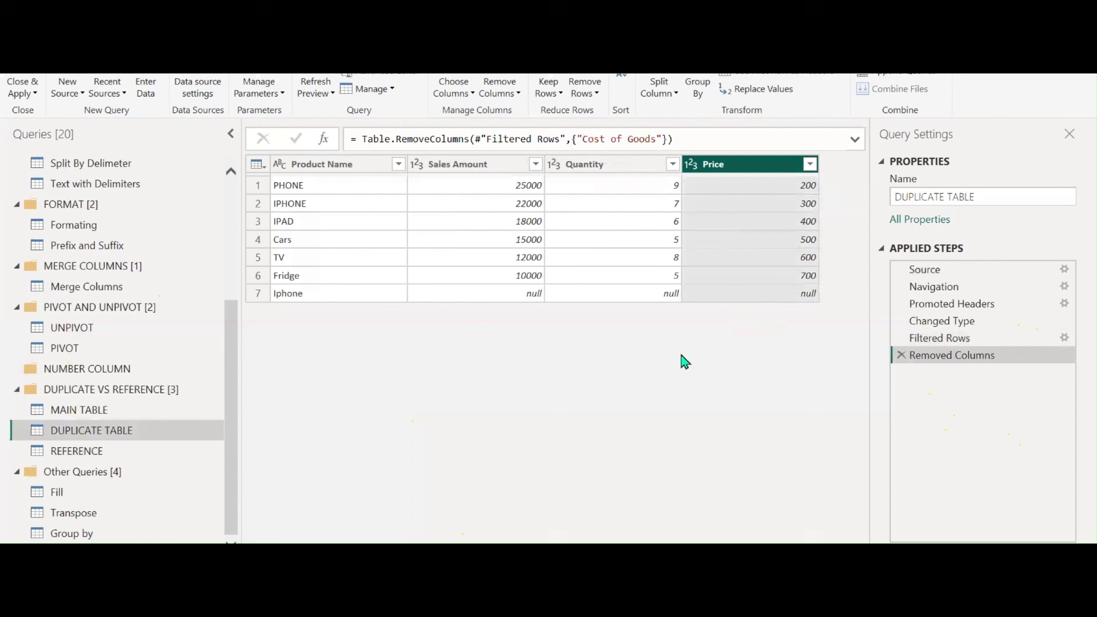
{"action": "left_click", "coordinate": [91, 411]}
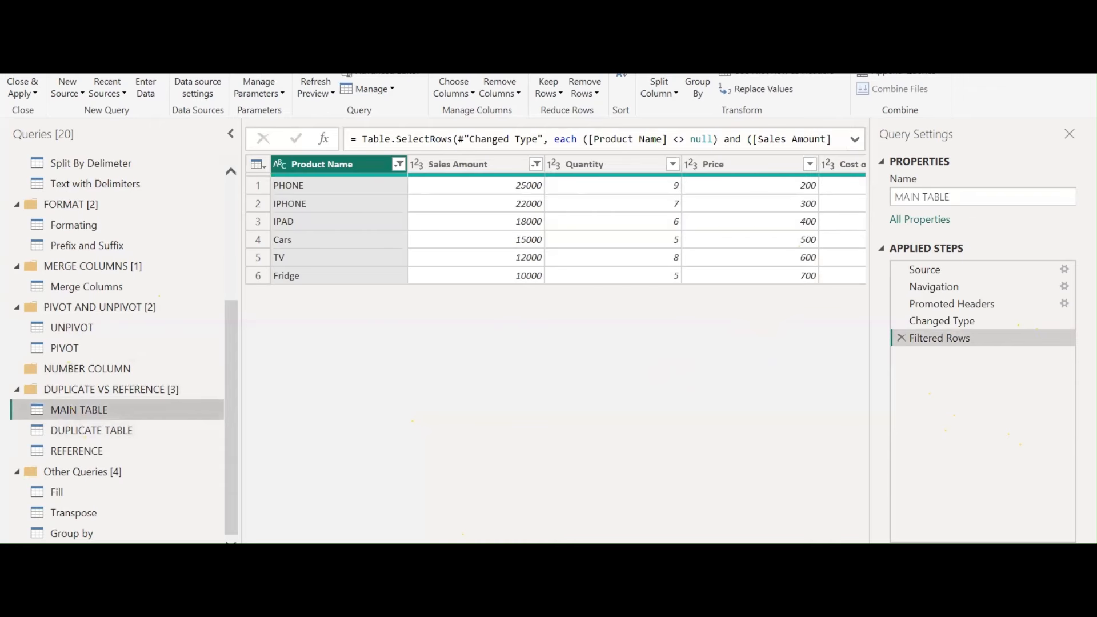
{"action": "key", "text": "Delete"}
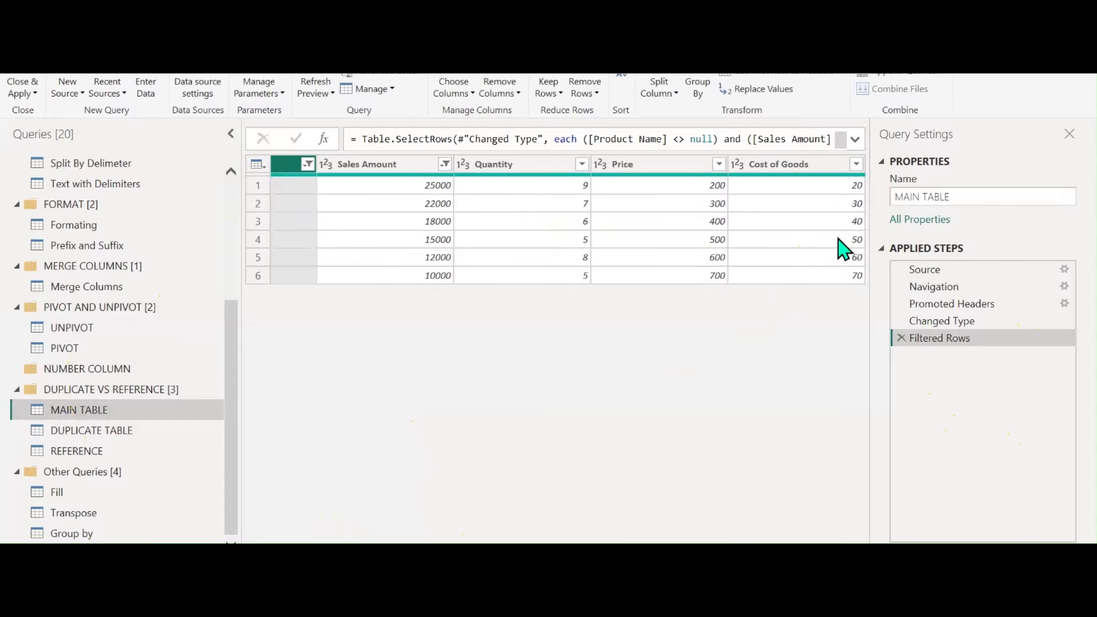
Remove Cost of Goods from REFERENCE as well, then return to MAIN TABLE
{"action": "left_click", "coordinate": [83, 452]}
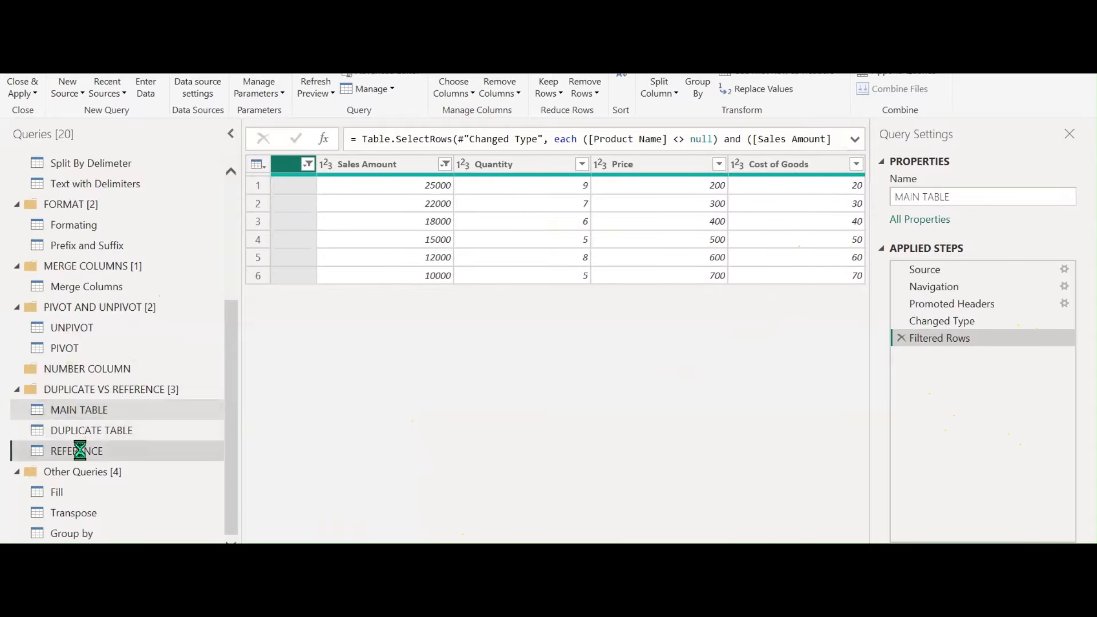
{"action": "left_click", "coordinate": [817, 169]}
{"action": "right_click", "coordinate": [817, 169]}
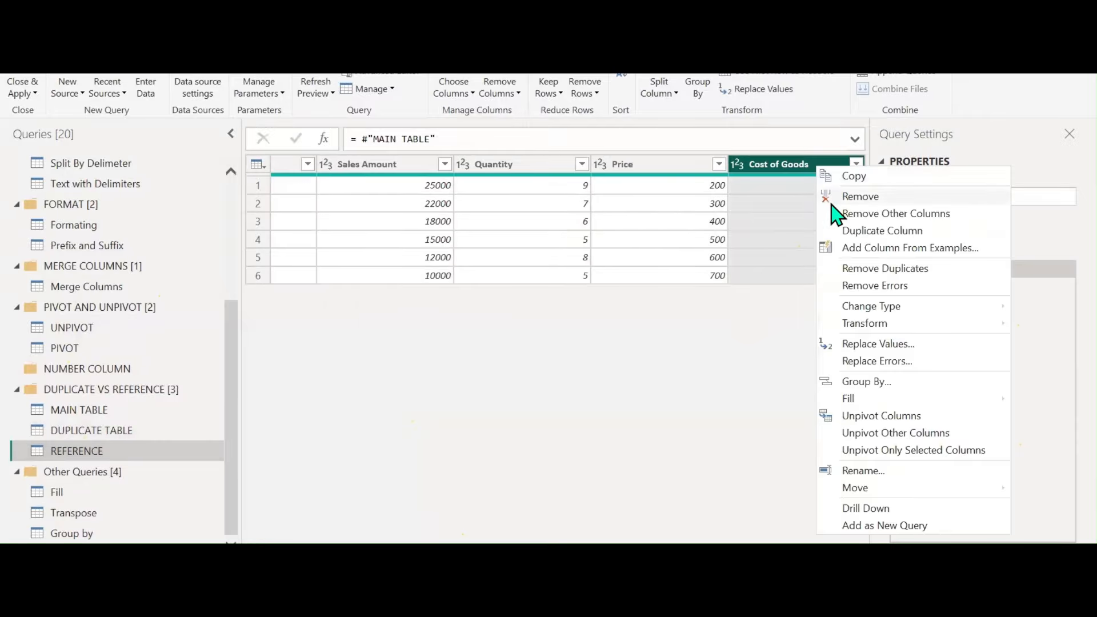
{"action": "left_click", "coordinate": [832, 195]}
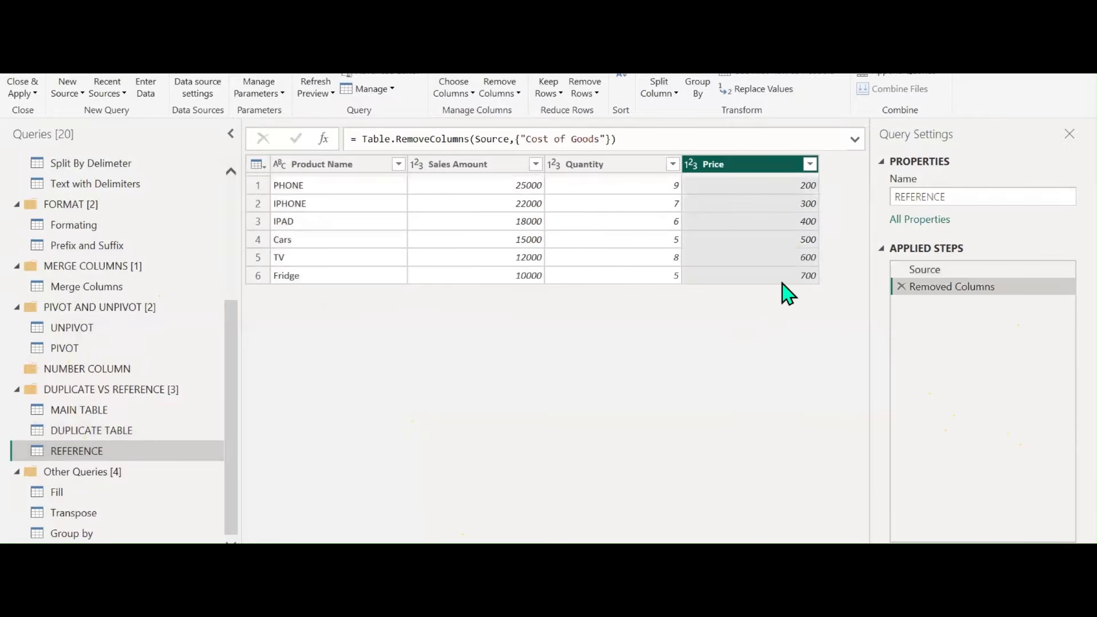
{"action": "left_click", "coordinate": [87, 414]}
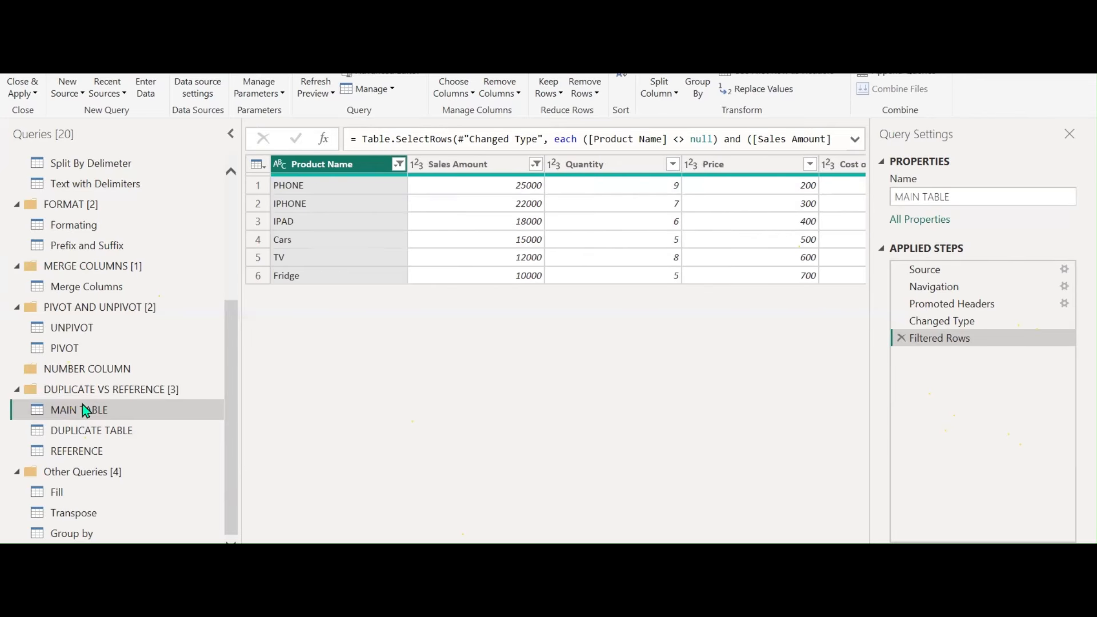
Restore Cost of Goods in DUPLICATE TABLE by deleting its Removed Columns step
{"action": "left_click", "coordinate": [83, 440]}
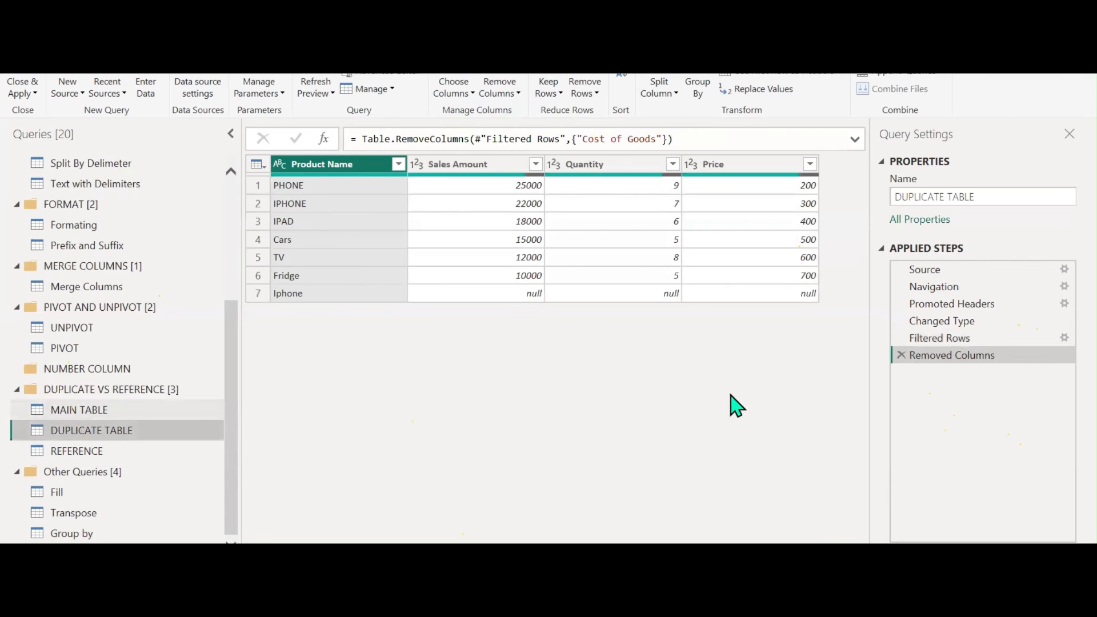
{"action": "left_click", "coordinate": [901, 356]}
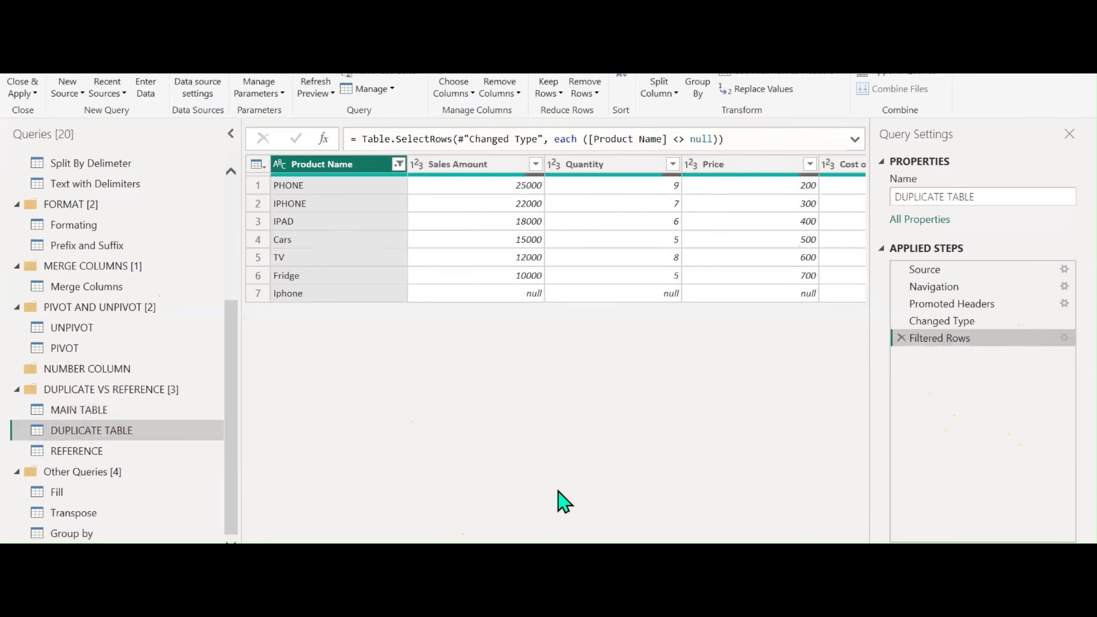
{"action": "key", "text": "Delete"}
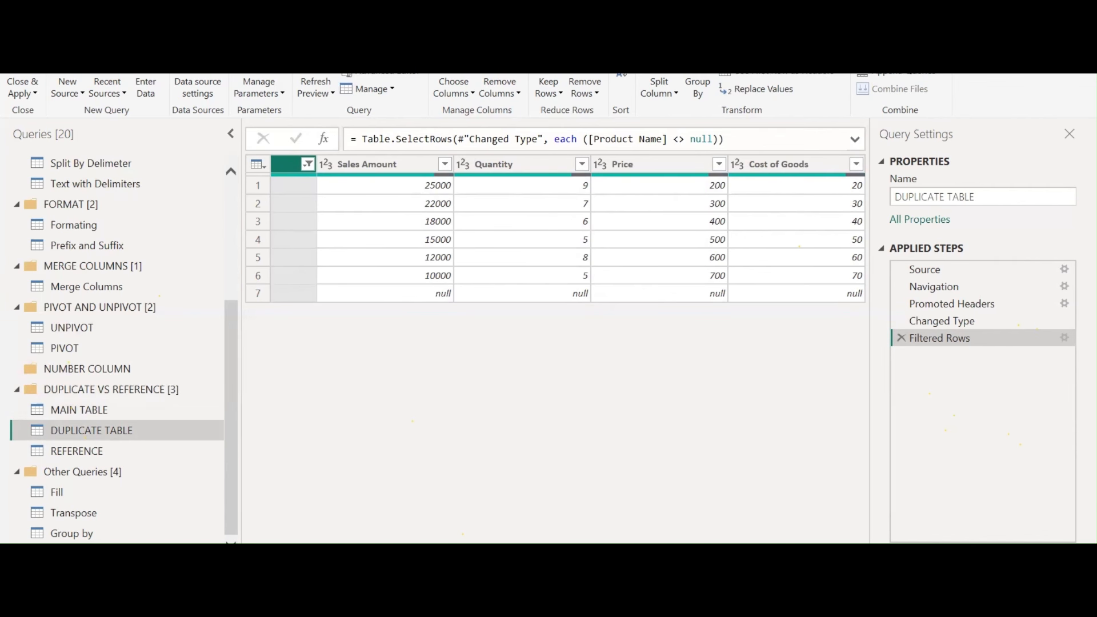
Filter out the null Sales Amount row, leaving six products PHONE through Fridge
{"action": "scroll", "coordinate": [565, 228], "scroll_direction": "left", "scroll_amount": 3}
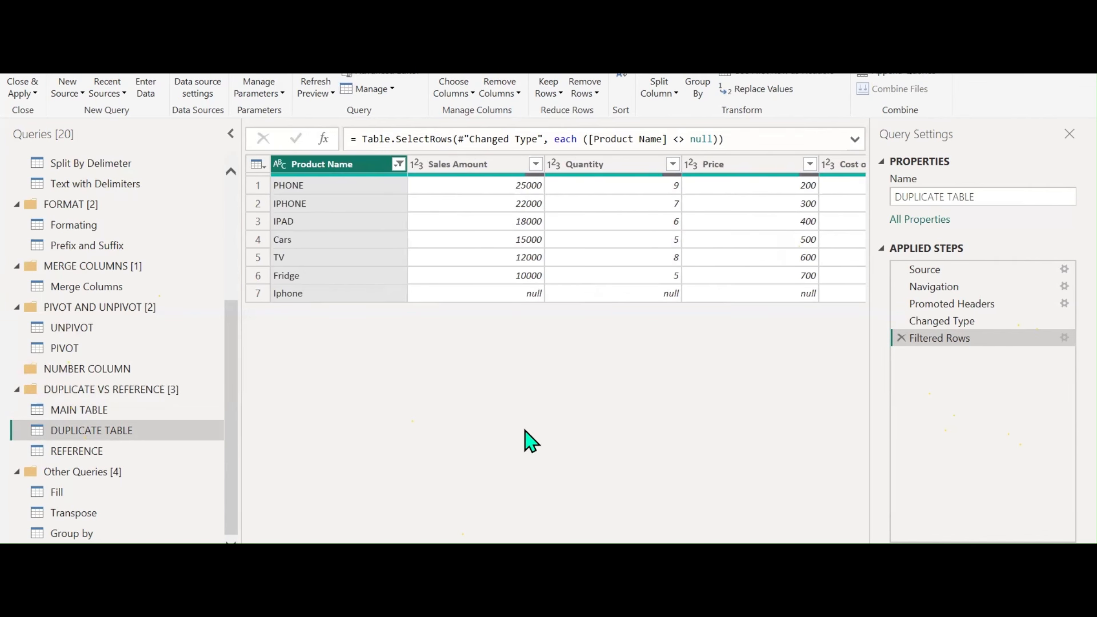
{"action": "left_click", "coordinate": [535, 164]}
{"action": "left_click", "coordinate": [306, 361]}
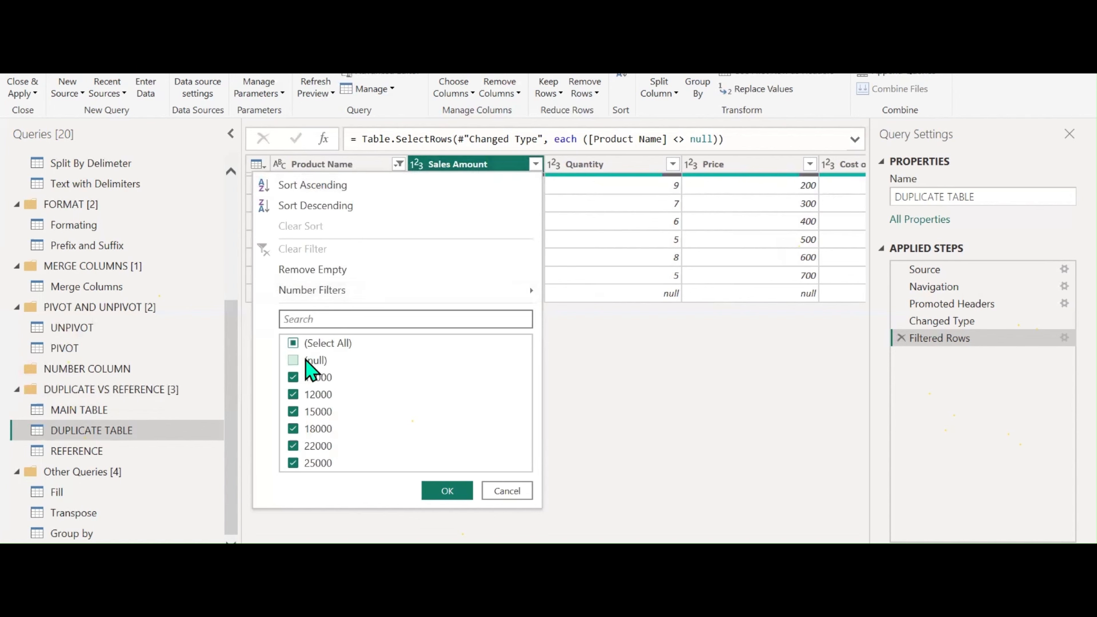
{"action": "left_click", "coordinate": [443, 490]}
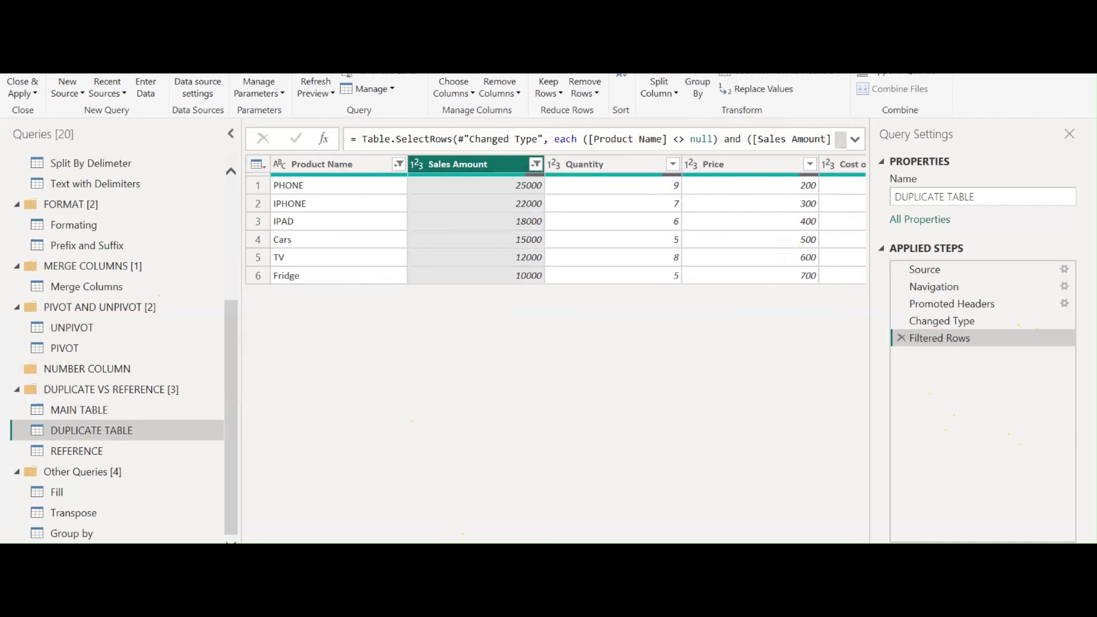
{"action": "scroll", "coordinate": [564, 229], "scroll_direction": "right", "scroll_amount": 2}
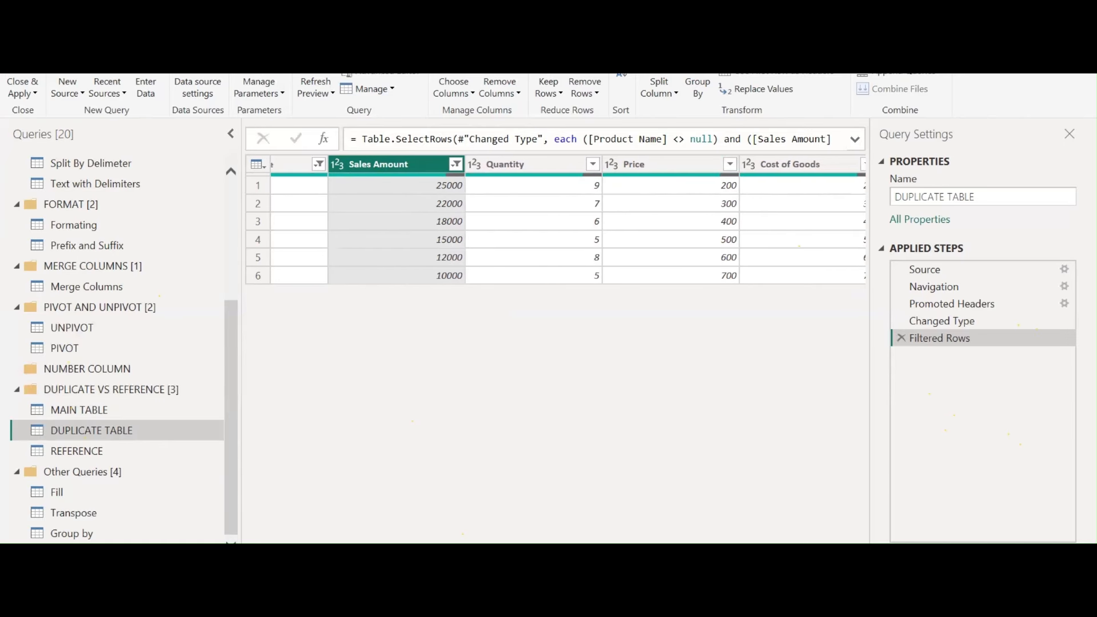
{"action": "scroll", "coordinate": [568, 219], "scroll_direction": "right", "scroll_amount": 1}
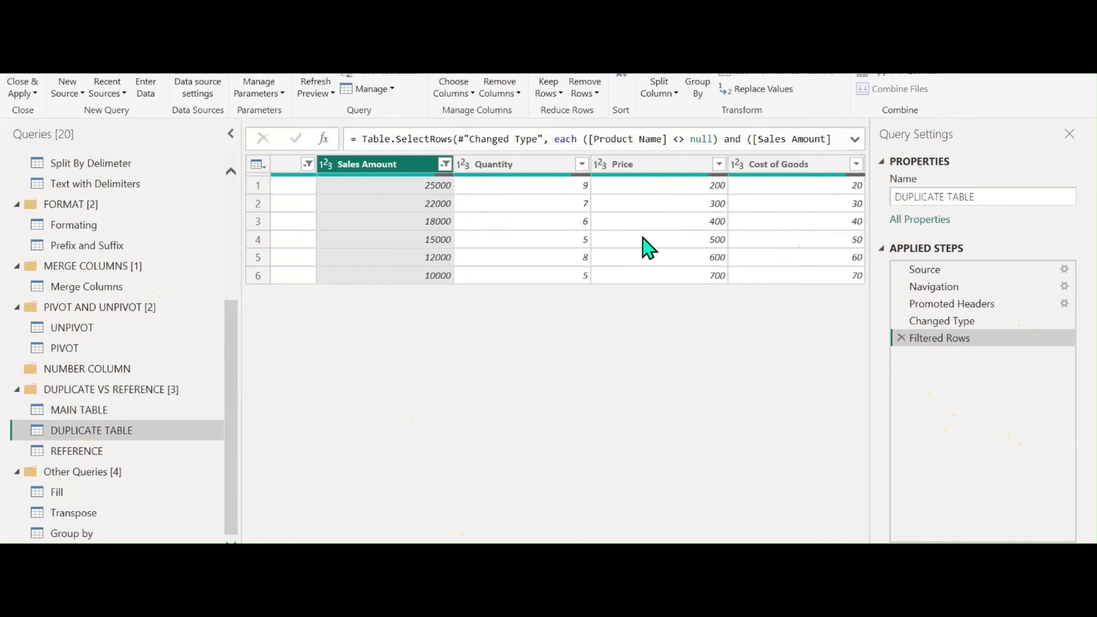
In the notes, define REVENUE as PRICE*QTY
{"action": "key", "text": "alt+Tab"}
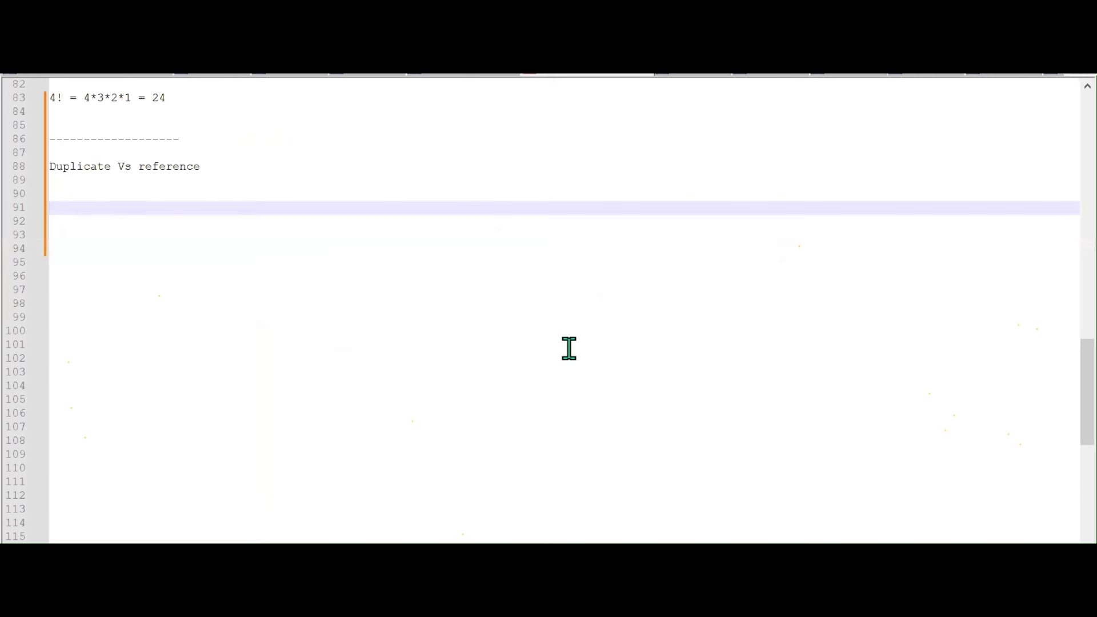
{"action": "type", "text": "REVENUE"}
{"action": "key", "text": "Return"}
{"action": "key", "text": "Return"}
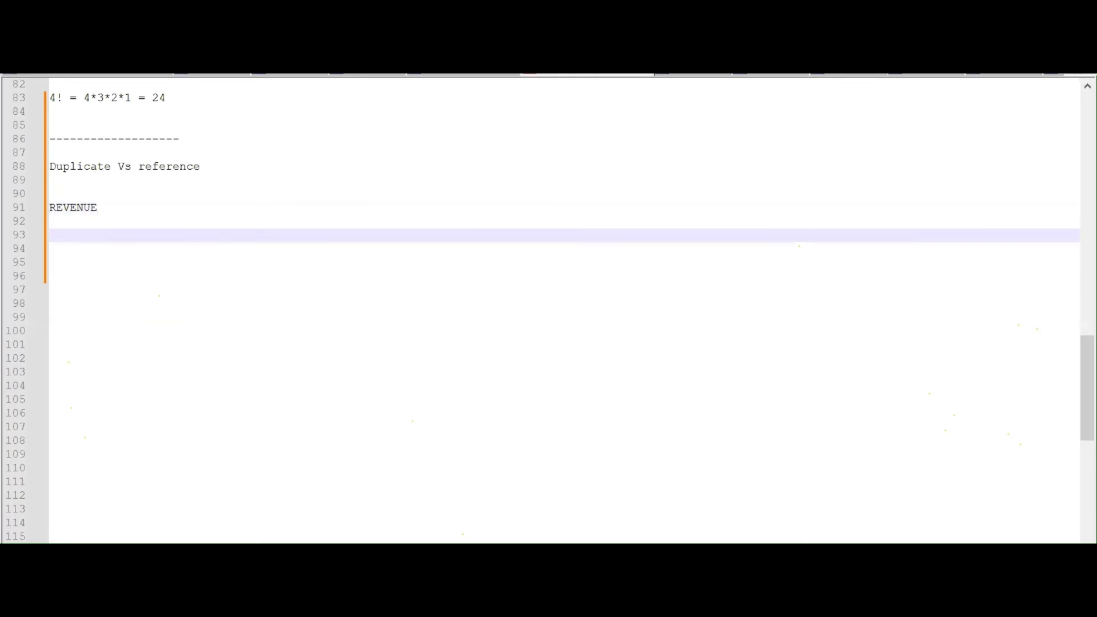
{"action": "type", "text": "PRICE*QTY"}
Add the example 'EACH APPLE - 10' and '2 = 10*2 = 20RS' below the formula
{"action": "key", "text": "Return"}
{"action": "key", "text": "Return"}
{"action": "key", "text": "Return"}
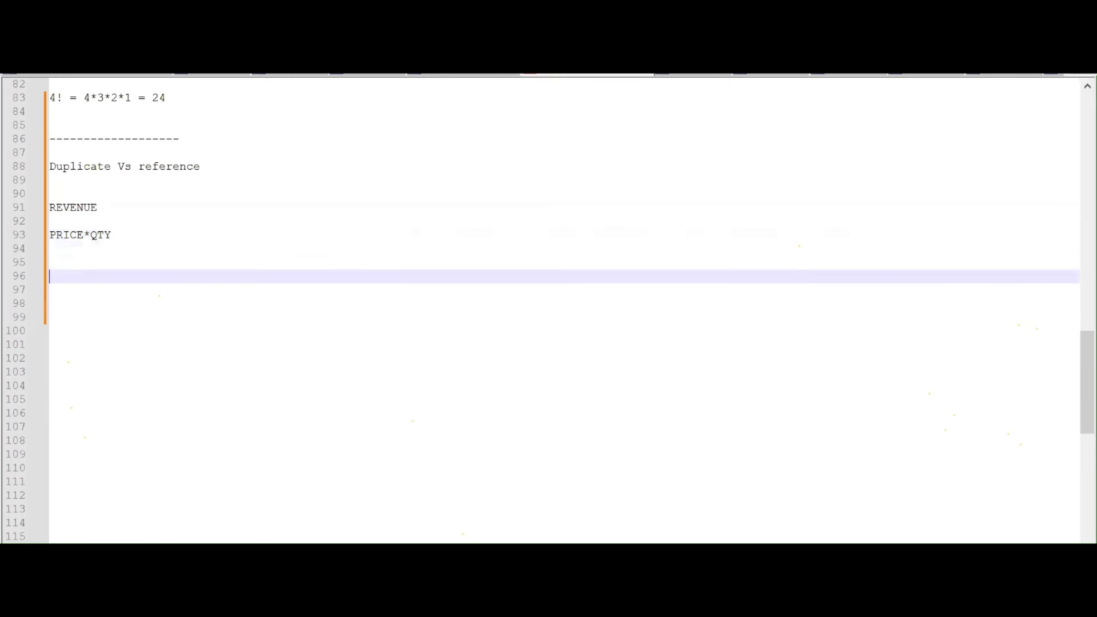
{"action": "type", "text": "E"}
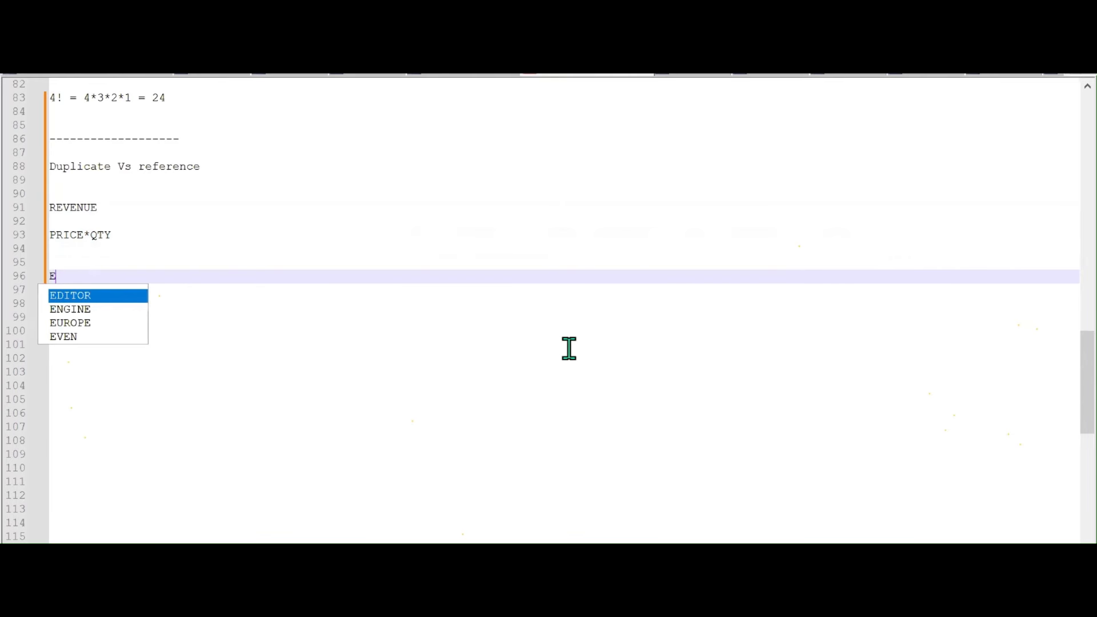
{"action": "type", "text": "ACH APP"}
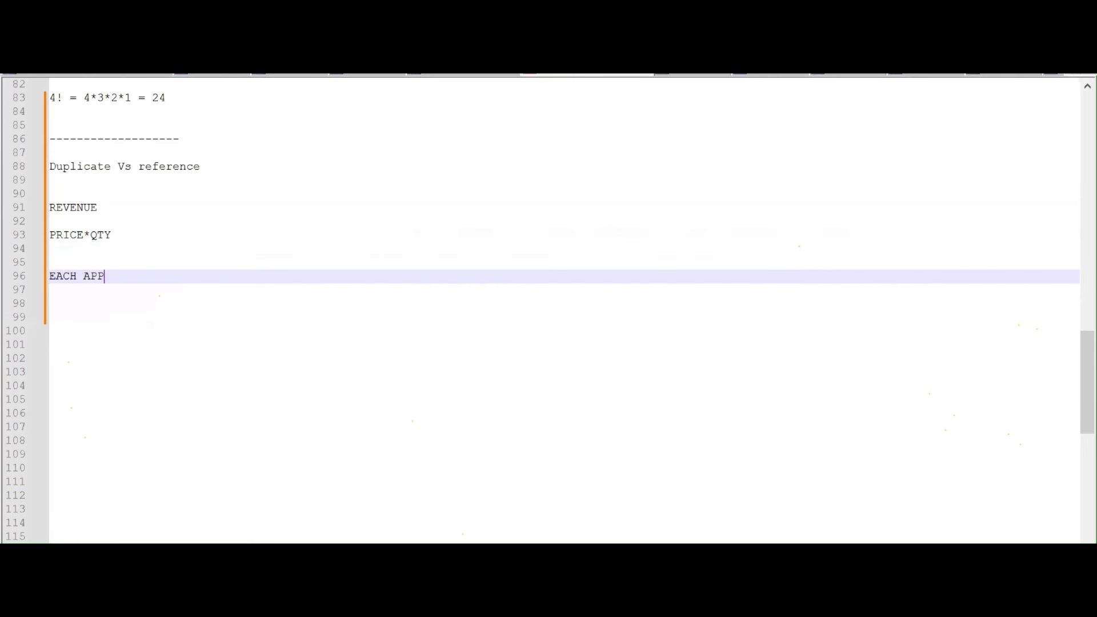
{"action": "type", "text": "LE - 10"}
{"action": "key", "text": "Return"}
{"action": "key", "text": "Return"}
{"action": "type", "text": "2"}
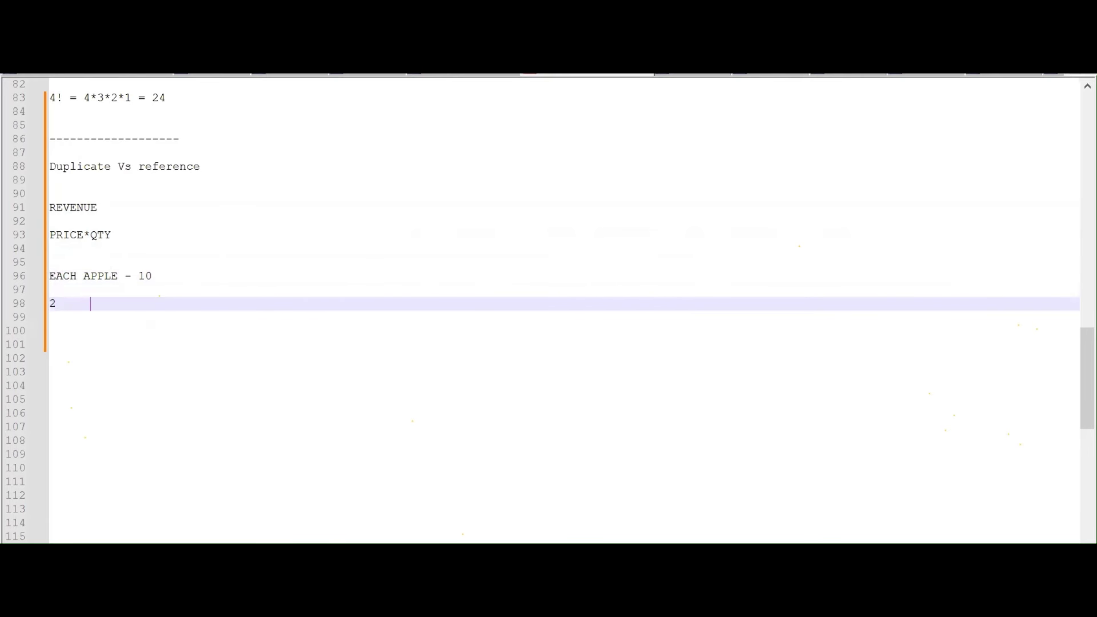
{"action": "type", "text": "     = 10*"}
{"action": "key", "text": "BackSpace"}
{"action": "type", "text": "2 = 20RS"}
Add a custom column named REVENUE with formula [Price]*[Quantity] to DUPLICATE TABLE
{"action": "mouse_move", "coordinate": [652, 604]}
{"action": "left_click", "coordinate": [761, 525]}
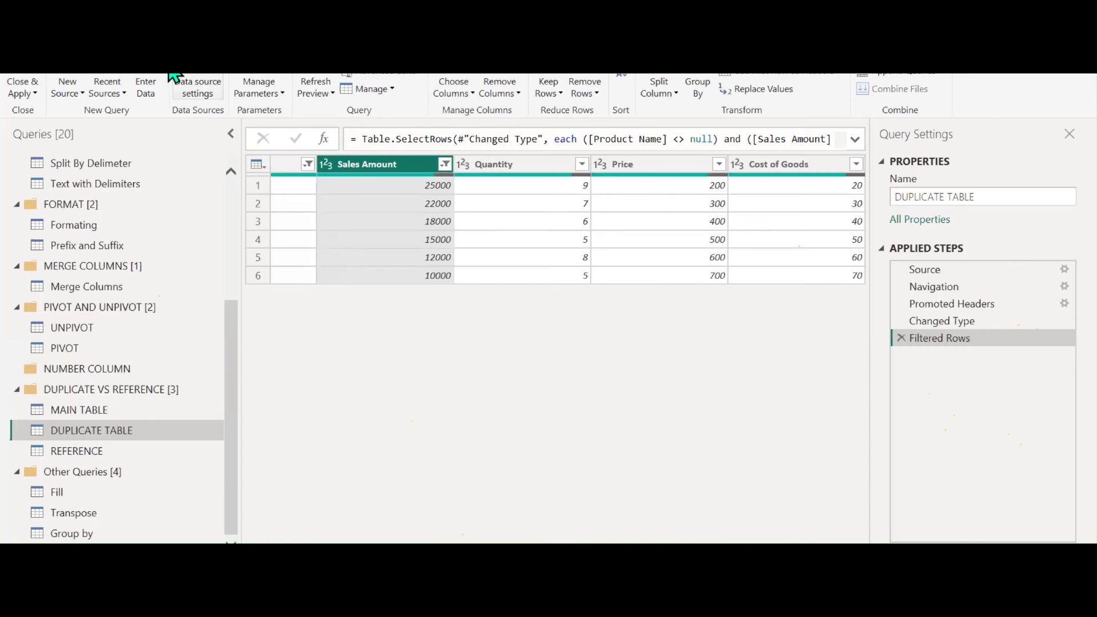
{"action": "left_click", "coordinate": [167, 34]}
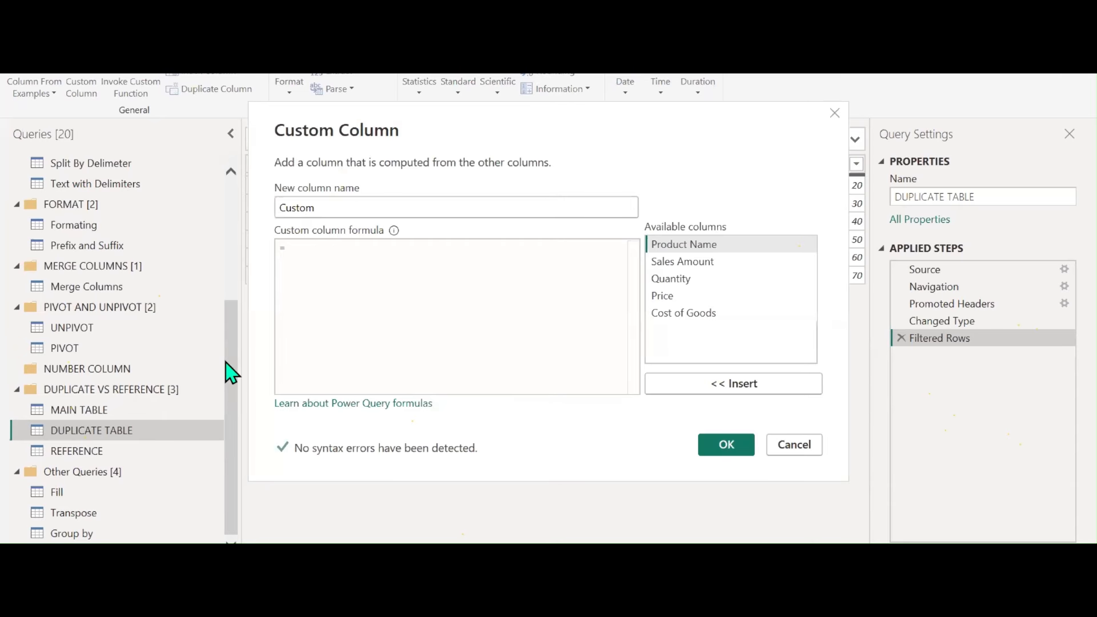
{"action": "double_click", "coordinate": [667, 296]}
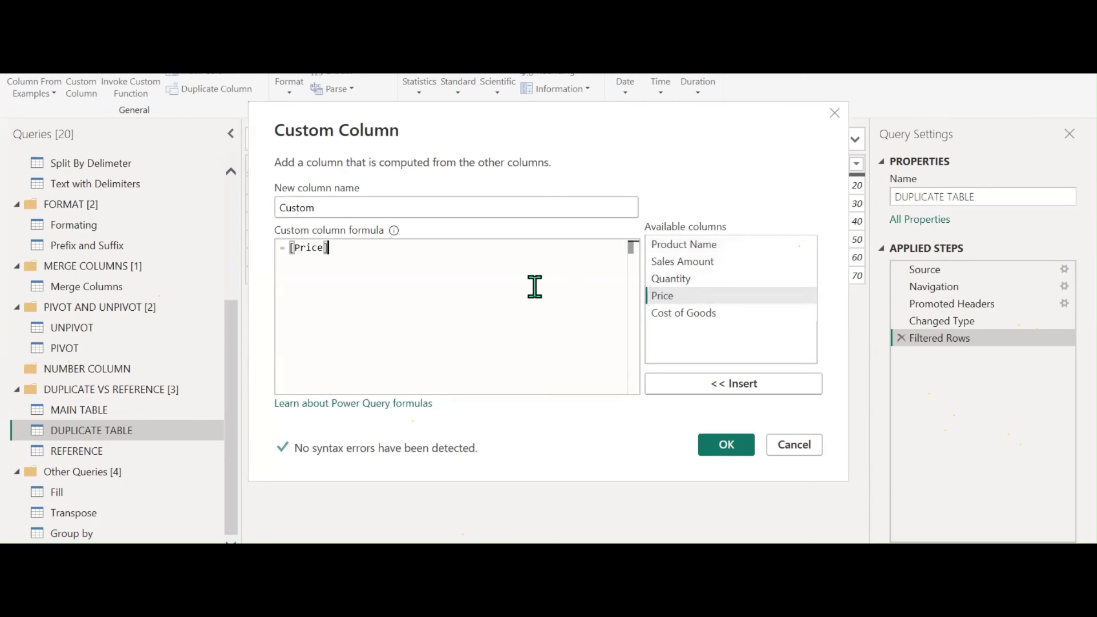
{"action": "type", "text": "*"}
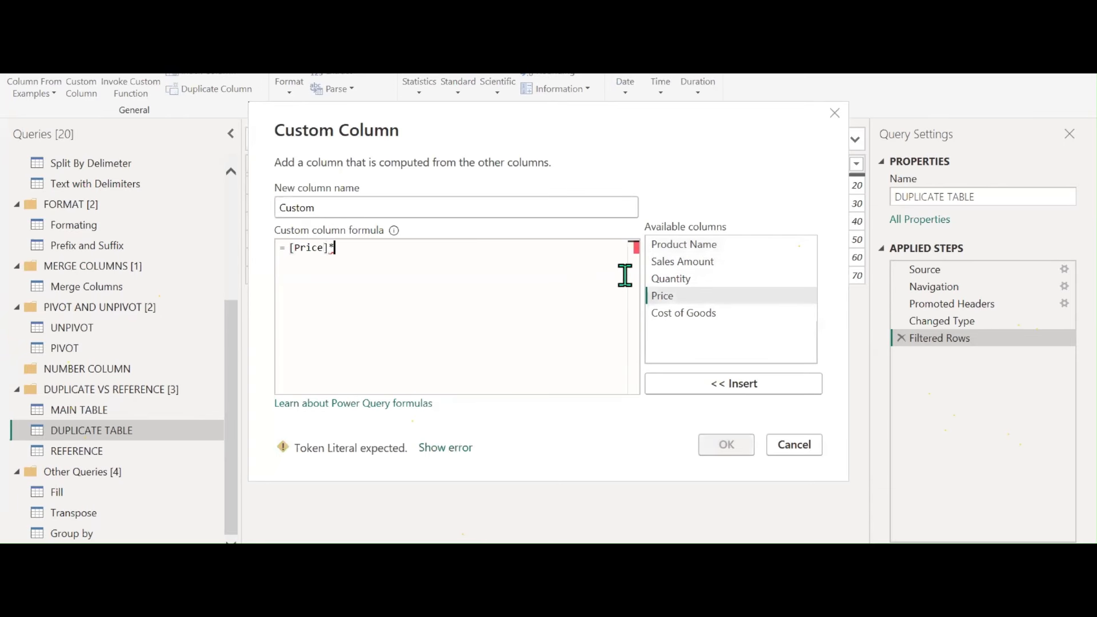
{"action": "double_click", "coordinate": [663, 279]}
{"action": "double_click", "coordinate": [325, 208]}
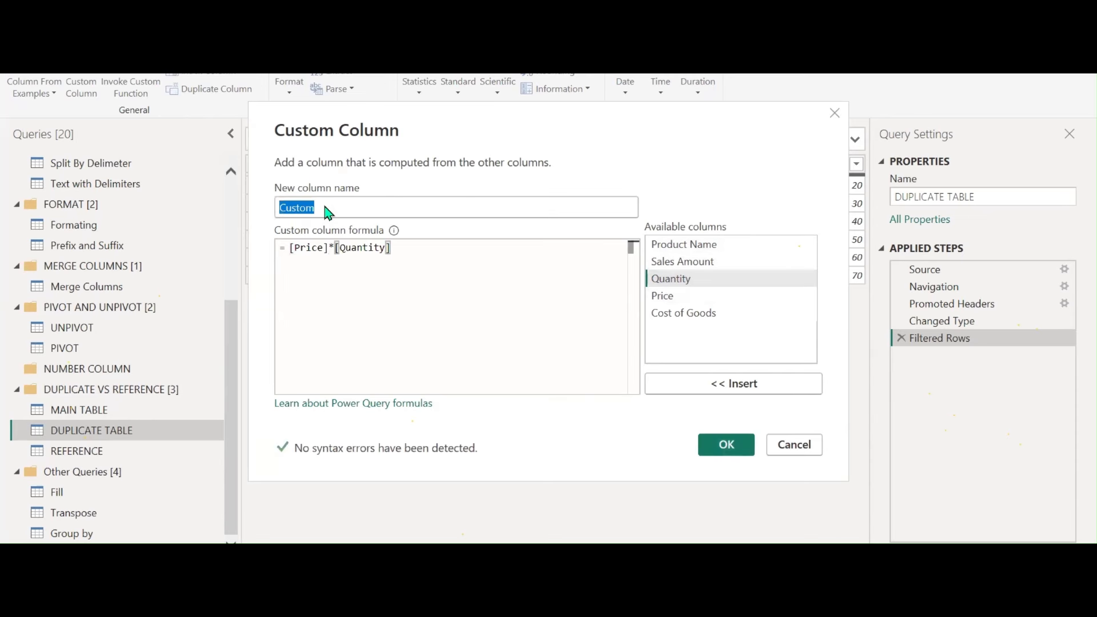
{"action": "type", "text": "RE"}
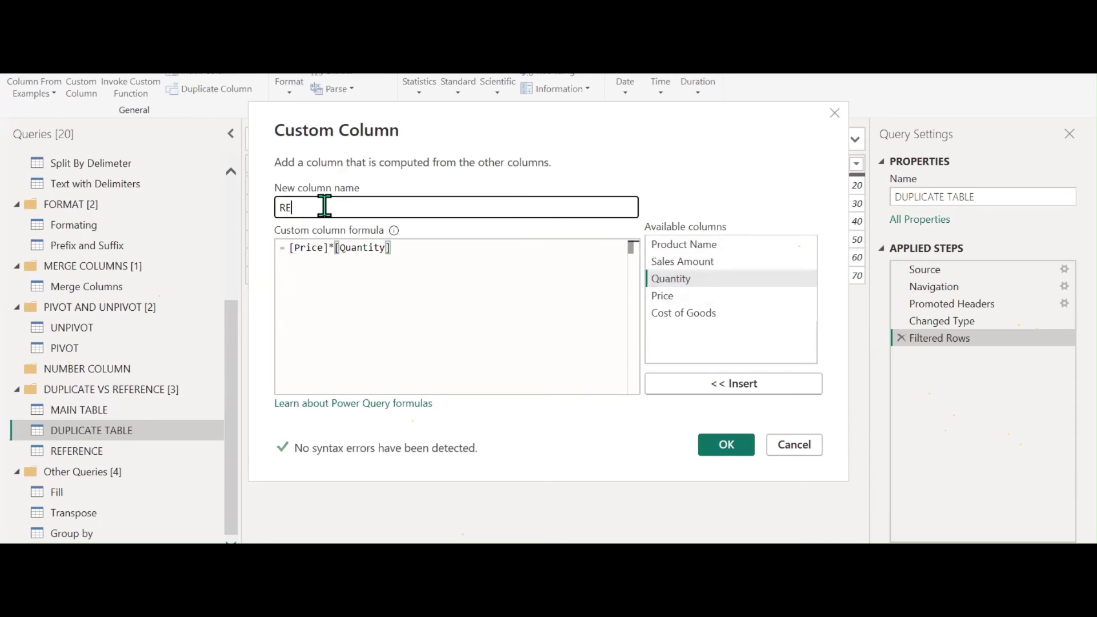
{"action": "type", "text": "VENUE"}
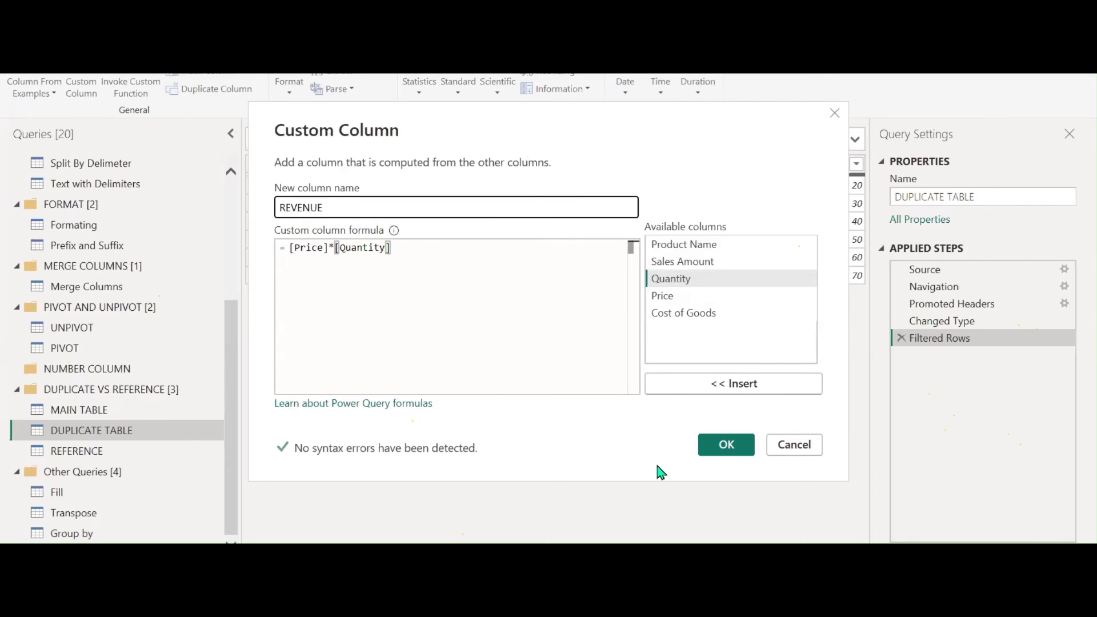
{"action": "left_click", "coordinate": [733, 447]}
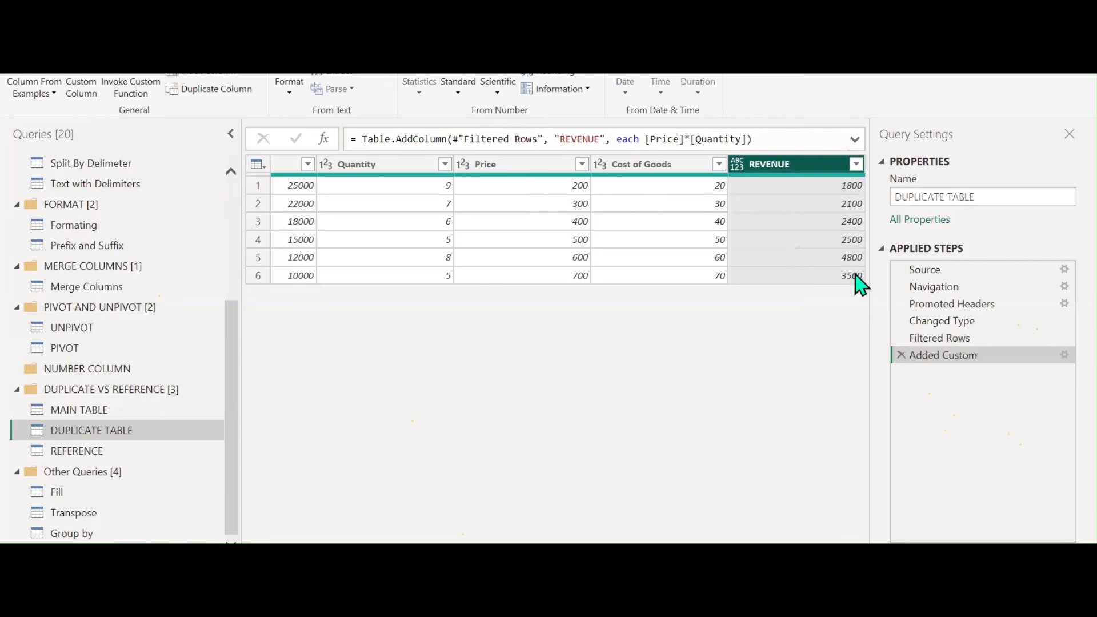
Set the REVENUE column's data type to Whole Number
{"action": "left_click", "coordinate": [737, 165]}
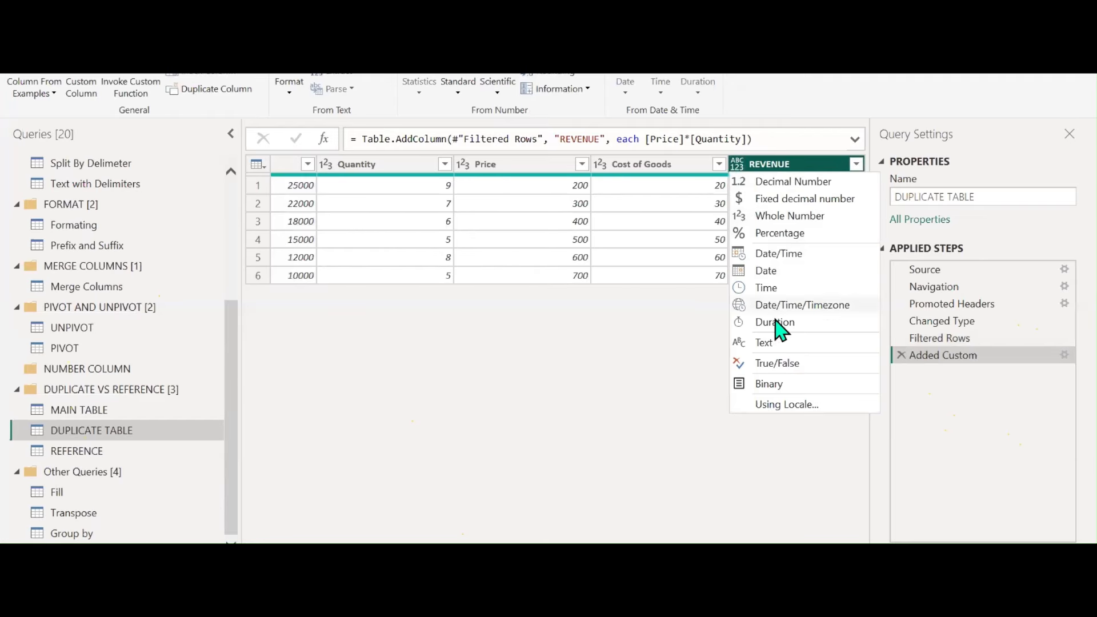
{"action": "left_click", "coordinate": [794, 217]}
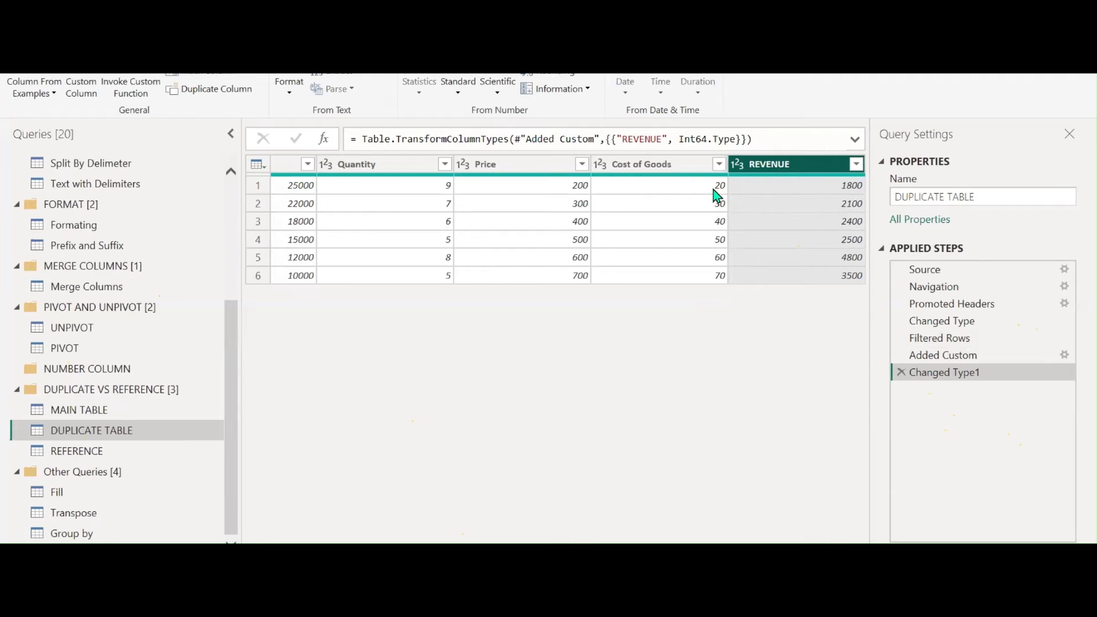
{"action": "mouse_move", "coordinate": [648, 180]}
Start a NET SALES section in the notes with the line 'TEA SHOP, PANIPURI'
{"action": "left_click", "coordinate": [563, 602]}
{"action": "key", "text": "Return"}
{"action": "key", "text": "Return"}
{"action": "key", "text": "Return"}
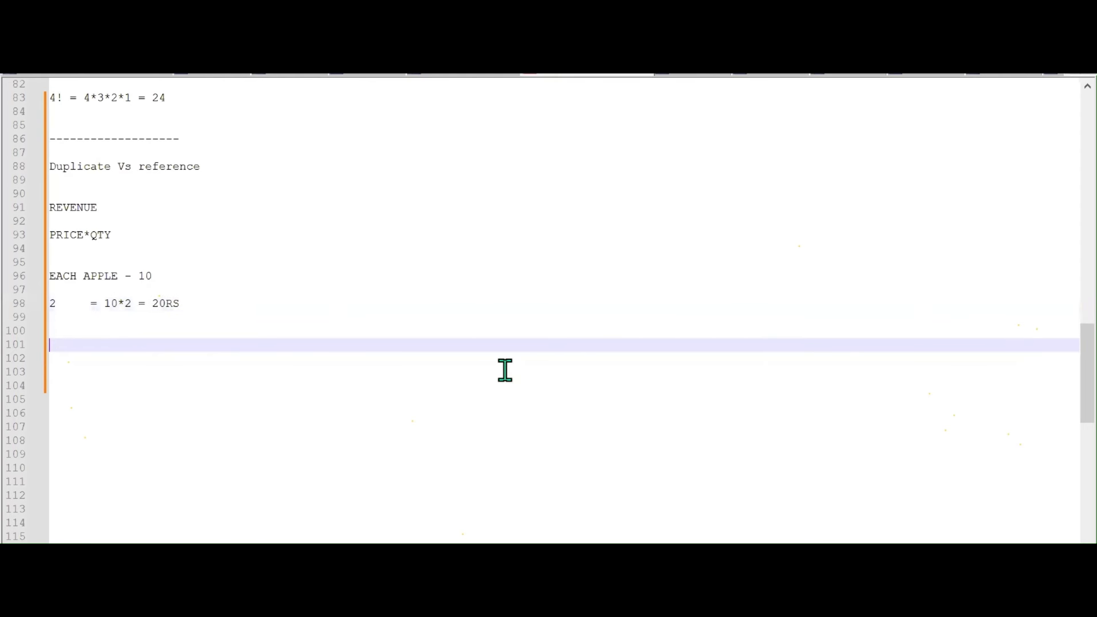
{"action": "type", "text": "NET SALES"}
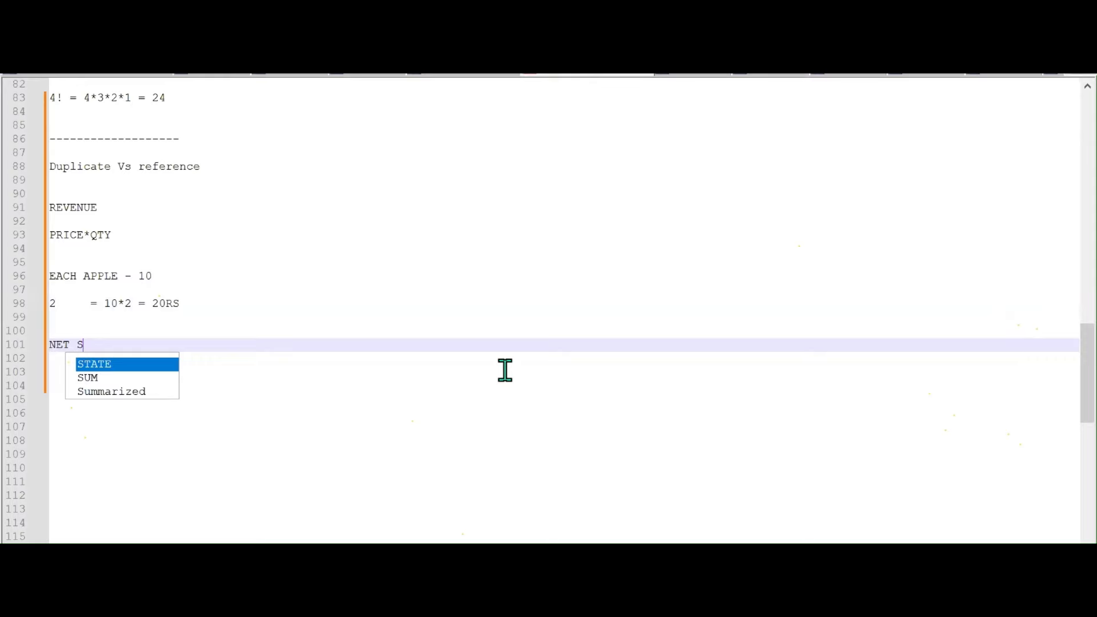
{"action": "key", "text": "Return"}
{"action": "key", "text": "Return"}
{"action": "key", "text": "Return"}
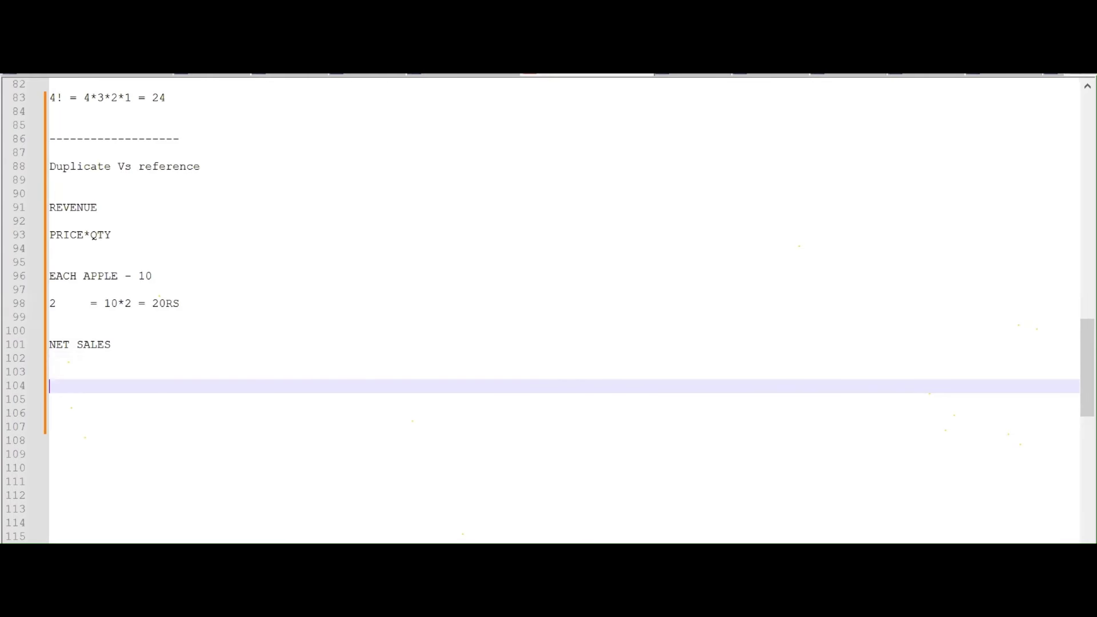
{"action": "type", "text": "TEA SHOP, PANIPURI"}
{"action": "key", "text": "Return"}
{"action": "key", "text": "Return"}
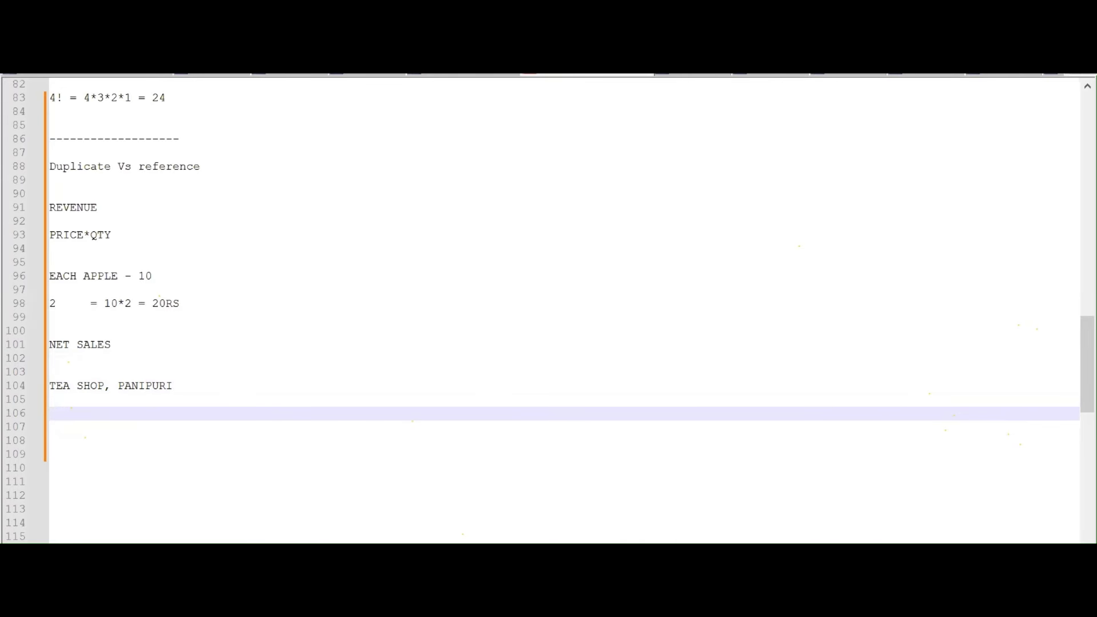
Add the income line '3000RS' and begin a '500 RS -' line
{"action": "type", "text": "3000RS"}
{"action": "key", "text": "Return"}
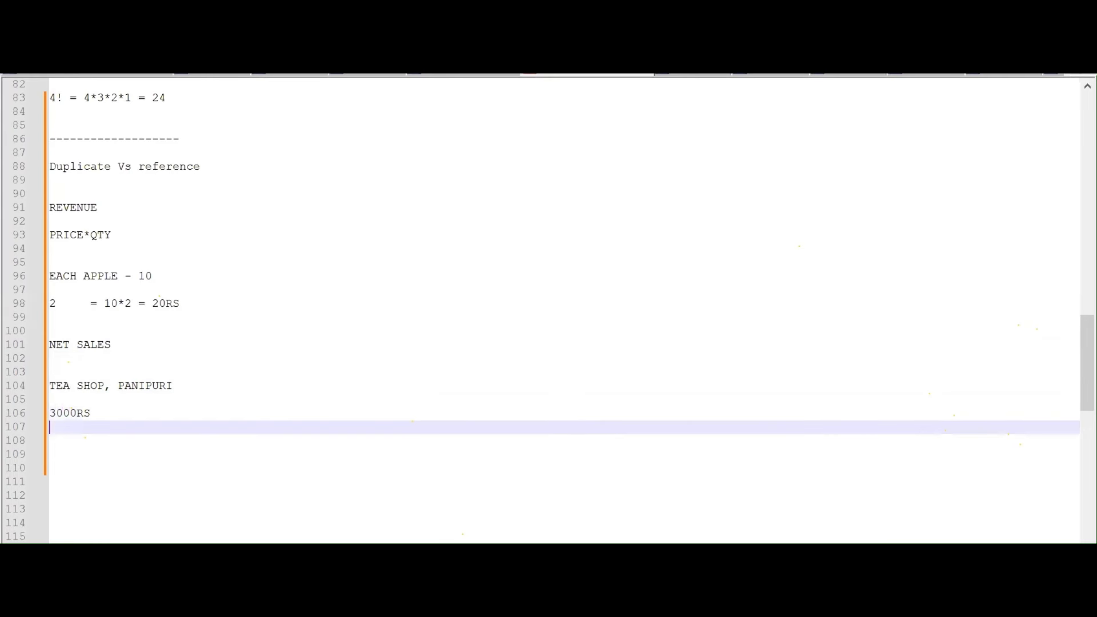
{"action": "key", "text": "Return"}
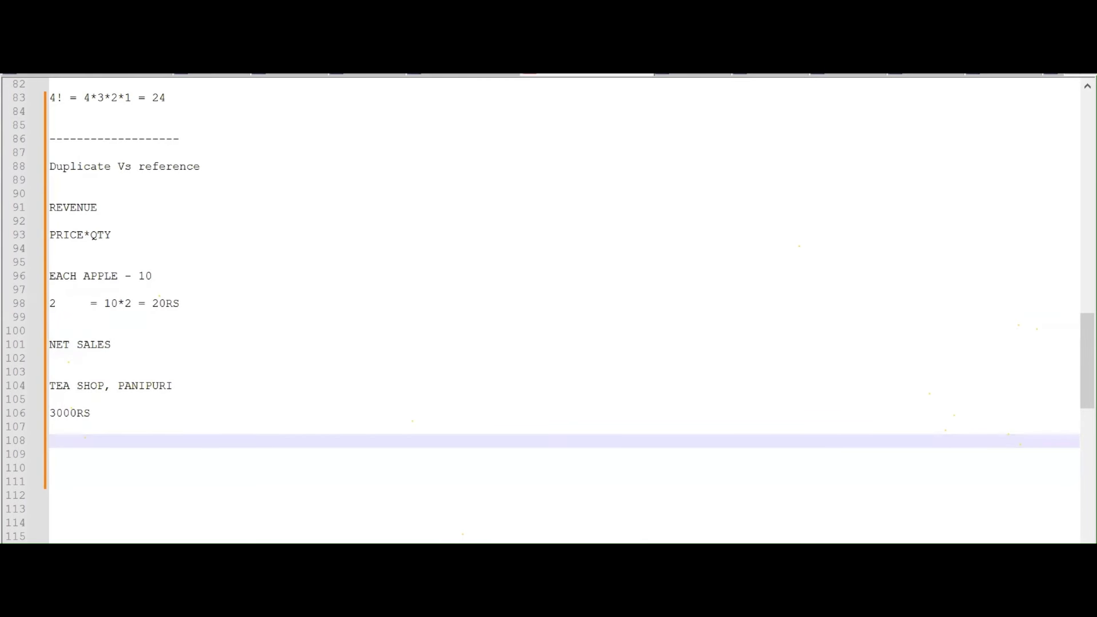
{"action": "type", "text": "4"}
{"action": "key", "text": "BackSpace"}
{"action": "type", "text": "500 RS -"}
Write the expense line '500 RS - GAS, TEA, COFFEE, RENT'
{"action": "key", "text": "Return"}
{"action": "type", "text": "500"}
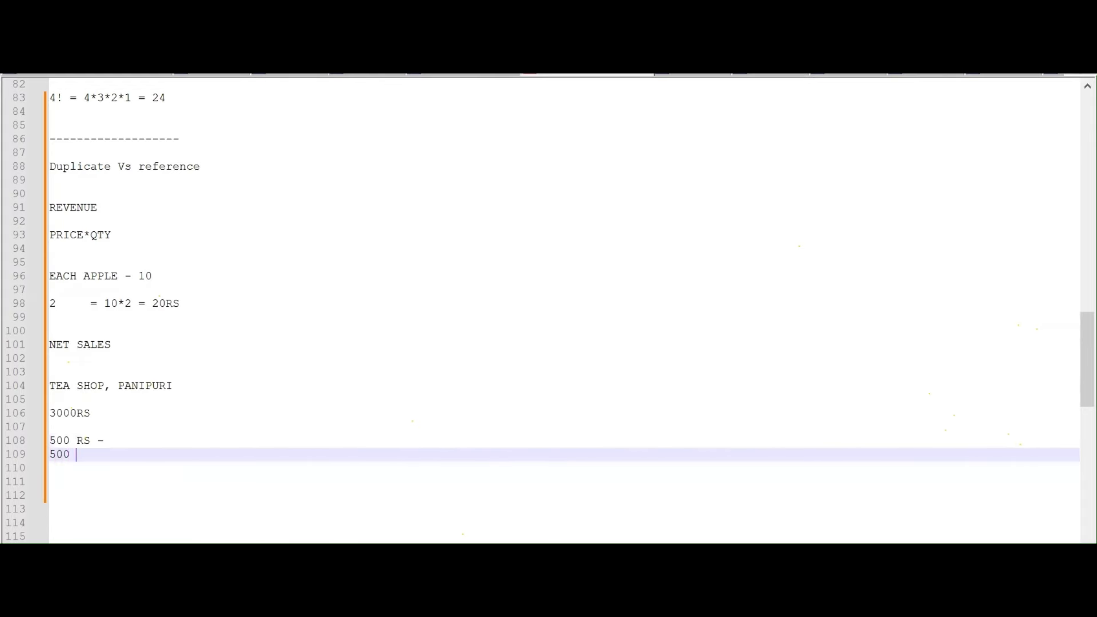
{"action": "type", "text": " RS - "}
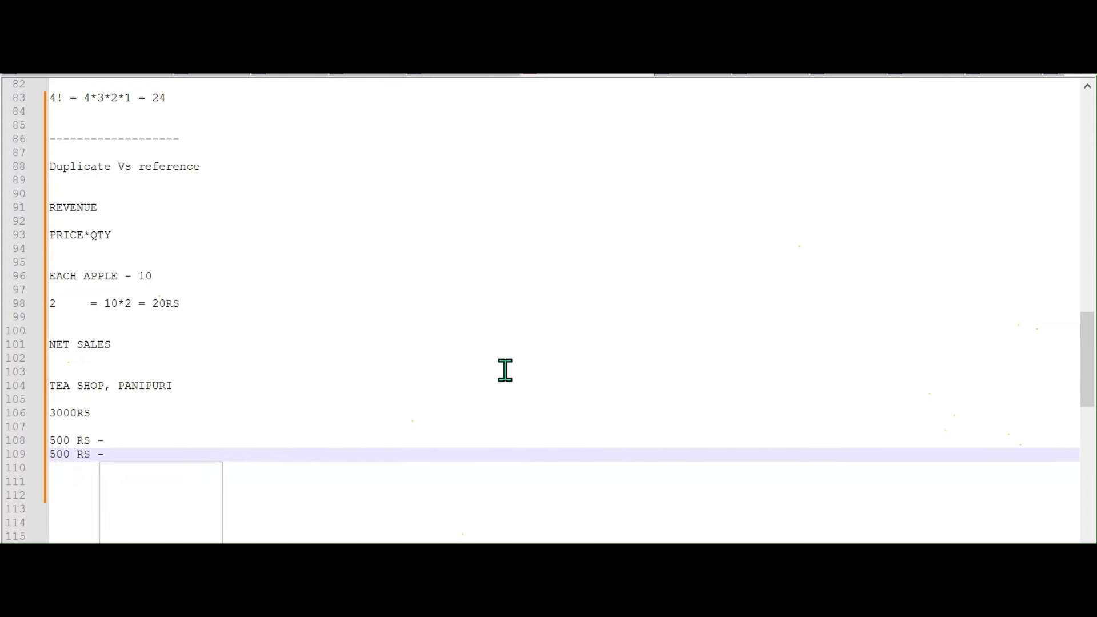
{"action": "type", "text": "CYLINERS"}
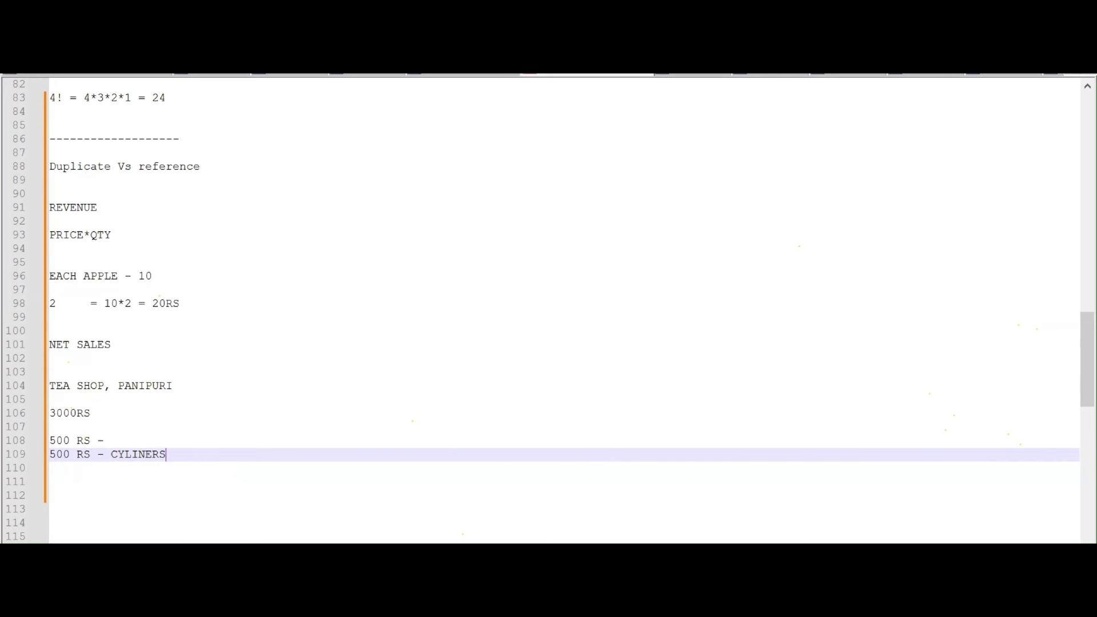
{"action": "key", "text": "BackSpace"}
{"action": "key", "text": "BackSpace"}
{"action": "key", "text": "BackSpace"}
{"action": "type", "text": "DD"}
{"action": "key", "text": "BackSpace"}
{"action": "key", "text": "BackSpace"}
{"action": "key", "text": "BackSpace"}
{"action": "key", "text": "BackSpace"}
{"action": "key", "text": "BackSpace"}
{"action": "key", "text": "BackSpace"}
{"action": "key", "text": "BackSpace"}
{"action": "type", "text": "GAS, TE"}
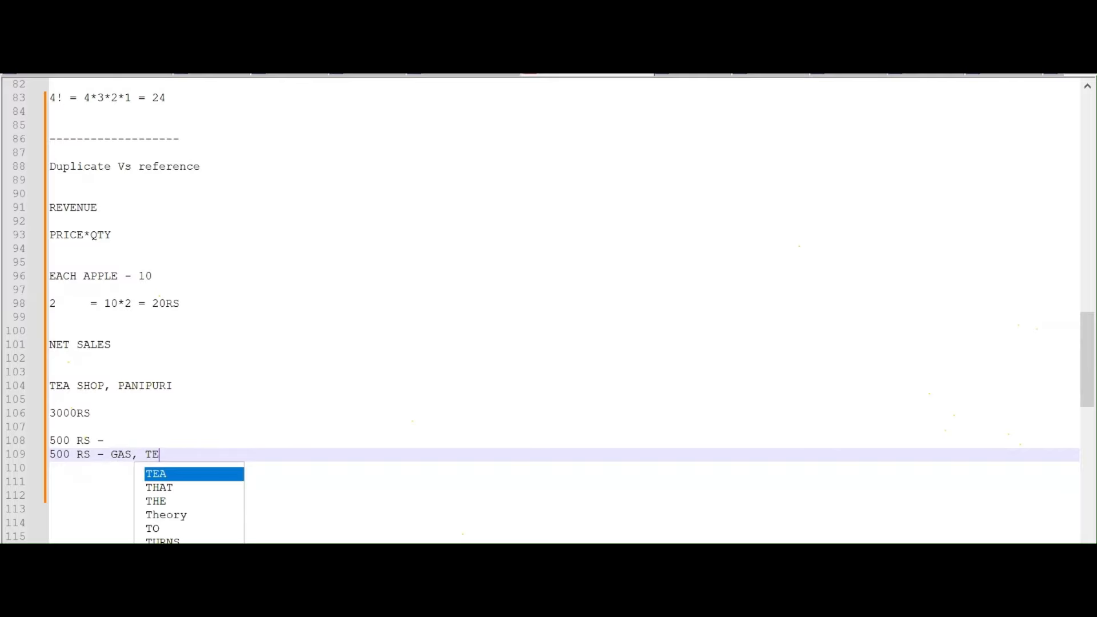
{"action": "type", "text": "AM"}
{"action": "key", "text": "BackSpace"}
{"action": "type", "text": ", CP"}
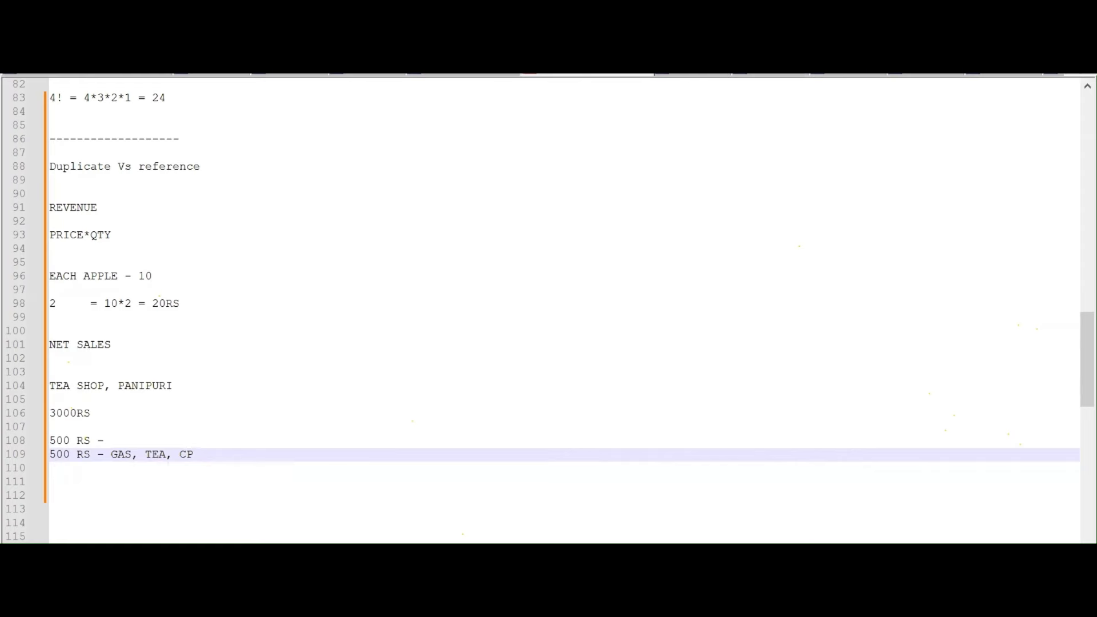
{"action": "key", "text": "BackSpace"}
{"action": "type", "text": "OFFEE"}
{"action": "key", "text": "BackSpace"}
{"action": "type", "text": "E, RENT"}
{"action": "scroll", "coordinate": [492, 364], "scroll_direction": "down", "scroll_amount": 2}
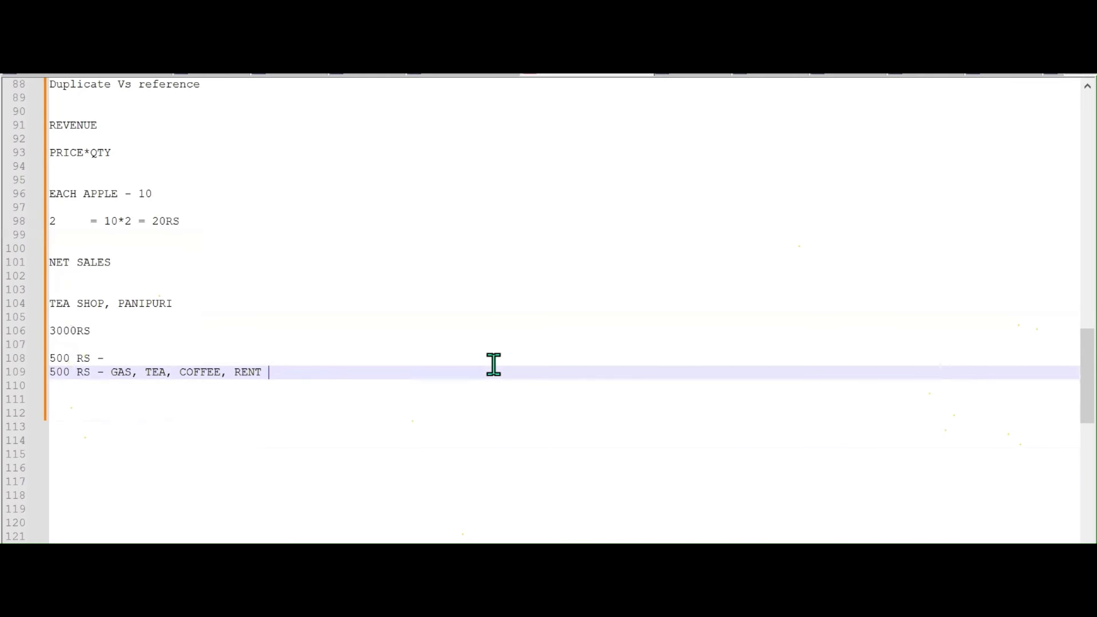
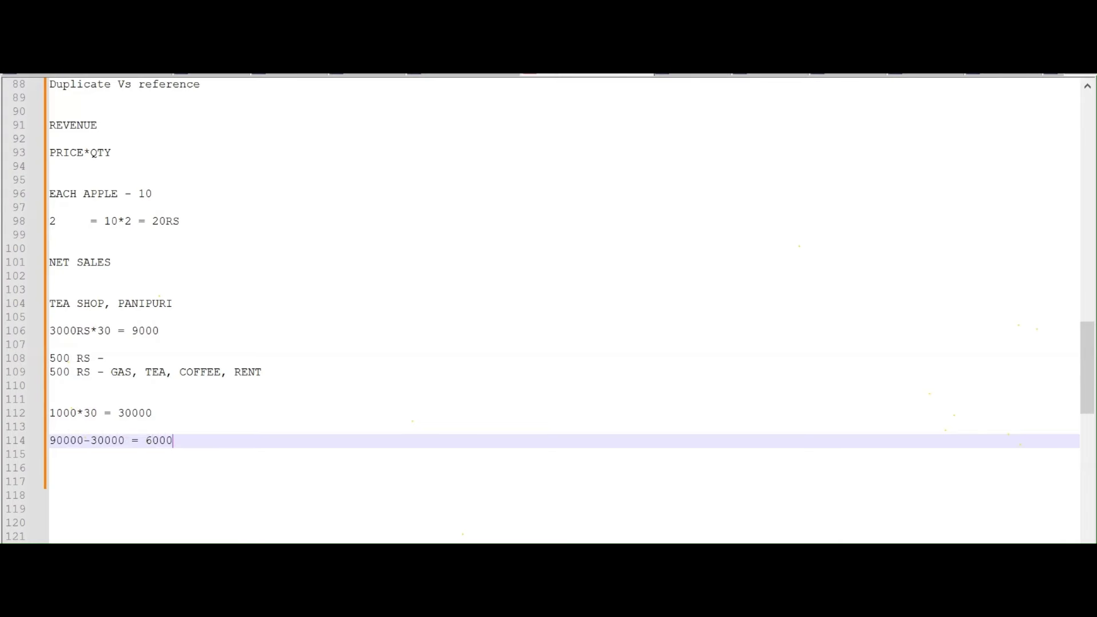
{"action": "type", "text": "0"}
{"action": "key", "text": "Return"}
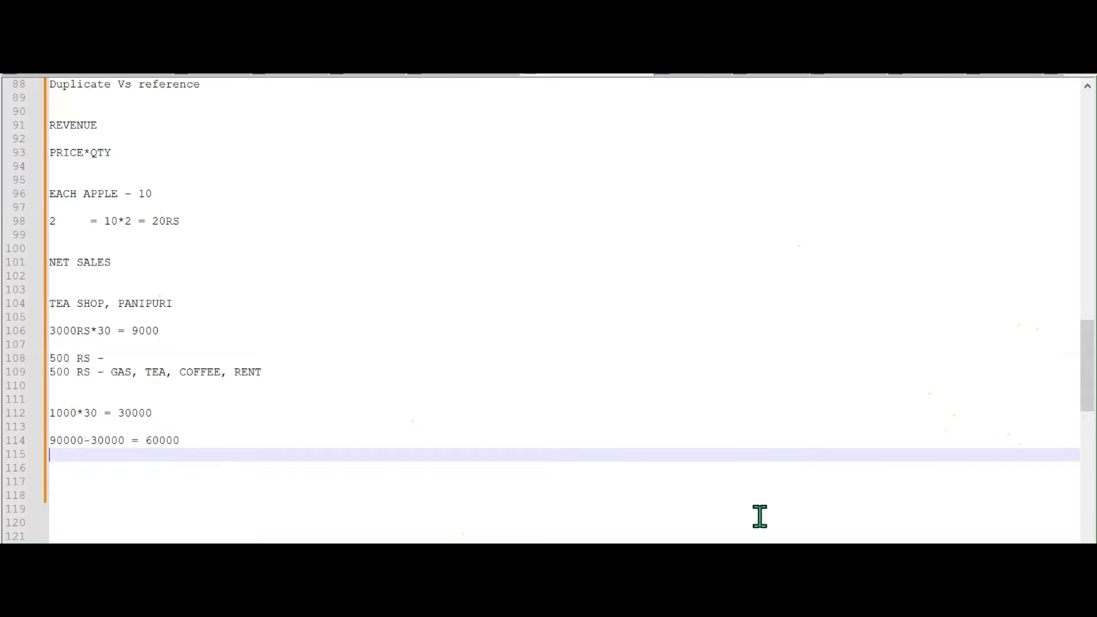
In Power Query, add a custom column NET SALES with formula [REVENUE]-[Cost of Goods]
{"action": "mouse_move", "coordinate": [654, 557]}
{"action": "left_click", "coordinate": [743, 497]}
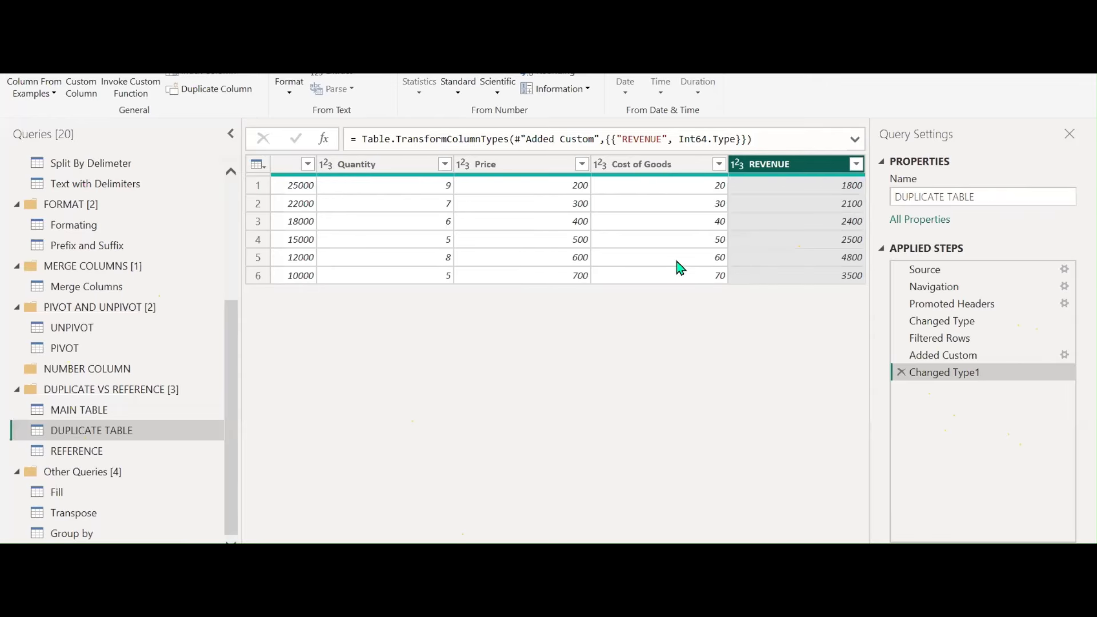
{"action": "mouse_move", "coordinate": [690, 178]}
{"action": "left_click", "coordinate": [226, 73]}
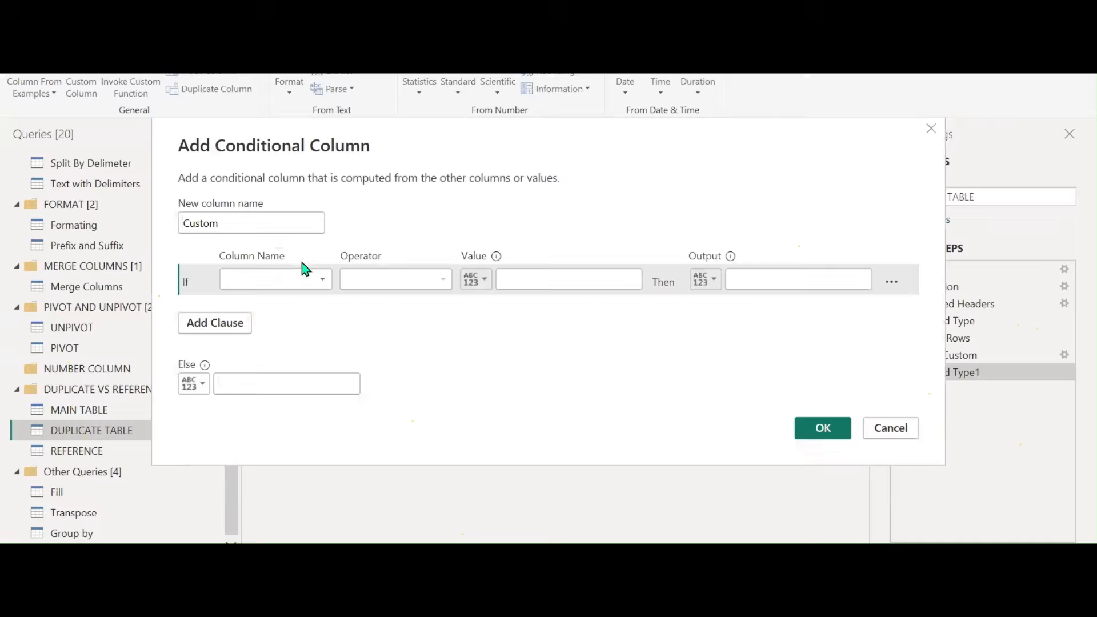
{"action": "left_click", "coordinate": [877, 430]}
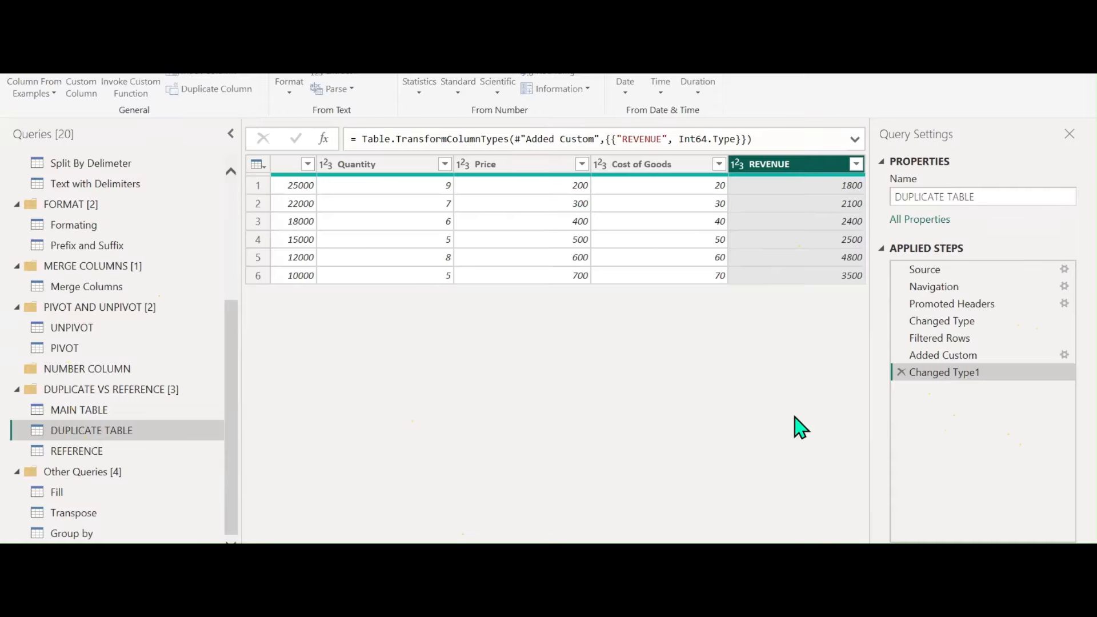
{"action": "left_click", "coordinate": [81, 92]}
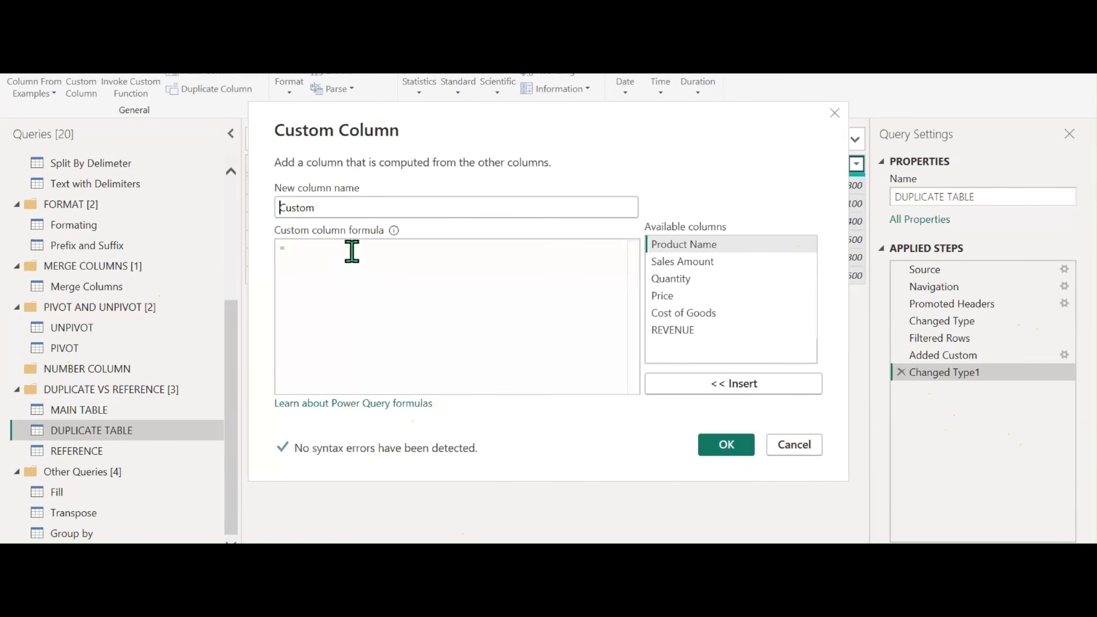
{"action": "double_click", "coordinate": [671, 330]}
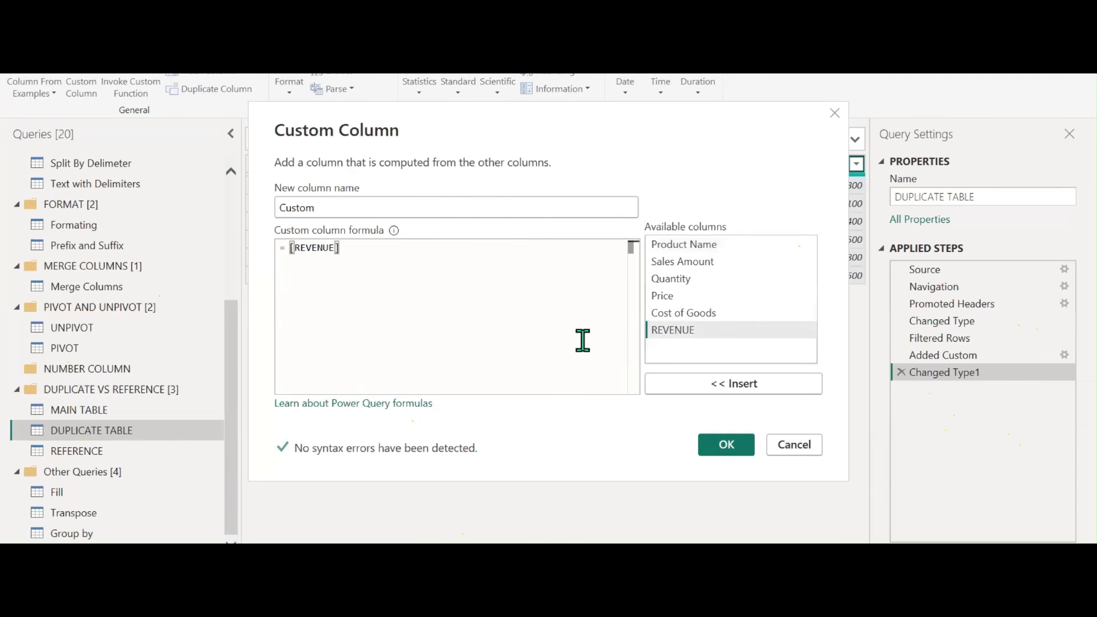
{"action": "type", "text": "-"}
{"action": "double_click", "coordinate": [675, 313]}
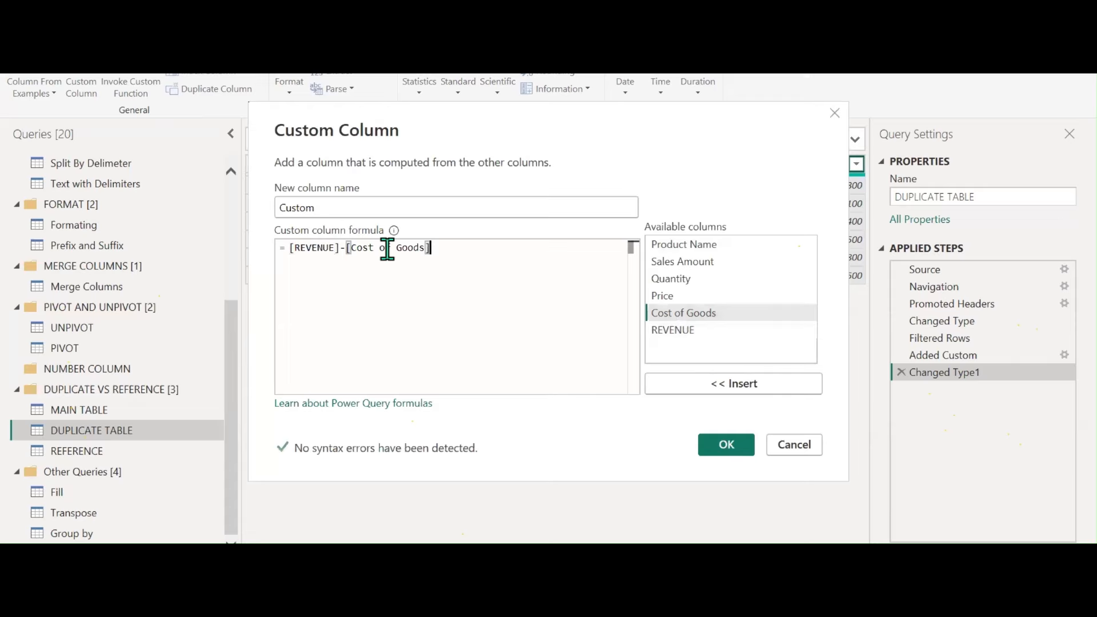
{"action": "left_click_drag", "start_coordinate": [325, 205], "coordinate": [251, 215]}
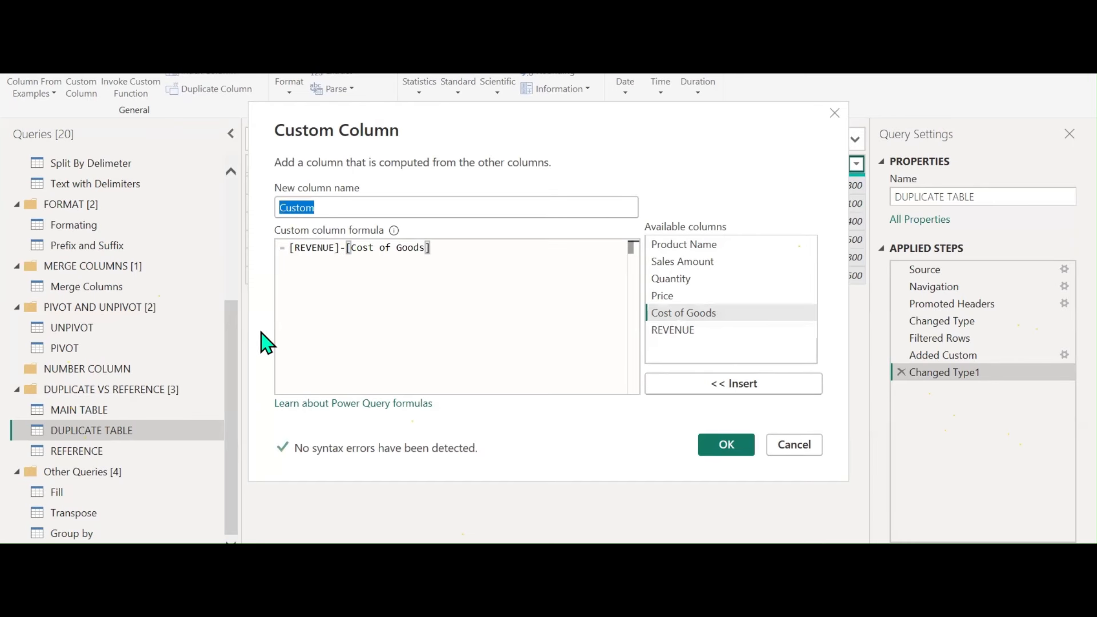
{"action": "type", "text": "NET SALE"}
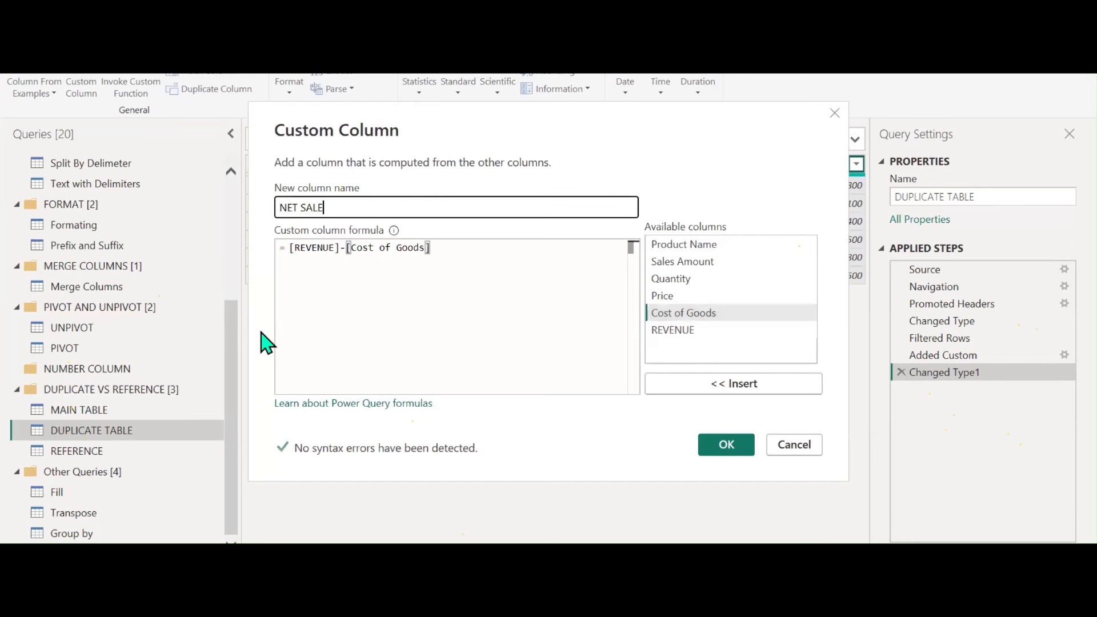
{"action": "type", "text": "S"}
{"action": "left_click", "coordinate": [737, 448]}
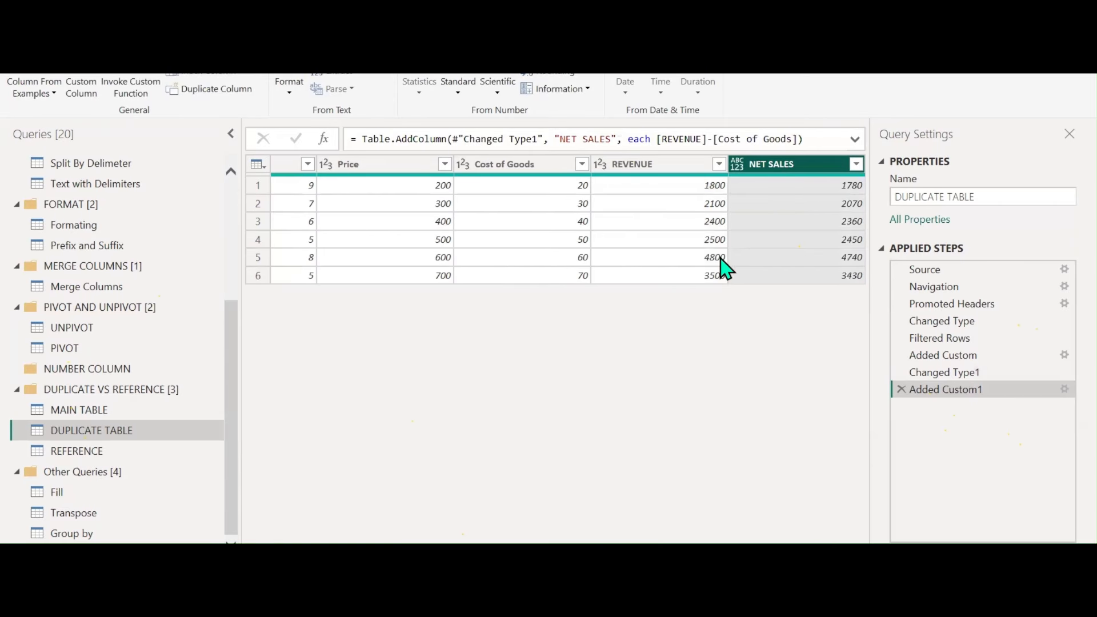
Change the NET SALES column's data type to Whole Number
{"action": "left_click", "coordinate": [737, 165]}
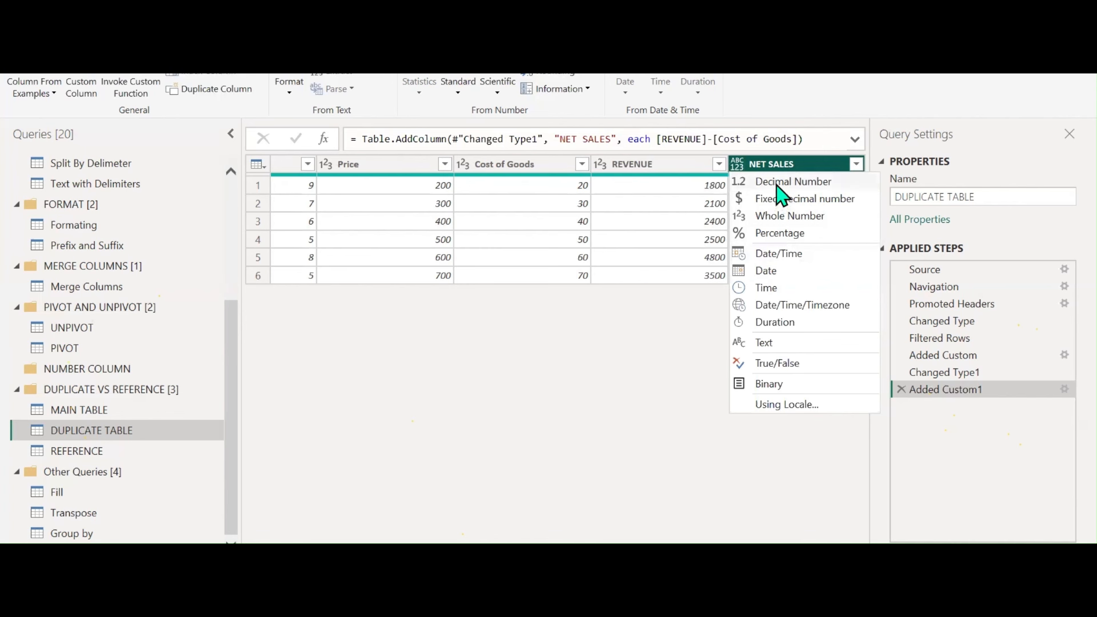
{"action": "left_click", "coordinate": [779, 217]}
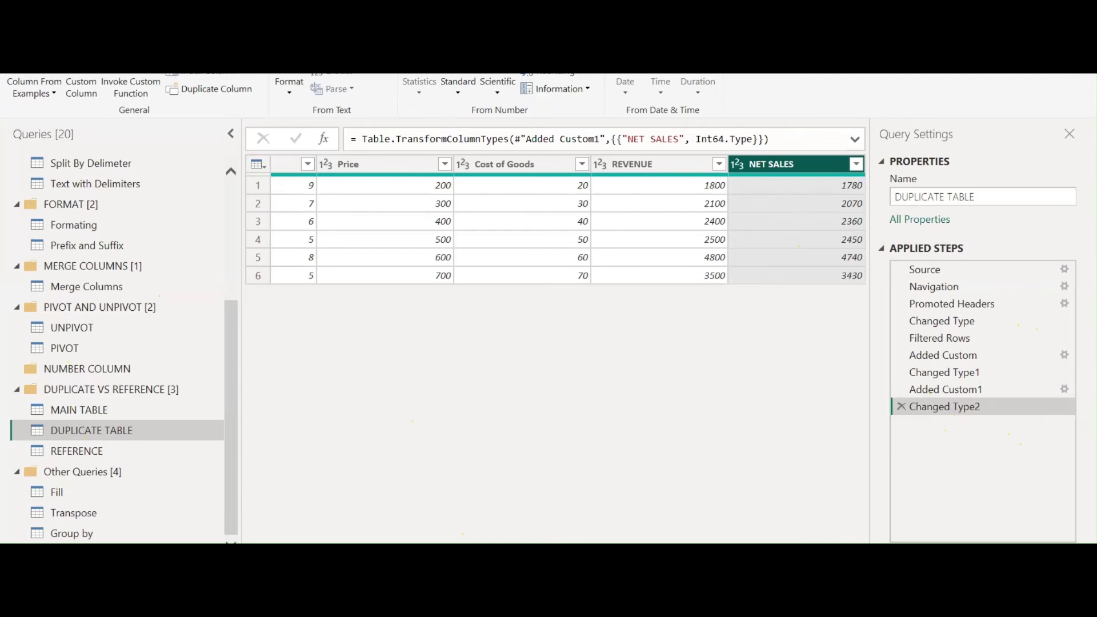
{"action": "scroll", "coordinate": [556, 229], "scroll_direction": "left", "scroll_amount": 5}
{"action": "scroll", "coordinate": [570, 219], "scroll_direction": "right", "scroll_amount": 5}
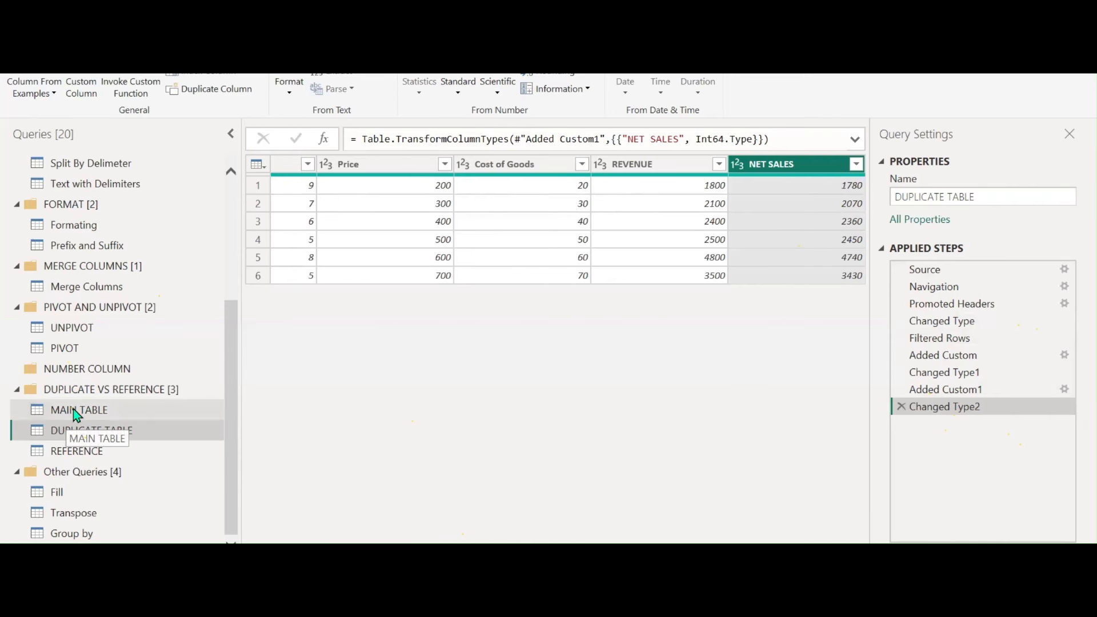
Delete MAIN TABLE's Filtered Rows step, confirming DUPLICATE TABLE keeps its own steps
{"action": "left_click_drag", "start_coordinate": [742, 548], "coordinate": [517, 548]}
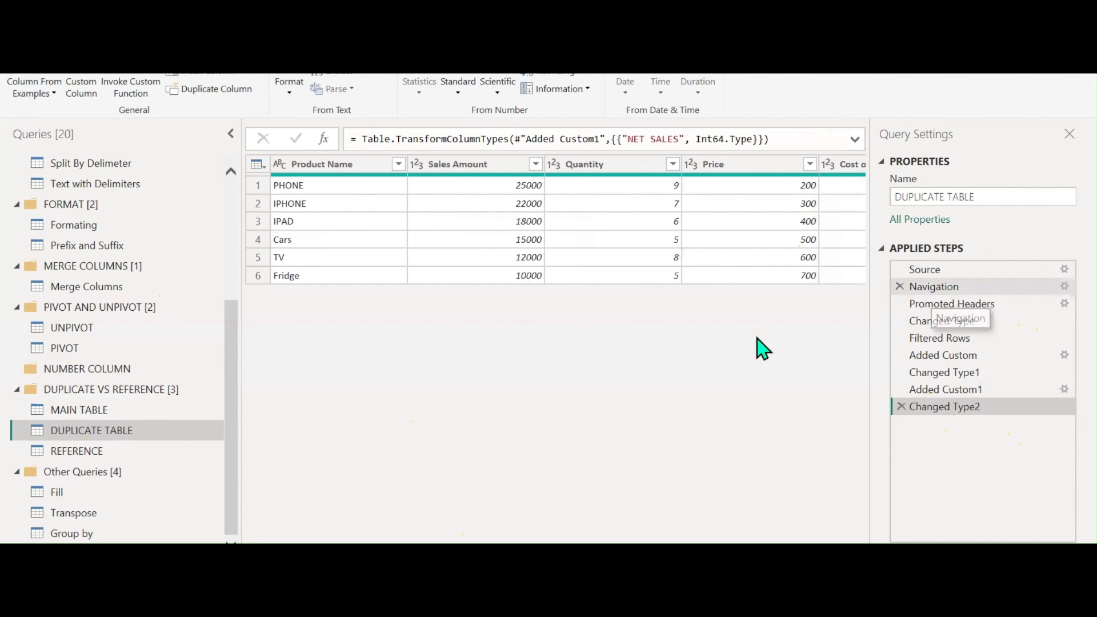
{"action": "left_click", "coordinate": [94, 414]}
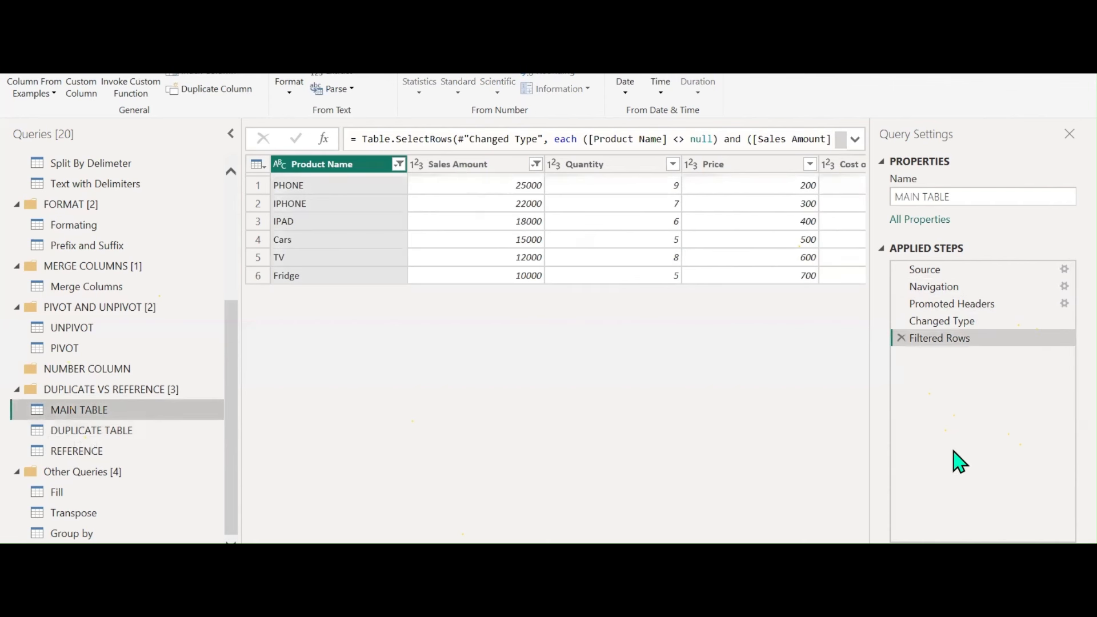
{"action": "left_click", "coordinate": [902, 338]}
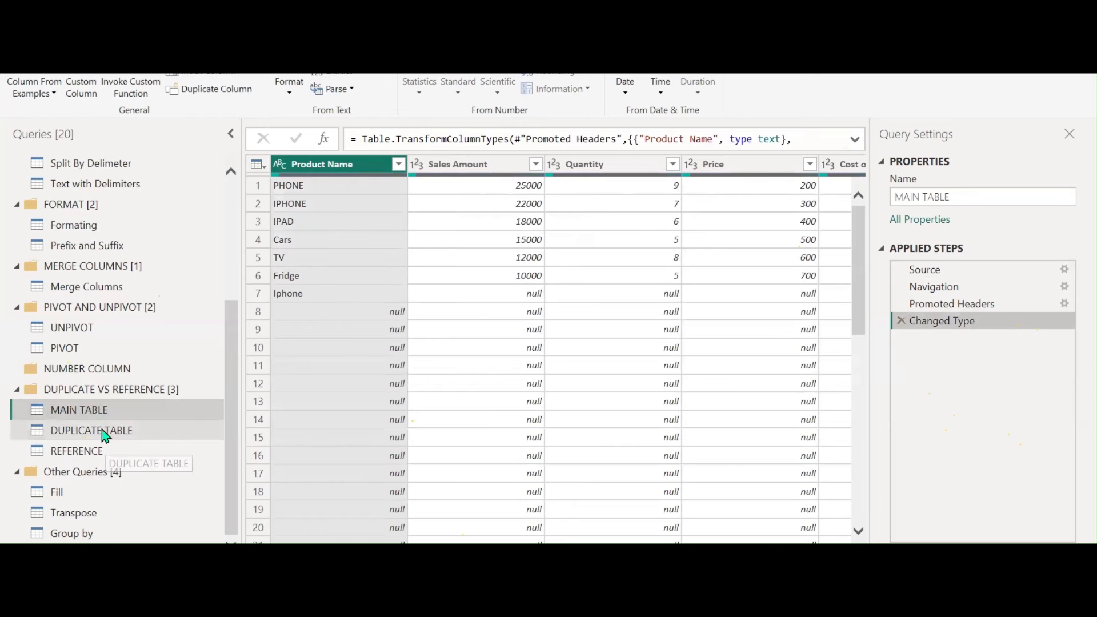
{"action": "left_click", "coordinate": [105, 434]}
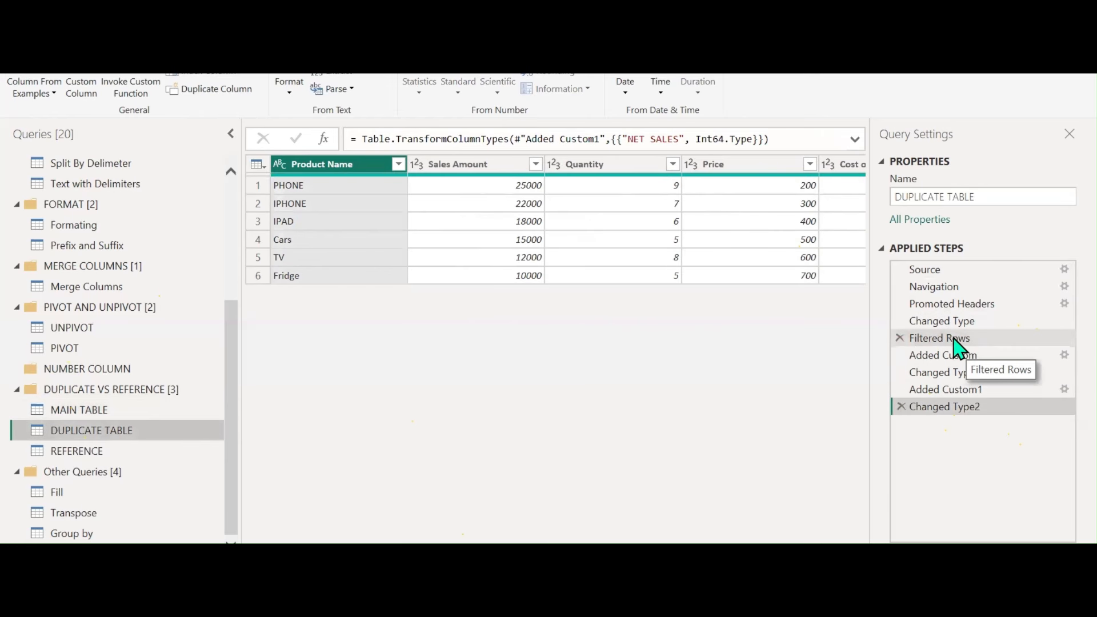
{"action": "left_click", "coordinate": [96, 414]}
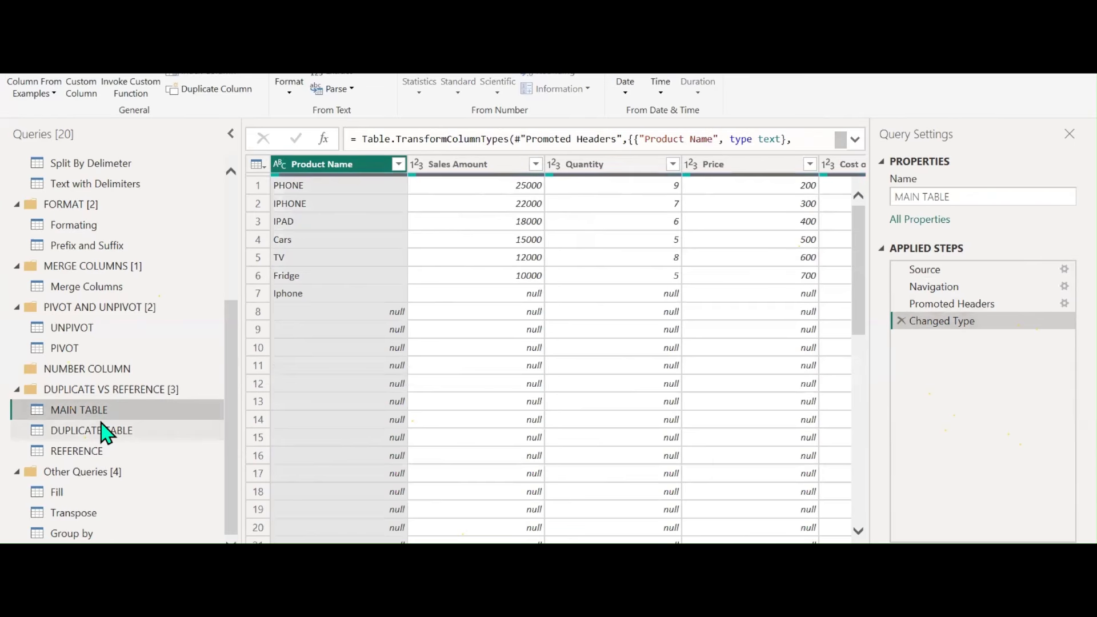
Filter out (null) Product Name and Sales Amount rows in MAIN TABLE, then return to DUPLICATE TABLE
{"action": "left_click", "coordinate": [398, 164]}
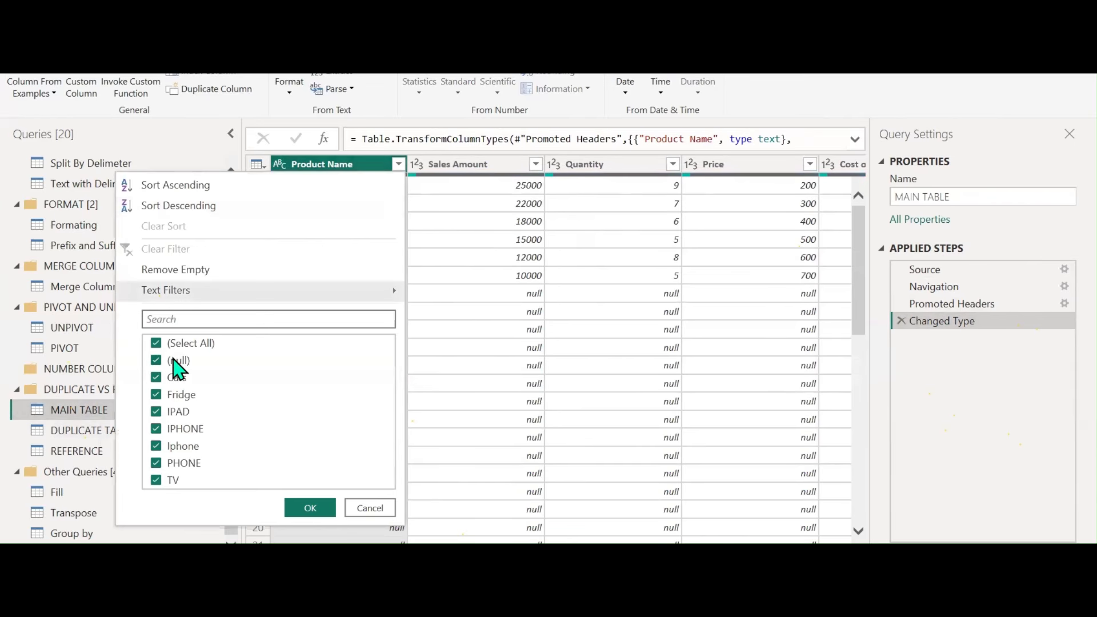
{"action": "left_click", "coordinate": [173, 359]}
{"action": "left_click", "coordinate": [308, 508]}
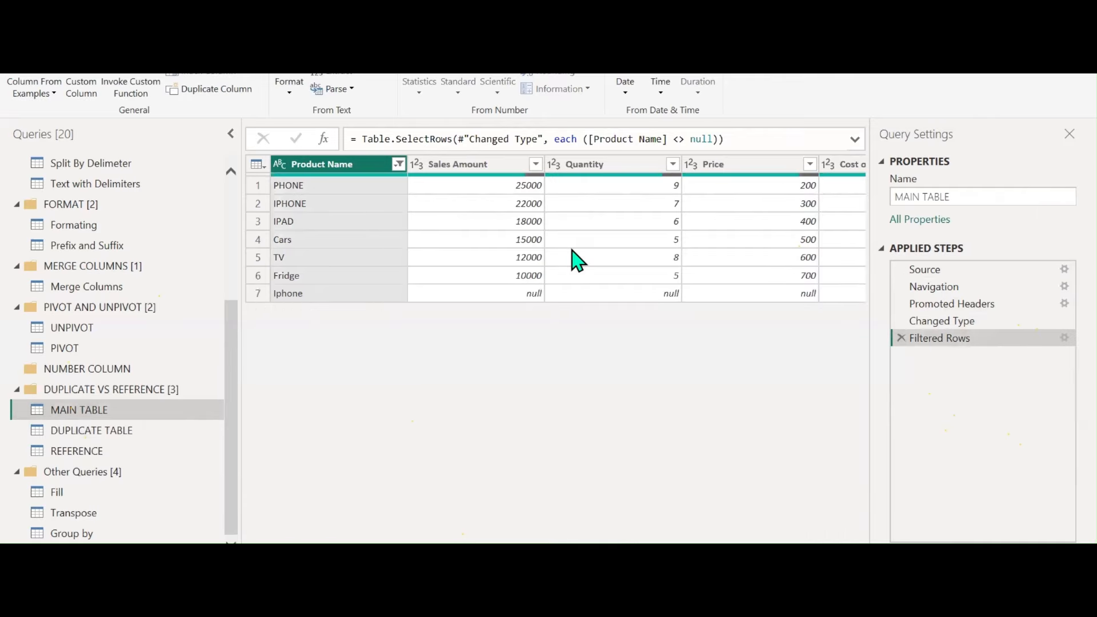
{"action": "left_click", "coordinate": [535, 164]}
{"action": "left_click", "coordinate": [316, 361]}
{"action": "left_click", "coordinate": [444, 491]}
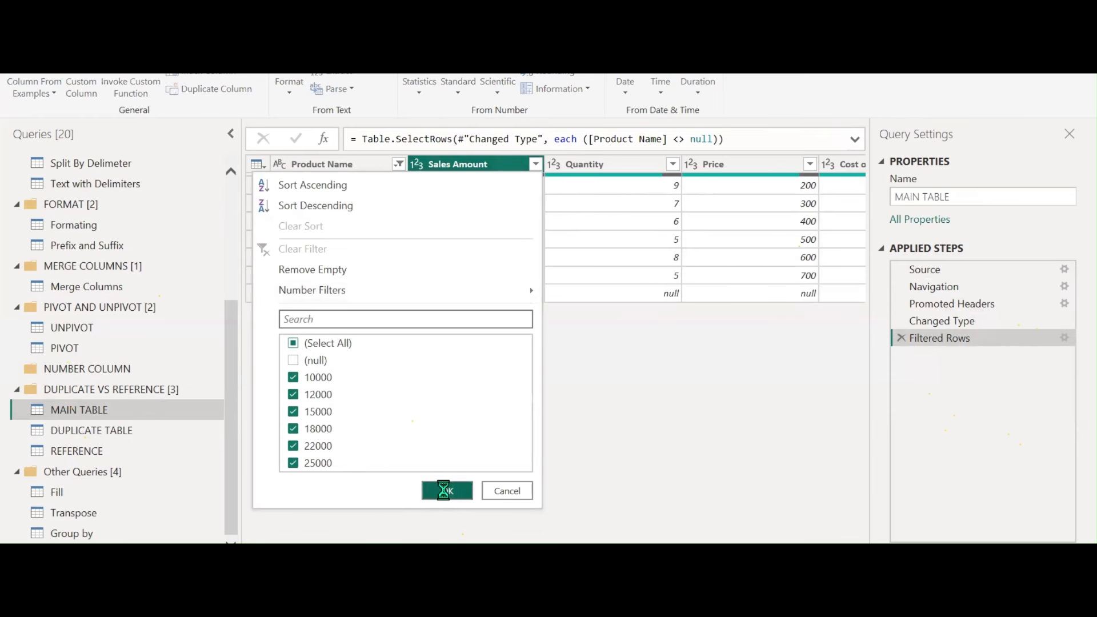
{"action": "left_click", "coordinate": [105, 437]}
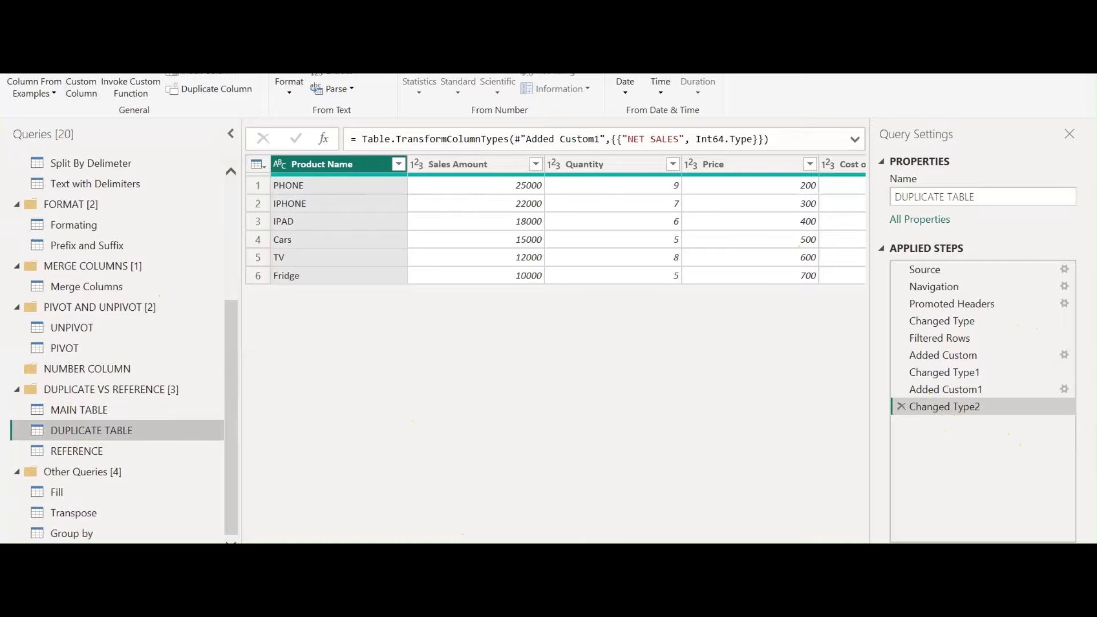
{"action": "left_click", "coordinate": [55, 30]}
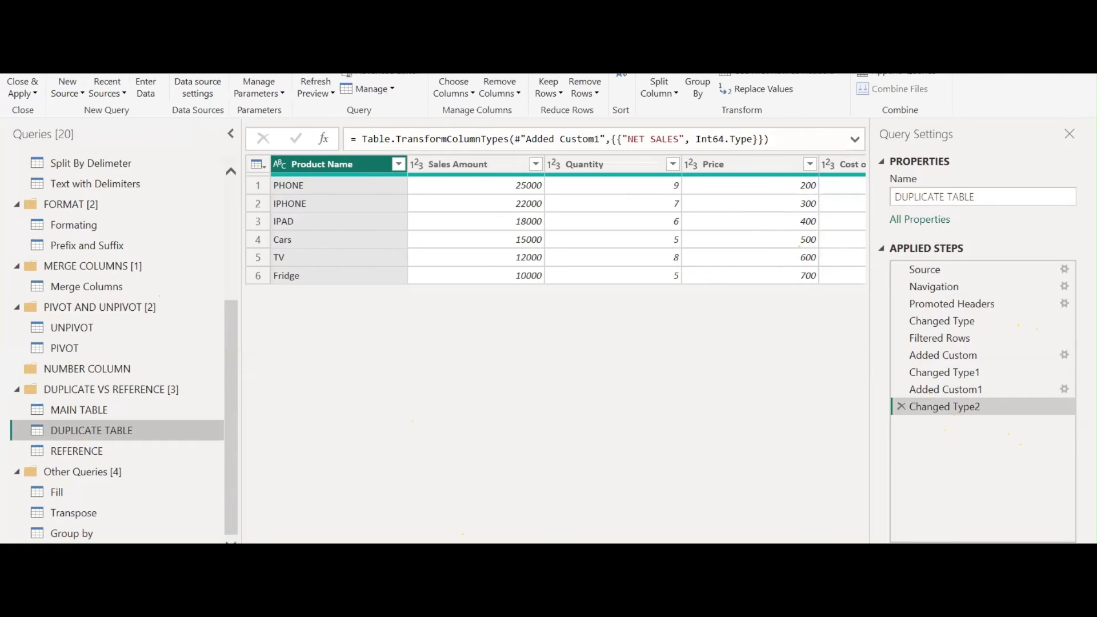
Open DUPLICATE TABLE's Advanced Editor and copy its entire M code
{"action": "left_click", "coordinate": [390, 83]}
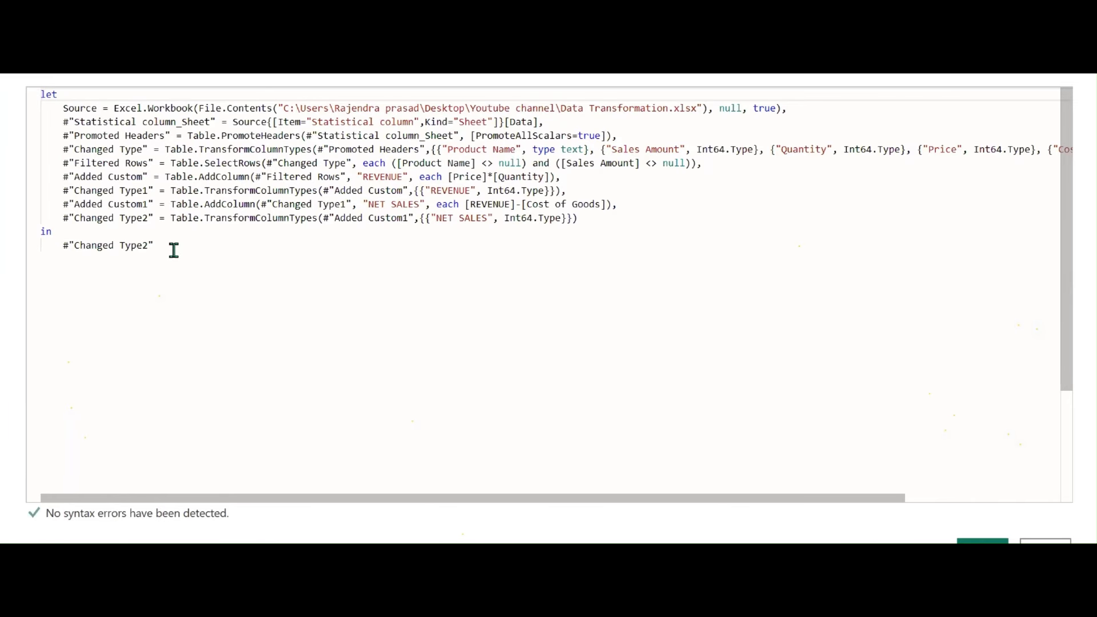
{"action": "left_click", "coordinate": [173, 250]}
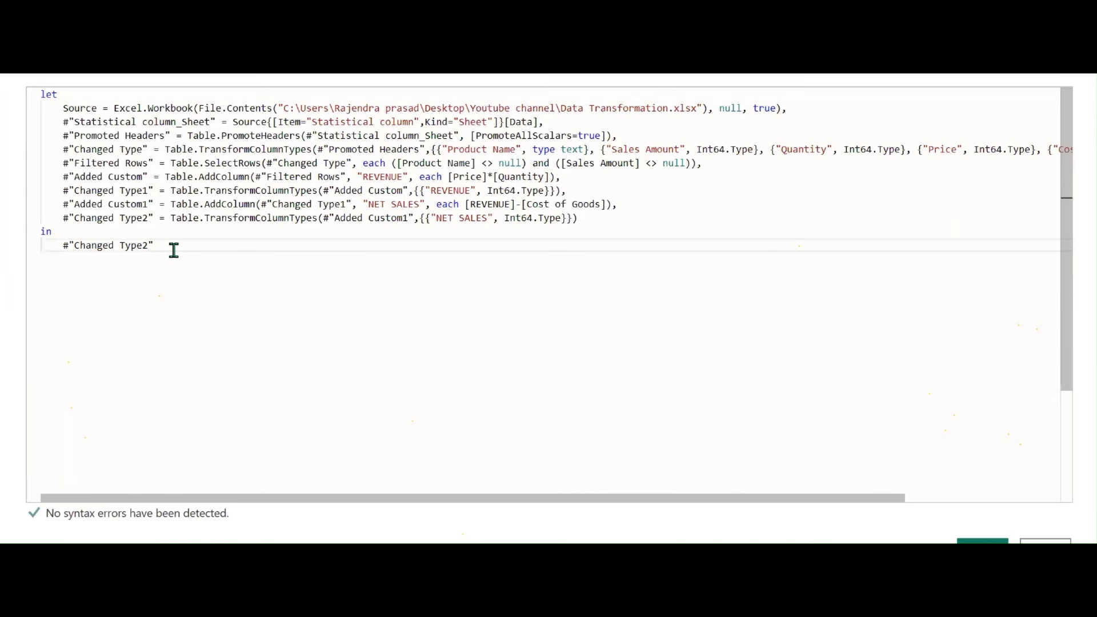
{"action": "key", "text": "ctrl+a"}
{"action": "key", "text": "ctrl+c"}
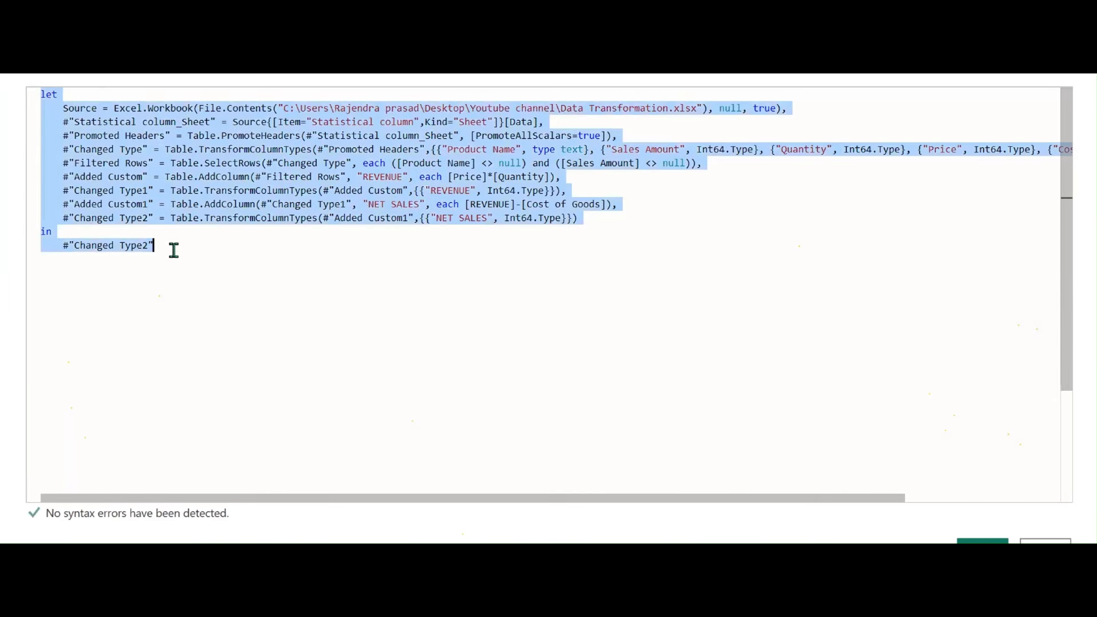
{"action": "left_click", "coordinate": [434, 351]}
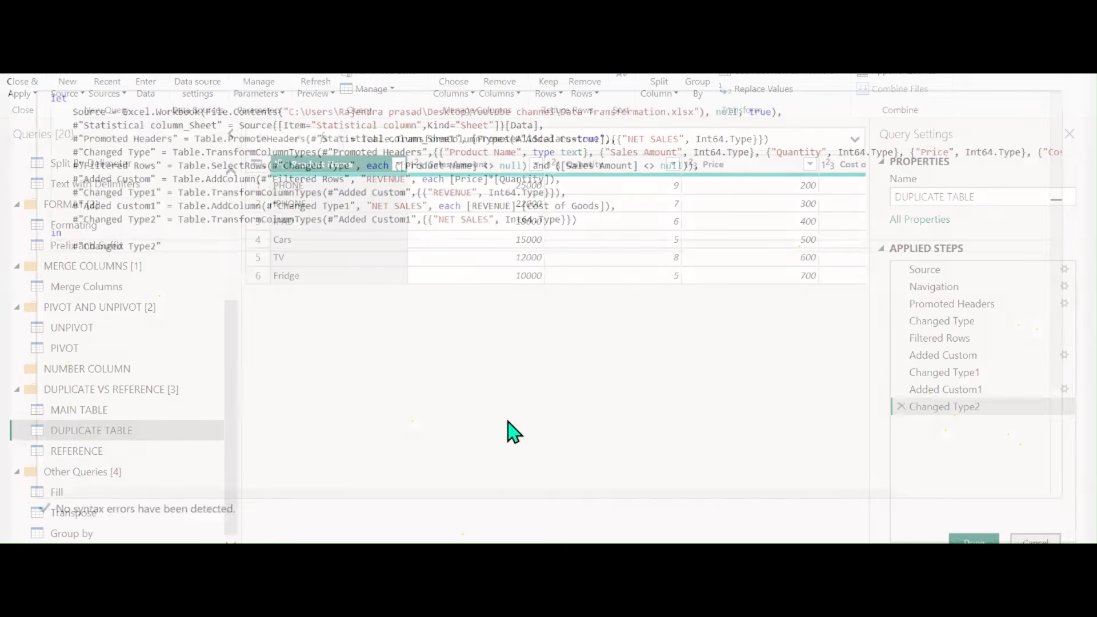
Replace MAIN TABLE's code with the copied DUPLICATE TABLE query and apply it
{"action": "left_click", "coordinate": [95, 410]}
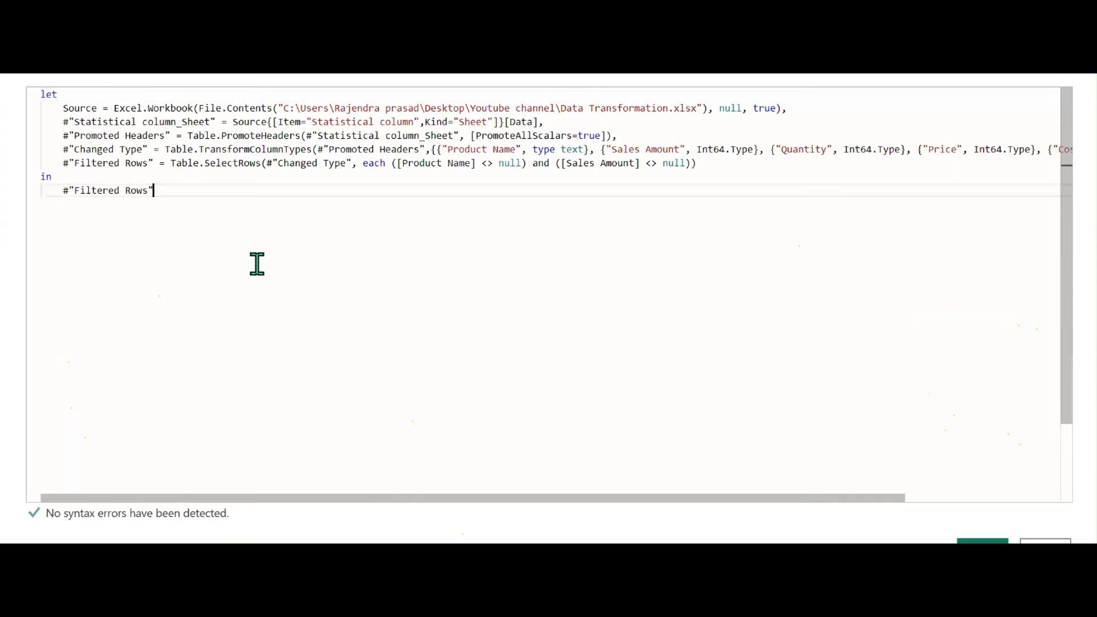
{"action": "key", "text": "ctrl+a"}
{"action": "key", "text": "Delete"}
{"action": "key", "text": "ctrl+v"}
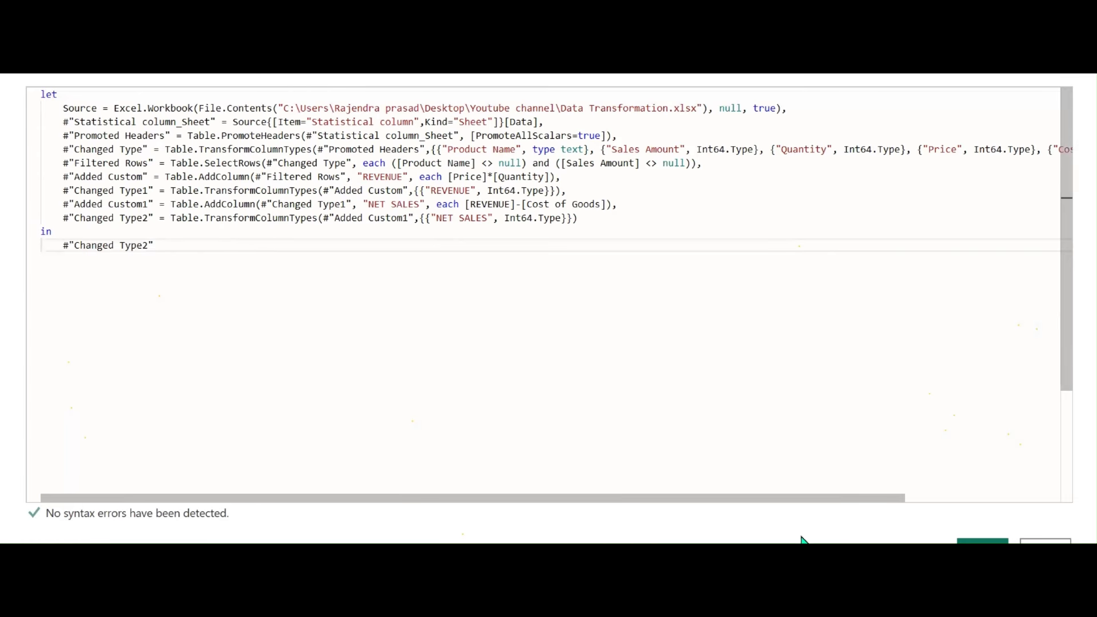
{"action": "left_click", "coordinate": [982, 541]}
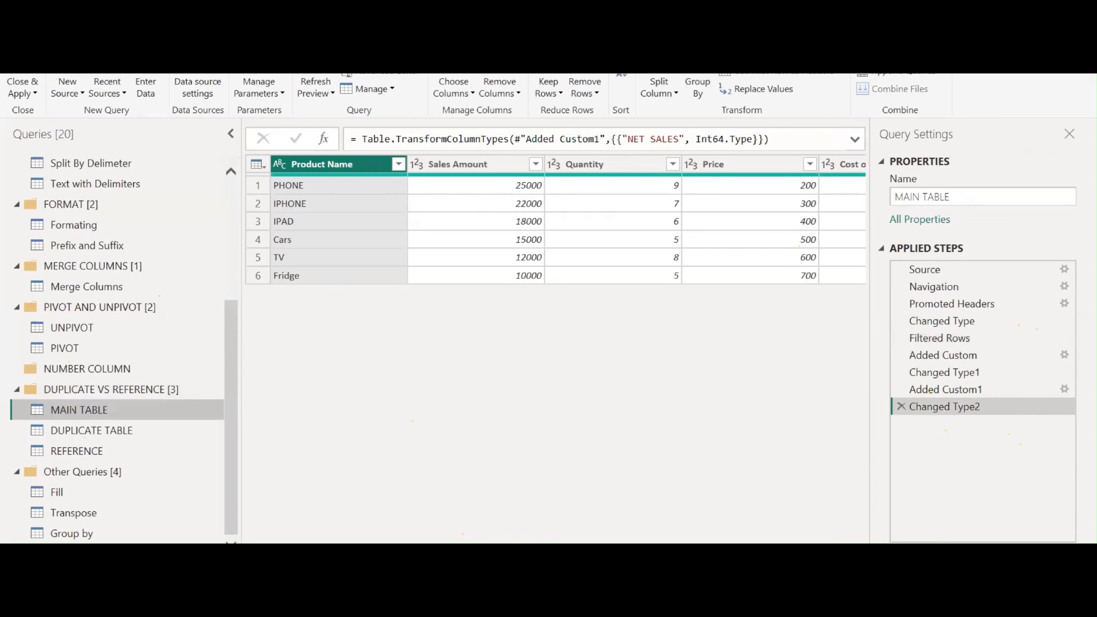
Review the DUPLICATE TABLE and REFERENCE queries before returning to the notes
{"action": "left_click", "coordinate": [91, 431]}
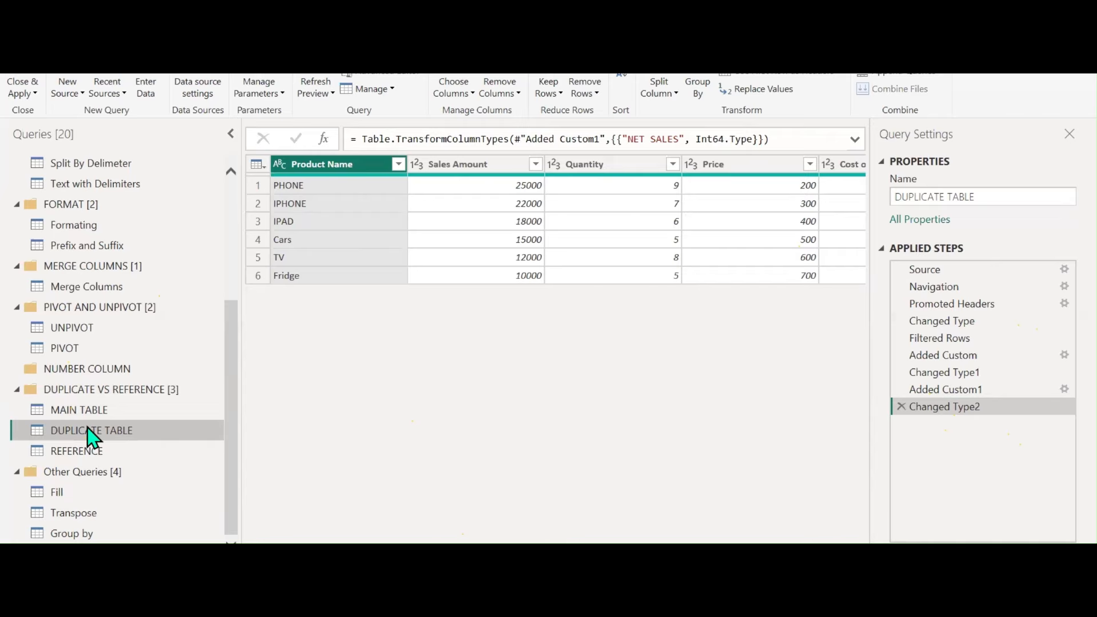
{"action": "left_click", "coordinate": [93, 455]}
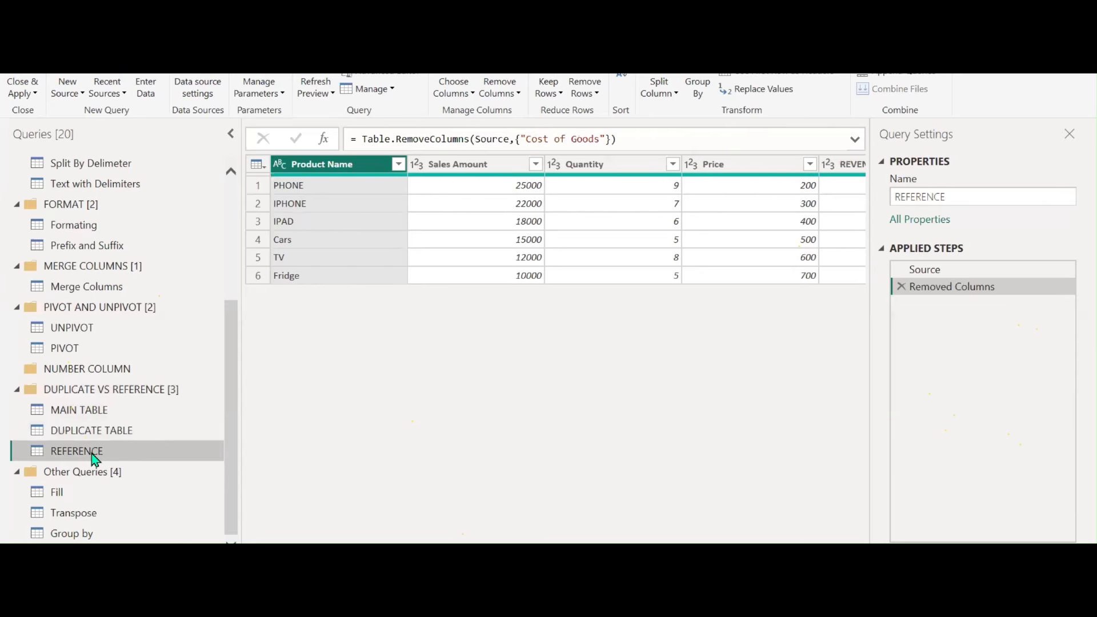
{"action": "key", "text": "alt+Tab"}
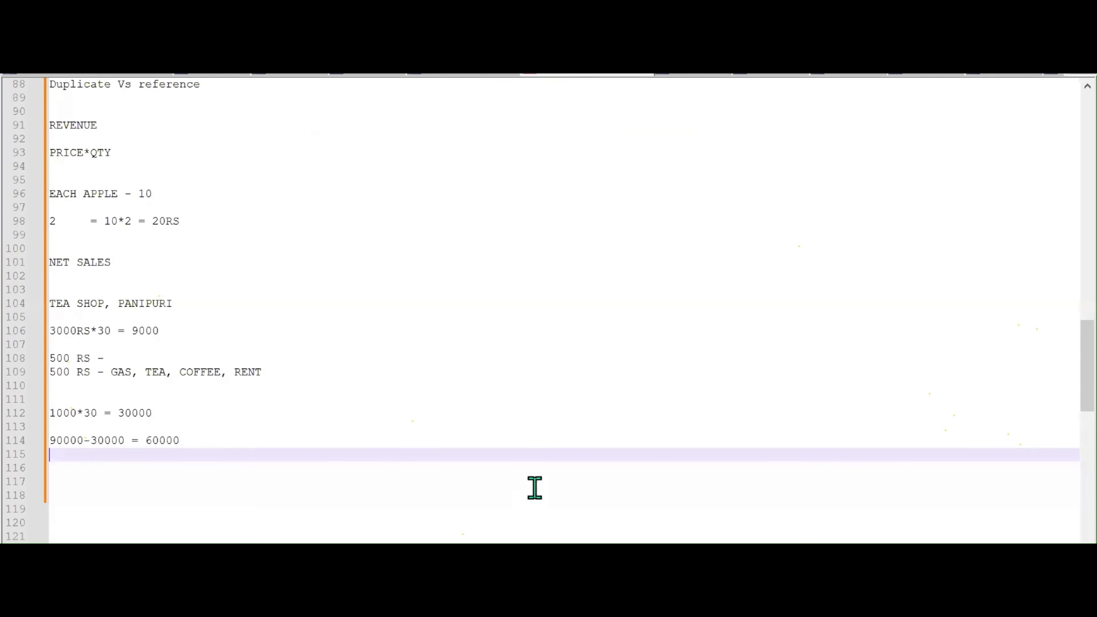
Add a 'REFERENCE TABLE' heading below the sales calculations
{"action": "scroll", "coordinate": [531, 487], "scroll_direction": "down", "scroll_amount": 5}
{"action": "scroll", "coordinate": [482, 426], "scroll_direction": "down", "scroll_amount": 3}
{"action": "scroll", "coordinate": [481, 426], "scroll_direction": "up", "scroll_amount": 1}
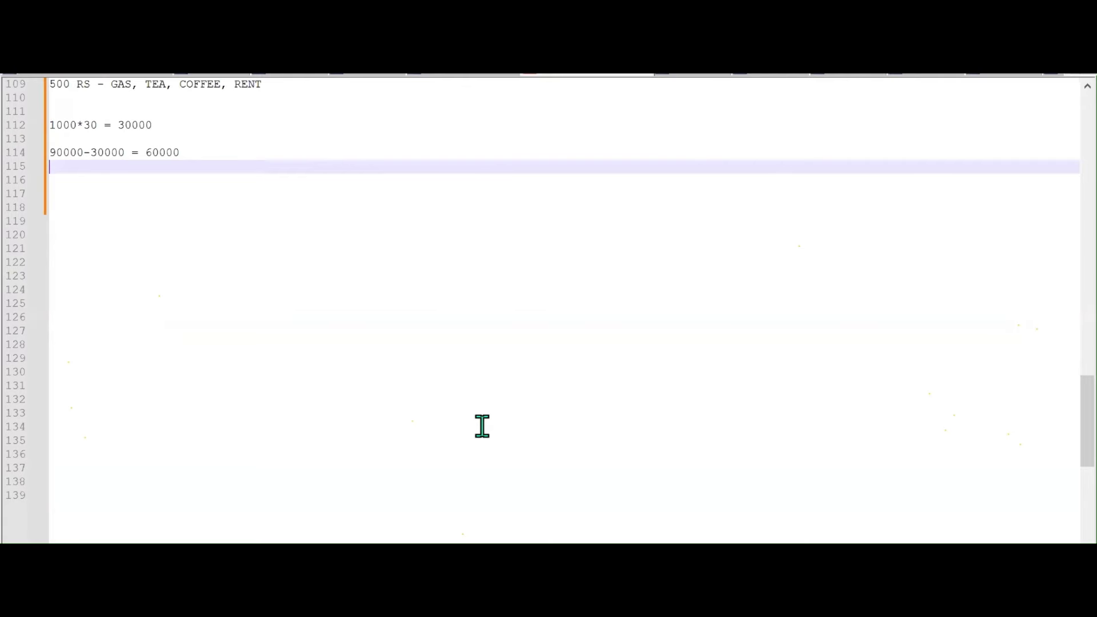
{"action": "key", "text": "Return"}
{"action": "key", "text": "Return"}
{"action": "key", "text": "Return"}
{"action": "key", "text": "Return"}
{"action": "key", "text": "Return"}
{"action": "key", "text": "Return"}
{"action": "type", "text": "RE"}
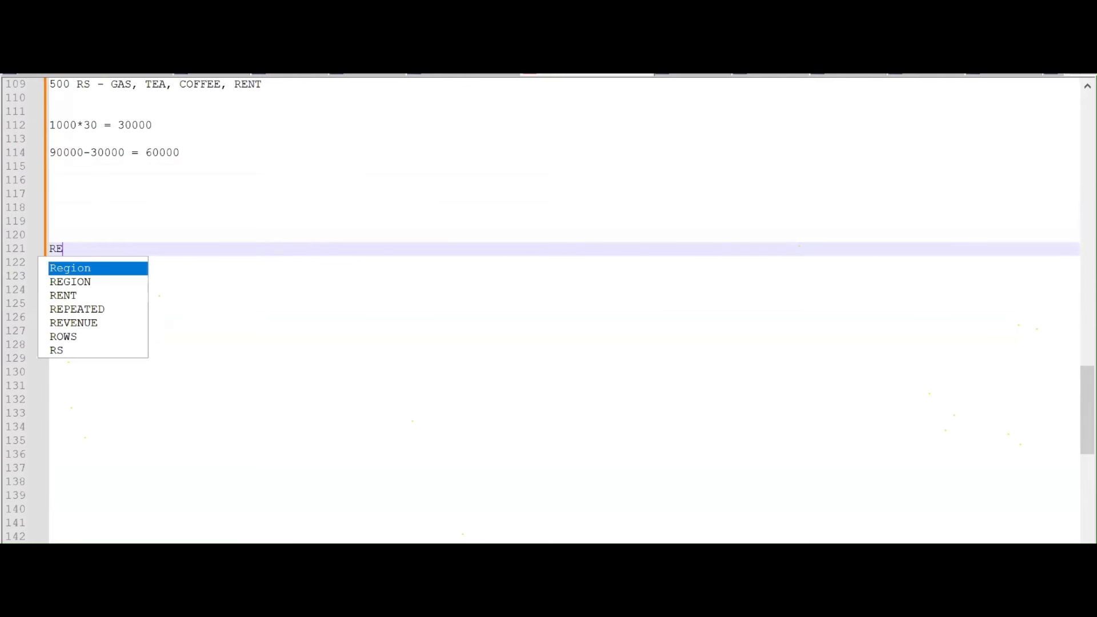
{"action": "type", "text": "FERENCE "}
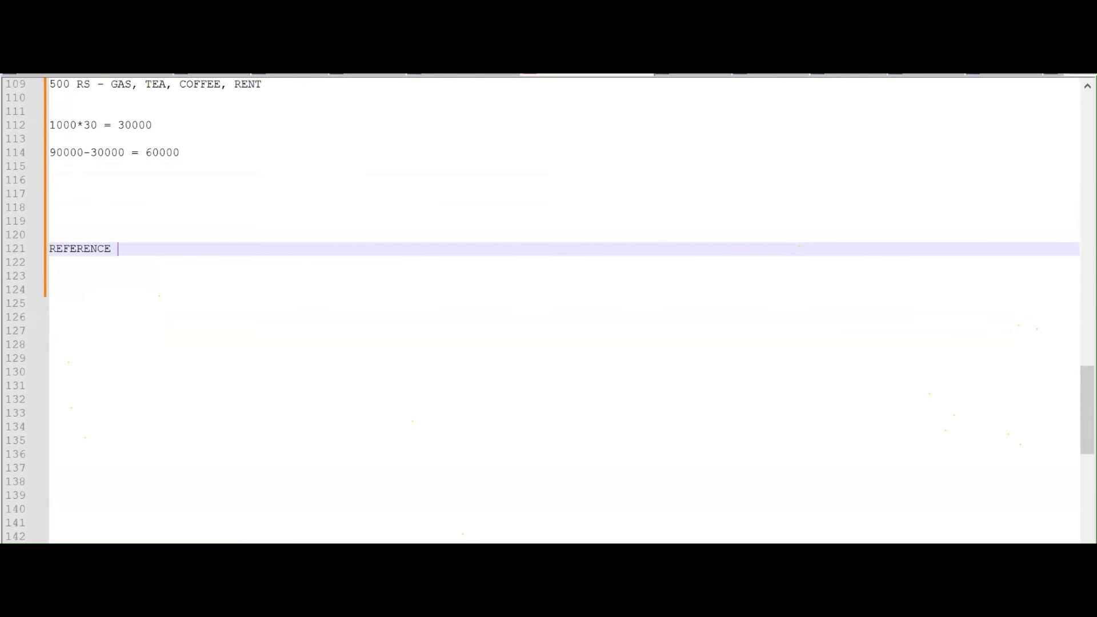
{"action": "type", "text": "TALK"}
{"action": "key", "text": "BackSpace"}
{"action": "key", "text": "BackSpace"}
{"action": "type", "text": "BLE"}
{"action": "key", "text": "Return"}
{"action": "key", "text": "Return"}
{"action": "key", "text": "Return"}
Write 'DEPENDENT ON THE MAIN TABLE' under the heading, fixing the MAIL typo to MAIN
{"action": "type", "text": "DEPE"}
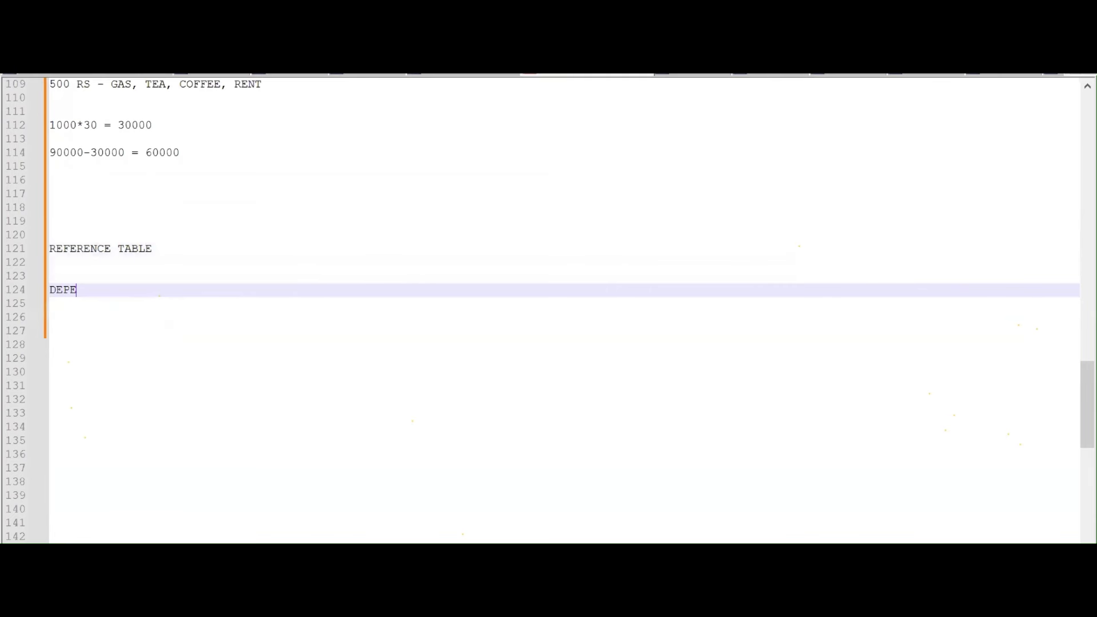
{"action": "type", "text": "NDENT ON THE MAIL TABLE"}
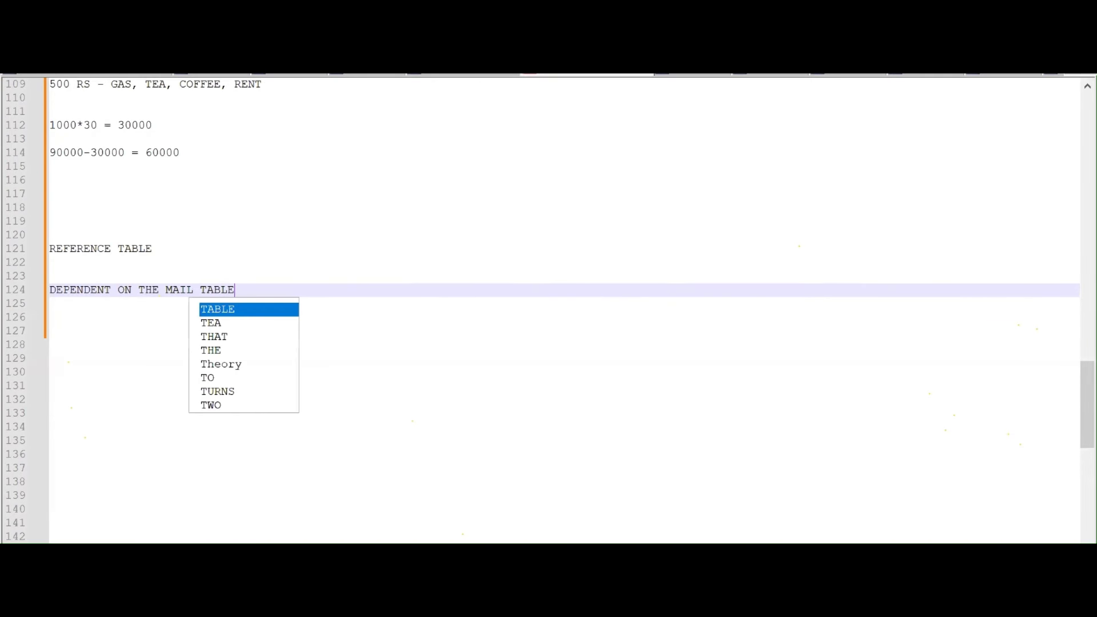
{"action": "key", "text": "Return"}
{"action": "key", "text": "Return"}
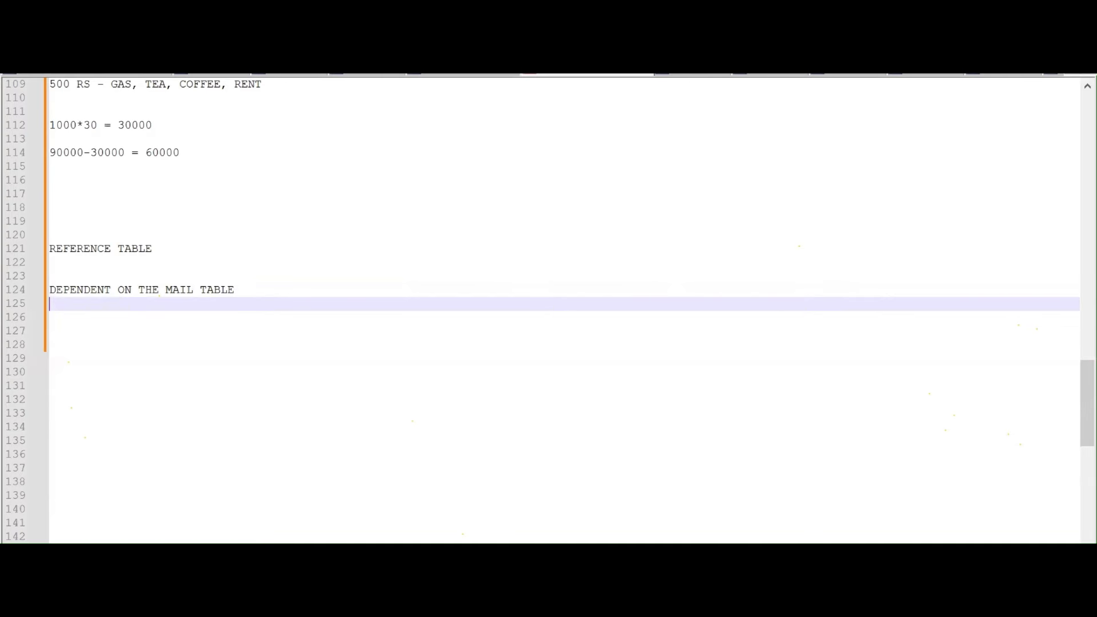
{"action": "key", "text": "Return"}
{"action": "key", "text": "Return"}
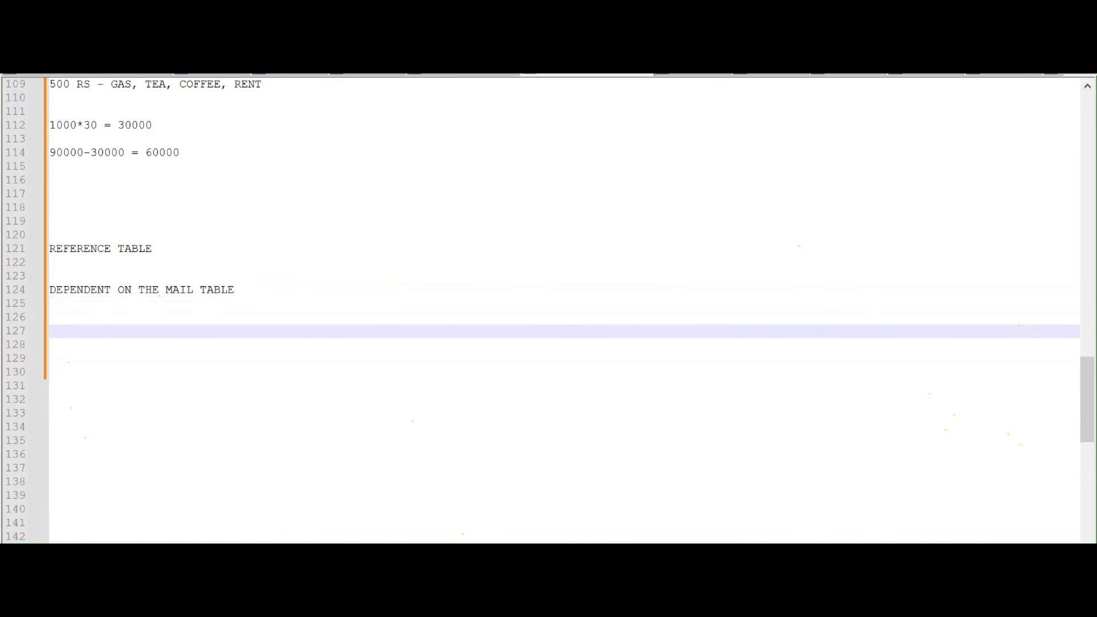
{"action": "key", "text": "Up"}
{"action": "key", "text": "Up"}
{"action": "key", "text": "Up"}
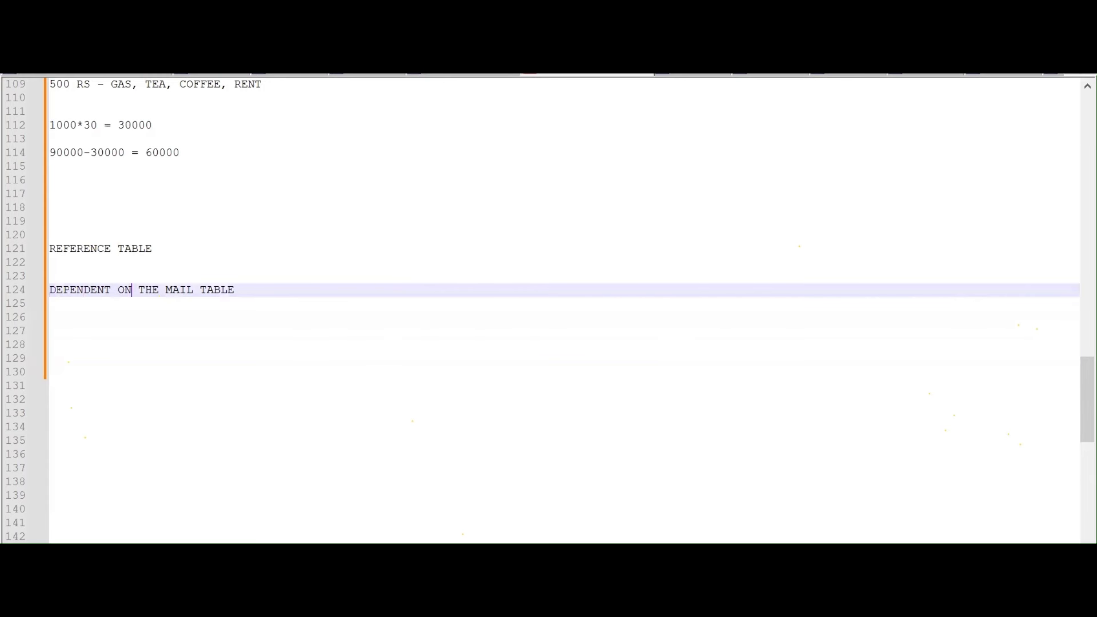
{"action": "key", "text": "Right"}
{"action": "key", "text": "Right"}
{"action": "key", "text": "Right"}
{"action": "key", "text": "Right"}
{"action": "key", "text": "Right"}
{"action": "key", "text": "Right"}
{"action": "key", "text": "Right"}
{"action": "key", "text": "Right"}
{"action": "key", "text": "Right"}
{"action": "key", "text": "BackSpace"}
{"action": "type", "text": "N"}
{"action": "key", "text": "Down"}
{"action": "key", "text": "Return"}
{"action": "key", "text": "Return"}
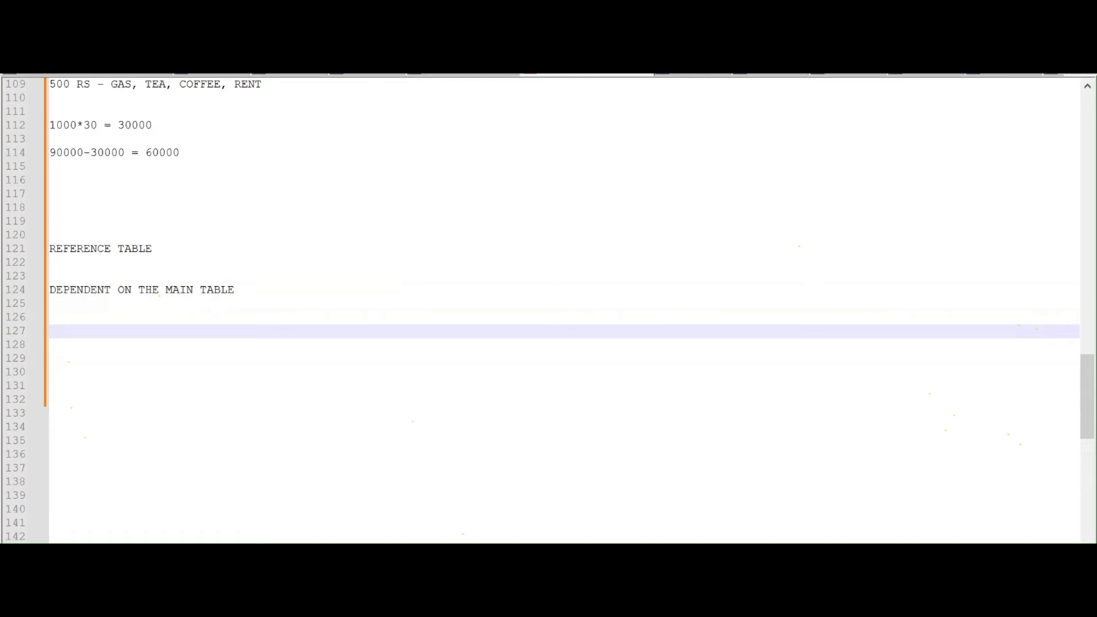
Type the header line 'DOMAIN EMP NAME SALARY'
{"action": "type", "text": "D"}
{"action": "type", "text": "IN   "}
{"action": "type", "text": "SALA"}
{"action": "key", "text": "BackSpace"}
{"action": "key", "text": "BackSpace"}
{"action": "key", "text": "BackSpace"}
{"action": "key", "text": "BackSpace"}
{"action": "type", "text": "EMP NAME SALARY"}
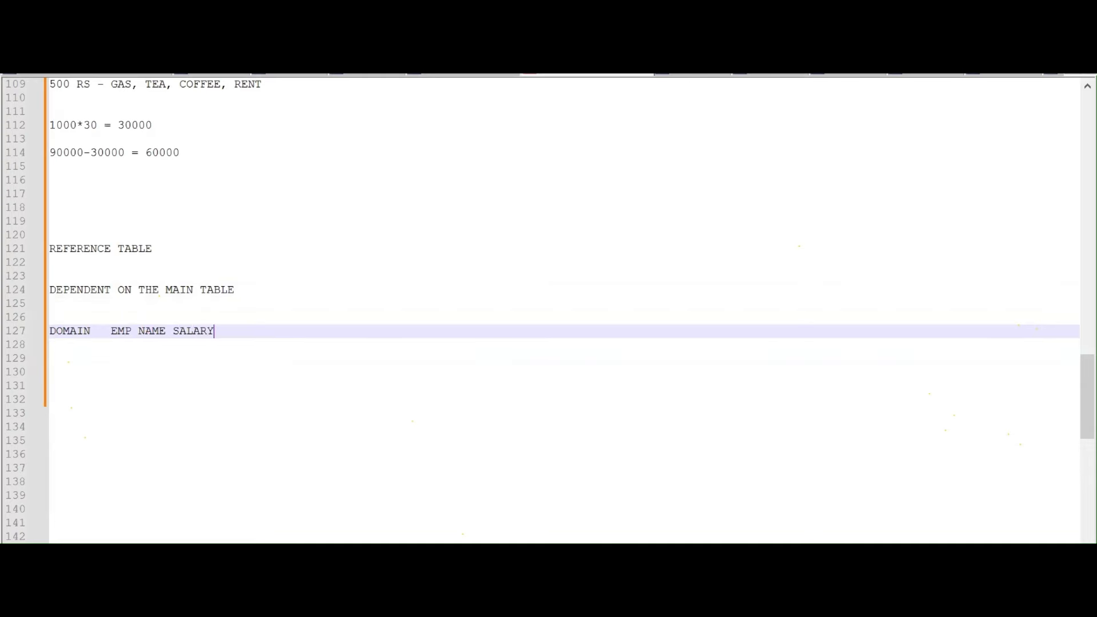
{"action": "key", "text": "Return"}
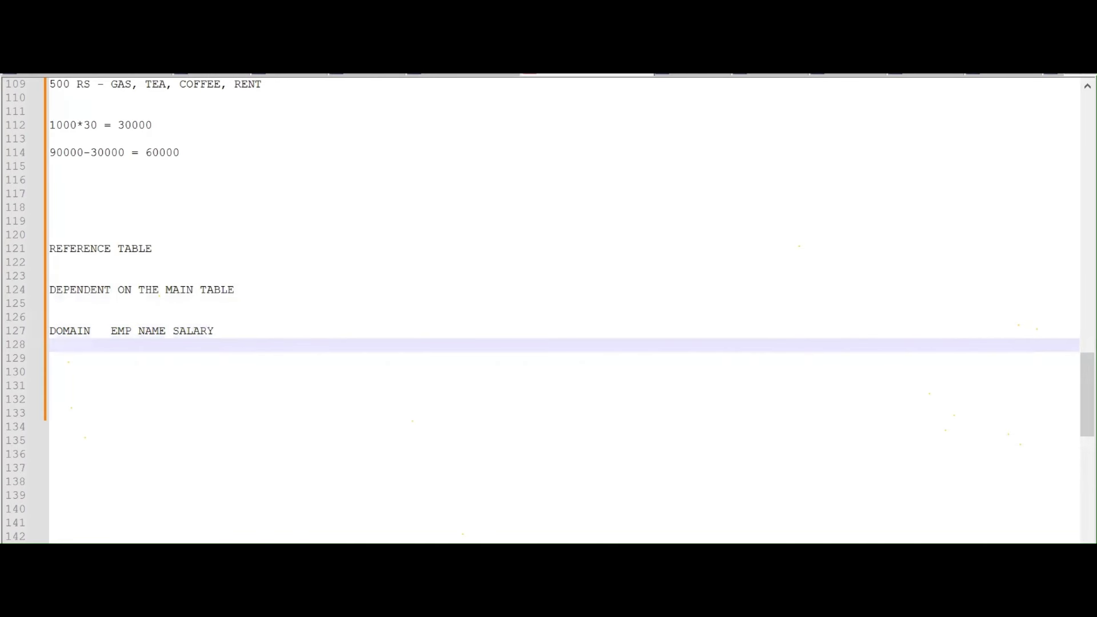
List HR, MARKETING and SALES on separate lines beneath the header
{"action": "type", "text": "HR"}
{"action": "key", "text": "Return"}
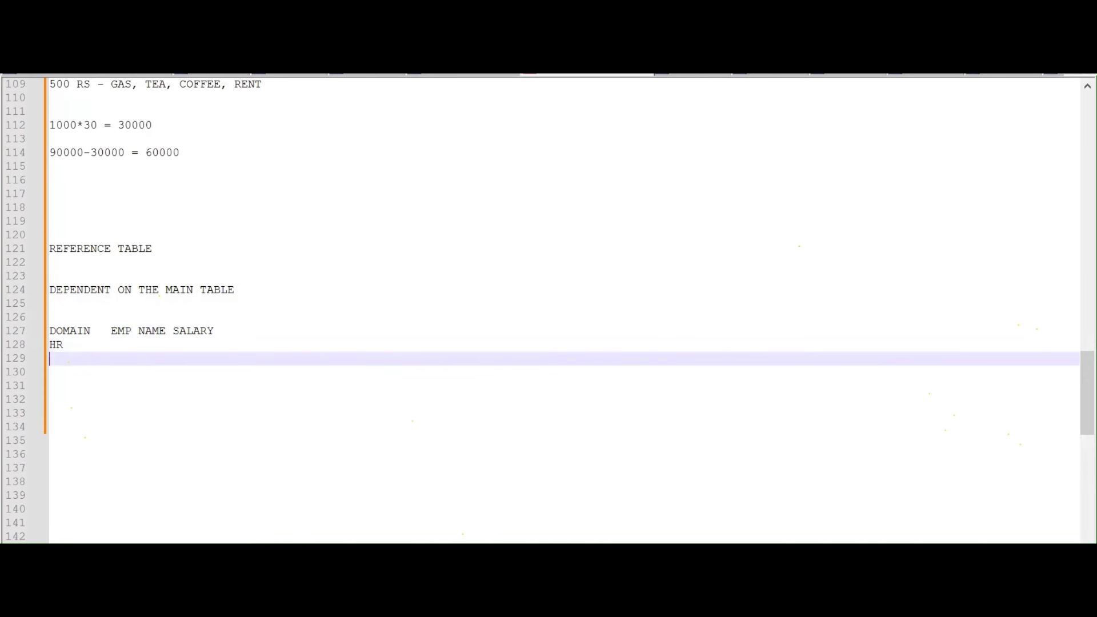
{"action": "type", "text": "MARKETING"}
{"action": "key", "text": "Return"}
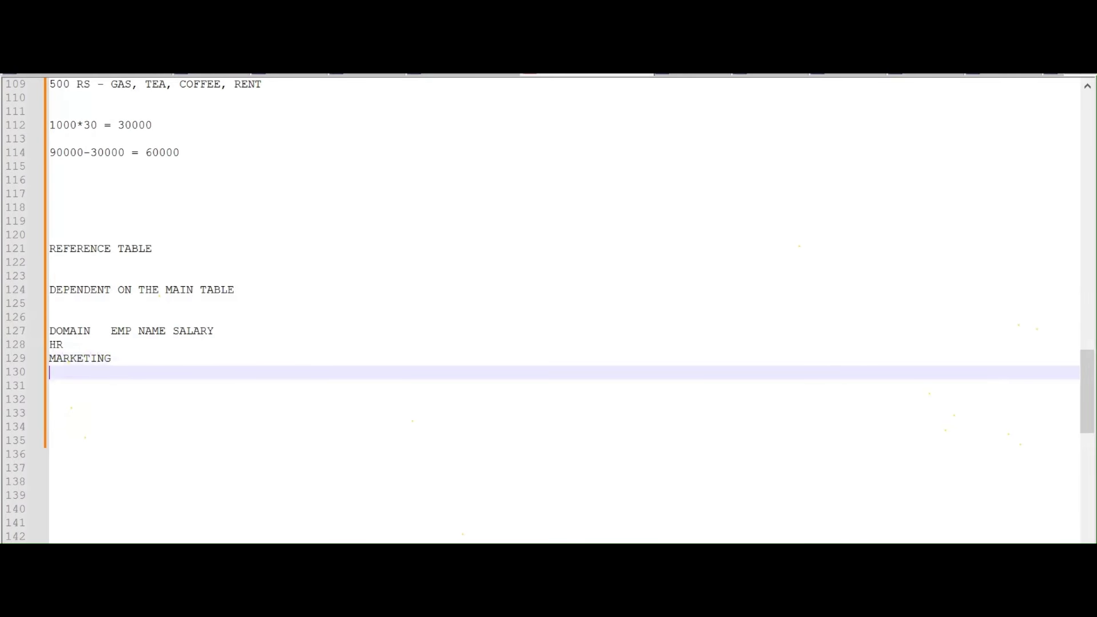
{"action": "type", "text": "SALES"}
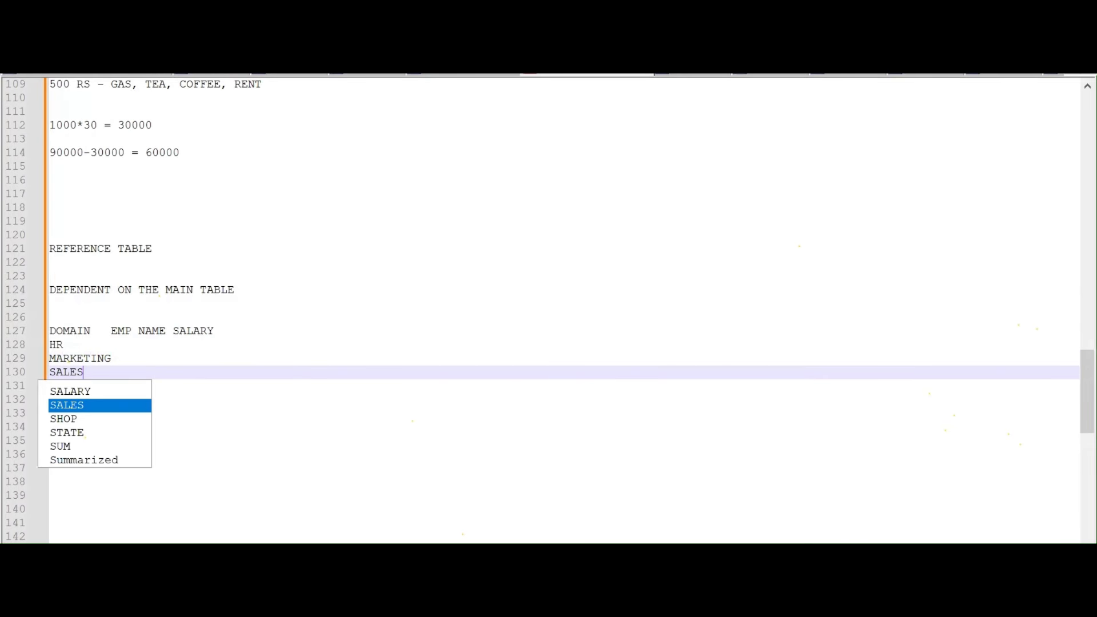
{"action": "key", "text": "Up"}
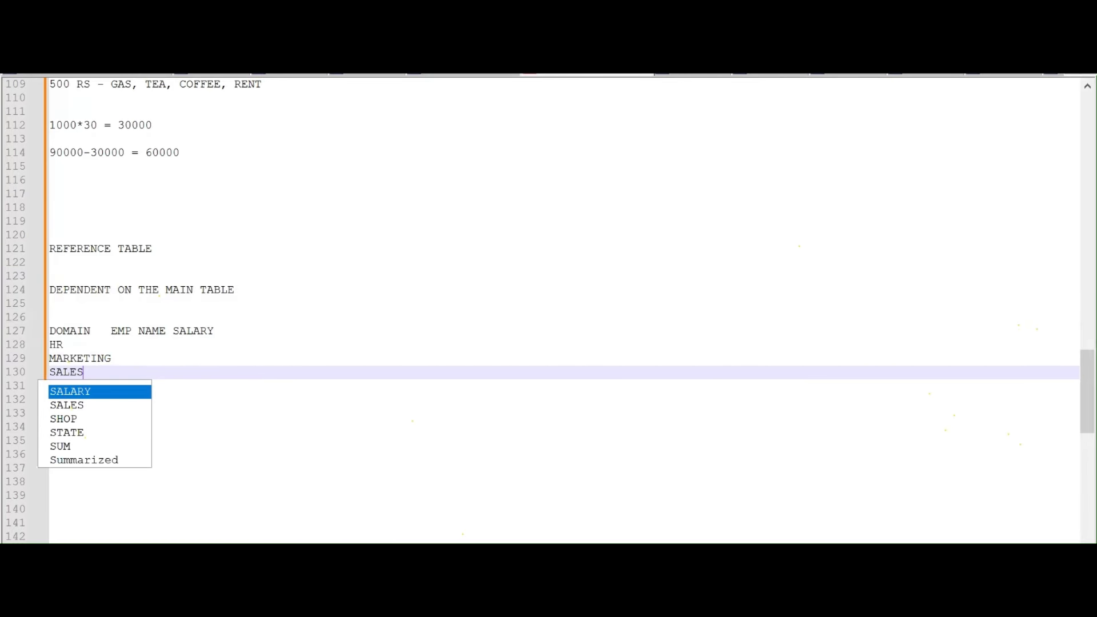
{"action": "key", "text": "Escape"}
{"action": "key", "text": "Up"}
{"action": "key", "text": "Up"}
{"action": "key", "text": "Up"}
{"action": "key", "text": "Down"}
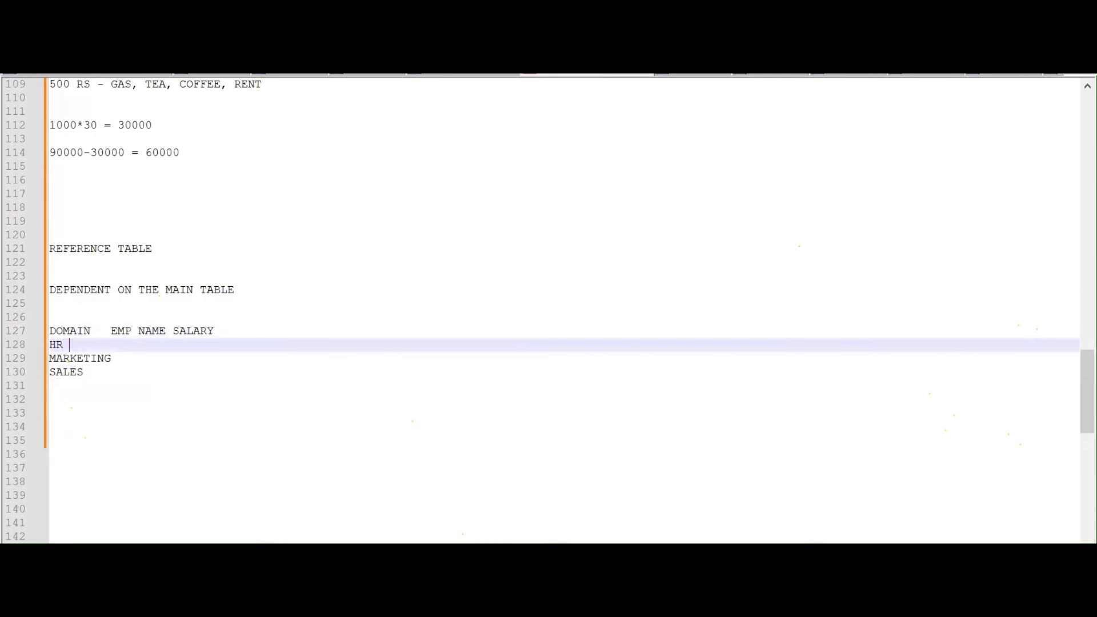
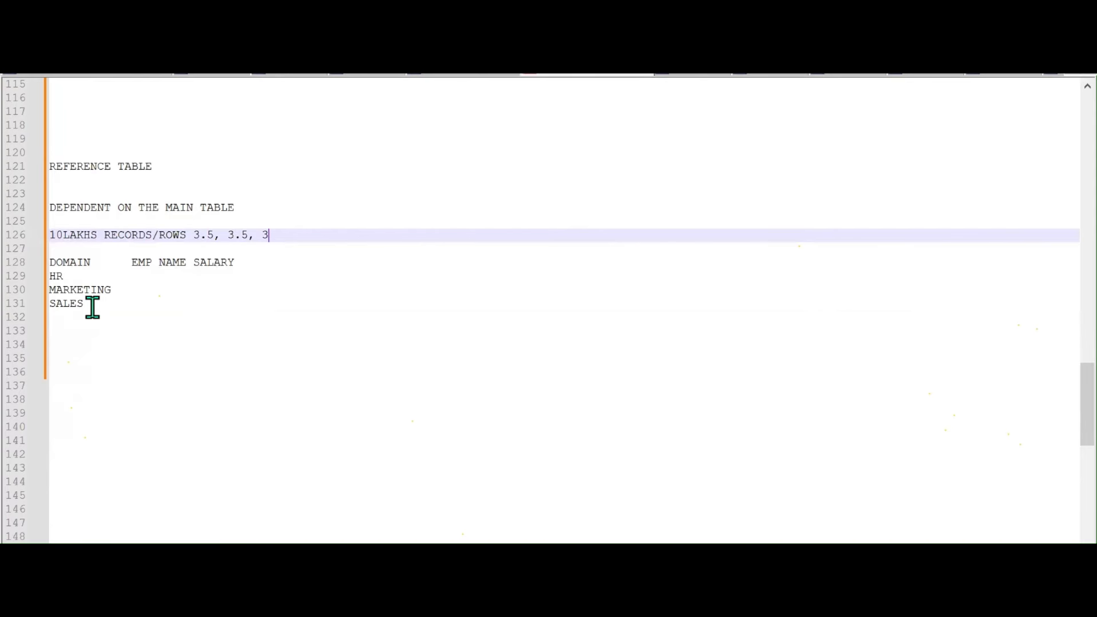
Add blank lines after the HR, MARKETING and SALES list, below line 132
{"action": "left_click_drag", "start_coordinate": [87, 305], "coordinate": [50, 276]}
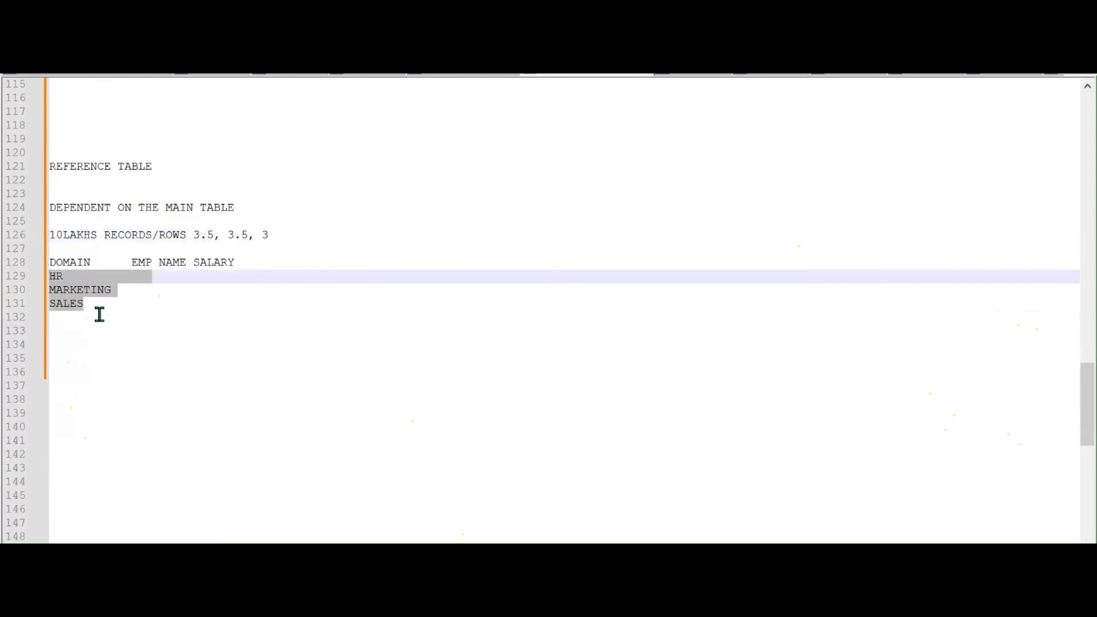
{"action": "left_click", "coordinate": [99, 315]}
{"action": "key", "text": "Return"}
{"action": "key", "text": "Return"}
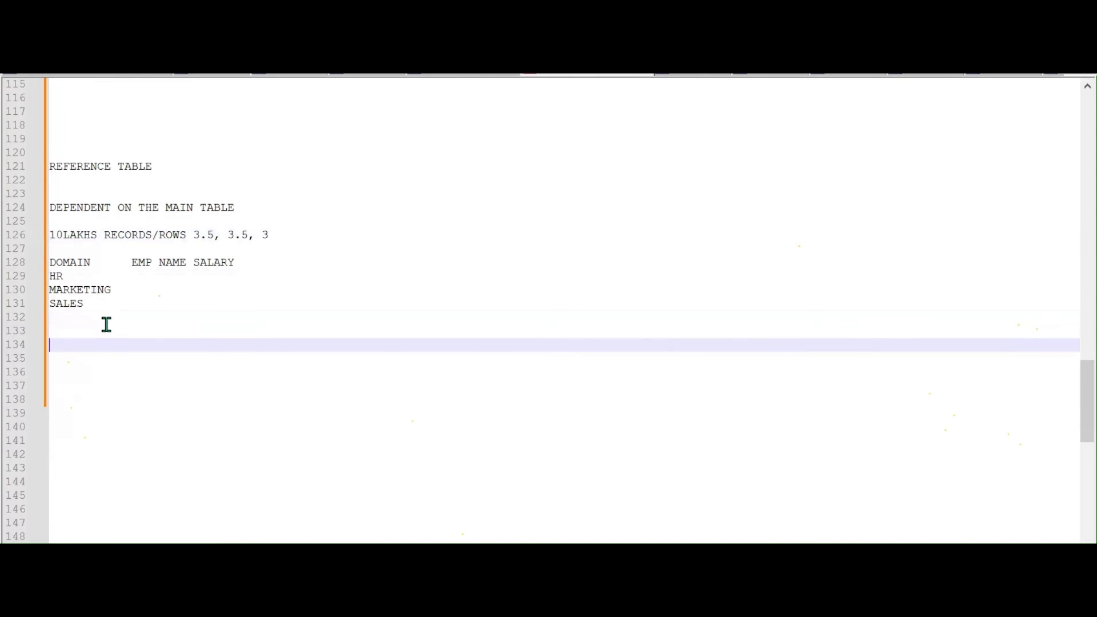
List HR ANALYSIS, MARKETING ANALYSIS and SALES ANALYSIS on separate lines
{"action": "type", "text": "HR ANALYSIS"}
{"action": "key", "text": "Return"}
{"action": "type", "text": "MARKE"}
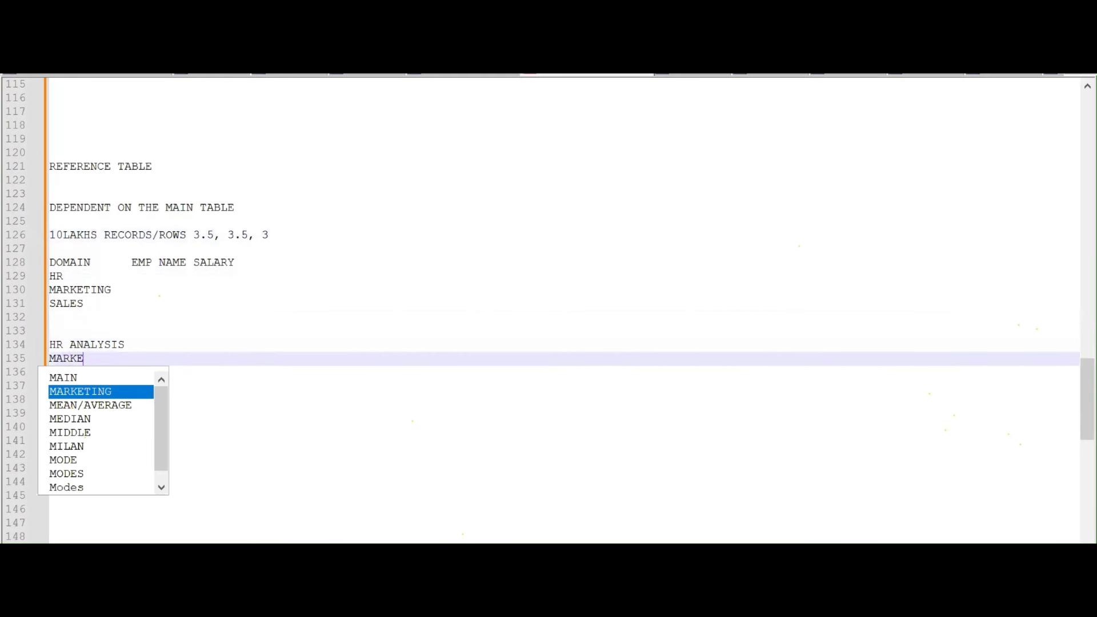
{"action": "type", "text": "TING ANA"}
{"action": "key", "text": "Return"}
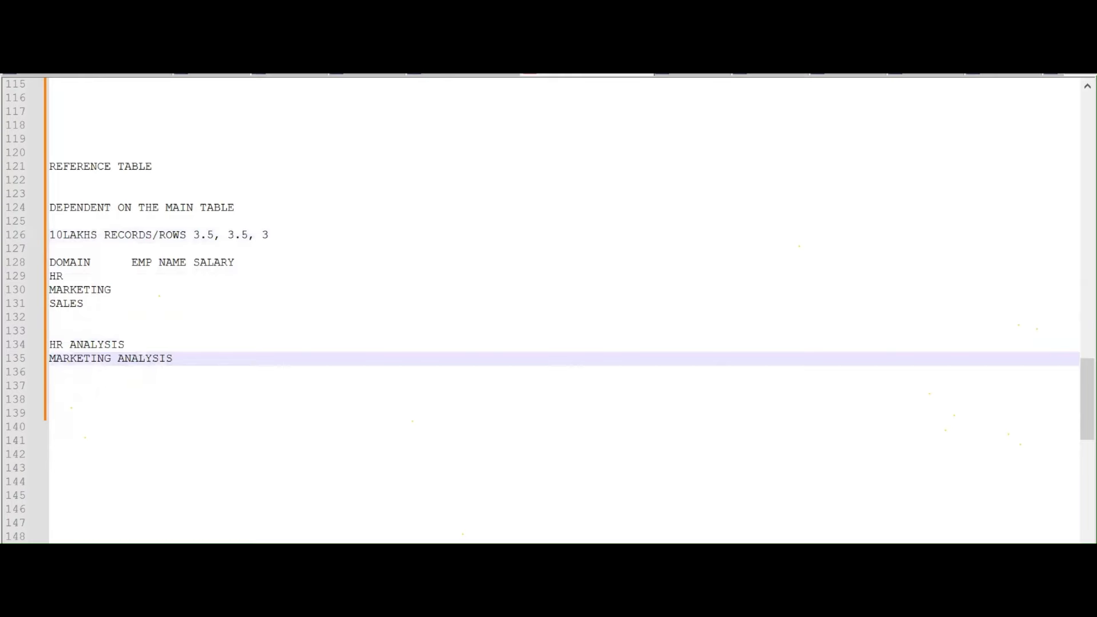
{"action": "key", "text": "Return"}
{"action": "type", "text": "SA"}
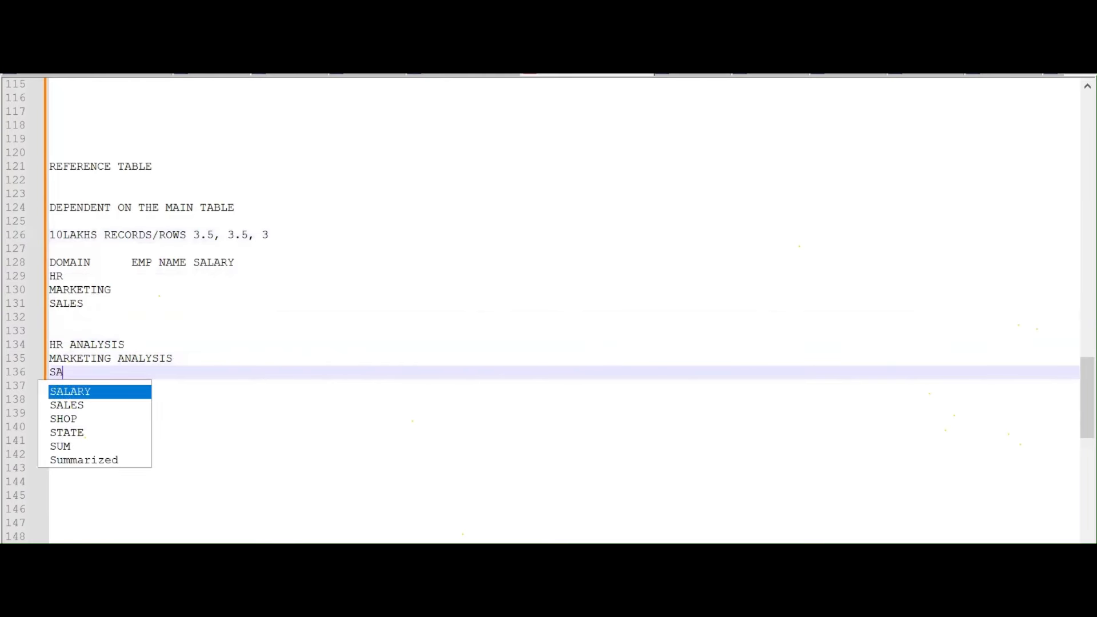
{"action": "type", "text": "LES ANALYSIS"}
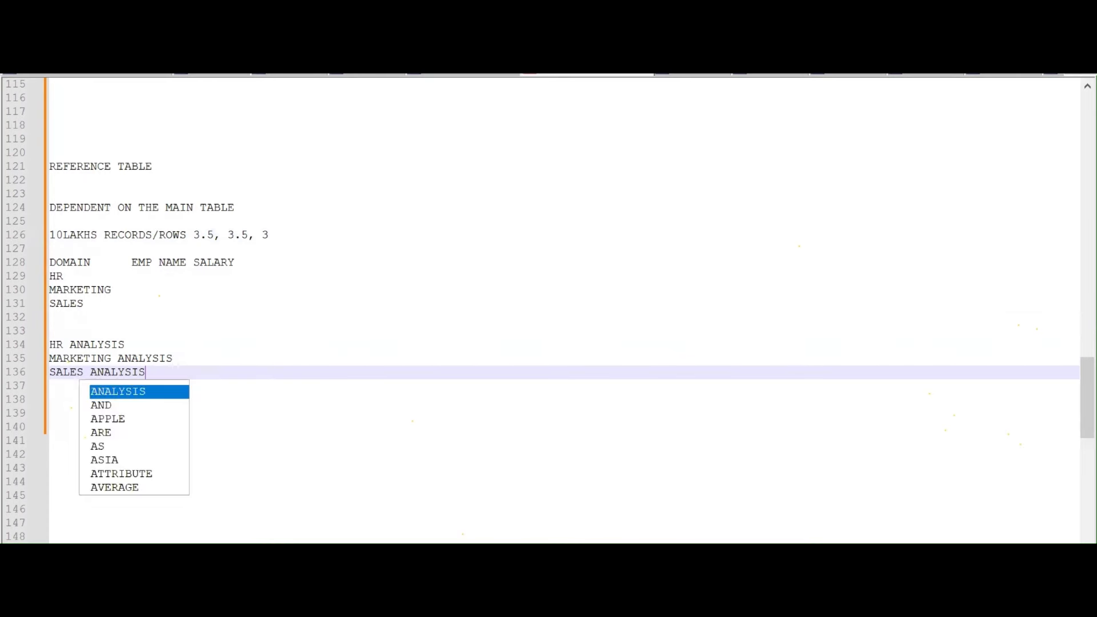
{"action": "key", "text": "Return"}
{"action": "key", "text": "Return"}
{"action": "key", "text": "Return"}
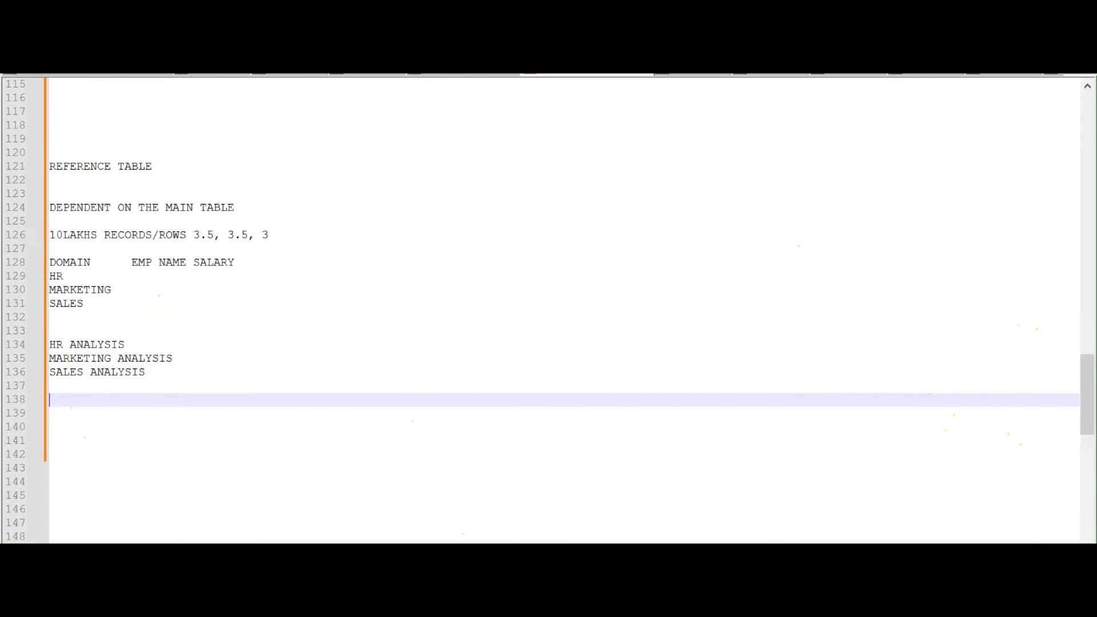
Add the note 'POWERBI - ORGANIZATION DATA' and begin the line 'REFRENCE OF THE TABLE'
{"action": "type", "text": "POWERB"}
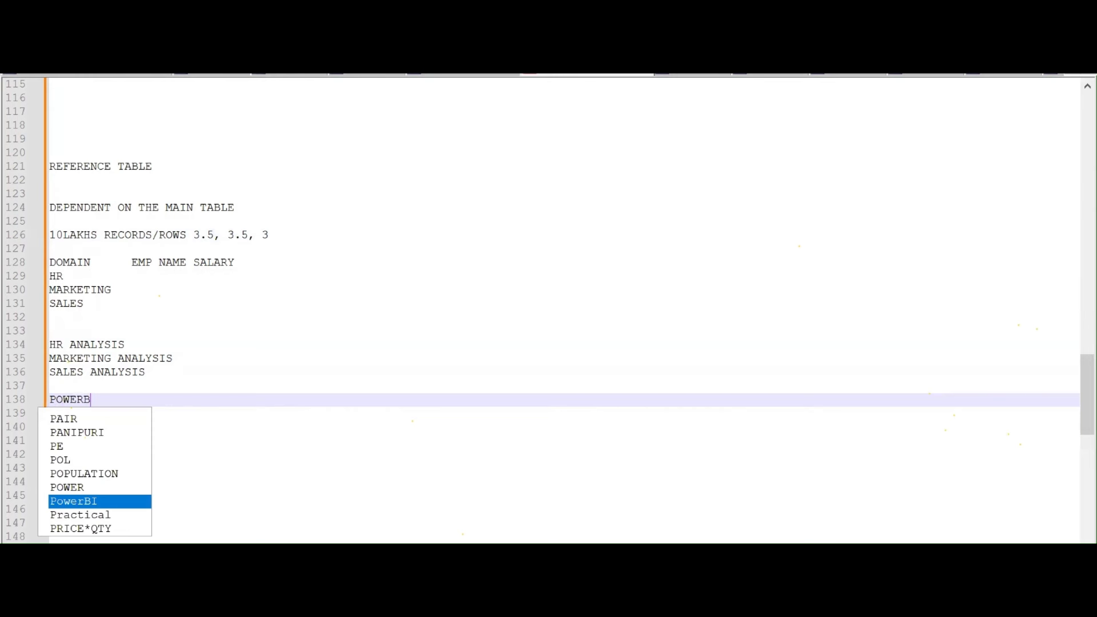
{"action": "type", "text": "I"}
{"action": "key", "text": "Return"}
{"action": "key", "text": "Return"}
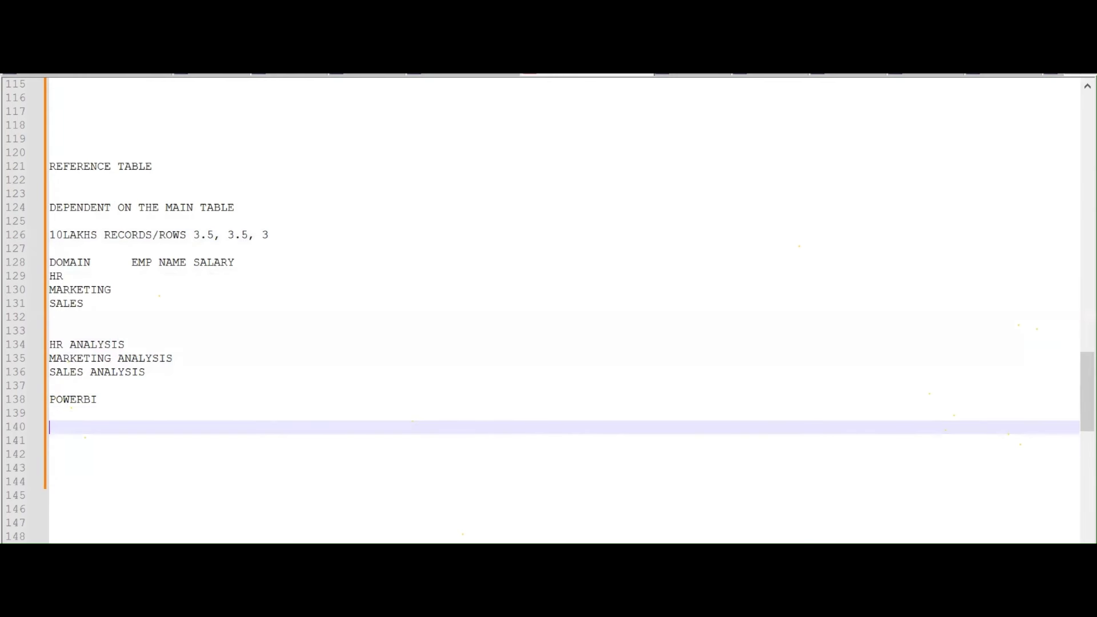
{"action": "left_click", "coordinate": [140, 397]}
{"action": "type", "text": "- "}
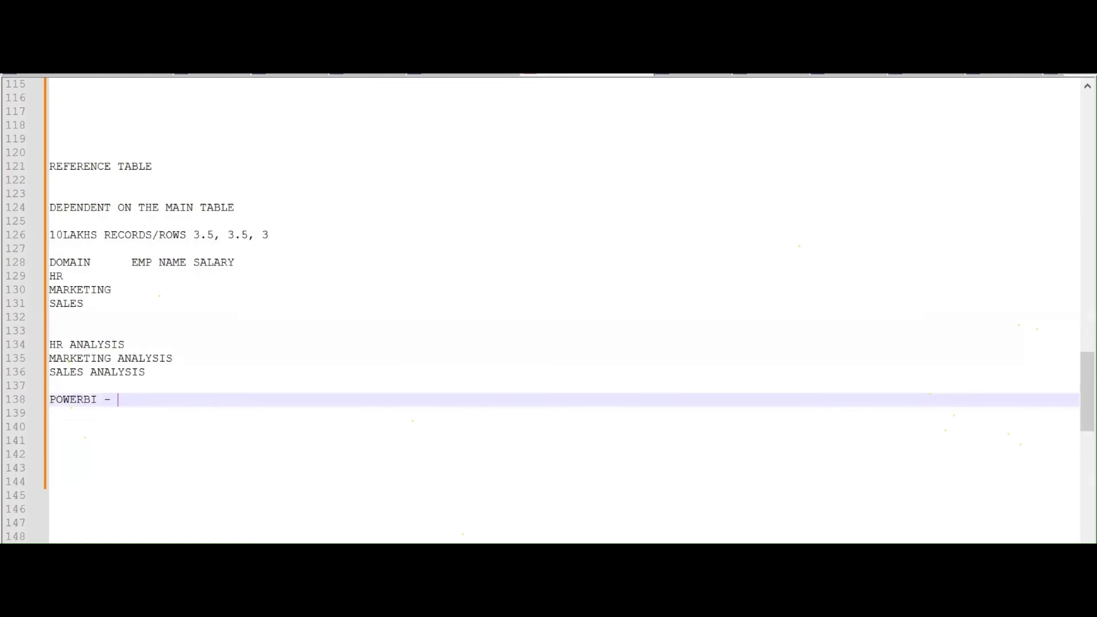
{"action": "type", "text": "ORGANIZATION DATA"}
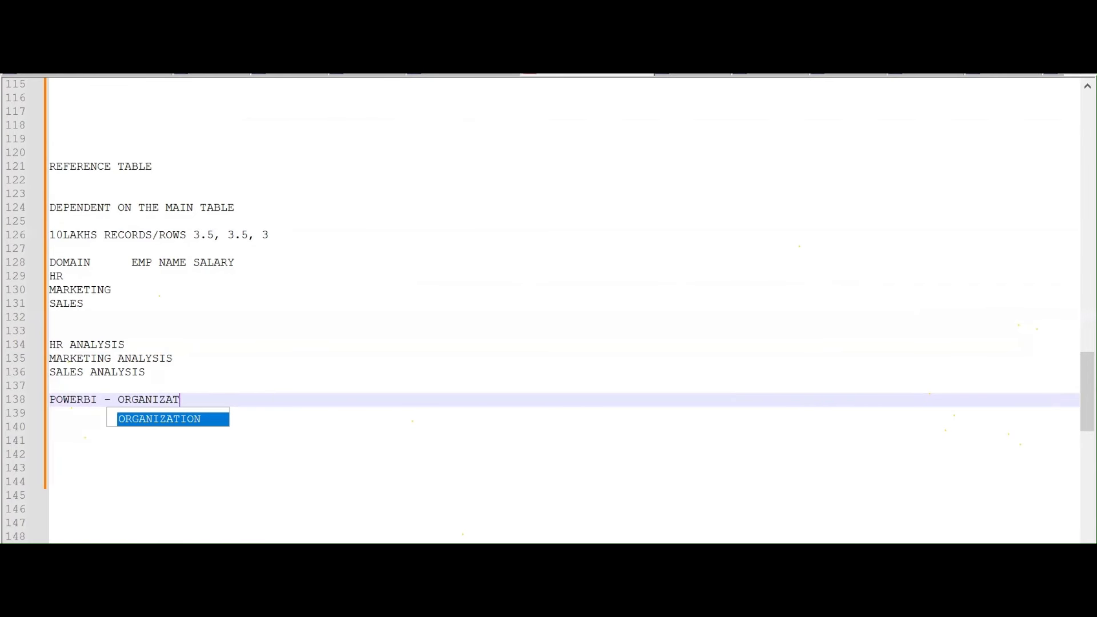
{"action": "key", "text": "Return"}
{"action": "key", "text": "Return"}
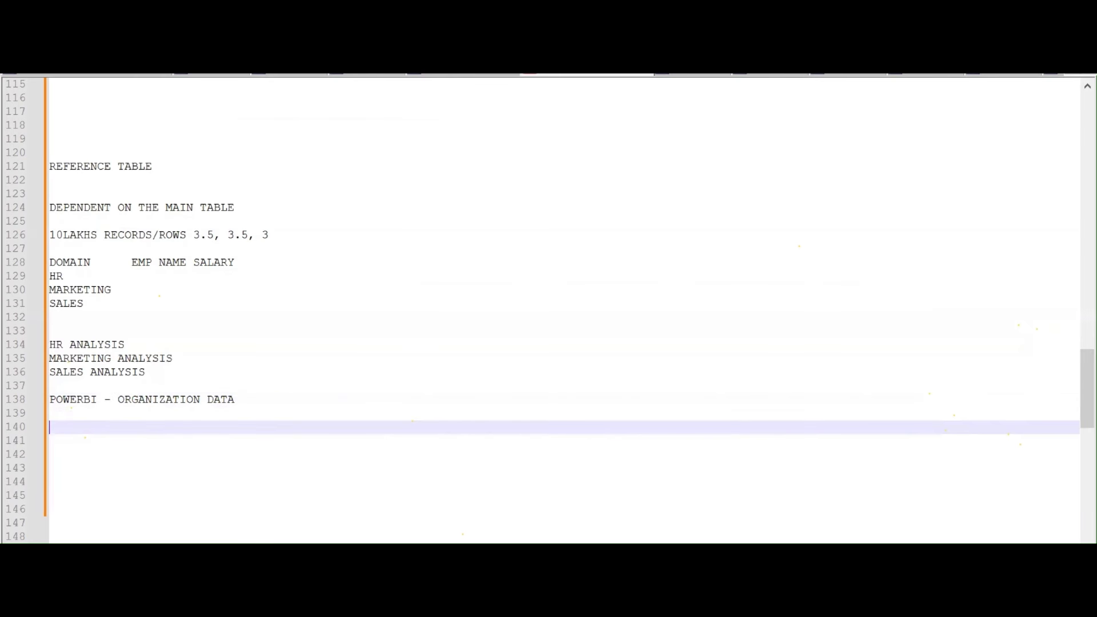
{"action": "type", "text": "REFRENCE OF THE TABLE"}
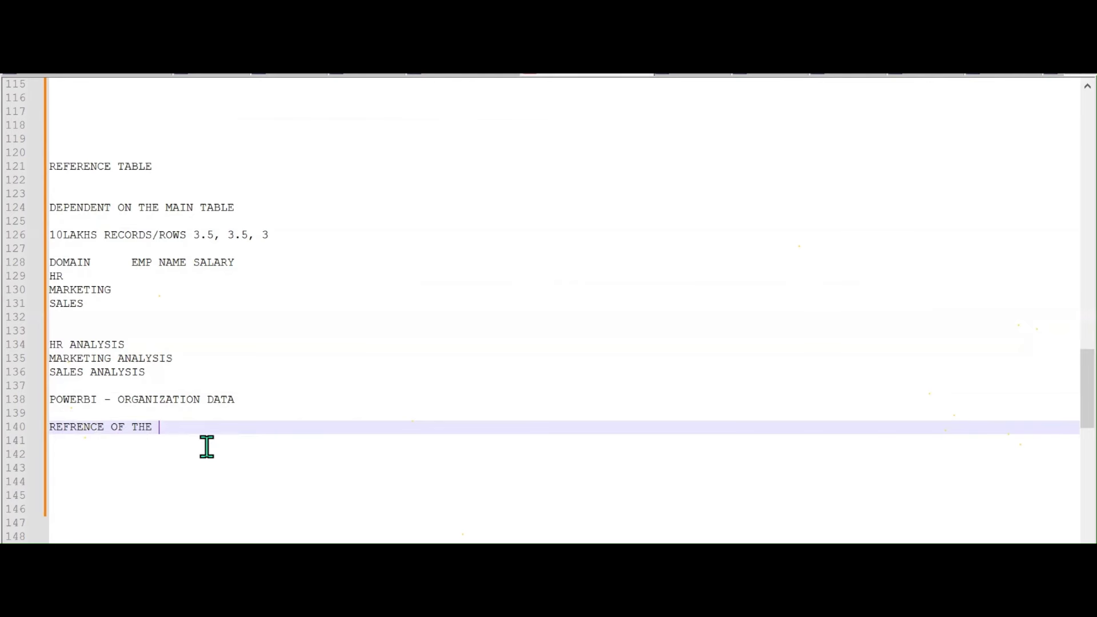
Add the lines 'DOMAIN - WE FILTER FOR HR', SALES and MARKETING below the reference note
{"action": "key", "text": "Return"}
{"action": "key", "text": "Return"}
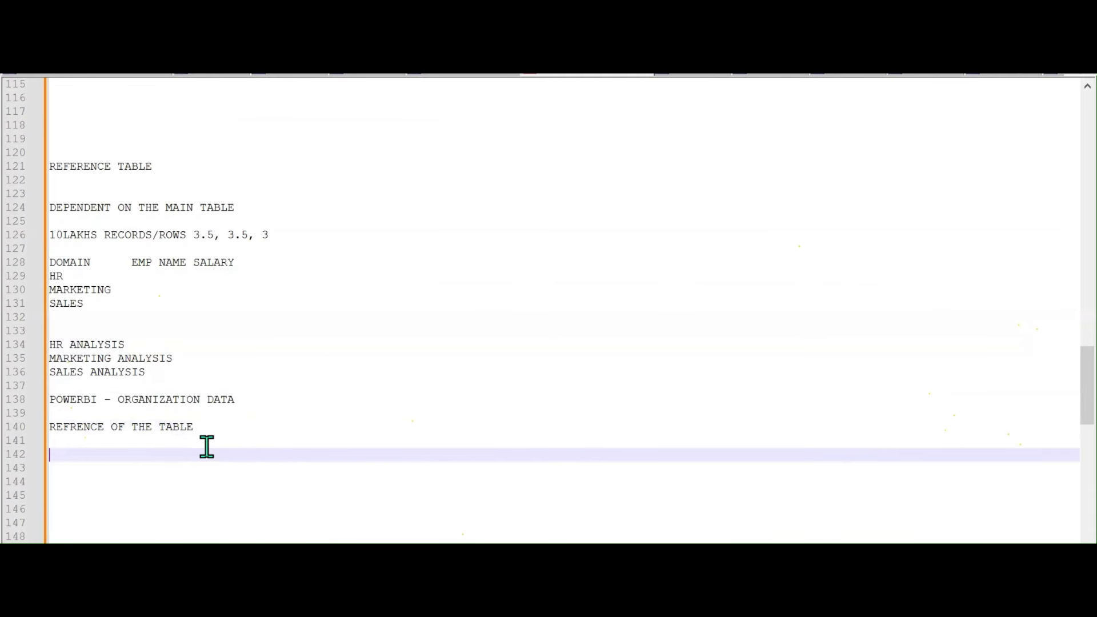
{"action": "type", "text": "HR"}
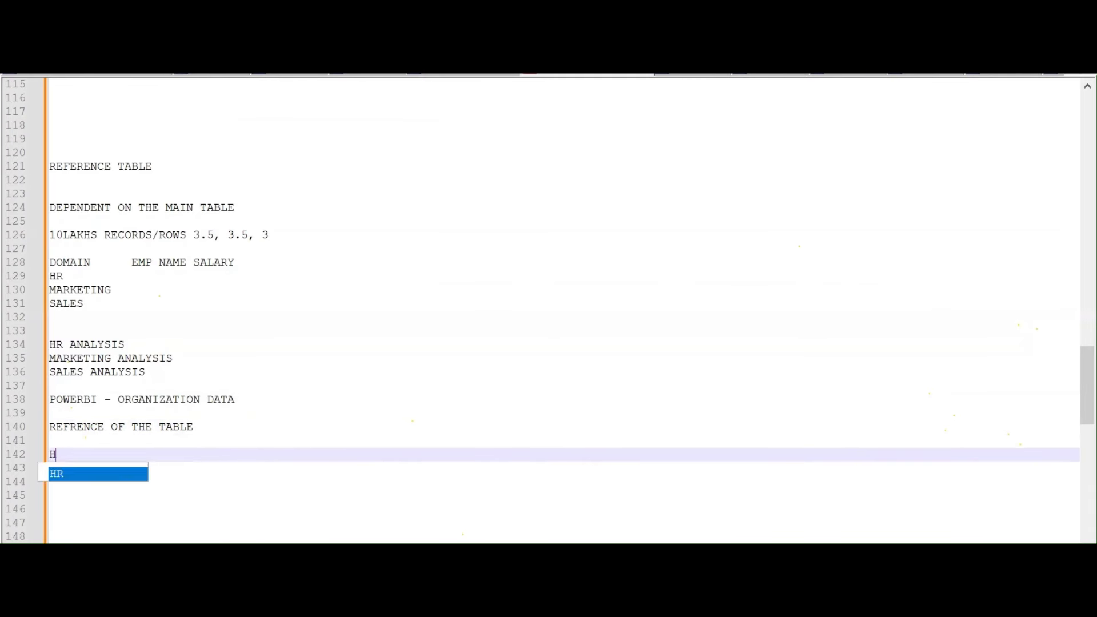
{"action": "key", "text": "BackSpace"}
{"action": "key", "text": "BackSpace"}
{"action": "type", "text": "DOMAI"}
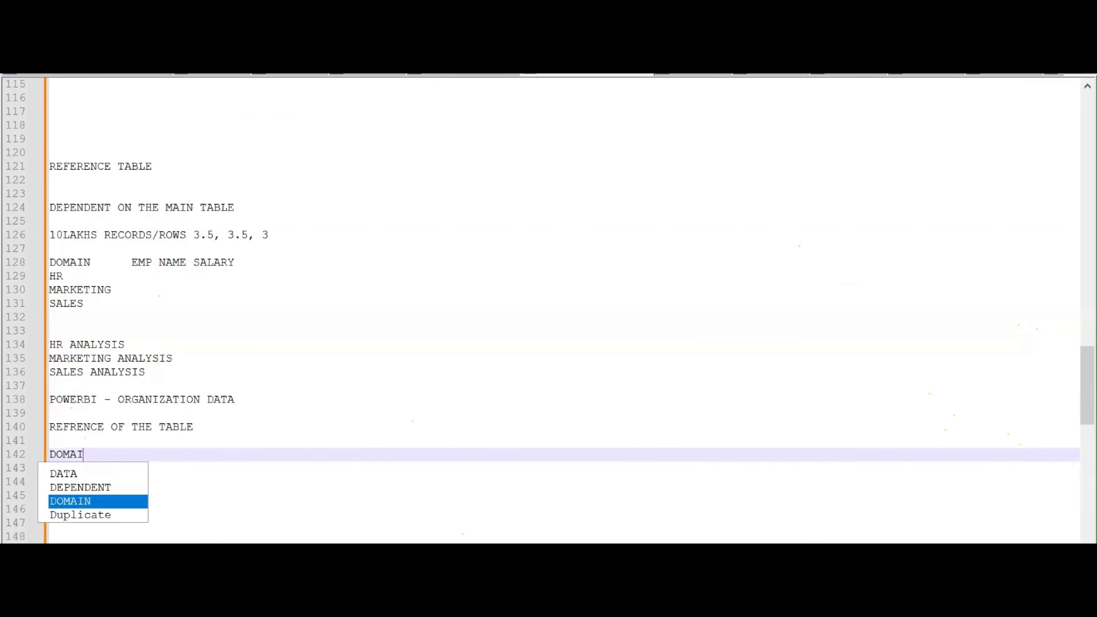
{"action": "type", "text": "N - WE F"}
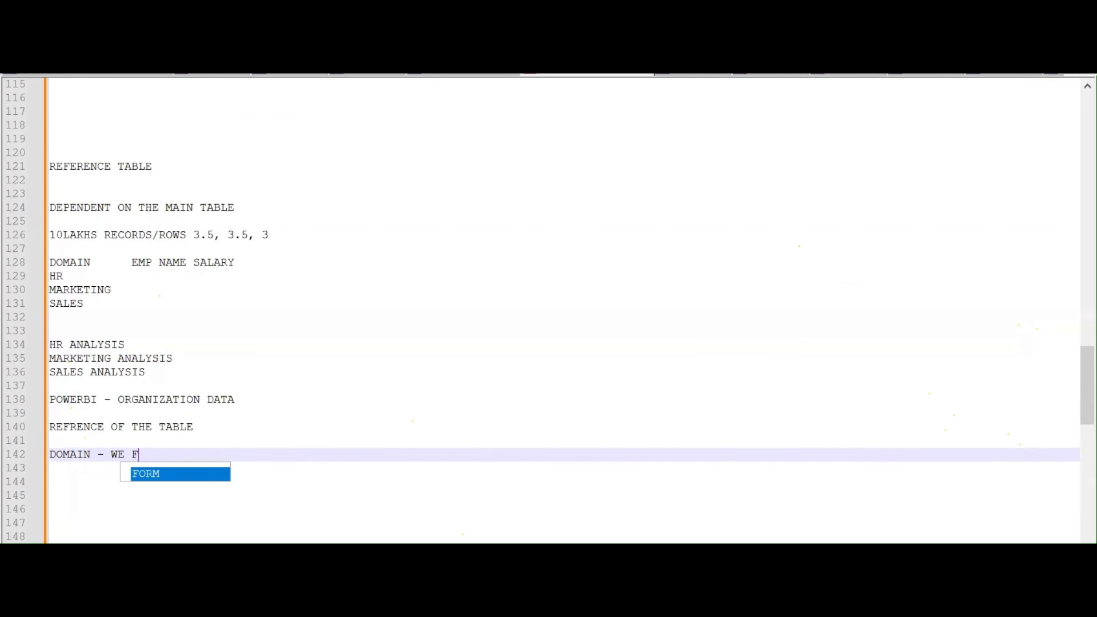
{"action": "type", "text": "ILTER FOR "}
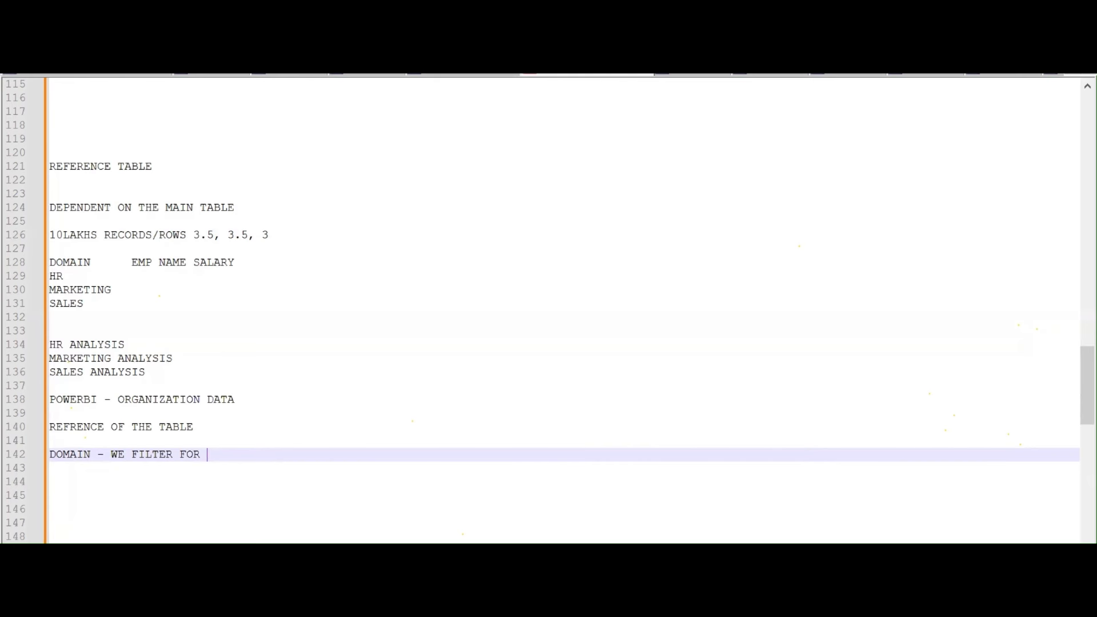
{"action": "type", "text": "HR"}
{"action": "key", "text": "Return"}
{"action": "key", "text": "Return"}
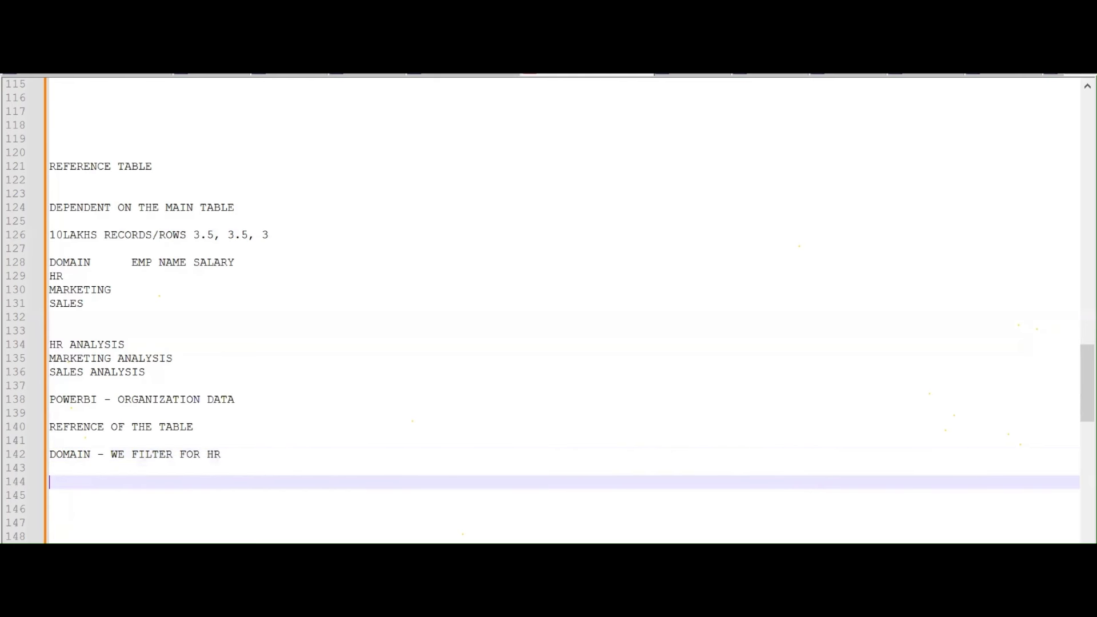
{"action": "scroll", "coordinate": [306, 412], "scroll_direction": "down", "scroll_amount": 2}
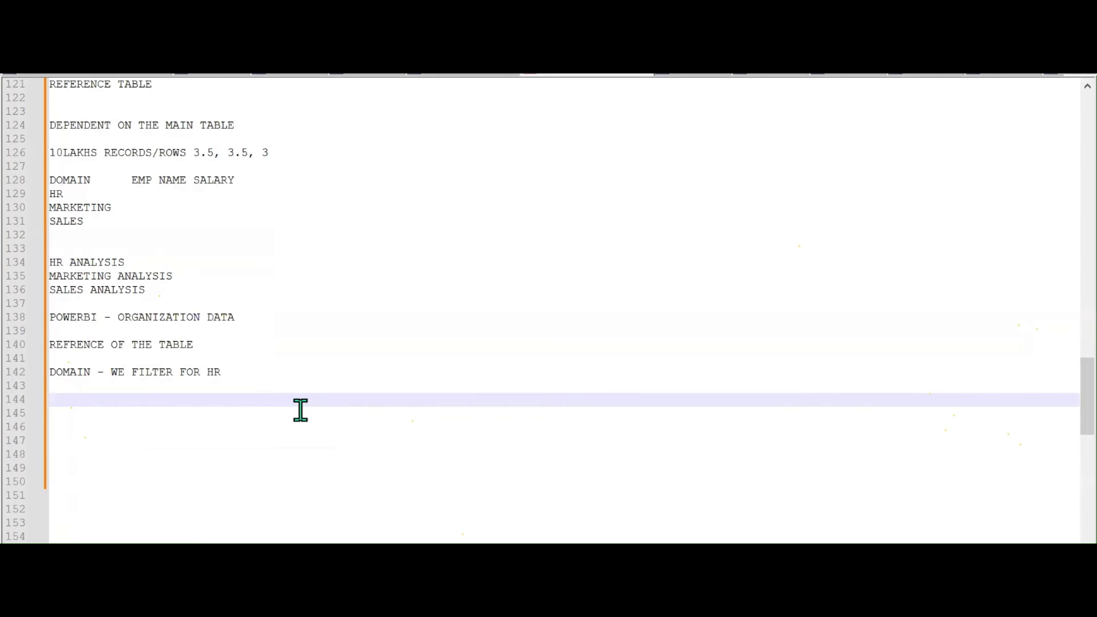
{"action": "type", "text": "SALES"}
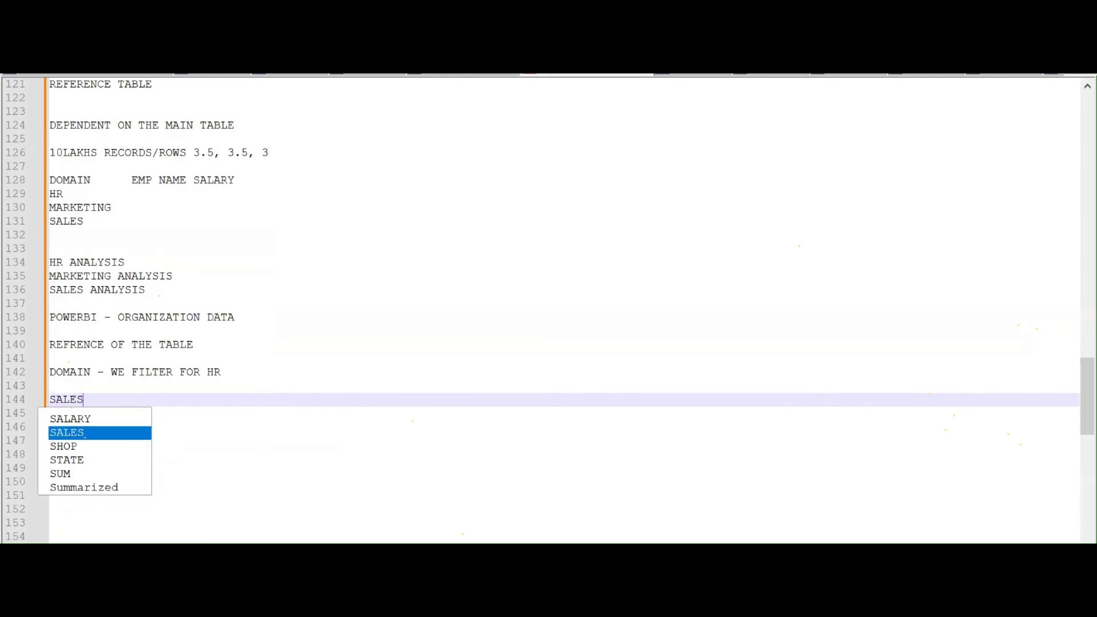
{"action": "key", "text": "Return"}
{"action": "key", "text": "Return"}
{"action": "key", "text": "Return"}
{"action": "key", "text": "Return"}
{"action": "type", "text": "MAR"}
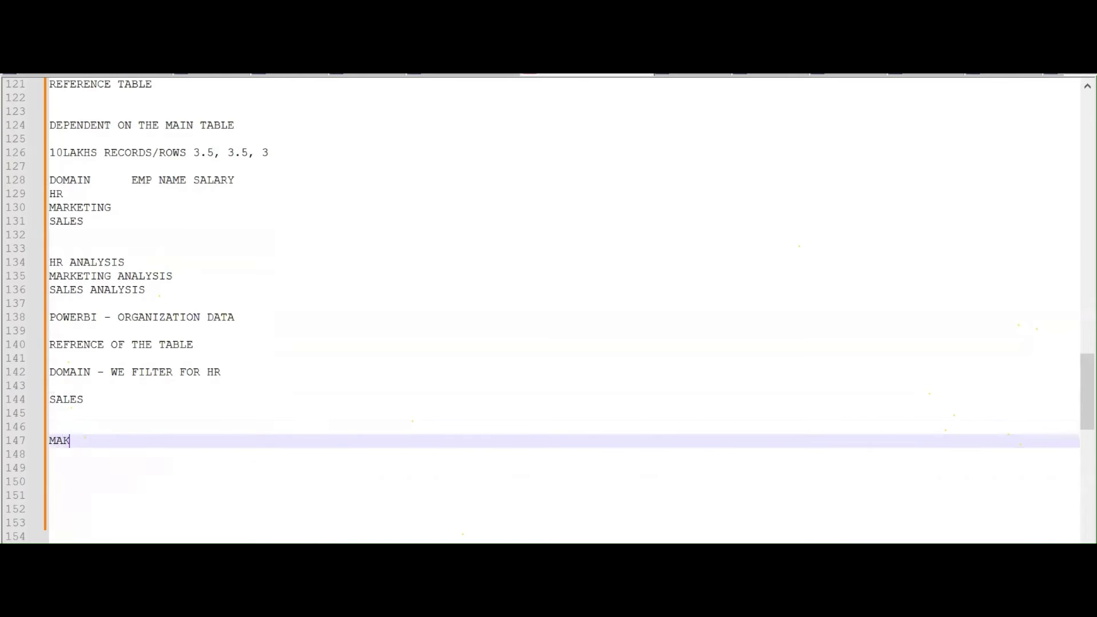
{"action": "type", "text": "K"}
{"action": "key", "text": "Return"}
Append '- 10LAKHS' to the POWERBI - ORGANIZATION DATA line
{"action": "left_click", "coordinate": [50, 152]}
{"action": "left_click_drag", "start_coordinate": [49, 152], "coordinate": [277, 152]}
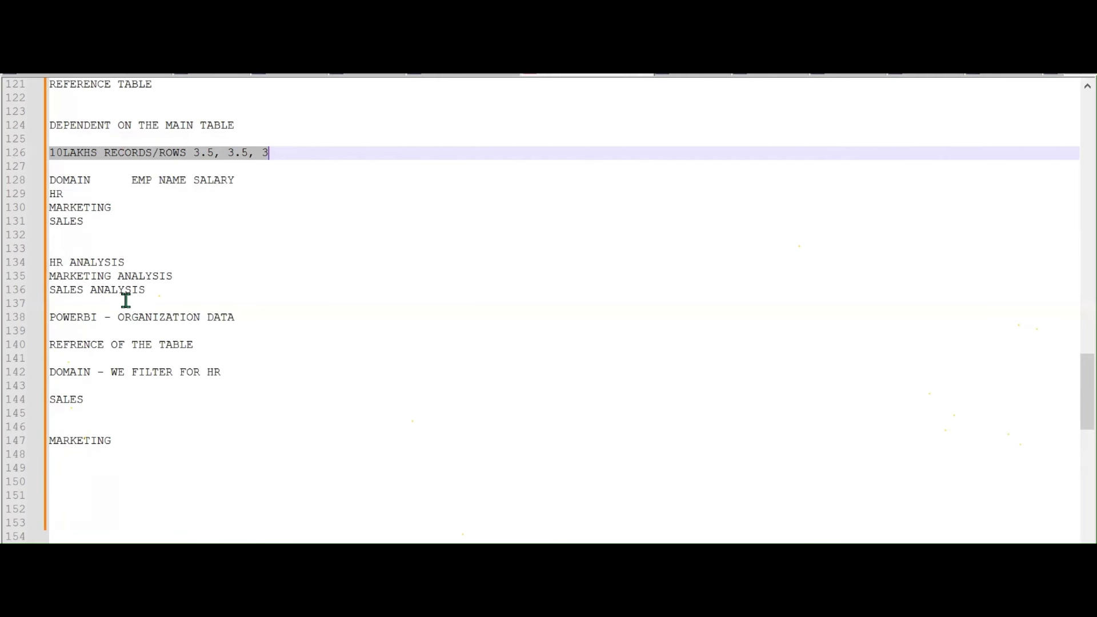
{"action": "left_click_drag", "start_coordinate": [118, 317], "coordinate": [232, 317]}
{"action": "left_click", "coordinate": [259, 318]}
{"action": "type", "text": "- 10LAKHS"}
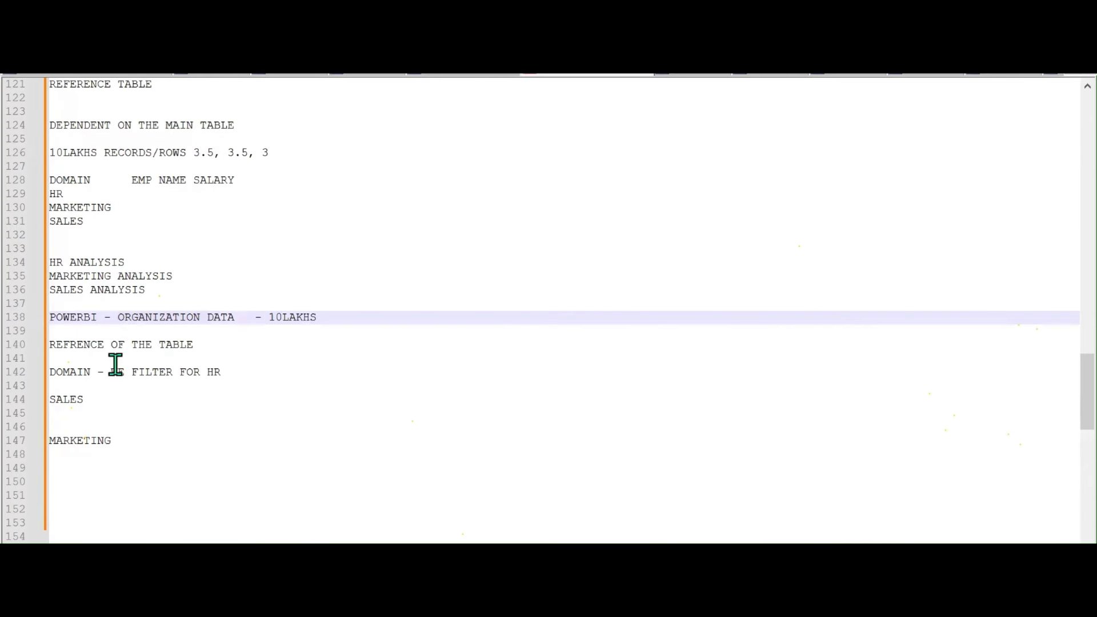
Append '- 20L' to the REFRENCE OF THE TABLE line
{"action": "left_click", "coordinate": [55, 347]}
{"action": "left_click_drag", "start_coordinate": [54, 346], "coordinate": [92, 406]}
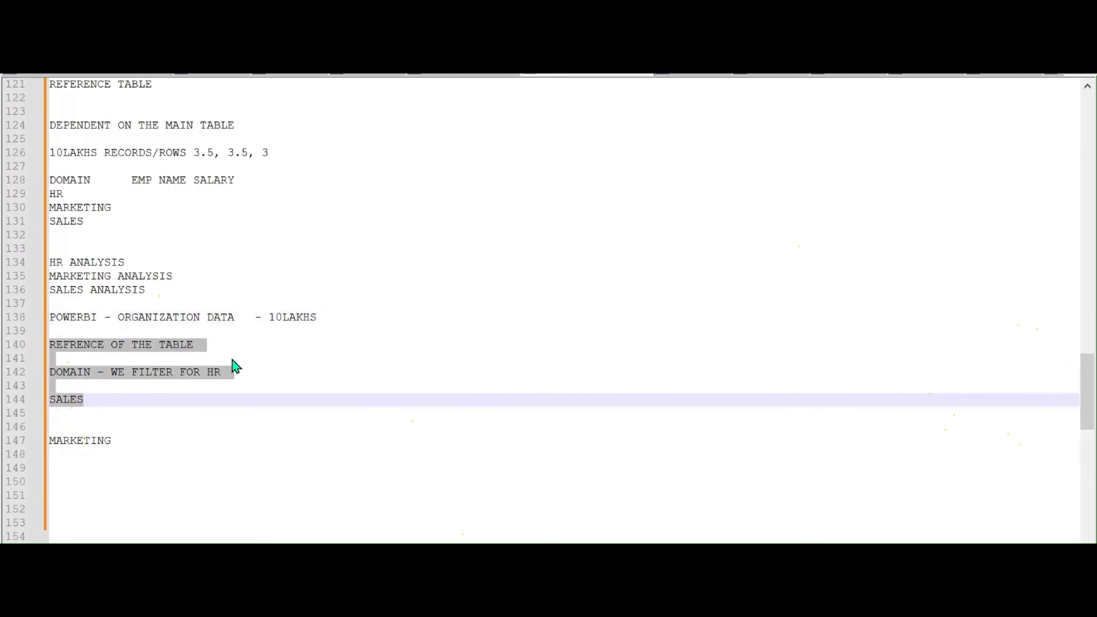
{"action": "left_click", "coordinate": [245, 348]}
{"action": "type", "text": "- "}
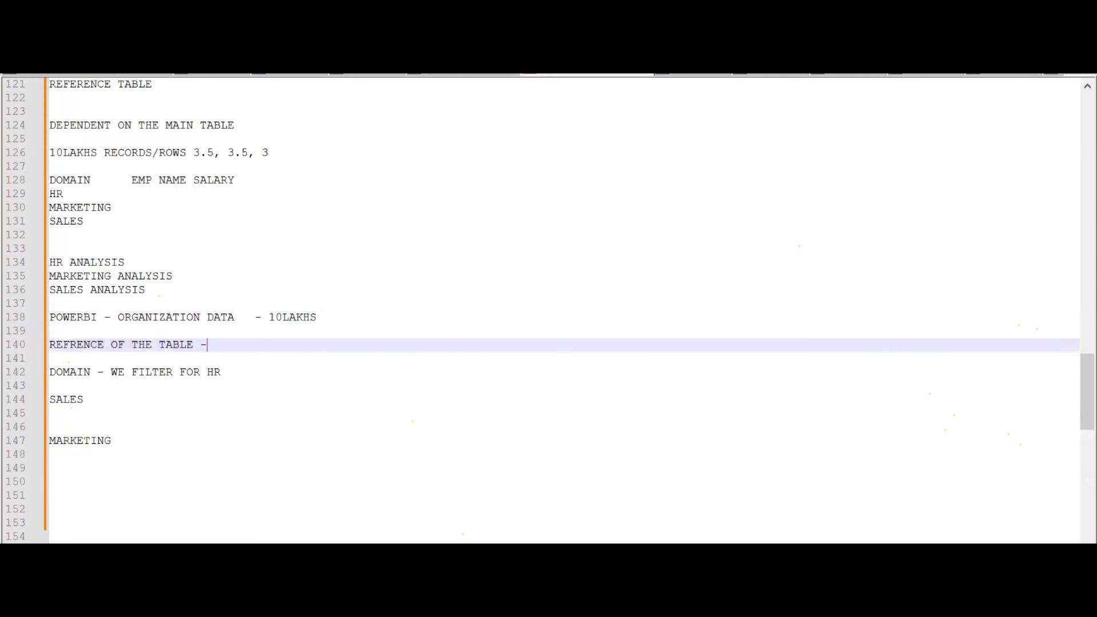
{"action": "type", "text": "20L"}
Add an ENABLE LOAD line below MARKETING
{"action": "left_click", "coordinate": [200, 438]}
{"action": "scroll", "coordinate": [200, 435], "scroll_direction": "down", "scroll_amount": 4}
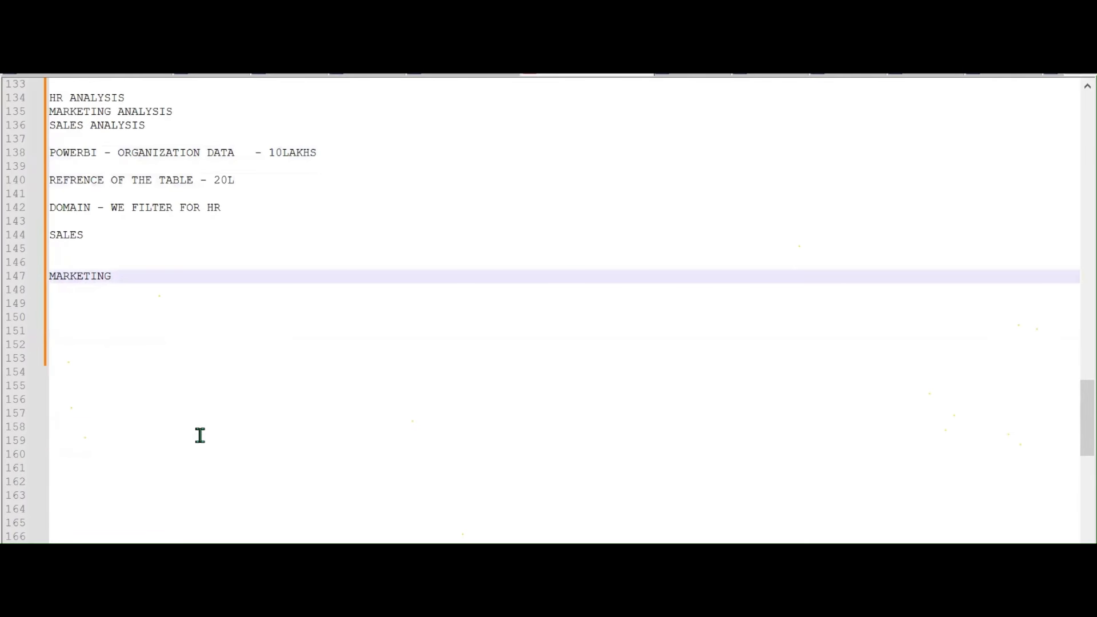
{"action": "key", "text": "Return"}
{"action": "key", "text": "Return"}
{"action": "key", "text": "Return"}
{"action": "type", "text": "ENA"}
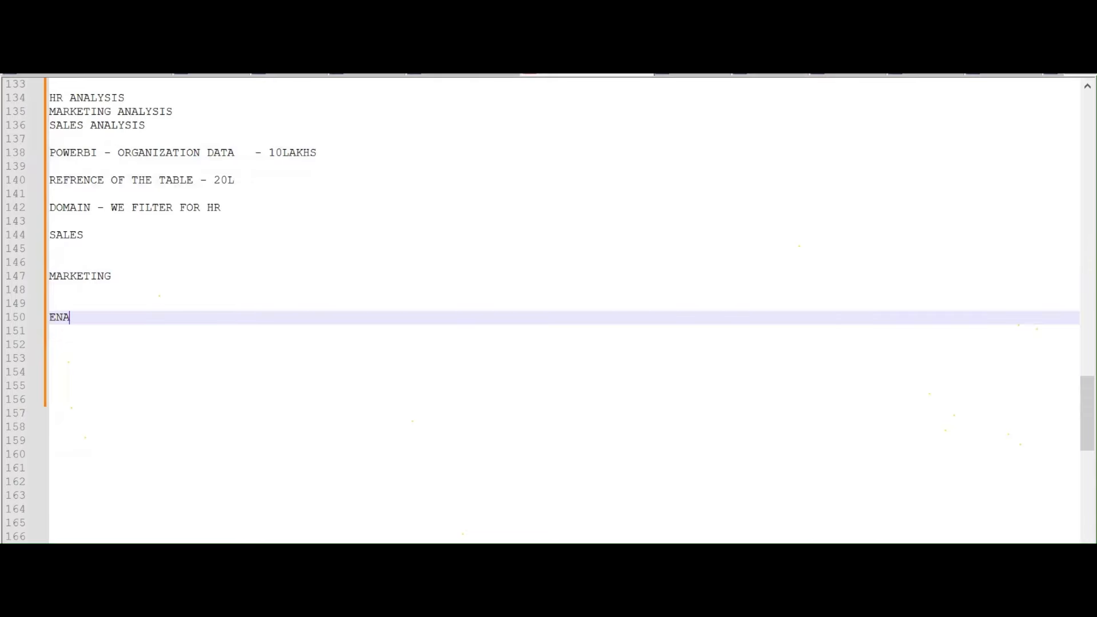
{"action": "type", "text": "BLE LOAD"}
Cancel the Data Loss warning so MAIN TABLE still loads, then Close & Apply
{"action": "mouse_move", "coordinate": [653, 551]}
{"action": "left_click", "coordinate": [766, 532]}
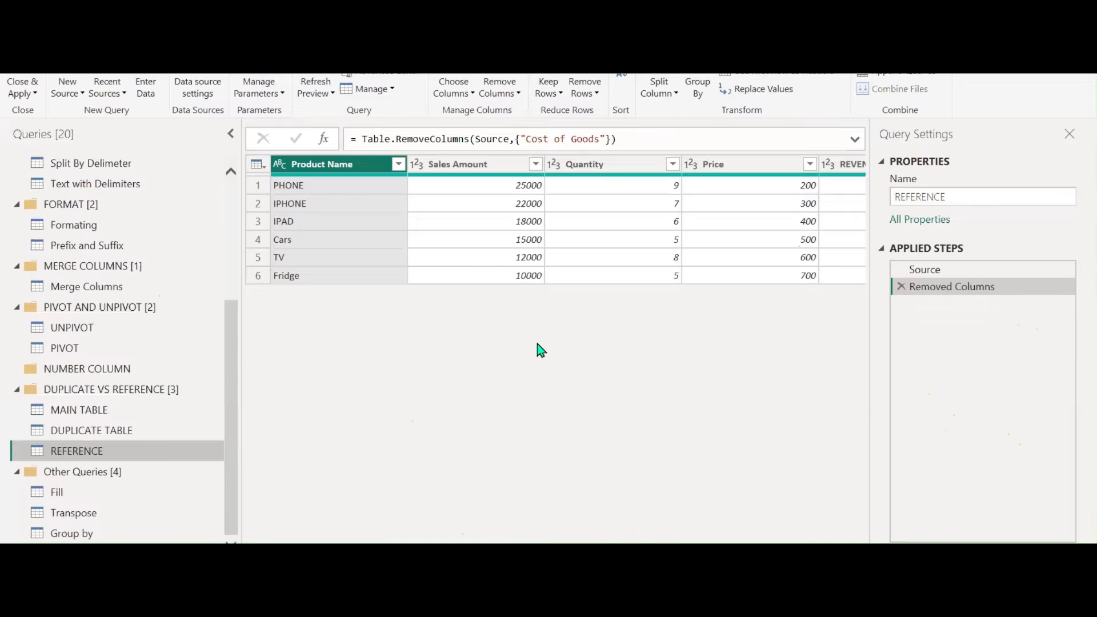
{"action": "left_click", "coordinate": [81, 419]}
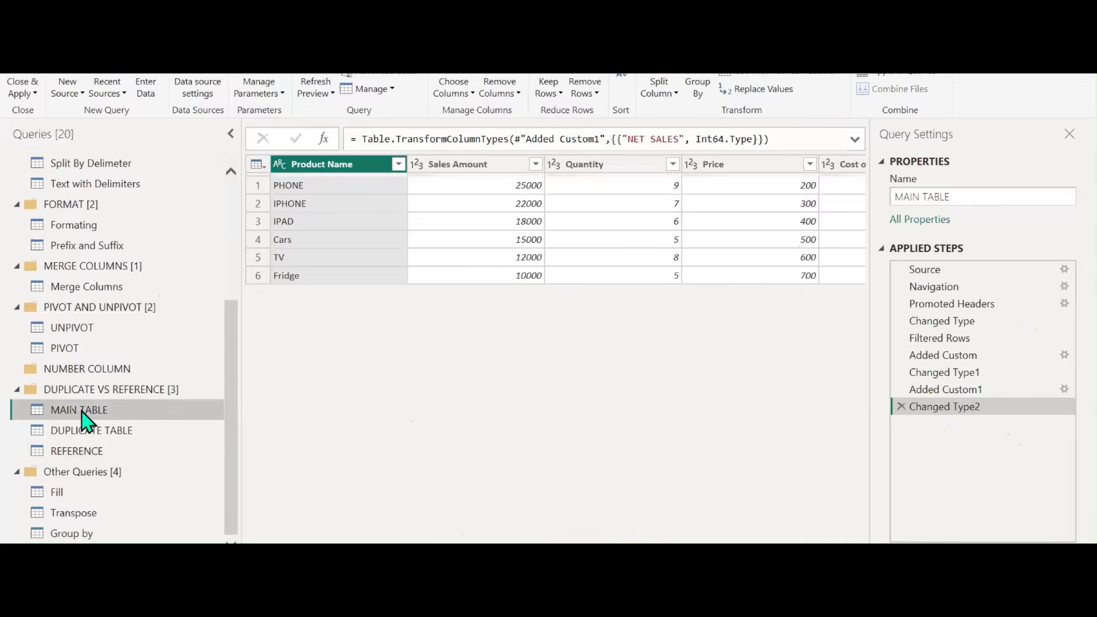
{"action": "right_click", "coordinate": [86, 421]}
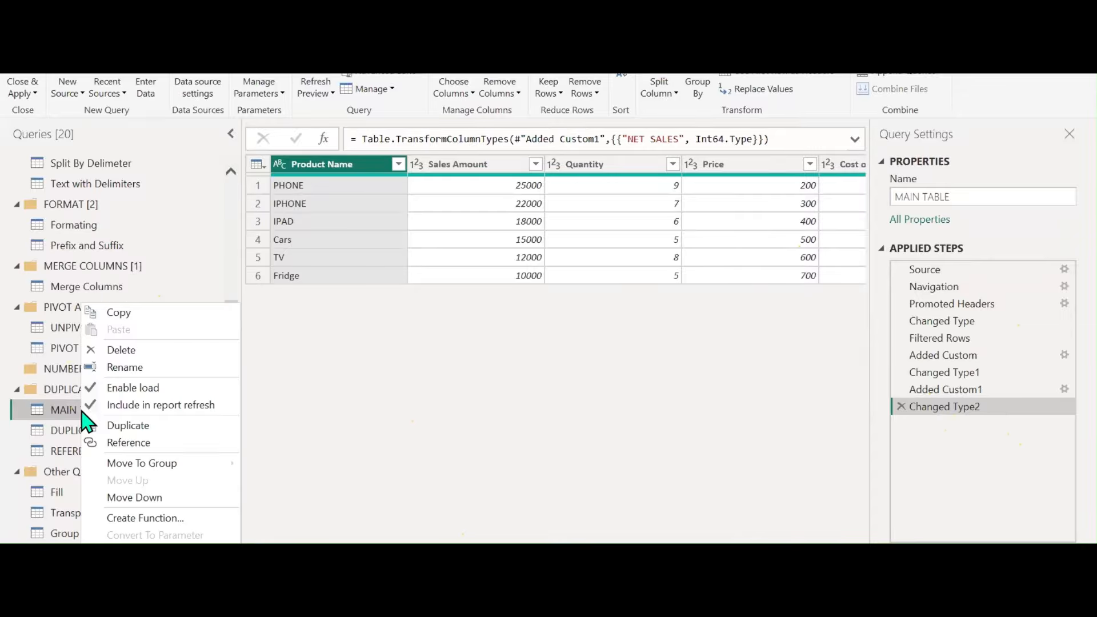
{"action": "left_click", "coordinate": [133, 388]}
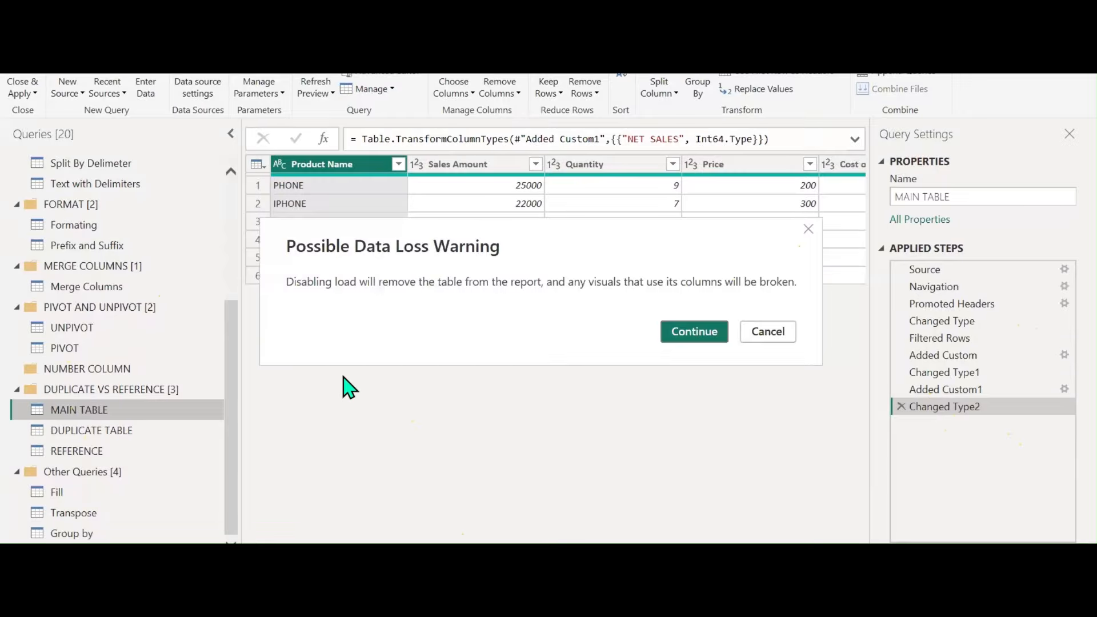
{"action": "left_click", "coordinate": [752, 337]}
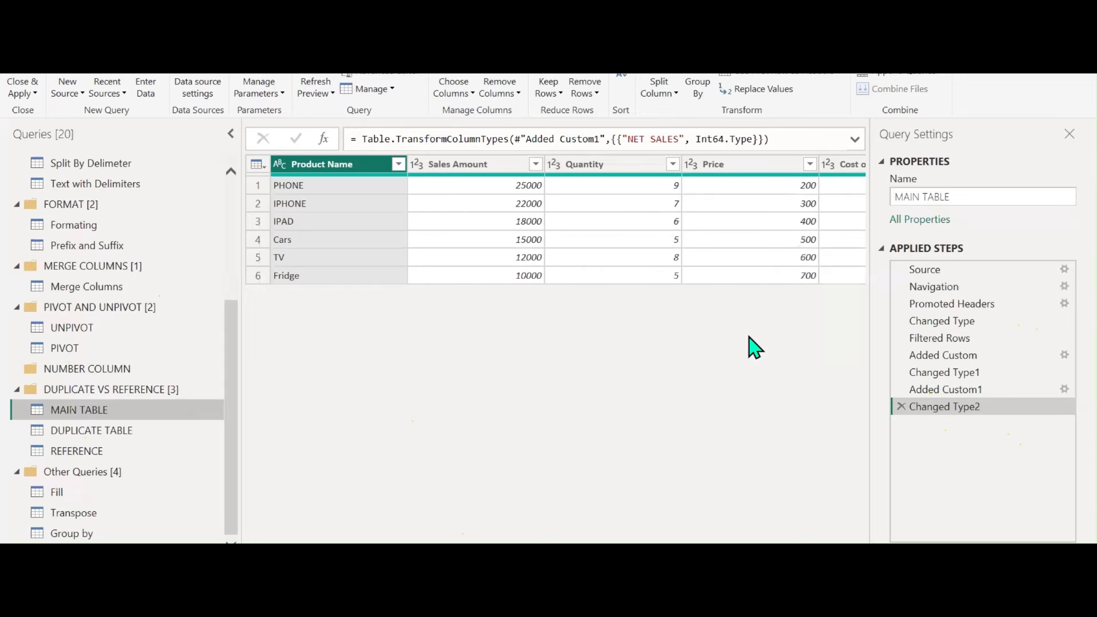
{"action": "left_click", "coordinate": [23, 93]}
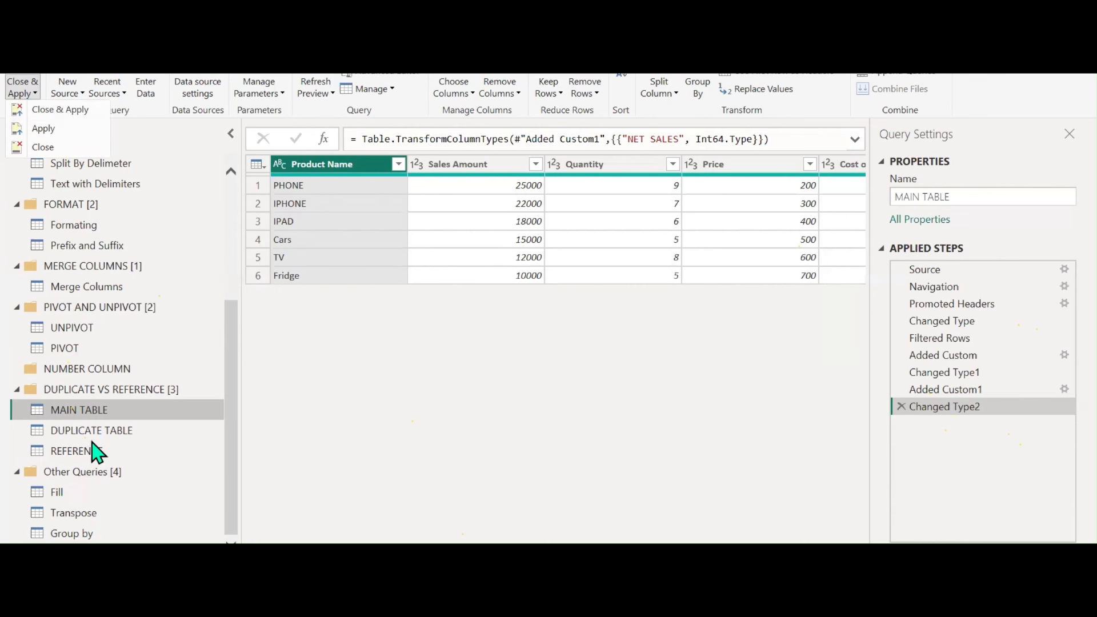
{"action": "left_click", "coordinate": [53, 112]}
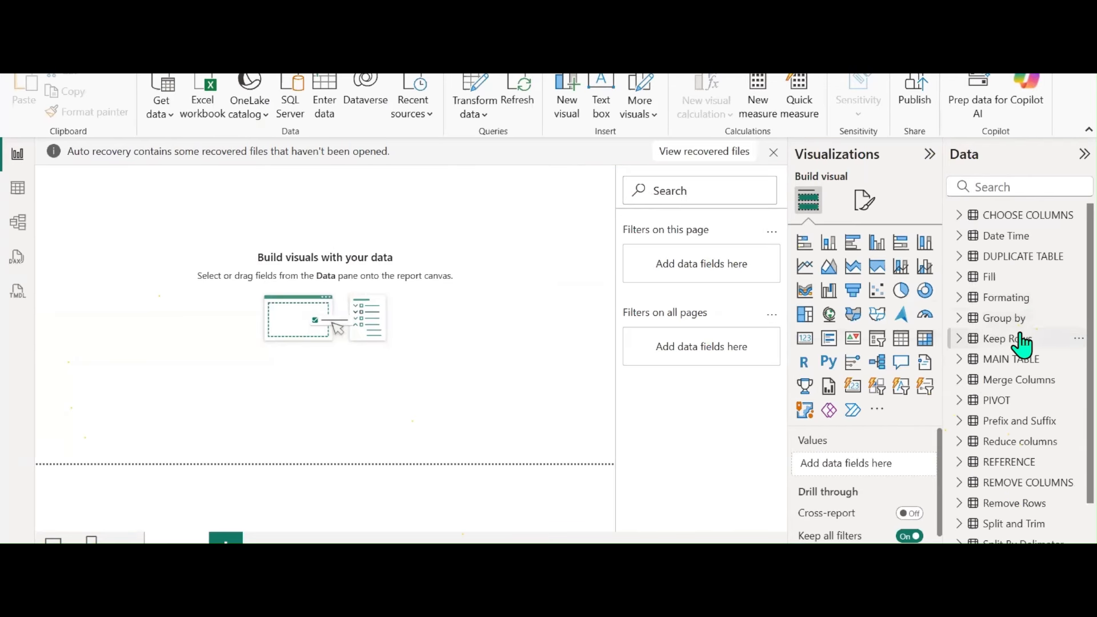
In Transform data, uncheck Enable load for MAIN TABLE and confirm with Continue
{"action": "mouse_move", "coordinate": [997, 375]}
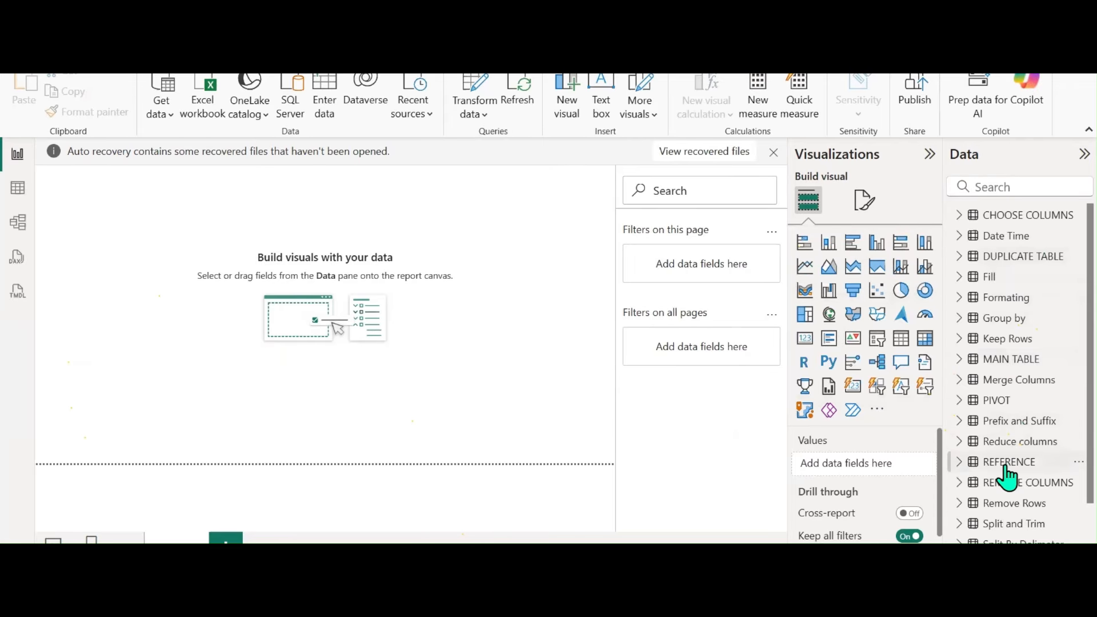
{"action": "mouse_move", "coordinate": [1031, 462]}
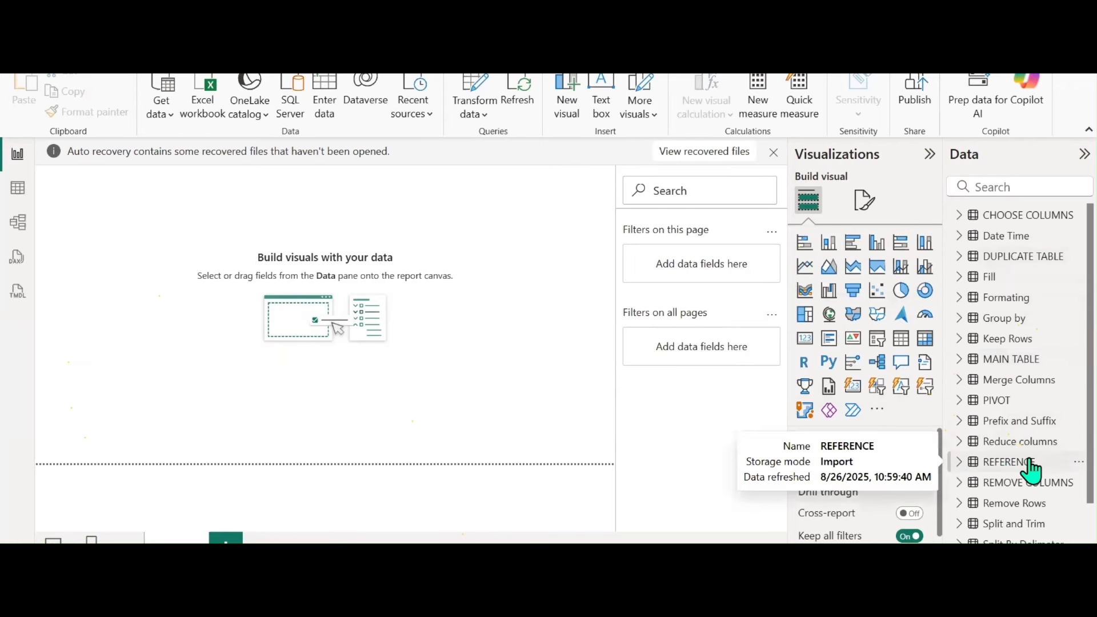
{"action": "left_click", "coordinate": [473, 85]}
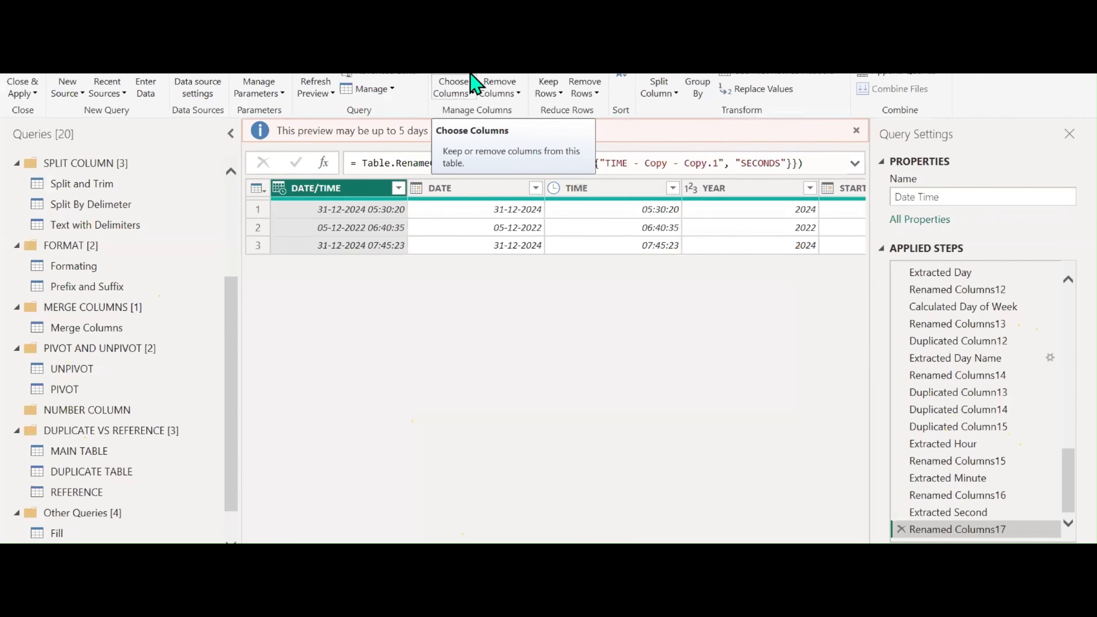
{"action": "scroll", "coordinate": [102, 431], "scroll_direction": "down", "scroll_amount": 1}
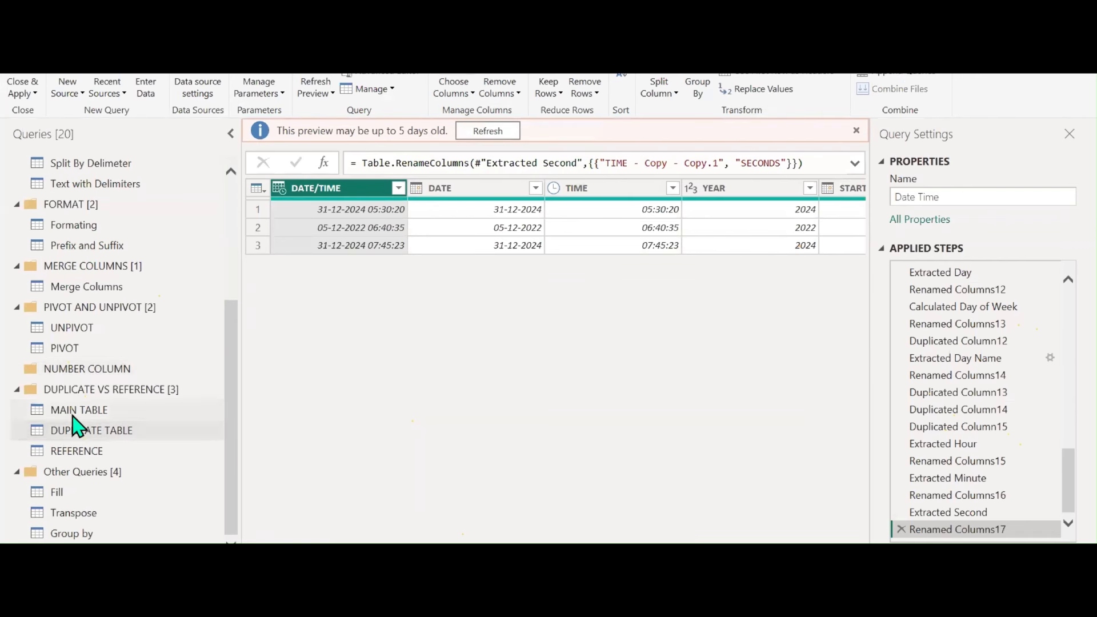
{"action": "right_click", "coordinate": [79, 412]}
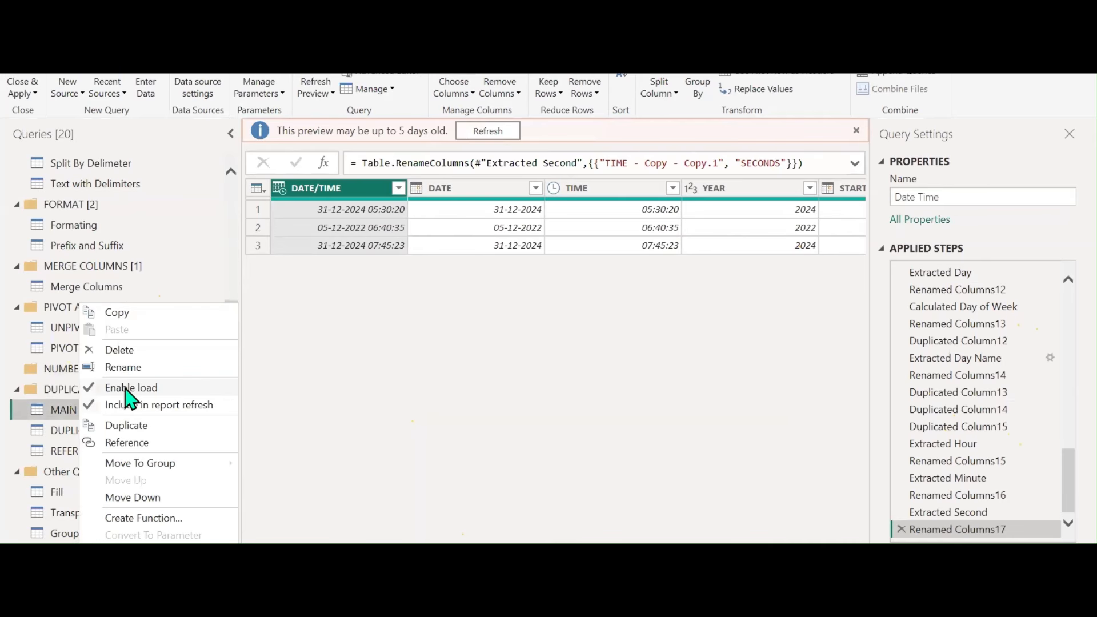
{"action": "left_click", "coordinate": [129, 390]}
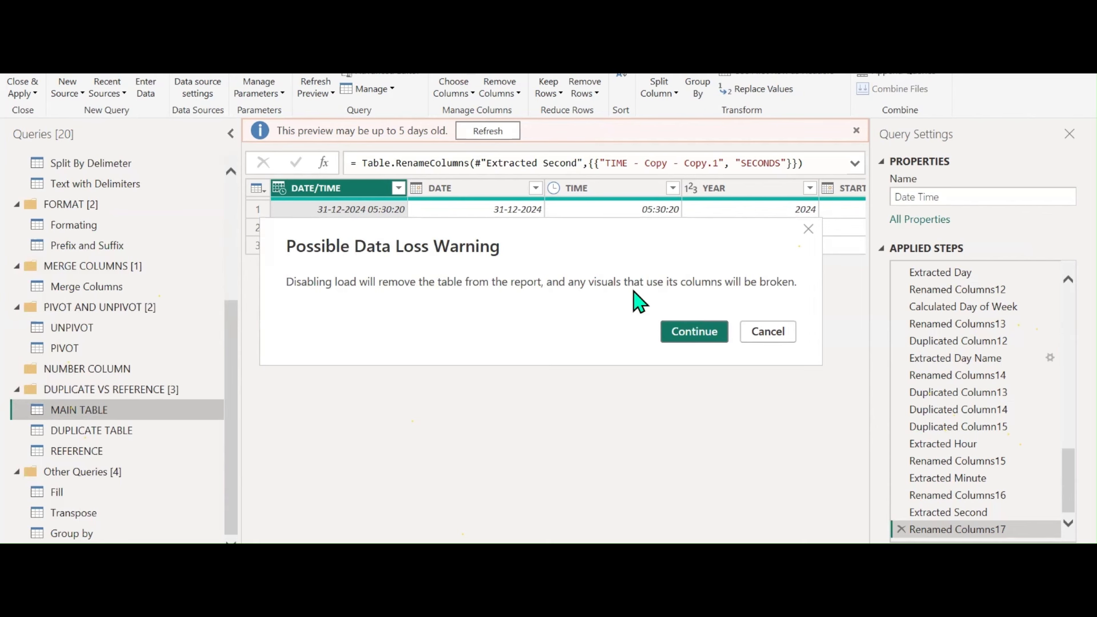
{"action": "left_click", "coordinate": [709, 333]}
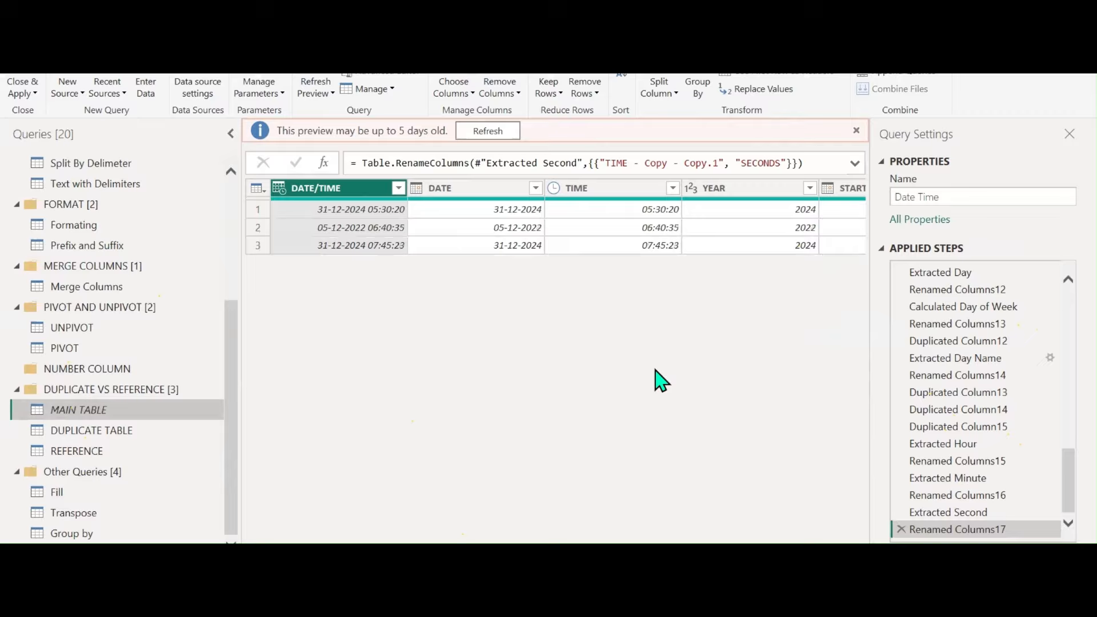
Recheck MAIN TABLE's load setting, then Close & Apply the changes
{"action": "right_click", "coordinate": [92, 424]}
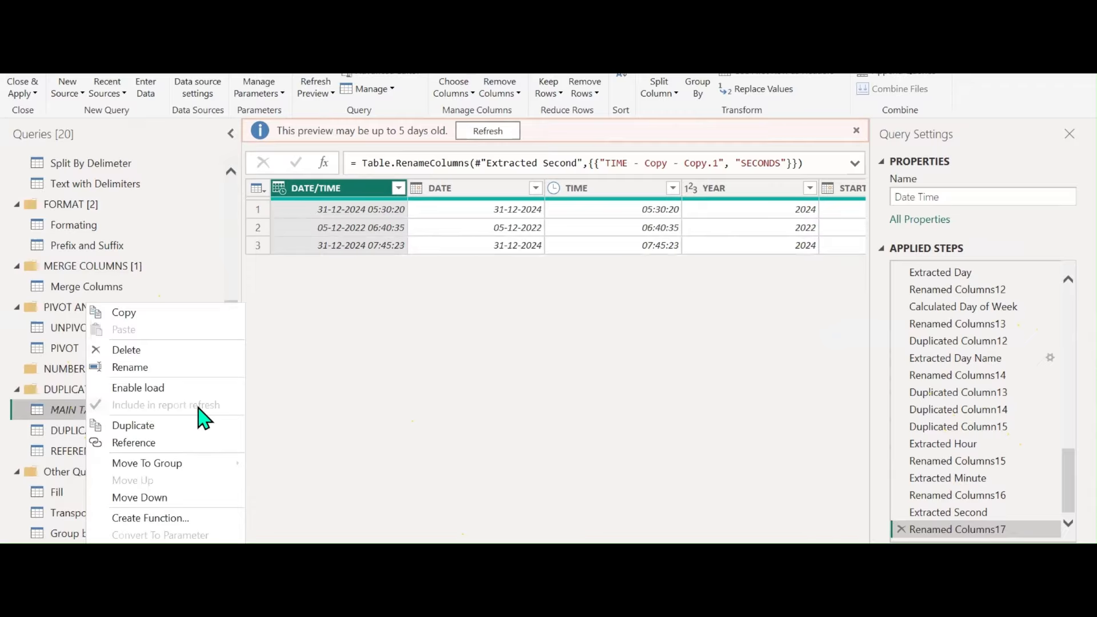
{"action": "left_click", "coordinate": [48, 416]}
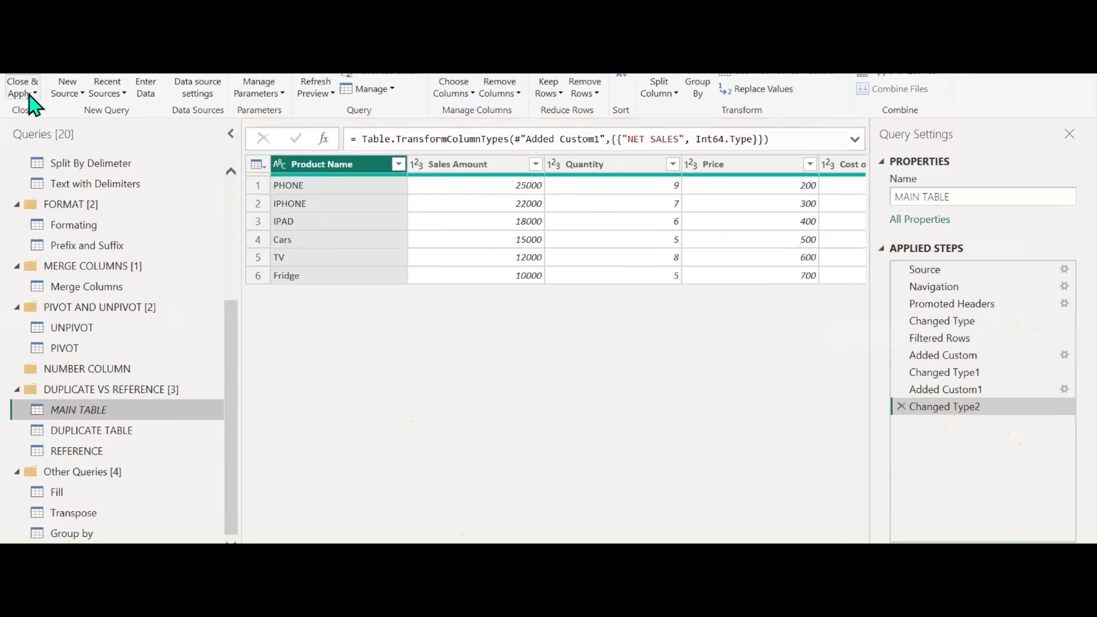
{"action": "left_click", "coordinate": [29, 96]}
{"action": "left_click", "coordinate": [39, 109]}
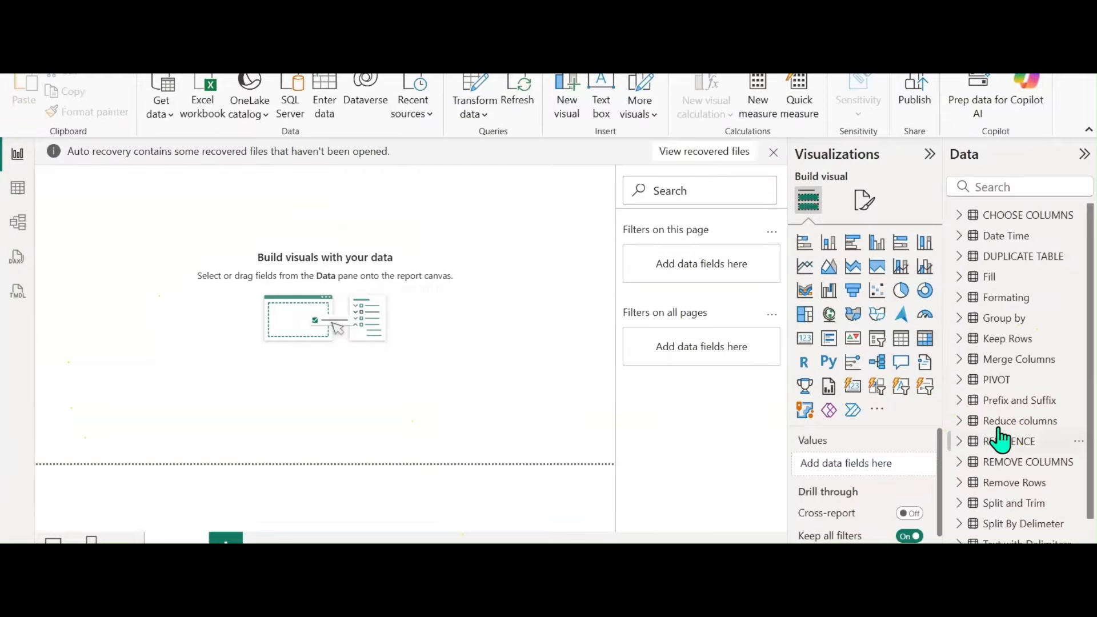
{"action": "scroll", "coordinate": [1034, 344], "scroll_direction": "down", "scroll_amount": 1}
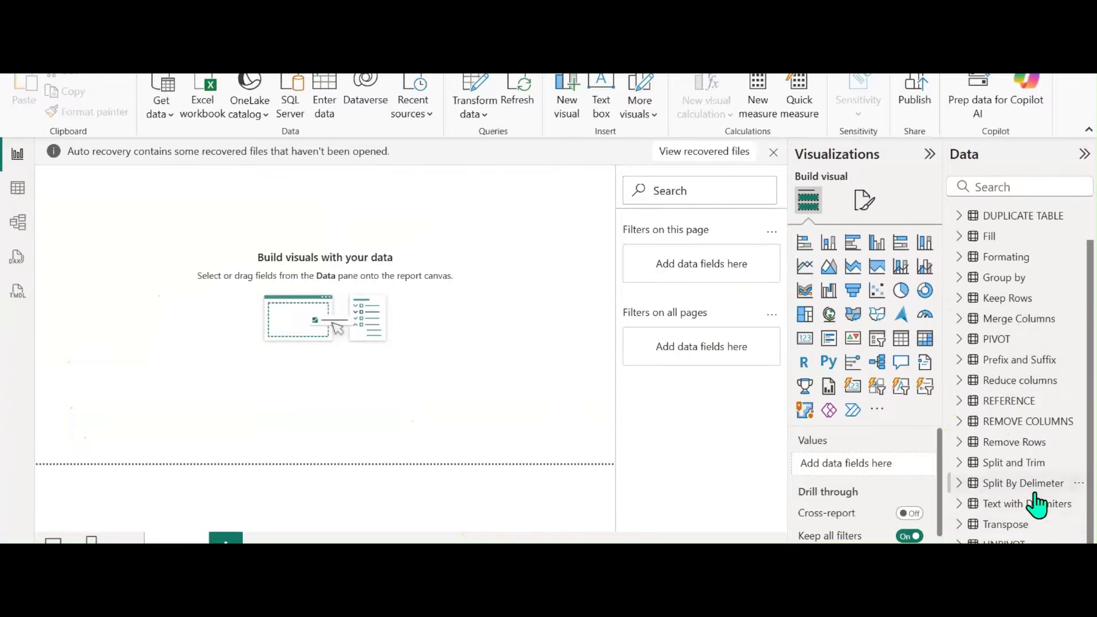
{"action": "scroll", "coordinate": [1037, 502], "scroll_direction": "up", "scroll_amount": 1}
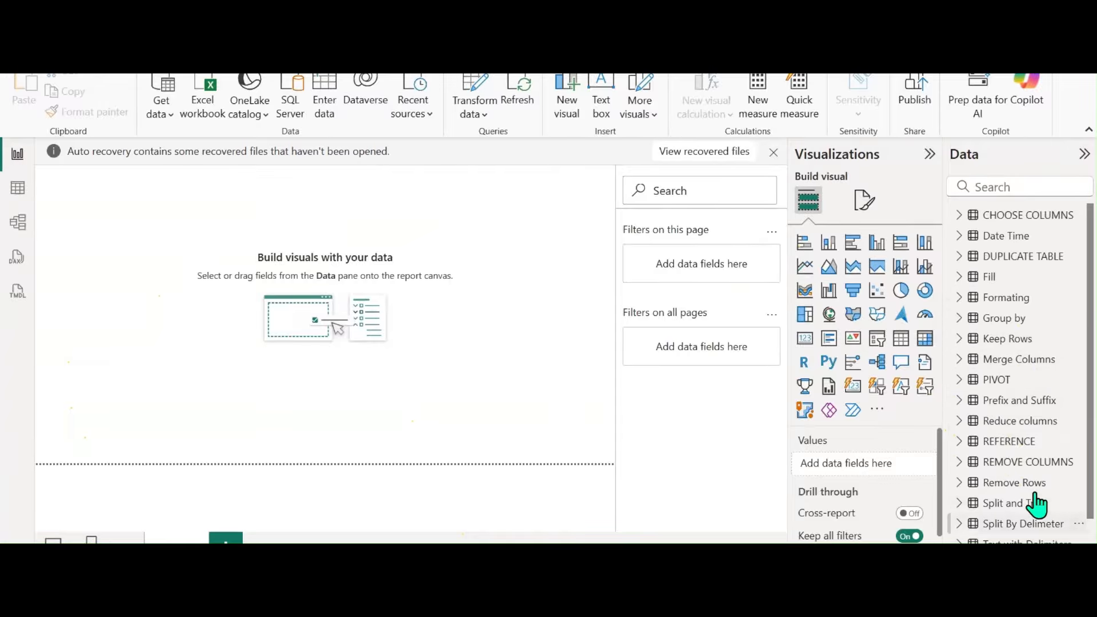
{"action": "left_click", "coordinate": [471, 85]}
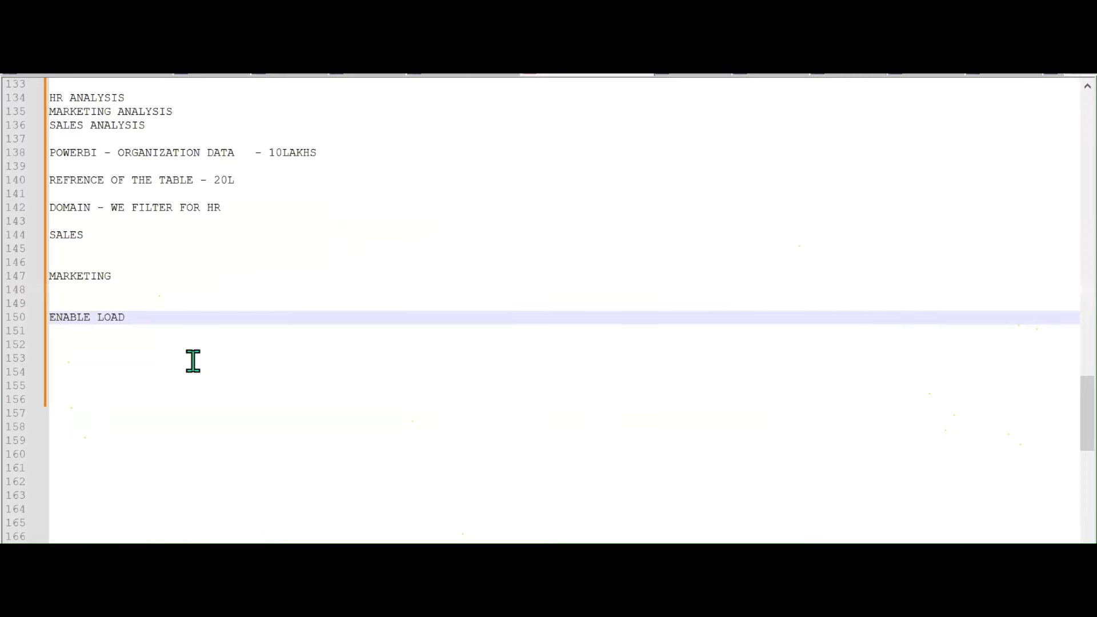
Note after ENABLE LOAD that a table with load disabled will not be loaded into POWERBI DESKTOP
{"action": "type", "text": "-- WHEN WE DISABLE THE "}
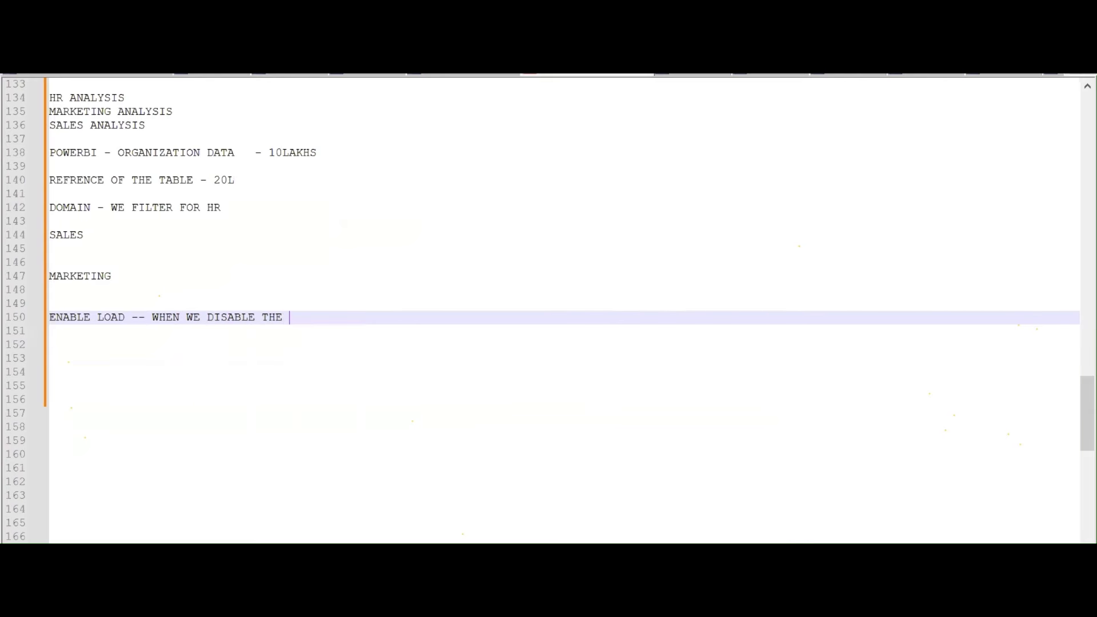
{"action": "type", "text": "LOAD - TE"}
{"action": "key", "text": "Escape"}
{"action": "type", "text": "HE TABLE W"}
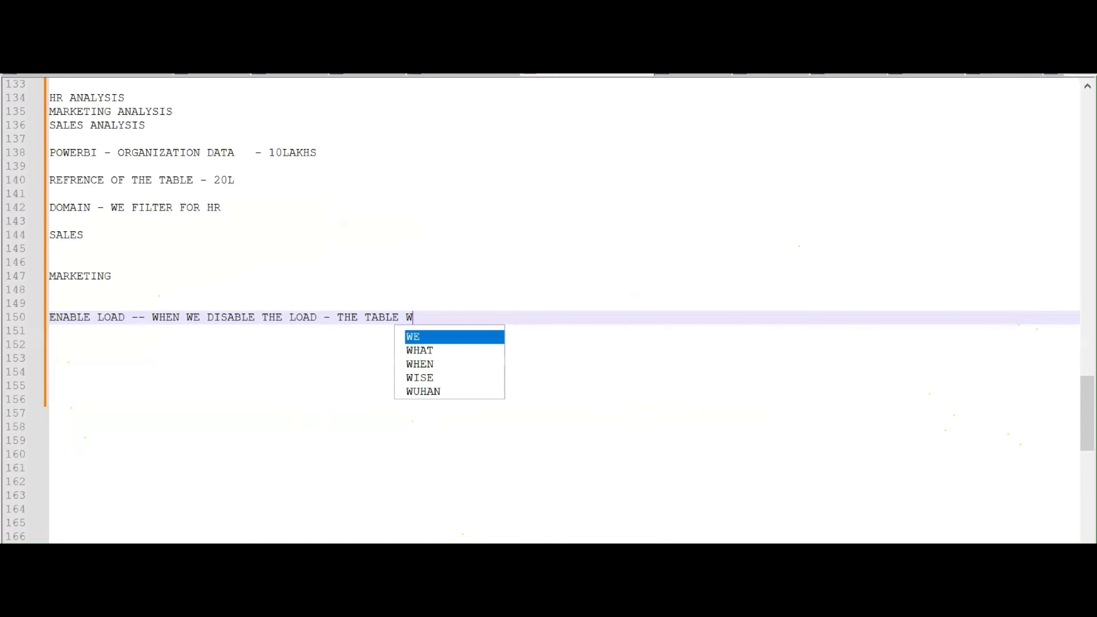
{"action": "type", "text": "ILL NOT "}
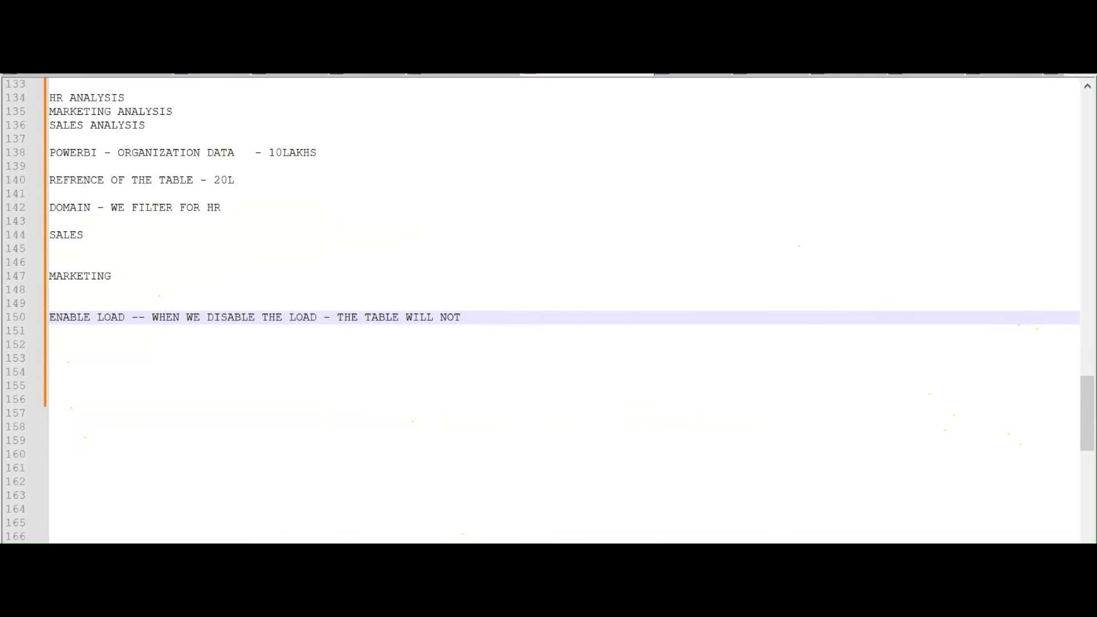
{"action": "type", "text": "BE LO"}
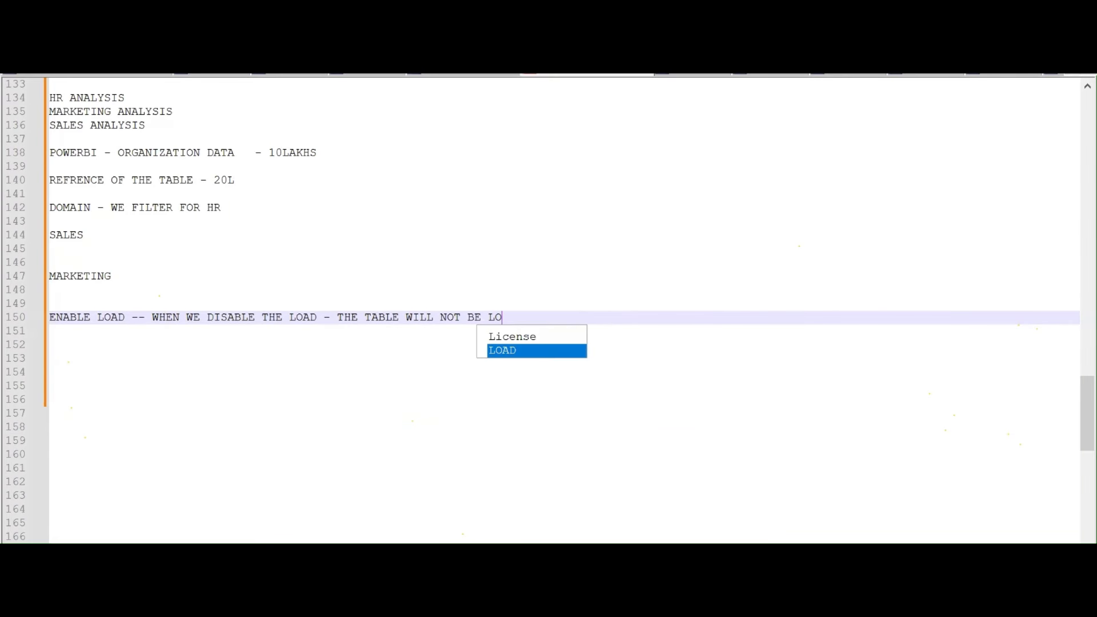
{"action": "type", "text": "ADED INTP"}
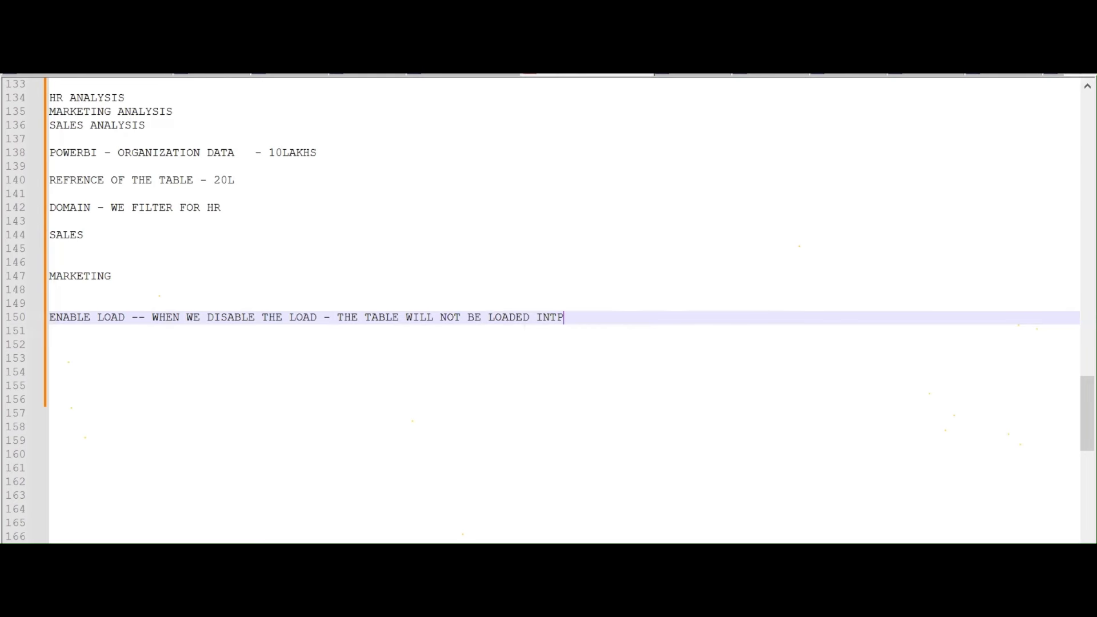
{"action": "key", "text": "BackSpace"}
{"action": "type", "text": "O POWER"}
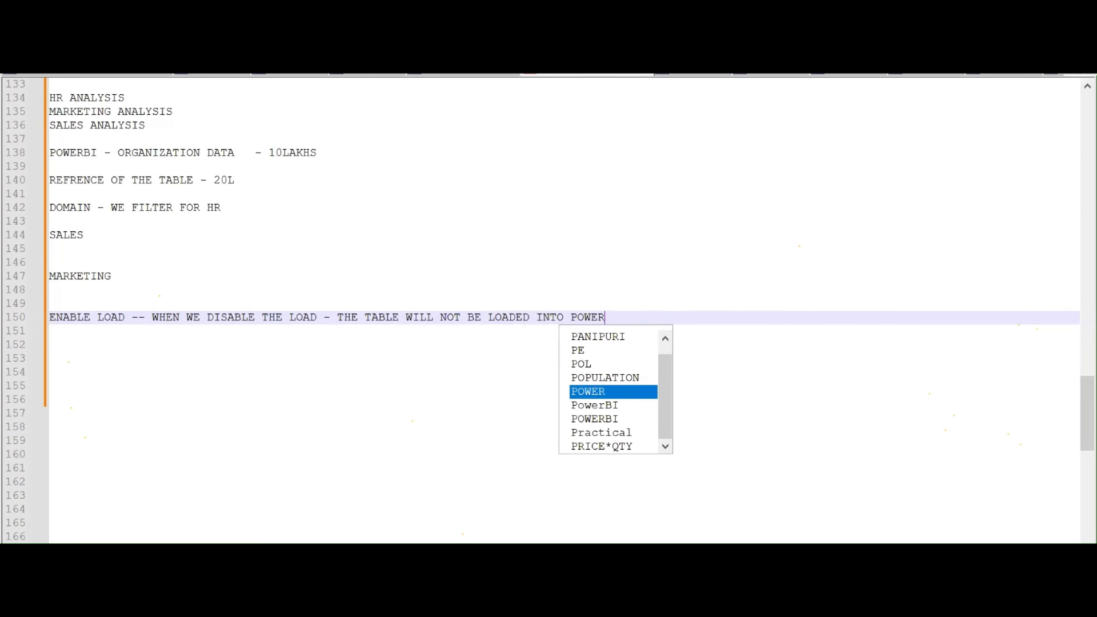
{"action": "type", "text": "BI DESKTOPN"}
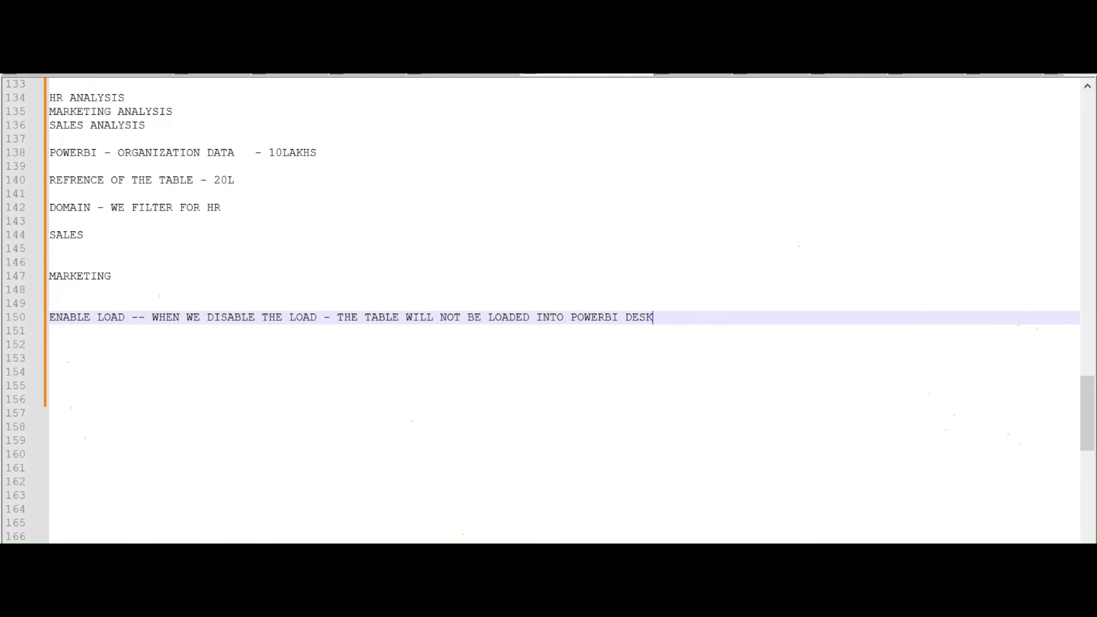
{"action": "key", "text": "Return"}
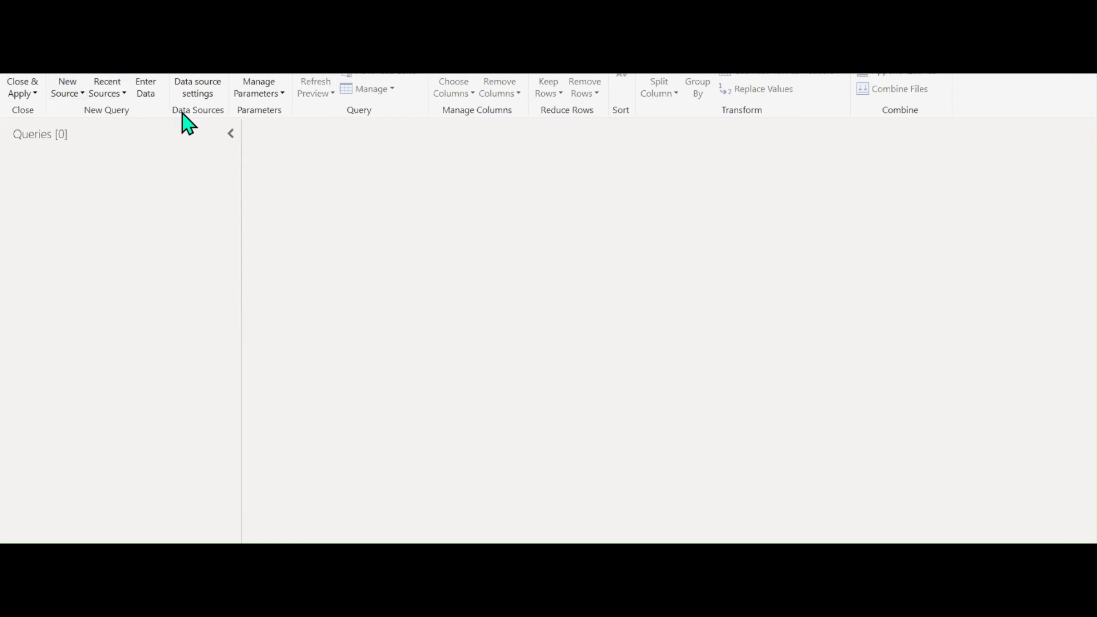
Add an Excel Workbook source: Insurance Details from the Batch B10 10-11AM folder
{"action": "left_click", "coordinate": [68, 93]}
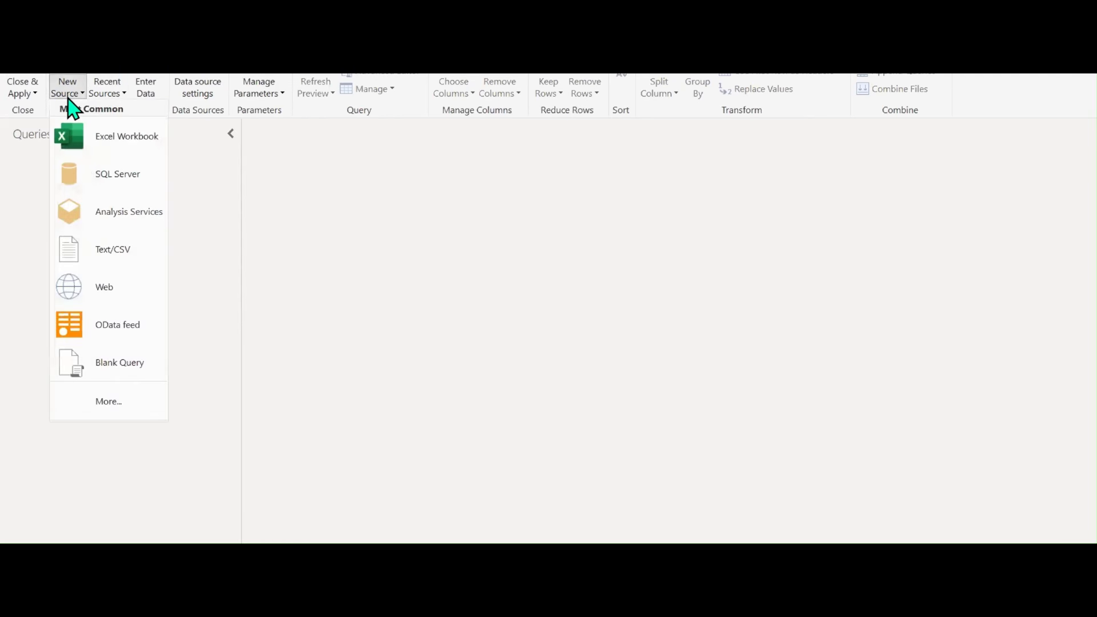
{"action": "left_click", "coordinate": [113, 140]}
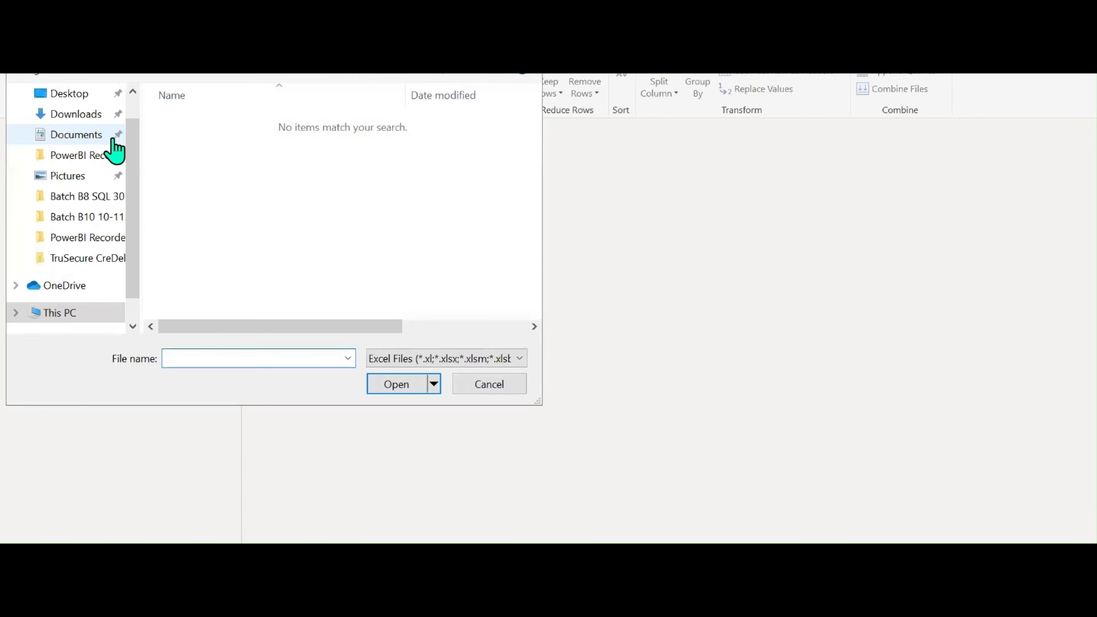
{"action": "left_click", "coordinate": [97, 200]}
{"action": "left_click", "coordinate": [165, 41]}
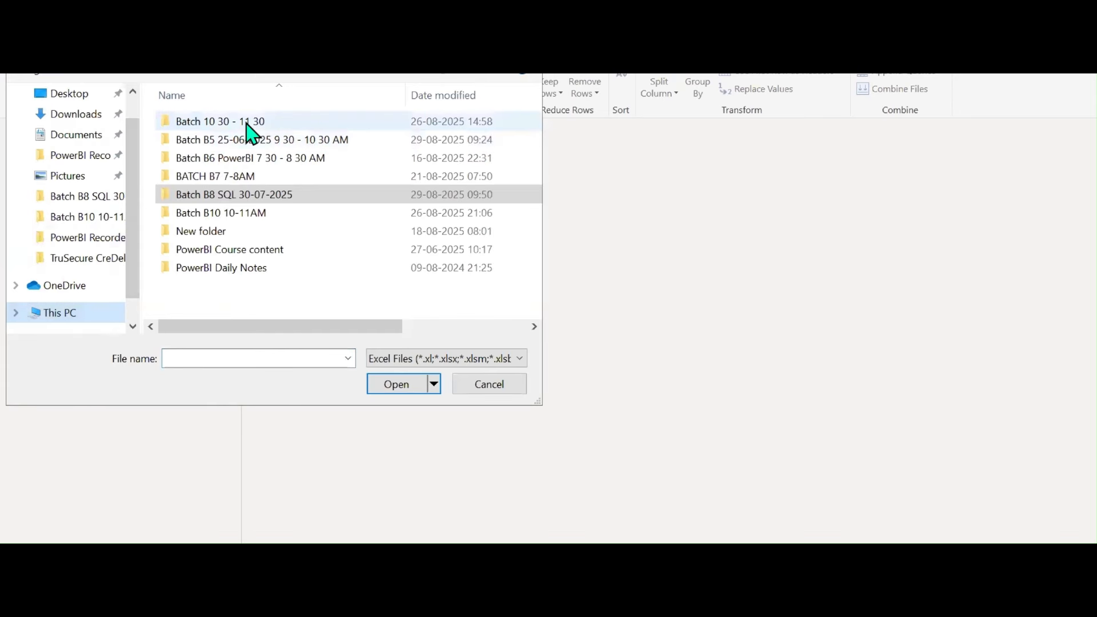
{"action": "left_click", "coordinate": [242, 216]}
{"action": "double_click", "coordinate": [242, 216]}
{"action": "left_click", "coordinate": [236, 143]}
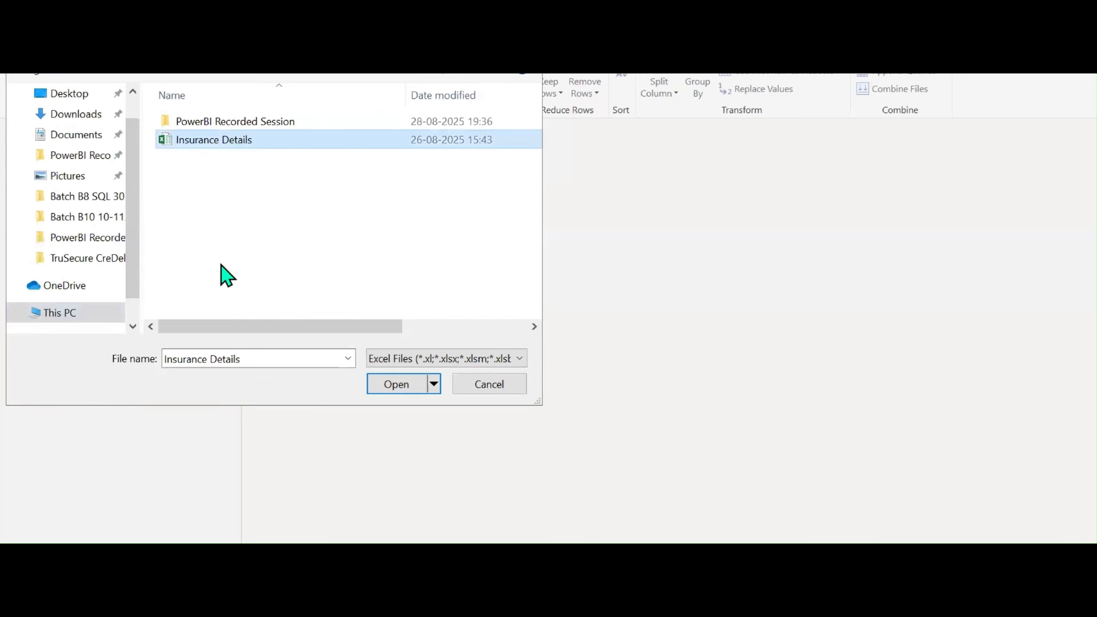
{"action": "left_click", "coordinate": [381, 388]}
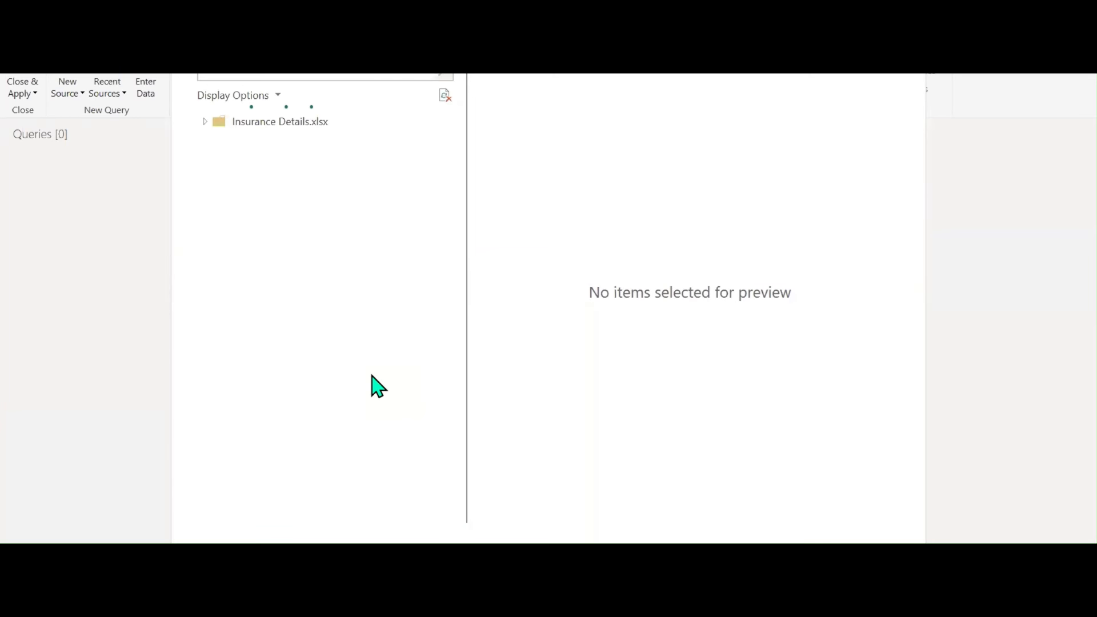
Load Sheet1 and scroll its columns from Insury_ID across to Insurance Maturity and back
{"action": "left_click", "coordinate": [224, 143]}
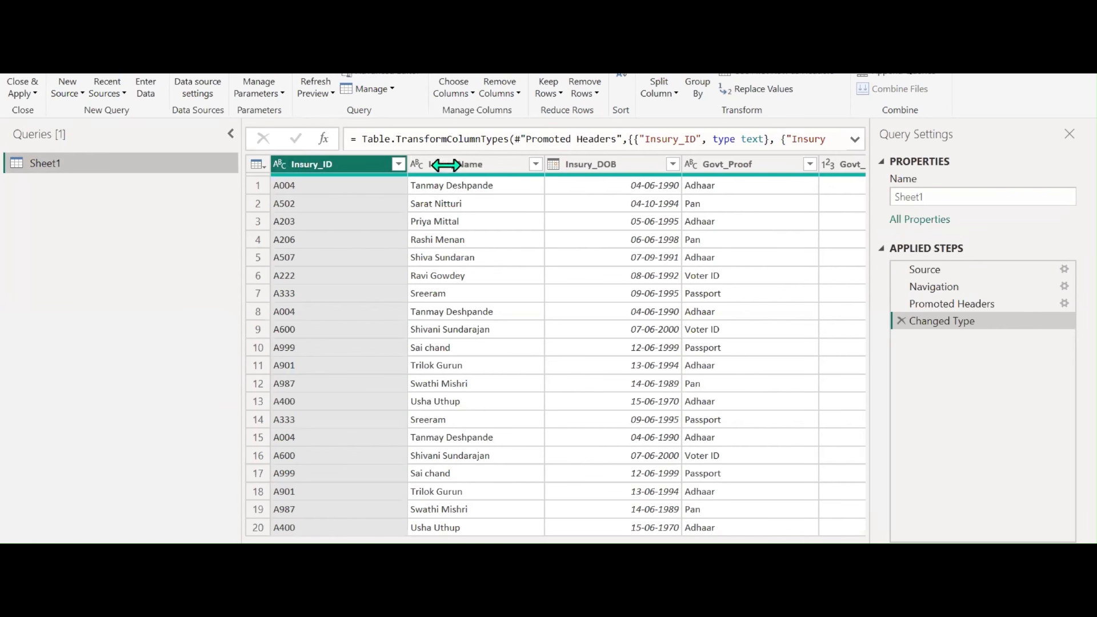
{"action": "left_click_drag", "start_coordinate": [343, 546], "coordinate": [591, 527]}
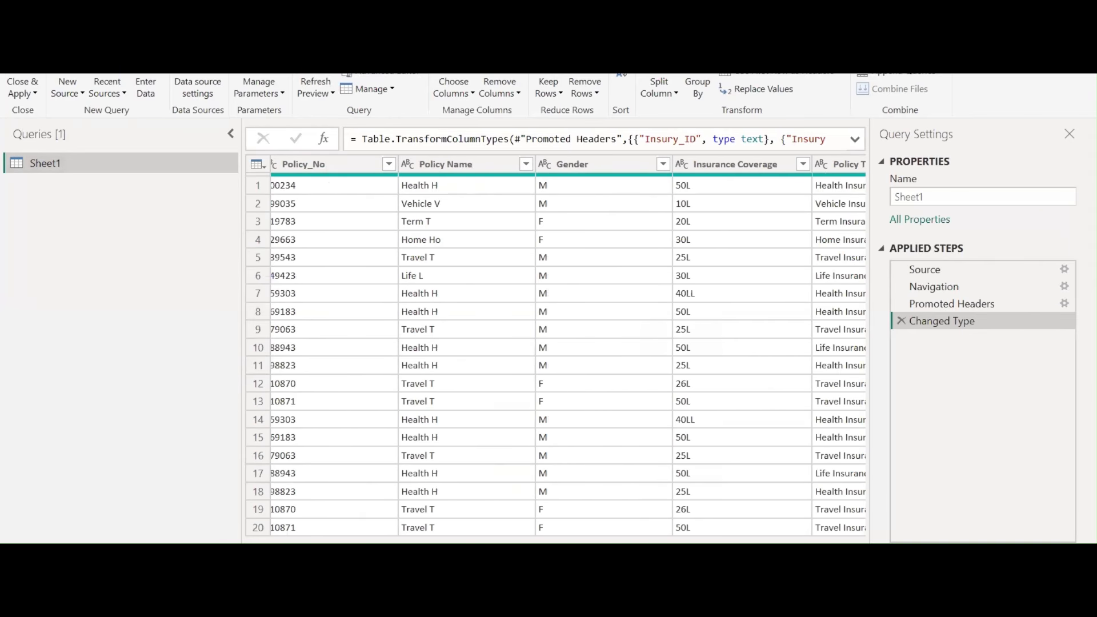
{"action": "left_click_drag", "start_coordinate": [588, 541], "coordinate": [653, 542]}
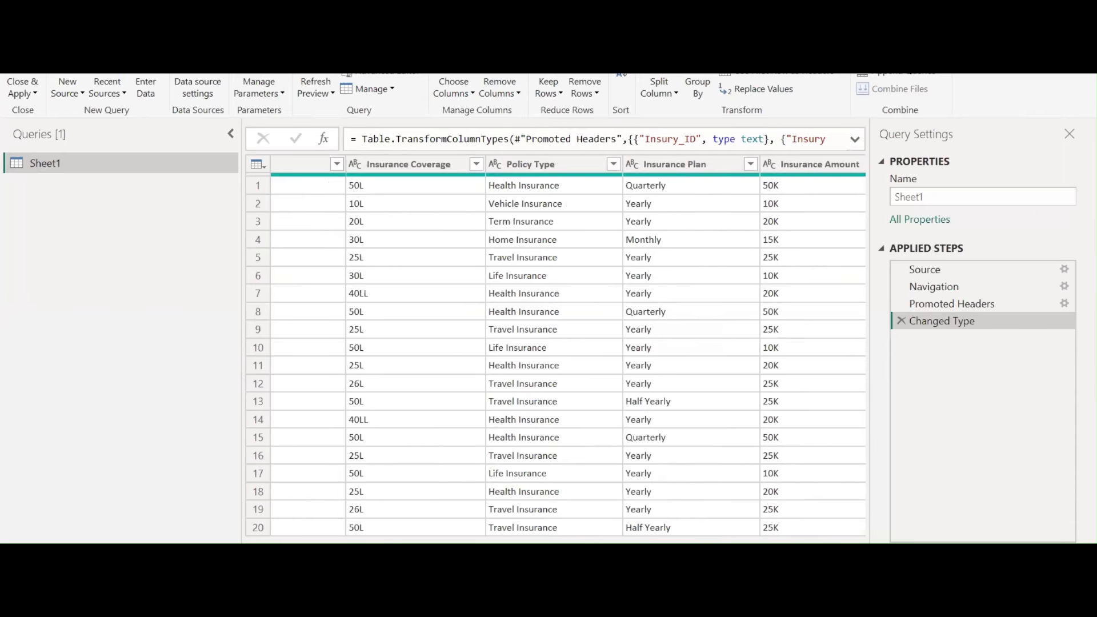
{"action": "left_click_drag", "start_coordinate": [532, 541], "coordinate": [652, 541]}
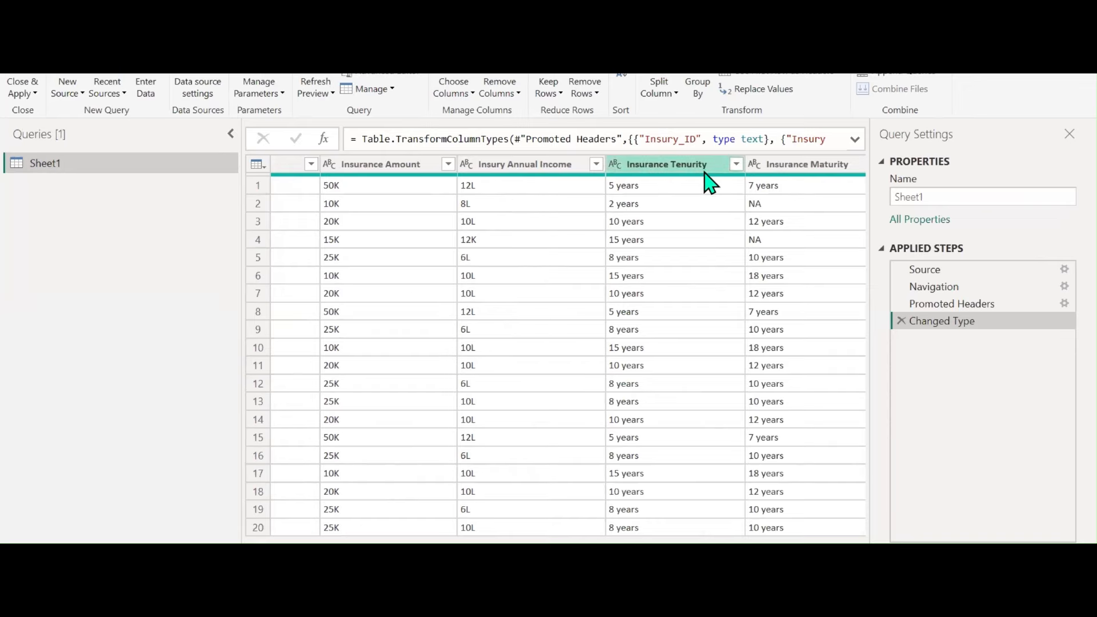
{"action": "scroll", "coordinate": [568, 346], "scroll_direction": "right", "scroll_amount": 1}
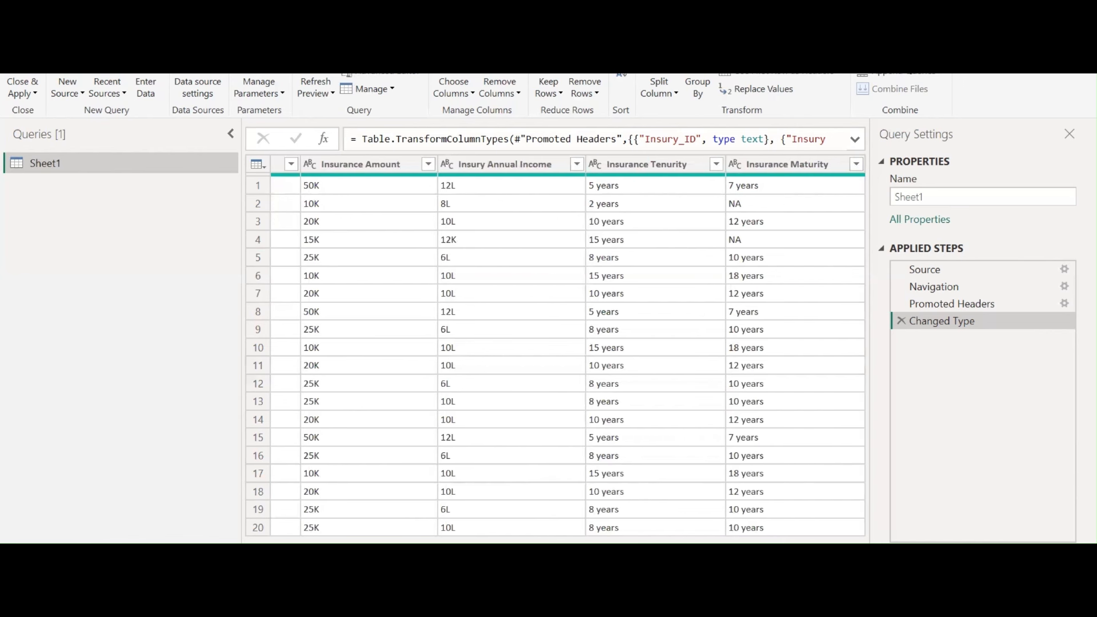
{"action": "left_click_drag", "start_coordinate": [685, 543], "coordinate": [280, 542]}
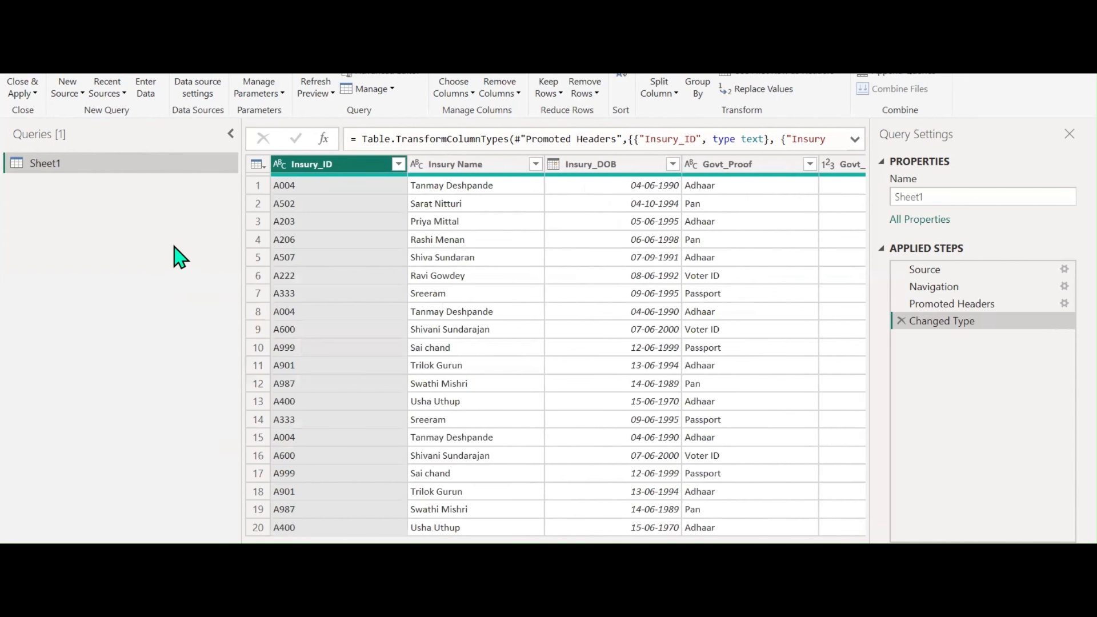
{"action": "left_click", "coordinate": [160, 41]}
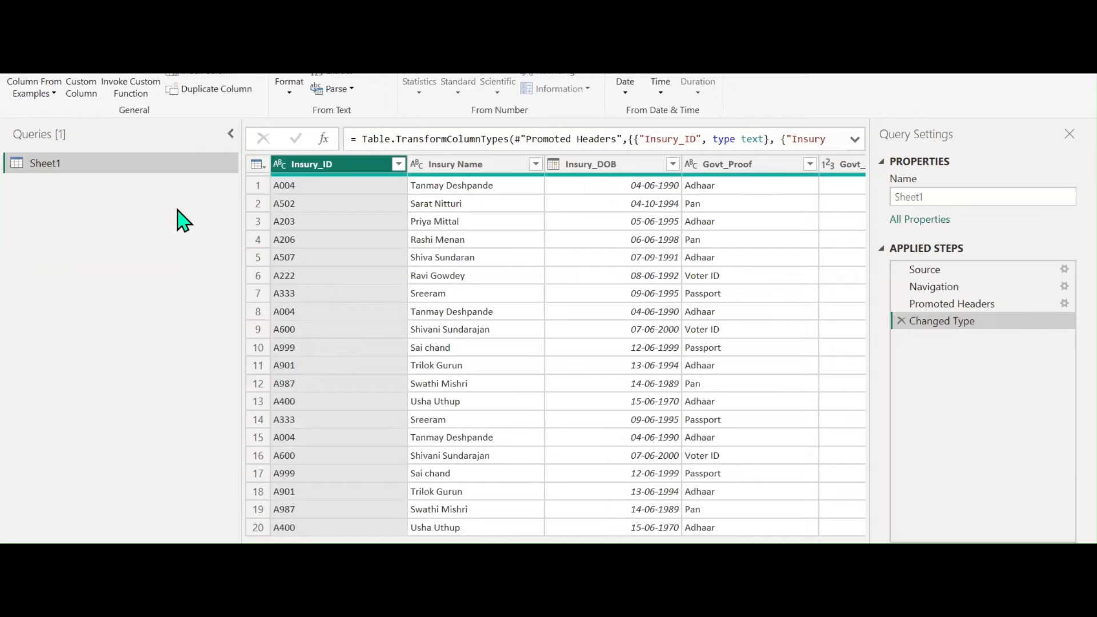
Replace the 40LL value in the Insurance Coverage column with 40L
{"action": "left_click", "coordinate": [44, 94]}
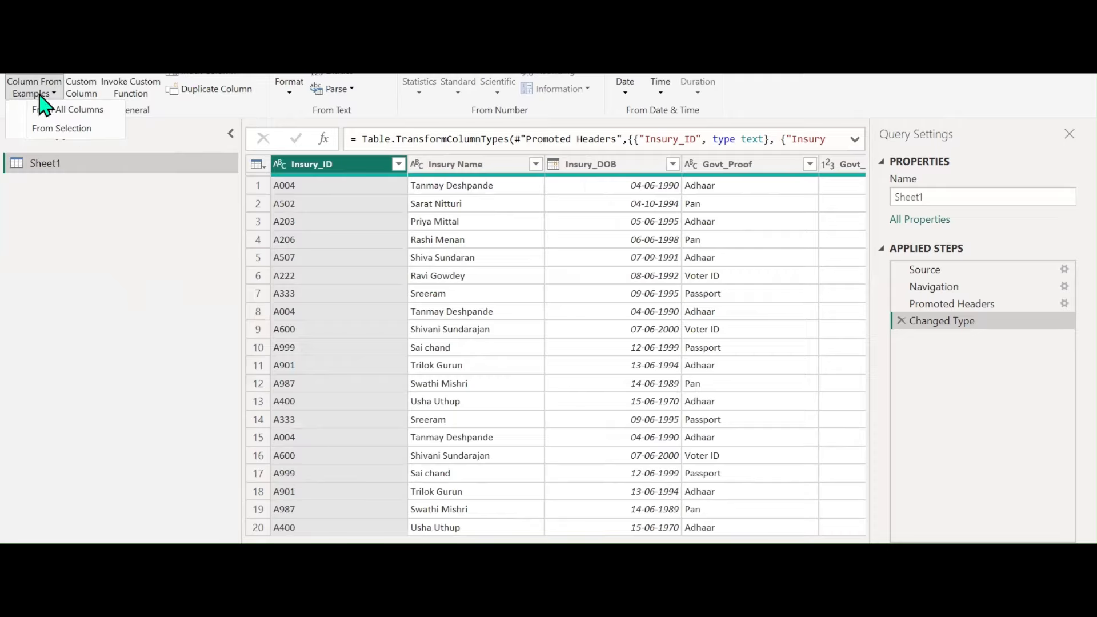
{"action": "left_click", "coordinate": [134, 417]}
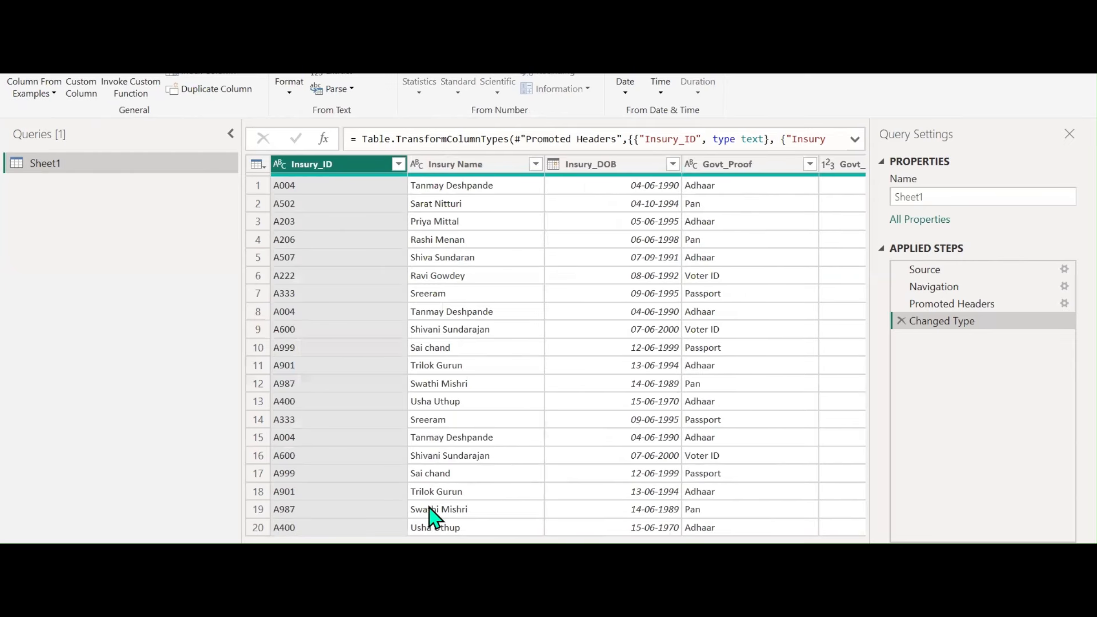
{"action": "scroll", "coordinate": [555, 354], "scroll_direction": "right", "scroll_amount": 10}
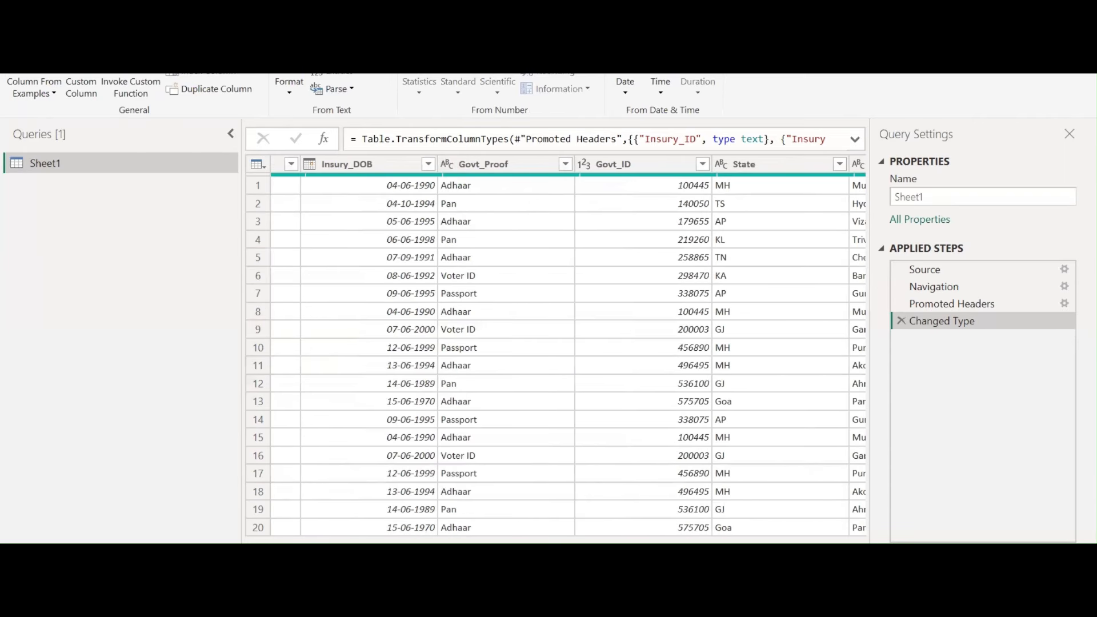
{"action": "scroll", "coordinate": [637, 540], "scroll_direction": "right", "scroll_amount": 10}
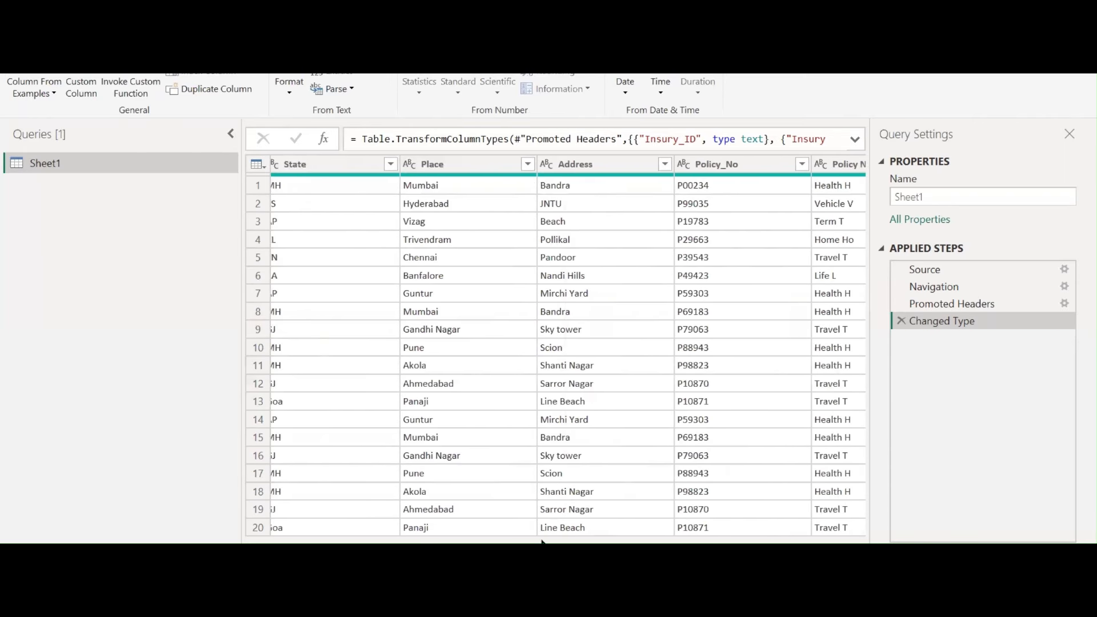
{"action": "scroll", "coordinate": [637, 540], "scroll_direction": "right", "scroll_amount": 5}
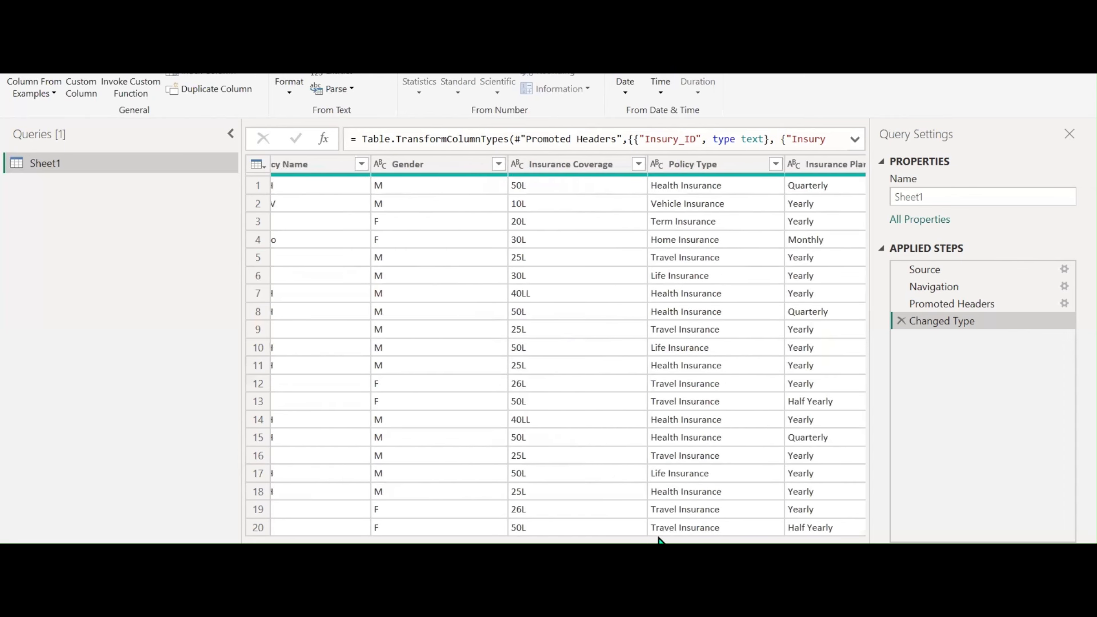
{"action": "left_click", "coordinate": [569, 167]}
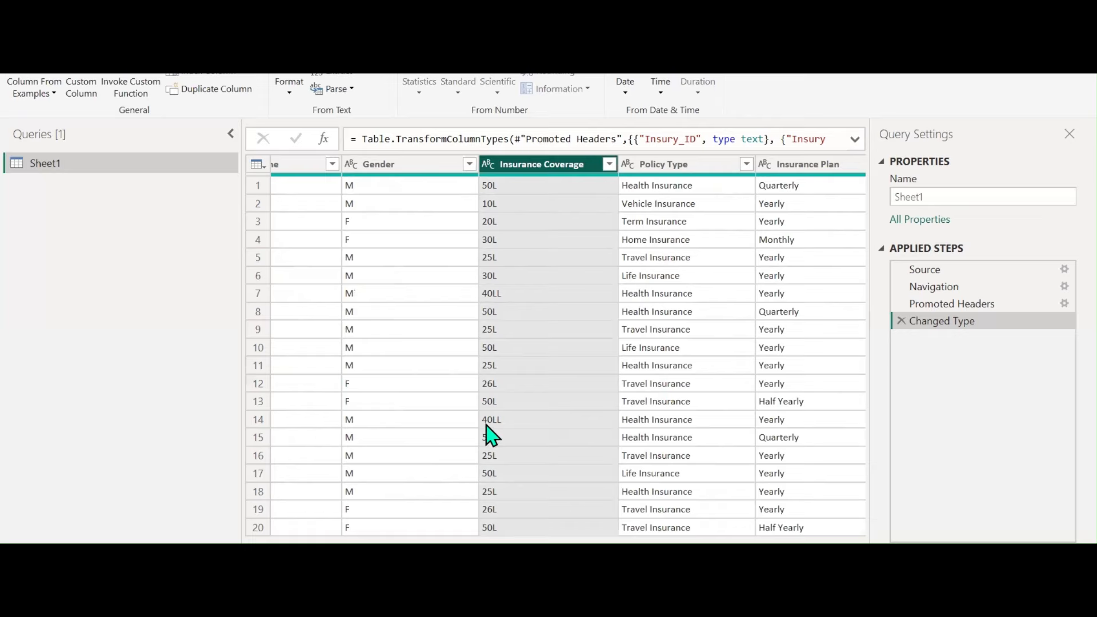
{"action": "left_click", "coordinate": [501, 293]}
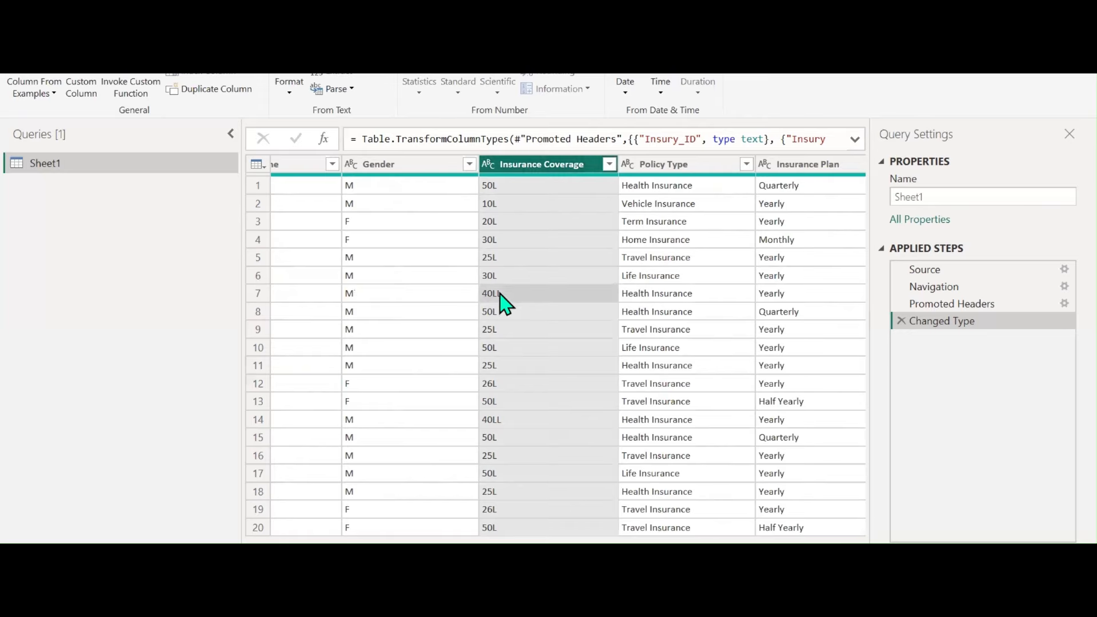
{"action": "right_click", "coordinate": [501, 294]}
{"action": "left_click", "coordinate": [546, 341]}
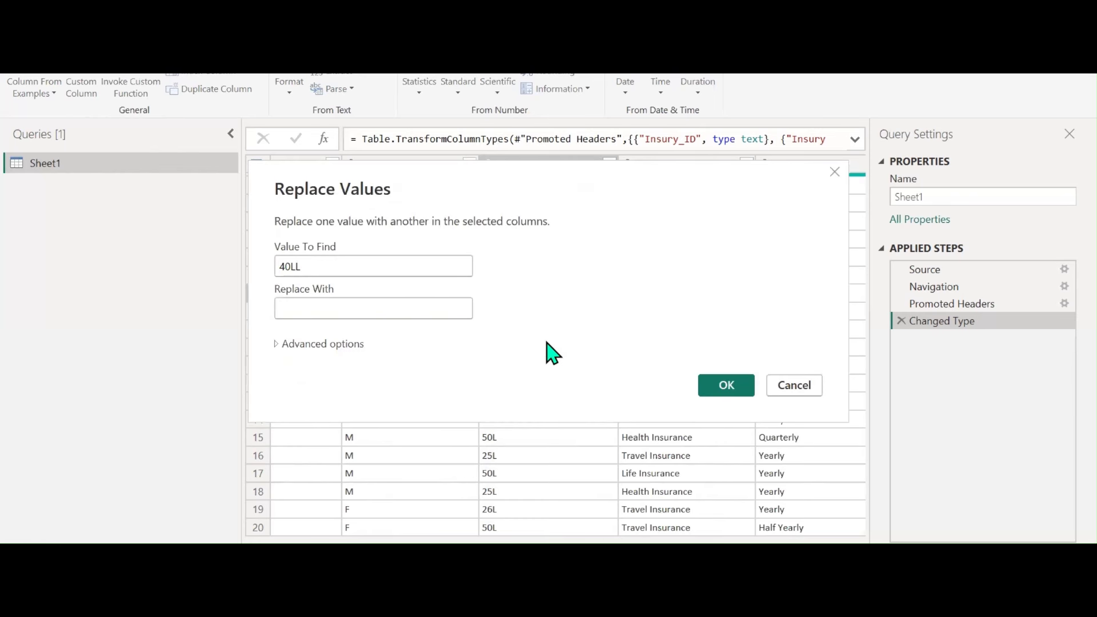
{"action": "type", "text": "40L"}
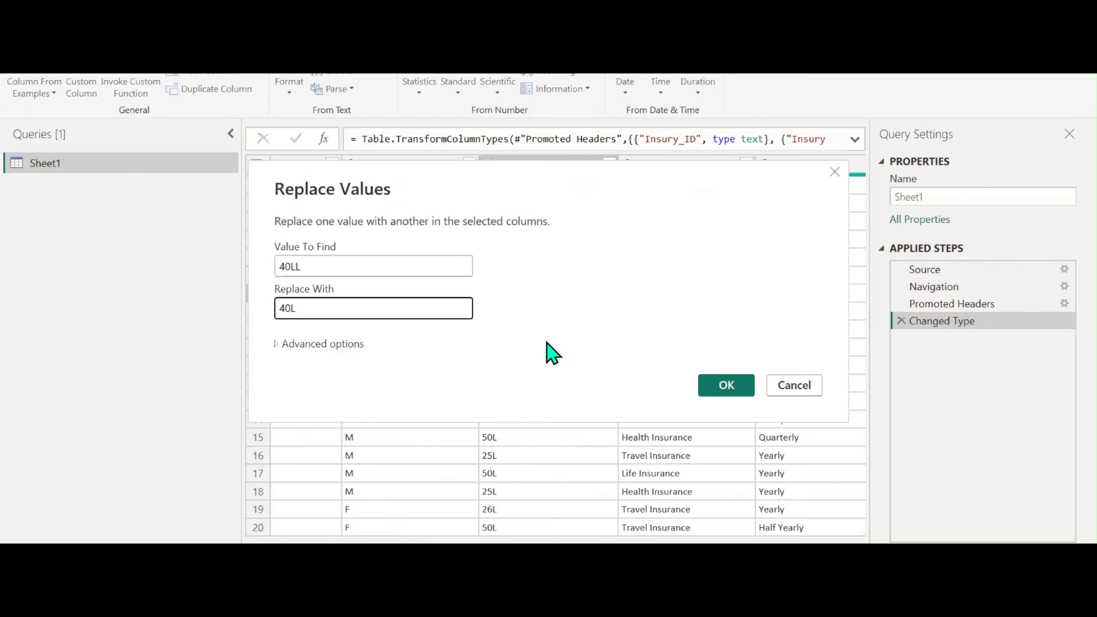
{"action": "left_click", "coordinate": [726, 384]}
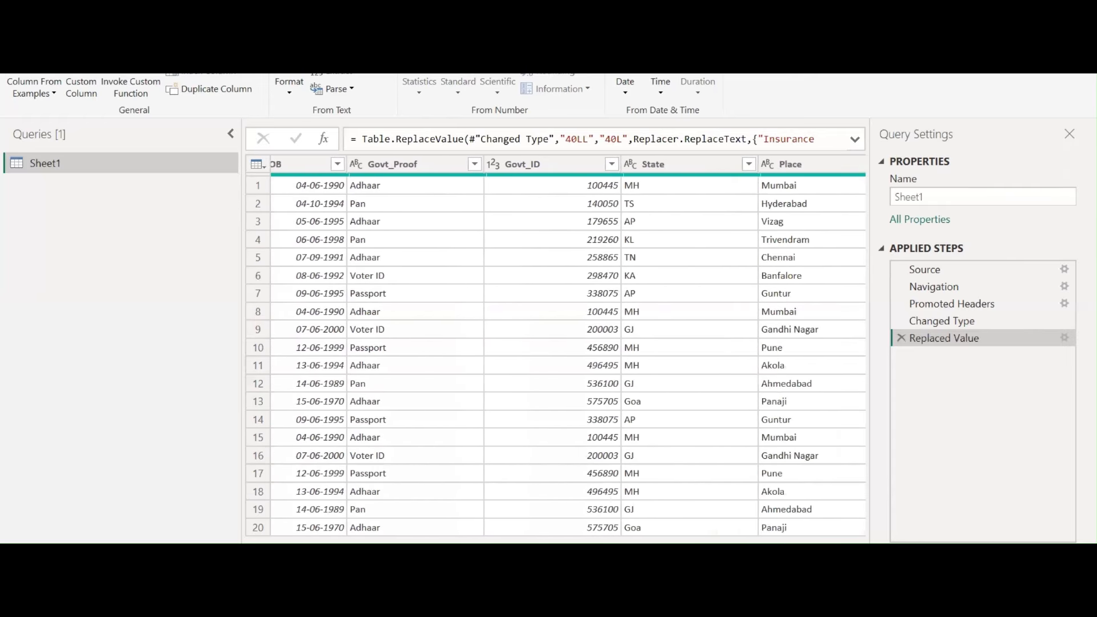
{"action": "left_click", "coordinate": [517, 169]}
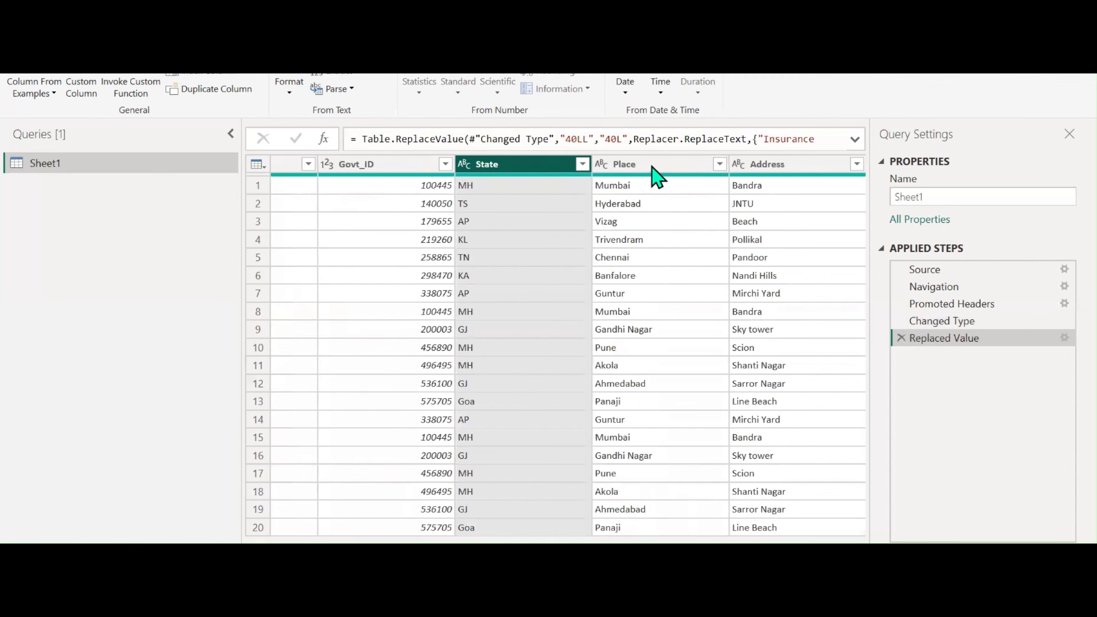
{"action": "left_click", "coordinate": [661, 169]}
{"action": "left_click", "coordinate": [801, 165]}
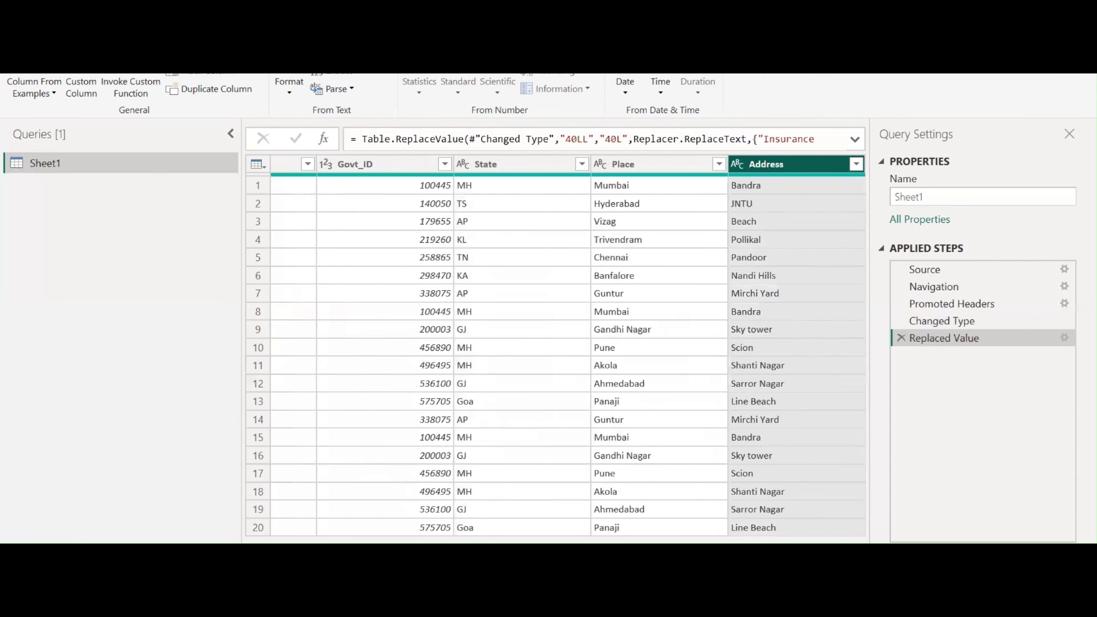
{"action": "scroll", "coordinate": [568, 346], "scroll_direction": "right", "scroll_amount": 1}
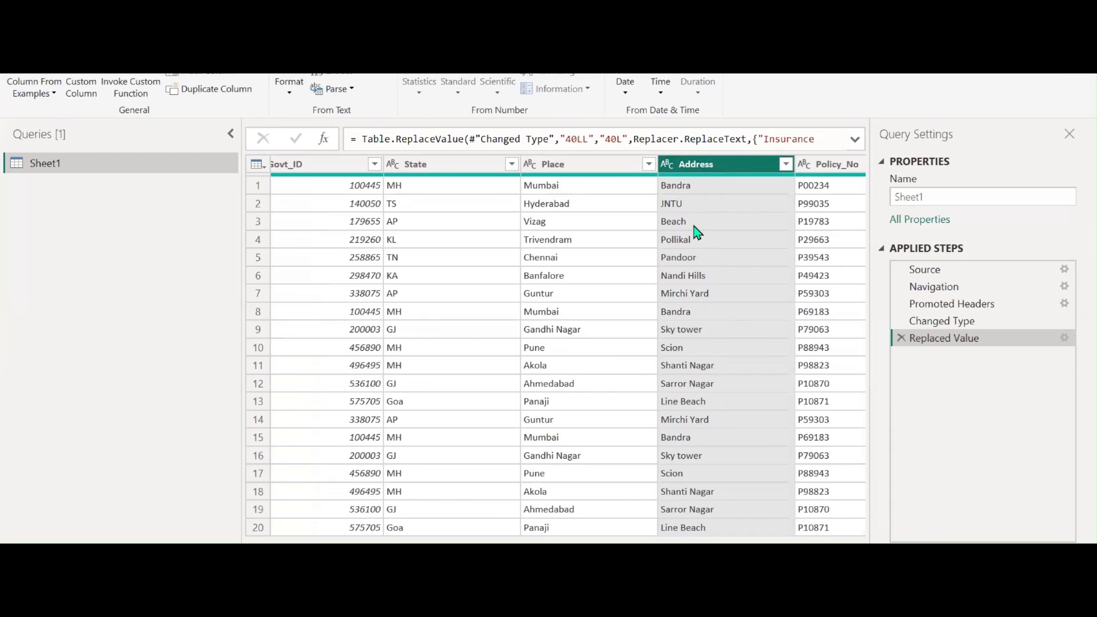
{"action": "left_click", "coordinate": [440, 169]}
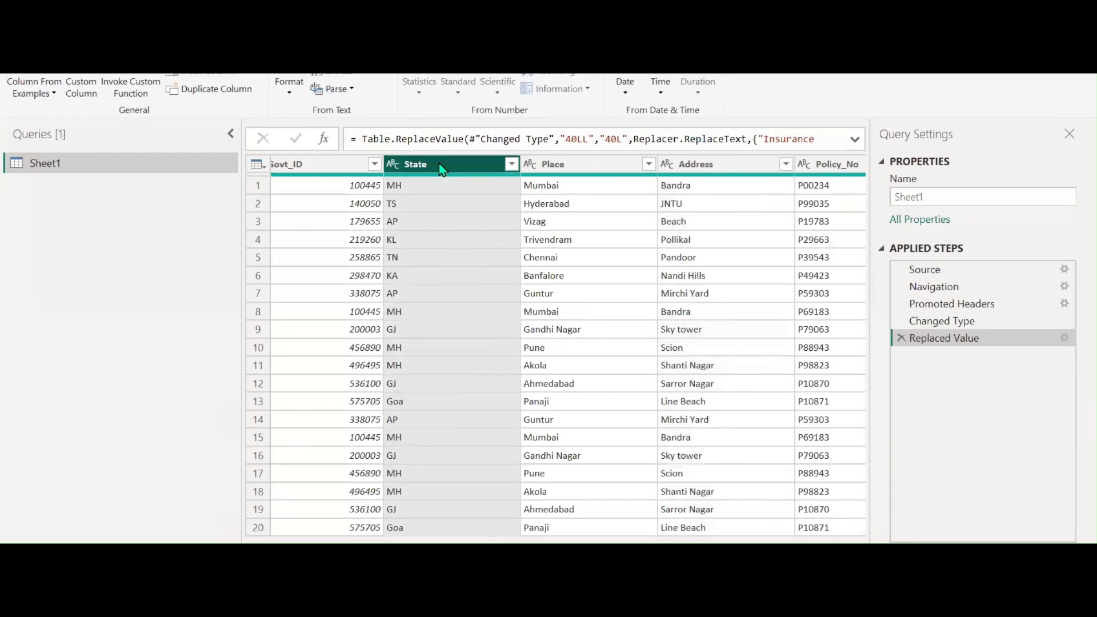
{"action": "left_click", "coordinate": [594, 169], "text": "ctrl"}
{"action": "left_click", "coordinate": [698, 166], "text": "ctrl"}
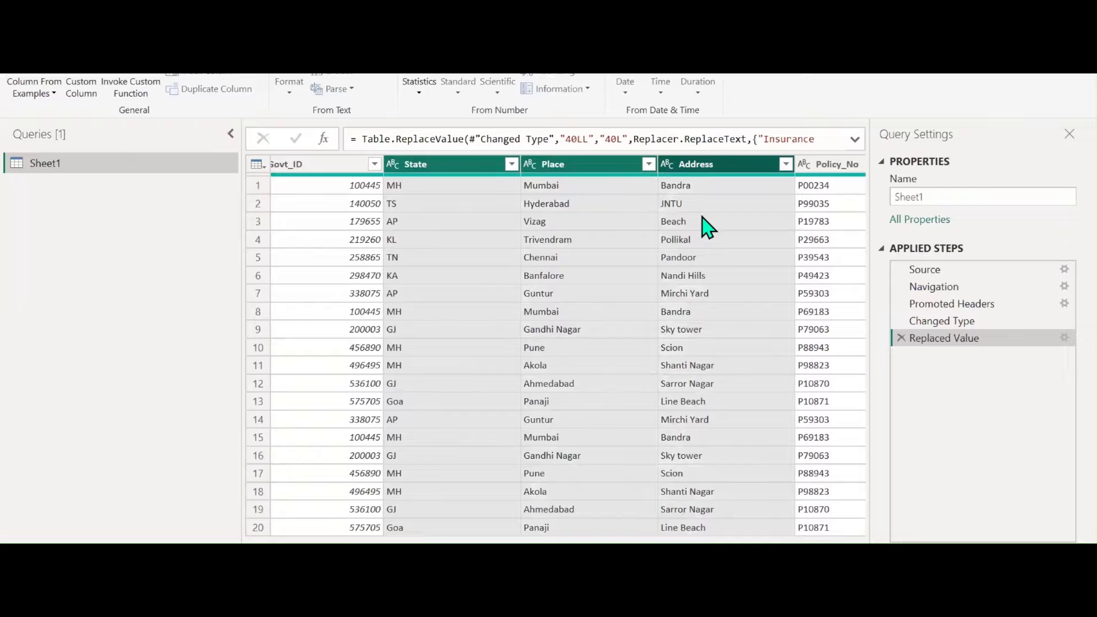
{"action": "right_click", "coordinate": [718, 172]}
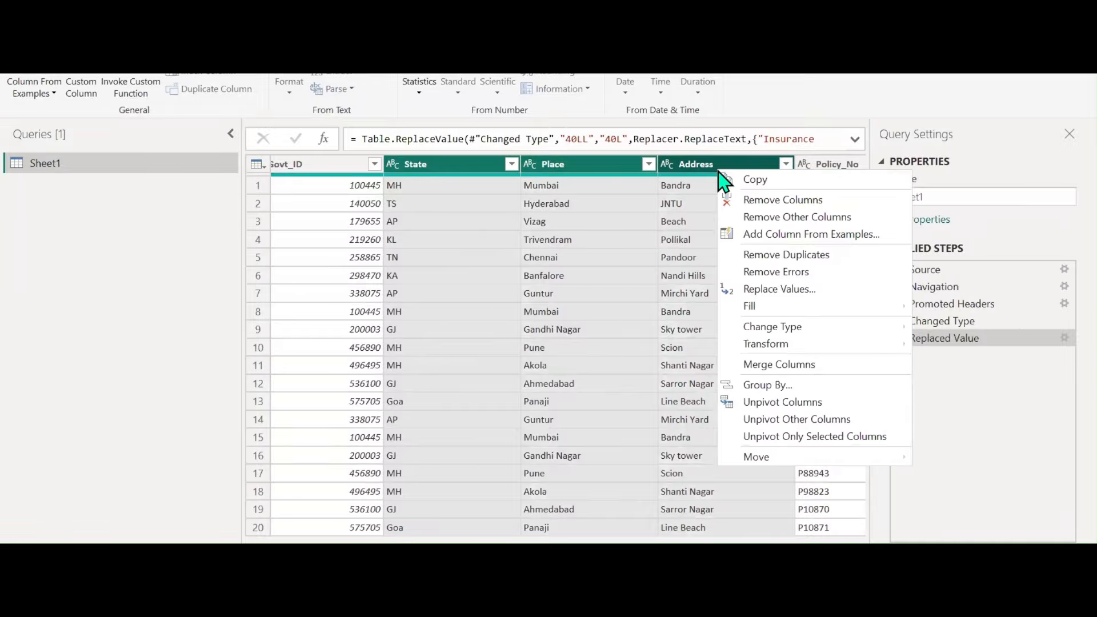
{"action": "left_click", "coordinate": [761, 366]}
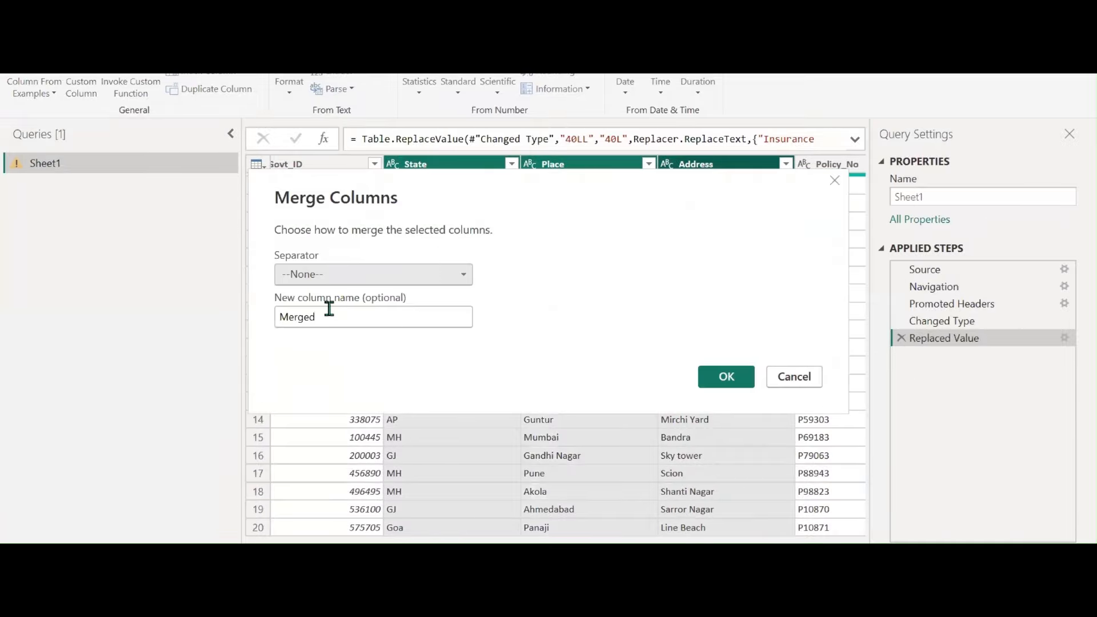
{"action": "left_click", "coordinate": [319, 277]}
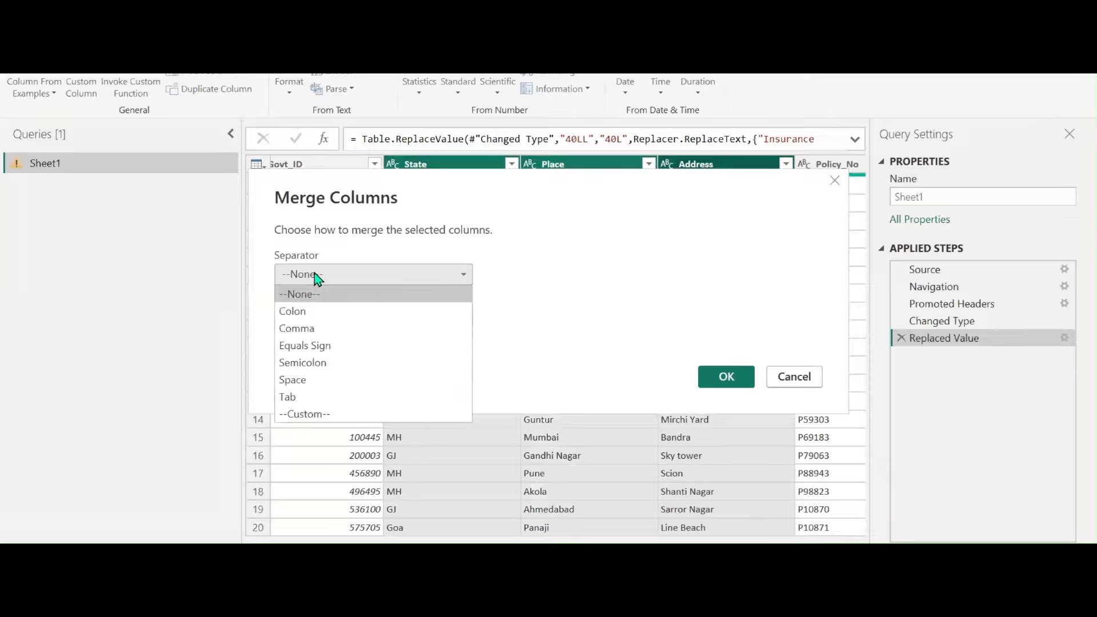
{"action": "left_click", "coordinate": [305, 380]}
{"action": "double_click", "coordinate": [330, 319]}
{"action": "type", "text": "A"}
{"action": "key", "text": "BackSpace"}
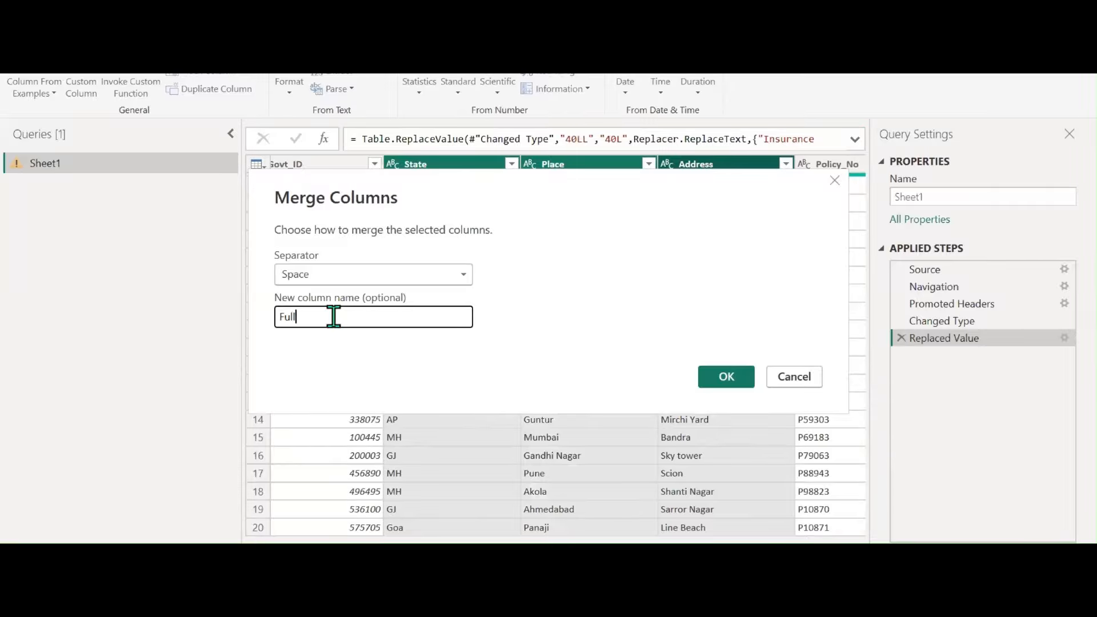
{"action": "type", "text": "Full Address"}
{"action": "left_click", "coordinate": [723, 379]}
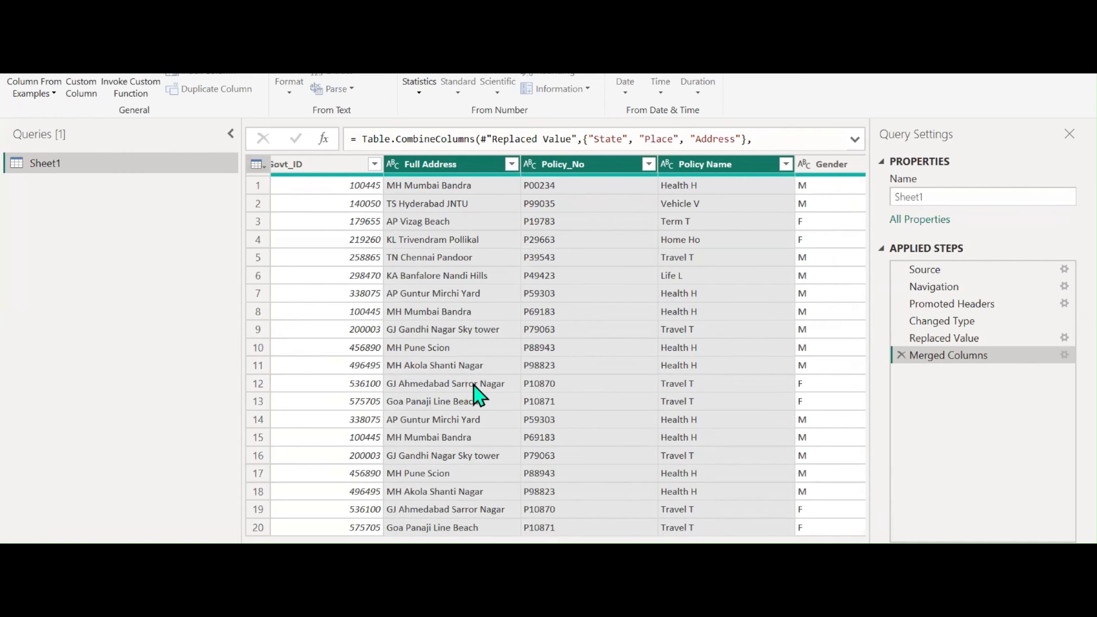
{"action": "left_click", "coordinate": [971, 338]}
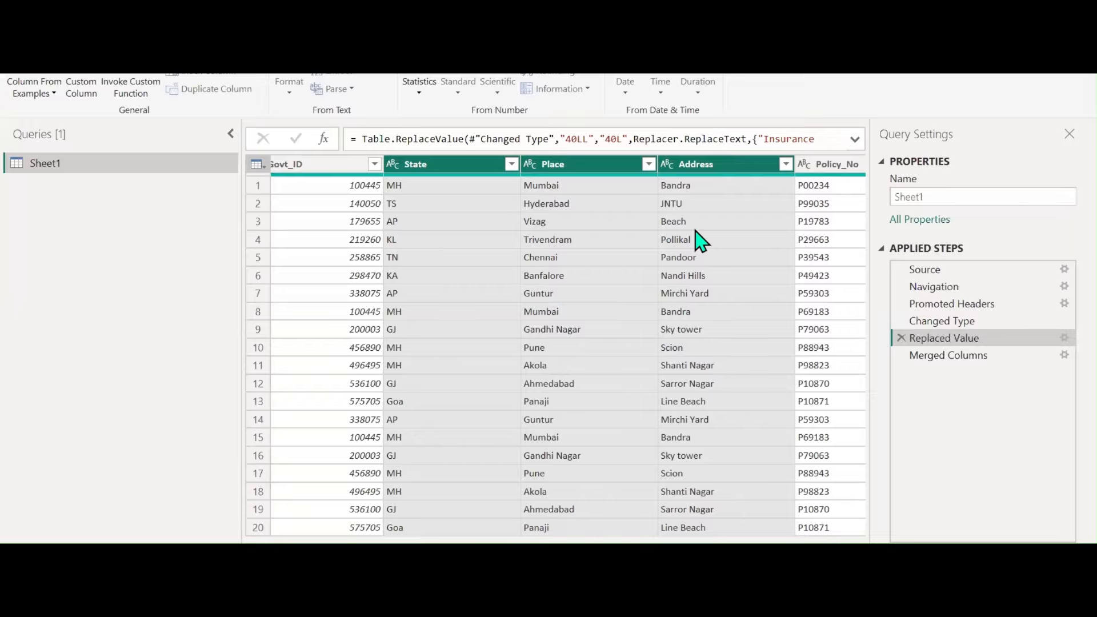
{"action": "left_click", "coordinate": [899, 356]}
Create a Full Address column from the example 'MH Mumbai Bandra', merging State, Place and Address
{"action": "left_click", "coordinate": [42, 93]}
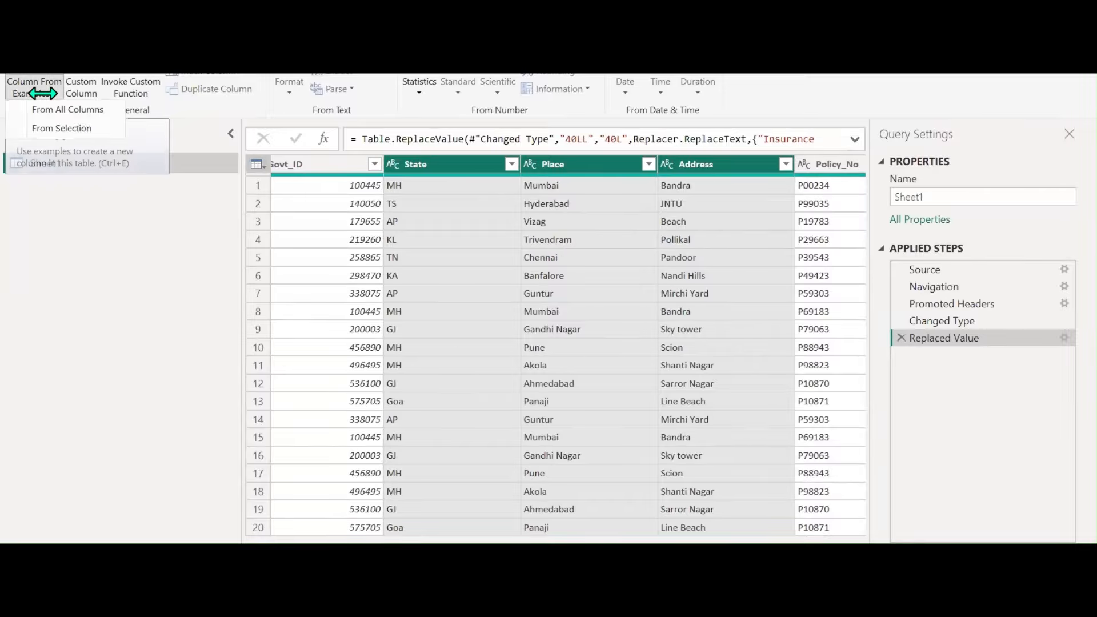
{"action": "left_click", "coordinate": [43, 128]}
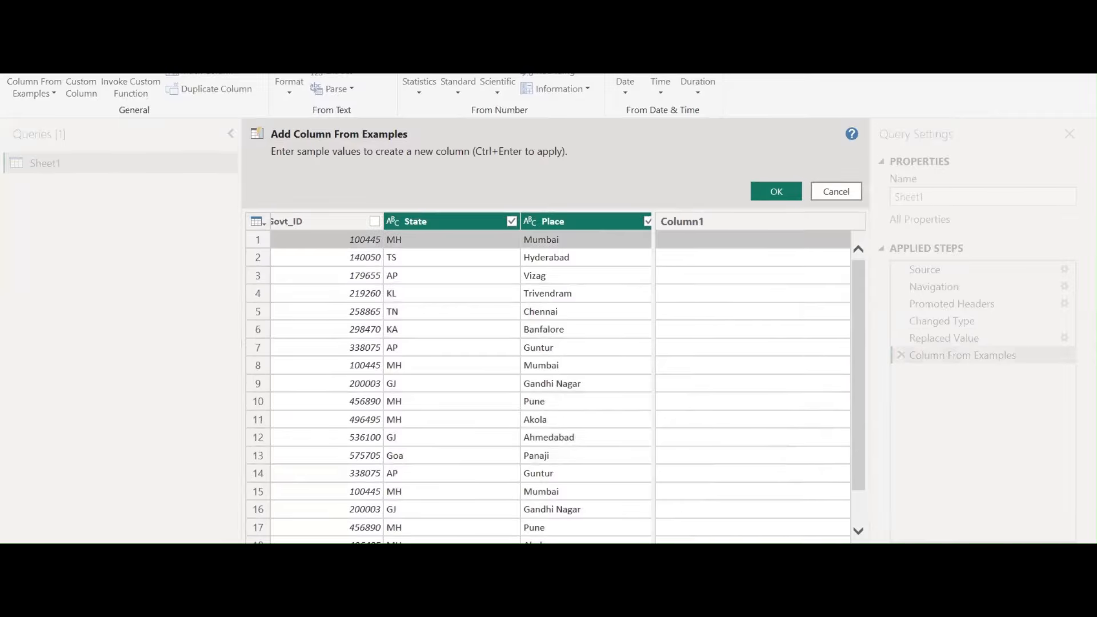
{"action": "double_click", "coordinate": [690, 238]}
{"action": "scroll", "coordinate": [461, 377], "scroll_direction": "right", "scroll_amount": 2}
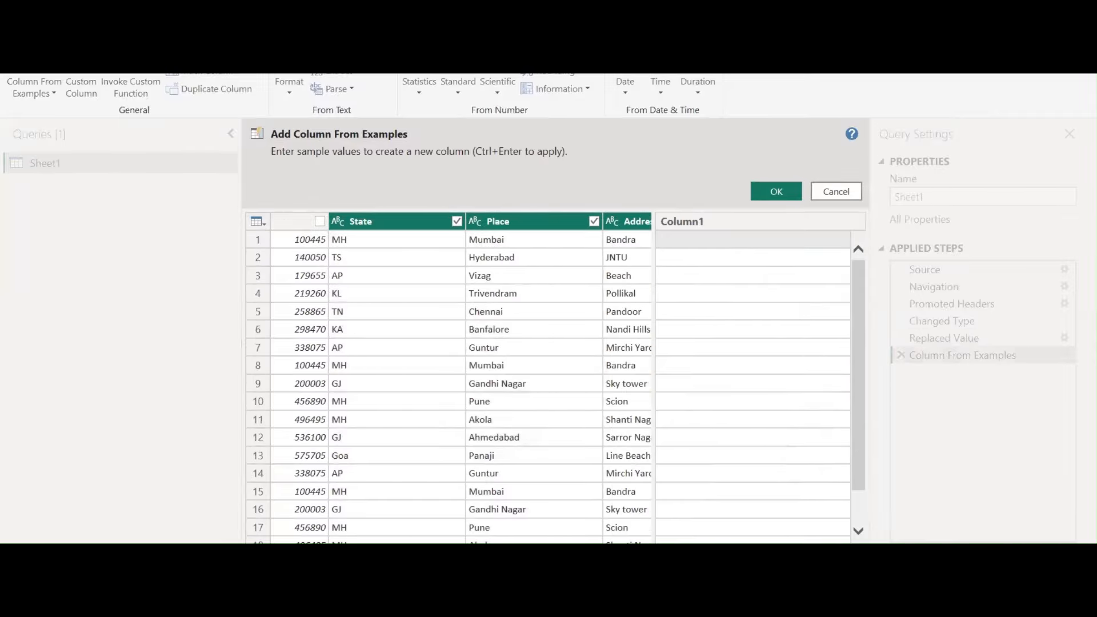
{"action": "left_click", "coordinate": [680, 242]}
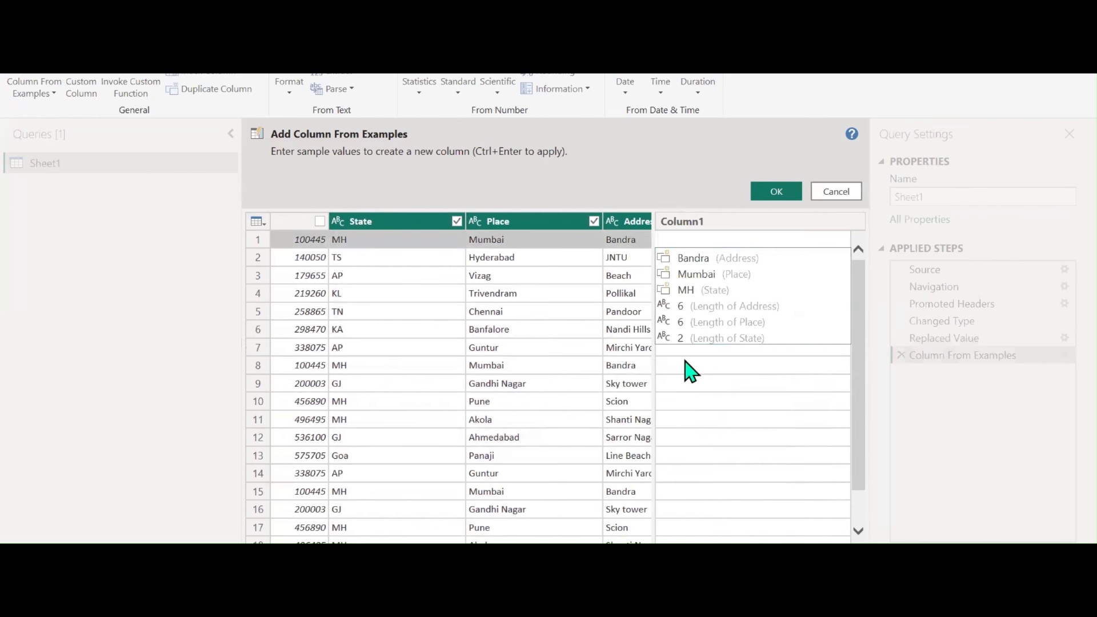
{"action": "type", "text": "MH Mumbai Bandra"}
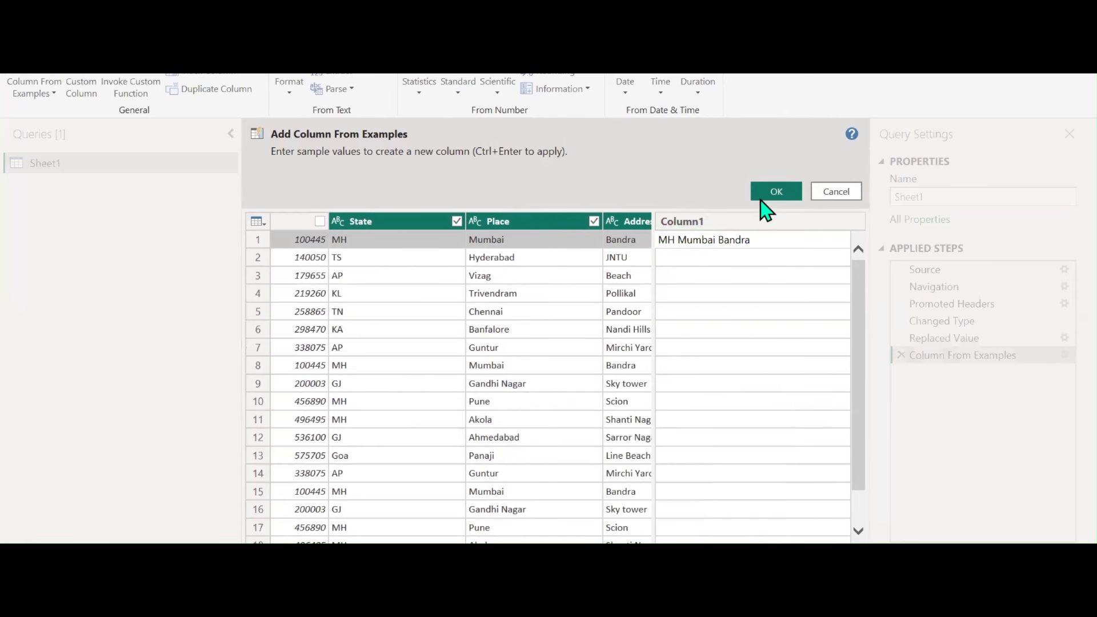
{"action": "key", "text": "Return"}
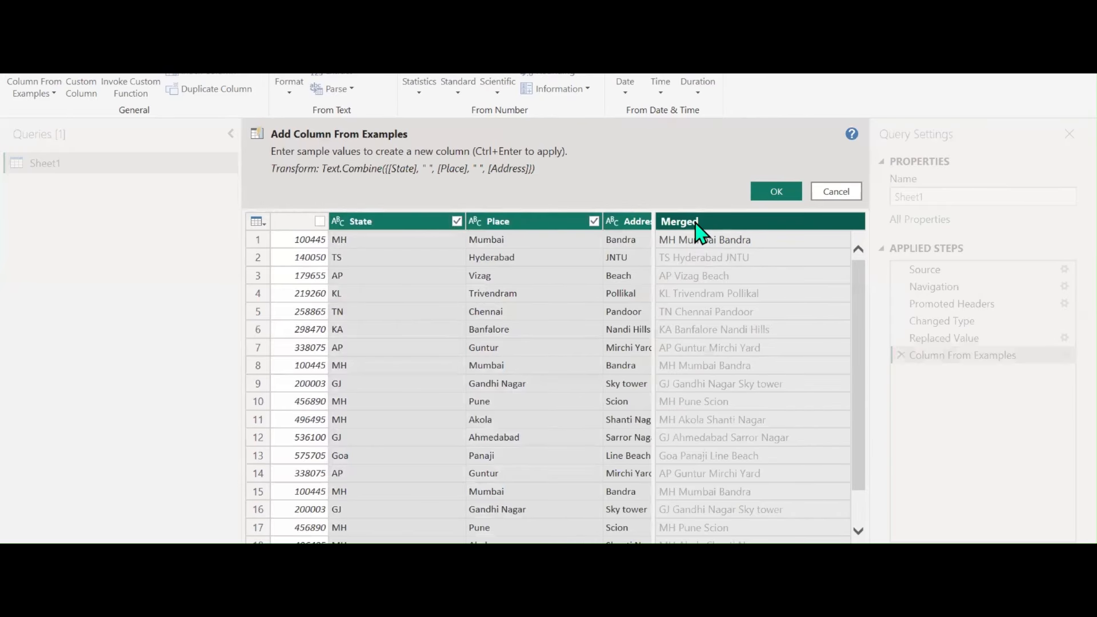
{"action": "double_click", "coordinate": [700, 228]}
{"action": "type", "text": "Full Address"}
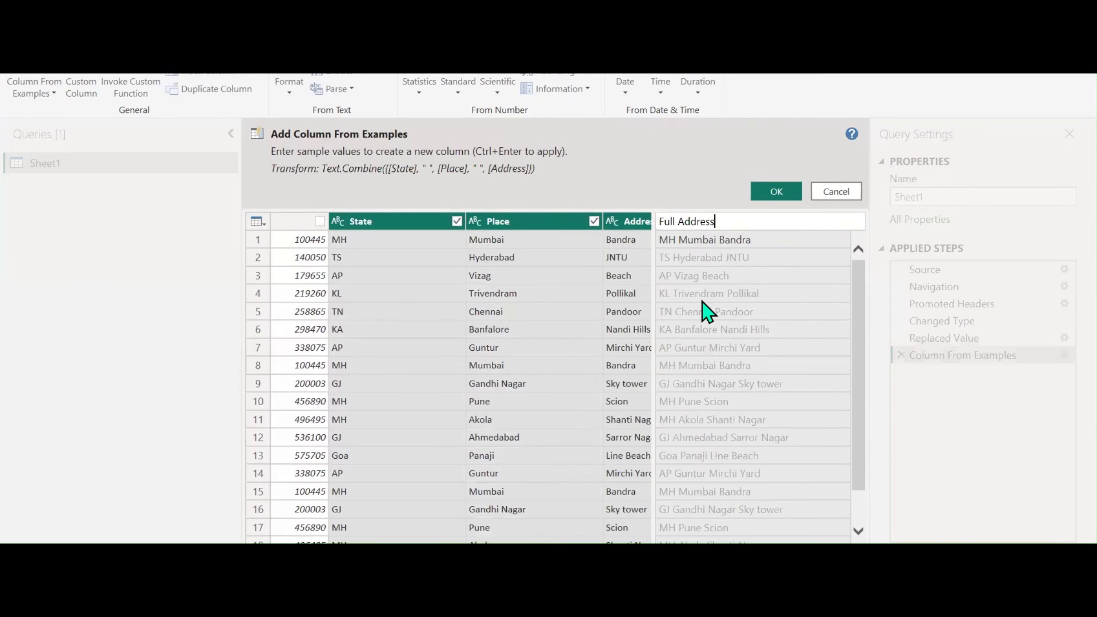
{"action": "key", "text": "Return"}
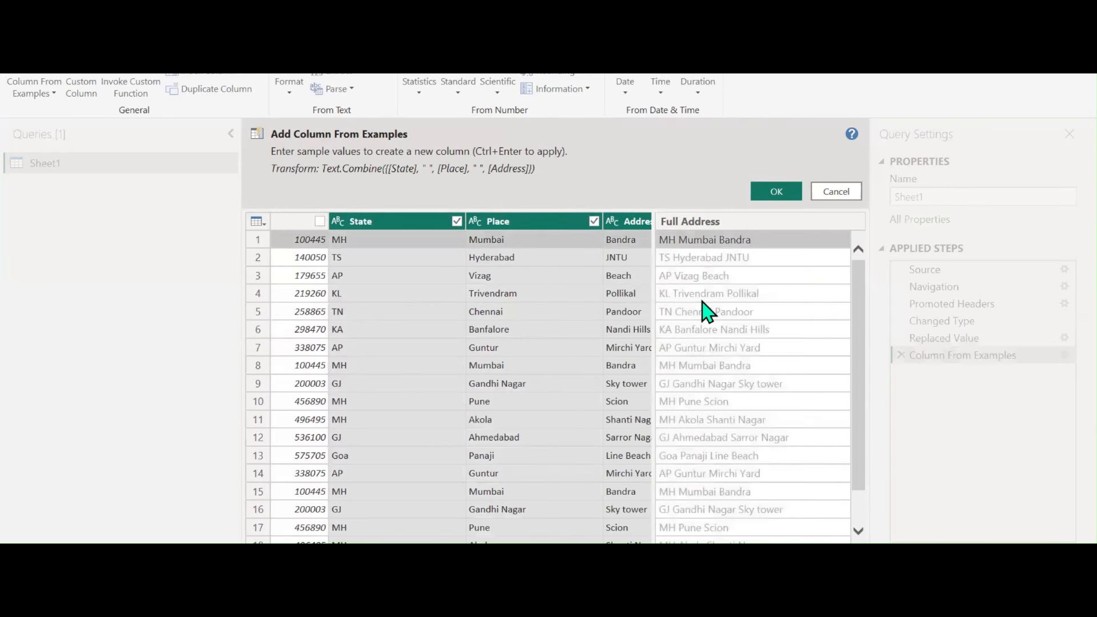
{"action": "left_click", "coordinate": [768, 190]}
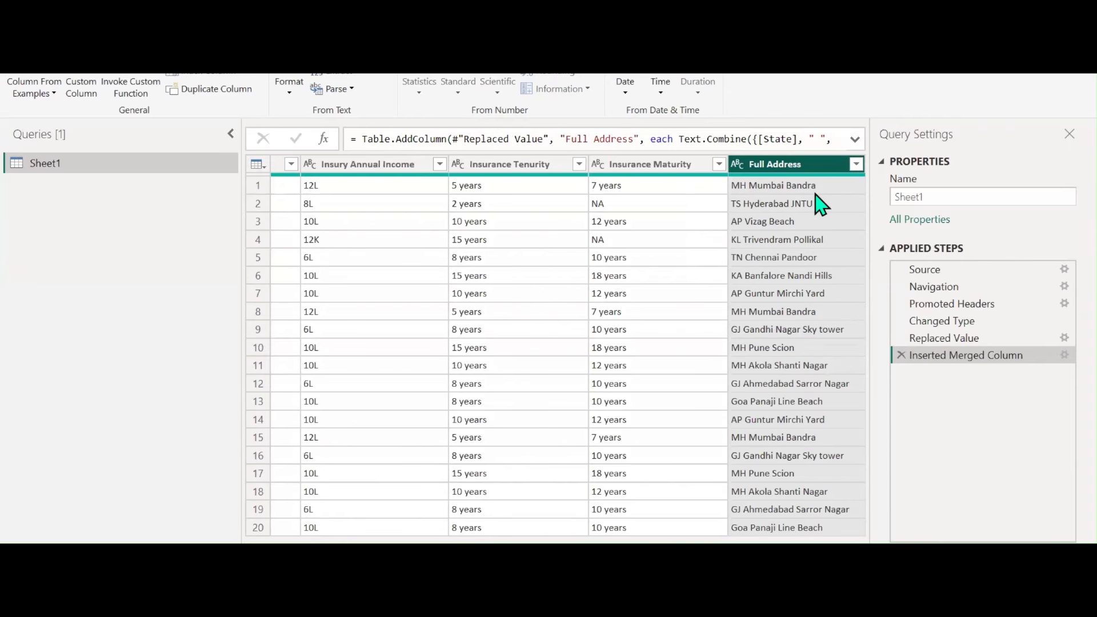
{"action": "left_click", "coordinate": [1064, 356]}
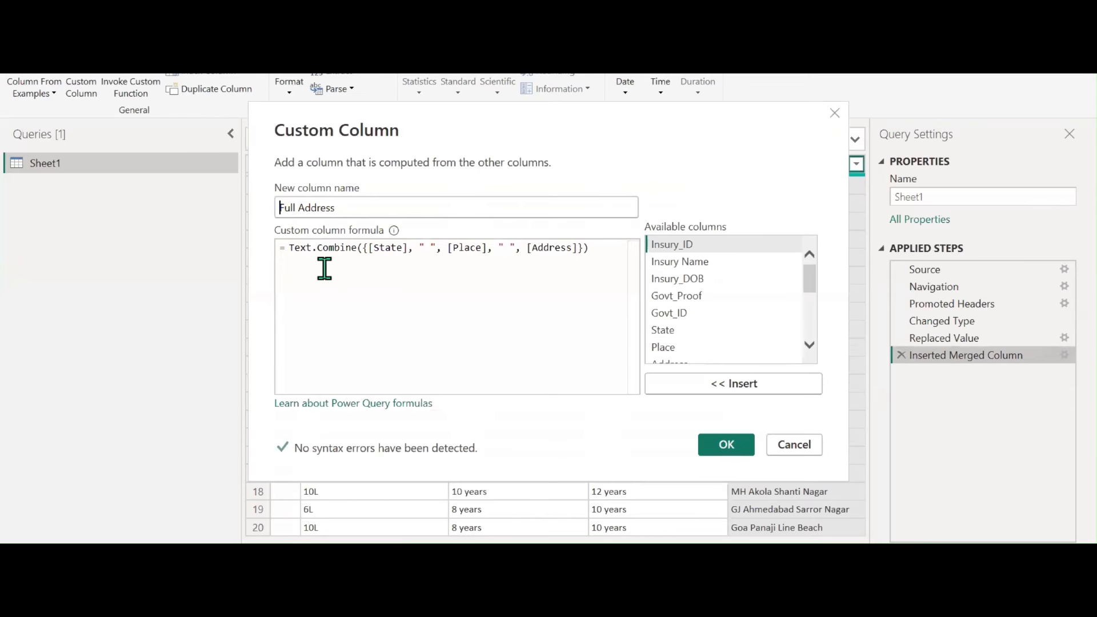
{"action": "left_click", "coordinate": [792, 446]}
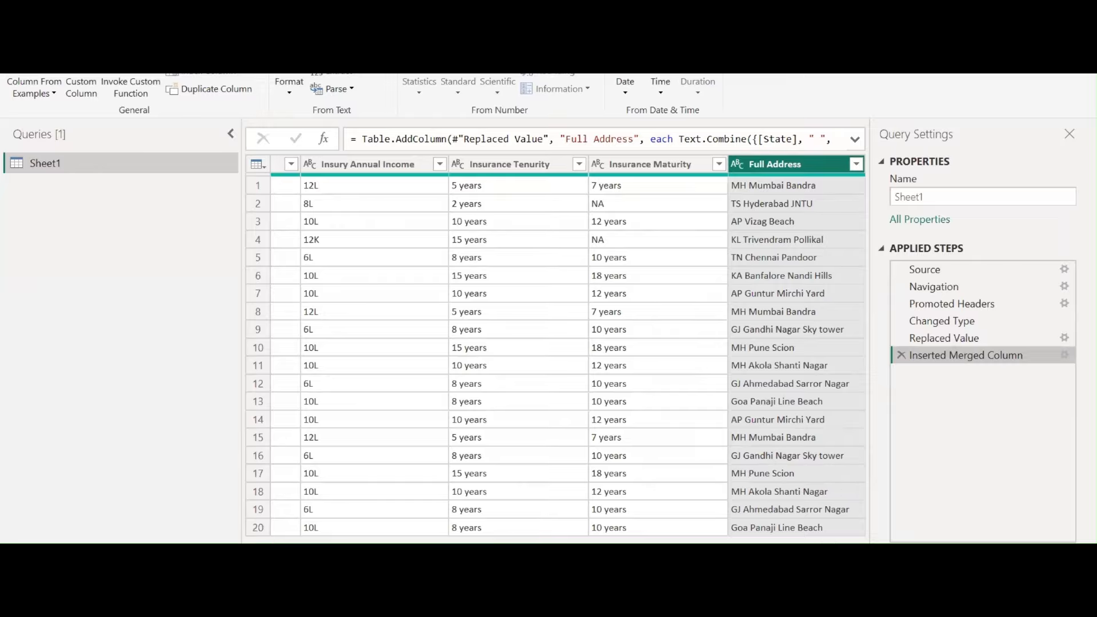
{"action": "left_click_drag", "start_coordinate": [725, 546], "coordinate": [748, 540]}
Use Replace Values on the row-4 cell to turn 12K into 12L in Insury Annual Income
{"action": "left_click", "coordinate": [465, 178]}
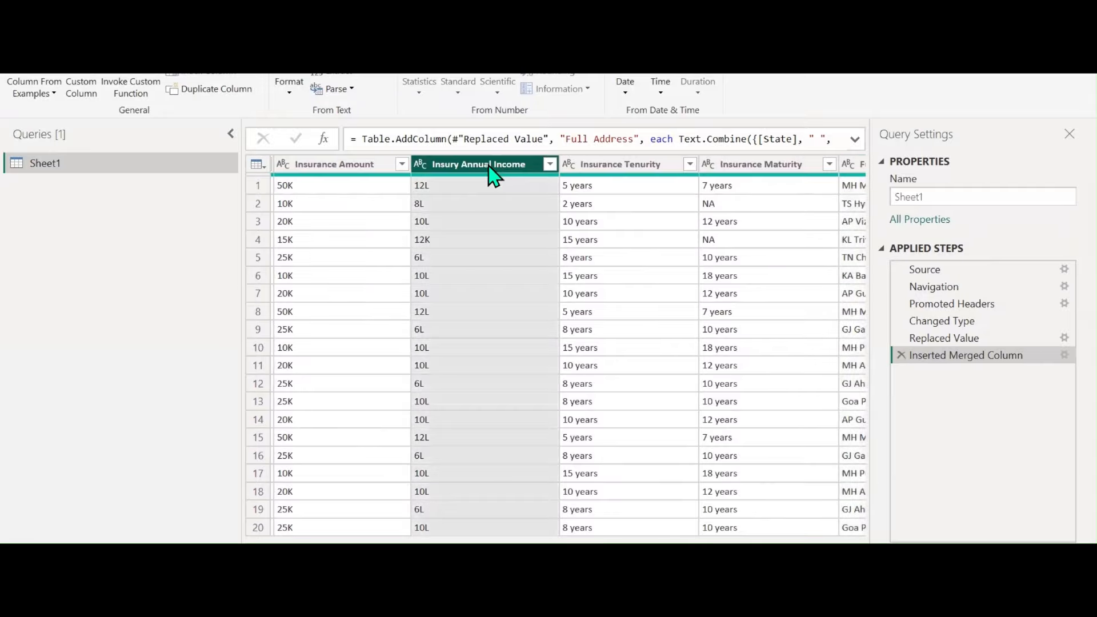
{"action": "left_click", "coordinate": [440, 247]}
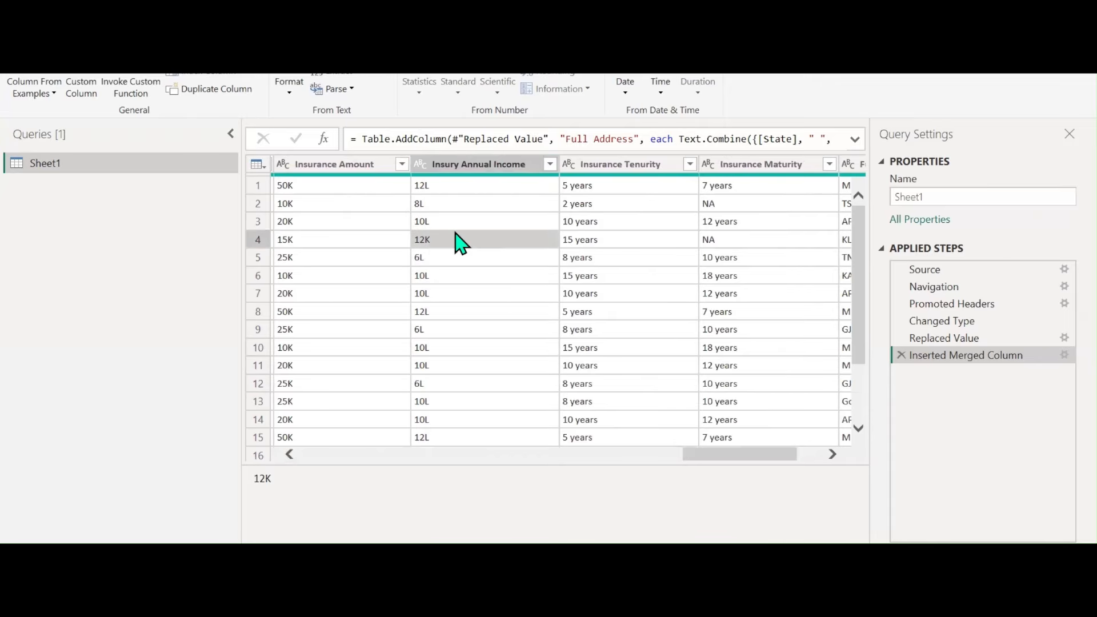
{"action": "scroll", "coordinate": [489, 303], "scroll_direction": "down", "scroll_amount": 2}
{"action": "scroll", "coordinate": [489, 311], "scroll_direction": "up", "scroll_amount": 2}
{"action": "right_click", "coordinate": [437, 245]}
{"action": "left_click", "coordinate": [480, 289]}
{"action": "type", "text": "12"}
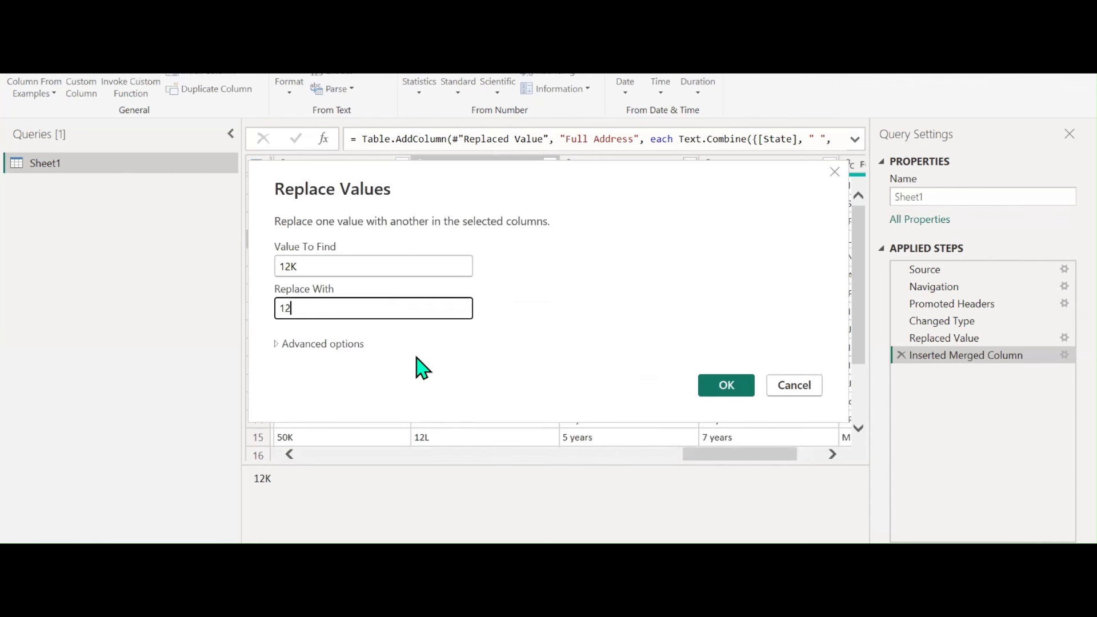
{"action": "type", "text": "L"}
{"action": "left_click", "coordinate": [723, 383]}
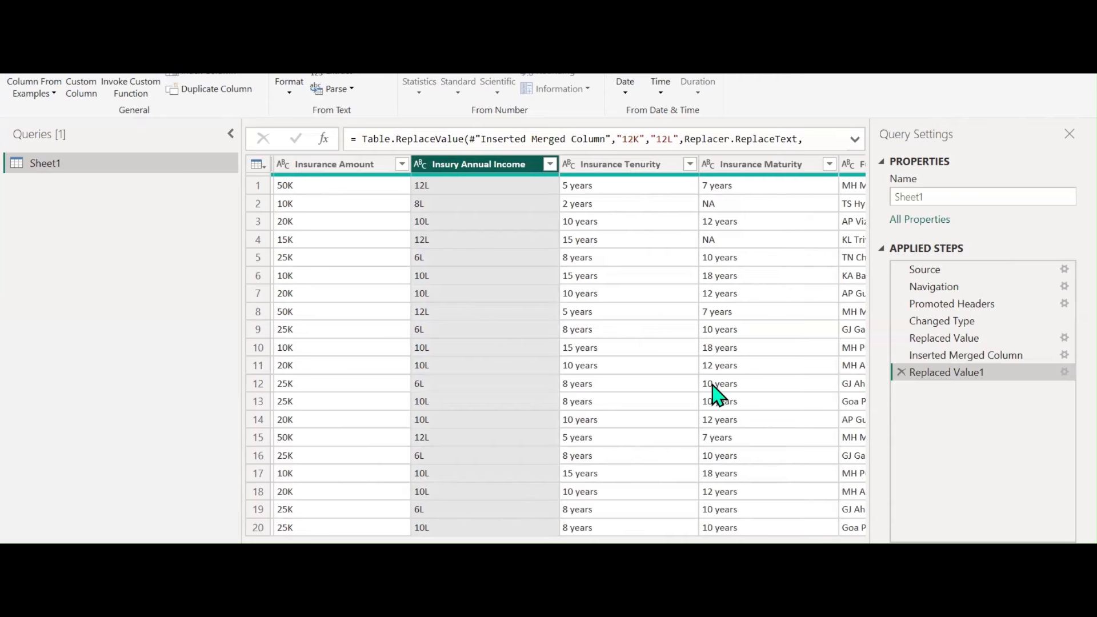
{"action": "scroll", "coordinate": [555, 345], "scroll_direction": "left", "scroll_amount": 10}
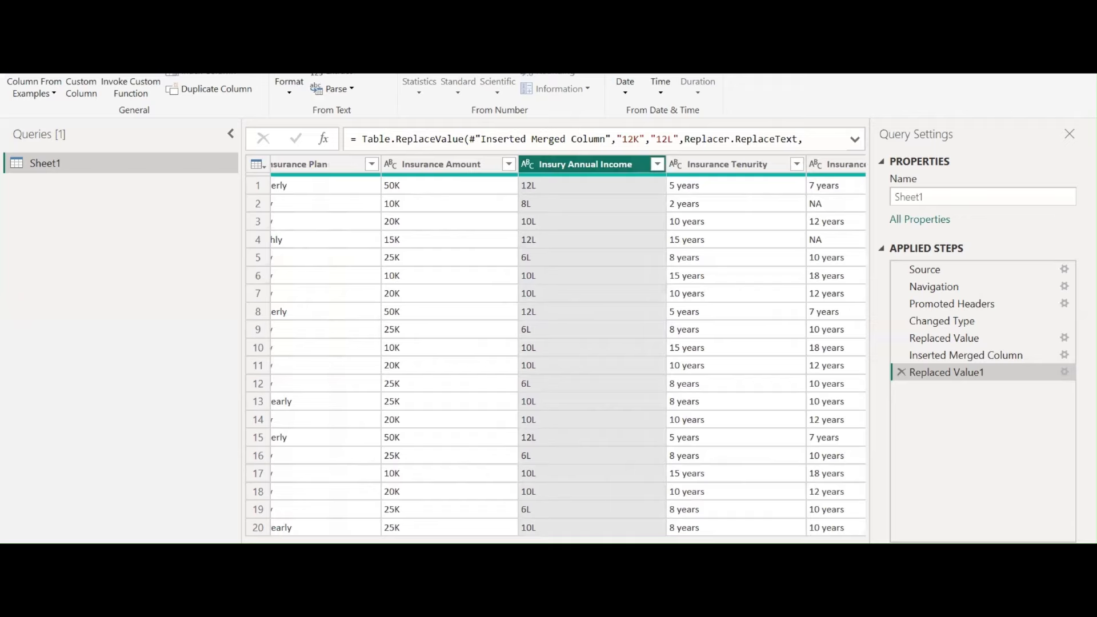
Select the State through Address columns and start a column from examples from that selection
{"action": "scroll", "coordinate": [569, 346], "scroll_direction": "left", "scroll_amount": 8}
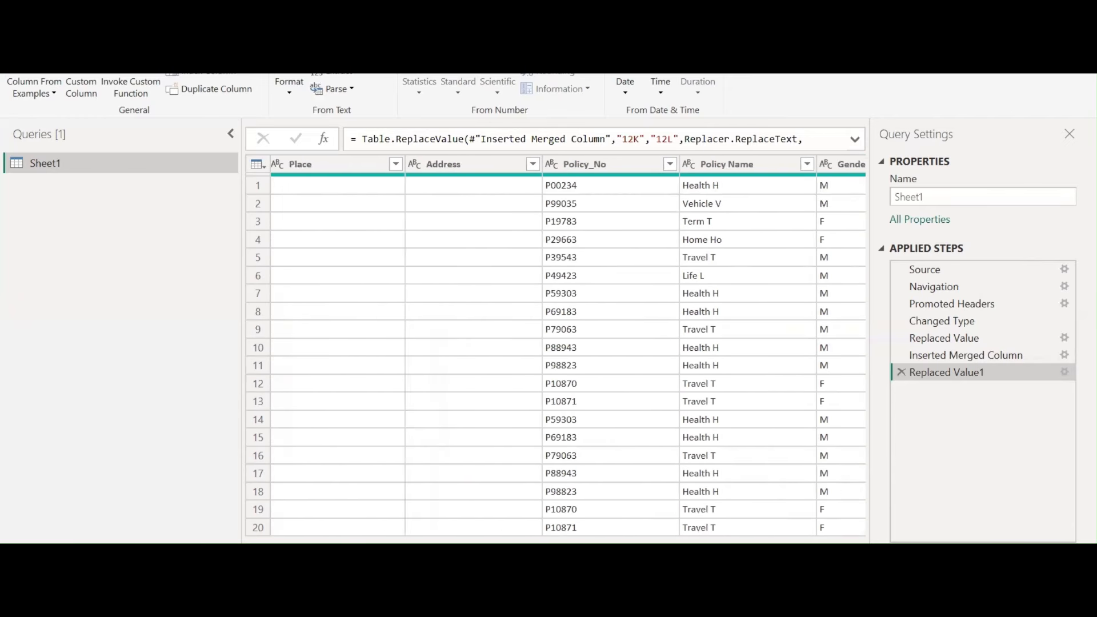
{"action": "scroll", "coordinate": [556, 346], "scroll_direction": "left", "scroll_amount": 5}
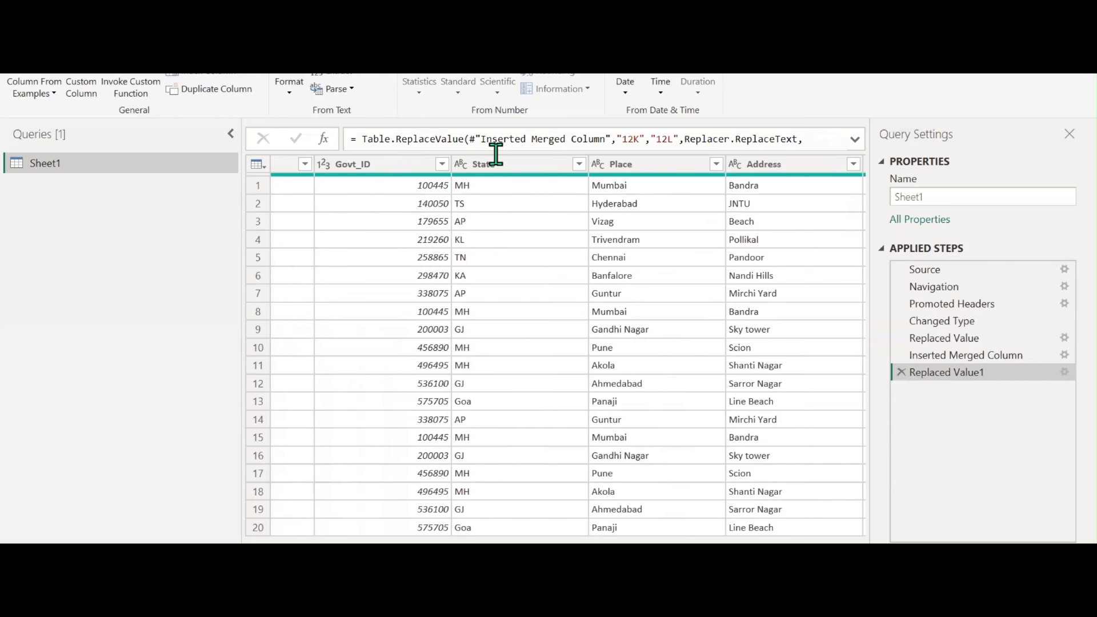
{"action": "left_click", "coordinate": [551, 163]}
{"action": "left_click", "coordinate": [769, 171], "text": "shift"}
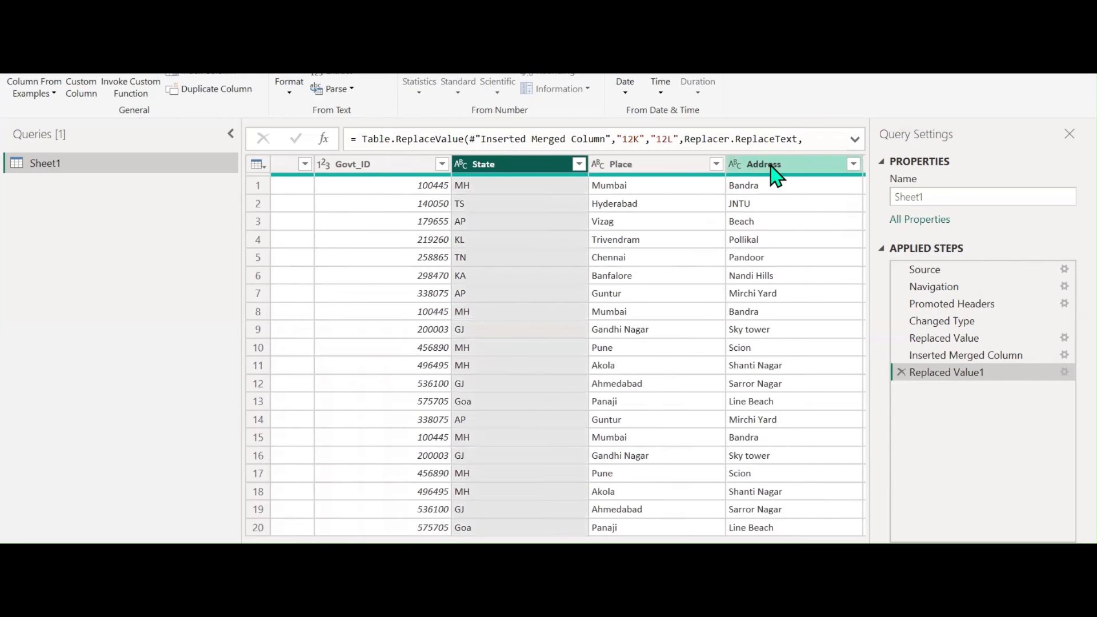
{"action": "left_click", "coordinate": [35, 92]}
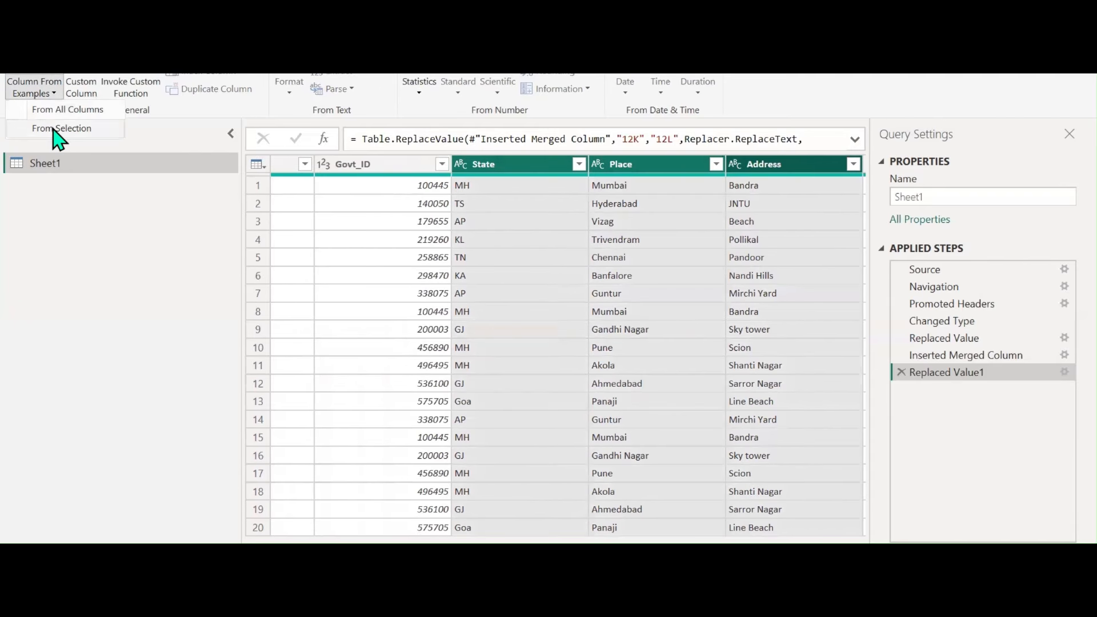
{"action": "left_click", "coordinate": [54, 129]}
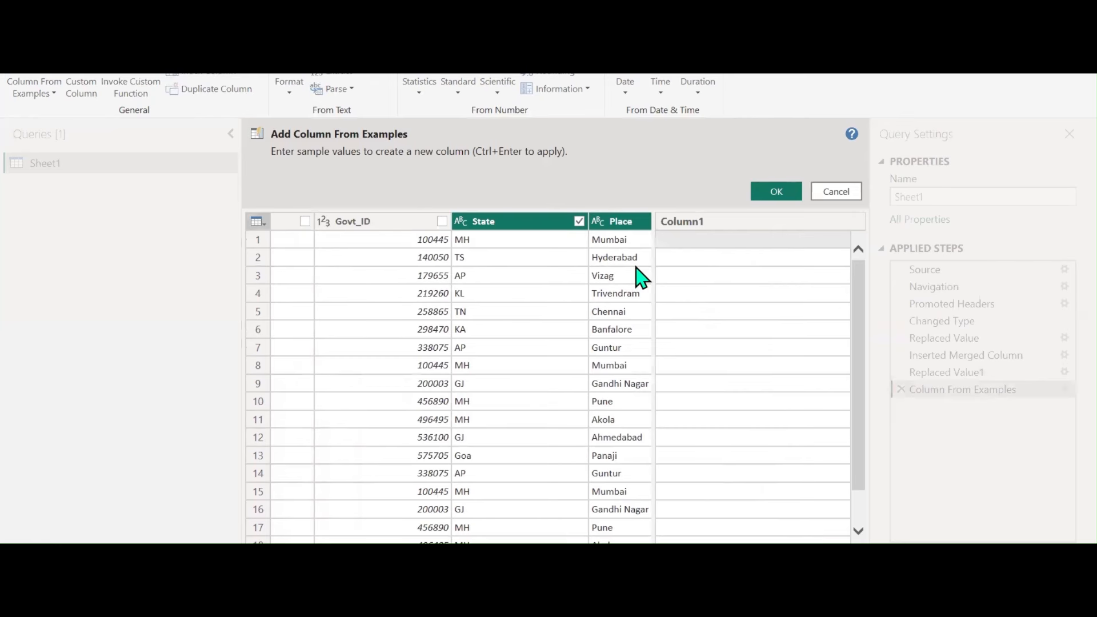
Enter an 'MH-' example, then change the separator after MH to a semicolon
{"action": "scroll", "coordinate": [448, 379], "scroll_direction": "right", "scroll_amount": 3}
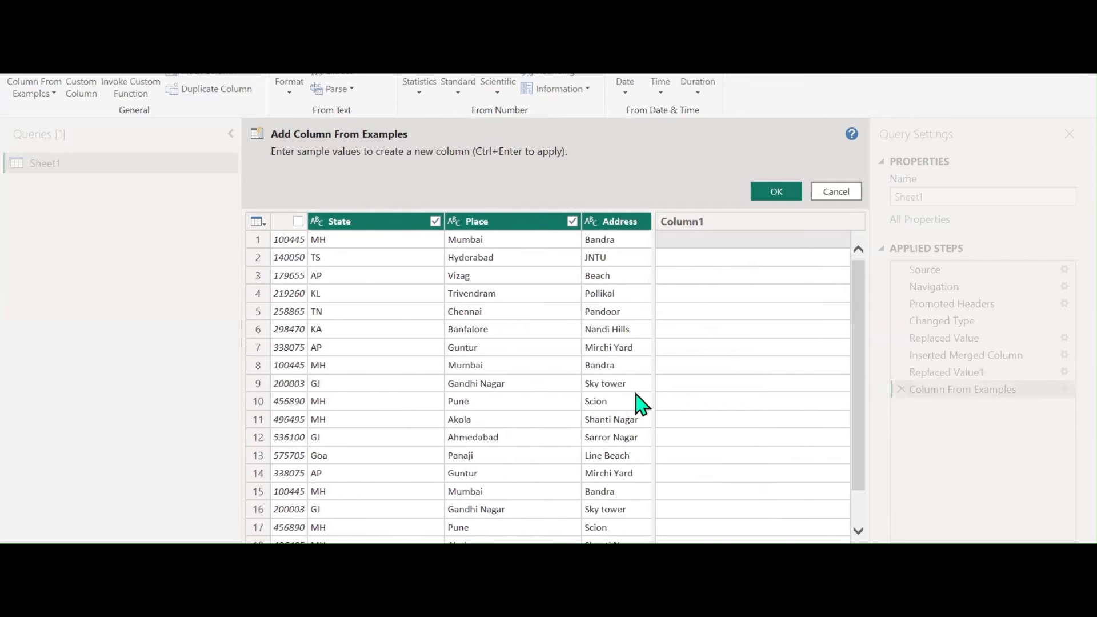
{"action": "left_click", "coordinate": [689, 242]}
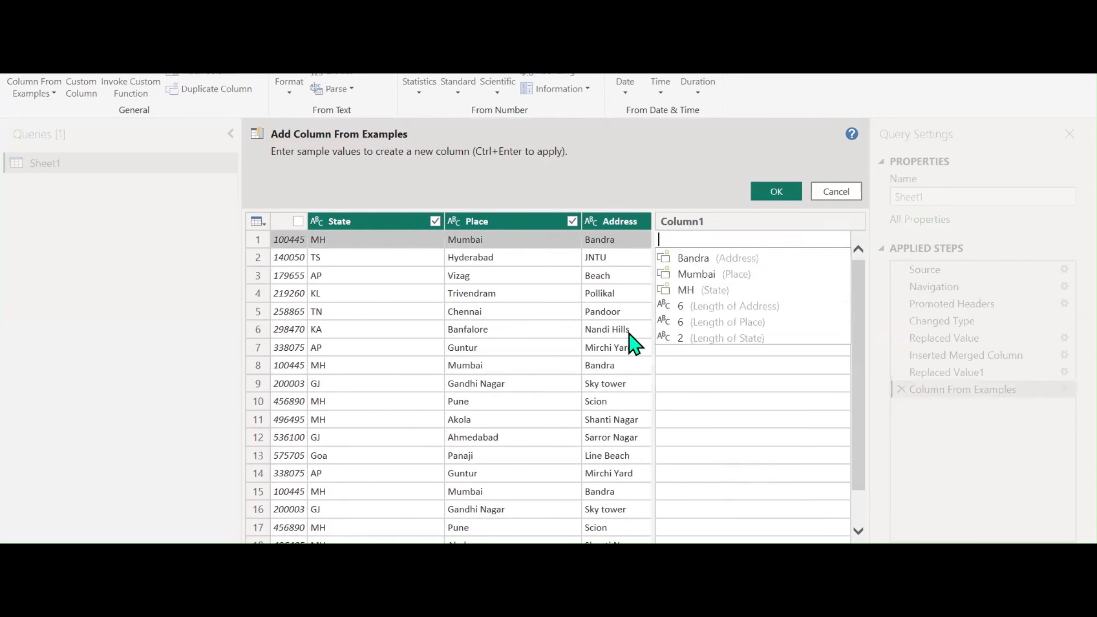
{"action": "type", "text": "MH"}
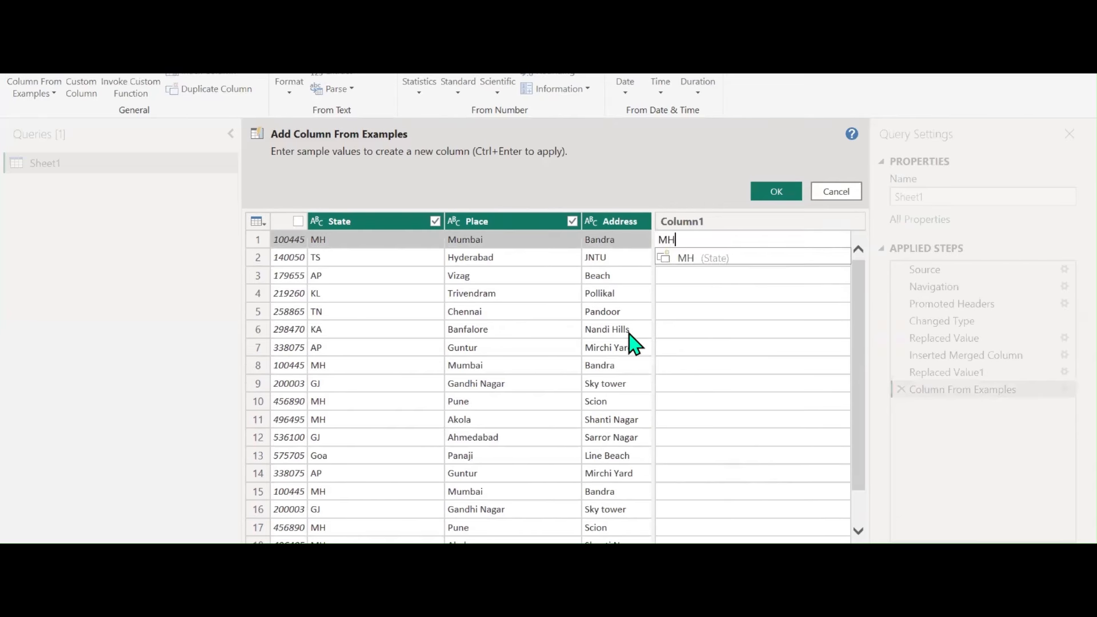
{"action": "type", "text": "-Mumbai-Bandra"}
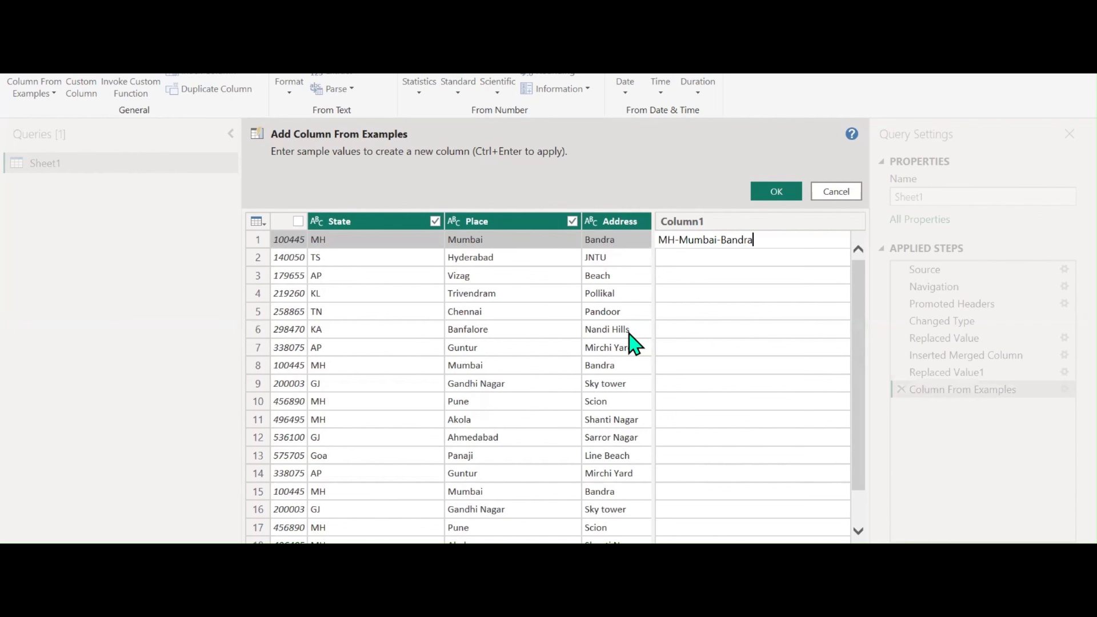
{"action": "key", "text": "Return"}
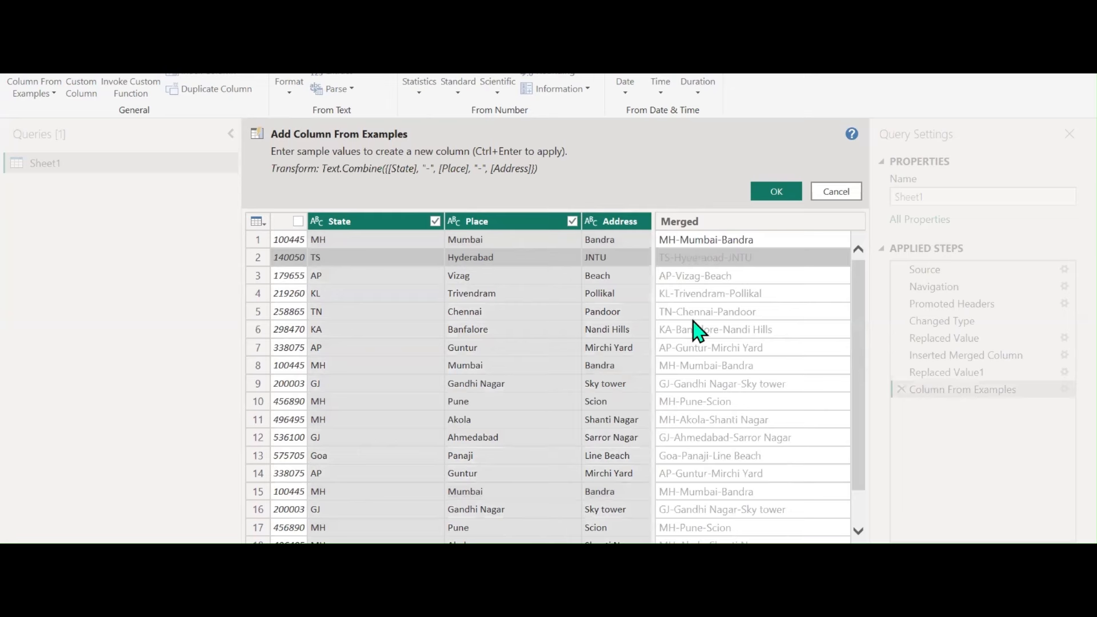
{"action": "left_click", "coordinate": [675, 240]}
{"action": "left_click", "coordinate": [675, 241]}
{"action": "key", "text": "BackSpace"}
{"action": "type", "text": ";"}
{"action": "key", "text": "Return"}
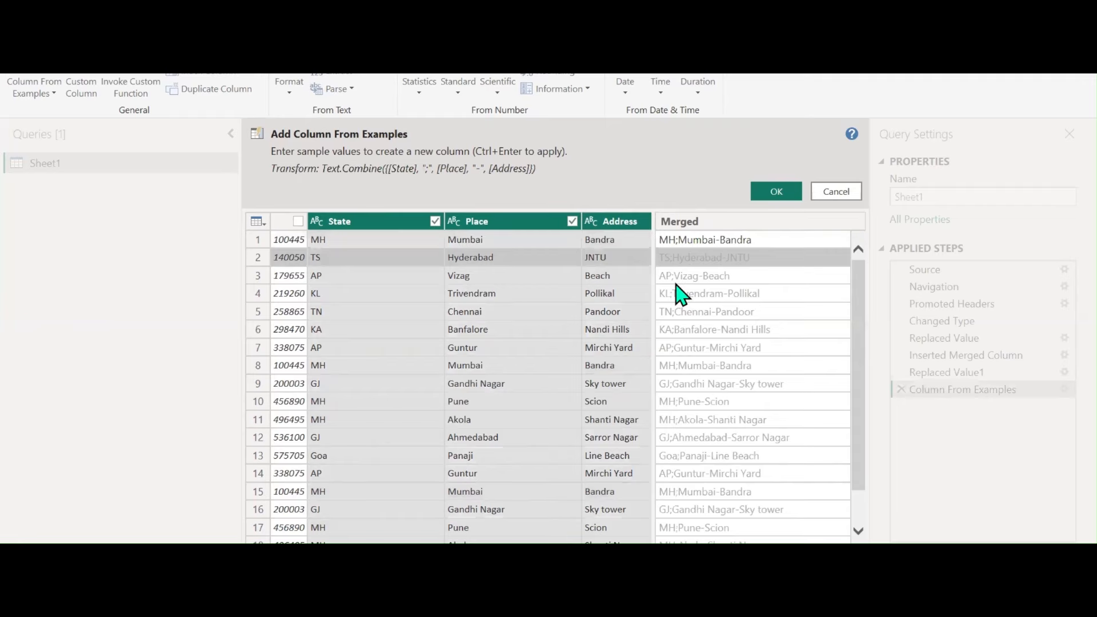
Swap the hyphen before Bandra for '=', then cancel the trial column and reopen Column From Examples
{"action": "left_click", "coordinate": [718, 242]}
{"action": "left_click", "coordinate": [719, 242]}
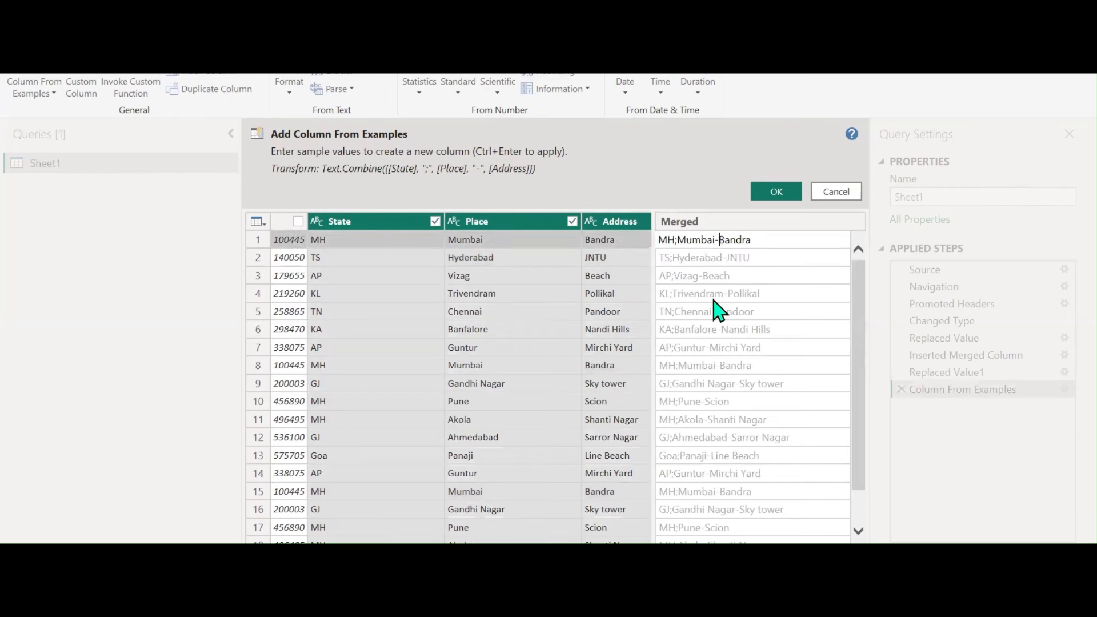
{"action": "key", "text": "BackSpace"}
{"action": "type", "text": "="}
{"action": "key", "text": "Return"}
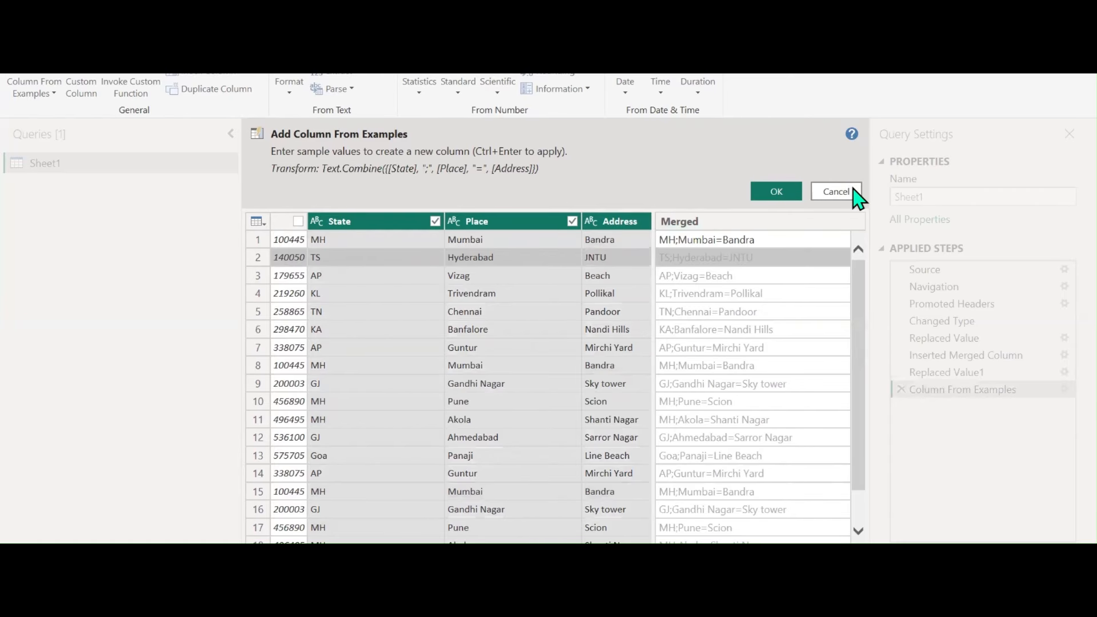
{"action": "left_click", "coordinate": [818, 192]}
{"action": "left_click", "coordinate": [40, 94]}
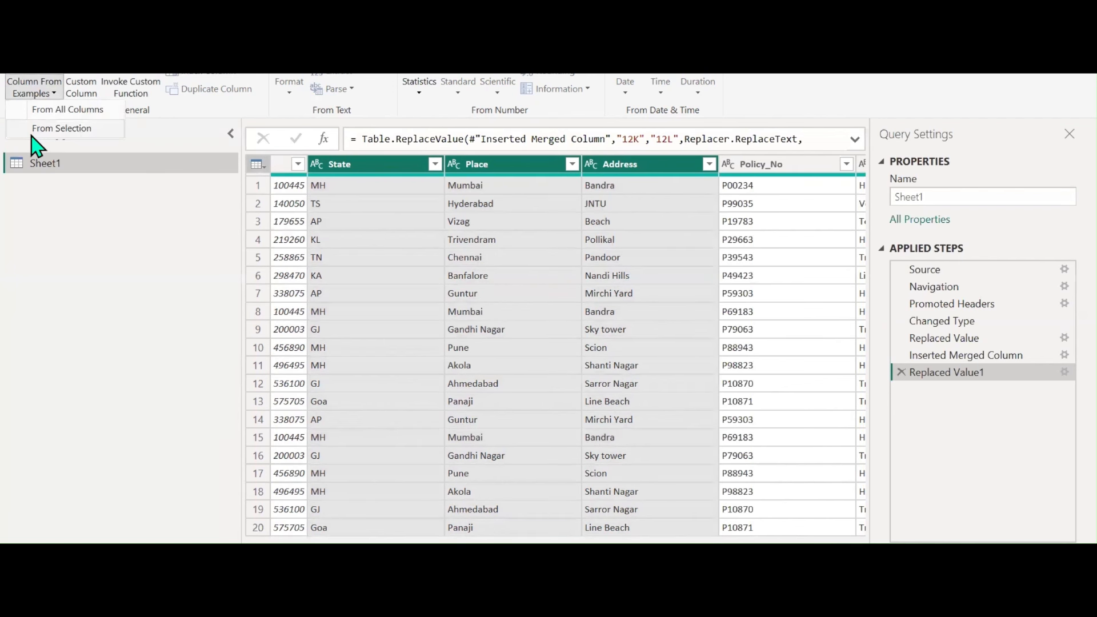
{"action": "left_click", "coordinate": [94, 275]}
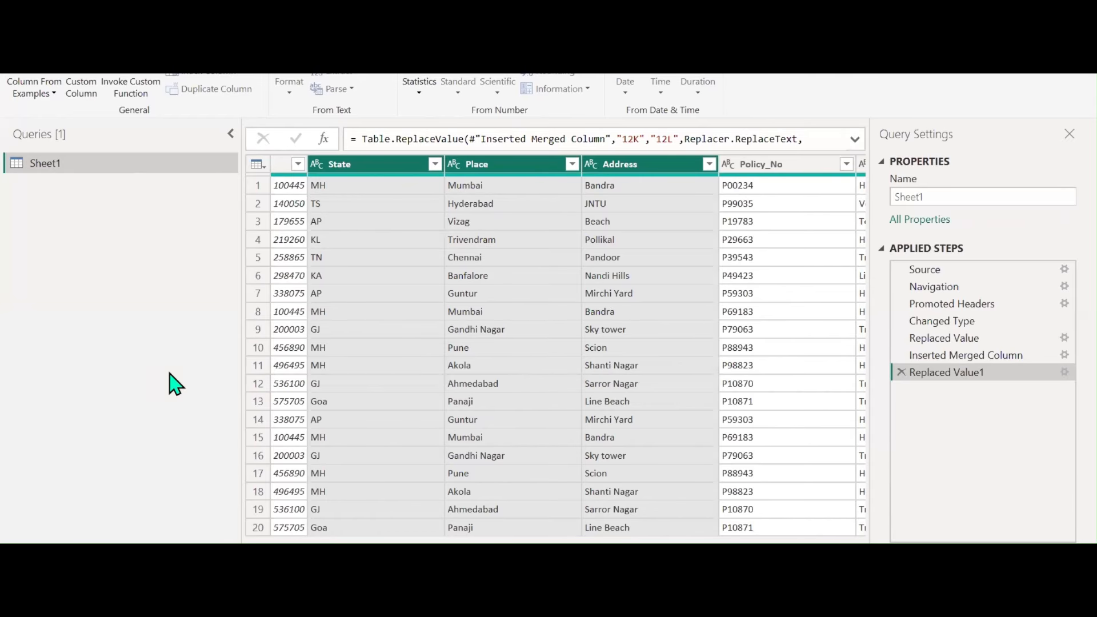
{"action": "scroll", "coordinate": [562, 346], "scroll_direction": "left", "scroll_amount": 10}
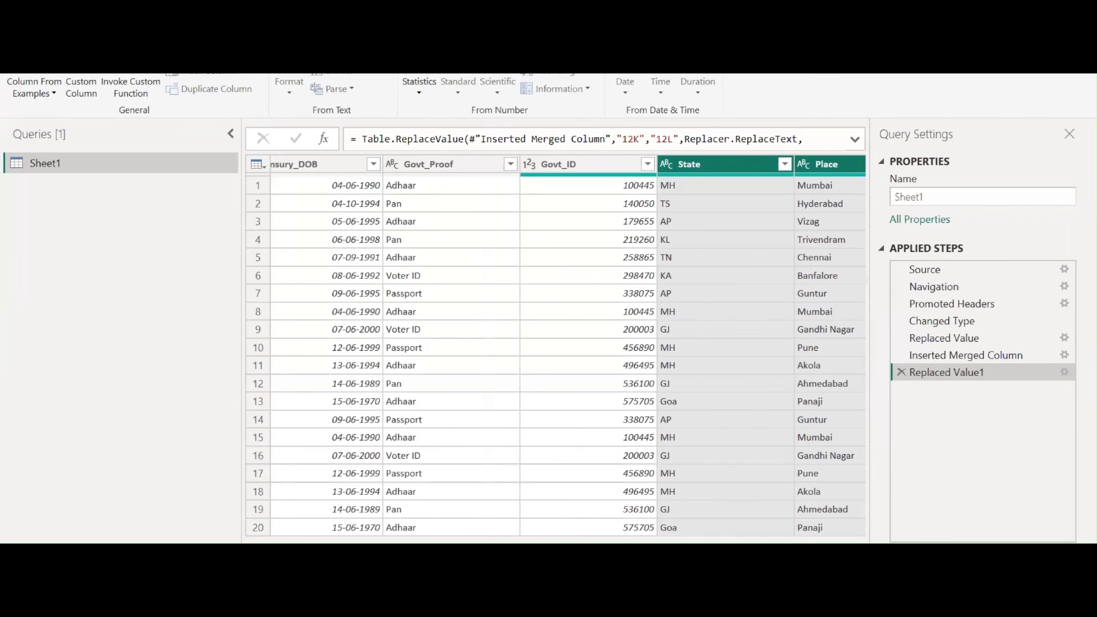
{"action": "scroll", "coordinate": [563, 345], "scroll_direction": "right", "scroll_amount": 10}
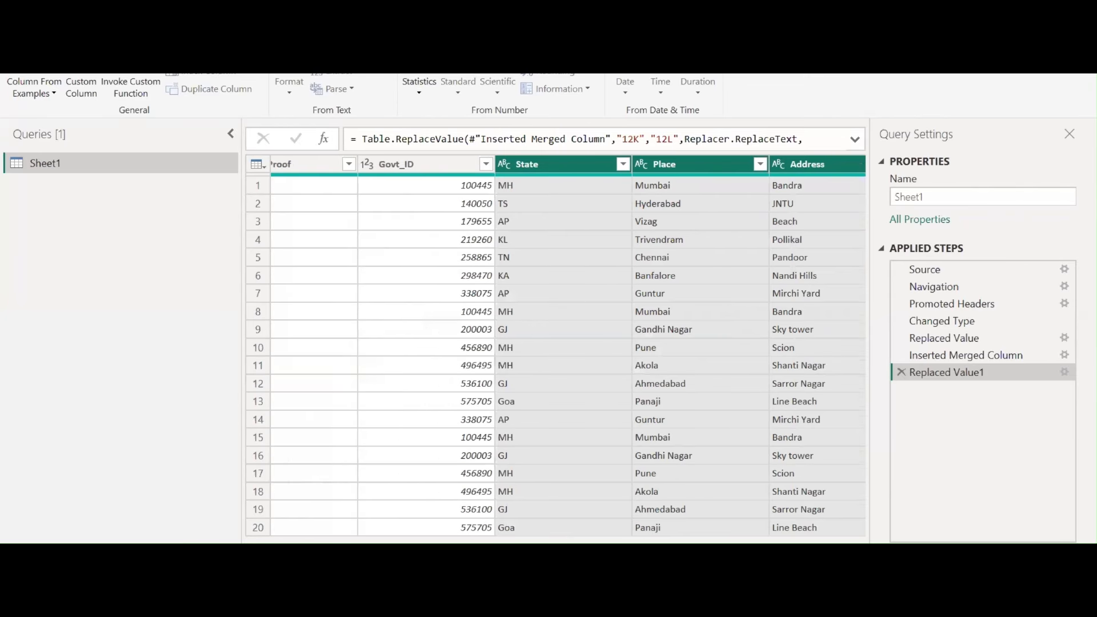
{"action": "scroll", "coordinate": [534, 257], "scroll_direction": "right", "scroll_amount": 3}
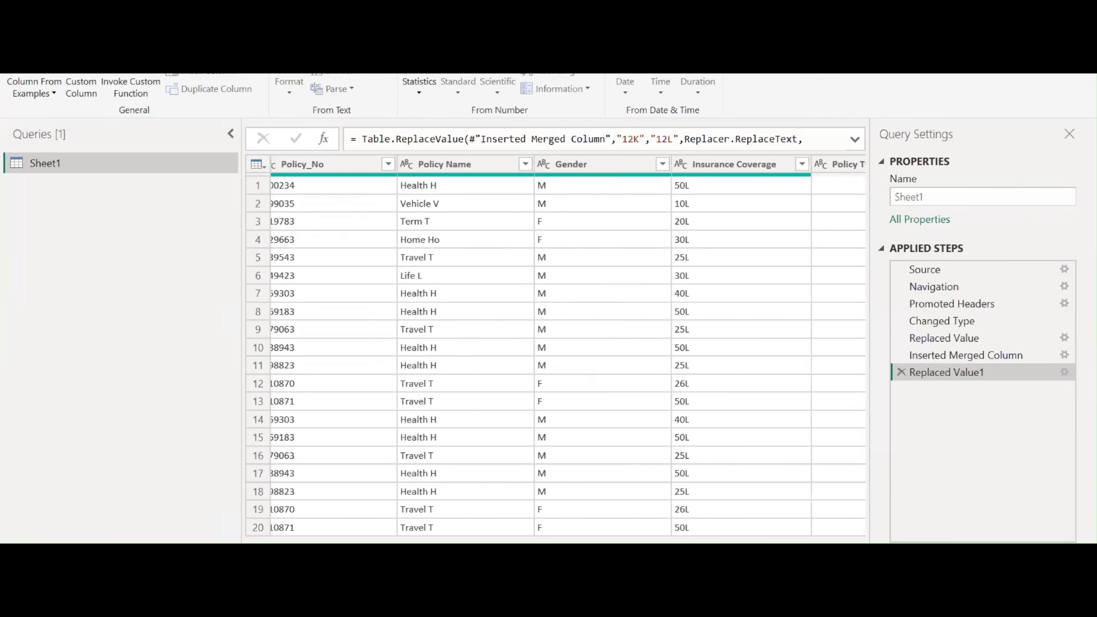
{"action": "left_click", "coordinate": [529, 165]}
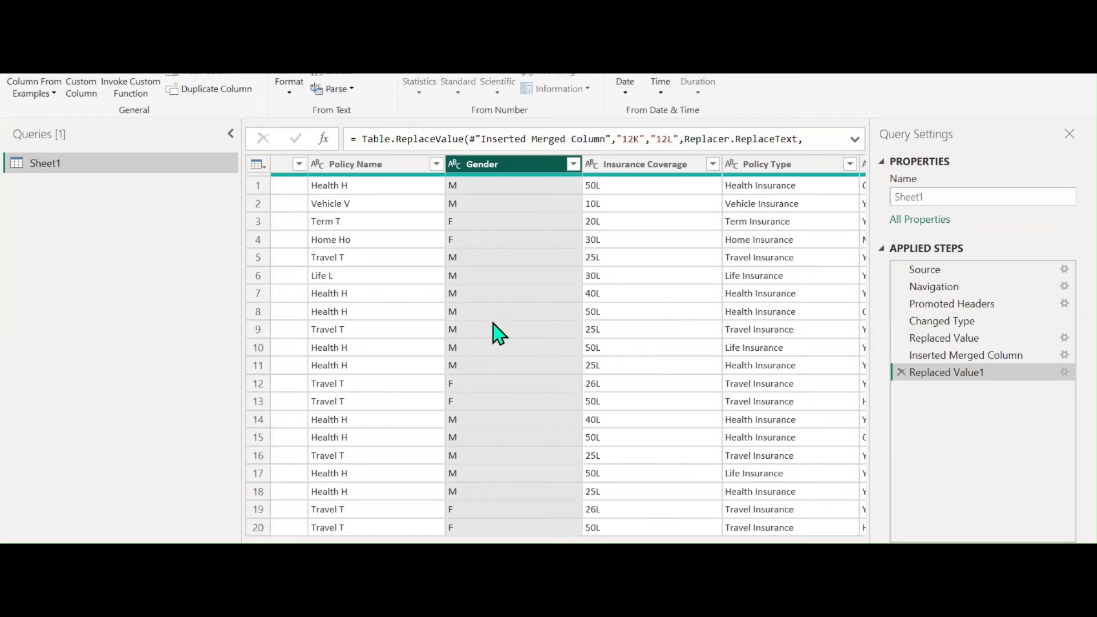
Create conditional column Gender New: if Gender equals M then Male, else Female
{"action": "left_click", "coordinate": [213, 74]}
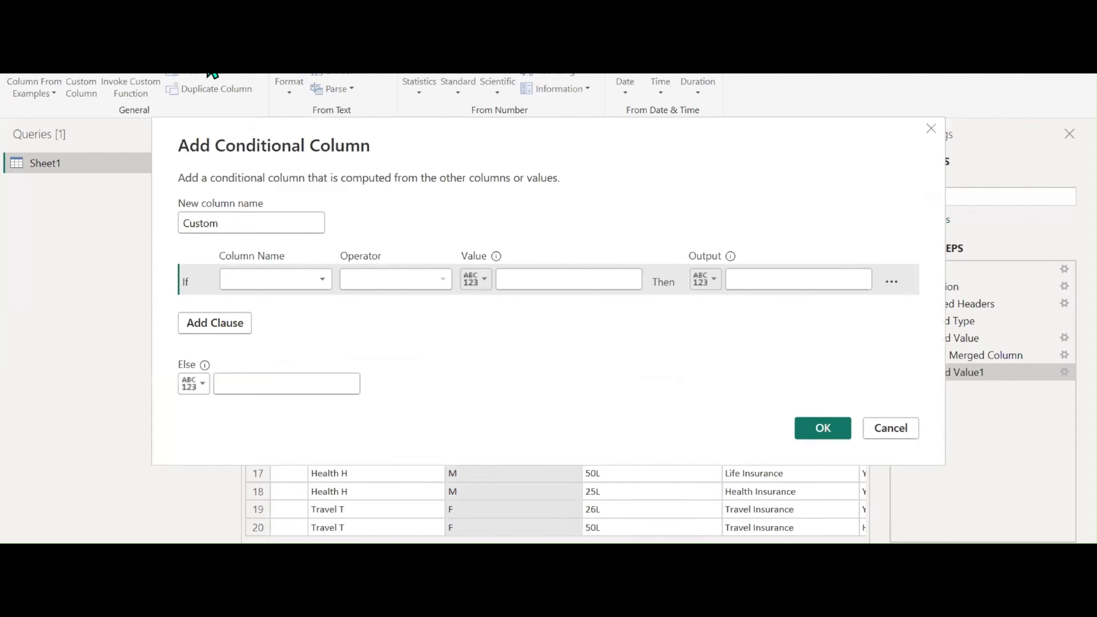
{"action": "double_click", "coordinate": [246, 227]}
{"action": "type", "text": "Gend"}
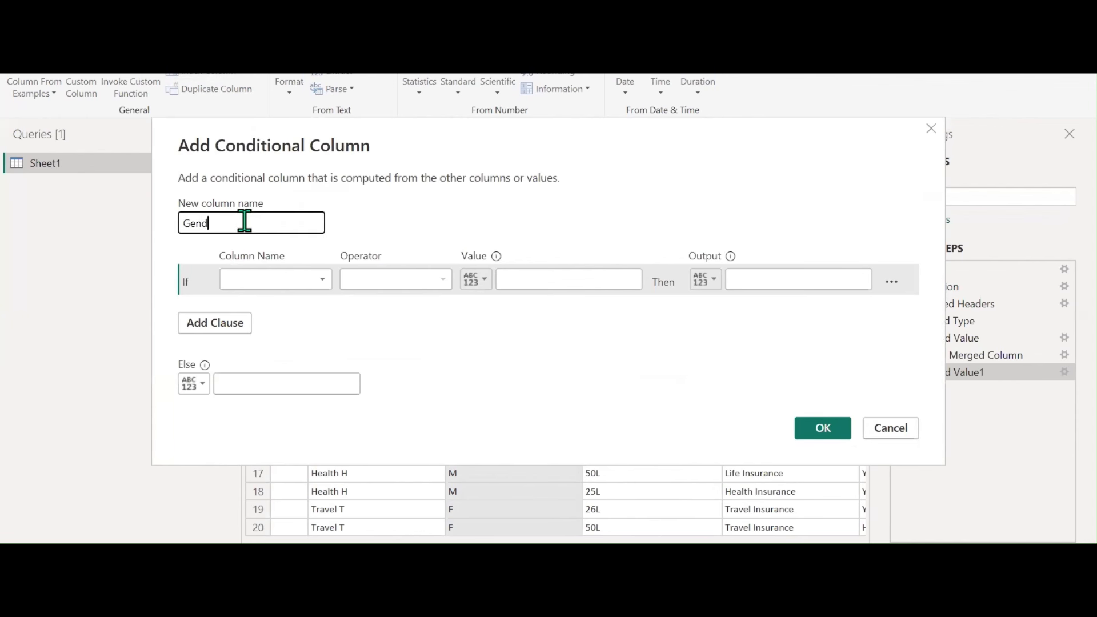
{"action": "type", "text": "er New"}
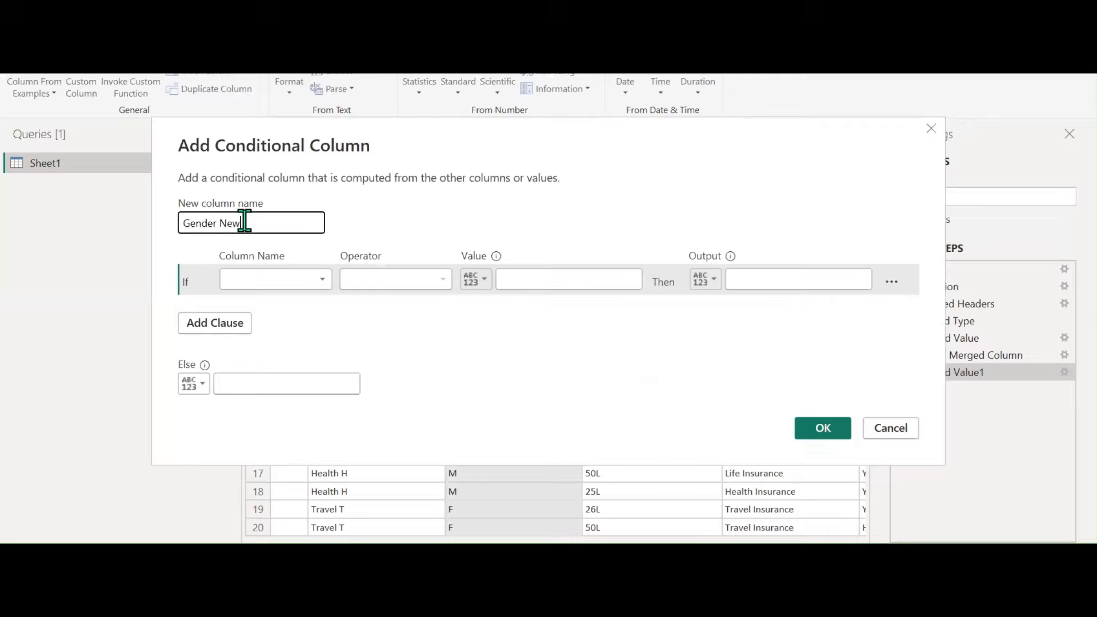
{"action": "left_click", "coordinate": [282, 280]}
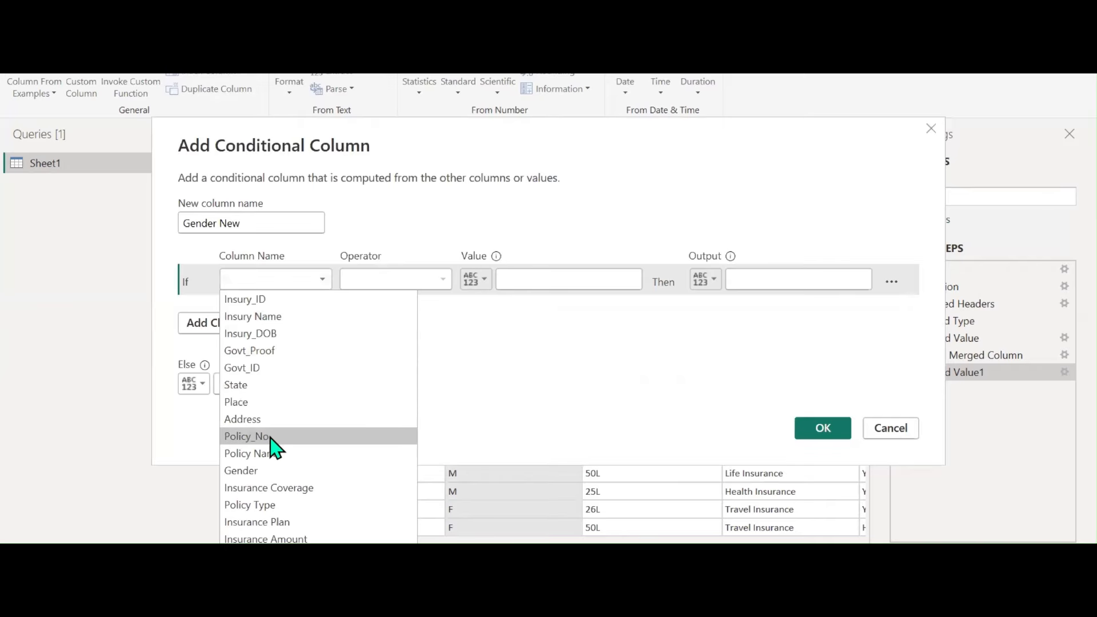
{"action": "left_click", "coordinate": [273, 471]}
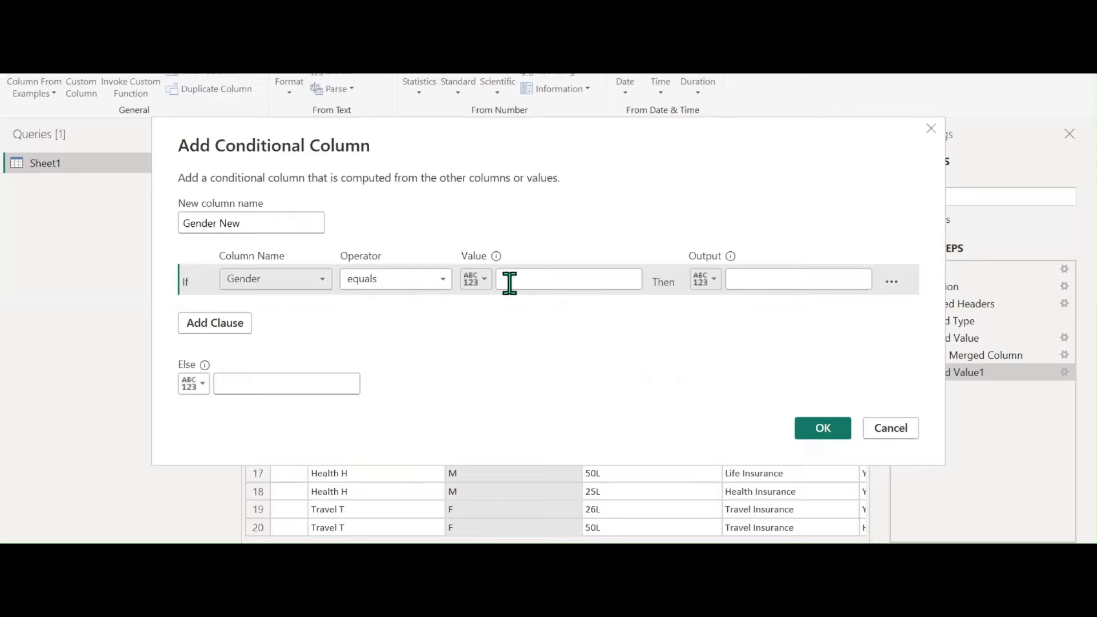
{"action": "left_click", "coordinate": [405, 285]}
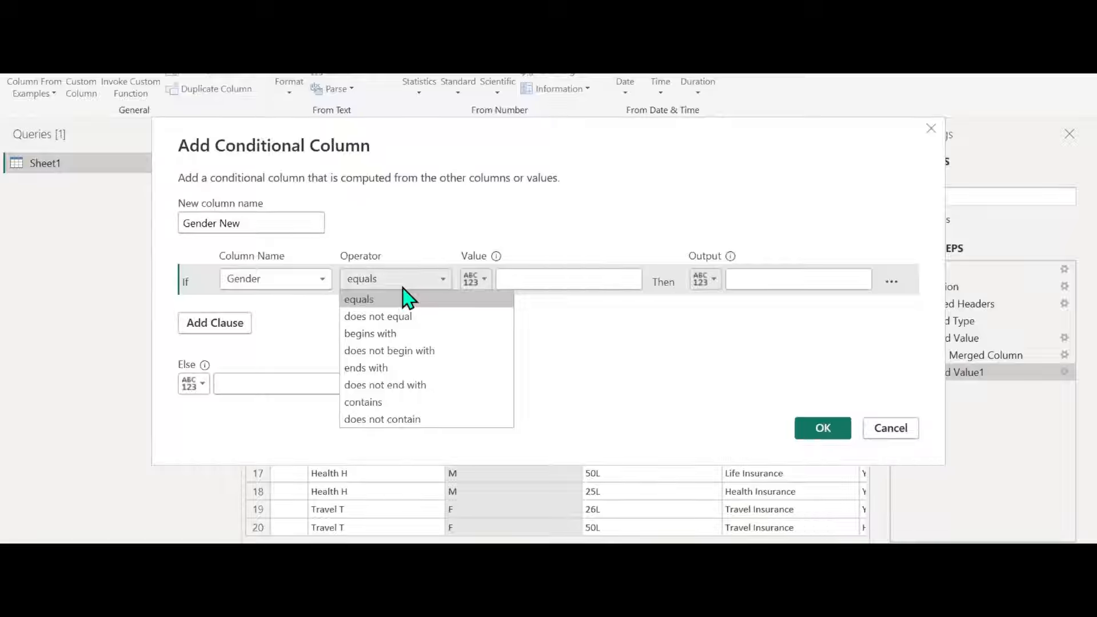
{"action": "left_click", "coordinate": [531, 283]}
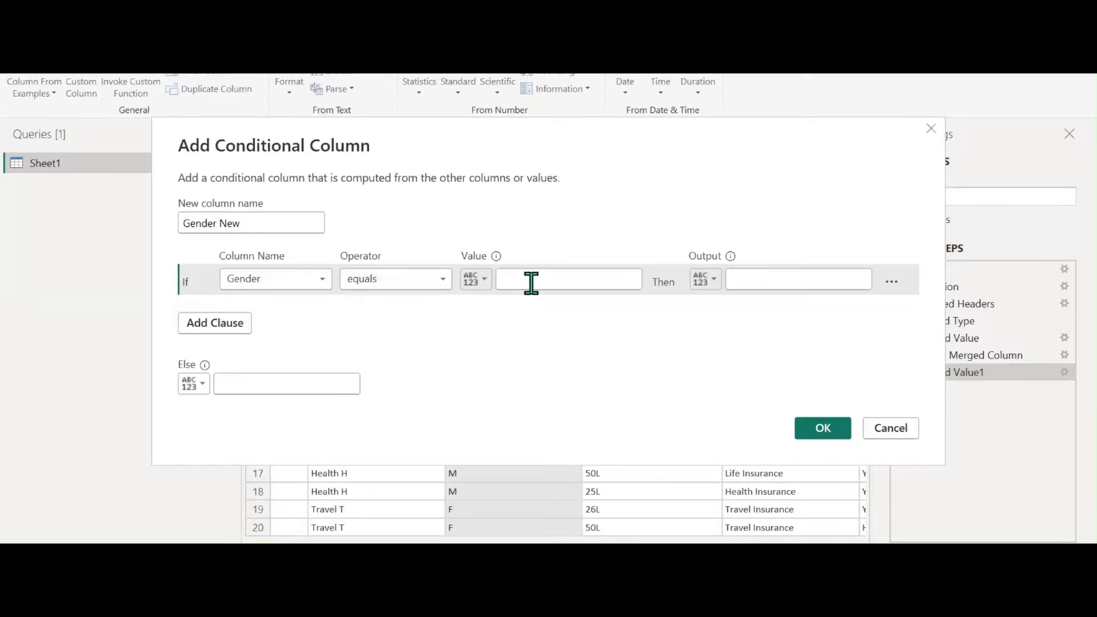
{"action": "left_click", "coordinate": [796, 282]}
{"action": "type", "text": "Male"}
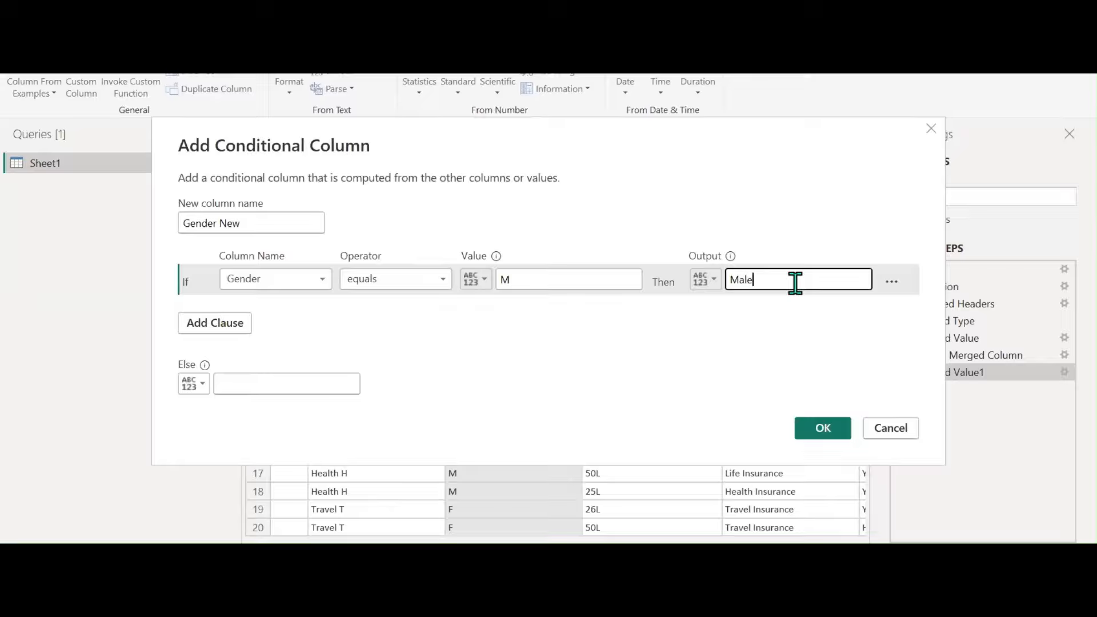
{"action": "left_click", "coordinate": [301, 382]}
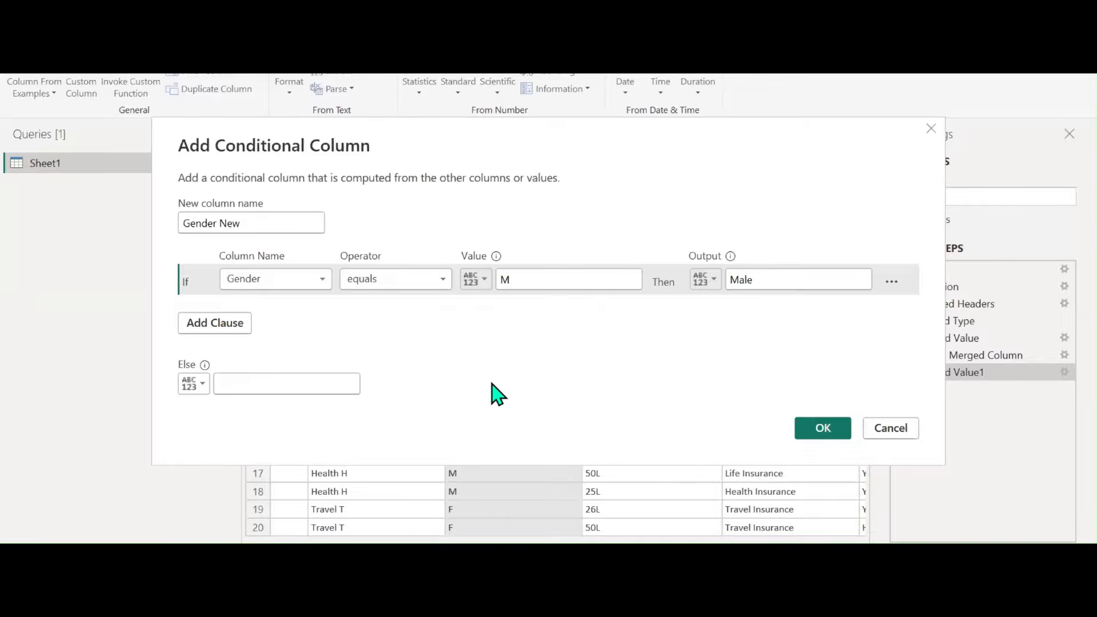
{"action": "type", "text": "Female"}
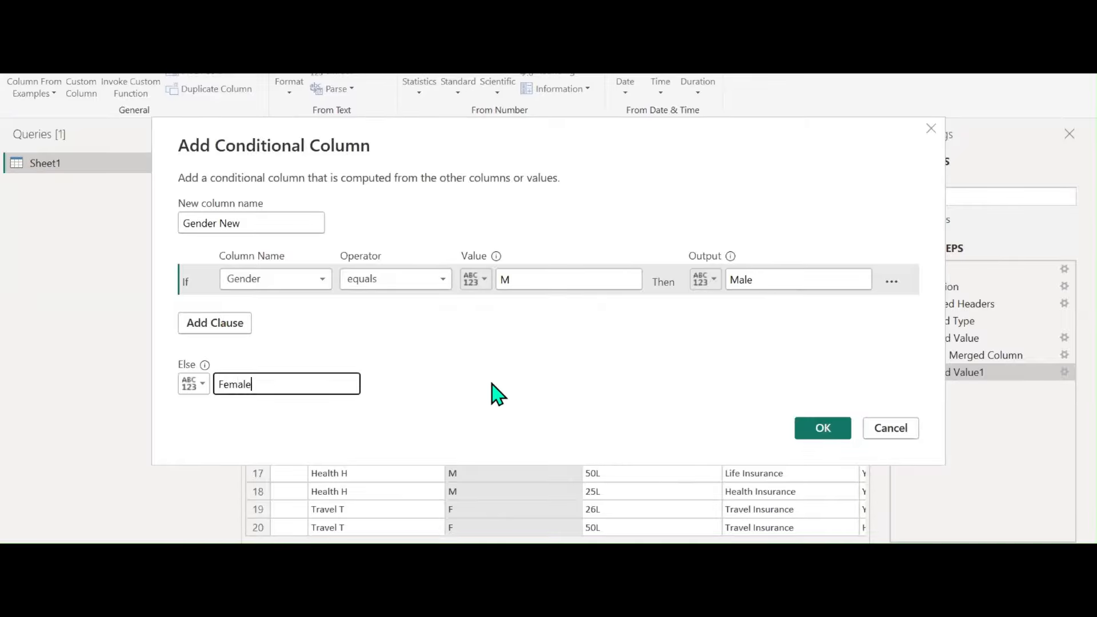
{"action": "left_click", "coordinate": [823, 433]}
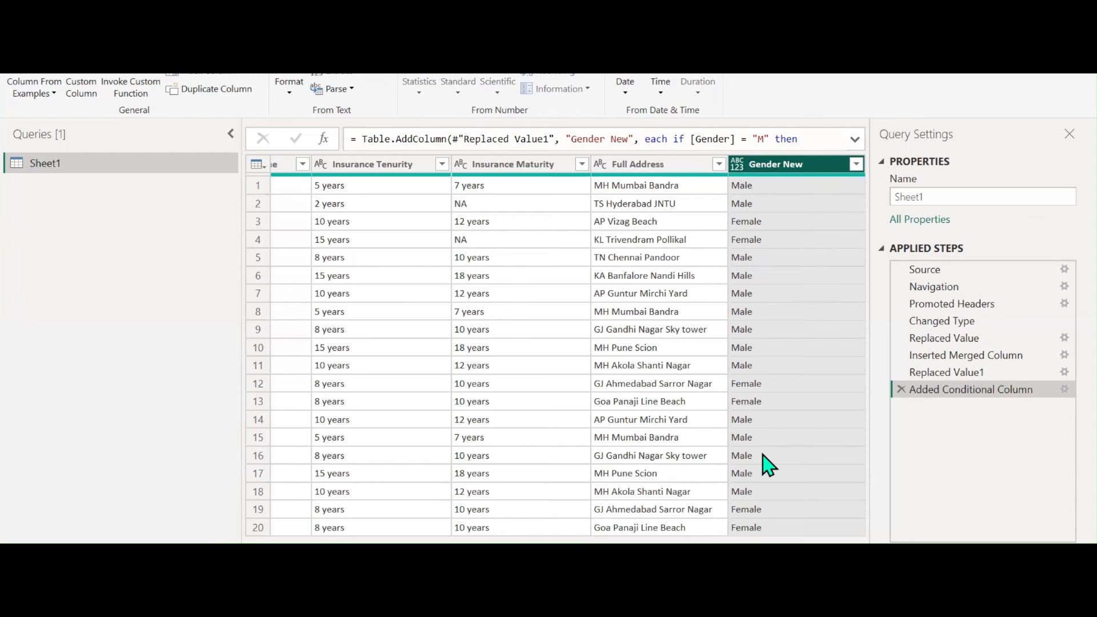
Select the State column and collapse the Queries pane to widen the table
{"action": "scroll", "coordinate": [567, 355], "scroll_direction": "left", "scroll_amount": 15}
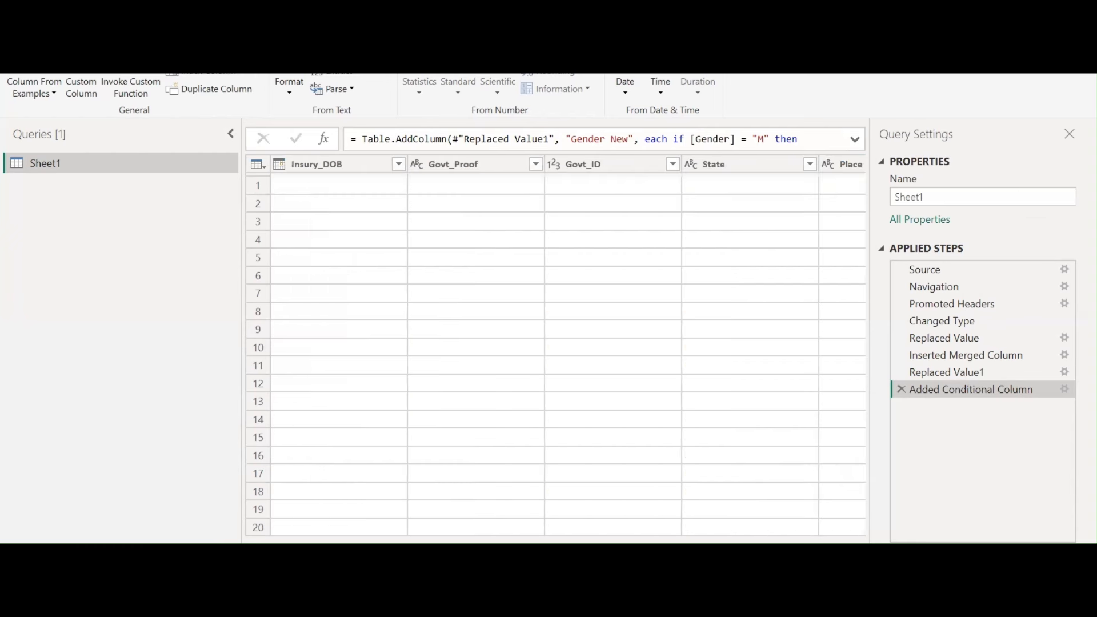
{"action": "scroll", "coordinate": [554, 354], "scroll_direction": "right", "scroll_amount": 5}
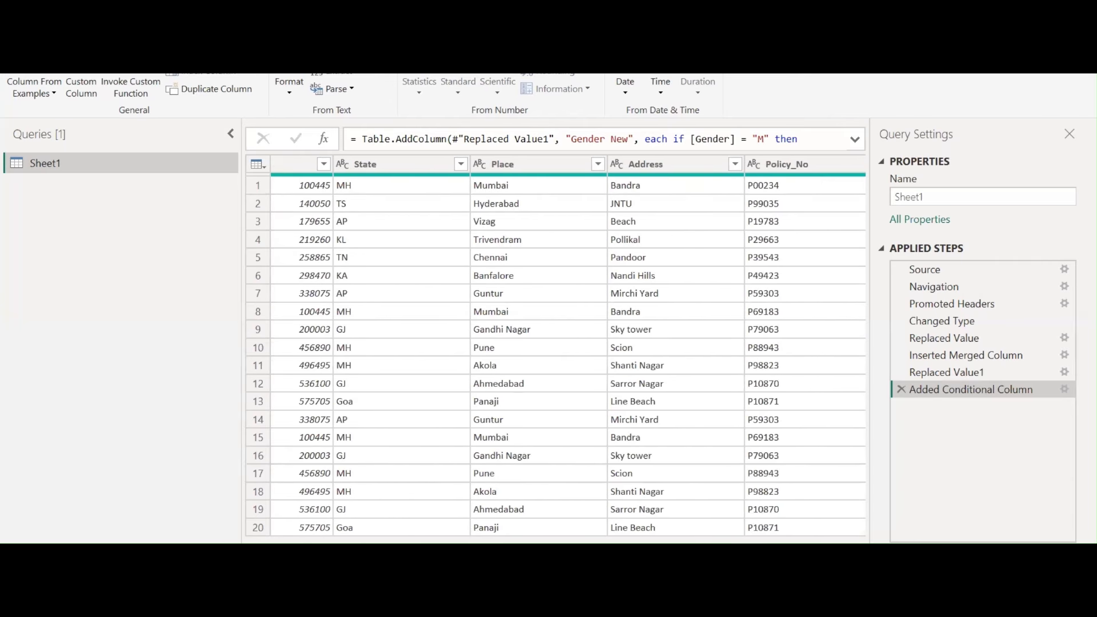
{"action": "left_click", "coordinate": [387, 171]}
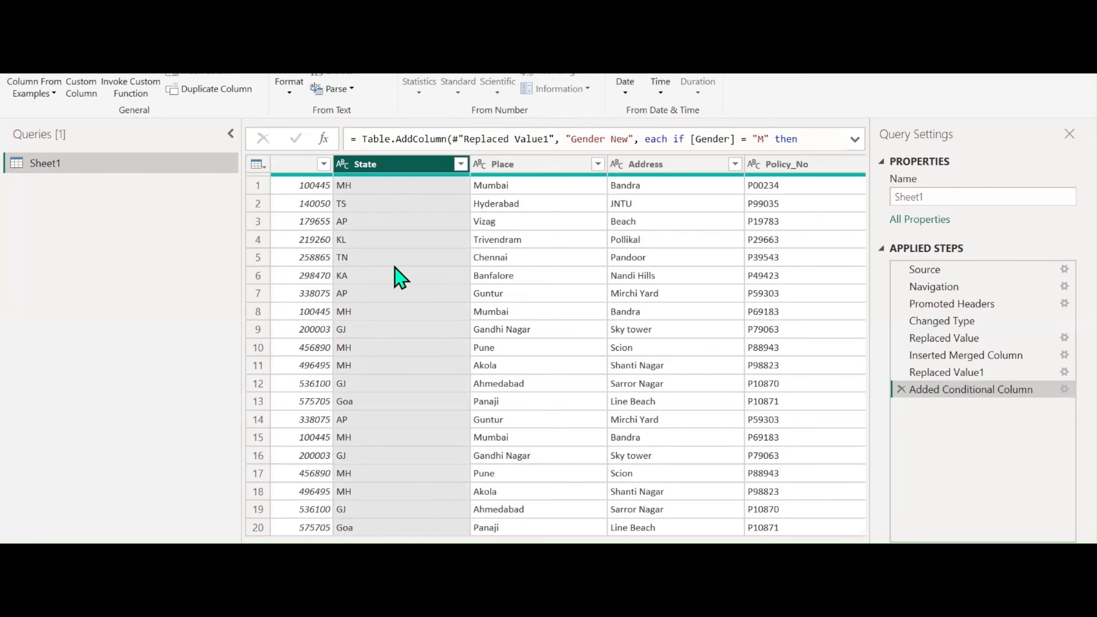
{"action": "left_click", "coordinate": [230, 134]}
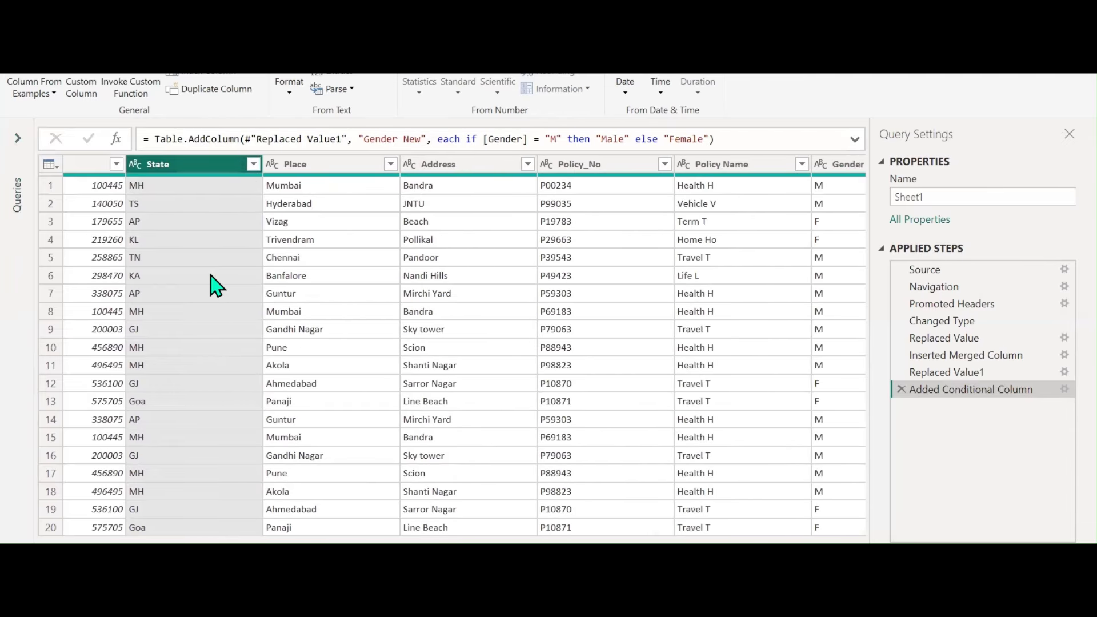
{"action": "left_click", "coordinate": [211, 74]}
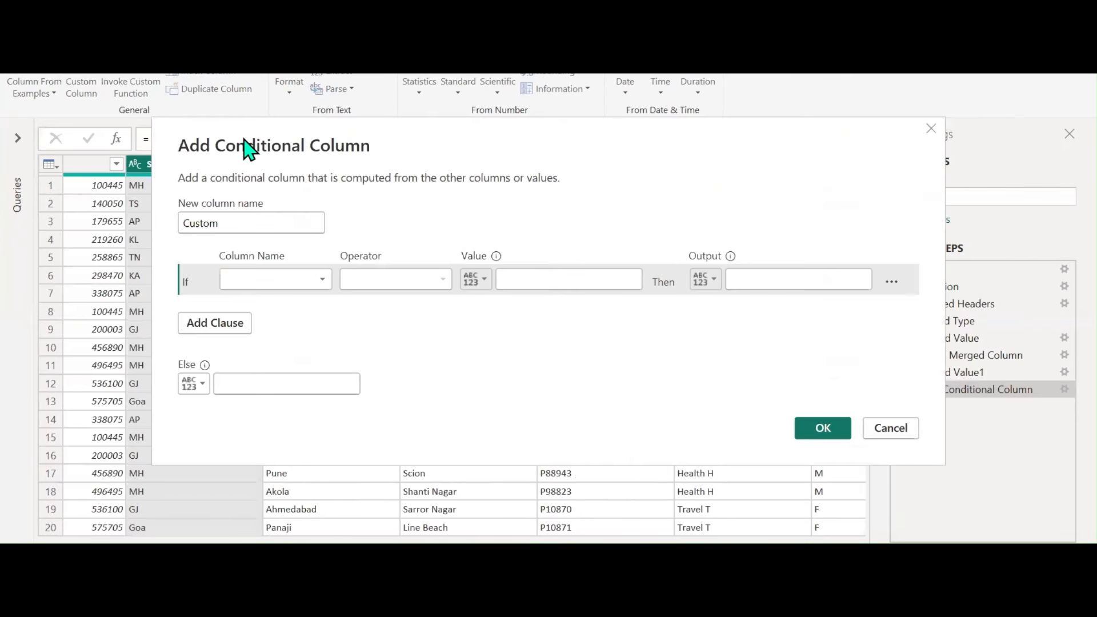
Name the new column State New with the rule: if State equals MH then Maharashtra
{"action": "left_click_drag", "start_coordinate": [249, 150], "coordinate": [426, 83]}
{"action": "double_click", "coordinate": [400, 155]}
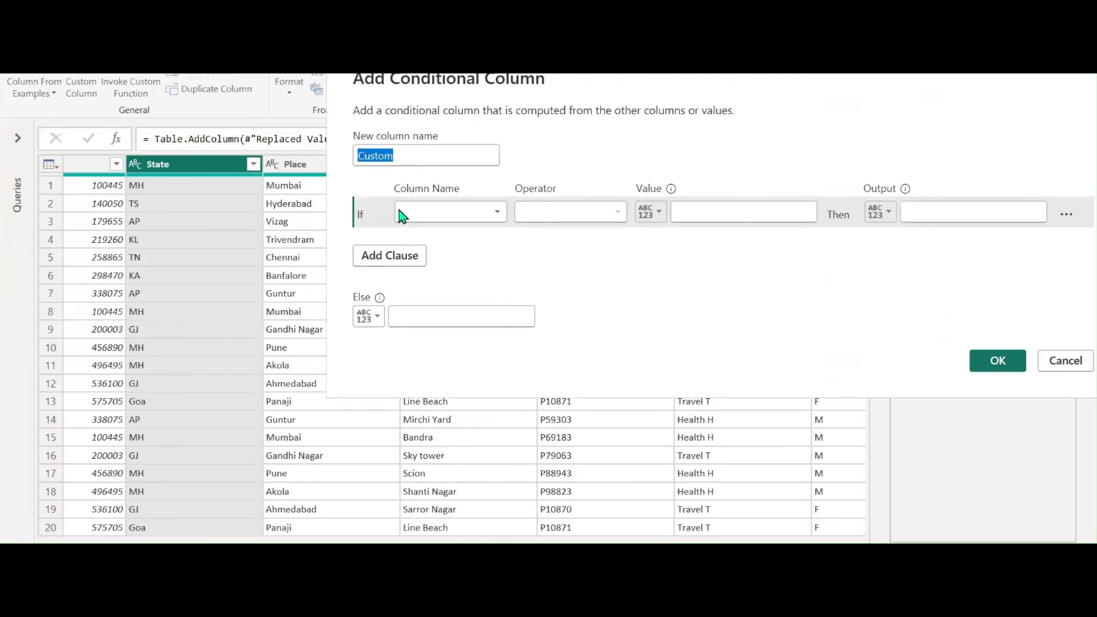
{"action": "type", "text": "Sta"}
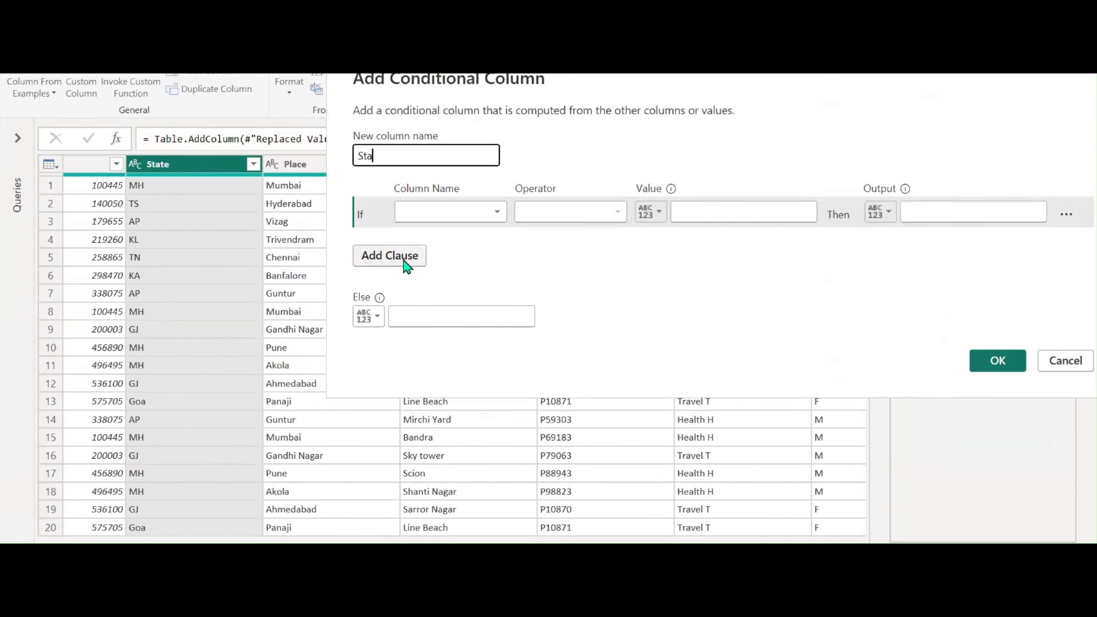
{"action": "type", "text": "te New"}
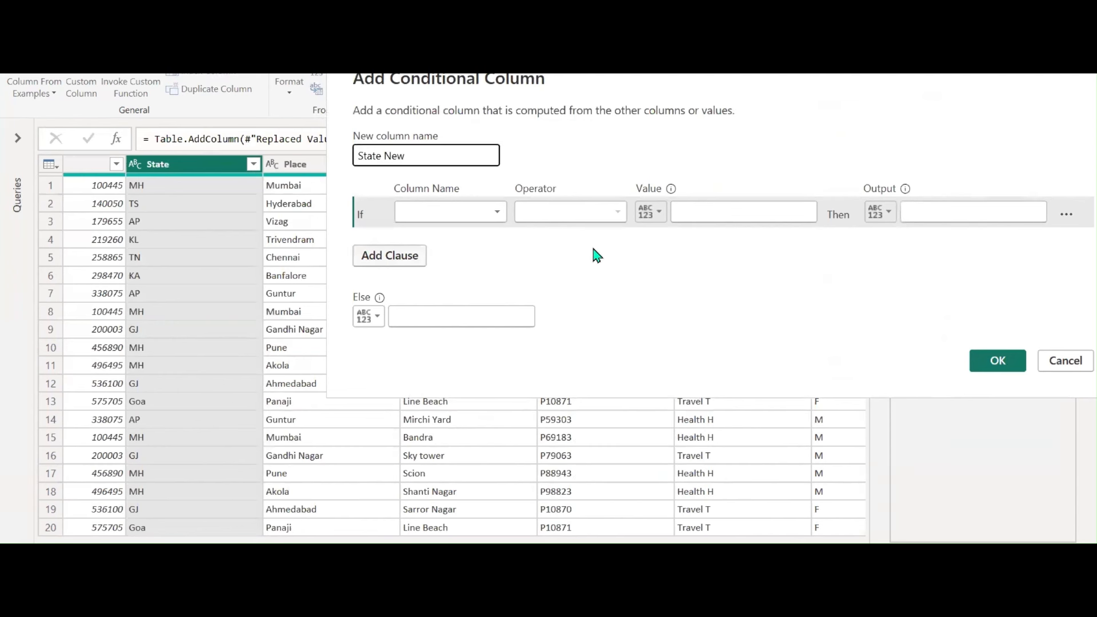
{"action": "left_click", "coordinate": [495, 218]}
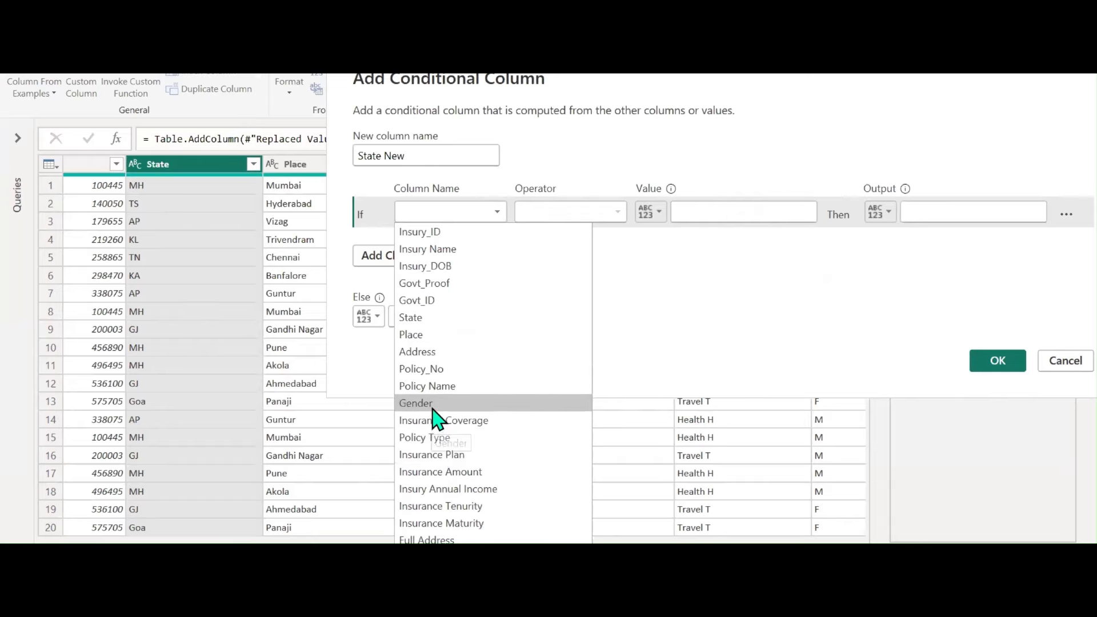
{"action": "left_click", "coordinate": [435, 319]}
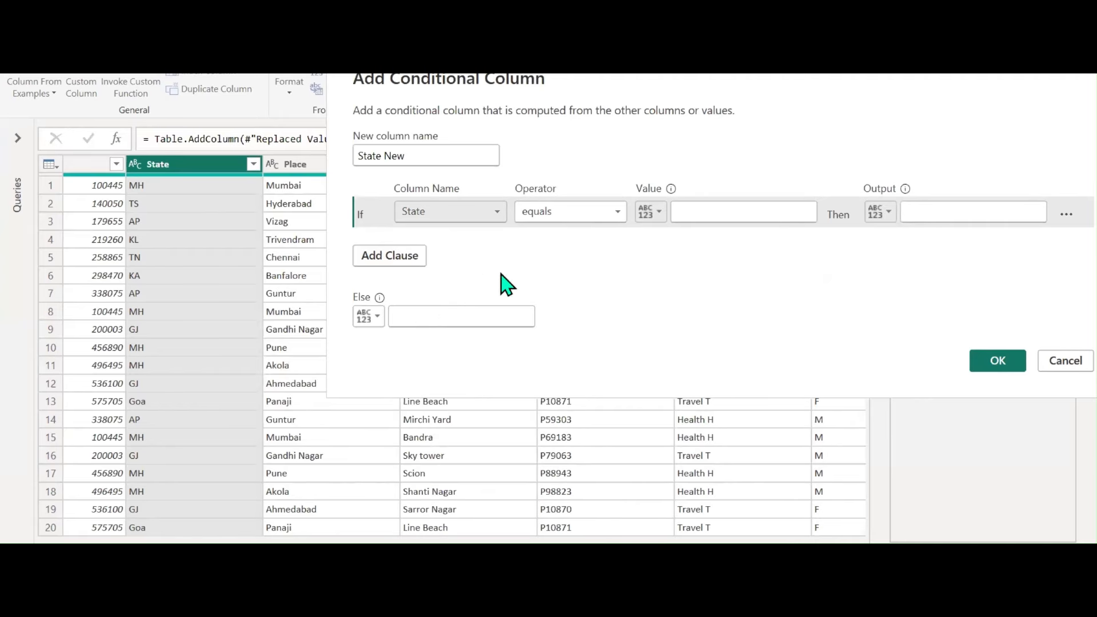
{"action": "left_click", "coordinate": [580, 213]}
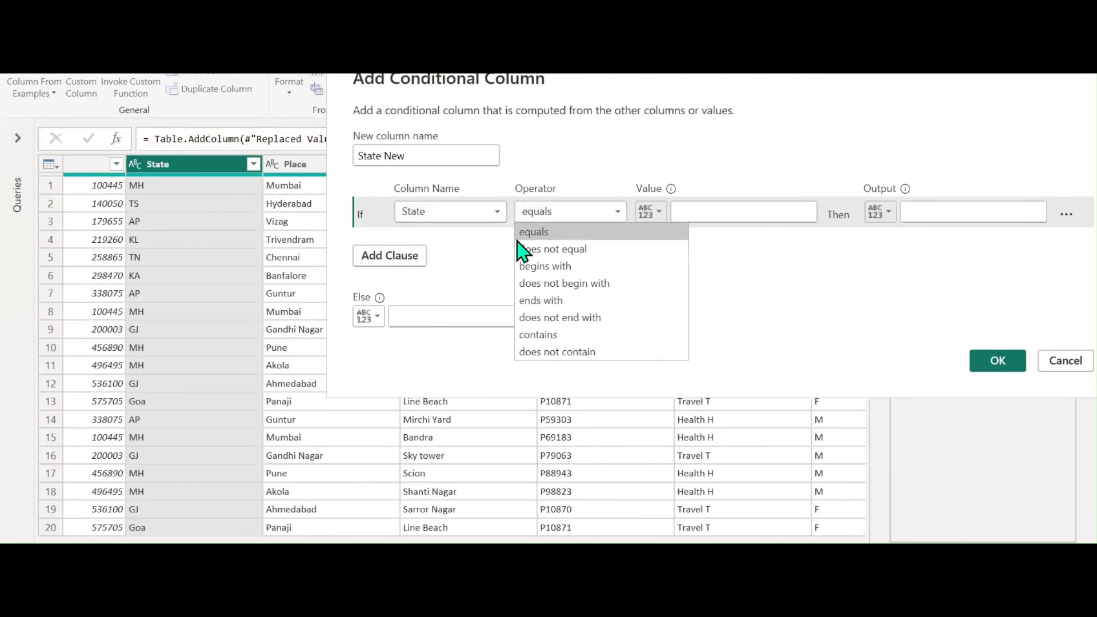
{"action": "left_click", "coordinate": [696, 212]}
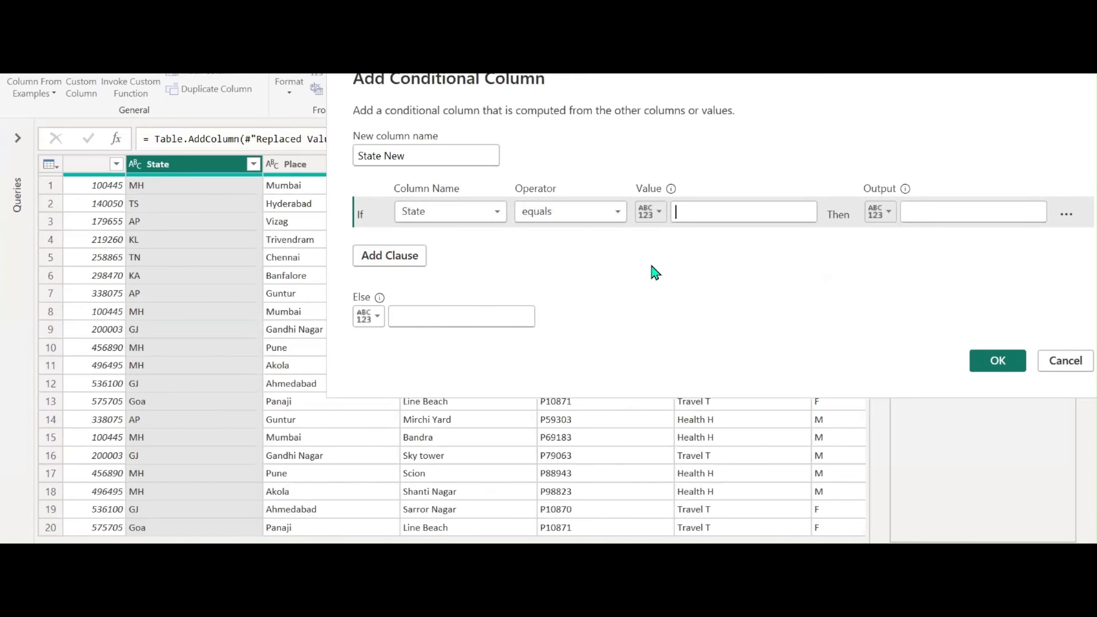
{"action": "type", "text": "M"}
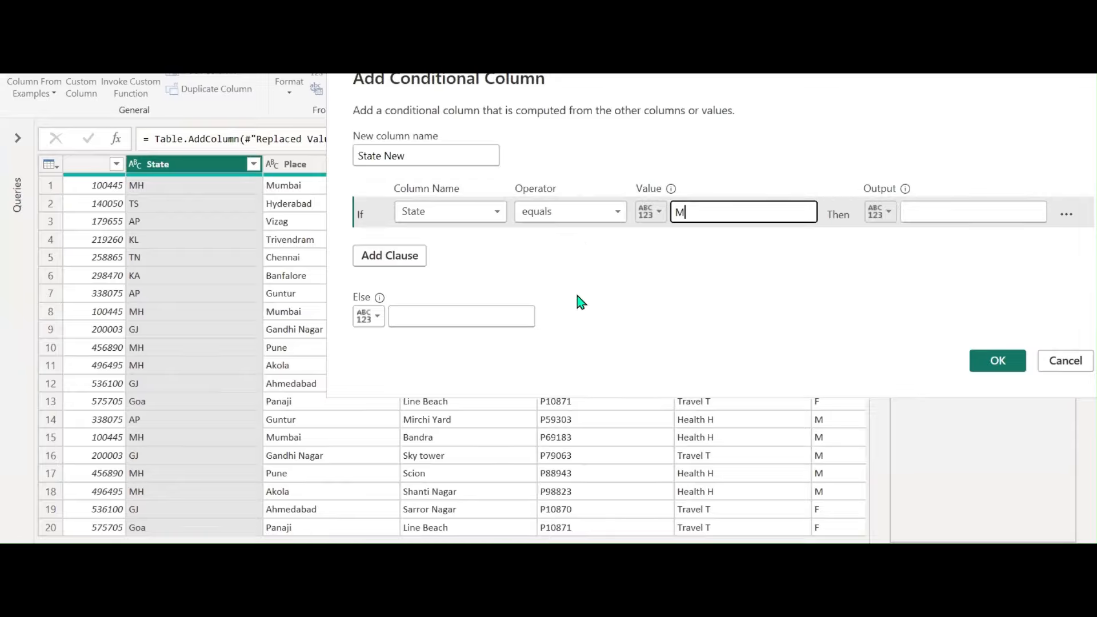
{"action": "type", "text": "H"}
{"action": "left_click", "coordinate": [921, 215]}
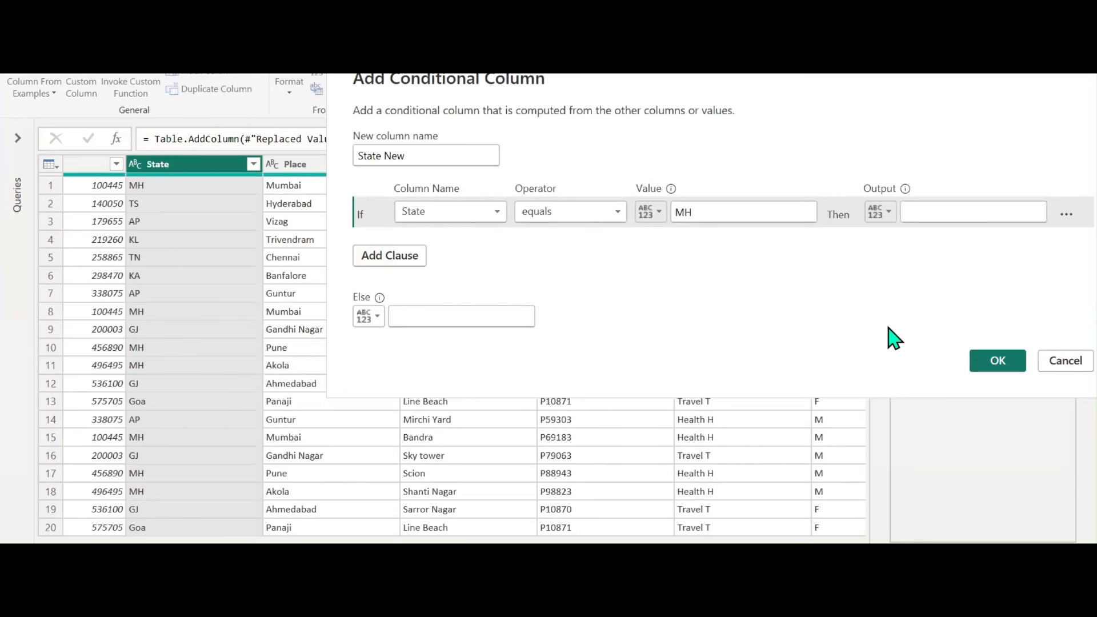
{"action": "type", "text": "Mahara"}
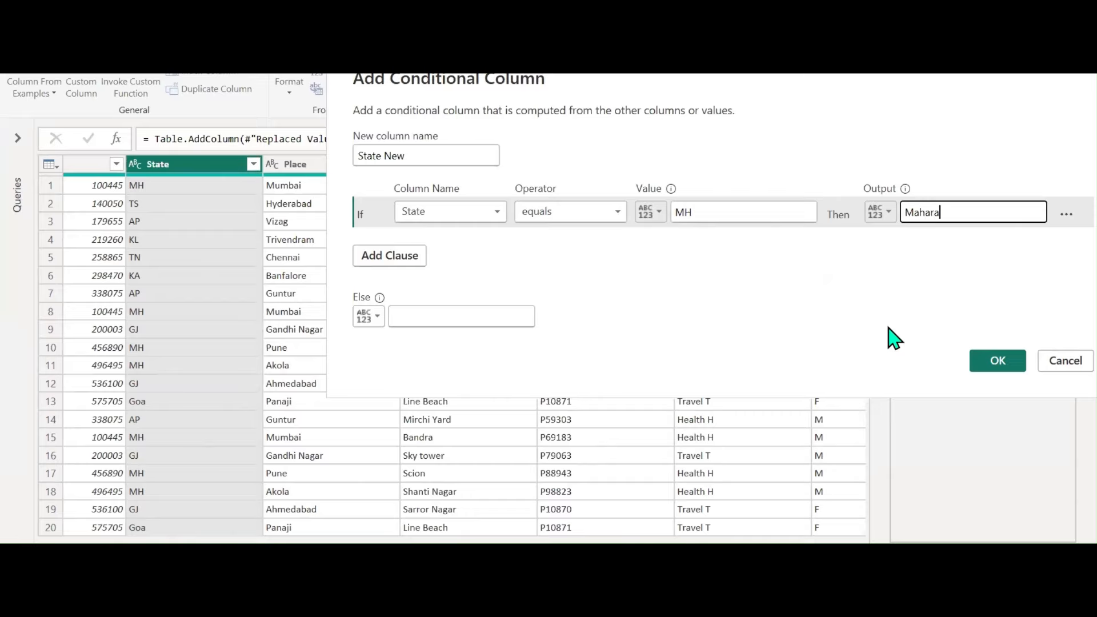
{"action": "type", "text": "shtra"}
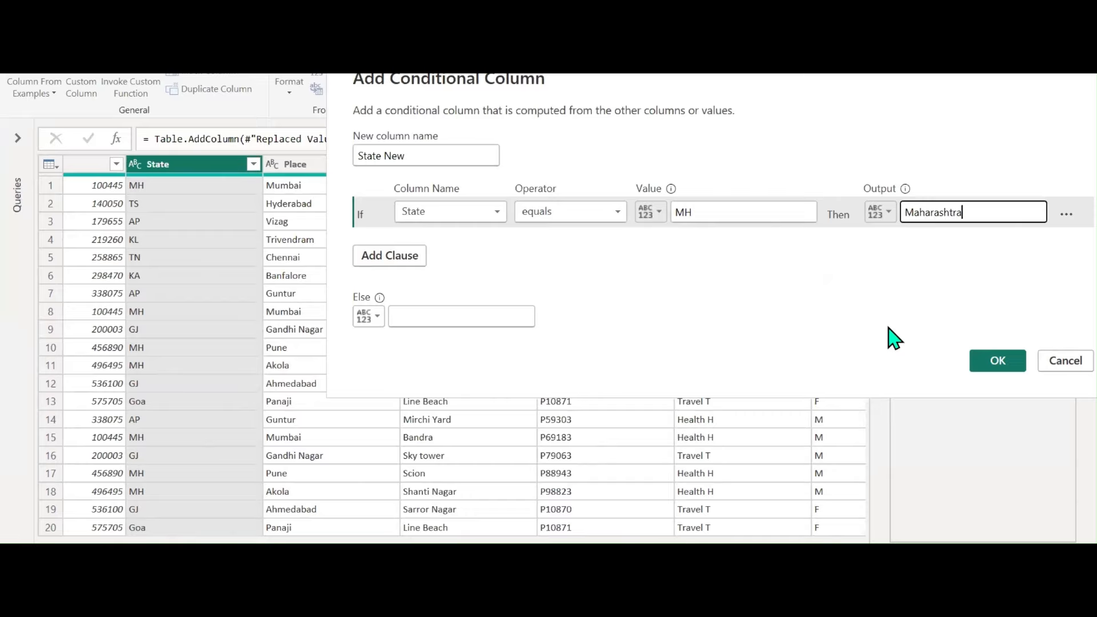
{"action": "left_click", "coordinate": [412, 258]}
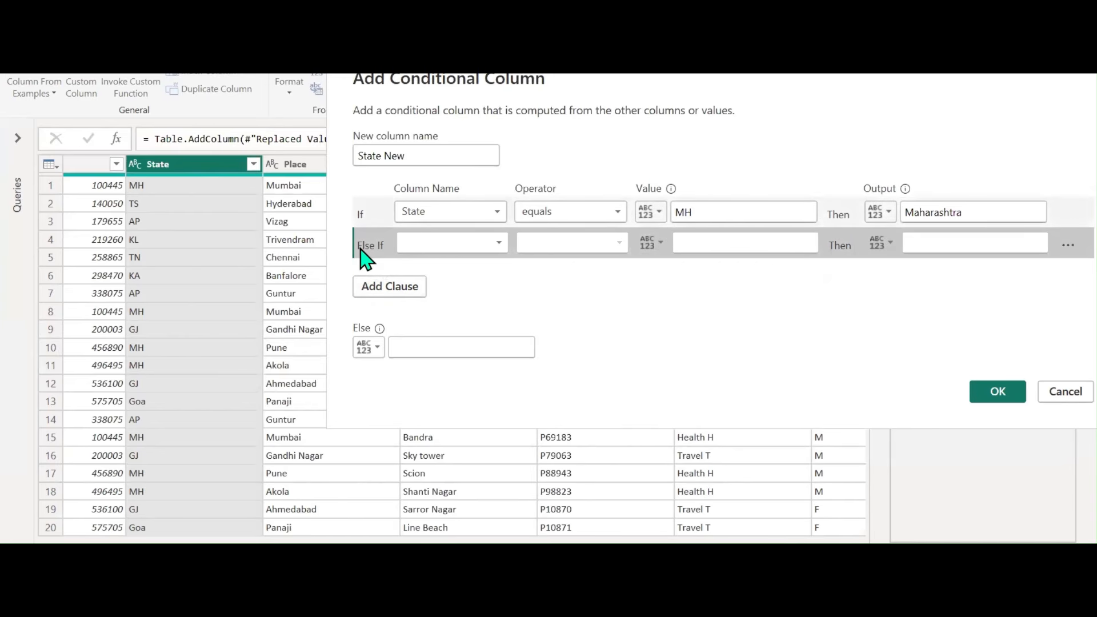
Fill the second clause so State TS maps to Telangana
{"action": "left_click", "coordinate": [499, 243]}
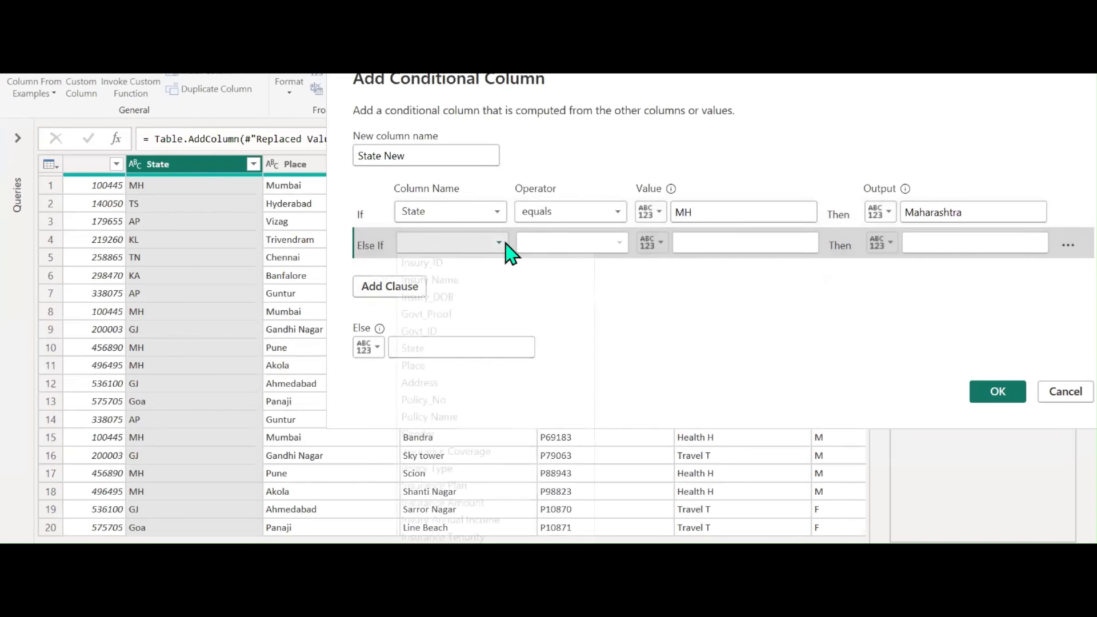
{"action": "left_click", "coordinate": [426, 349]}
{"action": "left_click", "coordinate": [691, 242]}
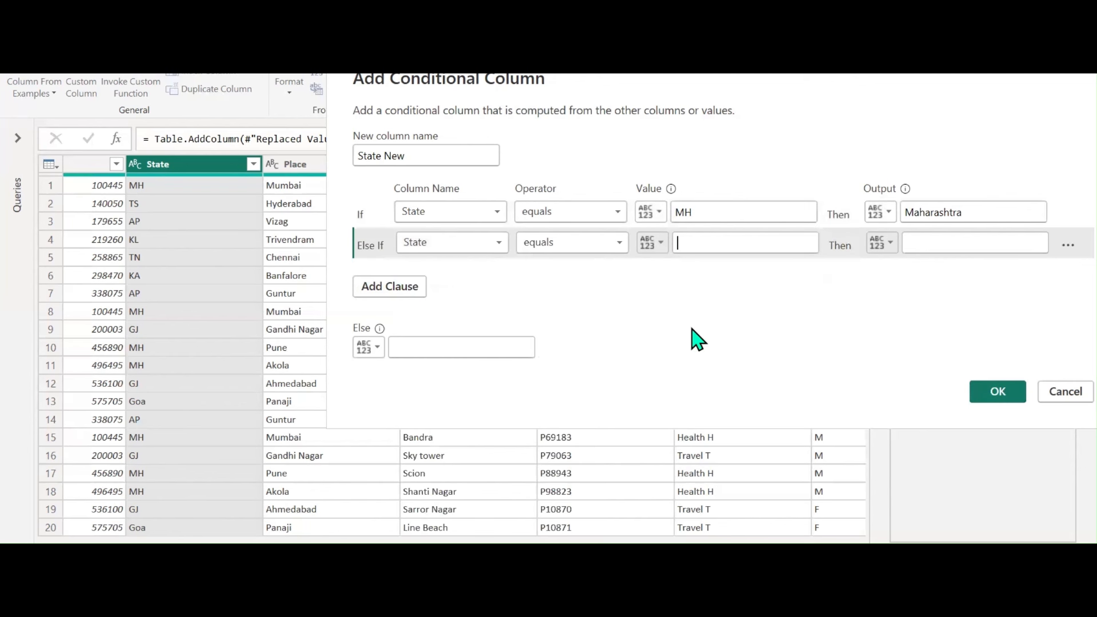
{"action": "type", "text": "TS"}
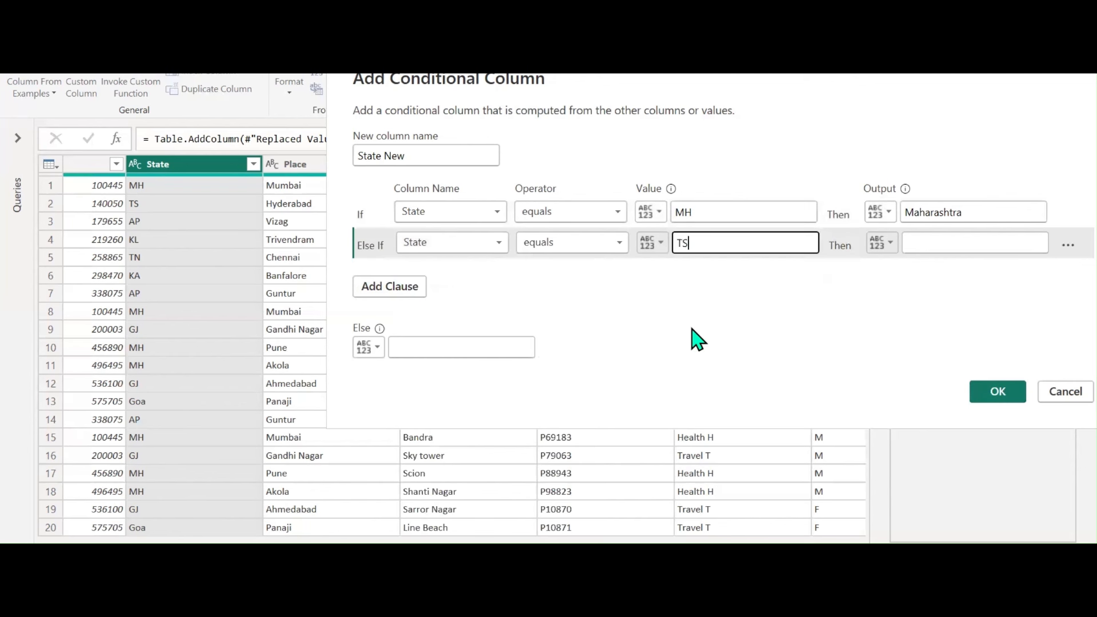
{"action": "left_click", "coordinate": [933, 243]}
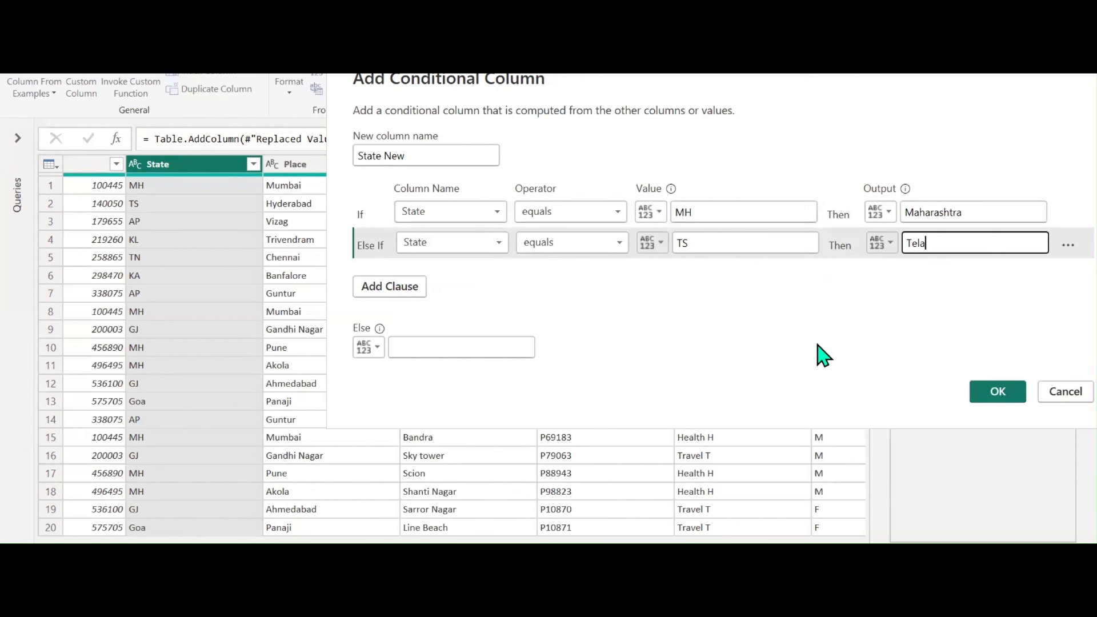
{"action": "type", "text": "Telangana"}
{"action": "left_click", "coordinate": [390, 289]}
Fill the third clause so State AP maps to Andhra Pradesh
{"action": "left_click", "coordinate": [445, 274]}
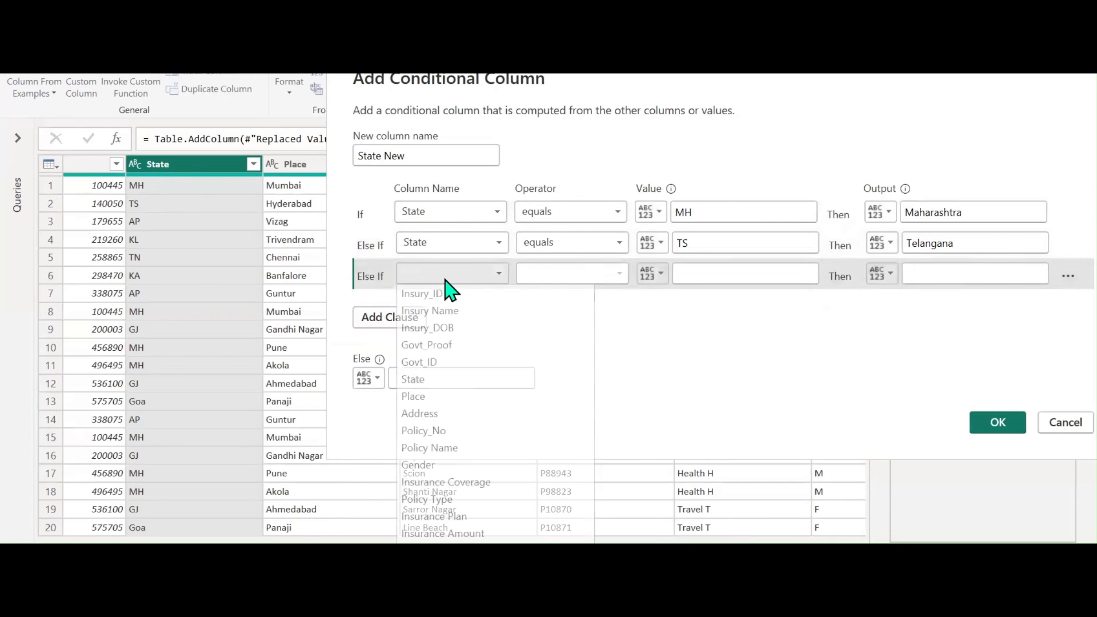
{"action": "left_click", "coordinate": [451, 377]}
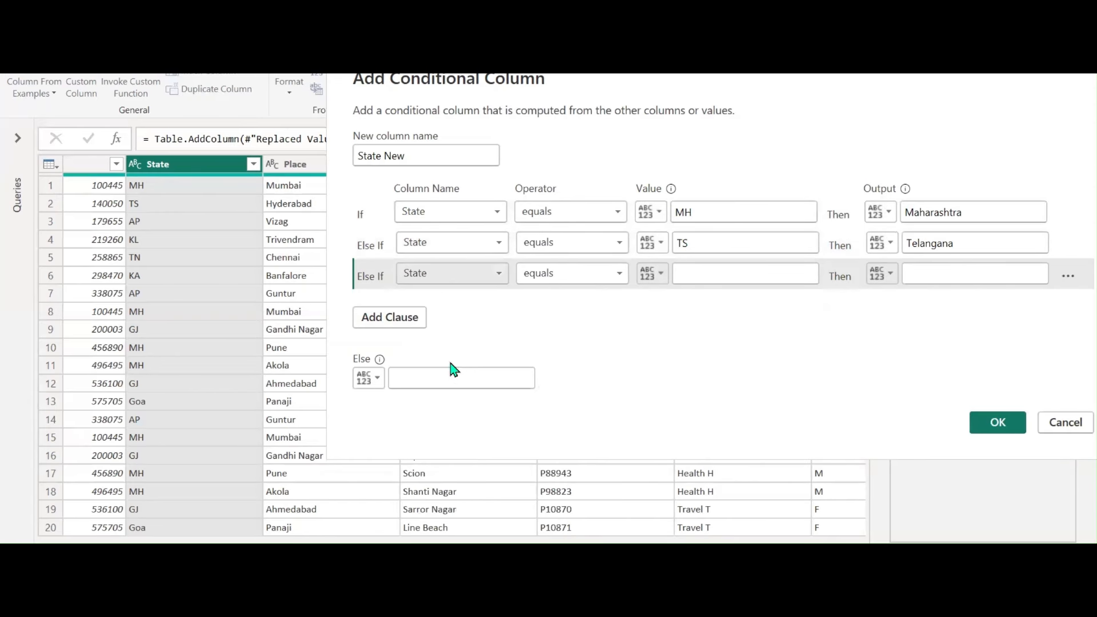
{"action": "left_click", "coordinate": [749, 277]}
{"action": "type", "text": "AP"}
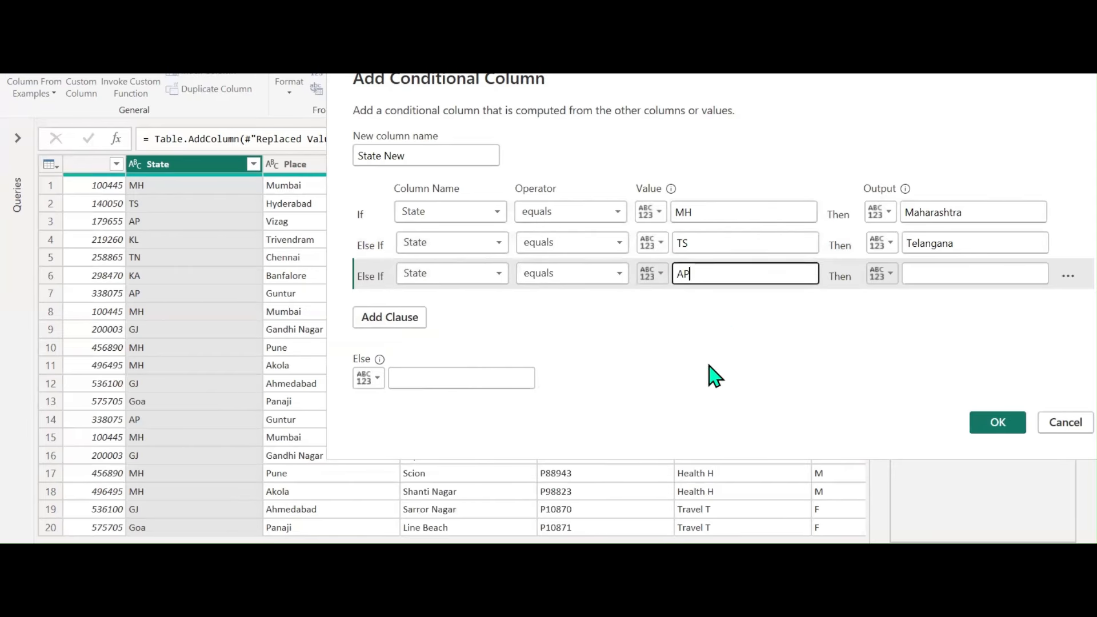
{"action": "left_click", "coordinate": [925, 273]}
{"action": "type", "text": "An"}
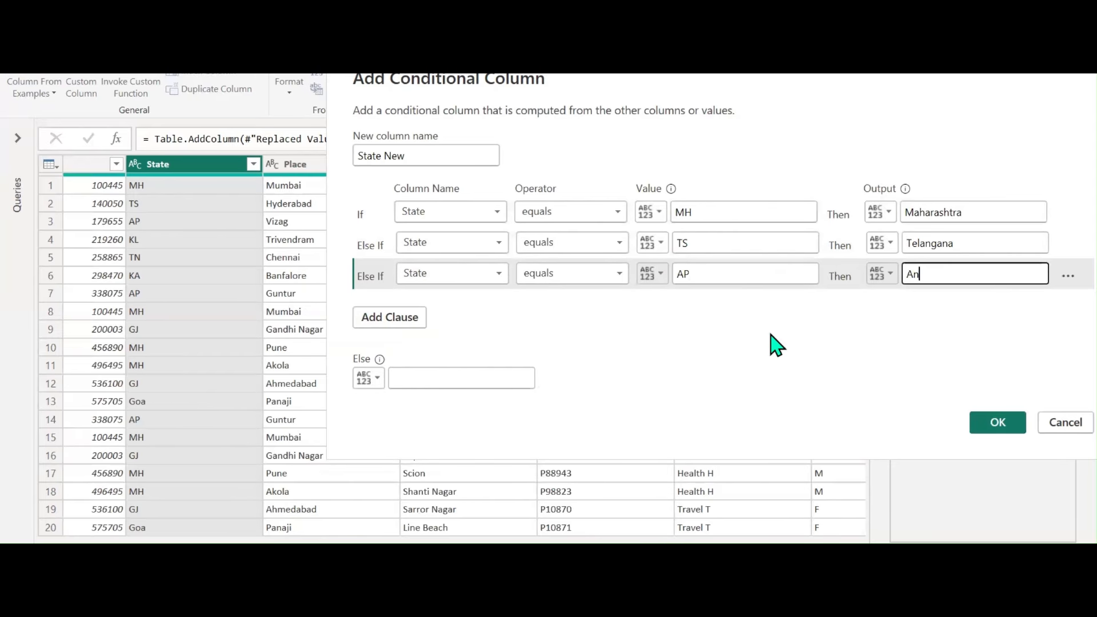
{"action": "type", "text": "dhra Pradesh"}
{"action": "left_click", "coordinate": [374, 316]}
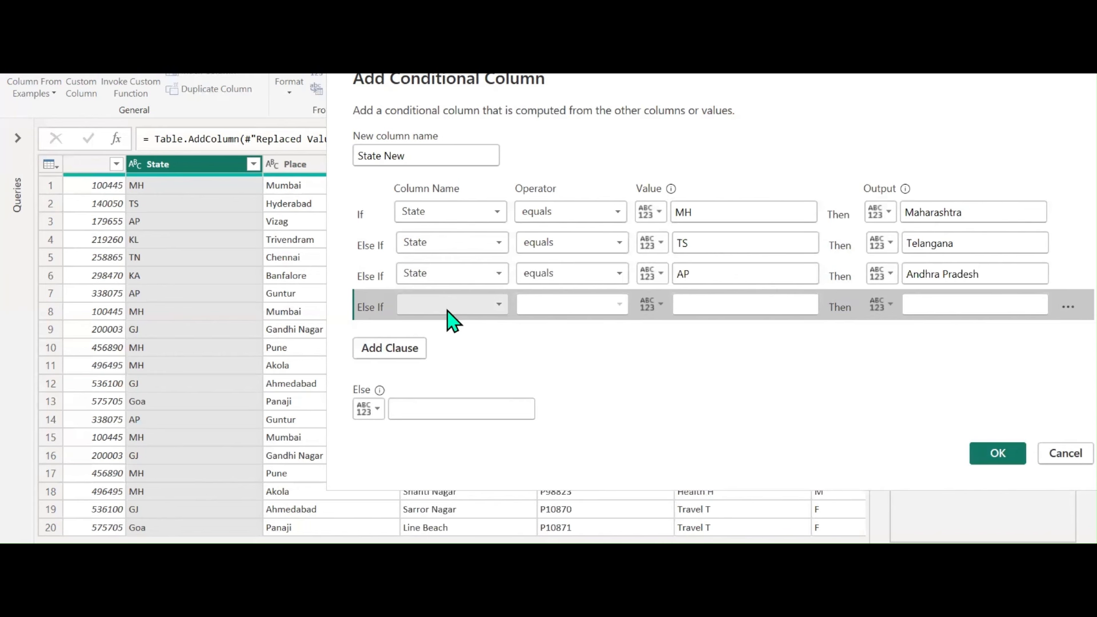
Add State clauses mapping KL to Kerala and TN to Tamilnadu
{"action": "left_click", "coordinate": [448, 312]}
{"action": "left_click", "coordinate": [433, 409]}
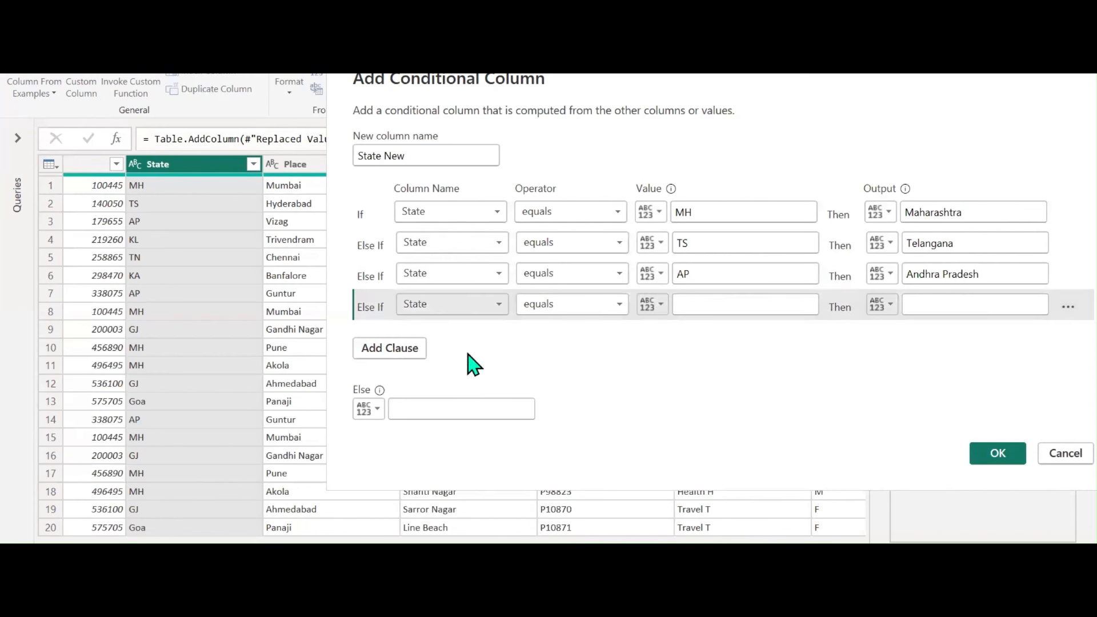
{"action": "type", "text": "KL"}
{"action": "left_click", "coordinate": [907, 305]}
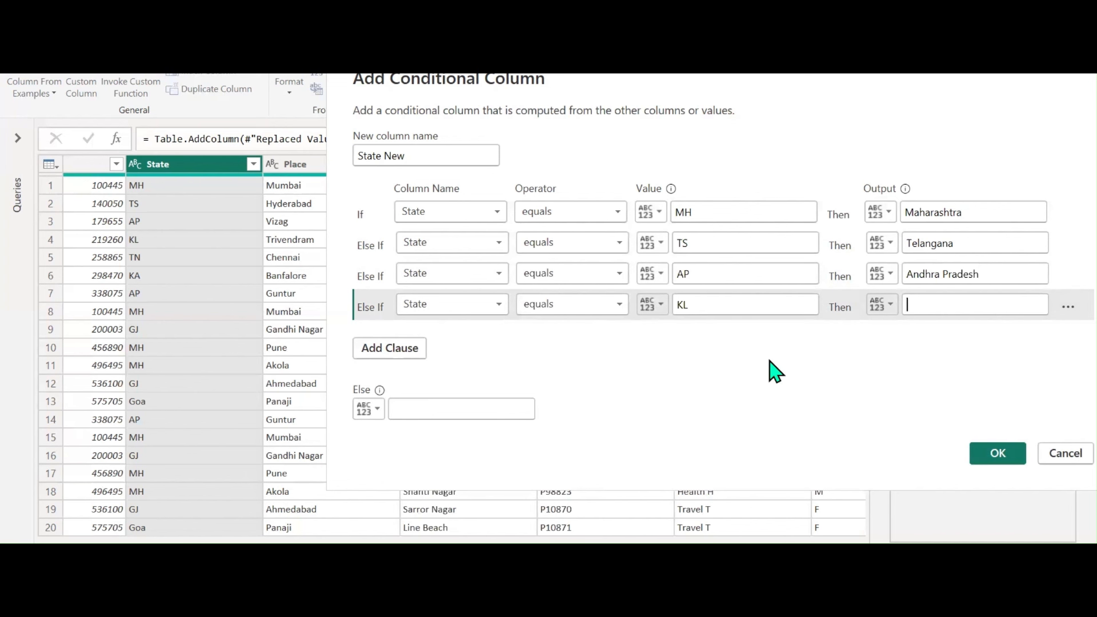
{"action": "type", "text": "Kerala"}
{"action": "left_click", "coordinate": [402, 349]}
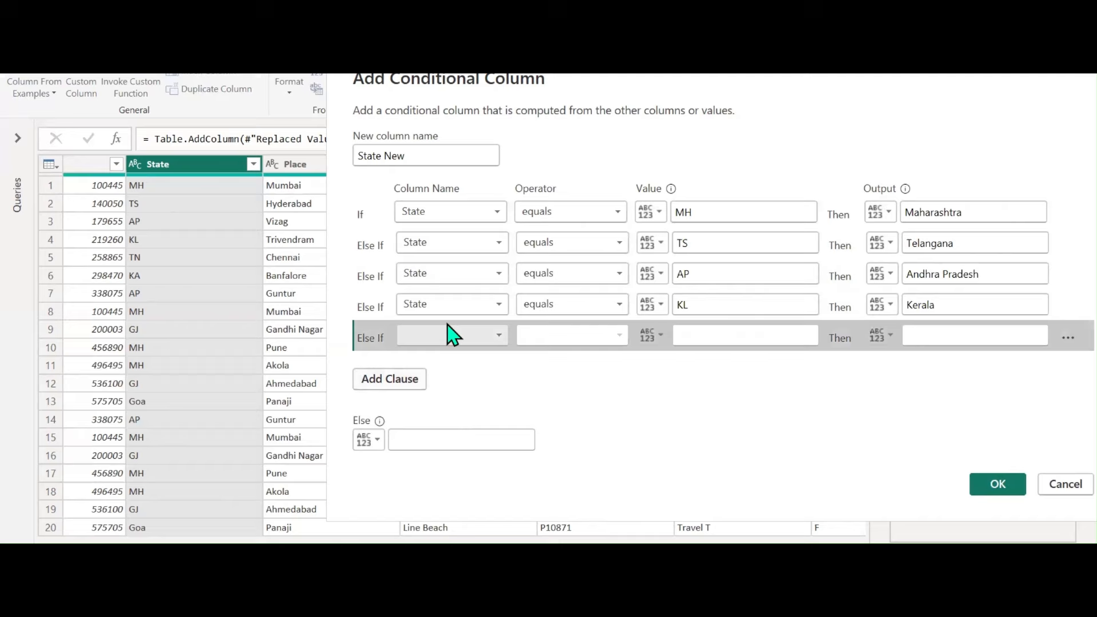
{"action": "left_click", "coordinate": [455, 337]}
{"action": "left_click", "coordinate": [432, 435]}
{"action": "left_click", "coordinate": [700, 341]}
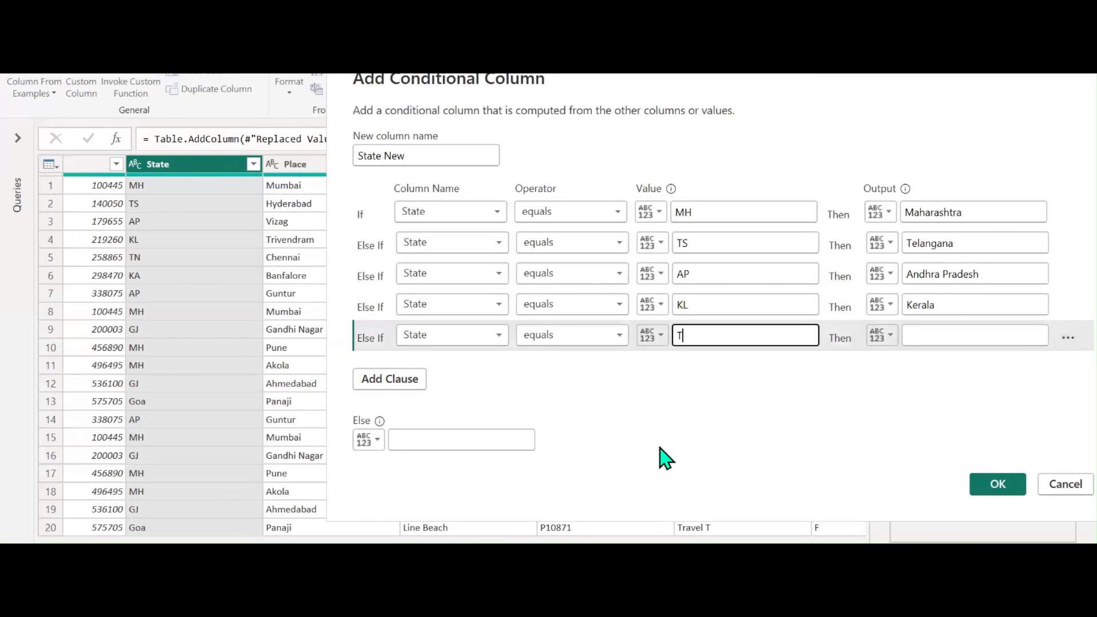
{"action": "type", "text": "TN"}
{"action": "left_click", "coordinate": [975, 337]}
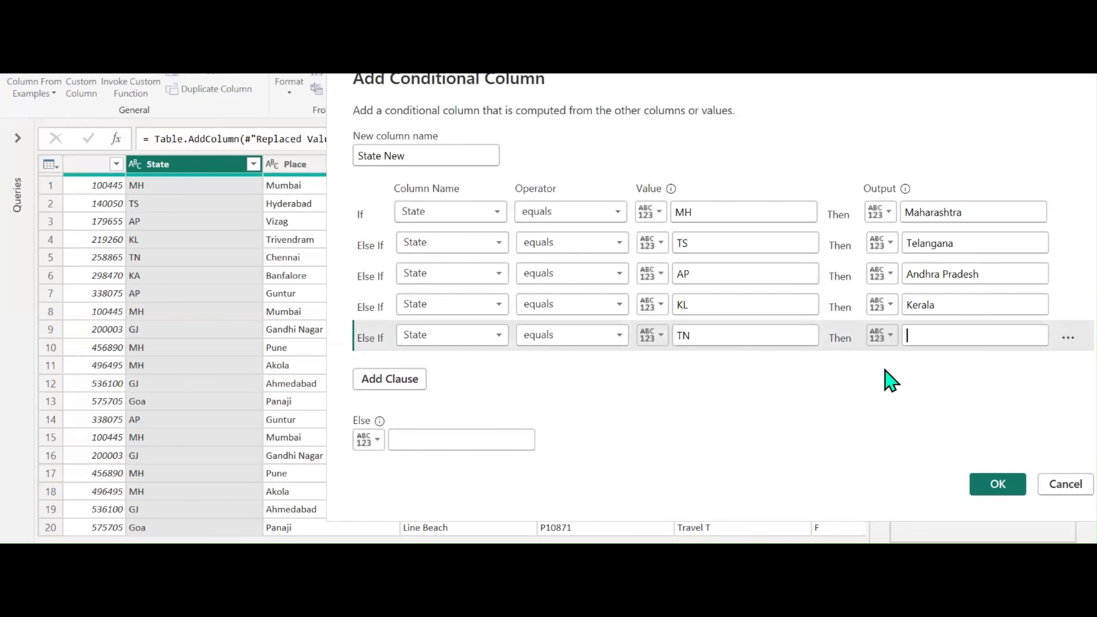
{"action": "type", "text": "Tamilnadu"}
{"action": "left_click", "coordinate": [423, 379]}
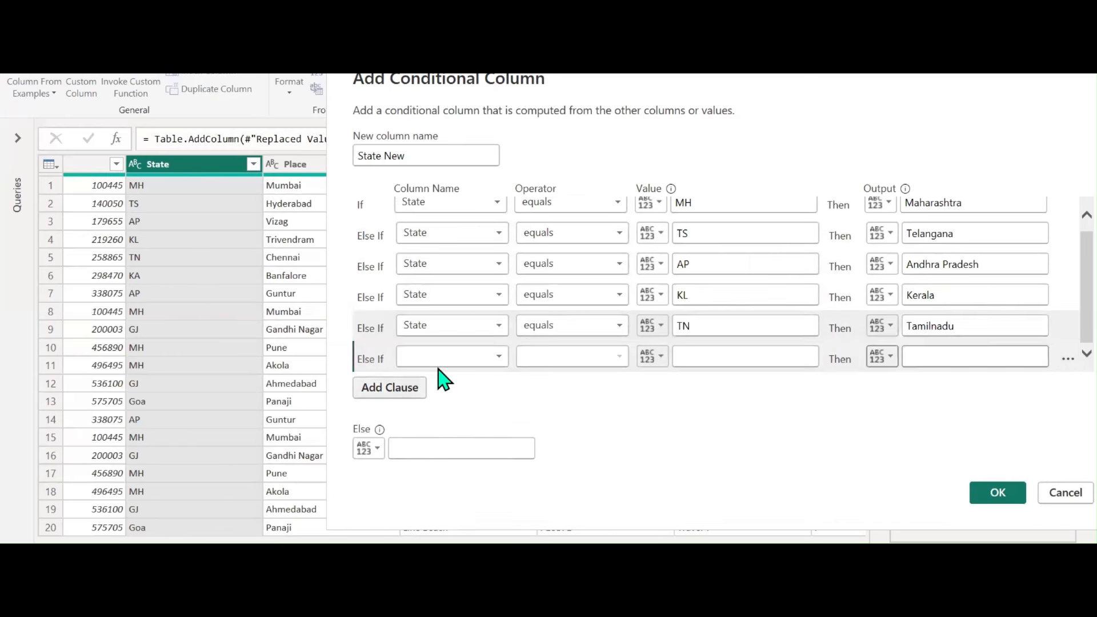
Add State clauses mapping KA to Karnataka and GJ to Gujarath
{"action": "left_click", "coordinate": [472, 360]}
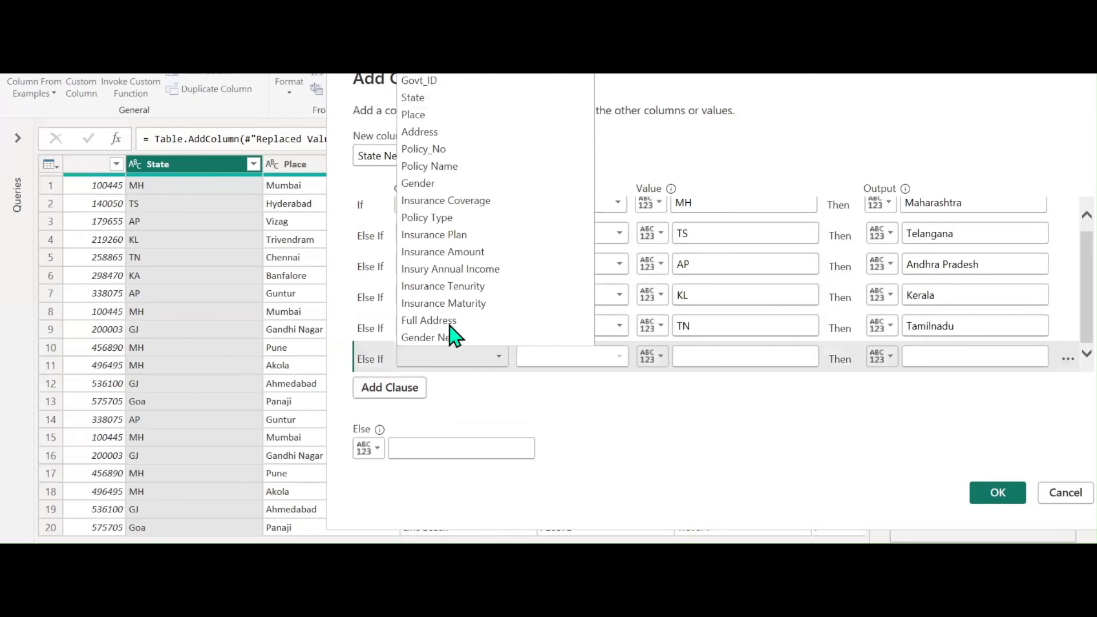
{"action": "left_click", "coordinate": [432, 98]}
{"action": "left_click", "coordinate": [706, 360]}
{"action": "type", "text": "KA"}
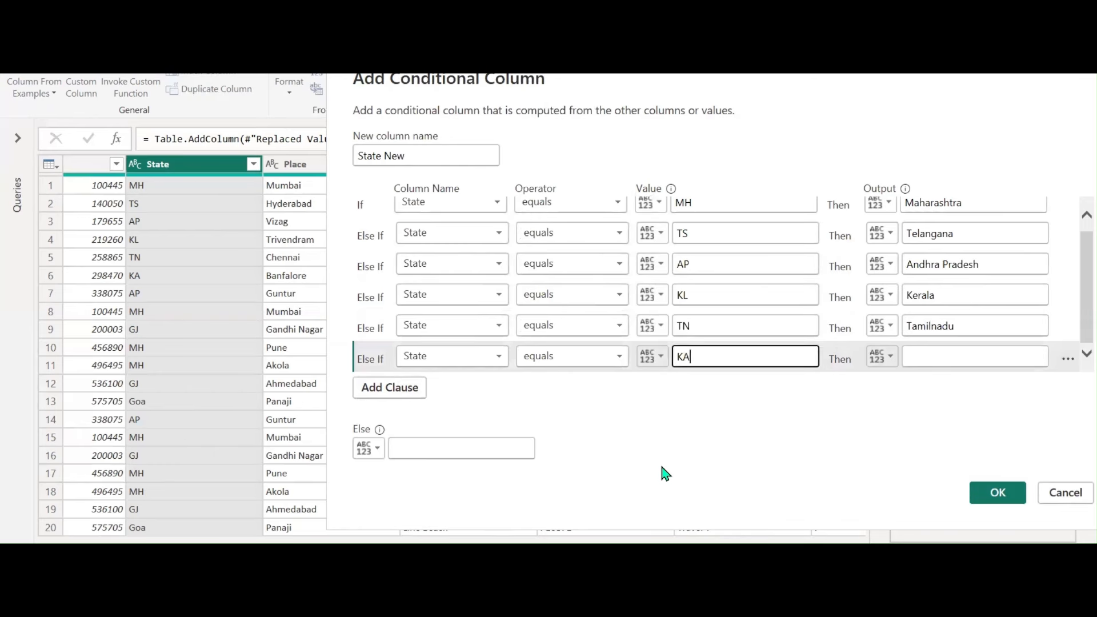
{"action": "left_click", "coordinate": [955, 357]}
{"action": "type", "text": "Ka"}
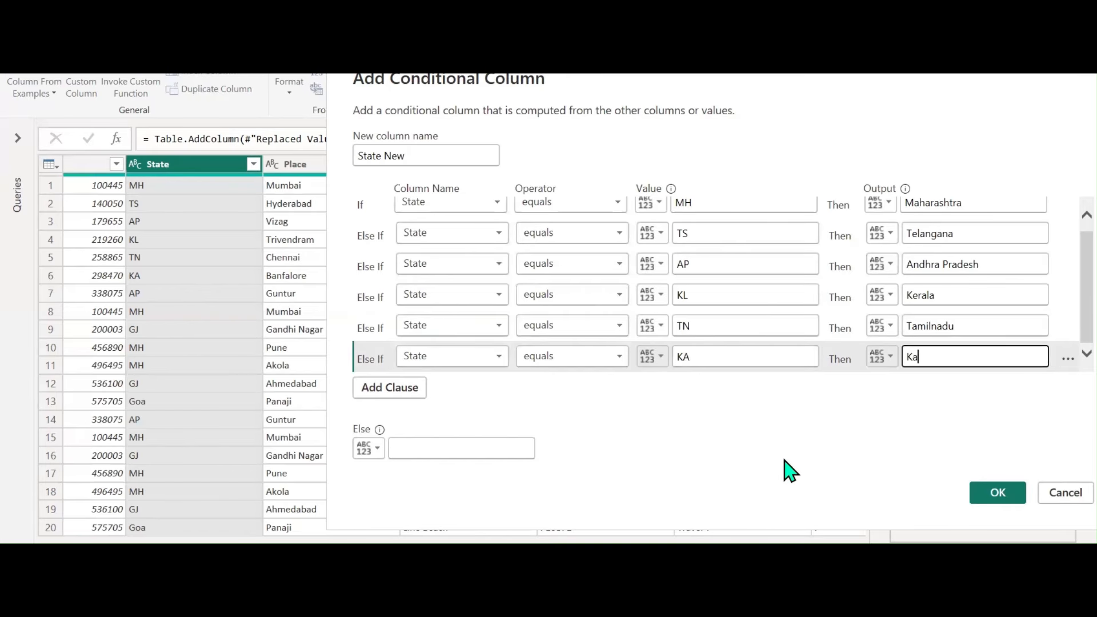
{"action": "type", "text": "rnataka"}
{"action": "left_click", "coordinate": [411, 386]}
{"action": "left_click", "coordinate": [463, 357]}
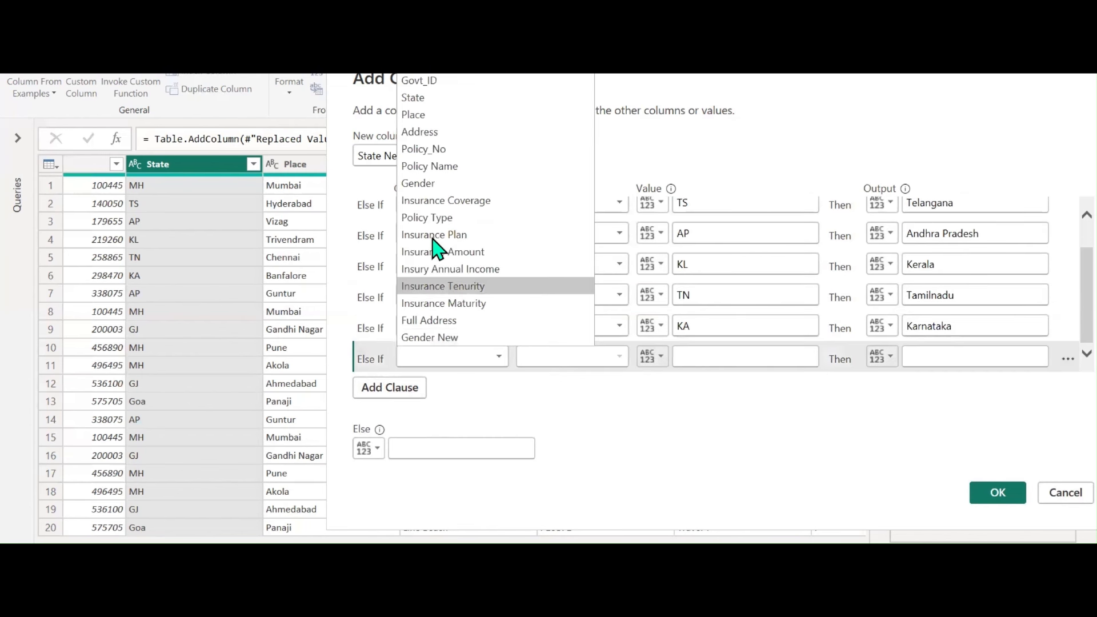
{"action": "left_click", "coordinate": [700, 357]}
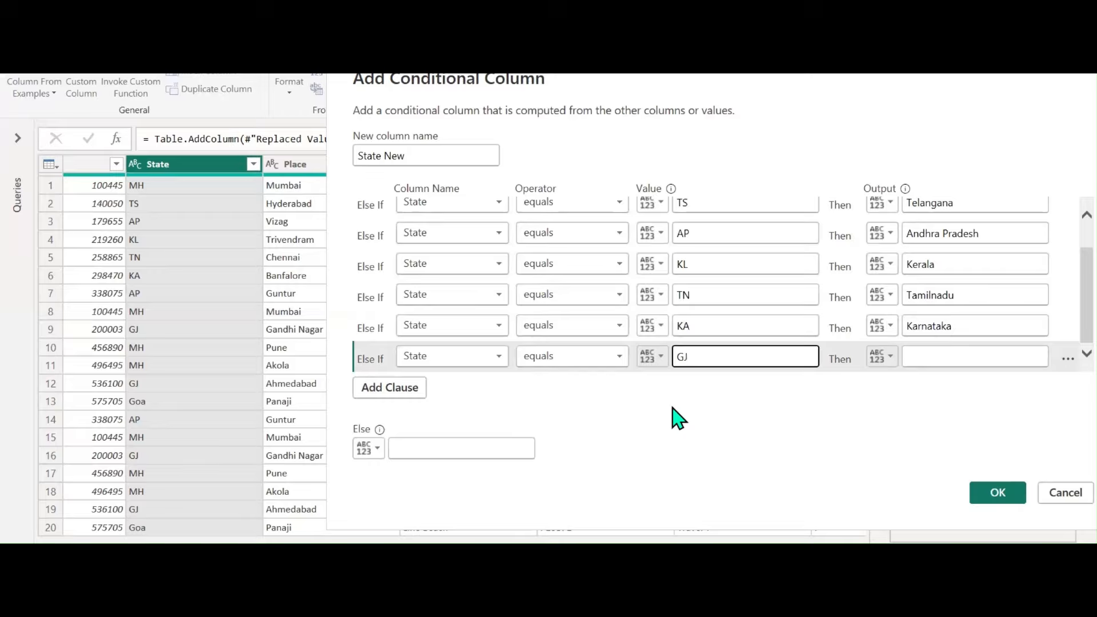
{"action": "left_click", "coordinate": [940, 356]}
{"action": "type", "text": "Gujarath"}
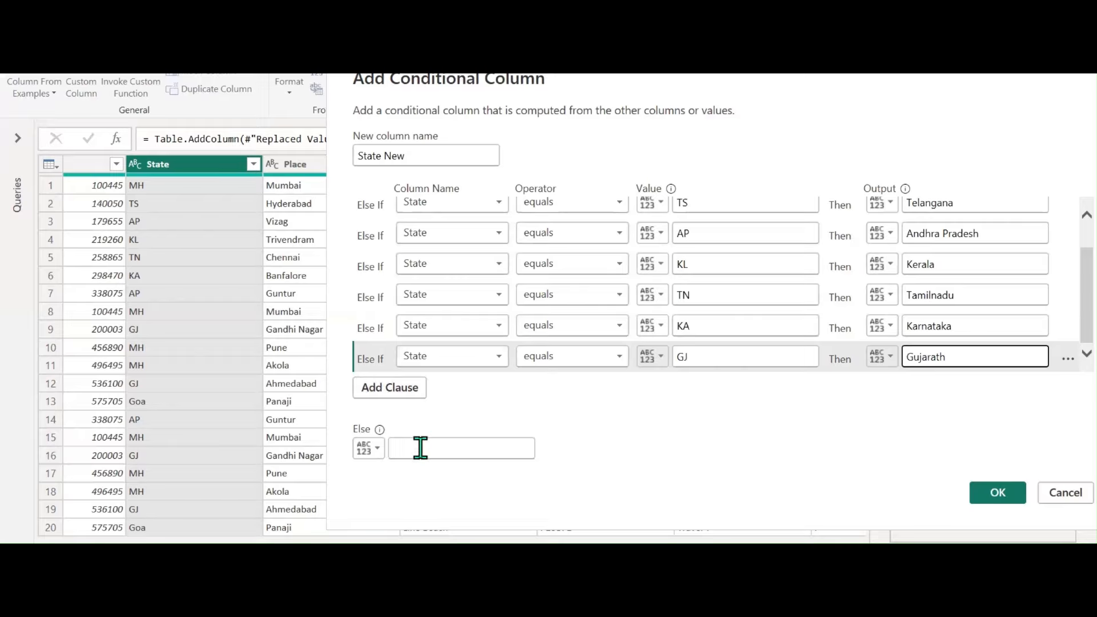
Set the Else result to the State column and create the State New column
{"action": "left_click", "coordinate": [378, 451]}
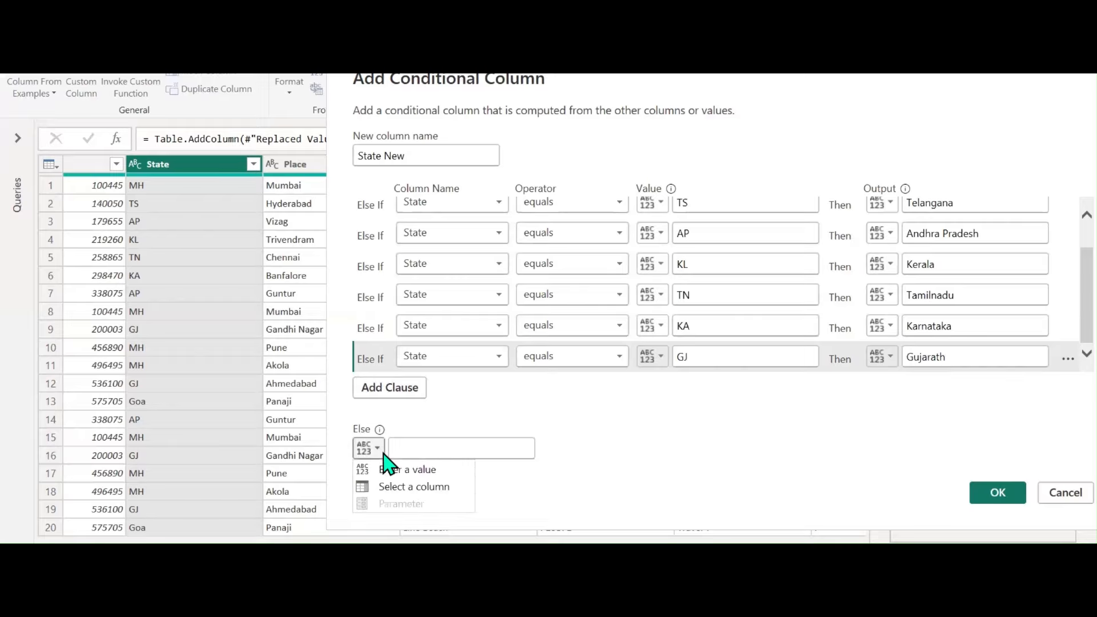
{"action": "left_click", "coordinate": [414, 487]}
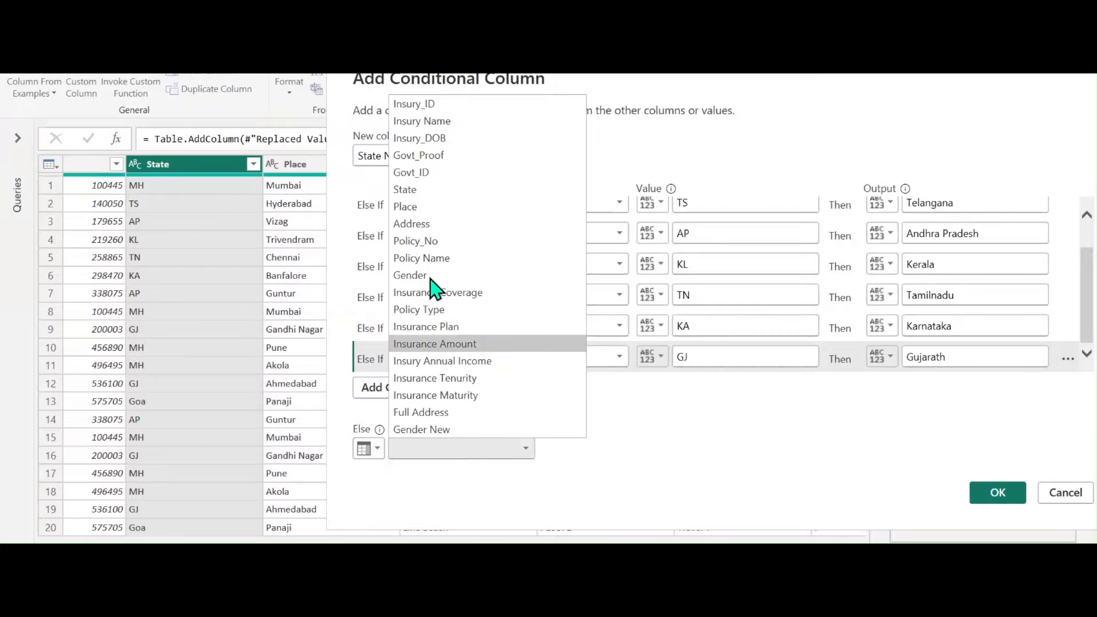
{"action": "left_click", "coordinate": [425, 190]}
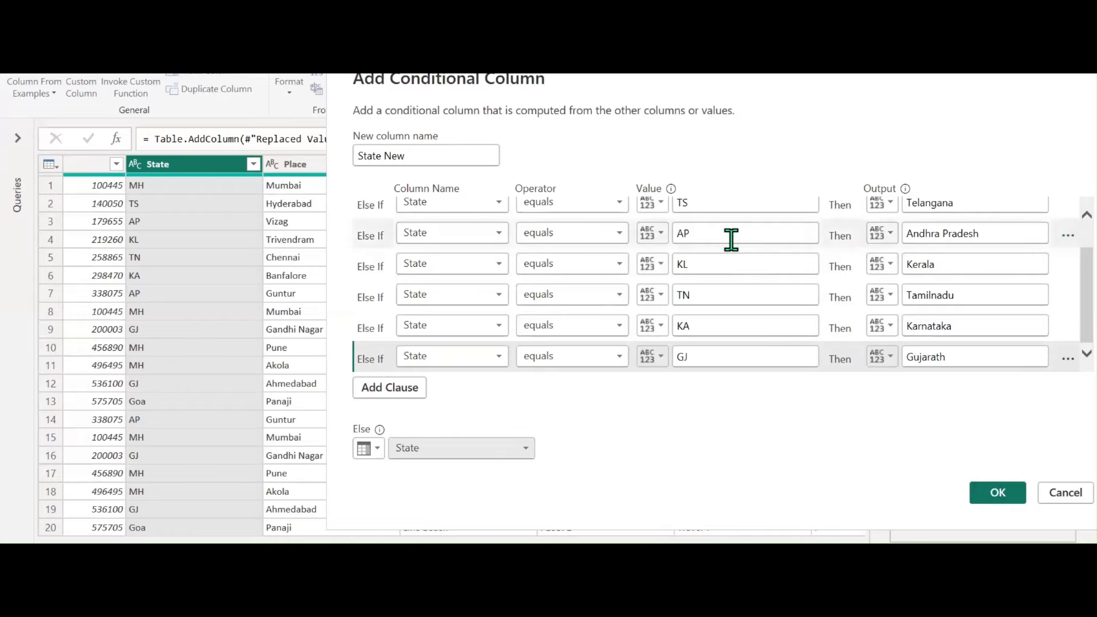
{"action": "scroll", "coordinate": [731, 240], "scroll_direction": "up", "scroll_amount": 3}
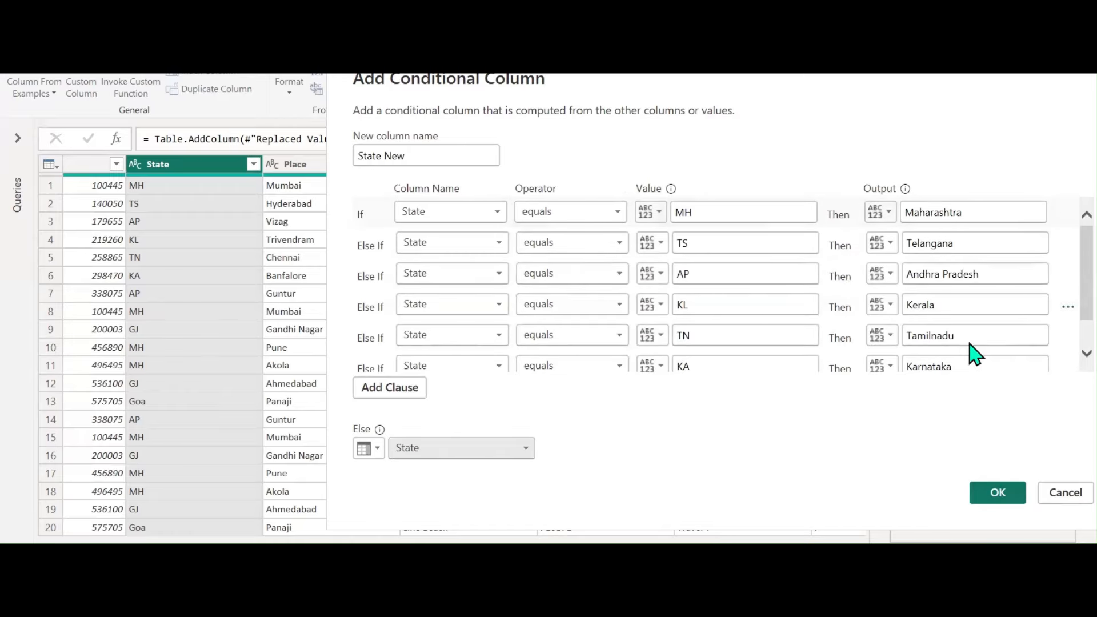
{"action": "scroll", "coordinate": [710, 370], "scroll_direction": "down", "scroll_amount": 3}
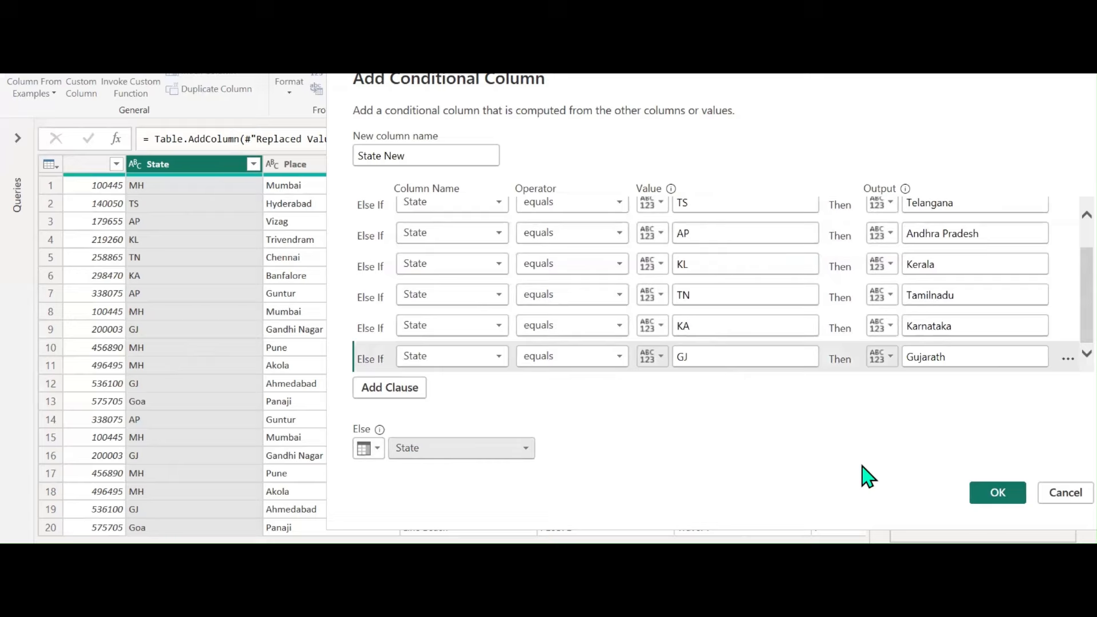
{"action": "left_click", "coordinate": [997, 492]}
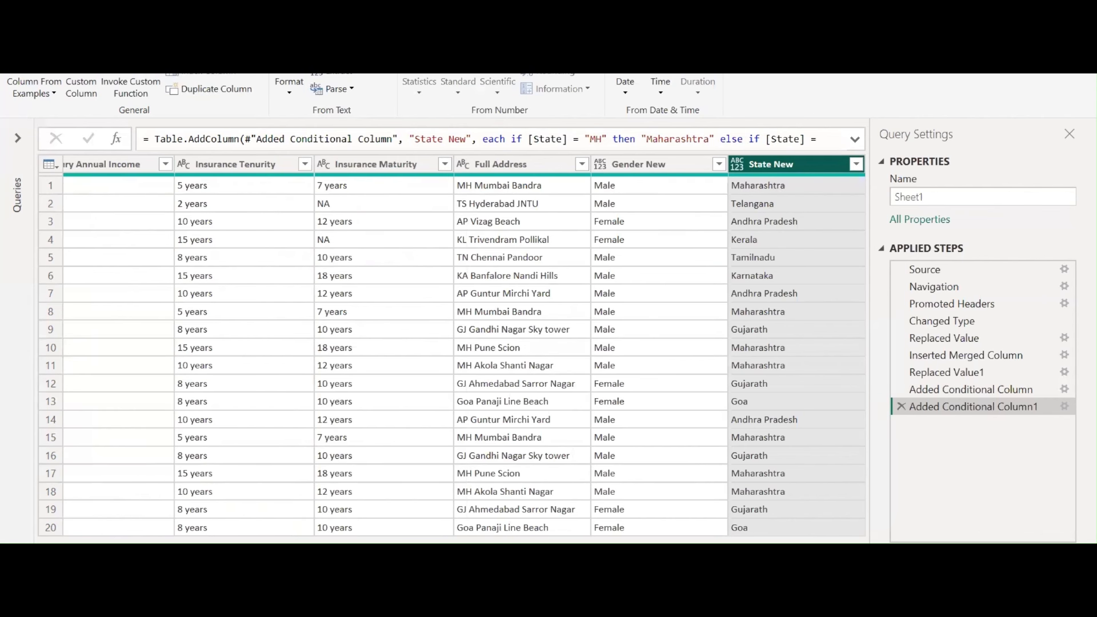
{"action": "left_click", "coordinate": [151, 600]}
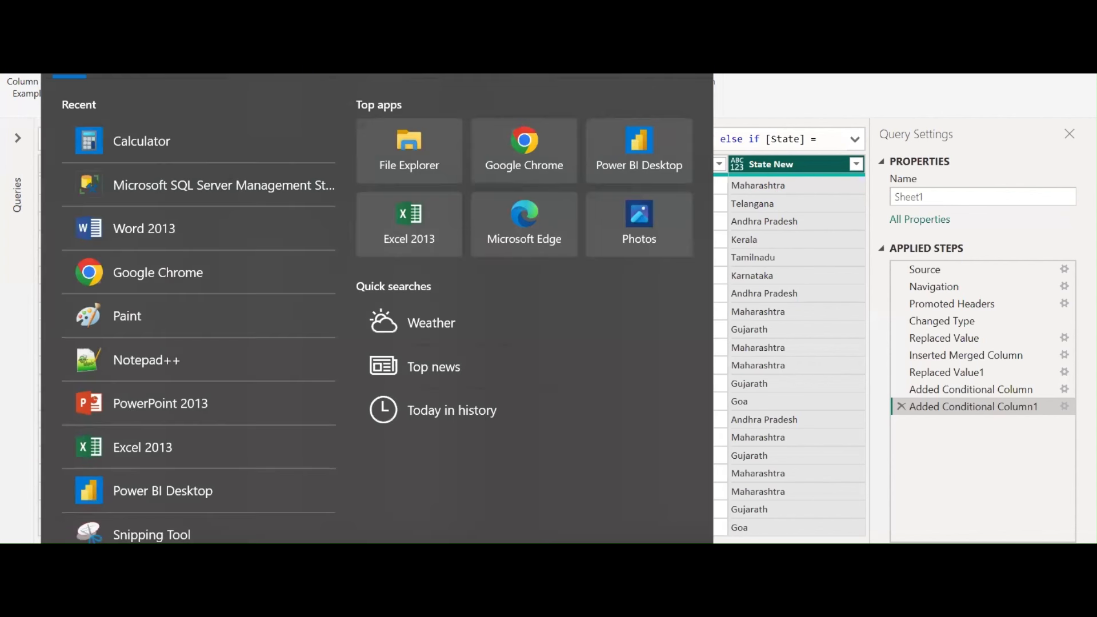
Open Notepad++ and write an IF / Else outline
{"action": "left_click", "coordinate": [159, 365]}
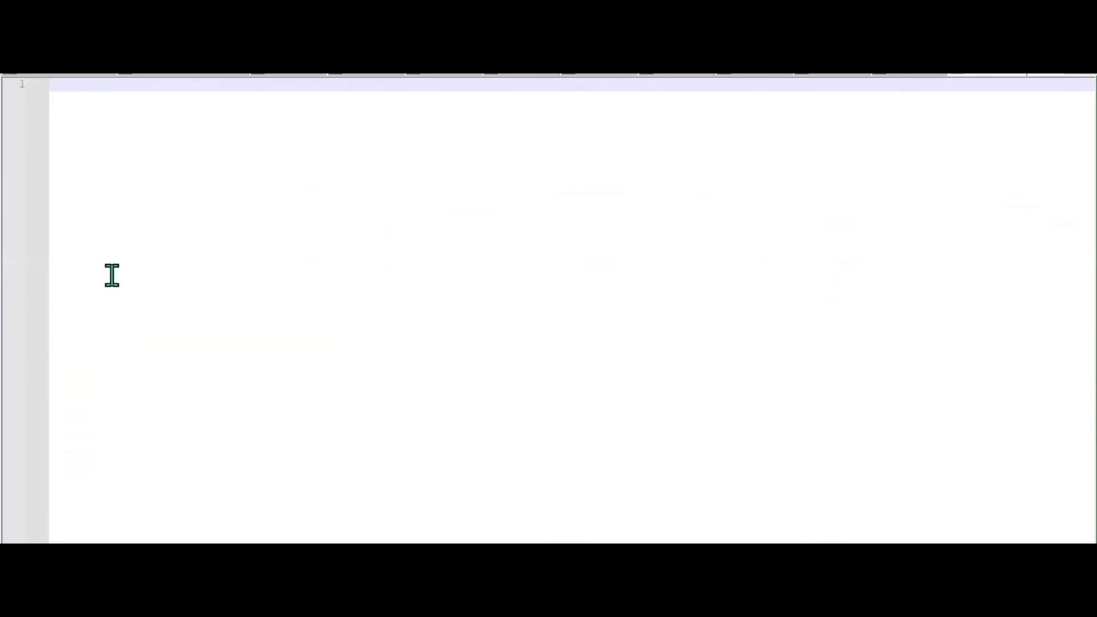
{"action": "key", "text": "Return"}
{"action": "key", "text": "Return"}
{"action": "key", "text": "Return"}
{"action": "key", "text": "Return"}
{"action": "key", "text": "Return"}
{"action": "key", "text": "Return"}
{"action": "key", "text": "Return"}
{"action": "key", "text": "Return"}
{"action": "key", "text": "Return"}
{"action": "key", "text": "Up"}
{"action": "key", "text": "Up"}
{"action": "key", "text": "Up"}
{"action": "key", "text": "Up"}
{"action": "key", "text": "Up"}
{"action": "type", "text": "IF"}
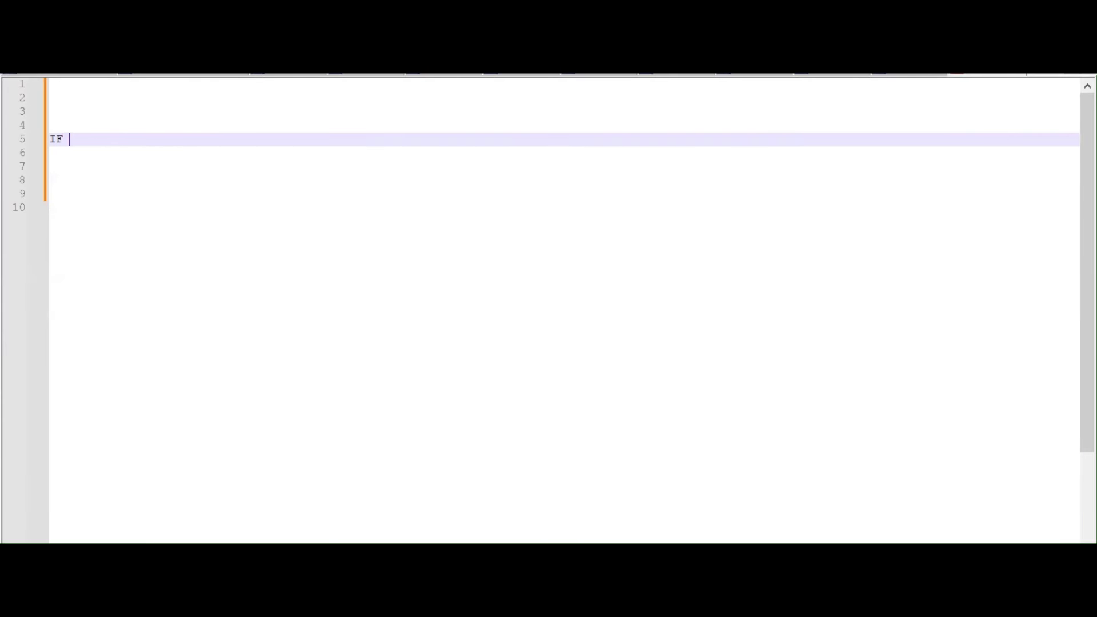
{"action": "key", "text": "Return"}
{"action": "type", "text": "Else"}
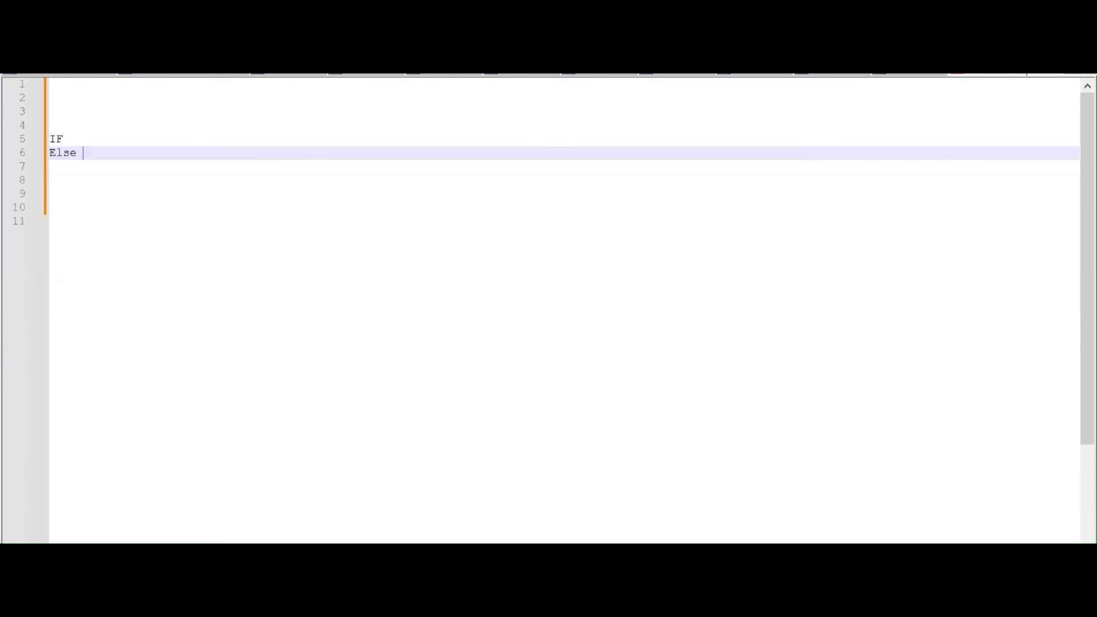
{"action": "key", "text": "Return"}
{"action": "key", "text": "Return"}
{"action": "key", "text": "Return"}
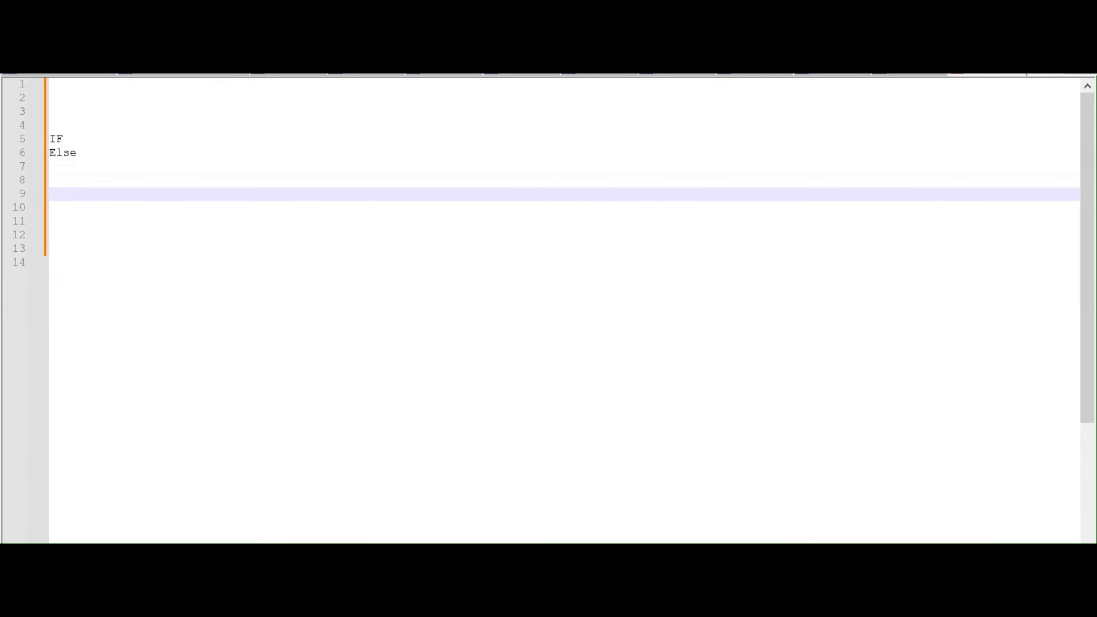
Add a second outline with IF, Else if and Else lines
{"action": "type", "text": "IF"}
{"action": "key", "text": "BackSpace"}
{"action": "type", "text": "F"}
{"action": "key", "text": "Return"}
{"action": "type", "text": "Else if"}
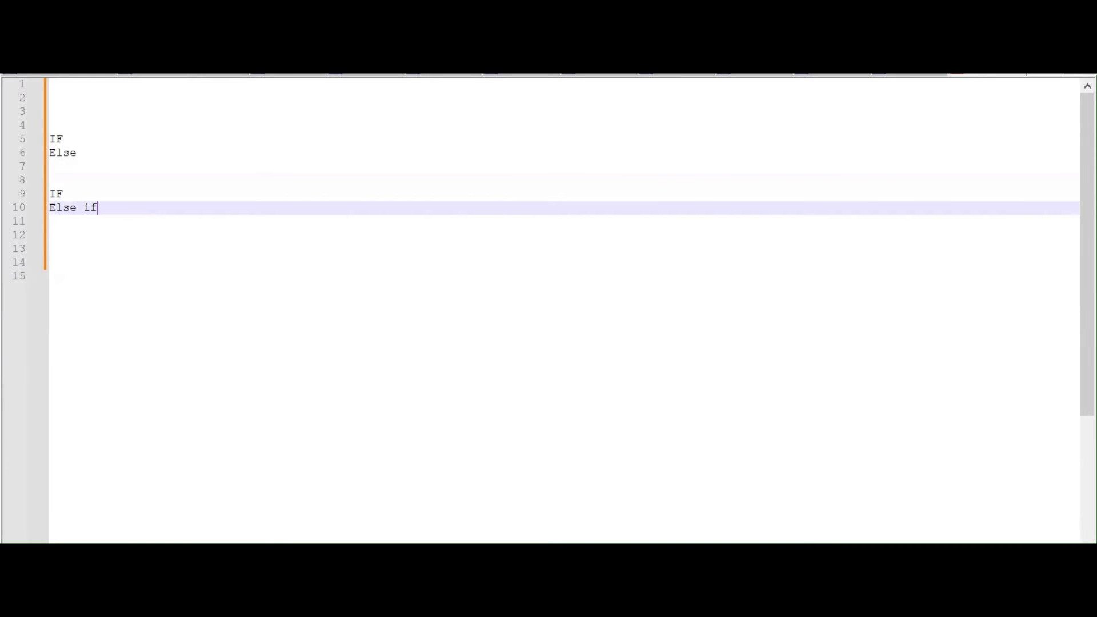
{"action": "key", "text": "Return"}
{"action": "key", "text": "Return"}
{"action": "key", "text": "Up"}
{"action": "type", "text": "Else"}
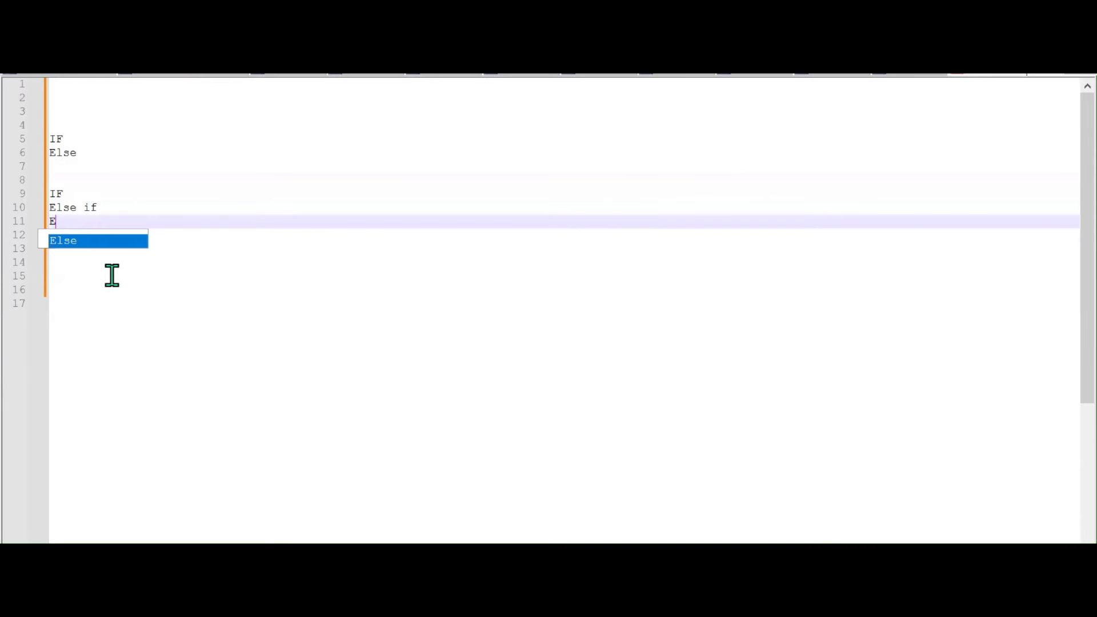
{"action": "key", "text": "Return"}
{"action": "key", "text": "Return"}
{"action": "key", "text": "Return"}
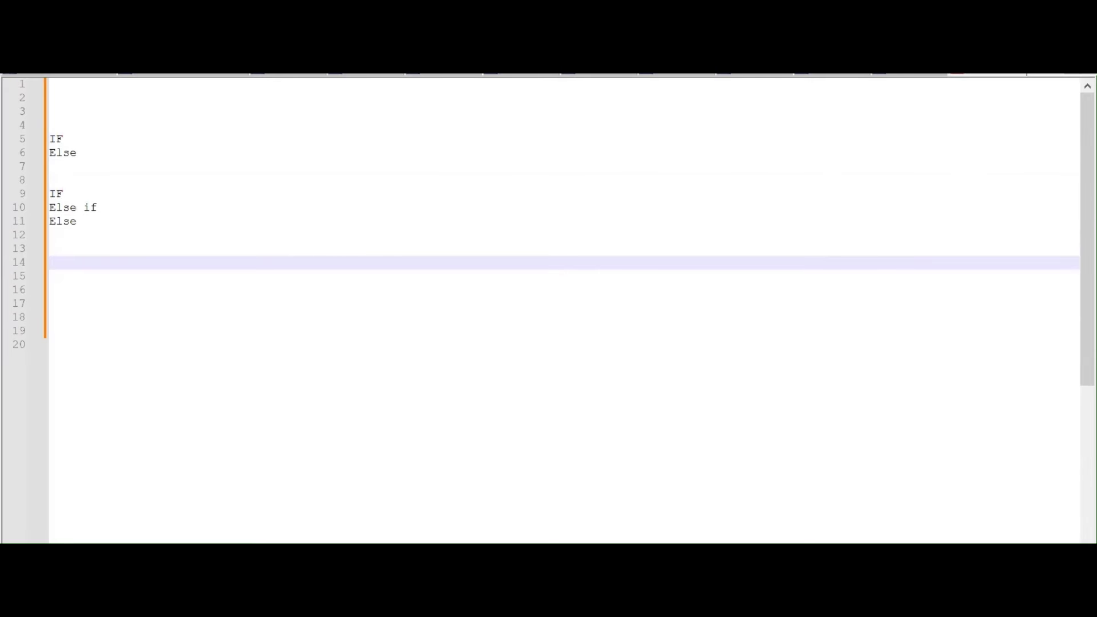
Add notes 'Column from example', 'Conditional Column - Text datatype' and a dash-underlined 'Custom Column' heading
{"action": "type", "text": "Column from example"}
{"action": "key", "text": "Return"}
{"action": "key", "text": "Return"}
{"action": "type", "text": "Cond"}
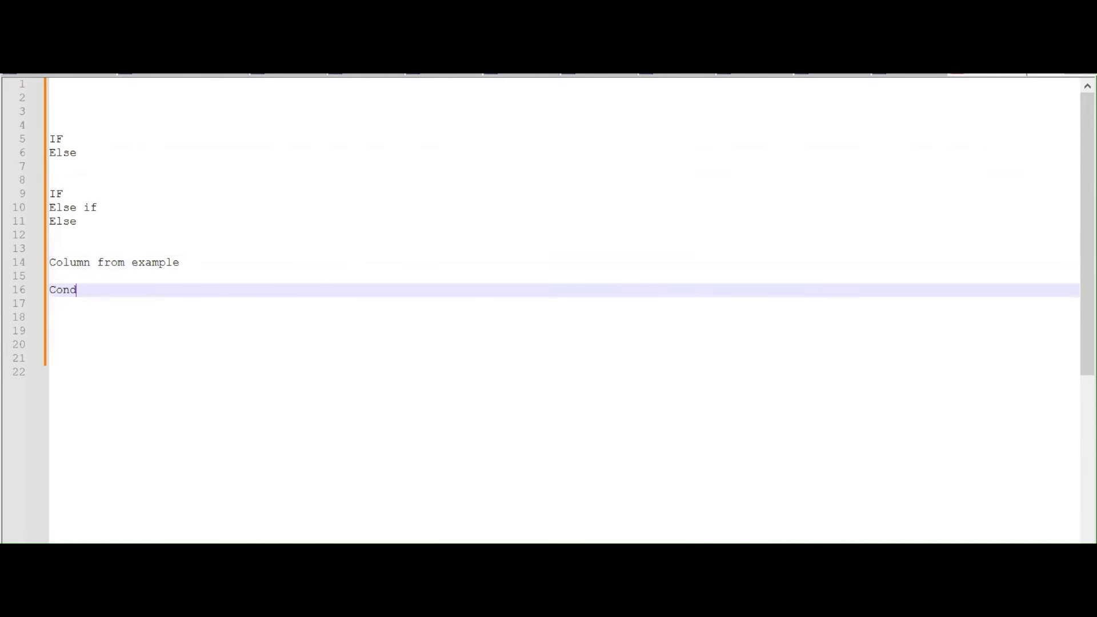
{"action": "type", "text": "itional Co"}
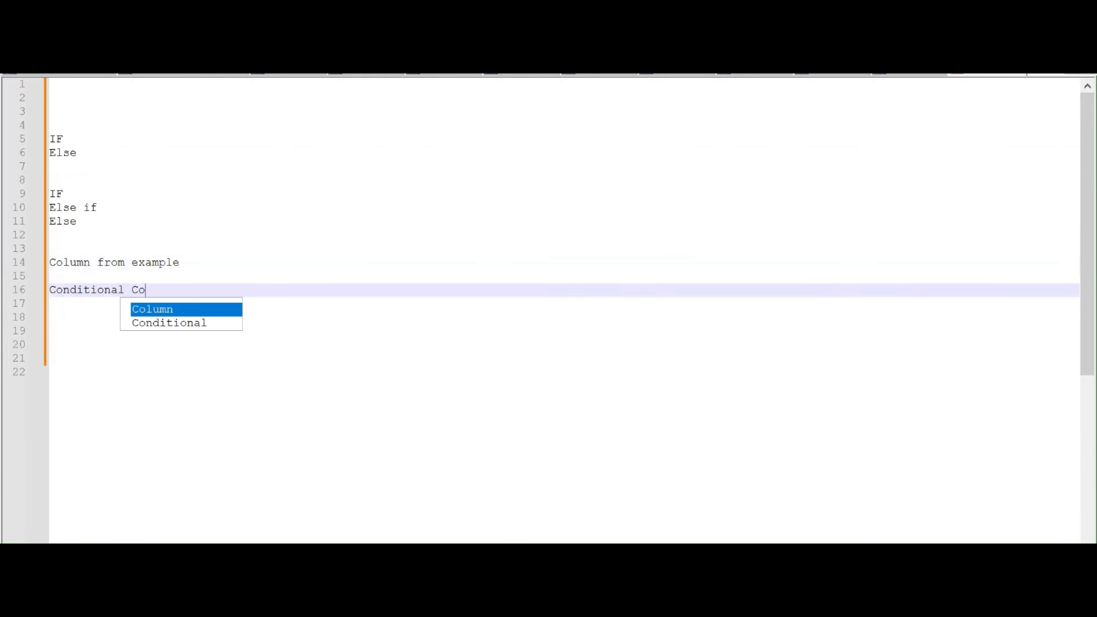
{"action": "type", "text": "lumn -"}
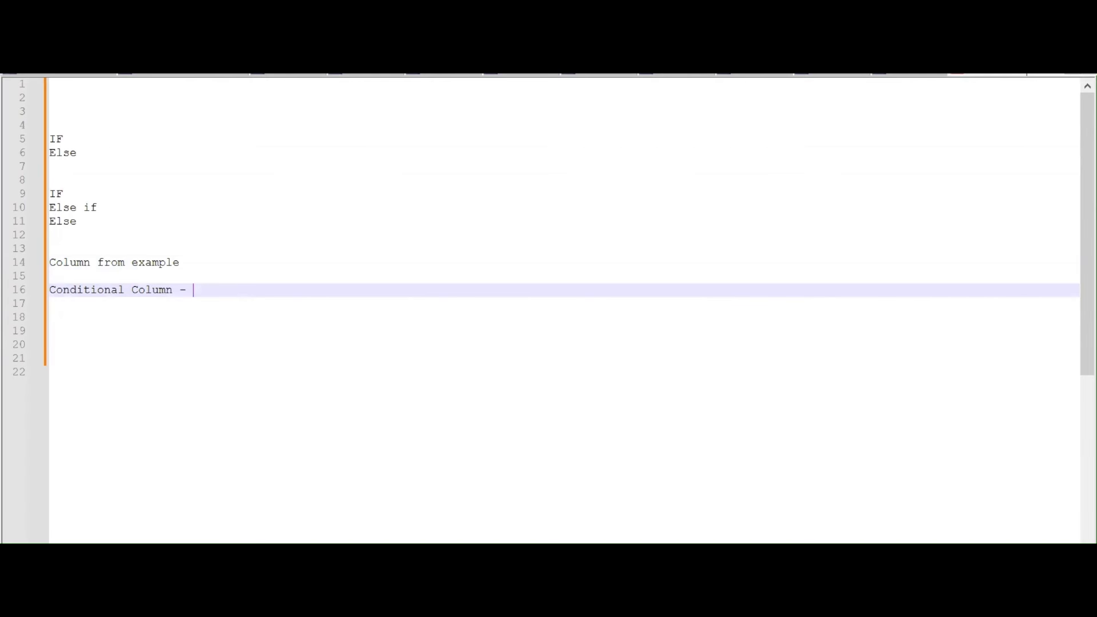
{"action": "type", "text": " Text datatype"}
{"action": "key", "text": "Return"}
{"action": "key", "text": "Return"}
{"action": "key", "text": "Return"}
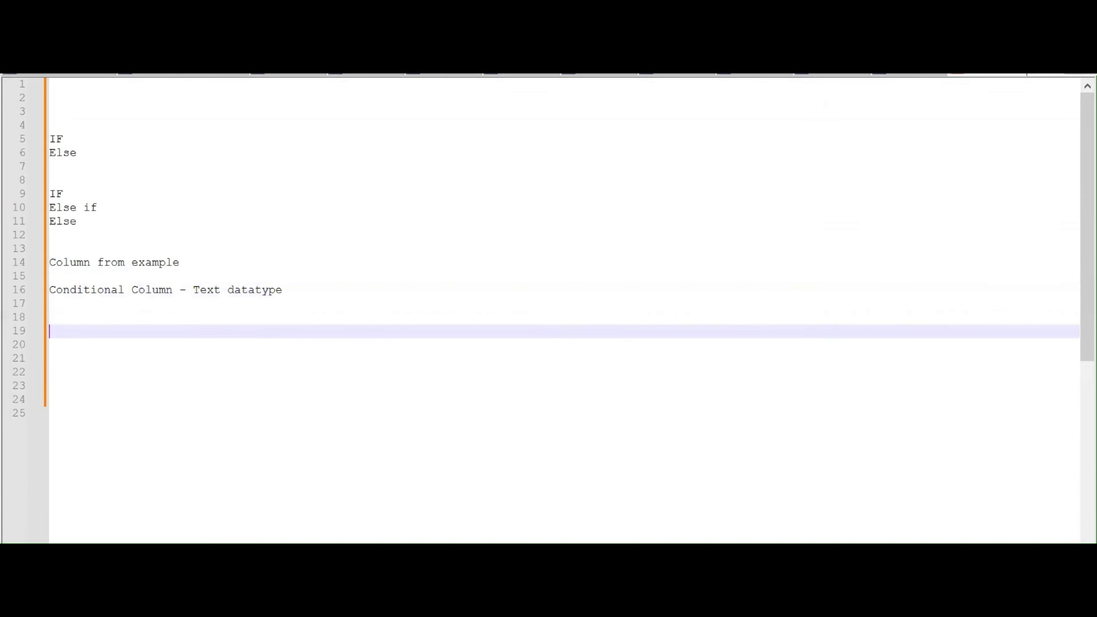
{"action": "type", "text": "Custom Column"}
{"action": "key", "text": "Return"}
{"action": "type", "text": "---------------"}
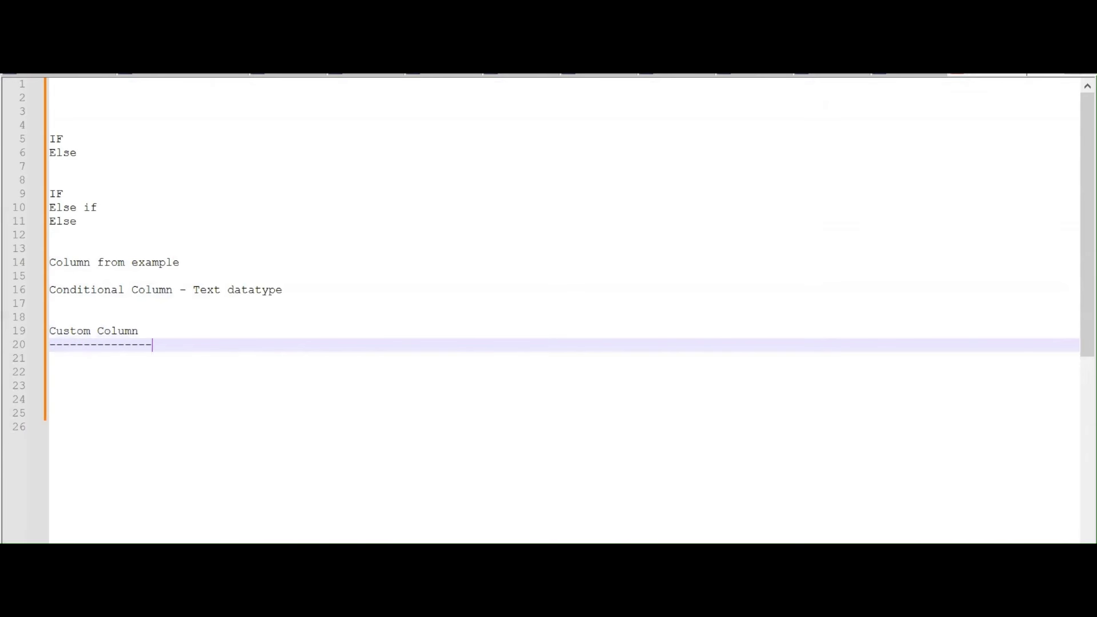
{"action": "key", "text": "Return"}
{"action": "key", "text": "Return"}
{"action": "key", "text": "Return"}
{"action": "key", "text": "Return"}
{"action": "key", "text": "Return"}
{"action": "key", "text": "Return"}
{"action": "key", "text": "Return"}
{"action": "key", "text": "Return"}
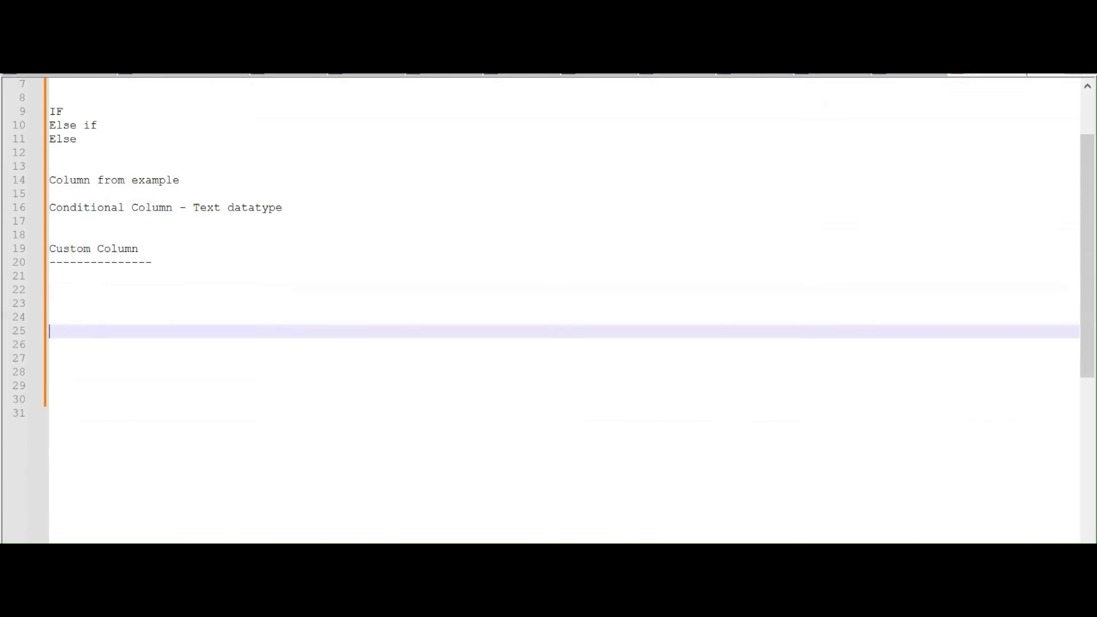
{"action": "key", "text": "Up"}
{"action": "key", "text": "Up"}
{"action": "key", "text": "Up"}
{"action": "key", "text": "Up"}
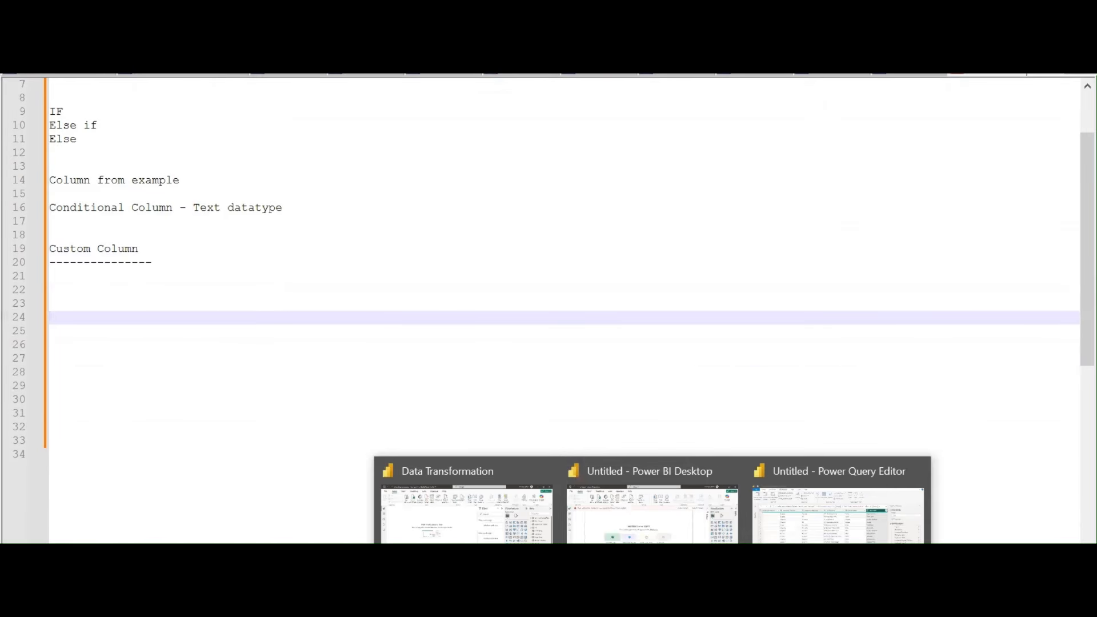
In the Power Query Editor, start a column from examples based on the Insury Annual Income column
{"action": "left_click", "coordinate": [773, 534]}
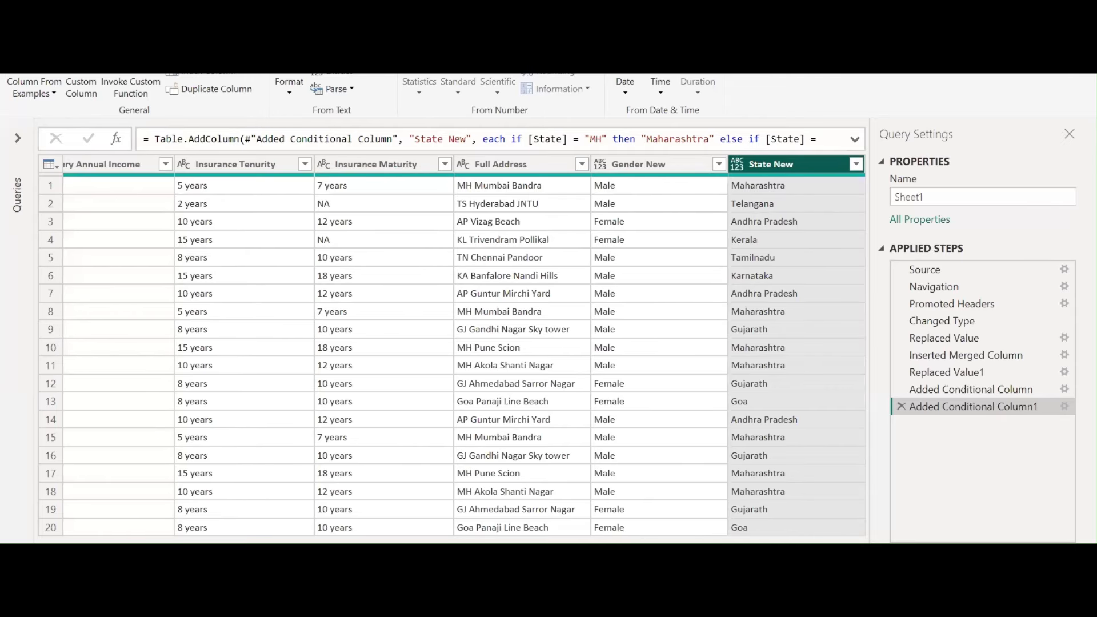
{"action": "scroll", "coordinate": [465, 526], "scroll_direction": "left", "scroll_amount": 10}
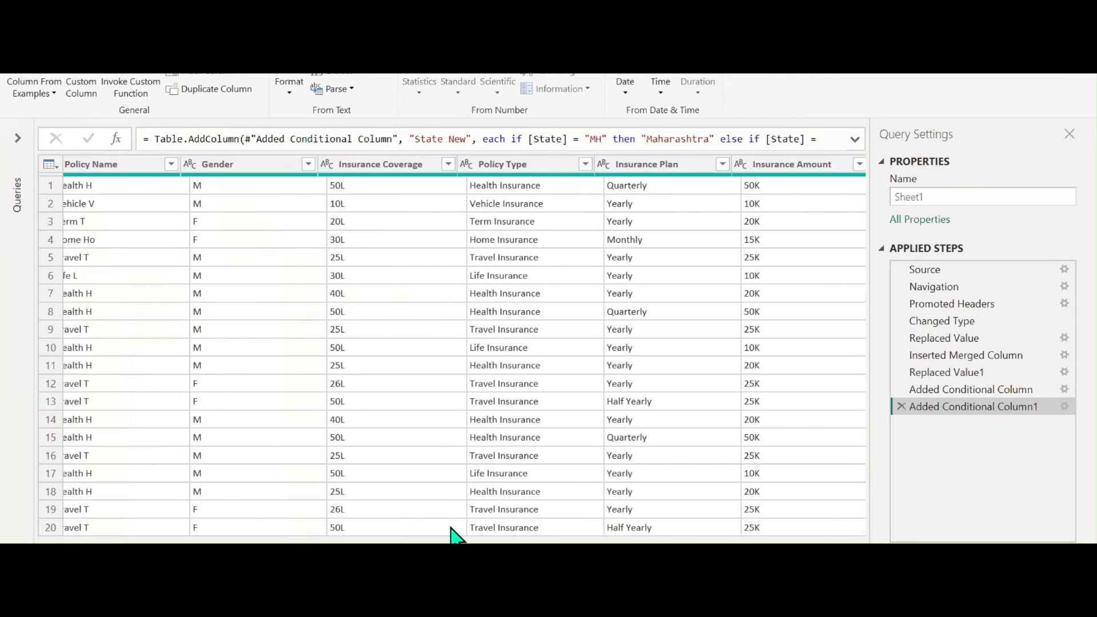
{"action": "scroll", "coordinate": [465, 526], "scroll_direction": "right", "scroll_amount": 10}
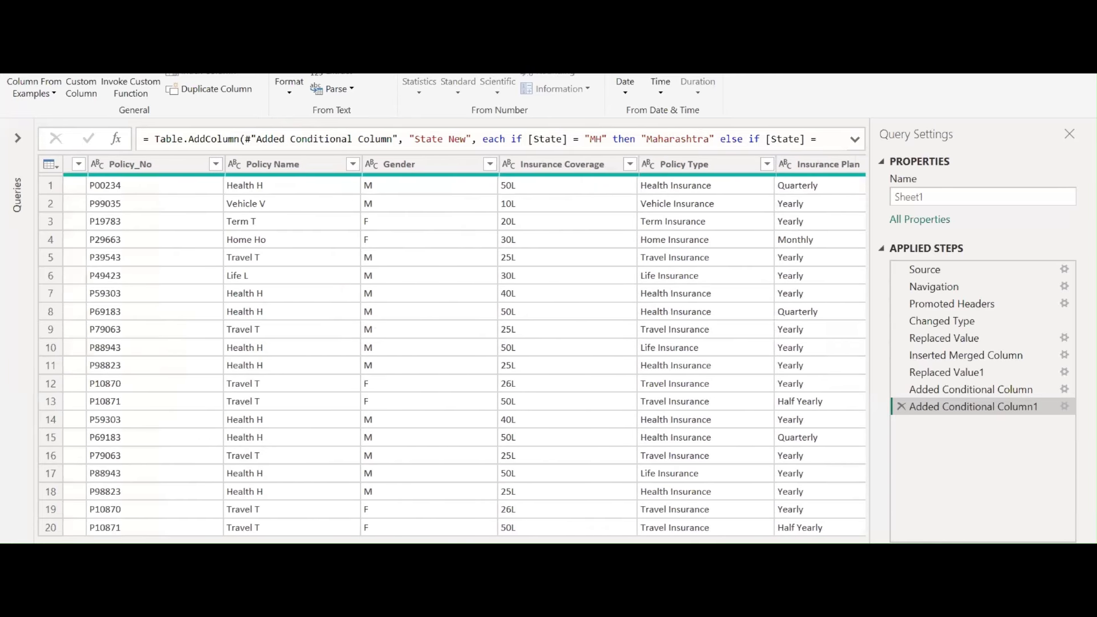
{"action": "left_click", "coordinate": [513, 168]}
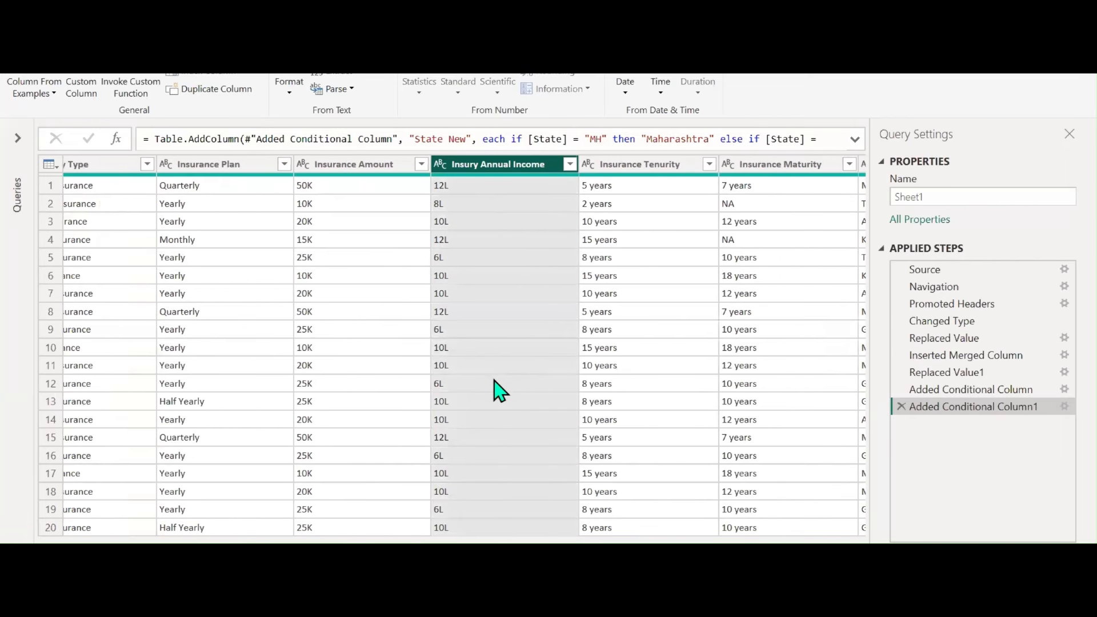
{"action": "left_click", "coordinate": [53, 94]}
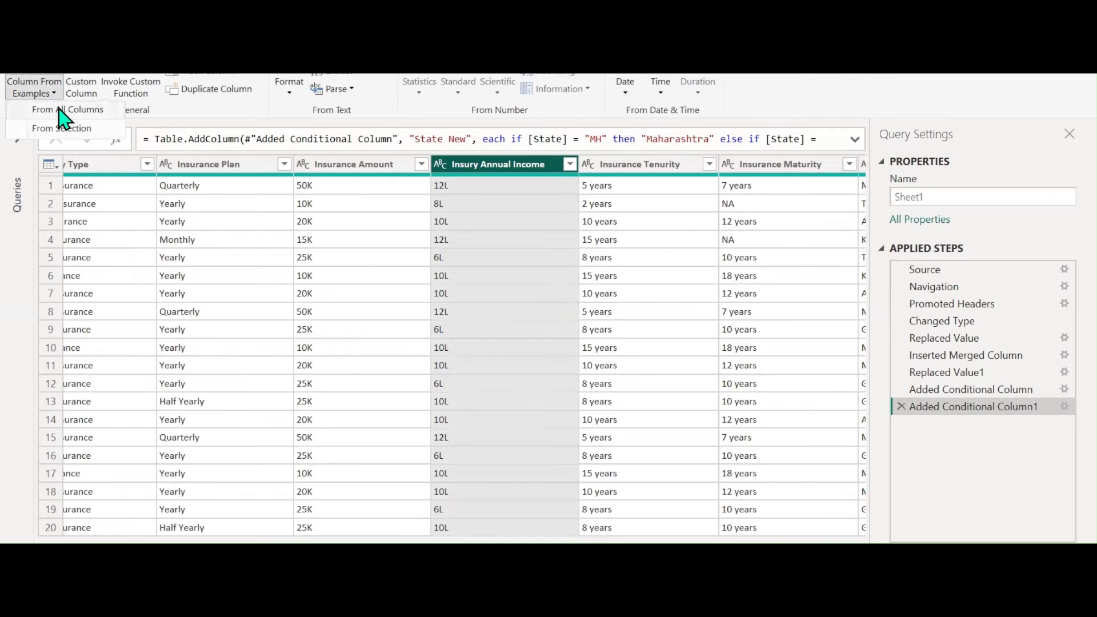
{"action": "left_click", "coordinate": [61, 129]}
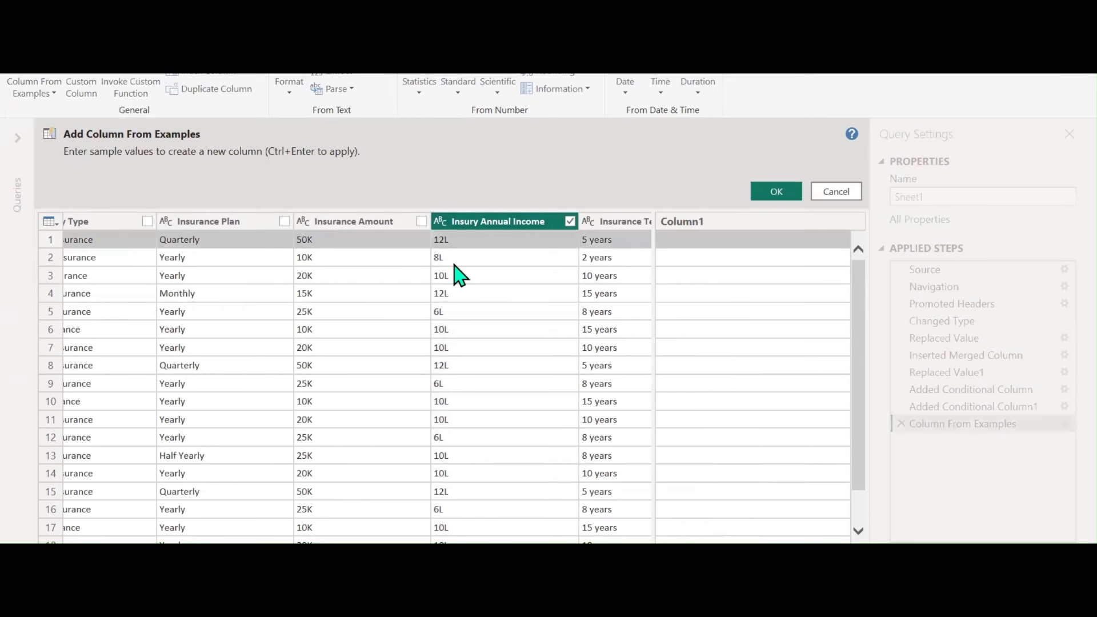
Enter example values 1200000 and 800000 so the L amounts convert to full numbers
{"action": "left_click", "coordinate": [698, 241]}
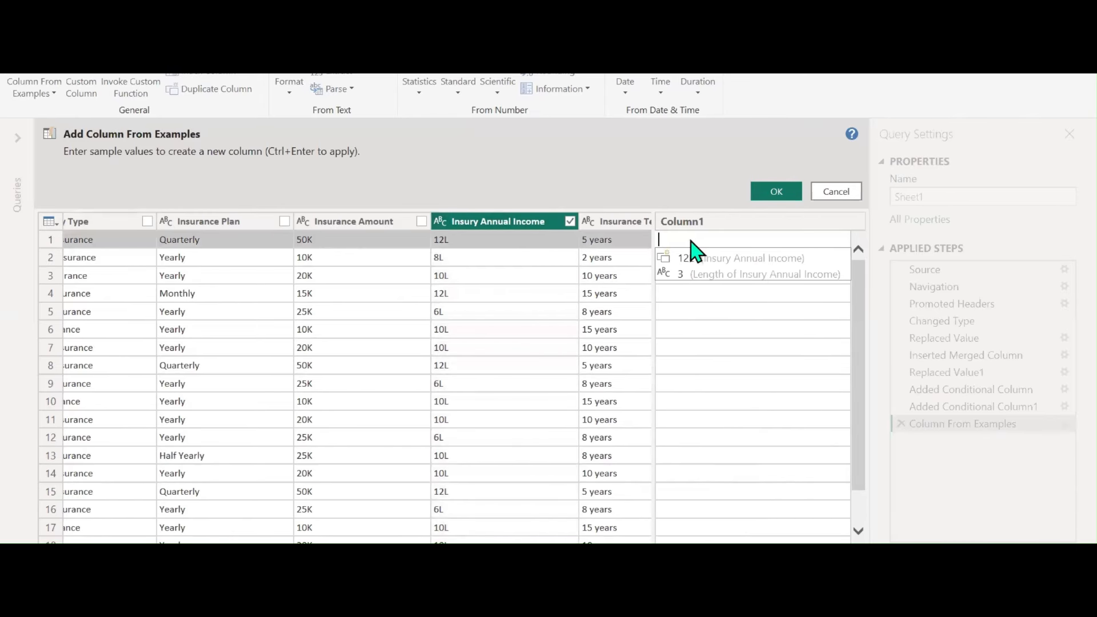
{"action": "type", "text": "12"}
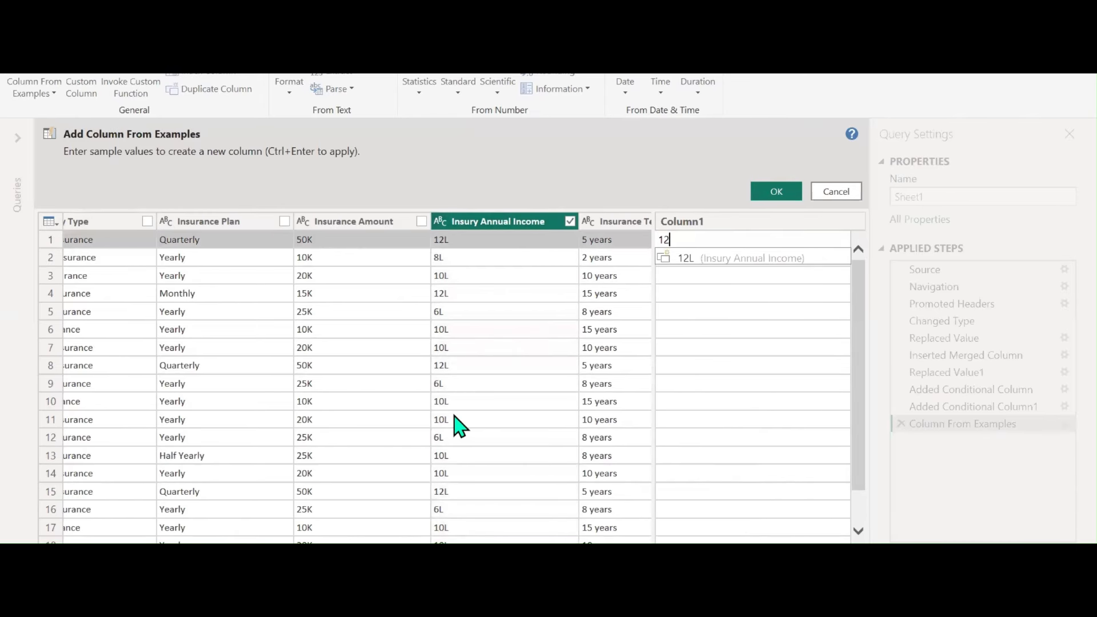
{"action": "type", "text": "00000"}
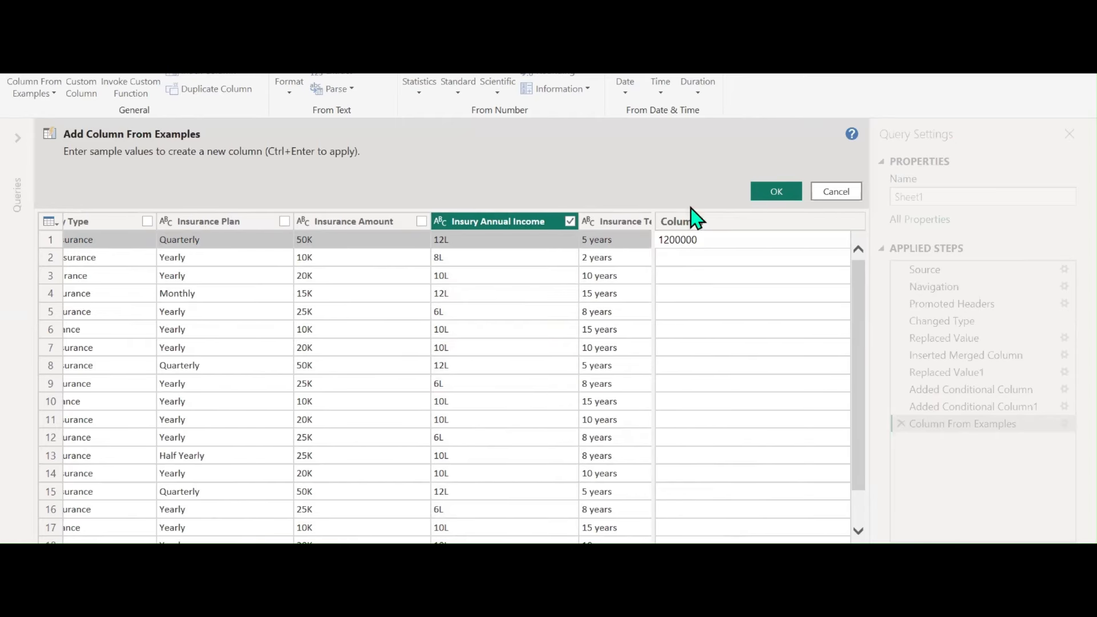
{"action": "key", "text": "Return"}
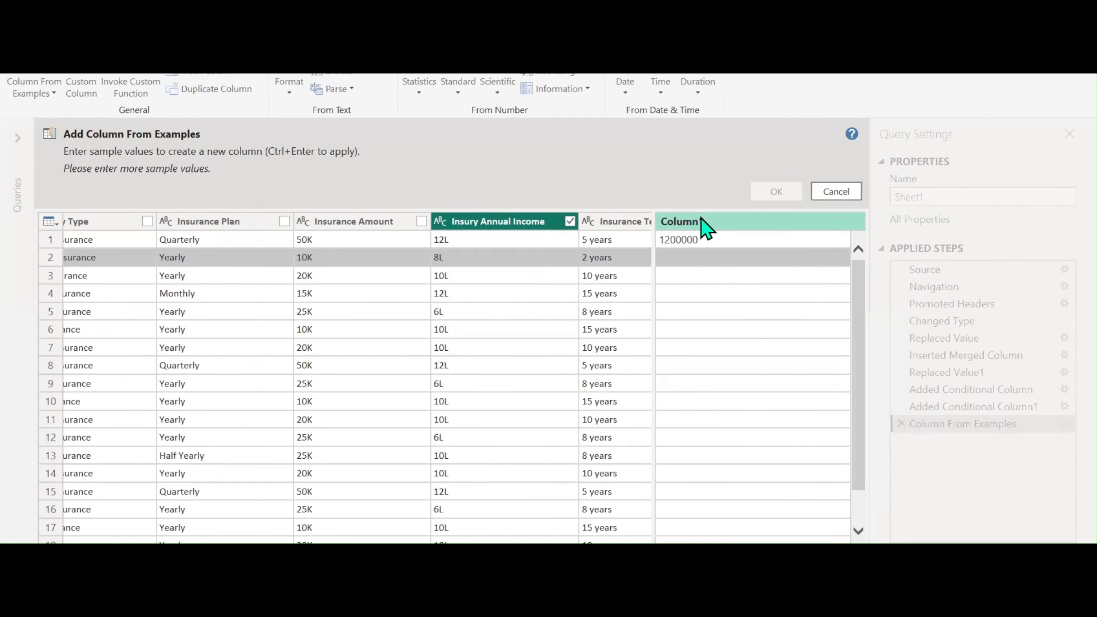
{"action": "left_click", "coordinate": [696, 261]}
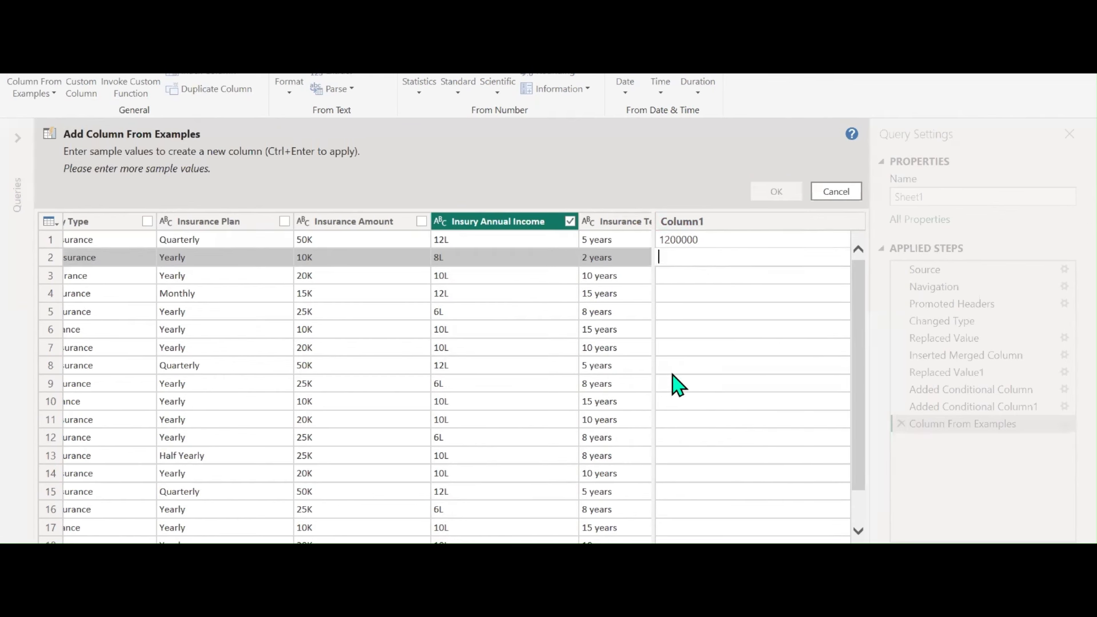
{"action": "type", "text": "800000"}
{"action": "key", "text": "Return"}
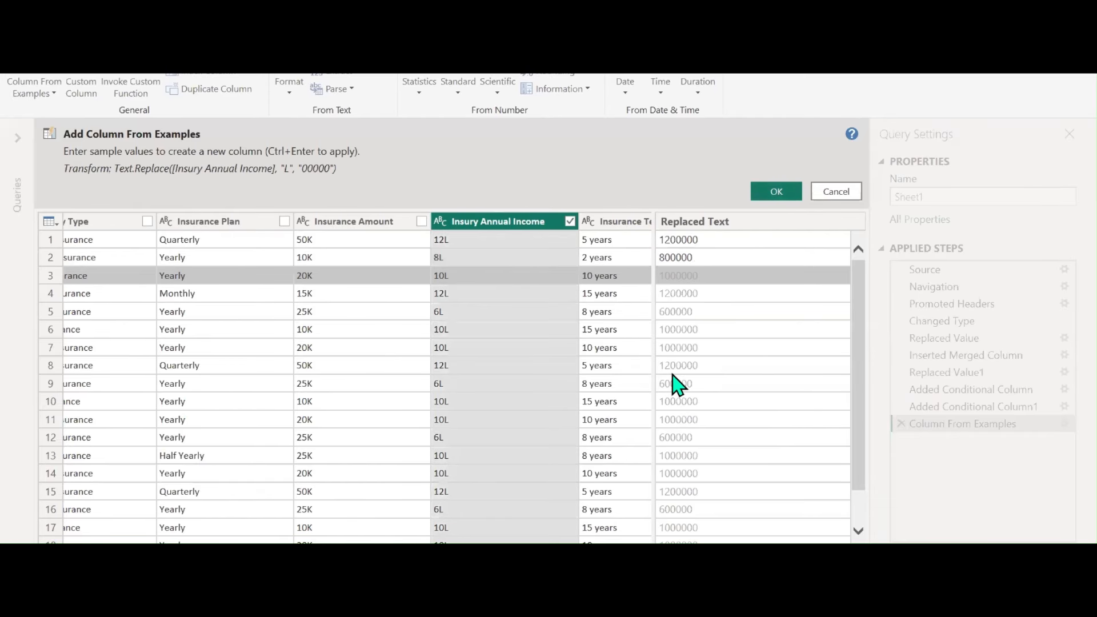
Name the new column 'Insury Annual Income New' and add it to the query
{"action": "double_click", "coordinate": [740, 225]}
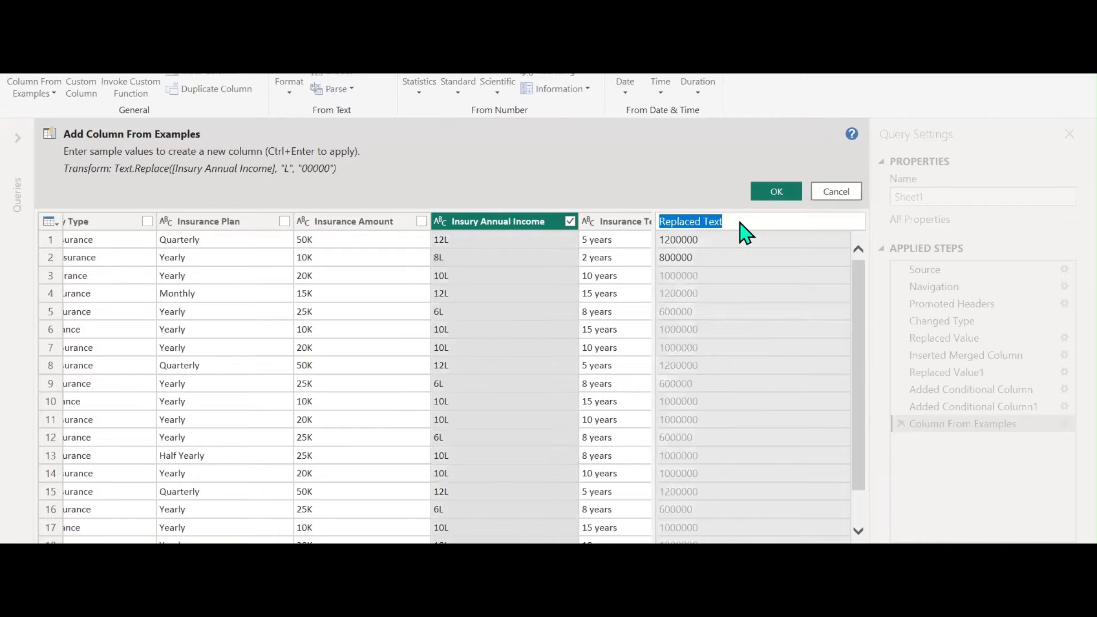
{"action": "type", "text": "Insuranc"}
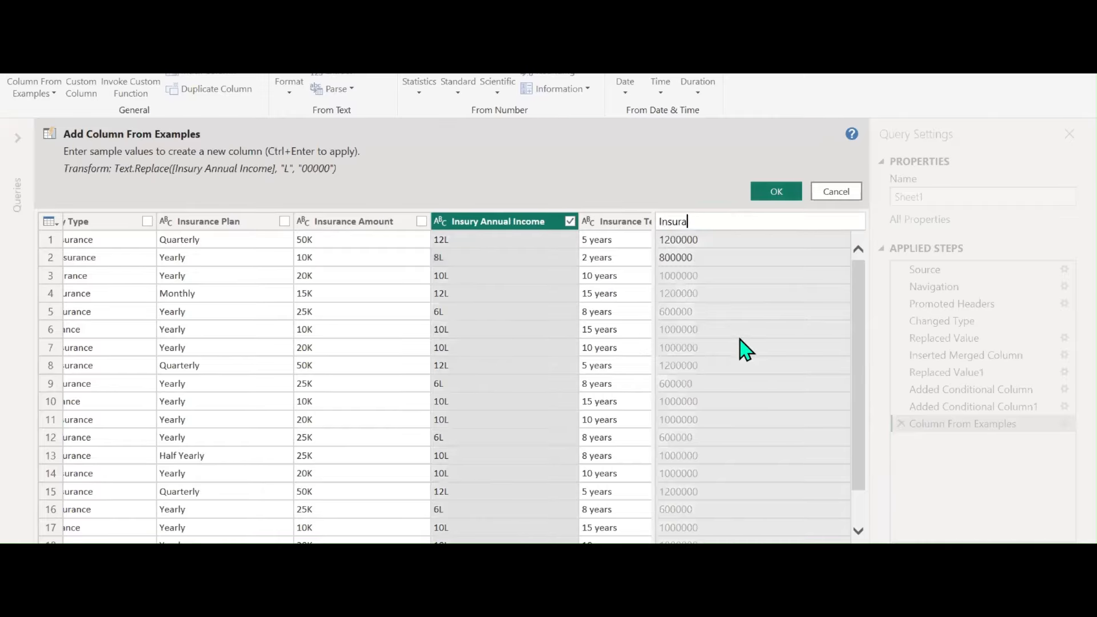
{"action": "key", "text": "BackSpace"}
{"action": "key", "text": "BackSpace"}
{"action": "key", "text": "BackSpace"}
{"action": "key", "text": "BackSpace"}
{"action": "type", "text": "ry Annual Income New"}
{"action": "key", "text": "Return"}
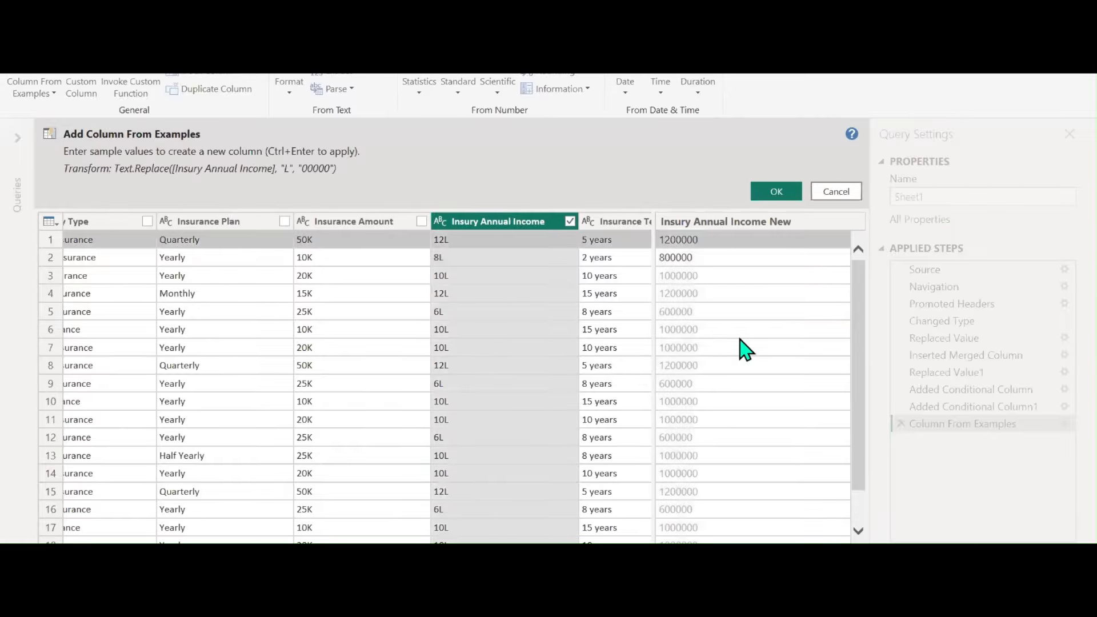
{"action": "left_click", "coordinate": [782, 193]}
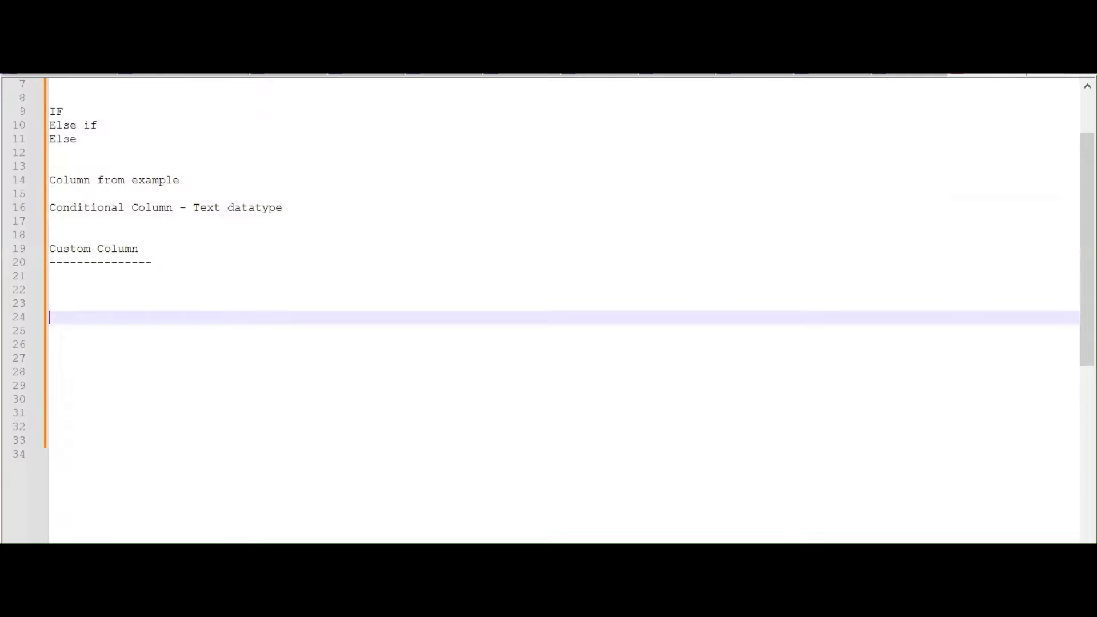
Add a 'Tax slab' heading to the Notepad++ notes, tidying the blank lines around it
{"action": "type", "text": "Tax slab"}
{"action": "key", "text": "Return"}
{"action": "key", "text": "Return"}
{"action": "key", "text": "Return"}
{"action": "key", "text": "Return"}
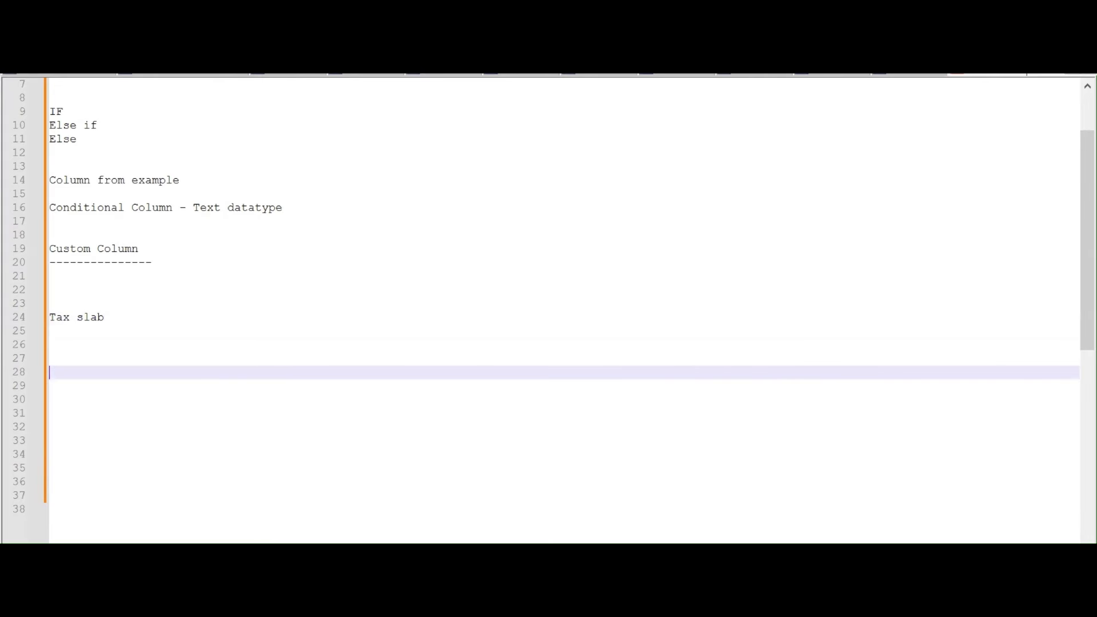
{"action": "key", "text": "Up"}
{"action": "key", "text": "Up"}
{"action": "key", "text": "Up"}
{"action": "key", "text": "Up"}
{"action": "key", "text": "Up"}
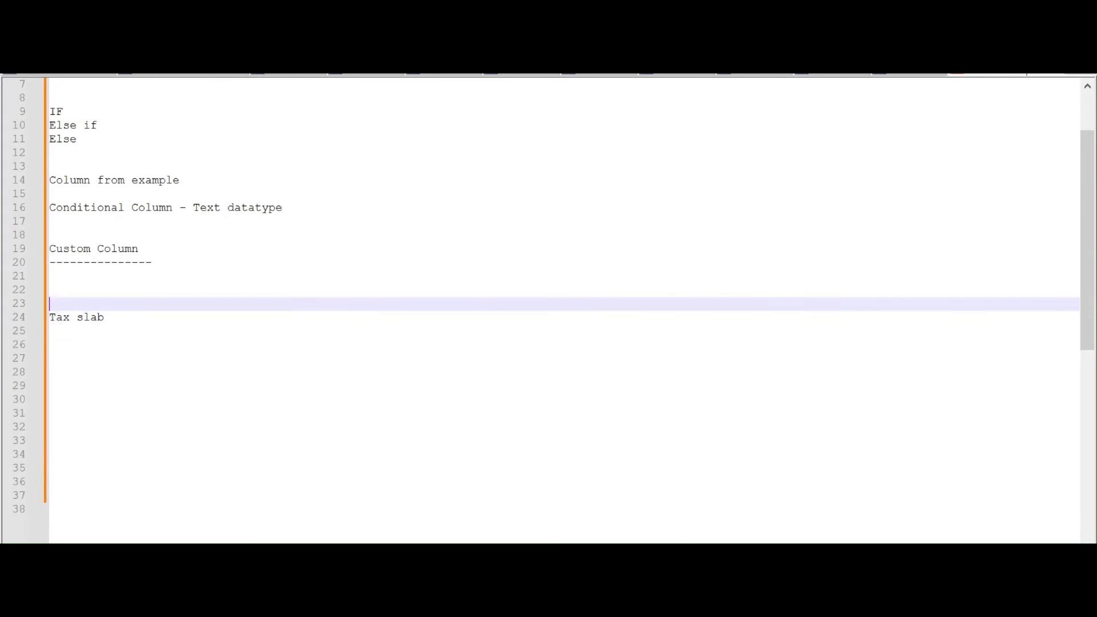
{"action": "key", "text": "BackSpace"}
{"action": "key", "text": "BackSpace"}
{"action": "key", "text": "Down"}
{"action": "key", "text": "Down"}
{"action": "key", "text": "Down"}
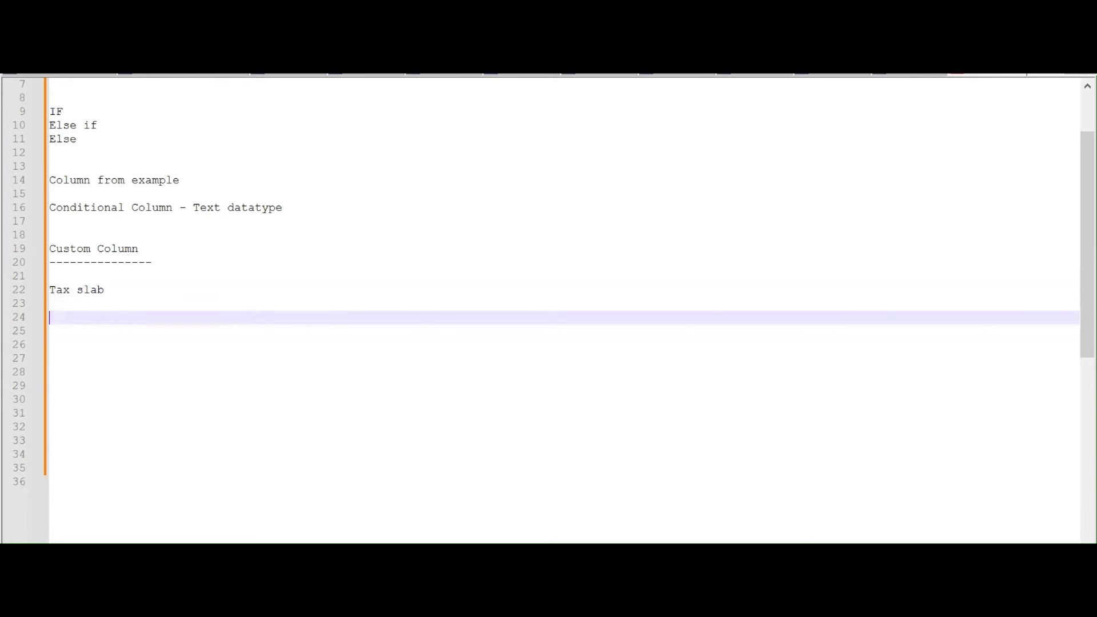
Write the rule 'if salary<=5L then 5%' and begin an 'else 0' line below it
{"action": "type", "text": "if "}
{"action": "type", "text": "salary"}
{"action": "type", "text": "<"}
{"action": "type", "text": "=5000"}
{"action": "key", "text": "BackSpace"}
{"action": "key", "text": "BackSpace"}
{"action": "key", "text": "BackSpace"}
{"action": "type", "text": "L then "}
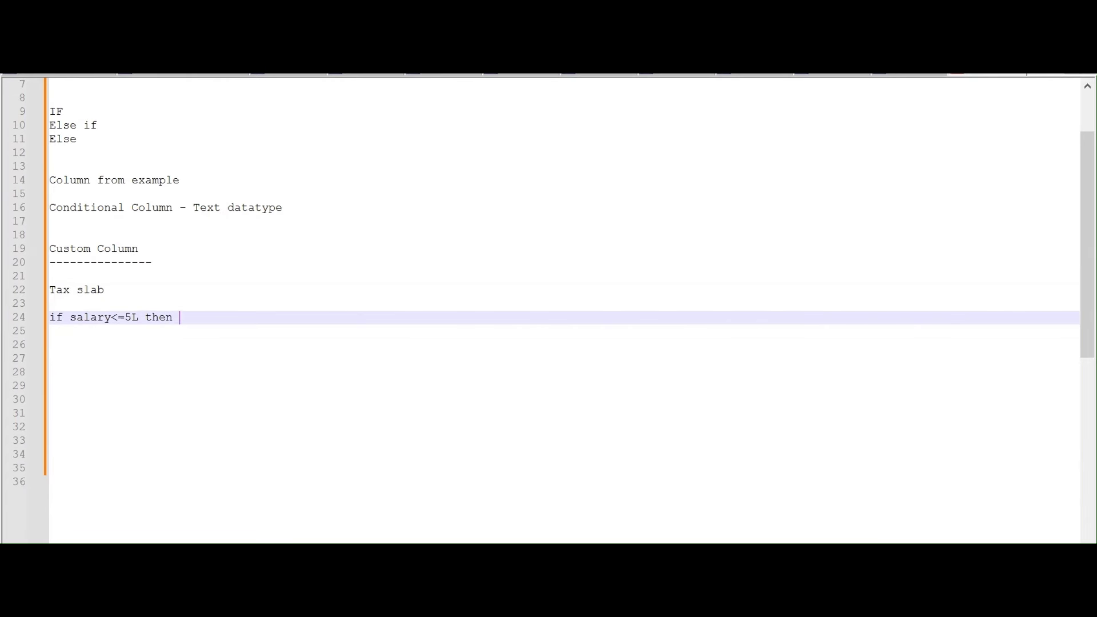
{"action": "type", "text": "5%"}
{"action": "key", "text": "Return"}
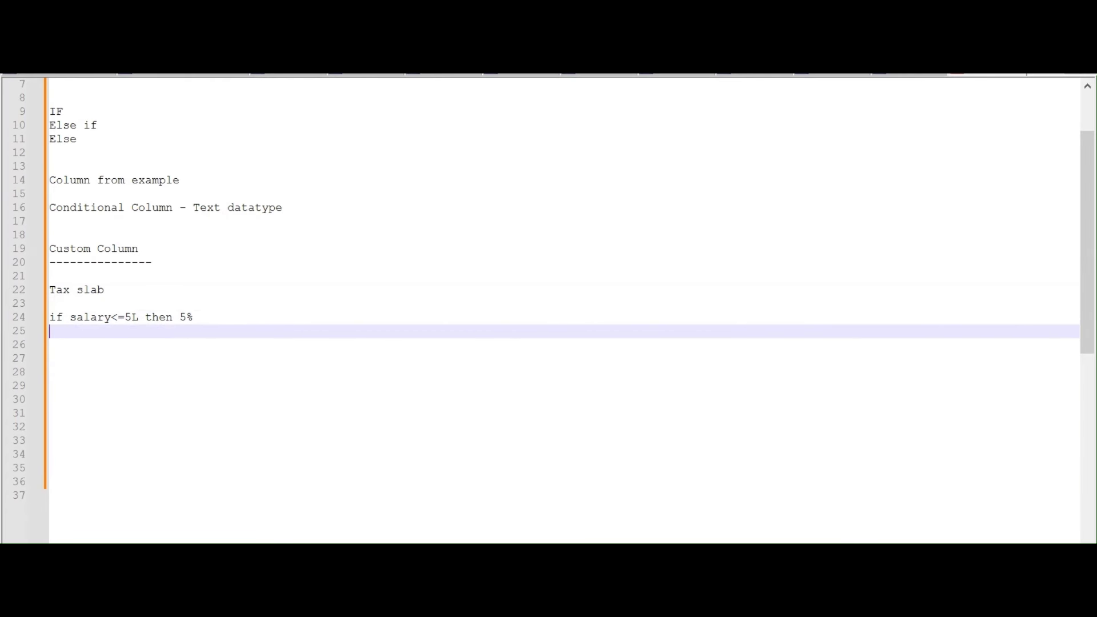
{"action": "type", "text": "else"}
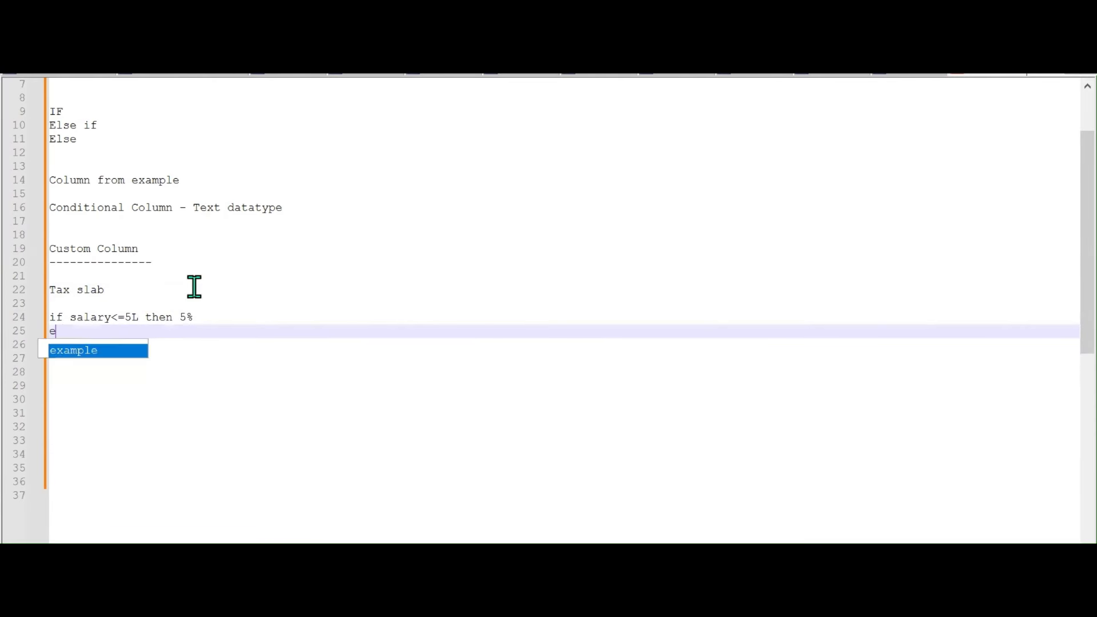
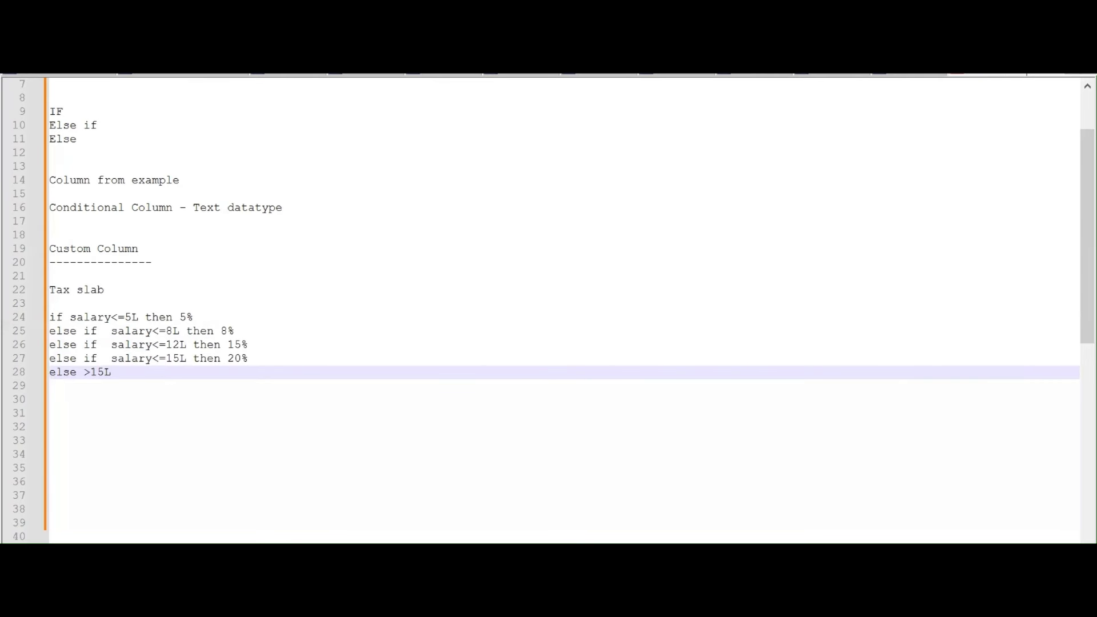
Finish the 'else >15L' tax-slab note line with '30%'
{"action": "type", "text": "30%"}
Start a custom column named 'Tax Slab' whose formula begins with 'if'
{"action": "left_click", "coordinate": [642, 604]}
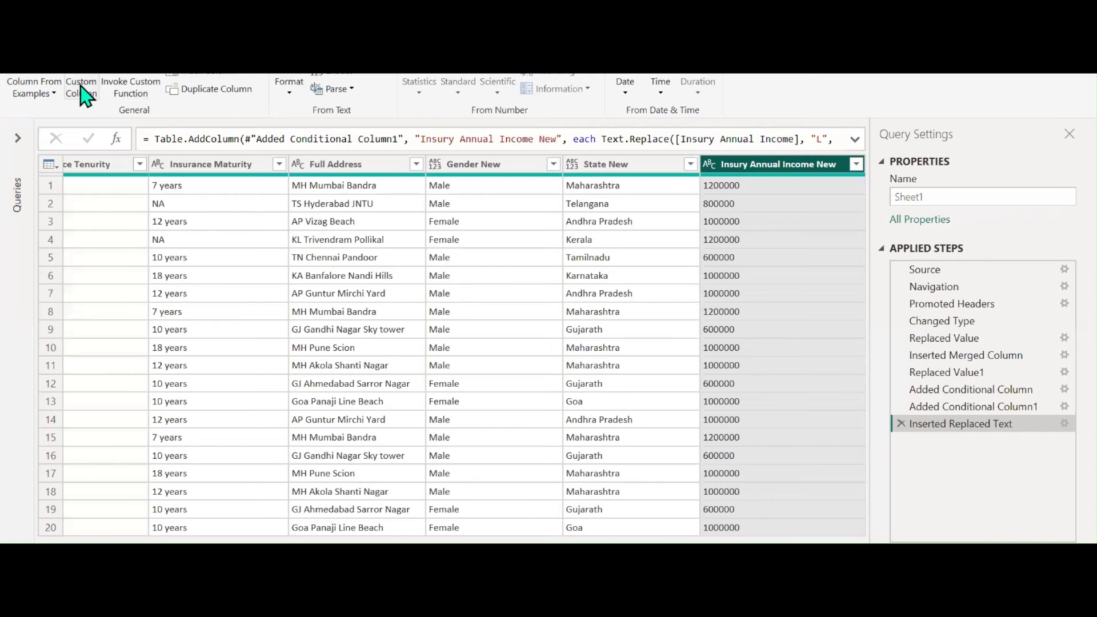
{"action": "left_click", "coordinate": [79, 91]}
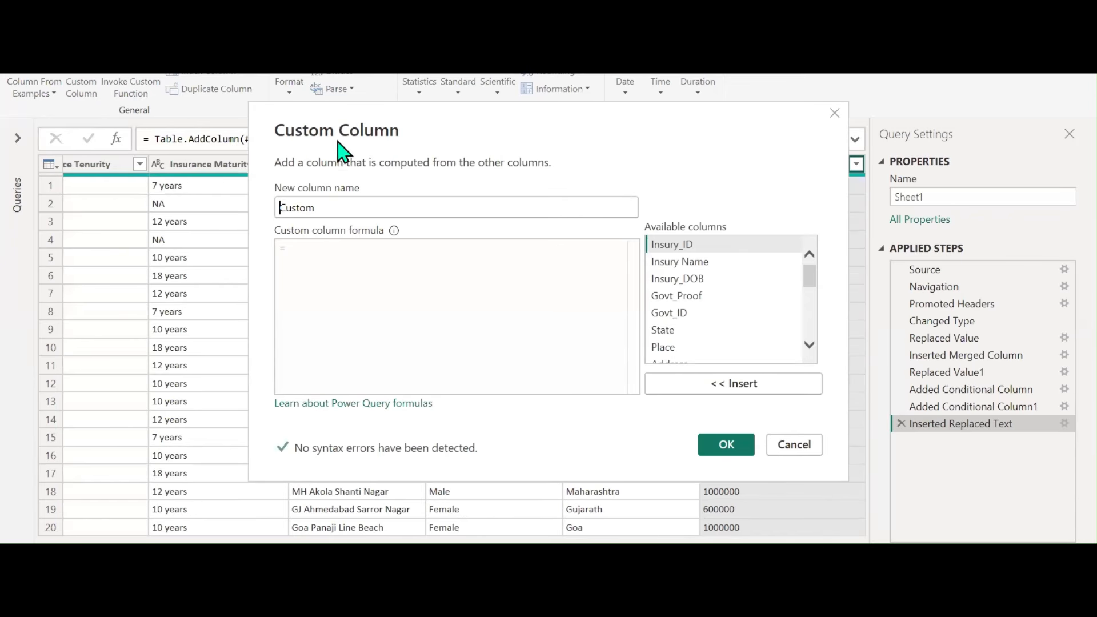
{"action": "left_click_drag", "start_coordinate": [352, 147], "coordinate": [282, 191]}
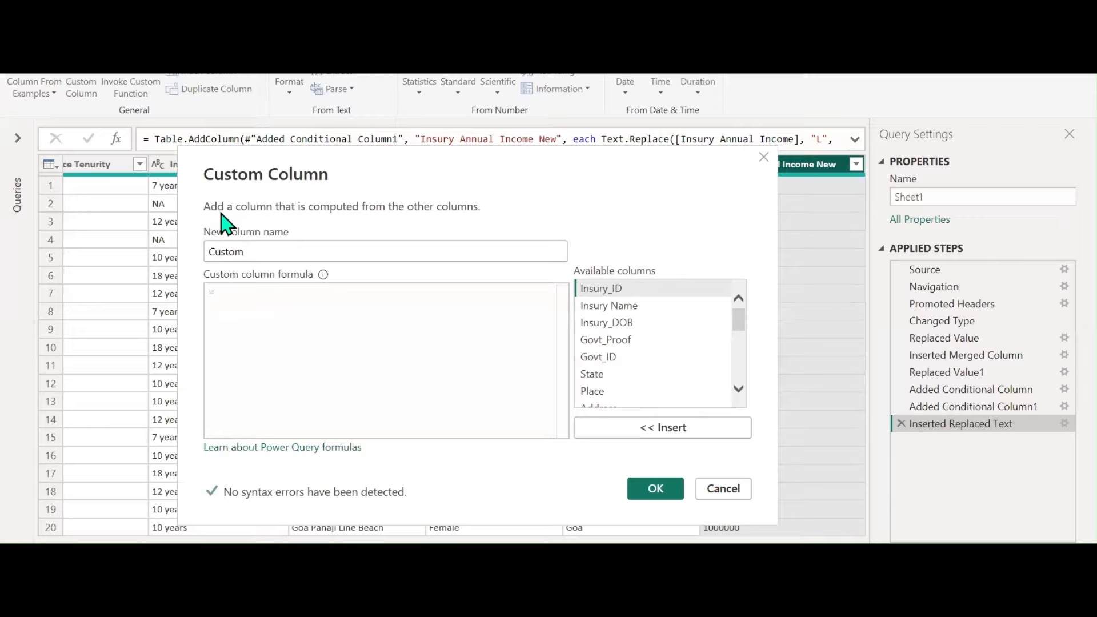
{"action": "double_click", "coordinate": [254, 252]}
{"action": "type", "text": "Ta"}
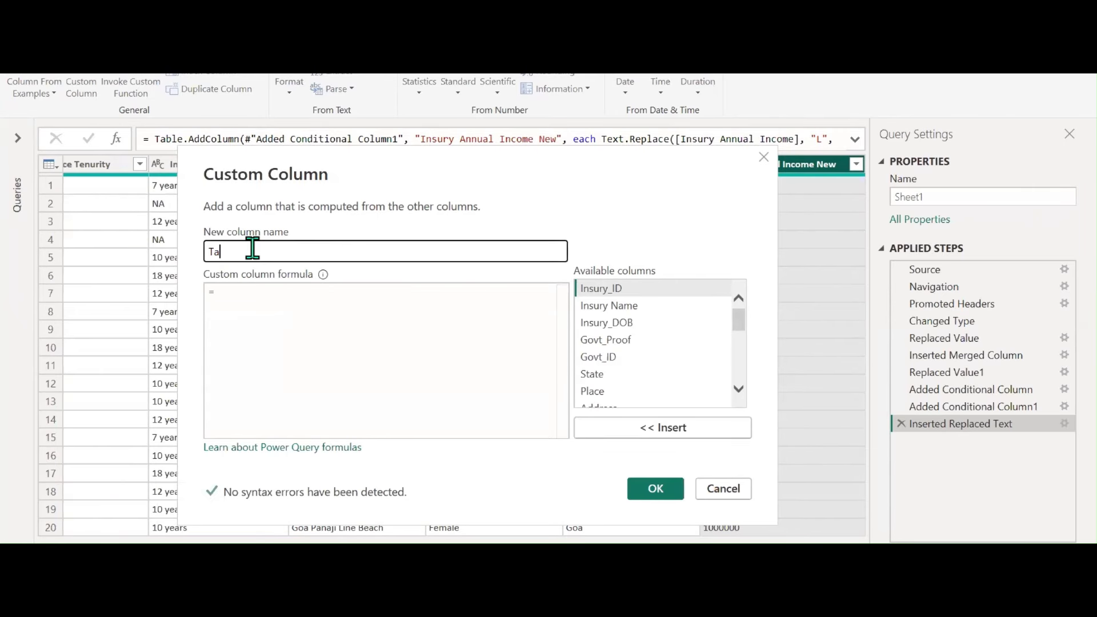
{"action": "type", "text": "x Slab"}
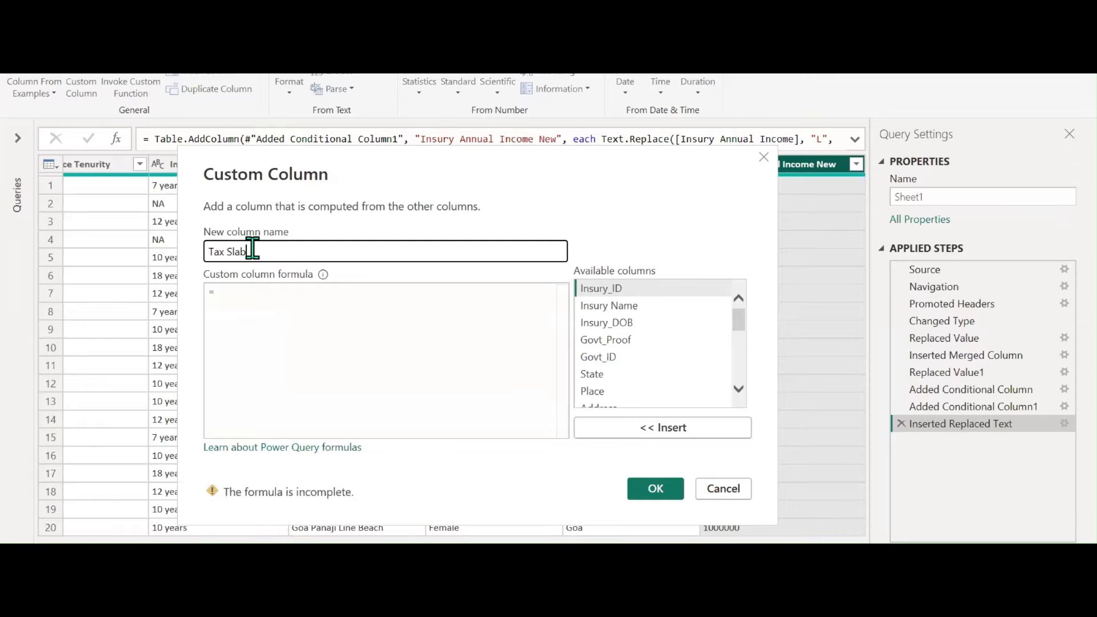
{"action": "left_click", "coordinate": [247, 298]}
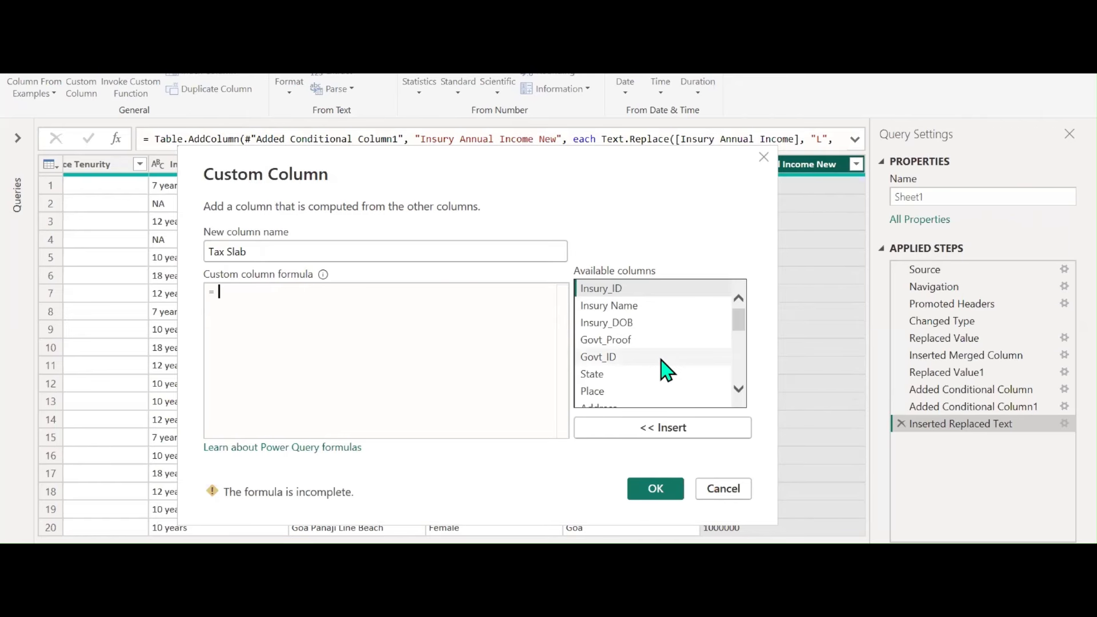
{"action": "type", "text": "if"}
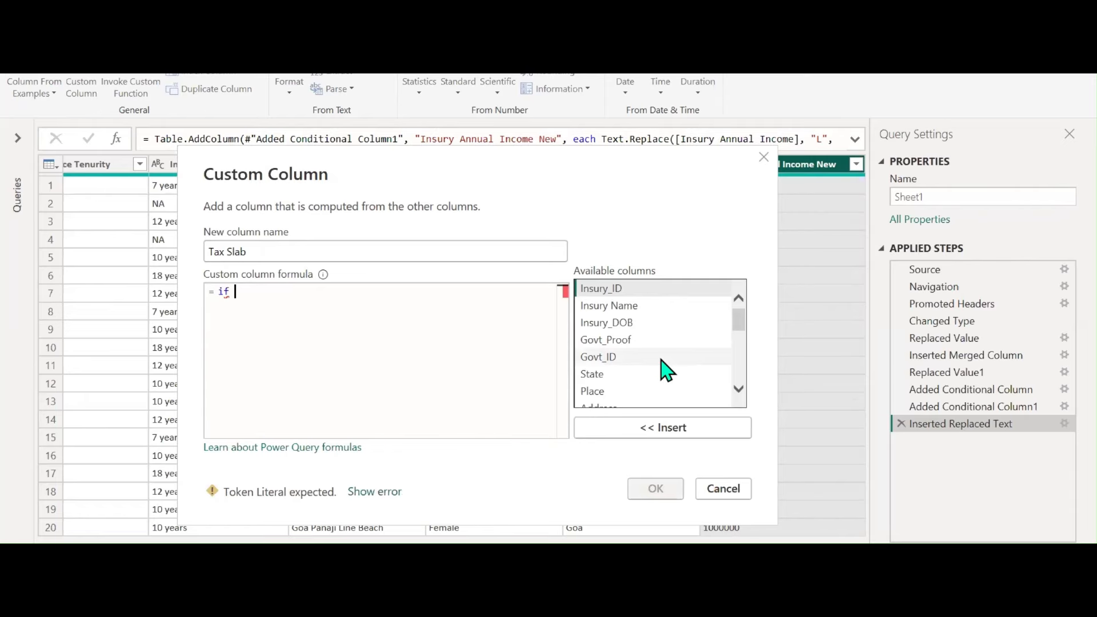
Insert Insury Annual Income New into the formula, then cancel and discard the unfinished column
{"action": "scroll", "coordinate": [668, 352], "scroll_direction": "down", "scroll_amount": 3}
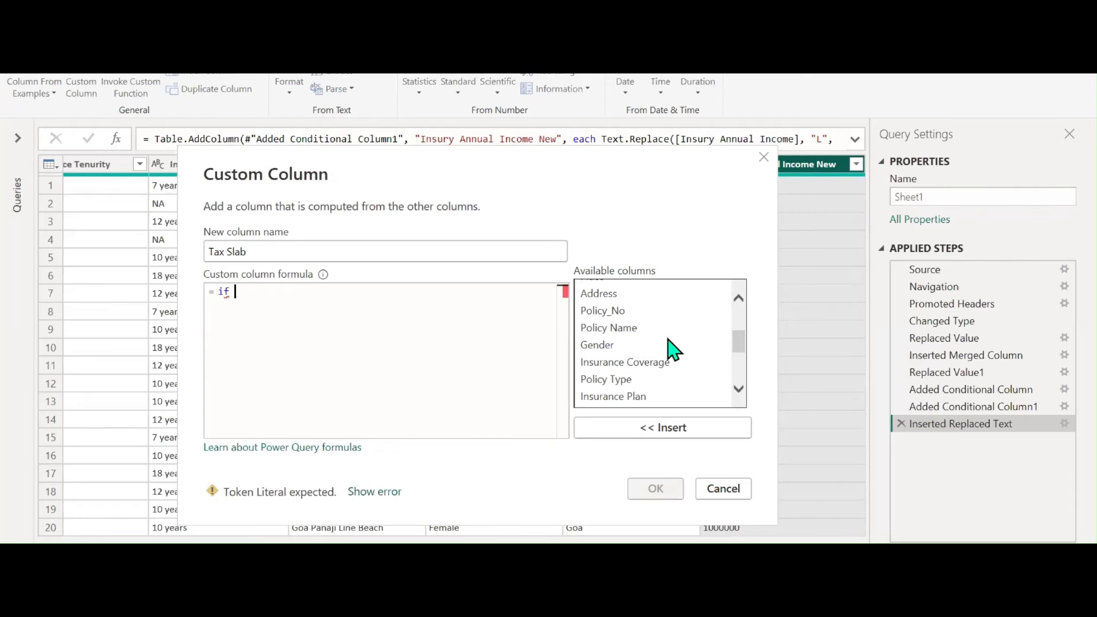
{"action": "scroll", "coordinate": [672, 350], "scroll_direction": "down", "scroll_amount": 2}
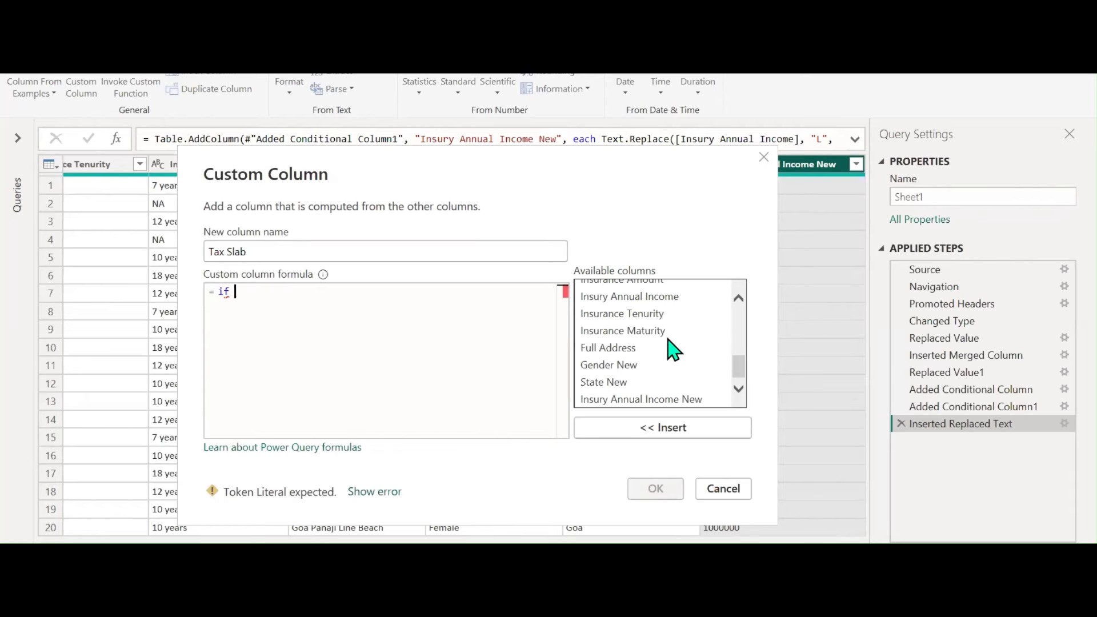
{"action": "left_click", "coordinate": [651, 400]}
{"action": "double_click", "coordinate": [650, 399]}
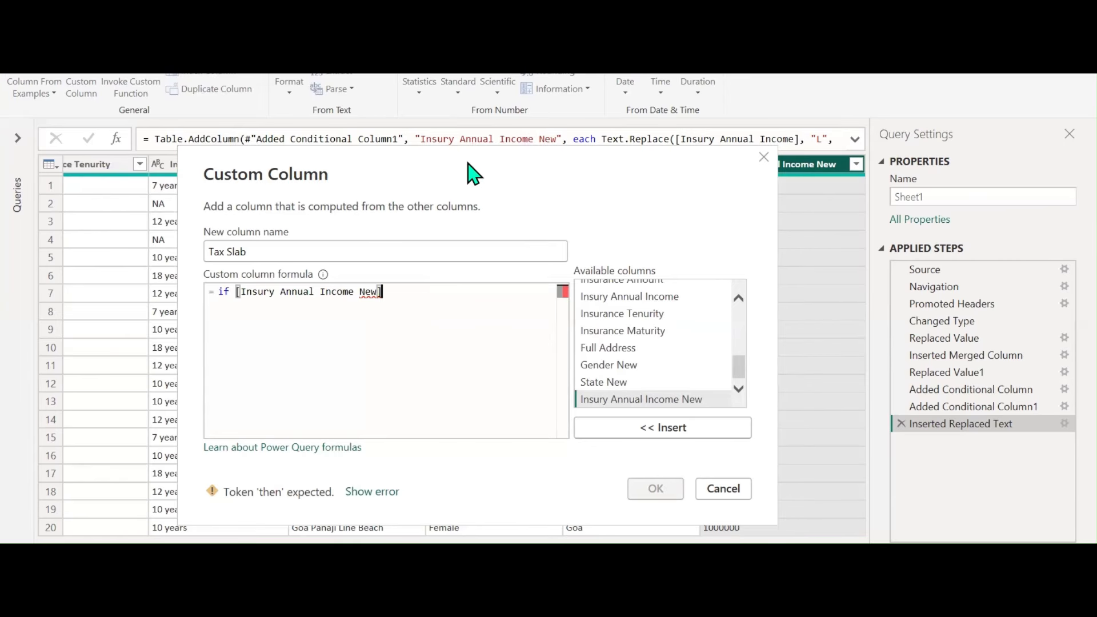
{"action": "left_click_drag", "start_coordinate": [474, 175], "coordinate": [443, 163]}
{"action": "left_click", "coordinate": [696, 480]}
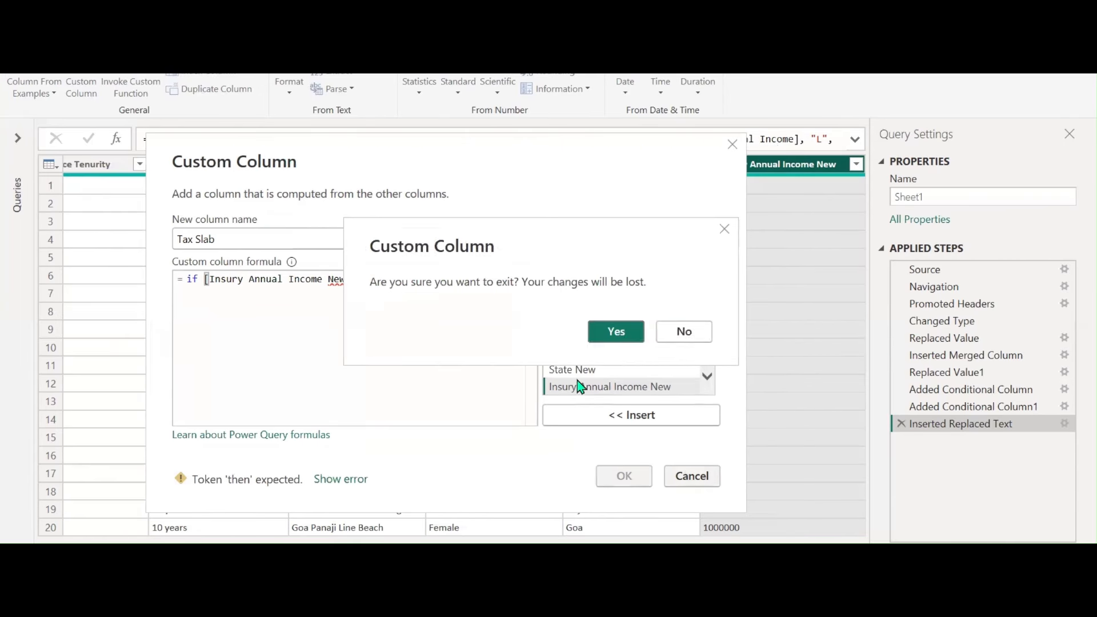
{"action": "left_click", "coordinate": [629, 334]}
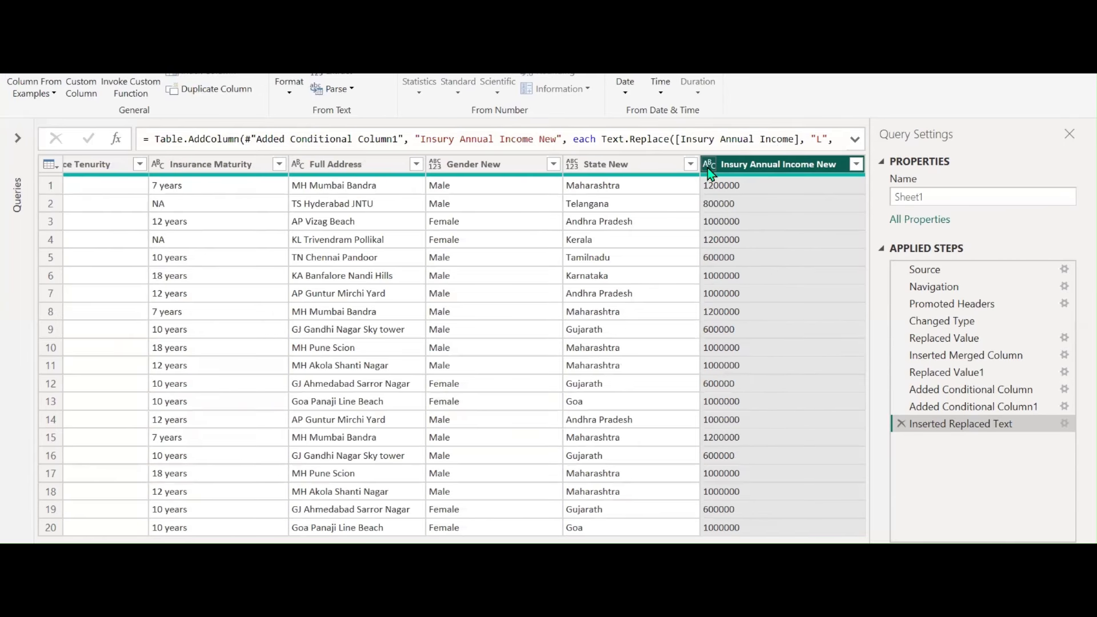
Make Insury Annual Income New a Whole Number column and name a new custom column 'Tax Slab'
{"action": "left_click", "coordinate": [709, 165]}
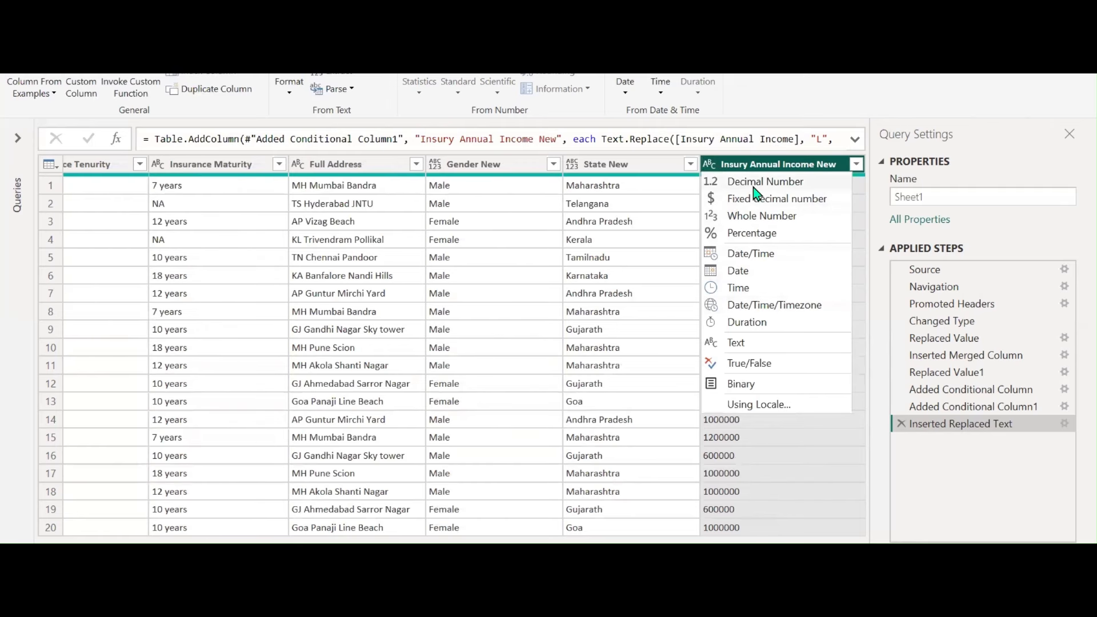
{"action": "left_click", "coordinate": [756, 216]}
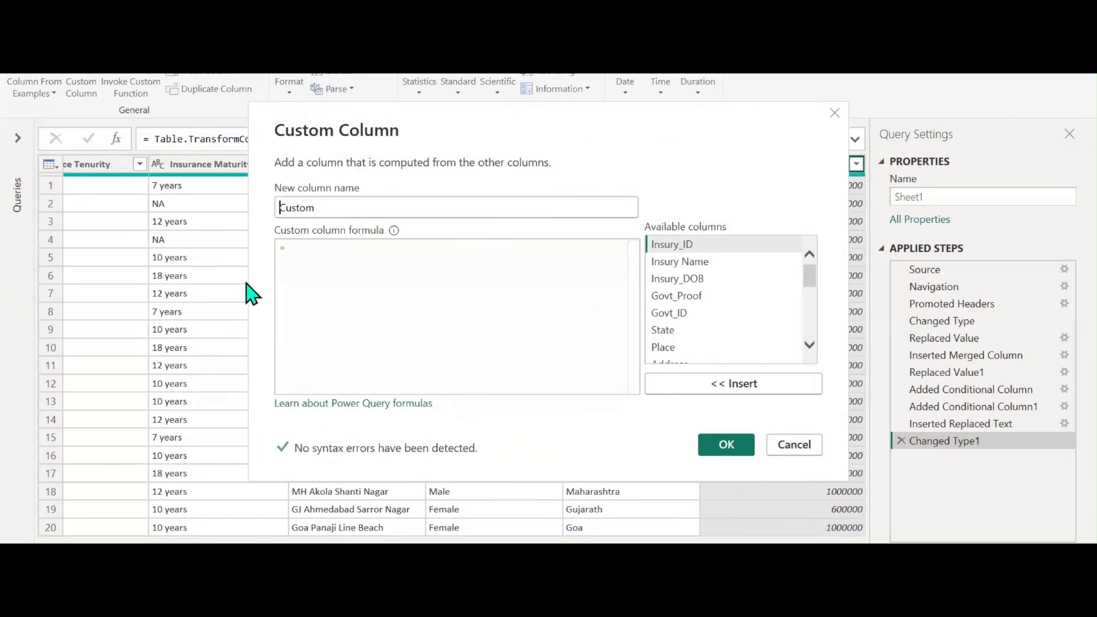
{"action": "double_click", "coordinate": [371, 213]}
{"action": "type", "text": "Ta"}
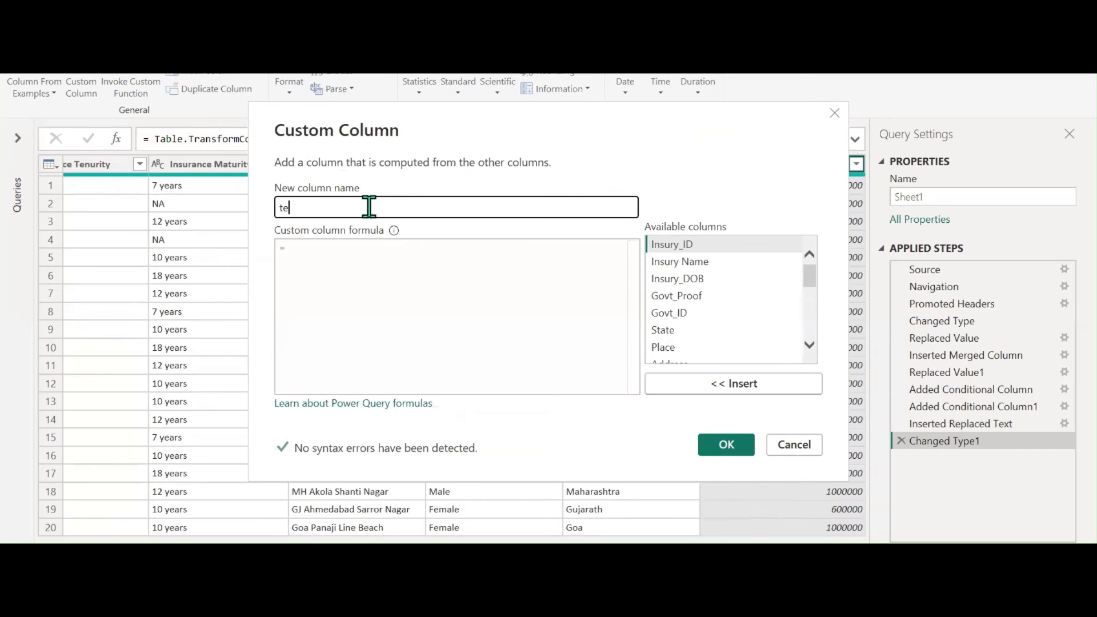
{"action": "key", "text": "BackSpace"}
{"action": "key", "text": "BackSpace"}
{"action": "type", "text": "Ta"}
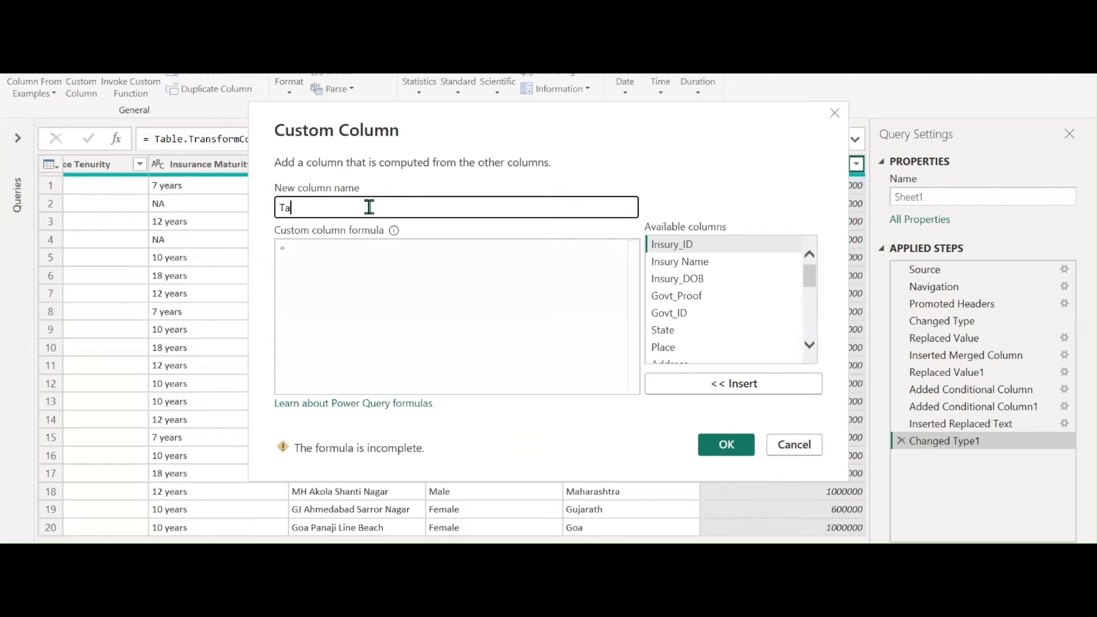
{"action": "type", "text": "x Slab"}
Start the Tax Slab formula as 'if [Insury Annual Income New] <=500000 then'
{"action": "left_click_drag", "start_coordinate": [320, 163], "coordinate": [147, 178]}
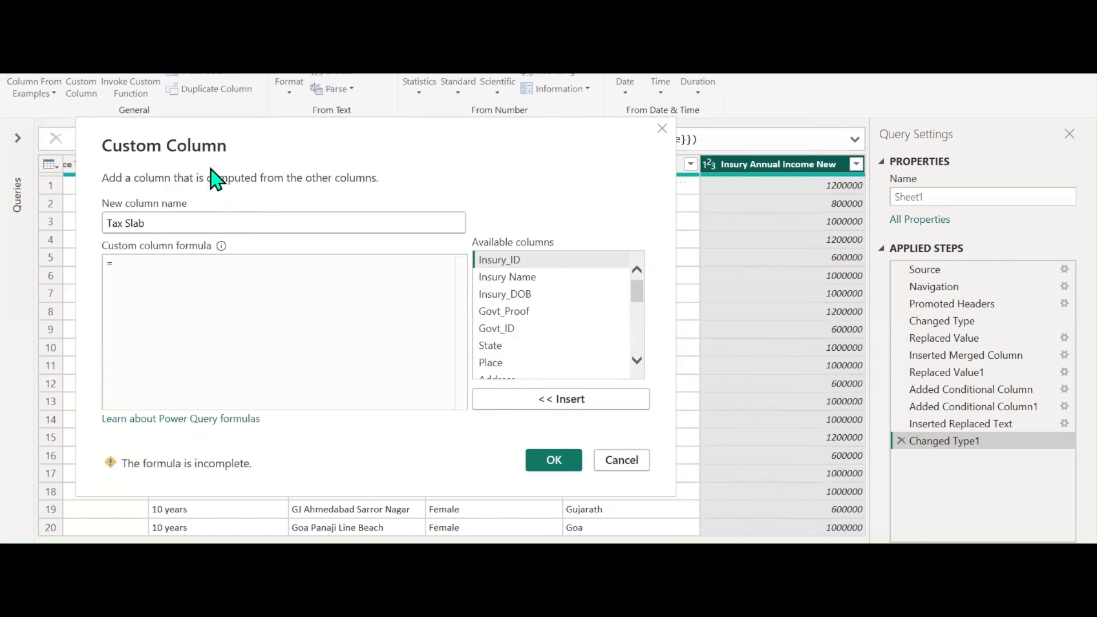
{"action": "left_click", "coordinate": [161, 262]}
{"action": "type", "text": "if "}
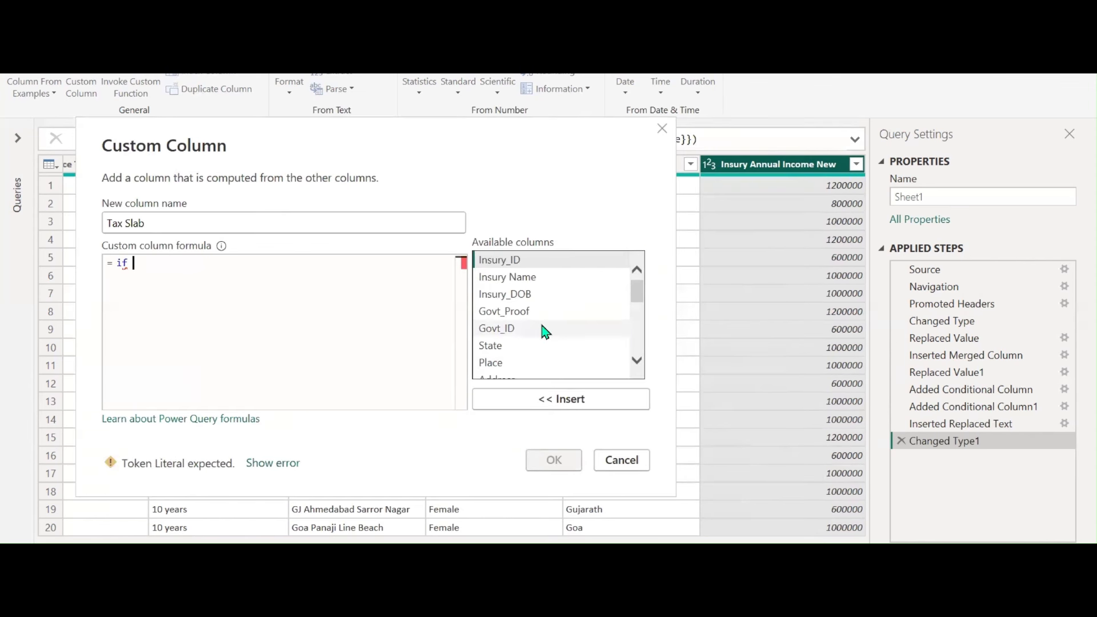
{"action": "type", "text": "["}
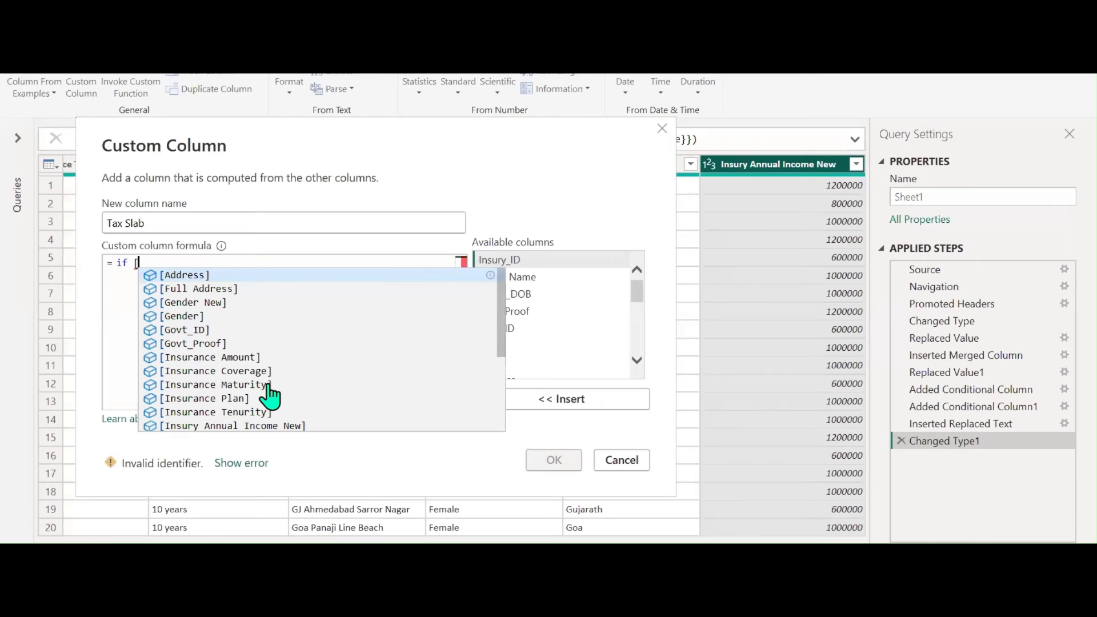
{"action": "left_click", "coordinate": [180, 428]}
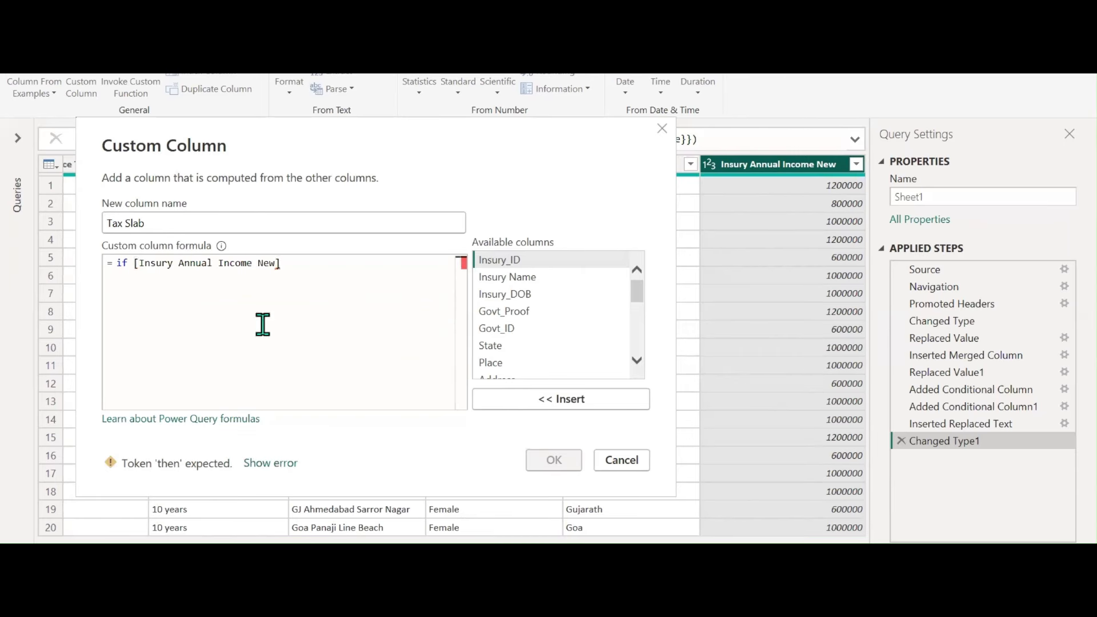
{"action": "type", "text": "<="}
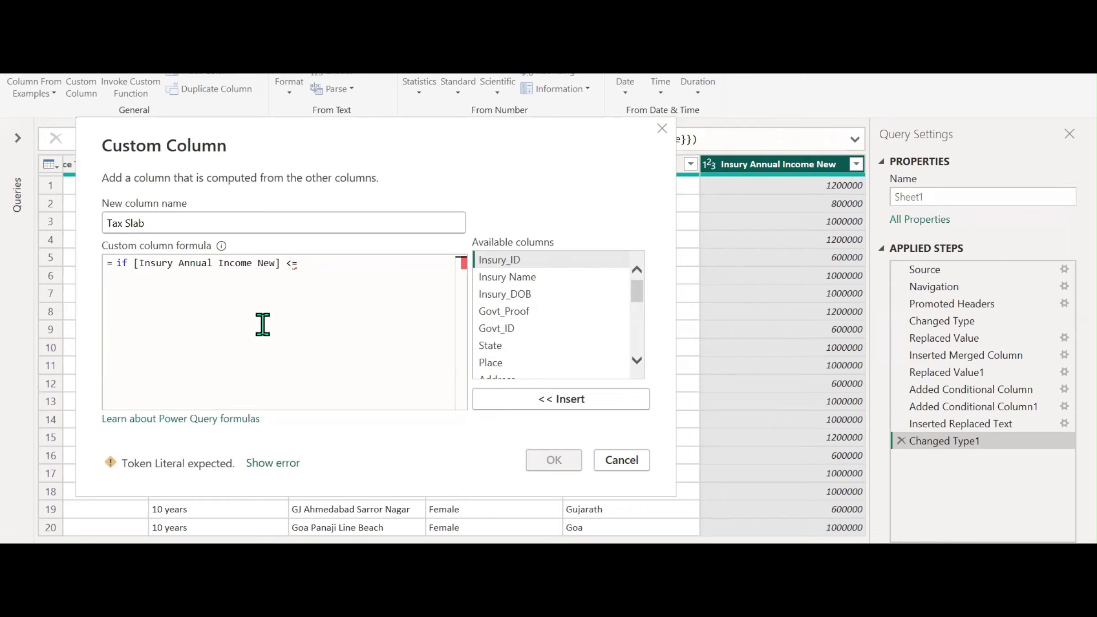
{"action": "type", "text": "50000"}
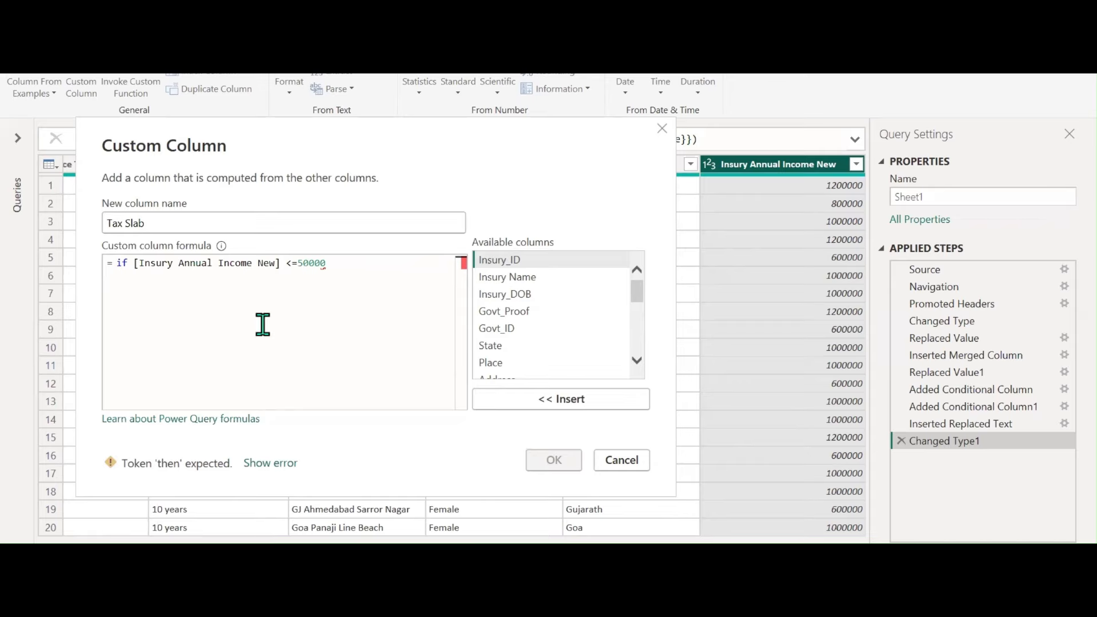
{"action": "type", "text": " then"}
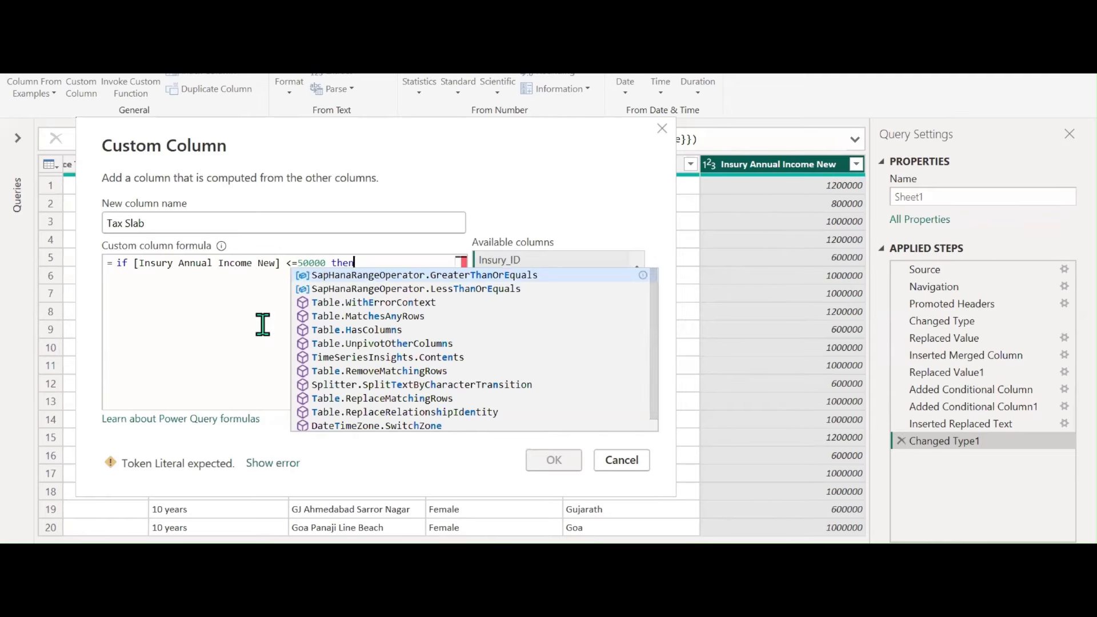
{"action": "left_click", "coordinate": [263, 322]}
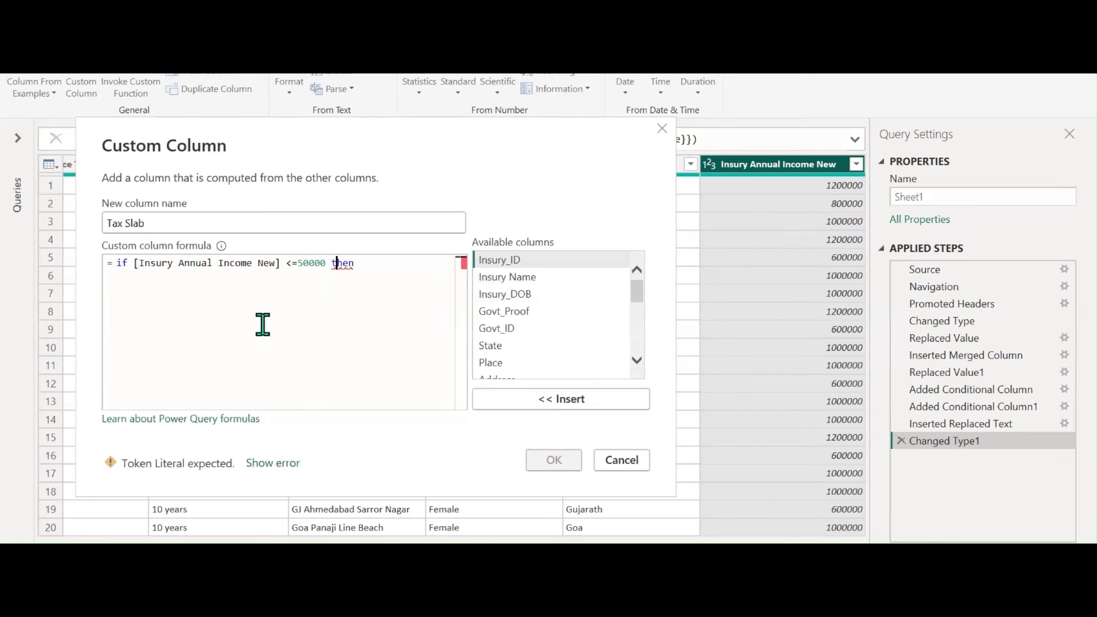
{"action": "key", "text": "Left"}
{"action": "key", "text": "Left"}
{"action": "key", "text": "Left"}
{"action": "key", "text": "Left"}
{"action": "key", "text": "Left"}
{"action": "type", "text": "0"}
{"action": "key", "text": "Right"}
{"action": "key", "text": "Right"}
{"action": "key", "text": "Right"}
{"action": "key", "text": "Right"}
{"action": "key", "text": "Right"}
{"action": "key", "text": "alt+Tab"}
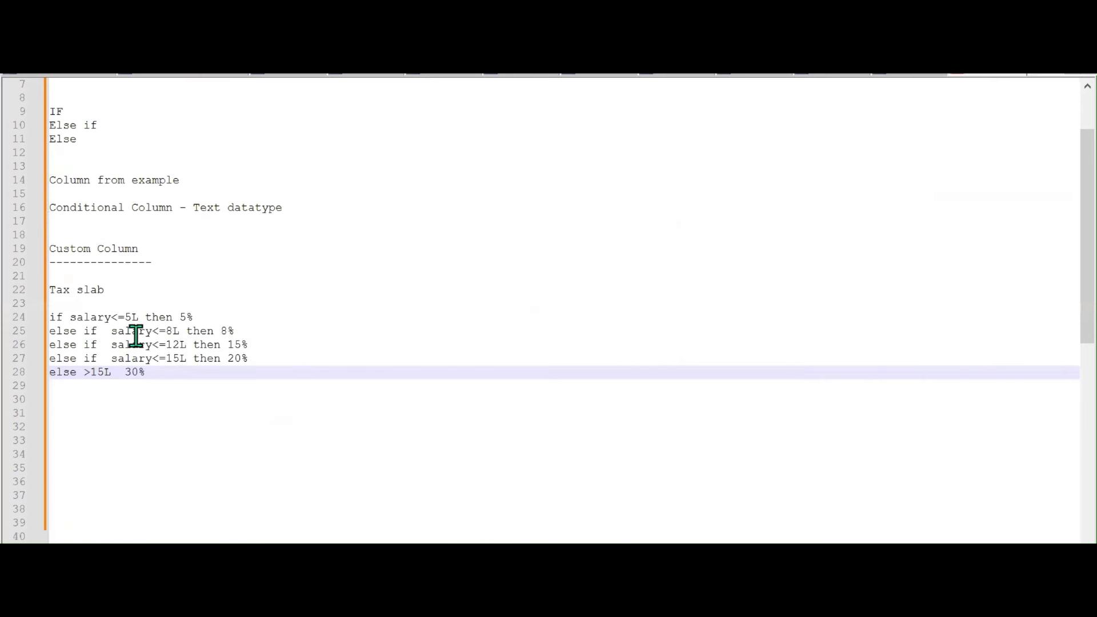
{"action": "key", "text": "alt+Tab"}
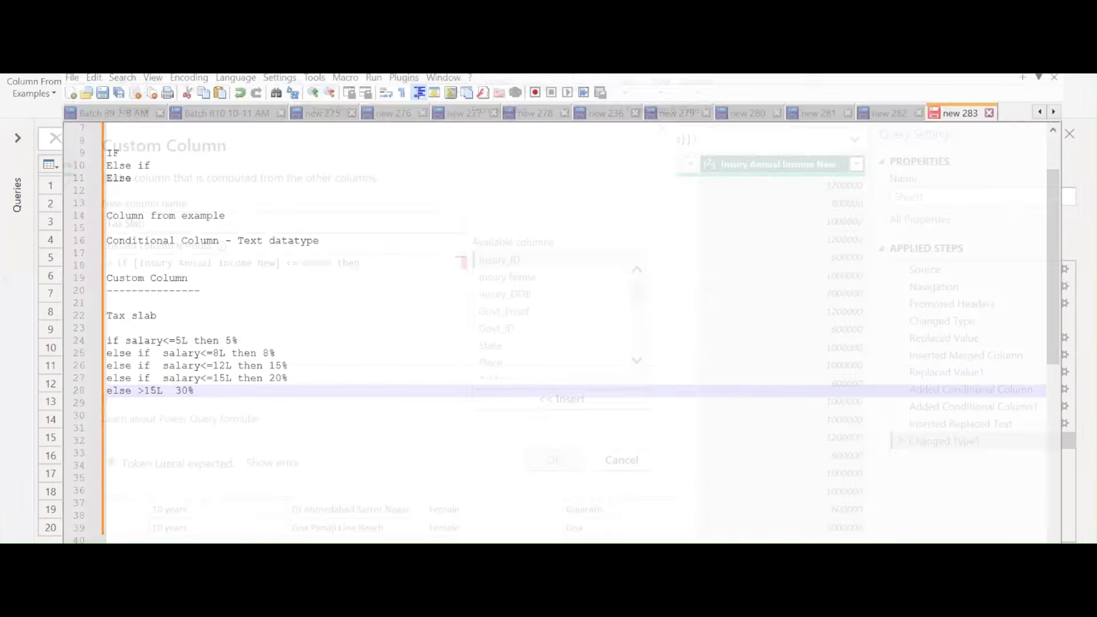
{"action": "left_click", "coordinate": [369, 265]}
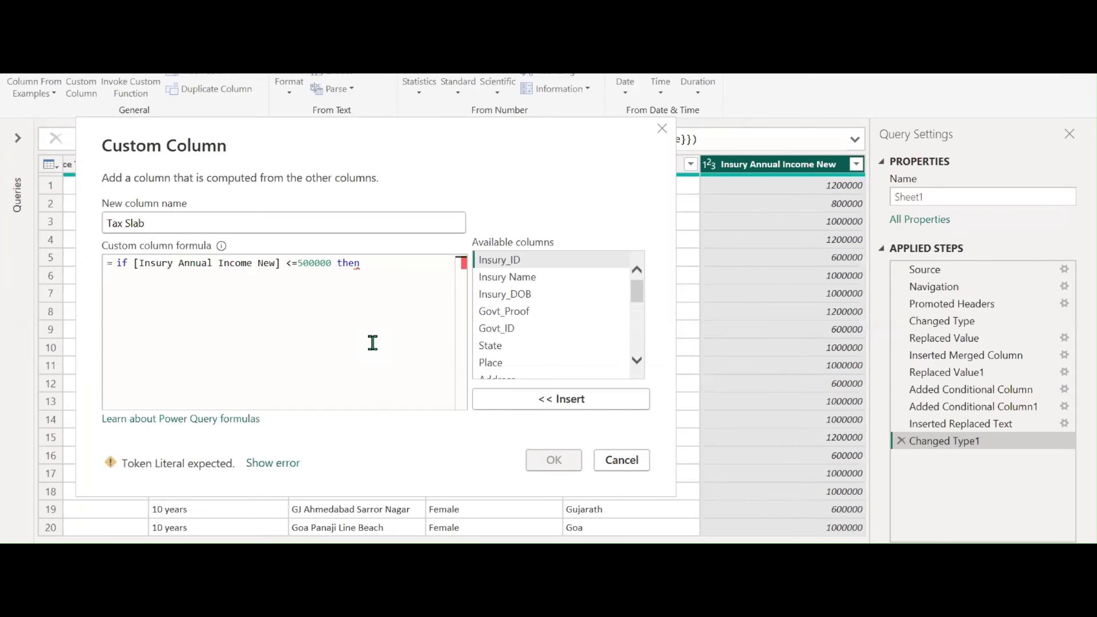
Add '[Insury Annual Income New]*' on a new line after 'then' in the Tax Slab formula
{"action": "key", "text": "Return"}
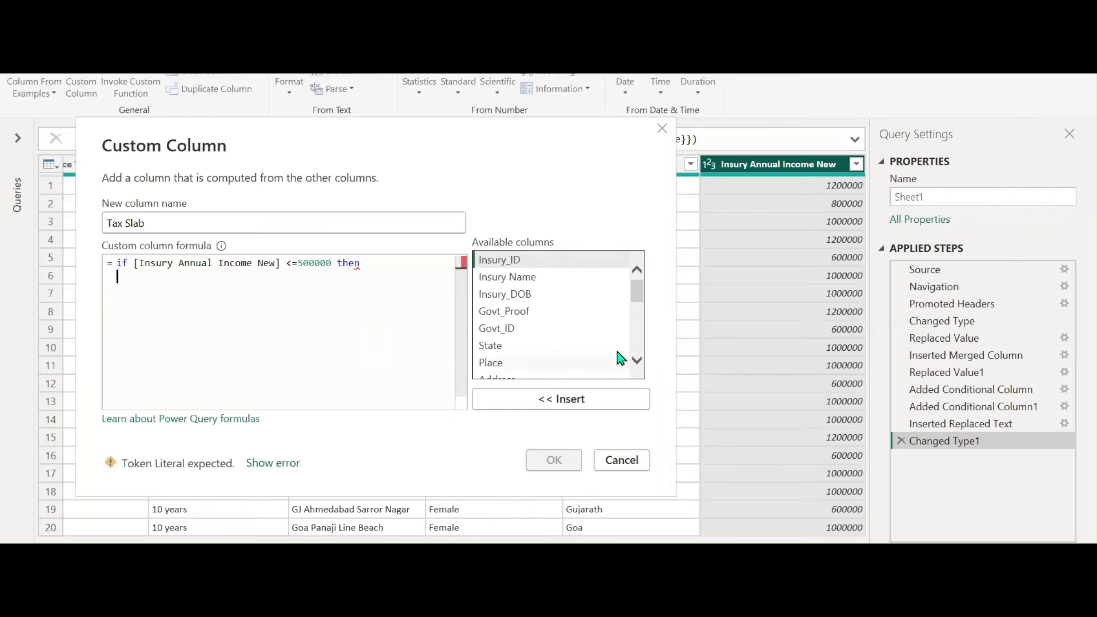
{"action": "scroll", "coordinate": [623, 359], "scroll_direction": "down", "scroll_amount": 4}
{"action": "scroll", "coordinate": [619, 357], "scroll_direction": "down", "scroll_amount": 1}
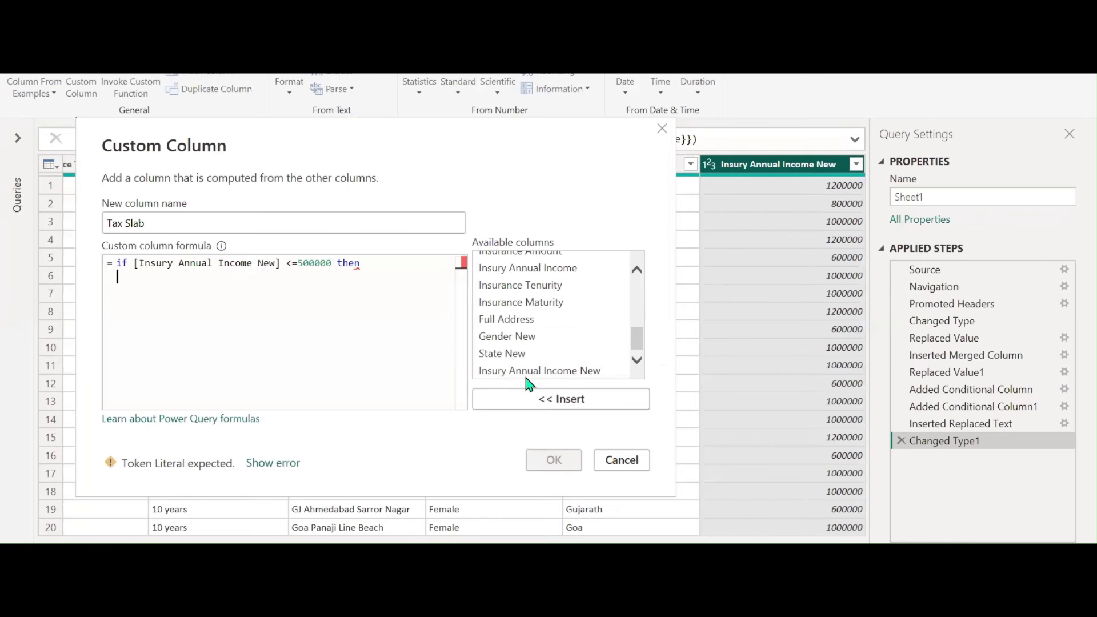
{"action": "left_click", "coordinate": [528, 371]}
{"action": "left_click", "coordinate": [545, 399]}
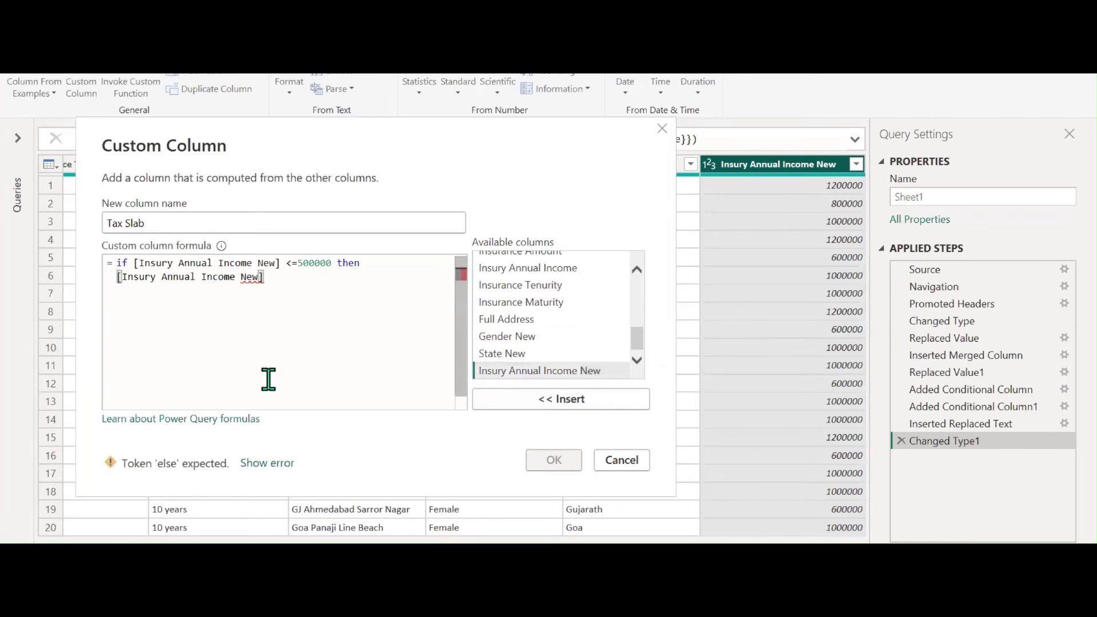
{"action": "type", "text": "*"}
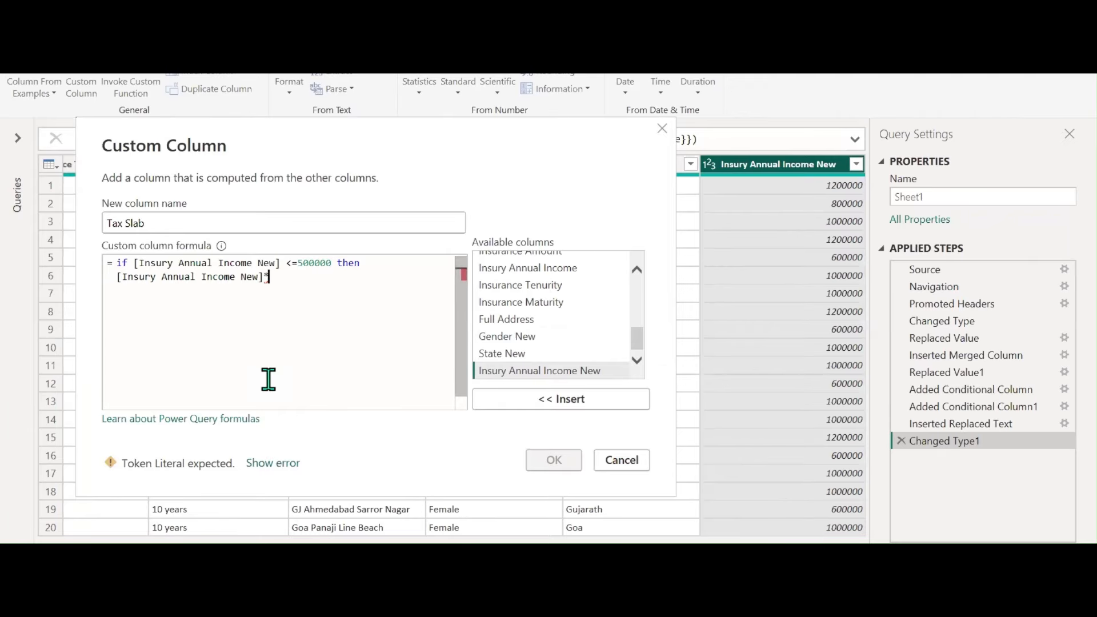
{"action": "left_click", "coordinate": [554, 557]}
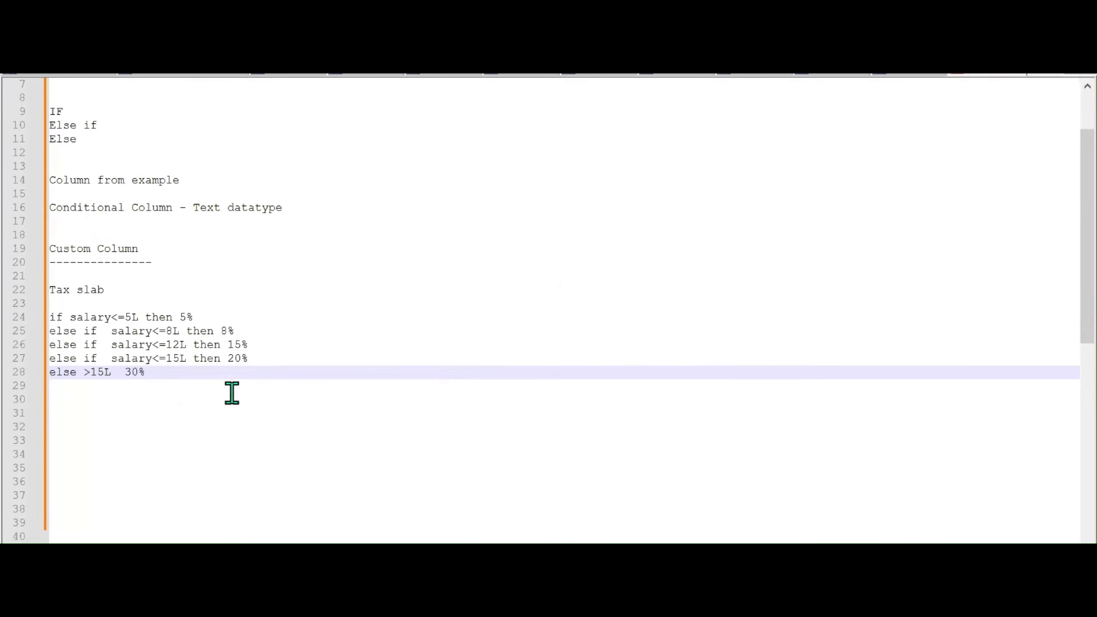
Add a 'percentage to number conversion' note: '10% divide the number by 100 -- 10/100'
{"action": "key", "text": "Return"}
{"action": "key", "text": "Return"}
{"action": "key", "text": "Return"}
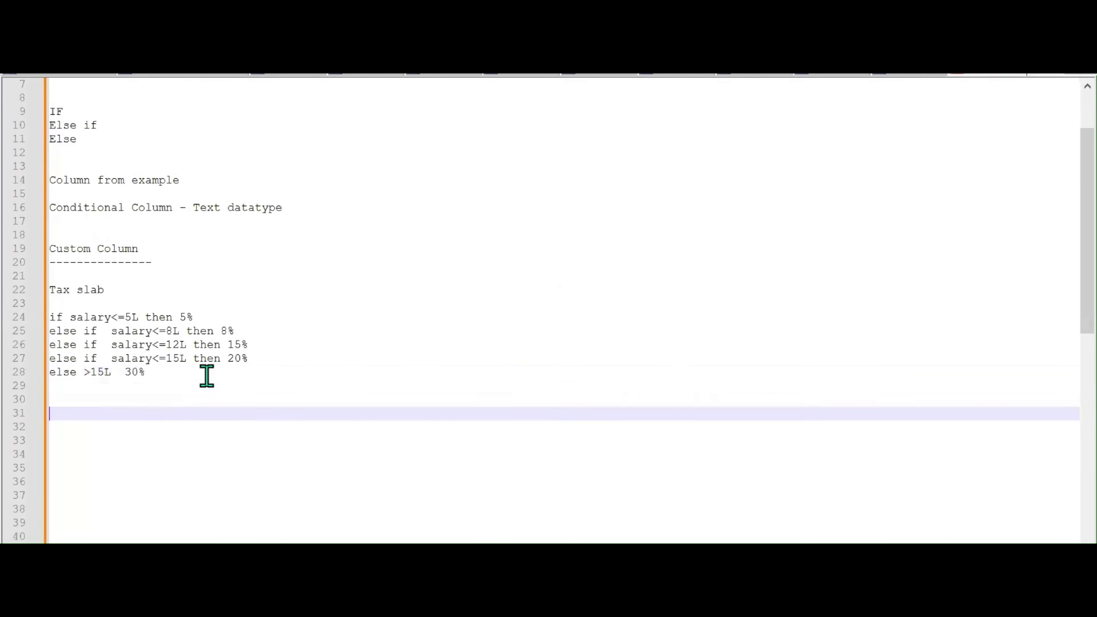
{"action": "type", "text": "percentage "}
{"action": "type", "text": "to"}
{"action": "key", "text": "BackSpace"}
{"action": "type", "text": "o number"}
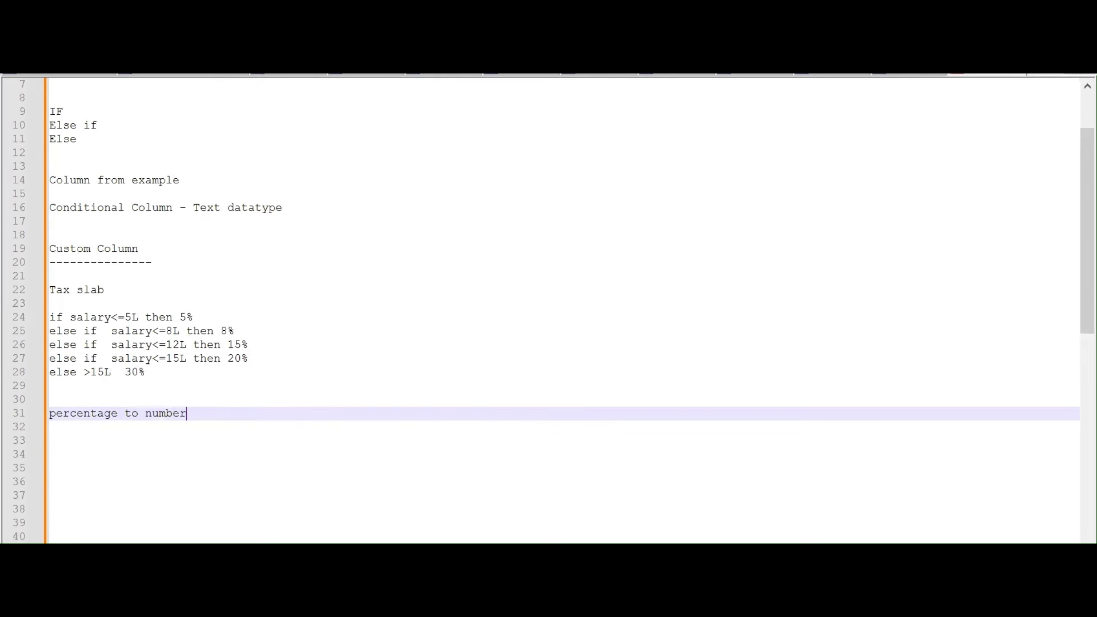
{"action": "type", "text": " conversion"}
{"action": "key", "text": "Return"}
{"action": "key", "text": "Return"}
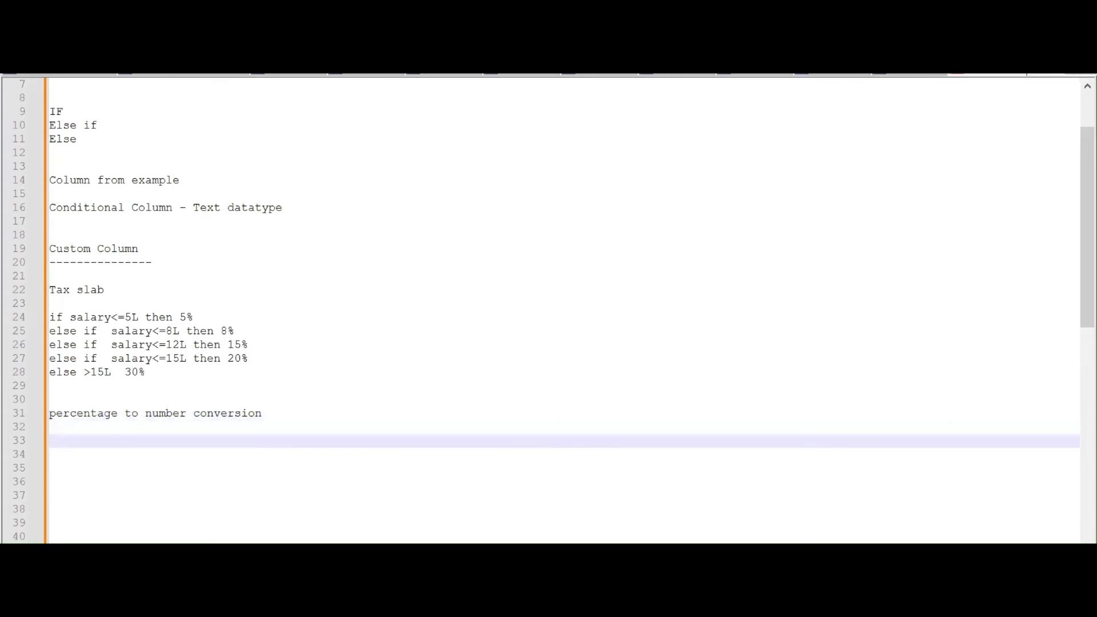
{"action": "type", "text": "10%  divide the numb"}
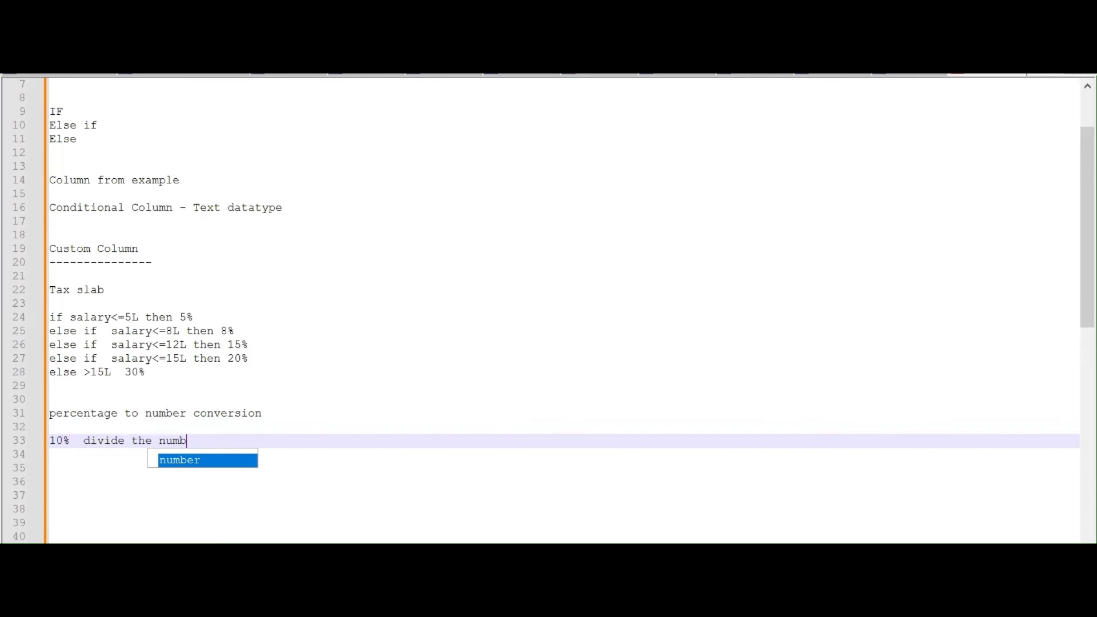
{"action": "type", "text": "er by "}
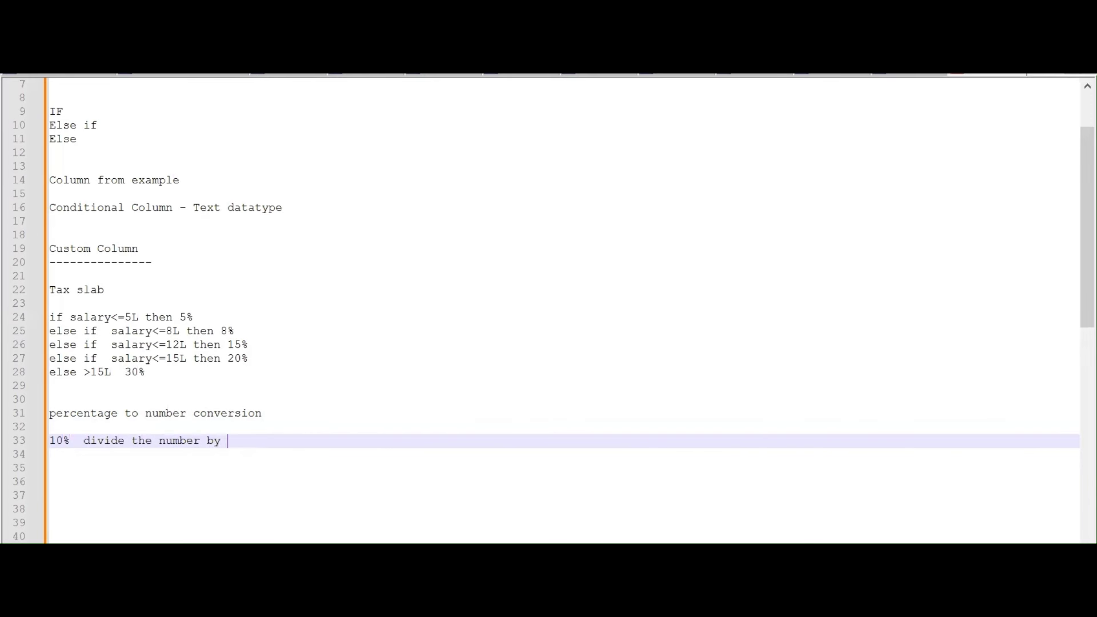
{"action": "type", "text": "100 -- 10/100 = 0.01"}
Check 10/100 in Calculator and correct the note's result from 0.01 to 0.1
{"action": "key", "text": "super"}
{"action": "type", "text": "cal"}
{"action": "key", "text": "Return"}
{"action": "type", "text": "10/100"}
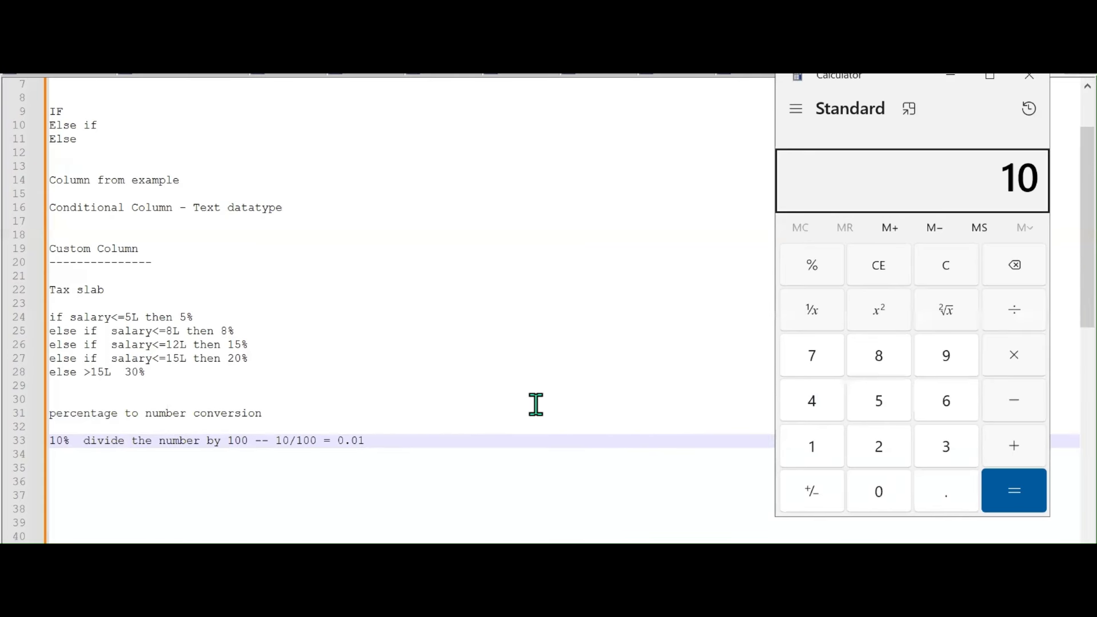
{"action": "key", "text": "Return"}
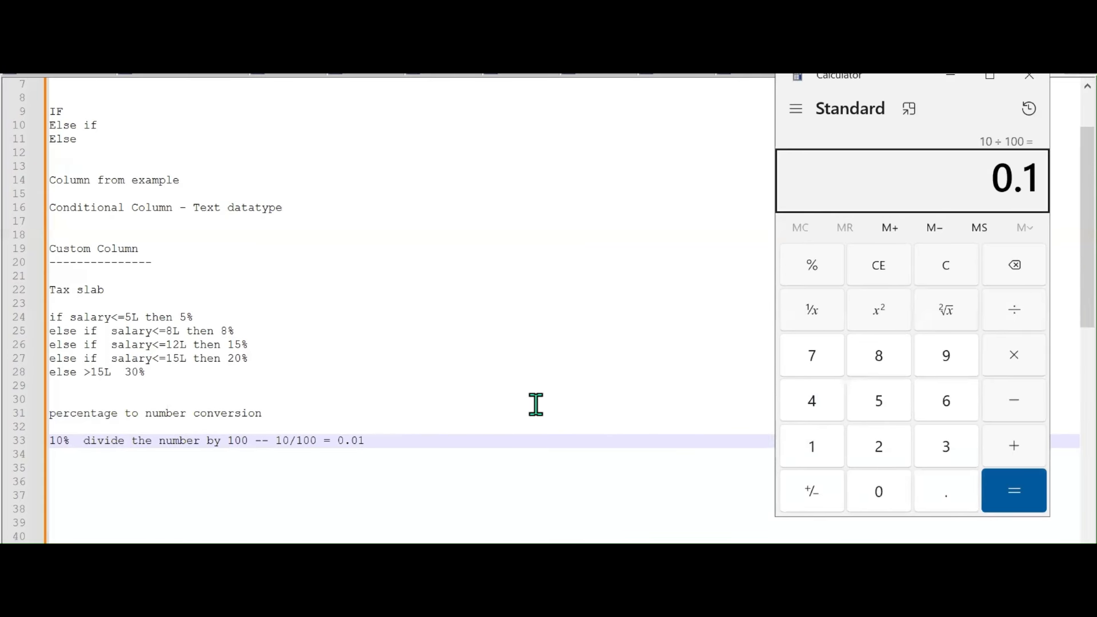
{"action": "left_click", "coordinate": [357, 438]}
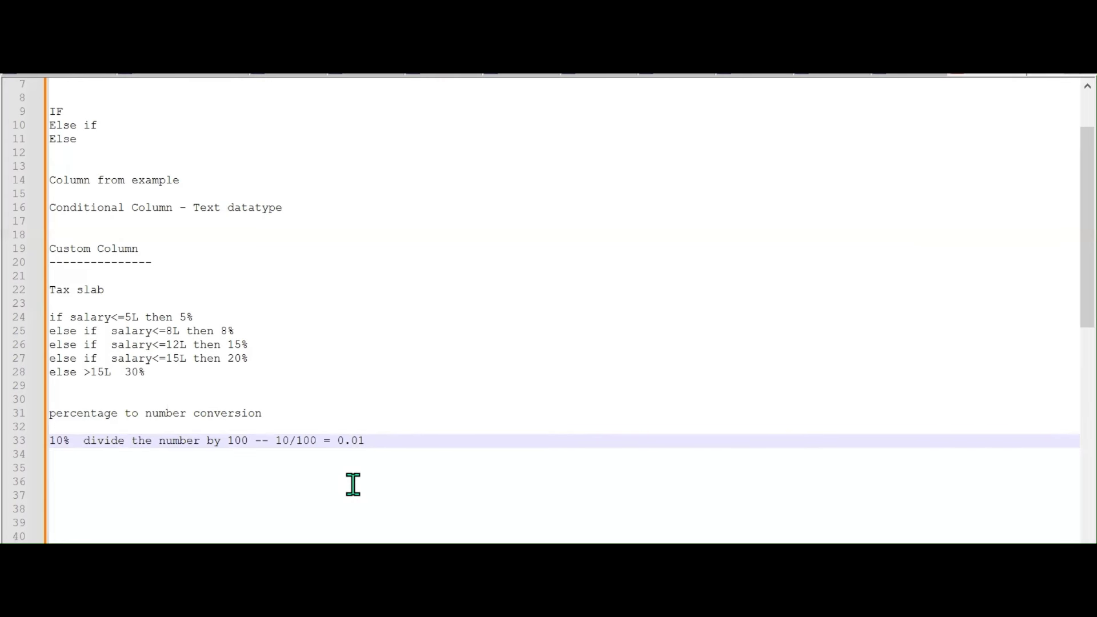
{"action": "key", "text": "BackSpace"}
{"action": "left_click", "coordinate": [820, 502]}
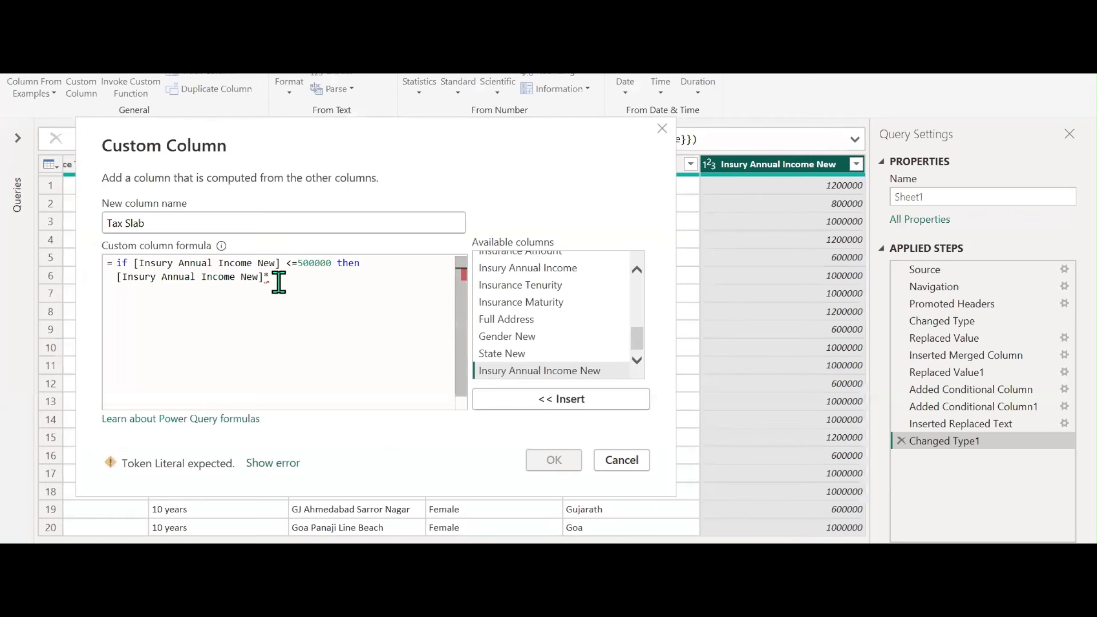
Confirm in Calculator that the 5% rate equals 5/100 = 0.05
{"action": "key", "text": "alt+Tab"}
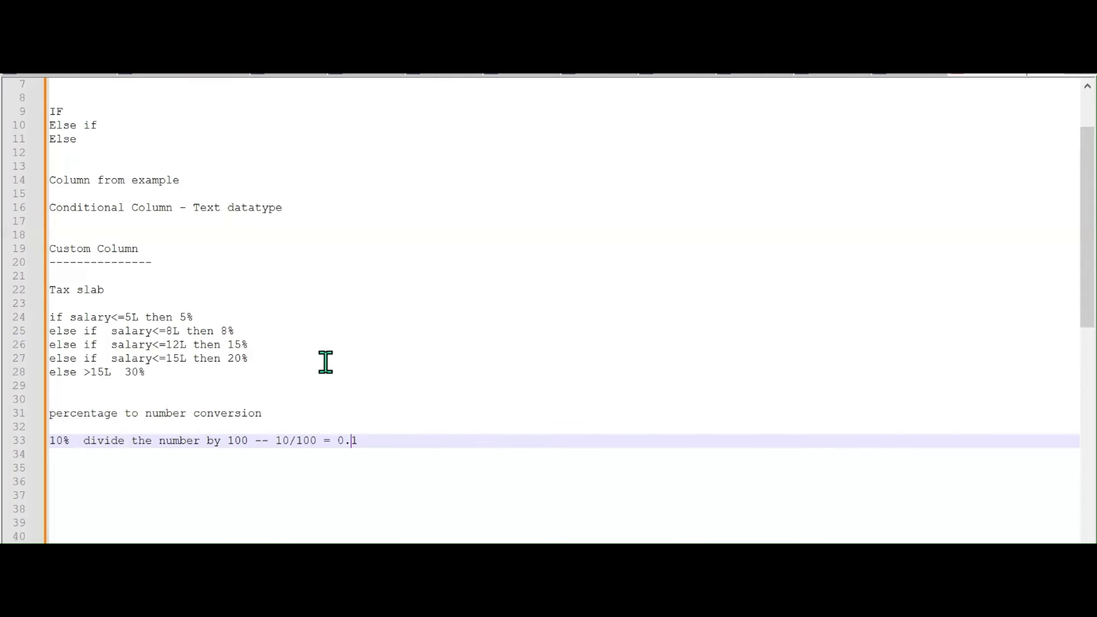
{"action": "left_click_drag", "start_coordinate": [193, 317], "coordinate": [180, 317]}
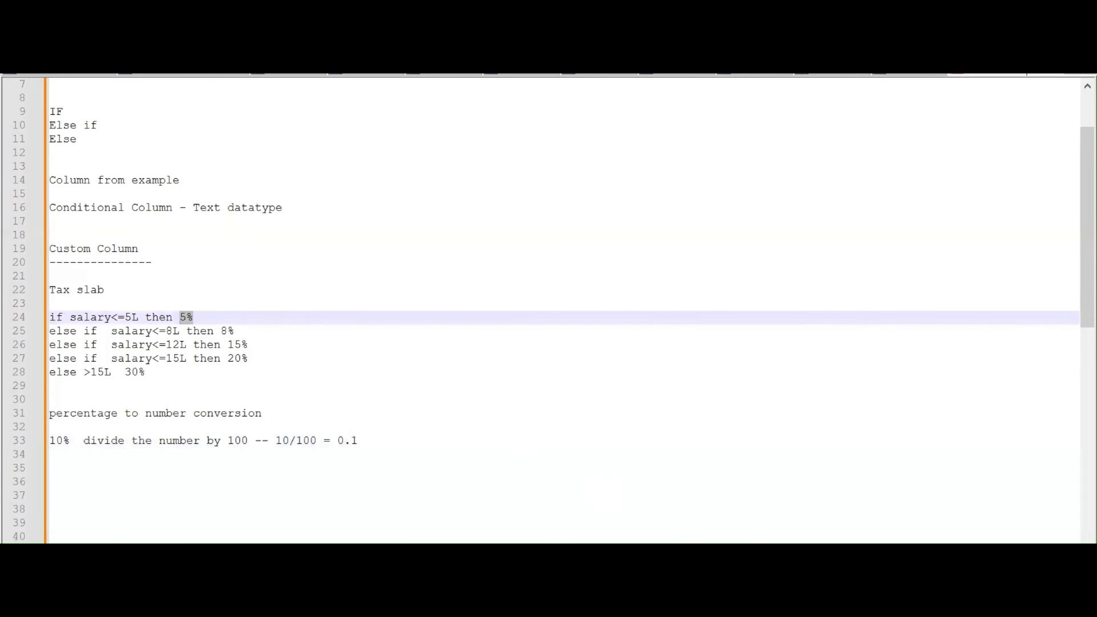
{"action": "key", "text": "alt+Tab"}
{"action": "left_click", "coordinate": [865, 270]}
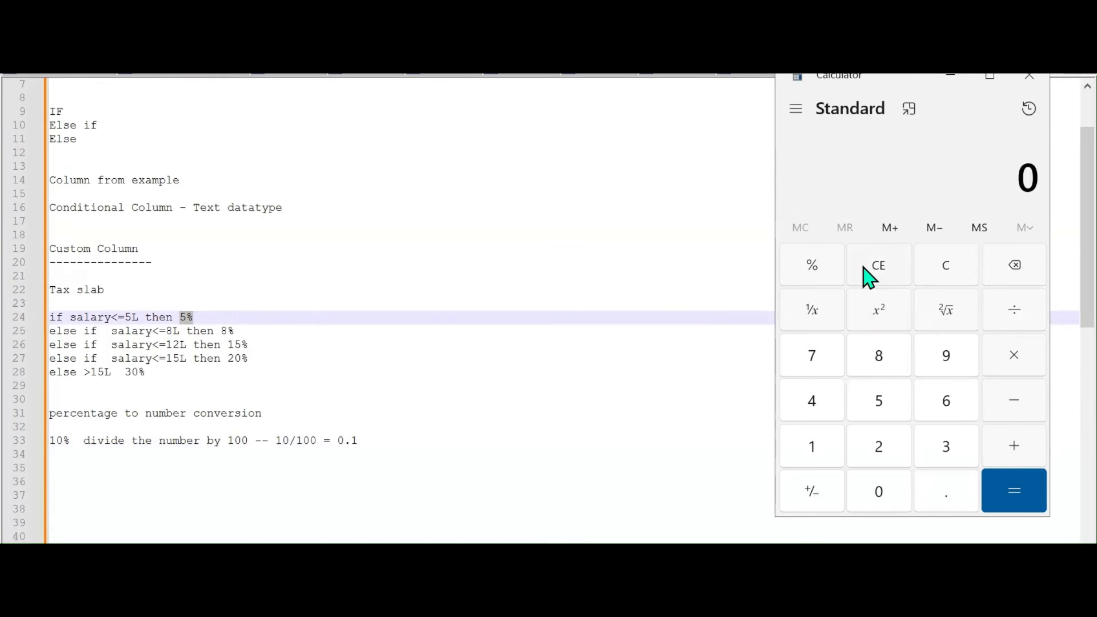
{"action": "type", "text": "5/100"}
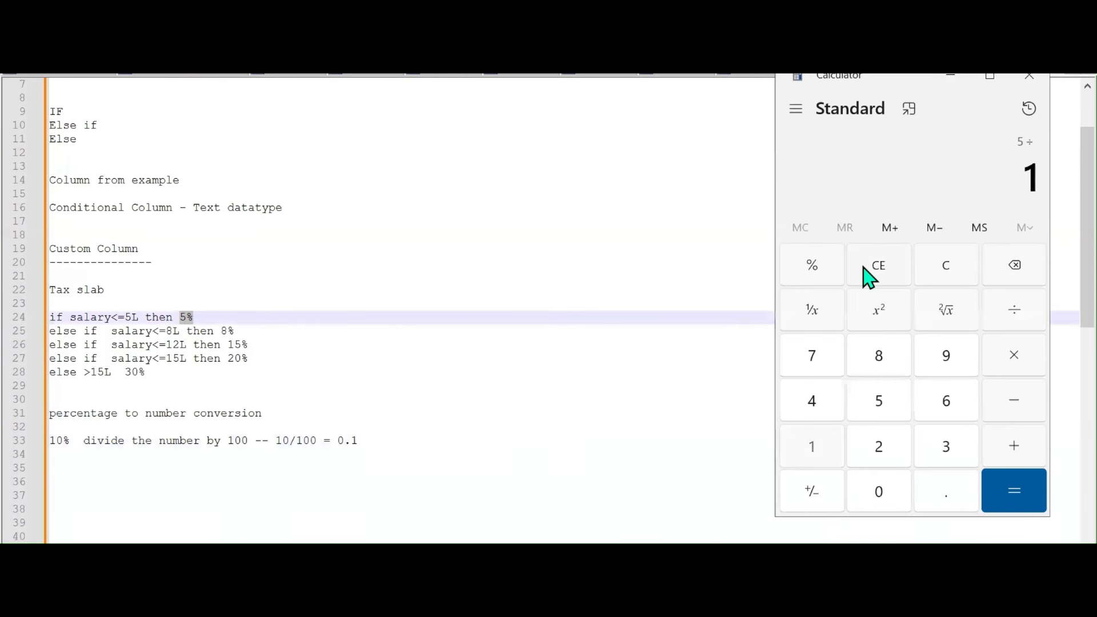
{"action": "key", "text": "Return"}
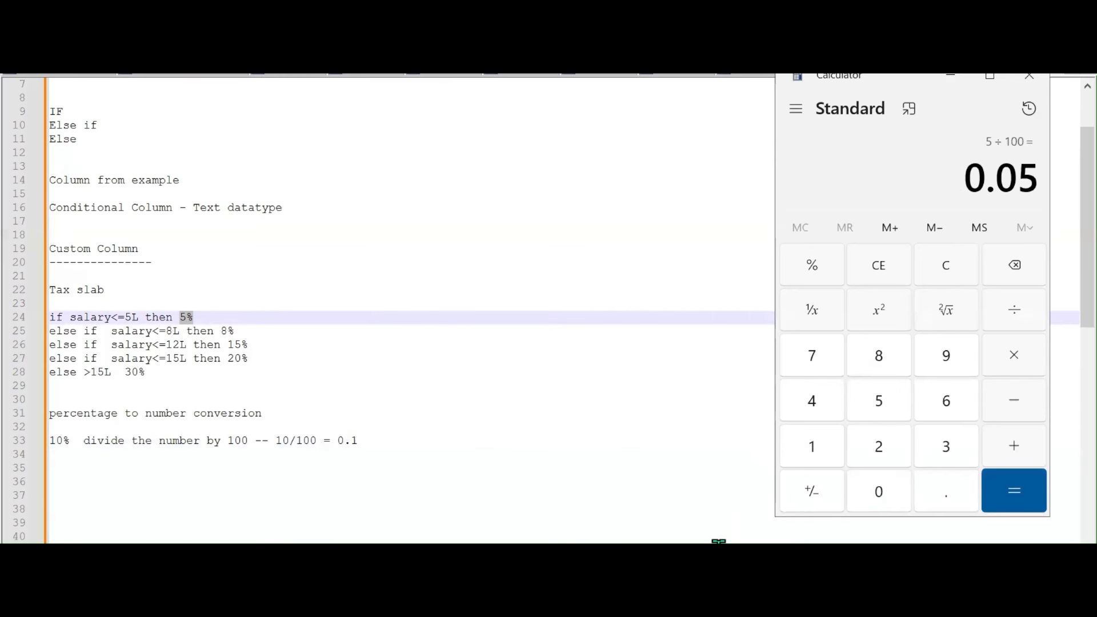
{"action": "key", "text": "alt+Tab"}
Complete the first branch as '[Insury Annual Income New]*0.05' and start an 'else if' line
{"action": "mouse_move", "coordinate": [639, 554]}
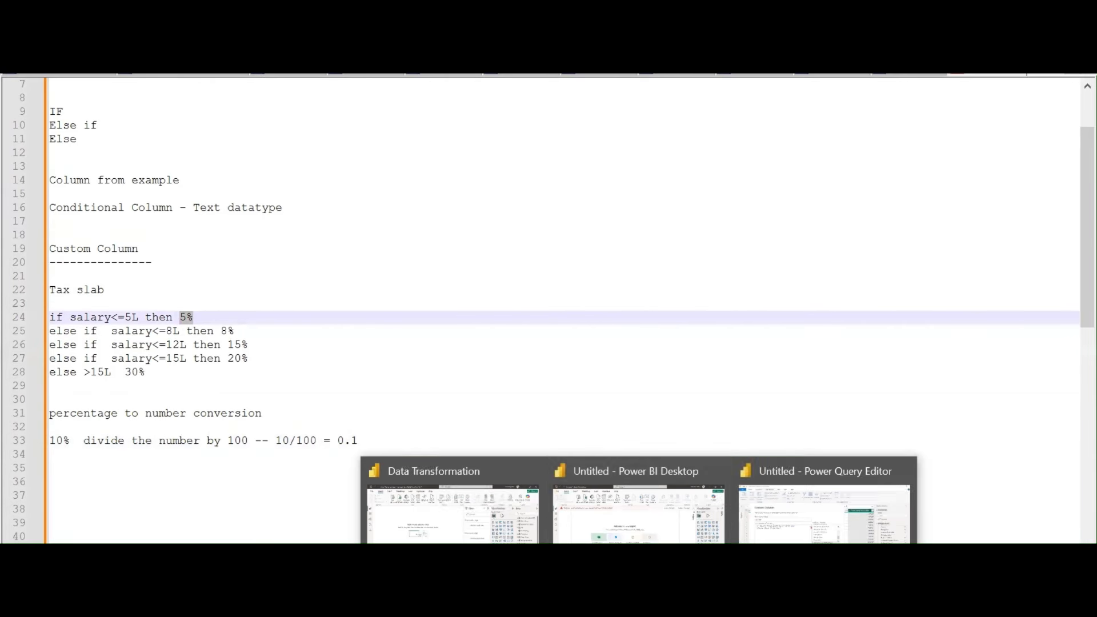
{"action": "left_click", "coordinate": [865, 535]}
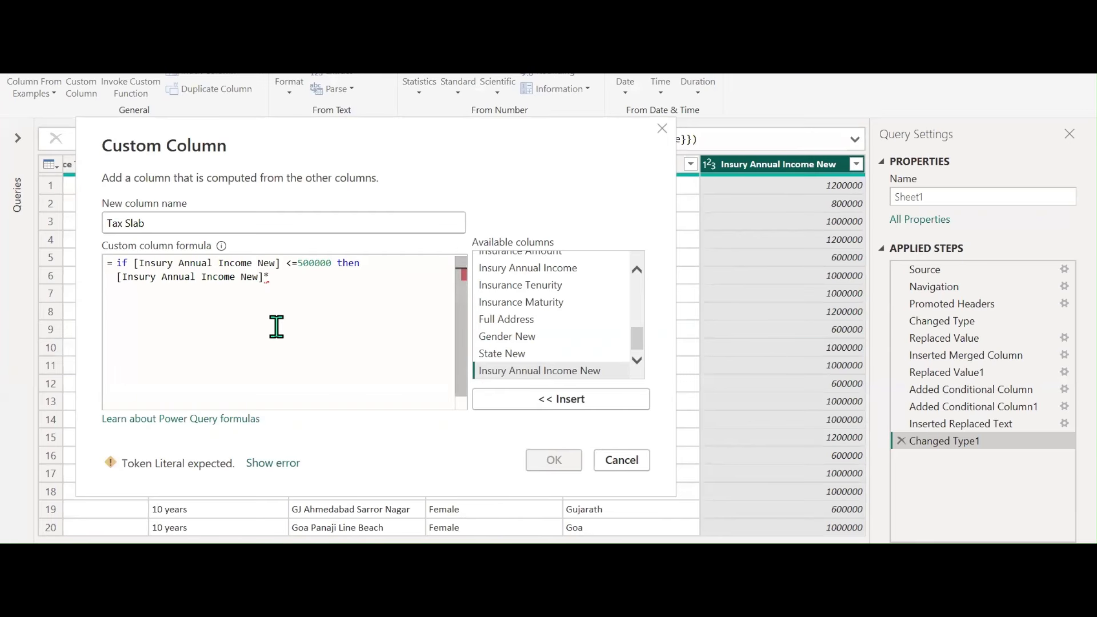
{"action": "type", "text": "0.05"}
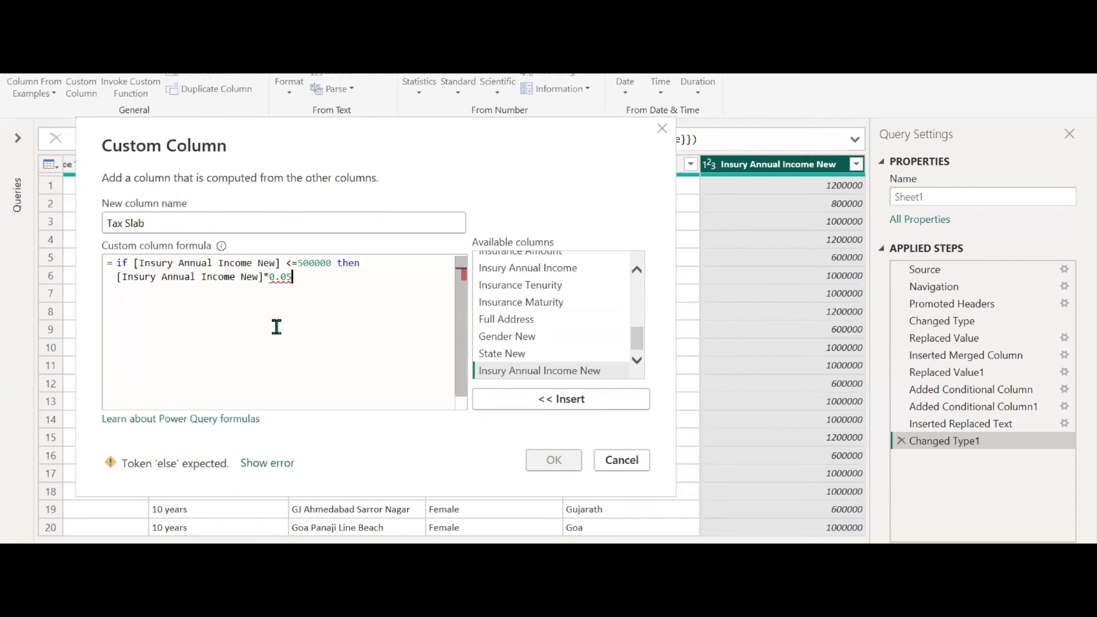
{"action": "left_click", "coordinate": [134, 263]}
{"action": "left_click_drag", "start_coordinate": [134, 264], "coordinate": [328, 264]}
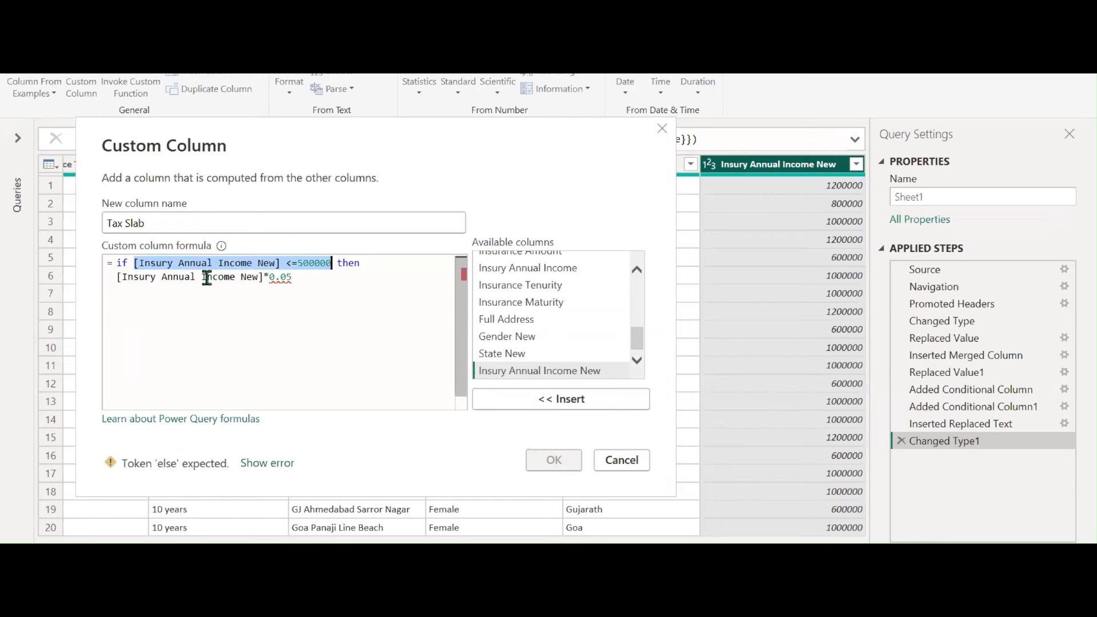
{"action": "left_click", "coordinate": [297, 280]}
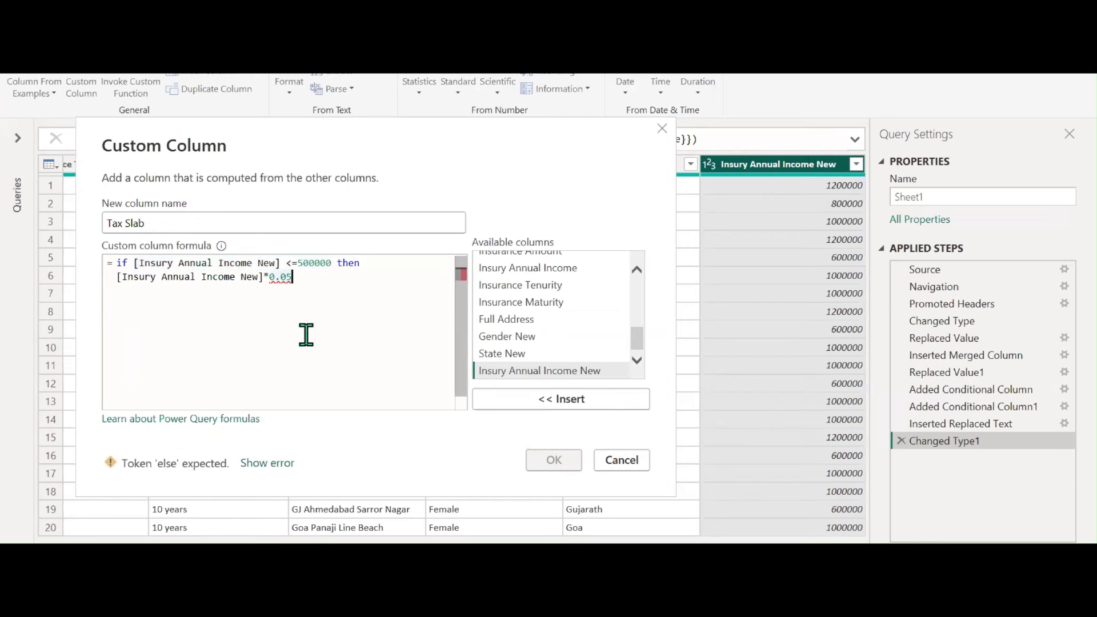
{"action": "type", "text": "else if"}
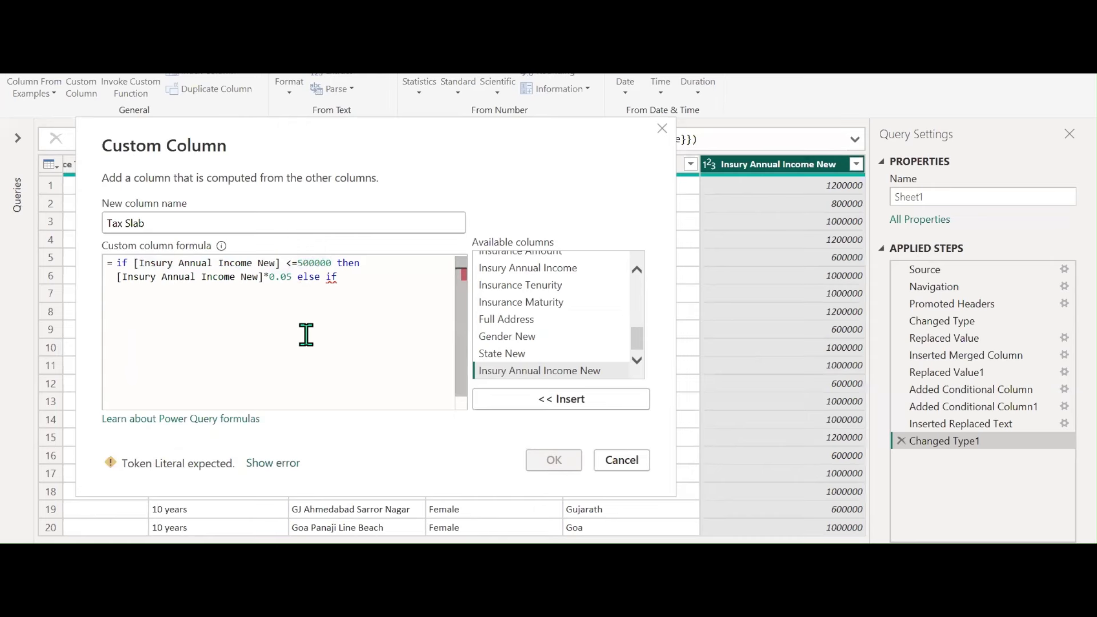
{"action": "key", "text": "Return"}
Add a tier taxing incomes up to 800000 at 0.08, followed by 'else if'
{"action": "double_click", "coordinate": [539, 370]}
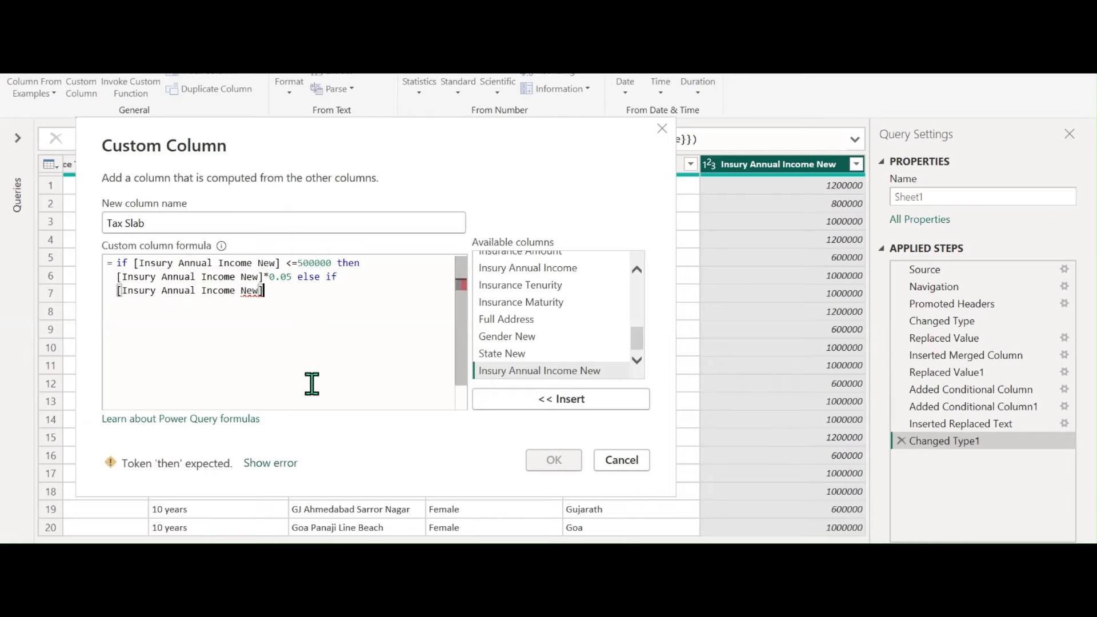
{"action": "type", "text": "<="}
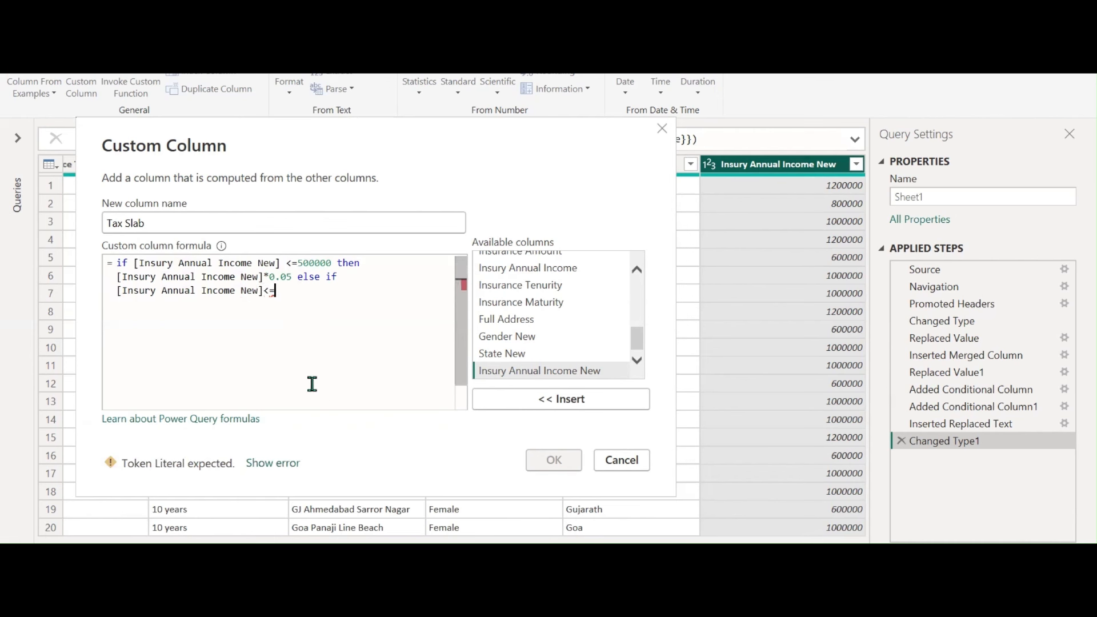
{"action": "type", "text": "80000"}
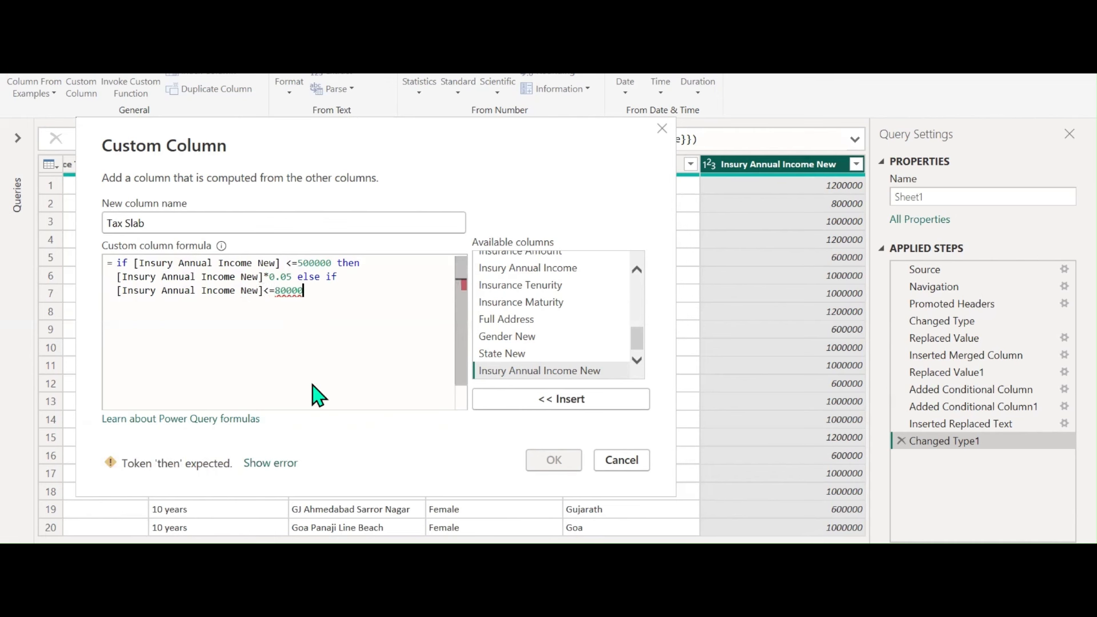
{"action": "type", "text": "0 then"}
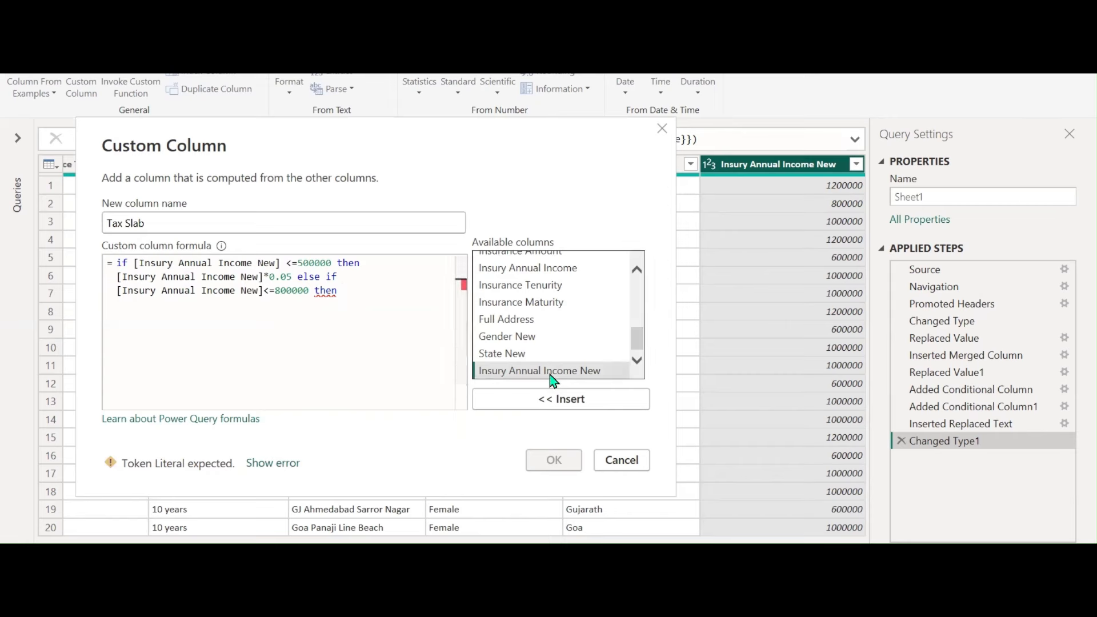
{"action": "double_click", "coordinate": [594, 371]}
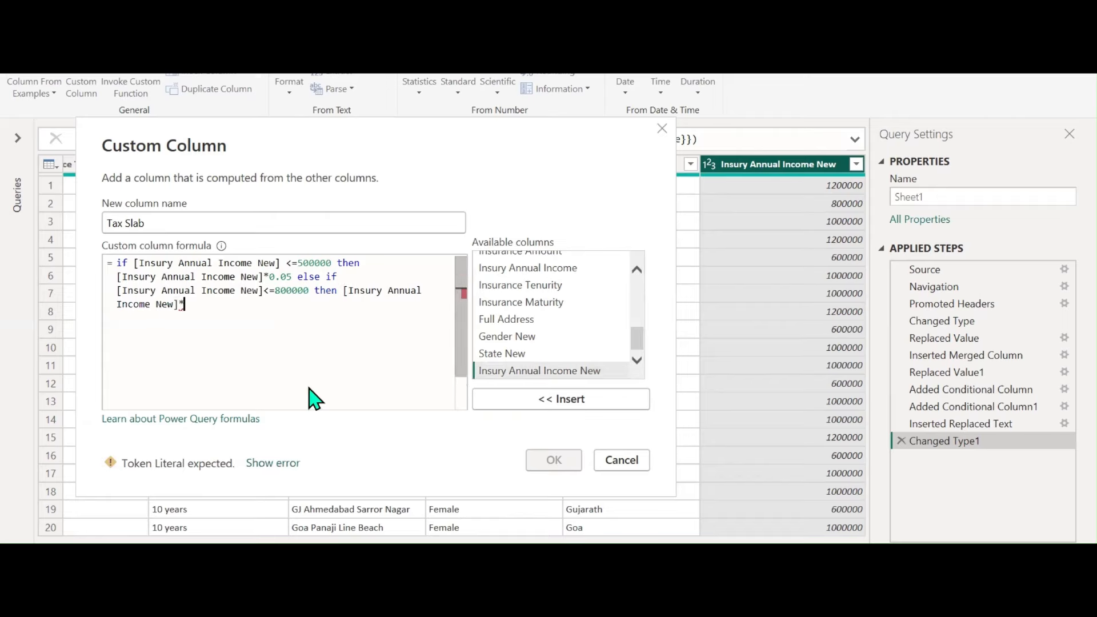
{"action": "type", "text": "*0.08"}
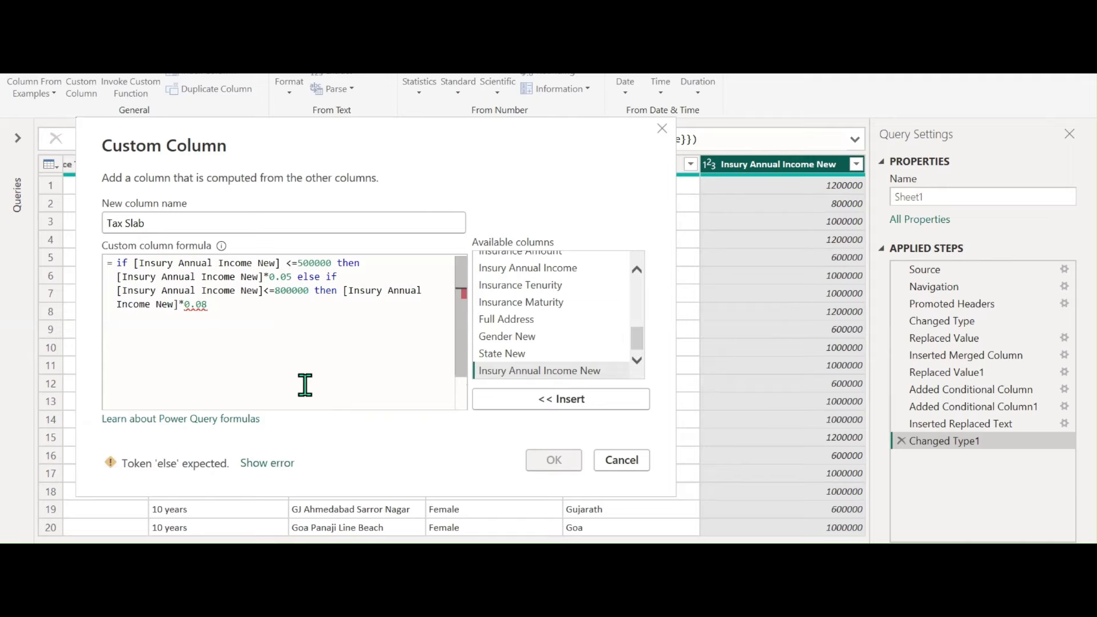
{"action": "type", "text": "else "}
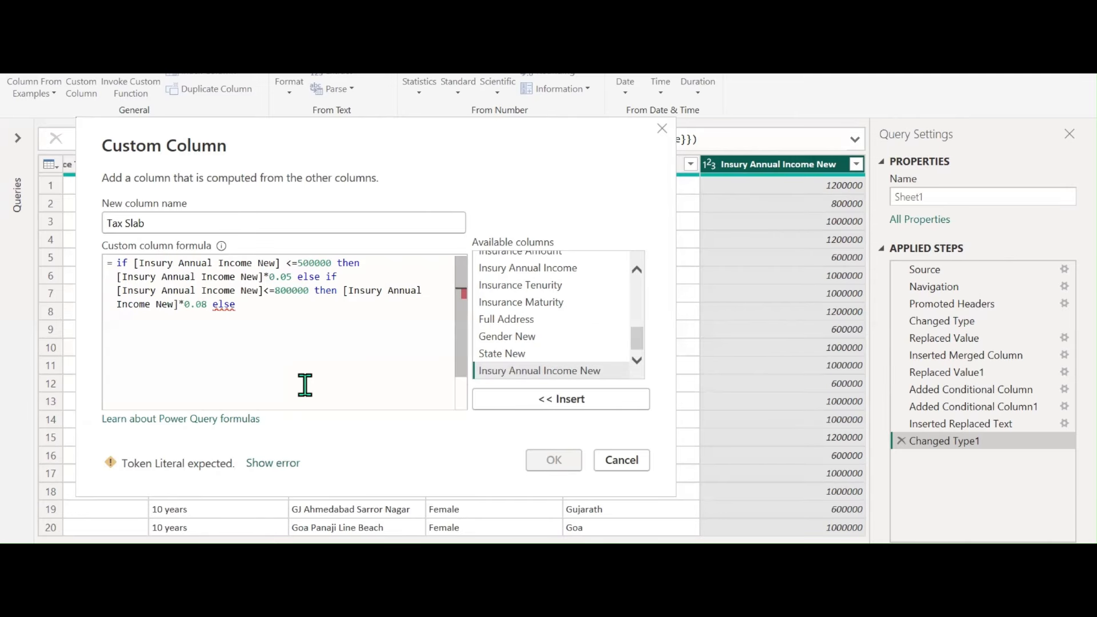
{"action": "type", "text": "if"}
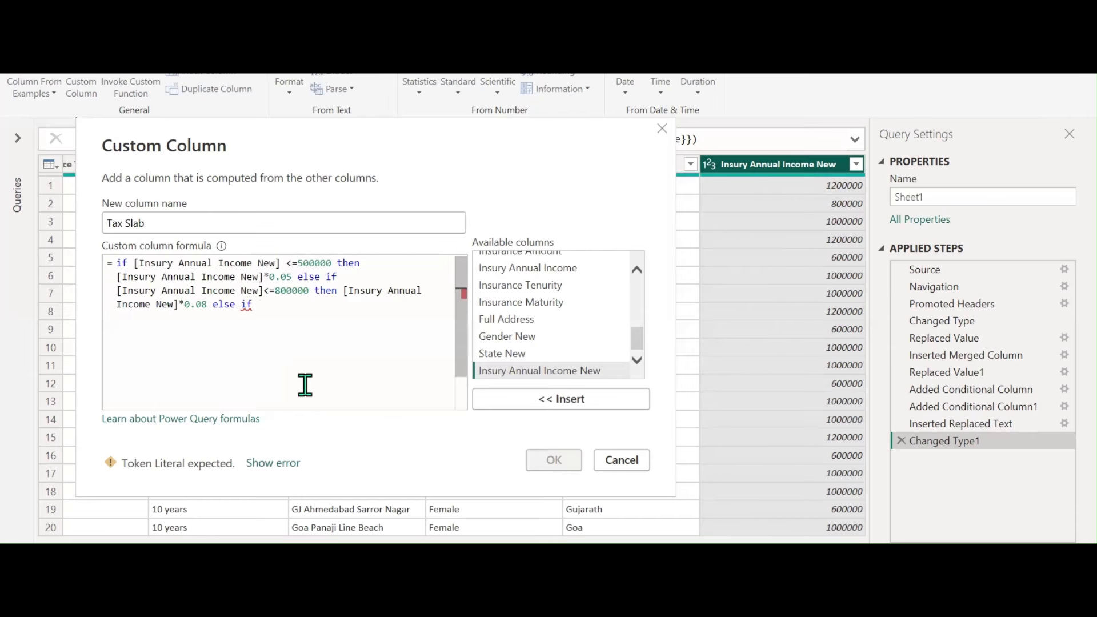
Begin the next tier: income <=1200000 then '[Insury Annual Income New]*'
{"action": "double_click", "coordinate": [531, 373]}
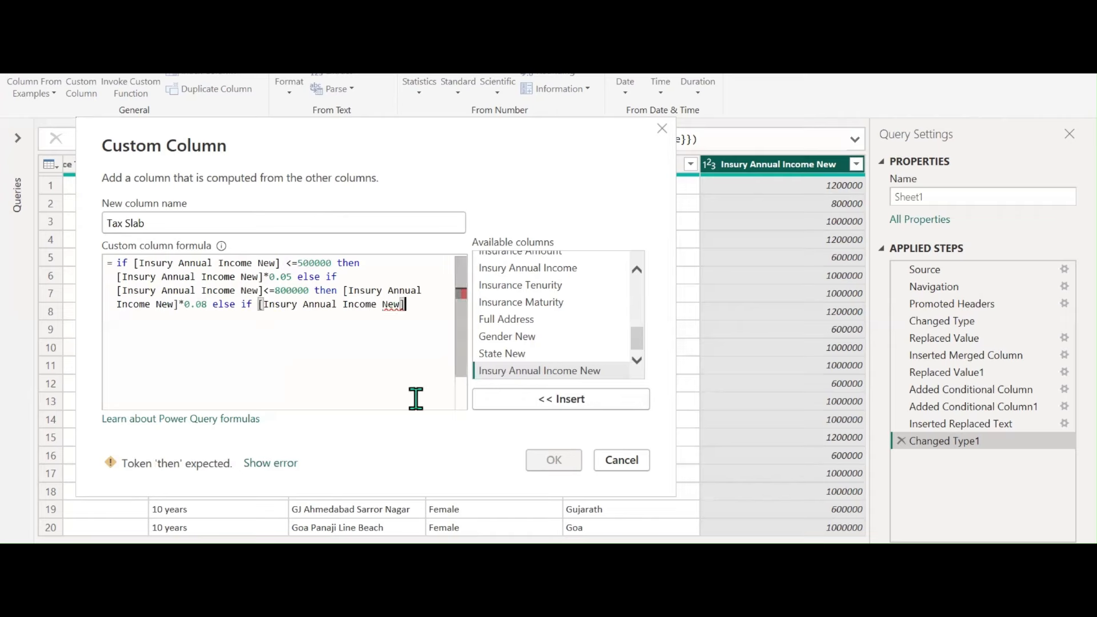
{"action": "type", "text": "<="}
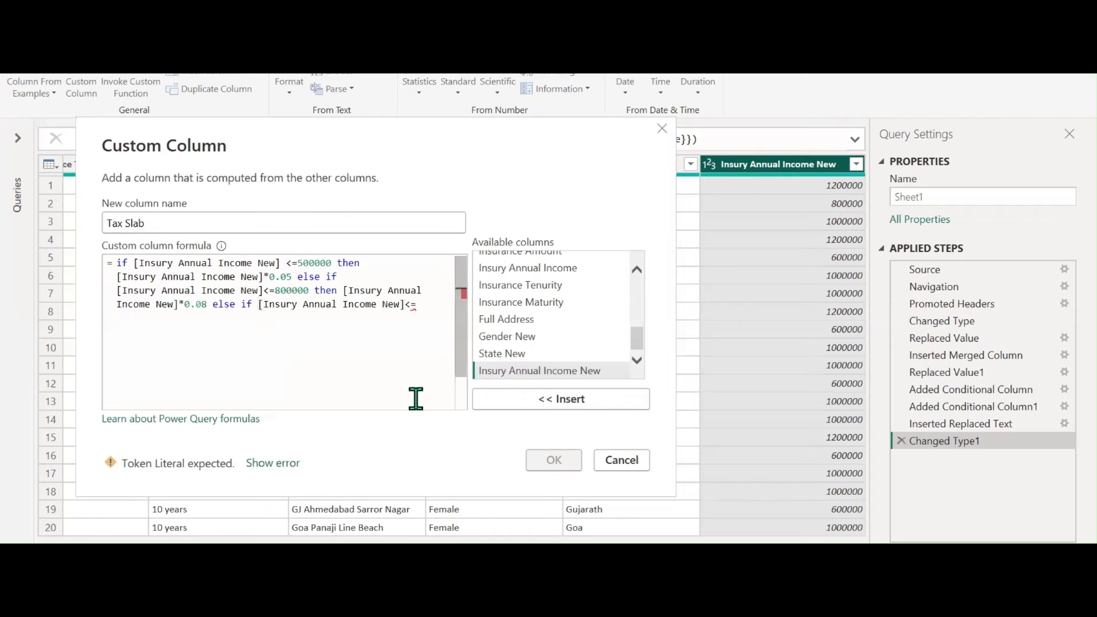
{"action": "type", "text": "1200000"}
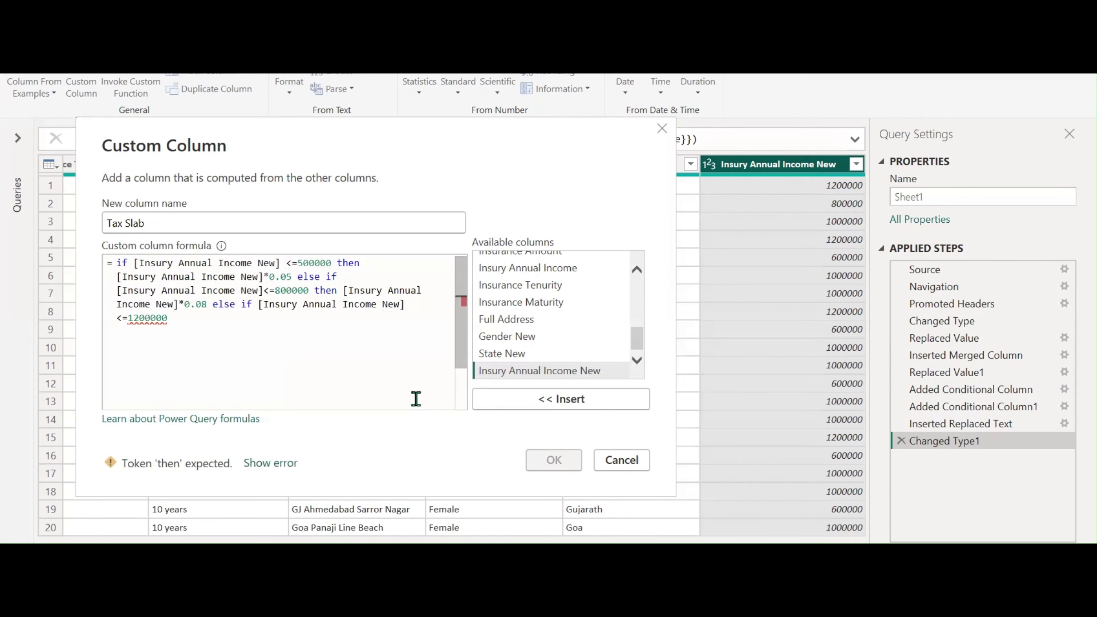
{"action": "type", "text": " then"}
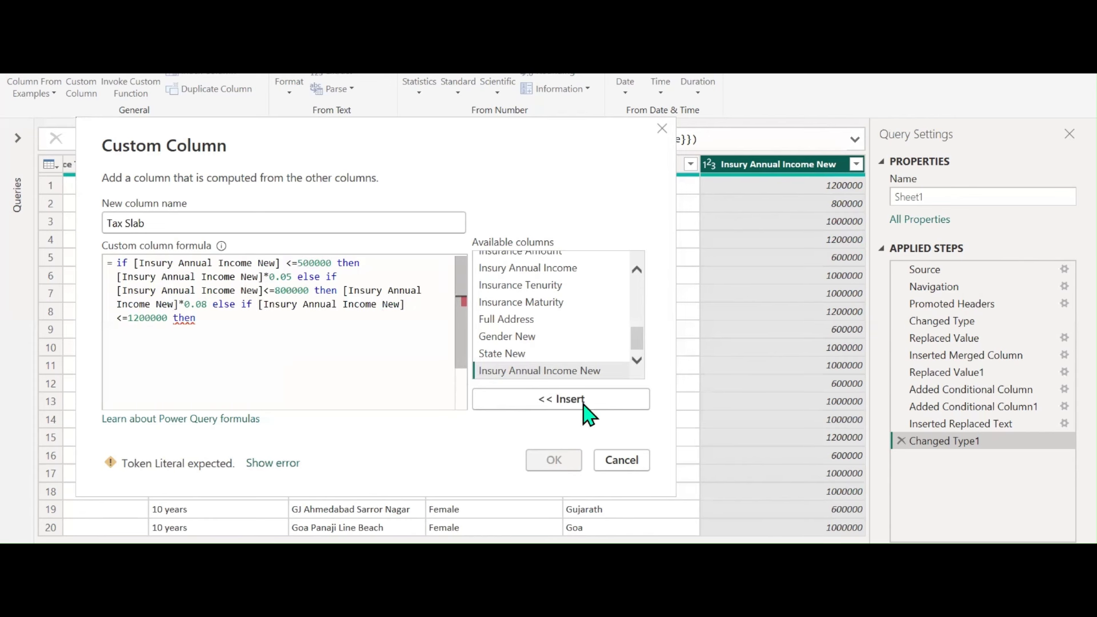
{"action": "double_click", "coordinate": [573, 370]}
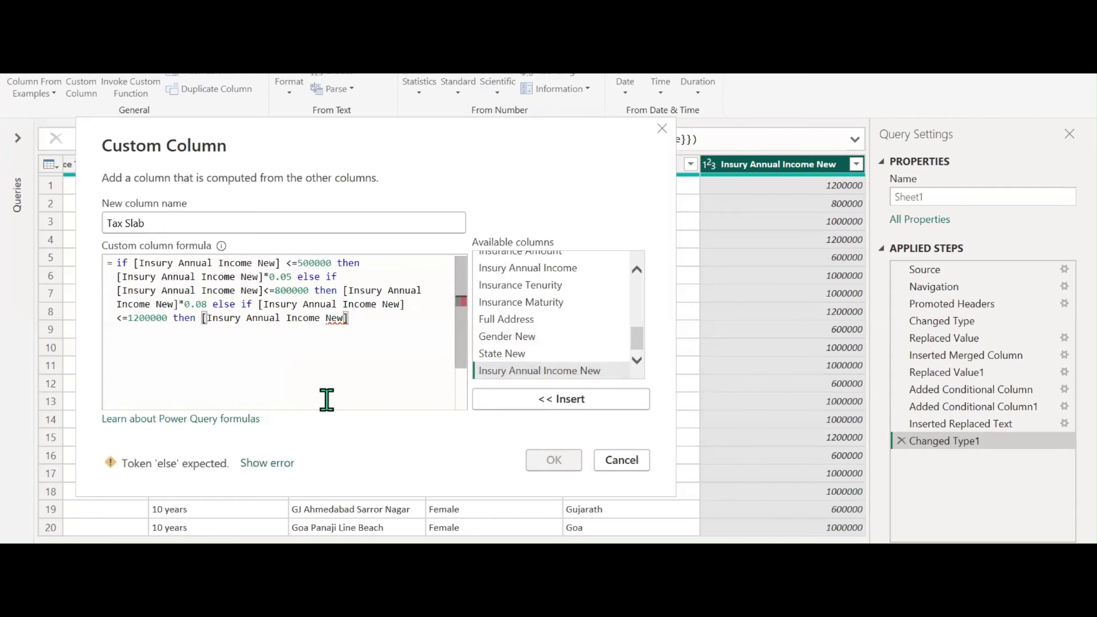
{"action": "type", "text": "*"}
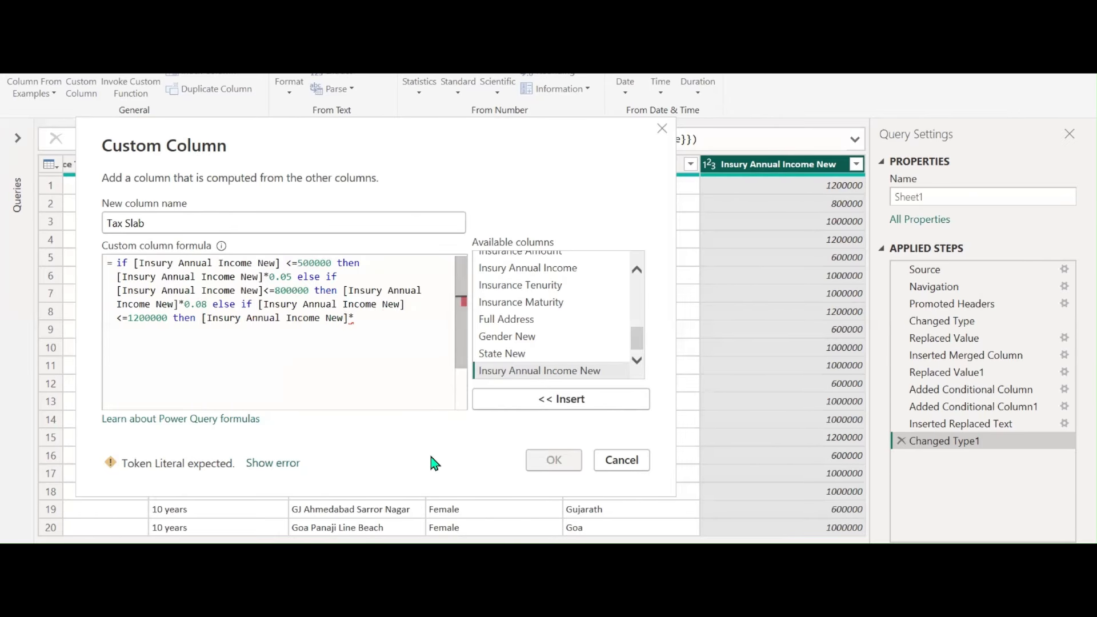
{"action": "key", "text": "alt+Tab"}
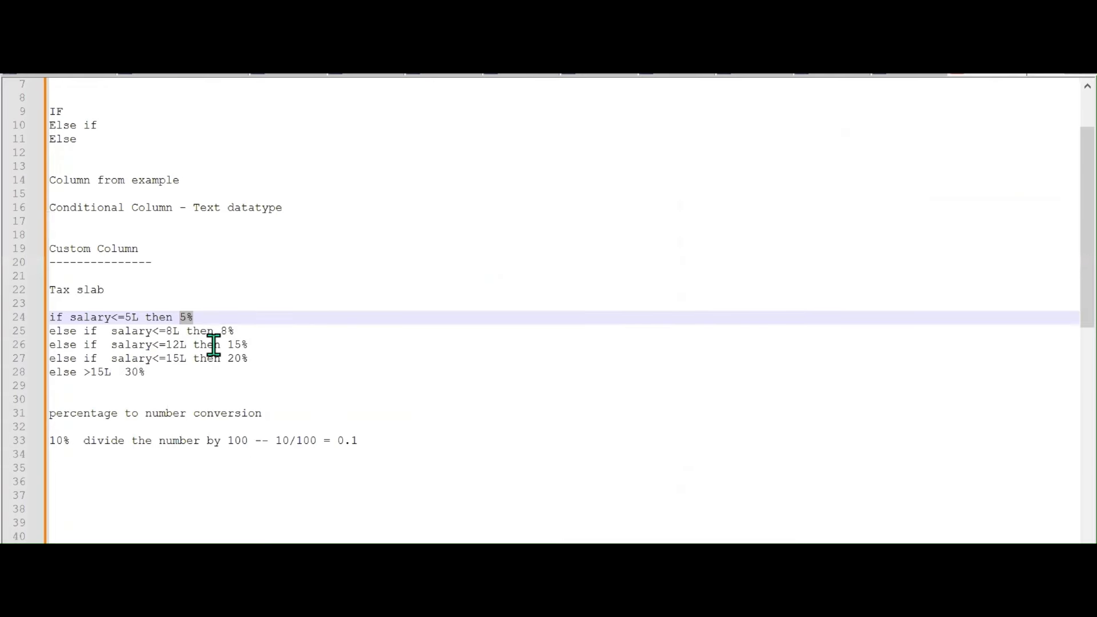
Convert the 15% rate for the up-to-12L slab to 0.15 using Calculator (15/100)
{"action": "left_click_drag", "start_coordinate": [227, 344], "coordinate": [250, 345]}
{"action": "left_click", "coordinate": [698, 603]}
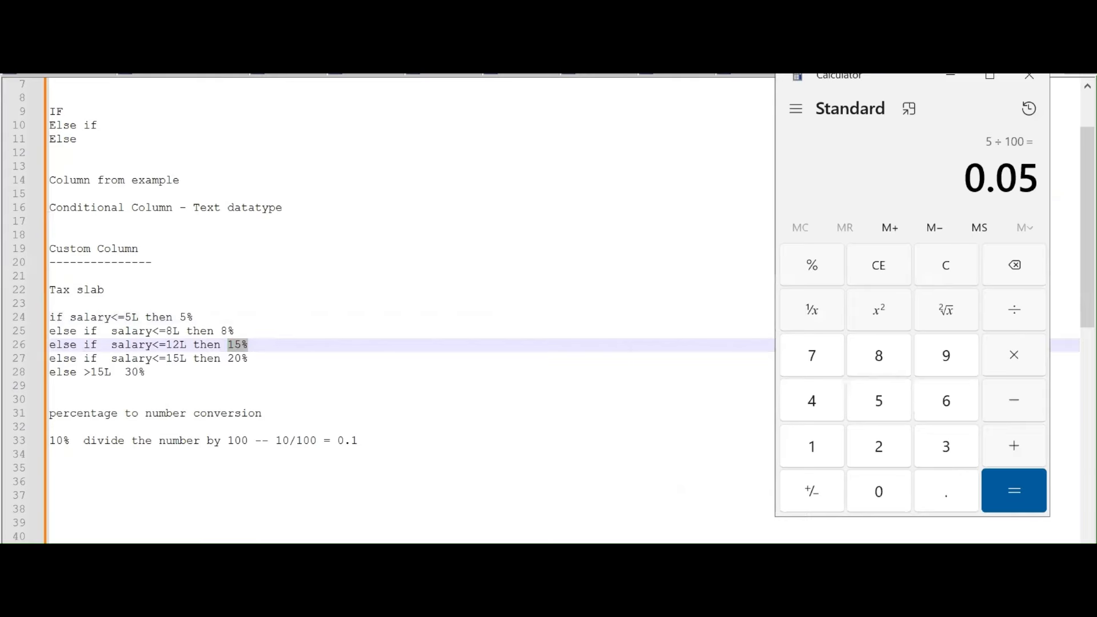
{"action": "type", "text": "1"}
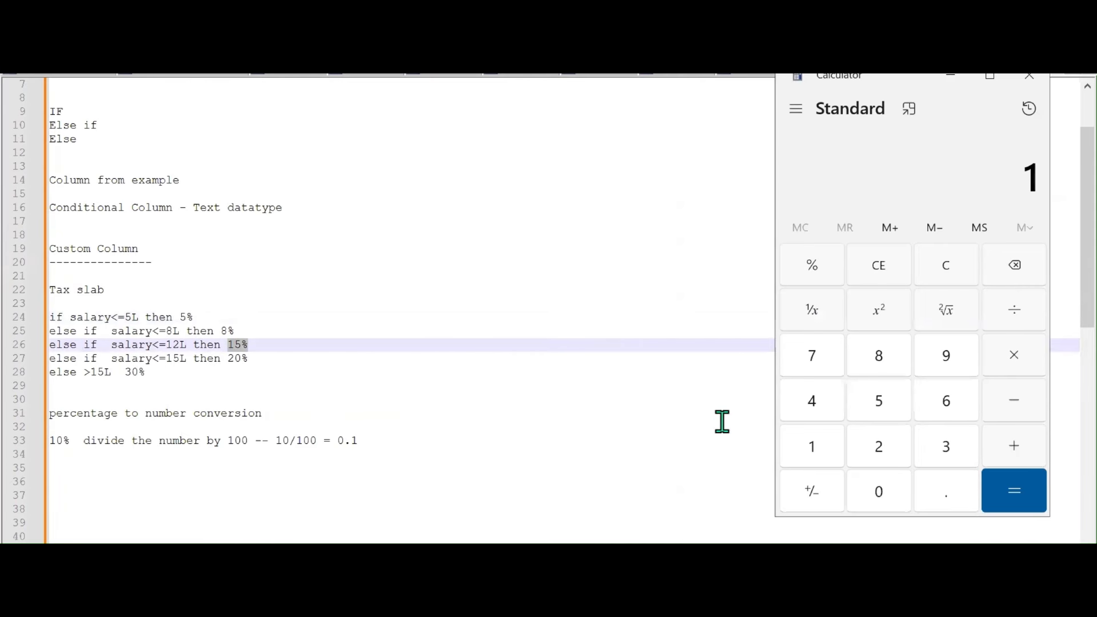
{"action": "type", "text": "5/100"}
{"action": "key", "text": "Return"}
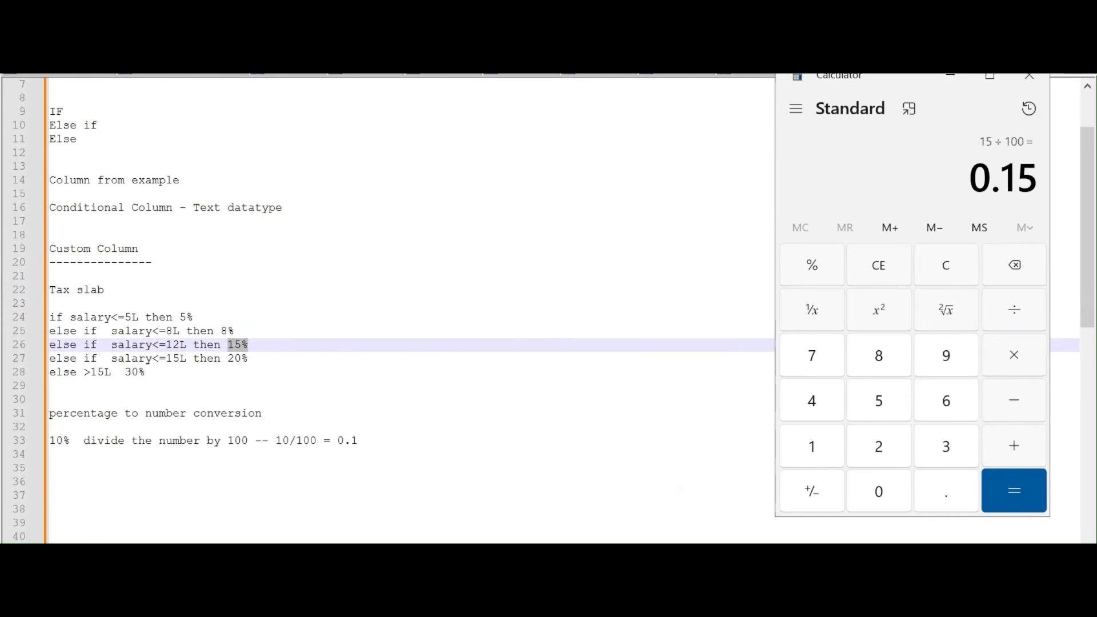
{"action": "left_click", "coordinate": [640, 601]}
{"action": "left_click", "coordinate": [811, 509]}
Set the 1200000 tier's rate to 0.15 and add an else-if for incomes up to 1500000
{"action": "left_click", "coordinate": [360, 318]}
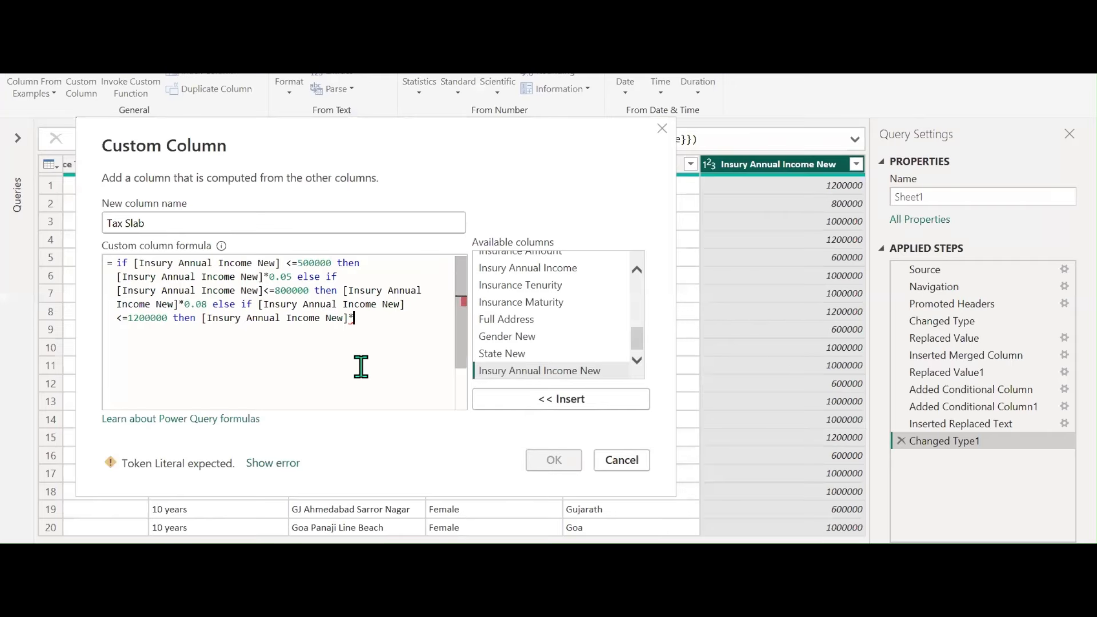
{"action": "type", "text": "0.1"}
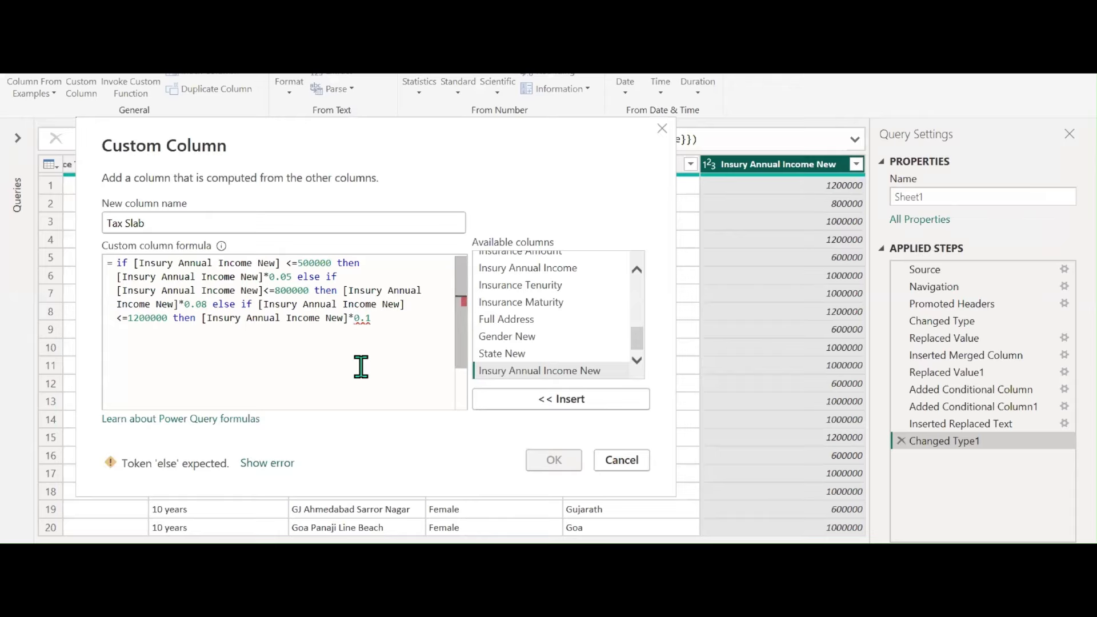
{"action": "type", "text": "5 else if"}
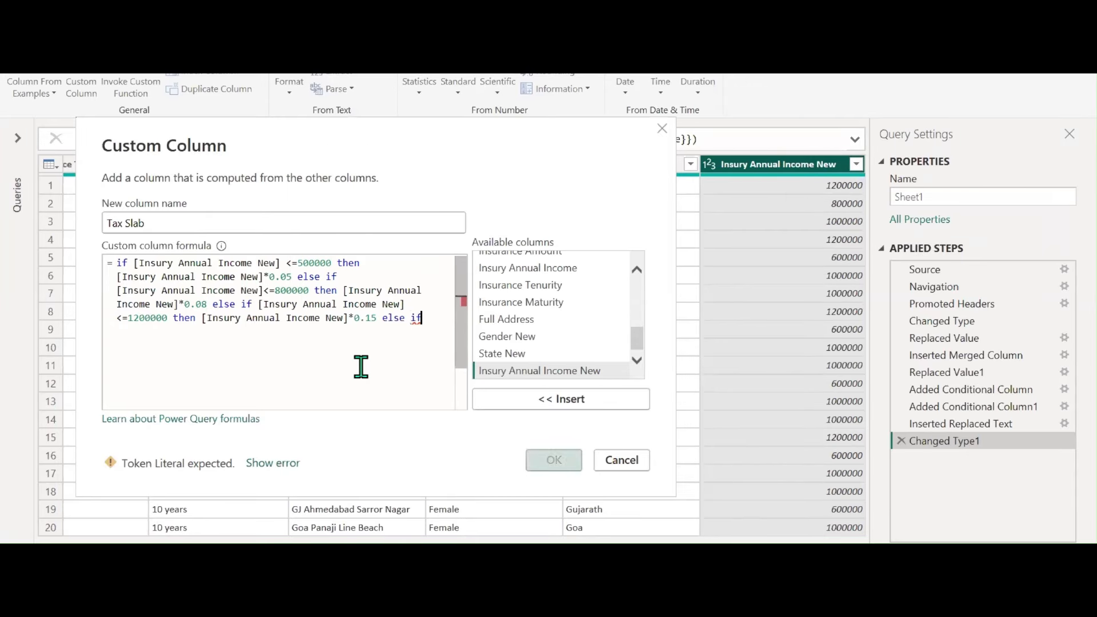
{"action": "key", "text": "Return"}
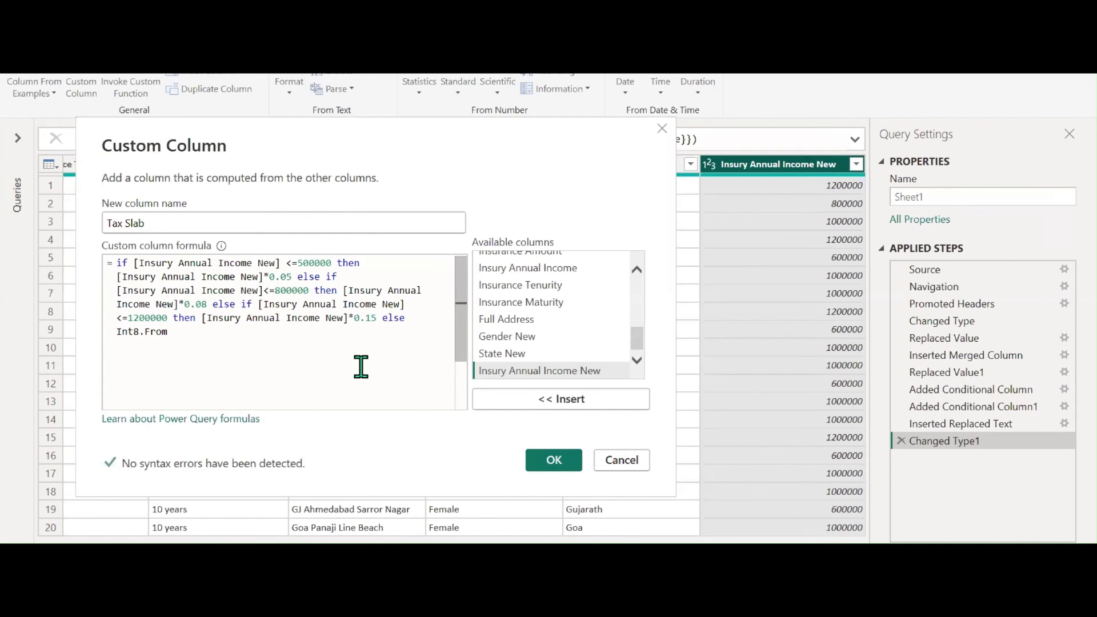
{"action": "key", "text": "ctrl+z"}
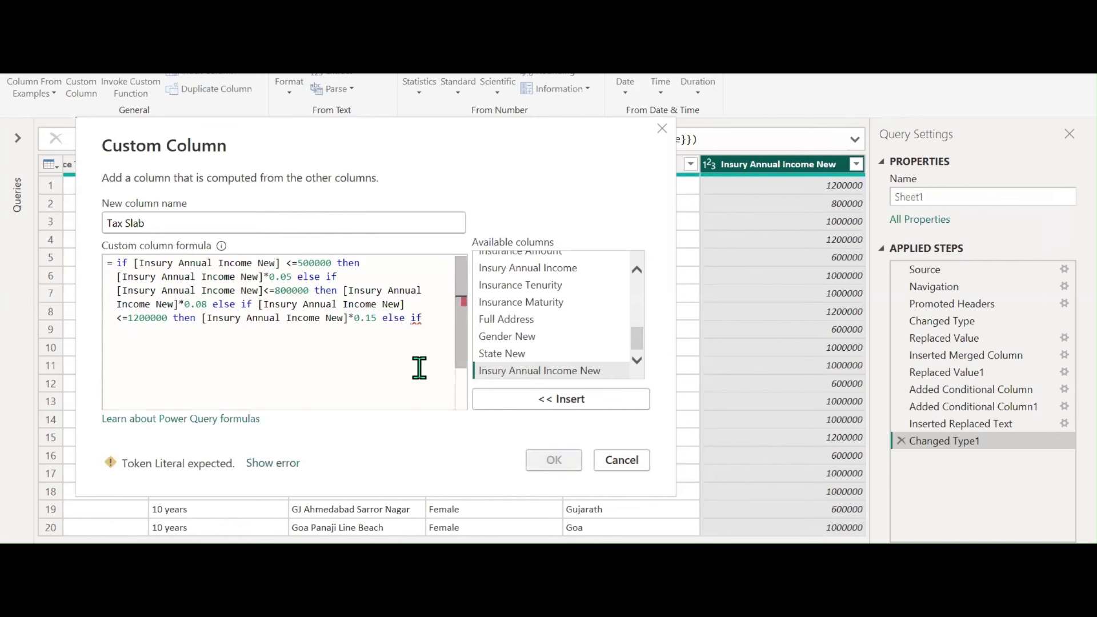
{"action": "double_click", "coordinate": [548, 371]}
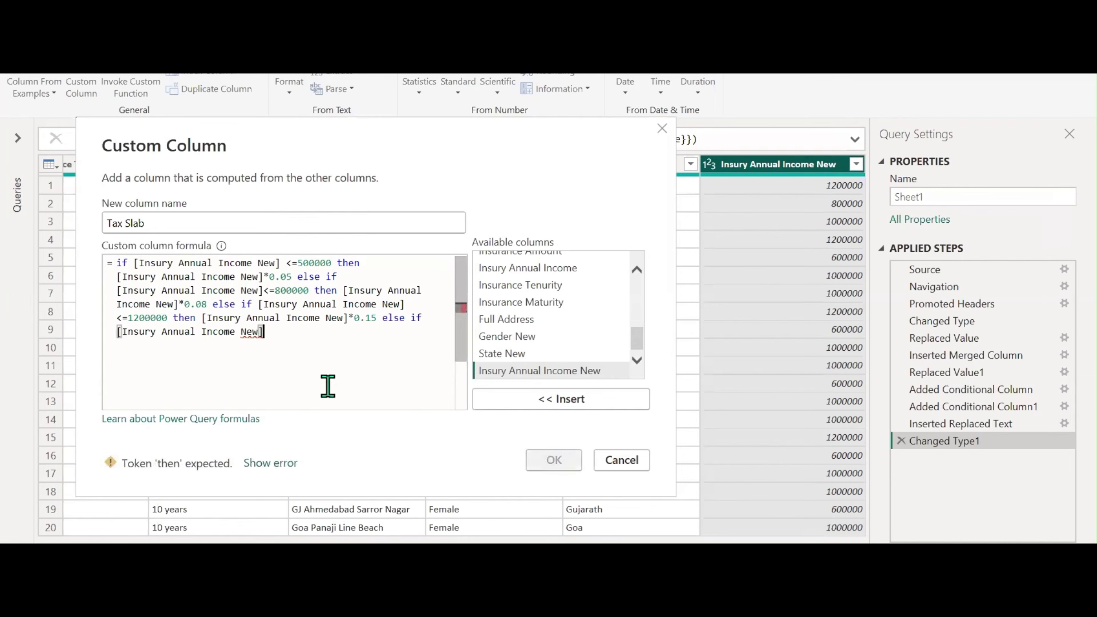
{"action": "type", "text": "<=1500000"}
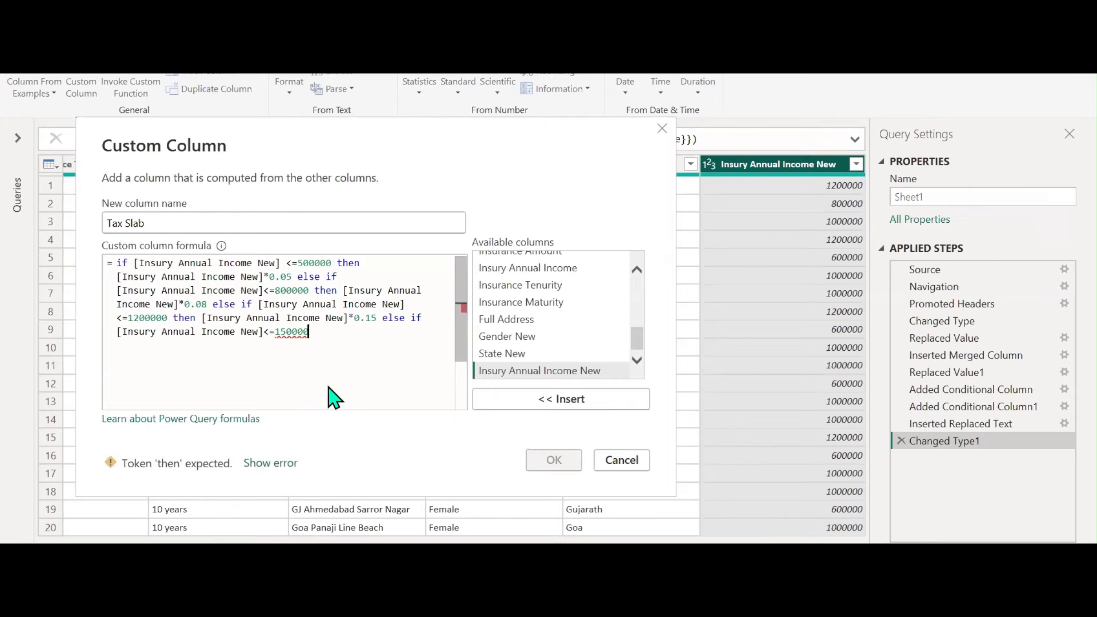
{"action": "type", "text": " then"}
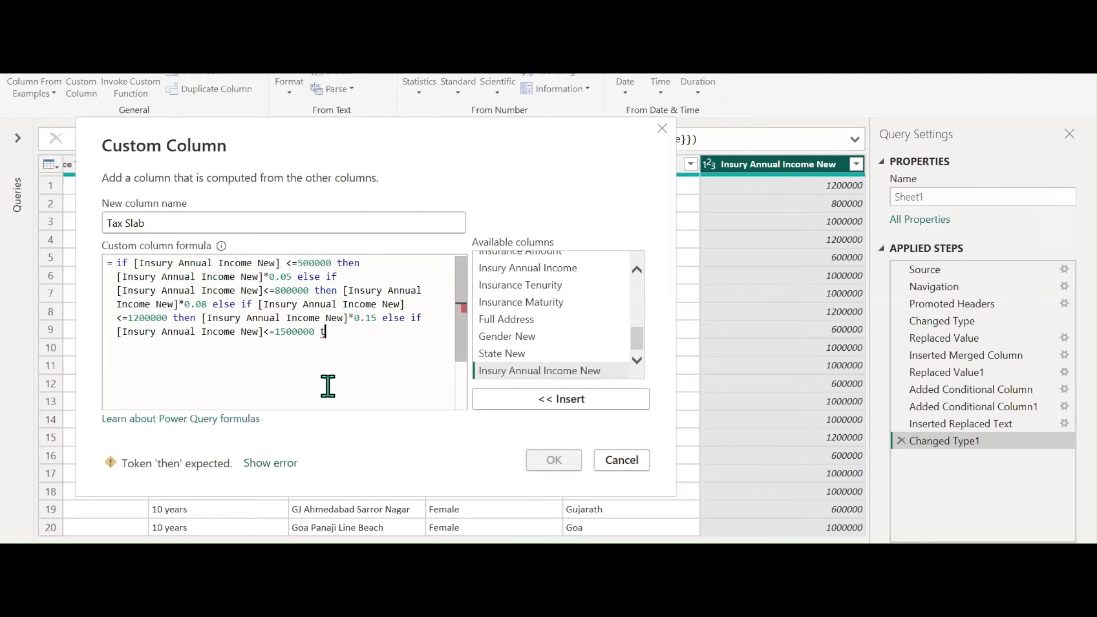
Tax that band at 0.2 and all higher incomes at 0.3, then confirm the Tax Slab column
{"action": "double_click", "coordinate": [576, 369]}
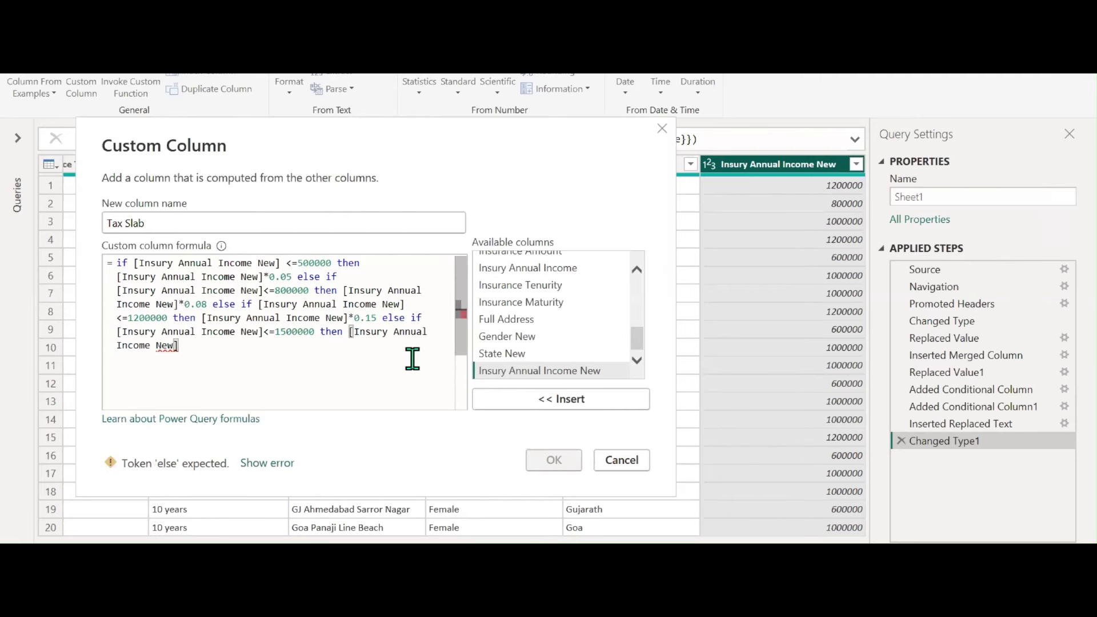
{"action": "type", "text": "*0.2 else"}
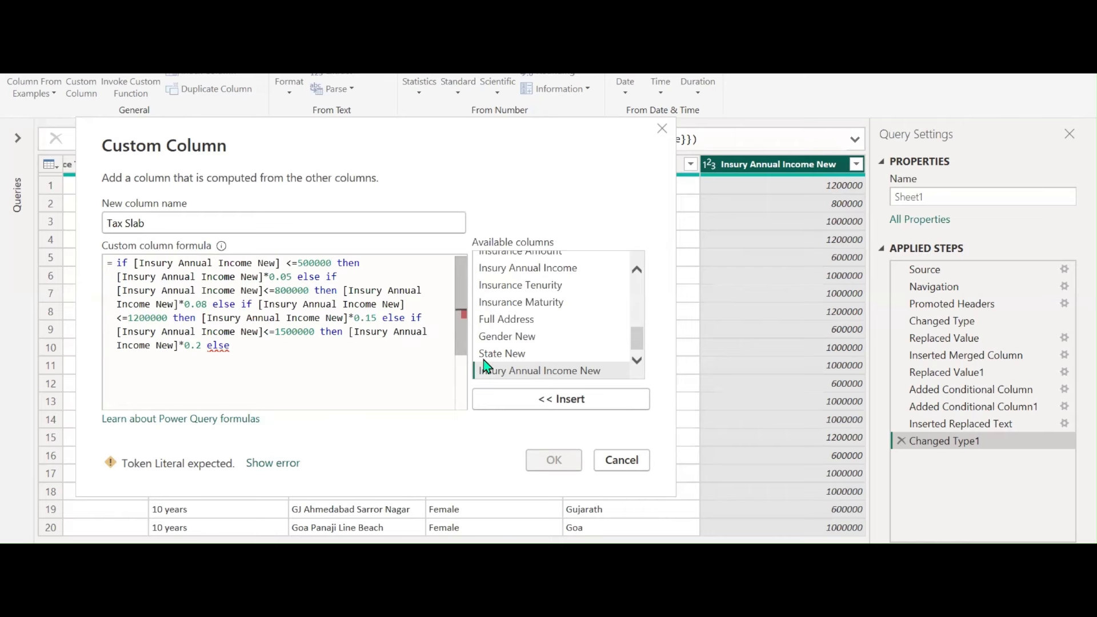
{"action": "double_click", "coordinate": [511, 371]}
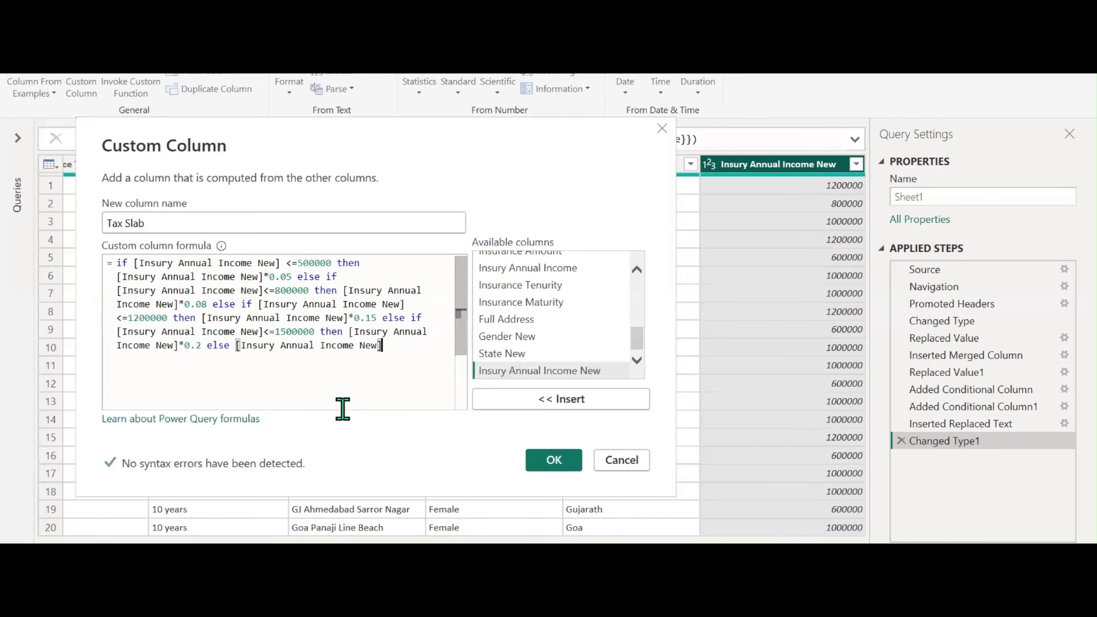
{"action": "type", "text": "*0."}
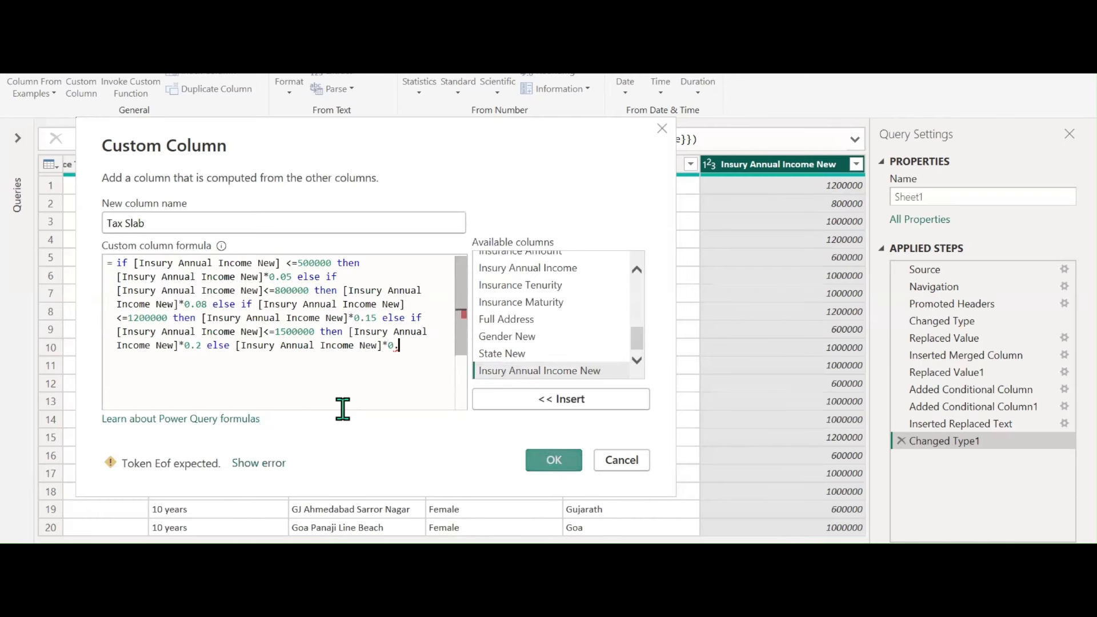
{"action": "type", "text": "3"}
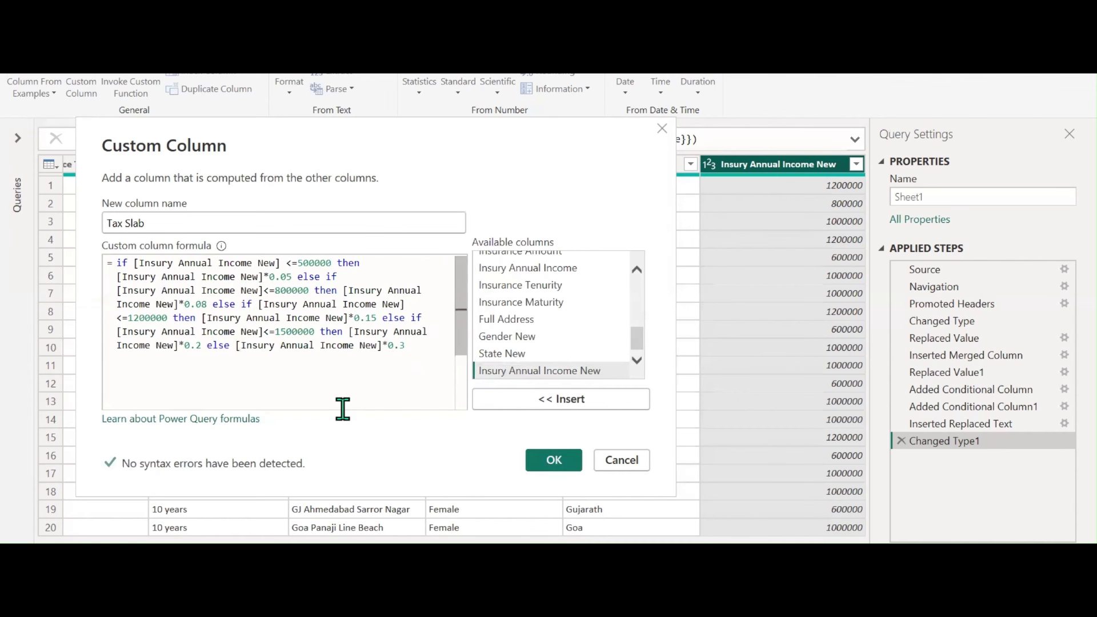
{"action": "left_click", "coordinate": [553, 460]}
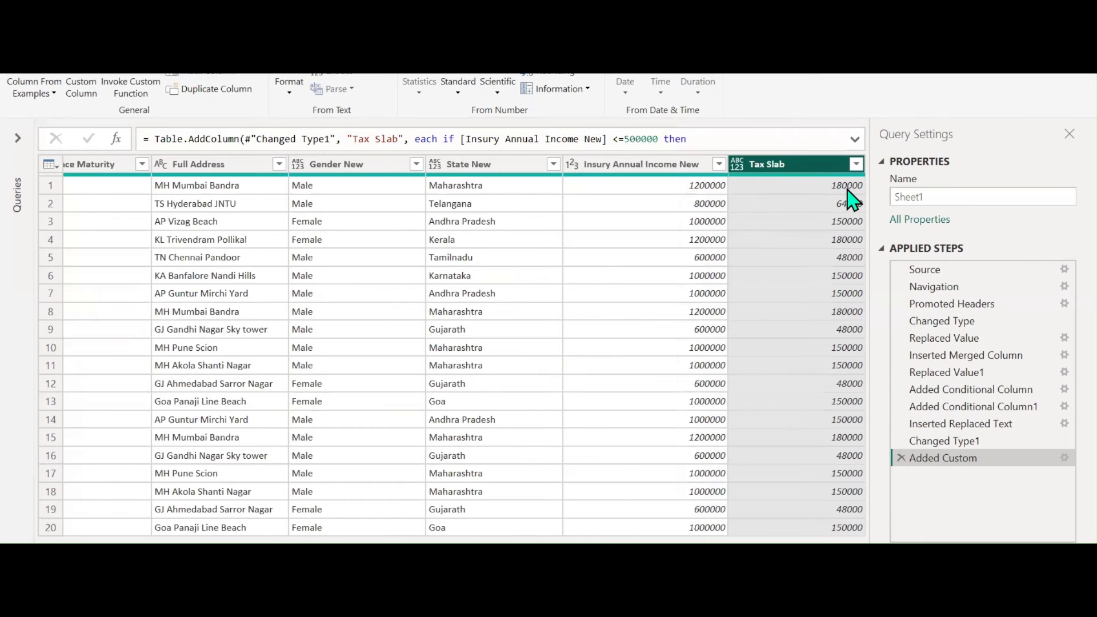
Change the Tax Slab column's data type to Whole Number
{"action": "left_click", "coordinate": [737, 164]}
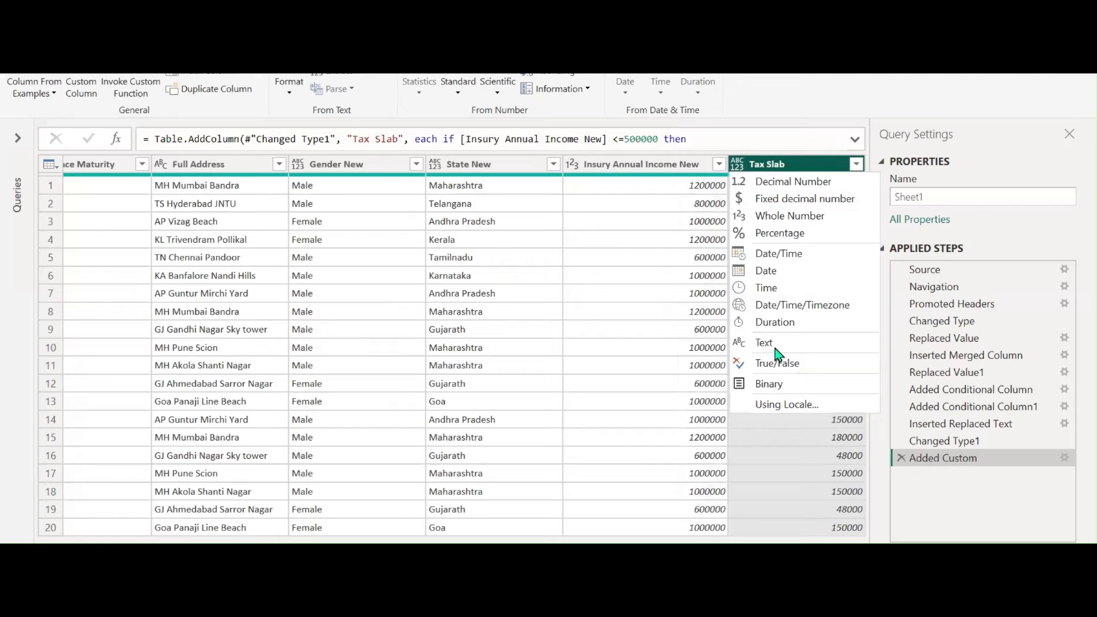
{"action": "left_click", "coordinate": [783, 217]}
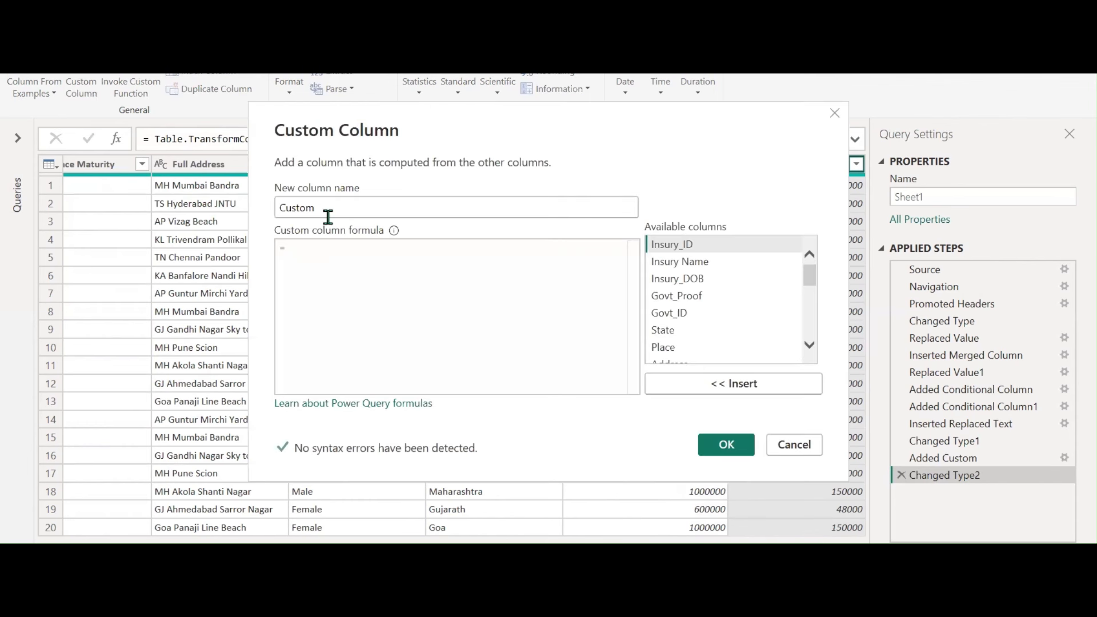
Create the In Hand Salary column with formula Insury Annual Income New minus Tax Slab
{"action": "double_click", "coordinate": [330, 208]}
{"action": "type", "text": "In"}
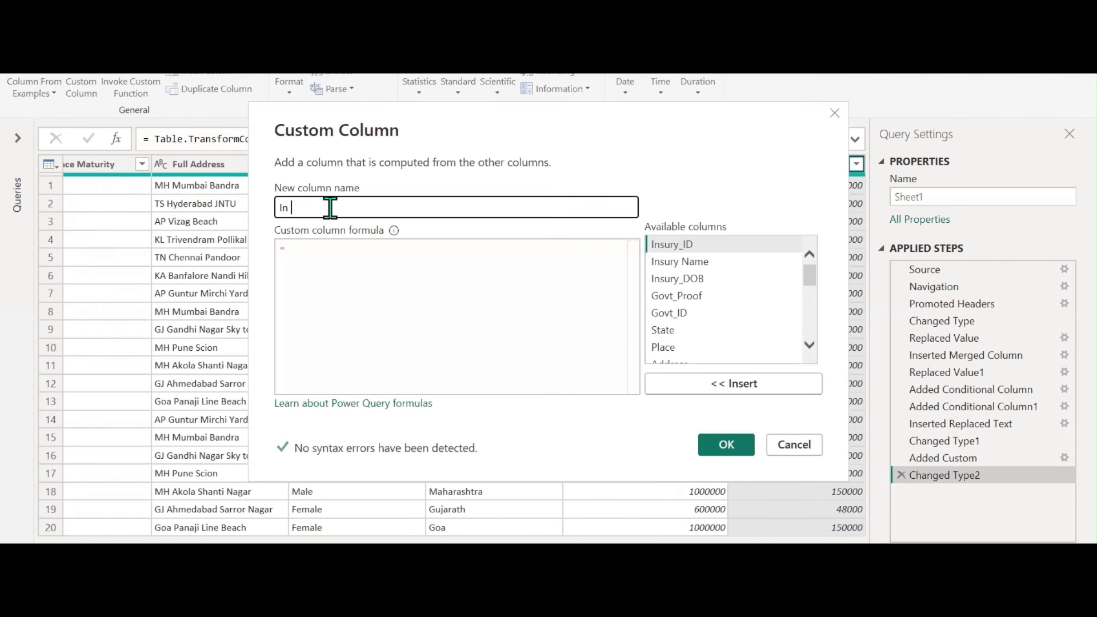
{"action": "type", "text": " Hand Salary"}
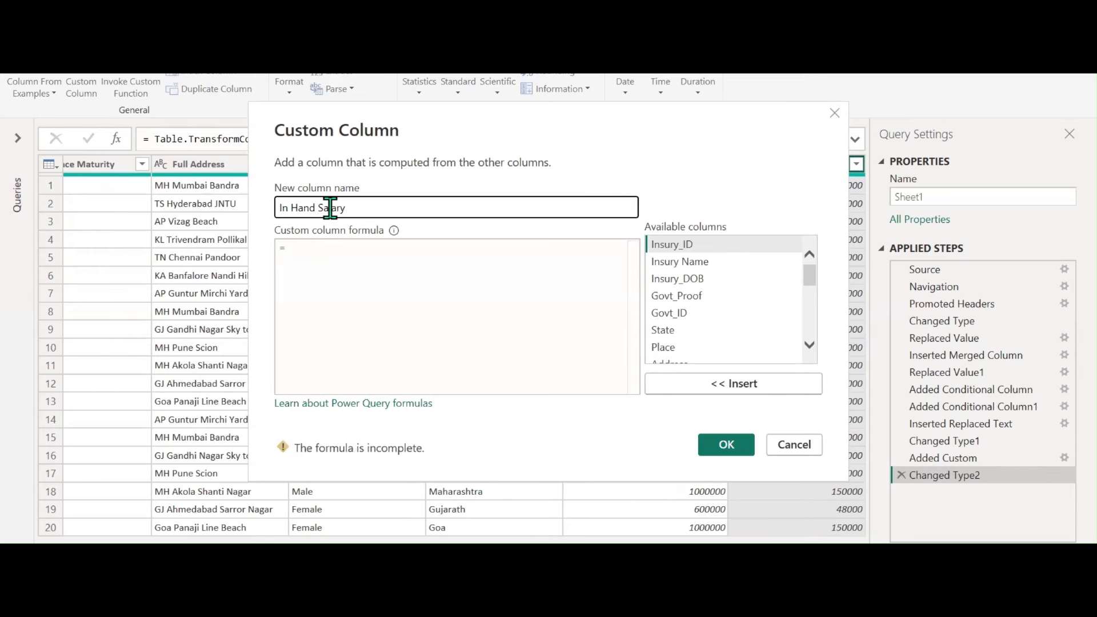
{"action": "left_click_drag", "start_coordinate": [674, 142], "coordinate": [570, 238]}
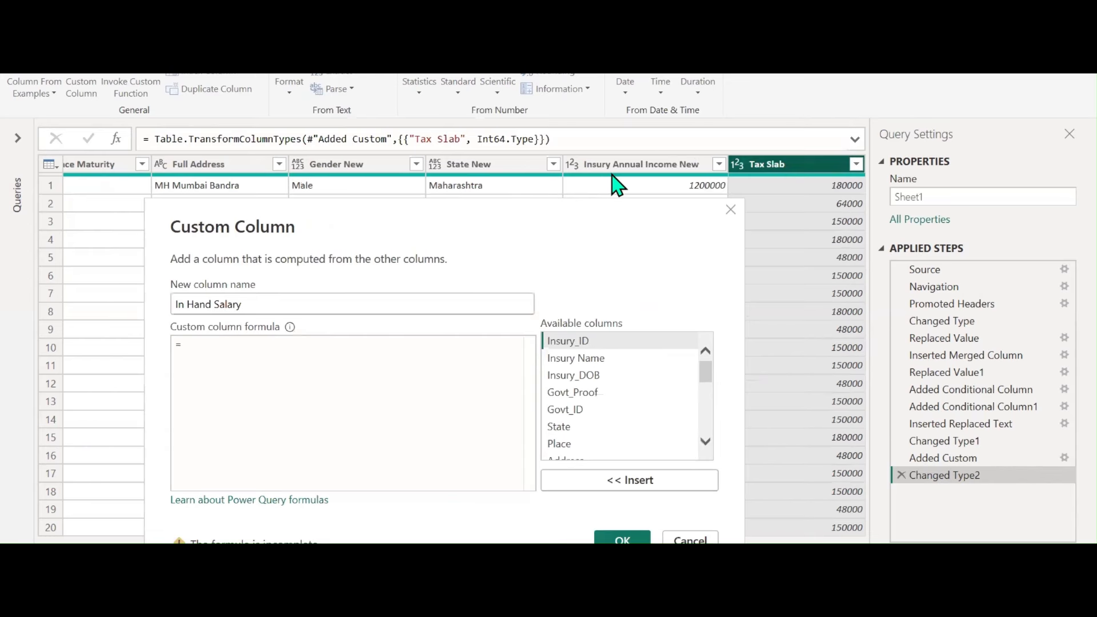
{"action": "left_click_drag", "start_coordinate": [712, 385], "coordinate": [730, 477]}
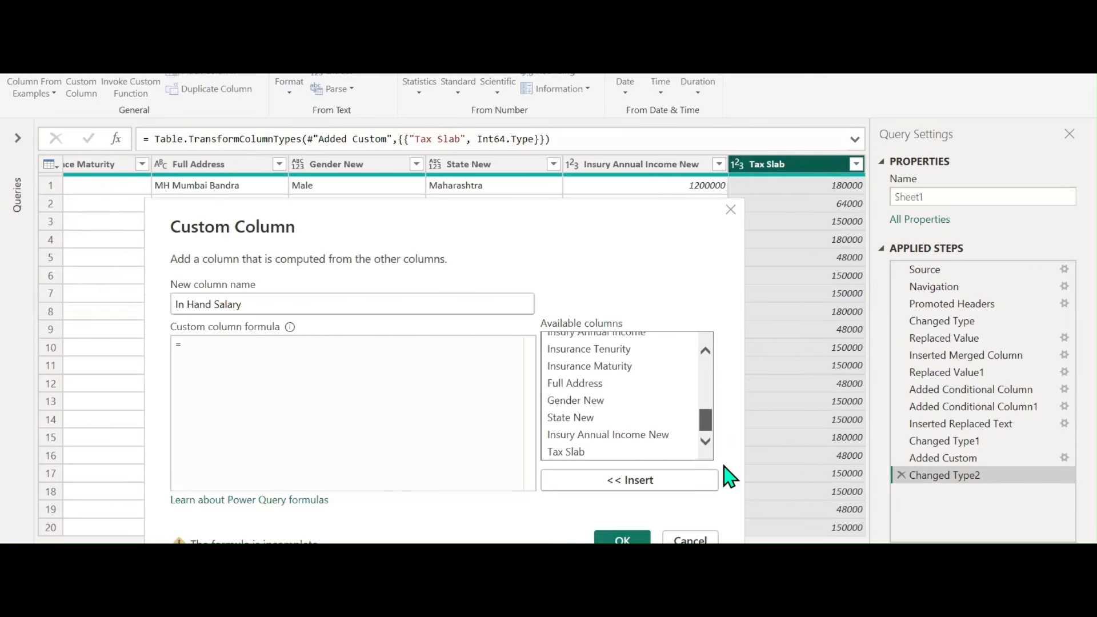
{"action": "double_click", "coordinate": [610, 436]}
{"action": "type", "text": "-"}
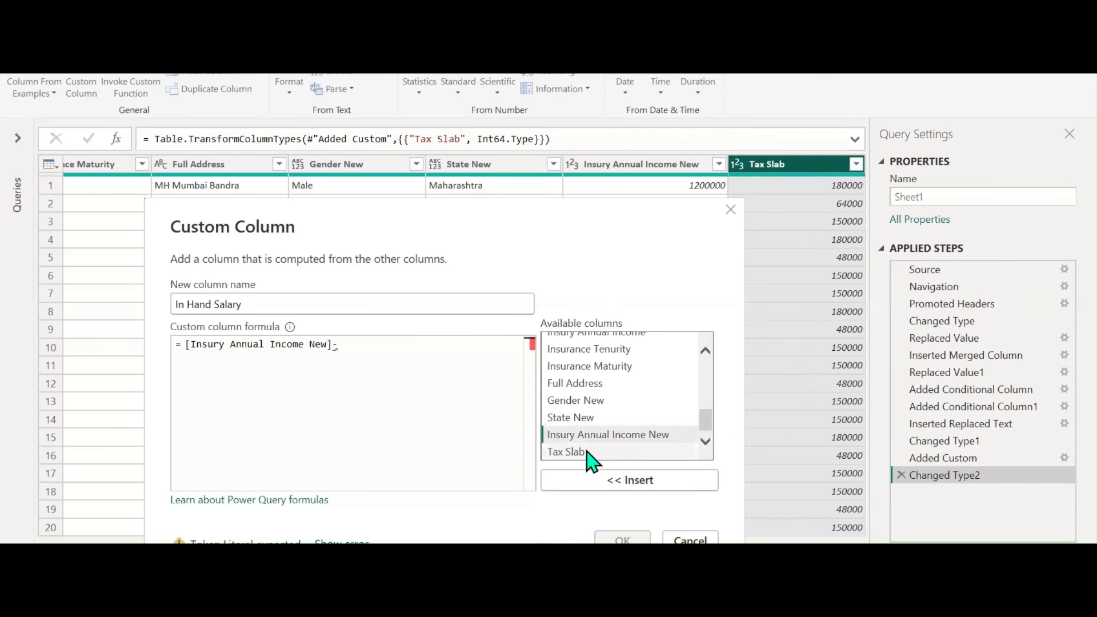
{"action": "double_click", "coordinate": [591, 453]}
{"action": "left_click", "coordinate": [628, 540]}
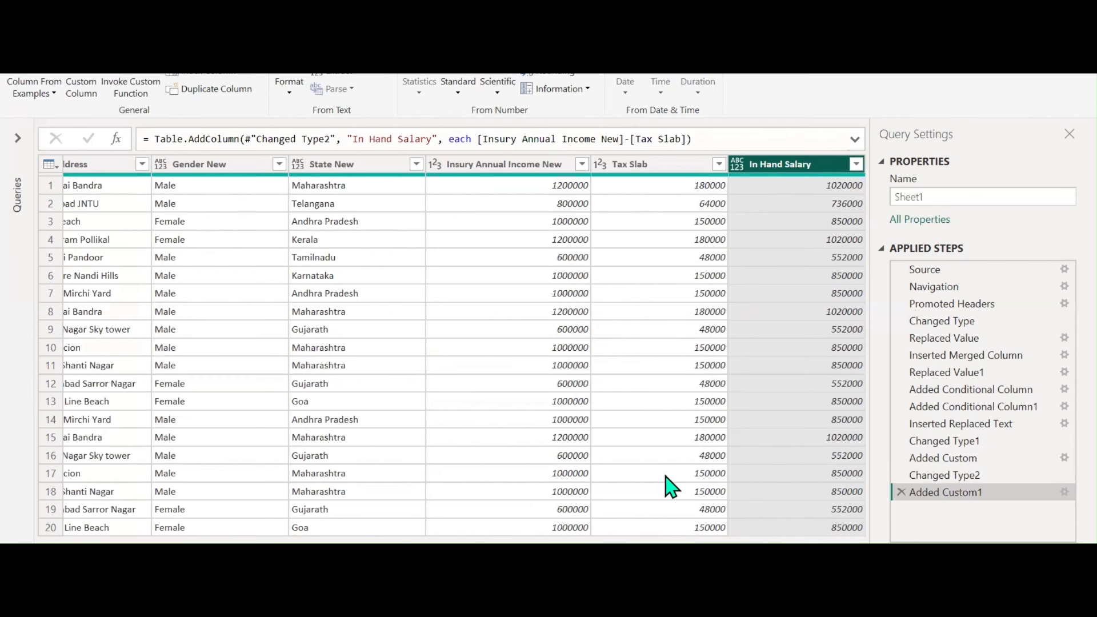
{"action": "key", "text": "alt+Tab"}
Write 'if condition1 then result' below the 0.1 percentage conversion note
{"action": "scroll", "coordinate": [455, 446], "scroll_direction": "down", "scroll_amount": 5}
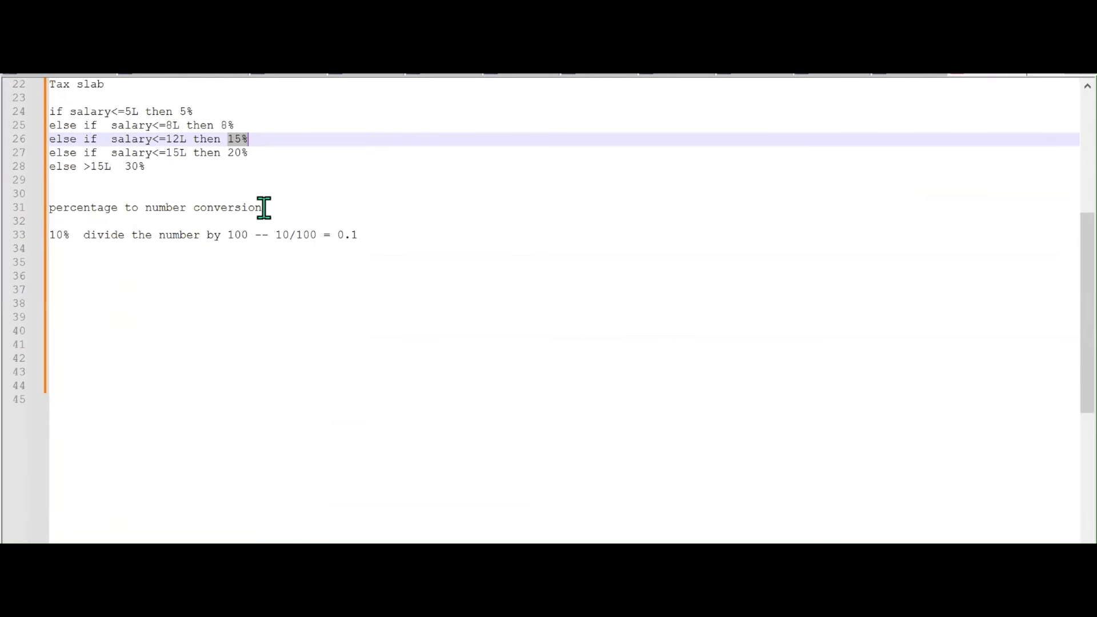
{"action": "left_click", "coordinate": [378, 235]}
{"action": "key", "text": "Return"}
{"action": "key", "text": "Return"}
{"action": "key", "text": "Return"}
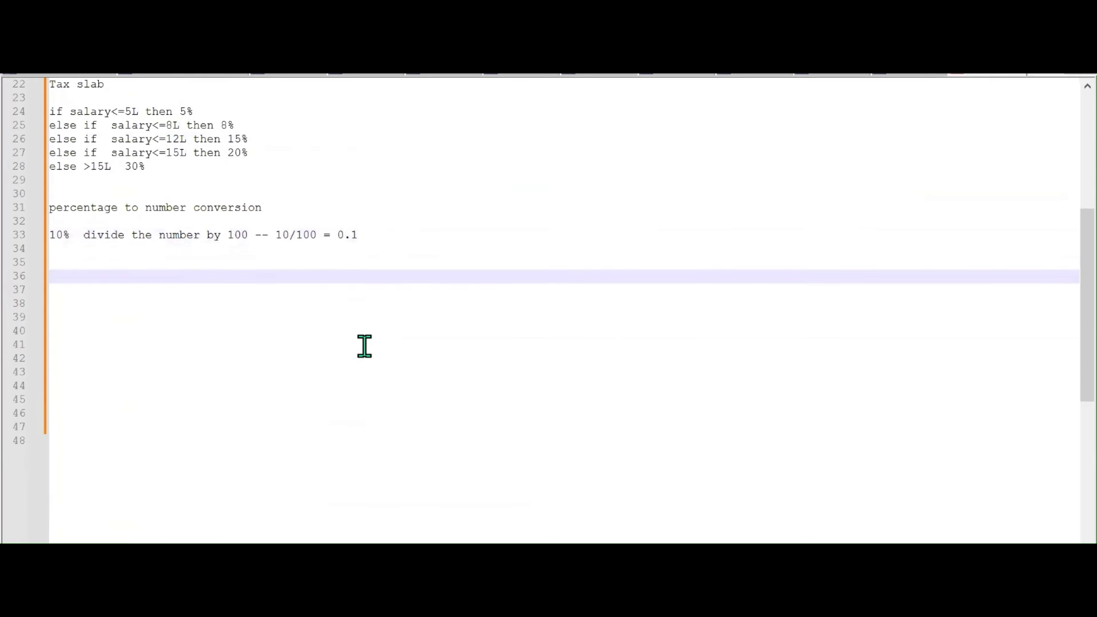
{"action": "type", "text": "if condition th"}
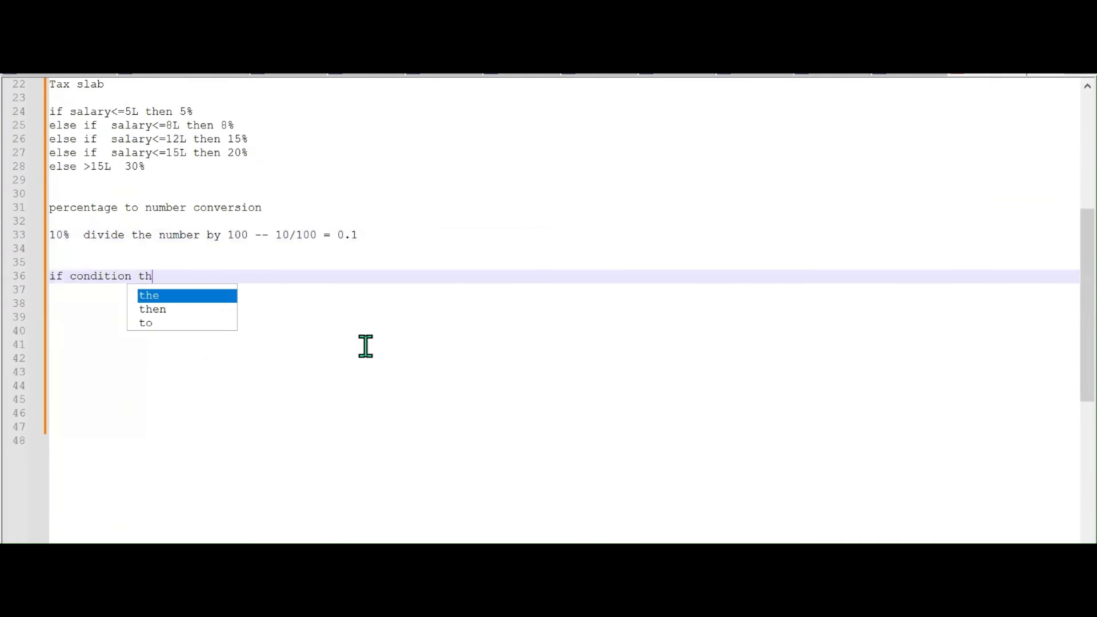
{"action": "type", "text": "en result"}
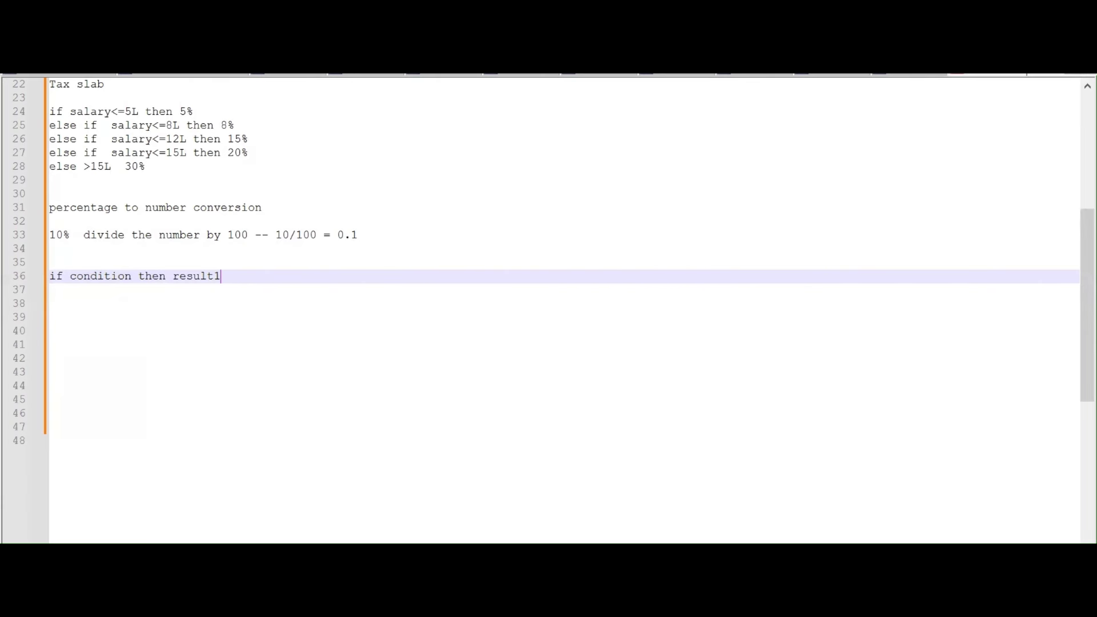
{"action": "type", "text": "1"}
{"action": "key", "text": "Right"}
{"action": "key", "text": "Return"}
Add an 'else condition2' line, then begin a second 'if condition1 then result1' line
{"action": "type", "text": "e"}
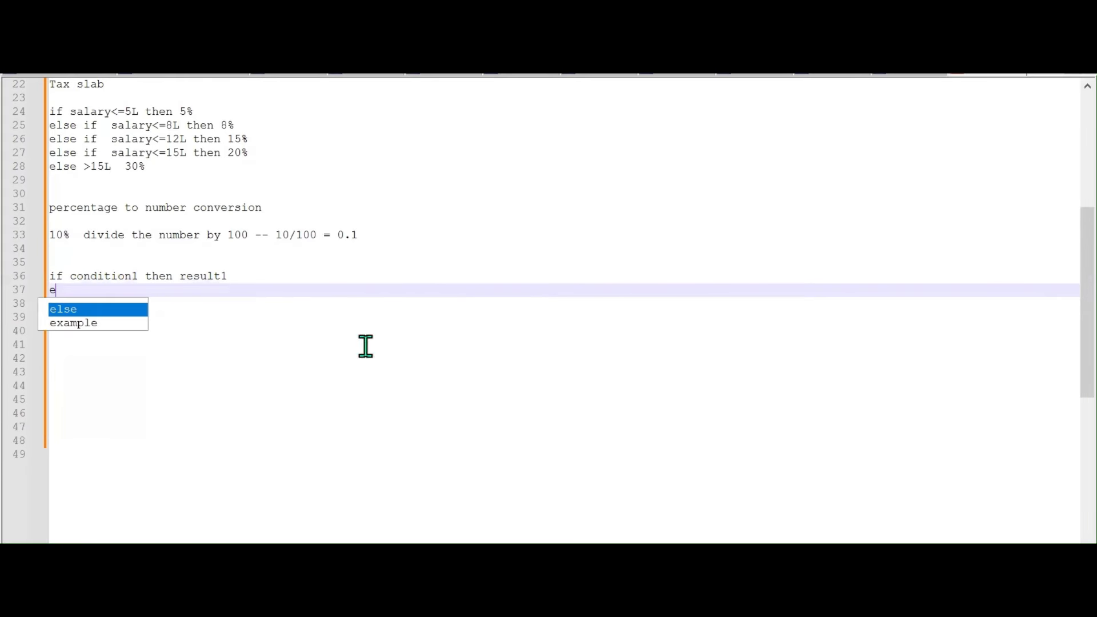
{"action": "type", "text": "slse c"}
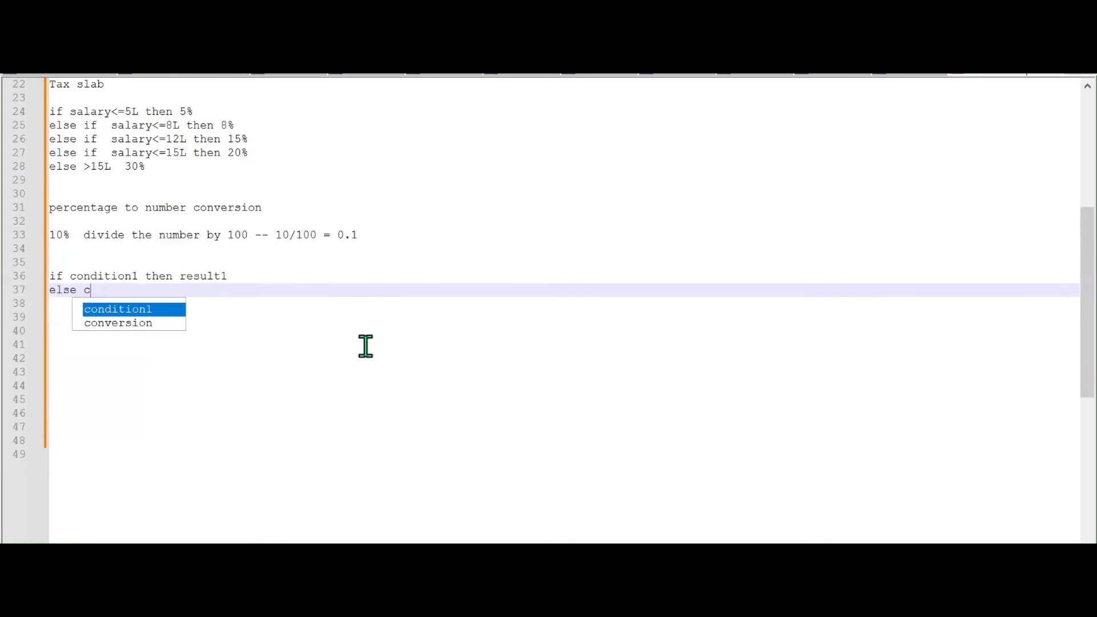
{"action": "type", "text": "ondition2"}
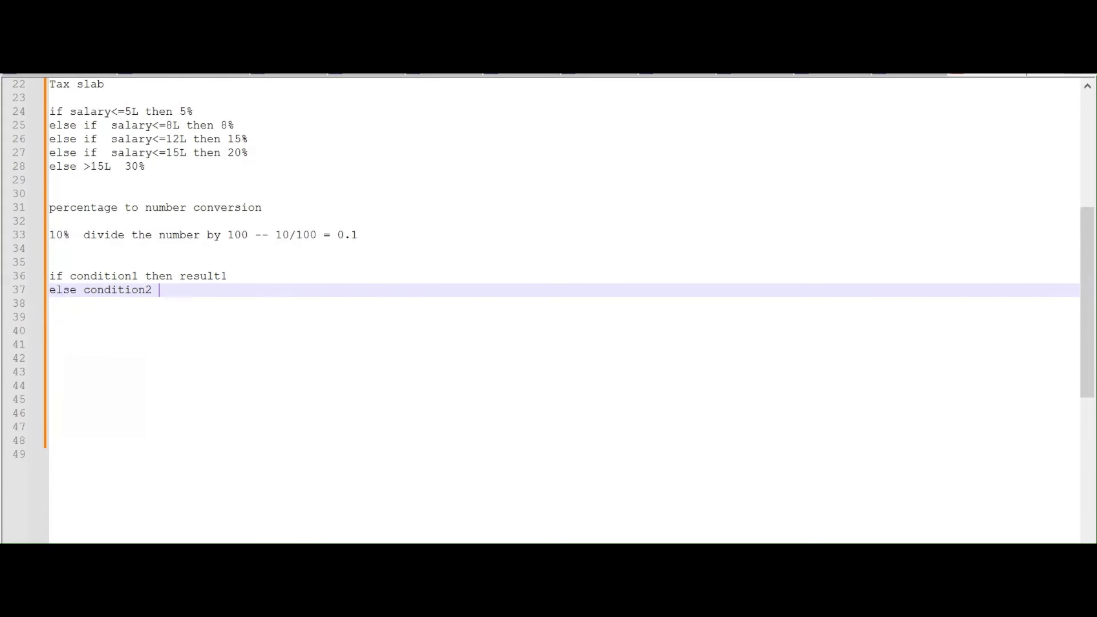
{"action": "key", "text": "Return"}
{"action": "key", "text": "Return"}
{"action": "key", "text": "Return"}
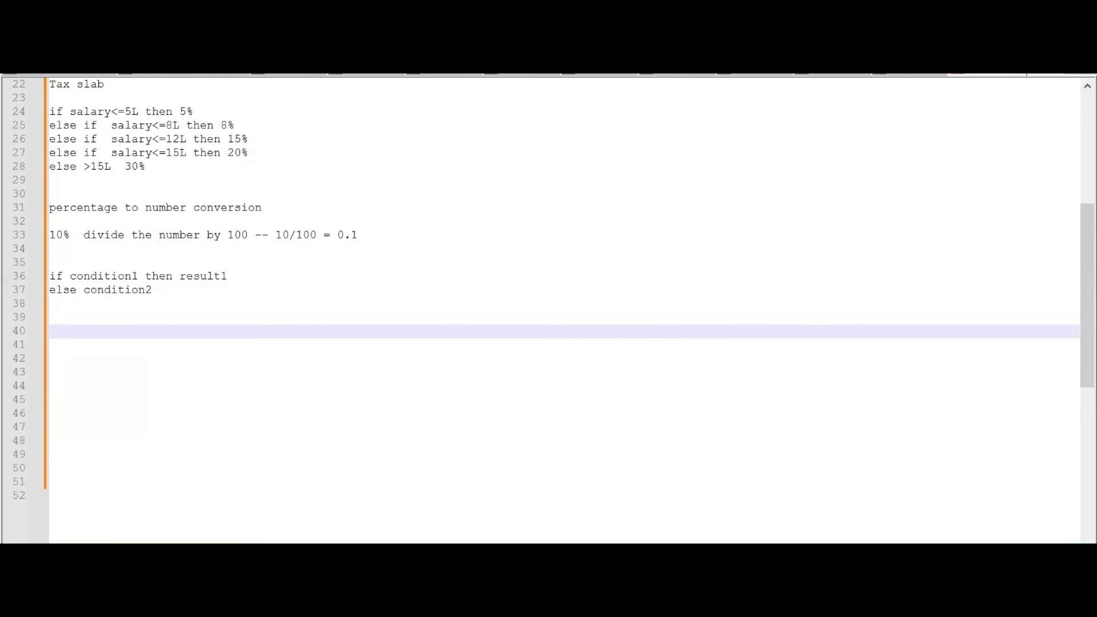
{"action": "type", "text": "if condi"}
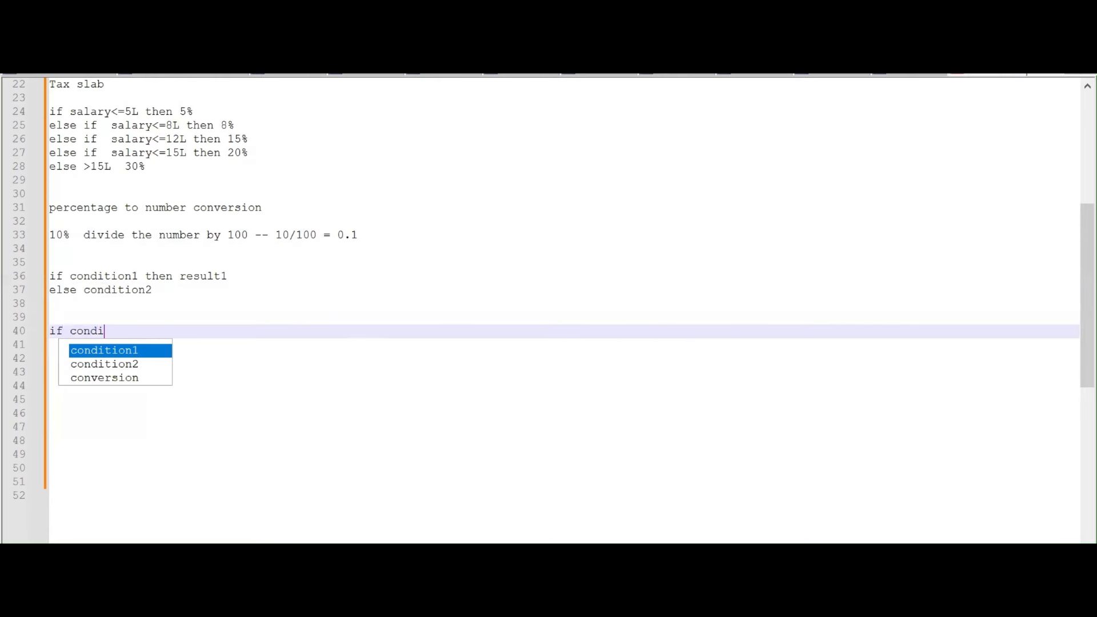
{"action": "key", "text": "Return"}
{"action": "type", "text": "tion1 t"}
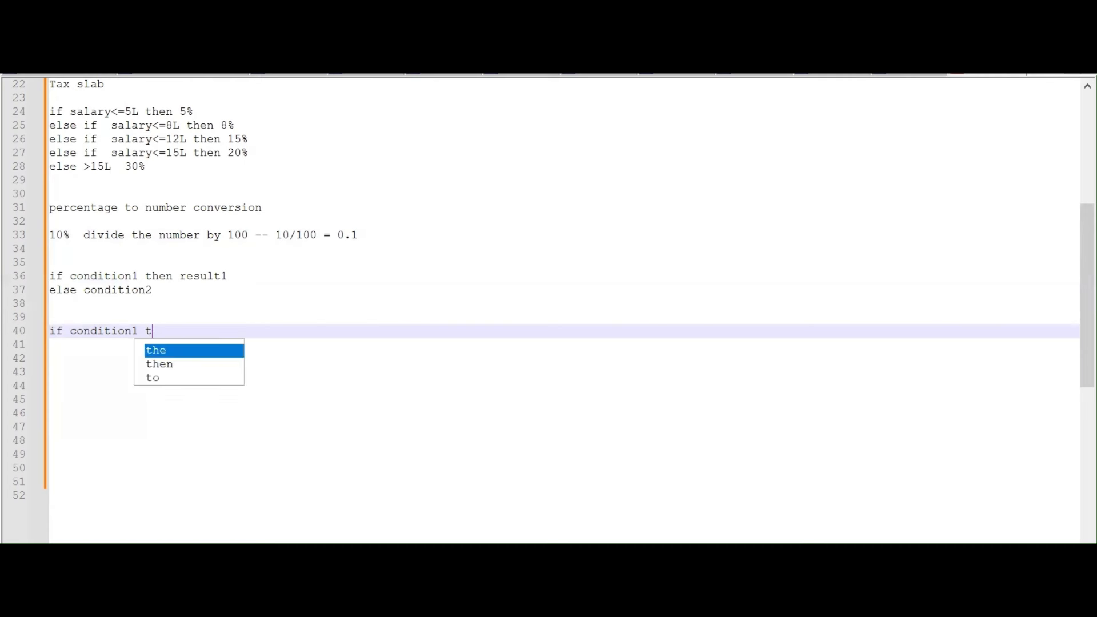
{"action": "type", "text": "hen resule"}
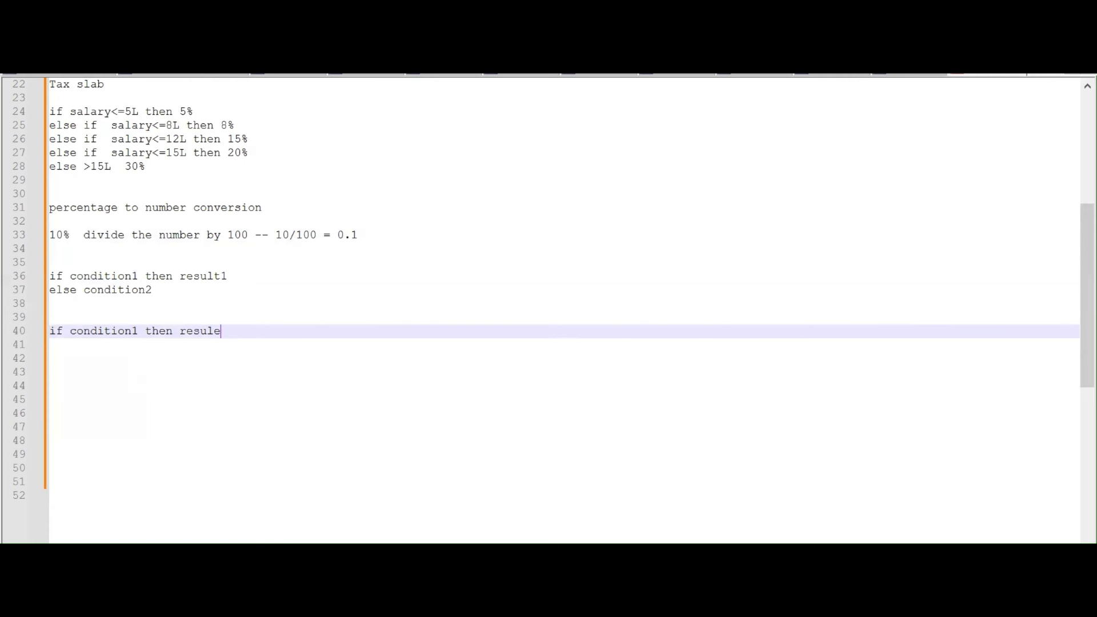
{"action": "key", "text": "BackSpace"}
{"action": "type", "text": "t1"}
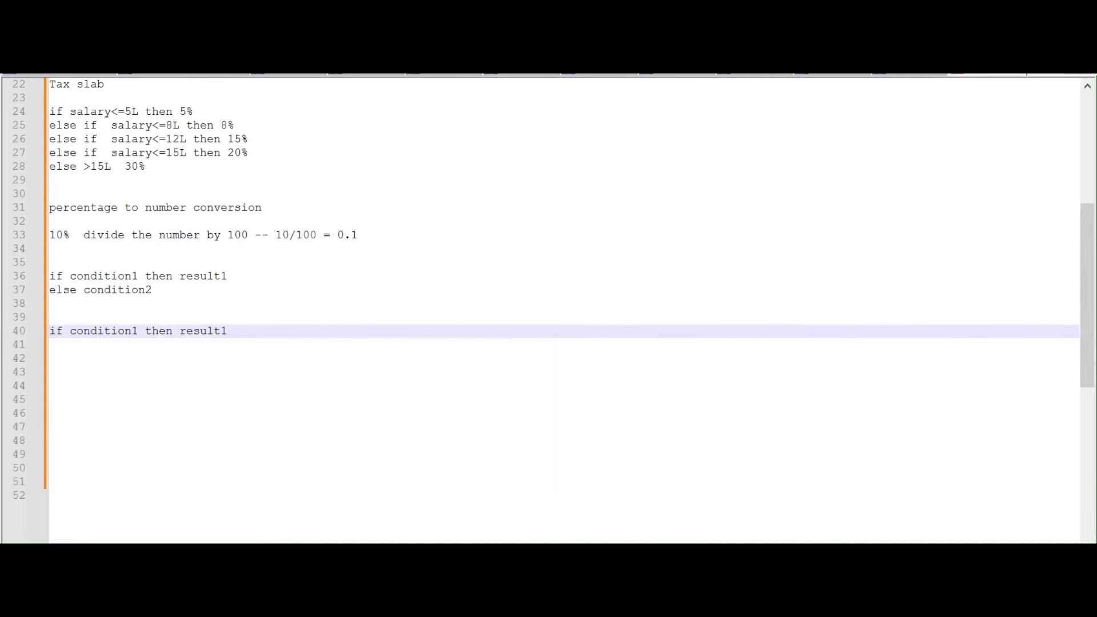
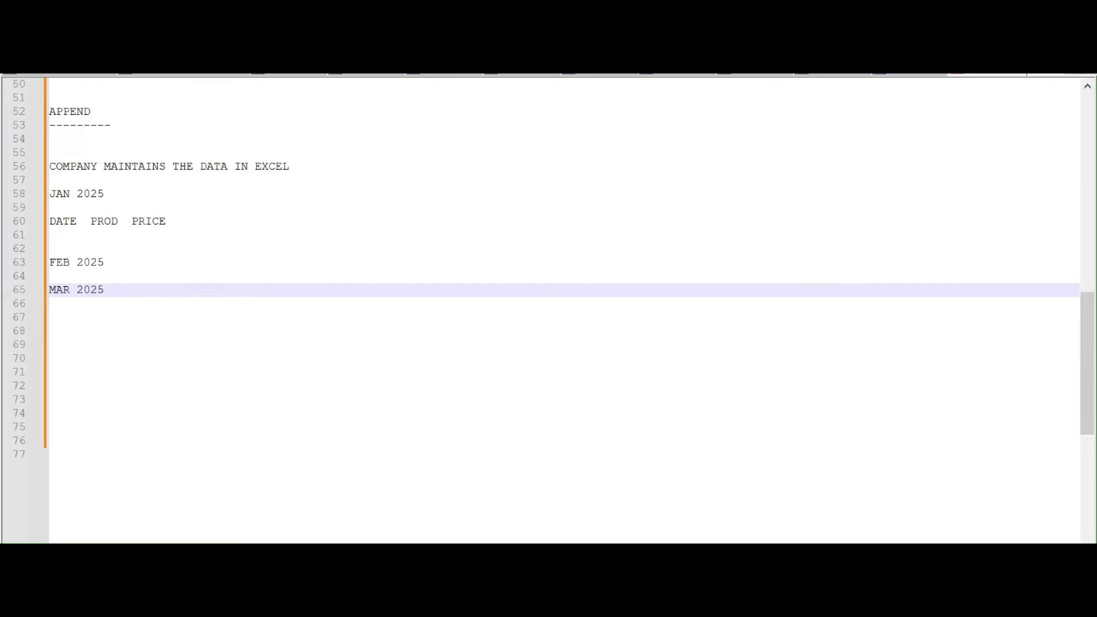
Add the note 'CONCATENATE THE TABLE ROWS INTO SINGLE TABLE BY ROW BY ROW' below MAR 2025
{"action": "key", "text": "Return"}
{"action": "key", "text": "Return"}
{"action": "key", "text": "Return"}
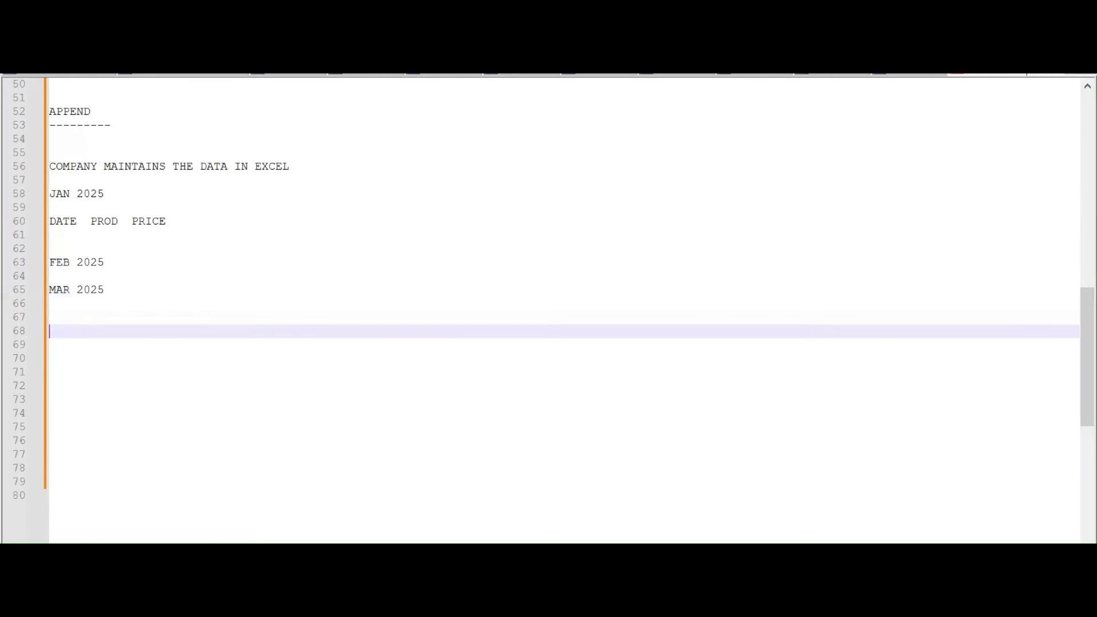
{"action": "type", "text": "CONCATENATE THE "}
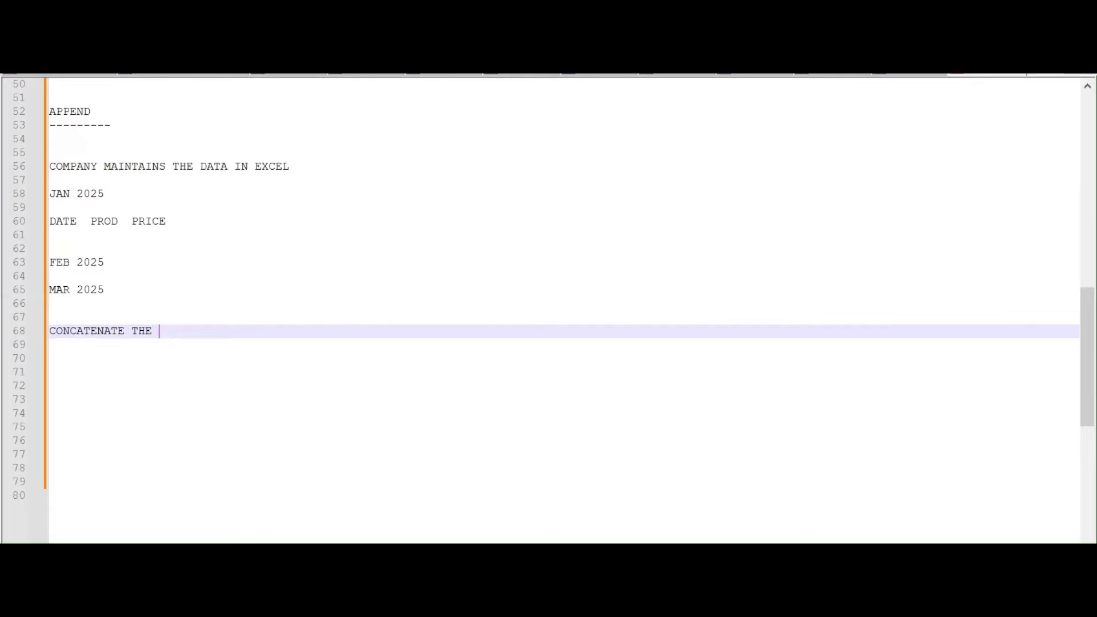
{"action": "type", "text": "RTABLE ROWS INTO SINGL"}
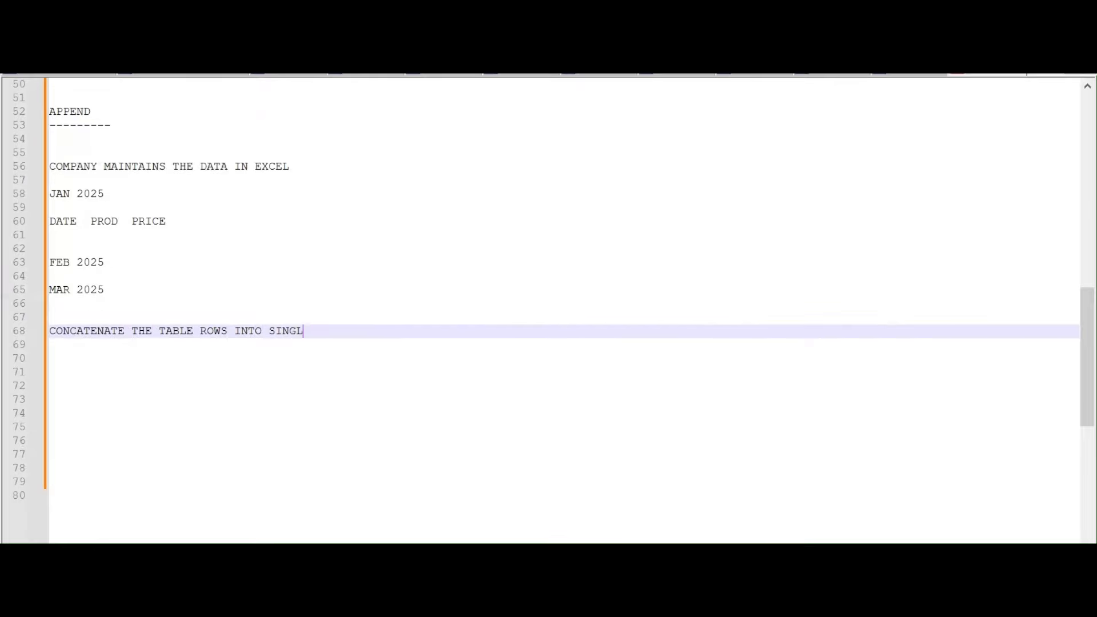
{"action": "type", "text": "E TABLE "}
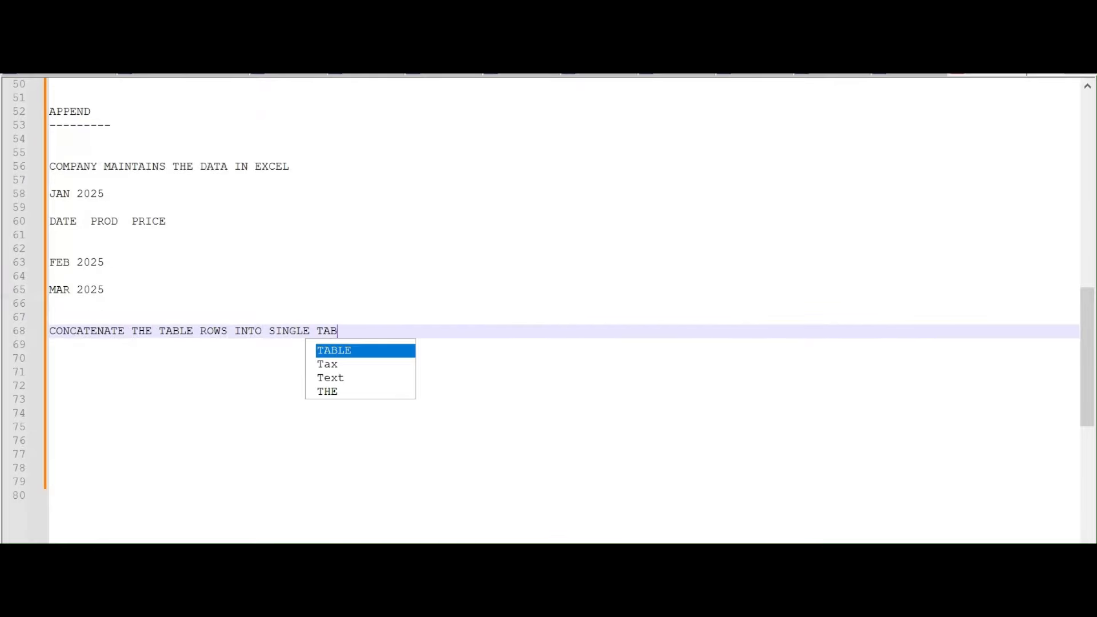
{"action": "type", "text": "NY RO"}
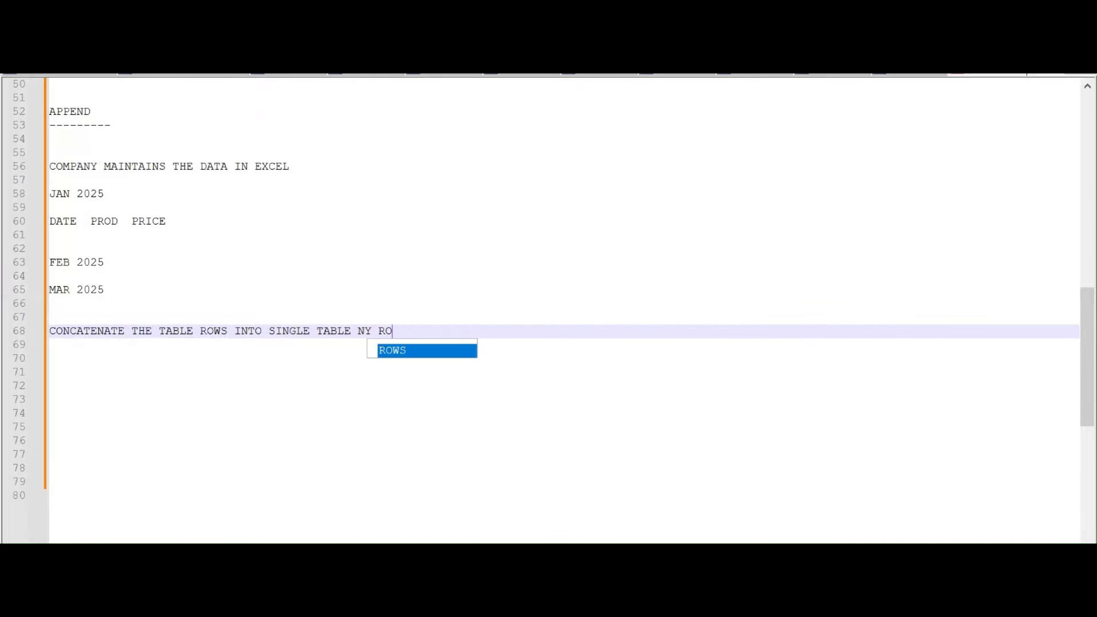
{"action": "key", "text": "BackSpace"}
{"action": "key", "text": "BackSpace"}
{"action": "key", "text": "BackSpace"}
{"action": "key", "text": "BackSpace"}
{"action": "key", "text": "BackSpace"}
{"action": "type", "text": "BY ROW BY ROW"}
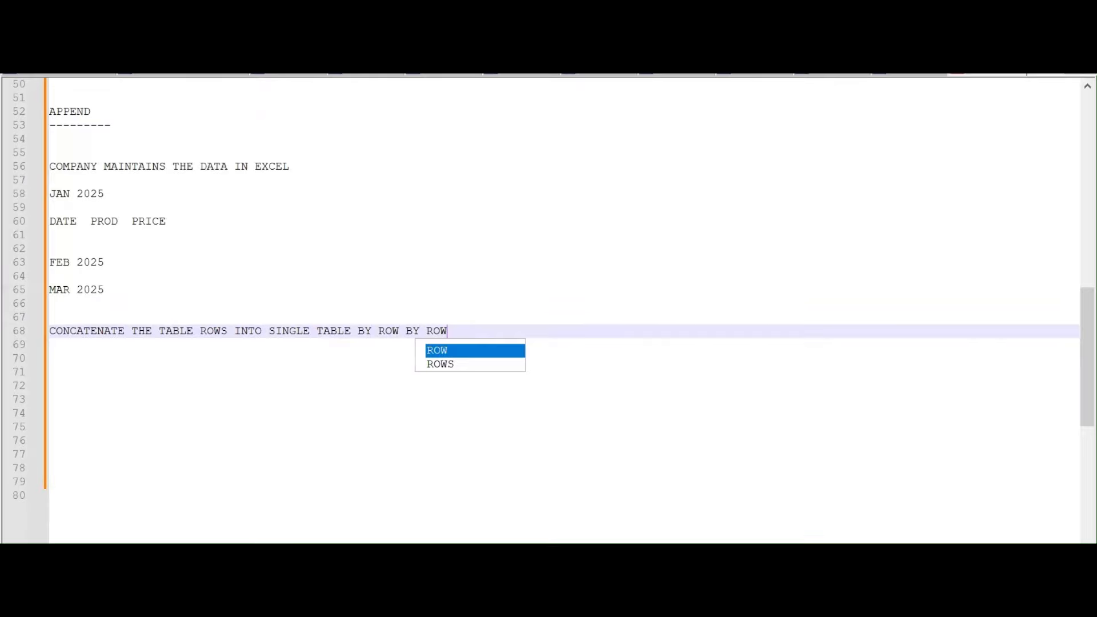
{"action": "key", "text": "Return"}
{"action": "key", "text": "Return"}
{"action": "key", "text": "Return"}
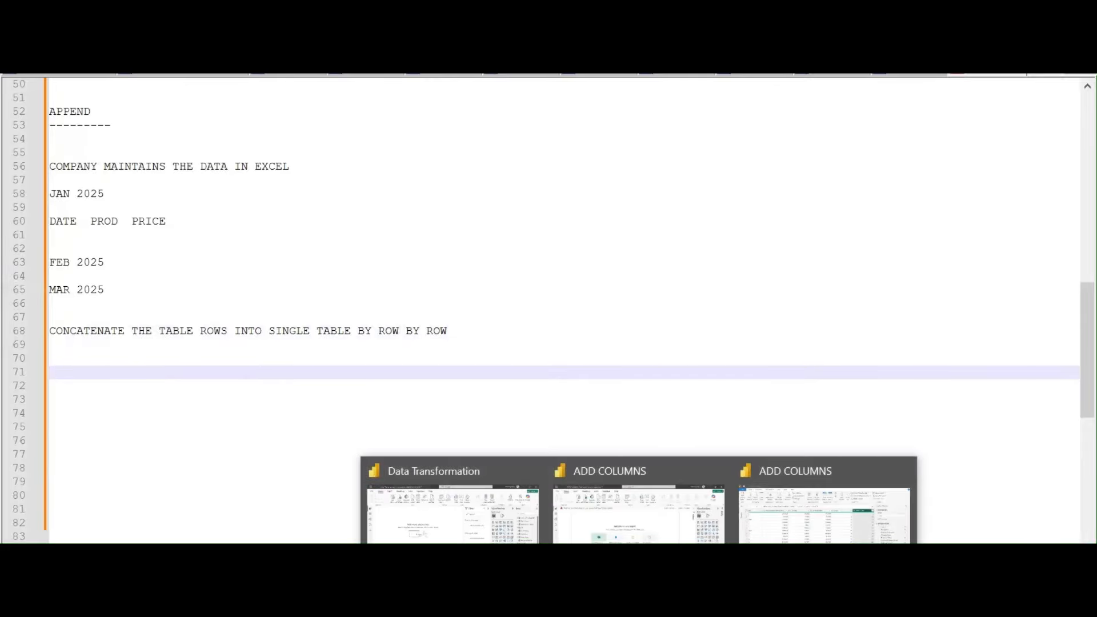
In the Power Query editor, start a new Excel Workbook data source
{"action": "left_click", "coordinate": [822, 502]}
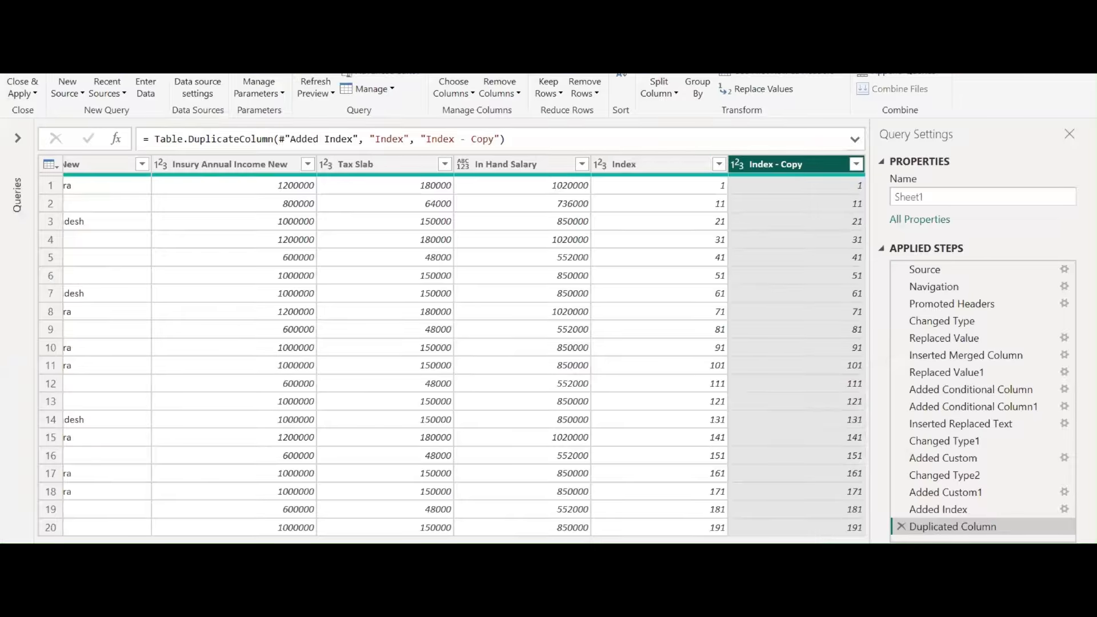
{"action": "left_click", "coordinate": [21, 30]}
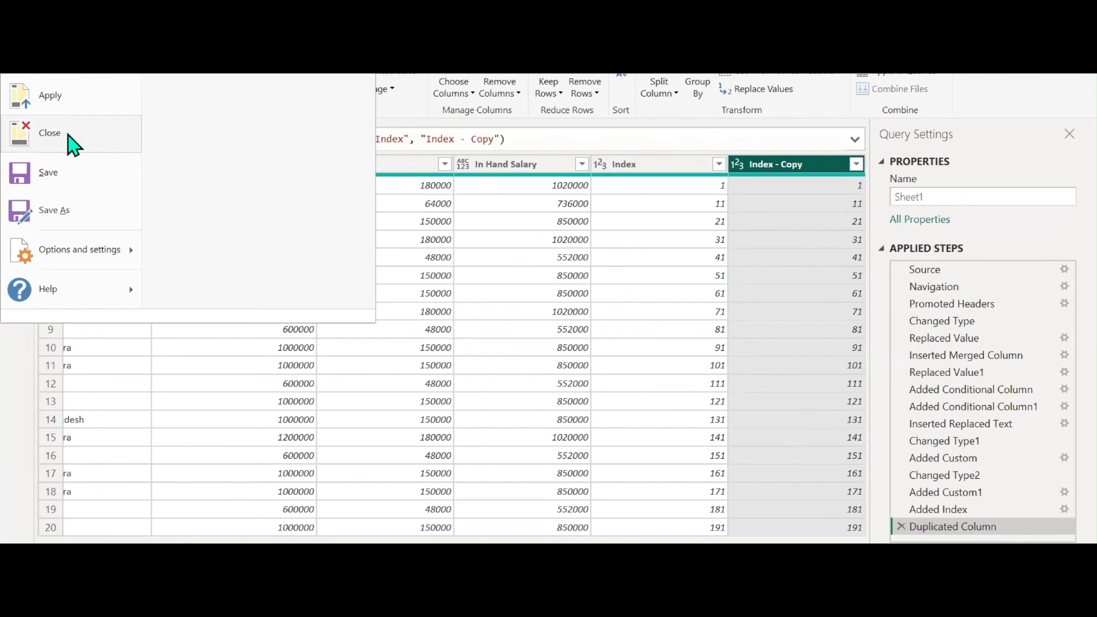
{"action": "left_click", "coordinate": [15, 371]}
{"action": "left_click", "coordinate": [69, 97]}
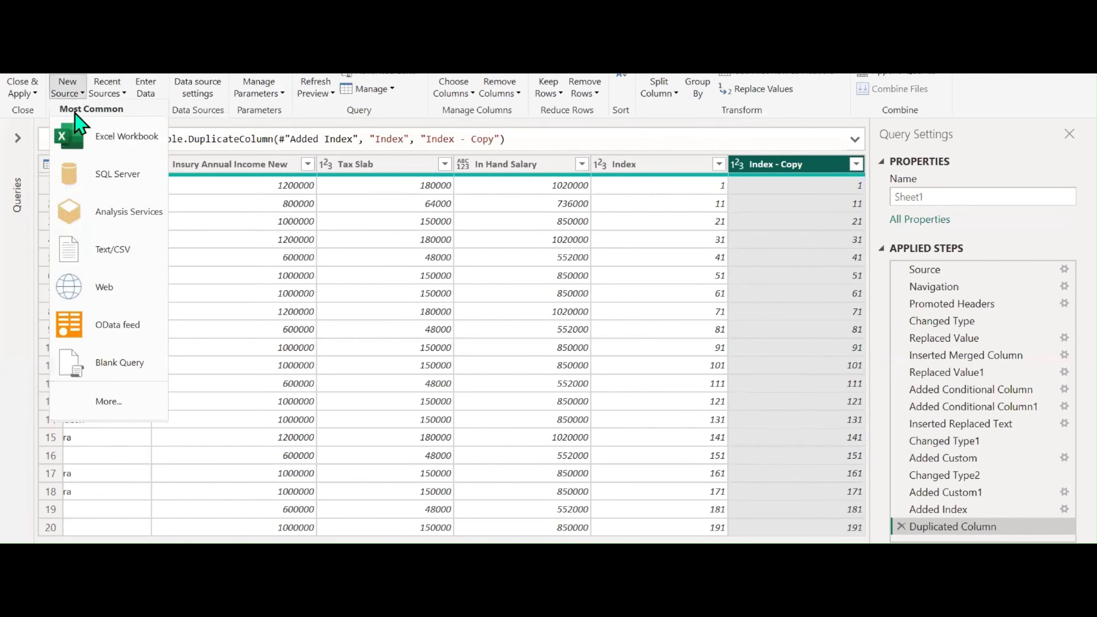
{"action": "left_click", "coordinate": [88, 138]}
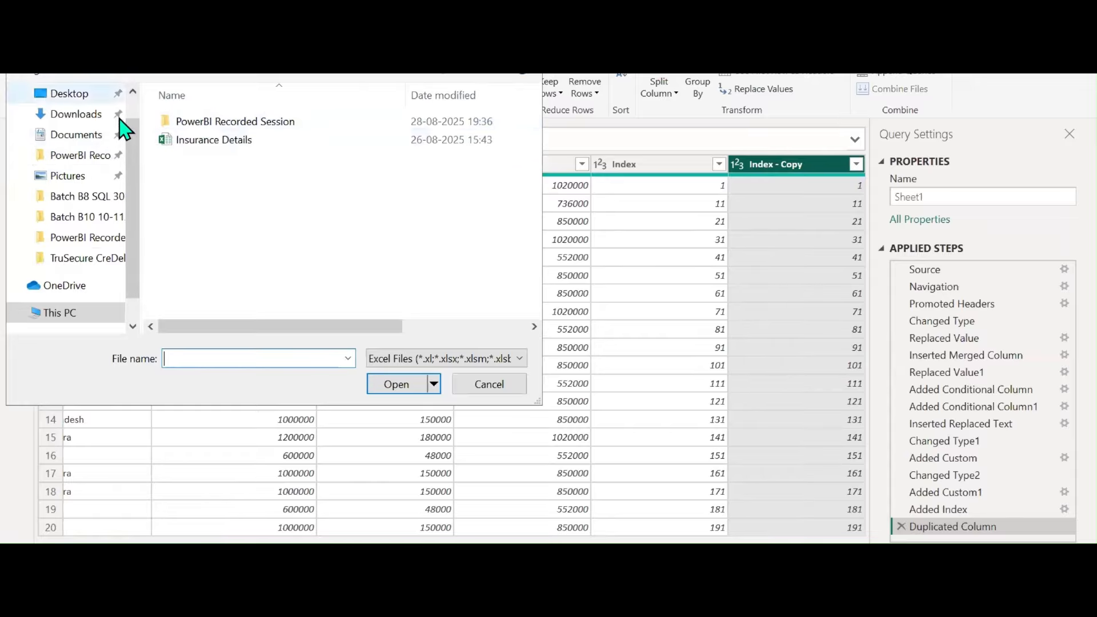
Show All Files, browse into the PowerBI Traning folder and open the Data Transformation workbook
{"action": "scroll", "coordinate": [91, 239], "scroll_direction": "down", "scroll_amount": 1}
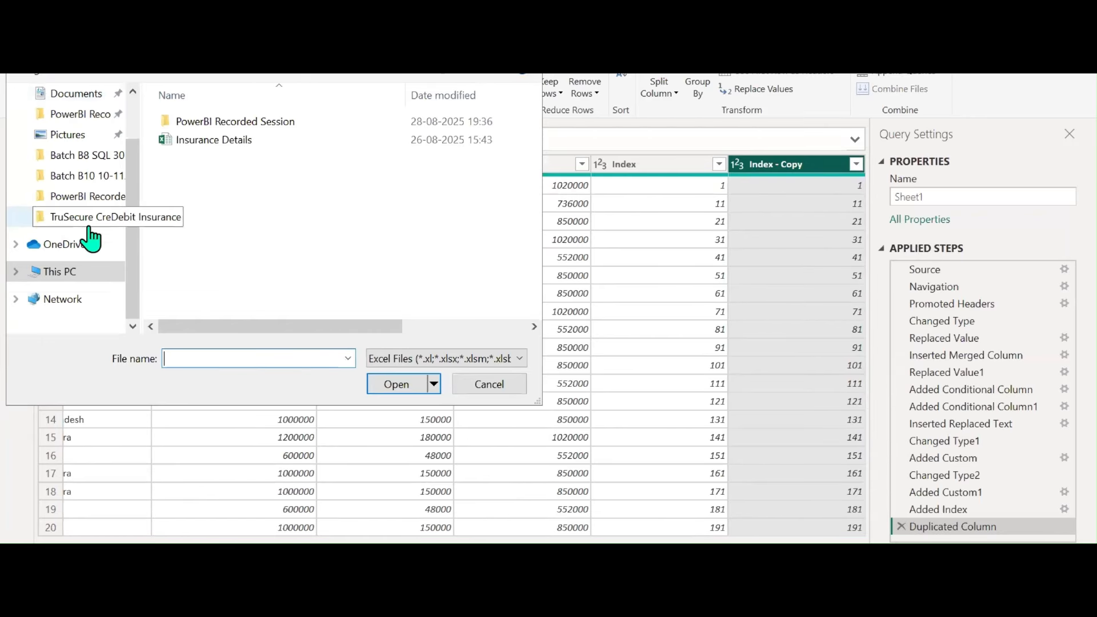
{"action": "scroll", "coordinate": [90, 237], "scroll_direction": "up", "scroll_amount": 2}
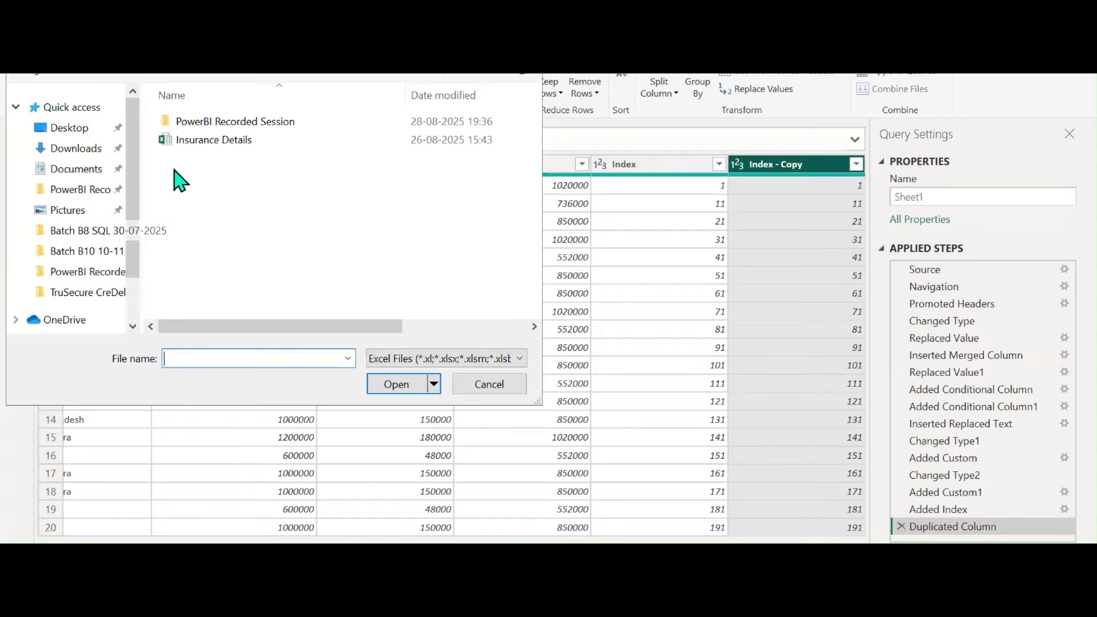
{"action": "left_click", "coordinate": [377, 369]}
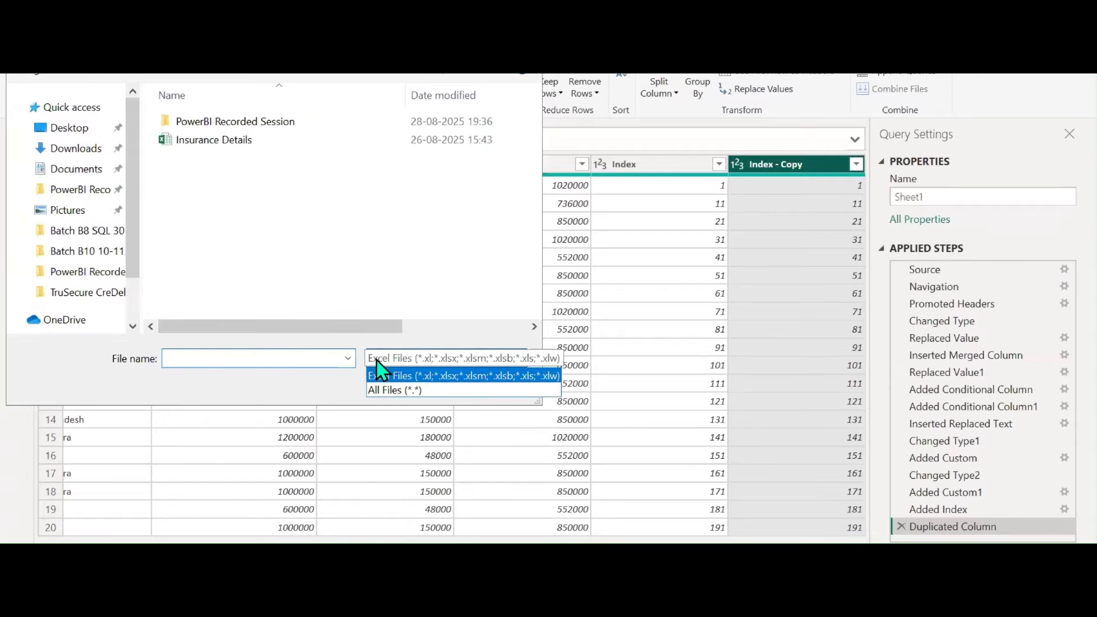
{"action": "left_click", "coordinate": [382, 390]}
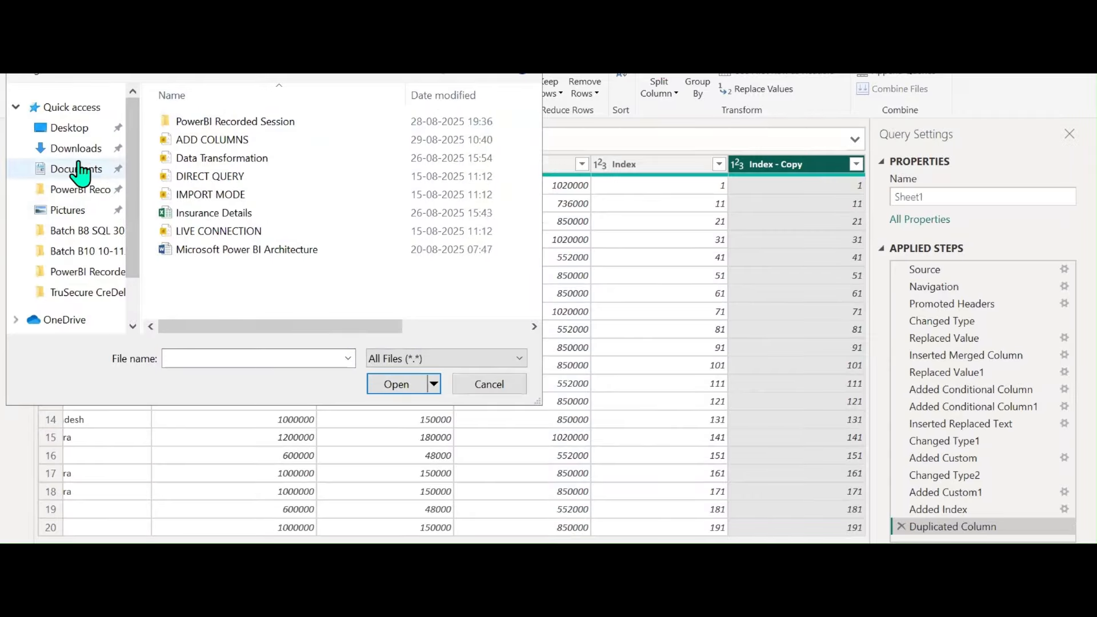
{"action": "left_click", "coordinate": [72, 128]}
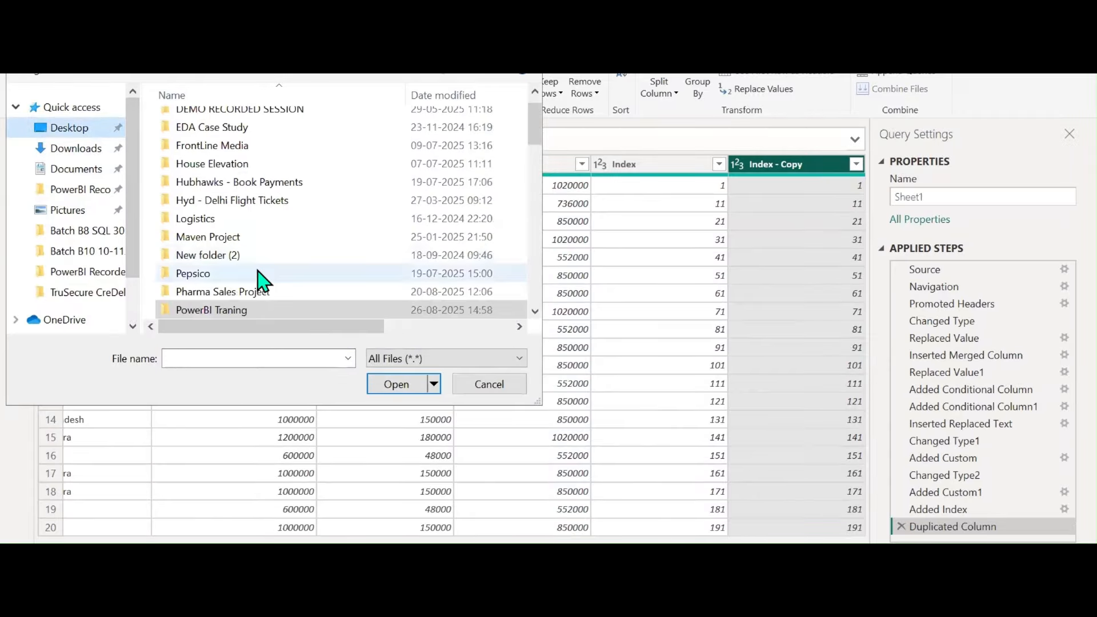
{"action": "scroll", "coordinate": [262, 276], "scroll_direction": "up", "scroll_amount": 1}
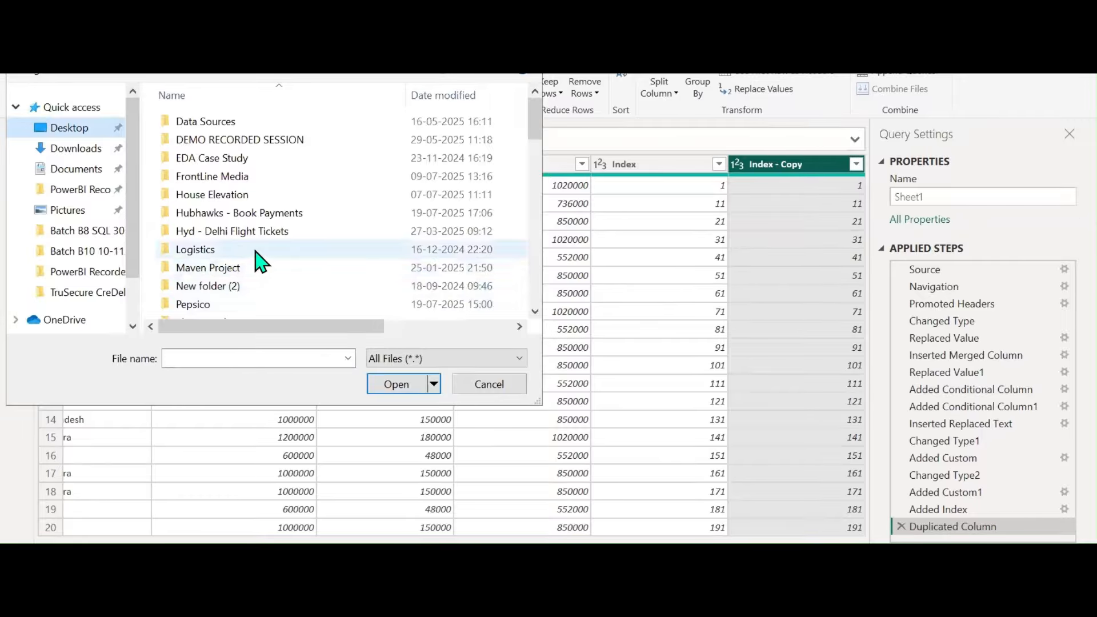
{"action": "scroll", "coordinate": [257, 262], "scroll_direction": "down", "scroll_amount": 3}
{"action": "left_click", "coordinate": [210, 240]}
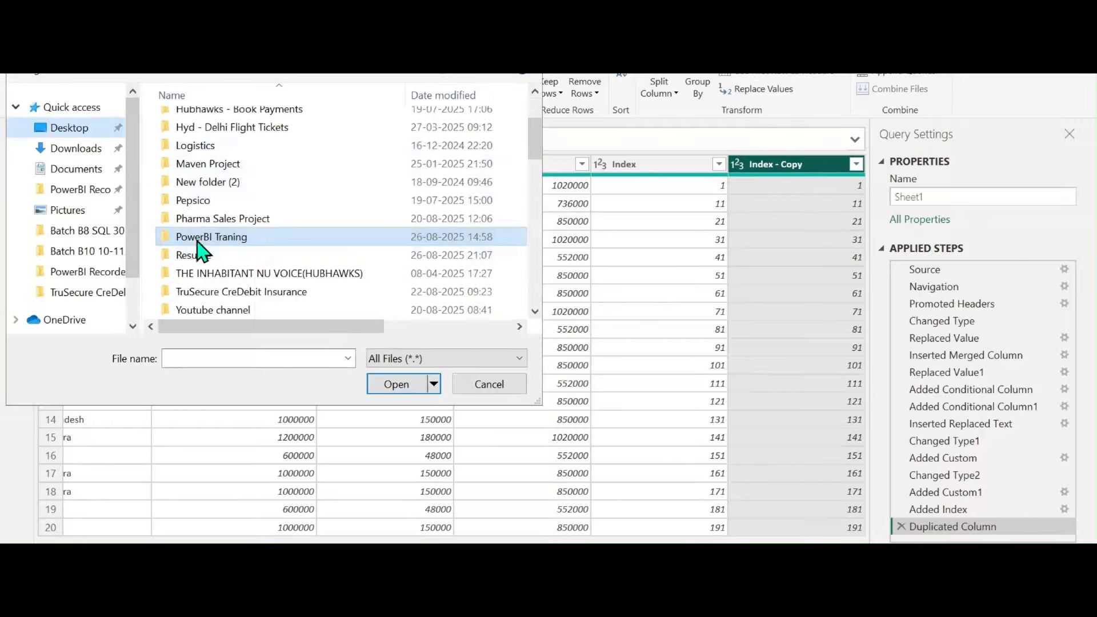
{"action": "scroll", "coordinate": [232, 223], "scroll_direction": "down", "scroll_amount": 1}
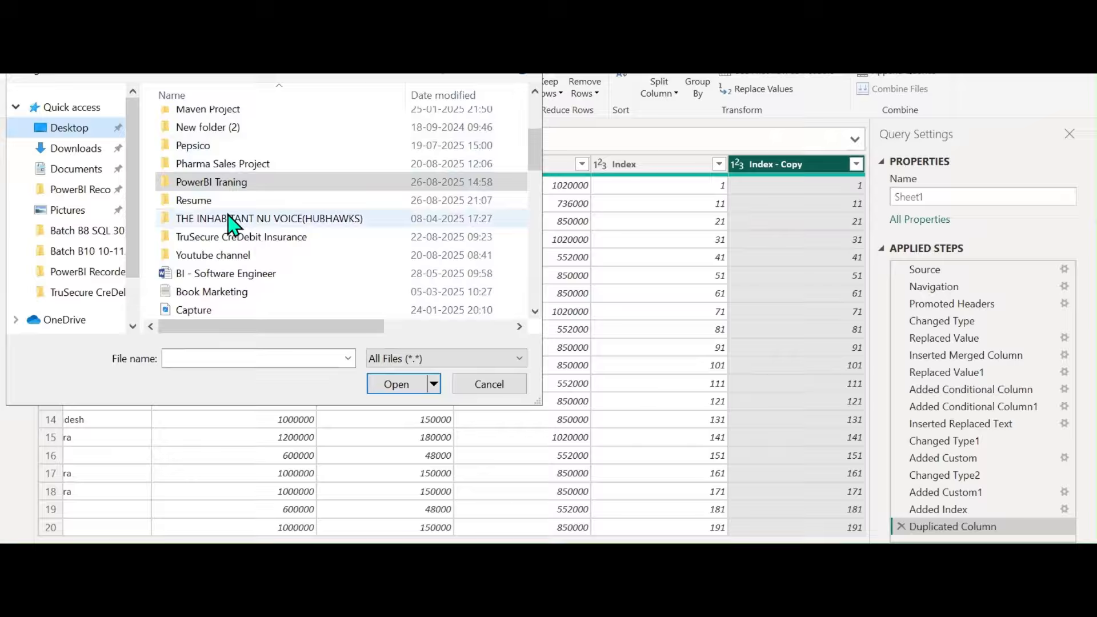
{"action": "double_click", "coordinate": [220, 255]}
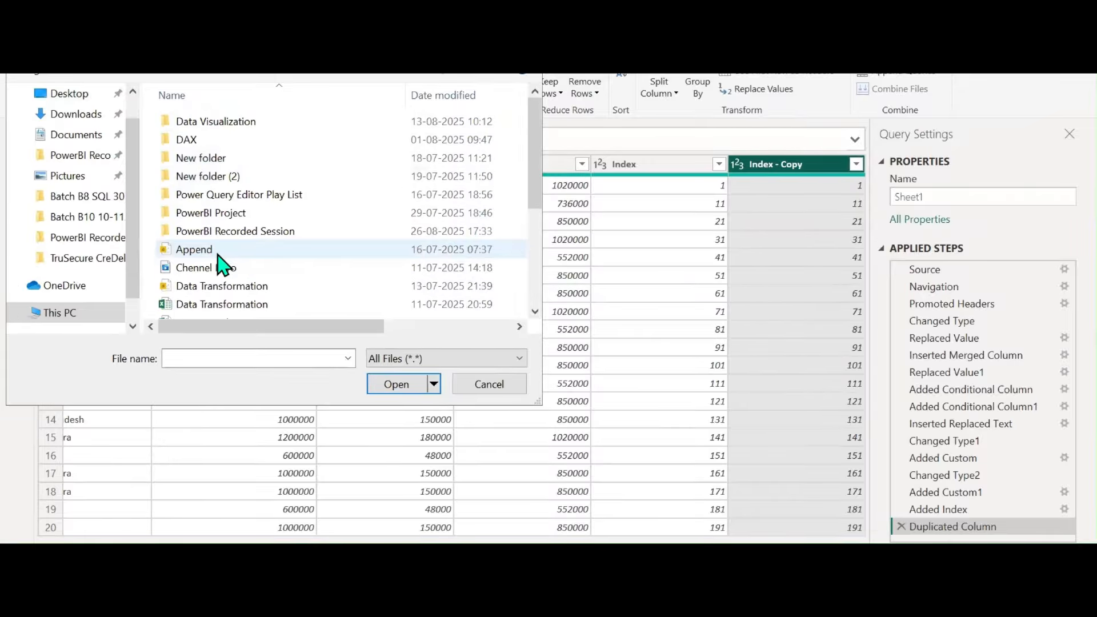
{"action": "left_click", "coordinate": [216, 304]}
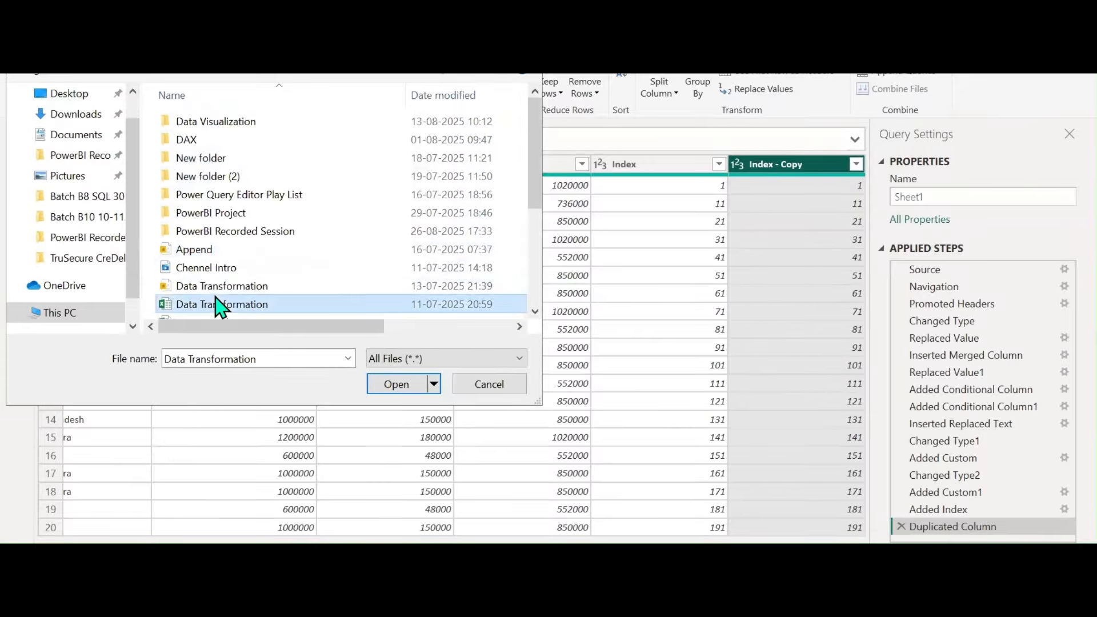
{"action": "left_click", "coordinate": [391, 384]}
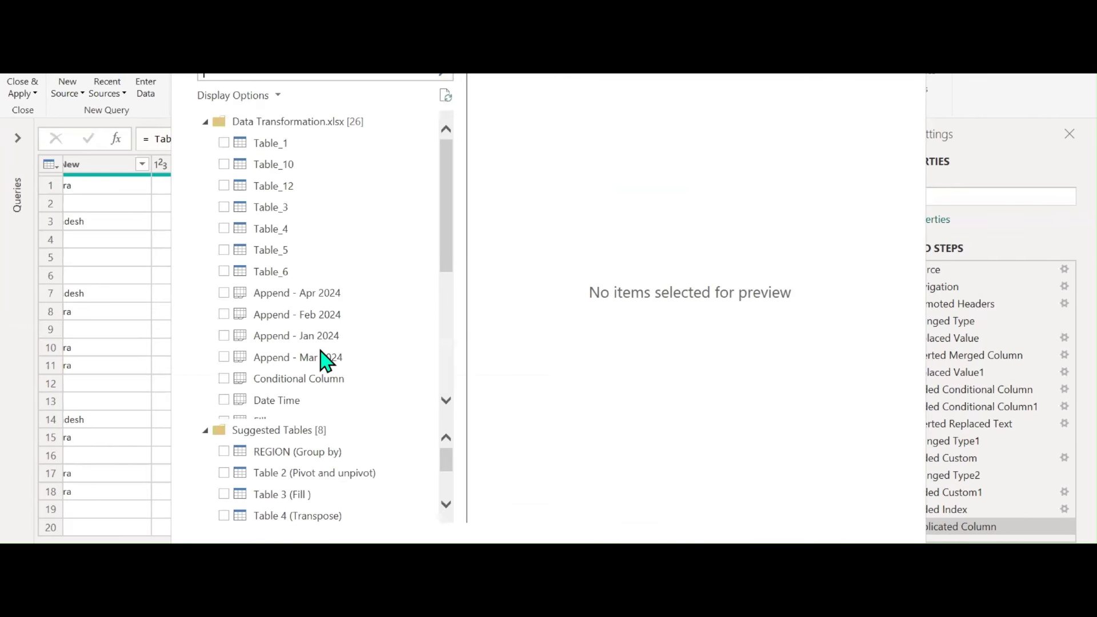
Select the Append - Apr, Feb, Jan and Mar 2024 tables in the Navigator
{"action": "left_click", "coordinate": [224, 292]}
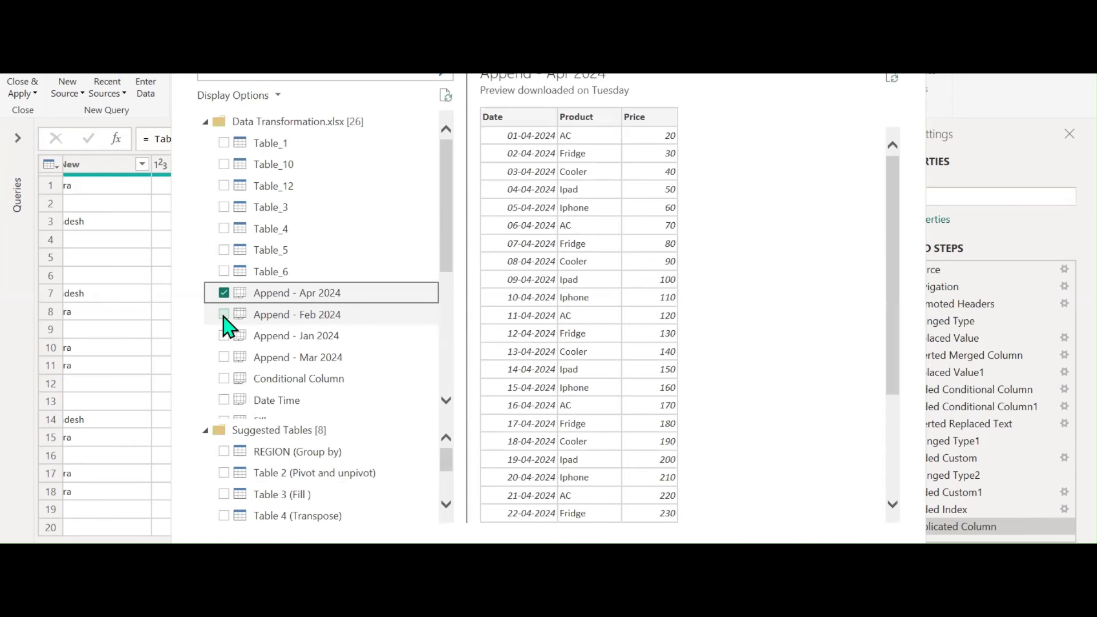
{"action": "left_click", "coordinate": [223, 314]}
{"action": "left_click", "coordinate": [224, 335]}
{"action": "left_click", "coordinate": [224, 357]}
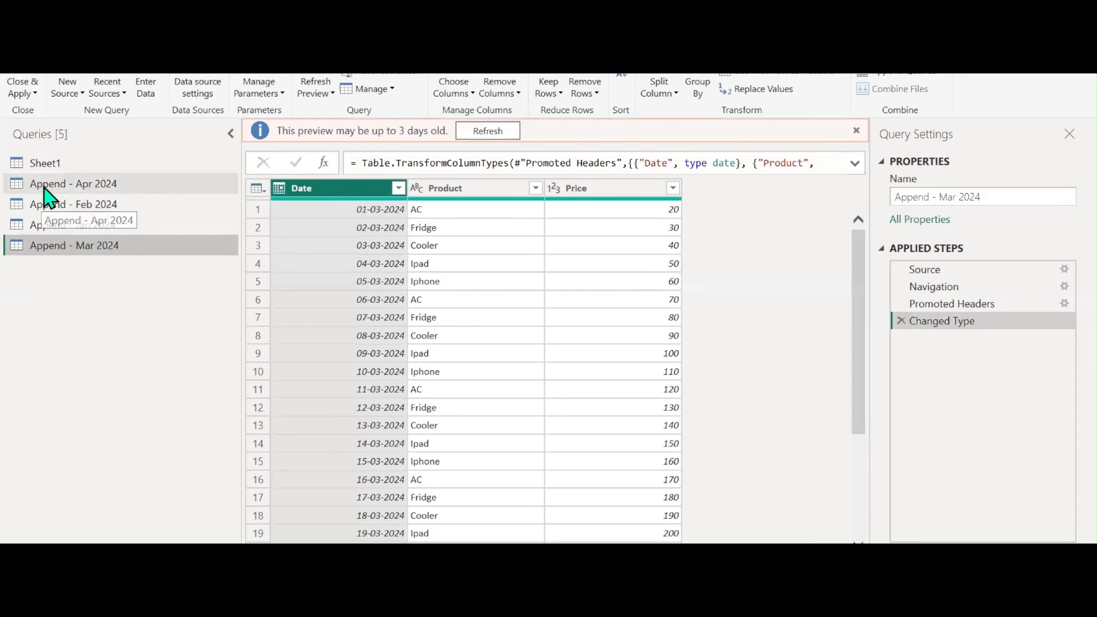
Reorder the queries Jan, Feb, Mar, Apr 2024 and refresh the Jan 2024 preview
{"action": "left_click", "coordinate": [97, 210]}
{"action": "mouse_move", "coordinate": [99, 220]}
{"action": "left_mouse_down"}
{"action": "mouse_move", "coordinate": [93, 244]}
{"action": "mouse_move", "coordinate": [91, 235]}
{"action": "left_mouse_up"}
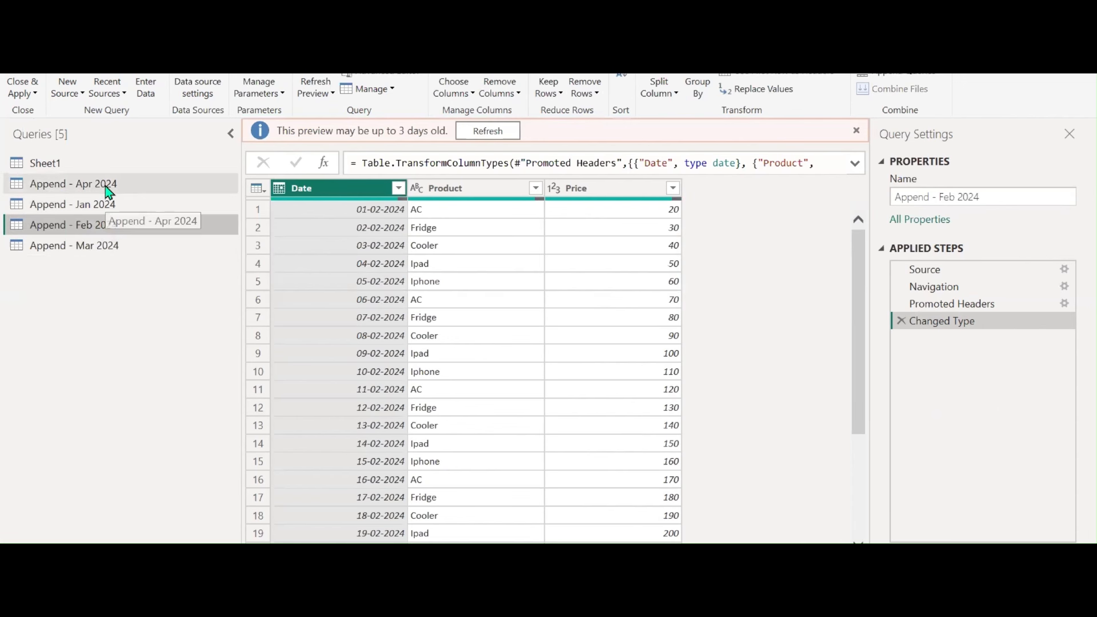
{"action": "left_click_drag", "start_coordinate": [109, 187], "coordinate": [110, 269]}
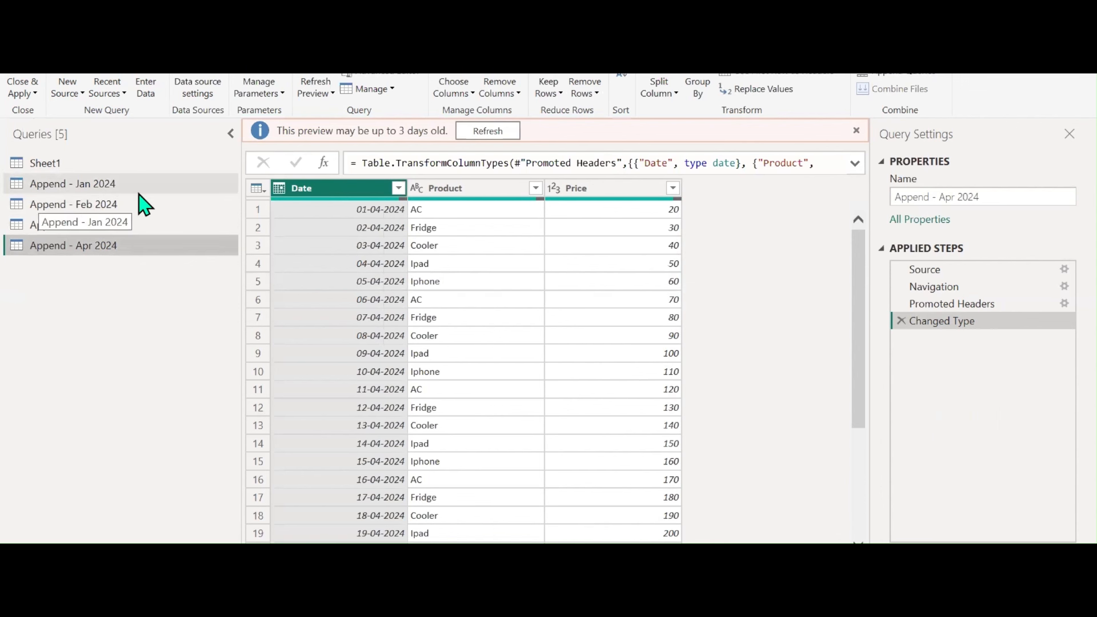
{"action": "left_click", "coordinate": [112, 187]}
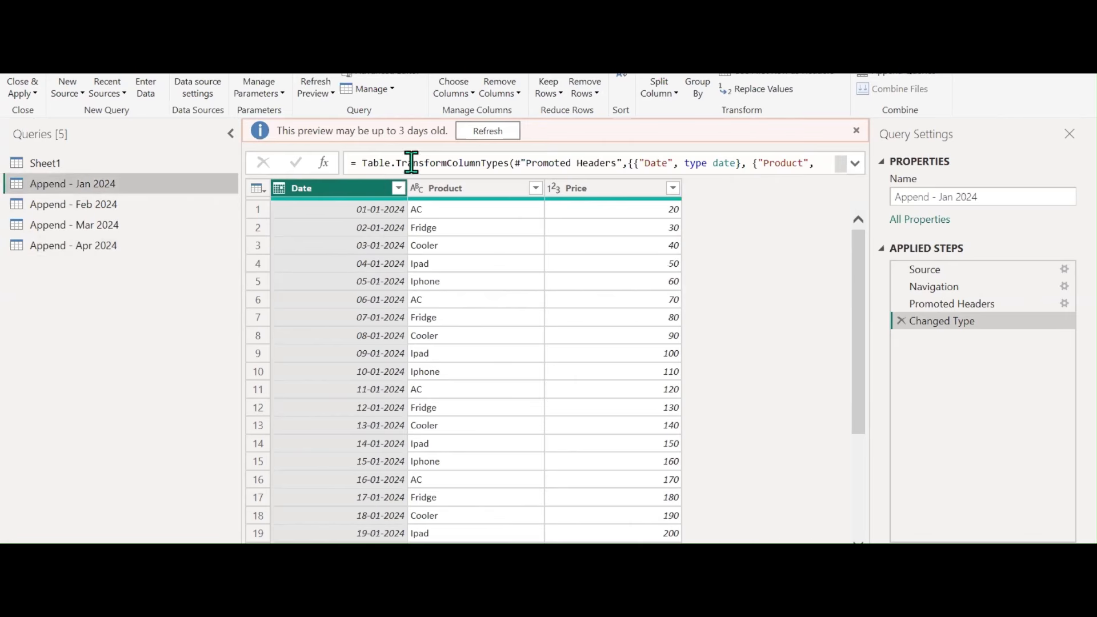
{"action": "left_click", "coordinate": [503, 133]}
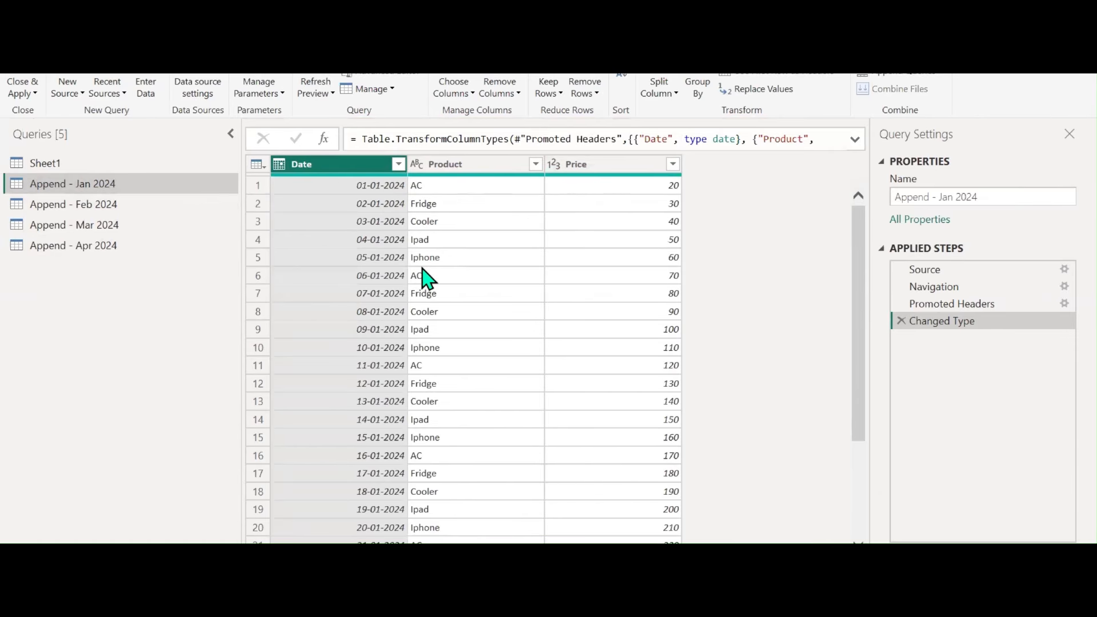
{"action": "scroll", "coordinate": [429, 278], "scroll_direction": "down", "scroll_amount": 3}
{"action": "scroll", "coordinate": [428, 278], "scroll_direction": "up", "scroll_amount": 3}
{"action": "scroll", "coordinate": [428, 280], "scroll_direction": "down", "scroll_amount": 1}
{"action": "scroll", "coordinate": [429, 278], "scroll_direction": "down", "scroll_amount": 2}
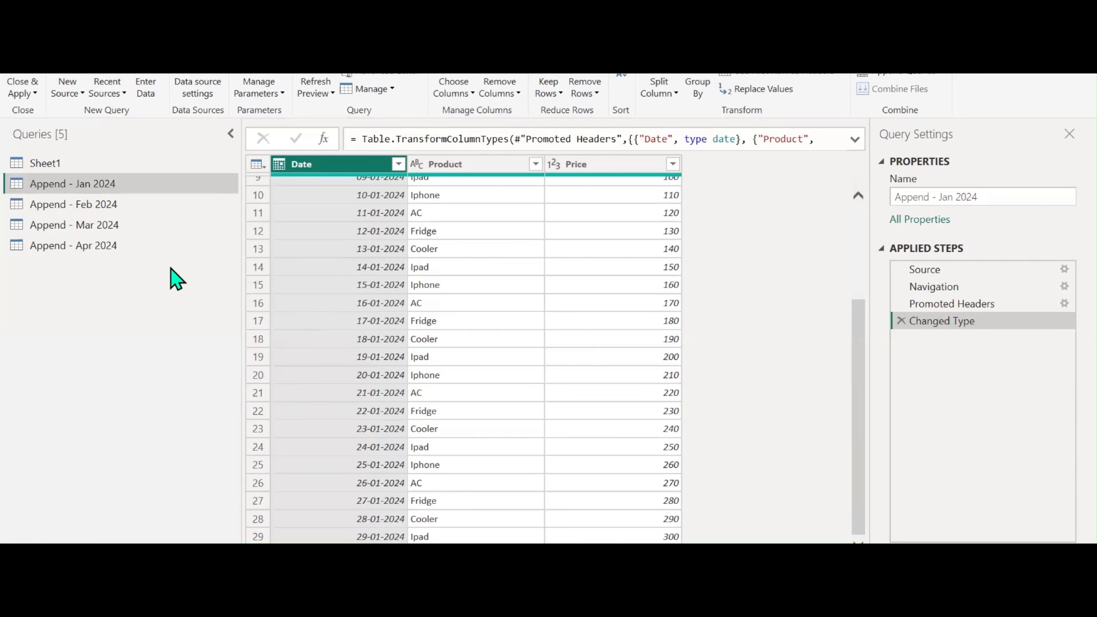
Refresh the outdated previews of the Feb, Mar and Apr 2024 queries
{"action": "left_click", "coordinate": [74, 207]}
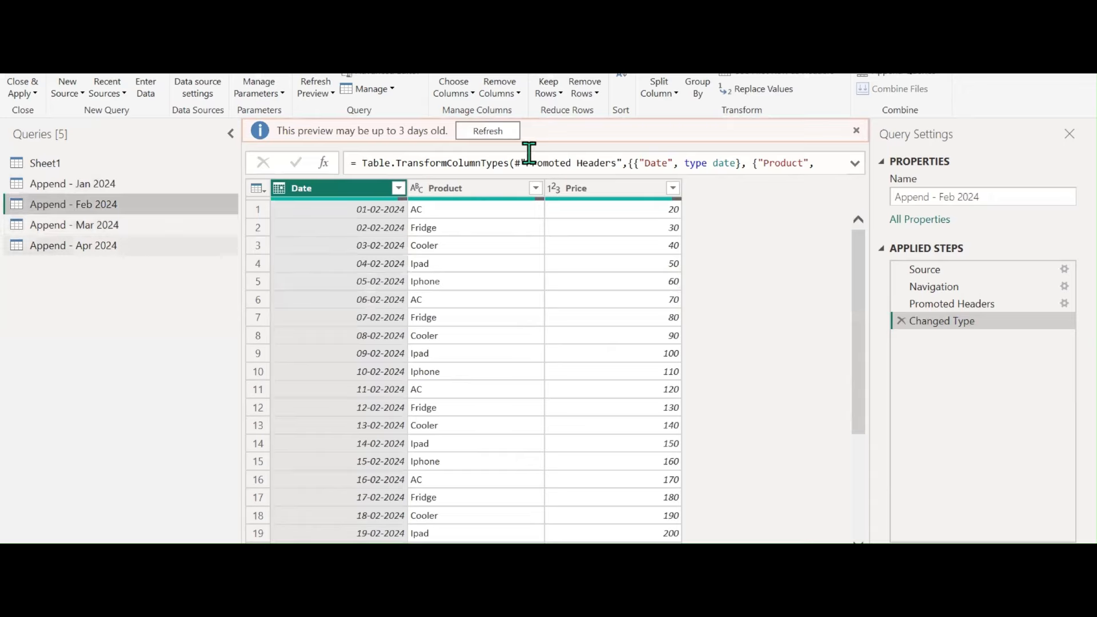
{"action": "left_click", "coordinate": [492, 134]}
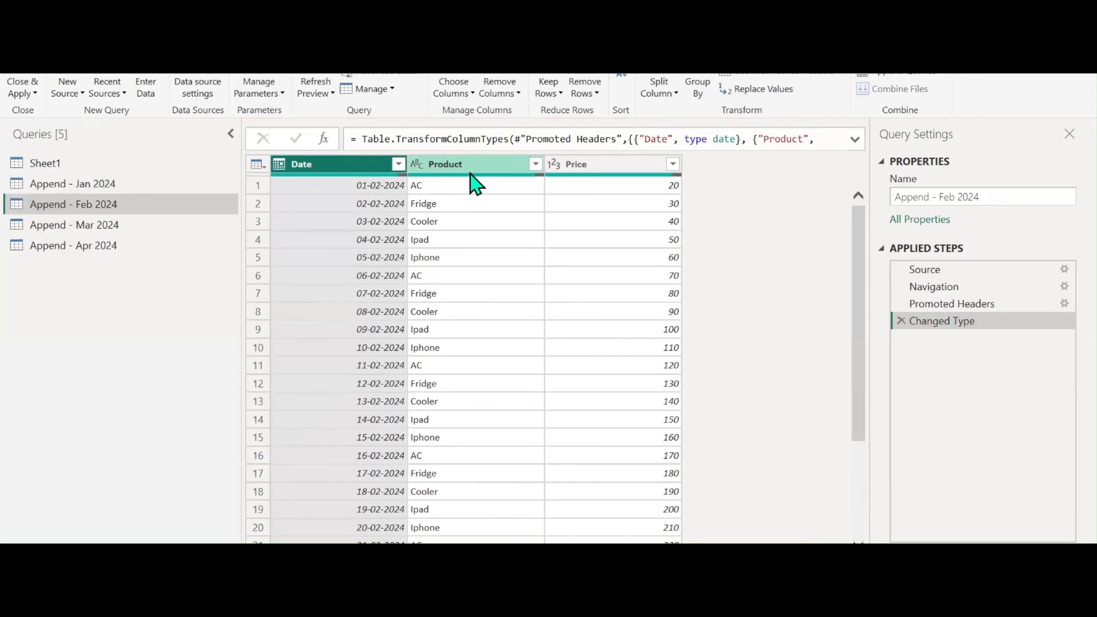
{"action": "left_click", "coordinate": [107, 229]}
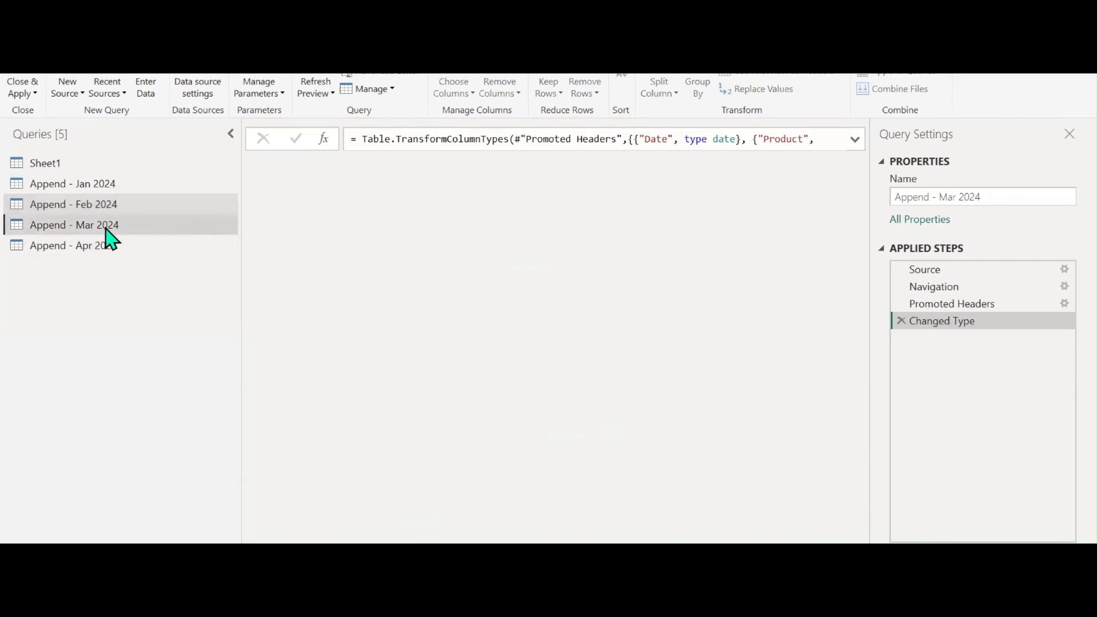
{"action": "left_click", "coordinate": [478, 132]}
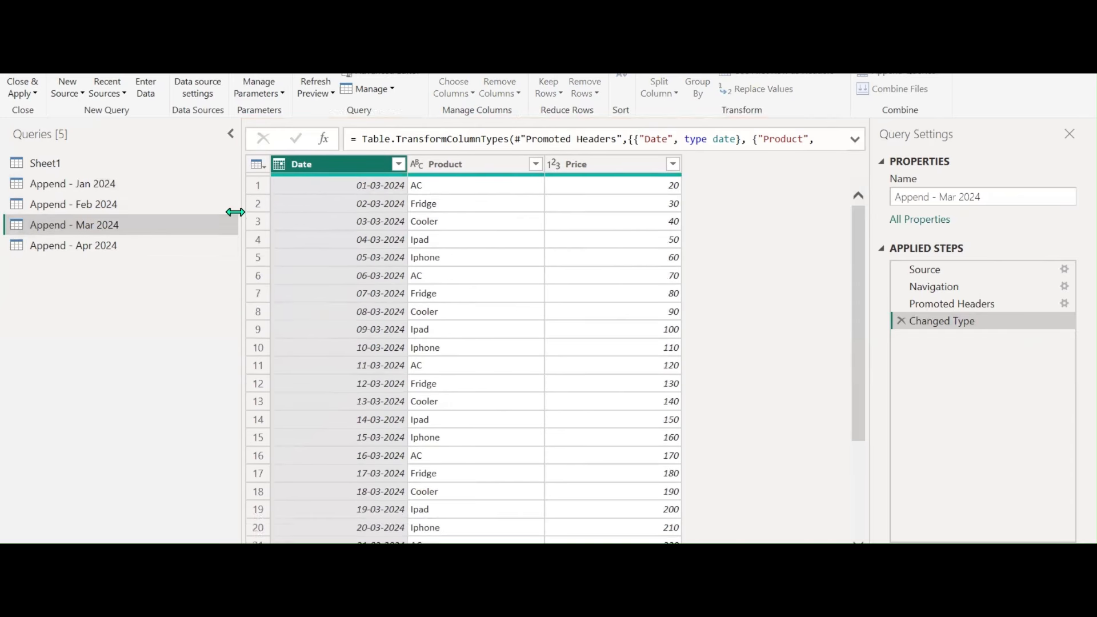
{"action": "left_click", "coordinate": [120, 247]}
{"action": "left_click", "coordinate": [481, 133]}
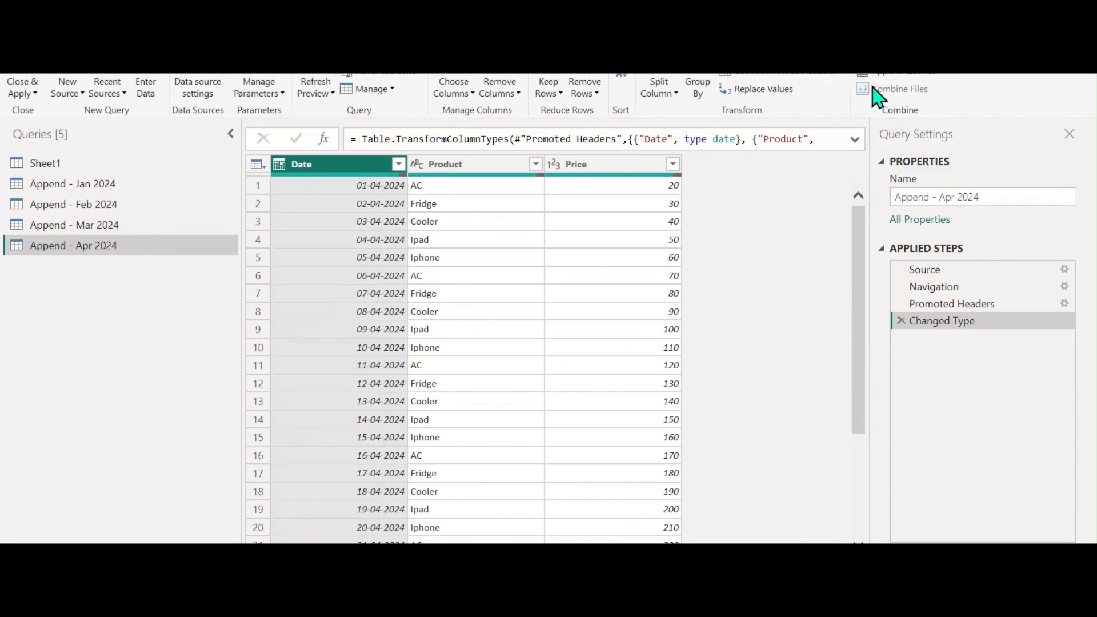
Open the Append Queries dialog for Append - Jan 2024, then return to the Notepad++ notes
{"action": "left_click", "coordinate": [941, 77]}
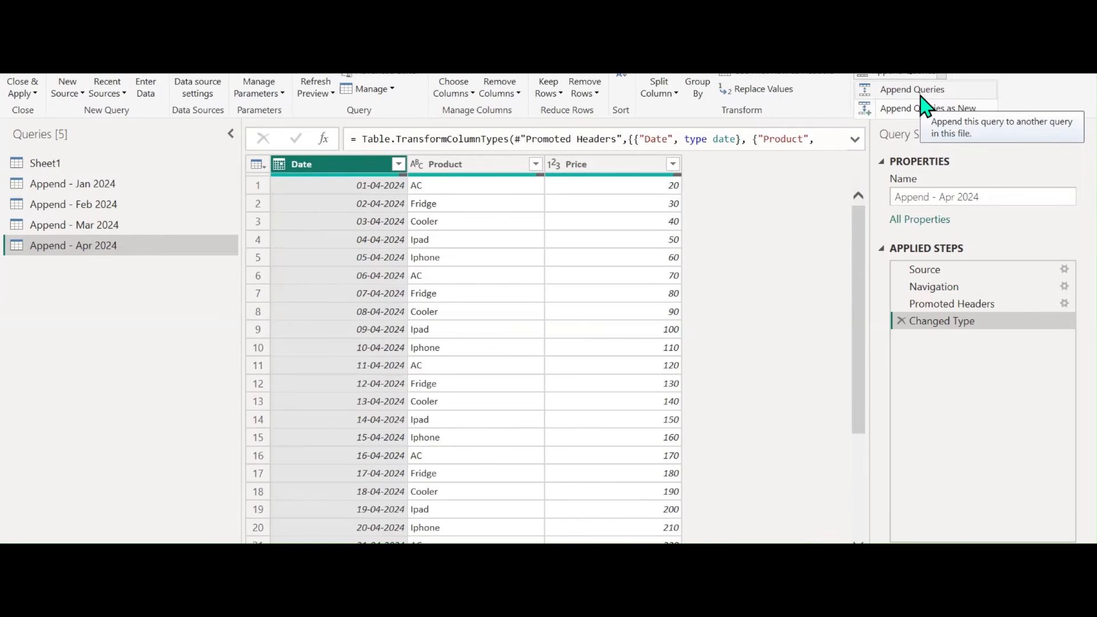
{"action": "left_click", "coordinate": [73, 191]}
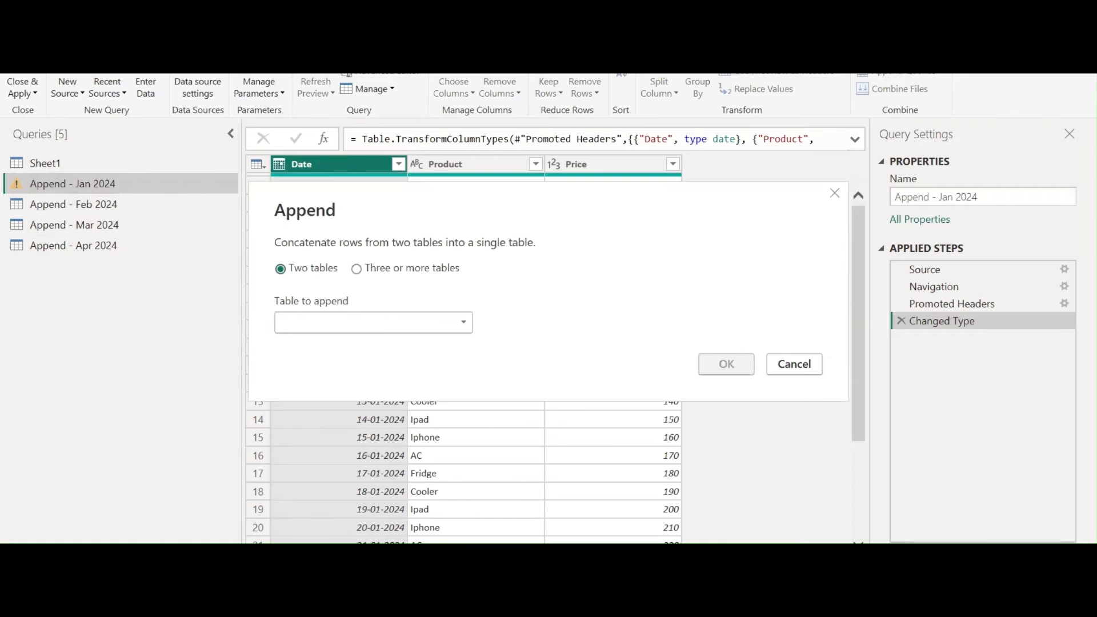
{"action": "key", "text": "alt+Tab"}
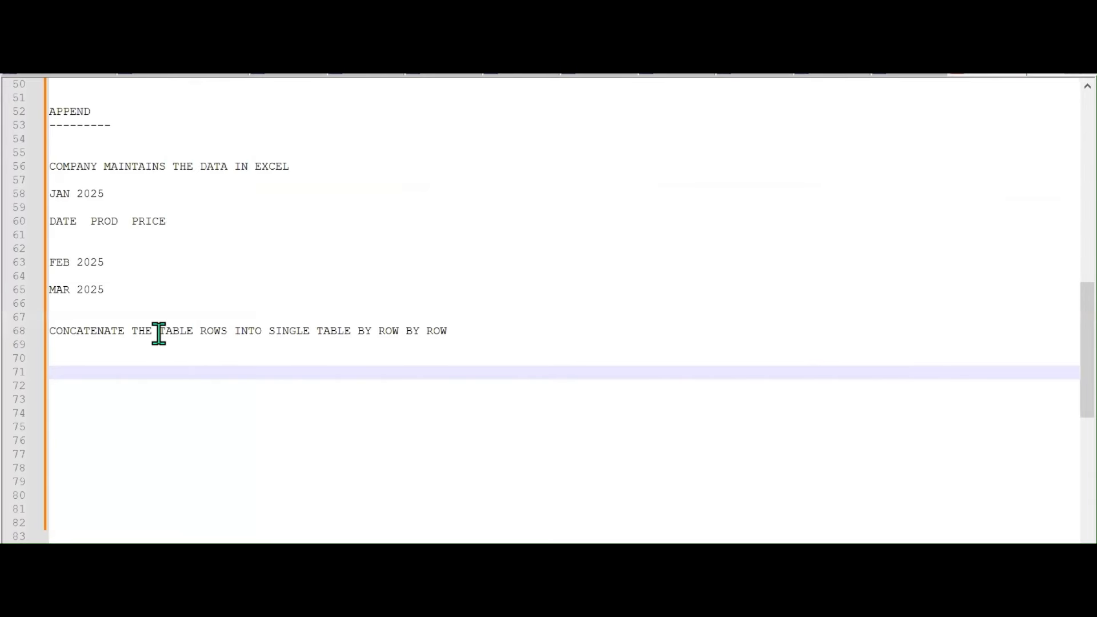
Highlight the 'CONCATENATE THE TABLE ROWS' note on line 68
{"action": "left_click_drag", "start_coordinate": [160, 332], "coordinate": [446, 332]}
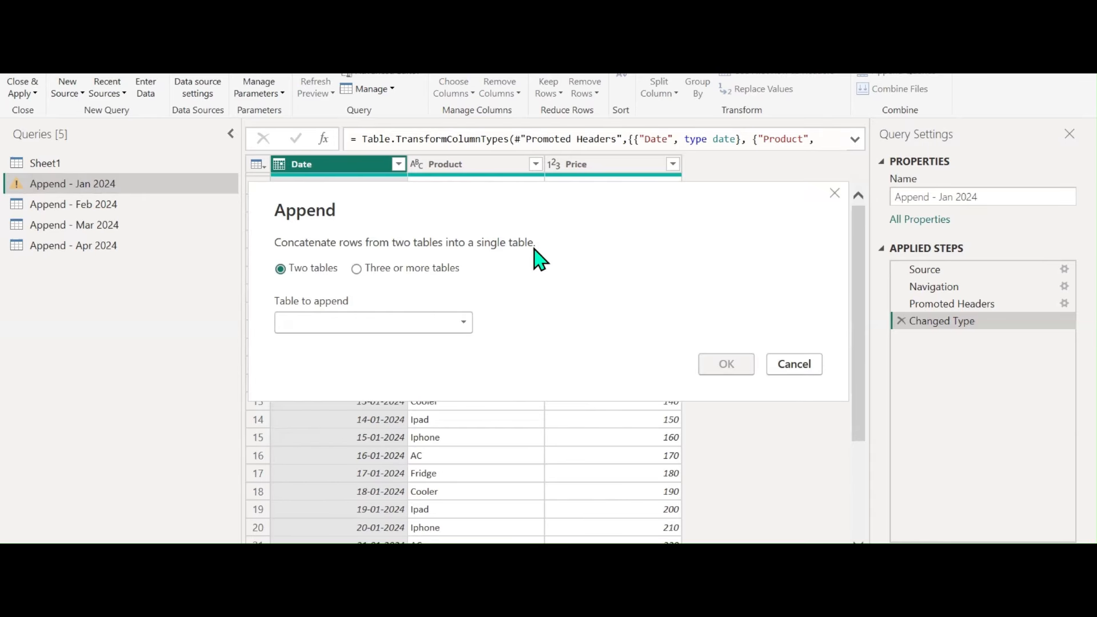
Append Feb 2024 onto Jan 2024, inspect the month boundary, then delete the Appended Query step
{"action": "left_click", "coordinate": [459, 323]}
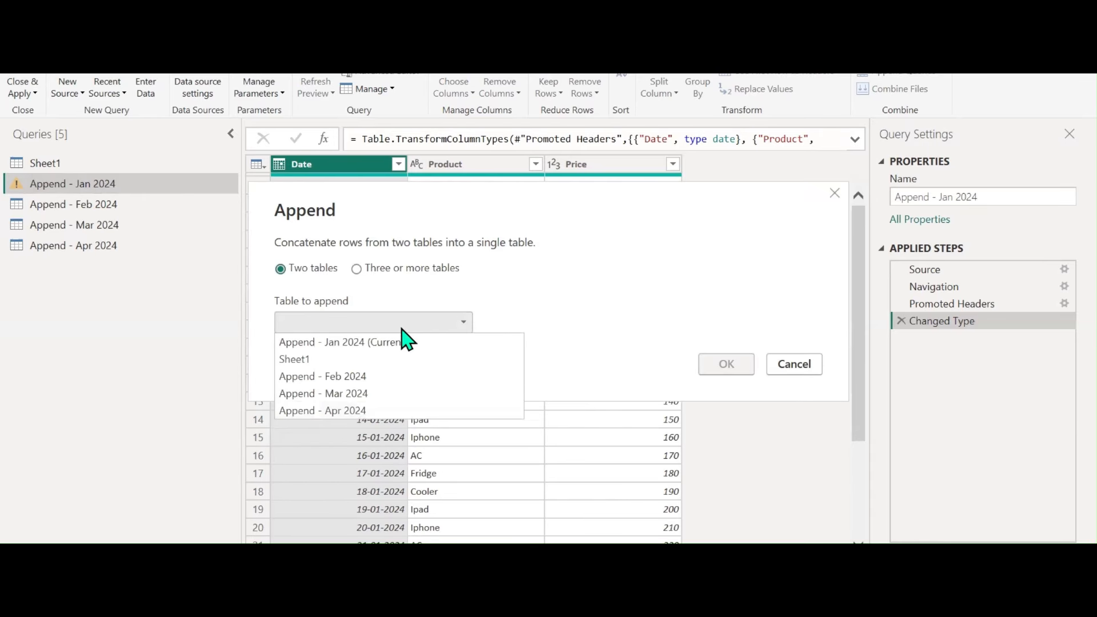
{"action": "left_click", "coordinate": [348, 377]}
{"action": "left_click", "coordinate": [729, 364]}
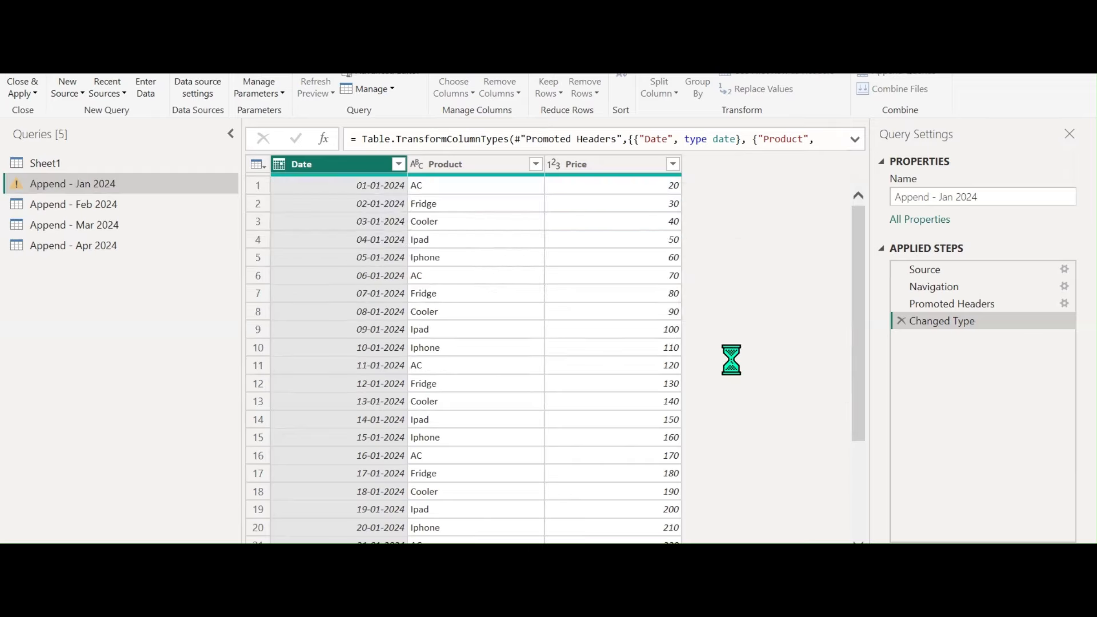
{"action": "scroll", "coordinate": [711, 364], "scroll_direction": "down", "scroll_amount": 9}
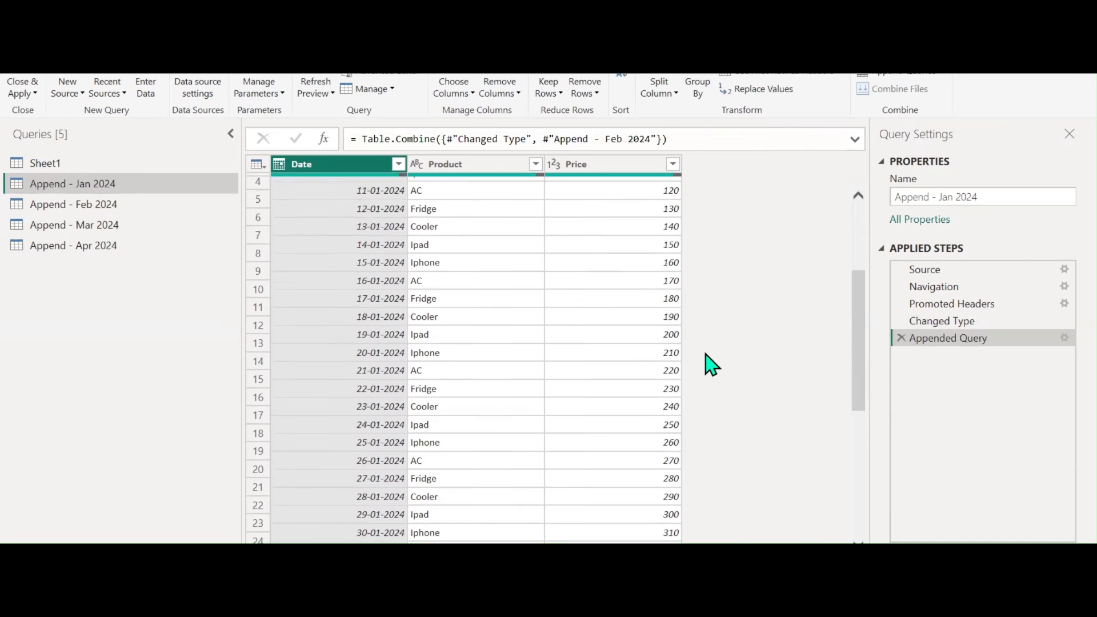
{"action": "scroll", "coordinate": [357, 358], "scroll_direction": "up", "scroll_amount": 2}
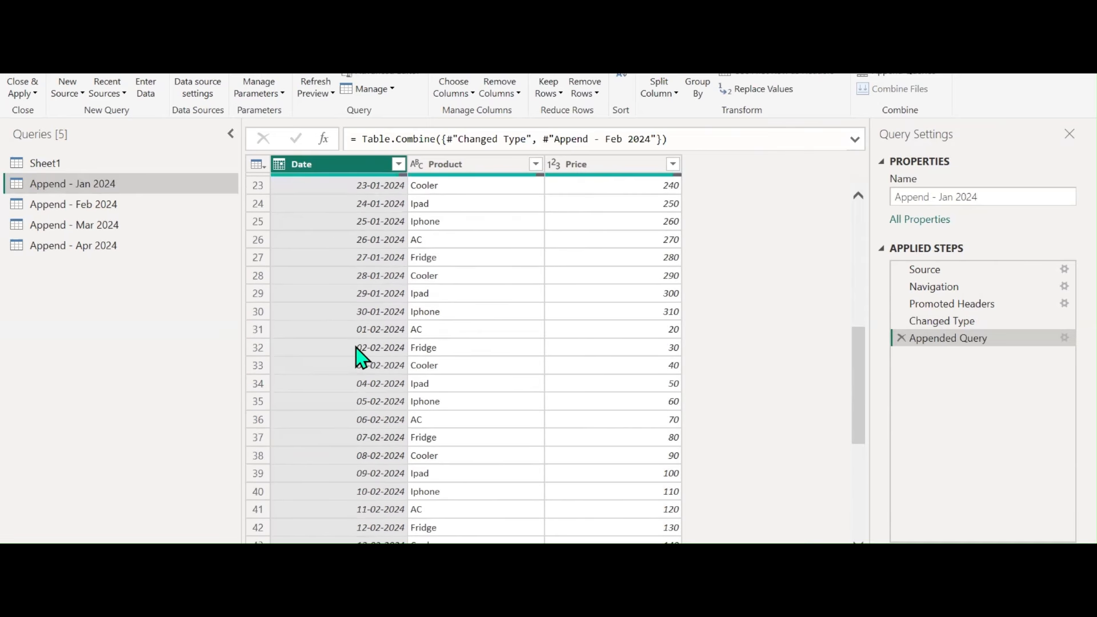
{"action": "left_click", "coordinate": [364, 311]}
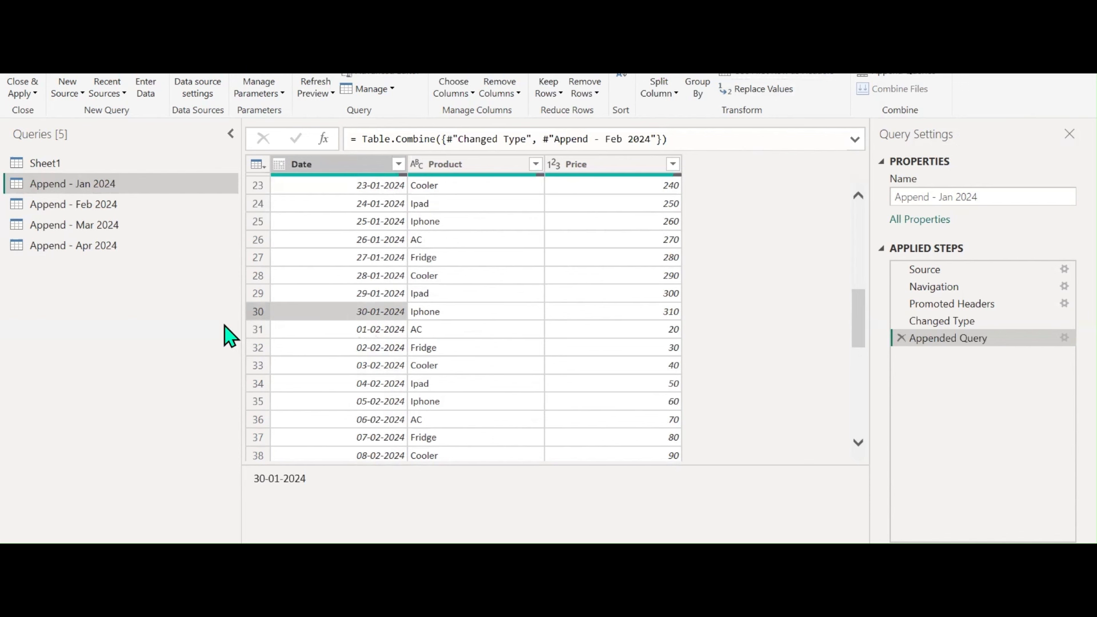
{"action": "left_click", "coordinate": [902, 338]}
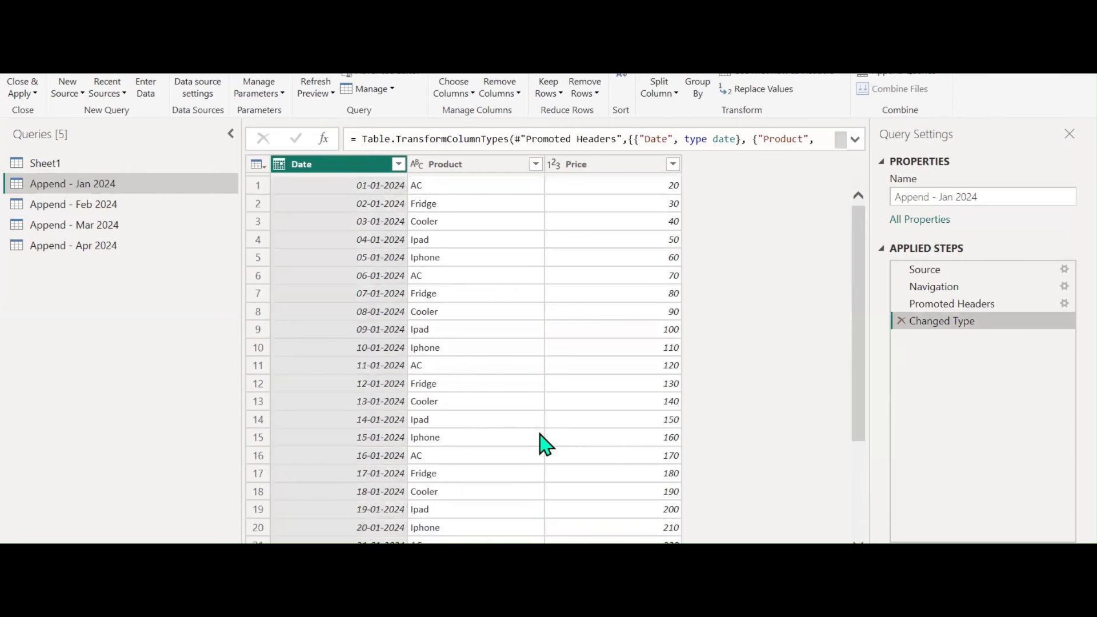
Append Jan, Feb, Mar and Apr 2024 as a new query using Three or more tables
{"action": "left_click", "coordinate": [944, 76]}
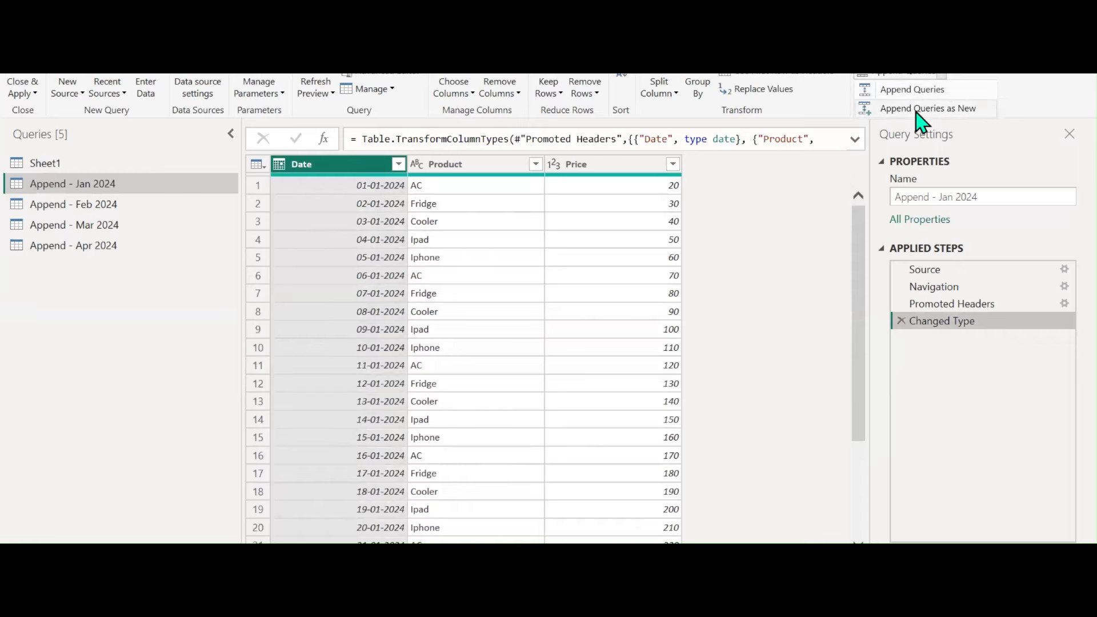
{"action": "left_click", "coordinate": [943, 109]}
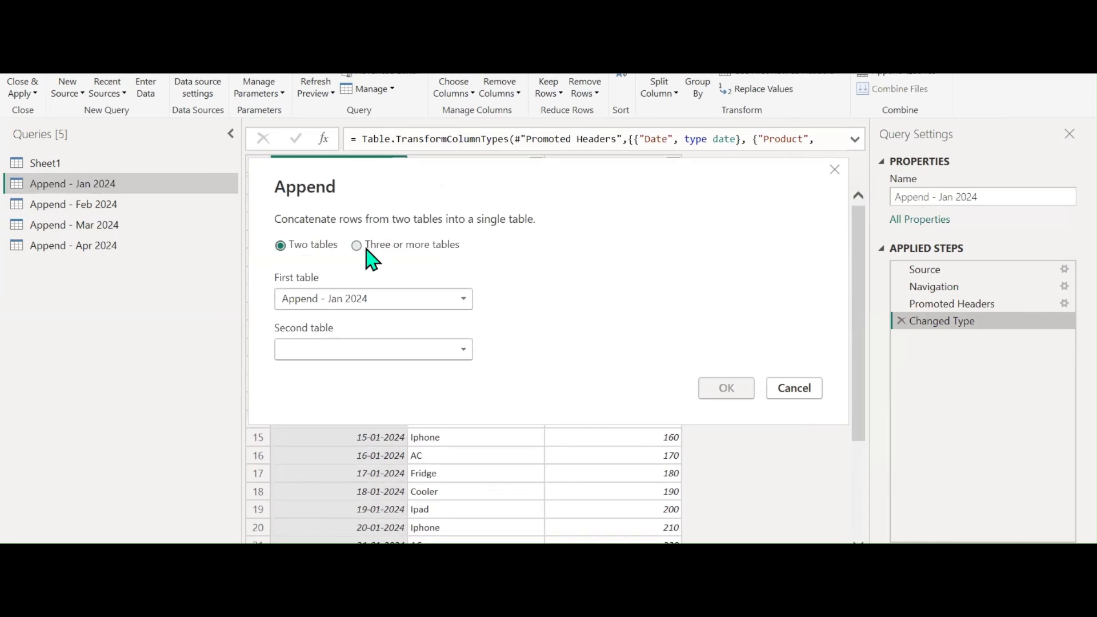
{"action": "left_click", "coordinate": [357, 245]}
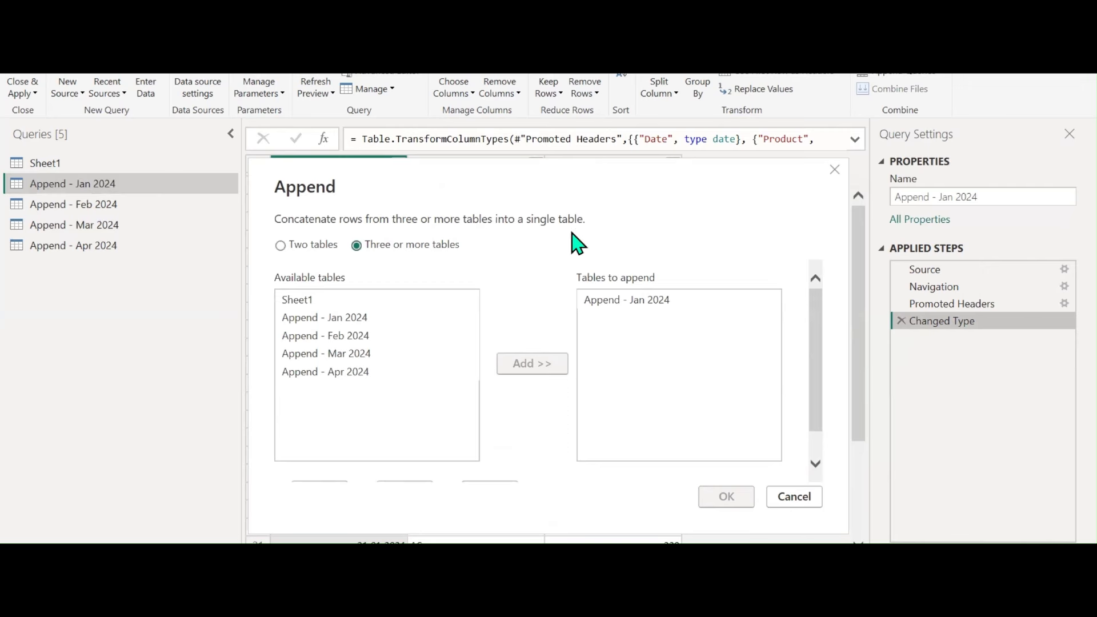
{"action": "left_click", "coordinate": [337, 338]}
{"action": "left_click", "coordinate": [521, 369]}
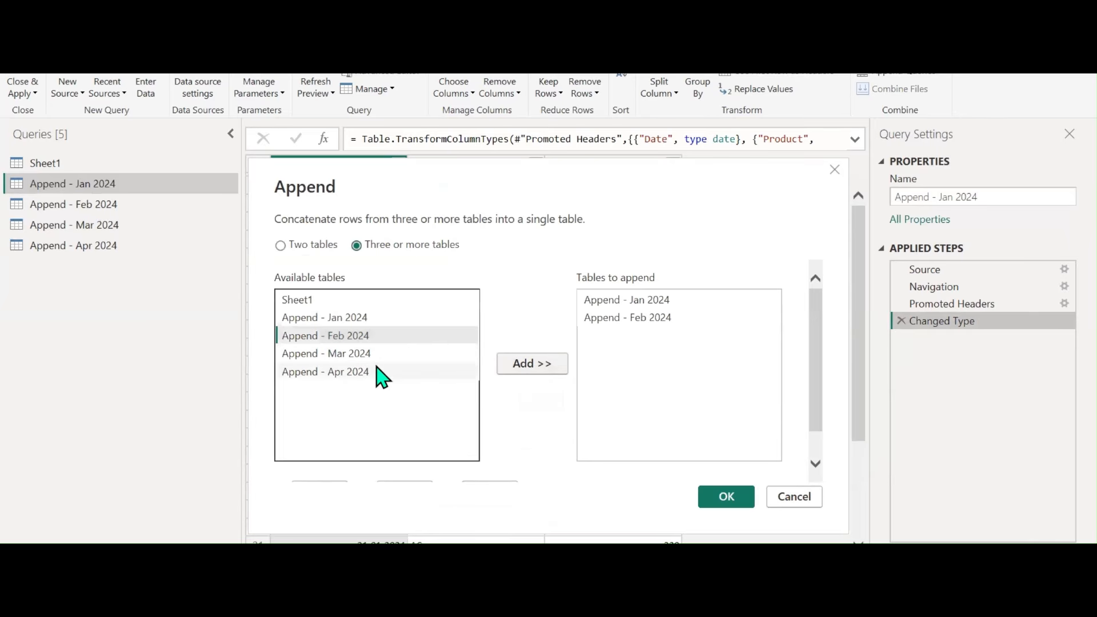
{"action": "left_click", "coordinate": [331, 354]}
{"action": "left_click", "coordinate": [508, 368]}
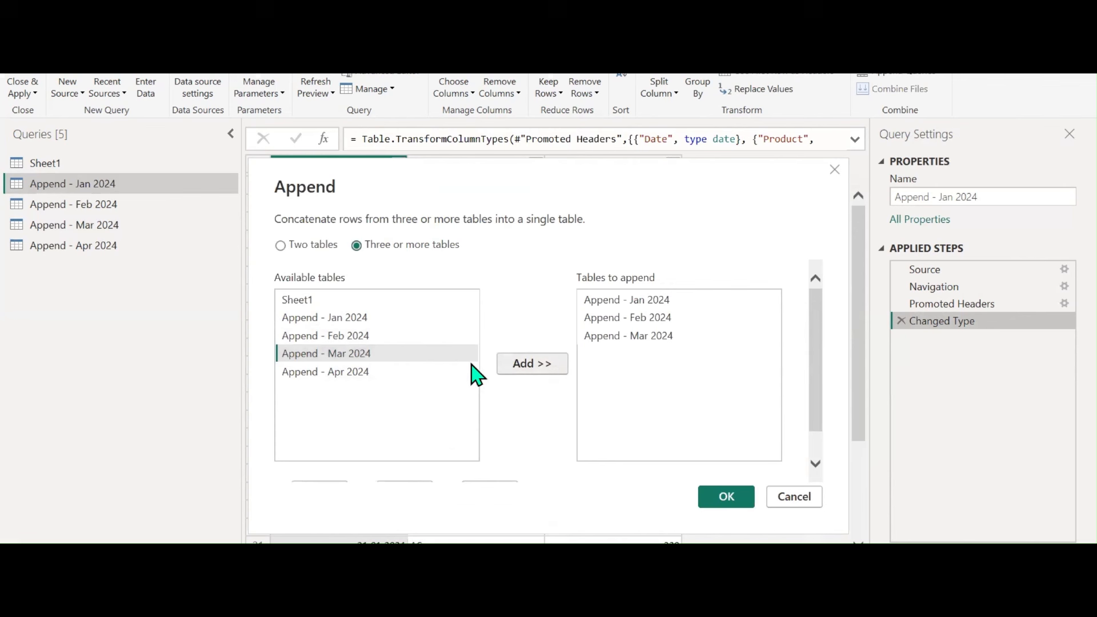
{"action": "left_click", "coordinate": [357, 372]}
{"action": "left_click", "coordinate": [525, 370]}
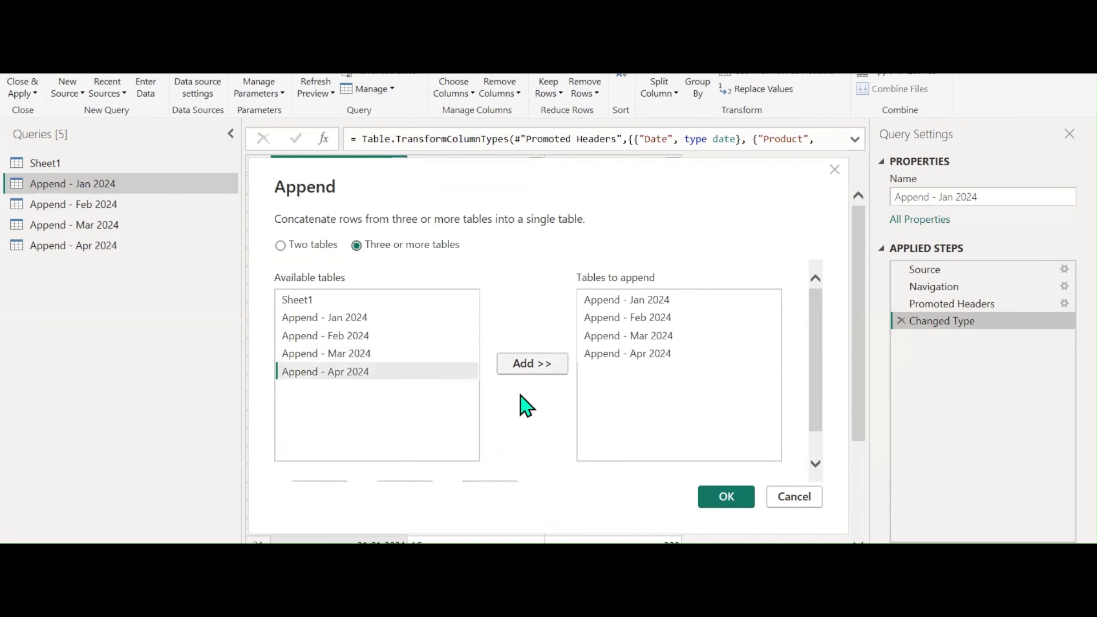
{"action": "left_click", "coordinate": [719, 502]}
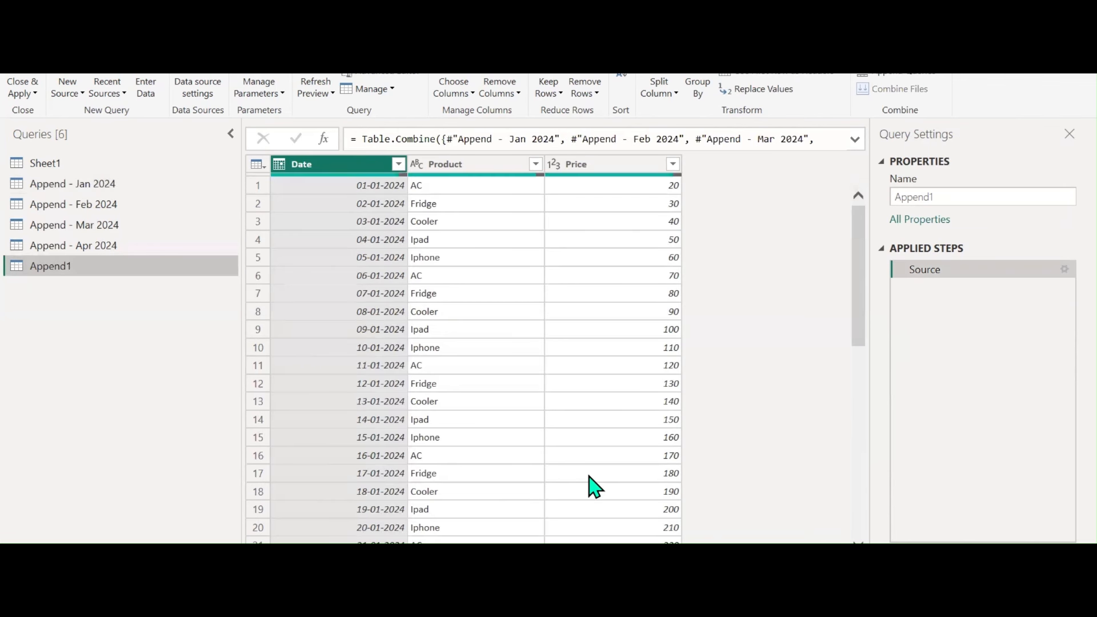
Rename the Append1 query to FINAL DATA
{"action": "double_click", "coordinate": [953, 197]}
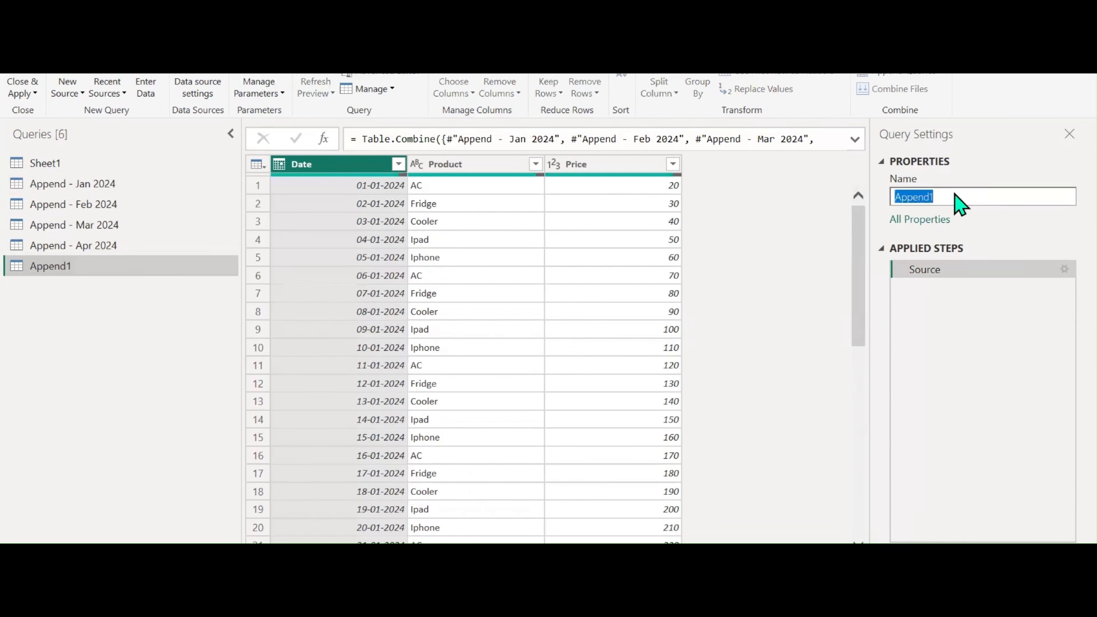
{"action": "key", "text": "BackSpace"}
{"action": "type", "text": "fN"}
{"action": "key", "text": "Return"}
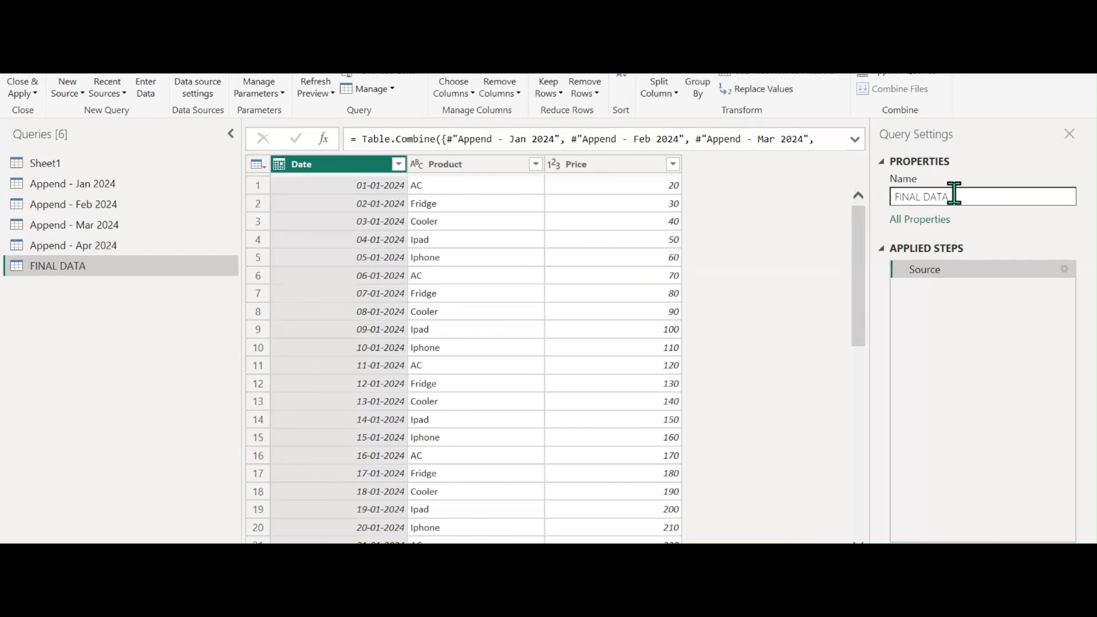
Scroll through FINAL DATA to inspect the empty rows between months
{"action": "scroll", "coordinate": [474, 344], "scroll_direction": "down", "scroll_amount": 2}
{"action": "scroll", "coordinate": [476, 345], "scroll_direction": "down", "scroll_amount": 2}
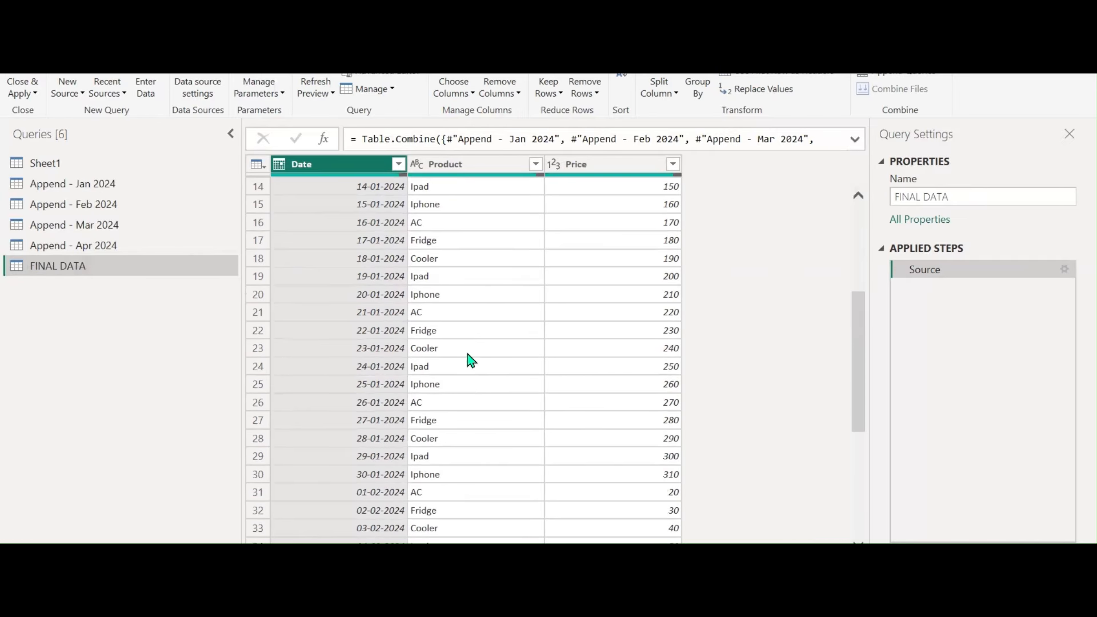
{"action": "left_click", "coordinate": [356, 481]}
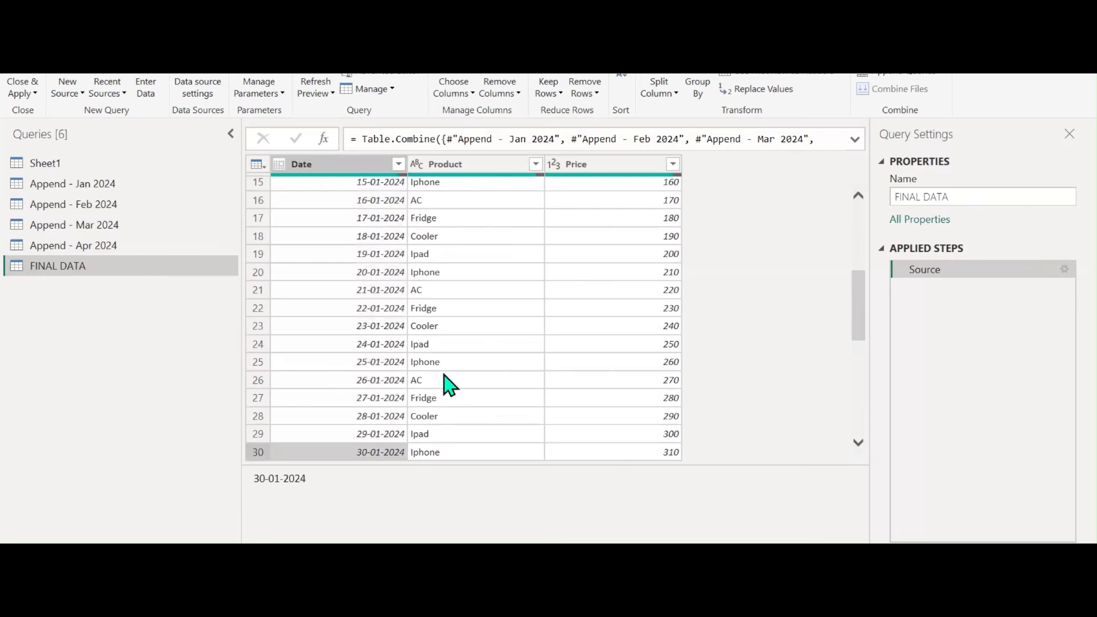
{"action": "scroll", "coordinate": [448, 382], "scroll_direction": "down", "scroll_amount": 2}
{"action": "scroll", "coordinate": [403, 400], "scroll_direction": "down", "scroll_amount": 7}
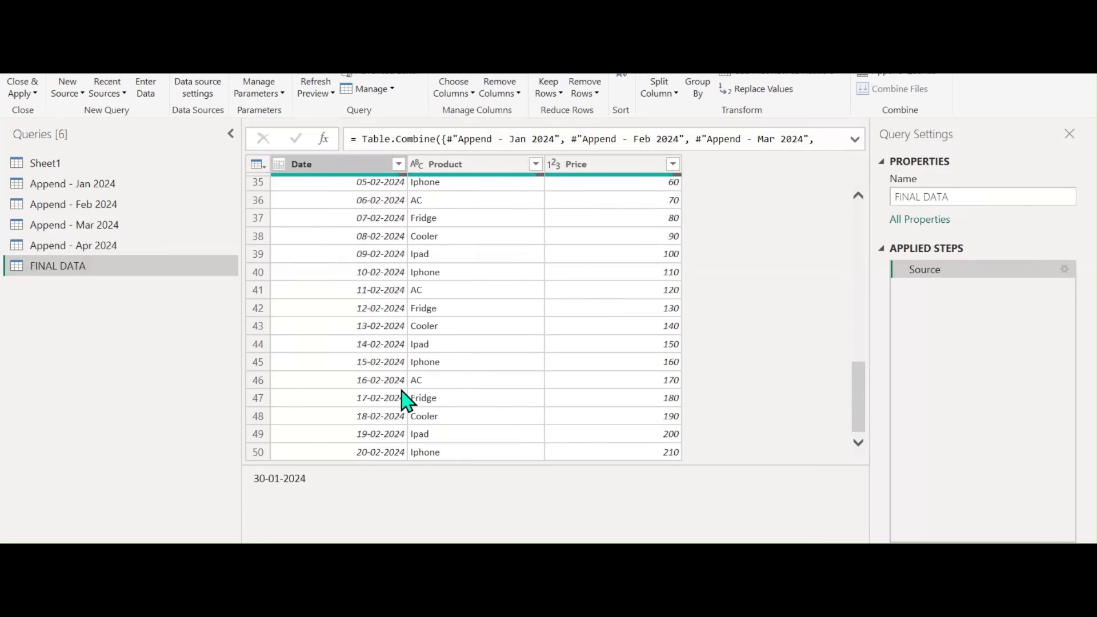
{"action": "scroll", "coordinate": [405, 396], "scroll_direction": "down", "scroll_amount": 1}
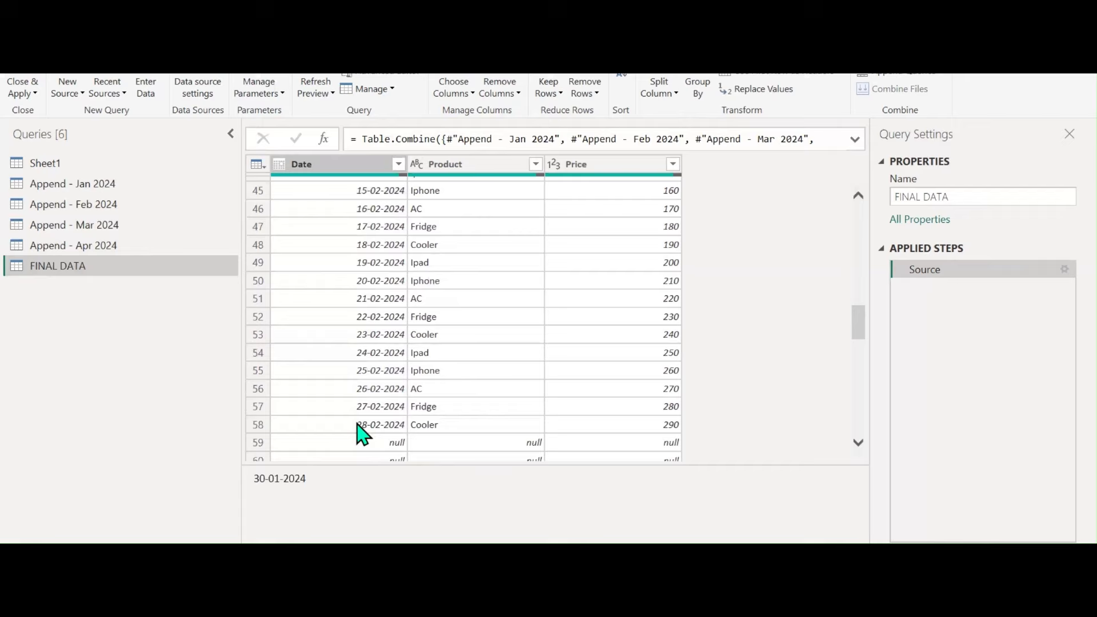
{"action": "scroll", "coordinate": [394, 423], "scroll_direction": "down", "scroll_amount": 3}
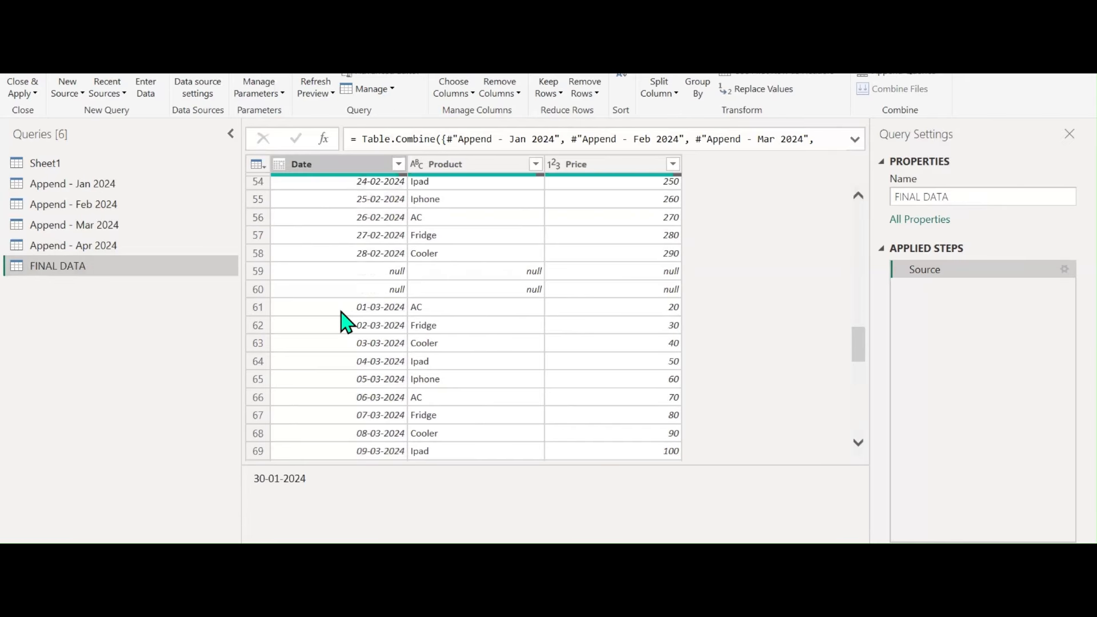
{"action": "scroll", "coordinate": [394, 323], "scroll_direction": "down", "scroll_amount": 16}
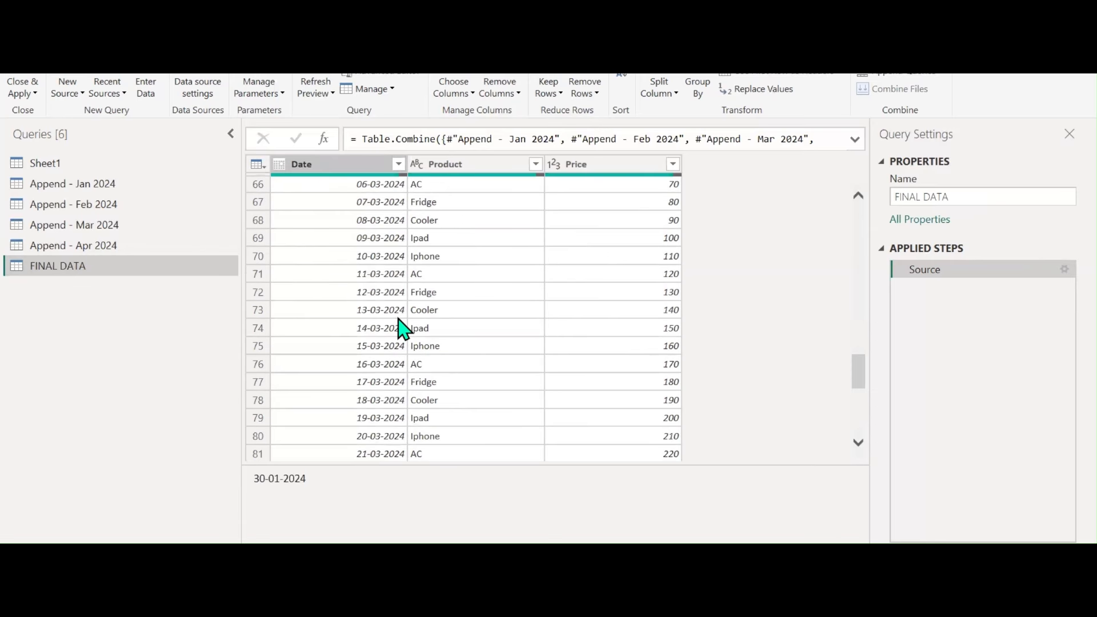
{"action": "scroll", "coordinate": [403, 328], "scroll_direction": "down", "scroll_amount": 2}
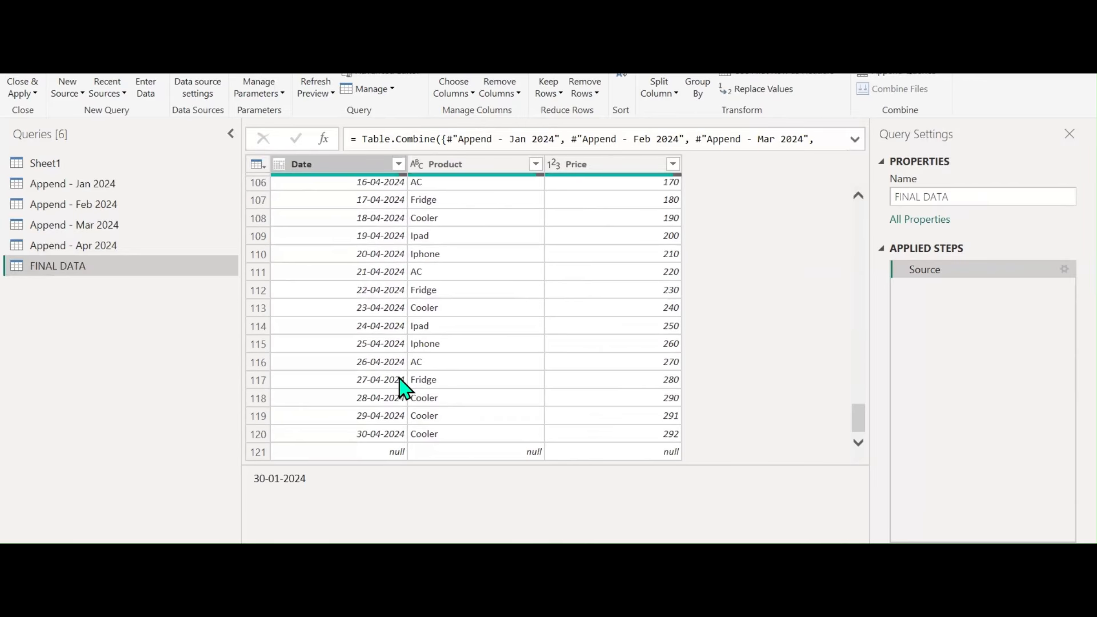
{"action": "scroll", "coordinate": [399, 366], "scroll_direction": "up", "scroll_amount": 1}
Filter the Date column to exclude (null) rows
{"action": "left_click", "coordinate": [398, 164]}
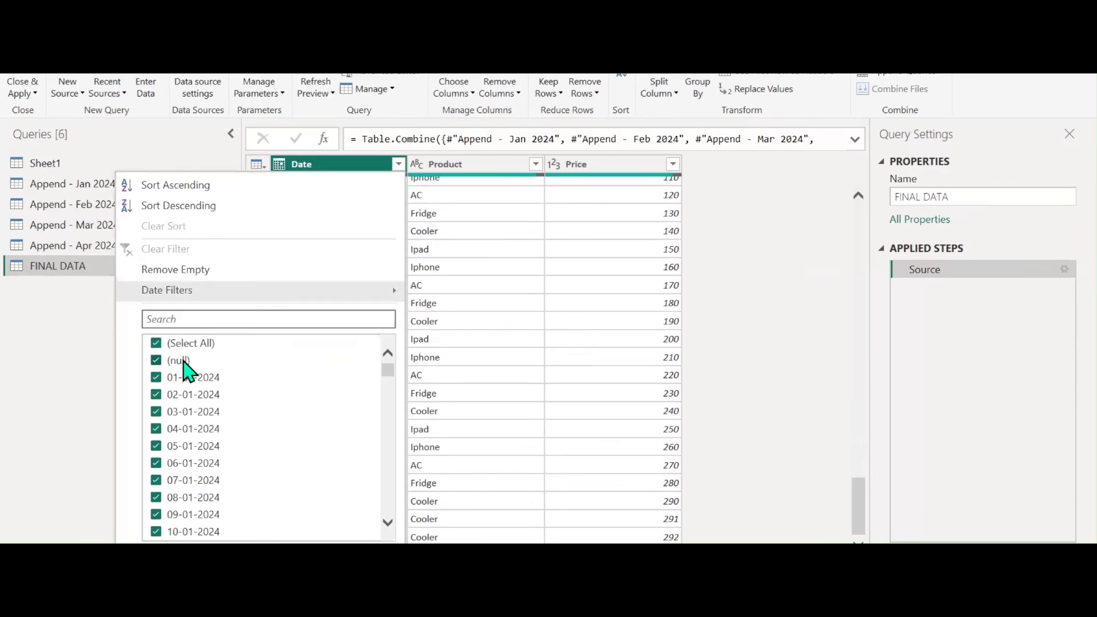
{"action": "left_click", "coordinate": [184, 362]}
{"action": "left_click", "coordinate": [298, 560]}
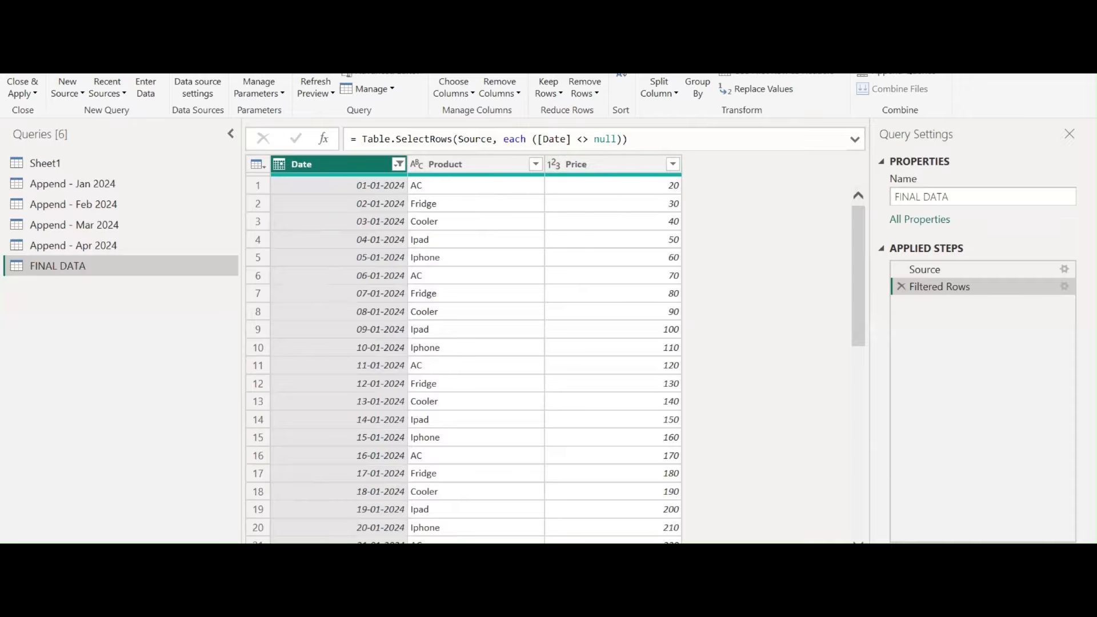
{"action": "key", "text": "alt+Tab"}
{"action": "left_click", "coordinate": [532, 336]}
Add the heading 'THUMB RULE OF APPEND' and rule '1) COLUMN NAME SHOULD BE SAME'
{"action": "key", "text": "Return"}
{"action": "key", "text": "Return"}
{"action": "key", "text": "Return"}
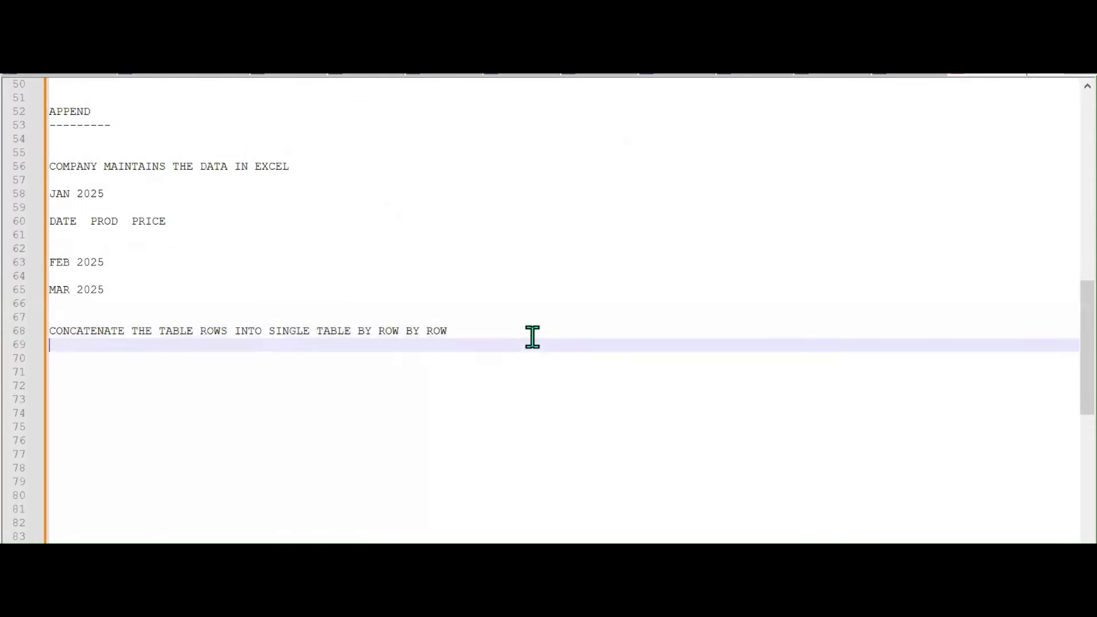
{"action": "type", "text": "tHUM"}
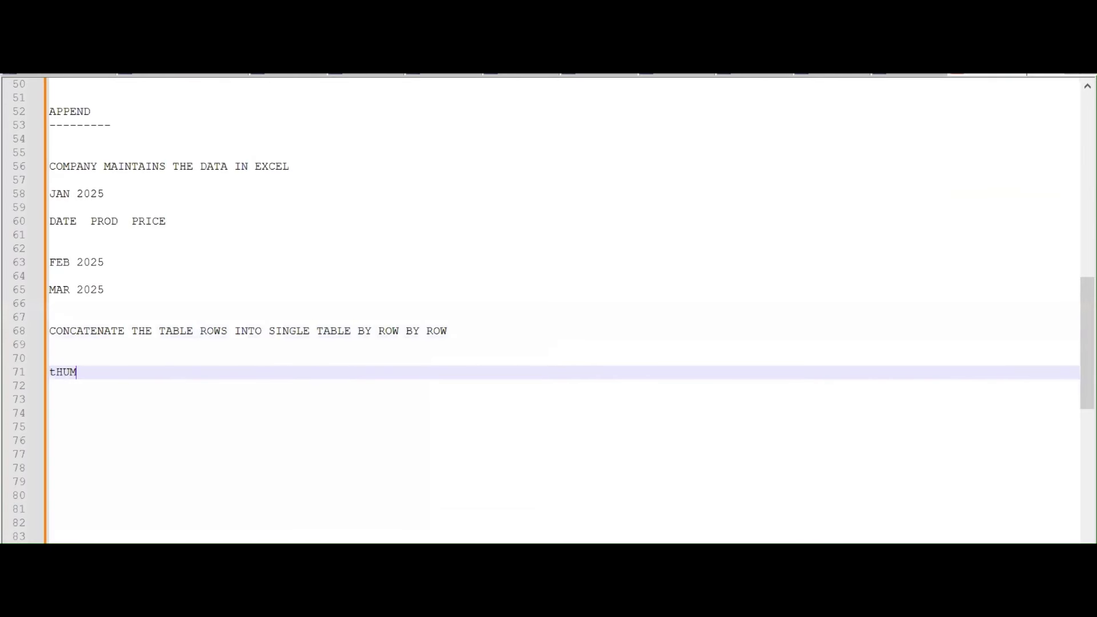
{"action": "type", "text": "TH"}
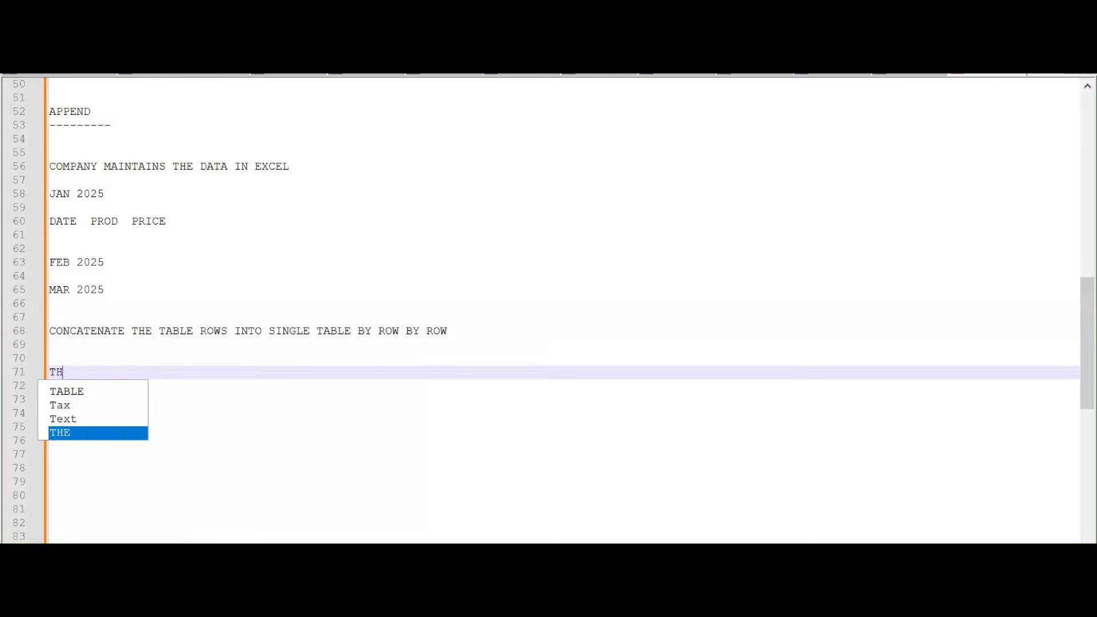
{"action": "type", "text": "UMB "}
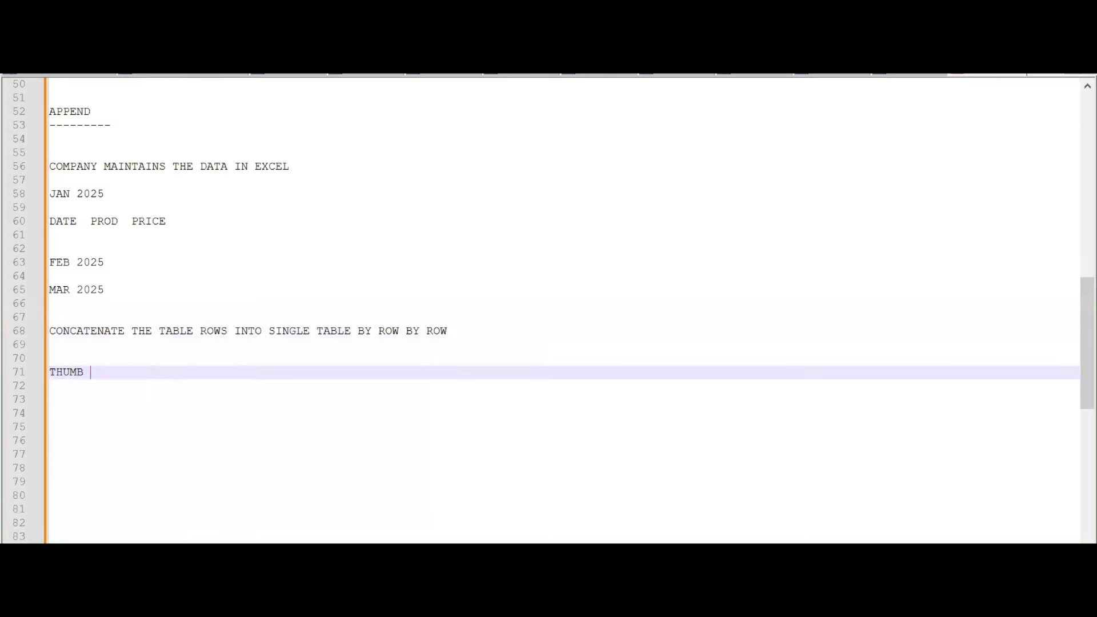
{"action": "type", "text": "RULE OF APPEND"}
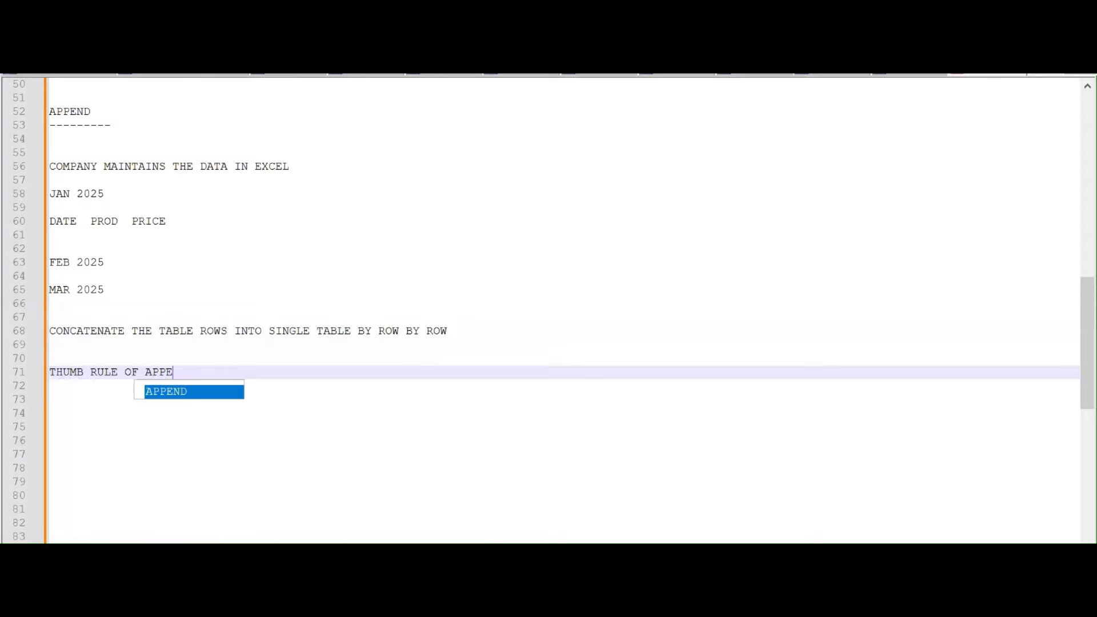
{"action": "key", "text": "Return"}
{"action": "key", "text": "Return"}
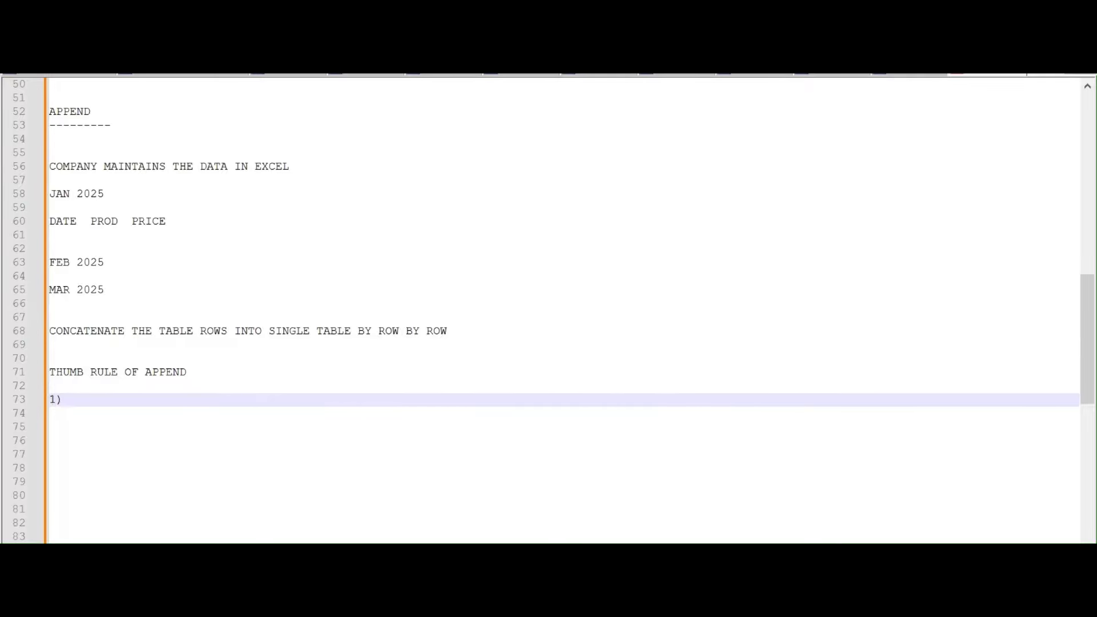
{"action": "type", "text": "1) cOLU"}
{"action": "key", "text": "BackSpace"}
{"action": "type", "text": "COL"}
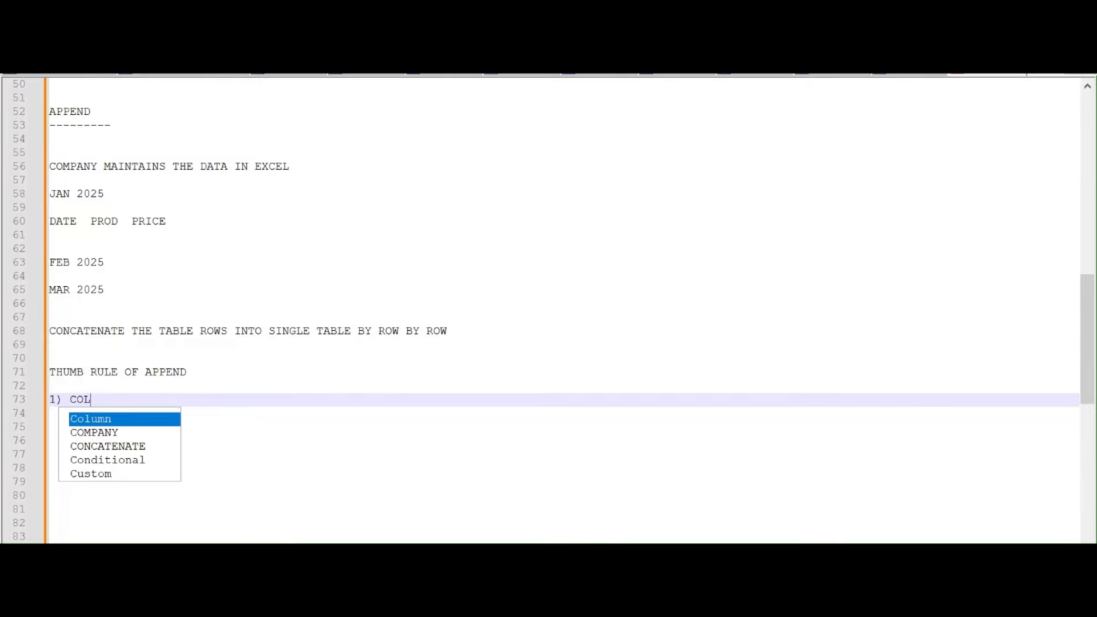
{"action": "type", "text": "UMN NAME SHOUL"}
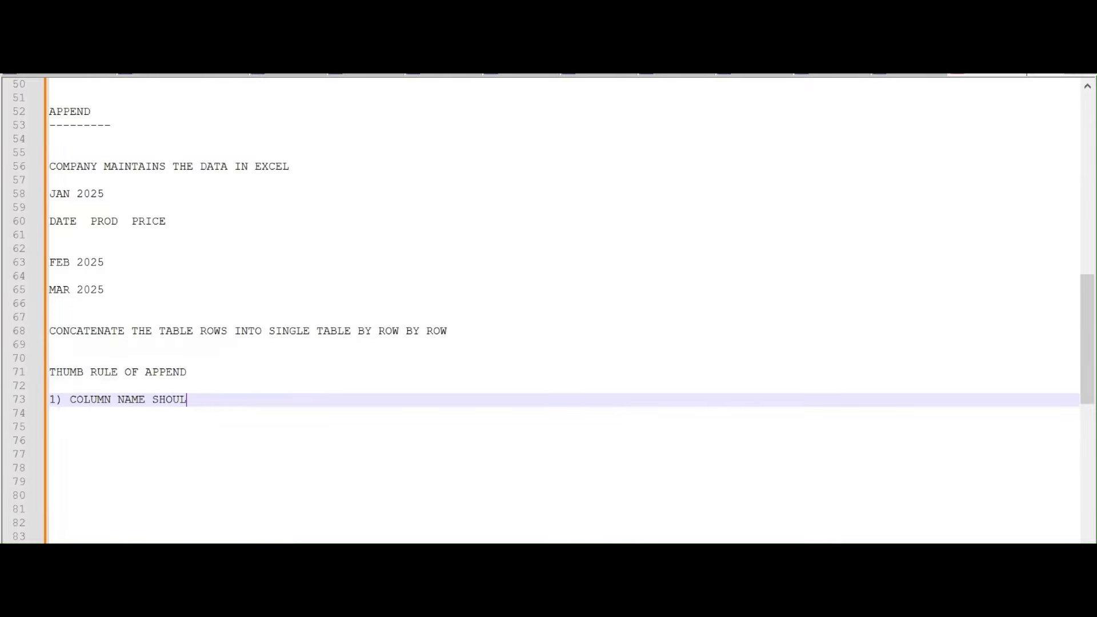
{"action": "type", "text": "D BE SAME"}
{"action": "key", "text": "Return"}
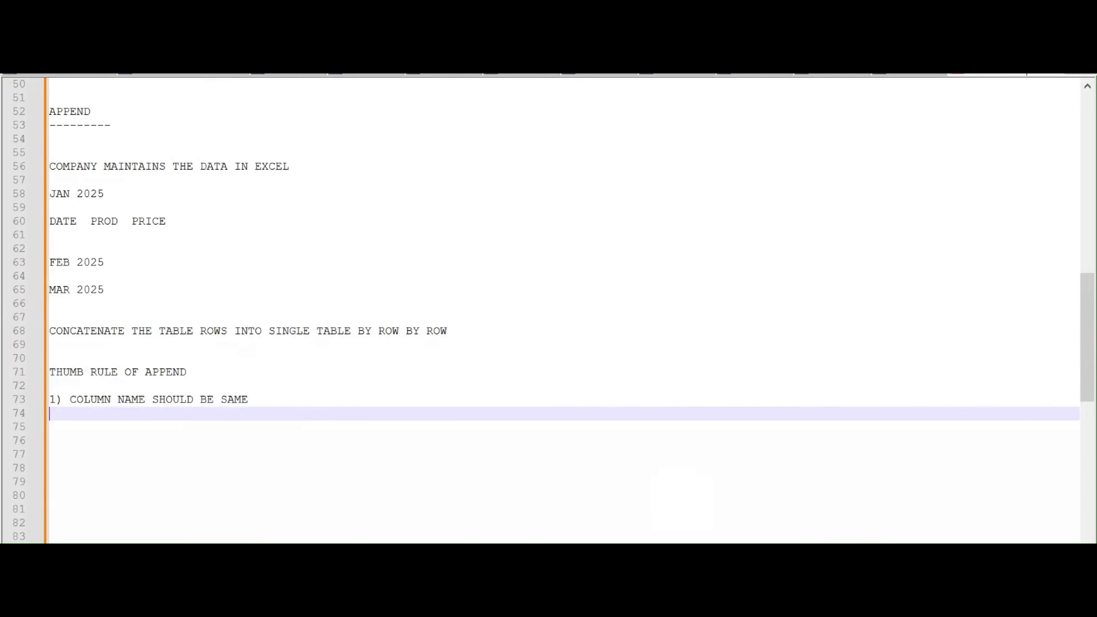
Back in the Power Query editor, display the Append - Feb 2024 query
{"action": "mouse_move", "coordinate": [640, 601]}
{"action": "left_click", "coordinate": [722, 542]}
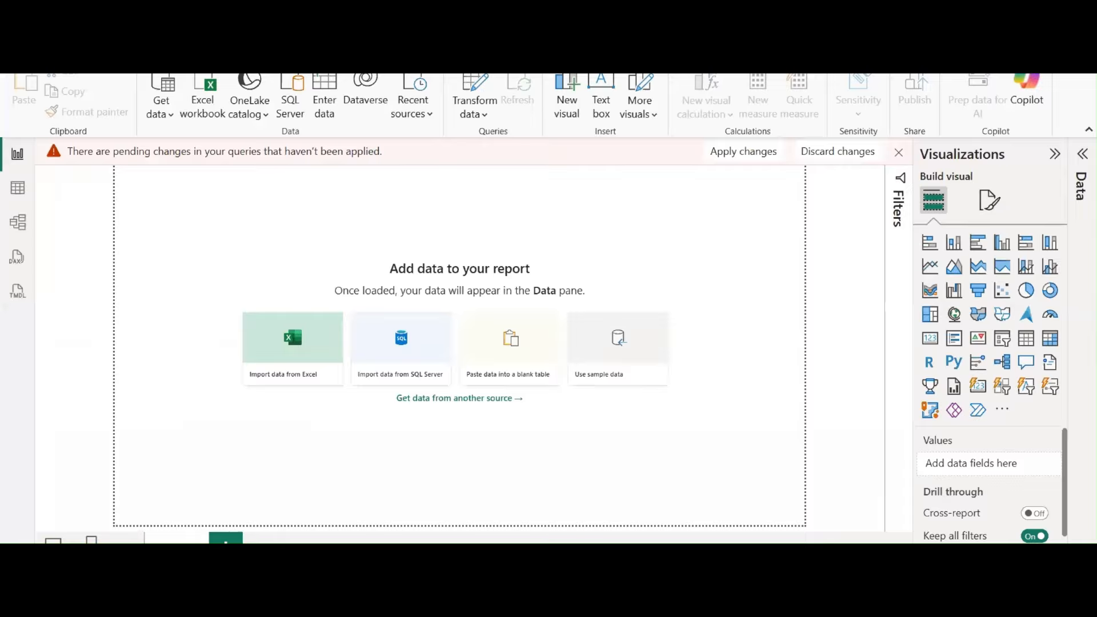
{"action": "left_click", "coordinate": [451, 502]}
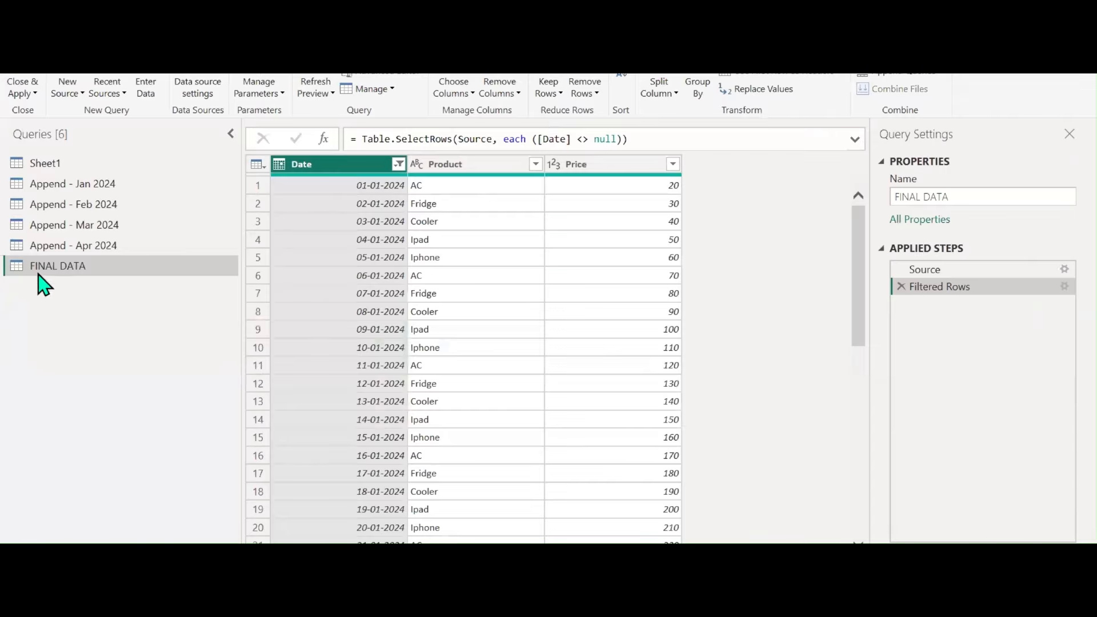
{"action": "left_click", "coordinate": [98, 204]}
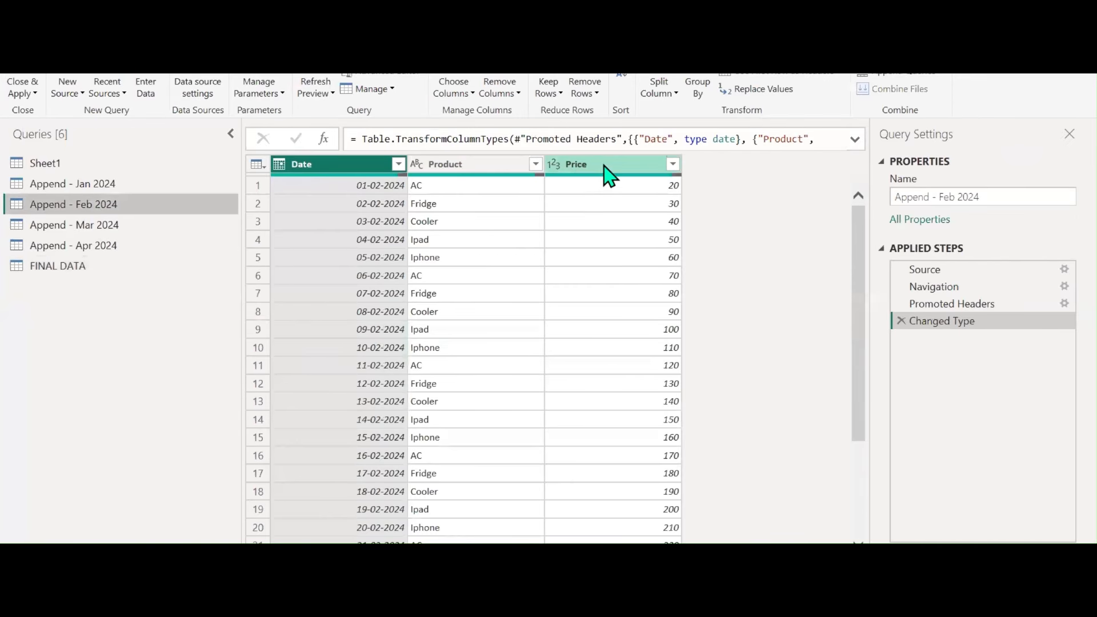
Rename Append - Feb 2024's Product column to Prod and inspect the effect on FINAL DATA
{"action": "double_click", "coordinate": [473, 164]}
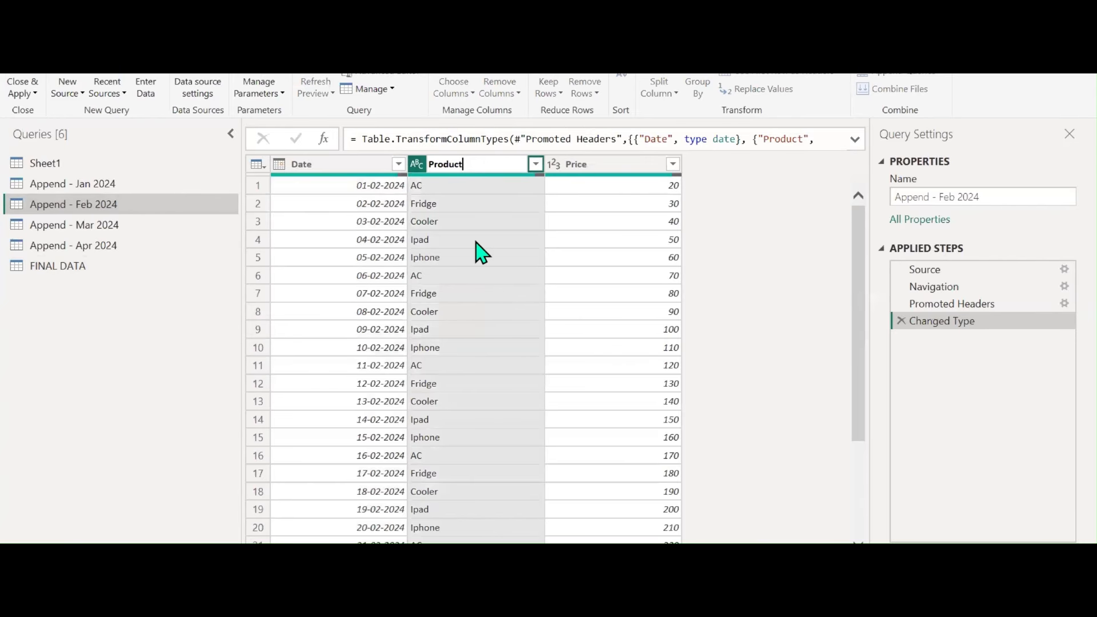
{"action": "key", "text": "Return"}
{"action": "left_click", "coordinate": [54, 271]}
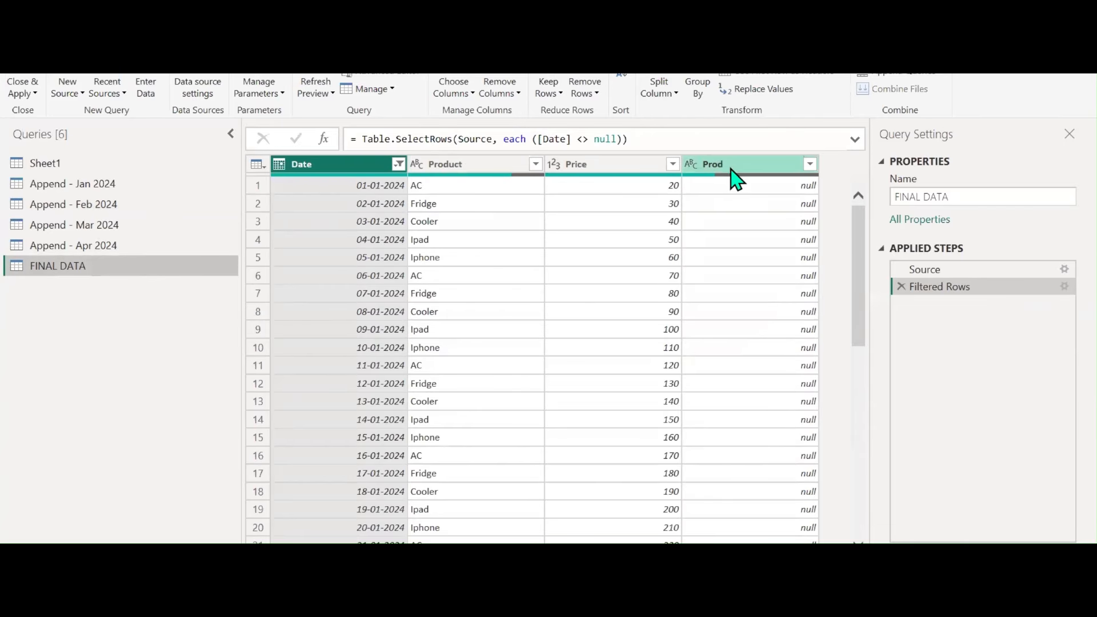
{"action": "mouse_move", "coordinate": [717, 178]}
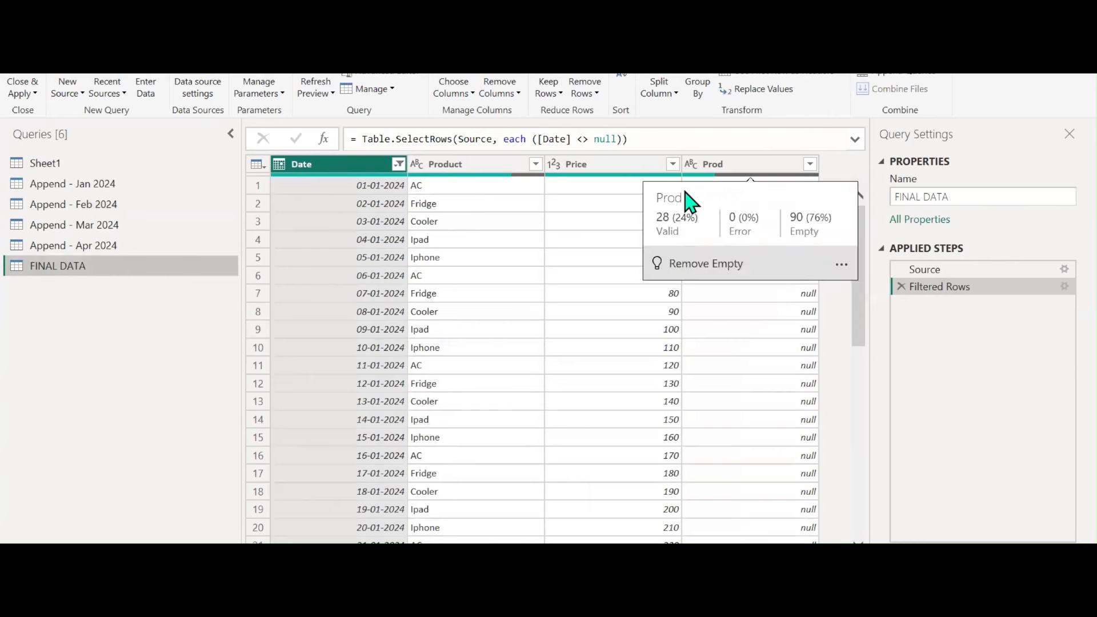
Delete the Renamed Columns step from Append - Feb 2024 and recheck FINAL DATA
{"action": "left_click", "coordinate": [107, 207]}
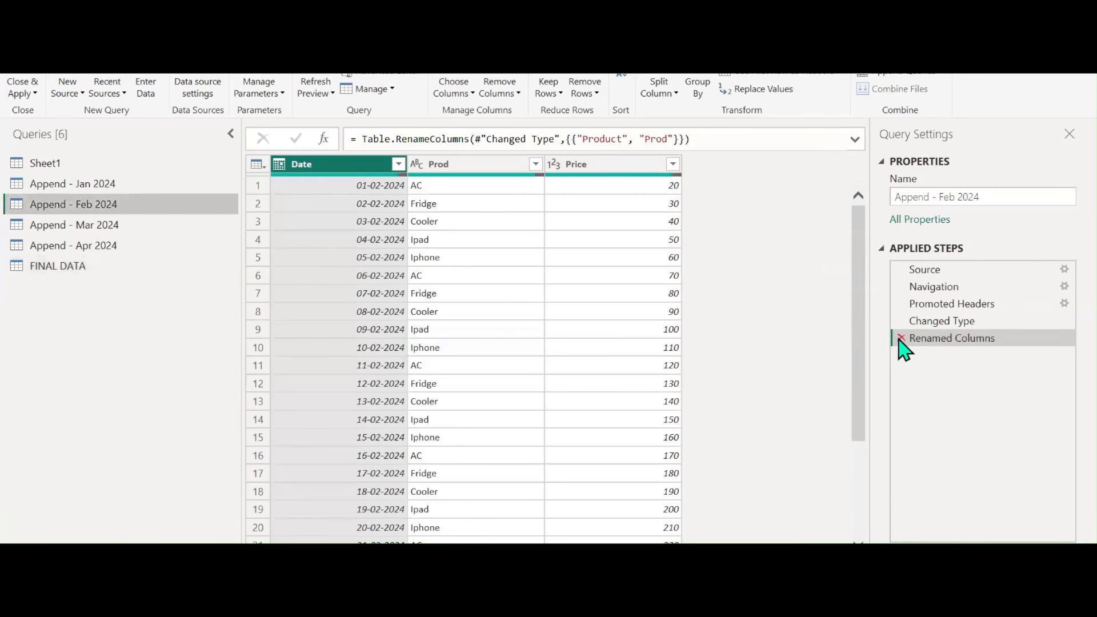
{"action": "left_click", "coordinate": [901, 338]}
{"action": "left_click", "coordinate": [96, 268]}
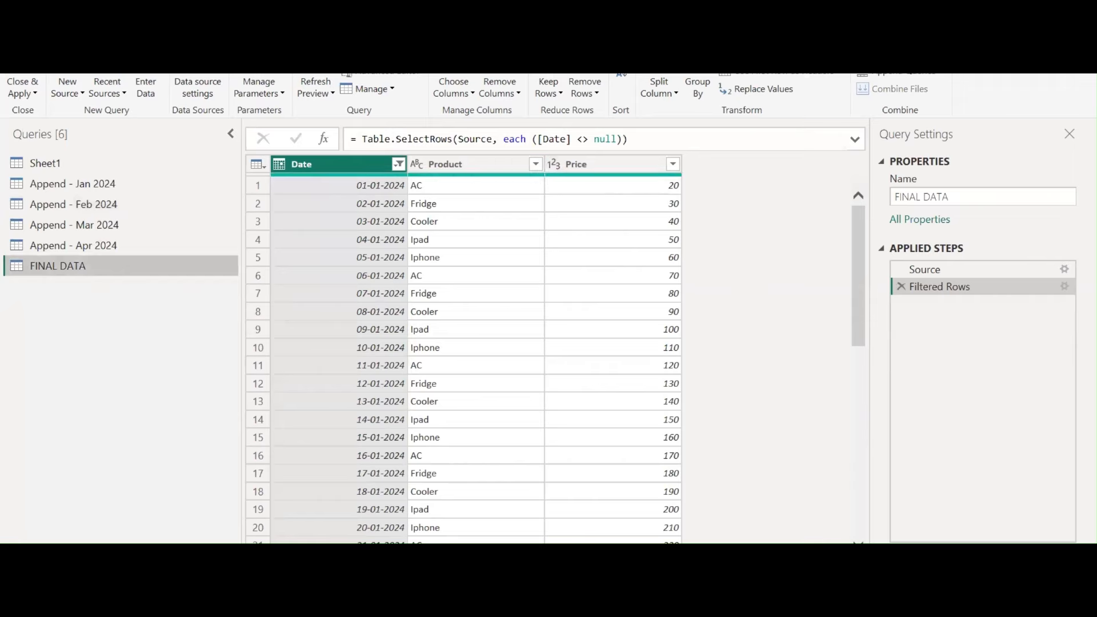
{"action": "left_click", "coordinate": [531, 602]}
Write rule 2 in the notes: "NUM OF COLUMNS SHOULD ALSO BE THE SAME", starting a new line
{"action": "type", "text": "2"}
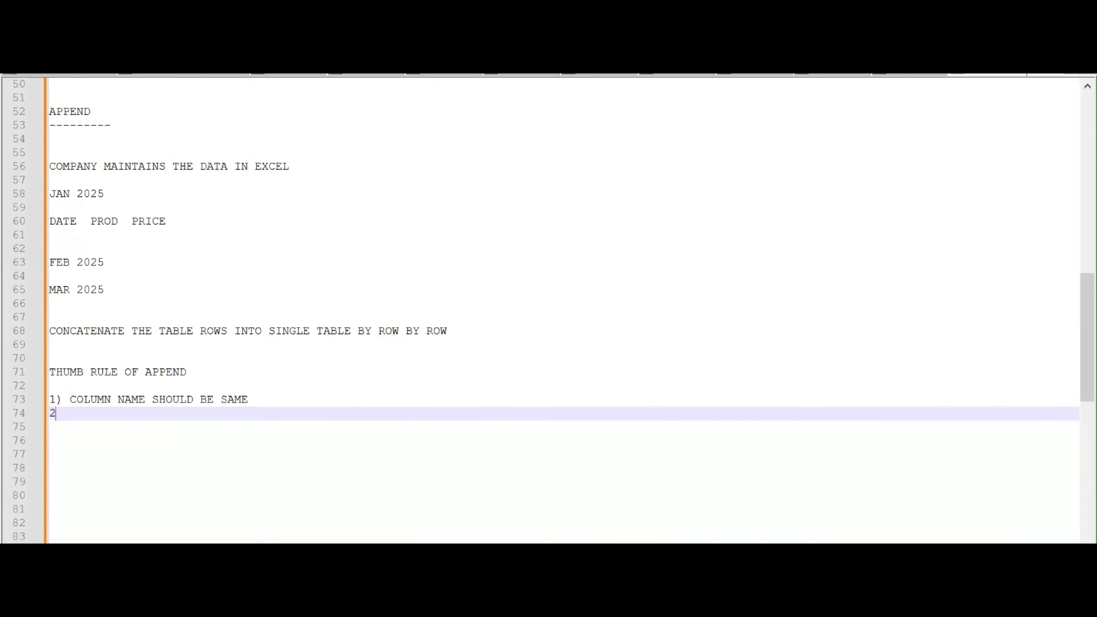
{"action": "type", "text": ") C"}
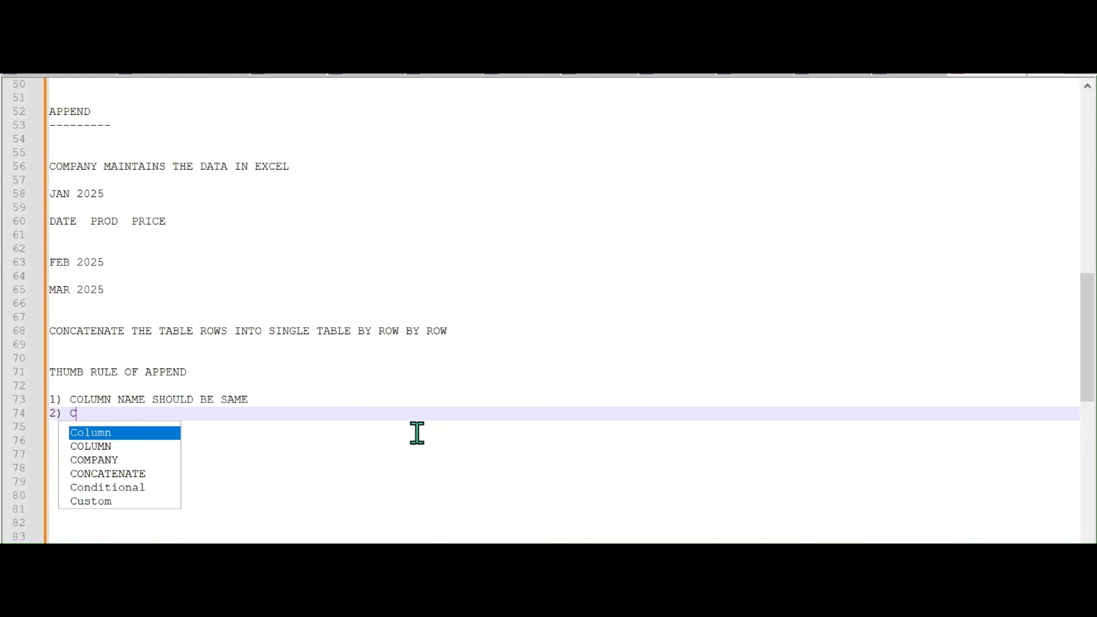
{"action": "type", "text": "OLUMNS"}
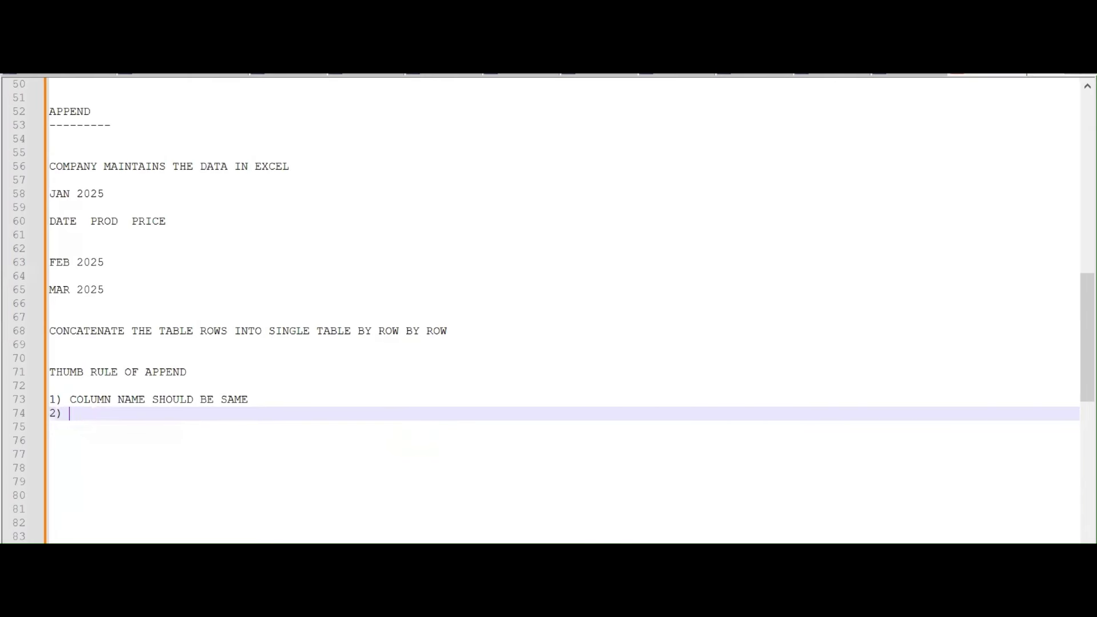
{"action": "type", "text": "NUM OF COL"}
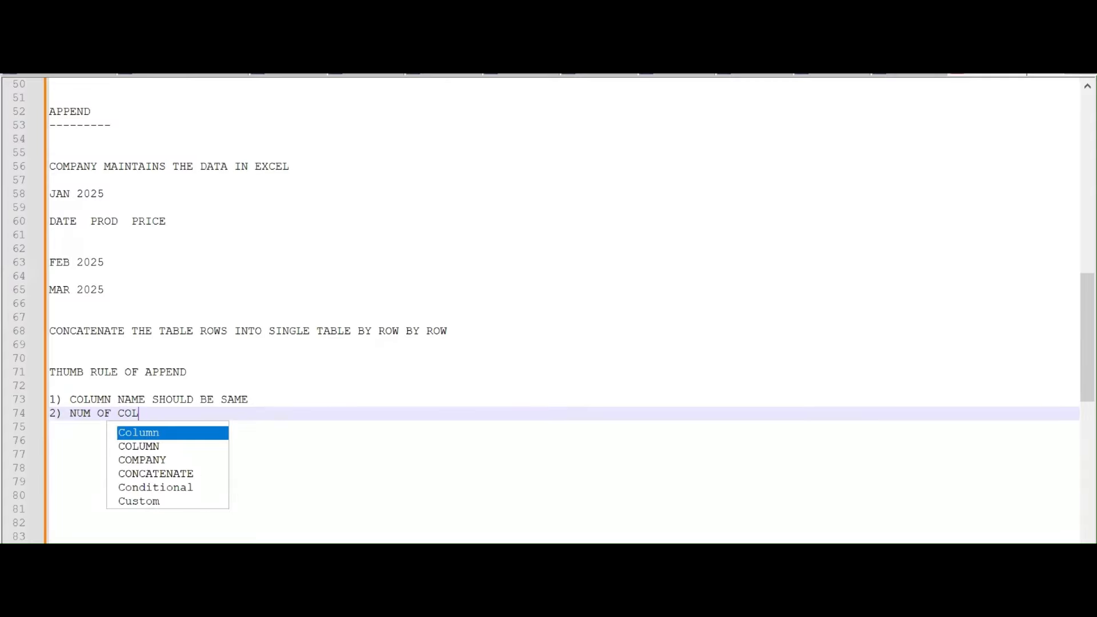
{"action": "type", "text": "UMNS SHOUL"}
{"action": "key", "text": "Escape"}
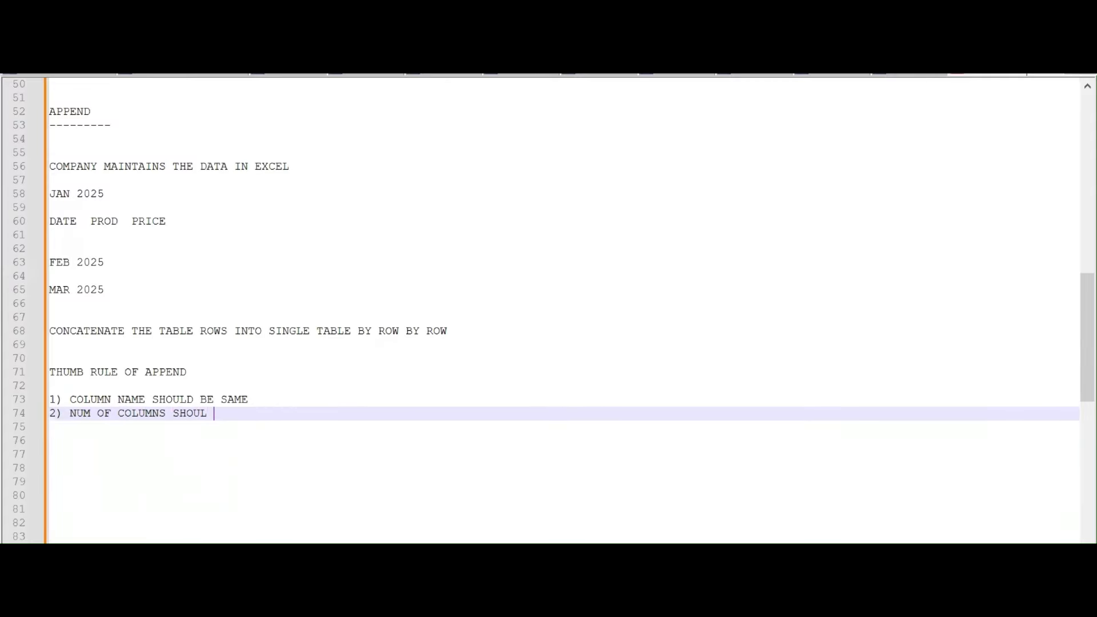
{"action": "type", "text": "D ALSO BE THE SAMES"}
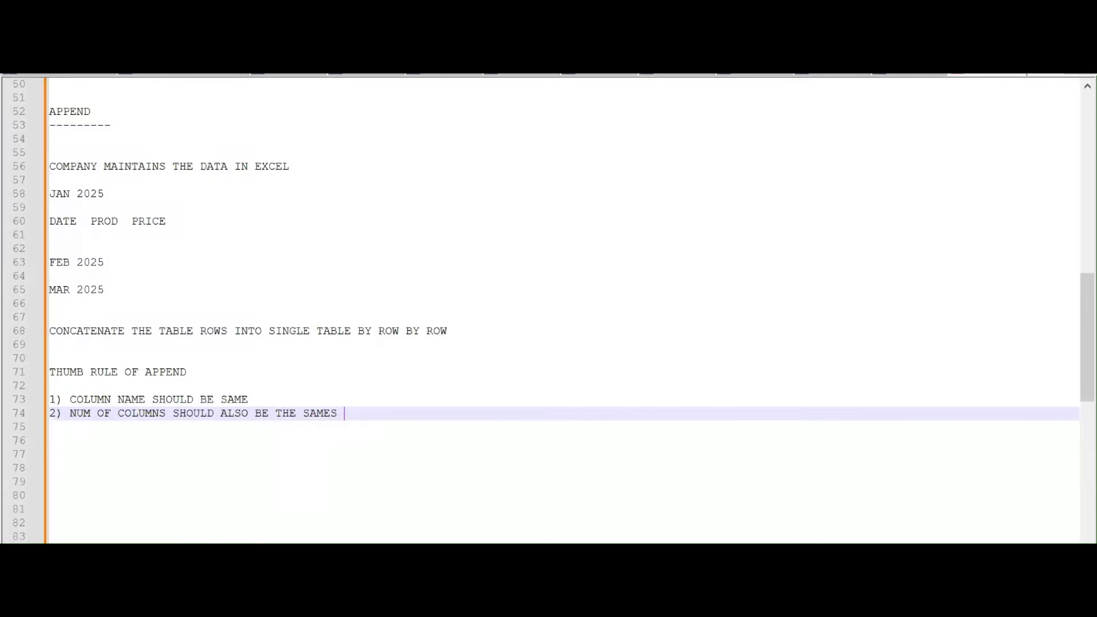
{"action": "key", "text": "Return"}
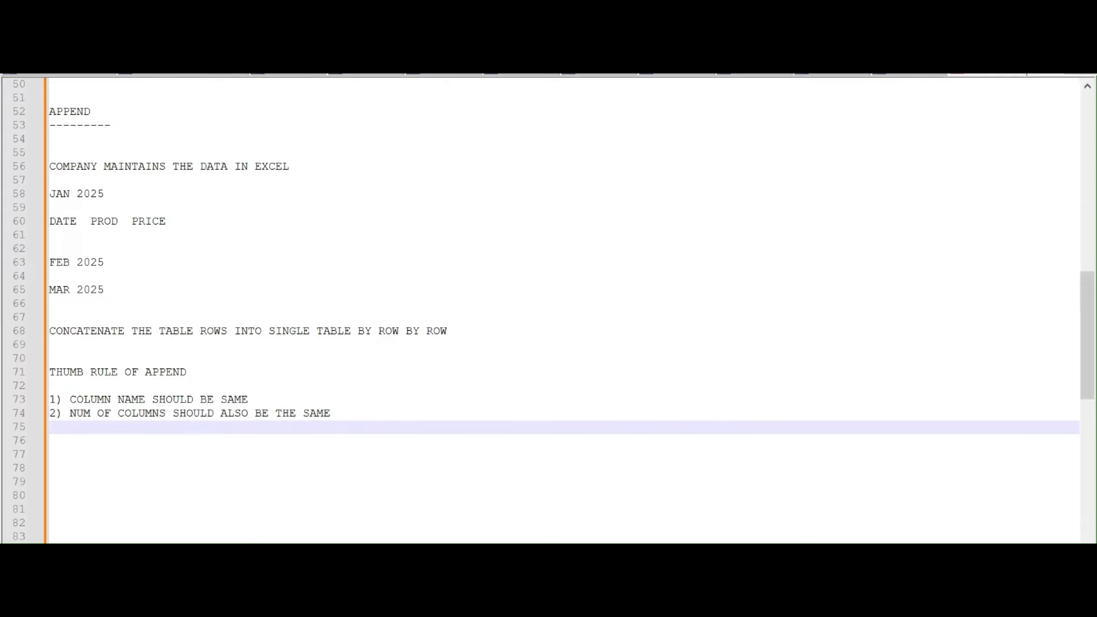
{"action": "left_click", "coordinate": [827, 503]}
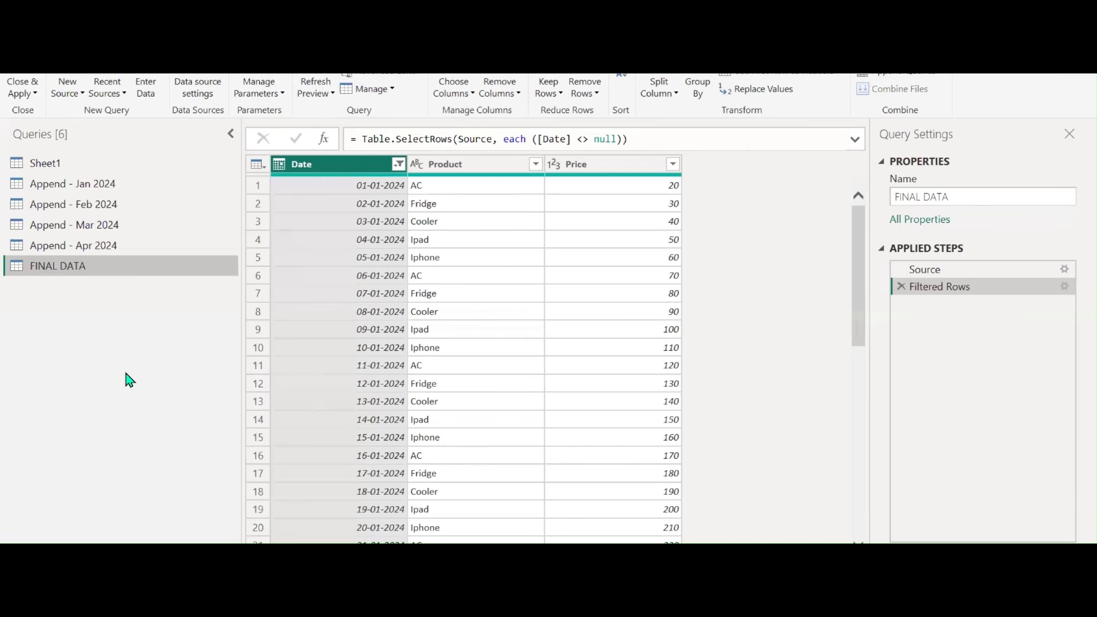
Add a custom column named DISCOUNT with value 0.05 to the Append - Feb 2024 query
{"action": "left_click", "coordinate": [106, 205]}
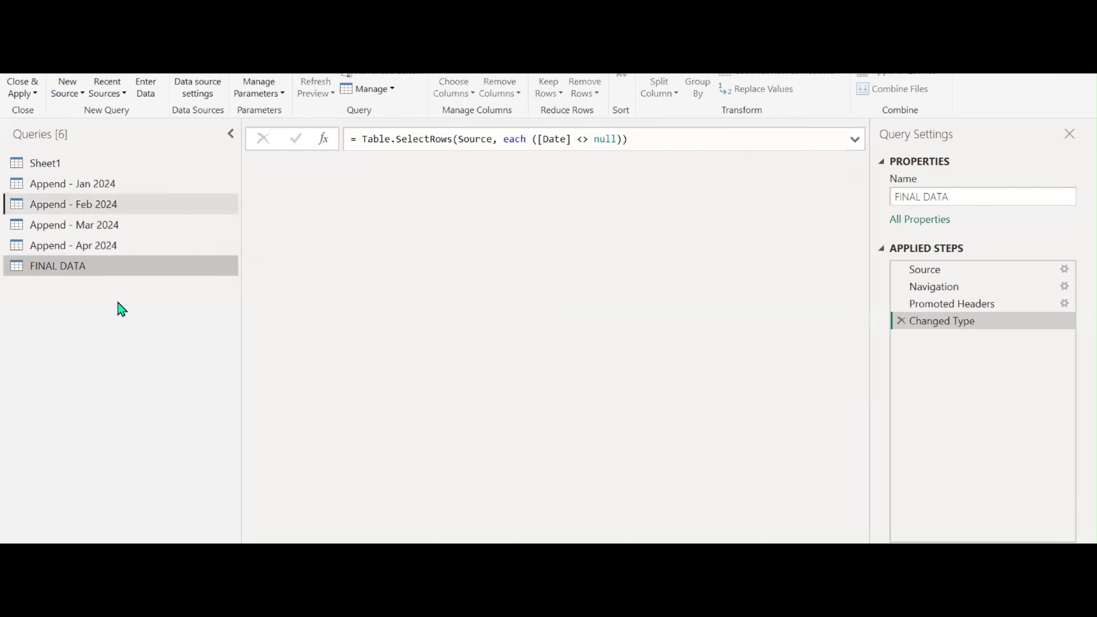
{"action": "left_click", "coordinate": [159, 37]}
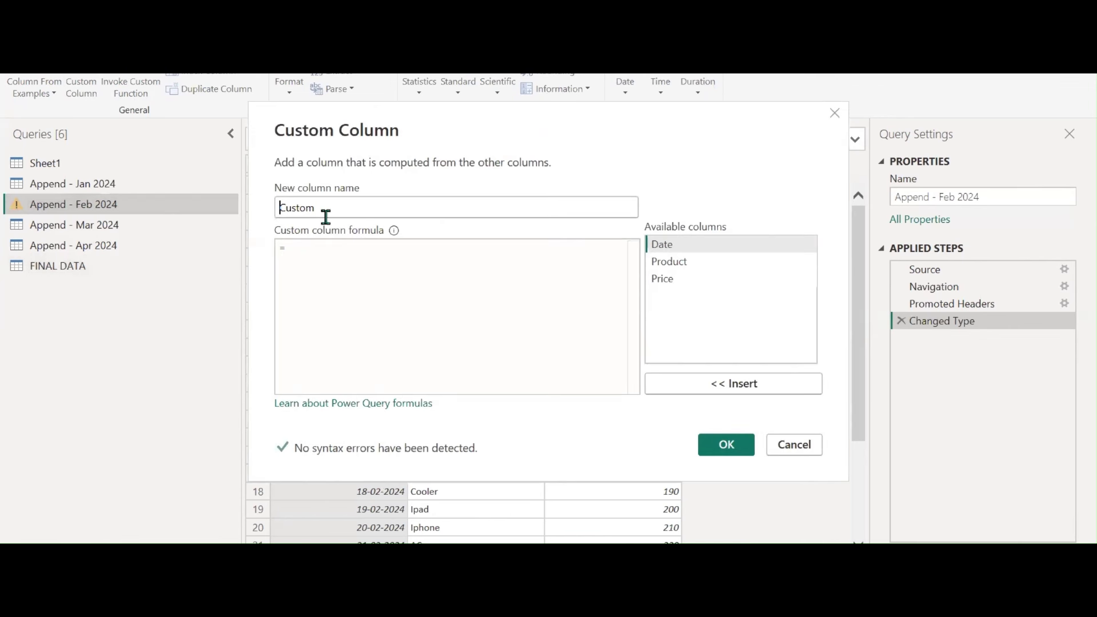
{"action": "double_click", "coordinate": [329, 212]}
{"action": "type", "text": "dISCOUNT"}
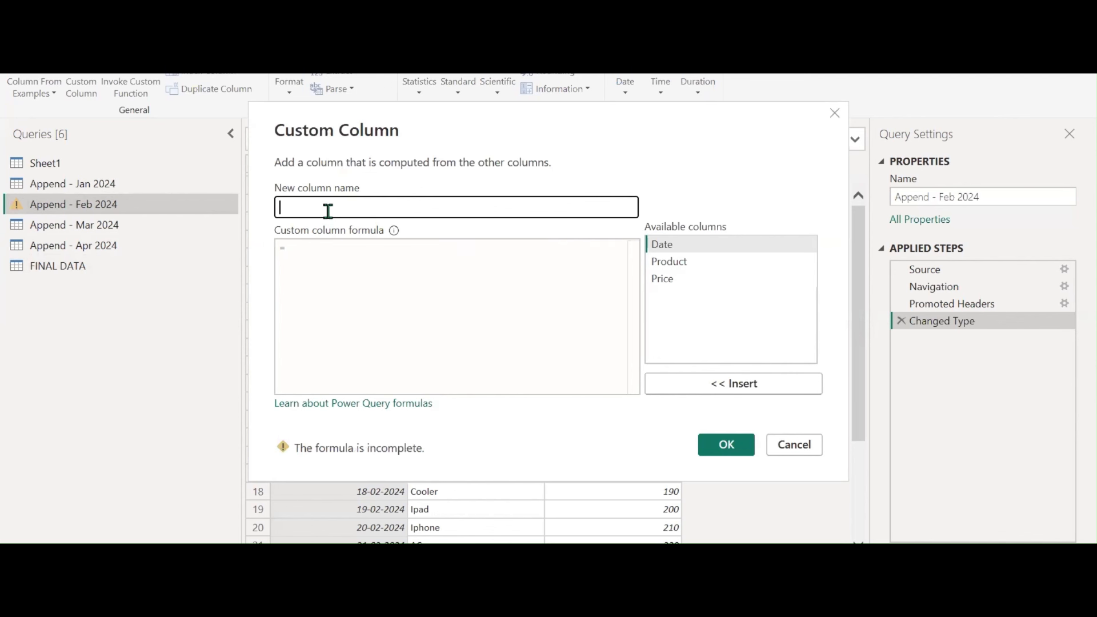
{"action": "type", "text": "DI"}
{"action": "left_click", "coordinate": [323, 255]}
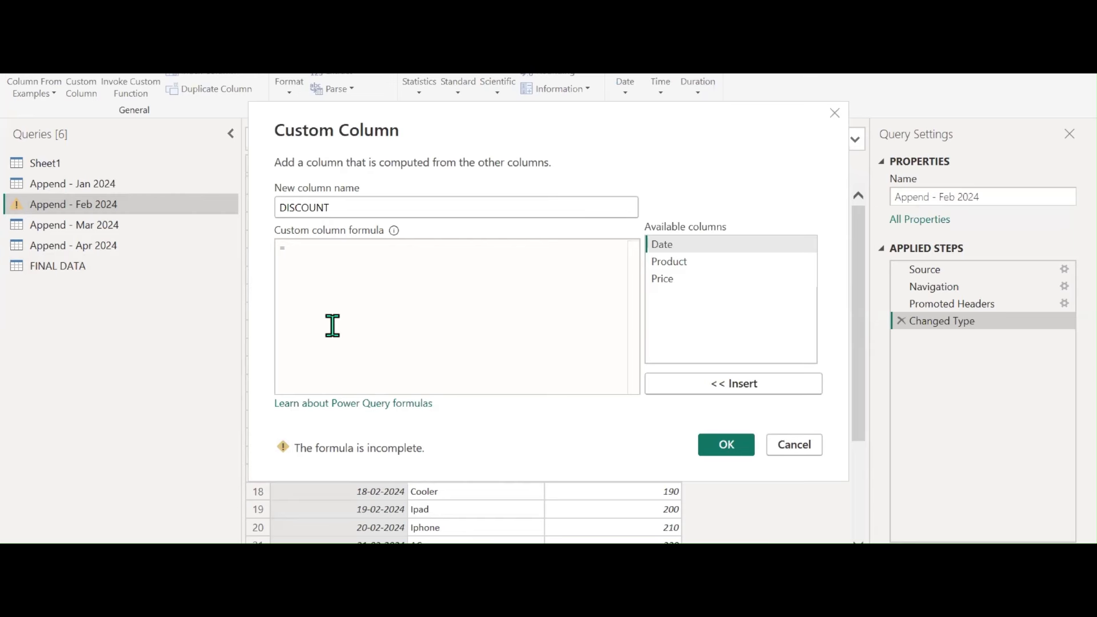
{"action": "type", "text": "0.05"}
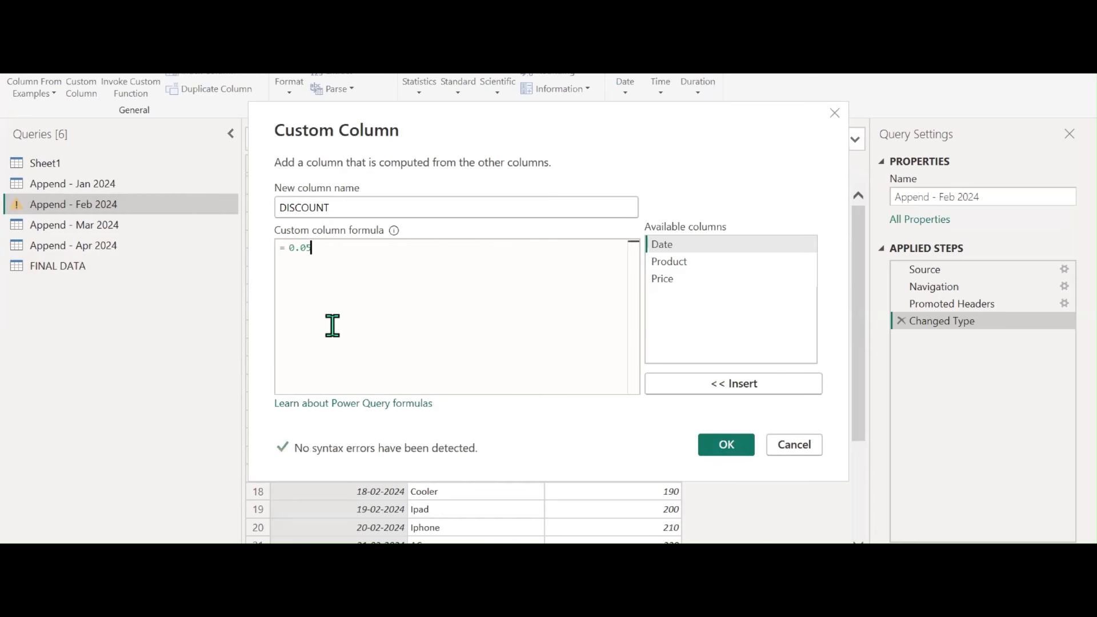
{"action": "left_click", "coordinate": [726, 444]}
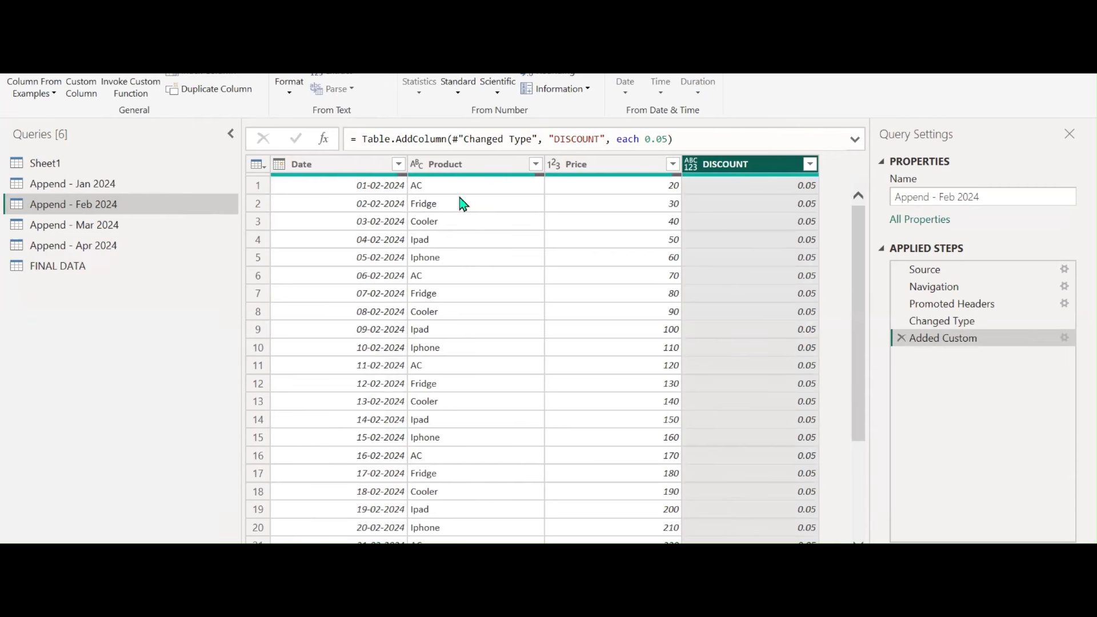
{"action": "left_click", "coordinate": [67, 222]}
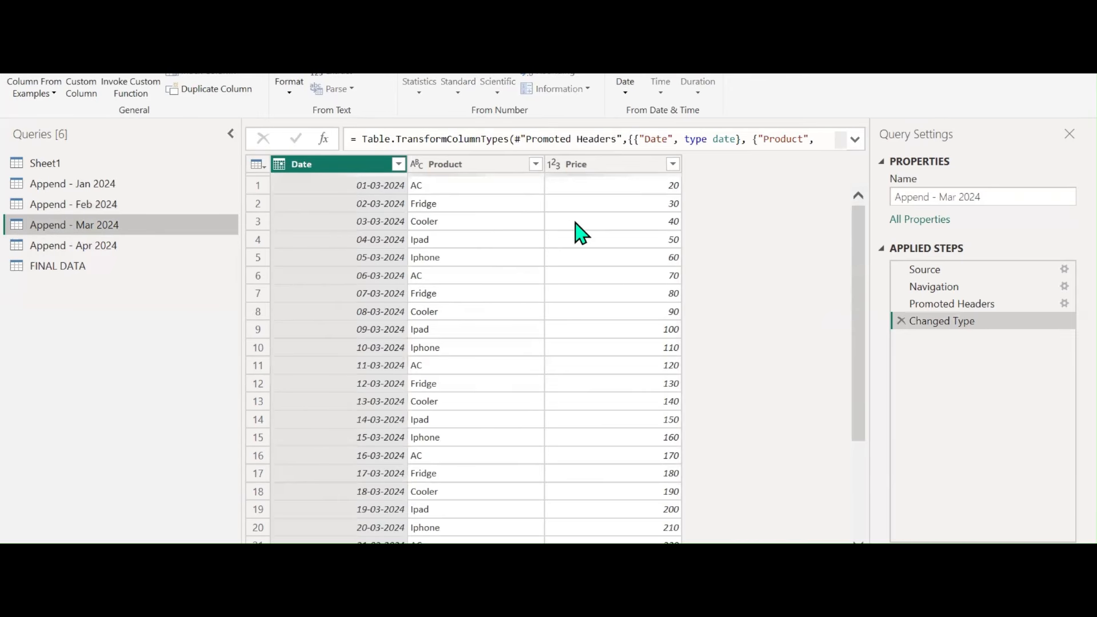
Inspect FINAL DATA's DISCOUNT values, try a Whole Number type, then delete that type change
{"action": "left_click", "coordinate": [67, 267]}
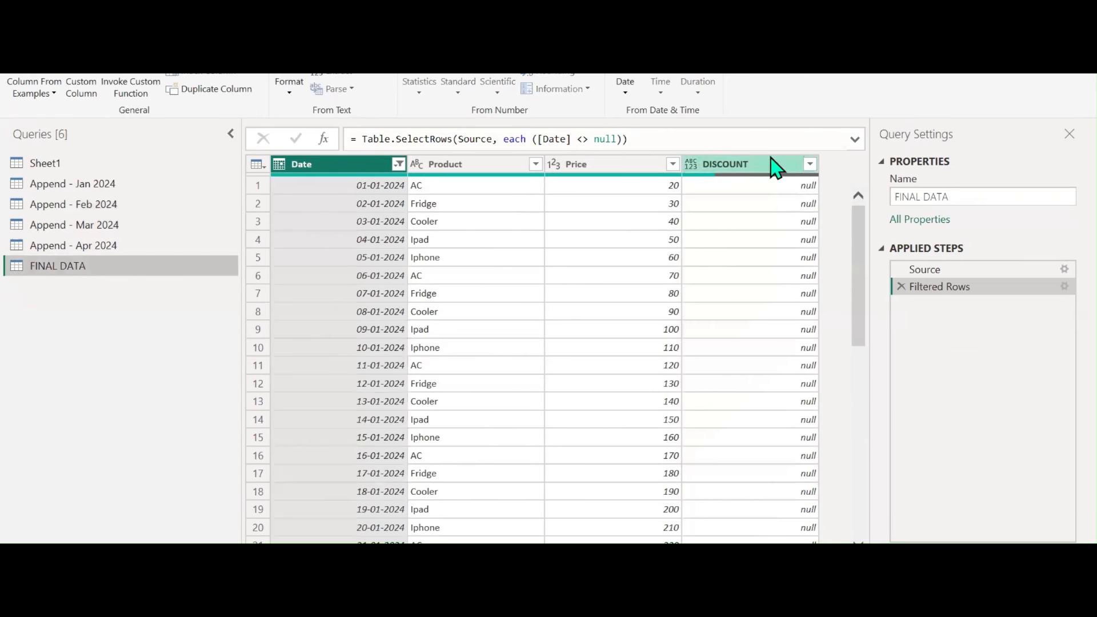
{"action": "left_click", "coordinate": [810, 165]}
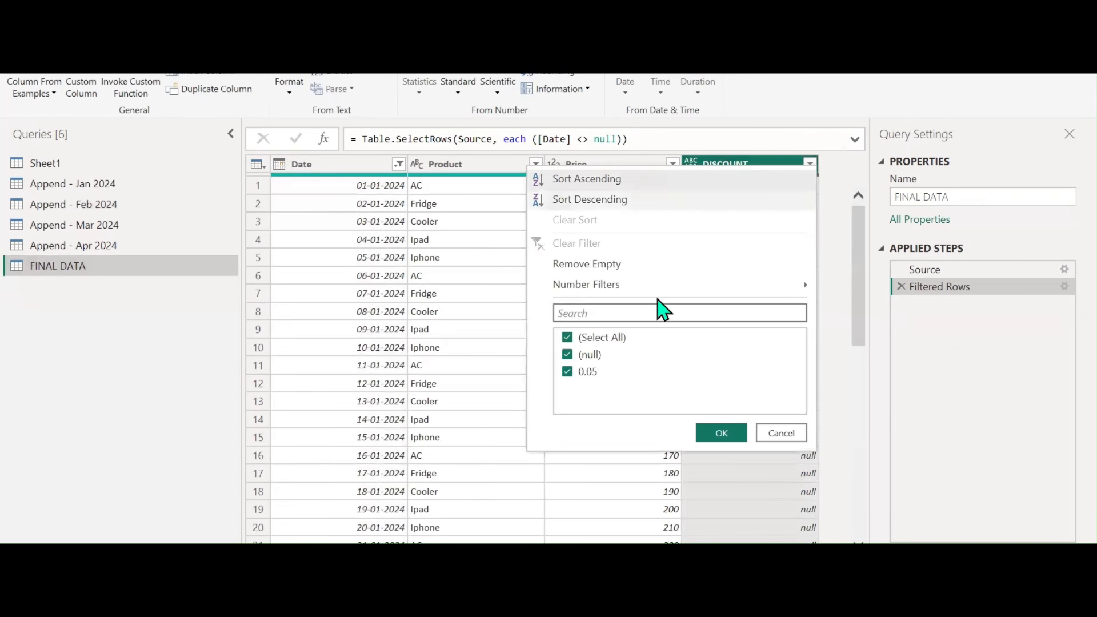
{"action": "left_click", "coordinate": [766, 435]}
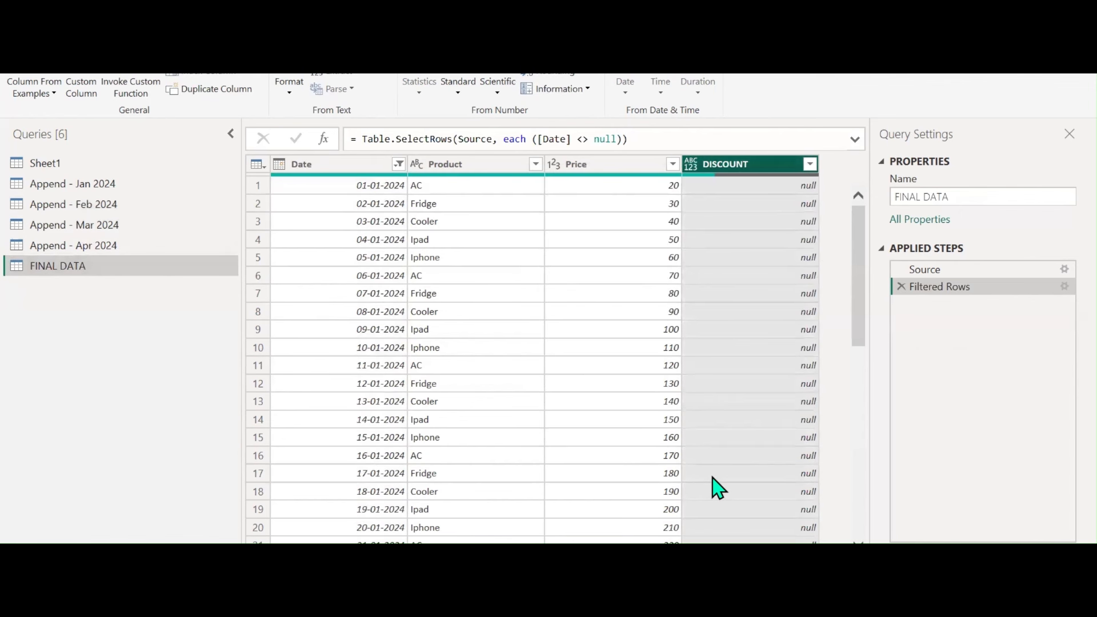
{"action": "left_click", "coordinate": [690, 164]}
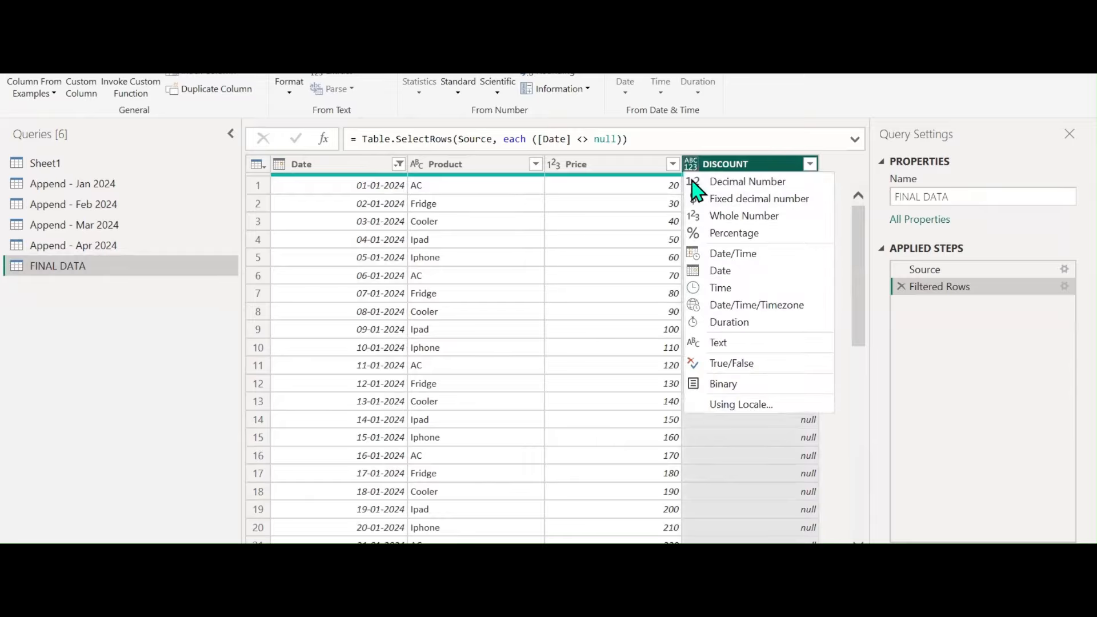
{"action": "left_click", "coordinate": [714, 217]}
{"action": "scroll", "coordinate": [820, 354], "scroll_direction": "down", "scroll_amount": 9}
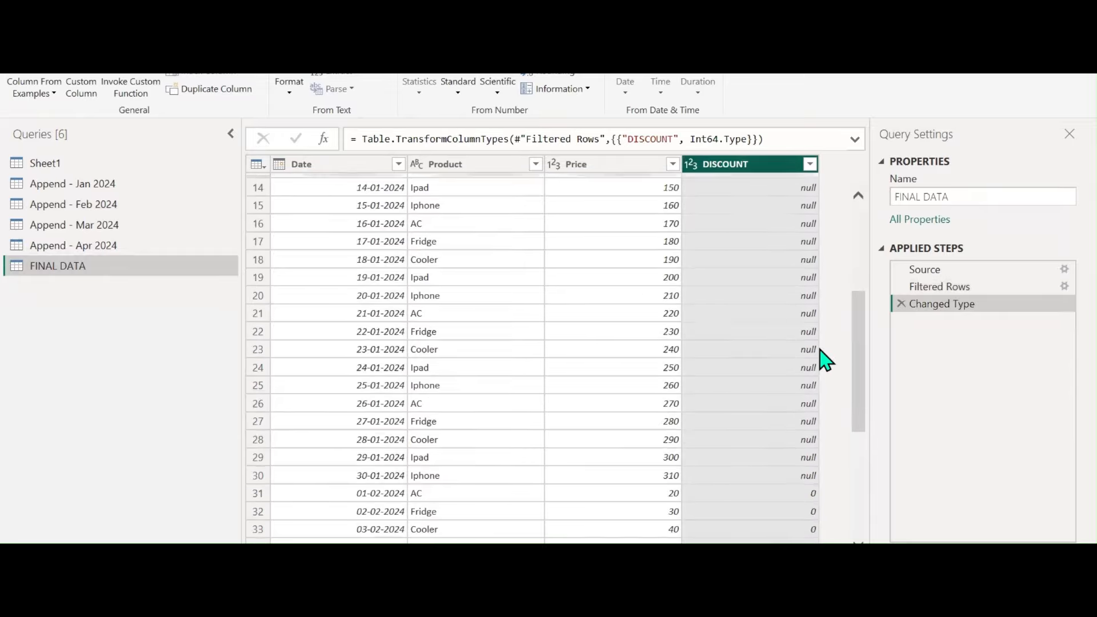
{"action": "scroll", "coordinate": [820, 356], "scroll_direction": "down", "scroll_amount": 8}
{"action": "scroll", "coordinate": [820, 355], "scroll_direction": "up", "scroll_amount": 6}
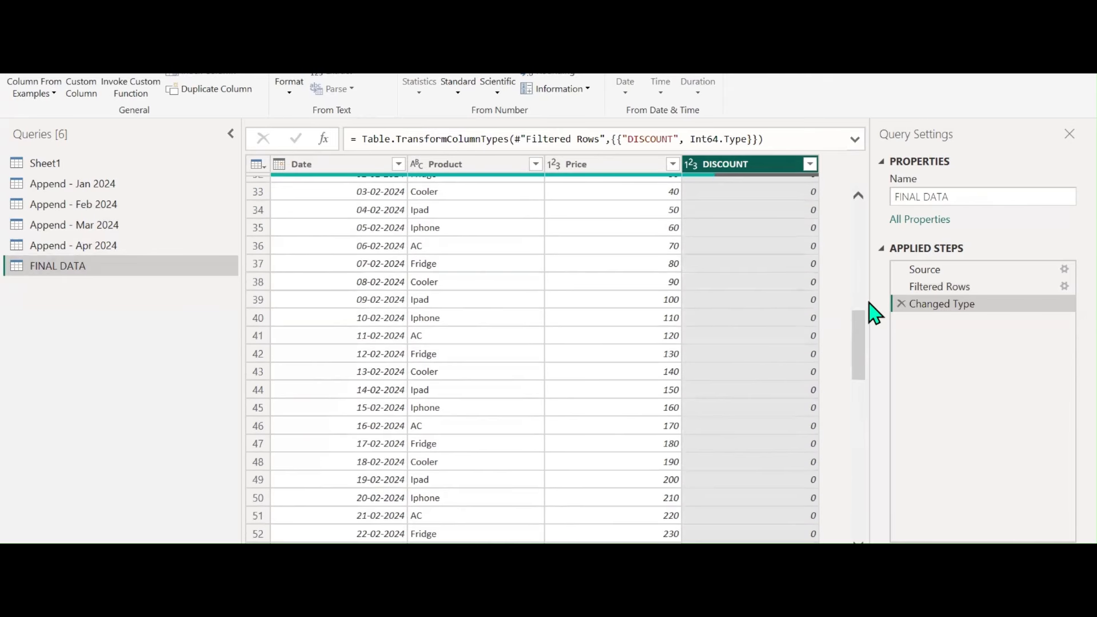
{"action": "left_click", "coordinate": [901, 303]}
Set FINAL DATA's DISCOUNT column to Decimal Number, showing 0.05 for February and null elsewhere
{"action": "left_click", "coordinate": [690, 164]}
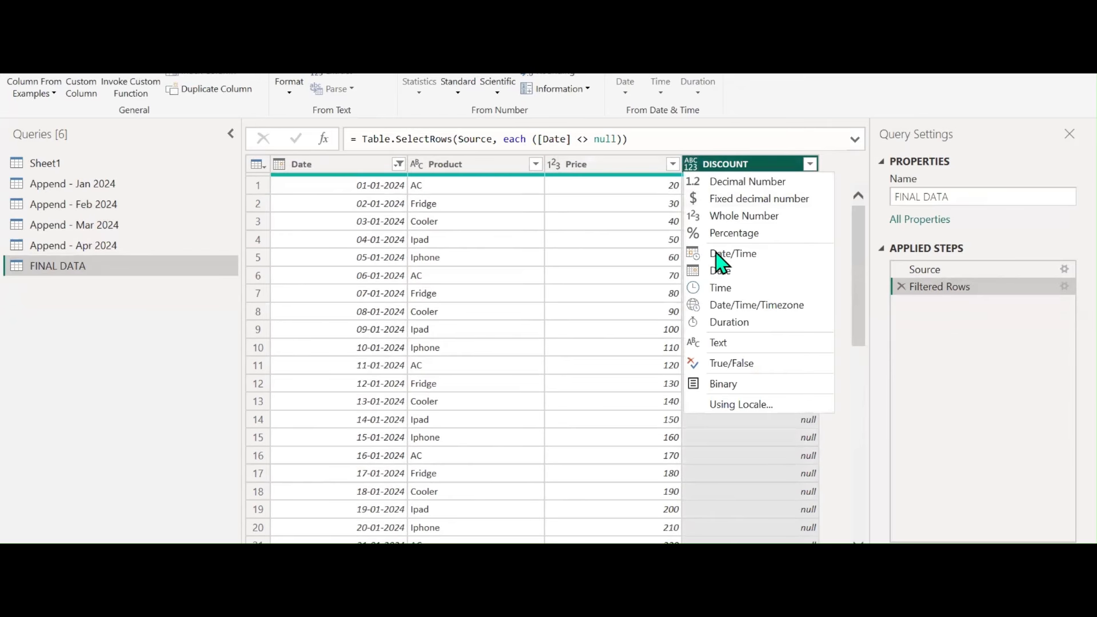
{"action": "left_click", "coordinate": [742, 182]}
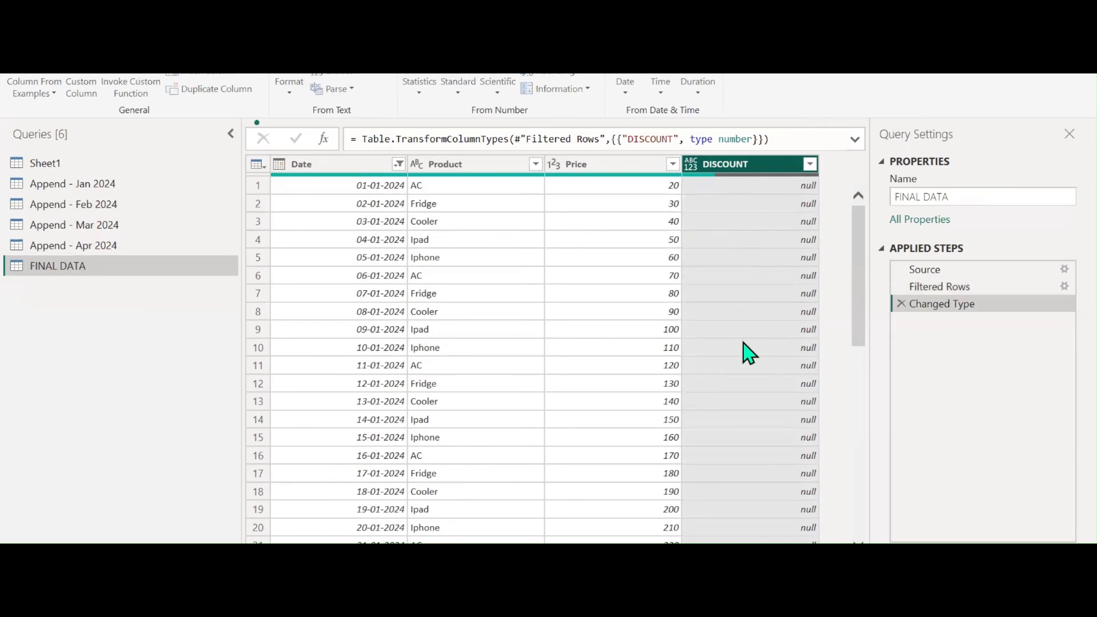
{"action": "scroll", "coordinate": [754, 370], "scroll_direction": "down", "scroll_amount": 20}
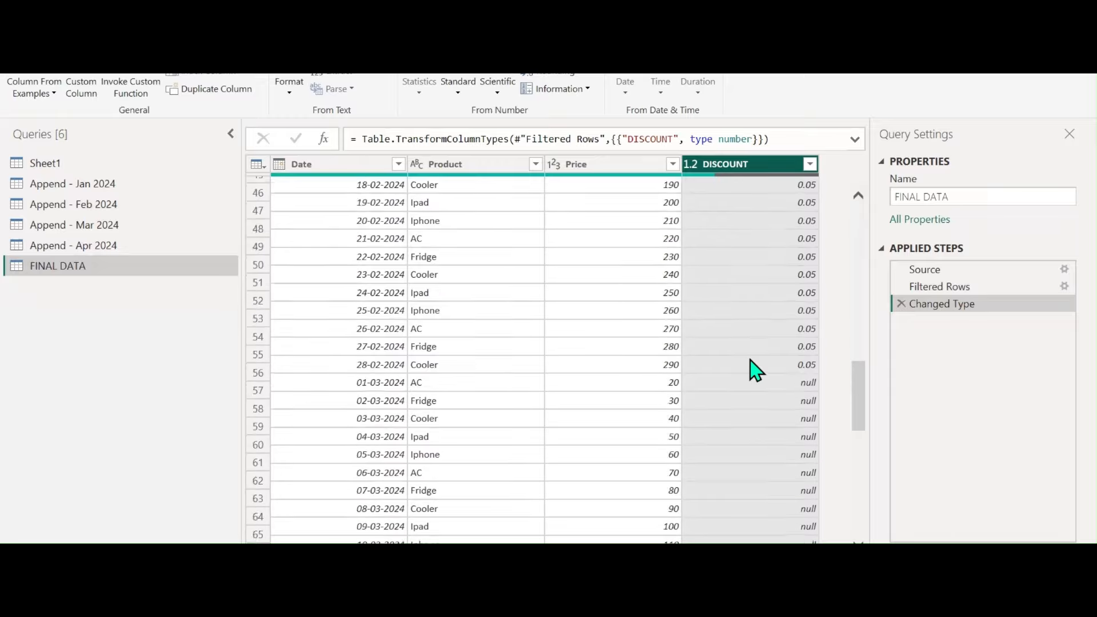
{"action": "scroll", "coordinate": [754, 370], "scroll_direction": "up", "scroll_amount": 17}
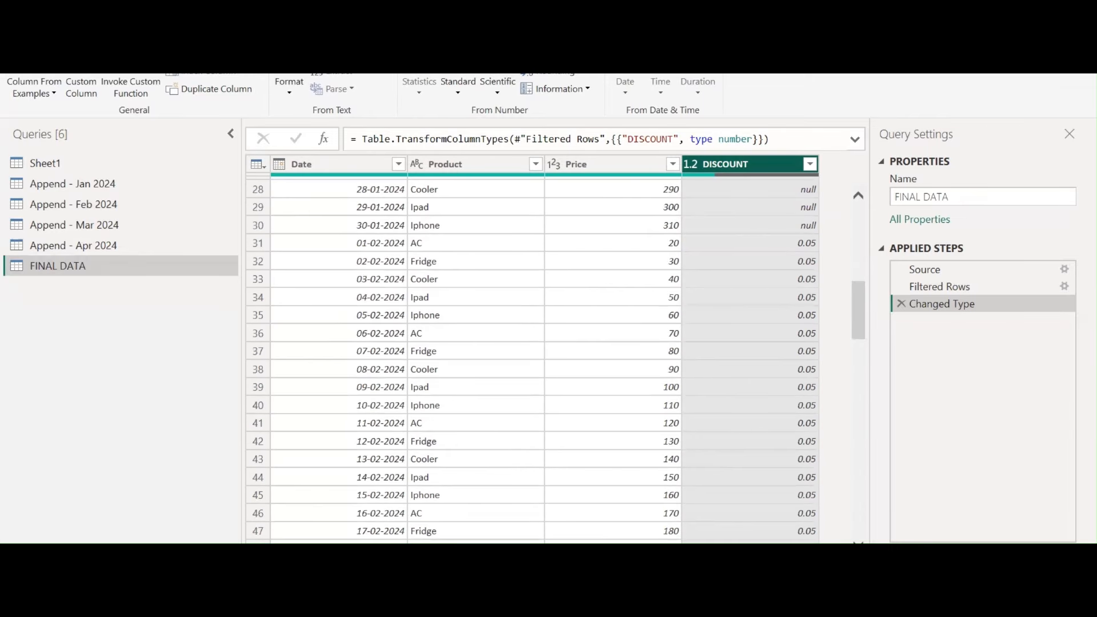
{"action": "key", "text": "alt+Tab"}
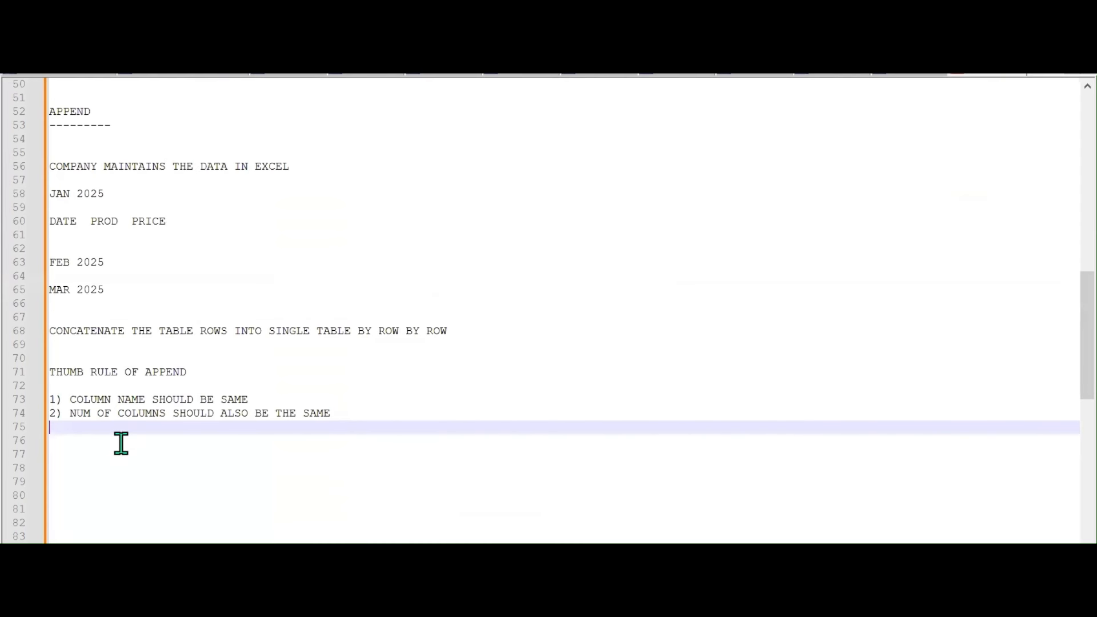
{"action": "left_click_drag", "start_coordinate": [66, 399], "coordinate": [248, 395]}
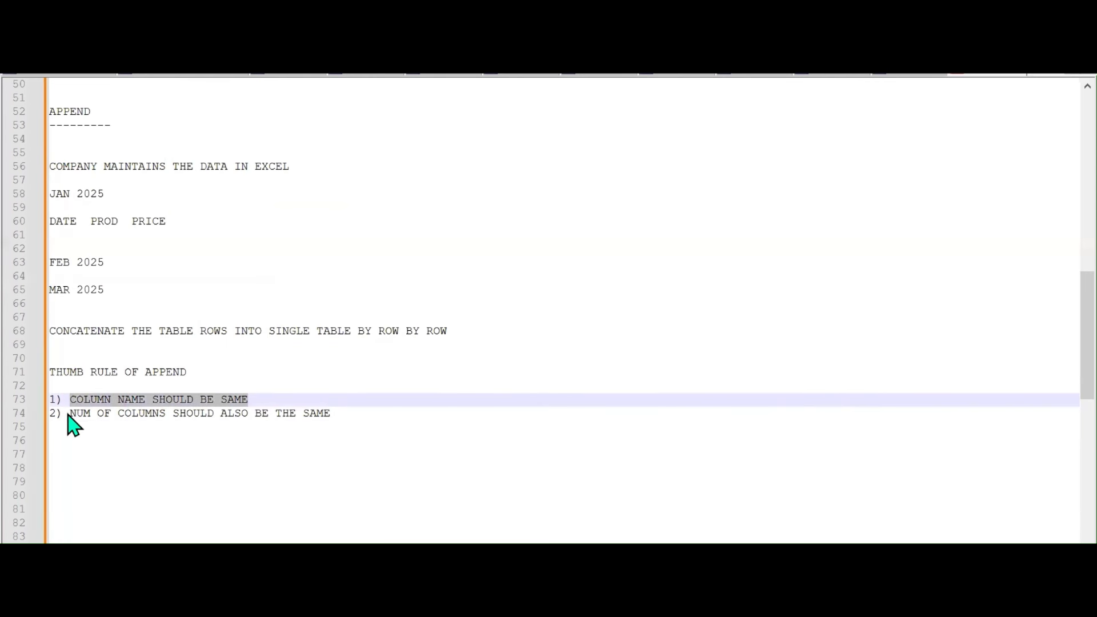
{"action": "left_click_drag", "start_coordinate": [70, 416], "coordinate": [330, 416]}
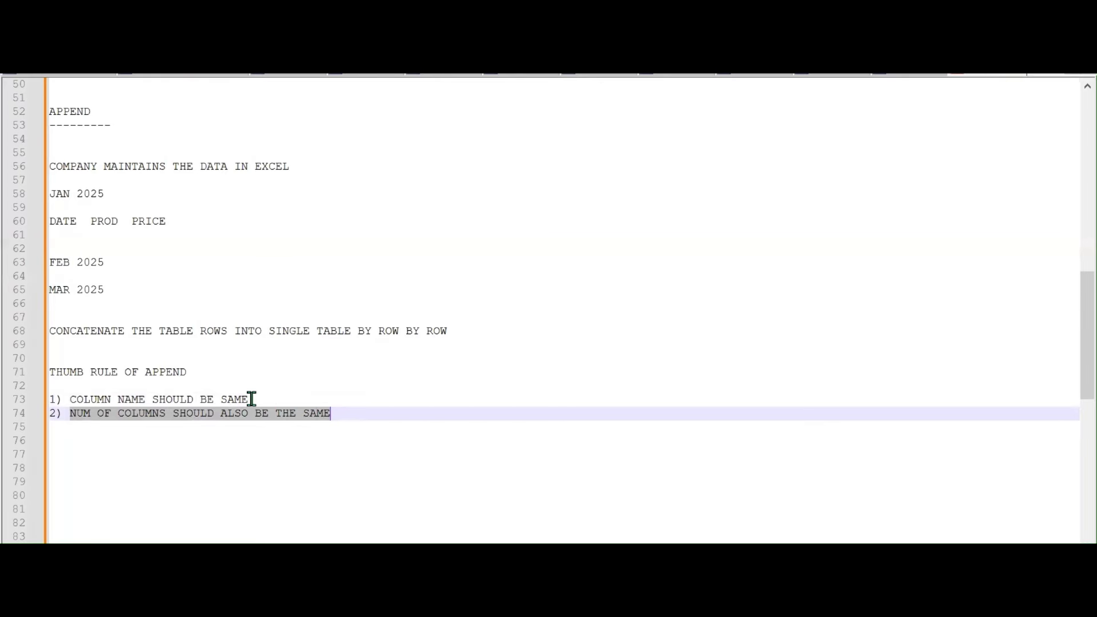
{"action": "left_click_drag", "start_coordinate": [248, 400], "coordinate": [64, 406]}
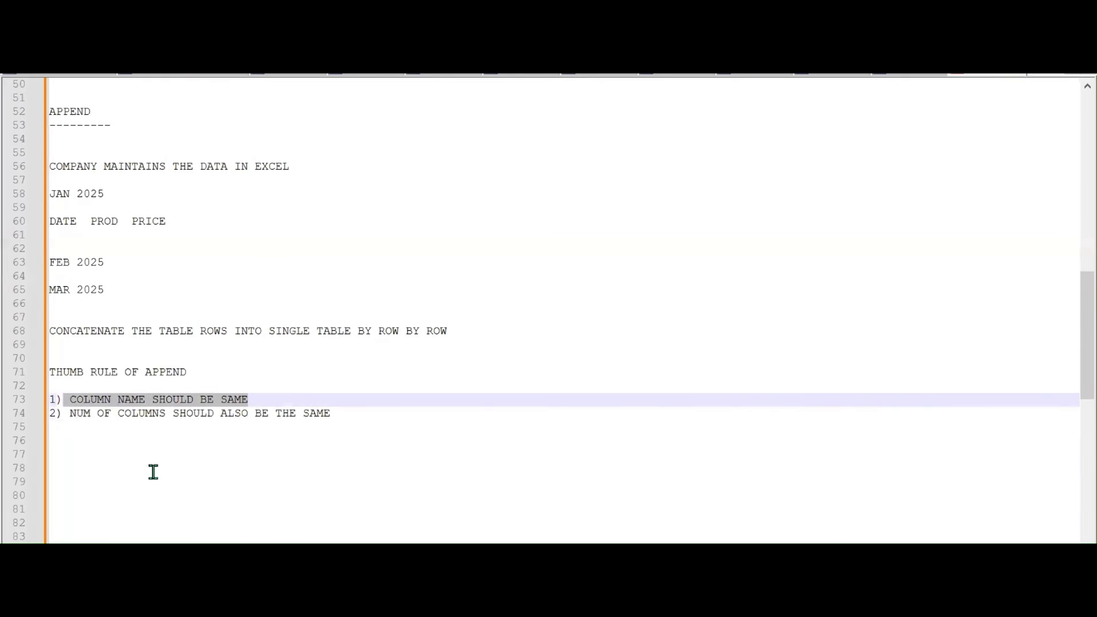